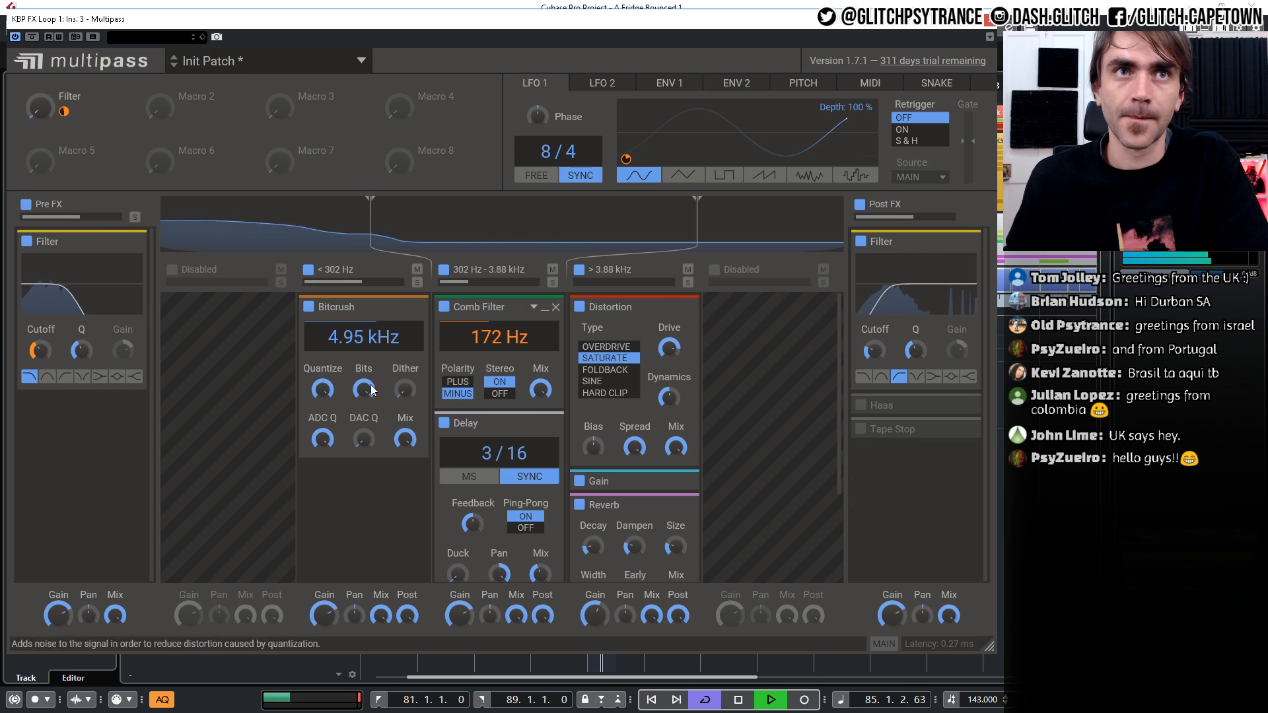
# Audition the Filter macro with cycle playback off, sweeping it up to maximum and back to minimum, and stop playback
pyautogui.moveTo(93, 147)
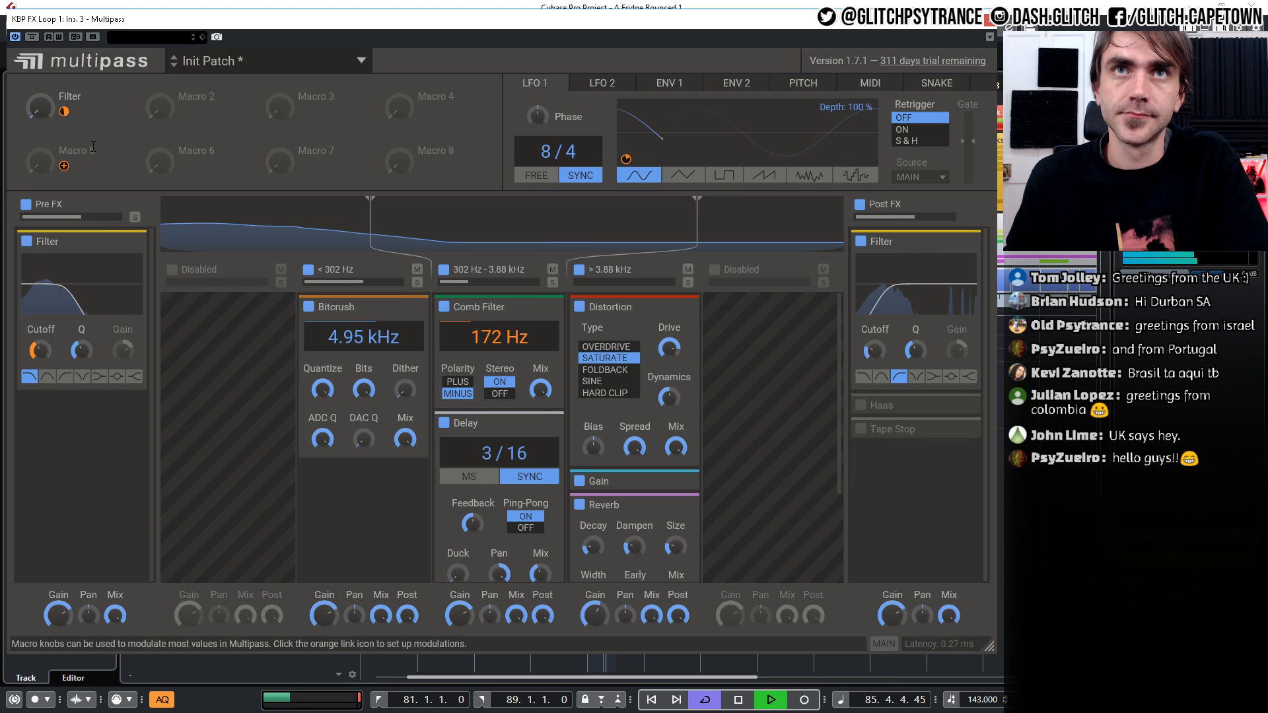
pyautogui.moveTo(38, 110); pyautogui.dragTo(38, 108)
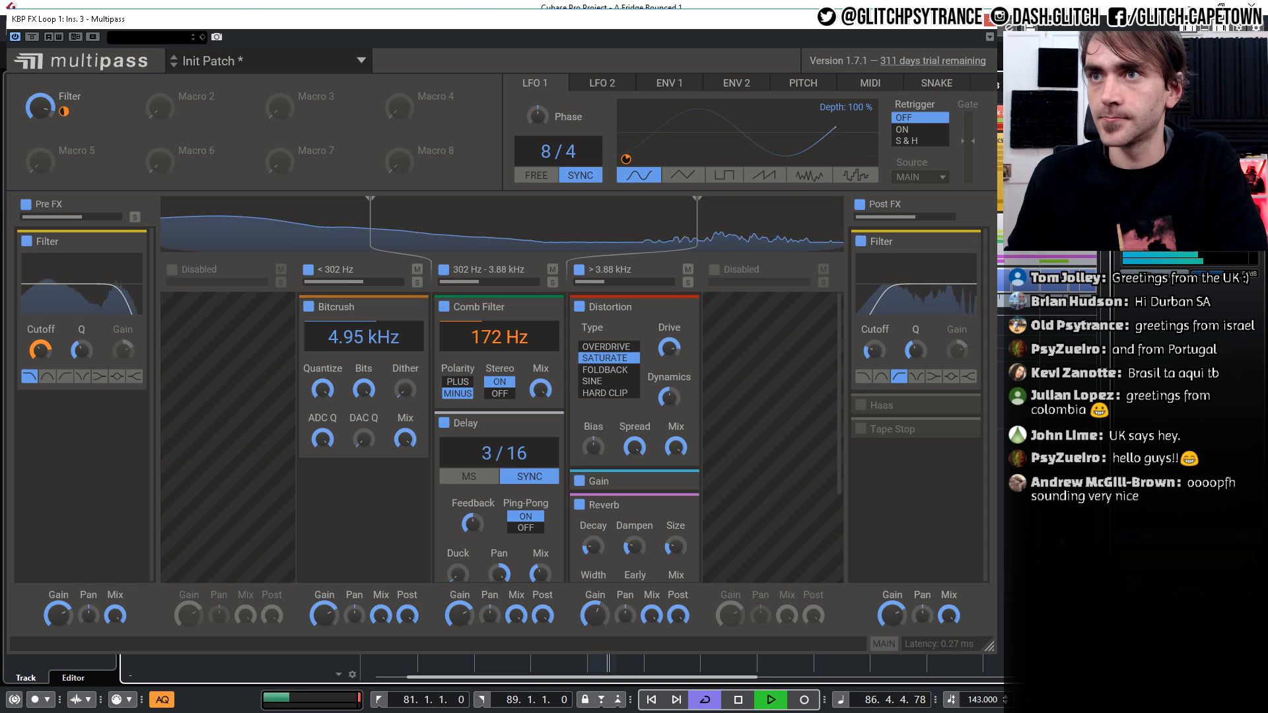
pyautogui.press('KP_Divide')
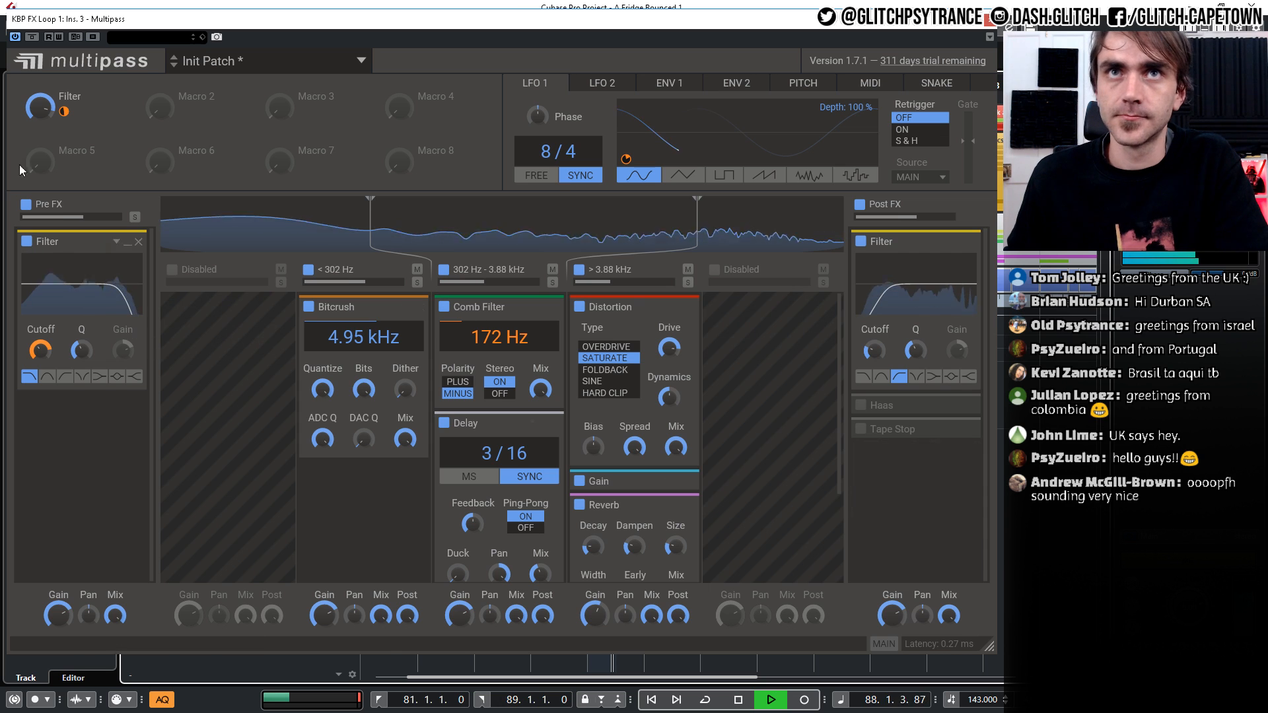
pyautogui.moveTo(41, 106)
pyautogui.mouseDown()
pyautogui.moveTo(41, 95)
pyautogui.moveTo(37, 104)
pyautogui.mouseUp()
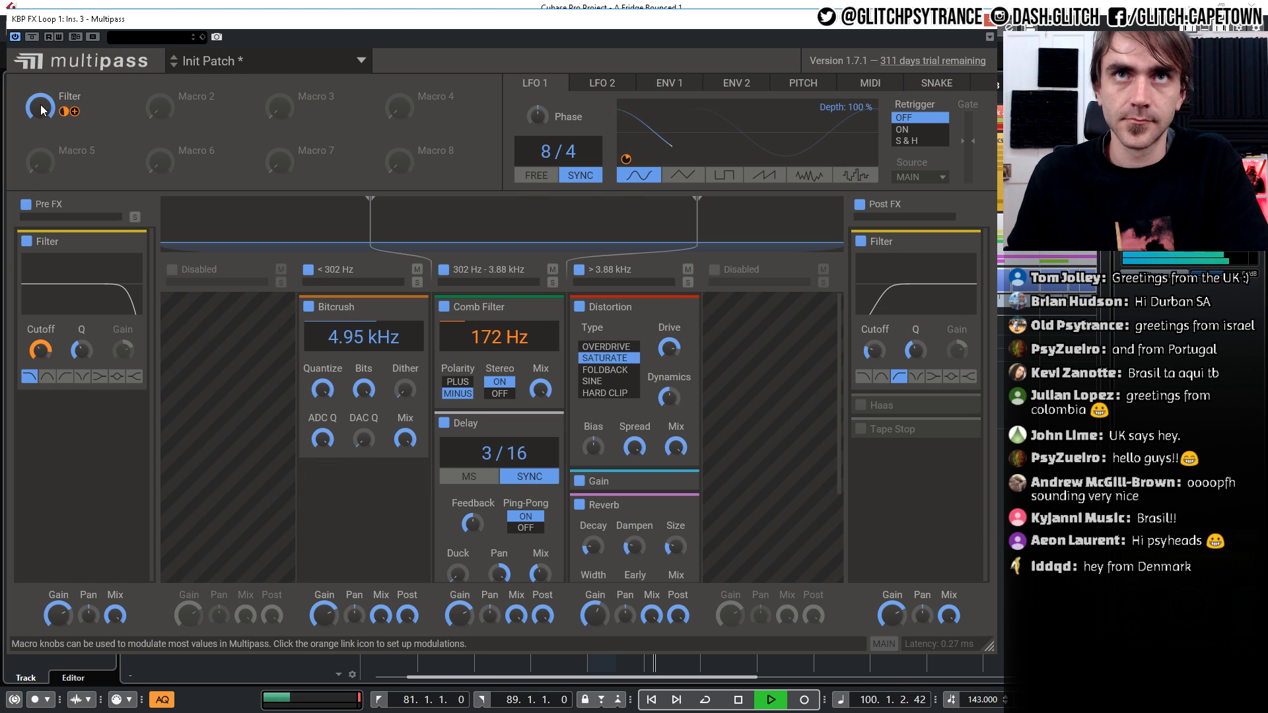
pyautogui.moveTo(40, 106); pyautogui.dragTo(24, 191)
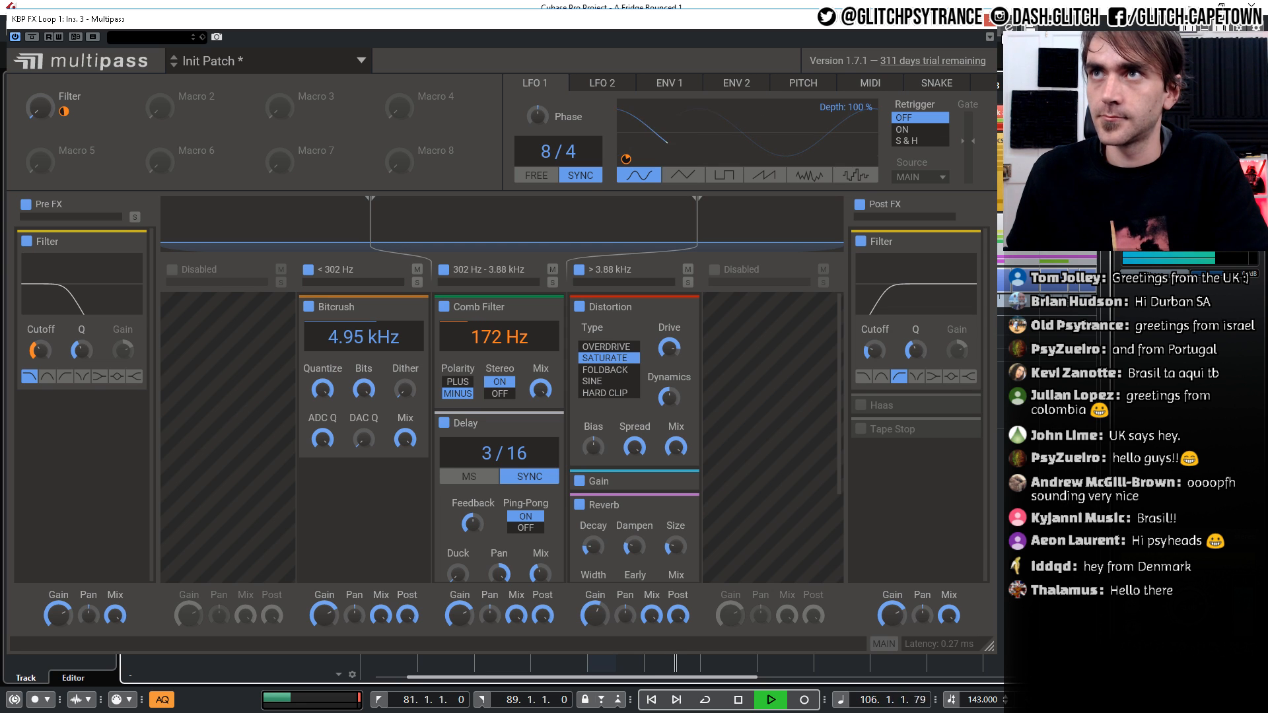
pyautogui.click(989, 24)
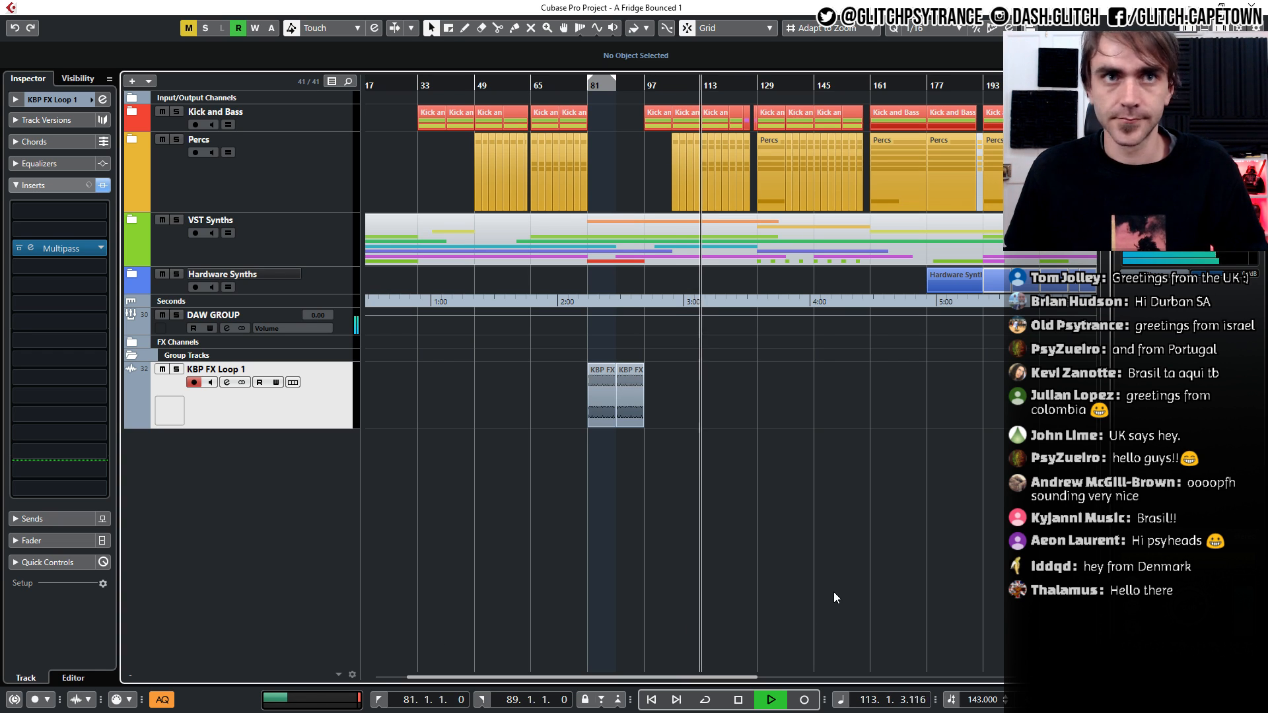
pyautogui.press('space')
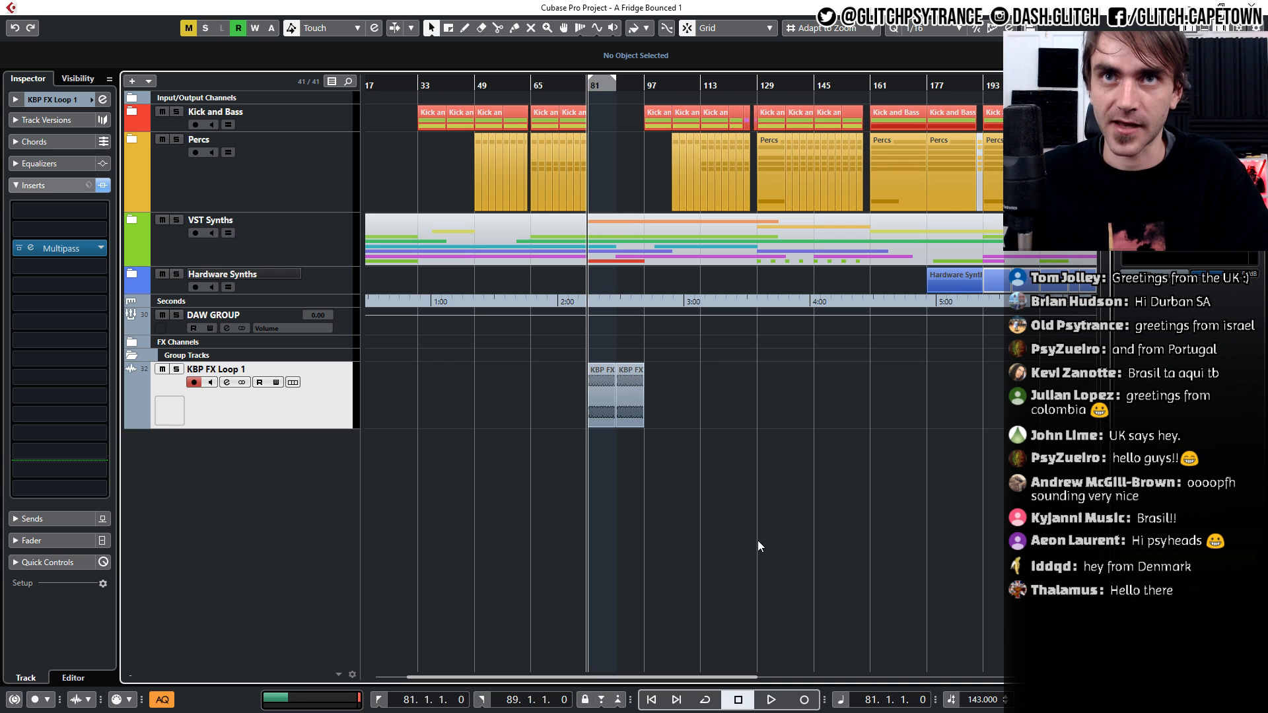
# Review the Multipass settings on the KBP FX Loop 1 track and close the plug-in window
pyautogui.click(33, 248)
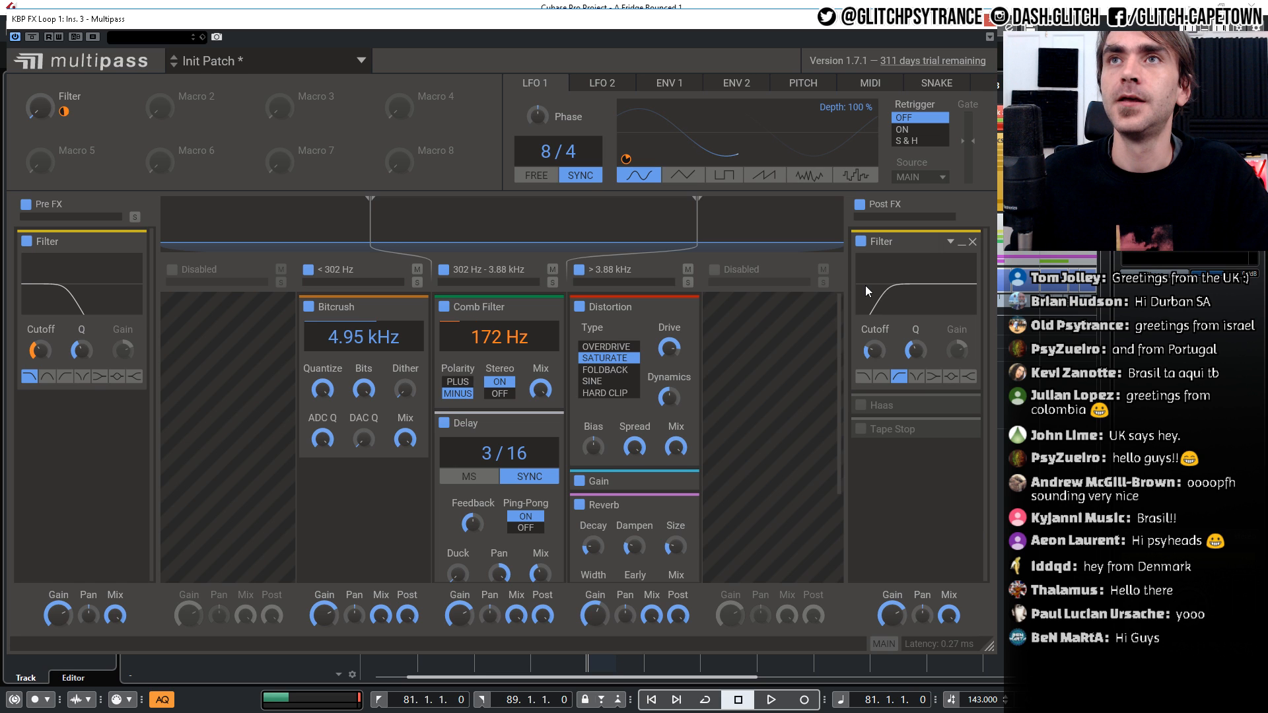
pyautogui.click(667, 82)
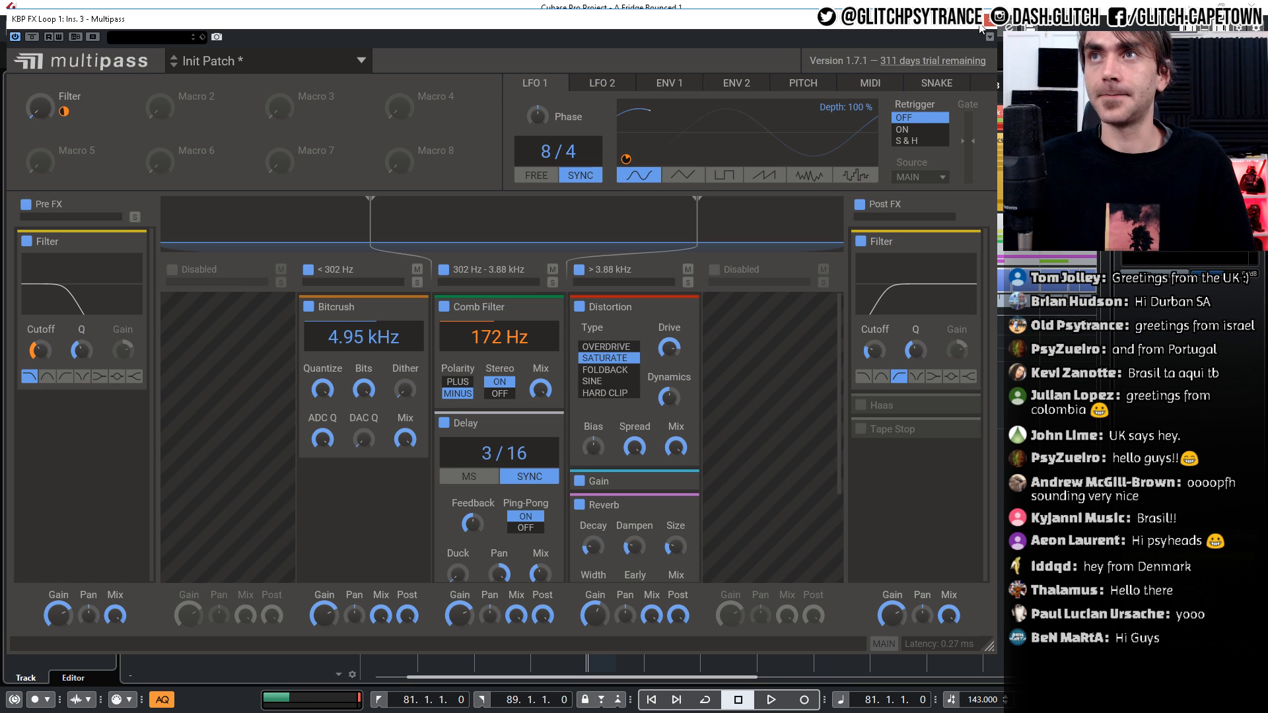
pyautogui.click(993, 25)
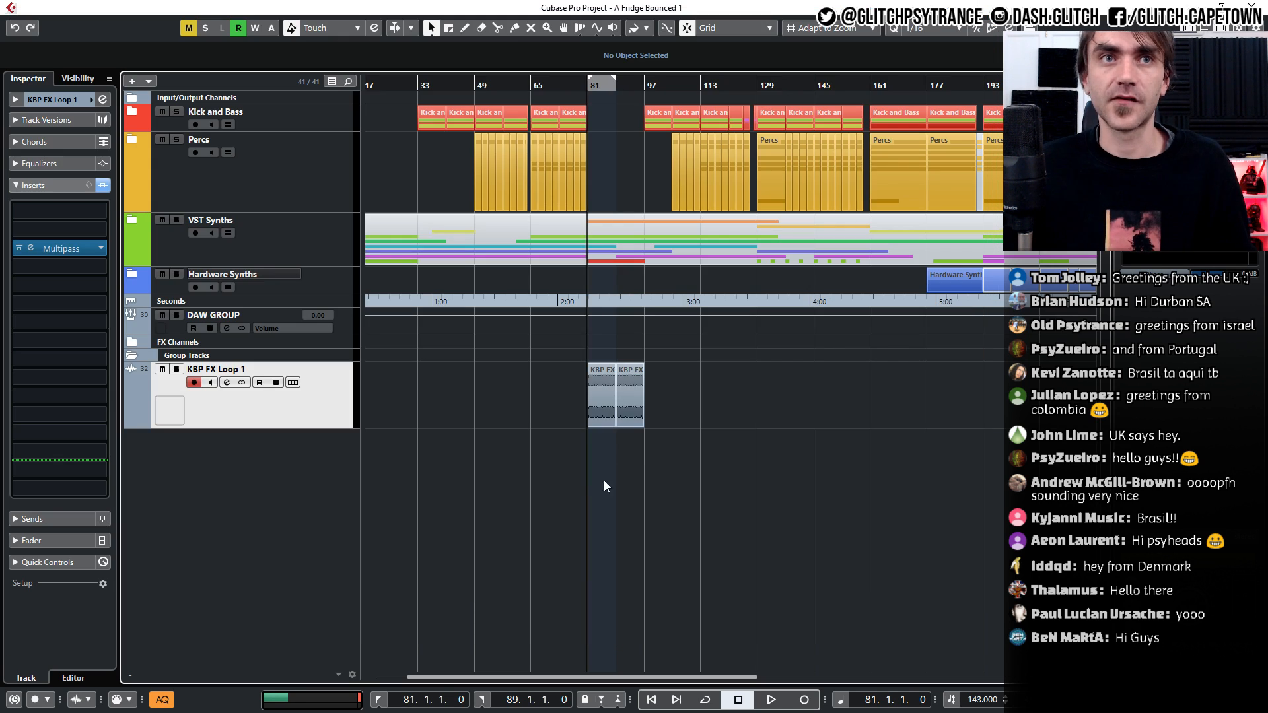
# Play the soloed KBP FX Loop 1 track in a cycle over bars 81 to 89 with its Multipass insert bypassed
pyautogui.scroll(5, 594, 487)
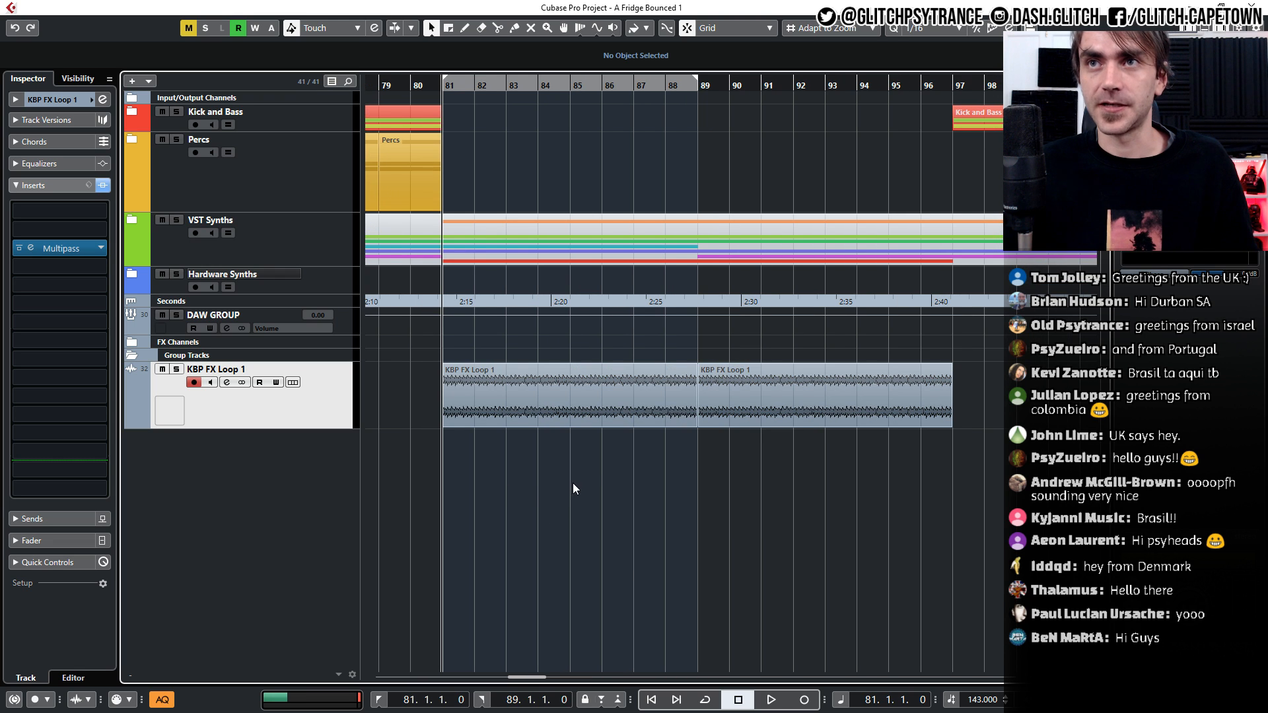
pyautogui.click(537, 395)
pyautogui.press('KP_Divide')
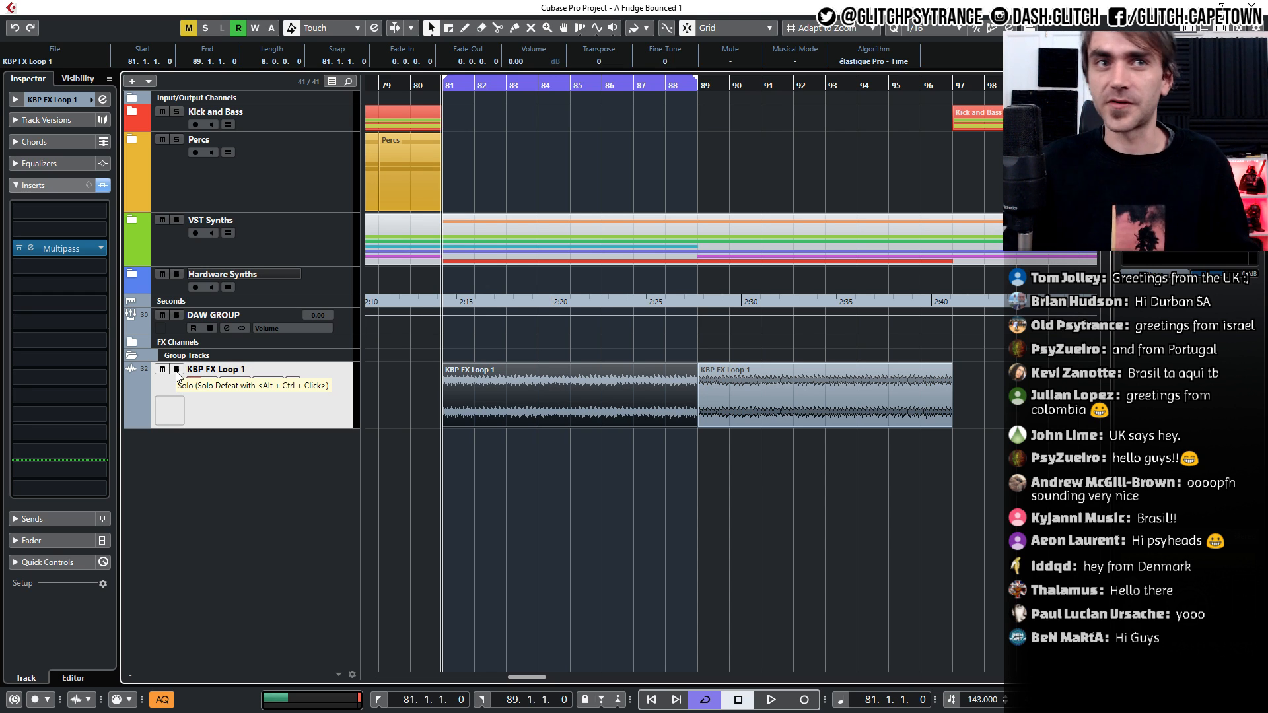
pyautogui.click(19, 249)
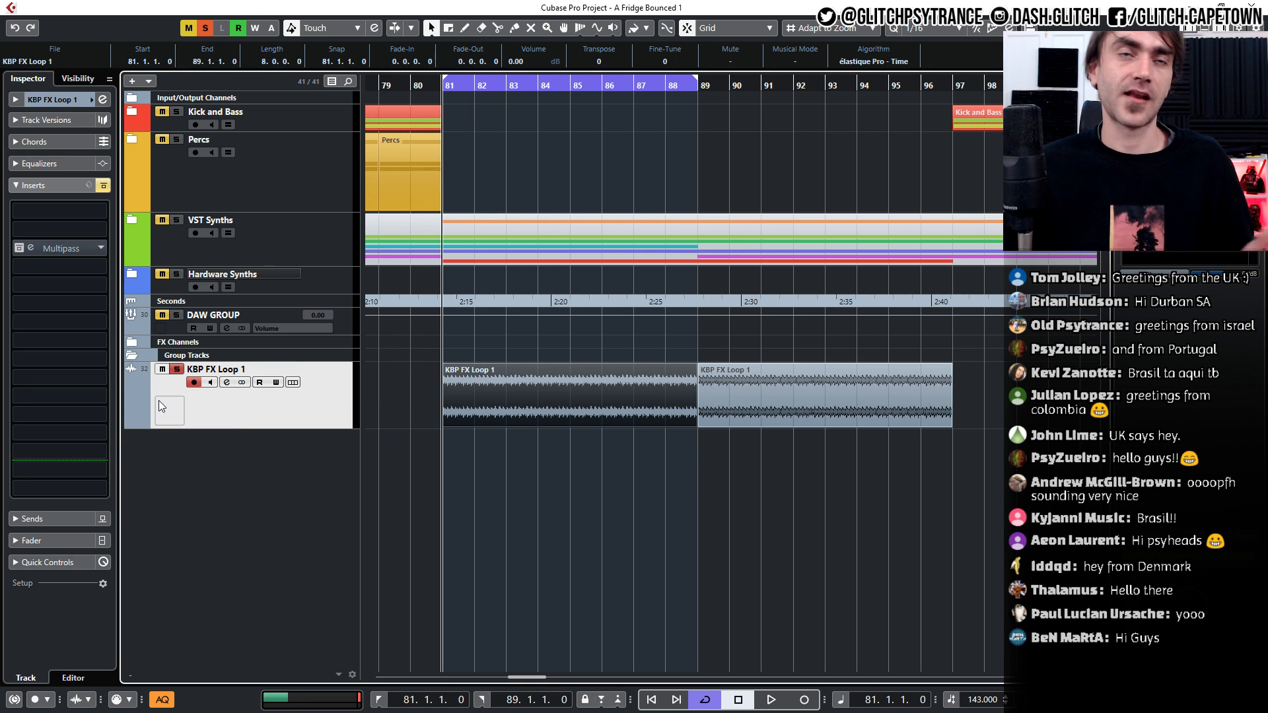
pyautogui.click(507, 525)
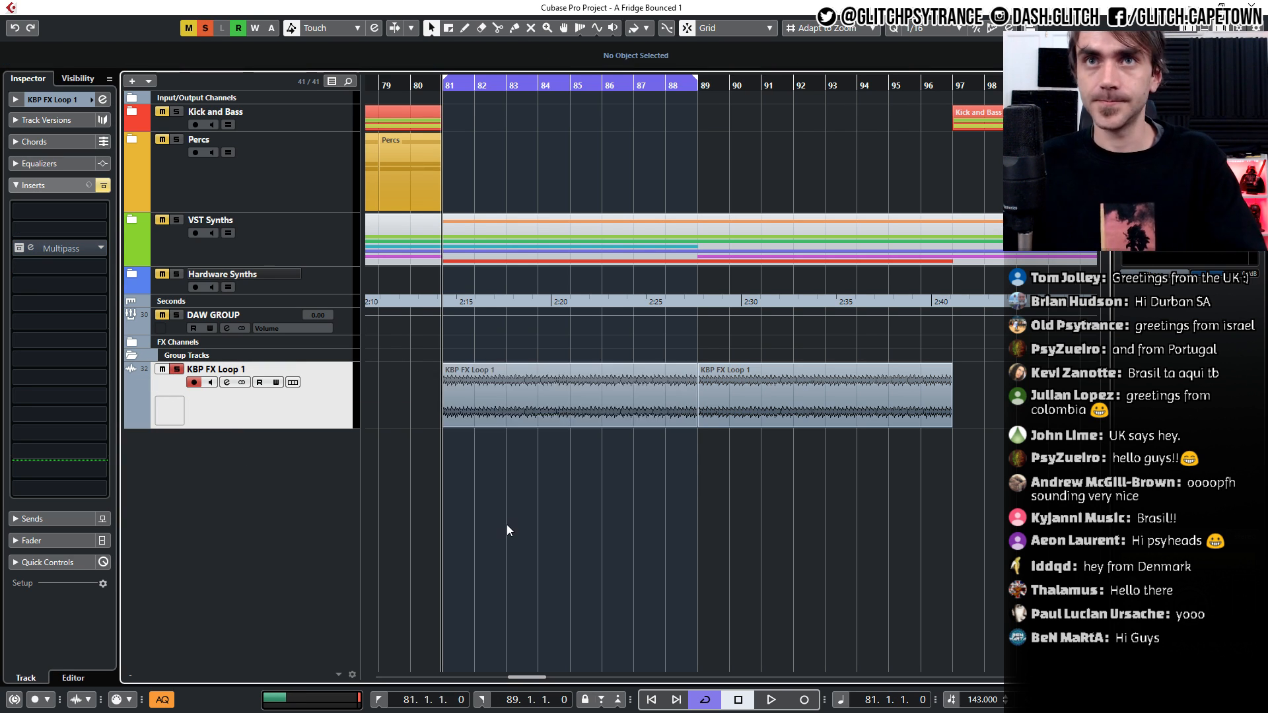
pyautogui.press('space')
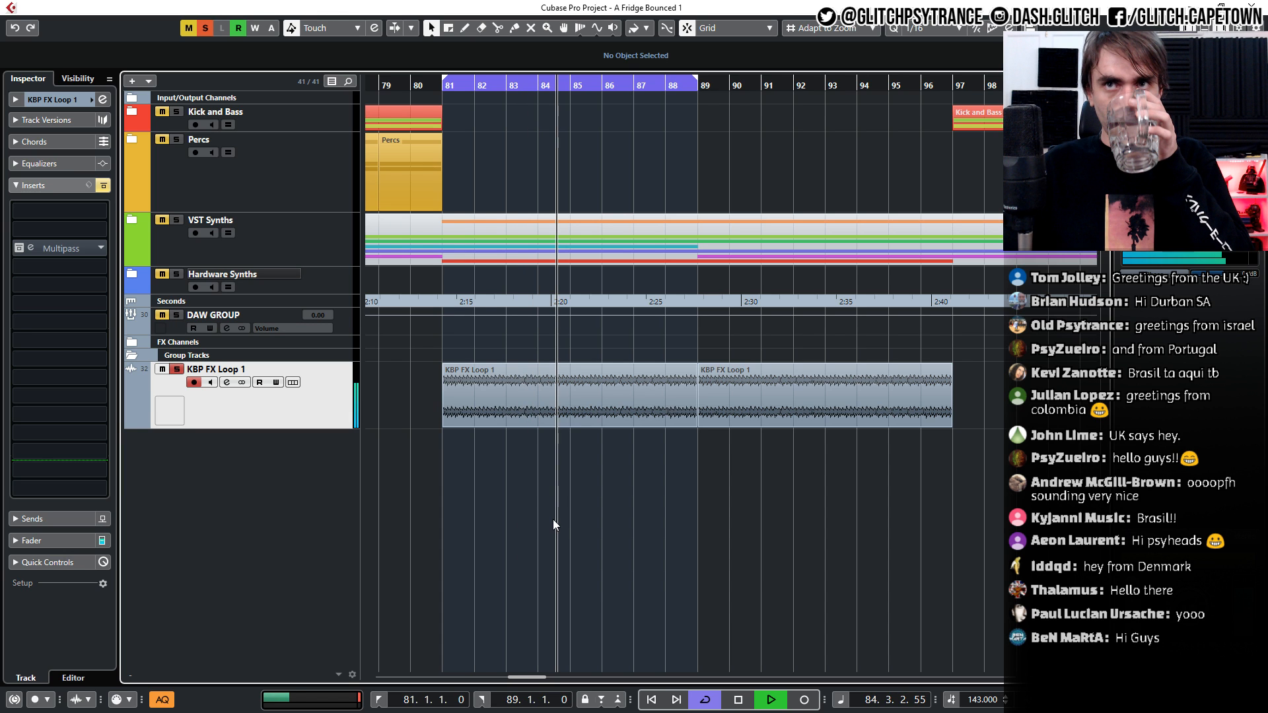
# Reactivate Multipass on KBP FX Loop 1 and raise its Filter macro to maximum
pyautogui.click(29, 248)
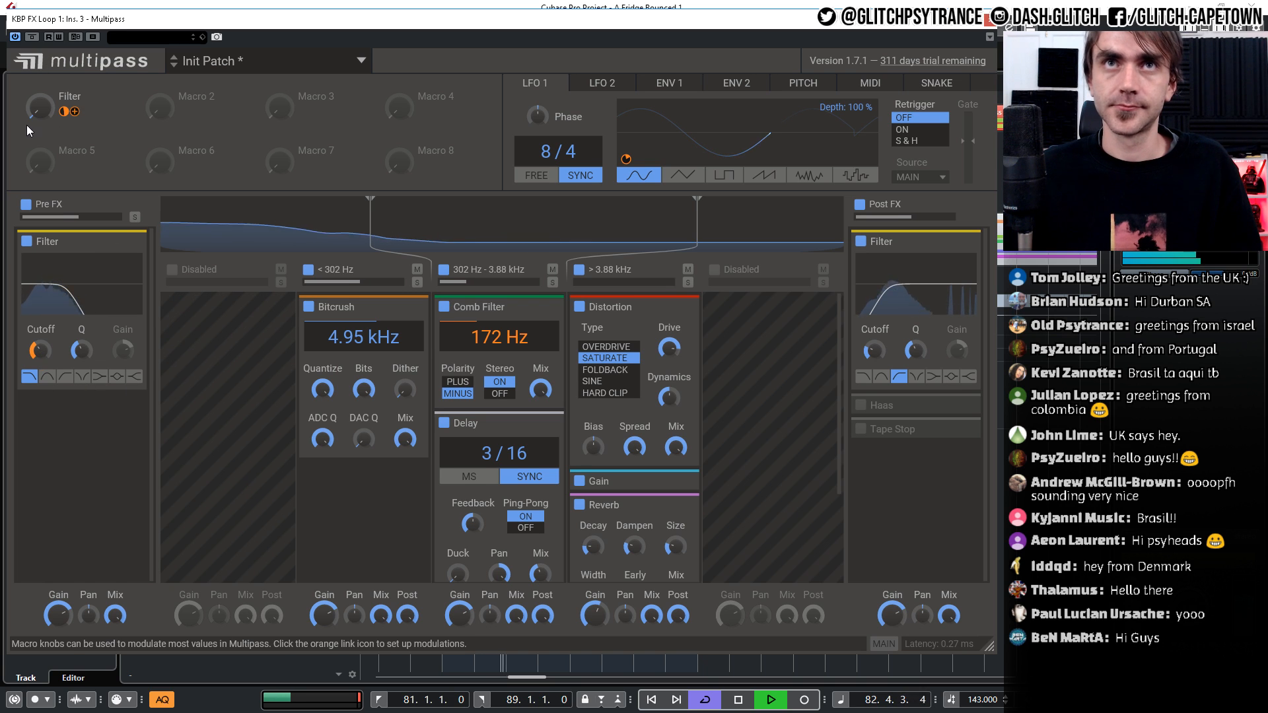
pyautogui.moveTo(27, 125); pyautogui.dragTo(26, 37)
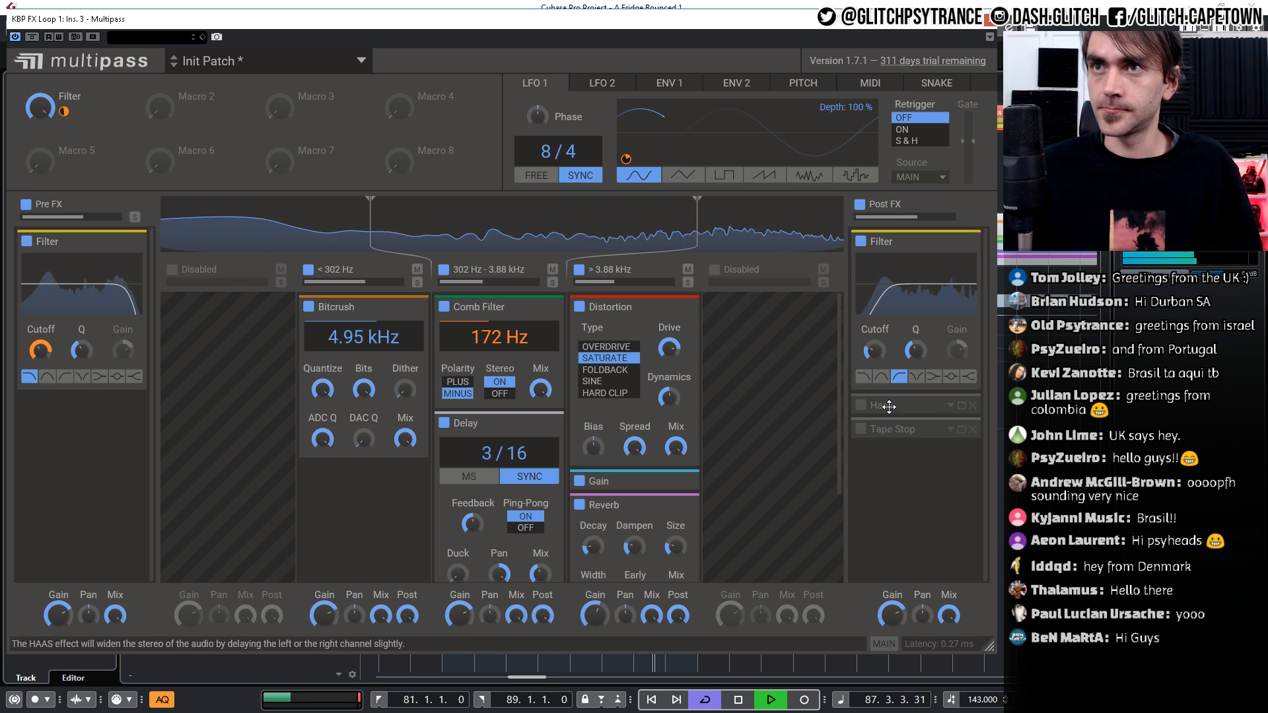
# Try out the Haas and Tape Stop effects in Post FX, raising the Haas delay, and stop playback
pyautogui.click(961, 406)
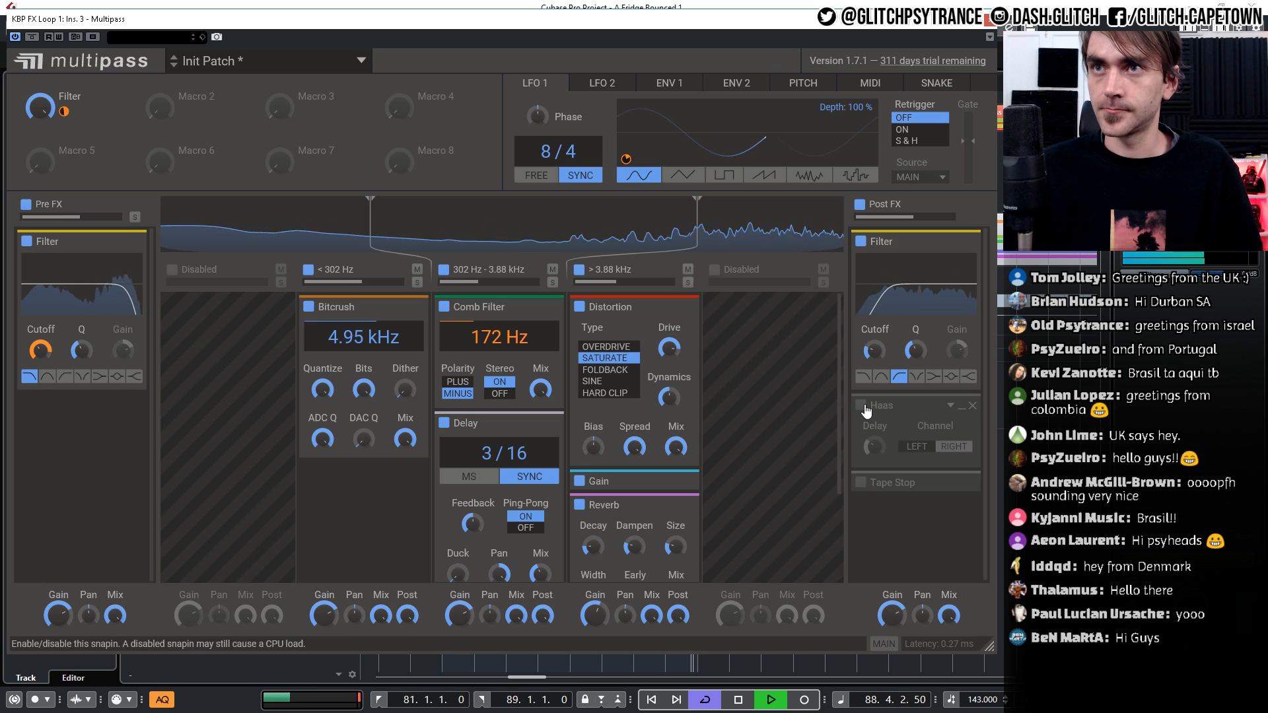
pyautogui.moveTo(874, 447); pyautogui.dragTo(874, 410)
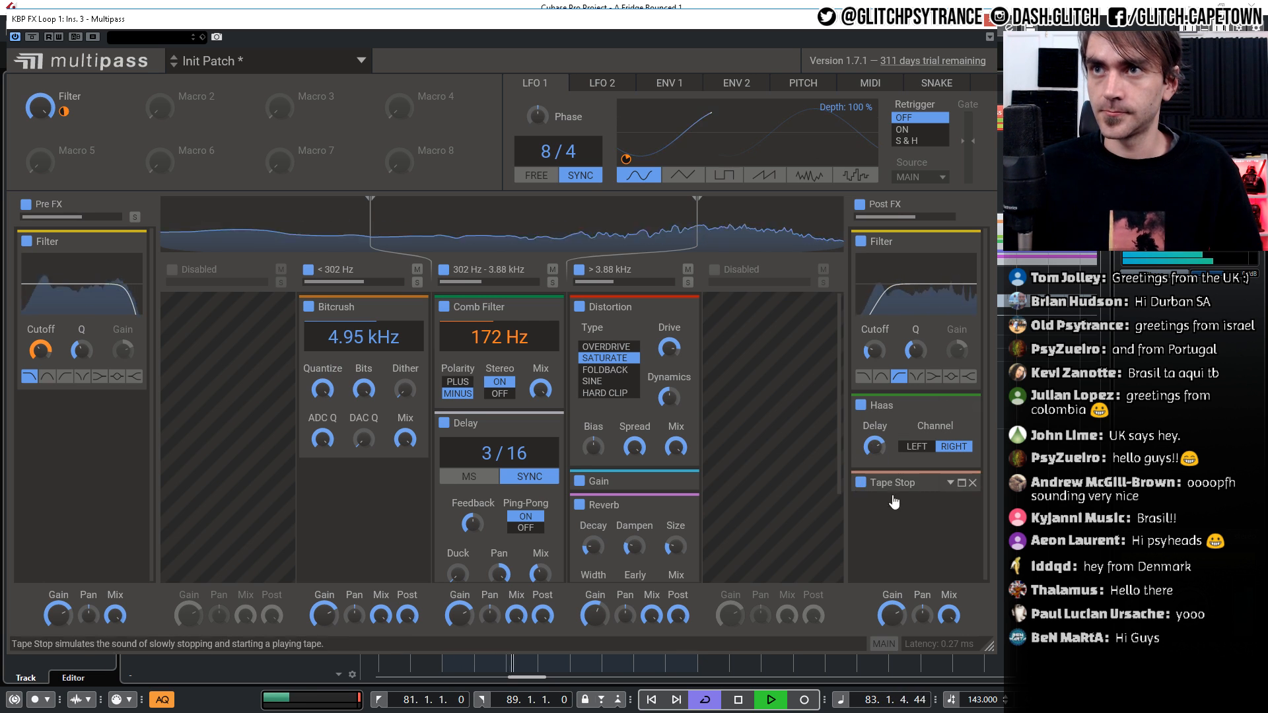
pyautogui.click(963, 484)
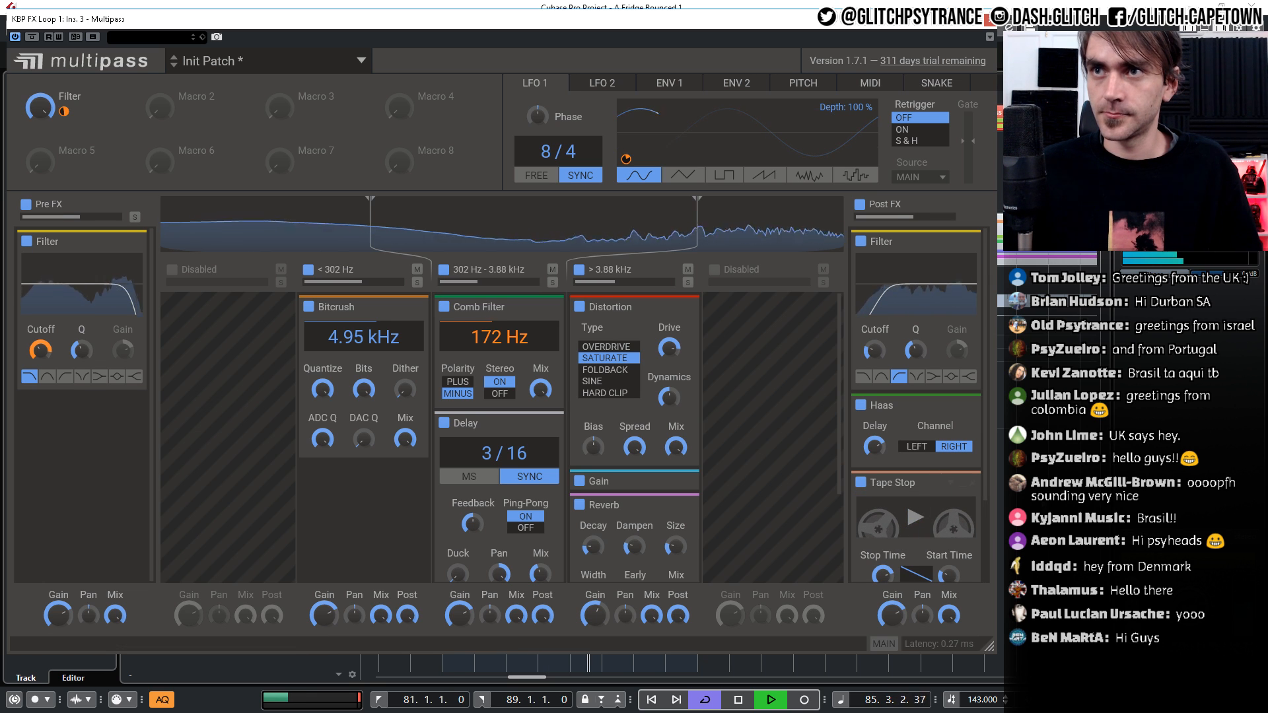
pyautogui.press('space')
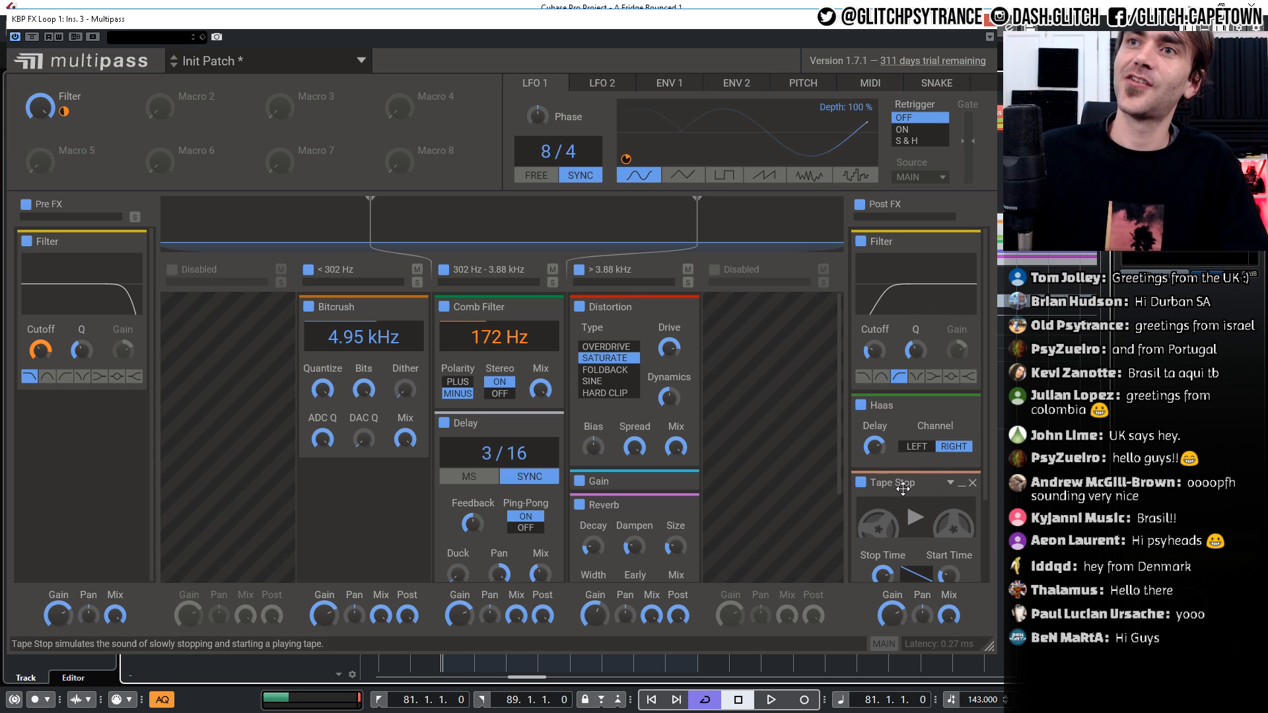
# Collapse and disable the Haas and Tape Stop effects in Post FX
pyautogui.click(961, 483)
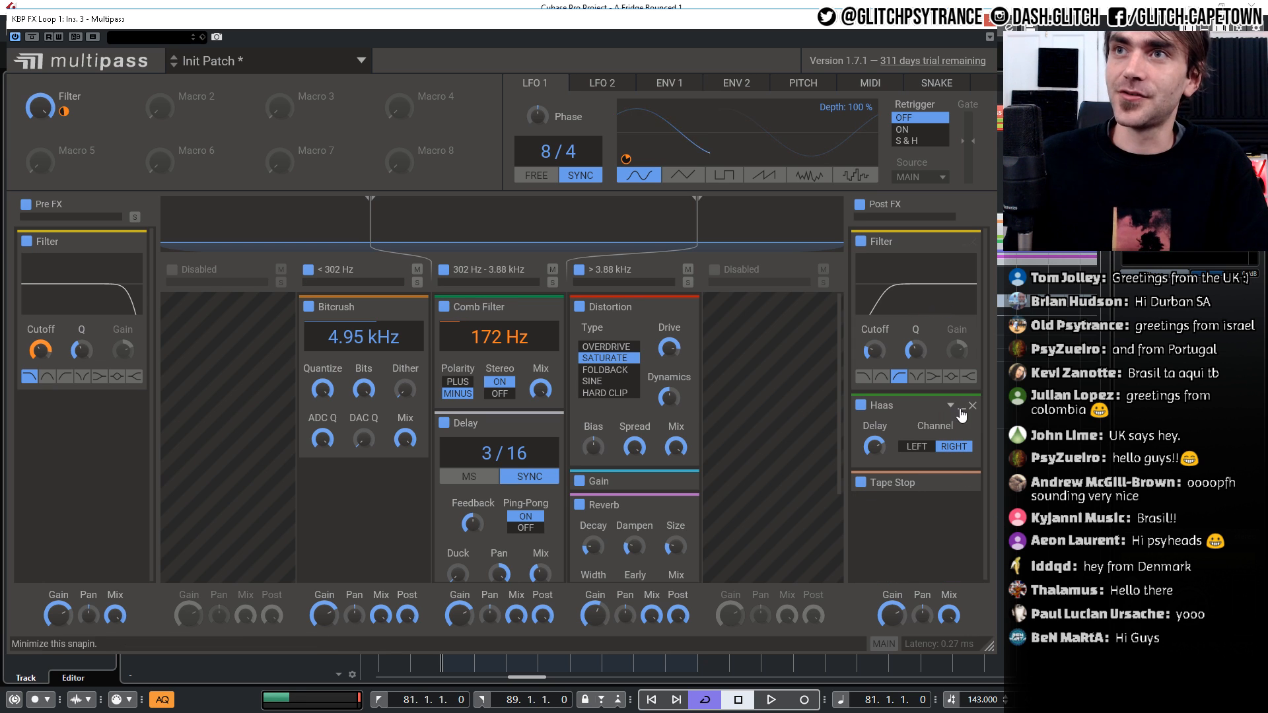
pyautogui.click(962, 405)
pyautogui.click(860, 406)
pyautogui.click(861, 429)
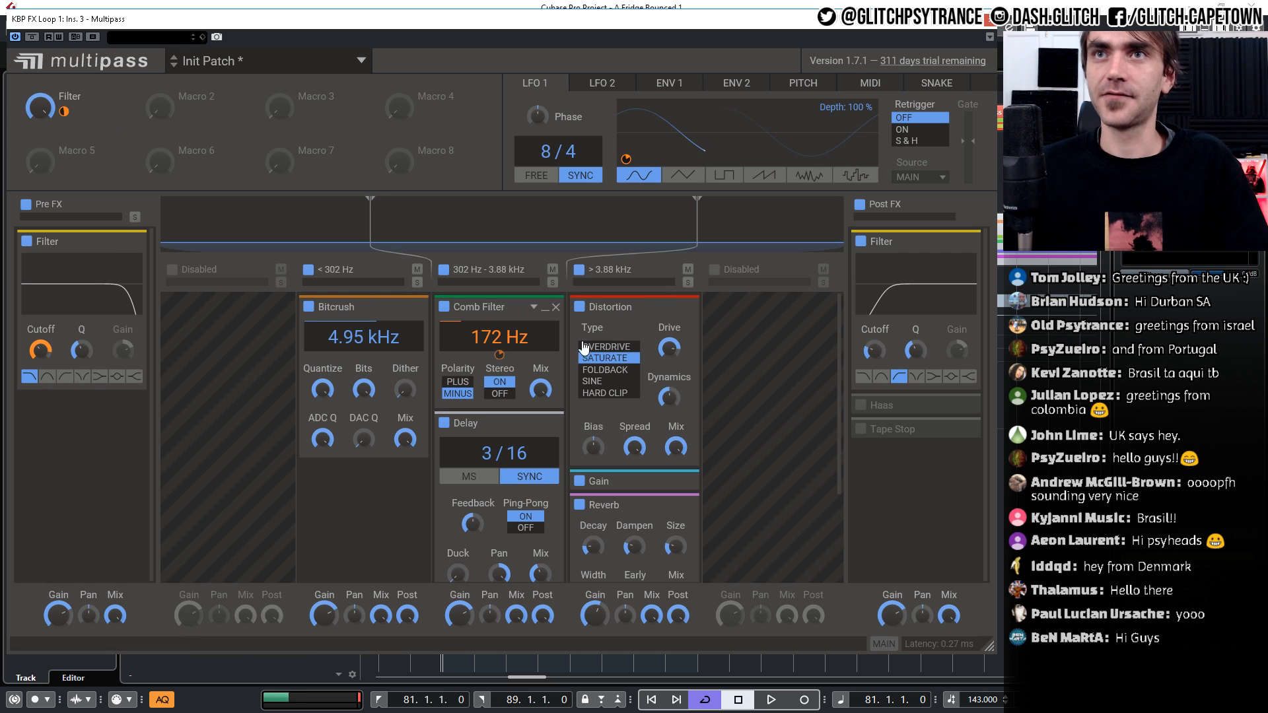
# Insert a second Multipass in the empty slot below the first one on KBP FX Loop 1
pyautogui.click(988, 22)
pyautogui.click(65, 251)
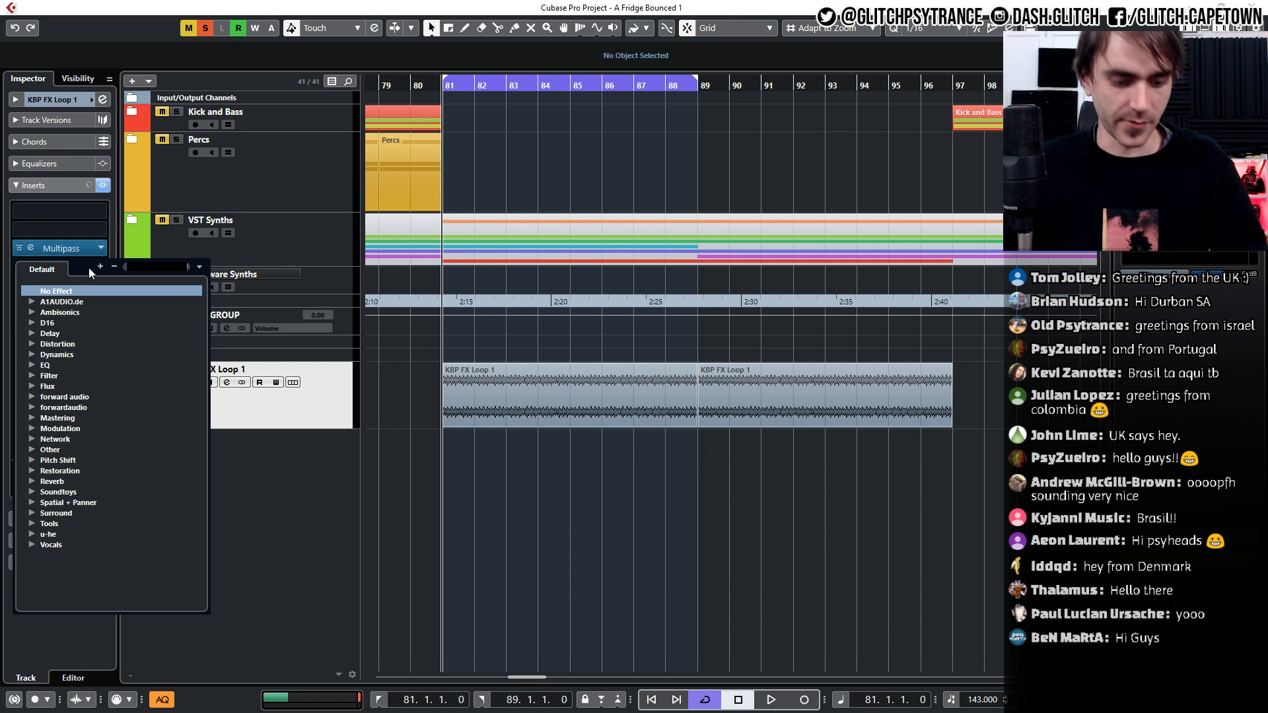
pyautogui.write('mul')
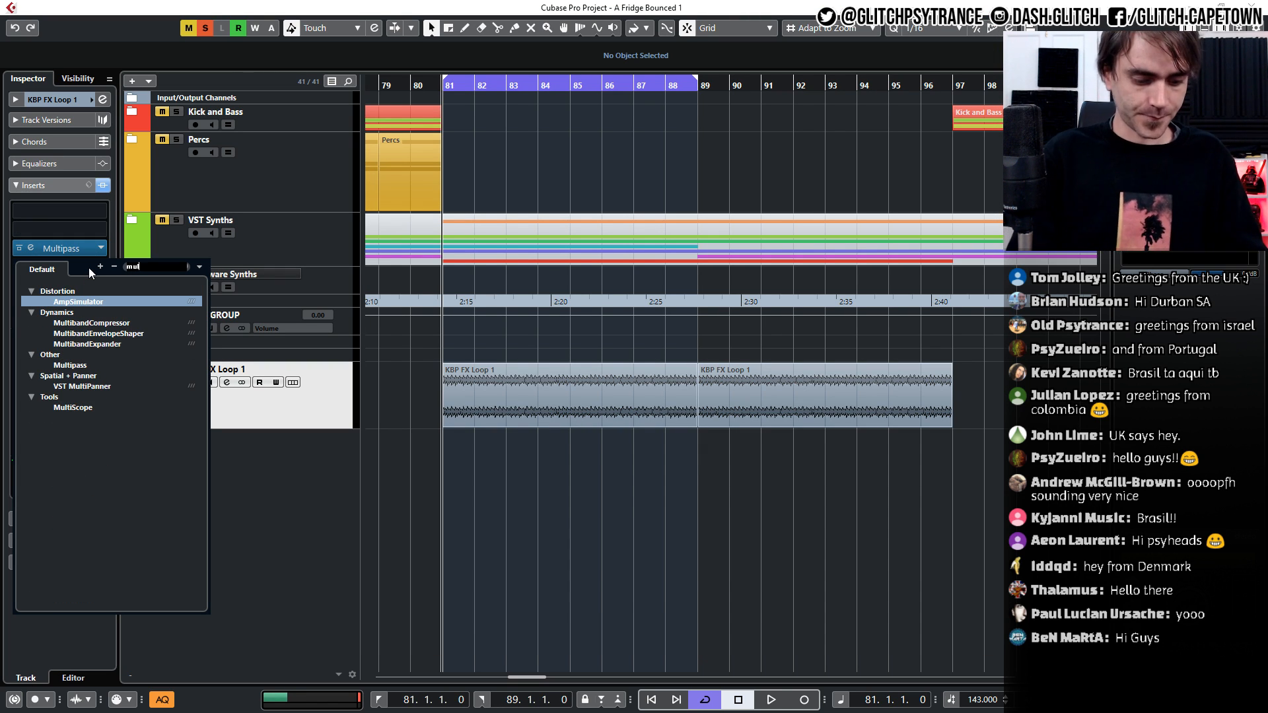
pyautogui.write('tip')
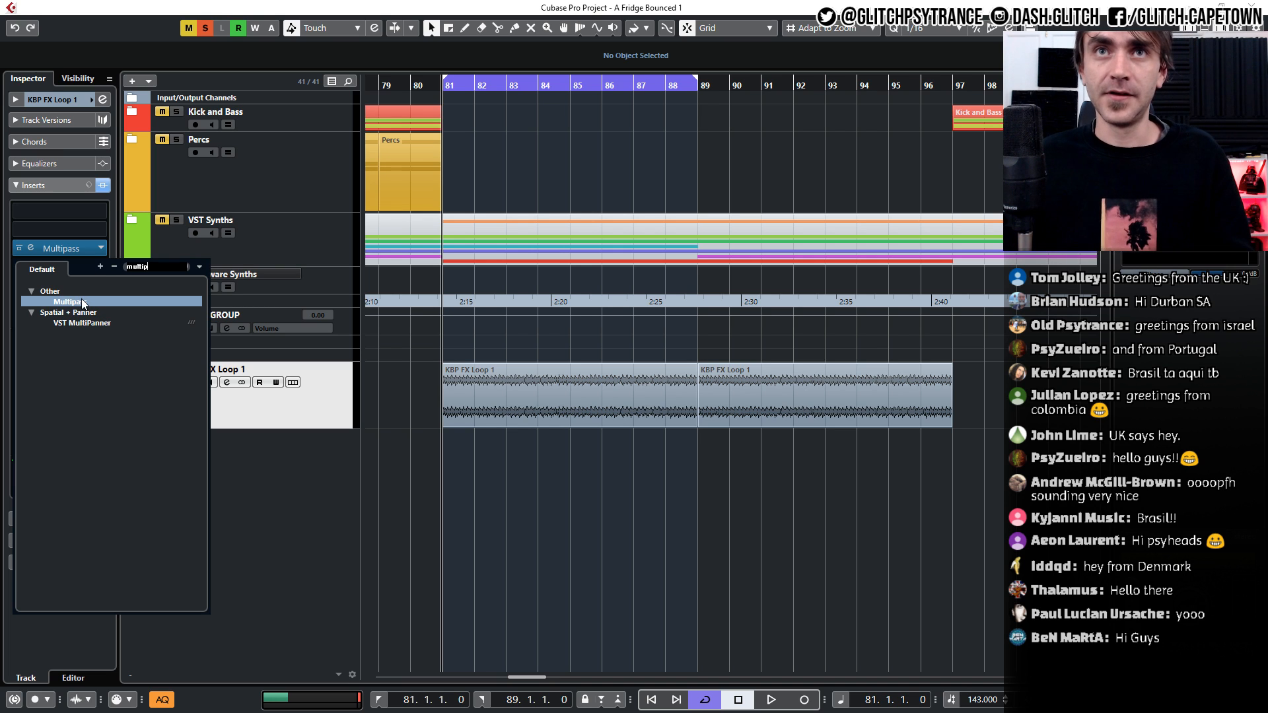
pyautogui.click(83, 303)
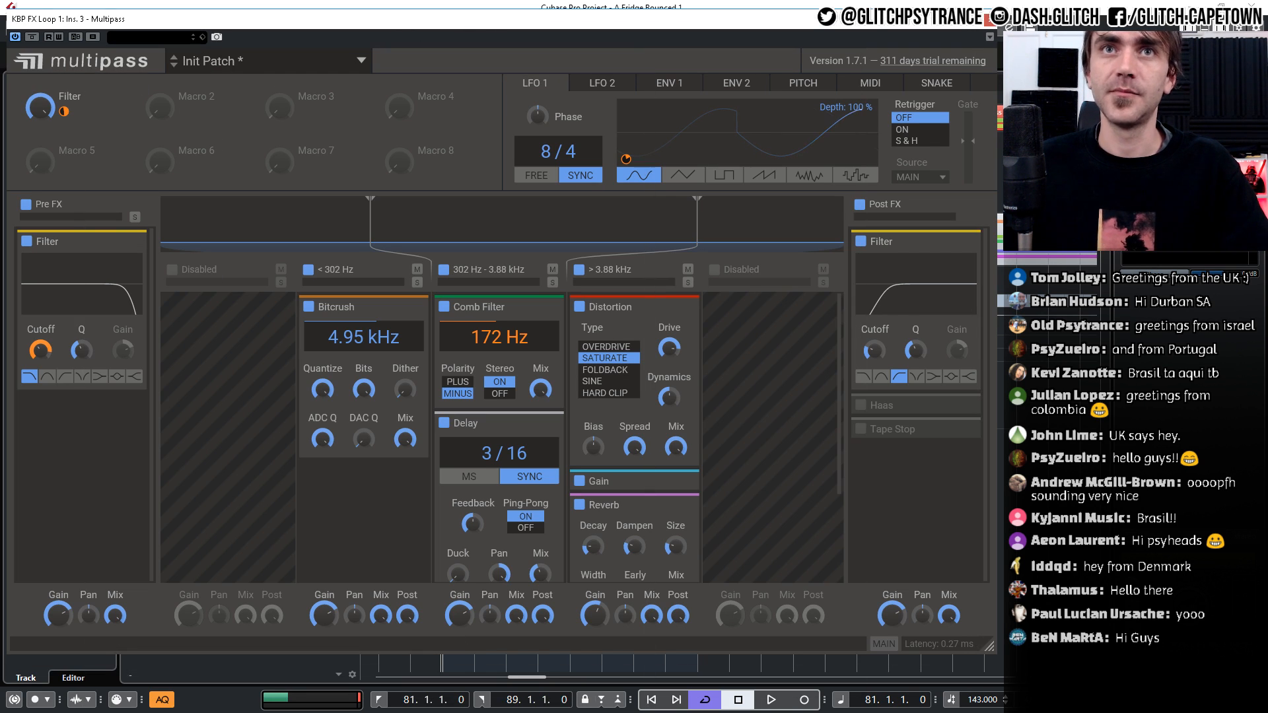
# Bypass the first Multipass insert and open the new instance, continuing its trial and repositioning its window
pyautogui.click(989, 21)
pyautogui.click(30, 266)
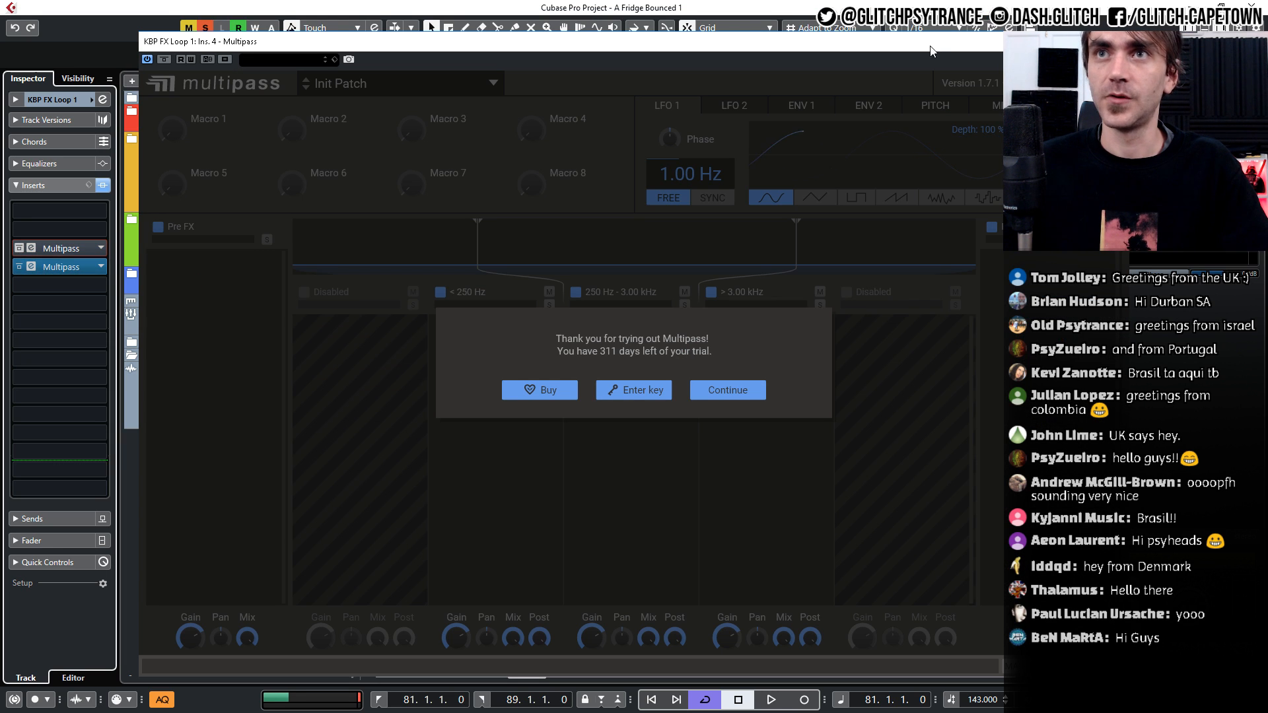
pyautogui.click(736, 388)
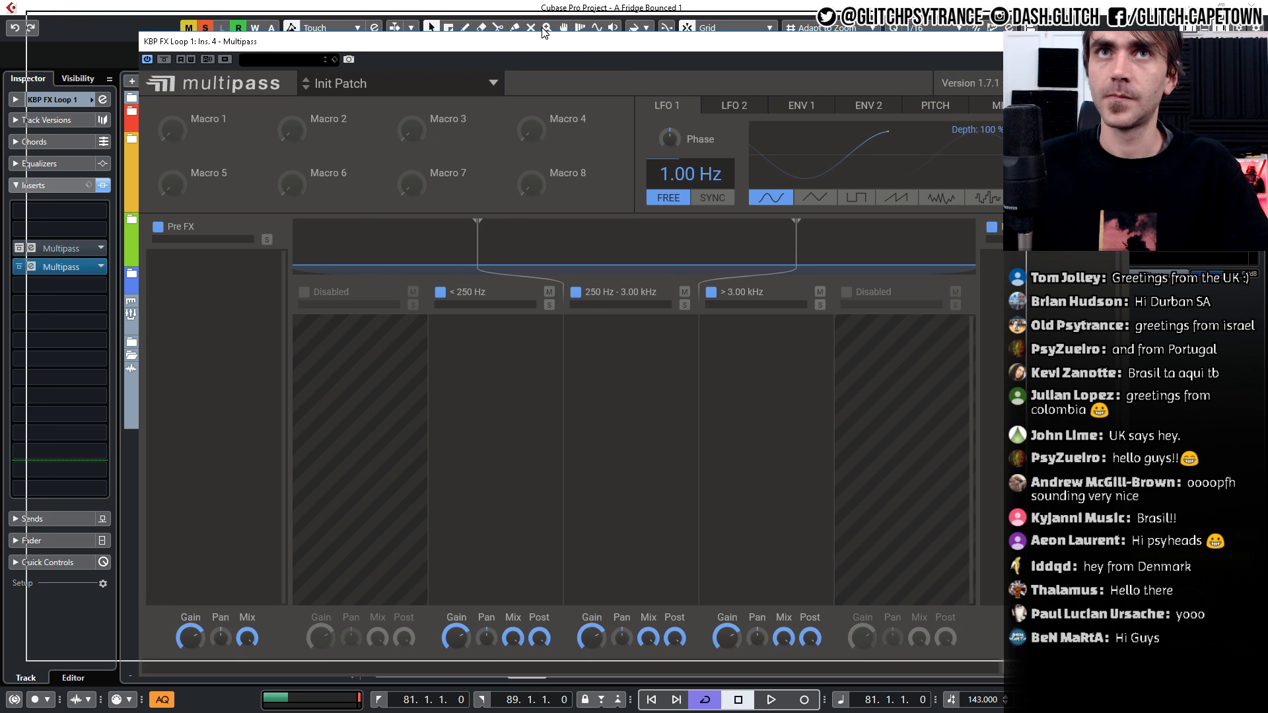
pyautogui.moveTo(651, 43); pyautogui.dragTo(543, 22)
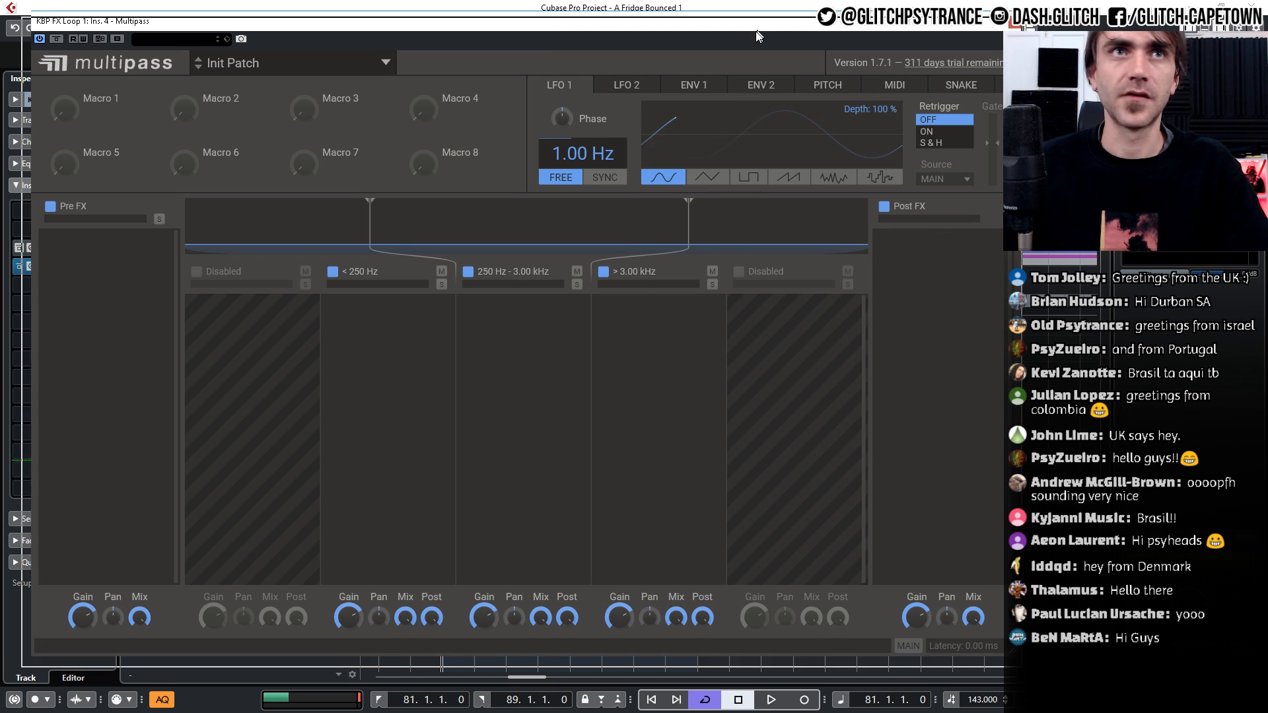
pyautogui.moveTo(757, 36); pyautogui.dragTo(738, 38)
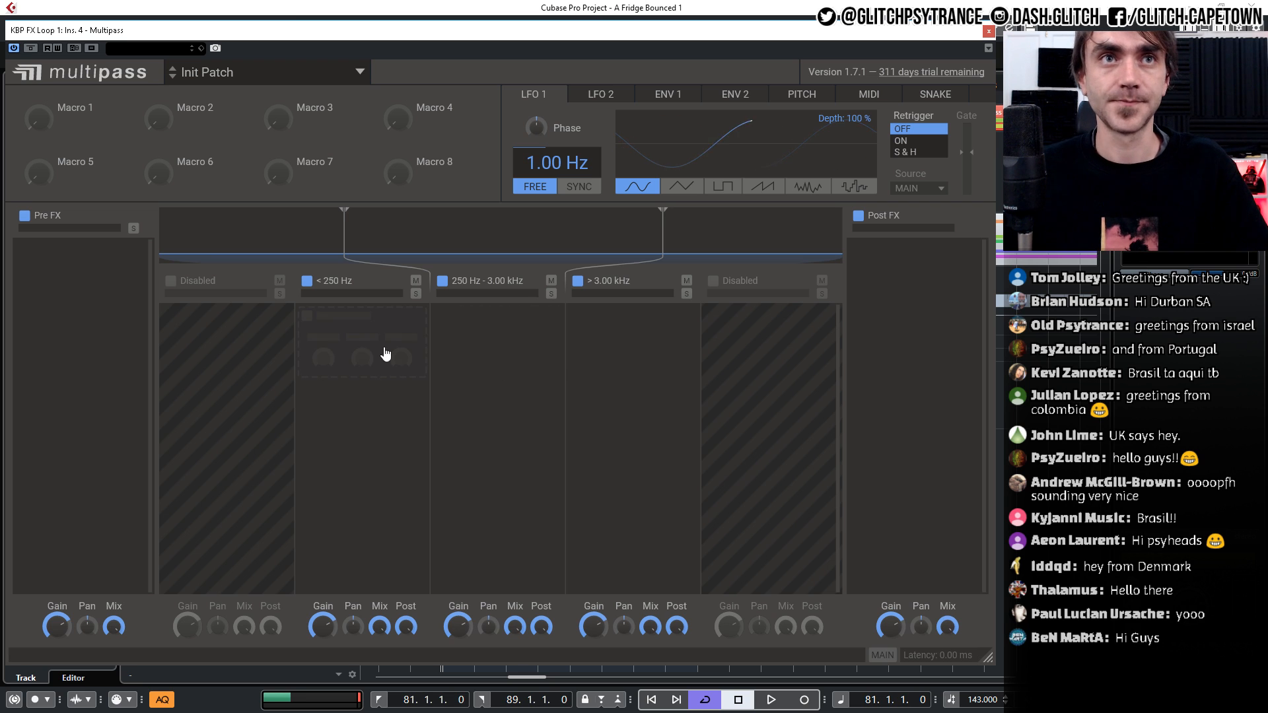
# Add a Bitcrush effect to the band below 250 Hz and move it to Pre FX
pyautogui.click(351, 332)
pyautogui.click(403, 390)
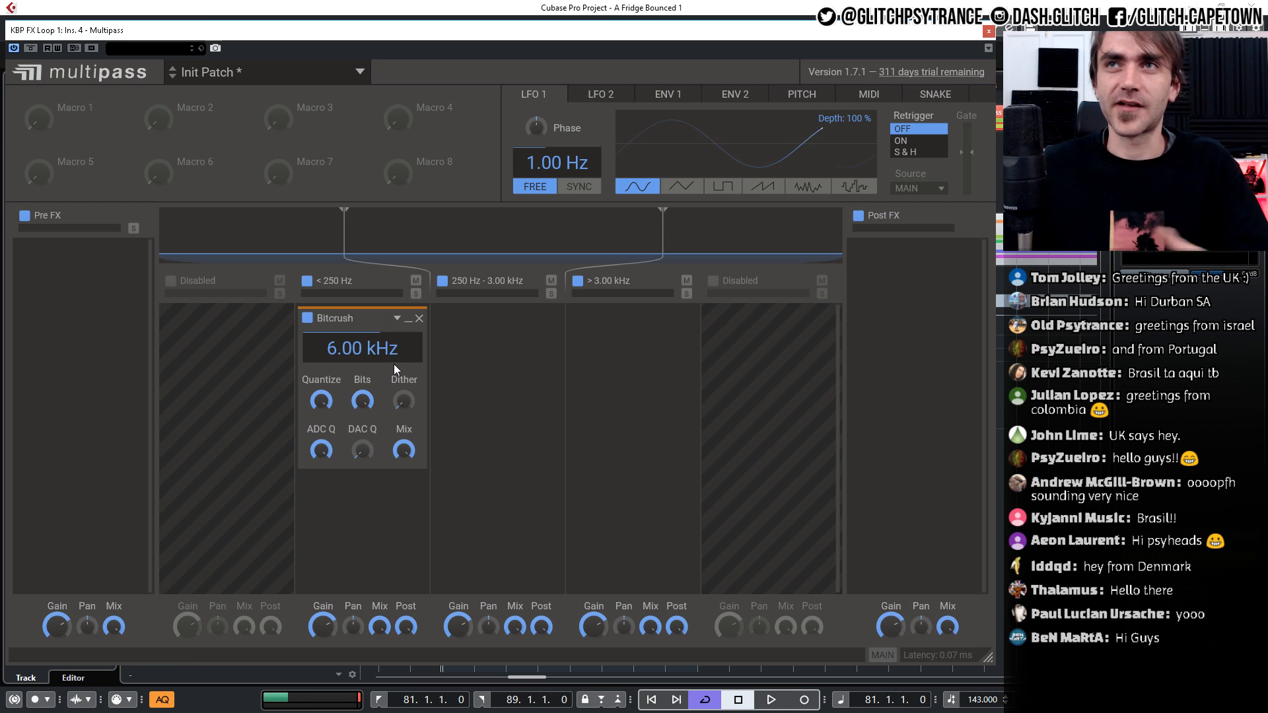
pyautogui.moveTo(308, 307); pyautogui.dragTo(62, 263)
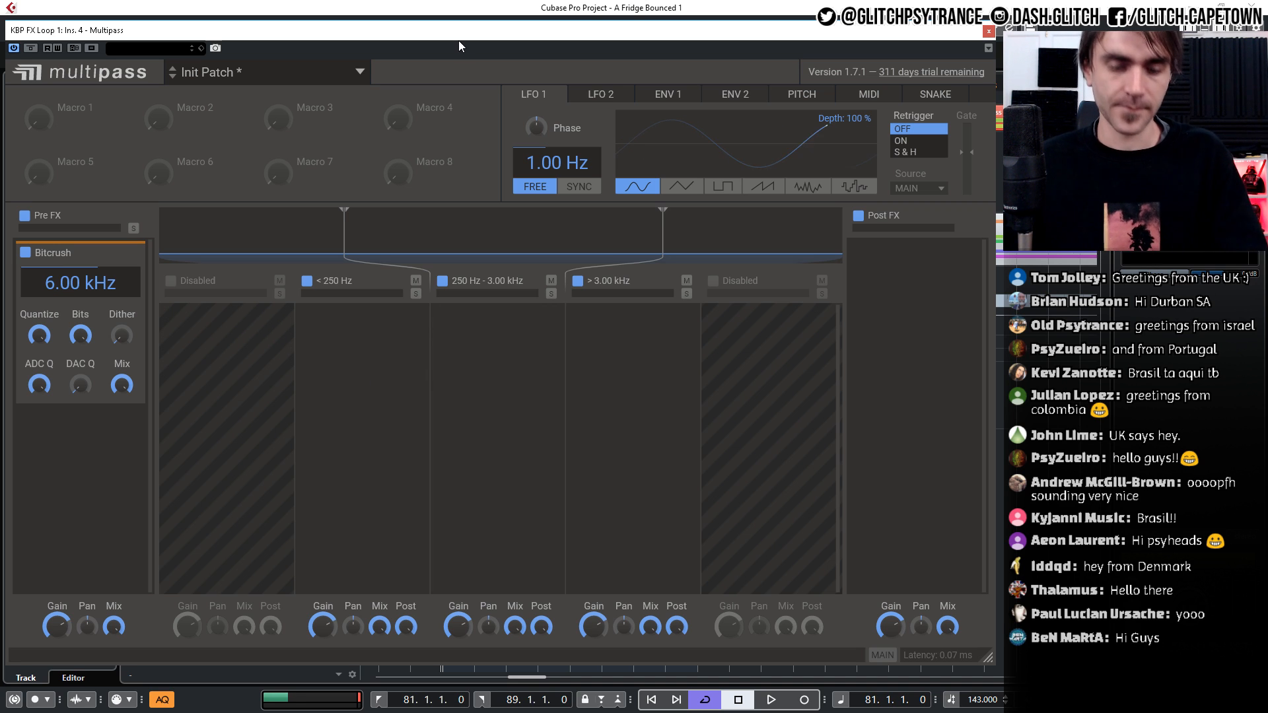
# During playback, set the Bitcrush rate to 5.54 kHz and move the effect to the band below 250 Hz
pyautogui.press('space')
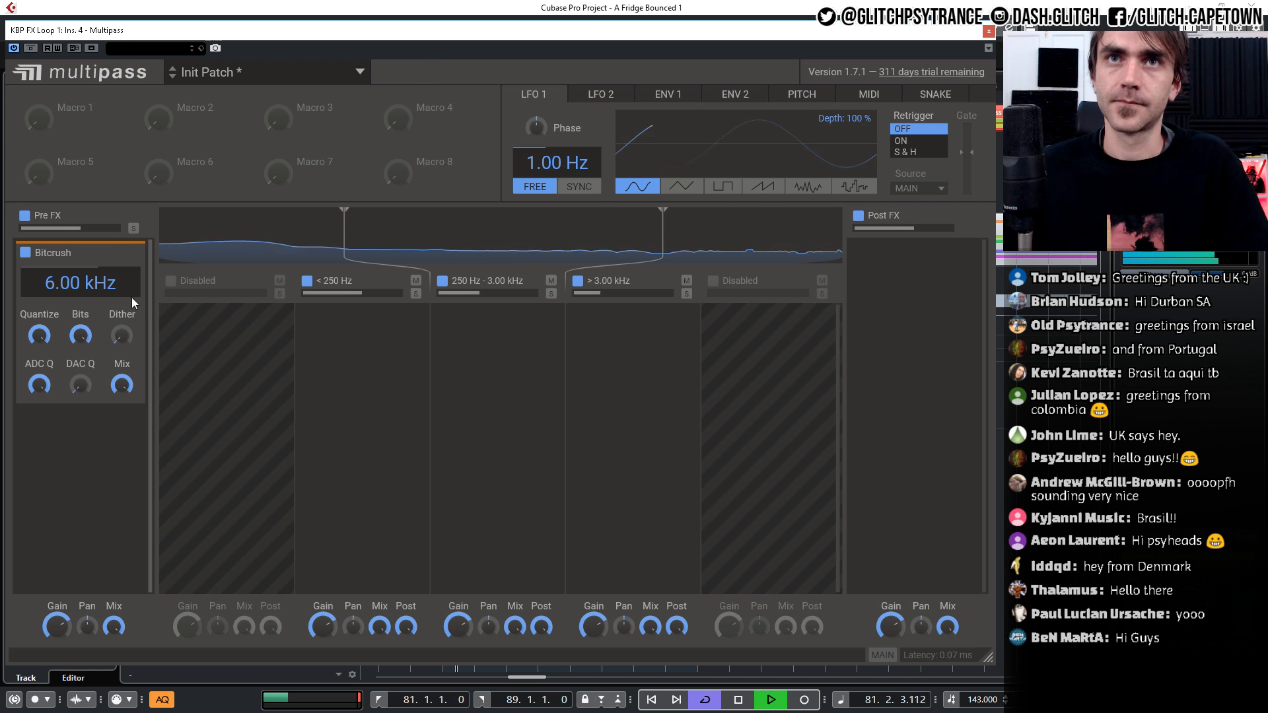
pyautogui.moveTo(71, 284); pyautogui.dragTo(336, 322)
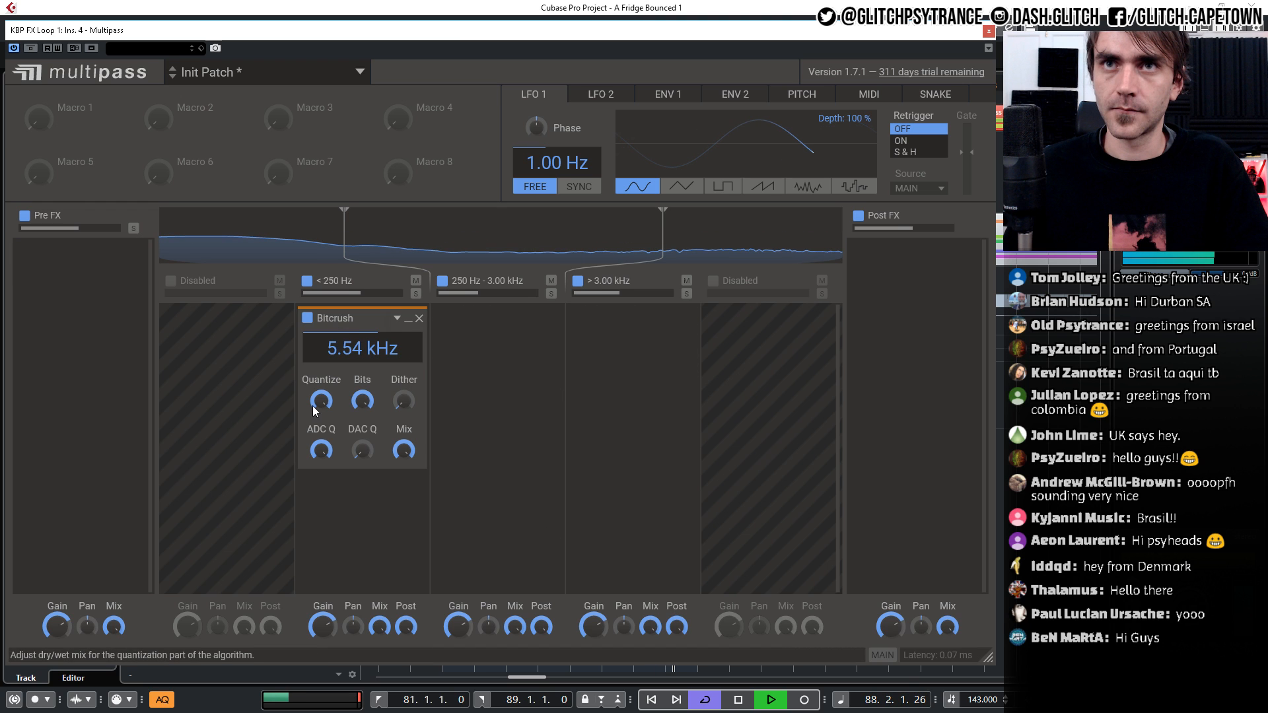
# Set the Bitcrush rate to 1.44 kHz, and try the effect in Pre FX before returning it to the band below 250 Hz
pyautogui.moveTo(350, 349); pyautogui.dragTo(350, 377)
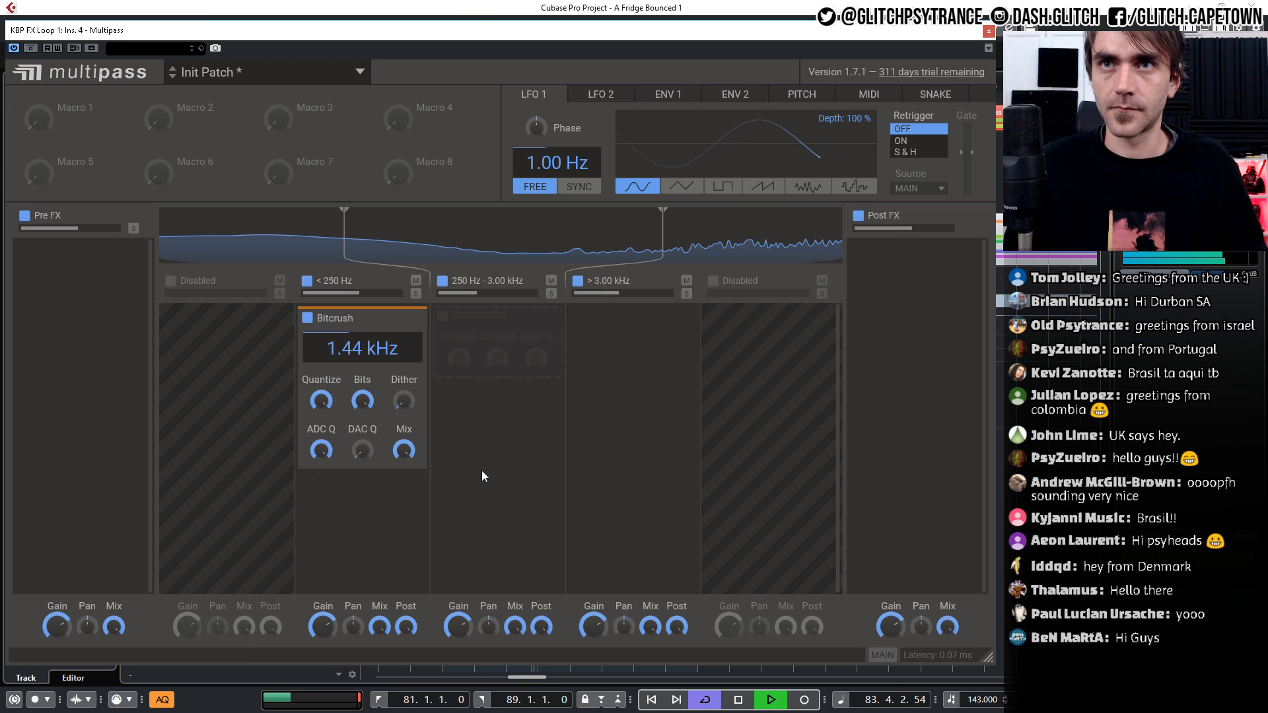
pyautogui.press('space')
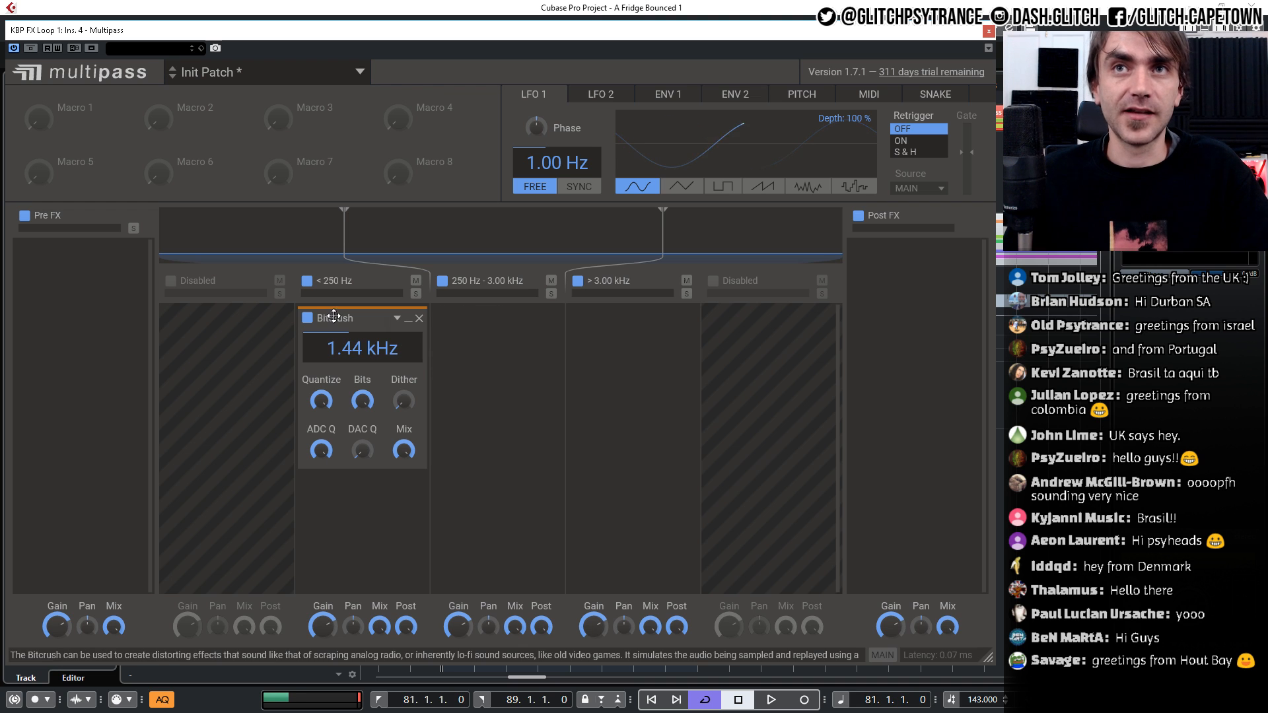
pyautogui.moveTo(342, 318); pyautogui.dragTo(52, 266)
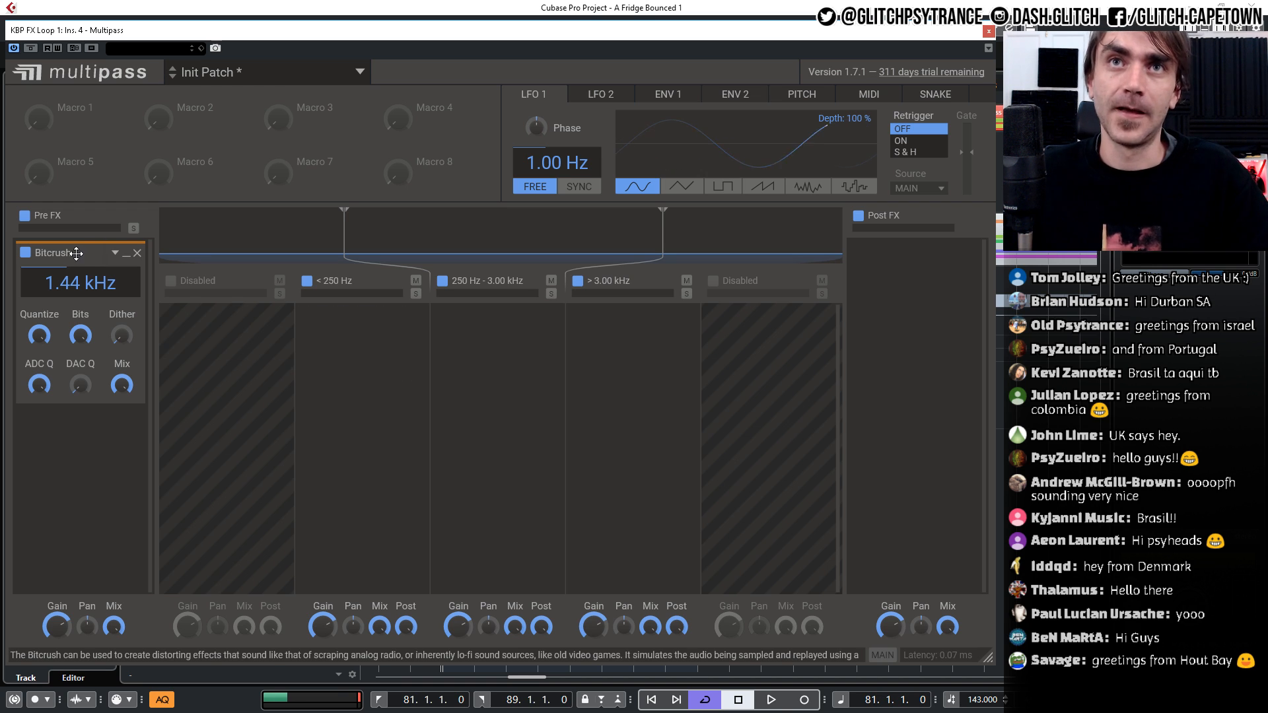
pyautogui.moveTo(183, 318); pyautogui.dragTo(376, 324)
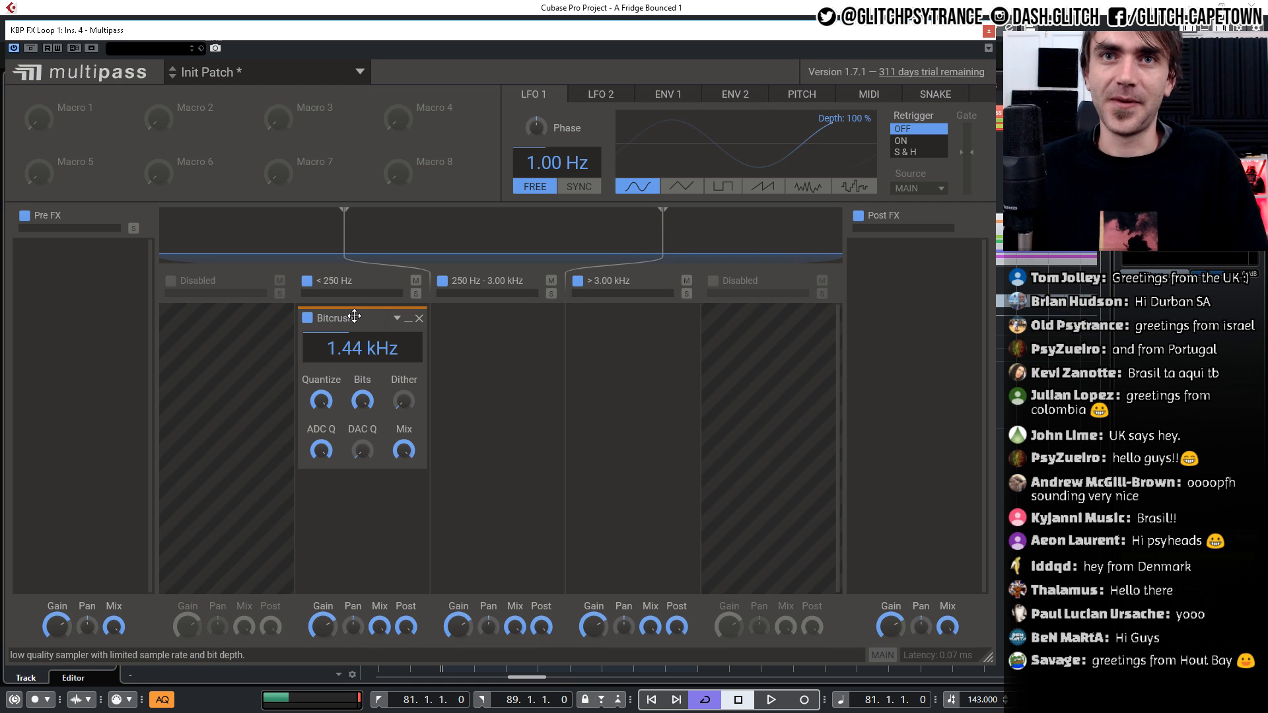
# Play back the loop to hear the Bitcrush on the band below 250 Hz, and stop playback
pyautogui.click(462, 356)
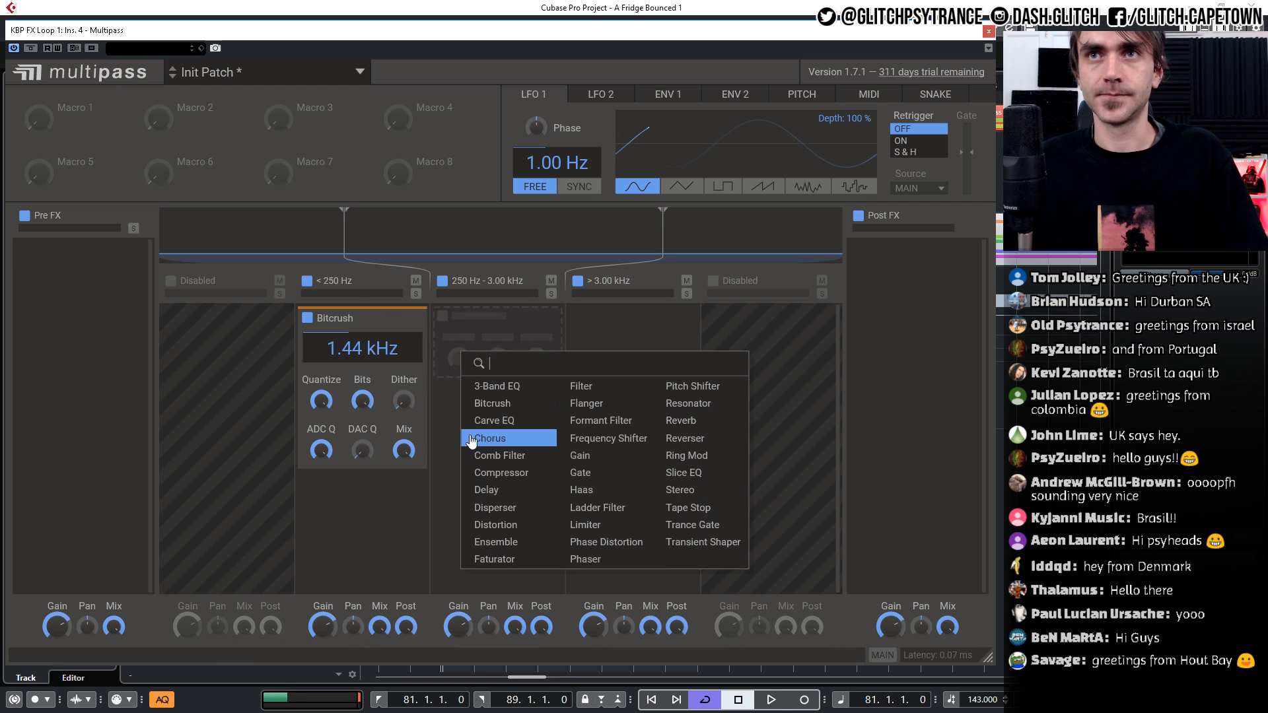
pyautogui.click(390, 539)
pyautogui.press('space')
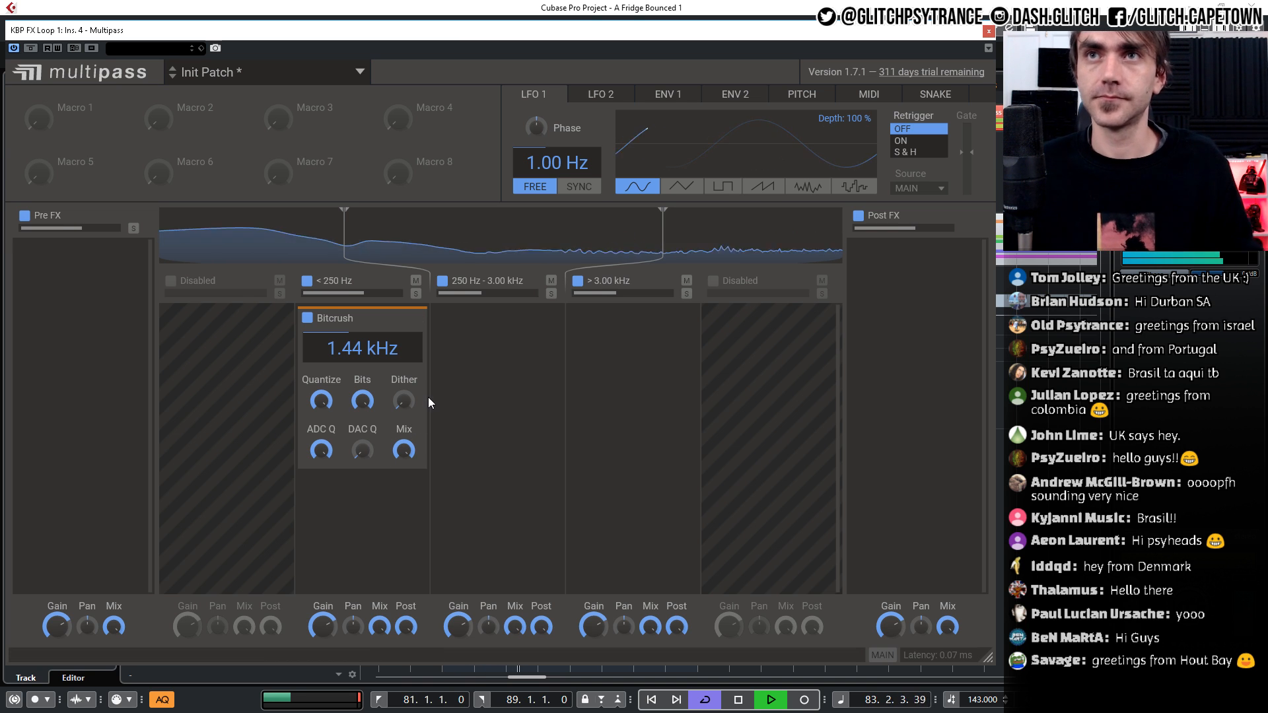
pyautogui.press('space')
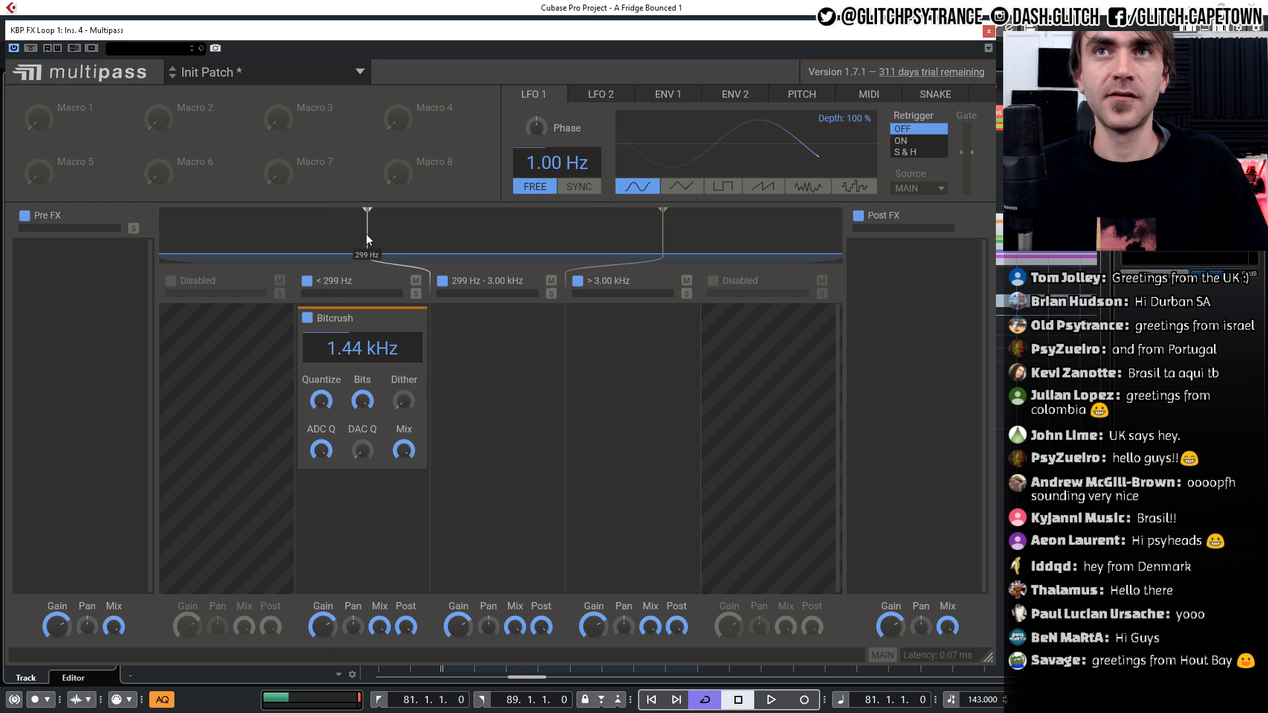
# Set the low crossover to 301 Hz and, during playback, adjust the Bitcrush rate to 2.97 kHz
pyautogui.moveTo(367, 235); pyautogui.dragTo(368, 234)
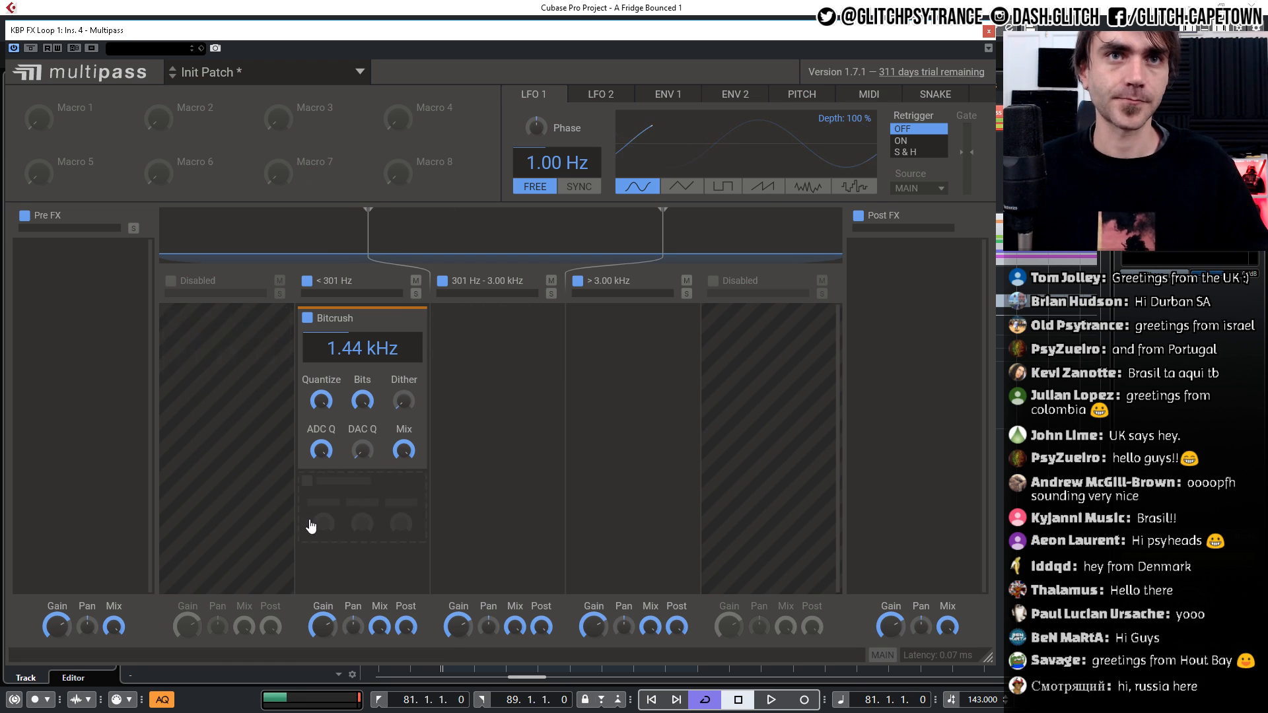
pyautogui.press('space')
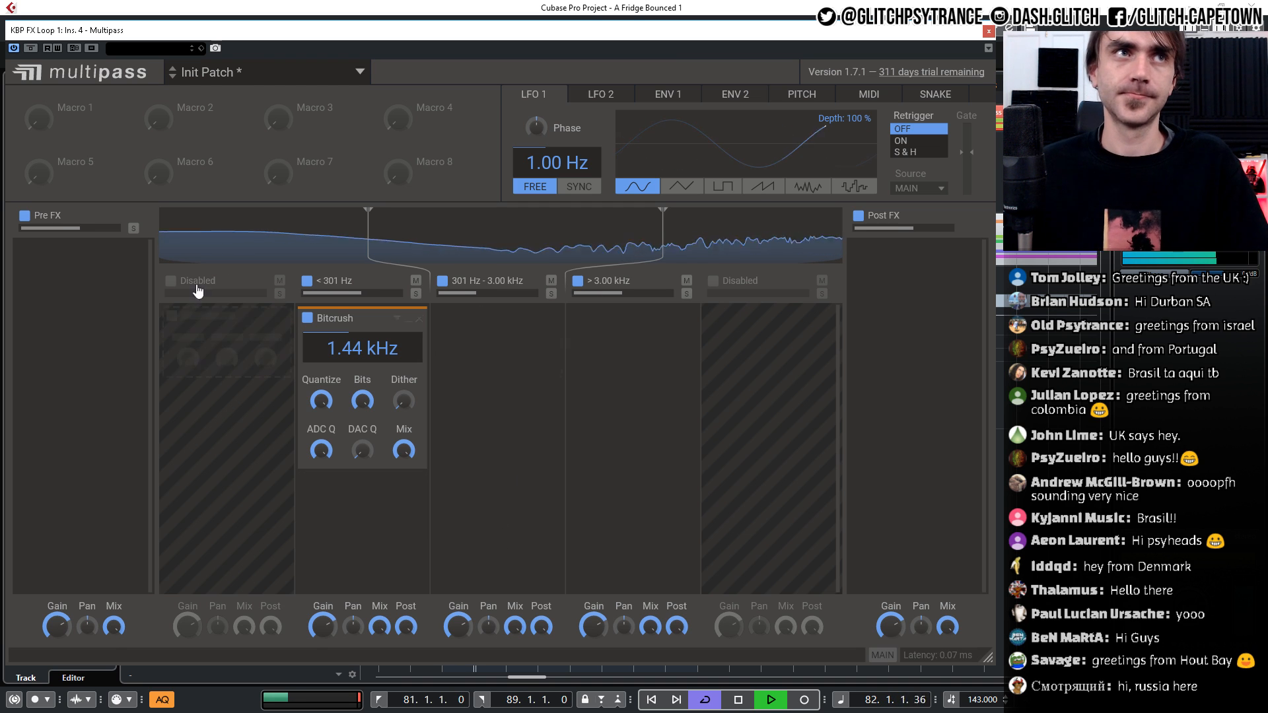
pyautogui.moveTo(336, 346); pyautogui.dragTo(337, 287)
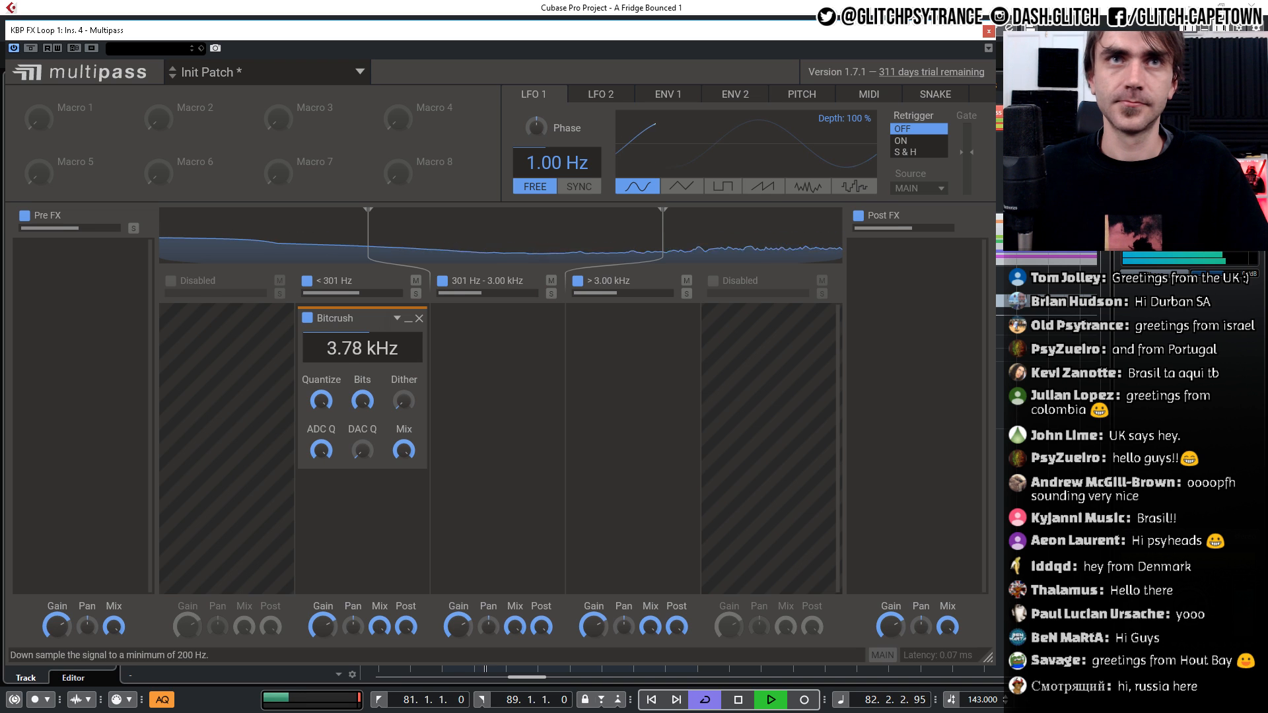
pyautogui.press('space')
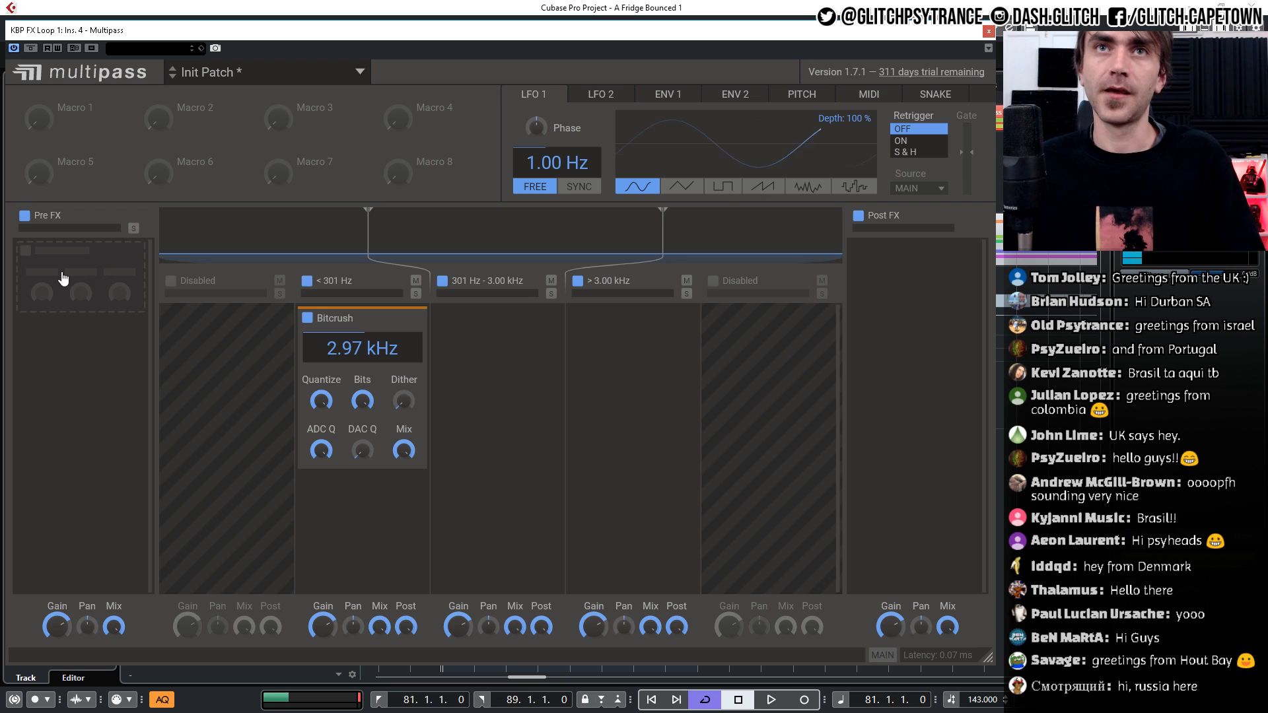
# Add a low-pass Filter effect to Pre FX and lower its cutoff slightly
pyautogui.click(66, 272)
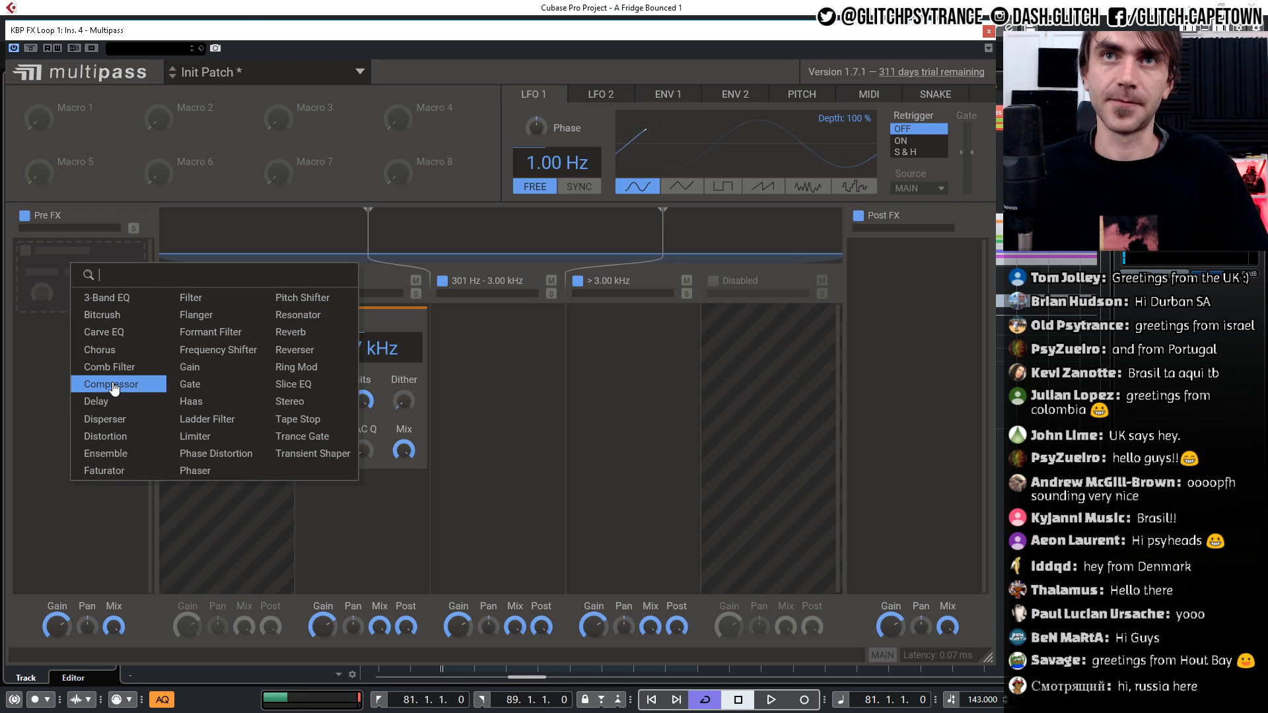
pyautogui.click(209, 300)
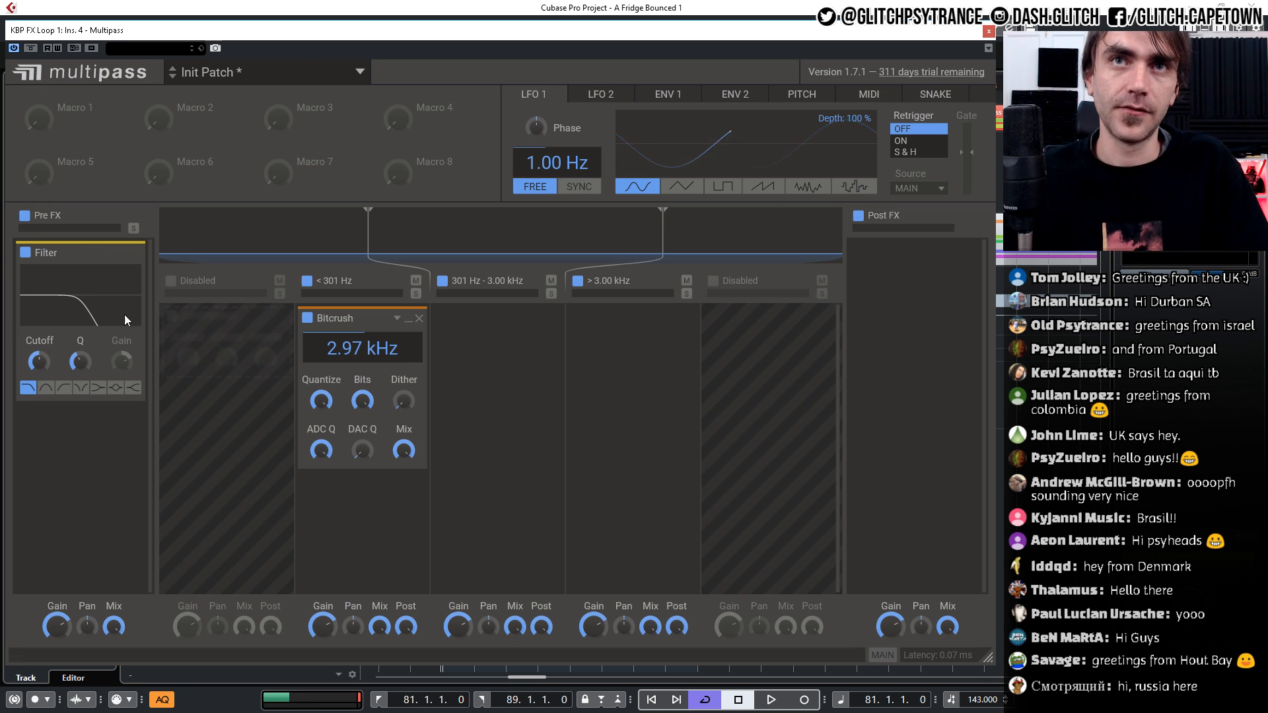
pyautogui.moveTo(324, 312); pyautogui.dragTo(377, 332)
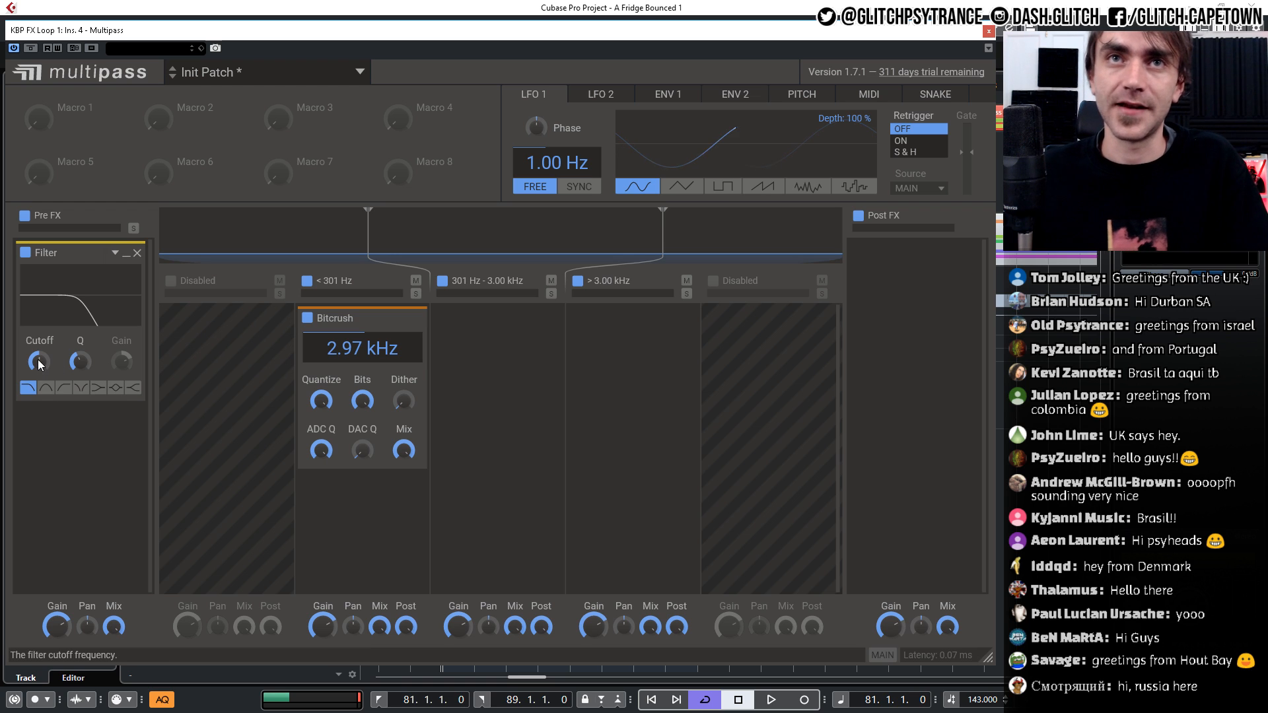
pyautogui.moveTo(40, 362)
pyautogui.mouseDown()
pyautogui.moveTo(40, 386)
pyautogui.moveTo(38, 359)
pyautogui.mouseUp()
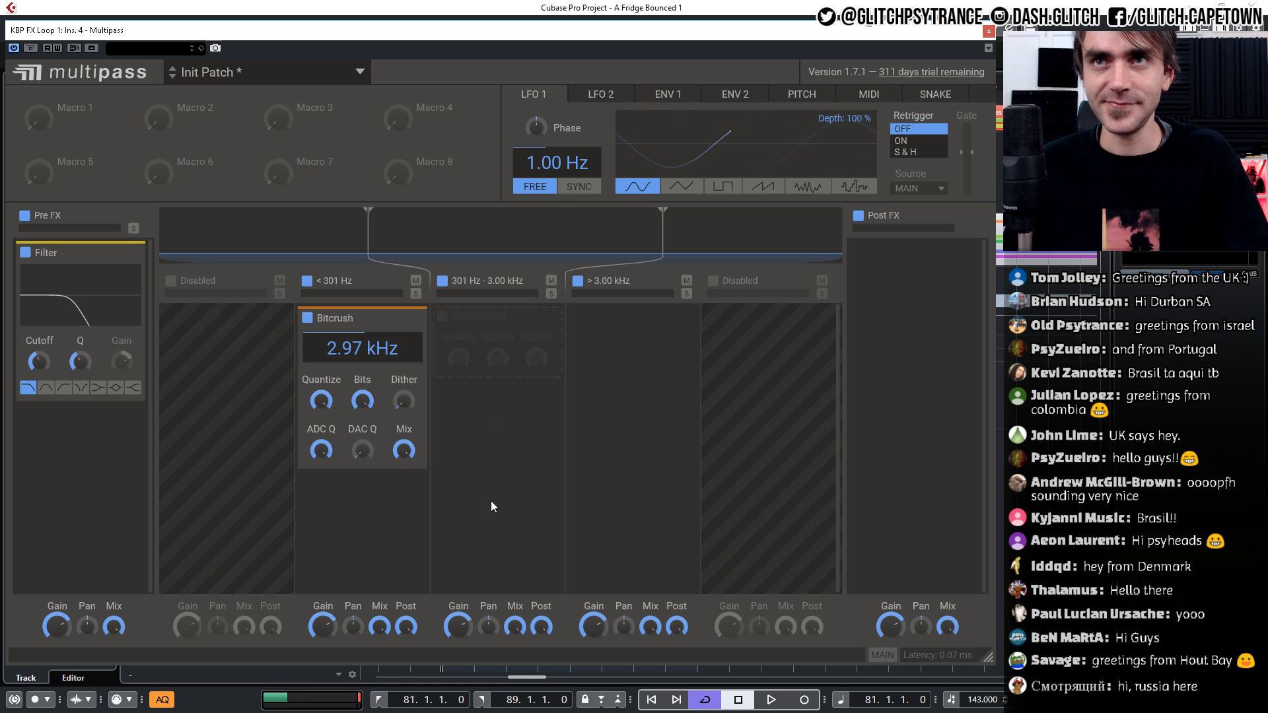
# Sweep the Pre FX filter's cutoff upward past 5.54 kHz during playback, and stop playback
pyautogui.press('space')
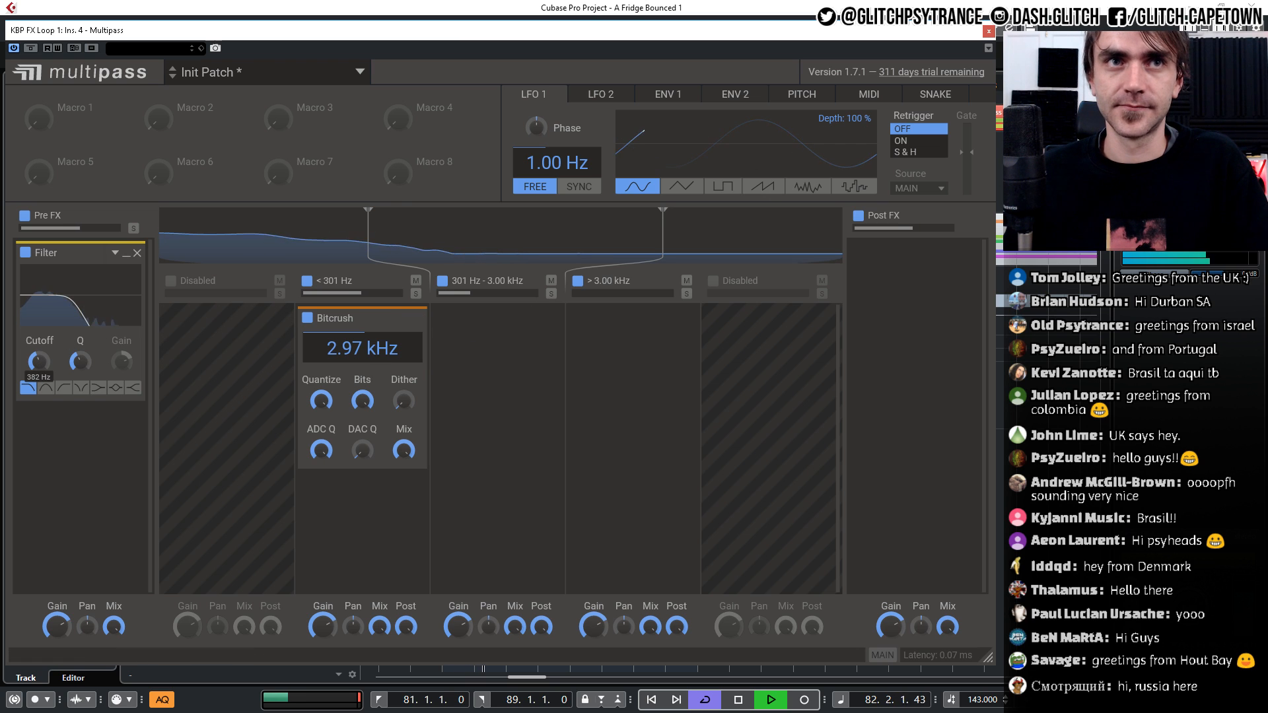
pyautogui.moveTo(37, 362); pyautogui.dragTo(38, 312)
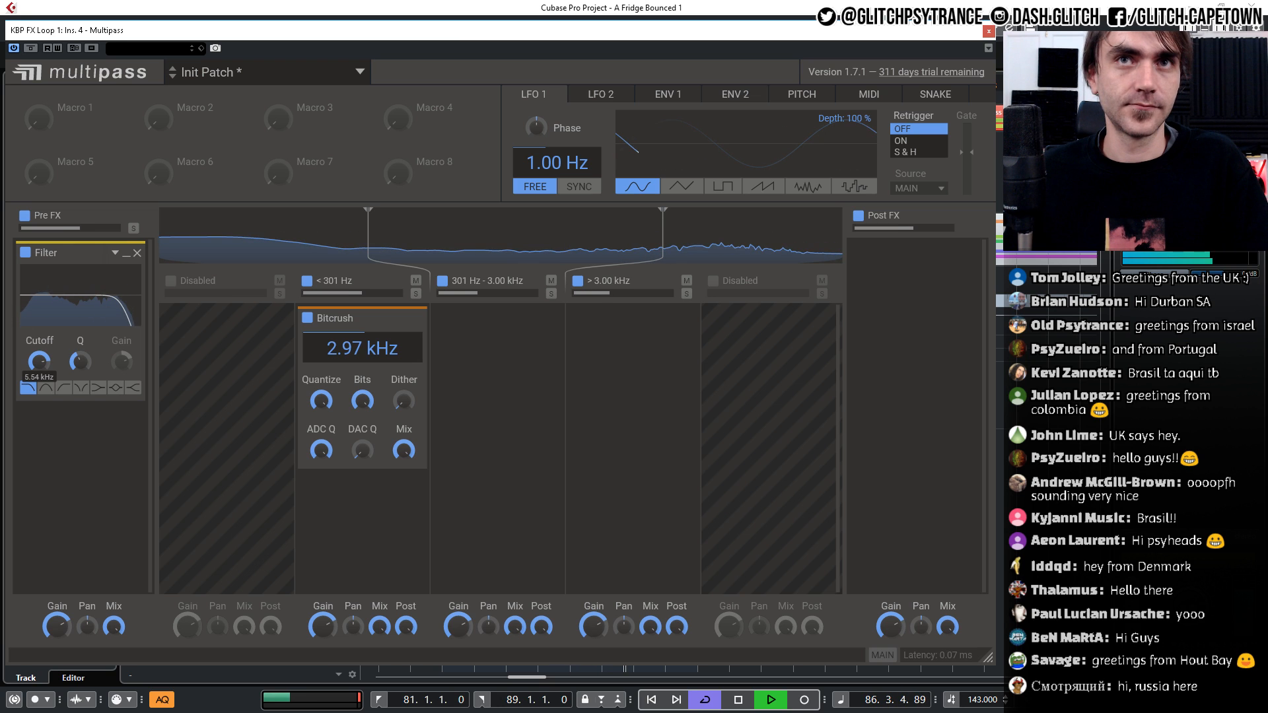
pyautogui.press('space')
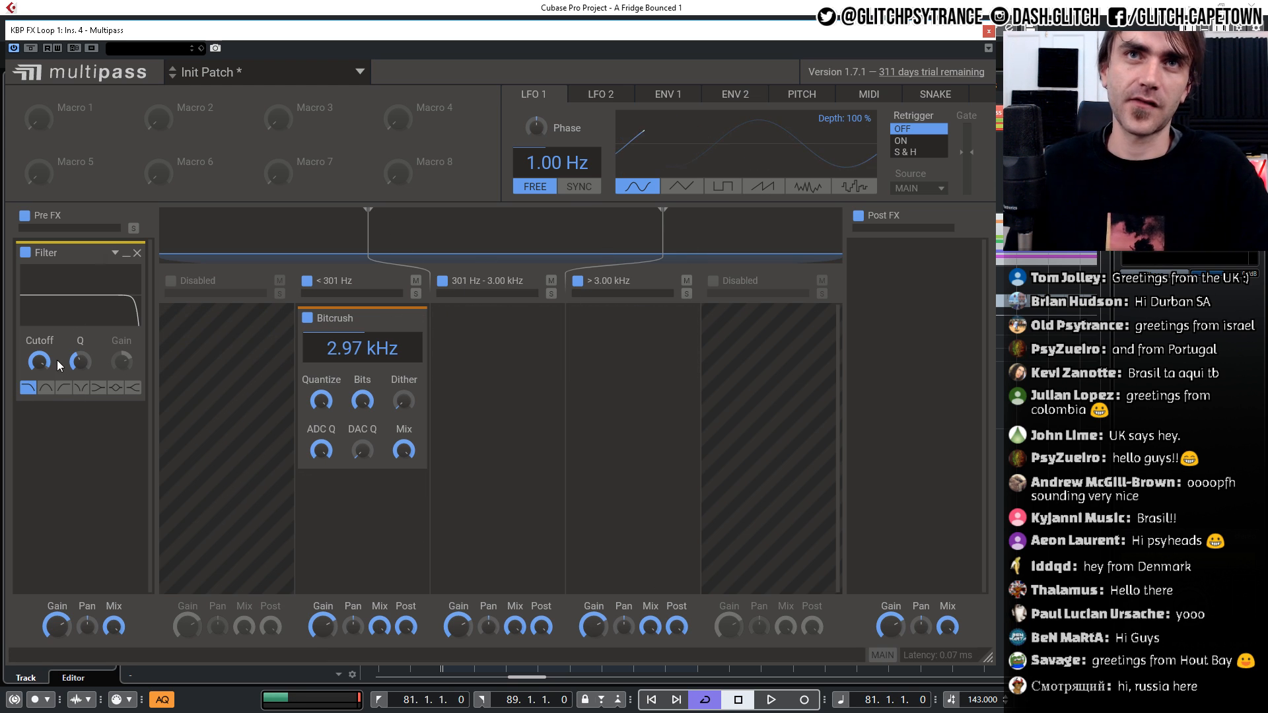
# Try lower cutoff settings on the Pre FX filter, and switch it to band pass and back to low pass
pyautogui.moveTo(39, 361)
pyautogui.mouseDown()
pyautogui.moveTo(40, 397)
pyautogui.moveTo(38, 331)
pyautogui.moveTo(38, 397)
pyautogui.moveTo(39, 368)
pyautogui.mouseUp()
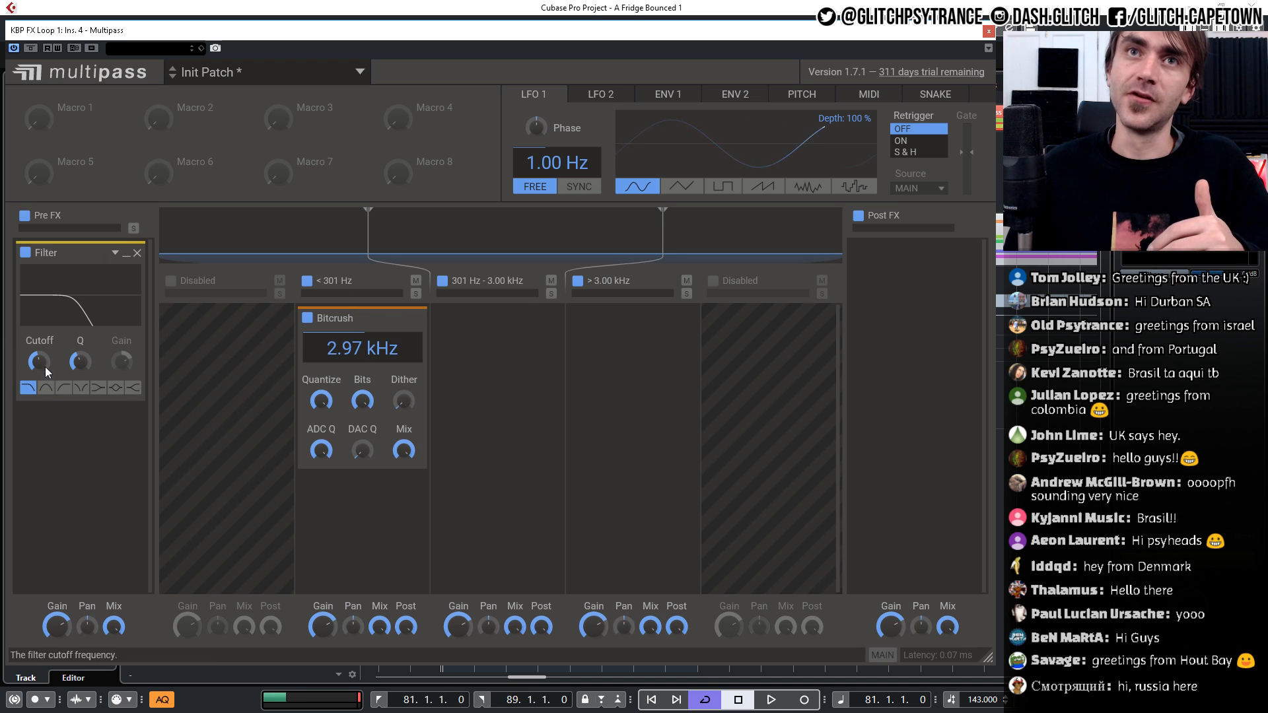
pyautogui.moveTo(43, 363); pyautogui.dragTo(44, 345)
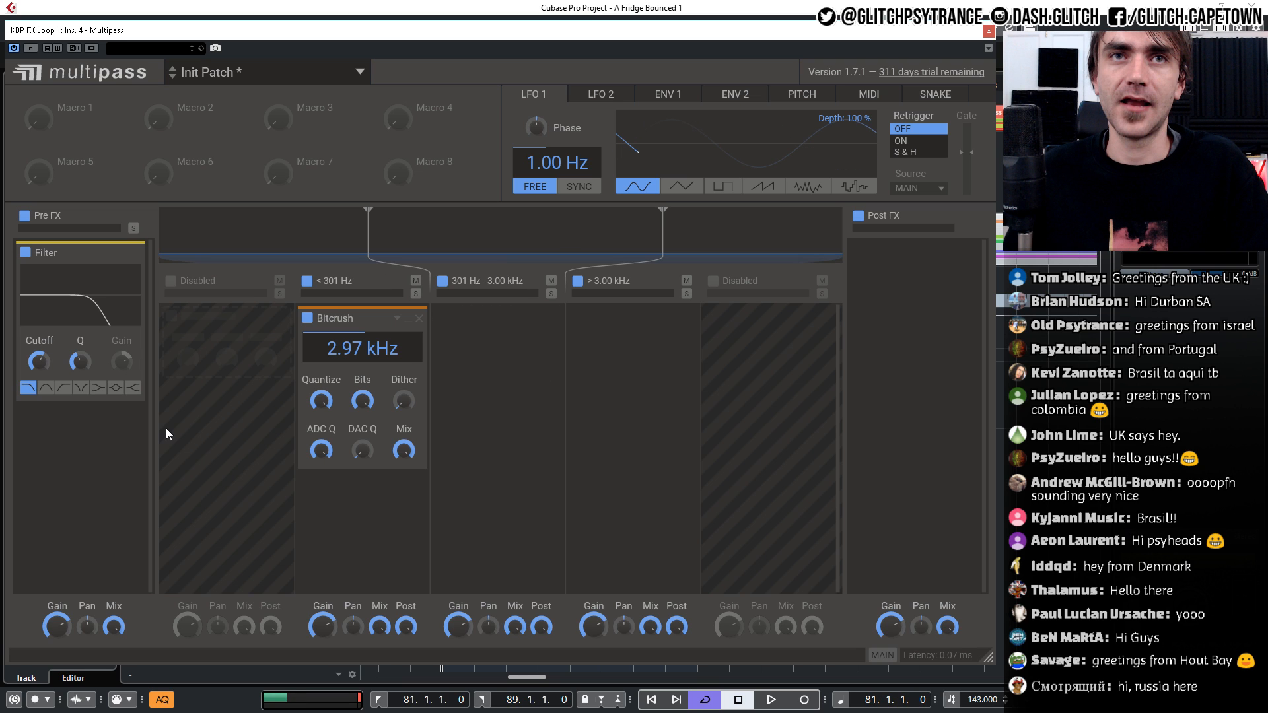
pyautogui.moveTo(38, 362)
pyautogui.mouseDown()
pyautogui.moveTo(38, 337)
pyautogui.moveTo(40, 366)
pyautogui.mouseUp()
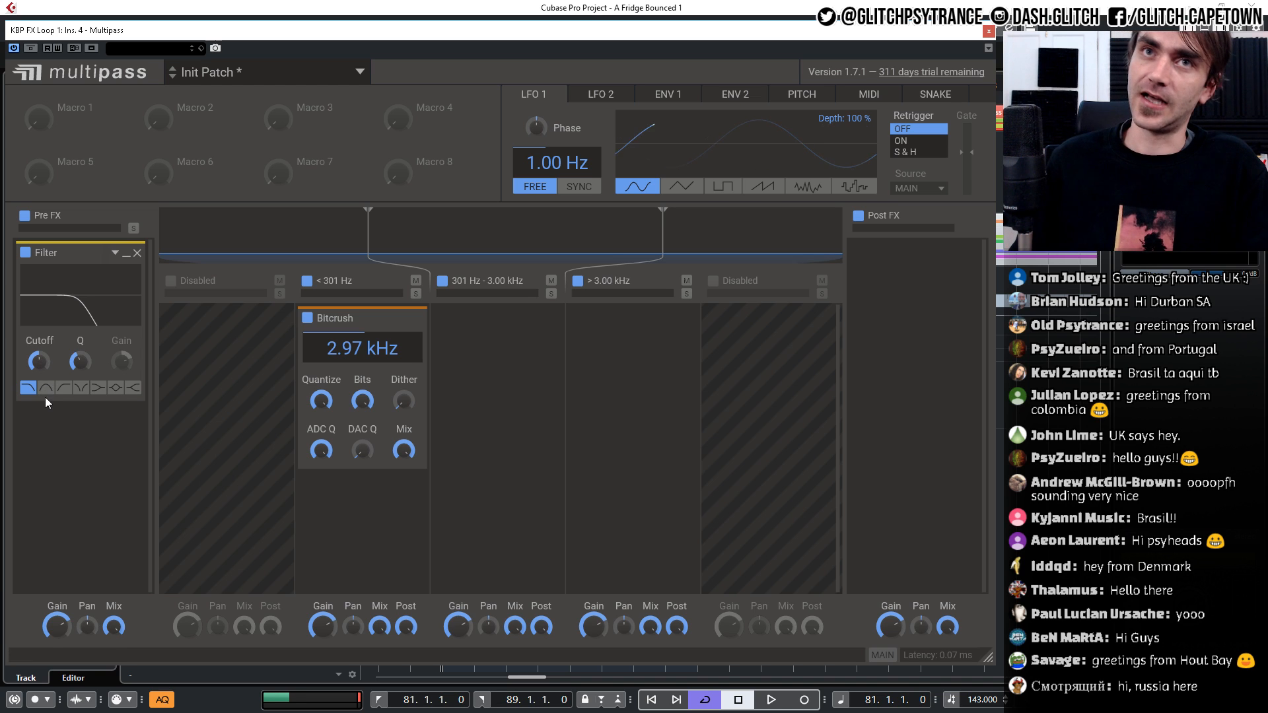
pyautogui.click(46, 389)
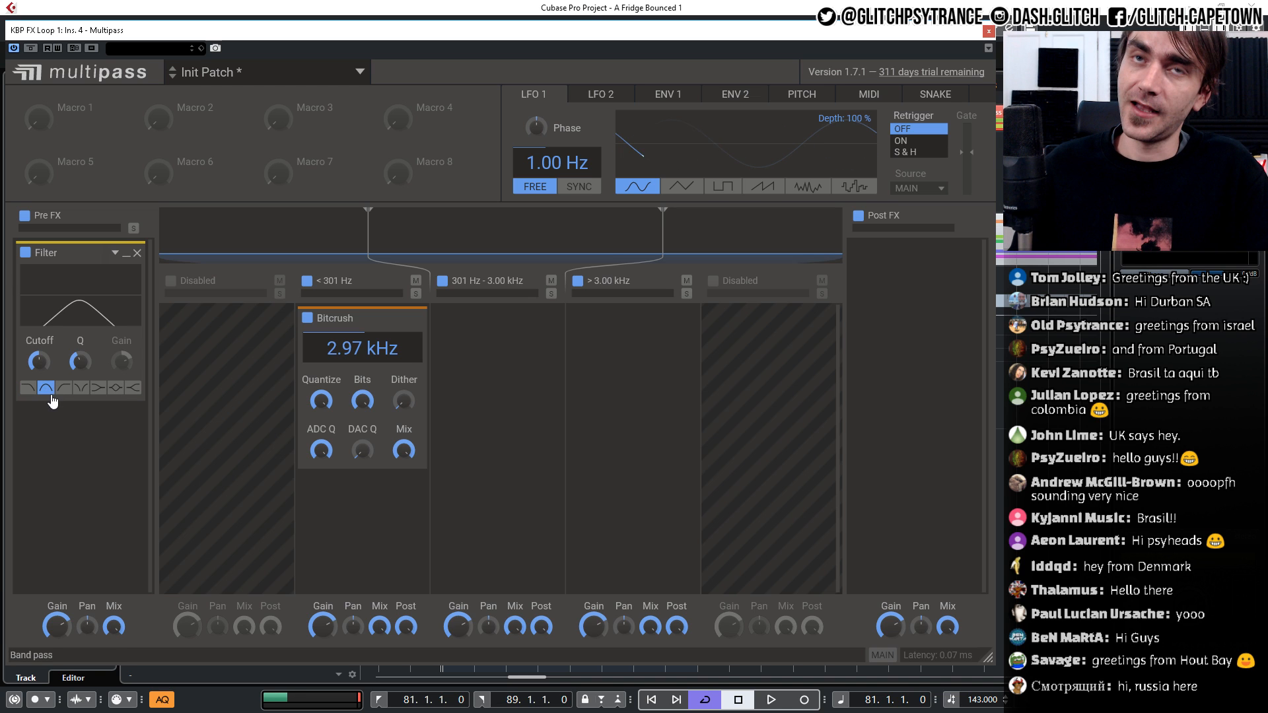
pyautogui.click(28, 388)
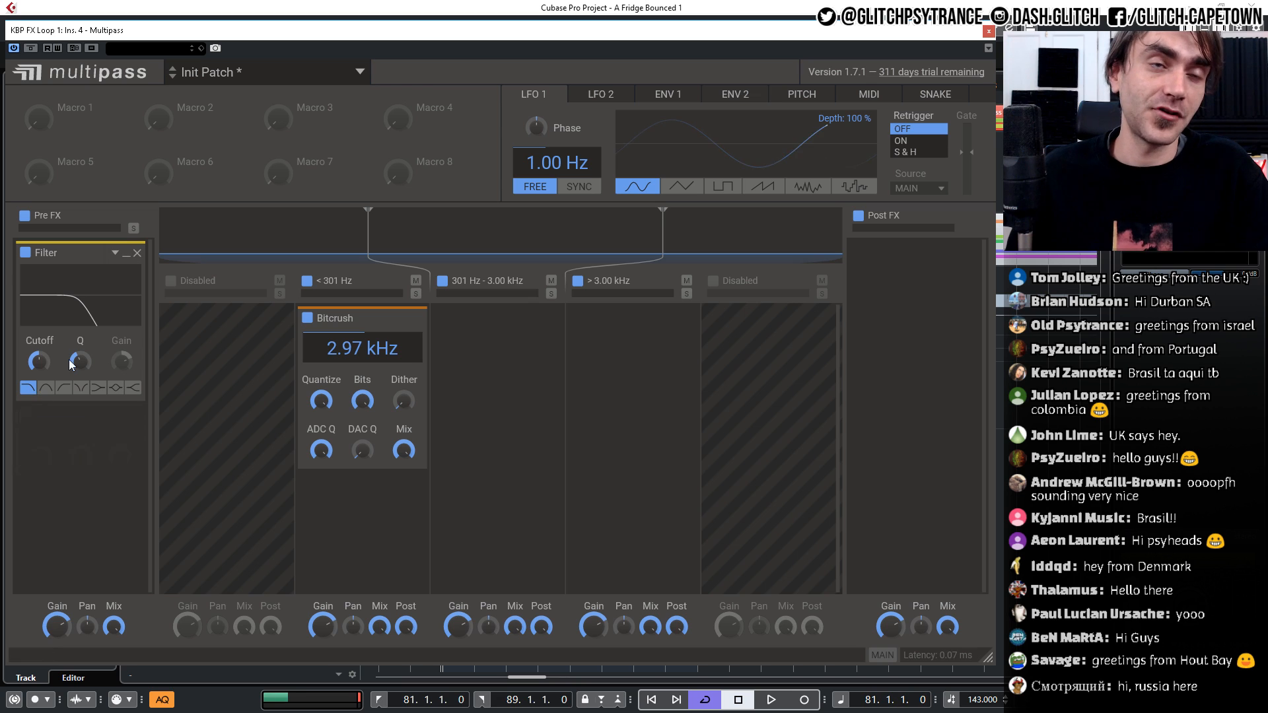
# Sweep the Pre FX low-pass cutoff up and back down with playback stopped
pyautogui.moveTo(39, 361); pyautogui.dragTo(39, 364)
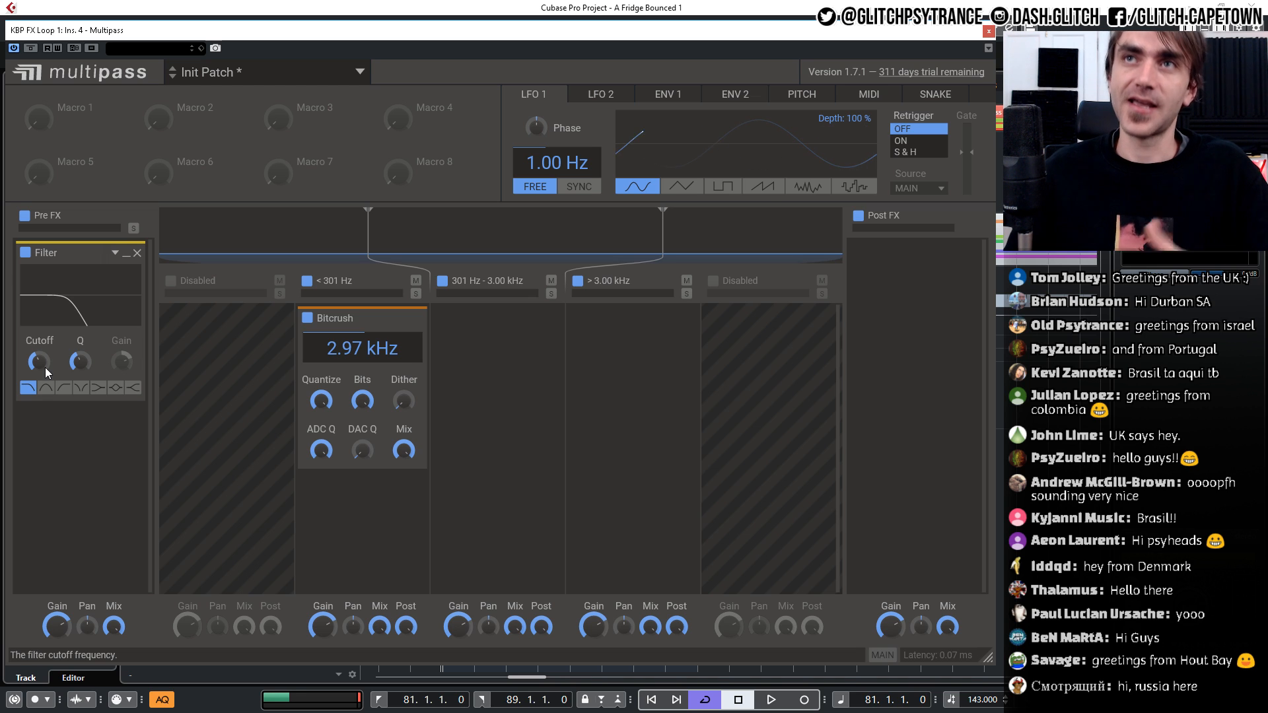
pyautogui.moveTo(45, 367); pyautogui.dragTo(34, 366)
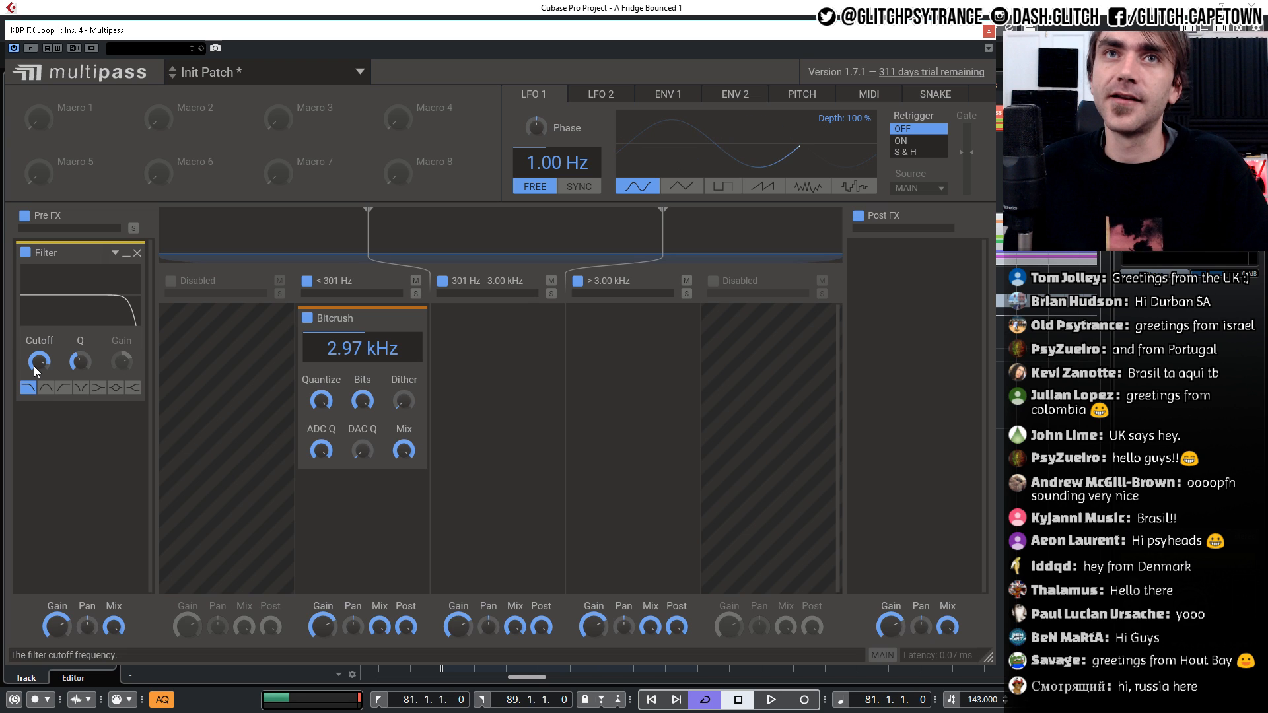
pyautogui.moveTo(33, 366); pyautogui.dragTo(34, 423)
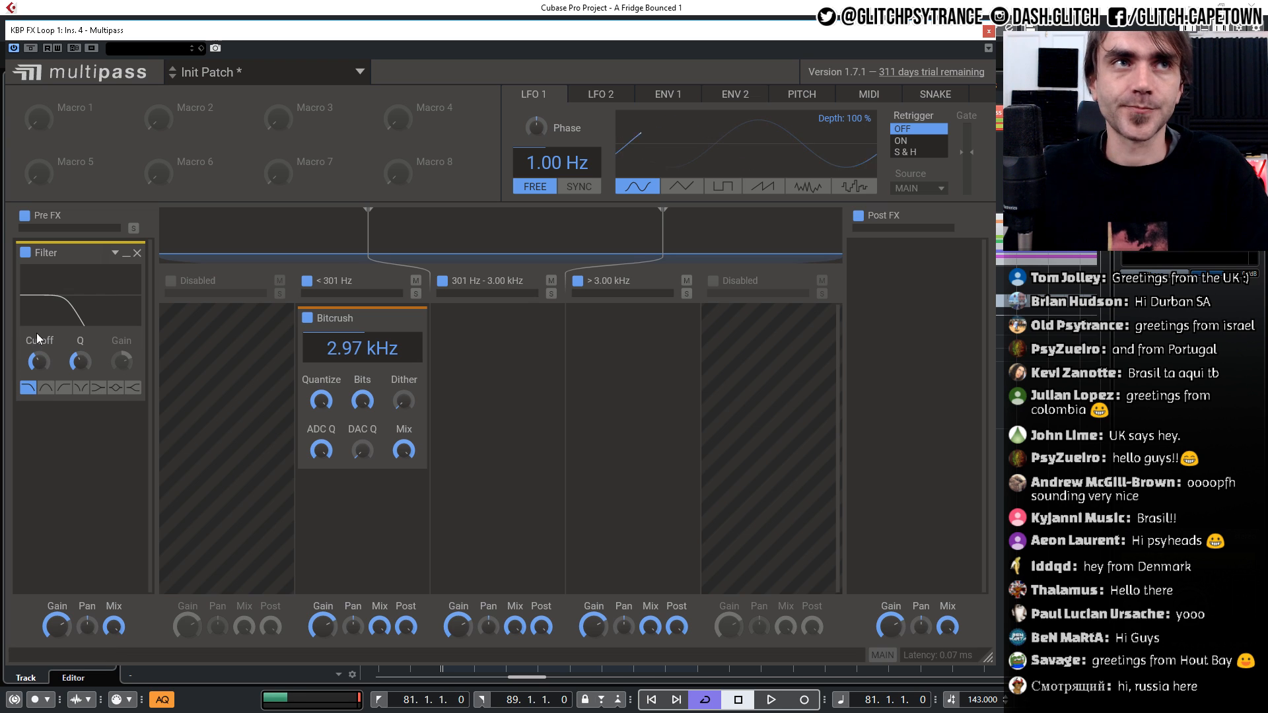
pyautogui.moveTo(35, 358); pyautogui.dragTo(35, 357)
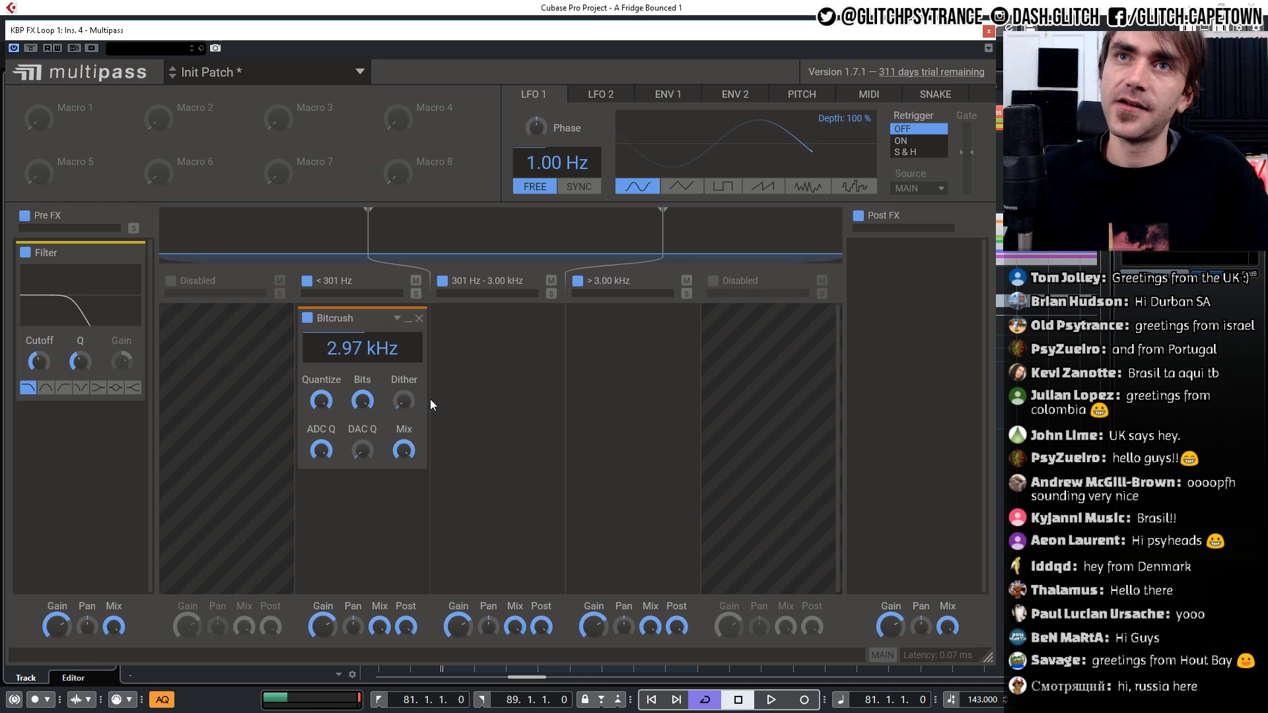
# Add a Comb Filter to the 301 Hz - 3.00 kHz band and raise the Pre FX filter's cutoff
pyautogui.click(432, 399)
pyautogui.click(439, 431)
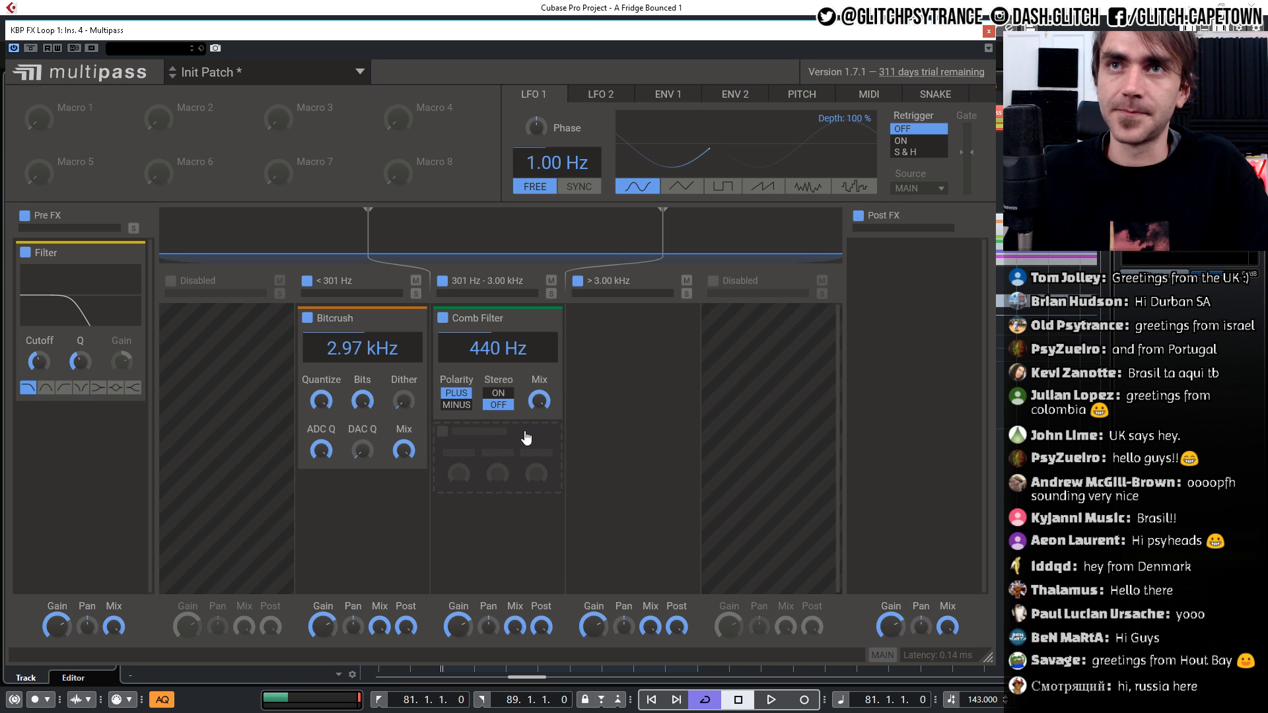
pyautogui.moveTo(39, 360)
pyautogui.mouseDown()
pyautogui.moveTo(38, 344)
pyautogui.moveTo(39, 357)
pyautogui.mouseUp()
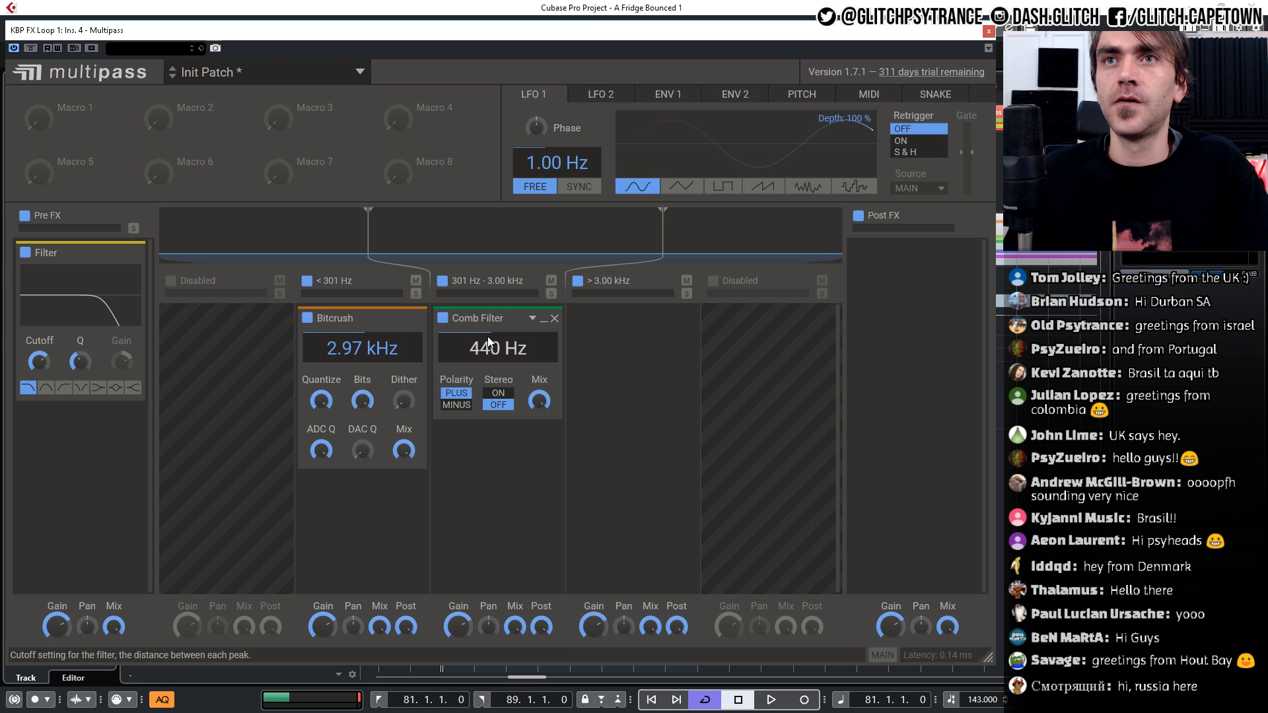
# Turn on the Comb Filter's stereo mode, set its polarity to Minus, and tune its cutoff to 155 Hz during playback
pyautogui.click(499, 394)
pyautogui.click(457, 405)
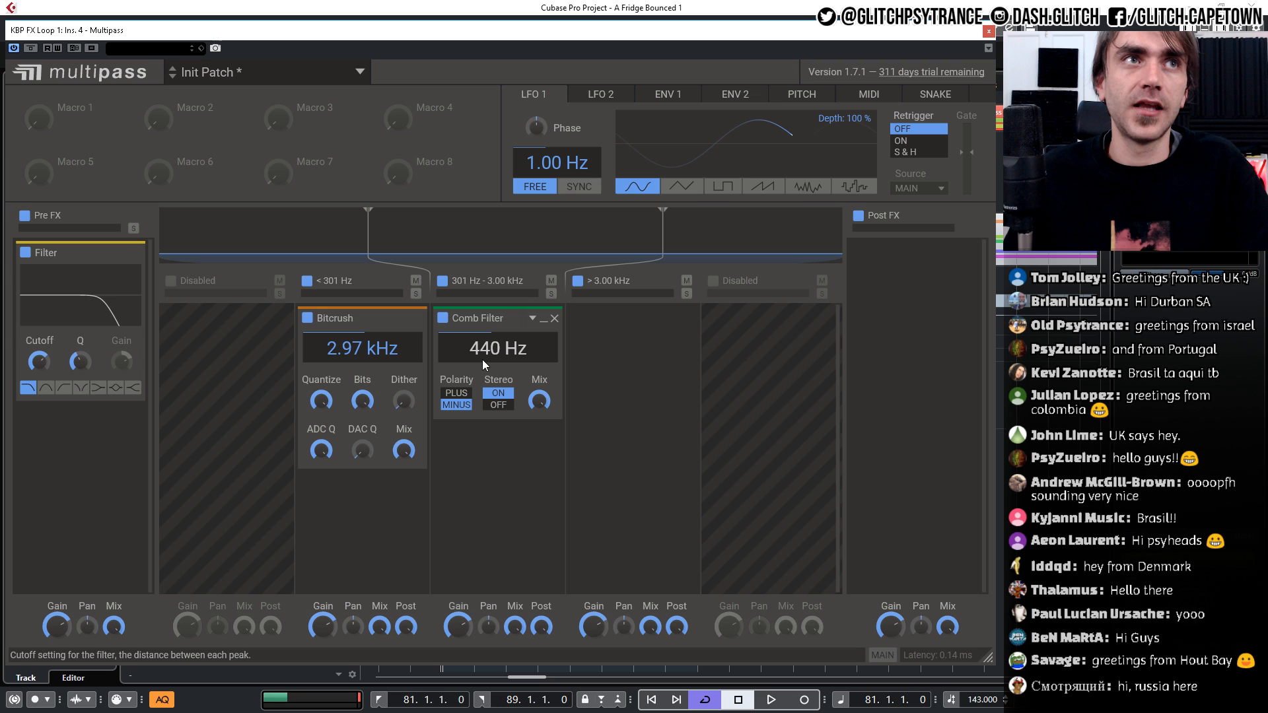
pyautogui.moveTo(482, 359); pyautogui.dragTo(482, 404)
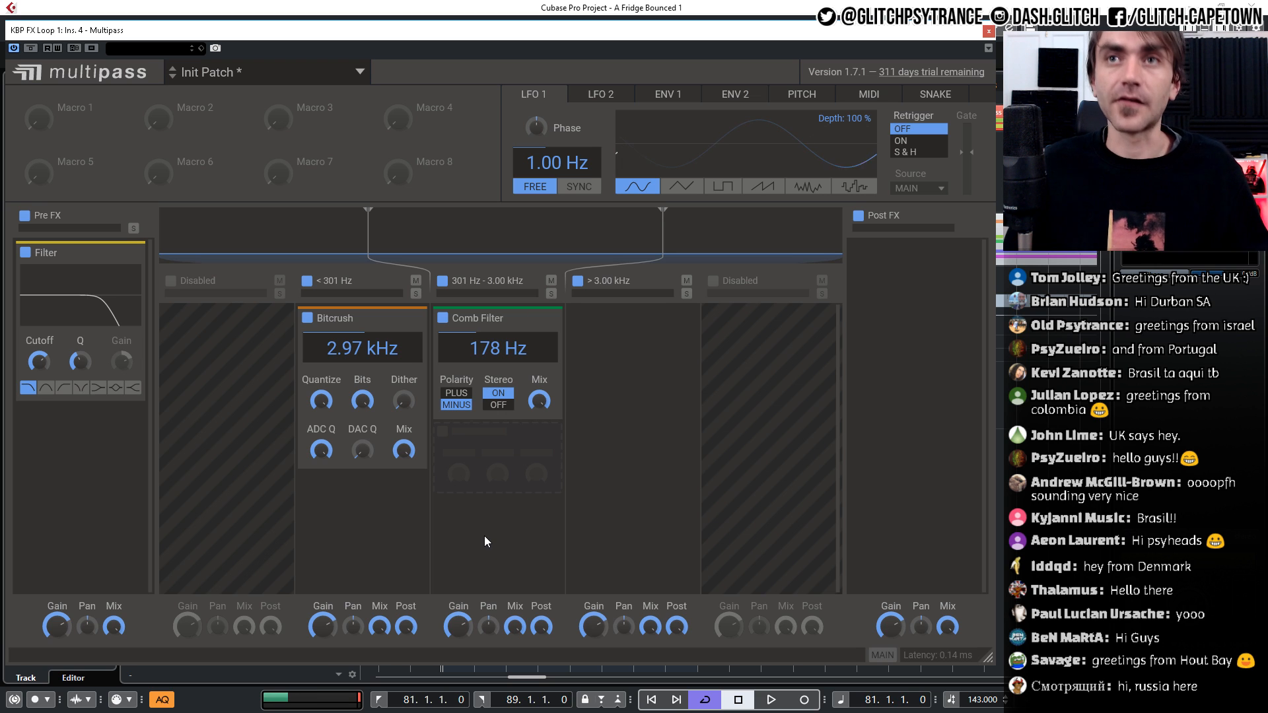
pyautogui.press('space')
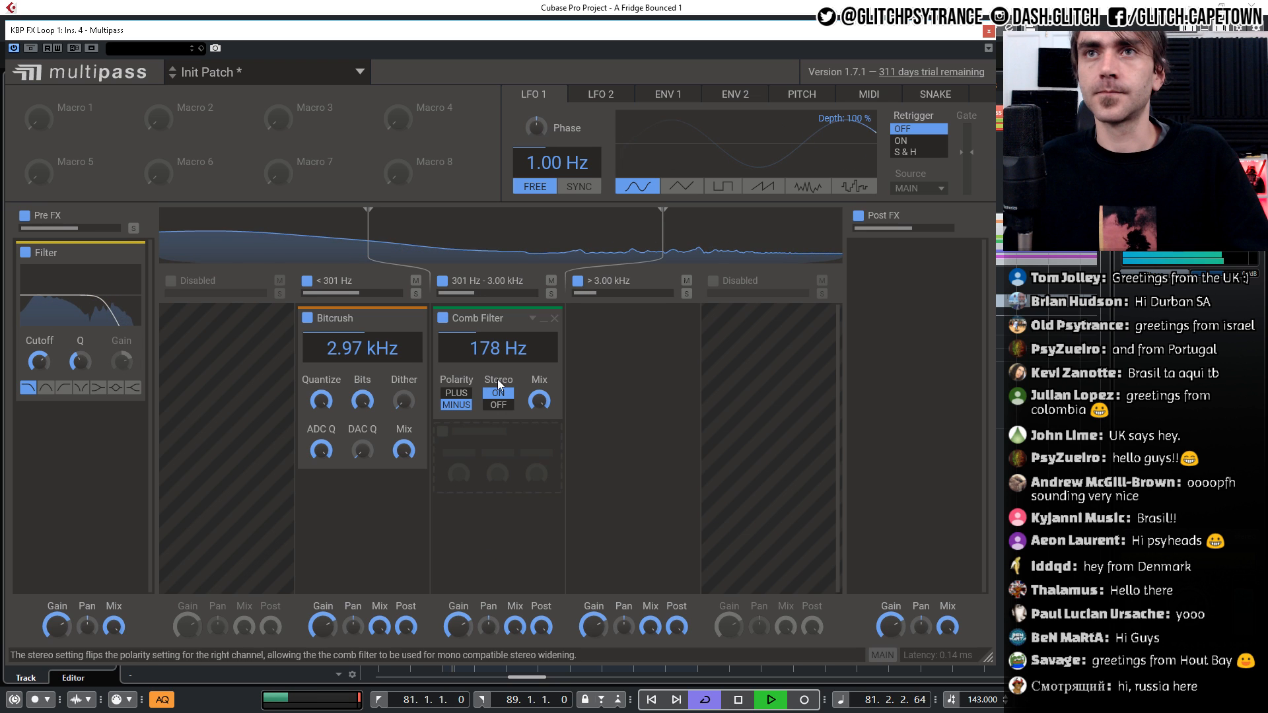
pyautogui.moveTo(498, 348)
pyautogui.mouseDown()
pyautogui.moveTo(498, 317)
pyautogui.moveTo(498, 372)
pyautogui.mouseUp()
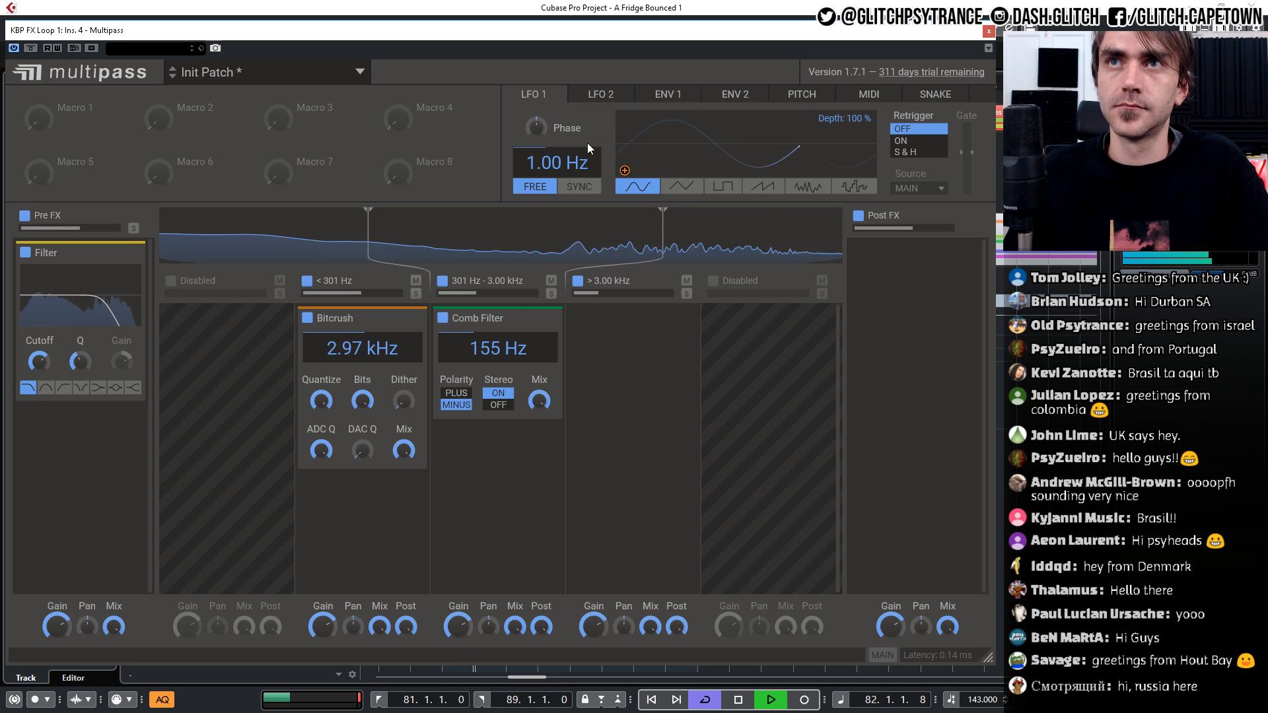
# Assign LFO 1 to modulate the Comb Filter's cutoff and set the LFO rate to Sync
pyautogui.moveTo(625, 173); pyautogui.dragTo(529, 370)
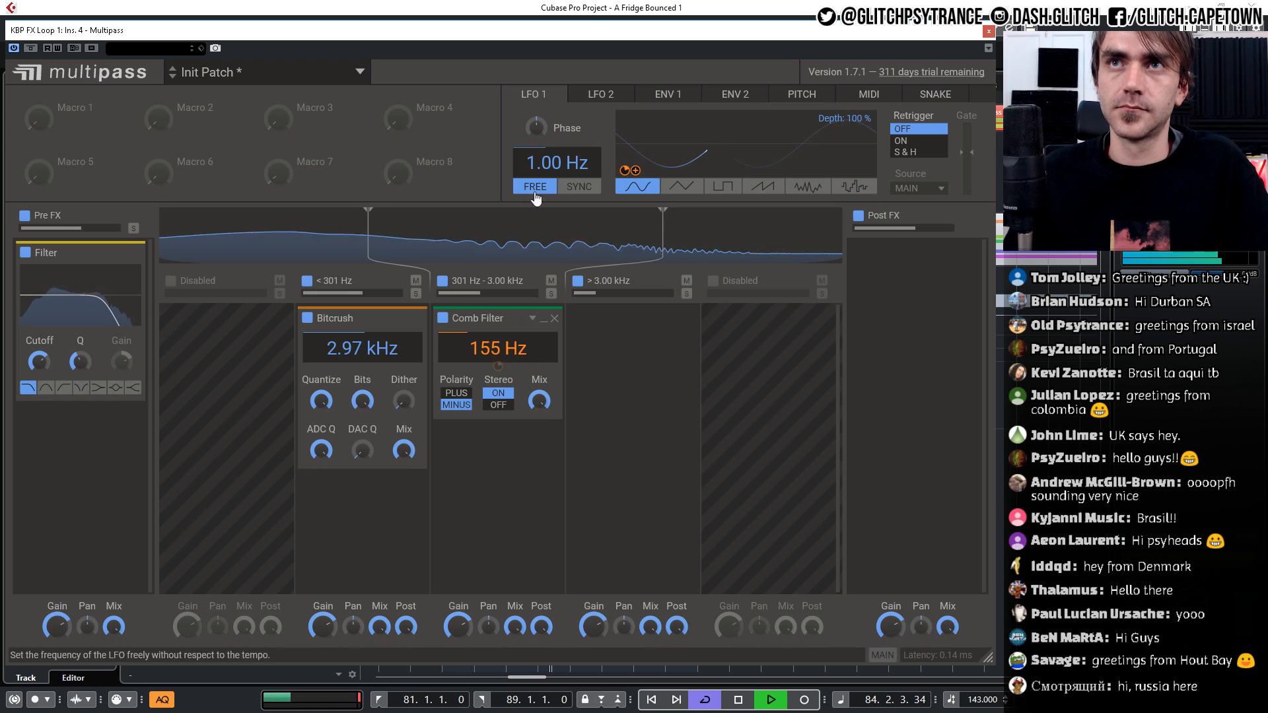
pyautogui.click(569, 187)
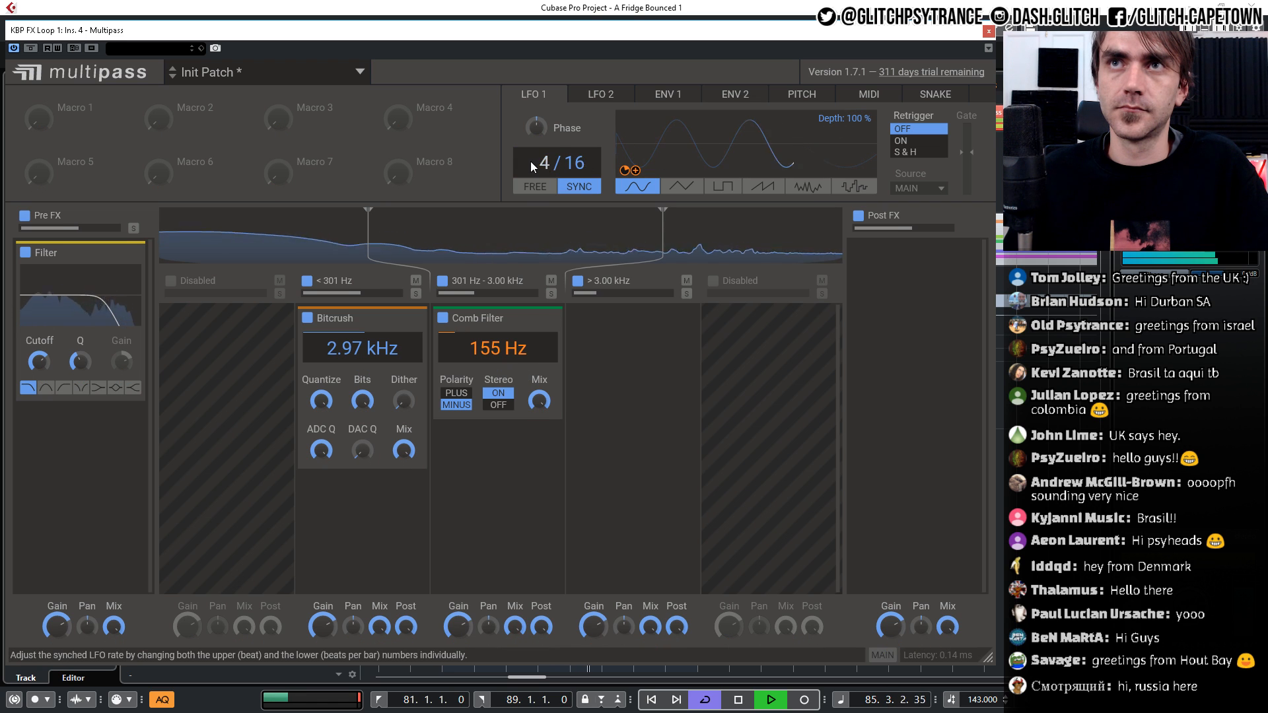
# Set LFO 1's synced rate to 8/4 and audition the Comb Filter at 165 Hz in Post FX before returning it to the 301 Hz - 3.00 kHz band
pyautogui.moveTo(575, 164); pyautogui.dragTo(545, 141)
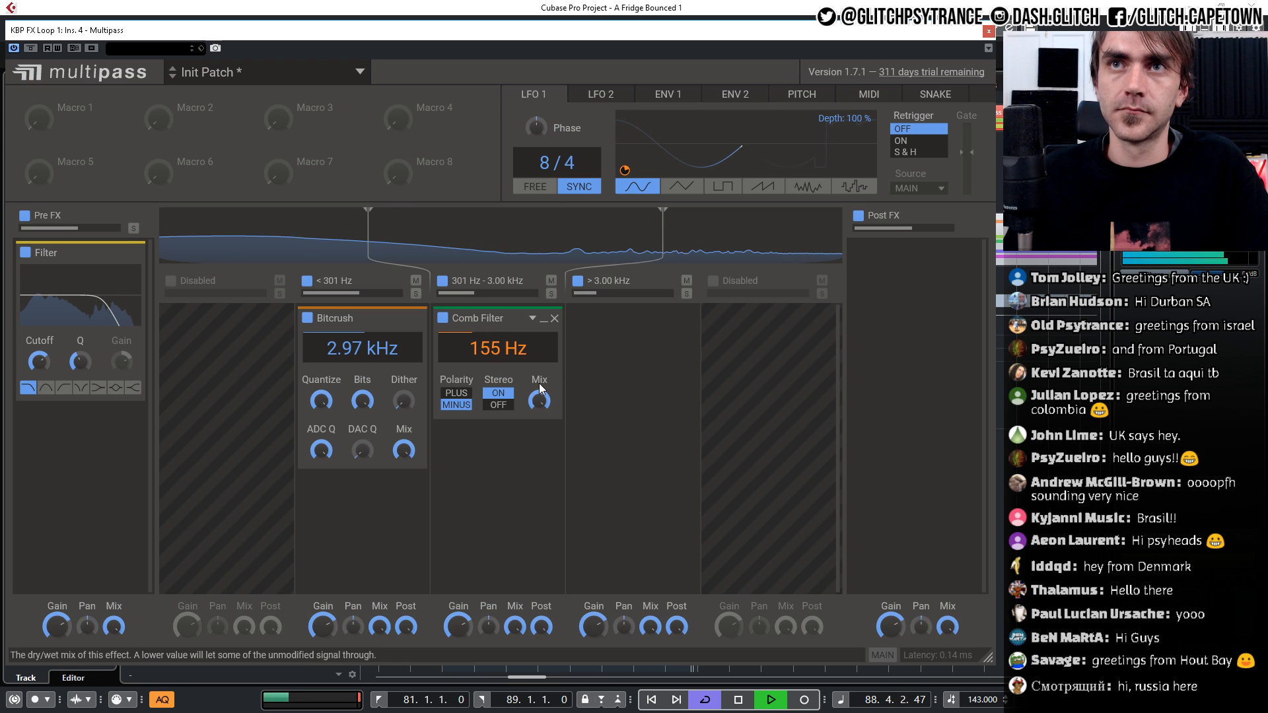
pyautogui.moveTo(519, 351); pyautogui.dragTo(908, 250)
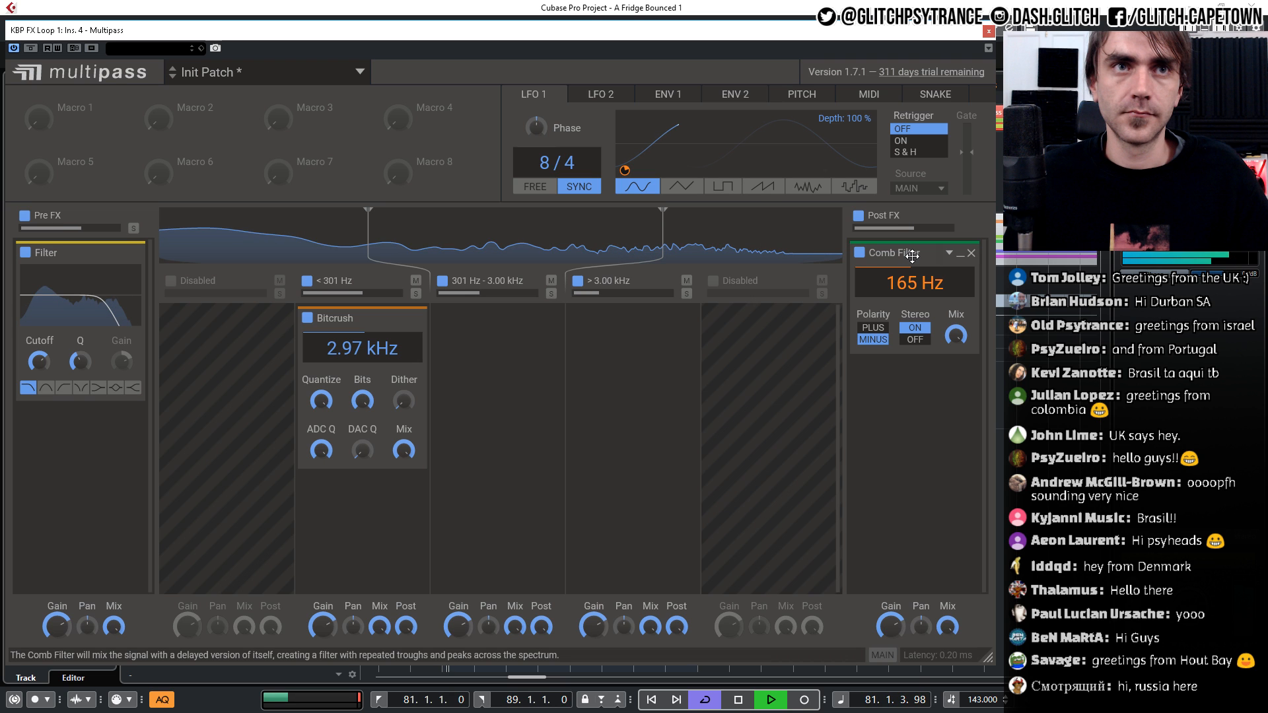
pyautogui.moveTo(913, 256); pyautogui.dragTo(580, 395)
pyautogui.press('space')
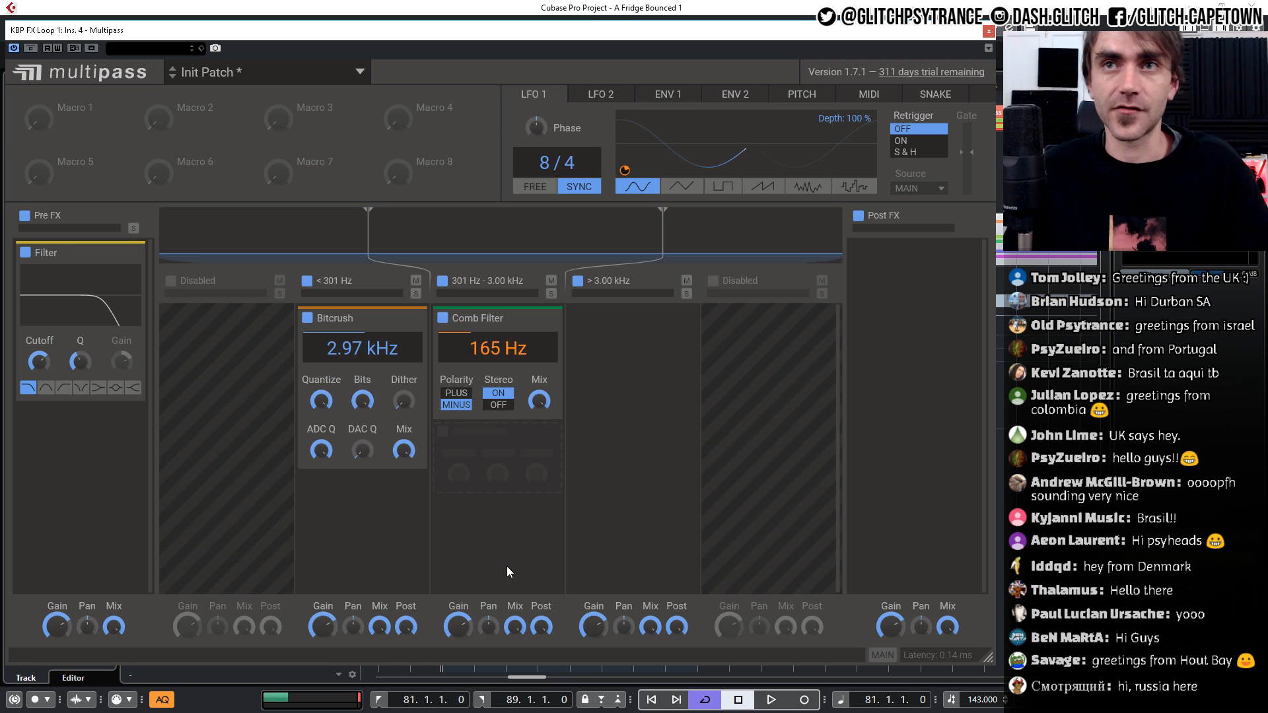
pyautogui.press('space')
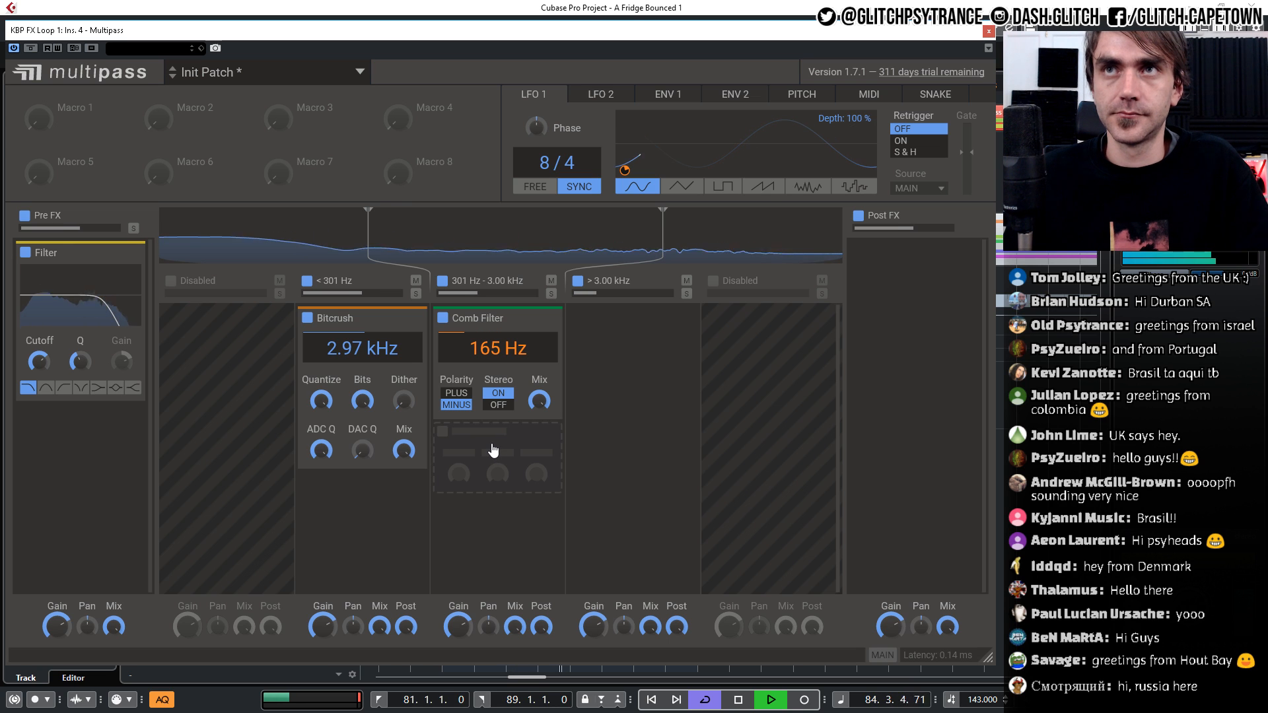
# Add a Delay below the Comb Filter, synced at 3/16 with Ping-Pong on, and lower its mix
pyautogui.click(492, 451)
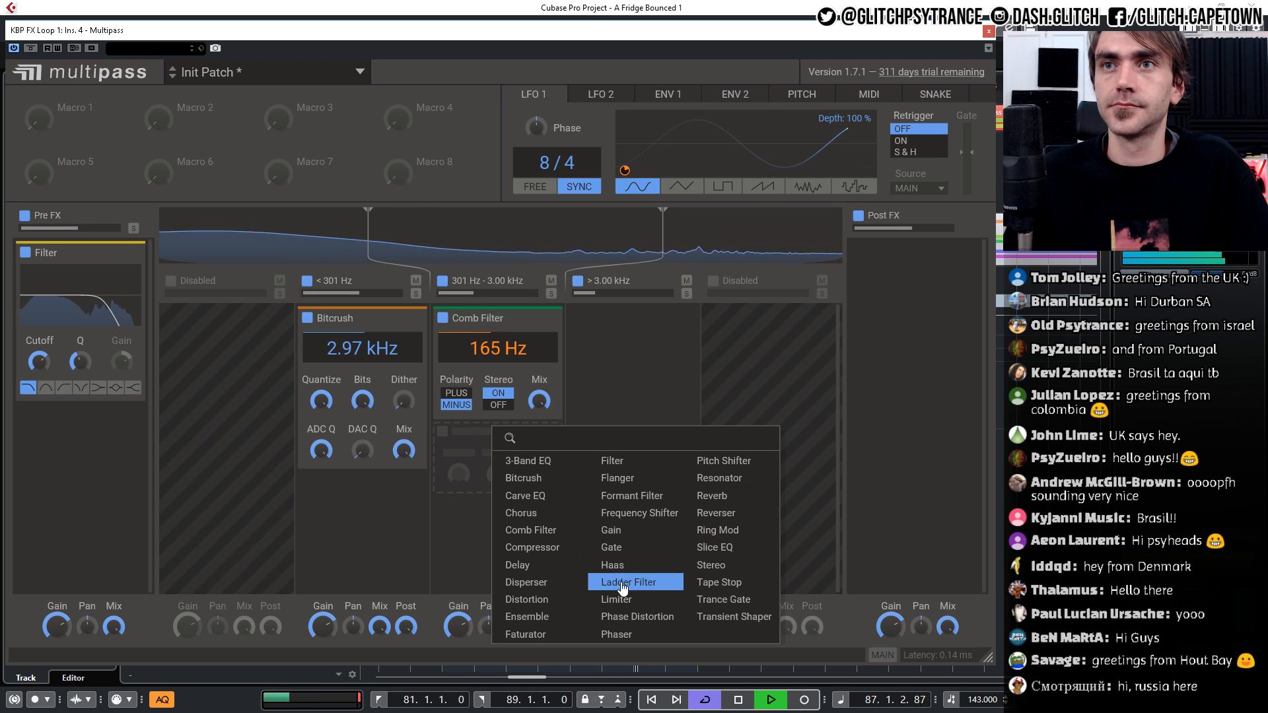
pyautogui.click(536, 566)
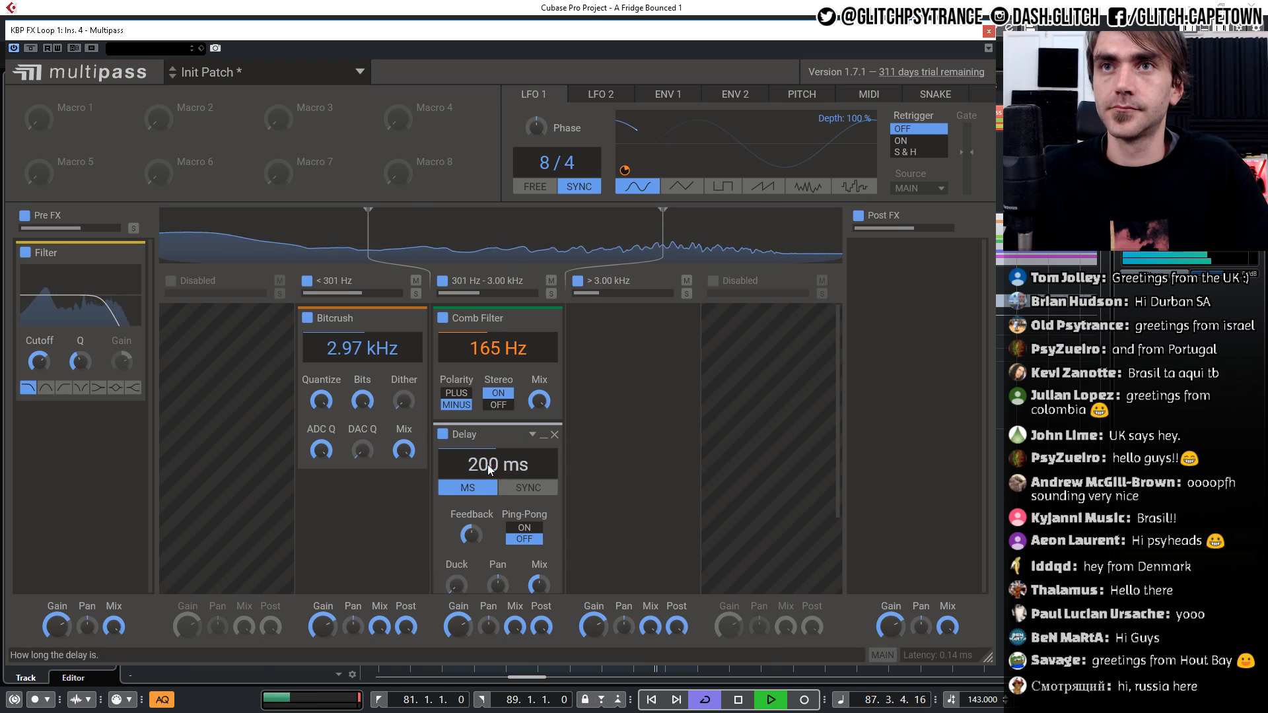
pyautogui.click(530, 489)
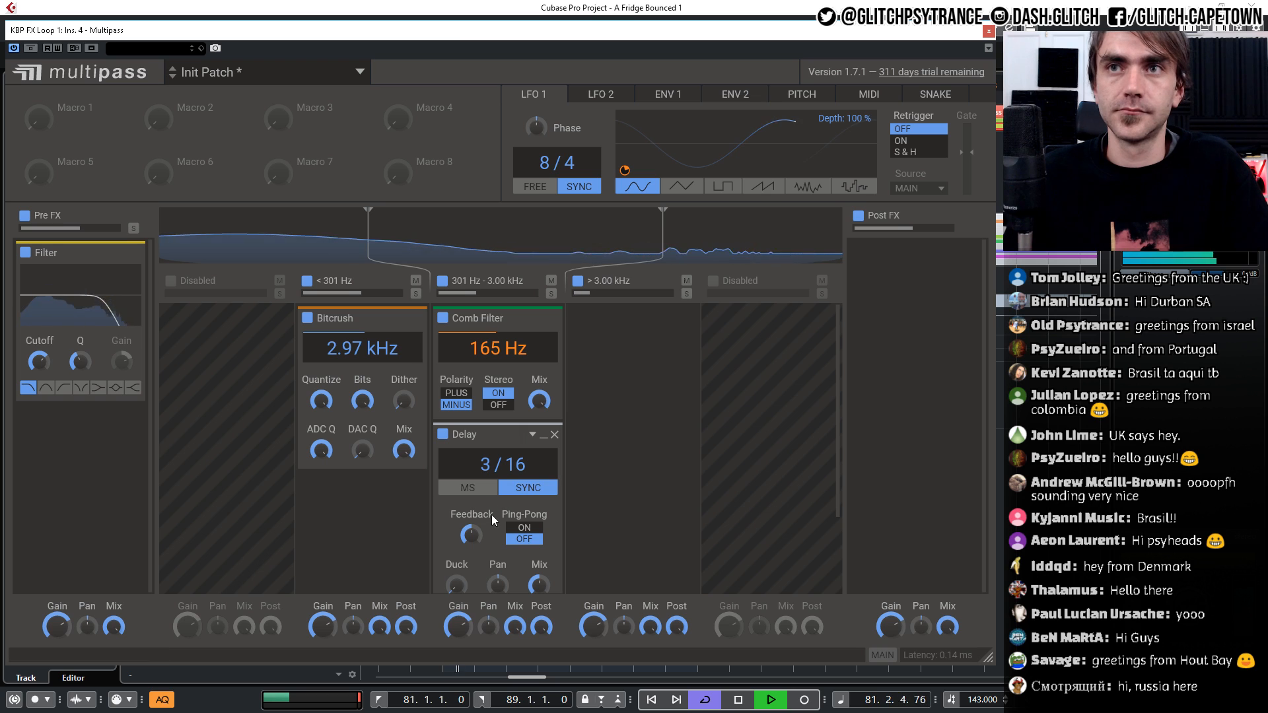
pyautogui.click(524, 528)
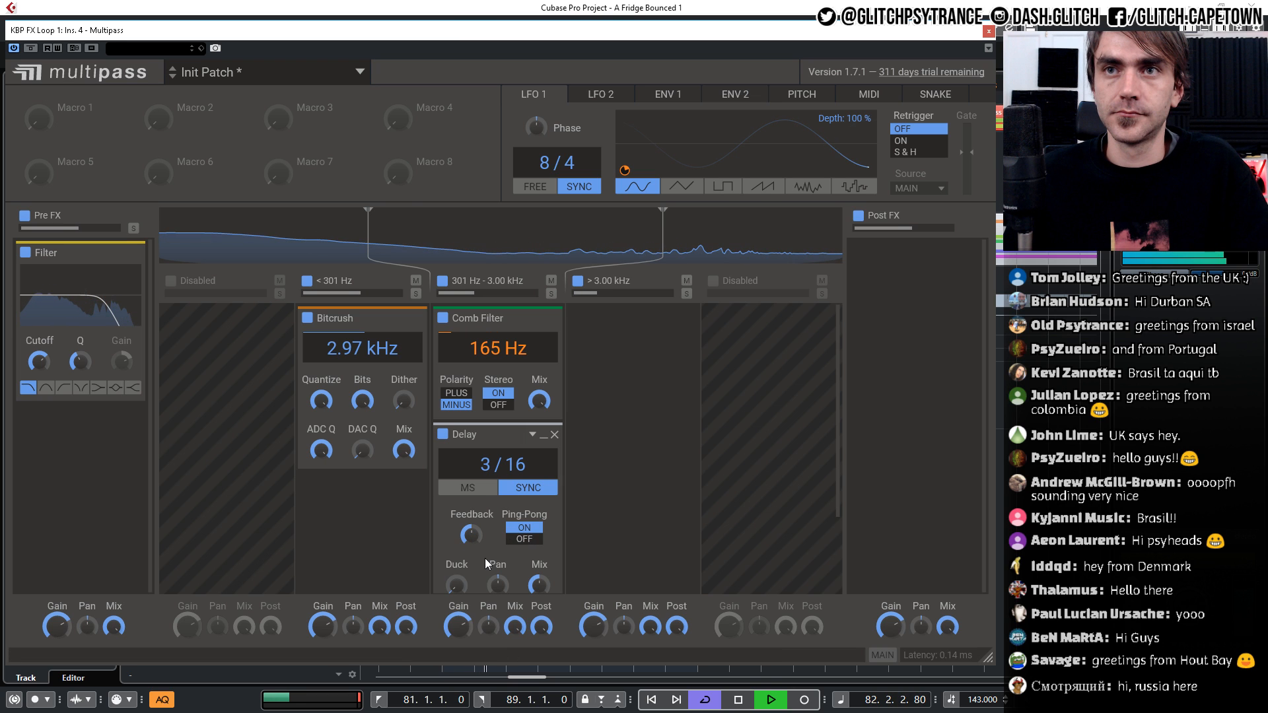
pyautogui.scroll(-1, 484, 558)
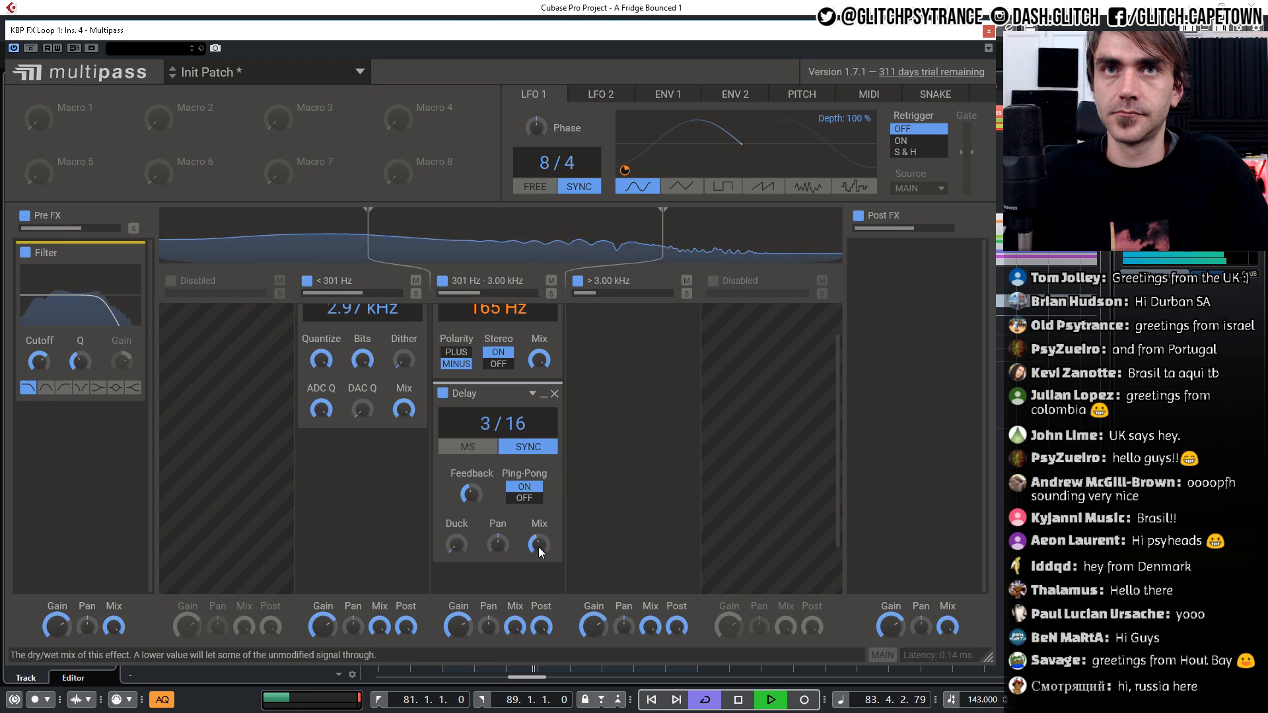
pyautogui.moveTo(541, 546); pyautogui.dragTo(541, 559)
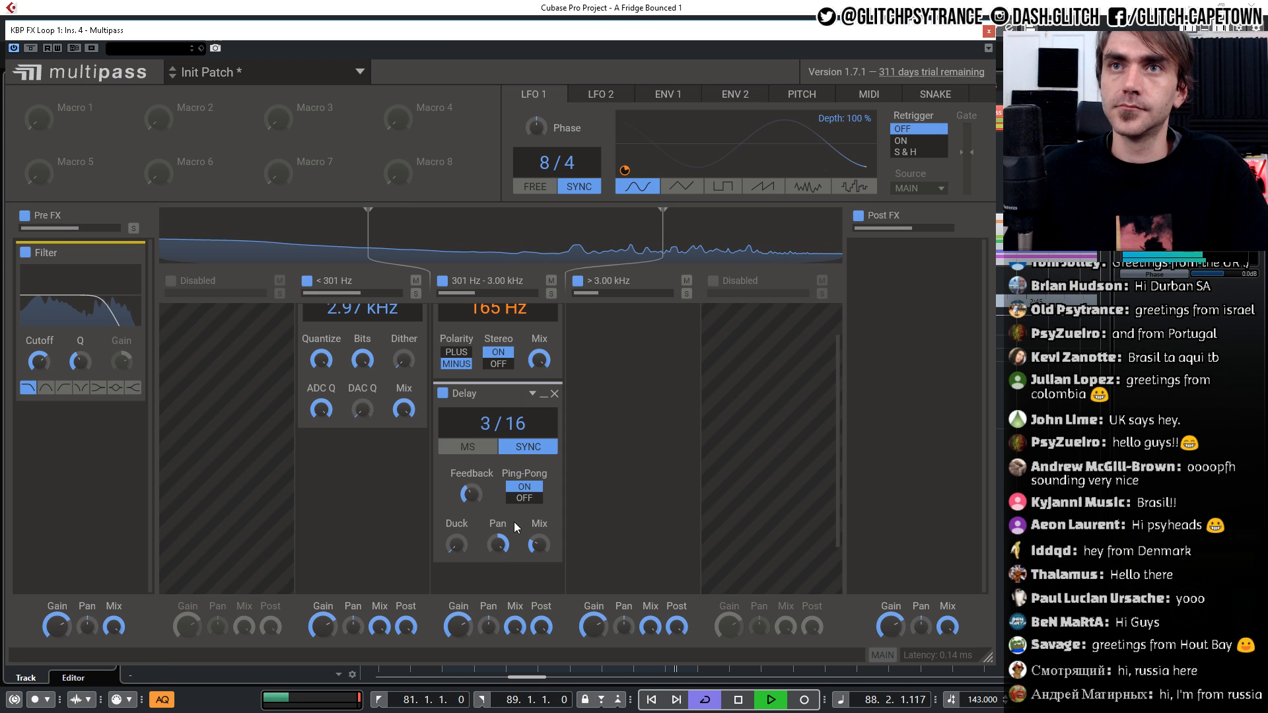
# Sweep the Pre FX low-pass cutoff during playback and collapse the Comb Filter and Delay modules
pyautogui.moveTo(39, 361)
pyautogui.mouseDown()
pyautogui.moveTo(38, 373)
pyautogui.moveTo(39, 352)
pyautogui.mouseUp()
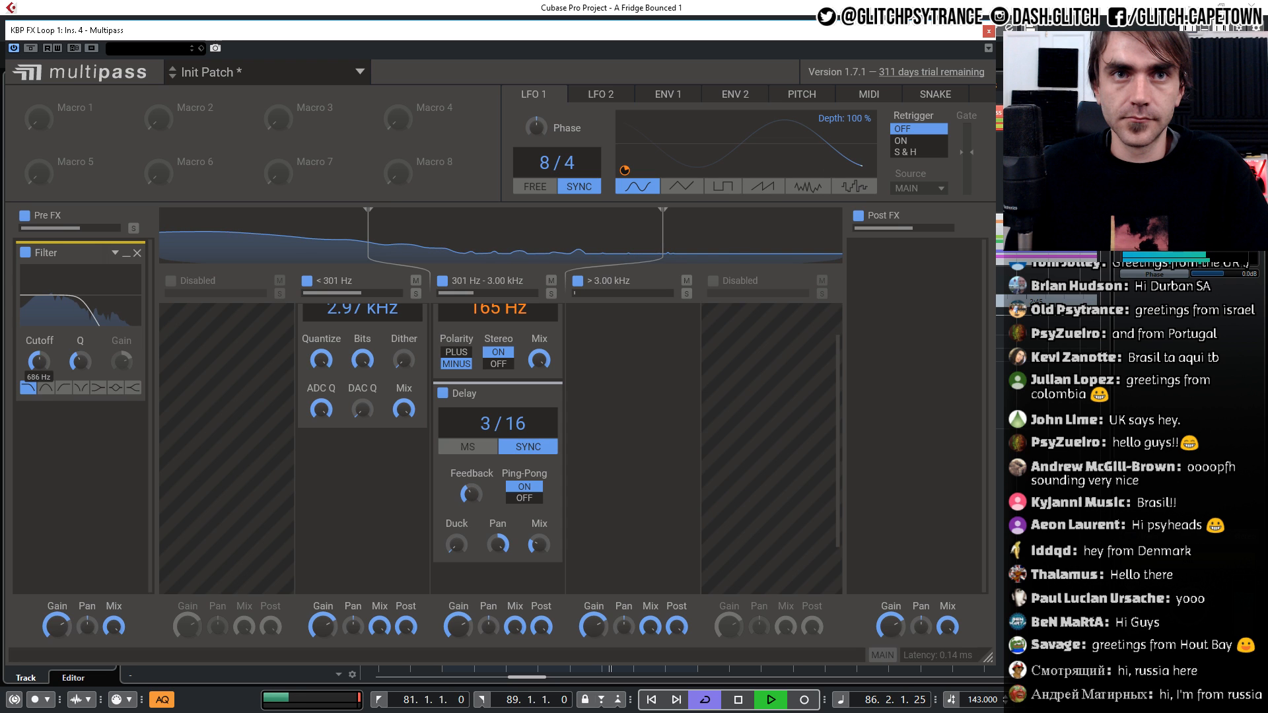
pyautogui.moveTo(39, 361)
pyautogui.mouseDown()
pyautogui.moveTo(39, 338)
pyautogui.moveTo(39, 351)
pyautogui.mouseUp()
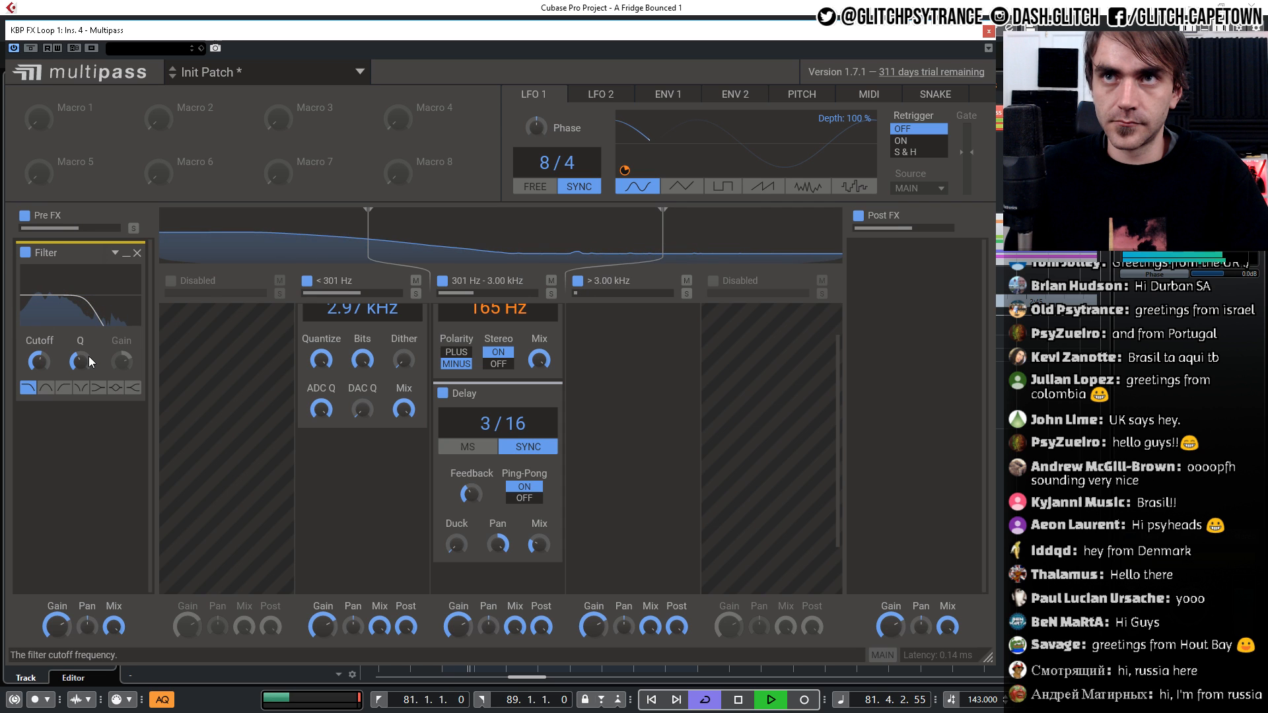
pyautogui.scroll(2, 532, 346)
pyautogui.click(544, 321)
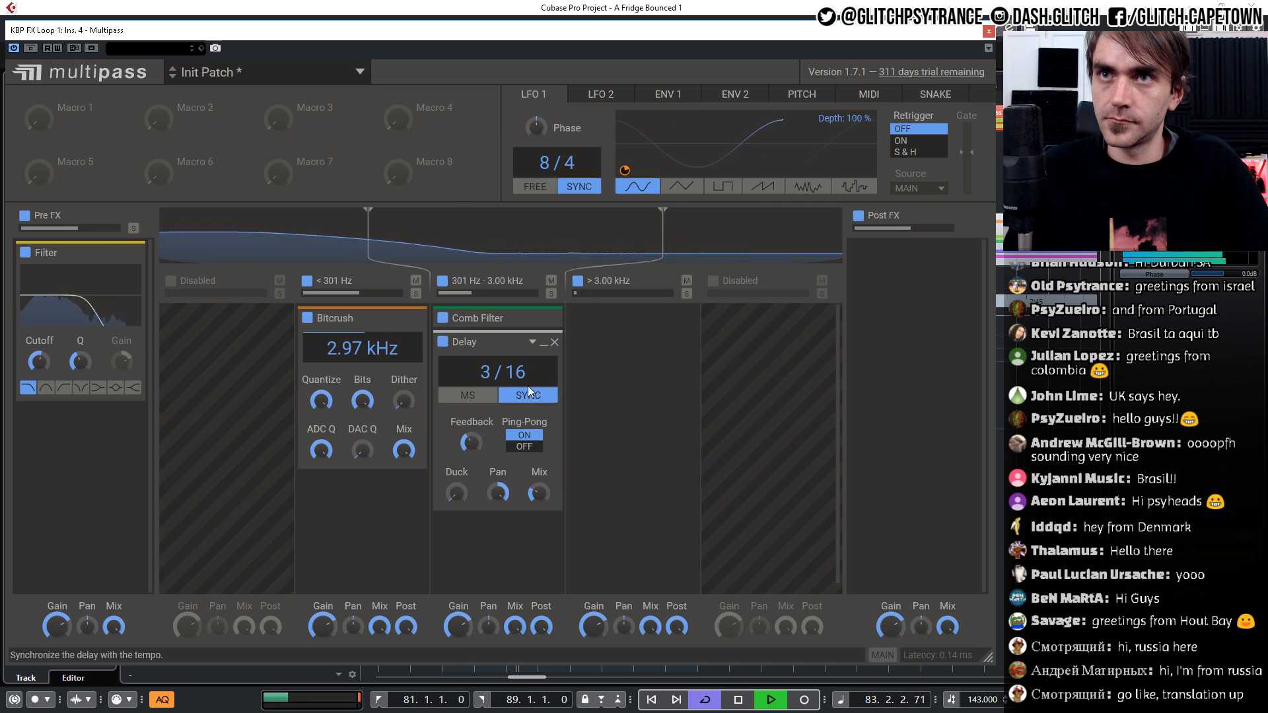
pyautogui.click(543, 342)
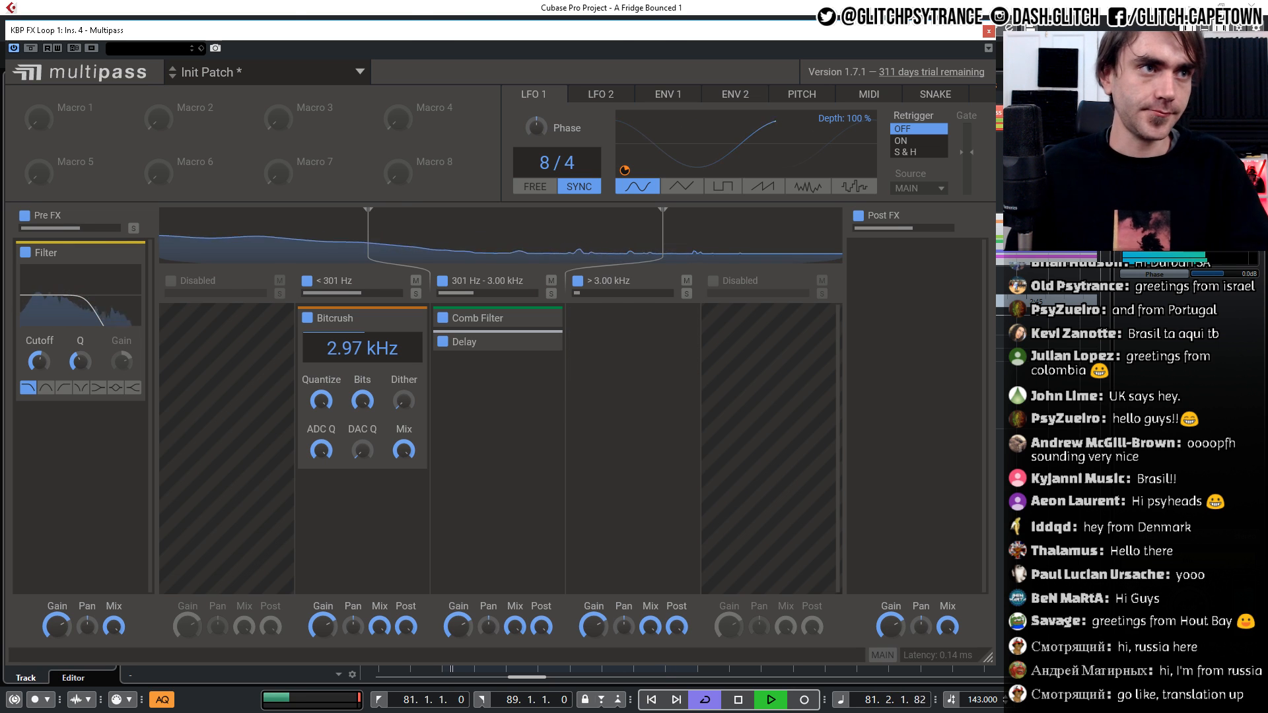
# Close and reopen the Multipass window, adjust the Pre FX filter's cutoff during playback, and stop the loop
pyautogui.click(989, 31)
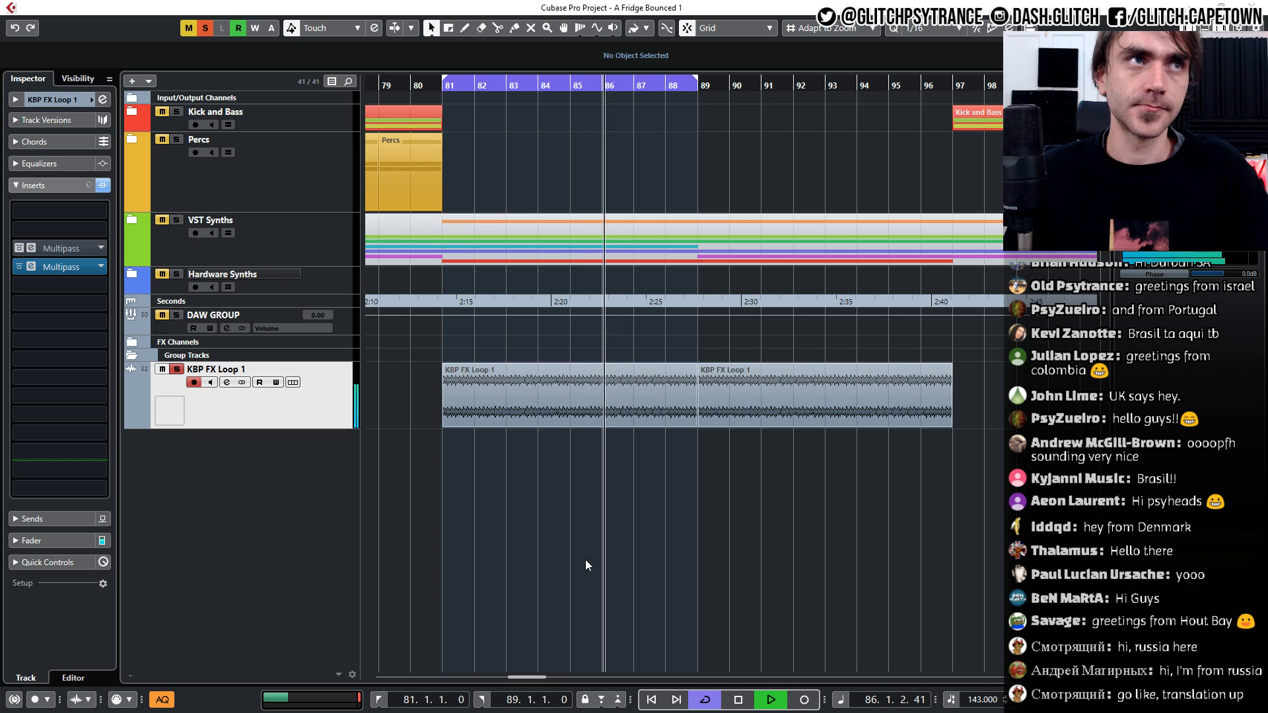
pyautogui.hotkey('alt', 'Tab')
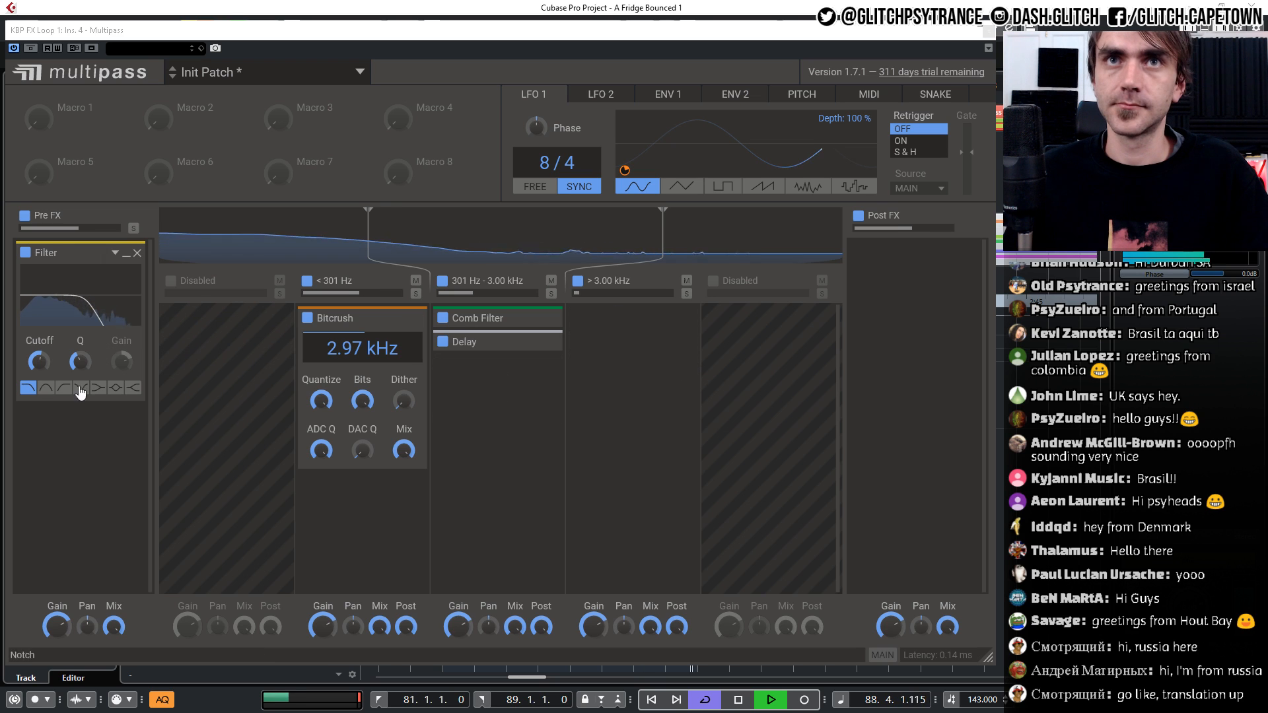
pyautogui.moveTo(39, 362)
pyautogui.mouseDown()
pyautogui.moveTo(39, 378)
pyautogui.moveTo(39, 360)
pyautogui.mouseUp()
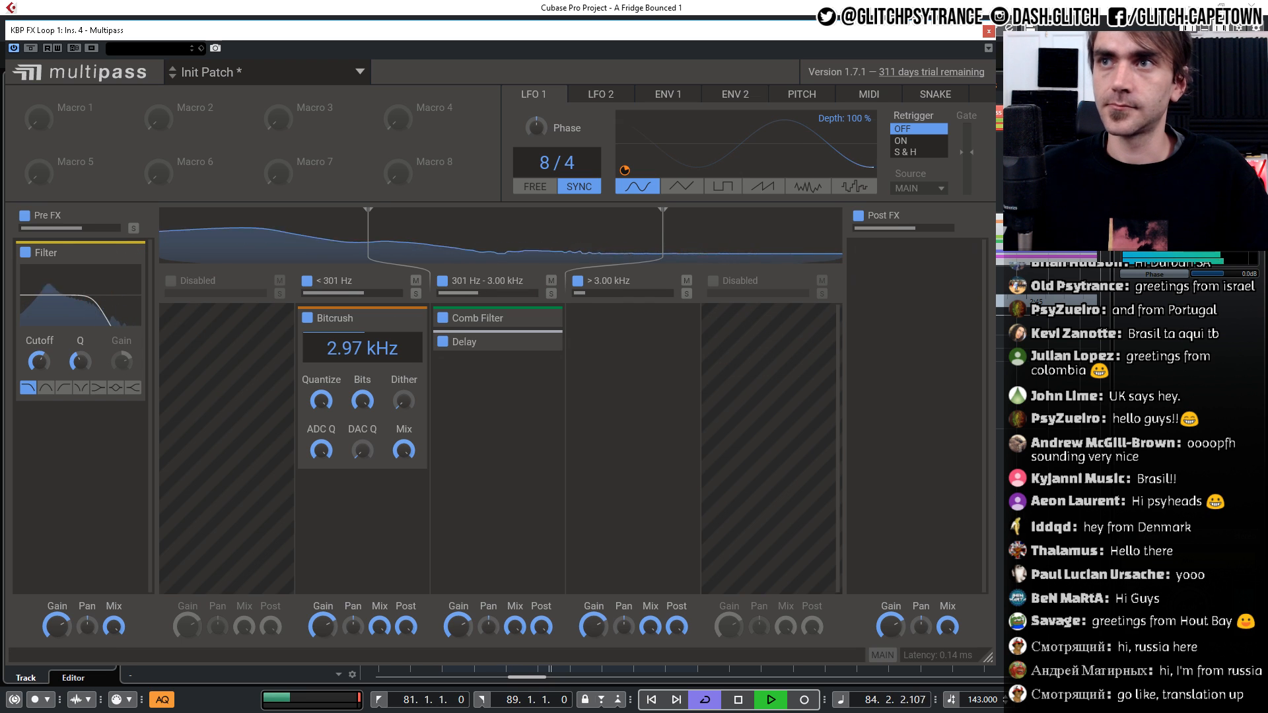
pyautogui.click(1038, 513)
pyautogui.press('space')
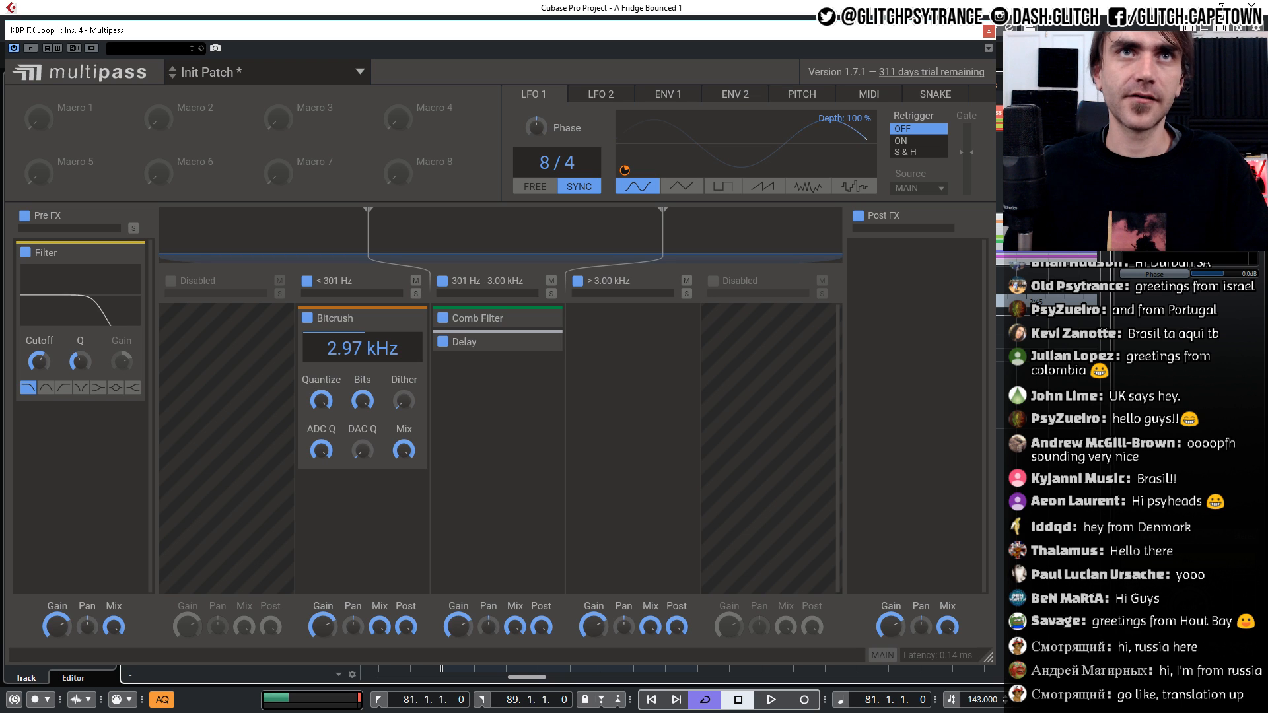
# Restart playback to audition a Pre FX cutoff sweep around 833 Hz, and stop the loop again
pyautogui.press('Escape')
pyautogui.hotkey('ctrl', 'alt', 'shift', 'p')
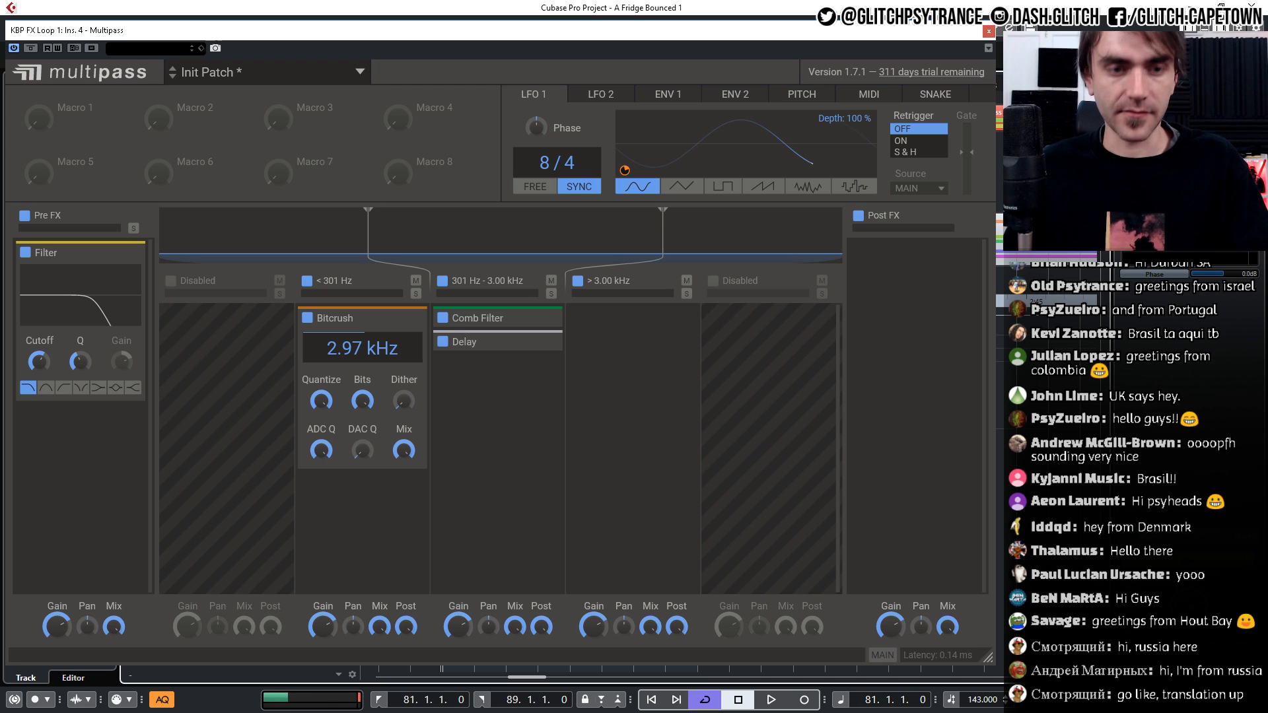
pyautogui.press('space')
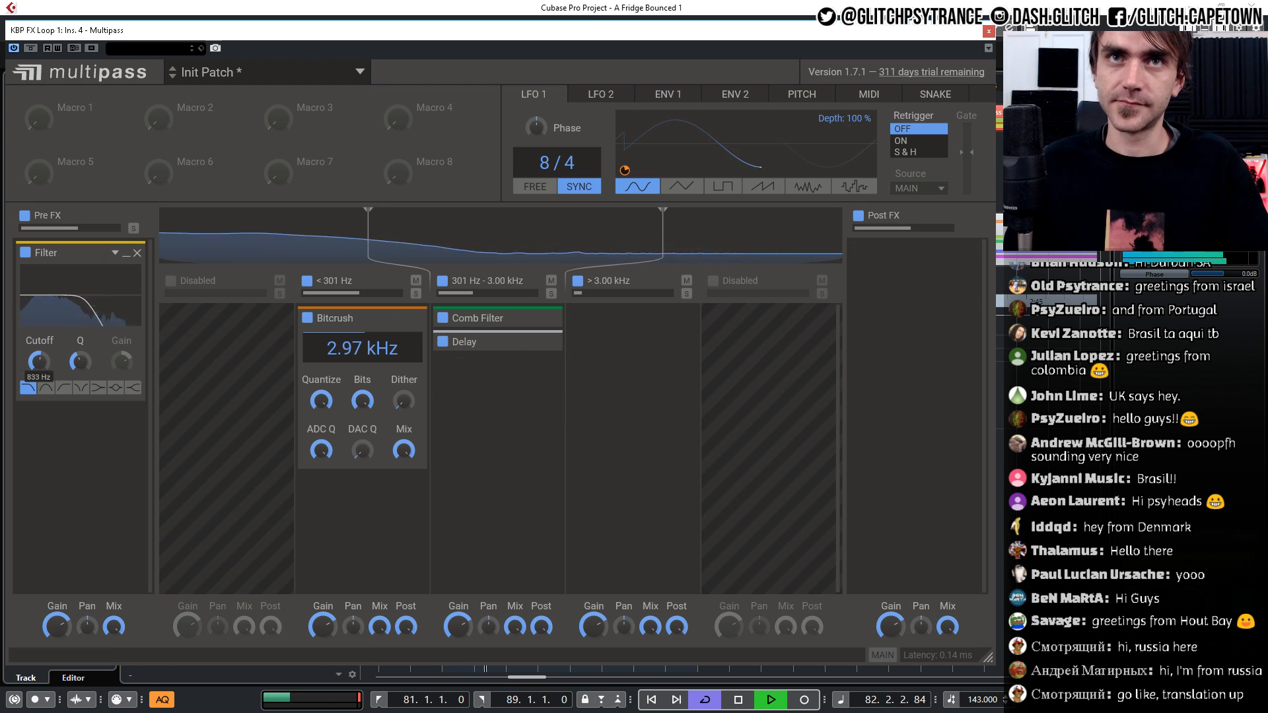
pyautogui.moveTo(39, 362)
pyautogui.mouseDown()
pyautogui.moveTo(38, 383)
pyautogui.moveTo(39, 365)
pyautogui.mouseUp()
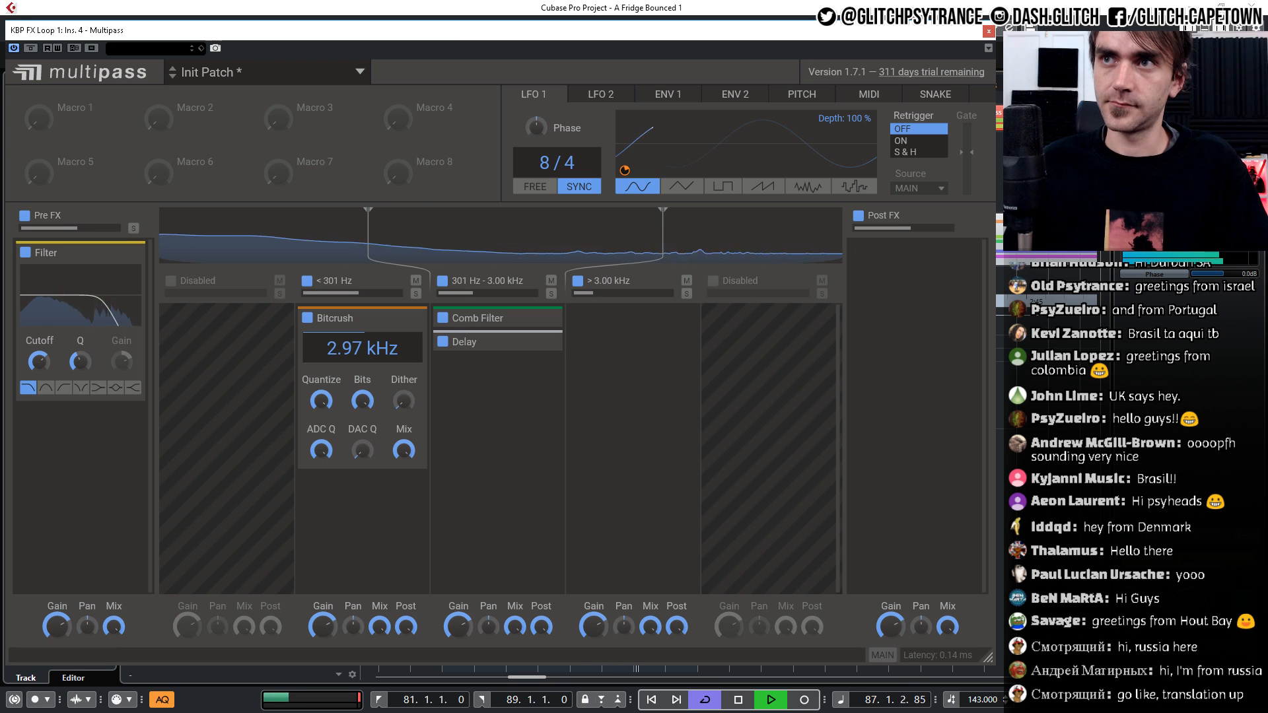
pyautogui.press('space')
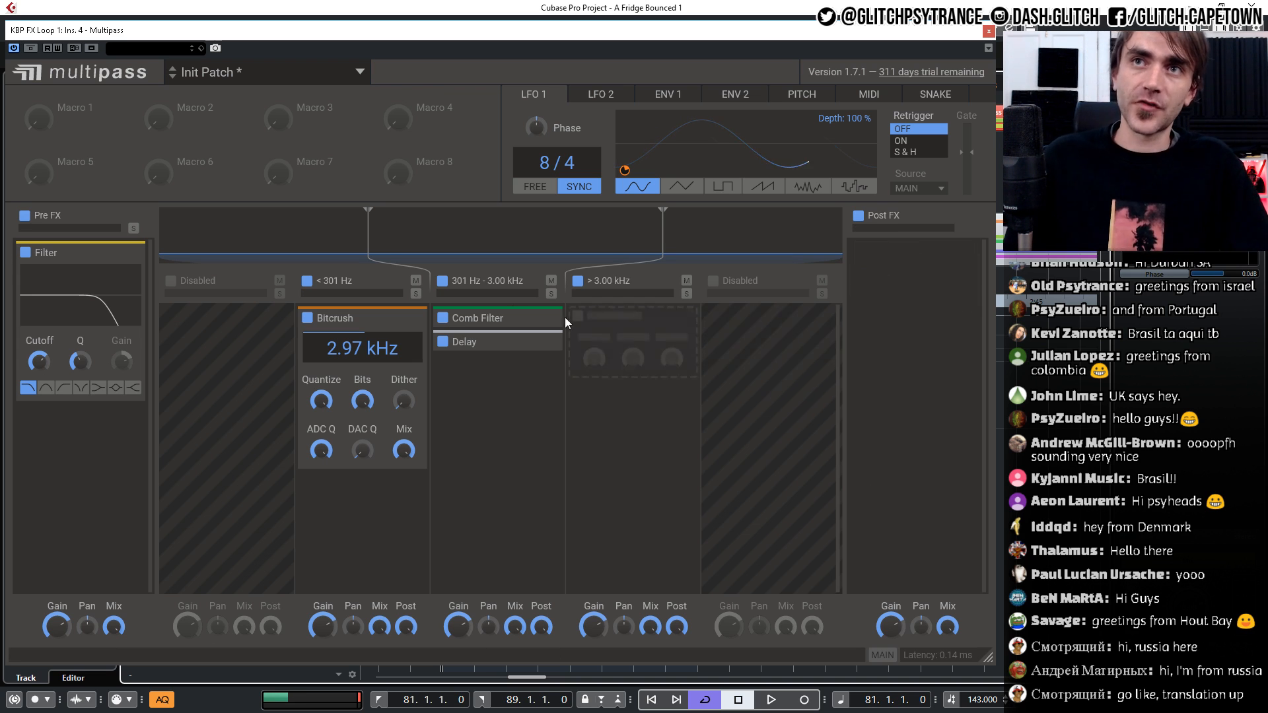
# Add a Distortion to the > 3.00 kHz band and collapse the Bitcrush module
pyautogui.click(616, 331)
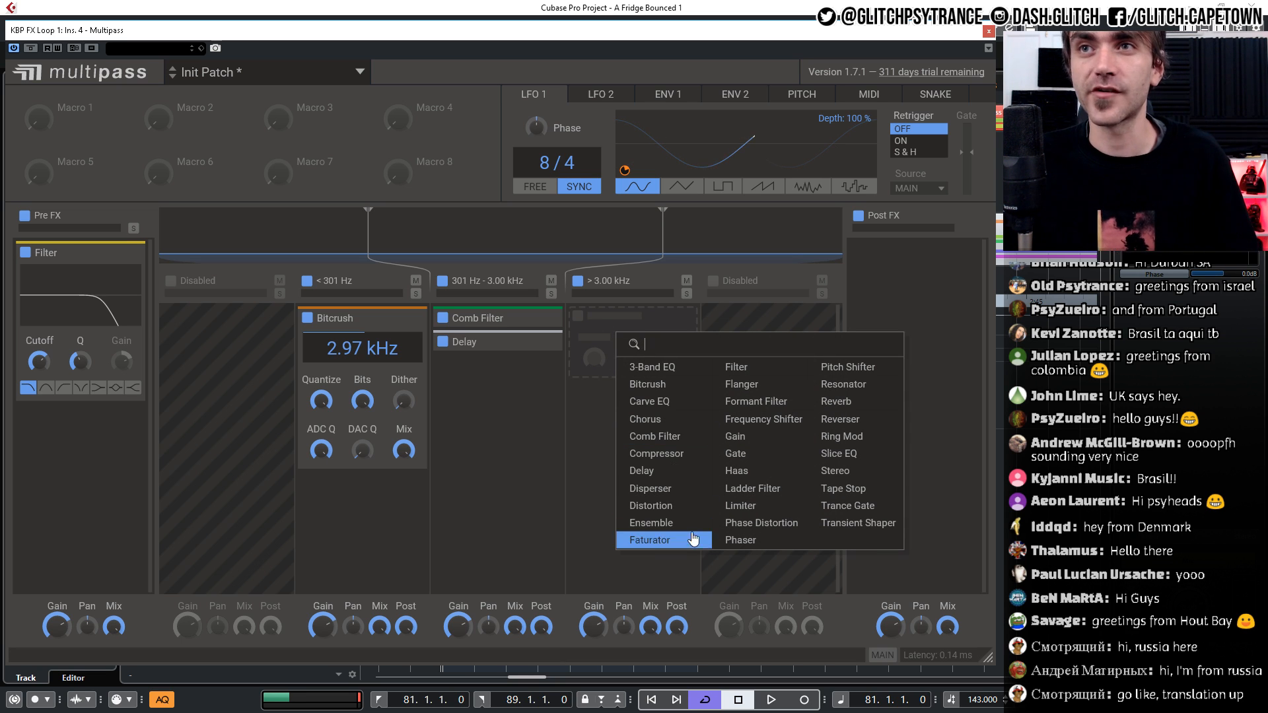
pyautogui.click(668, 504)
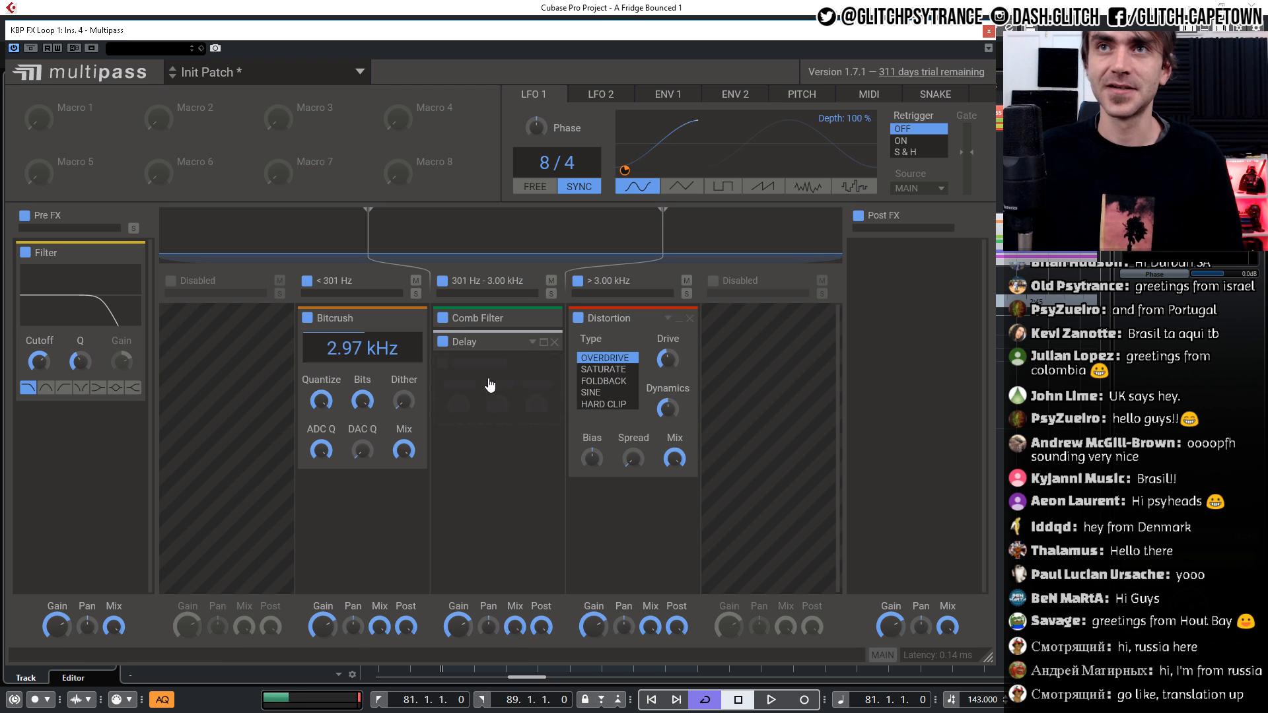
pyautogui.click(407, 322)
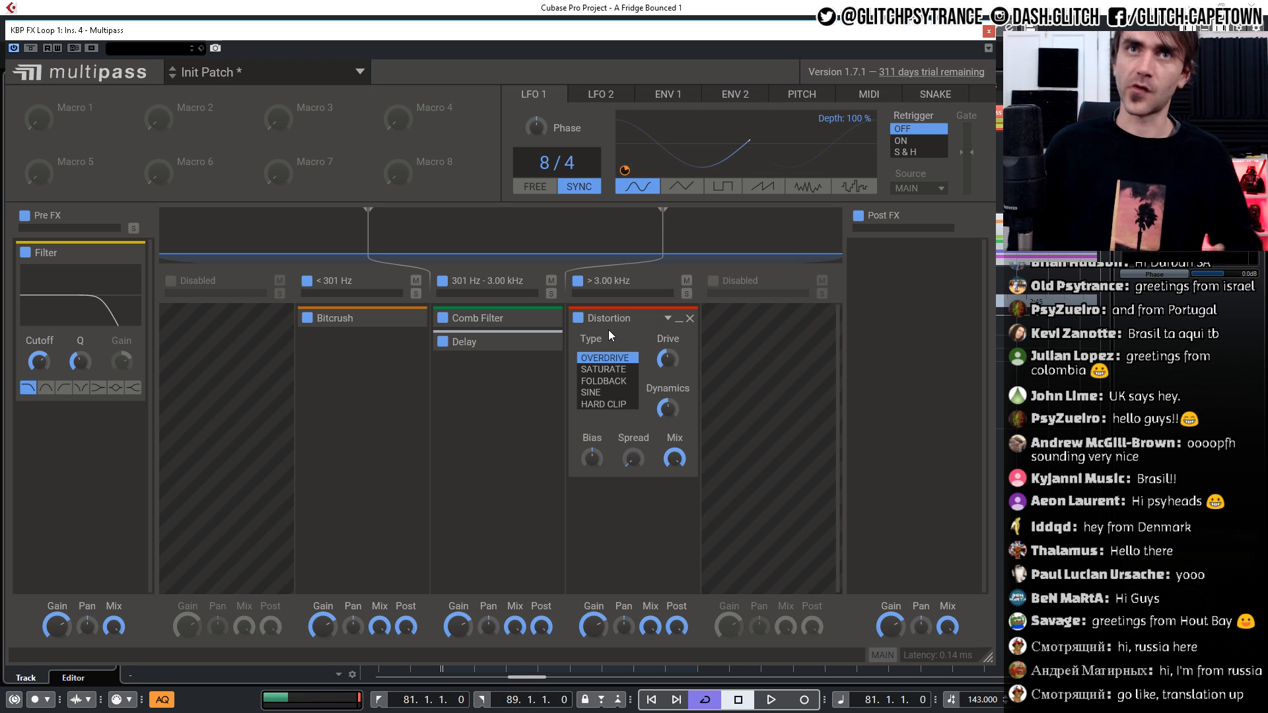
# Open the Pre FX filter's cutoff fully, and during playback lower the > 3.00 kHz band's gain and raise the Distortion's drive
pyautogui.moveTo(39, 361); pyautogui.dragTo(39, 360)
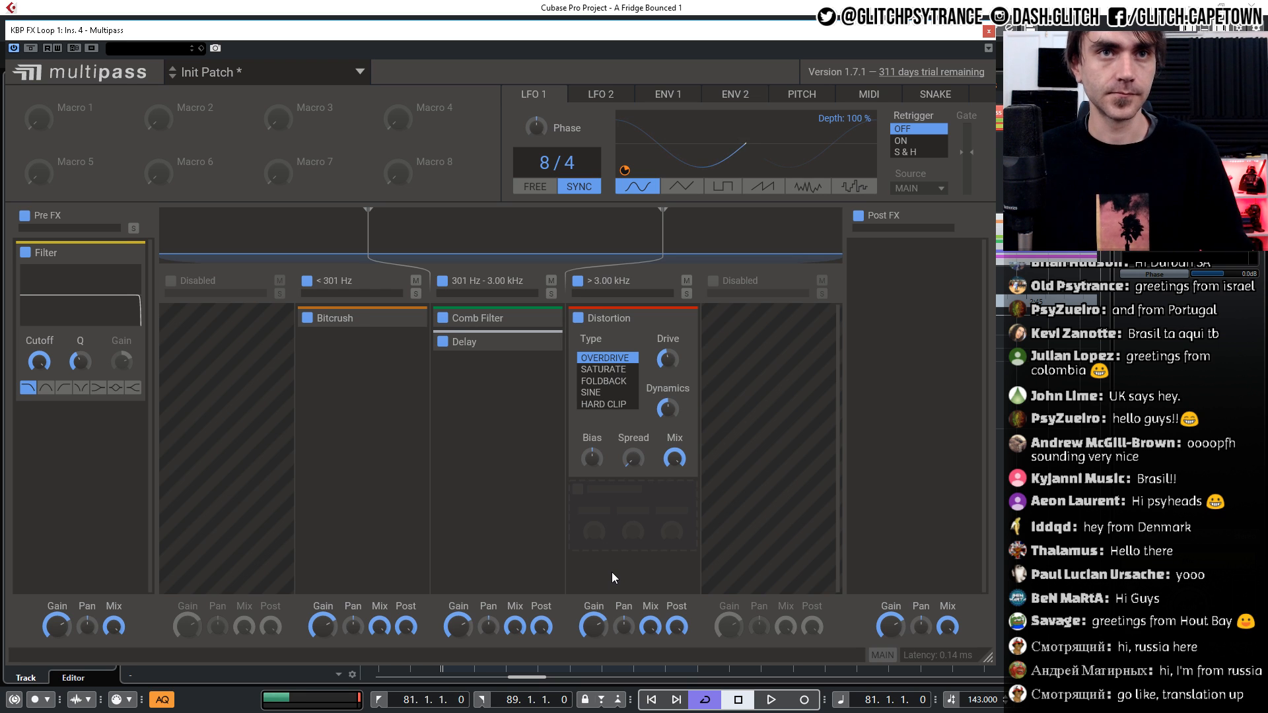
pyautogui.press('space')
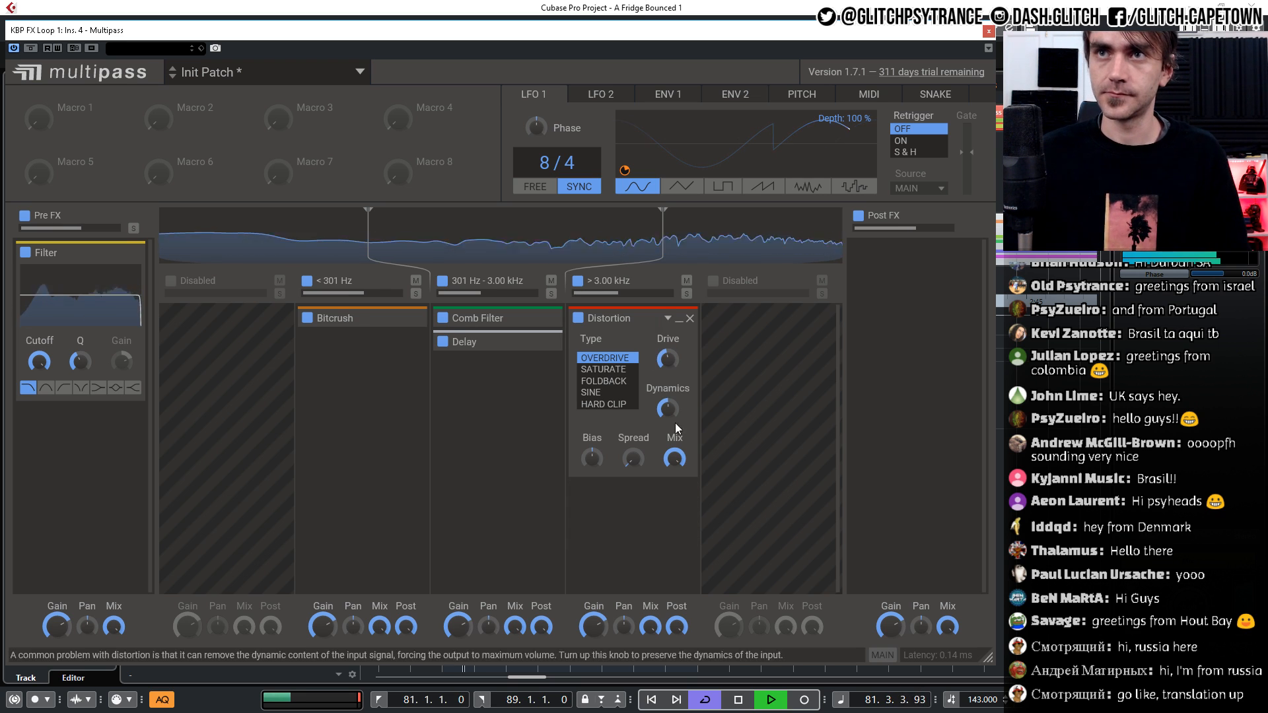
pyautogui.moveTo(594, 626)
pyautogui.mouseDown()
pyautogui.moveTo(594, 661)
pyautogui.moveTo(585, 621)
pyautogui.mouseUp()
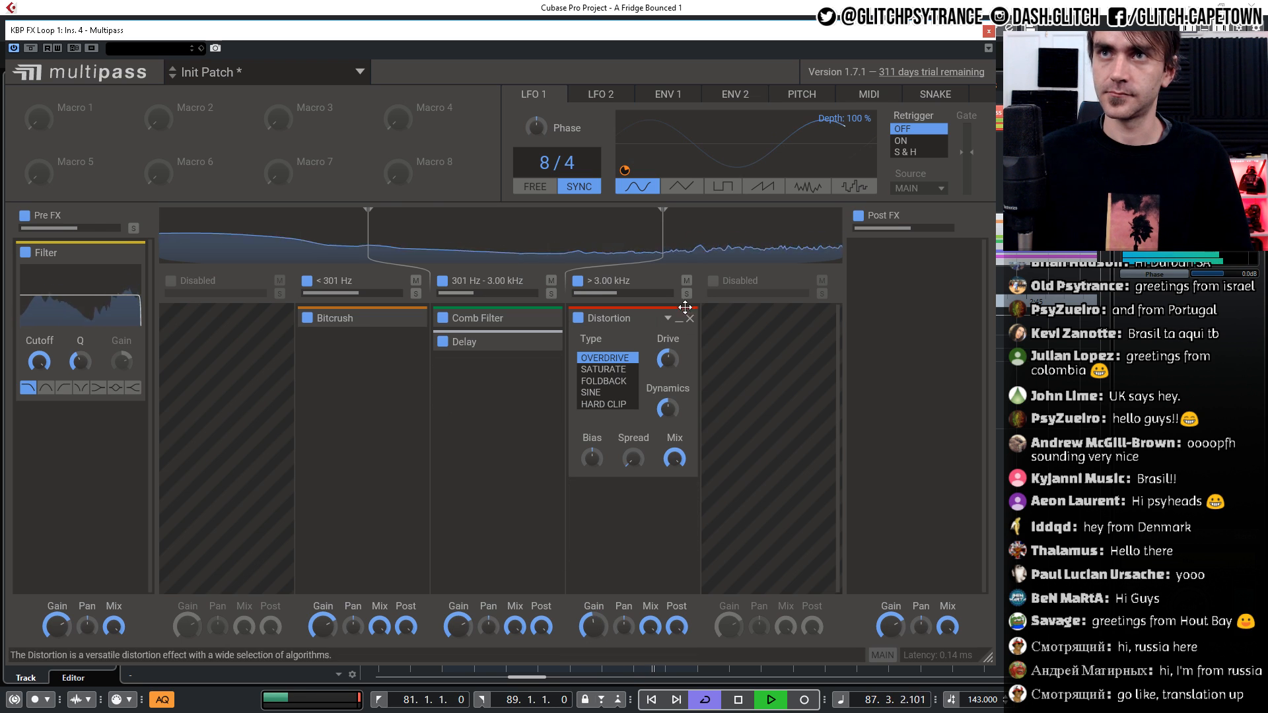
pyautogui.moveTo(668, 360); pyautogui.dragTo(668, 353)
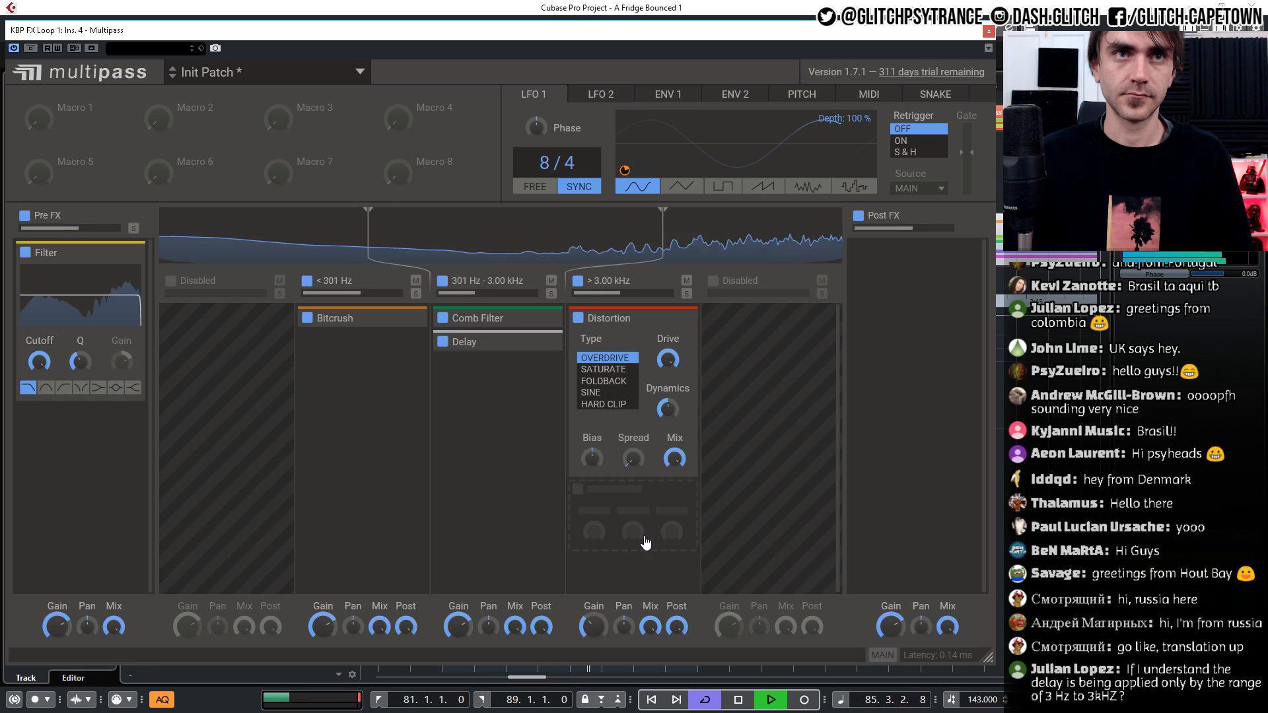
pyautogui.press('space')
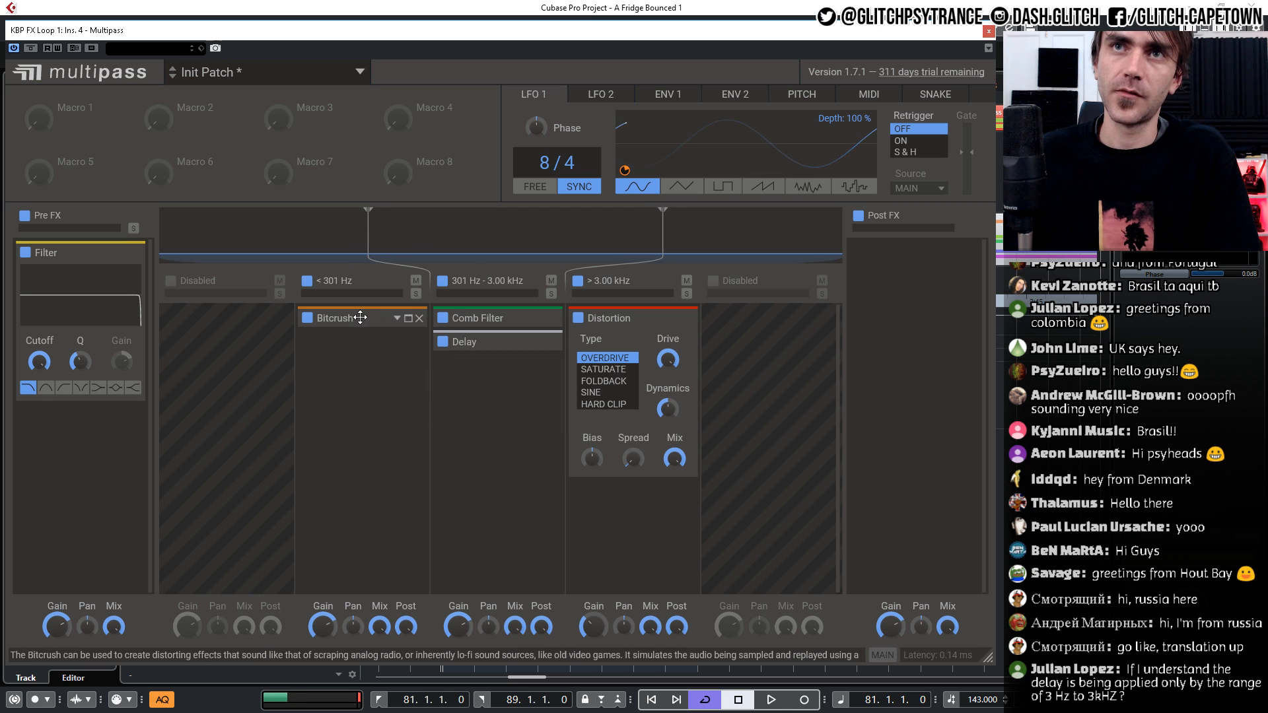
# Expand the Bitcrush, Delay and Comb Filter modules to show their controls
pyautogui.click(409, 319)
pyautogui.click(547, 344)
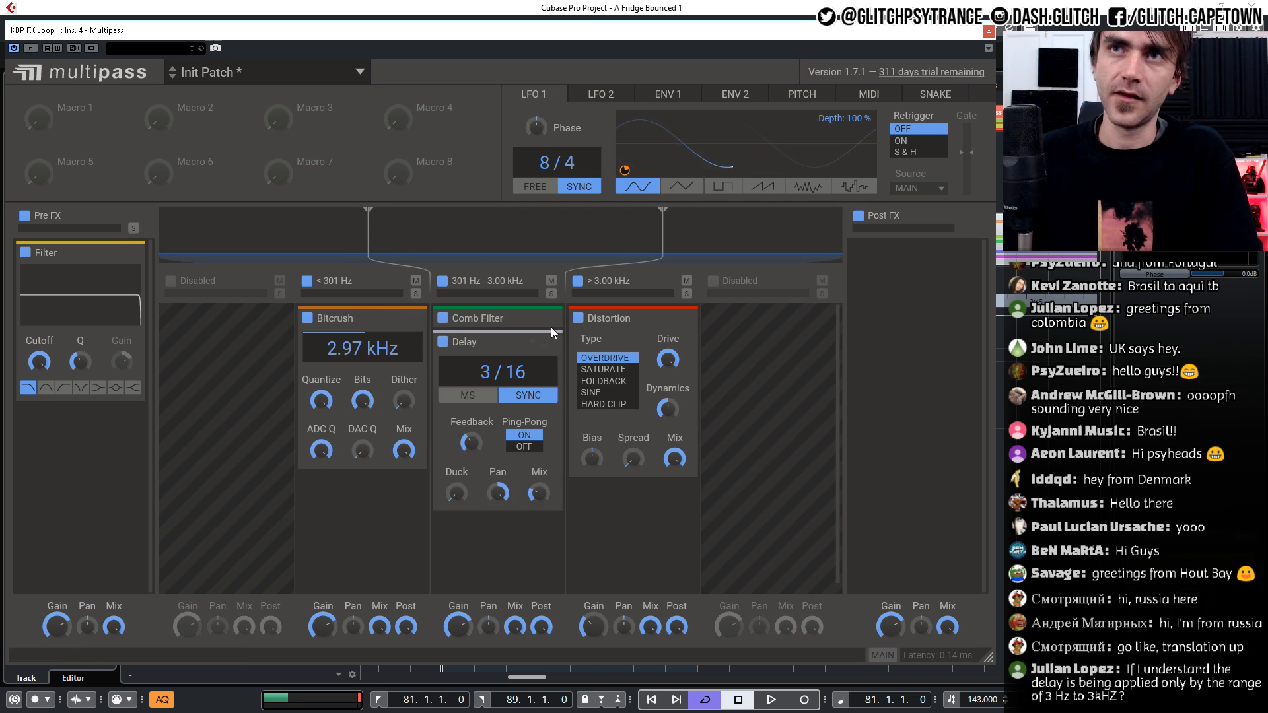
pyautogui.click(506, 330)
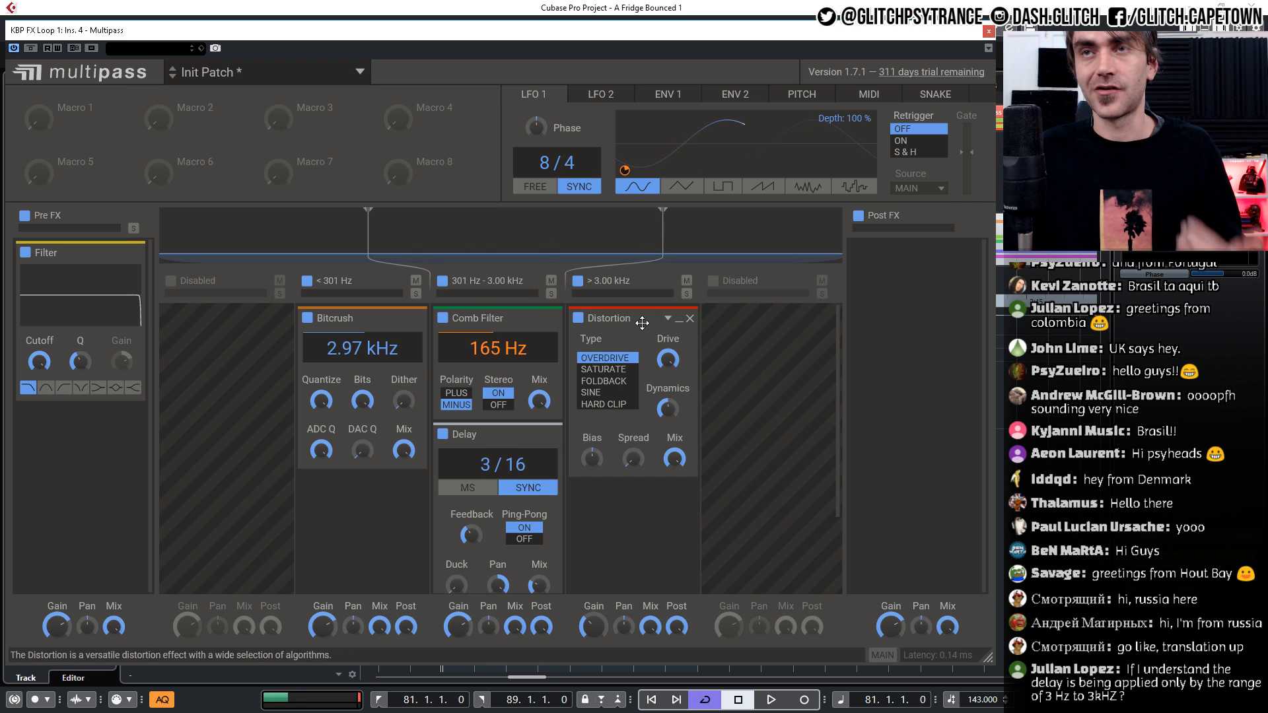
# Enable an extra band above the Distortion band, move its crossover to 6.26 kHz, and disable that band again
pyautogui.click(724, 284)
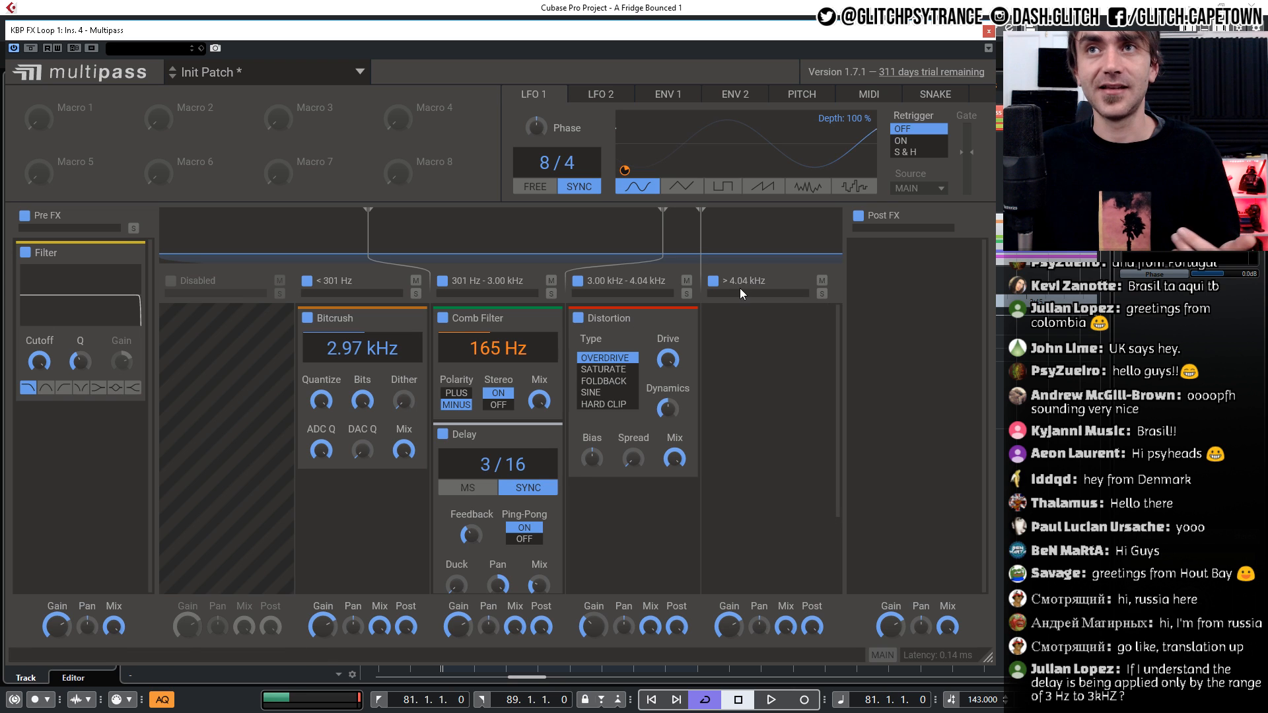
pyautogui.moveTo(701, 235); pyautogui.dragTo(762, 240)
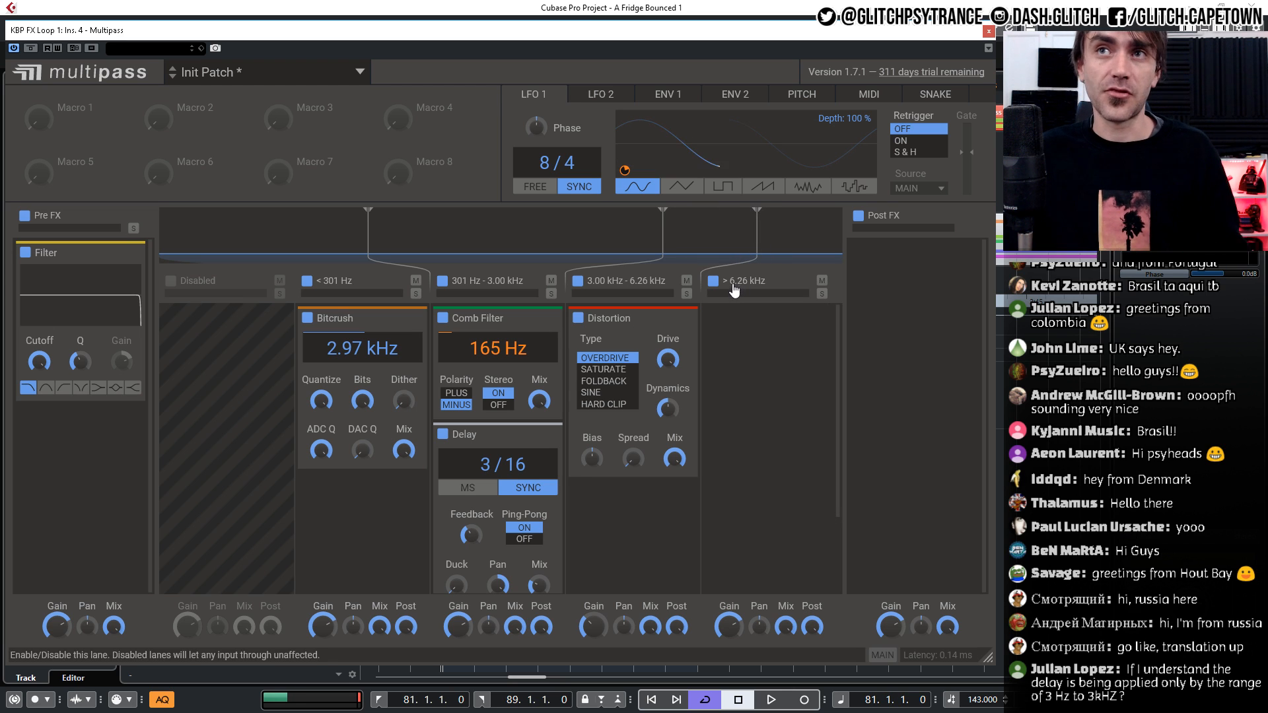
pyautogui.click(714, 280)
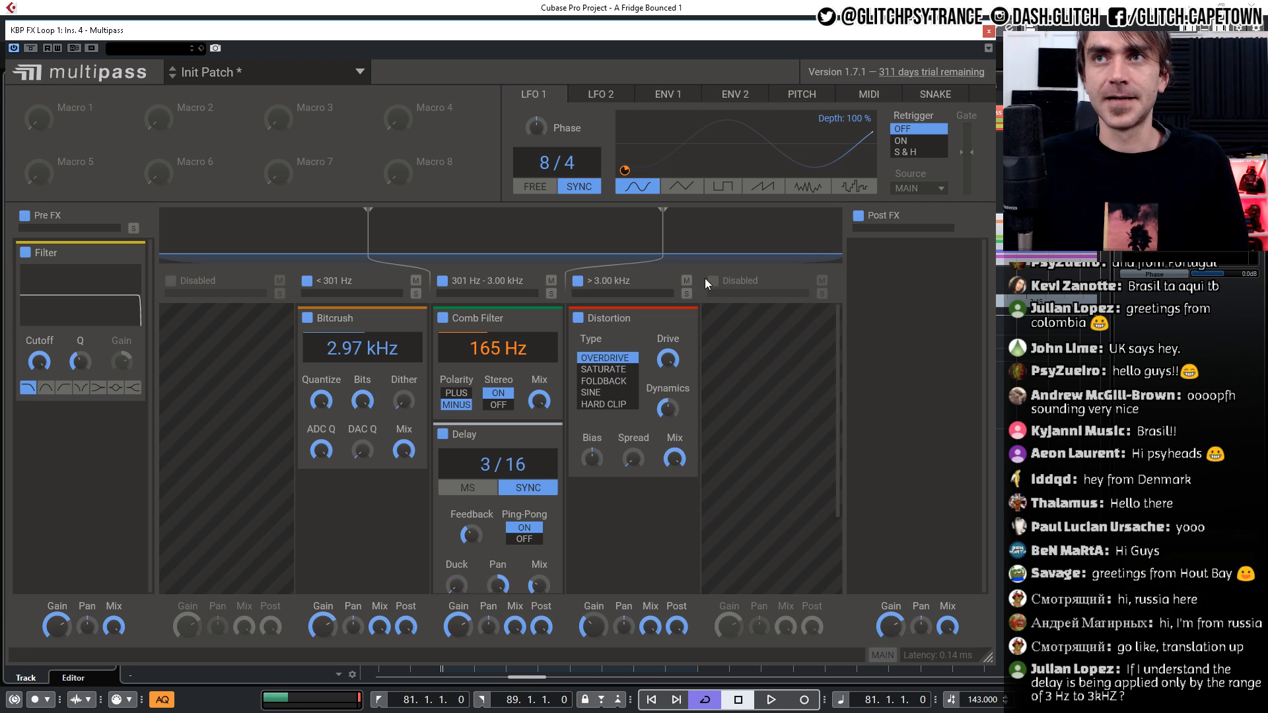
# Toggle the unused band below the Bitcrush band on and off, and collapse the Delay, Comb Filter and Bitcrush modules
pyautogui.click(171, 280)
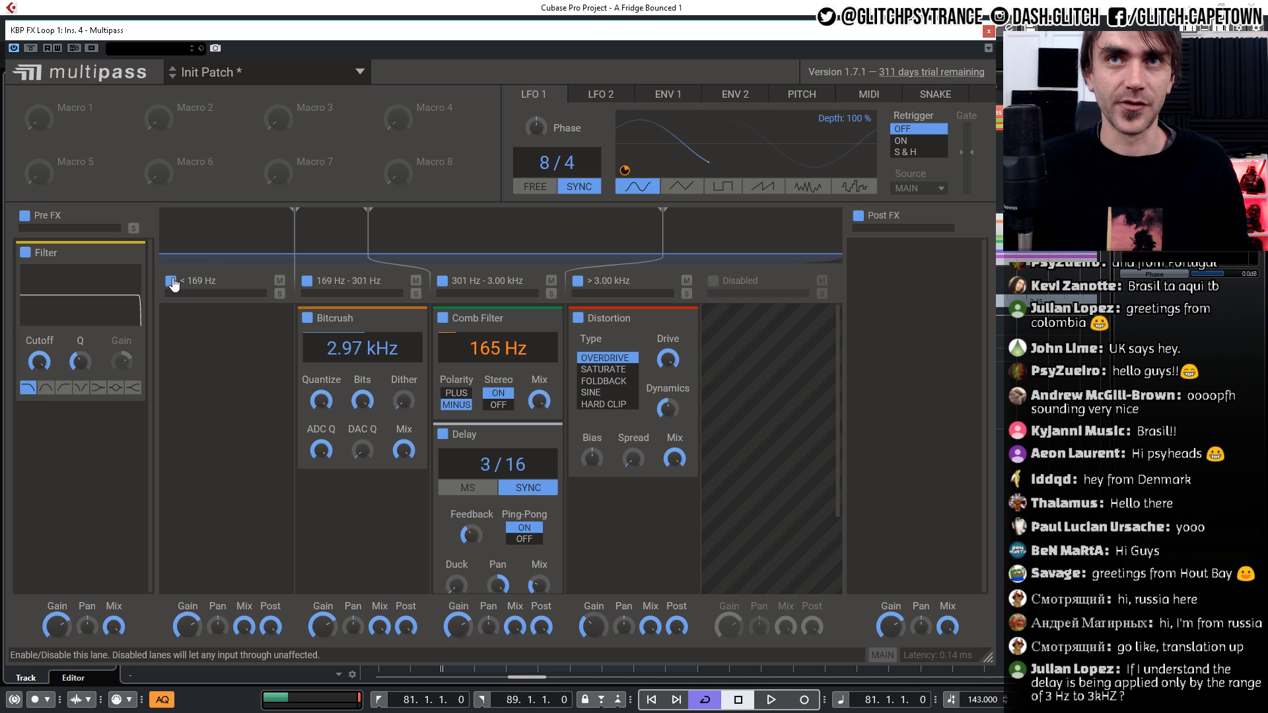
pyautogui.click(171, 281)
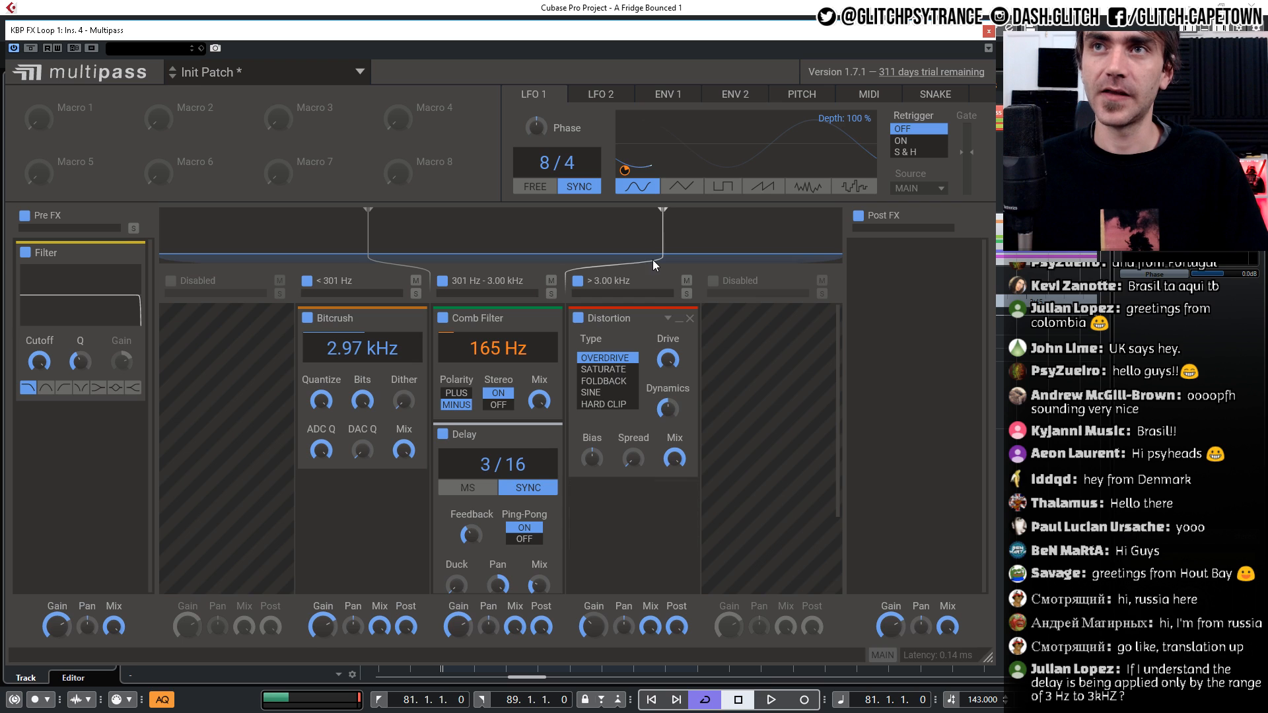
pyautogui.click(544, 434)
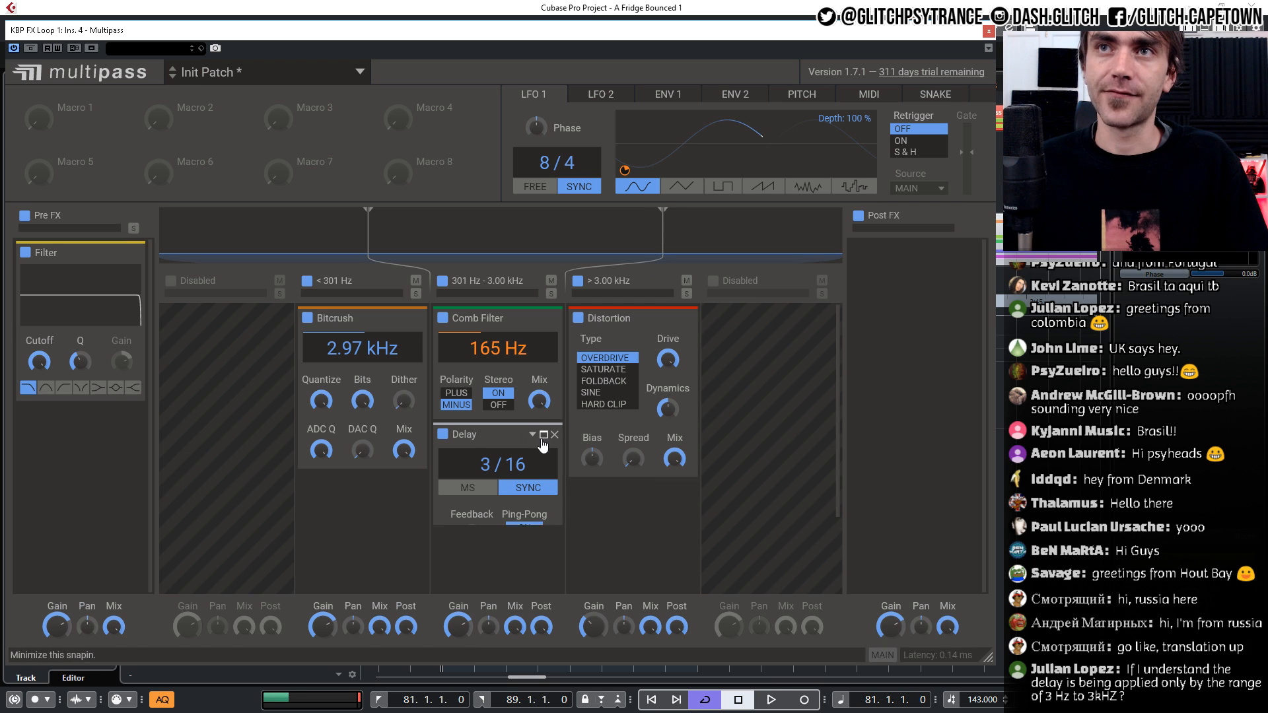
pyautogui.click(544, 317)
pyautogui.click(408, 318)
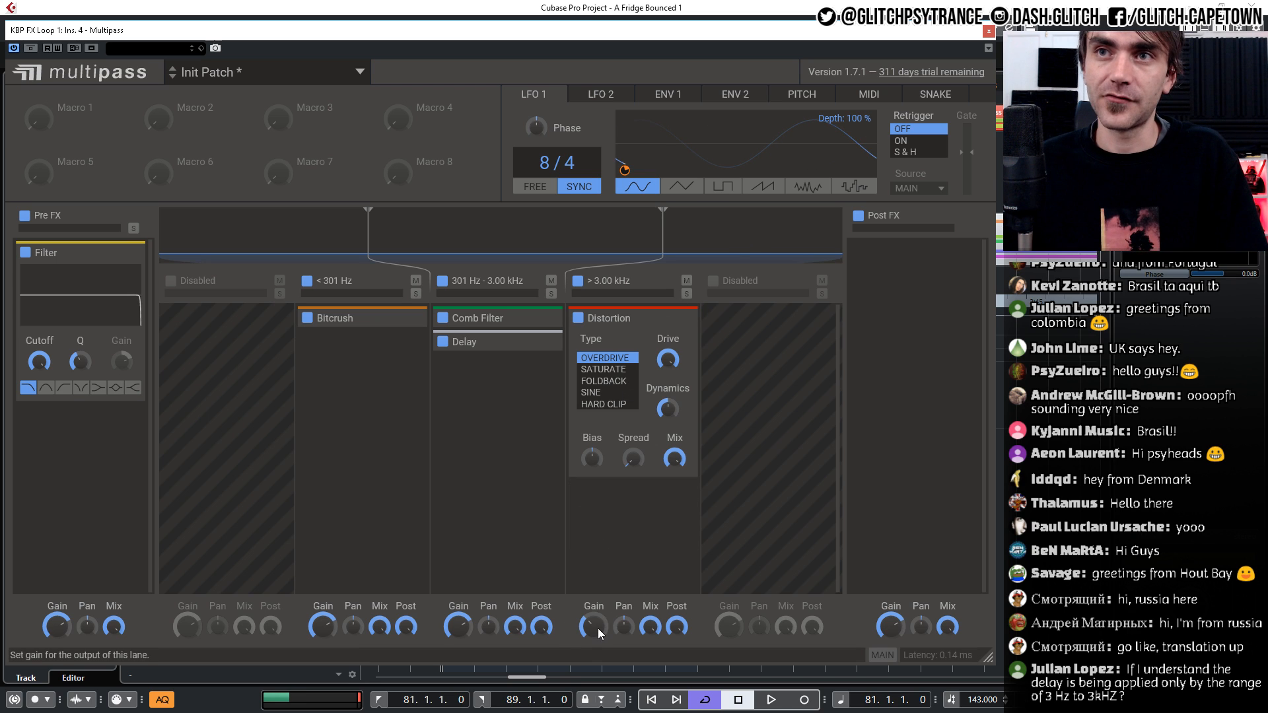
# Add a Gain module below the Distortion in the > 3.00 kHz band
pyautogui.moveTo(605, 510)
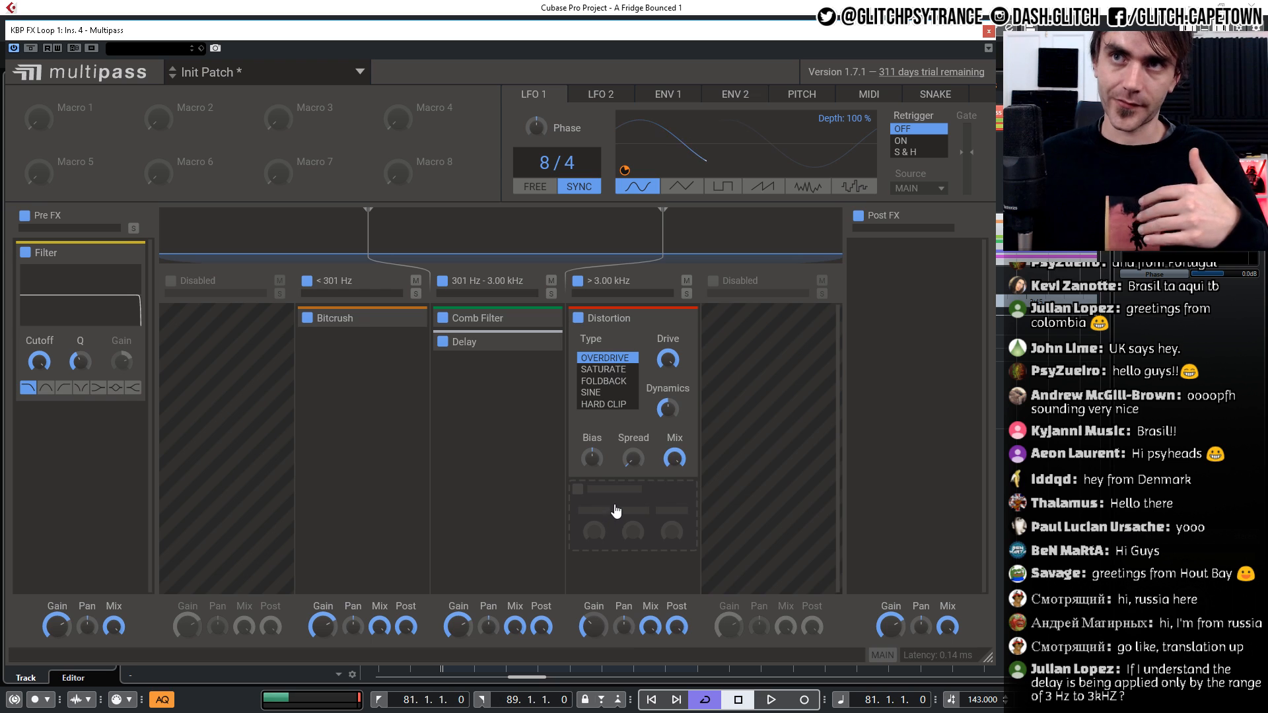
pyautogui.click(614, 509)
pyautogui.write('ga')
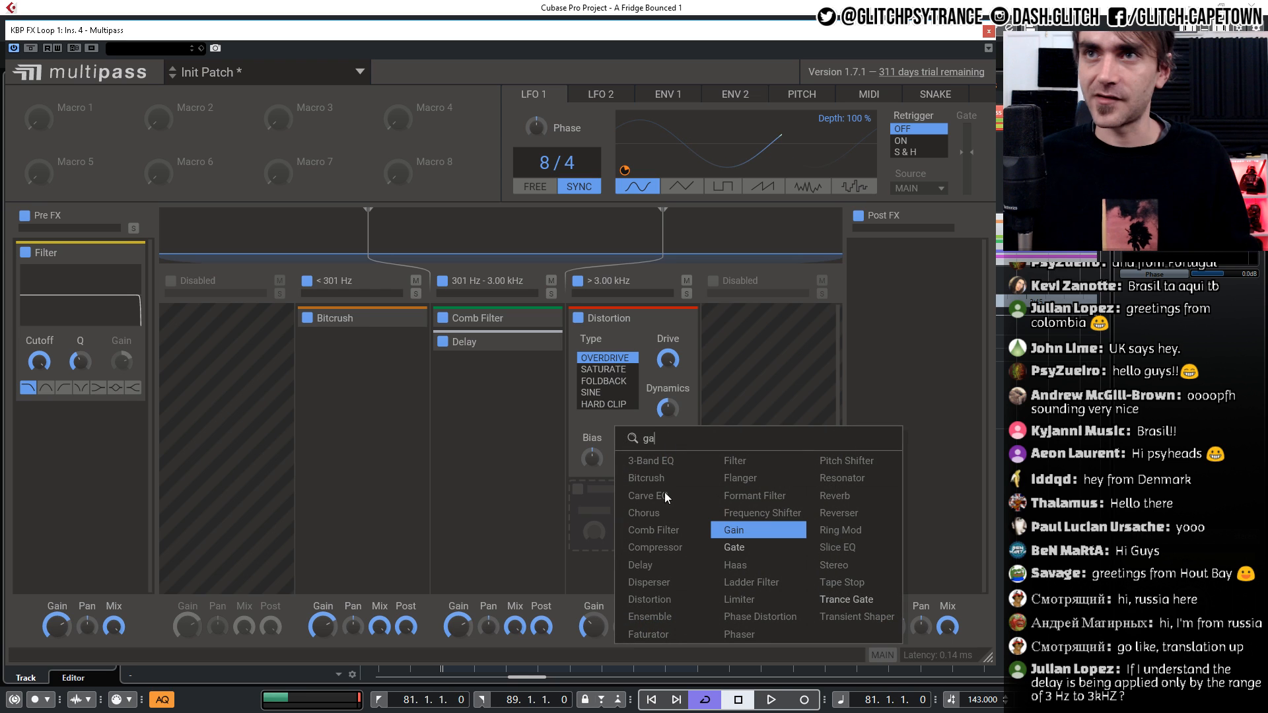
pyautogui.click(740, 537)
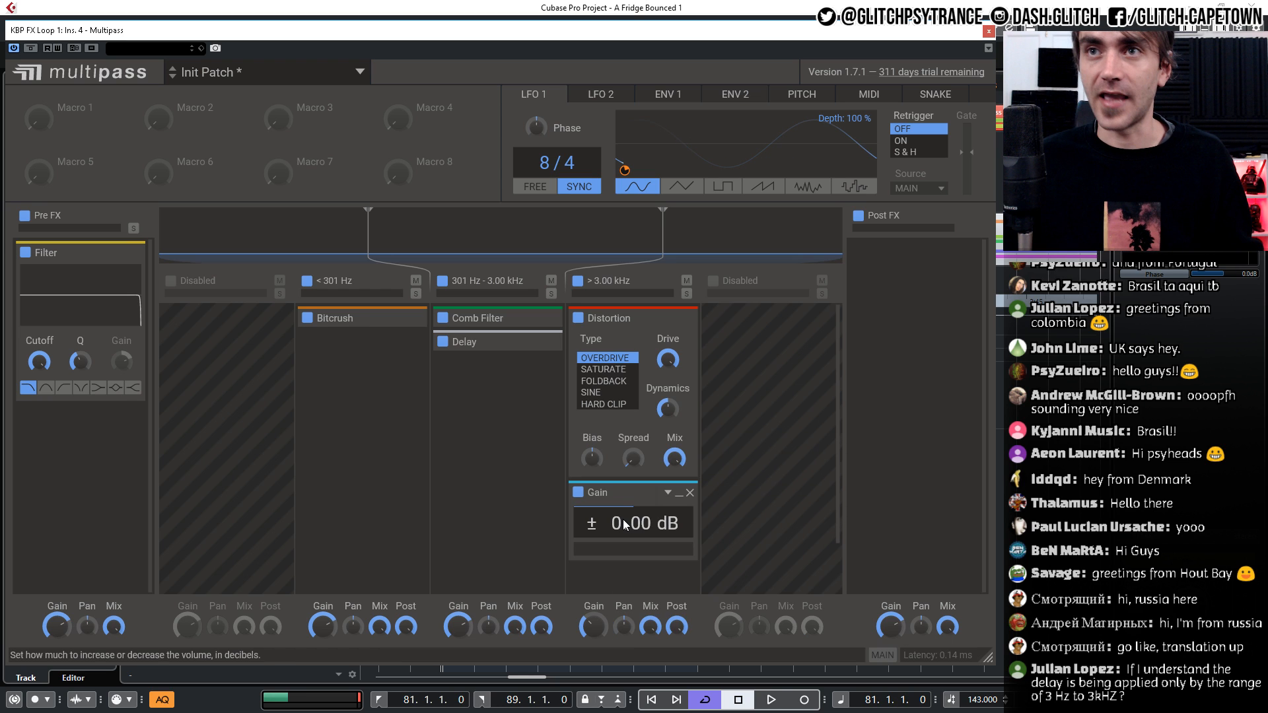
# Set the Gain module to -17.54 dB and raise the > 3.00 kHz band's output gain back to its default
pyautogui.moveTo(594, 626); pyautogui.dragTo(593, 625)
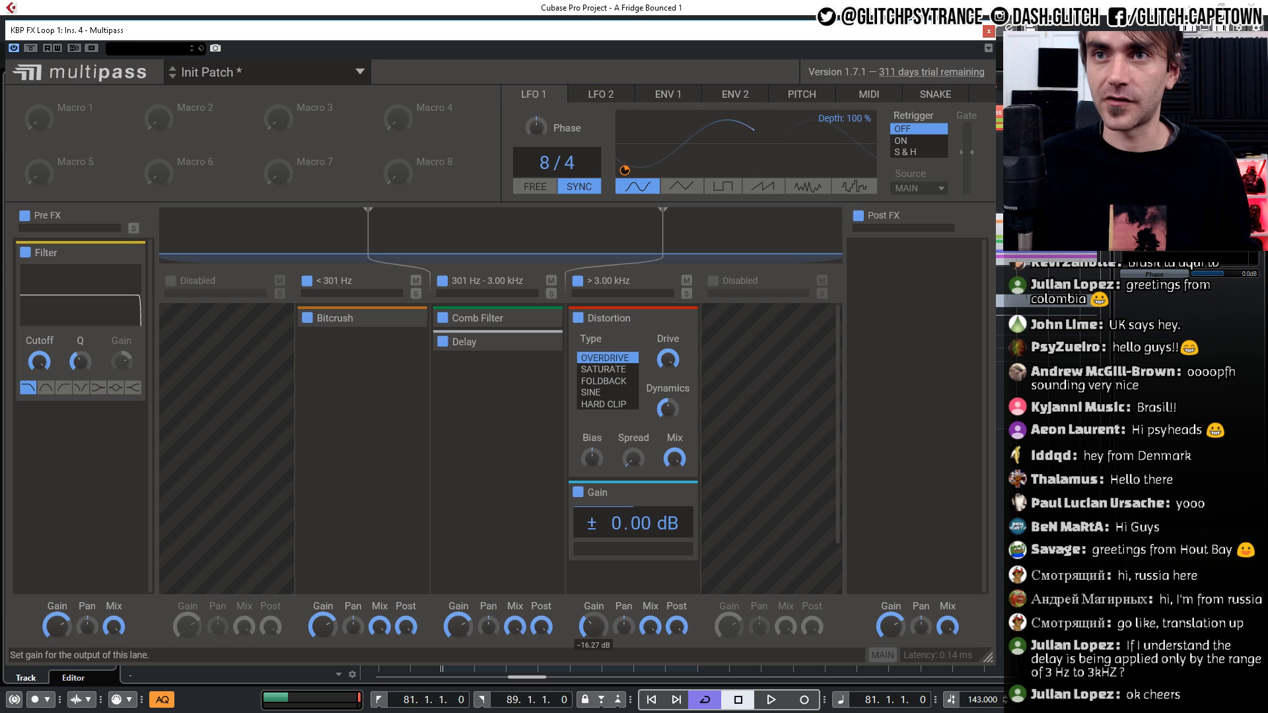
pyautogui.moveTo(646, 524); pyautogui.dragTo(646, 601)
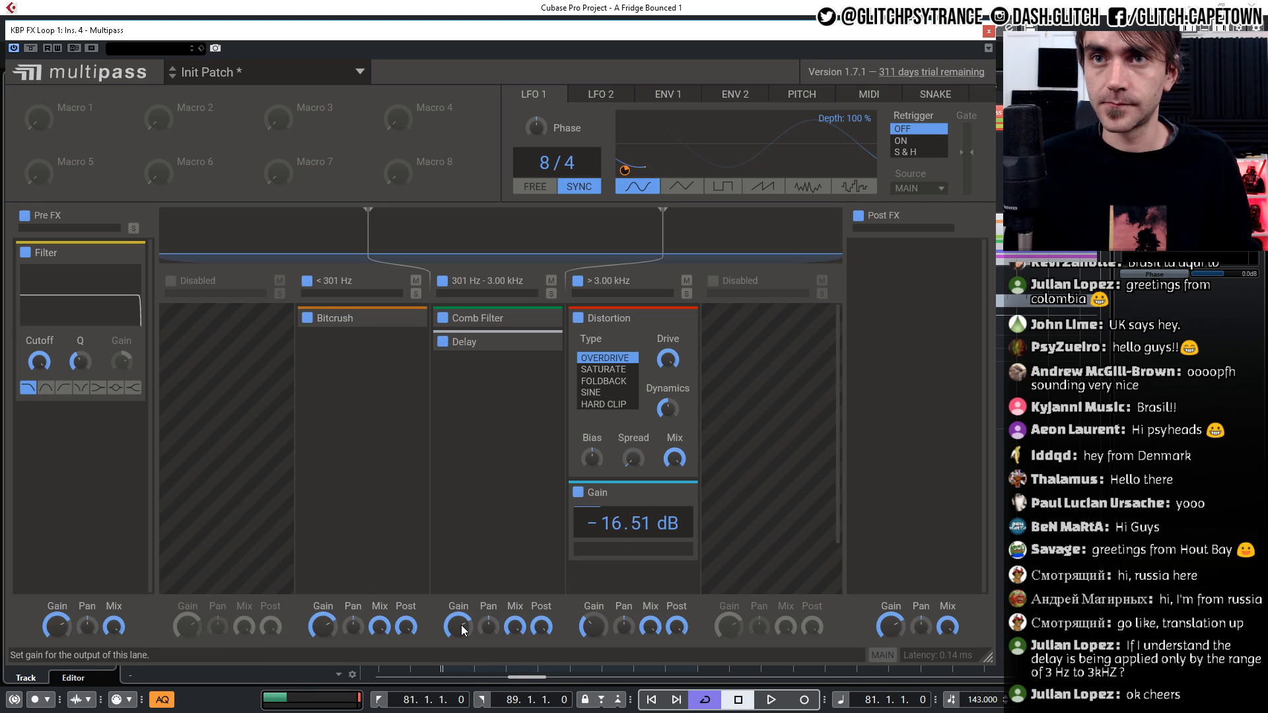
pyautogui.moveTo(590, 628); pyautogui.dragTo(591, 626)
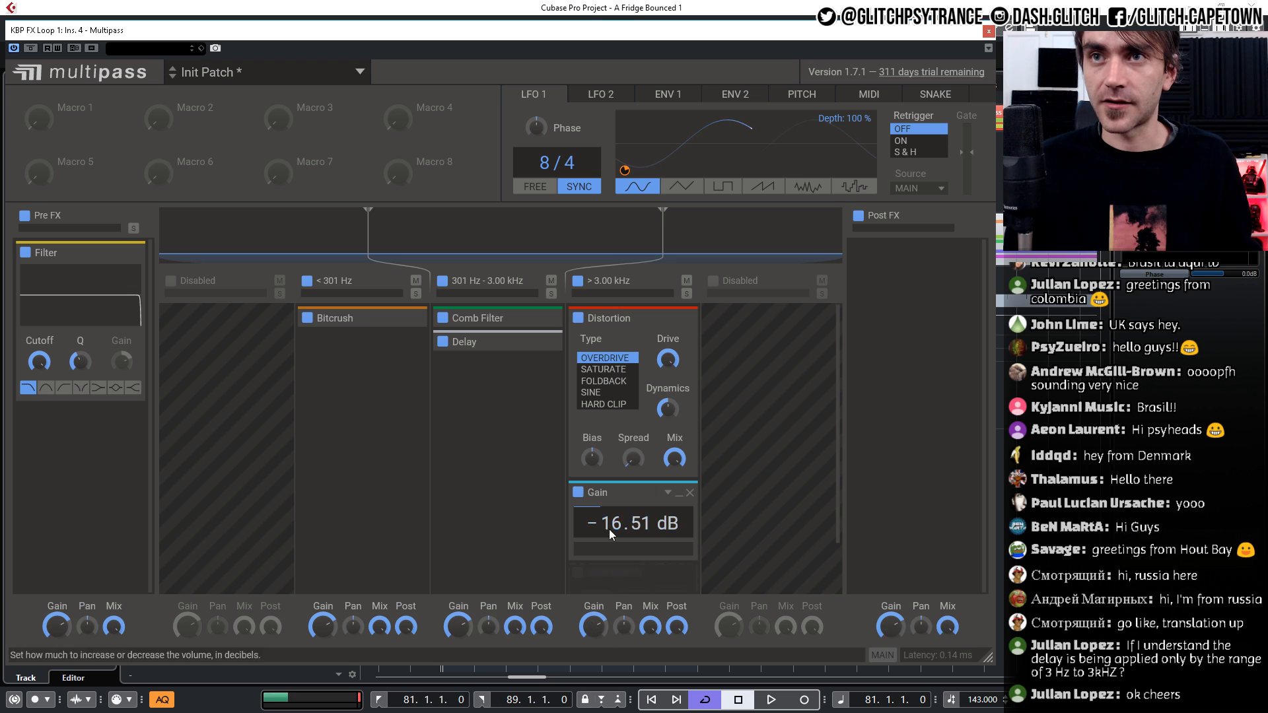
pyautogui.moveTo(613, 525); pyautogui.dragTo(613, 534)
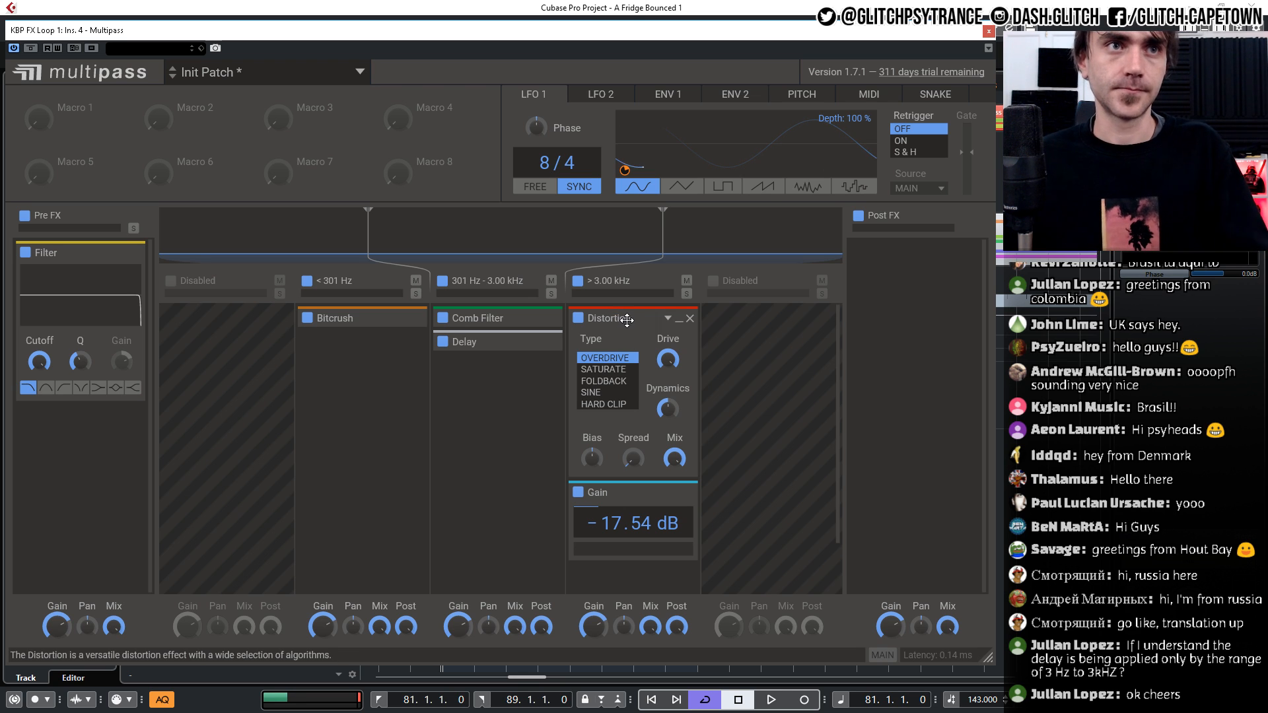
# During playback, set the Distortion's Spread to 100 %, switch its type to Saturate and adjust the drive
pyautogui.press('space')
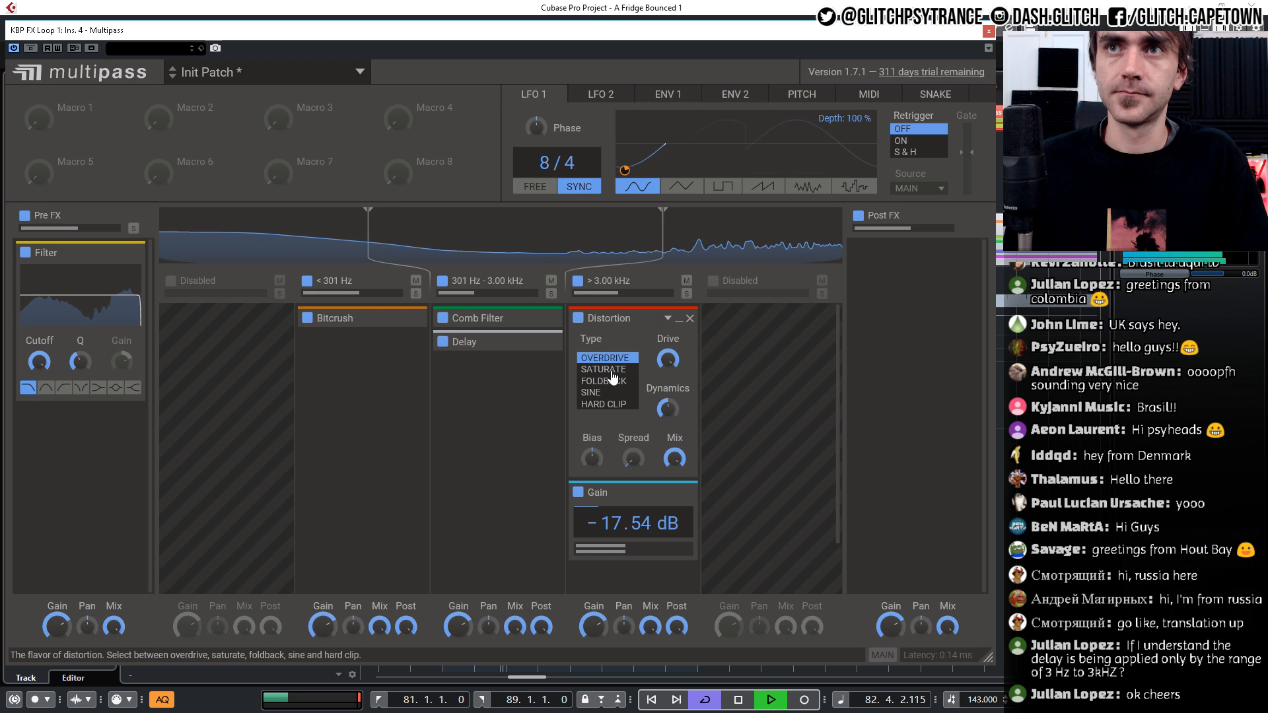
pyautogui.moveTo(668, 360)
pyautogui.mouseDown()
pyautogui.moveTo(669, 420)
pyautogui.moveTo(668, 375)
pyautogui.mouseUp()
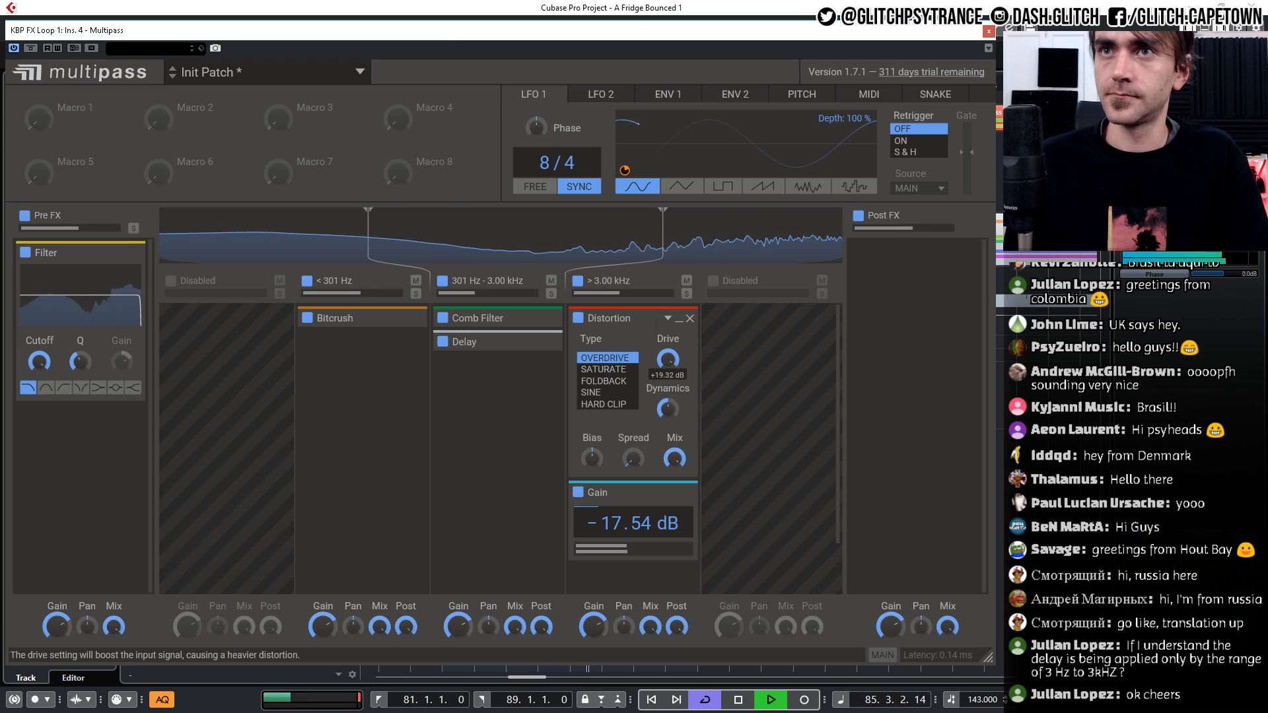
pyautogui.moveTo(632, 467); pyautogui.dragTo(632, 423)
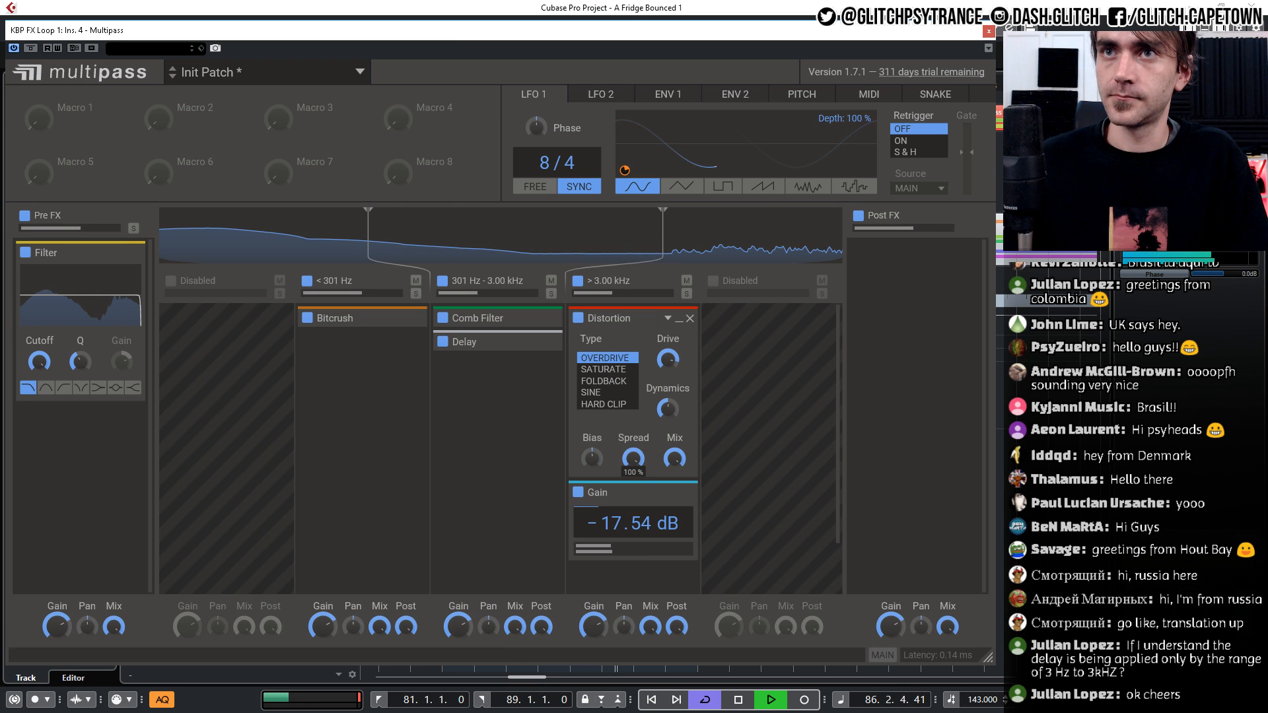
pyautogui.click(604, 370)
pyautogui.moveTo(668, 360); pyautogui.dragTo(669, 337)
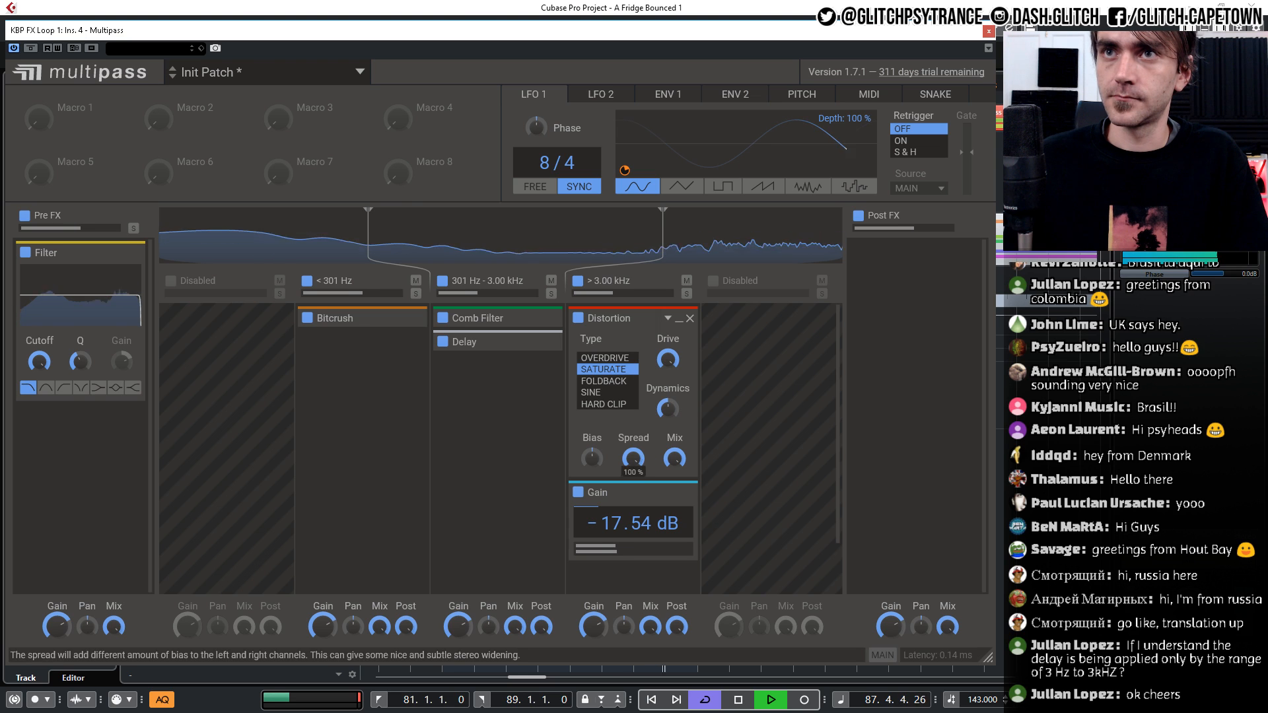
# Fine-tune the Distortion's Spread and Bias by ear, and collapse the Distortion and Gain modules
pyautogui.moveTo(634, 458); pyautogui.dragTo(633, 489)
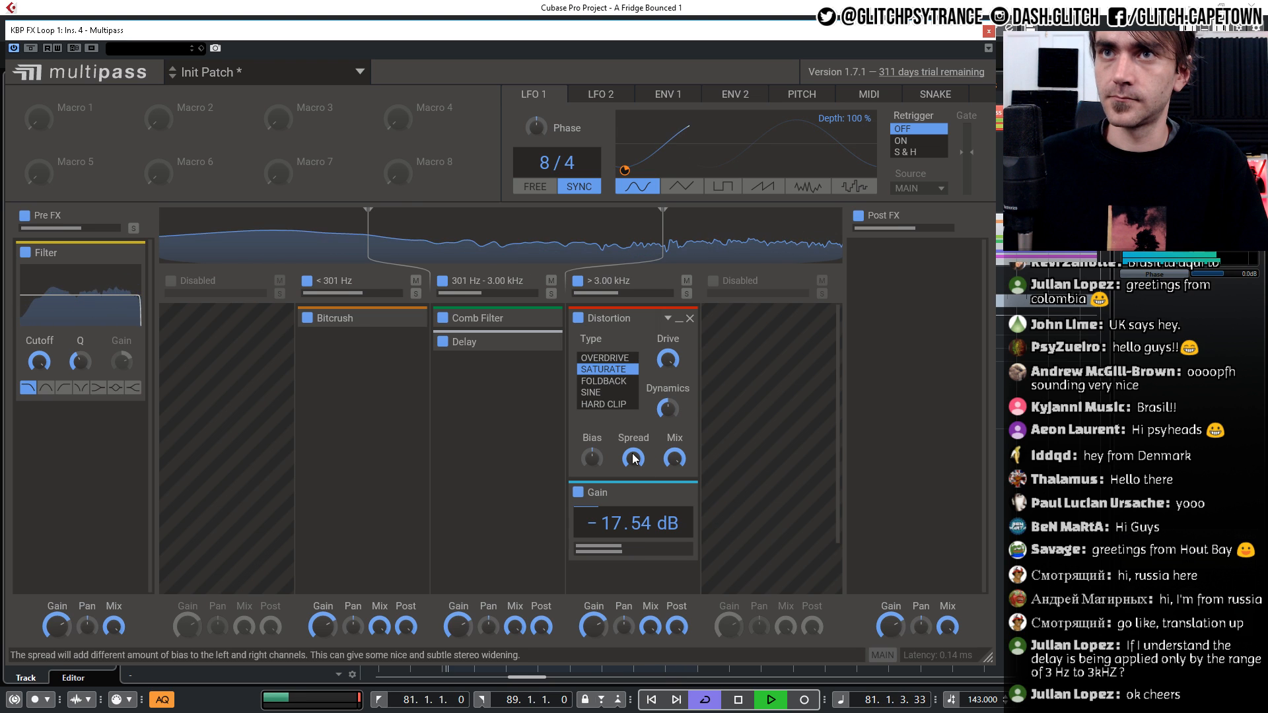
pyautogui.moveTo(633, 460); pyautogui.dragTo(675, 429)
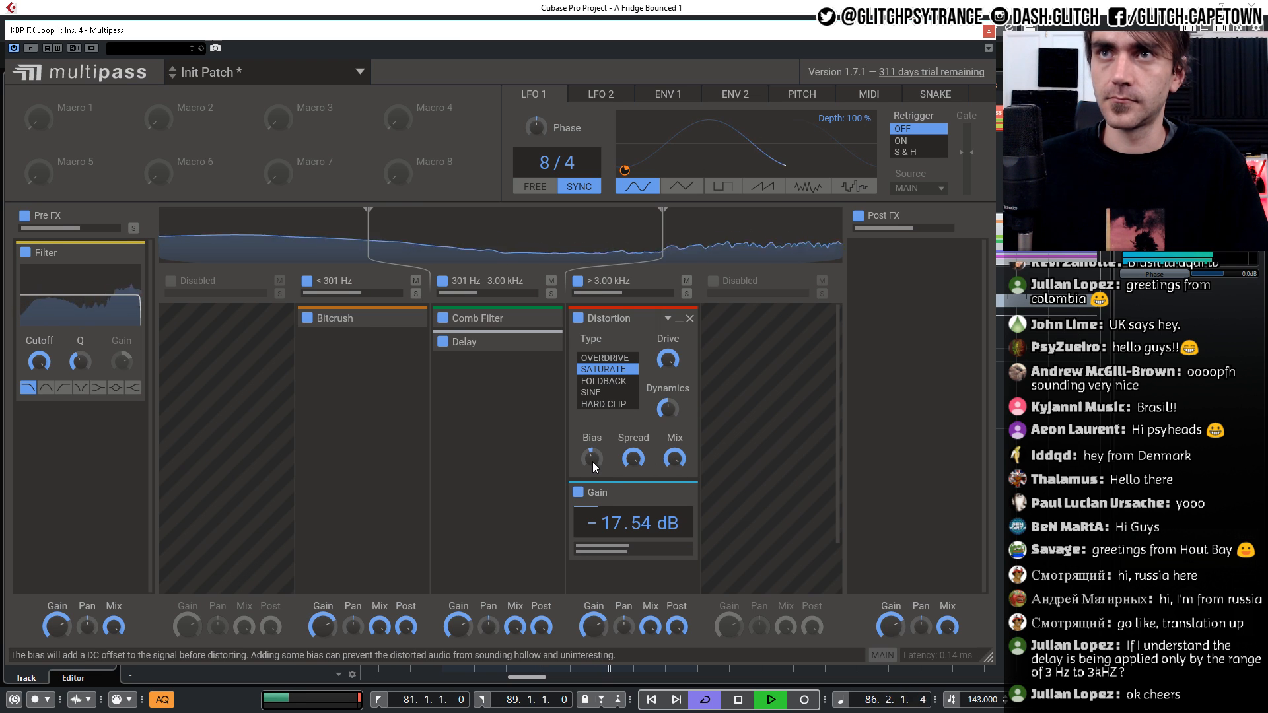
pyautogui.moveTo(593, 462); pyautogui.dragTo(592, 453)
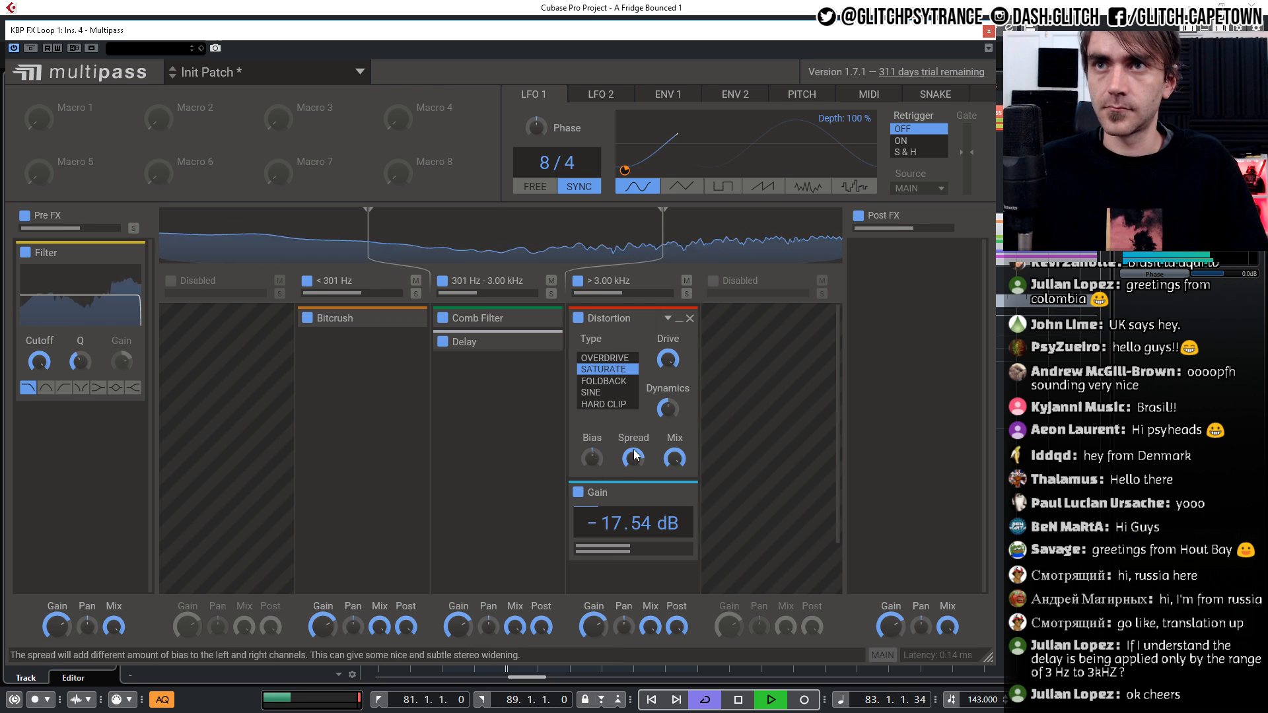
pyautogui.click(679, 323)
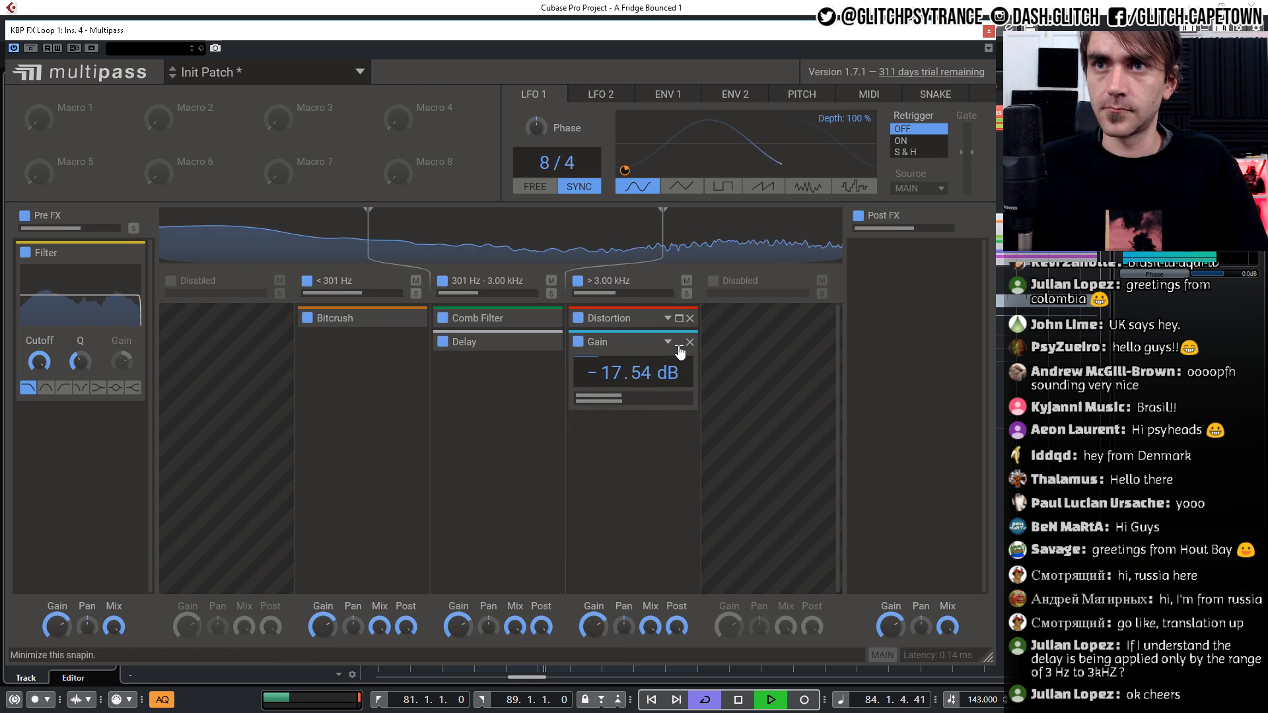
pyautogui.click(679, 342)
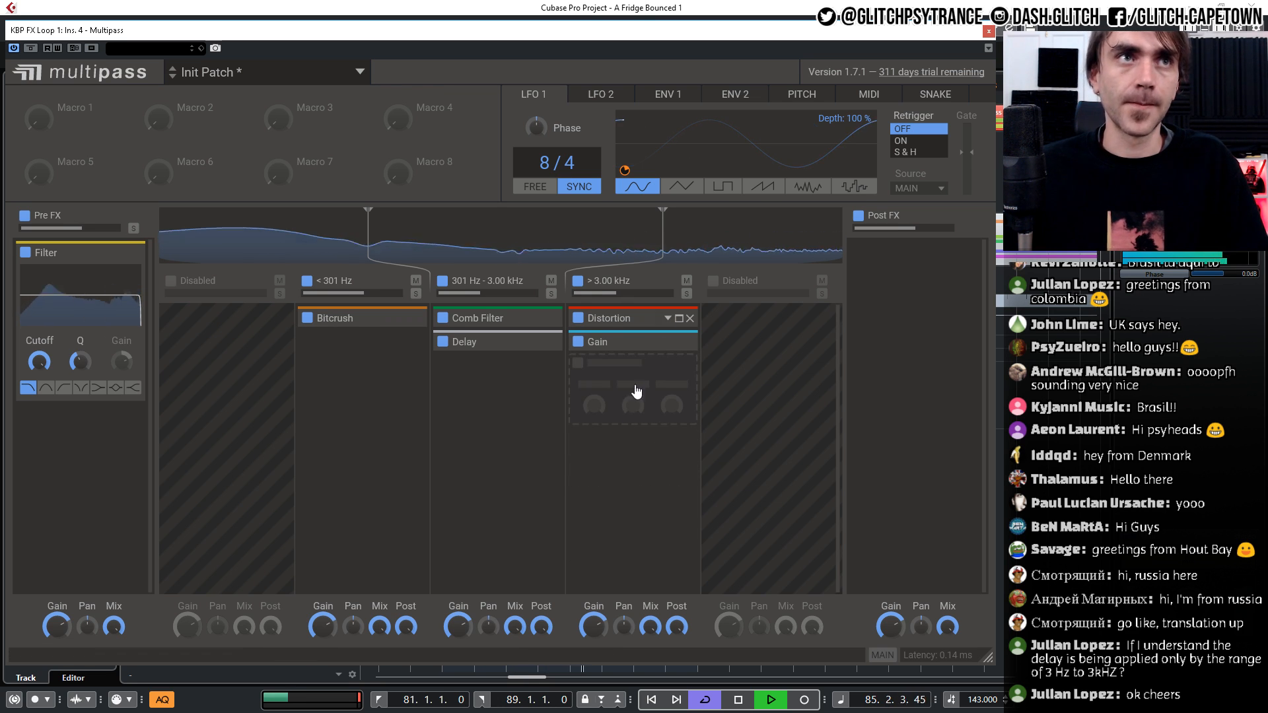
# Add a Reverb below the Gain module, reduce its size and decay, and adjust its mix
pyautogui.click(635, 482)
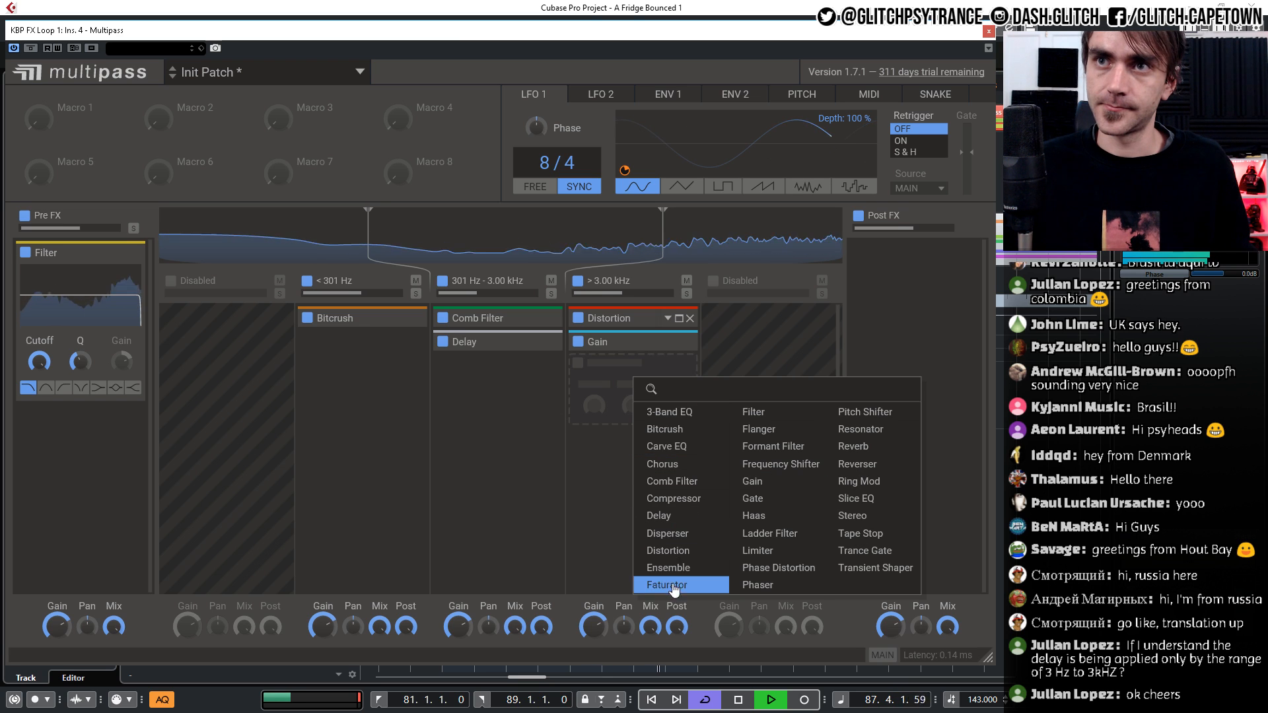
pyautogui.click(864, 445)
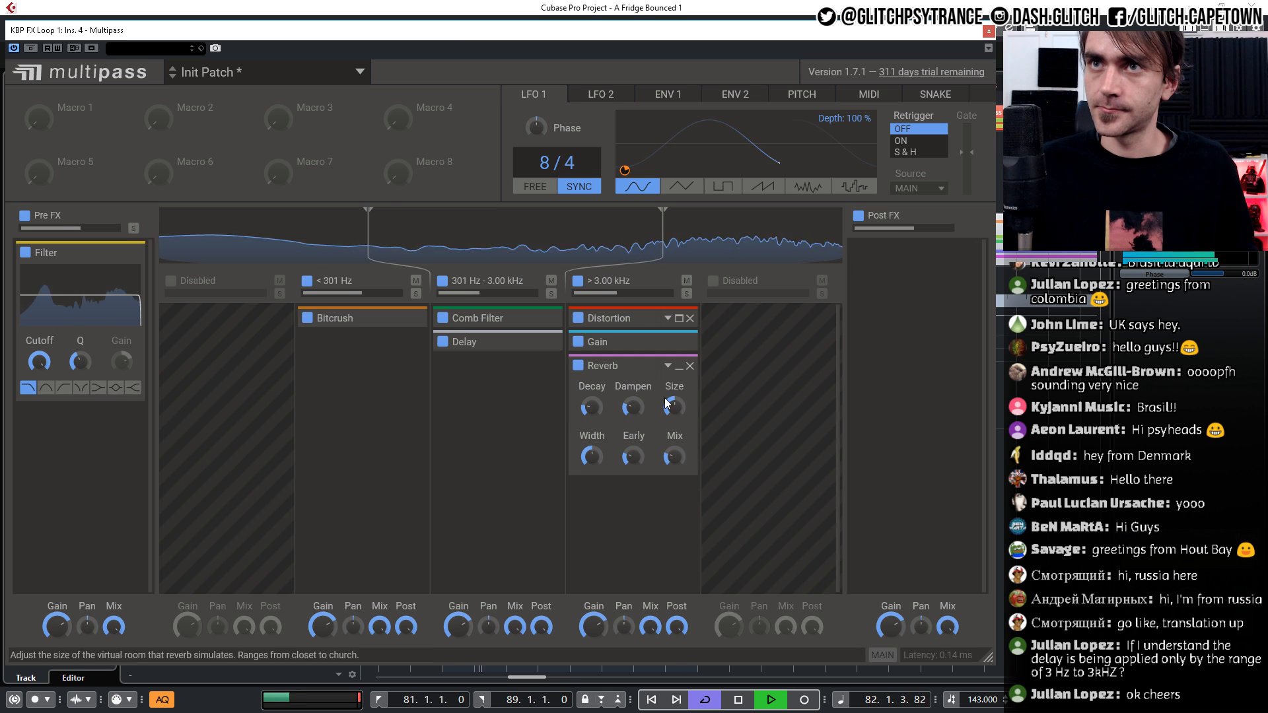
pyautogui.moveTo(665, 398); pyautogui.dragTo(678, 471)
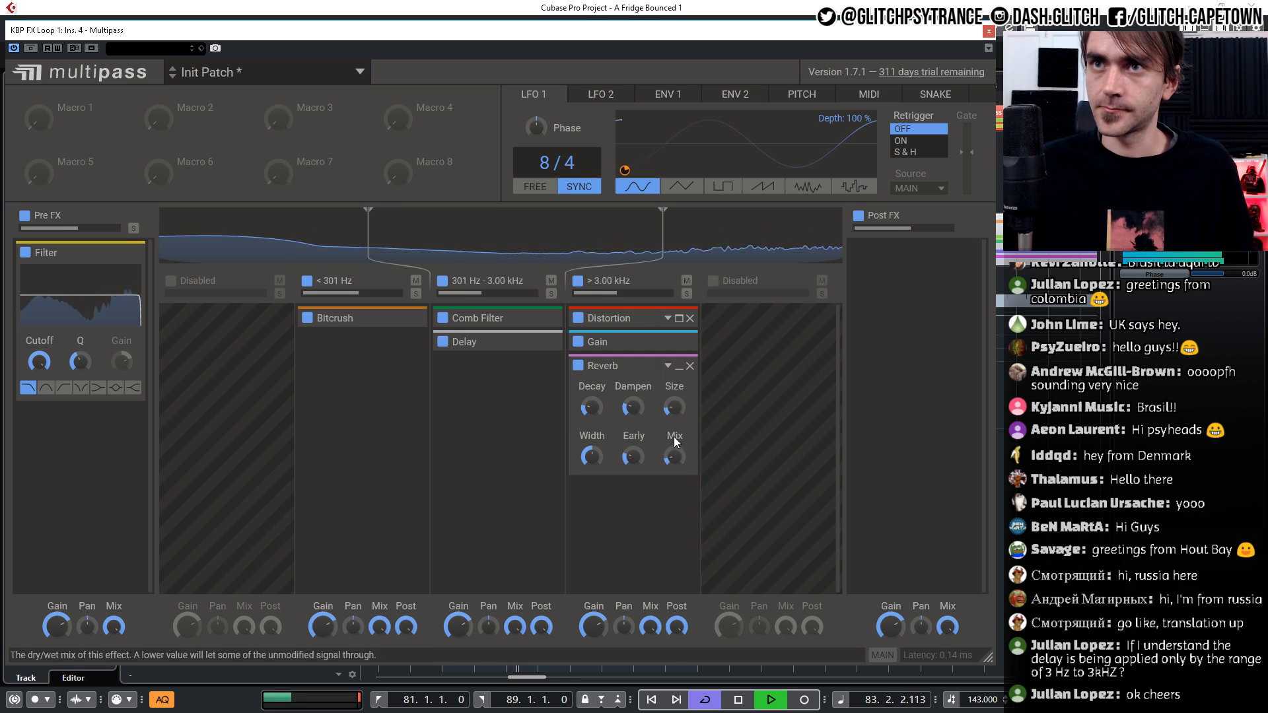
pyautogui.moveTo(669, 409); pyautogui.dragTo(677, 416)
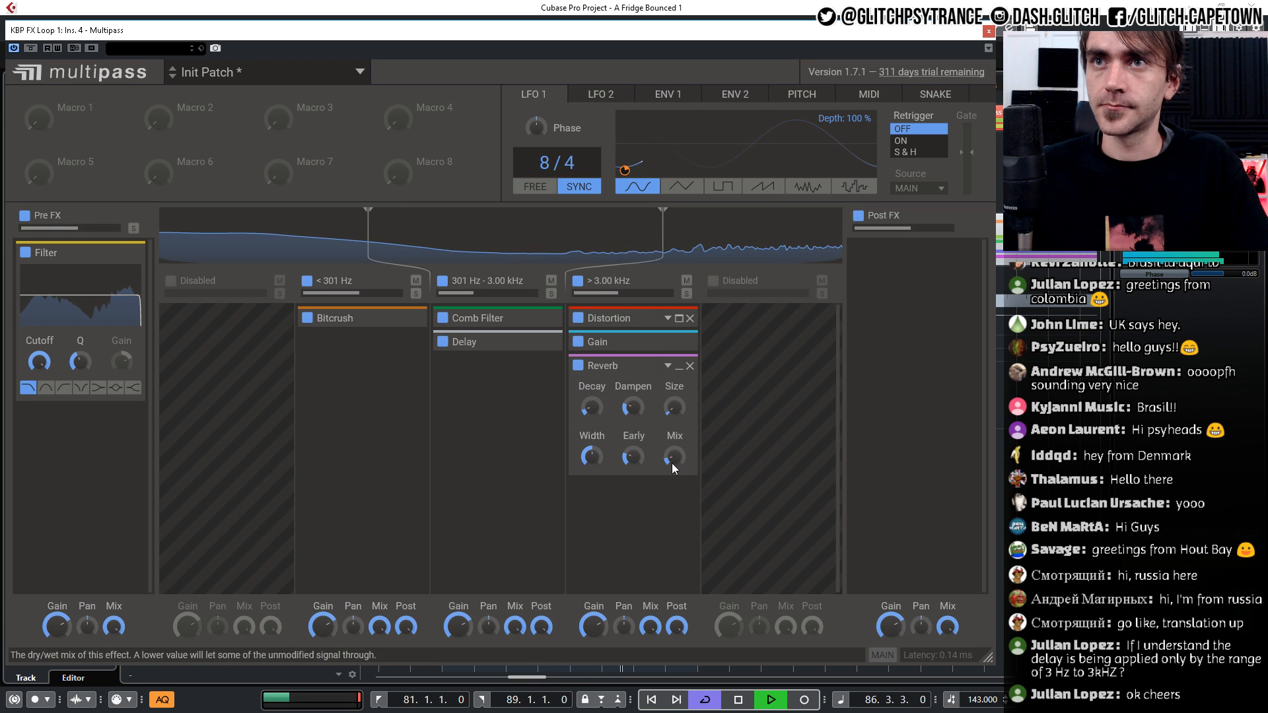
pyautogui.moveTo(593, 408); pyautogui.dragTo(592, 413)
pyautogui.moveTo(673, 457); pyautogui.dragTo(673, 430)
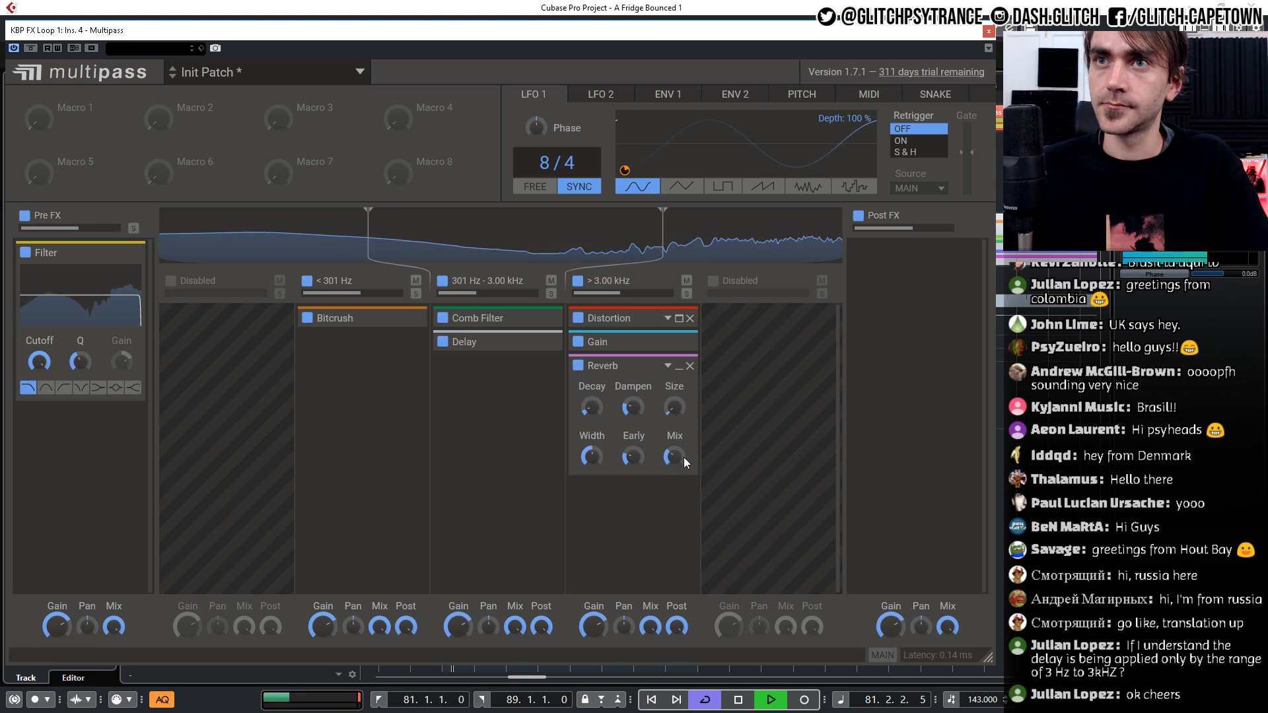
# Sweep the Pre FX filter's cutoff down and fully open again, and set the Distortion's Spread to 90 %
pyautogui.moveTo(39, 361)
pyautogui.mouseDown()
pyautogui.moveTo(39, 400)
pyautogui.moveTo(39, 366)
pyautogui.moveTo(39, 380)
pyautogui.mouseUp()
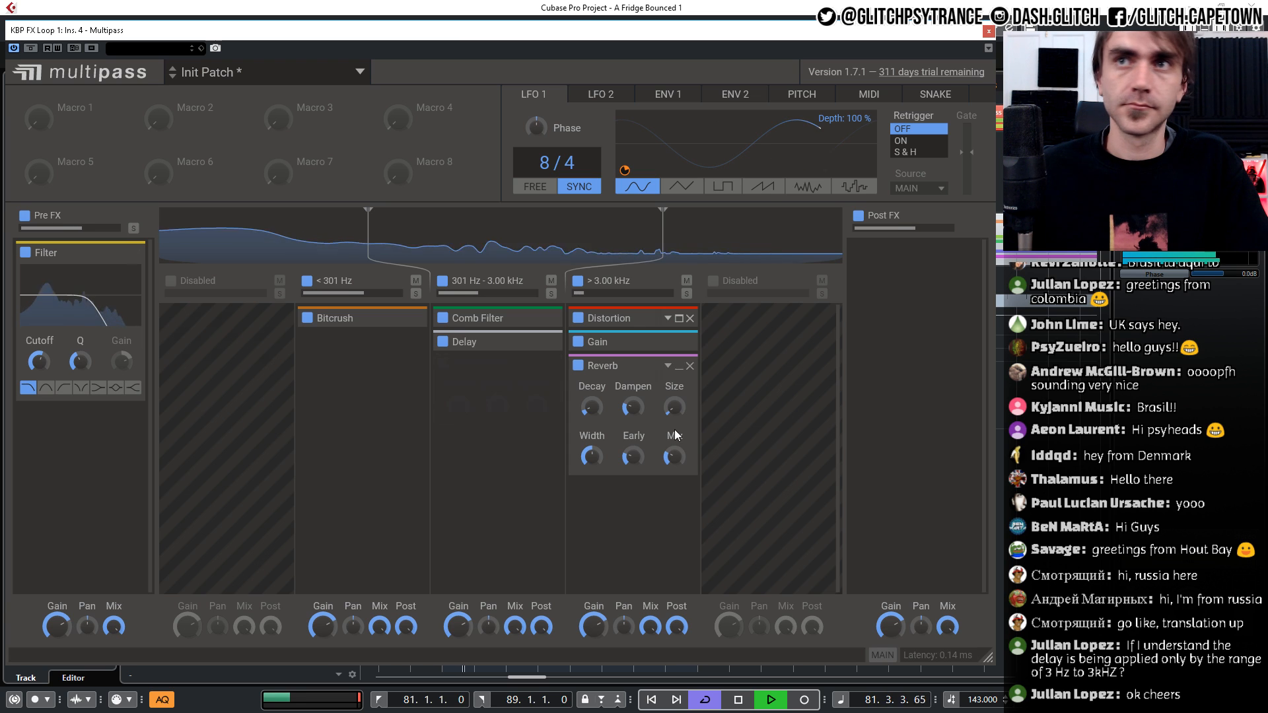
pyautogui.moveTo(39, 361); pyautogui.dragTo(39, 333)
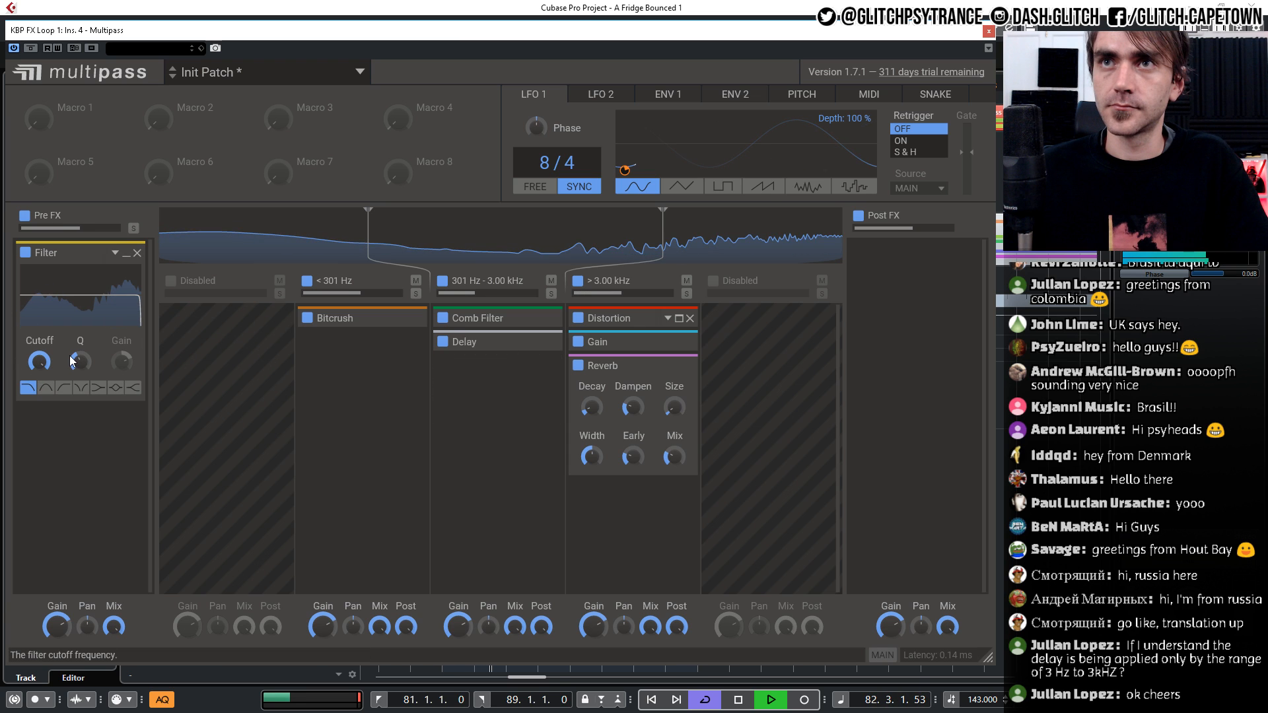
pyautogui.click(679, 318)
pyautogui.moveTo(633, 458); pyautogui.dragTo(634, 446)
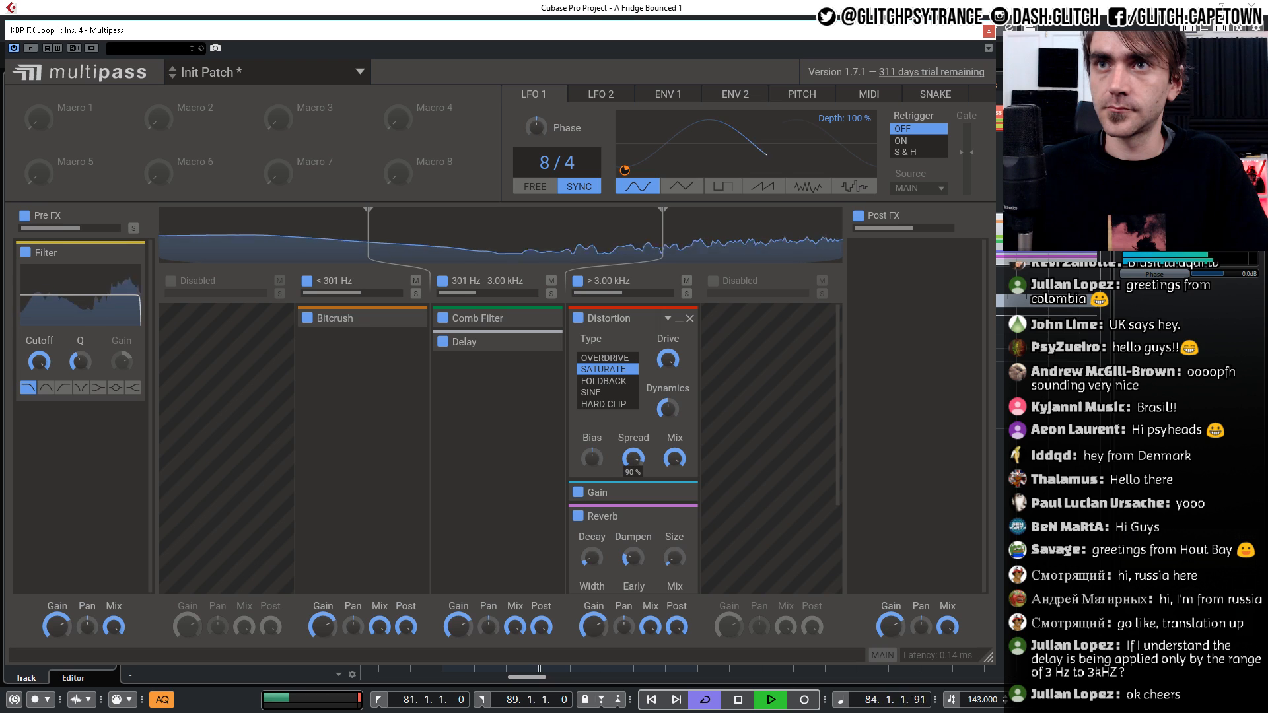
pyautogui.click(677, 323)
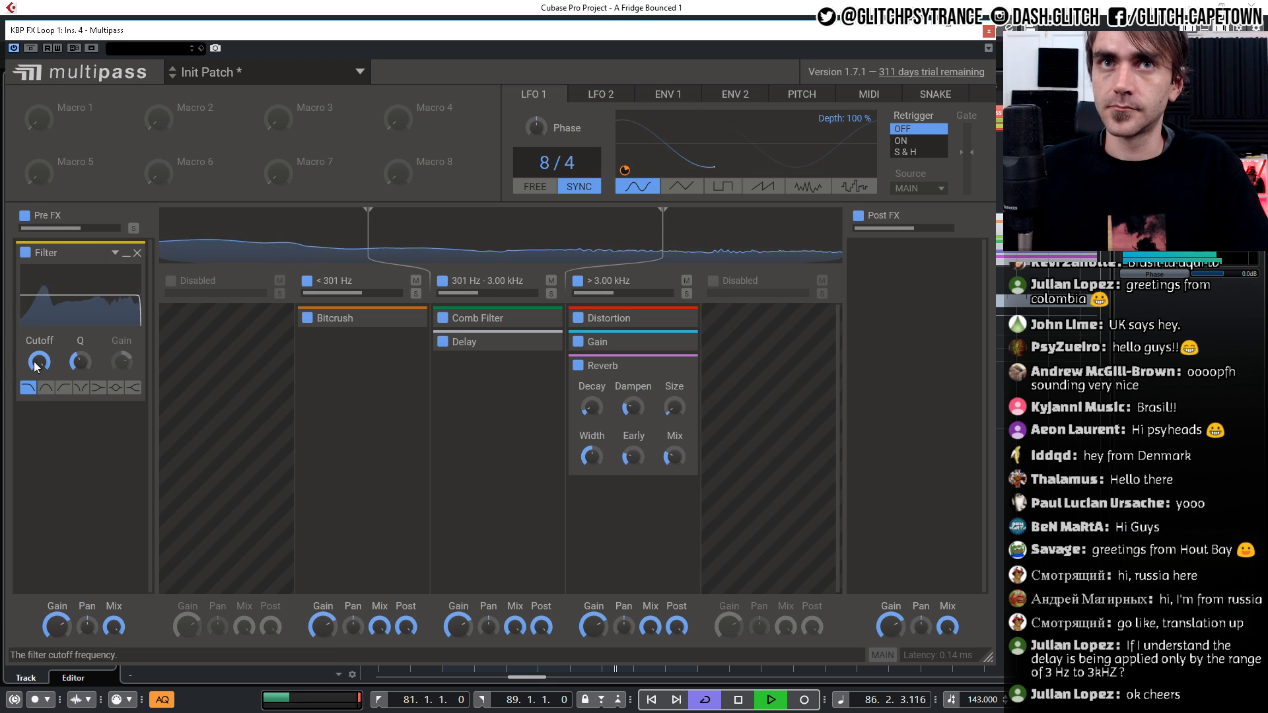
# Lower the Pre FX filter's cutoff and collapse the Reverb and Filter modules
pyautogui.moveTo(39, 362); pyautogui.dragTo(39, 379)
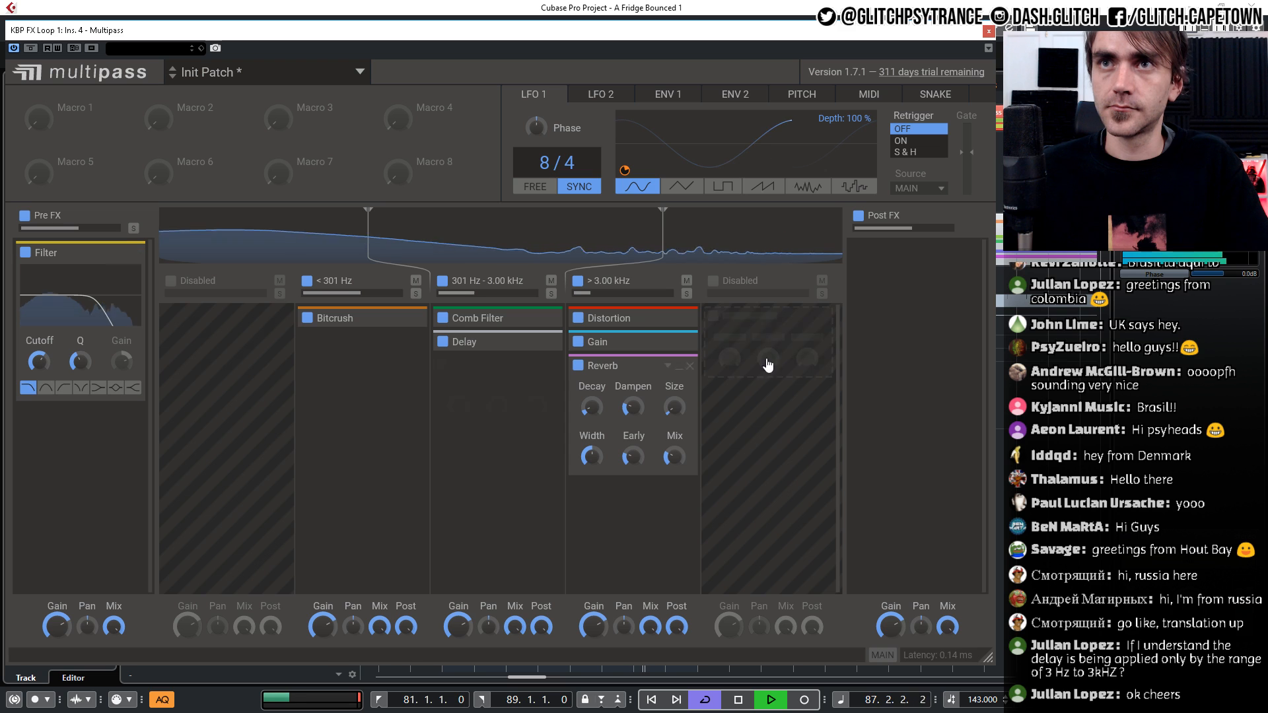
pyautogui.click(678, 368)
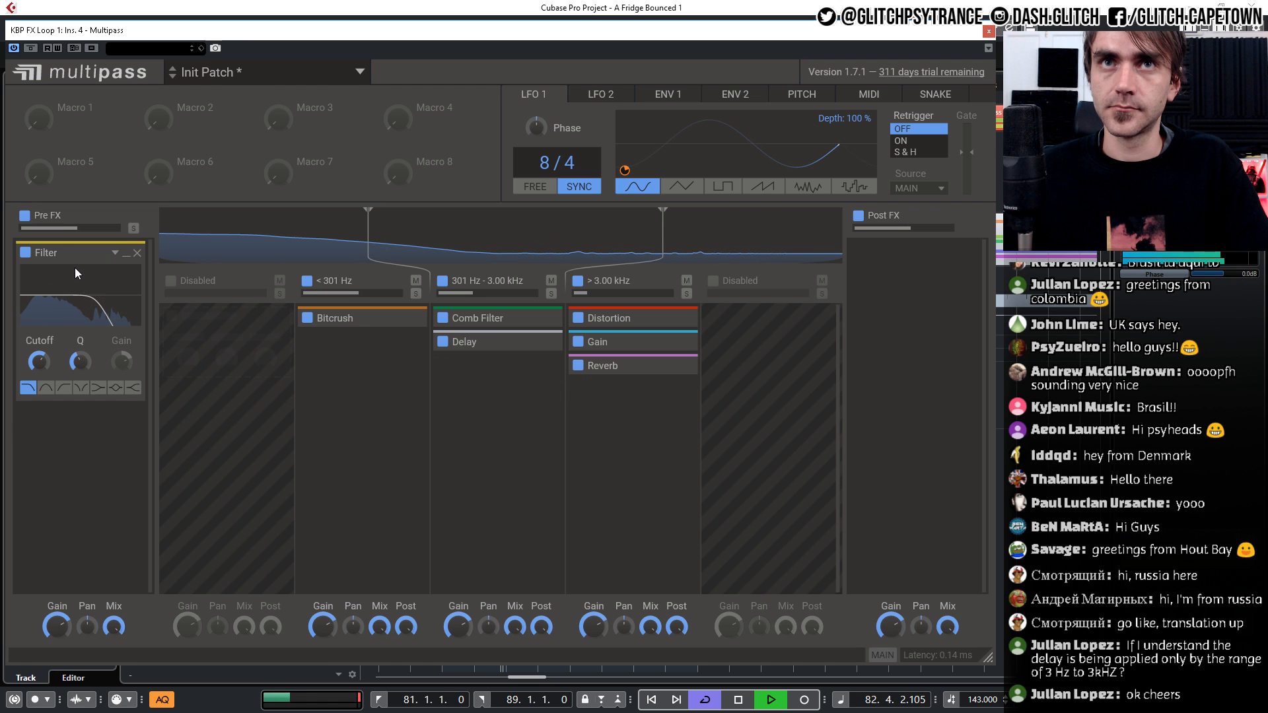
pyautogui.click(126, 254)
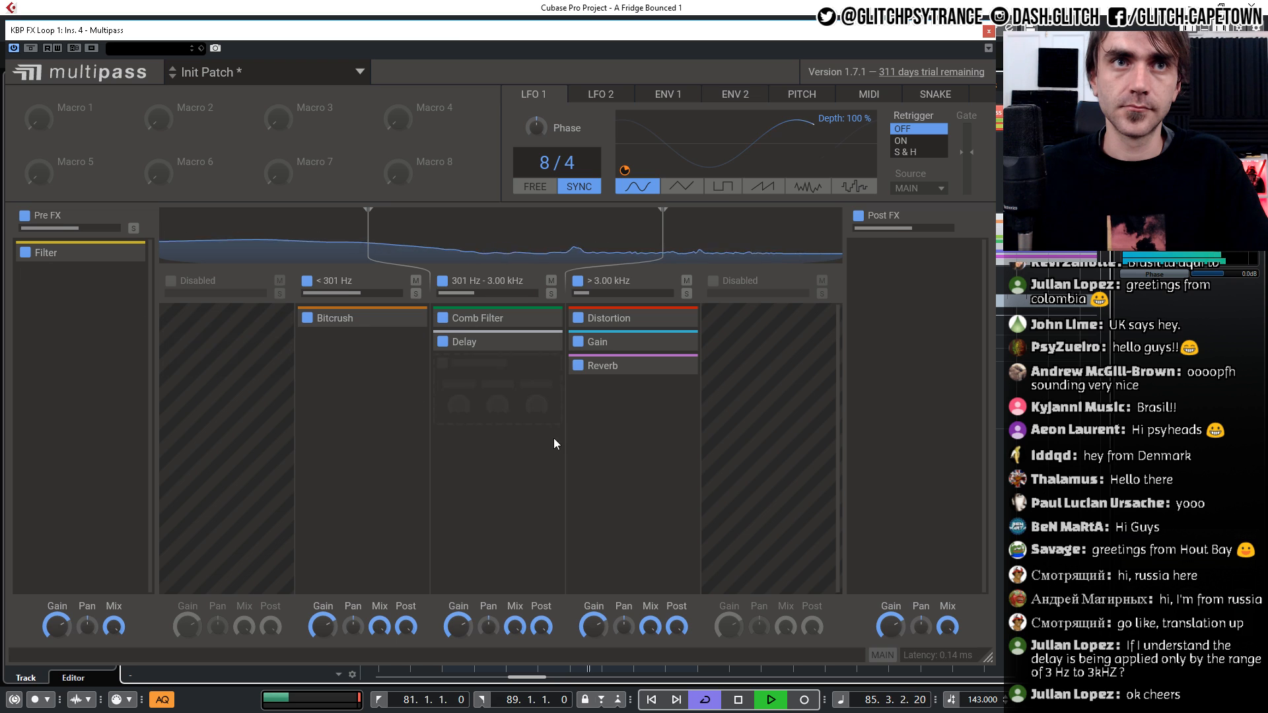
# Stop playback and expand the Reverb module to show its controls
pyautogui.click(679, 444)
pyautogui.click(657, 413)
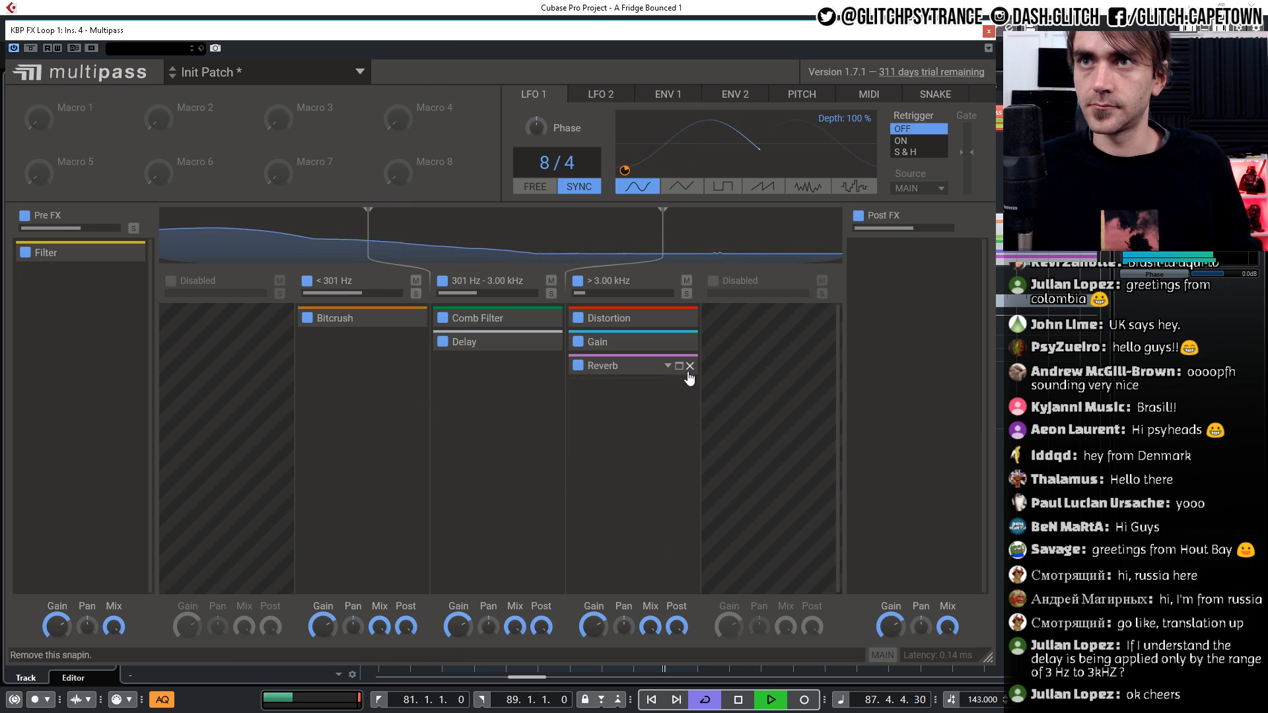
pyautogui.press('space')
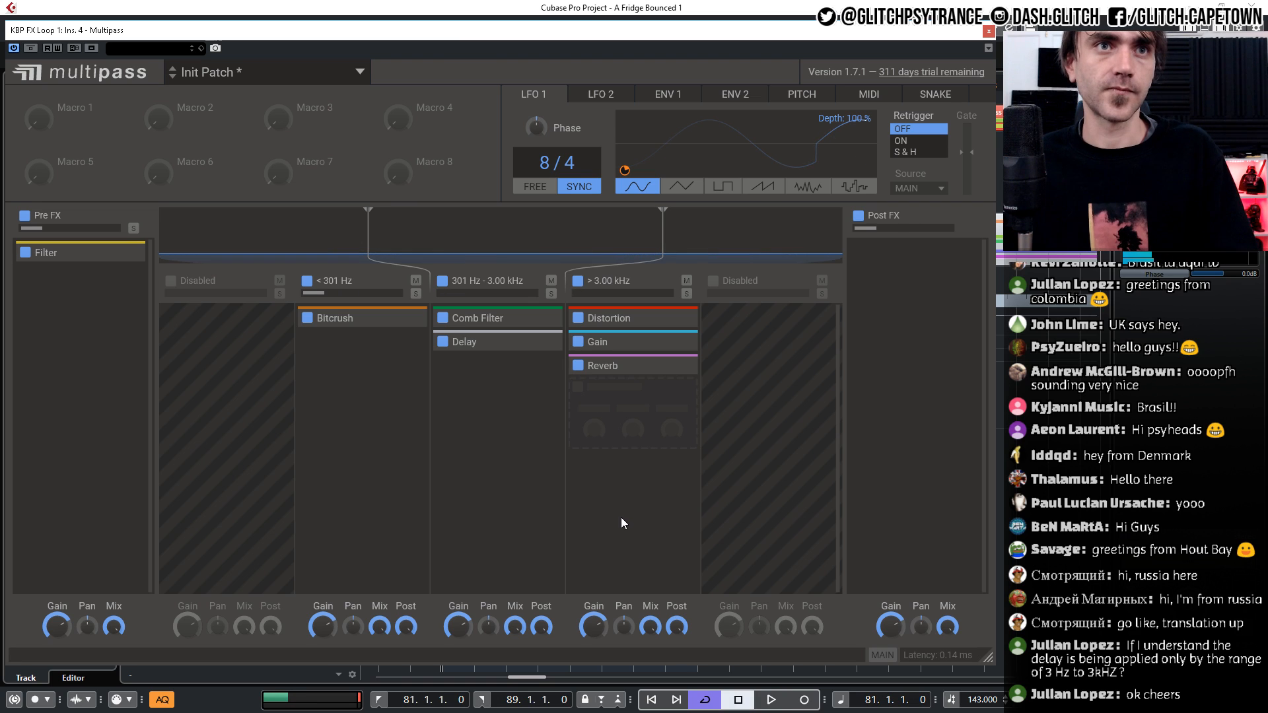
pyautogui.click(670, 385)
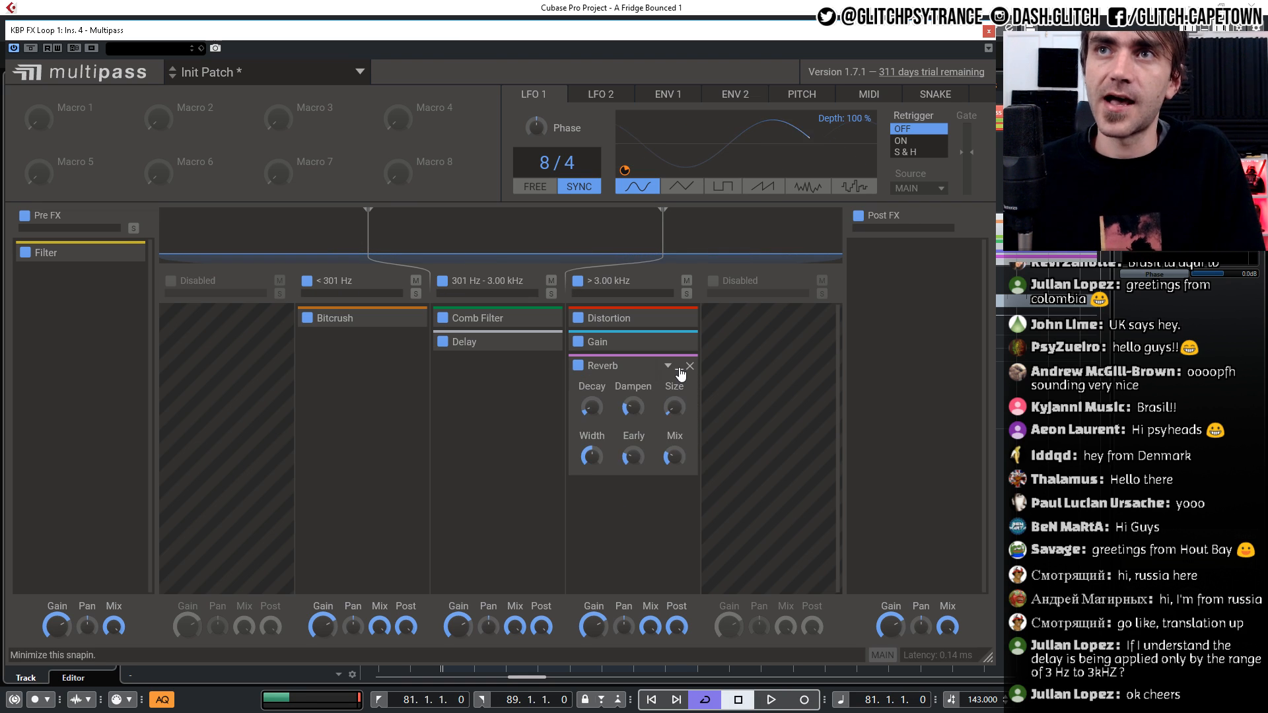
# Collapse the Reverb, add a Filter to the Post FX lane, switch it to high-pass and adjust its cutoff
pyautogui.click(680, 369)
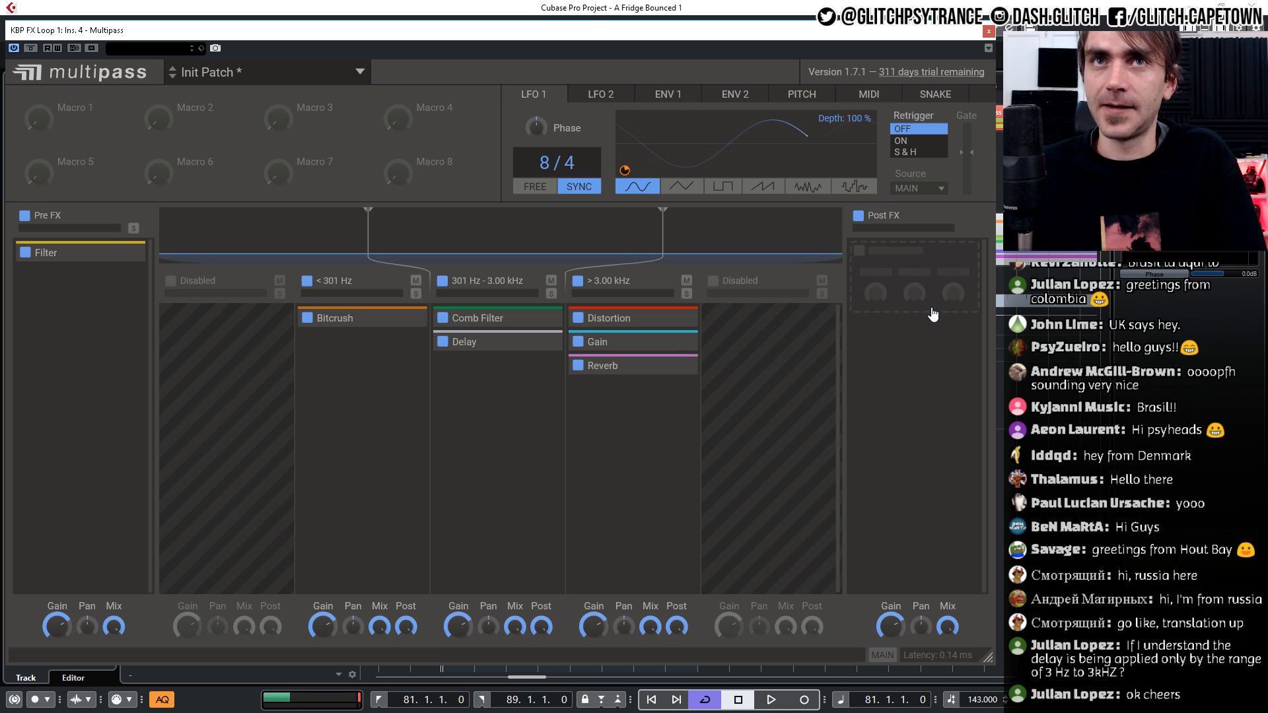
pyautogui.click(912, 273)
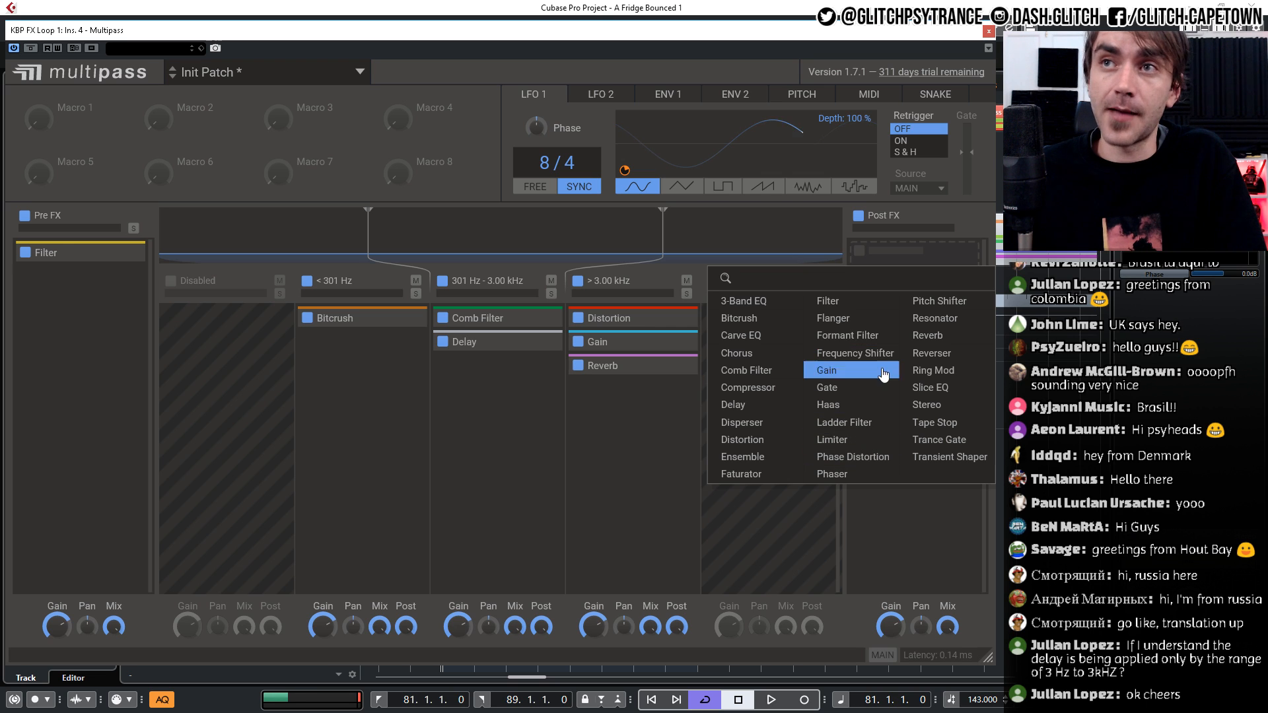
pyautogui.click(844, 302)
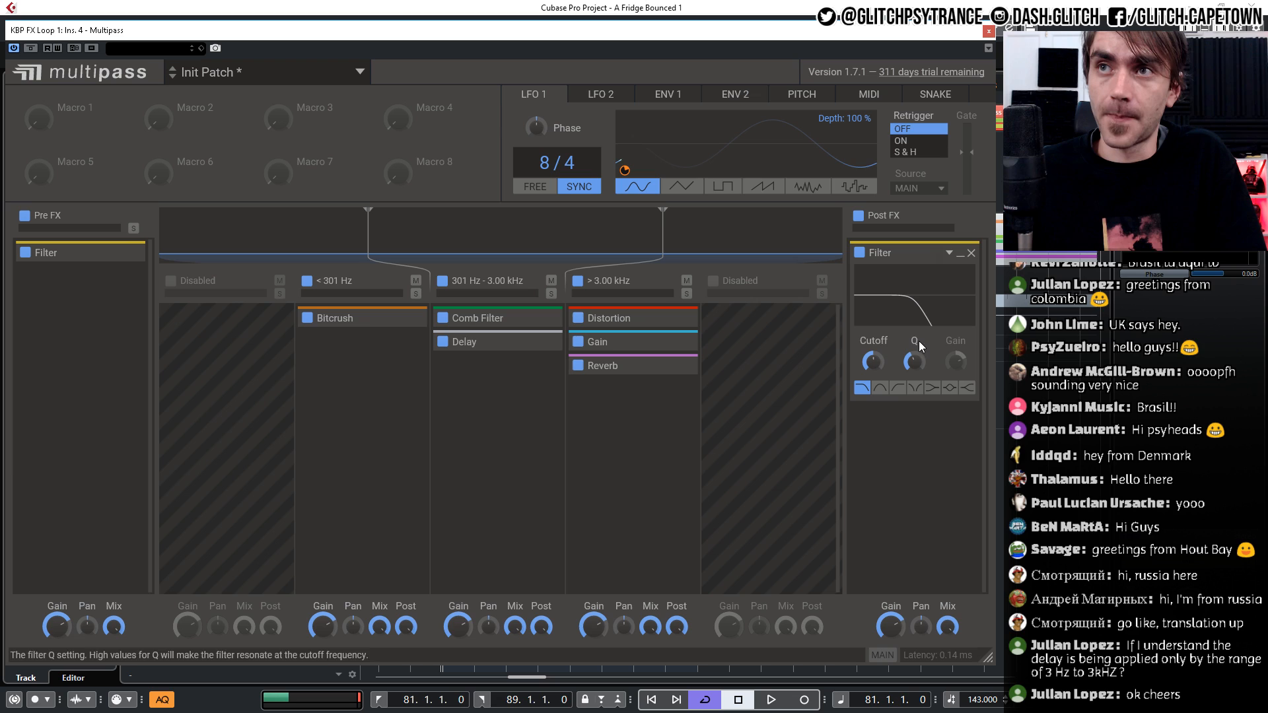
pyautogui.click(901, 391)
pyautogui.moveTo(865, 339); pyautogui.dragTo(878, 362)
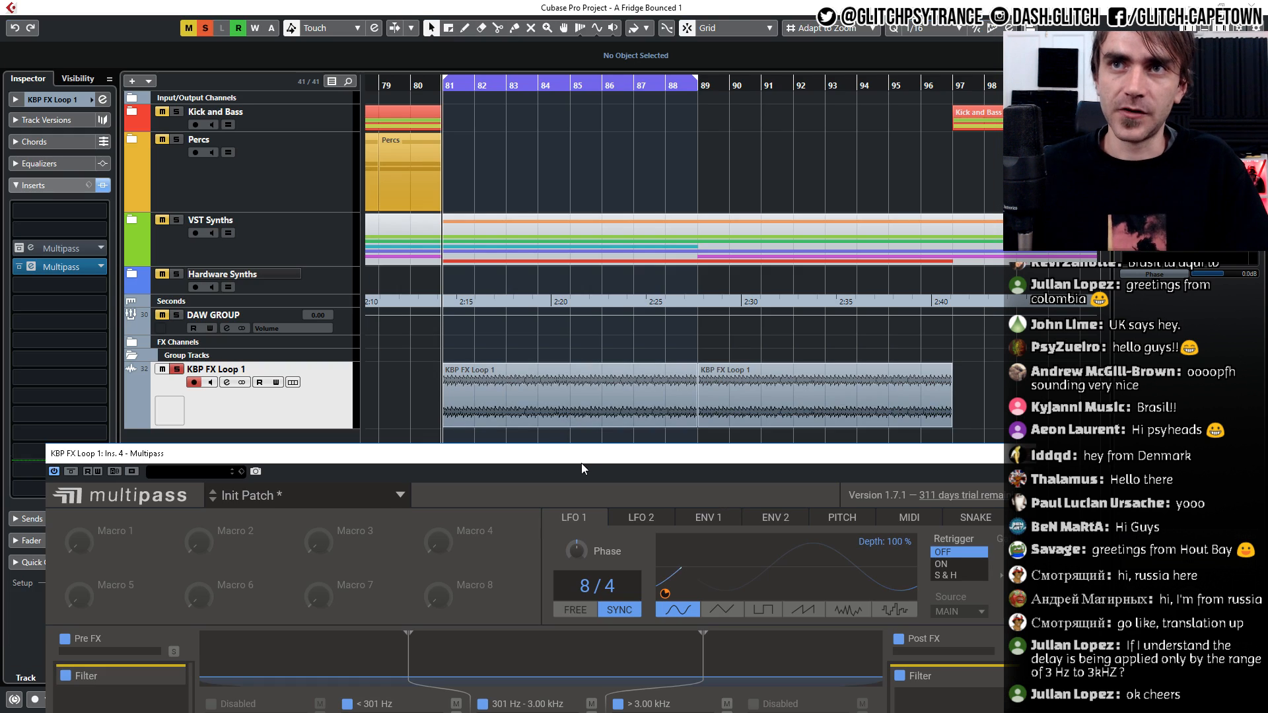
# Zoom out the project timeline around the KBP FX Loop 1 clips and place the playback cursor at bar 97
pyautogui.moveTo(582, 464); pyautogui.dragTo(582, 531)
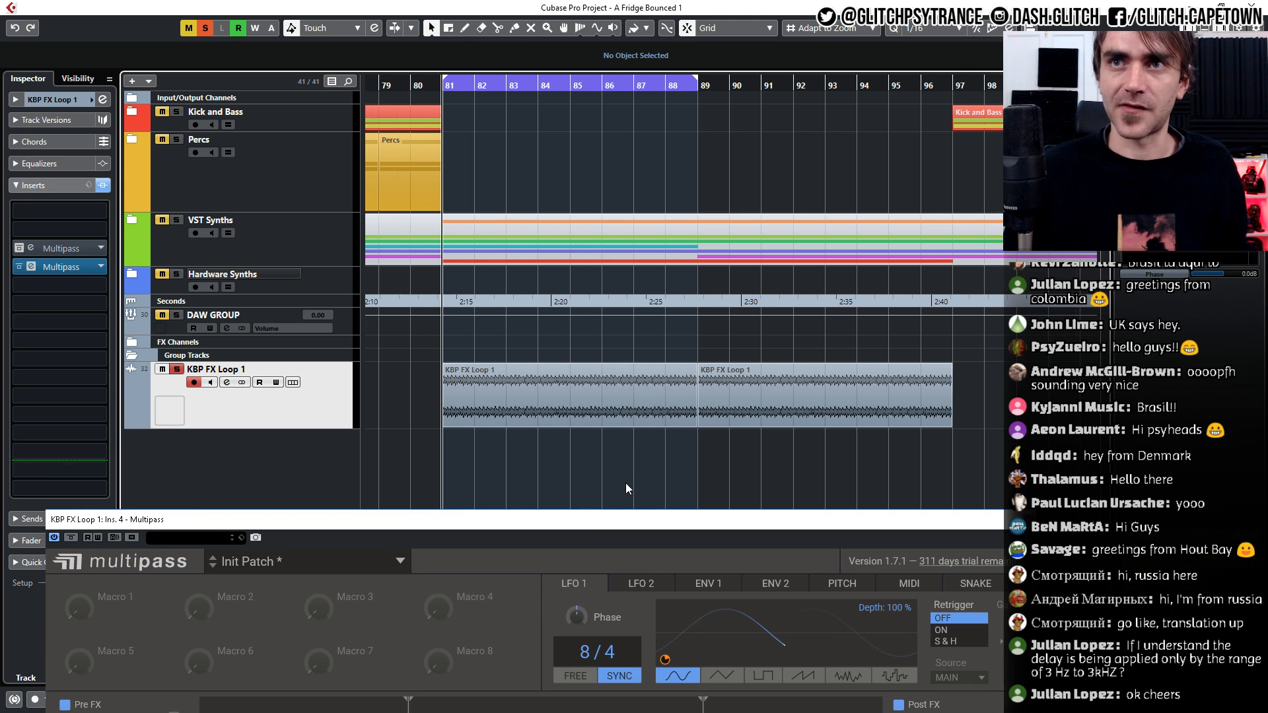
pyautogui.scroll(-3, 635, 435)
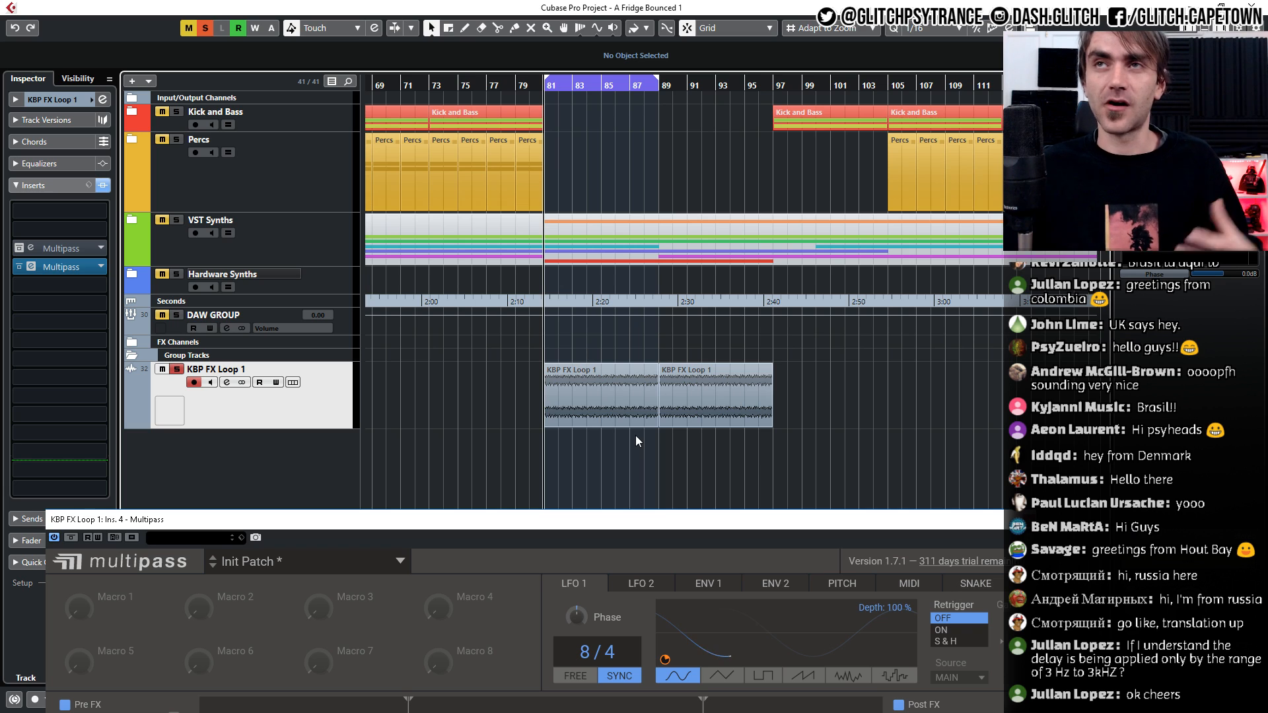
pyautogui.click(771, 85)
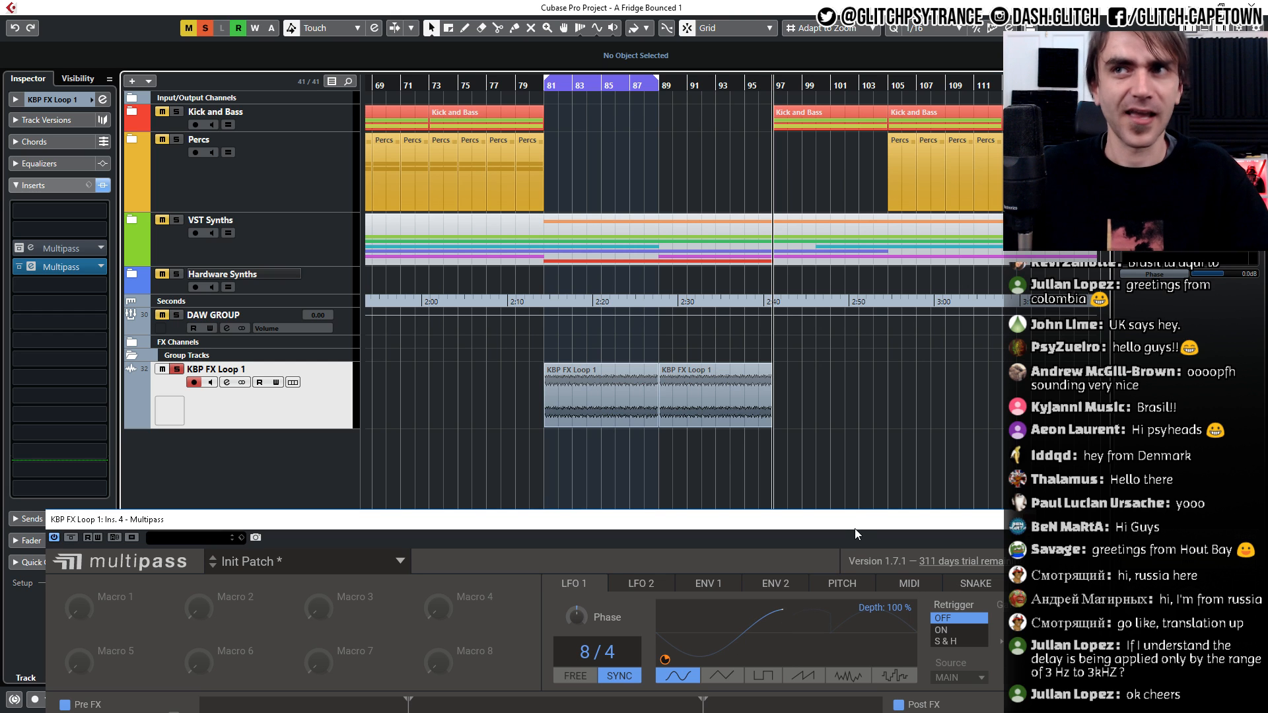
pyautogui.moveTo(855, 528); pyautogui.dragTo(813, 75)
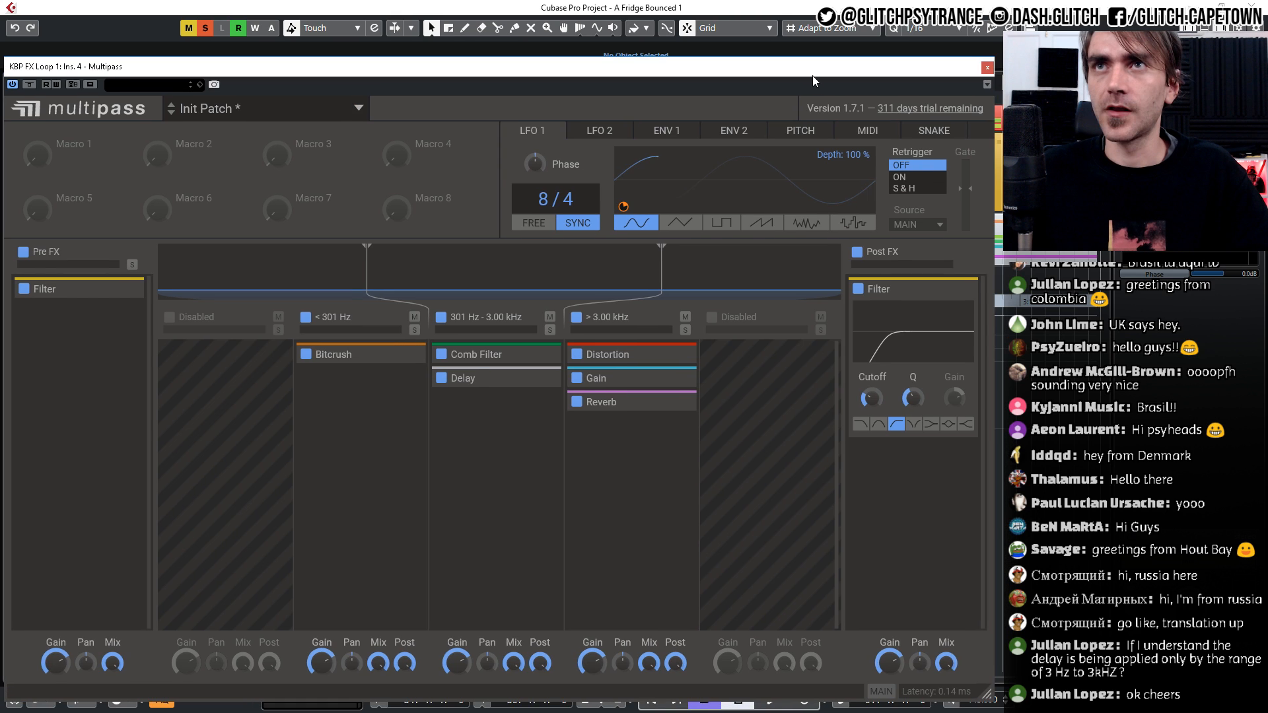
# Play the loop from bar 81, expand the Pre FX Filter and adjust its cutoff
pyautogui.moveTo(872, 397)
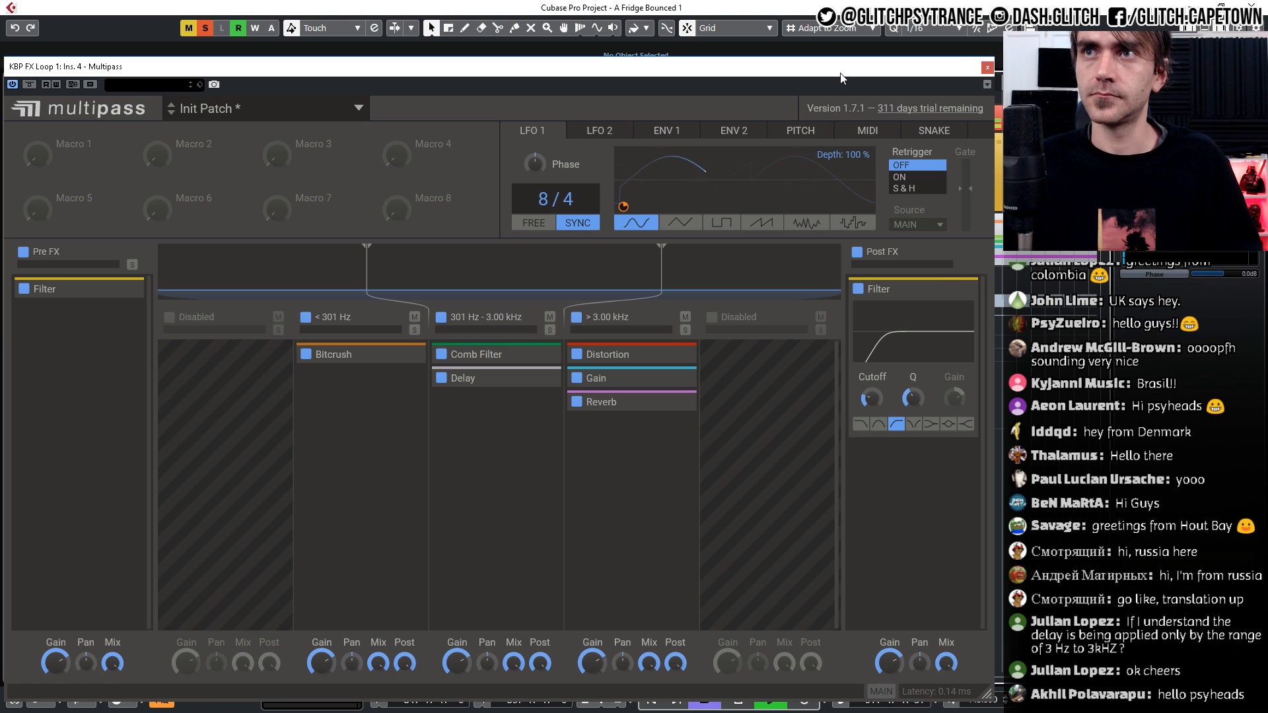
pyautogui.moveTo(841, 74); pyautogui.dragTo(977, 588)
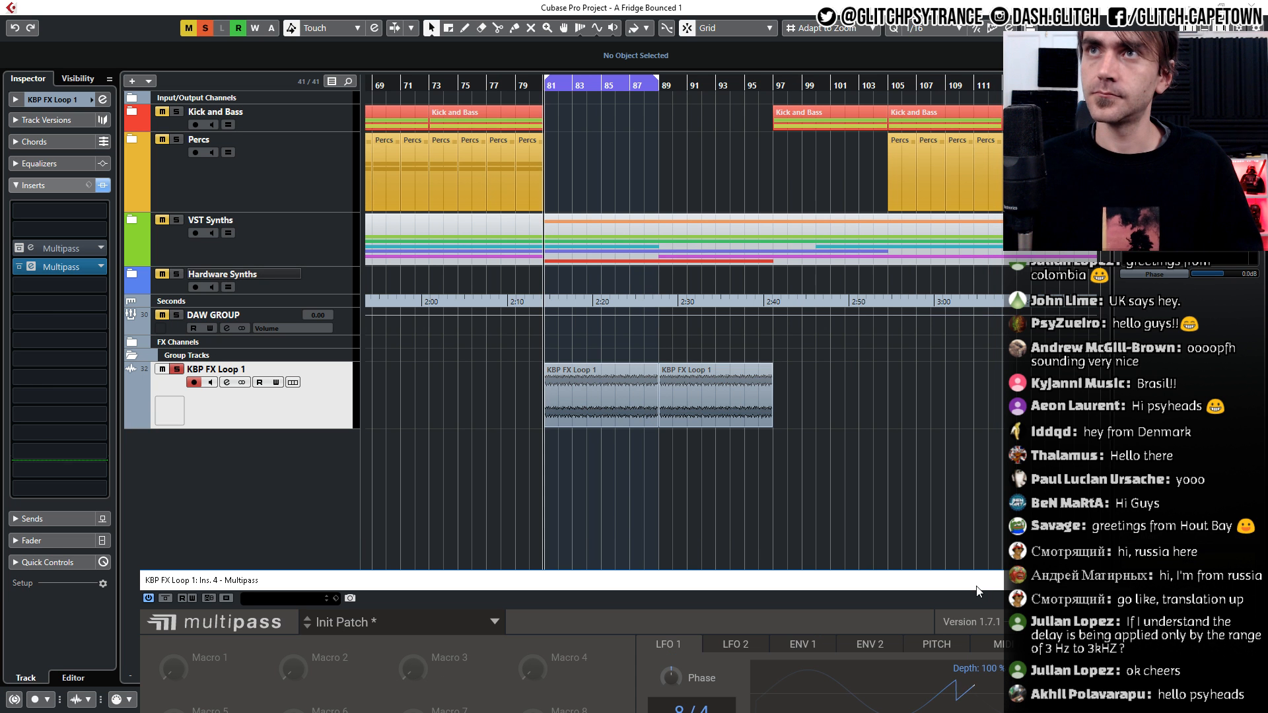
pyautogui.moveTo(819, 61); pyautogui.dragTo(841, 56)
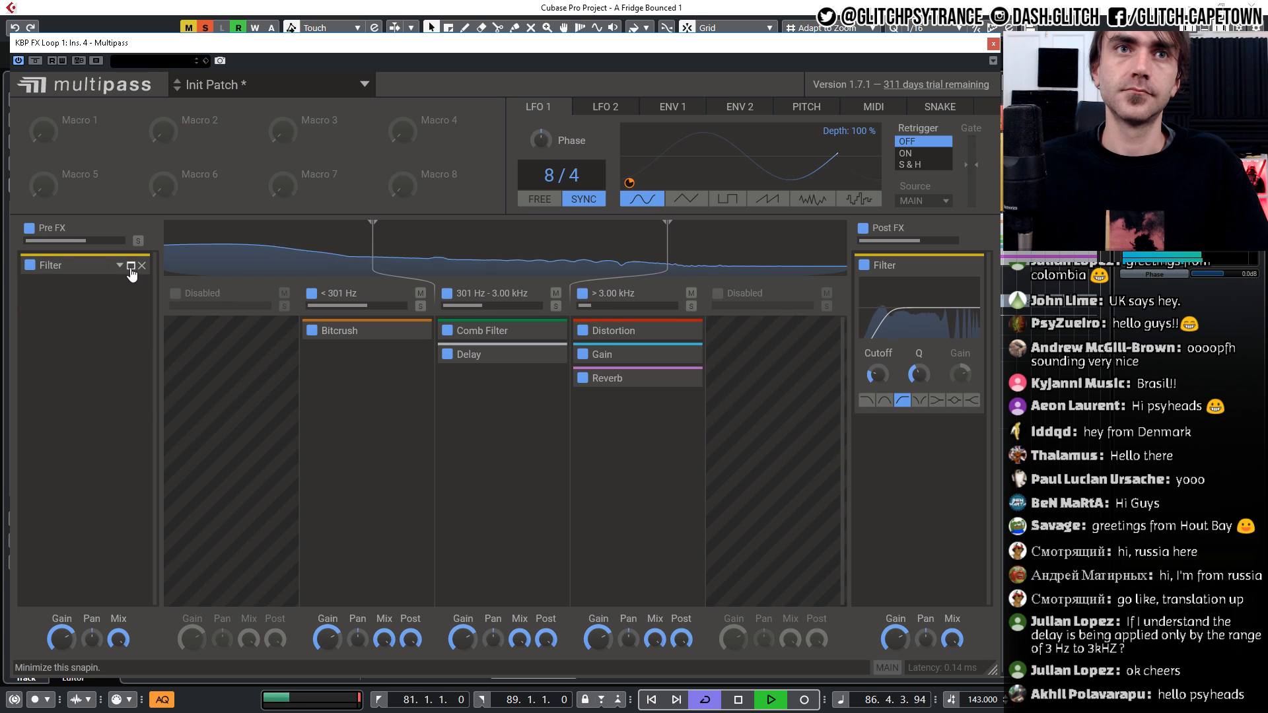
pyautogui.click(131, 267)
pyautogui.moveTo(43, 374)
pyautogui.mouseDown()
pyautogui.moveTo(43, 357)
pyautogui.moveTo(45, 376)
pyautogui.mouseUp()
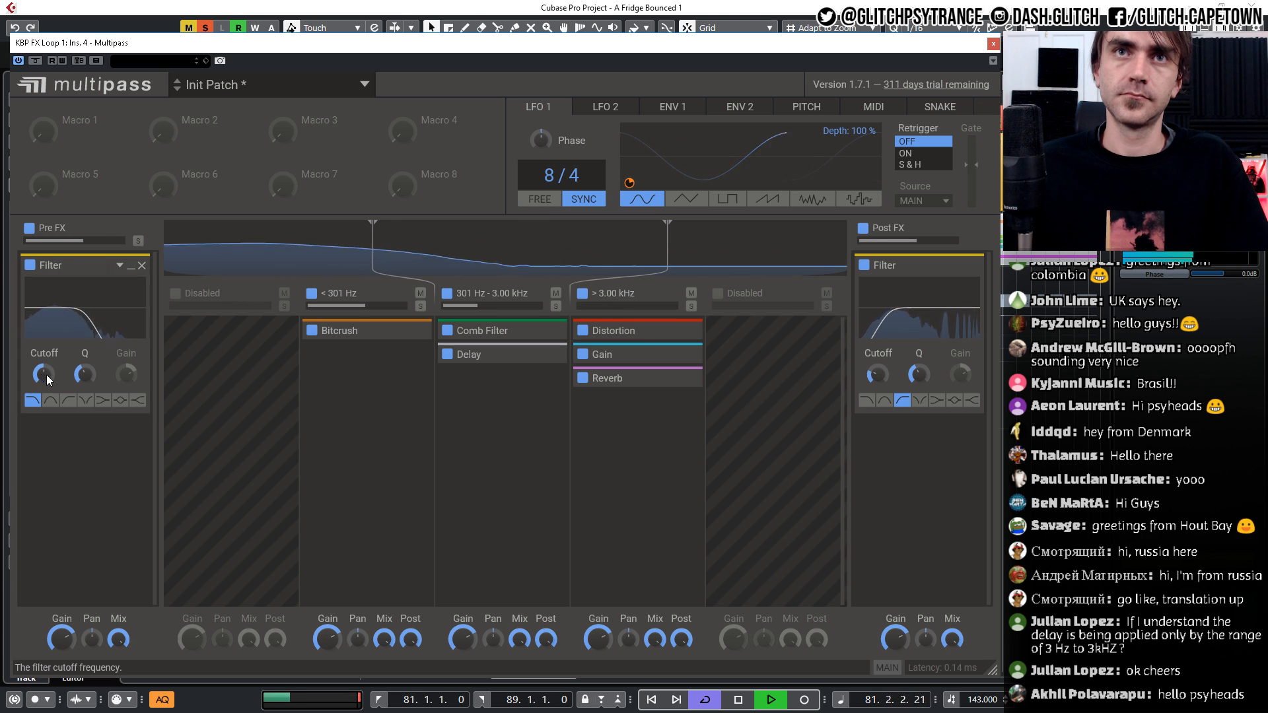
# Expand the Bitcrush, raise its rate to 4.23 kHz and modulate it with LFO 2 synced at 32/4
pyautogui.click(404, 338)
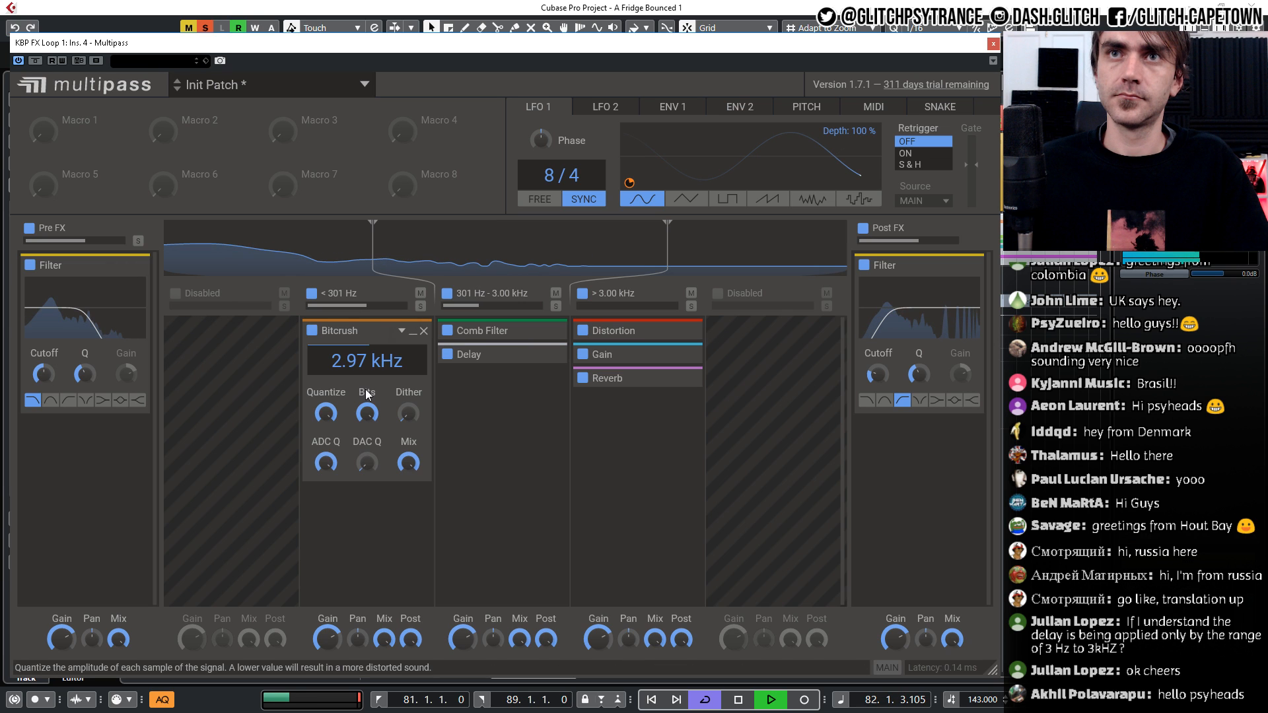
pyautogui.moveTo(367, 361); pyautogui.dragTo(367, 333)
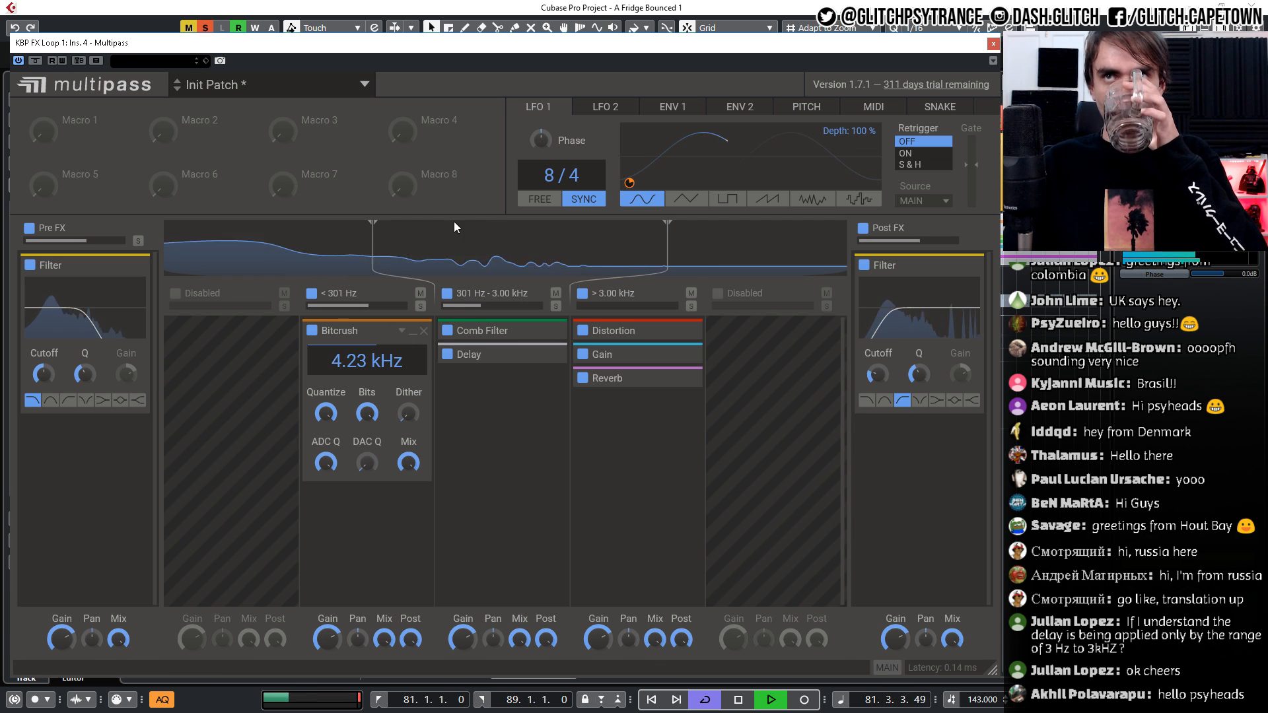
pyautogui.click(600, 109)
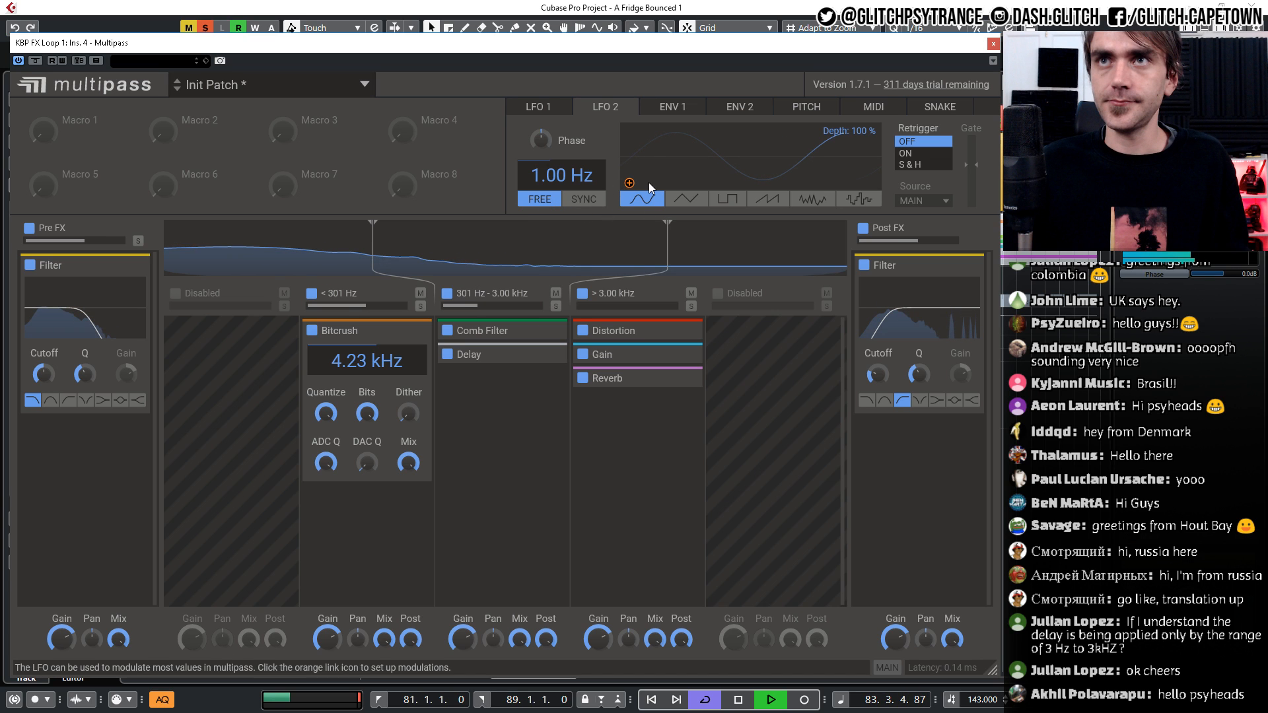
pyautogui.moveTo(629, 183); pyautogui.dragTo(355, 371)
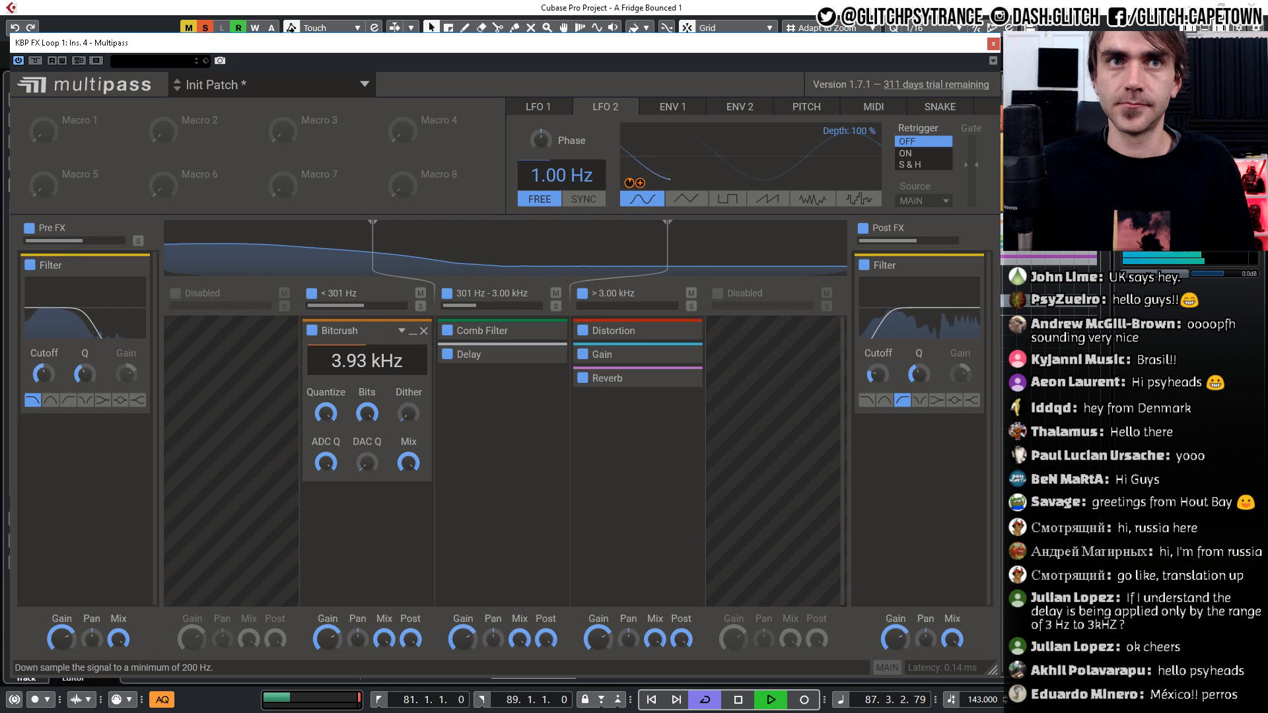
pyautogui.click(597, 198)
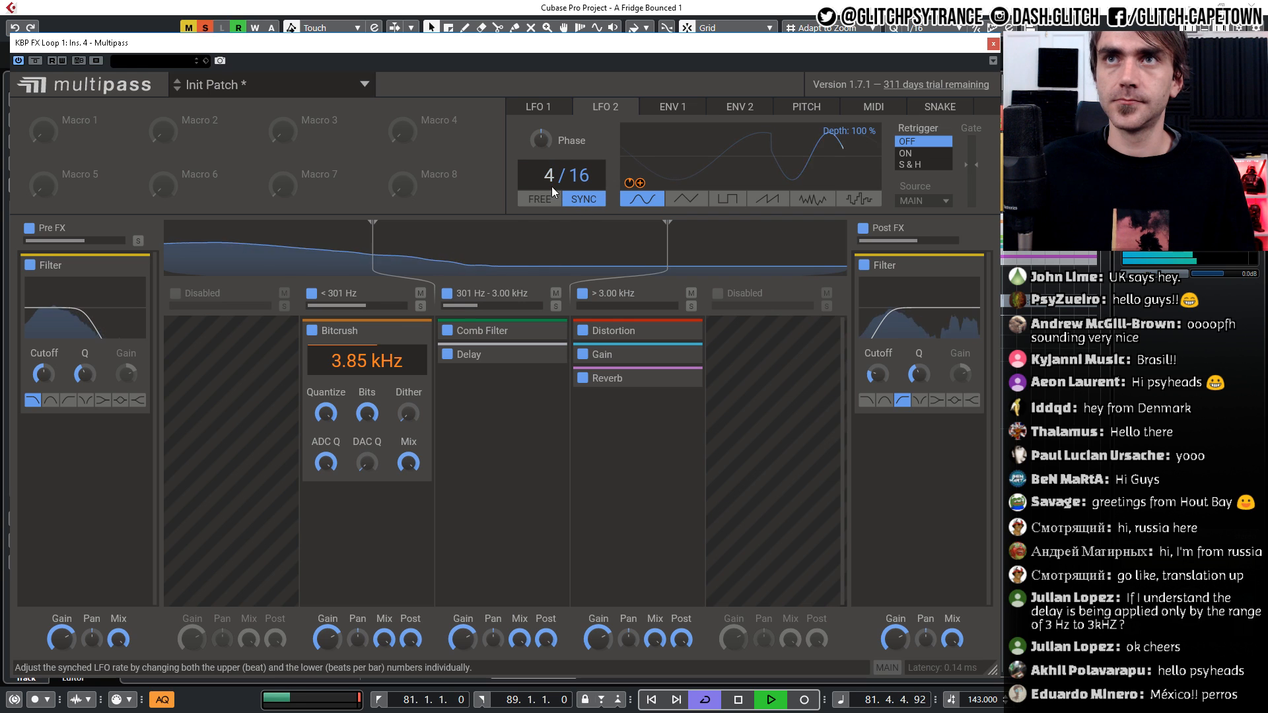
pyautogui.moveTo(555, 176); pyautogui.dragTo(555, 109)
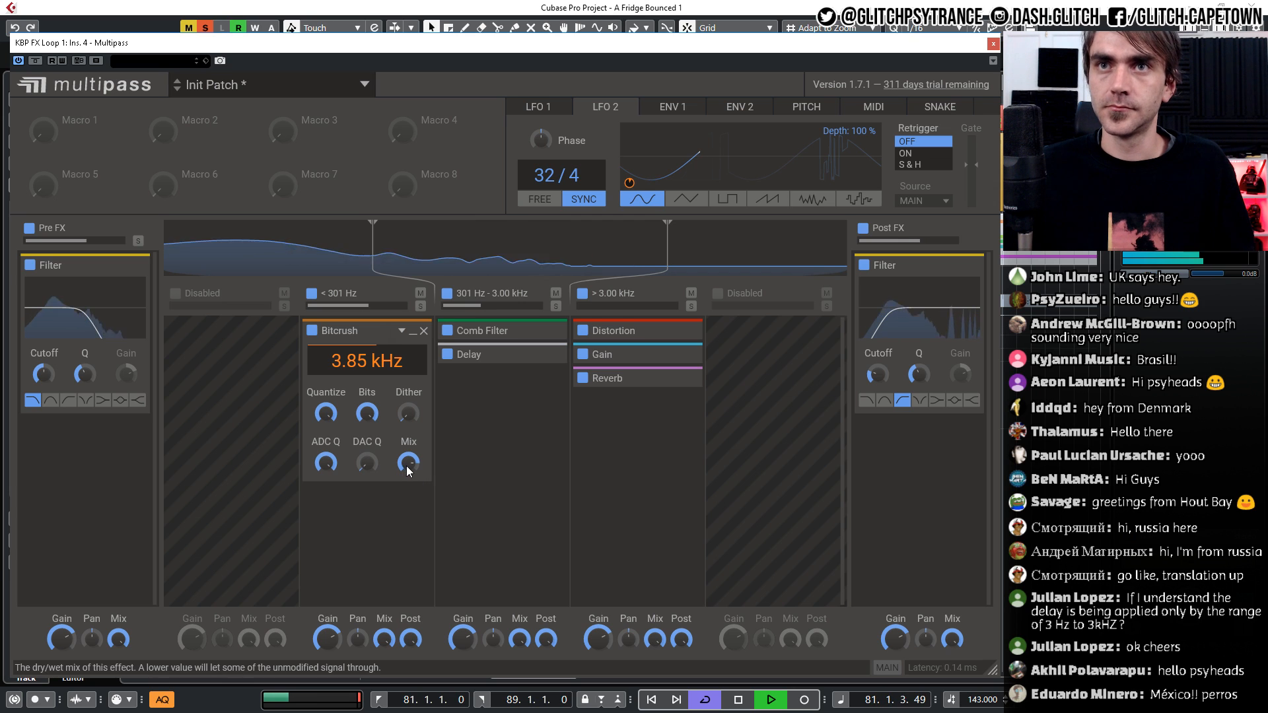
# Add a -2.42 dB Gain below the Delay in the 301 Hz - 3.00 kHz band while sweeping the Pre FX filter's cutoff up and down
pyautogui.moveTo(42, 375); pyautogui.dragTo(42, 331)
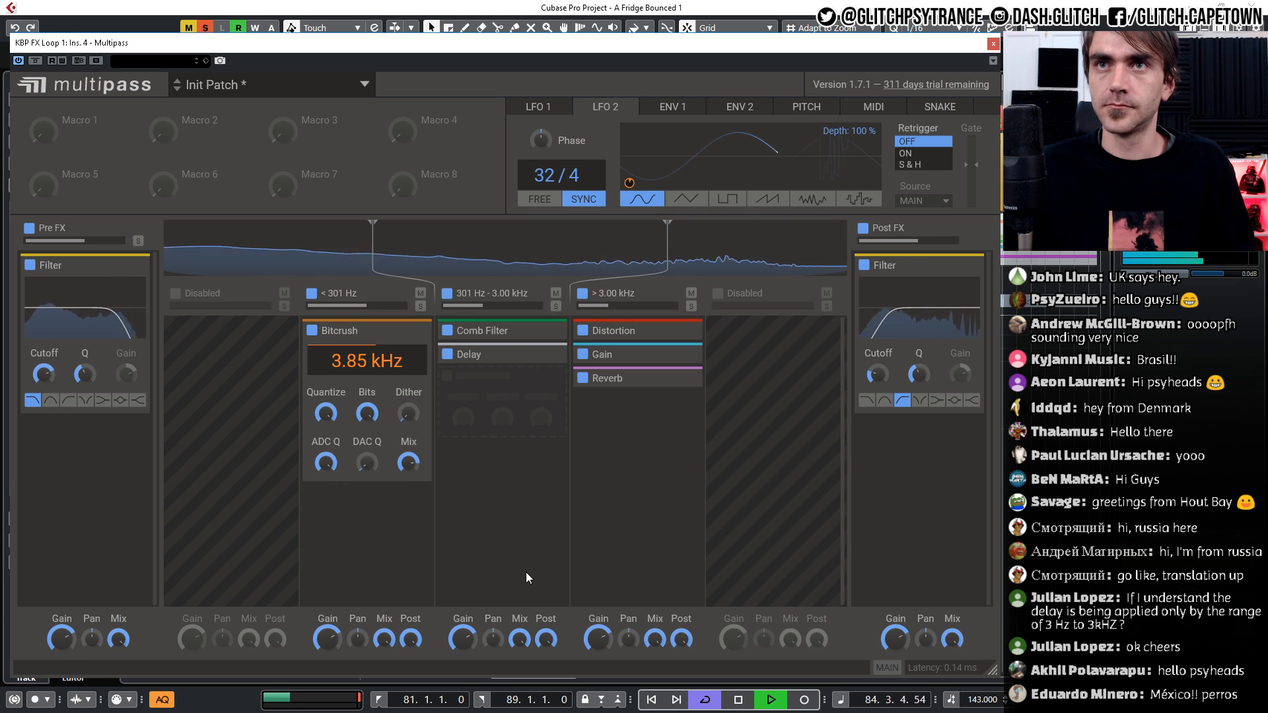
pyautogui.click(482, 399)
pyautogui.write('ga')
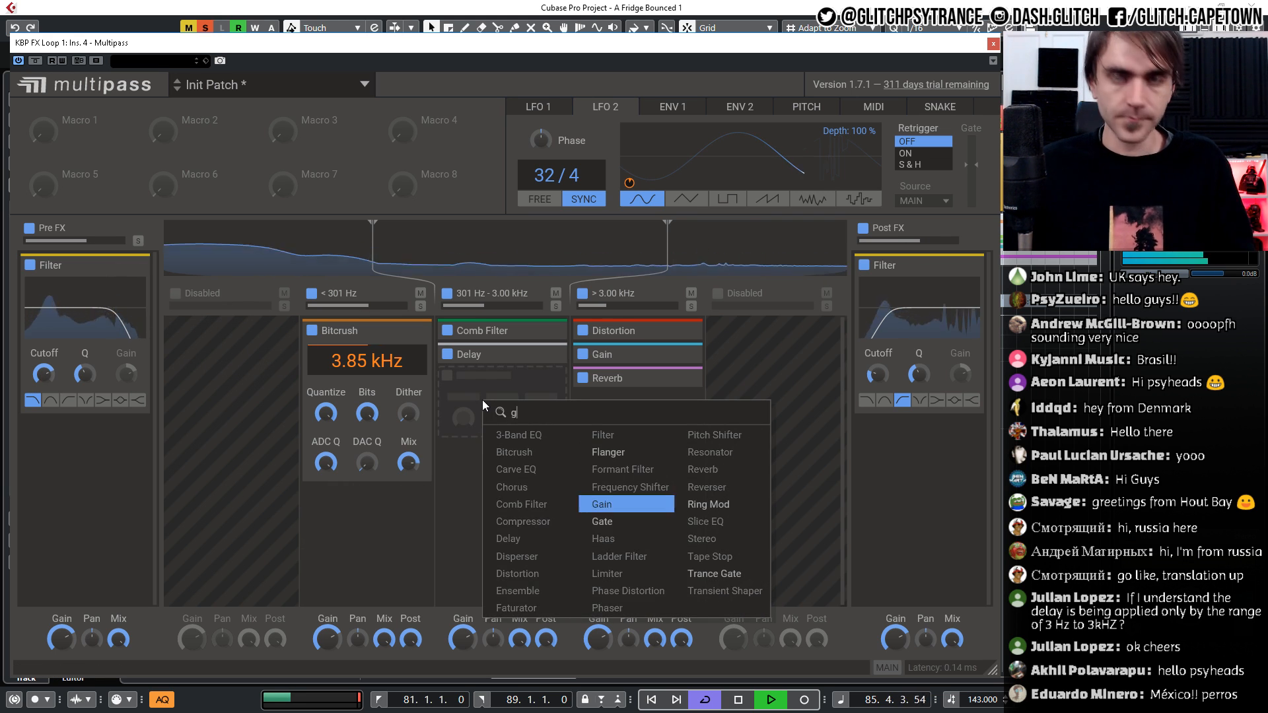
pyautogui.click(604, 505)
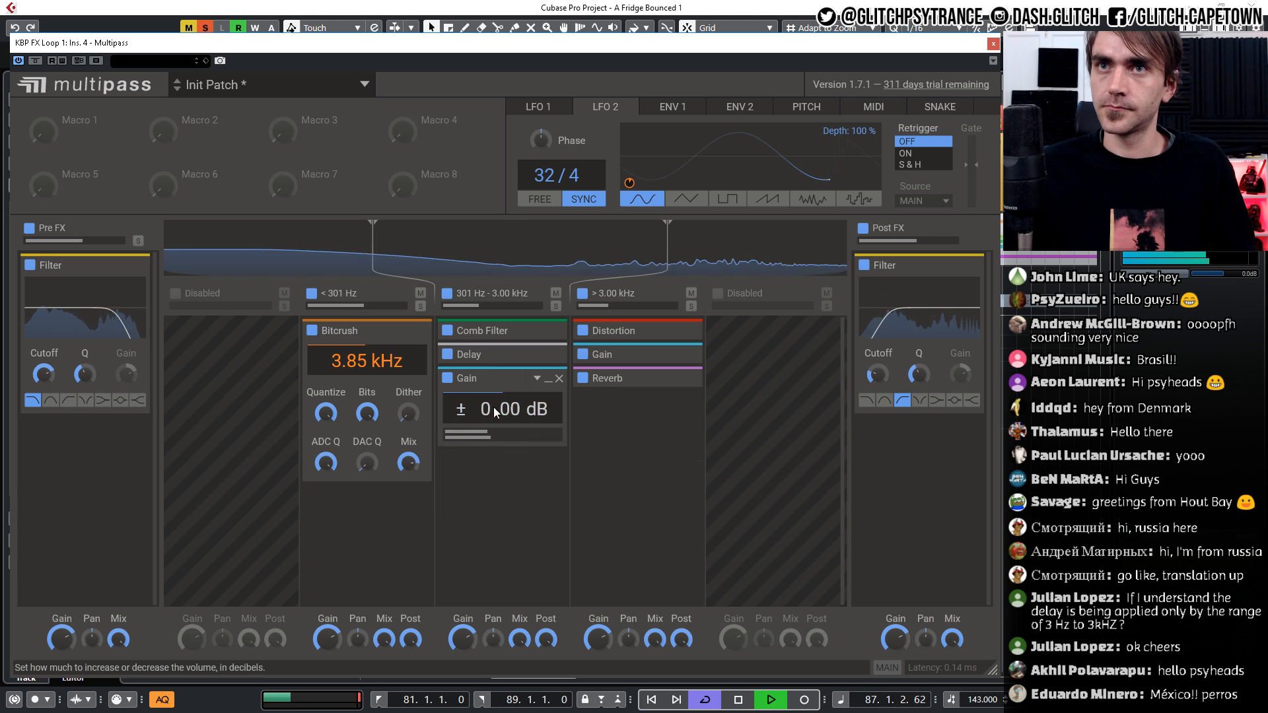
pyautogui.moveTo(517, 428); pyautogui.dragTo(517, 464)
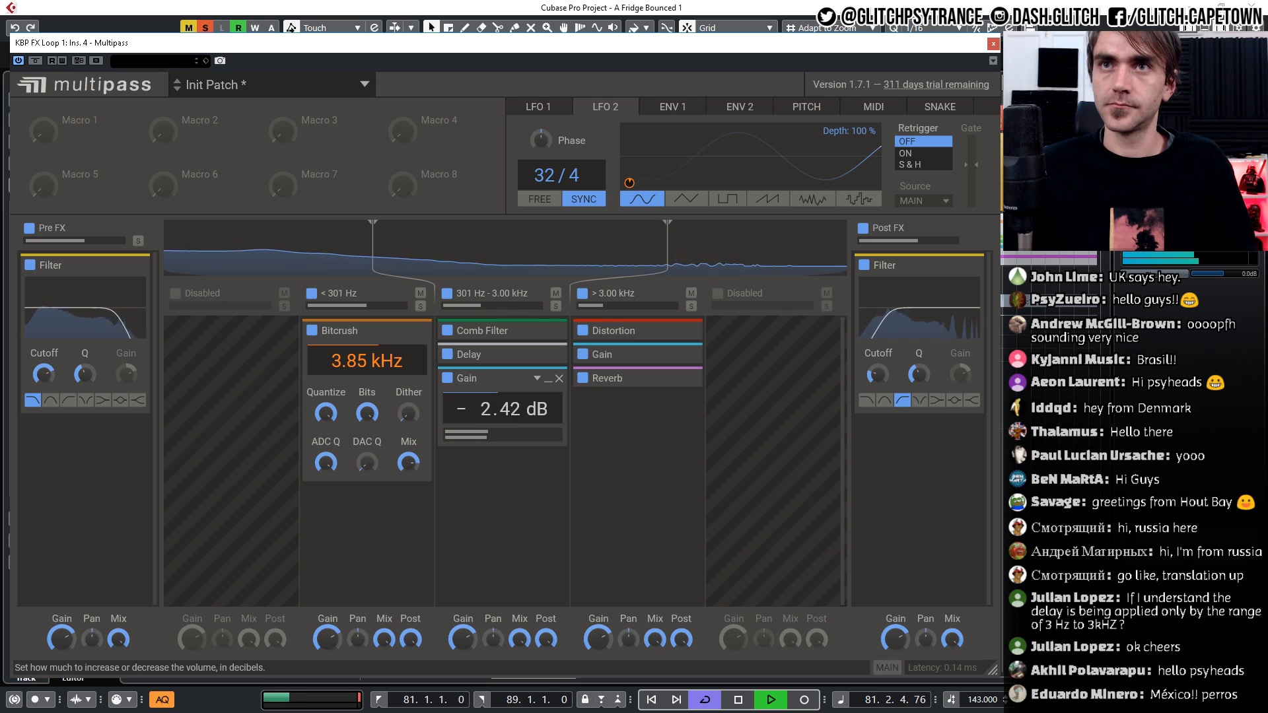
pyautogui.moveTo(54, 379); pyautogui.dragTo(54, 393)
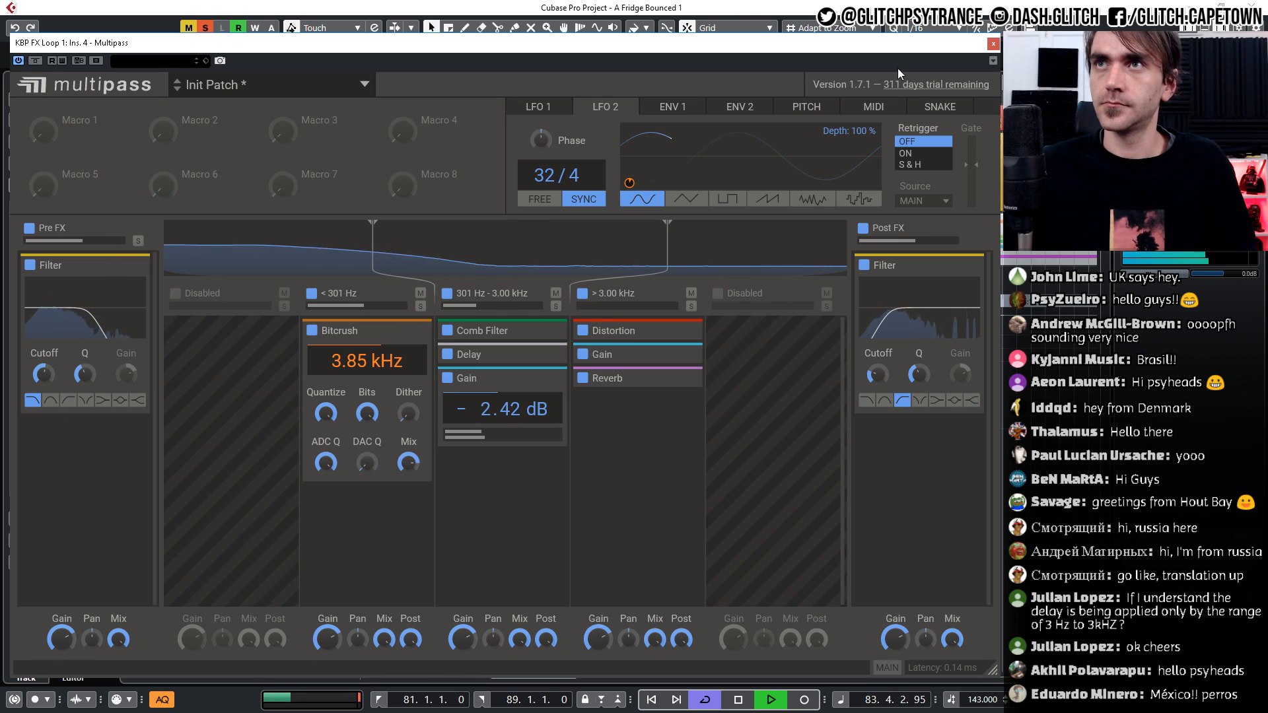
# Unsolo the KBP FX Loop 1 track to hear the loop with the full mix, keeping the Multipass window in view
pyautogui.moveTo(904, 49); pyautogui.dragTo(928, 317)
pyautogui.moveTo(645, 309); pyautogui.dragTo(677, 459)
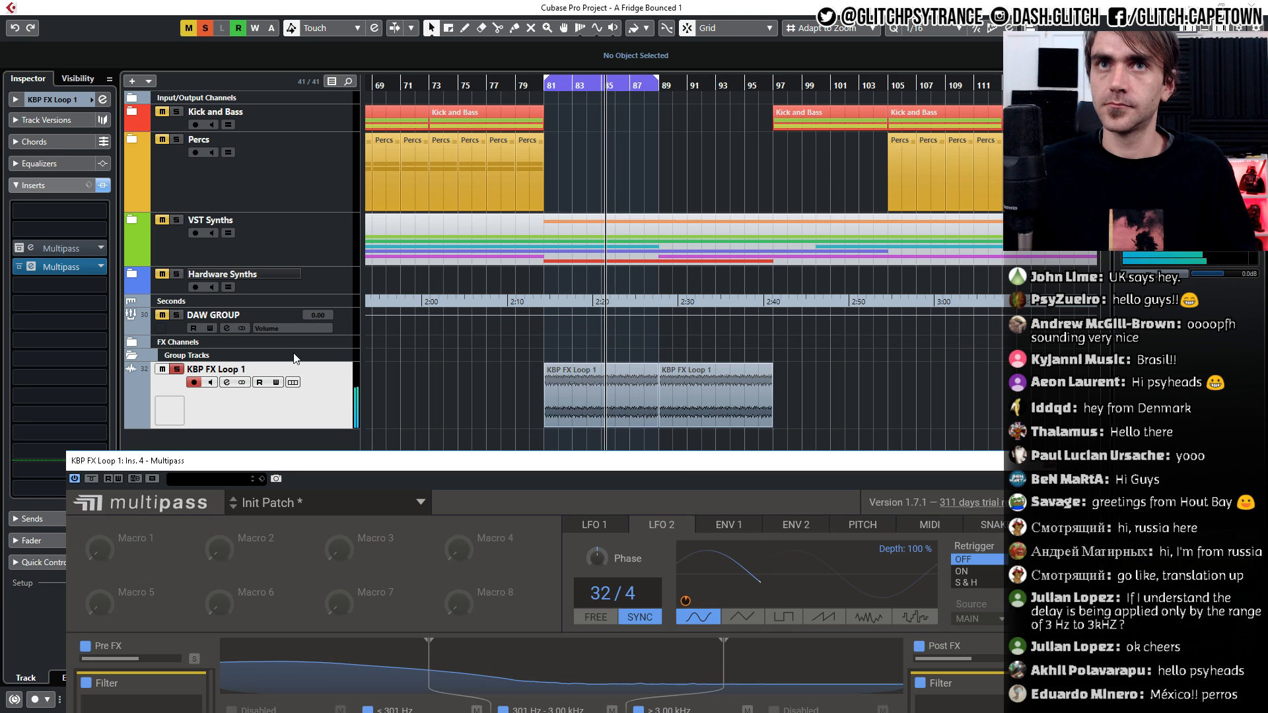
pyautogui.click(177, 370)
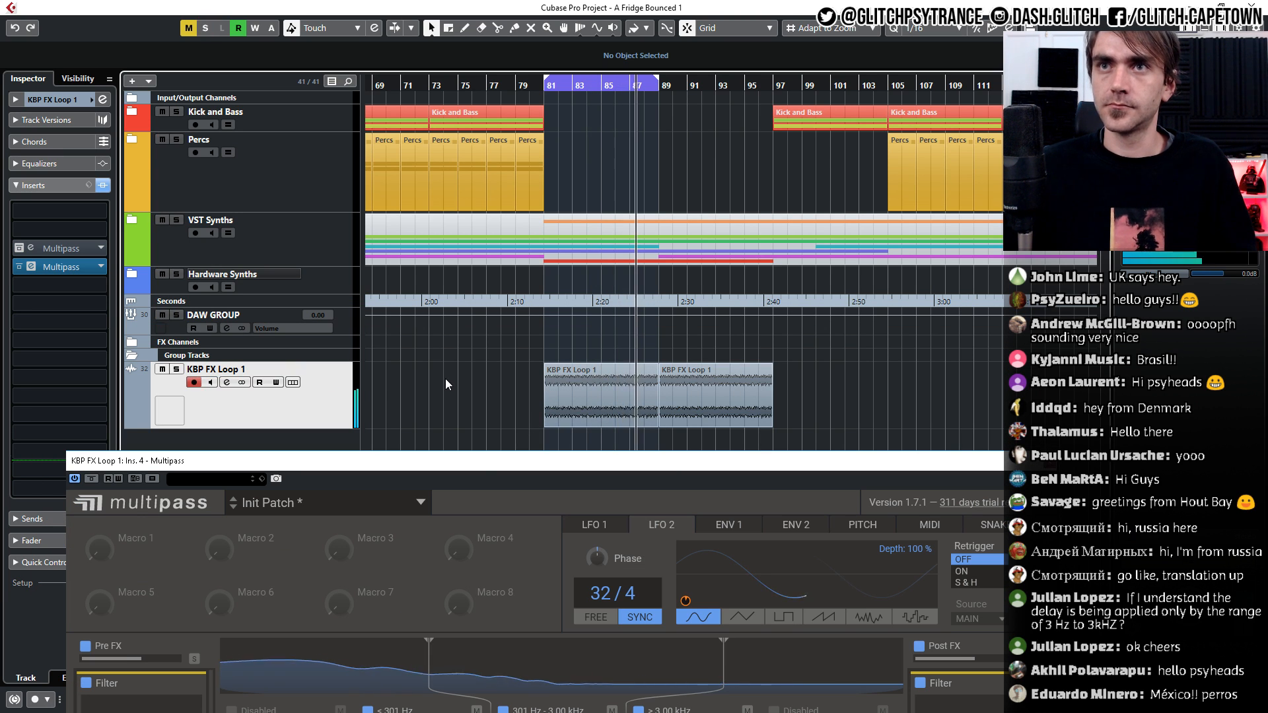
pyautogui.moveTo(484, 463); pyautogui.dragTo(451, 55)
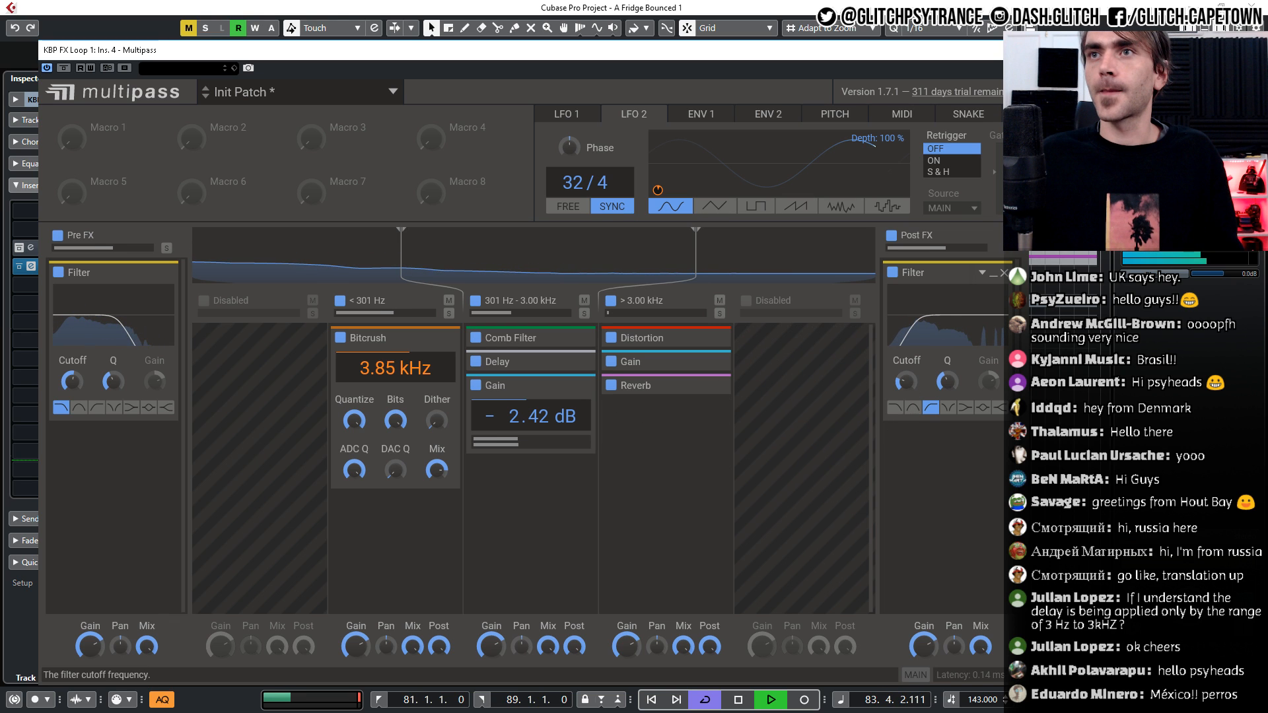
# Fine-tune the cutoffs of the Post FX high-pass filter and the Pre FX low-pass filter during playback
pyautogui.moveTo(907, 383); pyautogui.dragTo(907, 384)
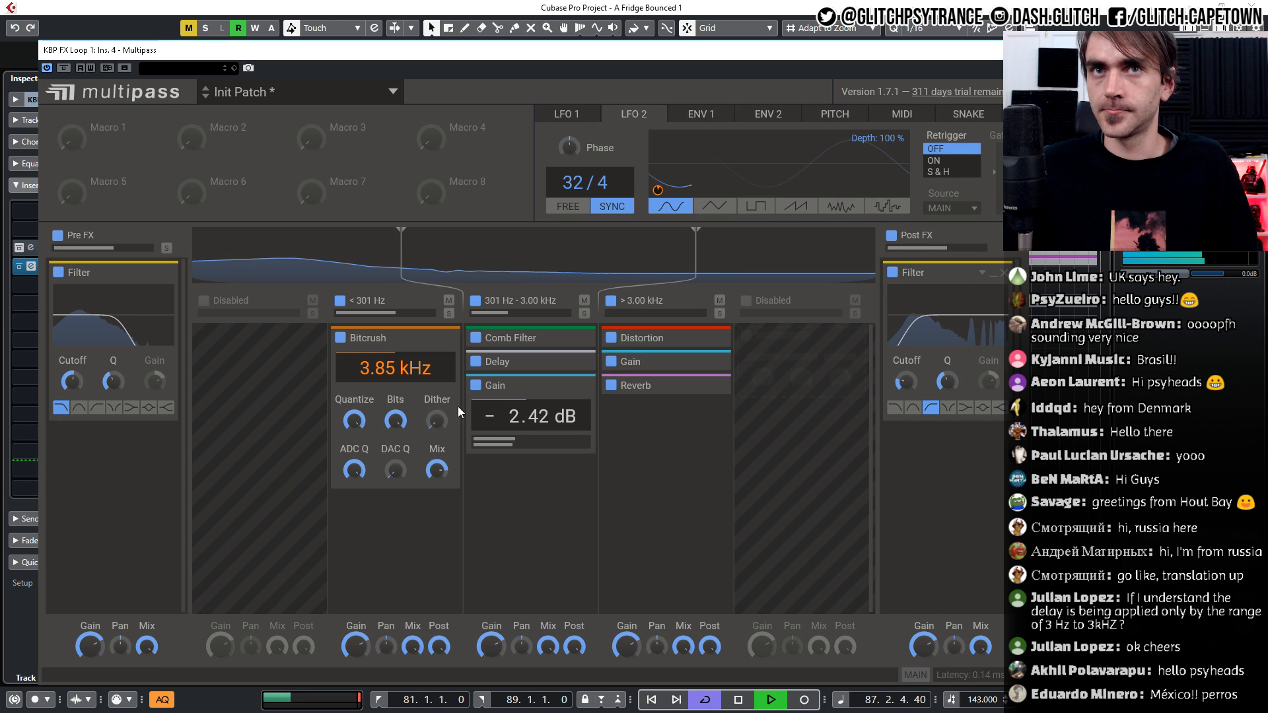
pyautogui.moveTo(71, 381); pyautogui.dragTo(72, 383)
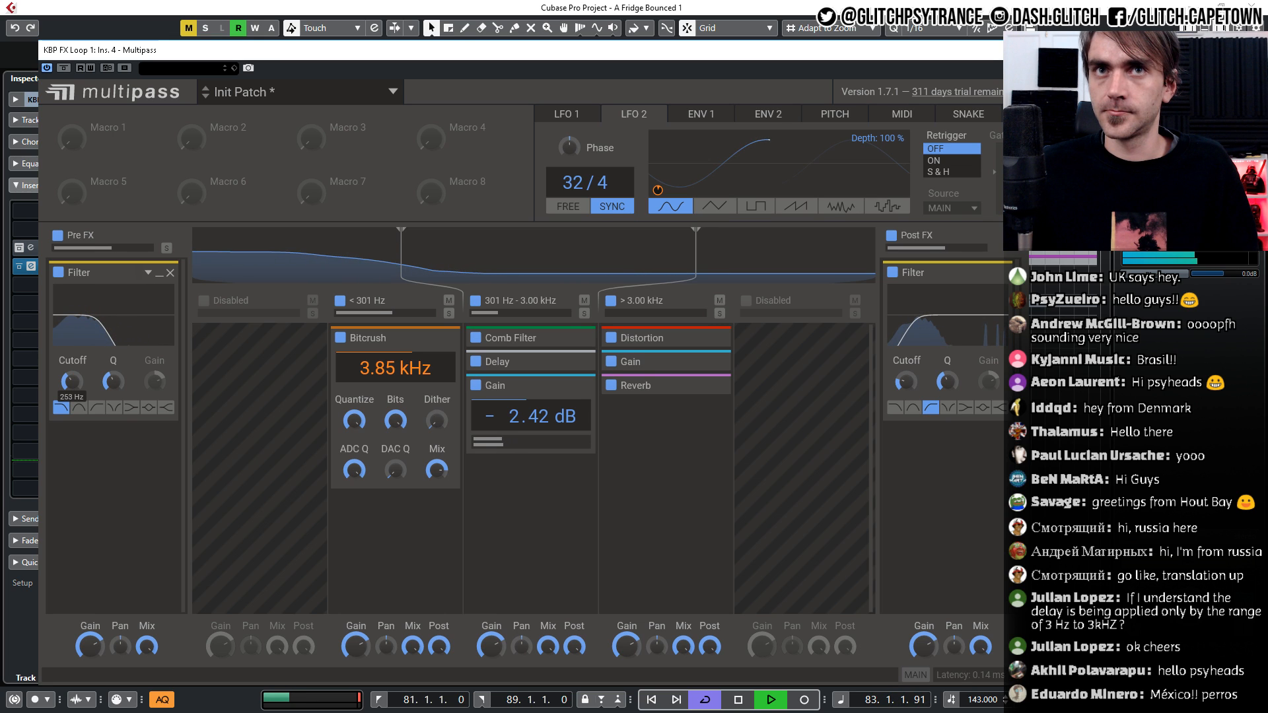
pyautogui.moveTo(71, 382); pyautogui.dragTo(71, 384)
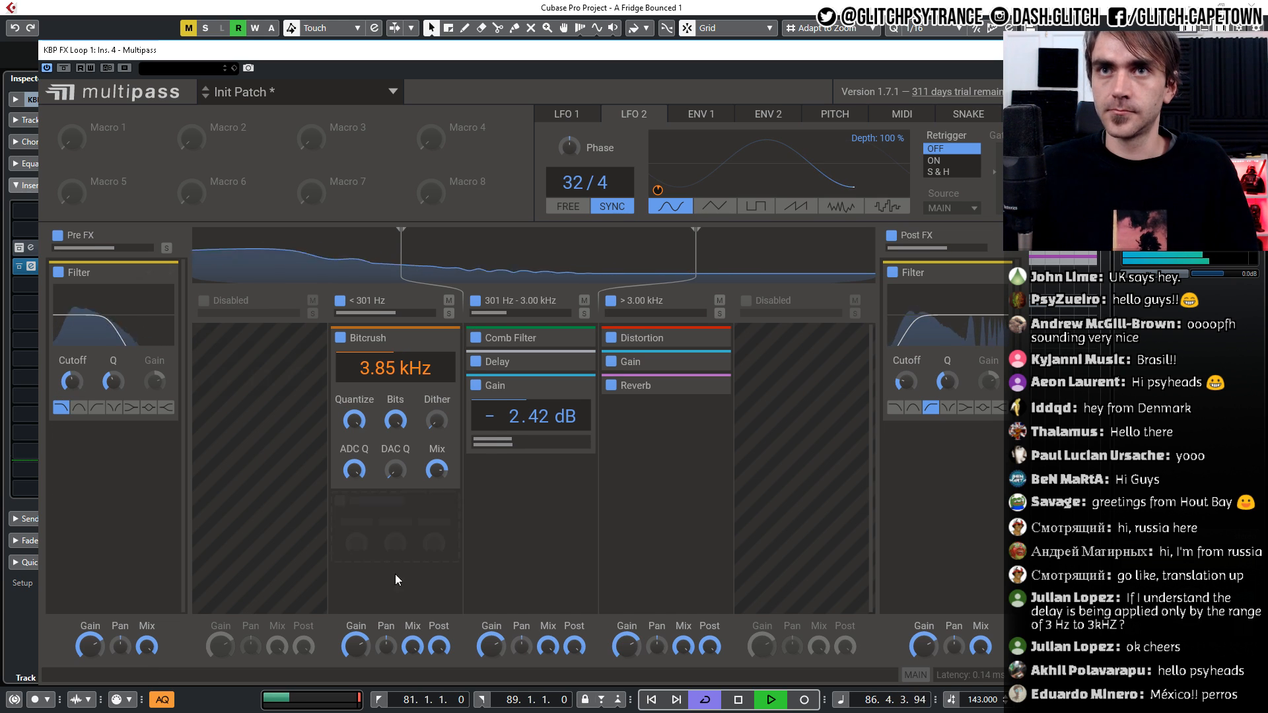
# Add a low-pass Filter below the Bitcrush, raise its cutoff and reduce its Q, and stop playback
pyautogui.click(398, 528)
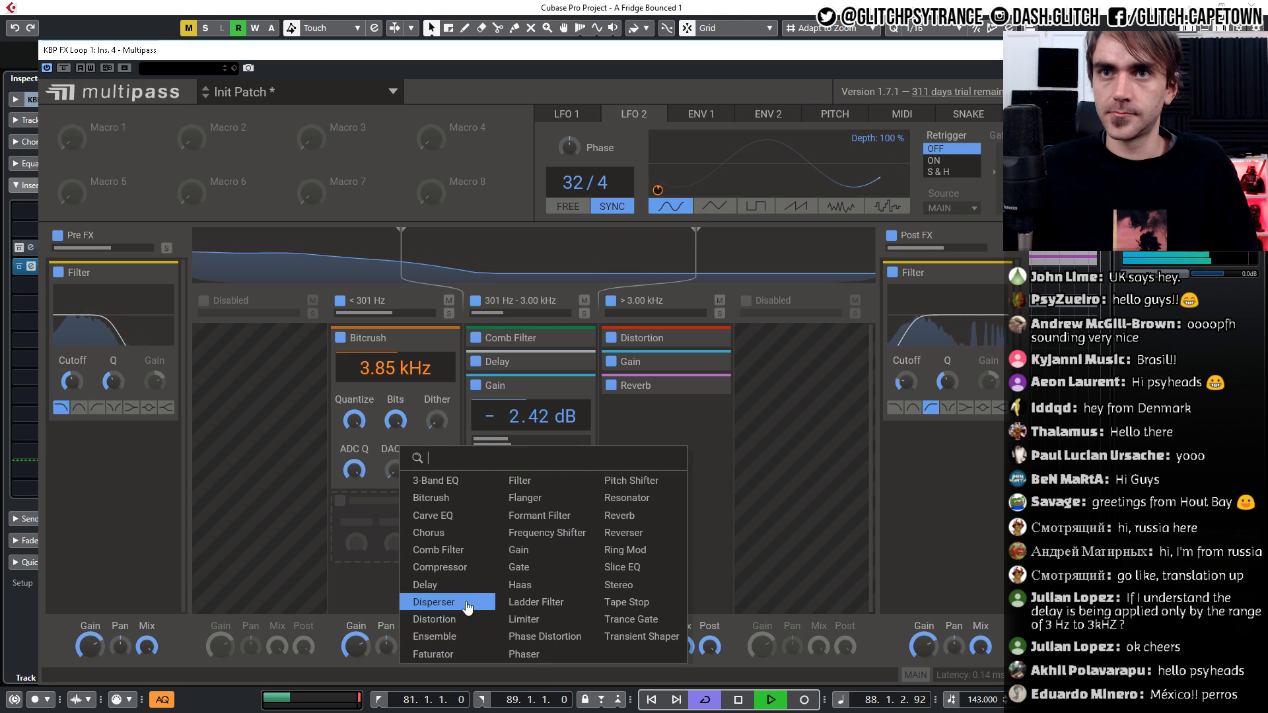
pyautogui.click(543, 481)
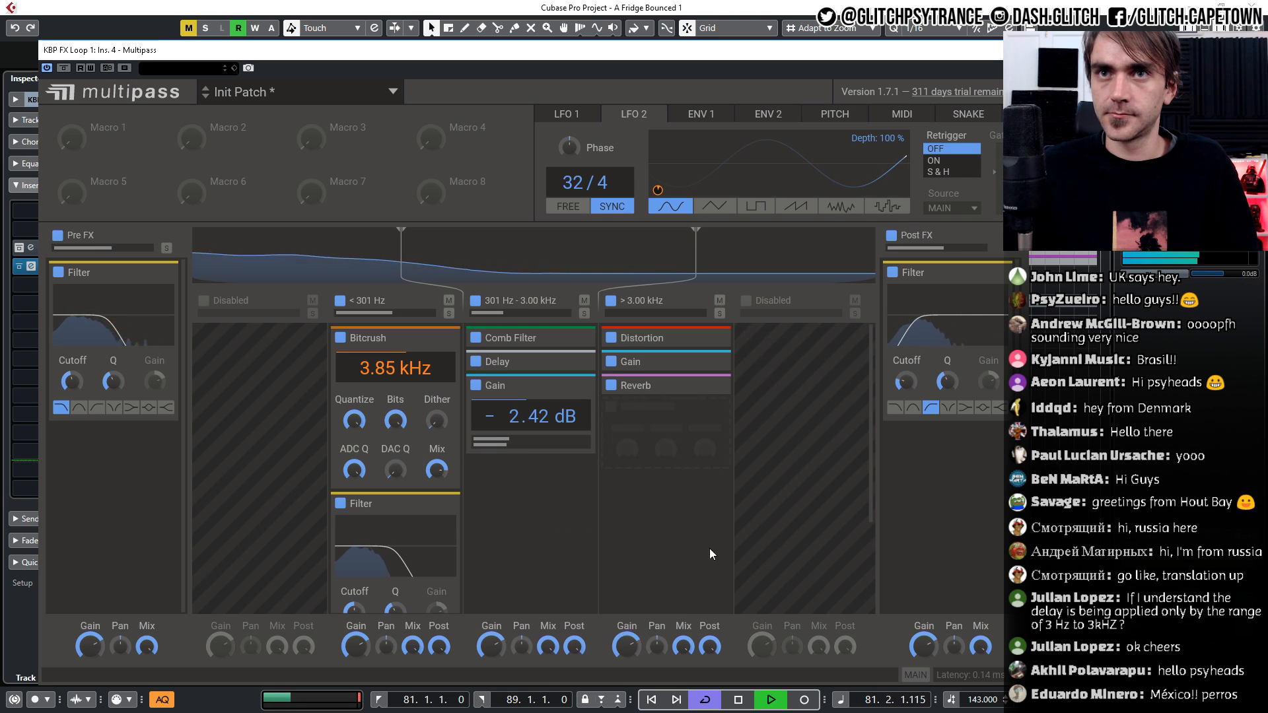
pyautogui.scroll(-3, 378, 532)
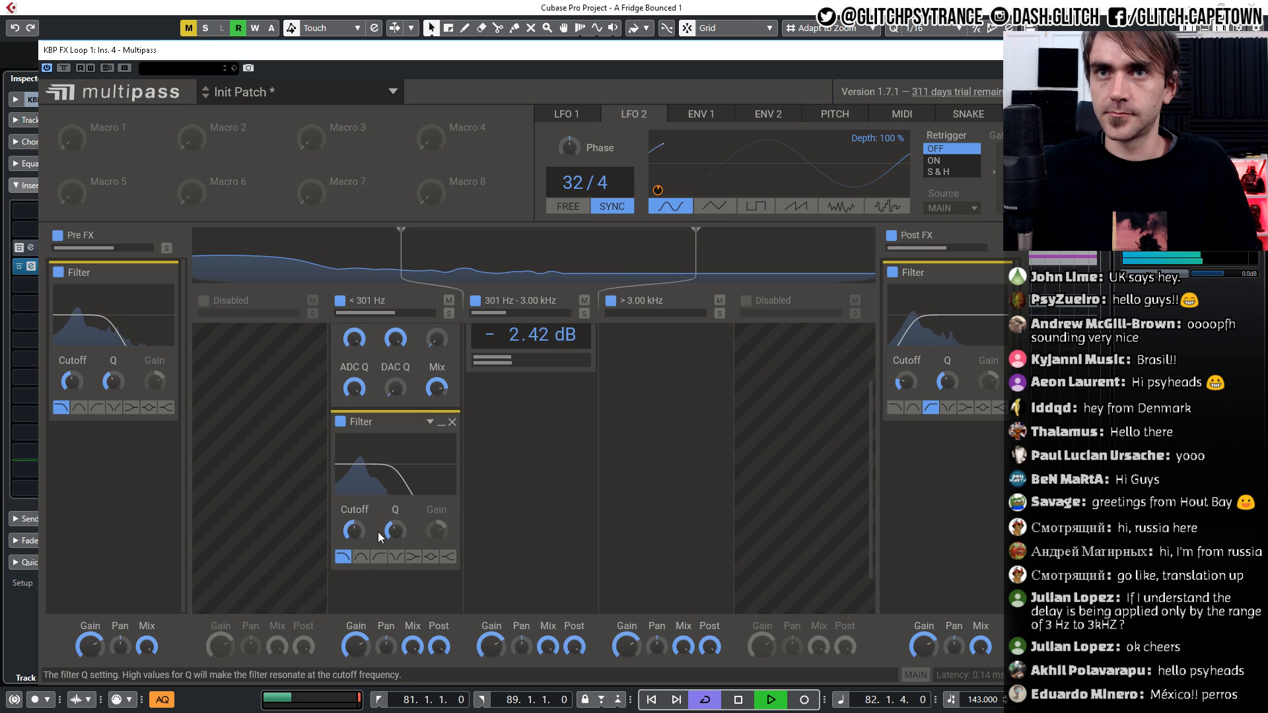
pyautogui.moveTo(354, 531); pyautogui.dragTo(354, 463)
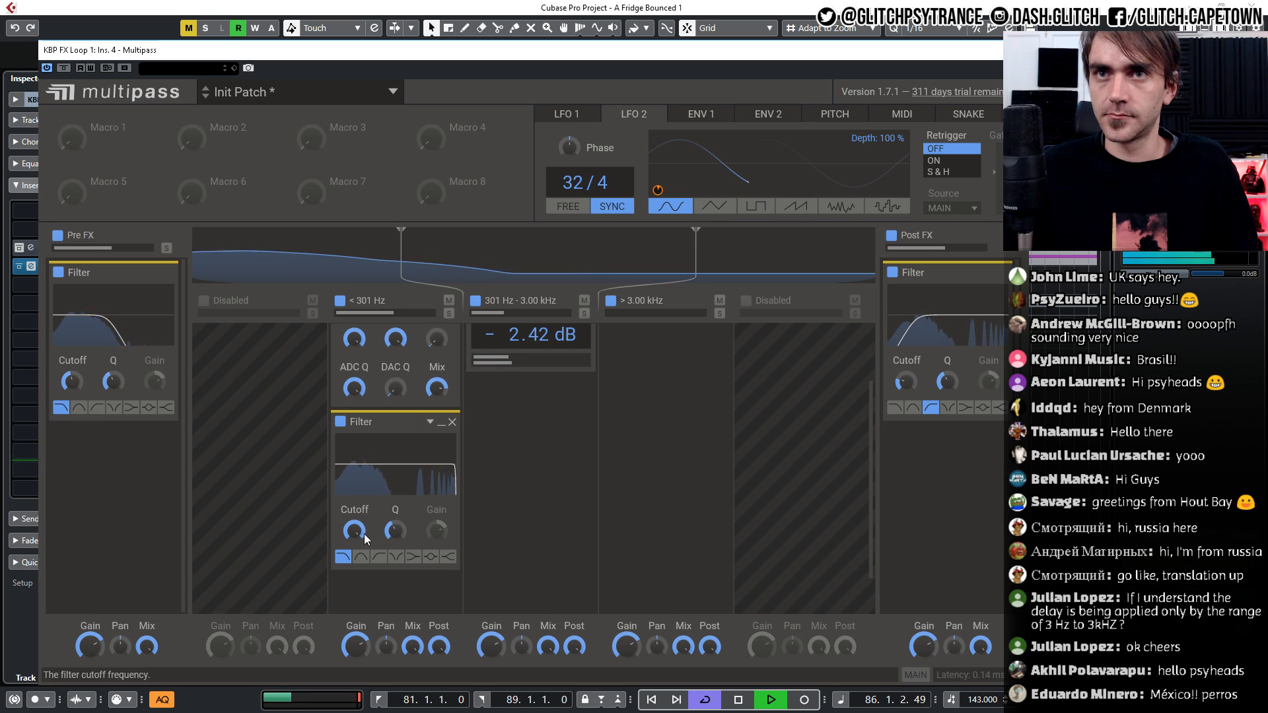
pyautogui.moveTo(395, 531); pyautogui.dragTo(356, 527)
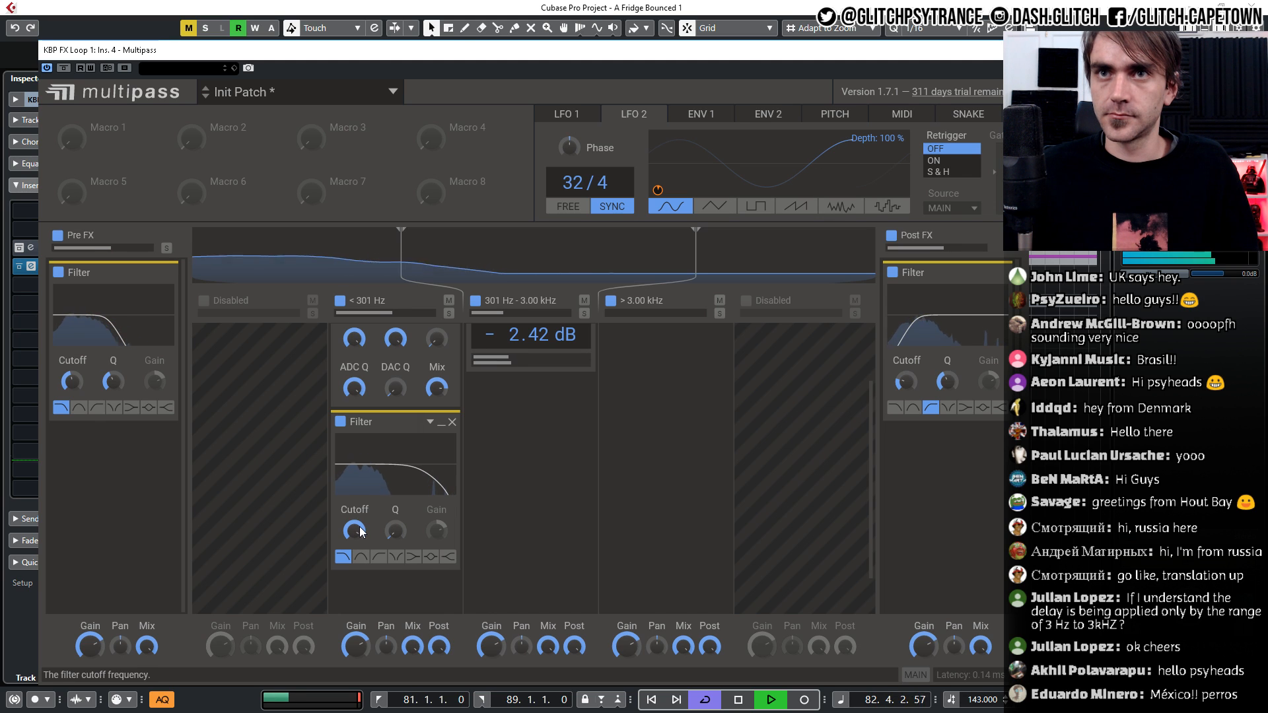
pyautogui.press('space')
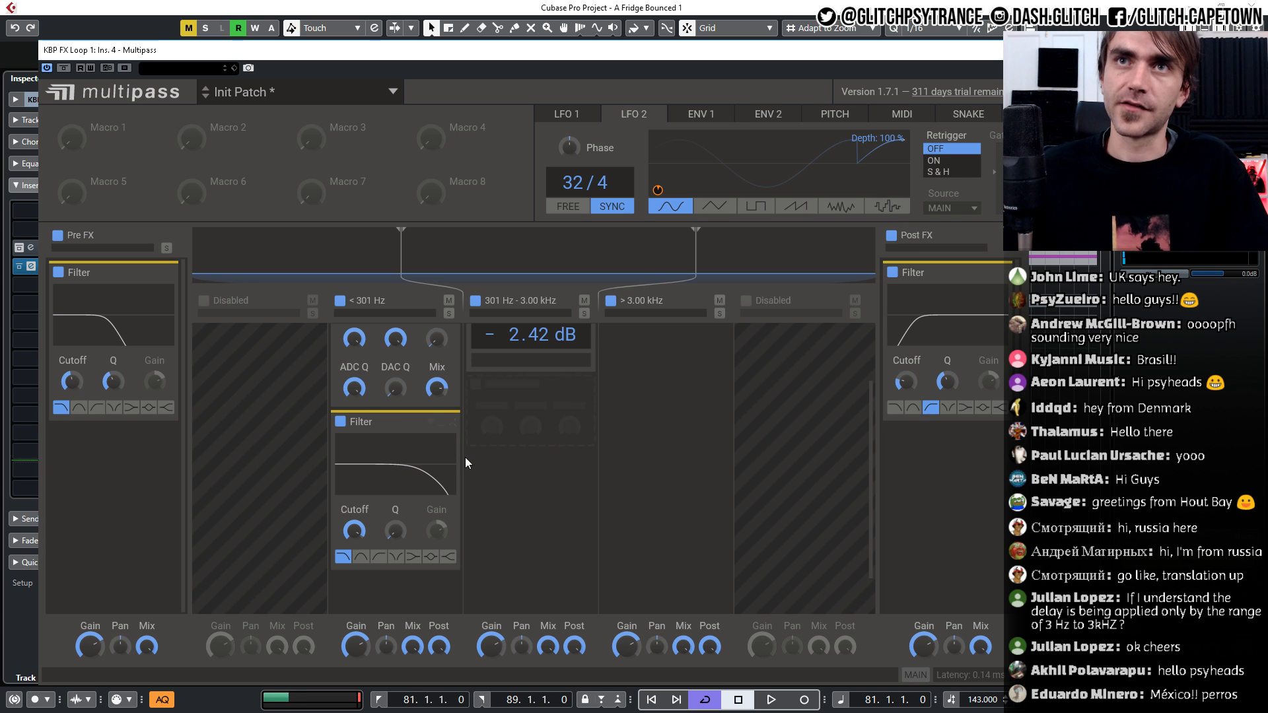
# Slightly lower the cutoff of the low-pass Filter below the Bitcrush in the < 301 Hz band
pyautogui.scroll(3, 465, 457)
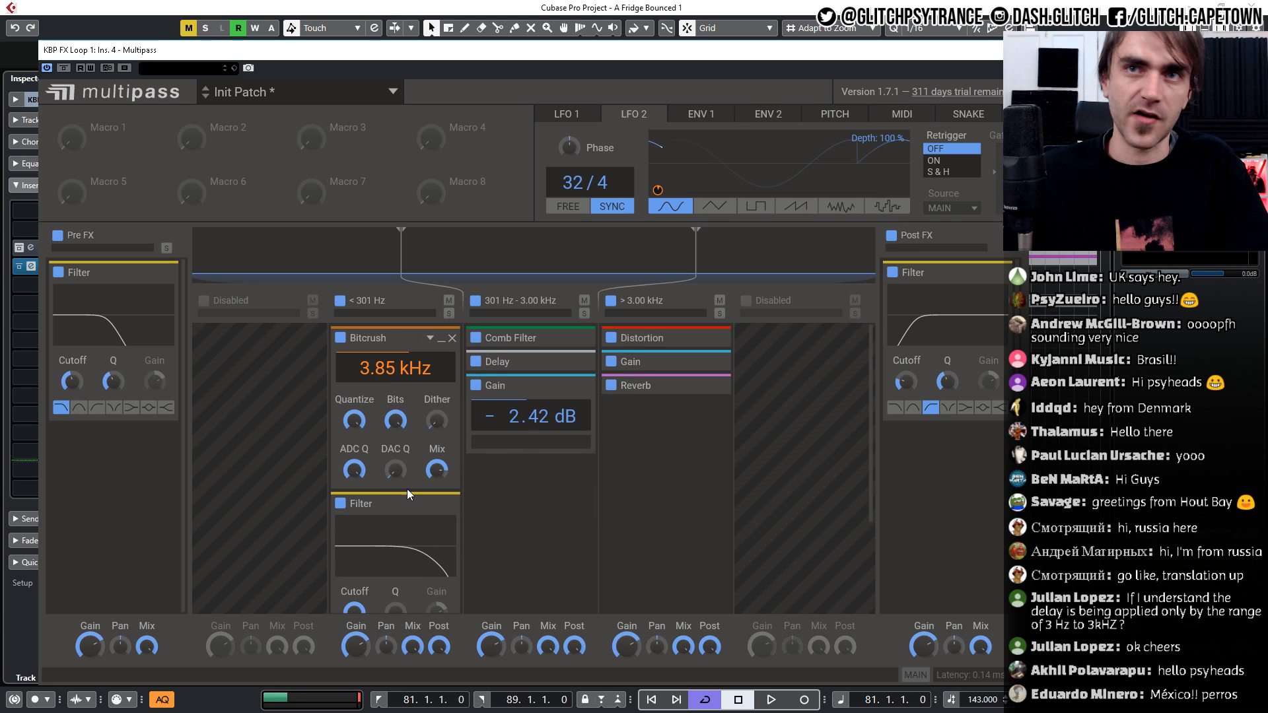
pyautogui.scroll(-3, 407, 489)
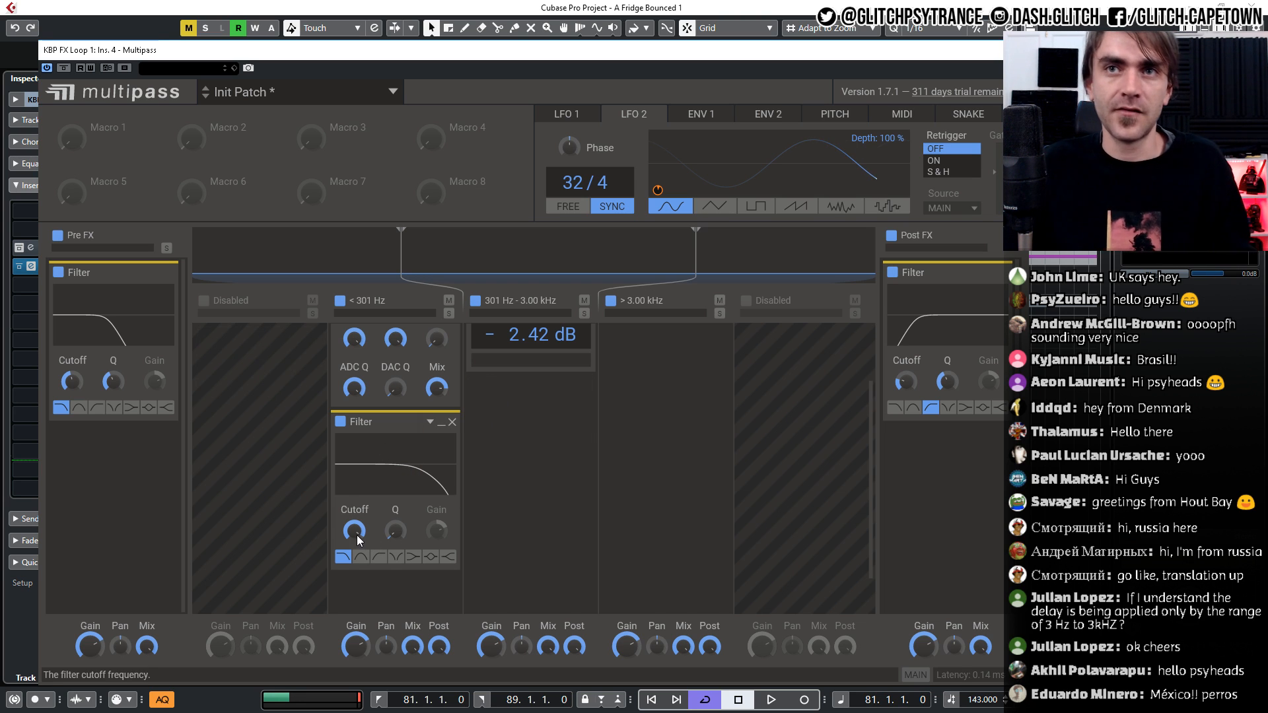
pyautogui.moveTo(357, 534); pyautogui.dragTo(357, 537)
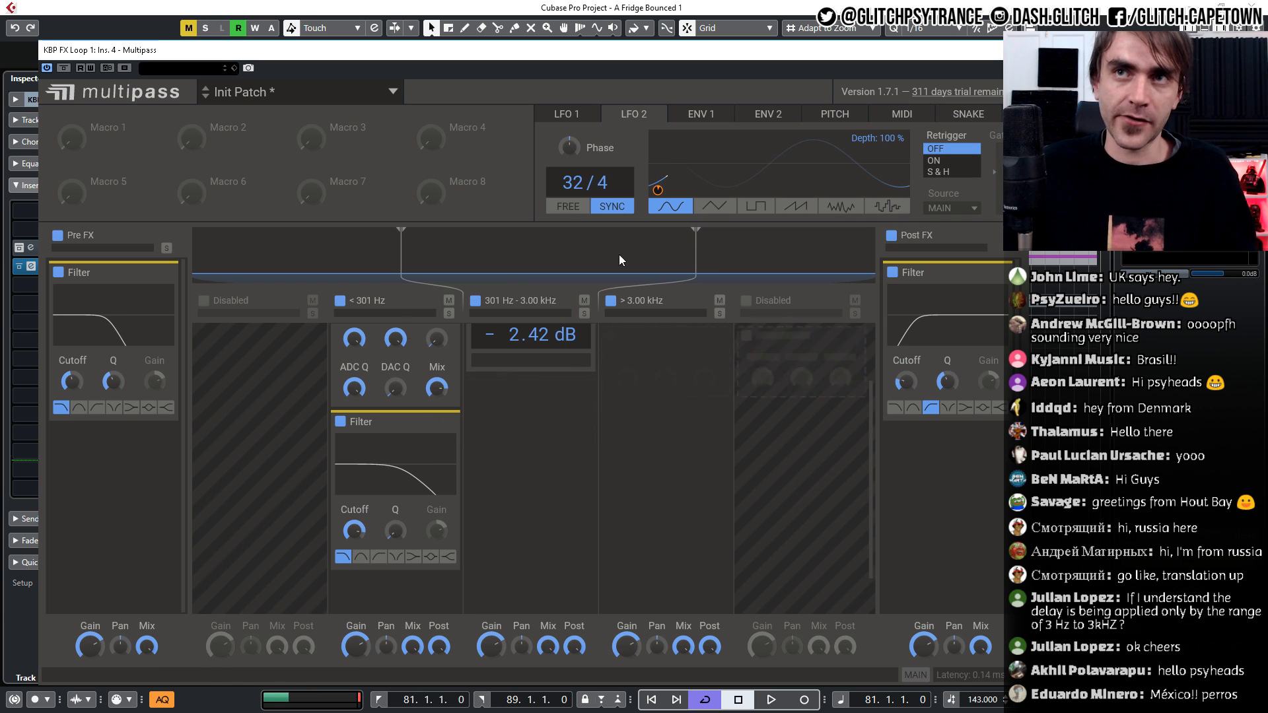
pyautogui.scroll(3, 601, 472)
pyautogui.scroll(-4, 473, 526)
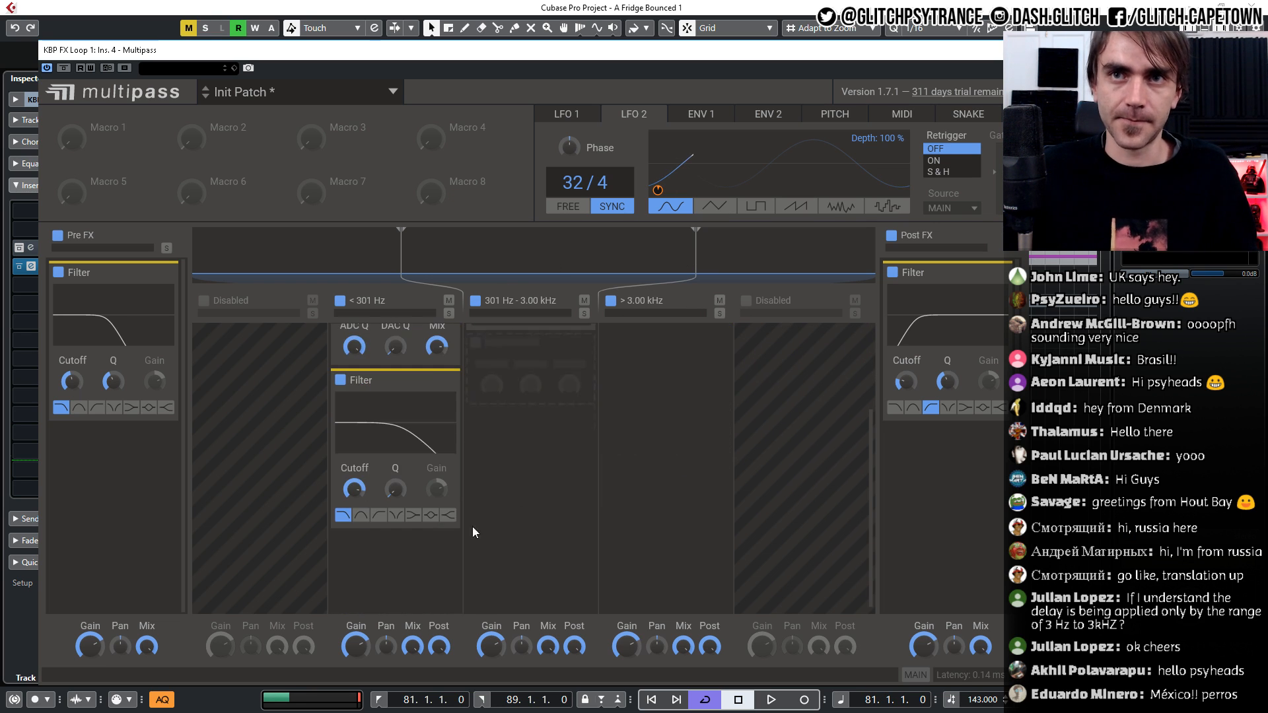
pyautogui.click(441, 384)
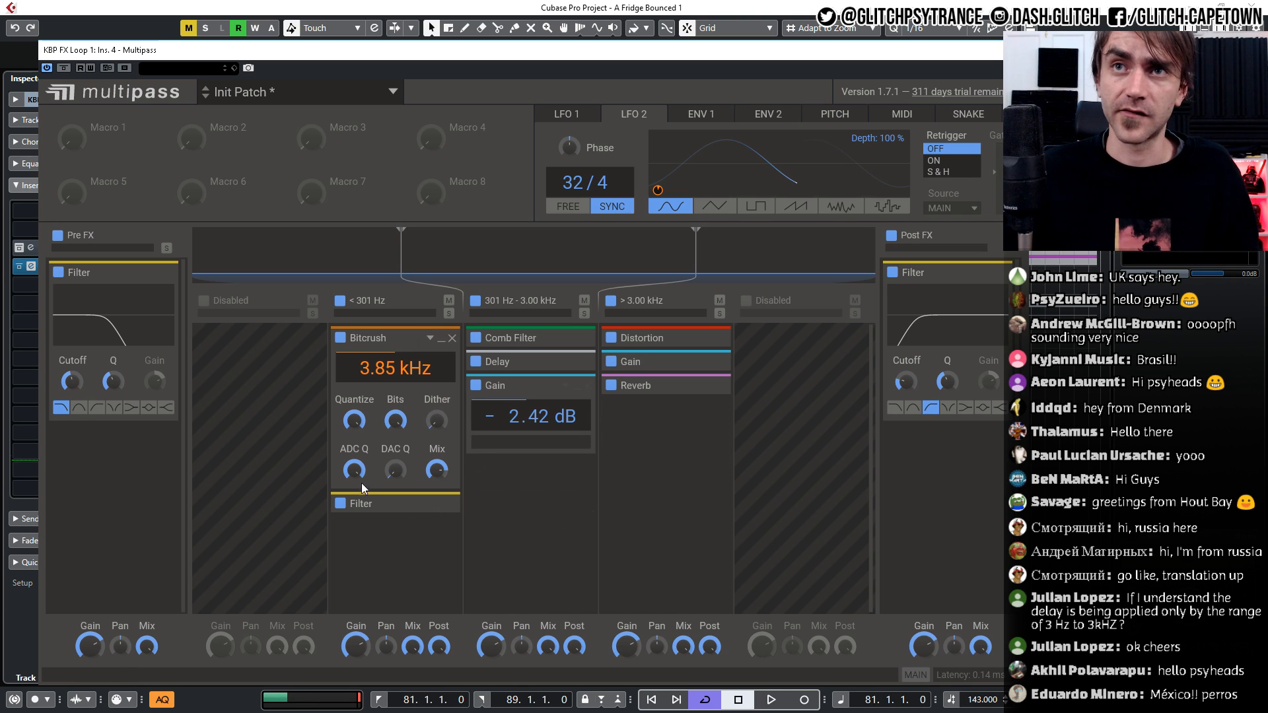
pyautogui.moveTo(394, 504); pyautogui.dragTo(644, 419)
pyautogui.click(587, 470)
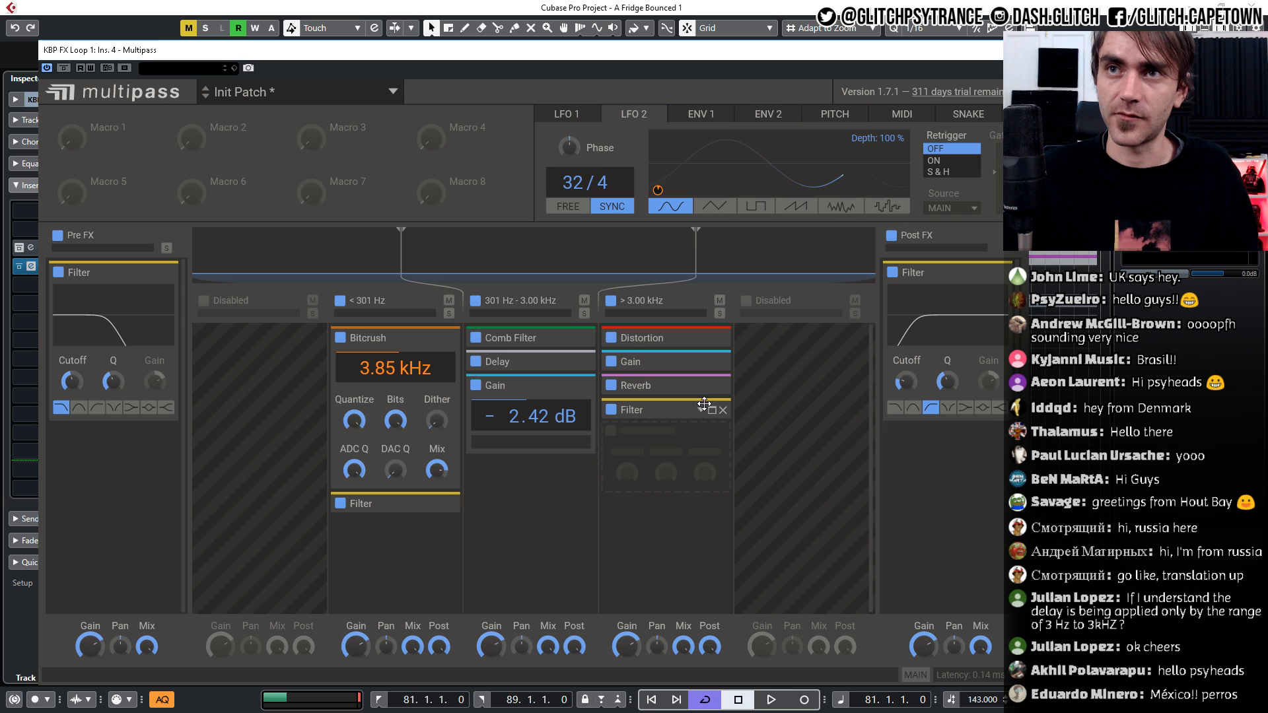
pyautogui.click(723, 410)
pyautogui.click(441, 504)
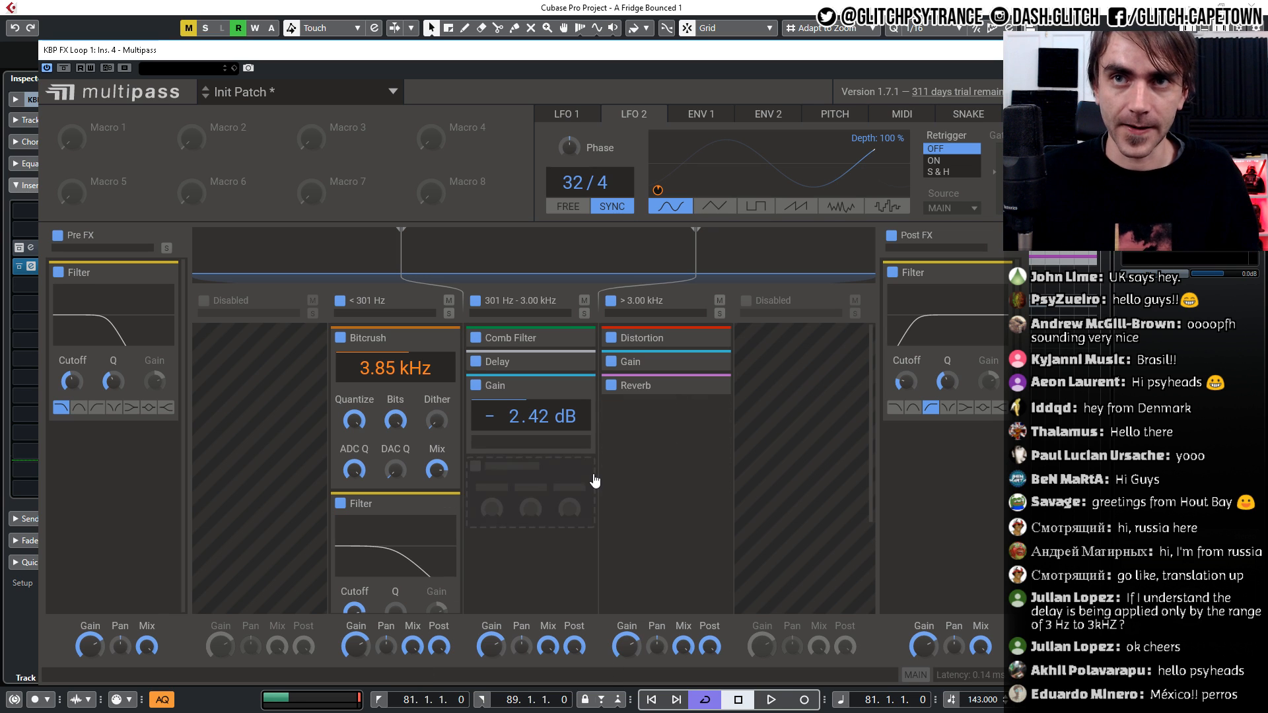
pyautogui.click(522, 527)
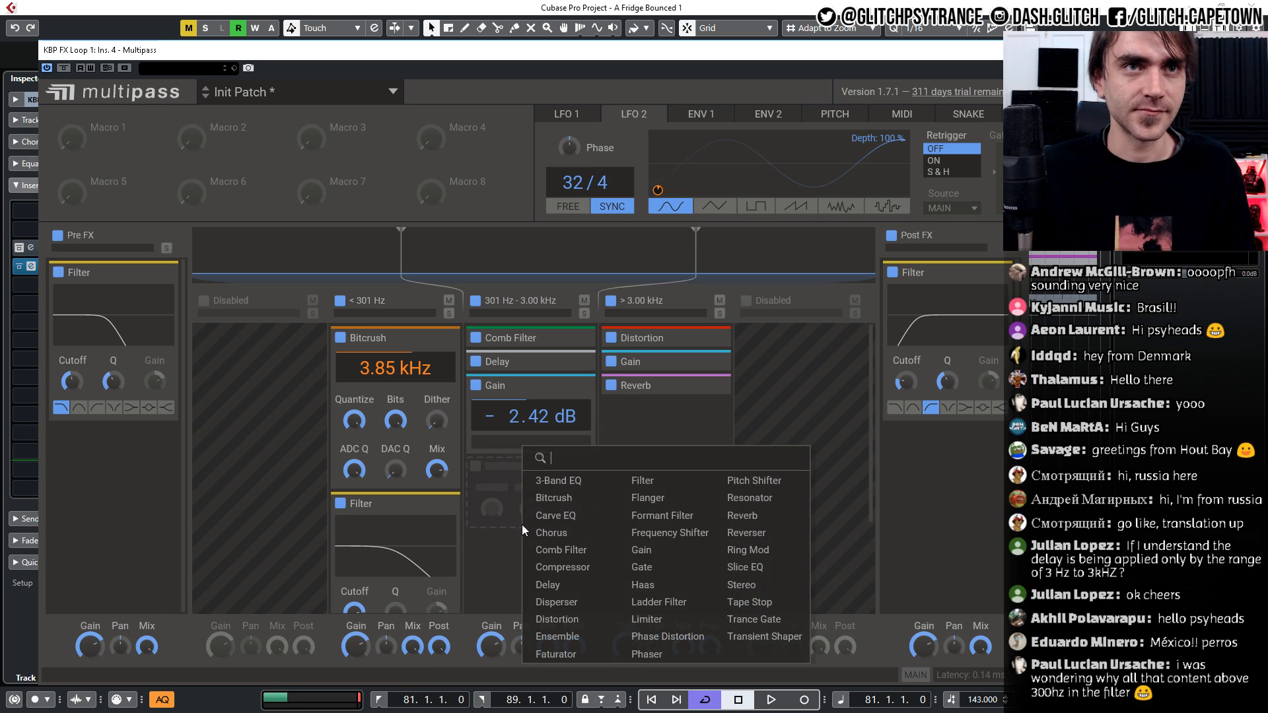
pyautogui.click(164, 517)
# Lower the < 301 Hz band Filter's cutoff to 3.29 kHz during playback, and collapse that Filter and the Bitcrush
pyautogui.press('space')
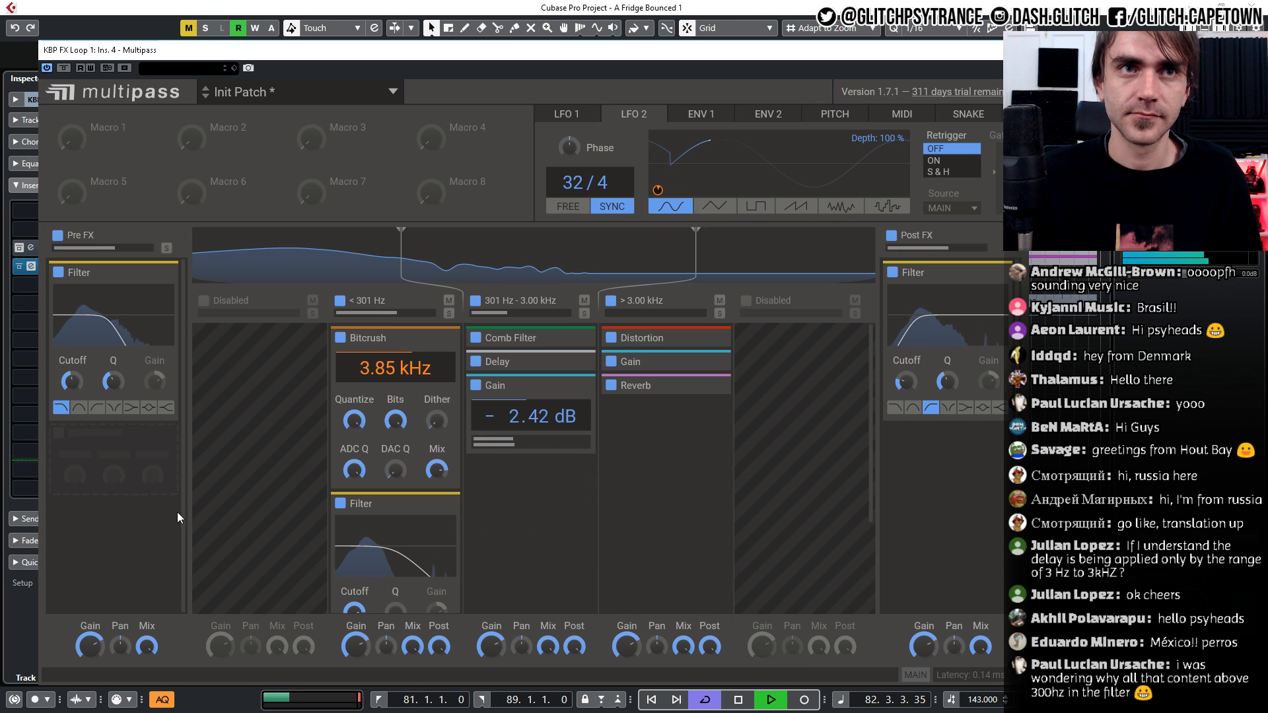
pyautogui.scroll(-3, 541, 543)
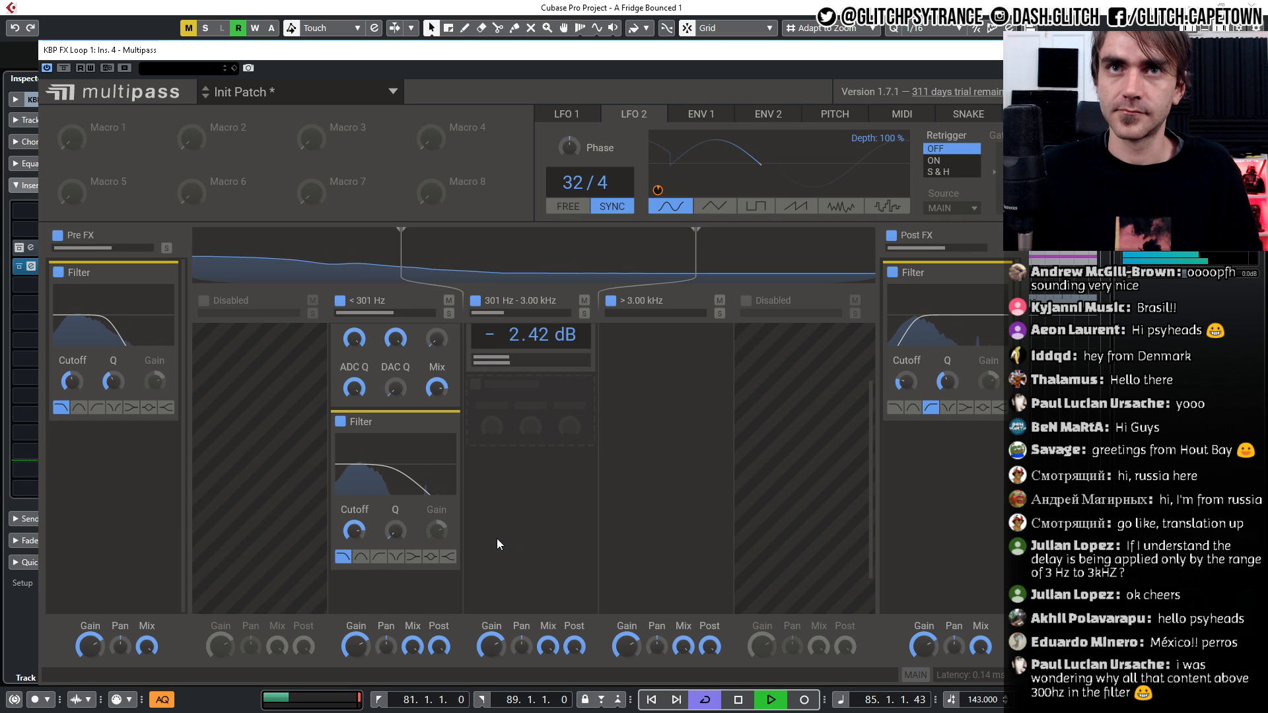
pyautogui.moveTo(354, 531); pyautogui.dragTo(355, 530)
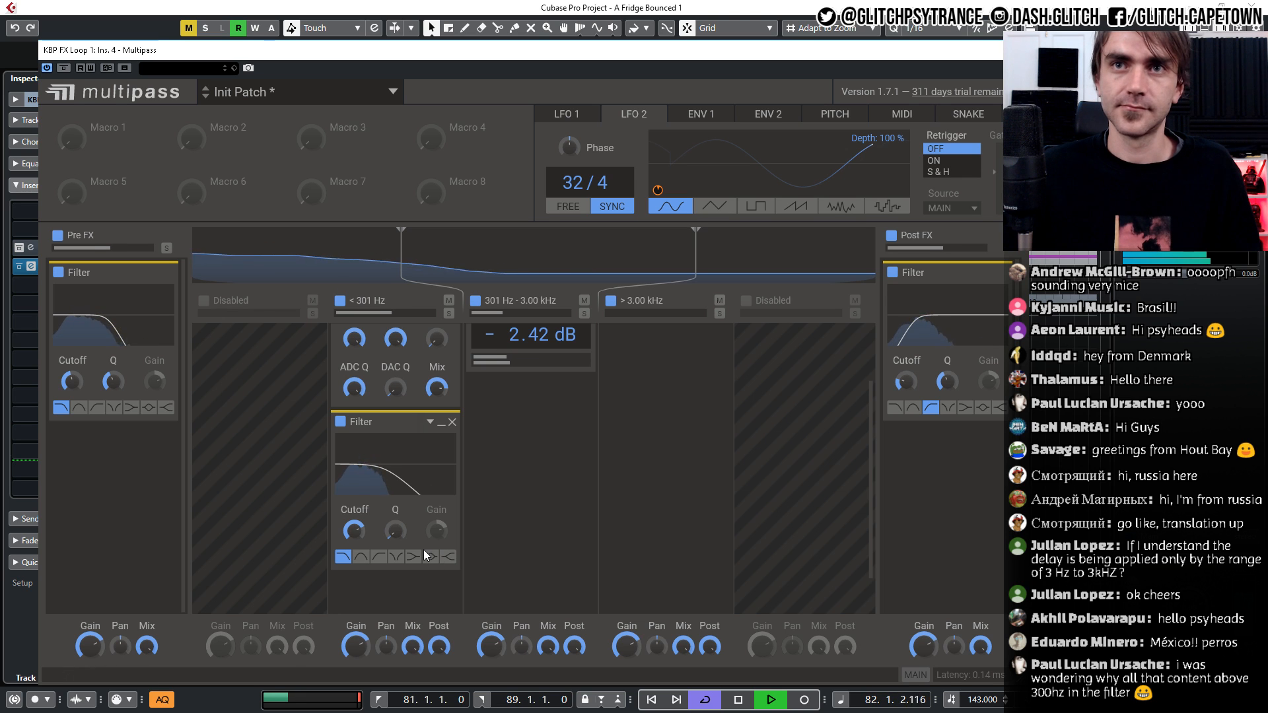
pyautogui.scroll(2, 477, 522)
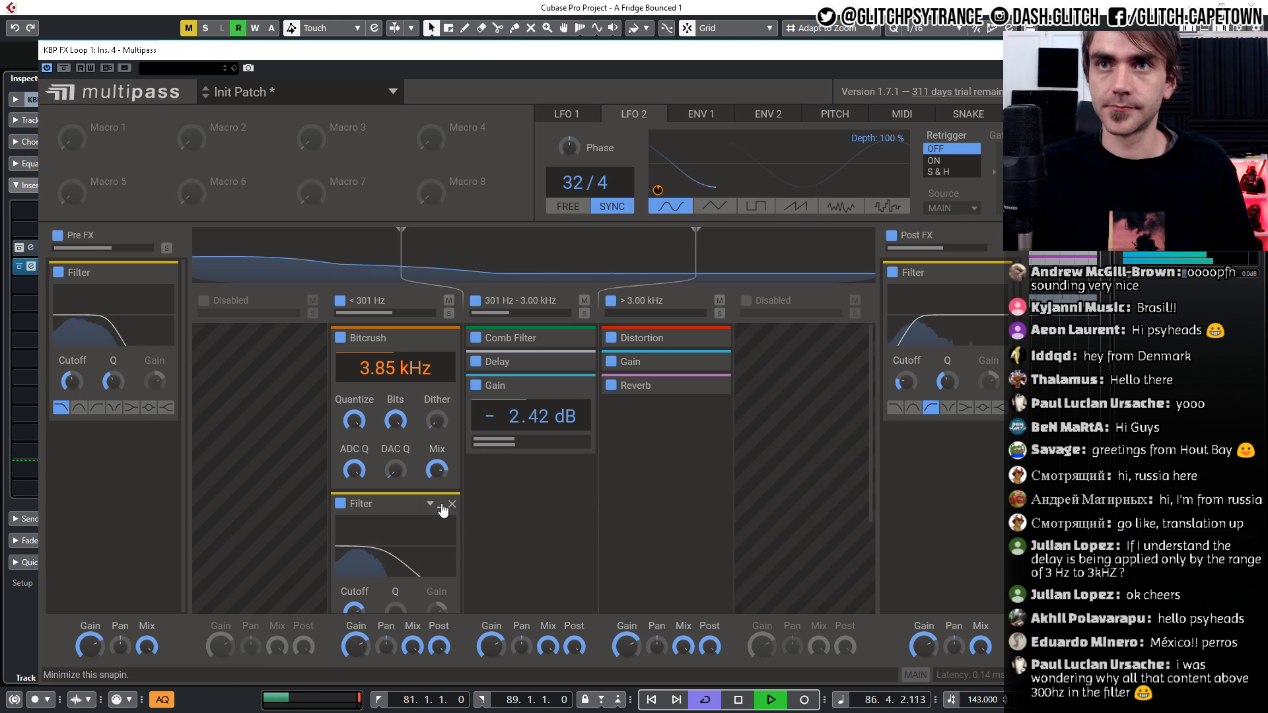
pyautogui.scroll(-1, 413, 536)
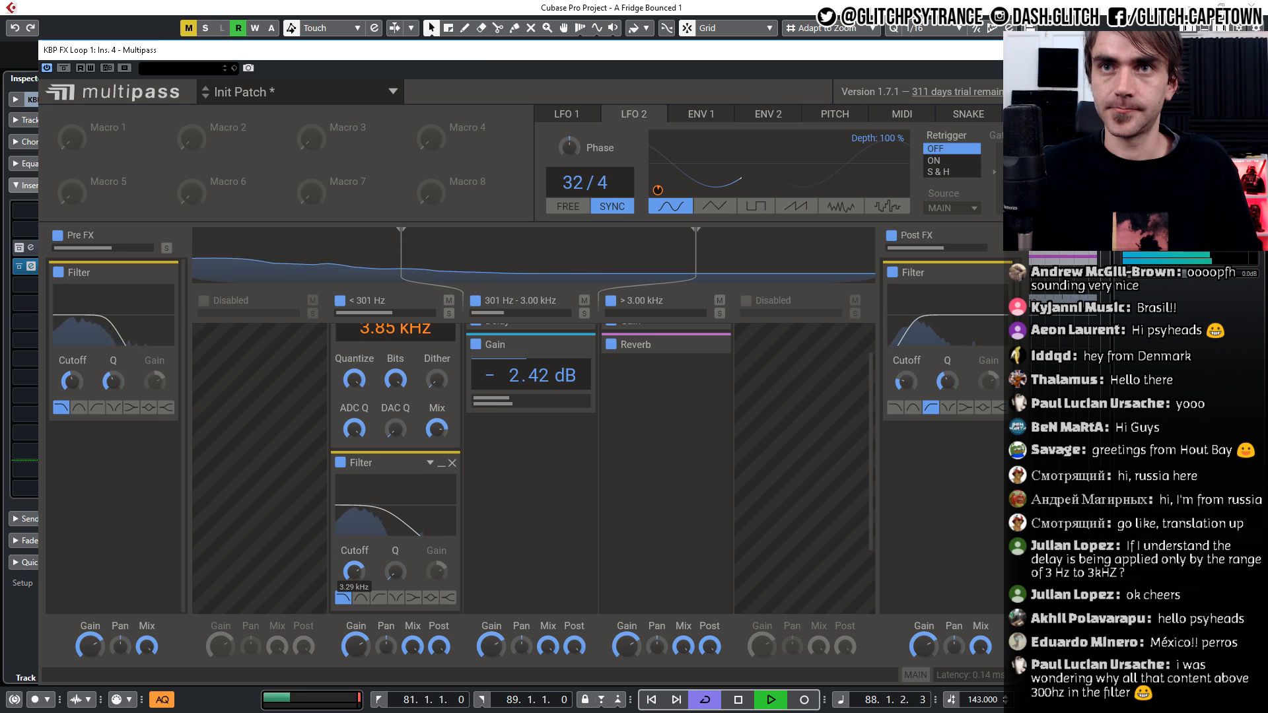
pyautogui.click(442, 464)
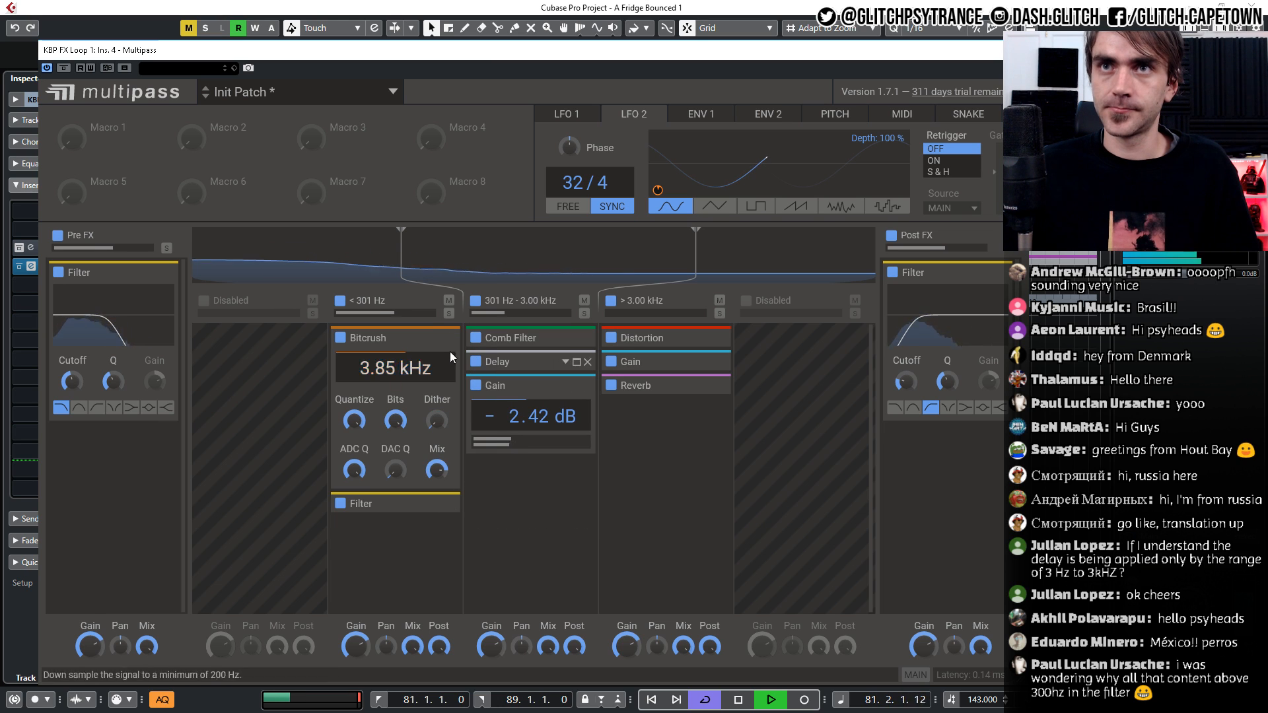
pyautogui.click(441, 338)
# Expand the < 301 Hz band Filter and raise its cutoff slightly while sweeping the Pre FX filter's cutoff up and down
pyautogui.moveTo(71, 382); pyautogui.dragTo(71, 350)
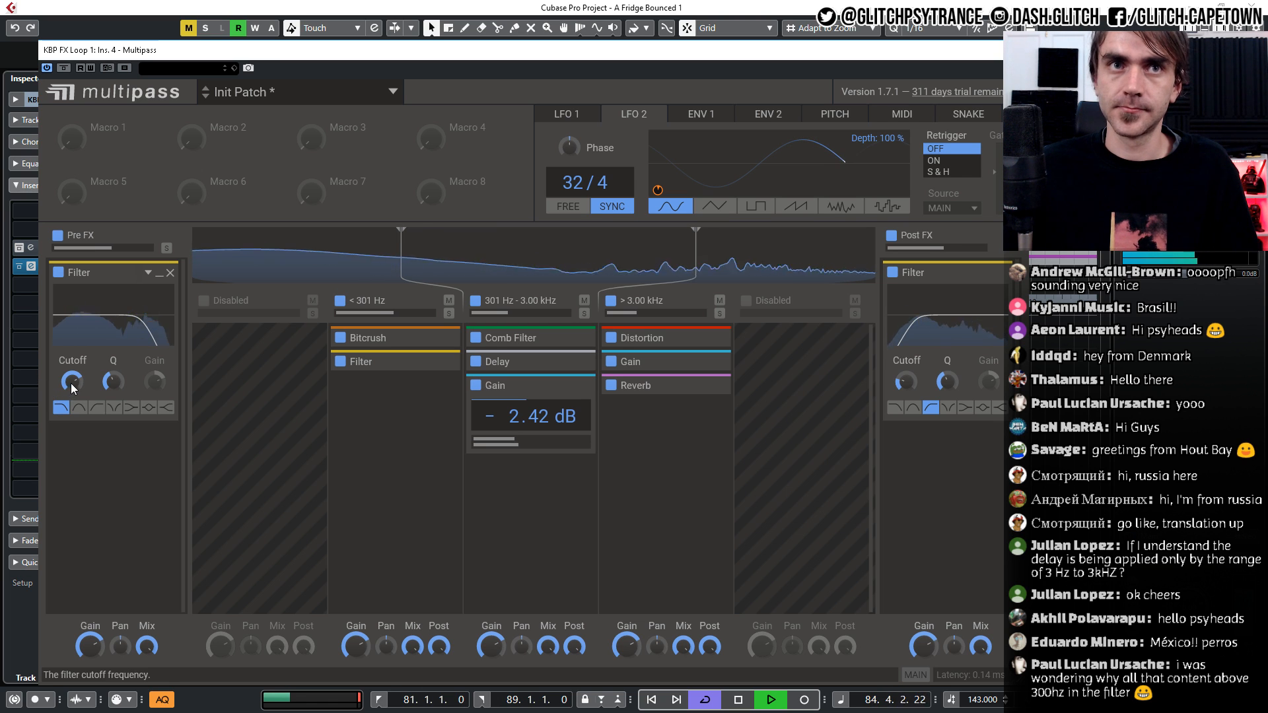
pyautogui.click(440, 364)
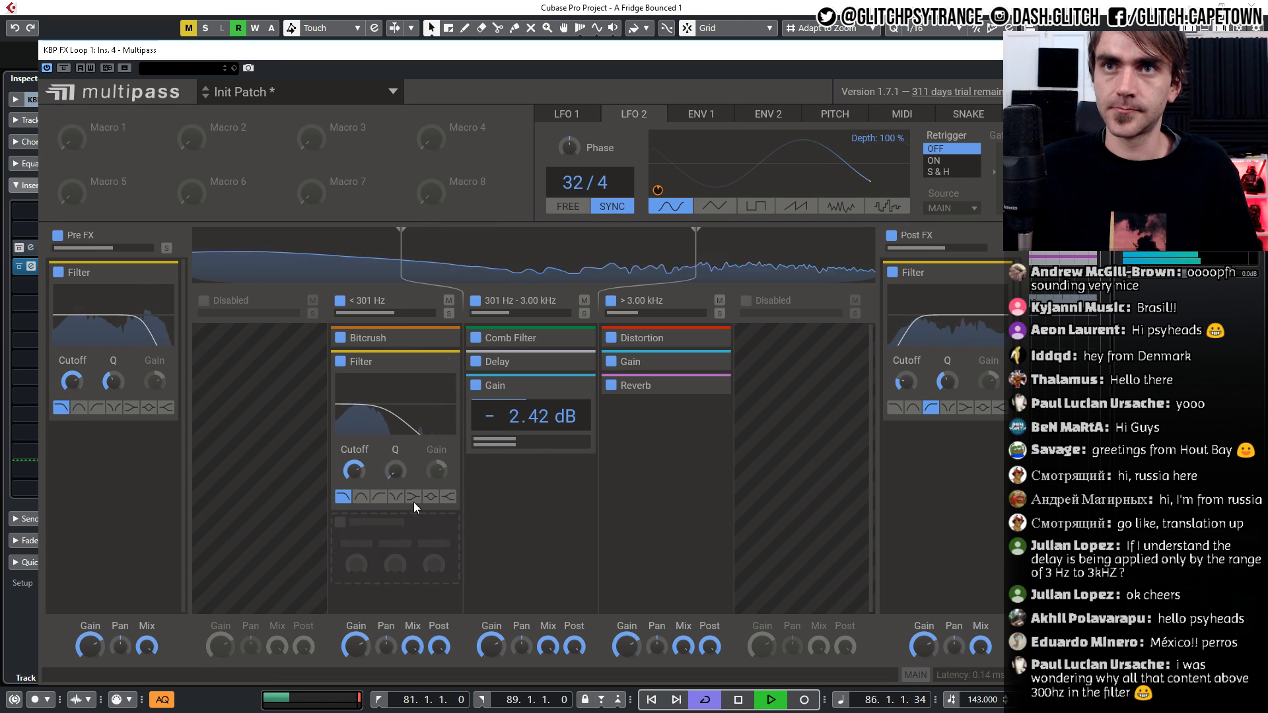
pyautogui.moveTo(354, 471); pyautogui.dragTo(355, 457)
pyautogui.moveTo(72, 381); pyautogui.dragTo(72, 414)
pyautogui.moveTo(357, 471); pyautogui.dragTo(357, 460)
pyautogui.moveTo(72, 381); pyautogui.dragTo(72, 342)
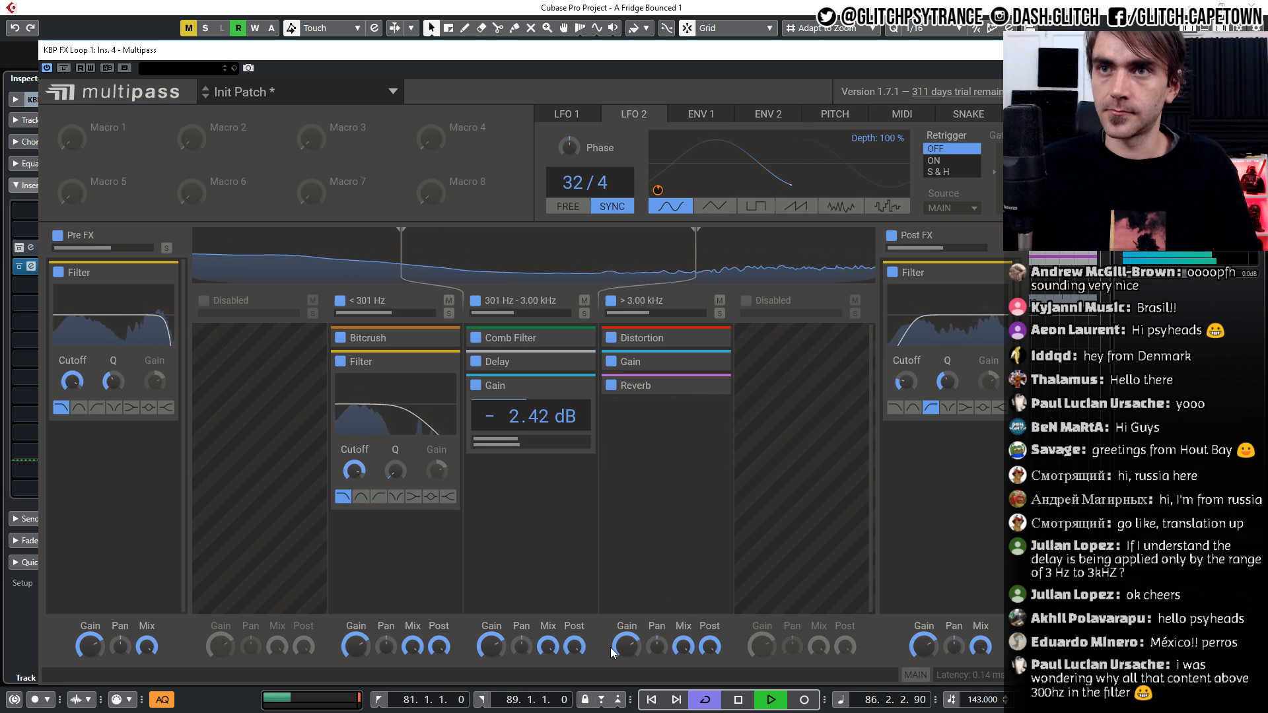
# Set the > 3.00 kHz band's output gain to -1.91 dB, lower the Pre FX filter's cutoff, and stop playback
pyautogui.moveTo(614, 648); pyautogui.dragTo(615, 658)
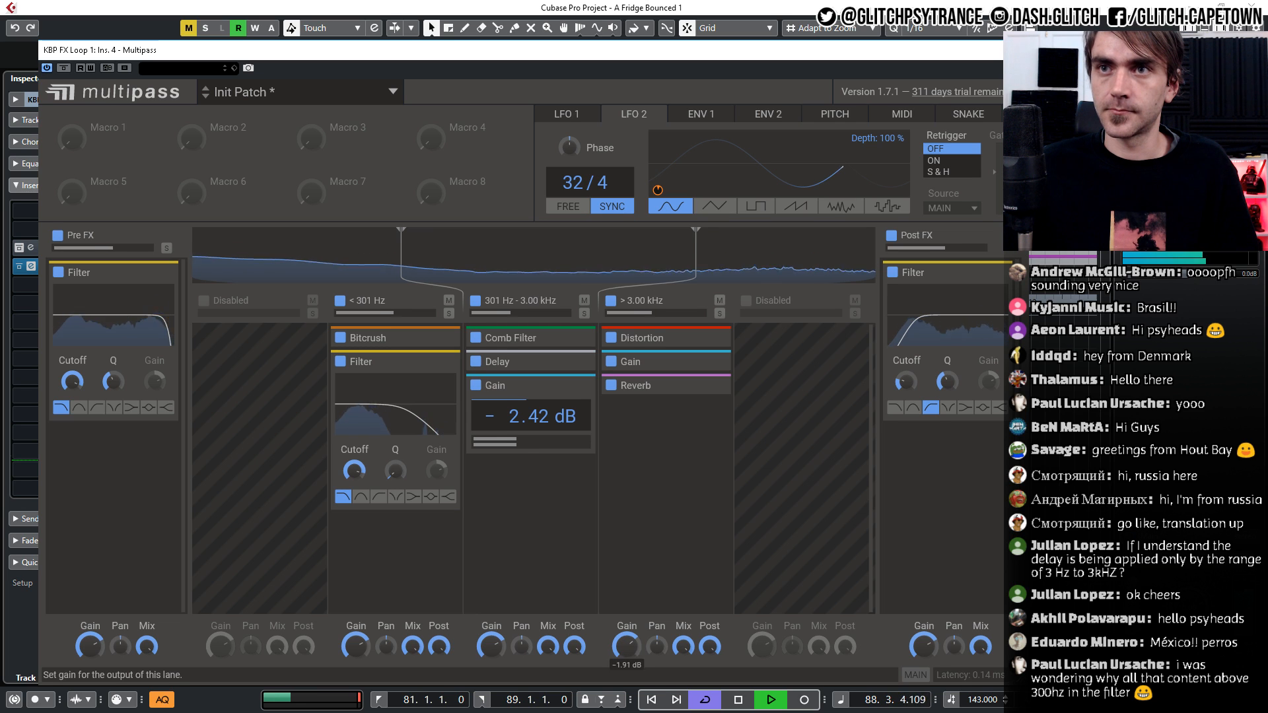
pyautogui.moveTo(79, 385)
pyautogui.mouseDown()
pyautogui.moveTo(79, 421)
pyautogui.moveTo(79, 397)
pyautogui.mouseUp()
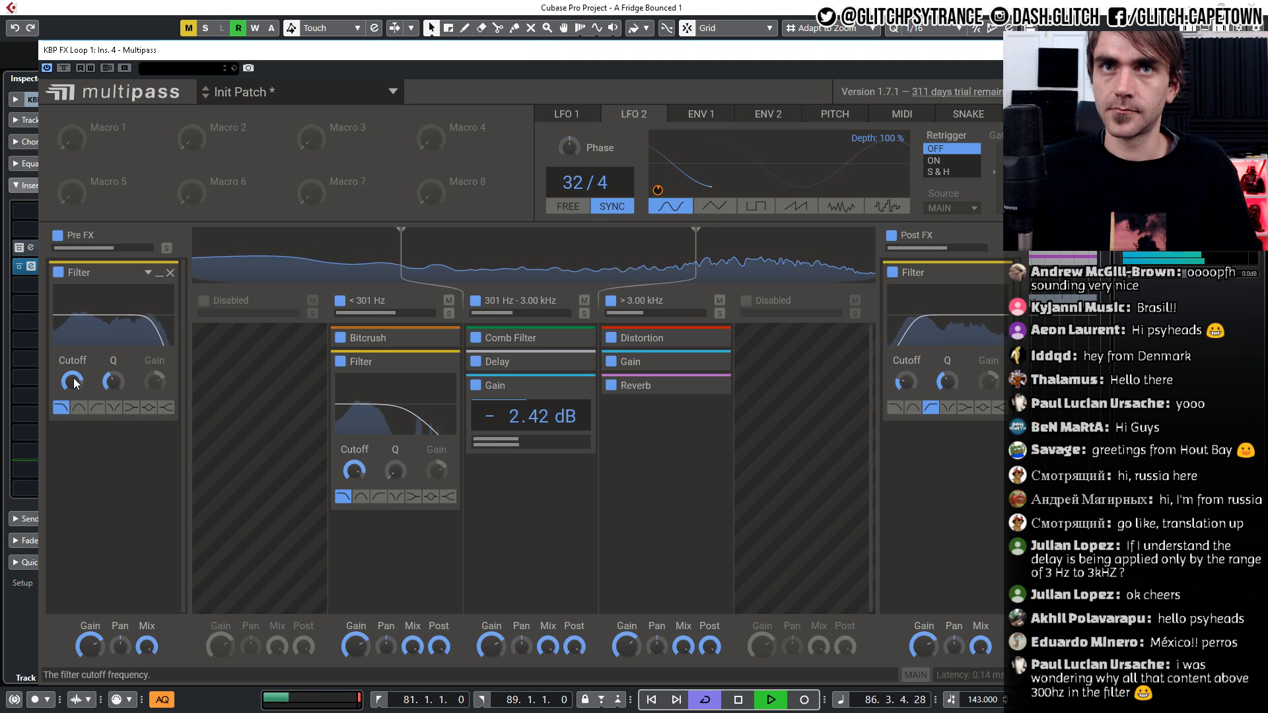
pyautogui.moveTo(74, 385); pyautogui.dragTo(74, 397)
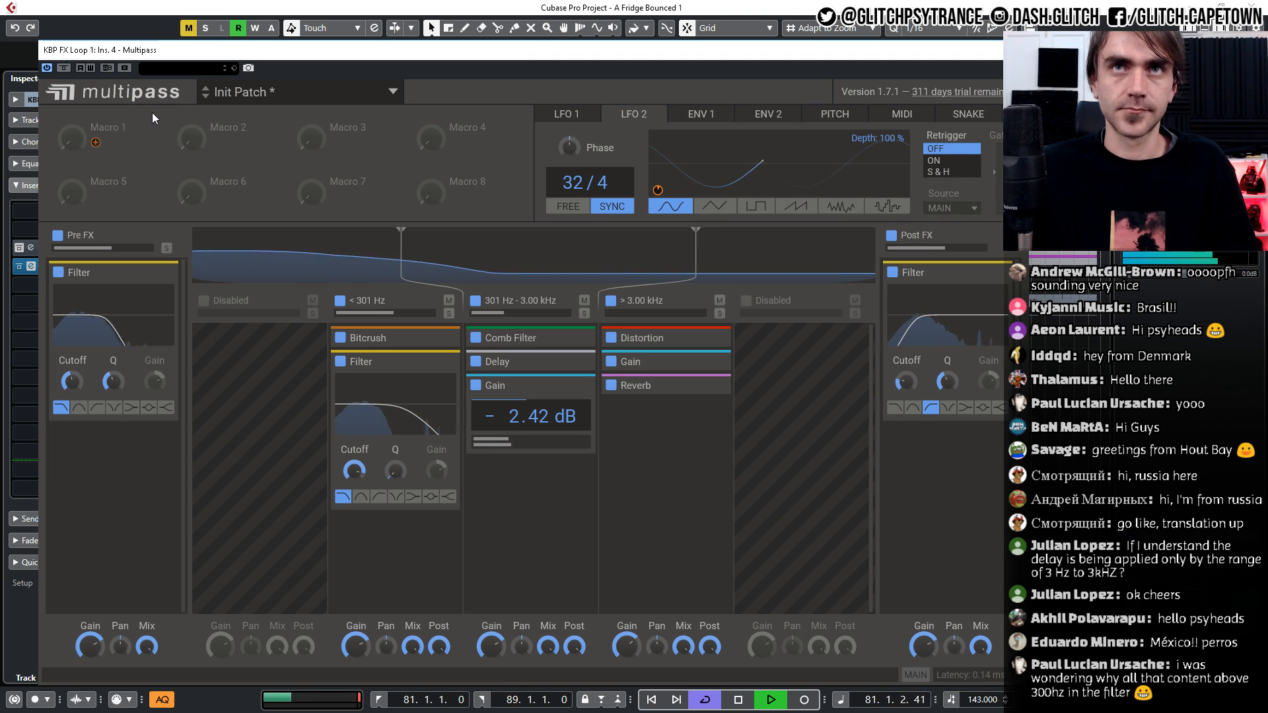
pyautogui.press('space')
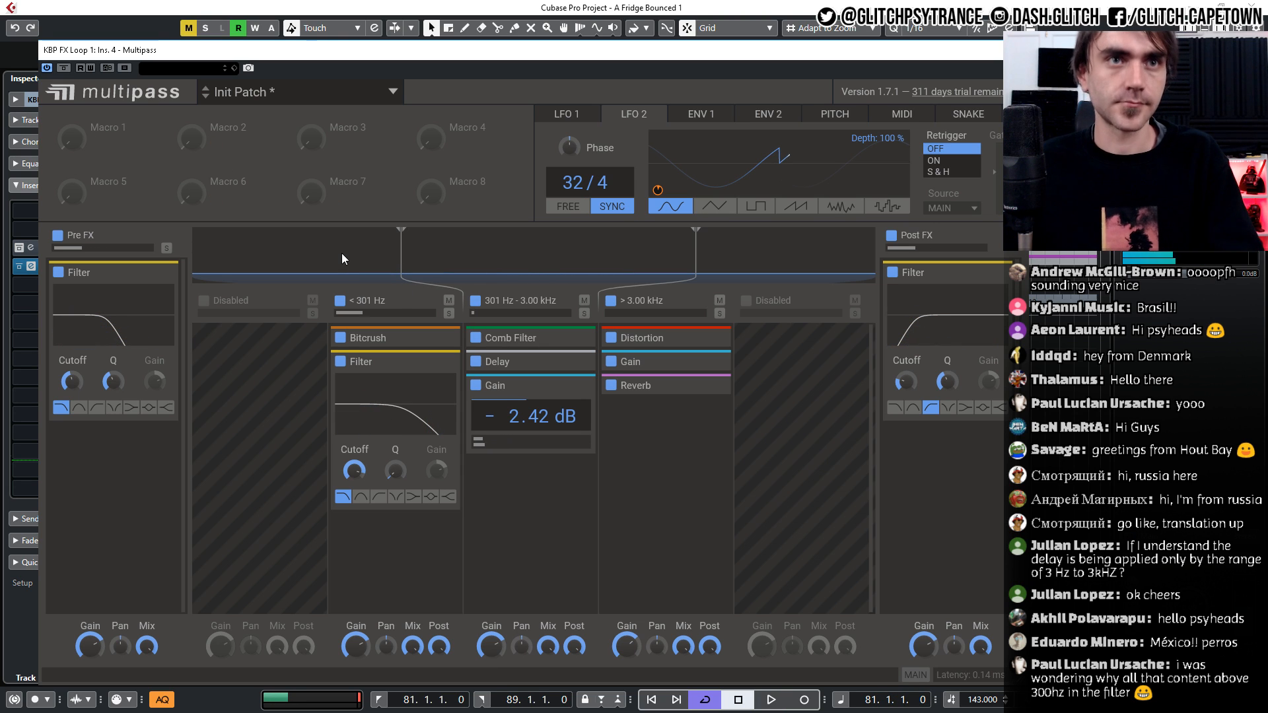
# Assign Macro 1 to the Pre FX filter's cutoff at 88 % and rename the macro "Filter"
pyautogui.click(96, 143)
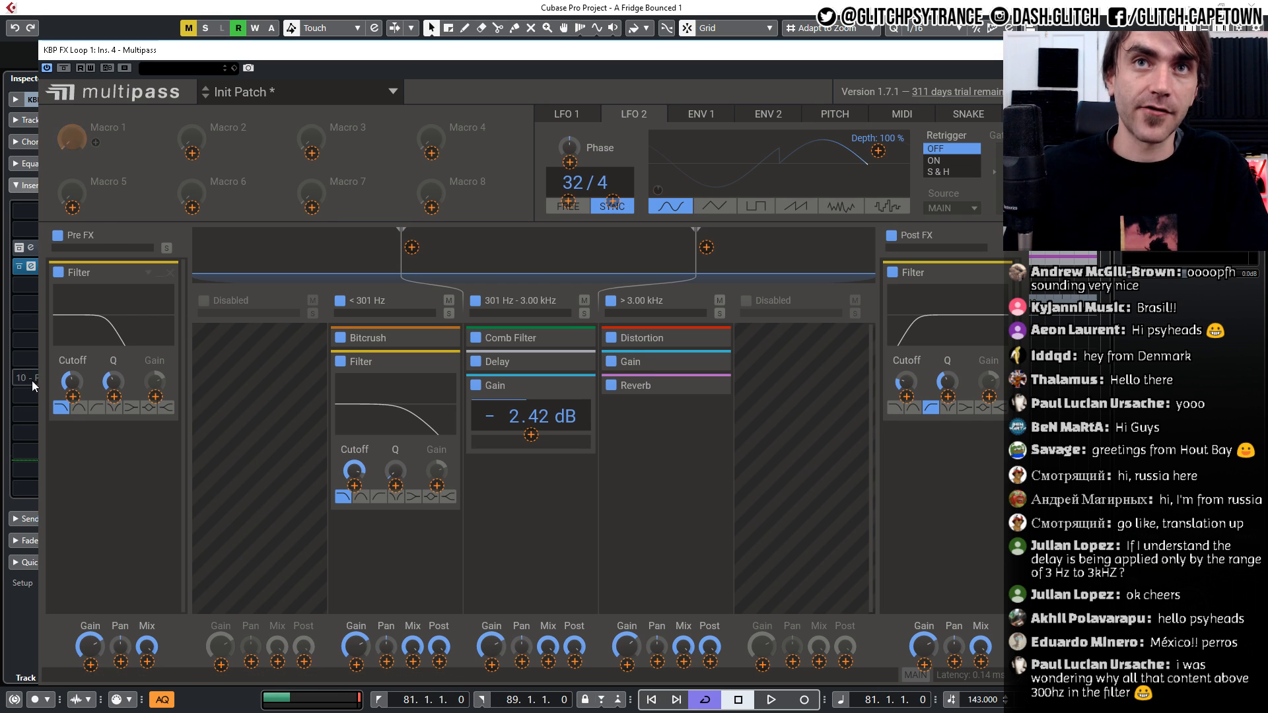
pyautogui.moveTo(73, 396); pyautogui.dragTo(73, 361)
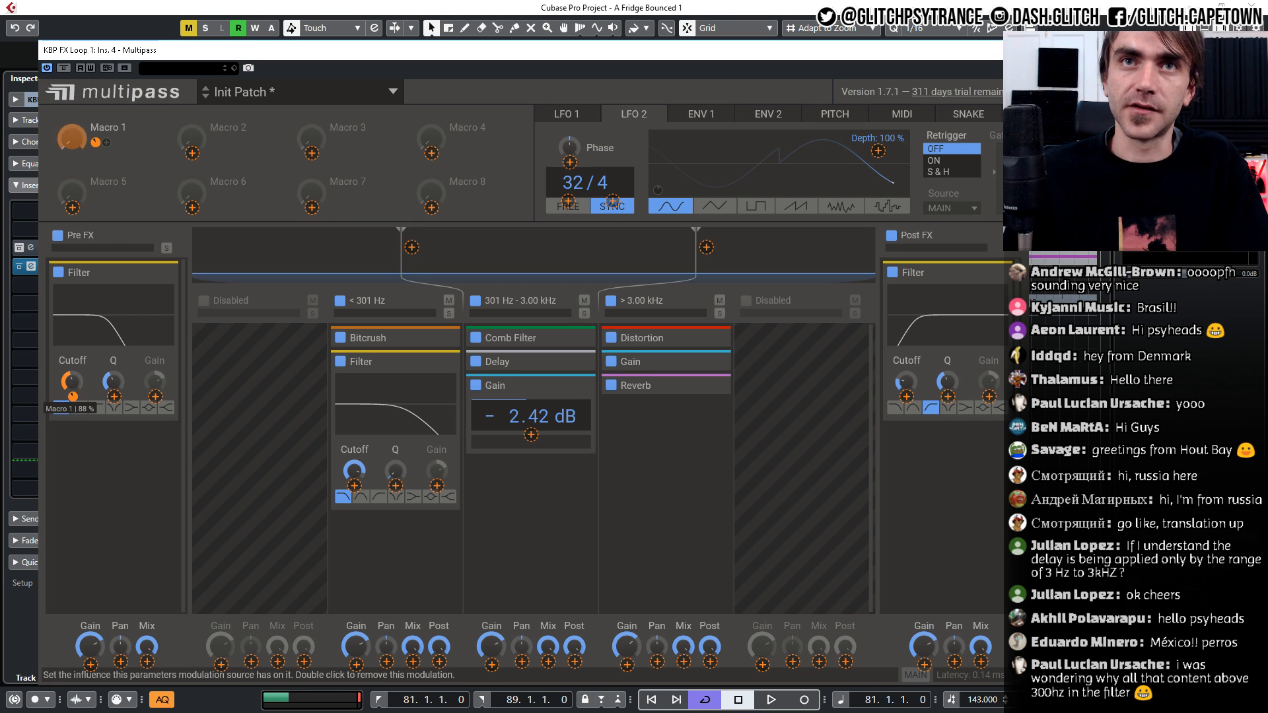
pyautogui.click(110, 164)
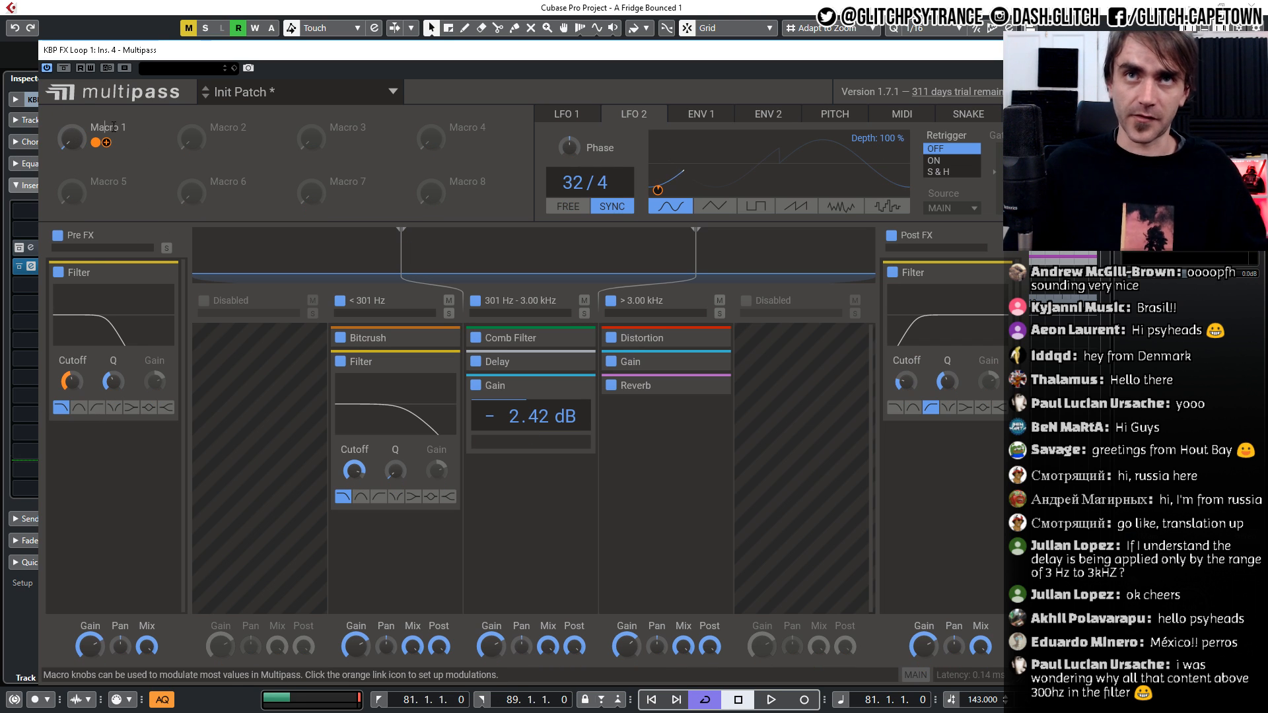
pyautogui.write('Filter')
pyautogui.press('Return')
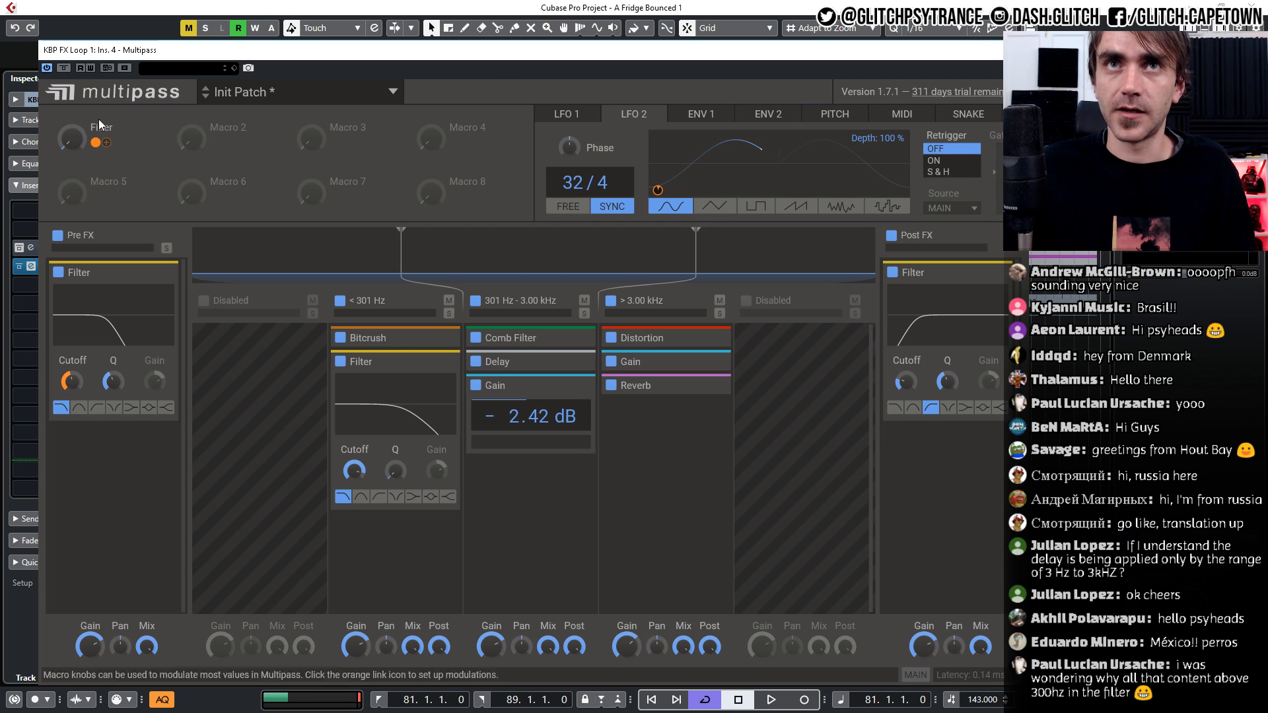
# Record automation of the Filter macro rising during playback, and turn off automation writing
pyautogui.click(90, 67)
pyautogui.press('space')
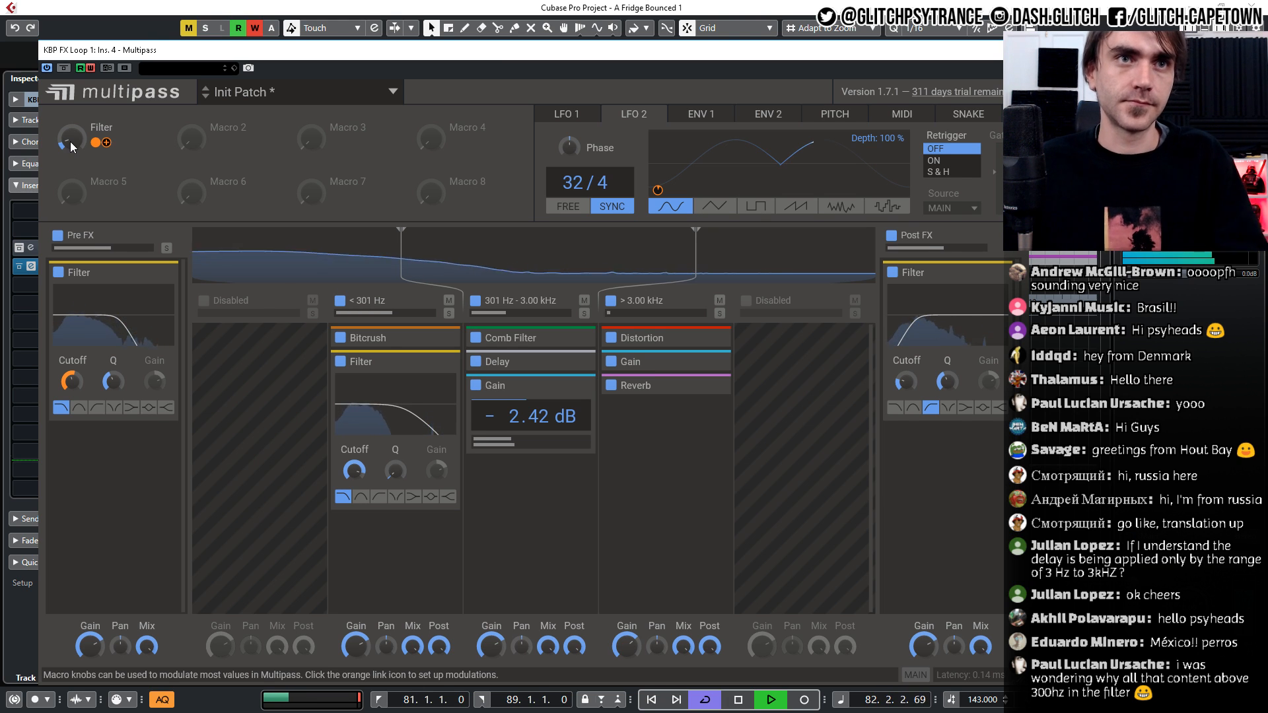
pyautogui.moveTo(70, 142); pyautogui.dragTo(70, 71)
pyautogui.click(90, 67)
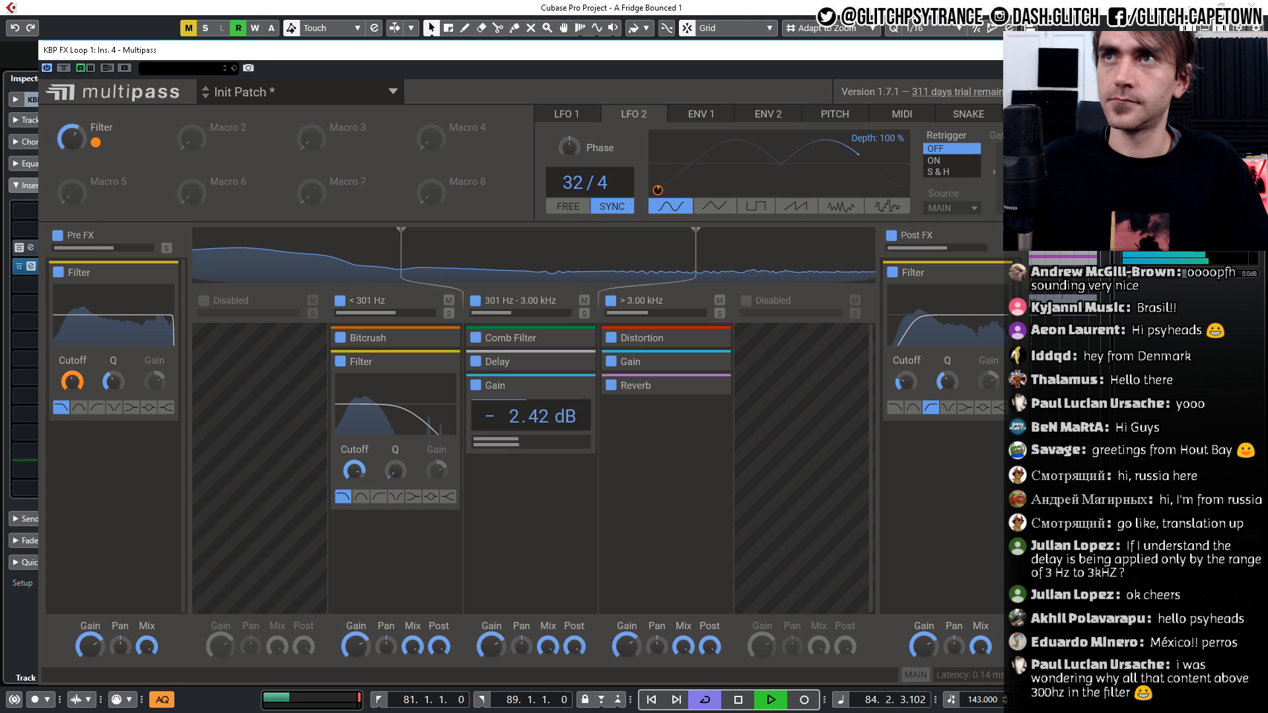
# Replace the recorded Filter automation with a straight ramp from bar 81 to bar 97, and extend the cycle range to bar 113
pyautogui.click(1016, 51)
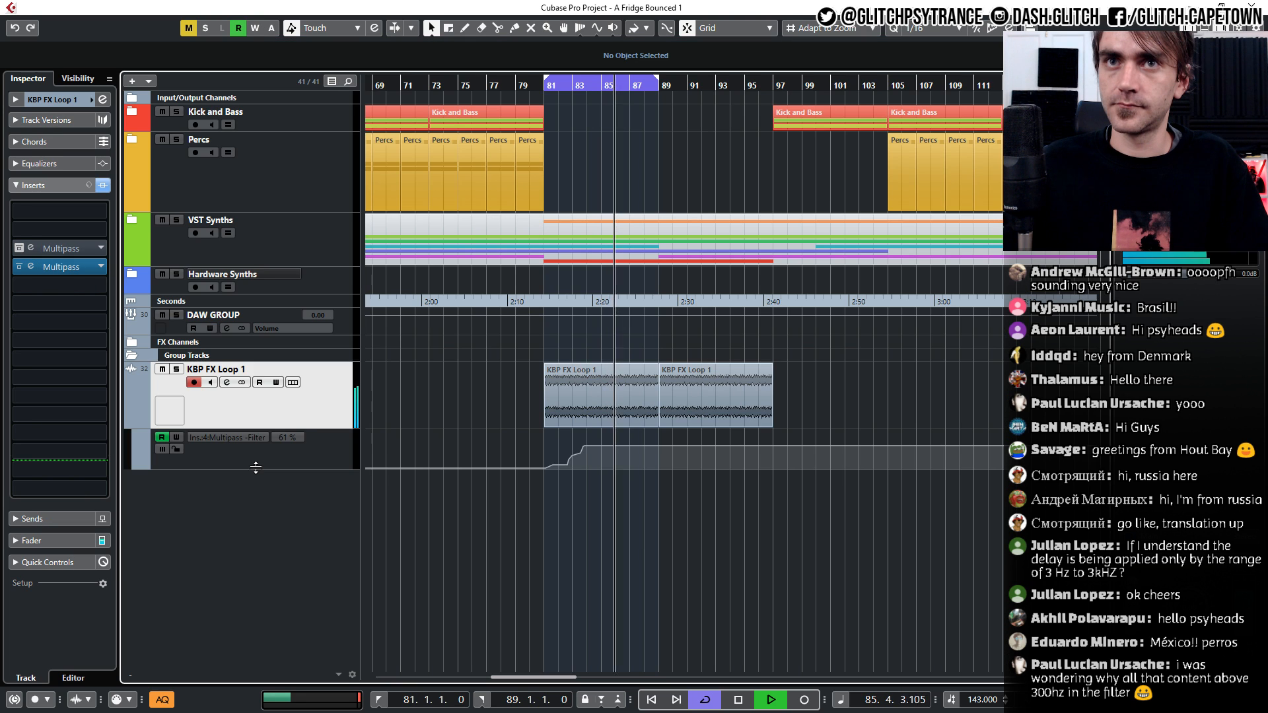
pyautogui.moveTo(256, 467); pyautogui.dragTo(284, 576)
pyautogui.moveTo(769, 488); pyautogui.dragTo(771, 448)
pyautogui.moveTo(655, 456); pyautogui.dragTo(540, 565)
pyautogui.press('Delete')
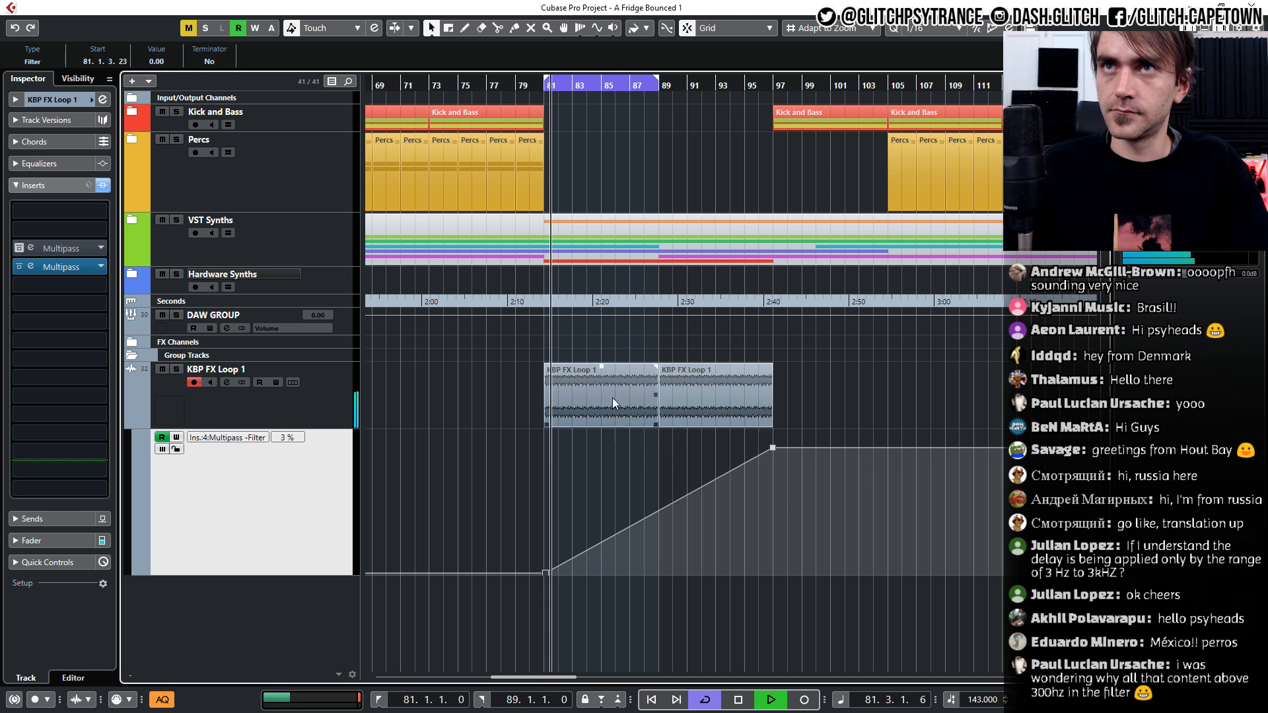
pyautogui.moveTo(658, 79); pyautogui.dragTo(1002, 138)
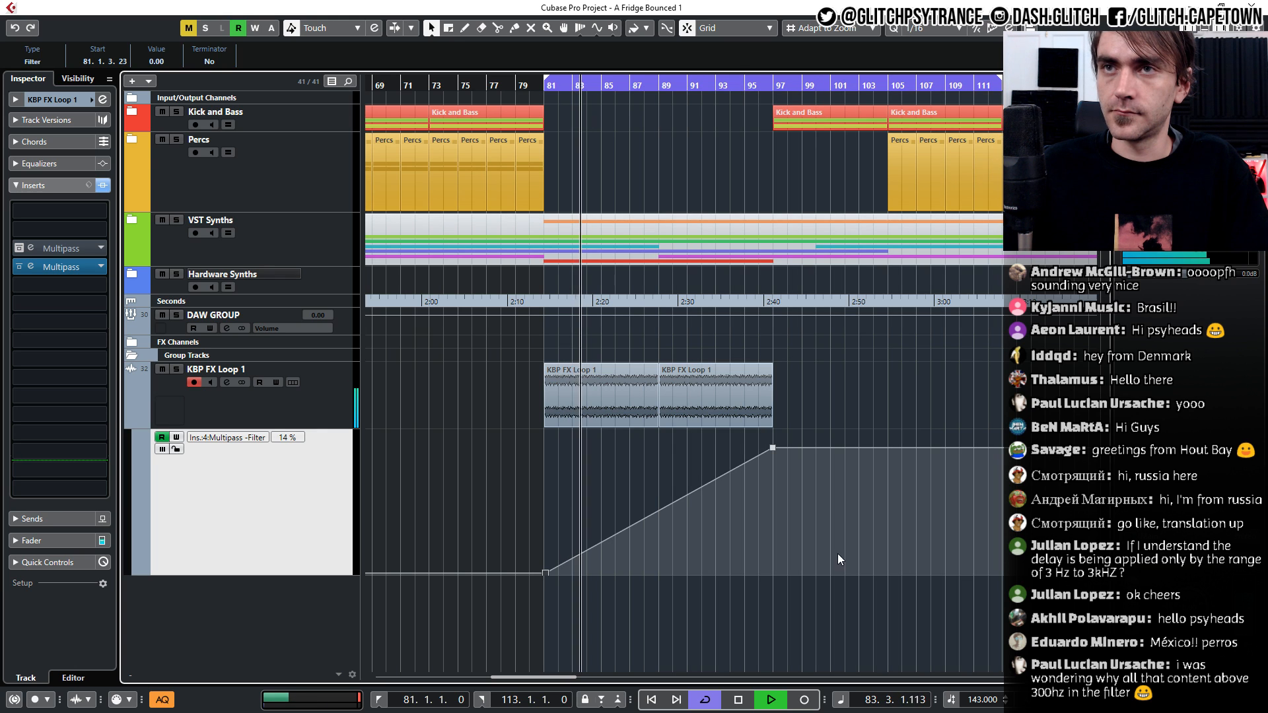
pyautogui.click(803, 640)
# Add Filter automation points at 94.3 with value 84.11 and at bar 95 with value 0, undoing an extra point between them
pyautogui.scroll(2, 766, 608)
pyautogui.click(733, 458)
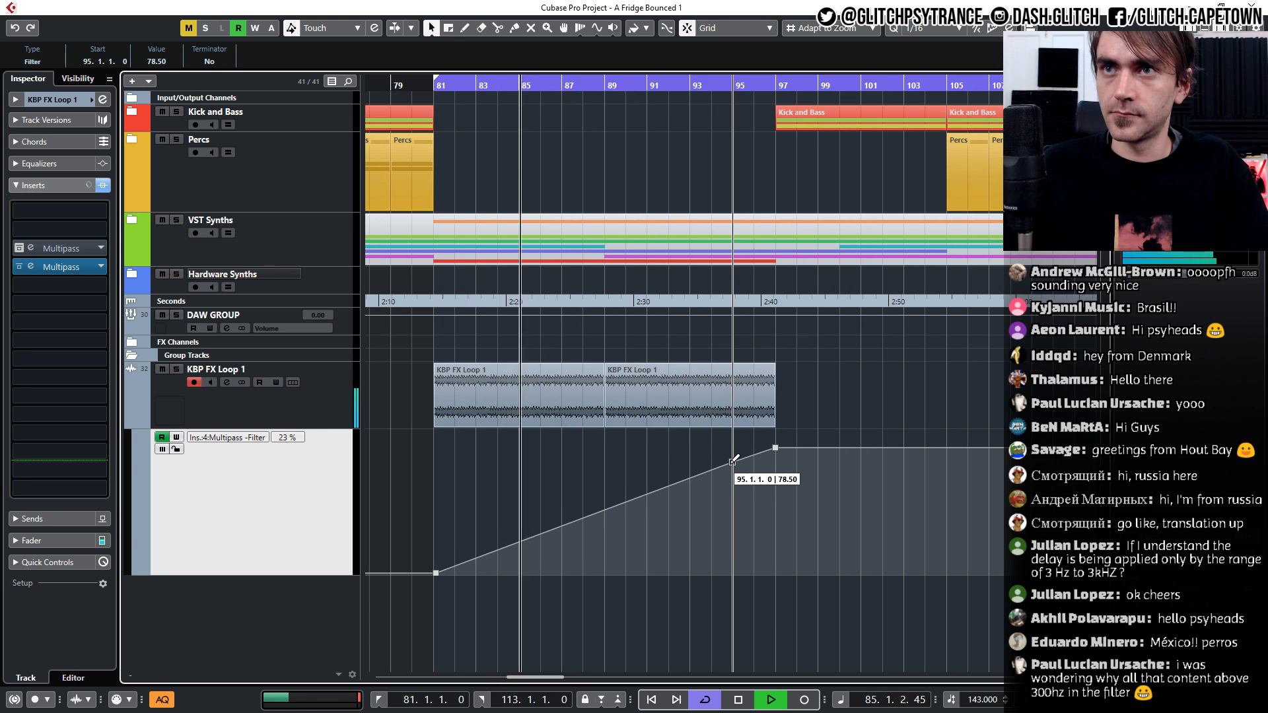
pyautogui.scroll(2, 736, 470)
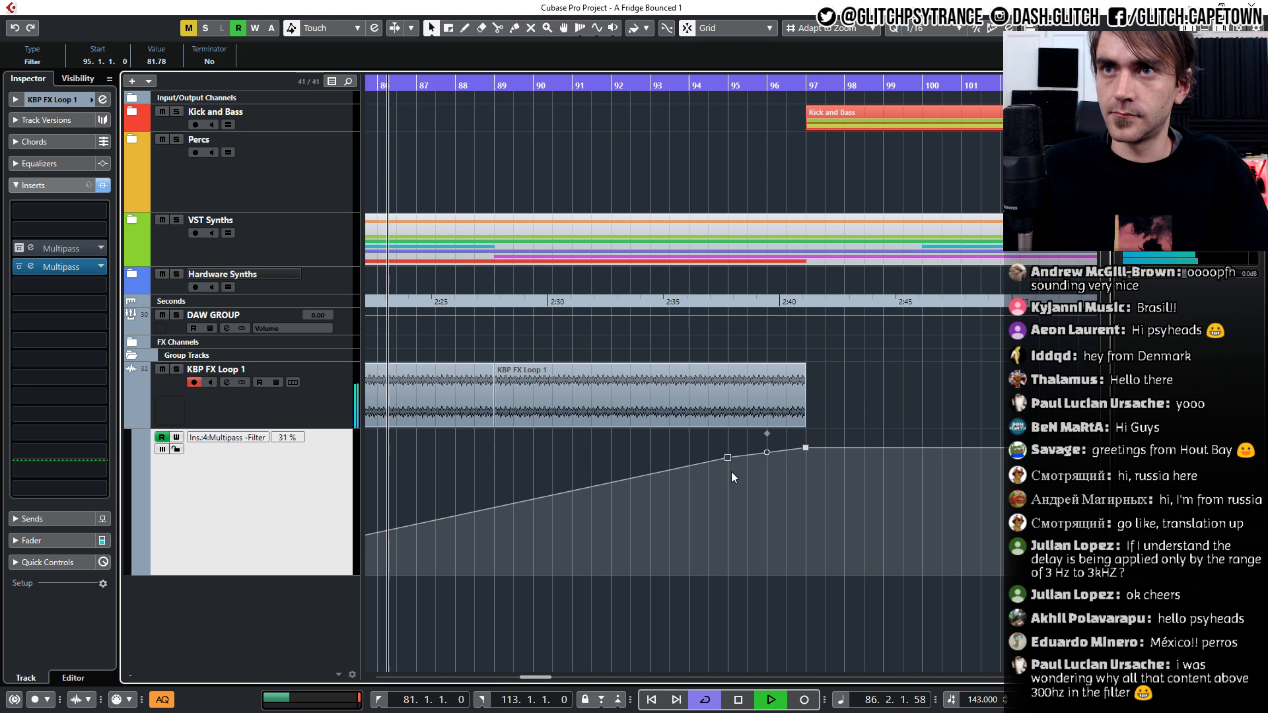
pyautogui.moveTo(728, 457); pyautogui.dragTo(710, 457)
pyautogui.keyDown('ctrl'); pyautogui.scroll(3, 734, 479); pyautogui.keyUp('ctrl')
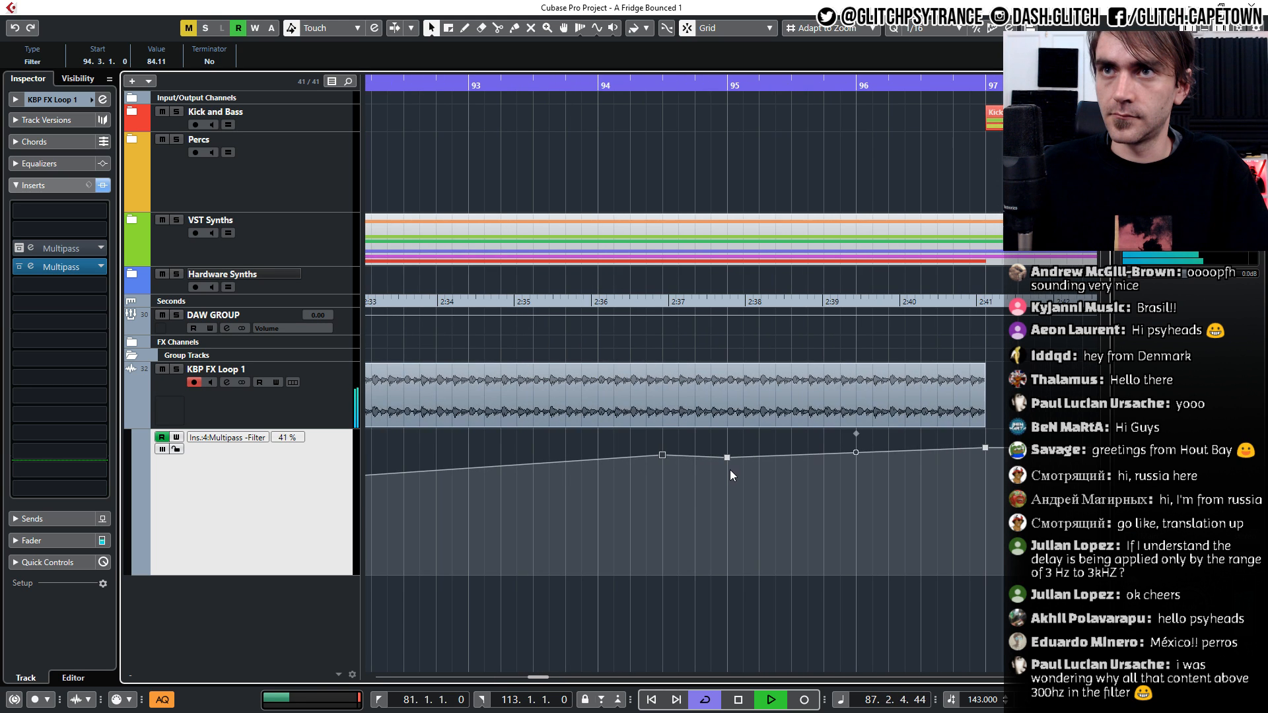
pyautogui.moveTo(729, 457); pyautogui.dragTo(720, 596)
pyautogui.click(694, 513)
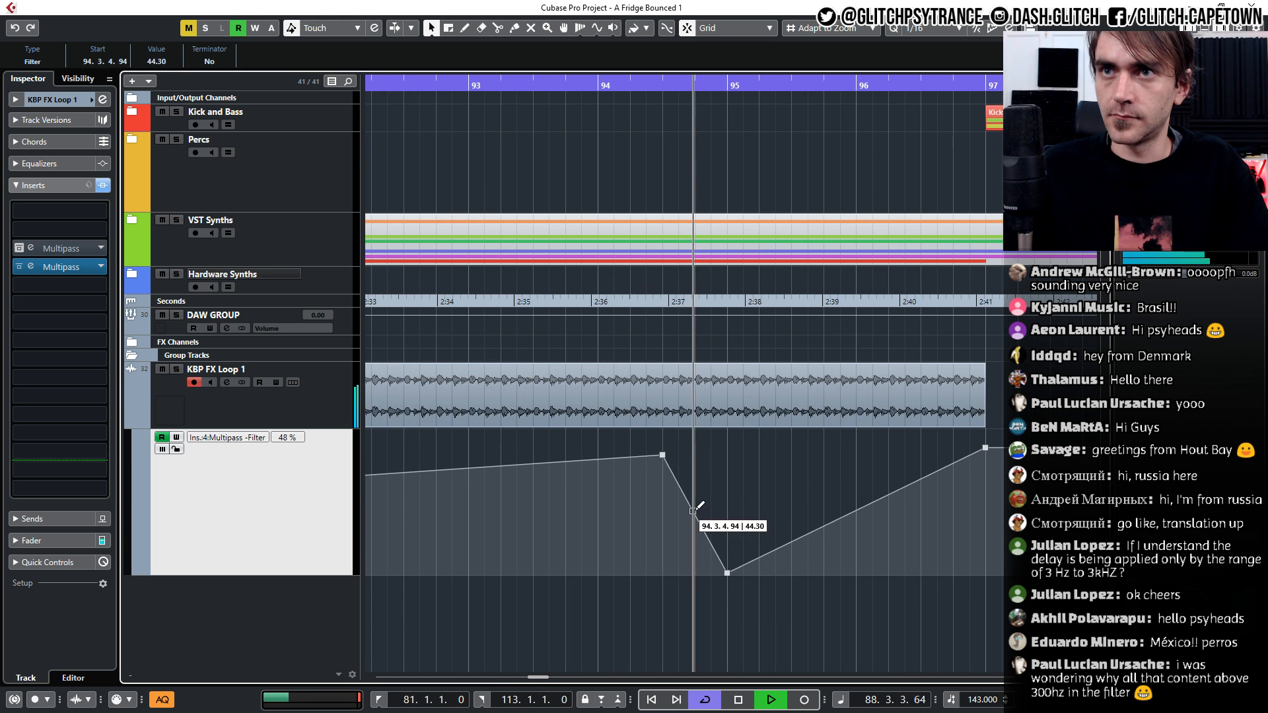
pyautogui.hotkey('ctrl', 'z')
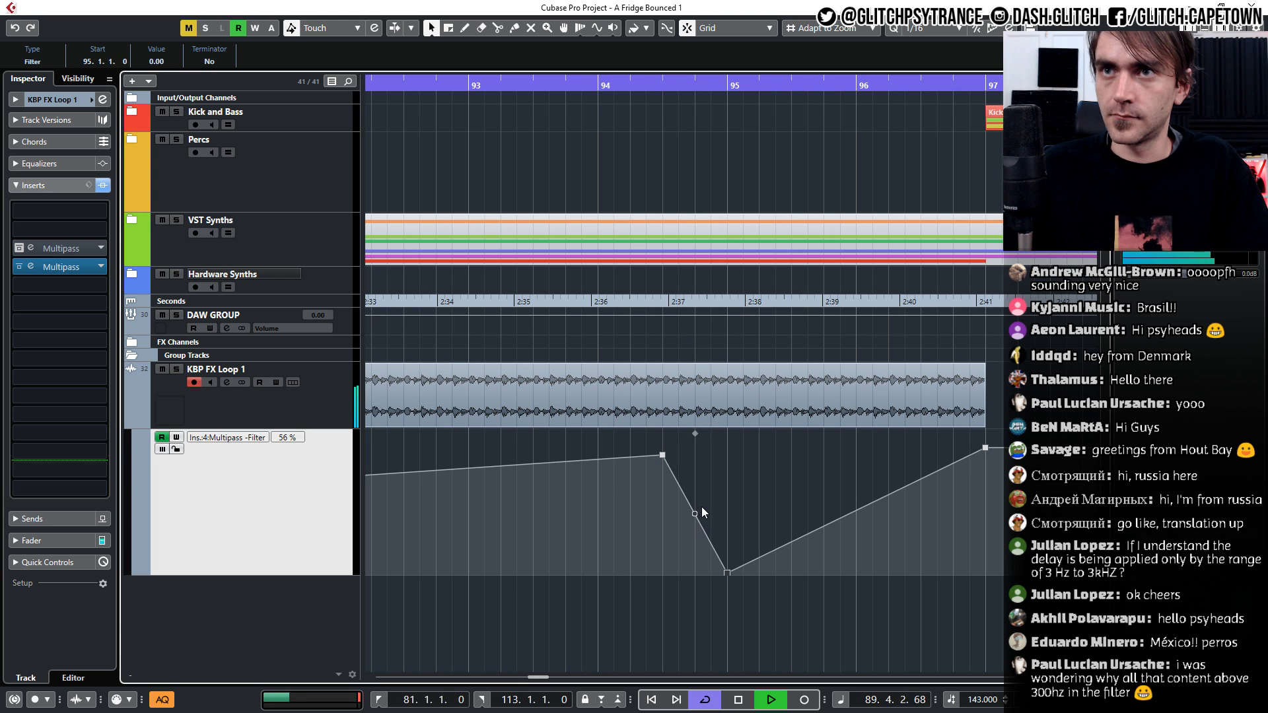
# Bend the Filter automation into curves on both sides of bar 95, and raise the bar 95 point to 32.71
pyautogui.moveTo(697, 515); pyautogui.dragTo(711, 478)
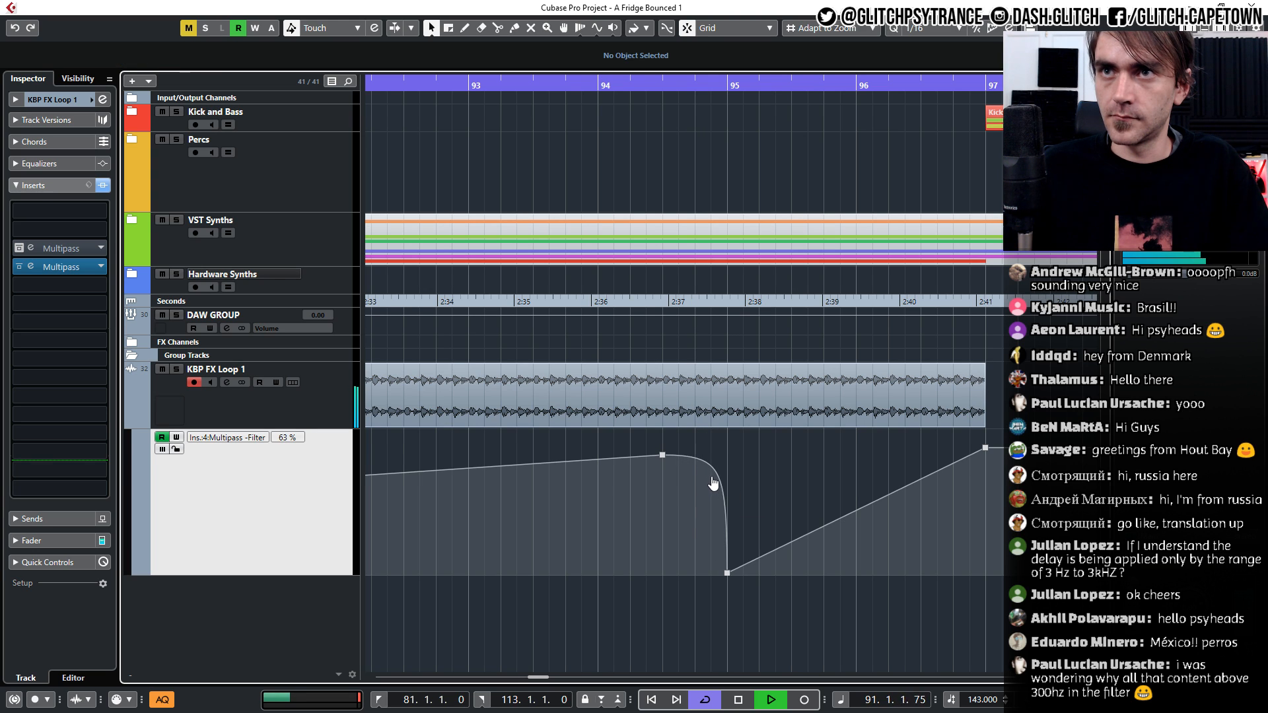
pyautogui.moveTo(856, 510); pyautogui.dragTo(859, 525)
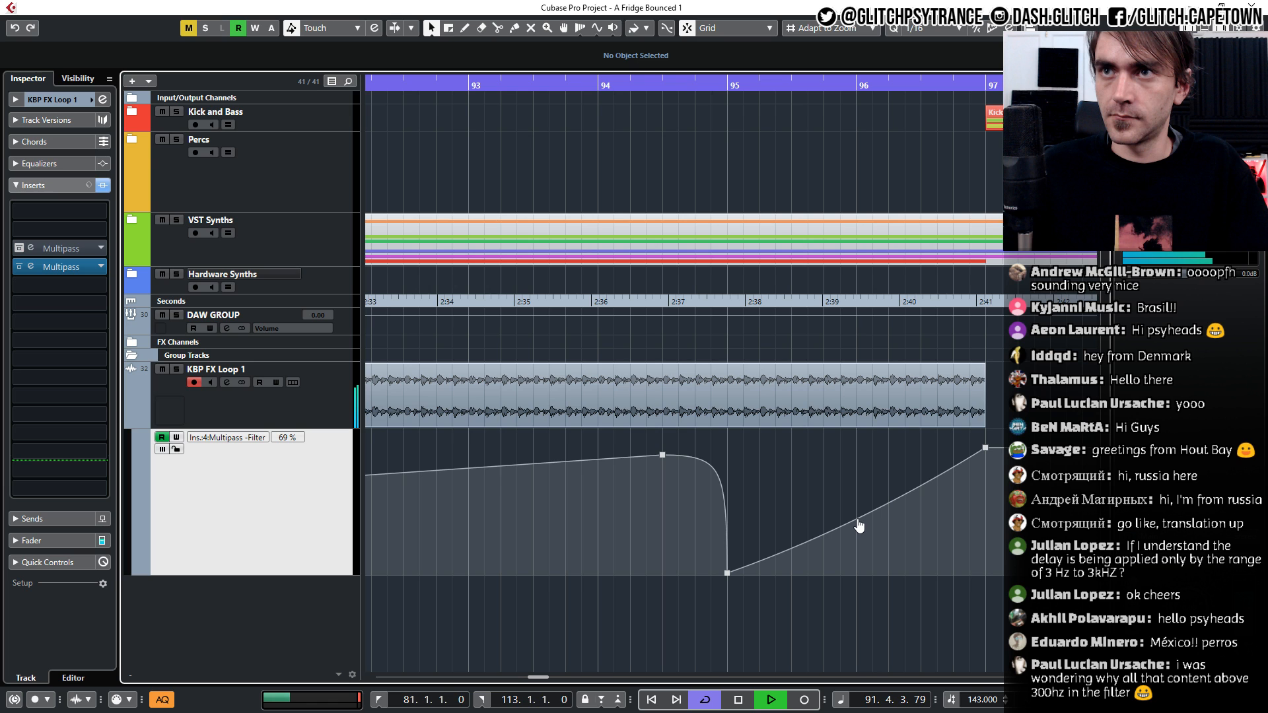
pyautogui.scroll(-2, 766, 618)
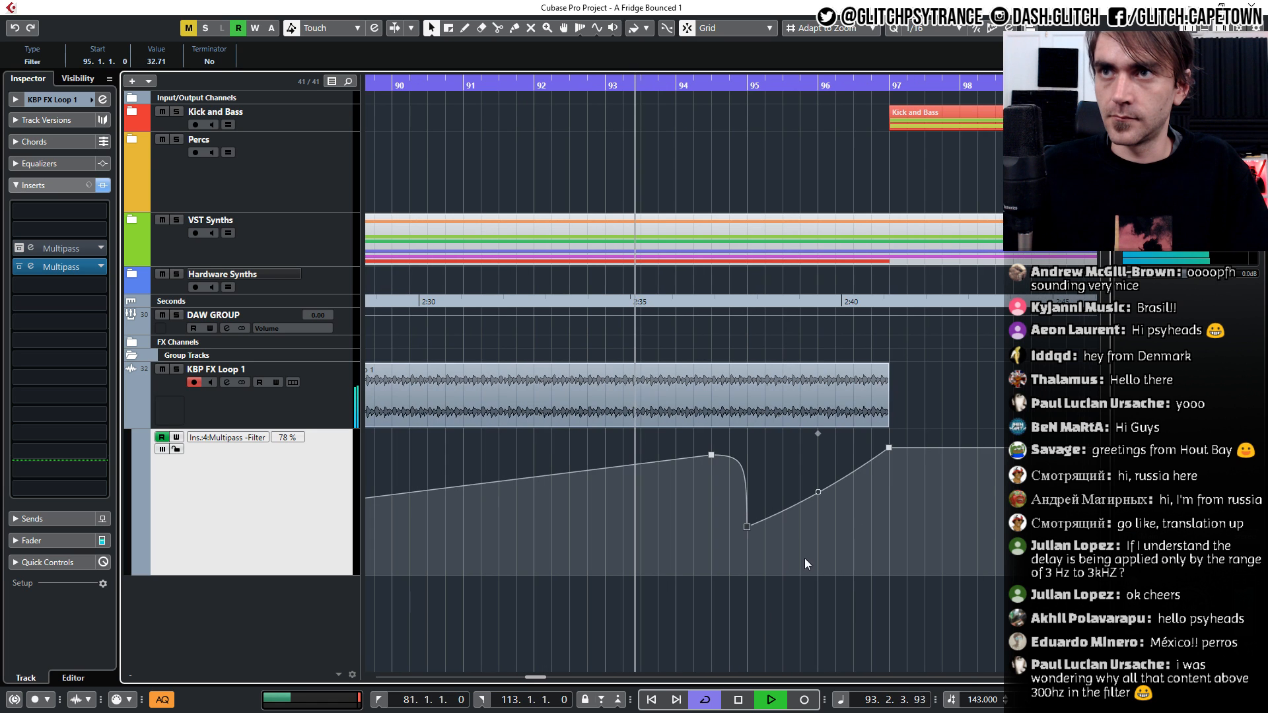
# Add a Filter automation point on the last beat before bar 97, then make the curve fall to 0 at bar 97
pyautogui.click(872, 458)
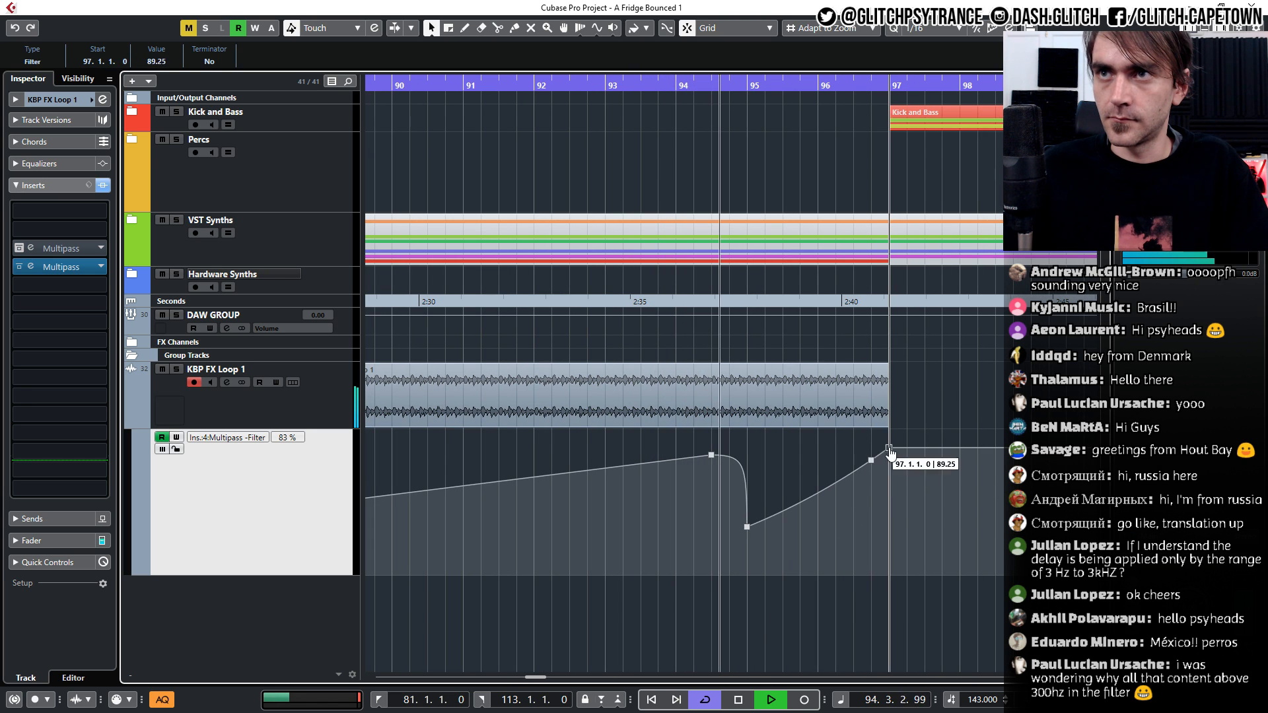
pyautogui.moveTo(889, 450); pyautogui.dragTo(889, 589)
pyautogui.scroll(3, 890, 589)
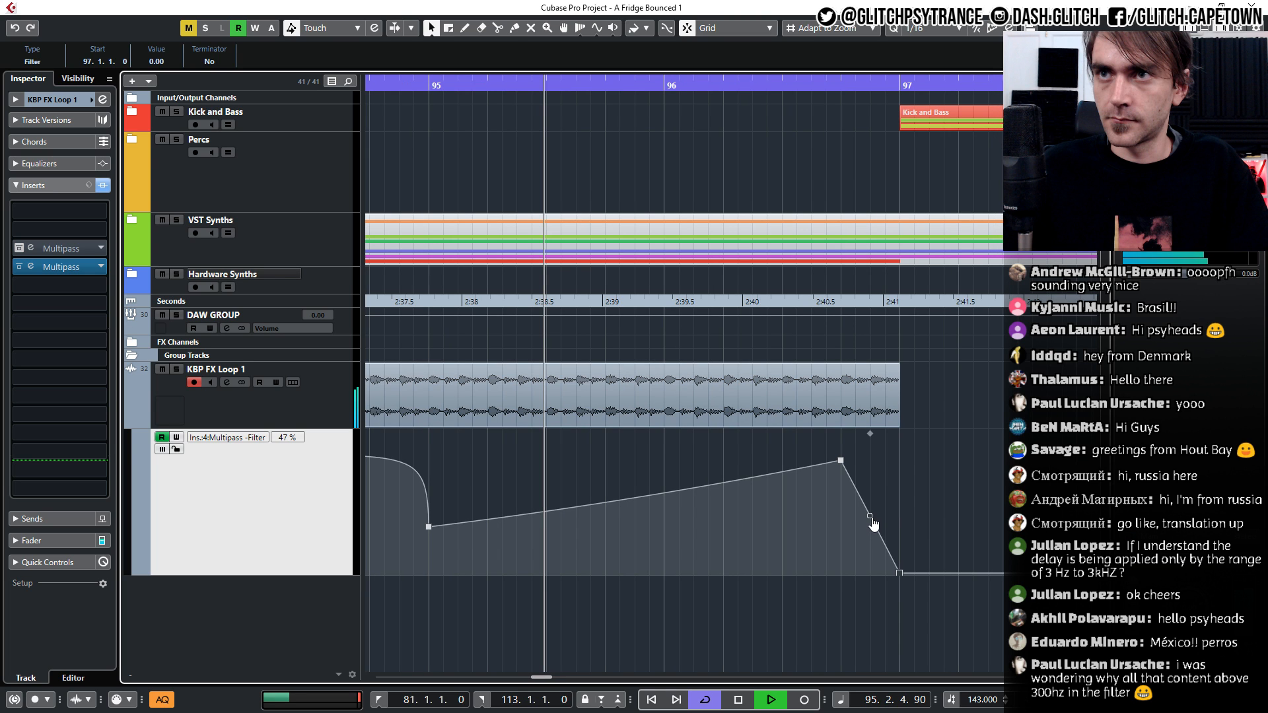
# Move the first automation peak to bar 94, lower the bar 95 point to 14.49, and soften the curve between them
pyautogui.scroll(-3, 873, 524)
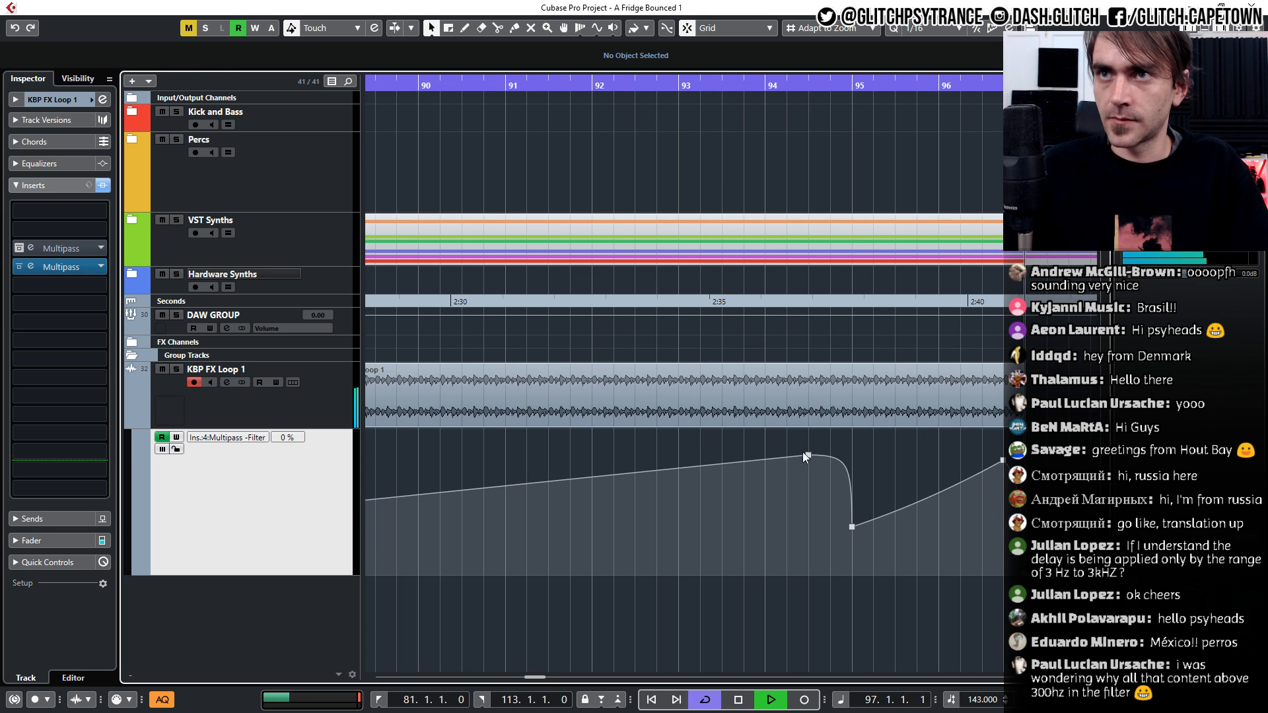
pyautogui.click(787, 458)
pyautogui.moveTo(787, 459); pyautogui.dragTo(774, 472)
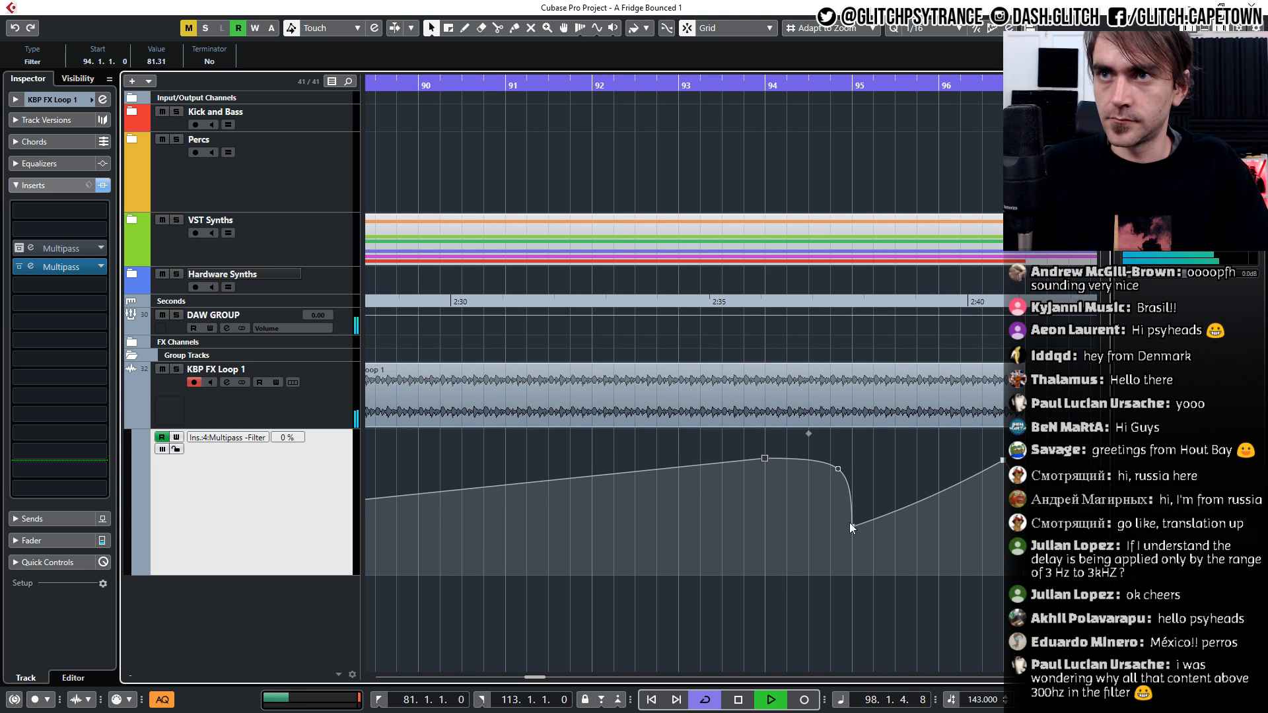
pyautogui.moveTo(851, 527); pyautogui.dragTo(852, 545)
pyautogui.click(835, 486)
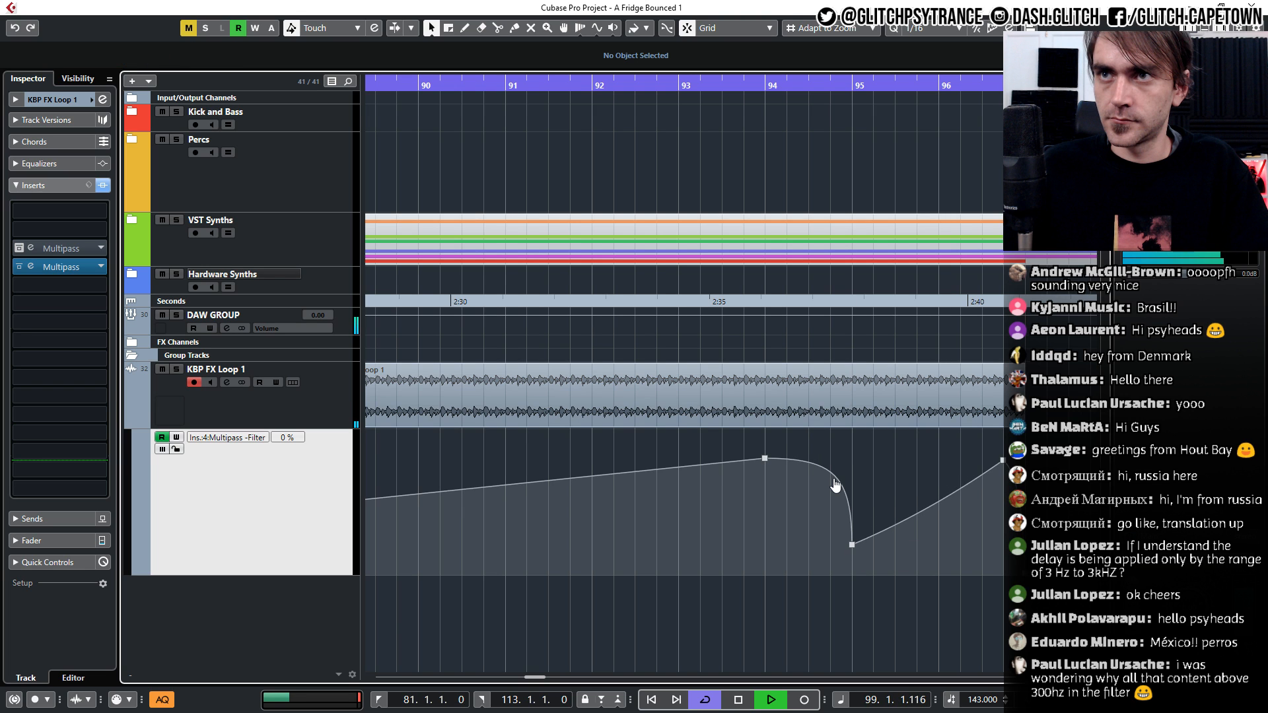
pyautogui.click(853, 545)
# Bend the long Filter ramp from bar 81 downward and add an automation point at bar 92 with value 40.65
pyautogui.scroll(-4, 849, 516)
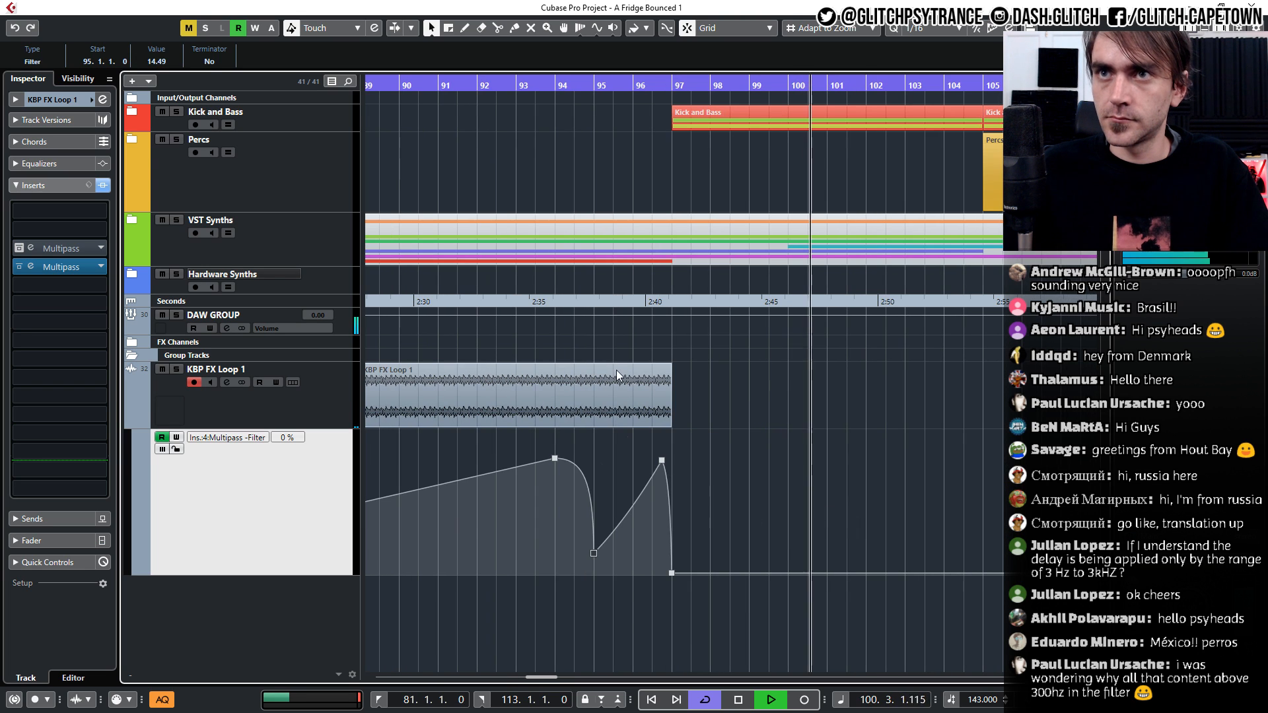
pyautogui.hscroll(-3, 796, 293)
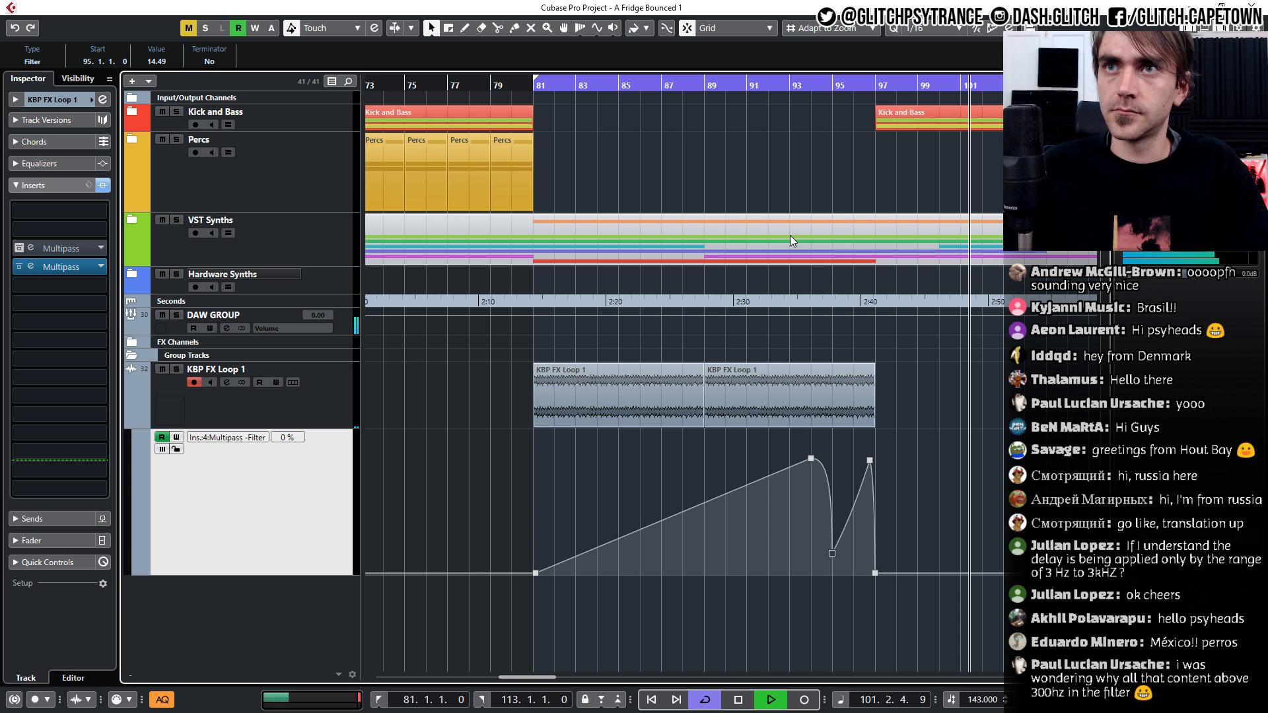
pyautogui.scroll(3, 557, 532)
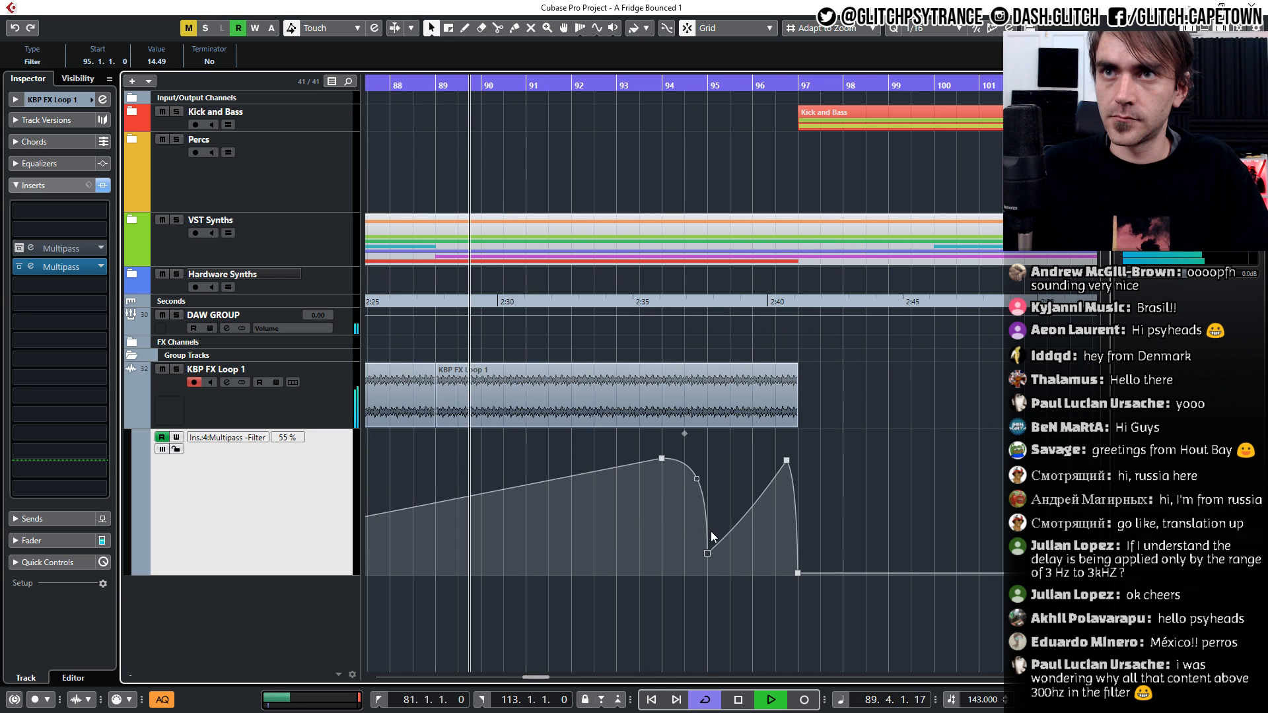
pyautogui.hscroll(-3, 663, 504)
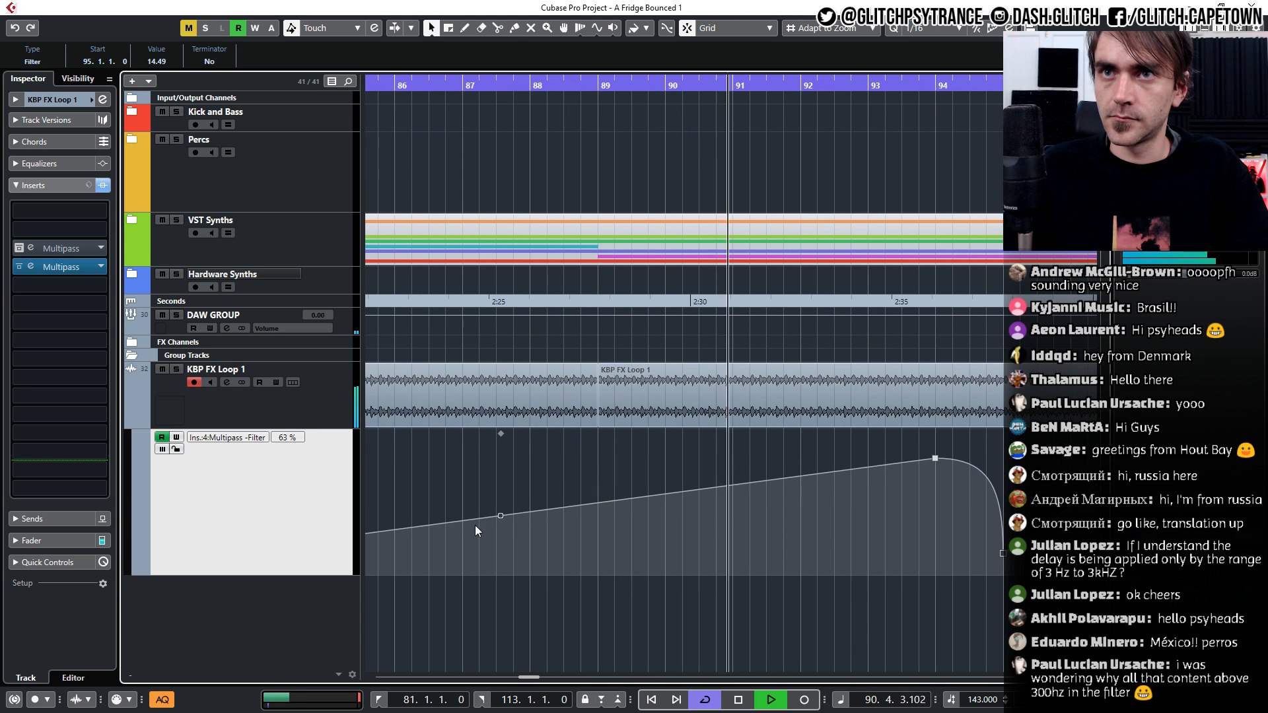
pyautogui.moveTo(501, 516); pyautogui.dragTo(502, 534)
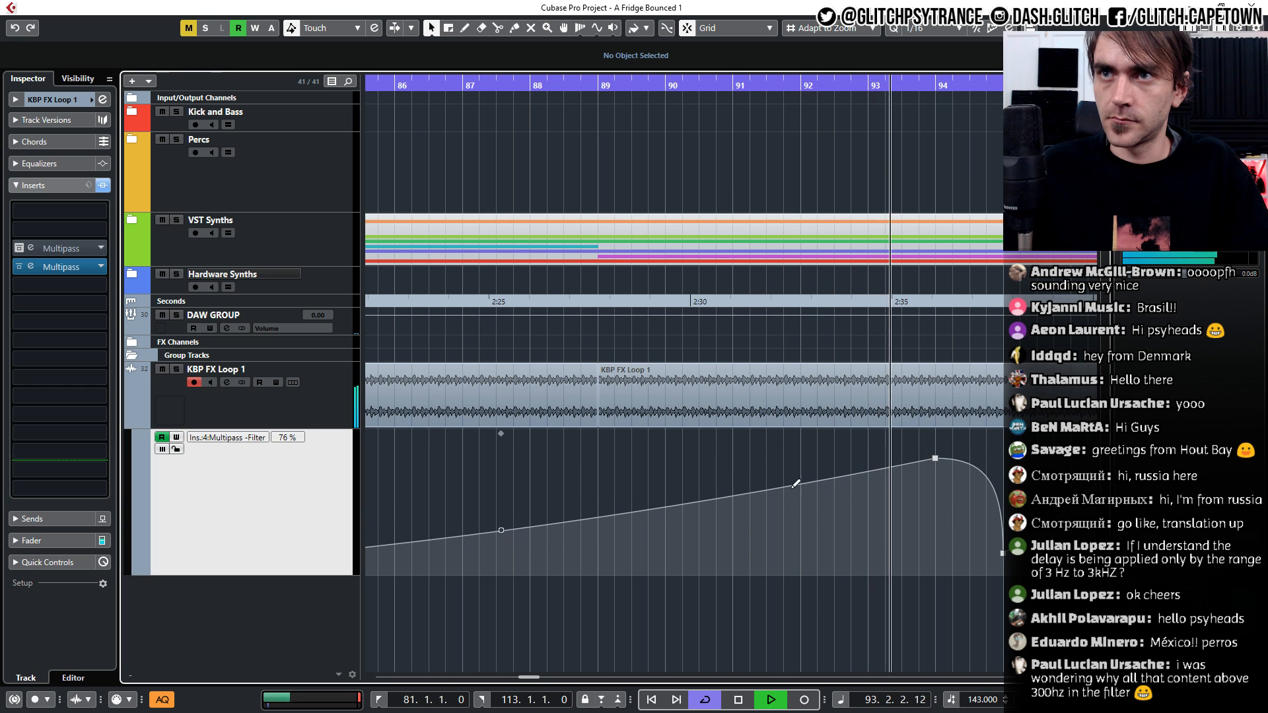
pyautogui.moveTo(801, 500); pyautogui.dragTo(800, 515)
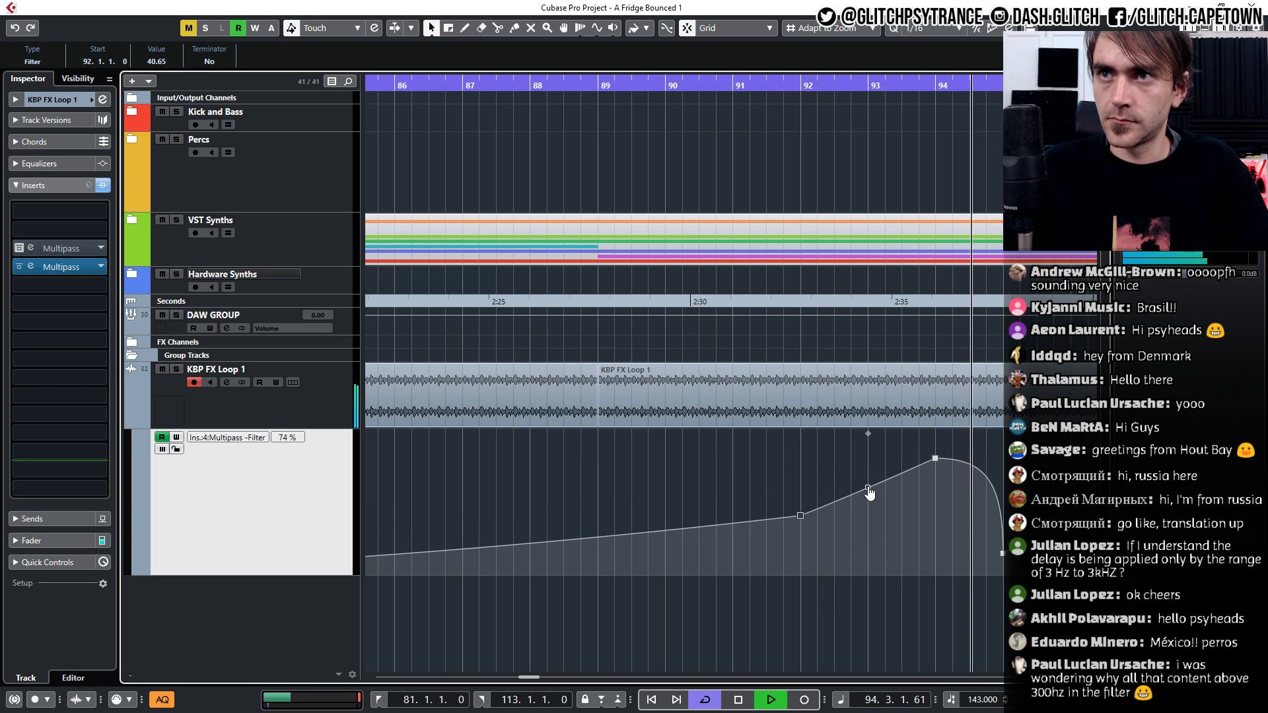
# Curve the rise between bars 92 and 94, lower the bar 92 point, and set the bar 94 peak to 58.41
pyautogui.moveTo(868, 488); pyautogui.dragTo(874, 496)
pyautogui.moveTo(802, 521); pyautogui.dragTo(802, 537)
pyautogui.moveTo(989, 486); pyautogui.dragTo(977, 490)
pyautogui.scroll(-3, 978, 490)
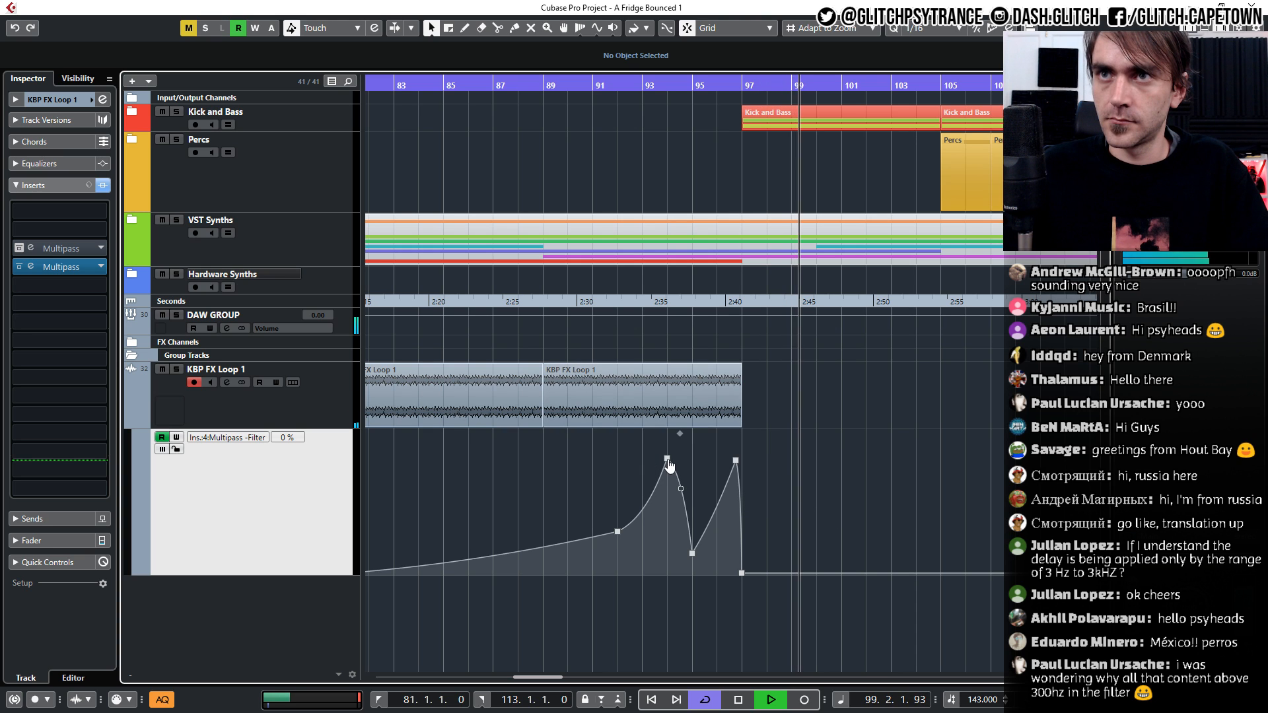
pyautogui.moveTo(667, 460); pyautogui.dragTo(667, 492)
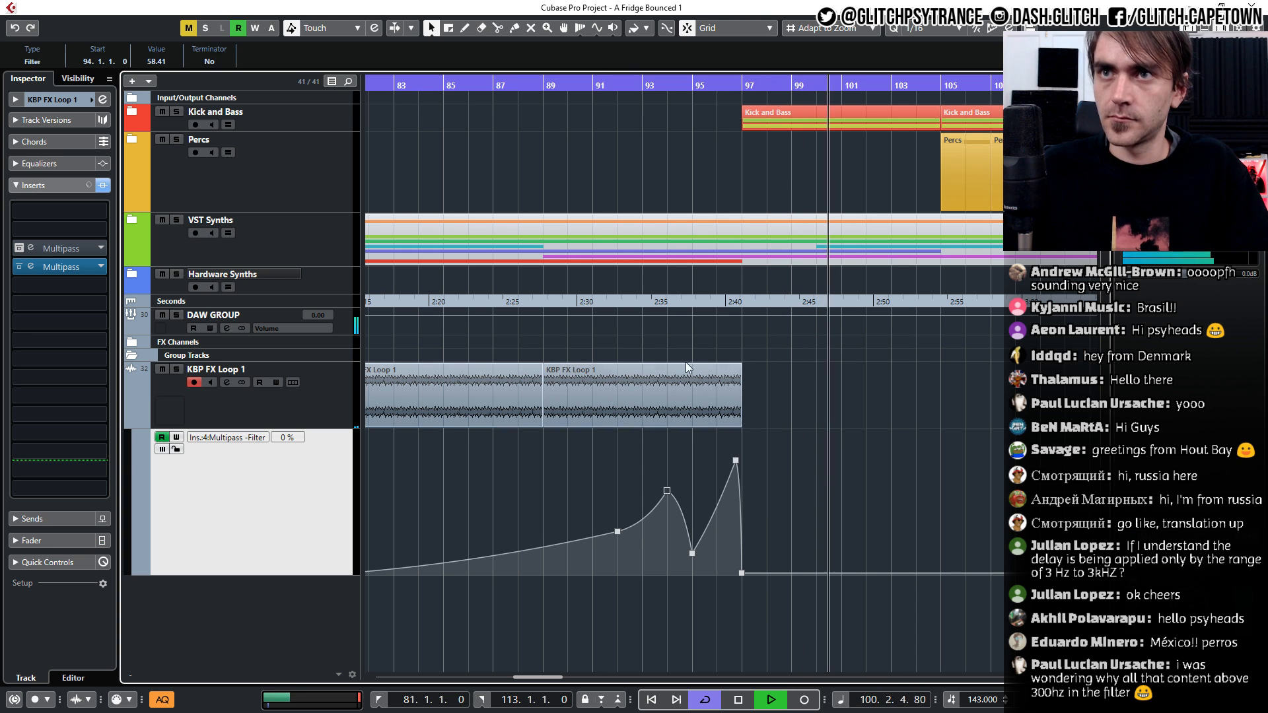
# Listen to the Filter automation build-up through bar 97 and examine its shape against the surrounding arrangement
pyautogui.hscroll(-3, 754, 407)
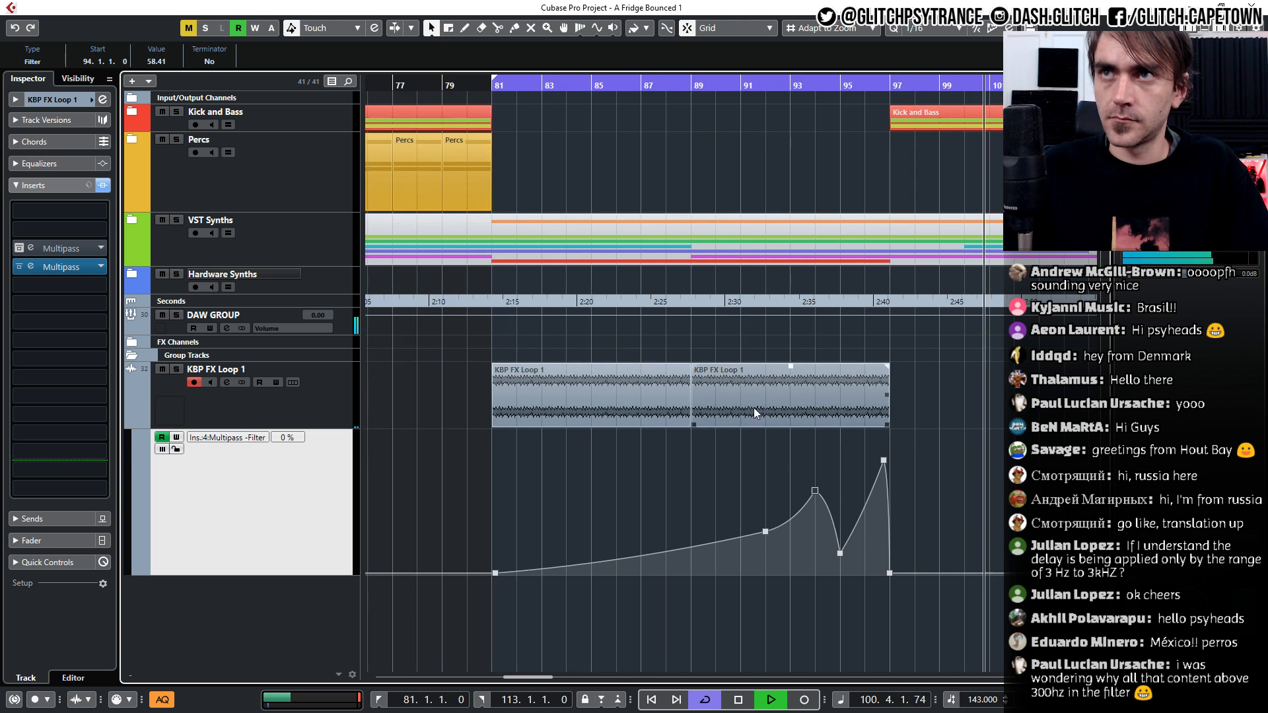
pyautogui.click(724, 147)
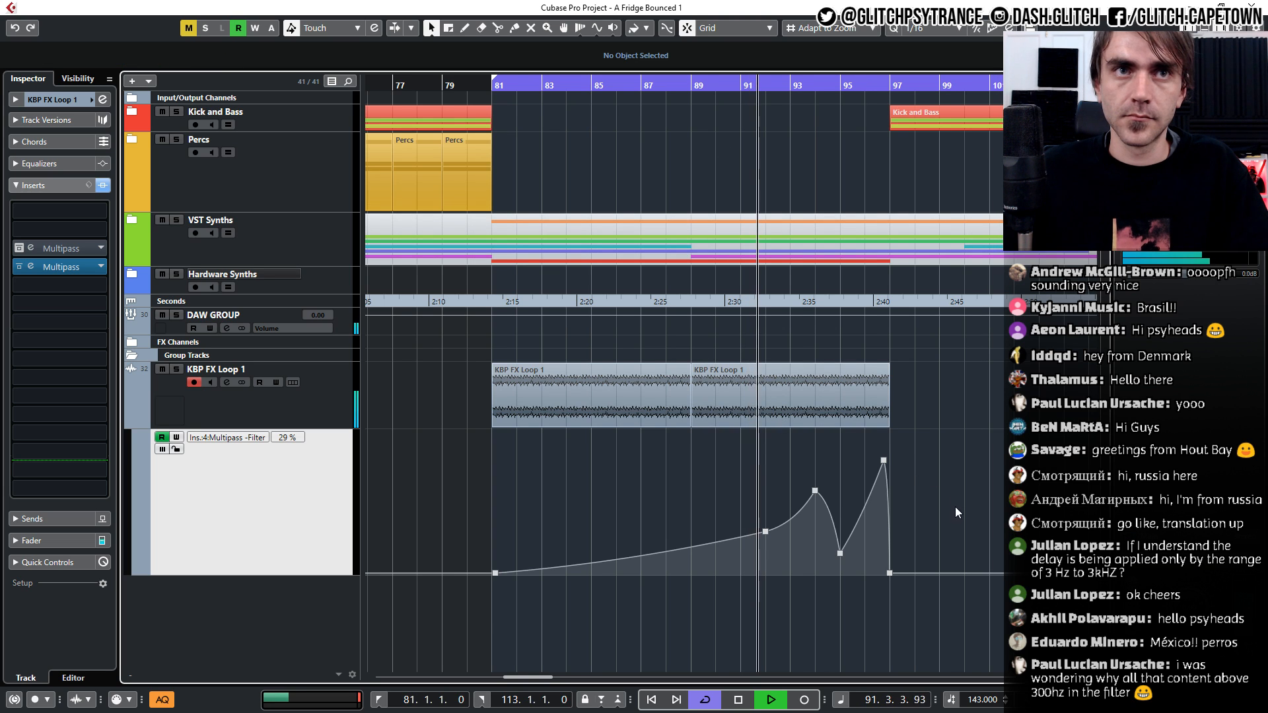
pyautogui.hscroll(3, 938, 519)
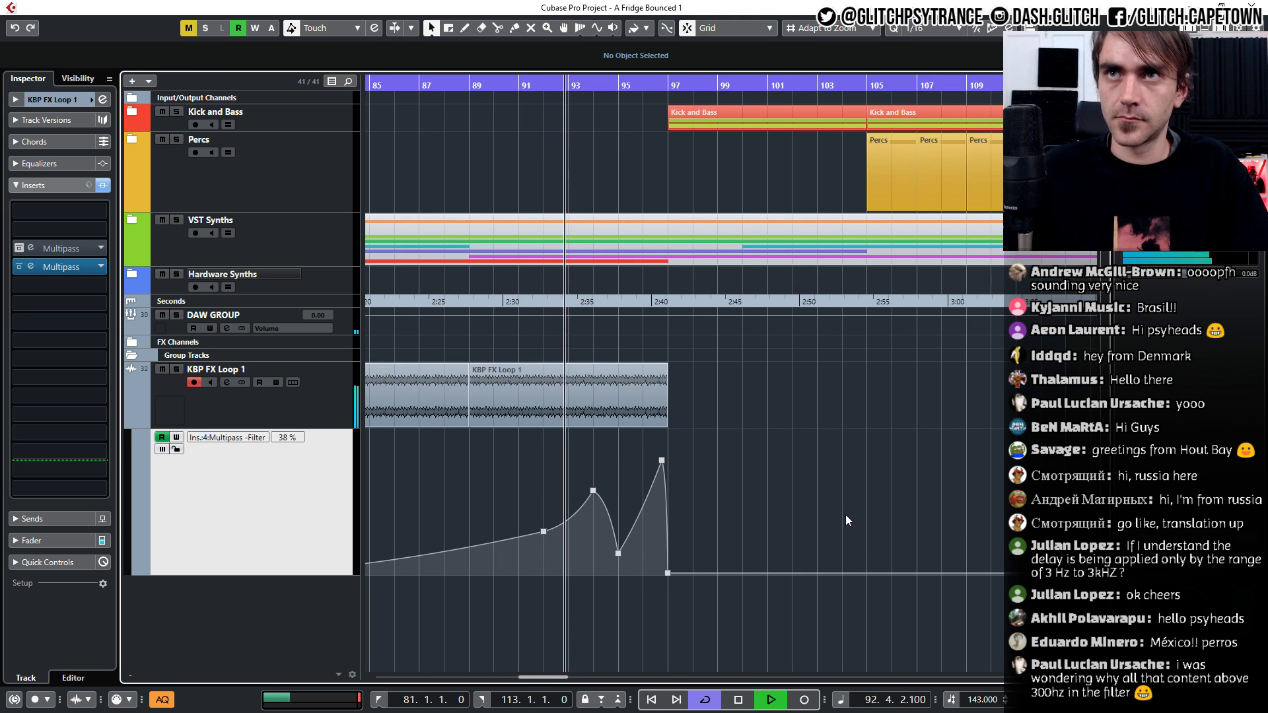
pyautogui.scroll(3, 664, 498)
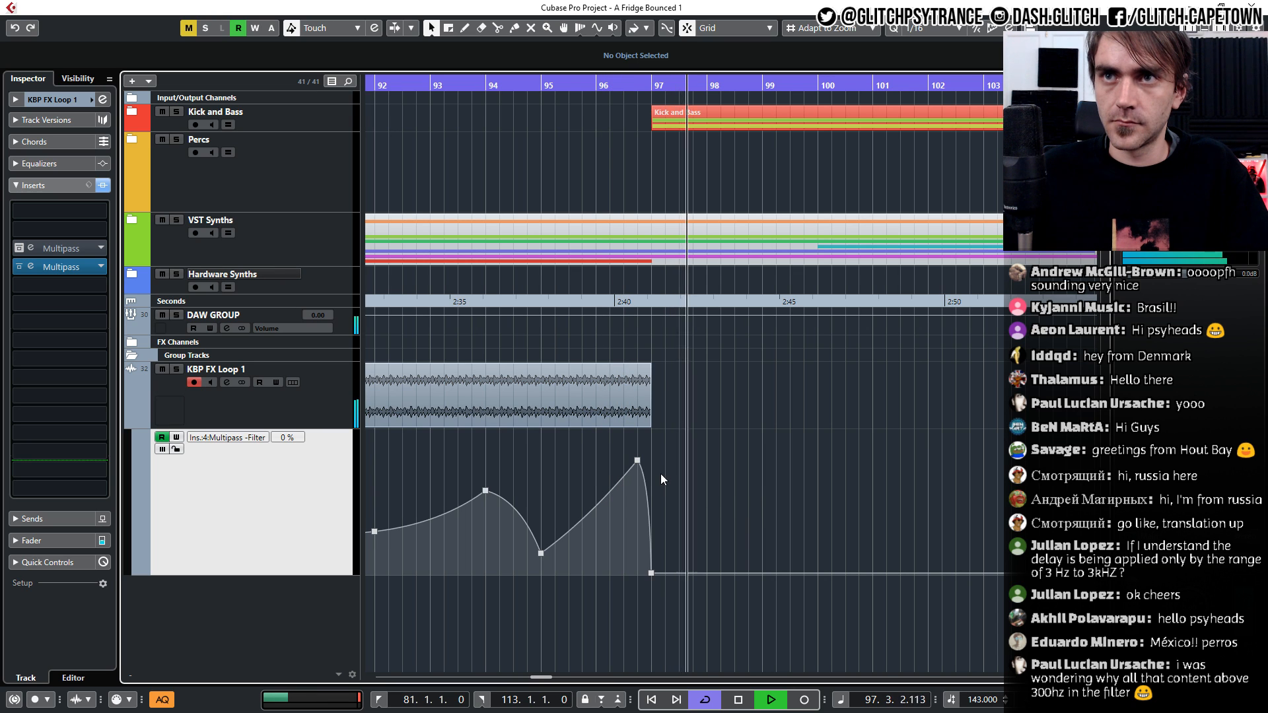
pyautogui.press('g')
pyautogui.press('g')
pyautogui.press('g')
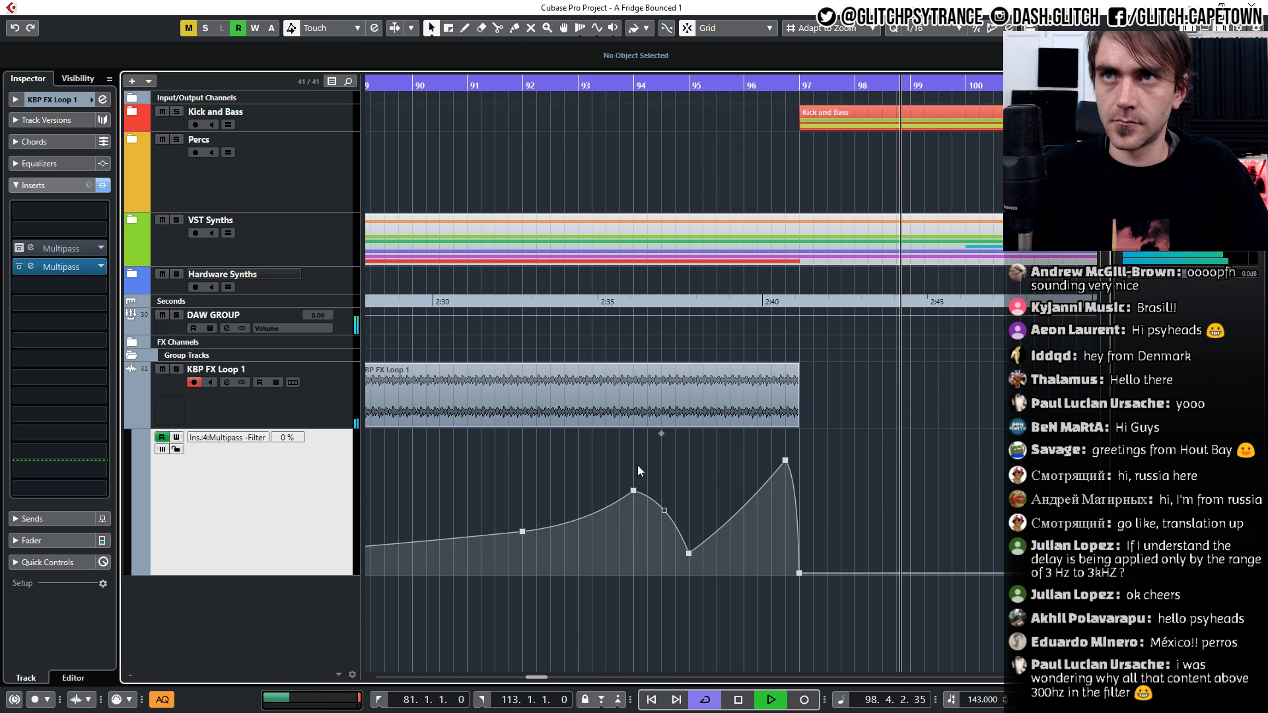
pyautogui.scroll(-5, 653, 467)
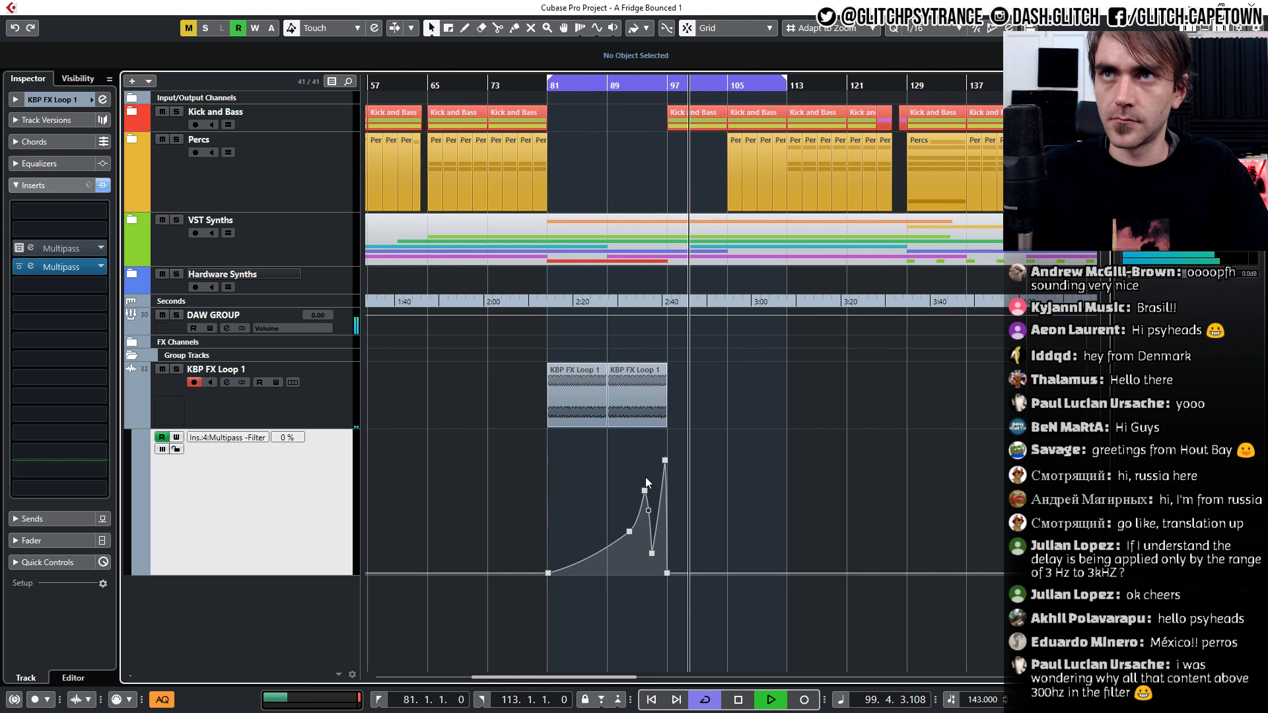
pyautogui.hscroll(3, 726, 480)
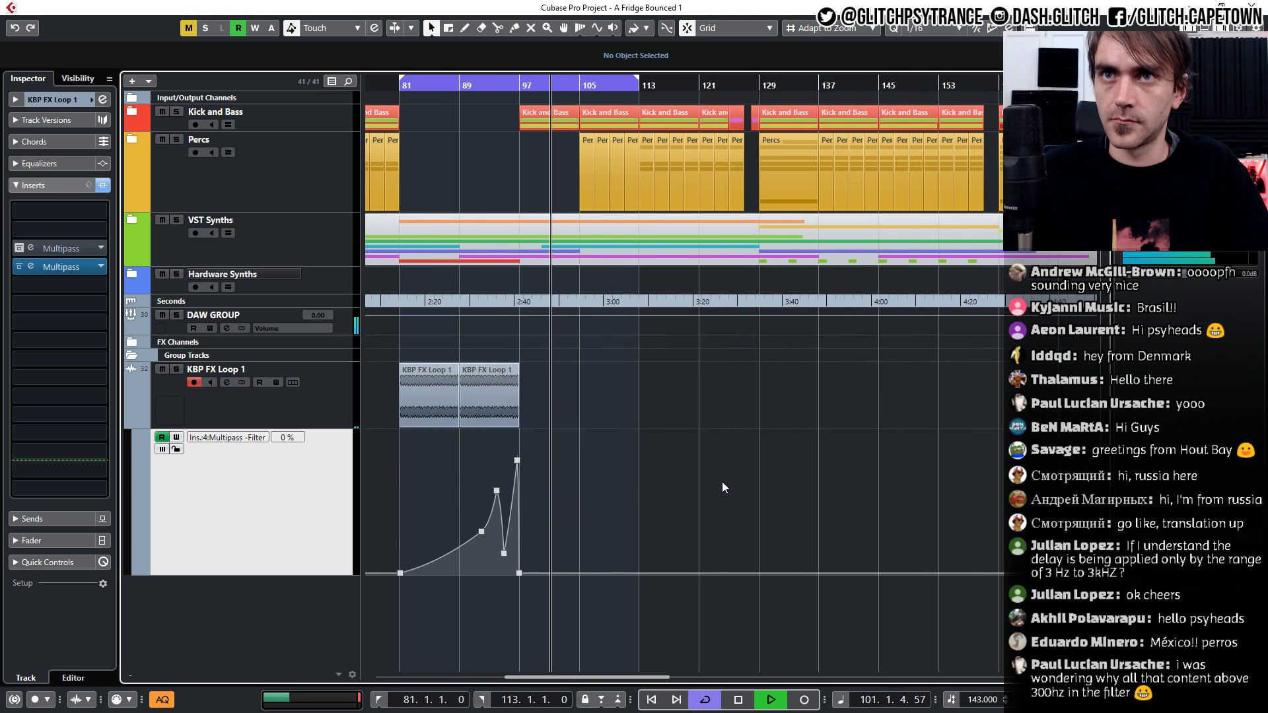
pyautogui.scroll(-1, 673, 473)
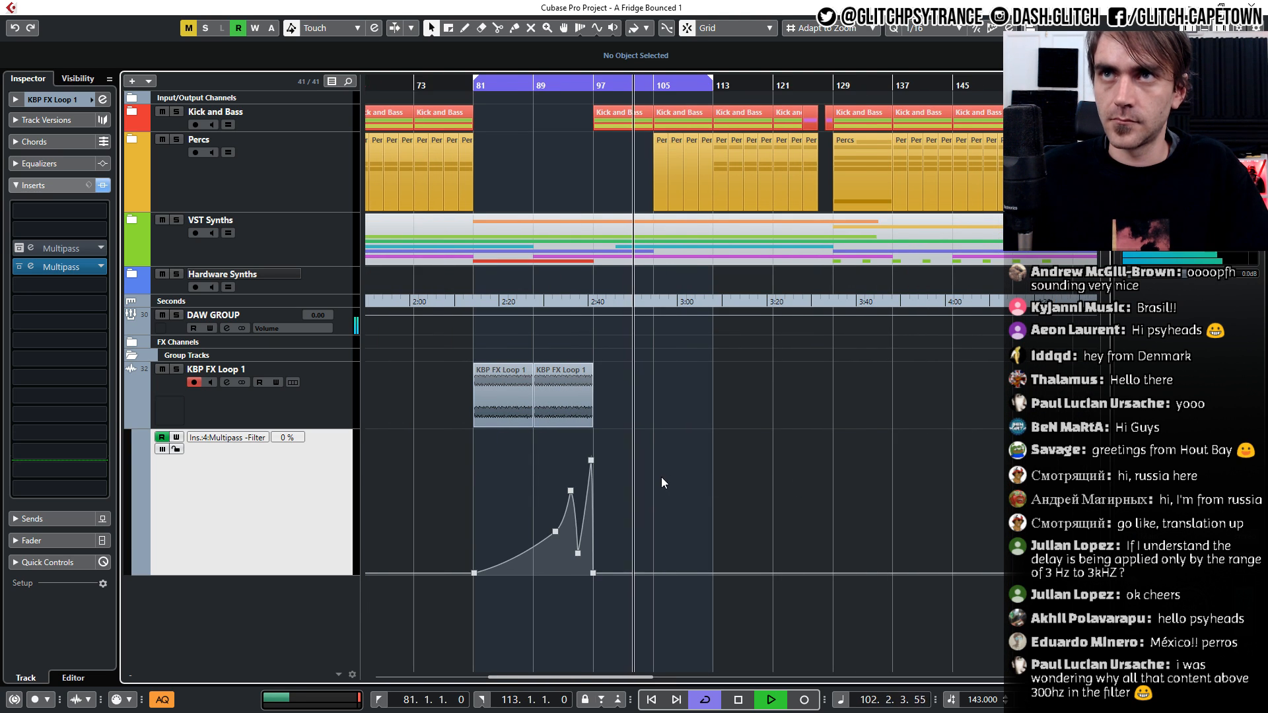
pyautogui.scroll(-1, 660, 477)
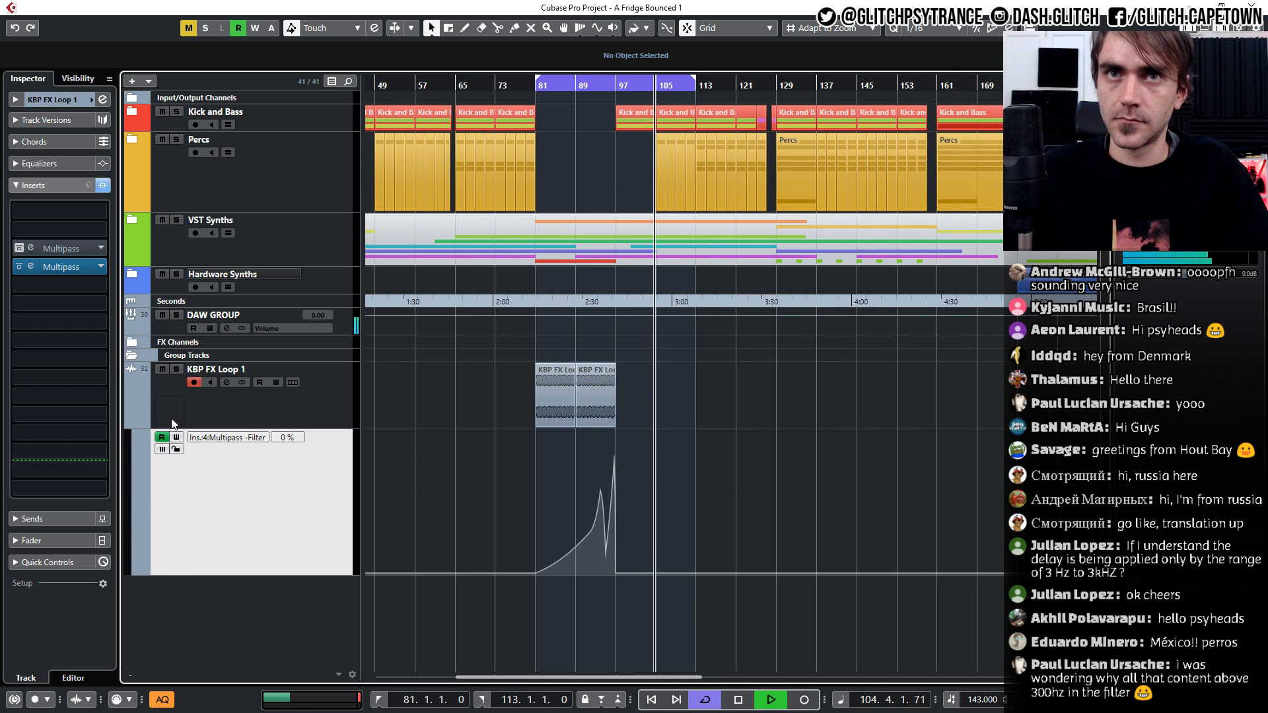
# Hide the automation lane of the KBP FX Loop 1 track and restart playback from bar 81
pyautogui.click(137, 425)
pyautogui.click(136, 423)
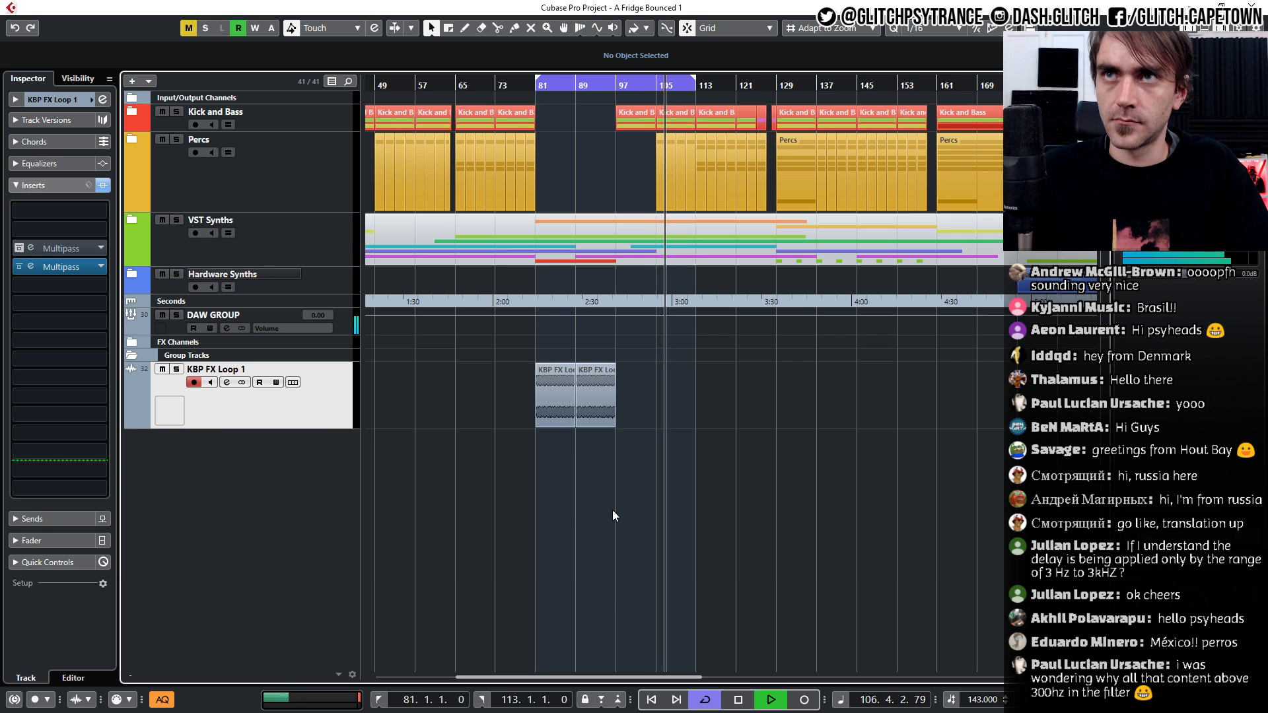
pyautogui.scroll(4, 612, 510)
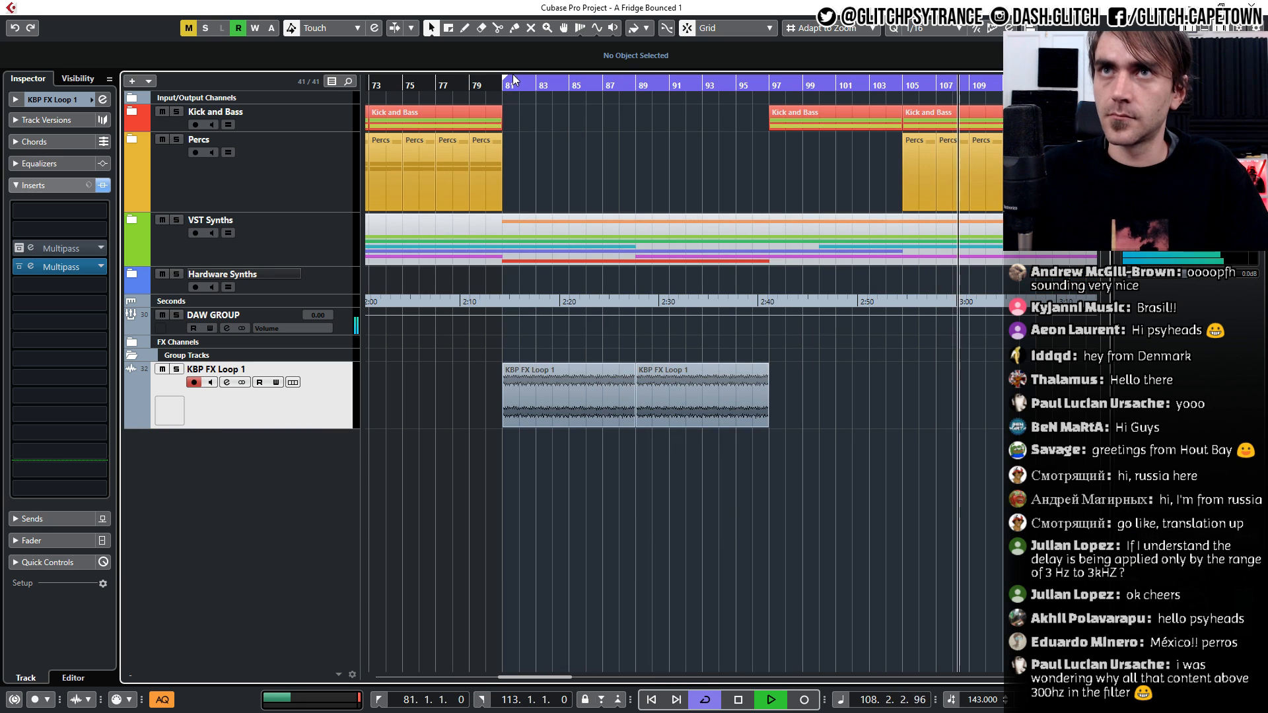
pyautogui.click(502, 90)
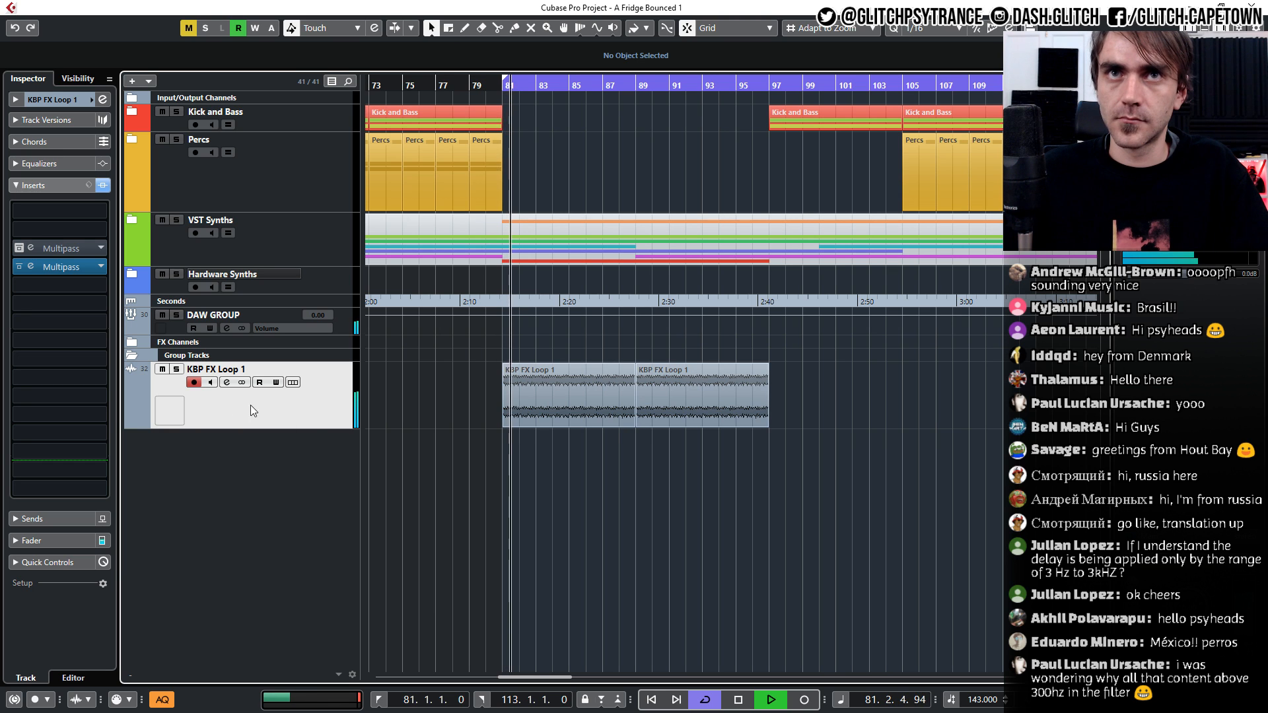
# Open the second Multipass insert on KBP FX Loop 1 and collapse the Filter effect in the band below 301 Hz
pyautogui.click(29, 264)
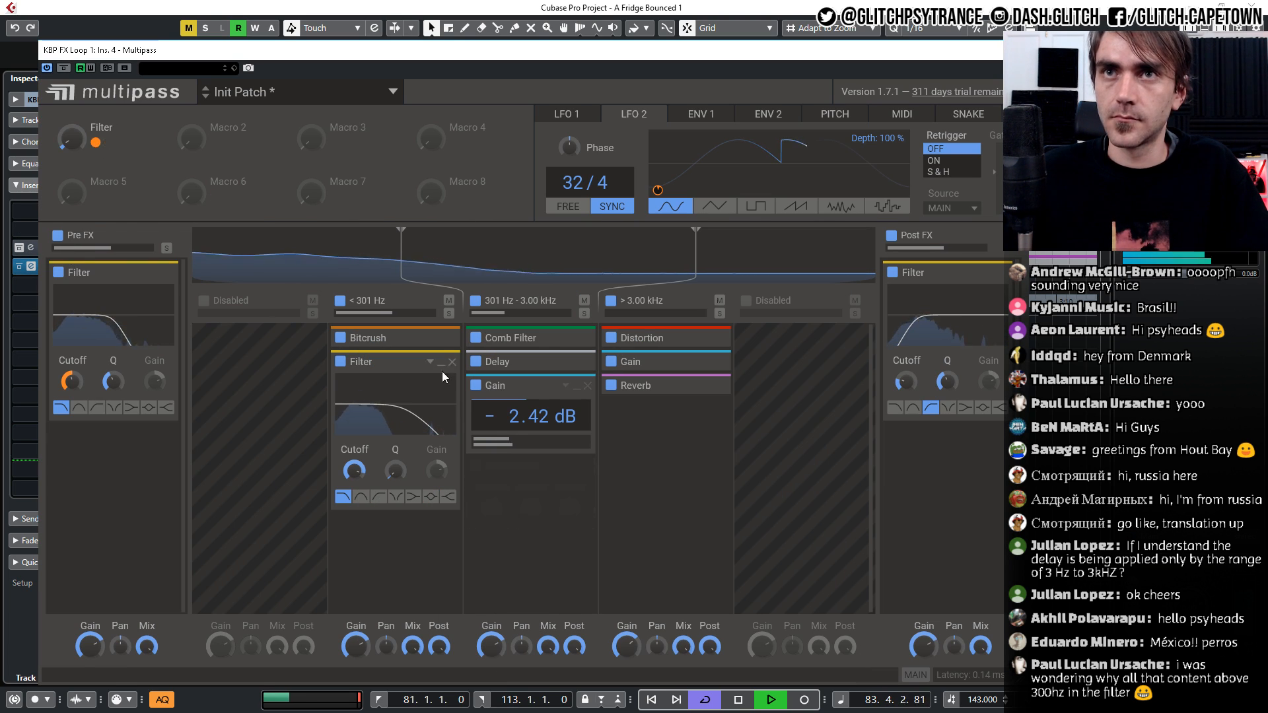
pyautogui.click(441, 363)
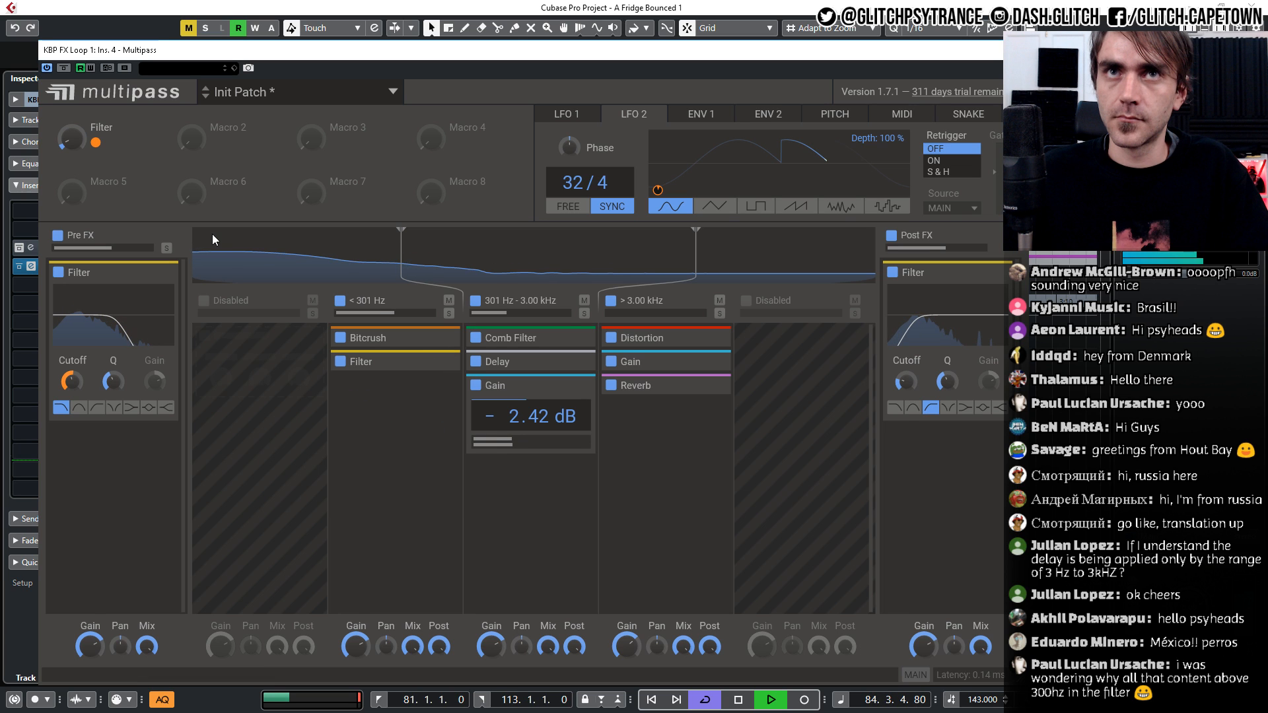
pyautogui.click(577, 363)
pyautogui.click(577, 363)
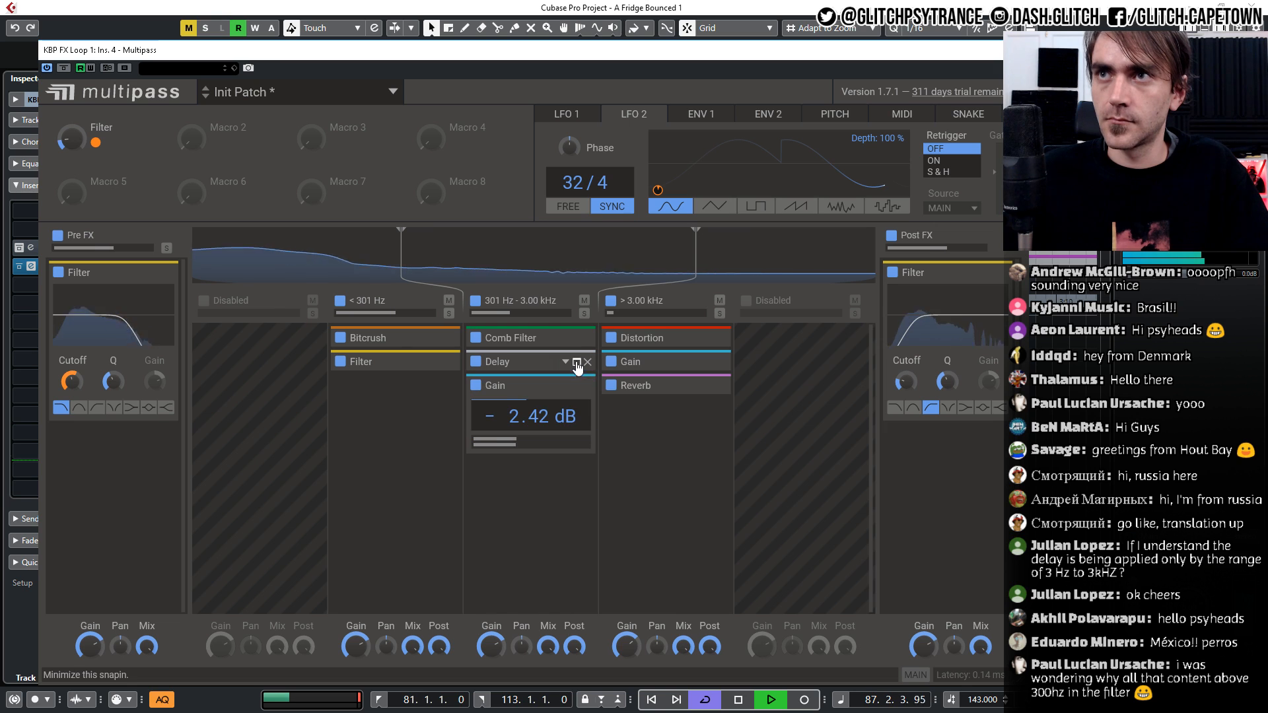
# Add a Haas effect in Post FX, move it below the Pre FX filter, and adjust its delay
pyautogui.click(922, 436)
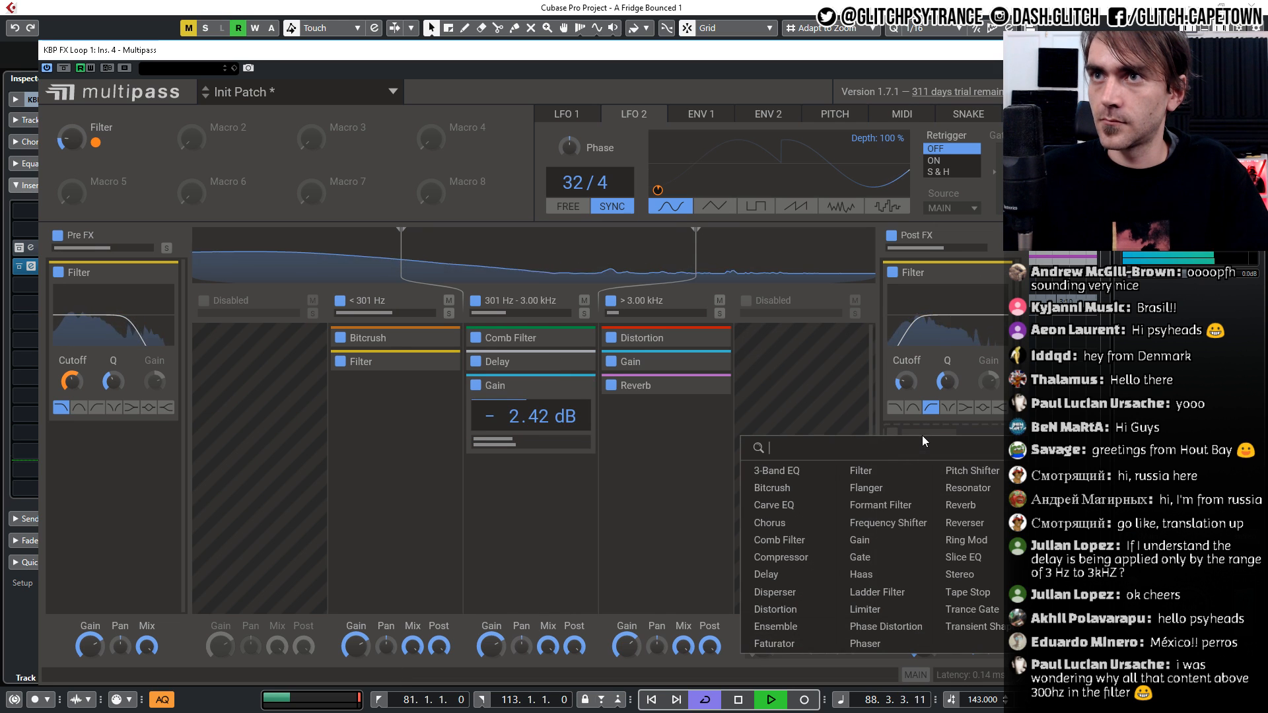
pyautogui.click(922, 574)
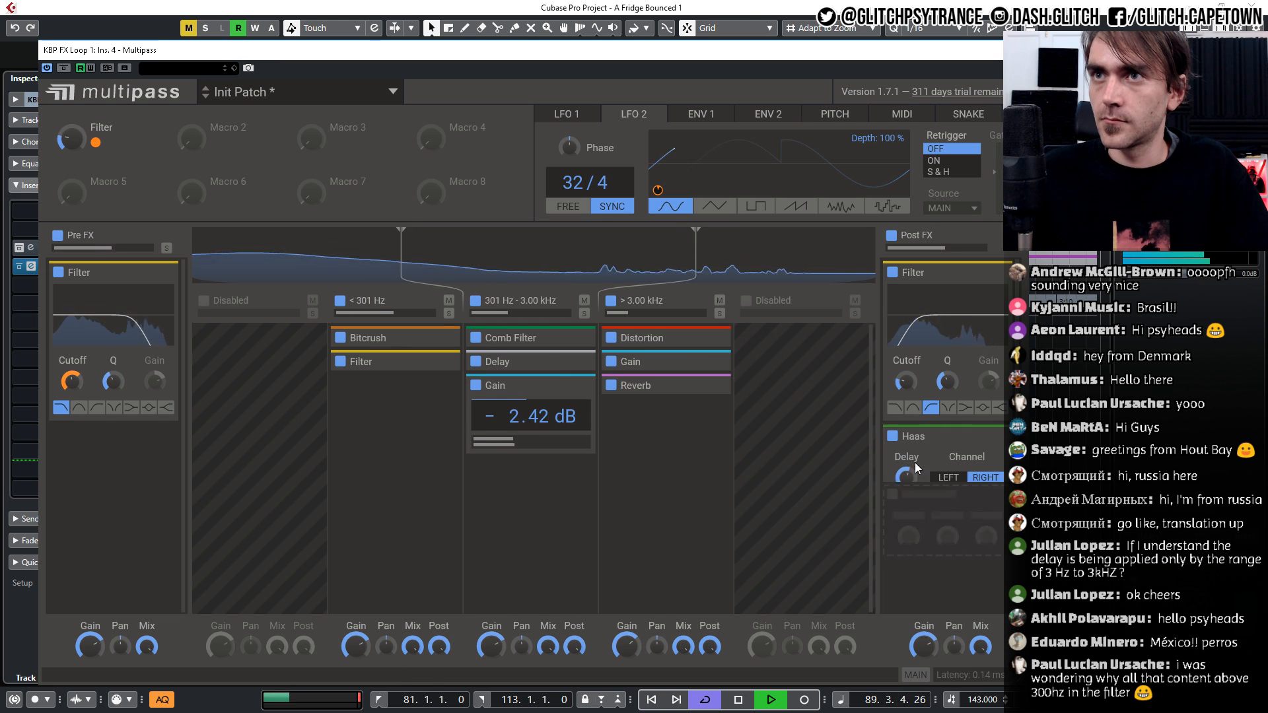
pyautogui.moveTo(911, 471); pyautogui.dragTo(123, 444)
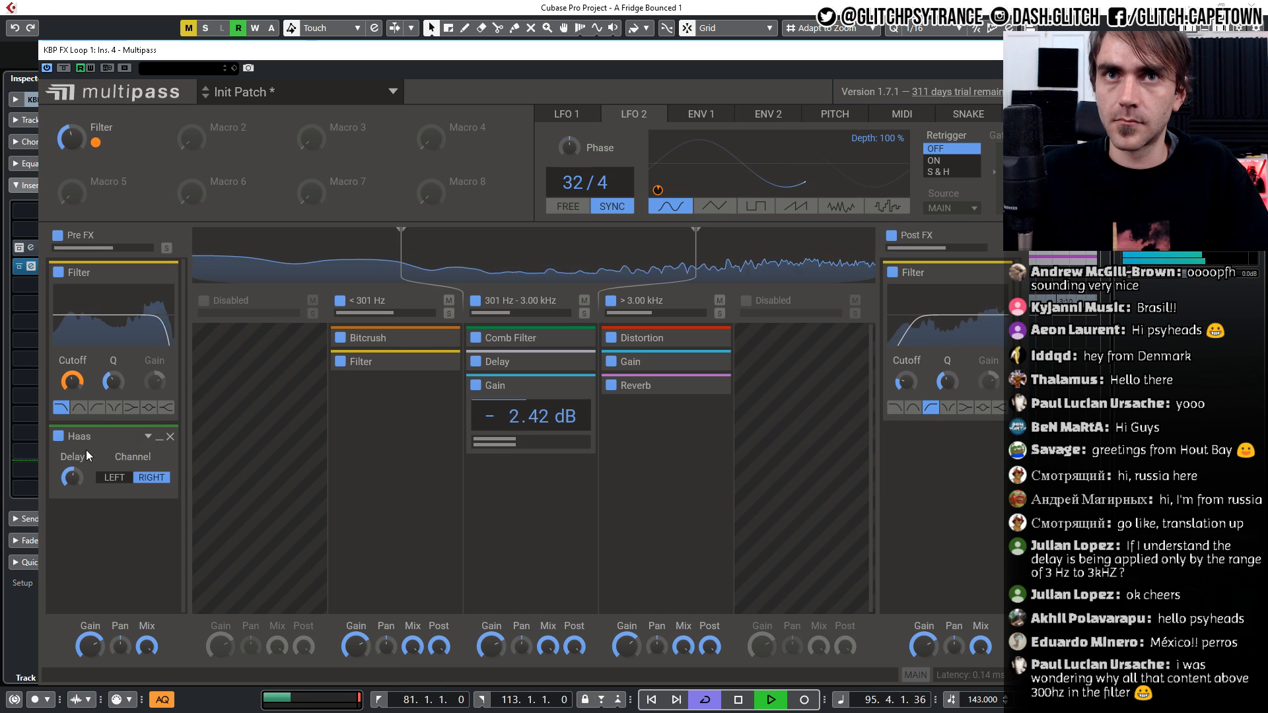
pyautogui.moveTo(69, 481); pyautogui.dragTo(68, 502)
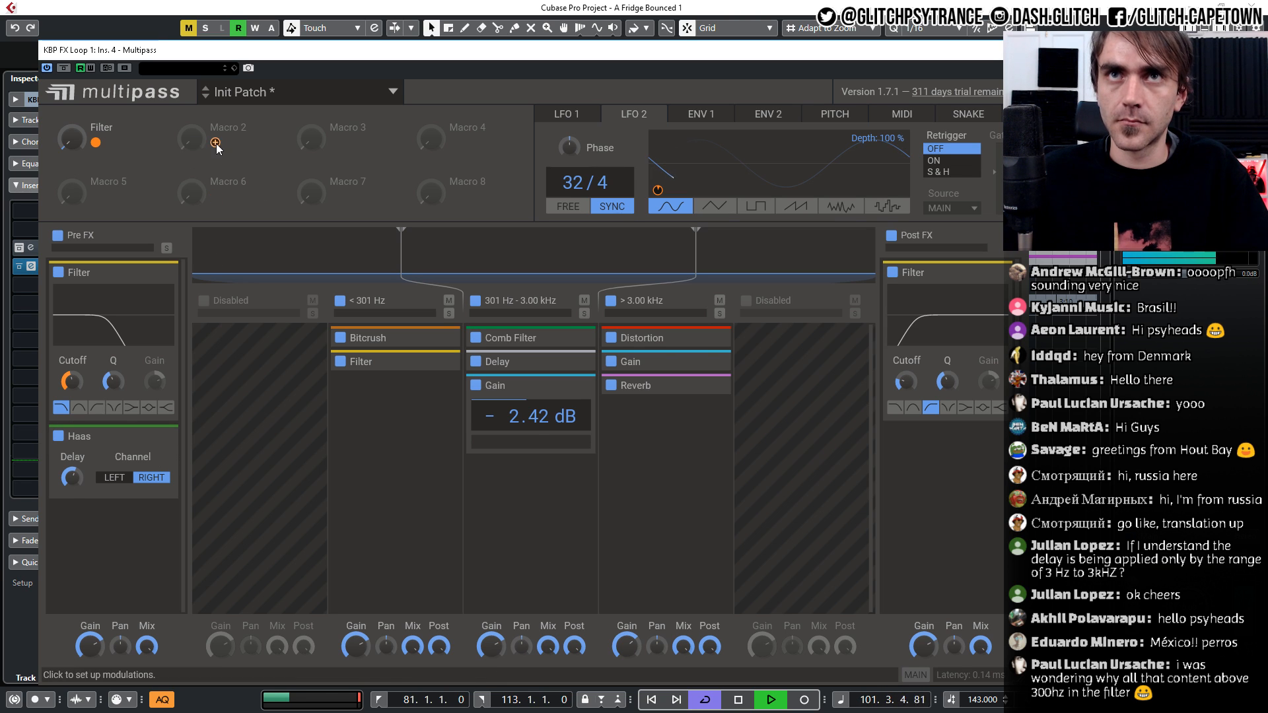
# Stop playback and turn the delay of the Pre FX Haas effect down to its minimum
pyautogui.click(214, 142)
pyautogui.click(214, 142)
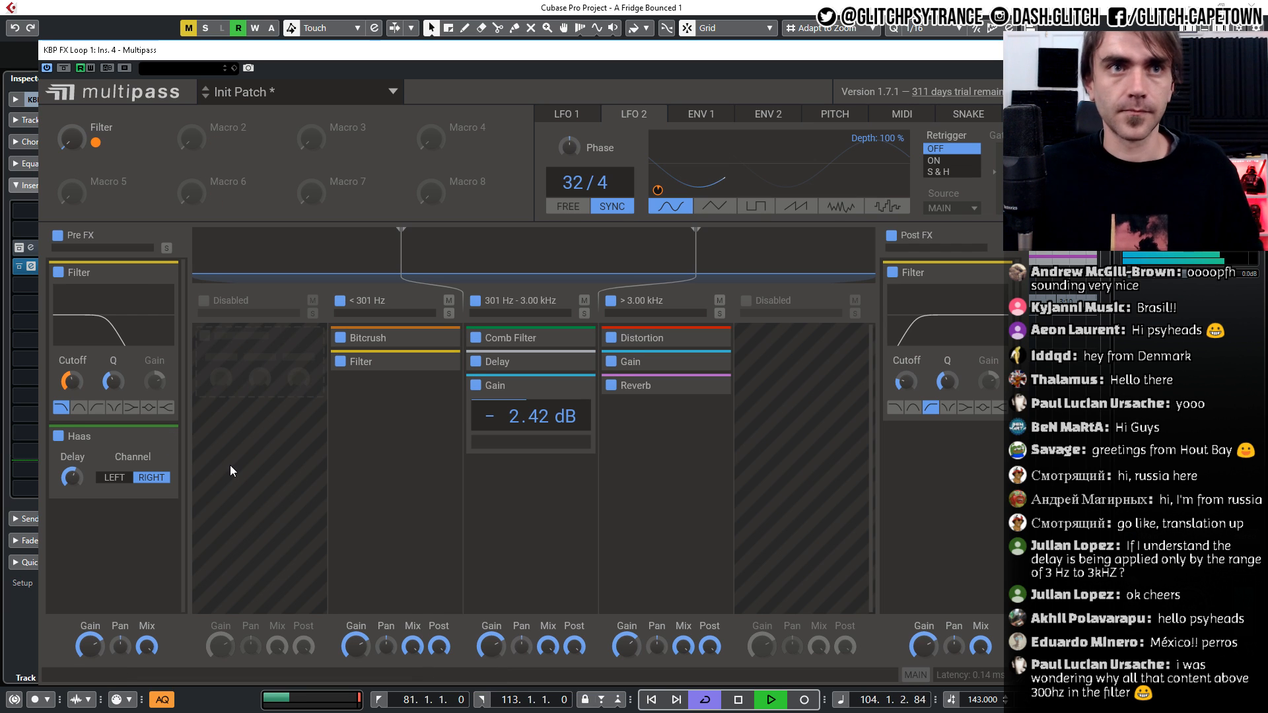
pyautogui.press('space')
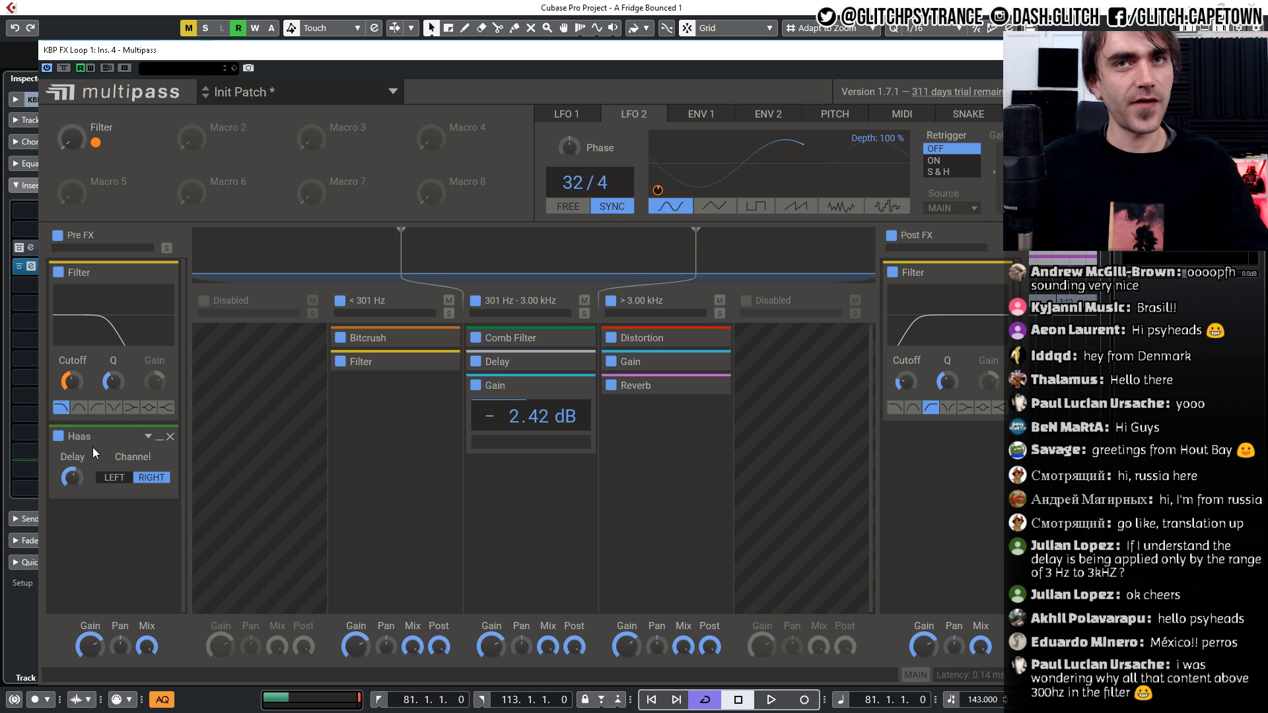
pyautogui.moveTo(77, 479); pyautogui.dragTo(77, 502)
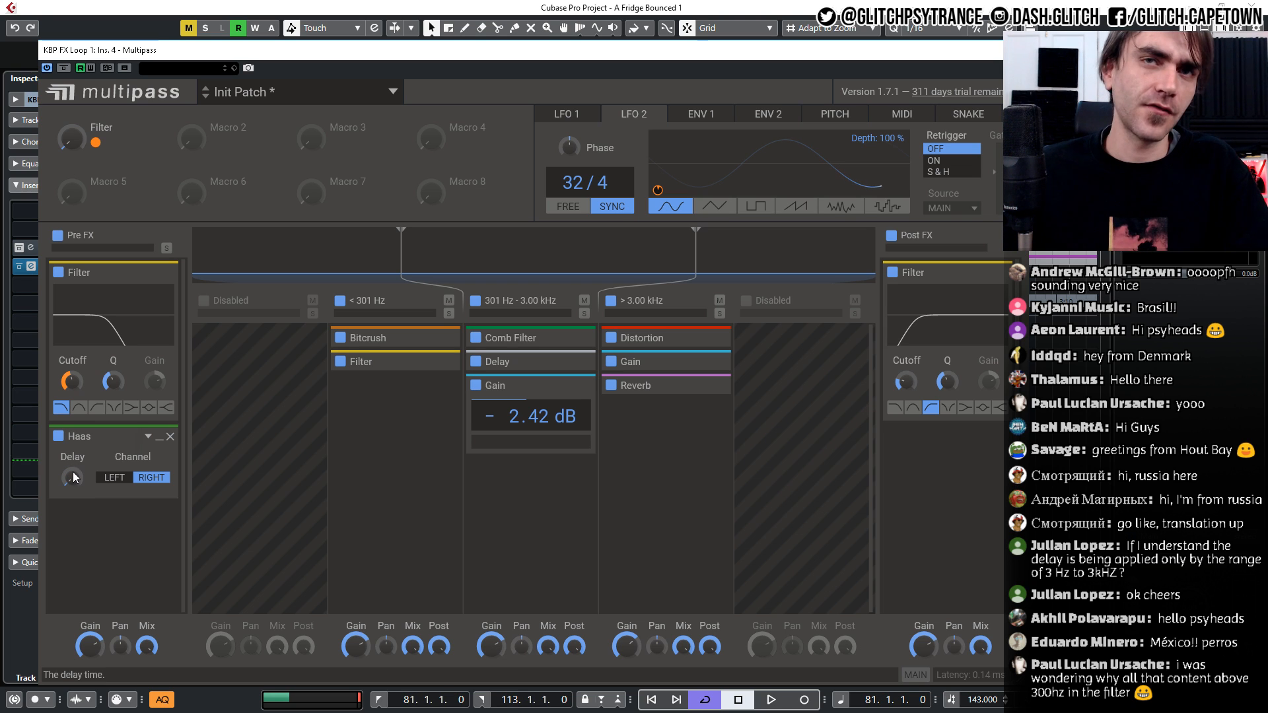
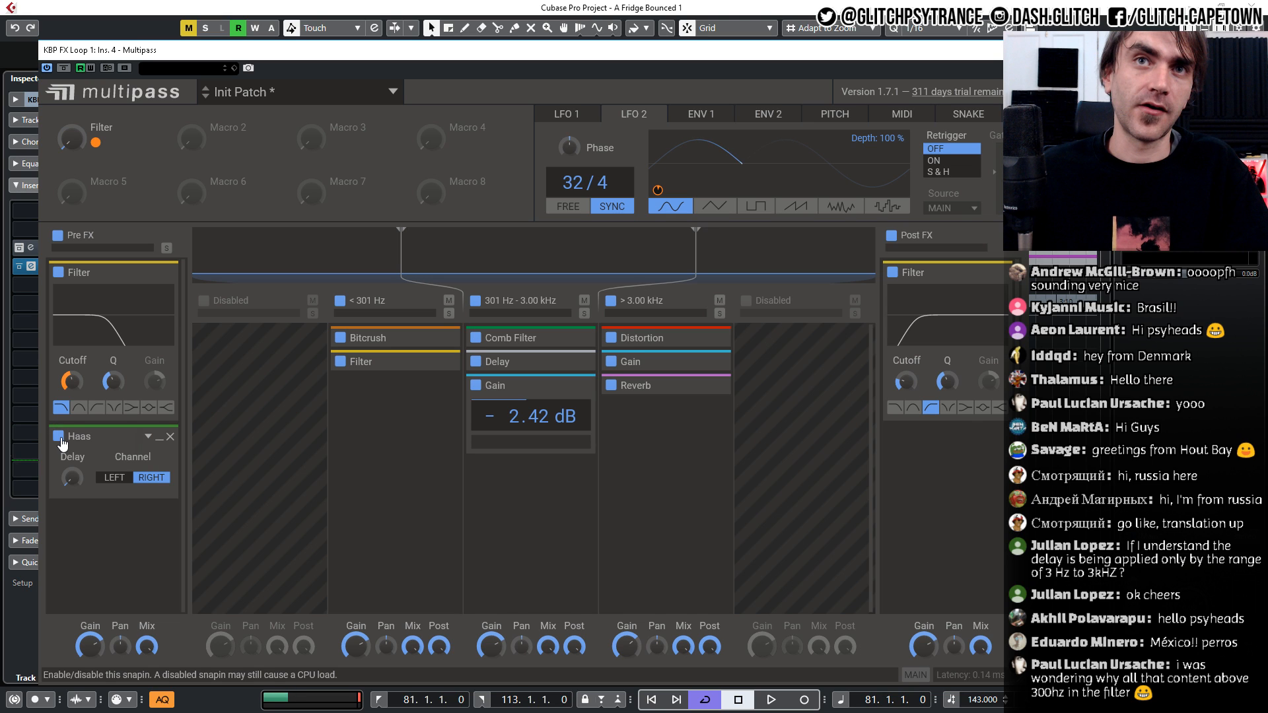
# Move the Haas effect from Pre FX to Post FX, remove it there, and restart playback
pyautogui.moveTo(62, 443); pyautogui.dragTo(998, 462)
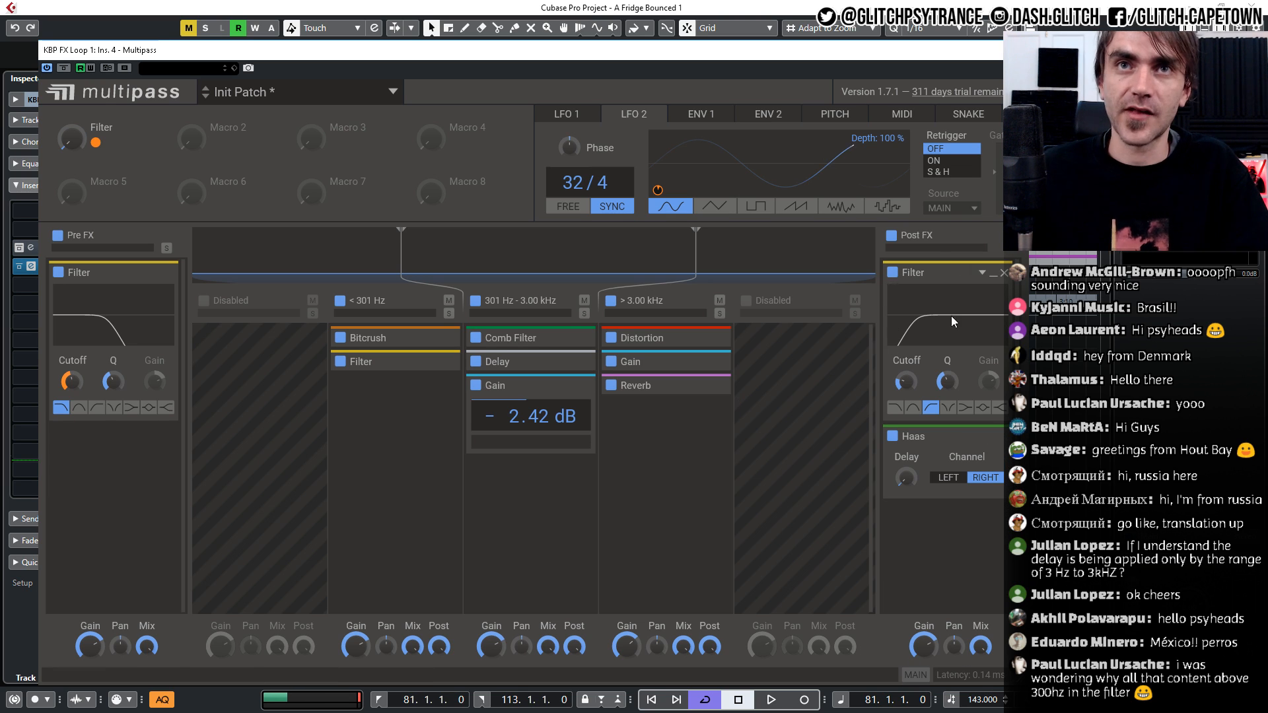
pyautogui.moveTo(924, 436); pyautogui.dragTo(823, 486)
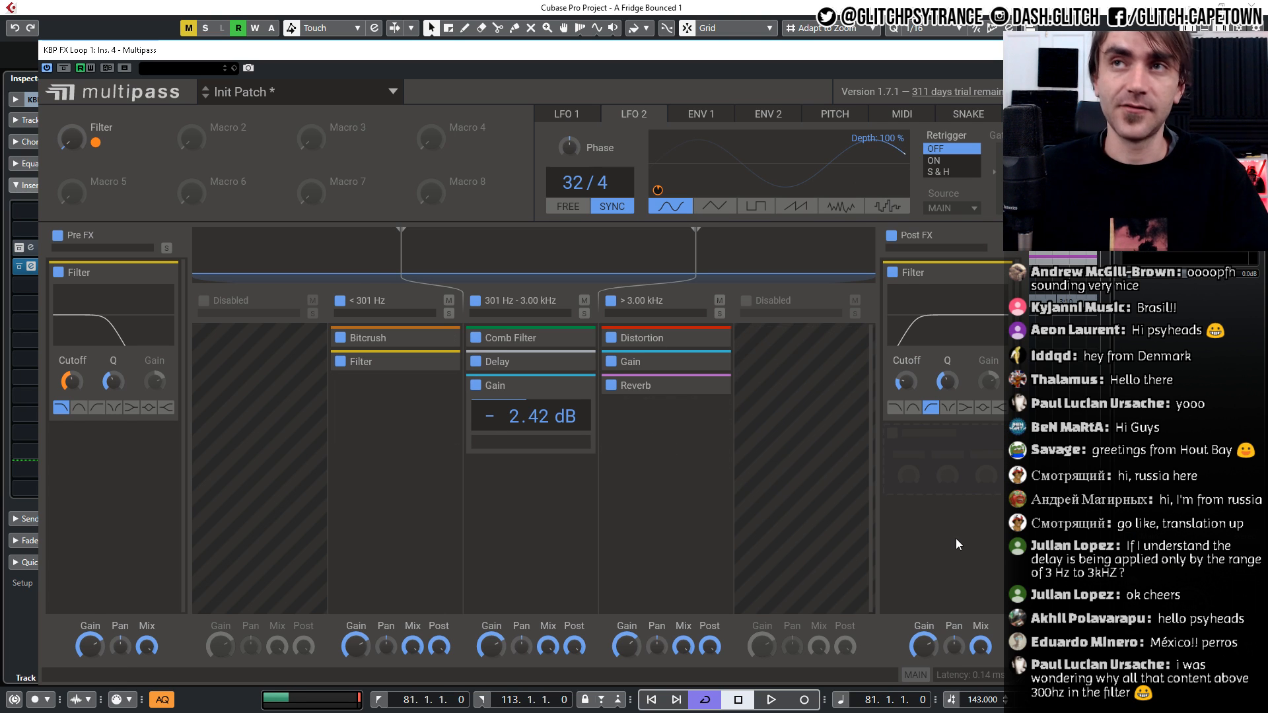
pyautogui.moveTo(798, 566); pyautogui.dragTo(259, 473)
pyautogui.press('space')
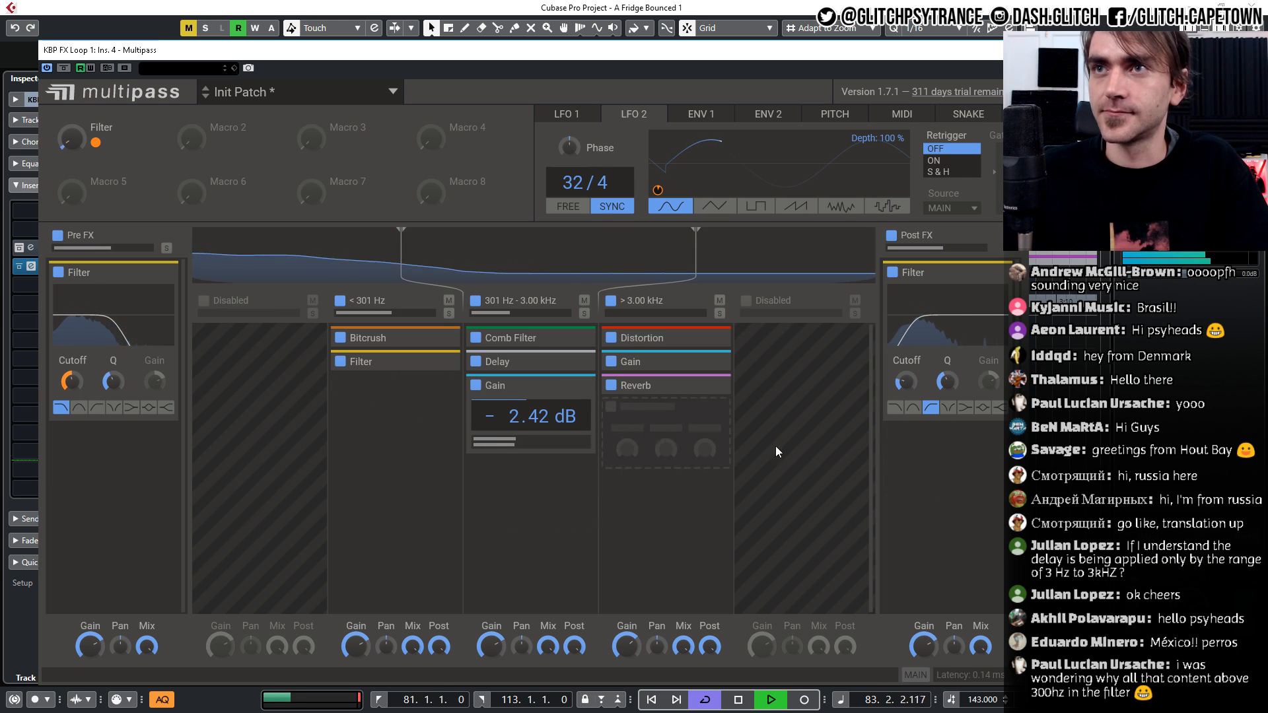
# Try a Haas effect with different delay times in Post FX and in the 301 Hz - 3.00 kHz band, and delete it
pyautogui.click(954, 453)
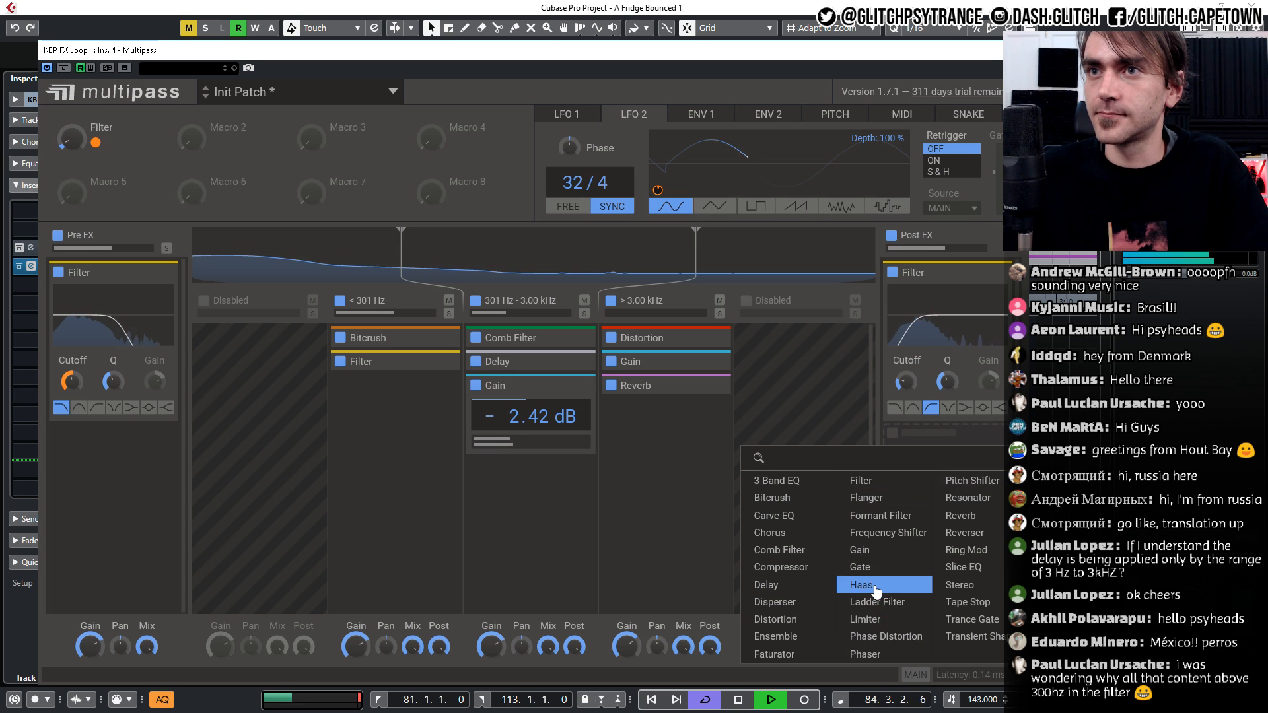
pyautogui.click(905, 585)
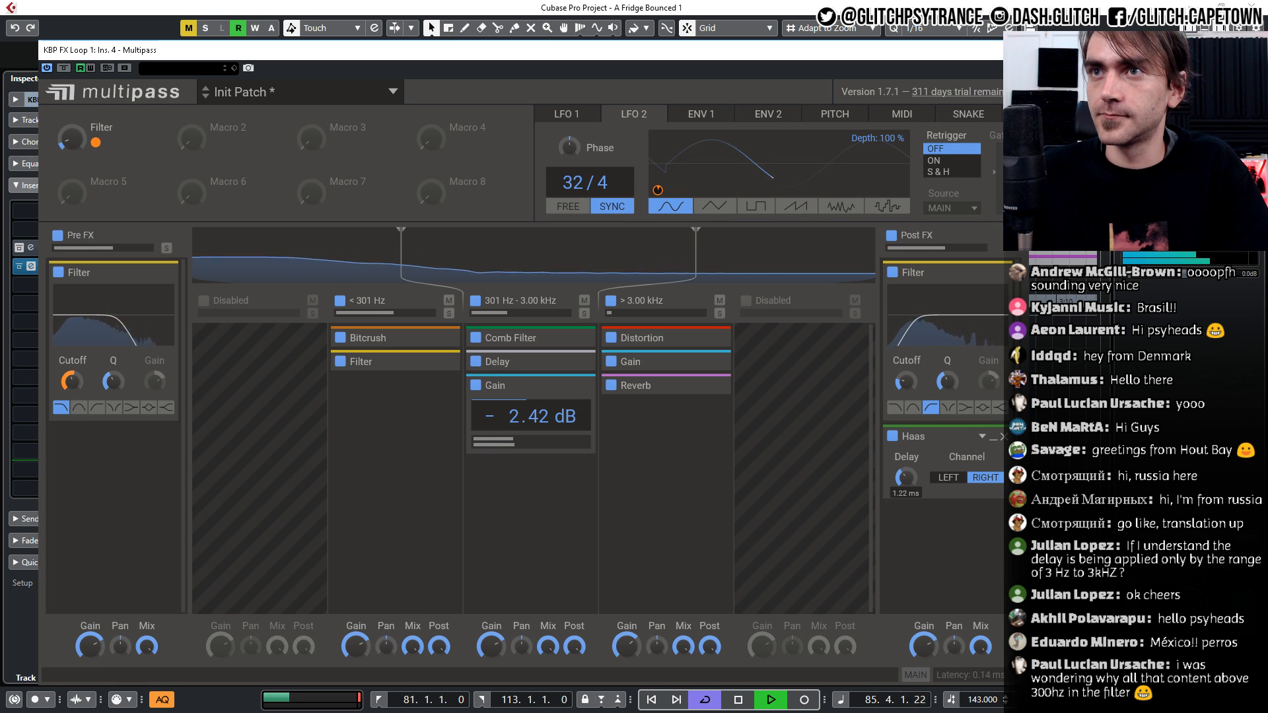
pyautogui.moveTo(906, 477); pyautogui.dragTo(907, 472)
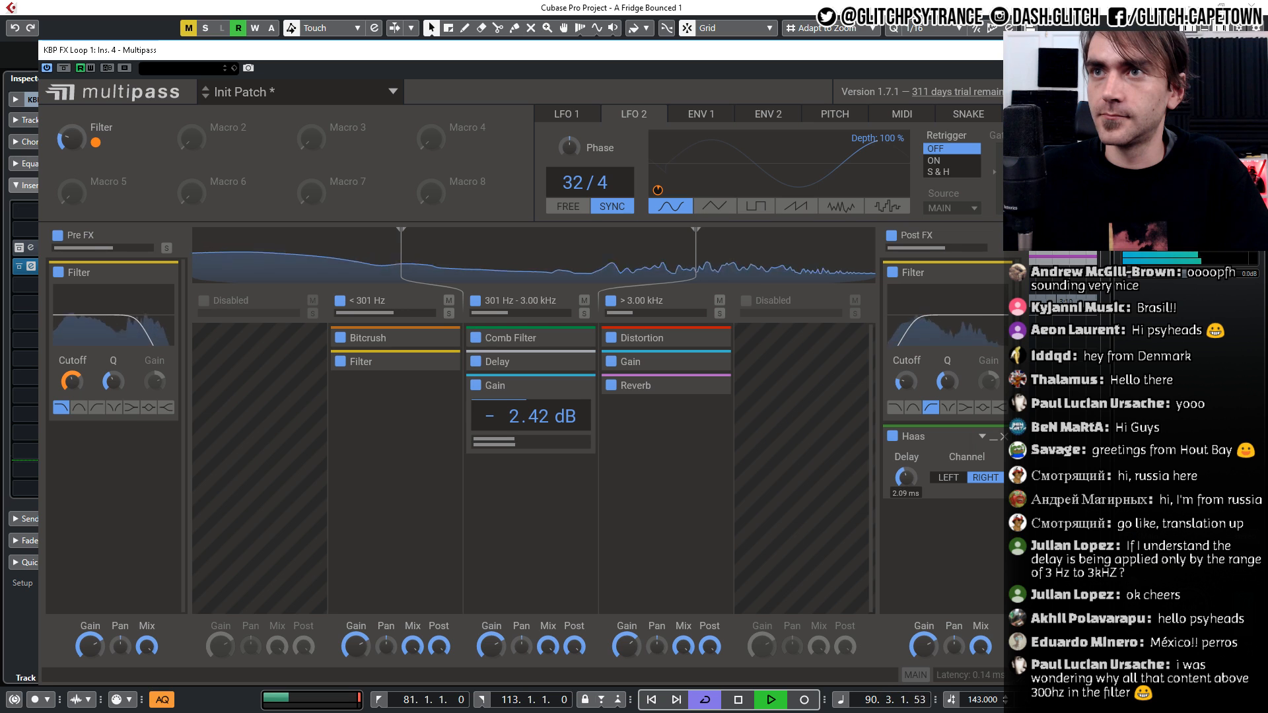
pyautogui.moveTo(906, 477)
pyautogui.mouseDown()
pyautogui.moveTo(906, 517)
pyautogui.moveTo(907, 502)
pyautogui.mouseUp()
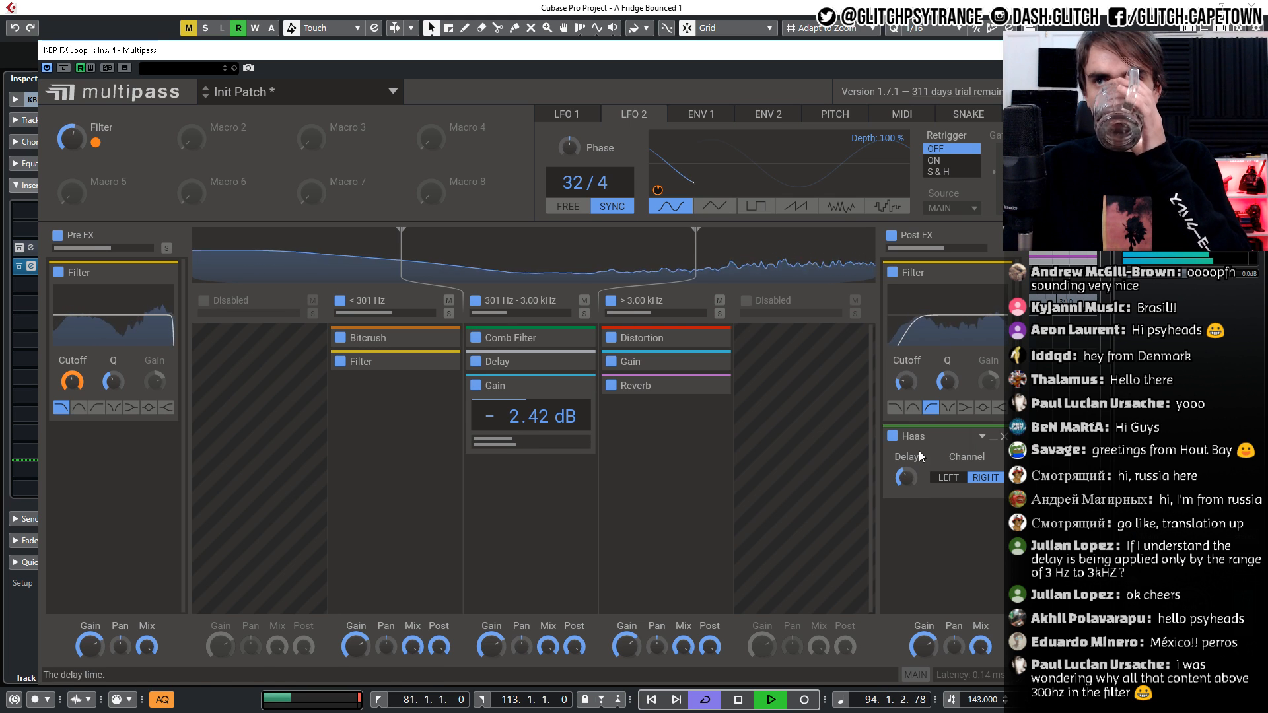
pyautogui.moveTo(918, 436); pyautogui.dragTo(490, 515)
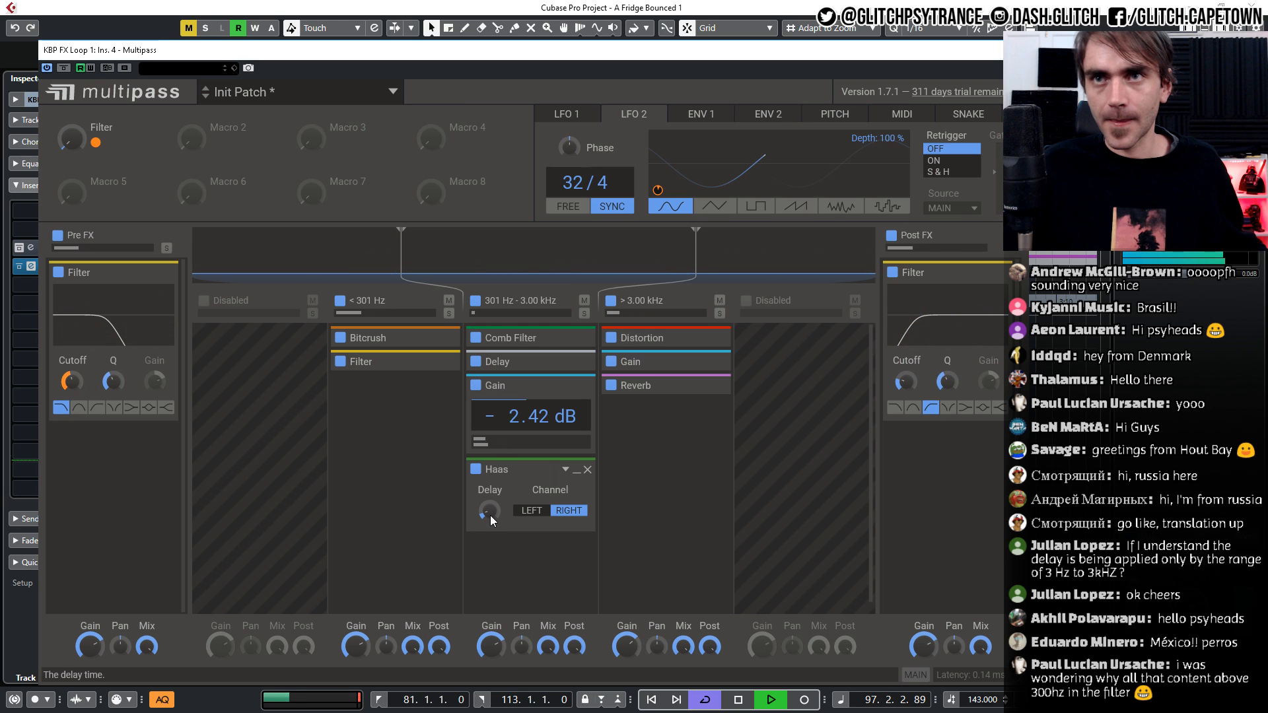
pyautogui.click(587, 470)
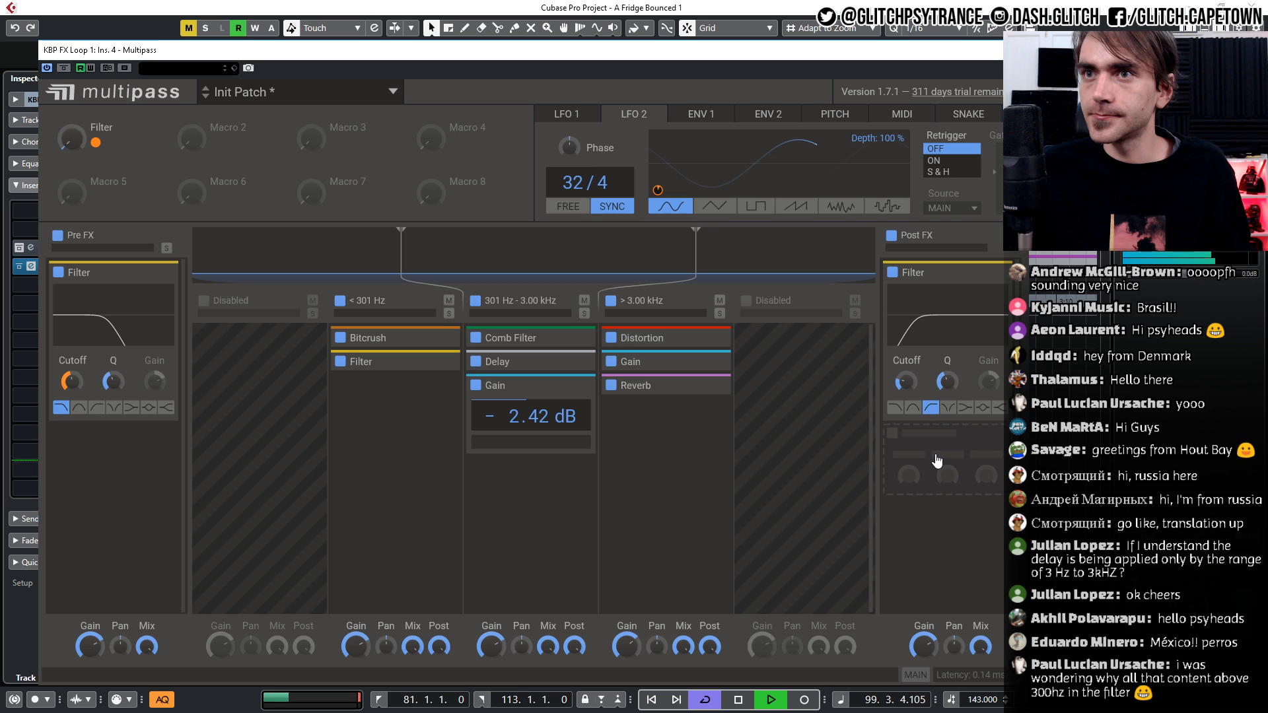
pyautogui.click(747, 301)
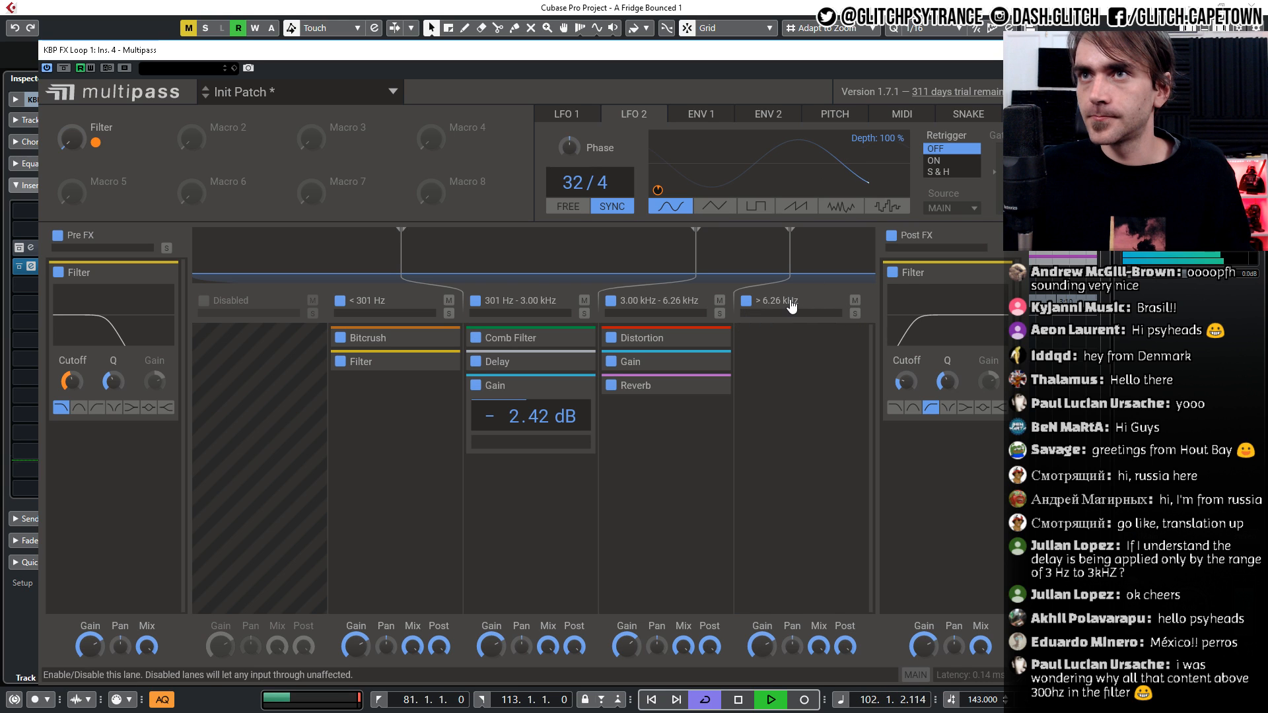
pyautogui.click(791, 305)
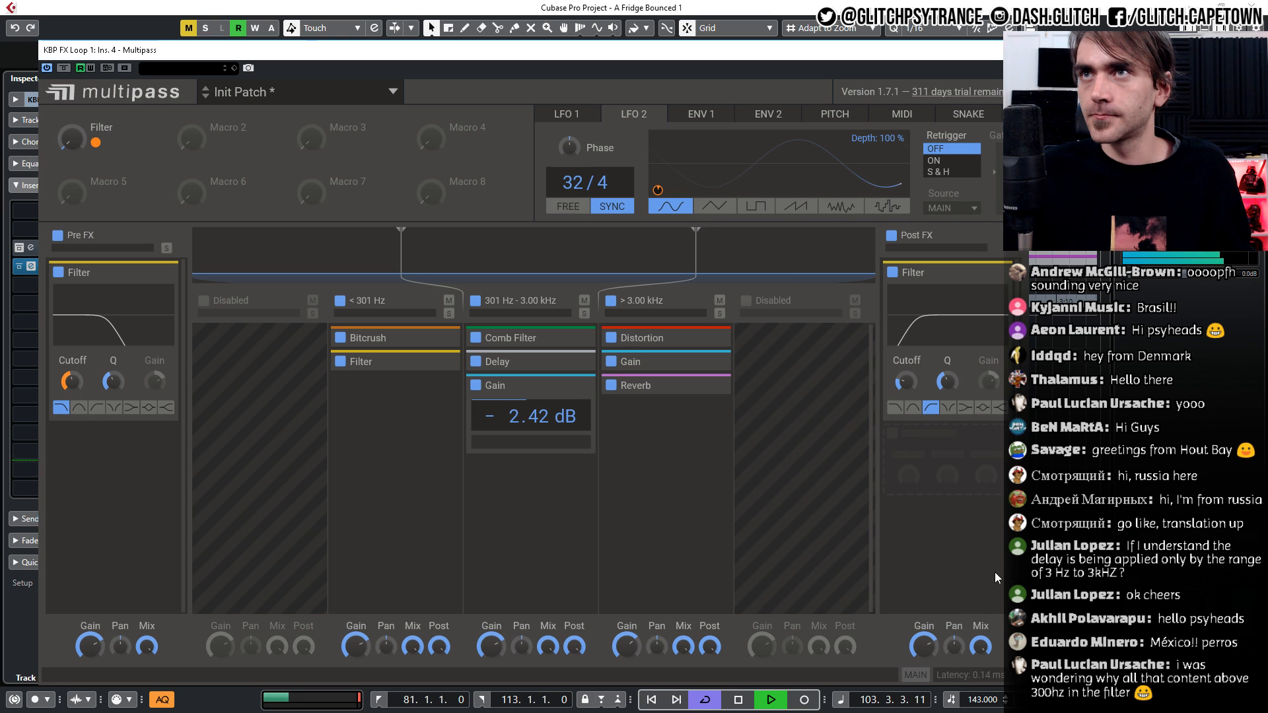
pyautogui.click(946, 462)
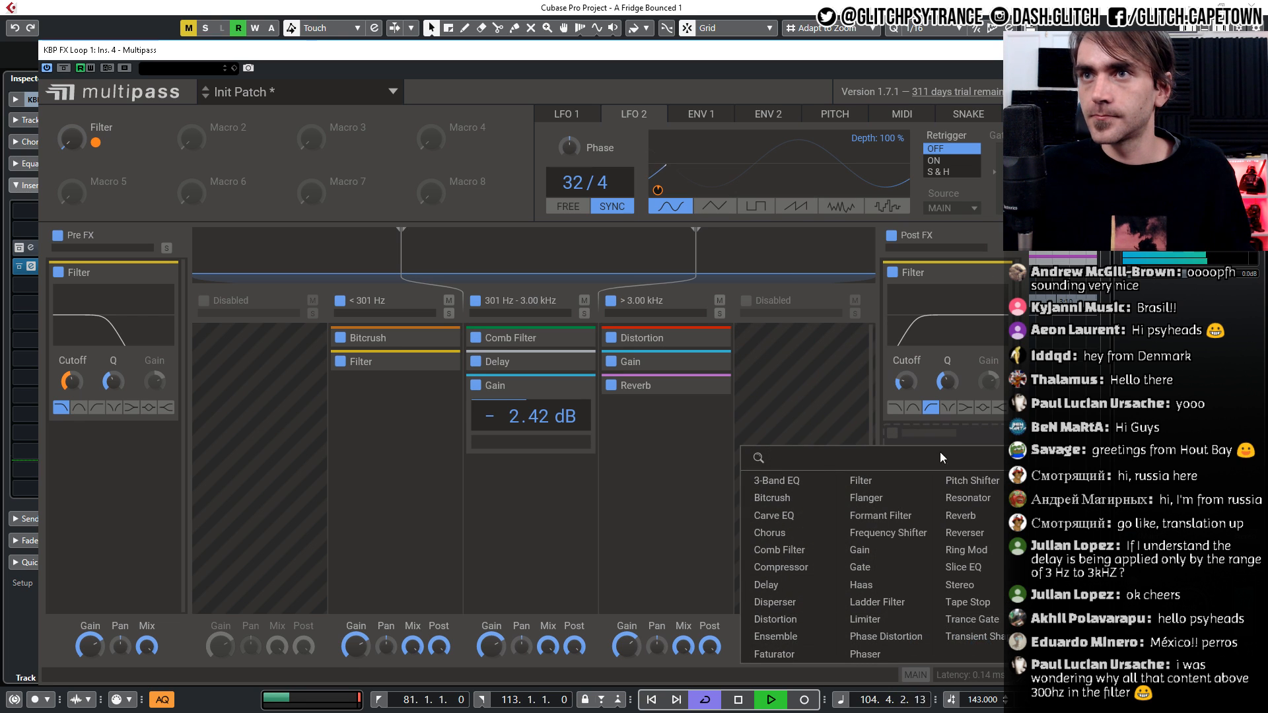
pyautogui.click(883, 386)
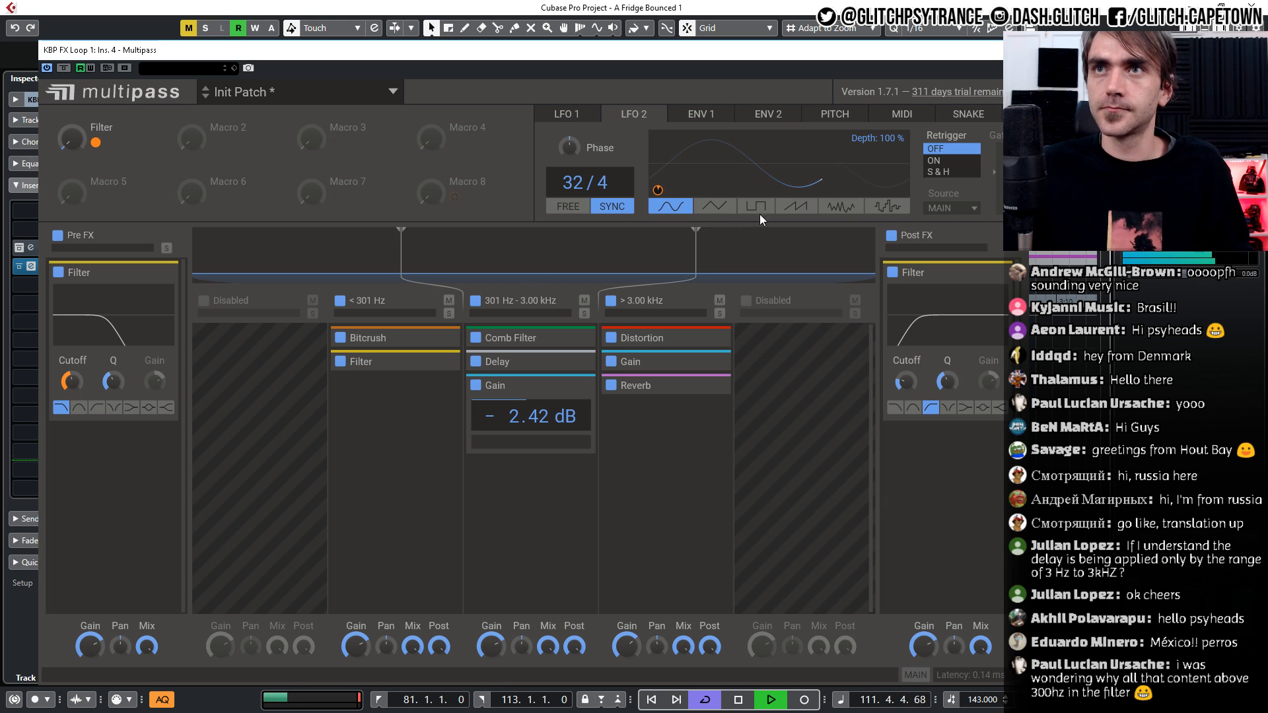
# Set the loop end to bar 97 and remove the first Multipass insert from KBP FX Loop 1
pyautogui.click(1015, 50)
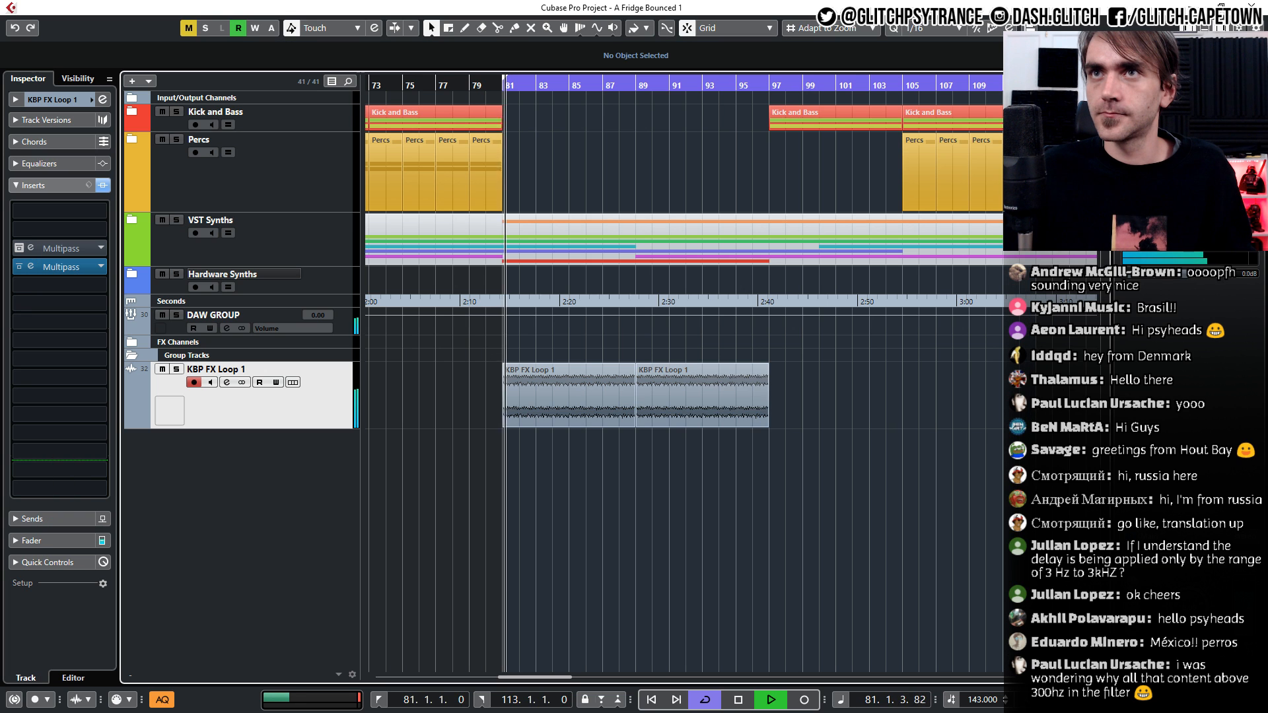
pyautogui.keyDown('alt'); pyautogui.click(768, 82); pyautogui.keyUp('alt')
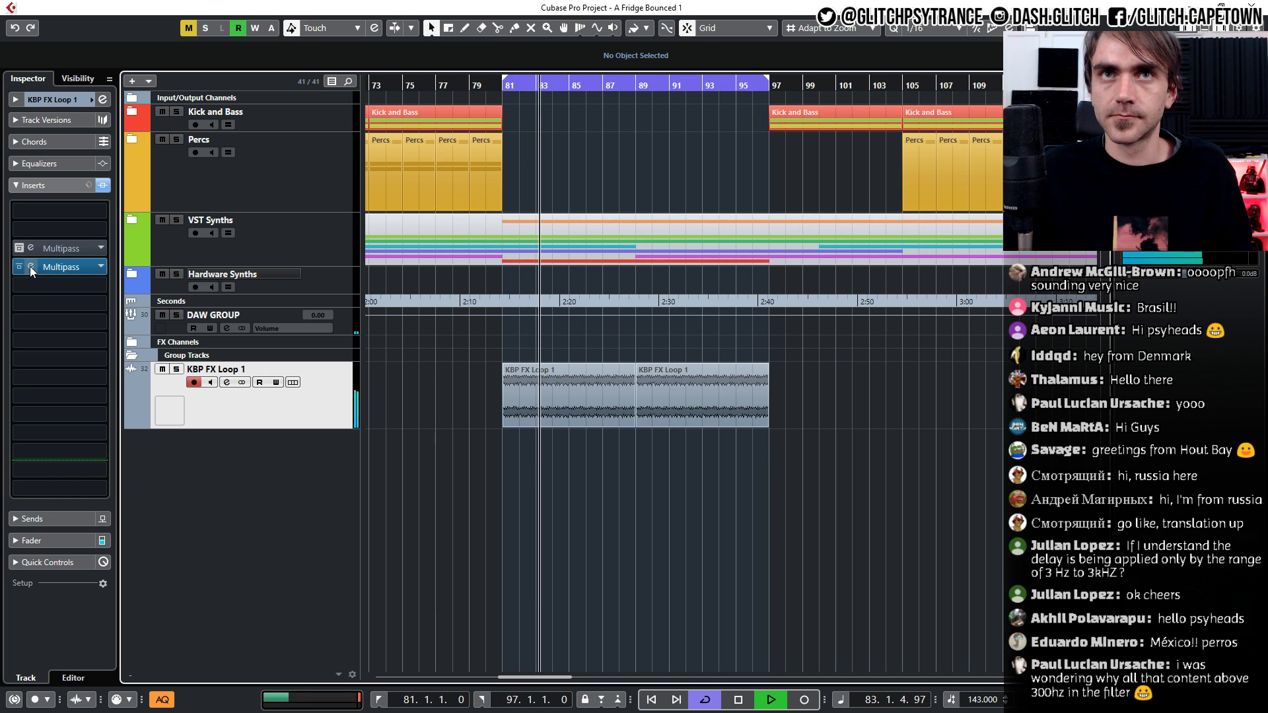
pyautogui.click(101, 248)
pyautogui.scroll(10, 114, 294)
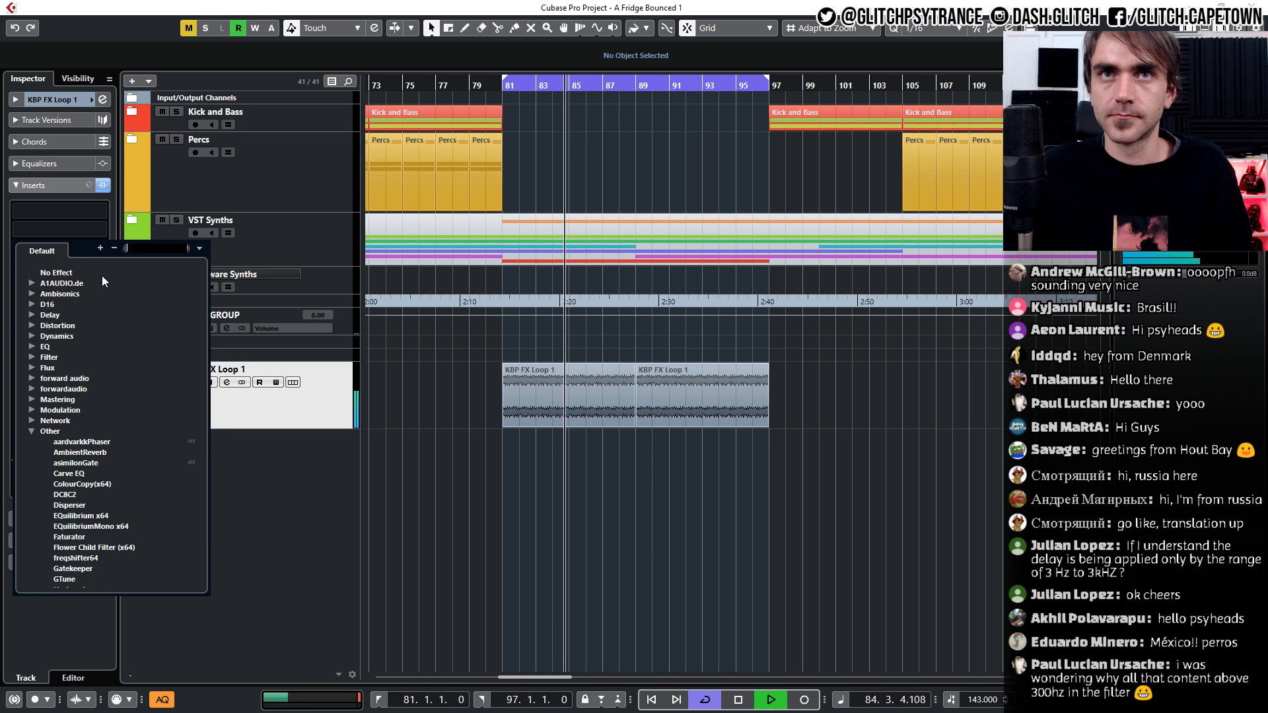
pyautogui.click(80, 273)
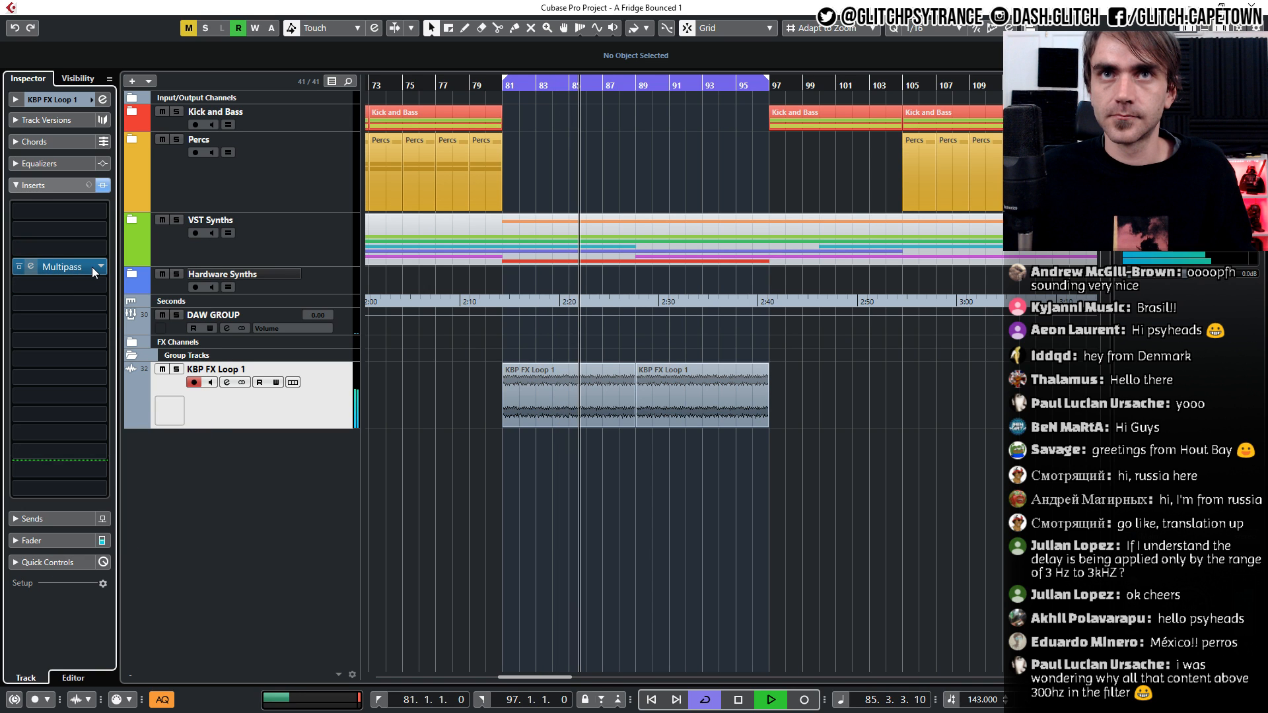
# Open the remaining Multipass on KBP FX Loop 1, collapse the Gain effect in the 301 Hz - 3.00 kHz band, and reposition the plug-in window
pyautogui.click(92, 267)
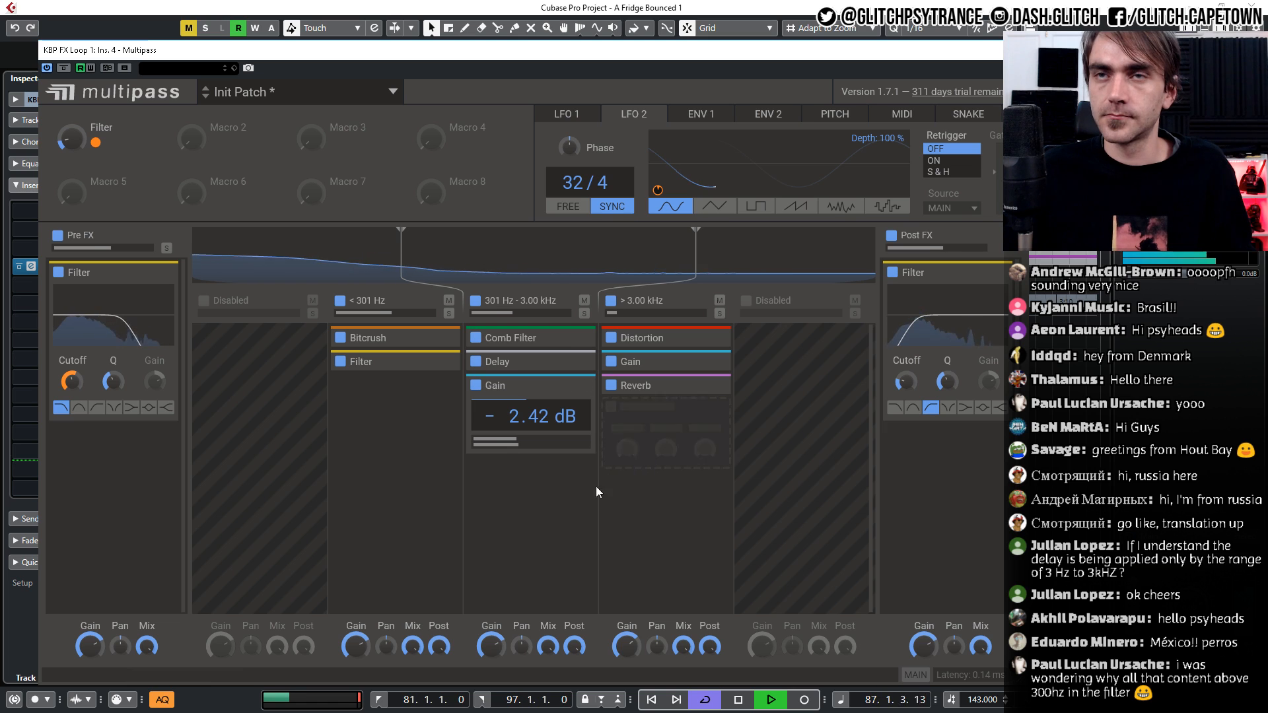
pyautogui.click(577, 387)
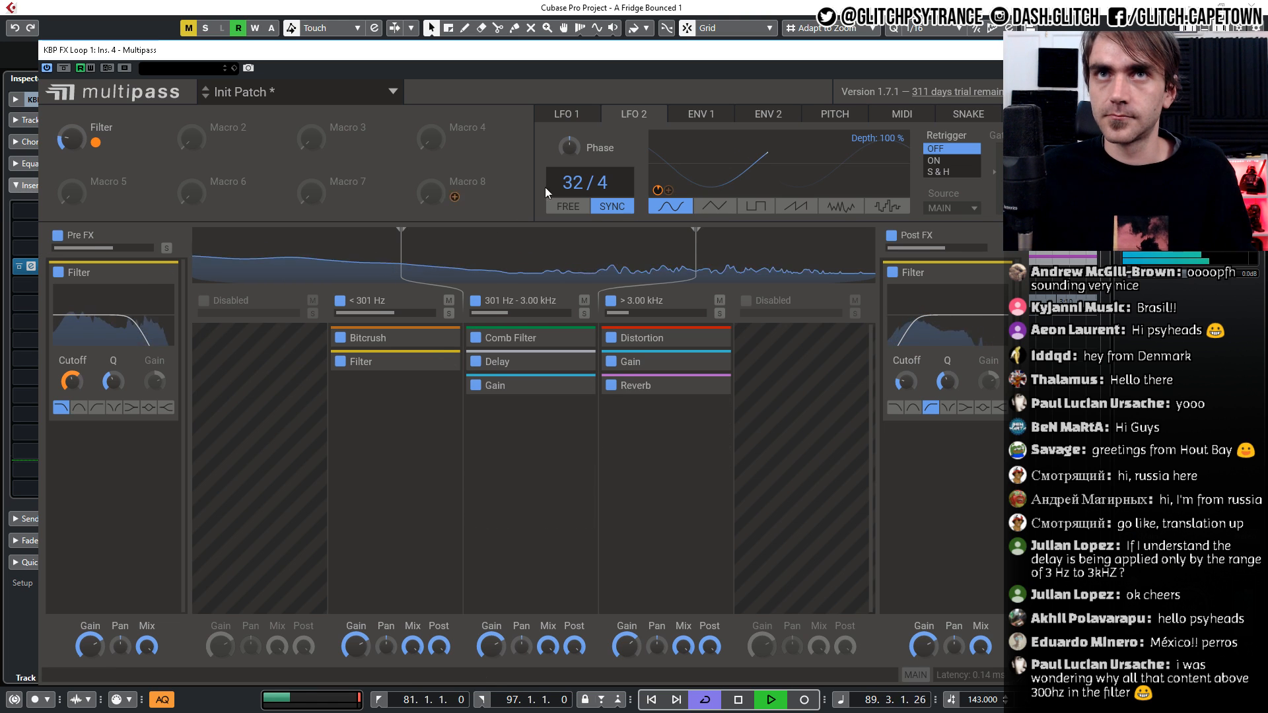
pyautogui.press('space')
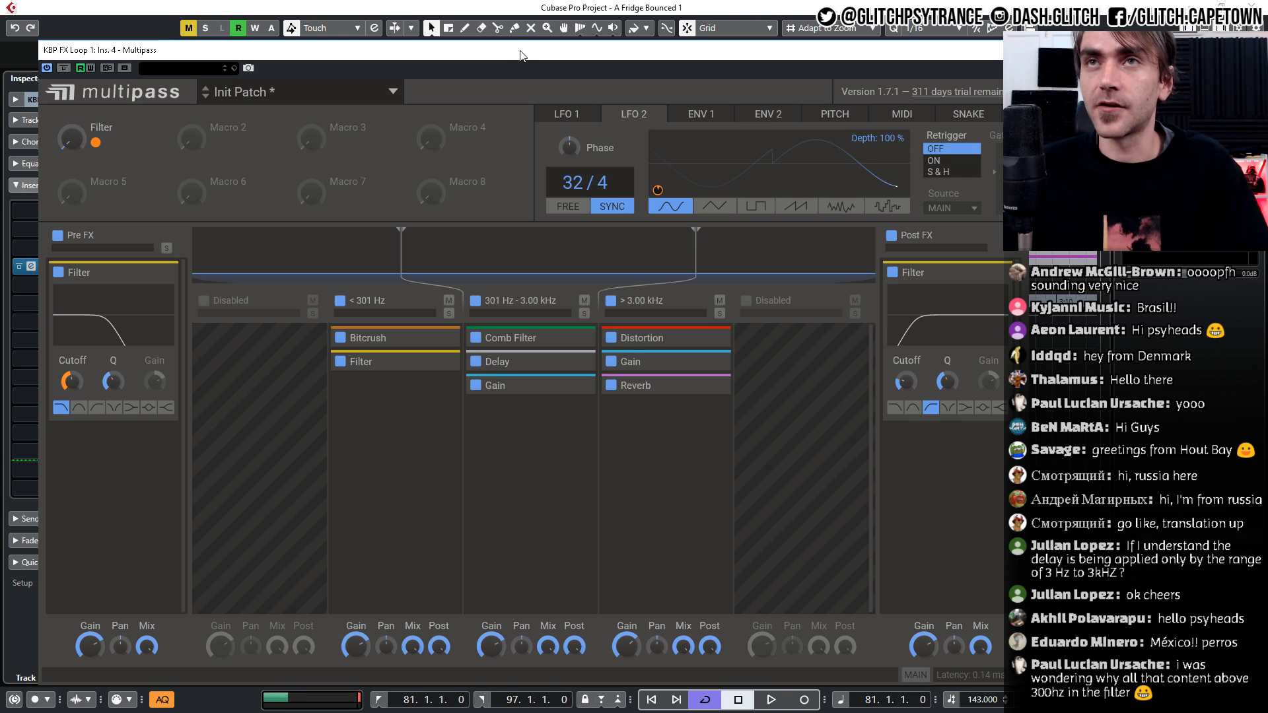
pyautogui.moveTo(512, 51); pyautogui.dragTo(483, 32)
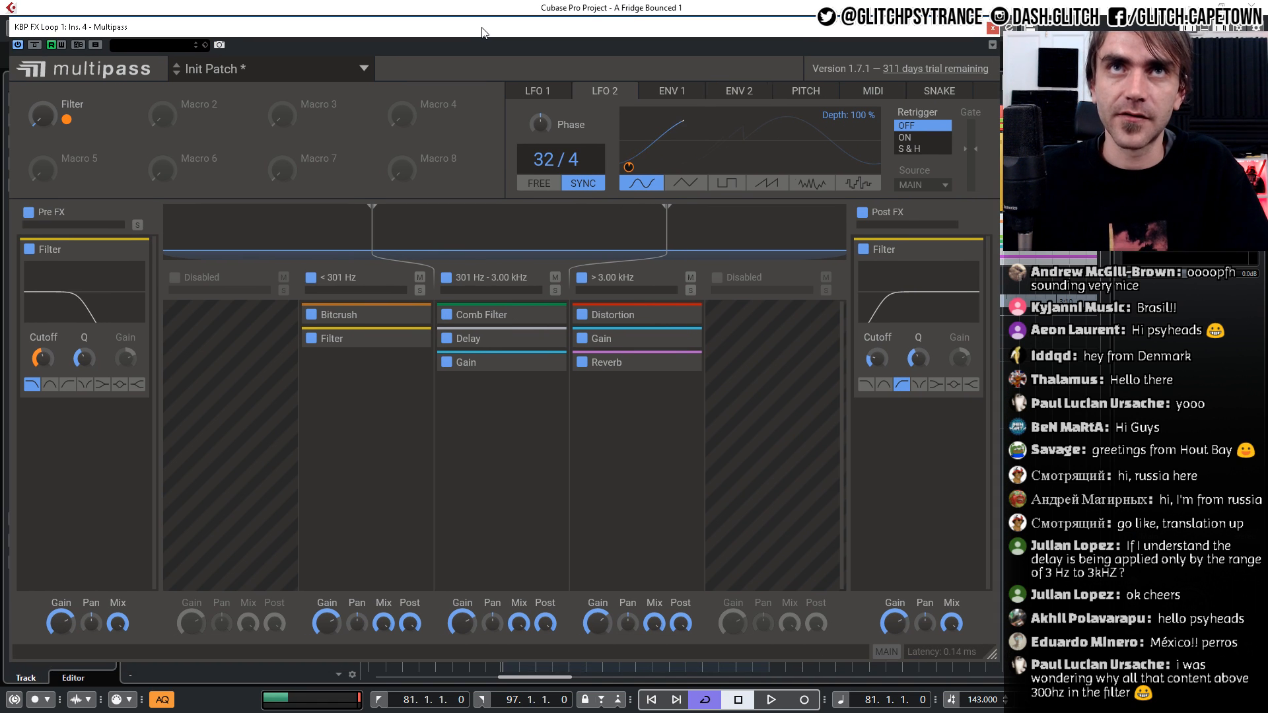
pyautogui.press('space')
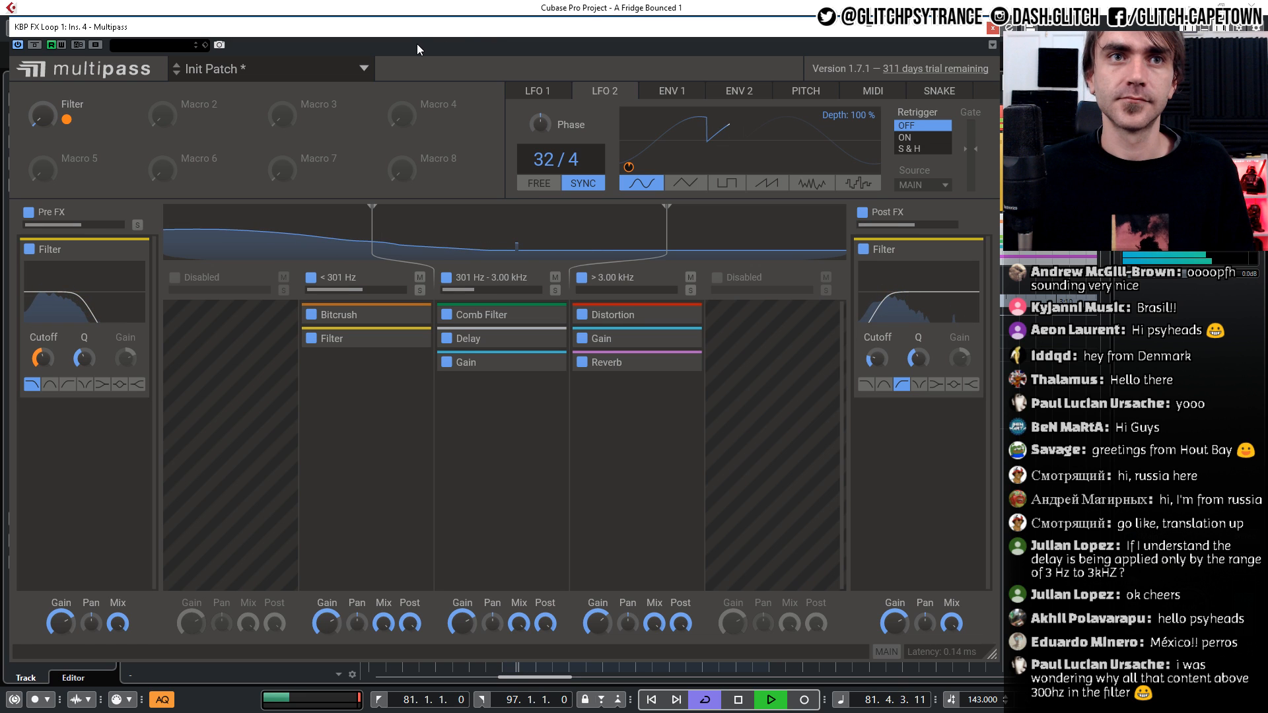
# Create a folder named "Multipass Stream 1" under the Multipass user presets
pyautogui.click(345, 71)
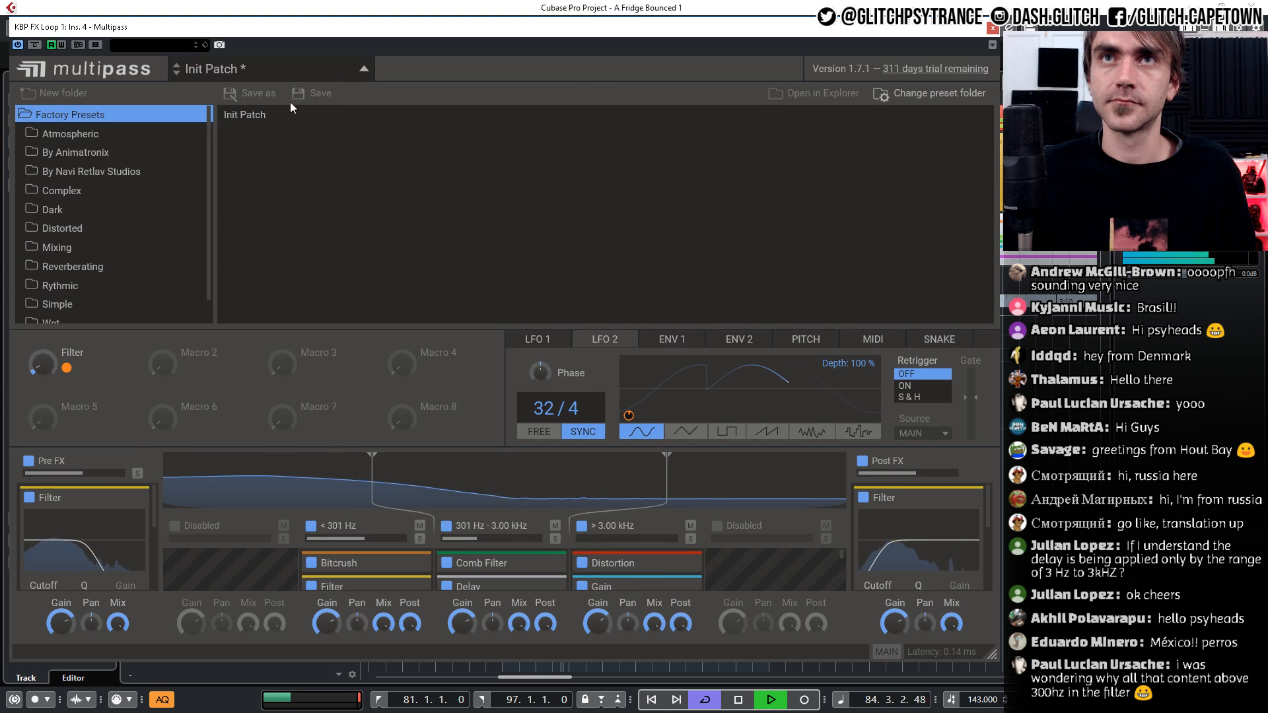
pyautogui.scroll(-1, 152, 184)
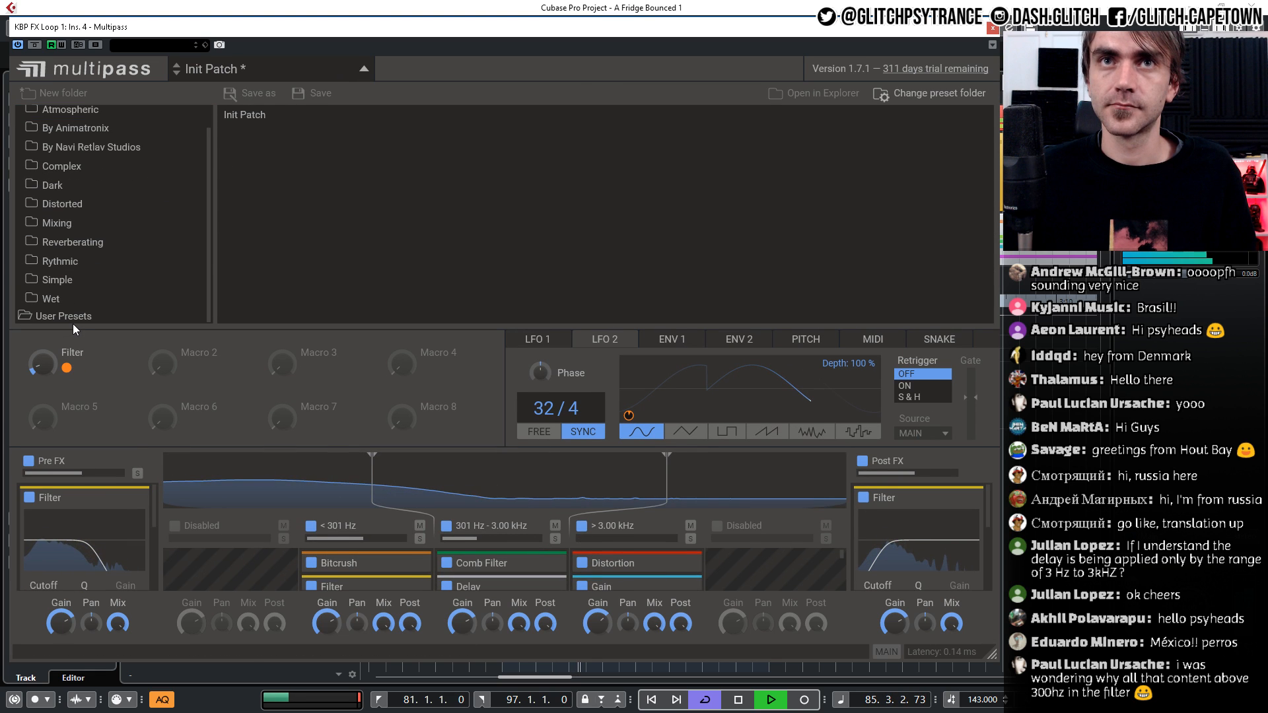
pyautogui.click(73, 322)
pyautogui.click(62, 93)
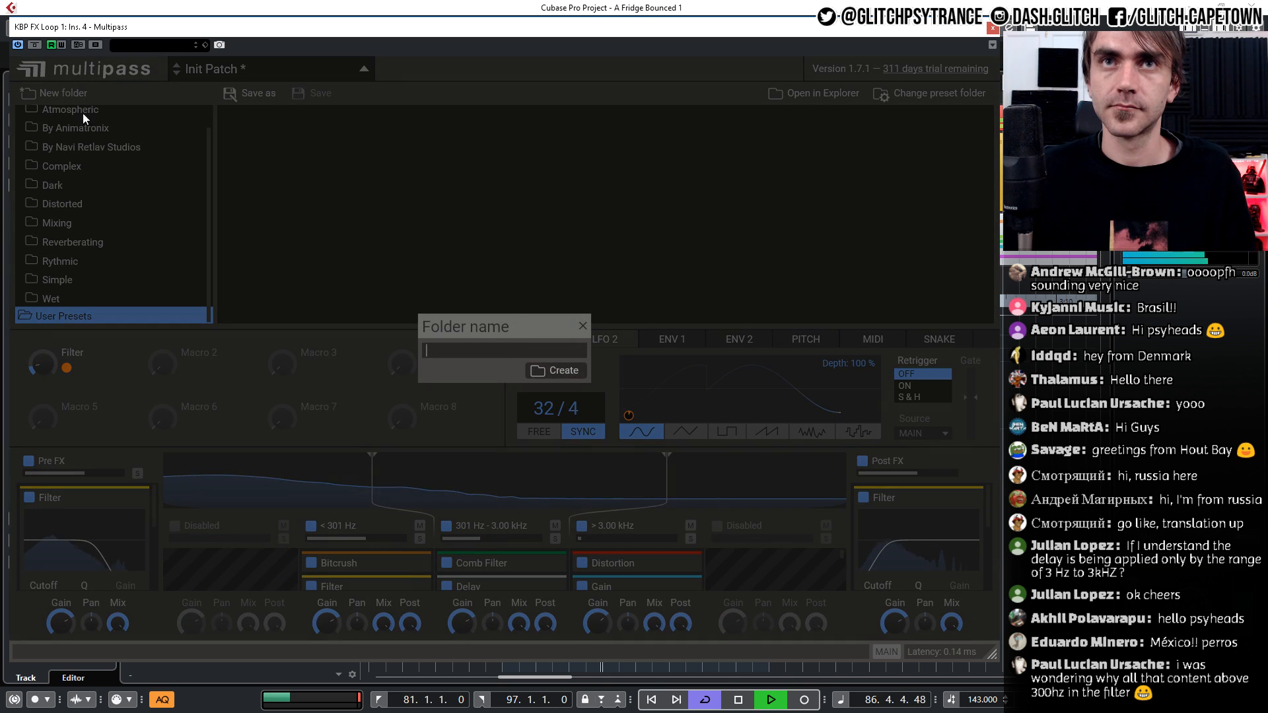
pyautogui.write('Mul')
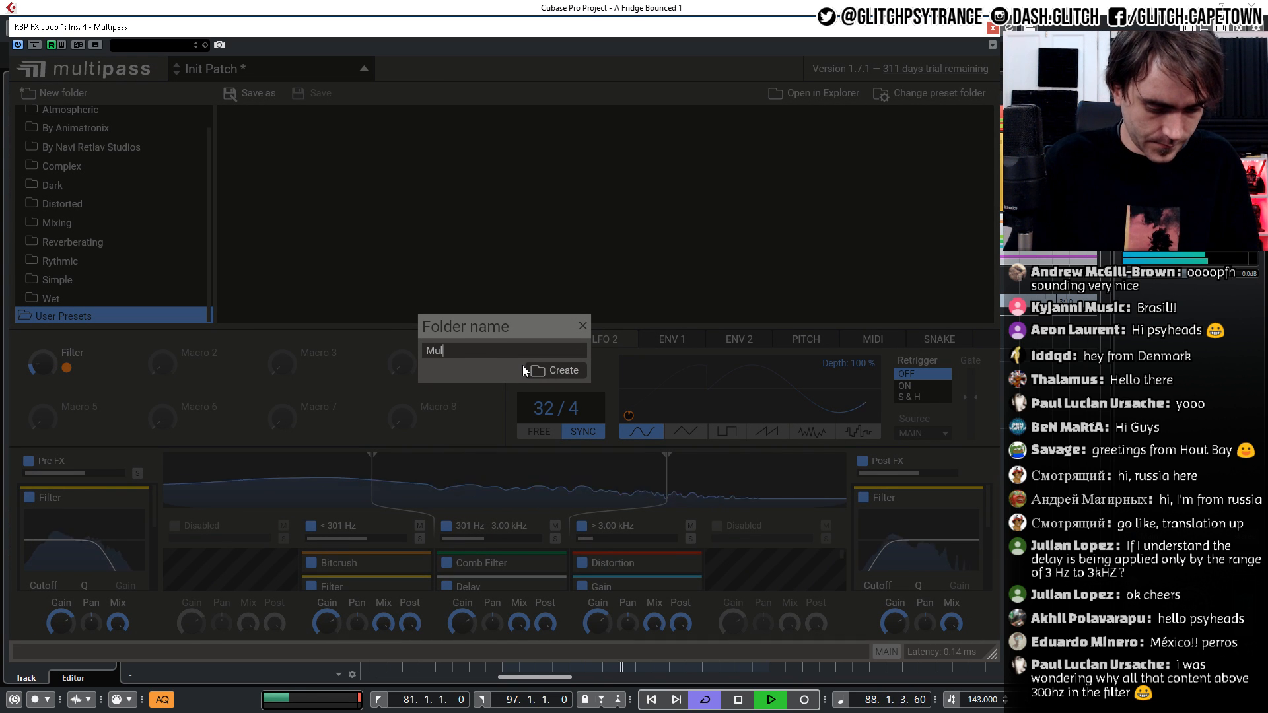
pyautogui.write('tipass Stream 2')
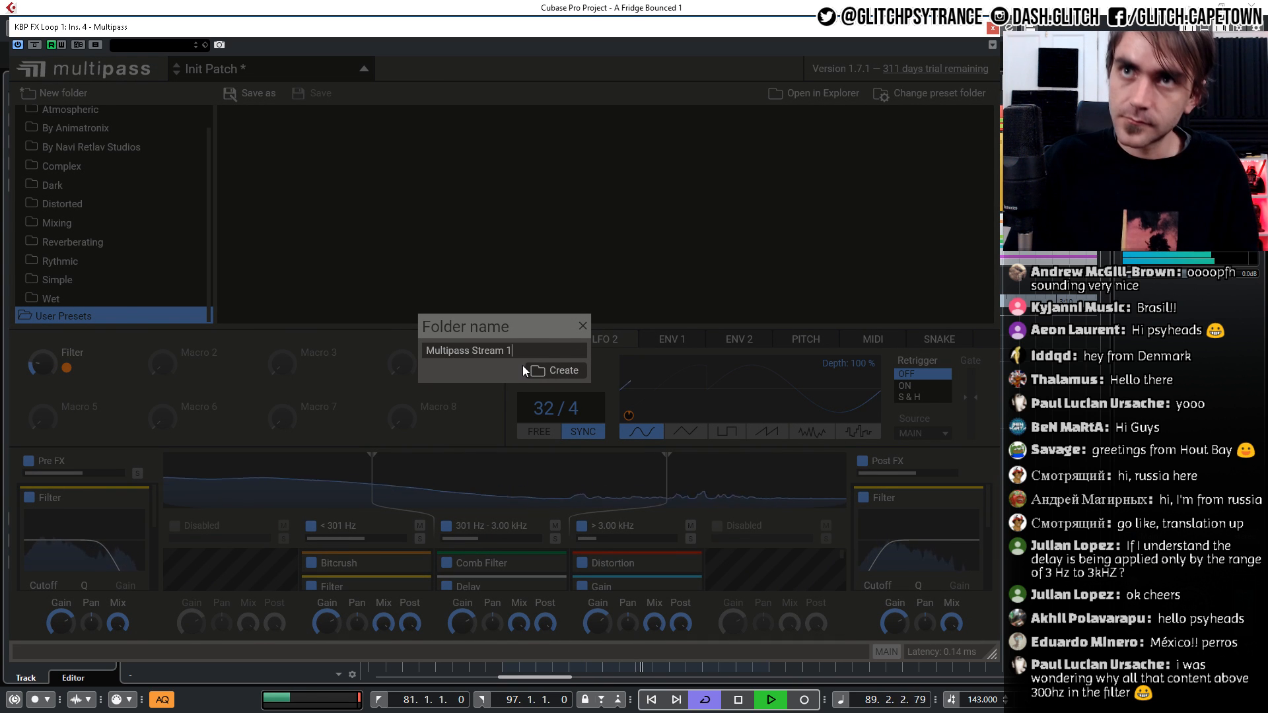
pyautogui.press('Return')
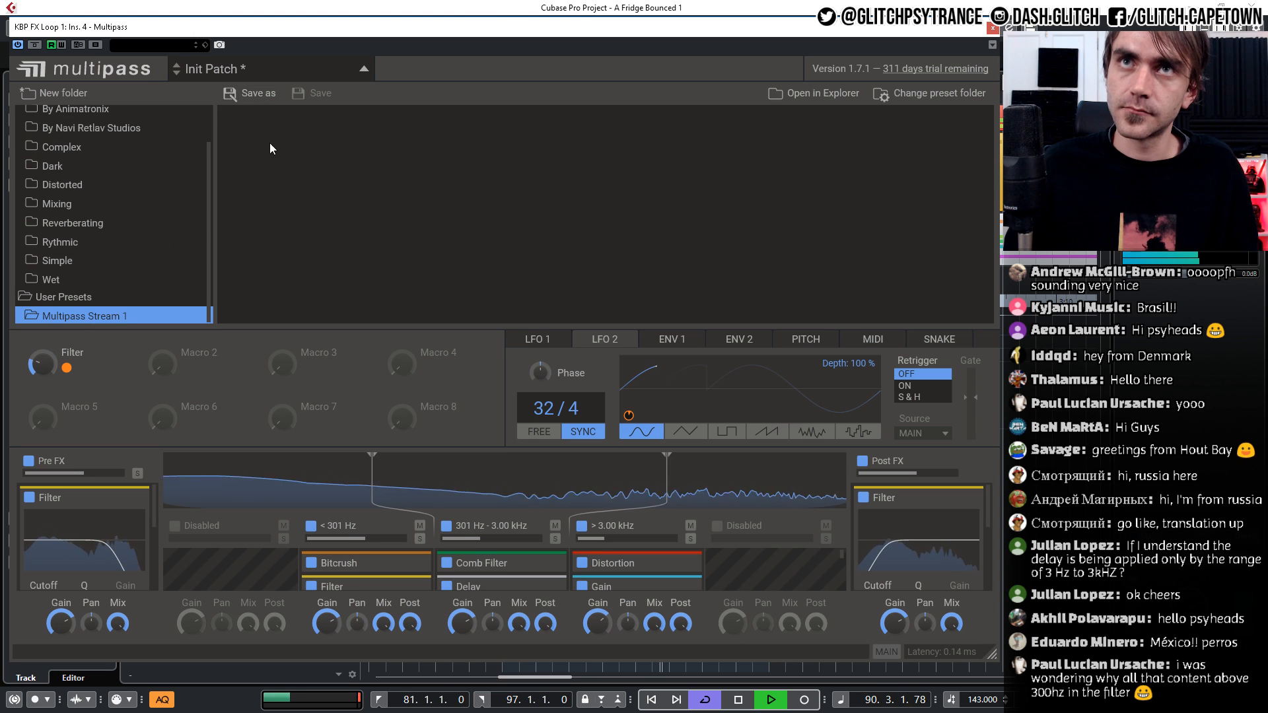
# Save the current patch in the Multipass Stream 1 folder as a preset named "Psytrance Break Maker 1" and close the plug-in window
pyautogui.click(257, 97)
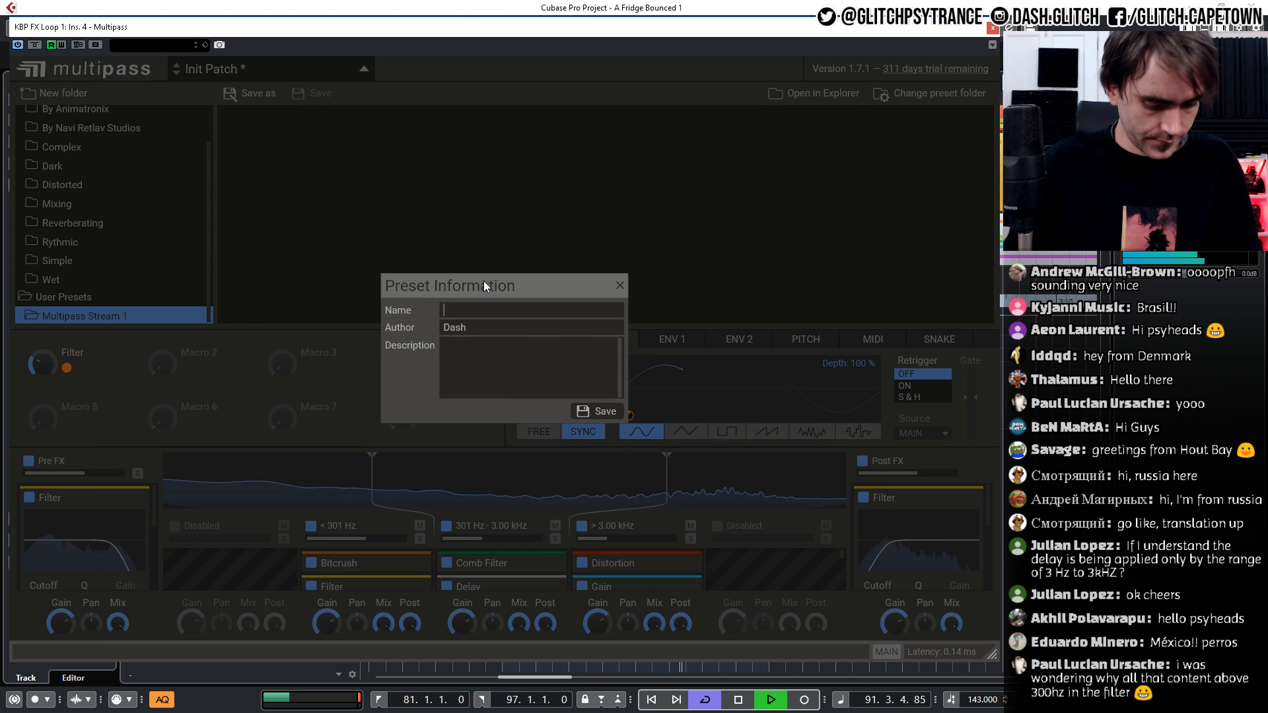
pyautogui.write('Psytrance Break ')
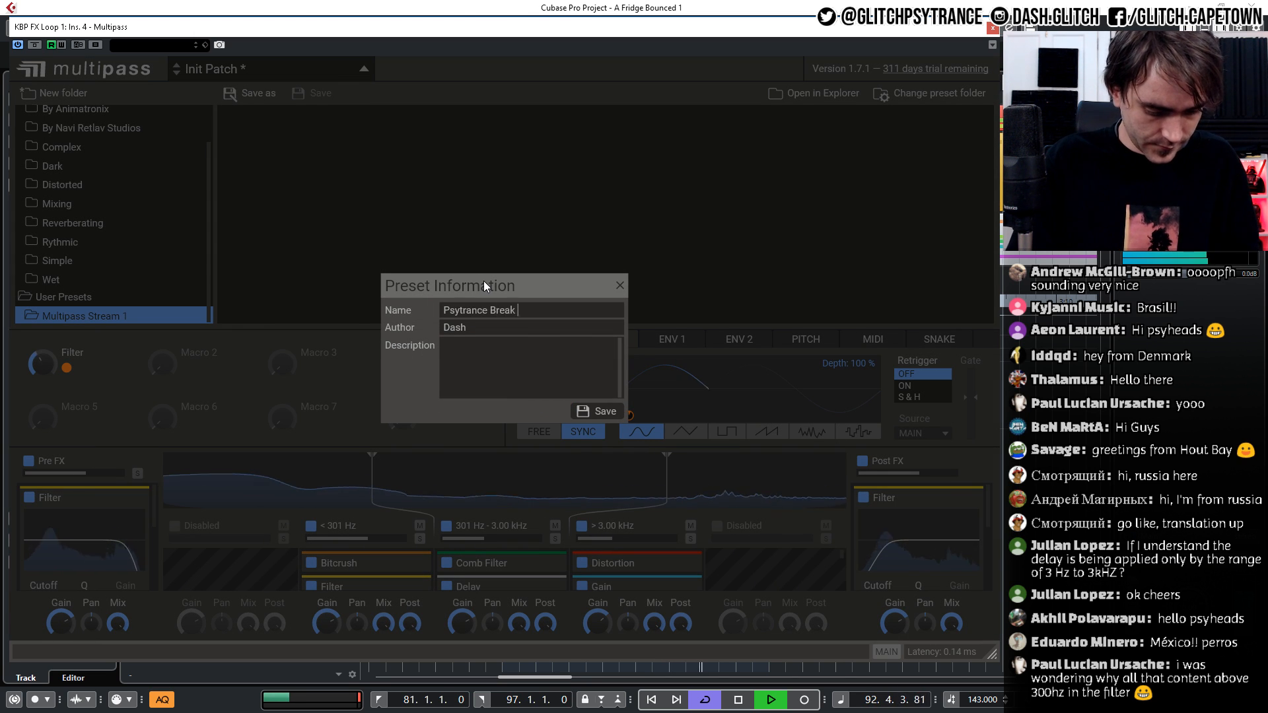
pyautogui.write('Maker 1')
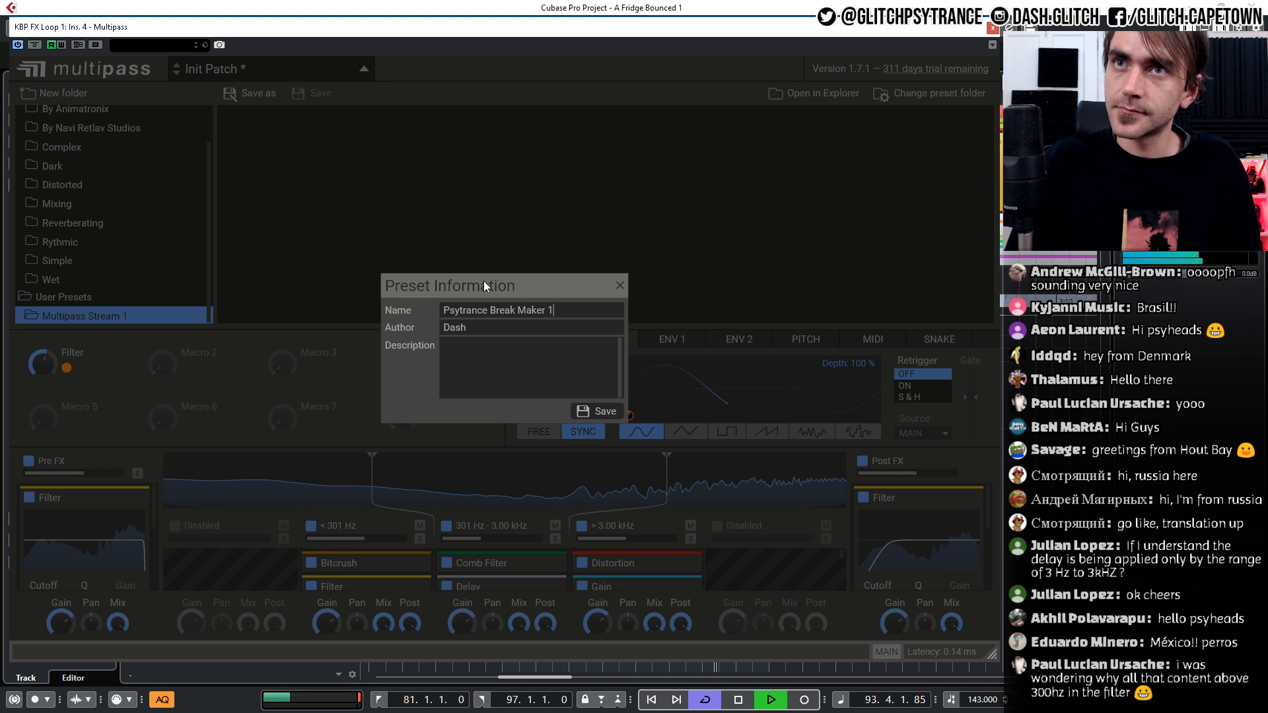
pyautogui.press('Return')
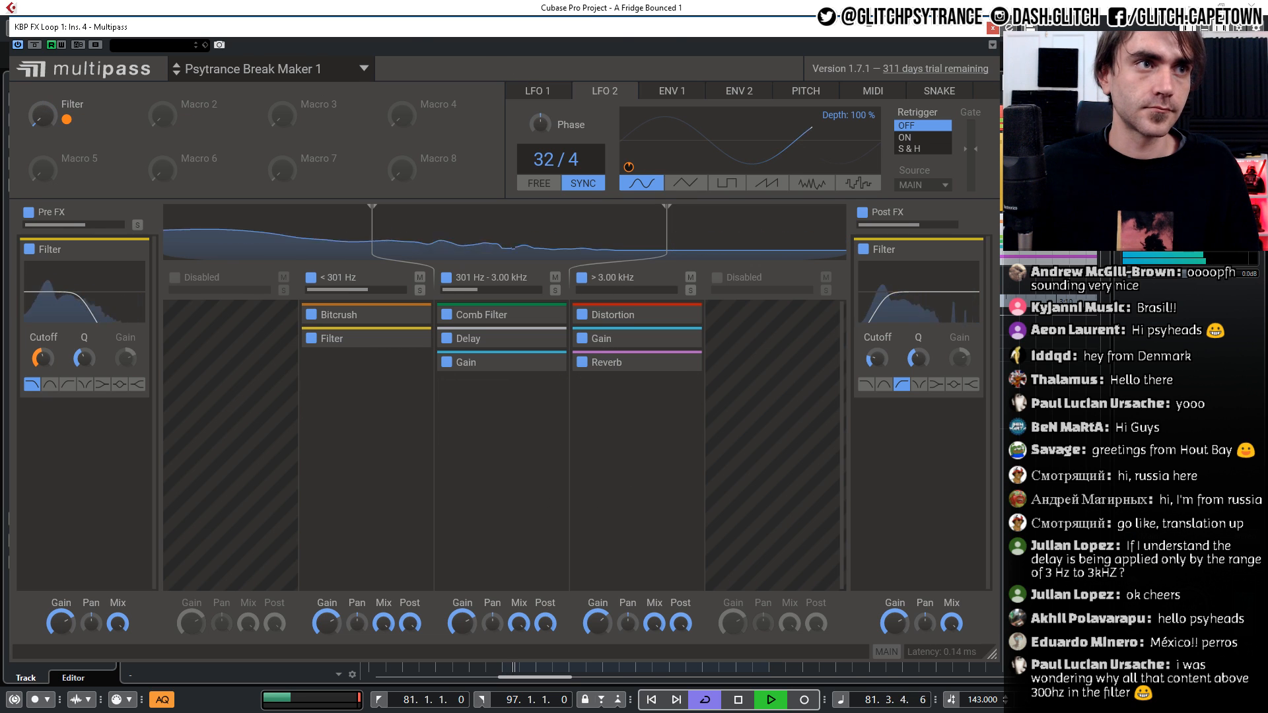
pyautogui.press('Escape')
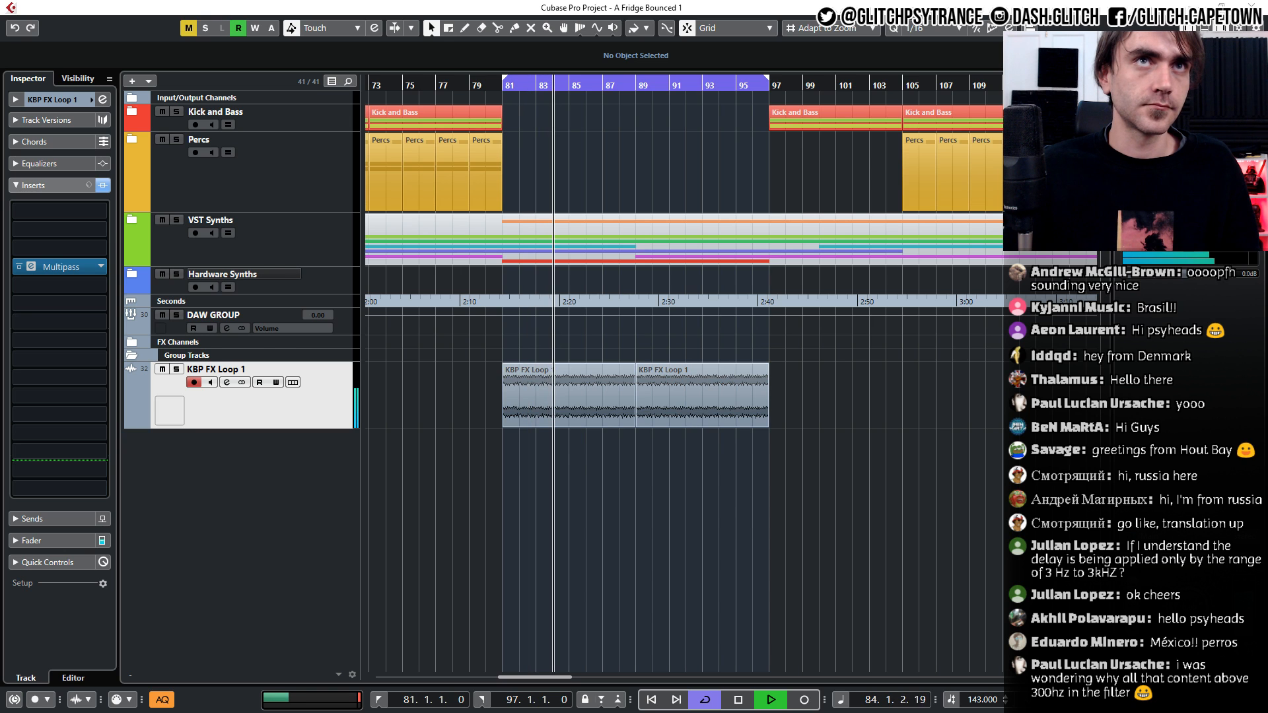
# Bring back the Multipass window, move it clear of the project toolbar, and stop playback
pyautogui.click(272, 6)
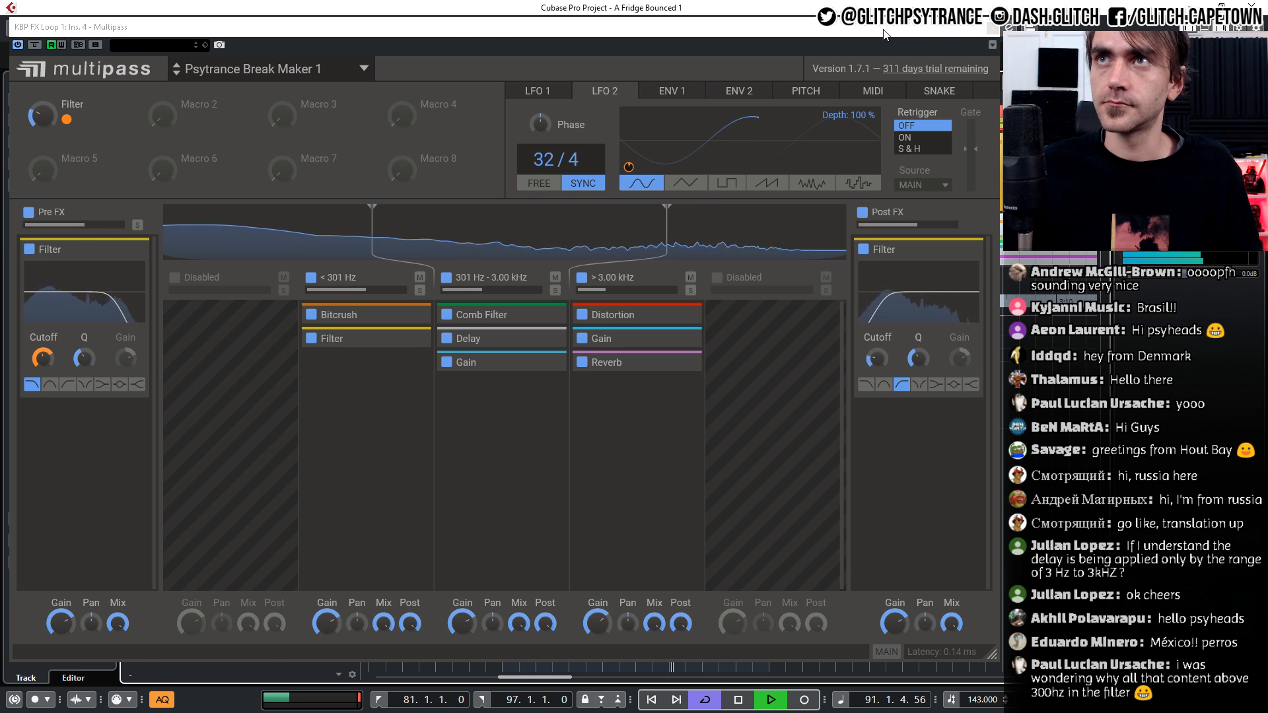
pyautogui.moveTo(944, 31); pyautogui.dragTo(952, 56)
pyautogui.press('space')
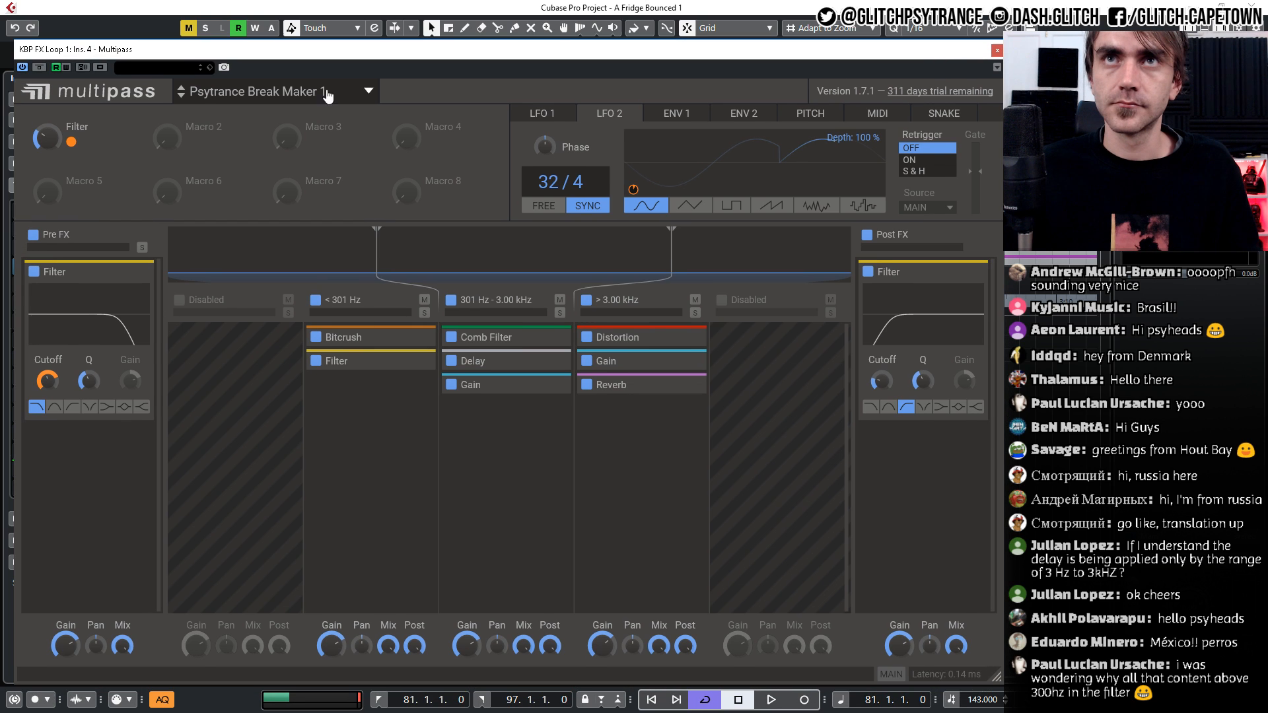
# Load the Init Patch from the Multipass factory presets and close the preset browser
pyautogui.click(368, 92)
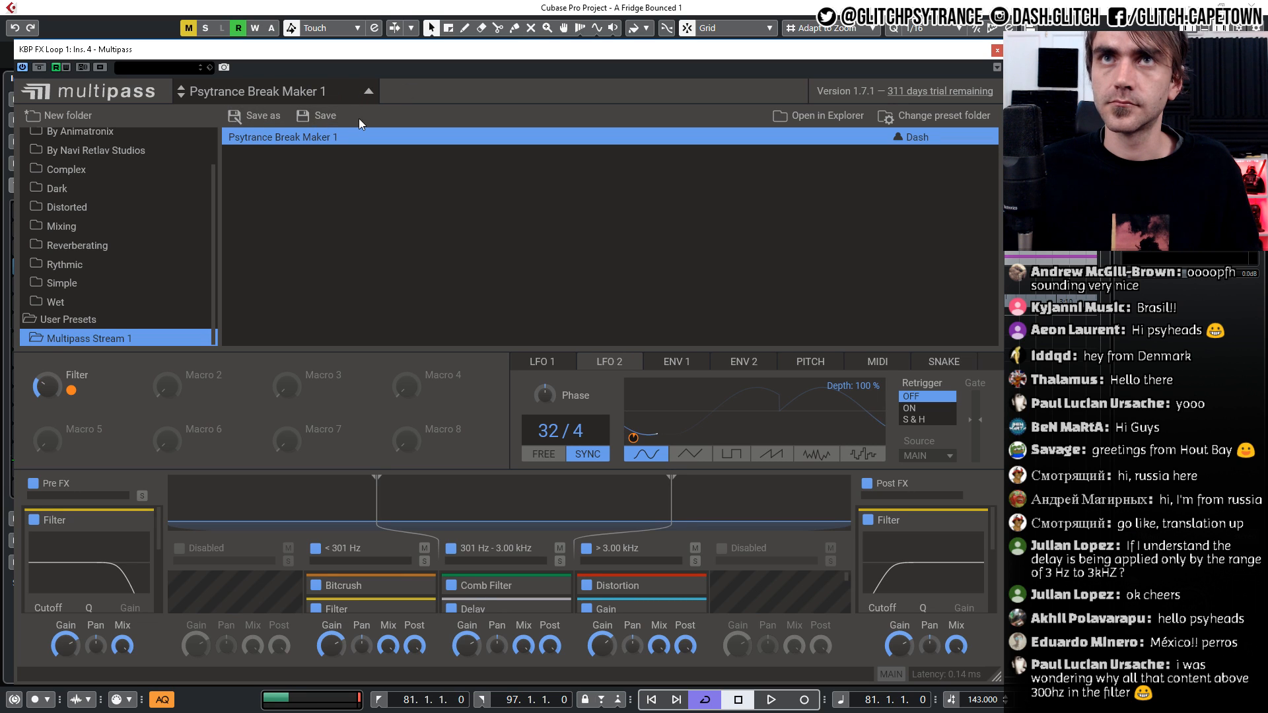
pyautogui.scroll(2, 85, 134)
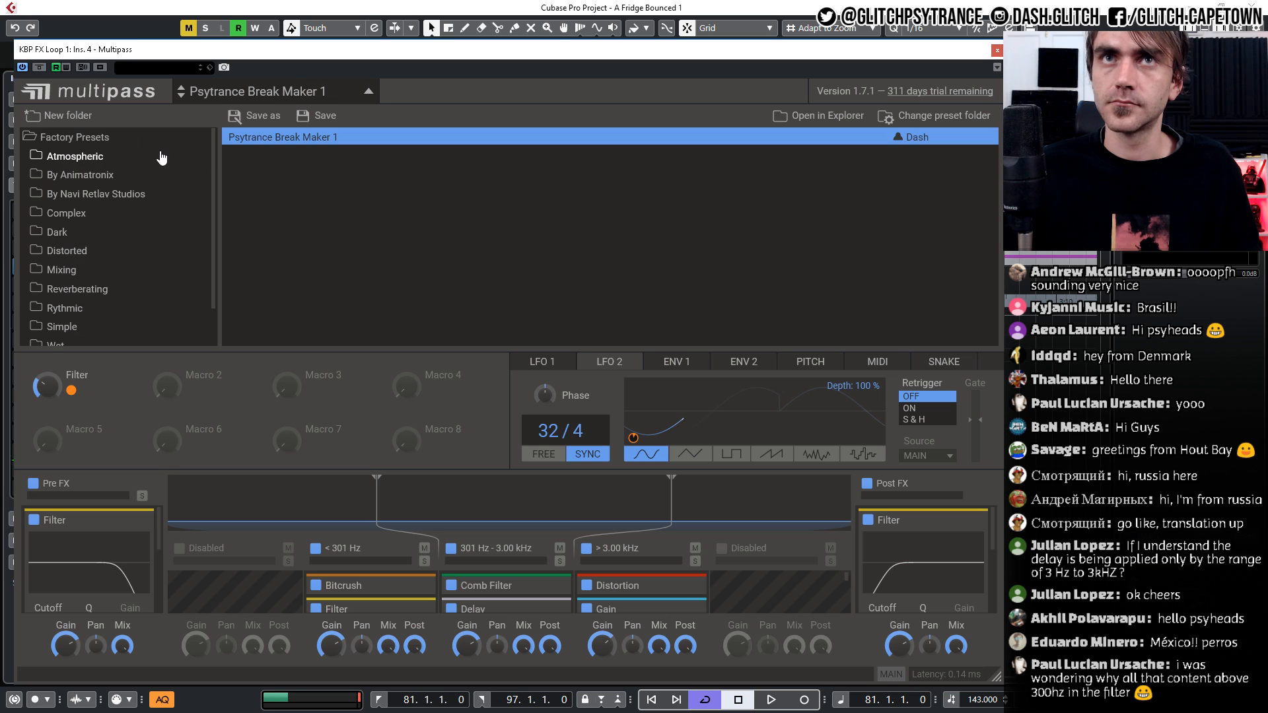
pyautogui.click(107, 140)
pyautogui.click(249, 142)
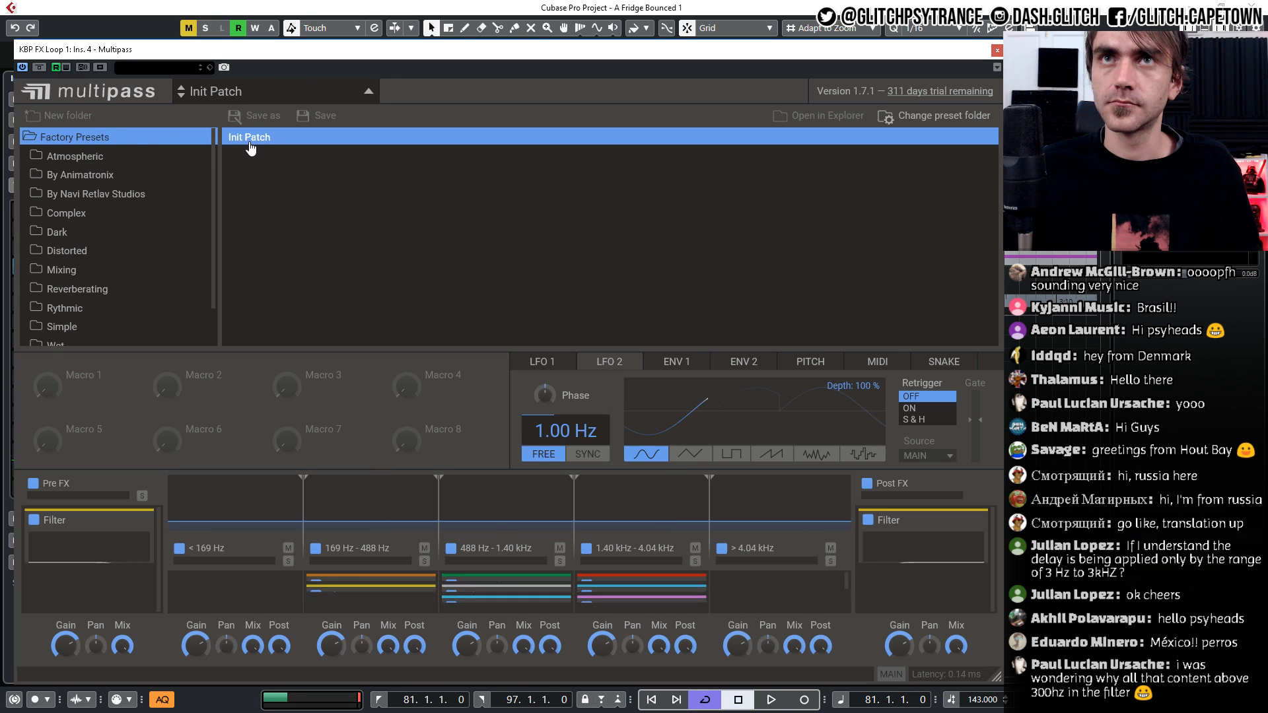
pyautogui.click(274, 104)
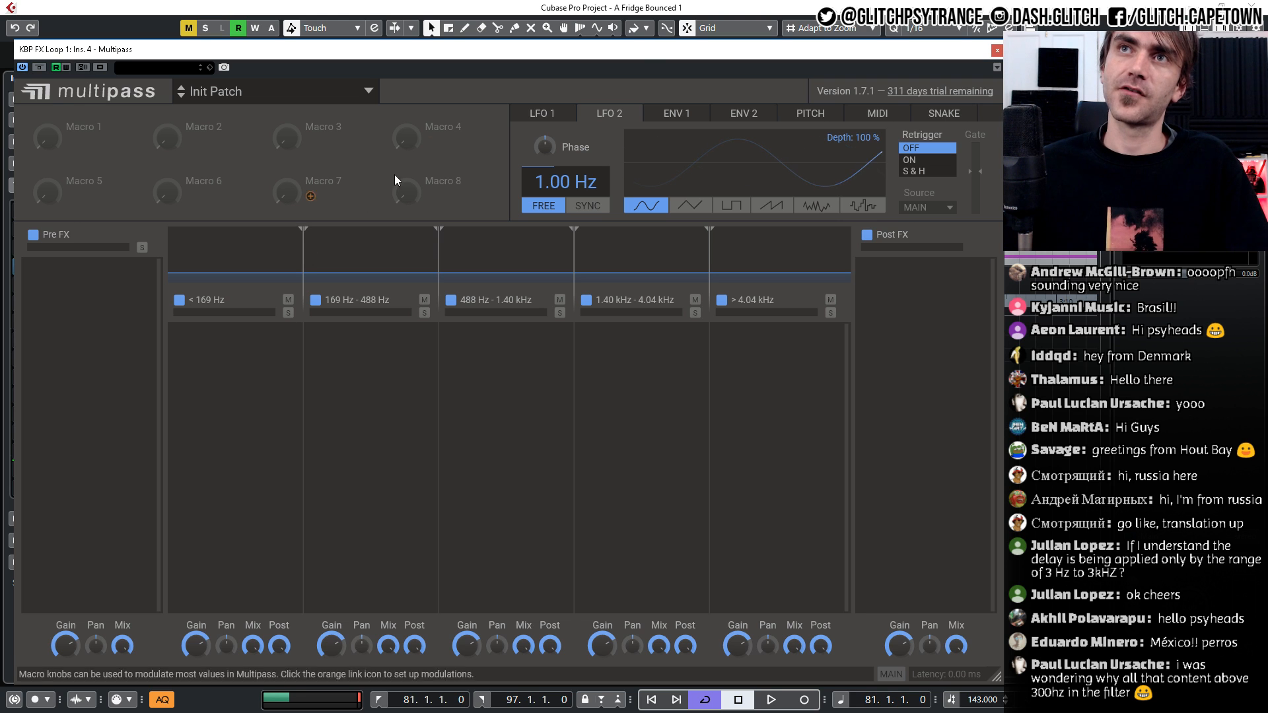
# Replace the insert on KBP FX Loop 1 with a fresh Multipass instance, enlarge its window, and close it
pyautogui.moveTo(573, 50); pyautogui.dragTo(1013, 130)
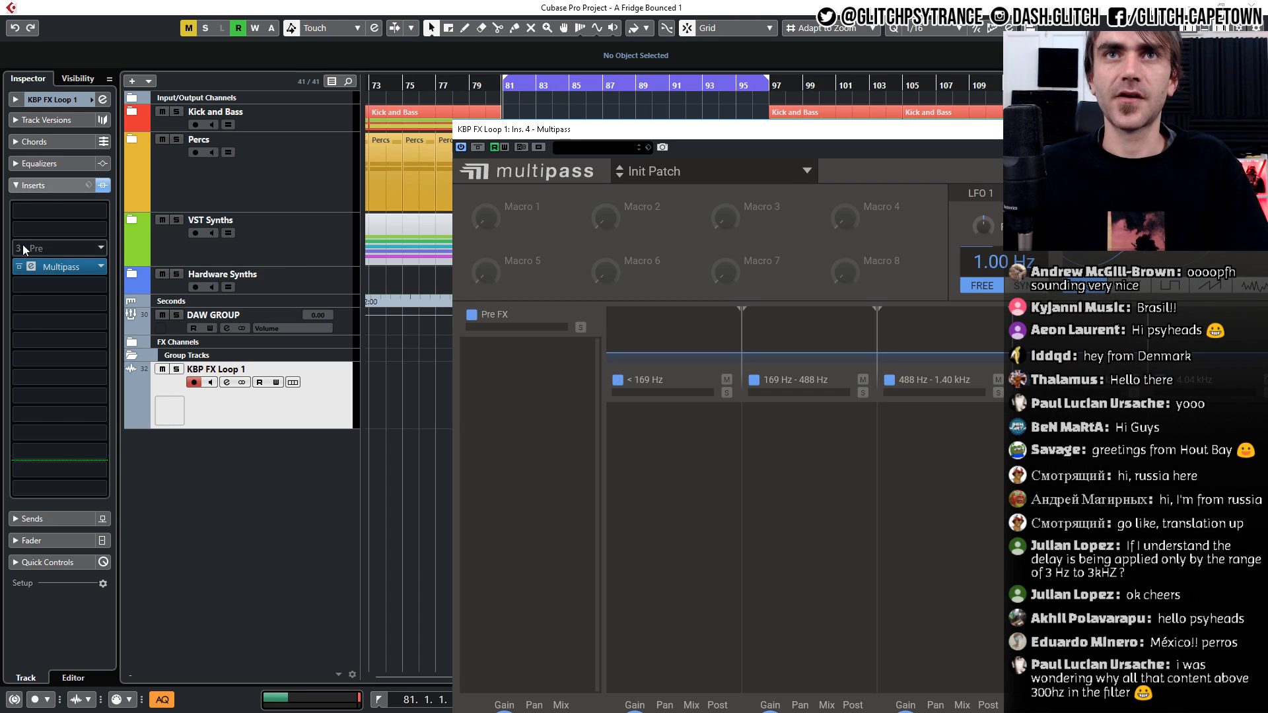
pyautogui.click(102, 267)
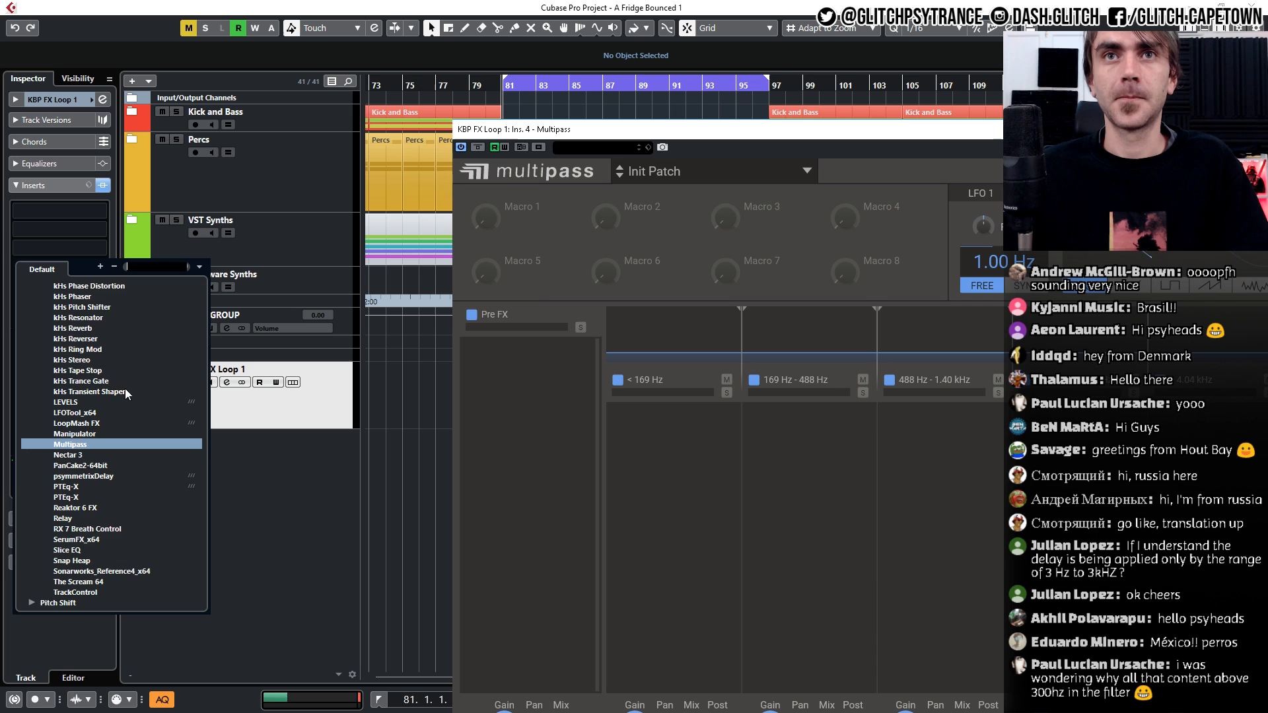
pyautogui.click(76, 446)
pyautogui.click(601, 385)
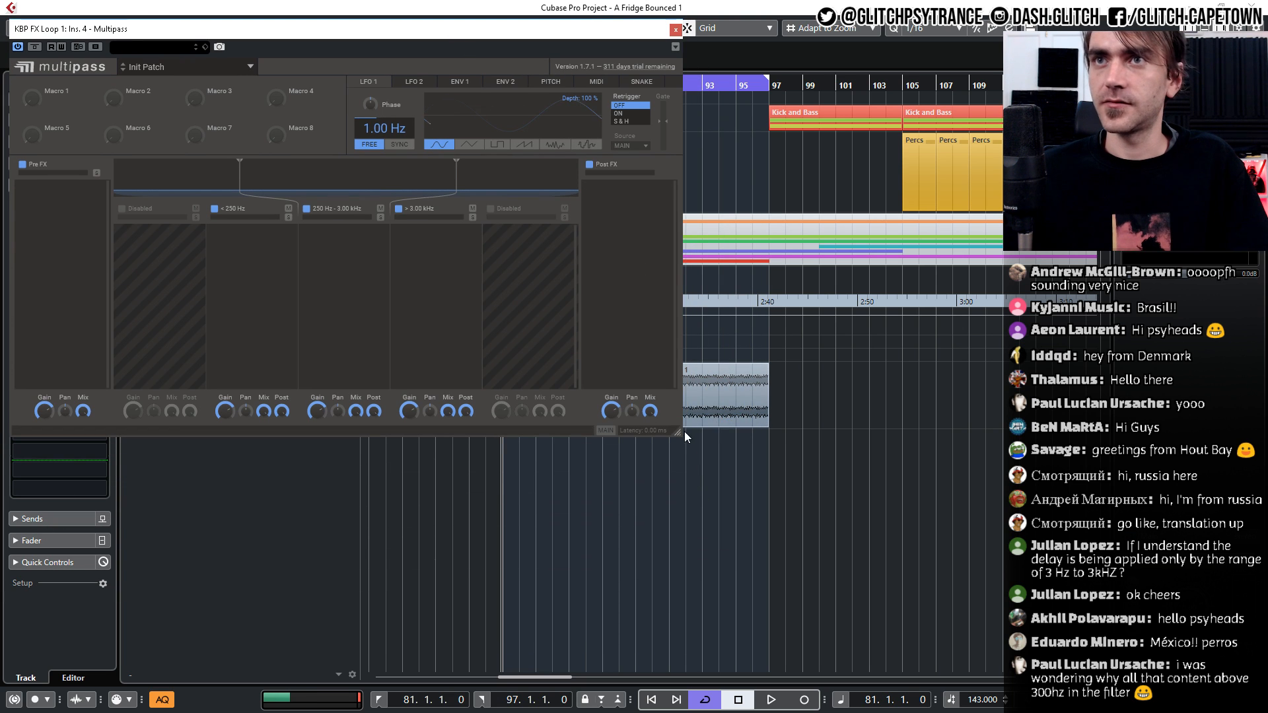
pyautogui.moveTo(677, 433); pyautogui.dragTo(988, 700)
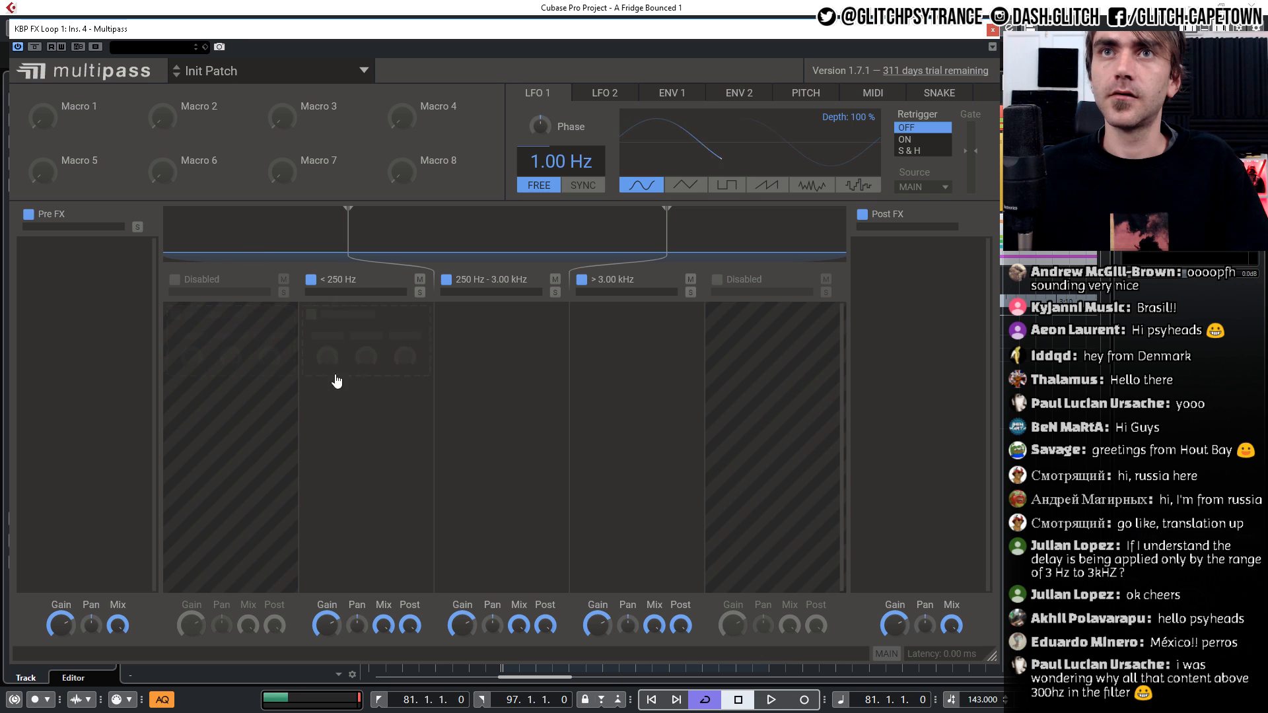
pyautogui.click(374, 379)
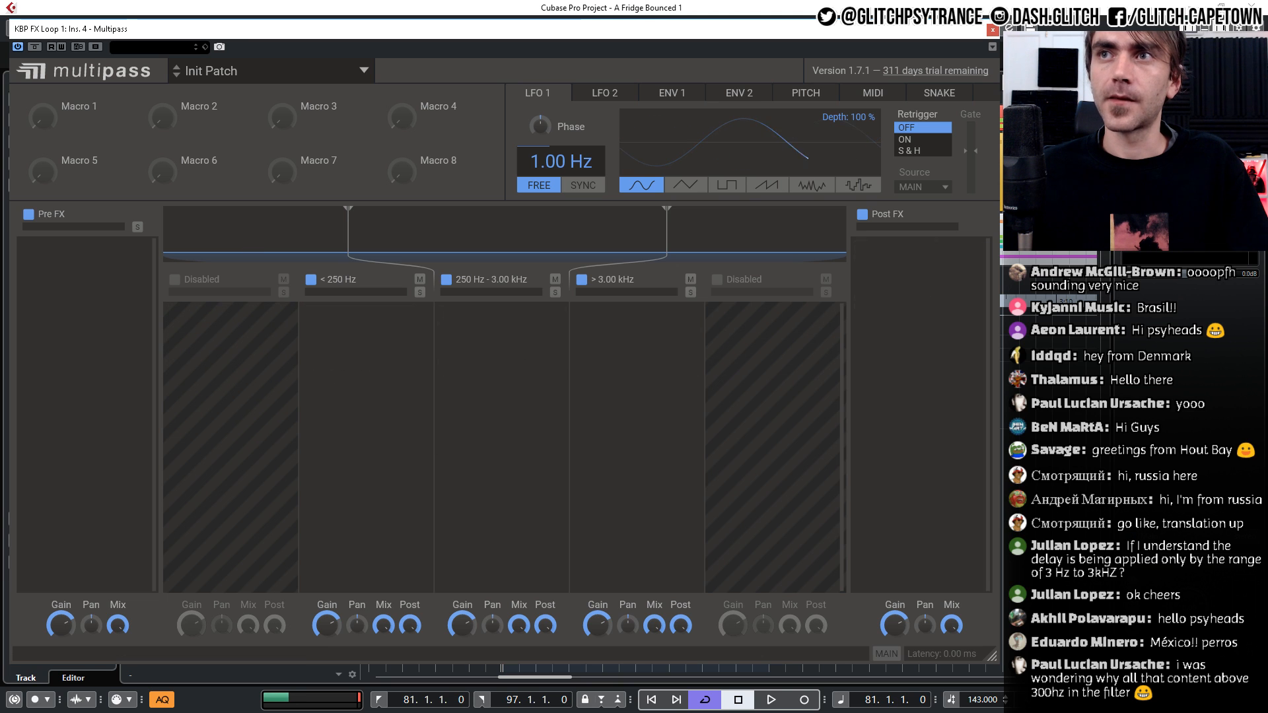
pyautogui.click(992, 30)
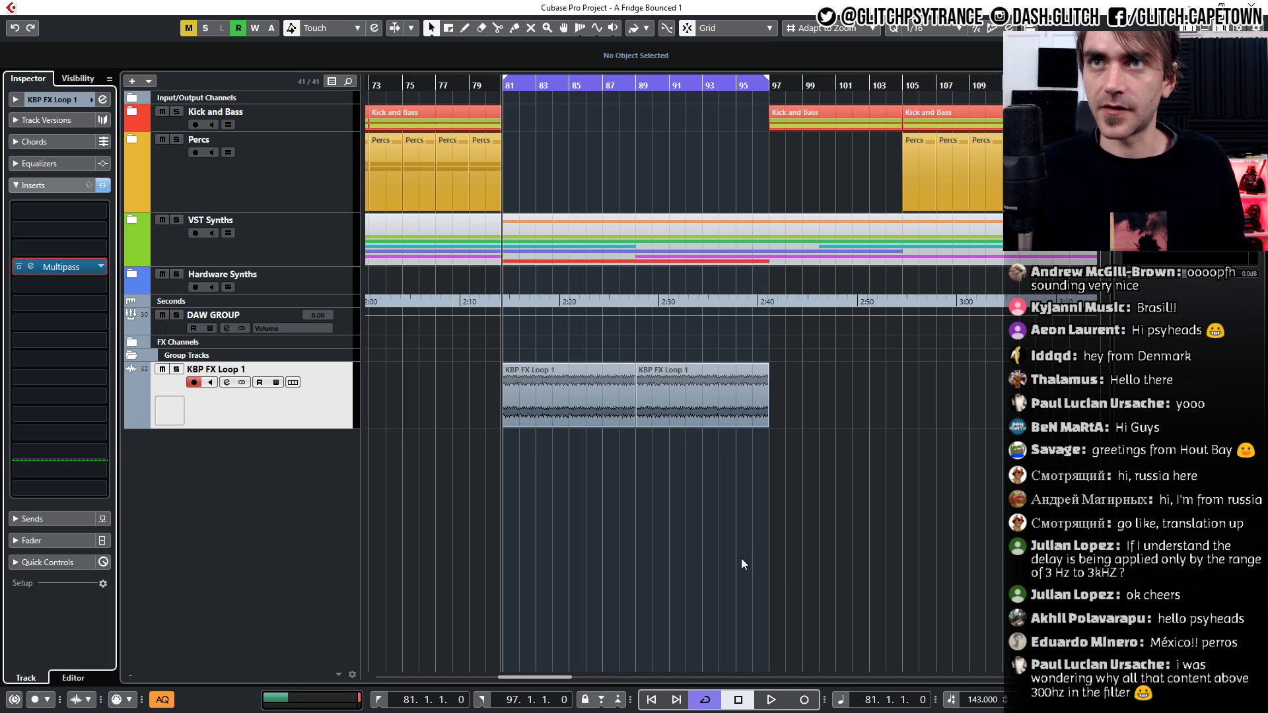
# Set the loop range from bar 33 to bar 289
pyautogui.click(741, 559)
pyautogui.press('g')
pyautogui.press('g')
pyautogui.press('g')
pyautogui.press('g')
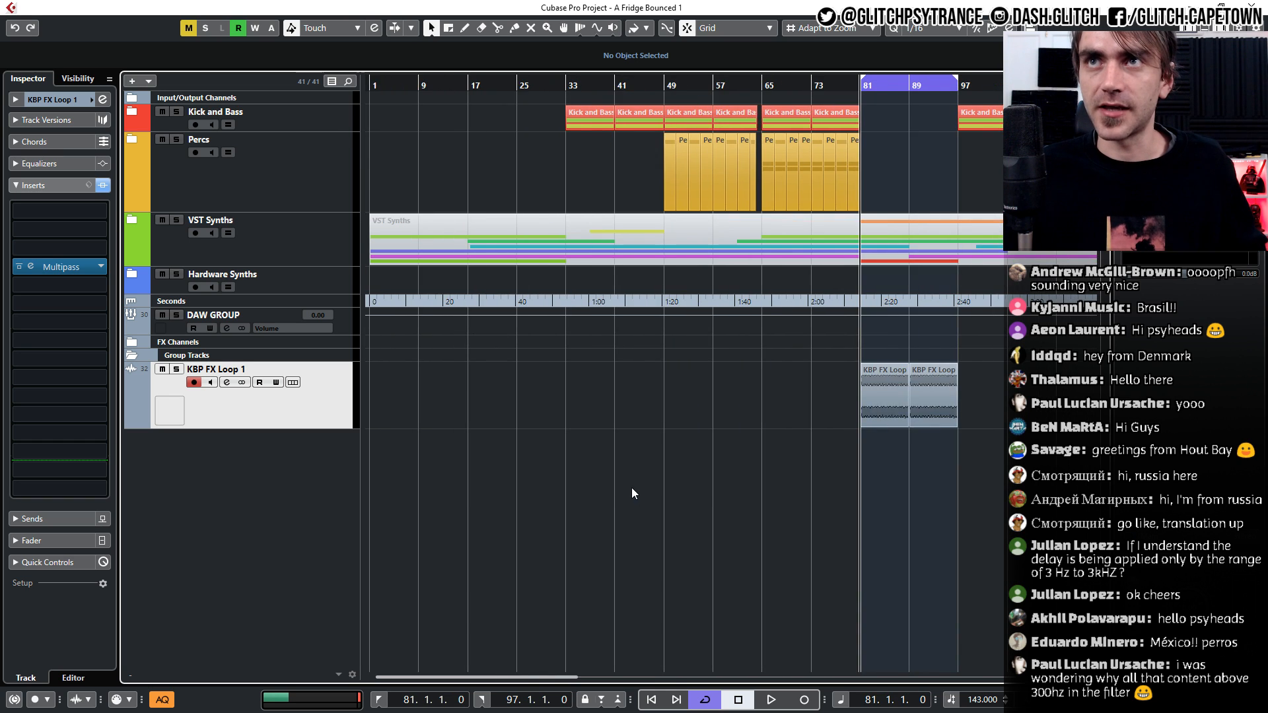
pyautogui.keyDown('ctrl'); pyautogui.click(408, 80); pyautogui.keyUp('ctrl')
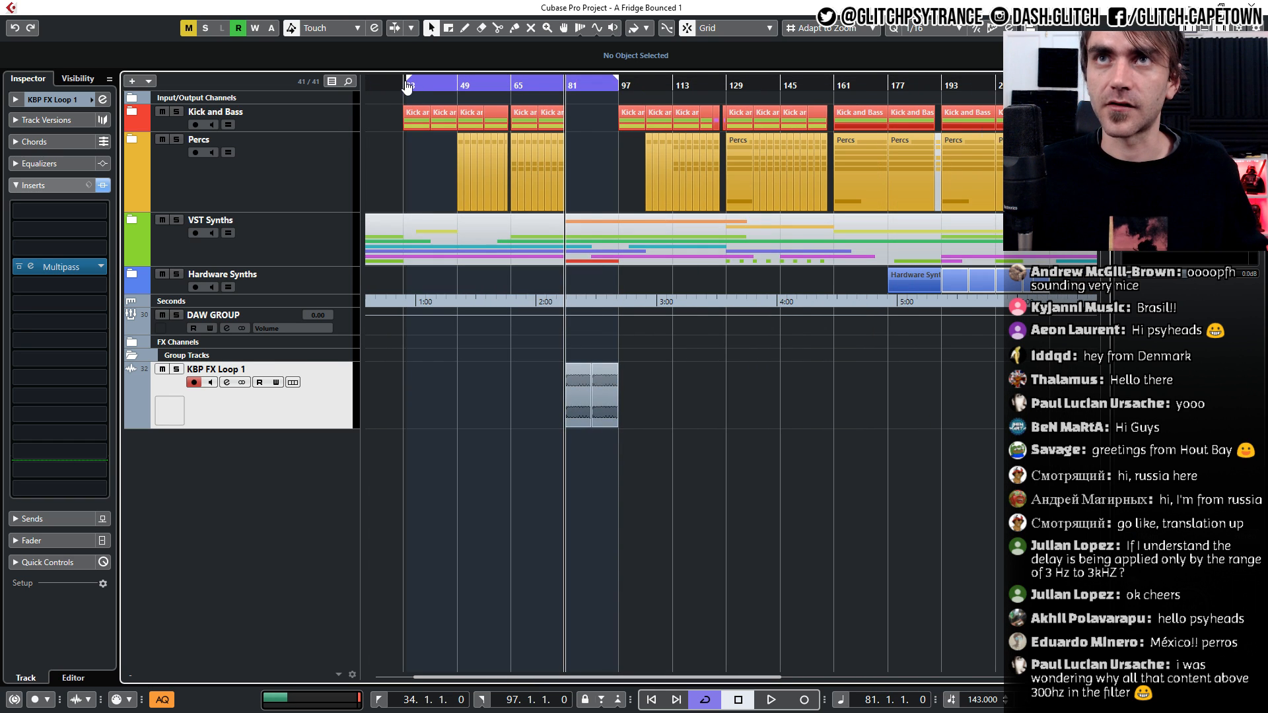
pyautogui.keyDown('ctrl'); pyautogui.click(405, 84); pyautogui.keyUp('ctrl')
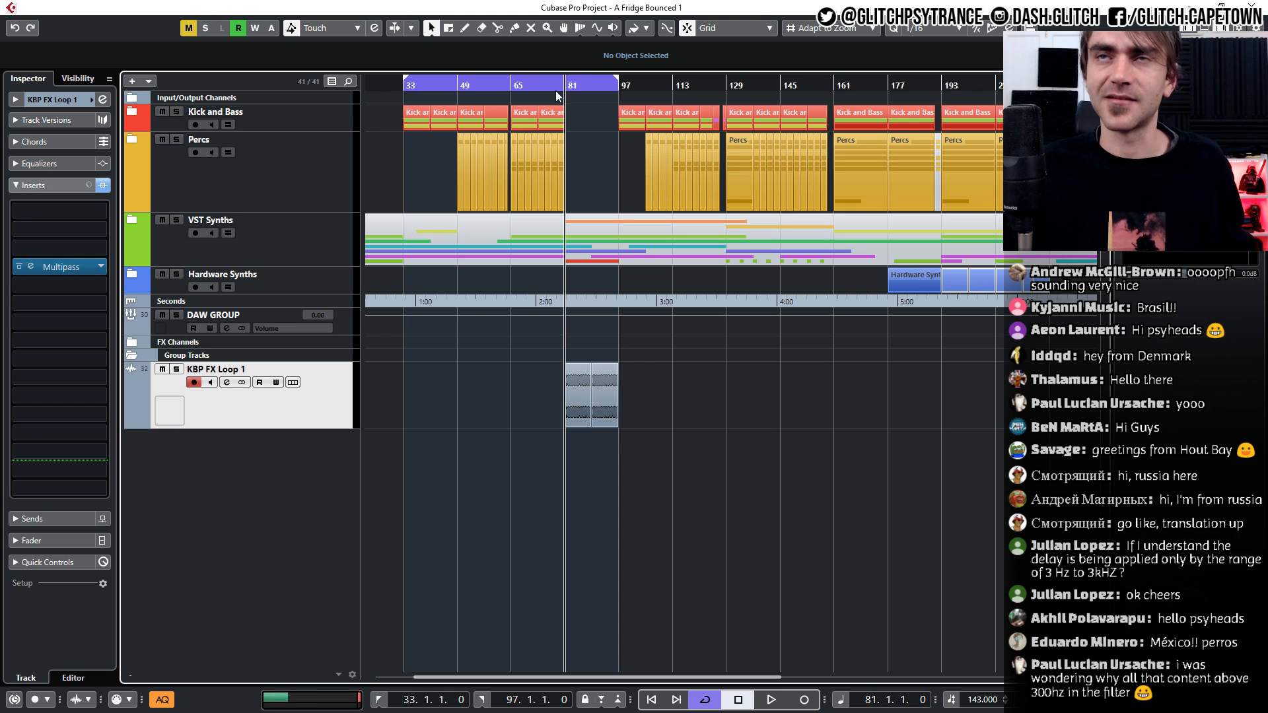
pyautogui.moveTo(616, 82); pyautogui.dragTo(874, 173)
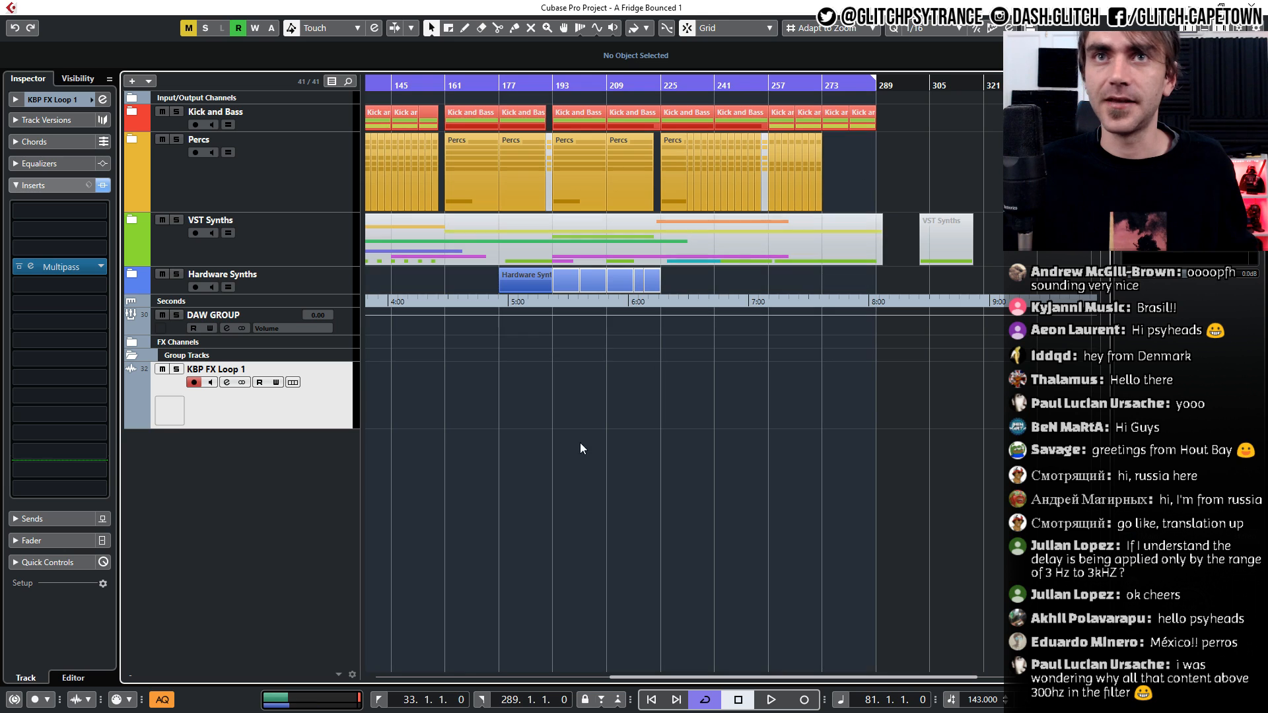
# Play the arrangement from the loop start at bar 33 and listen on into the section around bar 129
pyautogui.scroll(3, 780, 390)
pyautogui.scroll(-2, 787, 386)
pyautogui.hscroll(-5, 786, 387)
pyautogui.scroll(-3, 715, 420)
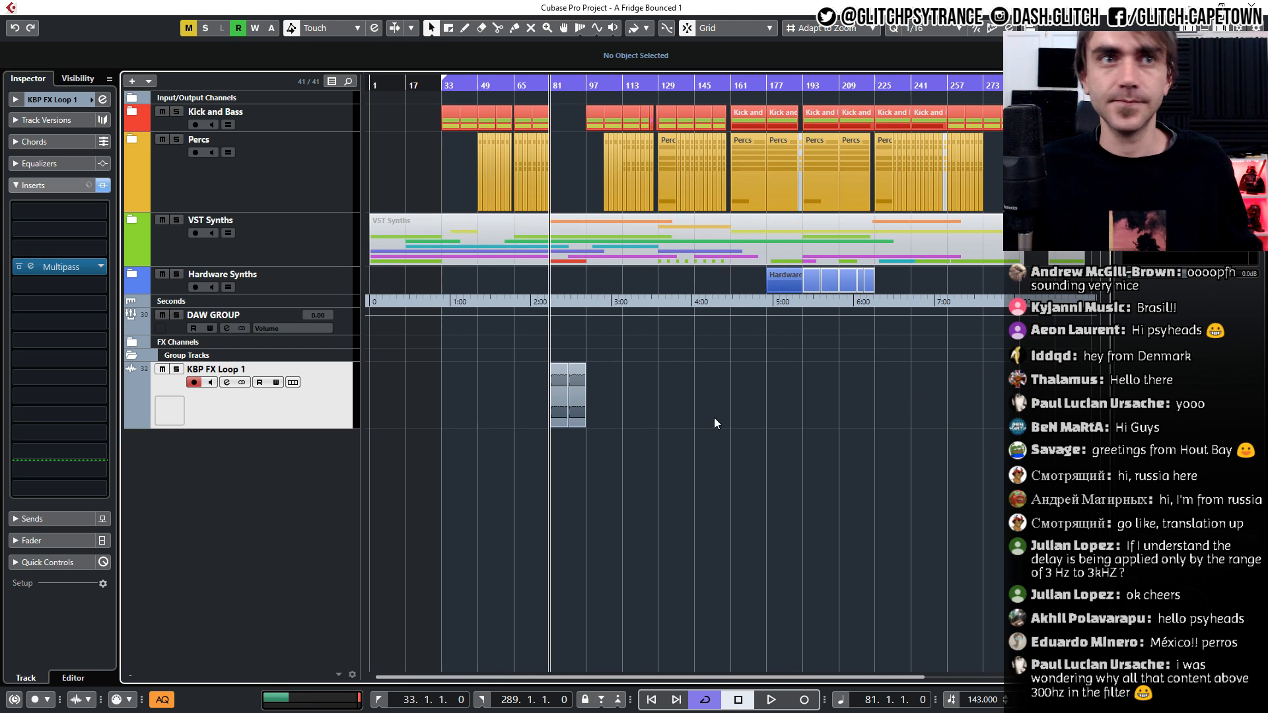
pyautogui.press('KP_1')
pyautogui.press('space')
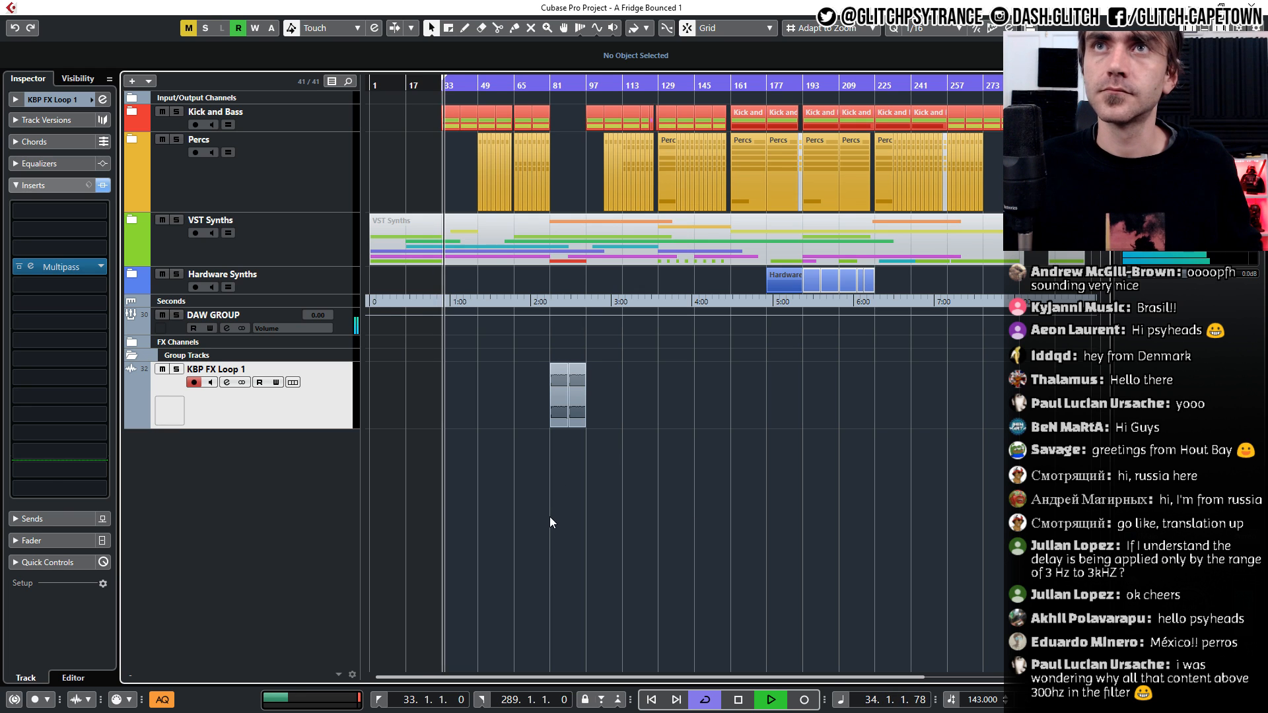
pyautogui.scroll(1, 548, 520)
pyautogui.hscroll(-2, 559, 508)
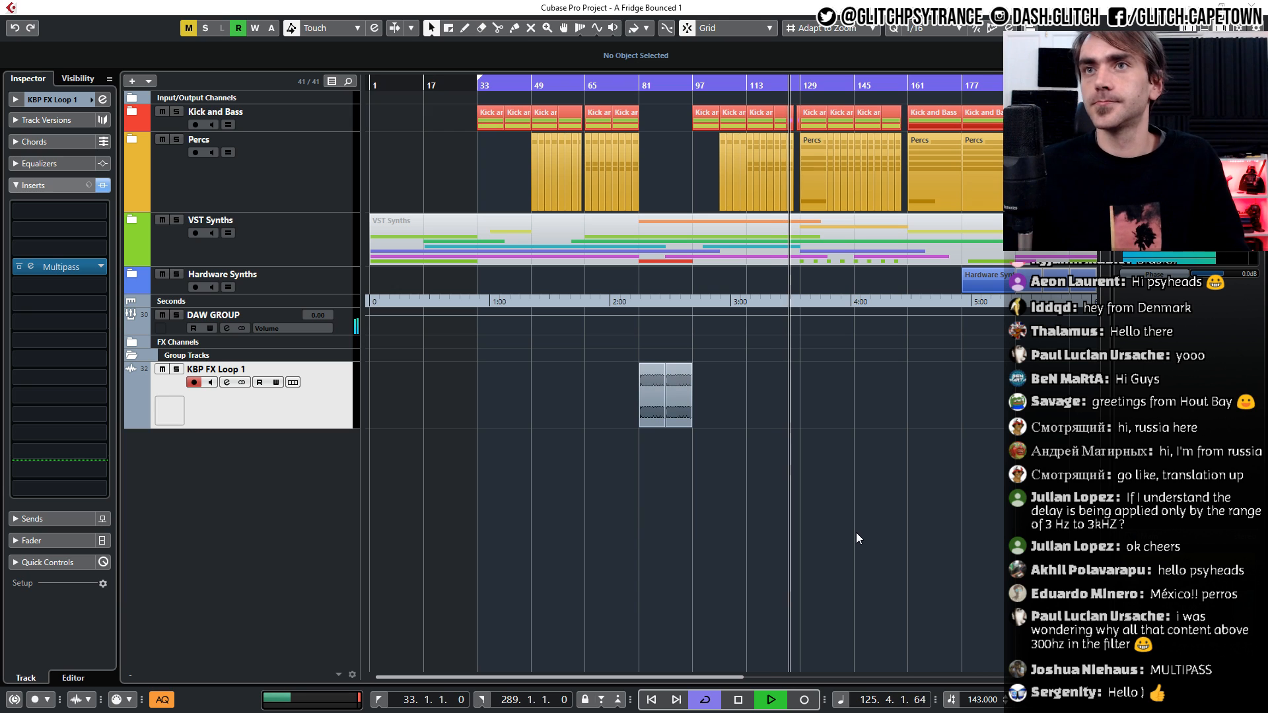
pyautogui.scroll(3, 843, 522)
pyautogui.hscroll(3, 851, 521)
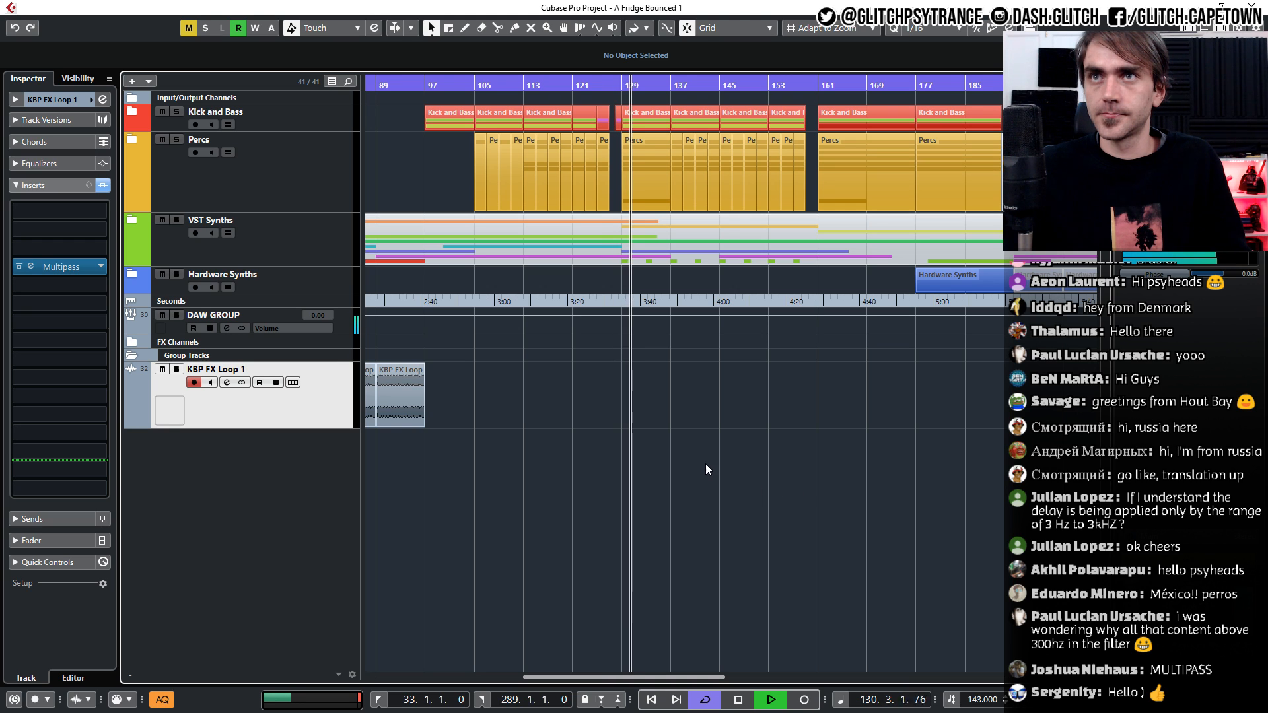
# Expand the VST Synths folder, stop playback, and enlarge the Stereo Out (R) track holding the Phase Plant-03 event
pyautogui.click(132, 219)
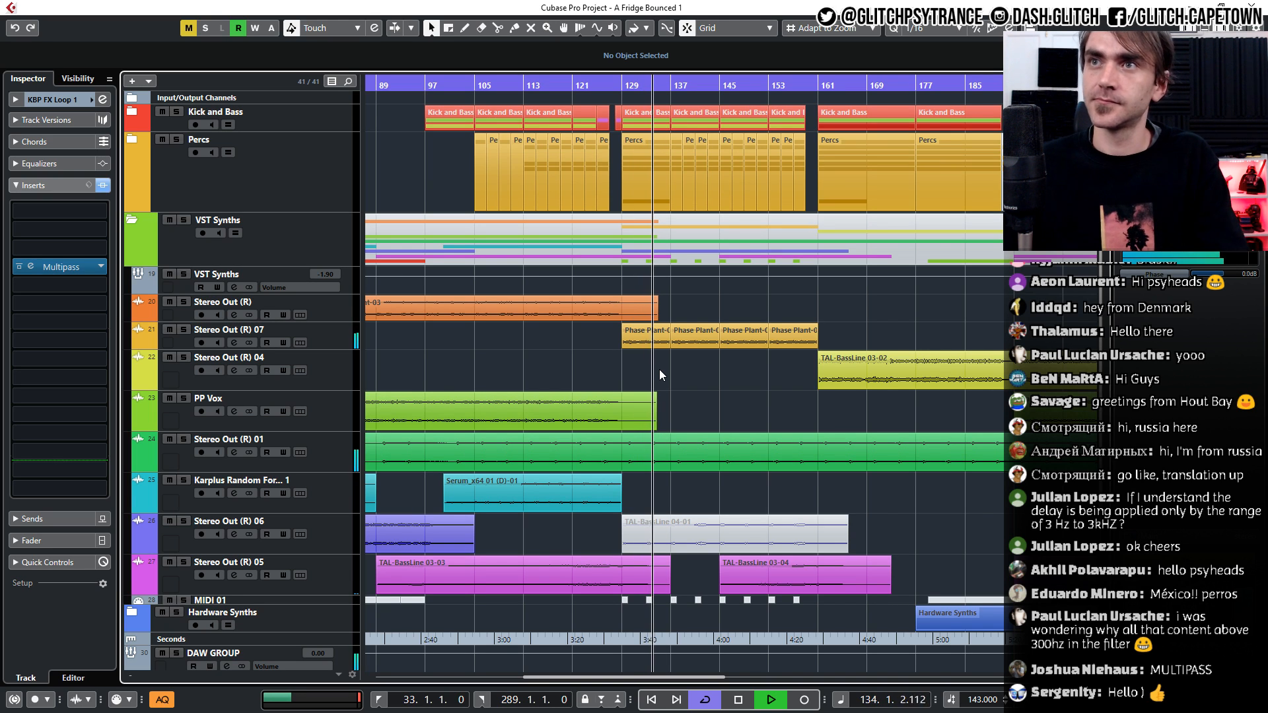
pyautogui.press('space')
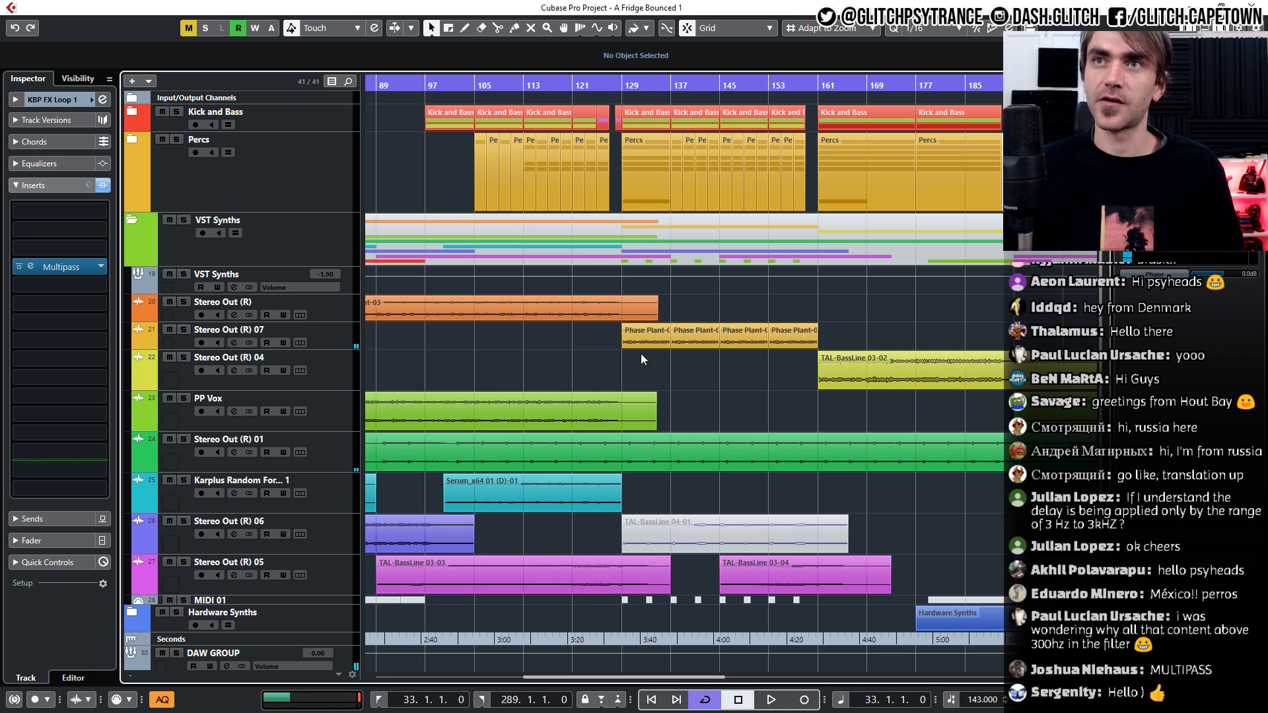
pyautogui.hscroll(-2, 680, 343)
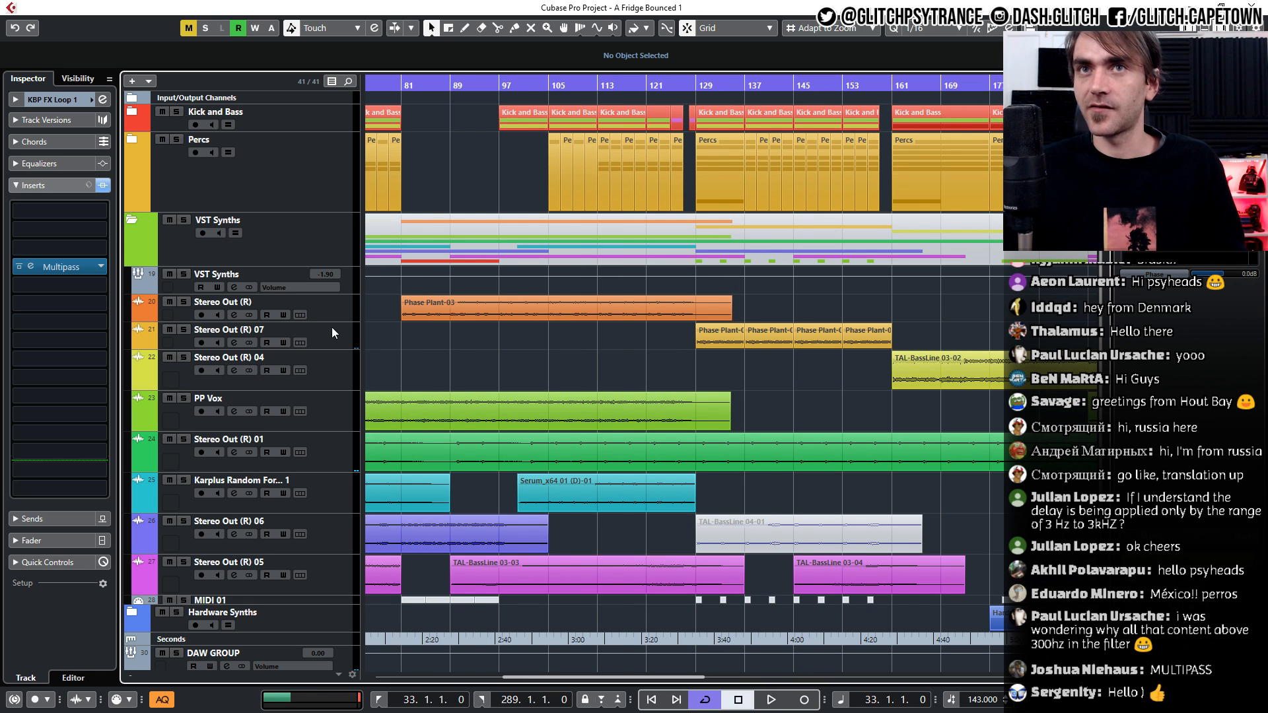
pyautogui.moveTo(334, 323); pyautogui.dragTo(337, 363)
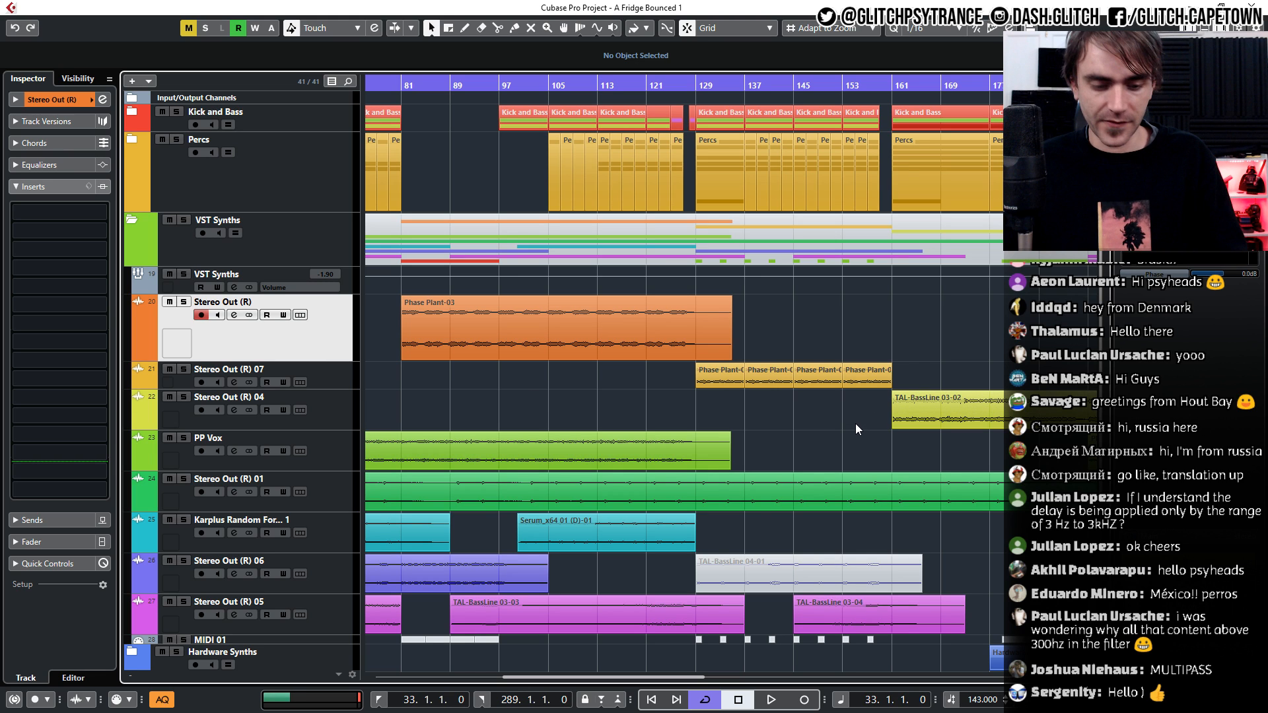
pyautogui.click(538, 339)
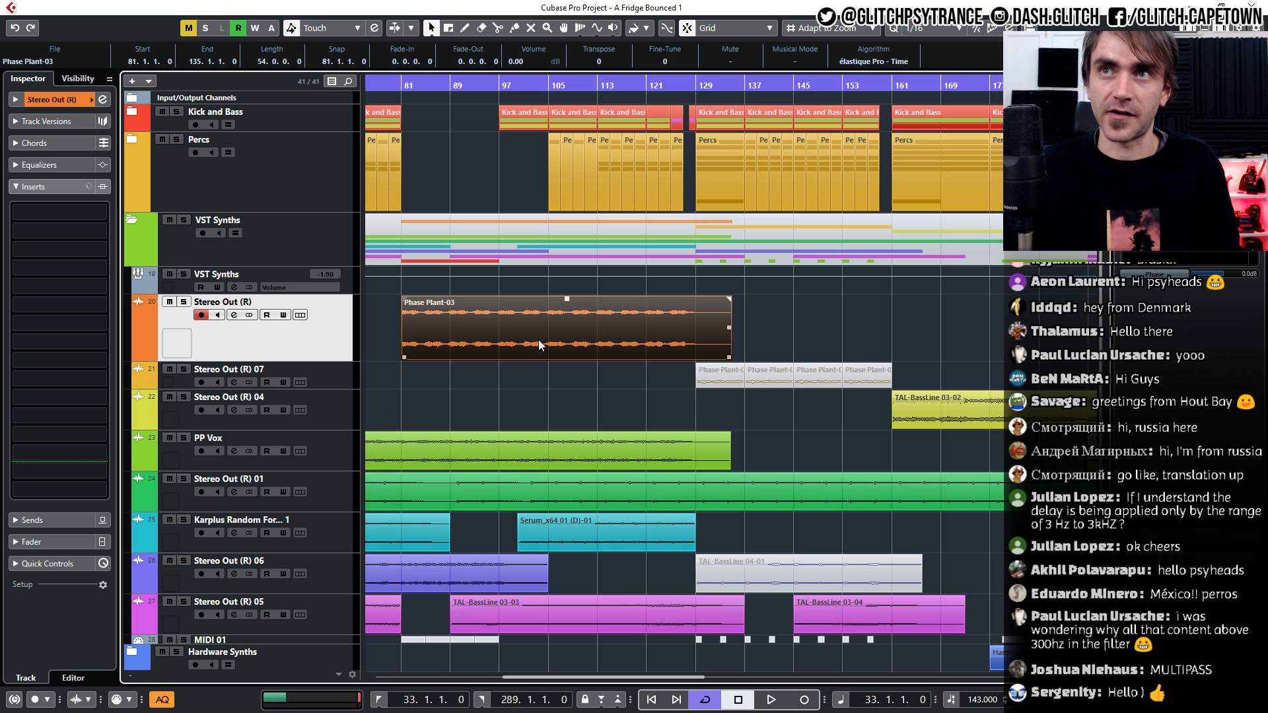
# Place the playhead near the start of the Phase Plant-03 event at bar 81 and solo the Stereo Out (R) track
pyautogui.hscroll(-3, 868, 361)
pyautogui.scroll(-3, 890, 346)
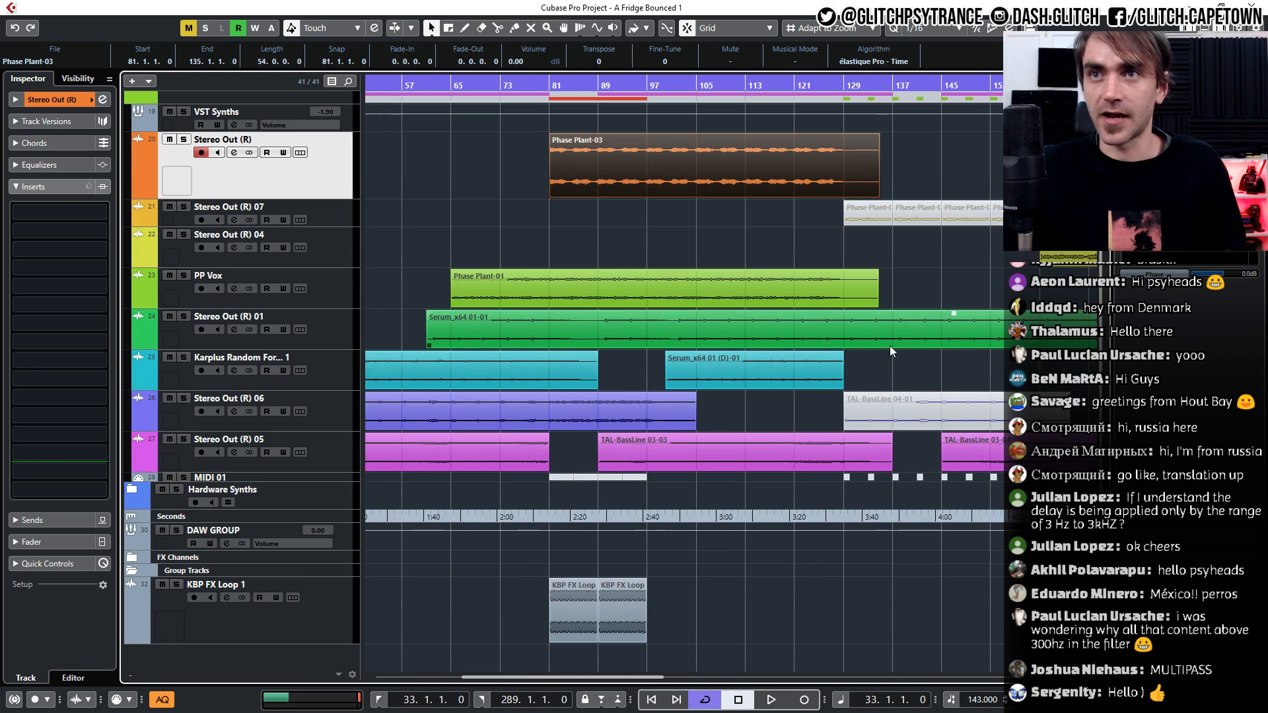
pyautogui.scroll(3, 910, 286)
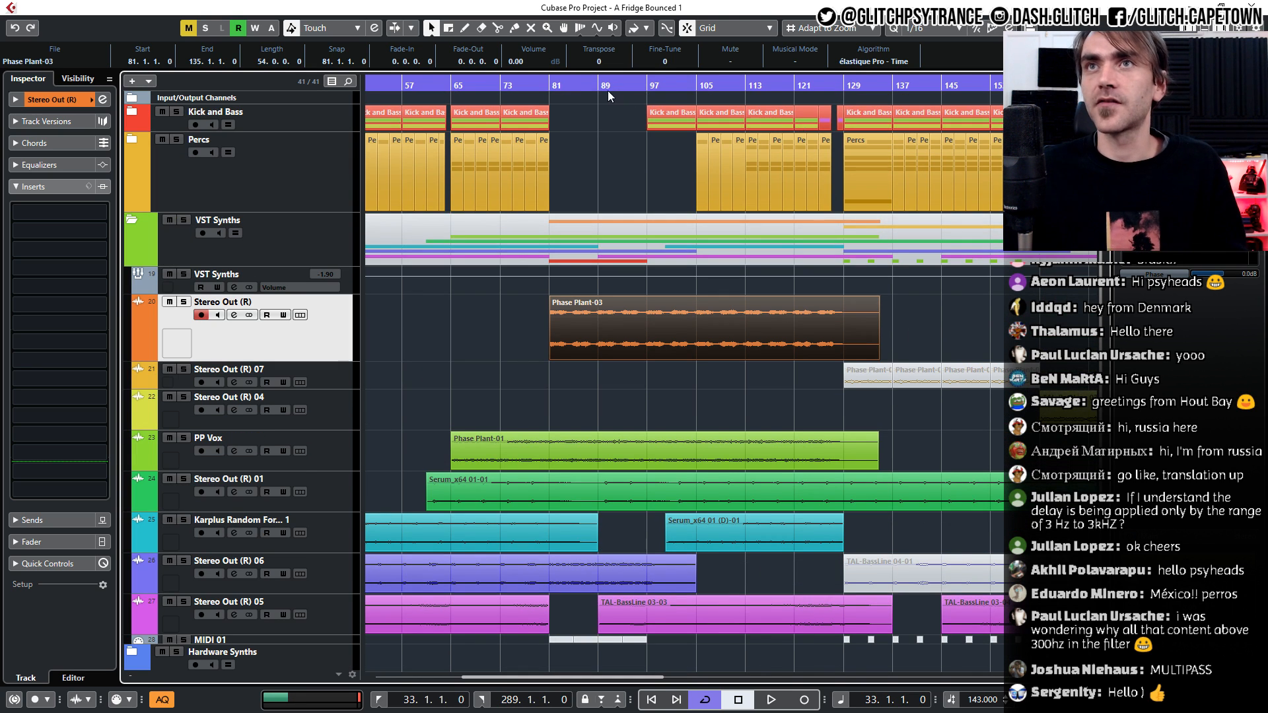
pyautogui.click(556, 85)
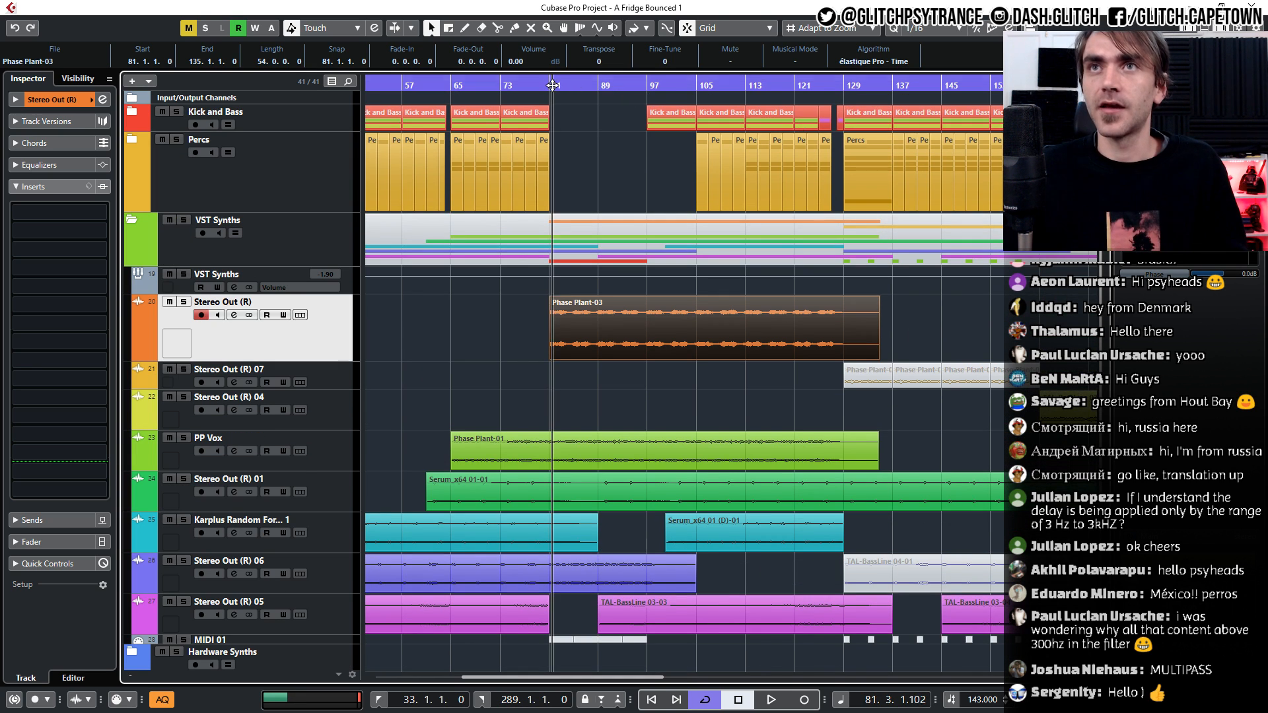
pyautogui.click(184, 302)
pyautogui.hscroll(3, 546, 392)
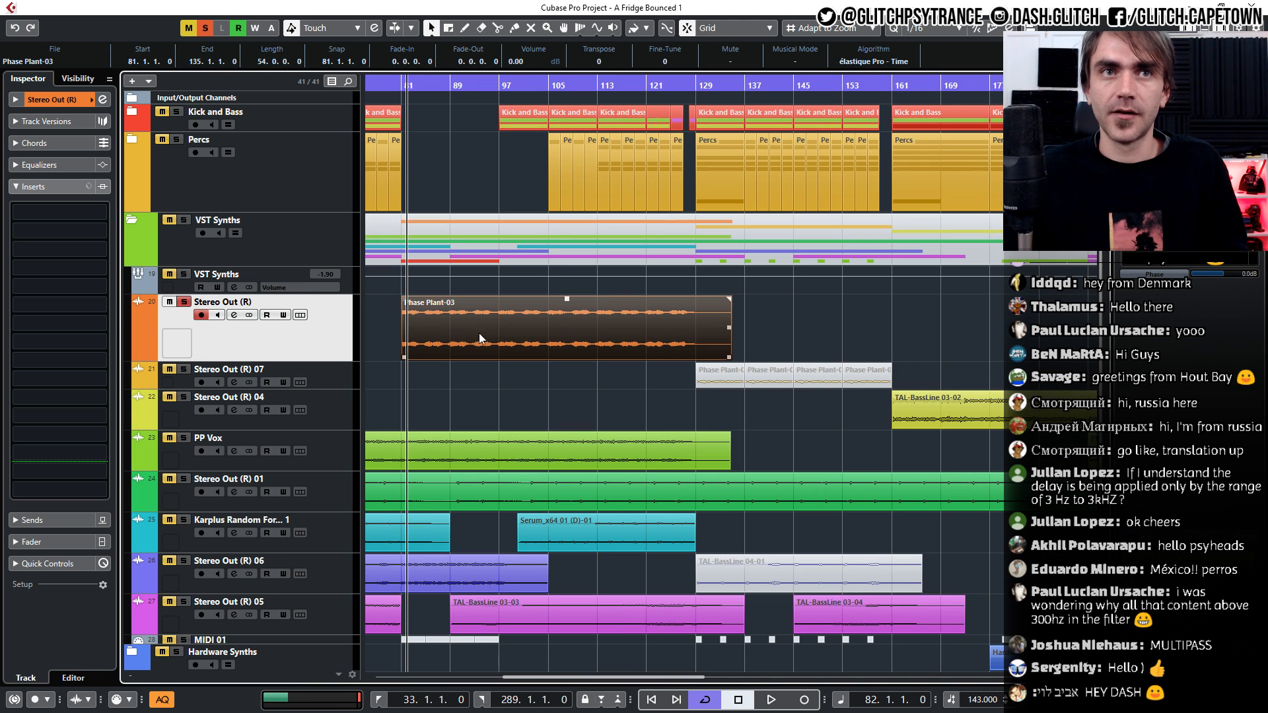
pyautogui.click(506, 371)
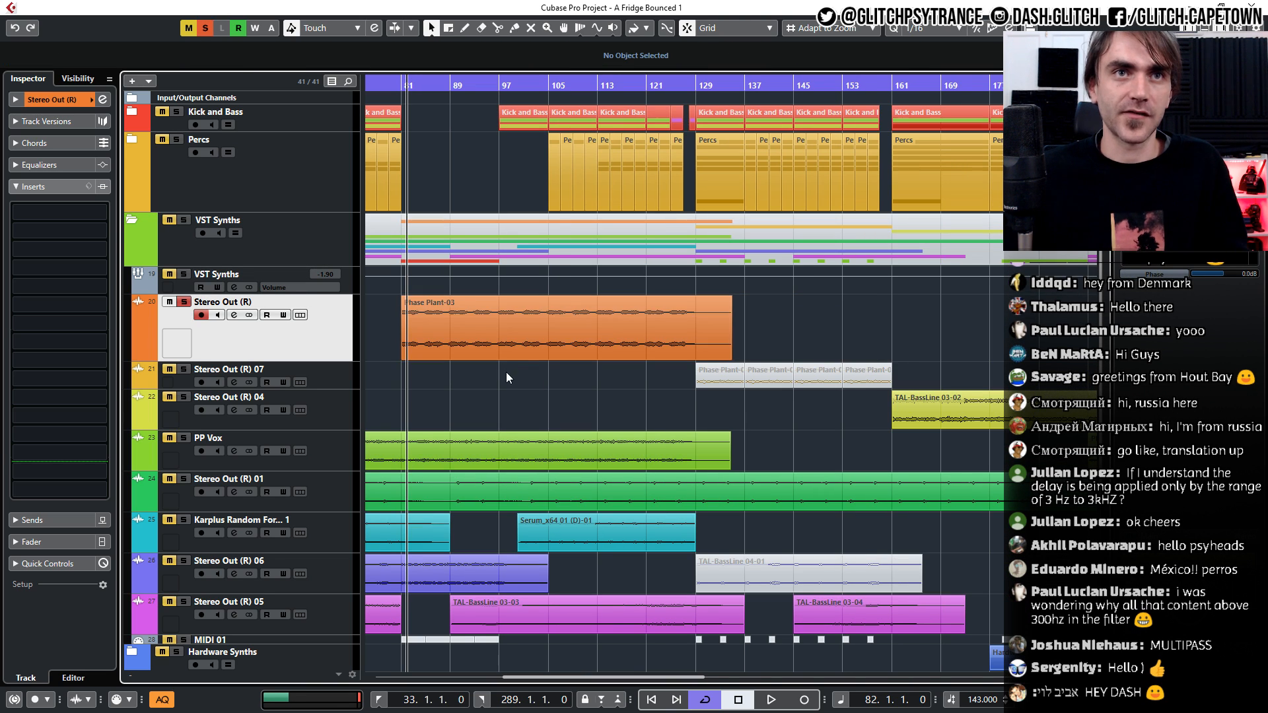
# Copy the Phase Plant-03 event from Stereo Out (R) onto a new audio track below KBP FX Loop 1, starting at bar 97
pyautogui.click(518, 331)
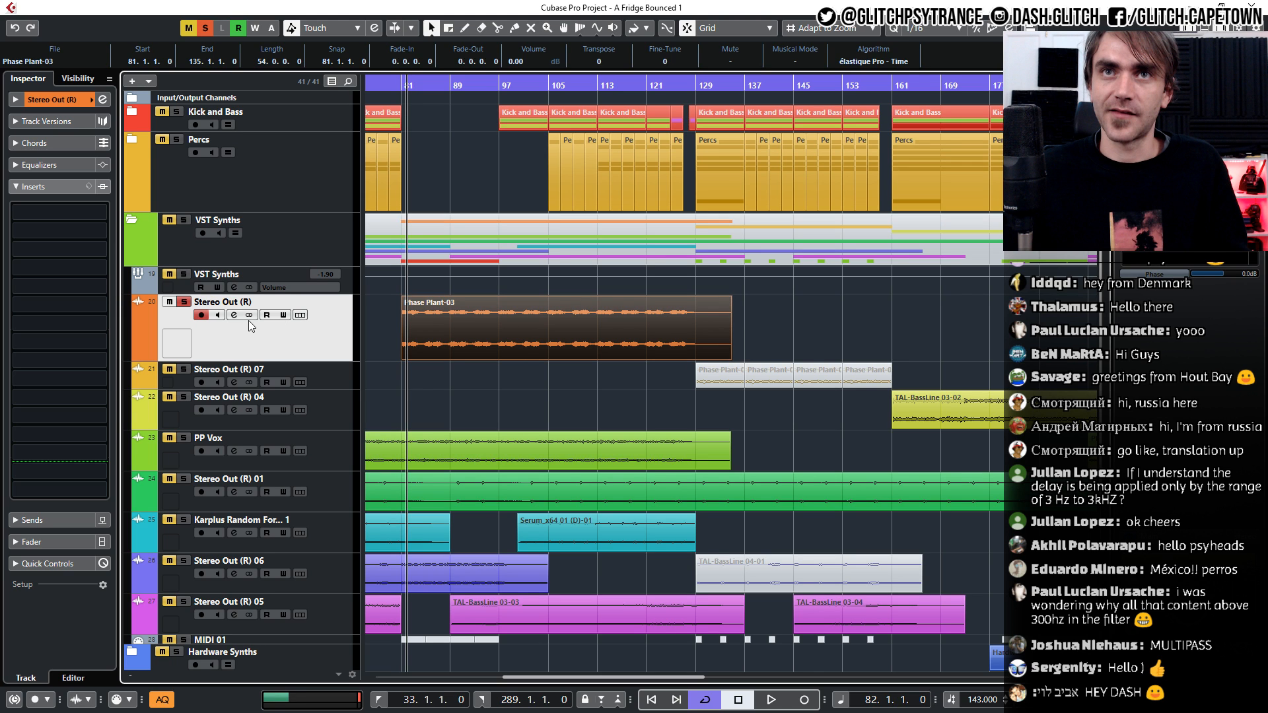
pyautogui.scroll(-3, 249, 319)
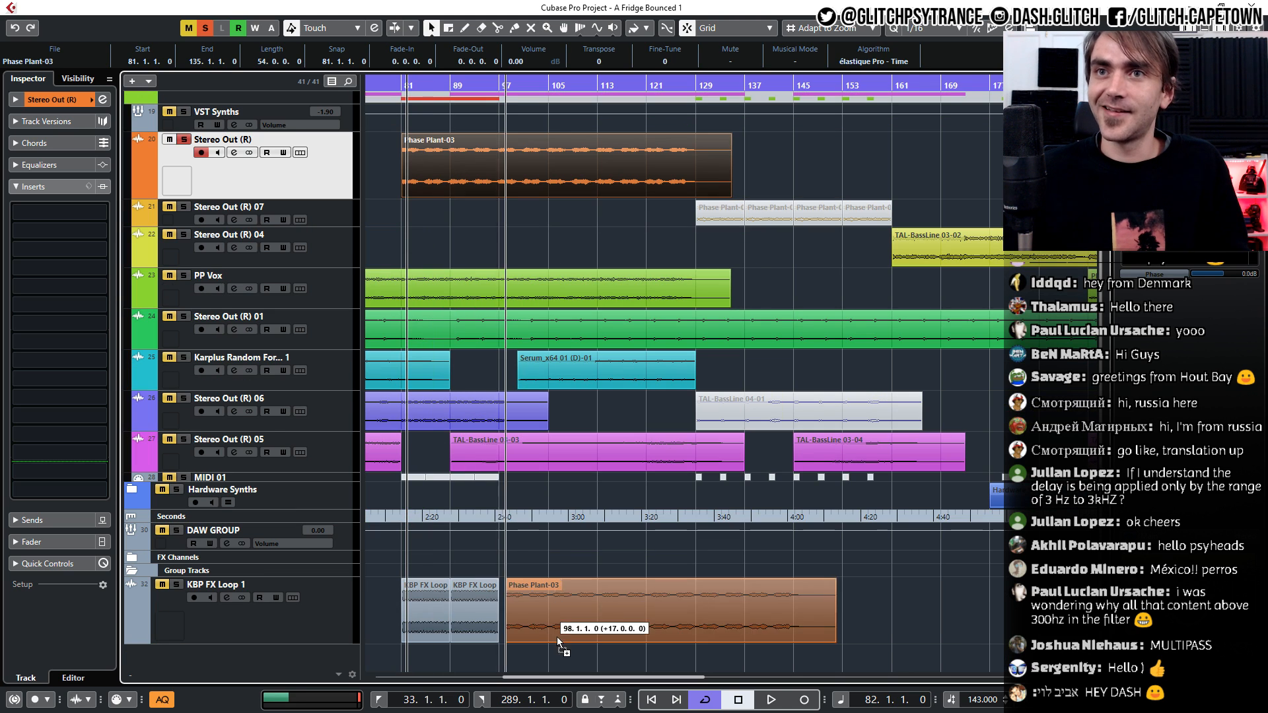
pyautogui.moveTo(567, 610); pyautogui.dragTo(592, 651)
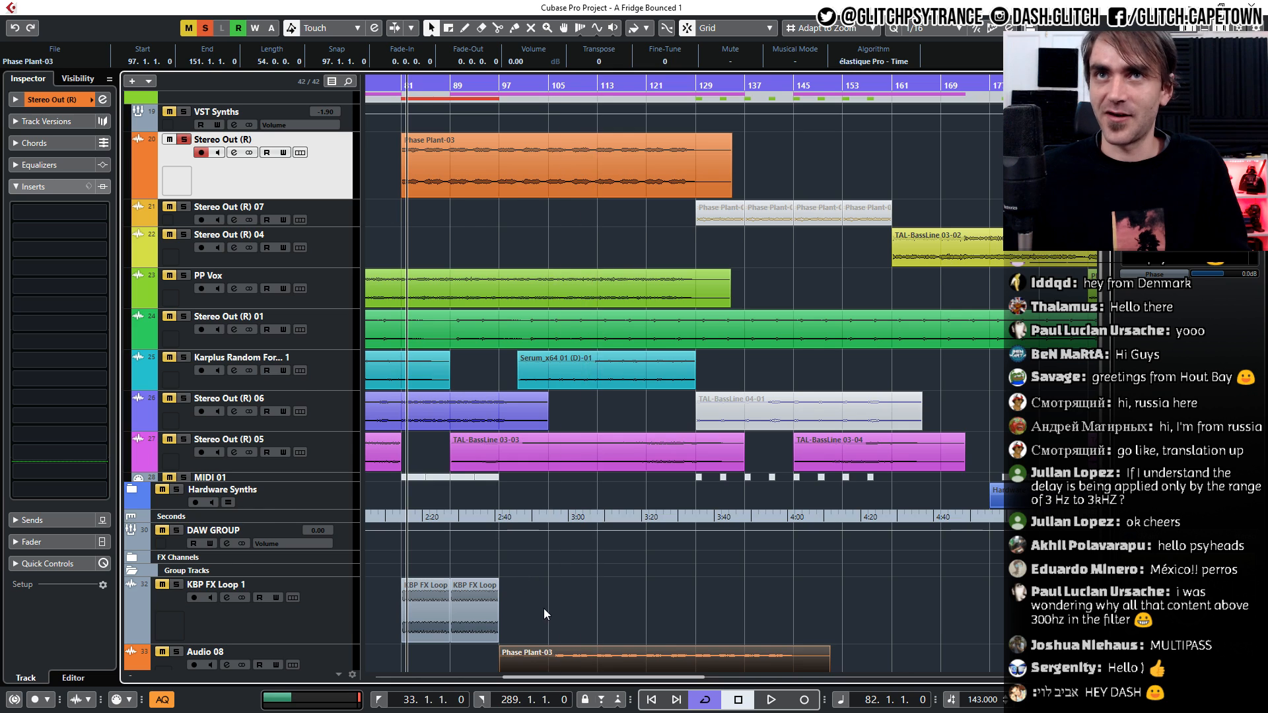
# Unsolo the Stereo Out (R) track and select the new Audio 08 track holding the copied event
pyautogui.scroll(3, 544, 608)
pyautogui.click(179, 302)
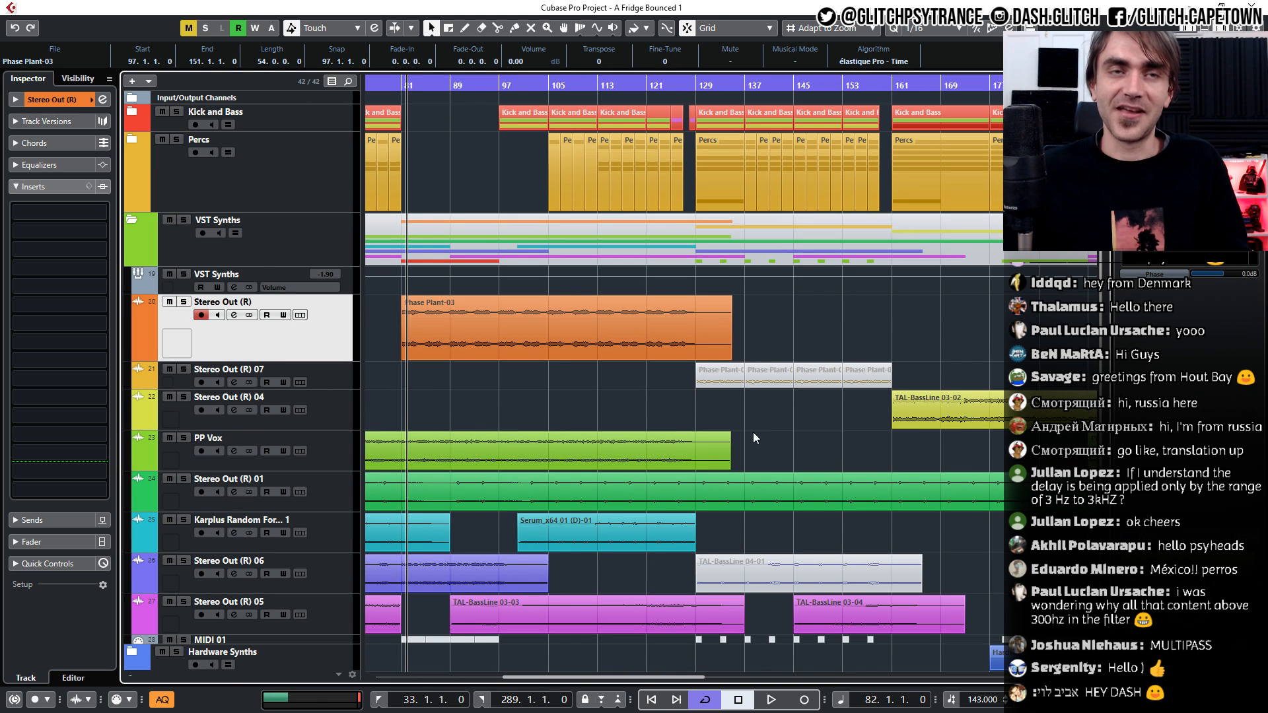
pyautogui.scroll(-4, 652, 382)
pyautogui.click(347, 632)
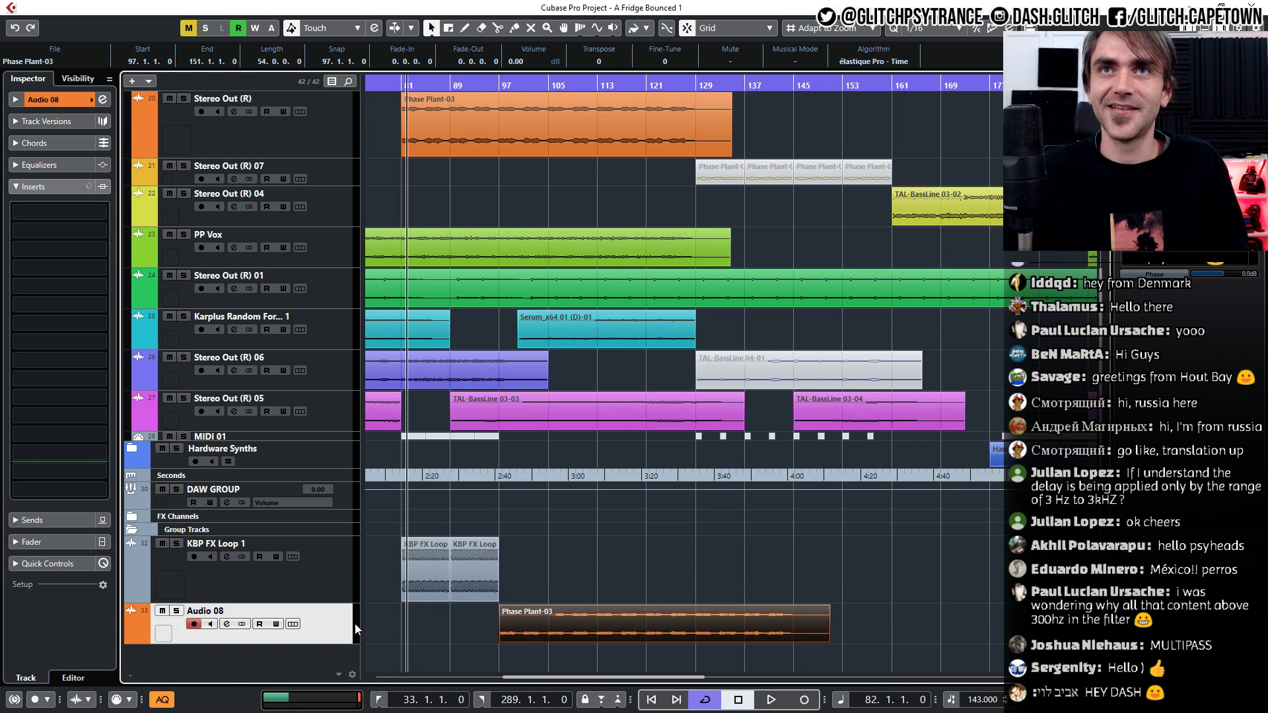
# Collapse the VST Synths folder and move the copied Phase Plant-03 event on Audio 08 to start at bar 81
pyautogui.scroll(4, 563, 599)
pyautogui.click(127, 222)
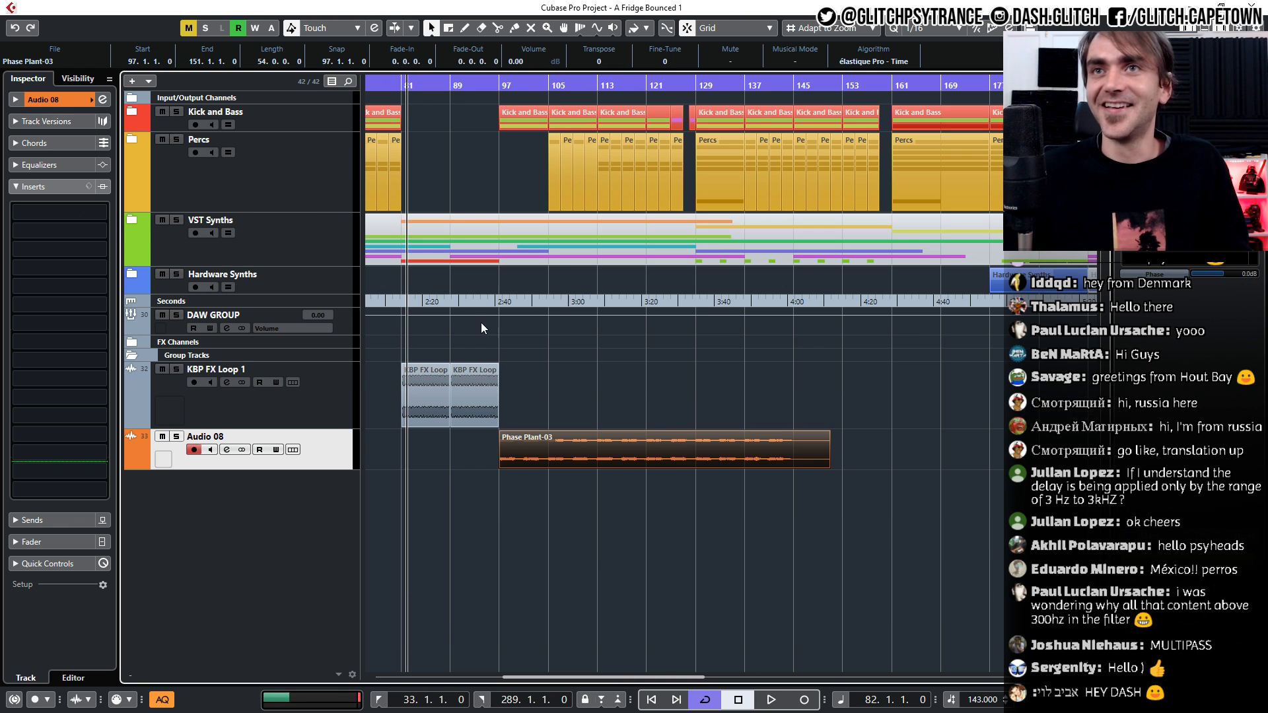
pyautogui.moveTo(543, 455); pyautogui.dragTo(447, 453)
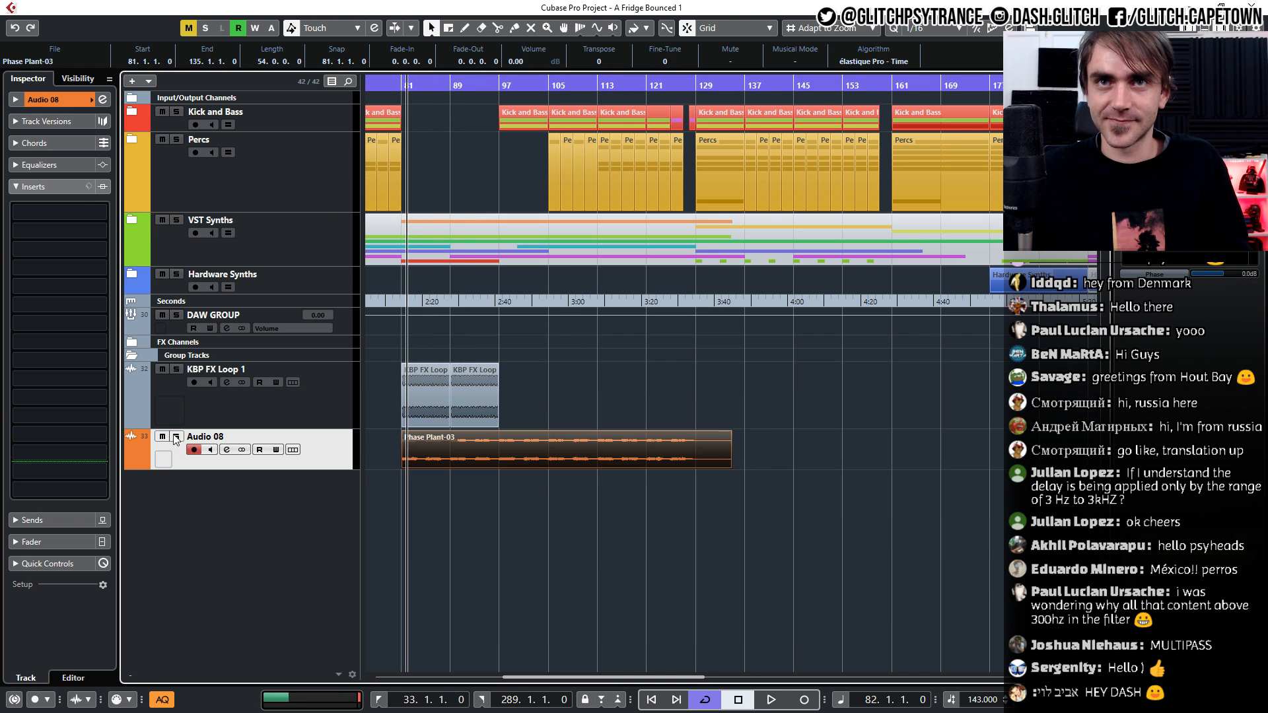
# Solo the Audio 08 track and play it in a loop from bar 81 to bar 97
pyautogui.press('h')
pyautogui.press('h')
pyautogui.press('h')
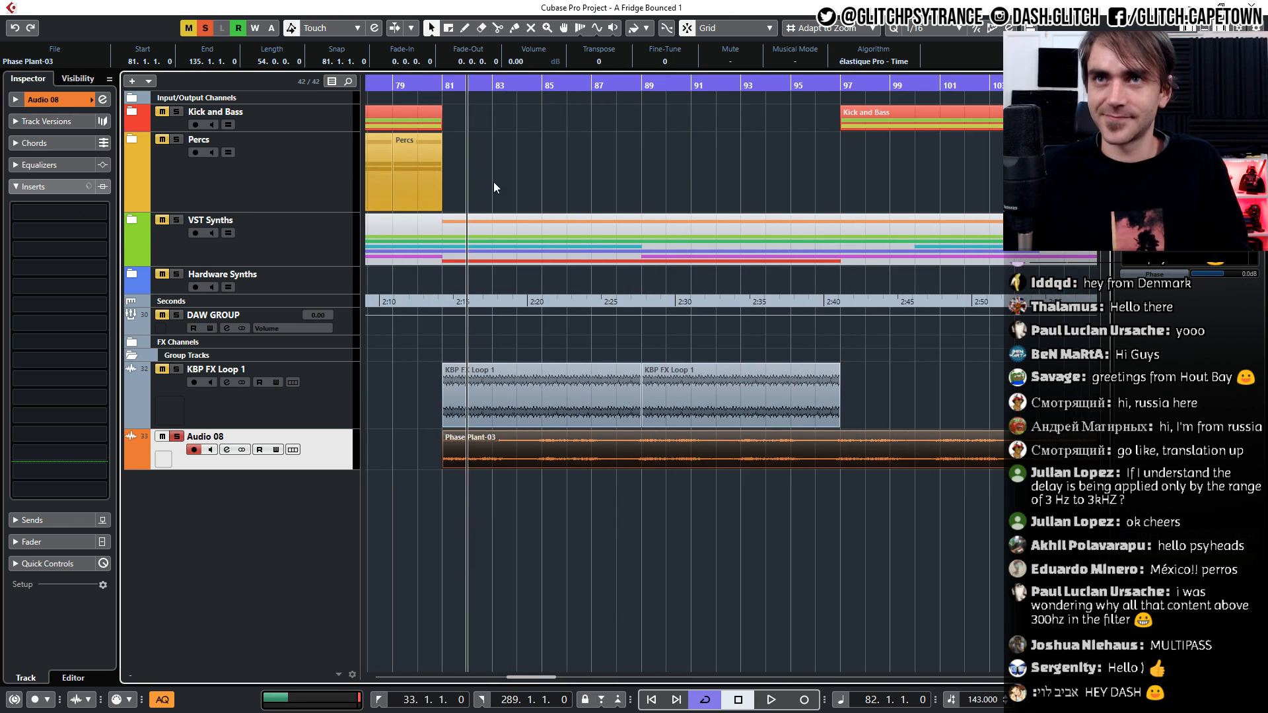
pyautogui.keyDown('ctrl'); pyautogui.click(448, 86); pyautogui.keyUp('ctrl')
pyautogui.keyDown('alt'); pyautogui.click(839, 86); pyautogui.keyUp('alt')
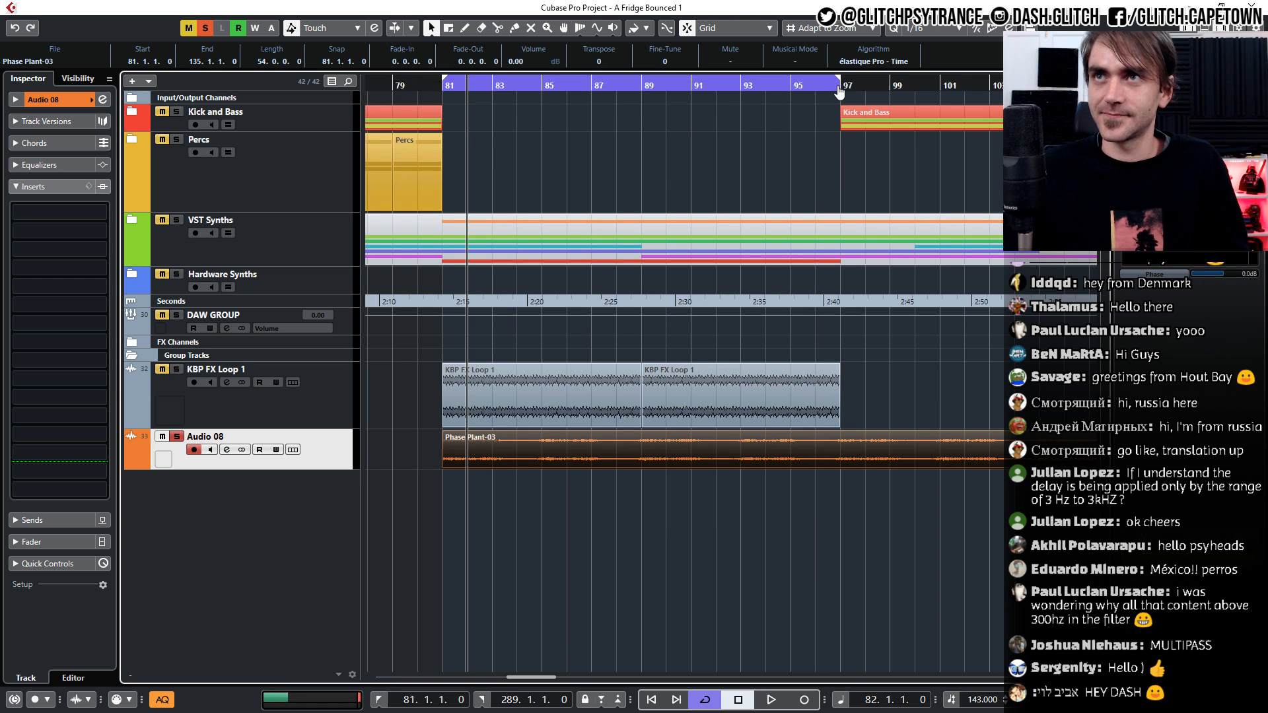
pyautogui.press('KP_1')
pyautogui.click(867, 560)
pyautogui.press('space')
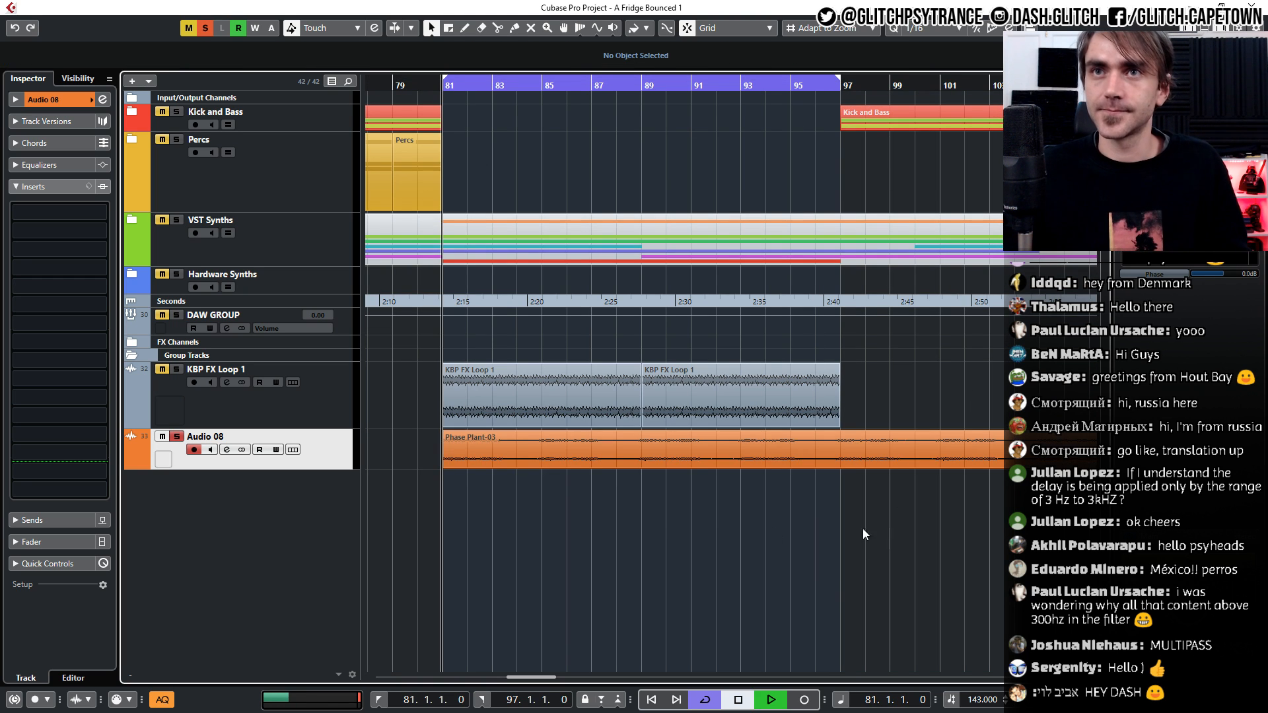
# Trim the end of the Phase Plant-03 event on Audio 08 back to bar 97
pyautogui.scroll(-3, 608, 484)
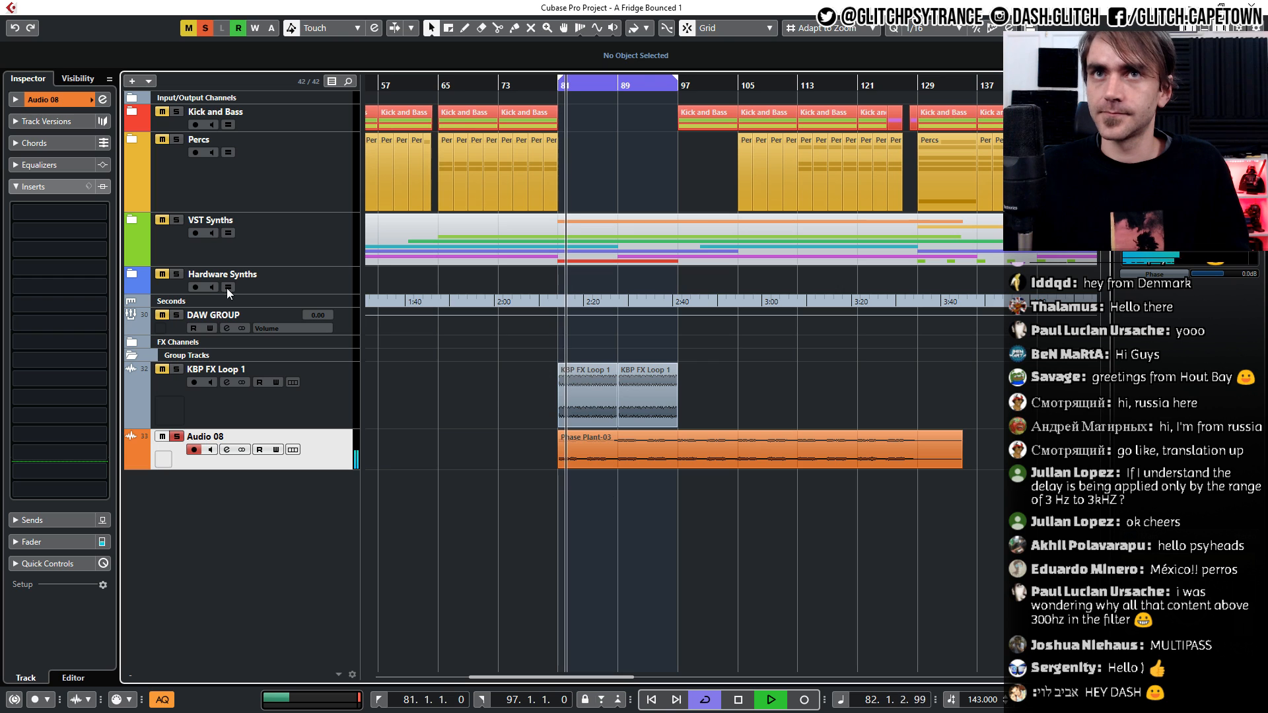
pyautogui.click(827, 442)
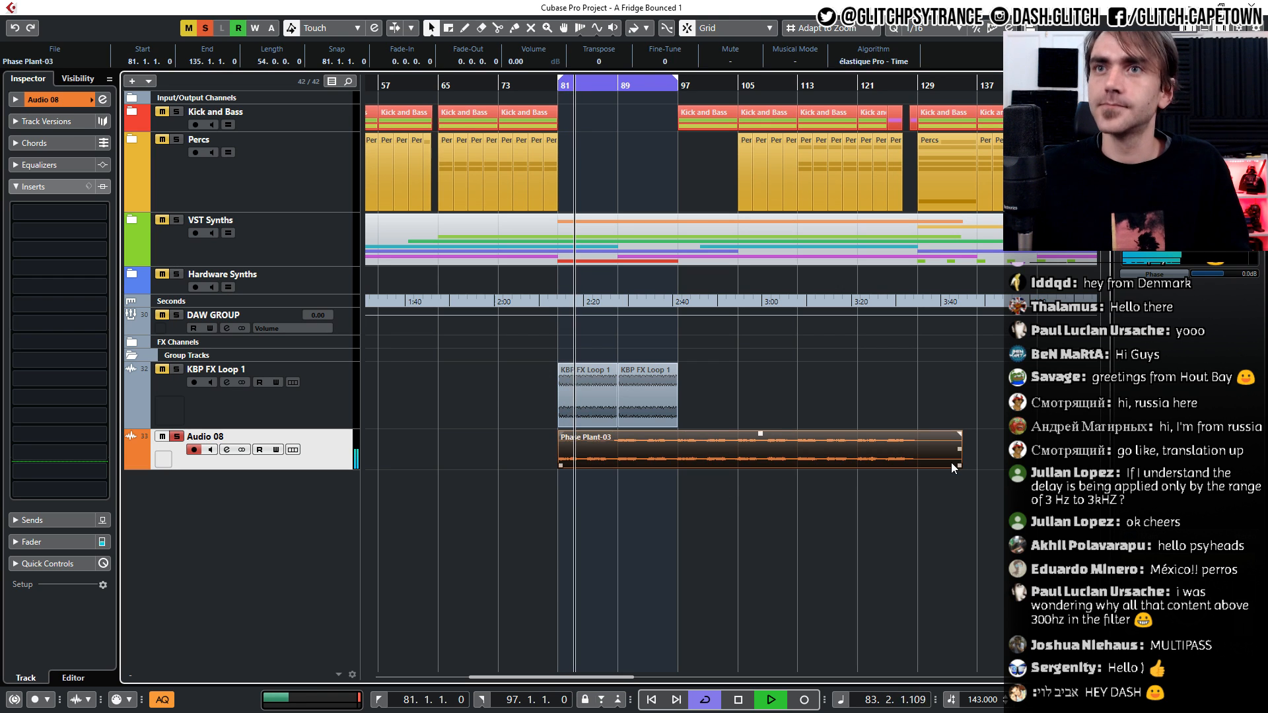
pyautogui.moveTo(960, 462); pyautogui.dragTo(675, 485)
pyautogui.scroll(3, 667, 488)
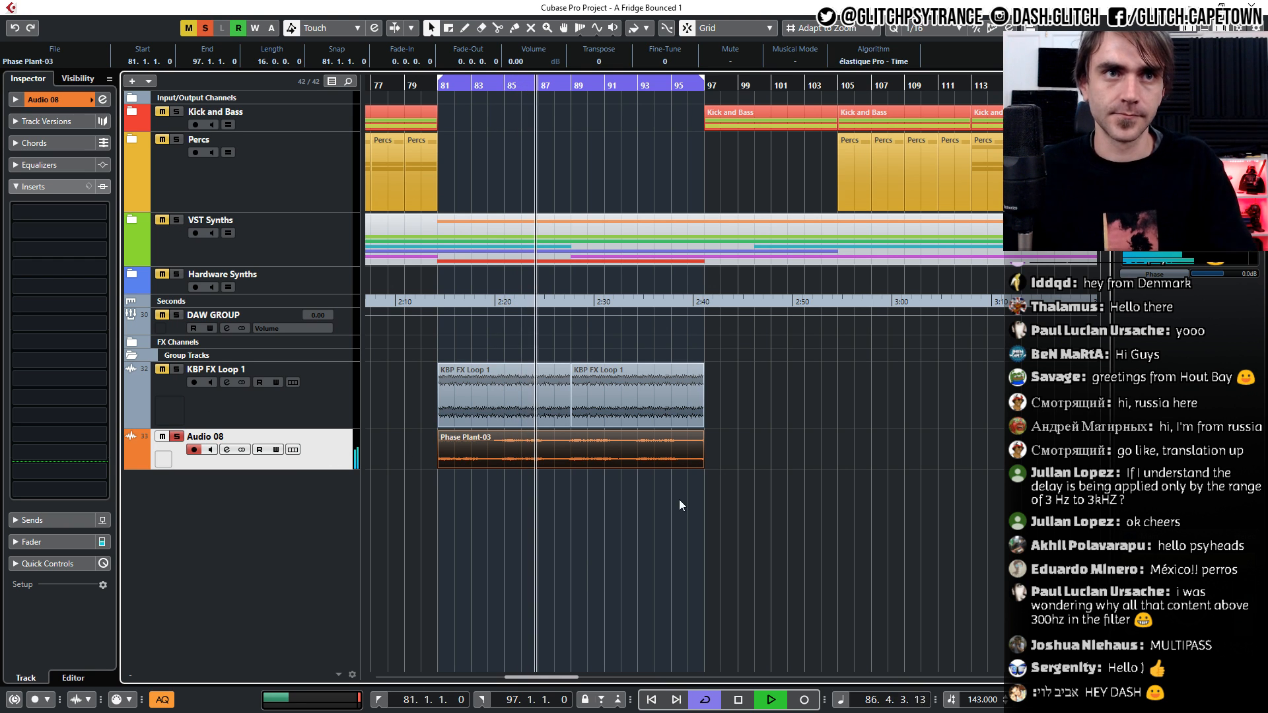
pyautogui.scroll(3, 438, 497)
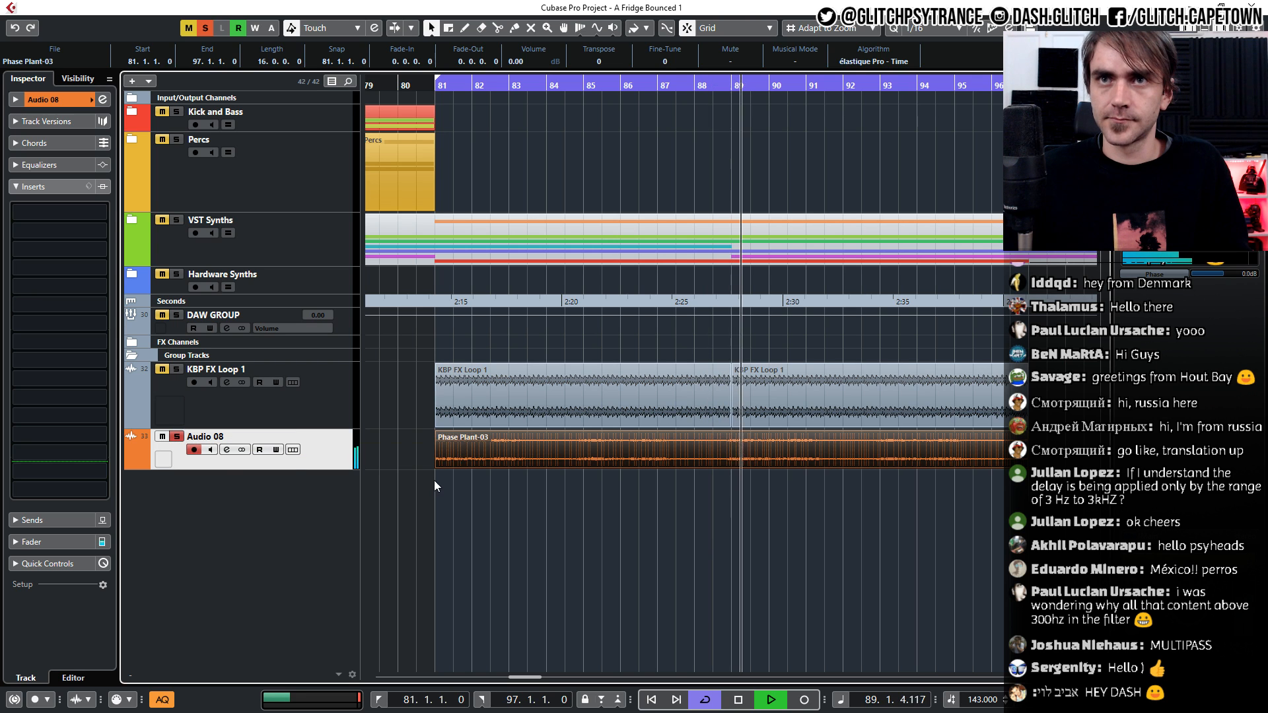
pyautogui.scroll(-3, 434, 483)
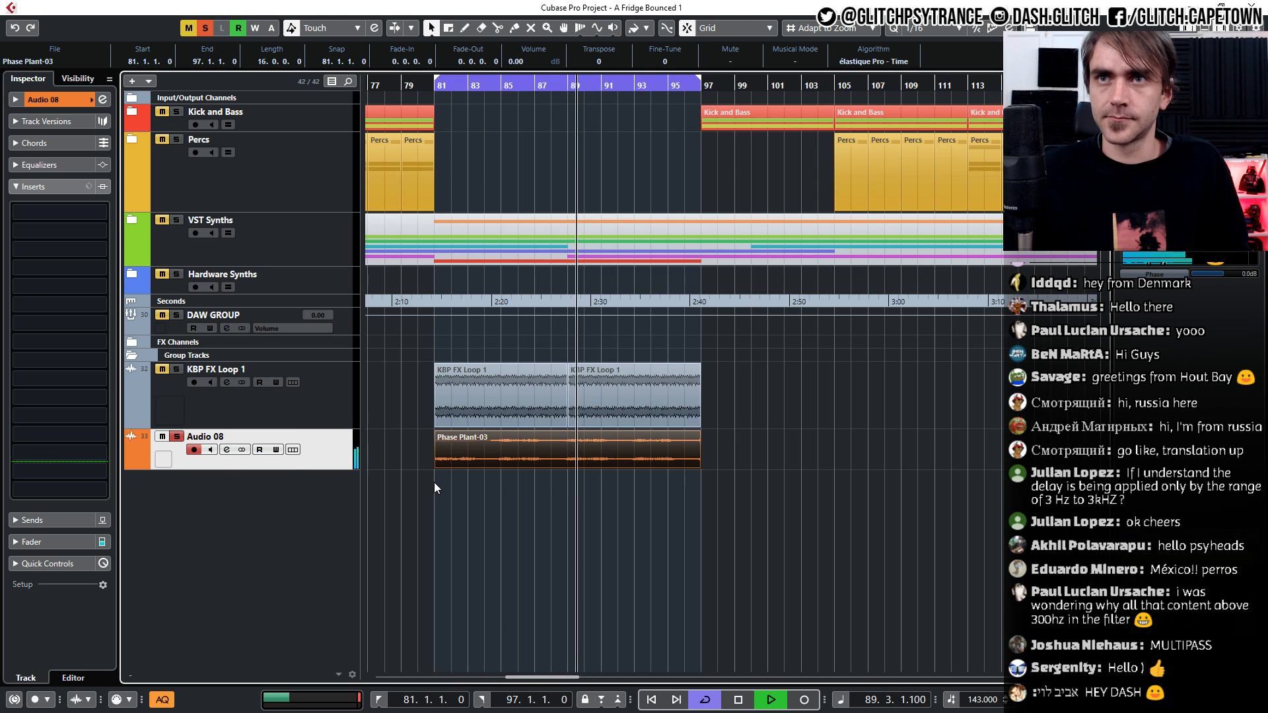
# Insert Multipass in the first insert slot of Audio 08, dismiss its trial notice and reposition the plug-in window for full view
pyautogui.click(53, 210)
pyautogui.write('multi')
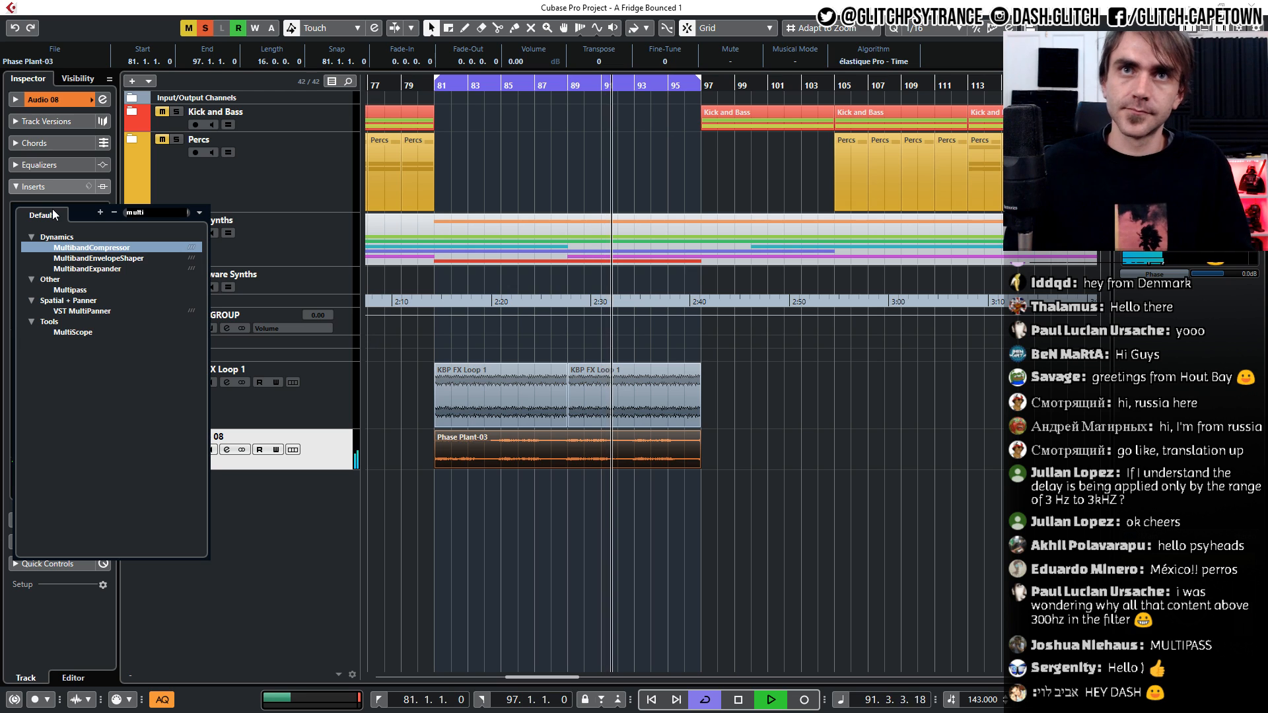
pyautogui.write('p')
pyautogui.click(70, 250)
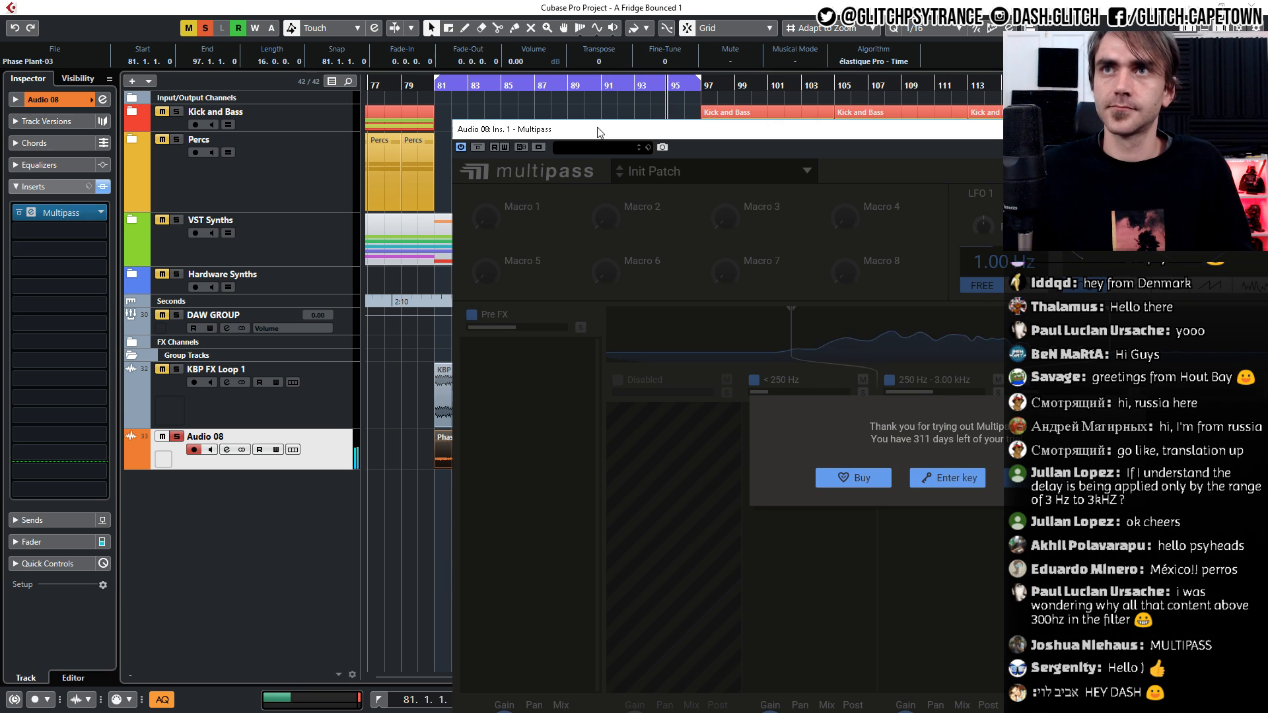
pyautogui.moveTo(600, 132); pyautogui.dragTo(203, 46)
pyautogui.click(641, 391)
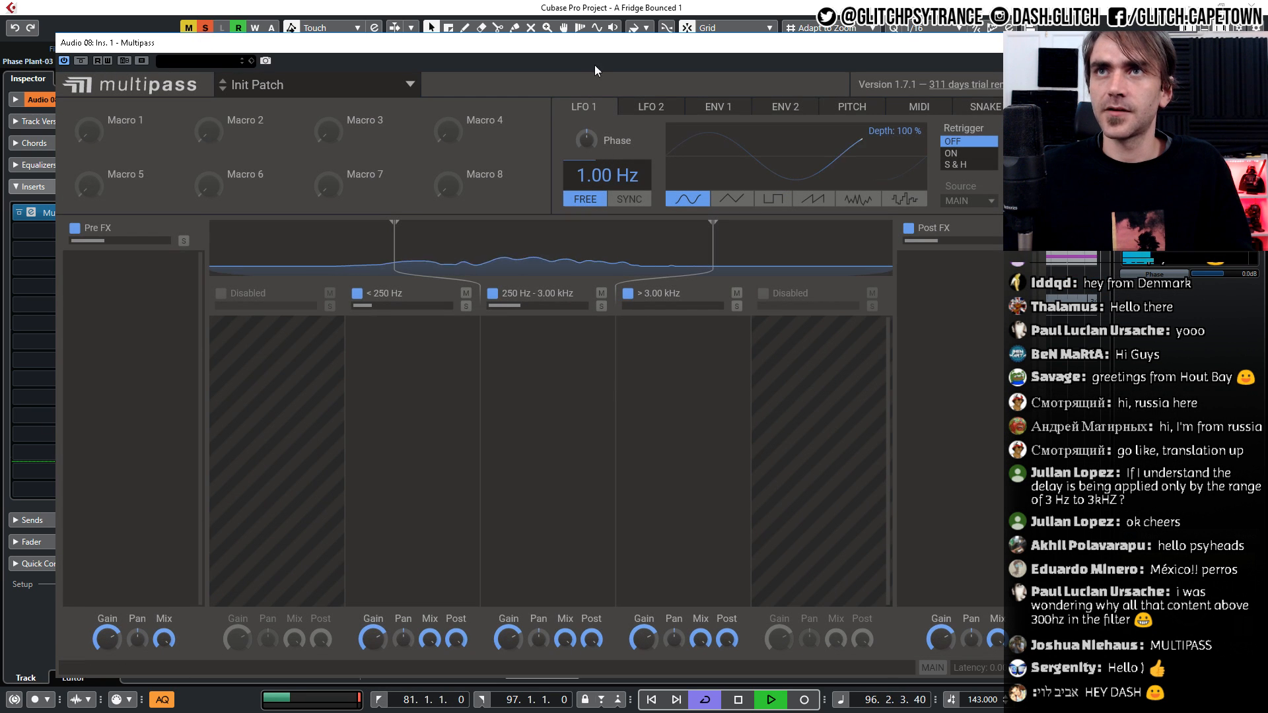
pyautogui.doubleClick(501, 49)
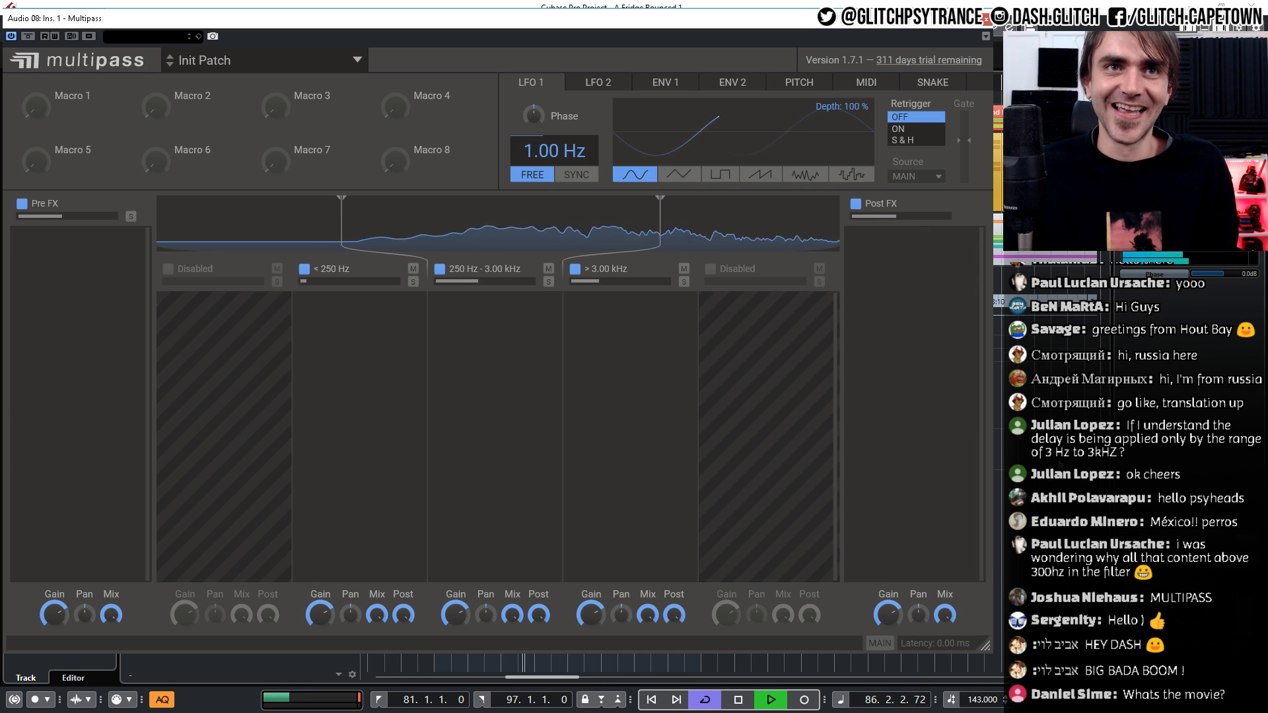
# Restart playback, disable the low band in Multipass and set the crossover between the two remaining bands to about 3.07 kHz
pyautogui.press('space')
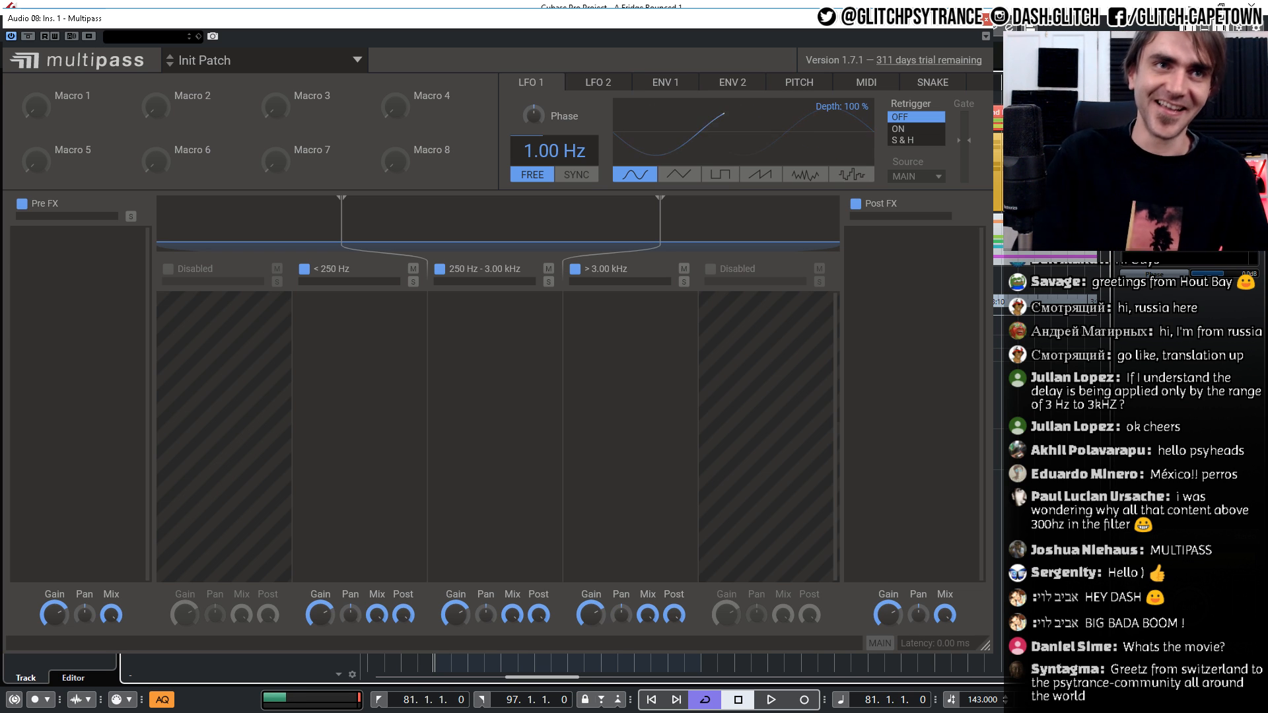
pyautogui.press('space')
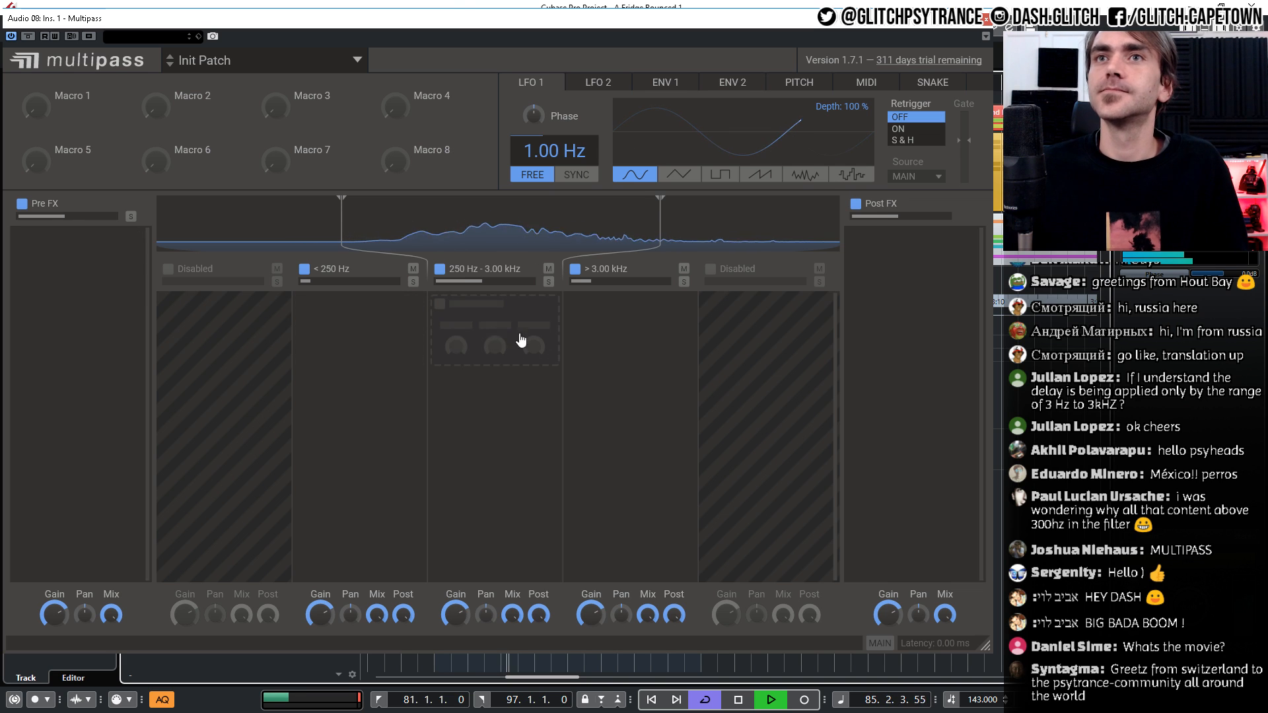
pyautogui.moveTo(342, 228)
pyautogui.mouseDown()
pyautogui.moveTo(423, 233)
pyautogui.moveTo(321, 237)
pyautogui.mouseUp()
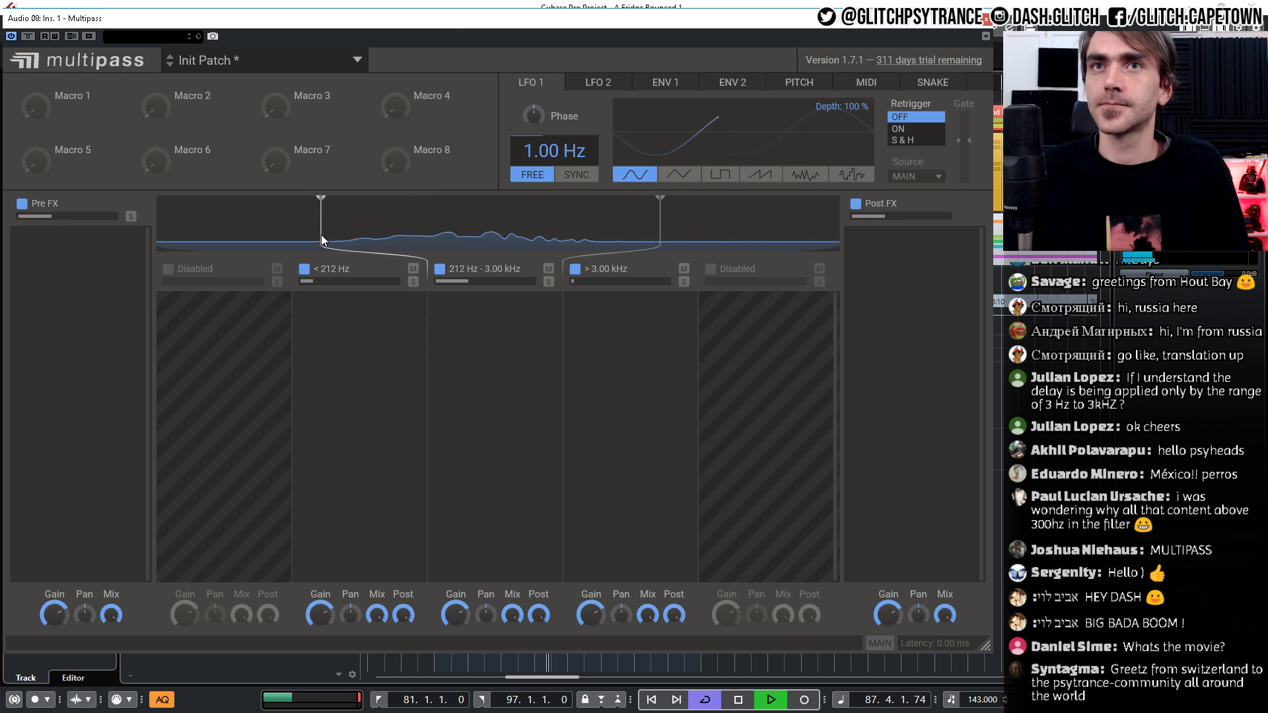
pyautogui.click(304, 270)
pyautogui.moveTo(664, 224)
pyautogui.mouseDown()
pyautogui.moveTo(415, 227)
pyautogui.moveTo(668, 246)
pyautogui.mouseUp()
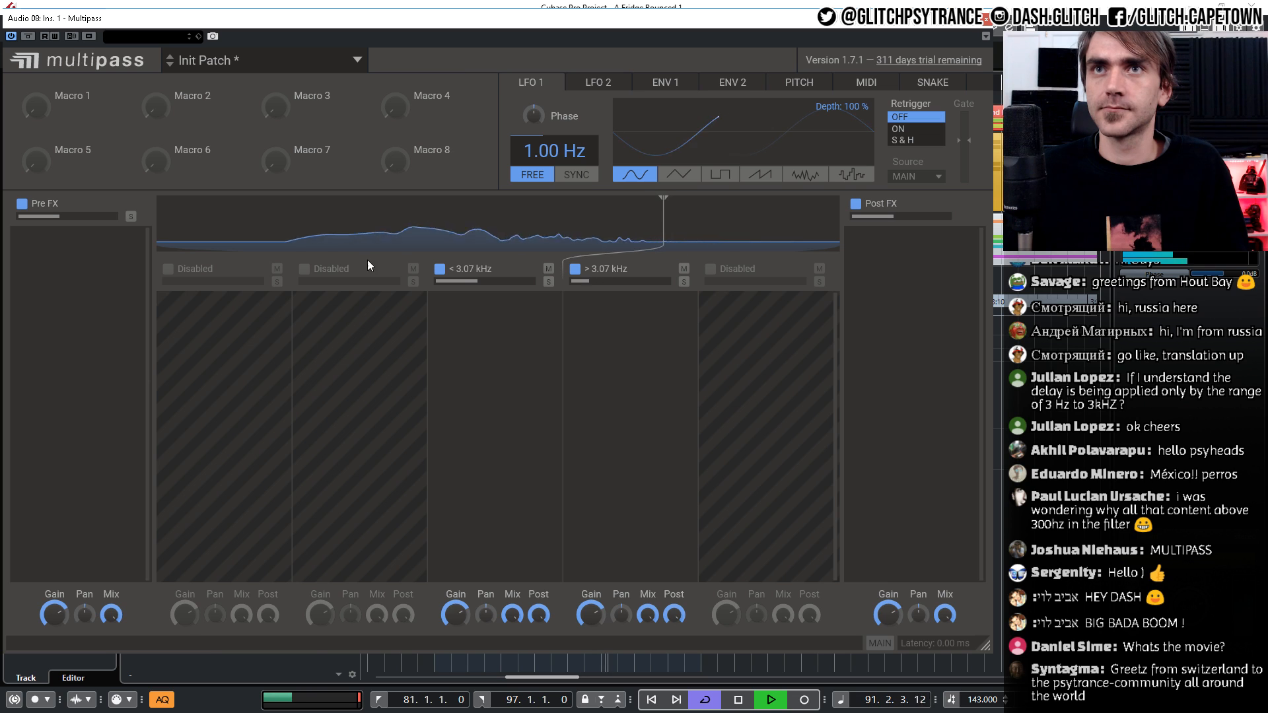
# Enable a low band with its crossover at 243 Hz and add a band-pass Filter with raised Q to the middle band
pyautogui.click(306, 269)
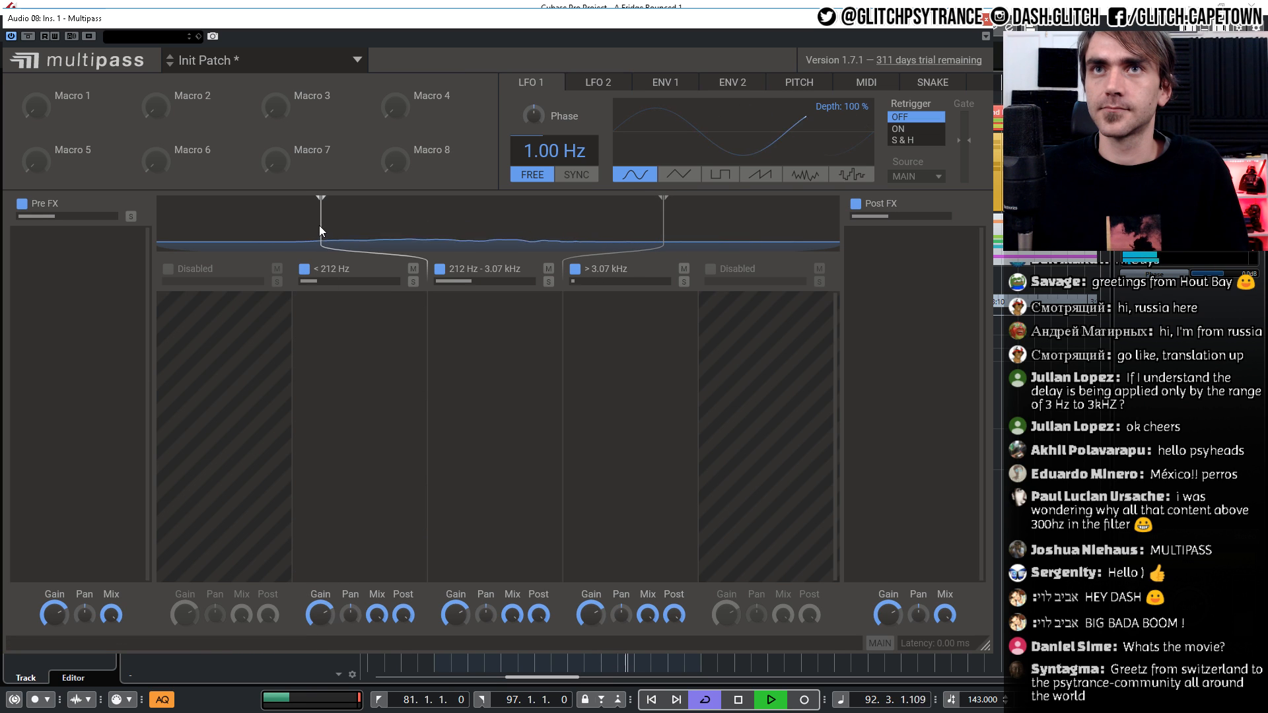
pyautogui.moveTo(320, 229); pyautogui.dragTo(337, 232)
pyautogui.click(461, 327)
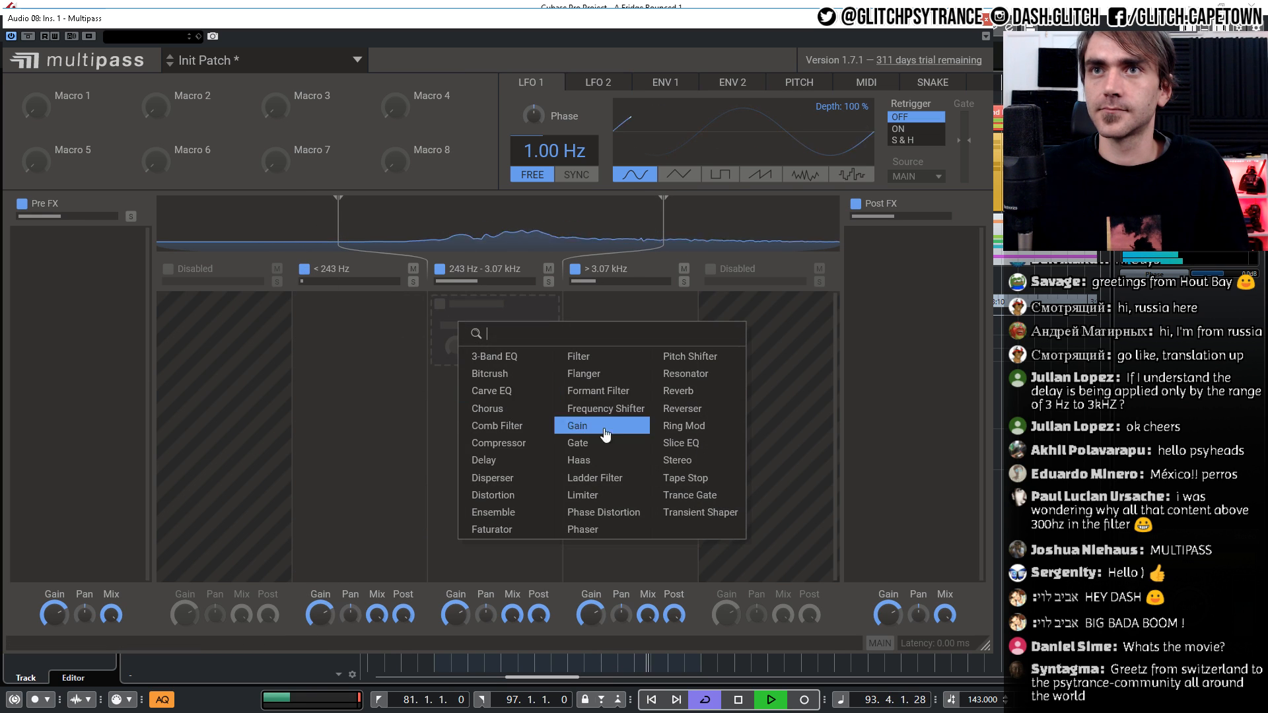
pyautogui.click(573, 357)
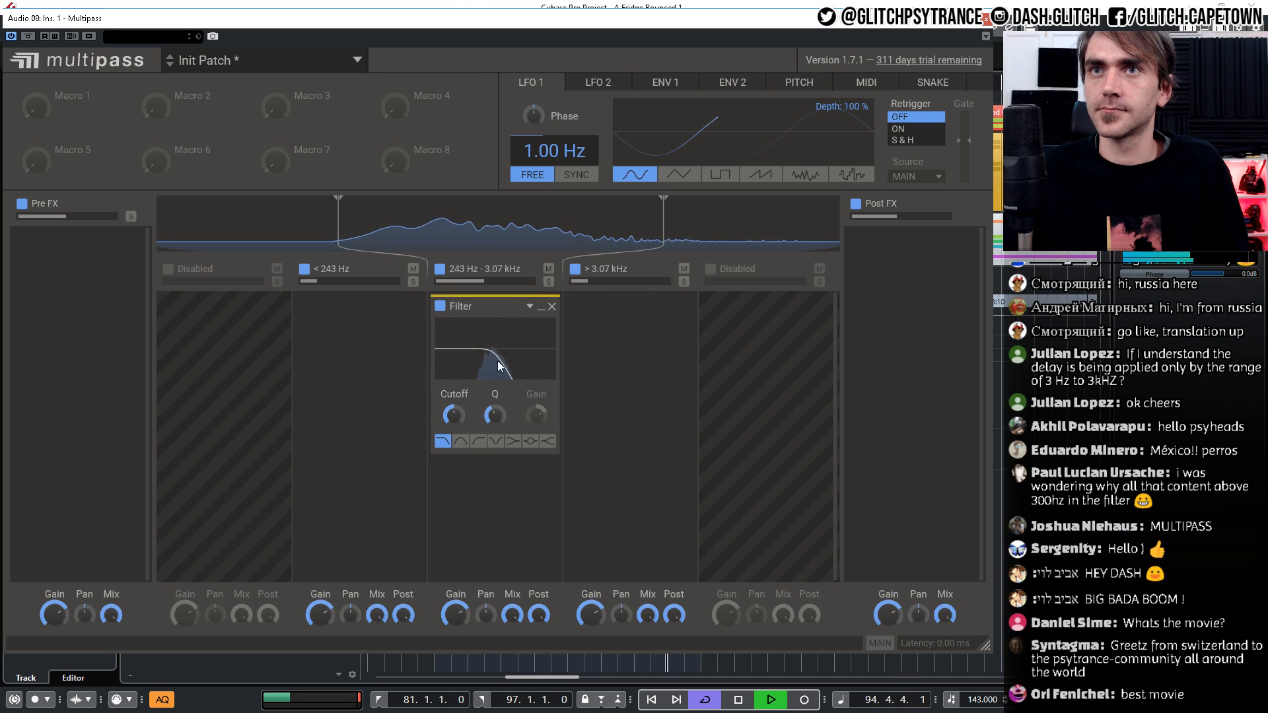
pyautogui.click(461, 441)
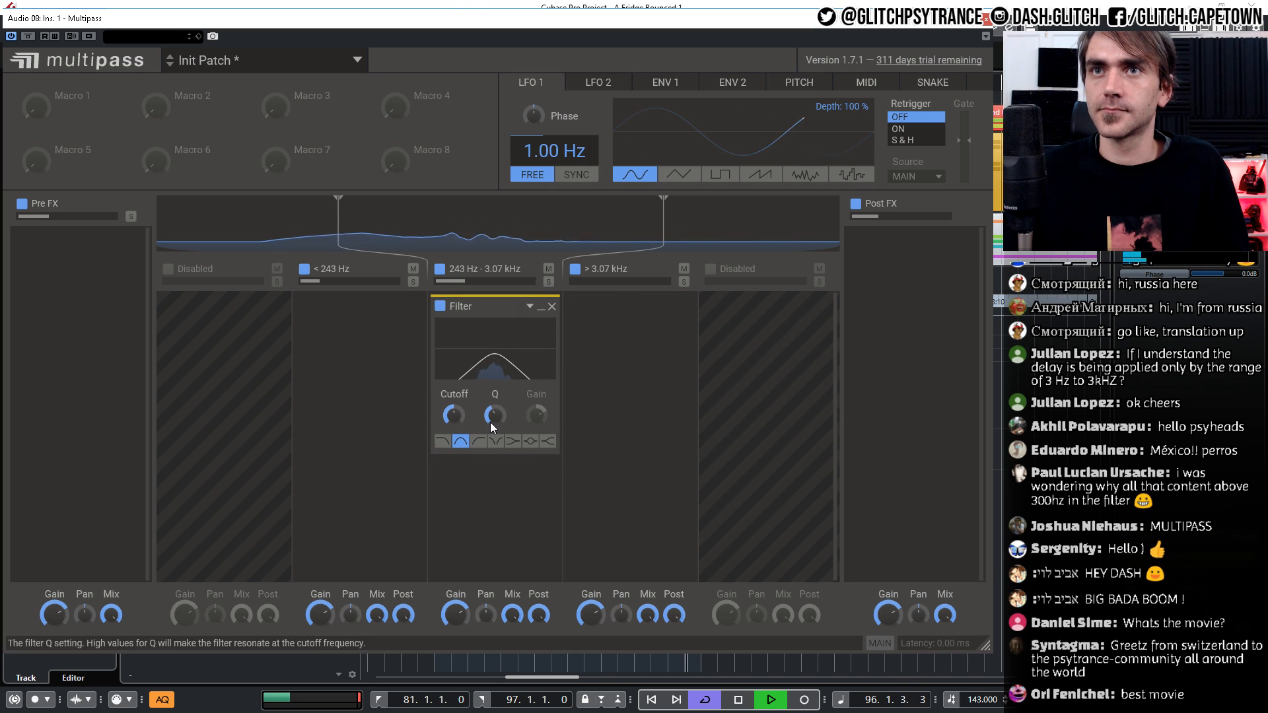
pyautogui.moveTo(490, 422); pyautogui.dragTo(446, 416)
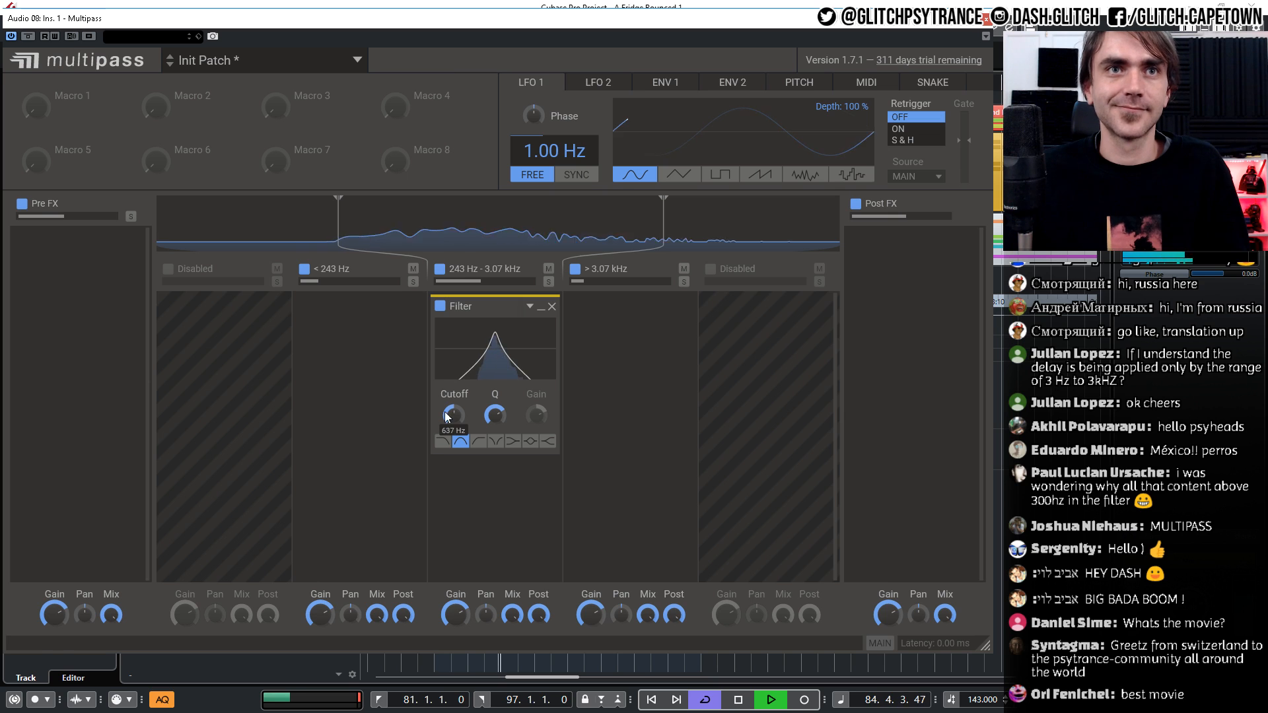
# Narrow the middle band to 335 Hz–2.50 kHz, adjust the Filter's cutoff by ear and stop playback
pyautogui.moveTo(344, 230); pyautogui.dragTo(380, 230)
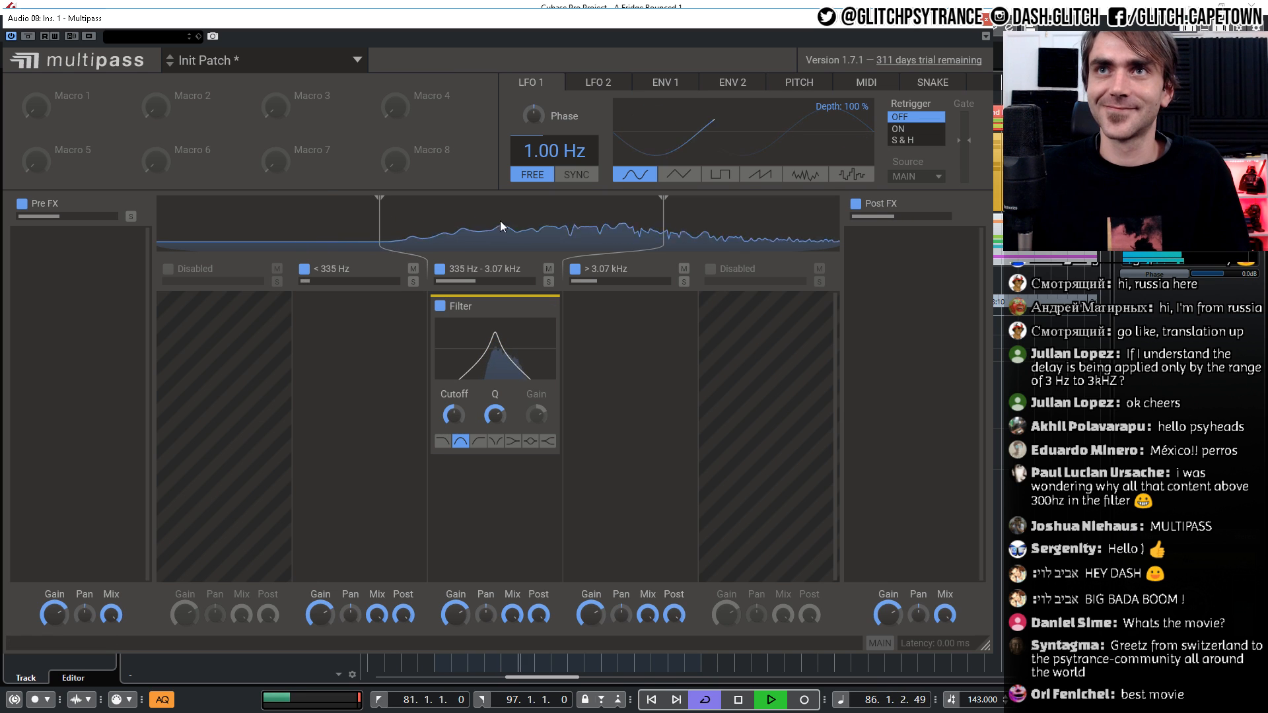
pyautogui.moveTo(666, 220); pyautogui.dragTo(637, 220)
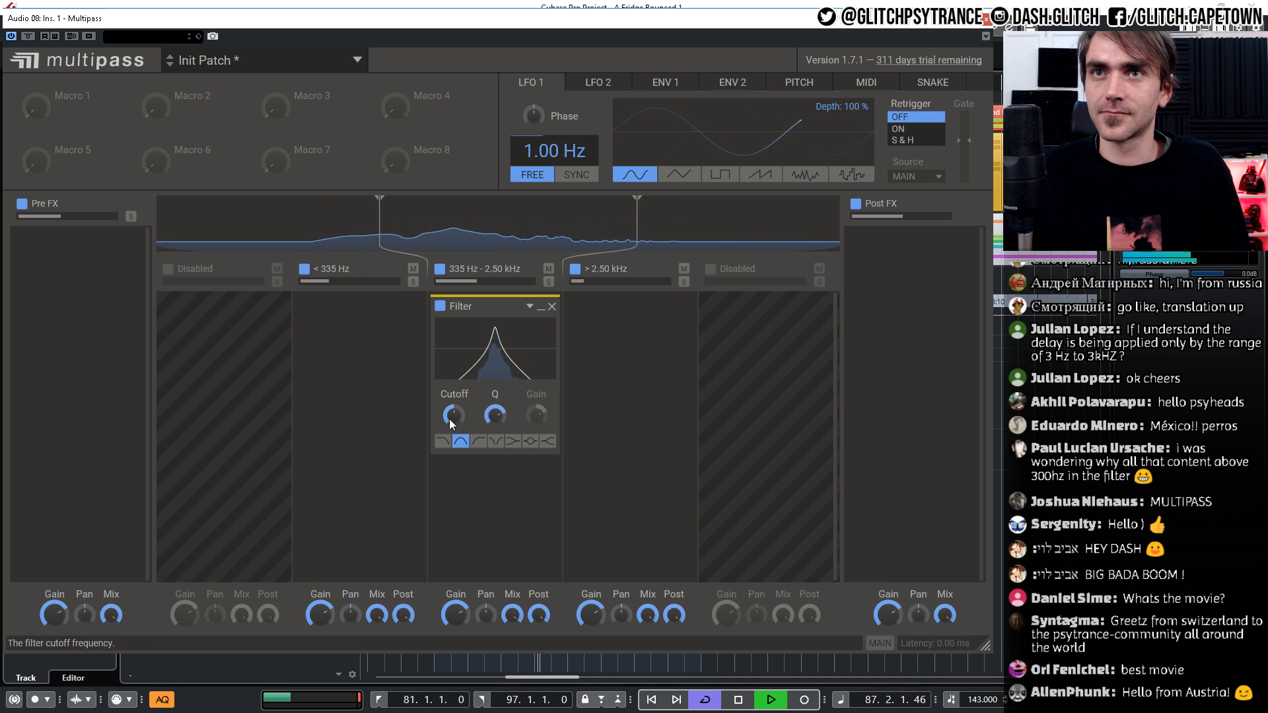
pyautogui.moveTo(452, 424); pyautogui.dragTo(451, 433)
pyautogui.press('space')
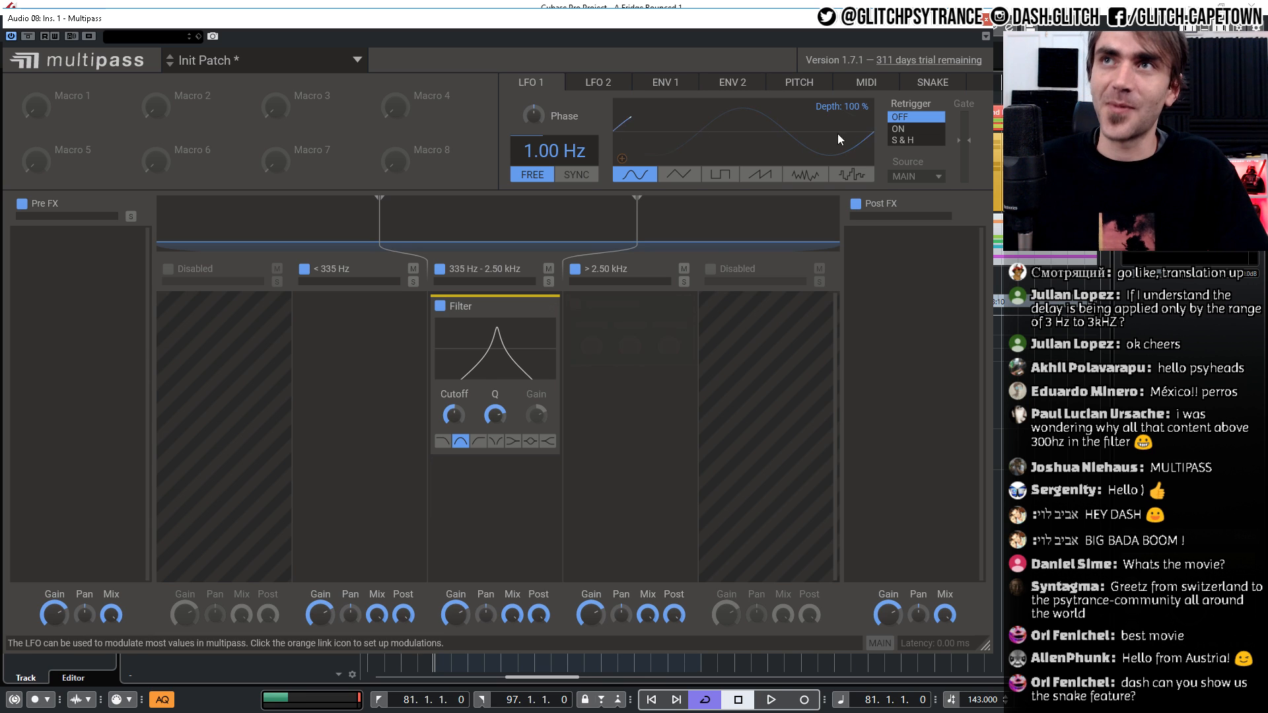
# Play a short round of the built-in Snake game, pause it and return to the LFO 1 settings
pyautogui.click(930, 85)
pyautogui.click(810, 135)
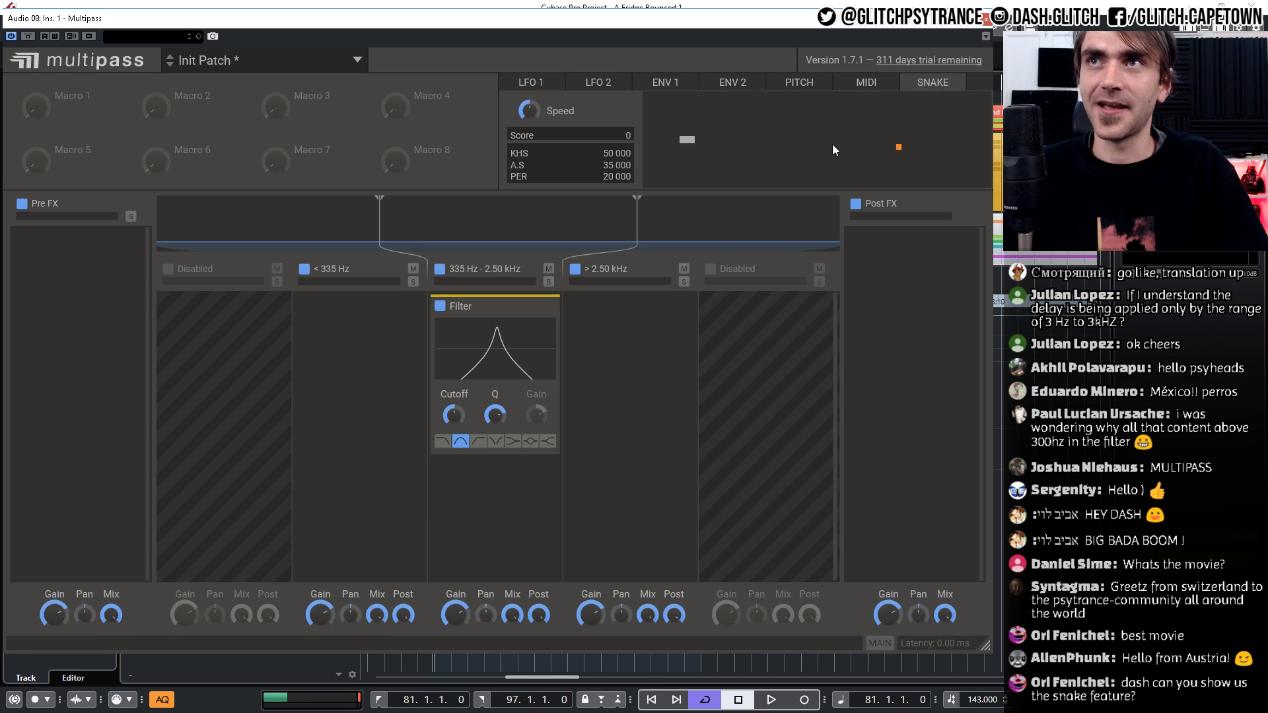
pyautogui.click(904, 143)
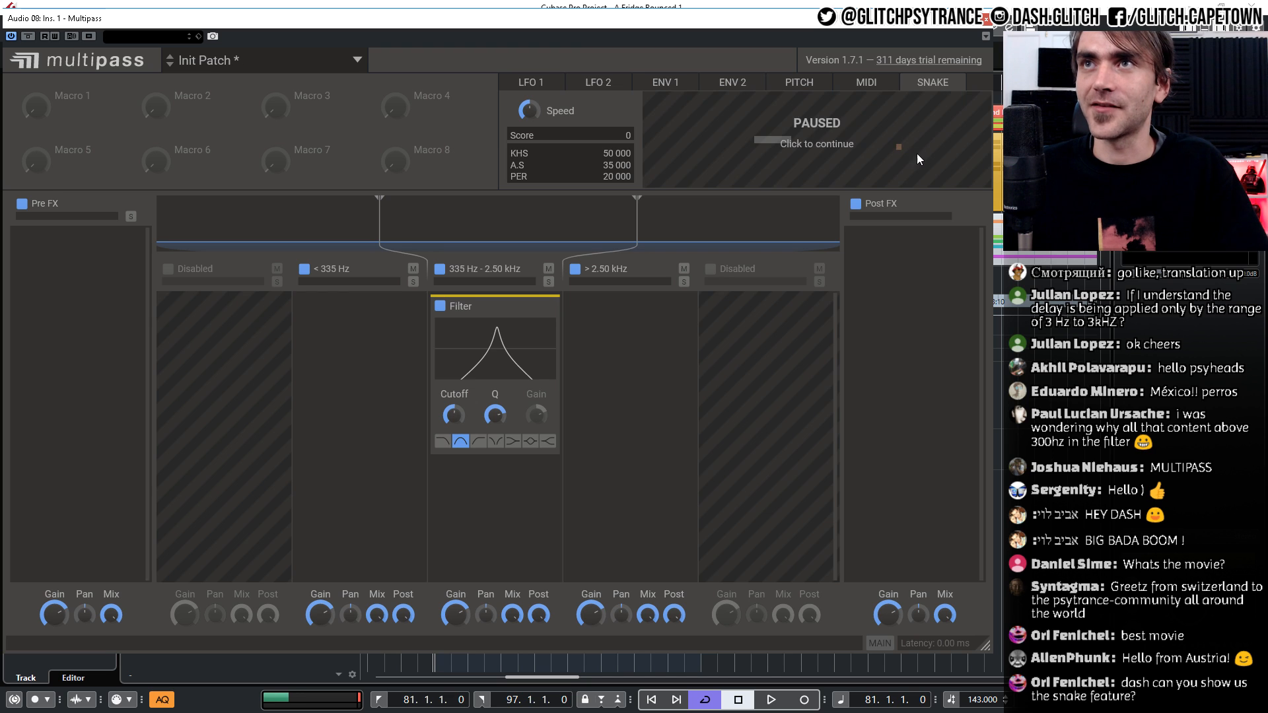
pyautogui.click(901, 181)
pyautogui.press('Up')
pyautogui.press('Left')
pyautogui.press('Down')
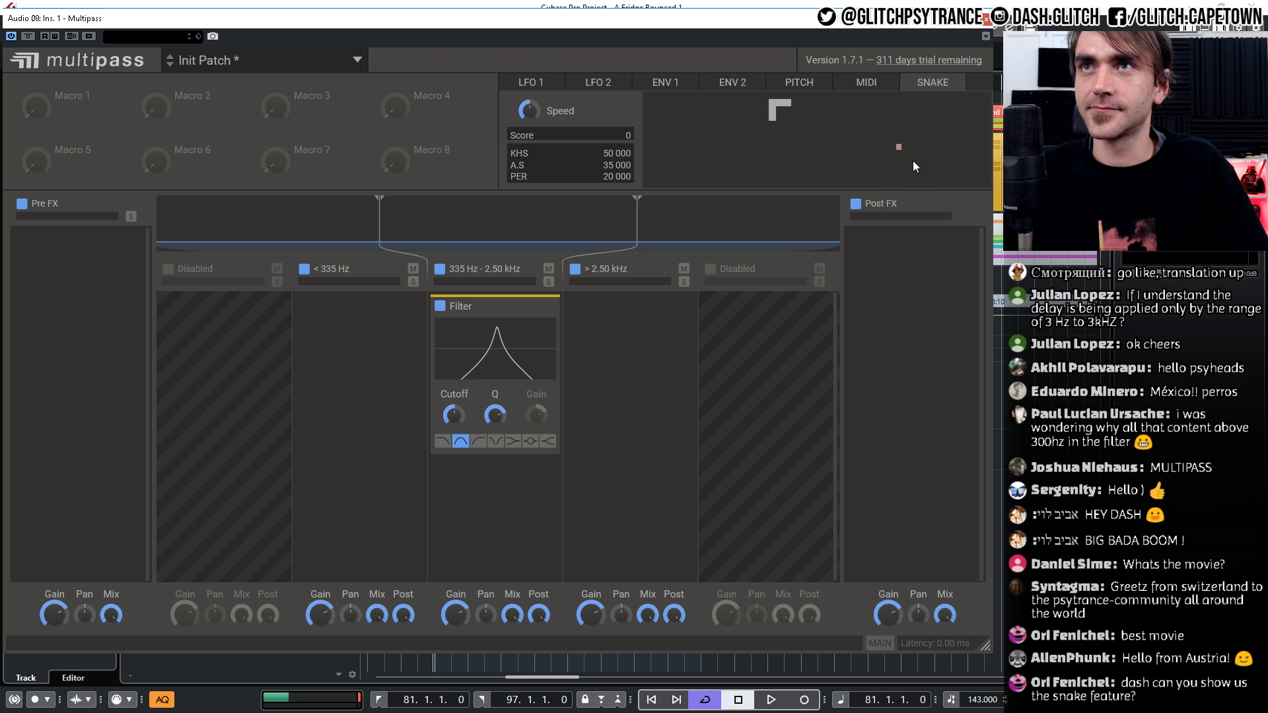
pyautogui.press('Right')
pyautogui.press('Up')
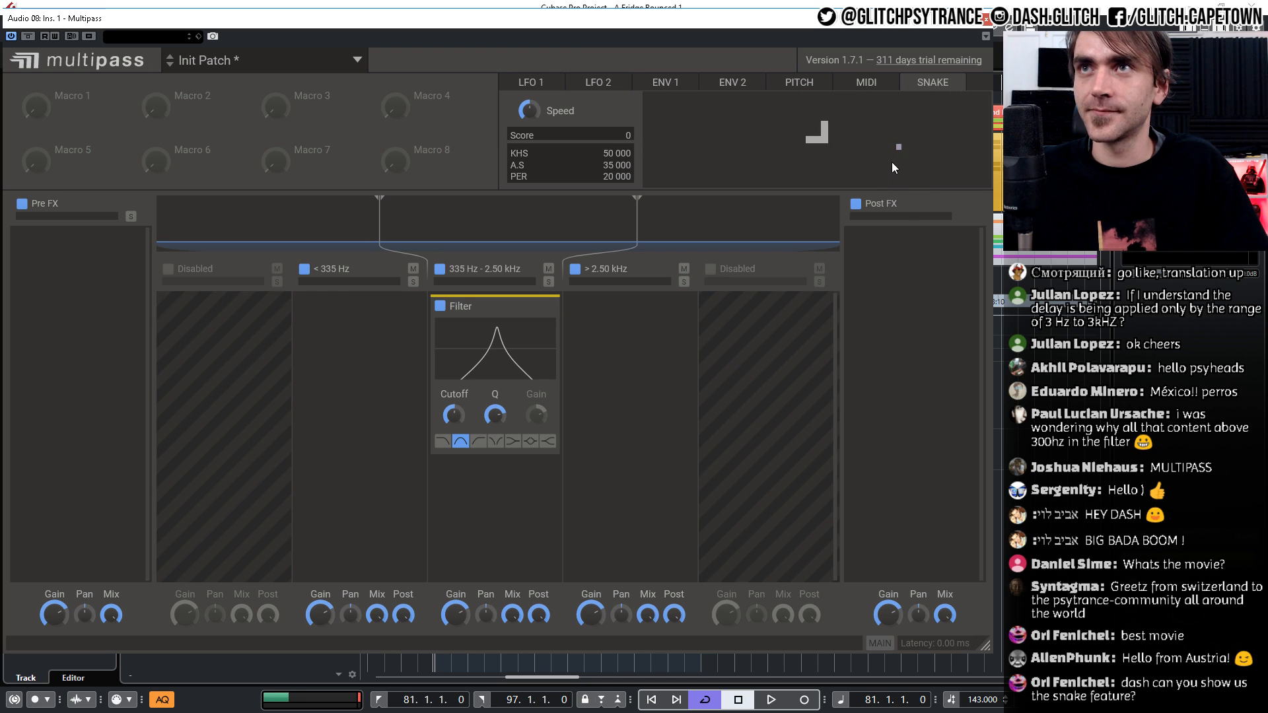
pyautogui.click(883, 138)
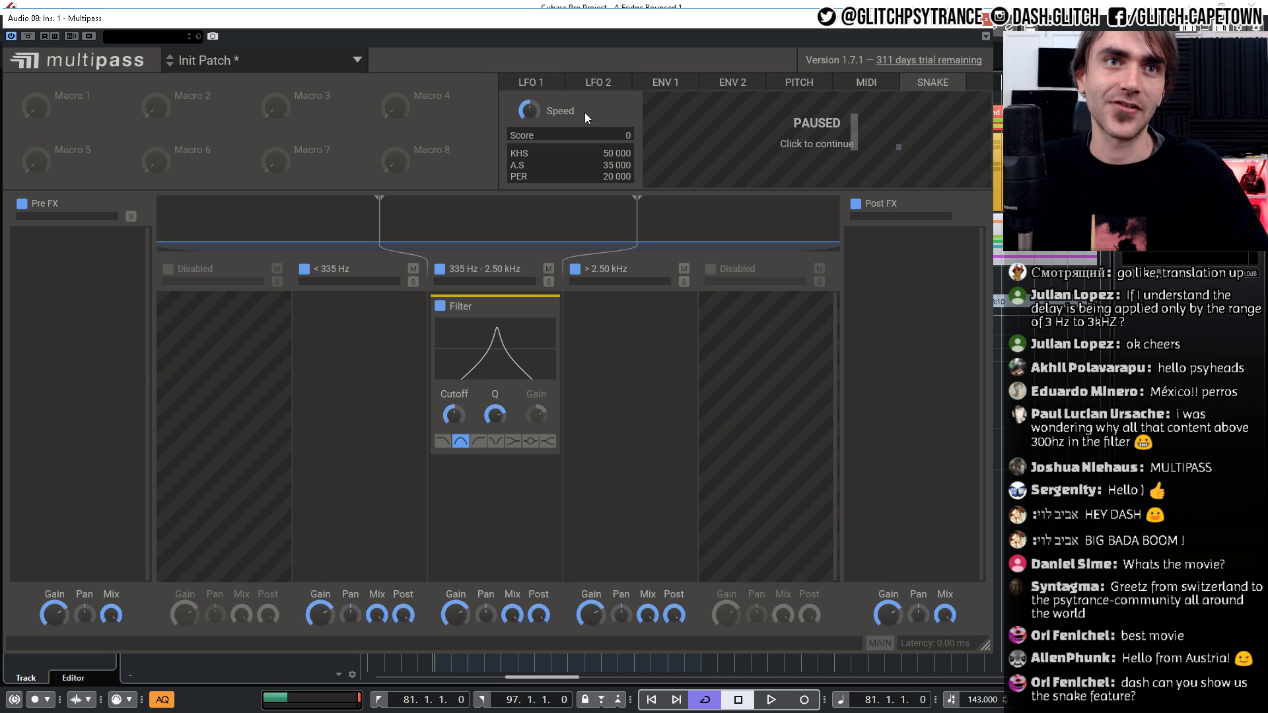
pyautogui.click(531, 82)
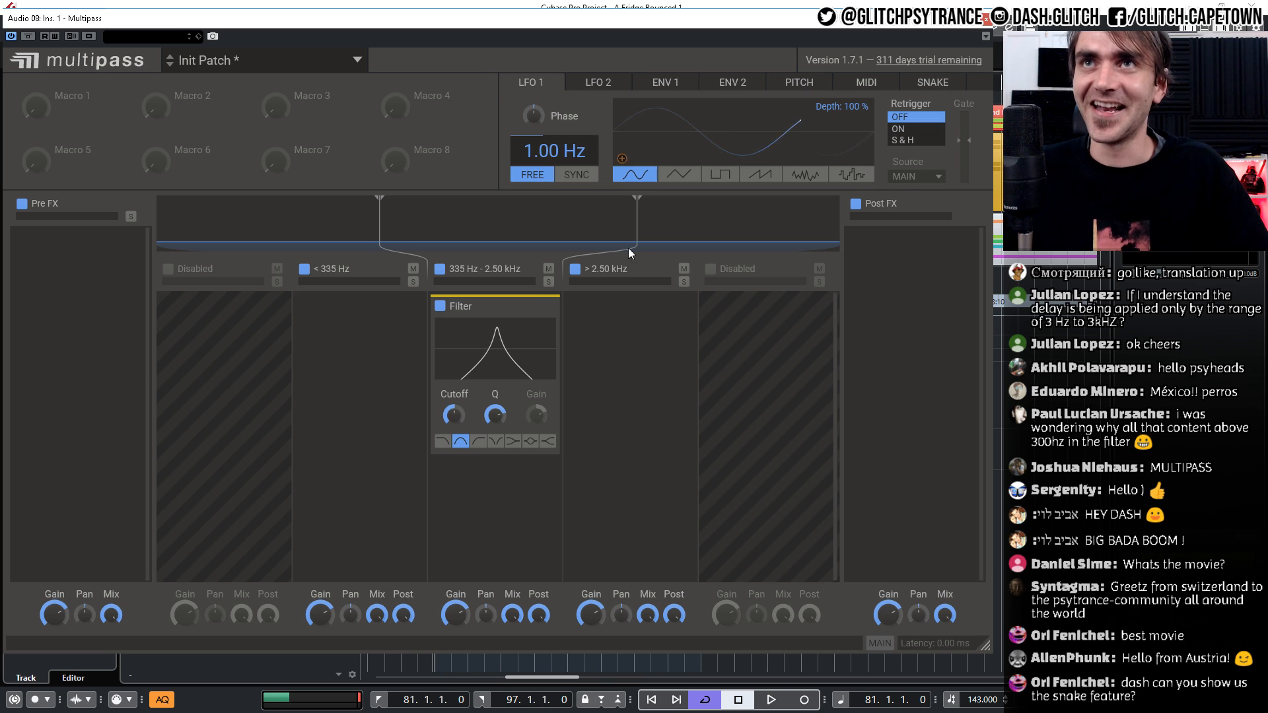
pyautogui.click(496, 507)
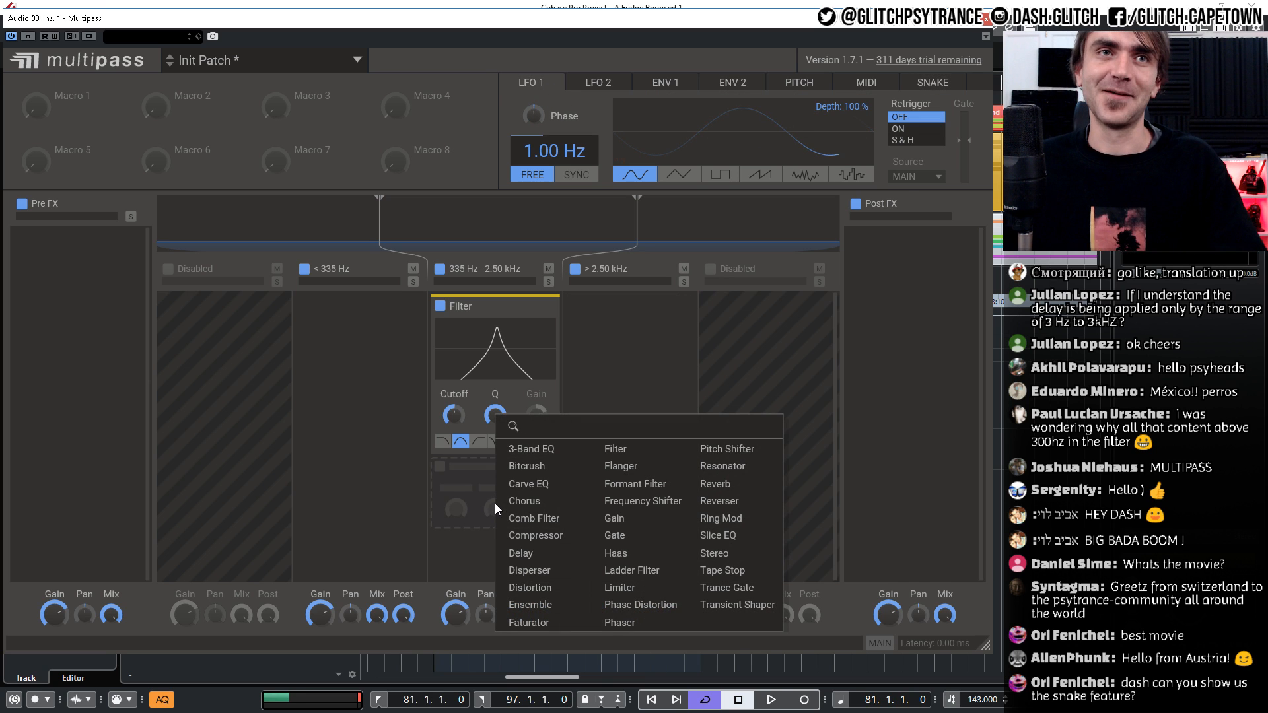
pyautogui.click(495, 504)
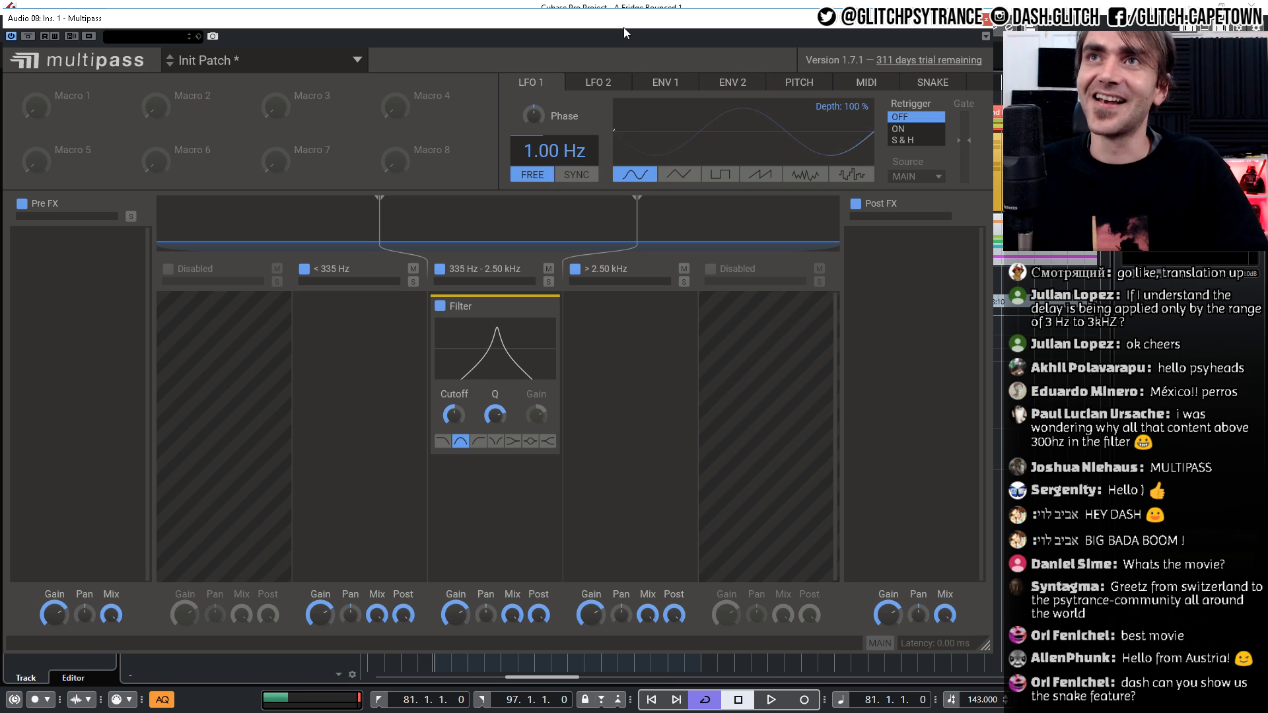
# Raise the middle band's lower crossover to 389 Hz and lower the Filter's cutoff slightly during playback
pyautogui.press('space')
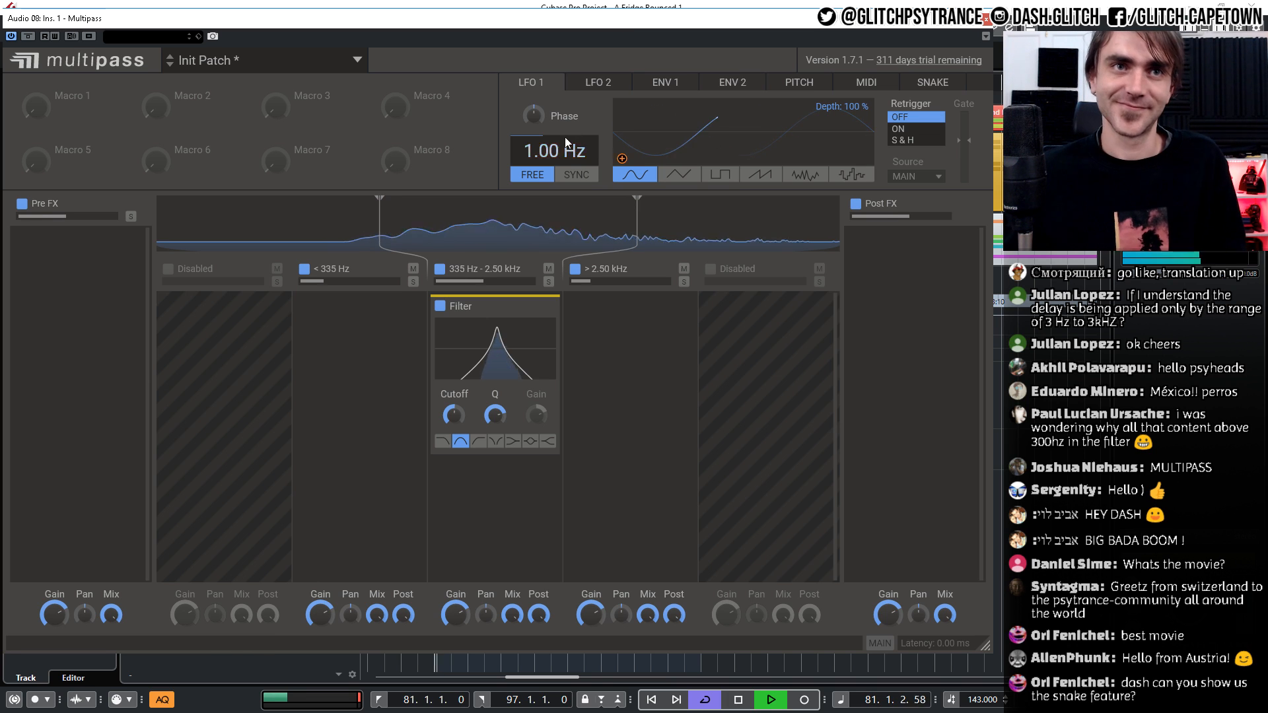
pyautogui.moveTo(454, 414)
pyautogui.mouseDown()
pyautogui.moveTo(455, 399)
pyautogui.moveTo(454, 429)
pyautogui.mouseUp()
pyautogui.moveTo(379, 228); pyautogui.dragTo(399, 235)
pyautogui.moveTo(454, 415); pyautogui.dragTo(454, 426)
pyautogui.click(484, 531)
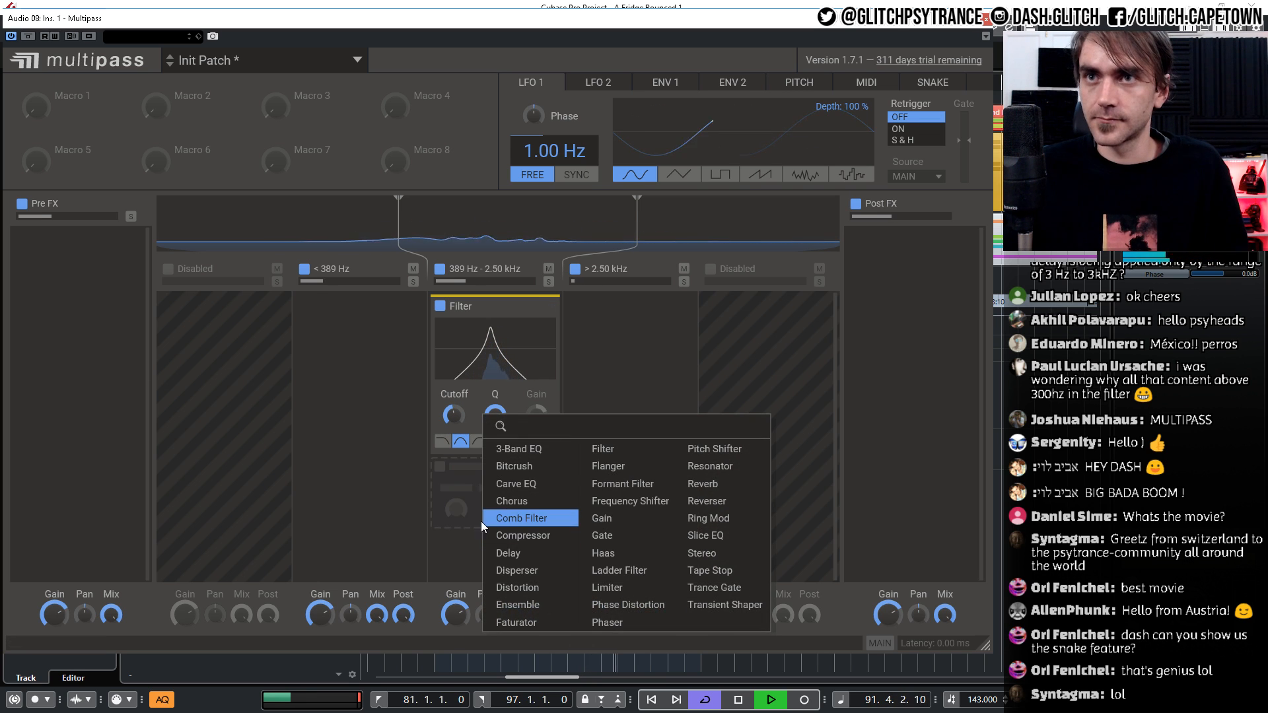
pyautogui.click(437, 570)
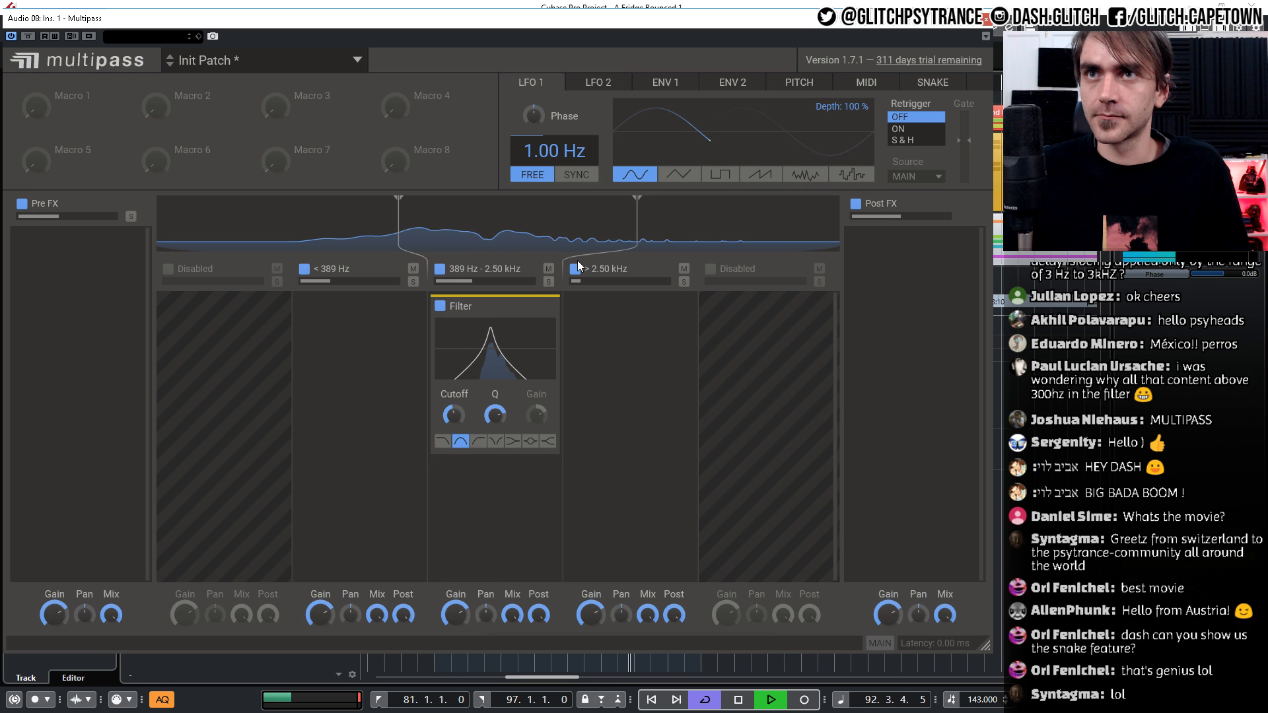
# Lower the middle band's upper crossover to 1.64 kHz and fine-tune the Filter's cutoff by ear
pyautogui.moveTo(578, 261); pyautogui.dragTo(523, 265)
pyautogui.moveTo(455, 417)
pyautogui.mouseDown()
pyautogui.moveTo(455, 381)
pyautogui.moveTo(455, 428)
pyautogui.moveTo(454, 415)
pyautogui.mouseUp()
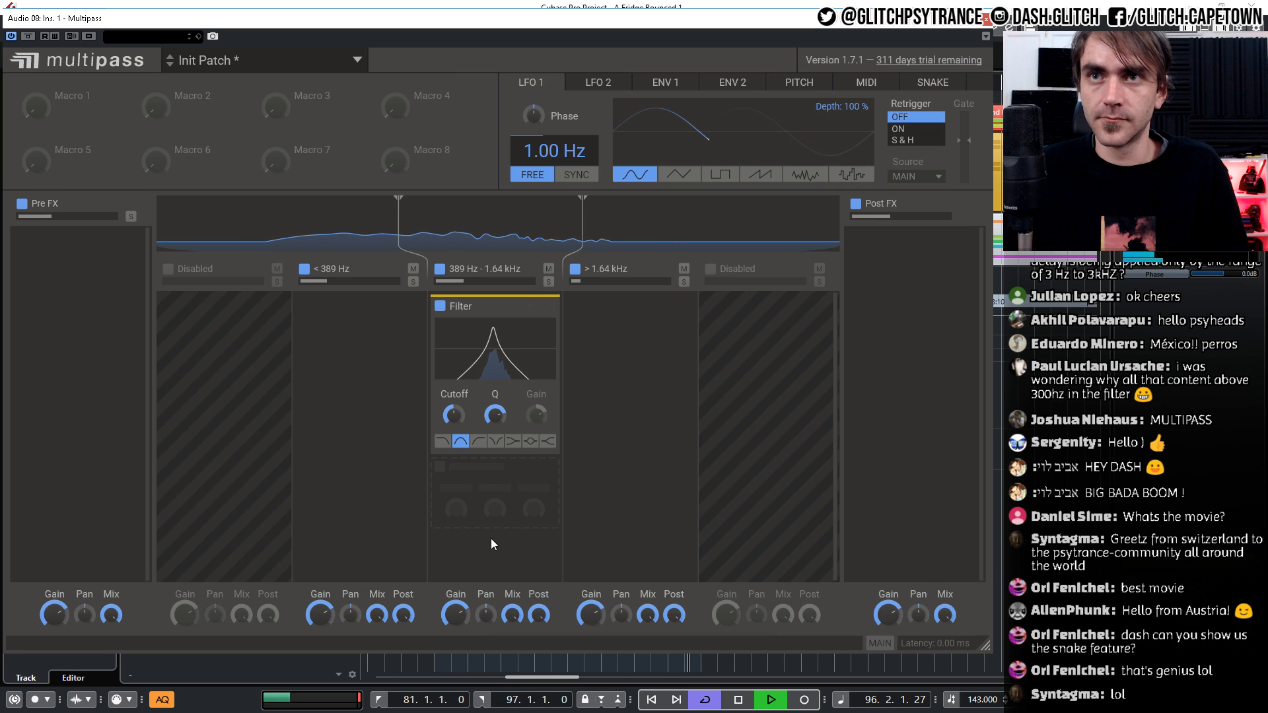
pyautogui.press('space')
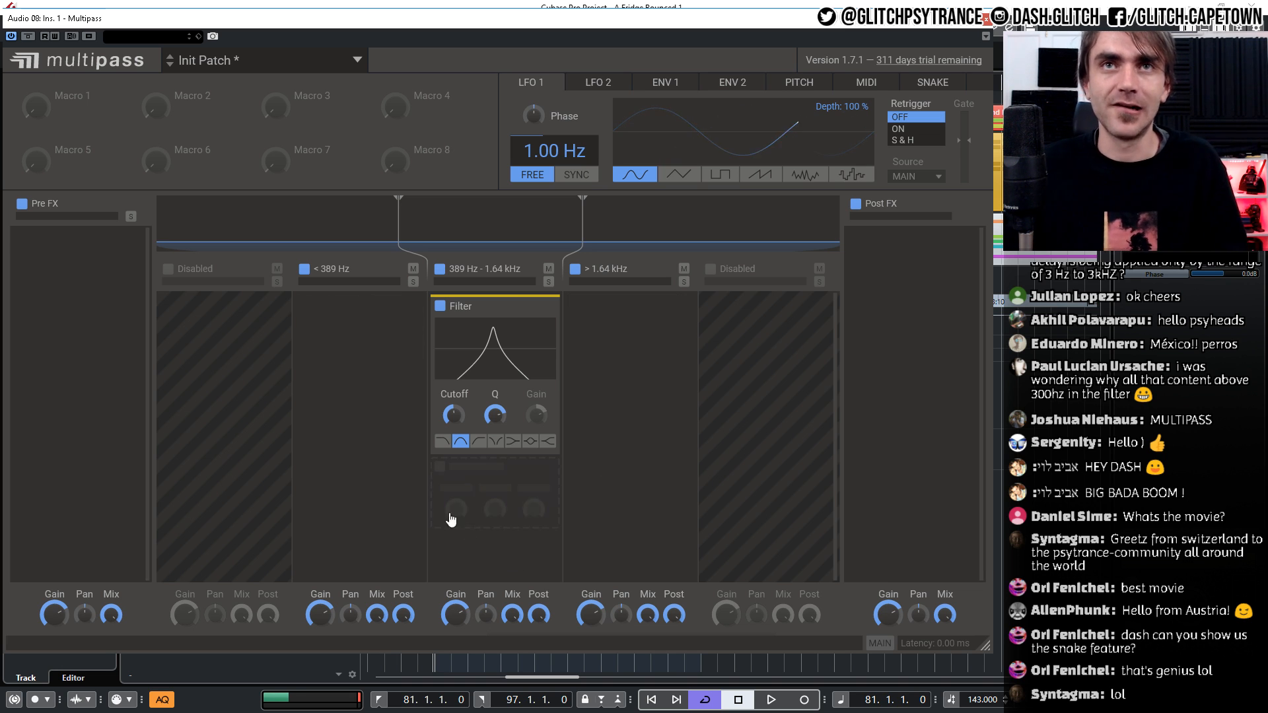
pyautogui.click(487, 516)
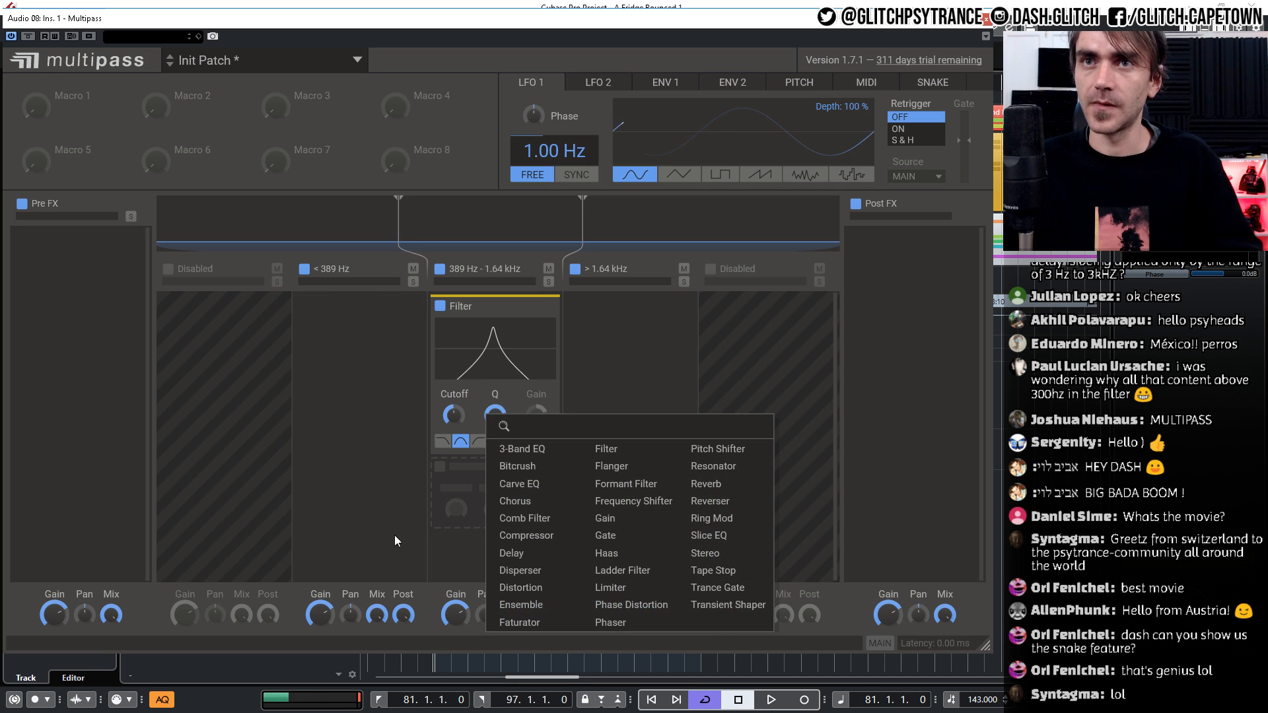
pyautogui.click(426, 576)
pyautogui.press('space')
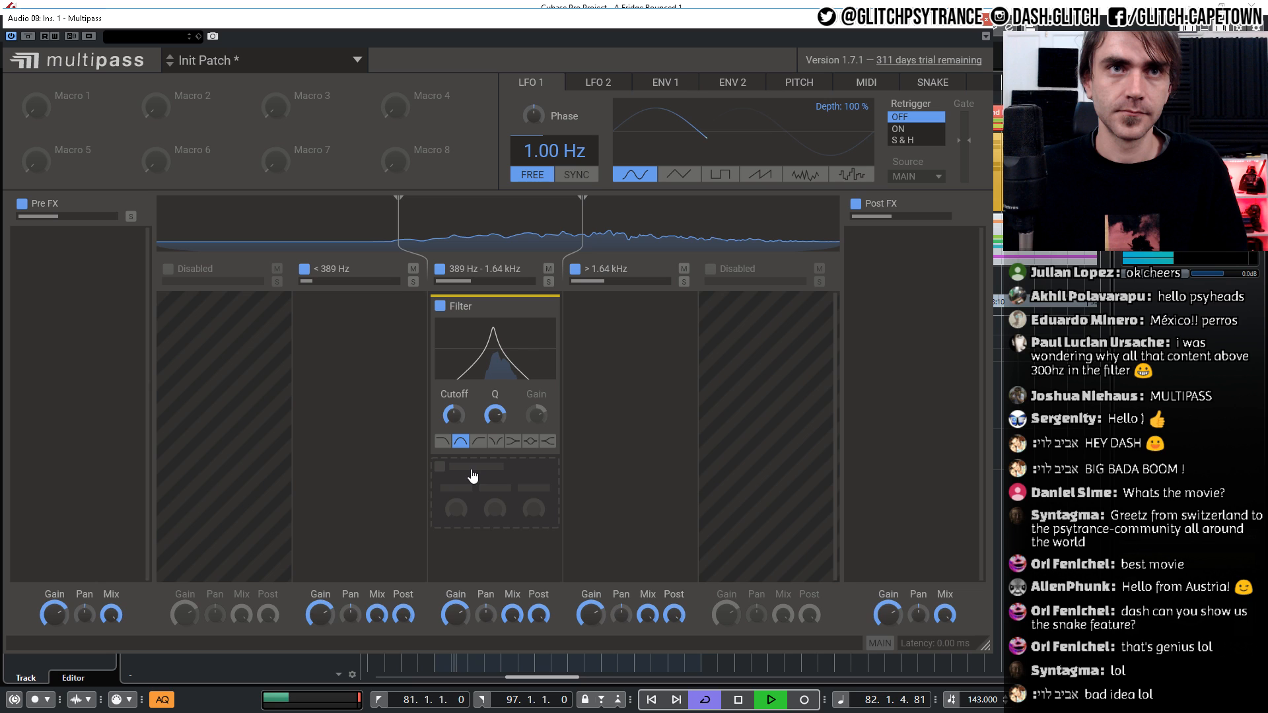
pyautogui.moveTo(453, 415); pyautogui.dragTo(453, 418)
# Add a tempo-synced 3/16 Delay after the Filter in the middle band, with Ping-Pong on and its pan shifted right
pyautogui.click(462, 515)
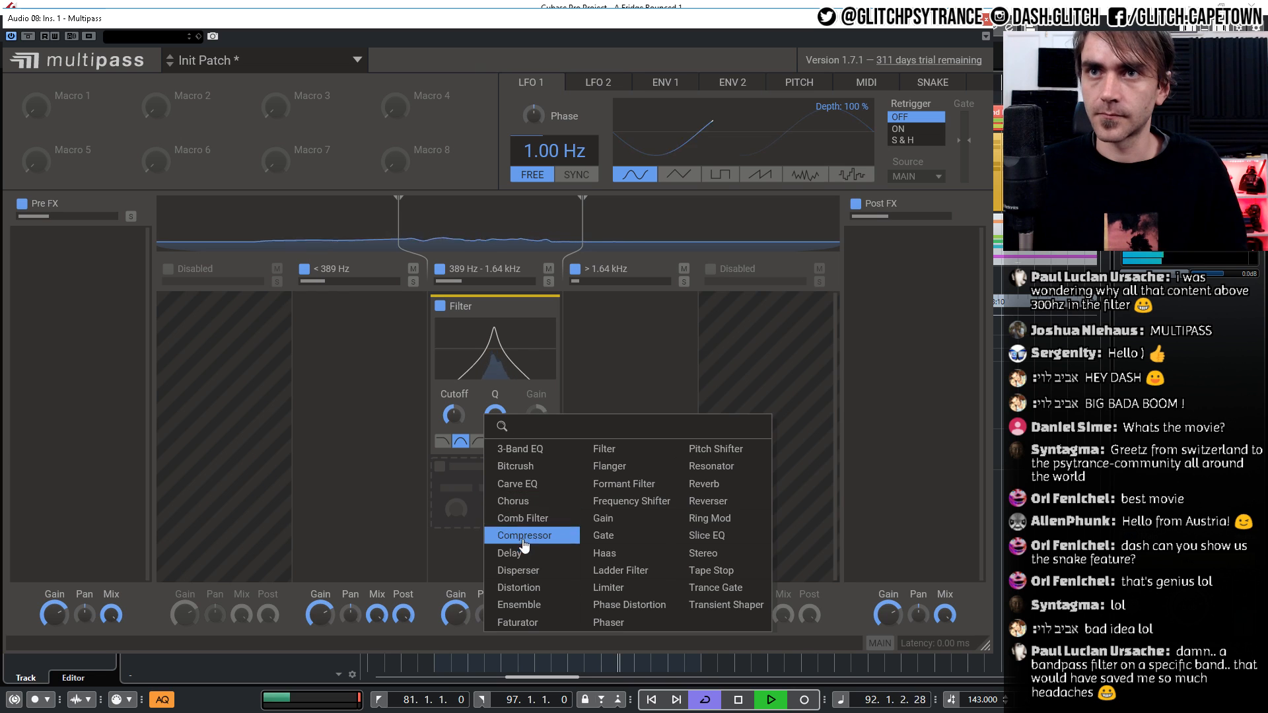
pyautogui.click(491, 528)
pyautogui.click(526, 523)
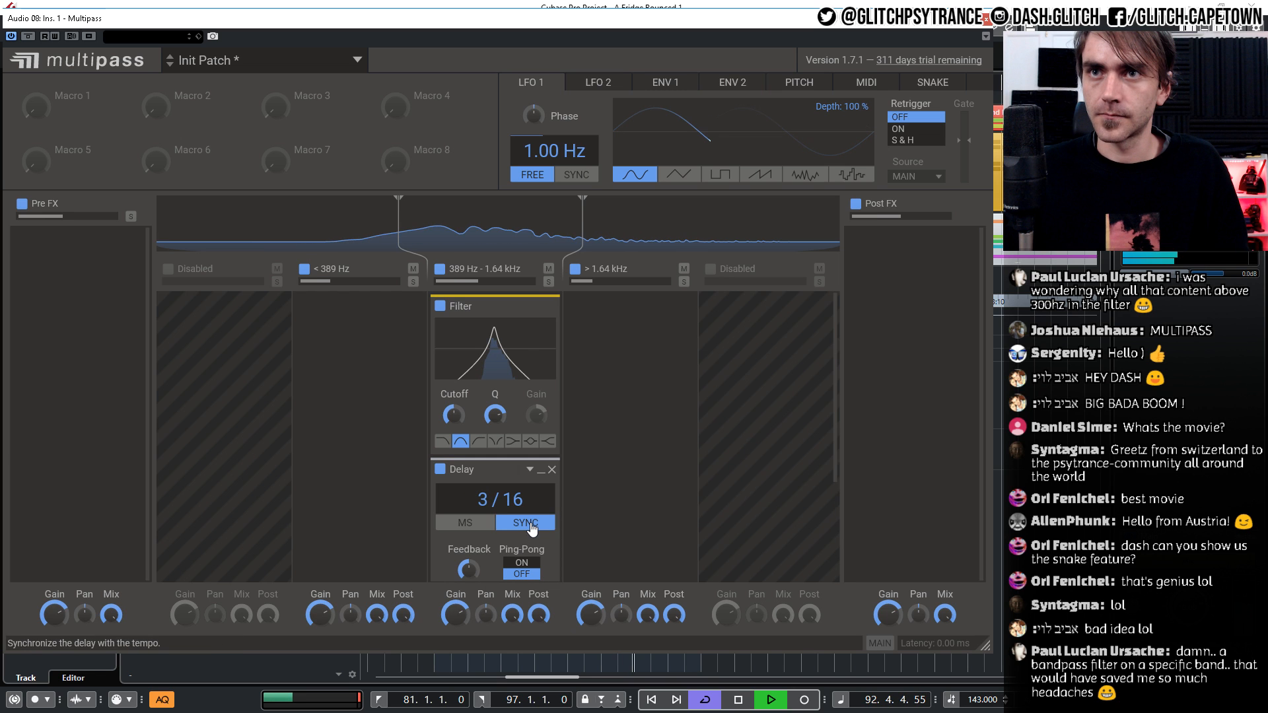
pyautogui.click(522, 564)
pyautogui.scroll(-2, 525, 555)
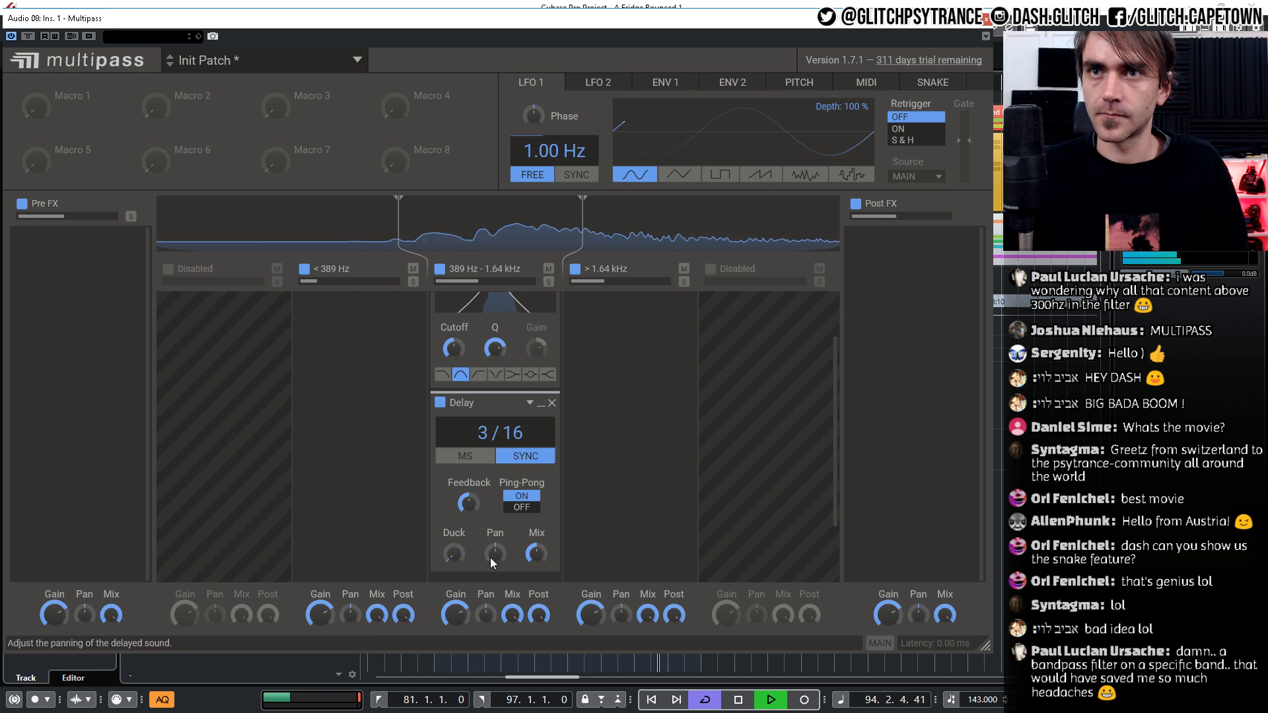
pyautogui.moveTo(491, 562); pyautogui.dragTo(491, 496)
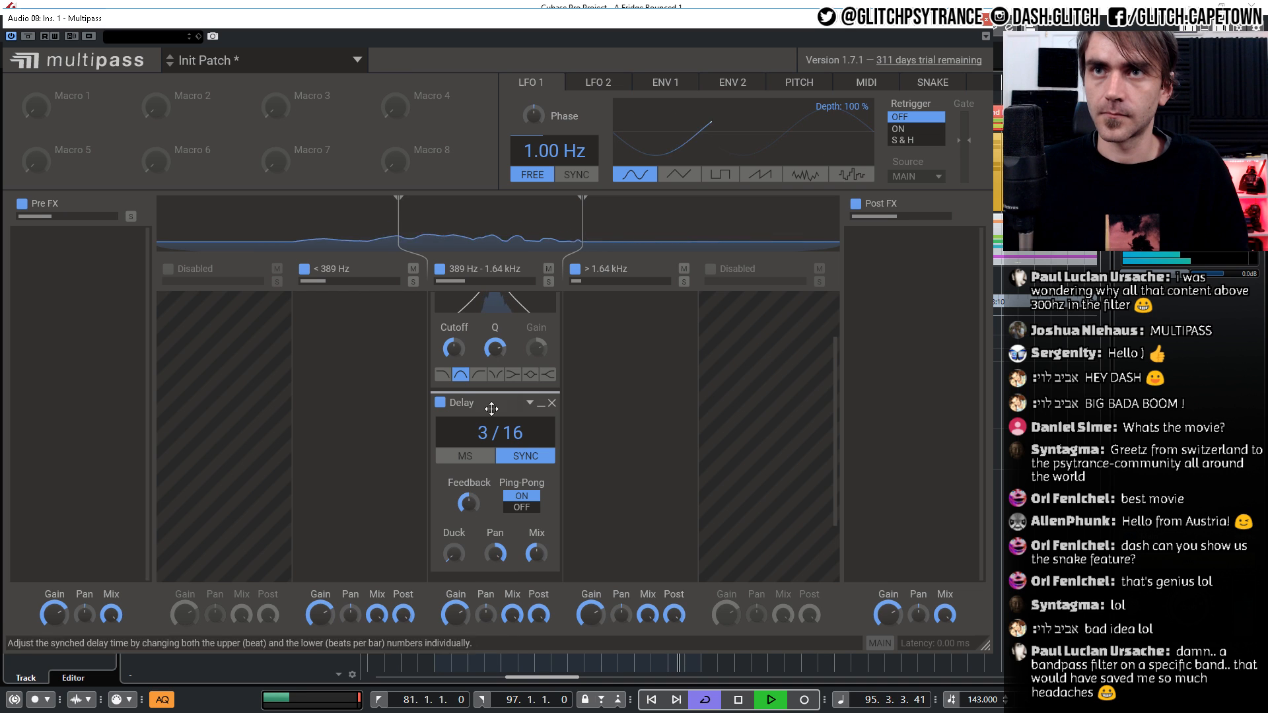
# Minimize the Delay and sweep the Filter's cutoff up to 830 Hz and back down to a lower setting
pyautogui.scroll(2, 498, 383)
pyautogui.moveTo(453, 415); pyautogui.dragTo(453, 403)
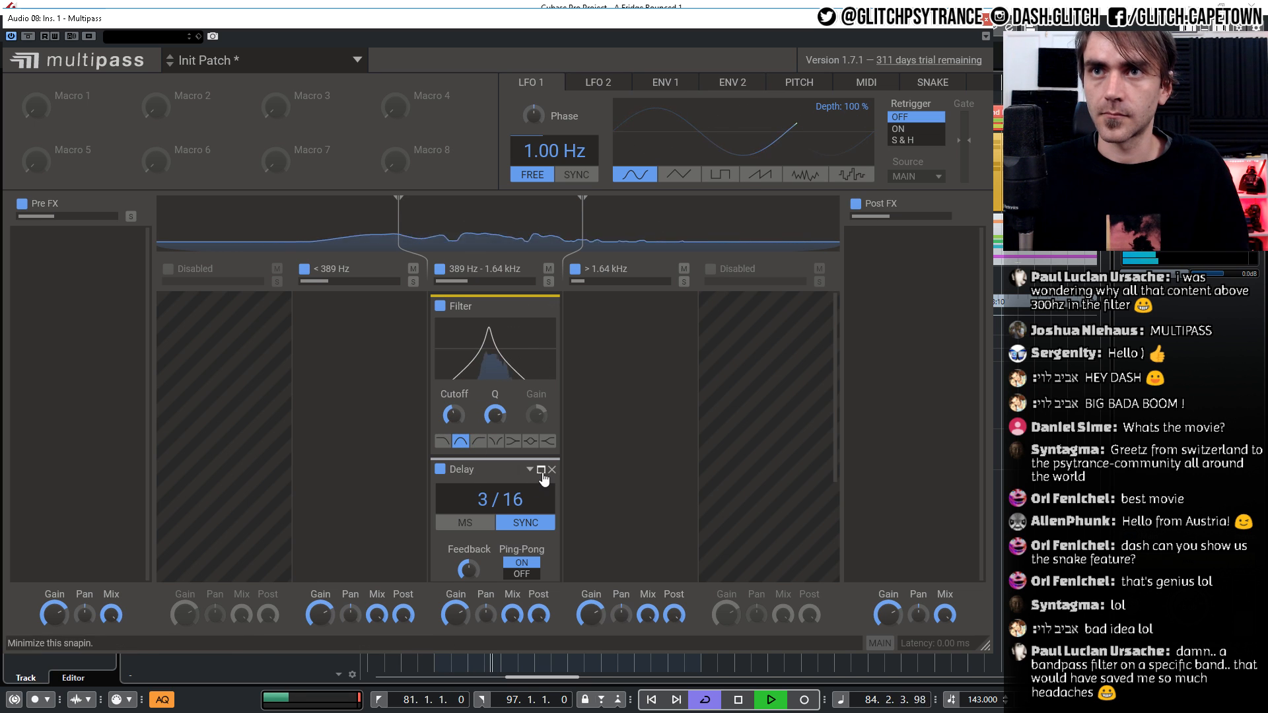
pyautogui.click(541, 469)
pyautogui.moveTo(455, 418)
pyautogui.mouseDown()
pyautogui.moveTo(454, 385)
pyautogui.moveTo(457, 444)
pyautogui.moveTo(457, 416)
pyautogui.mouseUp()
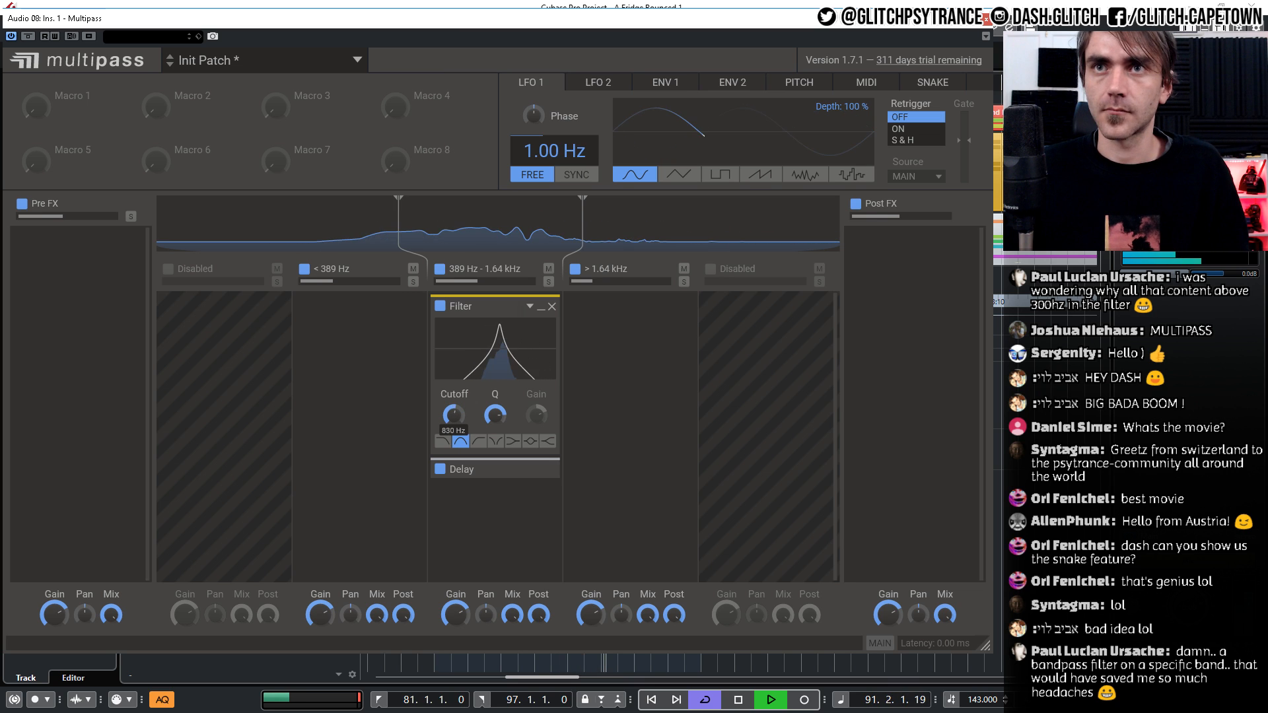
pyautogui.moveTo(454, 414); pyautogui.dragTo(453, 433)
pyautogui.click(495, 520)
pyautogui.click(648, 296)
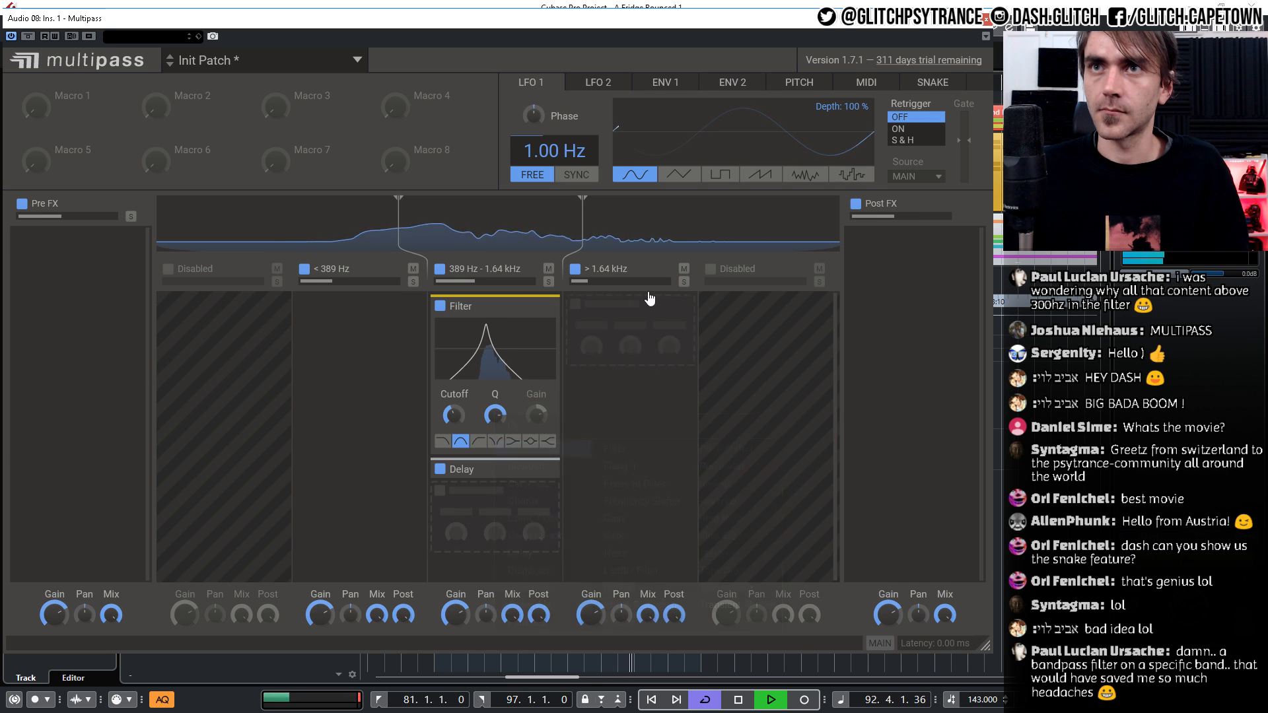
# Set LFO 1 to S & H retriggering with a synced 4/16 rate and a lower gate level
pyautogui.click(911, 142)
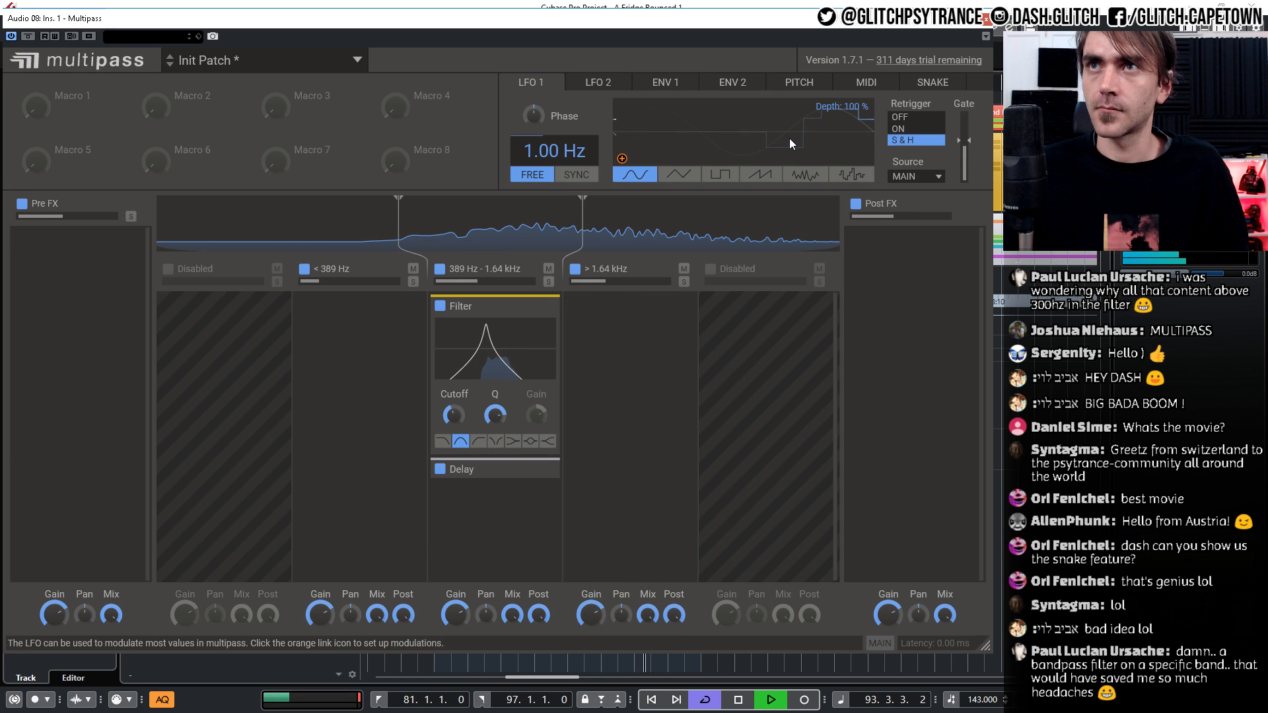
pyautogui.click(577, 174)
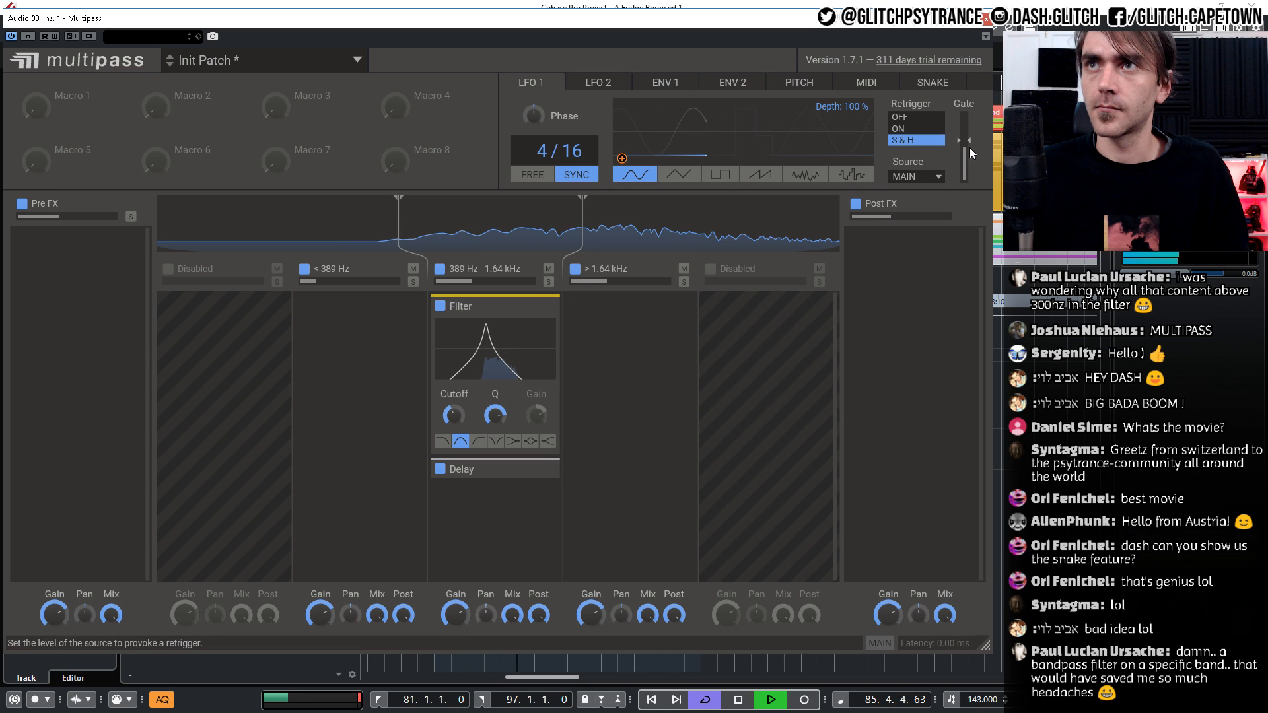
pyautogui.moveTo(970, 148); pyautogui.dragTo(917, 148)
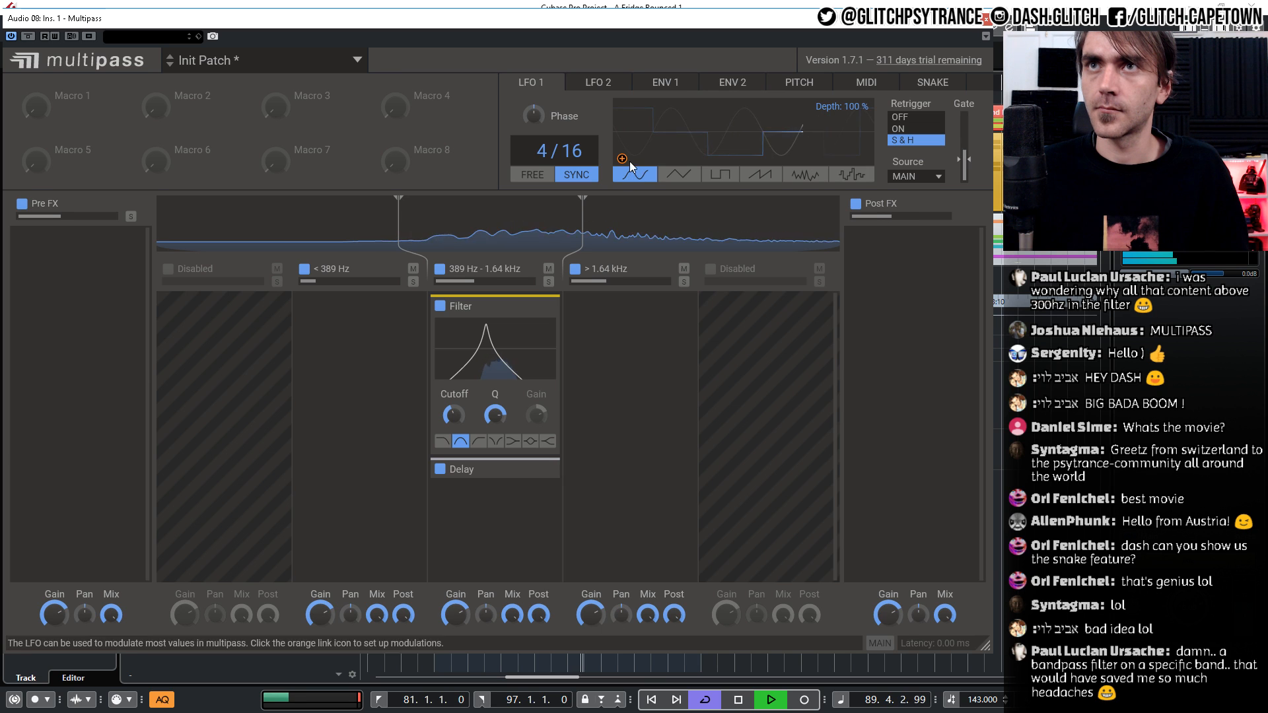
# Assign LFO 1 as a modulator of the middle band Filter's cutoff and adjust the modulation amount
pyautogui.moveTo(621, 158); pyautogui.dragTo(456, 431)
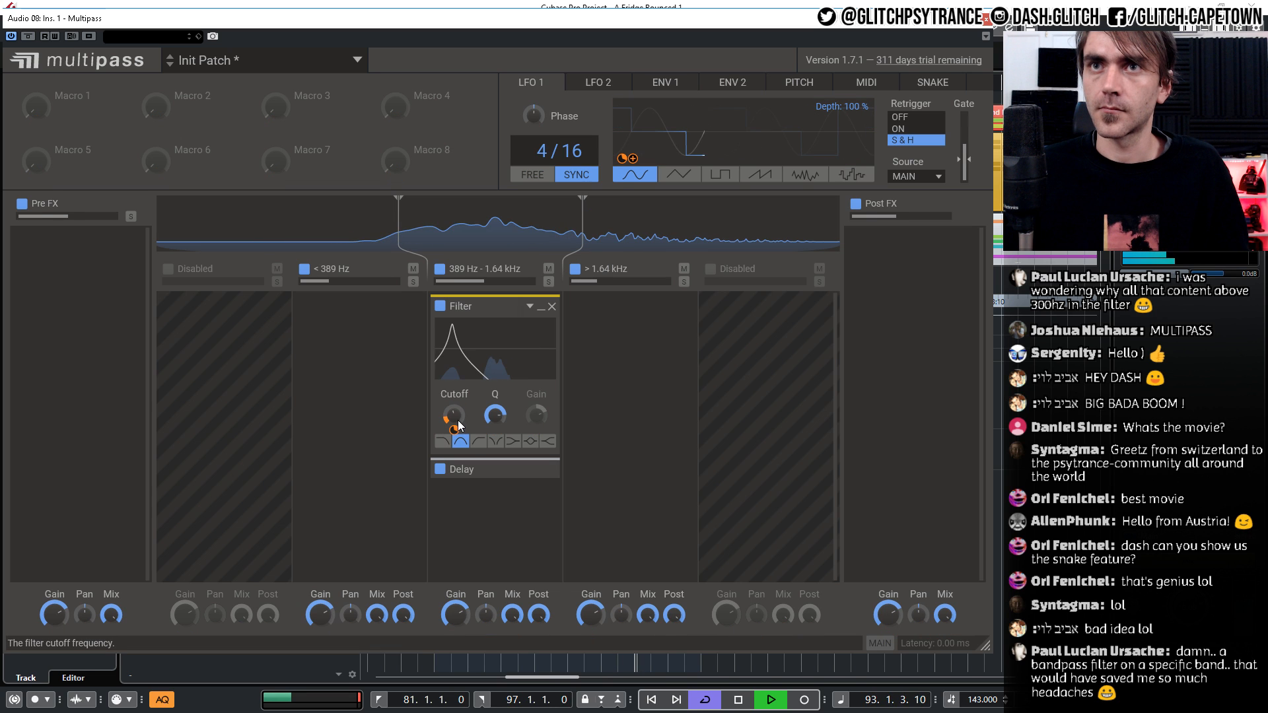
pyautogui.moveTo(455, 430); pyautogui.dragTo(454, 451)
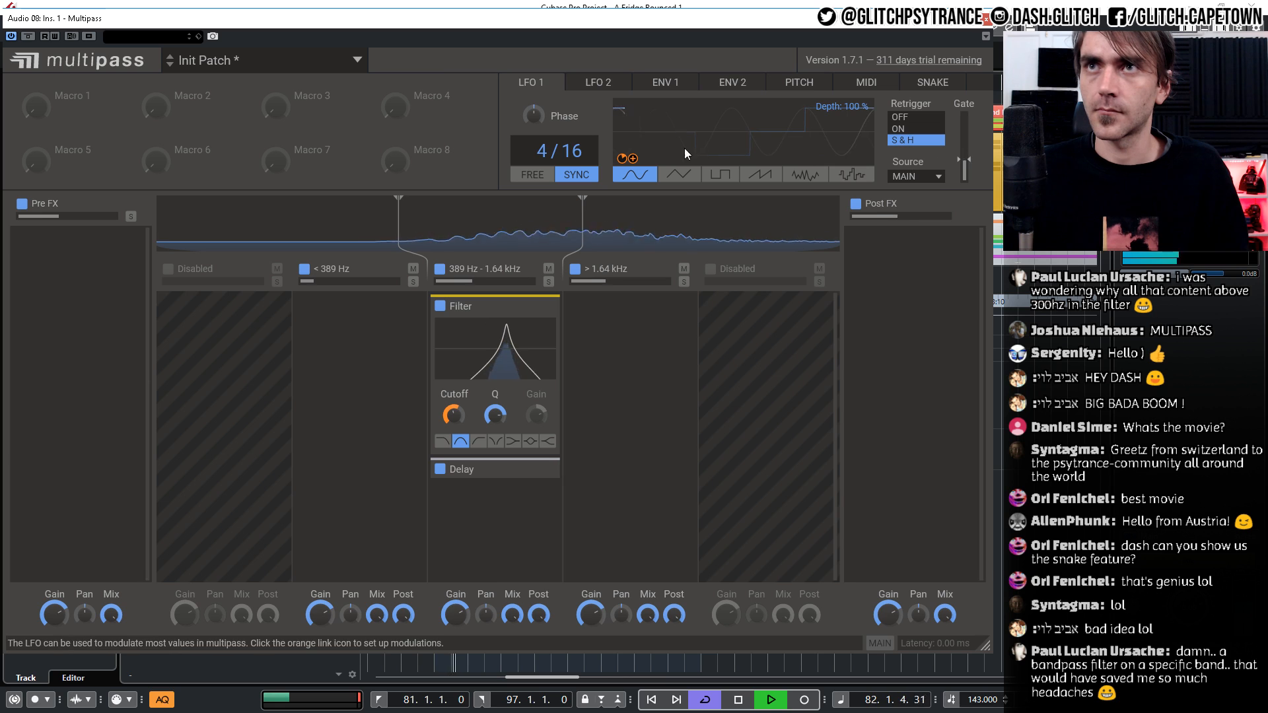
# Try LFO 1 rates of 2/16, 4/8 and 4/4 with a lower gate level, and restore the rate to 4/16
pyautogui.moveTo(546, 153); pyautogui.dragTo(540, 156)
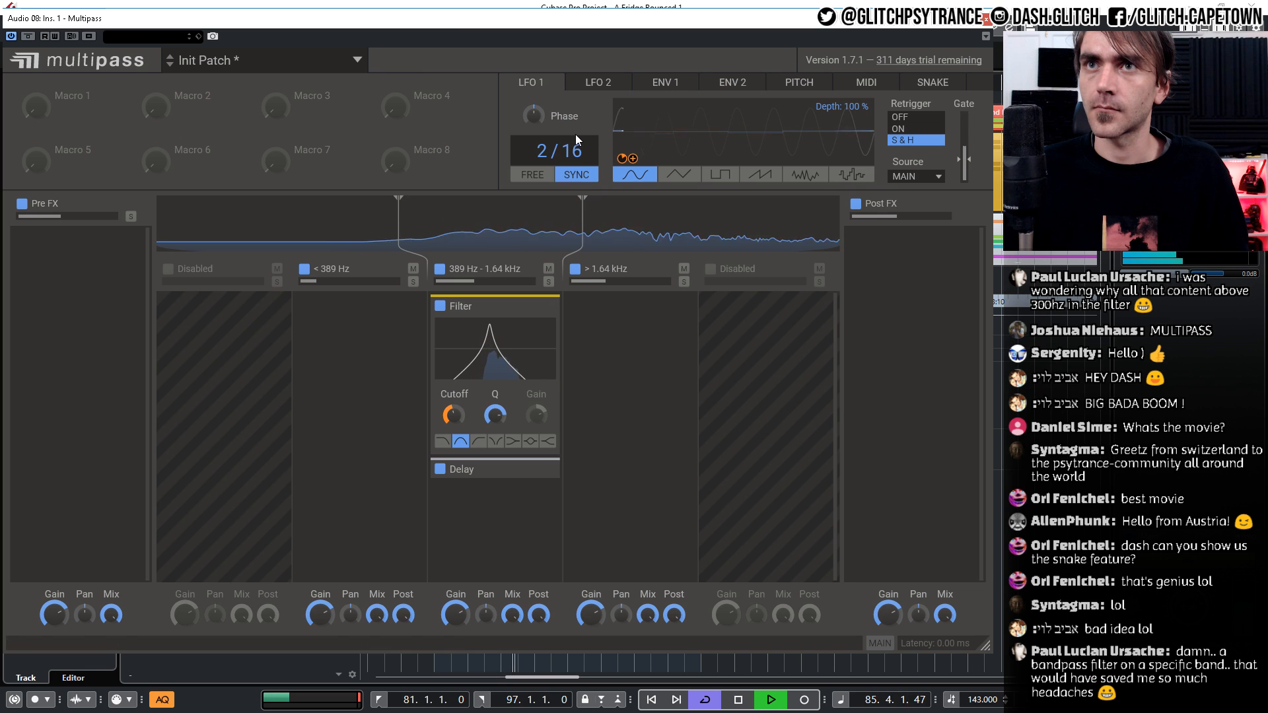
pyautogui.moveTo(962, 160); pyautogui.dragTo(970, 168)
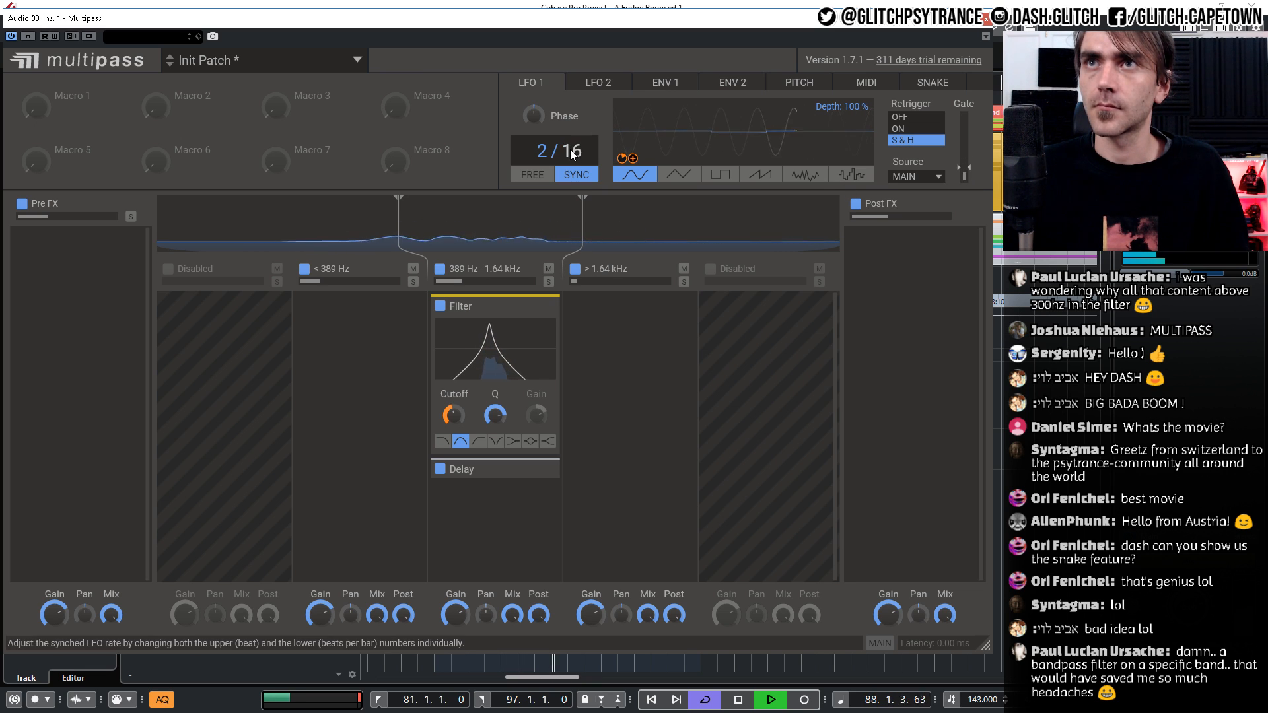
pyautogui.moveTo(544, 156); pyautogui.dragTo(570, 166)
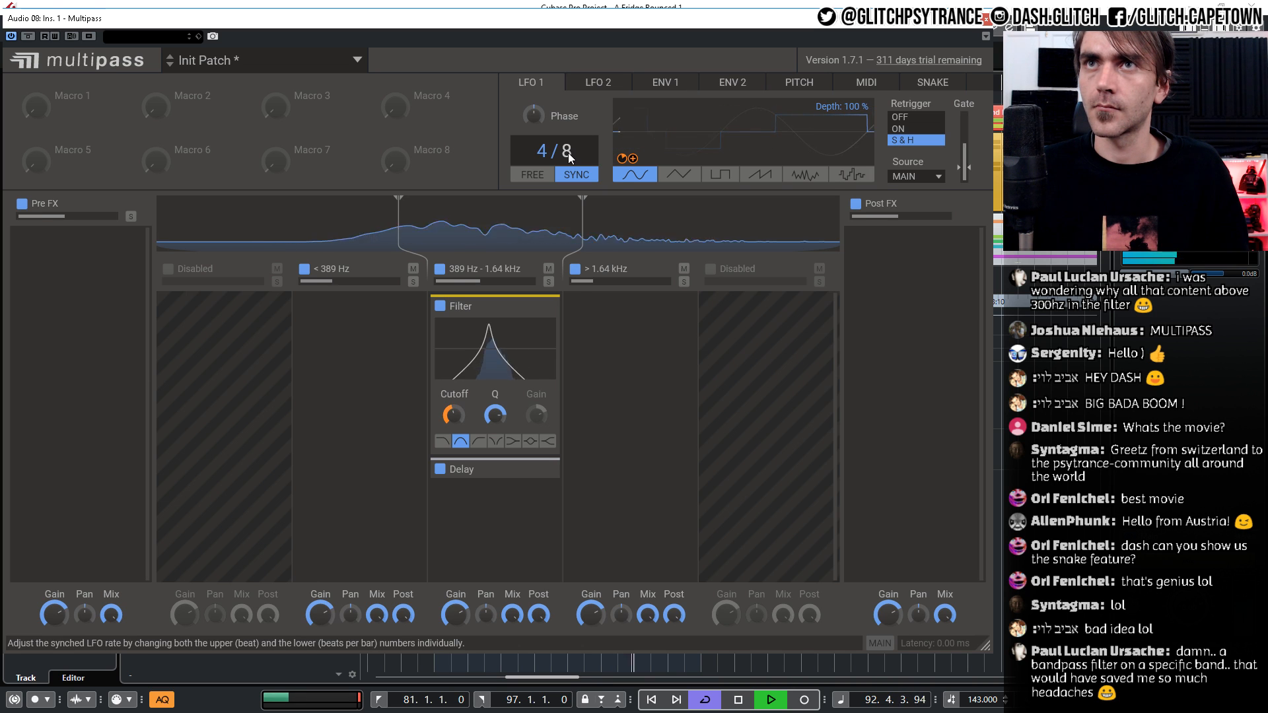
pyautogui.moveTo(569, 152); pyautogui.dragTo(569, 164)
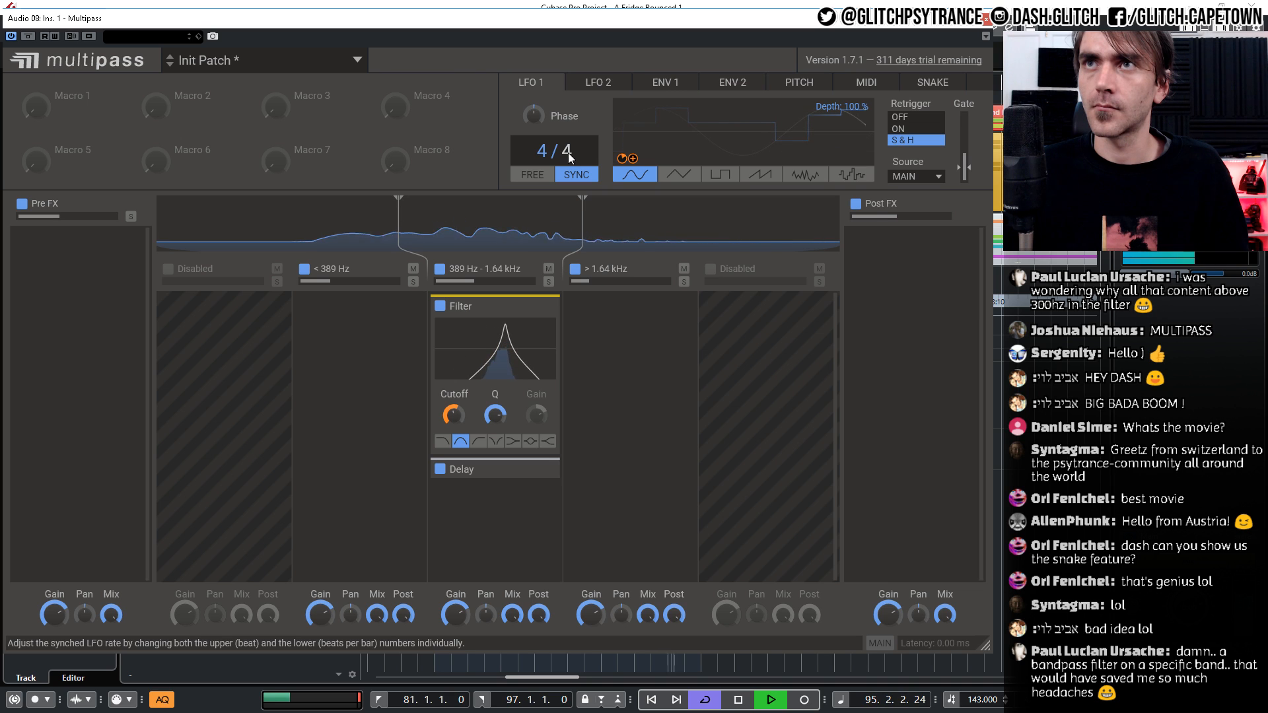
pyautogui.moveTo(570, 152); pyautogui.dragTo(569, 159)
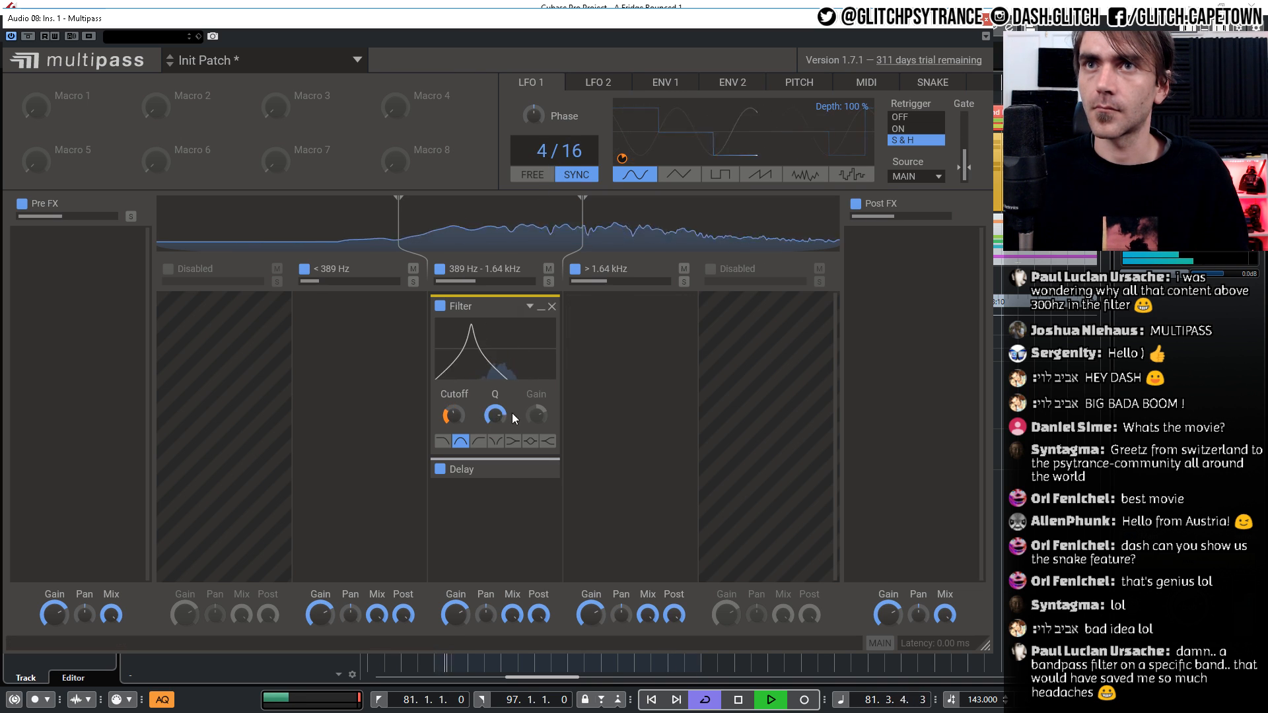
# Raise the middle band Filter's Q slightly, and lower its cutoff and LFO 1's gate level
pyautogui.moveTo(497, 415); pyautogui.dragTo(497, 409)
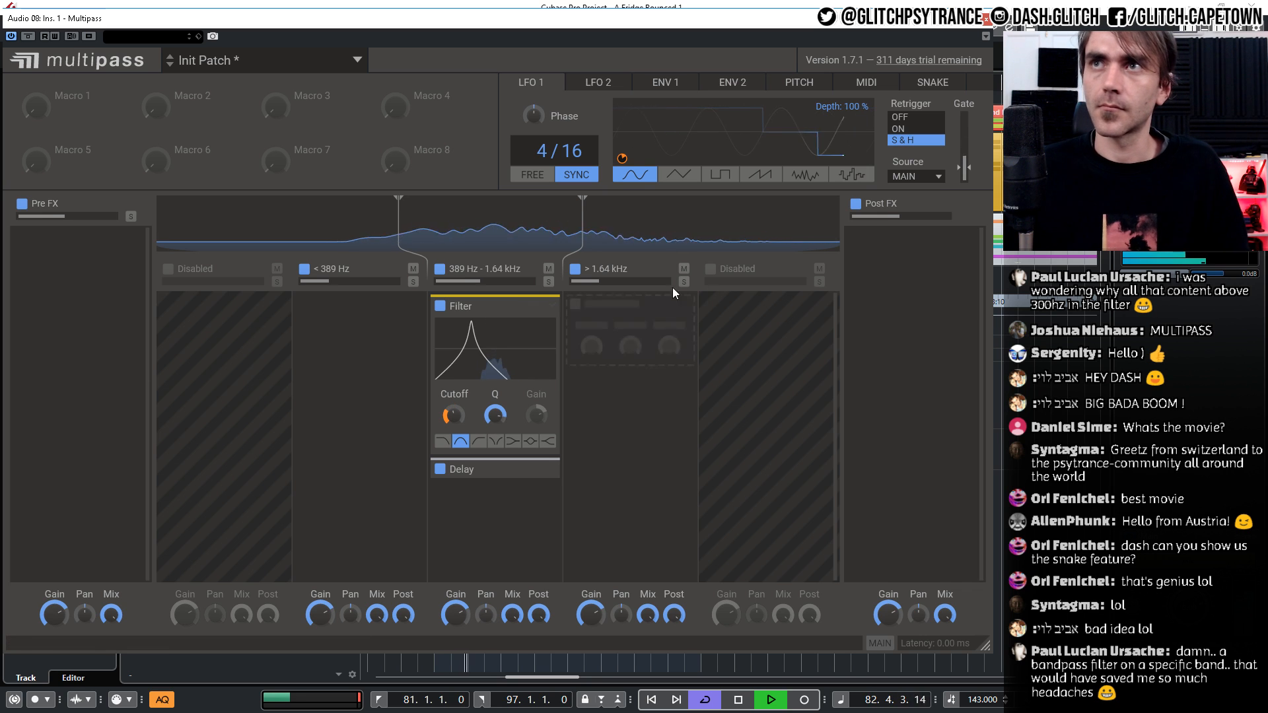
pyautogui.moveTo(965, 164); pyautogui.dragTo(966, 174)
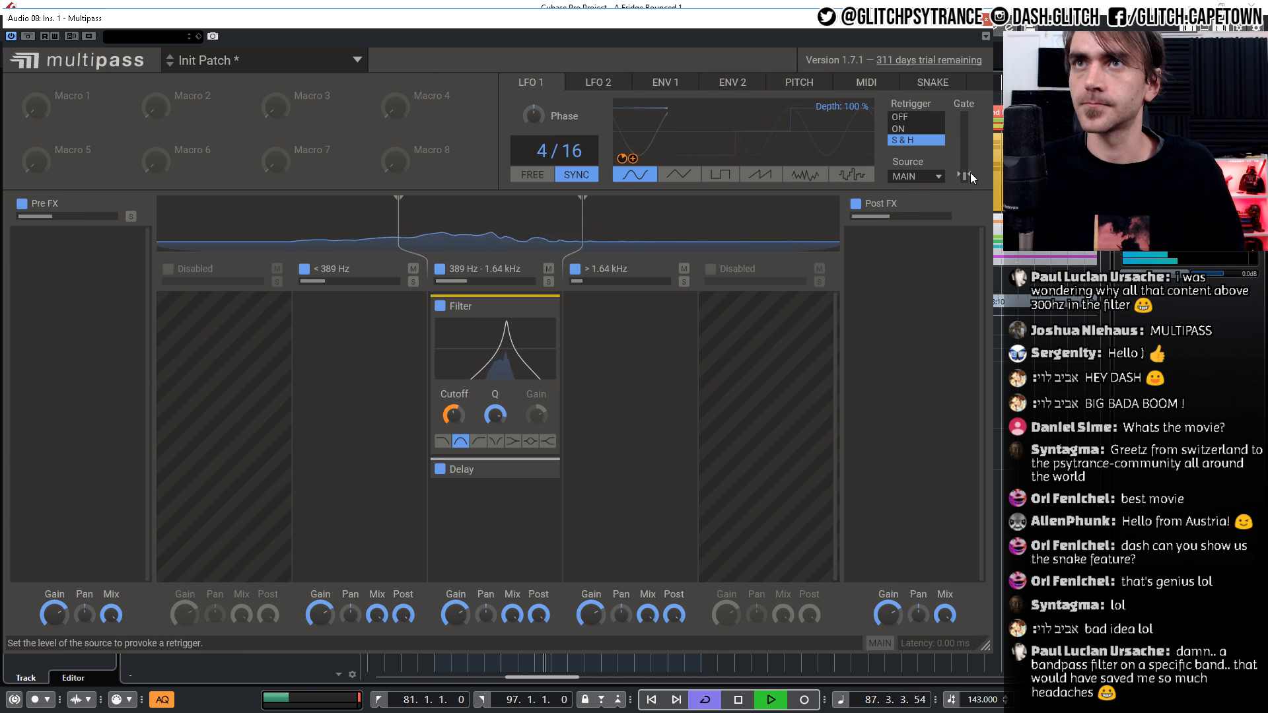
pyautogui.moveTo(623, 159)
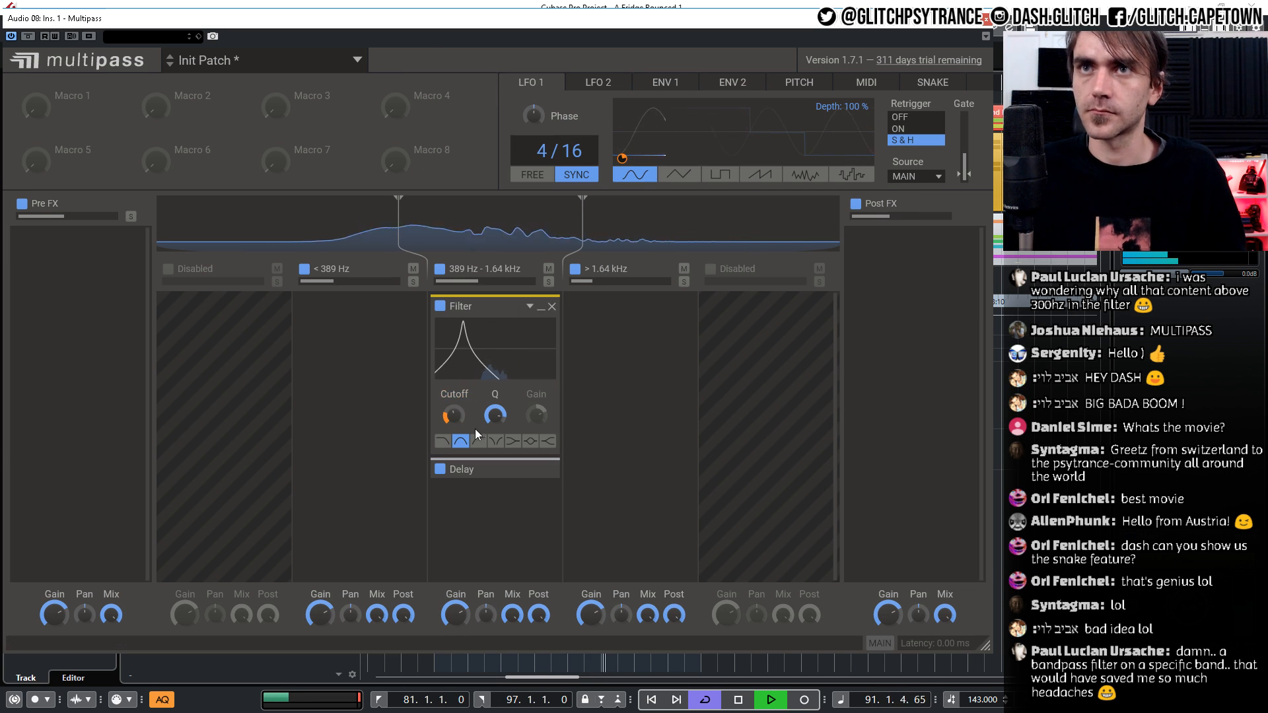
pyautogui.moveTo(496, 416)
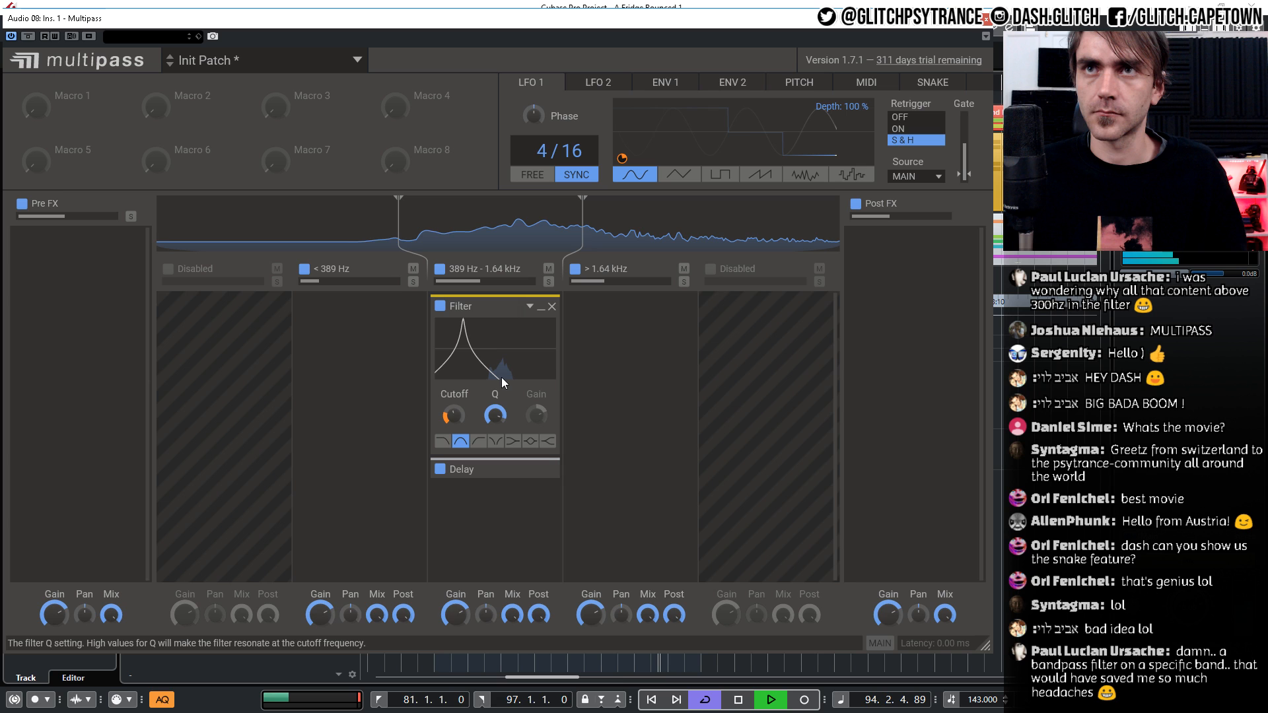
# Add a Distortion and move it before the Filter in the middle band, set to Saturate with about 8 dB of drive
pyautogui.click(339, 327)
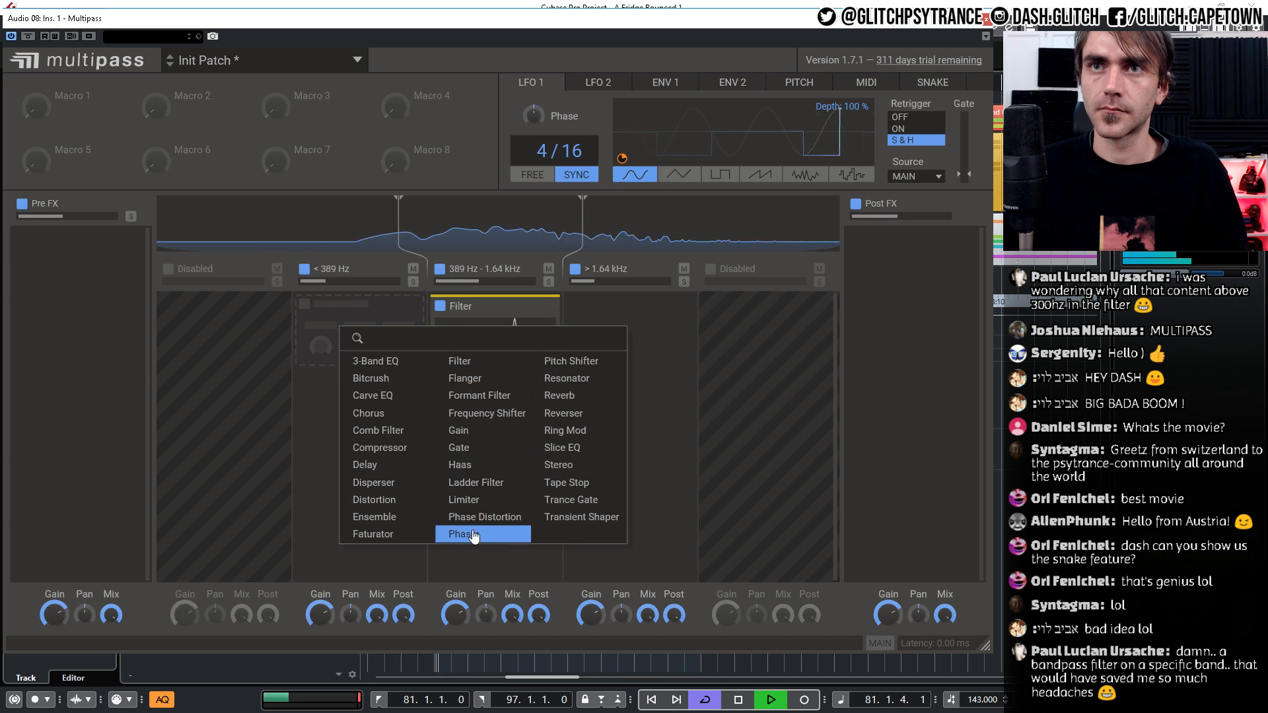
pyautogui.click(366, 465)
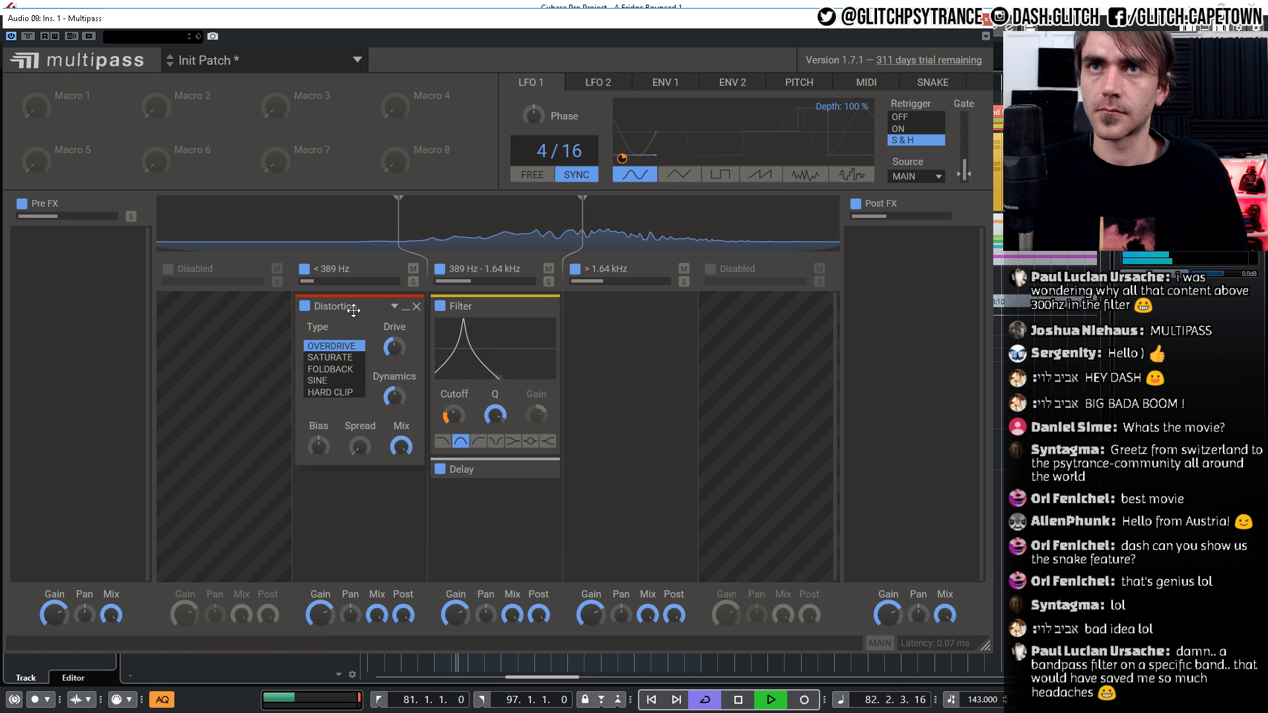
pyautogui.moveTo(354, 308); pyautogui.dragTo(529, 327)
pyautogui.click(465, 357)
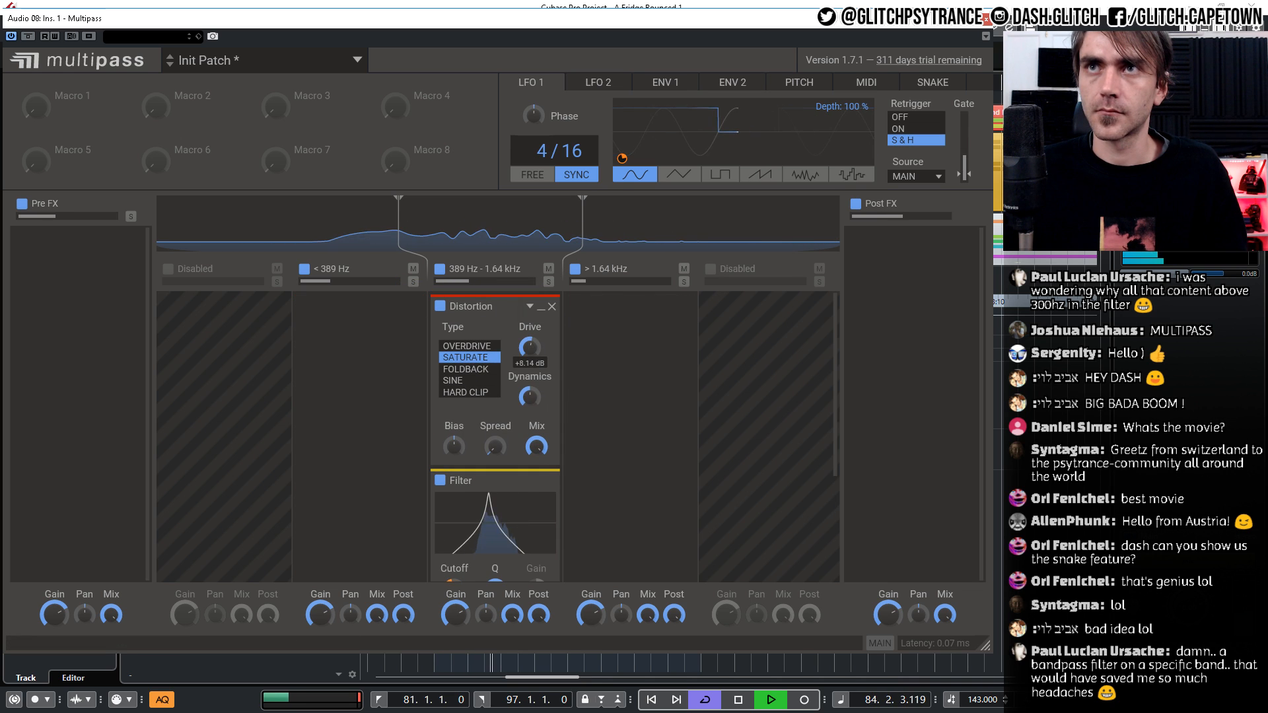
# Lower the middle band Filter's Q to about 2.88 and minimize the Distortion
pyautogui.scroll(-2, 489, 438)
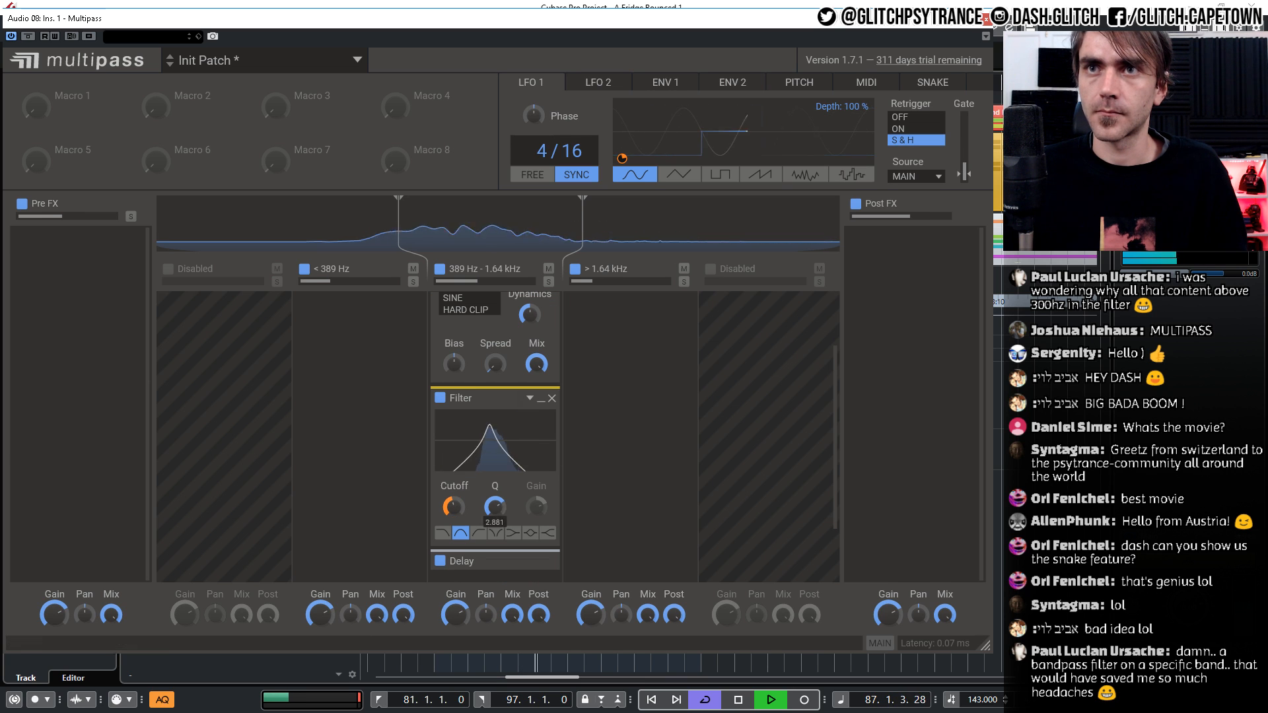
pyautogui.scroll(2, 595, 350)
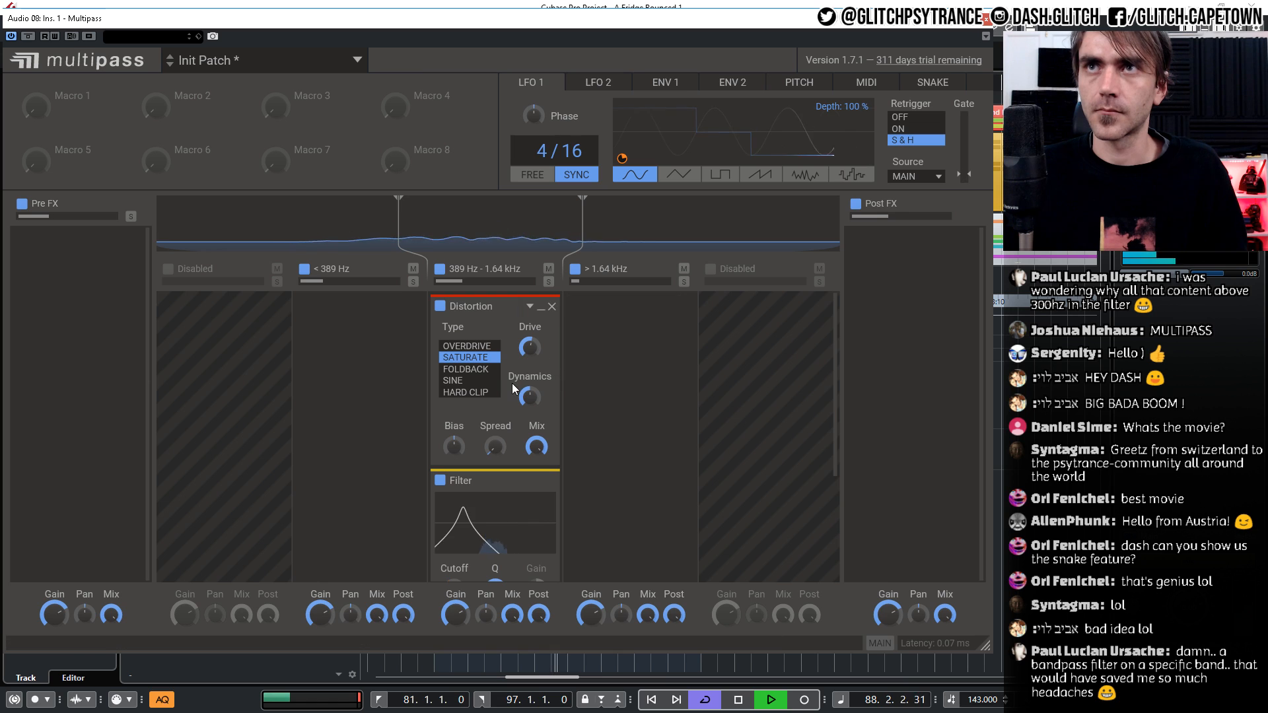
pyautogui.click(541, 306)
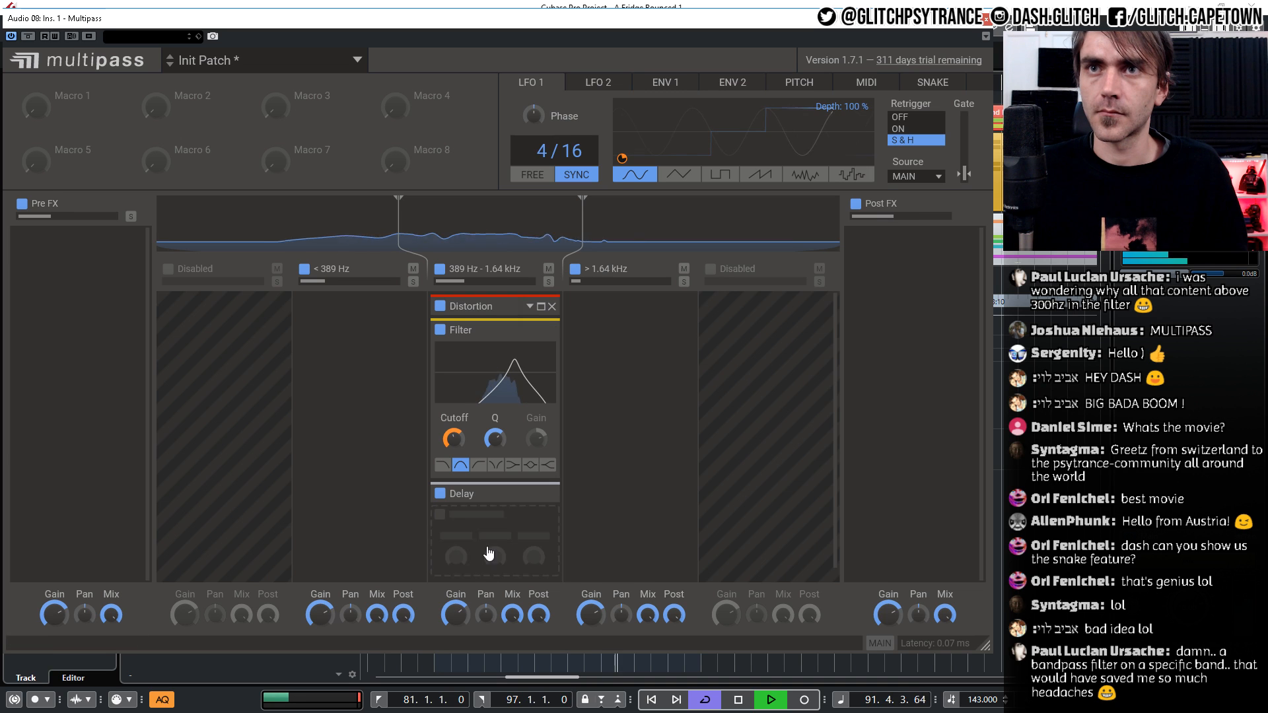
# Add a Comb Filter after the Delay in the middle band and minimize the Filter
pyautogui.click(546, 522)
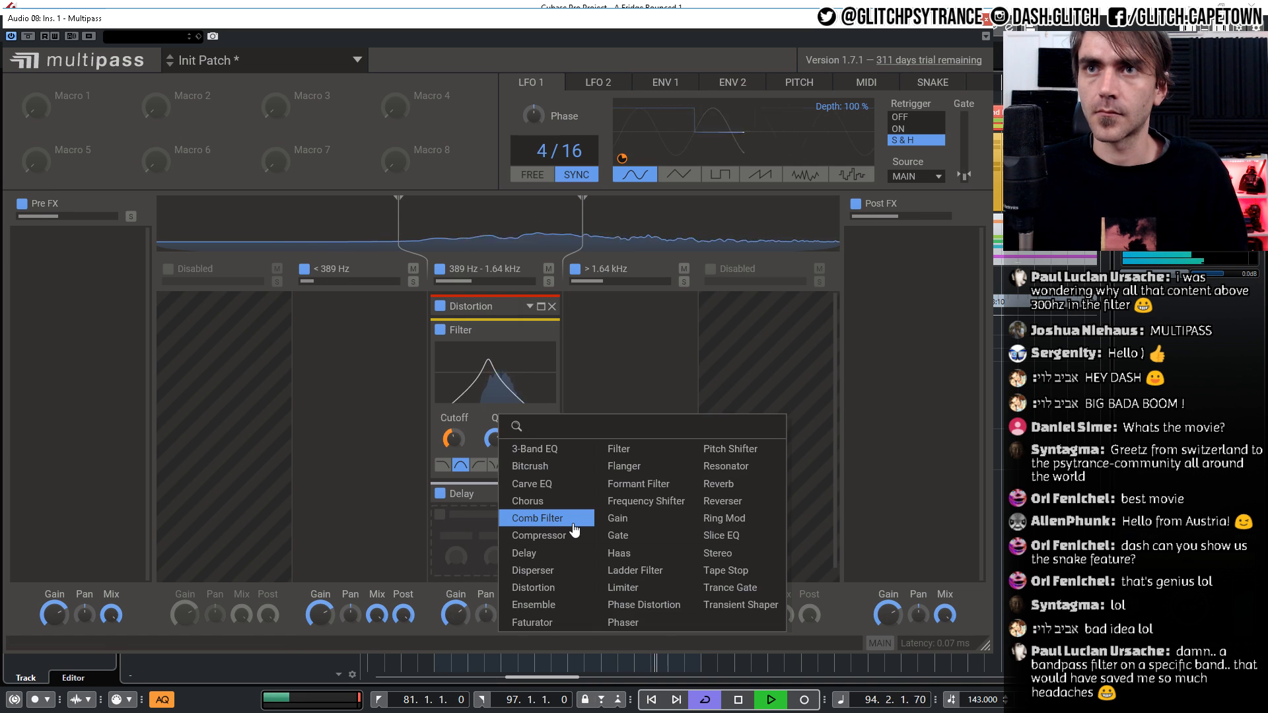
pyautogui.click(539, 519)
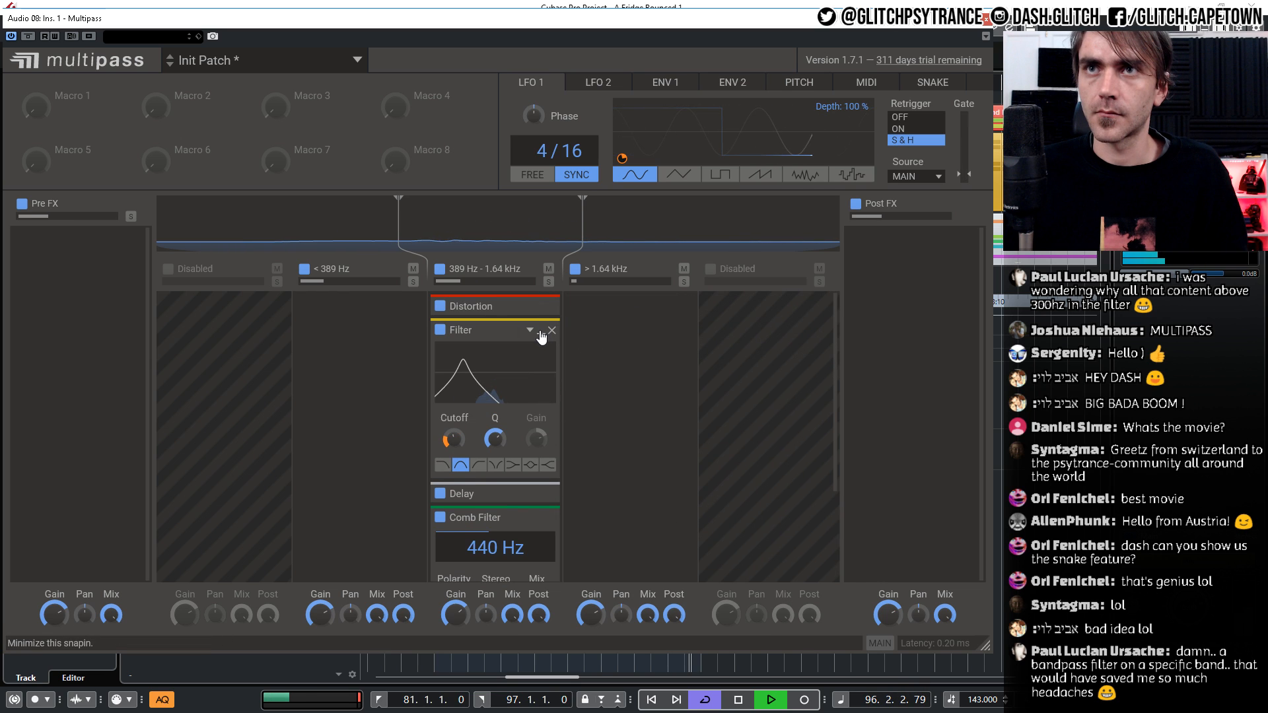
pyautogui.click(541, 331)
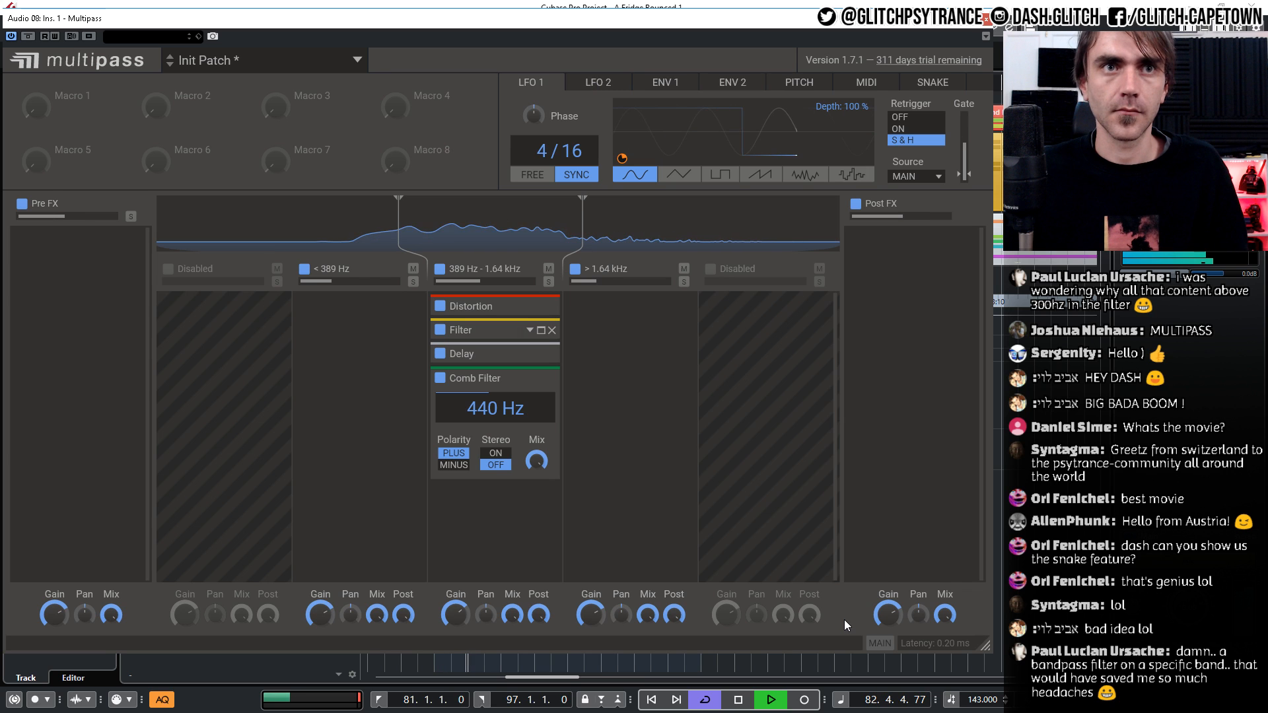
# Stop playback to try LFO 1 gate levels around -30 dB, and resume playback with the gate raised higher
pyautogui.press('space')
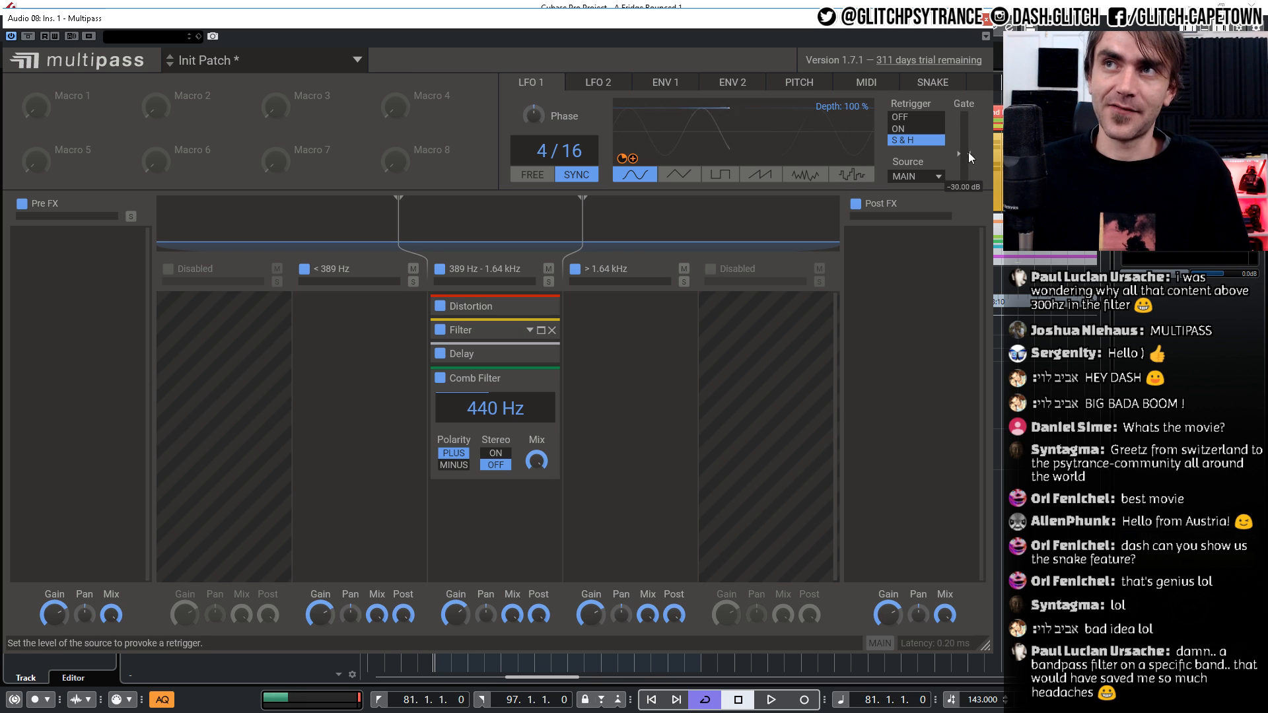
pyautogui.moveTo(969, 152); pyautogui.dragTo(969, 142)
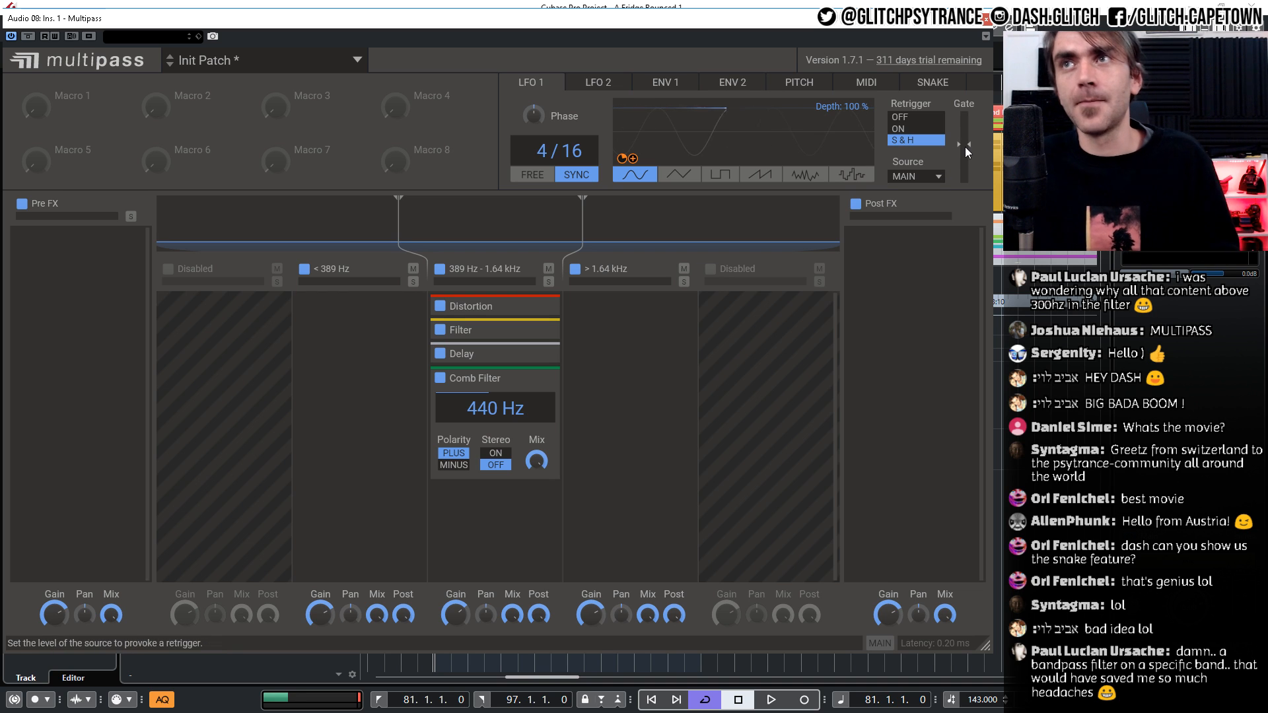
pyautogui.moveTo(965, 145)
pyautogui.mouseDown()
pyautogui.moveTo(983, 156)
pyautogui.moveTo(965, 155)
pyautogui.mouseUp()
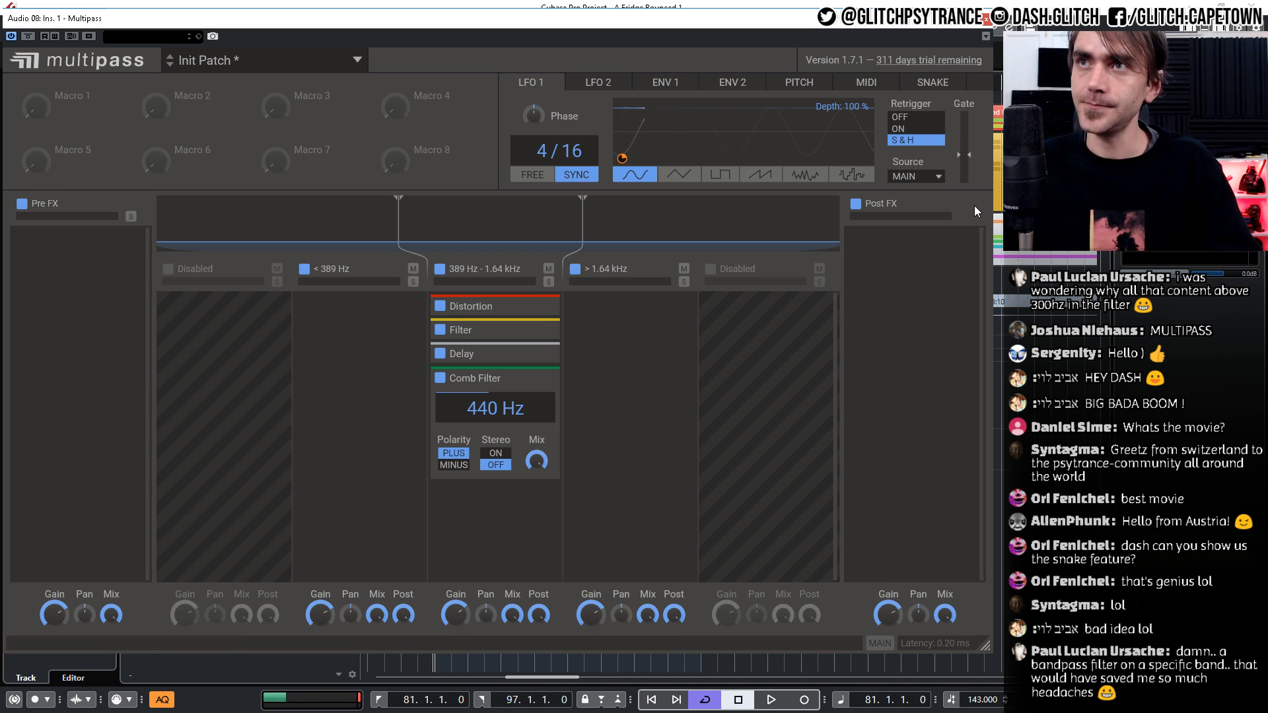
pyautogui.press('space')
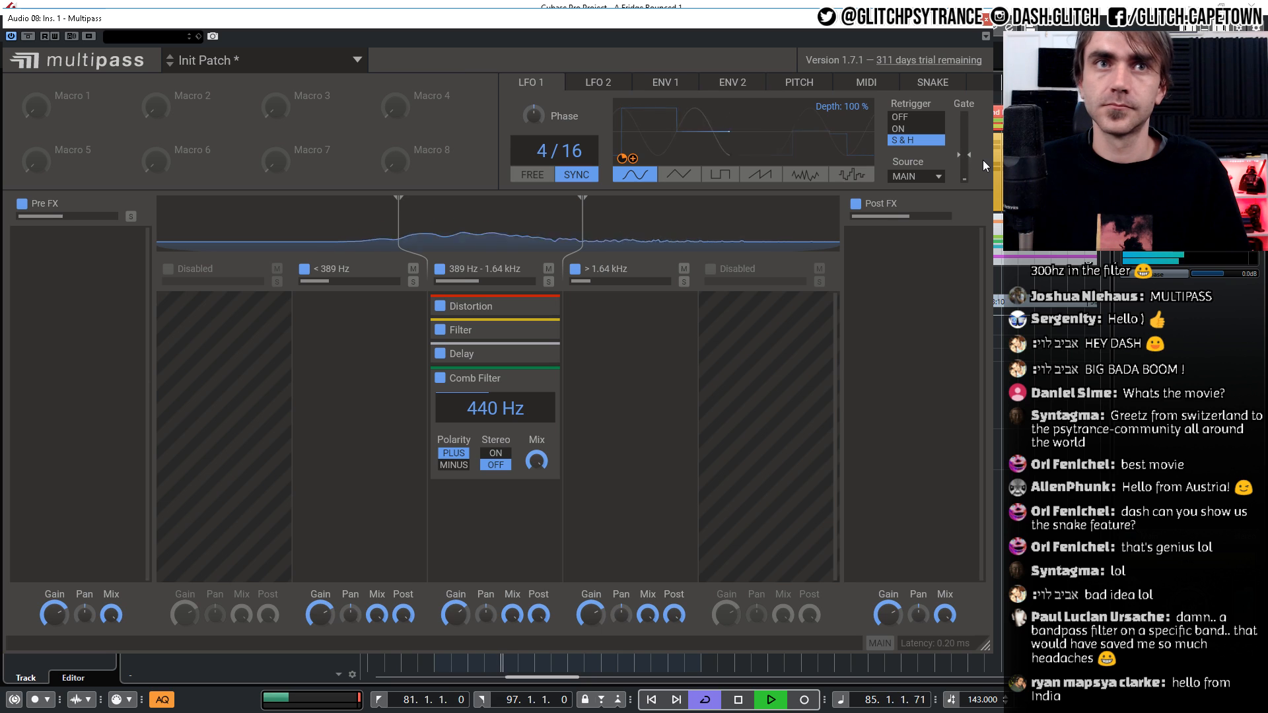
pyautogui.moveTo(971, 157); pyautogui.dragTo(969, 133)
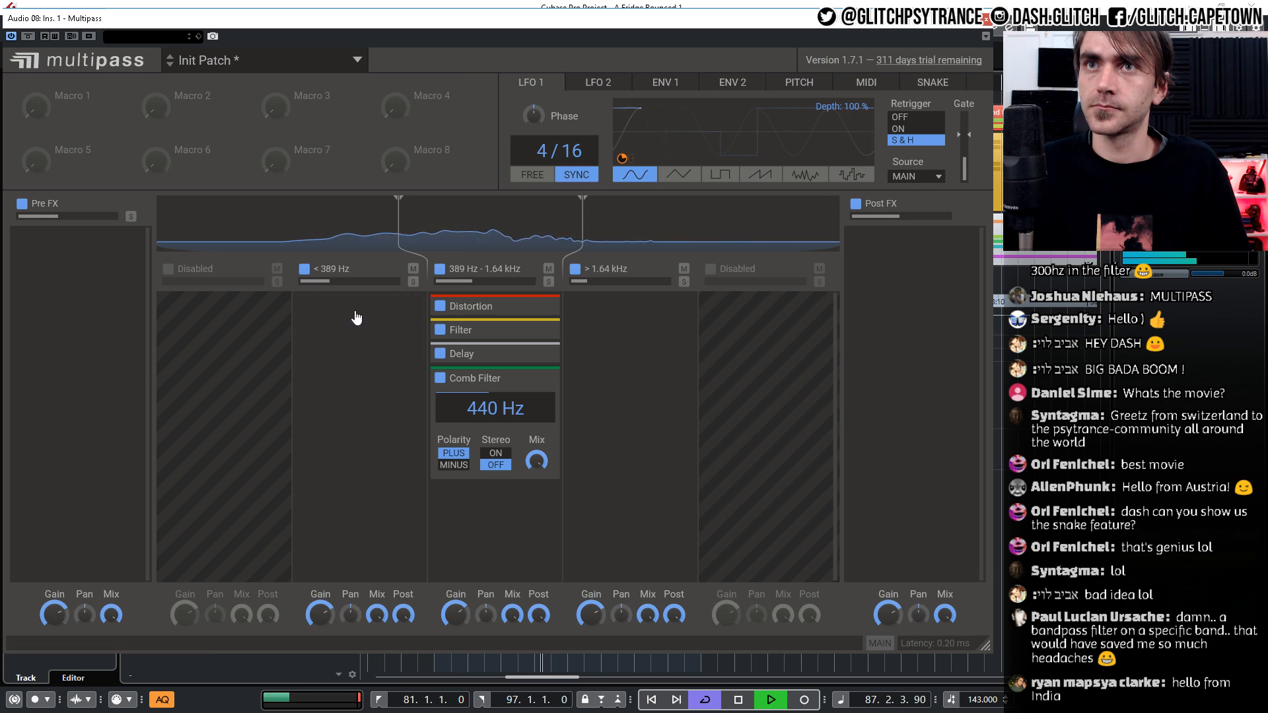
# Check the middle band Filter's settings, minimize it again, and lower LFO 1's gate level in small stages during playback
pyautogui.click(522, 330)
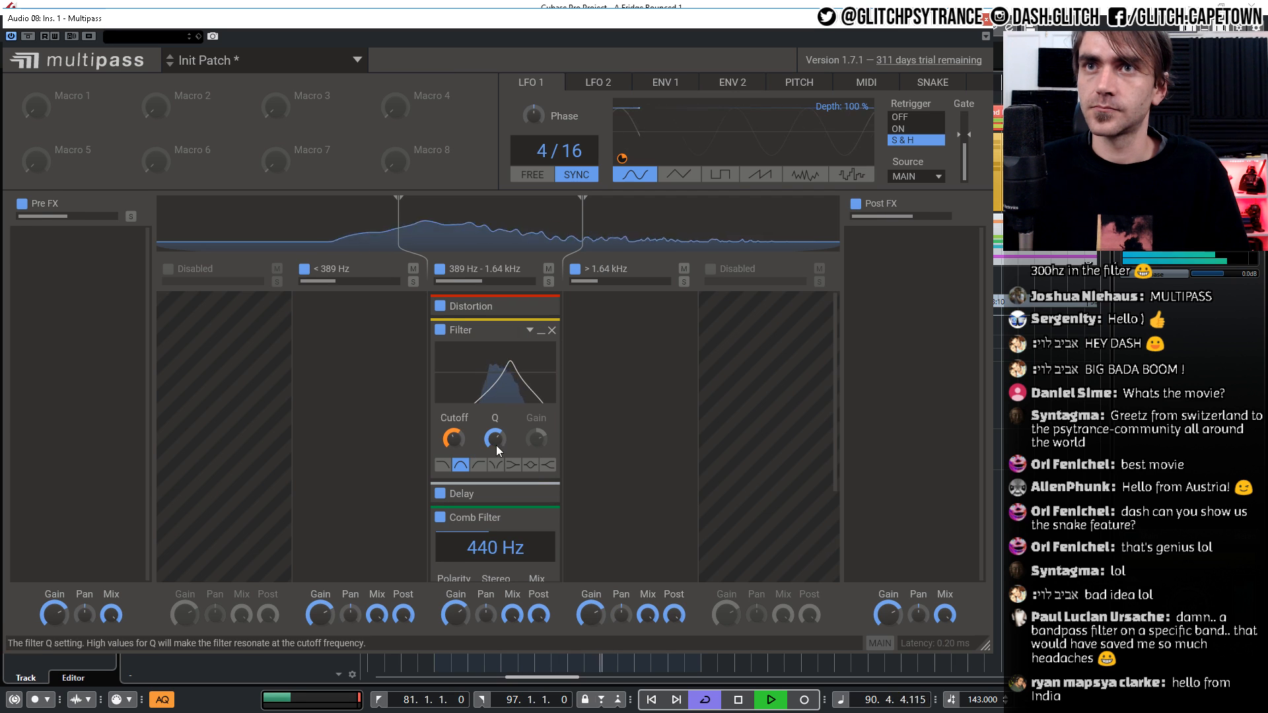
pyautogui.click(541, 331)
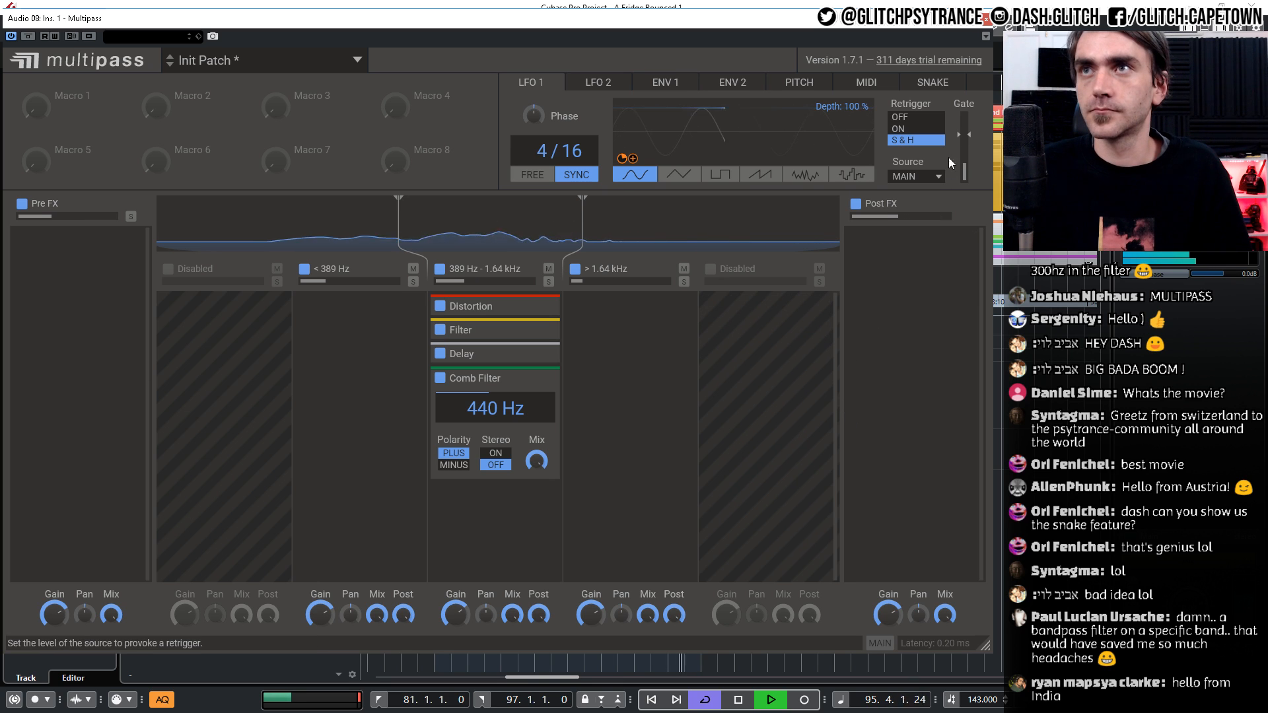
pyautogui.moveTo(969, 133); pyautogui.dragTo(969, 147)
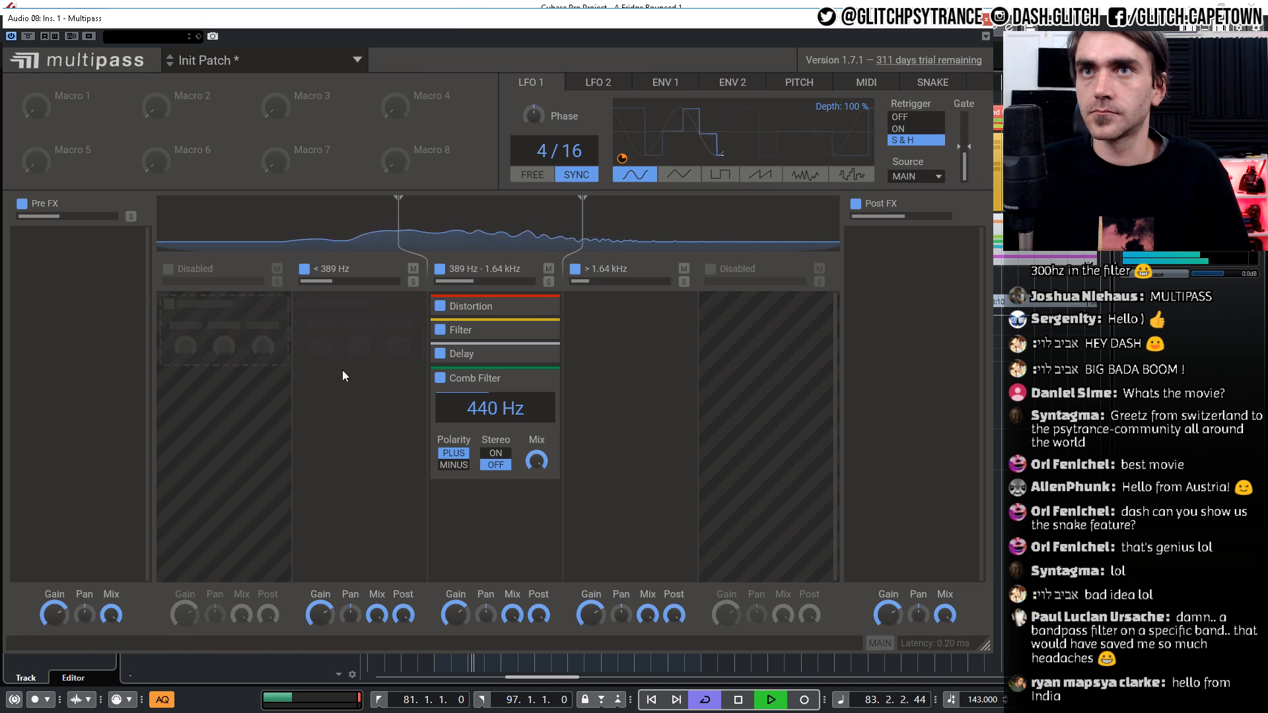
pyautogui.moveTo(513, 338)
pyautogui.moveTo(626, 162)
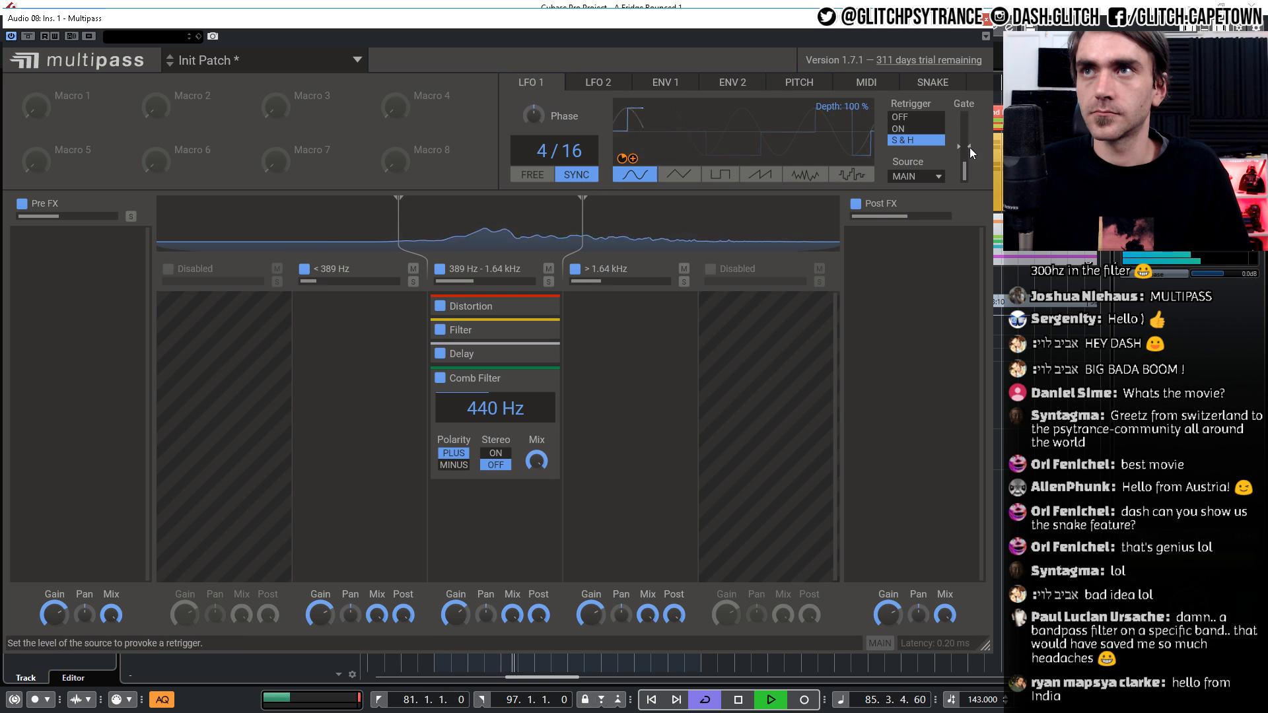
pyautogui.moveTo(969, 148); pyautogui.dragTo(968, 156)
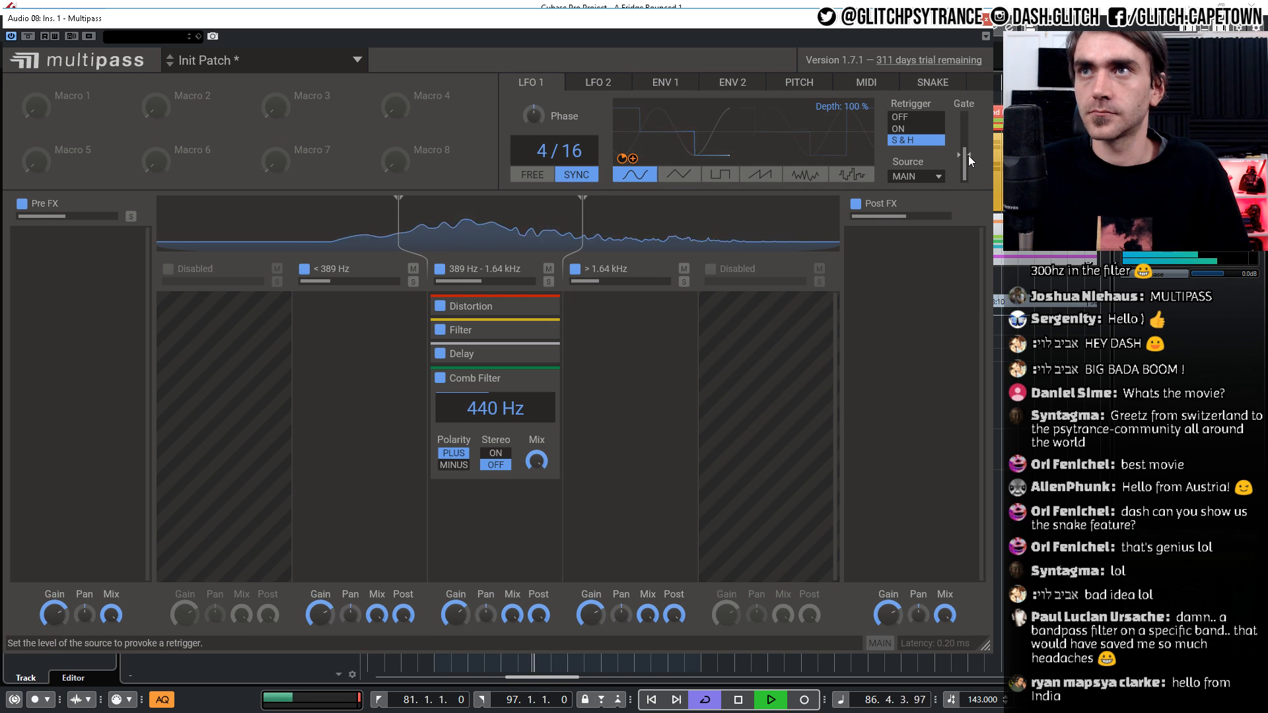
pyautogui.moveTo(969, 156); pyautogui.dragTo(967, 161)
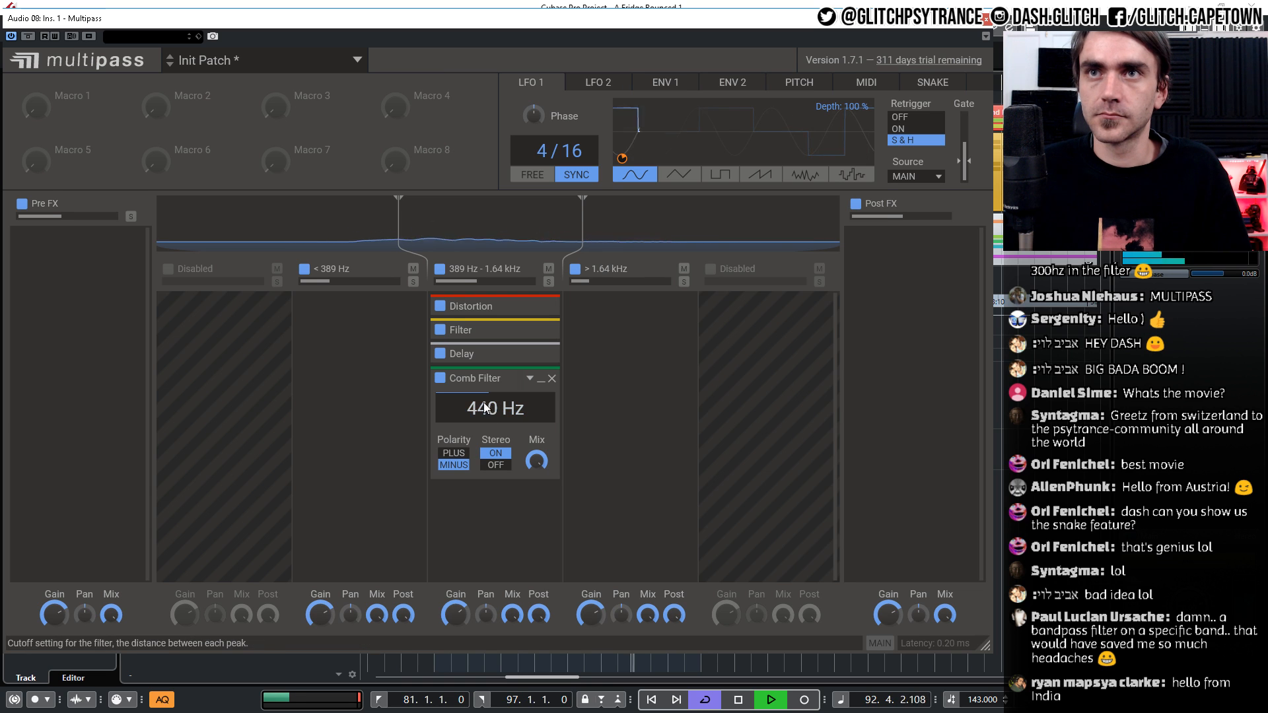
# Turn on the Comb Filter's stereo mode, lower its cutoff to 73.8 Hz and assign LFO 2 to modulate that cutoff
pyautogui.click(495, 454)
pyautogui.moveTo(484, 405)
pyautogui.mouseDown()
pyautogui.moveTo(484, 473)
pyautogui.moveTo(489, 395)
pyautogui.mouseUp()
pyautogui.click(598, 82)
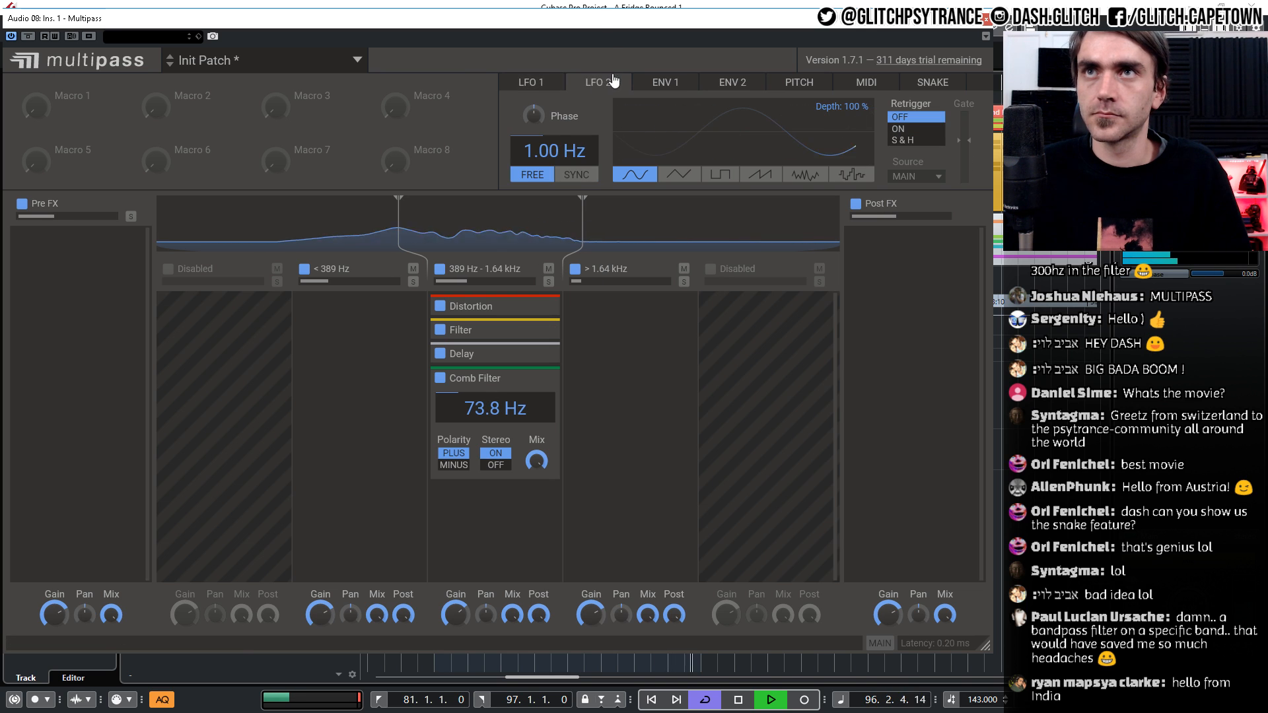
pyautogui.moveTo(621, 158); pyautogui.dragTo(497, 413)
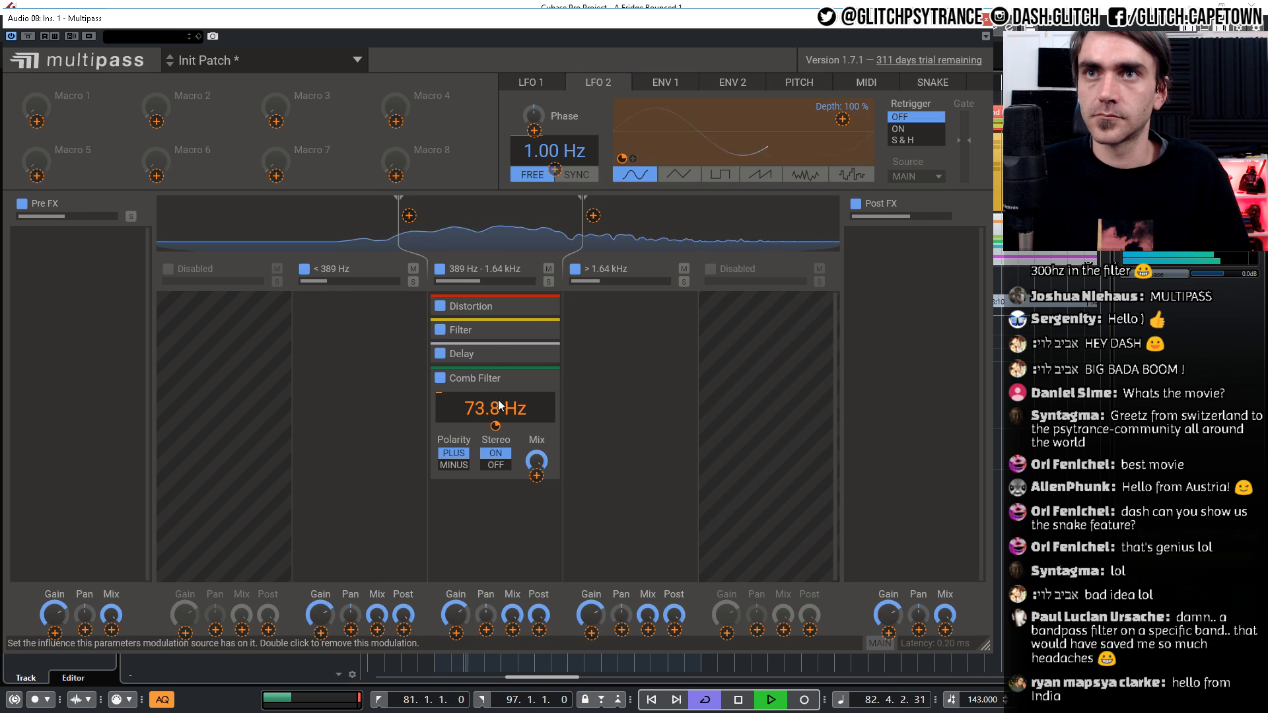
# Sync LFO 2 at an 8/4 rate, and minimize the Comb Filter after adjusting its modulation amount and raising its cutoff to 123 Hz
pyautogui.click(576, 174)
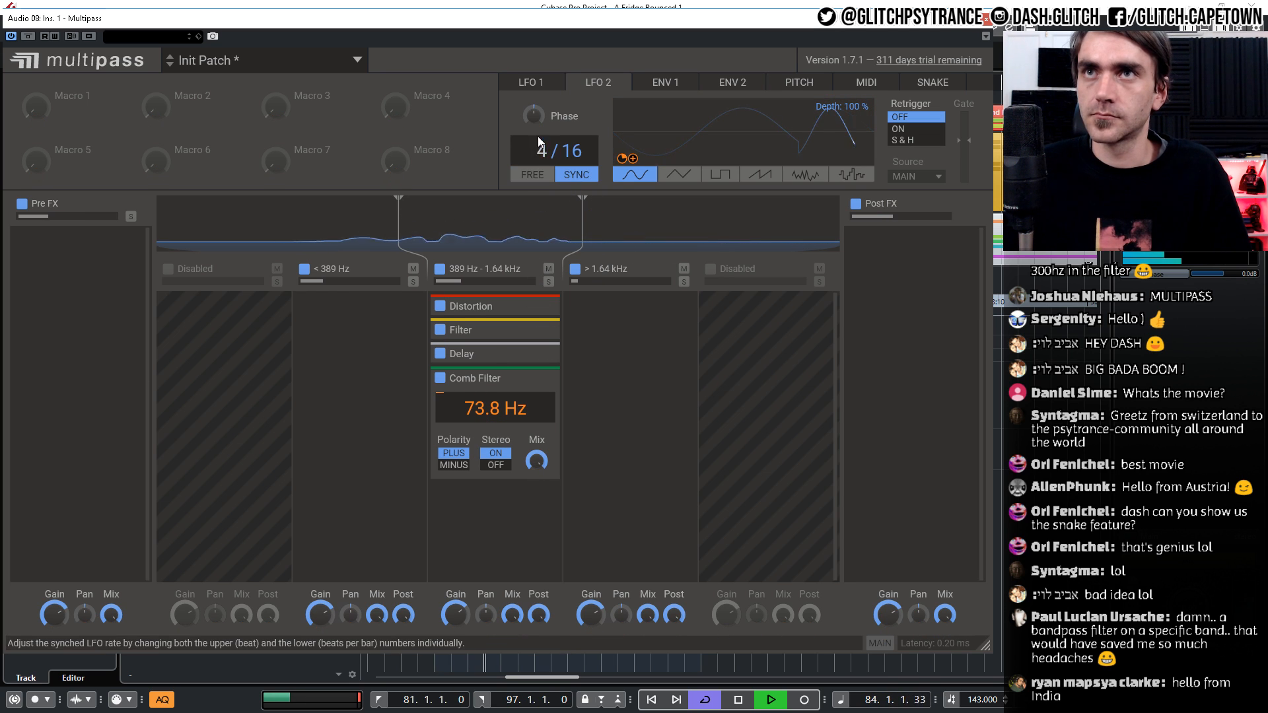
pyautogui.moveTo(538, 136)
pyautogui.mouseDown()
pyautogui.moveTo(538, 119)
pyautogui.moveTo(572, 168)
pyautogui.moveTo(547, 144)
pyautogui.mouseUp()
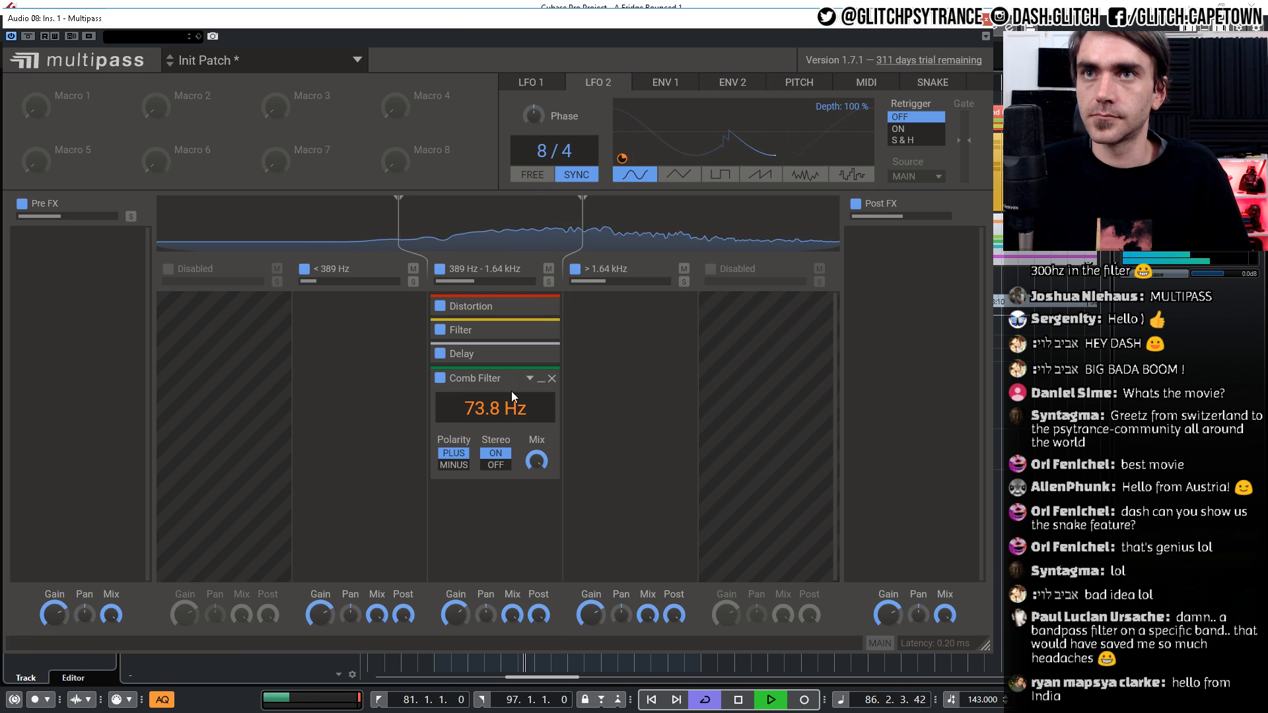
pyautogui.moveTo(496, 427); pyautogui.dragTo(492, 413)
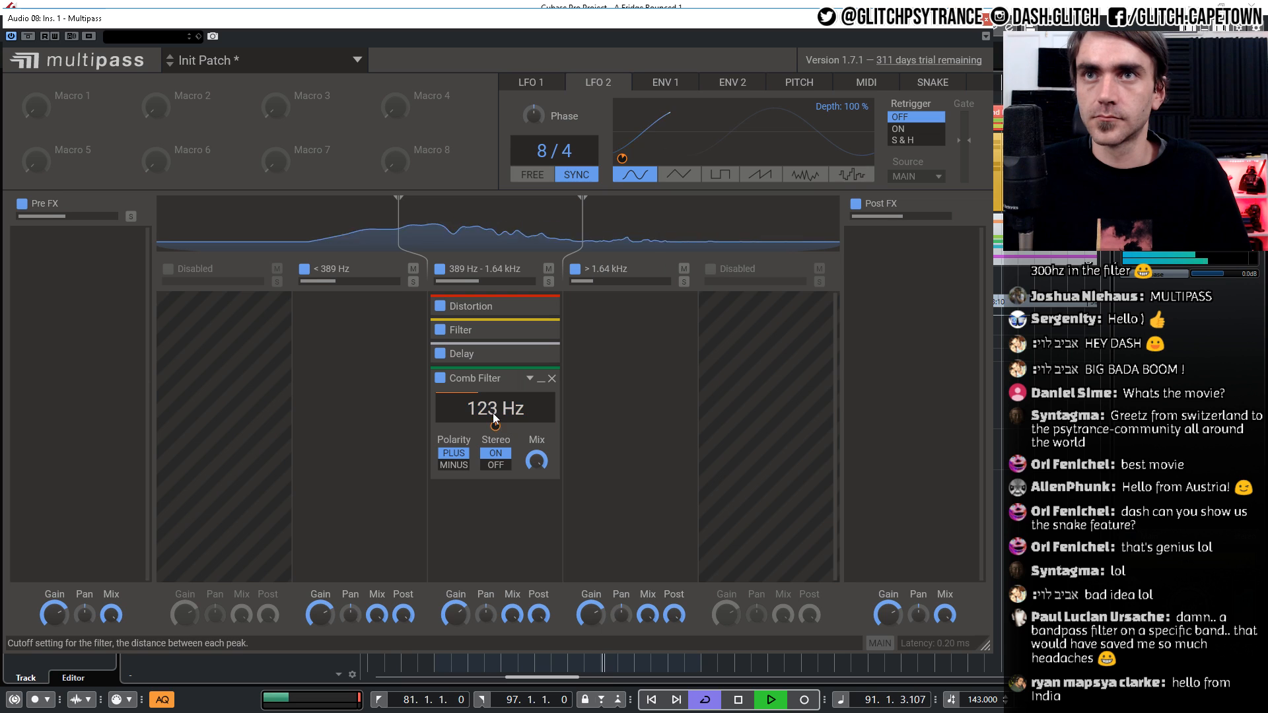
pyautogui.click(541, 380)
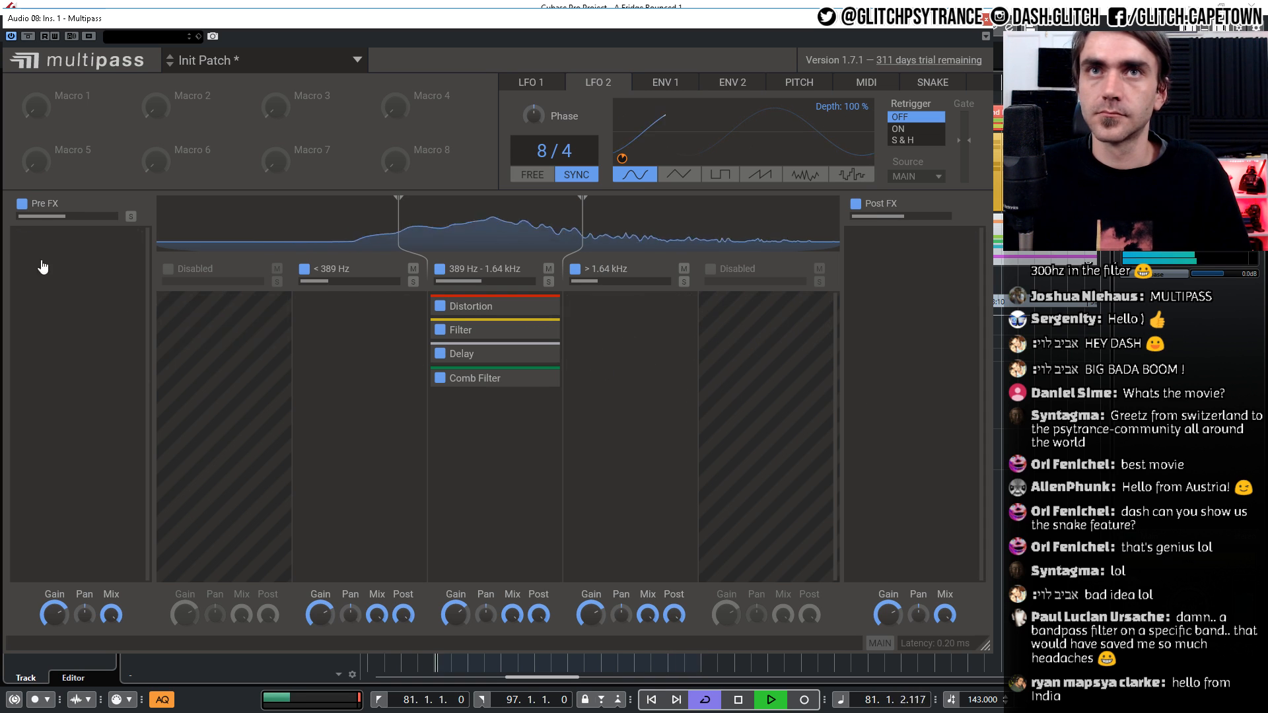
# Add a high-pass Filter with a 392 Hz cutoff to the Pre FX lane, and raise the lower band crossover to 429 Hz
pyautogui.click(80, 252)
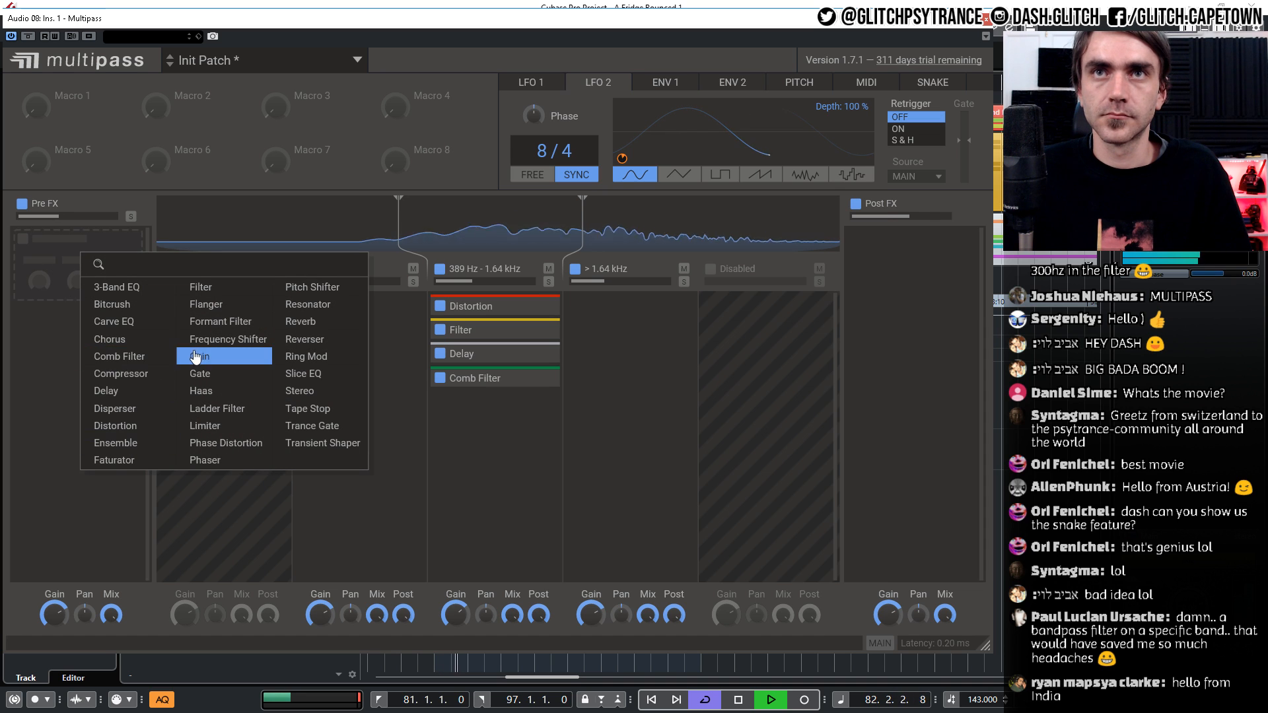
pyautogui.click(198, 287)
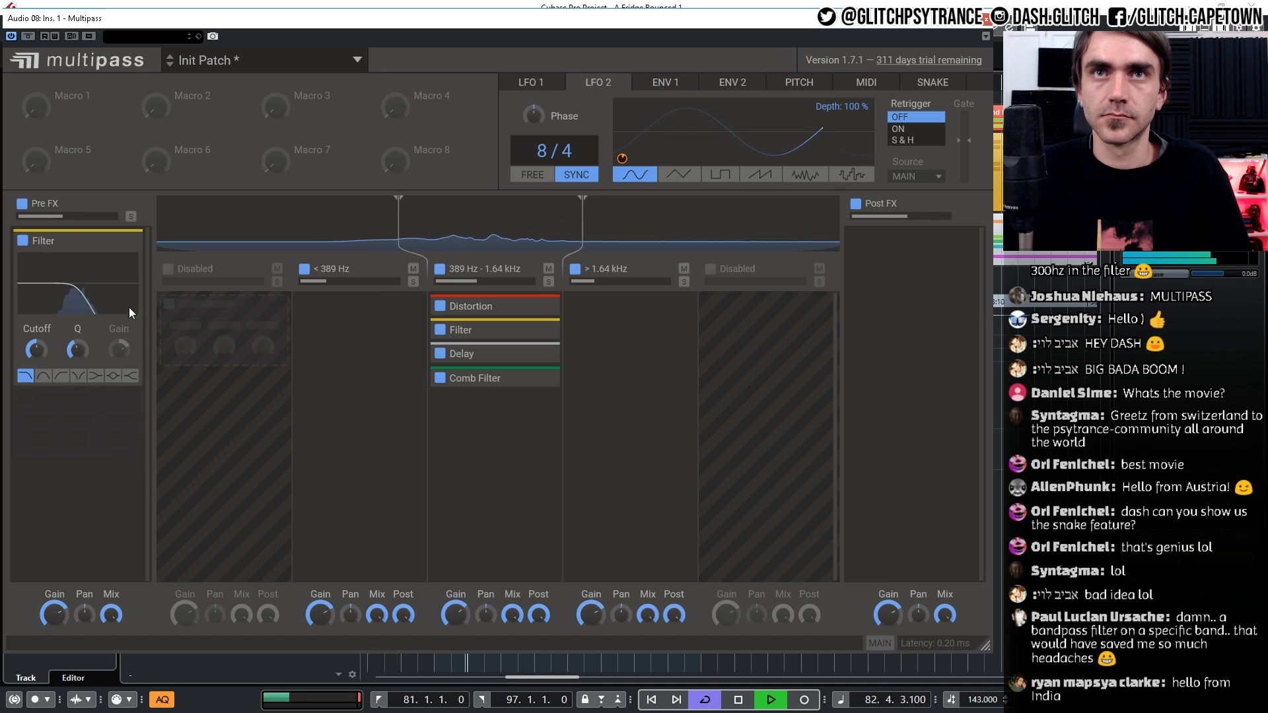
pyautogui.click(61, 375)
pyautogui.moveTo(37, 350); pyautogui.dragTo(37, 357)
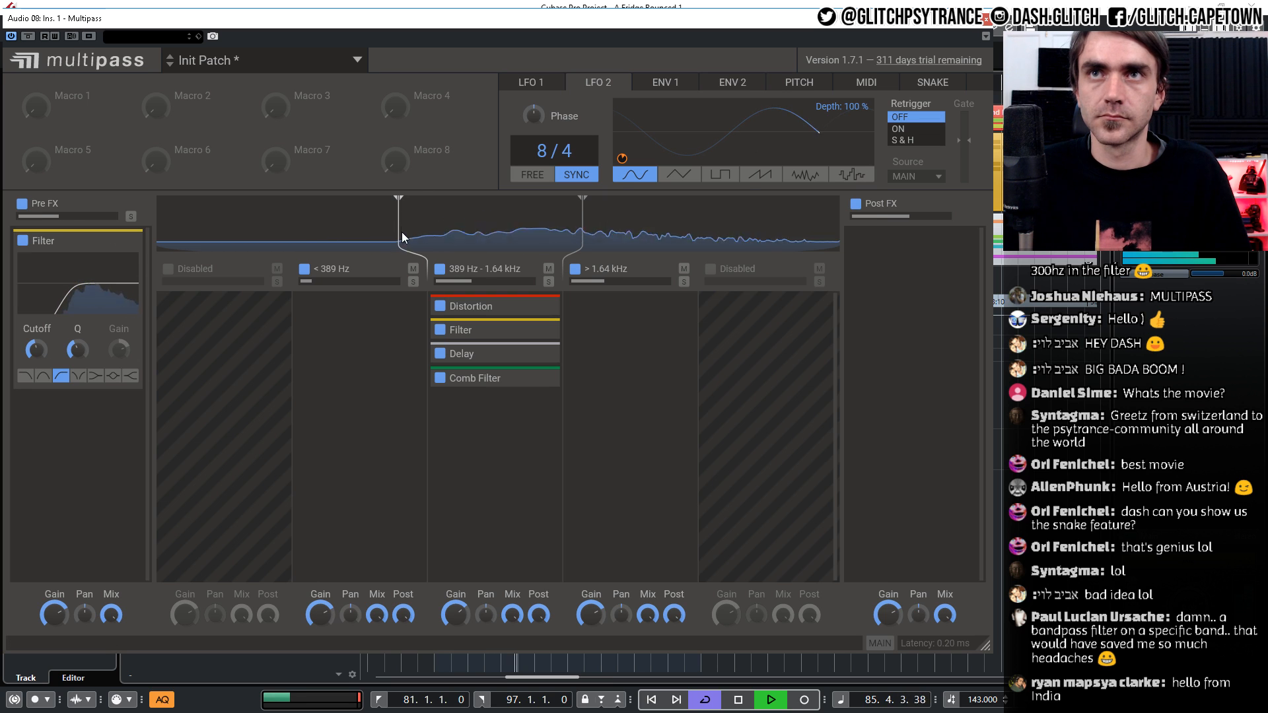
pyautogui.moveTo(402, 232); pyautogui.dragTo(414, 227)
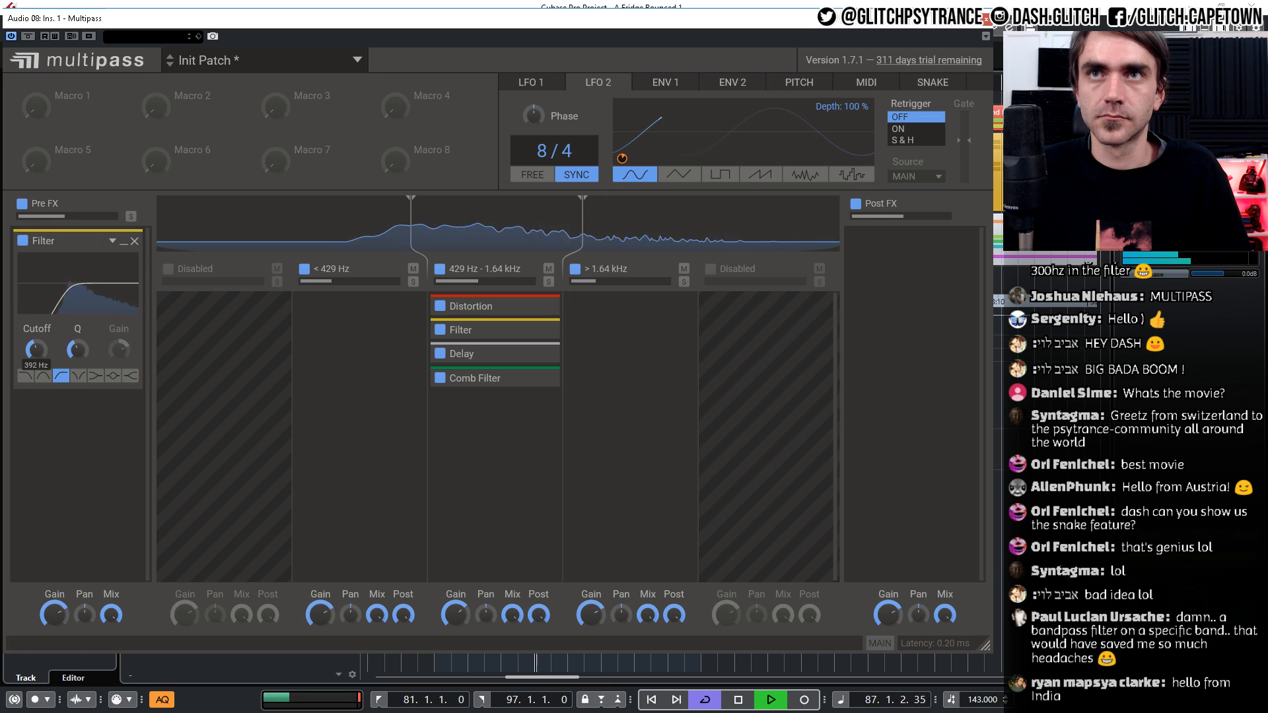
# Add a Faturator to the low band and expand the middle band's Filter
pyautogui.click(366, 324)
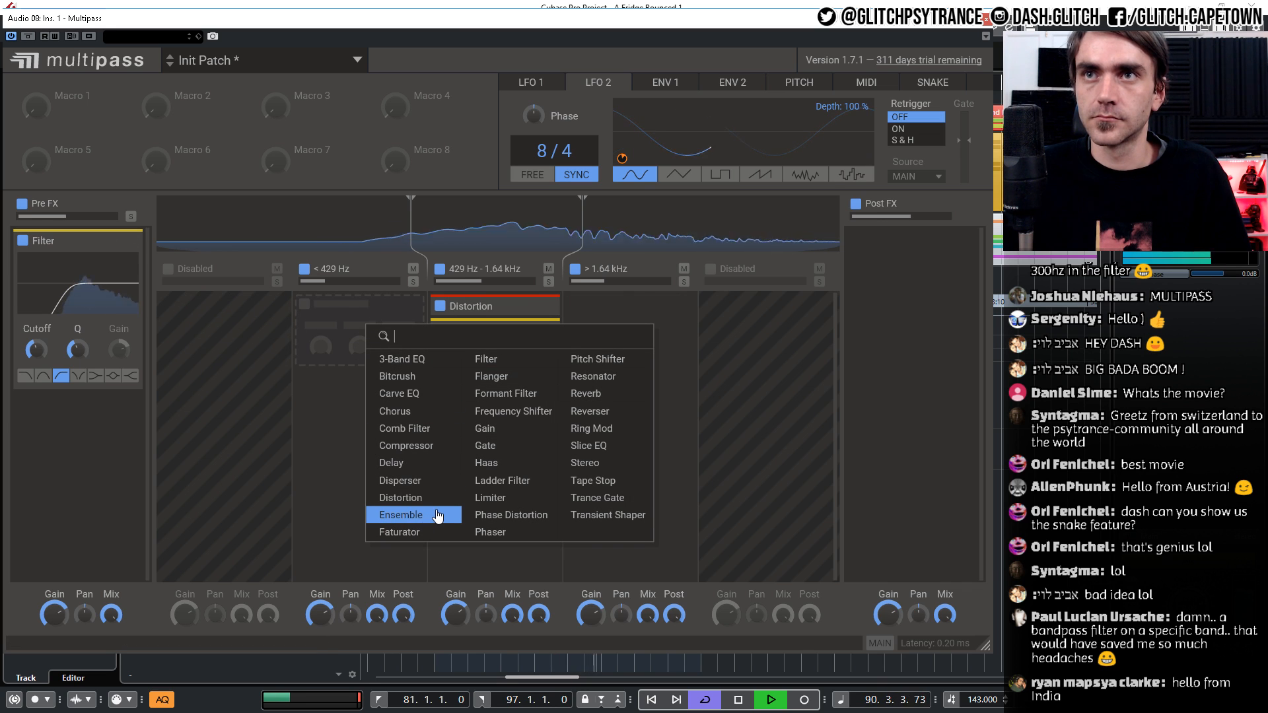
pyautogui.click(420, 534)
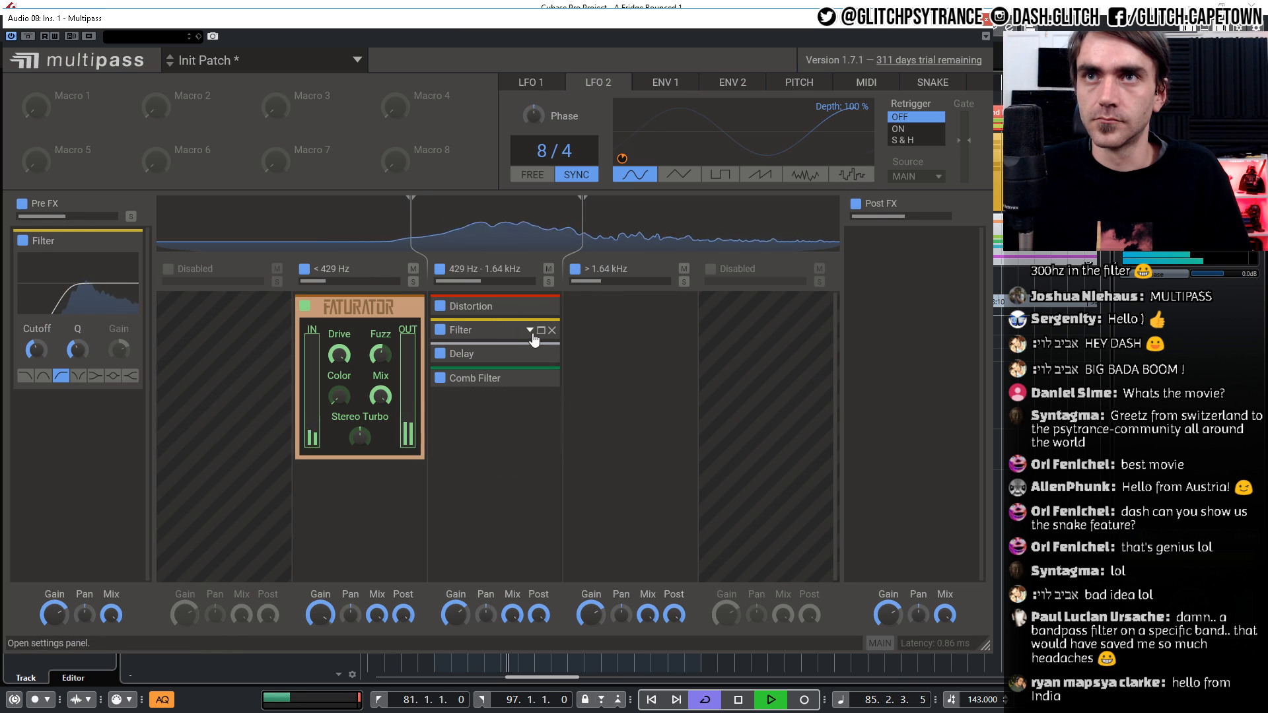
pyautogui.click(533, 334)
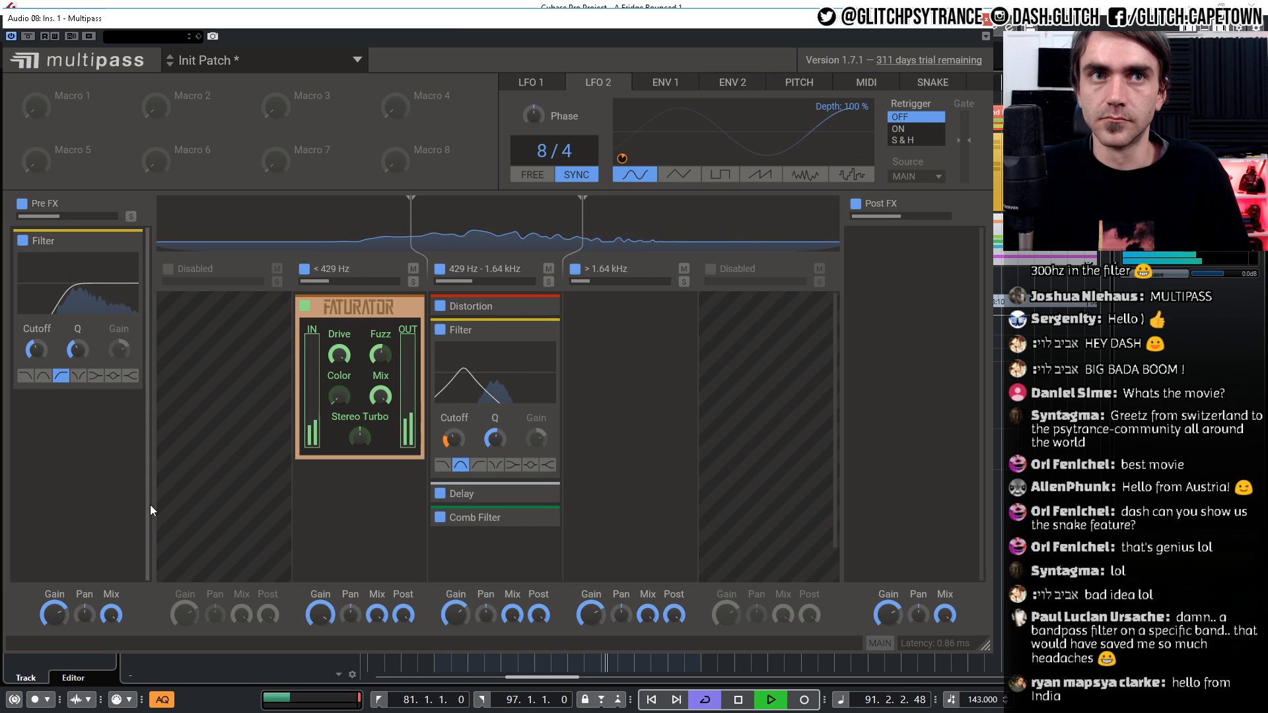
# Raise the lower crossover to 440 Hz with playback stopped, resume playback, minimize the Faturator and move the crossover to 454 Hz
pyautogui.press('space')
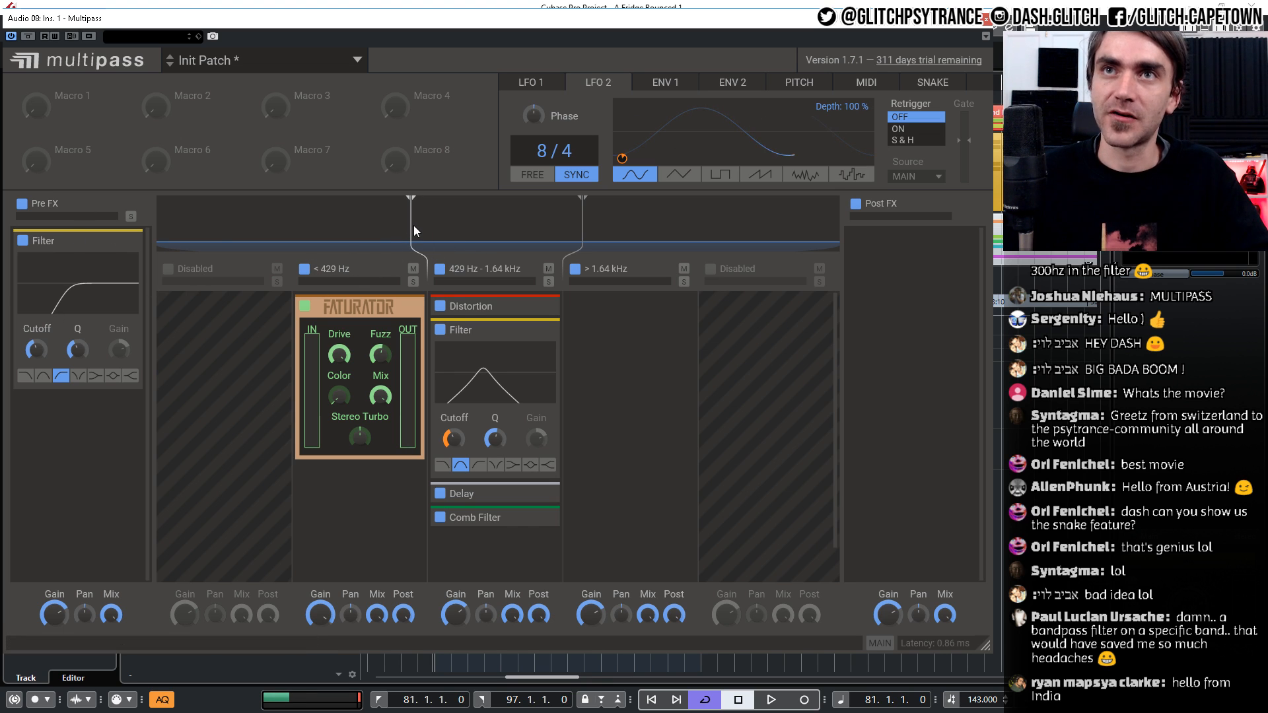
pyautogui.moveTo(412, 226); pyautogui.dragTo(413, 225)
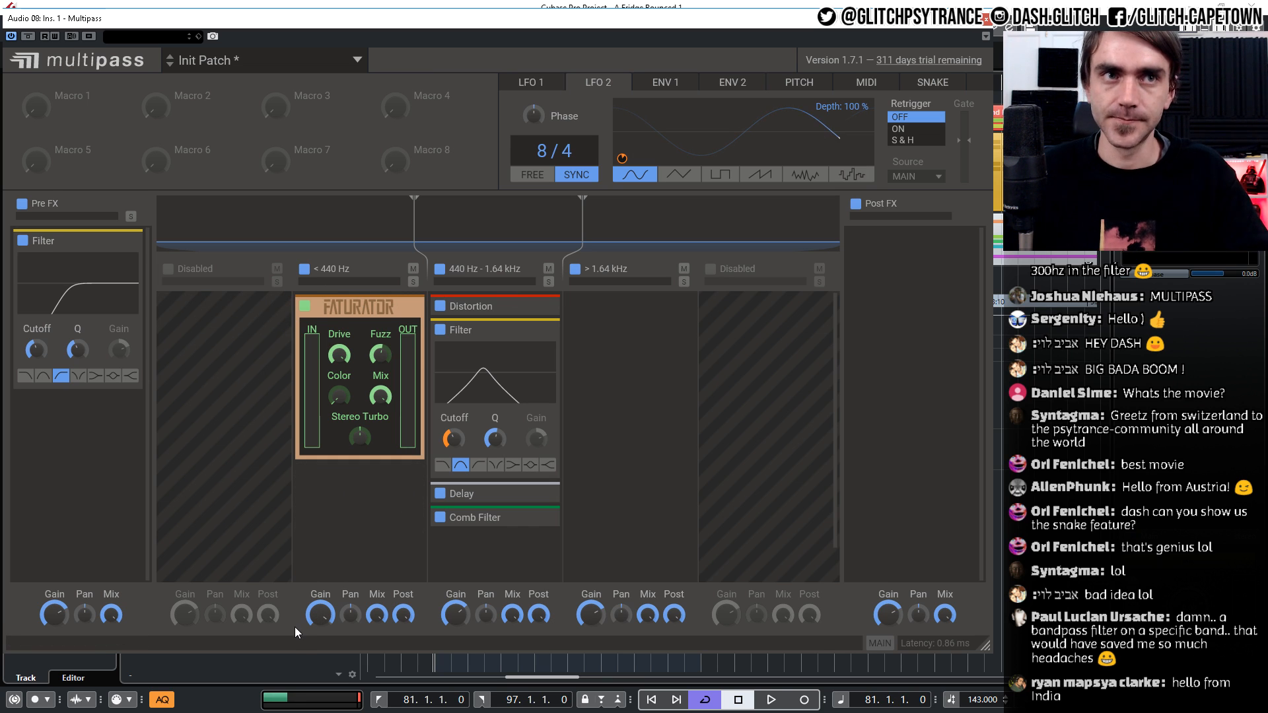
pyautogui.press('space')
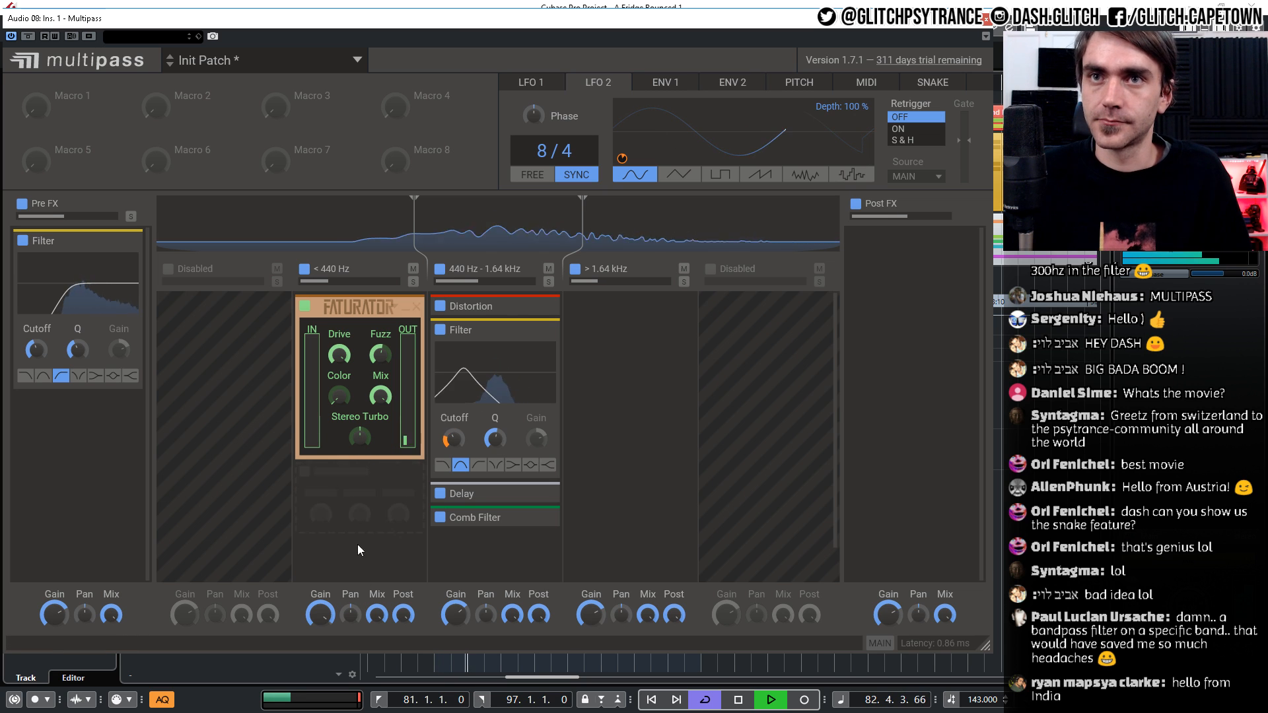
pyautogui.click(406, 313)
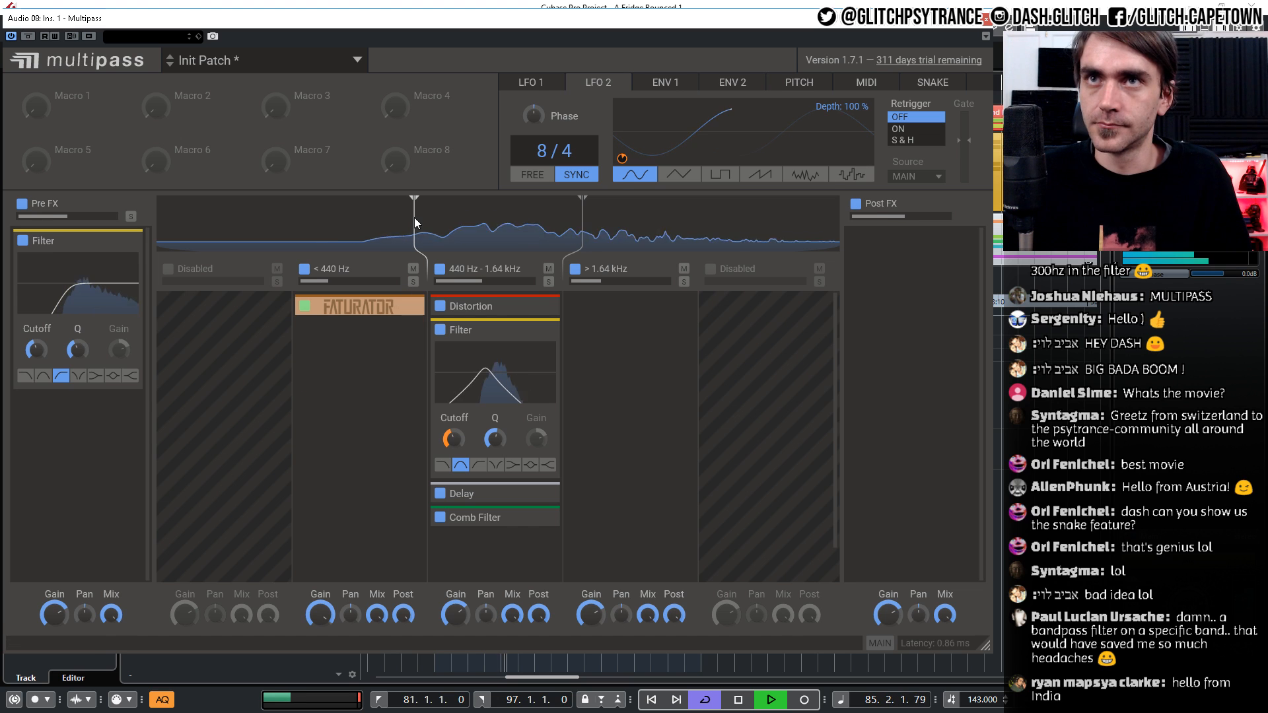
pyautogui.moveTo(414, 217); pyautogui.dragTo(418, 217)
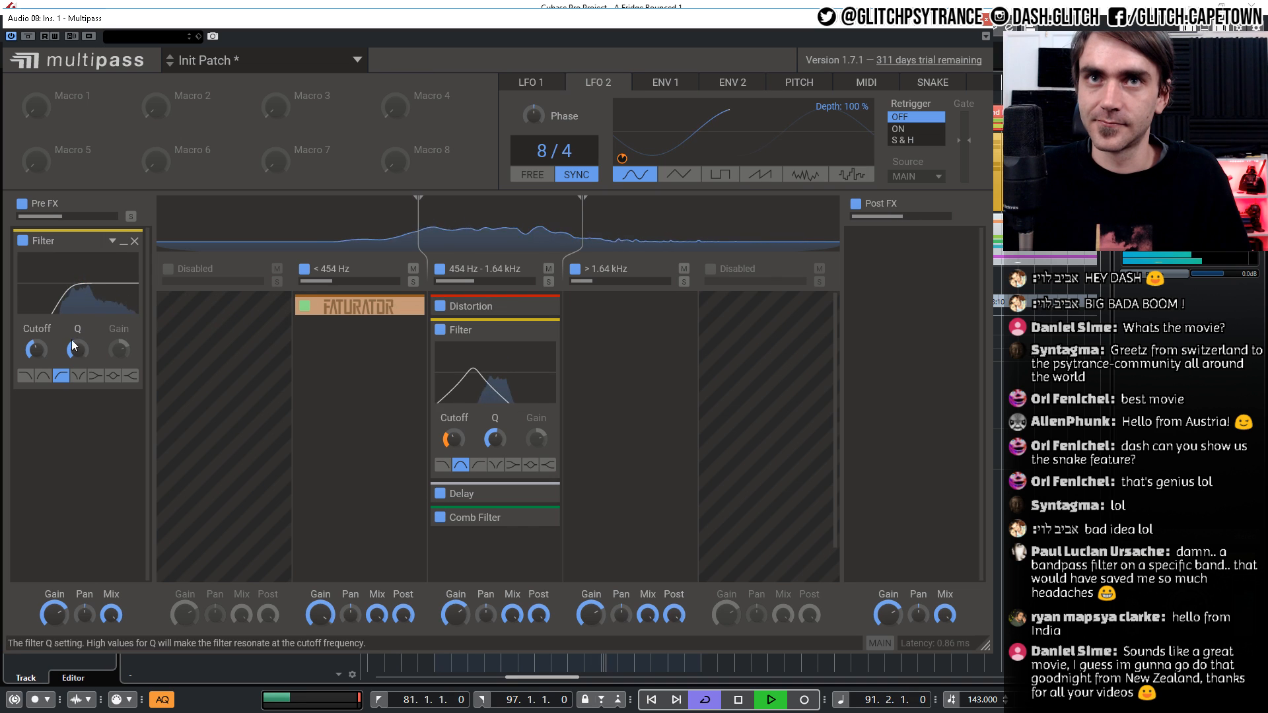
# Fine-tune the Q of the Pre FX Filter and minimize the middle band's Filter
pyautogui.moveTo(78, 349); pyautogui.dragTo(77, 359)
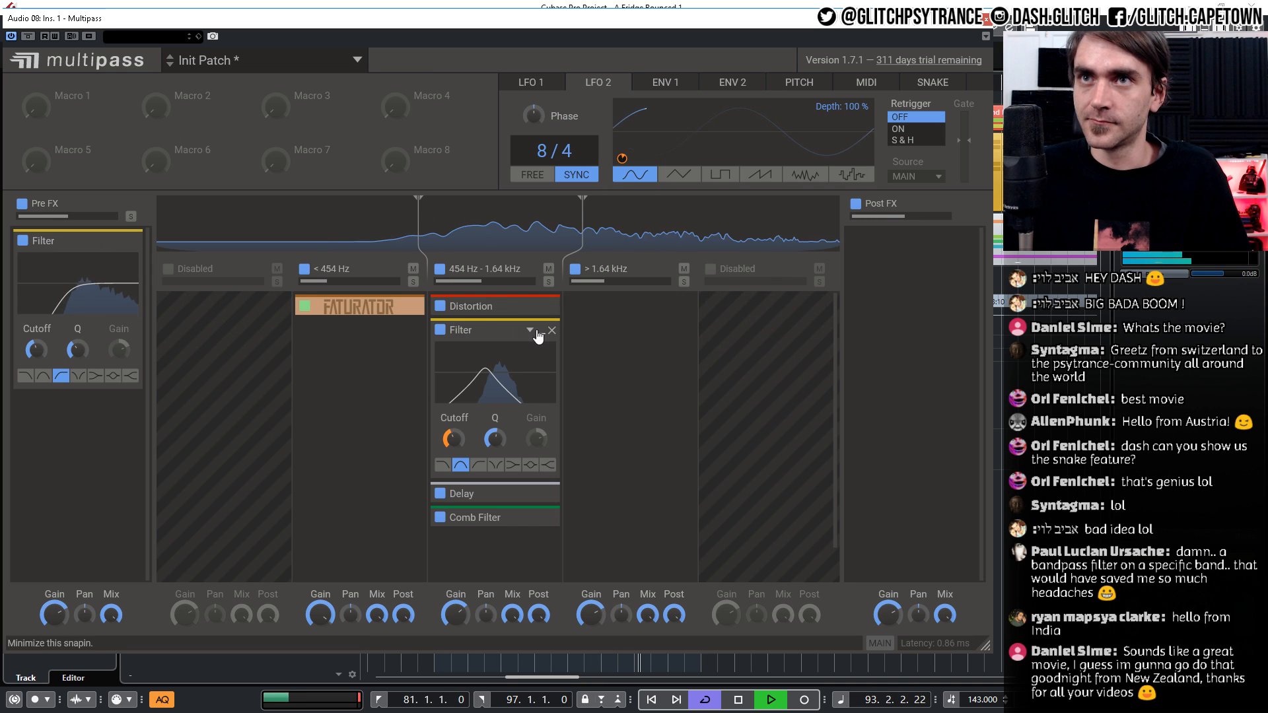
pyautogui.click(537, 331)
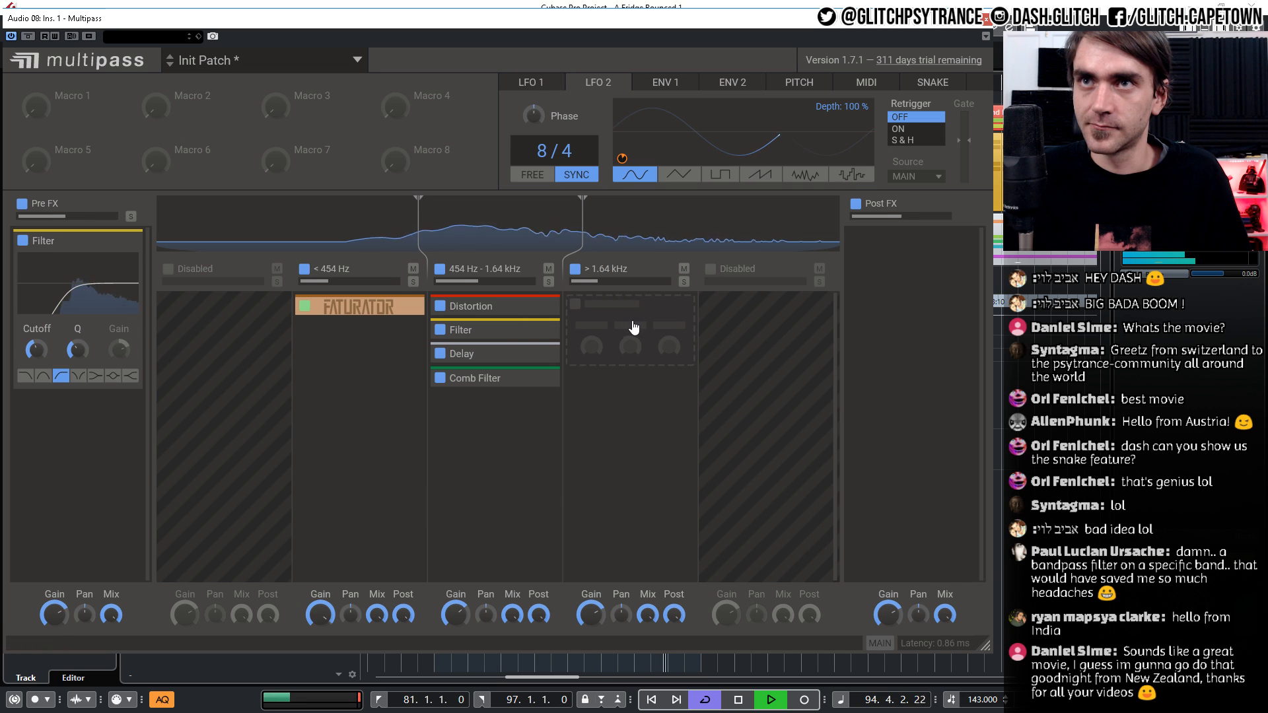
# Try an Ensemble on the high band with its mix lowered to 54% and 38%, and remove it
pyautogui.click(614, 315)
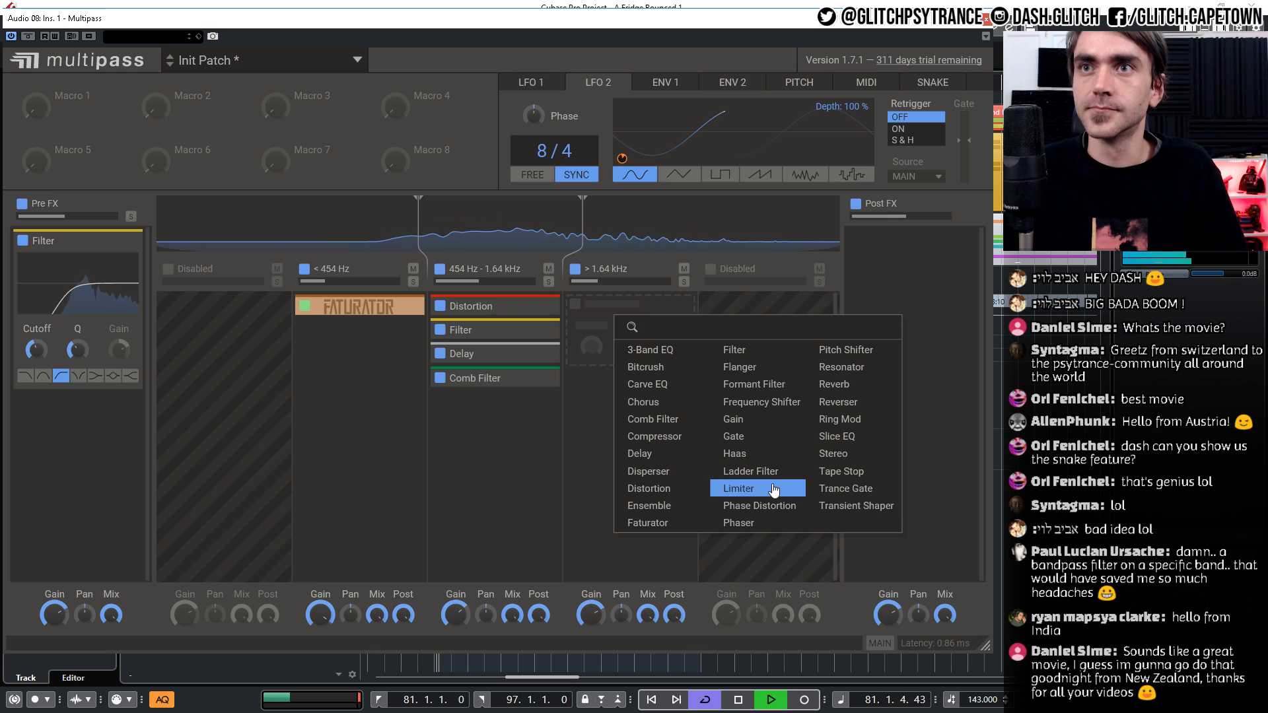
pyautogui.click(650, 505)
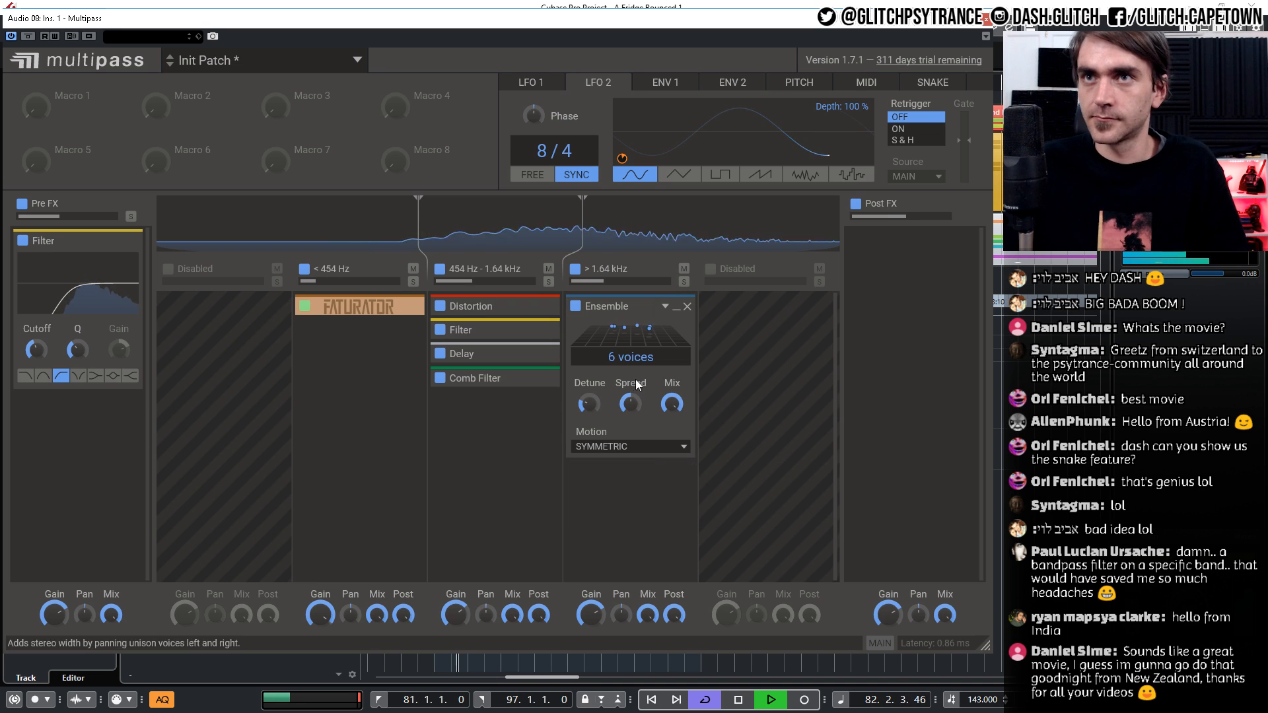
pyautogui.moveTo(676, 401); pyautogui.dragTo(676, 433)
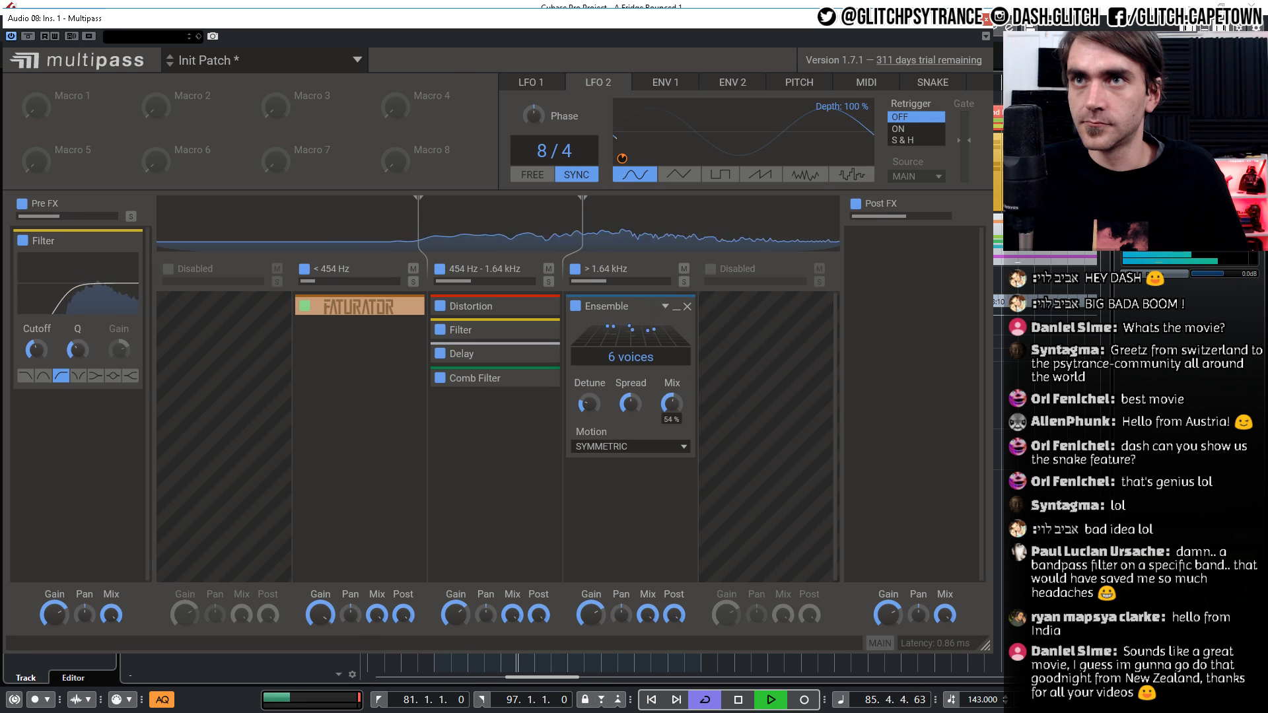
pyautogui.moveTo(671, 403); pyautogui.dragTo(671, 449)
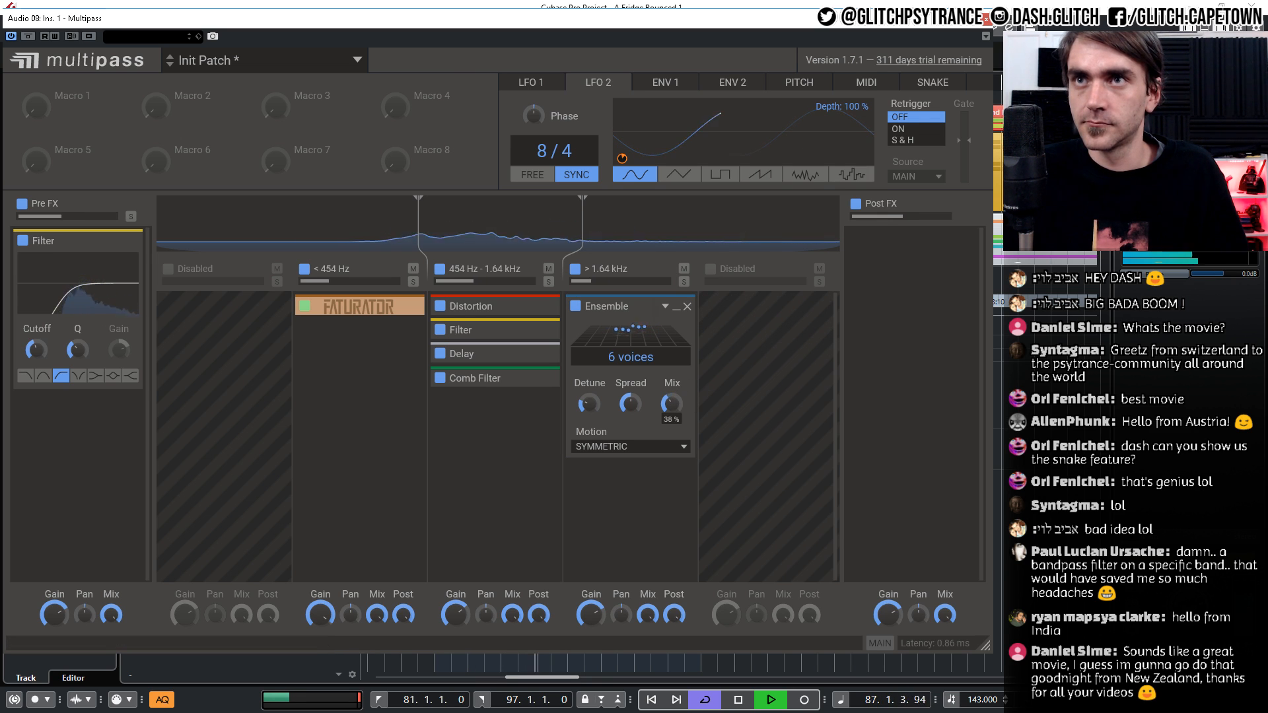
pyautogui.moveTo(673, 404); pyautogui.dragTo(672, 412)
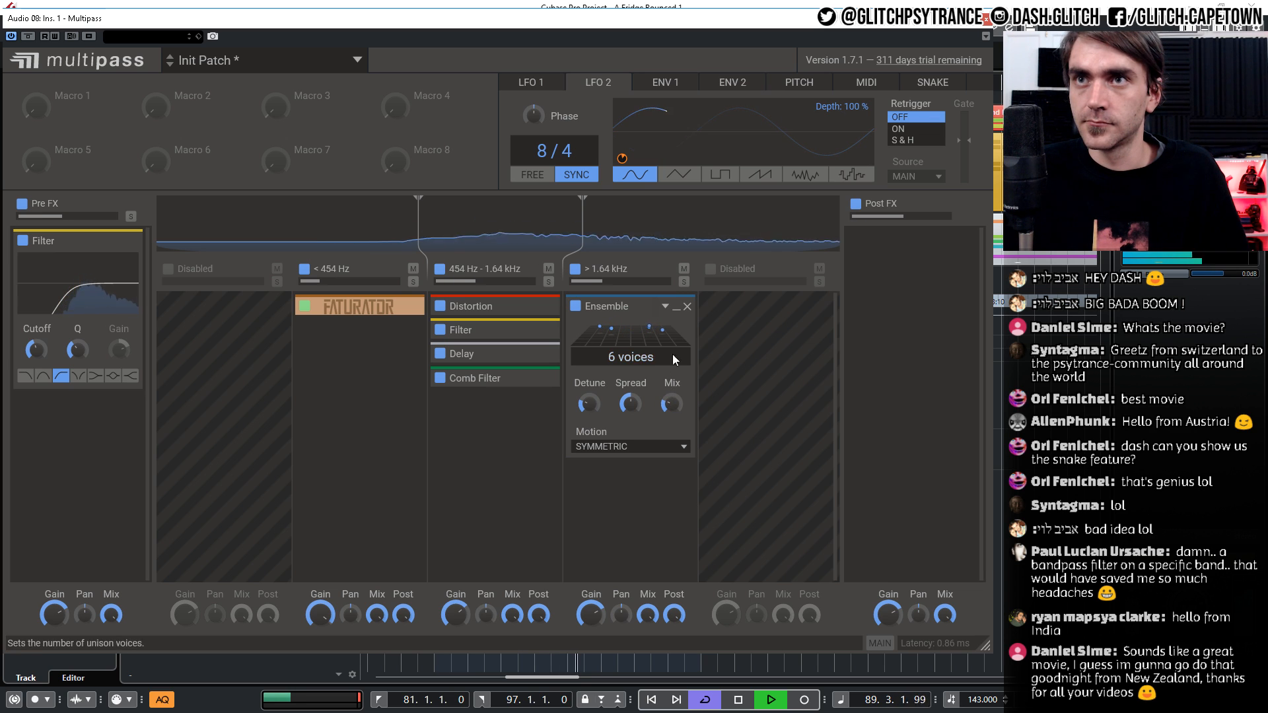
pyautogui.click(687, 307)
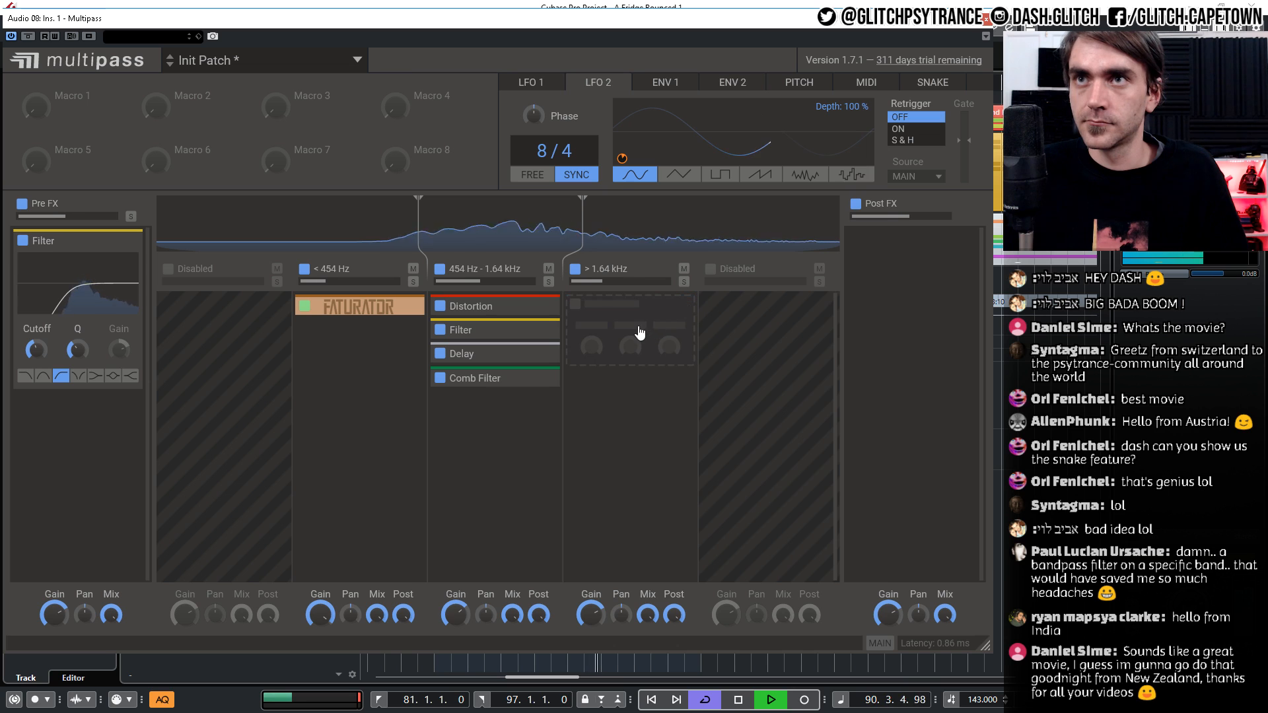
# Add a Resonator to the high band, tune it down to A 2 and raise its decay
pyautogui.click(636, 331)
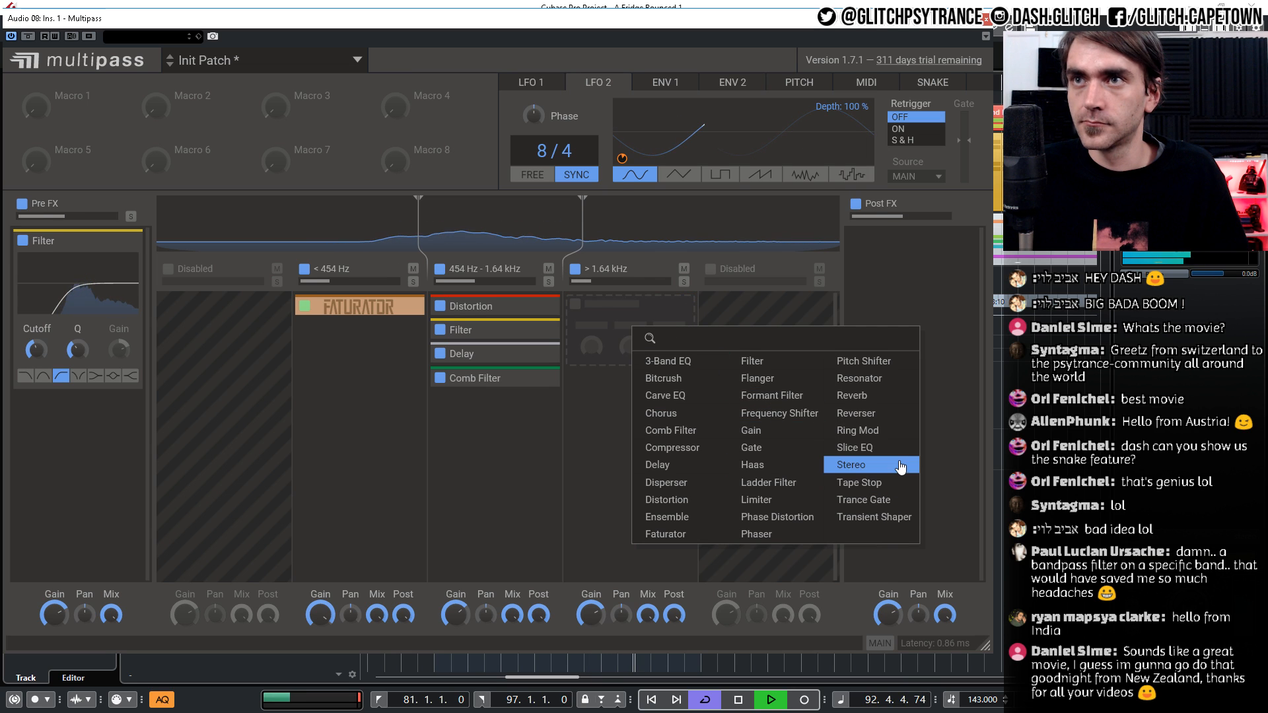
pyautogui.click(872, 376)
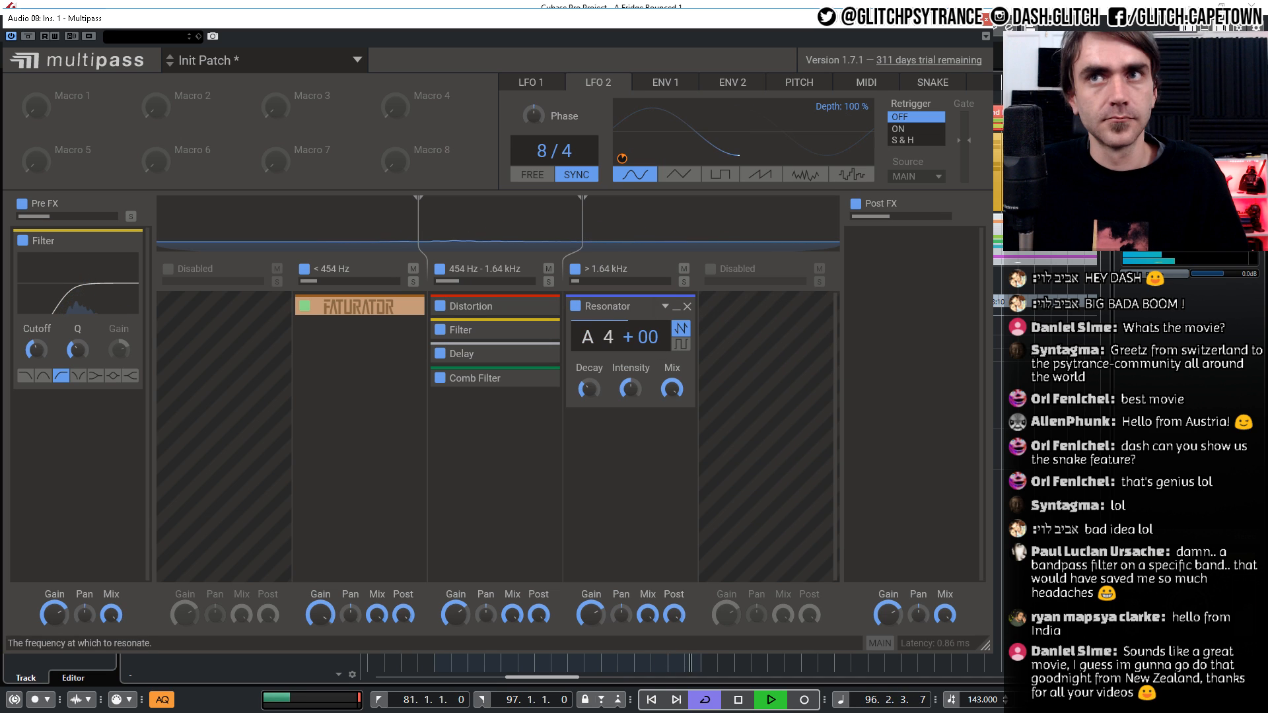
pyautogui.moveTo(630, 323); pyautogui.dragTo(594, 394)
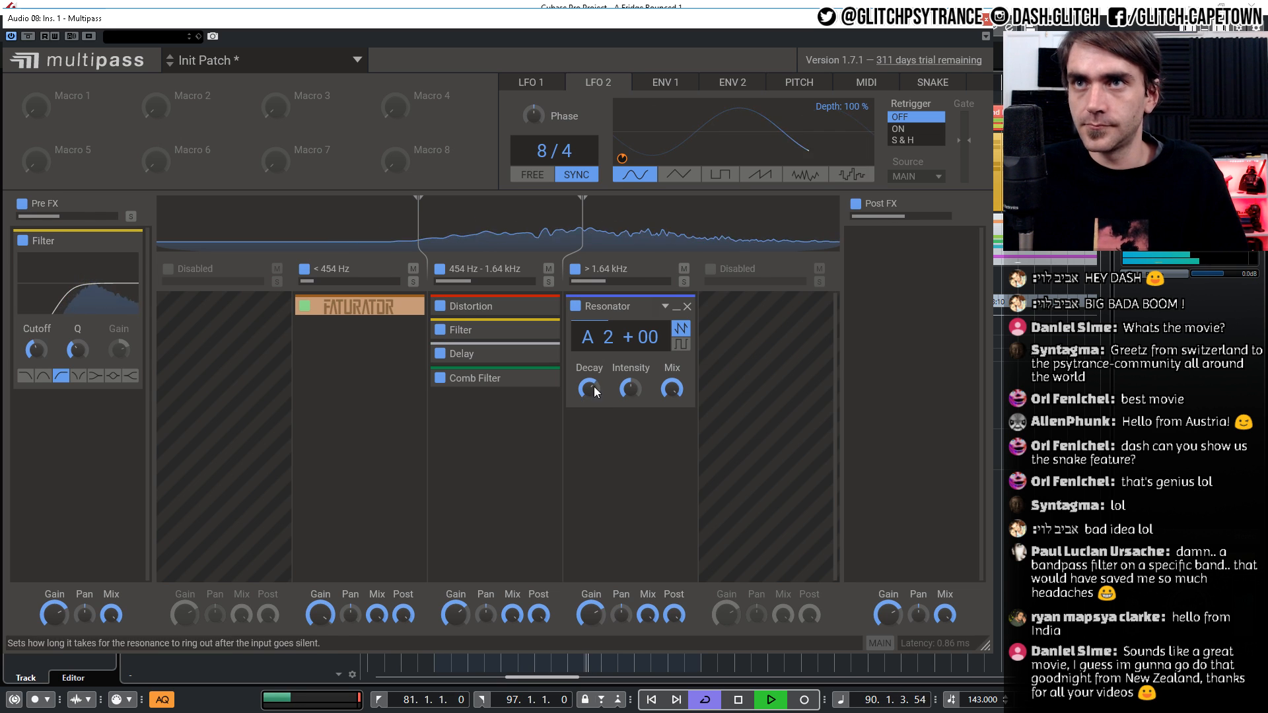
# Try the Resonator at A 0 and A 3 while adjusting its decay and intensity, and settle on A 2
pyautogui.moveTo(598, 337); pyautogui.dragTo(598, 353)
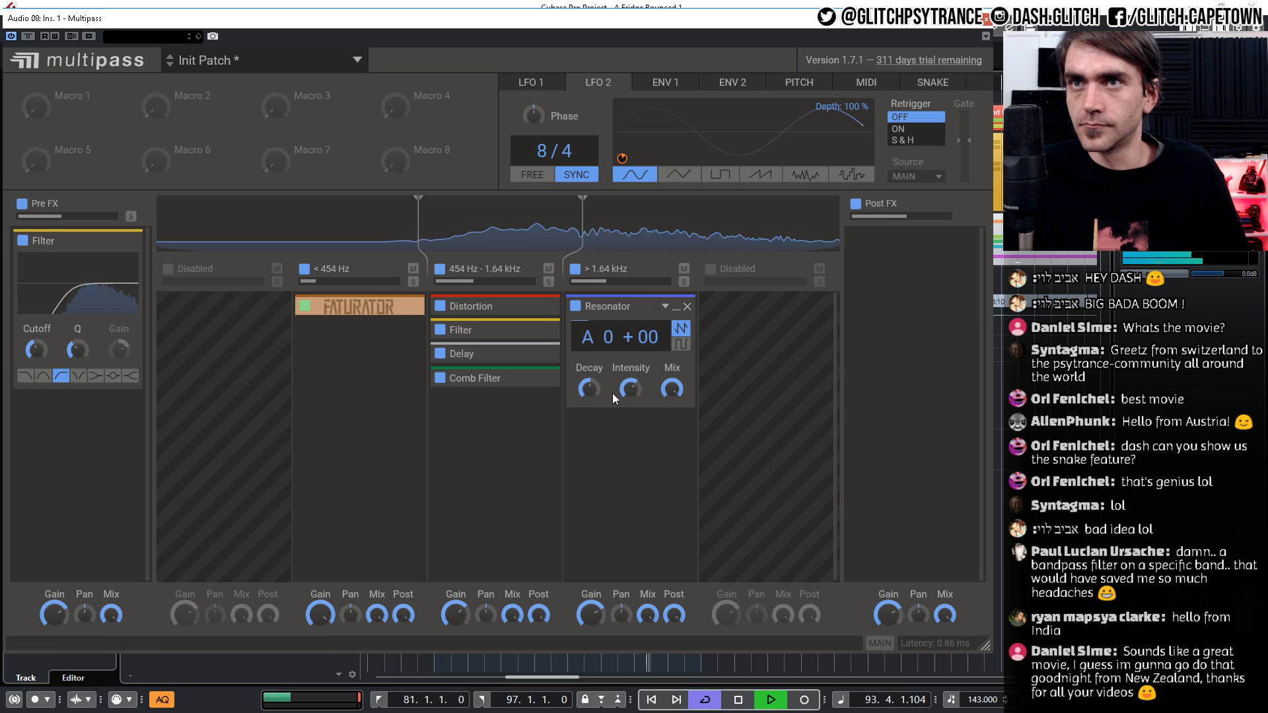
pyautogui.moveTo(596, 389)
pyautogui.mouseDown()
pyautogui.moveTo(596, 410)
pyautogui.moveTo(599, 378)
pyautogui.mouseUp()
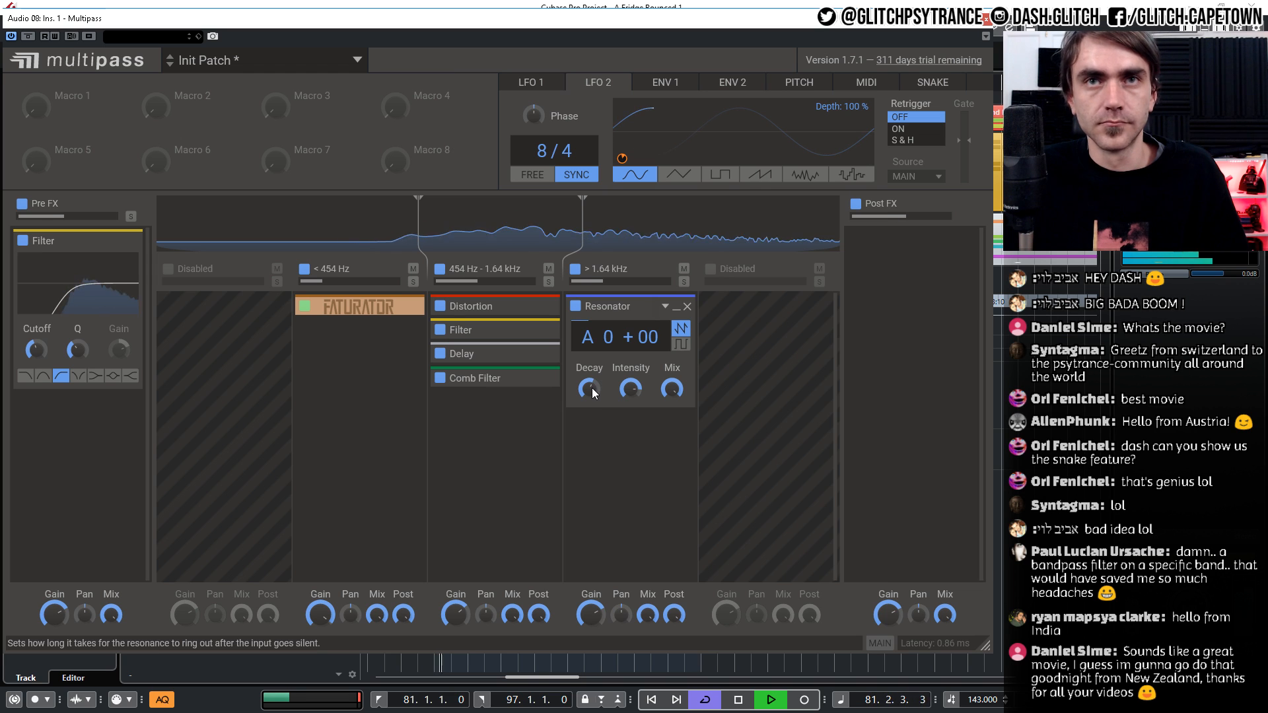
pyautogui.moveTo(591, 381); pyautogui.dragTo(636, 411)
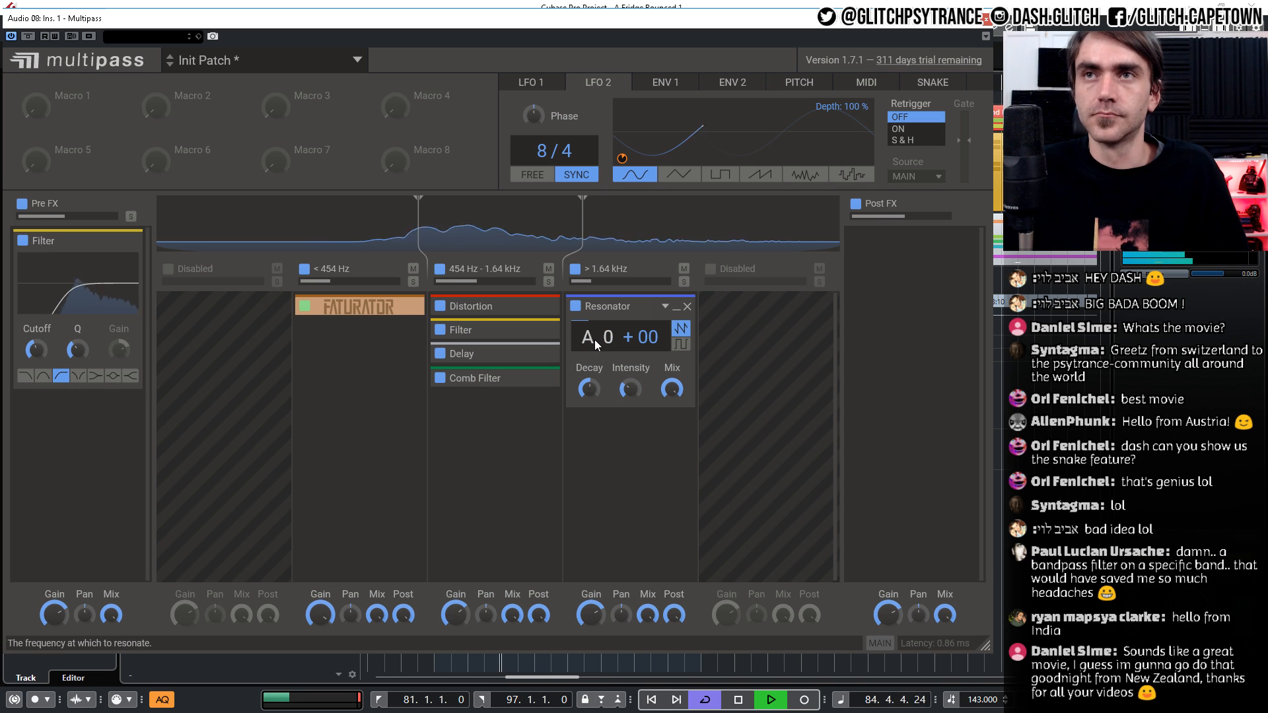
pyautogui.moveTo(601, 337); pyautogui.dragTo(601, 306)
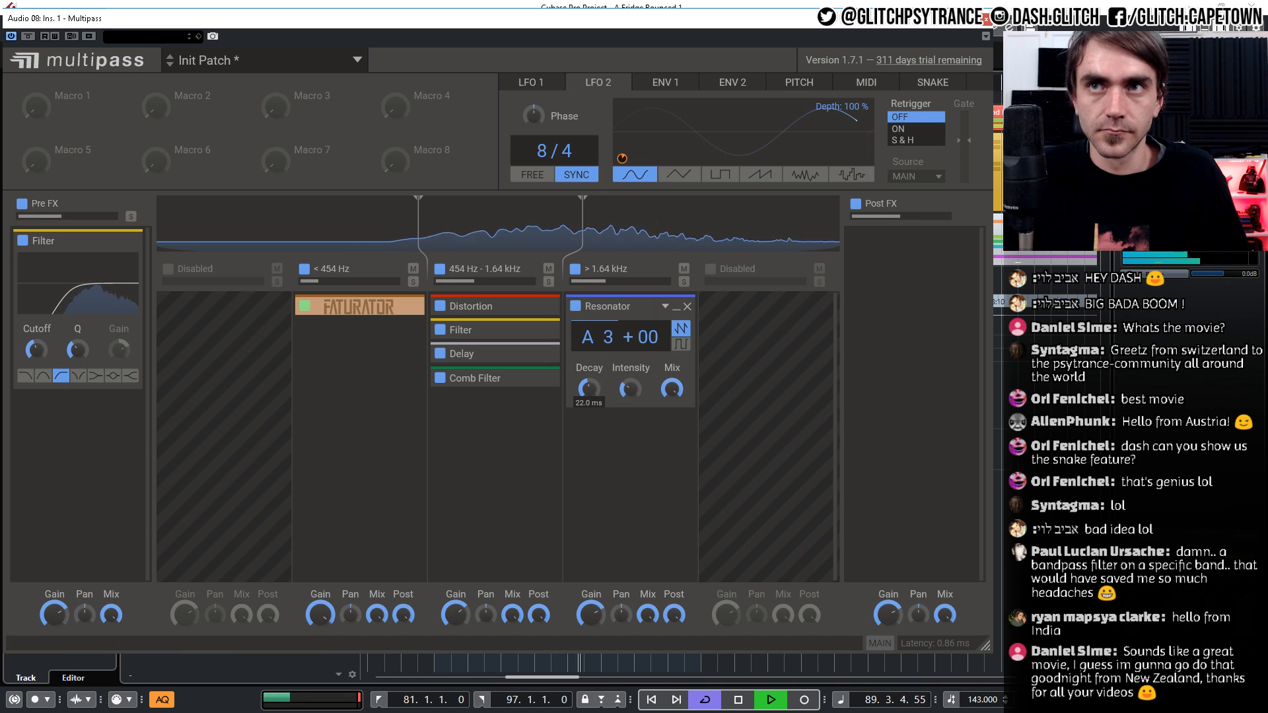
pyautogui.moveTo(610, 337); pyautogui.dragTo(610, 354)
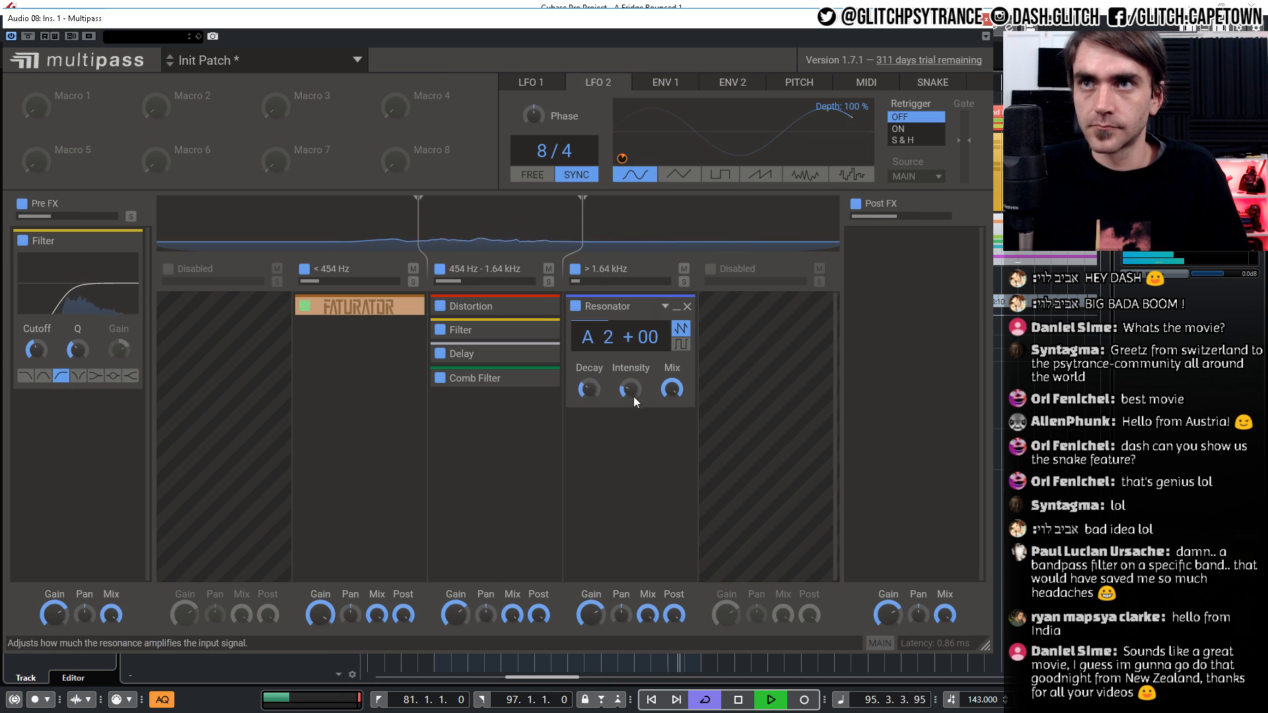
# Try the Resonator in the Post FX lane with an adjusted decay, and move it back to the high band
pyautogui.moveTo(624, 308); pyautogui.dragTo(909, 254)
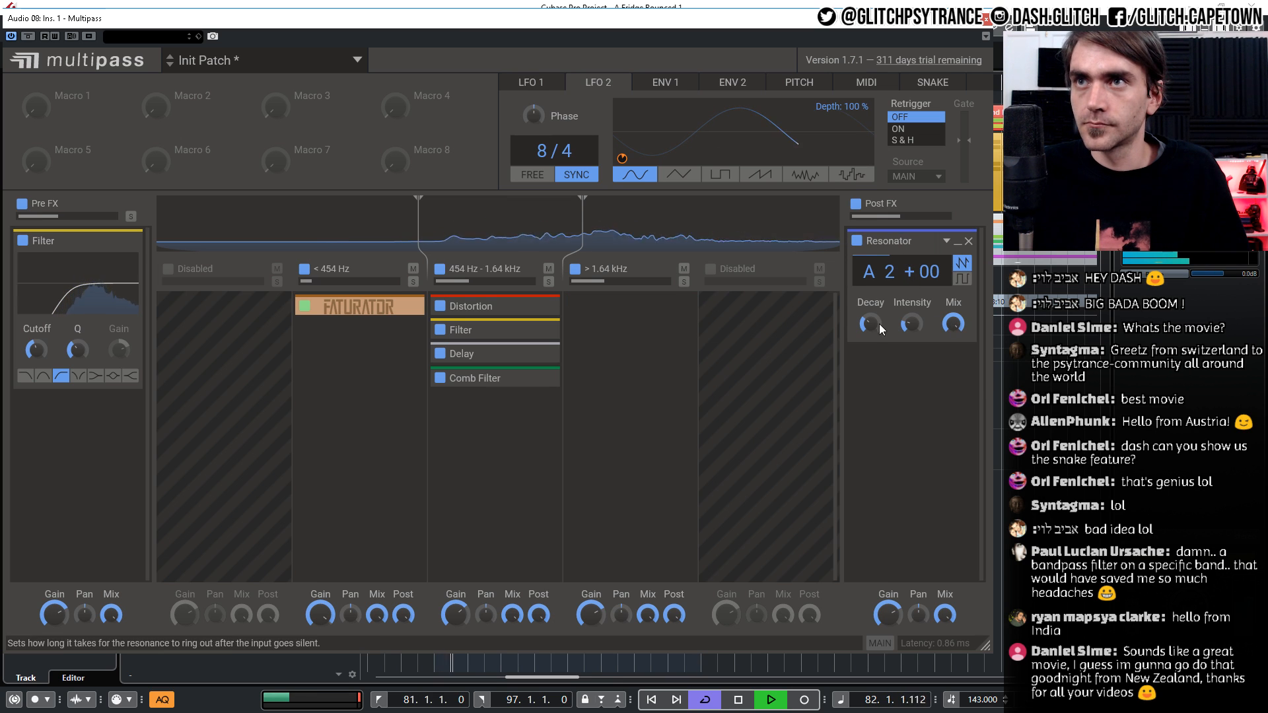
pyautogui.moveTo(875, 325); pyautogui.dragTo(875, 303)
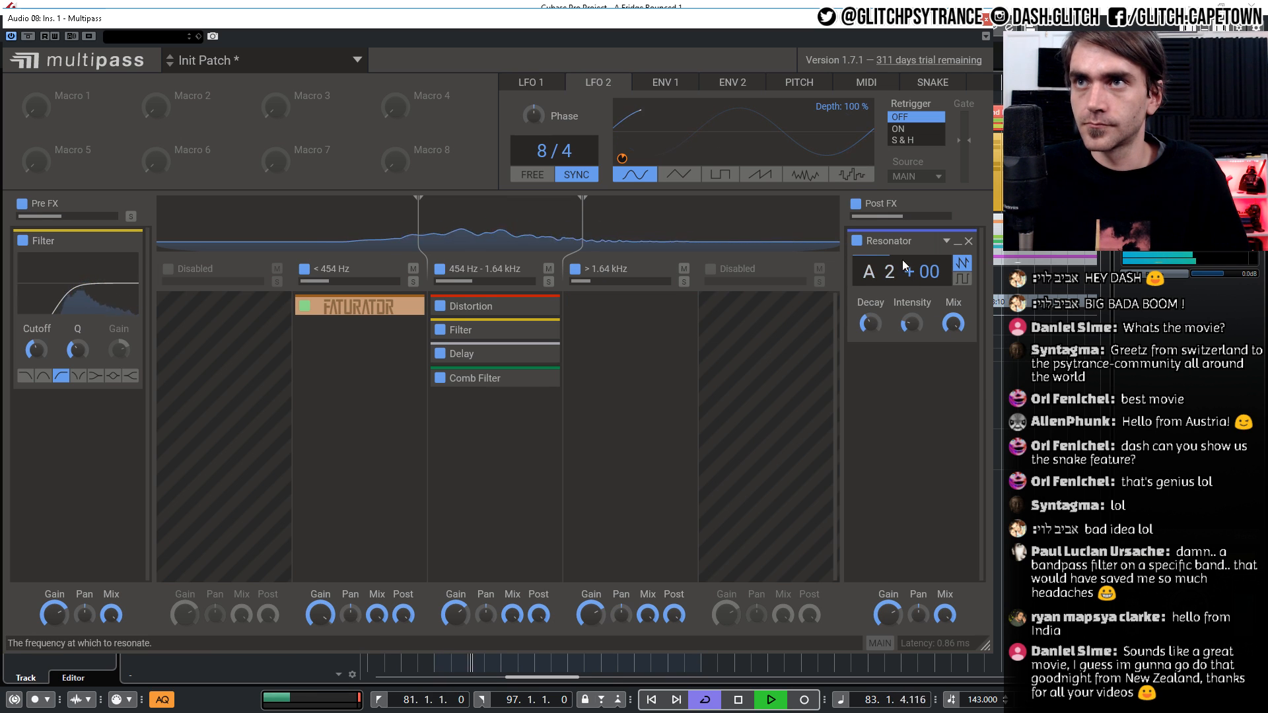
pyautogui.moveTo(894, 240); pyautogui.dragTo(608, 307)
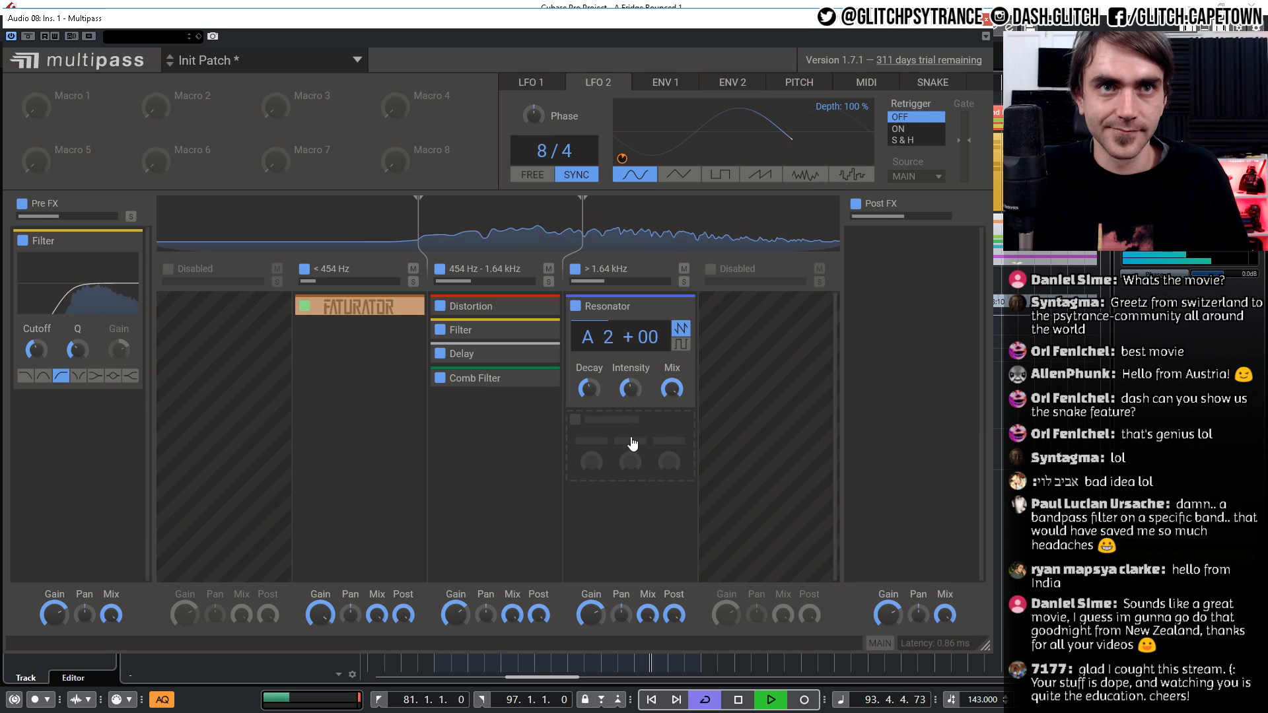
pyautogui.click(630, 433)
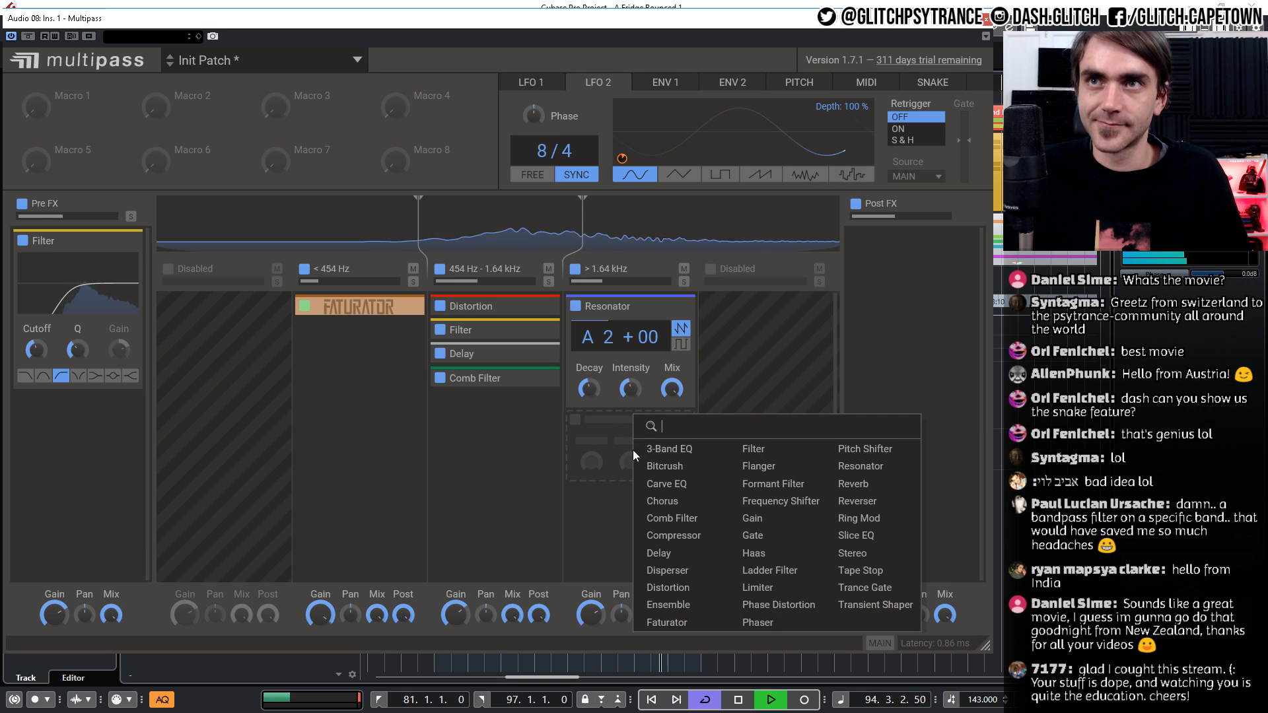
pyautogui.click(602, 530)
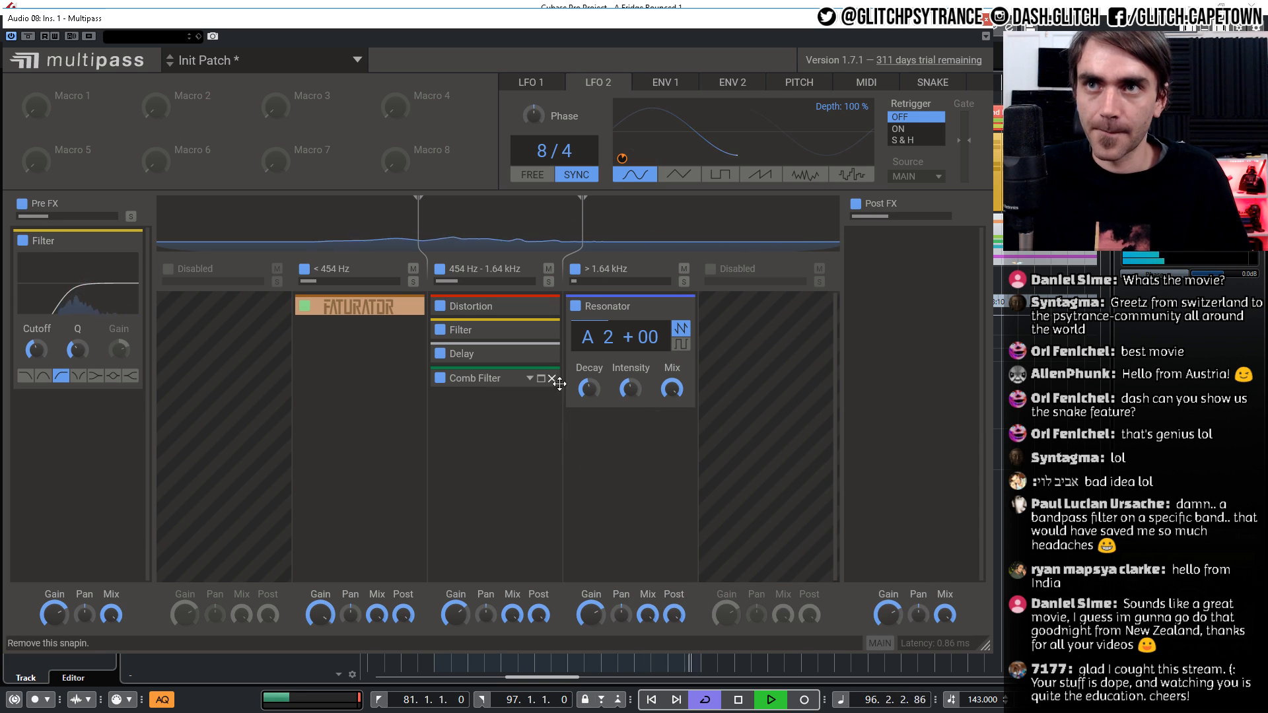
pyautogui.click(634, 439)
pyautogui.click(568, 629)
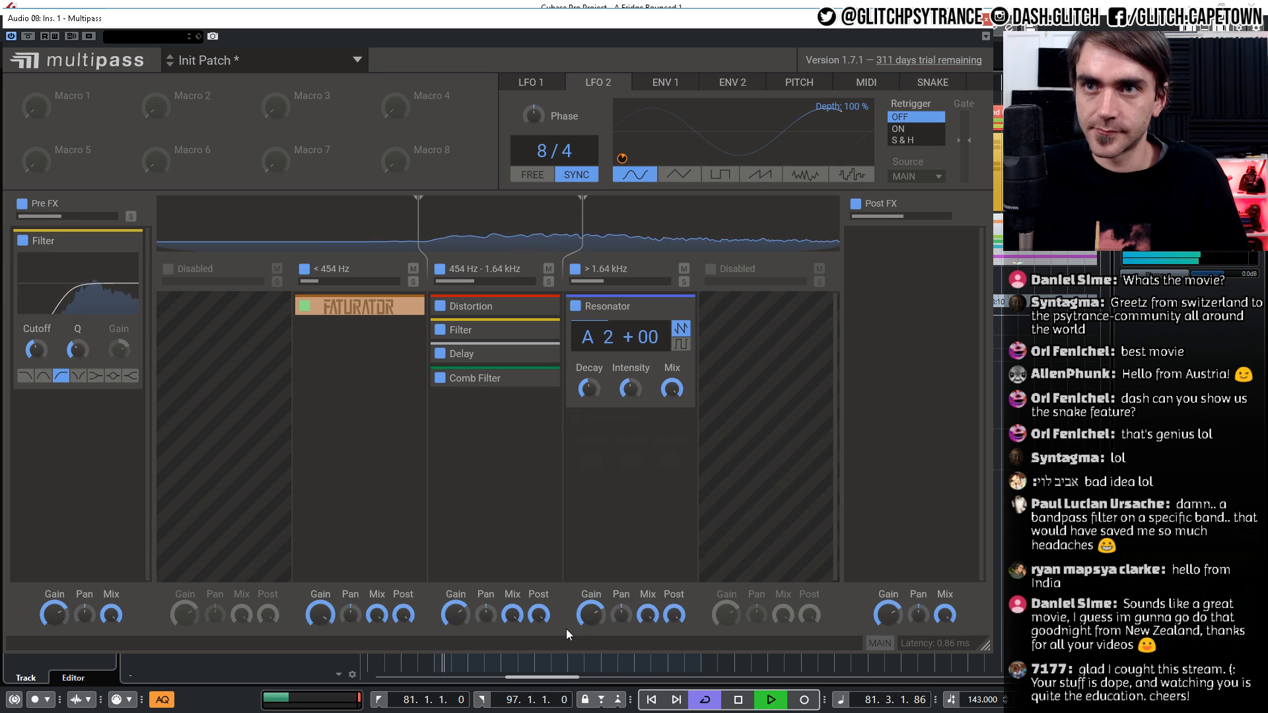
# Stop playback
pyautogui.press('space')
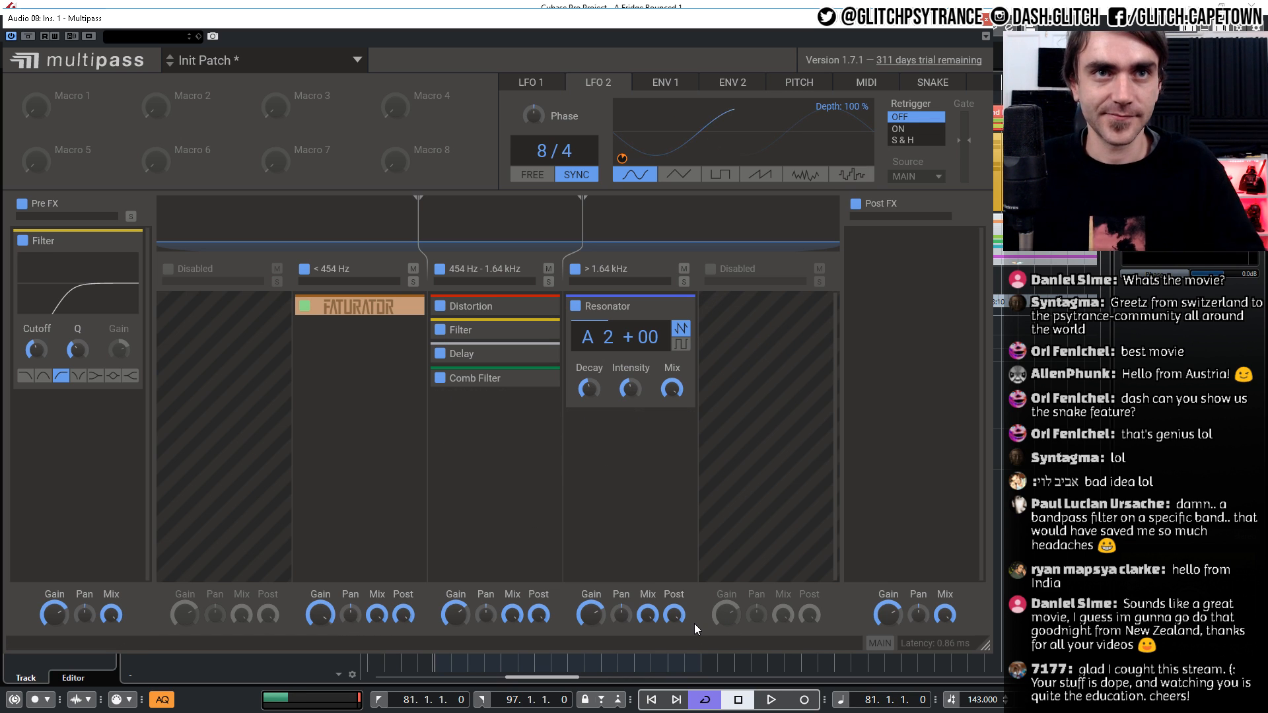
# Play the loop to audition the Resonator in the high band, and stop playback
pyautogui.press('space')
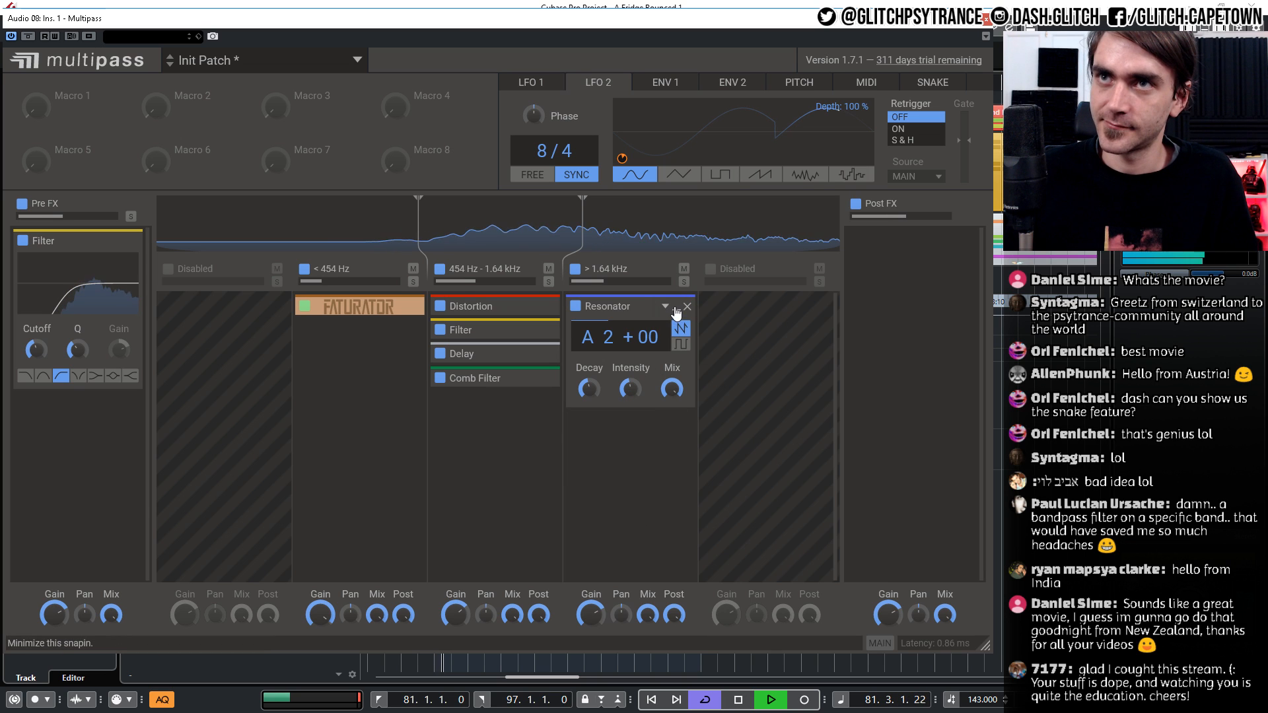
pyautogui.click(628, 426)
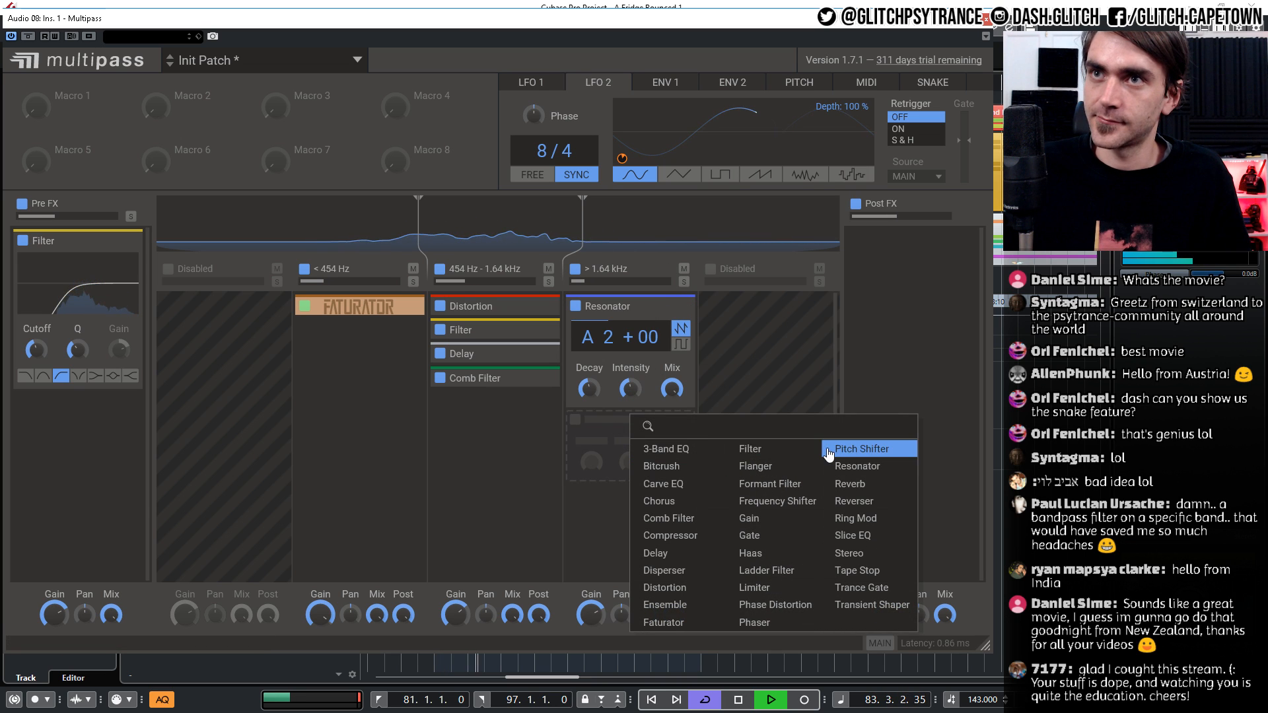
pyautogui.click(497, 504)
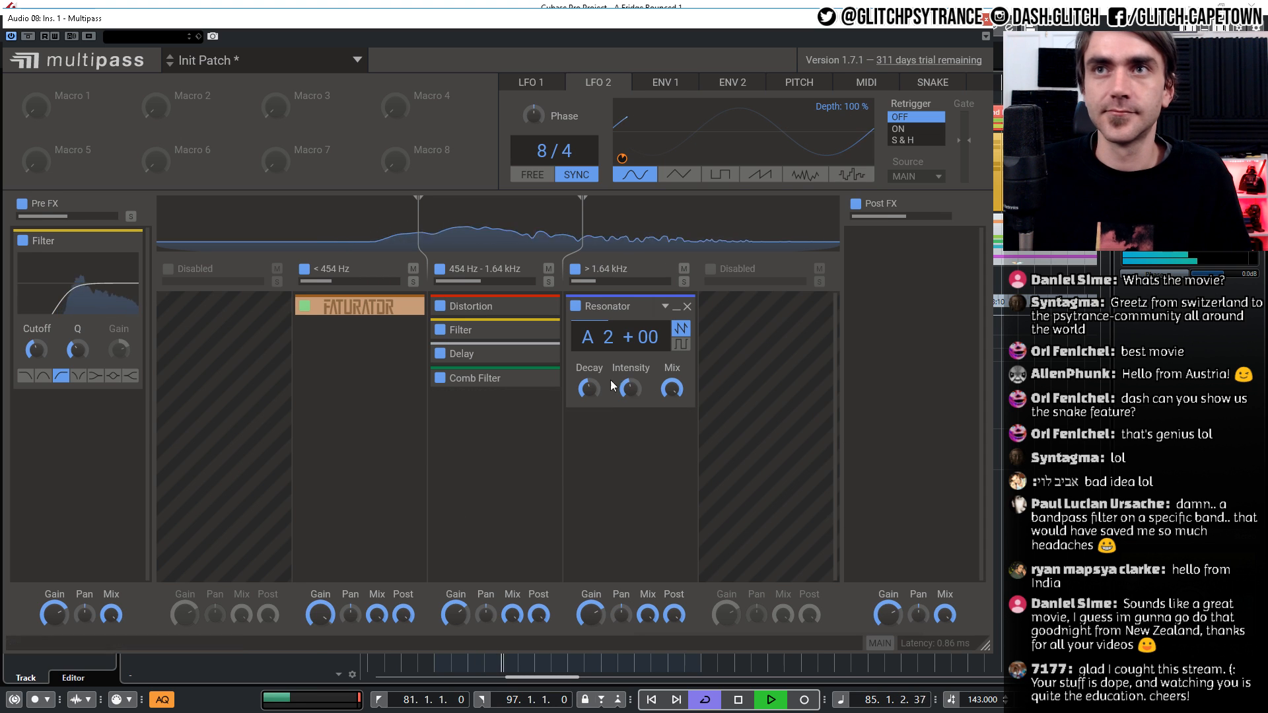
pyautogui.moveTo(674, 388); pyautogui.dragTo(674, 389)
pyautogui.moveTo(592, 615); pyautogui.dragTo(591, 612)
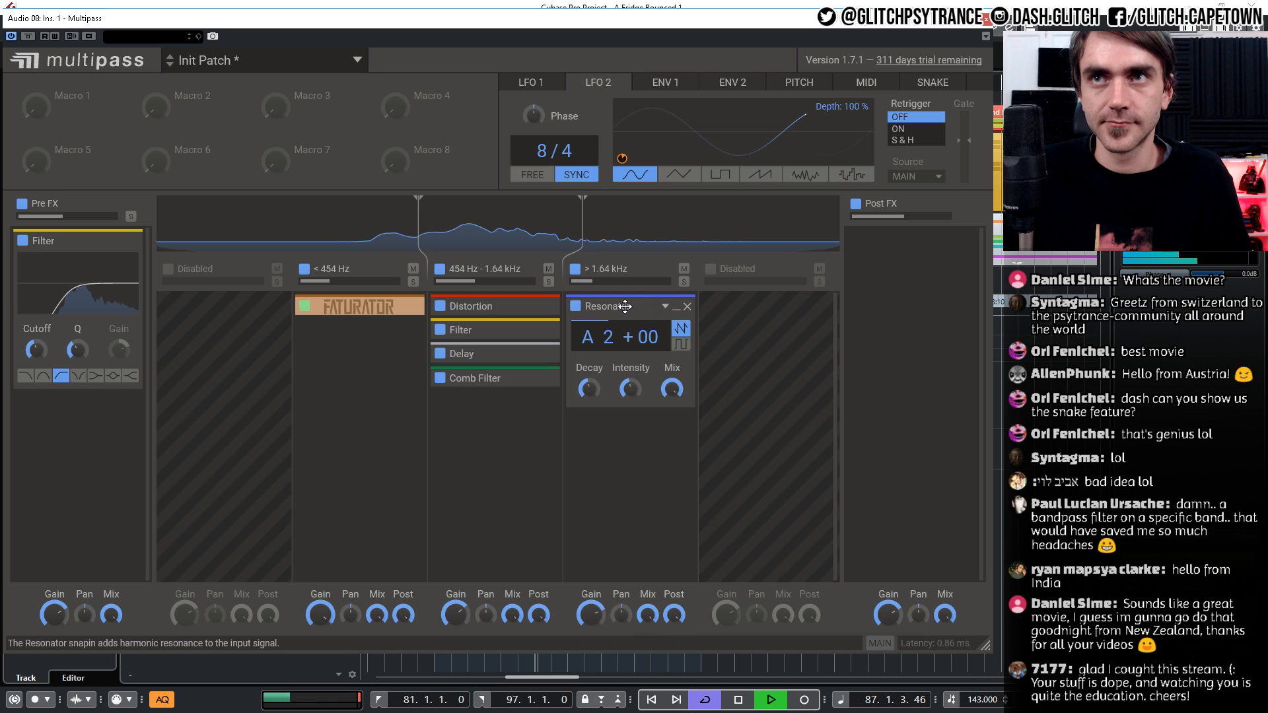
pyautogui.press('space')
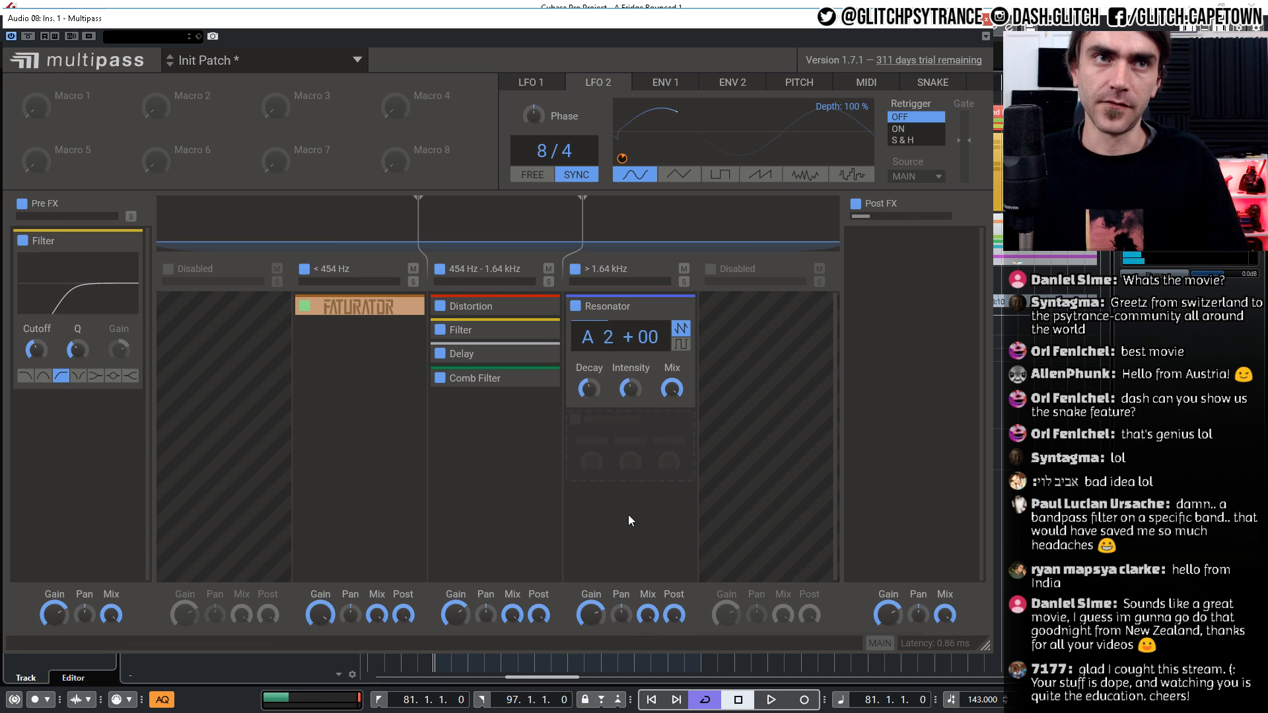
# Add a Reverb after the Resonator in the high band and insert a Filter between them
pyautogui.moveTo(638, 455)
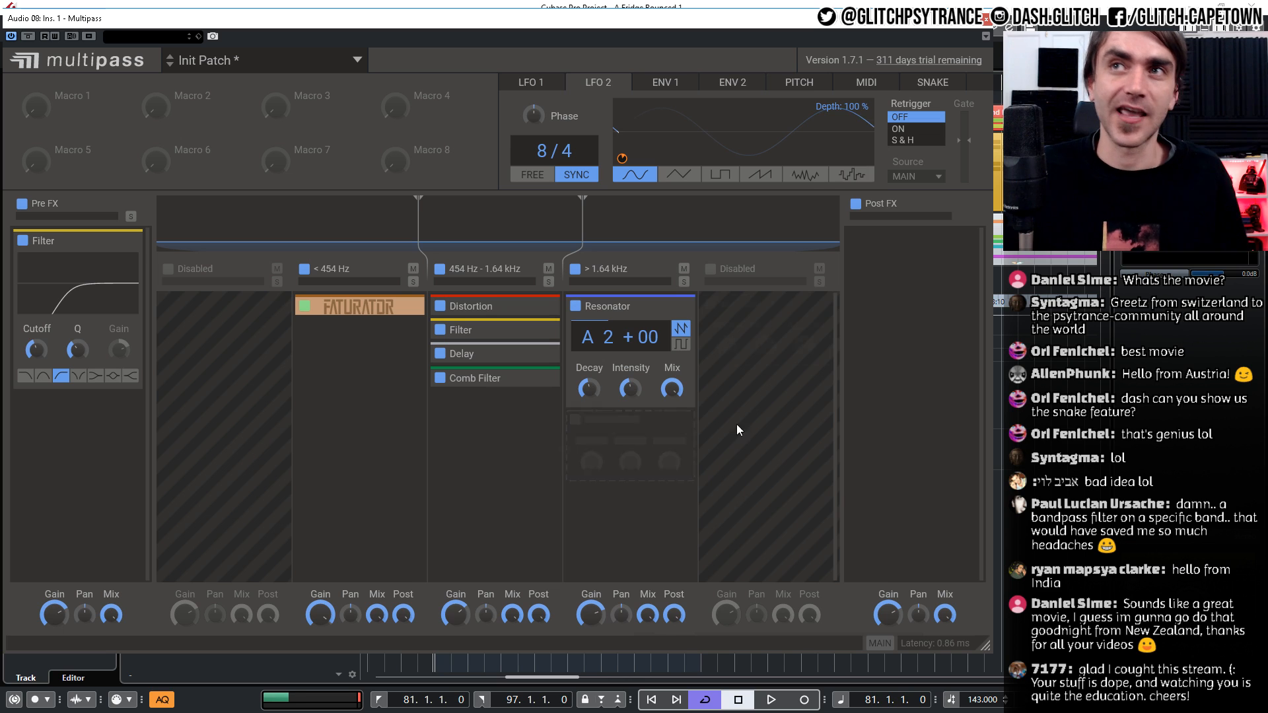
pyautogui.click(925, 360)
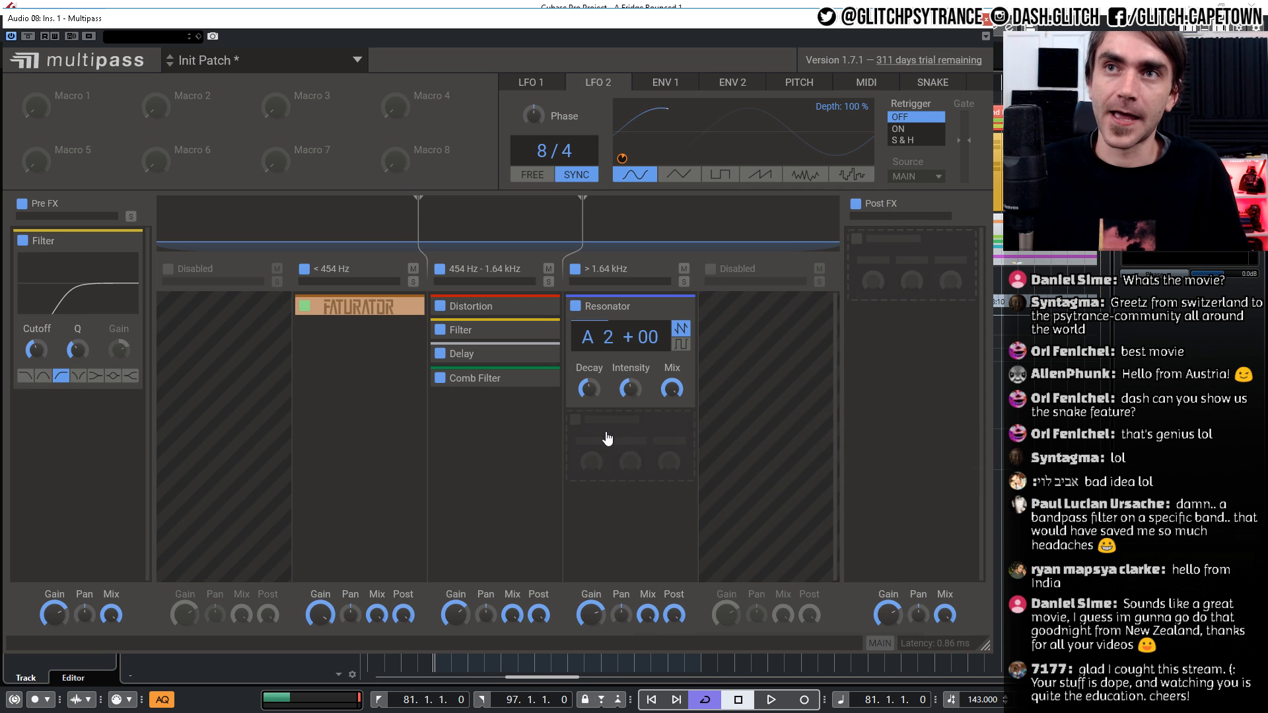
pyautogui.click(614, 440)
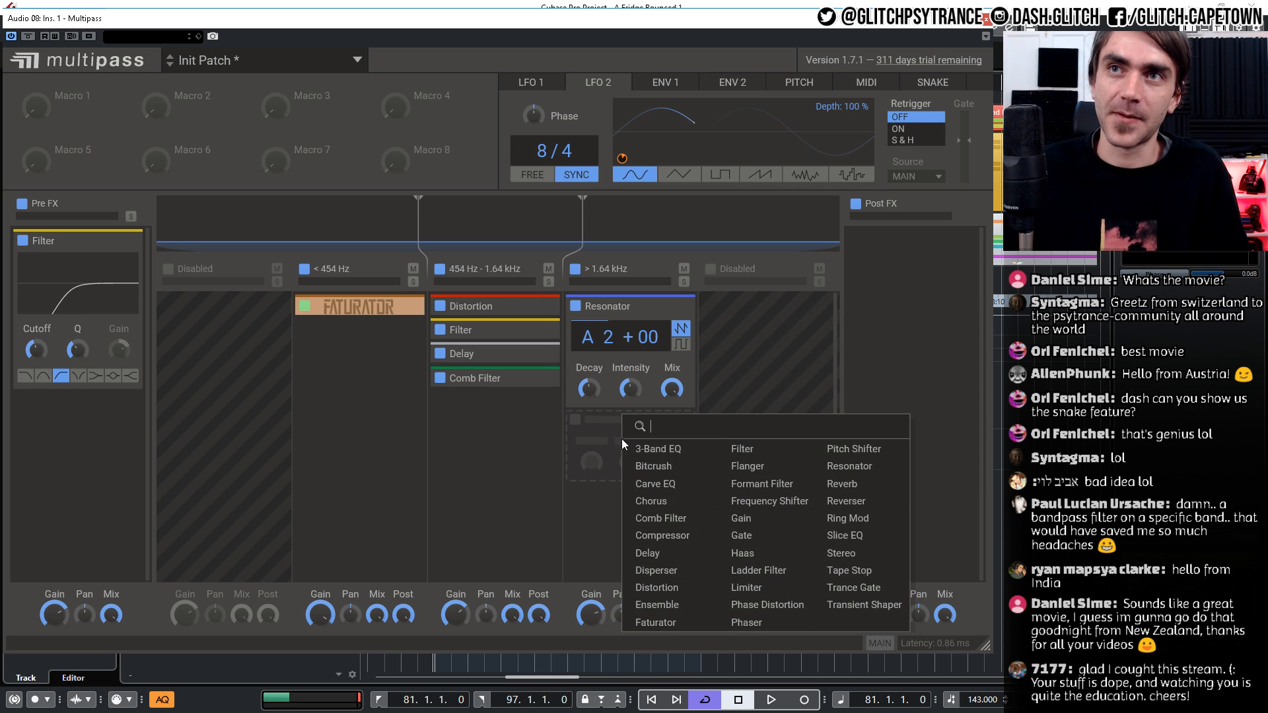
pyautogui.click(862, 486)
pyautogui.click(625, 555)
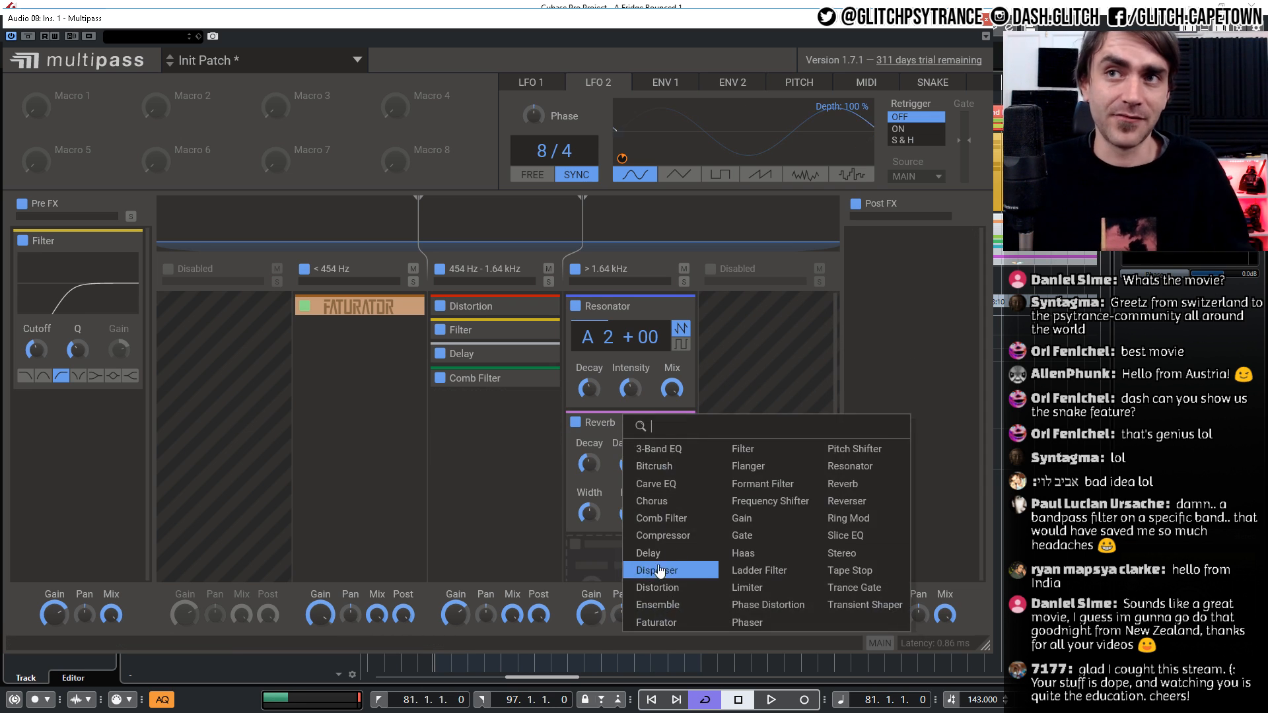
pyautogui.click(760, 449)
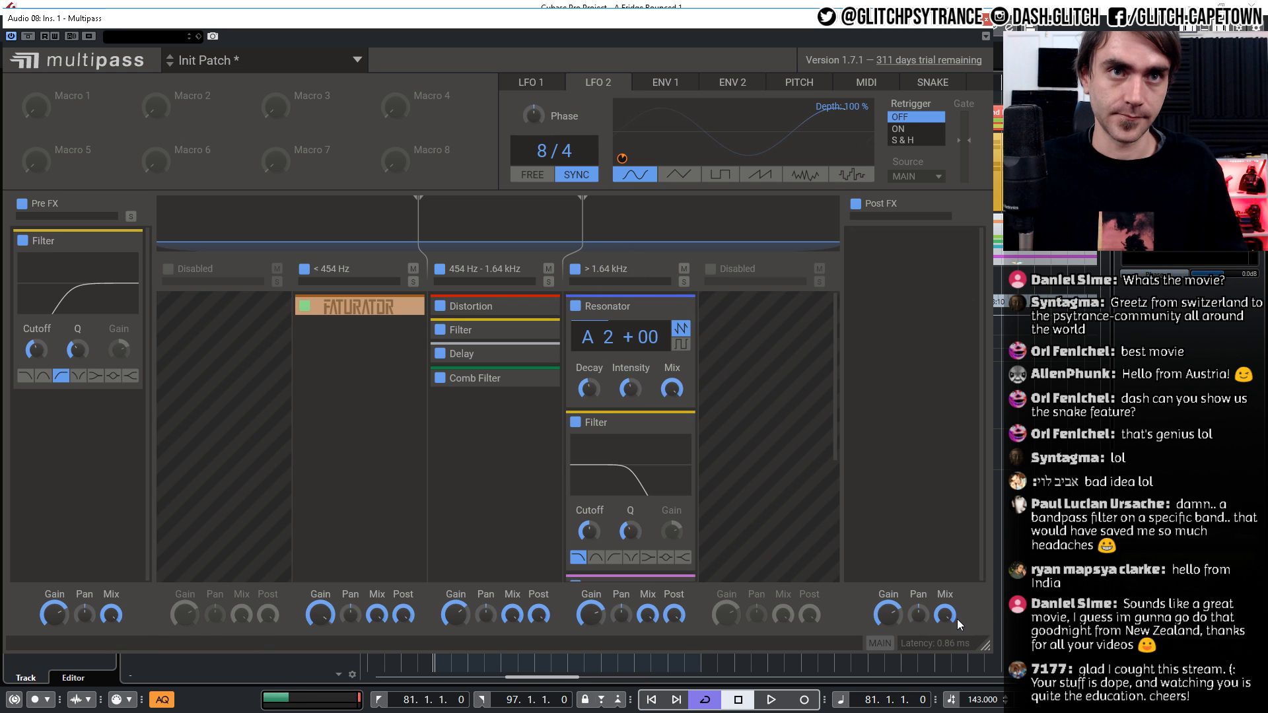
# Switch the high band's Filter to band-pass, raise its Q, and tune its cutoff upward during playback
pyautogui.press('space')
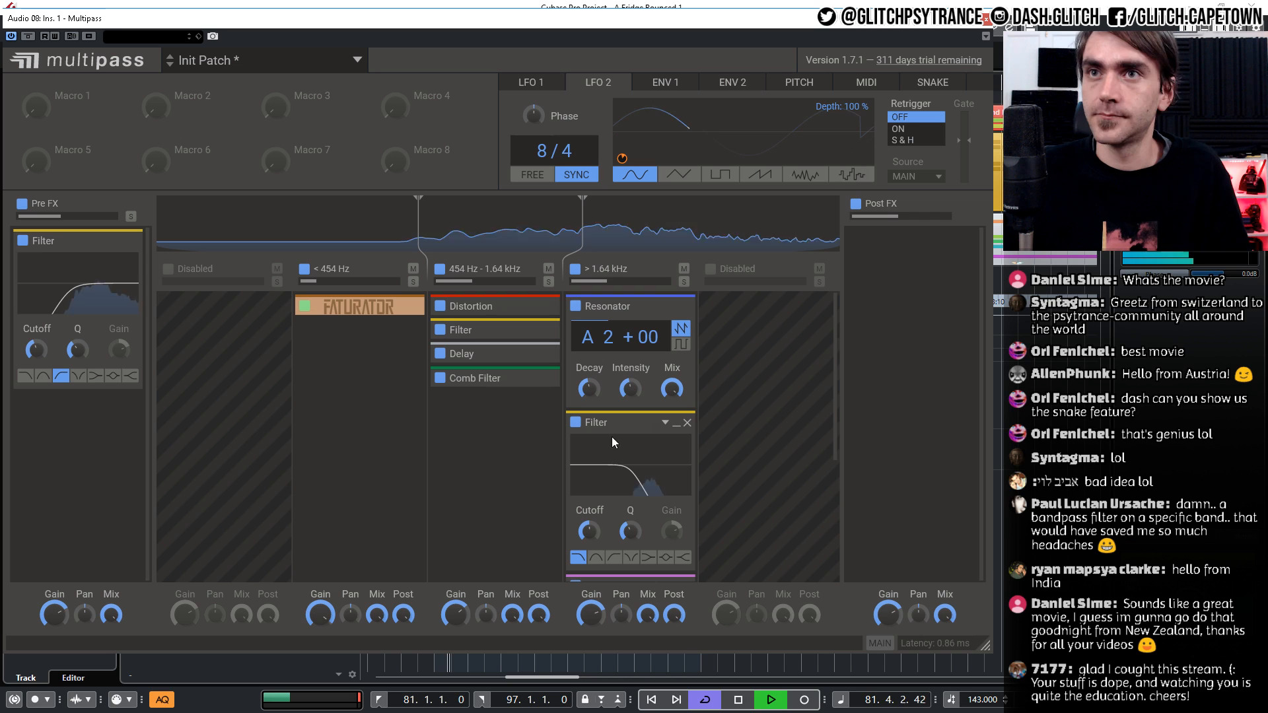
pyautogui.click(596, 558)
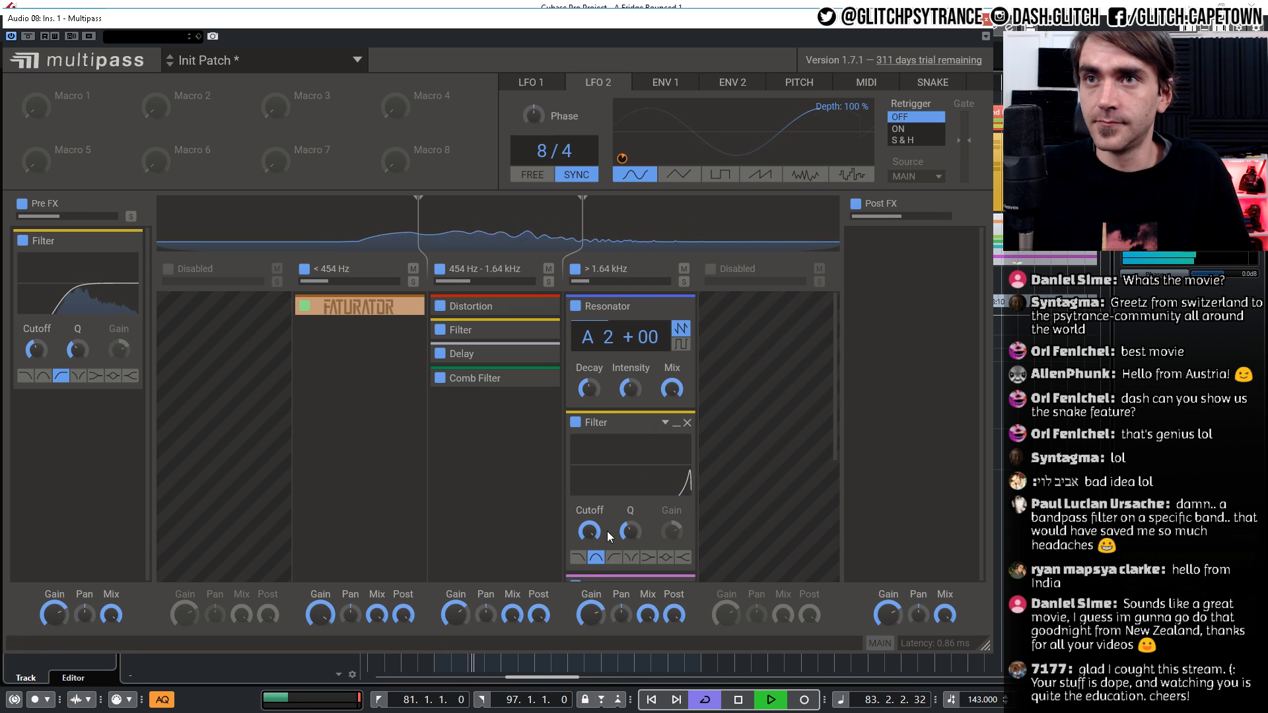
pyautogui.moveTo(590, 531); pyautogui.dragTo(589, 581)
pyautogui.moveTo(632, 527); pyautogui.dragTo(632, 492)
pyautogui.moveTo(590, 531)
pyautogui.mouseDown()
pyautogui.moveTo(590, 510)
pyautogui.moveTo(589, 524)
pyautogui.mouseUp()
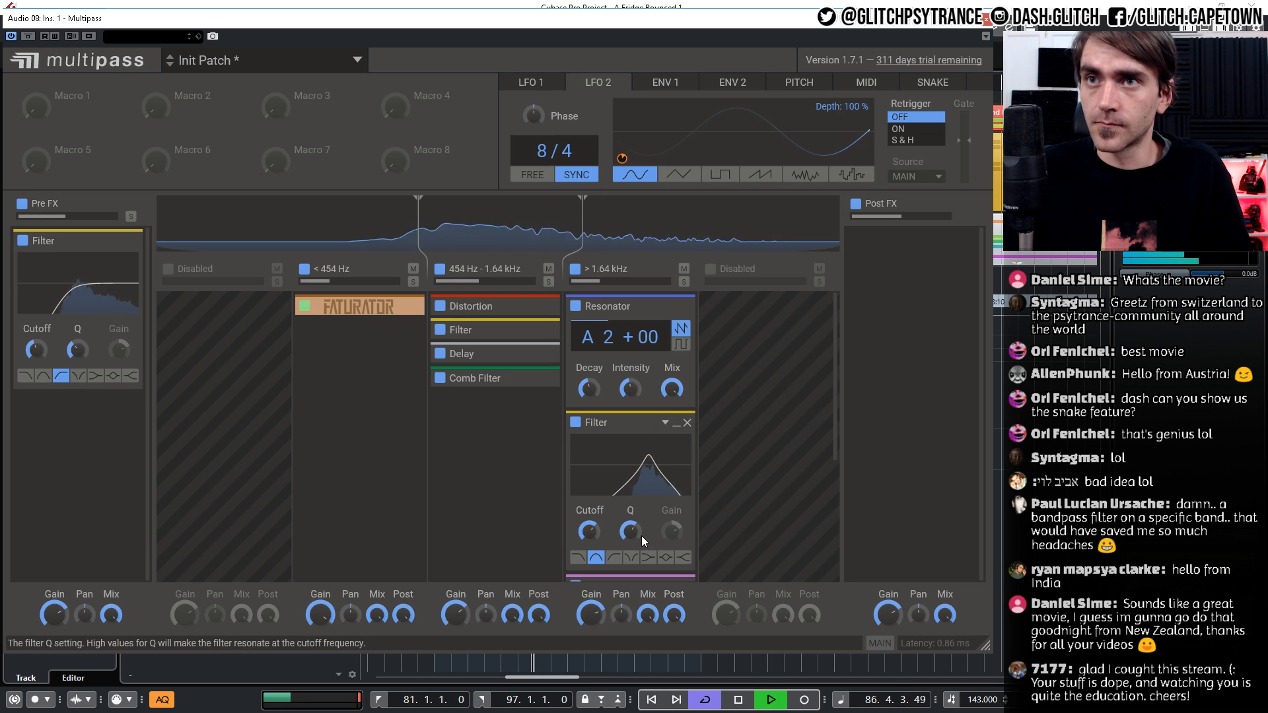
pyautogui.scroll(-2, 641, 537)
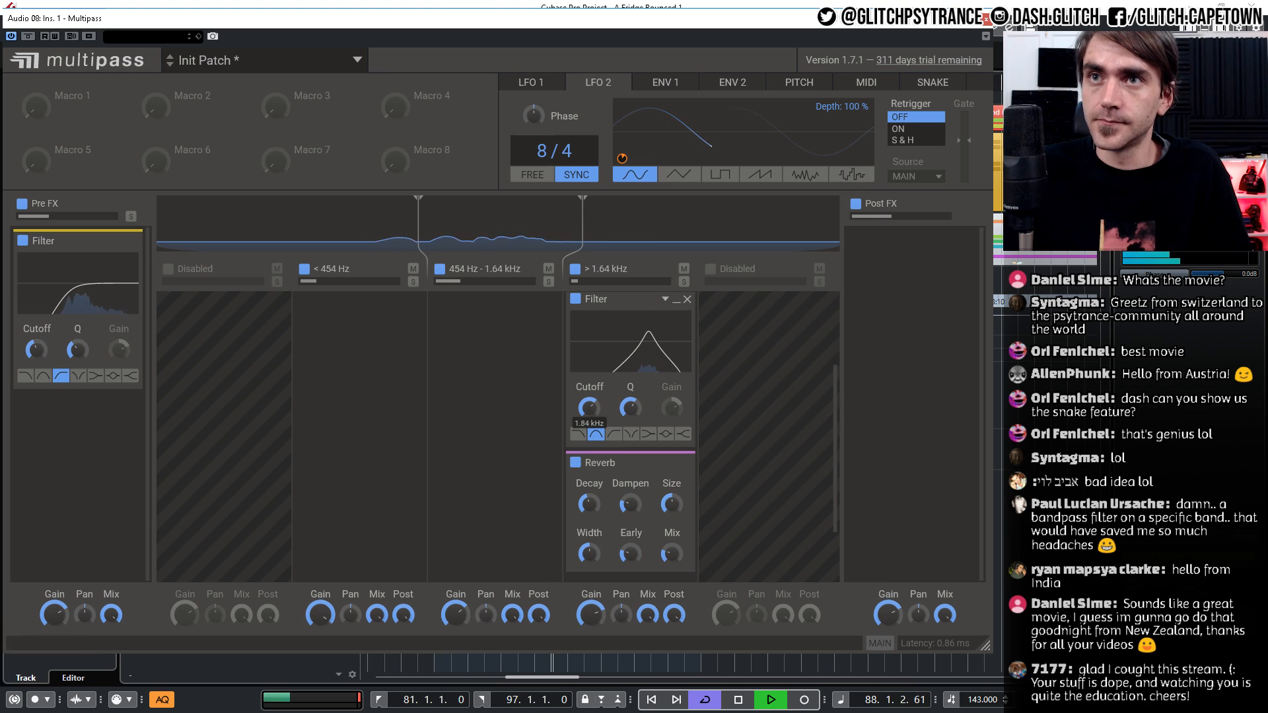
pyautogui.moveTo(589, 408); pyautogui.dragTo(589, 395)
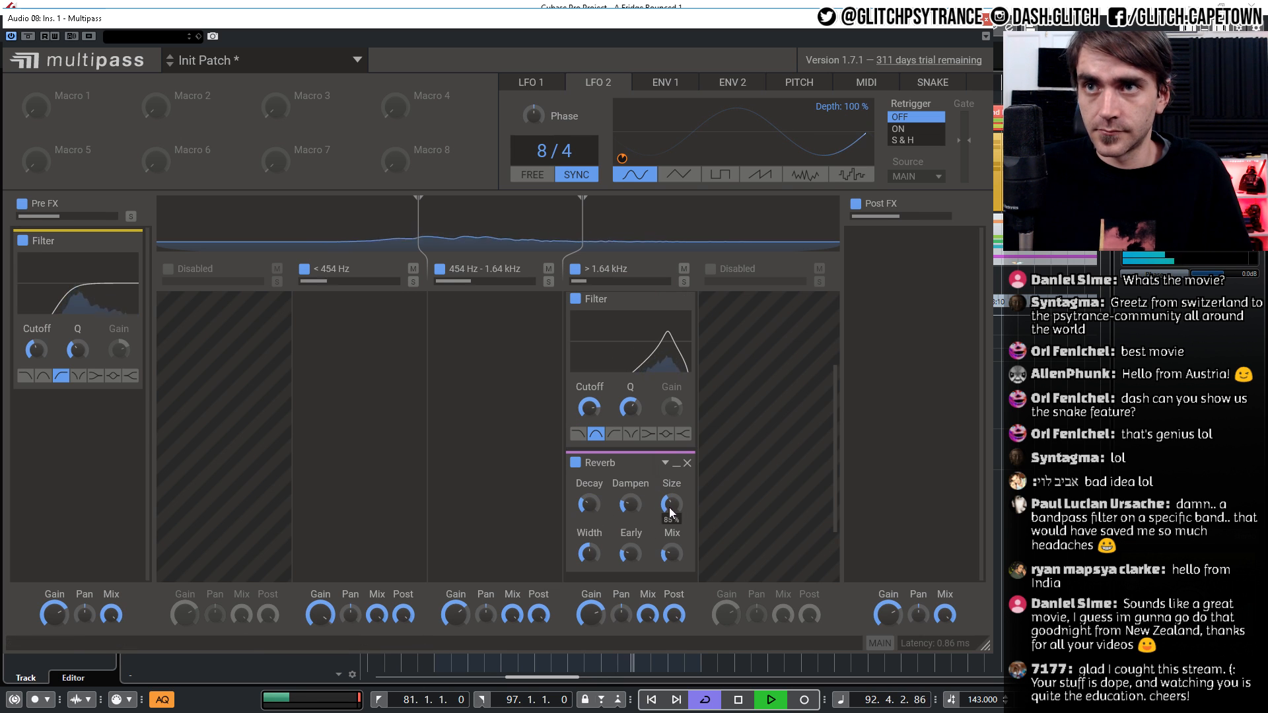
pyautogui.scroll(3, 654, 519)
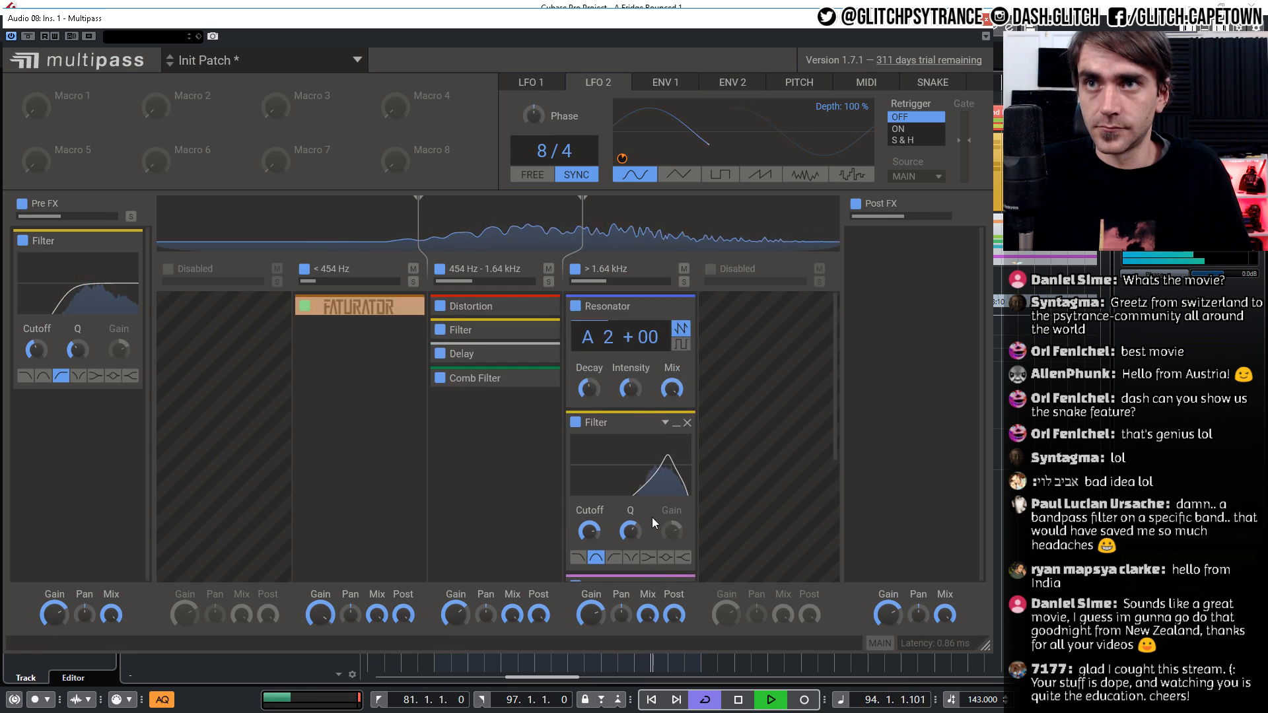
# Collapse the Resonator, bypass the Filter and Reverb after it, solo the high band and show Envelope 1 with playback stopped
pyautogui.click(678, 308)
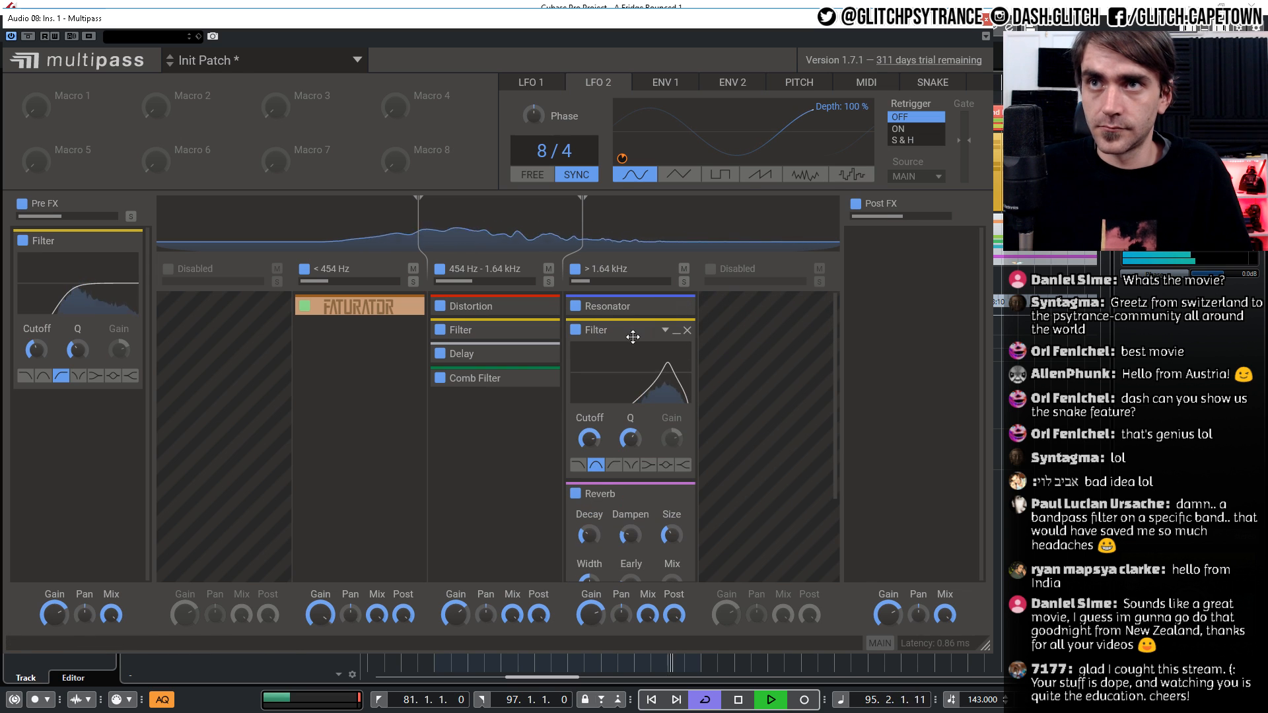
pyautogui.click(576, 331)
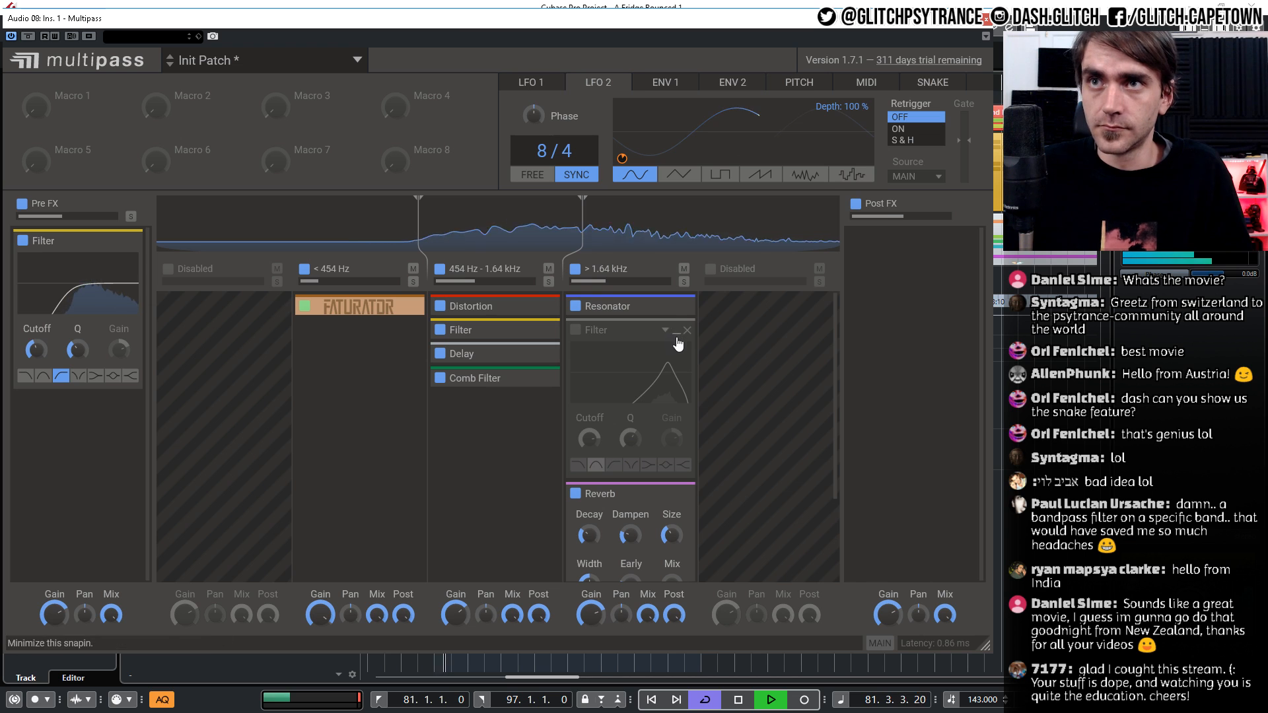
pyautogui.click(576, 494)
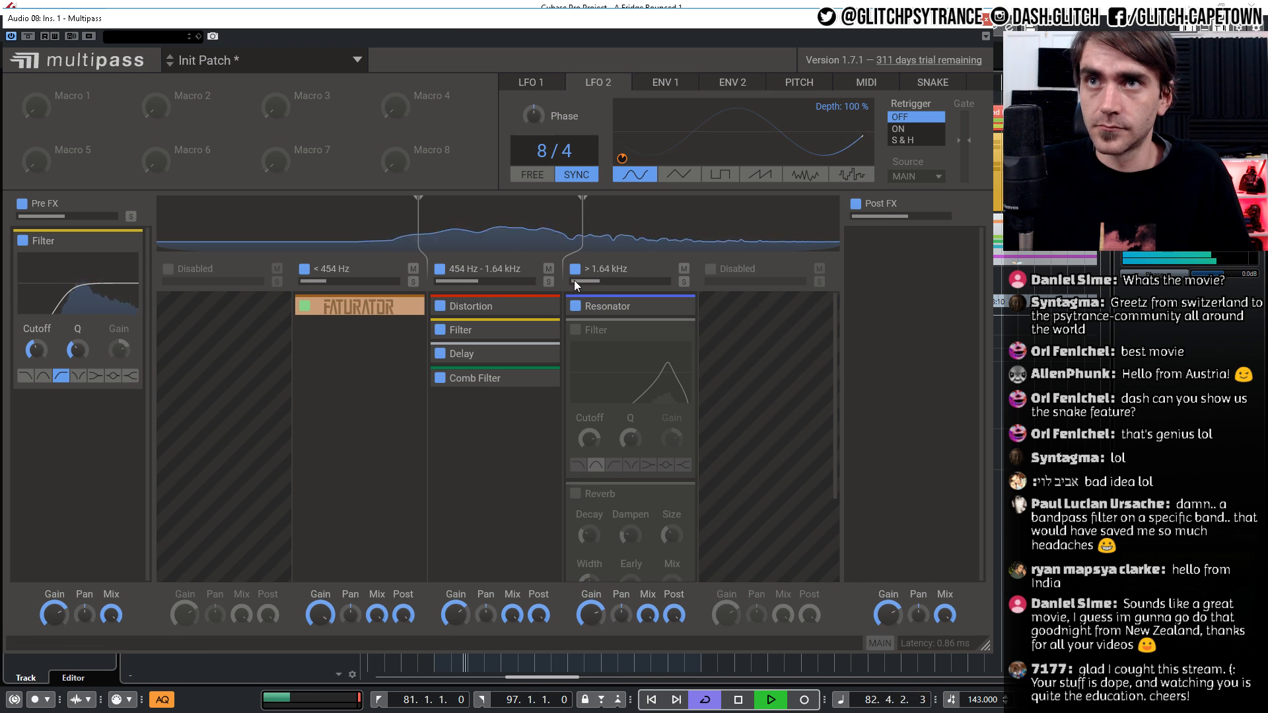
pyautogui.click(683, 282)
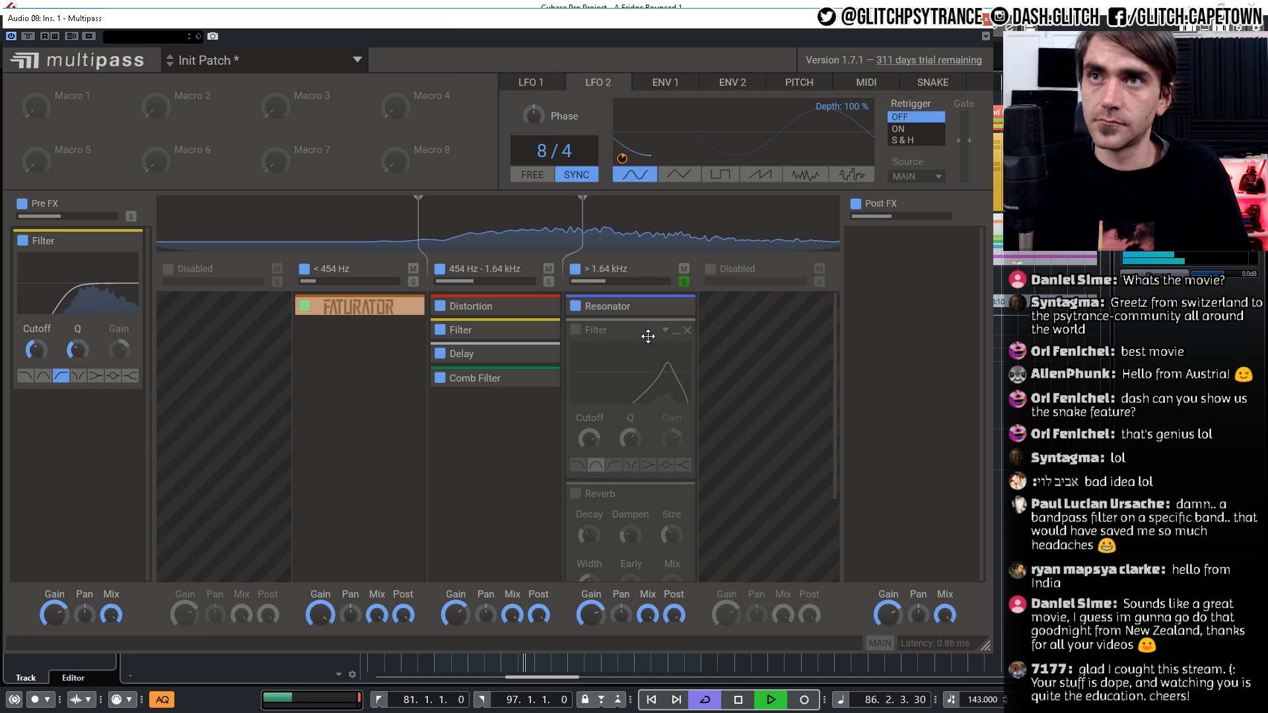
pyautogui.click(662, 88)
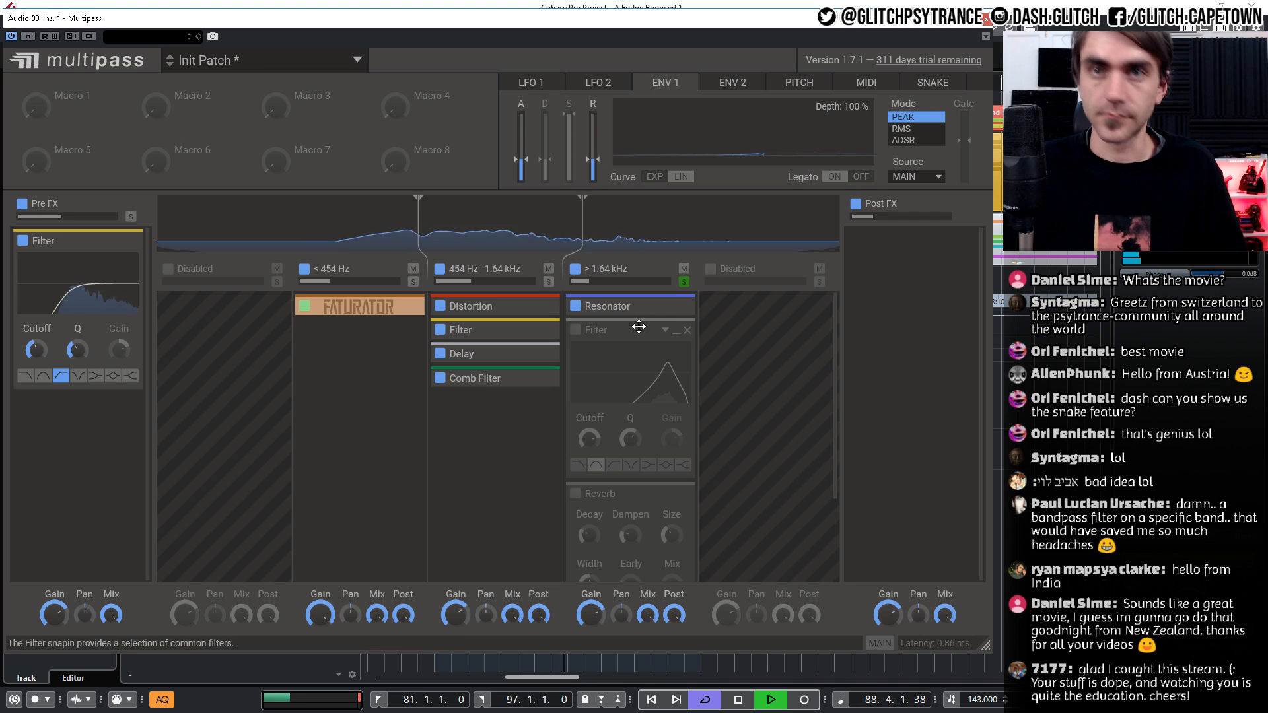
pyautogui.press('space')
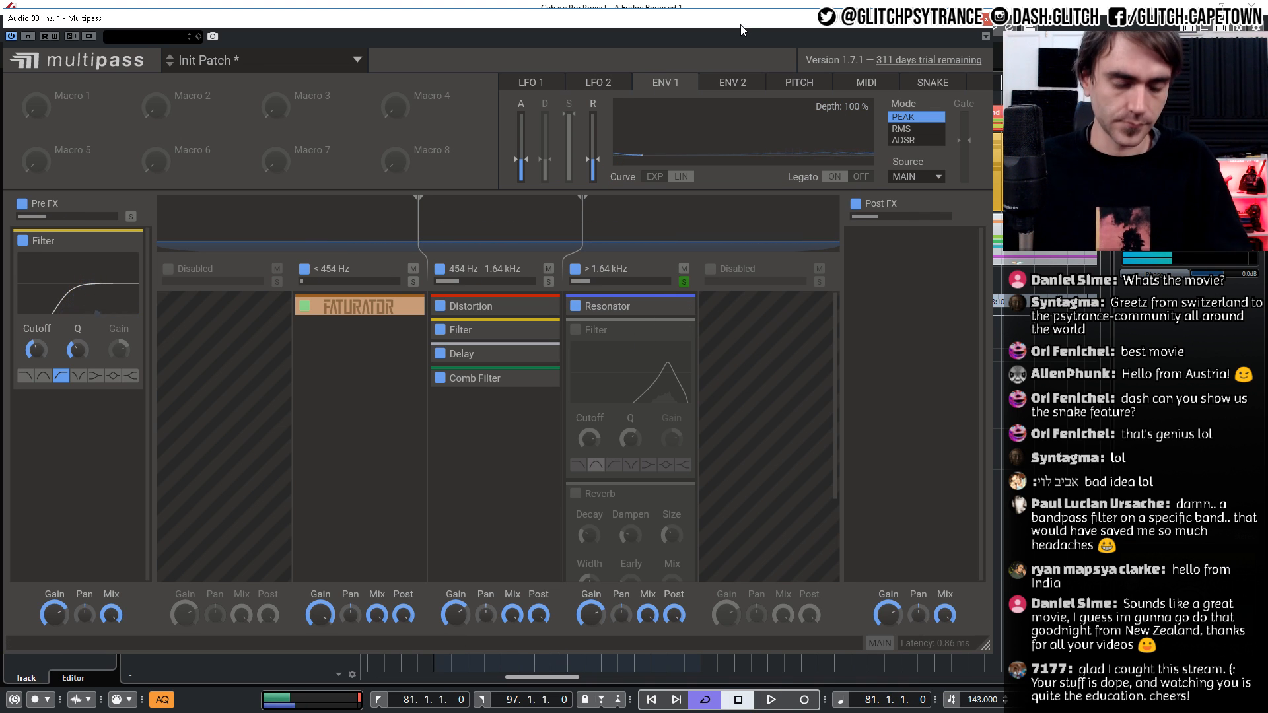
# Add a second, low-pass Filter and place it directly after the Resonator in the high band
pyautogui.moveTo(594, 330); pyautogui.dragTo(472, 468)
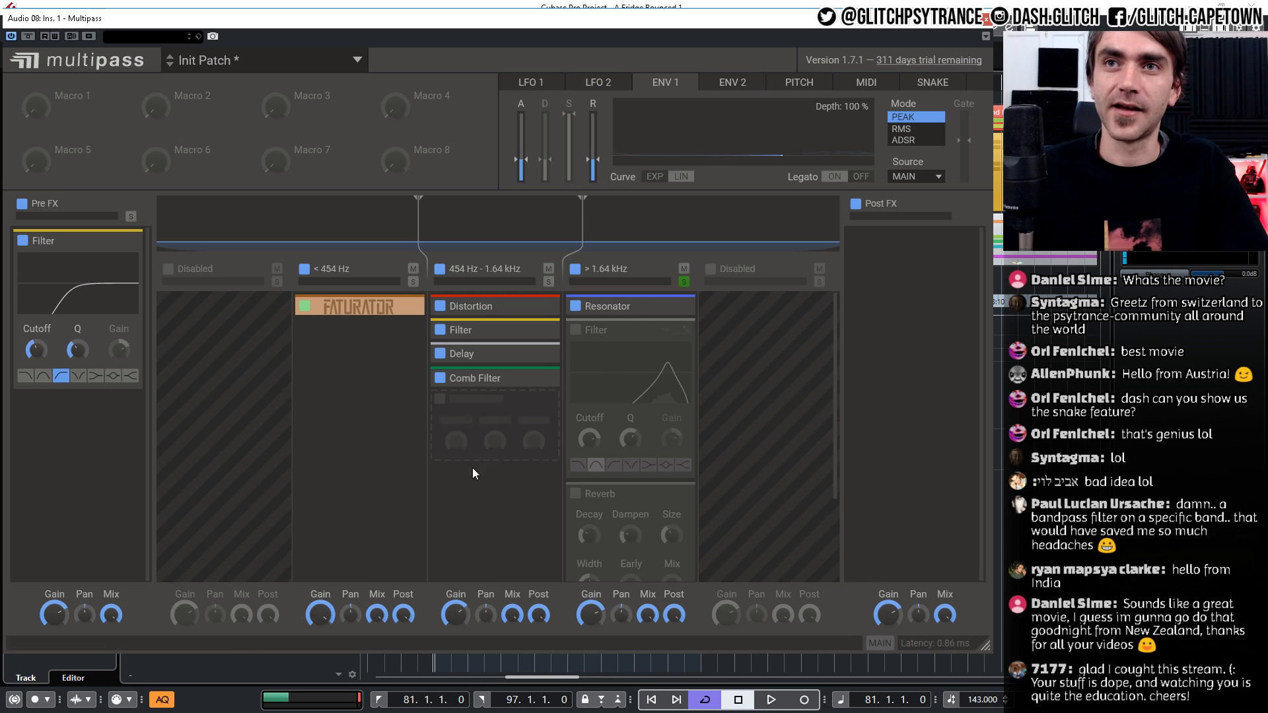
pyautogui.click(507, 457)
pyautogui.click(625, 446)
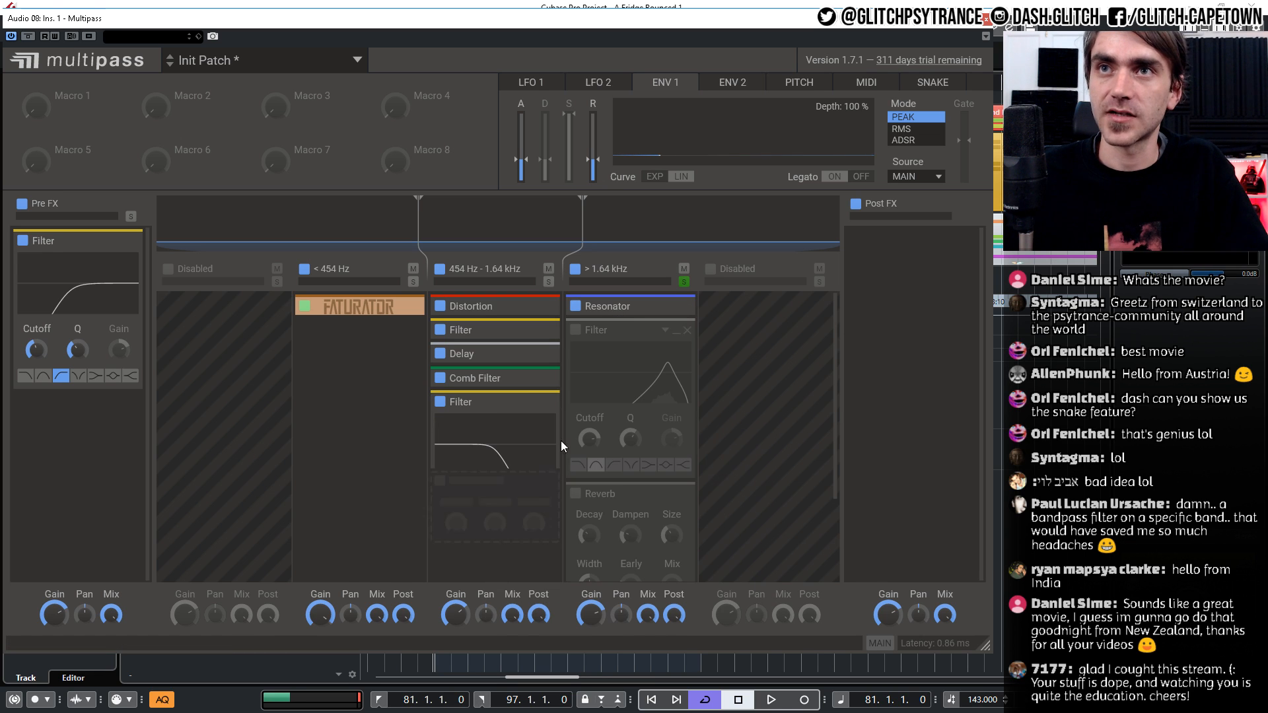
pyautogui.moveTo(475, 407); pyautogui.dragTo(615, 327)
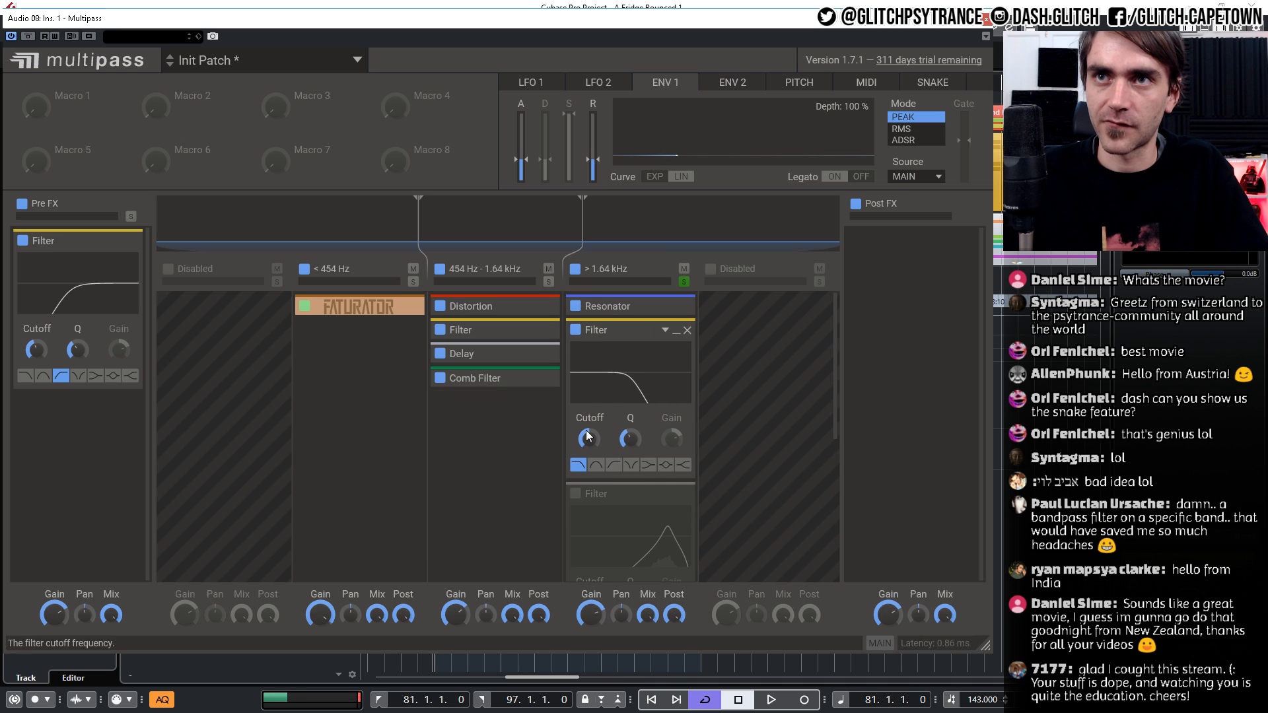
# Lower the new low-pass Filter's cutoff and modulate it with Envelope 1 in ADSR mode with minimum attack
pyautogui.moveTo(632, 442); pyautogui.dragTo(632, 458)
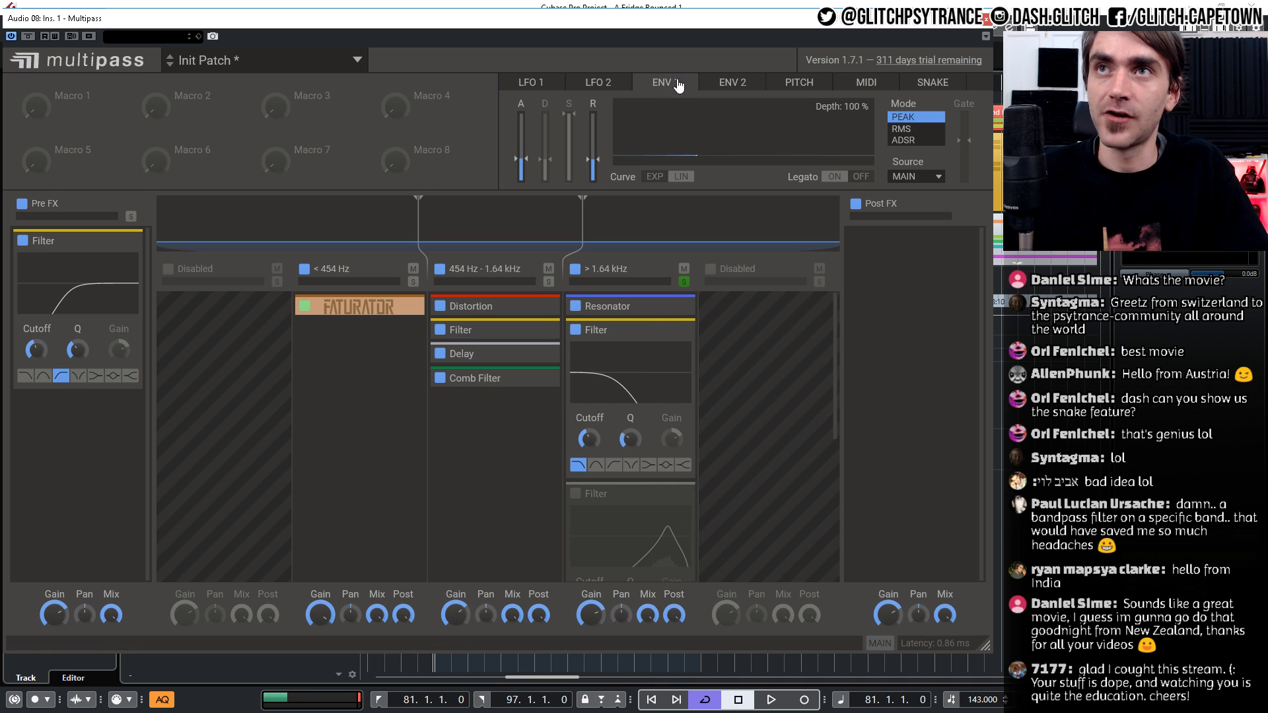
pyautogui.moveTo(669, 94); pyautogui.dragTo(590, 440)
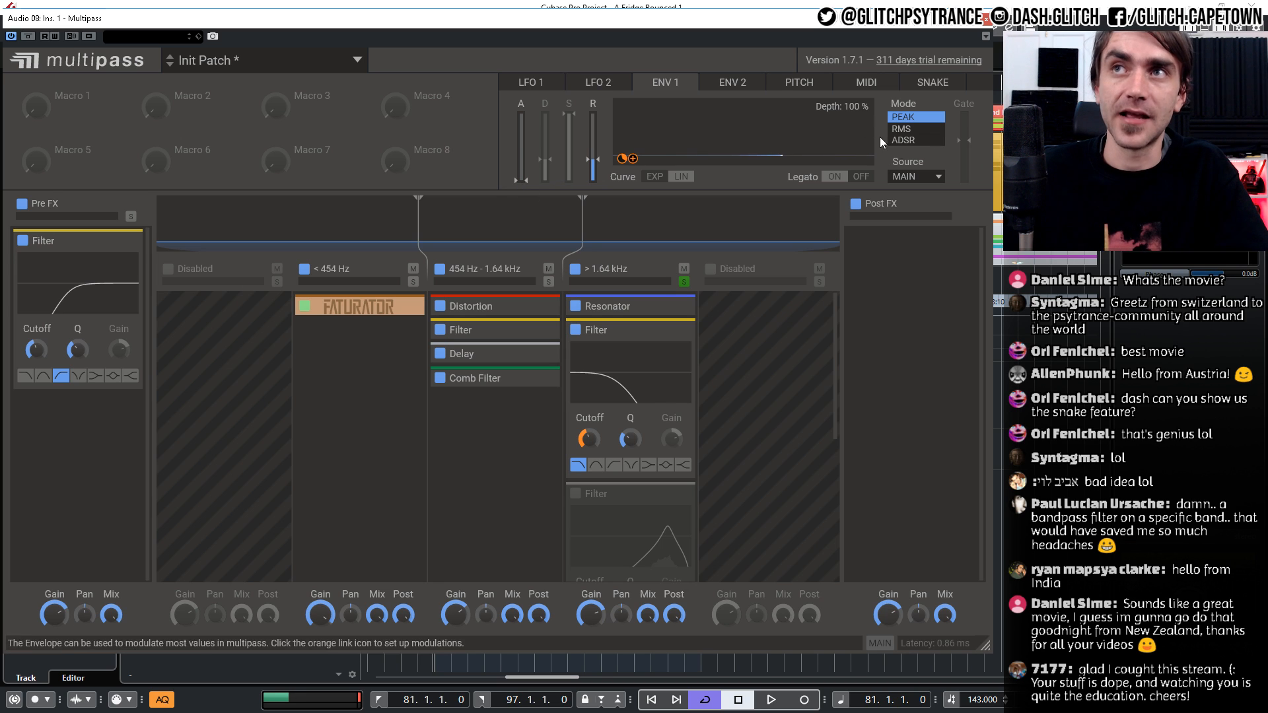
pyautogui.click(906, 141)
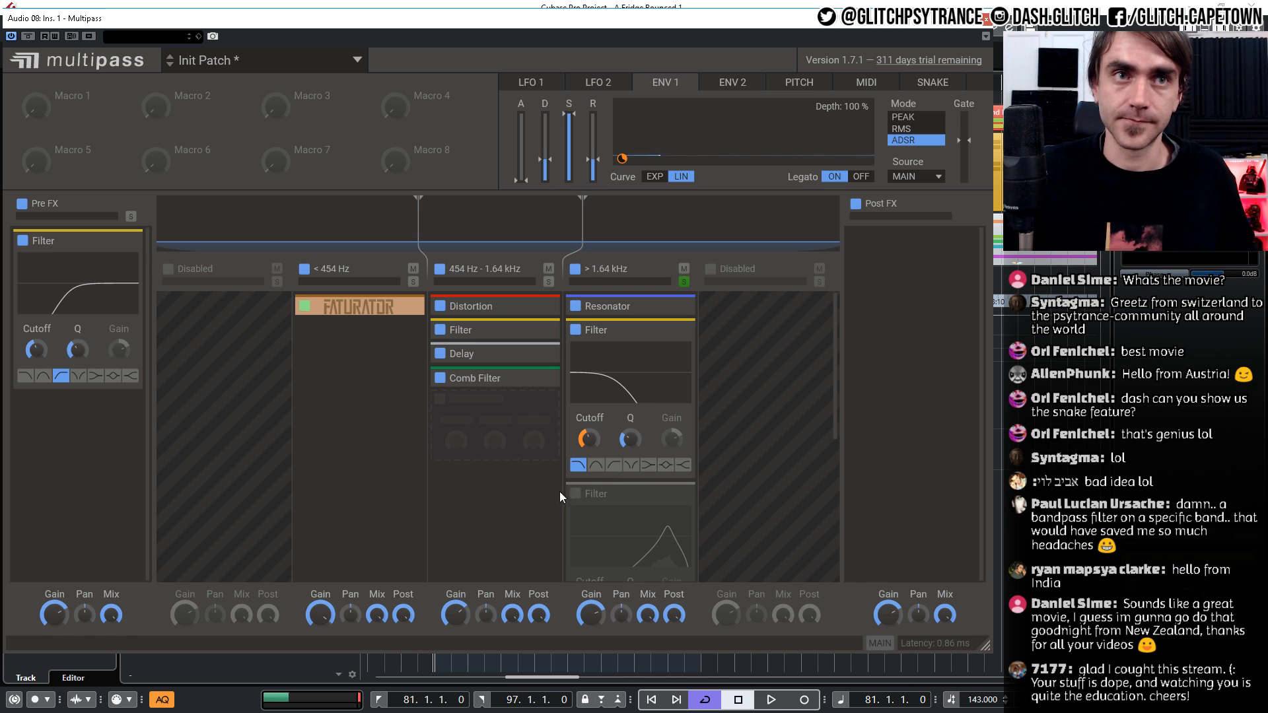
# Lower Envelope 1's gate threshold and sustain, shorten its release, and fine-tune the low-pass cutoff during playback
pyautogui.press('space')
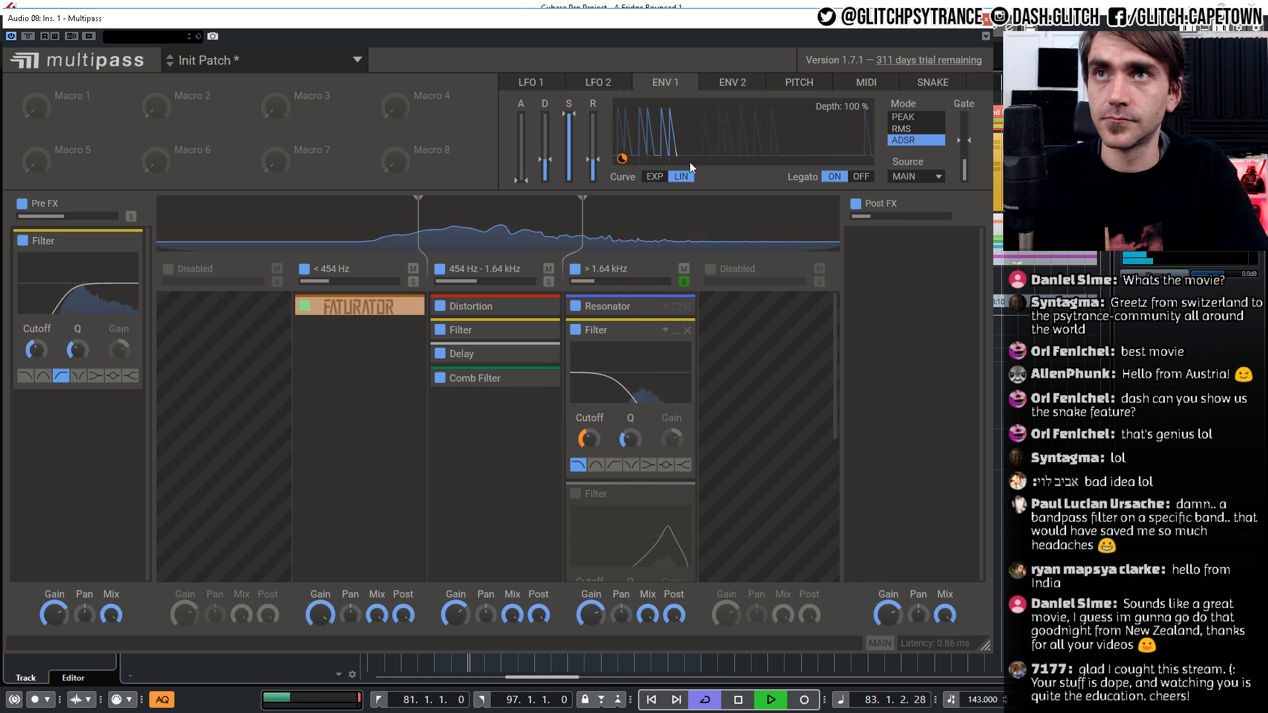
pyautogui.moveTo(967, 140); pyautogui.dragTo(967, 160)
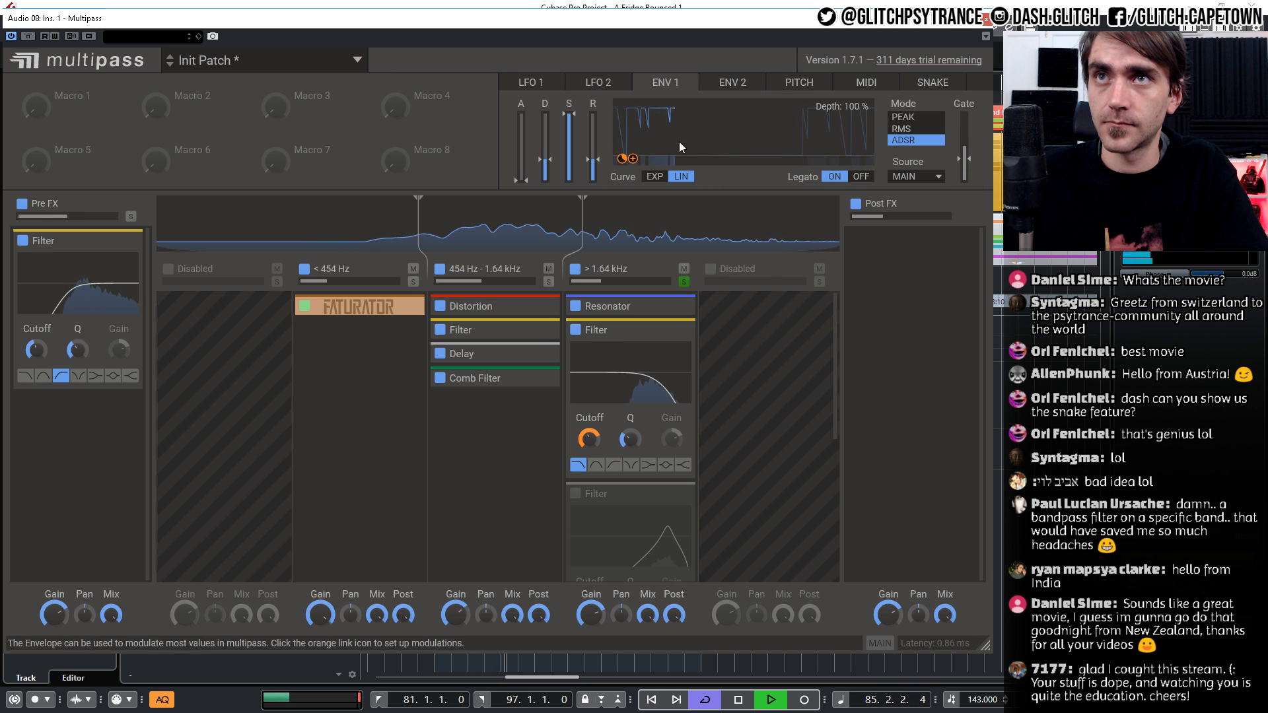
pyautogui.moveTo(569, 115); pyautogui.dragTo(569, 148)
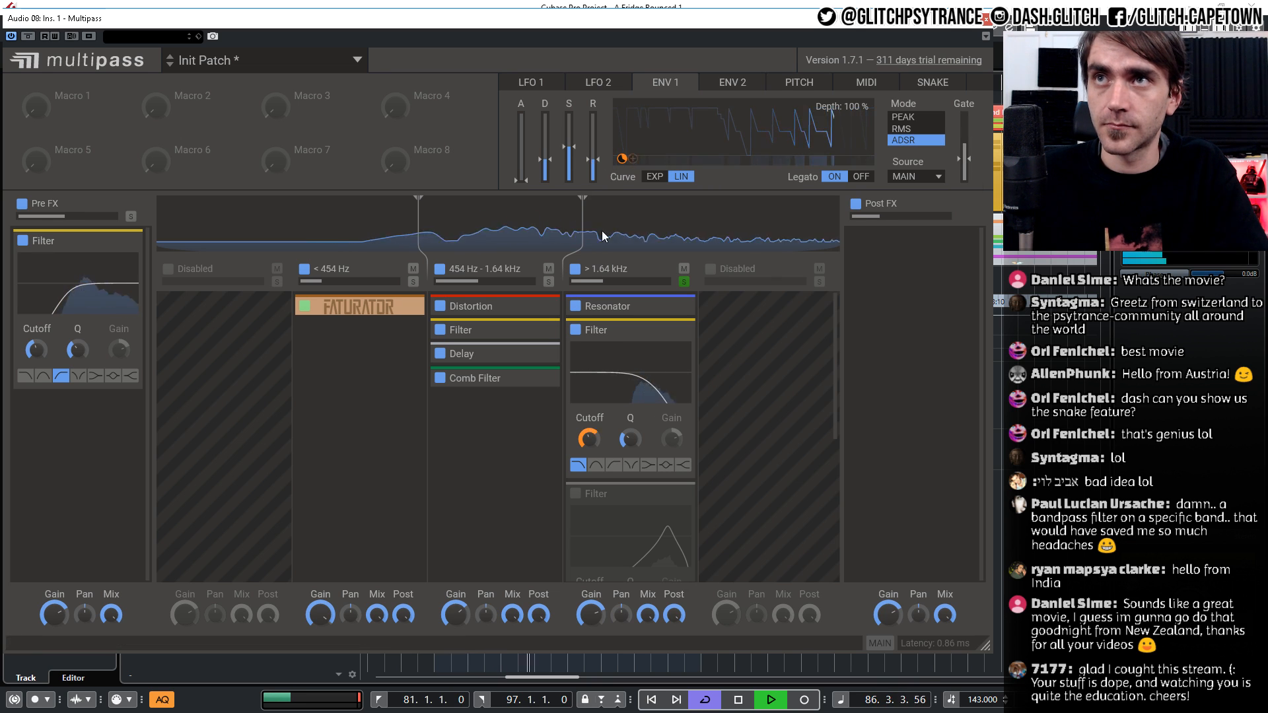
pyautogui.moveTo(590, 454)
pyautogui.mouseDown()
pyautogui.moveTo(590, 470)
pyautogui.moveTo(593, 457)
pyautogui.mouseUp()
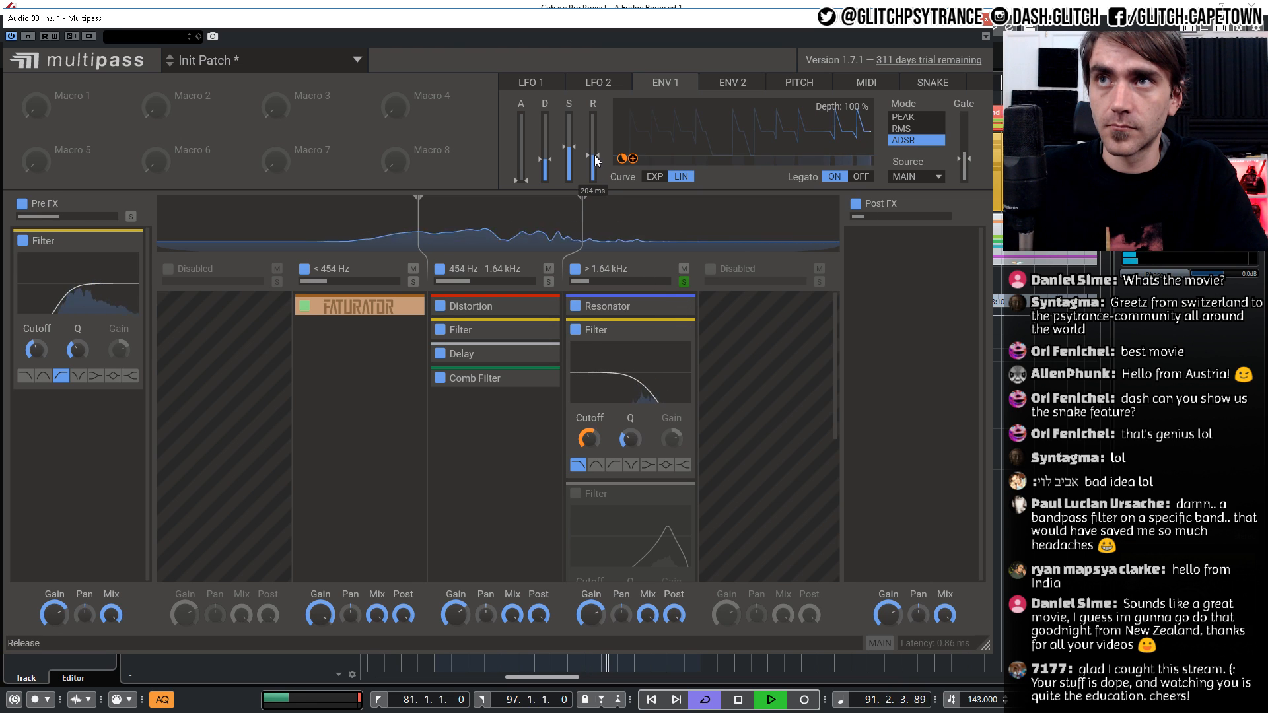
pyautogui.moveTo(570, 148); pyautogui.dragTo(592, 168)
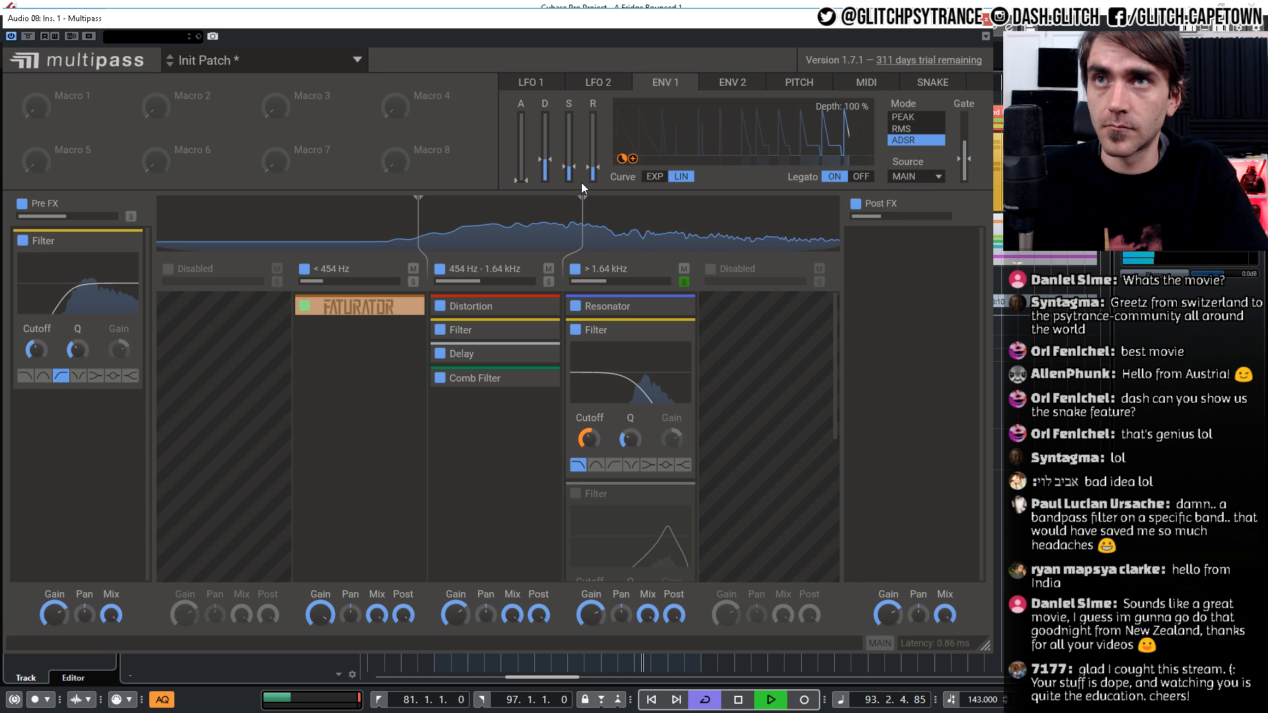
# Collapse the low-pass Filter, the bypassed Filter and the Reverb in the high band
pyautogui.click(676, 330)
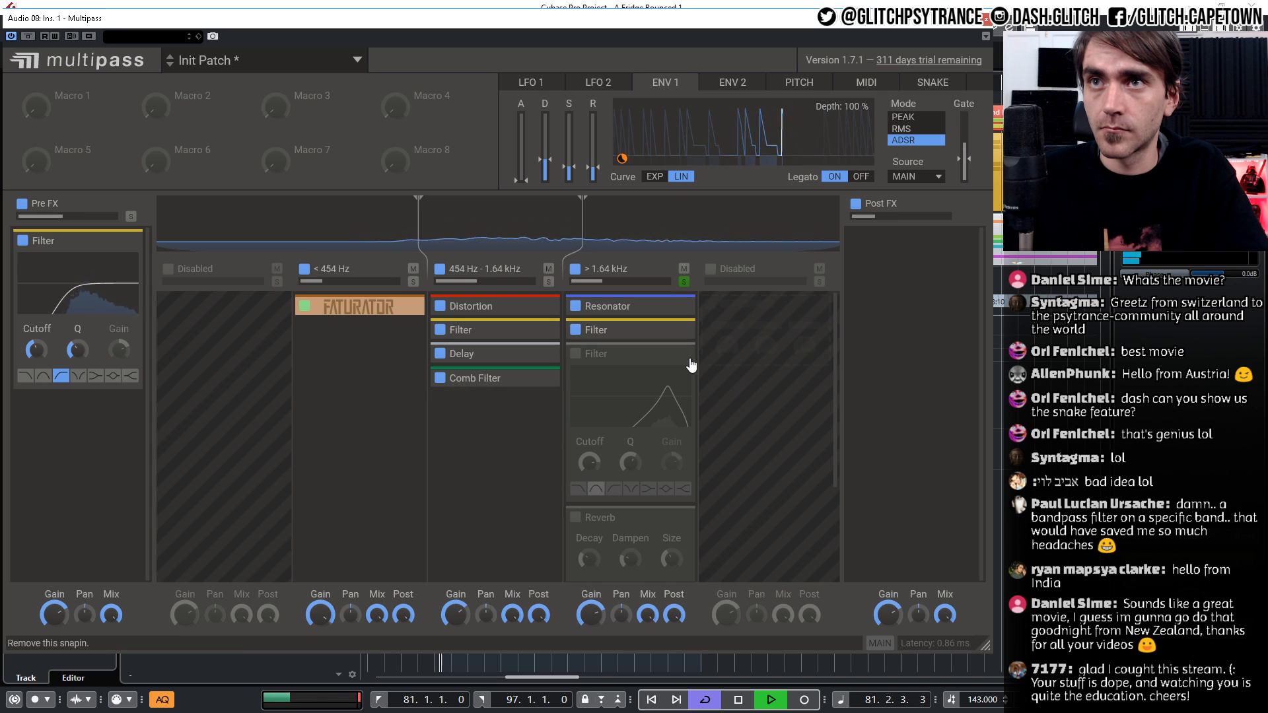
pyautogui.click(677, 354)
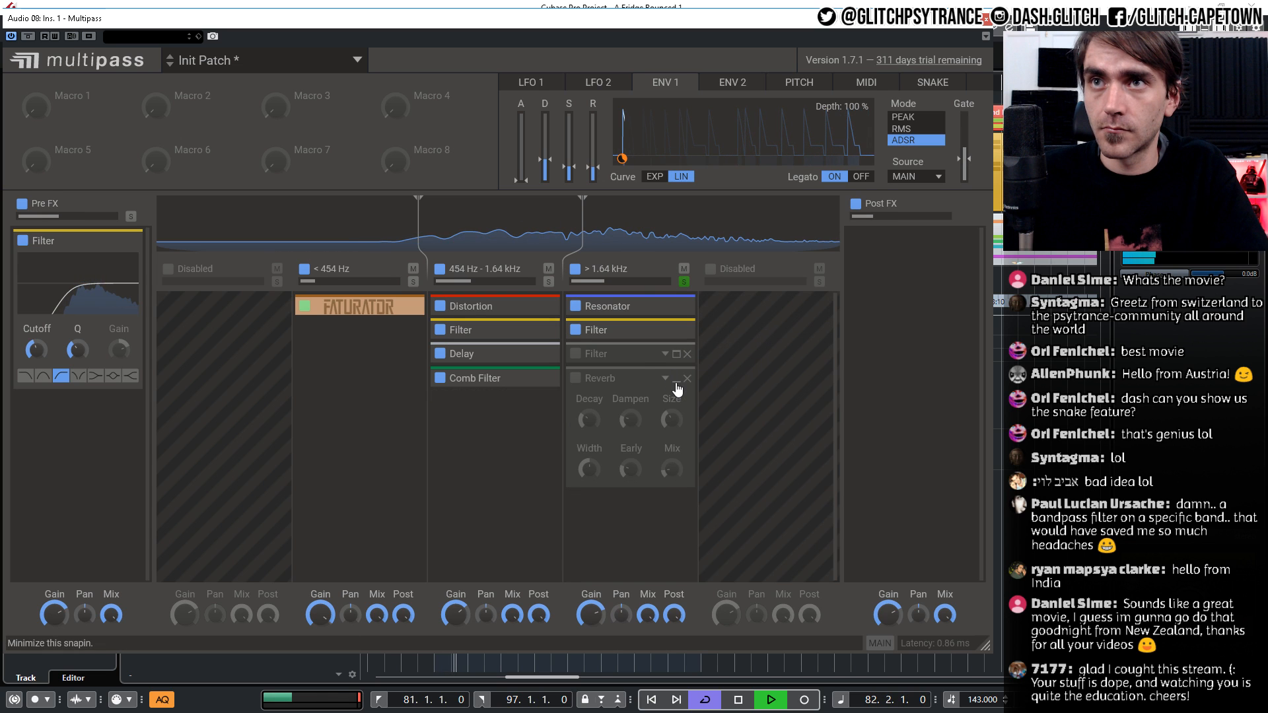
pyautogui.click(677, 389)
# Add a Compressor directly after the high band's low-pass Filter, lower its threshold and raise its makeup
pyautogui.click(631, 425)
pyautogui.write('comp')
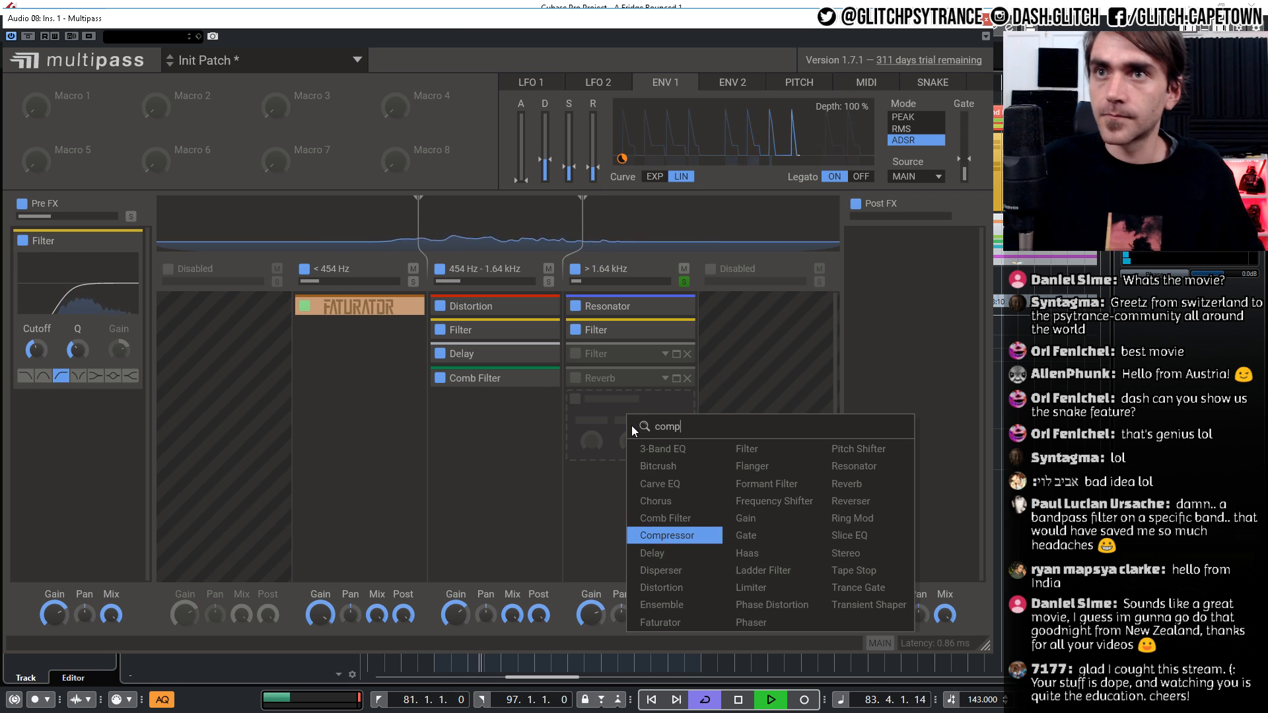
pyautogui.click(651, 539)
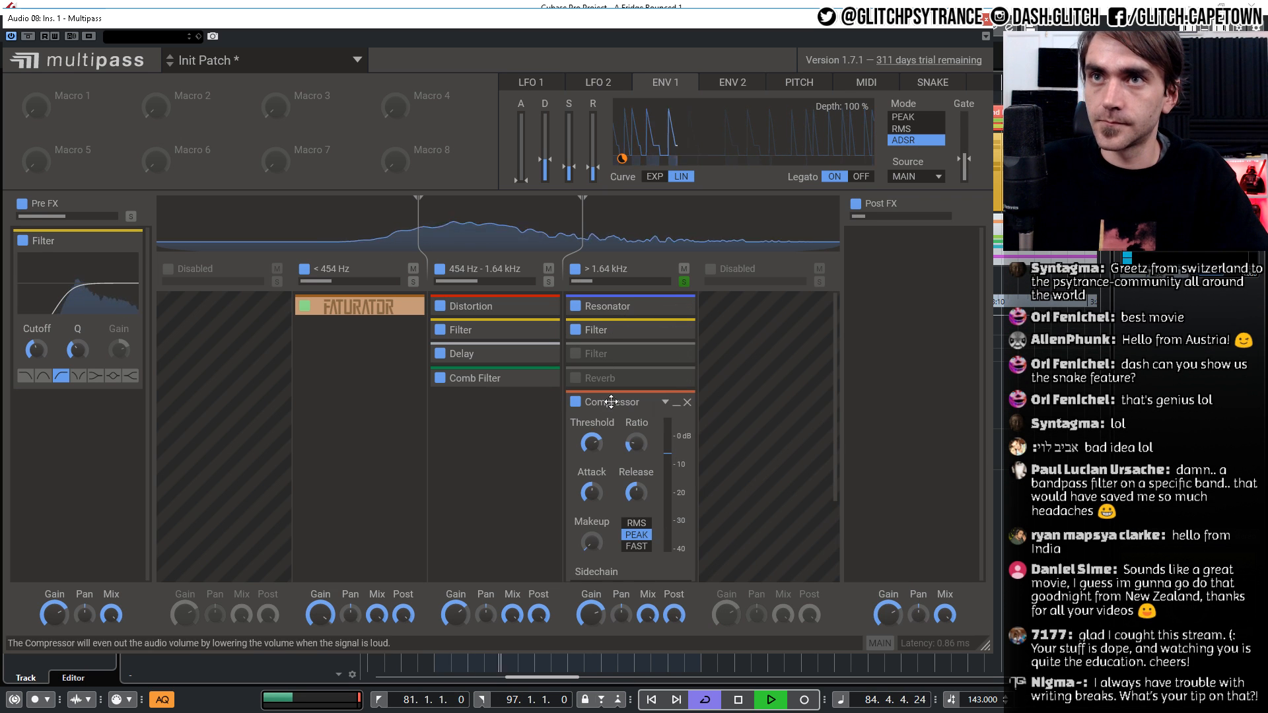
pyautogui.moveTo(616, 399); pyautogui.dragTo(617, 342)
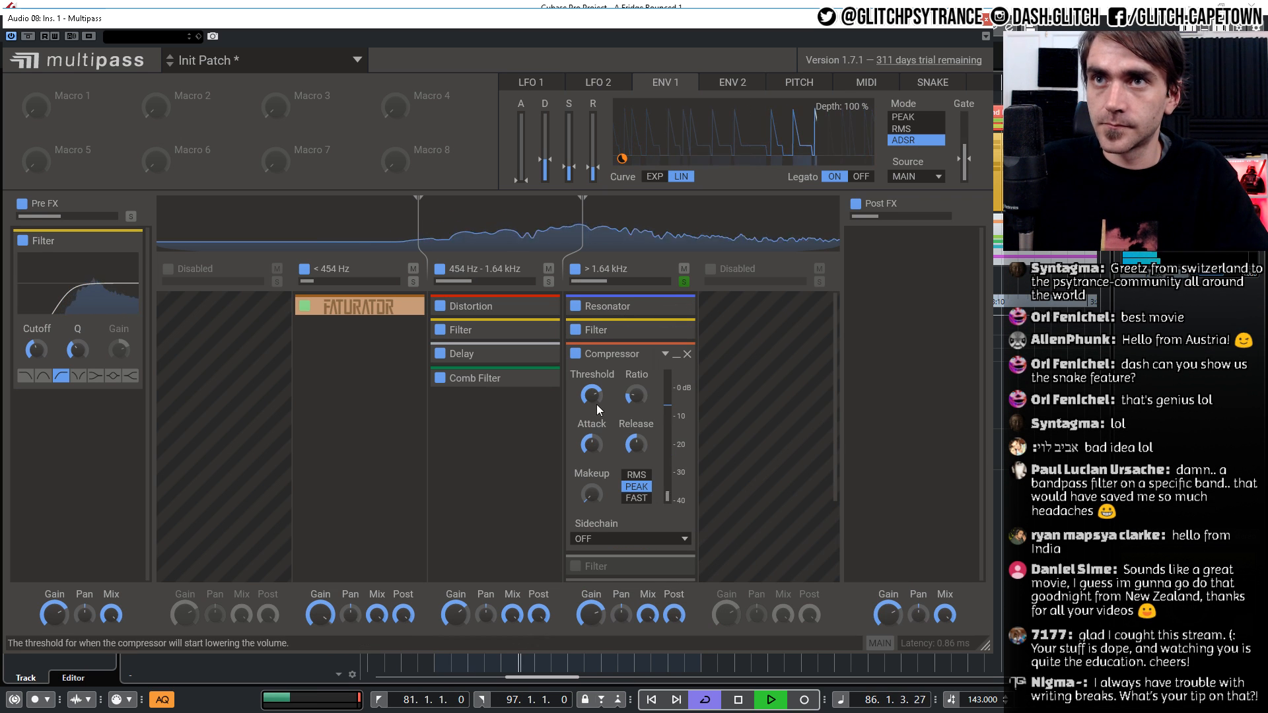
pyautogui.moveTo(593, 397); pyautogui.dragTo(593, 449)
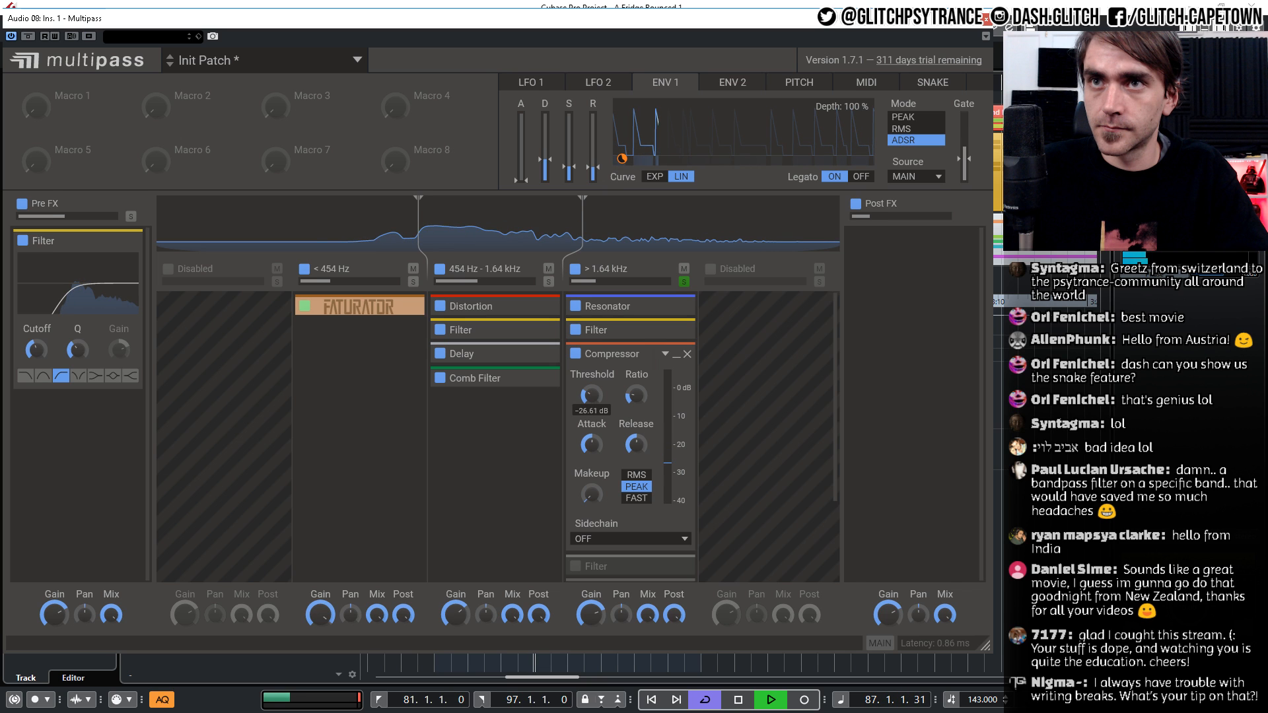
pyautogui.moveTo(591, 494); pyautogui.dragTo(591, 475)
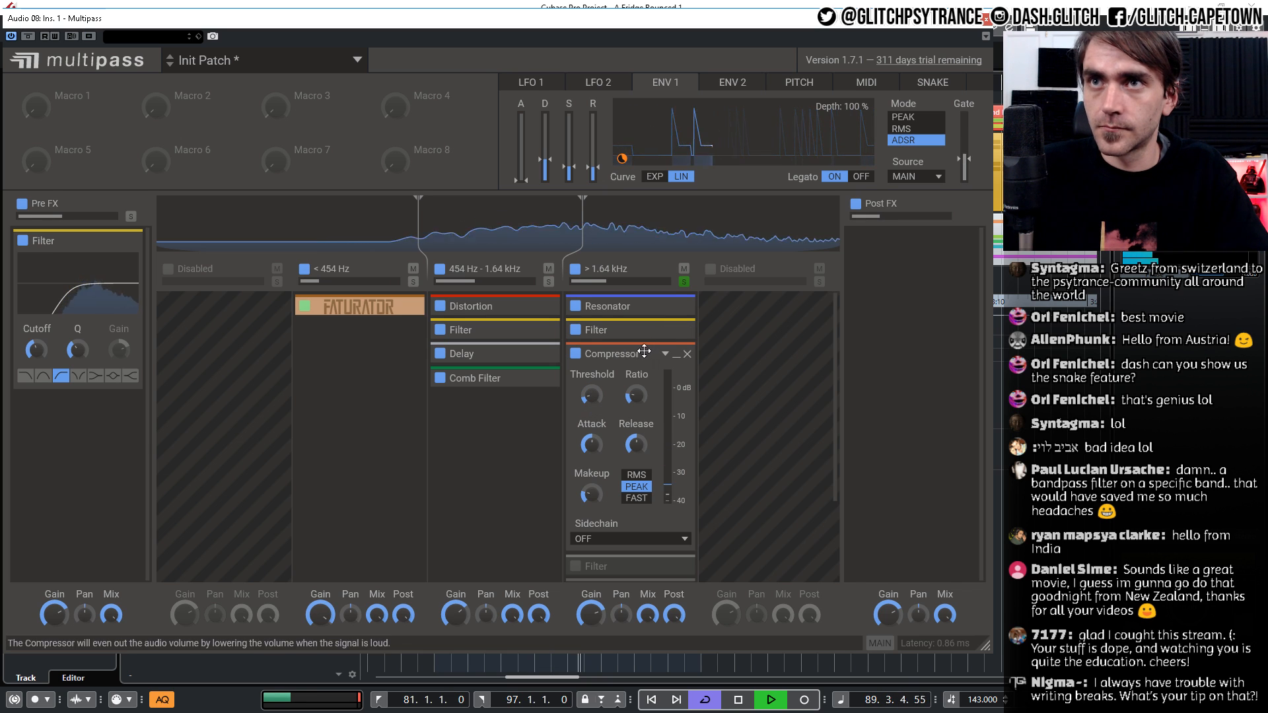
# Add a Gain effect of +9.00 dB before the Resonator in the high band and collapse it
pyautogui.click(507, 423)
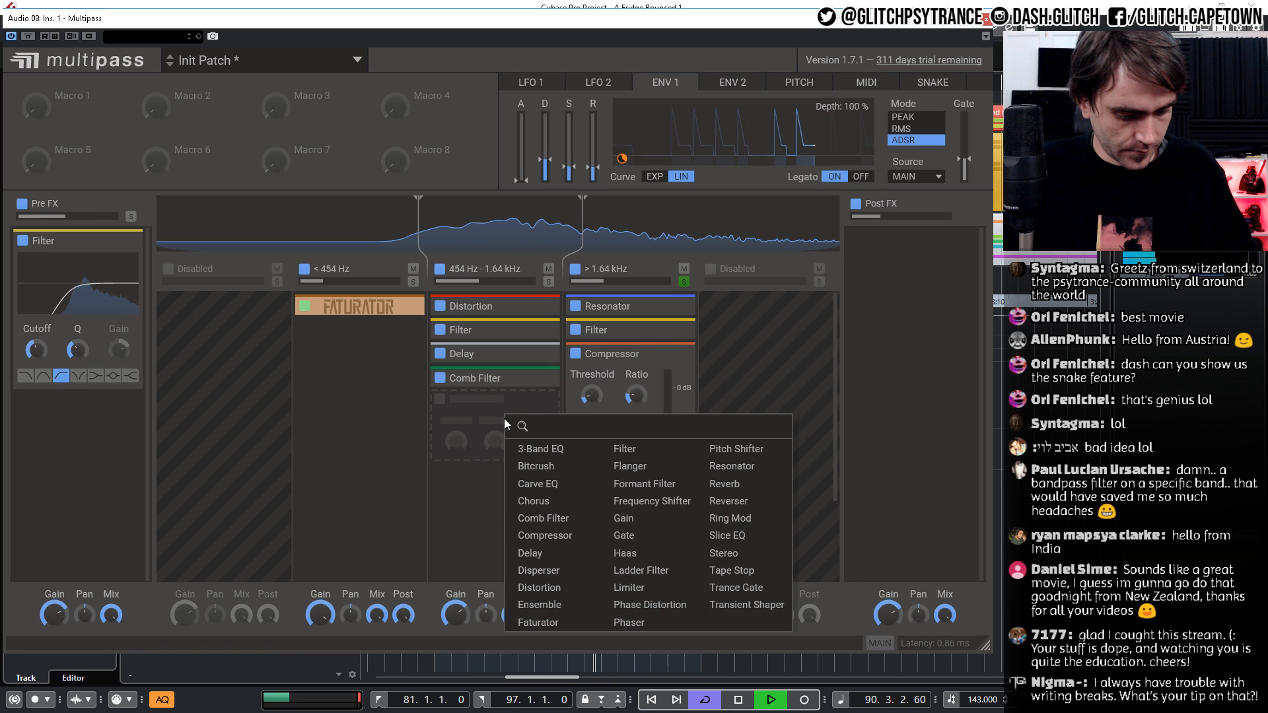
pyautogui.write('ga')
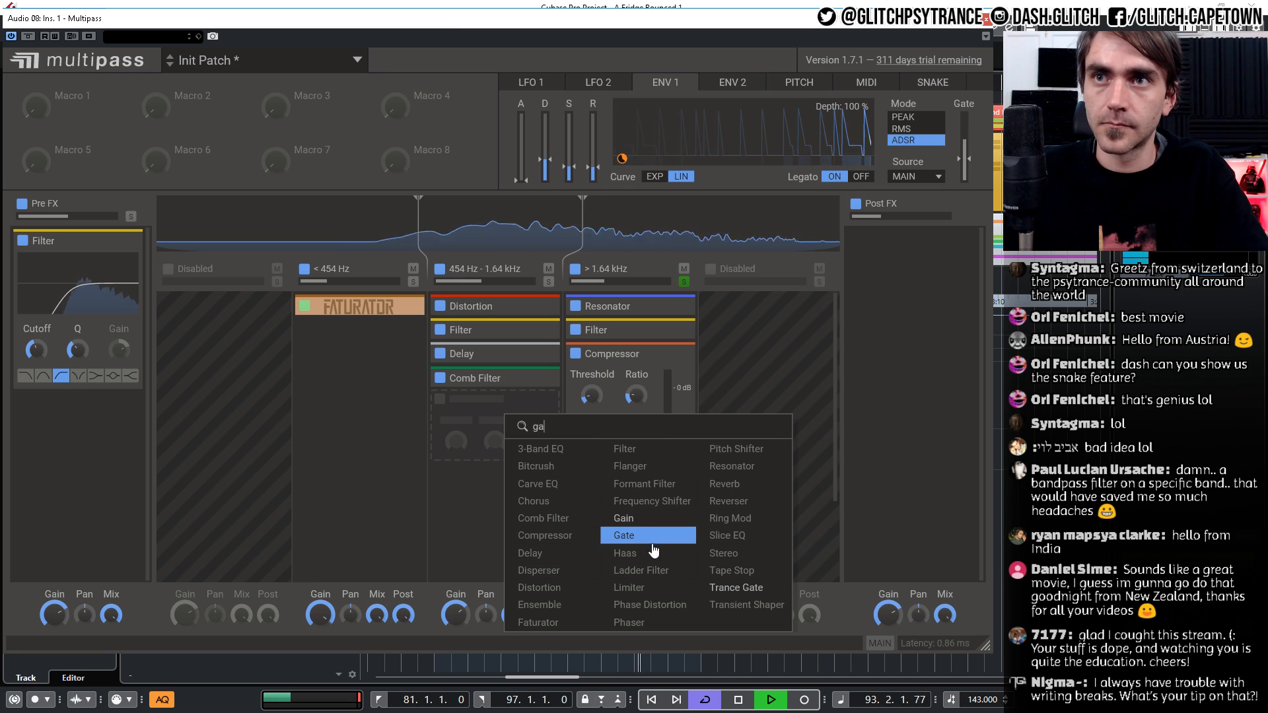
pyautogui.click(639, 520)
pyautogui.moveTo(455, 400); pyautogui.dragTo(615, 315)
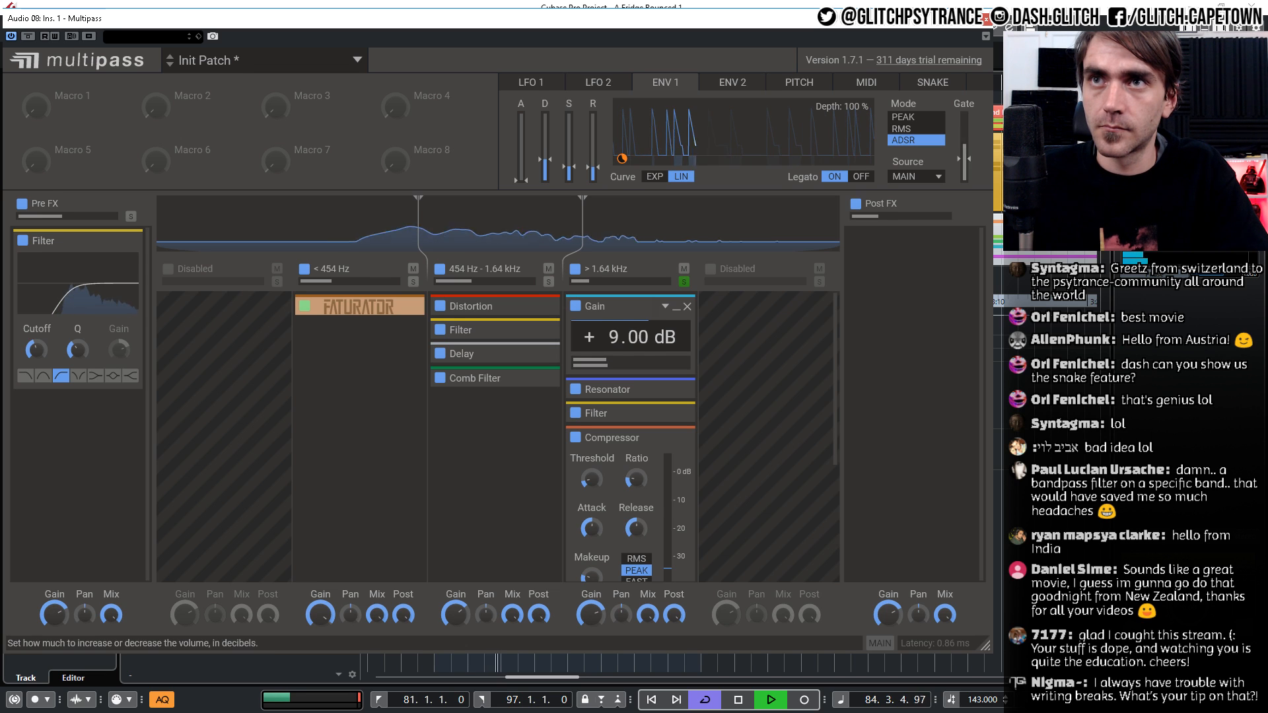
pyautogui.click(675, 317)
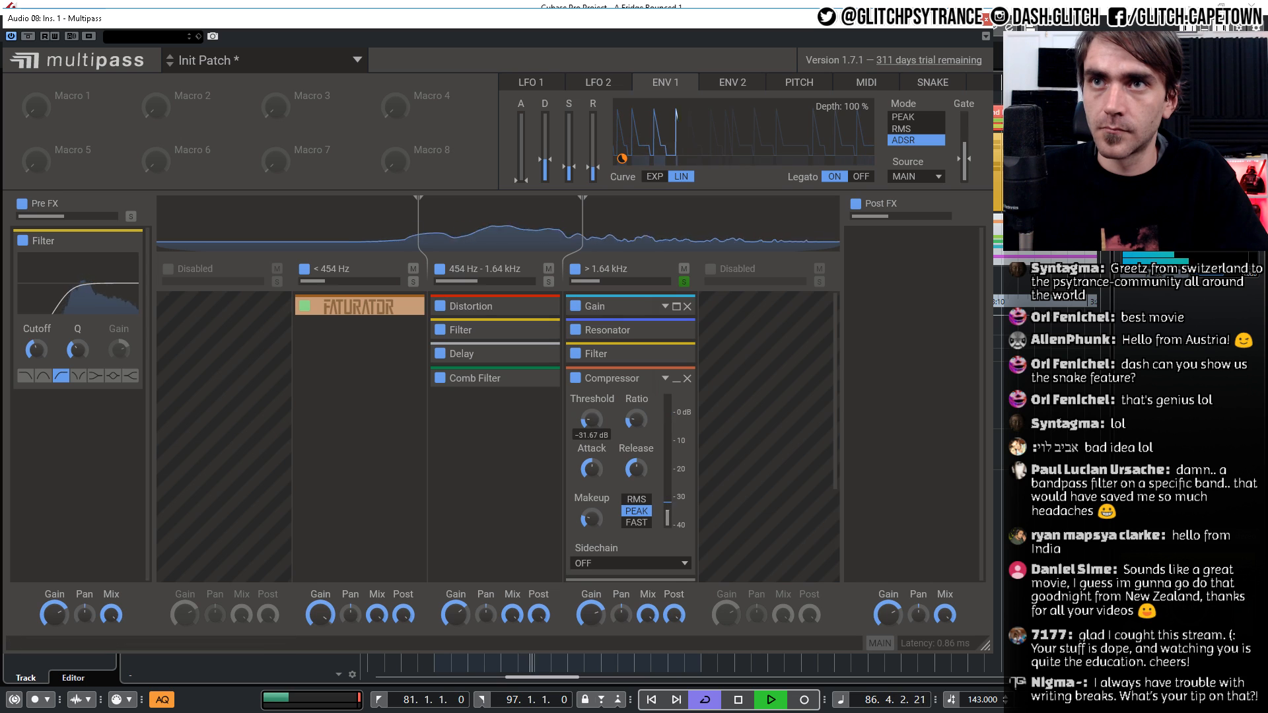
# Adjust the Compressor's ratio and set its makeup to 37%, collapse it, and slightly lower the high band's low-pass Filter cutoff
pyautogui.moveTo(635, 422); pyautogui.dragTo(592, 419)
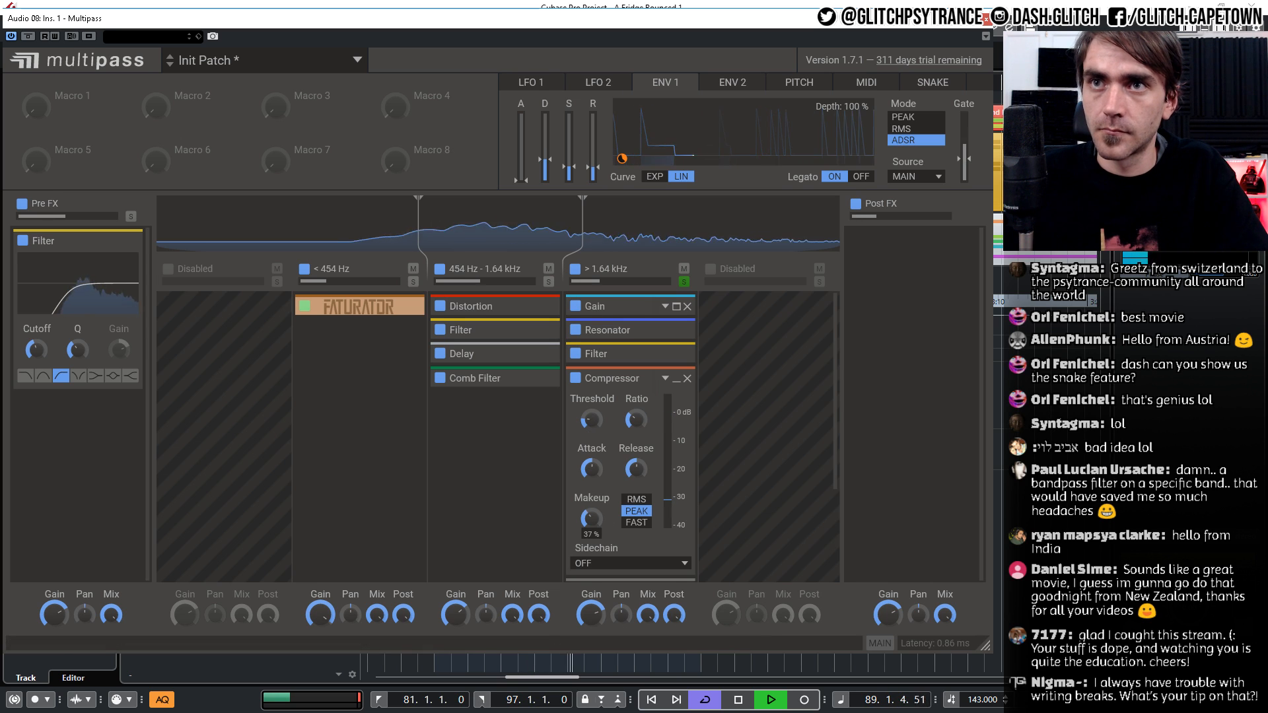
pyautogui.click(676, 378)
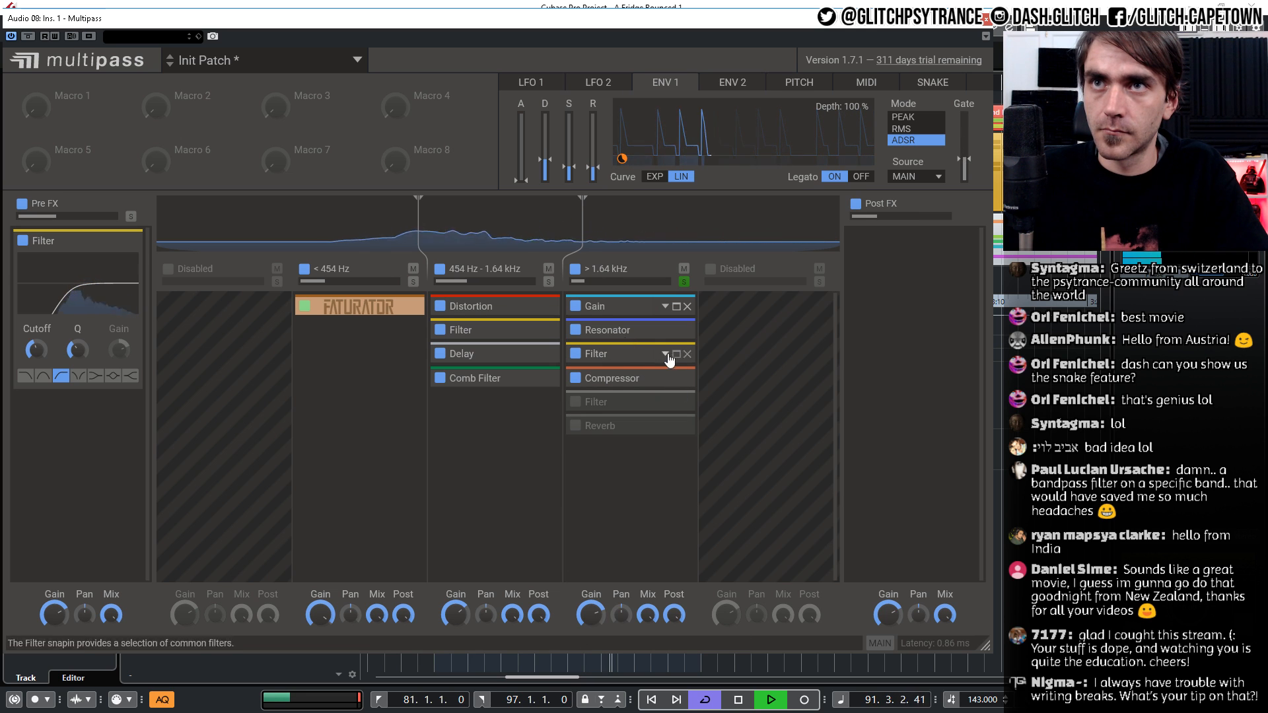
pyautogui.click(676, 355)
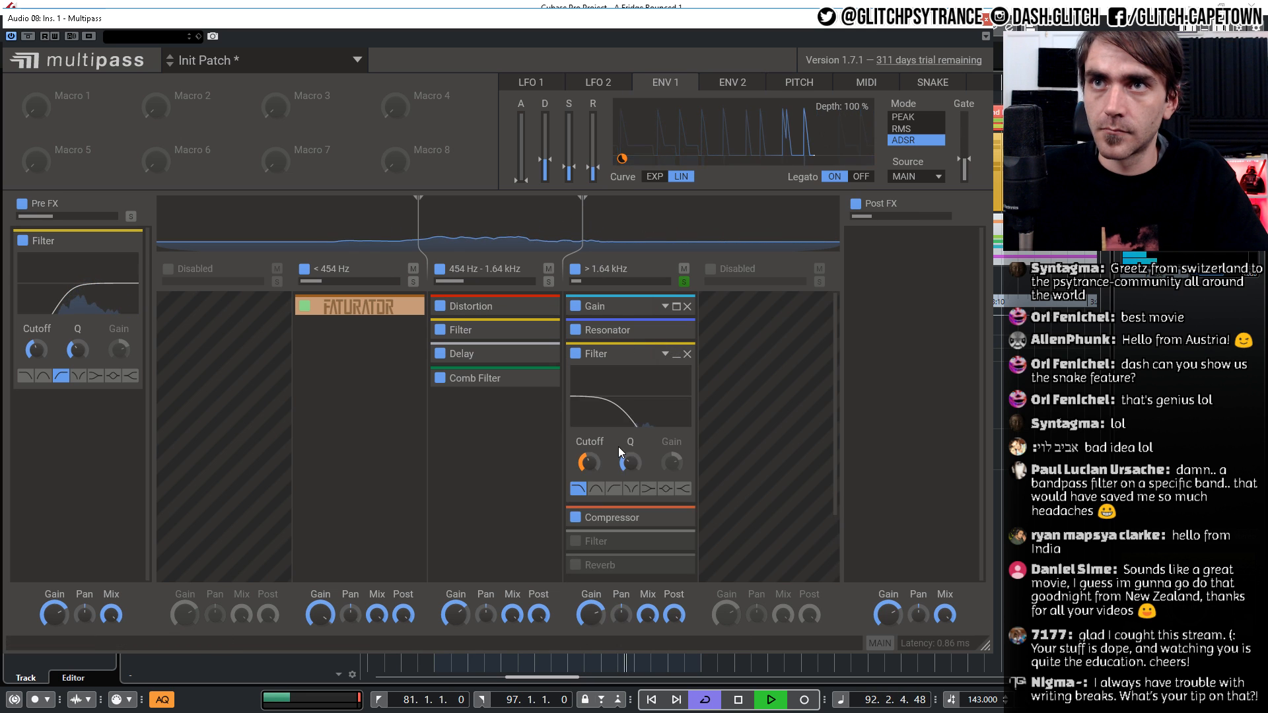
pyautogui.moveTo(590, 463)
pyautogui.mouseDown()
pyautogui.moveTo(630, 464)
pyautogui.moveTo(630, 441)
pyautogui.moveTo(630, 465)
pyautogui.moveTo(590, 472)
pyautogui.mouseUp()
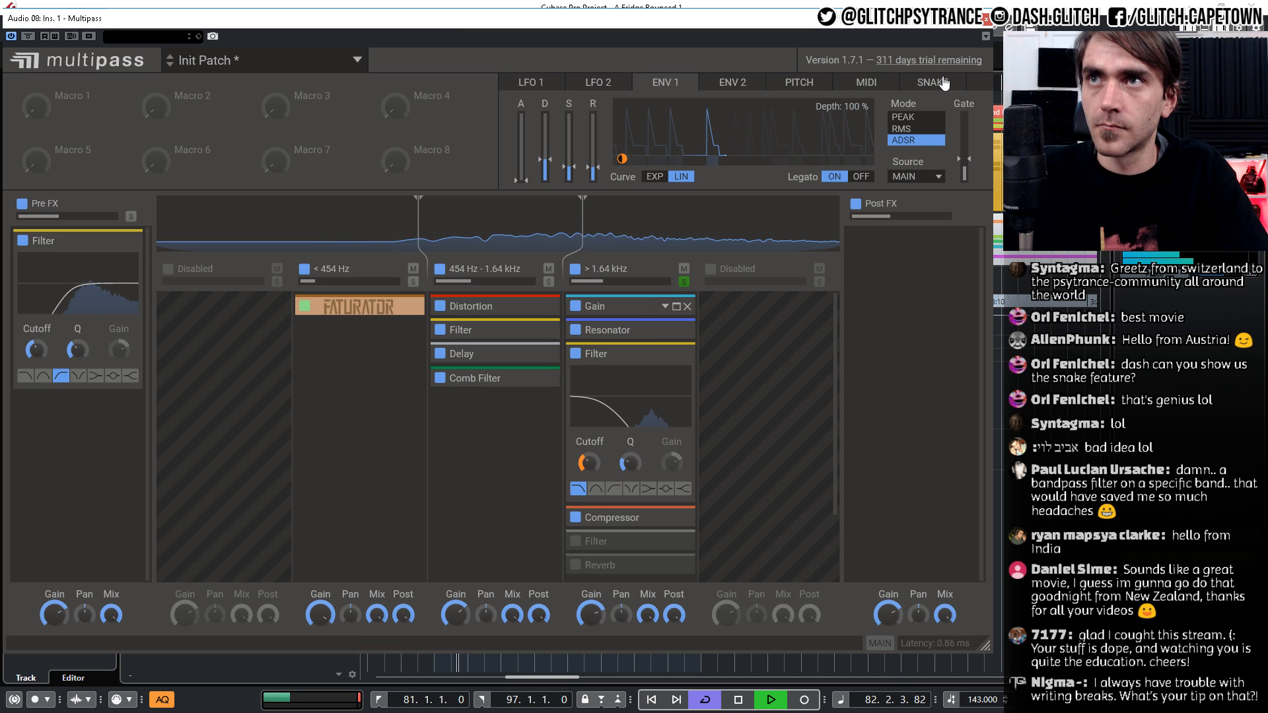
# Try Envelope 1 in PEAK mode with 300% depth, and restore ADSR mode with 100% depth
pyautogui.click(903, 117)
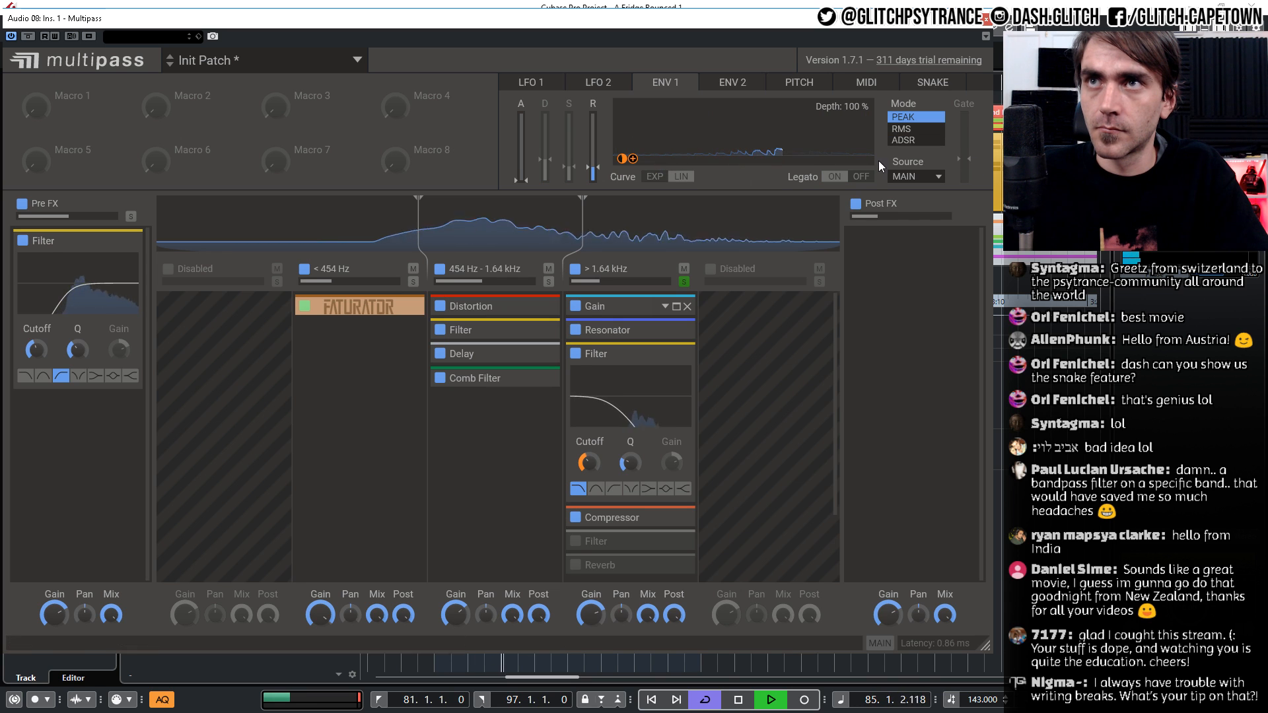
pyautogui.moveTo(844, 107); pyautogui.dragTo(844, 66)
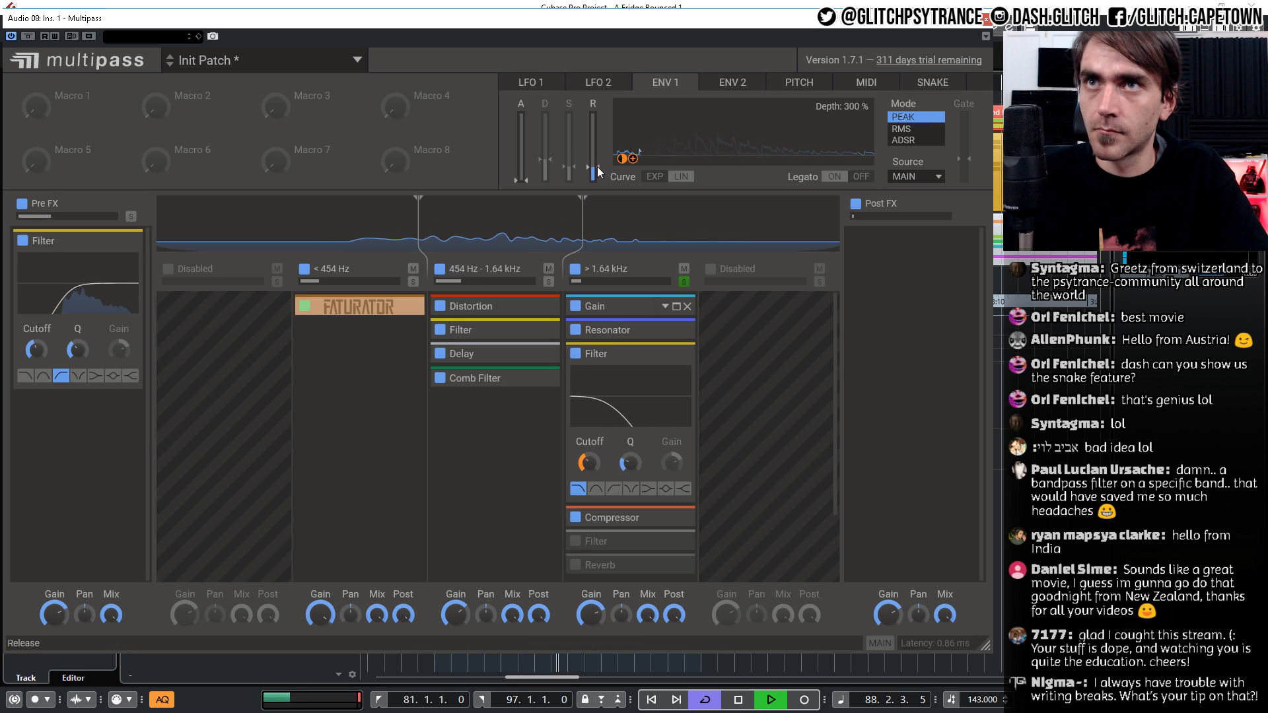
pyautogui.click(916, 140)
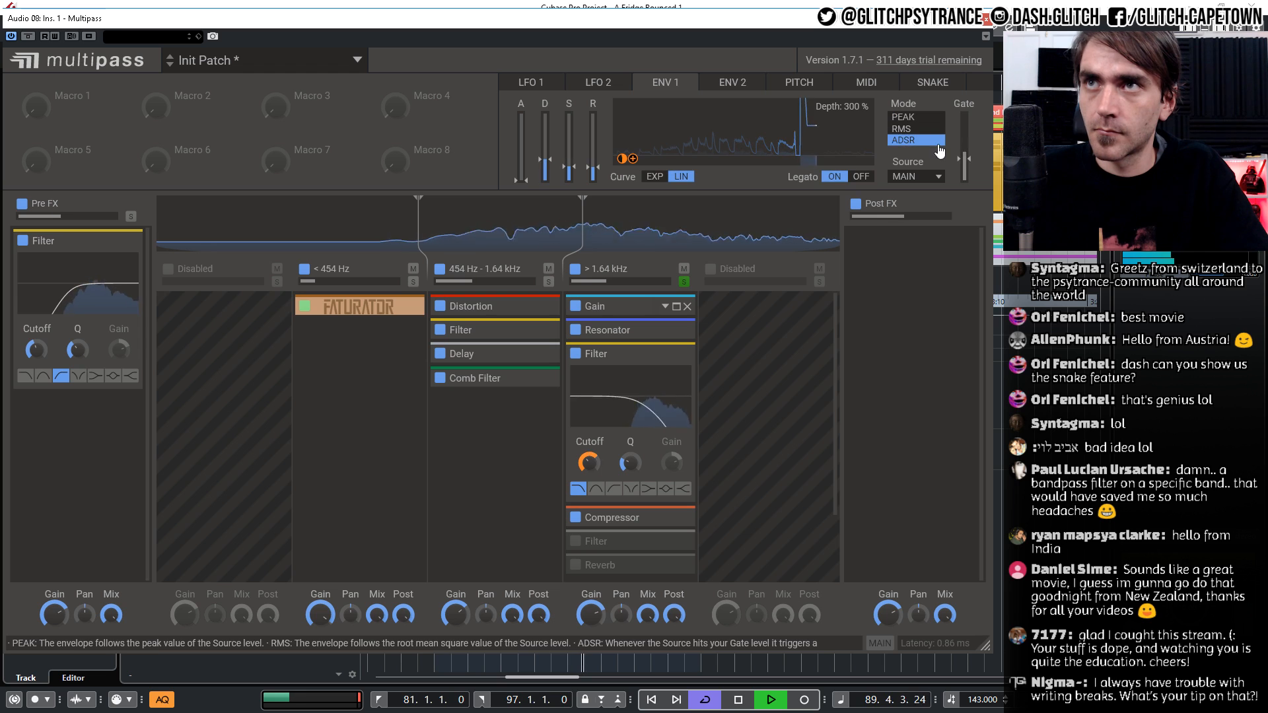
pyautogui.moveTo(849, 105); pyautogui.dragTo(850, 115)
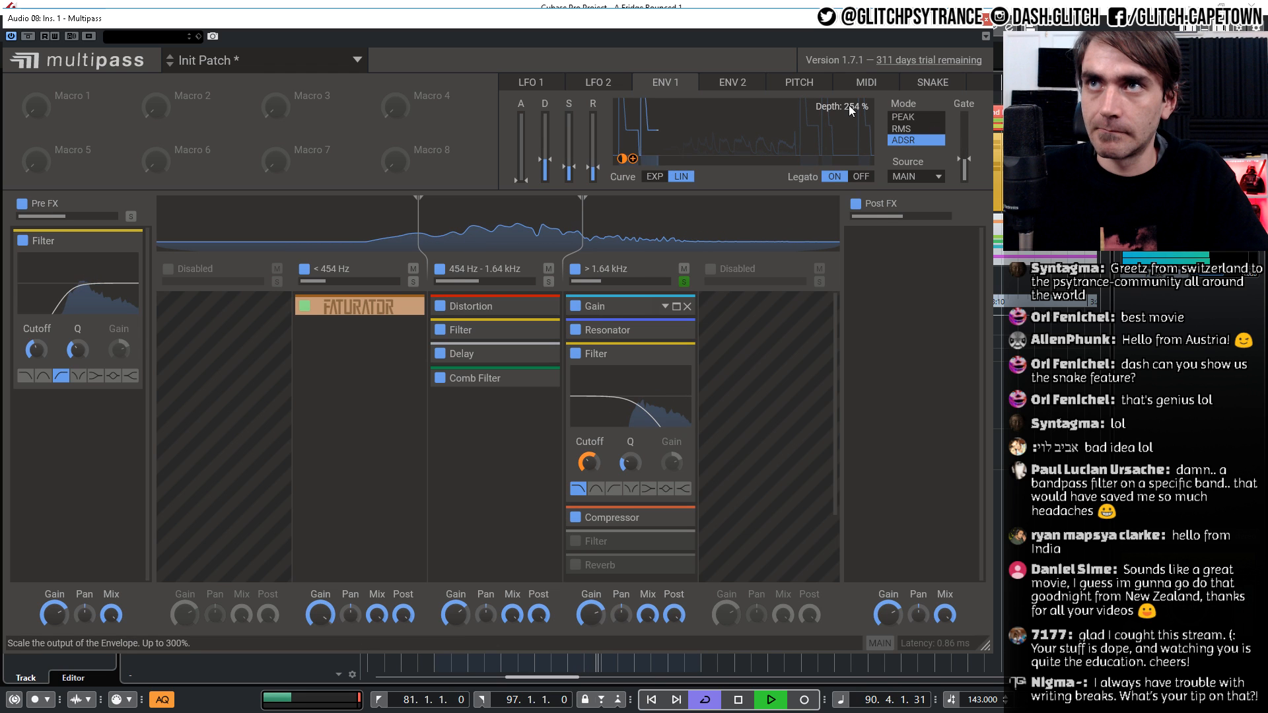
pyautogui.doubleClick(850, 108)
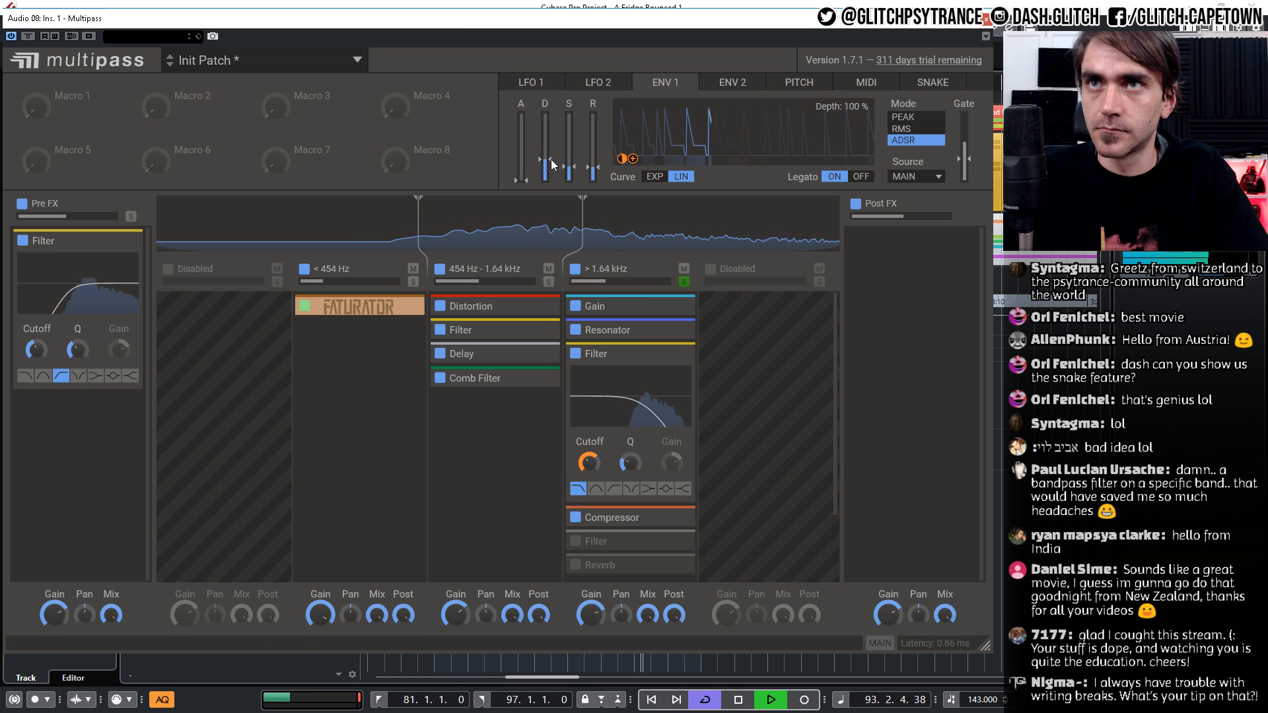
# Raise Envelope 1's decay and sustain slightly, lower the low-pass Filter's cutoff, and collapse that Filter
pyautogui.moveTo(547, 160)
pyautogui.mouseDown()
pyautogui.moveTo(569, 152)
pyautogui.moveTo(570, 115)
pyautogui.moveTo(566, 160)
pyautogui.mouseUp()
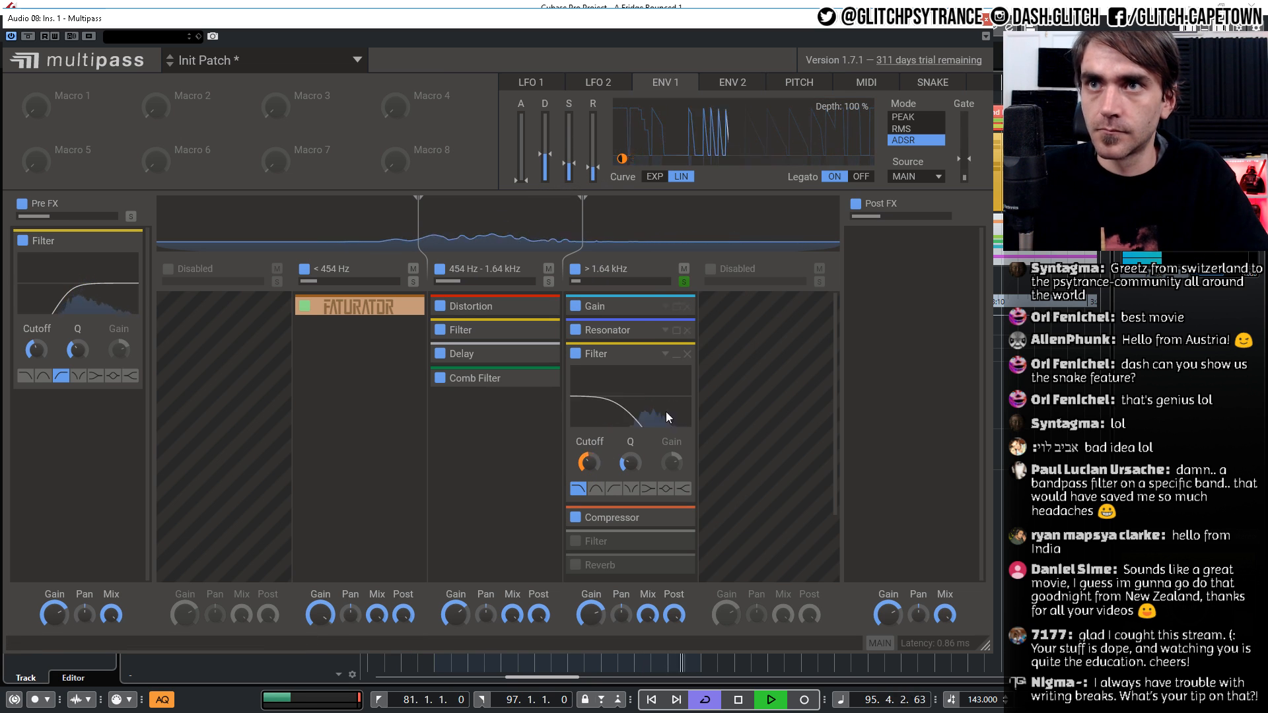
pyautogui.moveTo(590, 478); pyautogui.dragTo(589, 487)
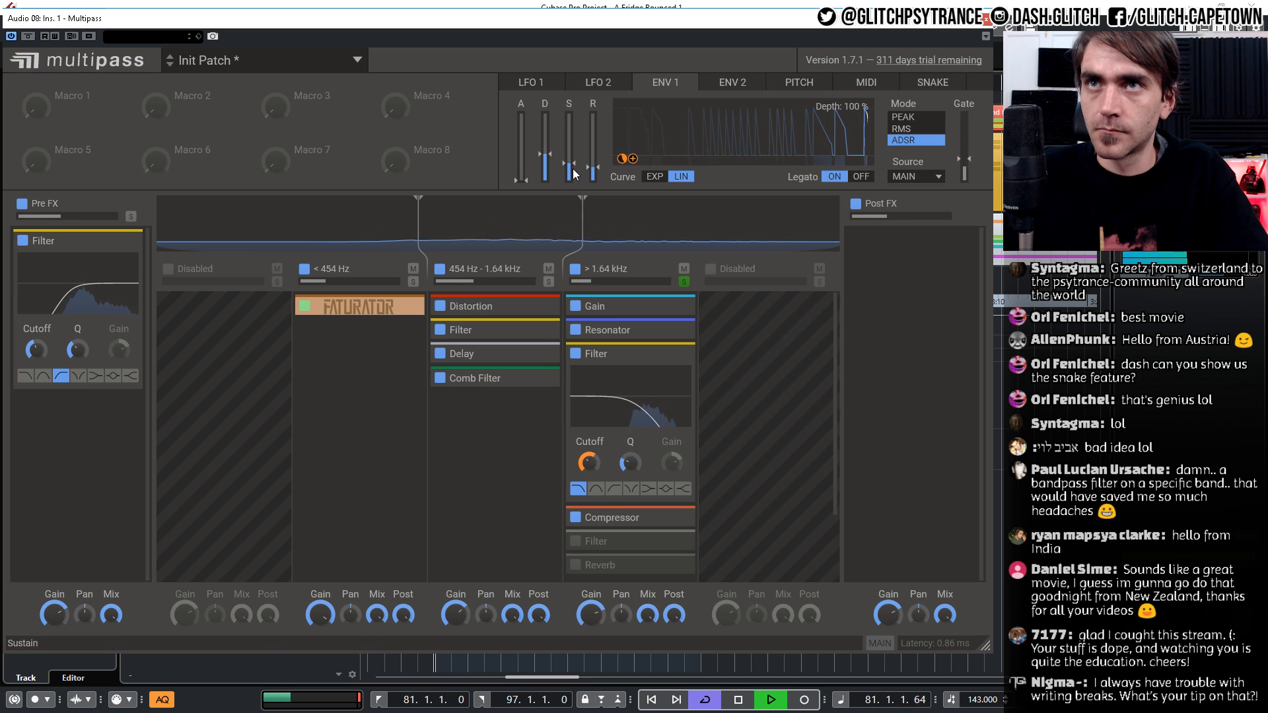
pyautogui.click(674, 357)
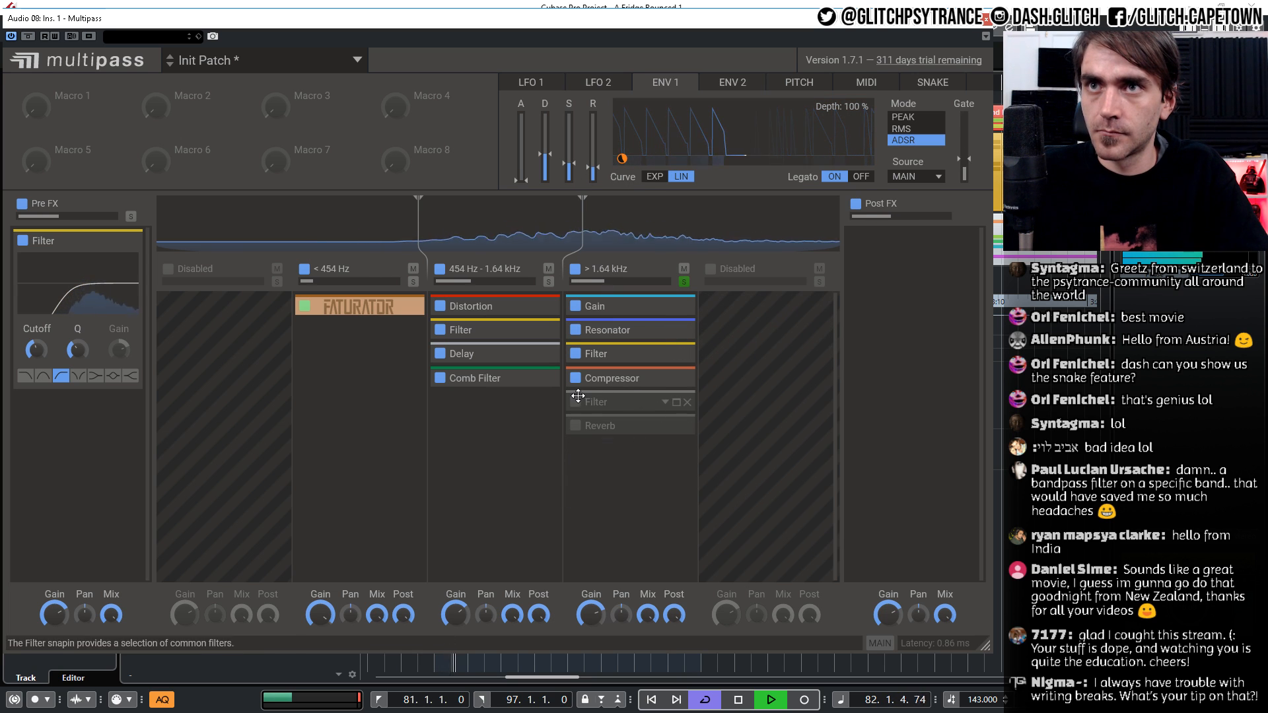
# Re-enable and expand the band-pass Filter after the Compressor, lower its cutoff, and re-enable the Reverb
pyautogui.click(676, 404)
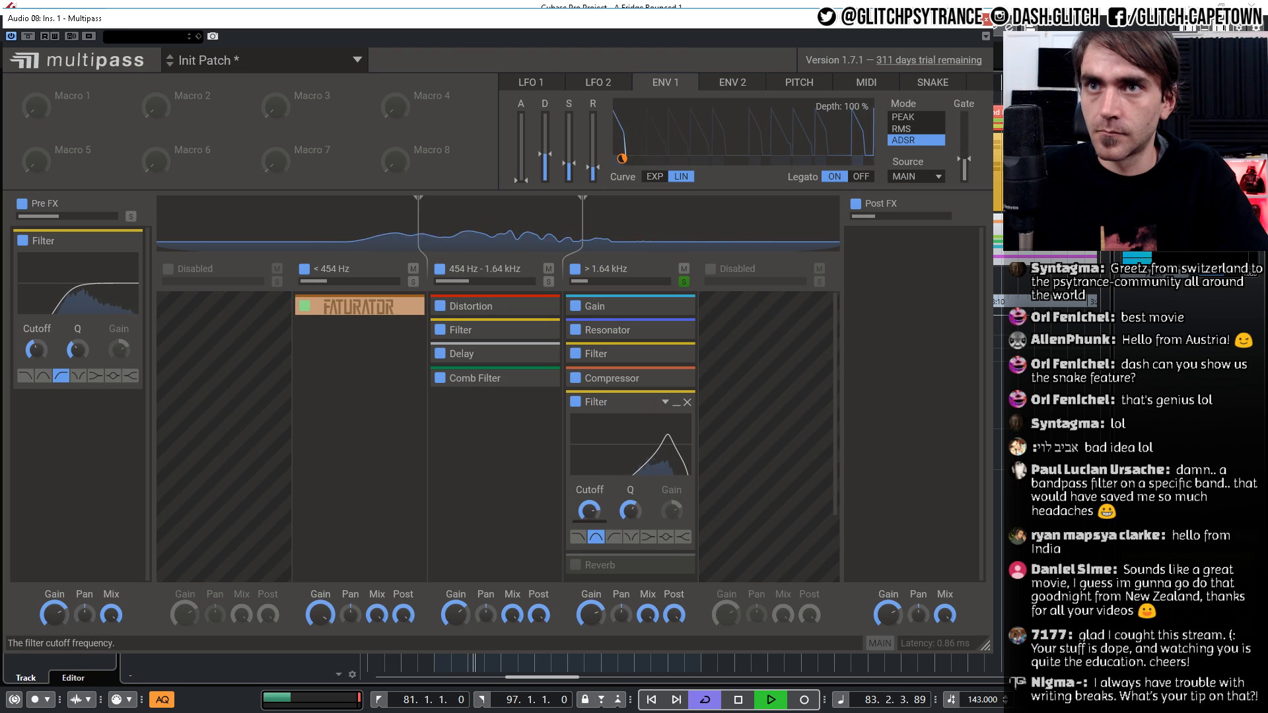
pyautogui.moveTo(589, 511)
pyautogui.mouseDown()
pyautogui.moveTo(589, 467)
pyautogui.moveTo(590, 528)
pyautogui.moveTo(589, 497)
pyautogui.moveTo(589, 515)
pyautogui.mouseUp()
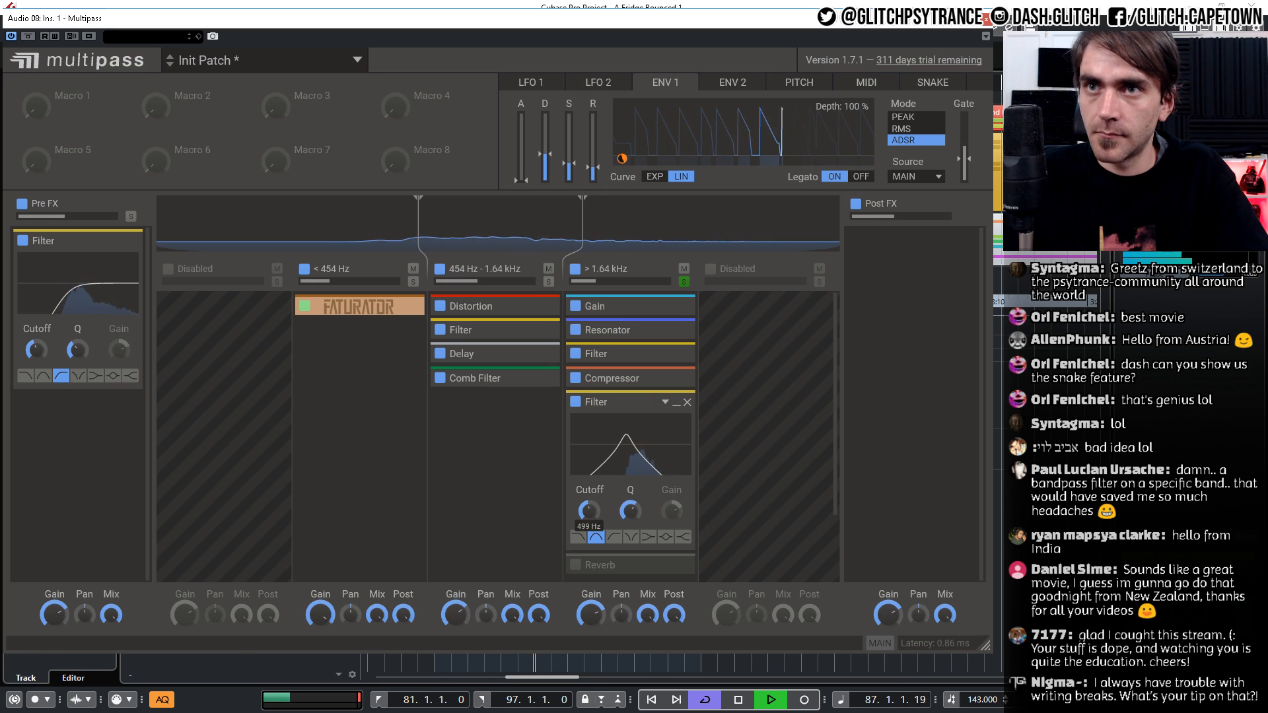
pyautogui.click(578, 568)
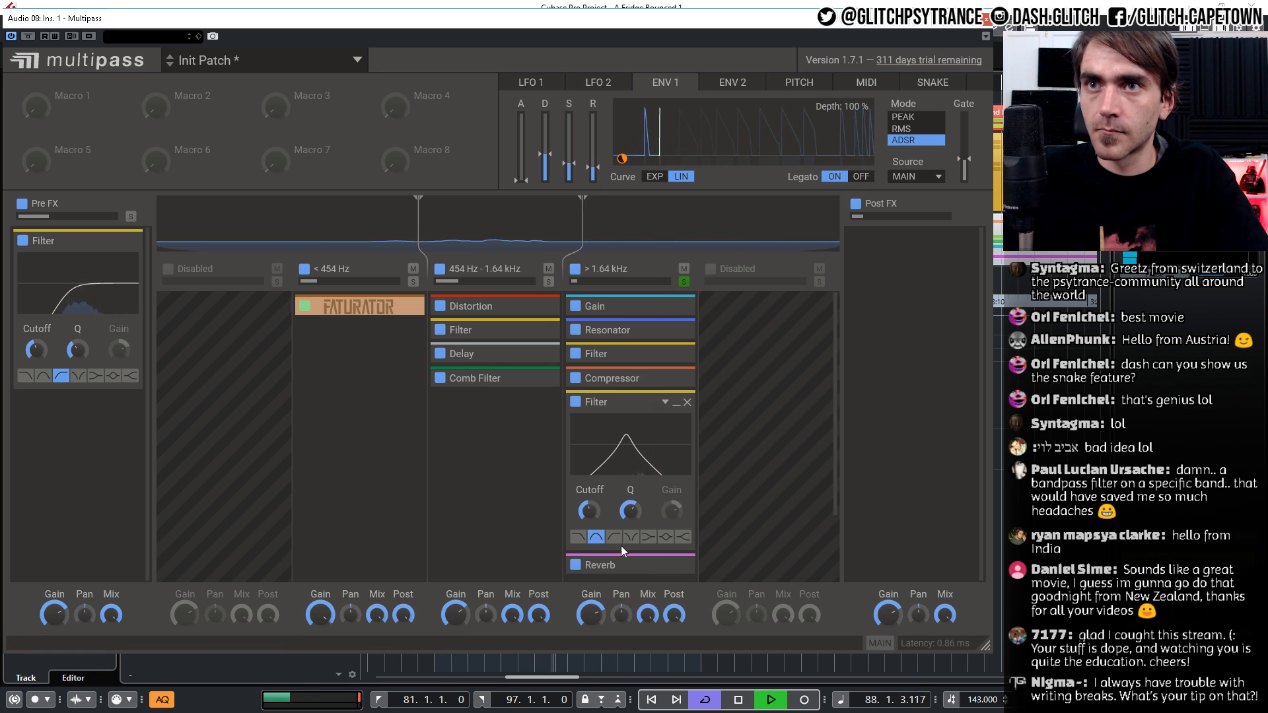
# Unsolo the high band and readjust the band-pass Filter's cutoff against the full sound
pyautogui.scroll(-2, 621, 546)
pyautogui.moveTo(589, 431)
pyautogui.mouseDown()
pyautogui.moveTo(589, 393)
pyautogui.moveTo(589, 437)
pyautogui.moveTo(589, 406)
pyautogui.moveTo(595, 428)
pyautogui.mouseUp()
pyautogui.click(684, 282)
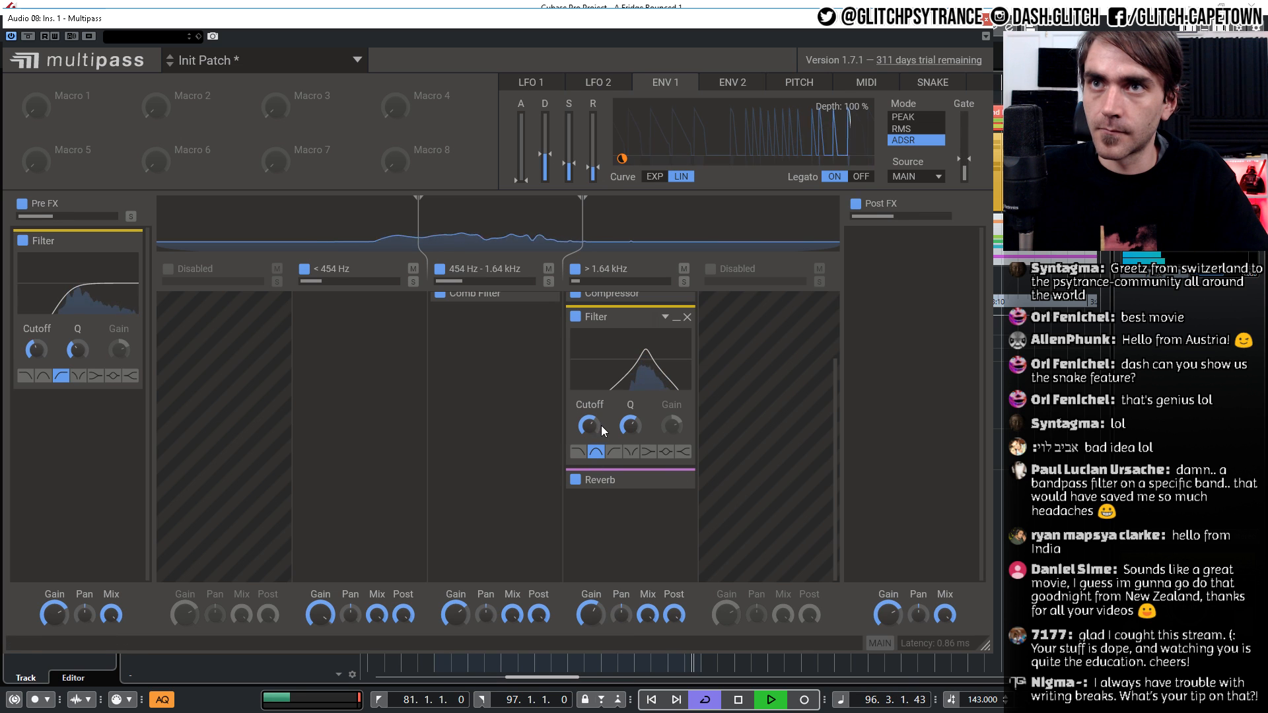
pyautogui.moveTo(589, 425)
pyautogui.mouseDown()
pyautogui.moveTo(589, 406)
pyautogui.moveTo(589, 441)
pyautogui.mouseUp()
pyautogui.scroll(2, 553, 427)
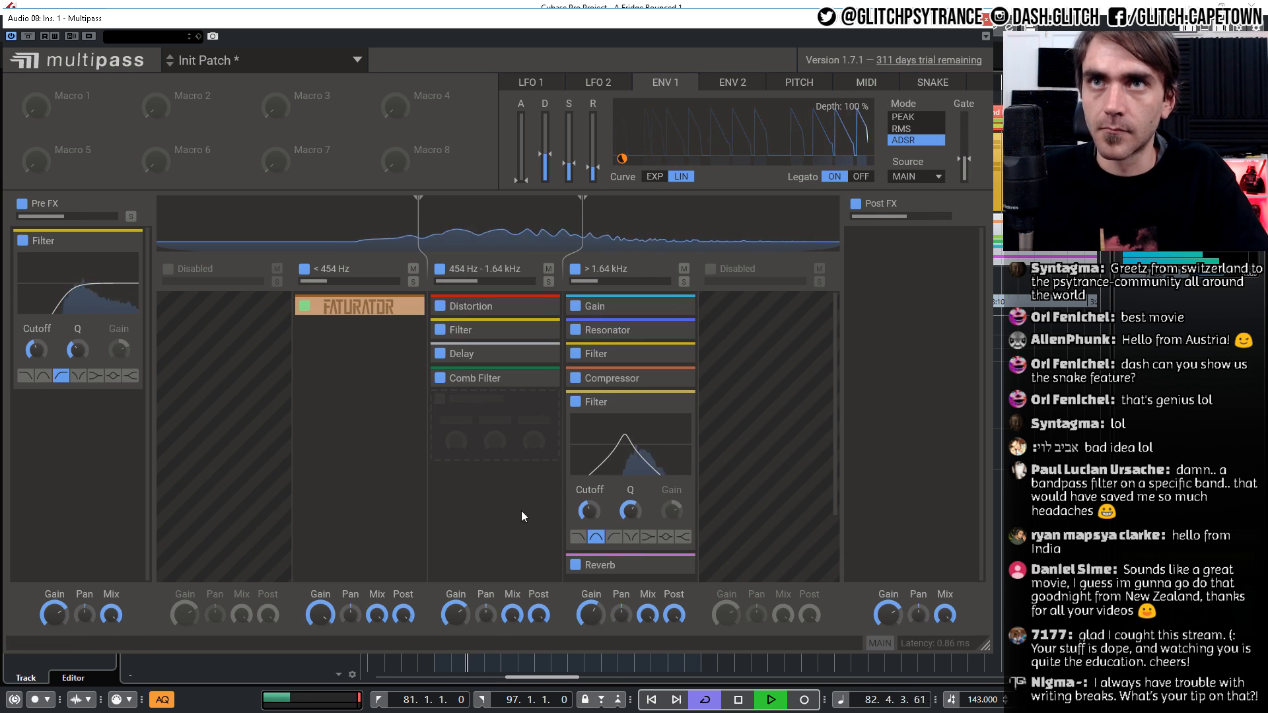
# Modulate the high band's band-pass Filter cutoff with both LFO 1 and LFO 2, collapse the Filter, and stop playback
pyautogui.click(549, 81)
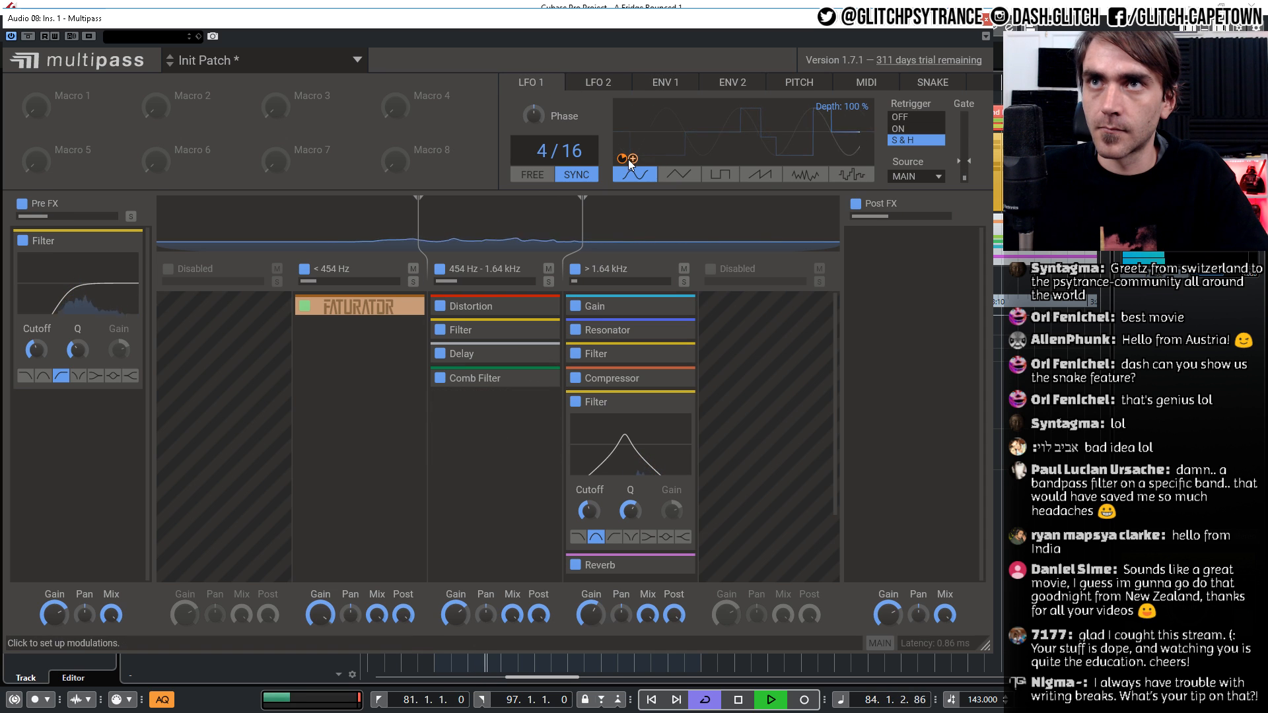
pyautogui.moveTo(633, 159); pyautogui.dragTo(589, 525)
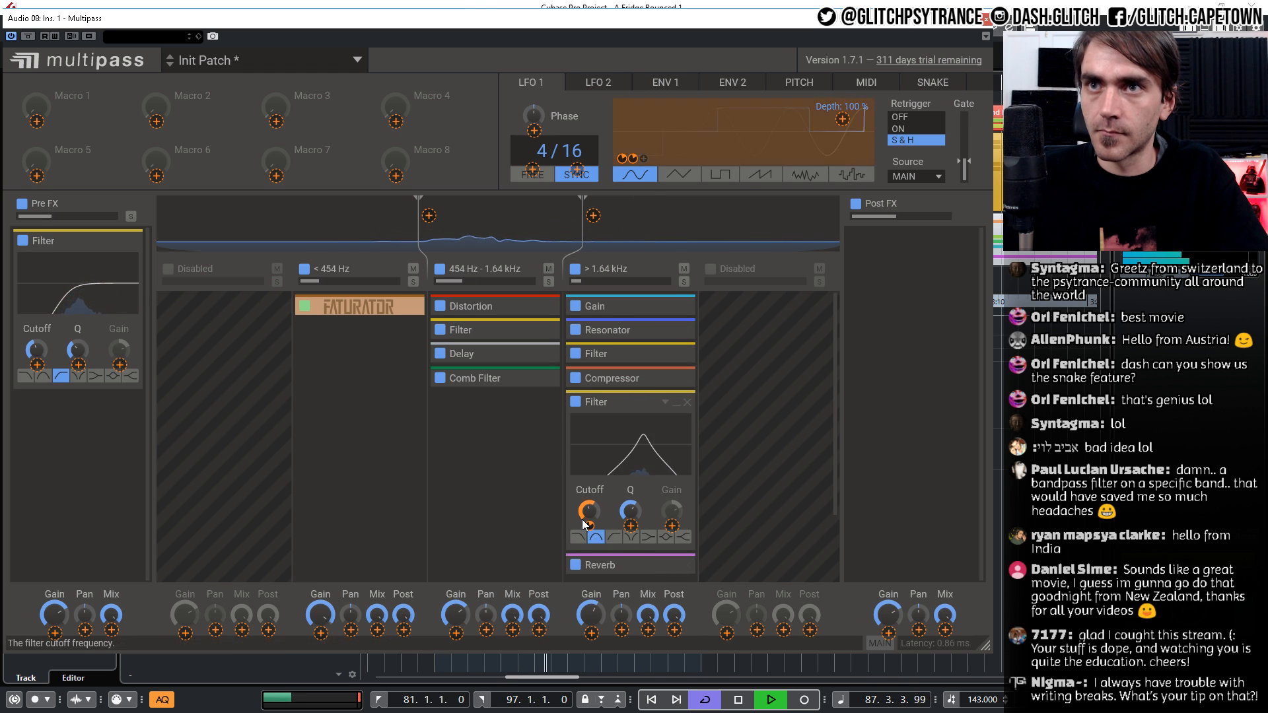
pyautogui.click(605, 85)
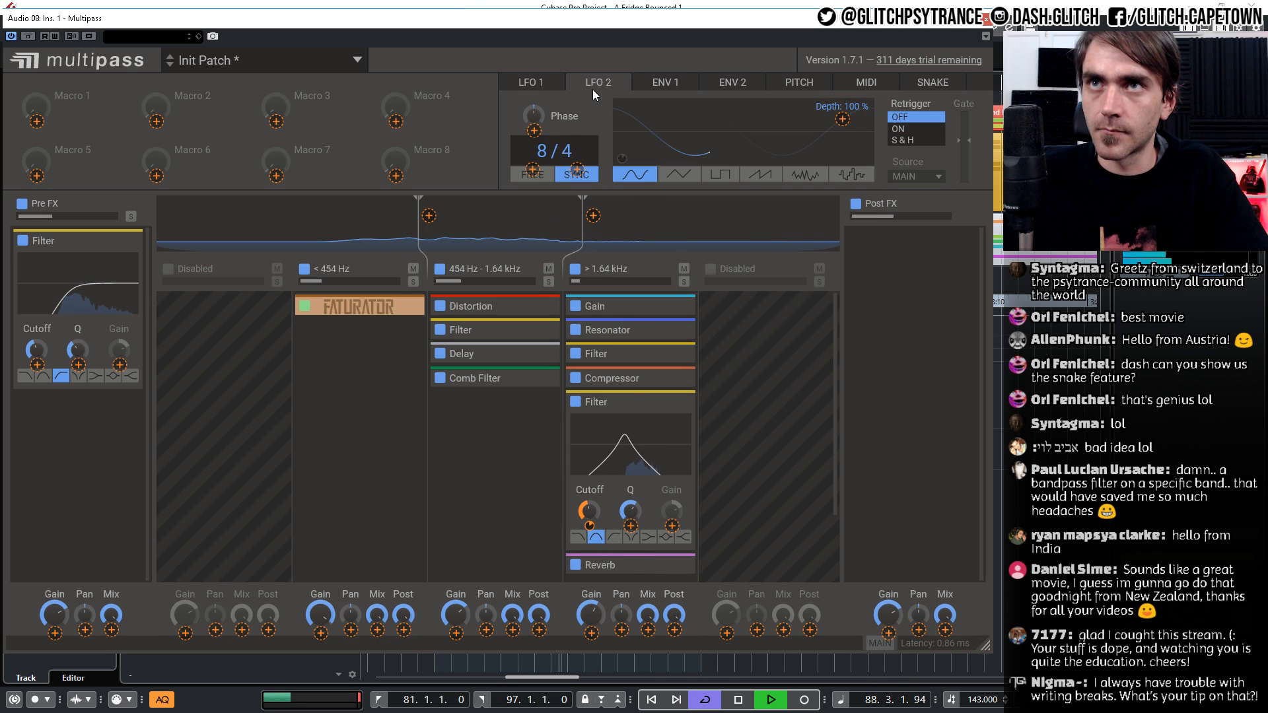
pyautogui.click(633, 158)
pyautogui.moveTo(590, 527); pyautogui.dragTo(590, 502)
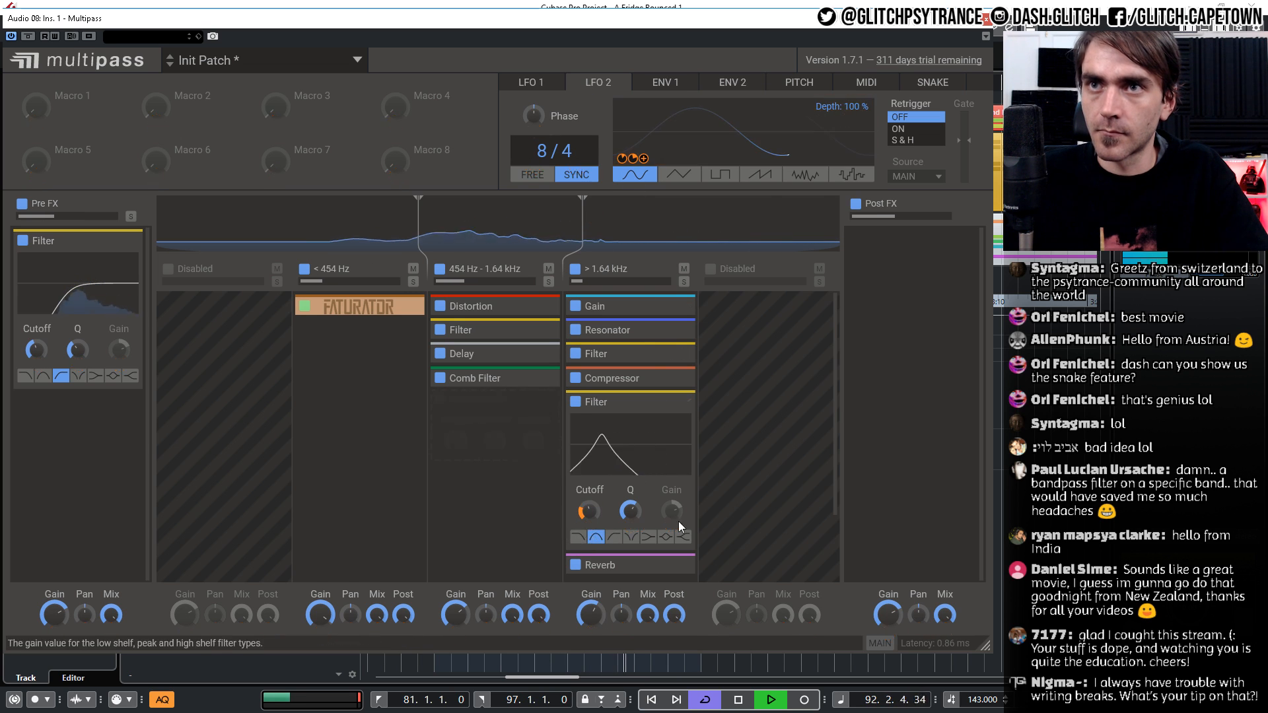
pyautogui.click(667, 403)
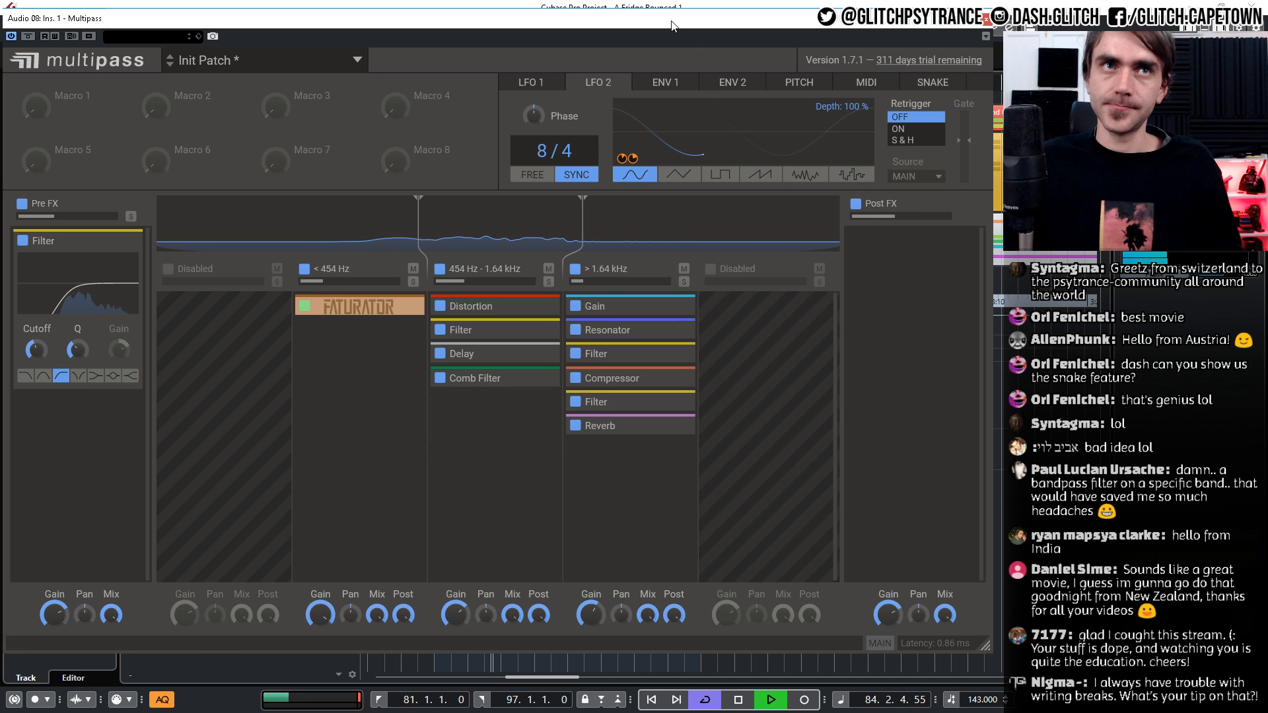
pyautogui.press('space')
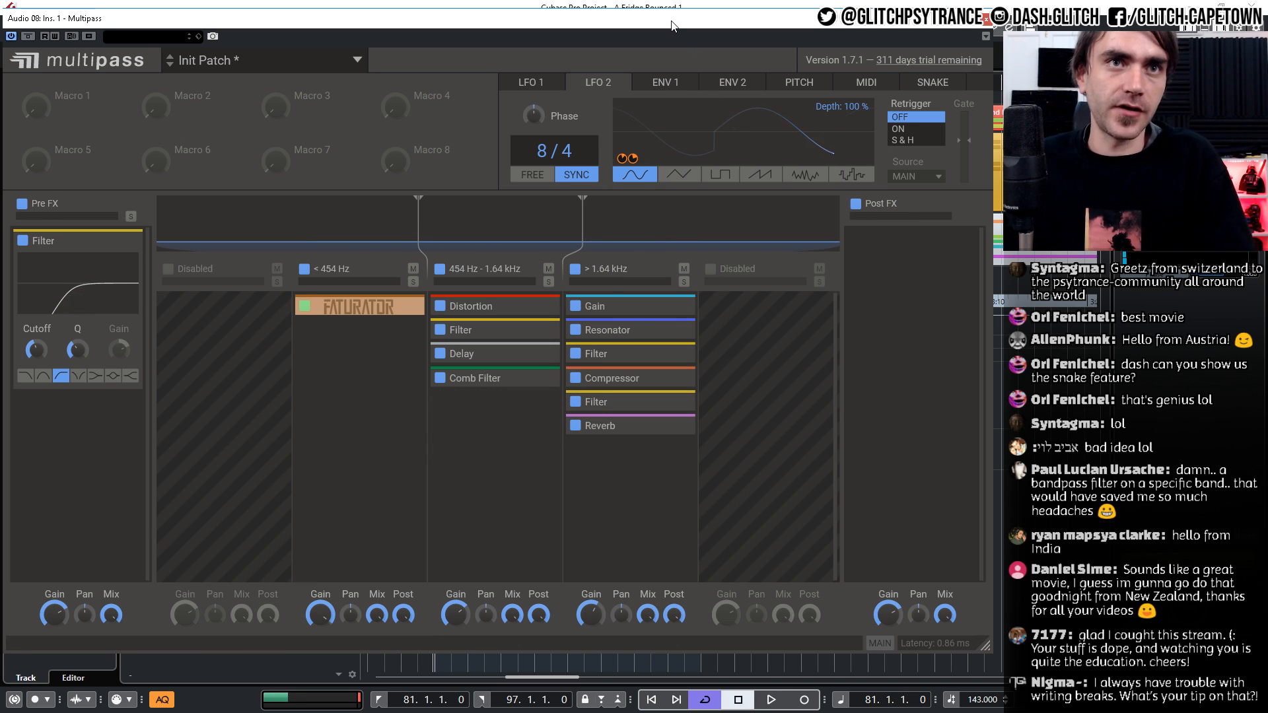
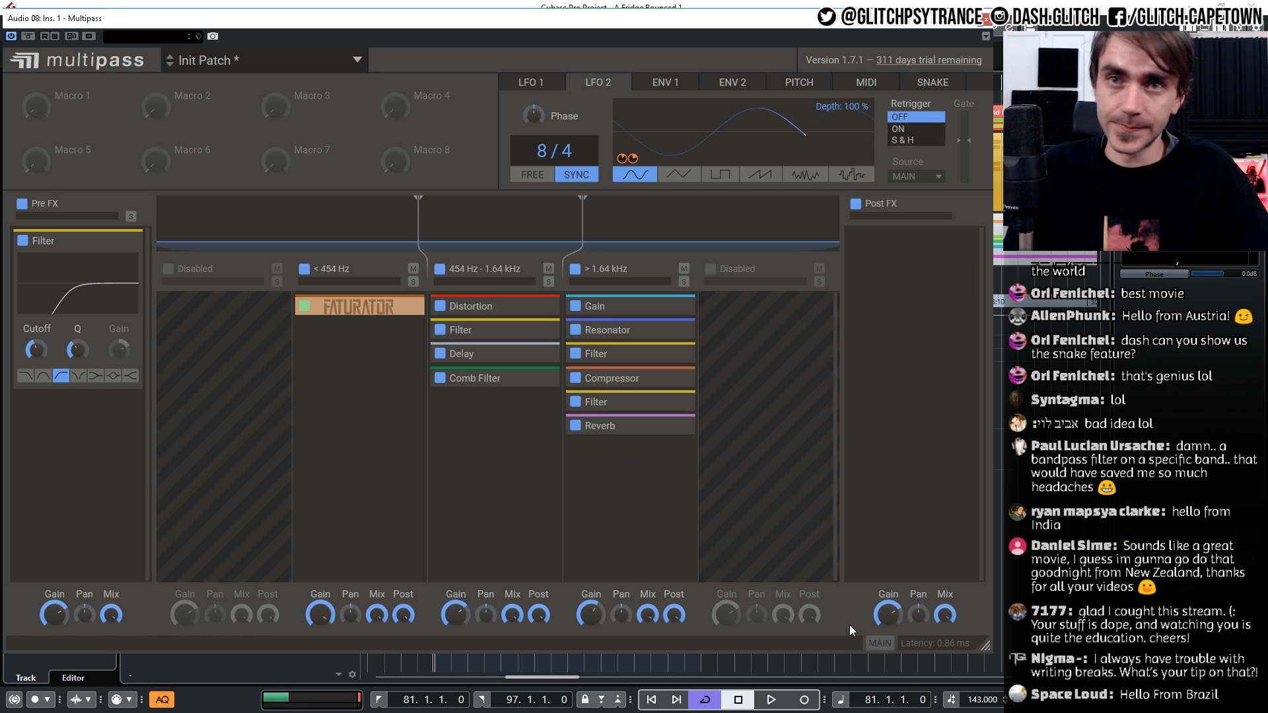
# Start playback, add a Trance Gate to the Post FX chain, and adjust its envelope
pyautogui.press('space')
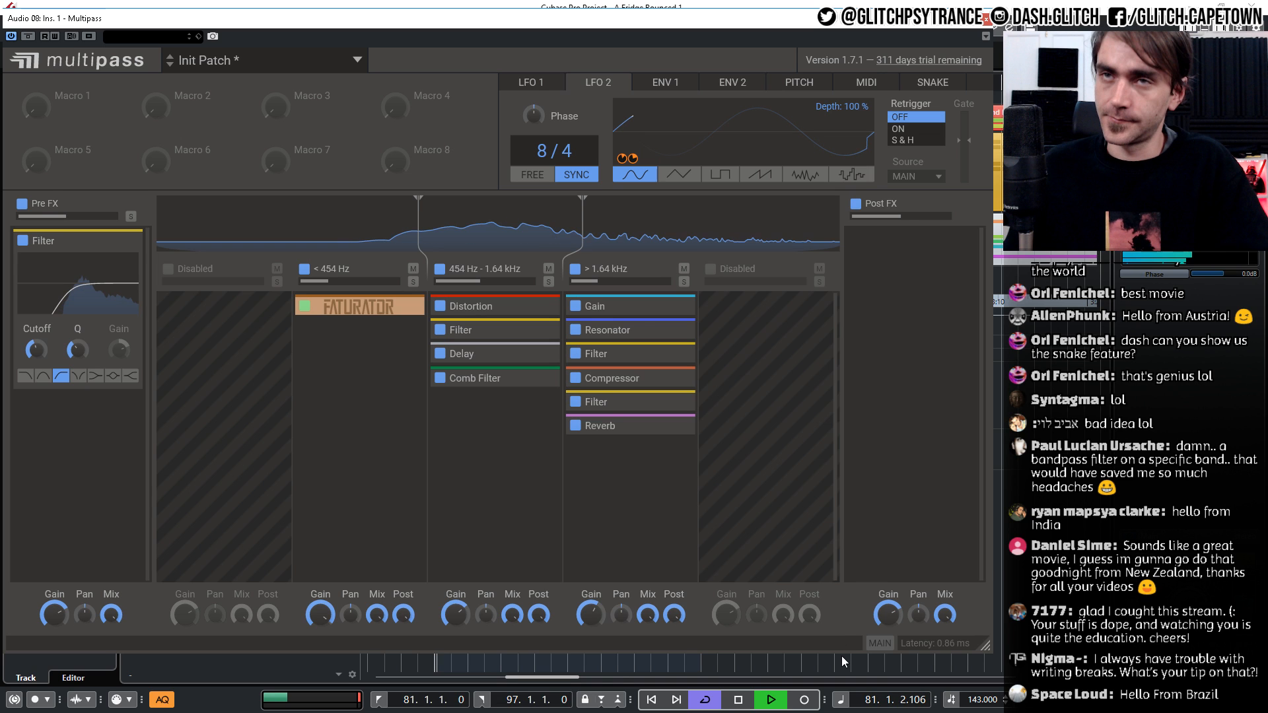
pyautogui.click(900, 259)
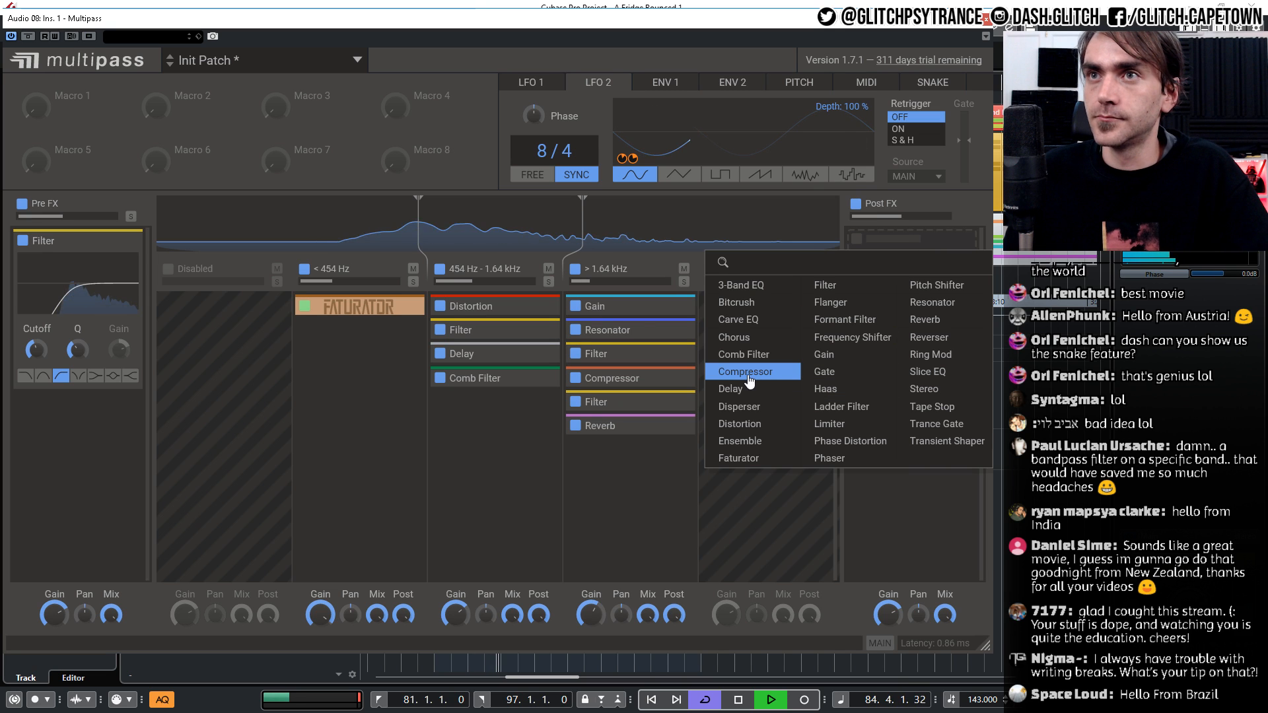
pyautogui.click(935, 422)
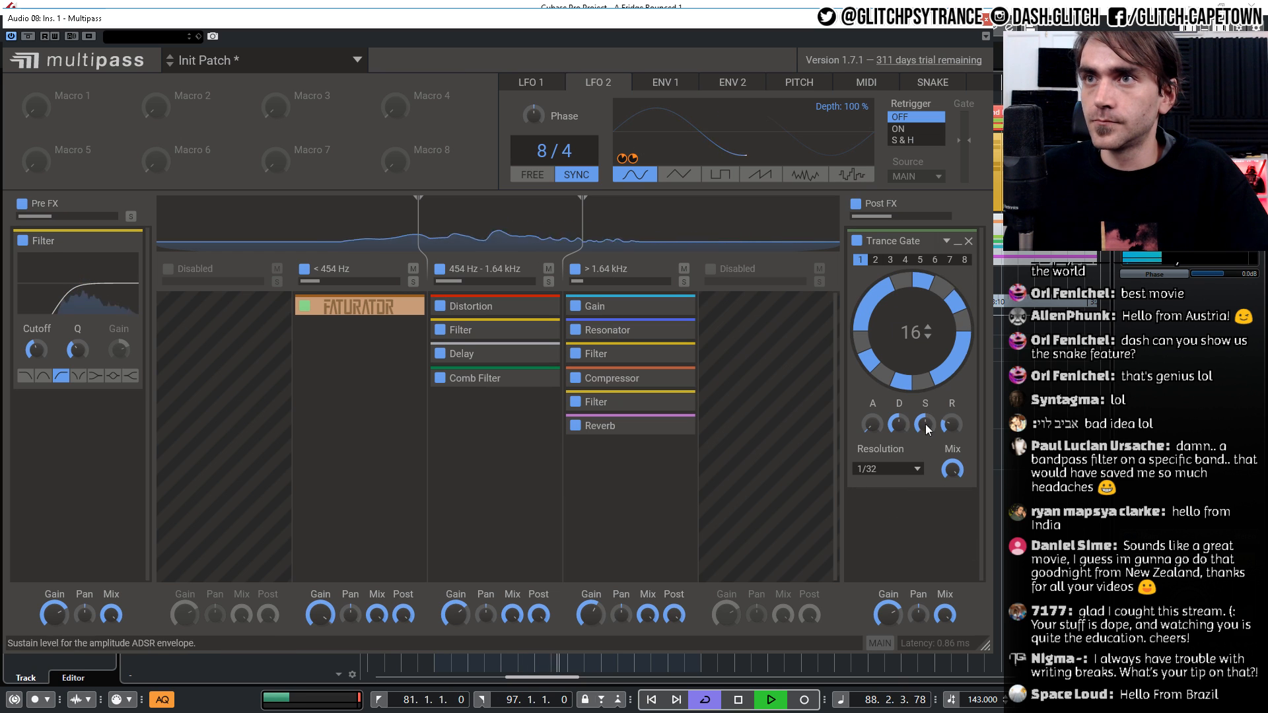
pyautogui.moveTo(952, 425); pyautogui.dragTo(906, 439)
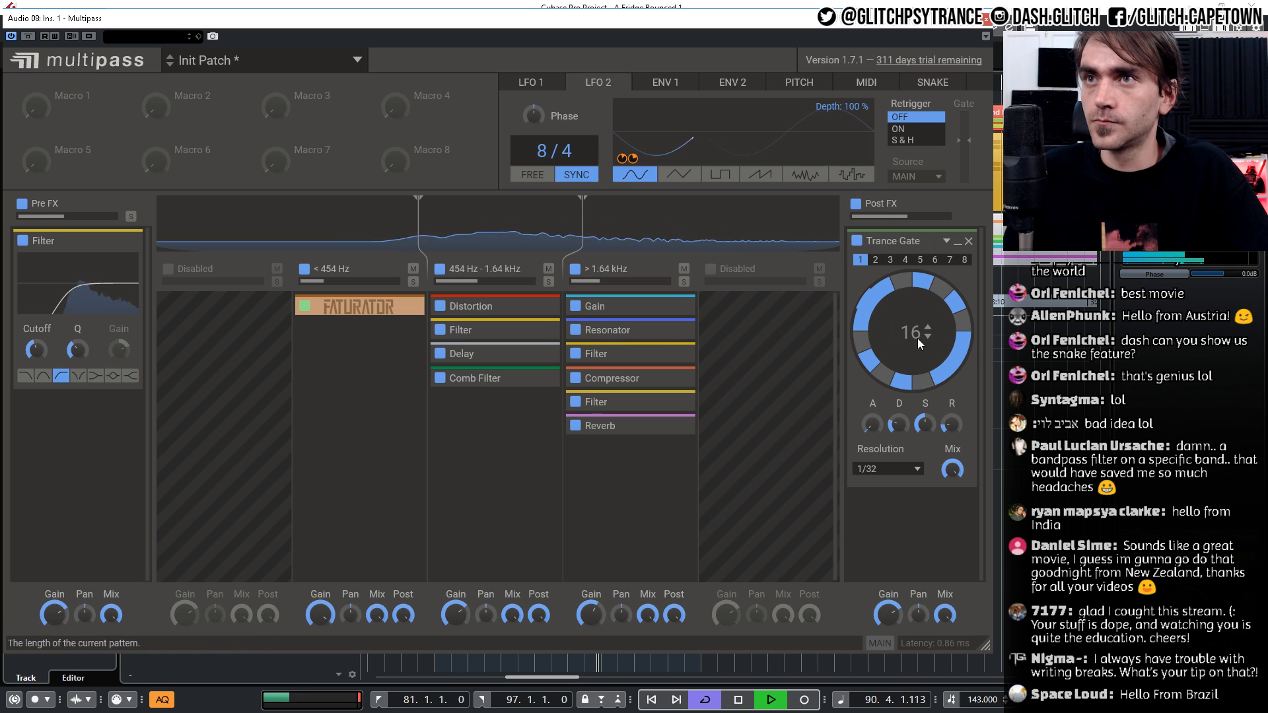
# Set the Trance Gate's pattern length to 28, enable steps across the empty part of the ring, and collapse the snapin
pyautogui.moveTo(917, 338); pyautogui.dragTo(914, 322)
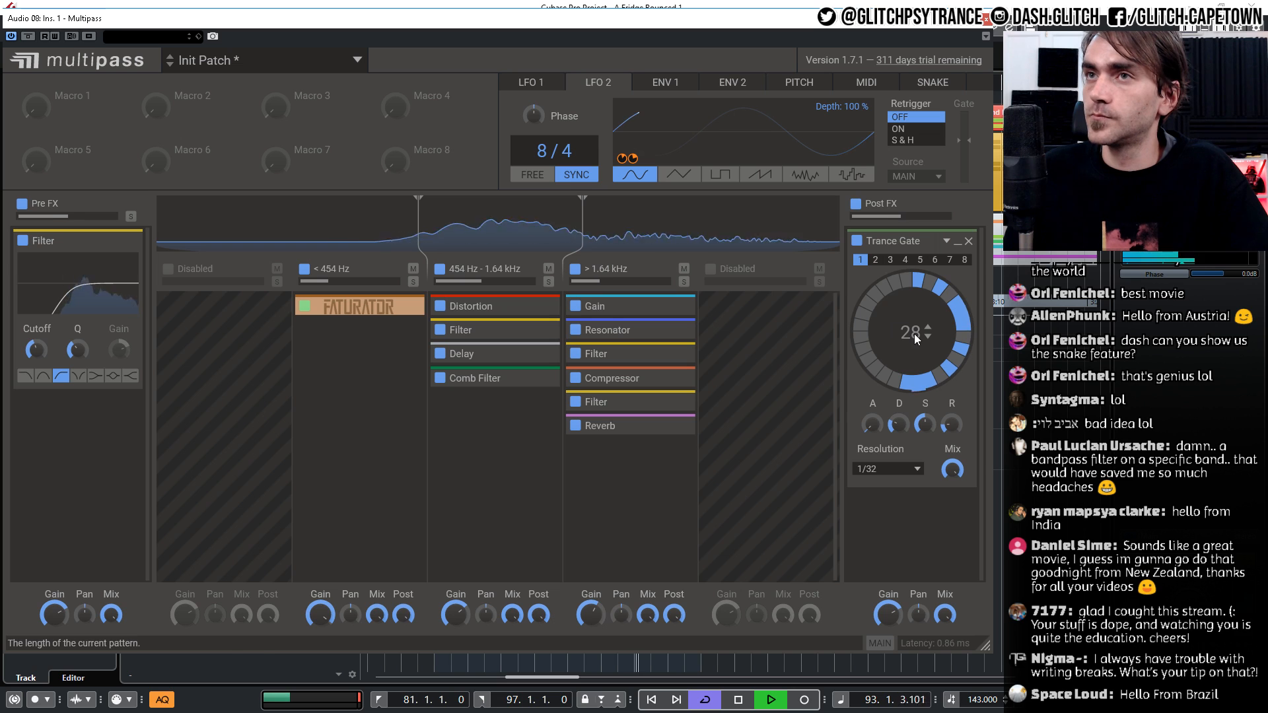
pyautogui.click(891, 379)
pyautogui.click(867, 360)
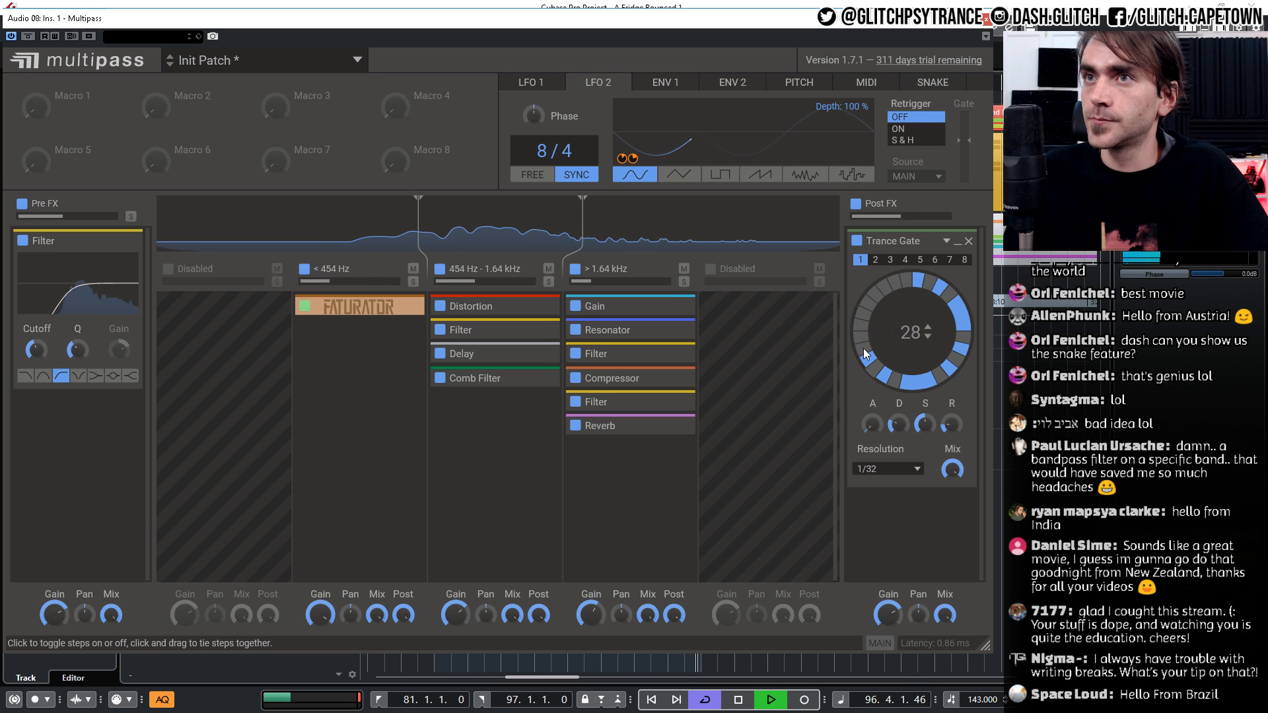
pyautogui.click(864, 349)
pyautogui.click(862, 336)
pyautogui.click(864, 314)
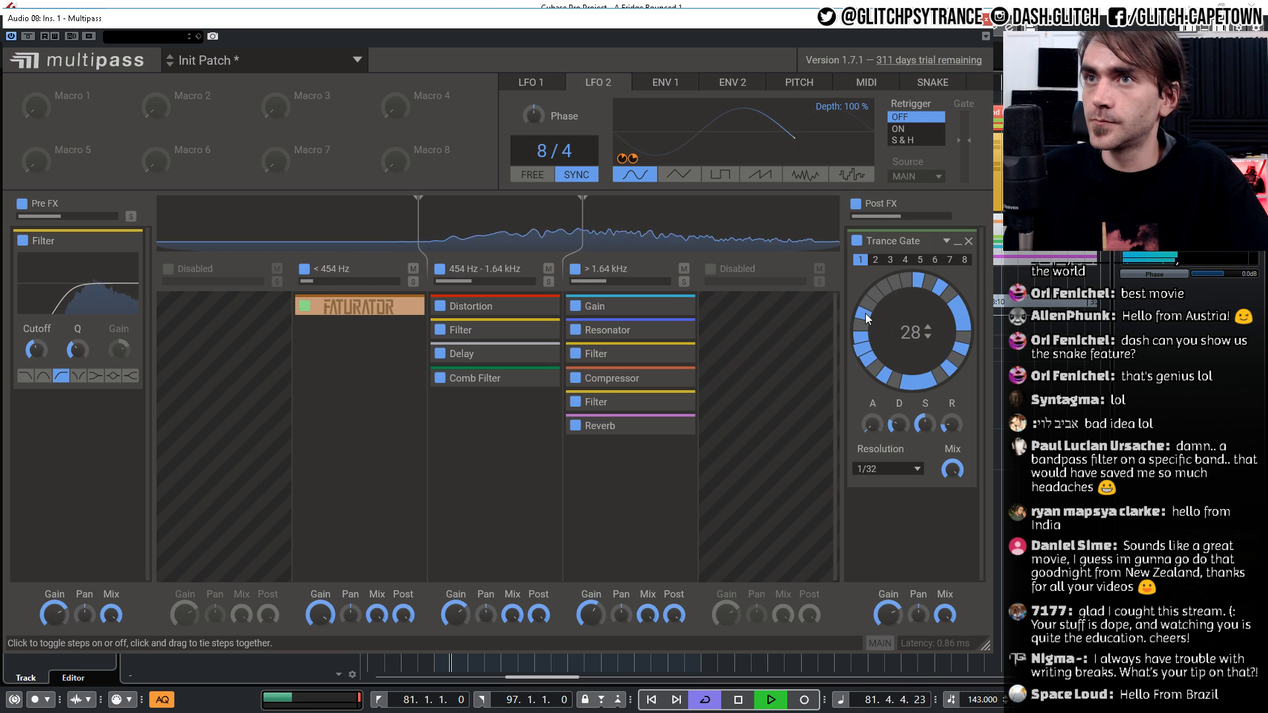
pyautogui.click(895, 282)
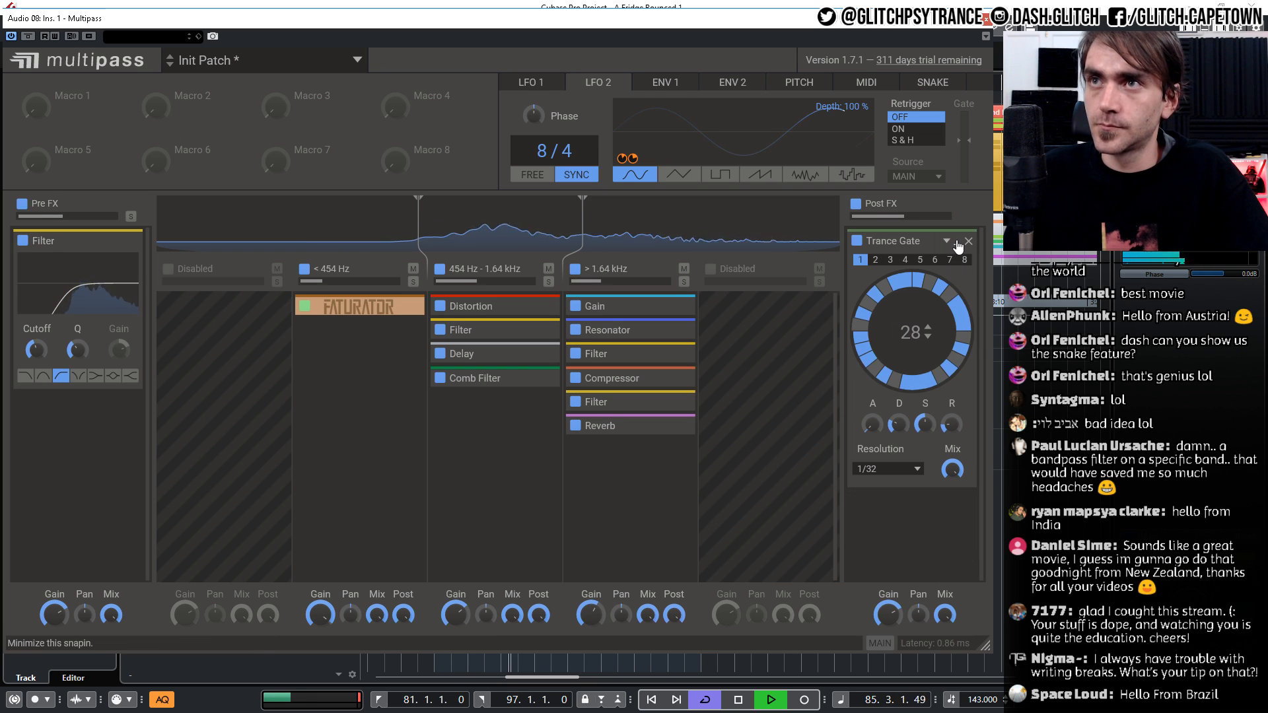
pyautogui.click(958, 243)
pyautogui.click(958, 242)
# Add a Compressor to the Post FX chain and place it before the Trance Gate
pyautogui.click(878, 266)
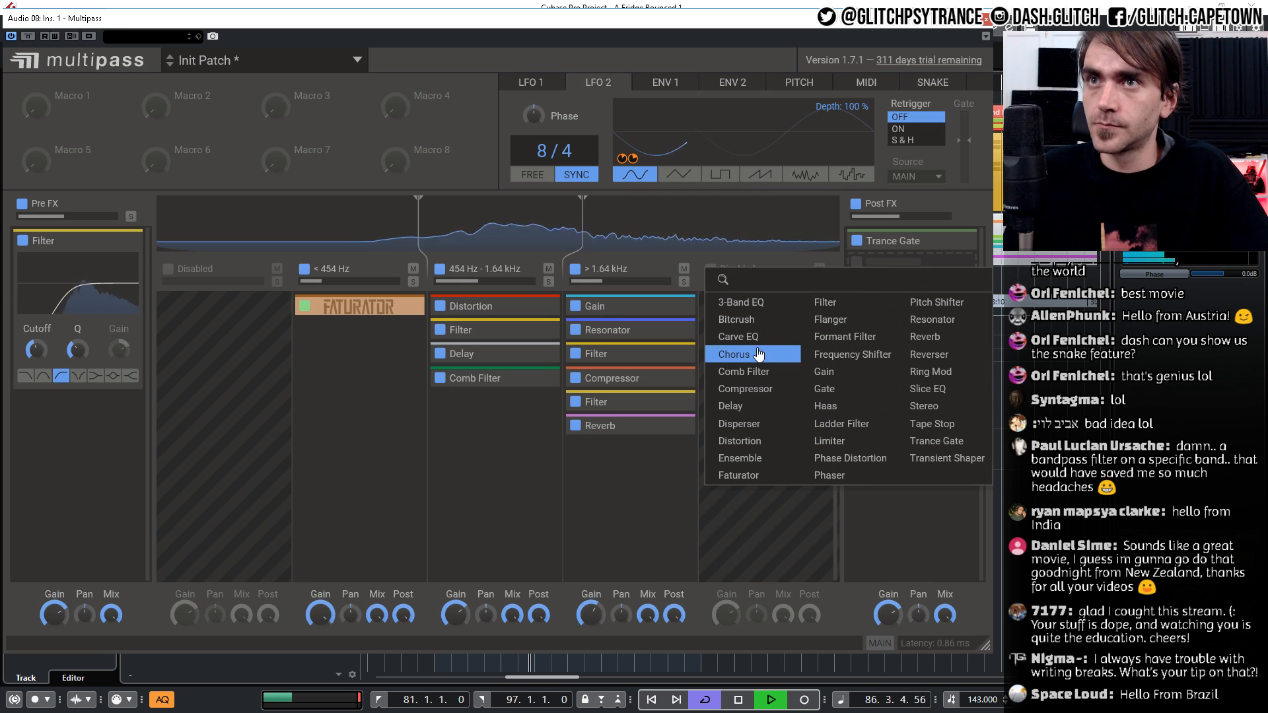
pyautogui.click(765, 391)
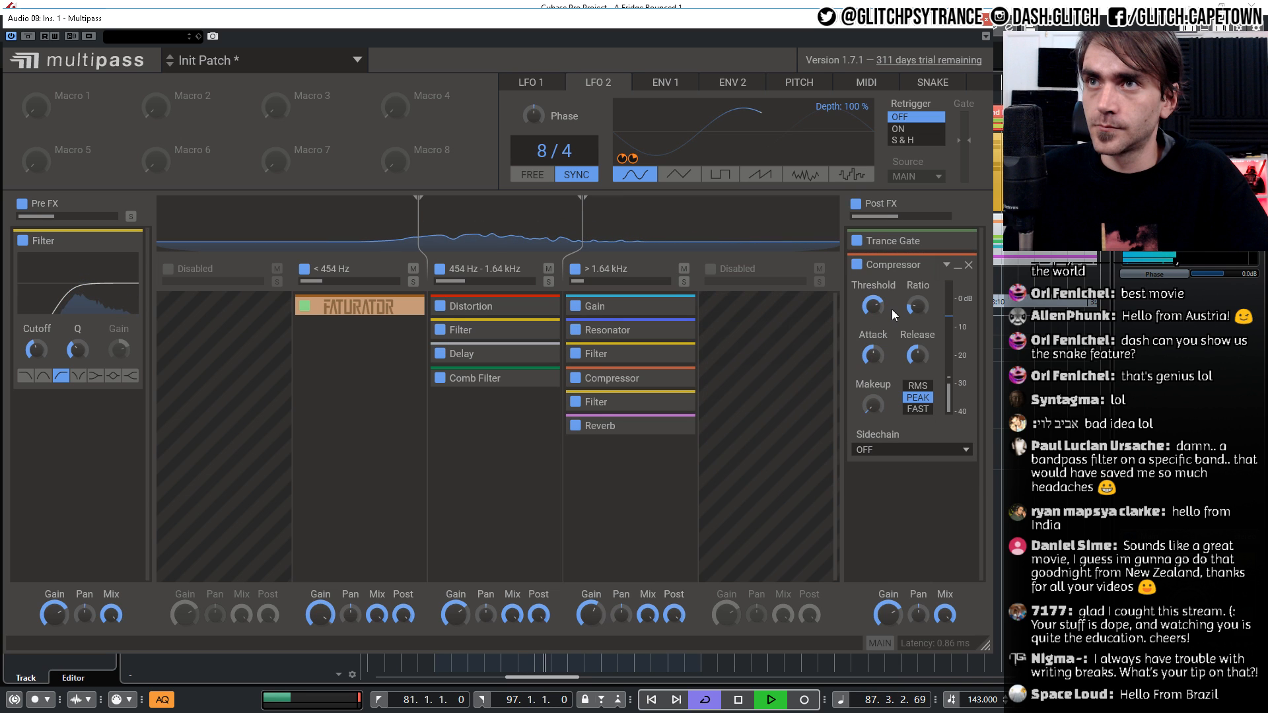
pyautogui.moveTo(902, 265); pyautogui.dragTo(912, 239)
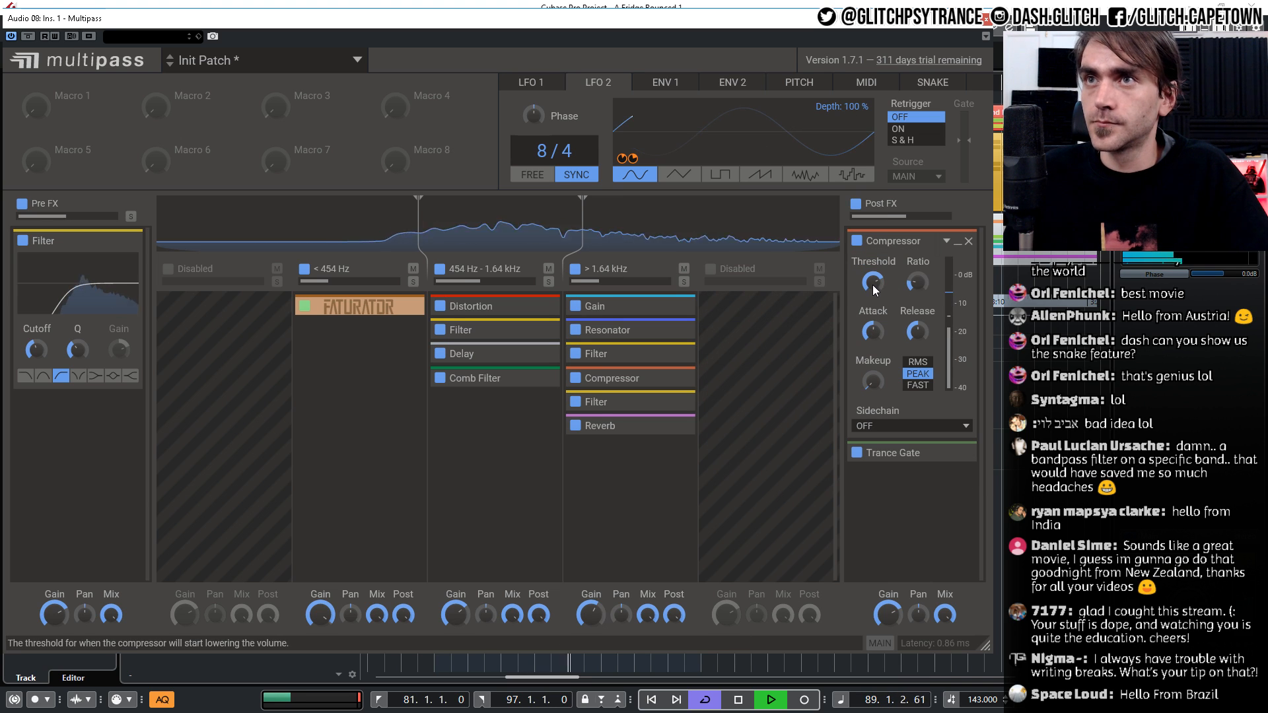
# Lower the Post FX Compressor's threshold, raise its makeup gain, fine-tune its remaining controls, and collapse it
pyautogui.moveTo(873, 283); pyautogui.dragTo(874, 307)
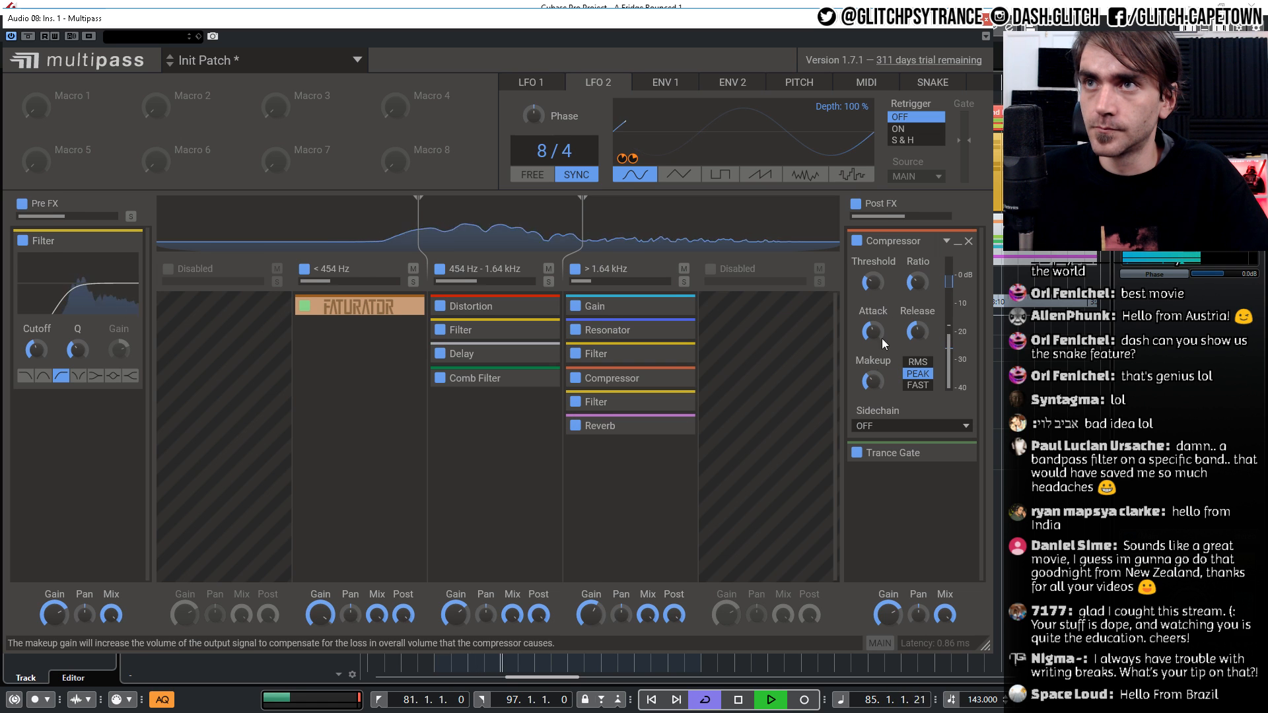
pyautogui.moveTo(879, 324); pyautogui.dragTo(928, 283)
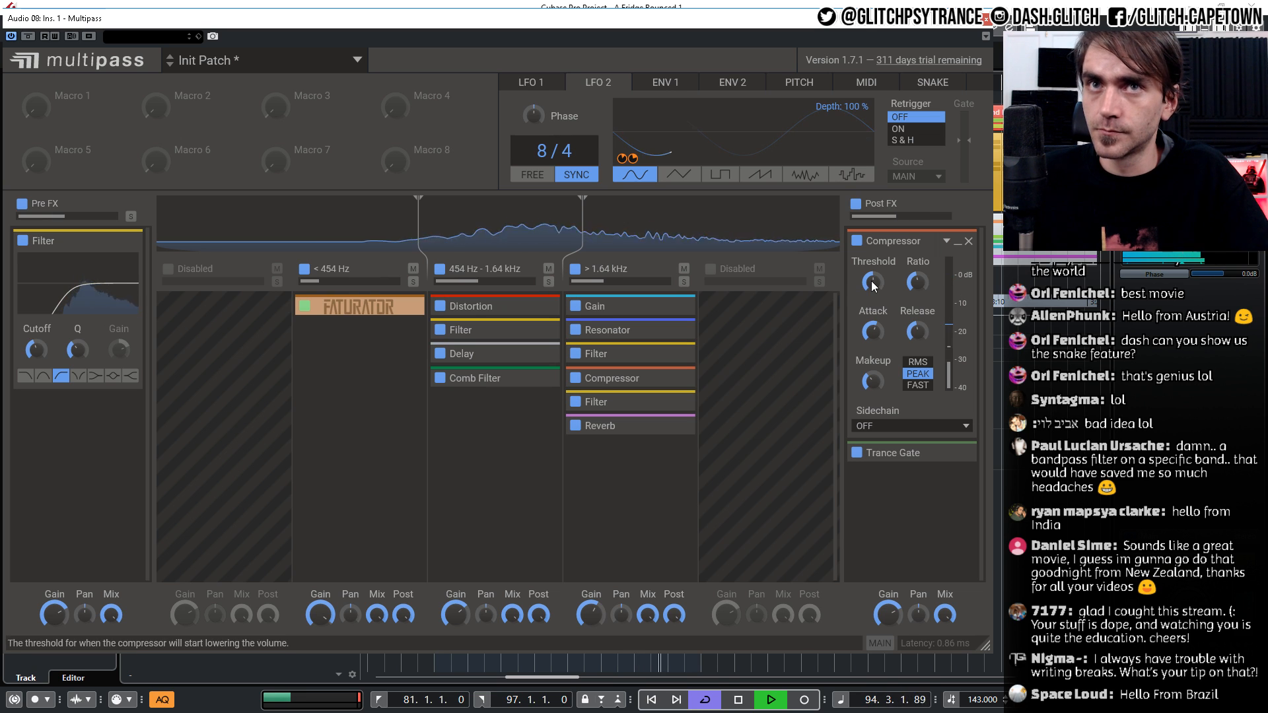
pyautogui.click(958, 243)
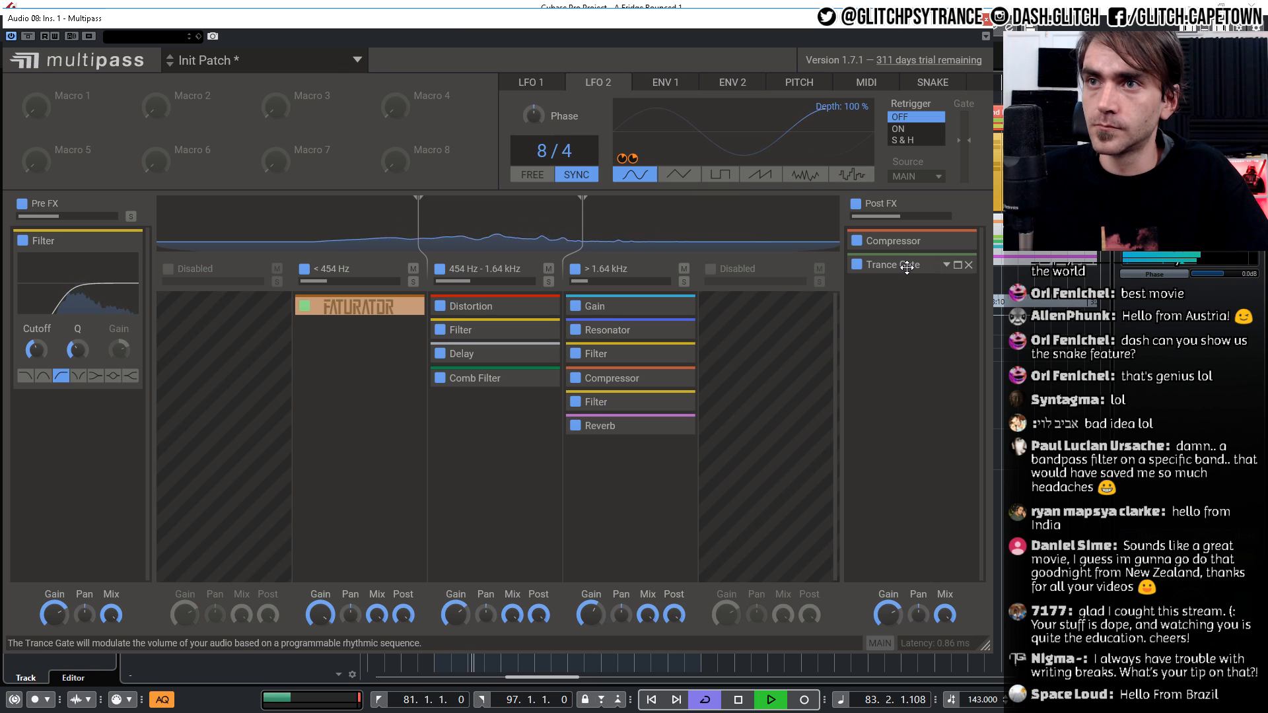
# Close Multipass, stop playback, expand the VST Synths folder, and move Audio 08's Phase Plant-03 clip to bar 129
pyautogui.click(987, 18)
pyautogui.scroll(-3, 542, 473)
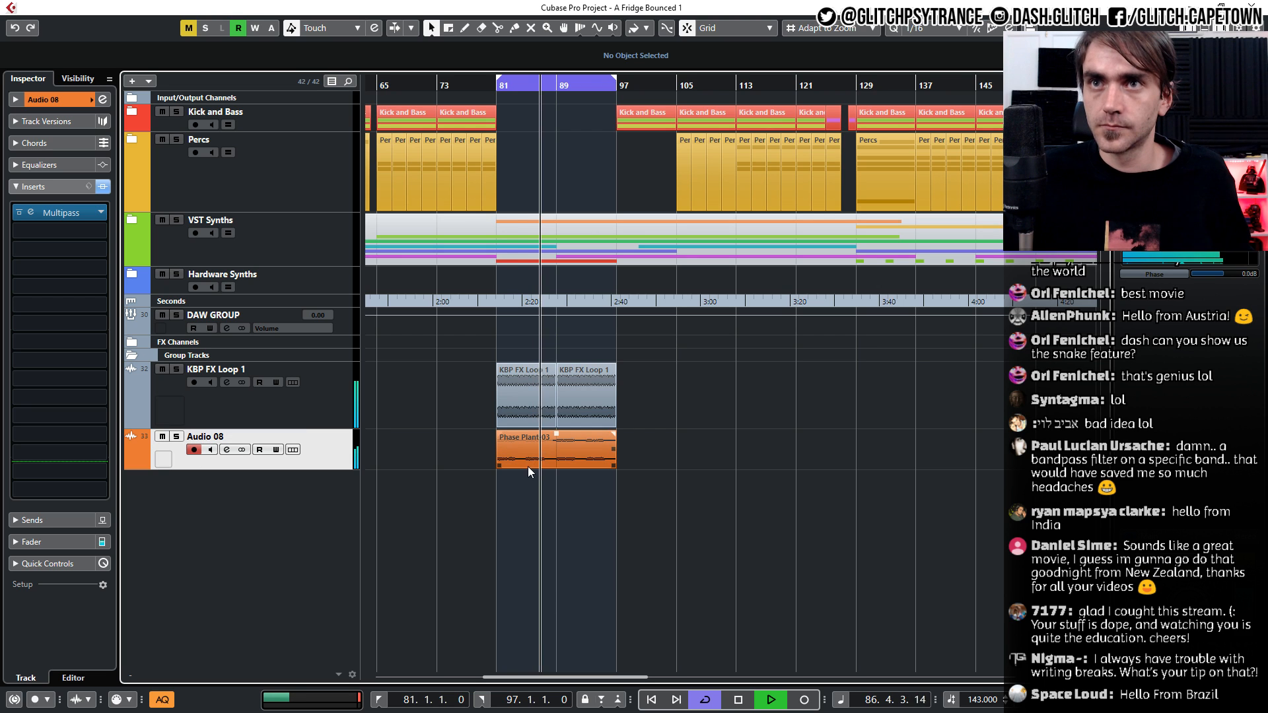
pyautogui.click(541, 446)
pyautogui.scroll(-1, 542, 446)
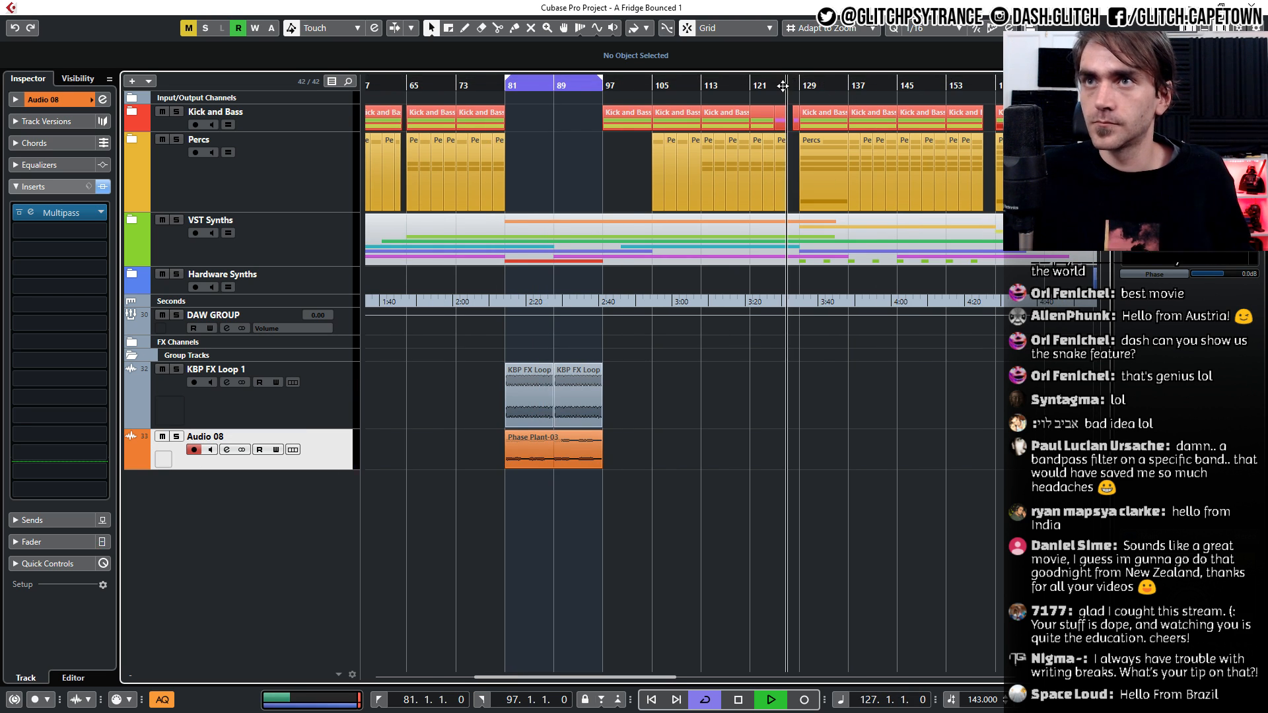
pyautogui.press('space')
pyautogui.click(133, 219)
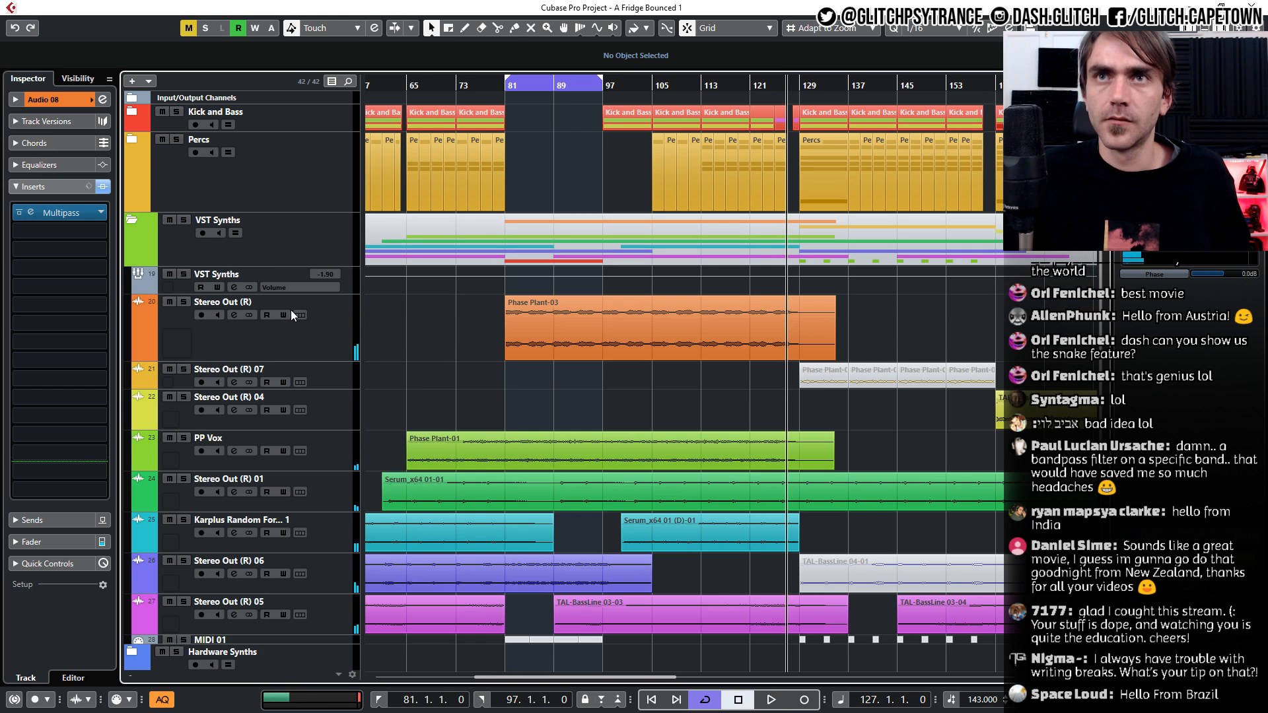
pyautogui.scroll(-3, 885, 368)
pyautogui.moveTo(532, 621); pyautogui.dragTo(826, 621)
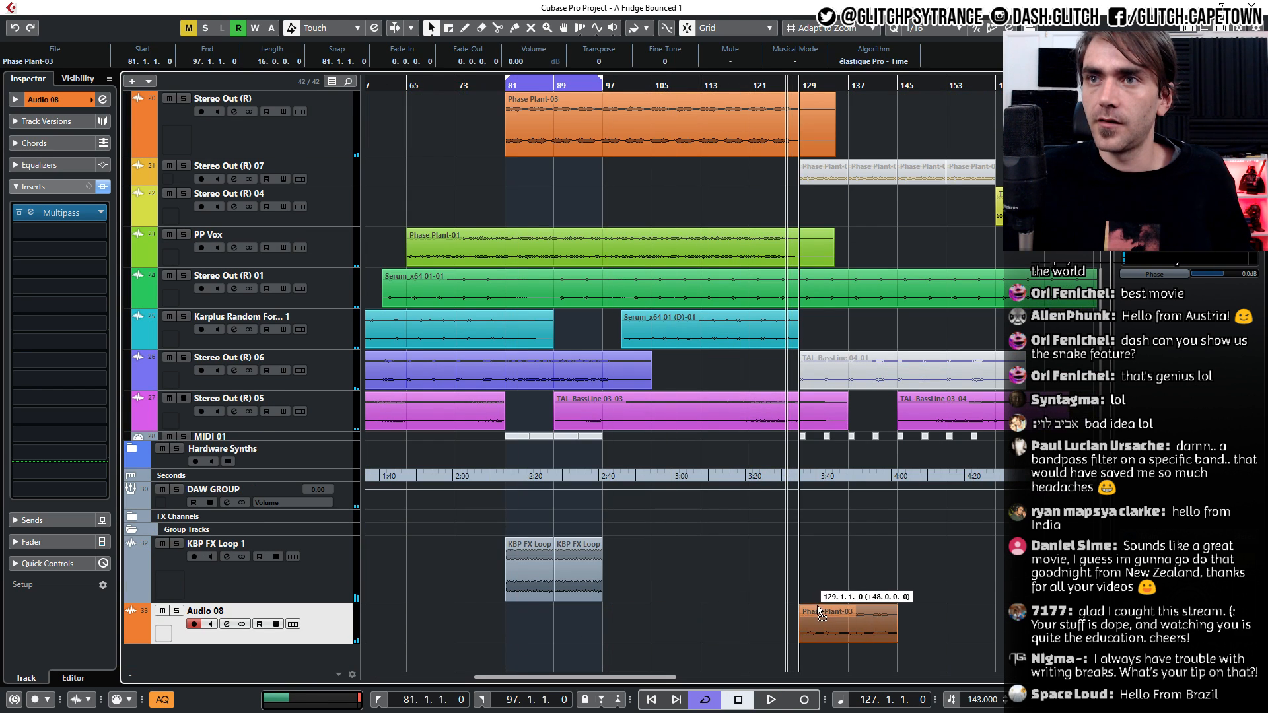
# Play the project from bar 129 and set the loop range from bar 129 to bar 147
pyautogui.click(809, 84)
pyautogui.press('space')
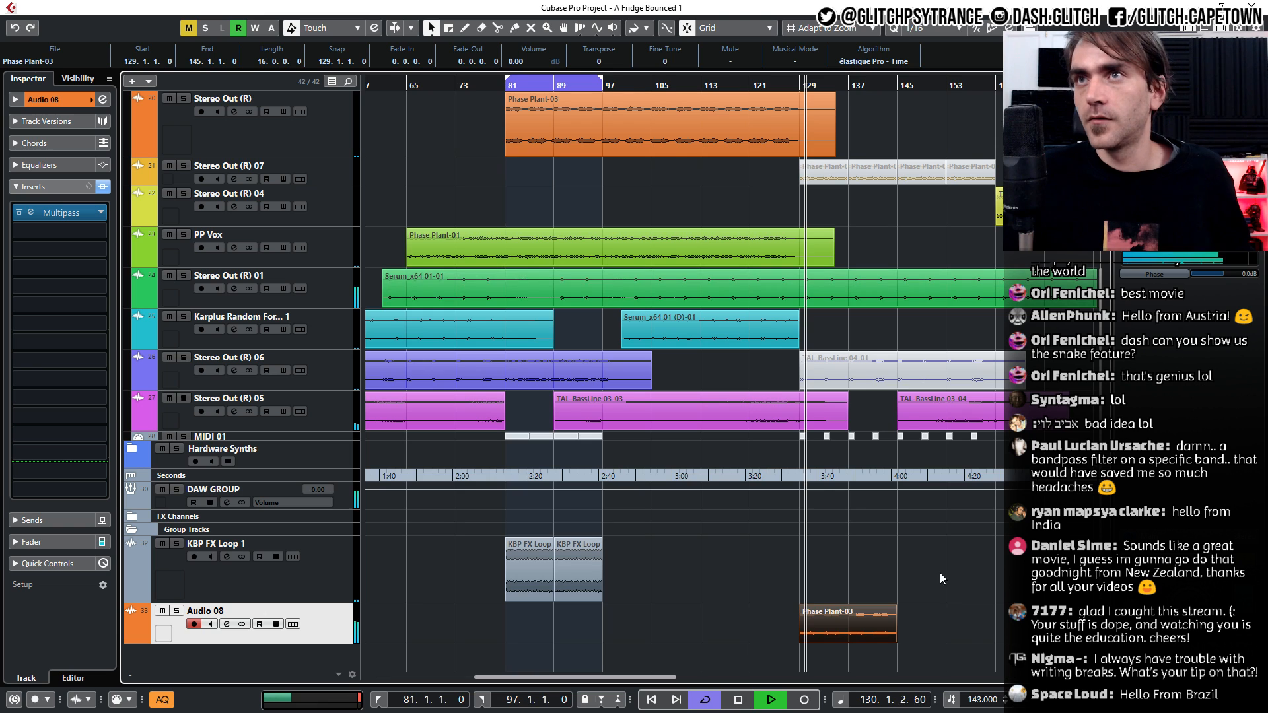
pyautogui.hscroll(3, 878, 554)
pyautogui.scroll(3, 706, 539)
pyautogui.hscroll(-3, 704, 538)
pyautogui.hscroll(2, 735, 507)
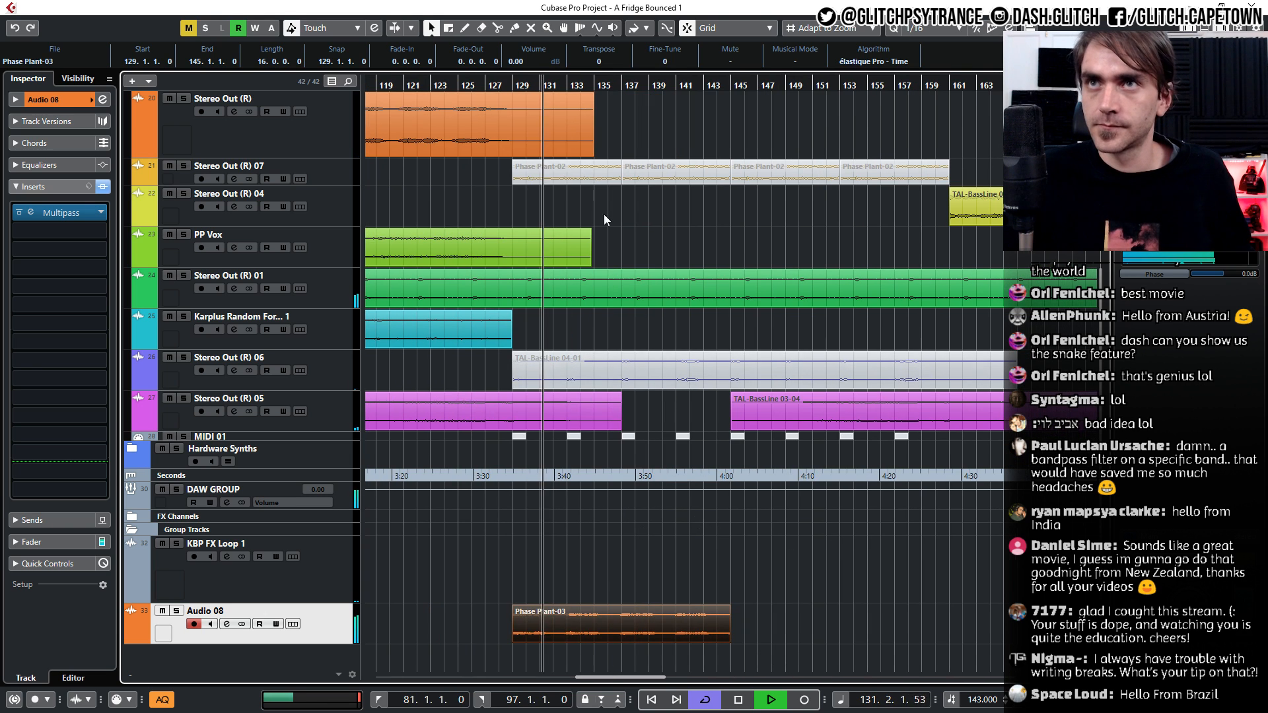
pyautogui.click(501, 84)
pyautogui.moveTo(512, 74)
pyautogui.mouseDown()
pyautogui.moveTo(676, 75)
pyautogui.moveTo(754, 104)
pyautogui.mouseUp()
pyautogui.scroll(2, 755, 601)
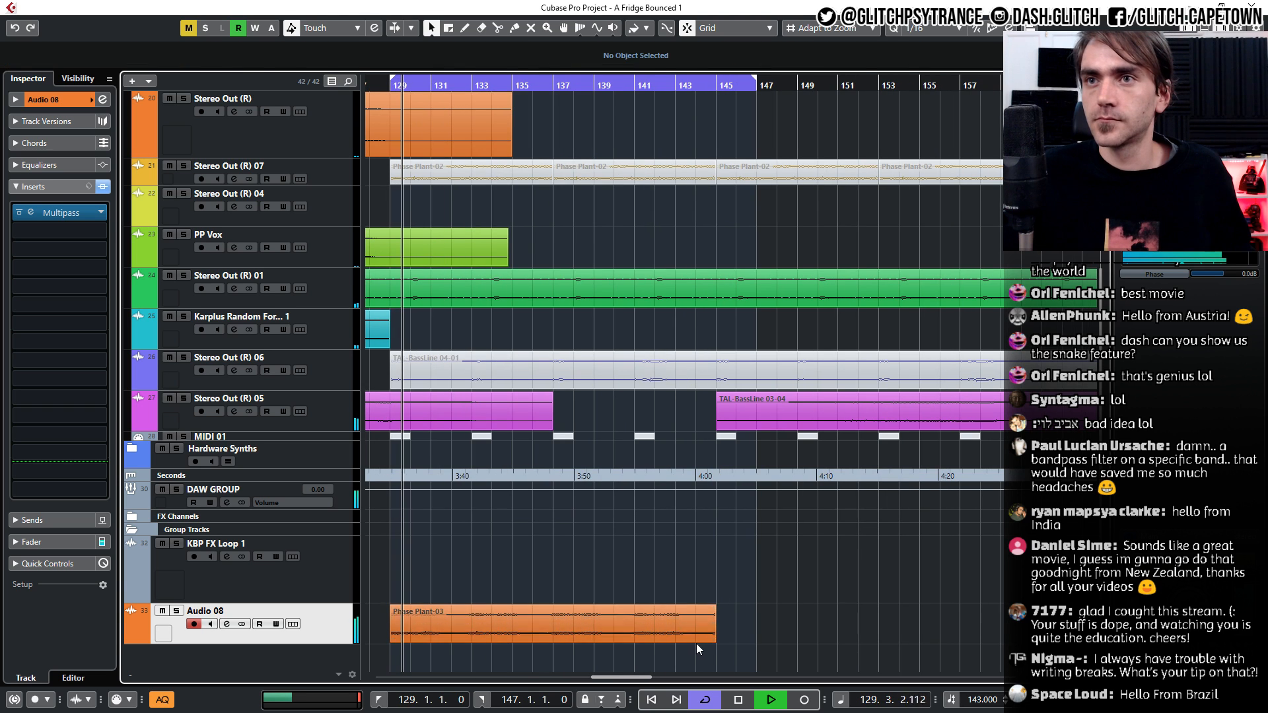
# Repeat the Phase Plant-03 clip once on Audio 08 and extend the loop range to bar 161
pyautogui.scroll(-2, 727, 630)
pyautogui.moveTo(719, 628); pyautogui.dragTo(795, 629)
pyautogui.click(828, 570)
pyautogui.moveTo(731, 84); pyautogui.dragTo(938, 83)
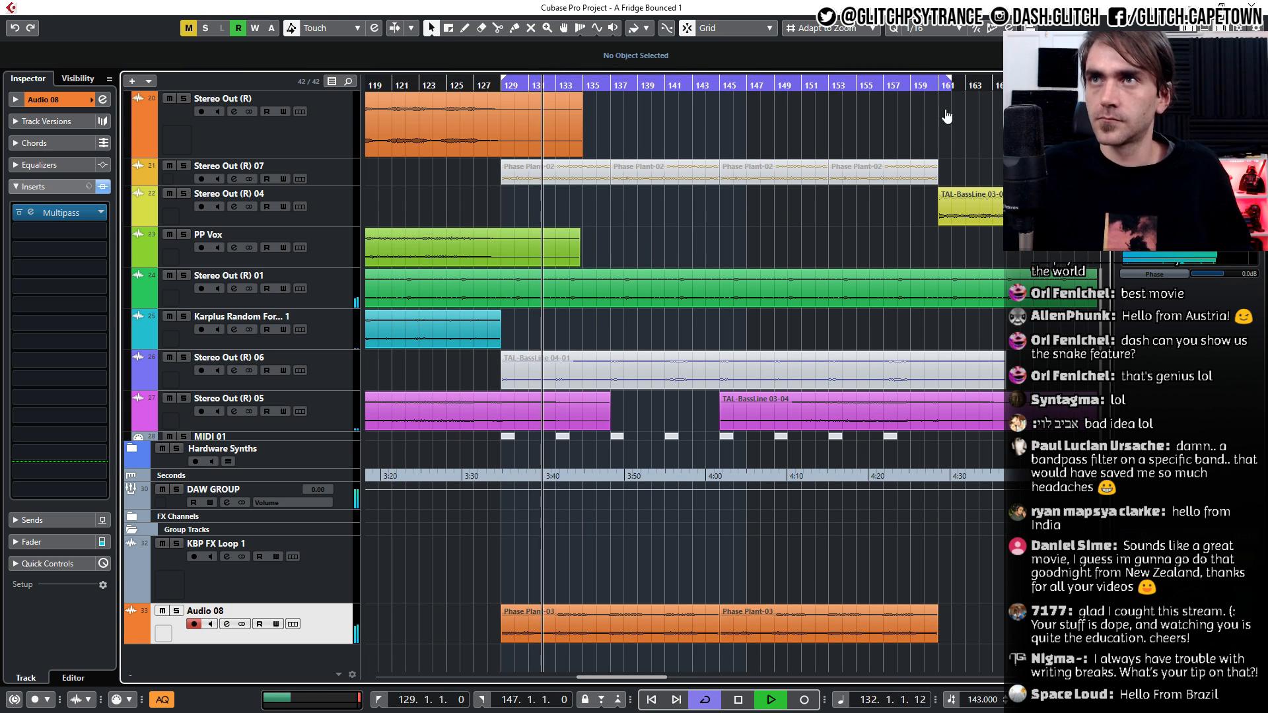
# Open Audio 08's channel settings, set equalizer band 1 to High Pass I, and enable the band
pyautogui.click(106, 99)
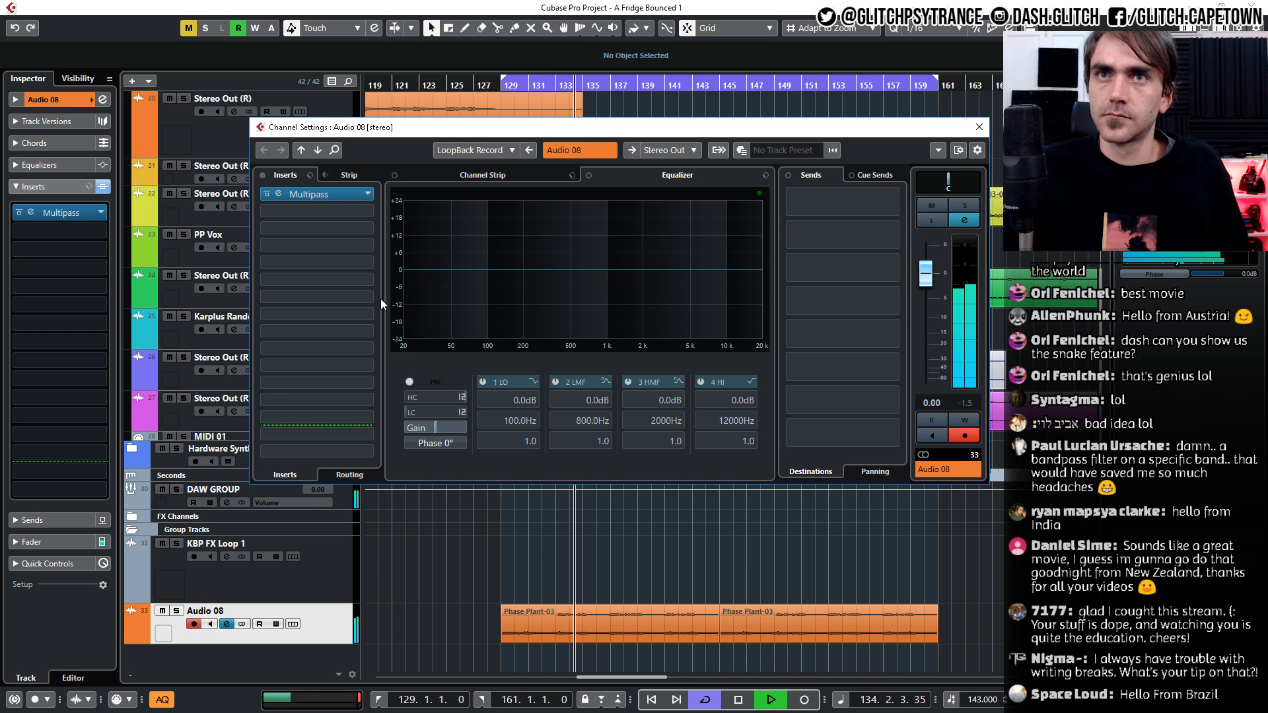
pyautogui.click(539, 173)
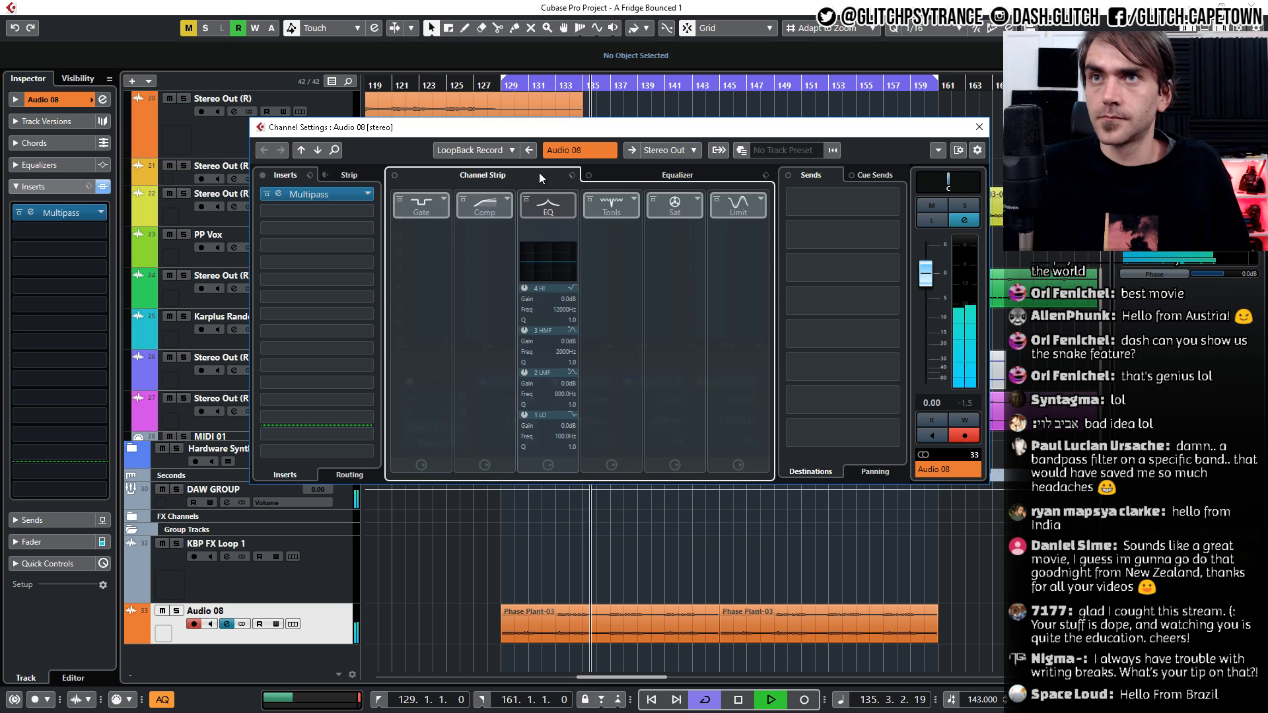
pyautogui.click(643, 176)
pyautogui.click(532, 381)
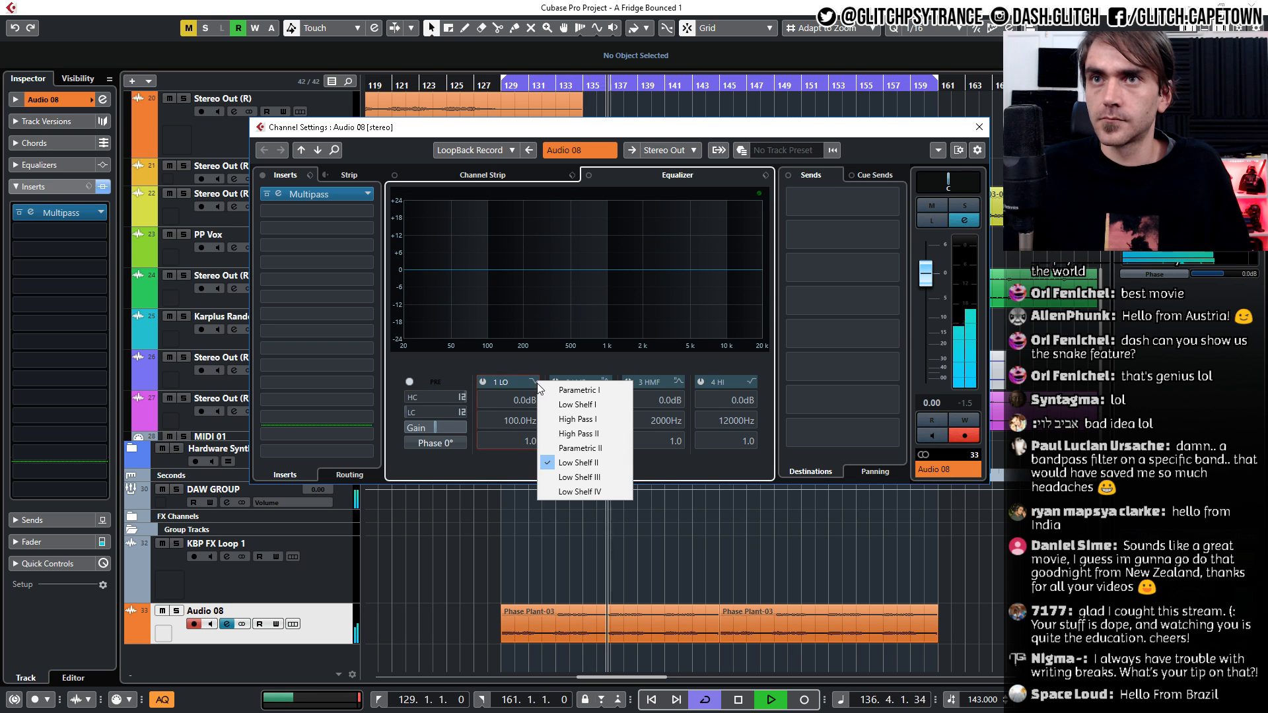
pyautogui.click(521, 420)
pyautogui.click(485, 383)
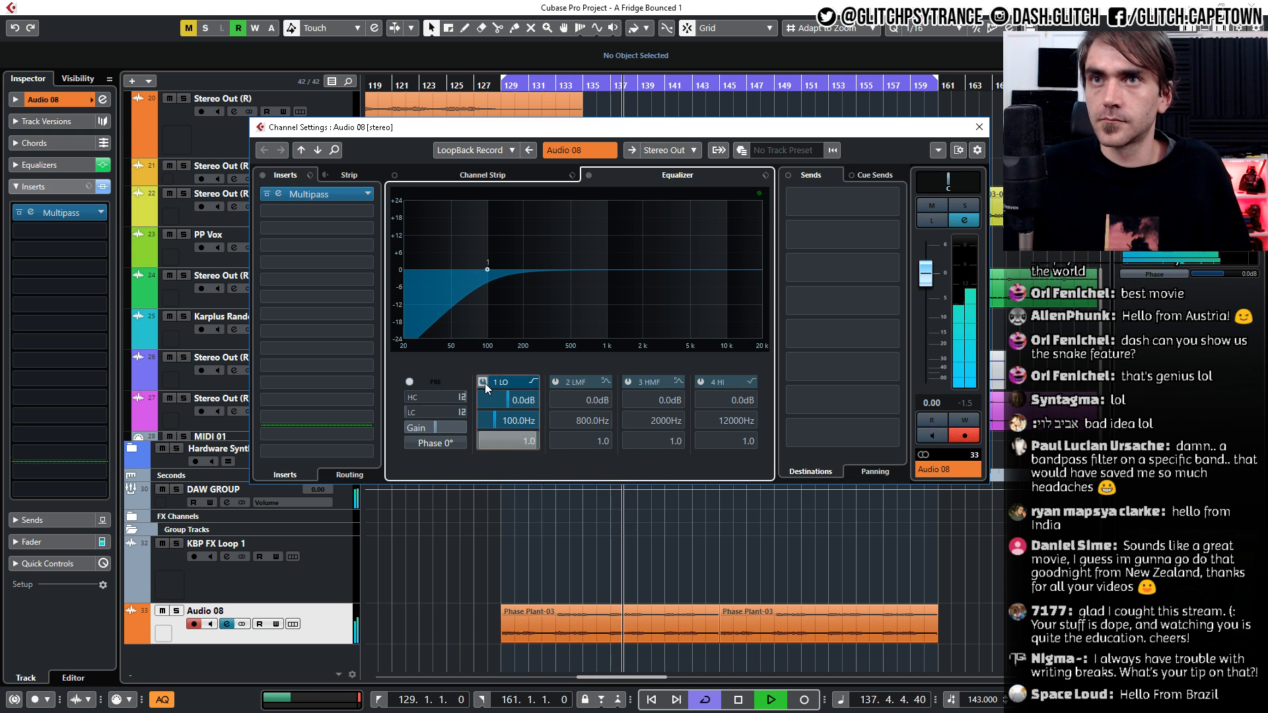
# Raise the high-pass band's frequency to 587.9 Hz and the Audio 08 channel level to 2.49 dB
pyautogui.scroll(10, 506, 420)
pyautogui.scroll(3, 506, 421)
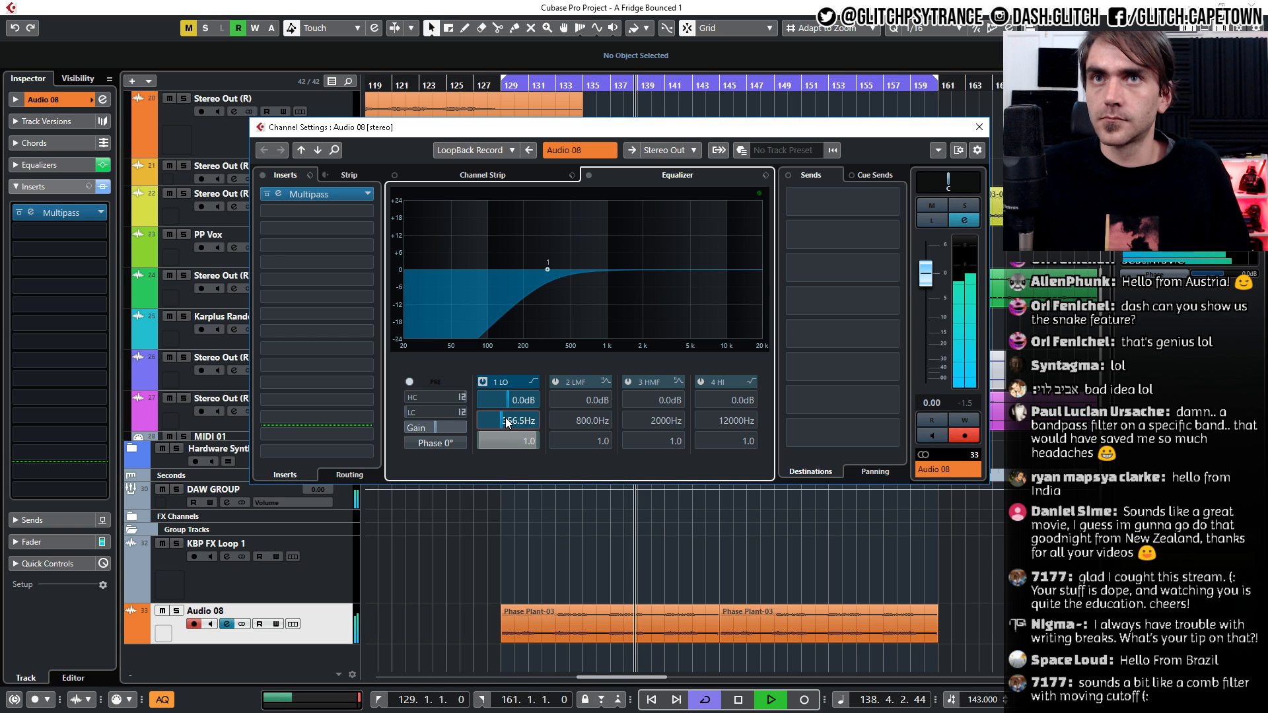
pyautogui.scroll(2, 506, 422)
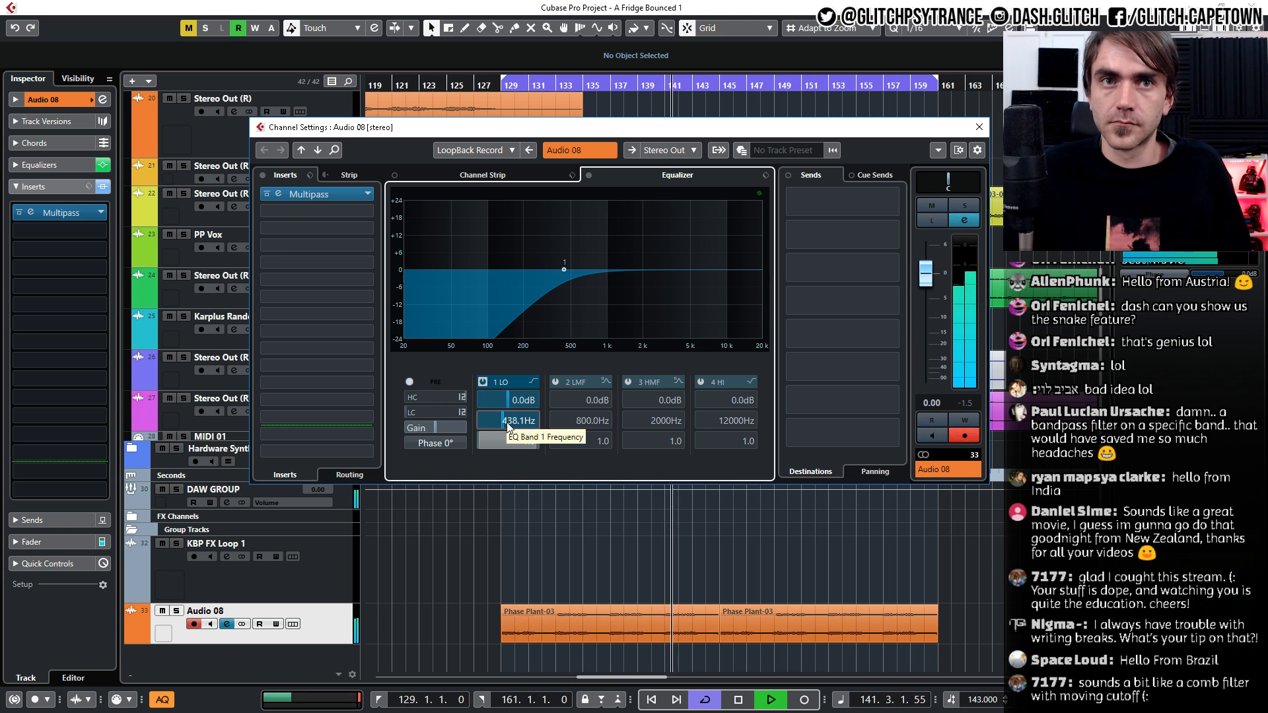
pyautogui.scroll(1, 507, 423)
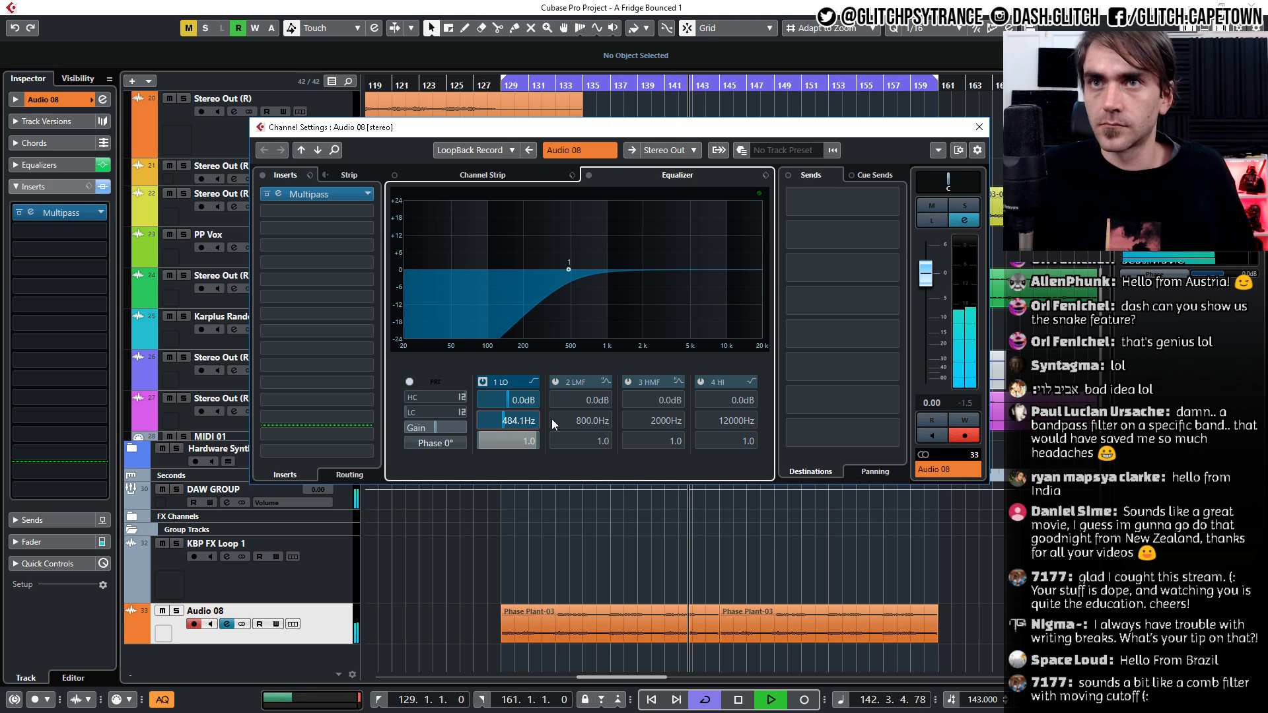
pyautogui.scroll(3, 929, 284)
pyautogui.scroll(2, 929, 283)
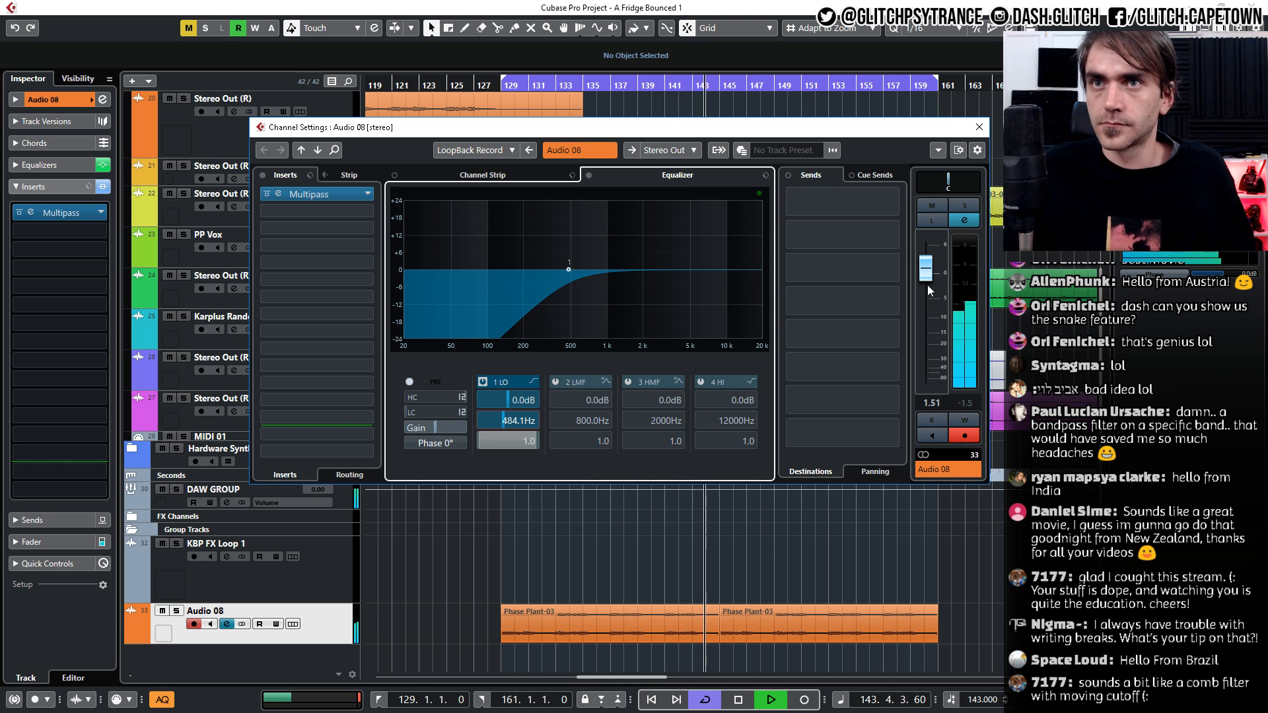
pyautogui.scroll(2, 508, 422)
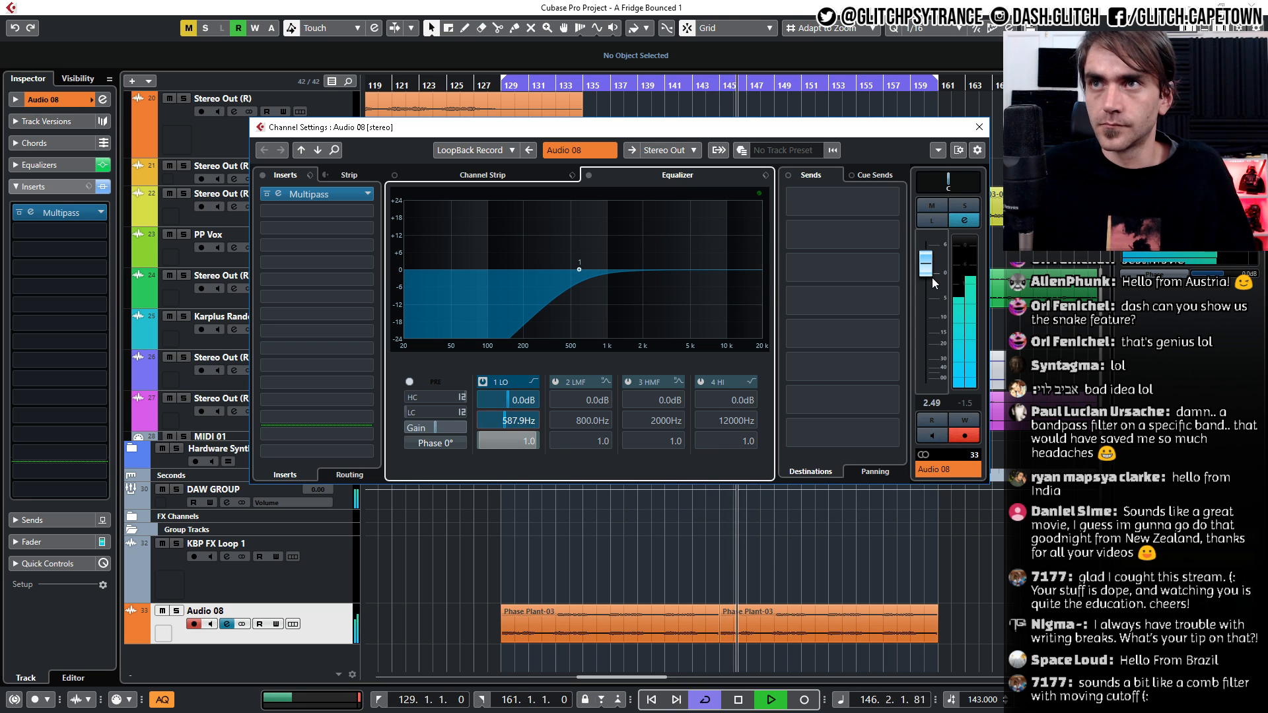
# Reopen Multipass and add a Delay after the Trance Gate in Post FX, tempo-synced at 3/16 with ping-pong on
pyautogui.click(280, 196)
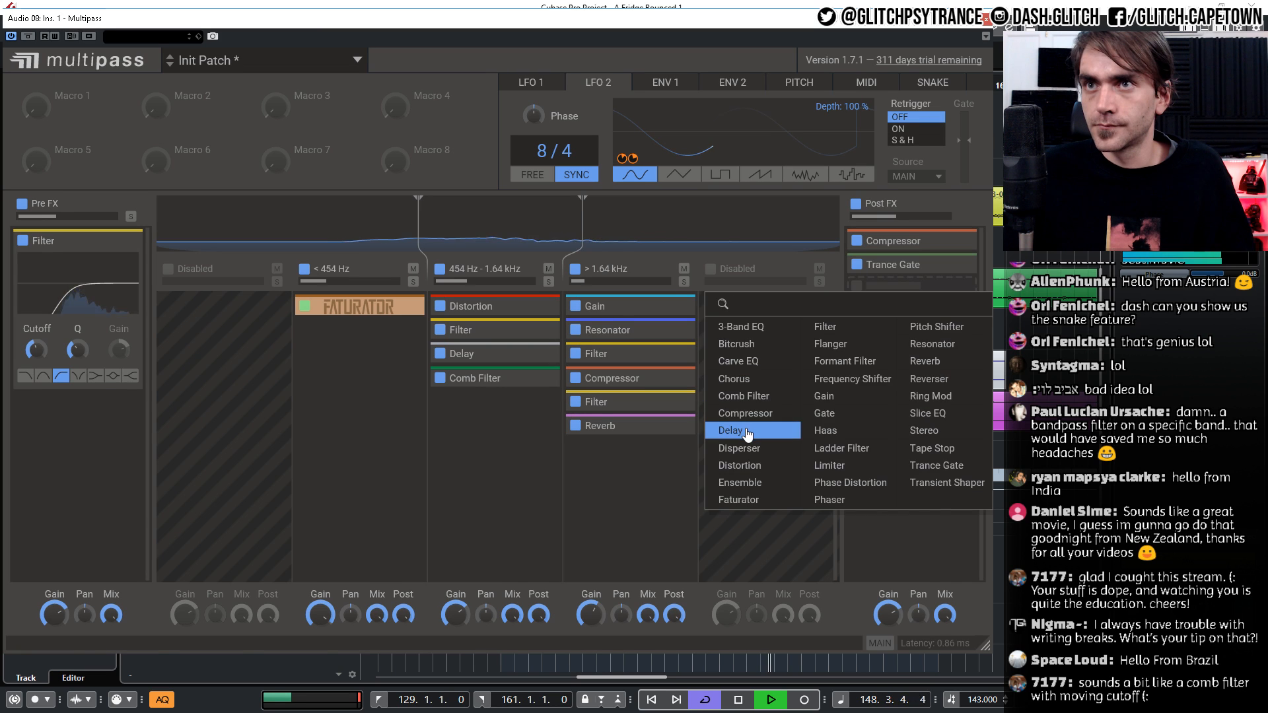
pyautogui.click(746, 433)
pyautogui.click(928, 343)
pyautogui.click(938, 383)
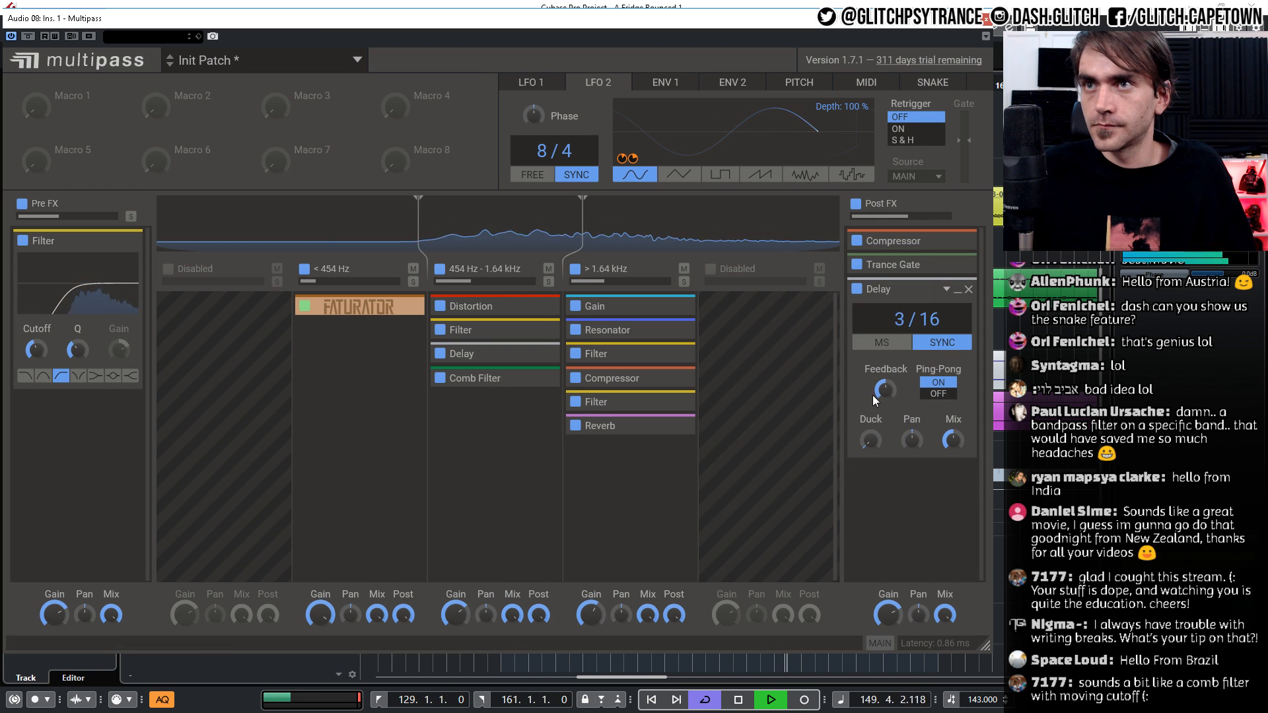
# Lower the Post FX Delay's mix, adjust its pan, and close Multipass
pyautogui.moveTo(957, 442); pyautogui.dragTo(955, 460)
pyautogui.moveTo(915, 444); pyautogui.dragTo(958, 450)
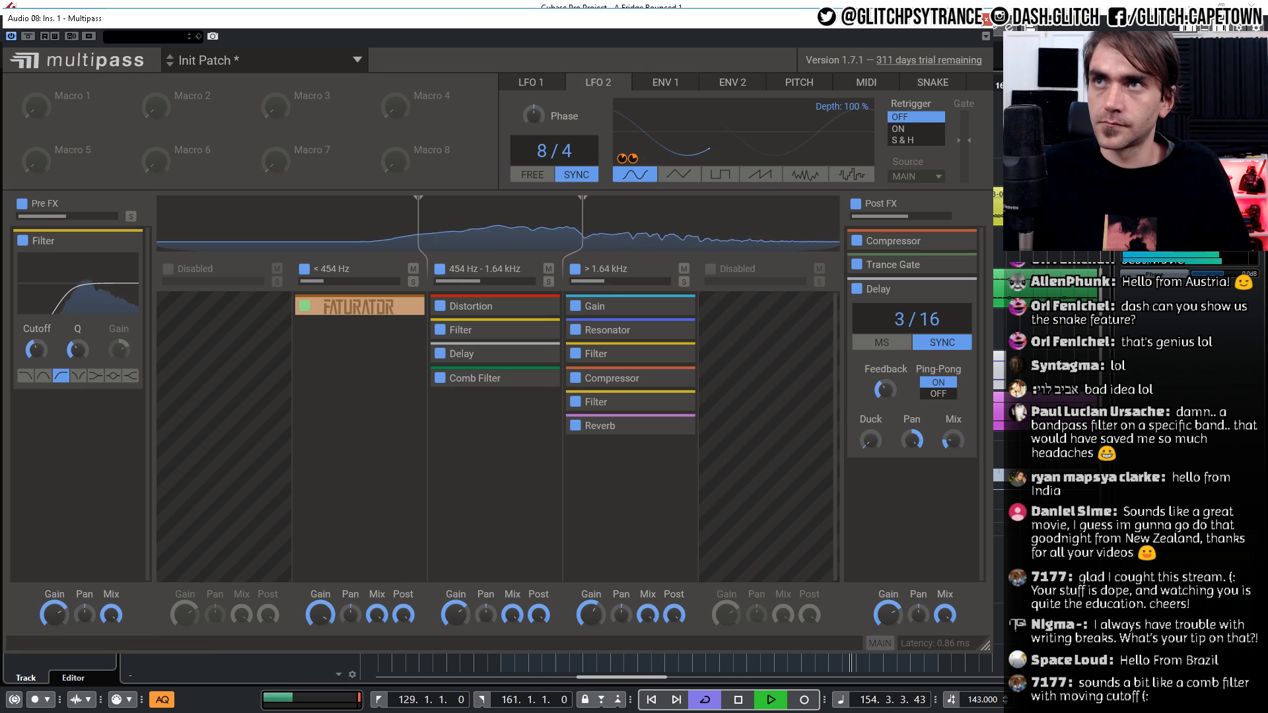
pyautogui.click(987, 18)
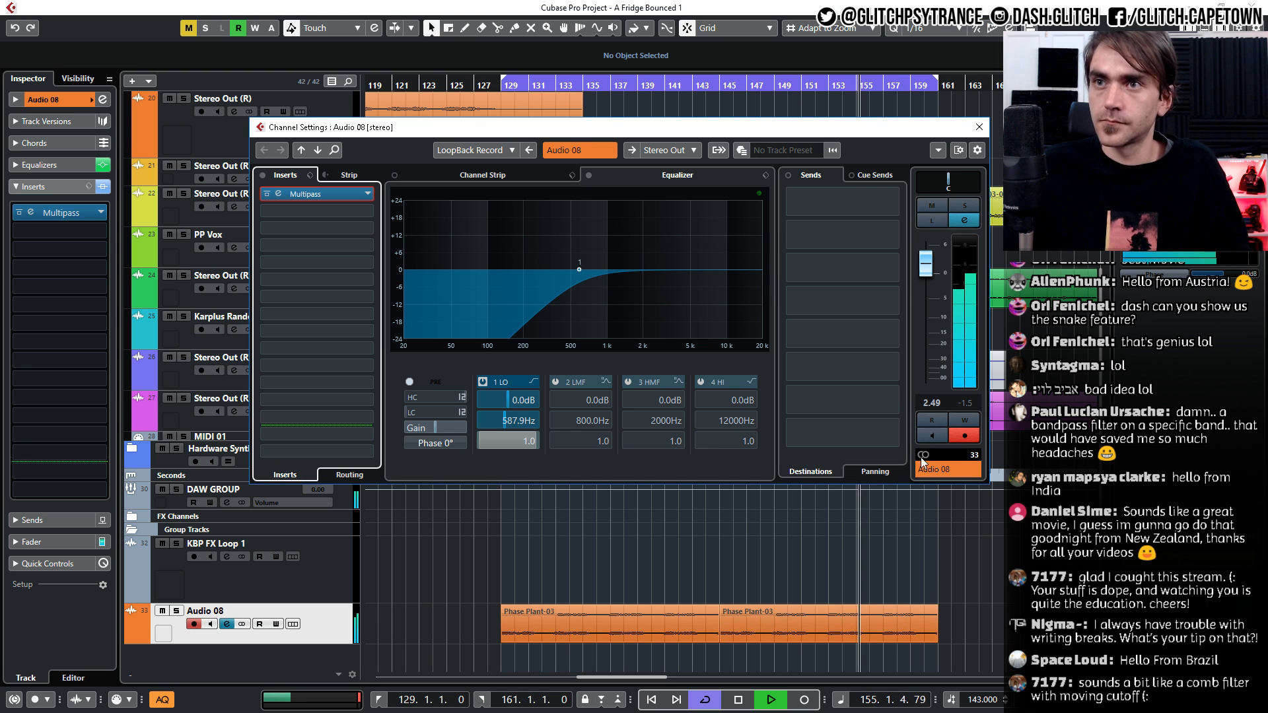
# Close the Audio 08 channel settings and collapse the VST Synths folder track
pyautogui.click(980, 127)
pyautogui.press('g')
pyautogui.scroll(5, 886, 311)
pyautogui.hscroll(2, 869, 367)
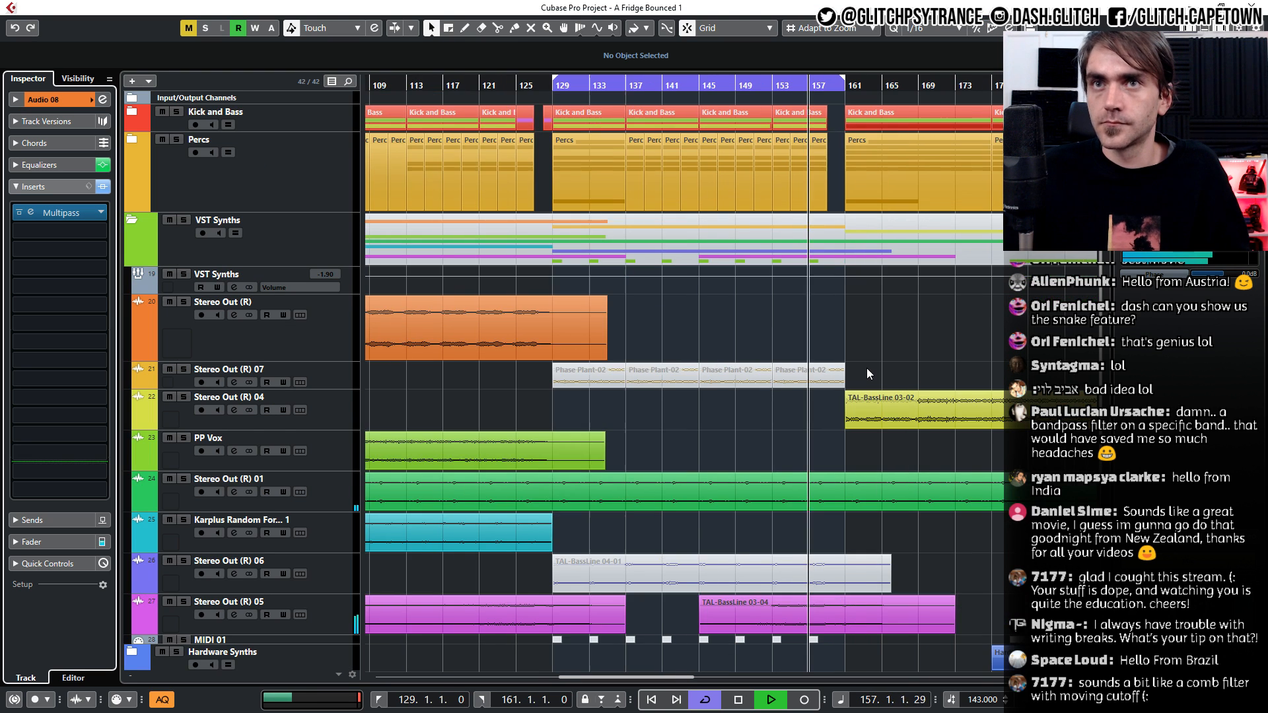
pyautogui.scroll(-3, 863, 373)
pyautogui.scroll(-3, 894, 608)
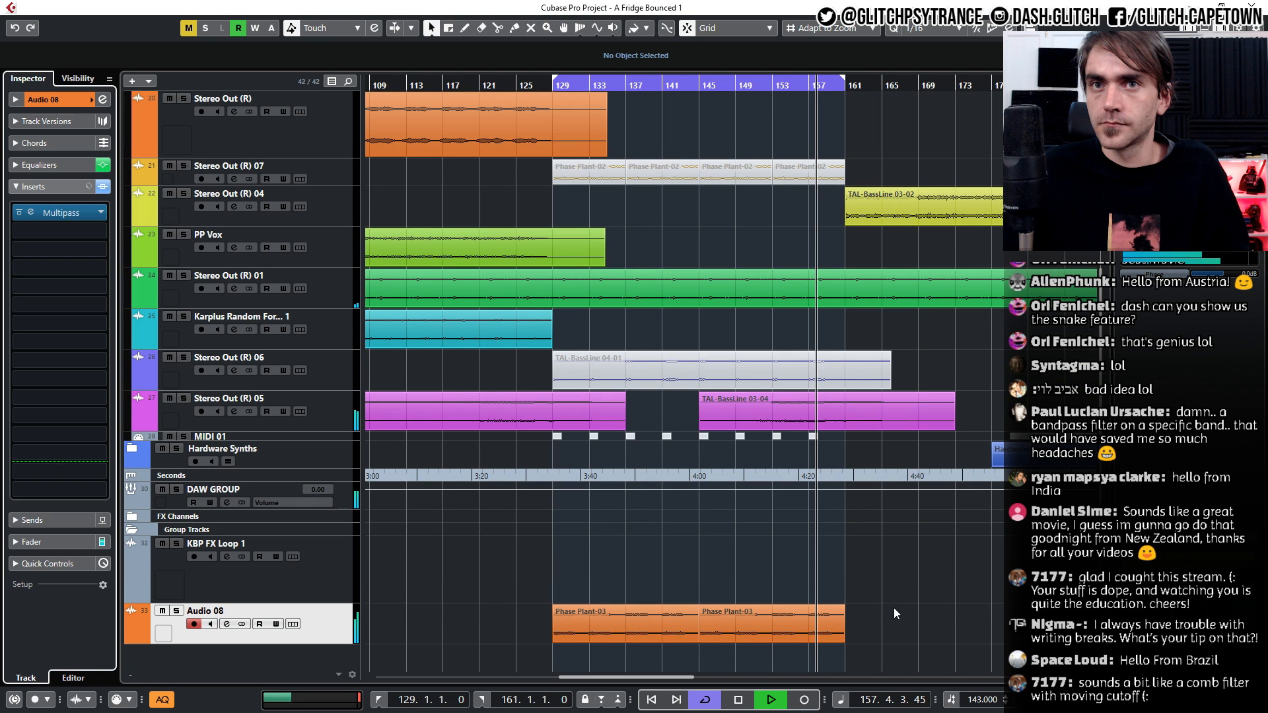
pyautogui.press('h')
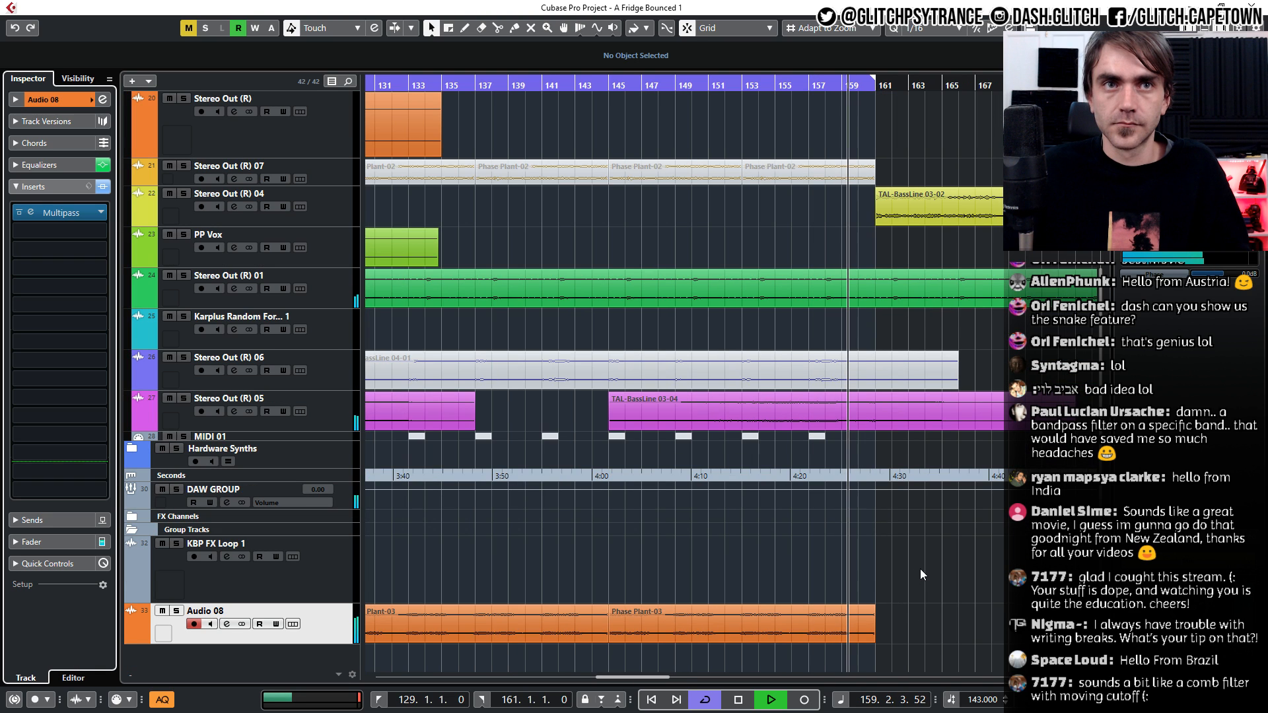
pyautogui.press('g')
pyautogui.press('g')
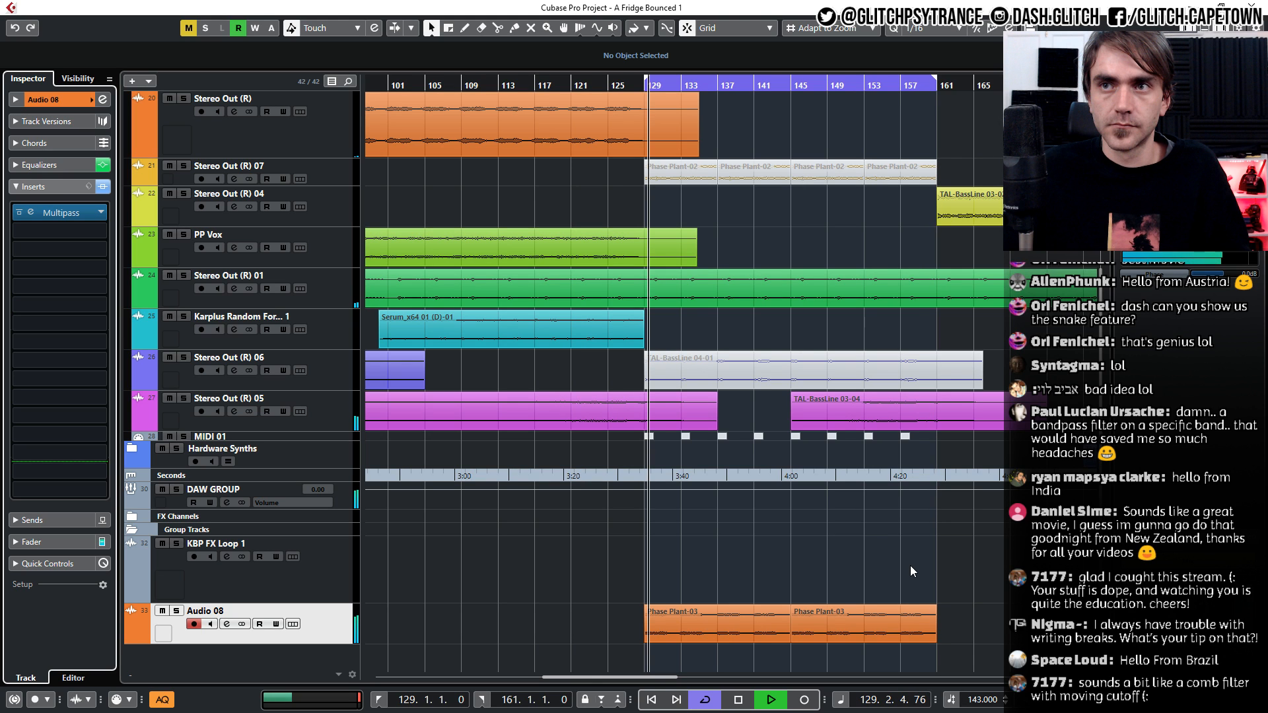
pyautogui.scroll(5, 910, 566)
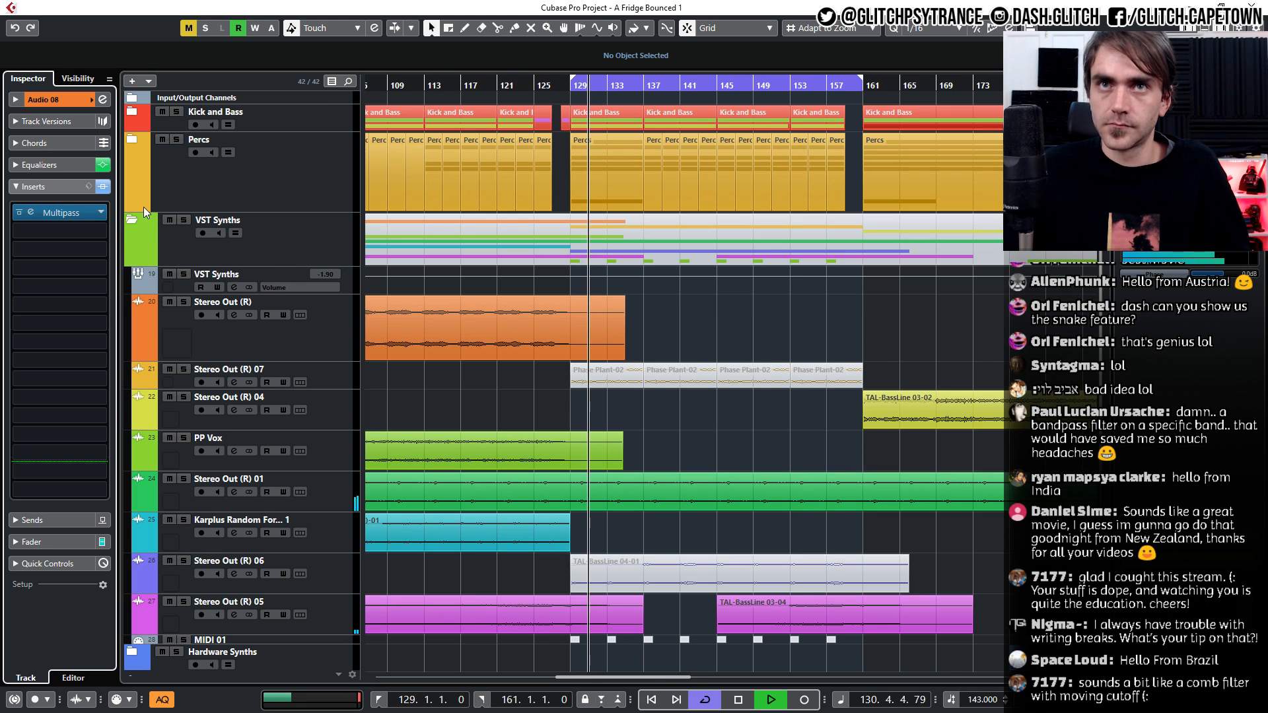
pyautogui.click(129, 220)
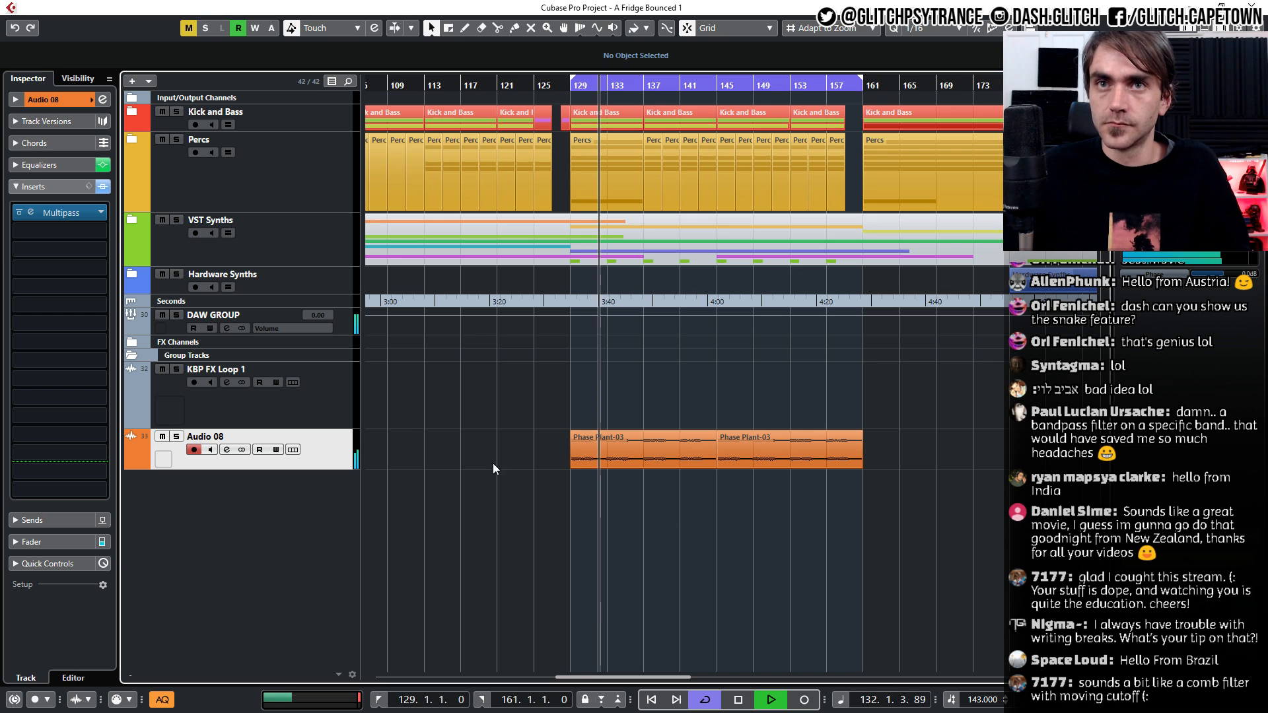
# Reopen Audio 08's channel settings, set equalizer band 3 to -6.4 dB at 1187 Hz with a Q of 0.6, and close the window
pyautogui.click(102, 100)
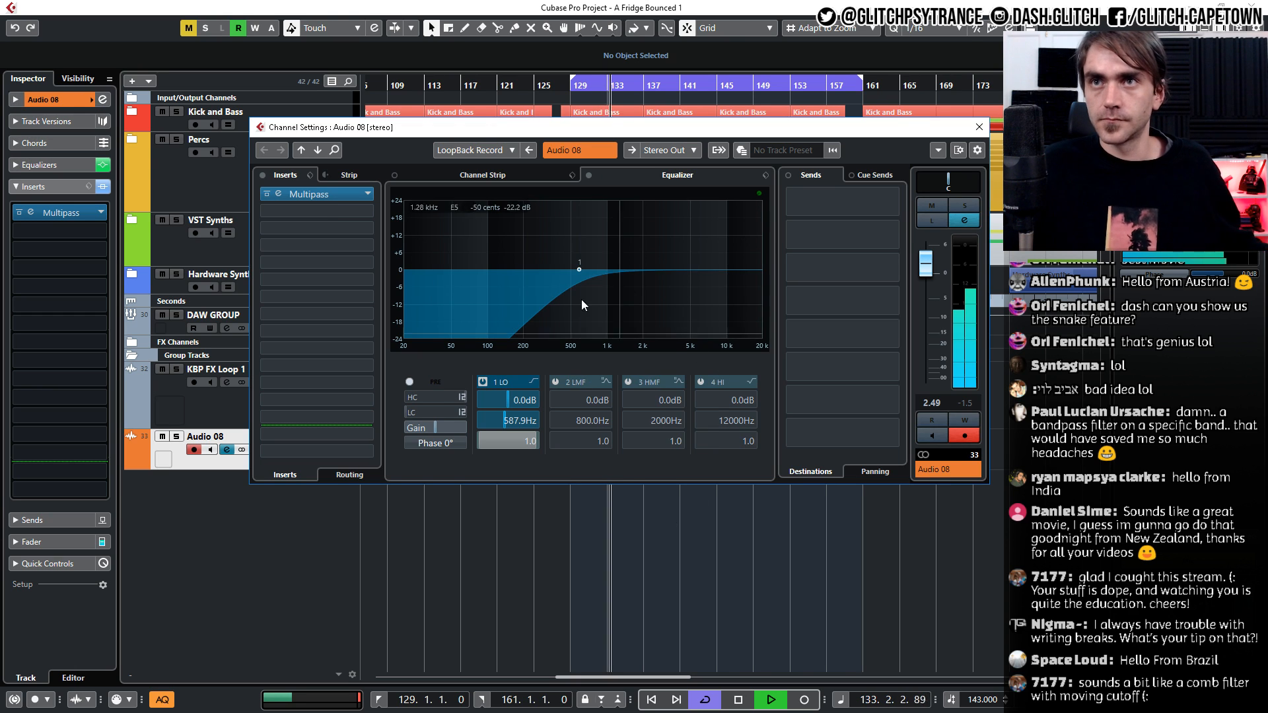
pyautogui.moveTo(582, 299); pyautogui.dragTo(617, 293)
pyautogui.scroll(-4, 617, 293)
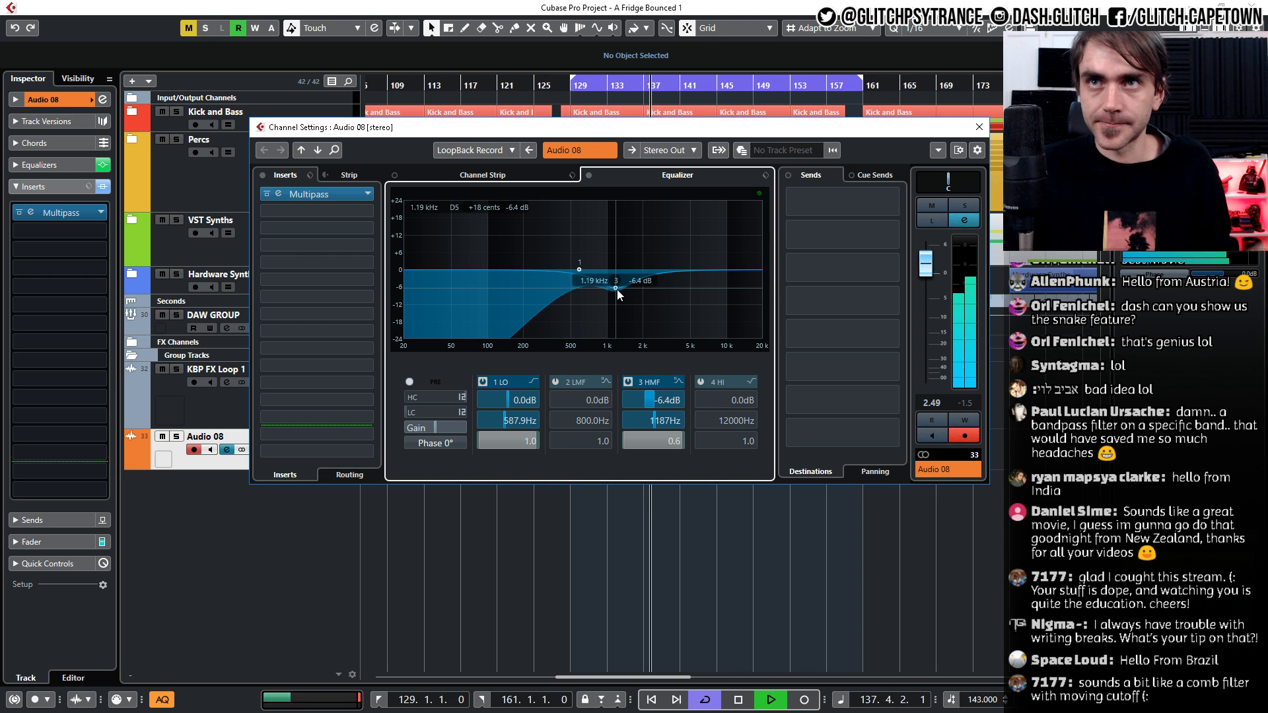
pyautogui.click(980, 127)
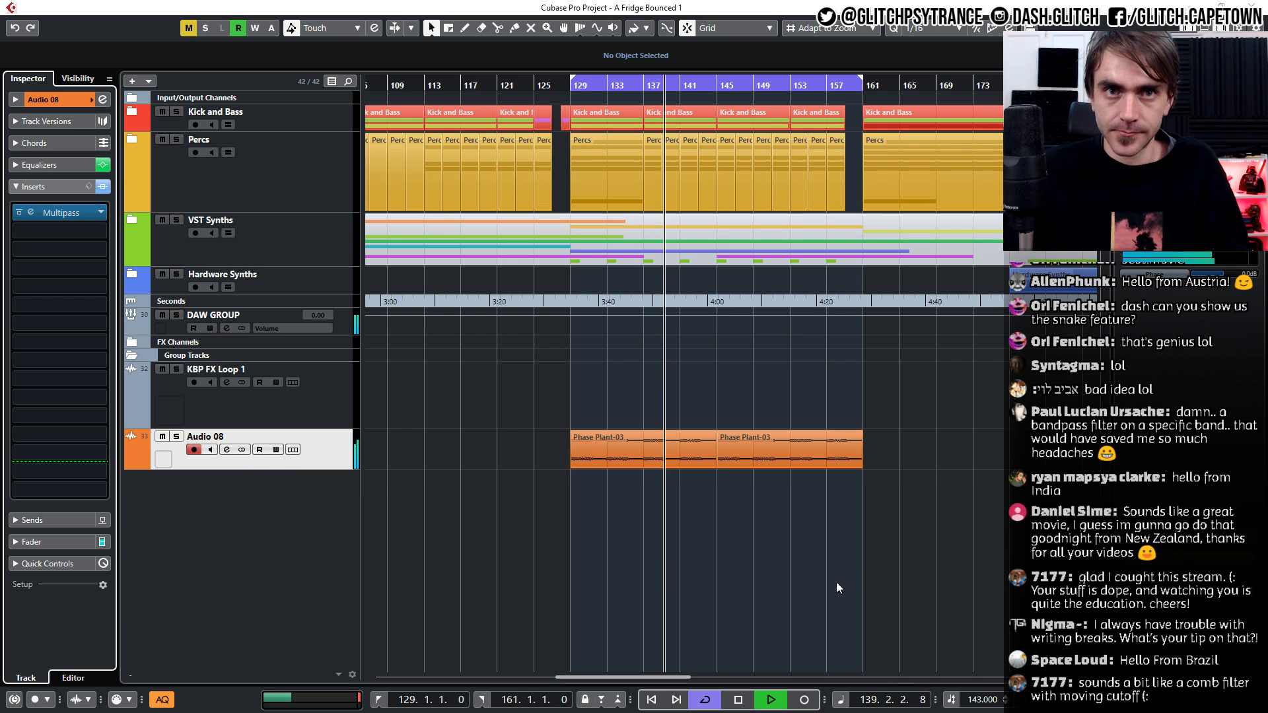
# Unfold Audio 08's basic track settings in the Inspector, and select and expand the VST Synths folder track
pyautogui.click(84, 99)
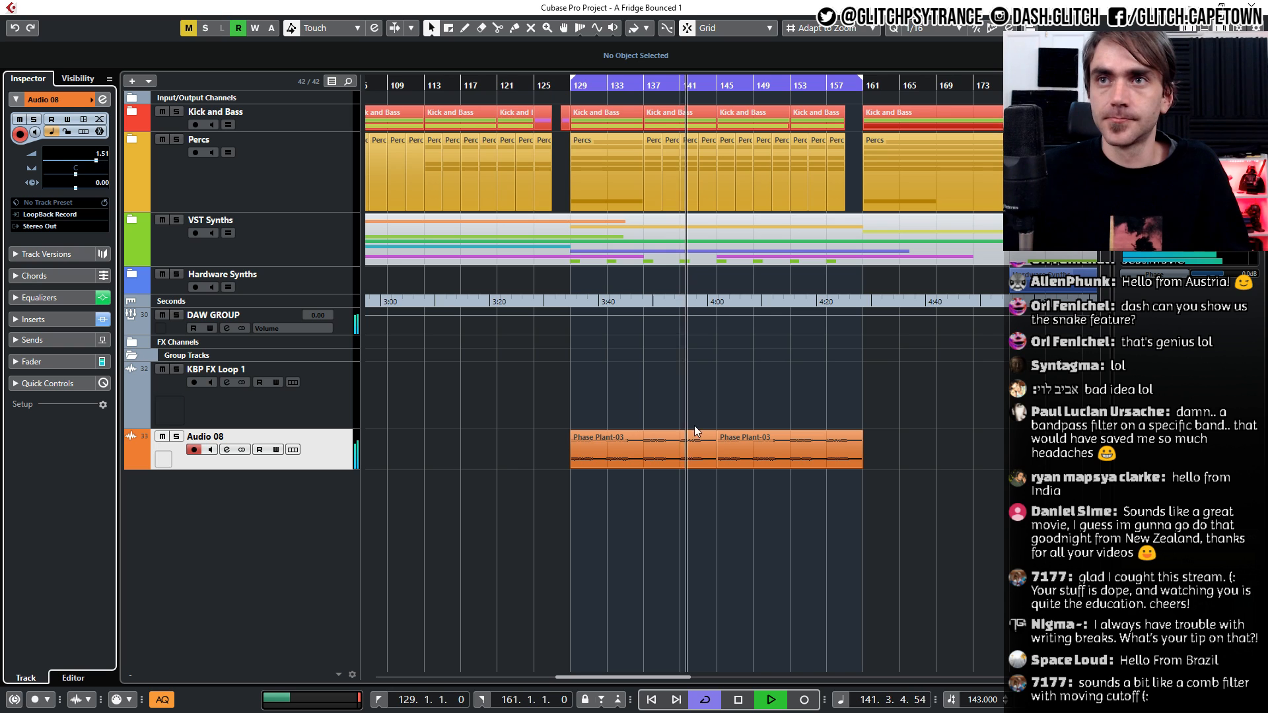
pyautogui.scroll(-3, 727, 503)
pyautogui.hscroll(1, 713, 512)
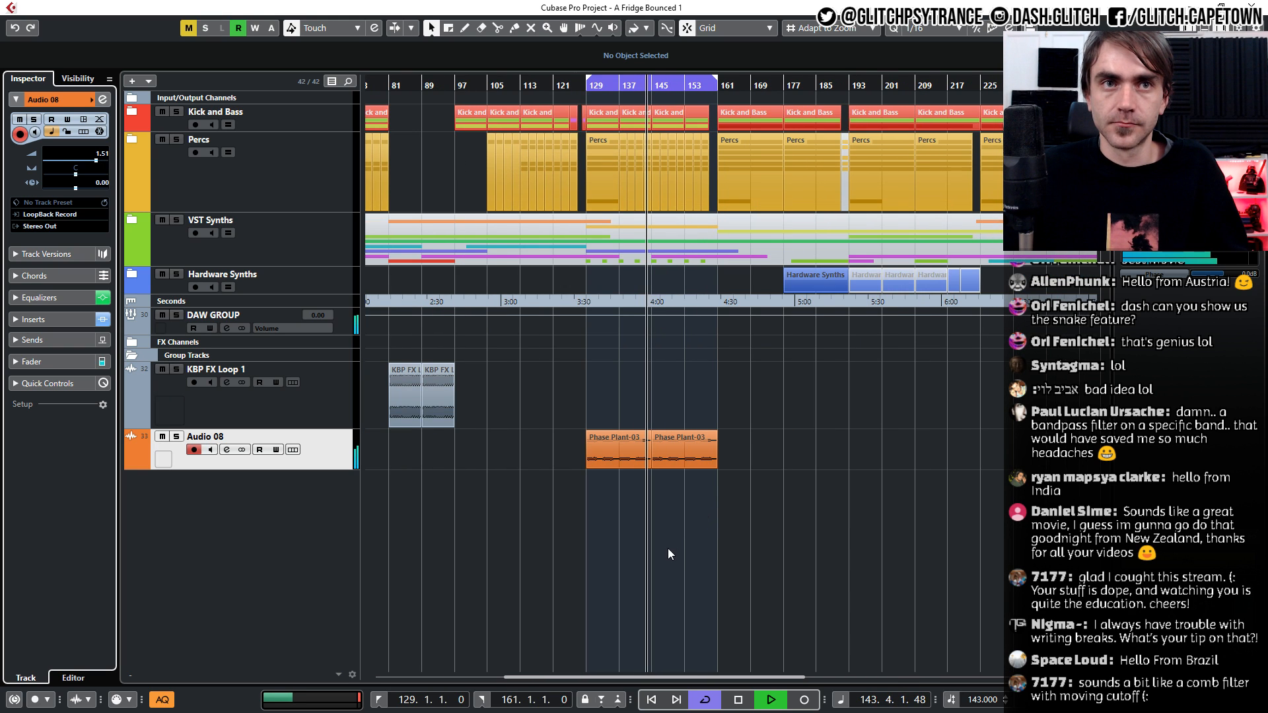
pyautogui.scroll(4, 668, 553)
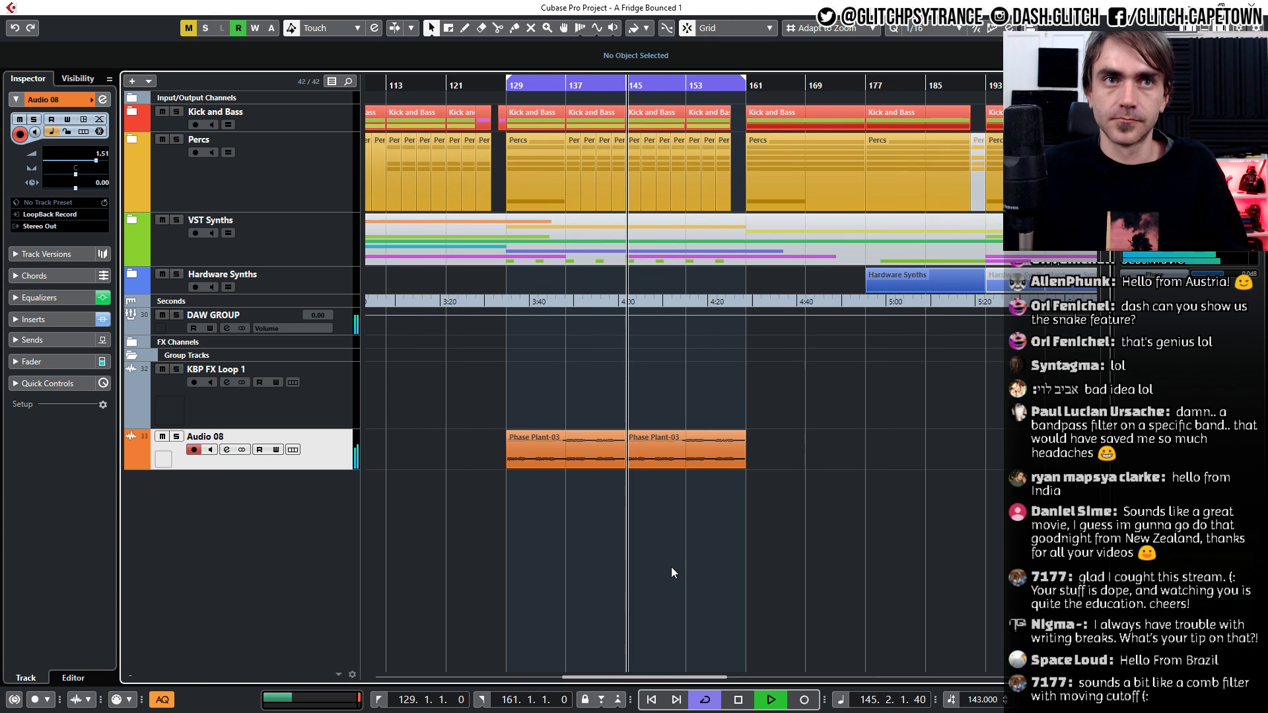
pyautogui.scroll(-2, 665, 568)
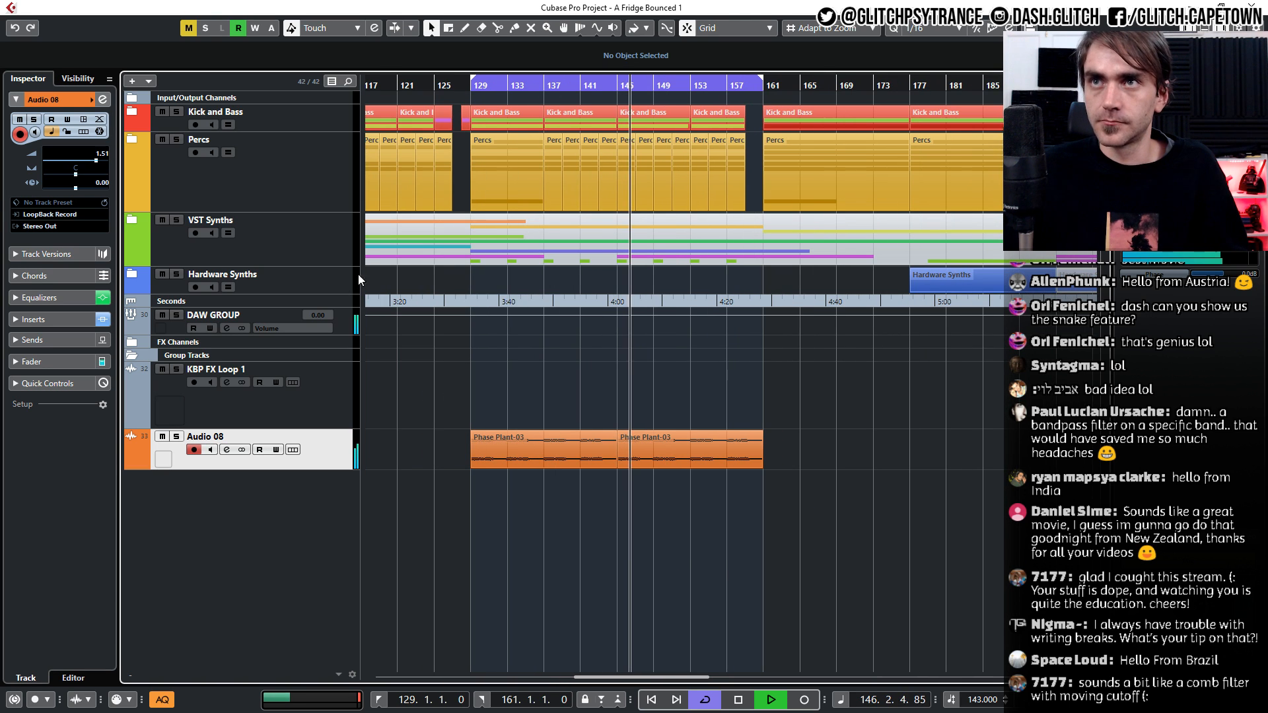
pyautogui.click(143, 219)
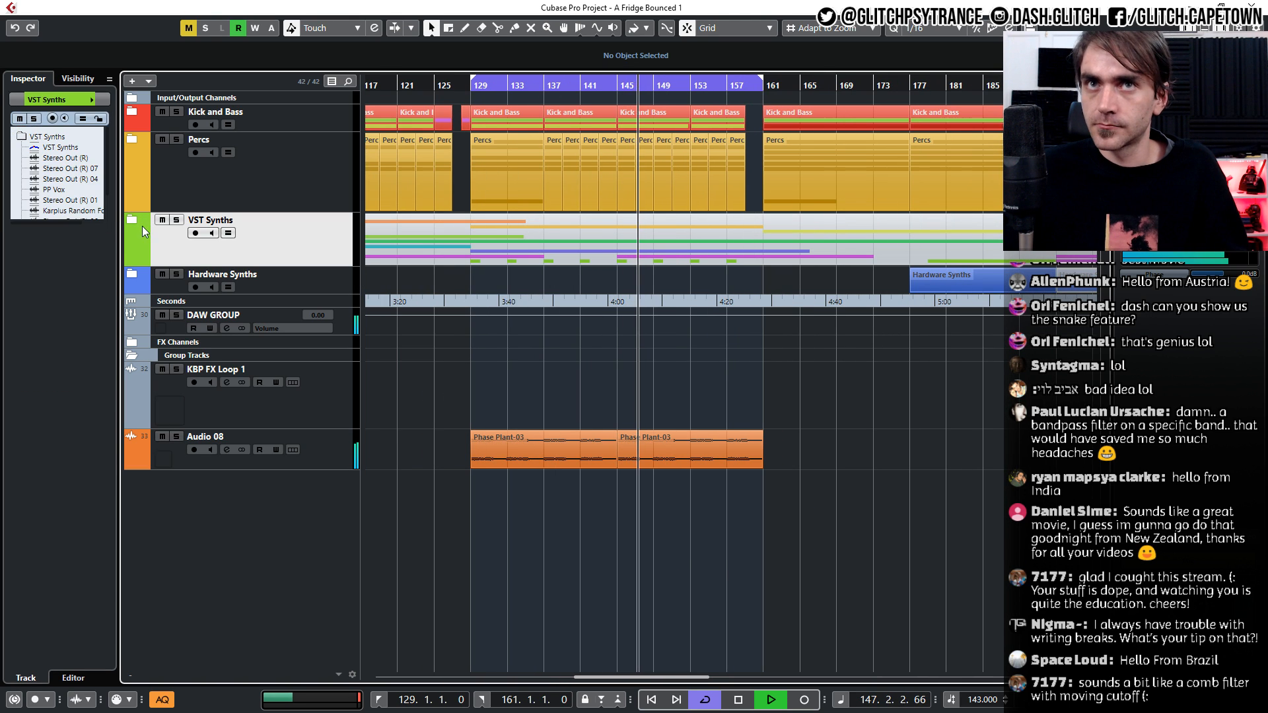
pyautogui.click(142, 226)
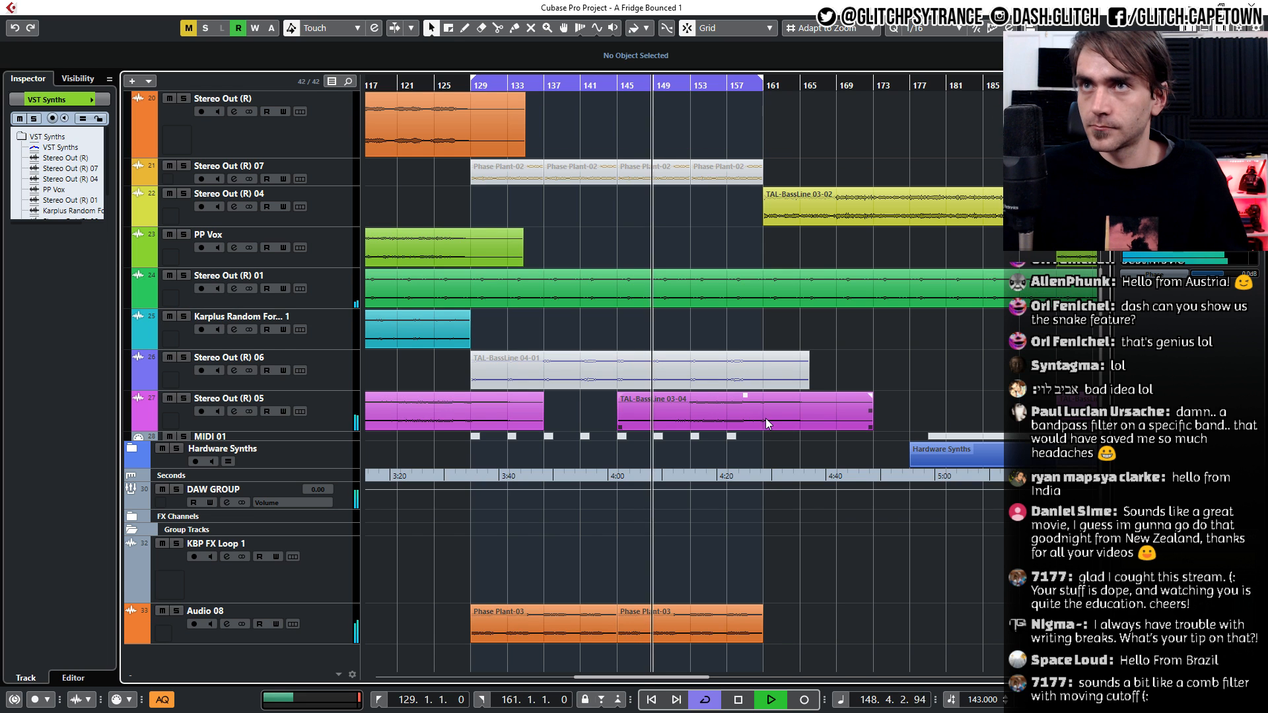
# Turn off cycle playback for the range from bar 129 to bar 161
pyautogui.scroll(-2, 763, 422)
pyautogui.hscroll(2, 762, 598)
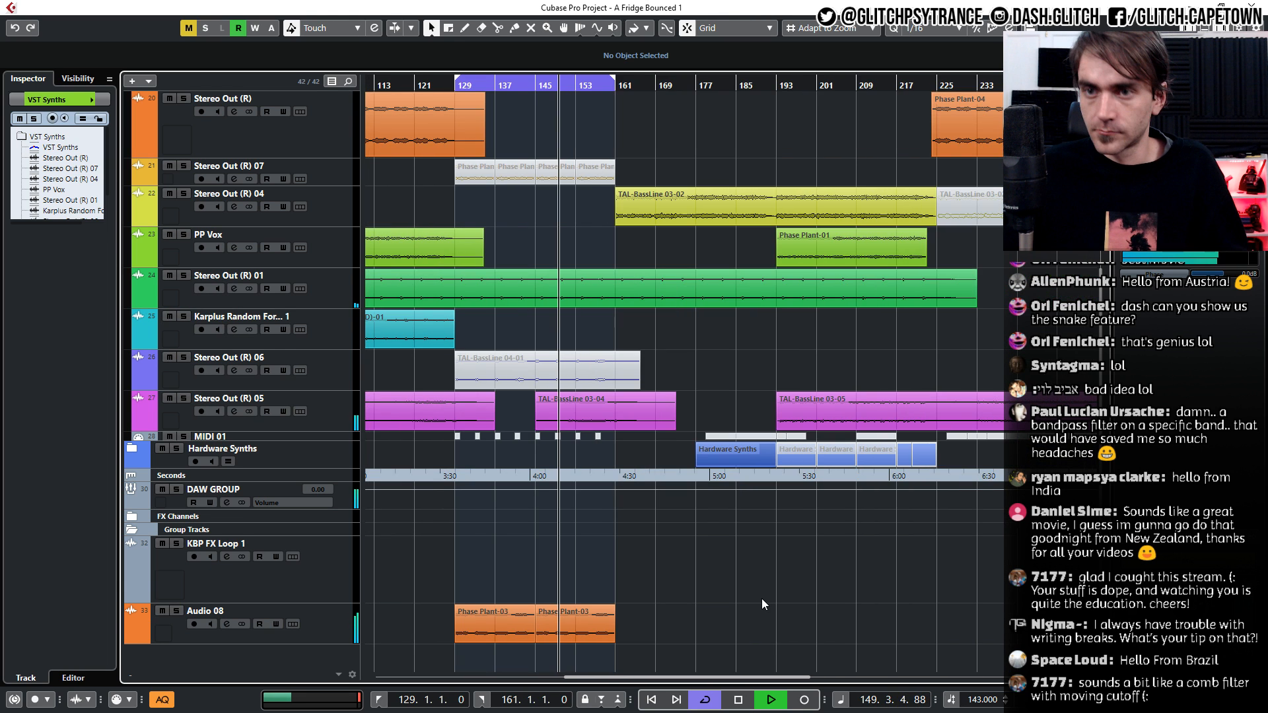
pyautogui.press('KP_Divide')
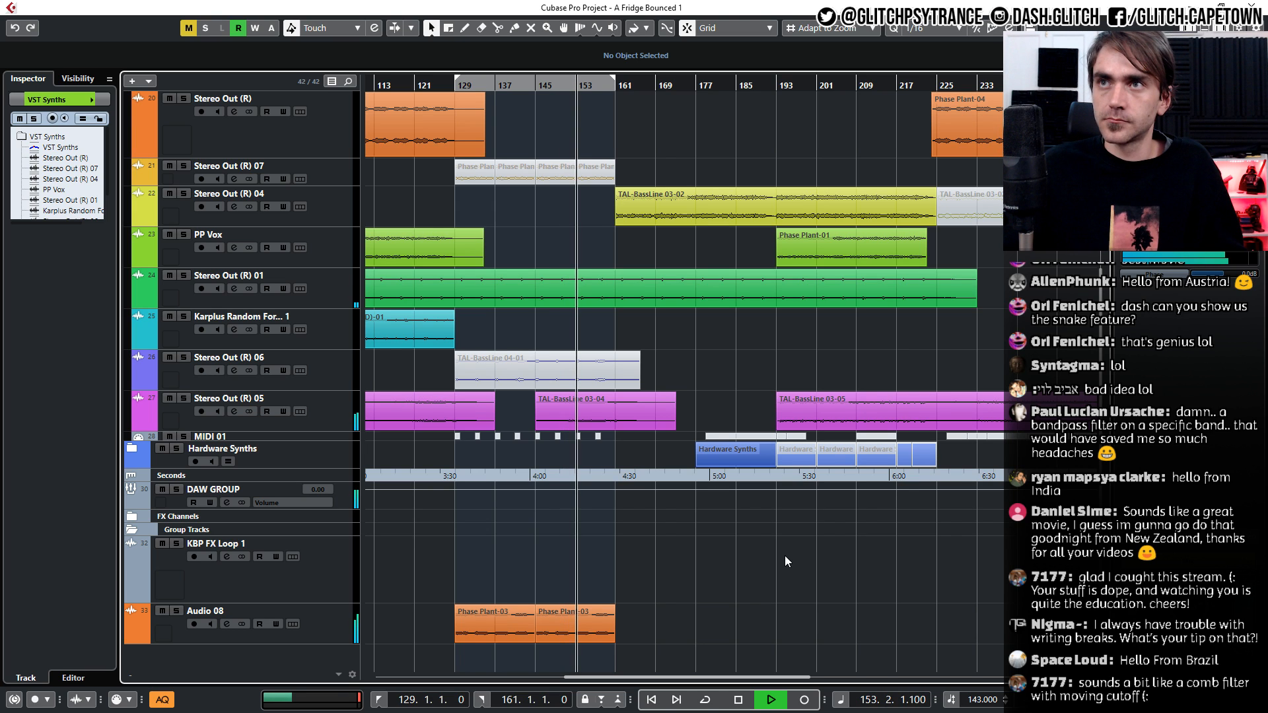
# Examine the synth clips across the arrangement, from the opening bars to the sections after bar 161, for places to reuse the Audio 08 part
pyautogui.scroll(1, 720, 423)
pyautogui.hscroll(-4, 721, 422)
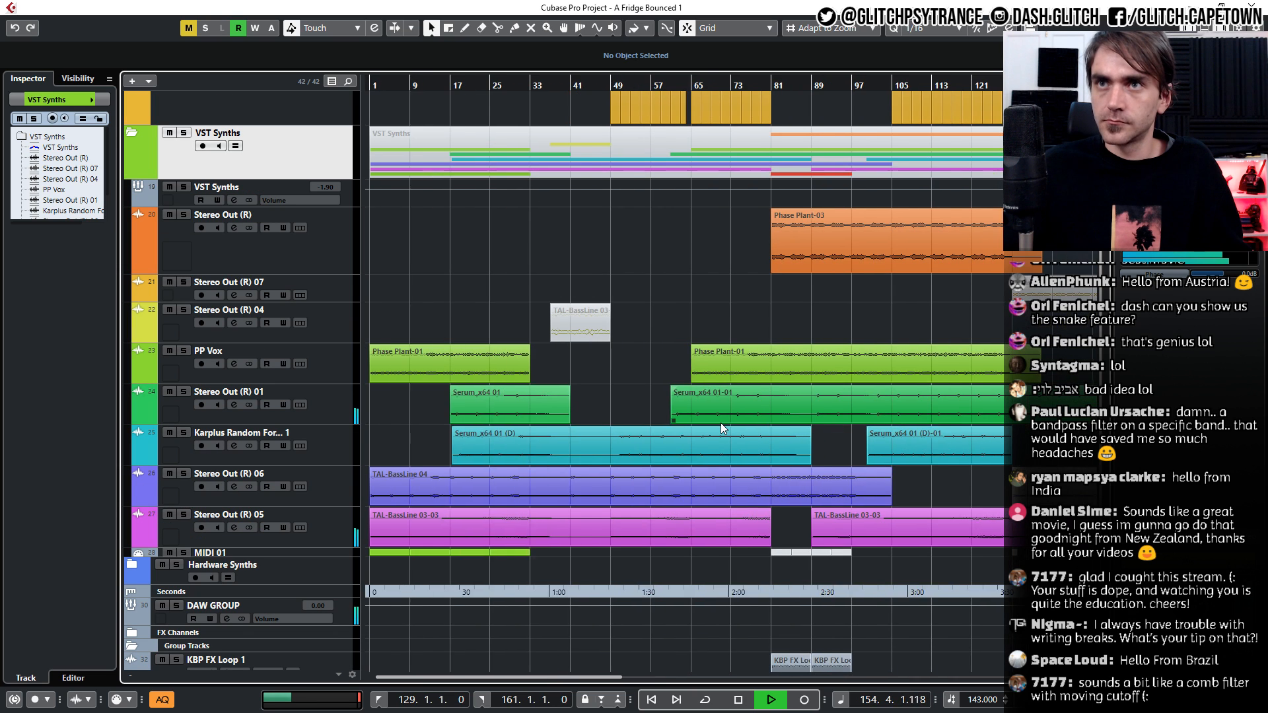
pyautogui.hscroll(5, 720, 423)
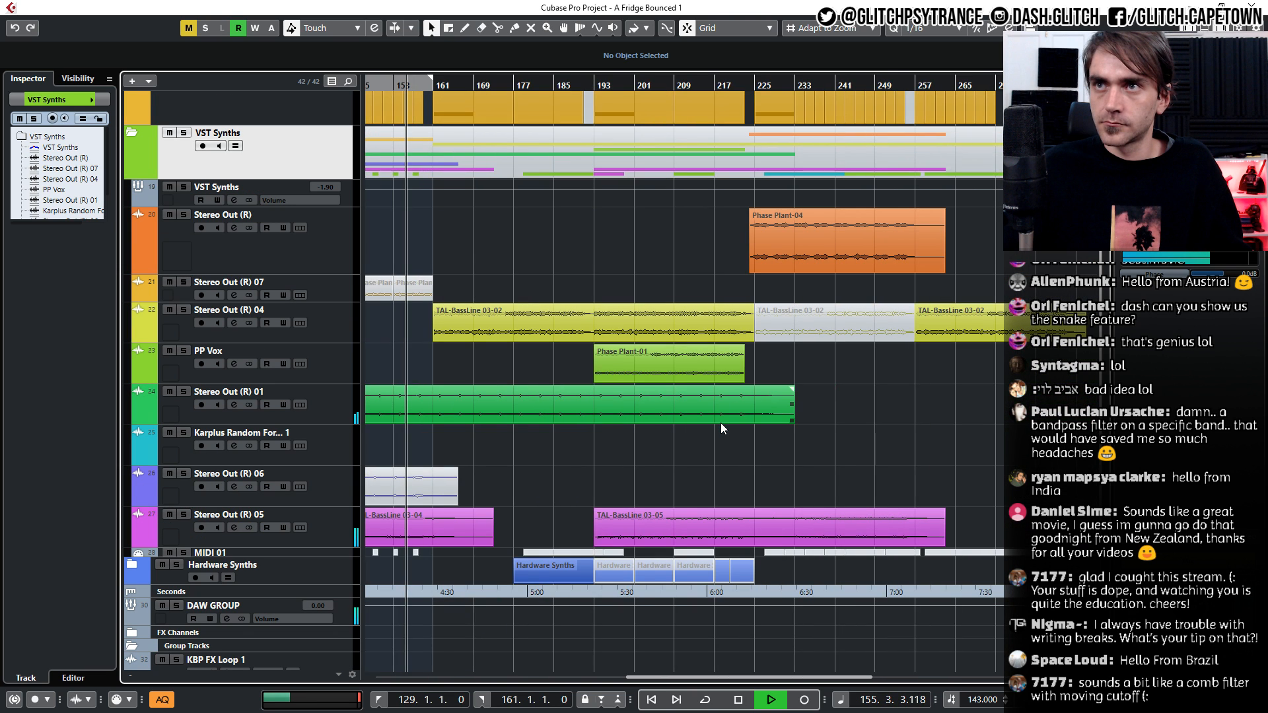
pyautogui.hscroll(-4, 720, 423)
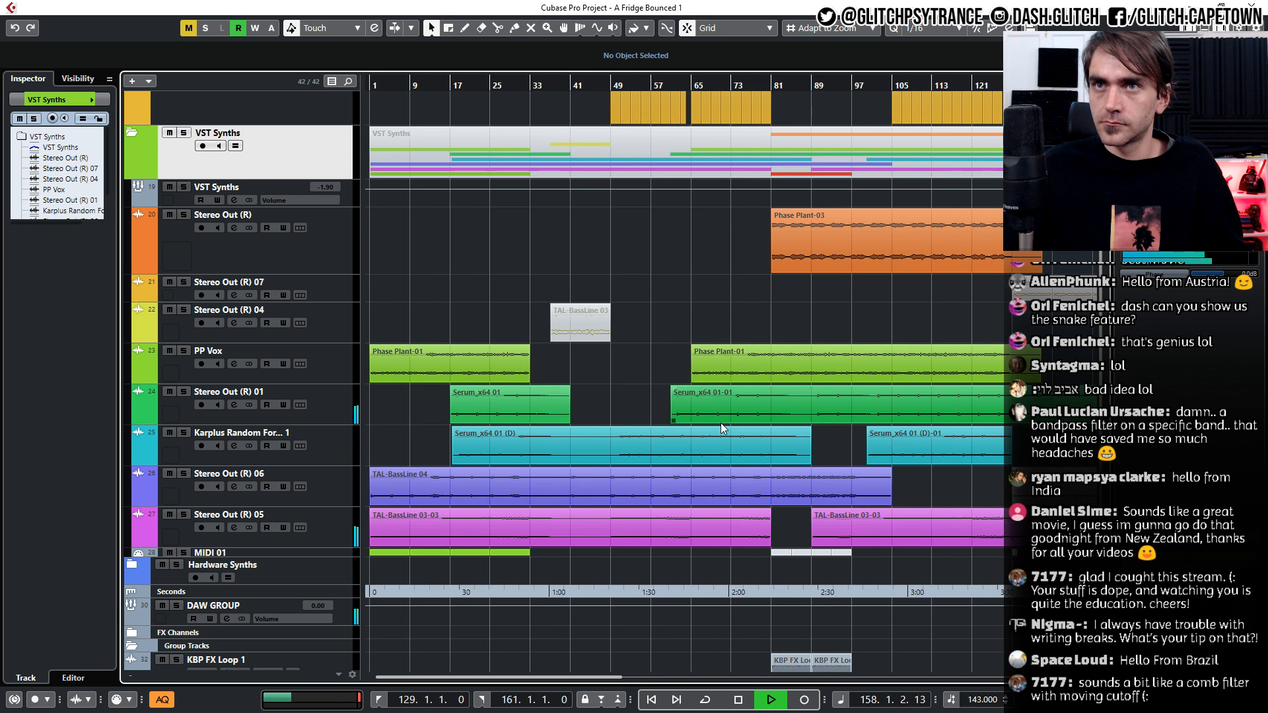
pyautogui.hscroll(5, 720, 422)
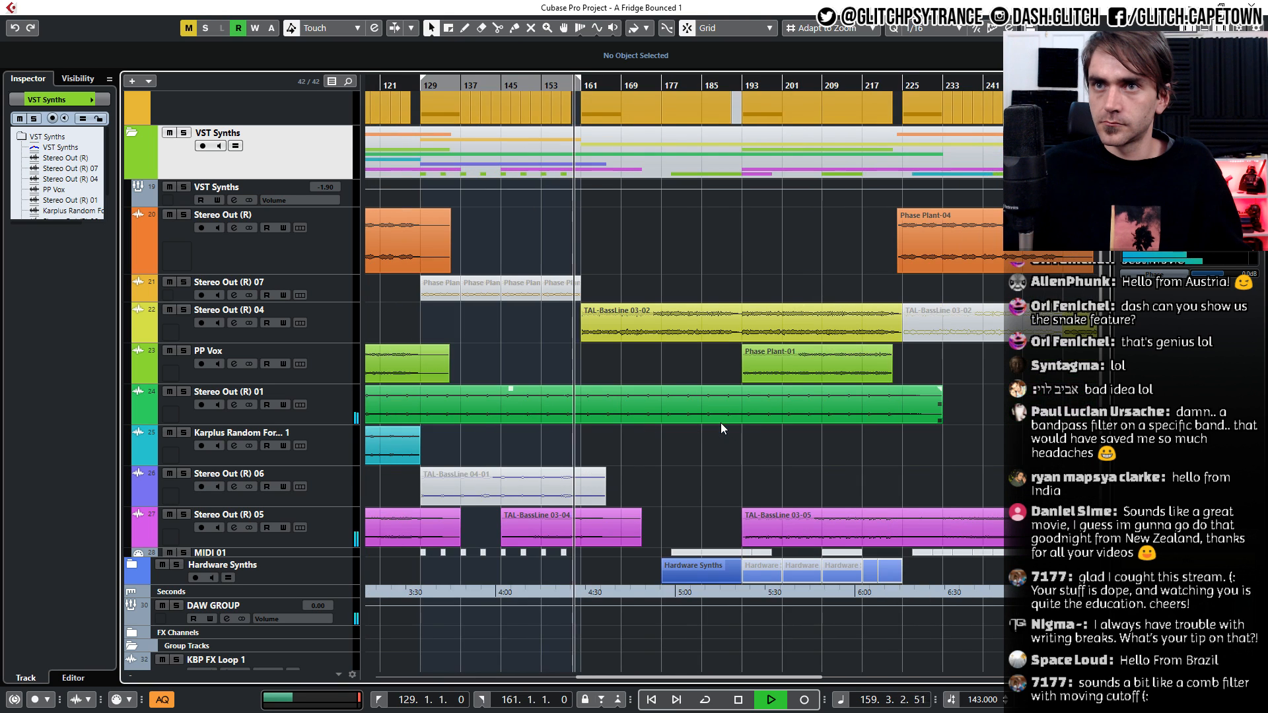
pyautogui.scroll(-3, 701, 433)
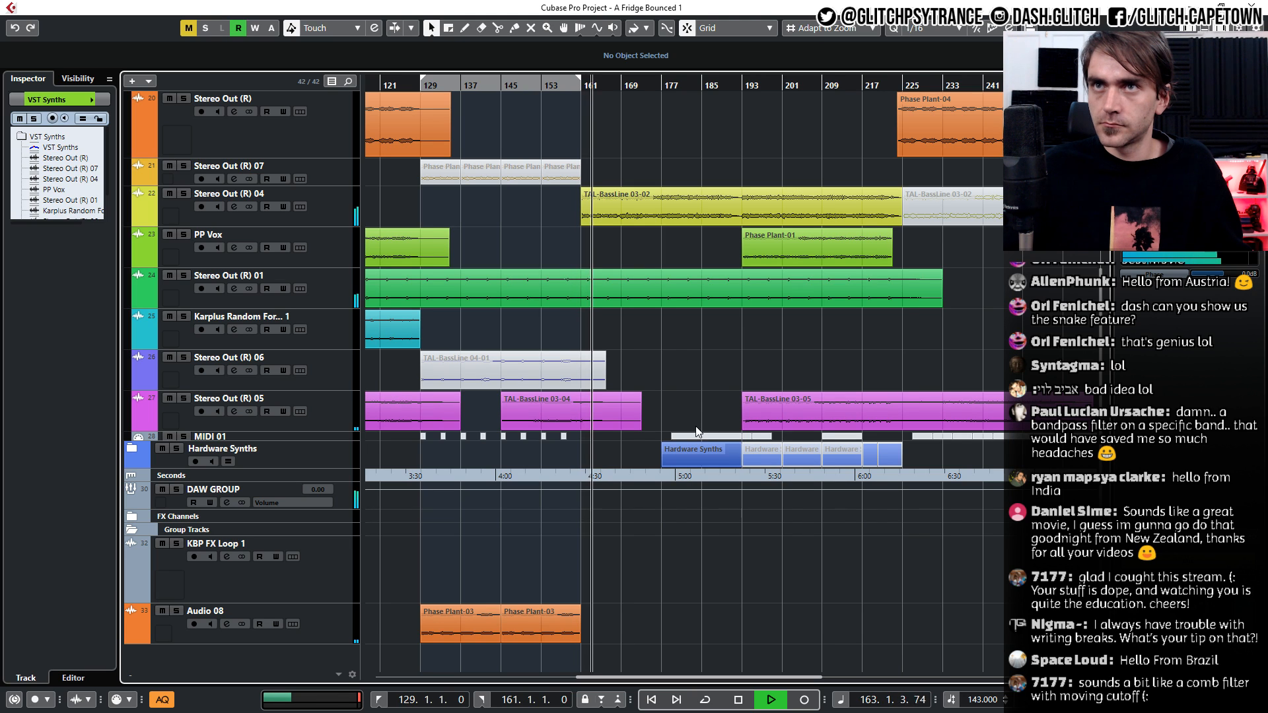
pyautogui.scroll(-2, 696, 432)
pyautogui.scroll(3, 696, 432)
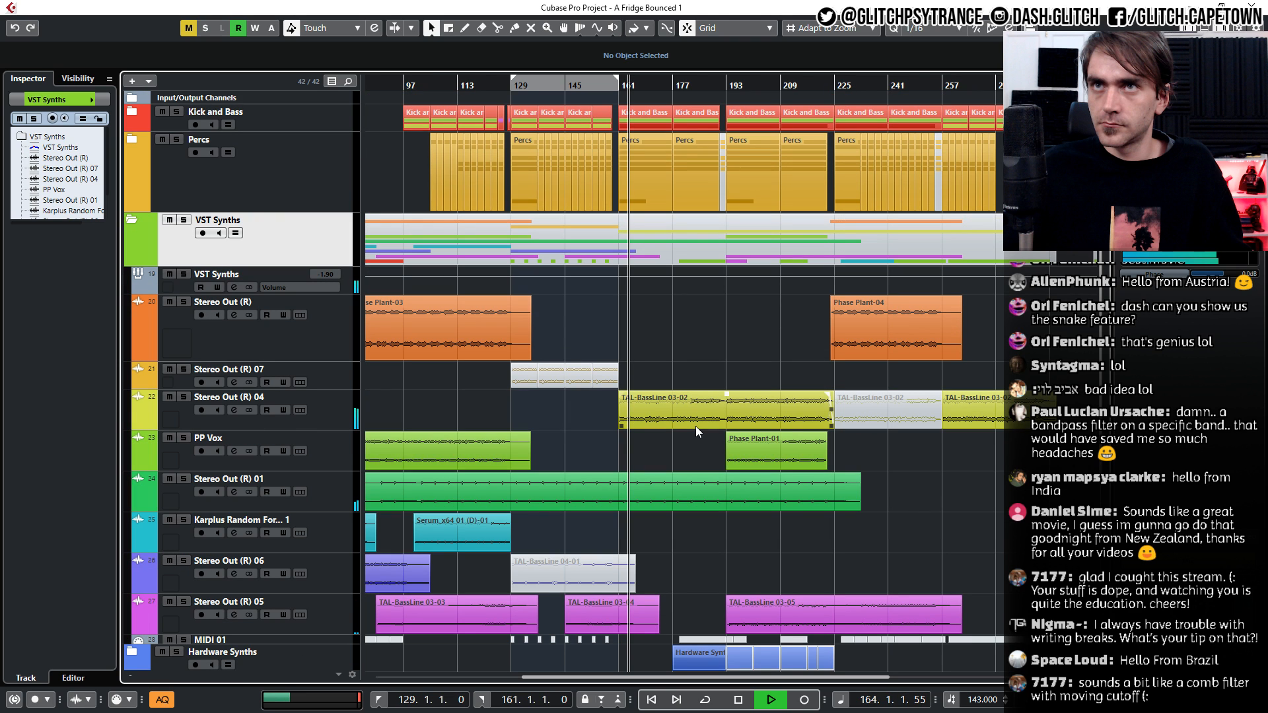
pyautogui.scroll(-3, 696, 427)
pyautogui.hscroll(-4, 696, 426)
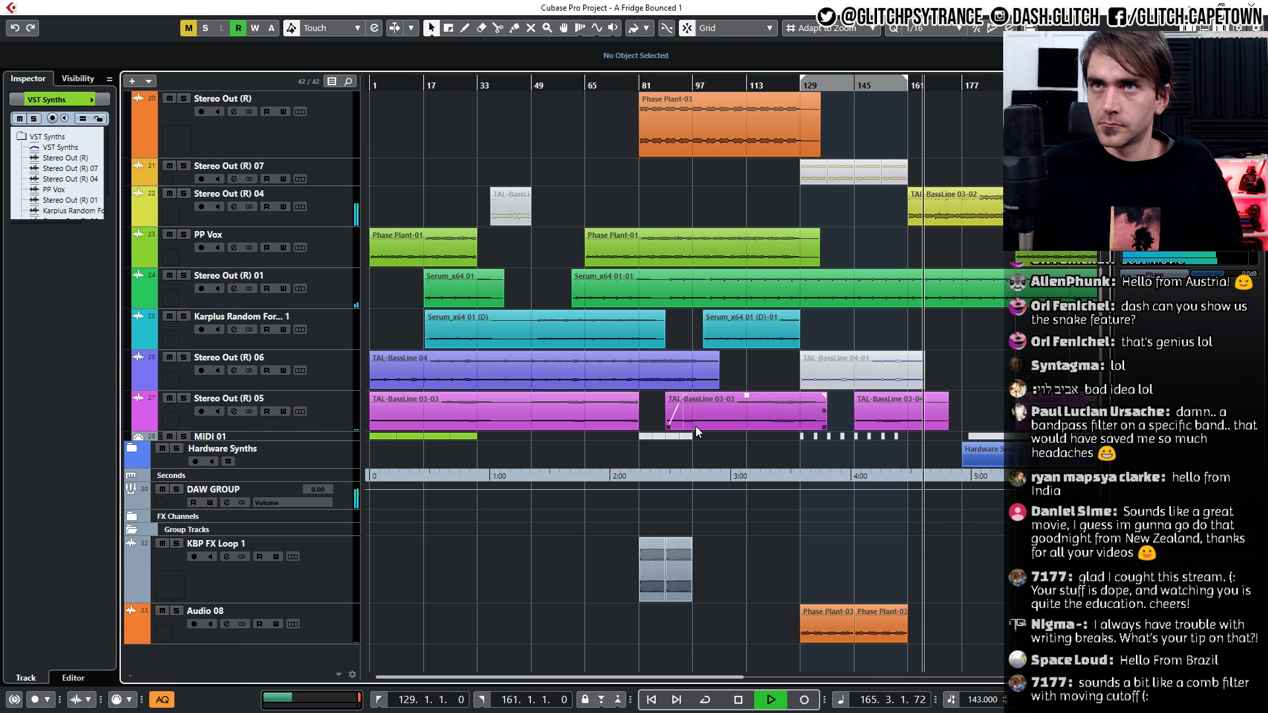
pyautogui.scroll(3, 696, 426)
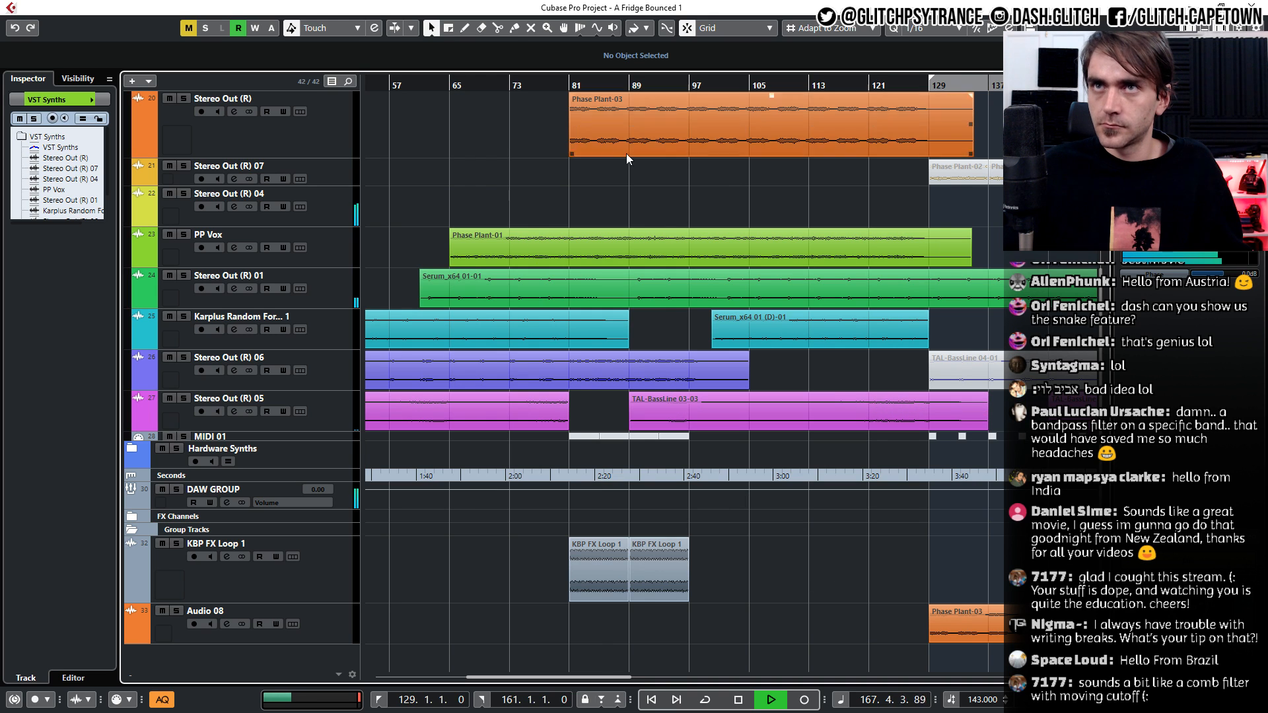
pyautogui.hscroll(3, 795, 235)
pyautogui.hscroll(-2, 806, 226)
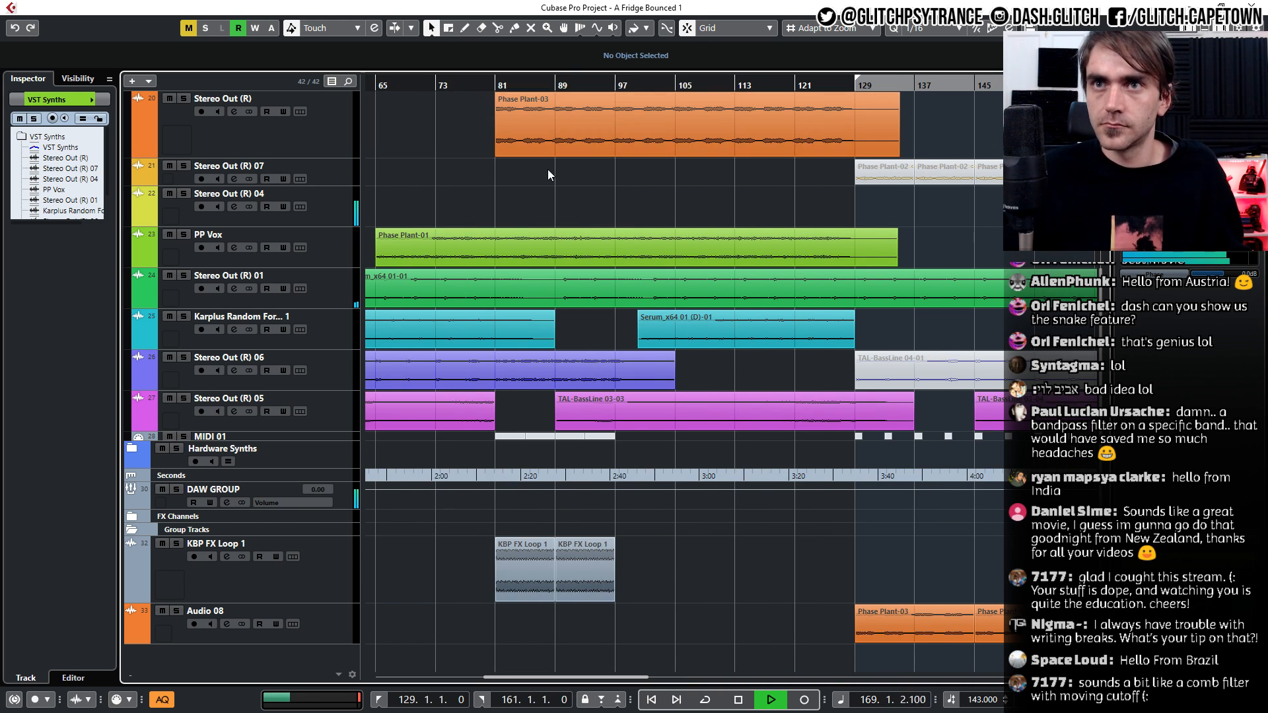
pyautogui.scroll(3, 528, 169)
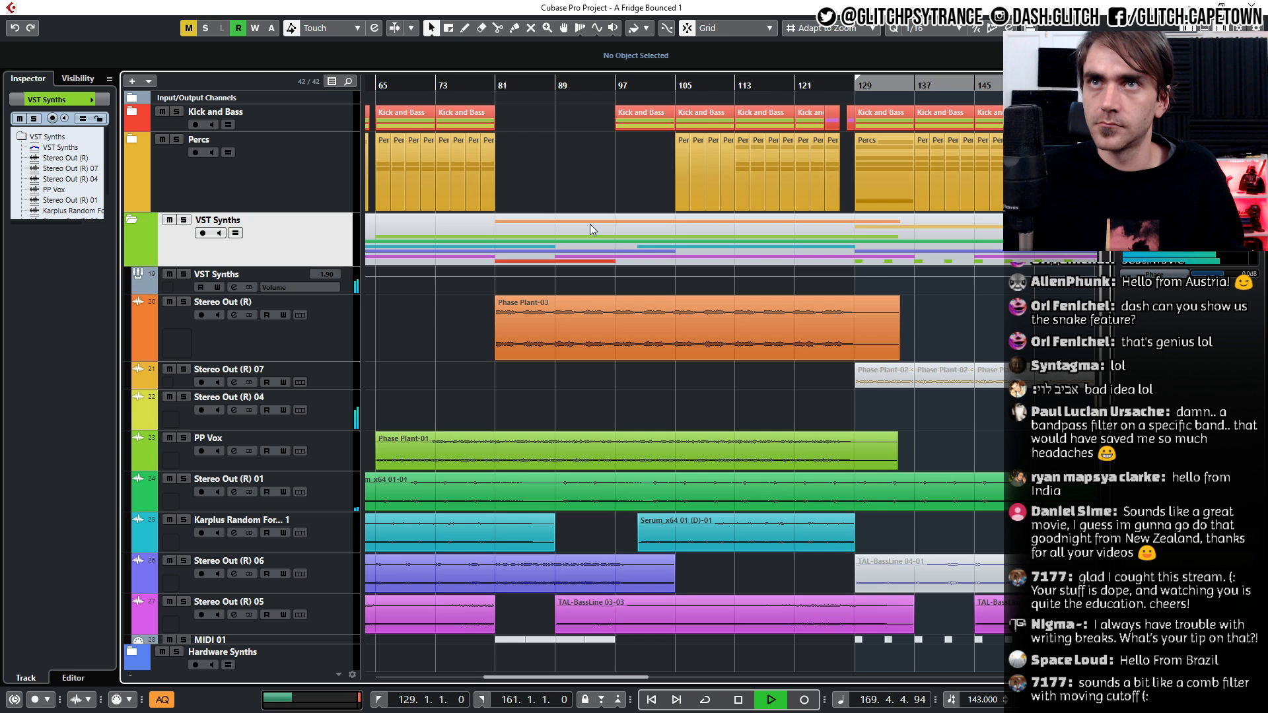
# Try a 16-bar Phase Plant-03 clip at bar 81 on the Audio 08 track
pyautogui.scroll(-5, 529, 633)
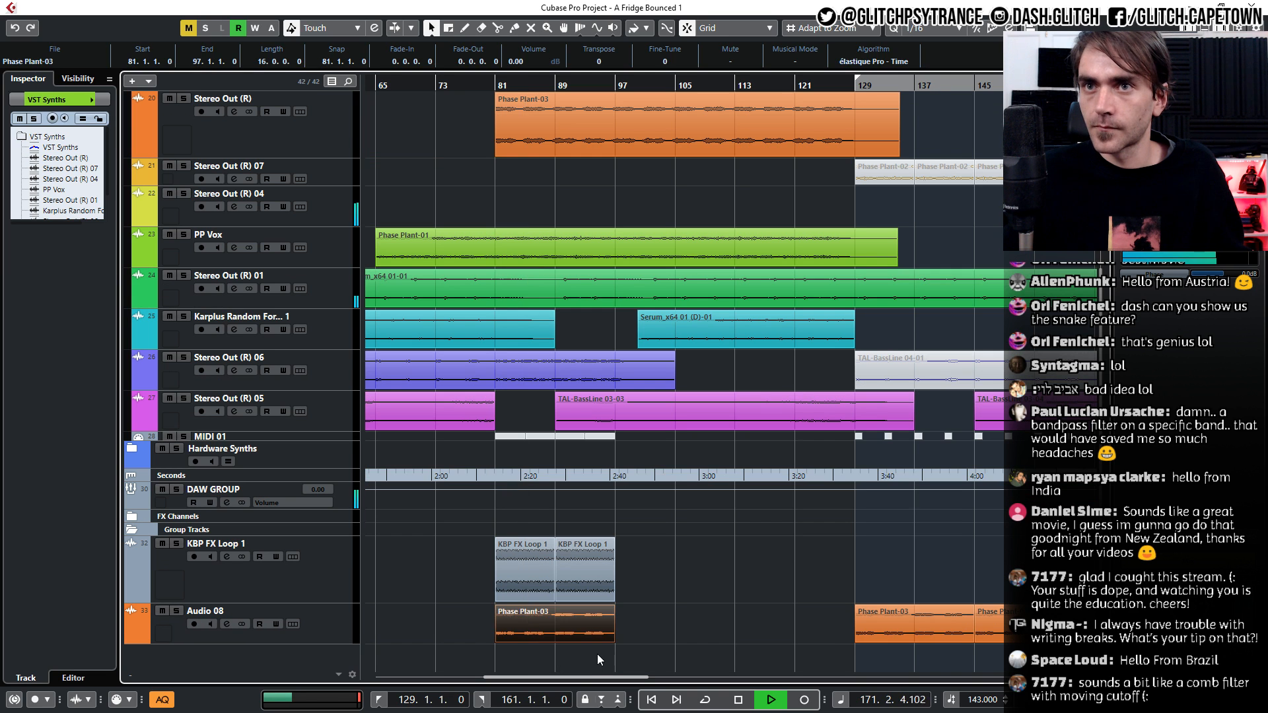
pyautogui.scroll(5, 556, 116)
pyautogui.scroll(-3, 316, 113)
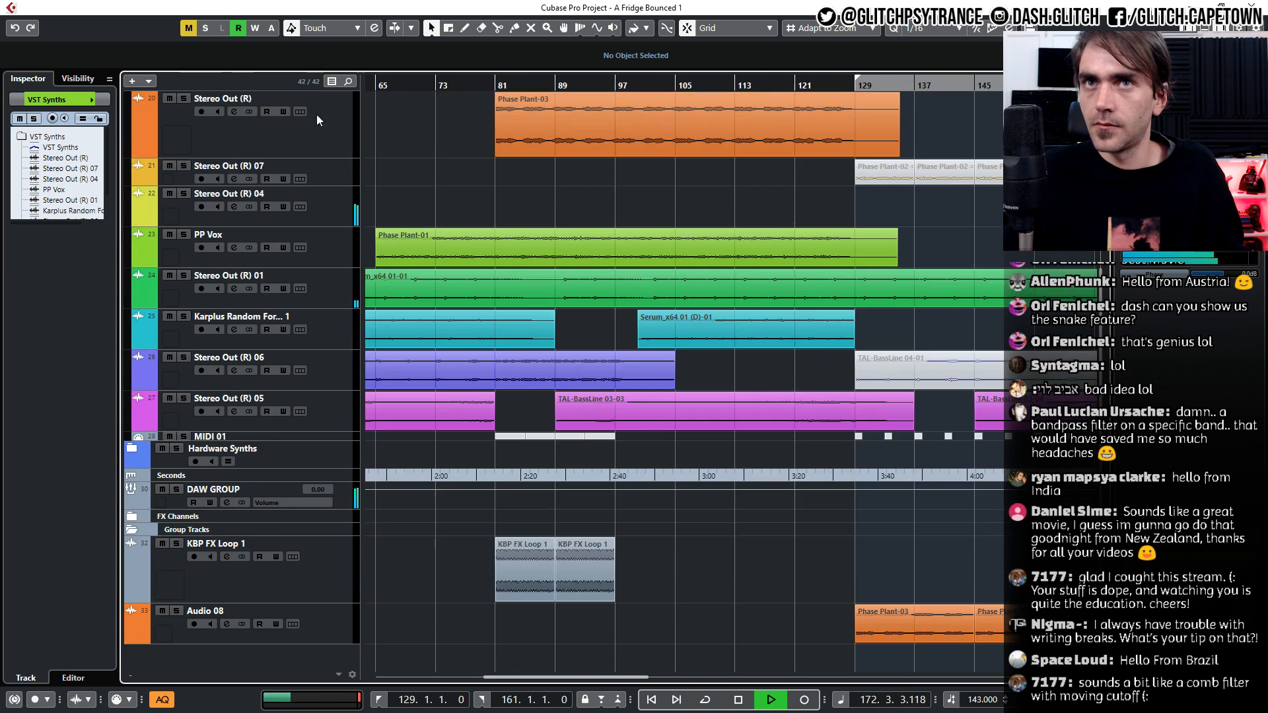
# Move the Audio 08 track into the VST Synths folder, directly below the first Stereo Out (R) track
pyautogui.scroll(3, 428, 269)
pyautogui.scroll(-3, 386, 352)
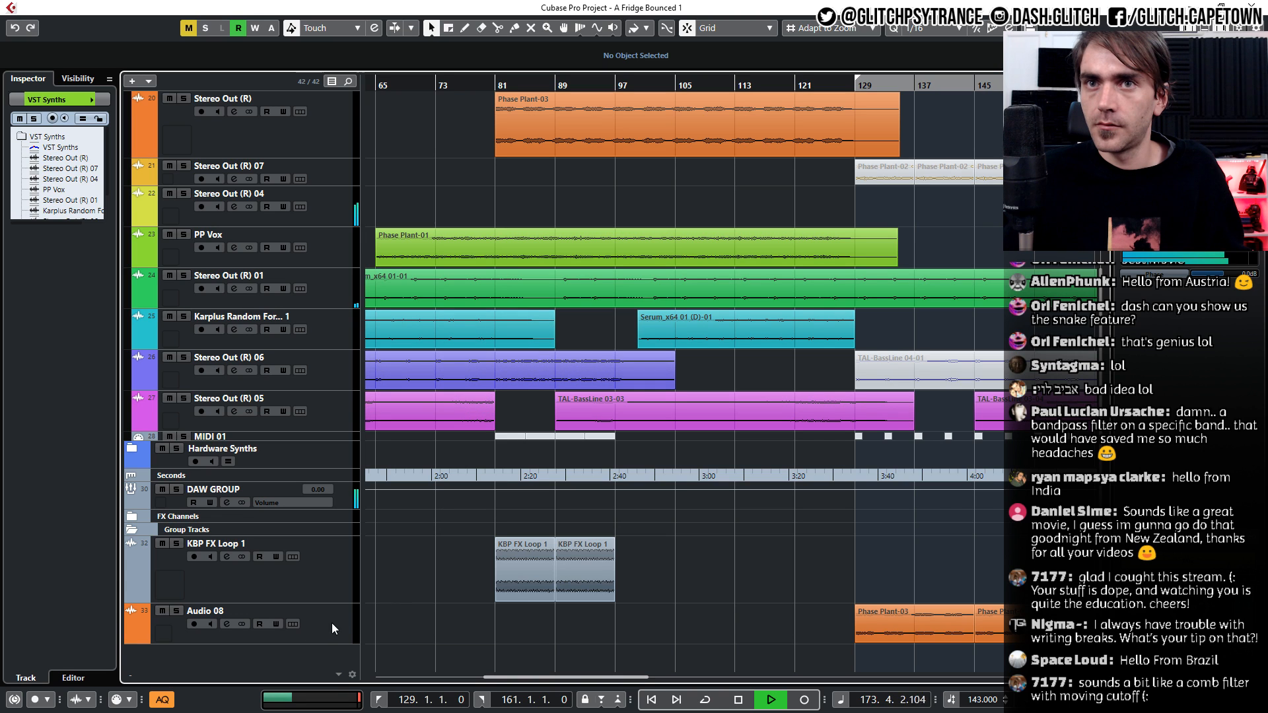
pyautogui.scroll(-1, 538, 613)
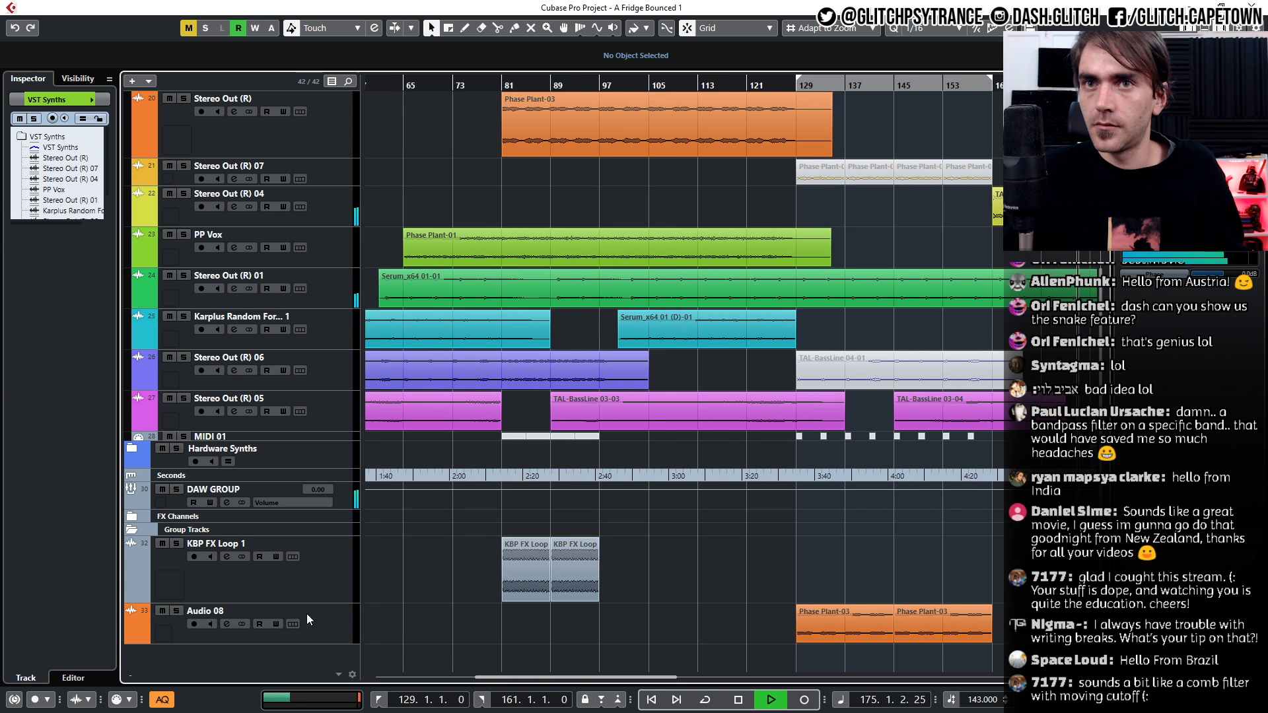
pyautogui.moveTo(307, 614); pyautogui.dragTo(332, 194)
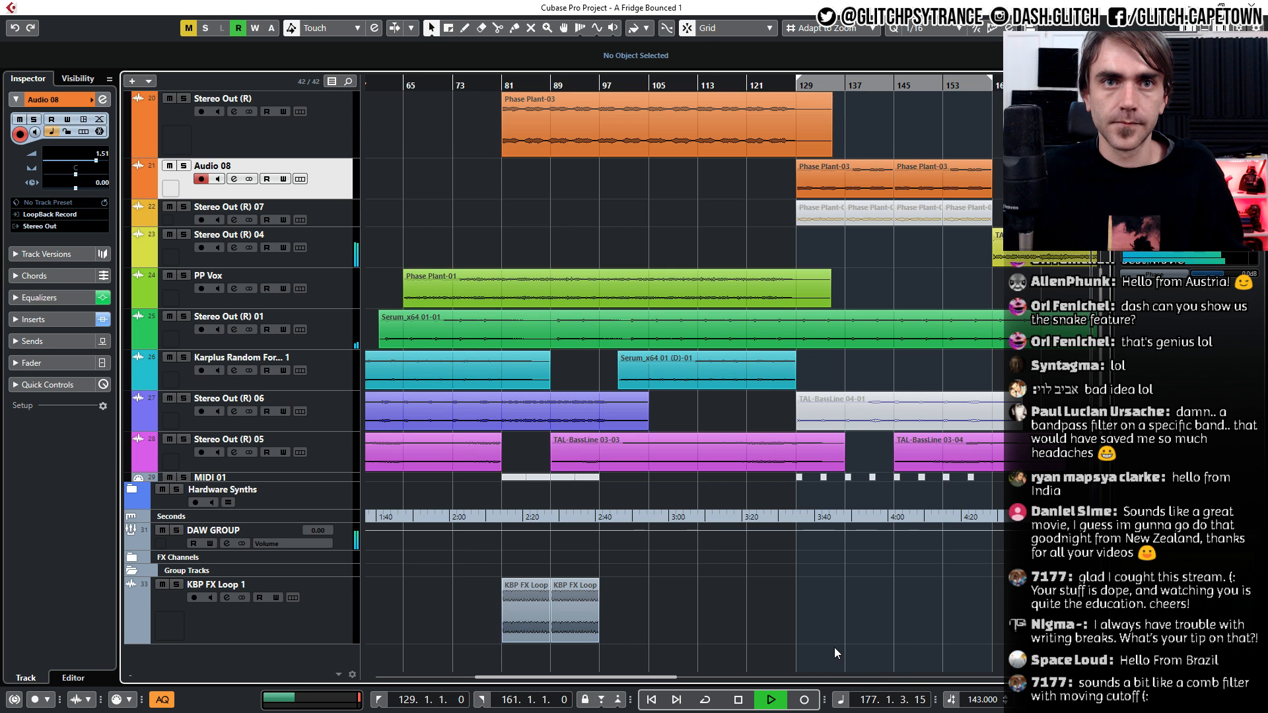
# Collapse the VST Synths folder and expand the Percs folder, leaving playback stopped
pyautogui.scroll(-2, 835, 648)
pyautogui.scroll(4, 835, 649)
pyautogui.click(135, 222)
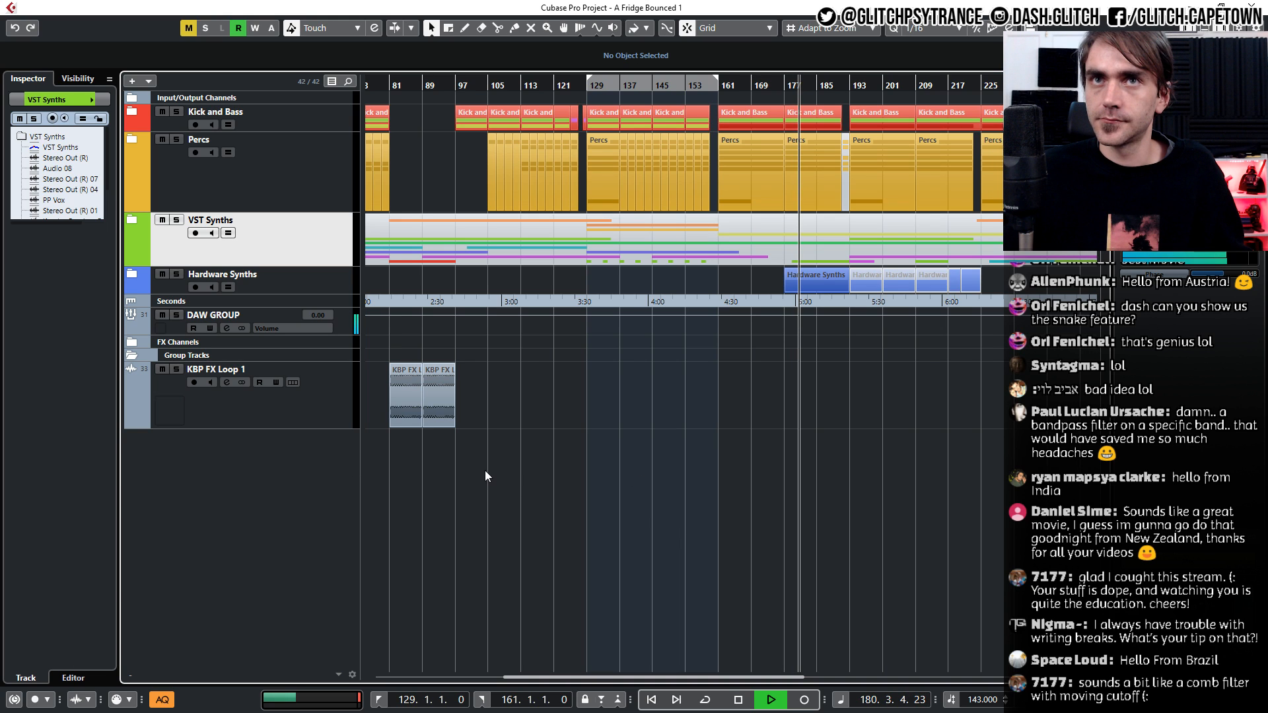
pyautogui.click(132, 139)
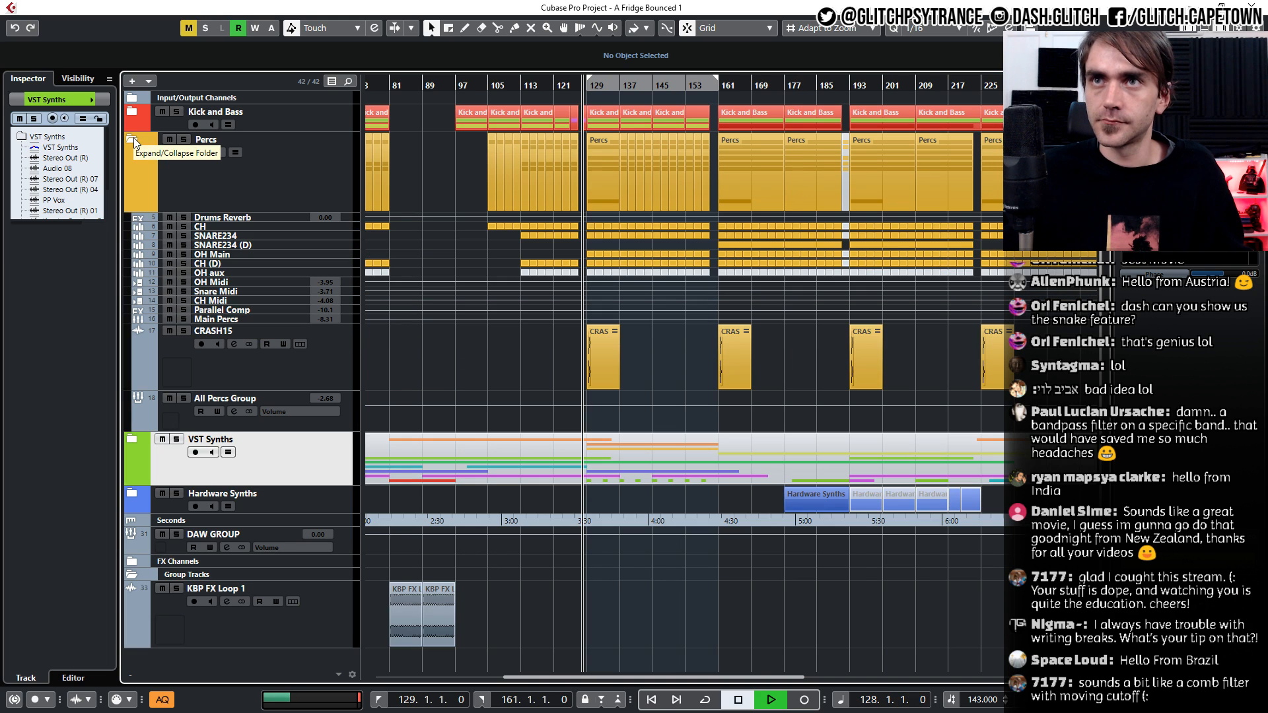
pyautogui.press('space')
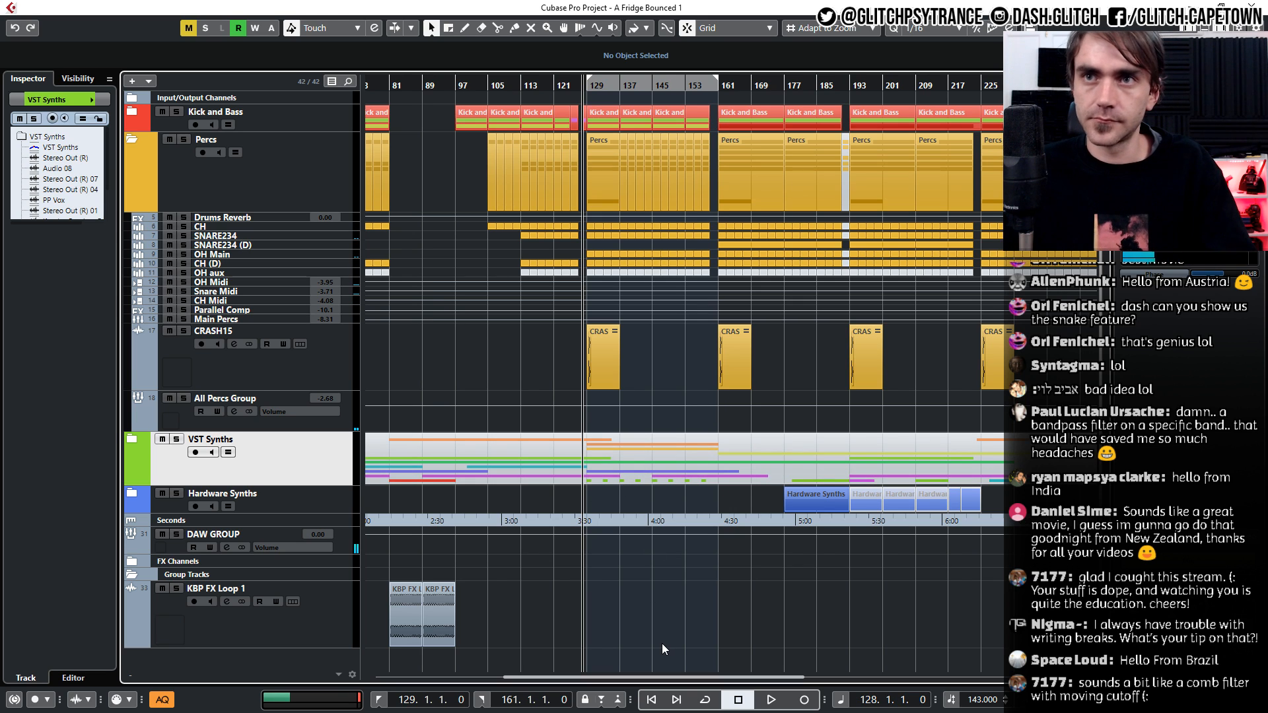
# Mute the CRASH15 track in the Percs folder and set the locator range to bars 129–137
pyautogui.click(584, 627)
pyautogui.scroll(6, 594, 631)
pyautogui.scroll(-5, 604, 631)
pyautogui.hscroll(3, 584, 617)
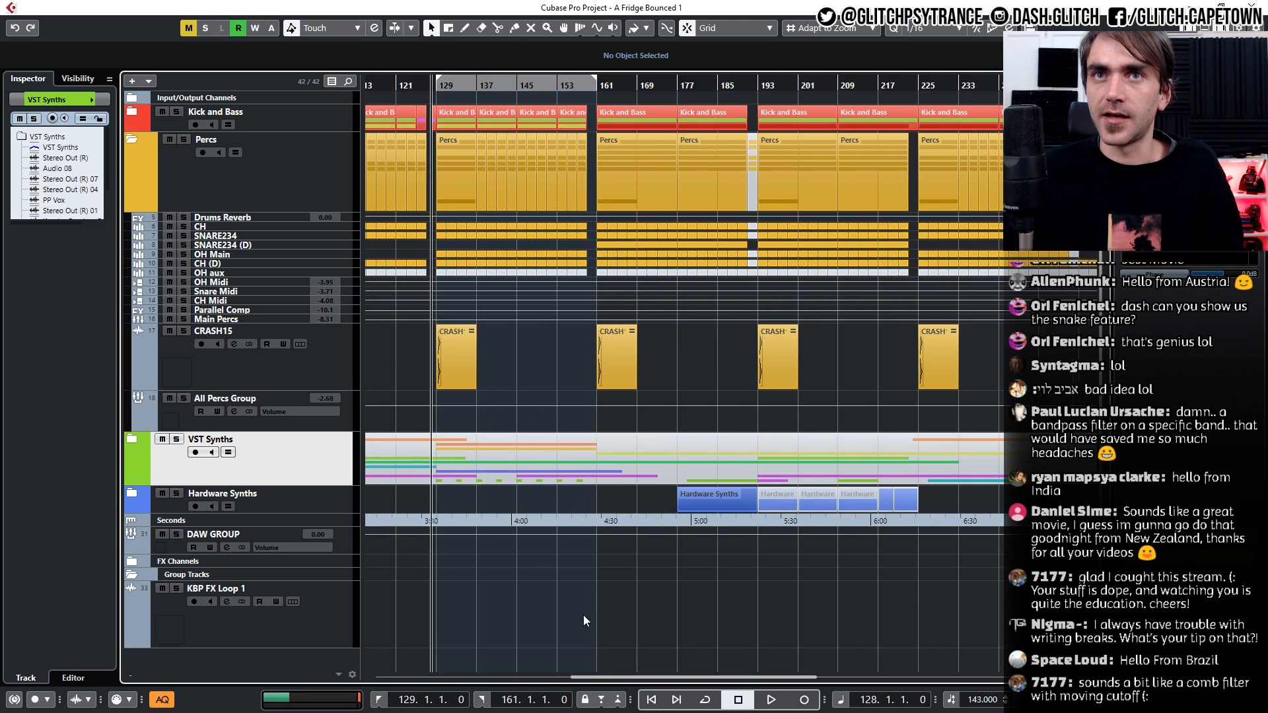
pyautogui.scroll(3, 584, 616)
pyautogui.scroll(-3, 652, 588)
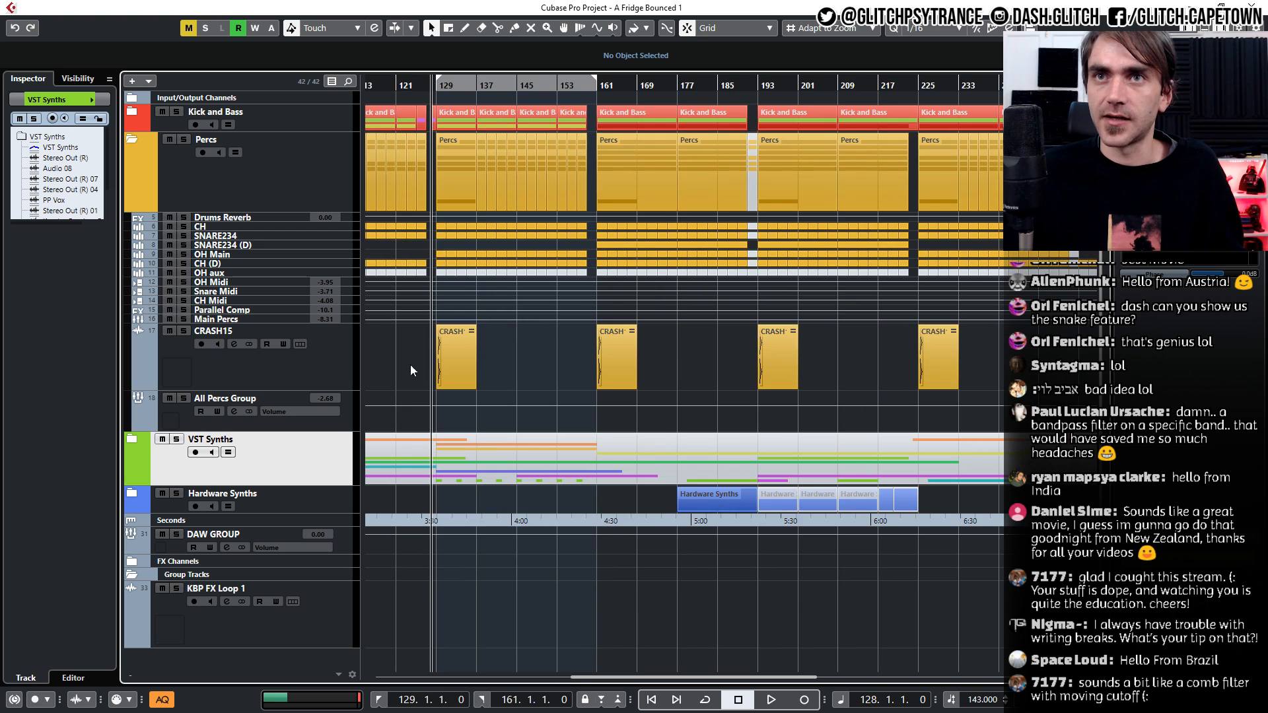
pyautogui.scroll(4, 501, 343)
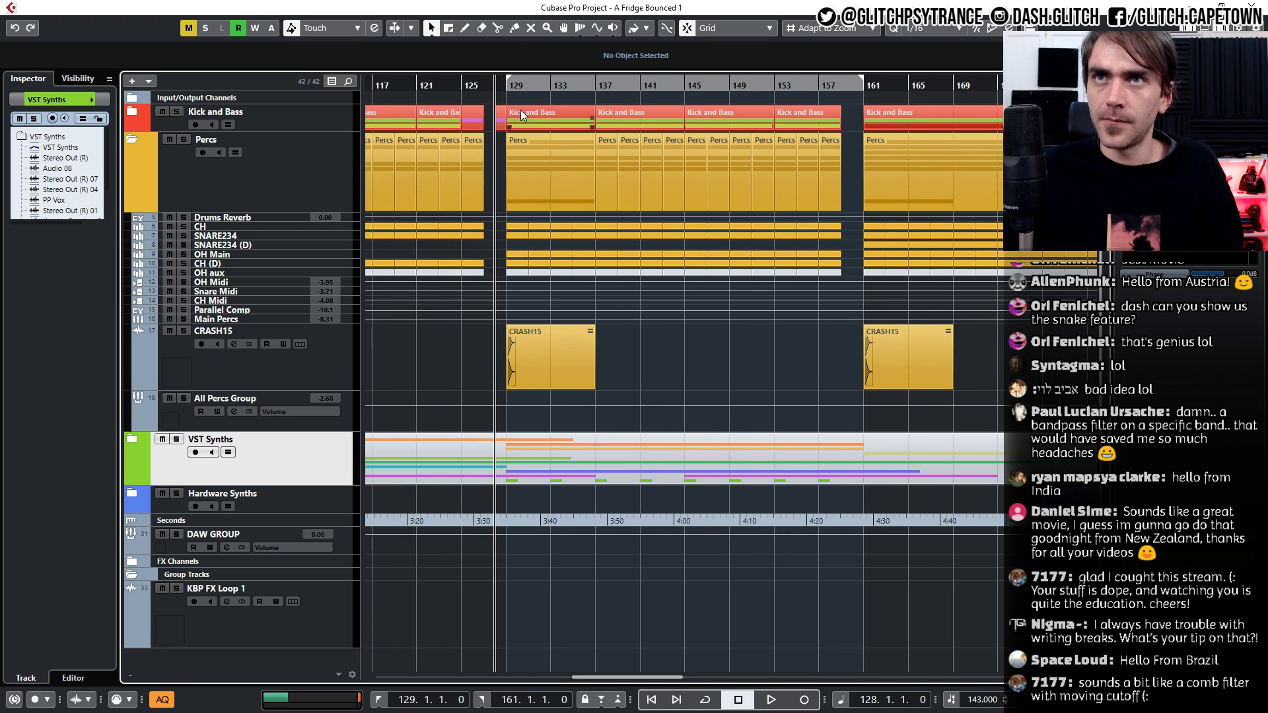
pyautogui.scroll(2, 520, 109)
pyautogui.click(172, 336)
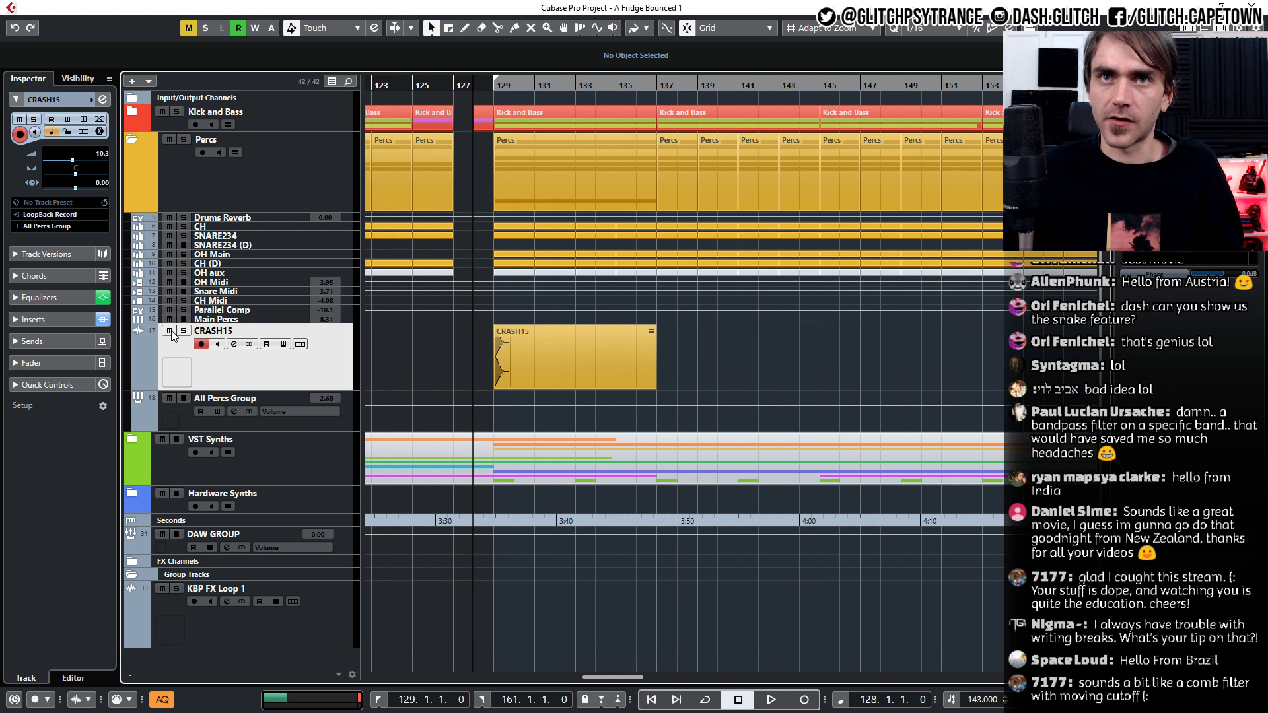
pyautogui.click(171, 332)
pyautogui.keyDown('alt'); pyautogui.click(658, 81); pyautogui.keyUp('alt')
pyautogui.click(495, 86)
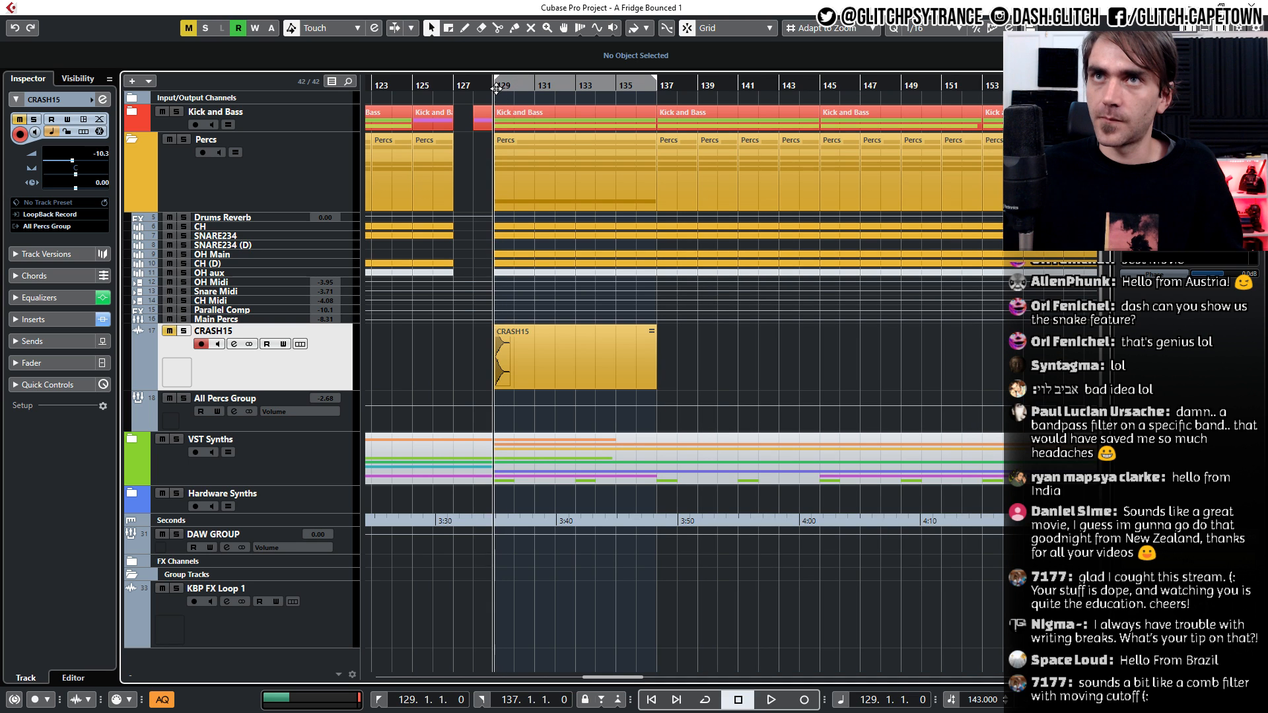
# Solo the Percs folder, audition it from bar 129, and shorten the locator range to bars 129–133
pyautogui.press('space')
pyautogui.click(184, 139)
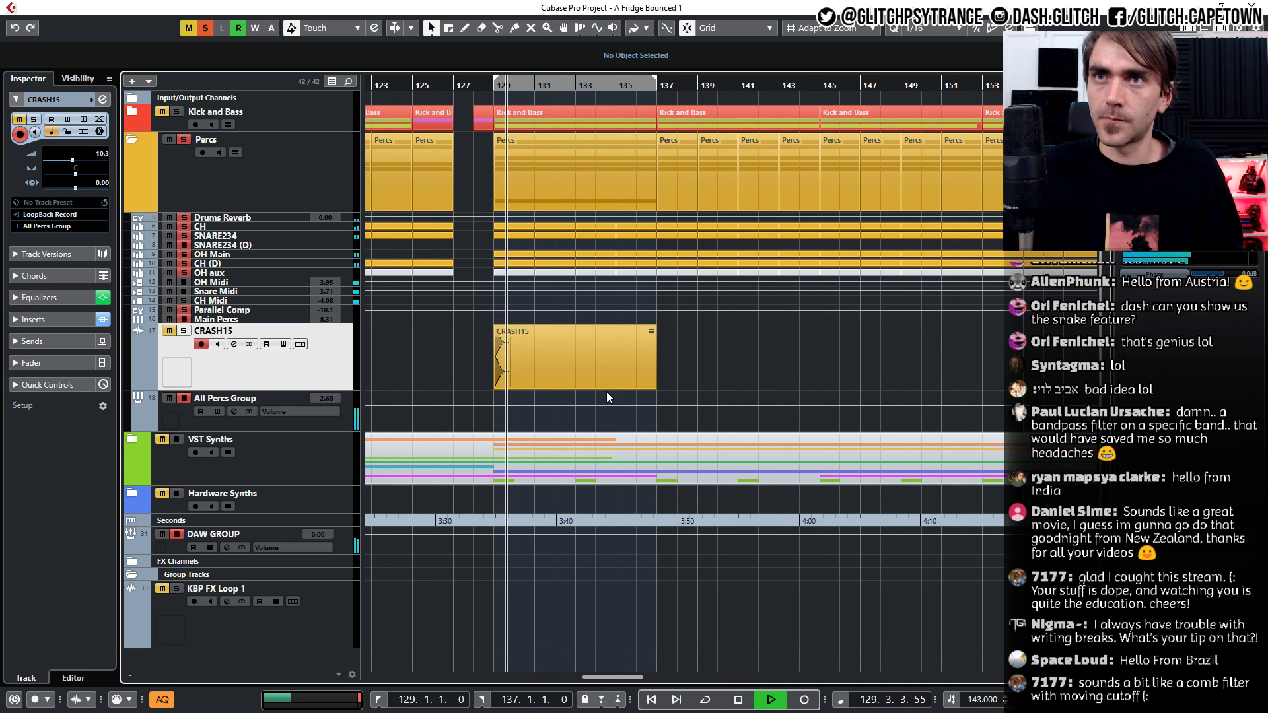
pyautogui.press('space')
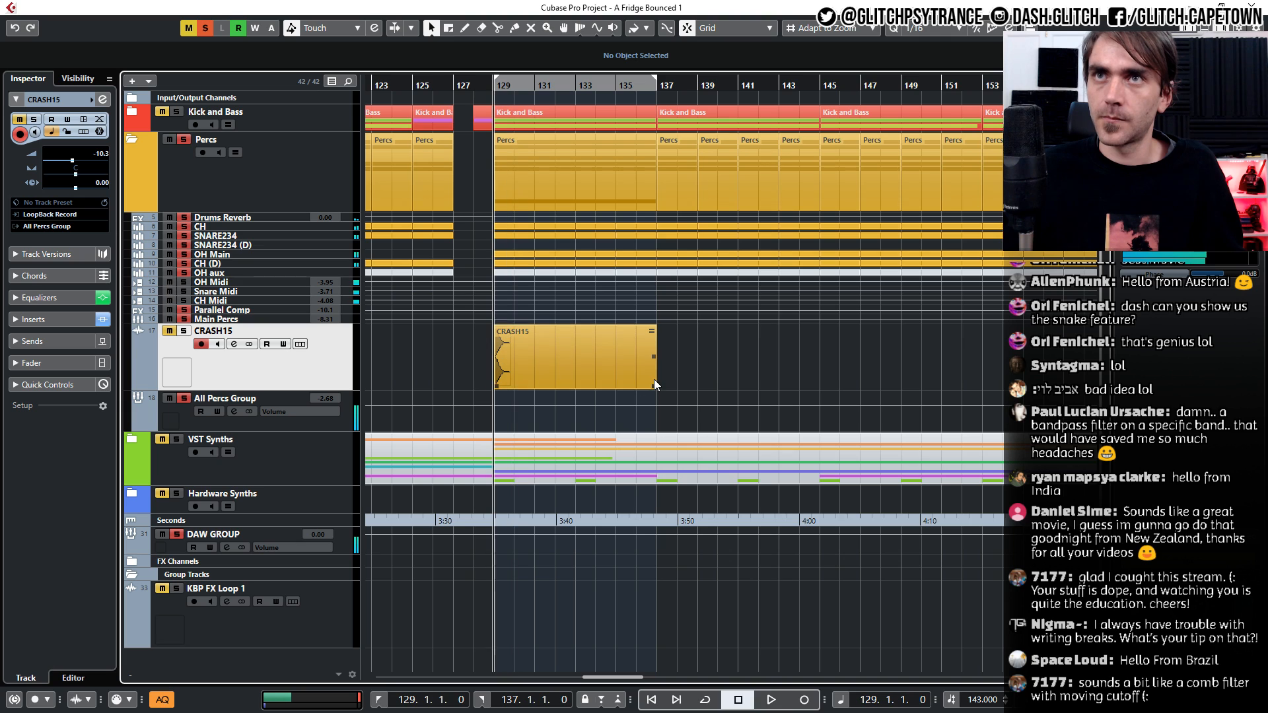
pyautogui.keyDown('alt'); pyautogui.click(572, 90); pyautogui.keyUp('alt')
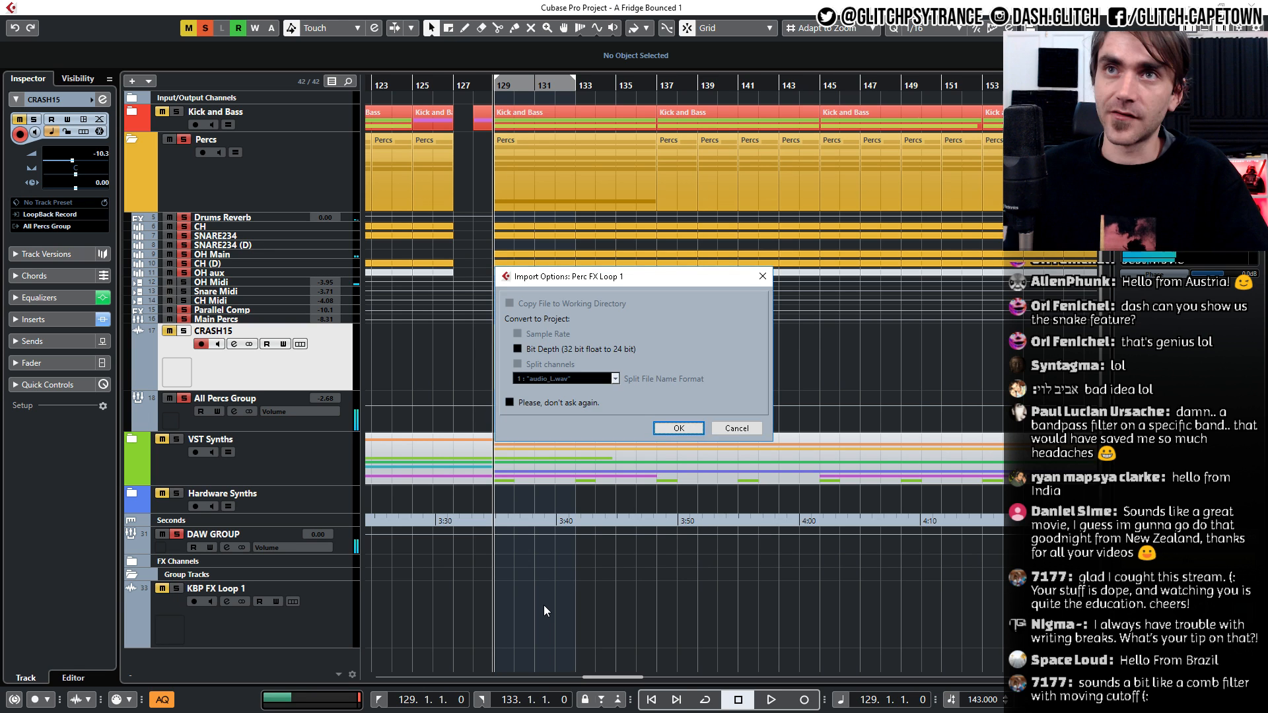
# Import the Perc FX Loop 1 bounce at bar 129, and clear the Percs solo and the CRASH15 mute
pyautogui.press('Return')
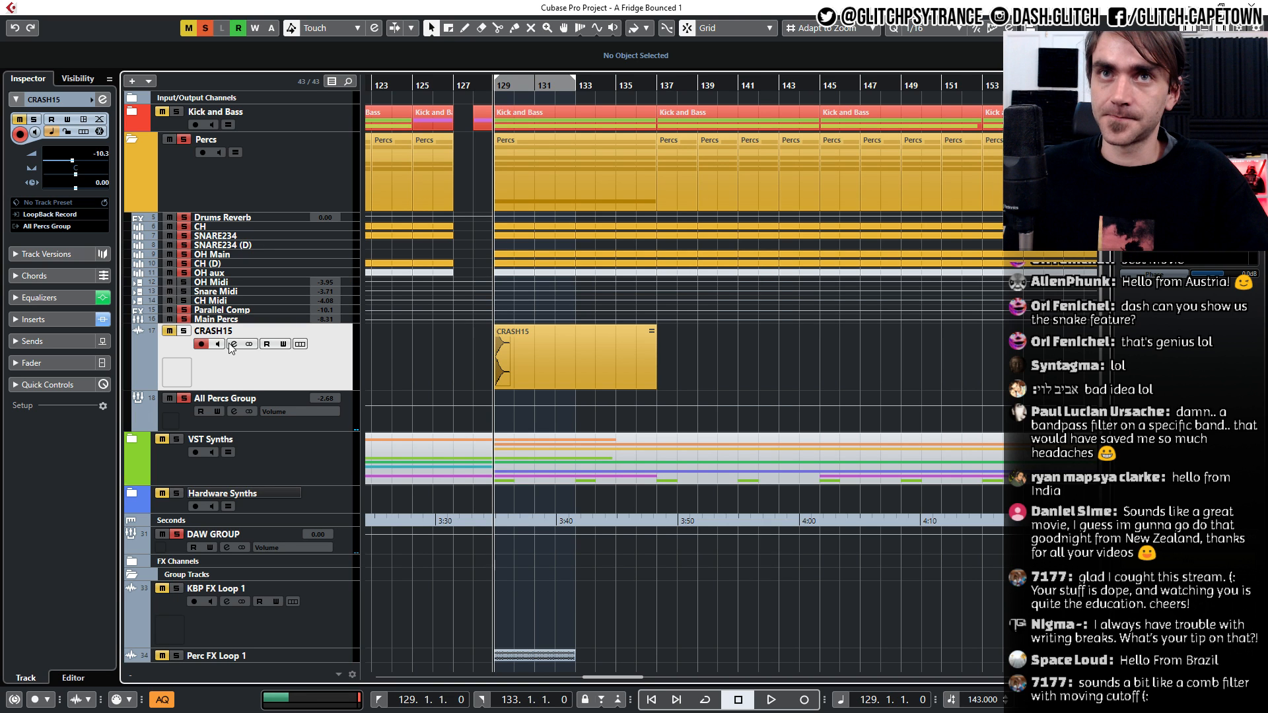
pyautogui.press('s')
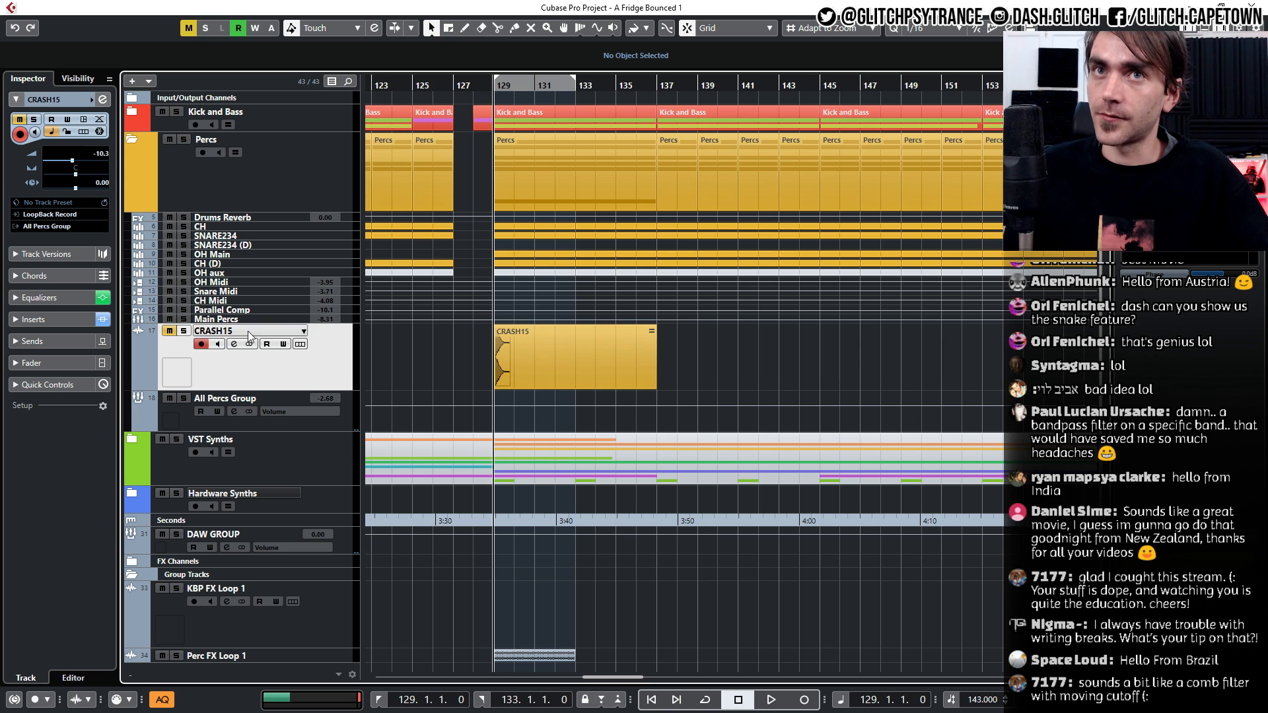
pyautogui.click(172, 334)
# Move the Perc FX Loop 1 clip to bar 97 and set the locator range to bars 97–105
pyautogui.scroll(-1, 453, 339)
pyautogui.scroll(-3, 633, 381)
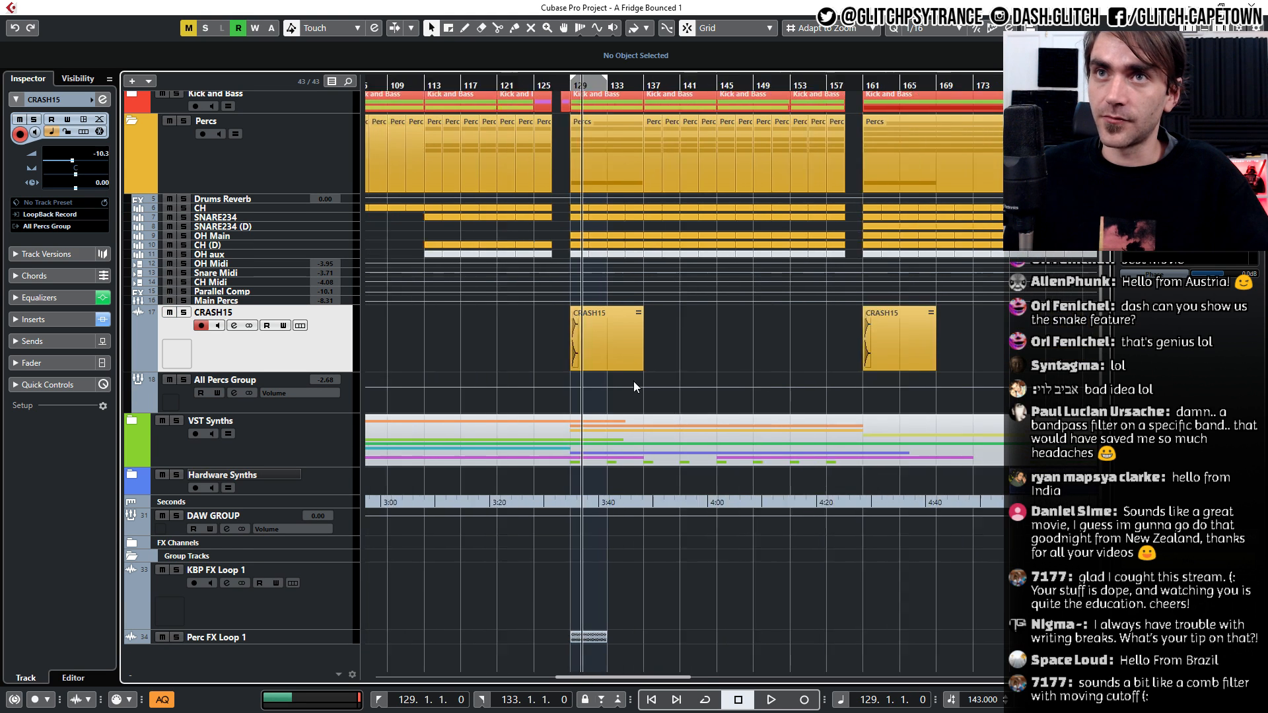
pyautogui.hscroll(-2, 748, 562)
pyautogui.moveTo(815, 639); pyautogui.dragTo(572, 639)
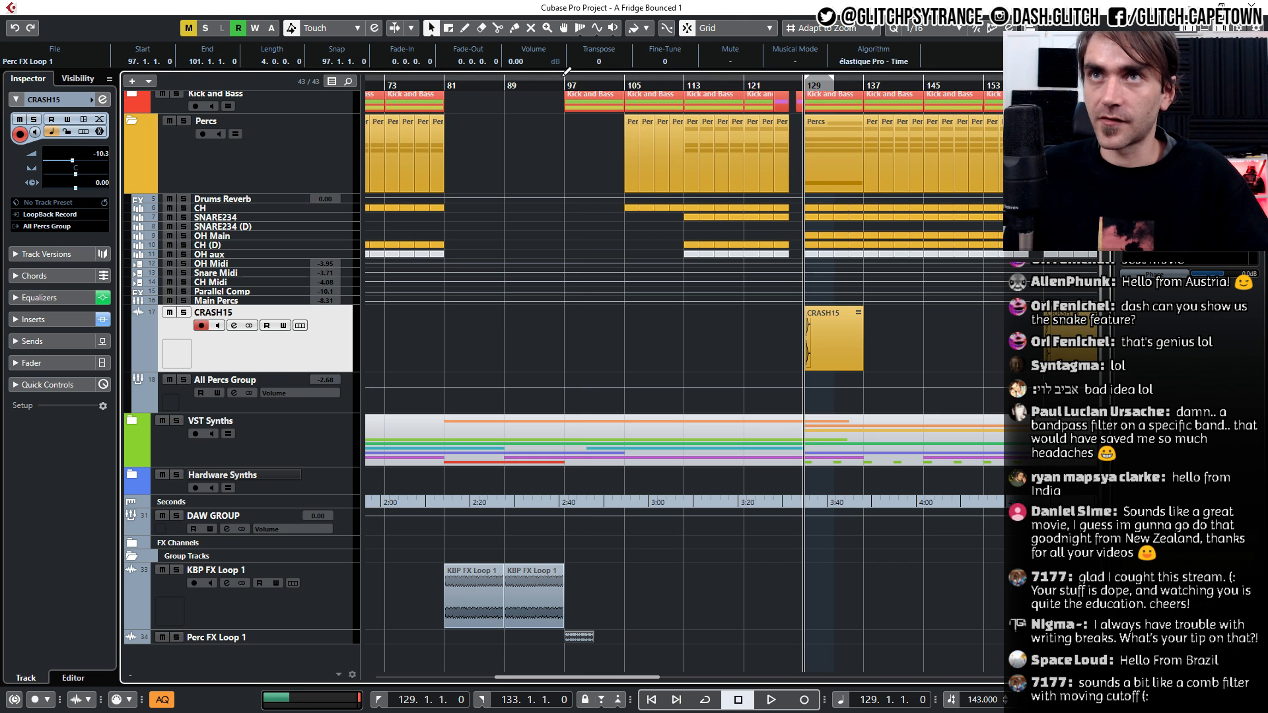
pyautogui.moveTo(565, 75); pyautogui.dragTo(625, 77)
pyautogui.scroll(4, 615, 570)
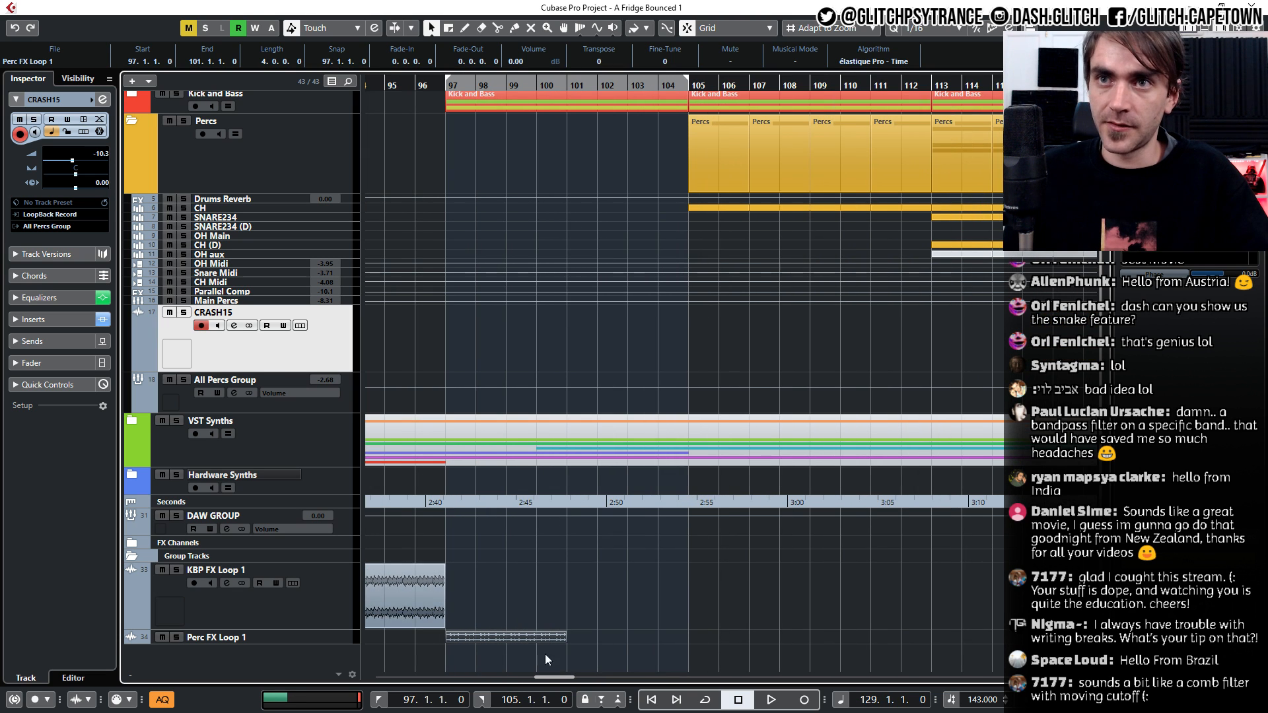
# Enlarge the Perc FX Loop 1 track and repeat its clip so the loop fills bars 97–105
pyautogui.click(348, 624)
pyautogui.moveTo(321, 629); pyautogui.dragTo(323, 708)
pyautogui.click(321, 600)
pyautogui.scroll(-2, 615, 584)
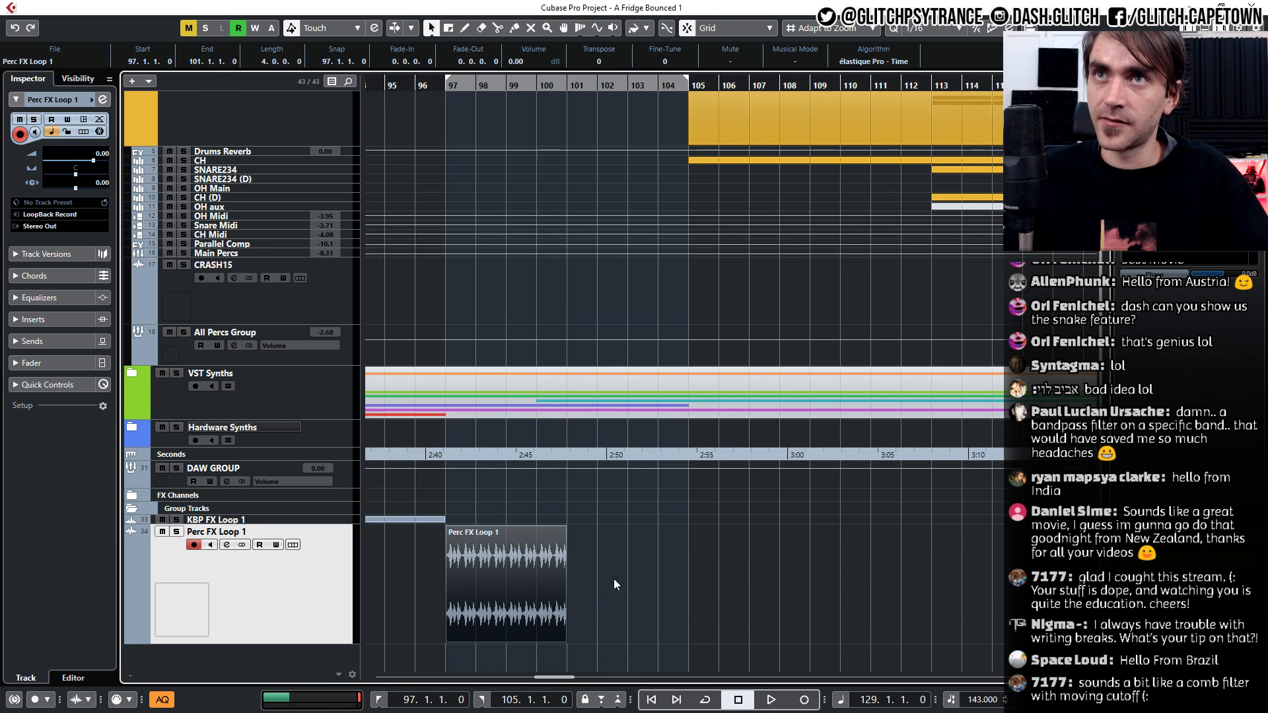
pyautogui.moveTo(564, 588); pyautogui.dragTo(687, 588)
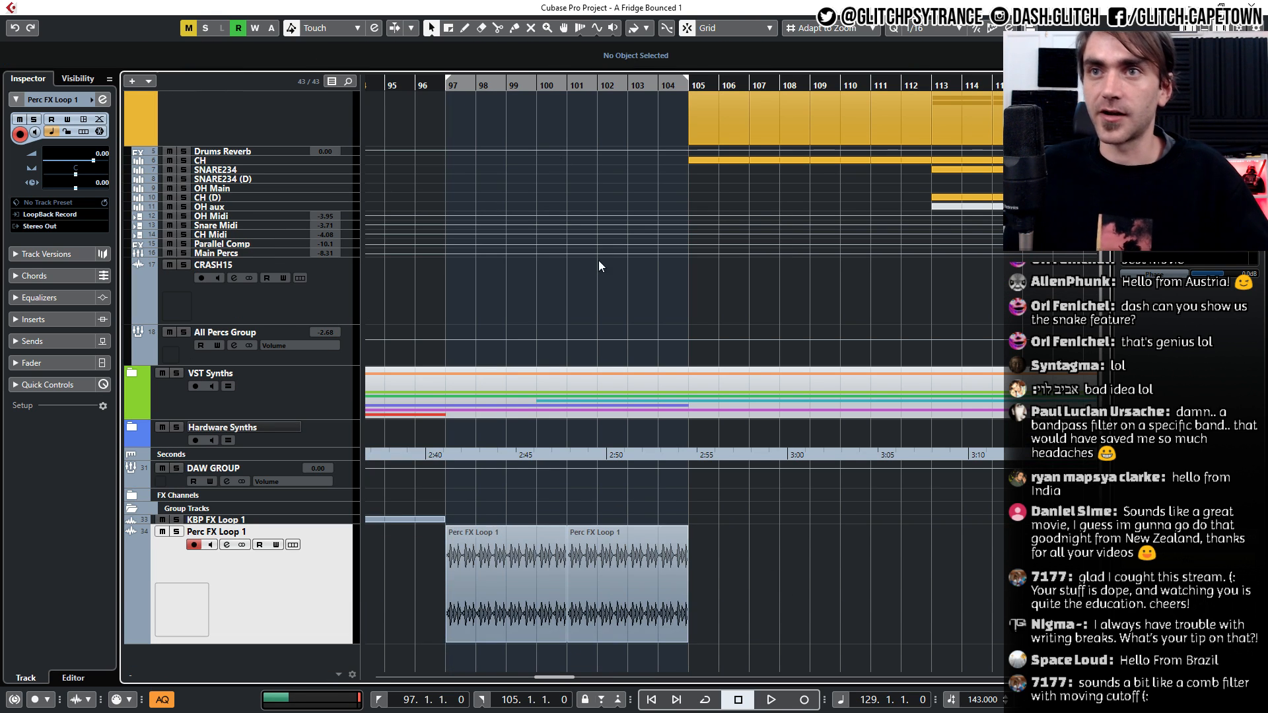
# Audition the repeated Perc FX Loop 1 clips with the full mix from bar 97
pyautogui.click(446, 86)
pyautogui.press('space')
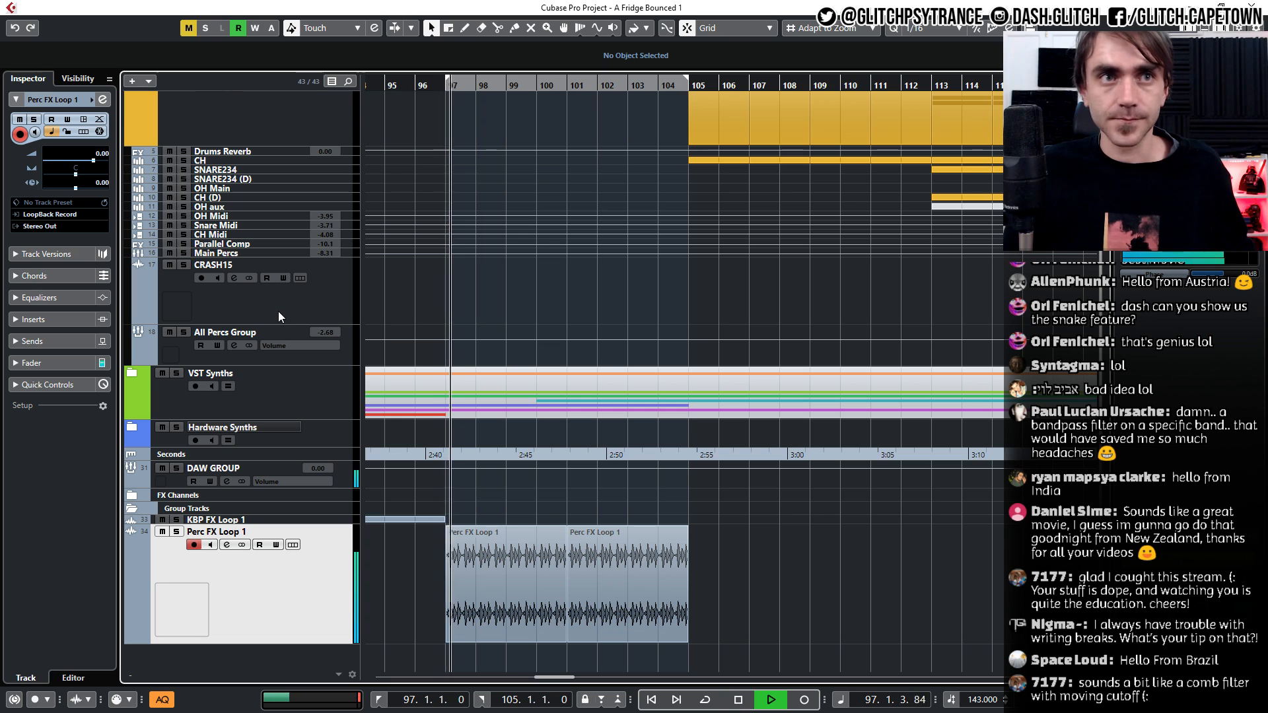
pyautogui.press('space')
pyautogui.scroll(2, 637, 292)
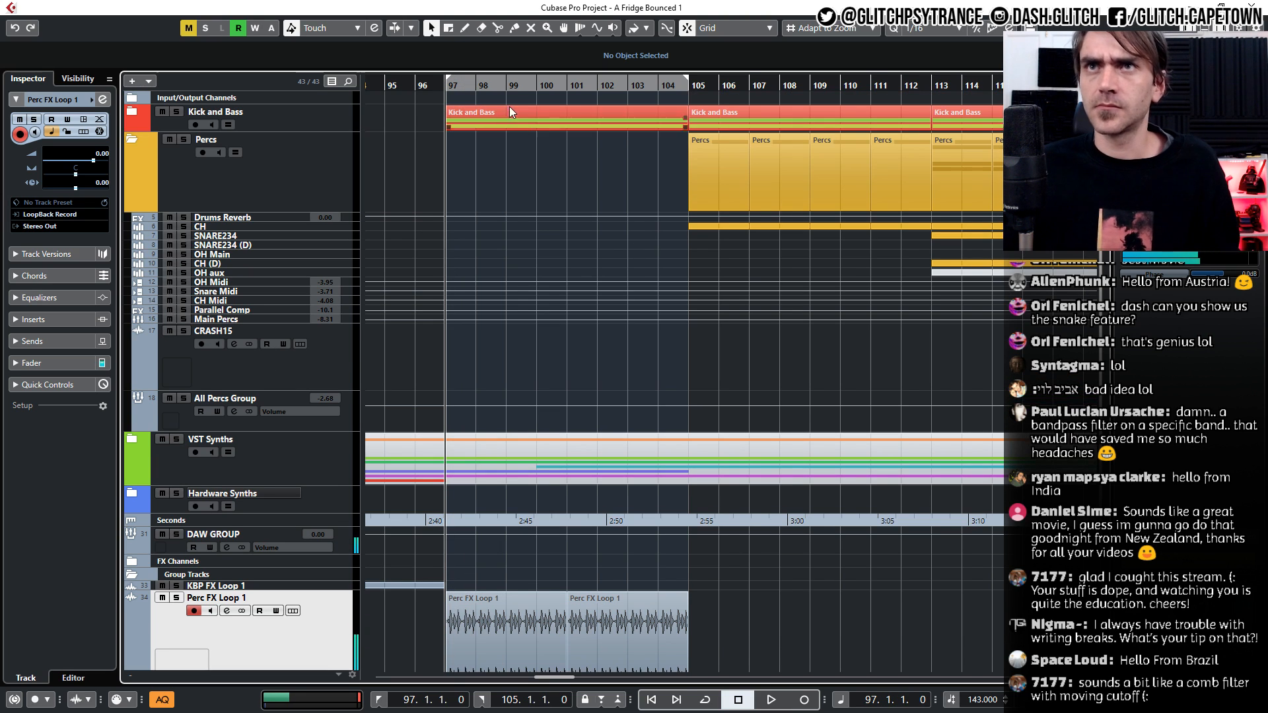
pyautogui.press('space')
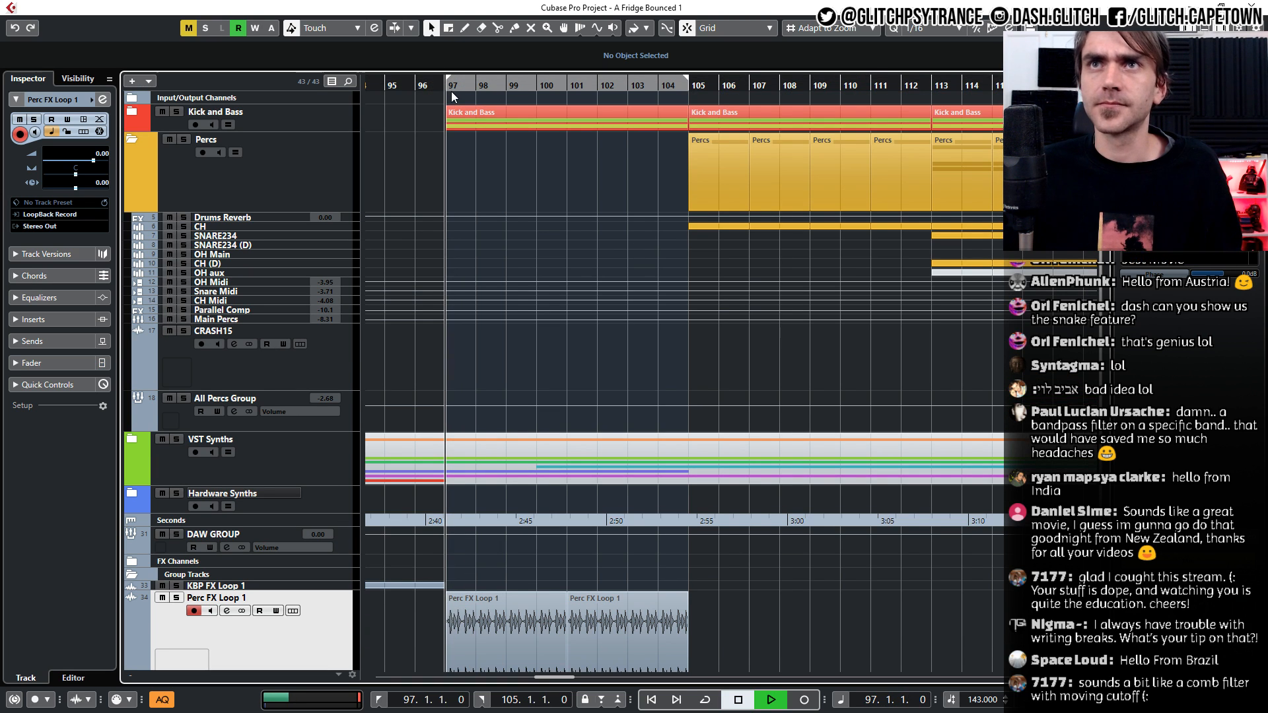
# Lower the Perc FX Loop 1 track volume to -7.41 dB and turn on cycle playback over bars 97–105
pyautogui.scroll(-2, 231, 462)
pyautogui.click(176, 531)
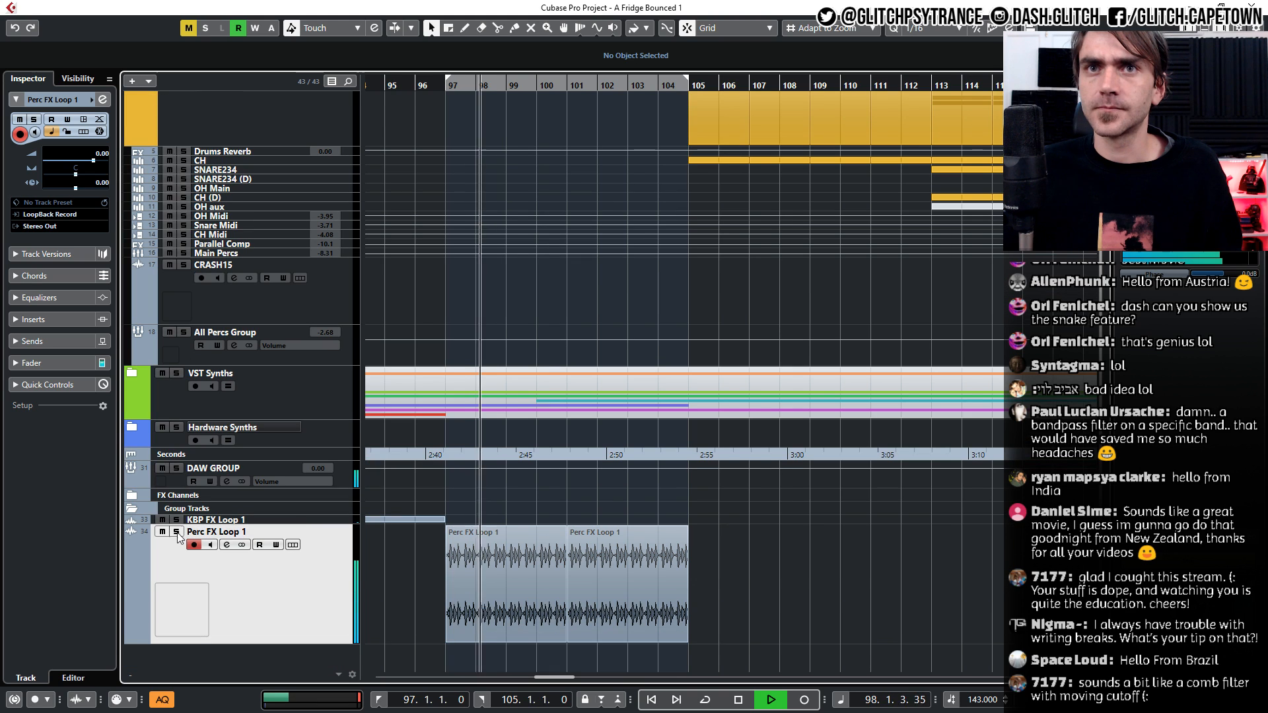
pyautogui.click(74, 161)
pyautogui.press('space')
pyautogui.press('space')
pyautogui.click(177, 531)
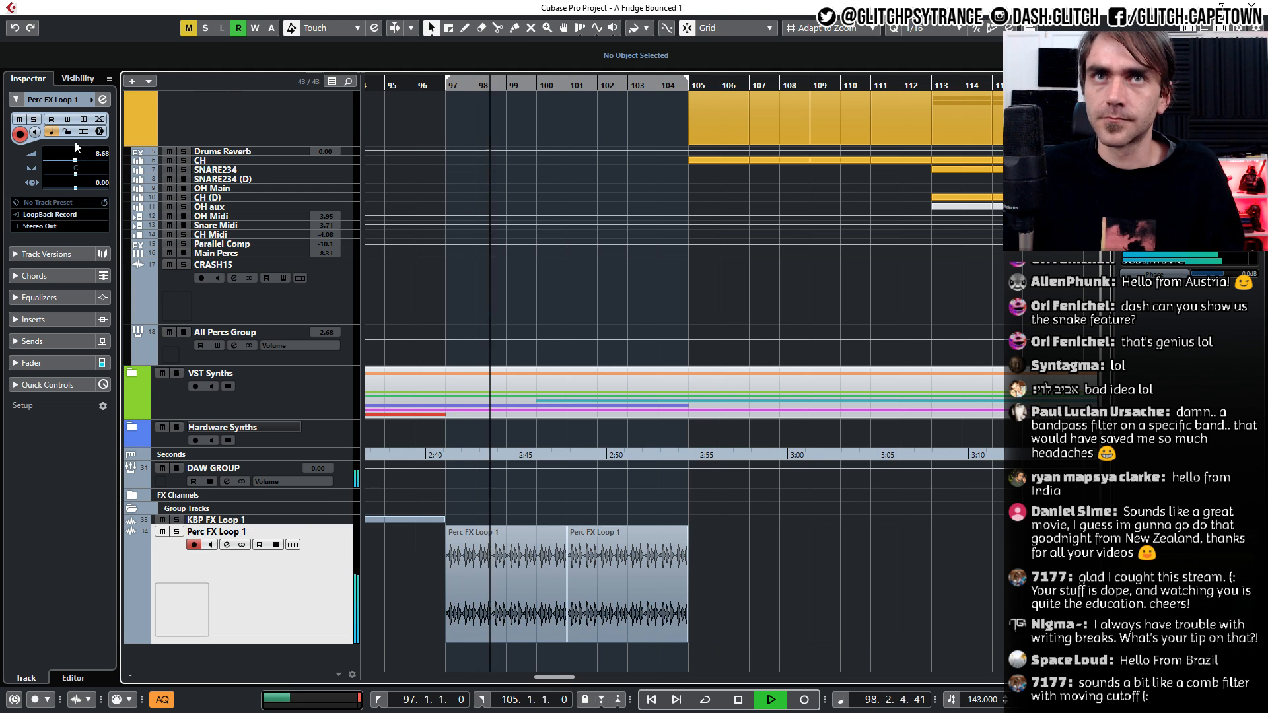
pyautogui.click(80, 161)
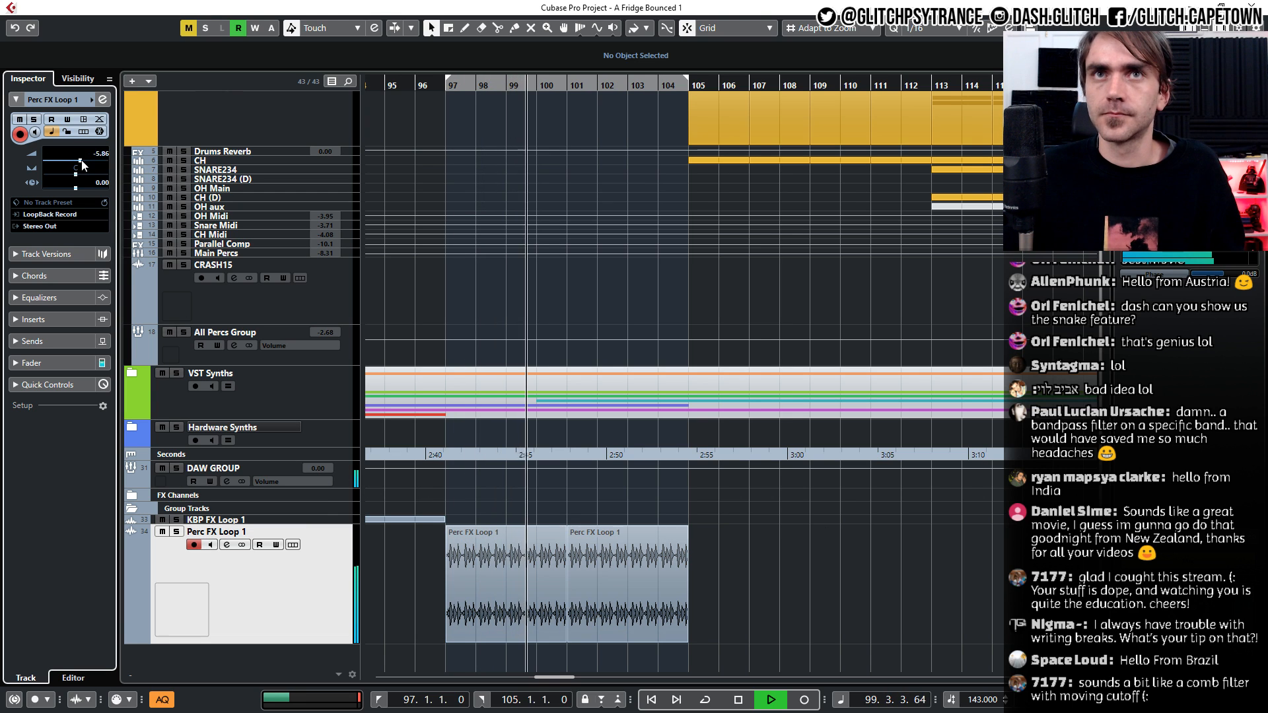
pyautogui.click(78, 161)
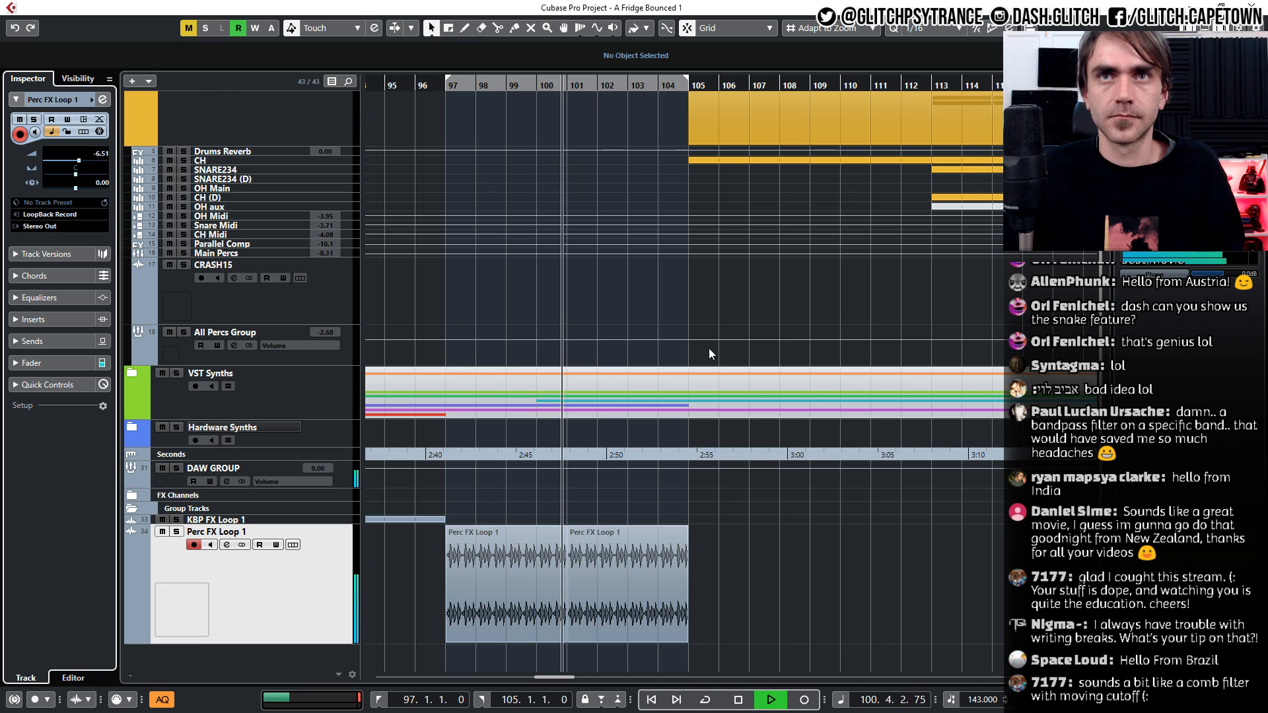
pyautogui.scroll(-2, 687, 317)
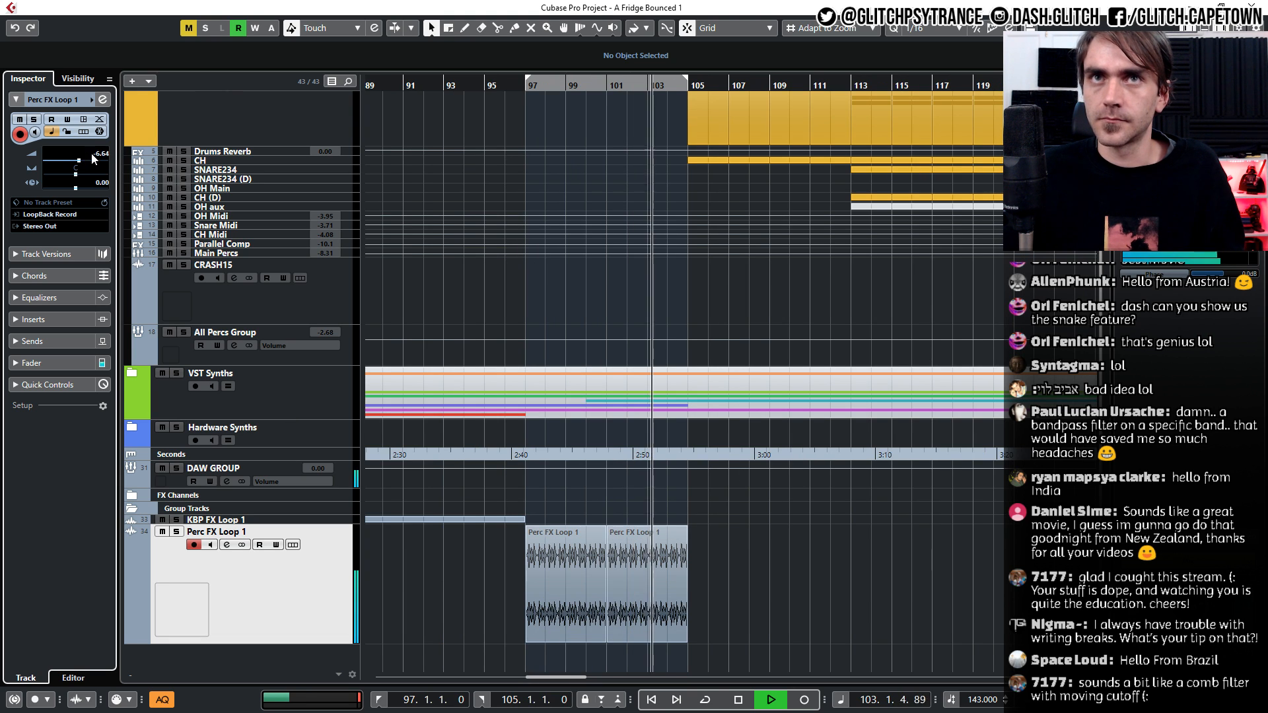
pyautogui.scroll(-1, 91, 155)
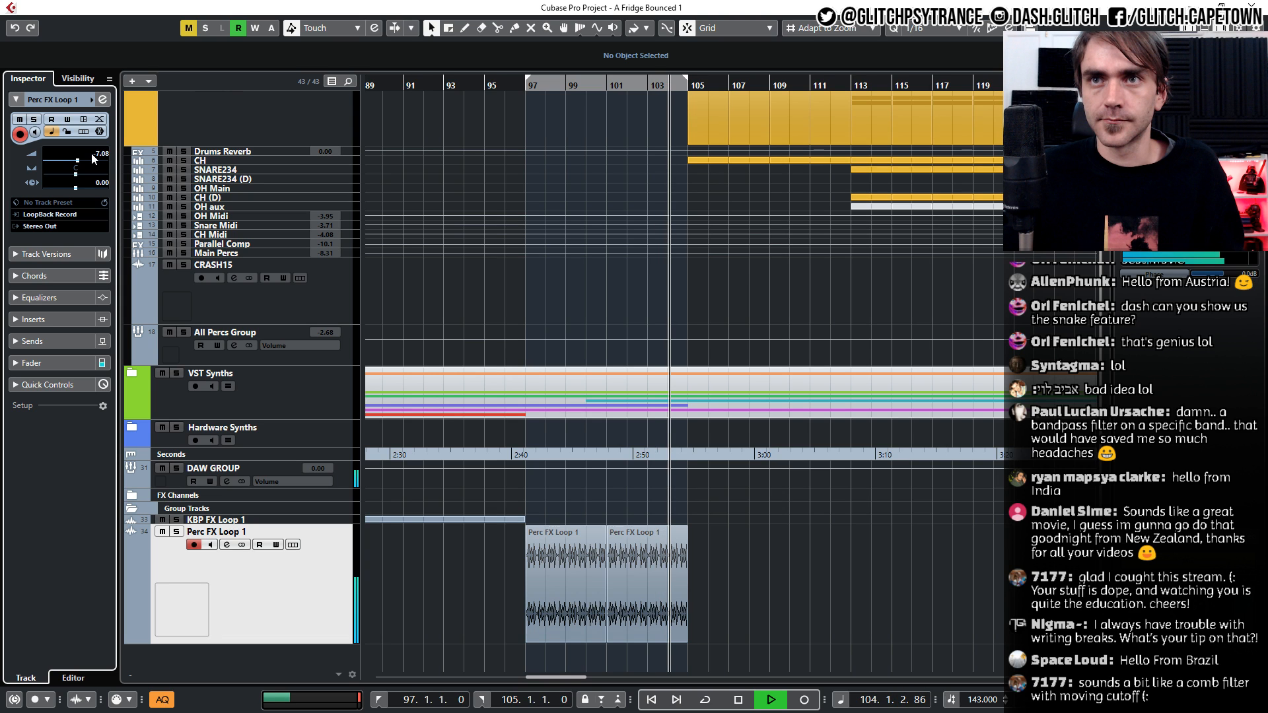
pyautogui.scroll(-1, 93, 157)
pyautogui.press('KP_Divide')
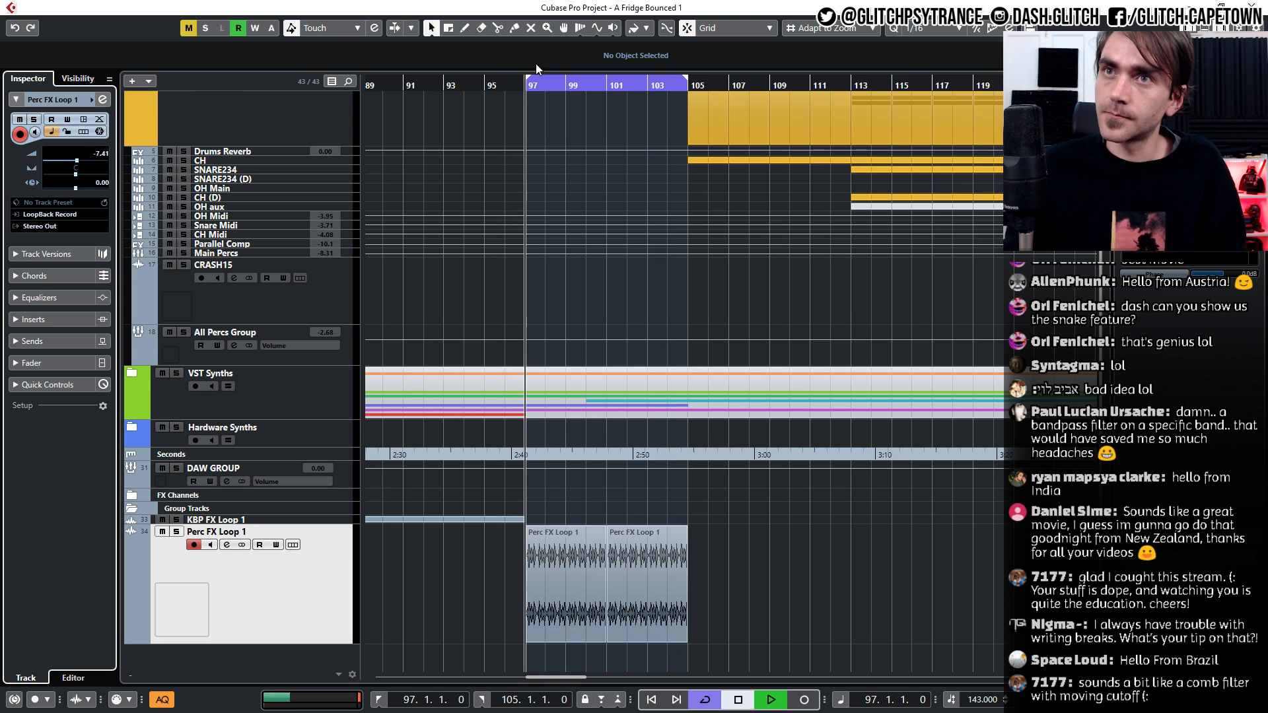
# Insert Multipass on the Perc FX Loop 1 channel and continue with its trial
pyautogui.press('e')
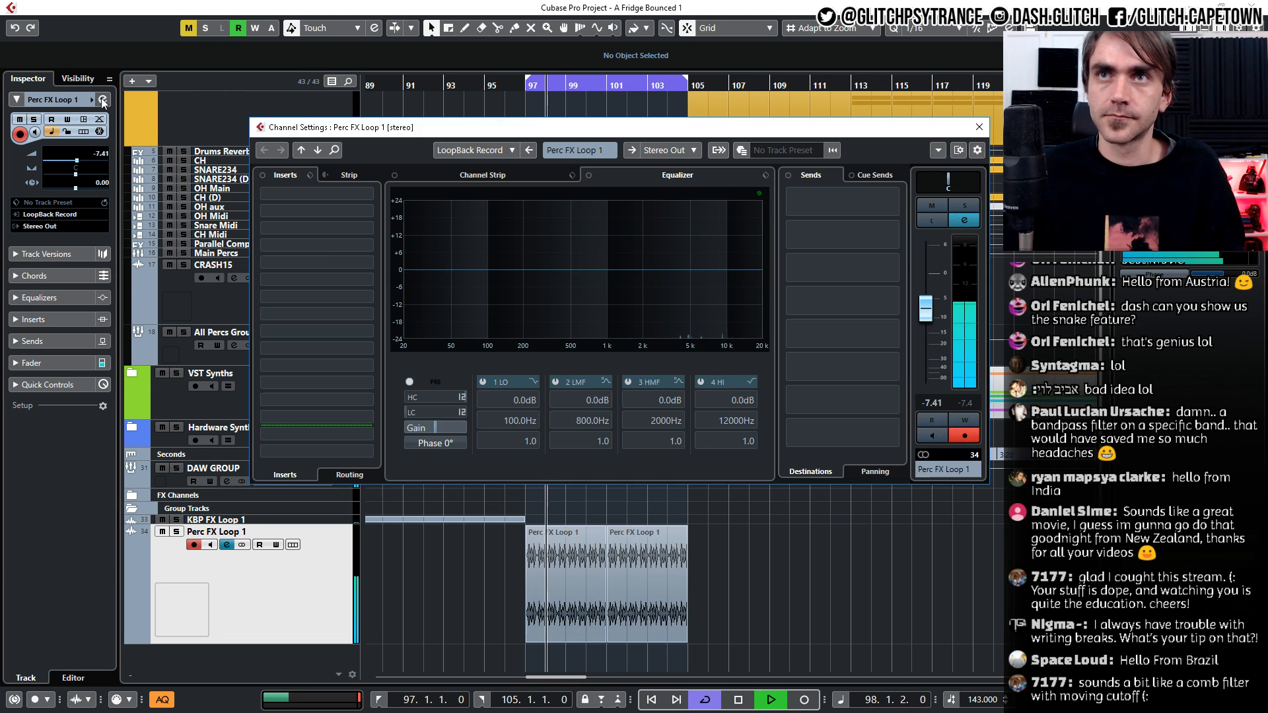
pyautogui.click(301, 211)
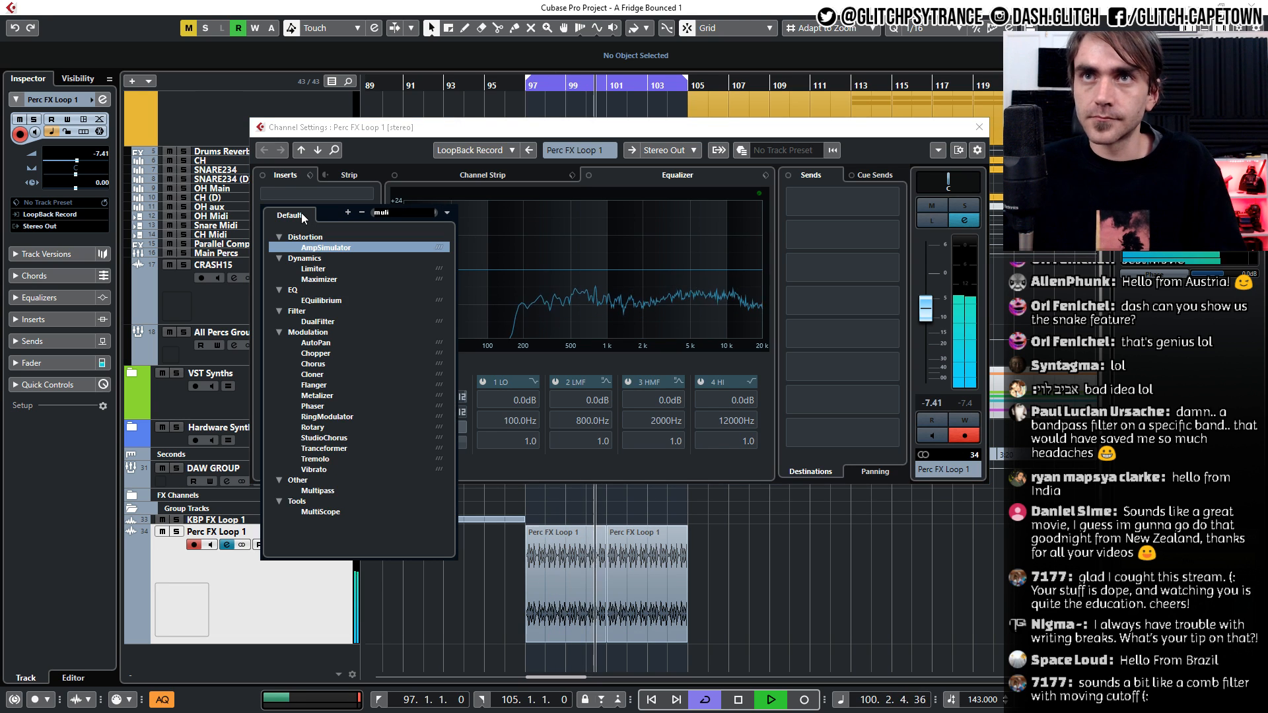
pyautogui.write('multi')
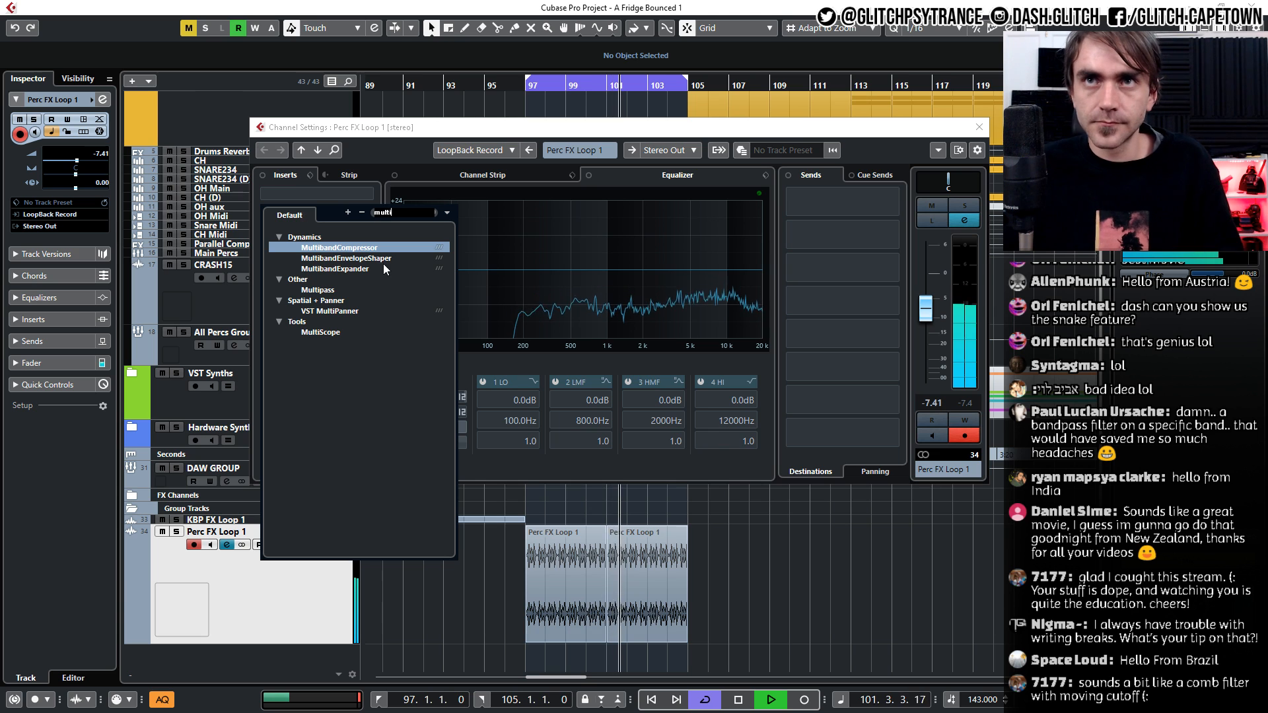
pyautogui.click(324, 291)
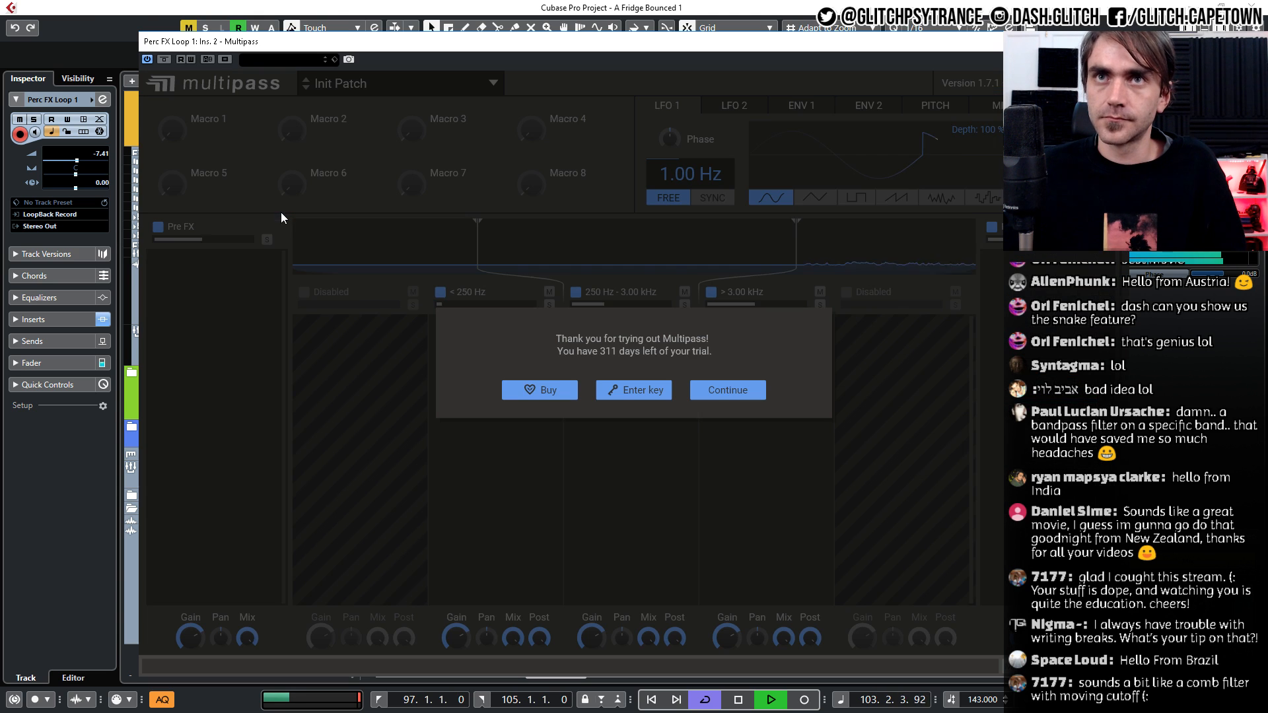
pyautogui.click(732, 390)
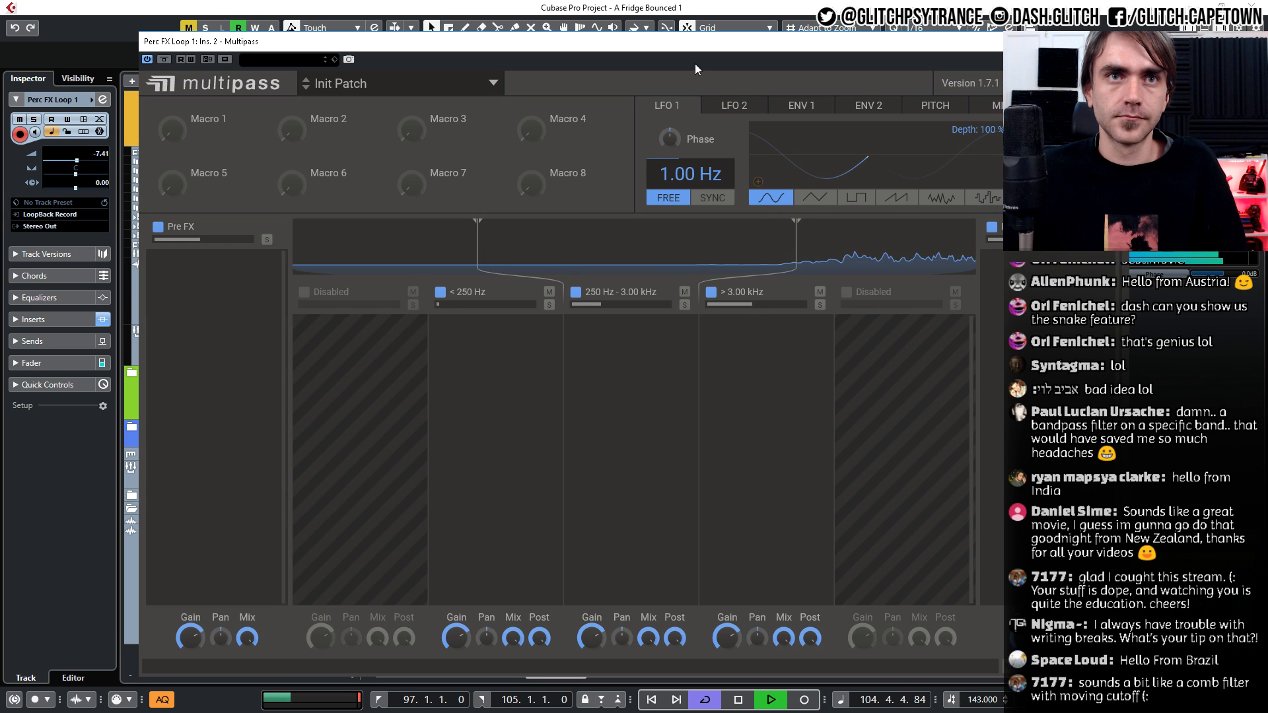
pyautogui.moveTo(532, 39); pyautogui.dragTo(514, 40)
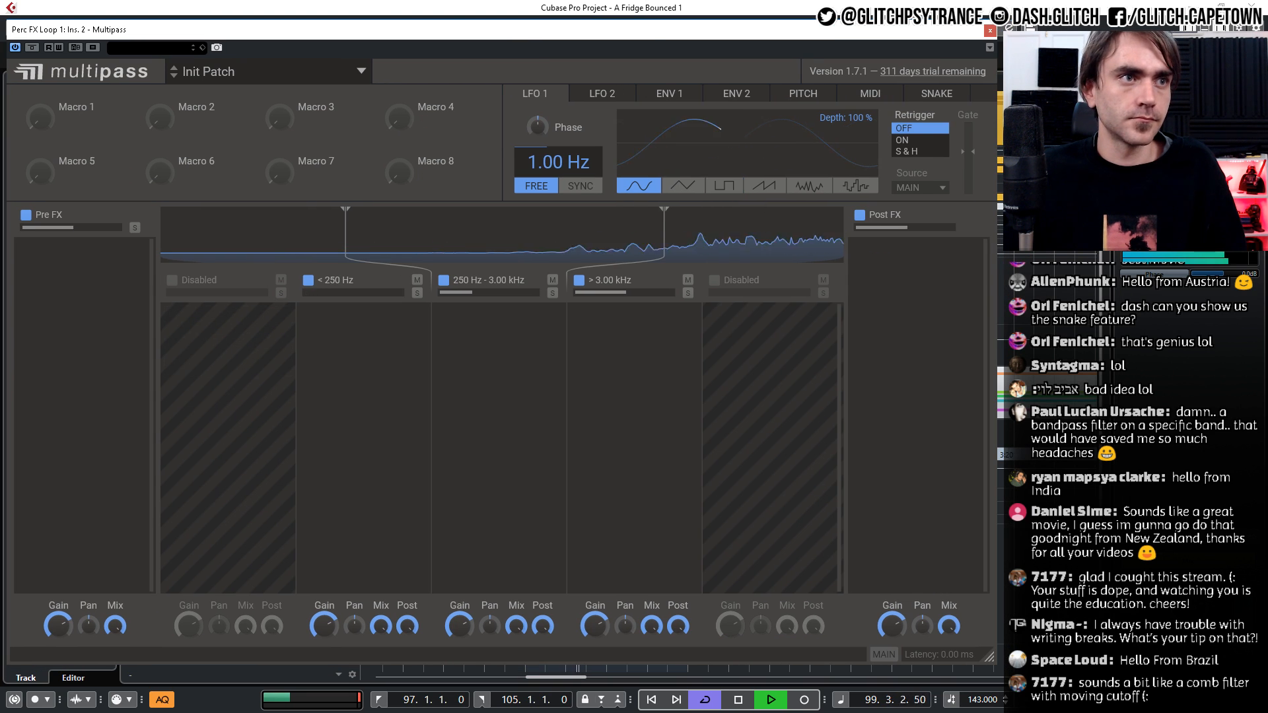
# Reopen Multipass on Perc FX Loop 1 and raise the crossover between its low and middle bands to 1.20 kHz
pyautogui.click(990, 31)
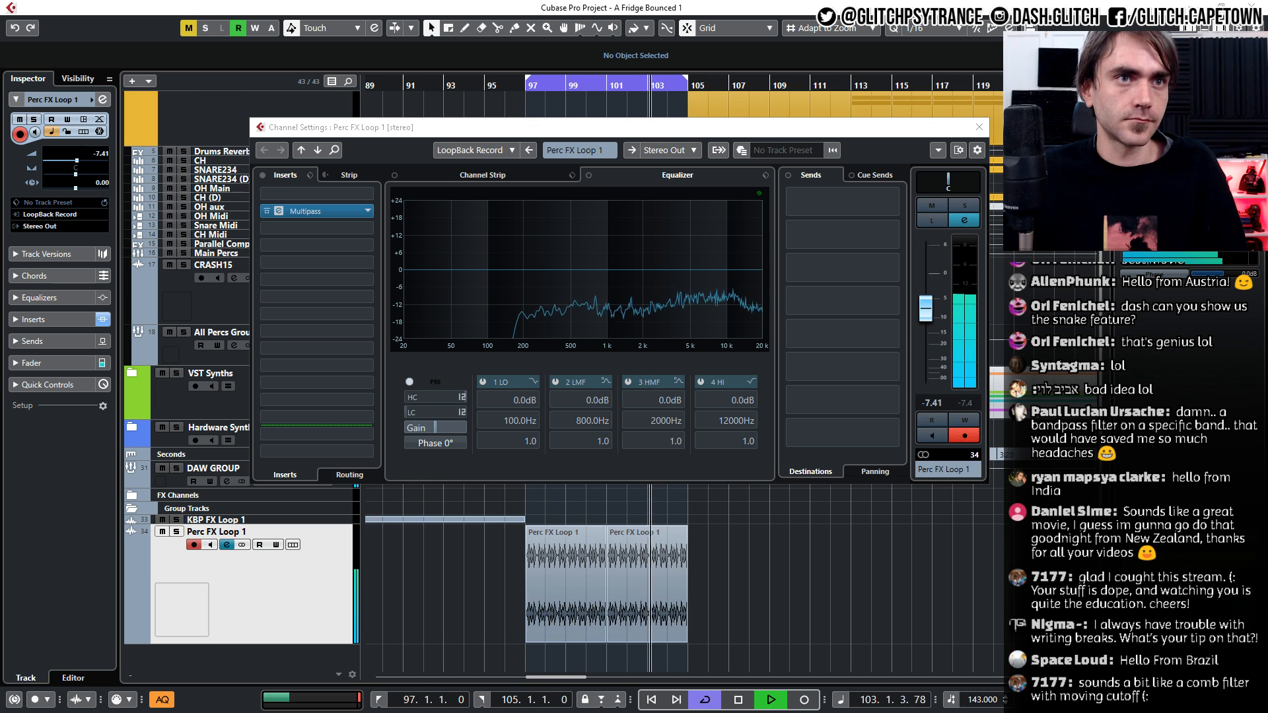
pyautogui.click(279, 211)
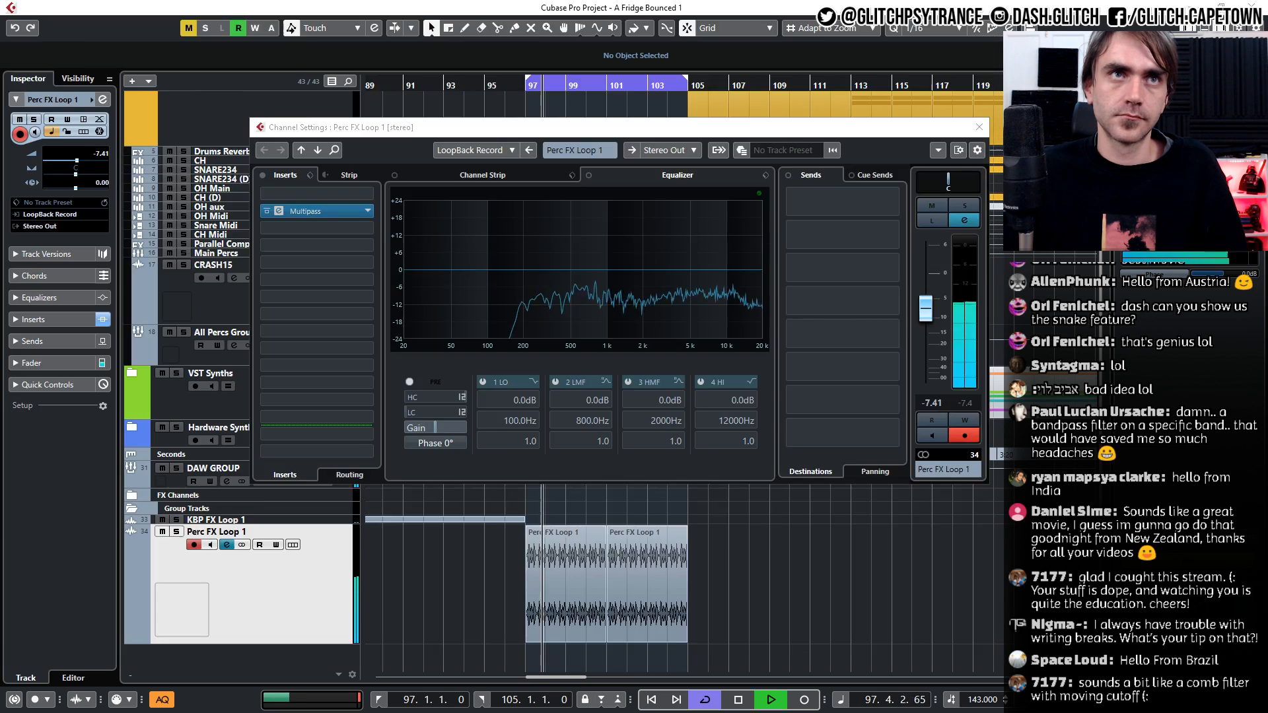
pyautogui.click(279, 211)
pyautogui.click(572, 37)
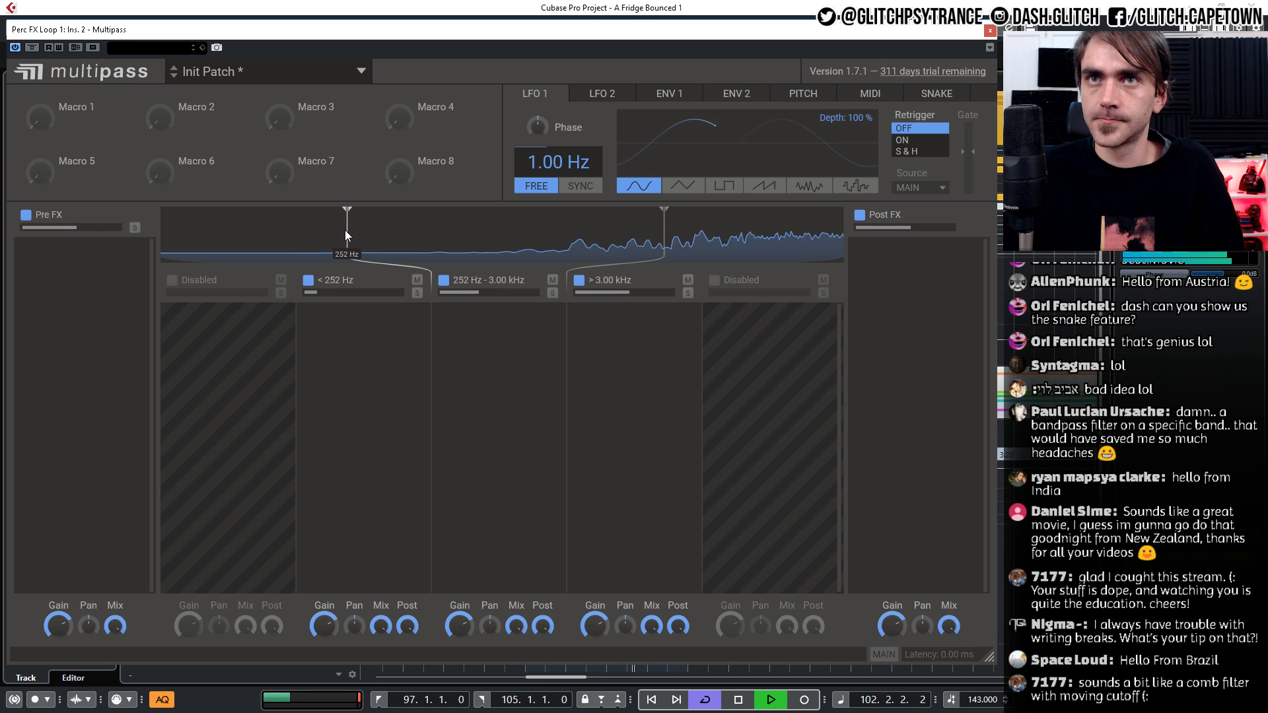
pyautogui.moveTo(345, 230); pyautogui.dragTo(545, 239)
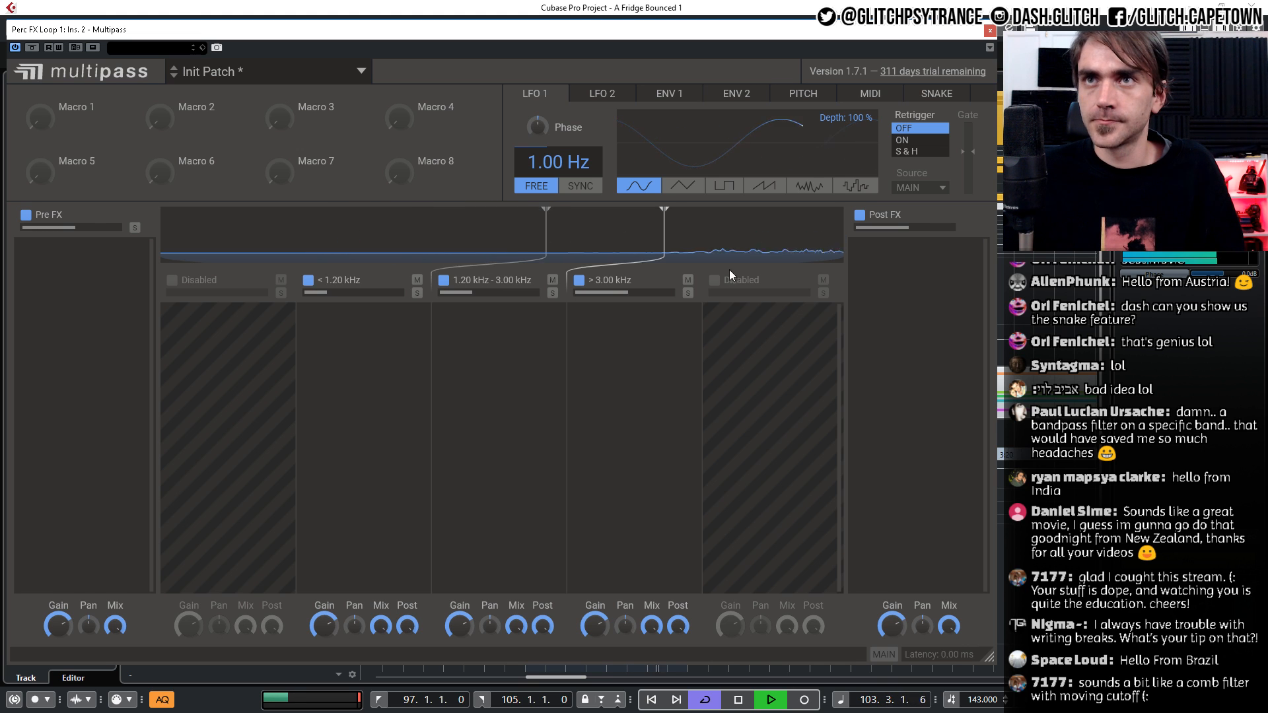
# Set Multipass's lower crossover to 1.91 kHz and upper crossover to 4.39 kHz while auditioning the loop, and stop playback
pyautogui.moveTo(668, 235); pyautogui.dragTo(722, 242)
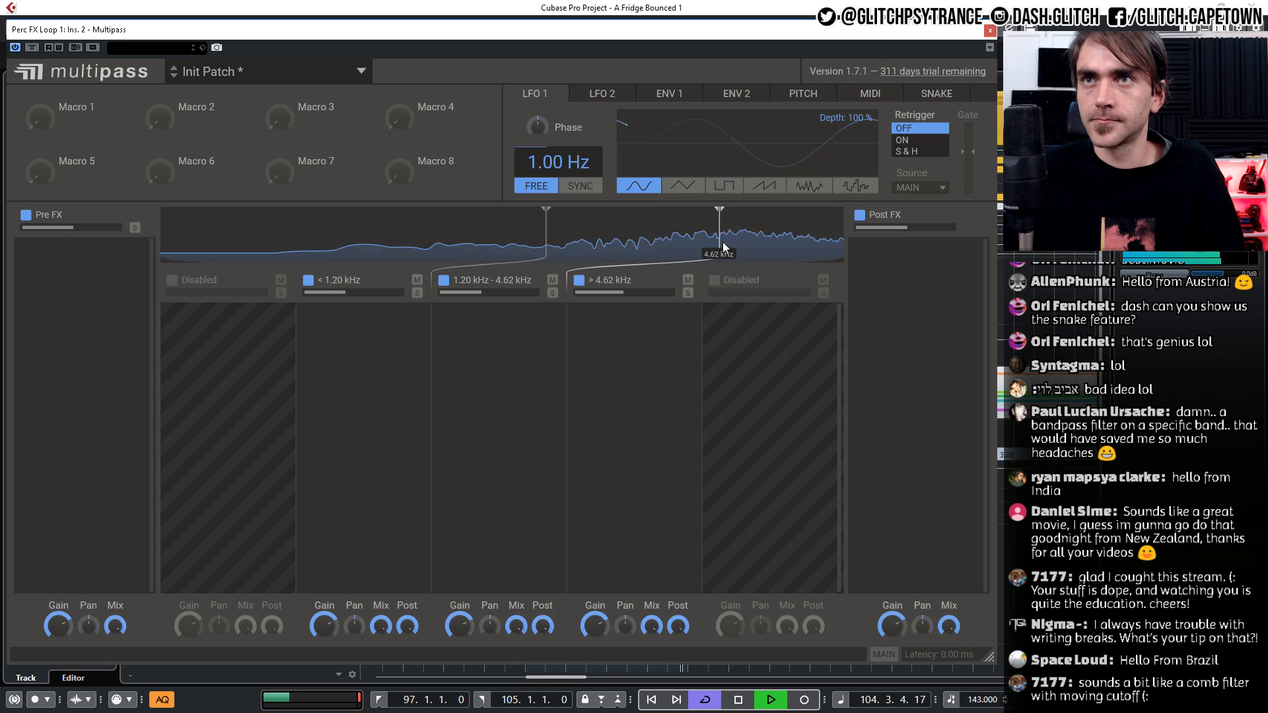
pyautogui.moveTo(549, 243); pyautogui.dragTo(593, 244)
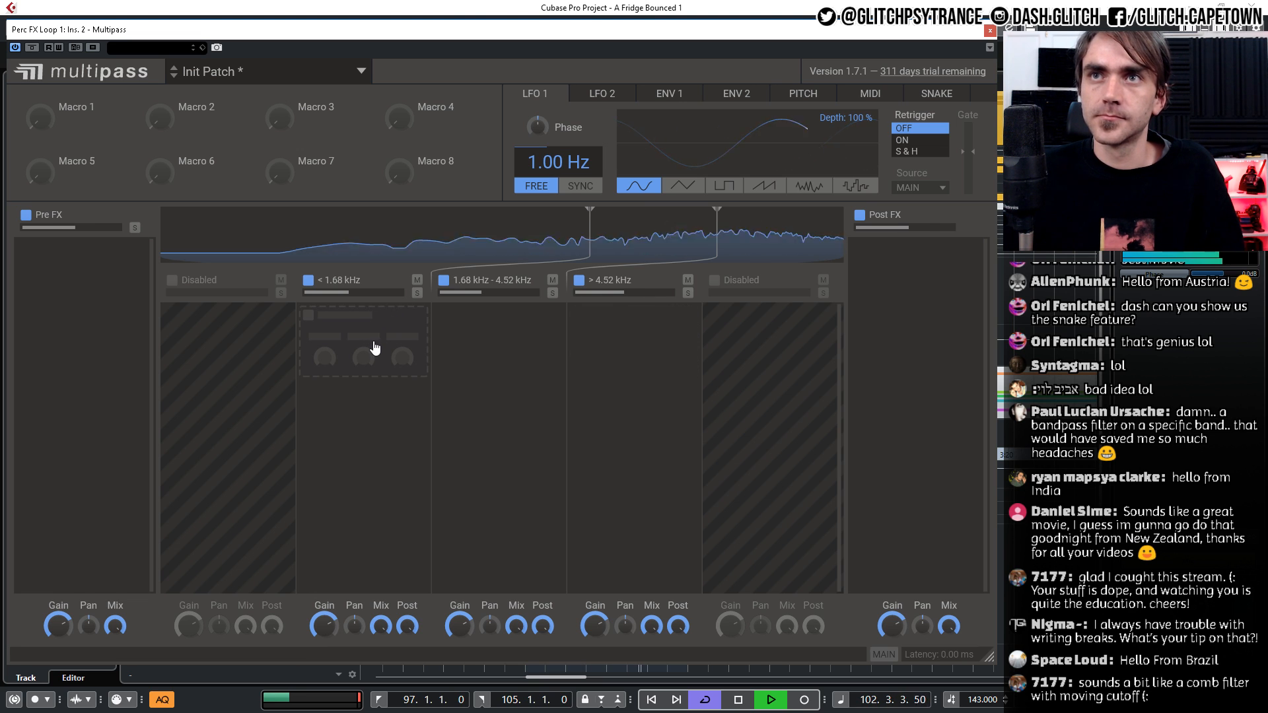
pyautogui.press('space')
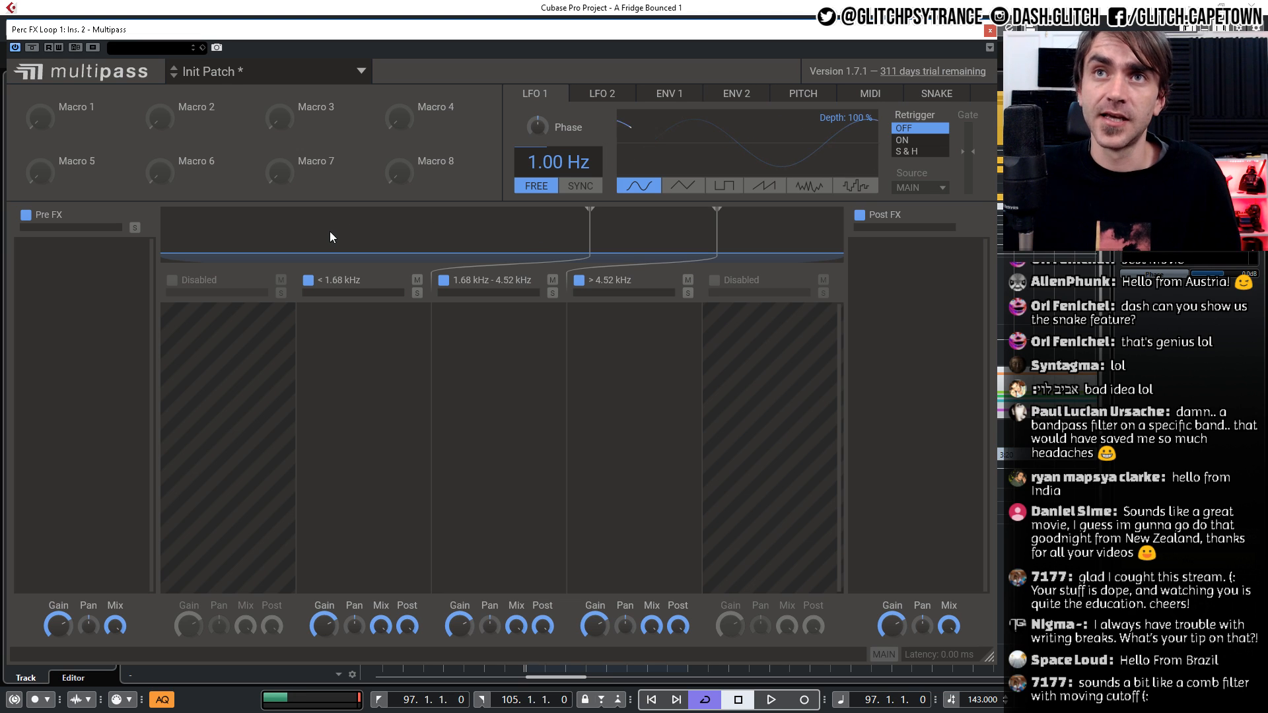
pyautogui.moveTo(585, 239); pyautogui.dragTo(585, 239)
pyautogui.moveTo(720, 247); pyautogui.dragTo(715, 247)
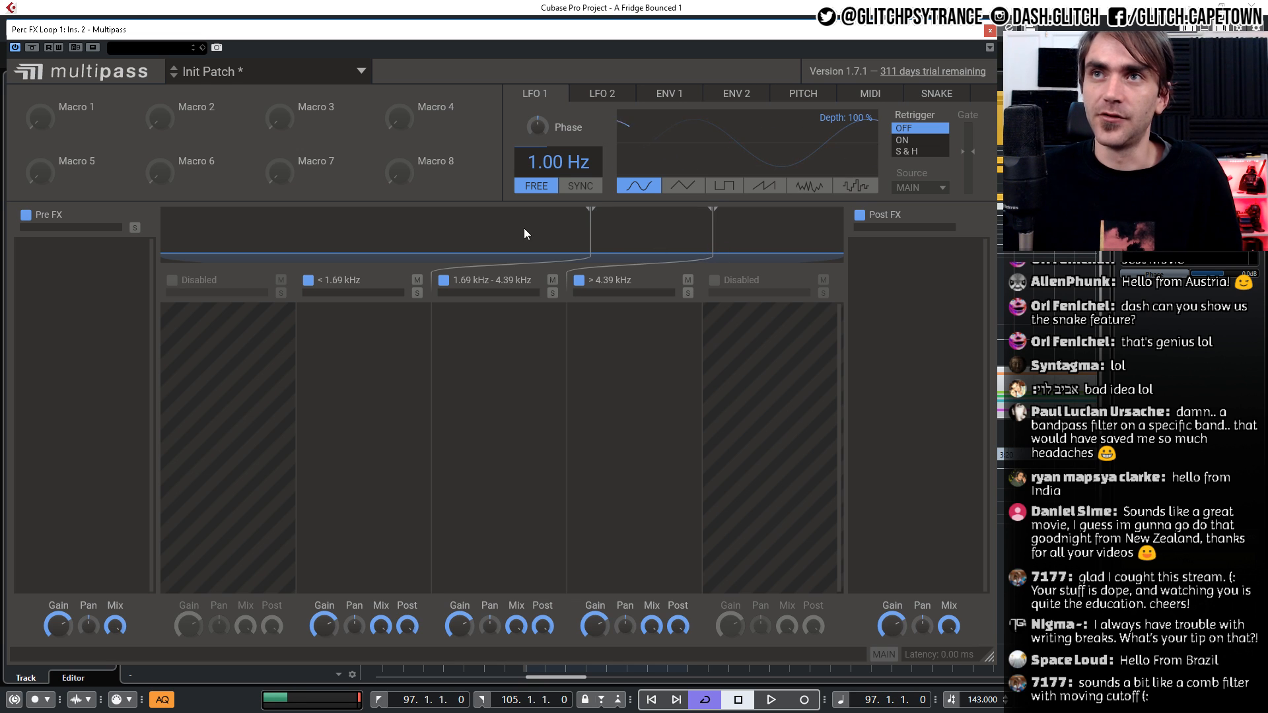
pyautogui.moveTo(592, 243); pyautogui.dragTo(608, 240)
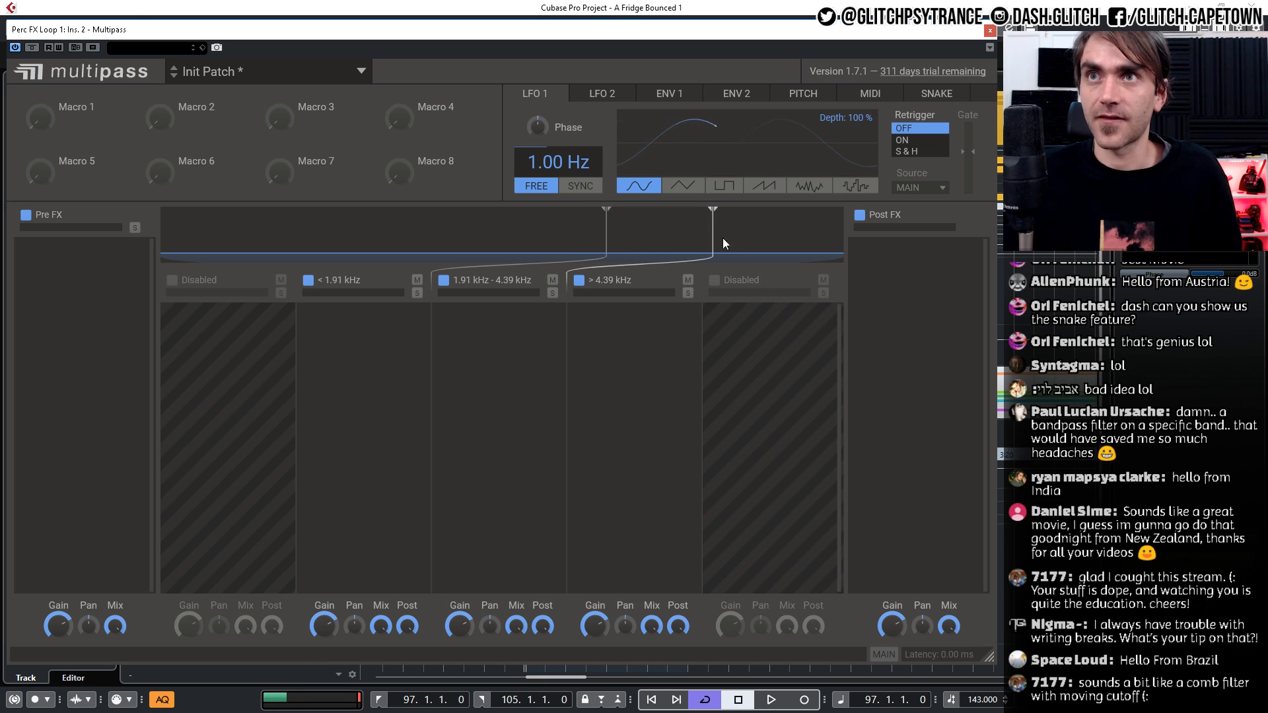
# Insert a Faturator snapin in the low band below 1.91 kHz
pyautogui.click(343, 317)
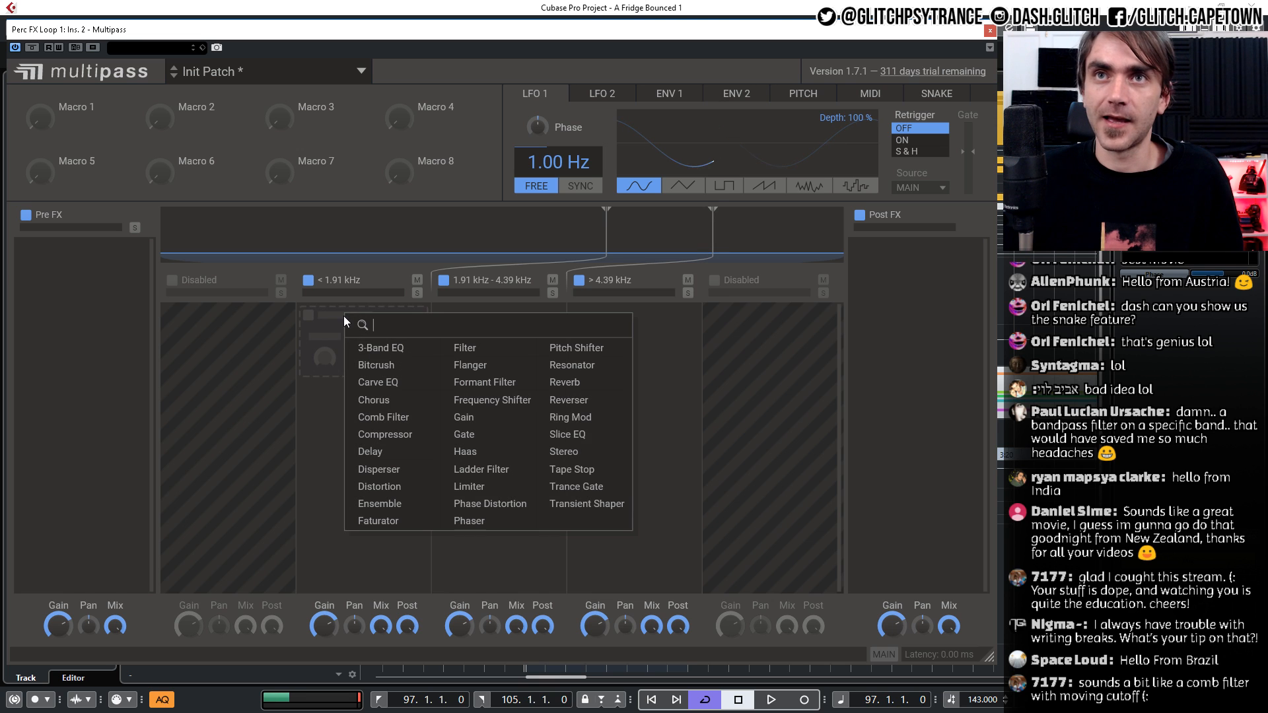
pyautogui.click(315, 439)
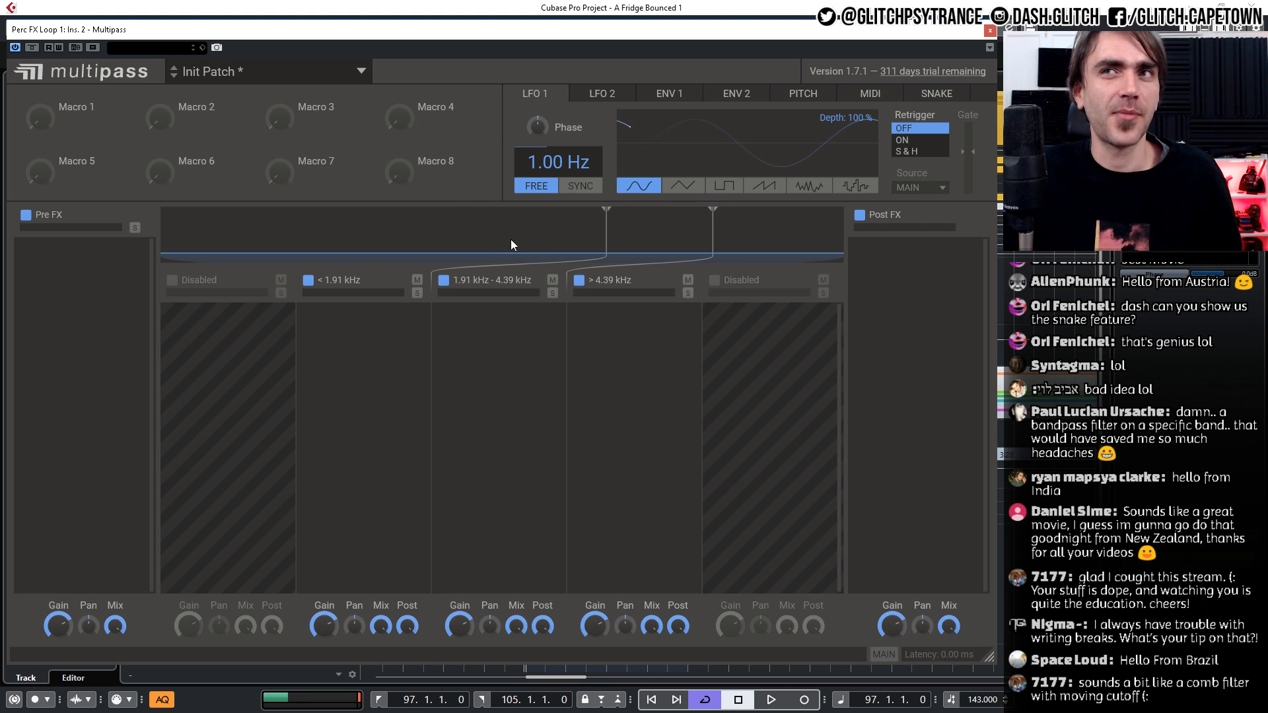
pyautogui.click(406, 383)
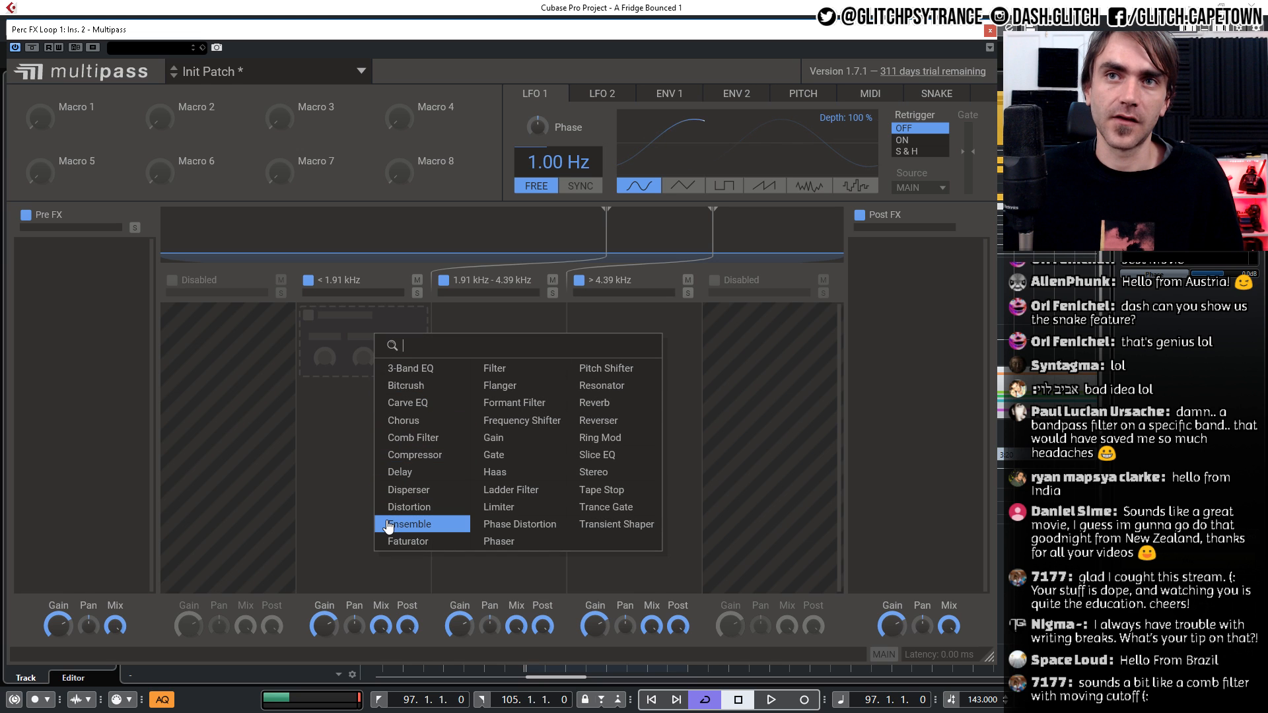
pyautogui.click(396, 541)
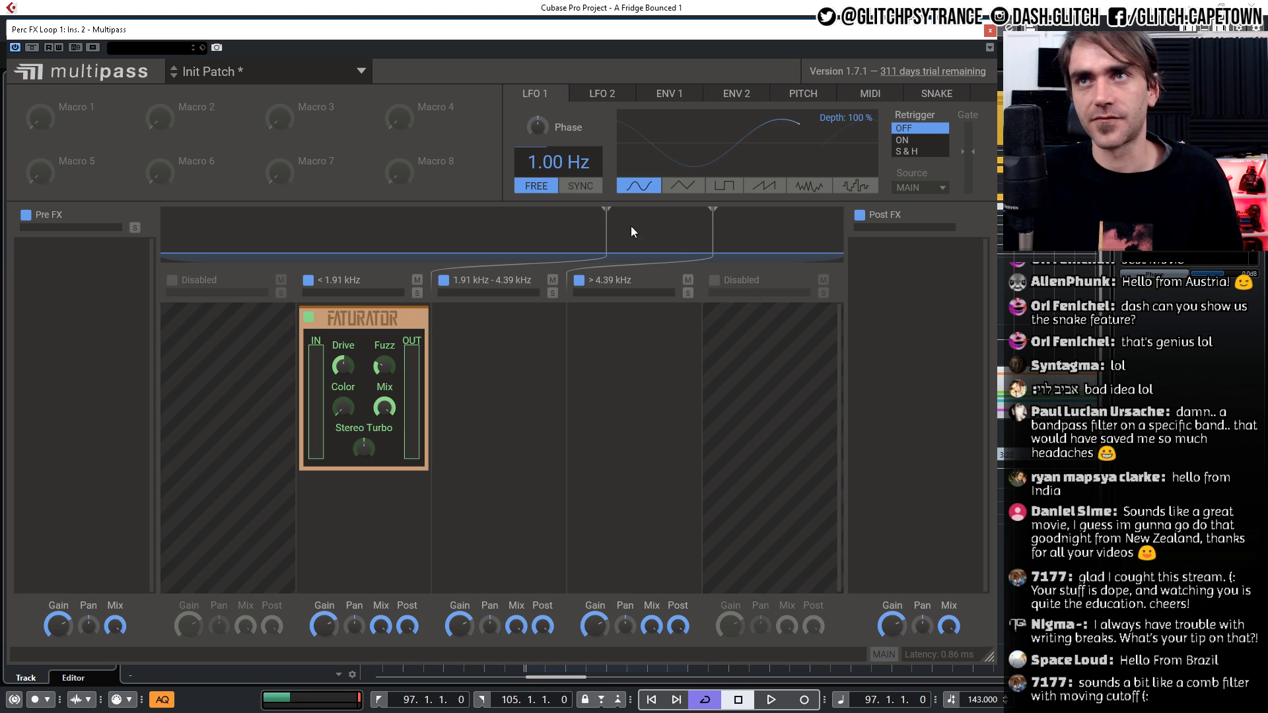
# Try Faturator in the middle band, start playback to hear it, and return it to the low band
pyautogui.moveTo(382, 331); pyautogui.dragTo(502, 345)
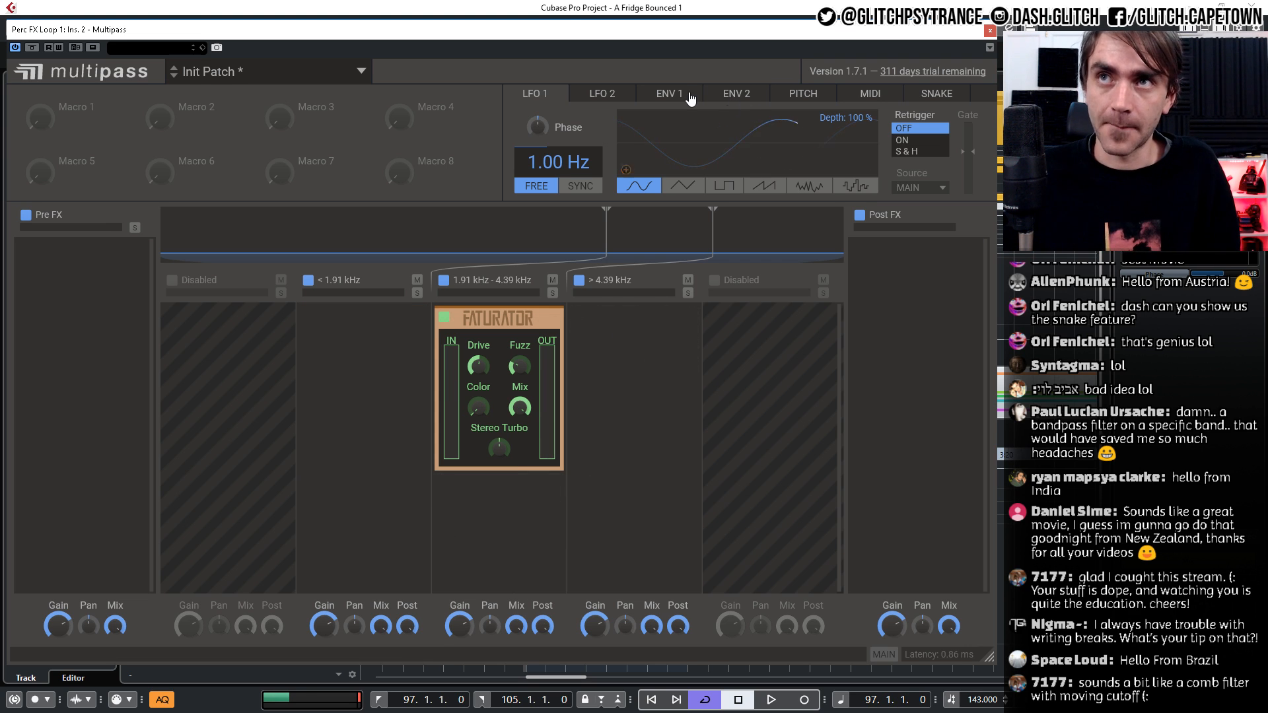
pyautogui.click(668, 94)
pyautogui.click(535, 94)
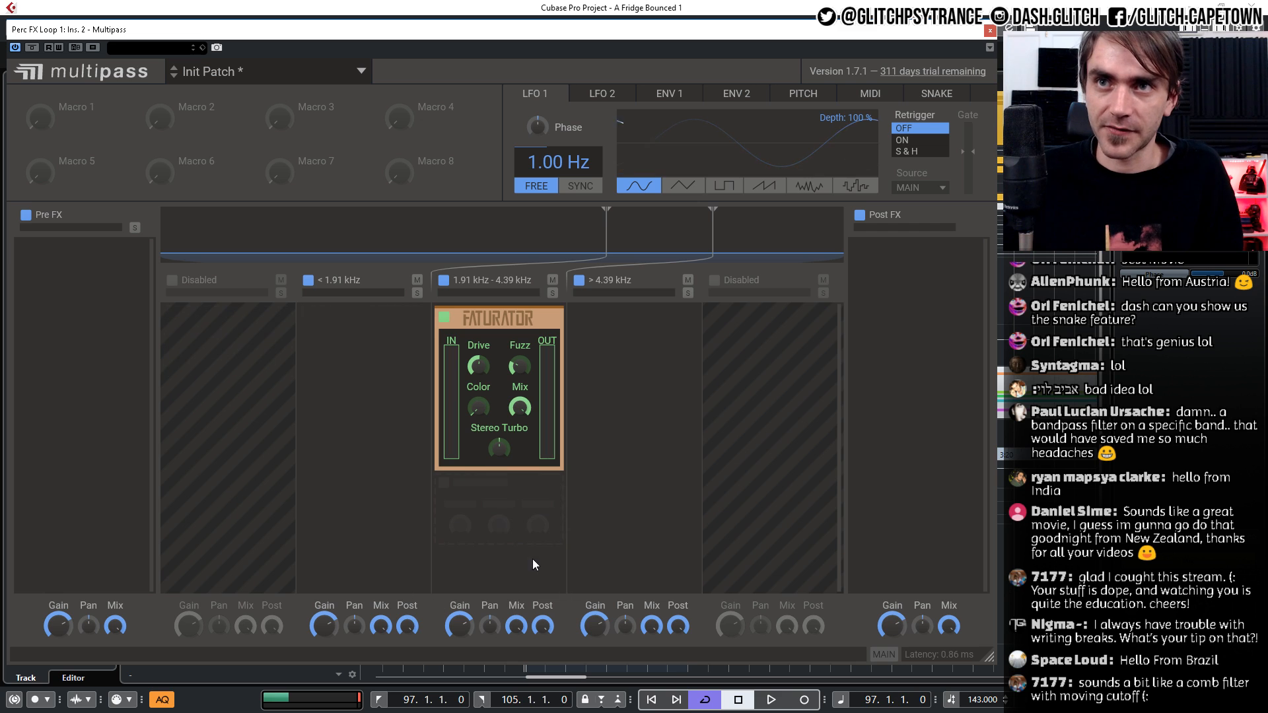
pyautogui.press('space')
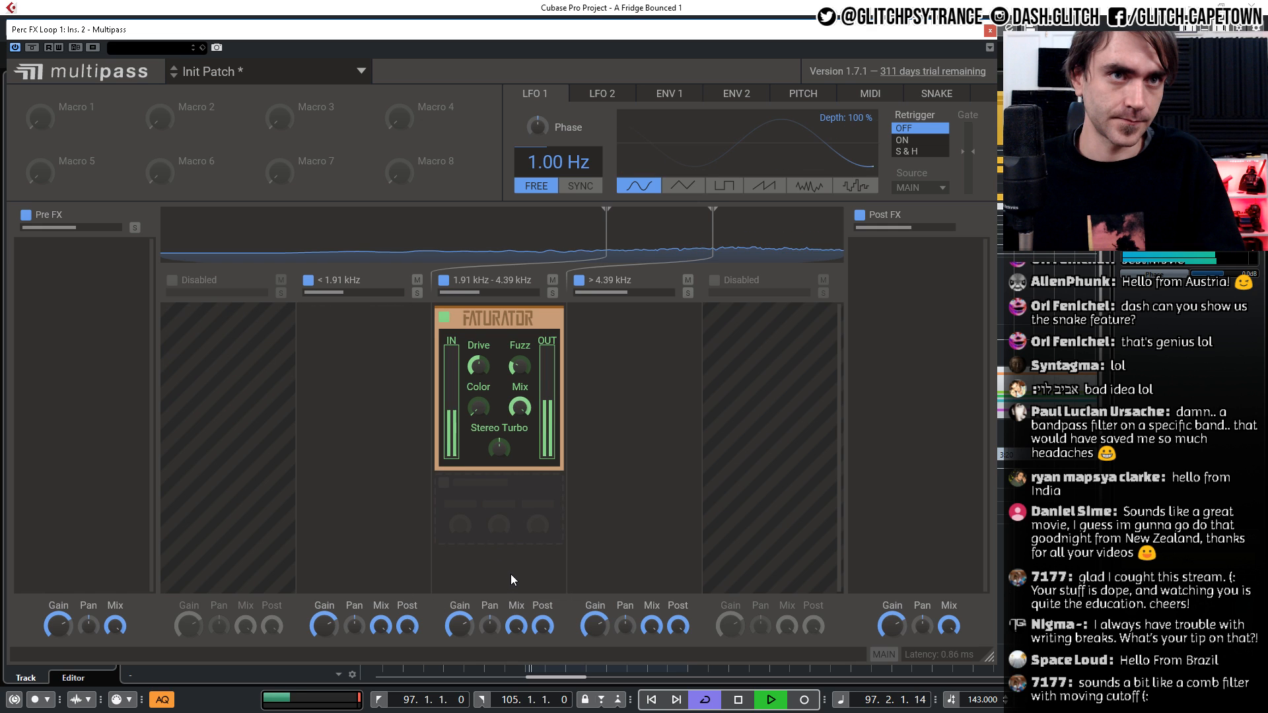
pyautogui.moveTo(497, 319); pyautogui.dragTo(364, 320)
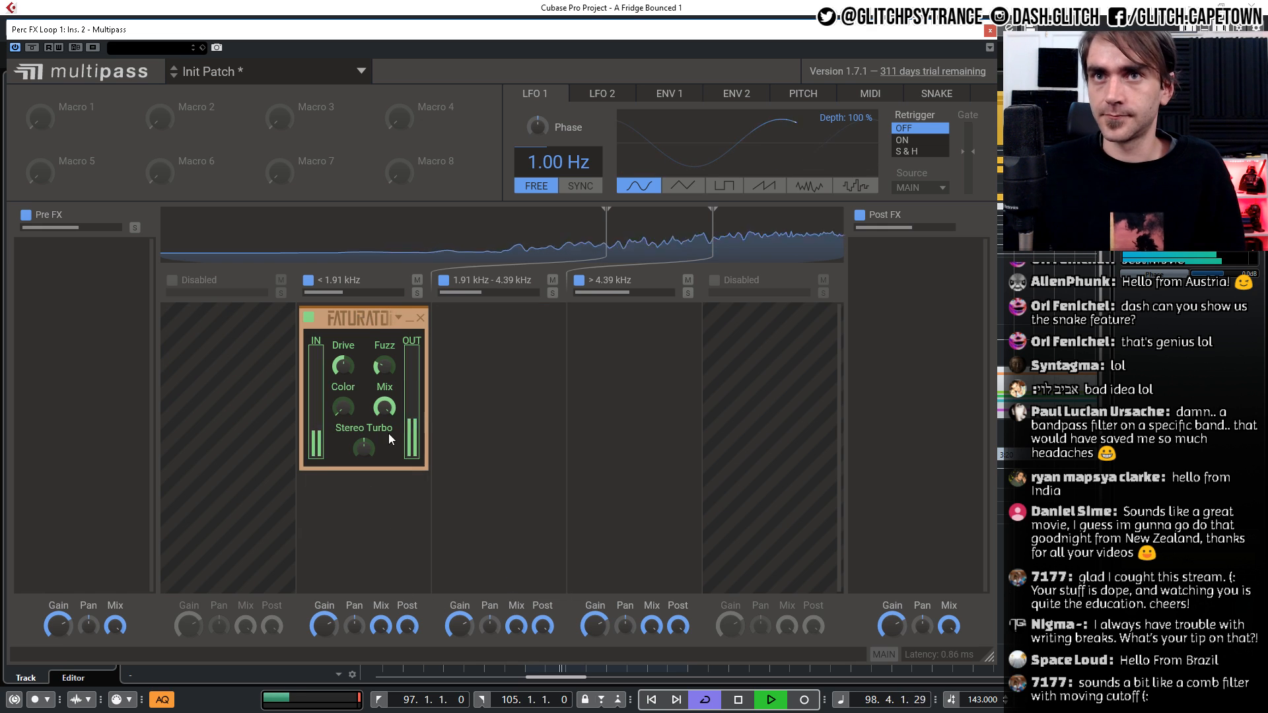
# Raise Faturator's Drive and Fuzz in the low band and try its Color control during playback
pyautogui.moveTo(344, 368); pyautogui.dragTo(344, 303)
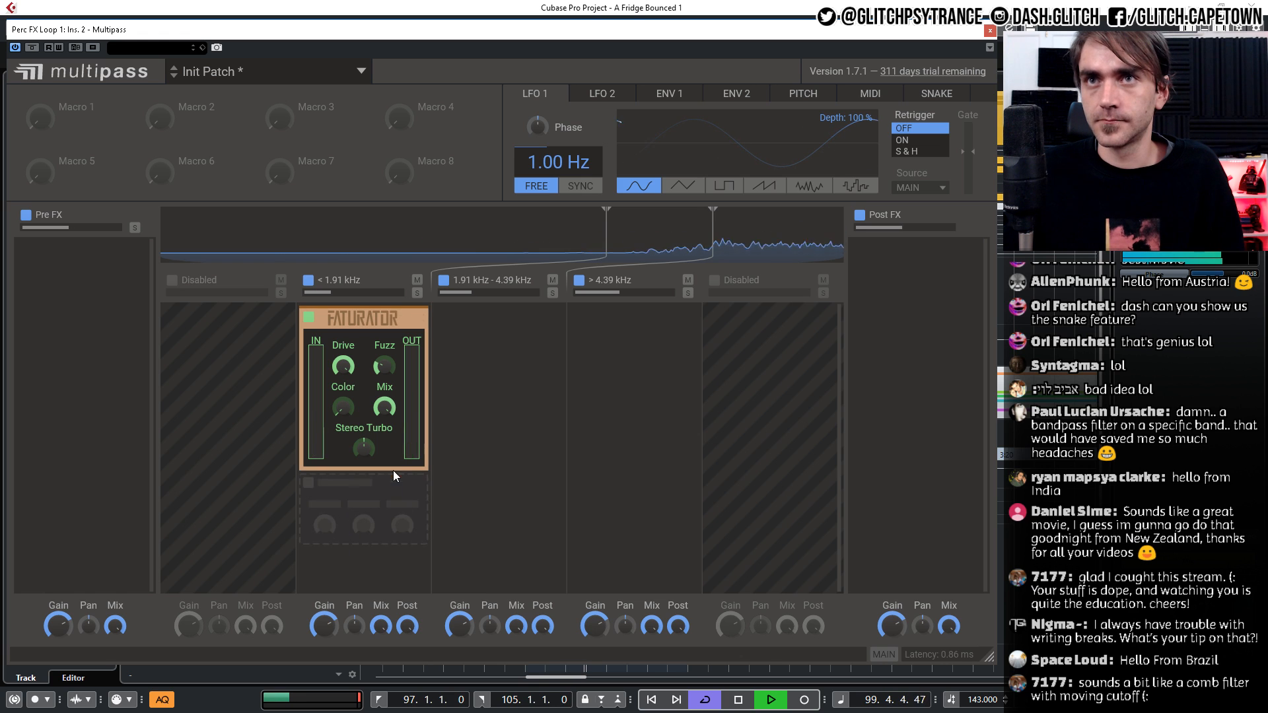
pyautogui.moveTo(393, 361); pyautogui.dragTo(393, 334)
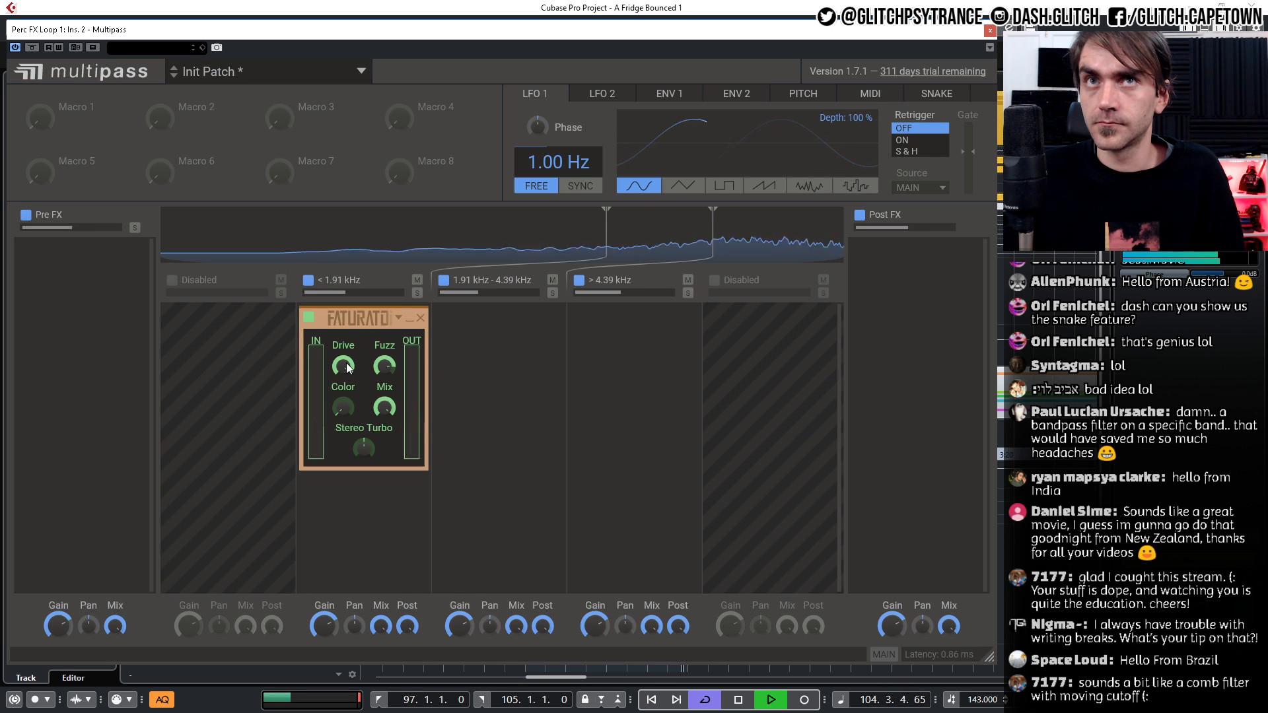
pyautogui.moveTo(332, 317); pyautogui.dragTo(364, 323)
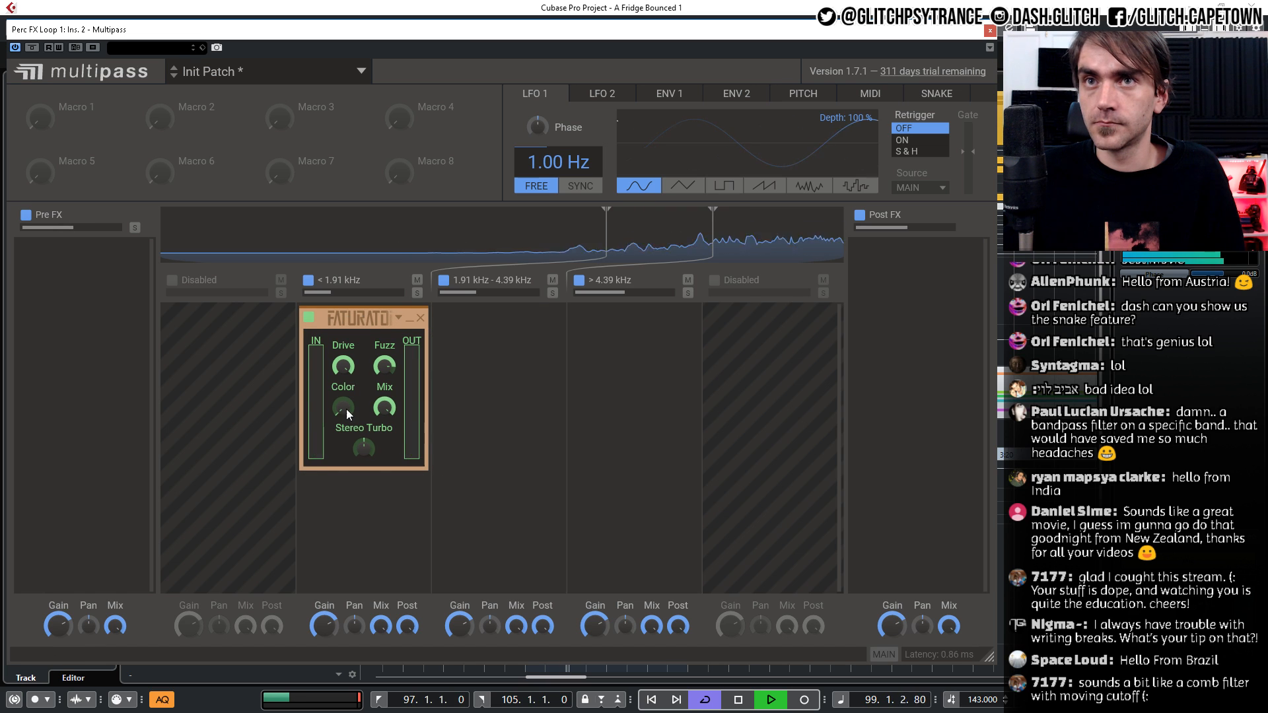
pyautogui.moveTo(346, 410); pyautogui.dragTo(346, 377)
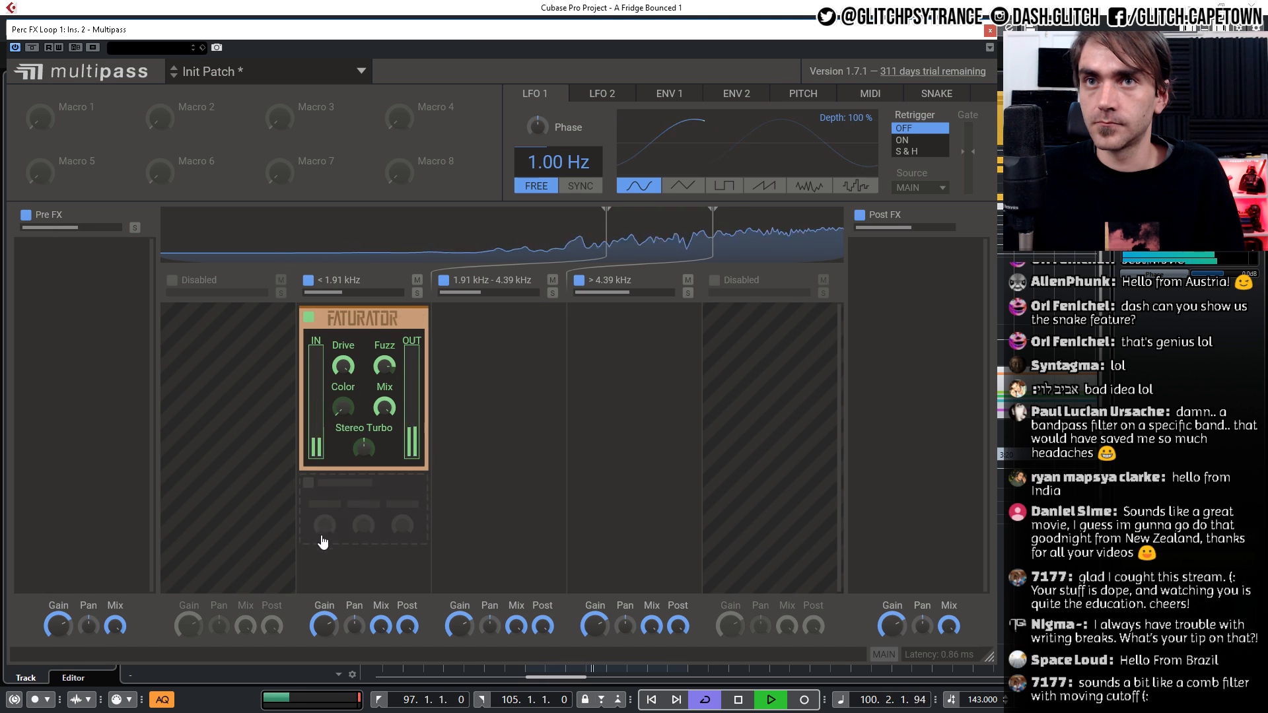
# Add a Phase Distortion snapin to the low band and place it ahead of Faturator
pyautogui.click(329, 530)
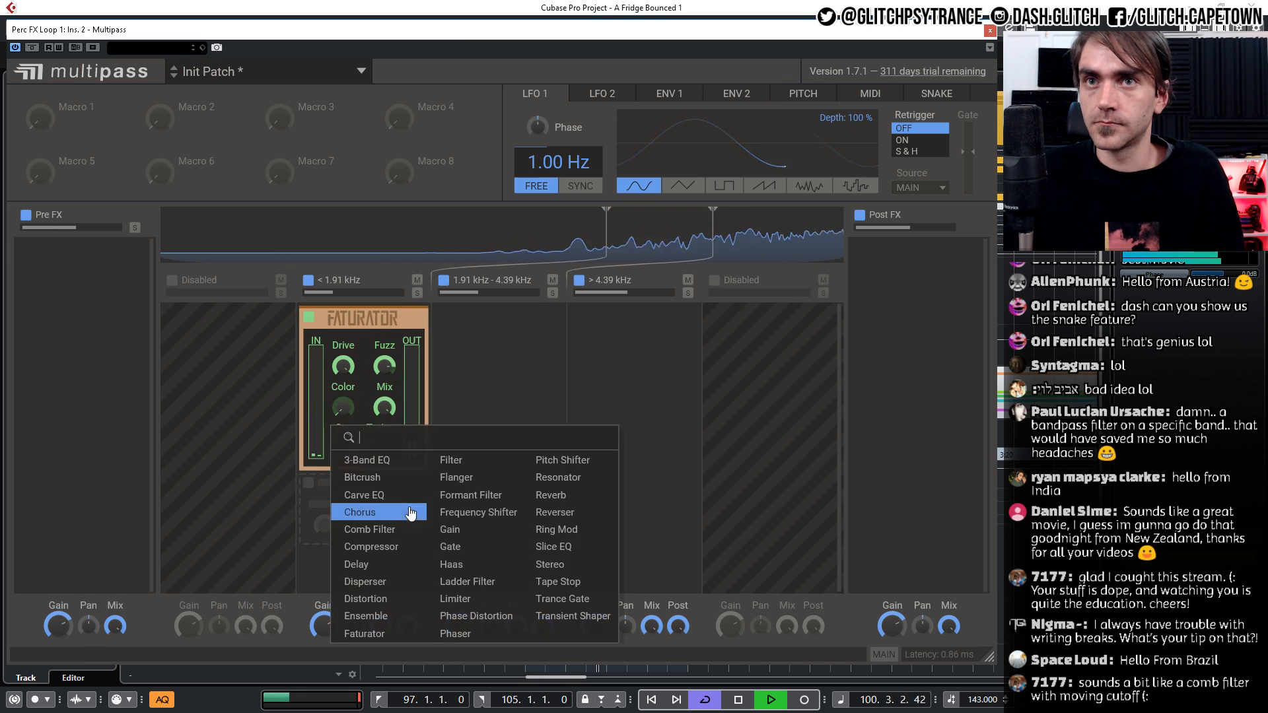
pyautogui.click(494, 619)
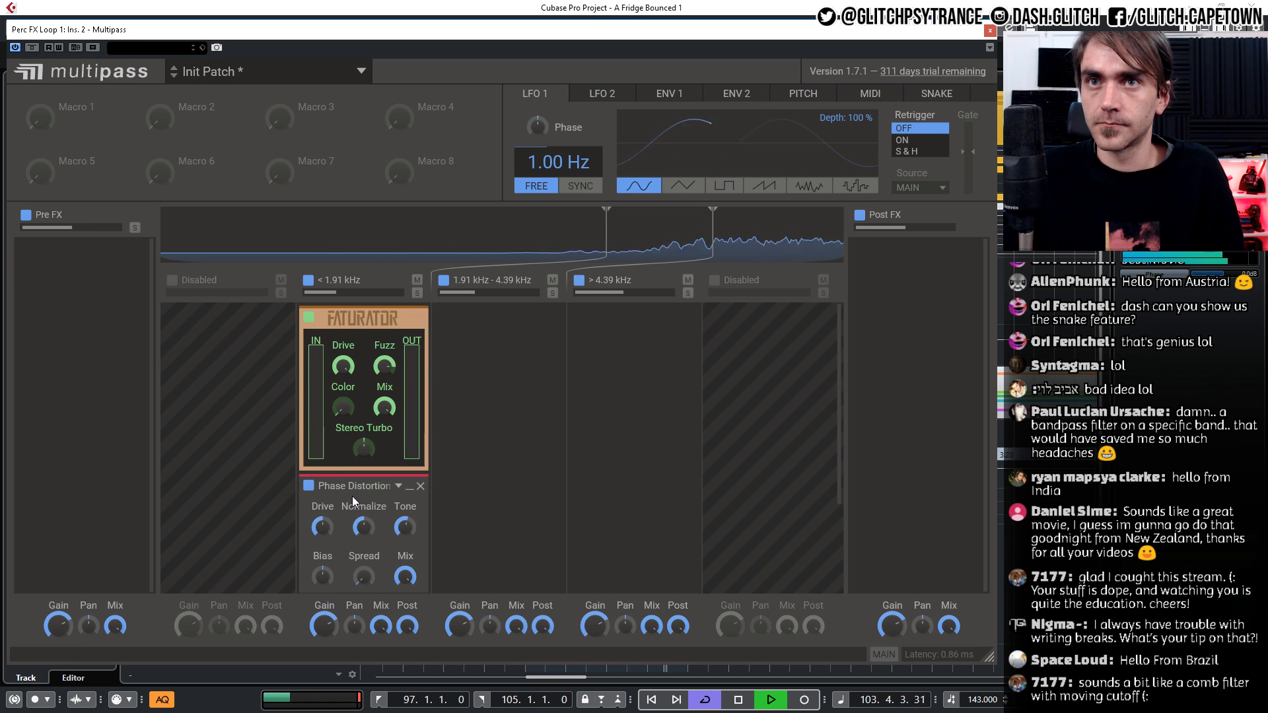
pyautogui.moveTo(348, 487); pyautogui.dragTo(350, 318)
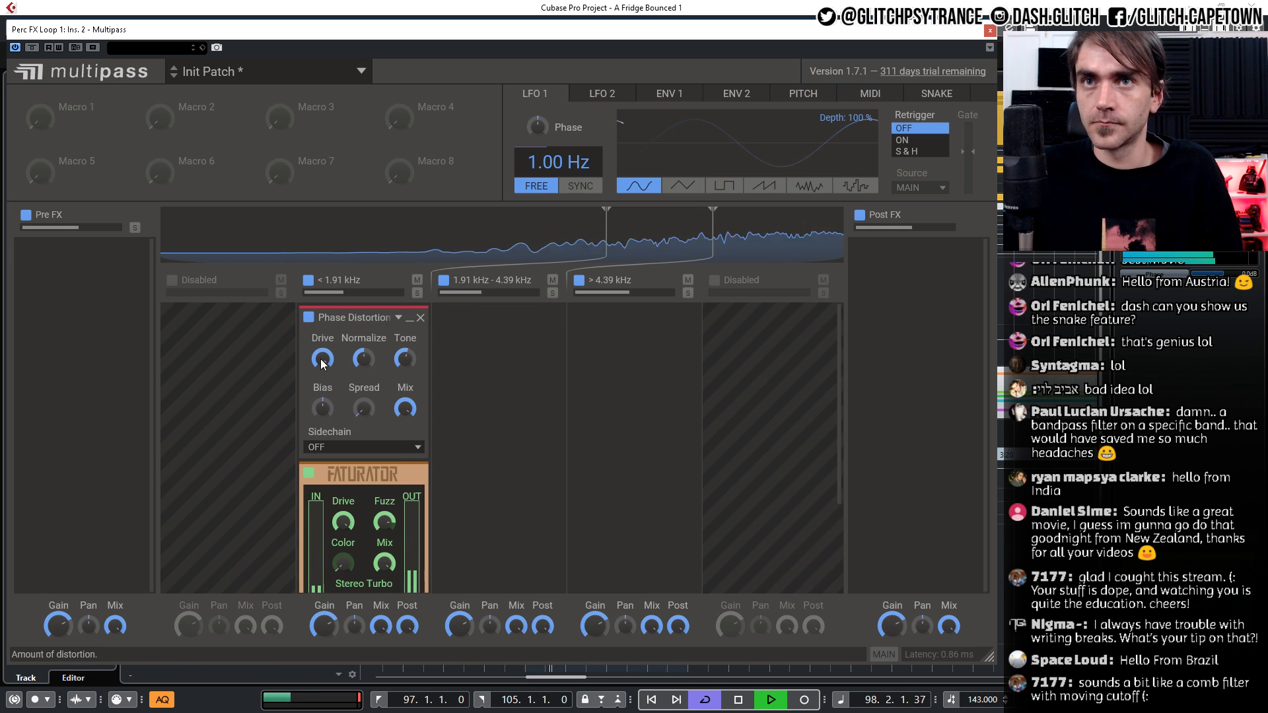
# Raise Phase Distortion's Drive, Spread and Bias, and minimize both it and Faturator
pyautogui.scroll(3, 363, 409)
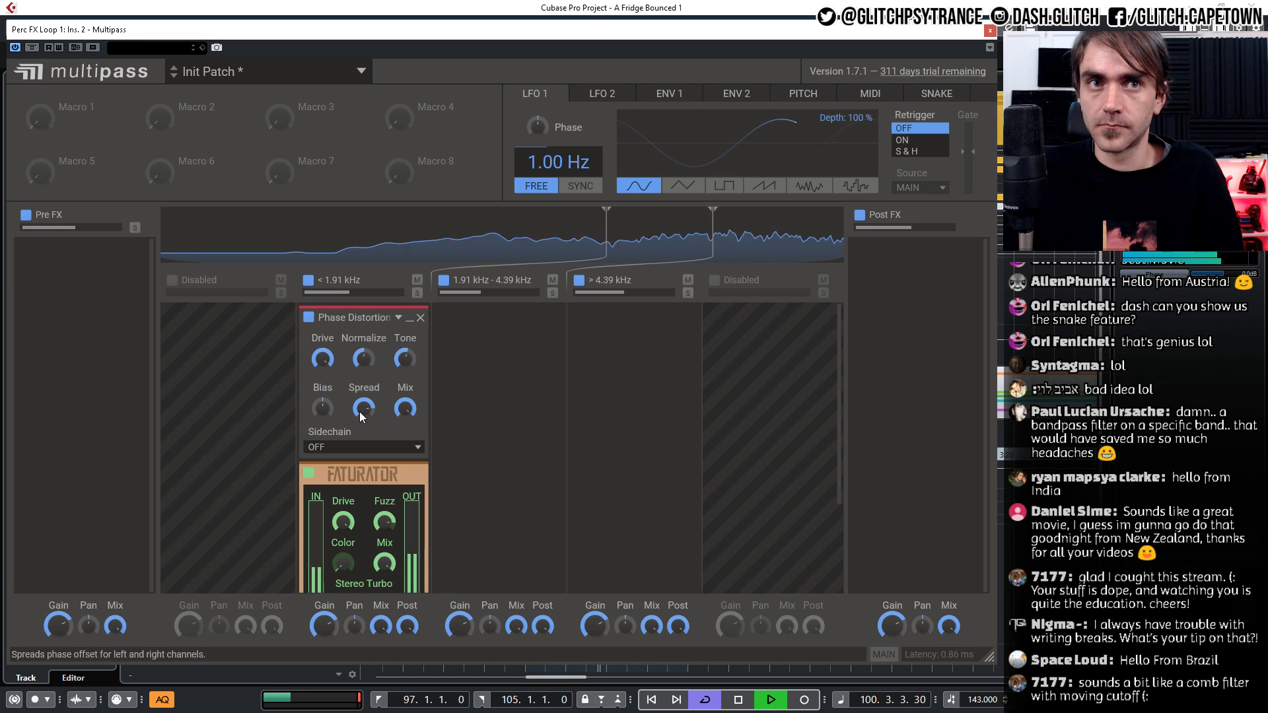
pyautogui.scroll(-1, 359, 412)
pyautogui.moveTo(322, 367); pyautogui.dragTo(323, 310)
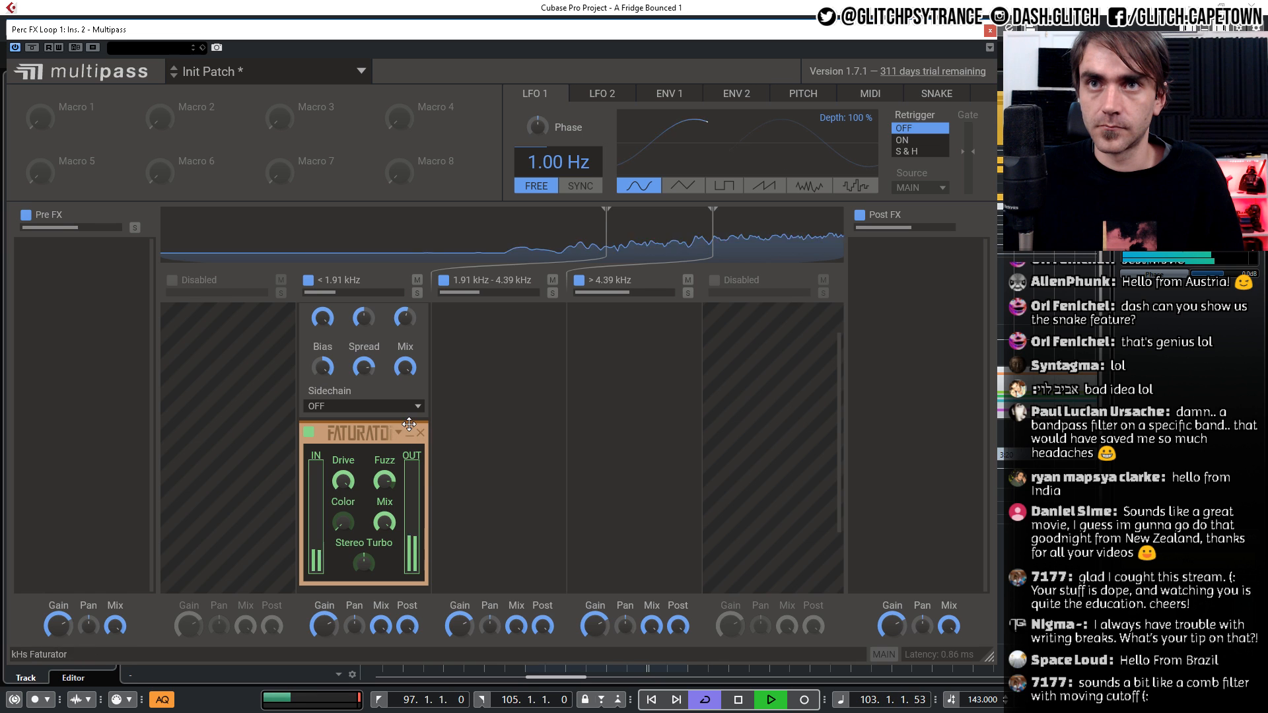
pyautogui.scroll(1, 362, 401)
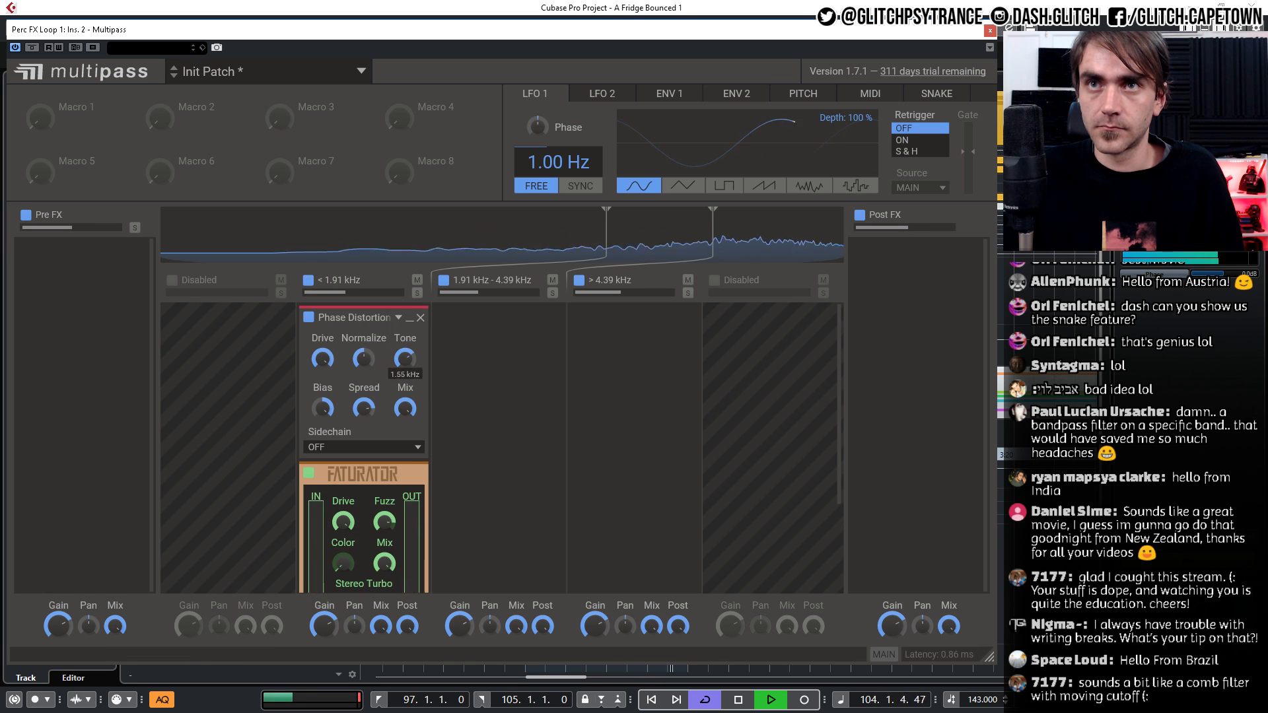
pyautogui.click(409, 318)
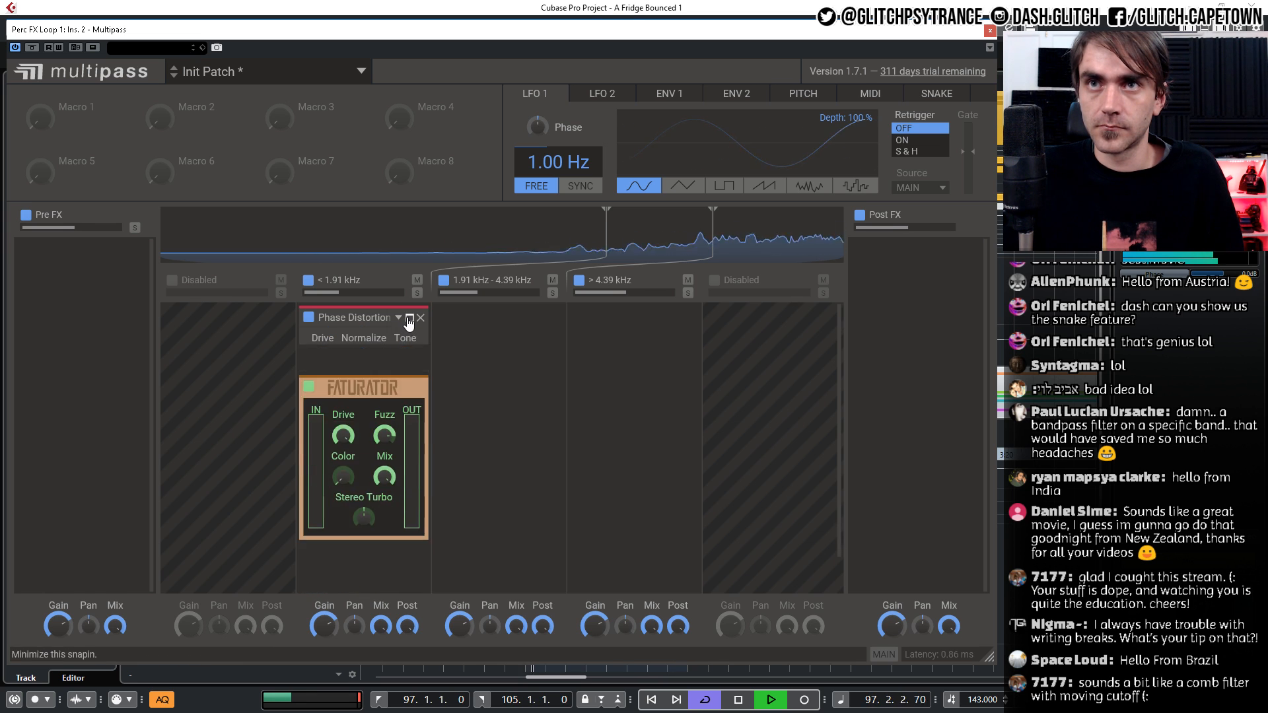
pyautogui.click(408, 341)
# Add a Distortion snapin of type Saturate after Faturator and lower the low band's gain
pyautogui.click(349, 367)
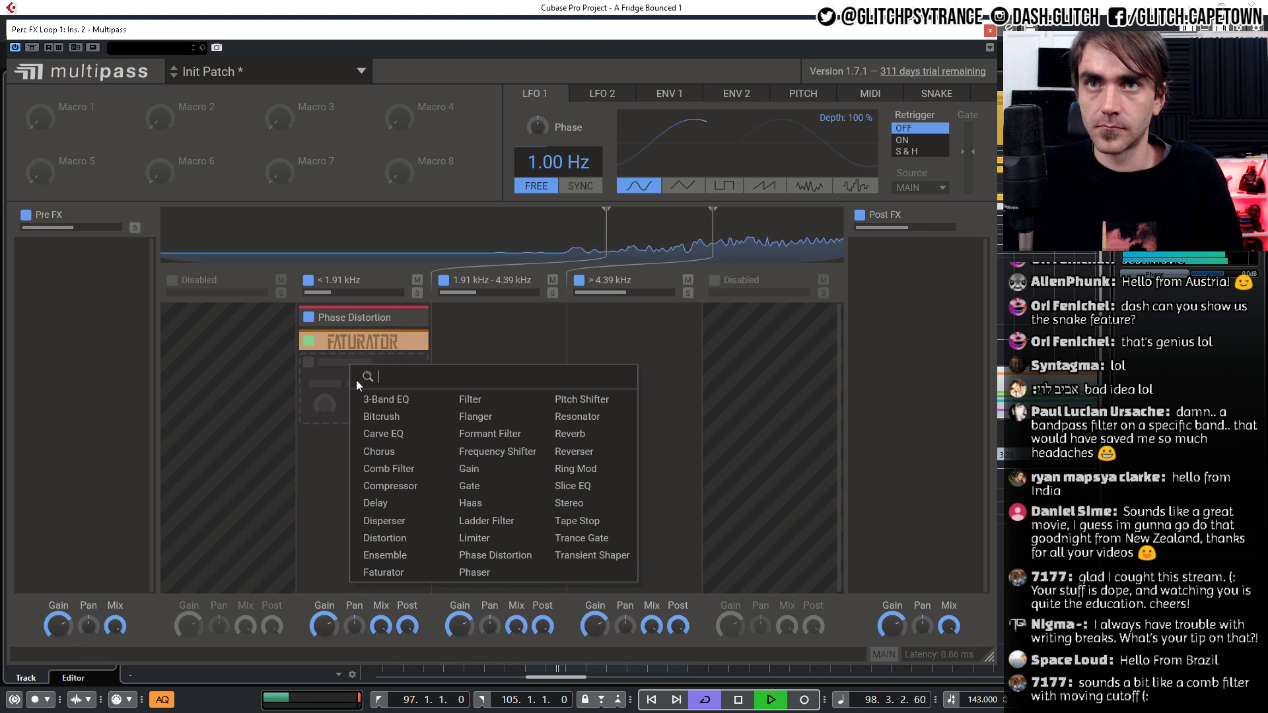
pyautogui.click(385, 538)
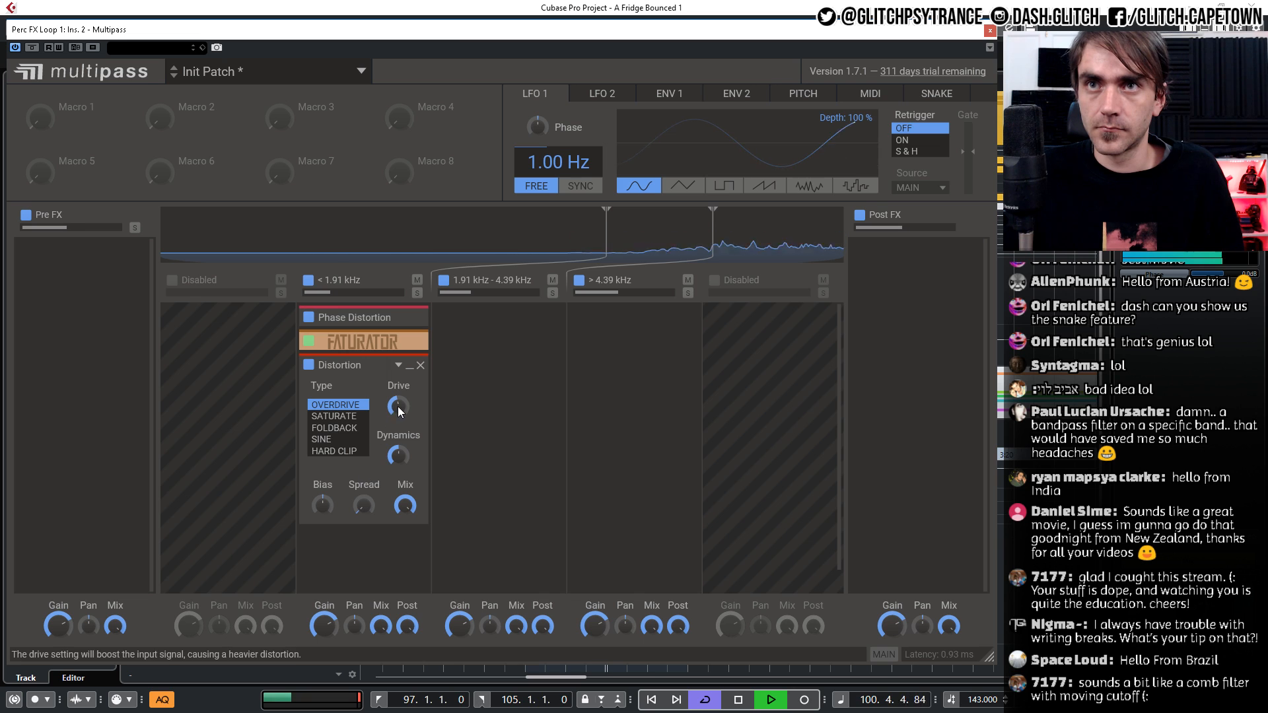
pyautogui.moveTo(398, 407); pyautogui.dragTo(397, 401)
pyautogui.click(334, 416)
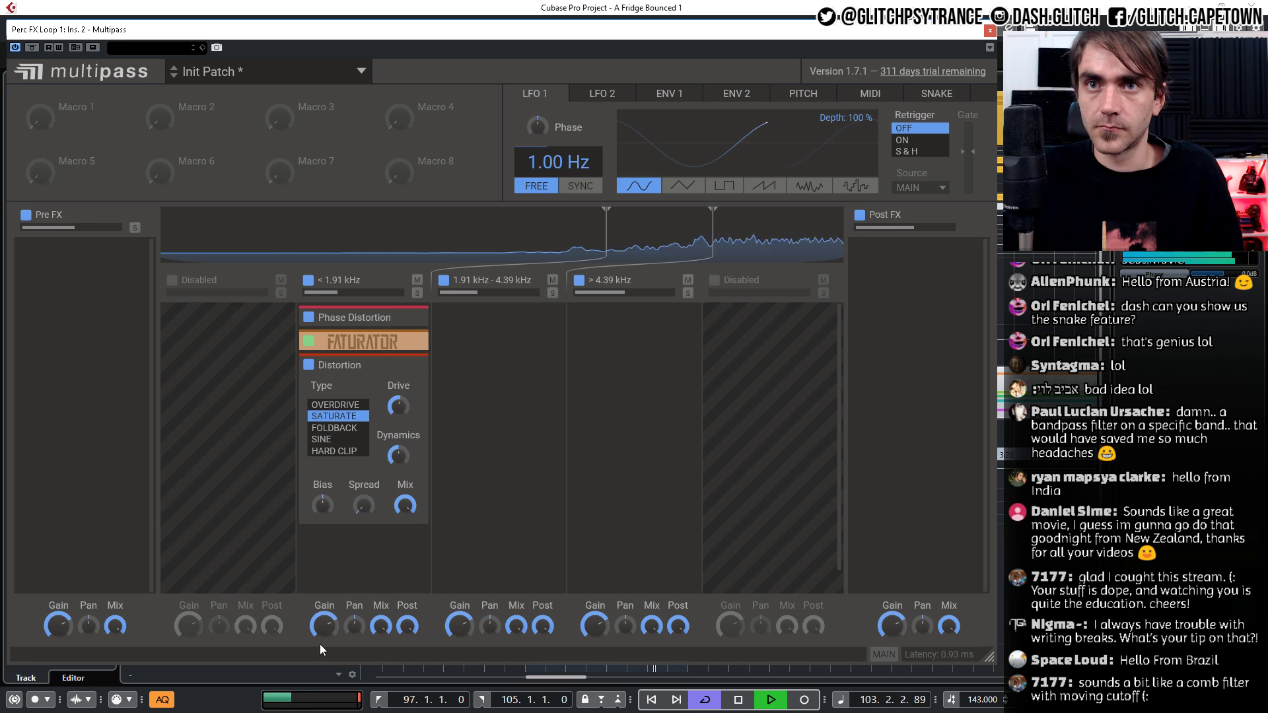
pyautogui.moveTo(323, 626); pyautogui.dragTo(323, 636)
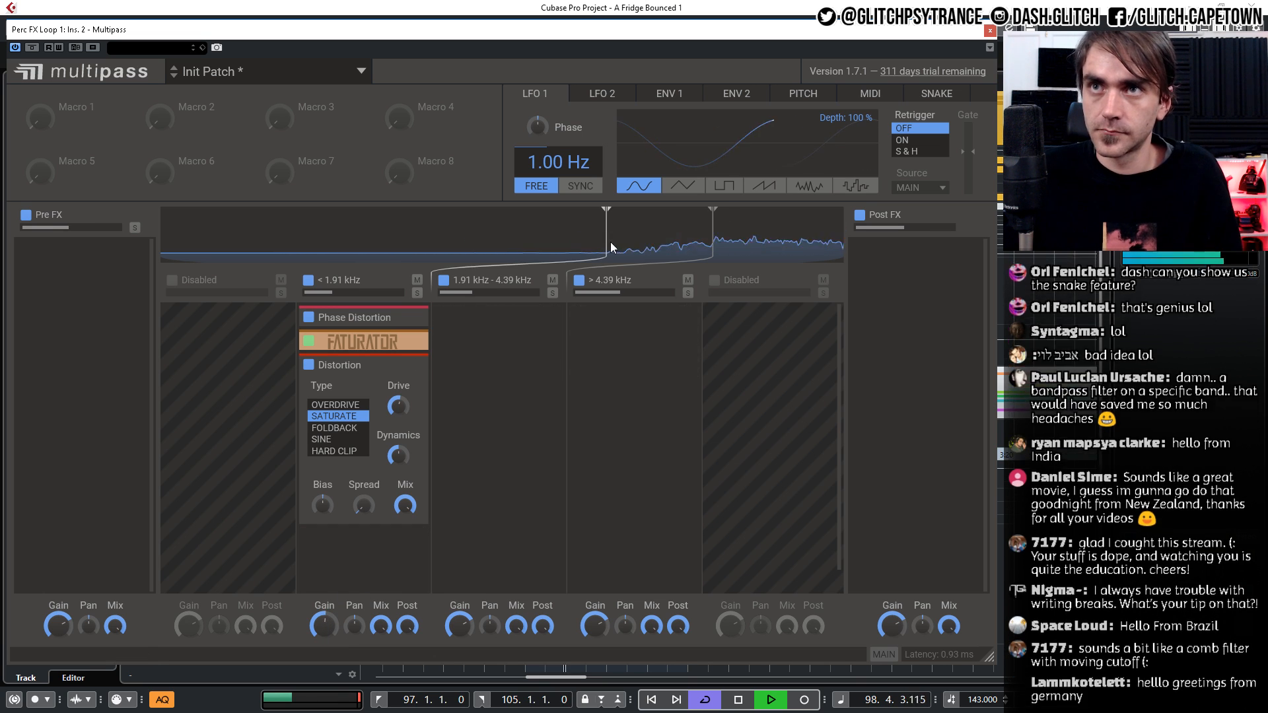
# Raise the crossovers to 4.17 kHz and 6.36 kHz, mute the middle and high bands, and minimize Distortion
pyautogui.moveTo(608, 242); pyautogui.dragTo(711, 245)
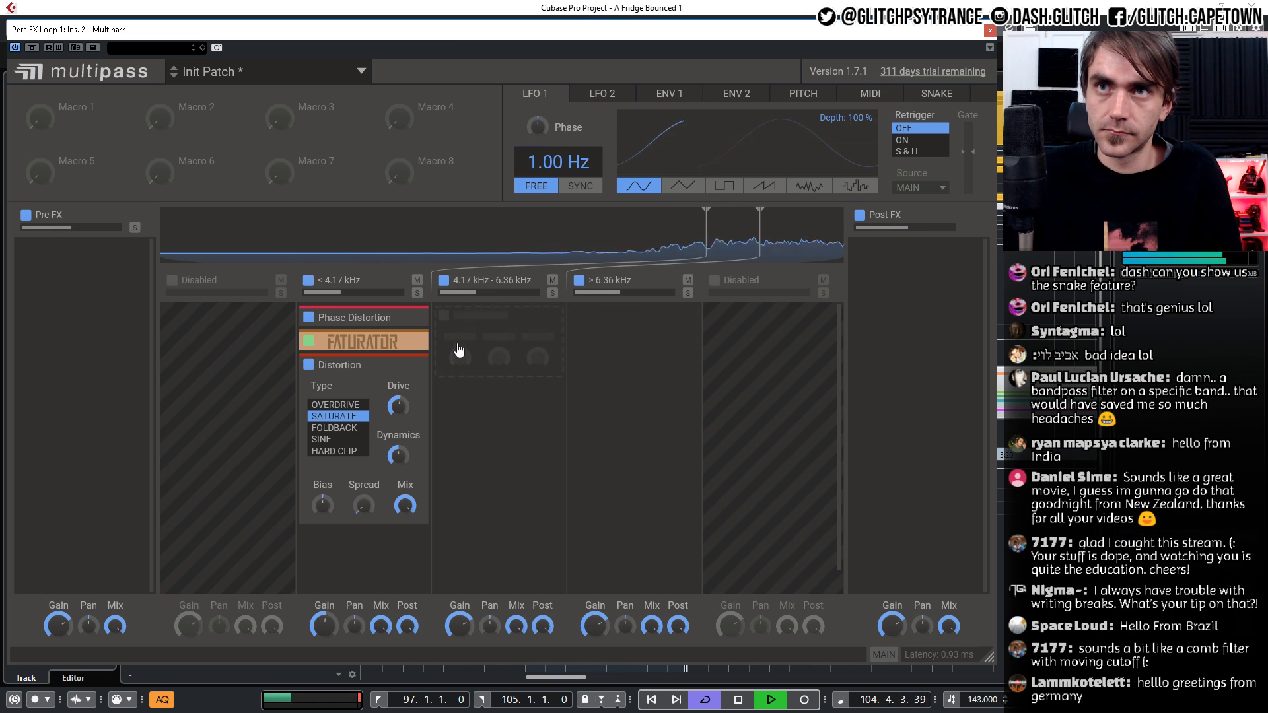
pyautogui.click(553, 281)
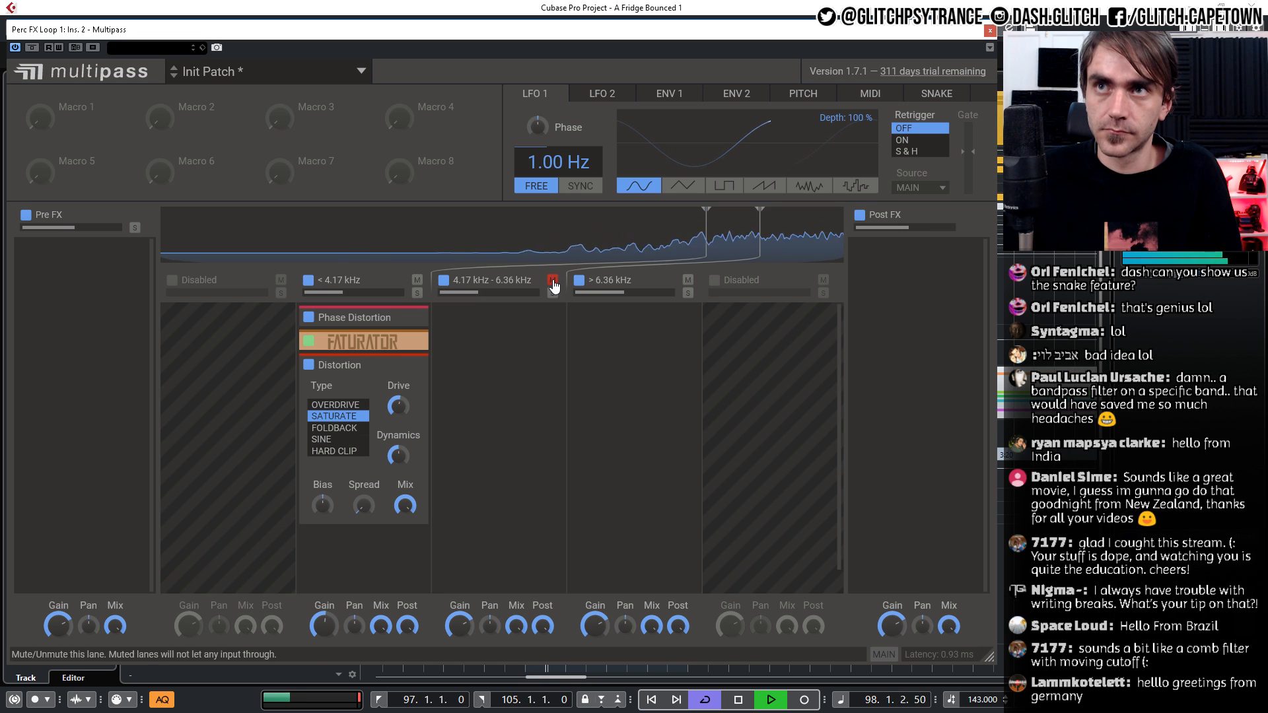
pyautogui.click(688, 280)
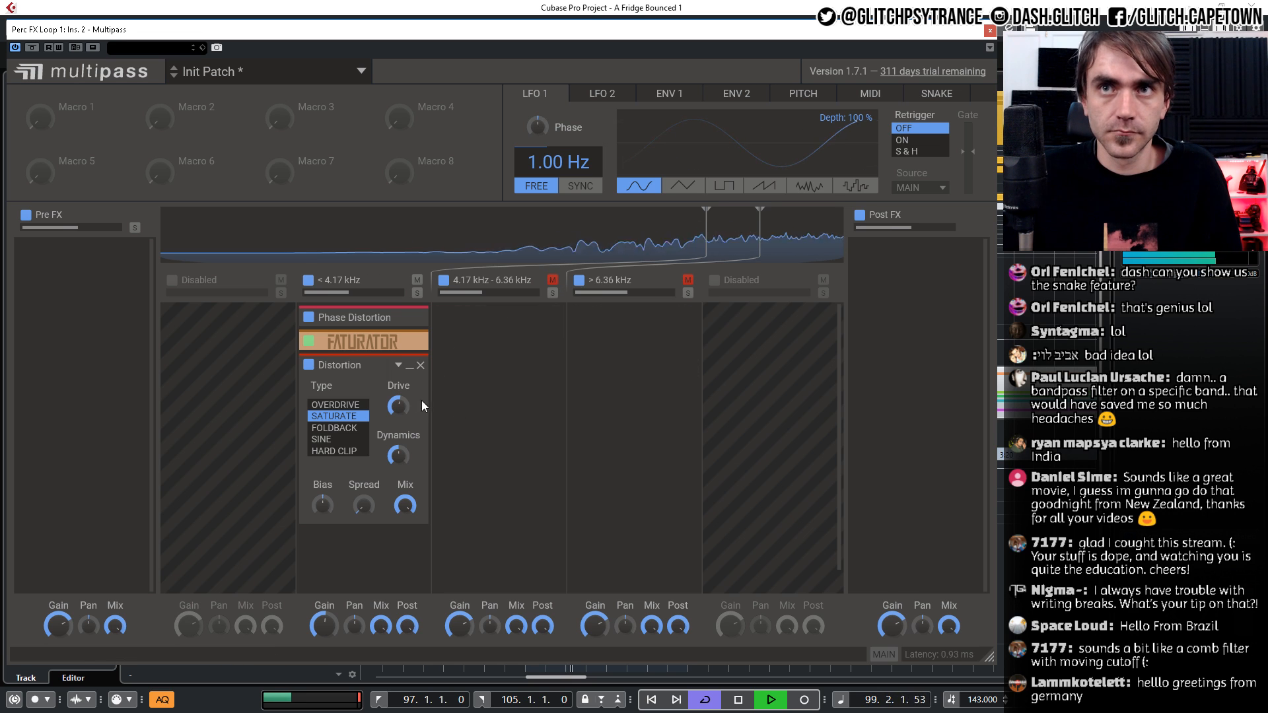
pyautogui.click(410, 367)
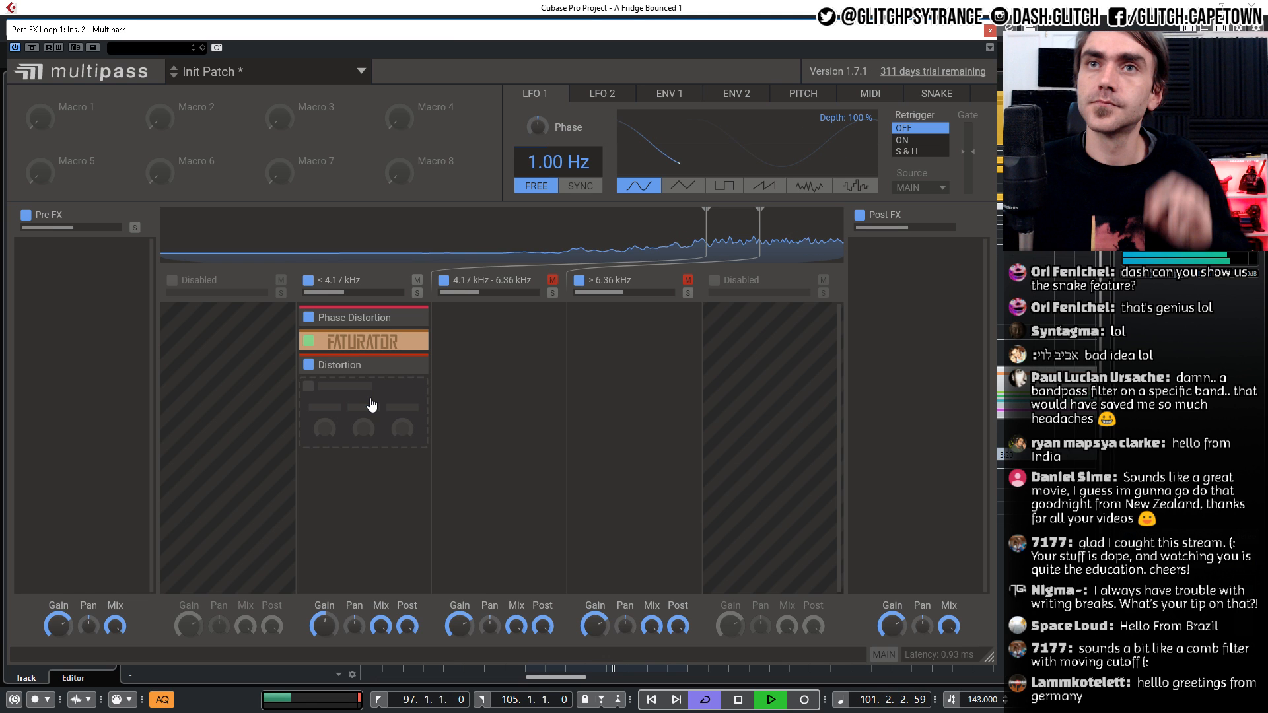
# Try a Formant Filter after Distortion in the low band, sweep its vowel position, and remove it
pyautogui.click(335, 563)
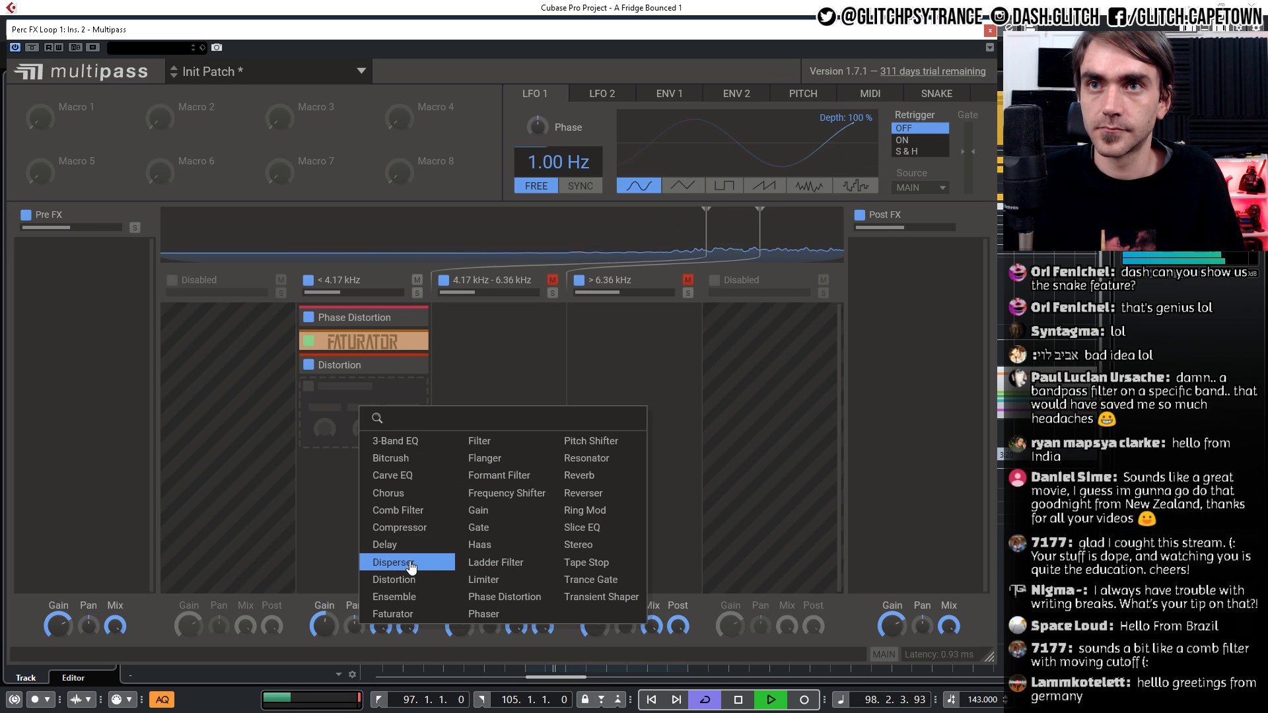
pyautogui.click(499, 475)
pyautogui.click(343, 453)
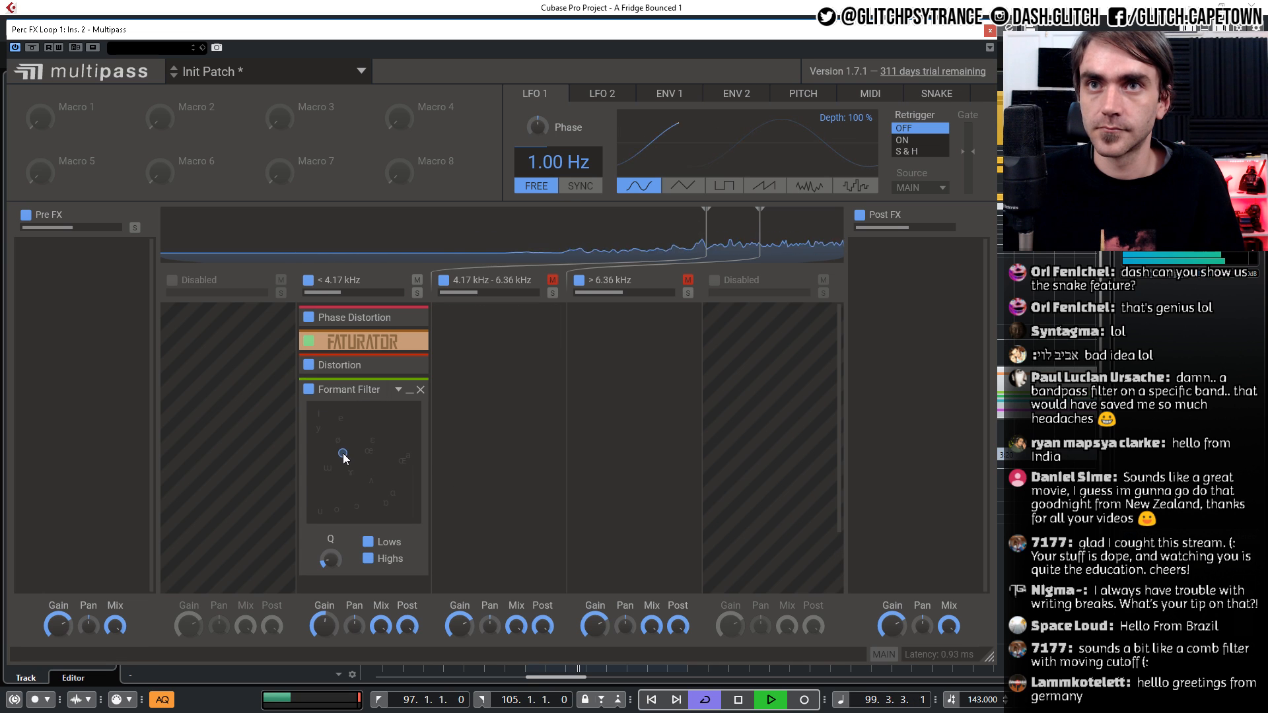
pyautogui.moveTo(326, 431); pyautogui.dragTo(382, 491)
pyautogui.click(420, 389)
pyautogui.click(362, 413)
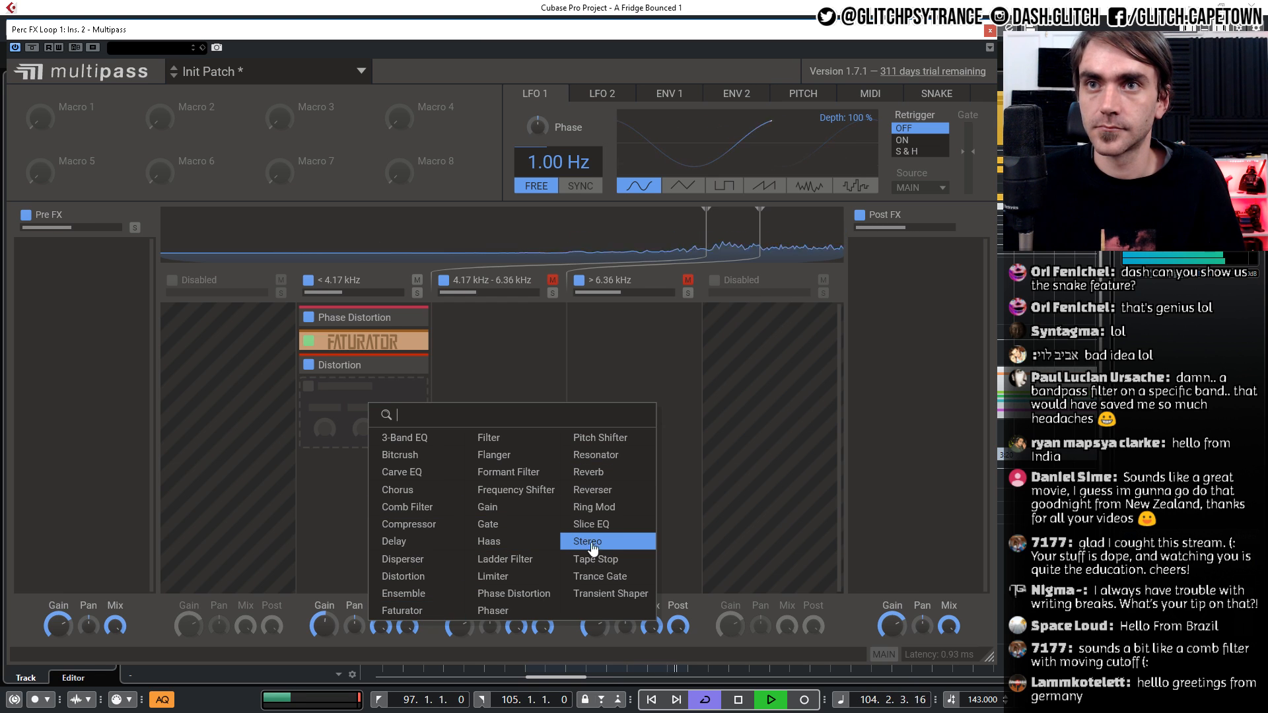
pyautogui.click(547, 350)
# Switch Envelope 1 to ADSR mode, adjust its gate level, and lower its attack and sustain to minimum
pyautogui.click(669, 93)
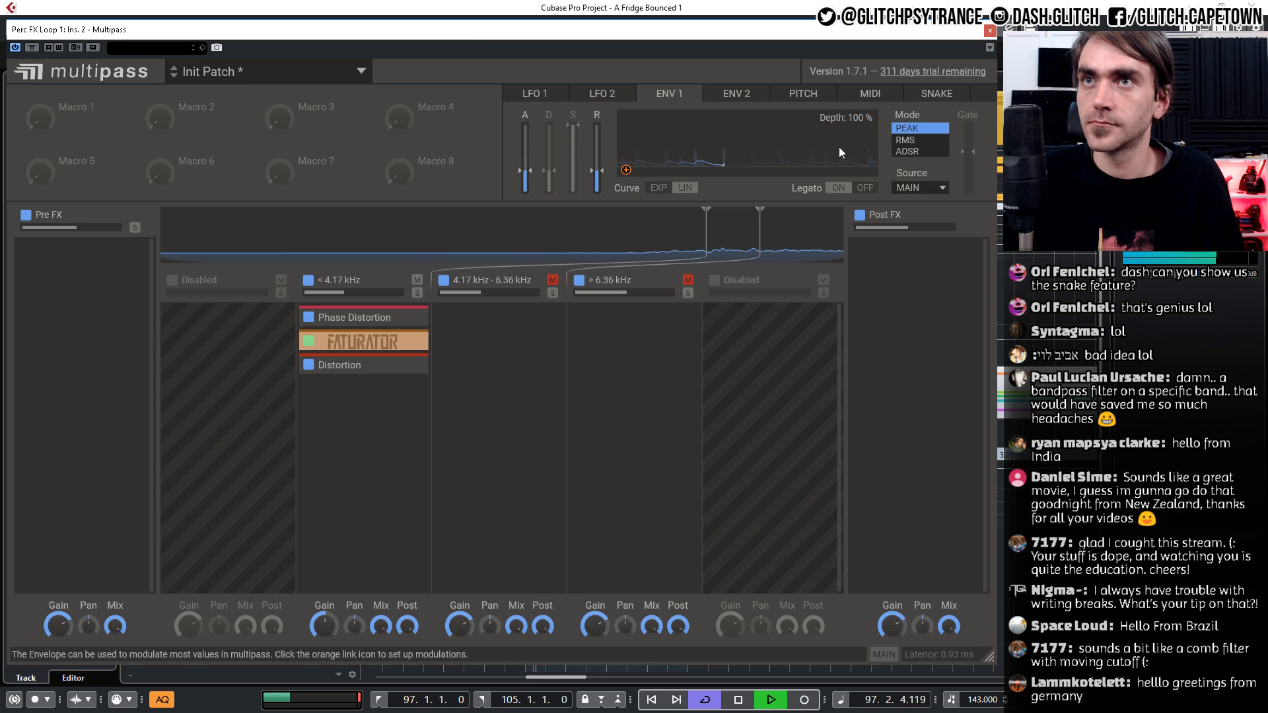
pyautogui.click(912, 152)
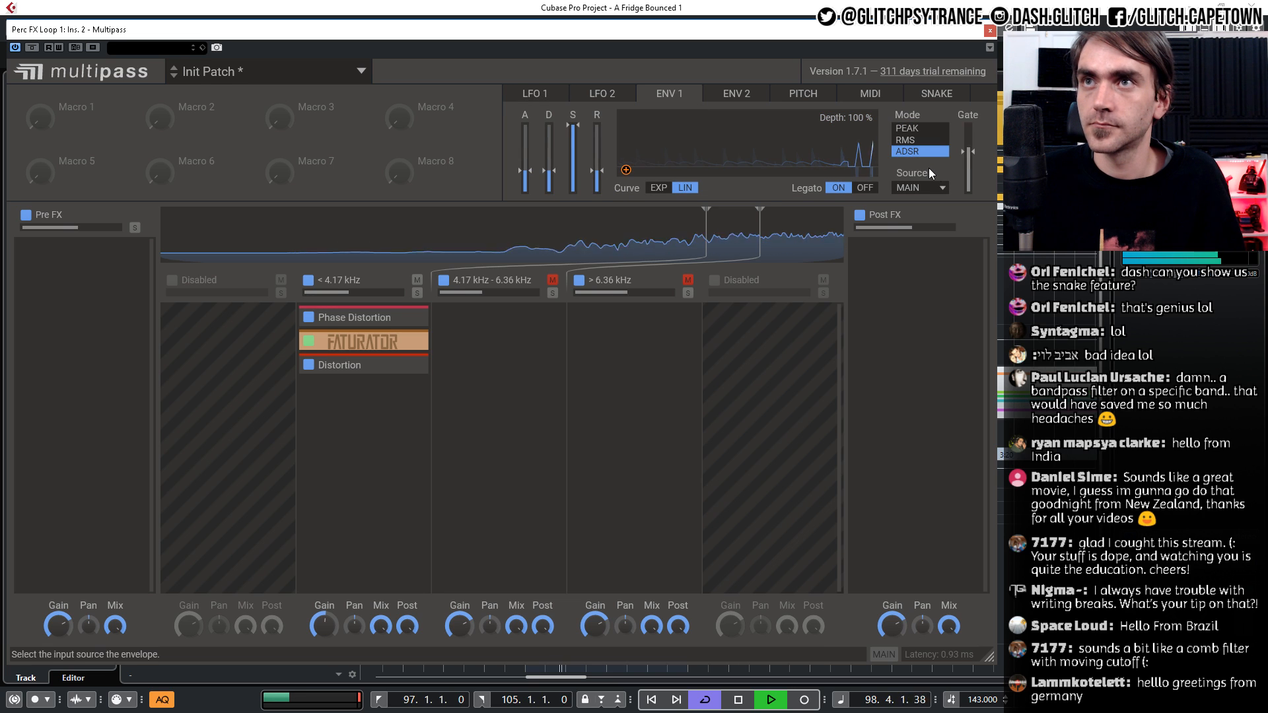
pyautogui.click(968, 157)
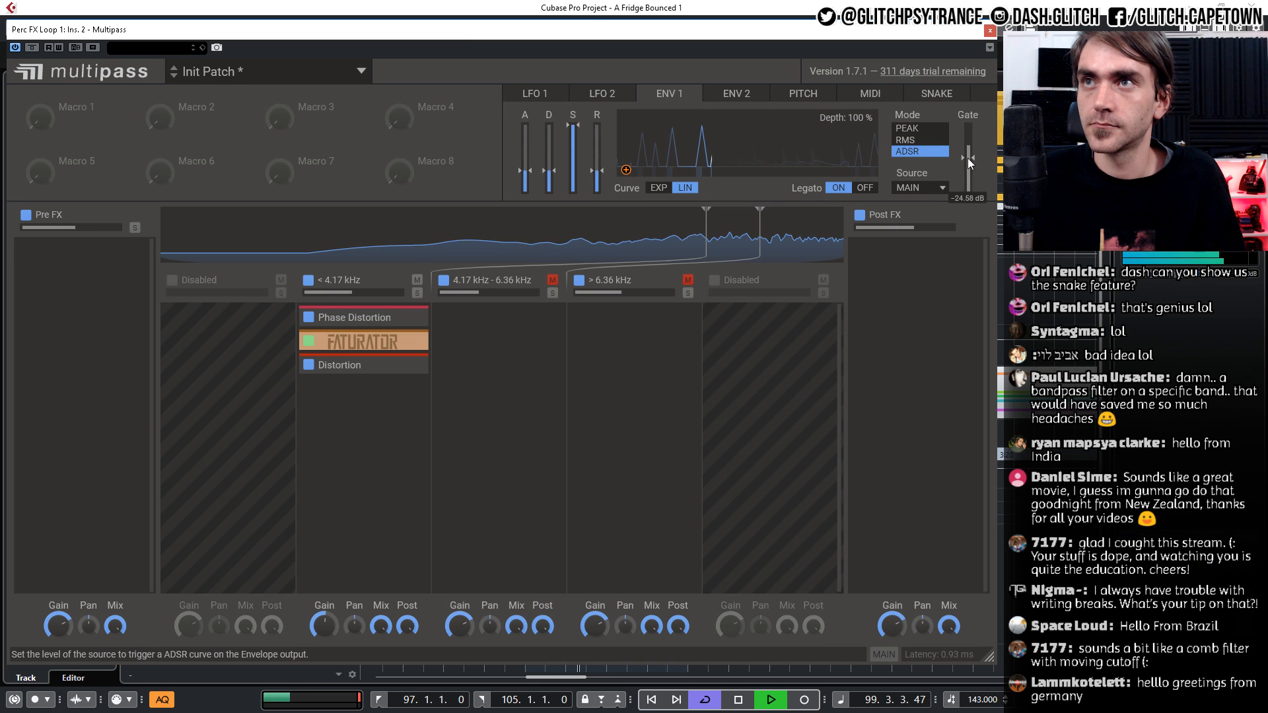
pyautogui.moveTo(525, 171); pyautogui.dragTo(526, 203)
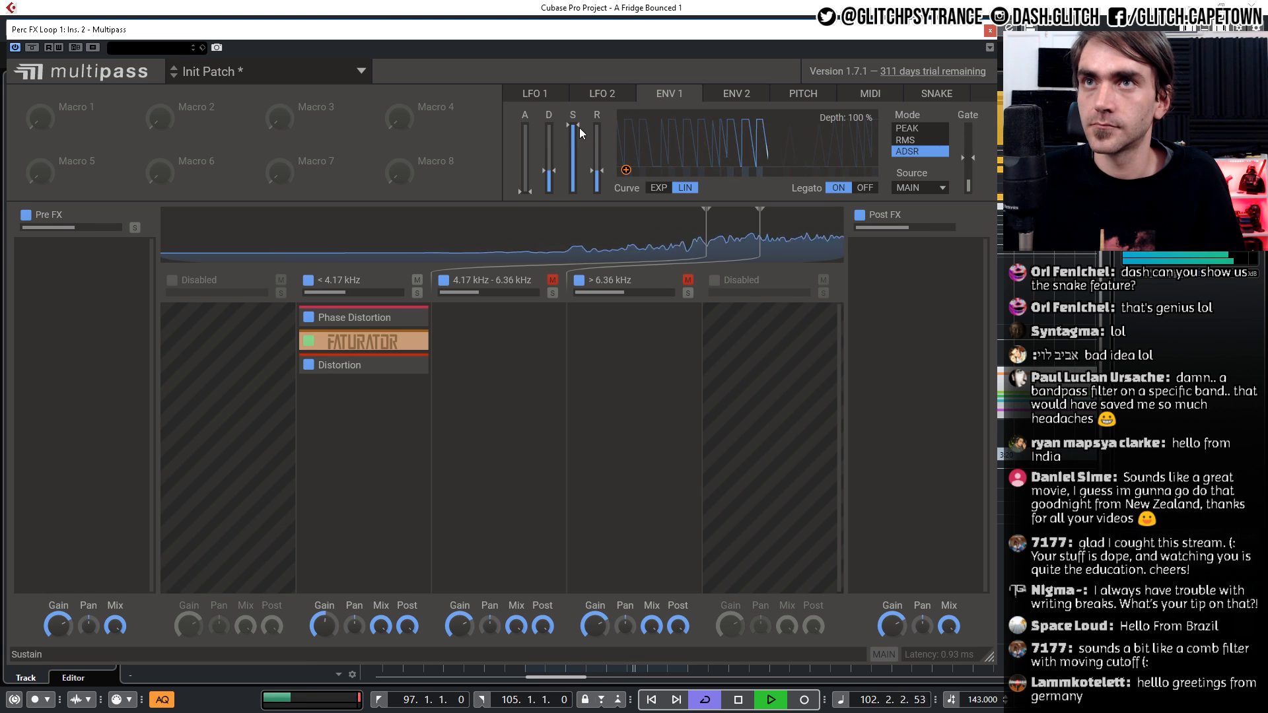
pyautogui.moveTo(580, 128); pyautogui.dragTo(580, 184)
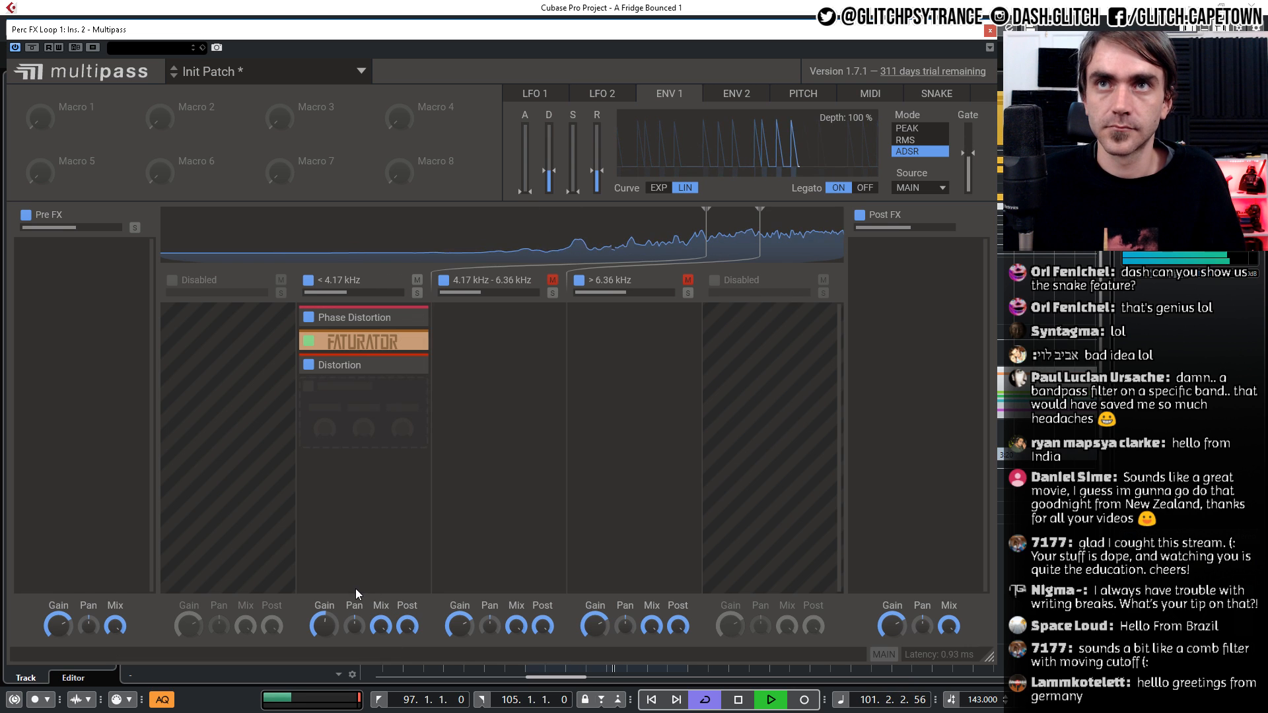
# Add a Gain snapin after Distortion in the low band, set it to -30.00 dB, and modulate it with Envelope 1
pyautogui.click(344, 436)
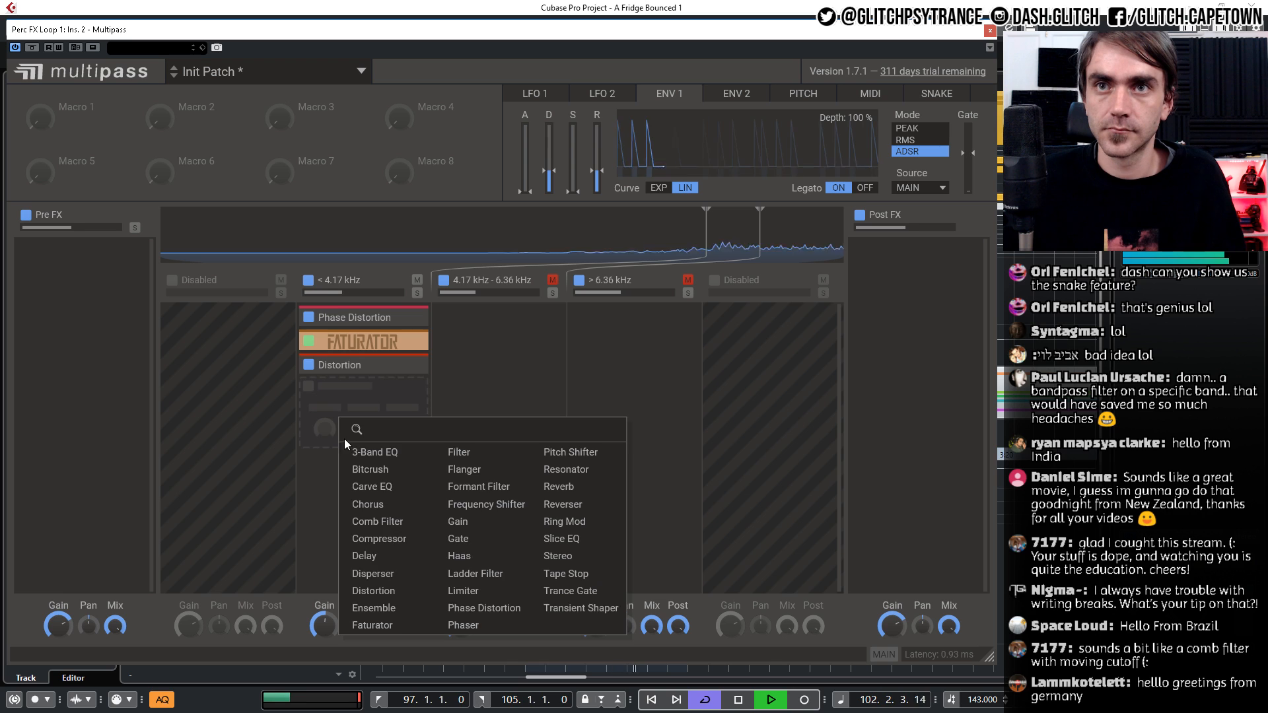
pyautogui.click(473, 522)
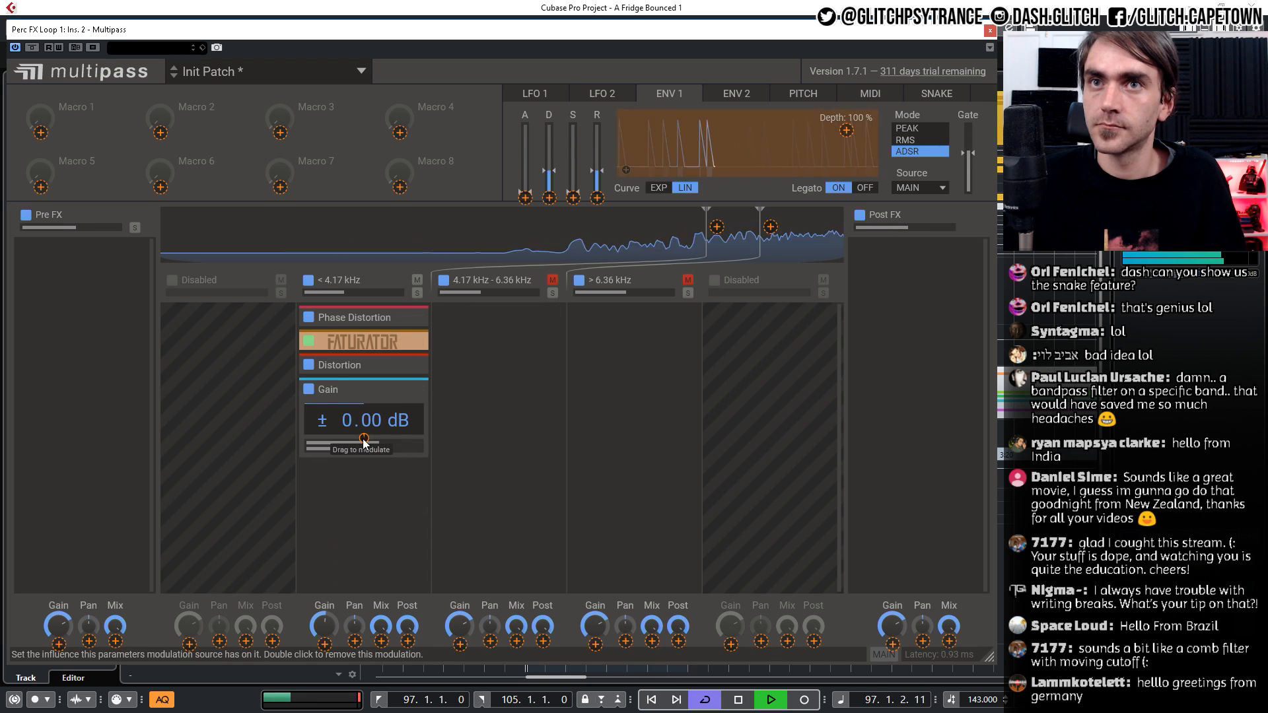
pyautogui.moveTo(364, 439); pyautogui.dragTo(364, 420)
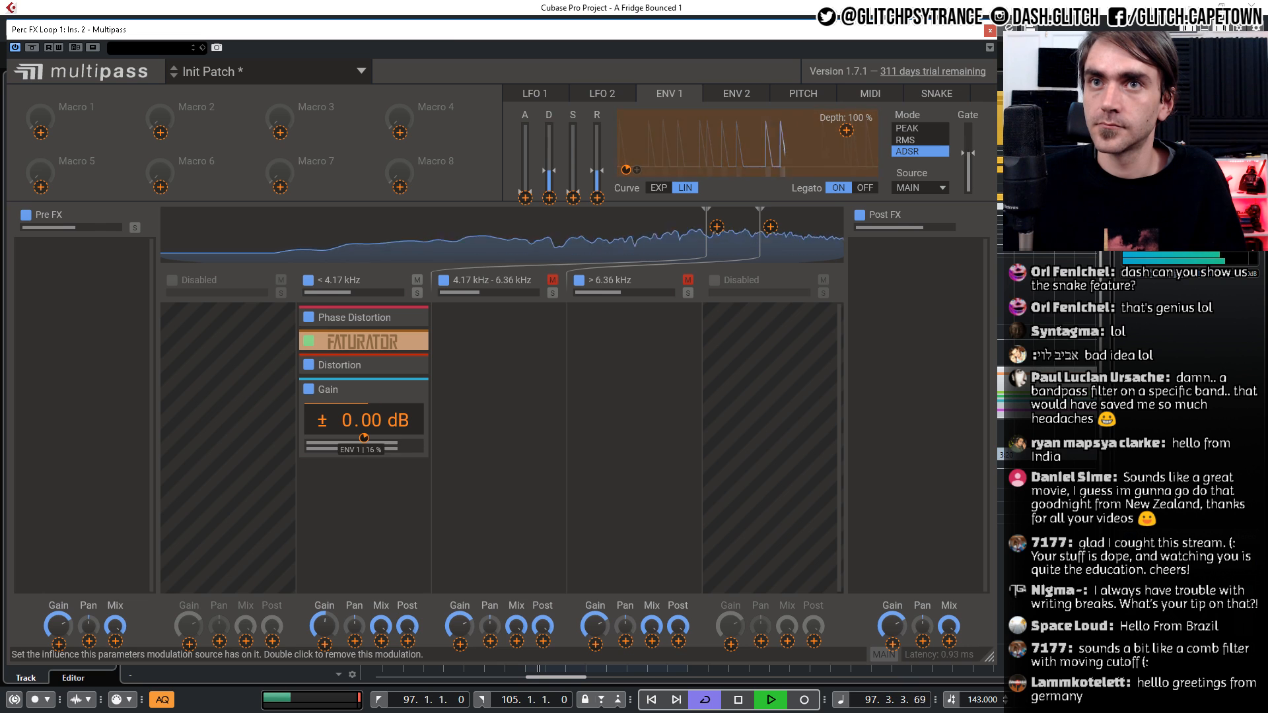
pyautogui.doubleClick(365, 439)
pyautogui.moveTo(369, 448); pyautogui.dragTo(339, 448)
pyautogui.moveTo(628, 173); pyautogui.dragTo(351, 445)
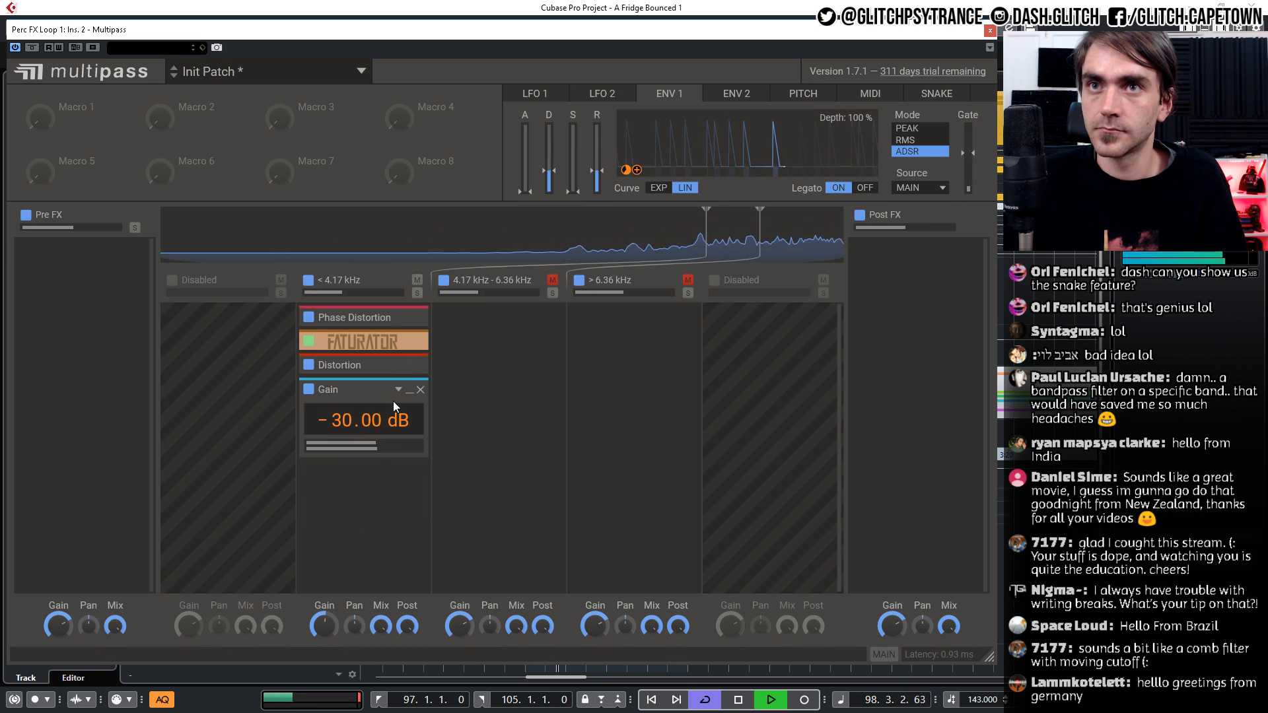
# Fine-tune Envelope 1's decay and raise its release to shape the Gain modulation
pyautogui.moveTo(363, 438)
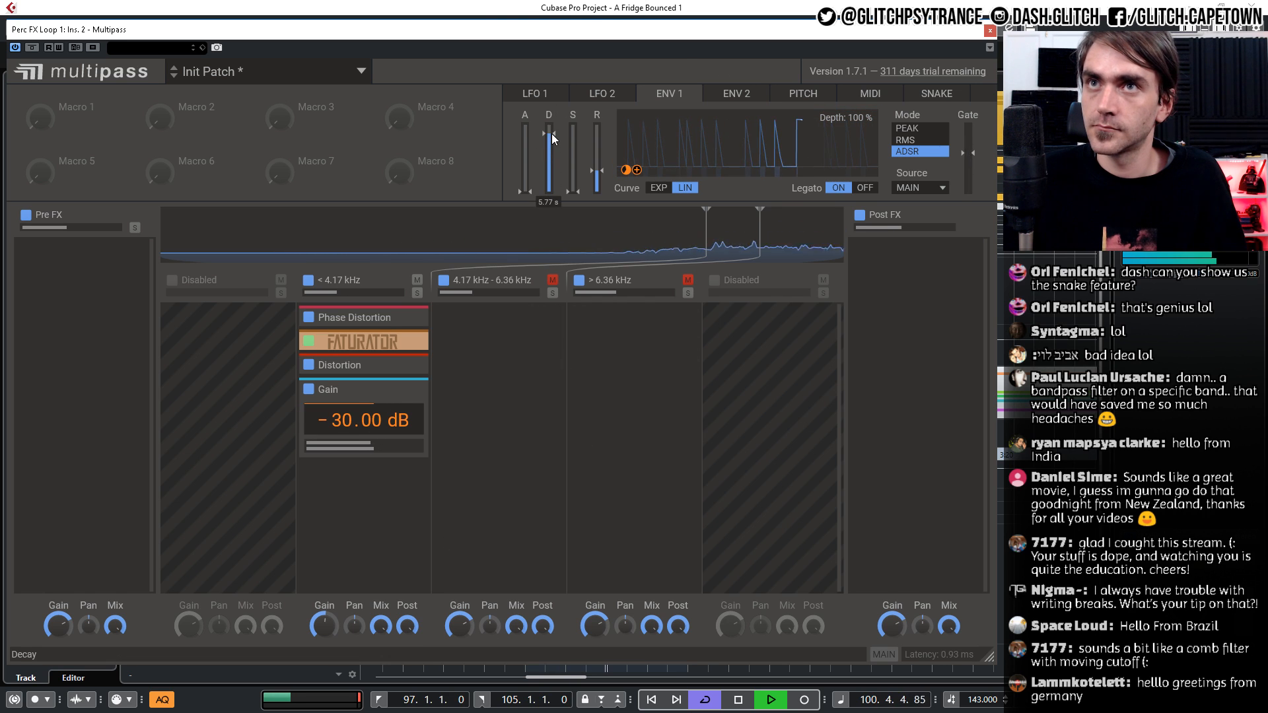
pyautogui.moveTo(553, 178)
pyautogui.moveTo(553, 173); pyautogui.dragTo(554, 167)
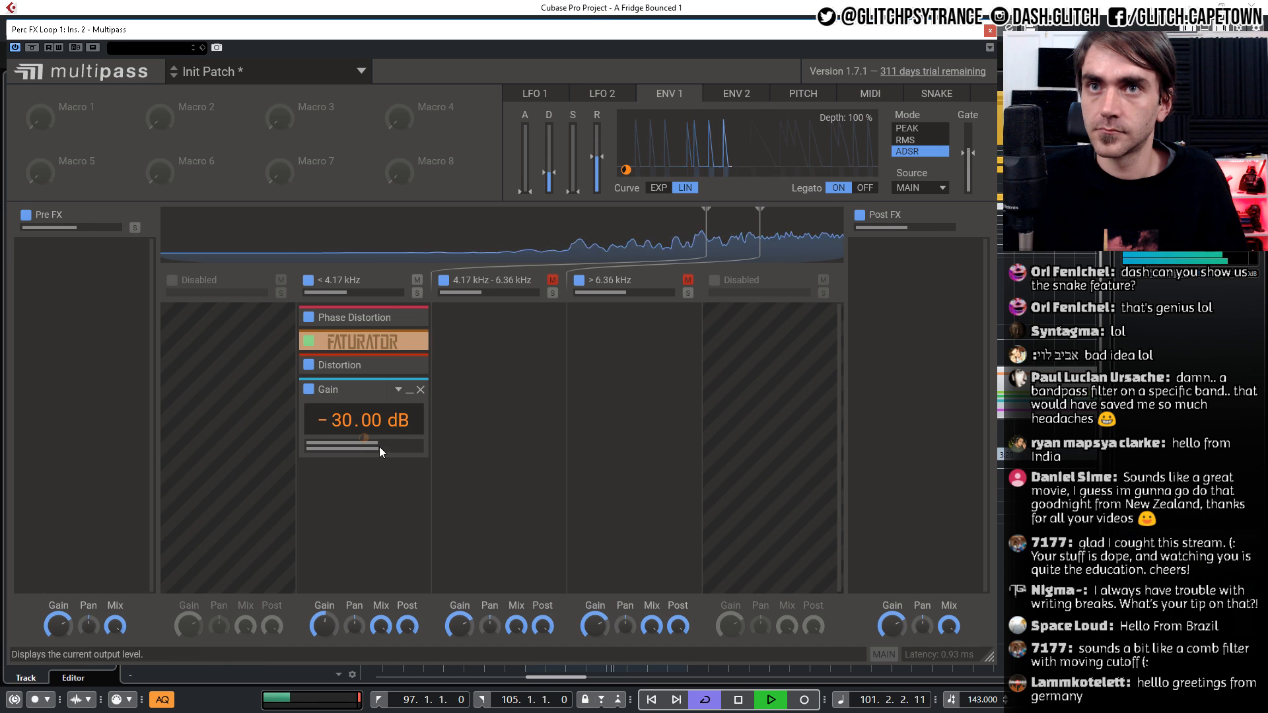
# Minimize the Gain snapin and unmute the middle and high bands
pyautogui.click(399, 391)
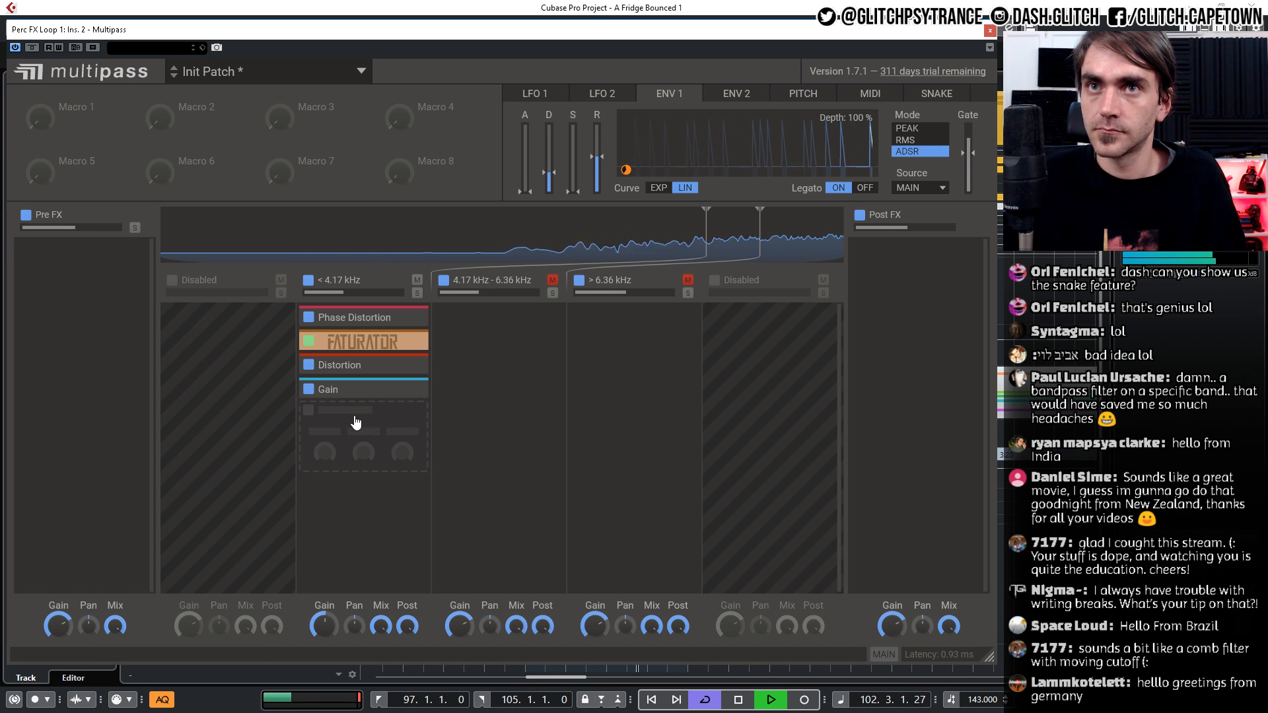
pyautogui.click(552, 281)
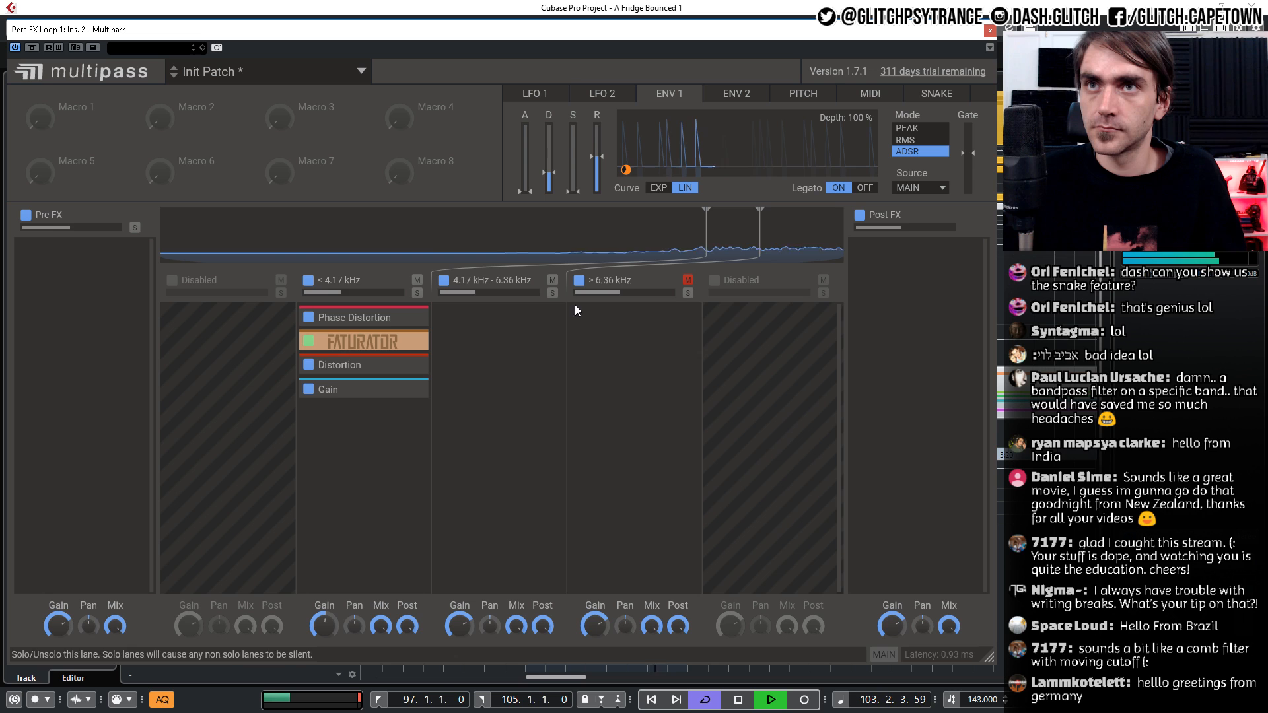
pyautogui.click(688, 282)
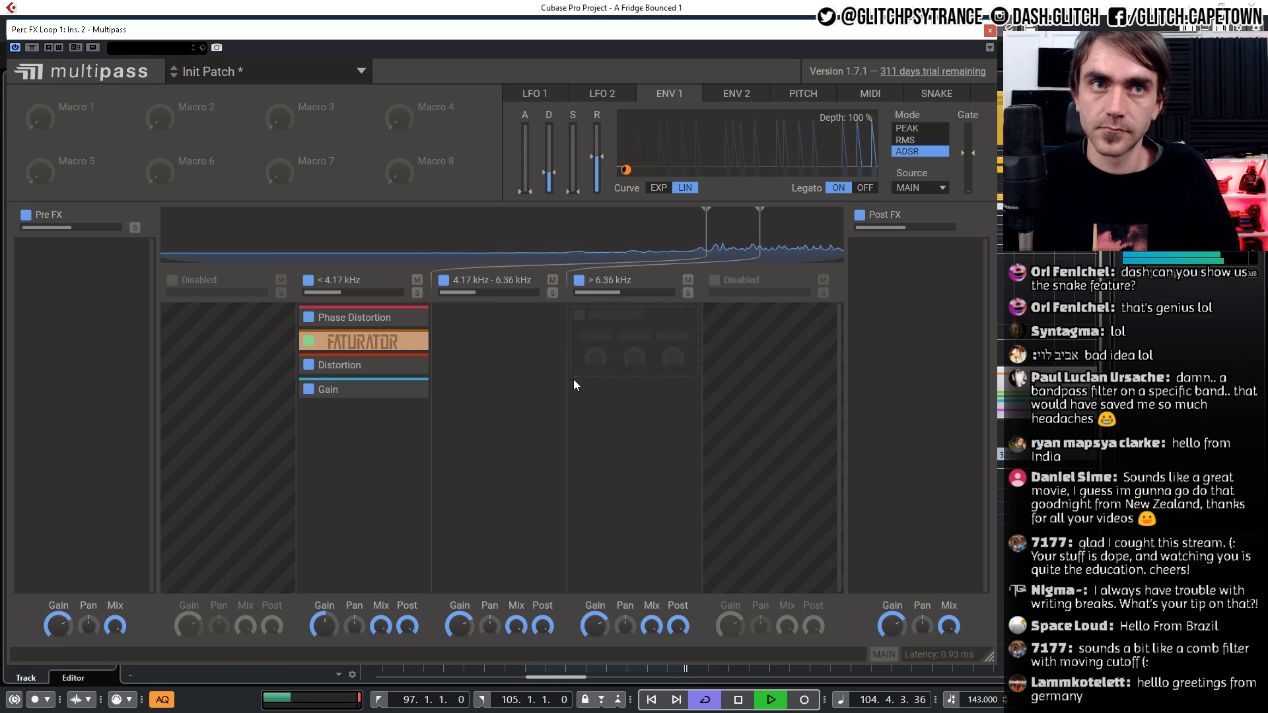
# Add a Reverb snapin after Gain in the low band and adjust its Decay and Mix
pyautogui.click(377, 432)
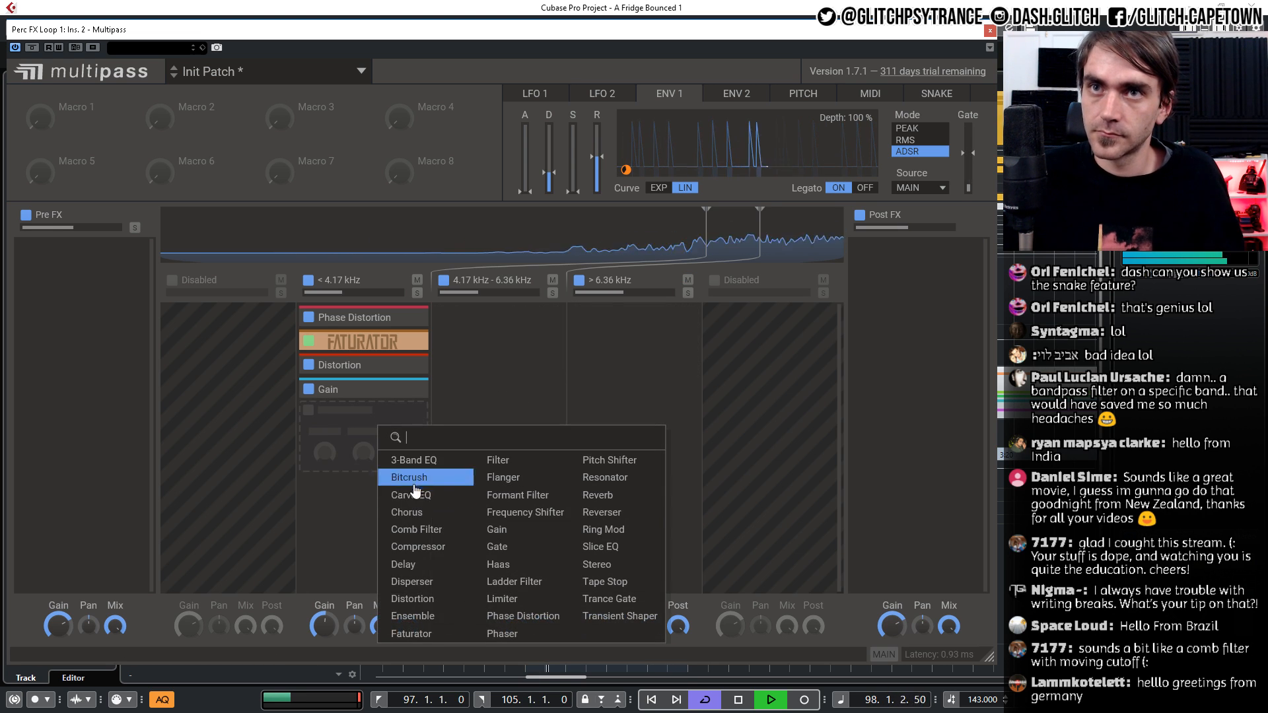
pyautogui.click(598, 496)
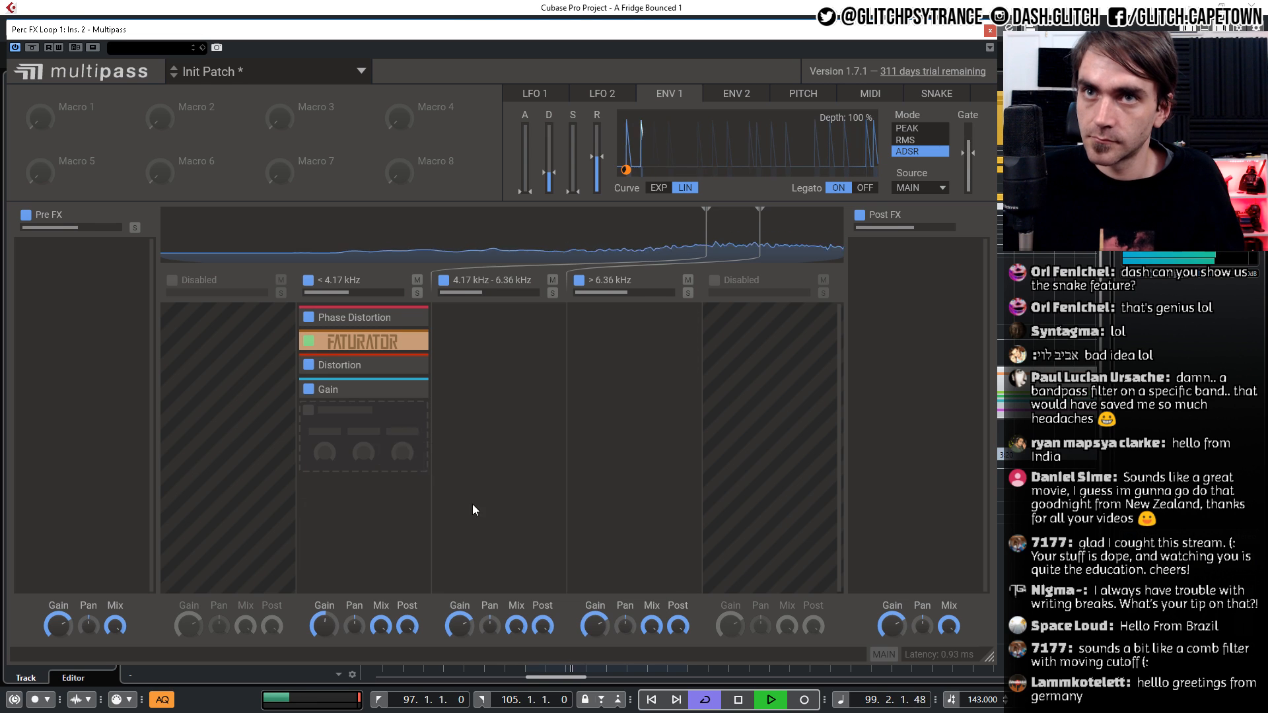
pyautogui.moveTo(405, 505); pyautogui.dragTo(405, 482)
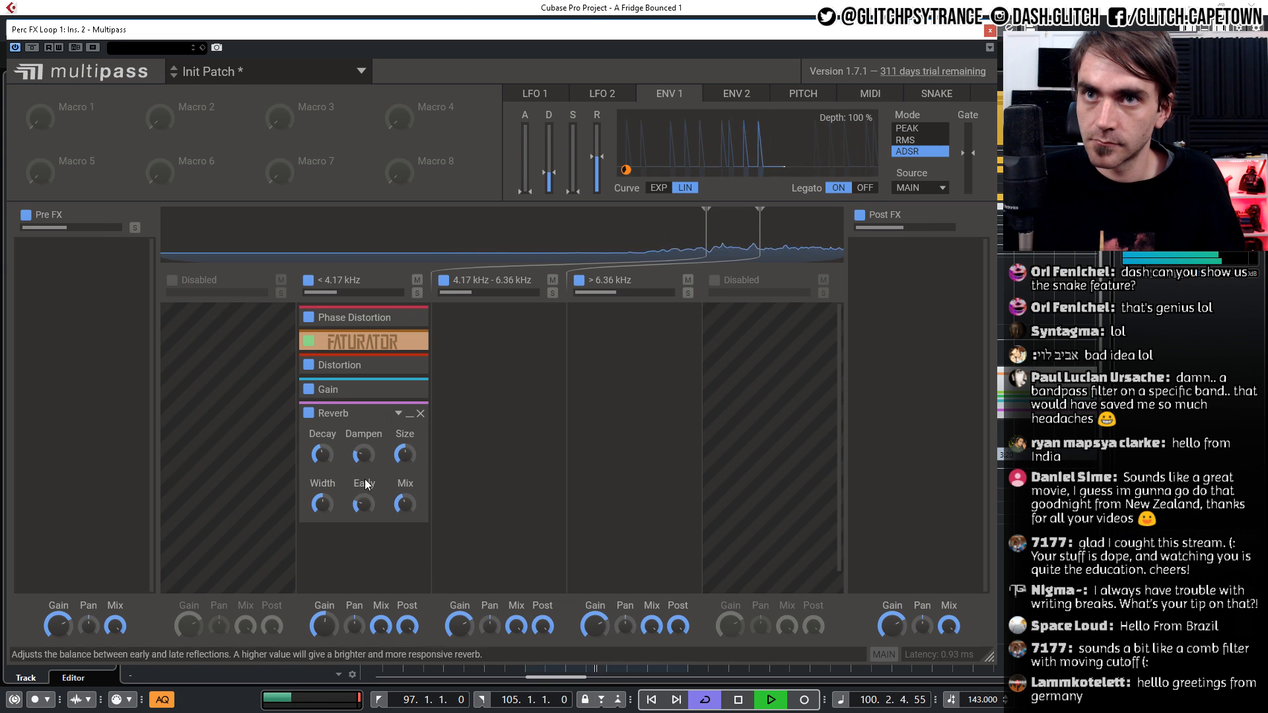
pyautogui.moveTo(322, 456); pyautogui.dragTo(322, 450)
pyautogui.moveTo(401, 501); pyautogui.dragTo(401, 510)
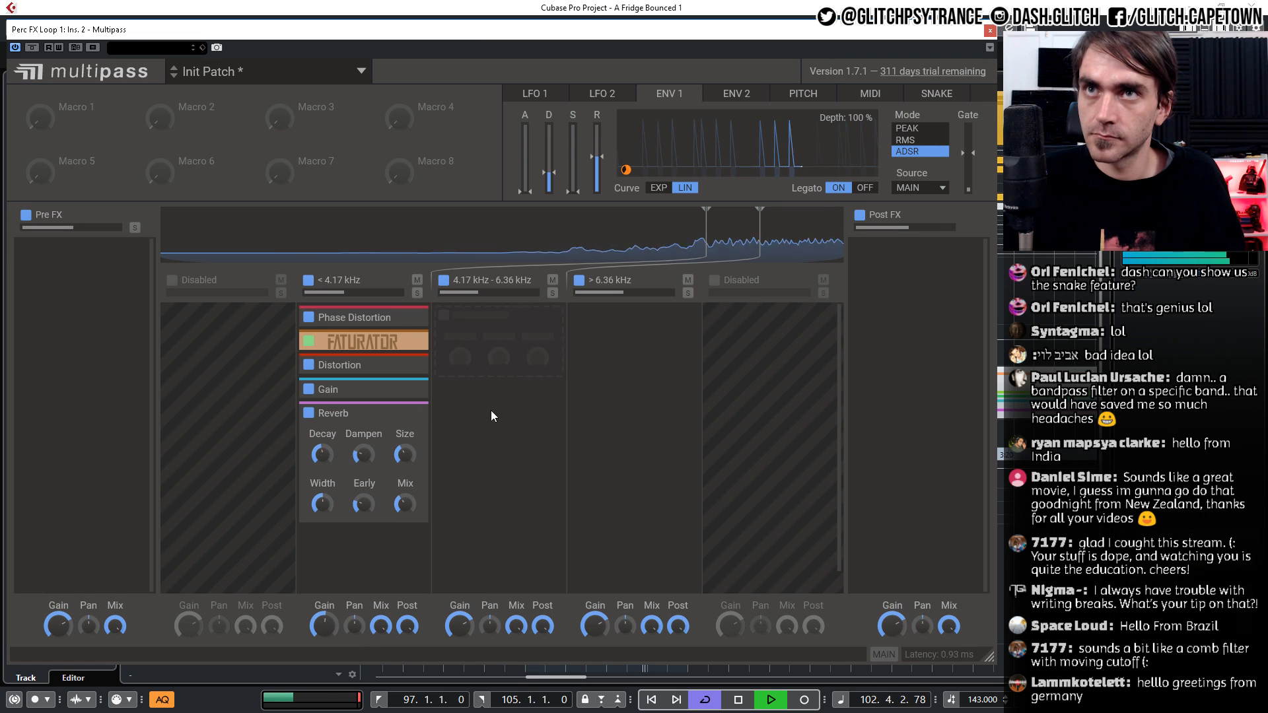
# Solo the low band while raising Reverb's Dampen and reducing its Size, minimize Reverb, and unsolo the band
pyautogui.click(417, 292)
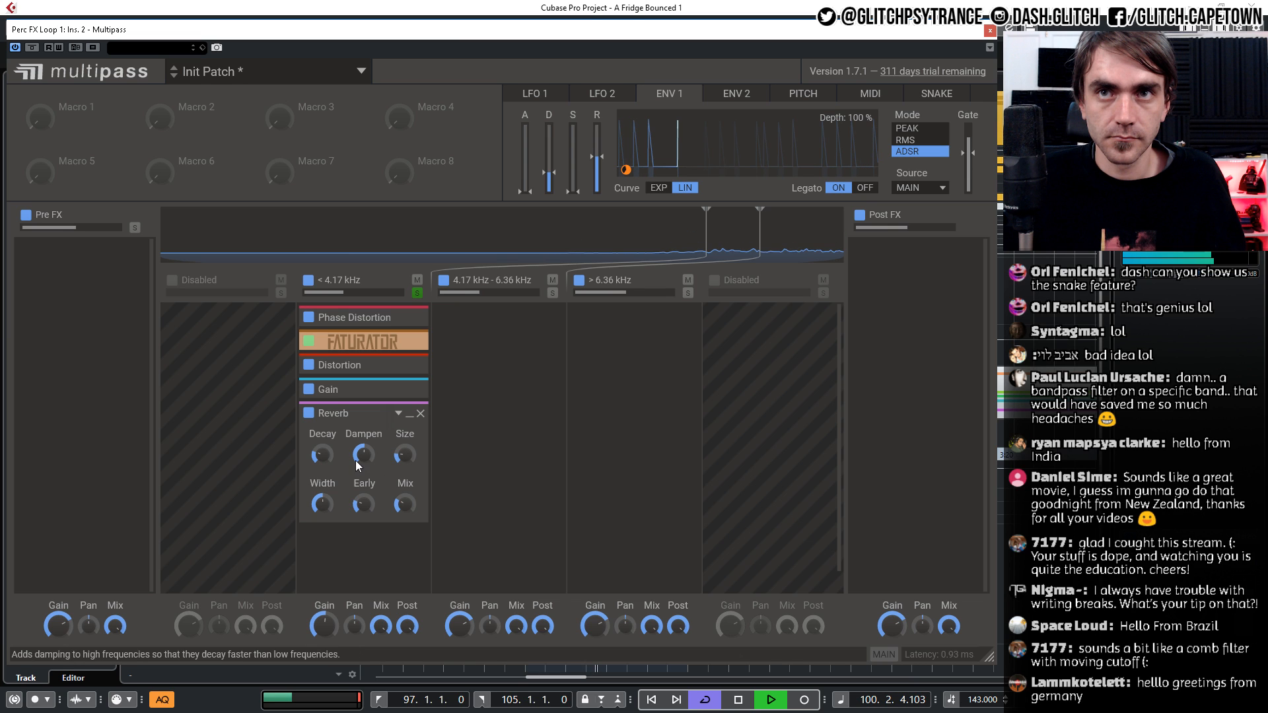
pyautogui.click(410, 414)
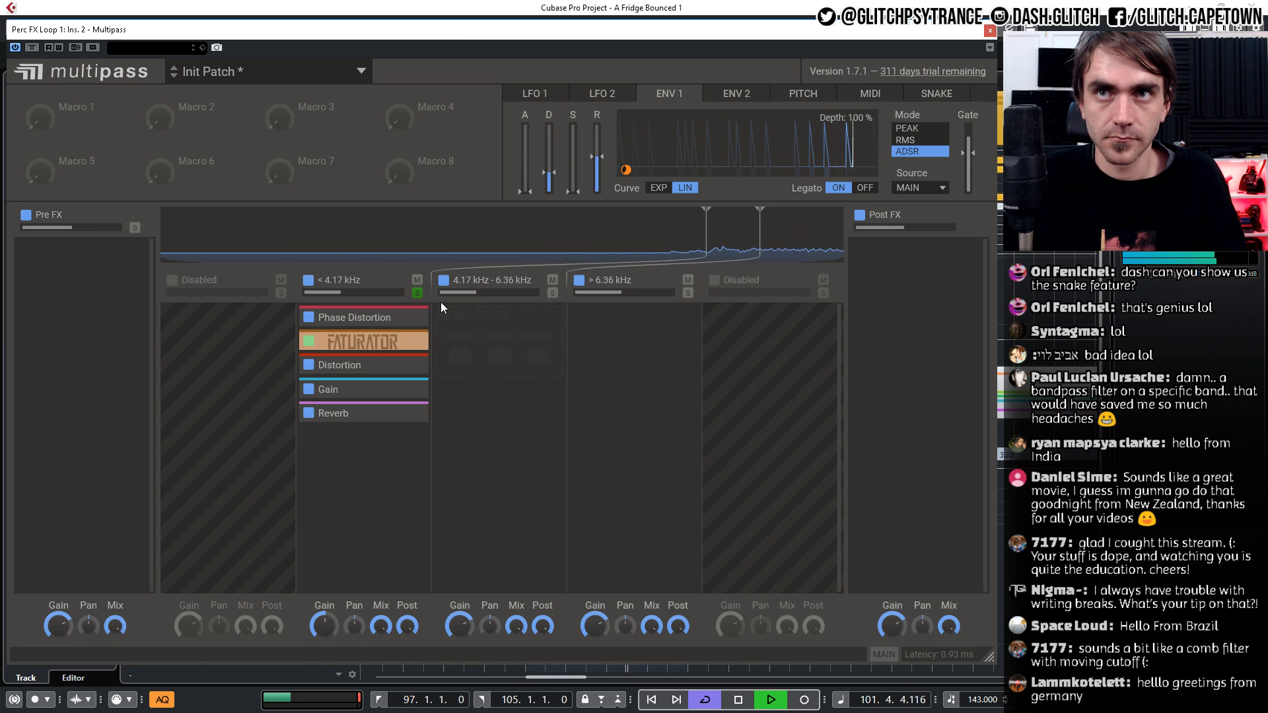
pyautogui.click(417, 295)
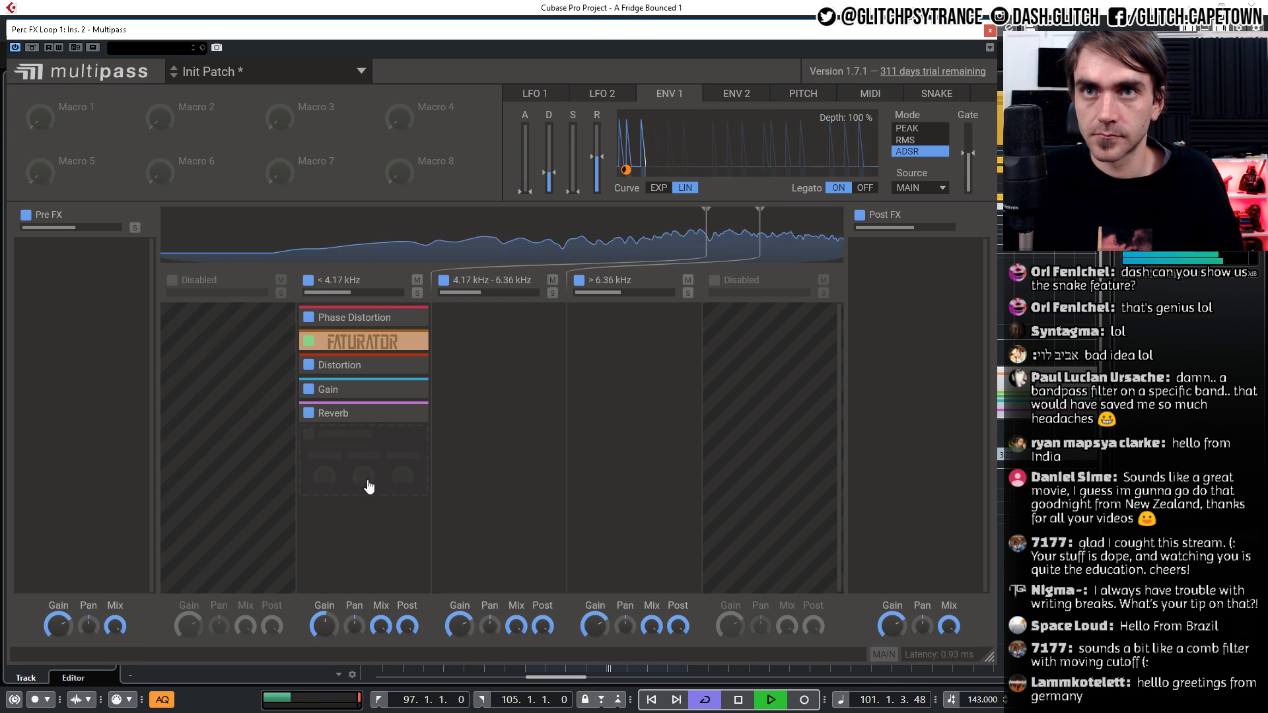
# Open the list of available snapins for the empty slot after Reverb in the low band
pyautogui.click(378, 458)
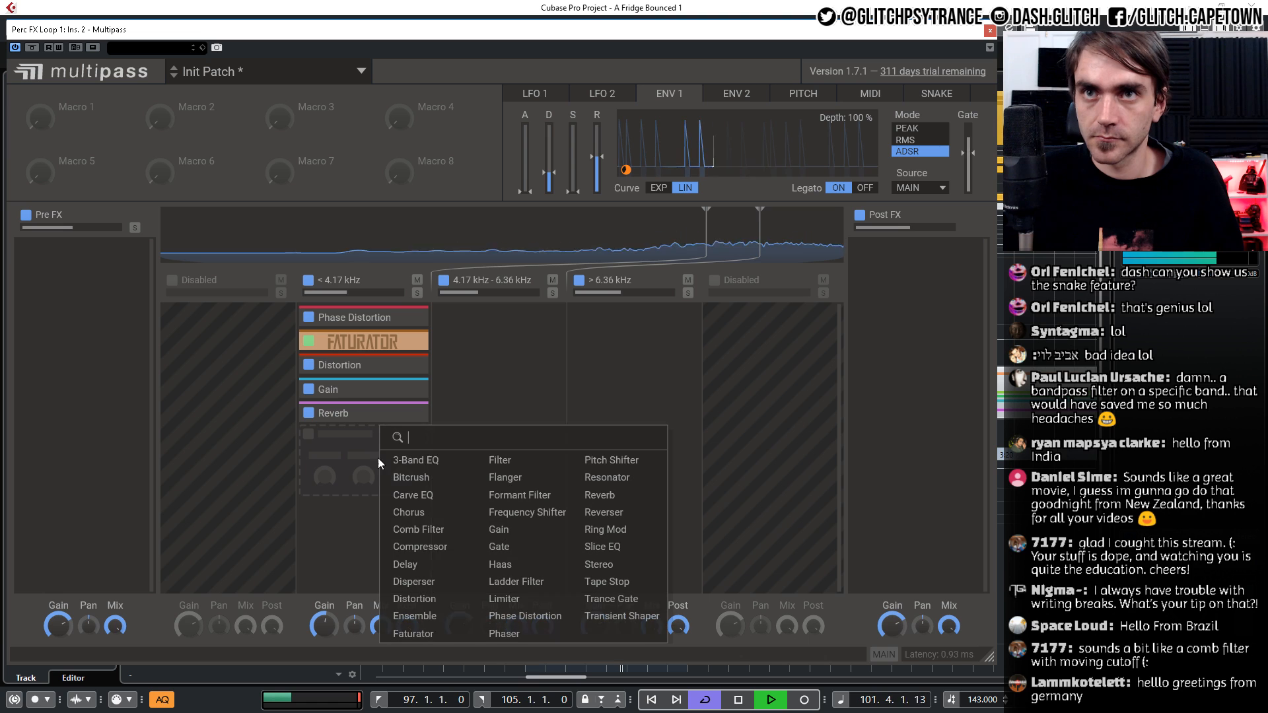
# Add a Delay above the Reverb in the under-4.17 kHz band and sync its time to 1/32
pyautogui.click(411, 564)
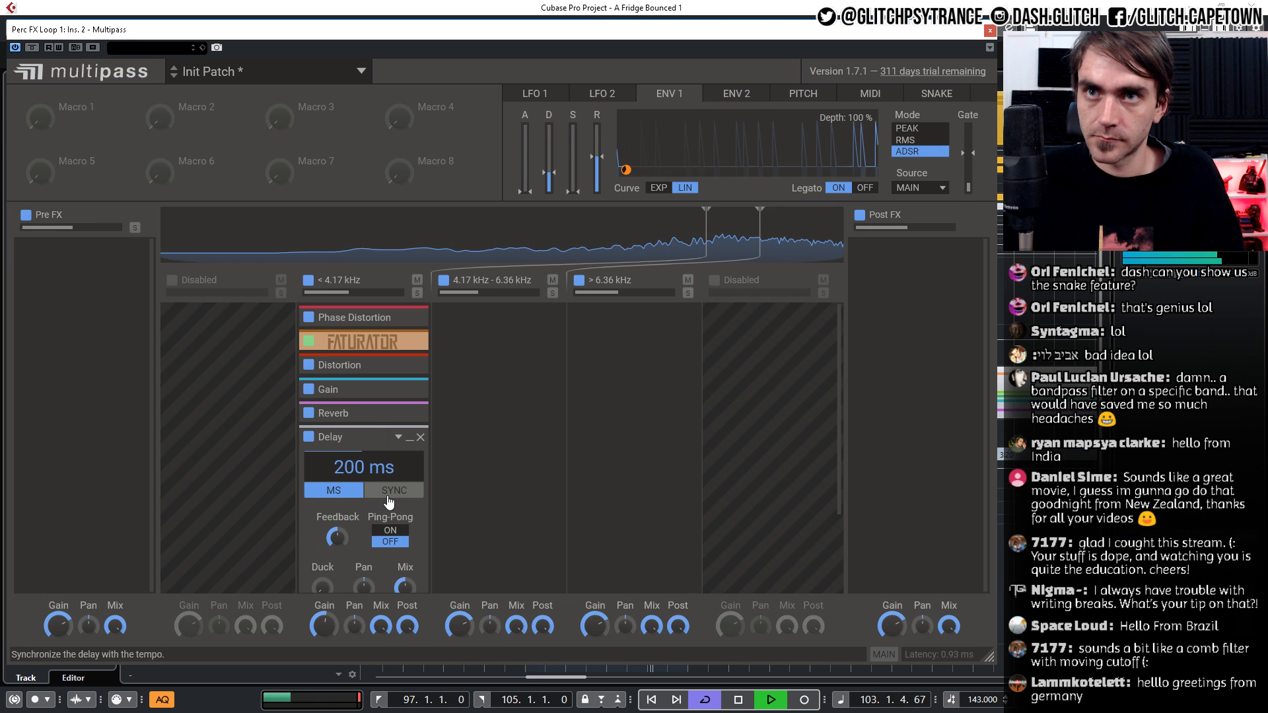
pyautogui.click(388, 498)
pyautogui.moveTo(359, 437); pyautogui.dragTo(360, 413)
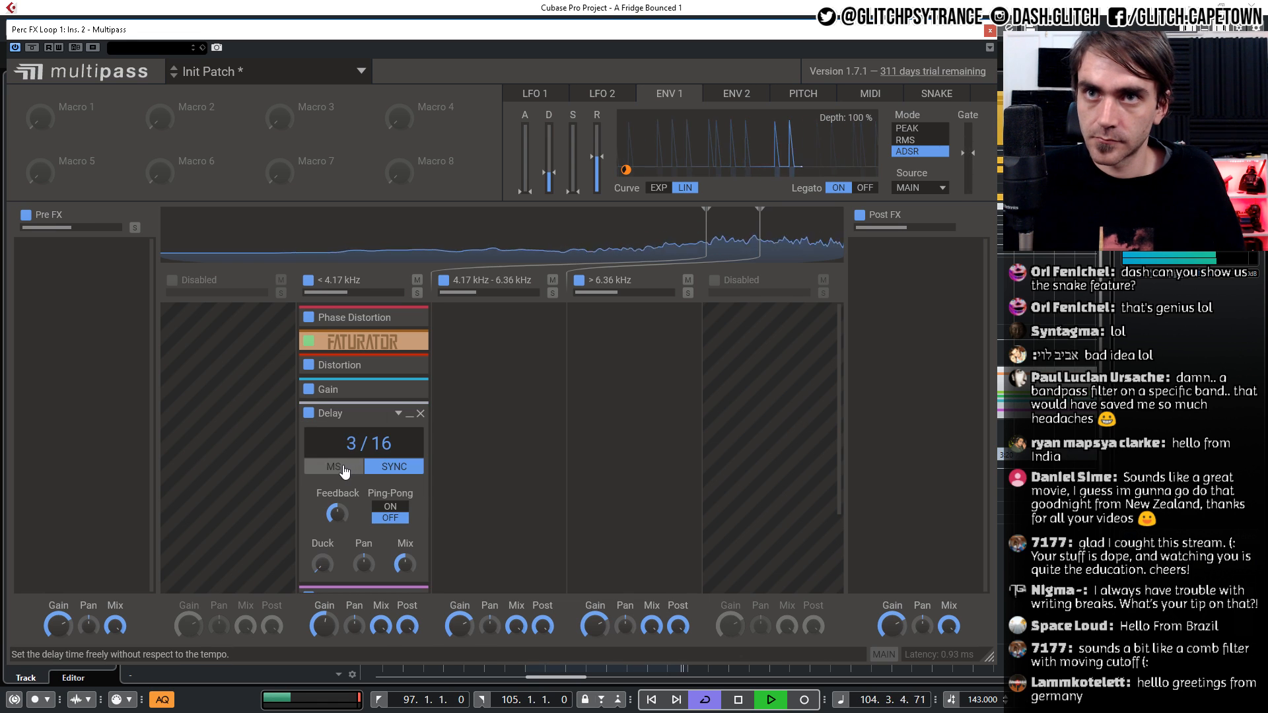
pyautogui.moveTo(337, 514); pyautogui.dragTo(338, 516)
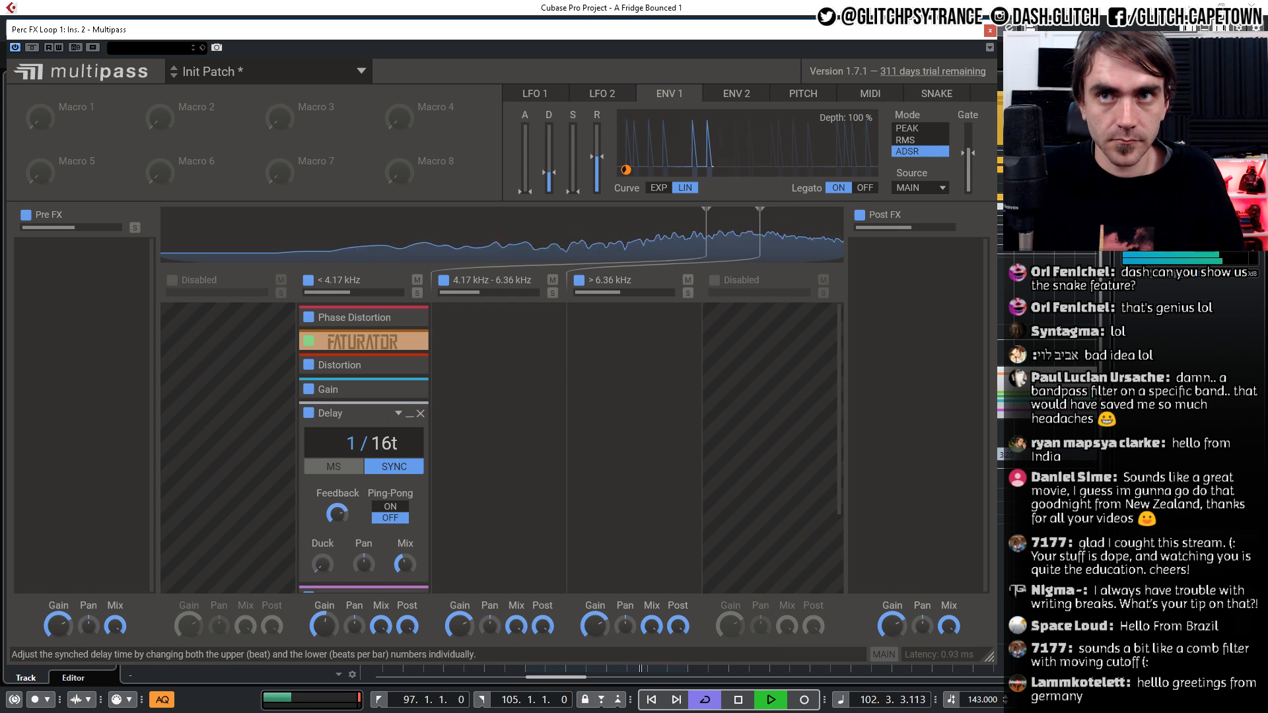
pyautogui.moveTo(387, 444); pyautogui.dragTo(388, 429)
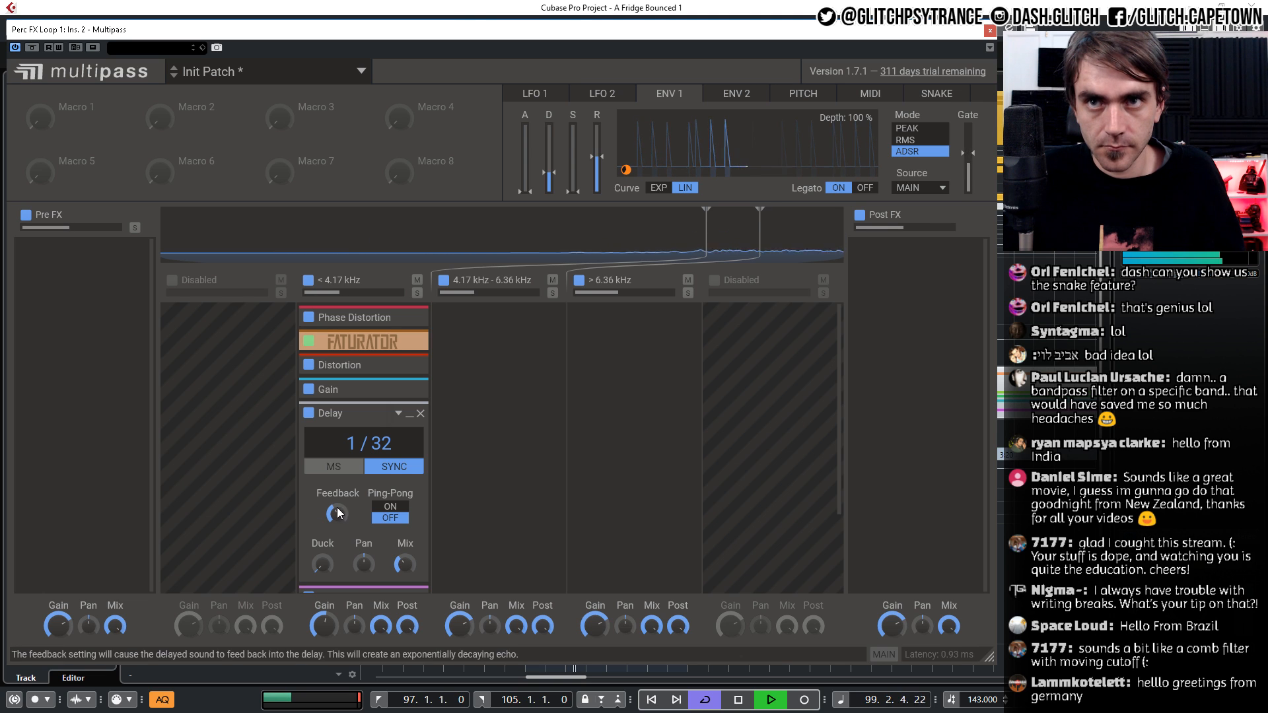
# Switch the Delay to unsynced milliseconds and set its time to 37.6 ms
pyautogui.click(345, 467)
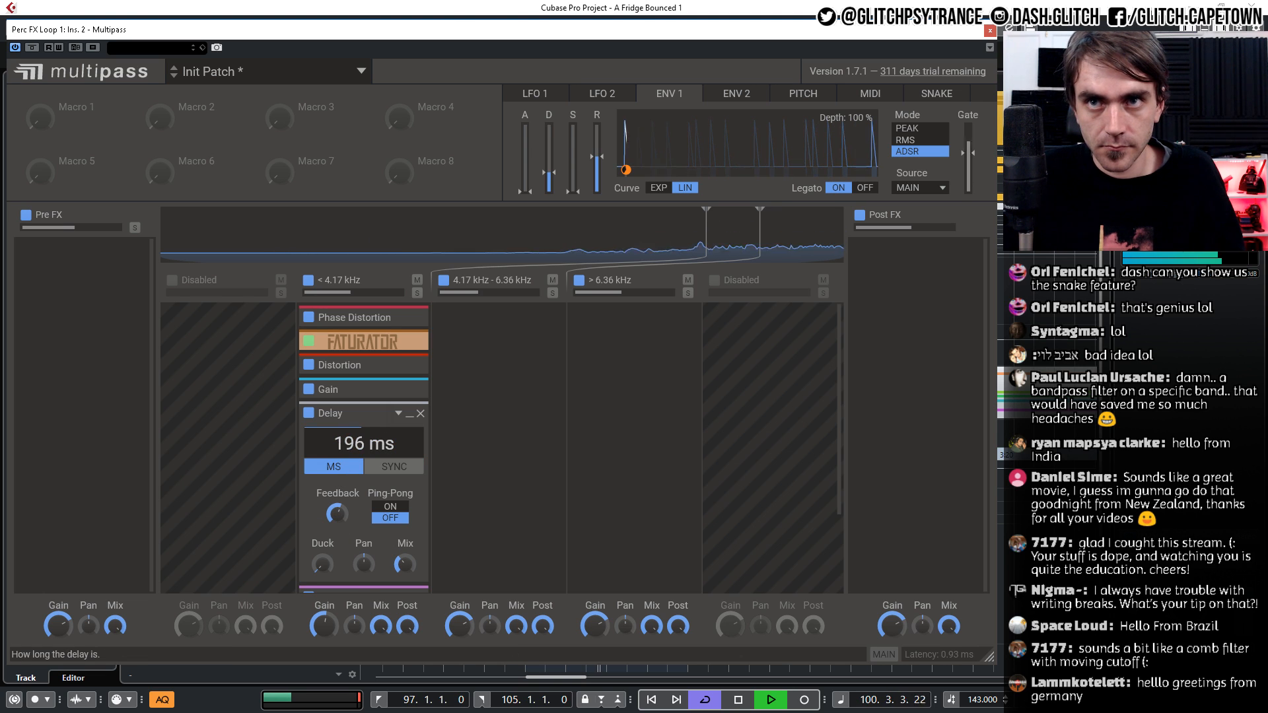
pyautogui.moveTo(359, 444)
pyautogui.mouseDown()
pyautogui.moveTo(359, 471)
pyautogui.moveTo(373, 445)
pyautogui.mouseUp()
pyautogui.scroll(-3, 379, 442)
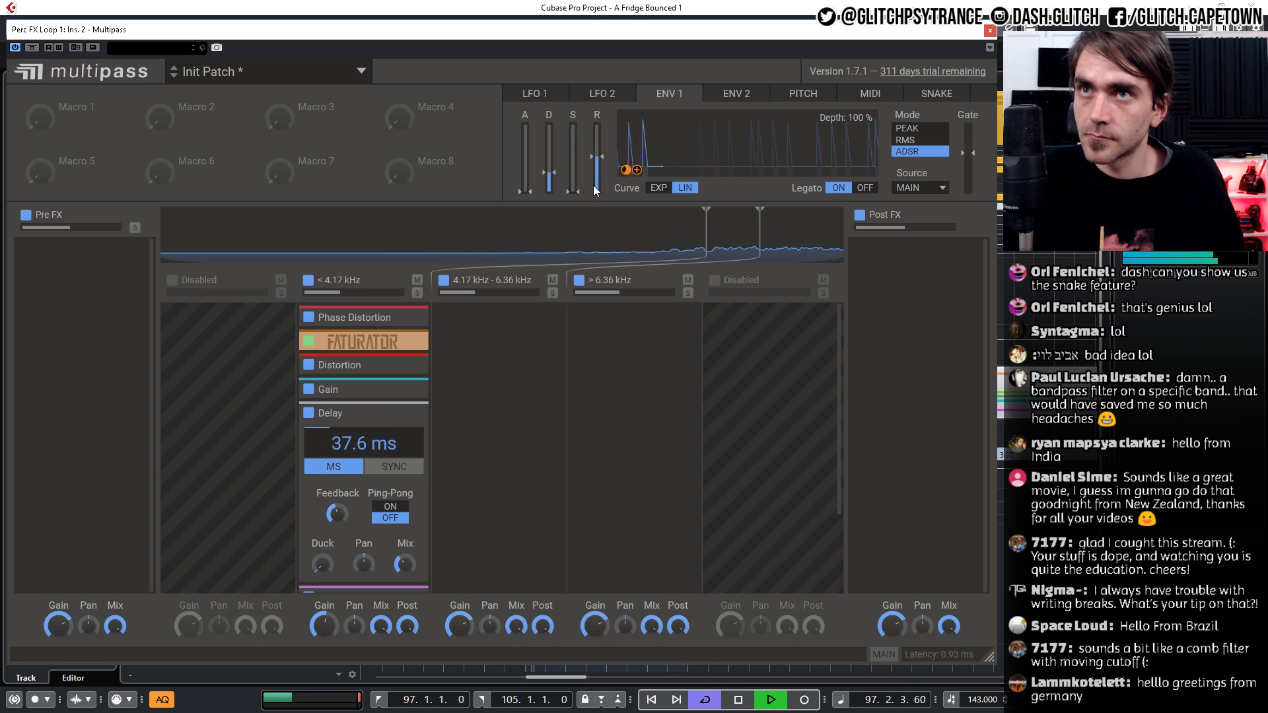
# Modulate the Delay's Feedback with ENV 1, then adjust the modulation depth and the Delay's Mix
pyautogui.moveTo(637, 170); pyautogui.dragTo(339, 503)
pyautogui.click(370, 543)
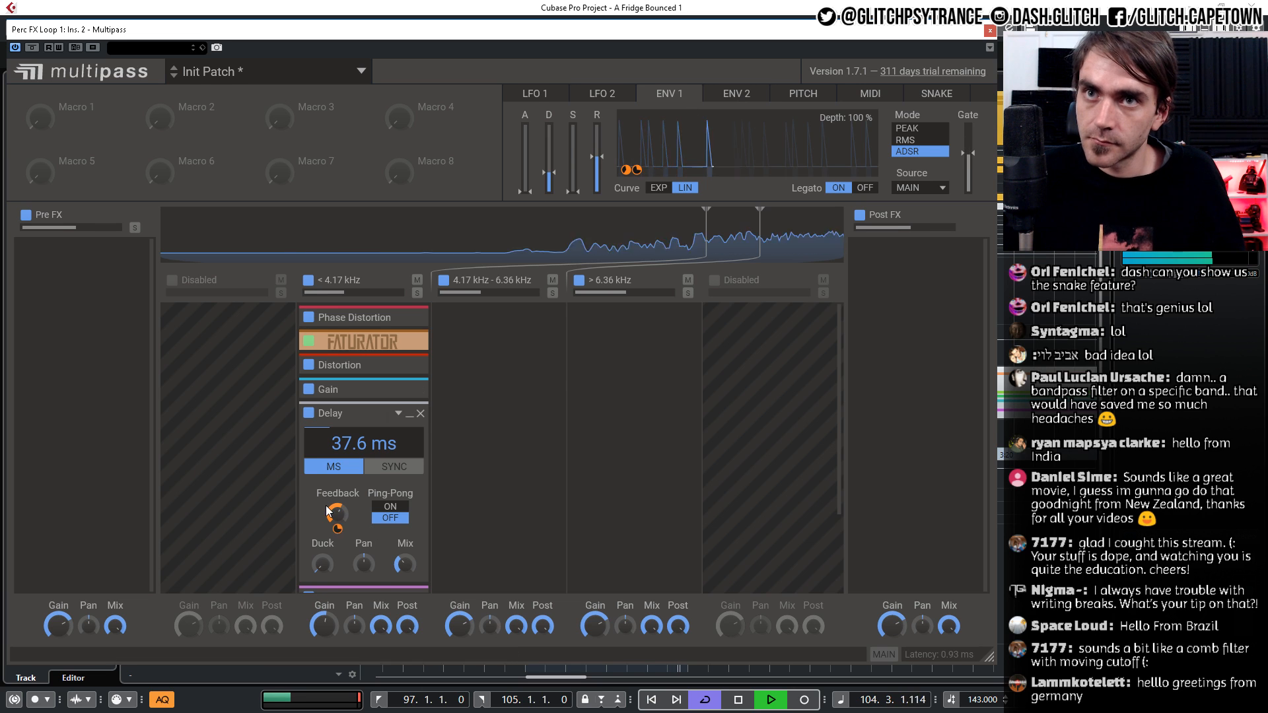
pyautogui.moveTo(339, 529); pyautogui.dragTo(338, 521)
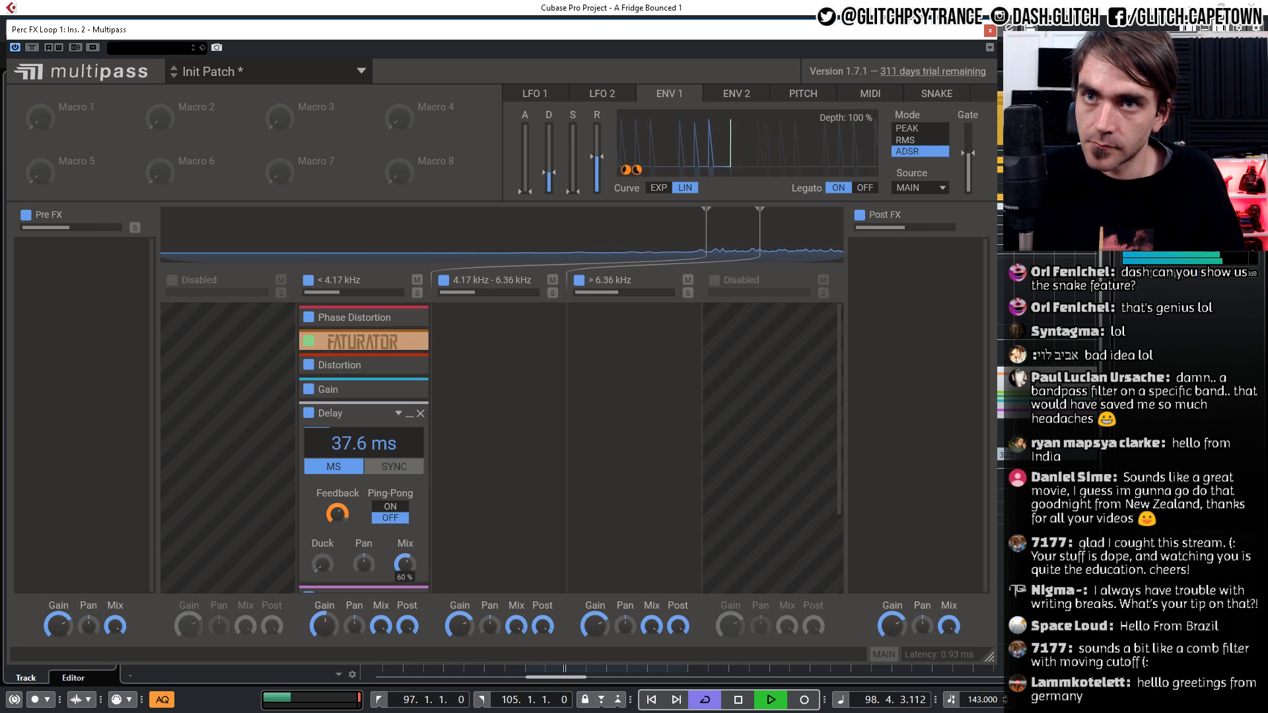
pyautogui.moveTo(405, 564); pyautogui.dragTo(405, 561)
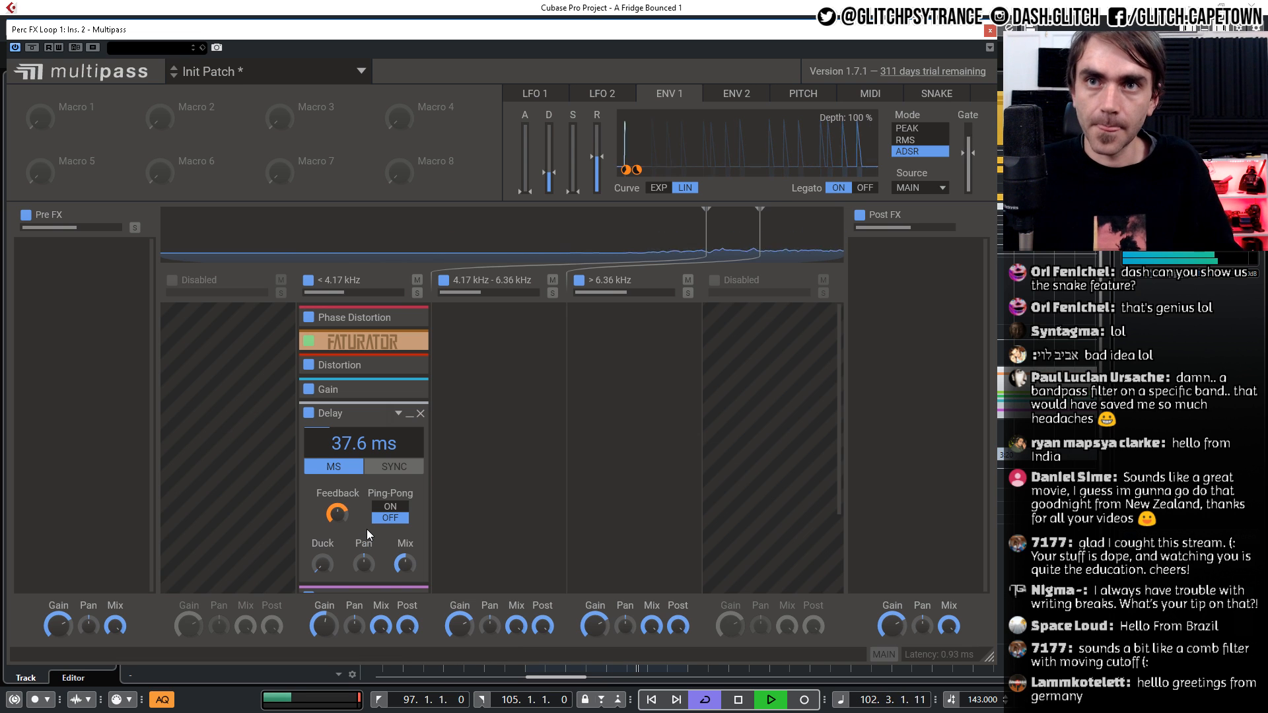
# Close the Multipass and channel settings windows and look through the tracks inside the VST Synths folder
pyautogui.click(989, 31)
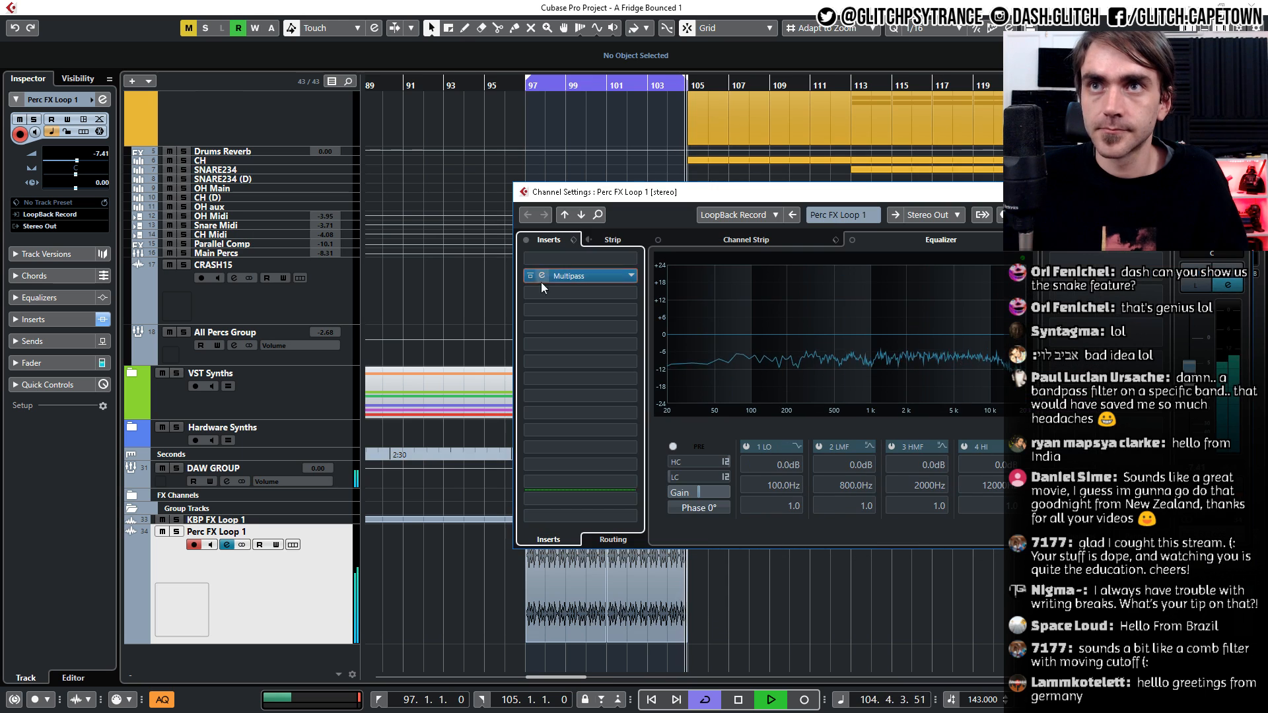
pyautogui.click(1240, 193)
pyautogui.click(130, 375)
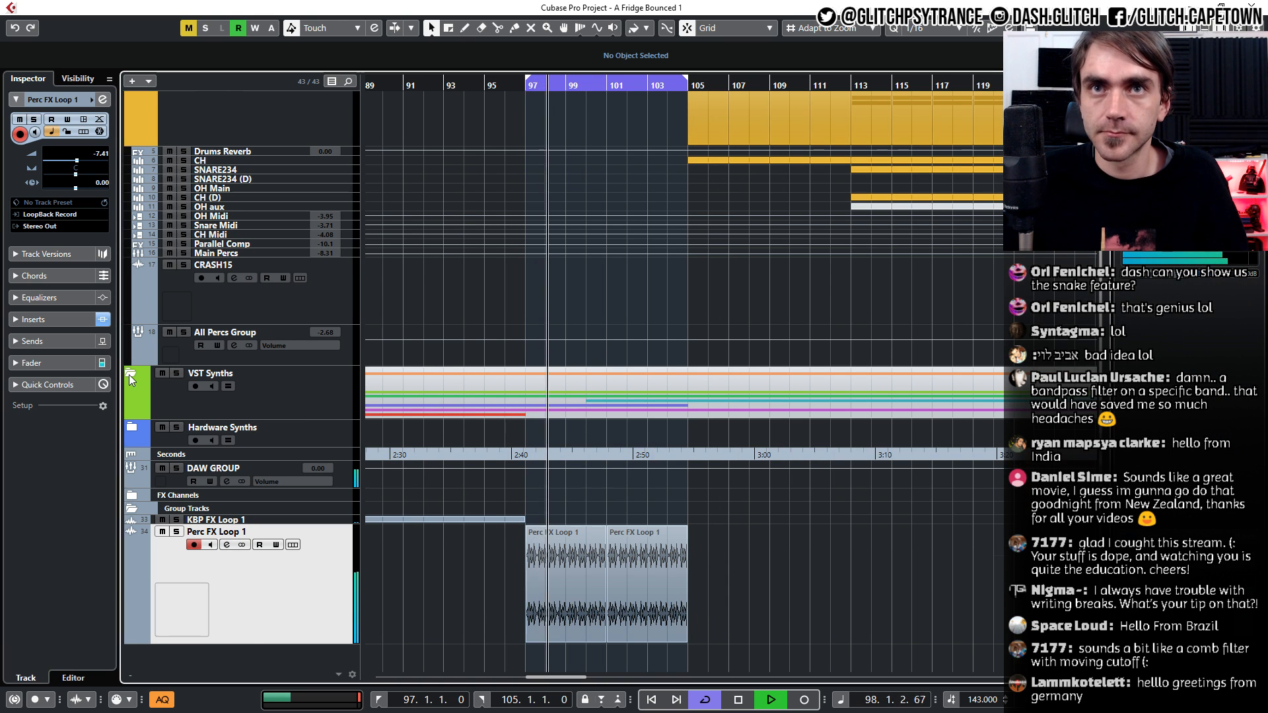
pyautogui.scroll(-5, 593, 505)
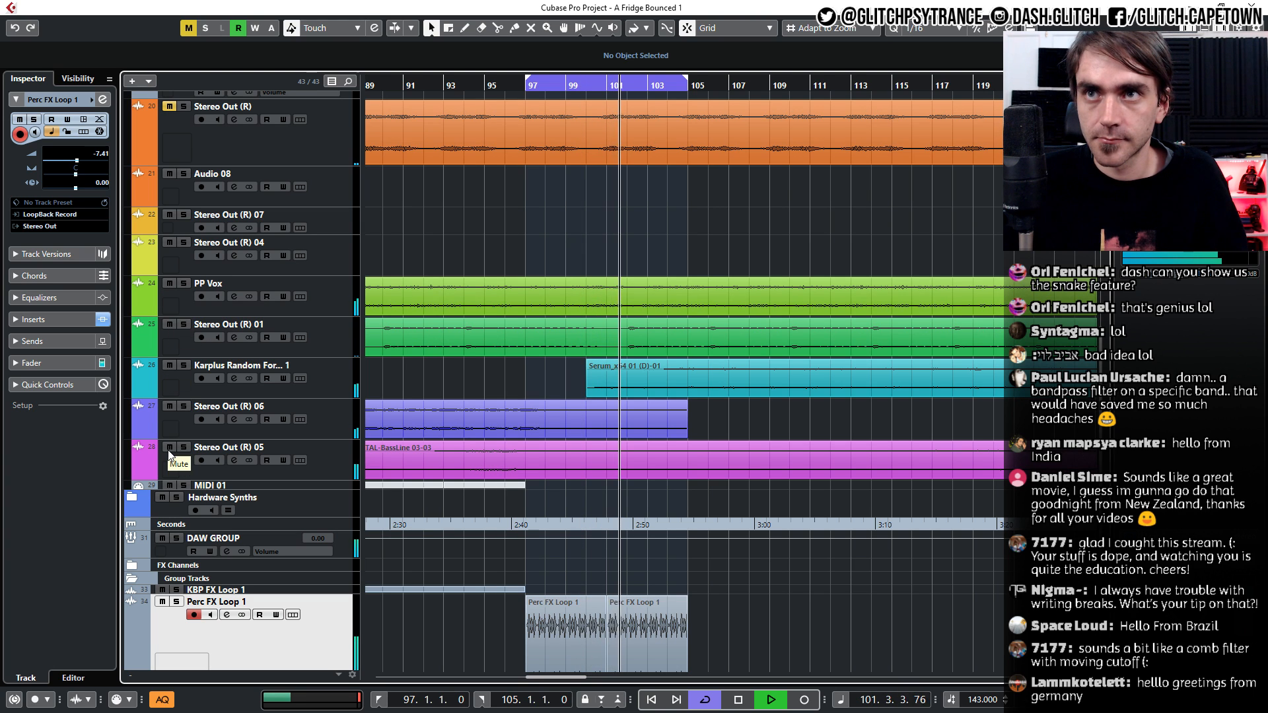
pyautogui.scroll(5, 505, 386)
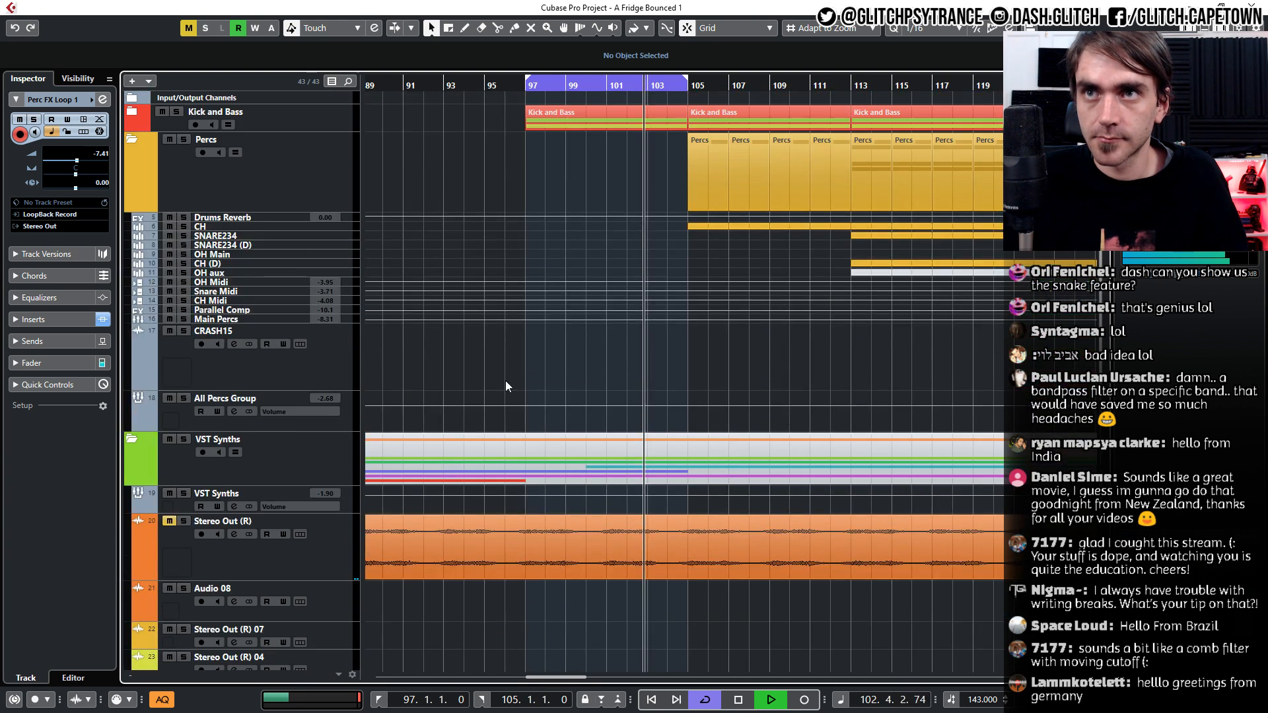
pyautogui.click(131, 439)
pyautogui.scroll(-1, 378, 548)
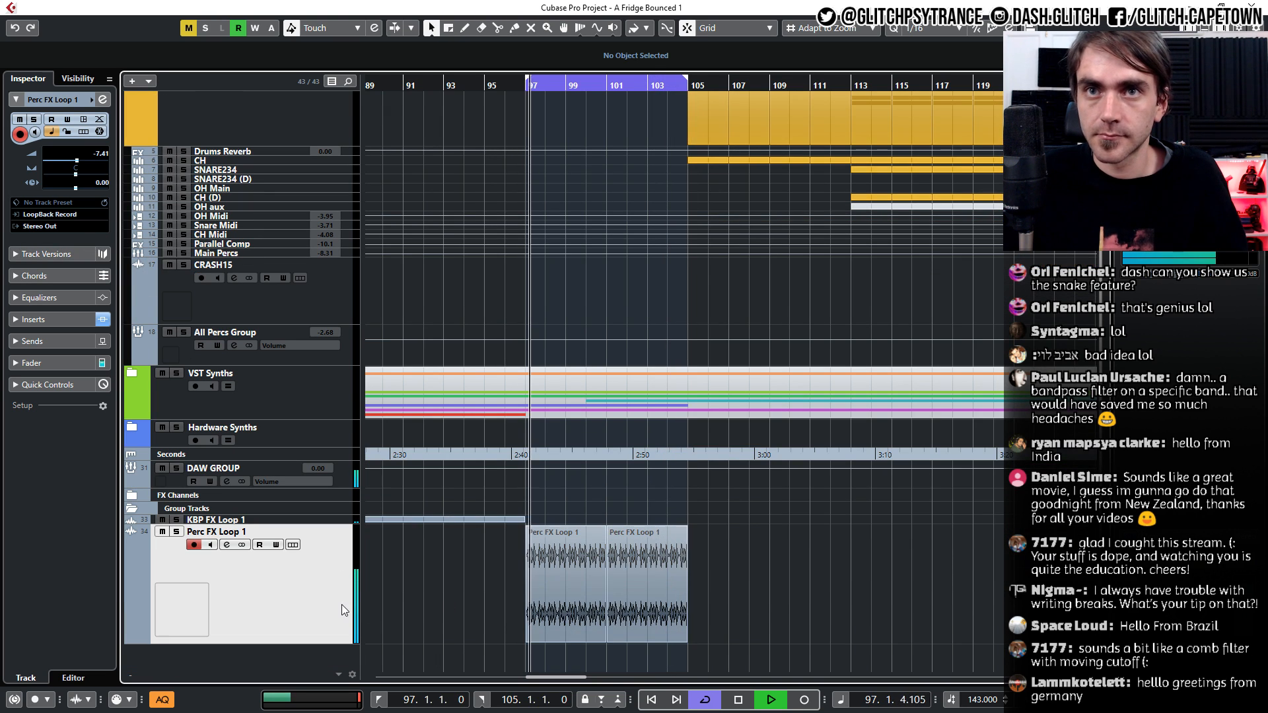
# Reopen Multipass from the inserts of Perc FX Loop 1 and try the Delay synced at 1/32
pyautogui.click(25, 320)
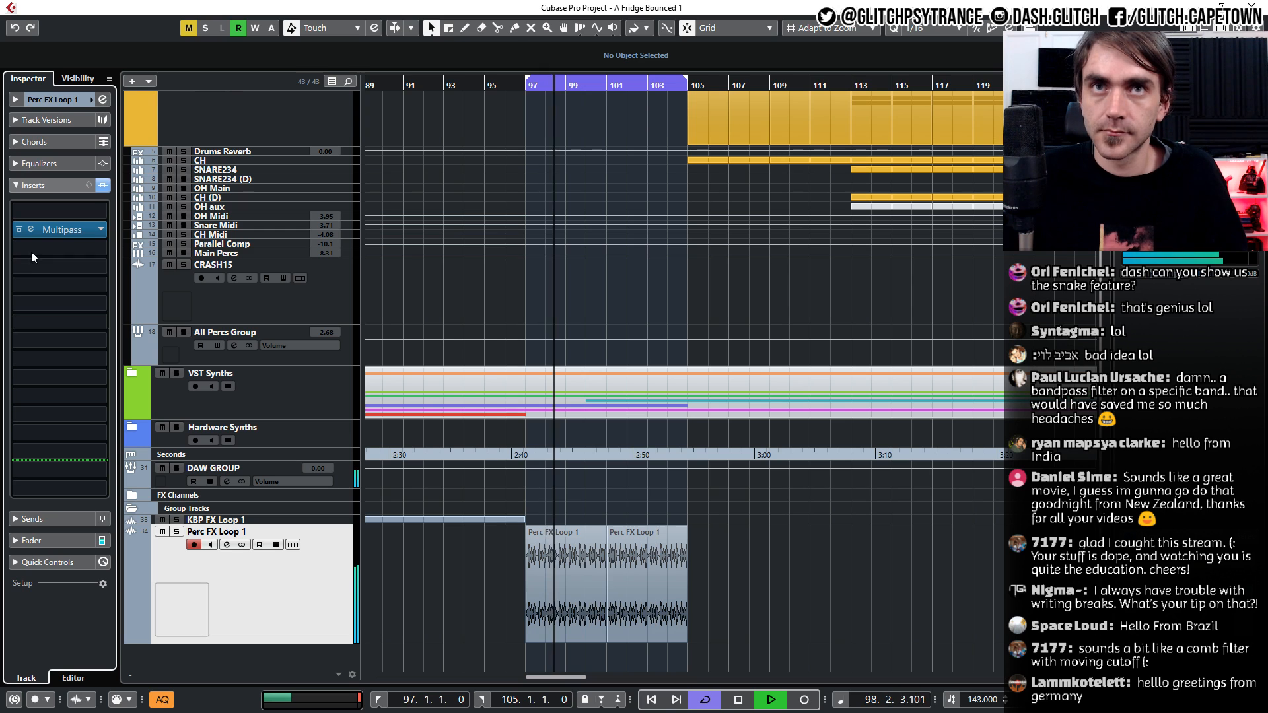
pyautogui.click(53, 231)
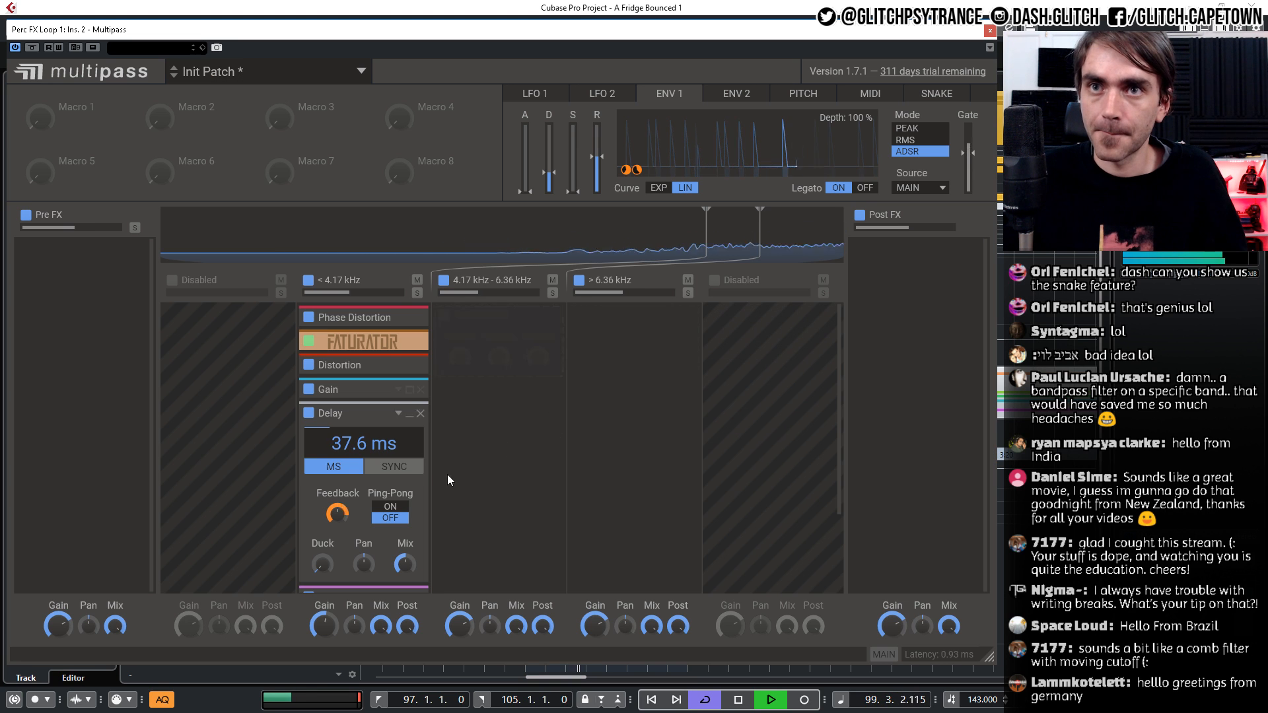
pyautogui.scroll(-3, 415, 449)
pyautogui.click(394, 385)
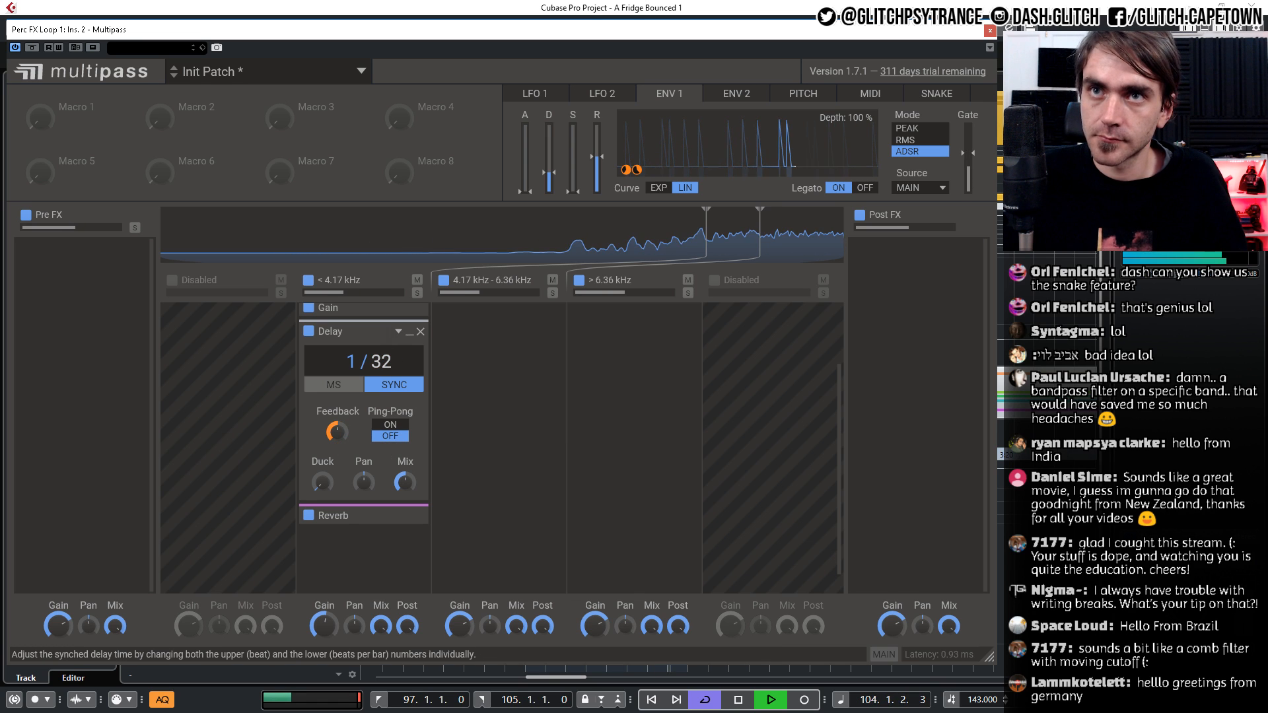
pyautogui.moveTo(376, 364); pyautogui.dragTo(375, 364)
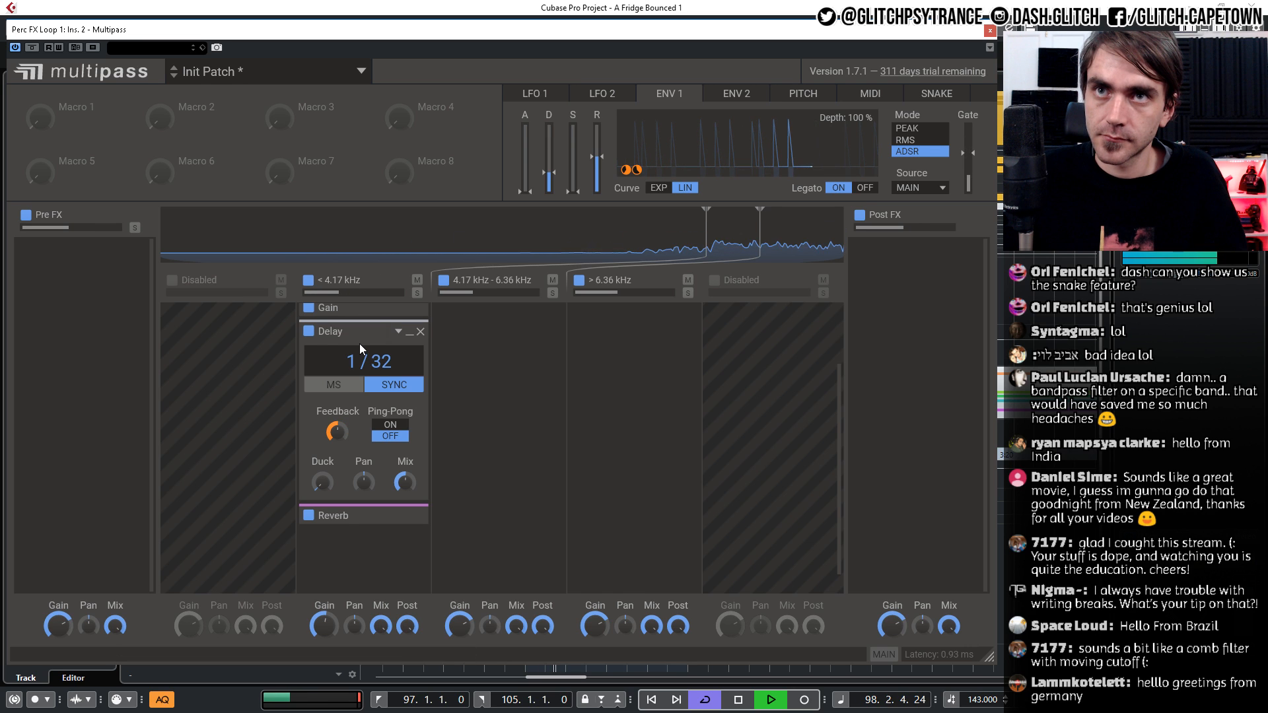
# Stop playback, switch the Delay to an unsynced time of 36.0 ms, and restart playback
pyautogui.press('space')
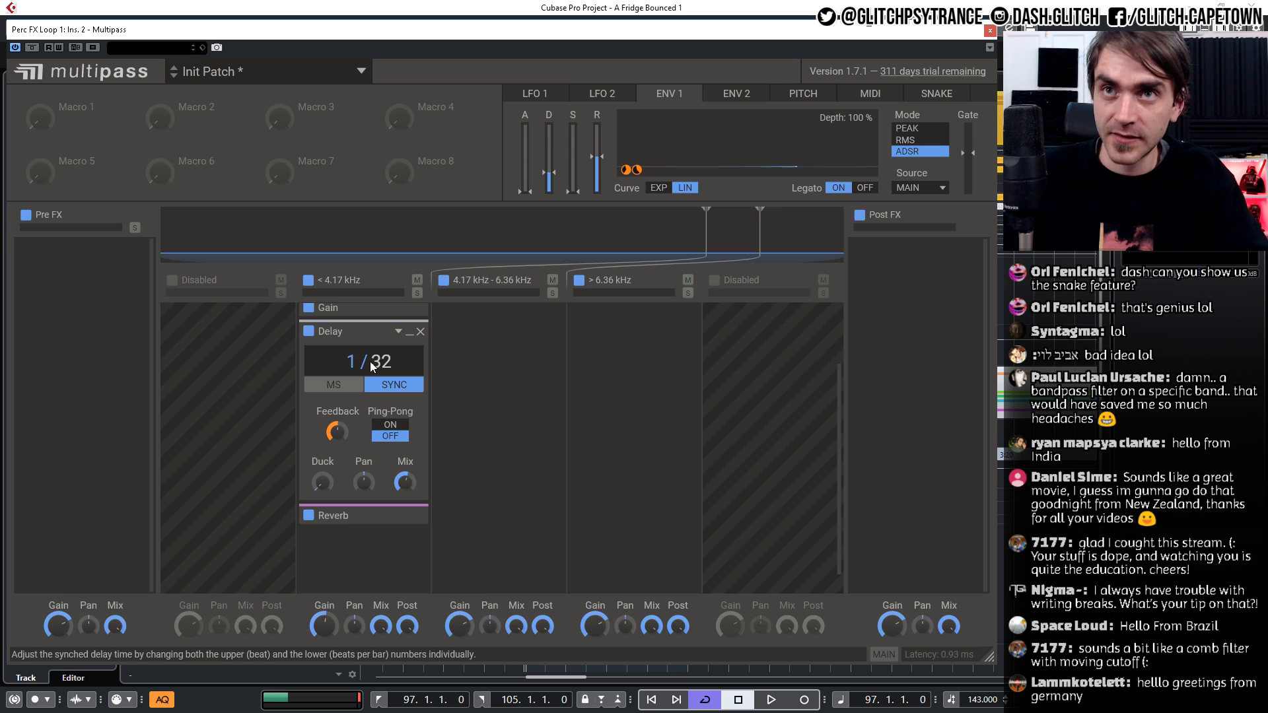
pyautogui.click(335, 385)
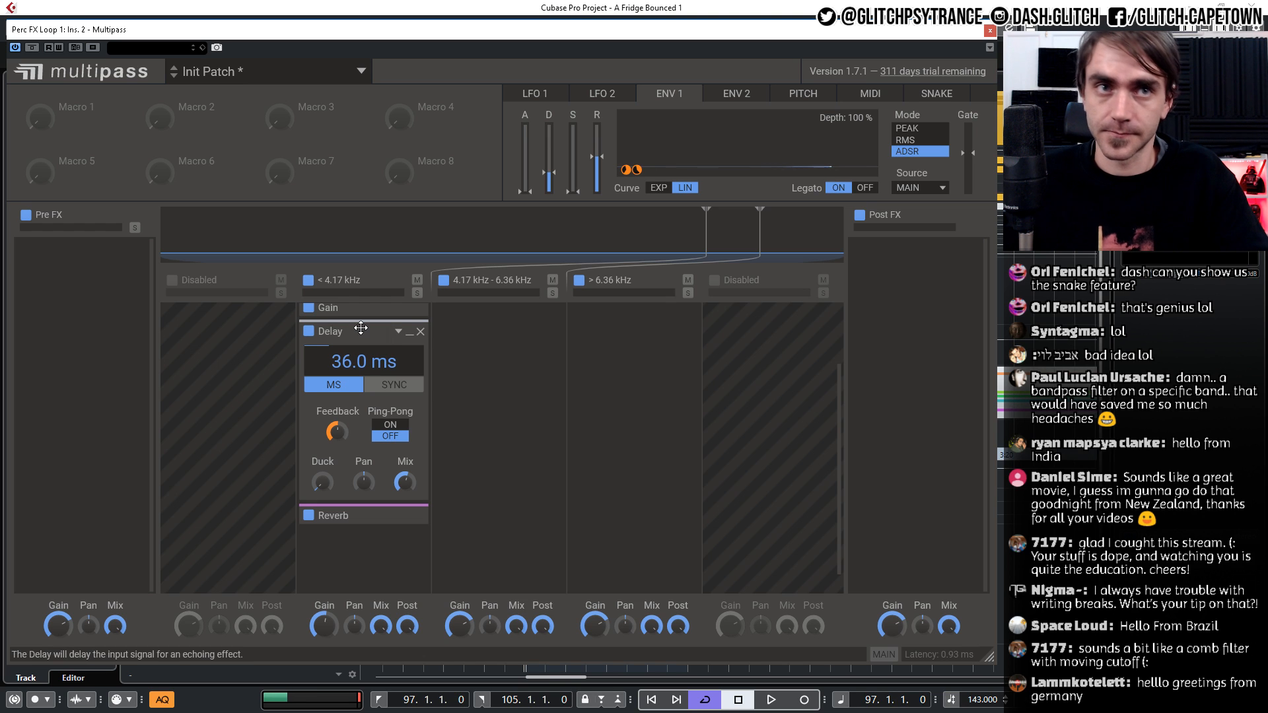
pyautogui.press('space')
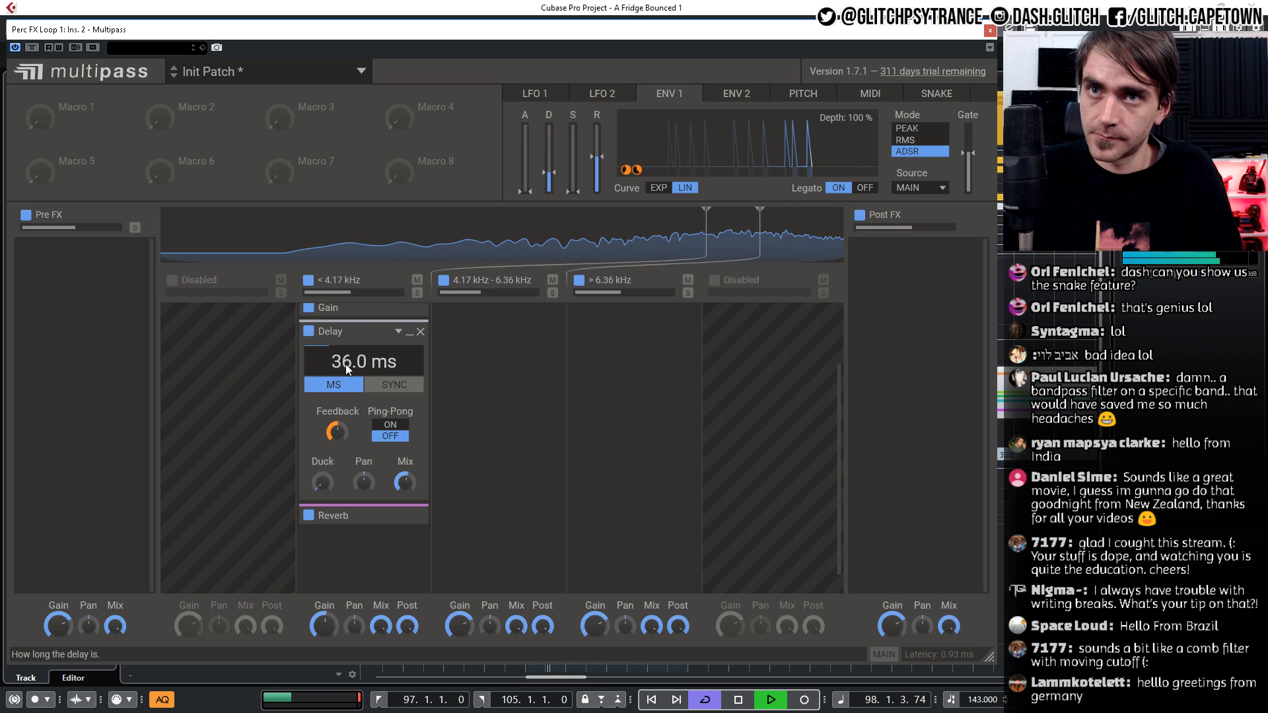
# Fine-tune the Delay's Mix and its Feedback modulation, then collapse the Delay module
pyautogui.moveTo(405, 482); pyautogui.dragTo(405, 416)
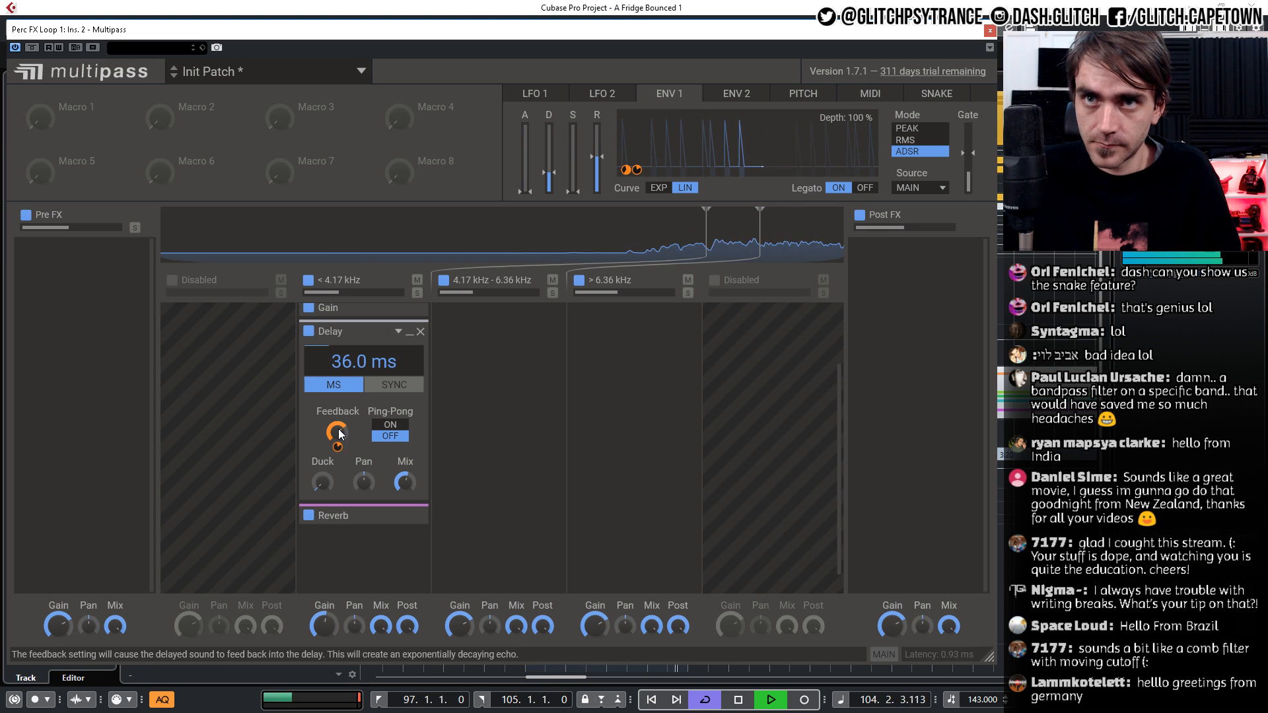
pyautogui.moveTo(338, 440); pyautogui.dragTo(339, 448)
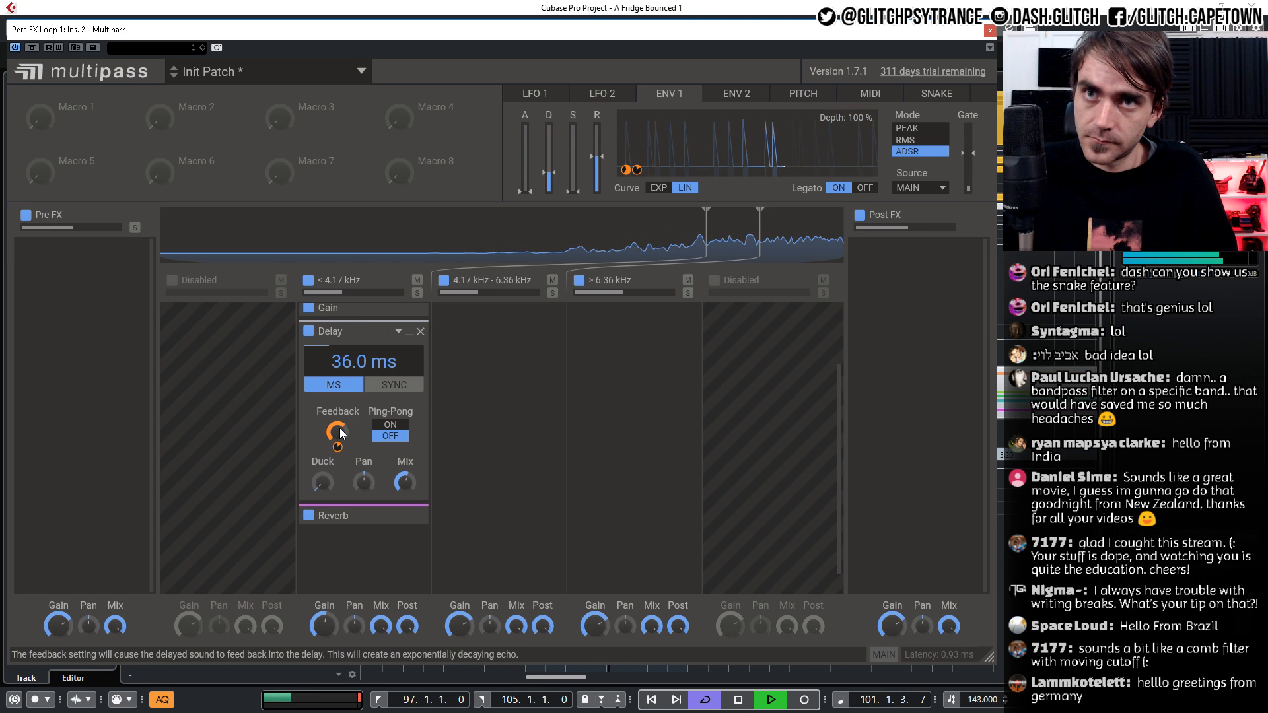
pyautogui.click(409, 333)
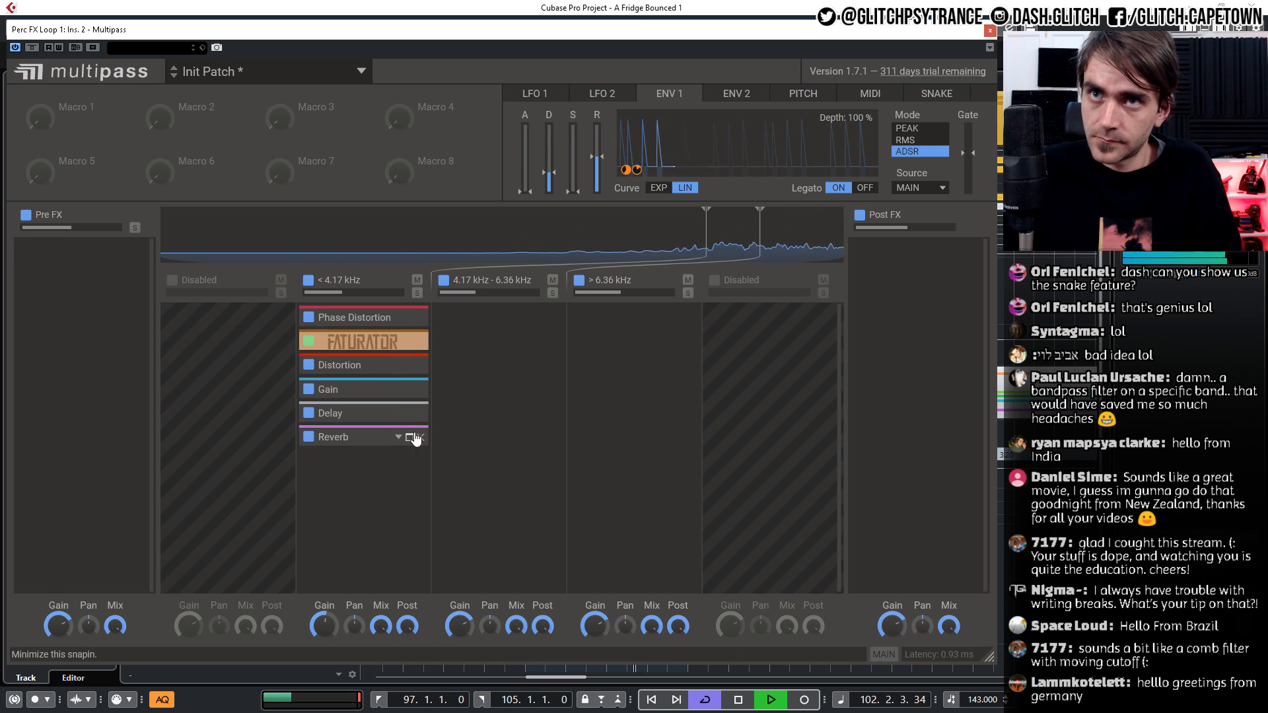
# Check the Reverb's settings and slightly lower the Gain of the under-4.17 kHz band
pyautogui.click(410, 443)
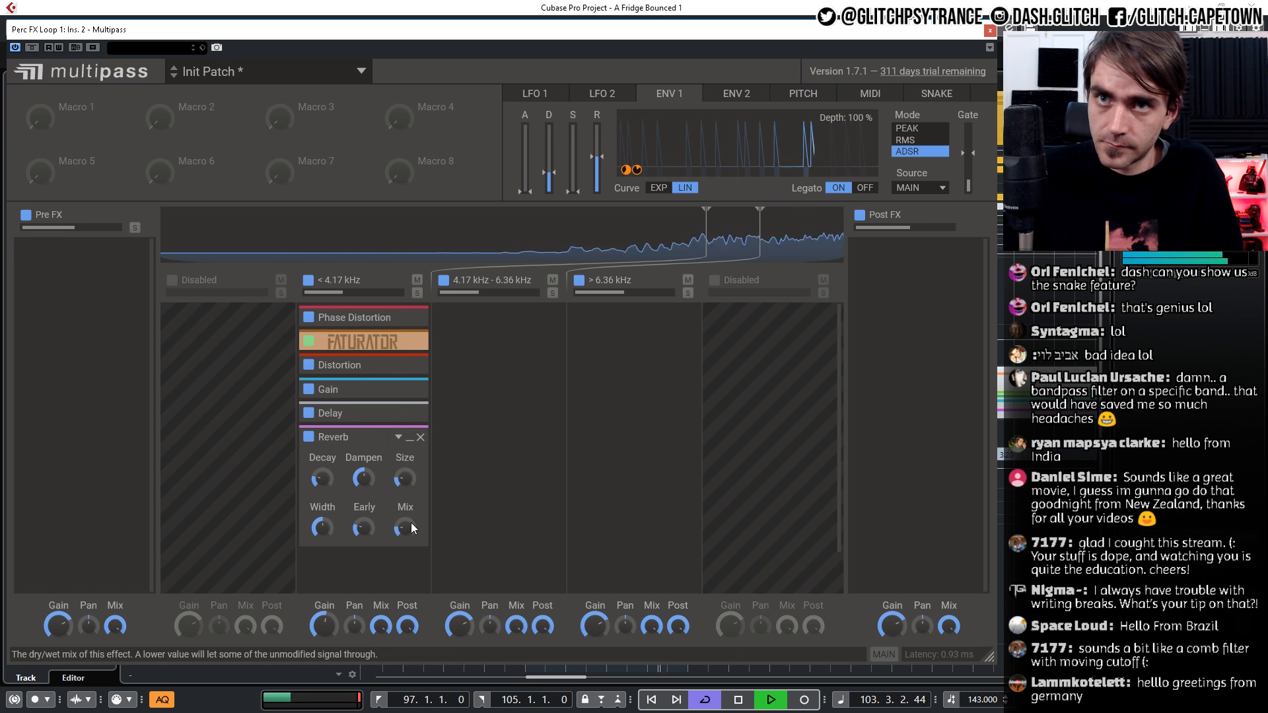
pyautogui.click(409, 437)
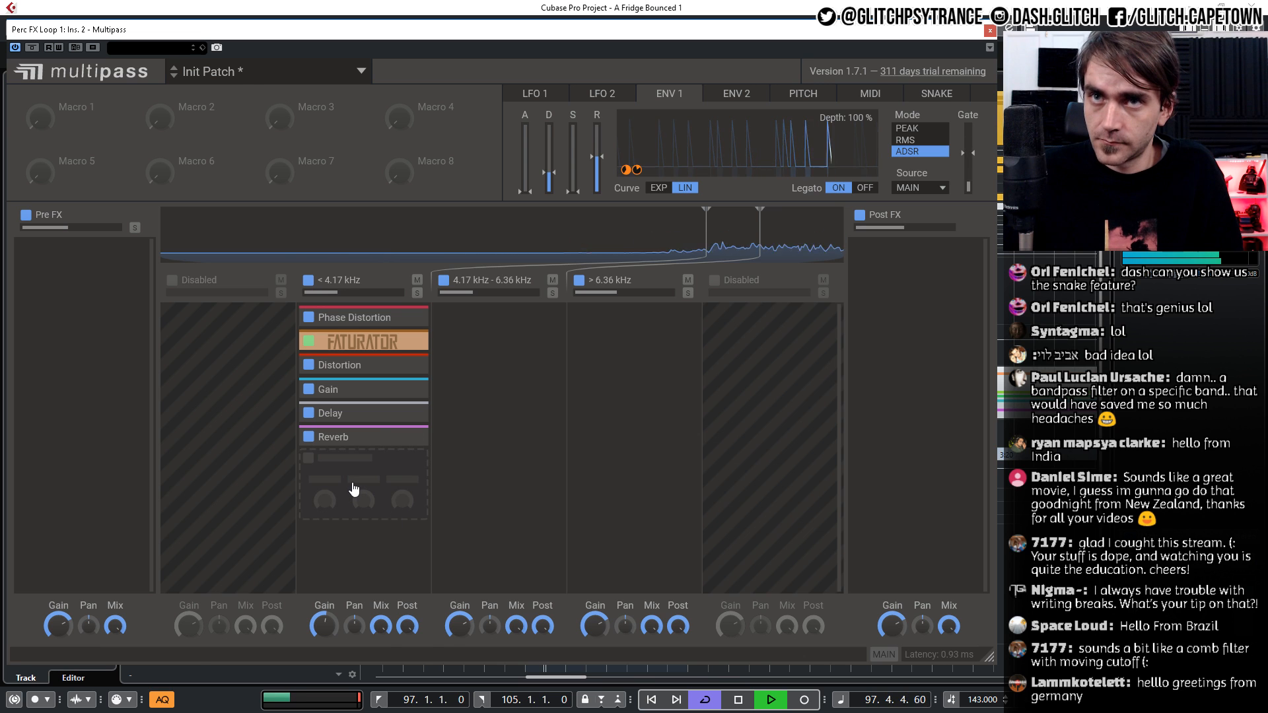
pyautogui.moveTo(324, 626); pyautogui.dragTo(324, 630)
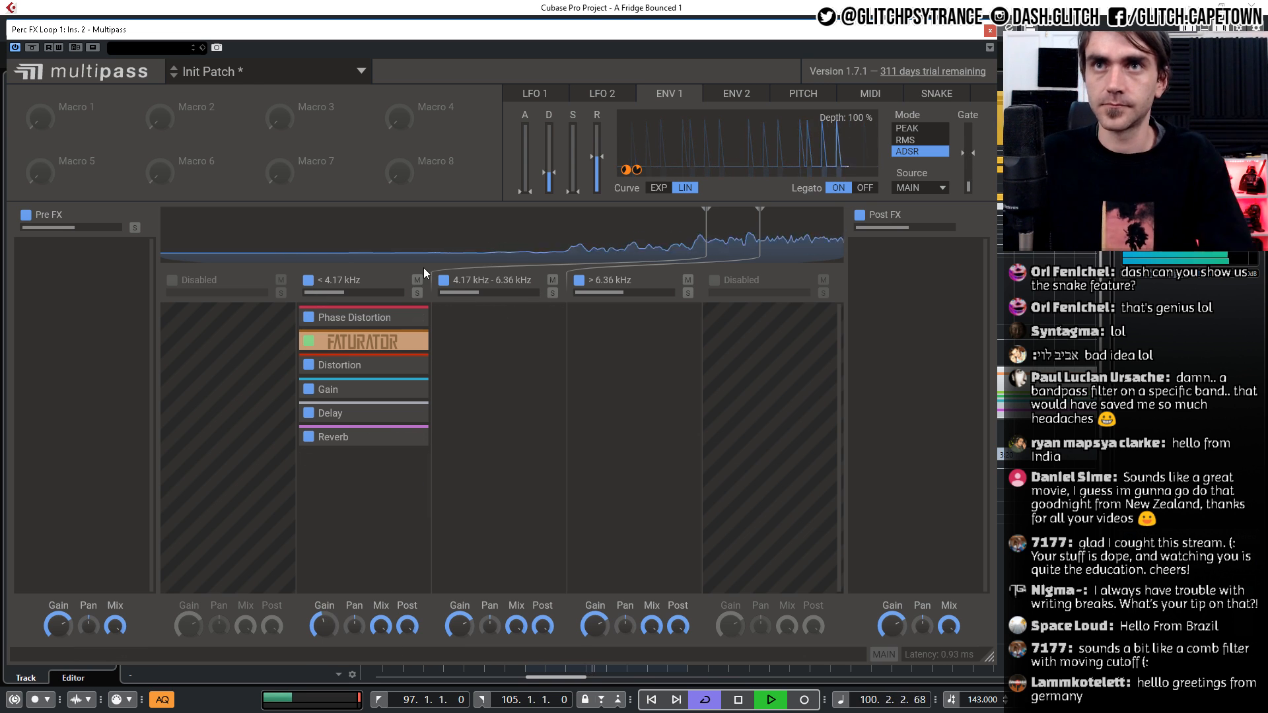
# Raise the upper crossover to 8.15 kHz, muting the middle band during the adjustment and unmuting it again
pyautogui.click(553, 280)
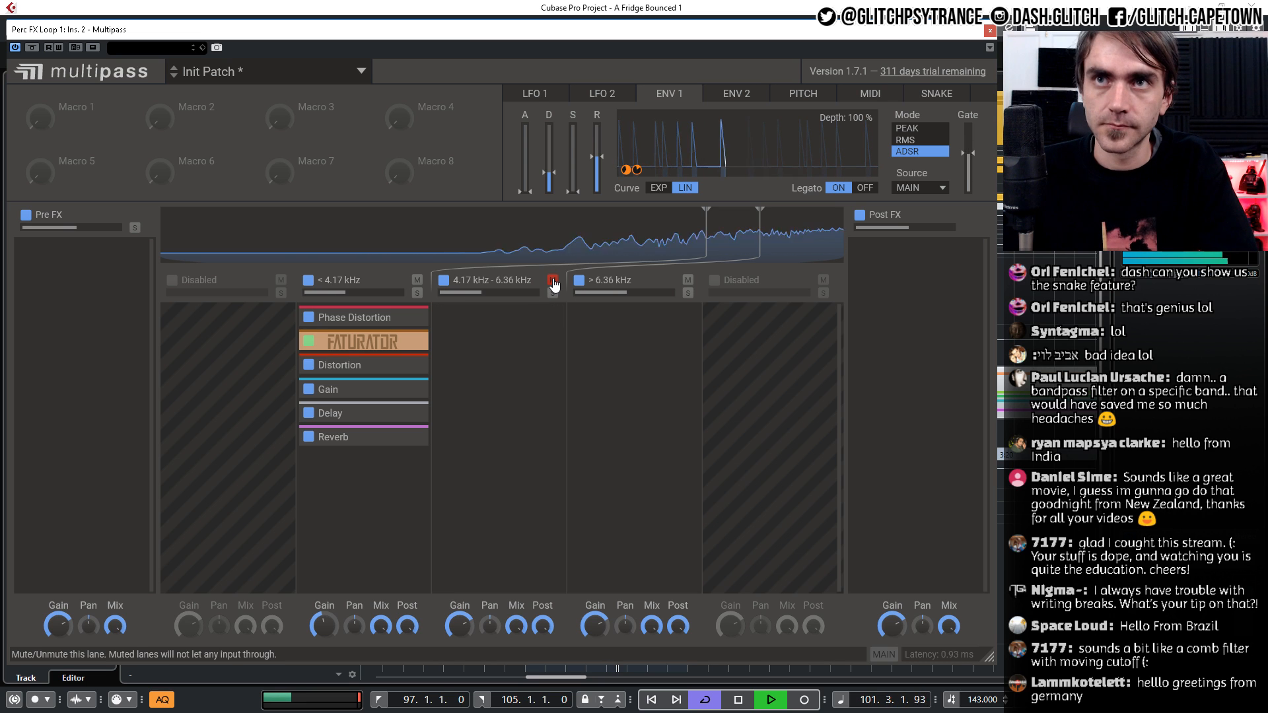
pyautogui.moveTo(760, 246); pyautogui.dragTo(792, 244)
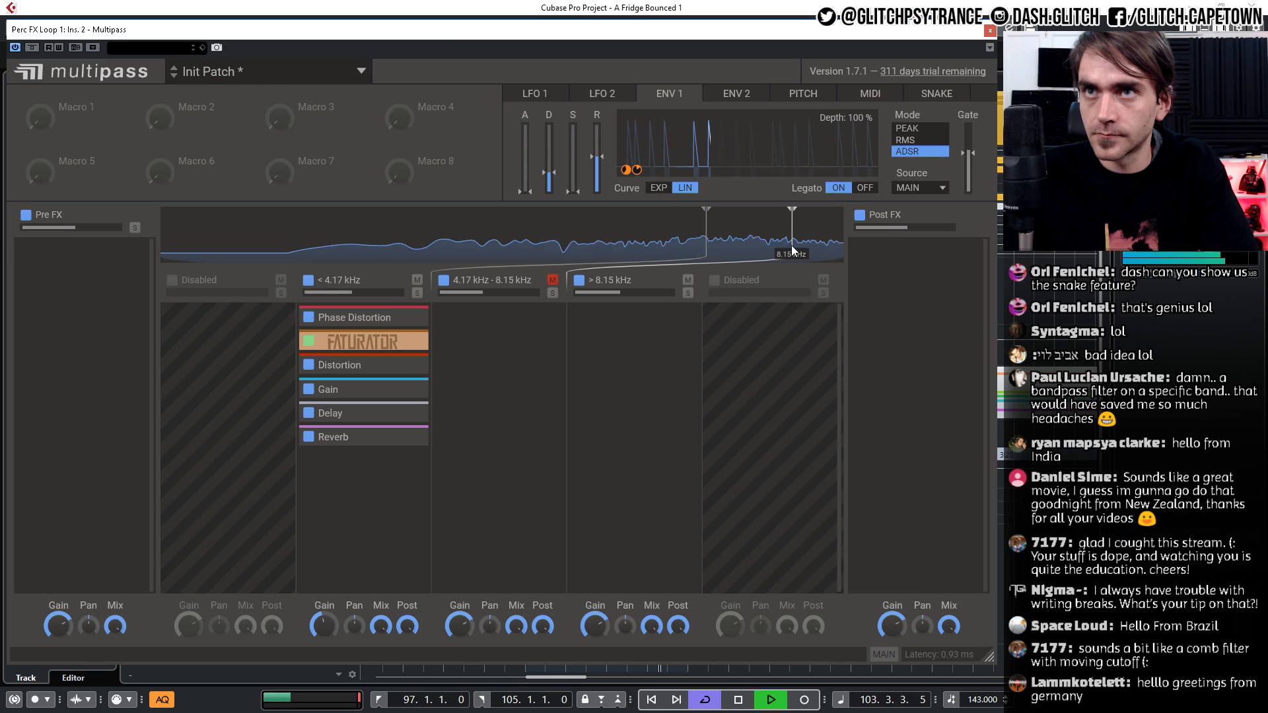
pyautogui.click(552, 280)
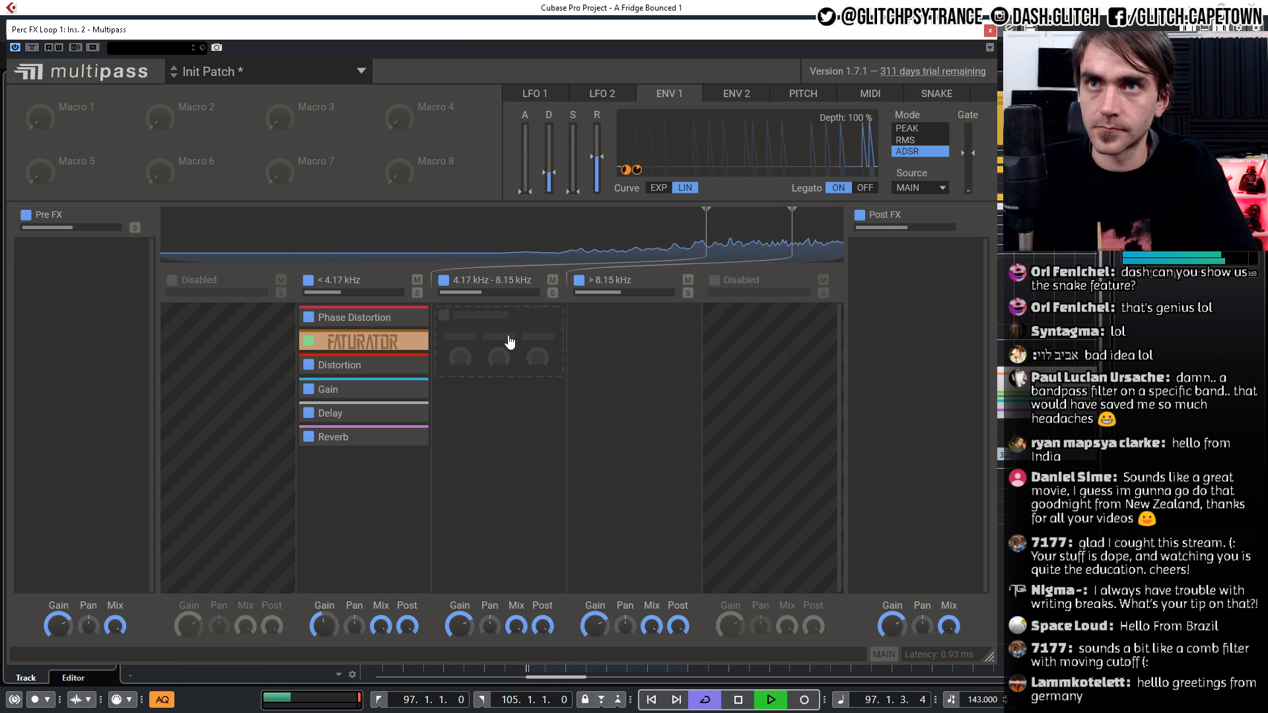
# Try a Bitcrush at 28.7 kHz on the 4.17–8.15 kHz band, then remove it
pyautogui.click(506, 336)
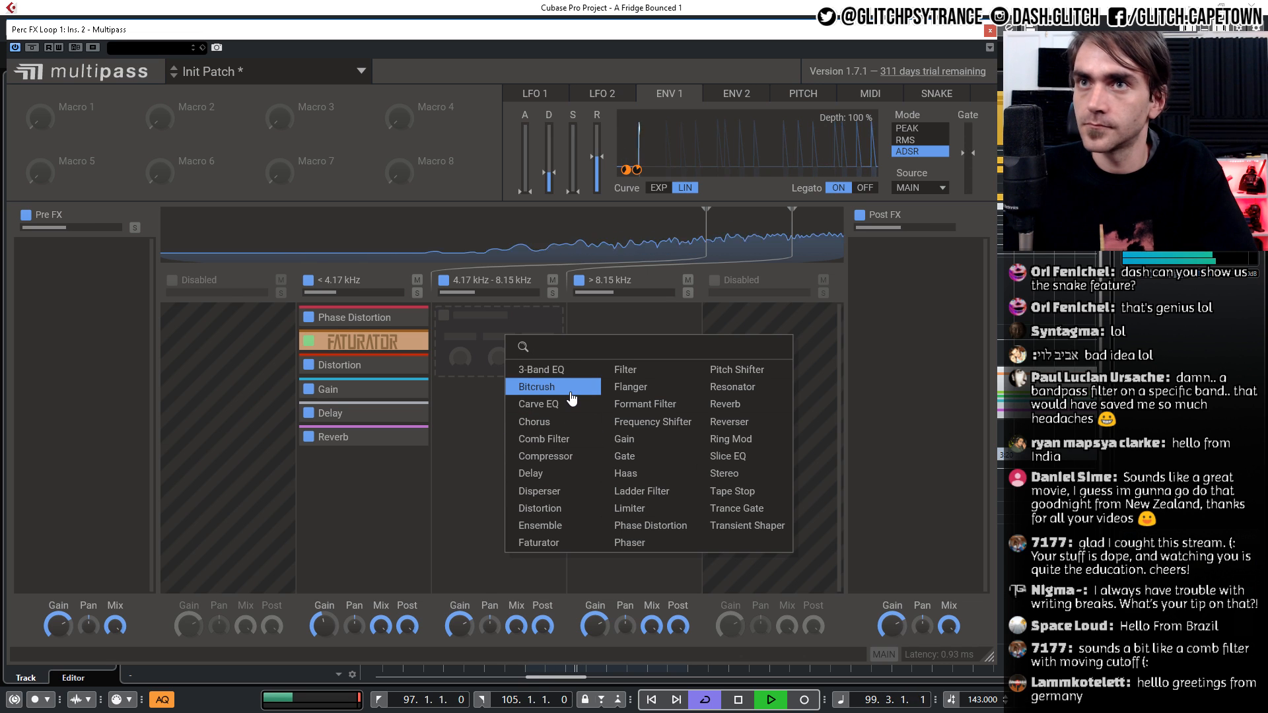
pyautogui.click(523, 386)
pyautogui.moveTo(494, 344); pyautogui.dragTo(494, 317)
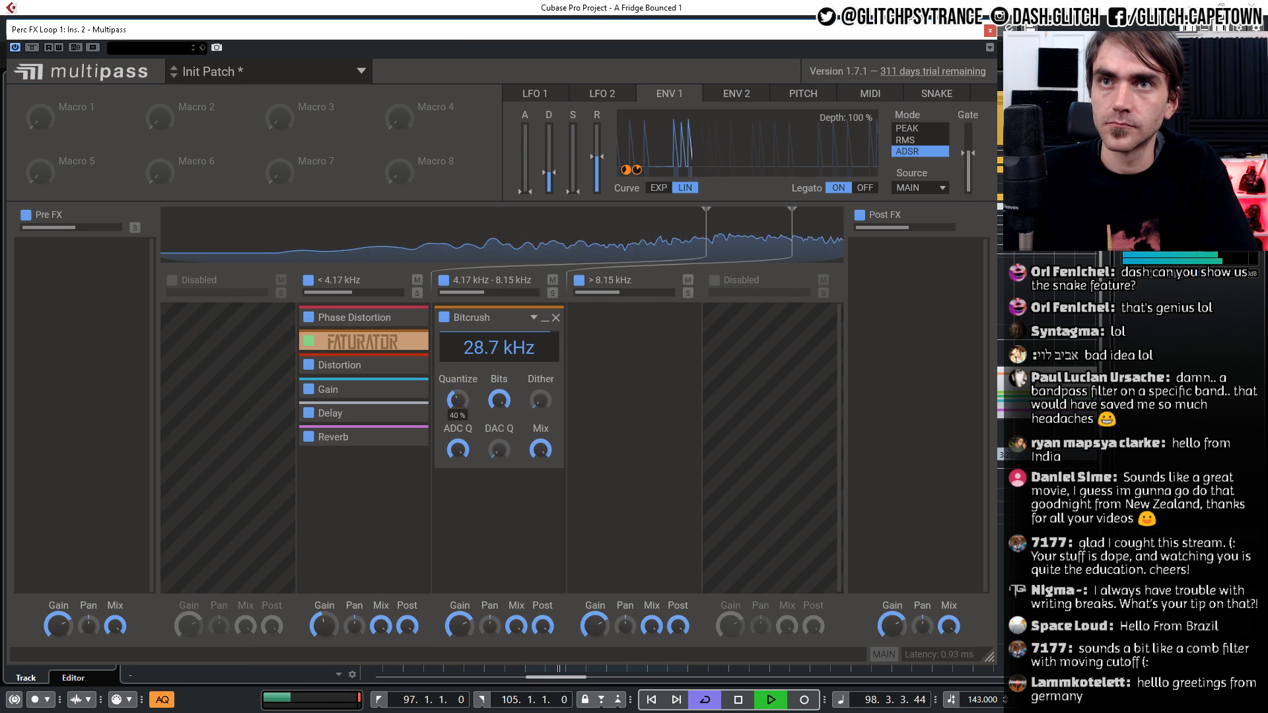
pyautogui.click(555, 318)
# Add a Distortion to the 4.17–8.15 kHz band and set its type to Saturate
pyautogui.click(470, 326)
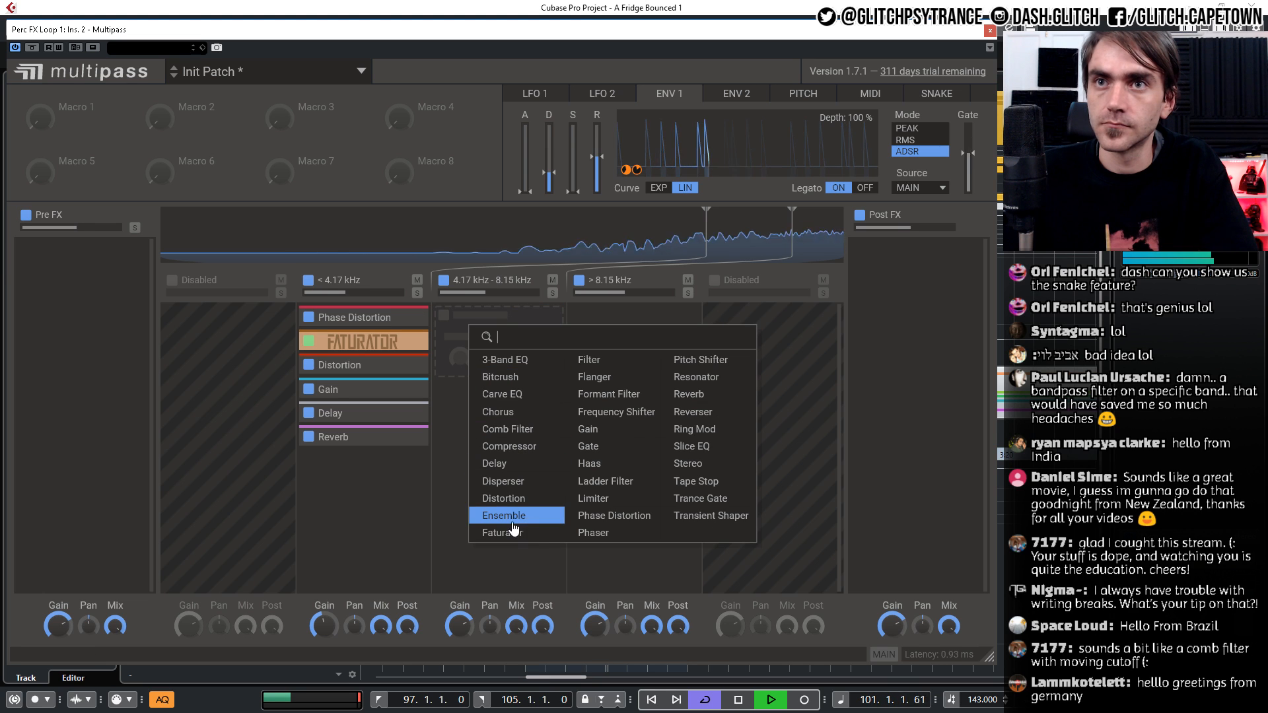
pyautogui.click(505, 498)
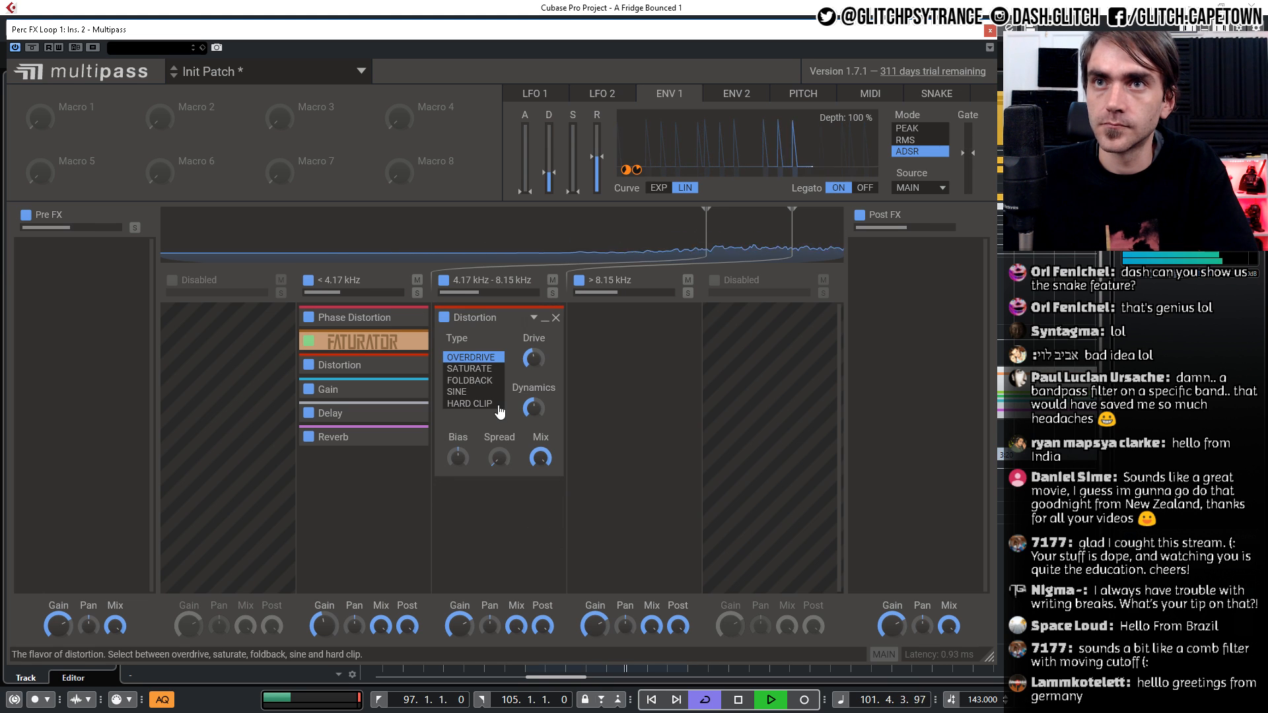
pyautogui.click(466, 381)
pyautogui.click(472, 393)
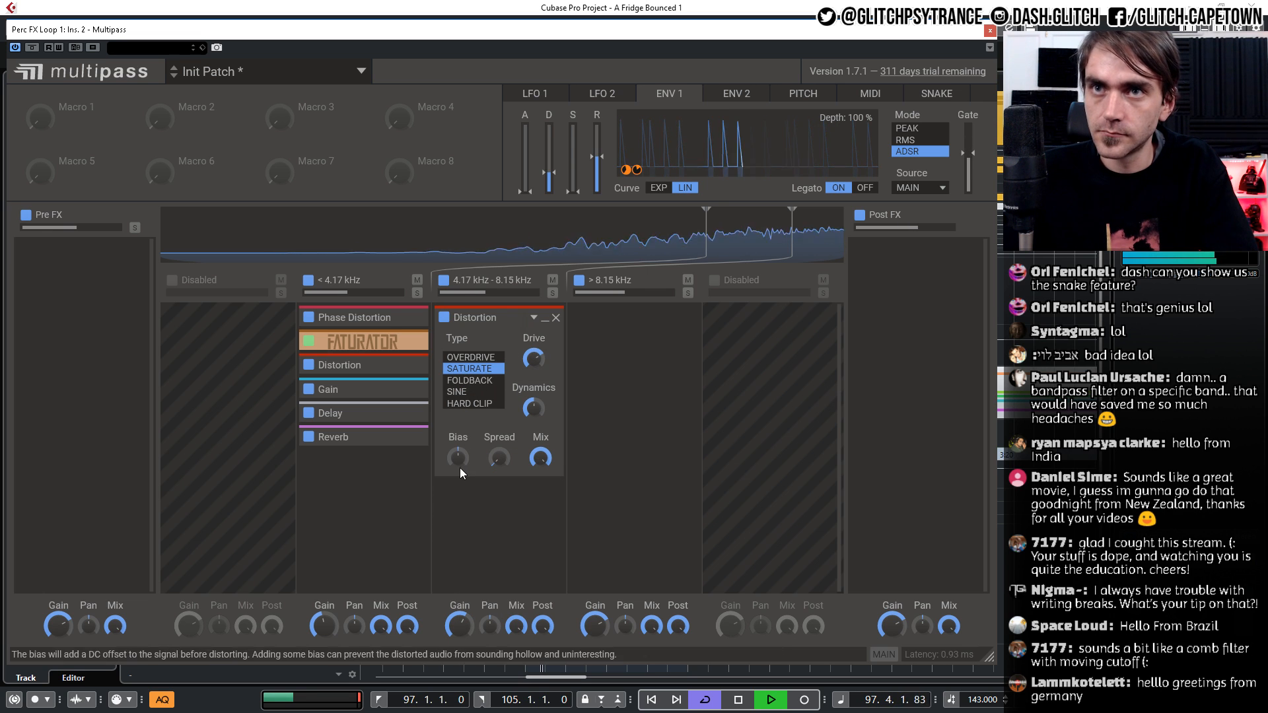
# Raise the Spread and Drive of the 4.17–8.15 kHz band's Distortion, and add a Gain of −7.78 dB after it
pyautogui.moveTo(500, 458); pyautogui.dragTo(499, 397)
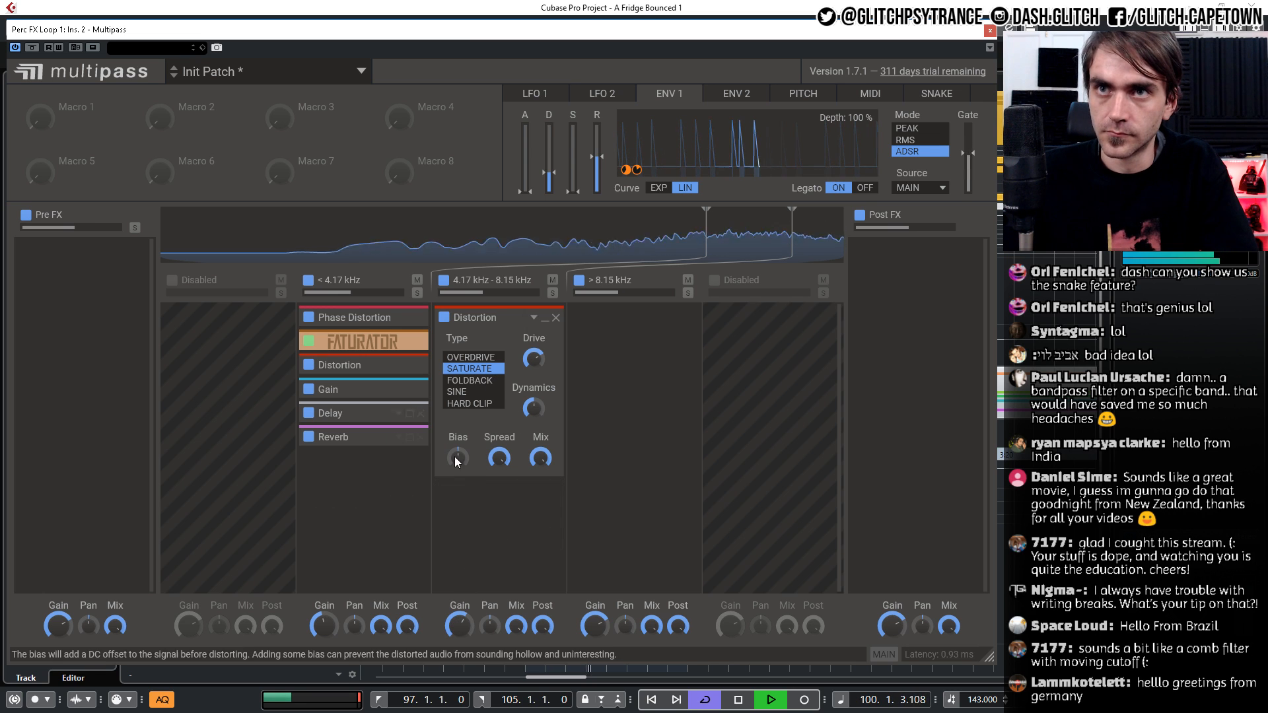
pyautogui.moveTo(534, 359); pyautogui.dragTo(533, 340)
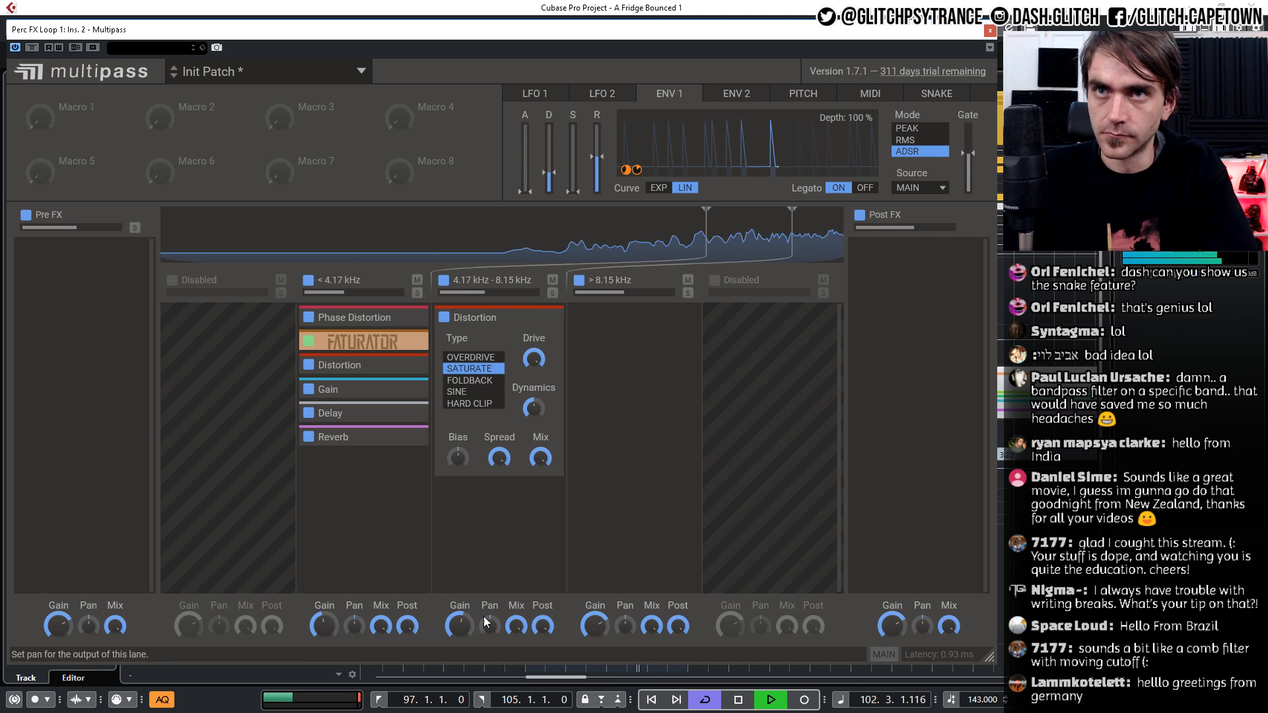
pyautogui.click(465, 506)
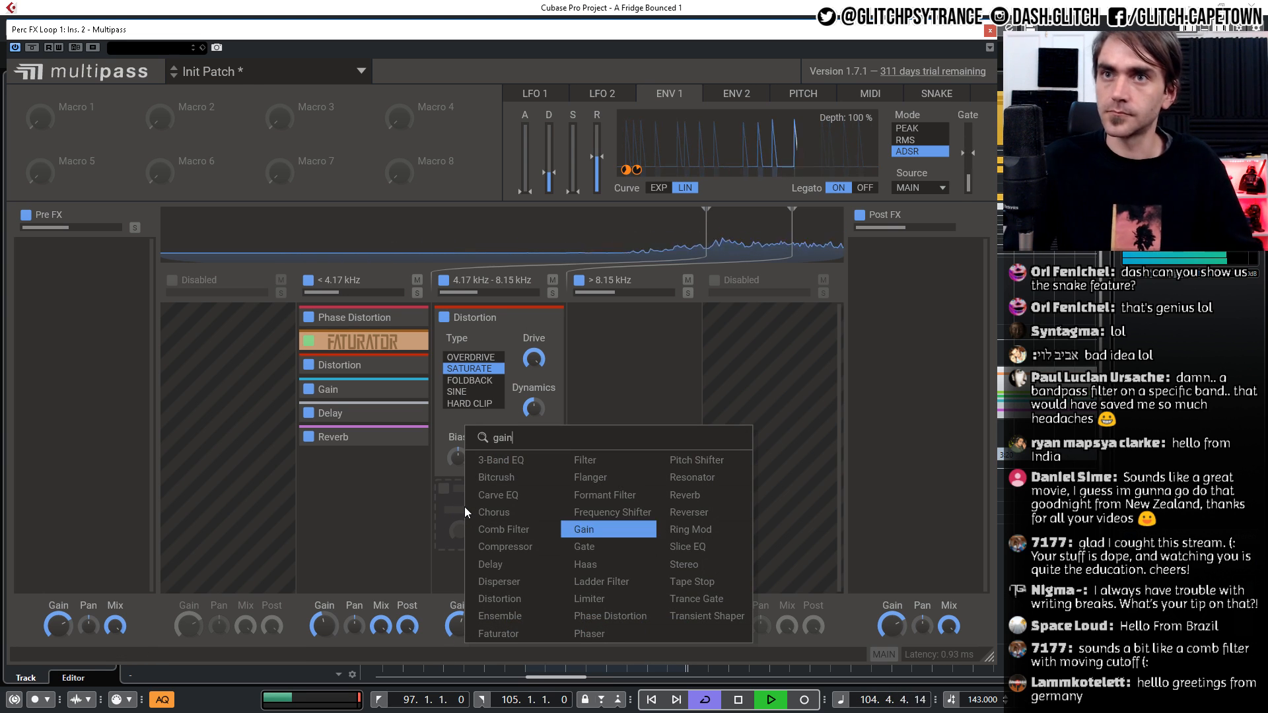
pyautogui.click(598, 531)
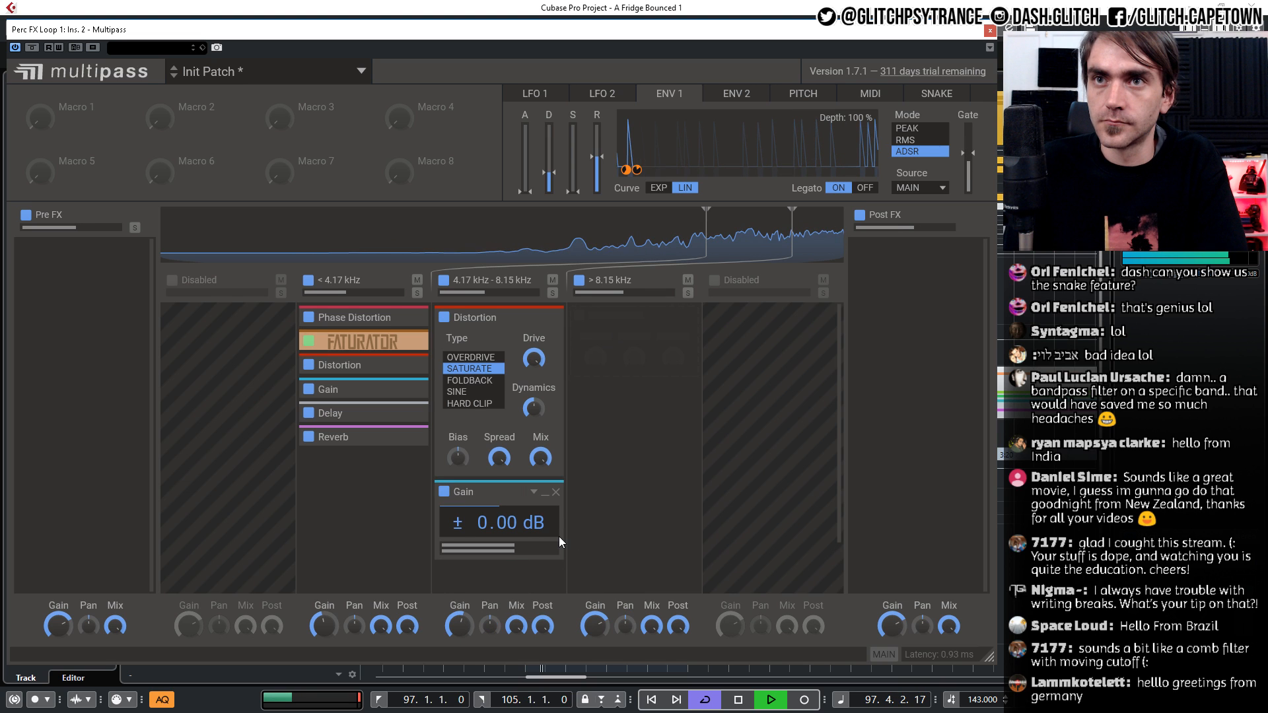
pyautogui.moveTo(480, 512); pyautogui.dragTo(482, 528)
pyautogui.click(546, 319)
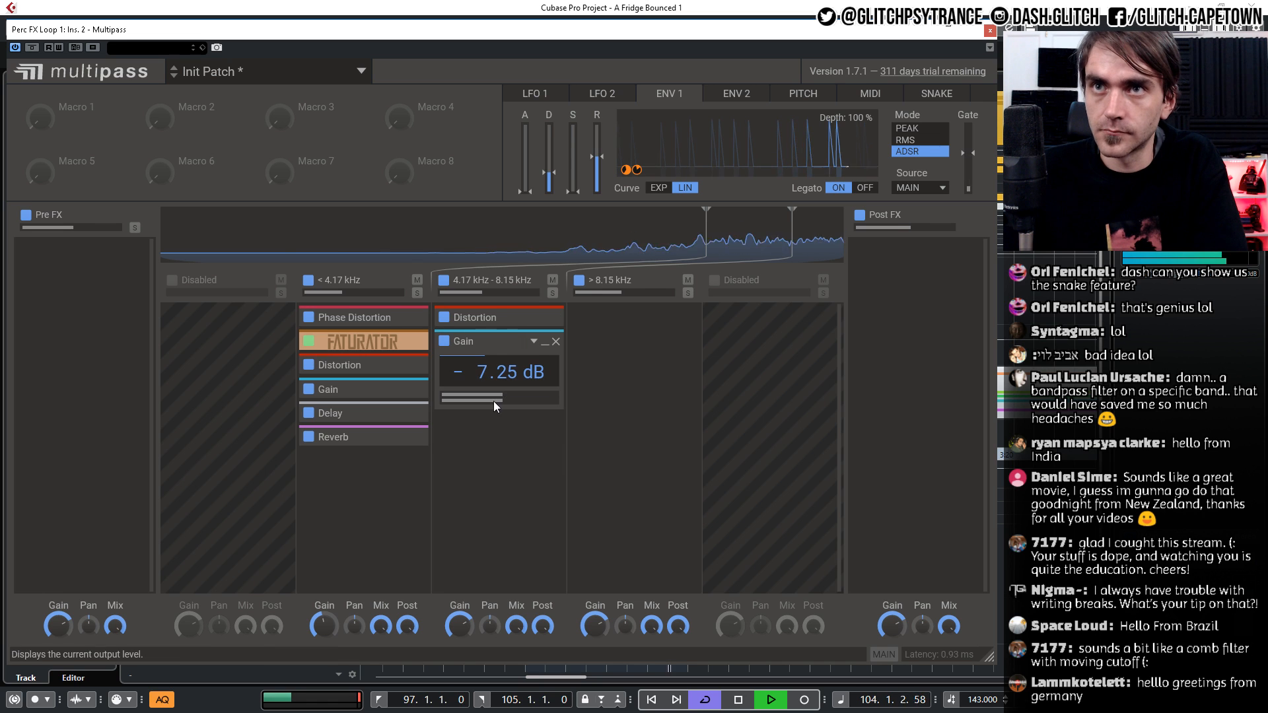
pyautogui.moveTo(481, 366); pyautogui.dragTo(480, 370)
# Add a low-pass Filter after the Gain, raise its Cutoff and modulate the Cutoff with Envelope 1 at about 23 %
pyautogui.click(480, 441)
pyautogui.write('filt')
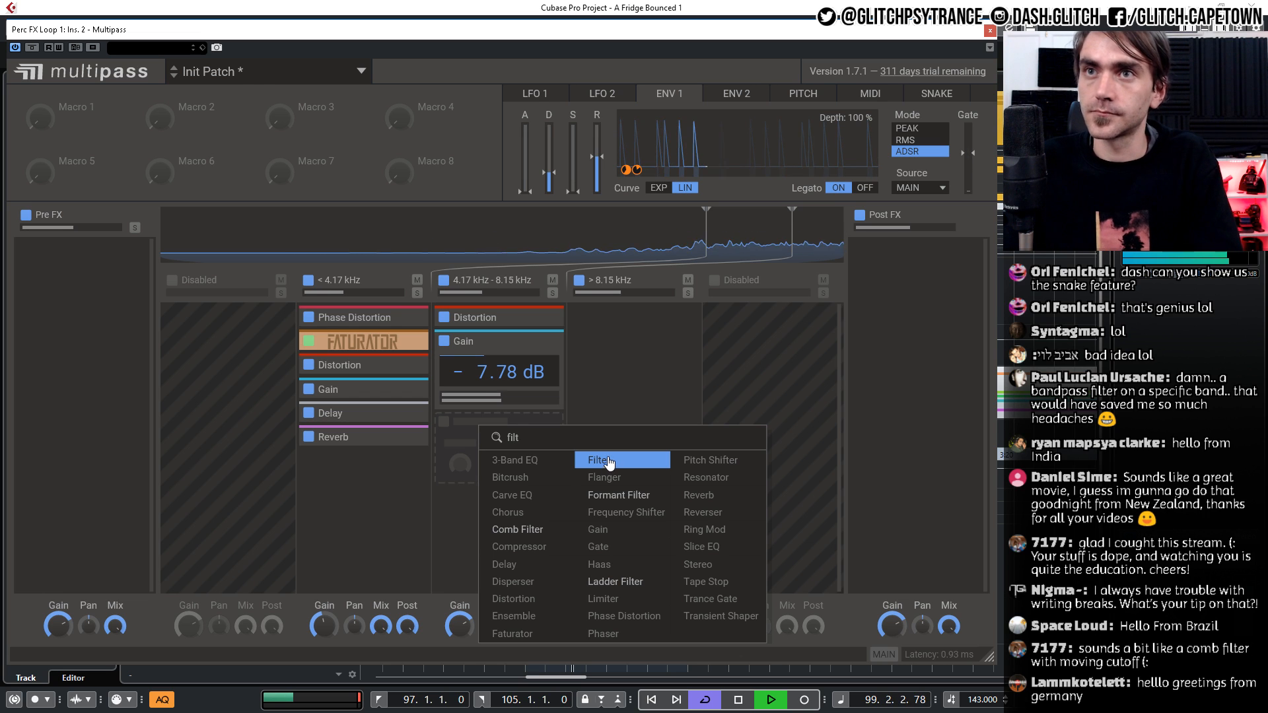
pyautogui.press('Return')
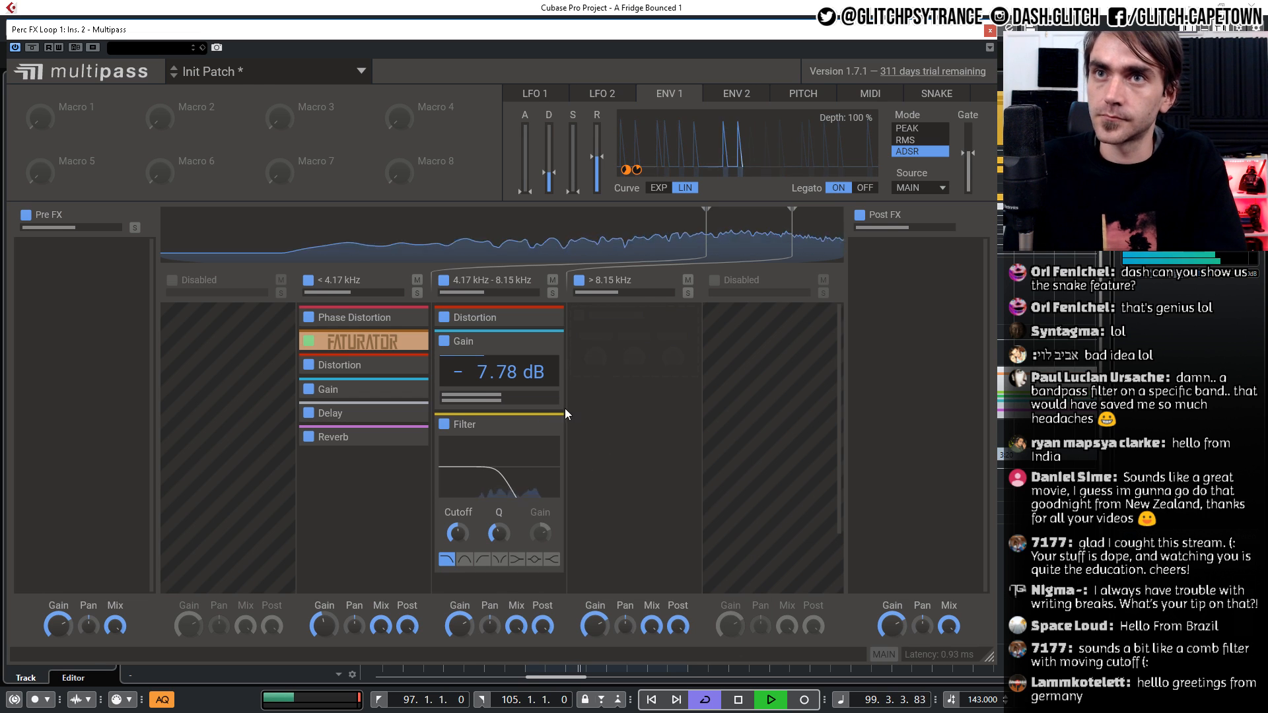
pyautogui.moveTo(455, 534); pyautogui.dragTo(455, 523)
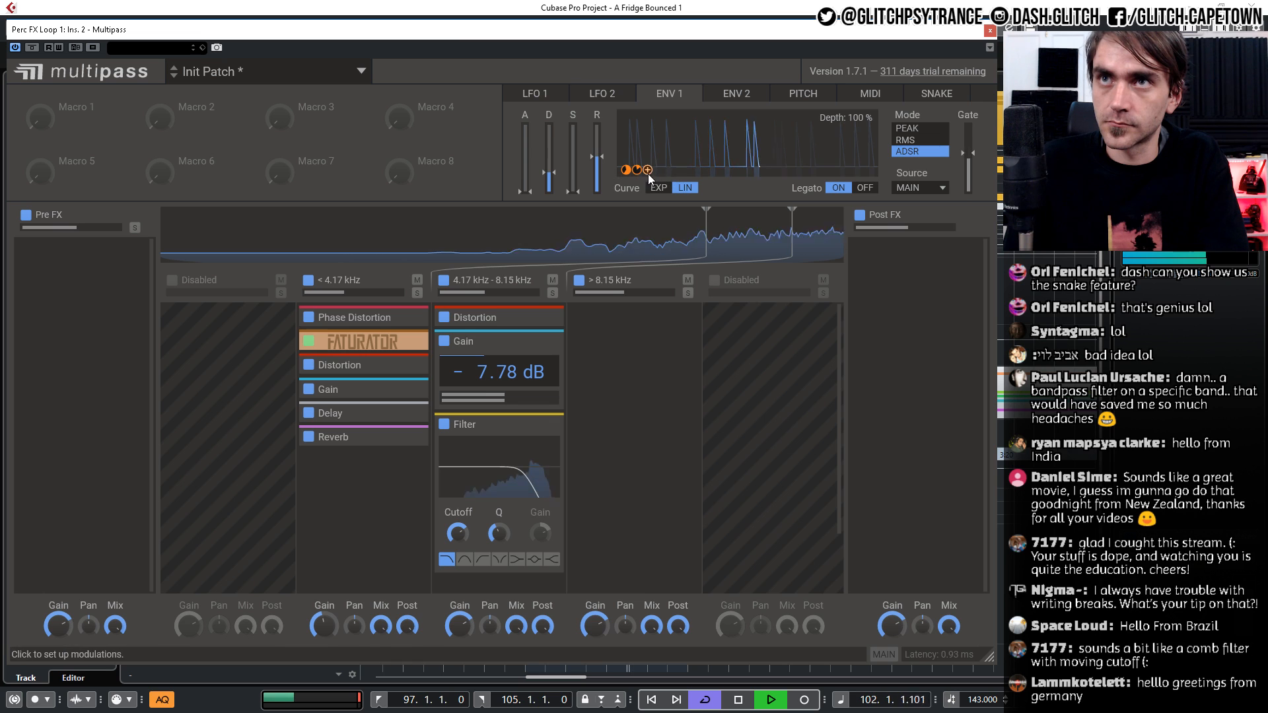
pyautogui.moveTo(648, 171); pyautogui.dragTo(459, 549)
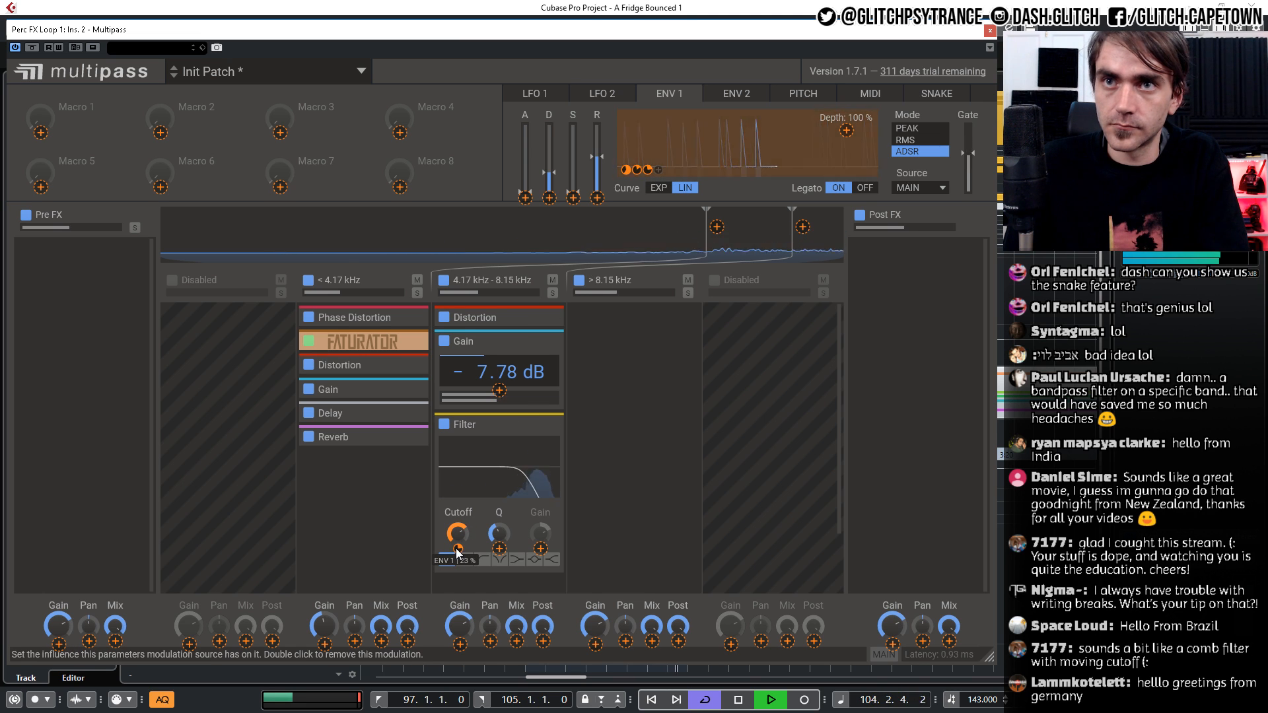
pyautogui.moveTo(499, 533)
pyautogui.mouseDown()
pyautogui.moveTo(499, 516)
pyautogui.moveTo(502, 550)
pyautogui.mouseUp()
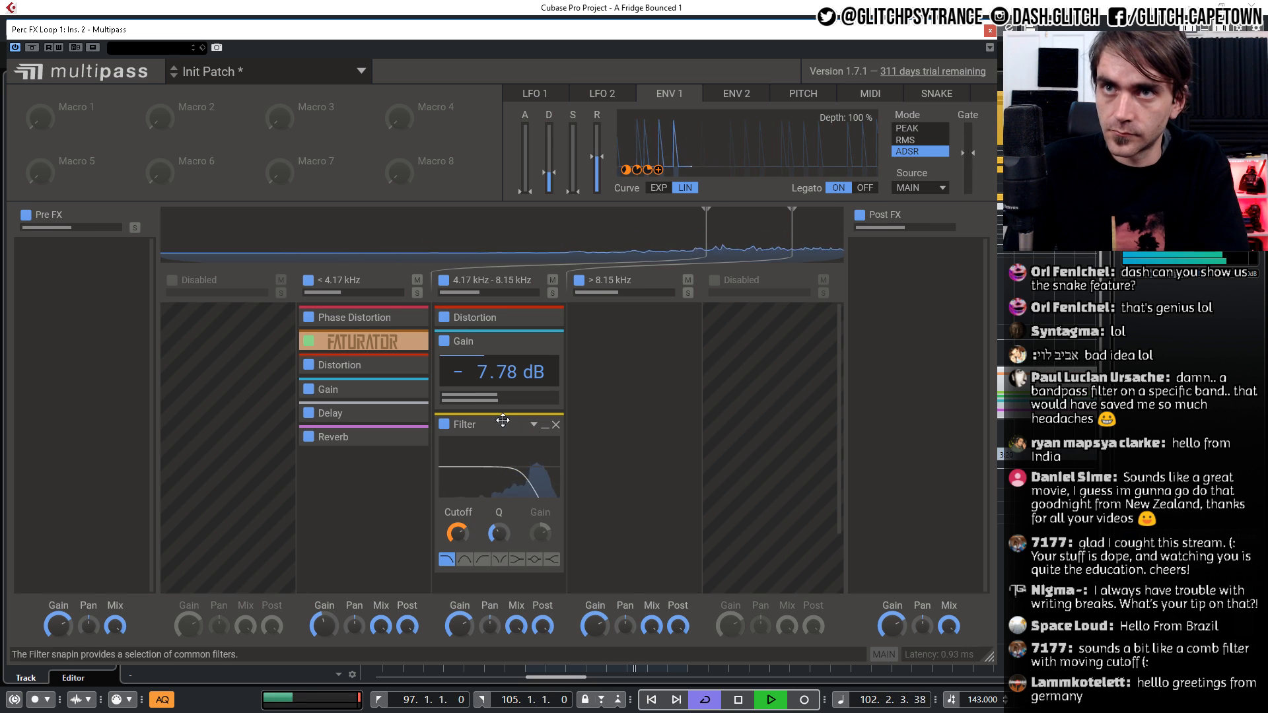
pyautogui.click(545, 426)
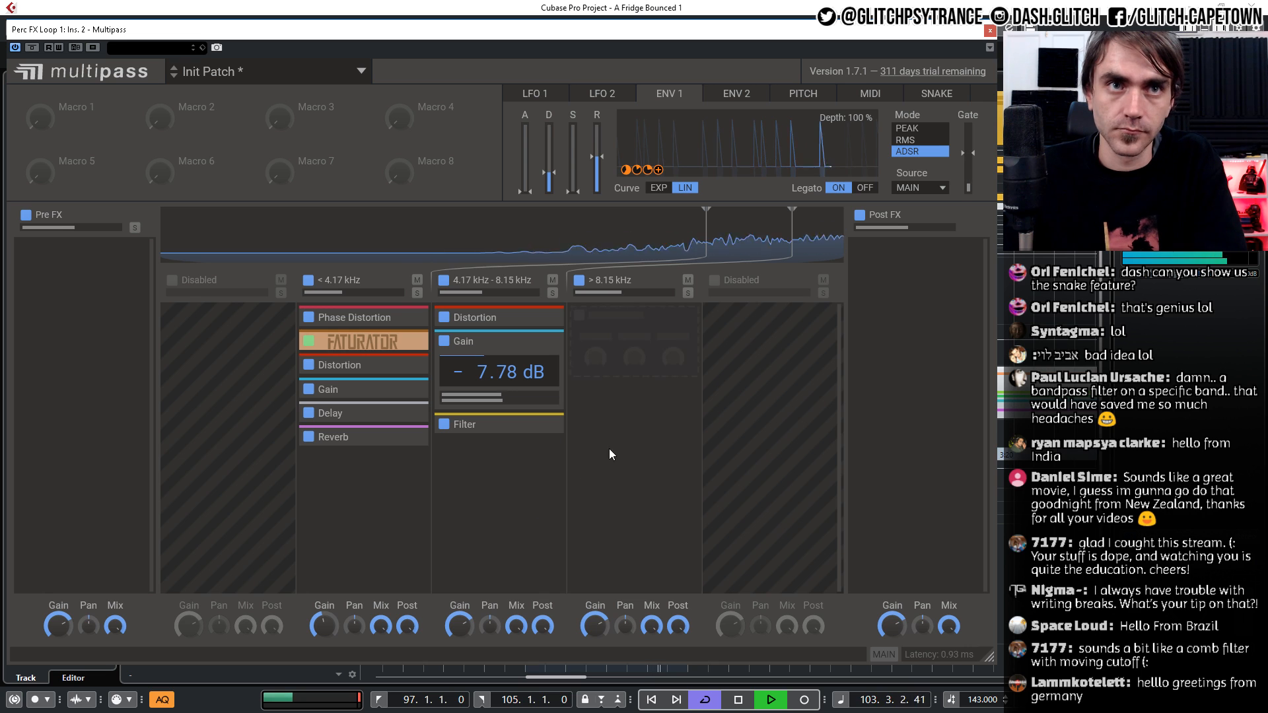
# Add a Reverb to the band above 8.15 kHz, shortening its Decay, reducing its Mix and raising its Dampen
pyautogui.click(628, 345)
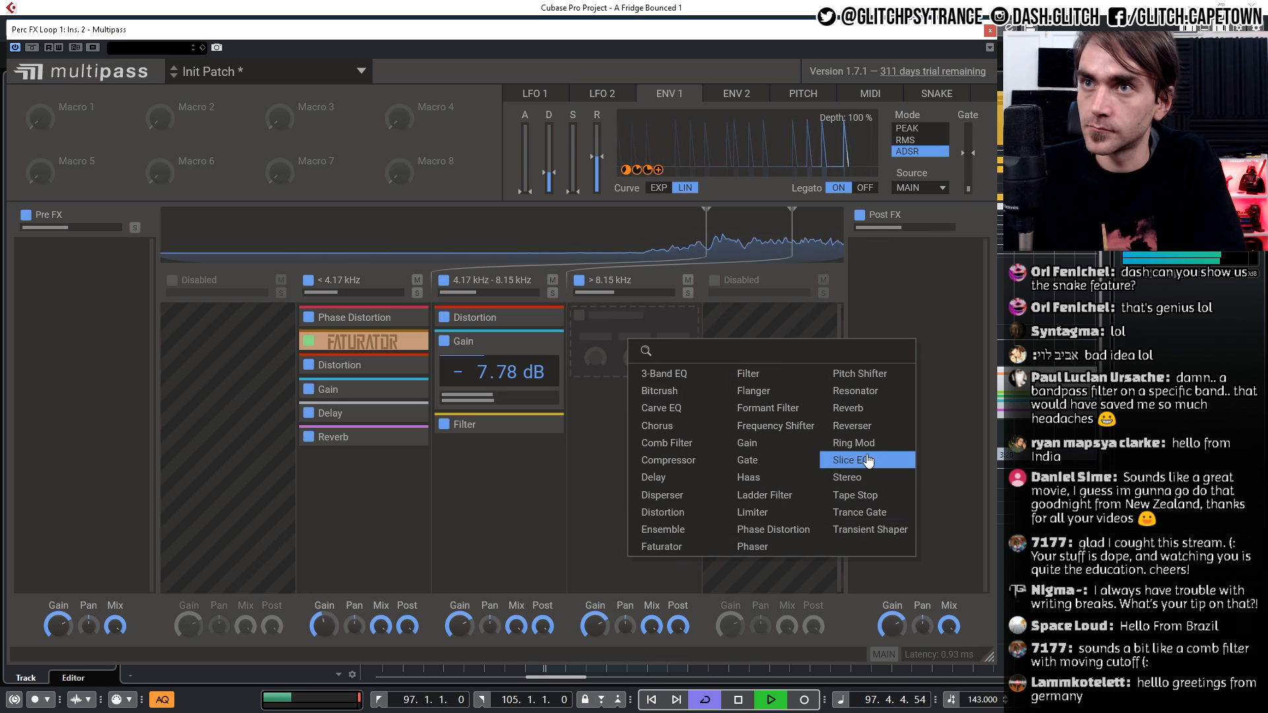
pyautogui.click(852, 408)
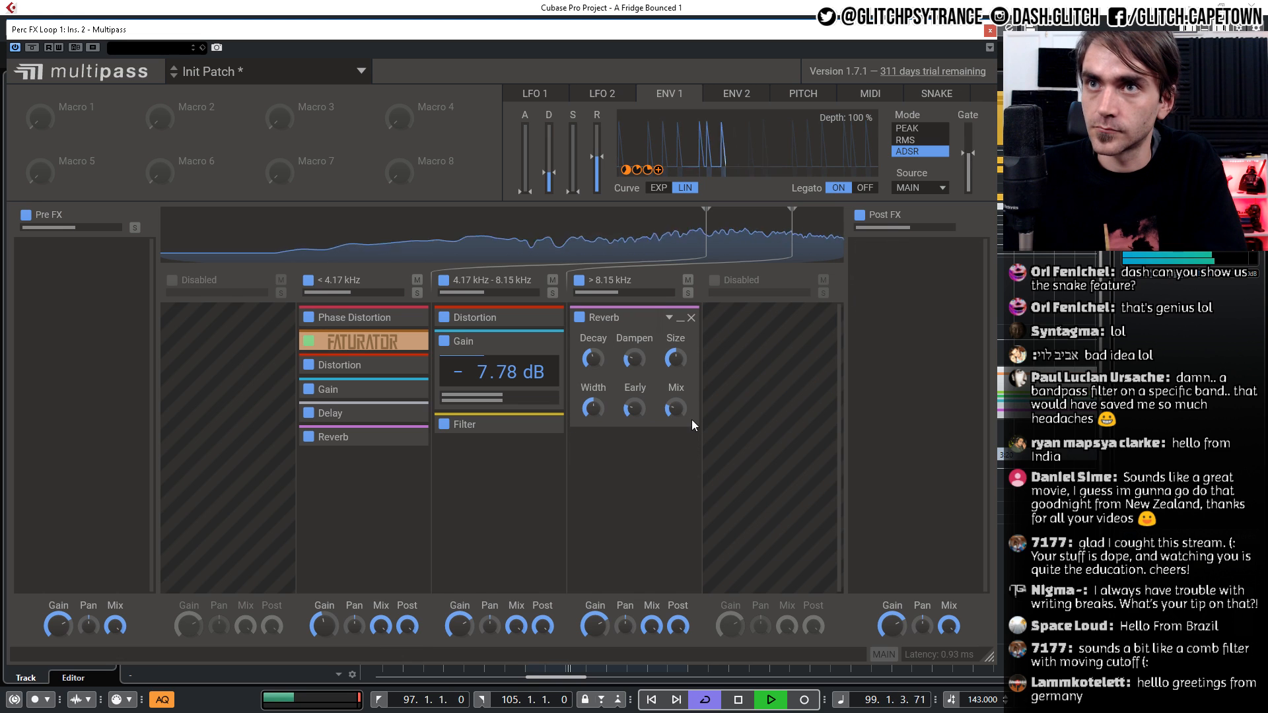
pyautogui.moveTo(676, 410); pyautogui.dragTo(675, 408)
pyautogui.moveTo(594, 358); pyautogui.dragTo(593, 373)
pyautogui.moveTo(676, 409)
pyautogui.mouseDown()
pyautogui.moveTo(684, 371)
pyautogui.moveTo(676, 421)
pyautogui.mouseUp()
pyautogui.moveTo(635, 360); pyautogui.dragTo(603, 371)
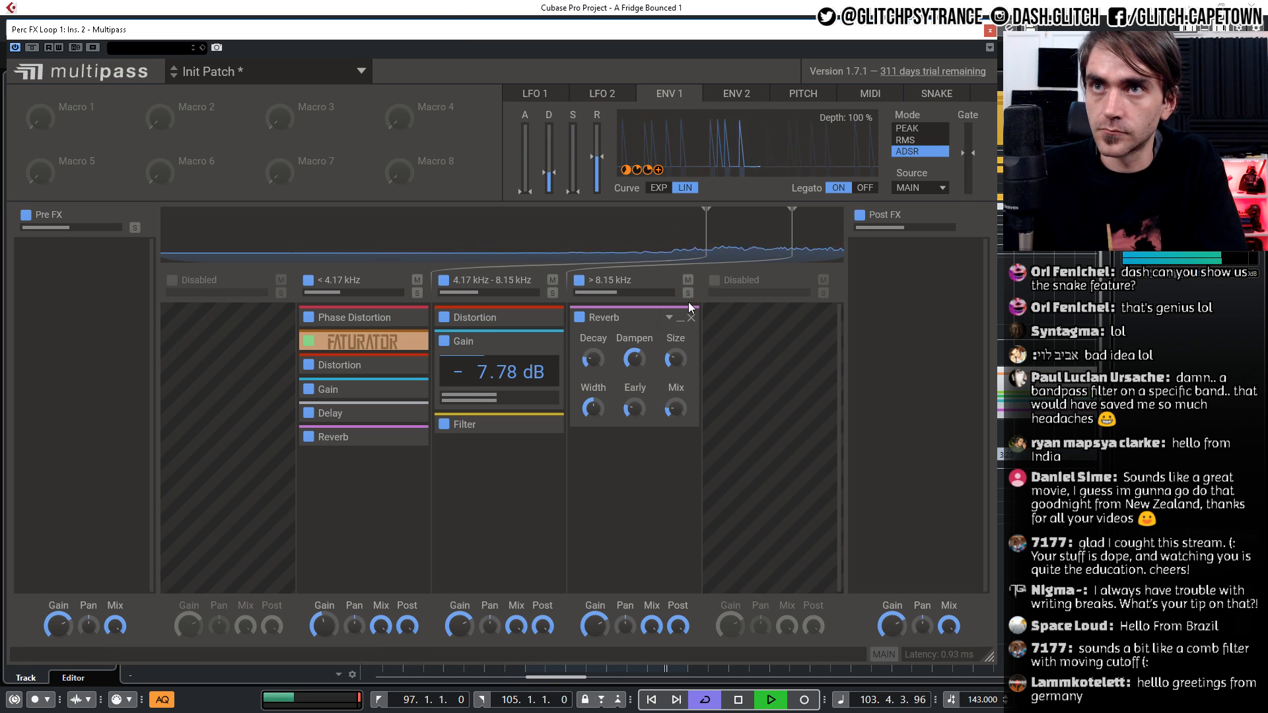
pyautogui.click(680, 321)
# Try a Haas effect after the Reverb on the band above 8.15 kHz, then remove it
pyautogui.click(608, 365)
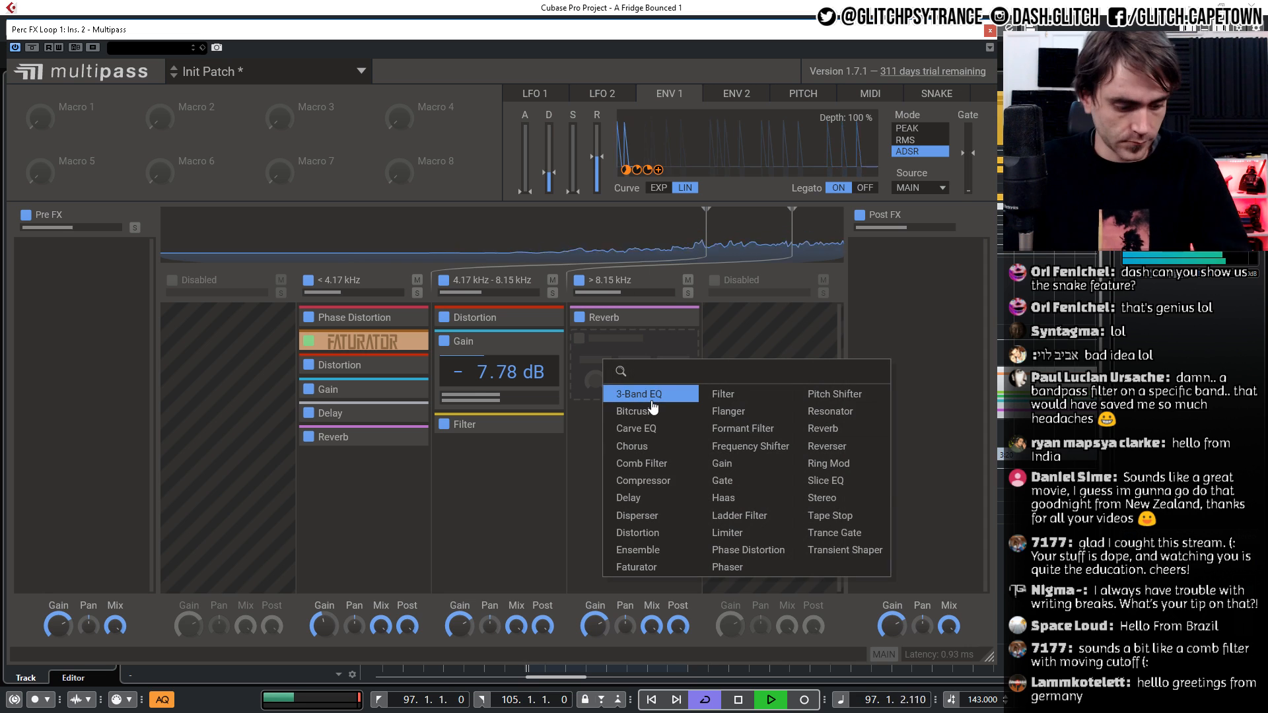
pyautogui.write('ha')
pyautogui.click(728, 498)
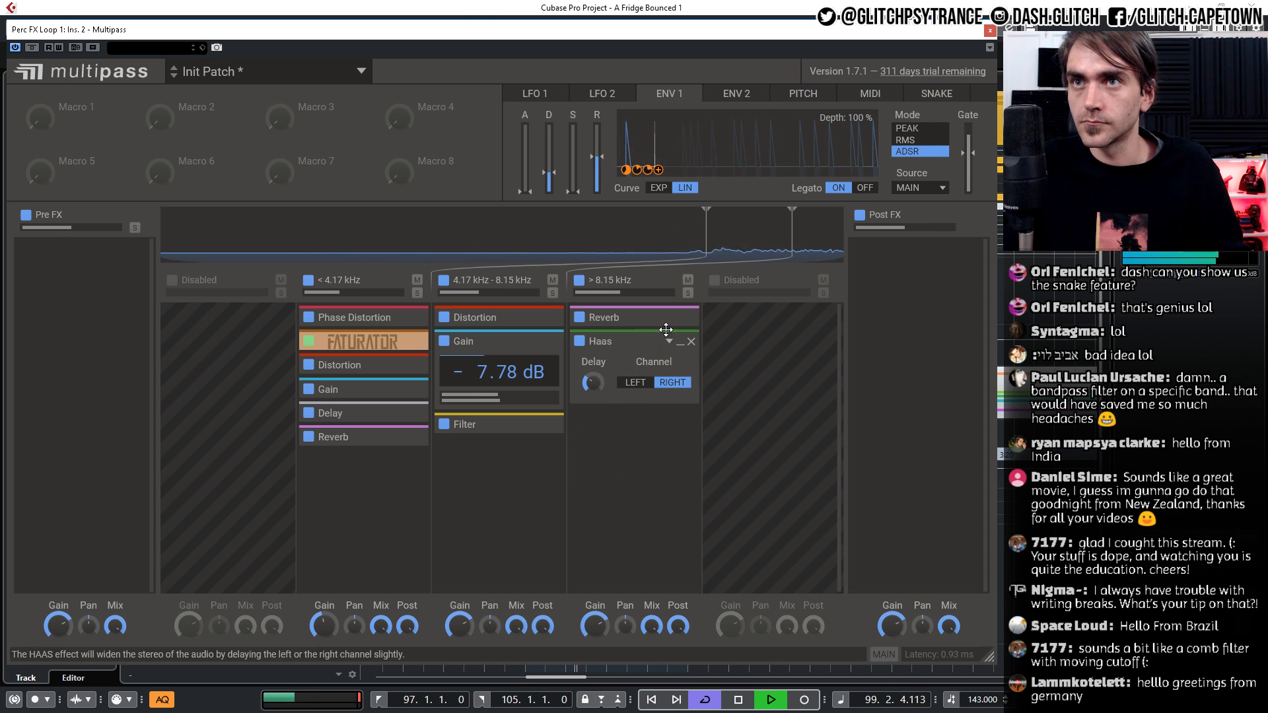
pyautogui.moveTo(681, 342); pyautogui.dragTo(61, 273)
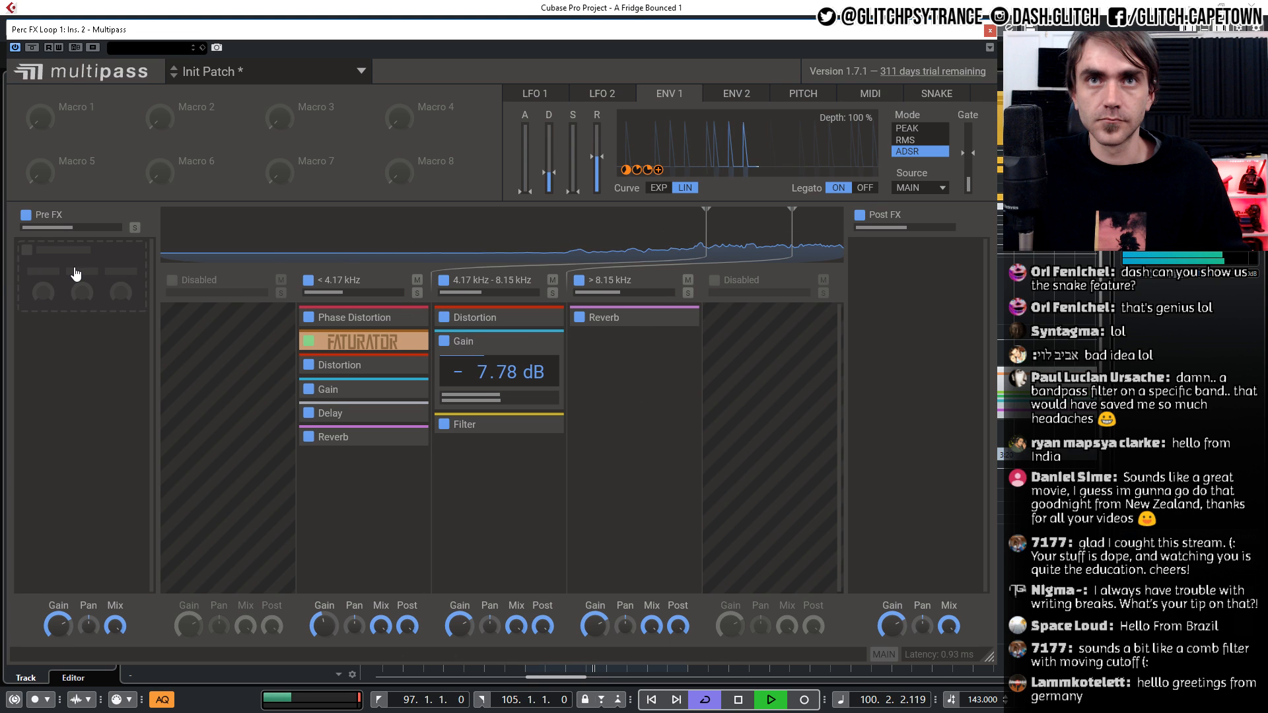
# Add a low-pass Filter to the Pre FX lane, sweep its Cutoff down to 259 Hz and set it to 2.01 kHz
pyautogui.click(75, 270)
pyautogui.write('filt')
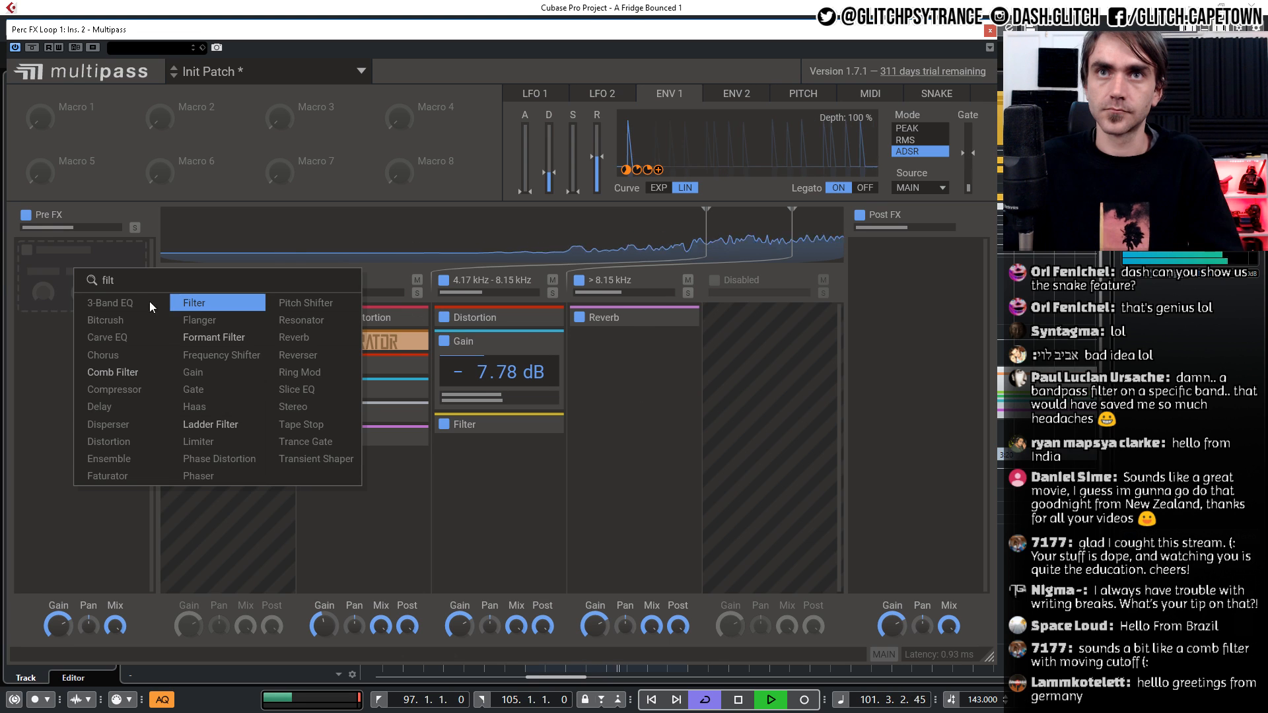
pyautogui.click(191, 302)
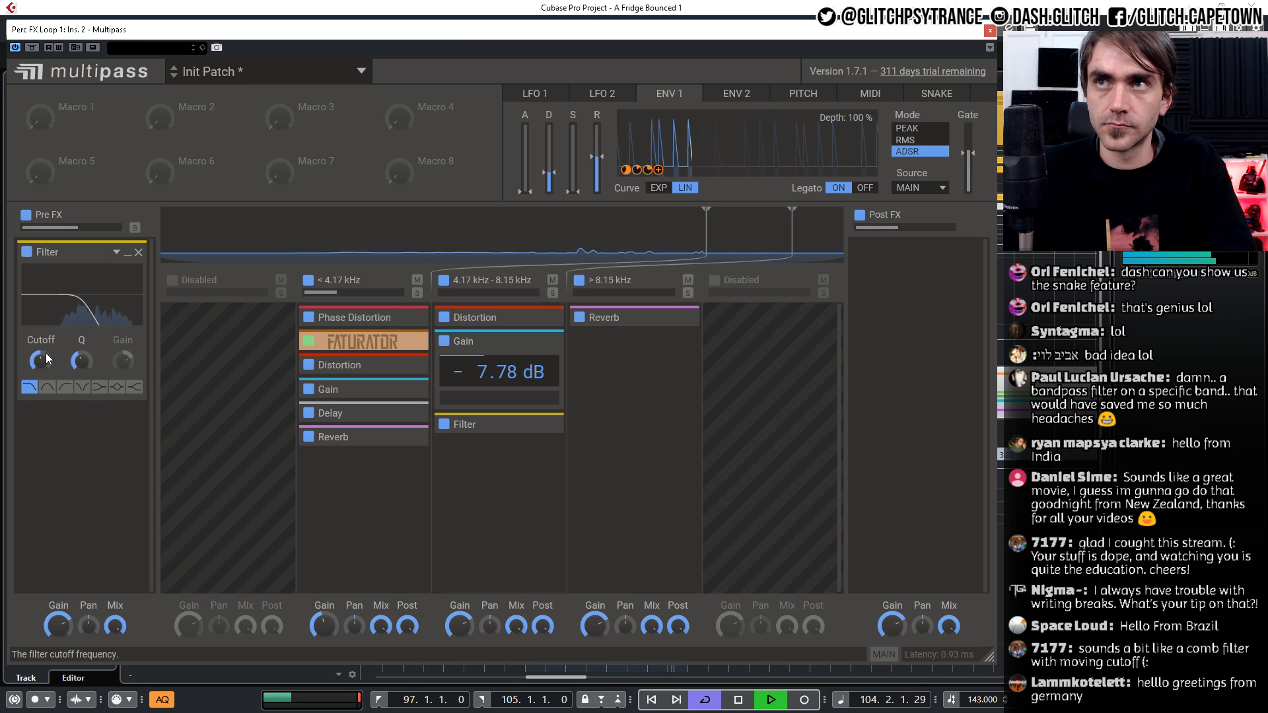
pyautogui.moveTo(53, 357); pyautogui.dragTo(53, 390)
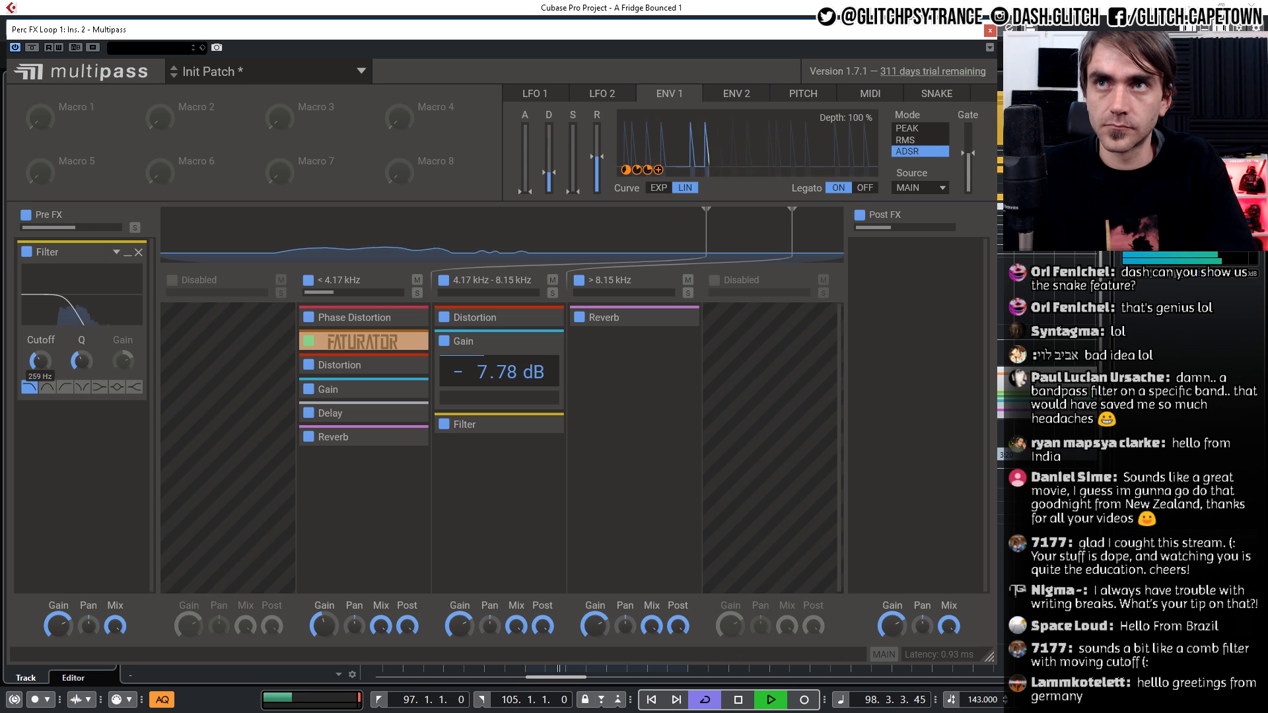
pyautogui.moveTo(40, 360); pyautogui.dragTo(41, 330)
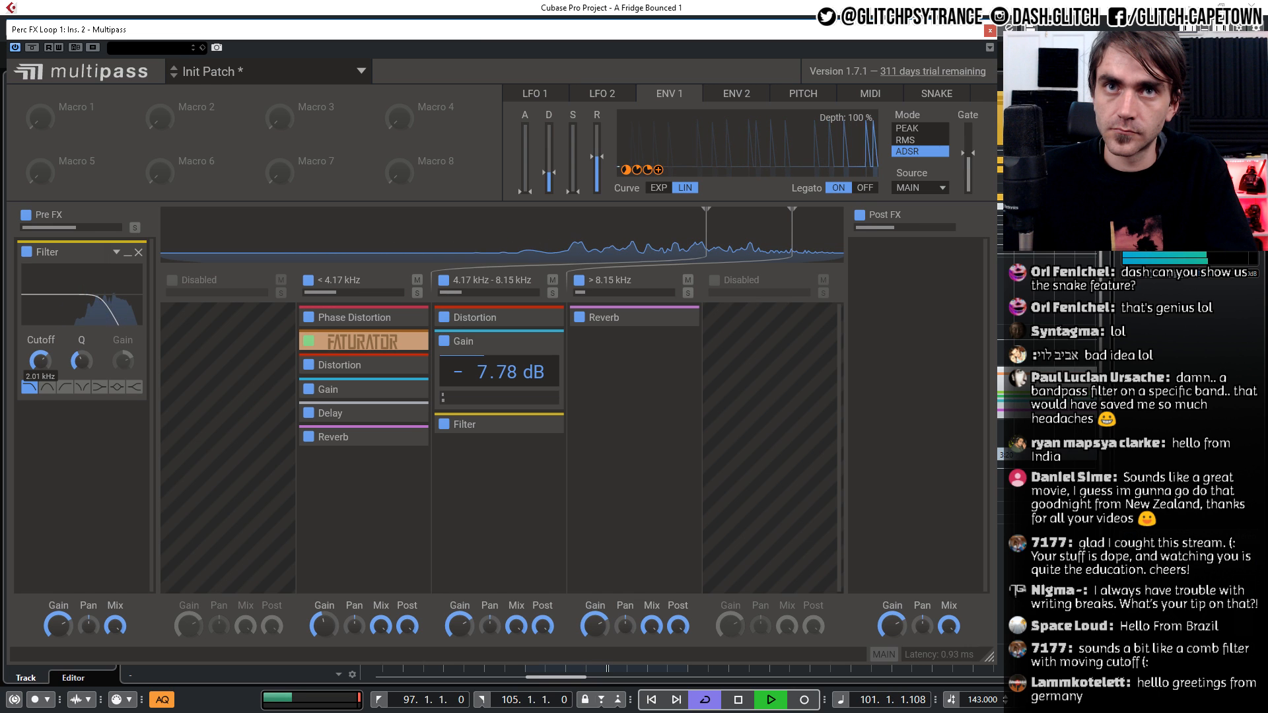
# Add a tempo-synced 3/16 Delay to the Post FX lane with Ping-Pong on and its Pan turned to the right
pyautogui.click(923, 257)
pyautogui.write('de')
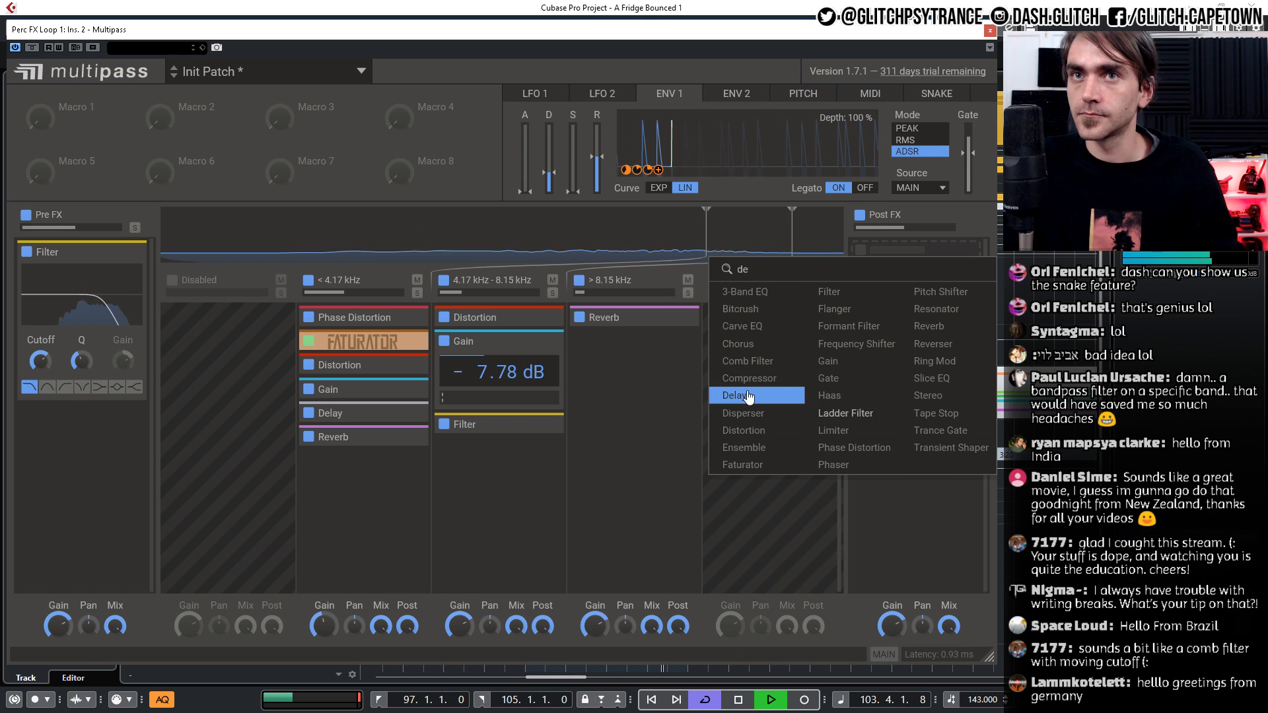
pyautogui.click(749, 395)
pyautogui.click(945, 308)
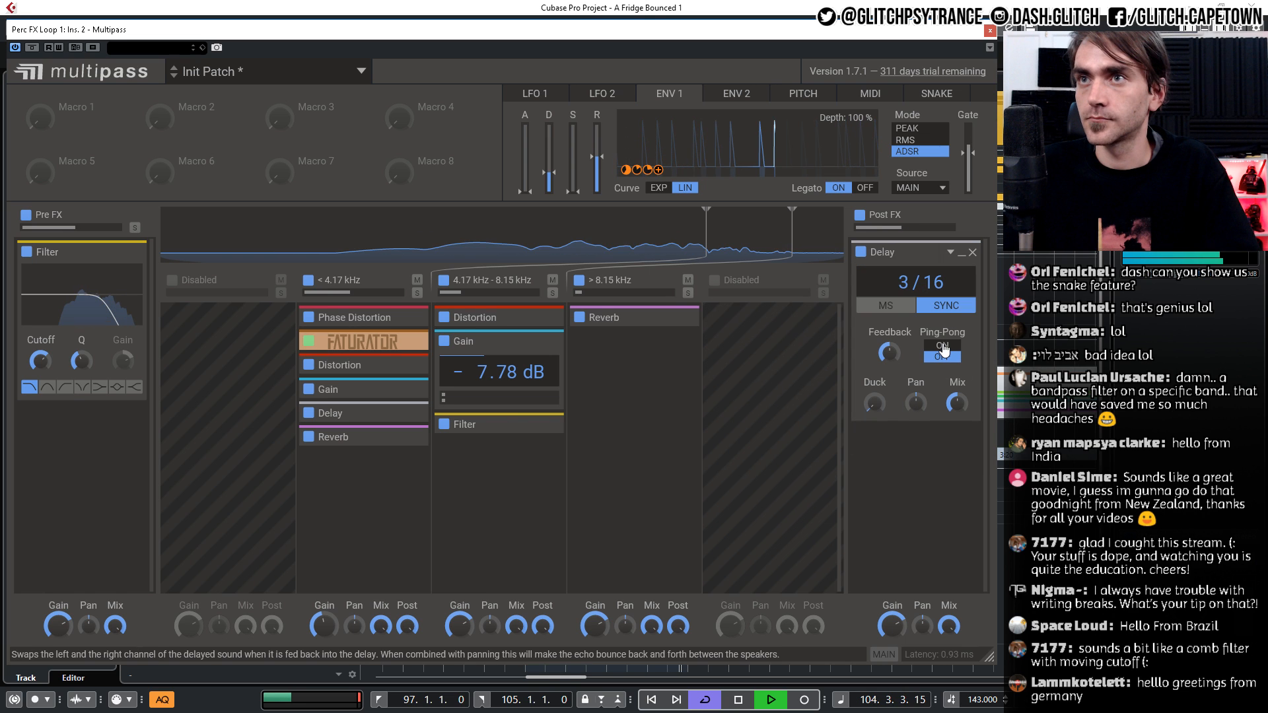
pyautogui.click(943, 345)
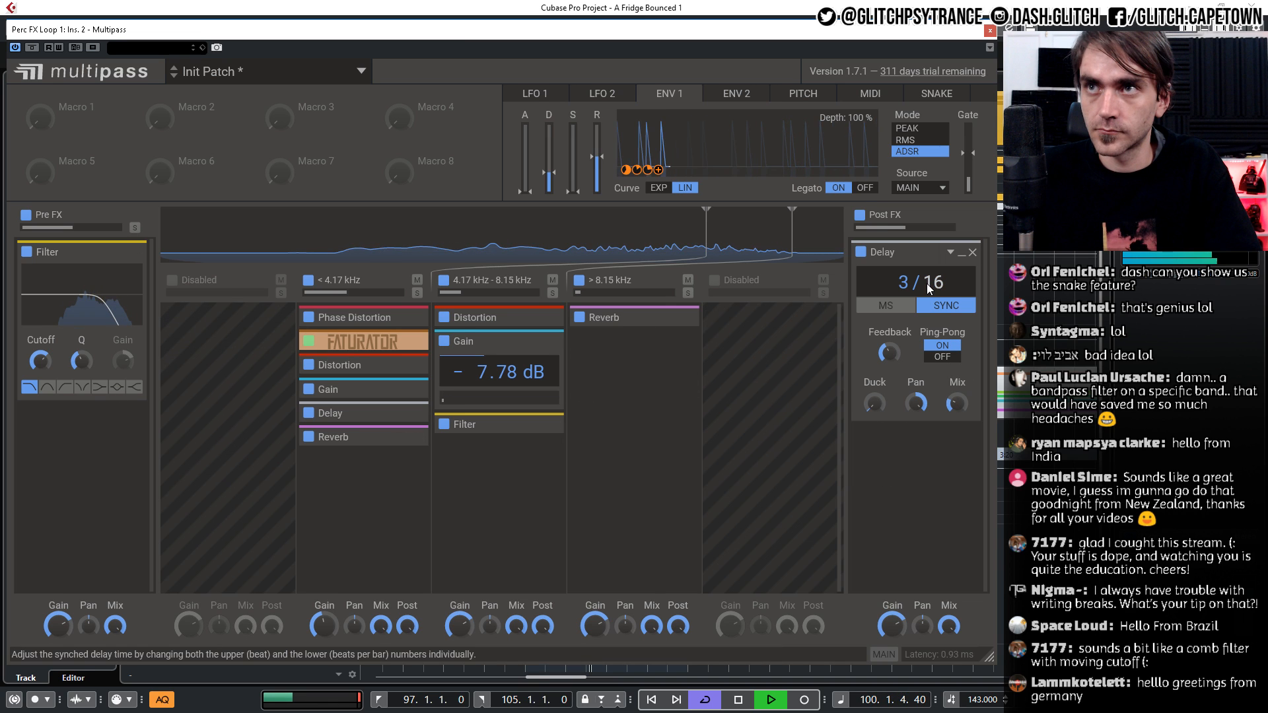
pyautogui.moveTo(930, 290); pyautogui.dragTo(931, 280)
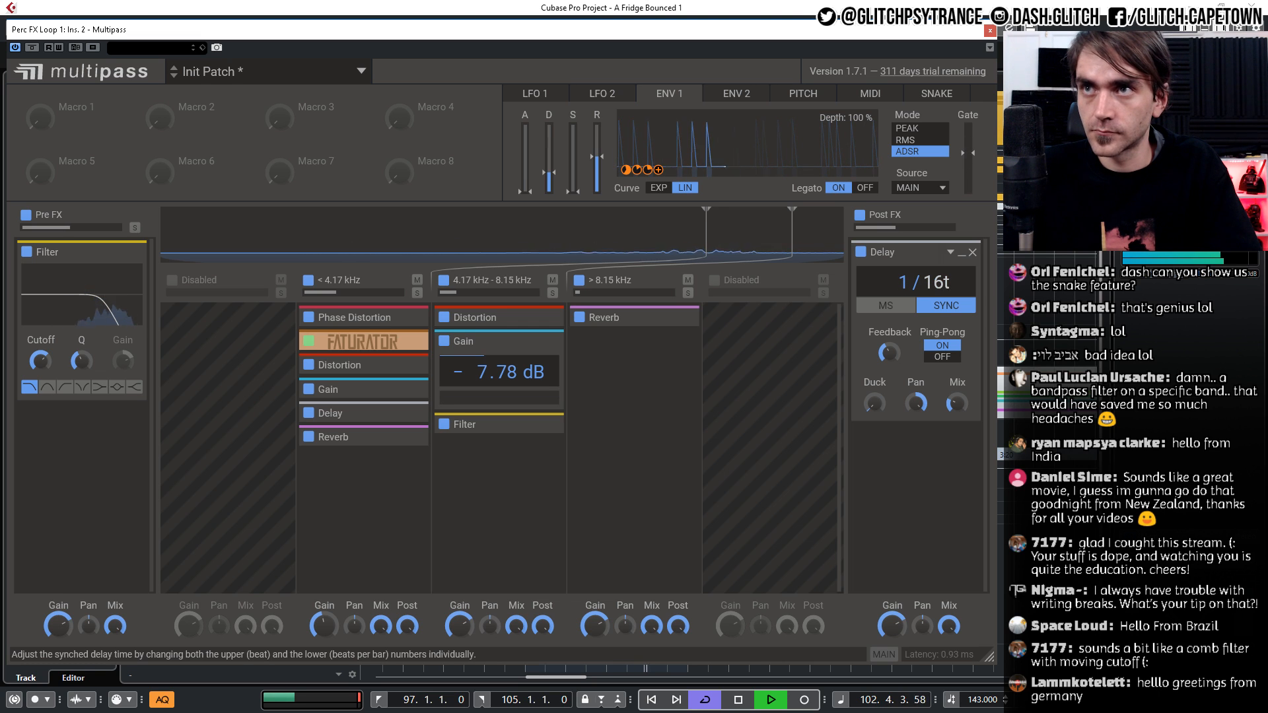
pyautogui.moveTo(904, 284); pyautogui.dragTo(905, 275)
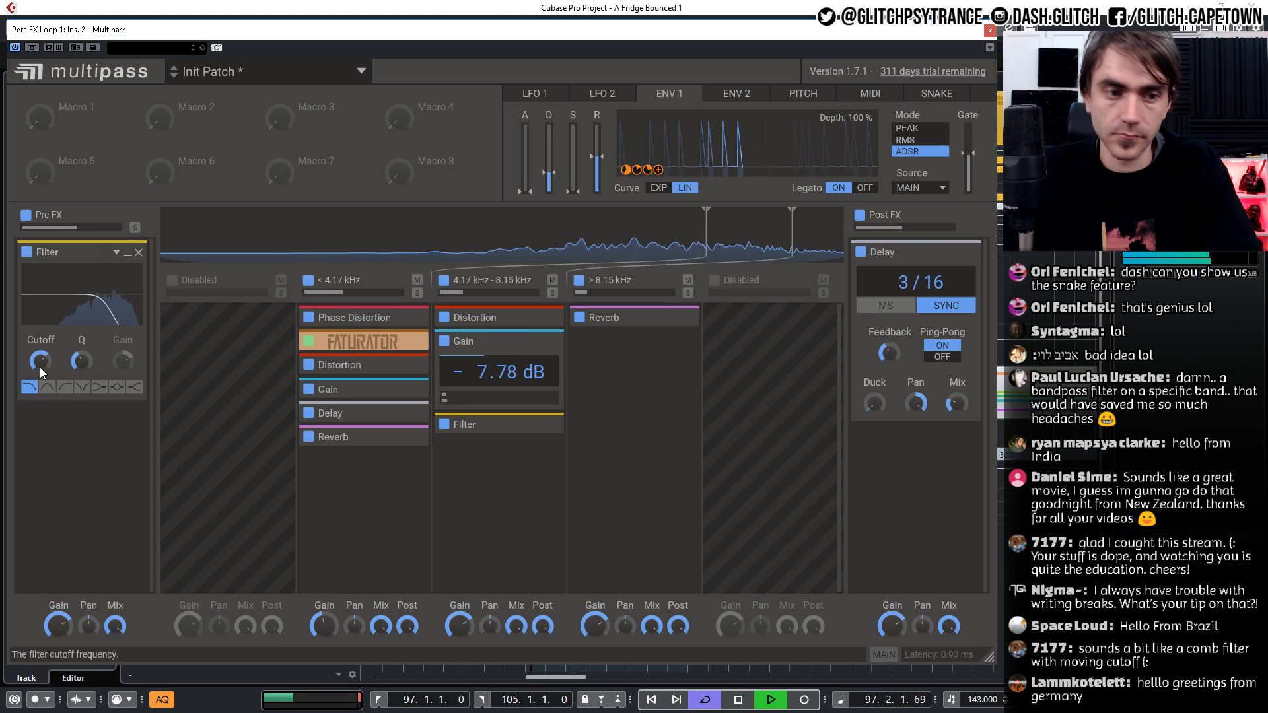
# Lower the Pre FX Filter's Cutoff and assign Macro 1 to modulate it upward
pyautogui.moveTo(39, 361); pyautogui.dragTo(40, 330)
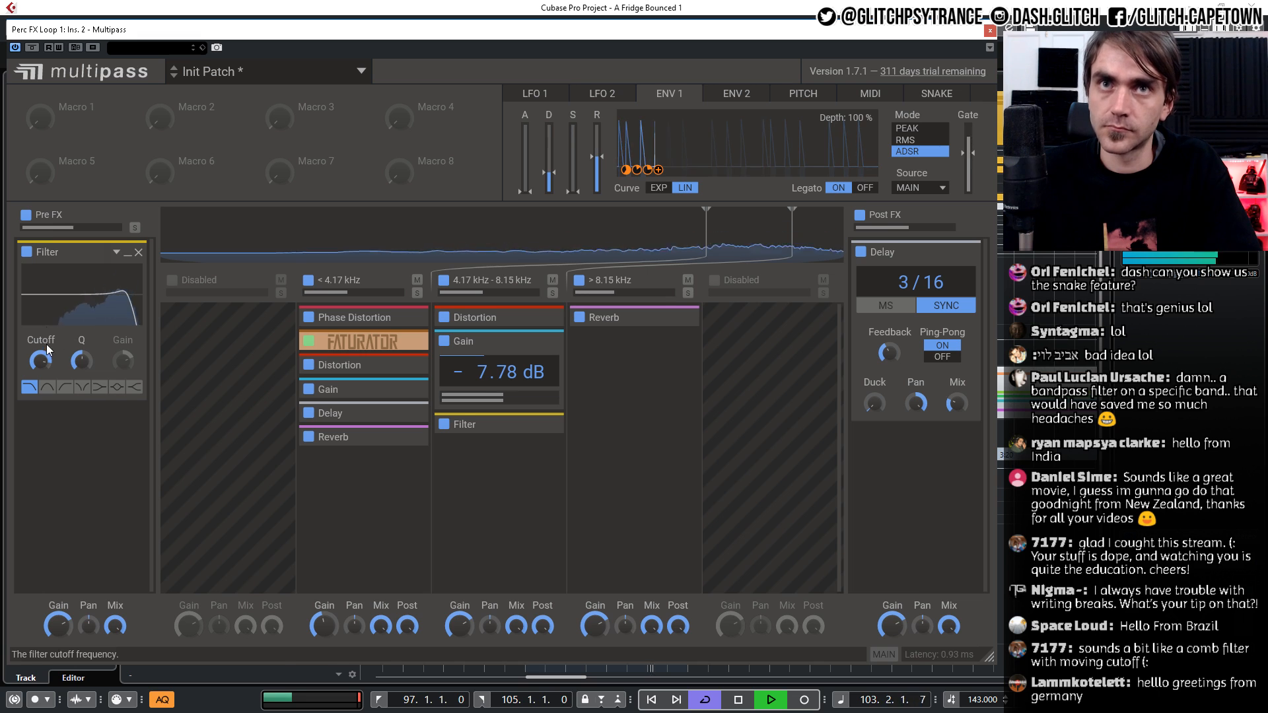
pyautogui.moveTo(45, 359); pyautogui.dragTo(44, 403)
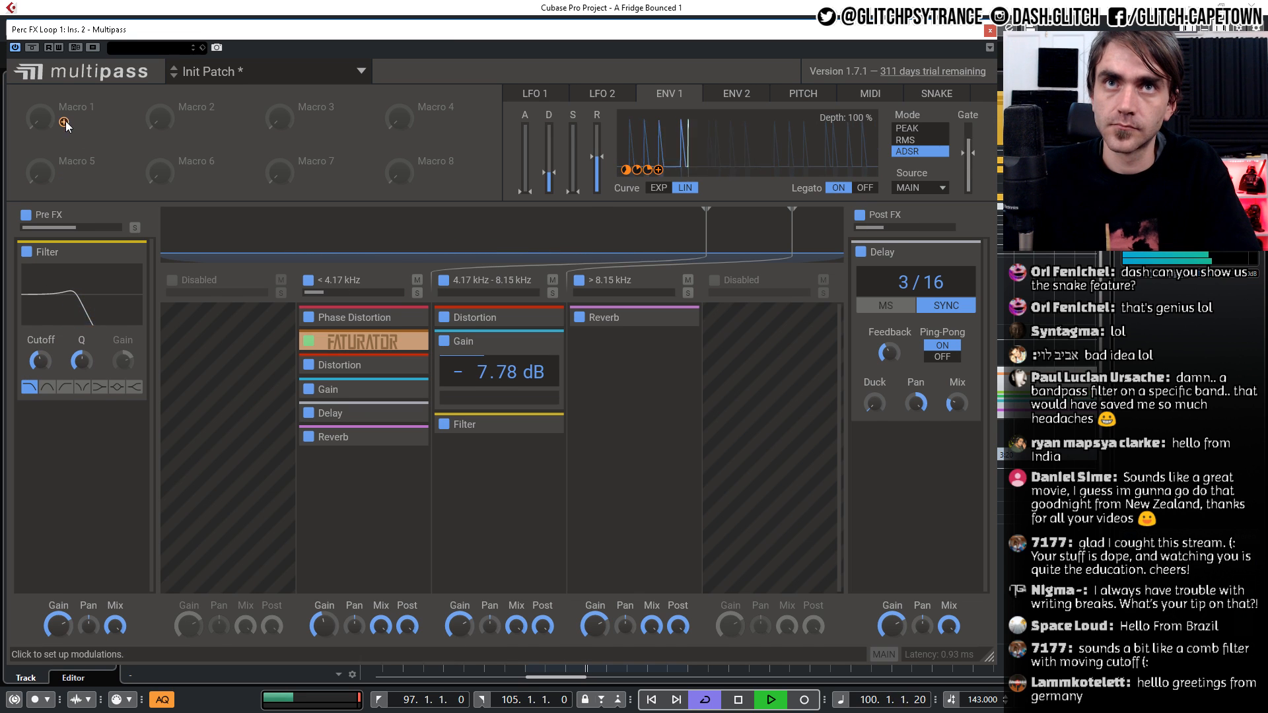
pyautogui.click(64, 122)
pyautogui.moveTo(41, 376); pyautogui.dragTo(41, 372)
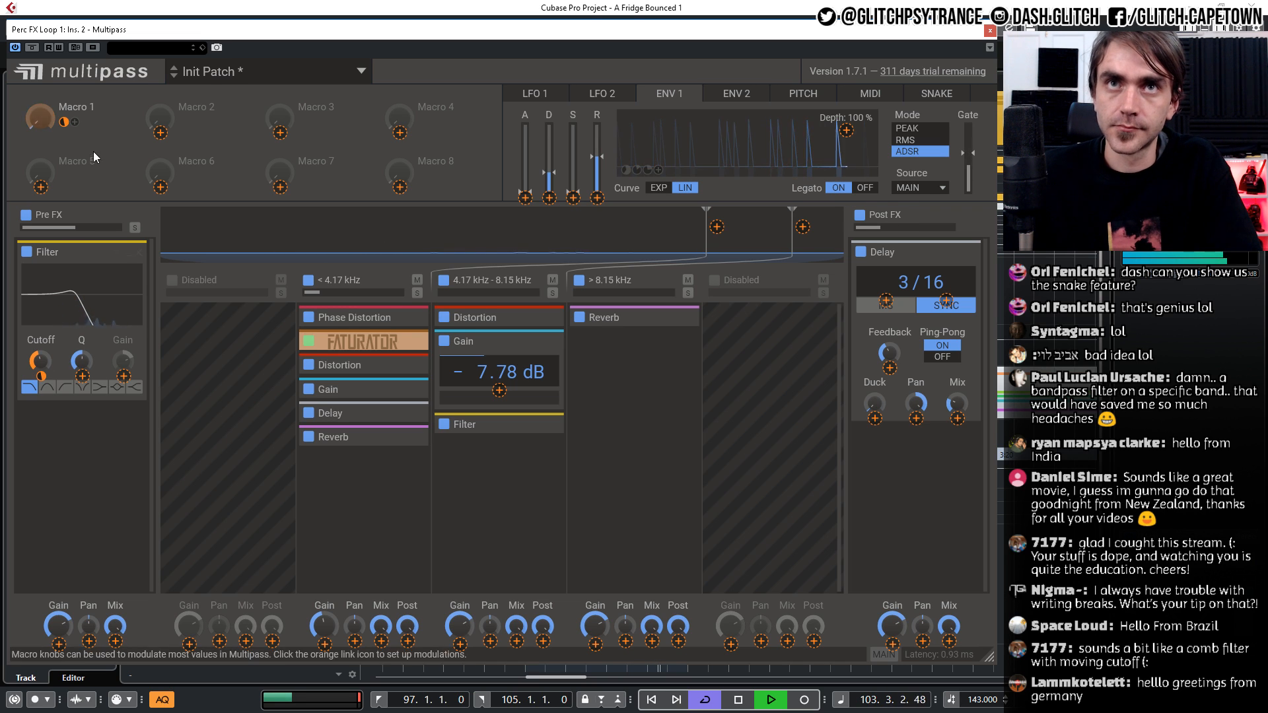
pyautogui.click(66, 122)
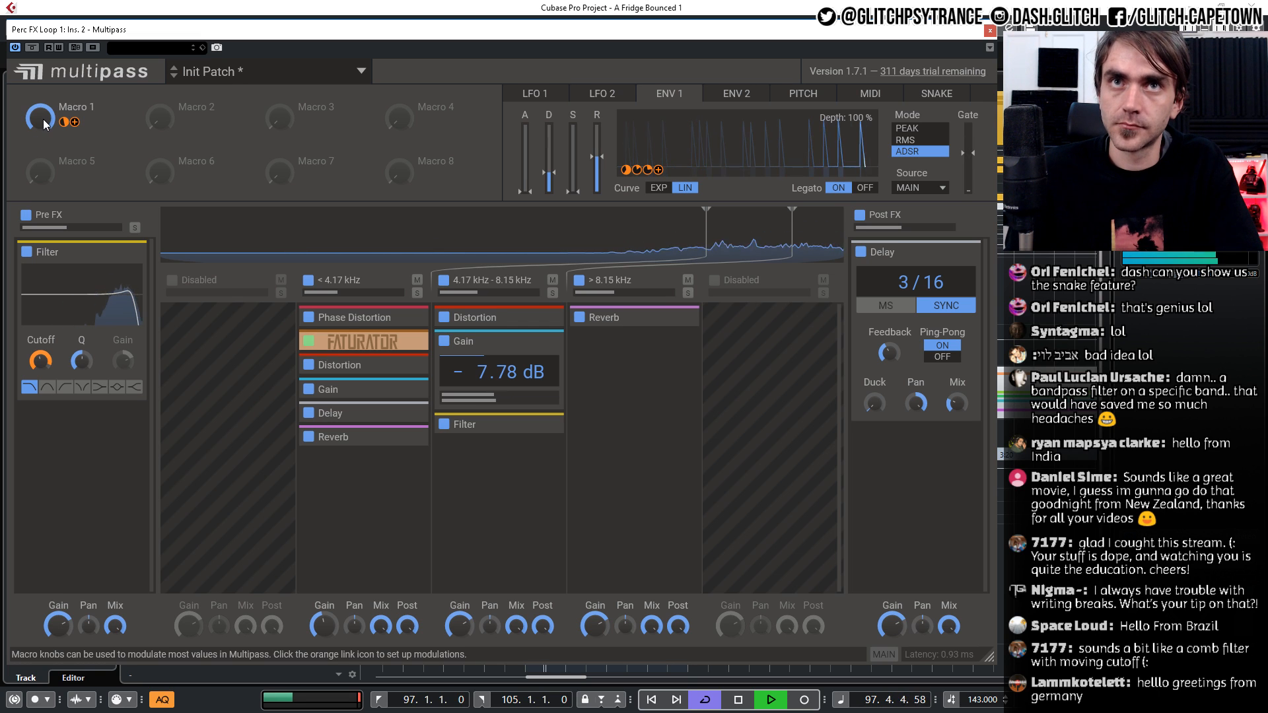
# Assign Macro 1 to the Pre FX Filter's Q with a modulation amount of −16 %
pyautogui.click(74, 122)
pyautogui.click(82, 376)
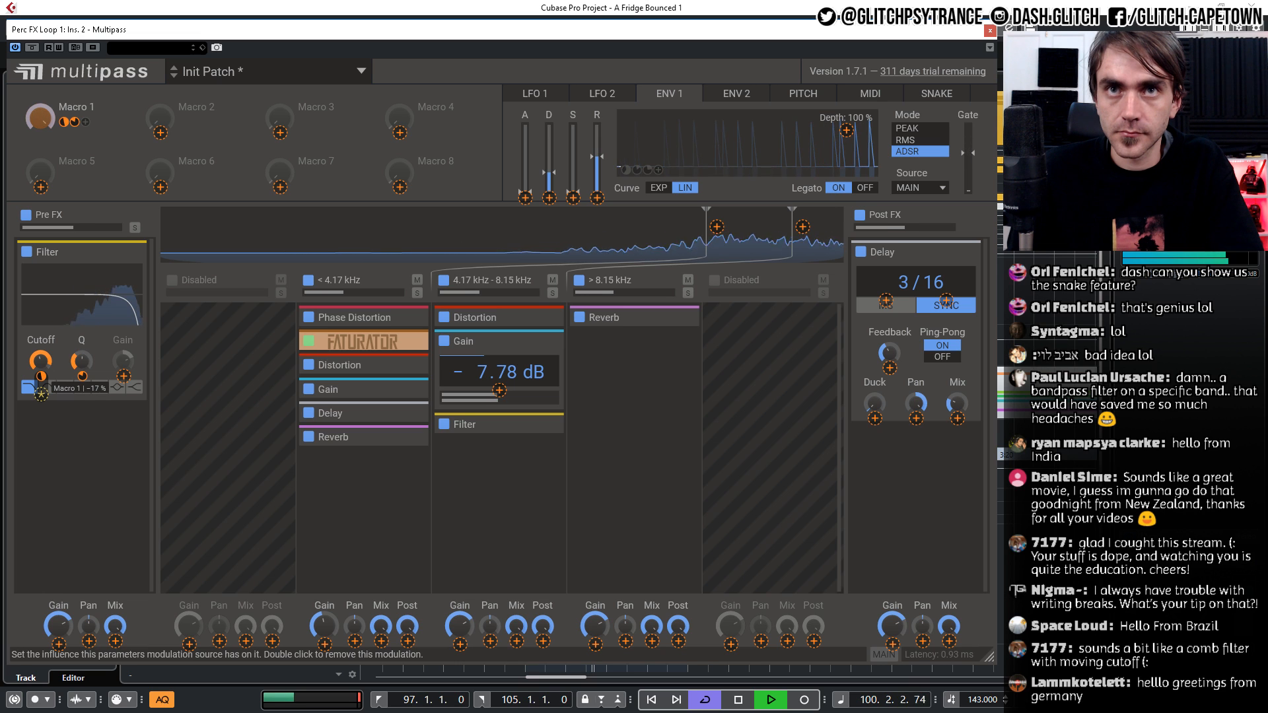
pyautogui.moveTo(82, 376); pyautogui.dragTo(82, 395)
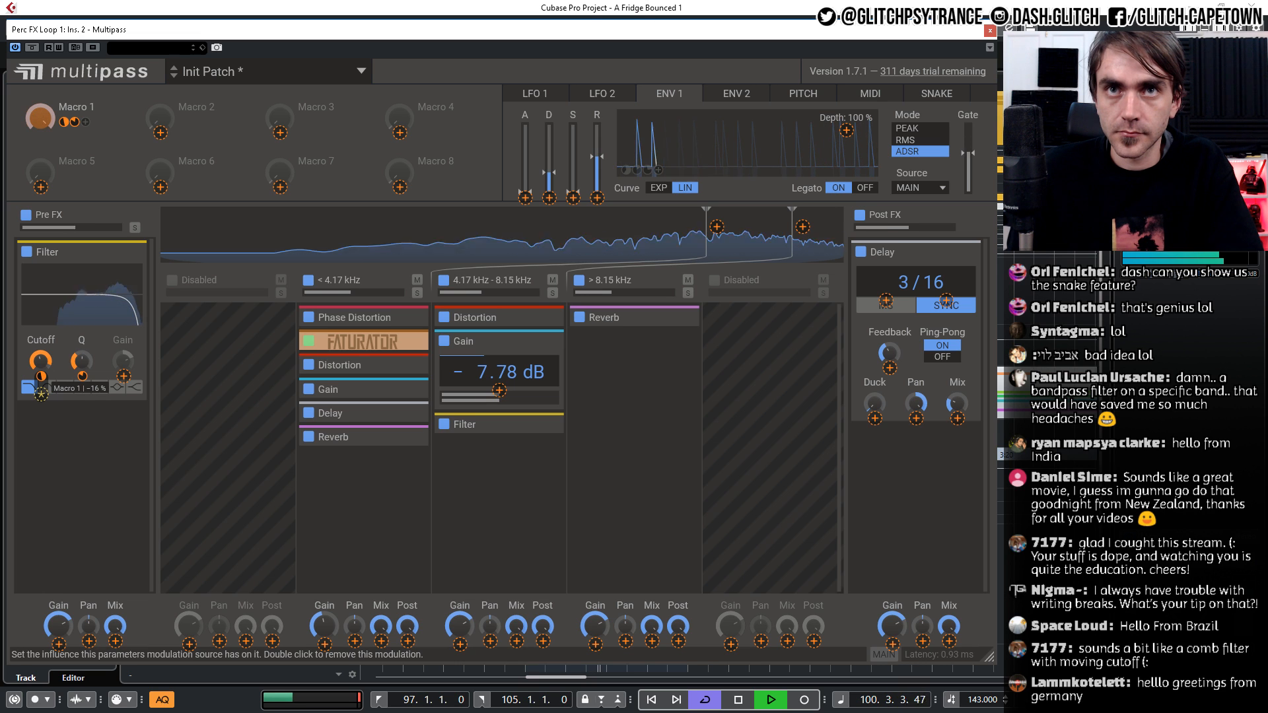
pyautogui.click(102, 445)
# Sweep Macro 1, return it to its minimum and rename it Filter
pyautogui.moveTo(53, 118); pyautogui.dragTo(53, 99)
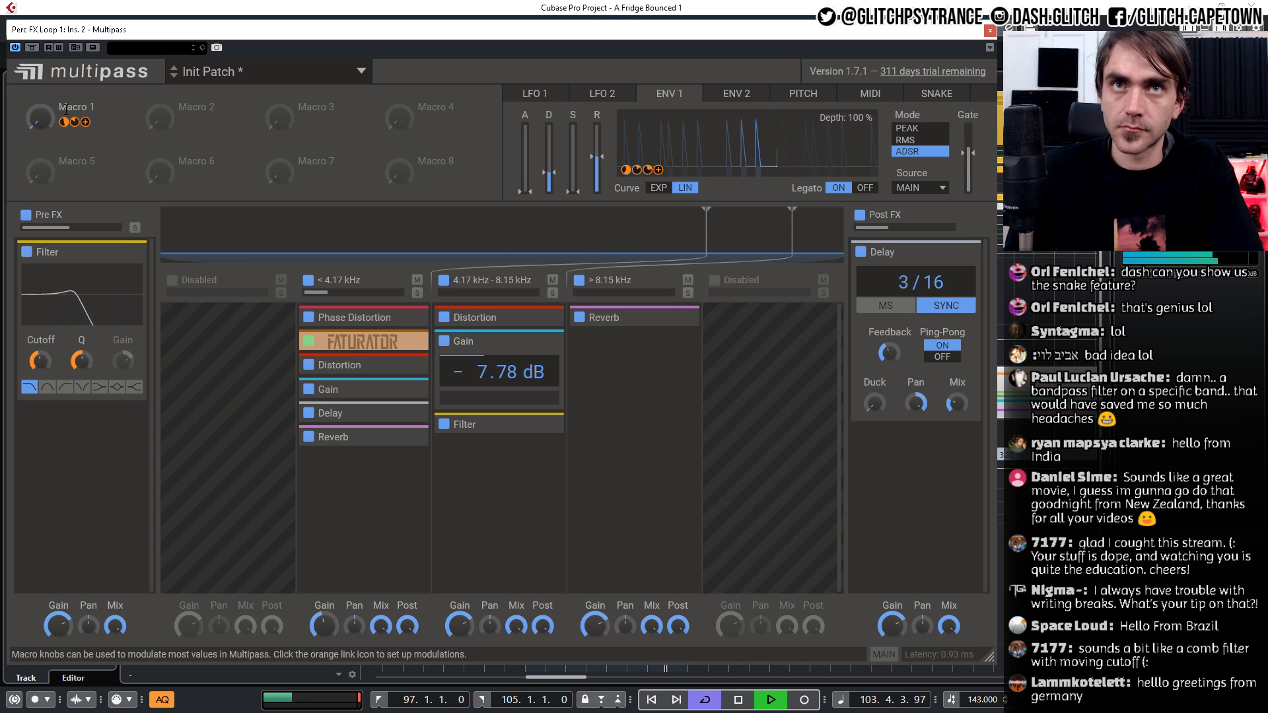
pyautogui.write('Filter')
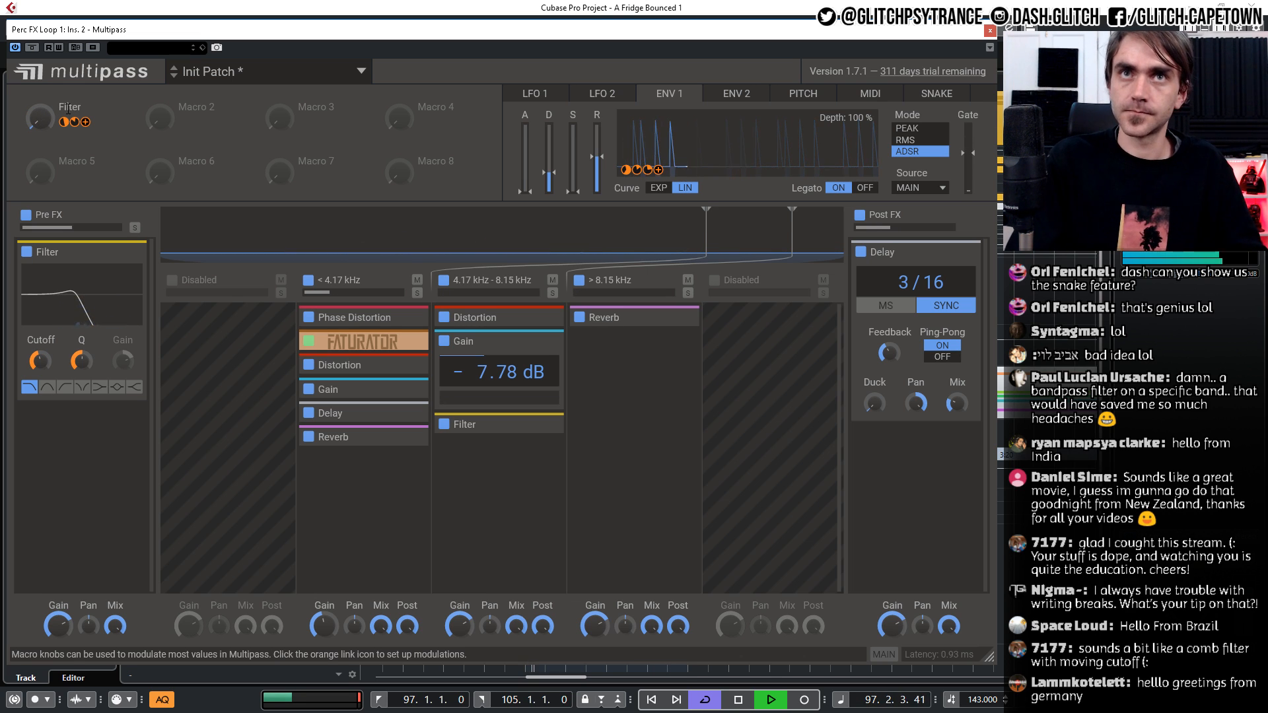
pyautogui.press('Return')
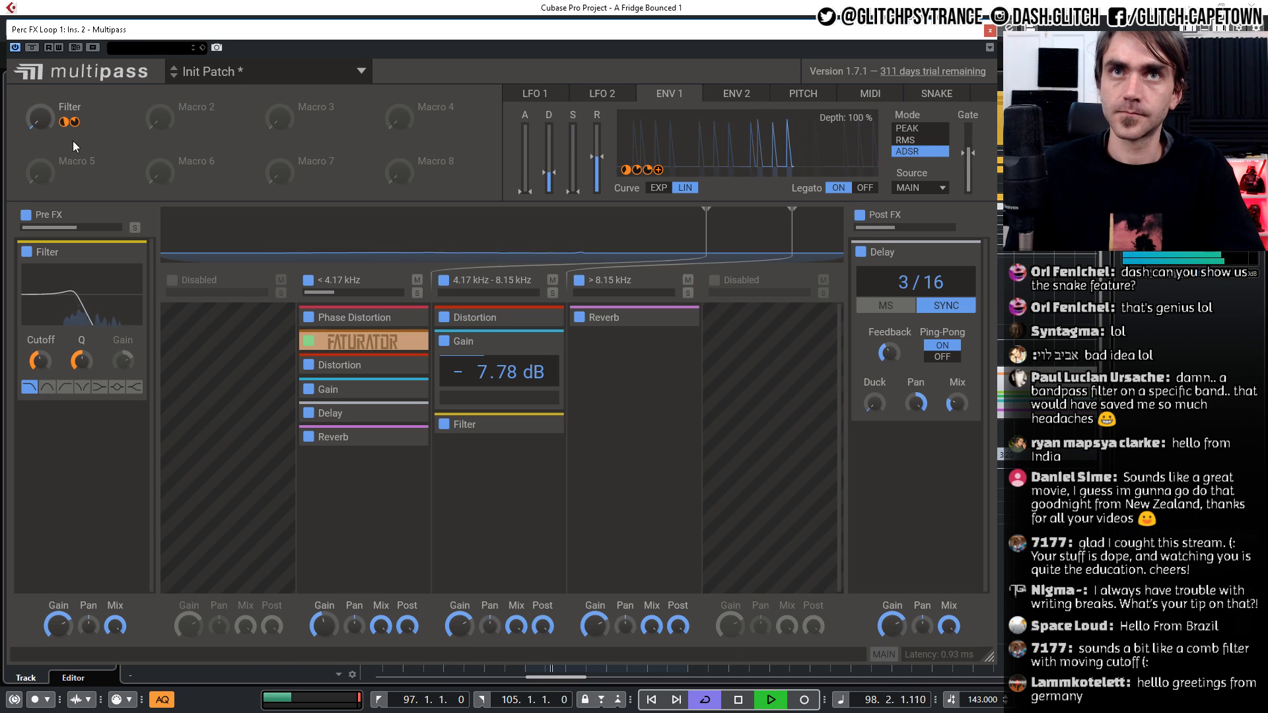
# Try the Filter macro at a higher setting, lower ENV 1's Release, and return the macro to its minimum
pyautogui.click(39, 118)
pyautogui.moveTo(39, 117)
pyautogui.mouseDown()
pyautogui.moveTo(39, 82)
pyautogui.moveTo(48, 125)
pyautogui.mouseUp()
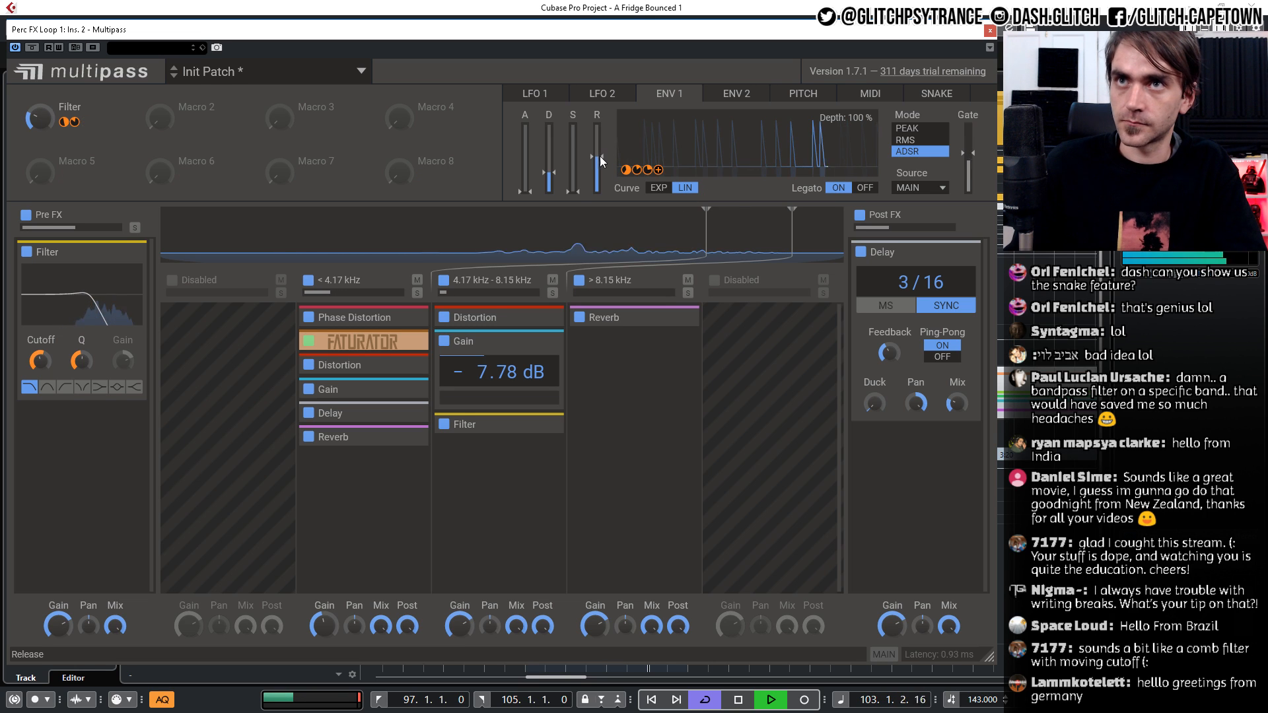
pyautogui.moveTo(599, 155); pyautogui.dragTo(552, 175)
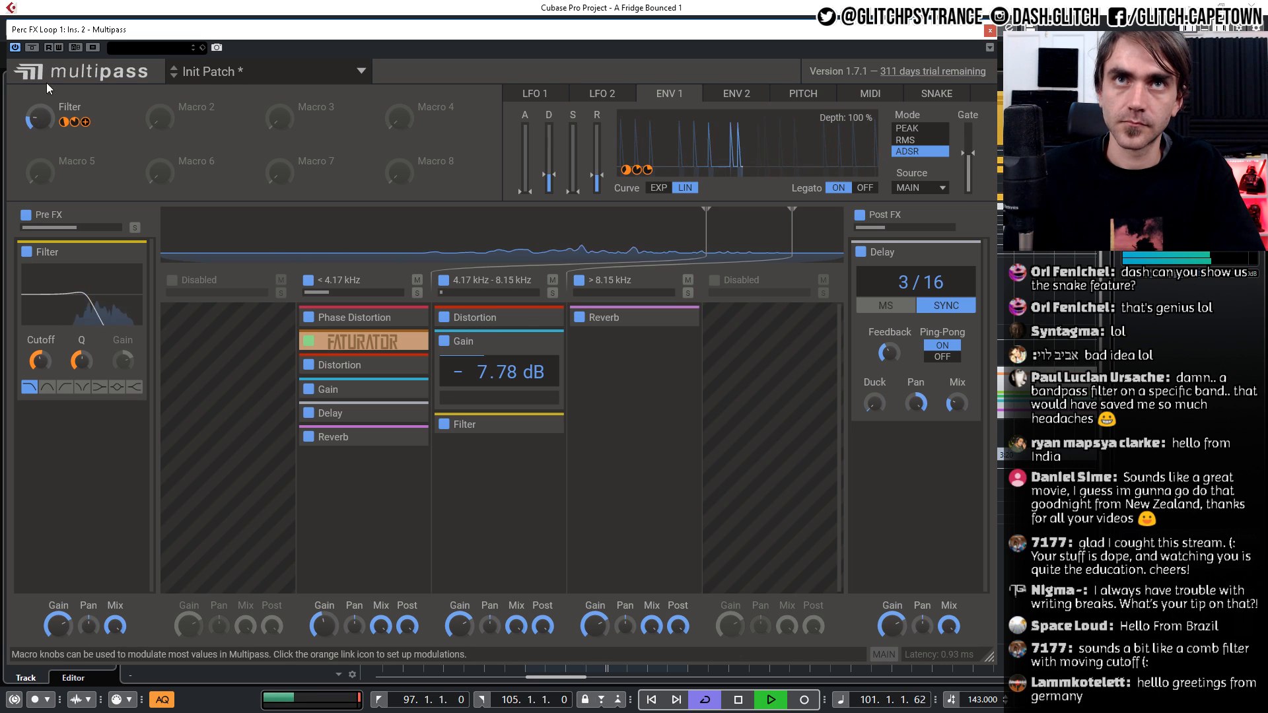
pyautogui.moveTo(40, 118); pyautogui.dragTo(40, 124)
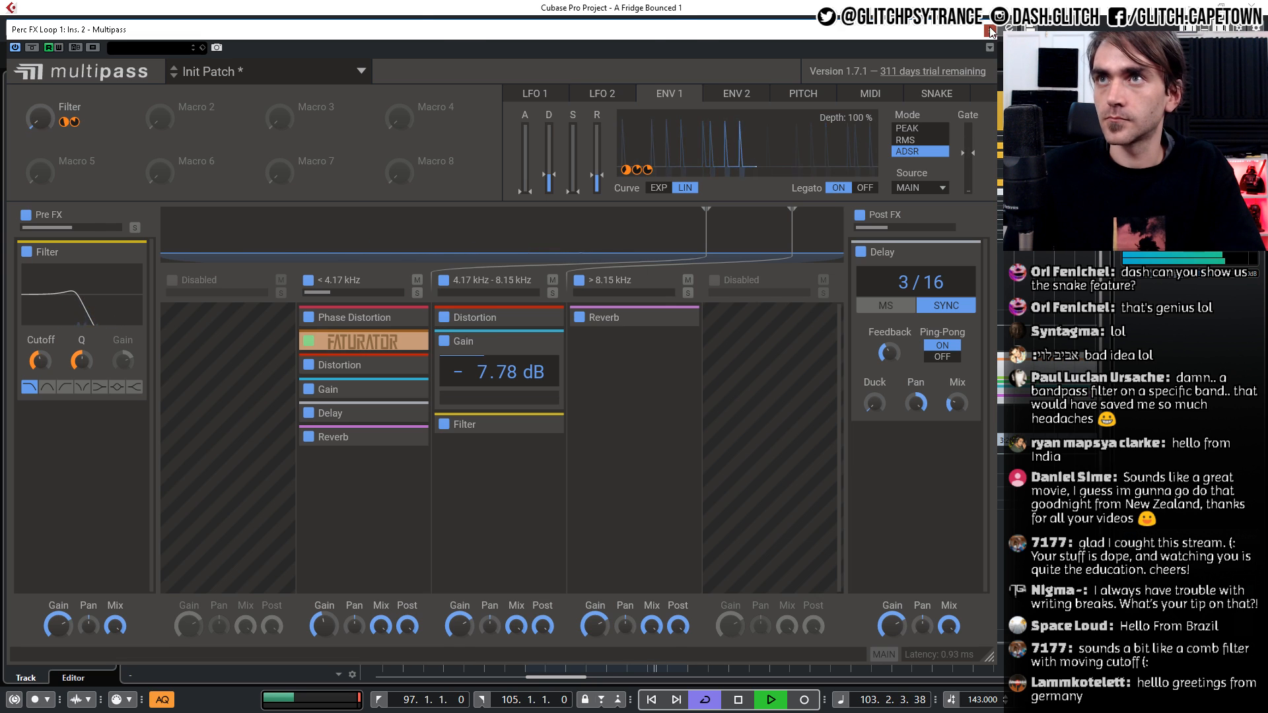
# Close Multipass and show its Filter automation lane beneath the Perc FX Loop 1 track, enlarged for editing
pyautogui.click(991, 30)
pyautogui.click(148, 643)
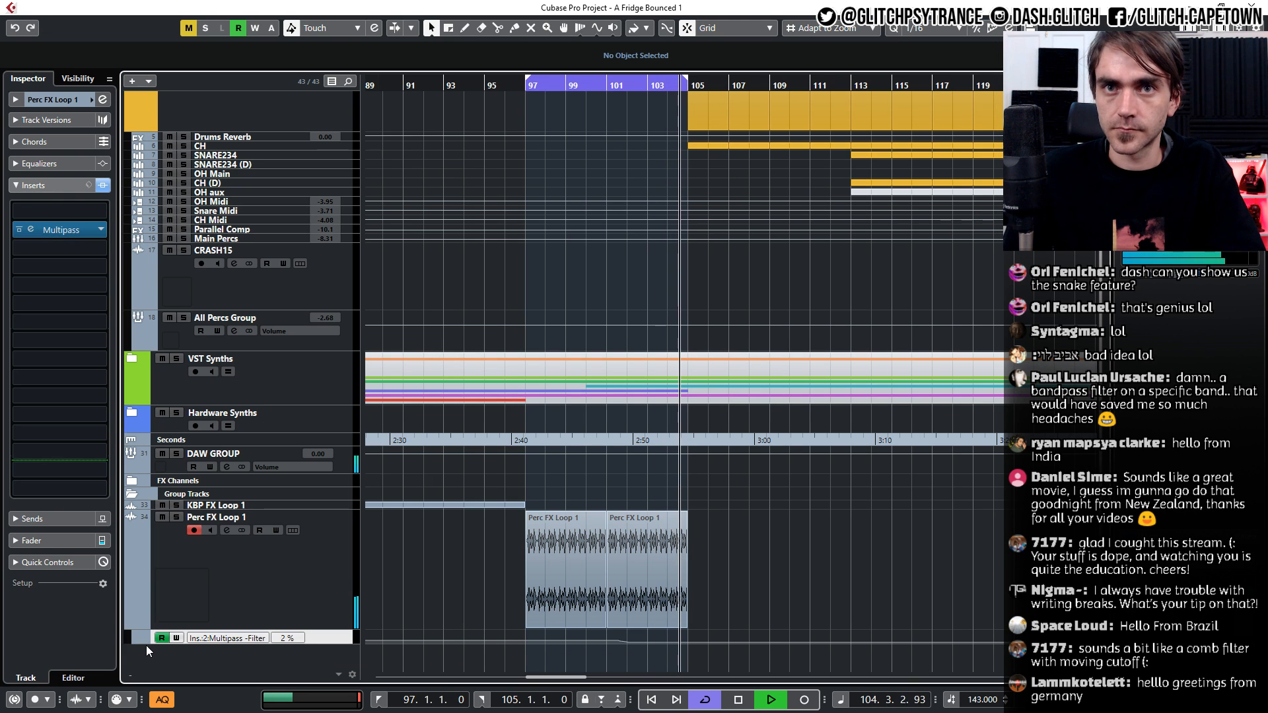
pyautogui.moveTo(178, 645); pyautogui.dragTo(176, 710)
pyautogui.scroll(-2, 476, 531)
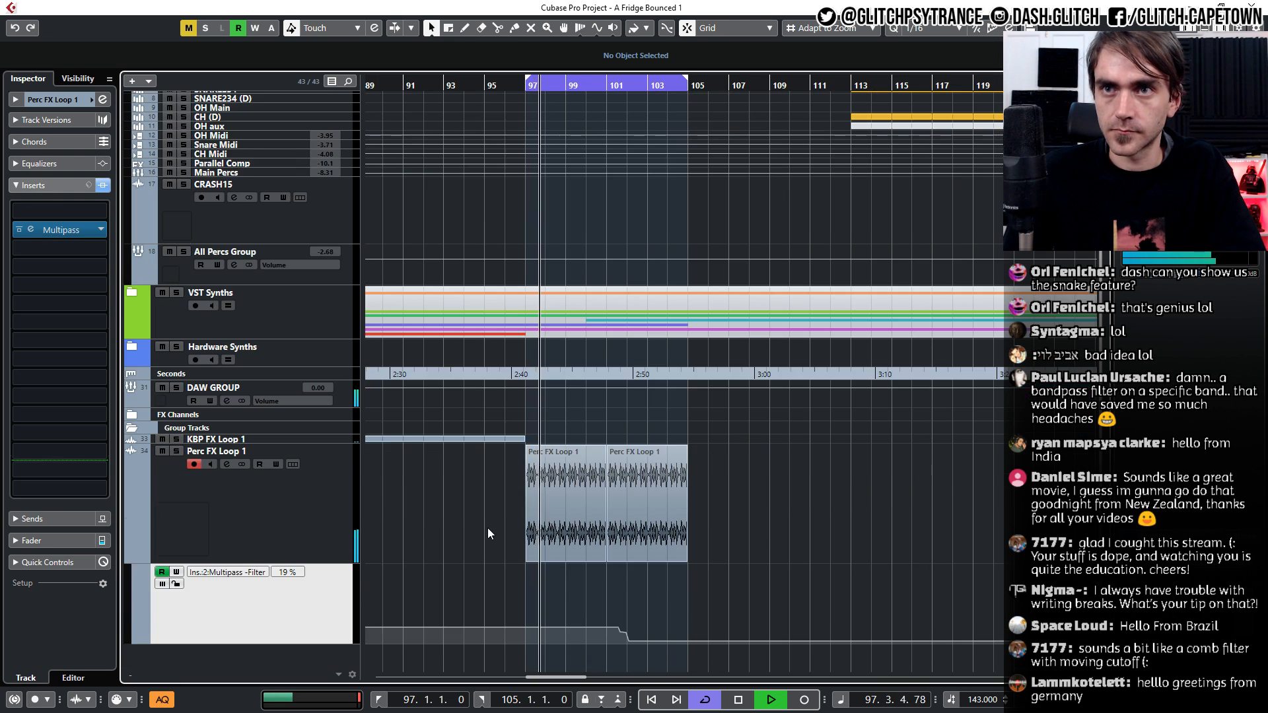
# Replace the recorded Filter automation with a ramp rising from near zero at bar 97 to 56.52 at bar 113
pyautogui.moveTo(636, 609); pyautogui.dragTo(600, 644)
pyautogui.press('Delete')
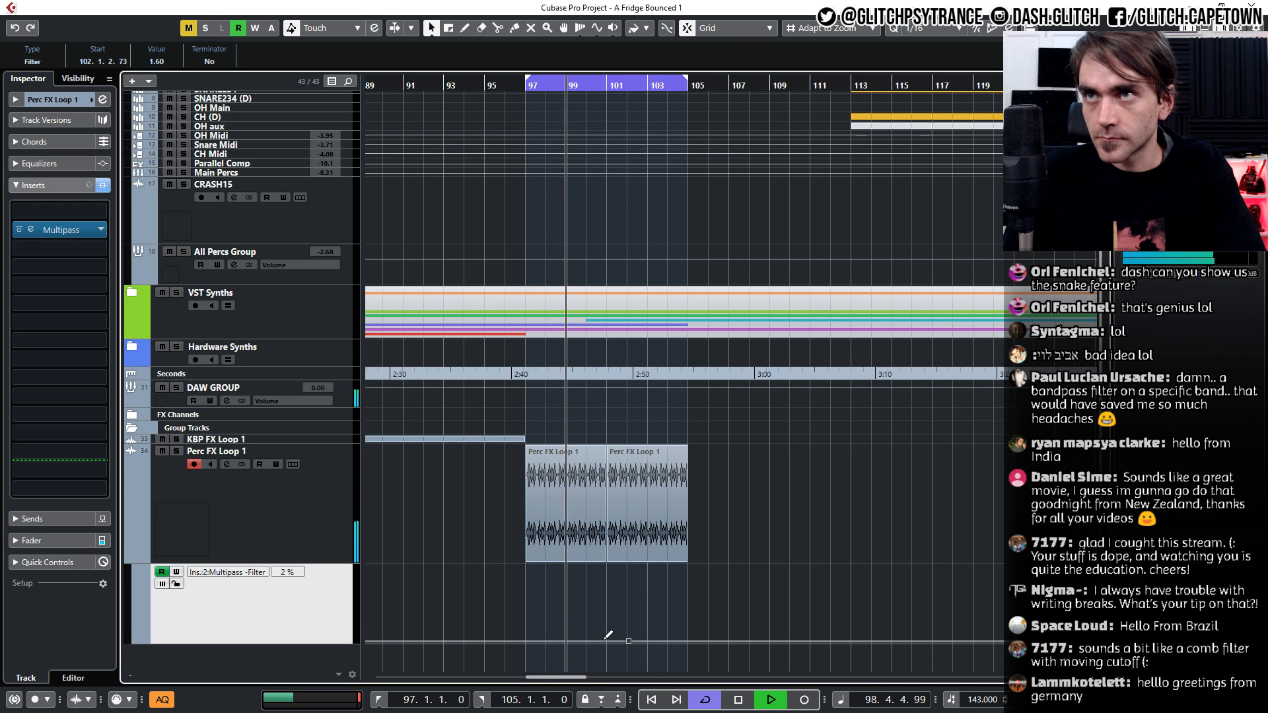
pyautogui.scroll(3, 822, 570)
pyautogui.scroll(-3, 820, 569)
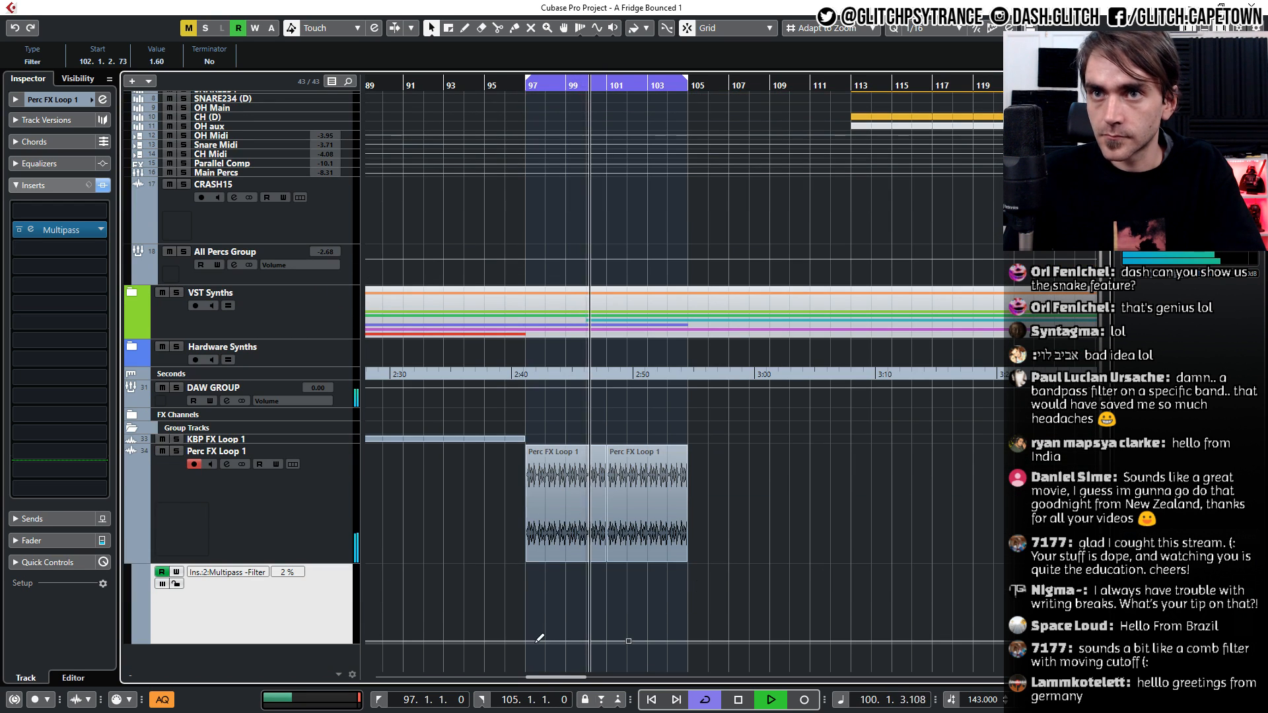
pyautogui.click(628, 642)
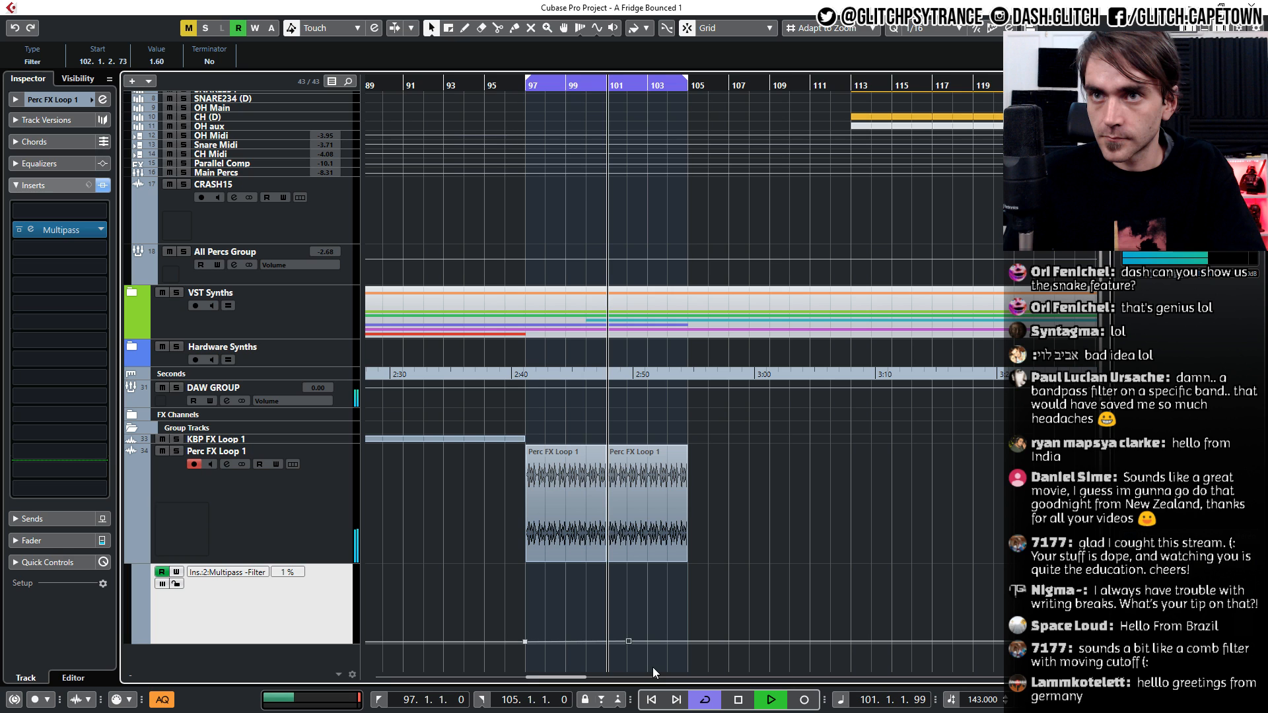
pyautogui.moveTo(628, 642); pyautogui.dragTo(851, 599)
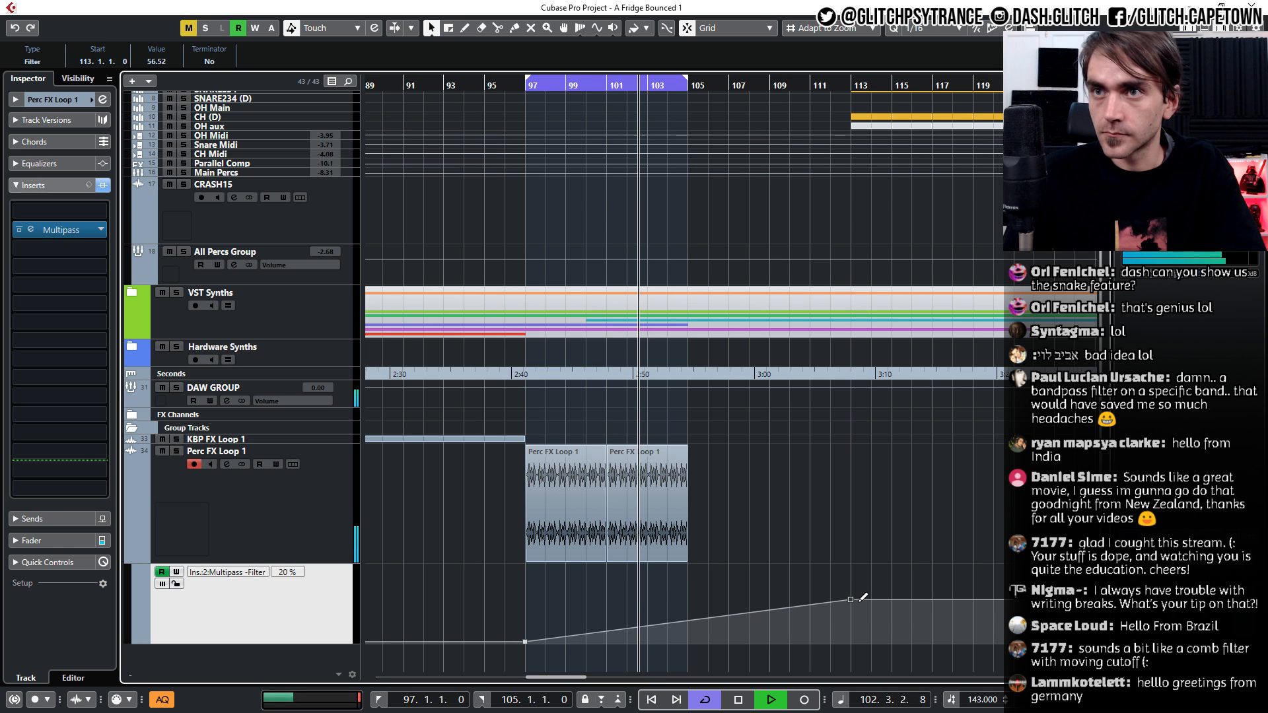
# Mute the Percs events from bar 105 to 113 and extend the cycle range's end to bar 113
pyautogui.scroll(3, 858, 581)
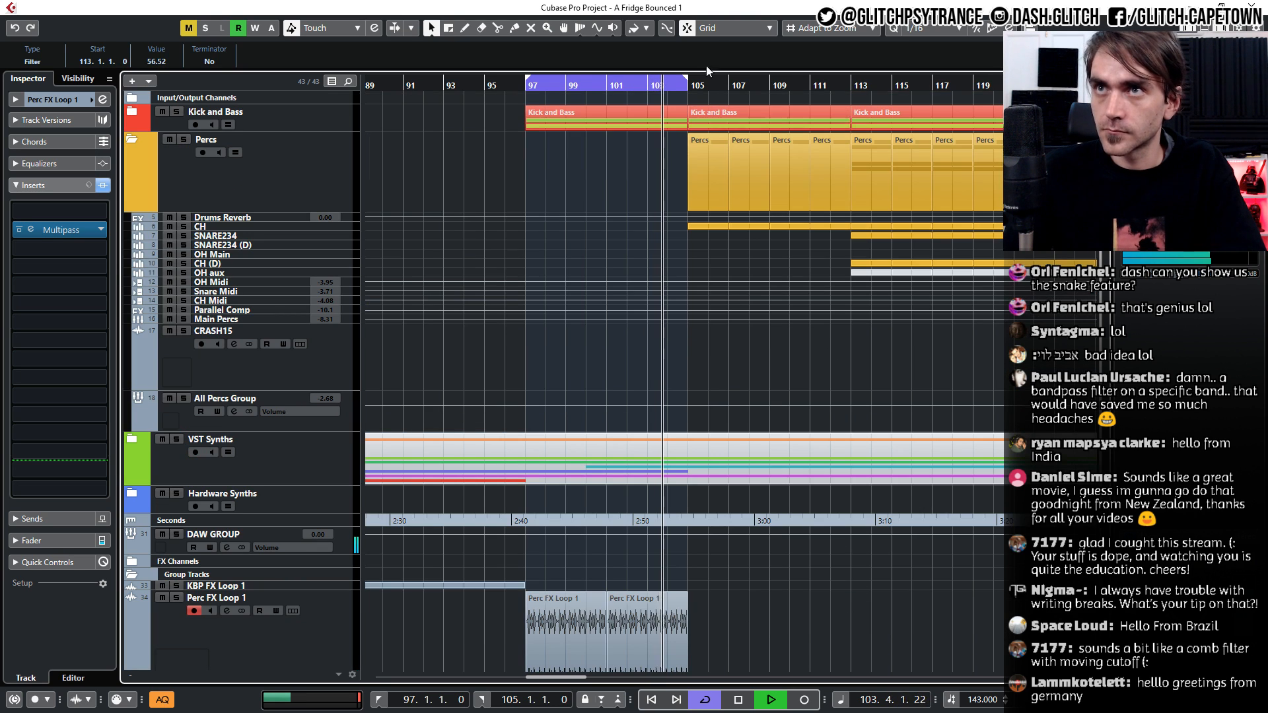
pyautogui.press('7')
pyautogui.moveTo(660, 165); pyautogui.dragTo(836, 174)
pyautogui.press('1')
pyautogui.moveTo(691, 77); pyautogui.dragTo(851, 77)
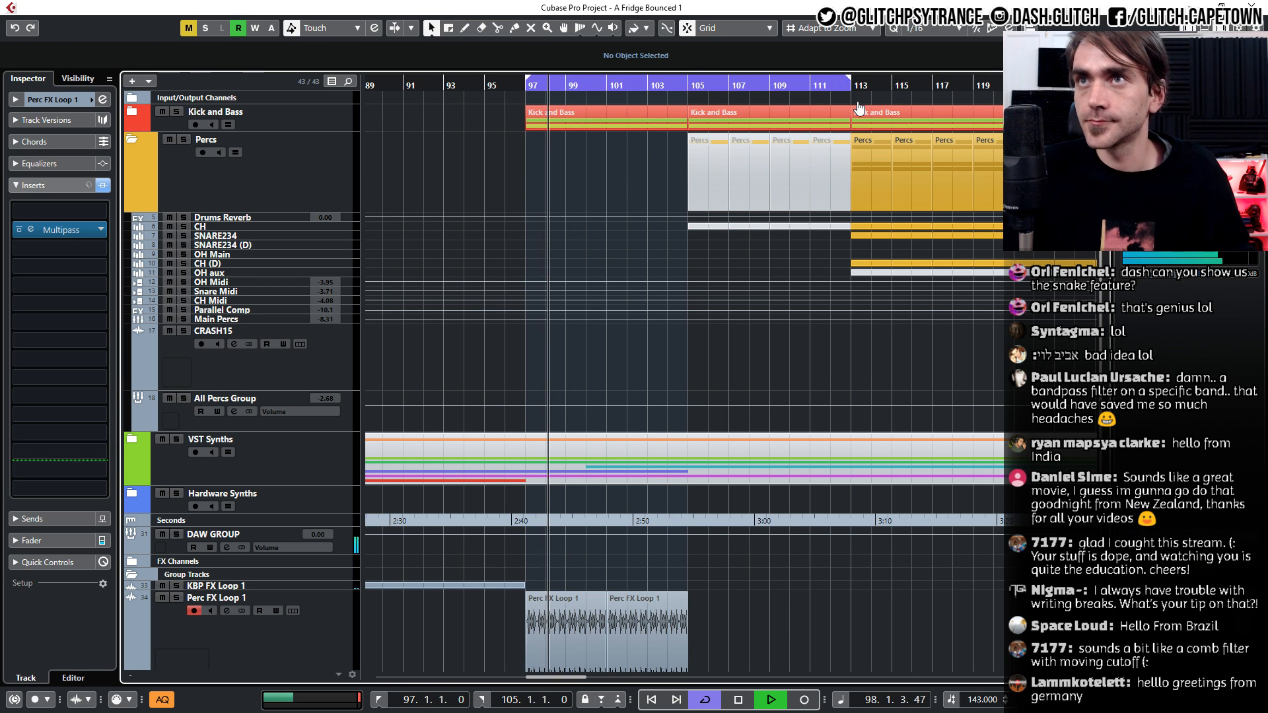
# Repeat the Perc FX Loop 1 event to fill bars 105 to 113, keeping the Filter ramp straight
pyautogui.scroll(-3, 768, 586)
pyautogui.click(686, 506)
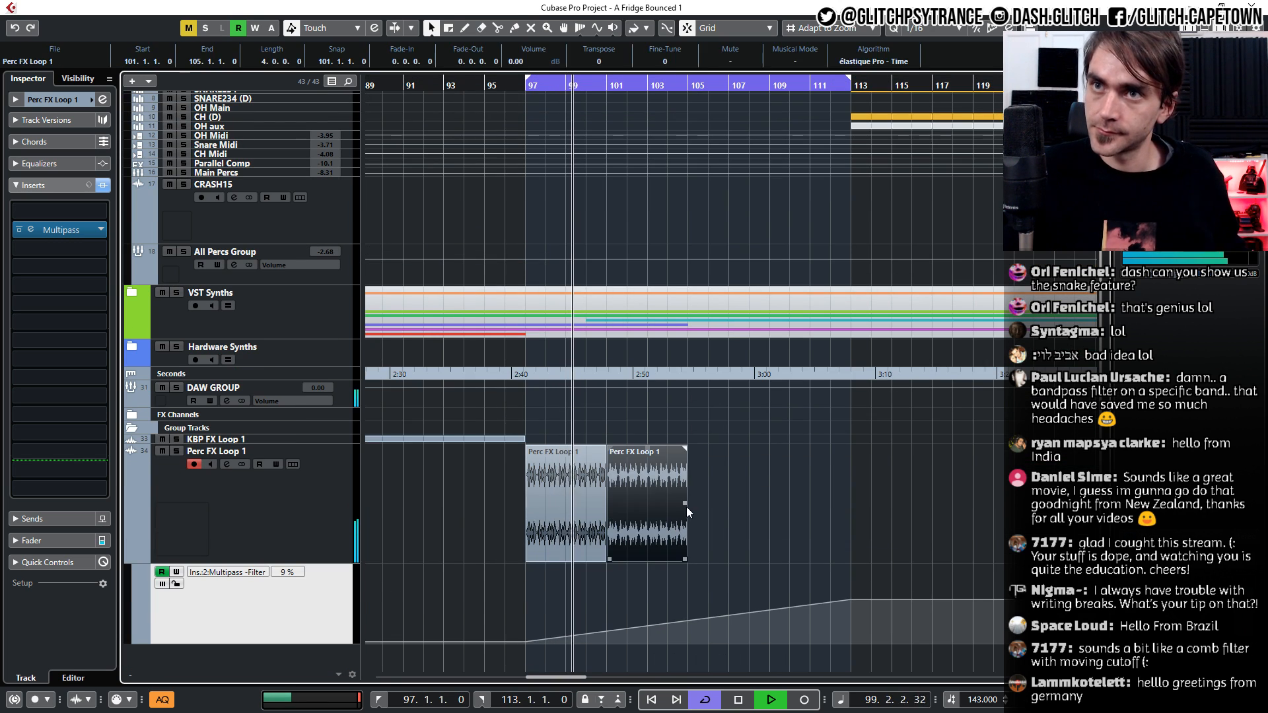
pyautogui.moveTo(686, 506); pyautogui.dragTo(845, 509)
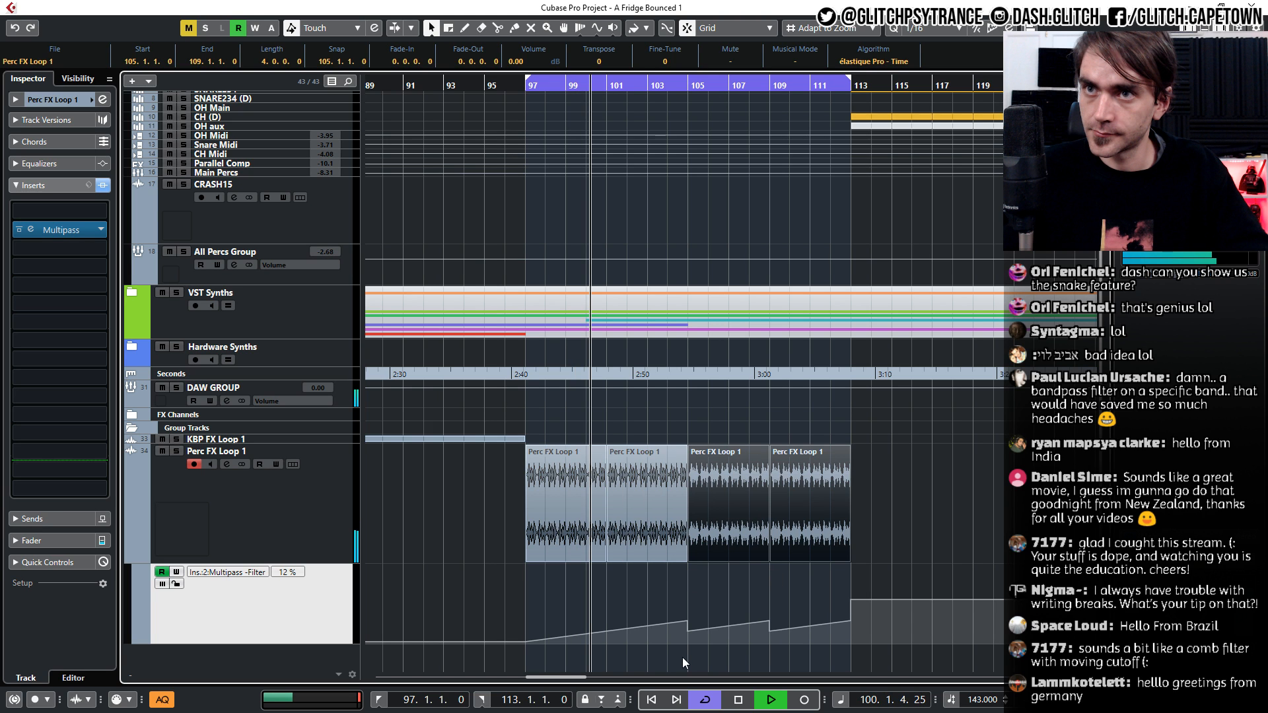
pyautogui.click(930, 486)
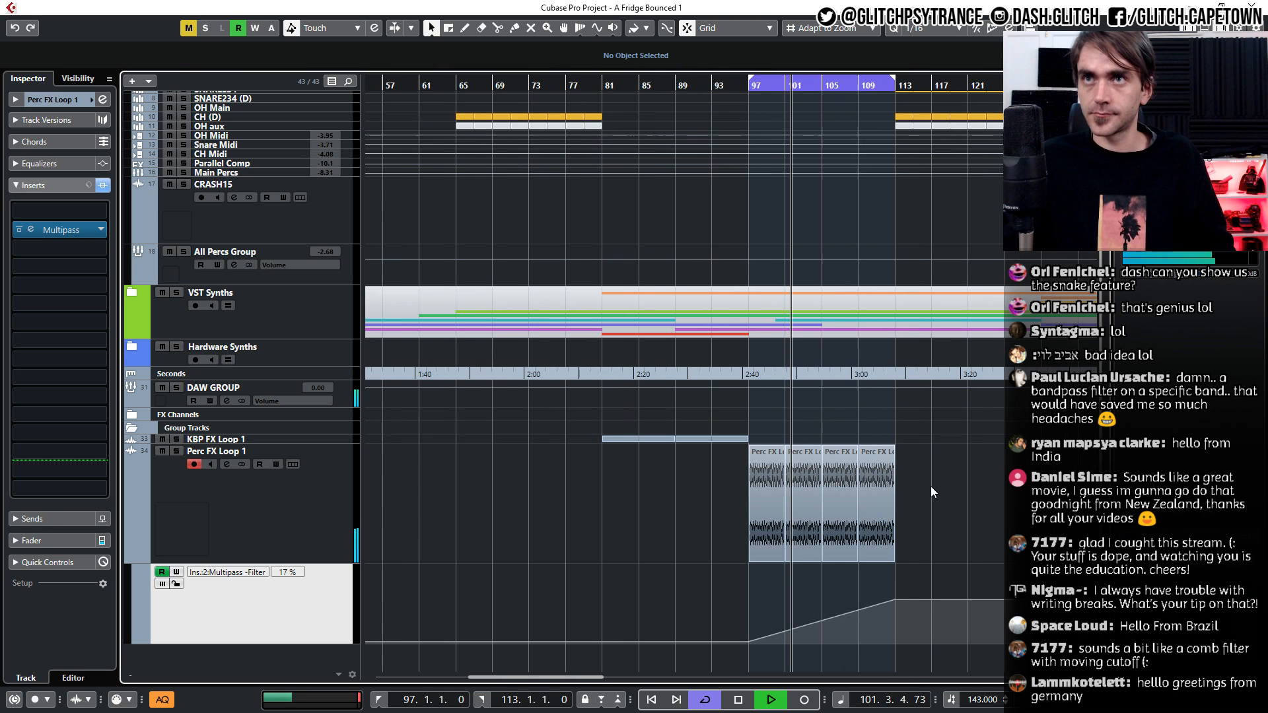
pyautogui.scroll(-3, 930, 486)
pyautogui.hscroll(3, 930, 486)
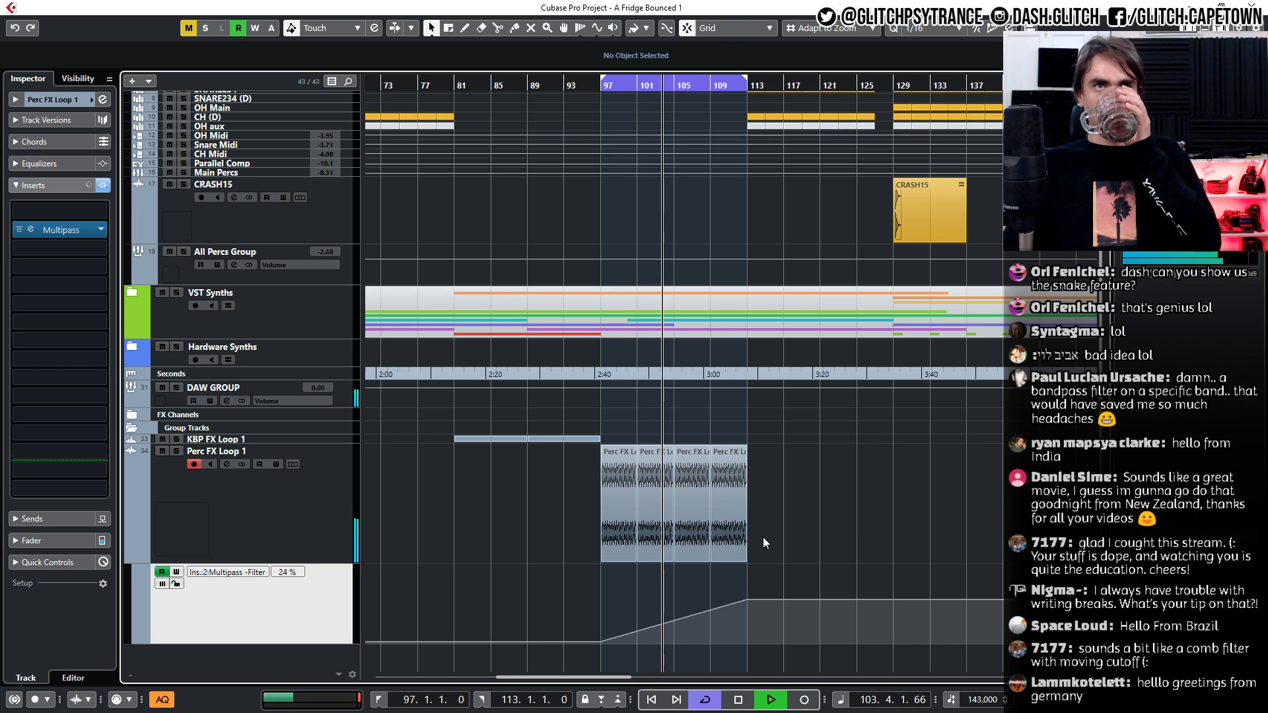
# Turn off cycle playback and expand the VST Synths folder to show its tracks
pyautogui.scroll(3, 763, 537)
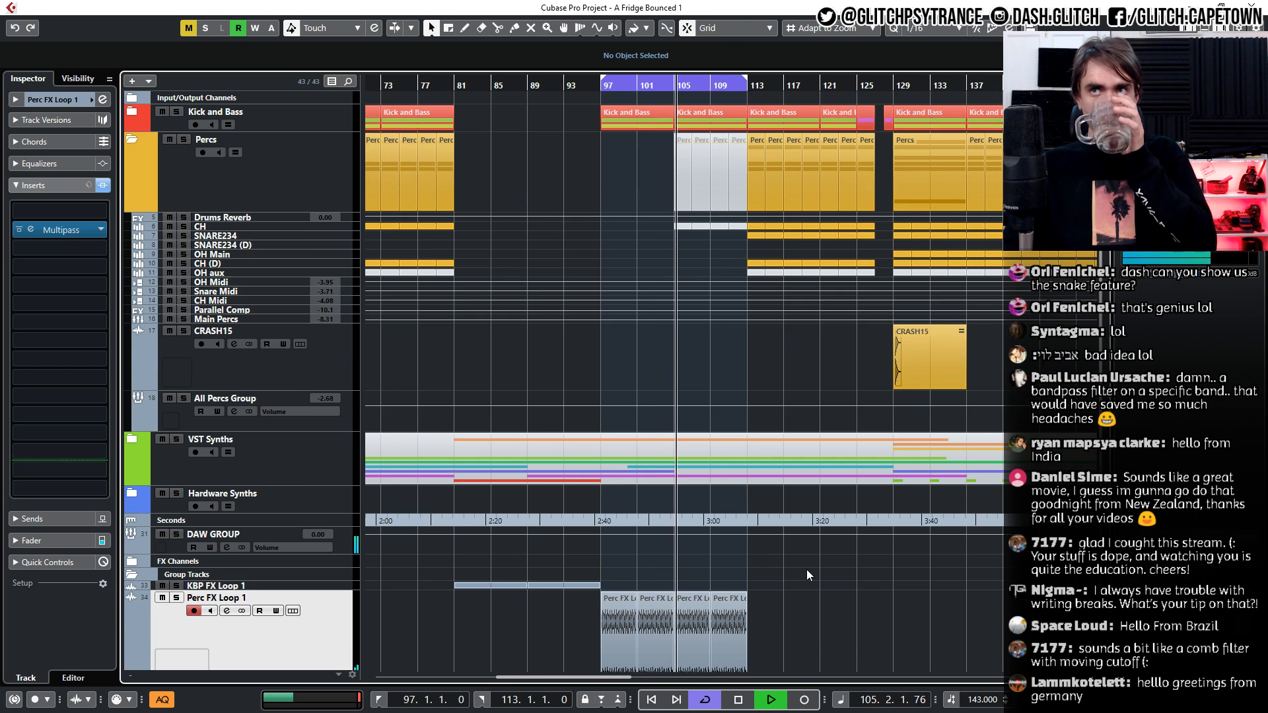
pyautogui.scroll(-1, 820, 575)
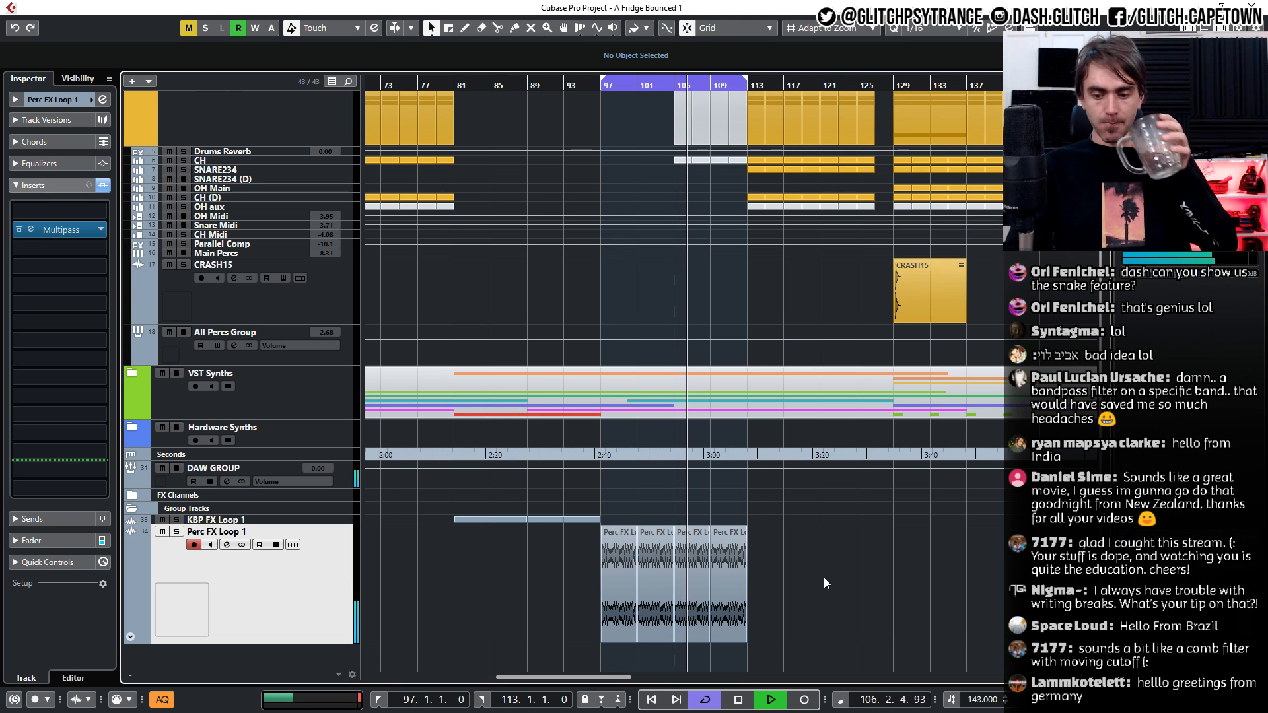
pyautogui.press('KP_Divide')
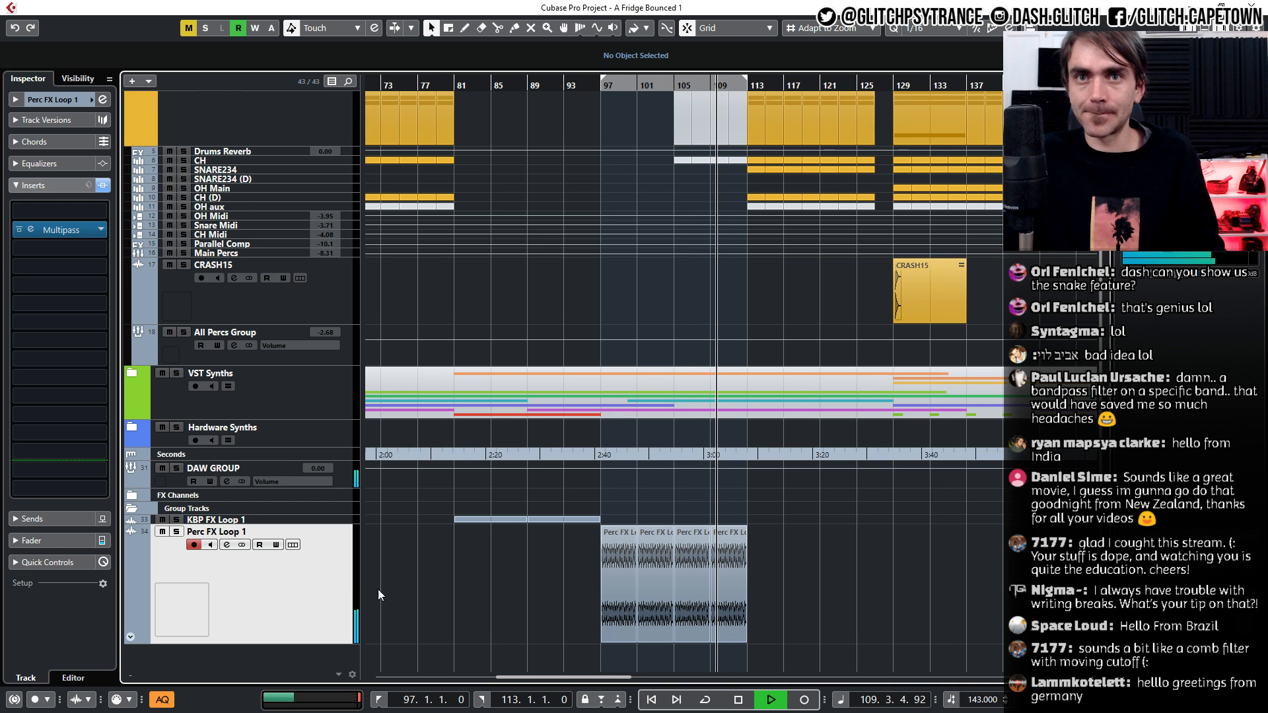
pyautogui.scroll(-2, 377, 590)
pyautogui.scroll(4, 378, 589)
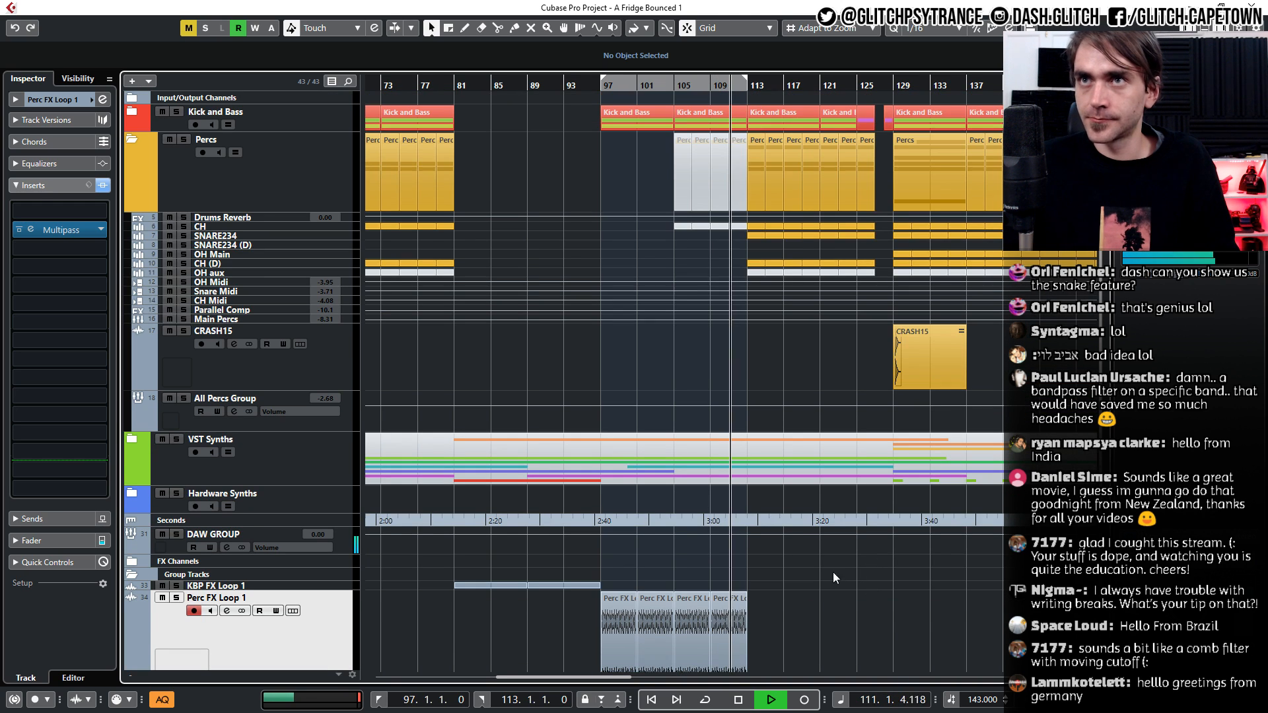
pyautogui.click(131, 439)
pyautogui.scroll(-6, 553, 438)
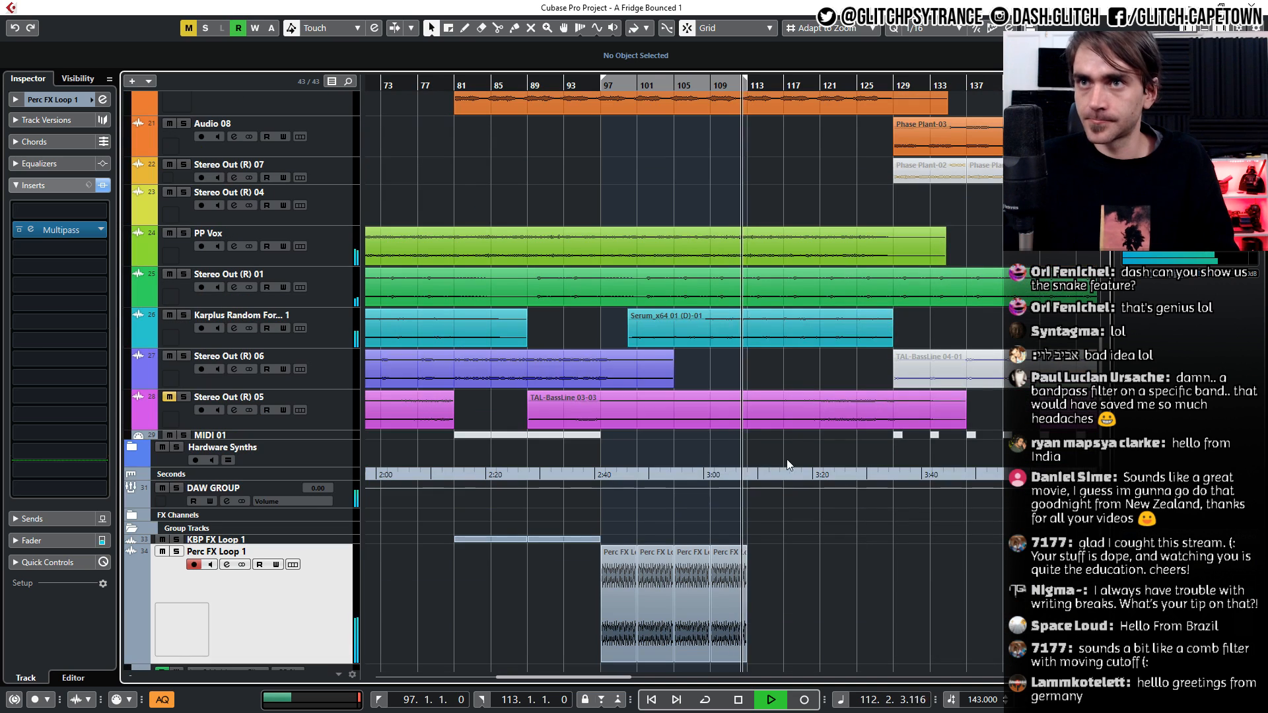
# Resume playback from about bar 108 and unmute the Stereo Out (R) synth track
pyautogui.scroll(6, 694, 445)
pyautogui.scroll(-6, 768, 497)
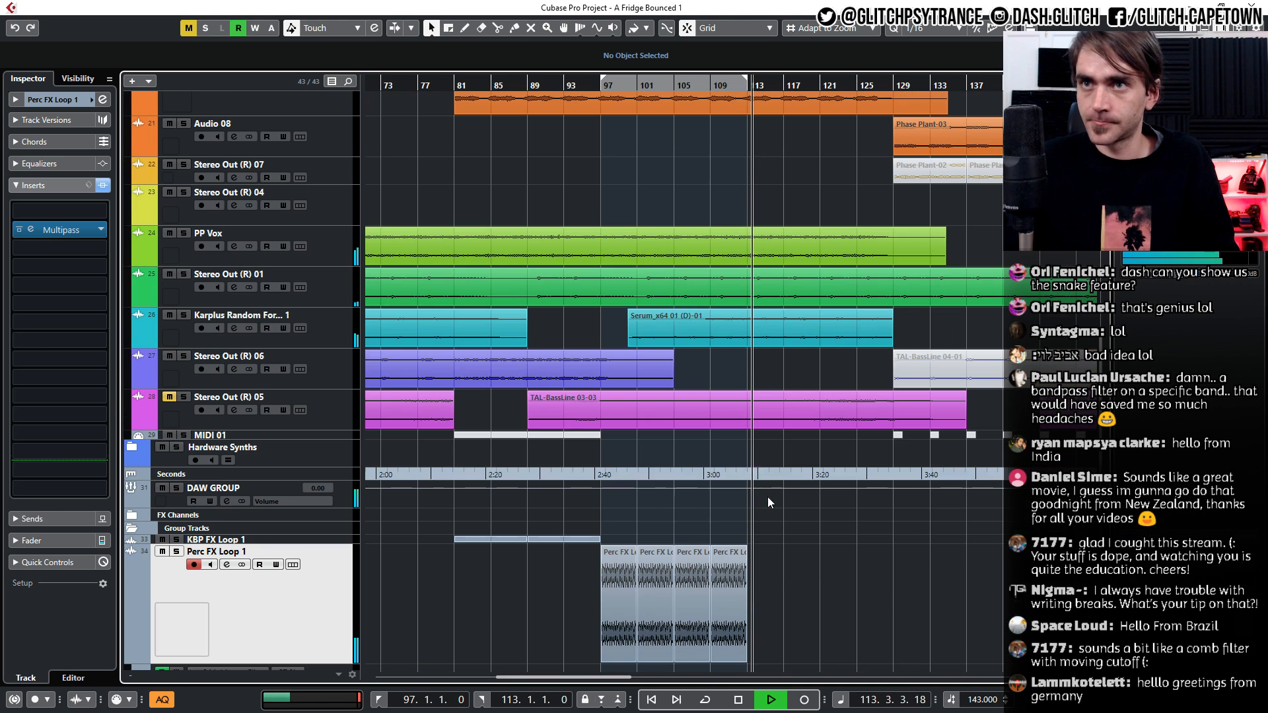
pyautogui.scroll(3, 738, 264)
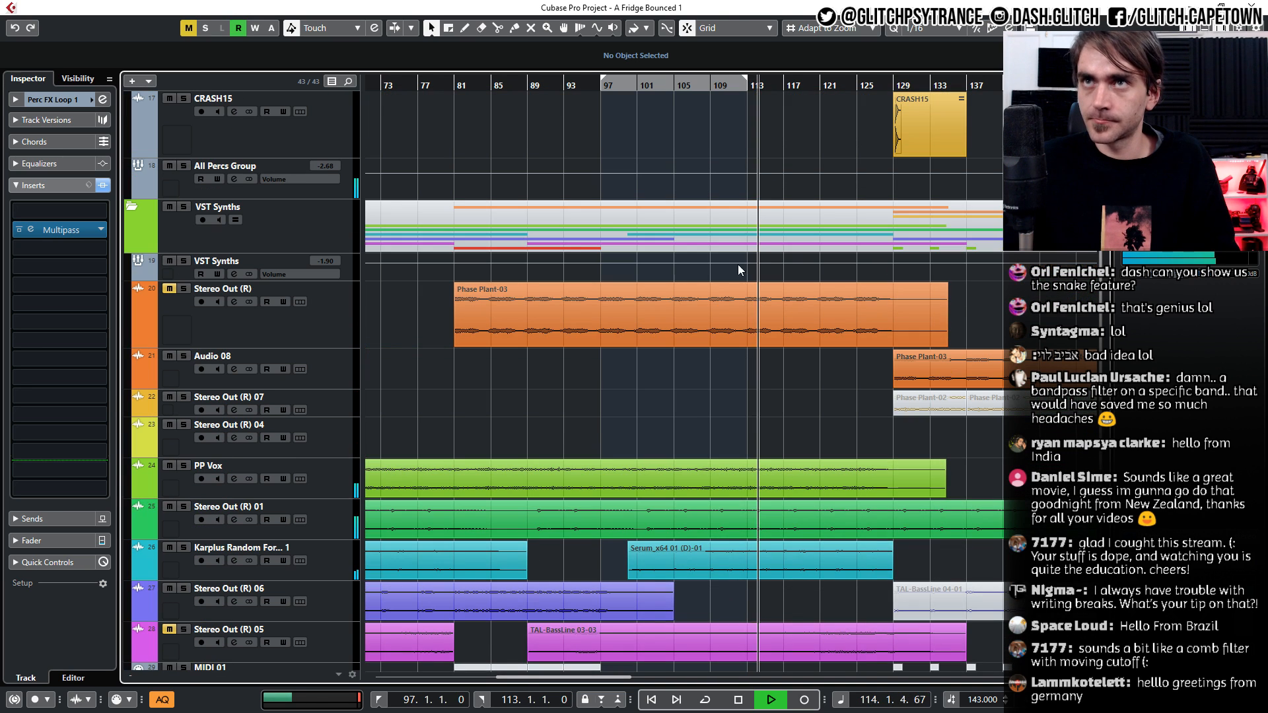
pyautogui.click(702, 101)
pyautogui.scroll(-6, 172, 303)
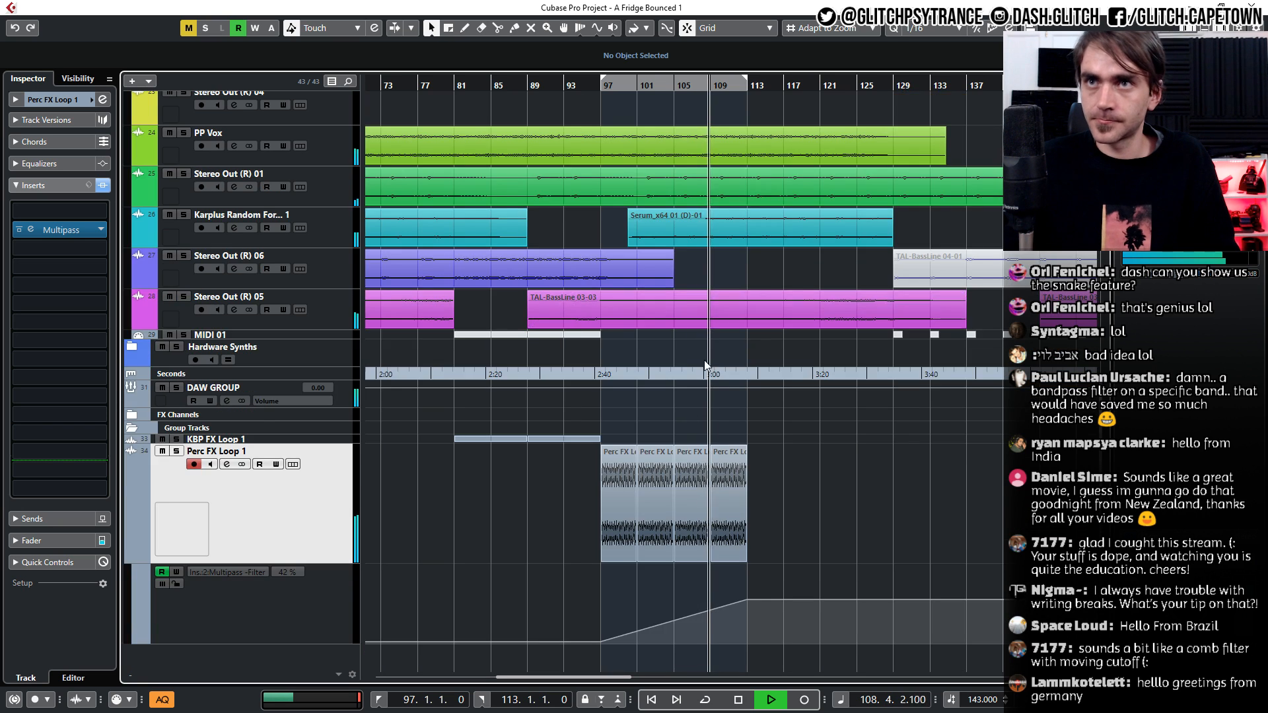
pyautogui.scroll(8, 704, 359)
pyautogui.click(169, 522)
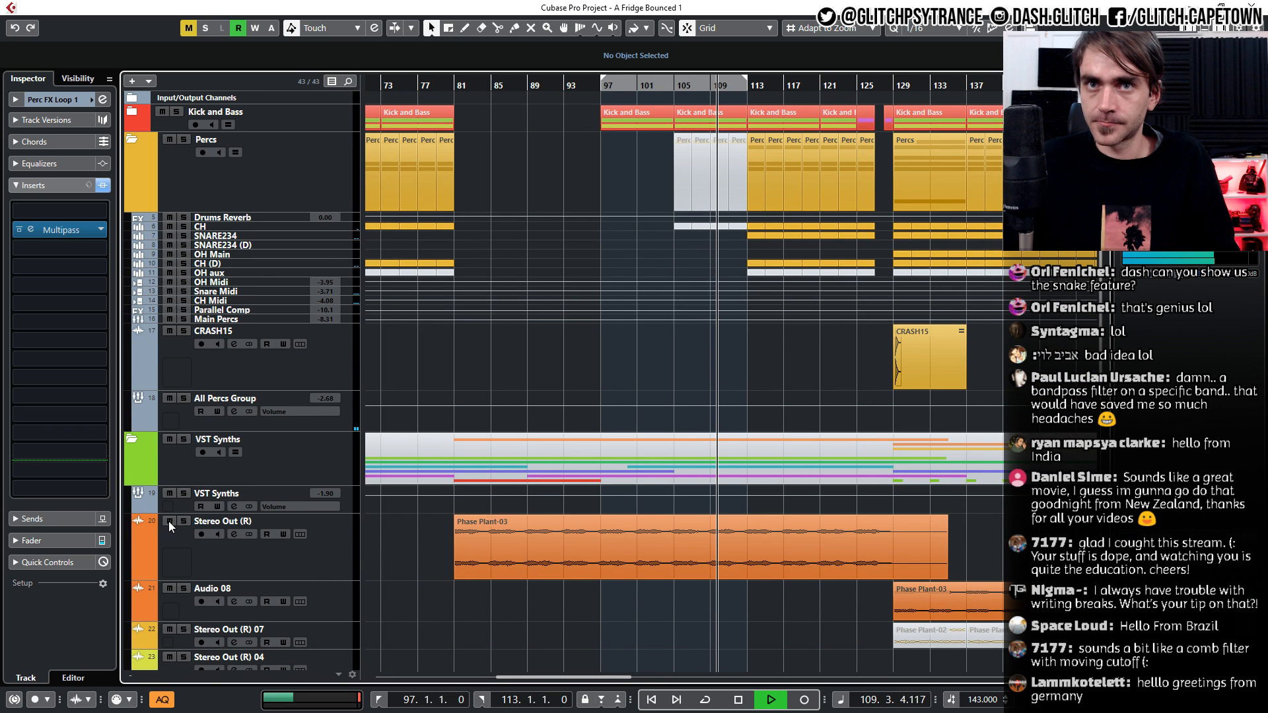
# Repeat the Perc FX Loop 1 events from bar 113 to 141 and delete the repeated Filter automation points after bar 113
pyautogui.scroll(-10, 169, 525)
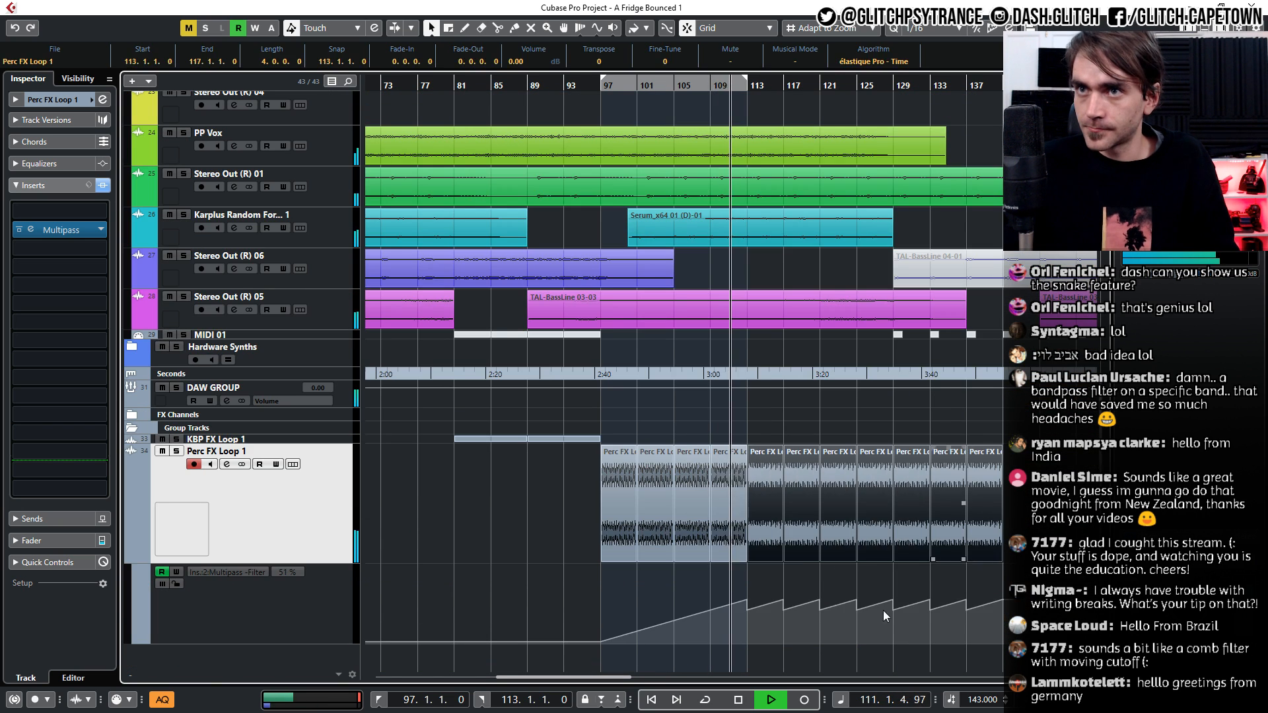
pyautogui.moveTo(771, 586); pyautogui.dragTo(1007, 646)
pyautogui.press('Delete')
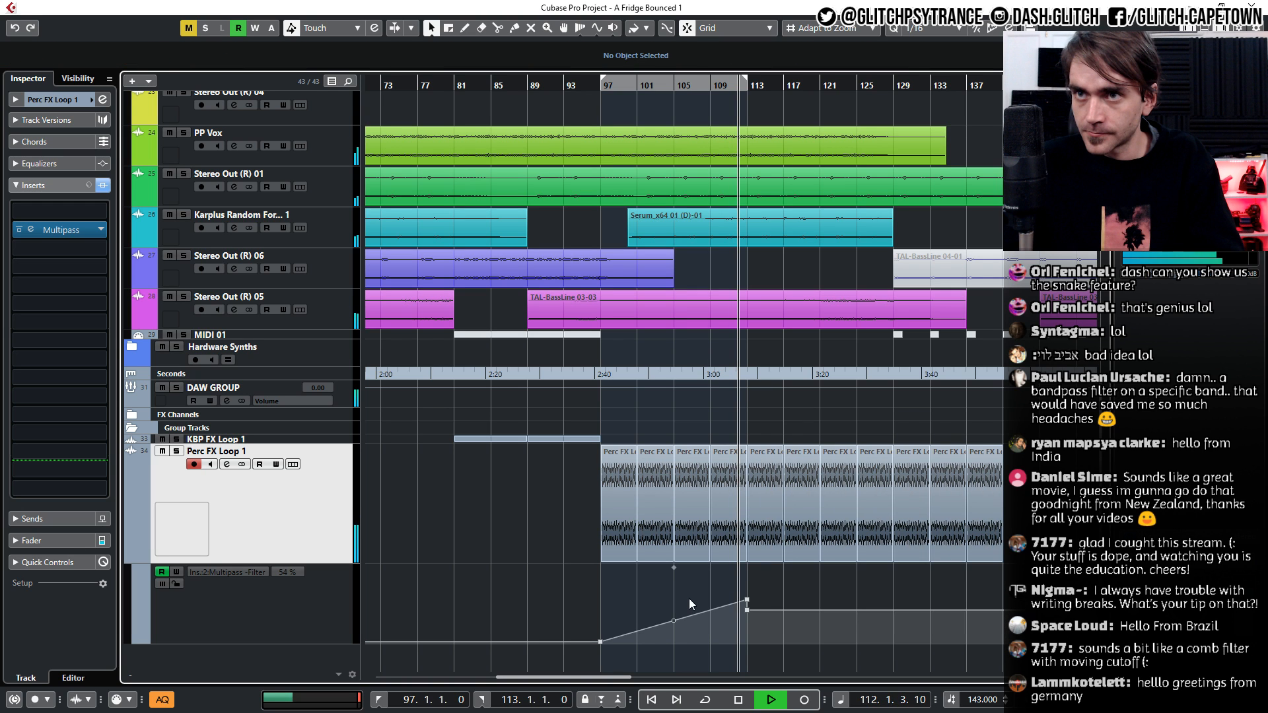
# Shift the Filter automation peak to bar 111 and shape a curved drop to 32.17 at bar 113
pyautogui.moveTo(747, 599); pyautogui.dragTo(700, 609)
pyautogui.press('h')
pyautogui.press('h')
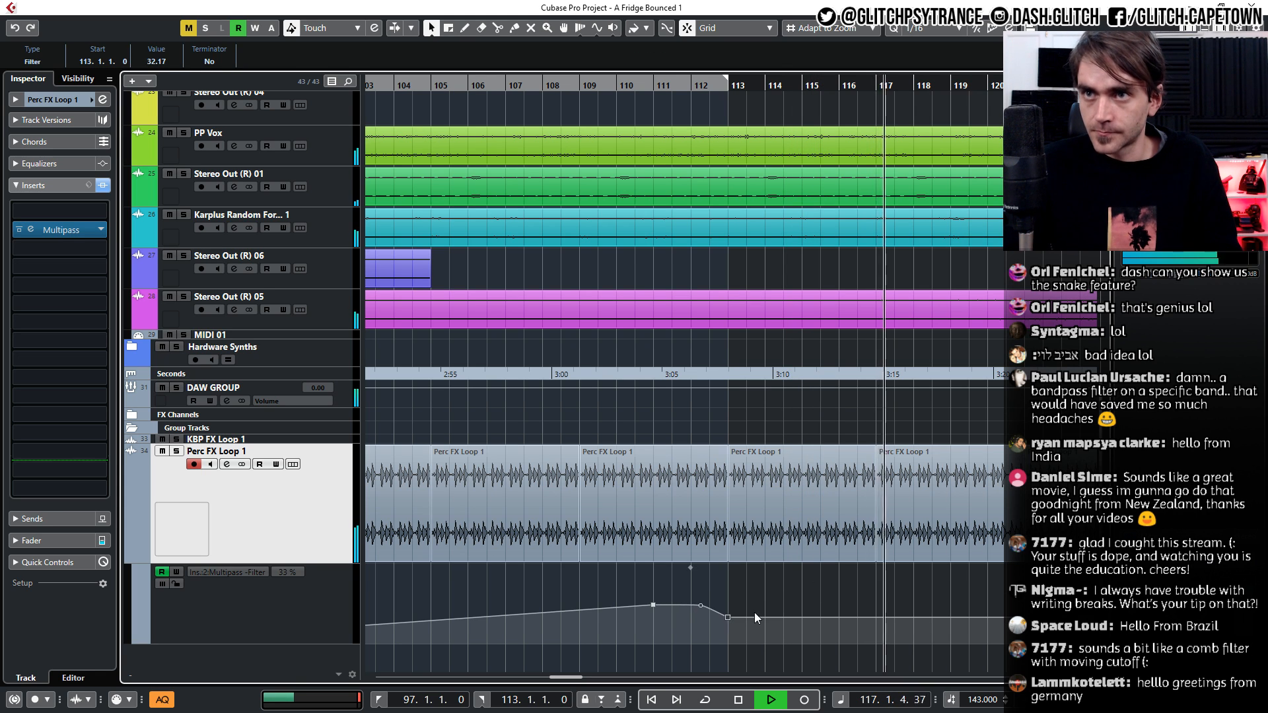
# Add a Filter automation point of 46.09 at bar 129 for a gentle rise from bar 113
pyautogui.press('g')
pyautogui.press('g')
pyautogui.scroll(1, 752, 545)
pyautogui.scroll(-1, 621, 584)
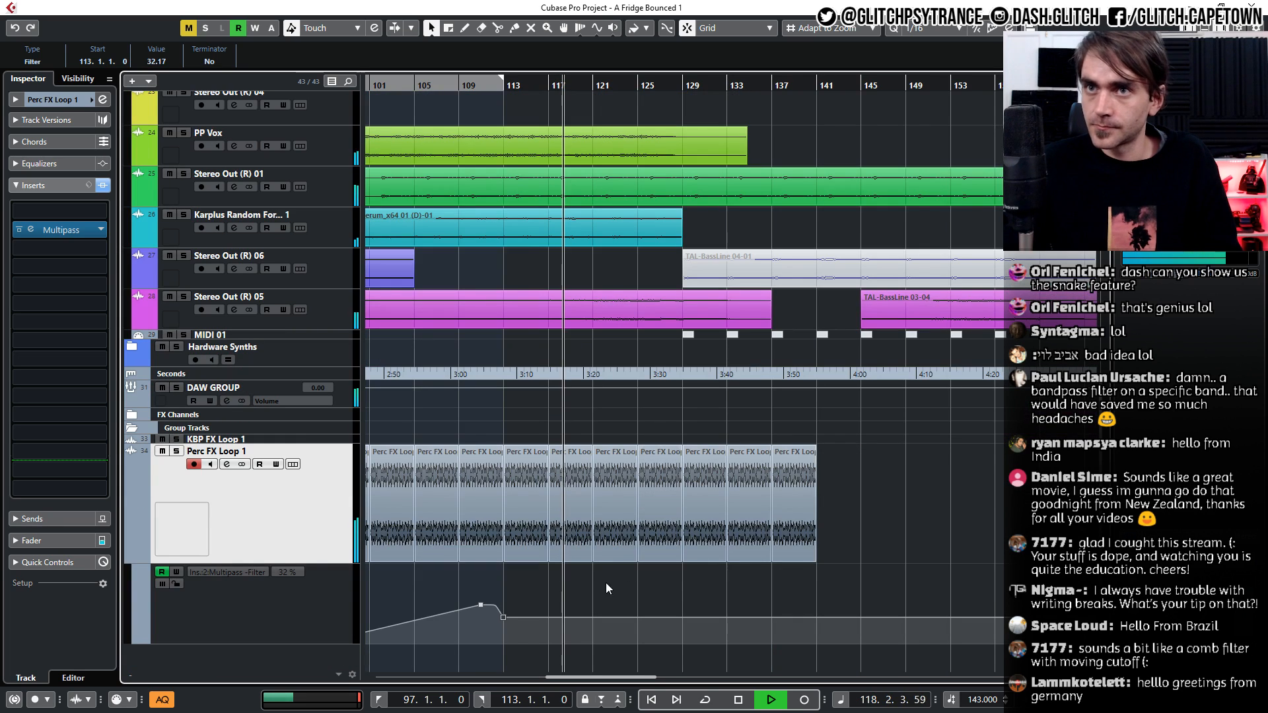
pyautogui.press('g')
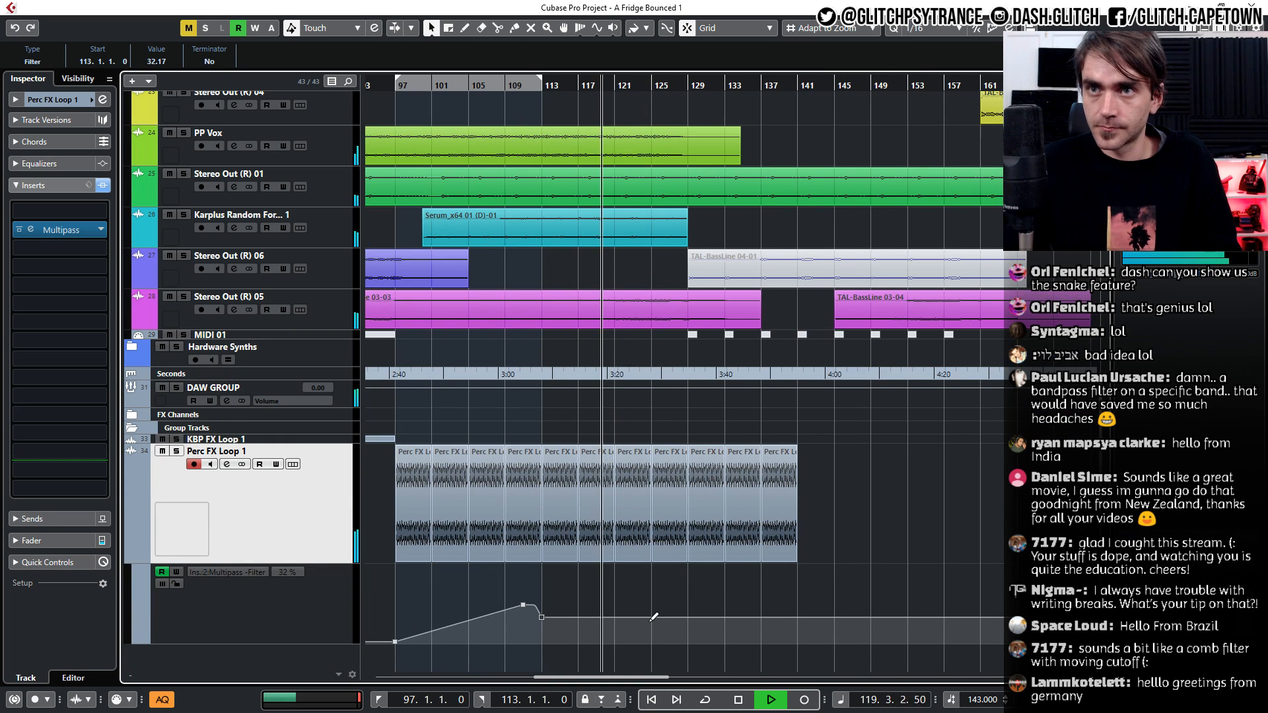
pyautogui.click(684, 616)
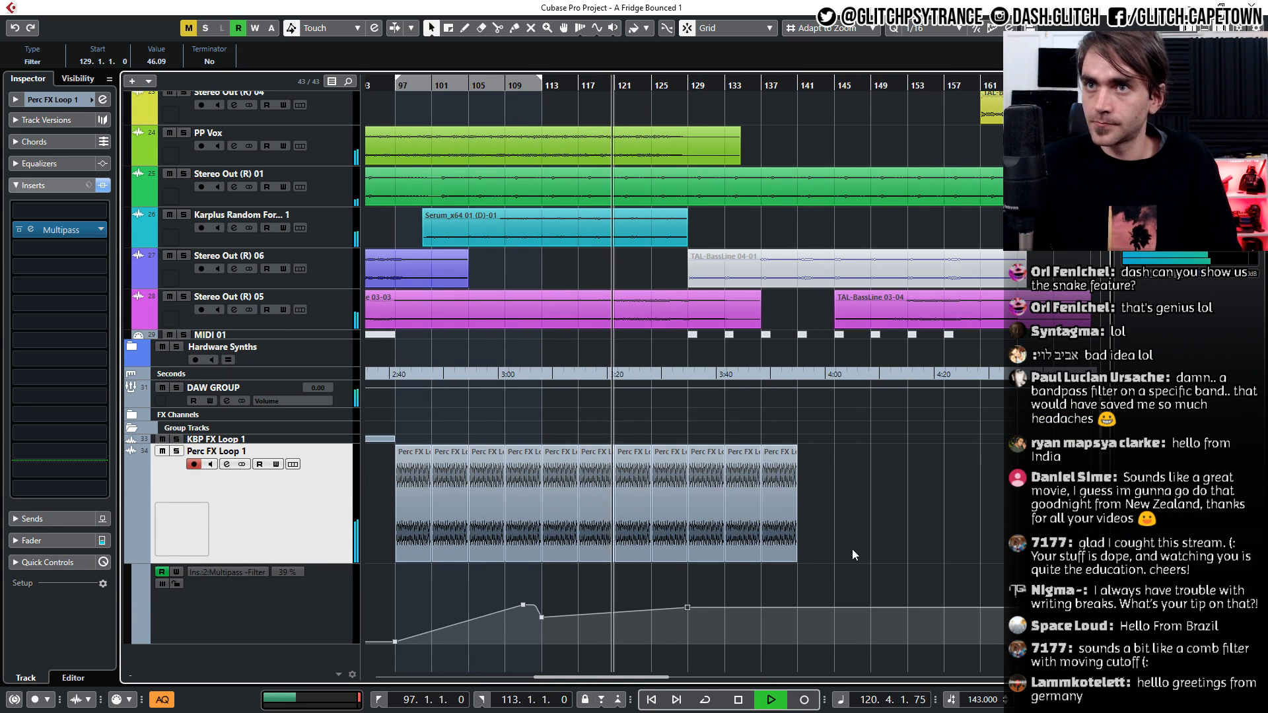
# Delete the Perc FX Loop 1 events after bar 129
pyautogui.scroll(10, 782, 552)
pyautogui.scroll(-10, 767, 499)
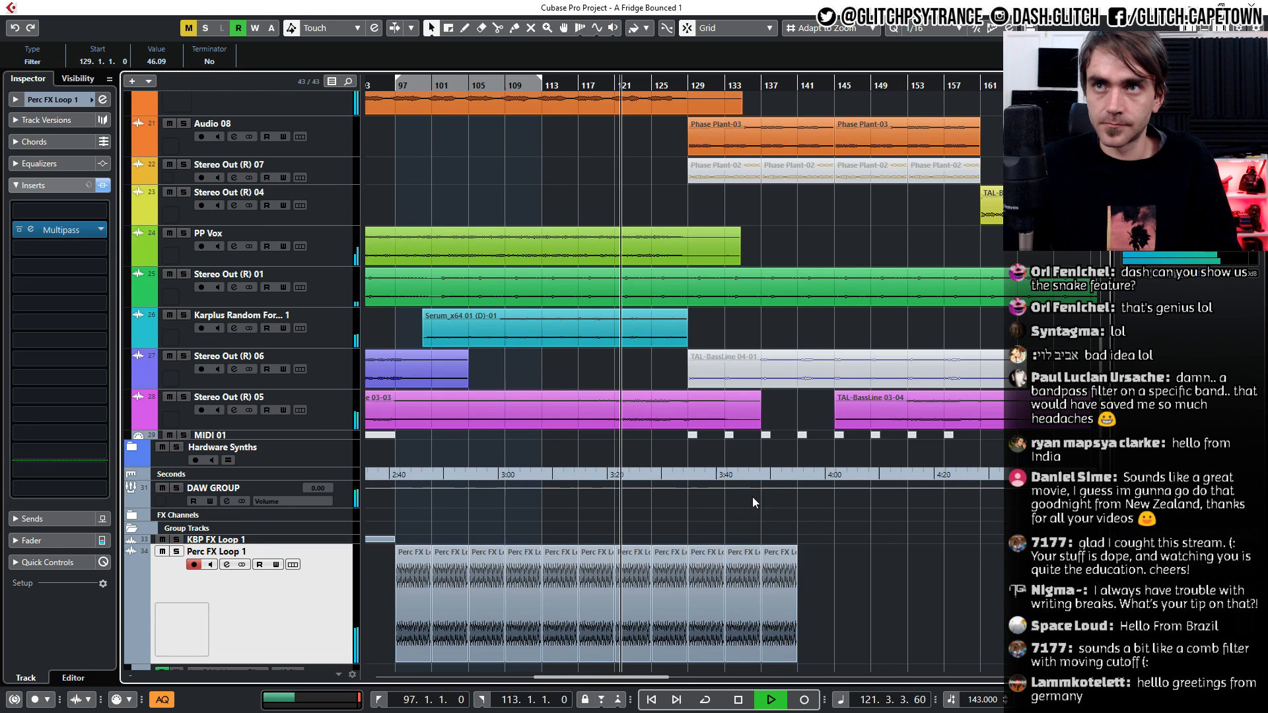
pyautogui.moveTo(786, 518); pyautogui.dragTo(716, 568)
pyautogui.press('Delete')
pyautogui.scroll(-3, 716, 537)
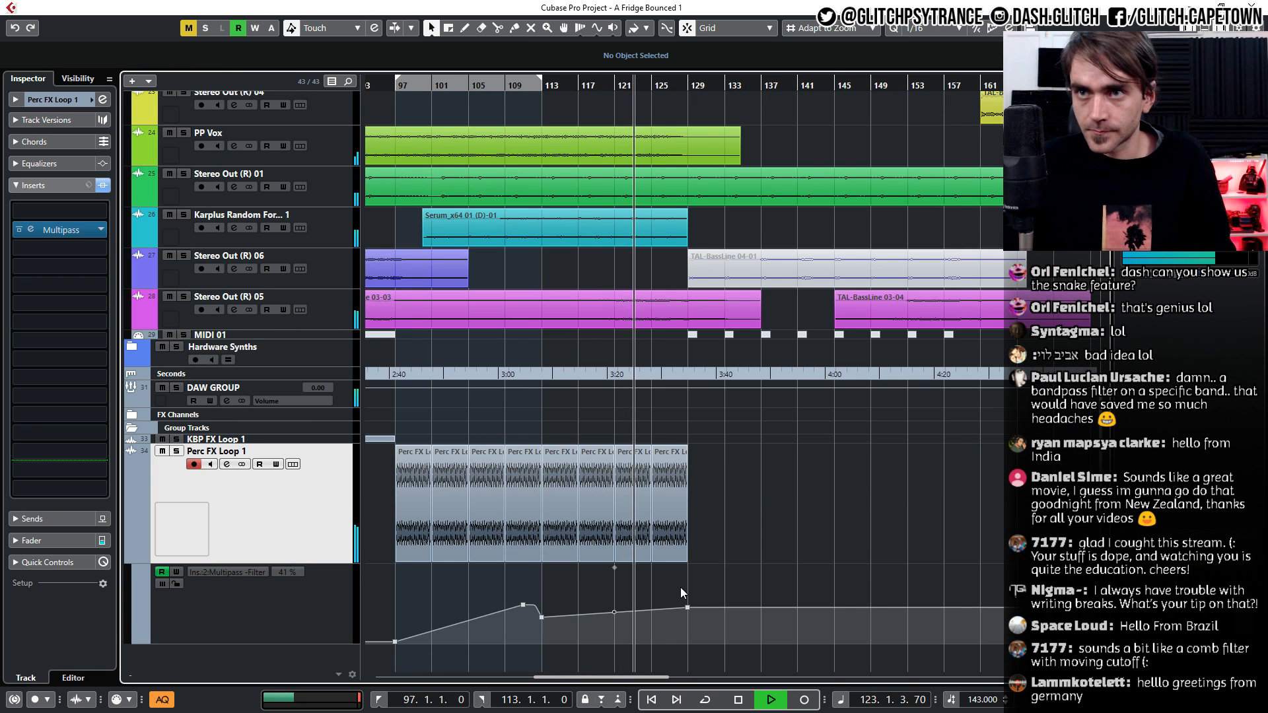
# Add a Filter automation point of 44.38 at bar 127 and ramp steeply to about 91 % at bar 129
pyautogui.scroll(3, 679, 590)
pyautogui.scroll(1, 679, 591)
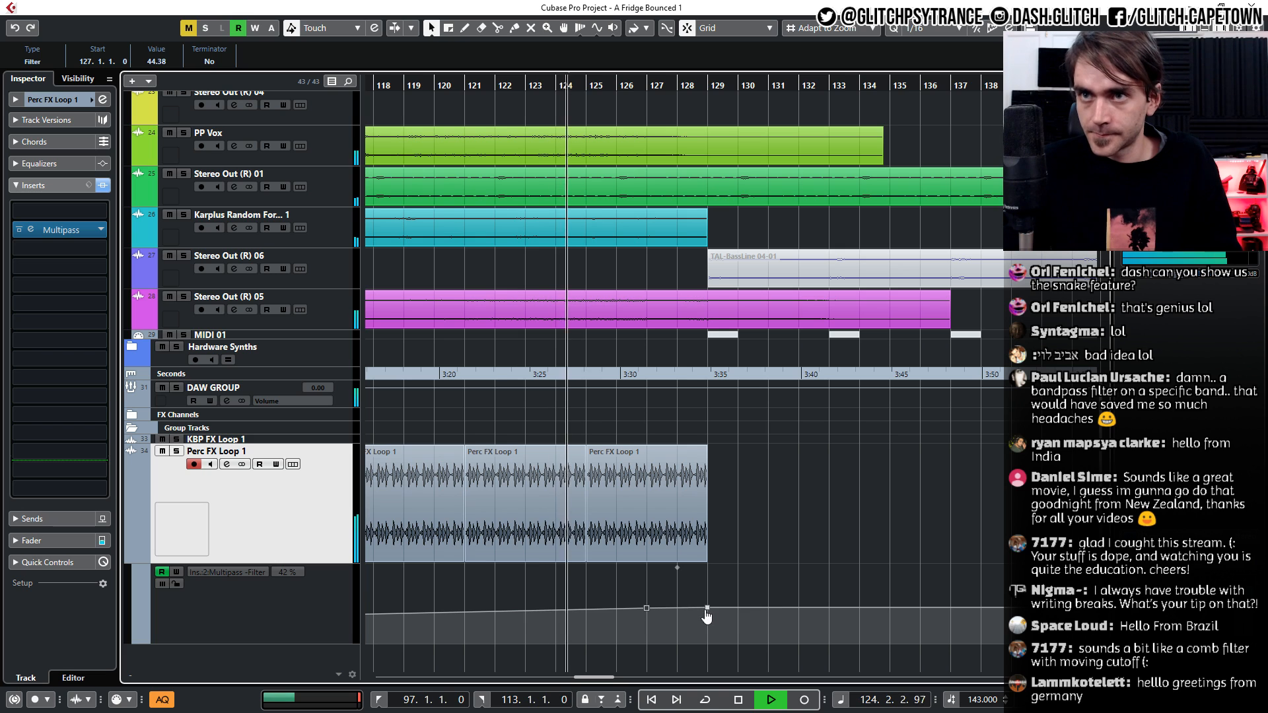
pyautogui.moveTo(709, 607); pyautogui.dragTo(707, 571)
pyautogui.moveTo(702, 599); pyautogui.dragTo(731, 625)
pyautogui.press('Delete')
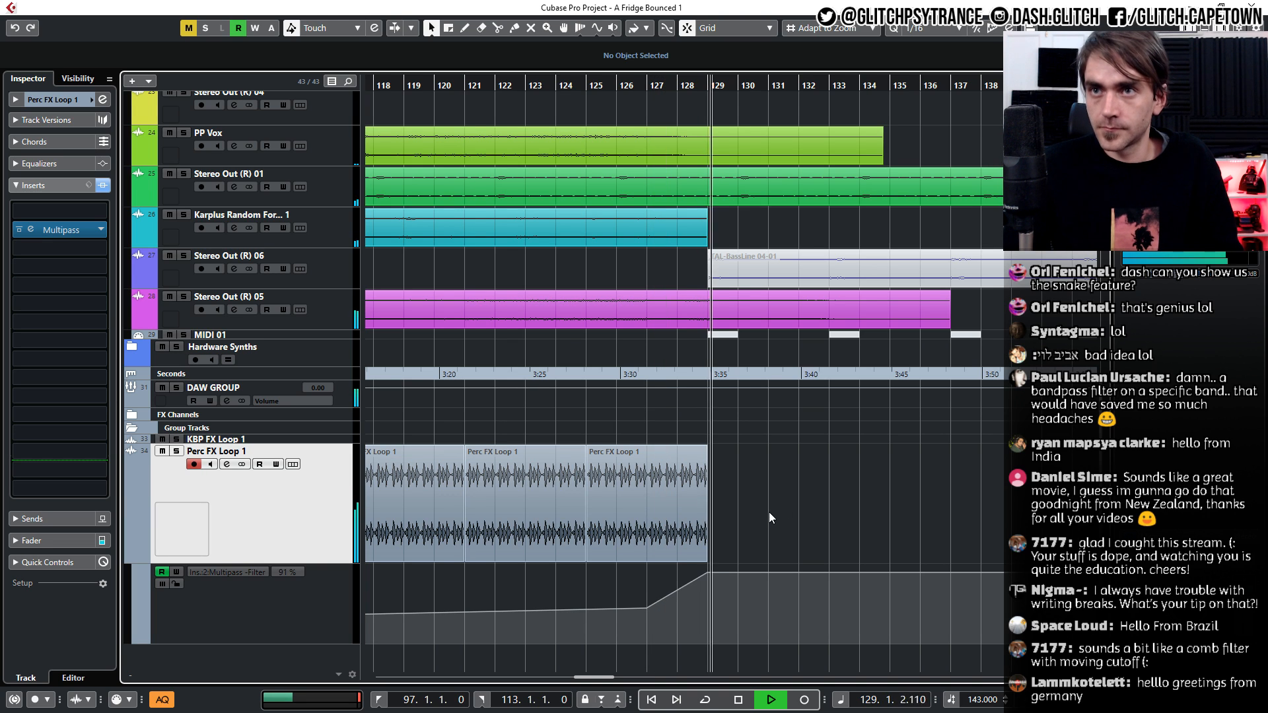
pyautogui.press('g')
pyautogui.press('g')
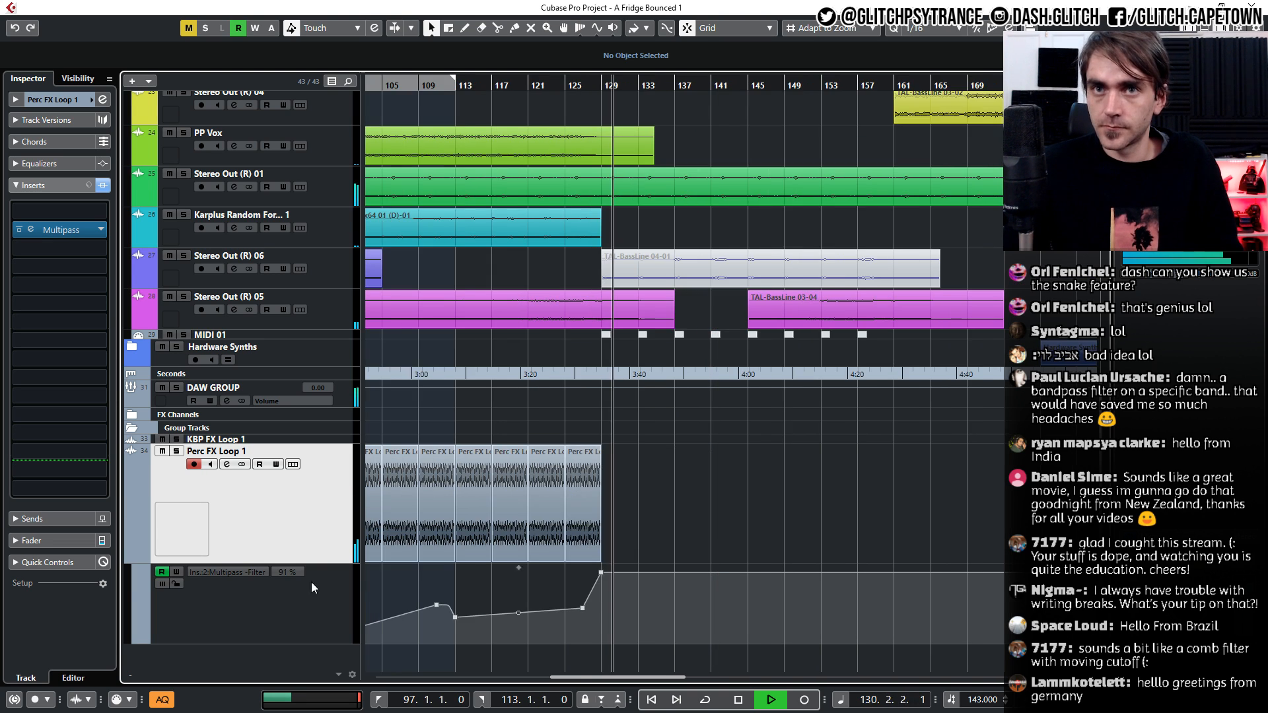
# Hide the Perc FX Loop 1 automation lane and collapse the Percs and VST Synths folders
pyautogui.scroll(2, 723, 544)
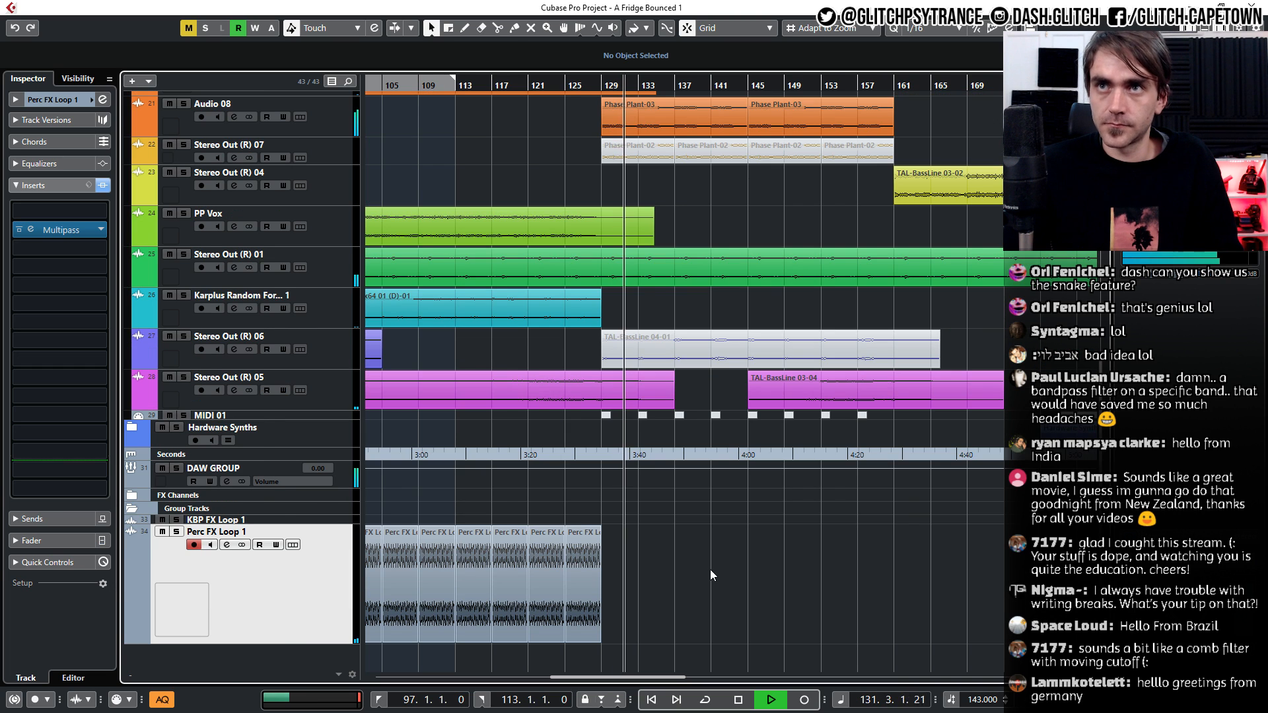
pyautogui.scroll(5, 711, 569)
pyautogui.scroll(4, 719, 549)
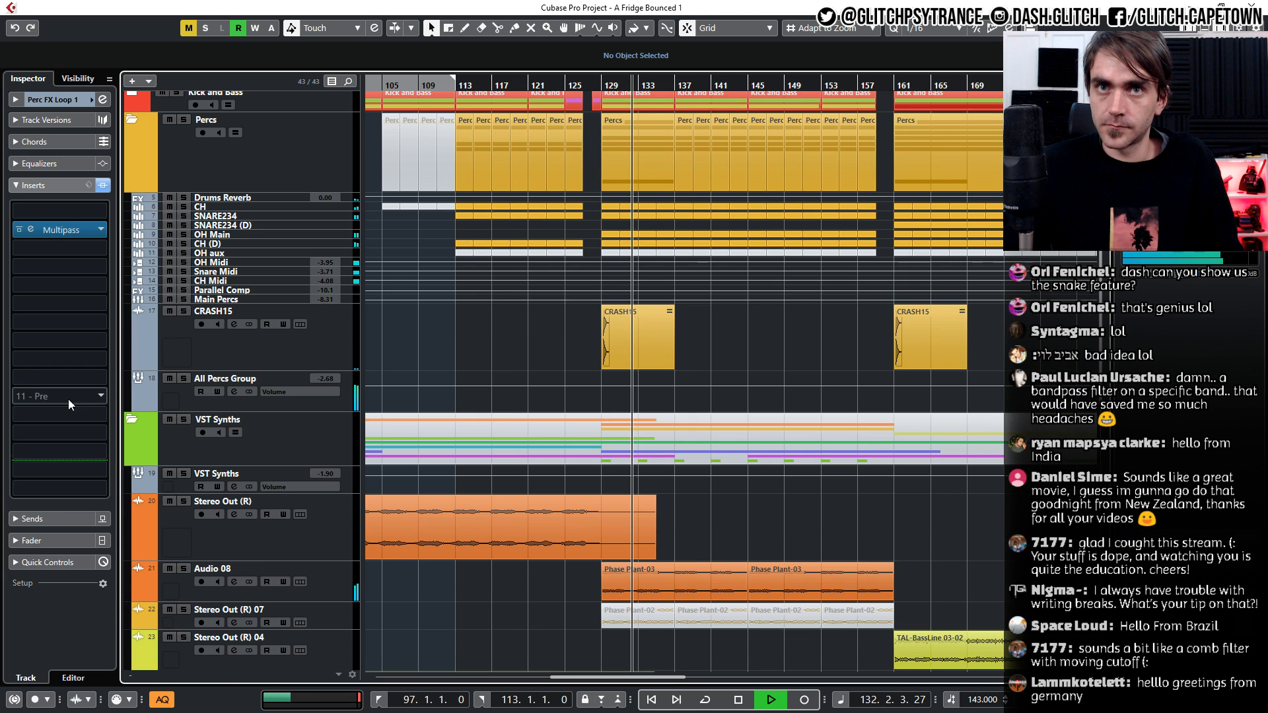
pyautogui.keyDown('ctrl'); pyautogui.click(133, 119); pyautogui.keyUp('ctrl')
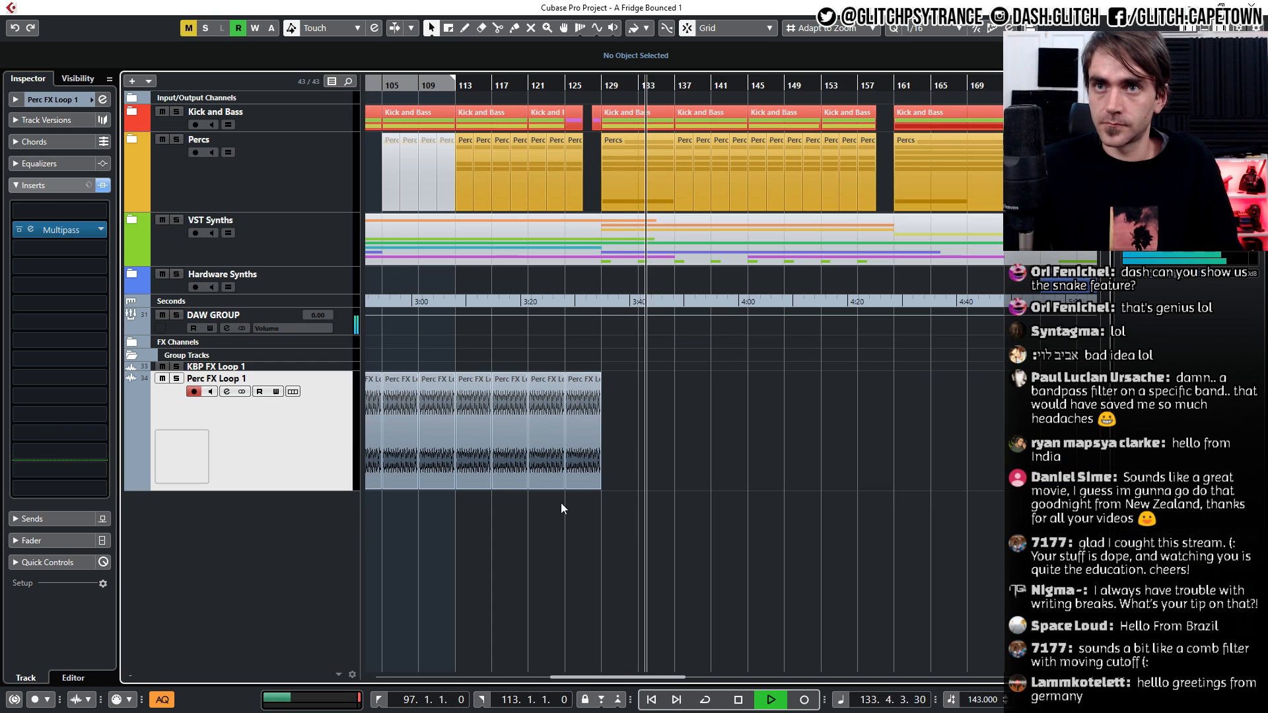
pyautogui.hscroll(-4, 646, 548)
pyautogui.scroll(1, 628, 556)
pyautogui.hscroll(4, 633, 554)
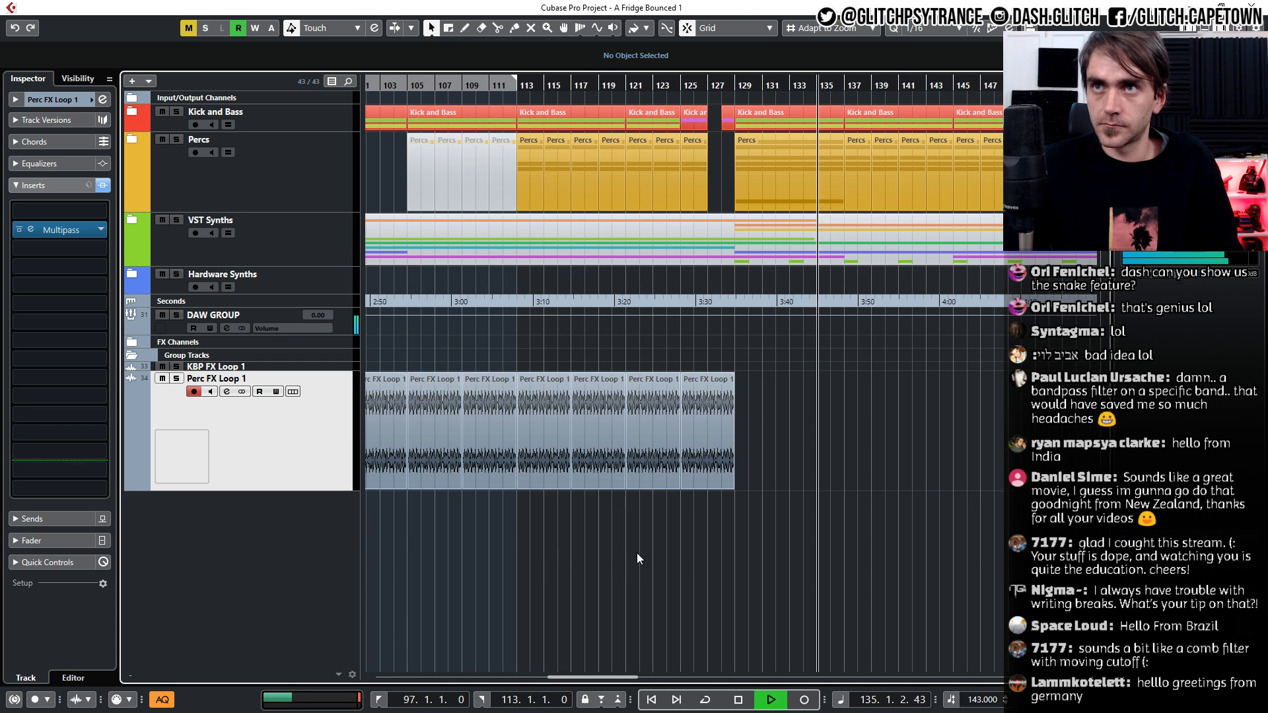
pyautogui.hscroll(-3, 626, 557)
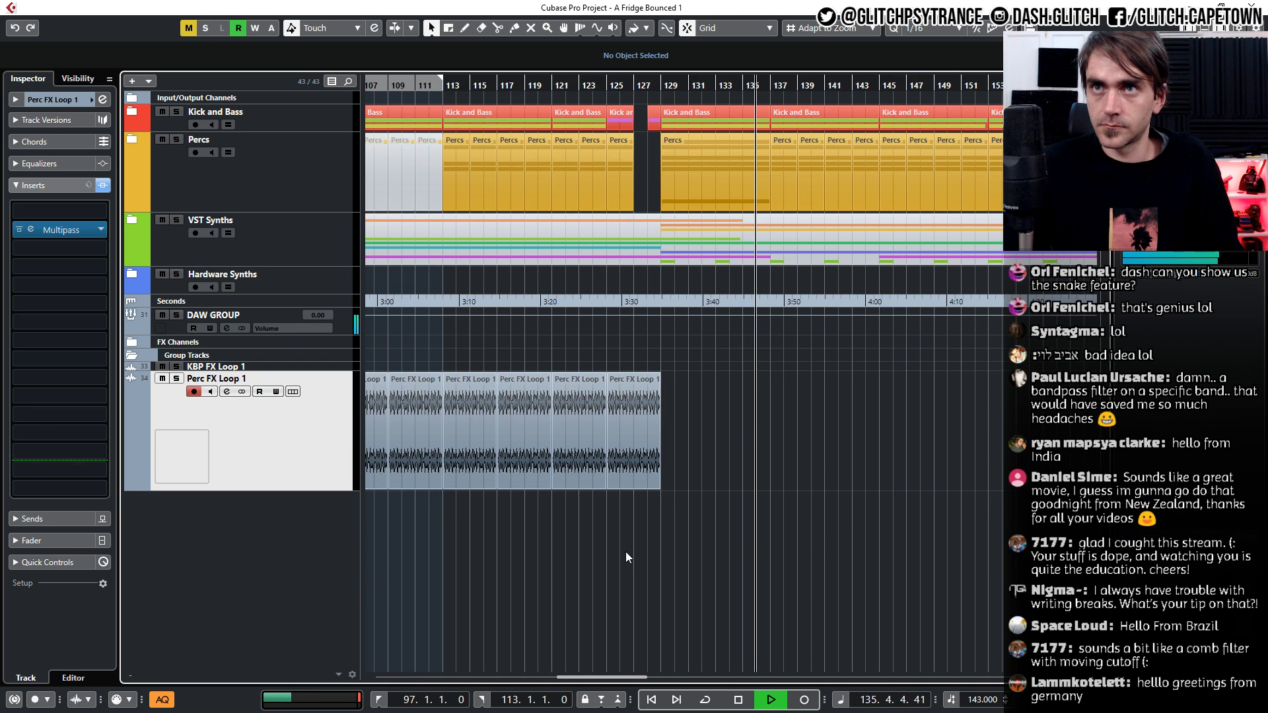
# Examine the individual VST Synths tracks against the Perc FX Loop 1 events between about bars 81 and 161
pyautogui.scroll(1, 627, 553)
pyautogui.click(133, 220)
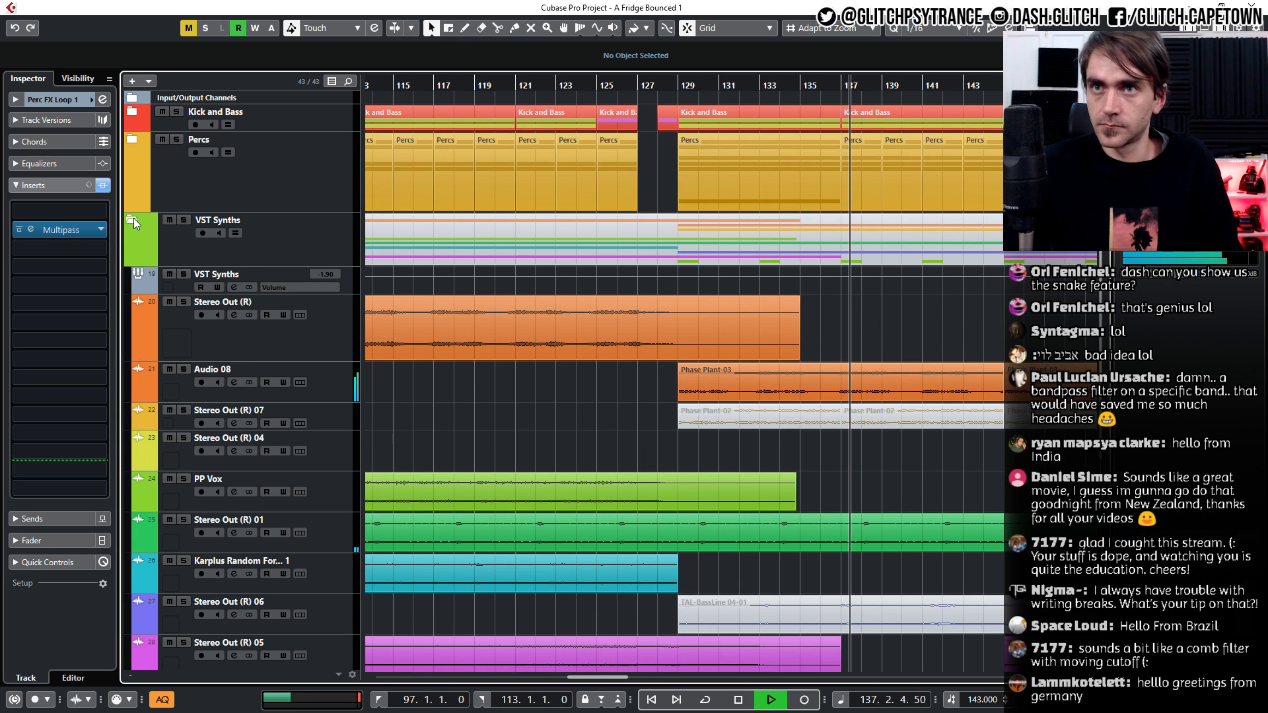
pyautogui.scroll(-4, 330, 430)
pyautogui.scroll(4, 628, 366)
pyautogui.scroll(-3, 629, 365)
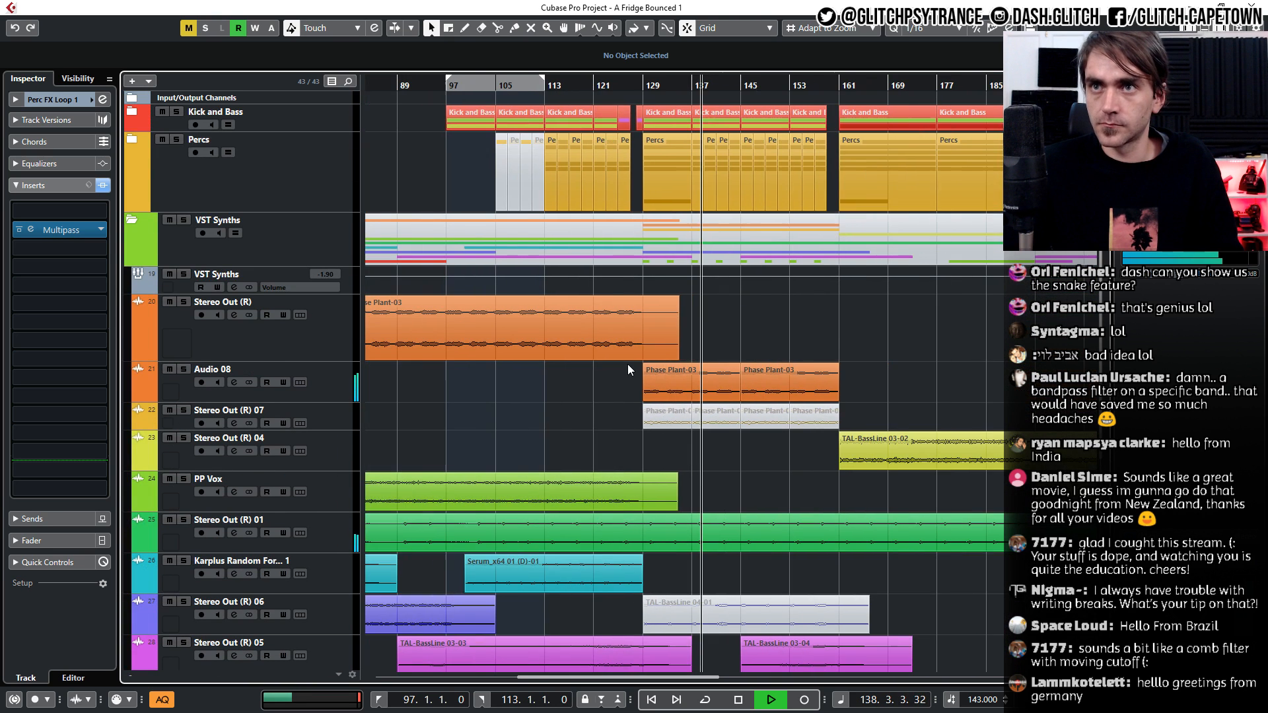
pyautogui.scroll(2, 627, 363)
pyautogui.scroll(-4, 621, 372)
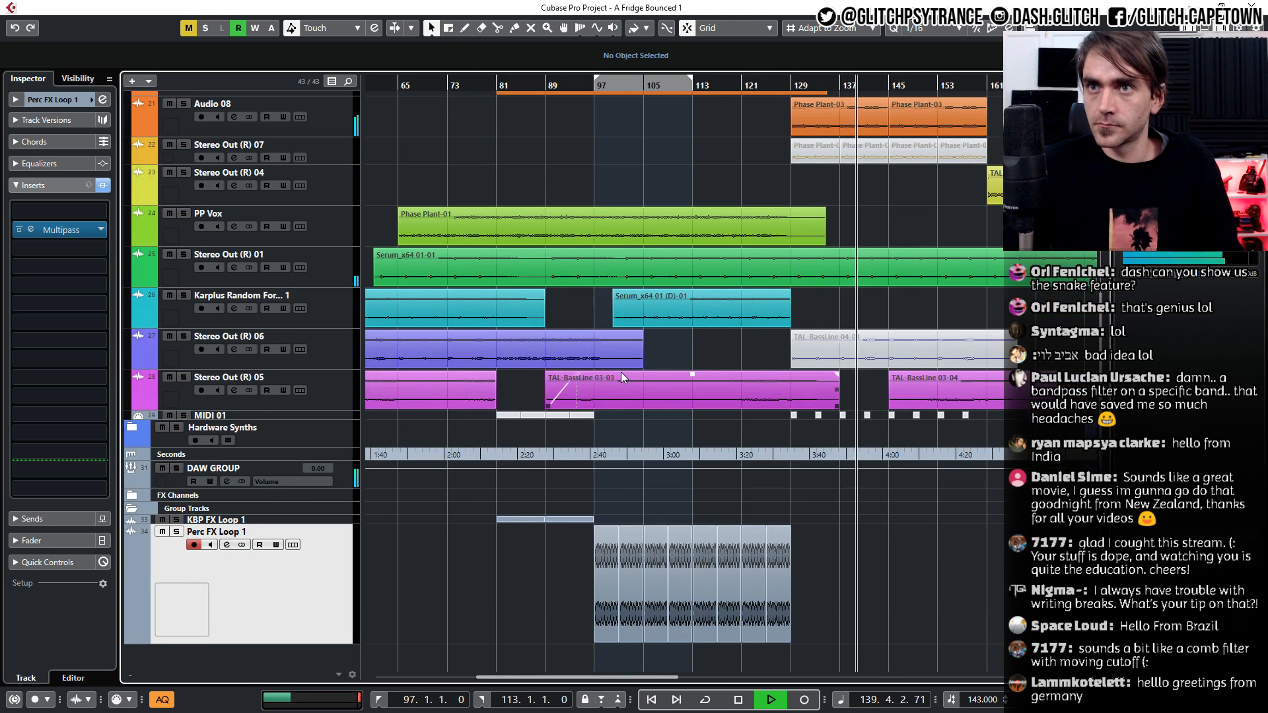
pyautogui.scroll(-1, 615, 367)
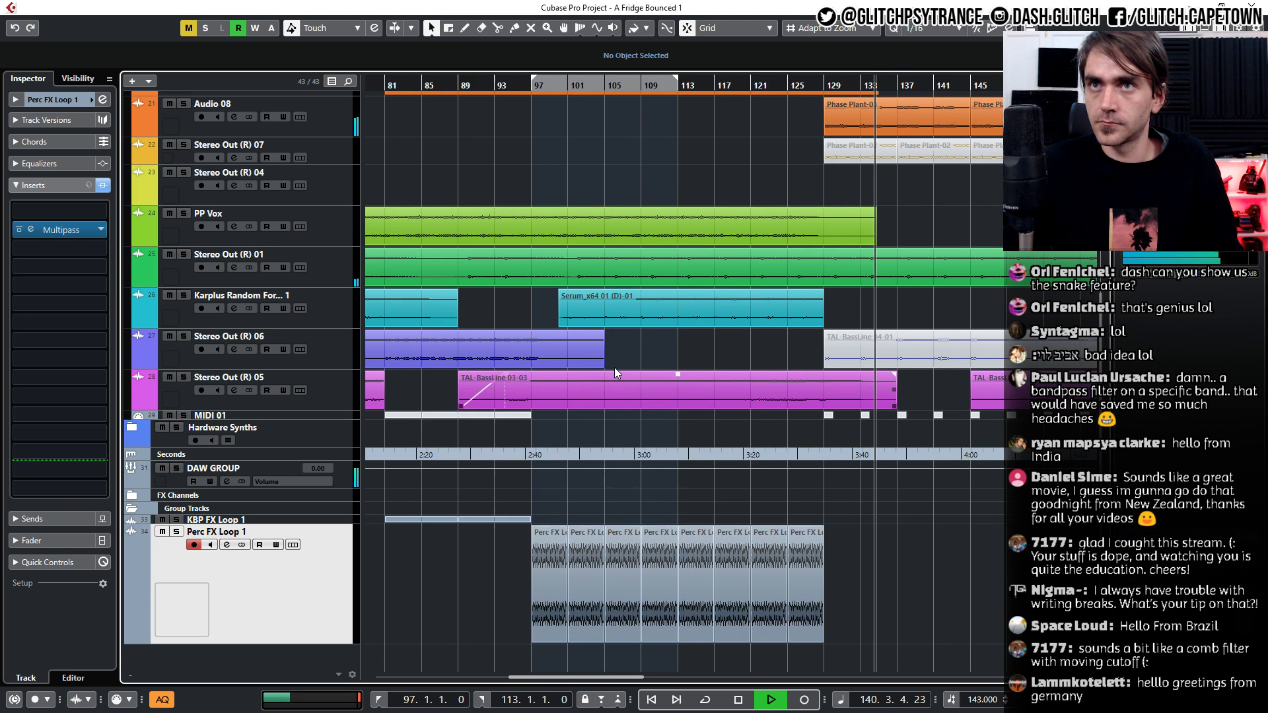
pyautogui.scroll(-1, 614, 368)
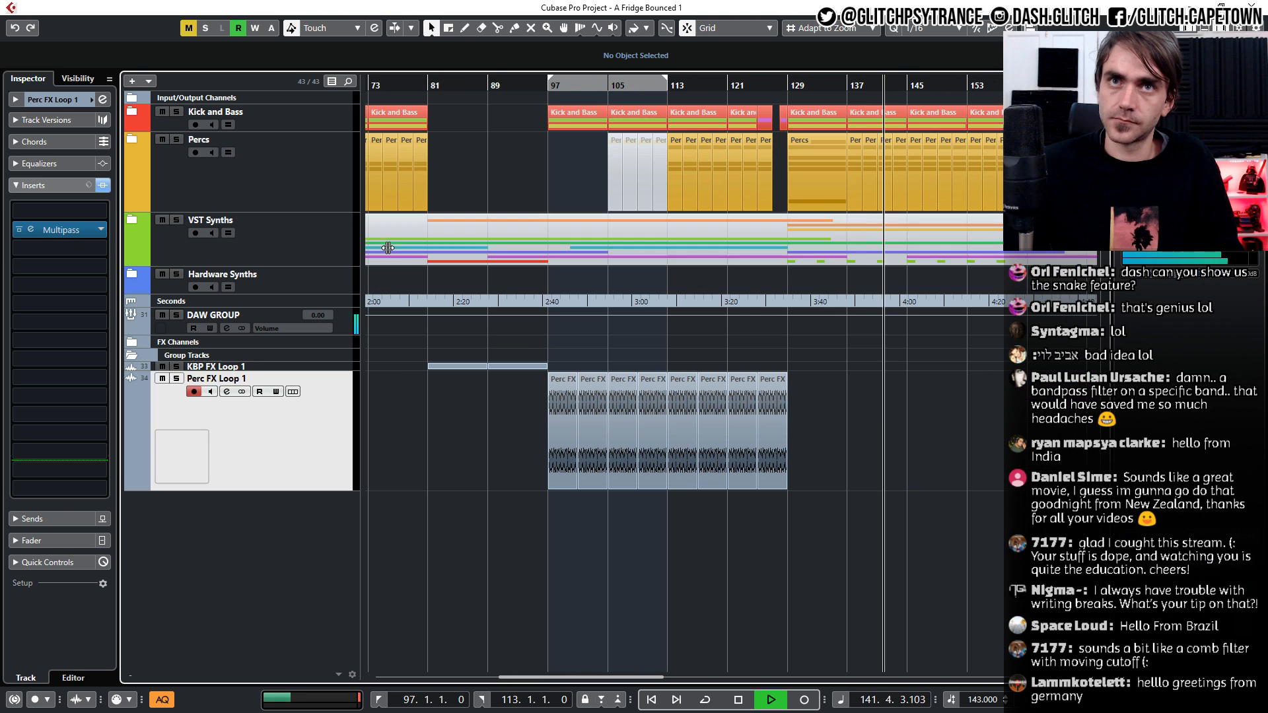
# Play from bar 97 and bend the Filter automation rise between bars 97 and 111 into a slow-starting curve
pyautogui.click(546, 86)
pyautogui.click(131, 483)
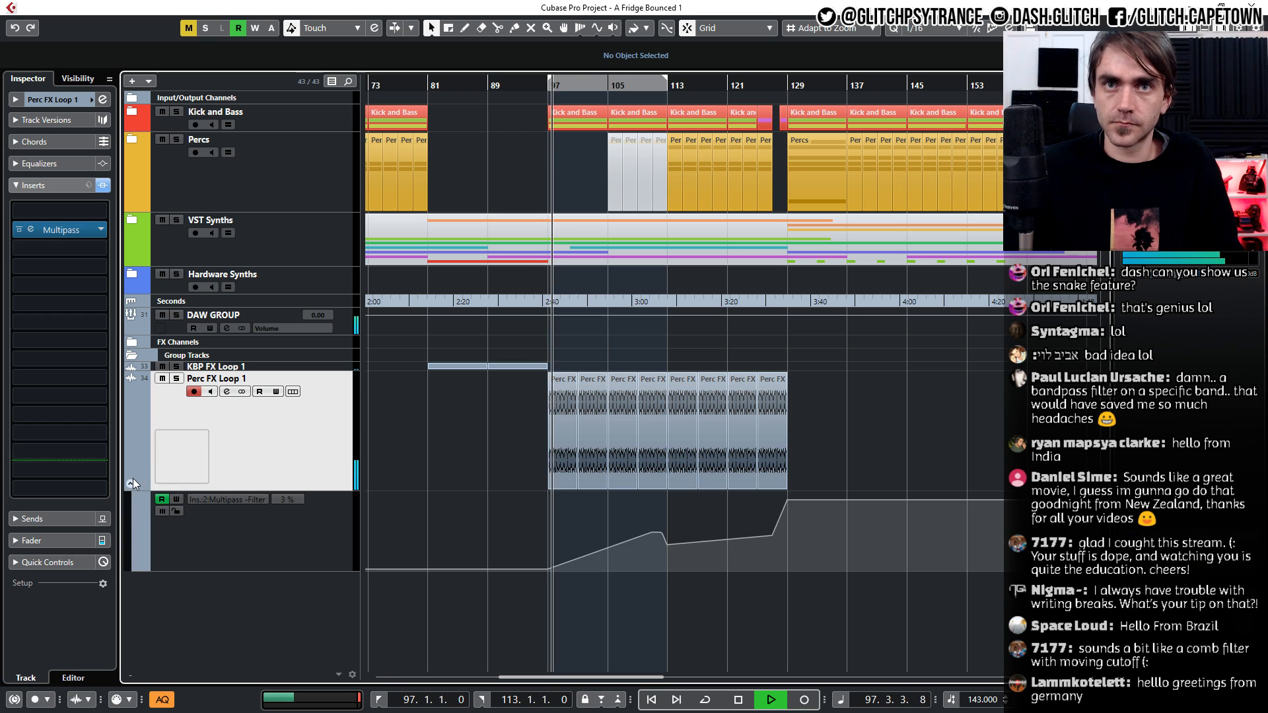
pyautogui.scroll(2, 547, 565)
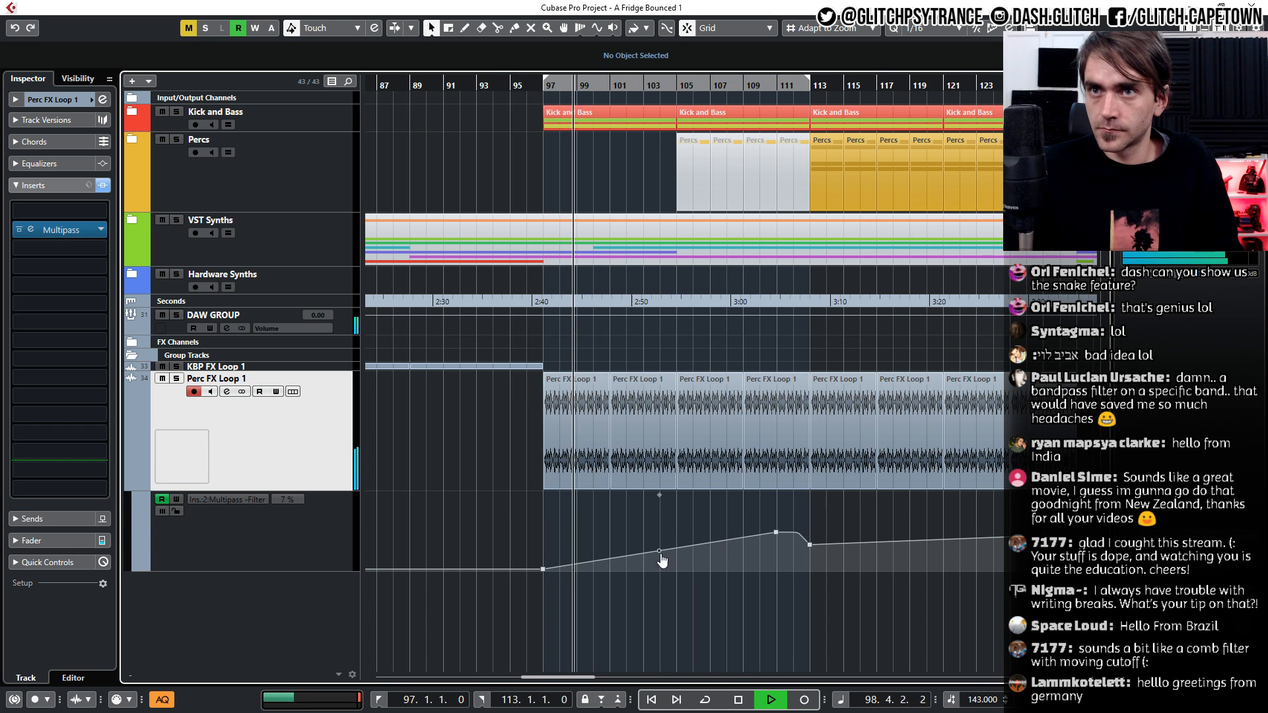
pyautogui.moveTo(661, 554); pyautogui.dragTo(660, 562)
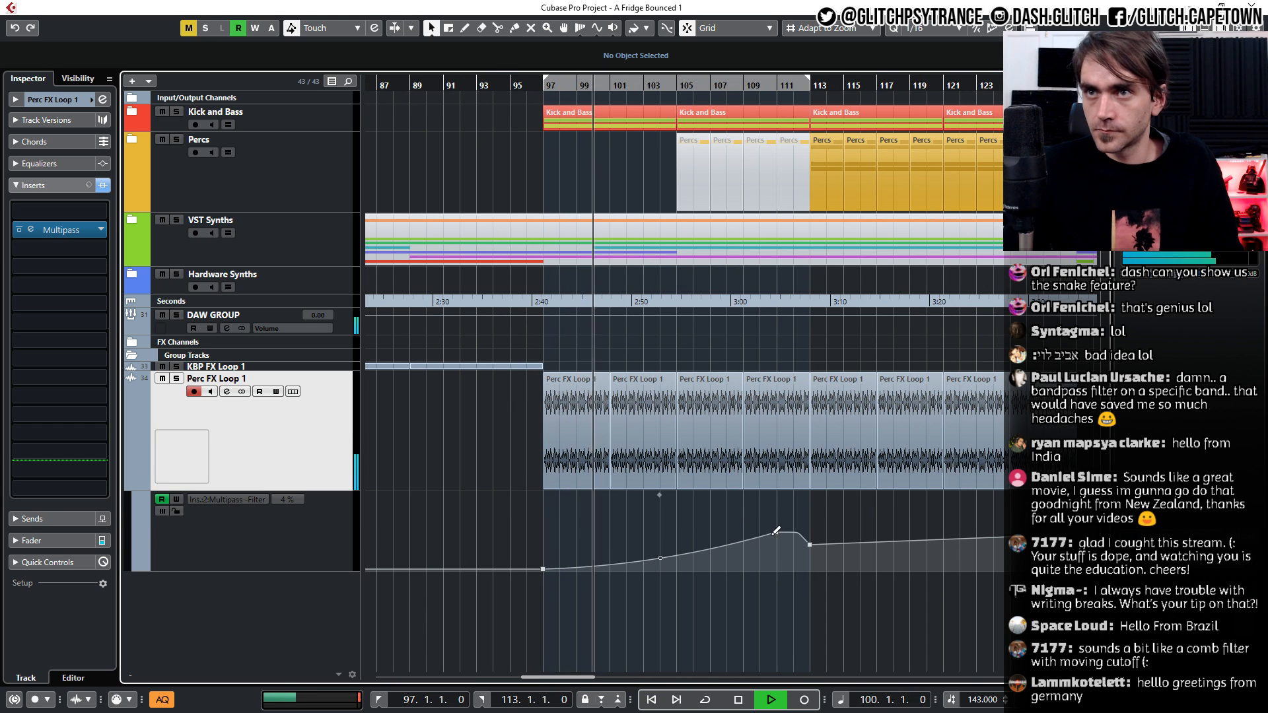
# Lower the Filter automation peak at bar 111 to 43.48 and move the point at bar 113 slightly down
pyautogui.scroll(2, 817, 550)
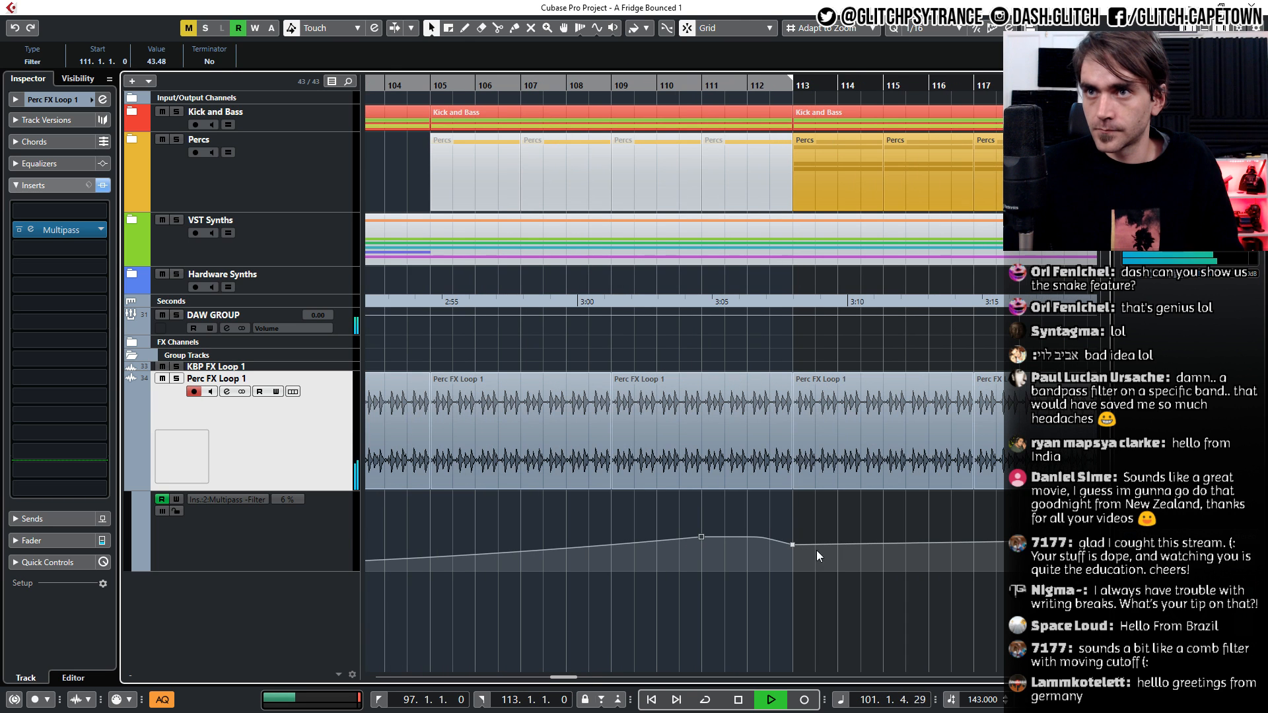
pyautogui.click(793, 549)
pyautogui.click(803, 623)
pyautogui.scroll(-1, 729, 627)
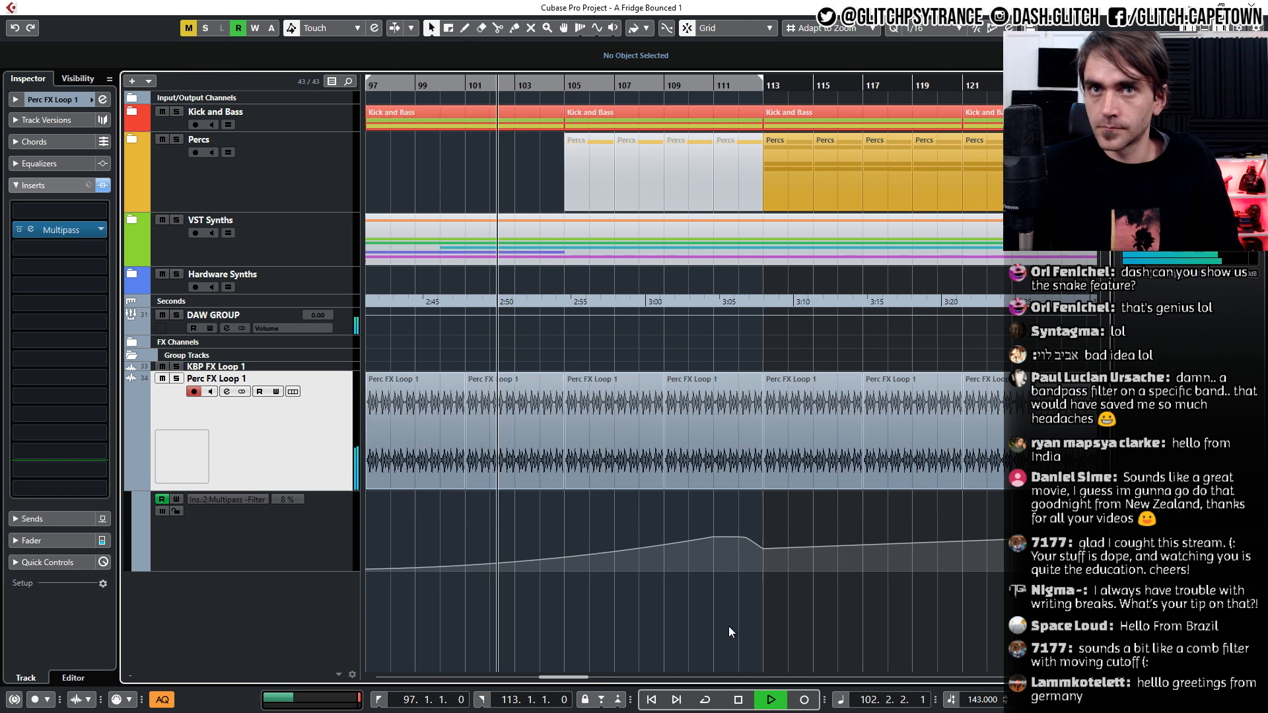
pyautogui.scroll(-2, 728, 626)
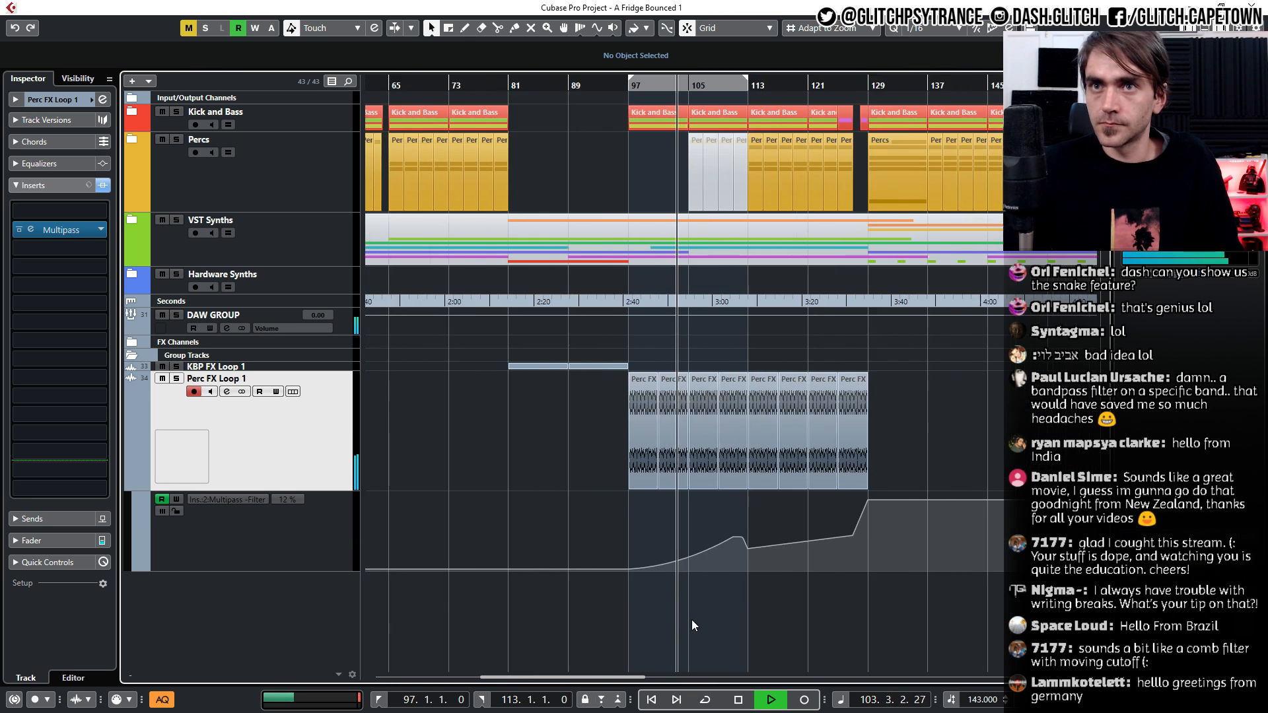
pyautogui.click(131, 484)
pyautogui.scroll(-2, 661, 582)
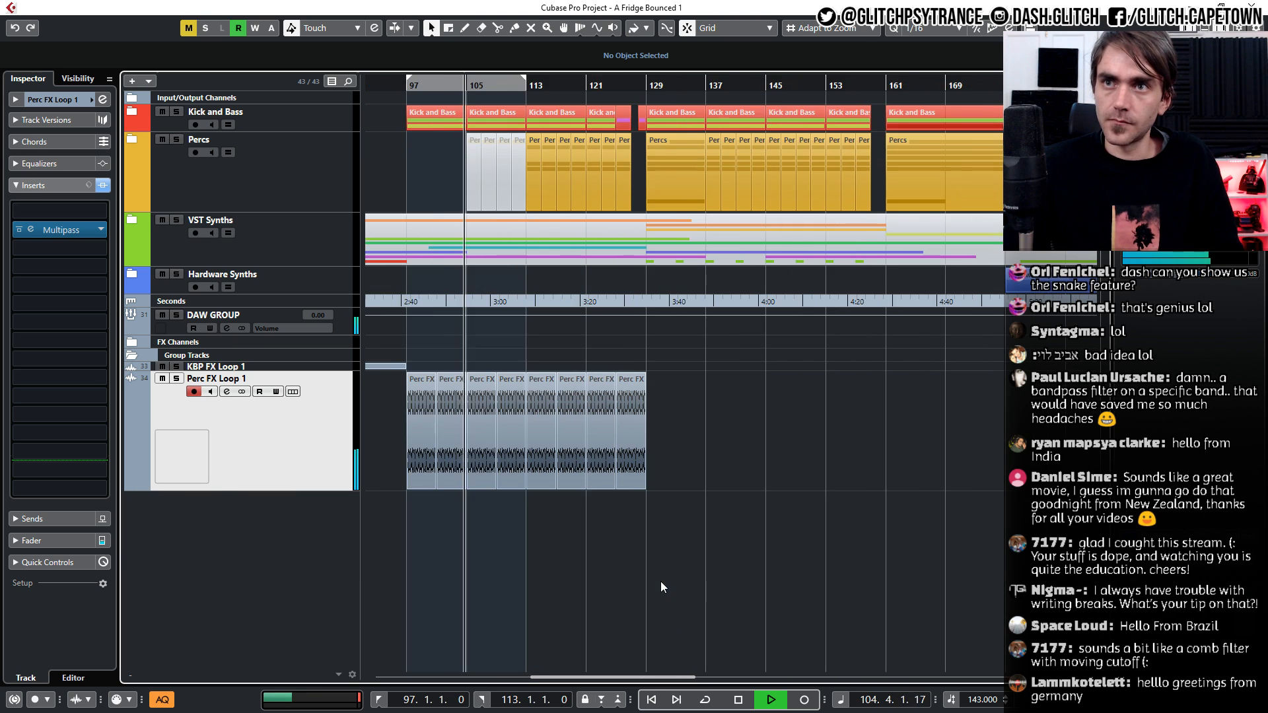
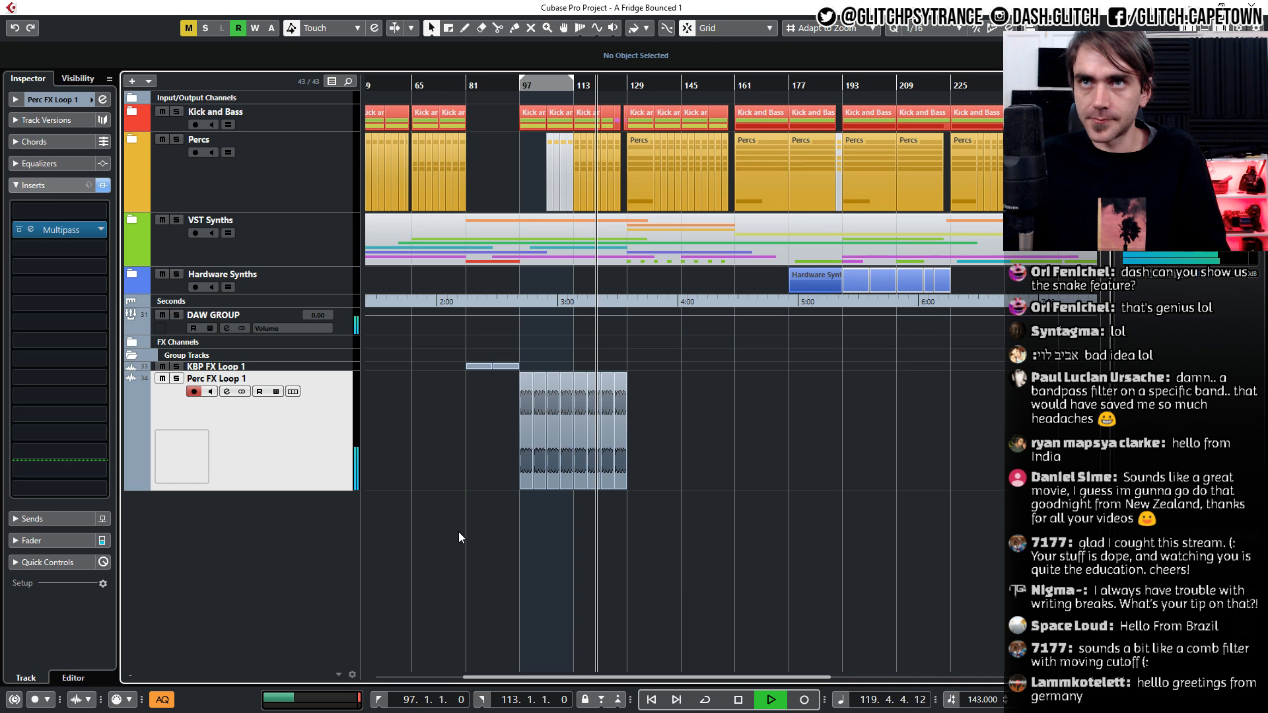
# Copy the Perc FX Loop 1 events with their automation to fill bars 33 to 81
pyautogui.press('h')
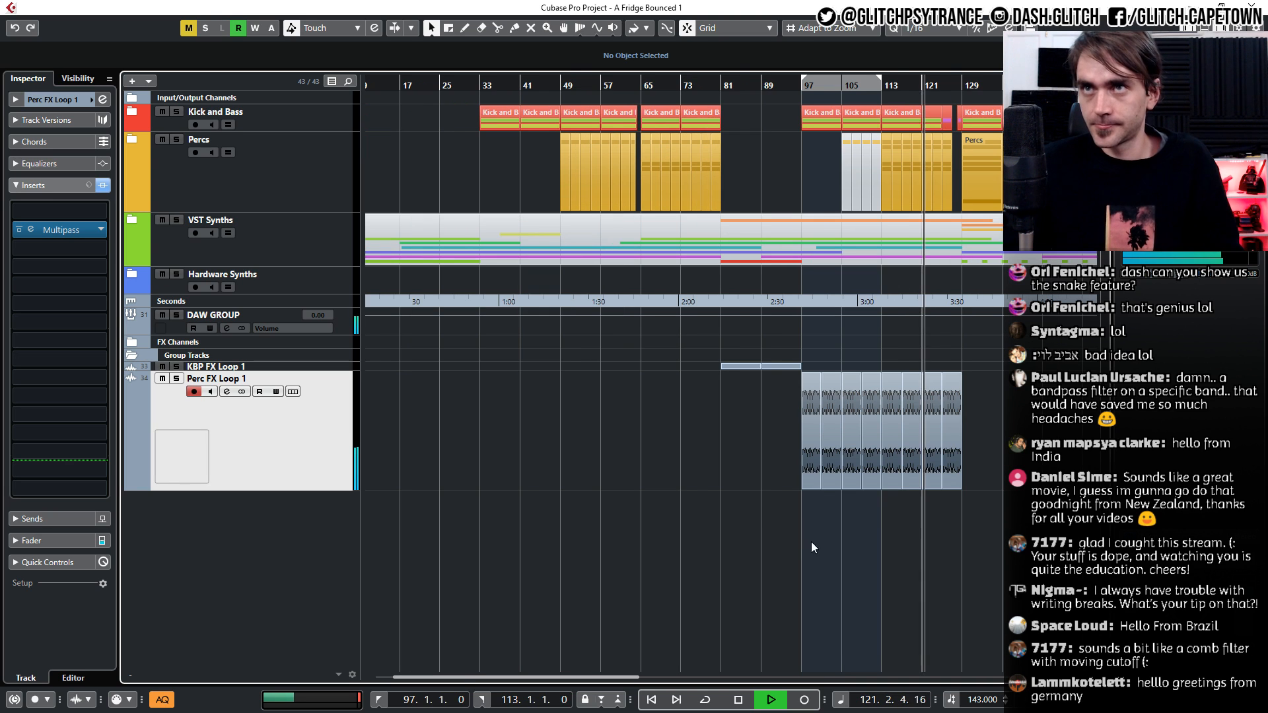
pyautogui.click(948, 459)
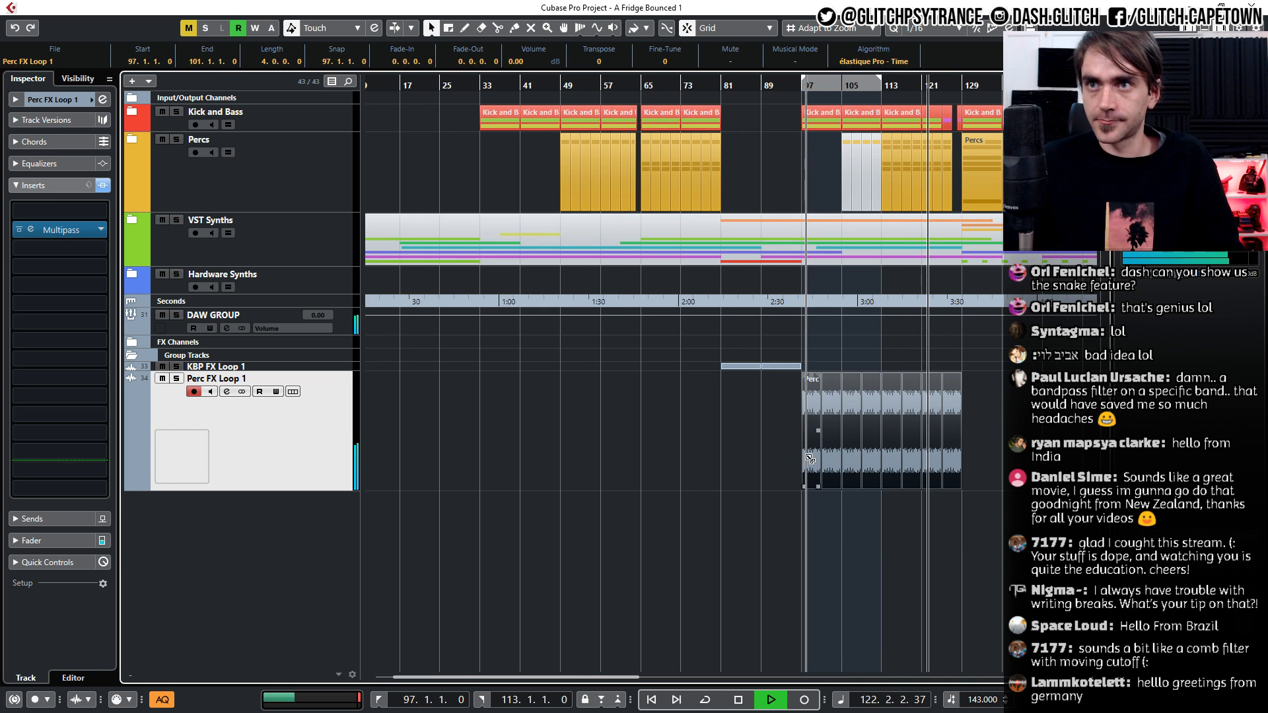
pyautogui.moveTo(810, 458); pyautogui.dragTo(566, 450)
pyautogui.click(559, 567)
pyautogui.moveTo(506, 512); pyautogui.dragTo(489, 453)
pyautogui.click(494, 533)
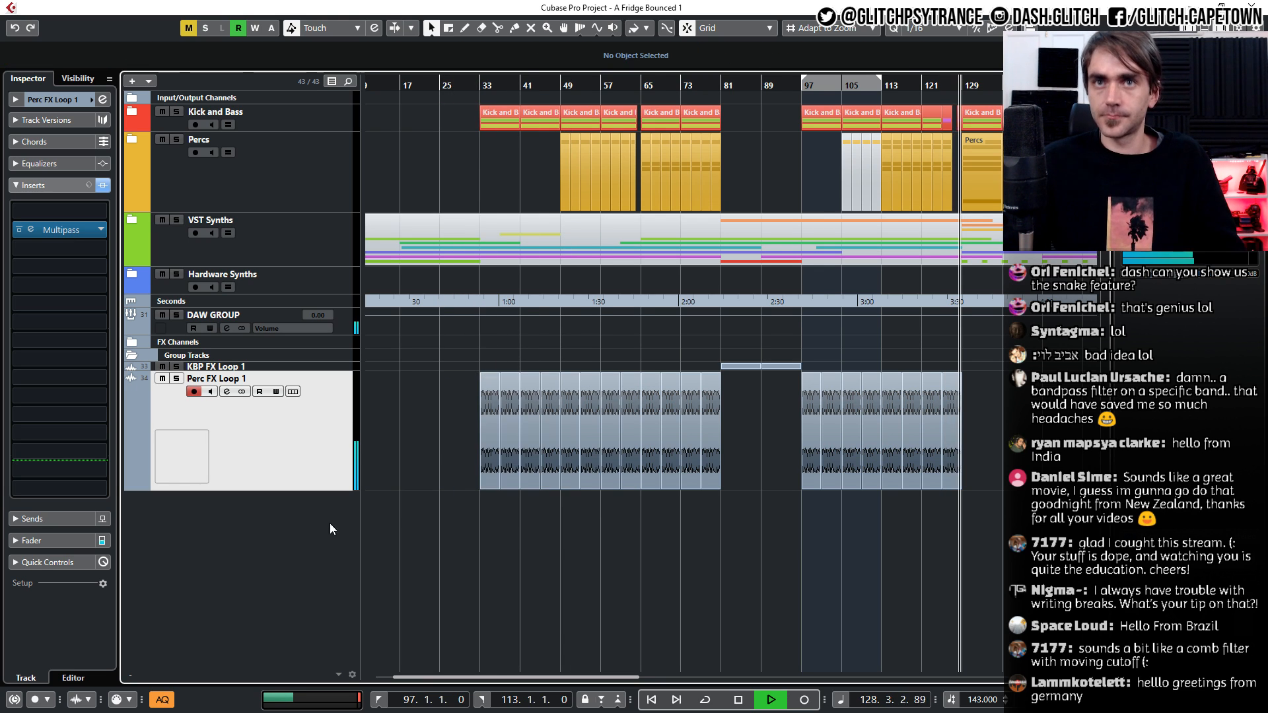
# Show the automation lane and lower the copied Filter peak at bar 47 to 20.87 for a weaker first build-up
pyautogui.click(130, 484)
pyautogui.scroll(4, 592, 559)
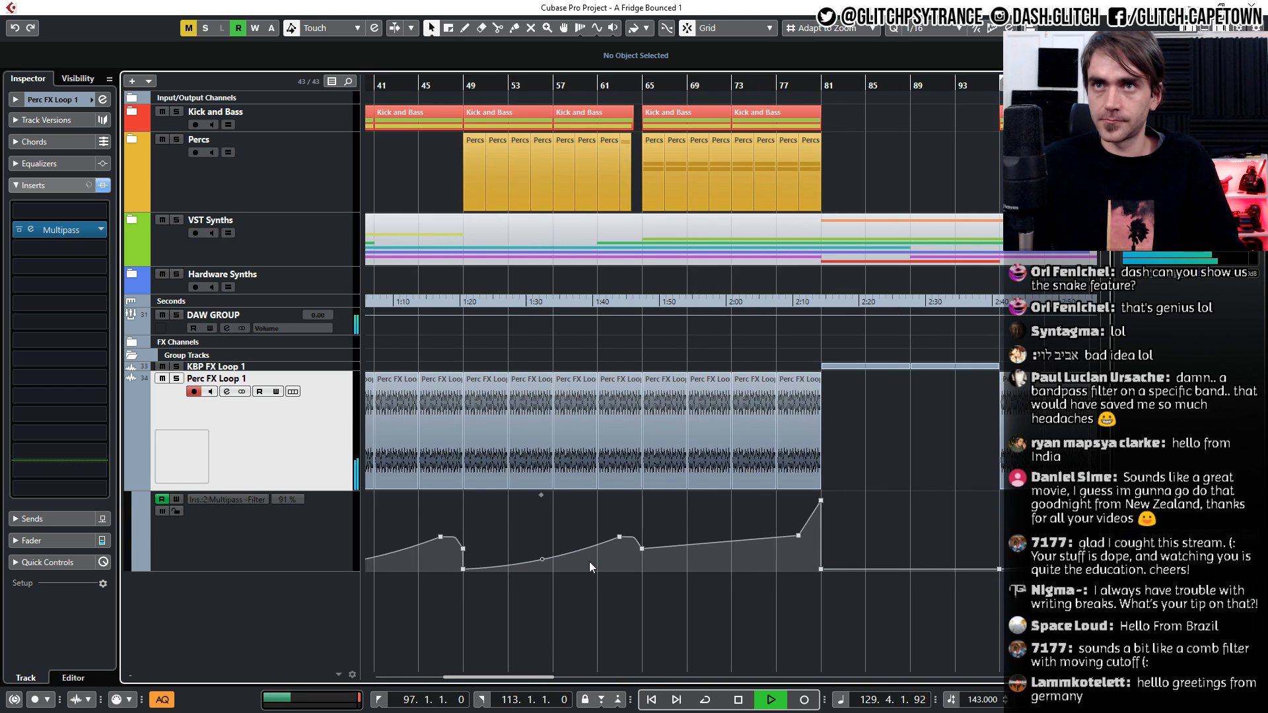
pyautogui.scroll(-1, 589, 561)
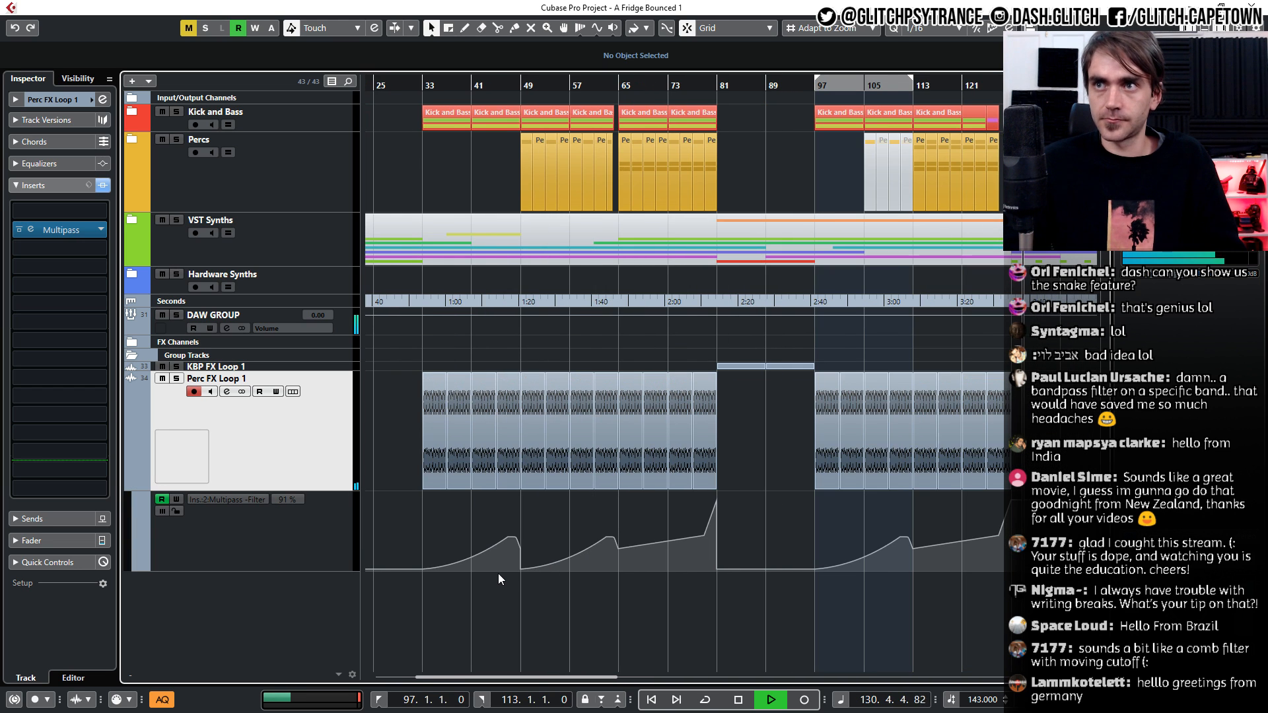
pyautogui.scroll(1, 497, 573)
pyautogui.scroll(1, 506, 560)
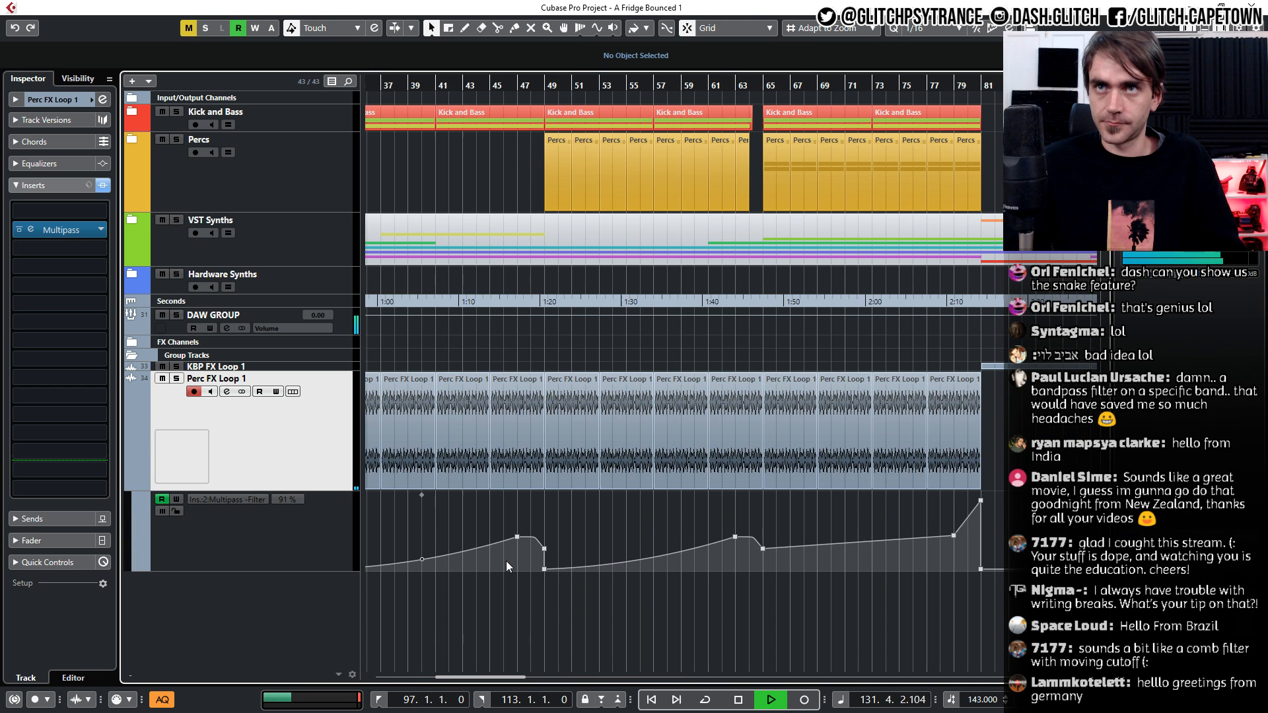
pyautogui.scroll(1, 506, 560)
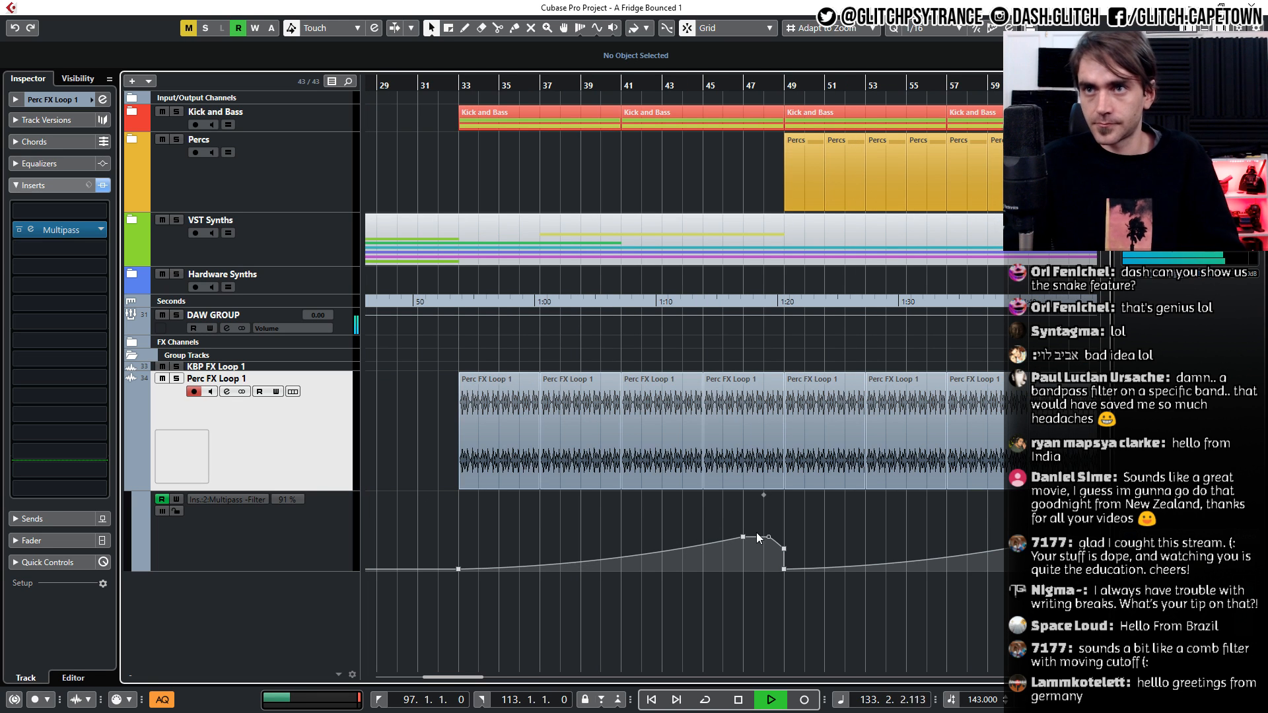
pyautogui.moveTo(746, 537); pyautogui.dragTo(769, 559)
pyautogui.click(744, 552)
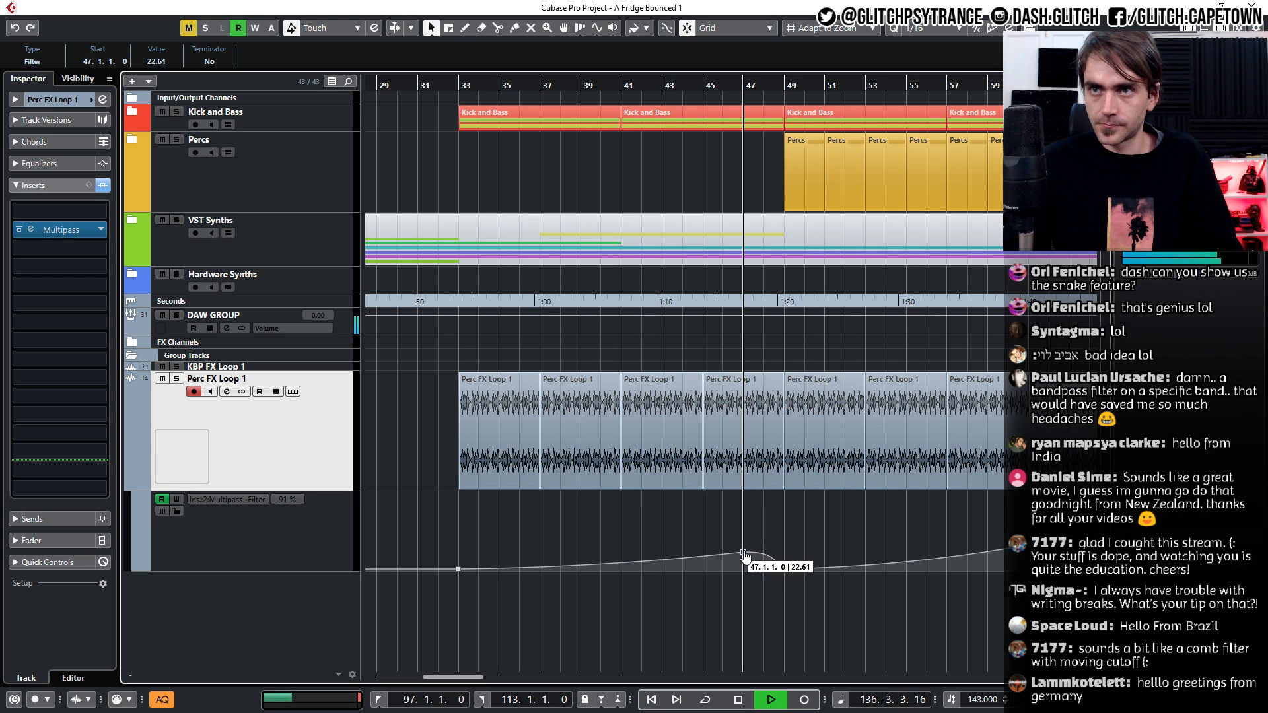
pyautogui.moveTo(744, 553); pyautogui.dragTo(744, 554)
# Delete the zero-level Filter point at bar 81, lower the peak there slightly and curve the ramp leading up to it
pyautogui.scroll(-9, 681, 589)
pyautogui.scroll(5, 566, 578)
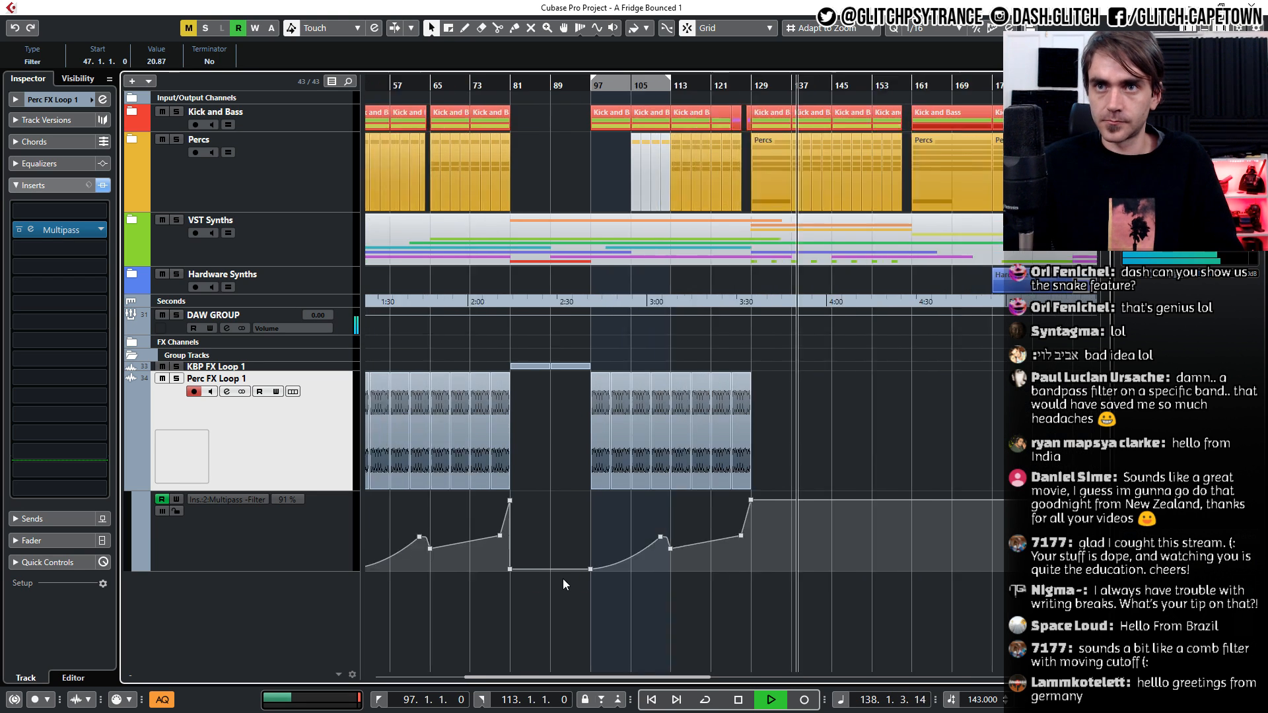
pyautogui.click(498, 502)
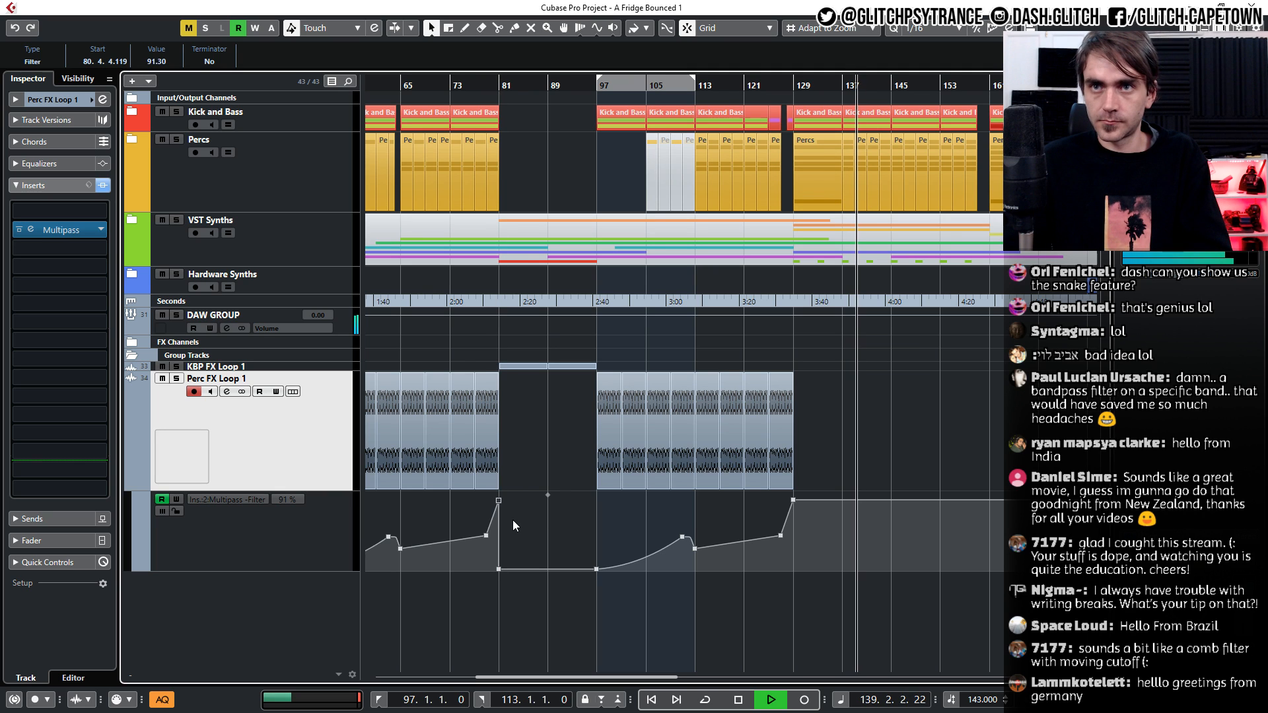
pyautogui.click(498, 570)
pyautogui.press('Delete')
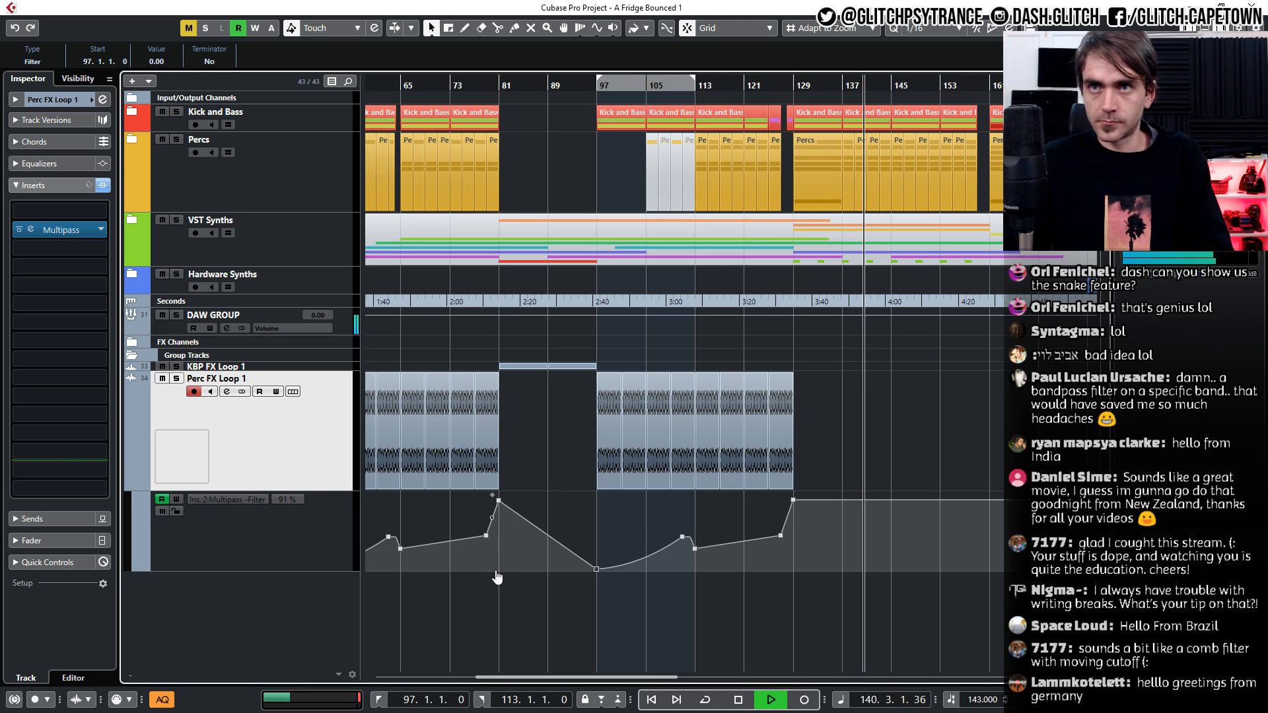
pyautogui.moveTo(499, 501); pyautogui.dragTo(496, 524)
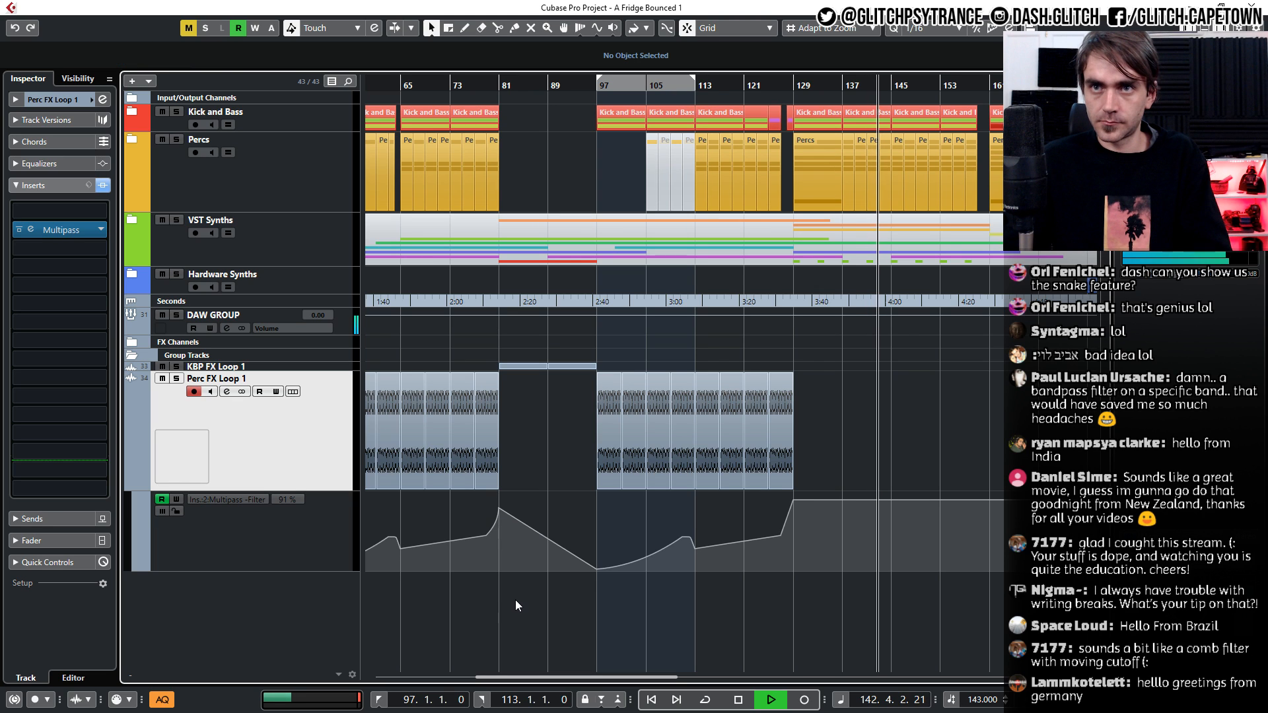
# Copy the last two Perc FX Loop 1 events with their automation to bars 153 to 161 and lower the Filter at bar 153 to 6.96
pyautogui.press('g')
pyautogui.press('g')
pyautogui.click(130, 483)
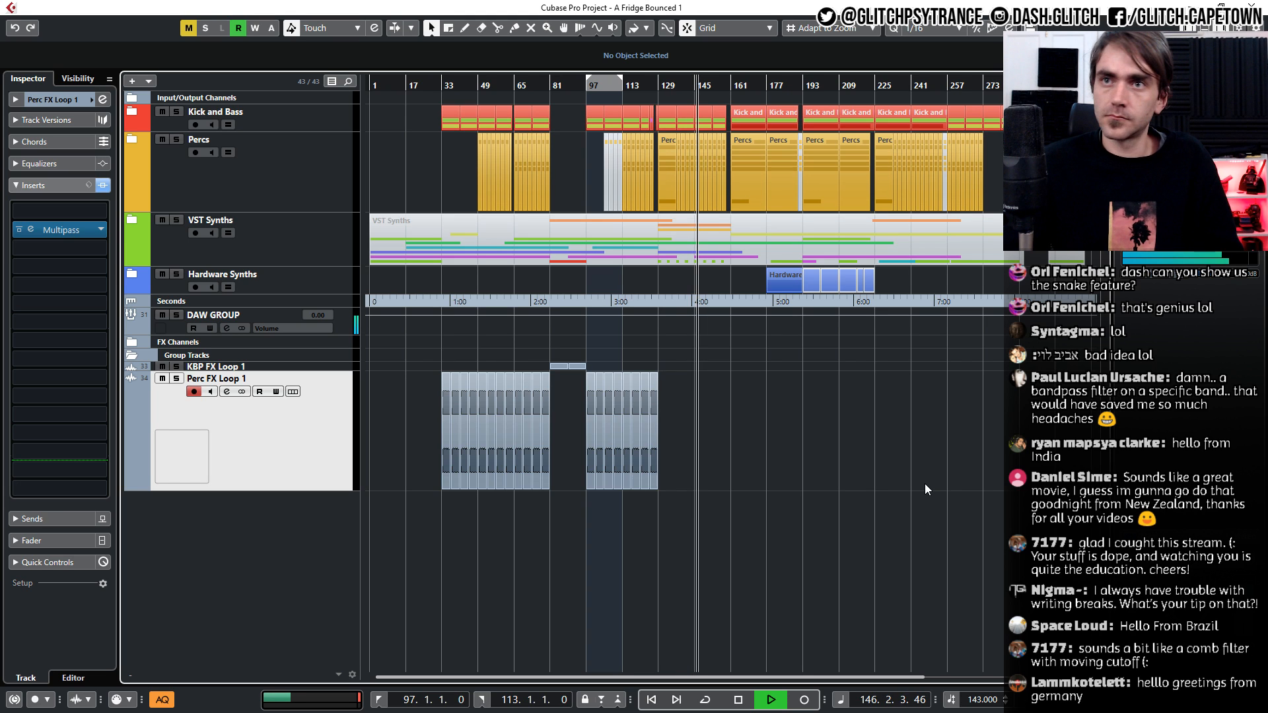
pyautogui.press('h')
pyautogui.press('h')
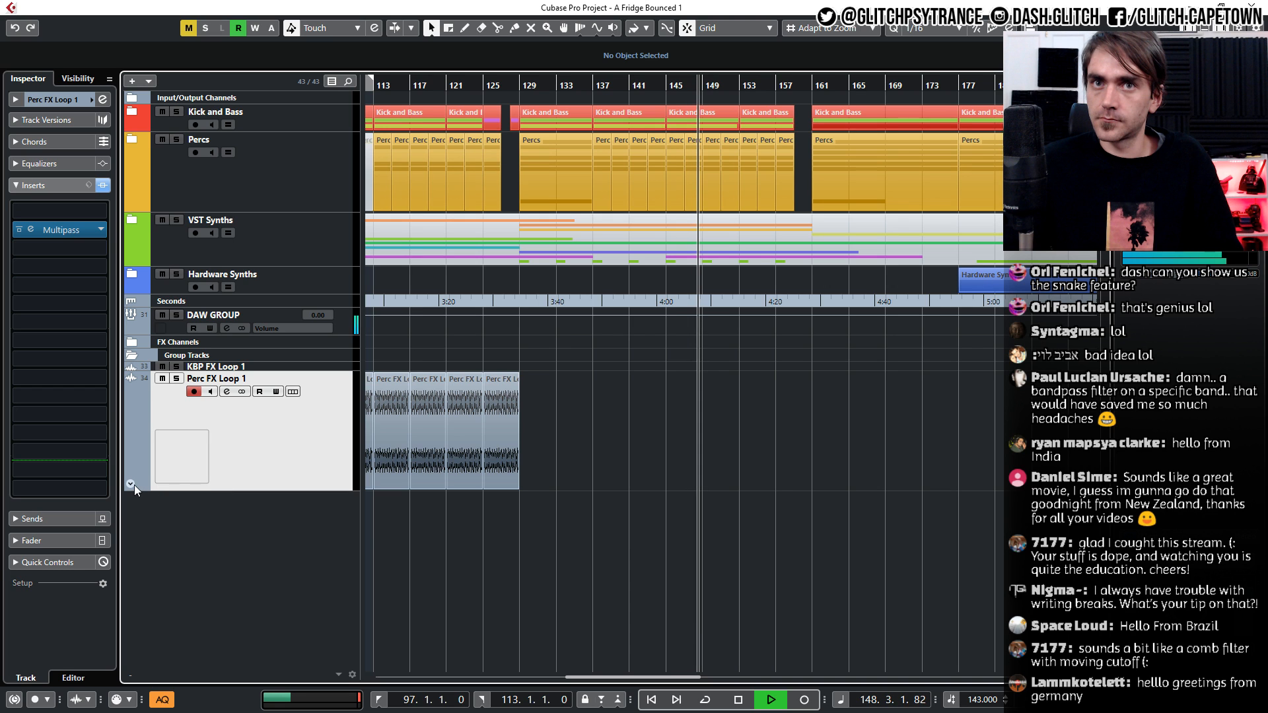
pyautogui.click(134, 485)
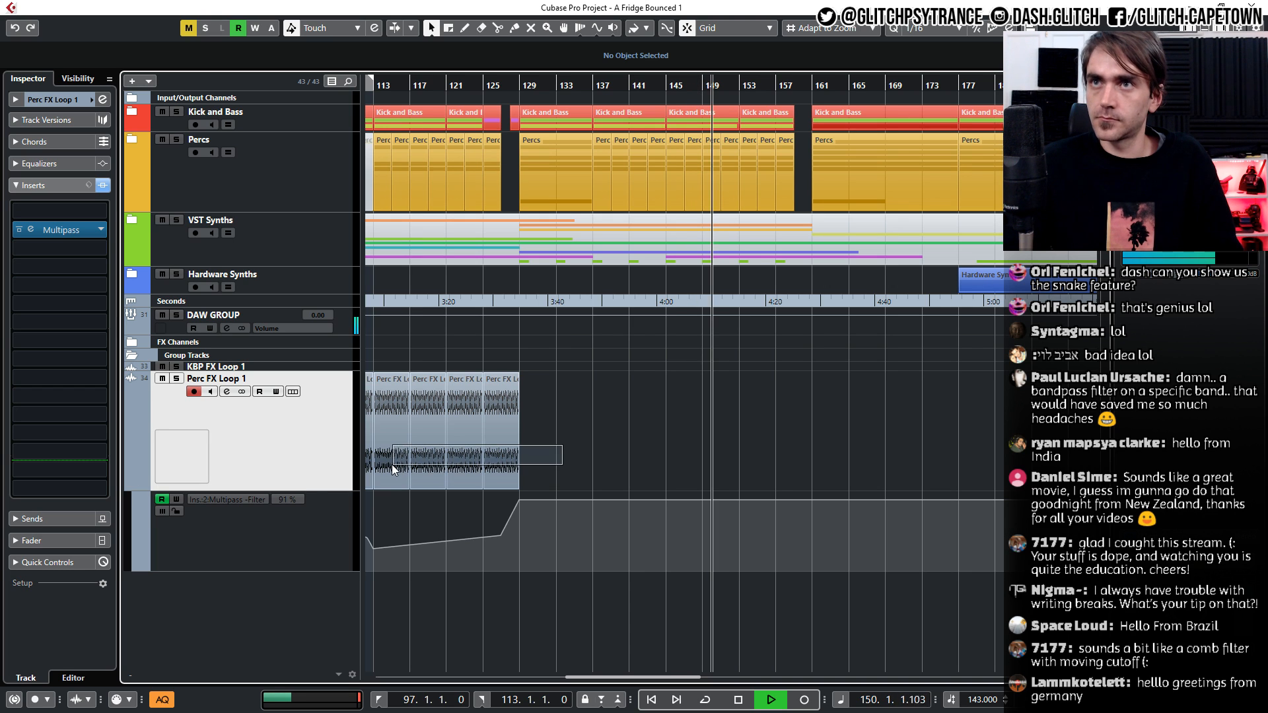
pyautogui.moveTo(469, 458); pyautogui.dragTo(469, 457)
pyautogui.moveTo(470, 455); pyautogui.dragTo(759, 444)
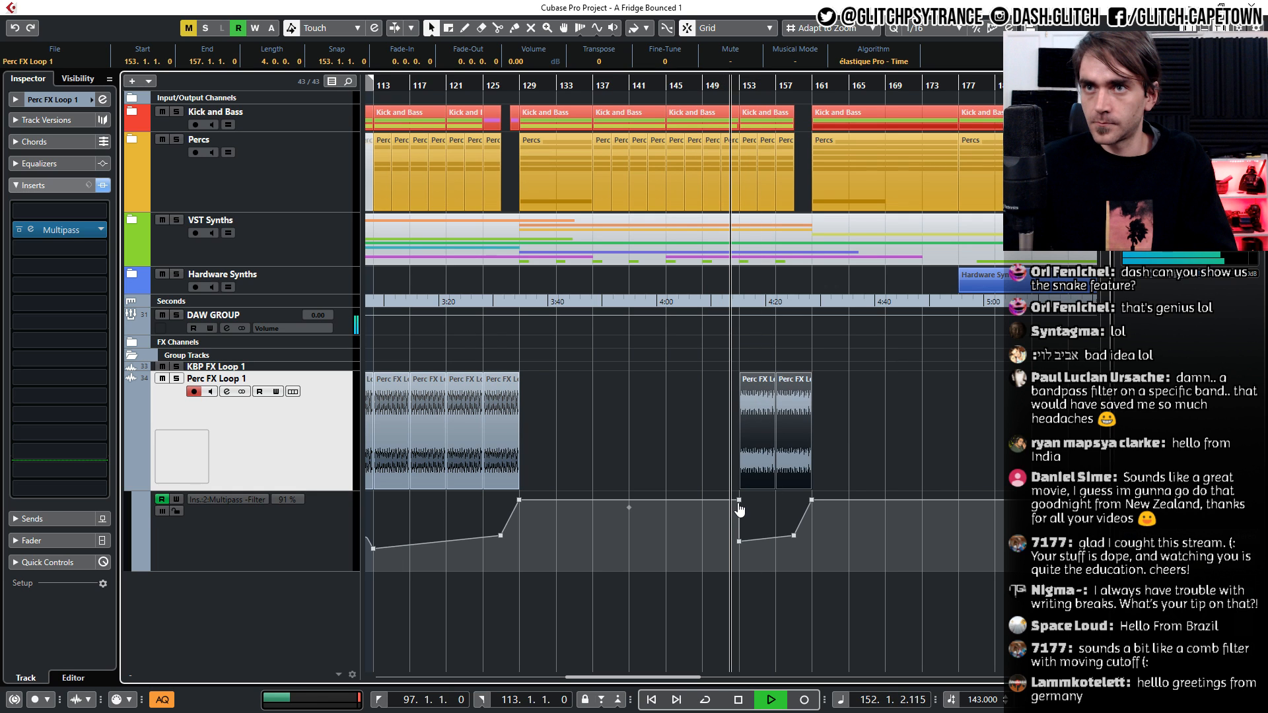
pyautogui.moveTo(739, 505); pyautogui.dragTo(739, 564)
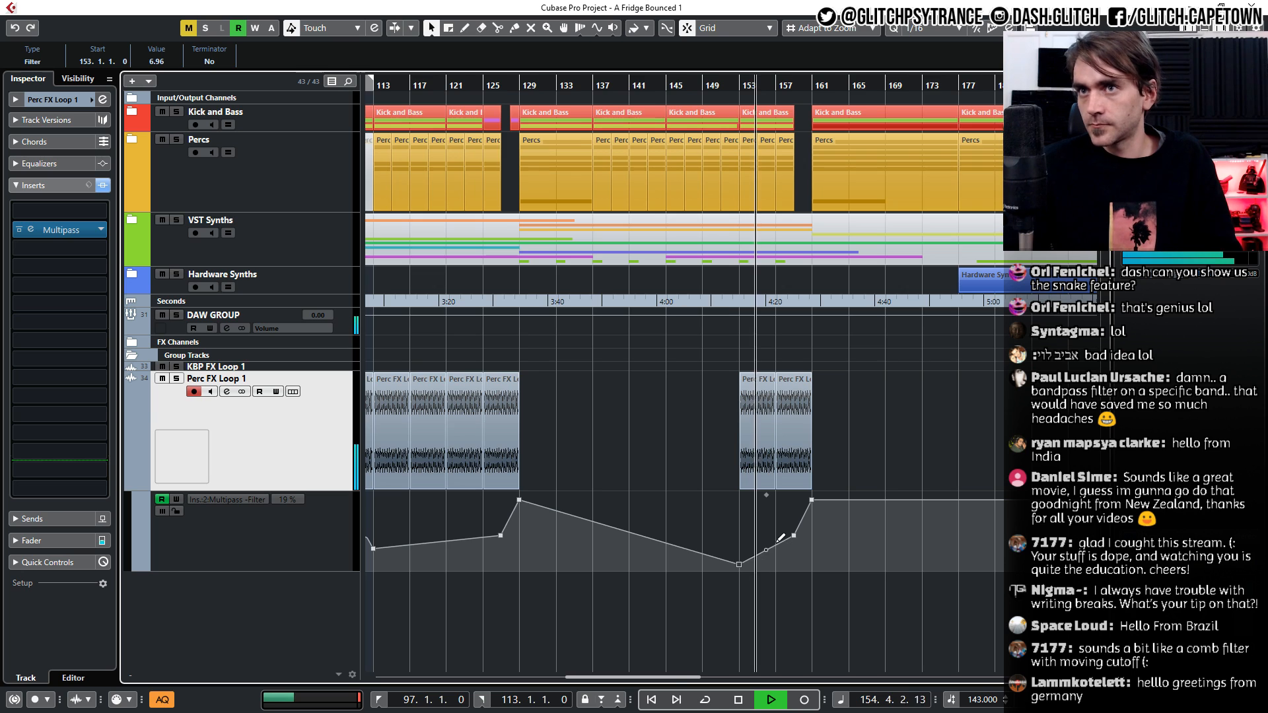
# Play through the copied Perc FX Loop 1 events at bars 153 to 161 and inspect their Filter build-up
pyautogui.press('h')
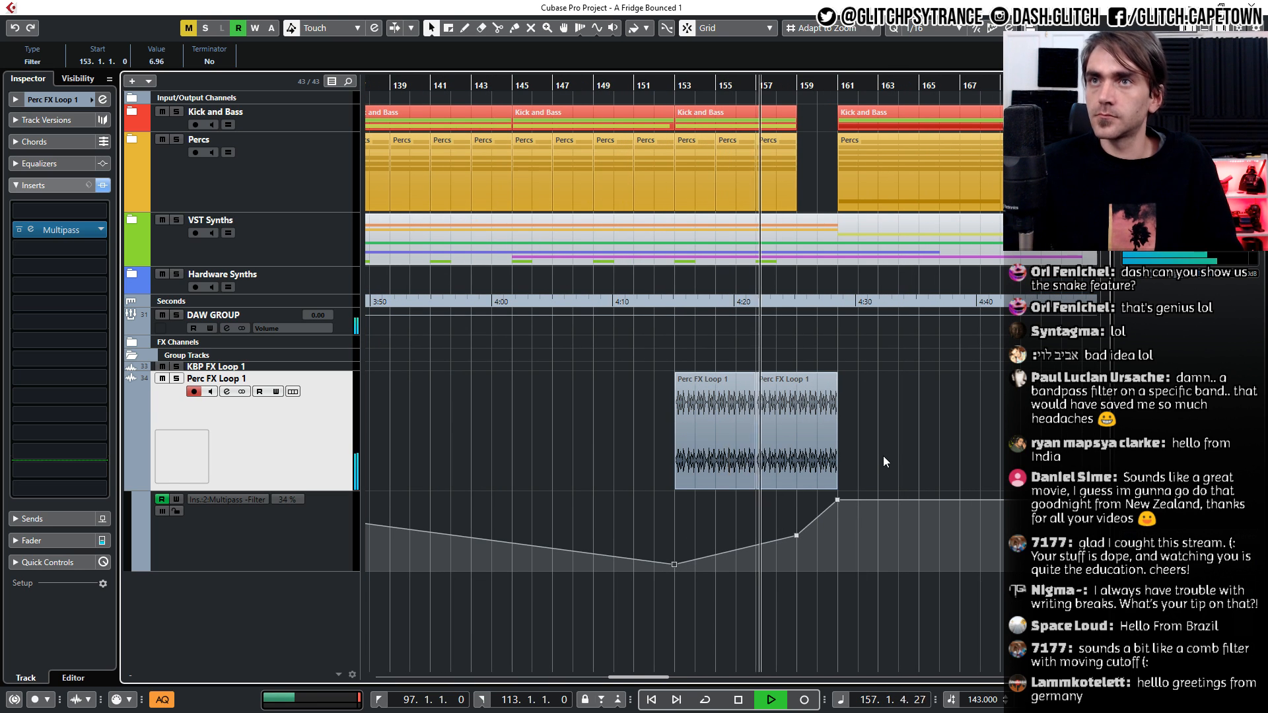
pyautogui.hscroll(3, 842, 442)
pyautogui.scroll(2, 802, 445)
pyautogui.hscroll(-3, 582, 449)
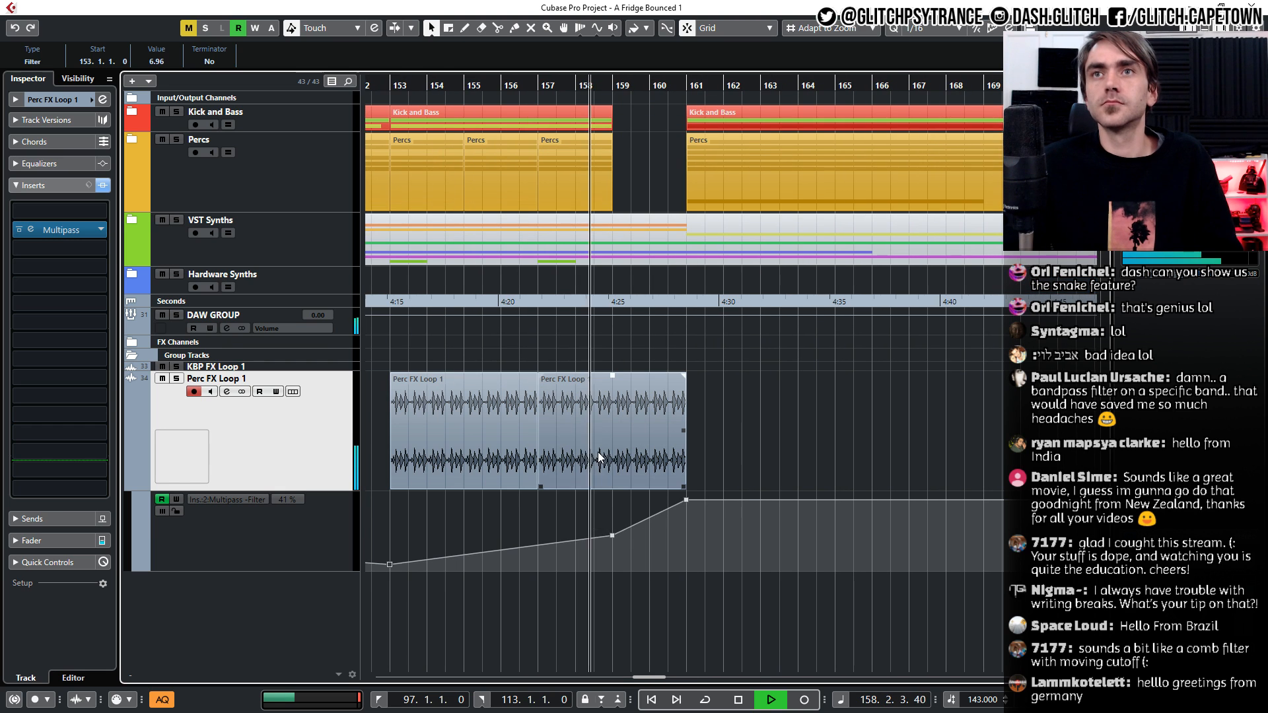
pyautogui.click(654, 467)
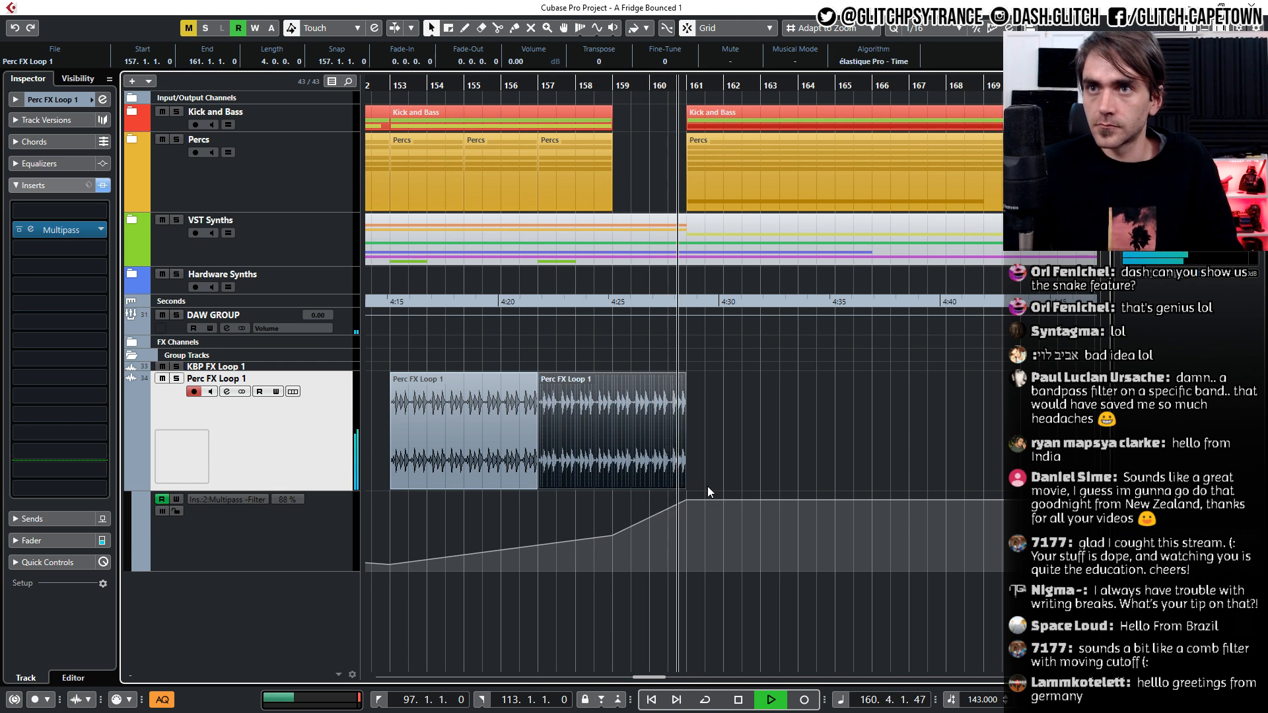
pyautogui.scroll(-4, 728, 465)
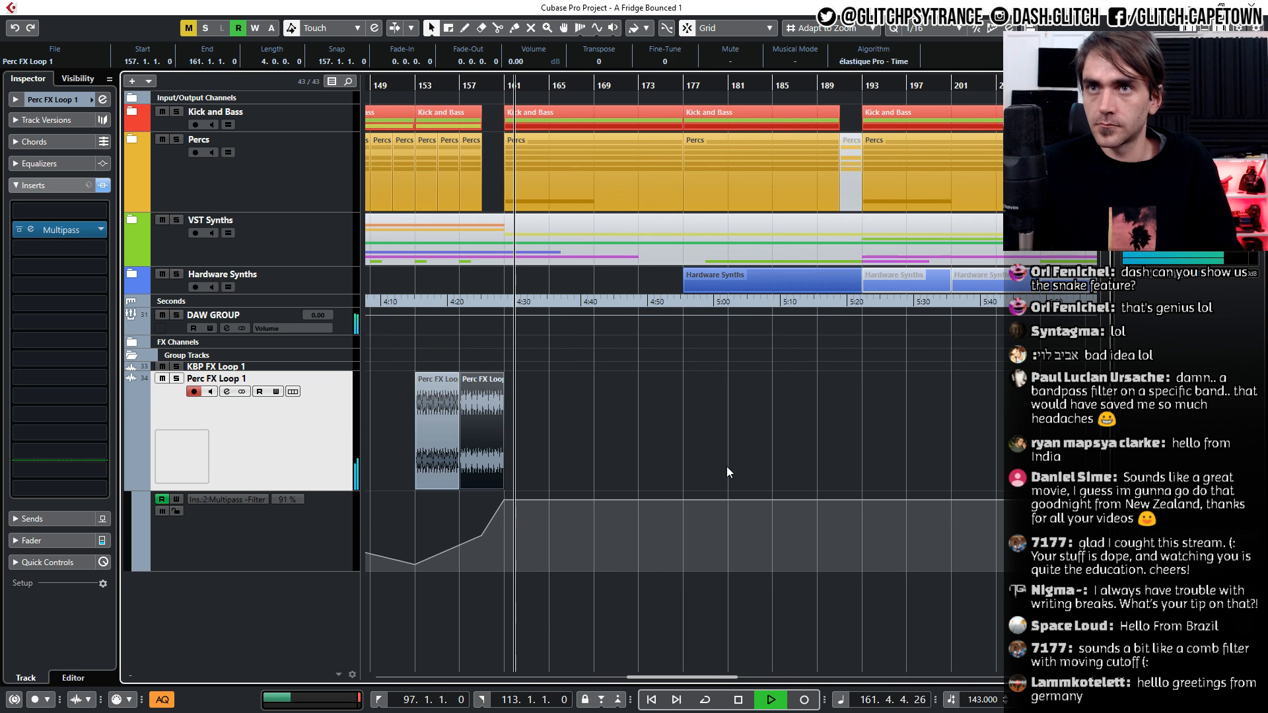
pyautogui.hscroll(-2, 745, 460)
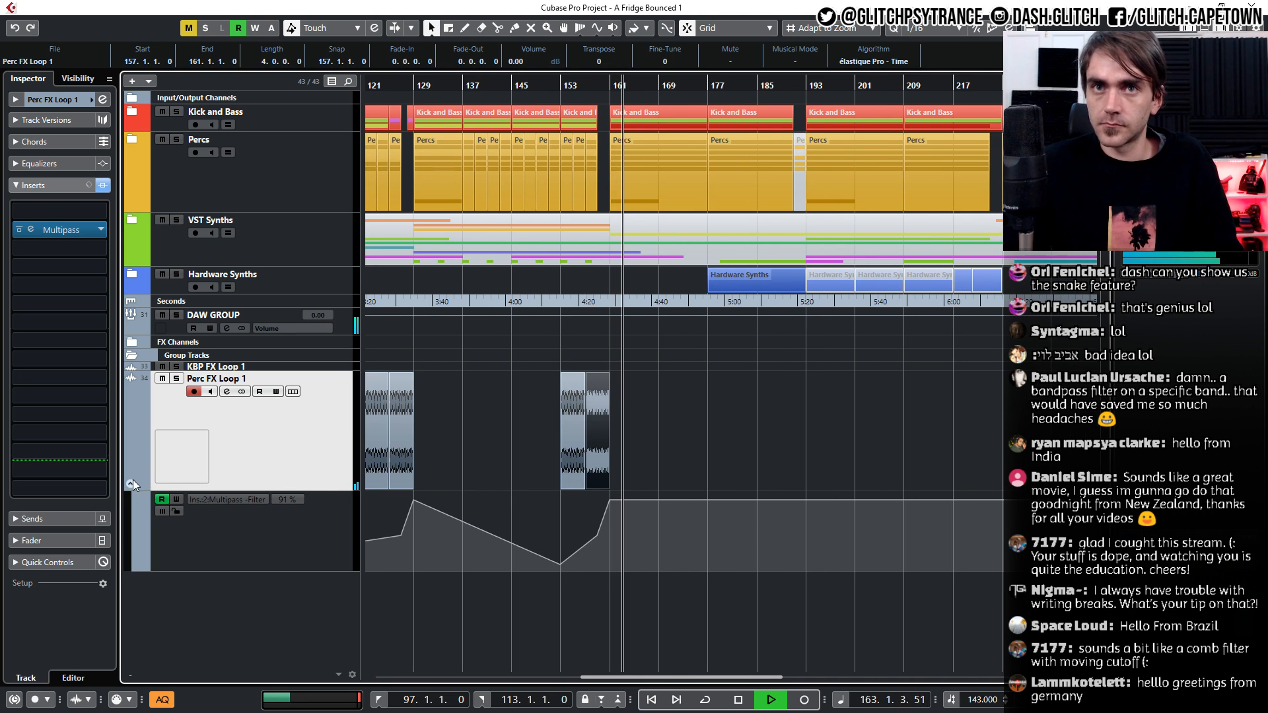
# Hide the Perc FX Loop 1 automation lane, clear the event selection and stop playback
pyautogui.click(132, 483)
pyautogui.scroll(-1, 584, 468)
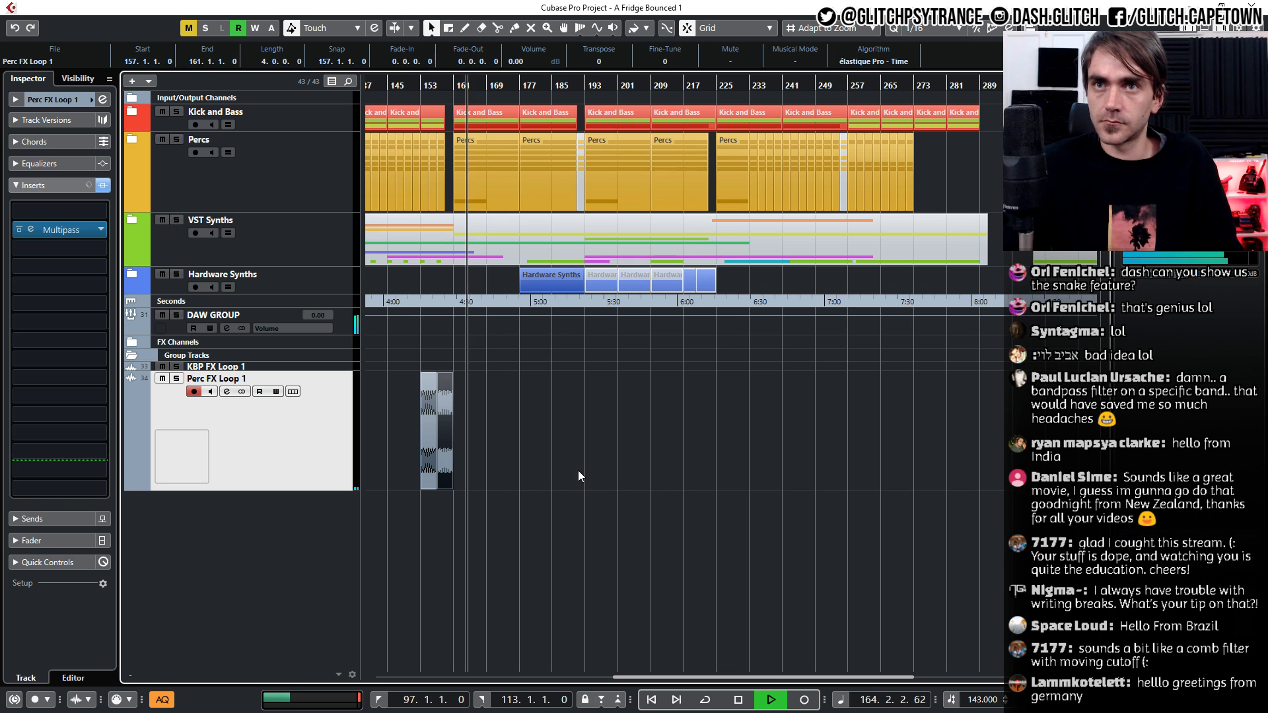
pyautogui.hscroll(-2, 577, 470)
pyautogui.click(611, 550)
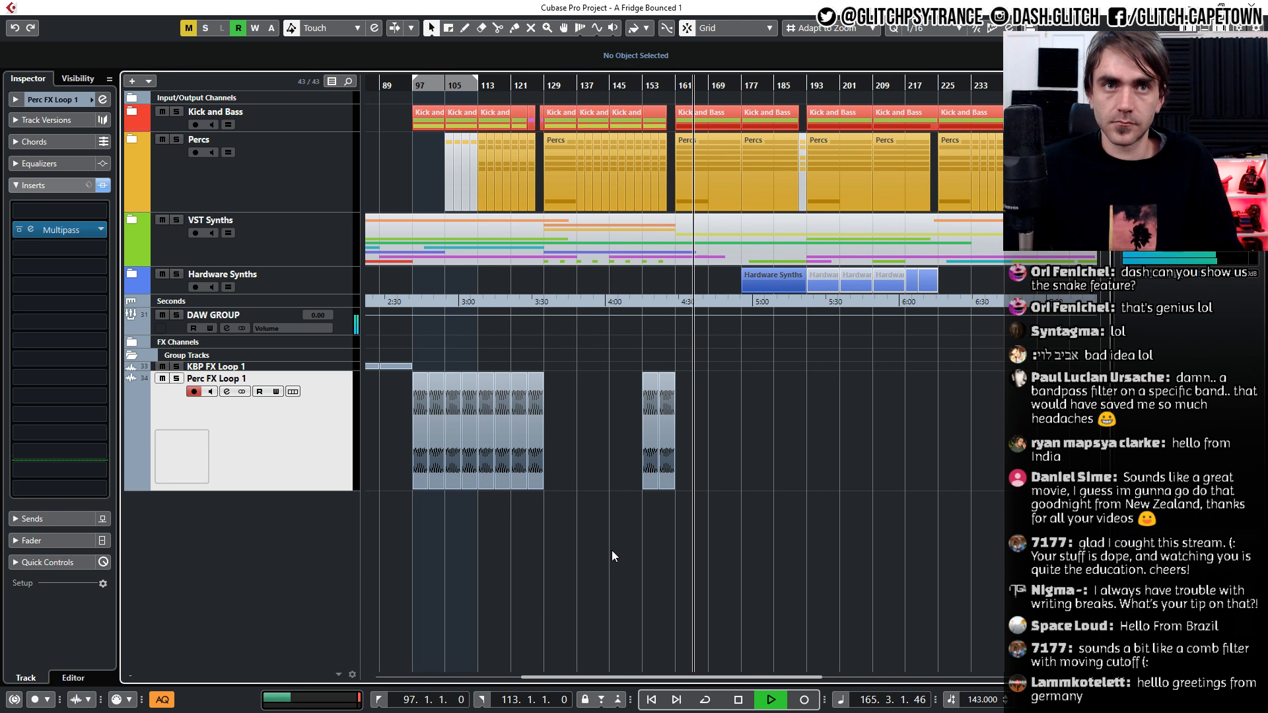
pyautogui.scroll(1, 612, 550)
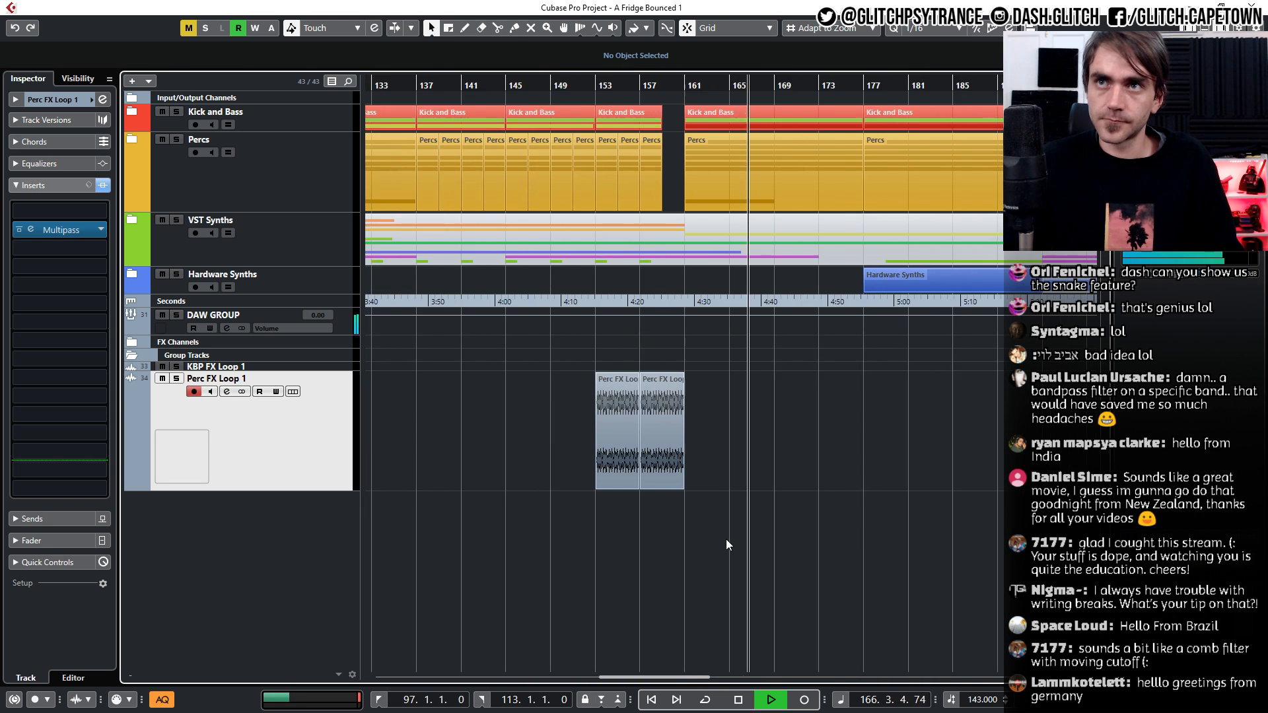
pyautogui.scroll(2, 726, 539)
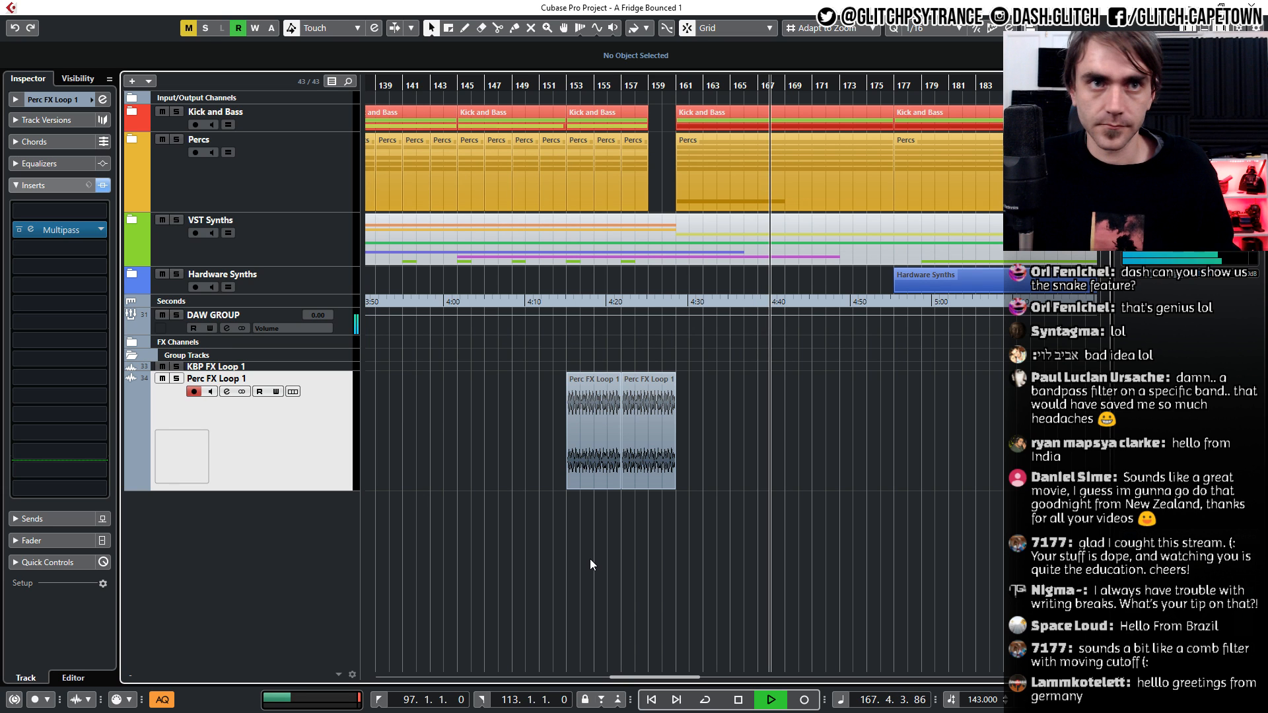
pyautogui.press('space')
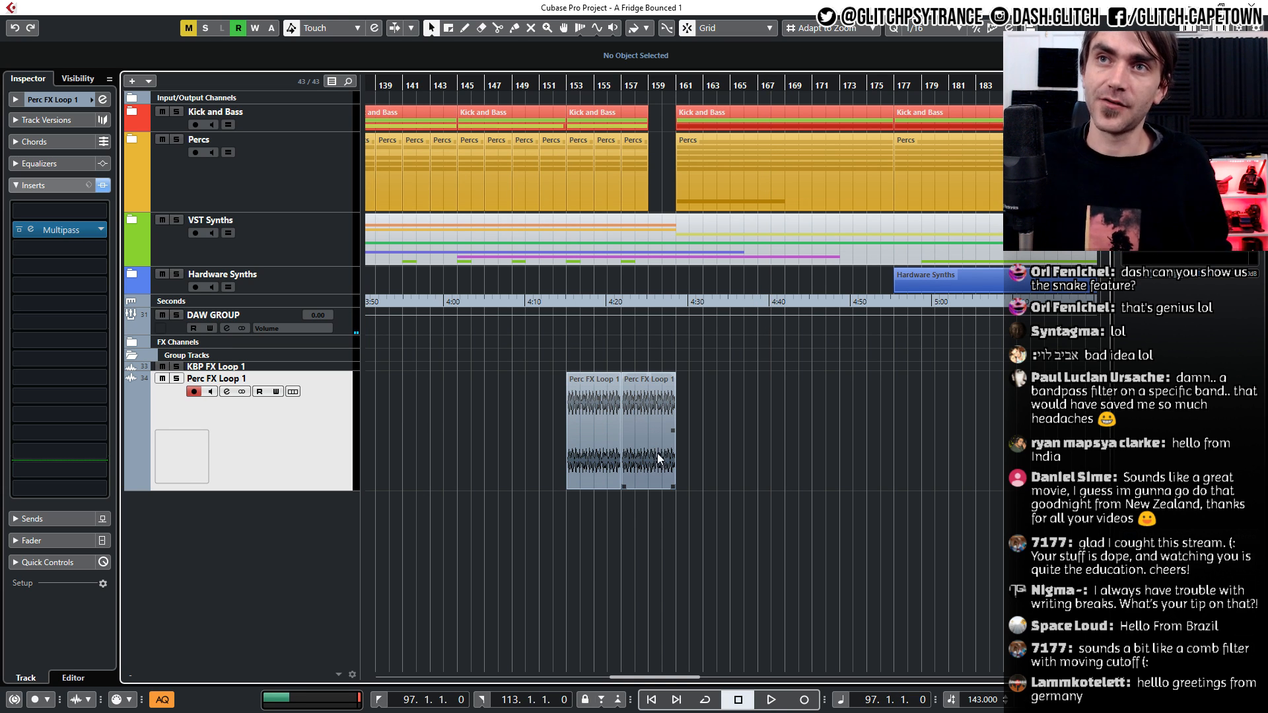
# Inspect the last Perc FX Loop 1 event up close and place the playback cursor at its start, bar 157
pyautogui.scroll(4, 644, 450)
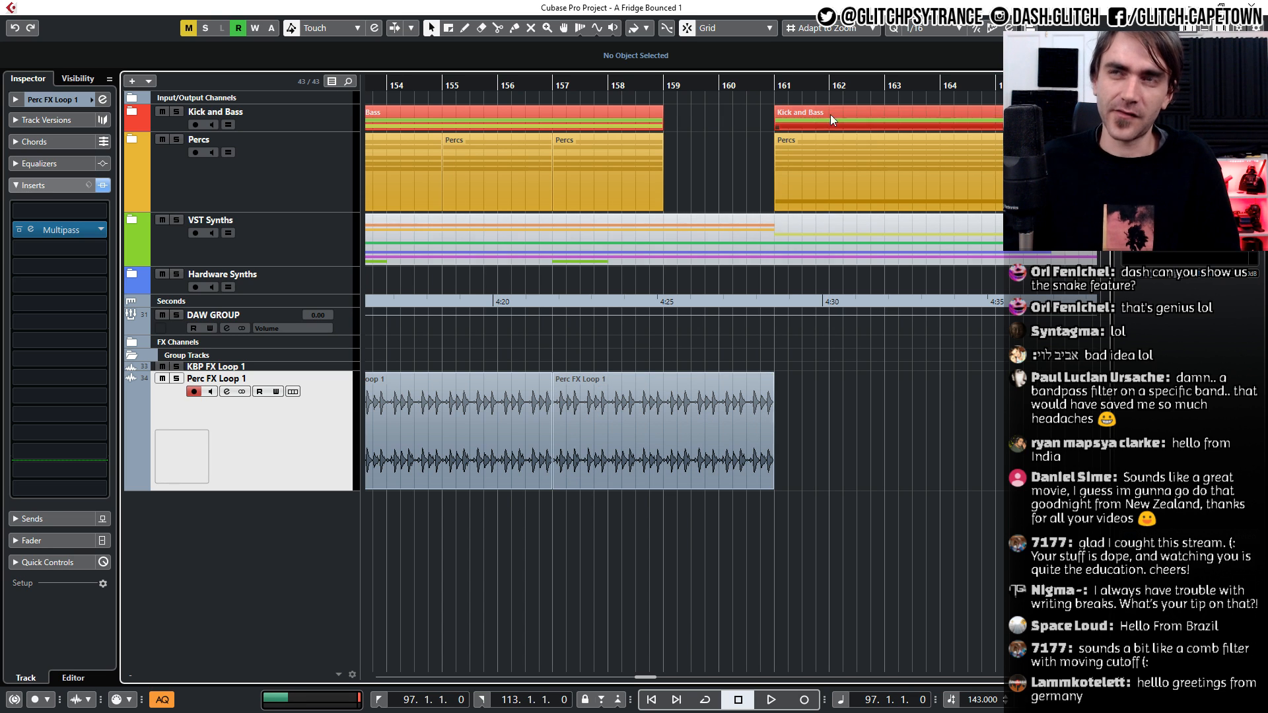
pyautogui.click(602, 469)
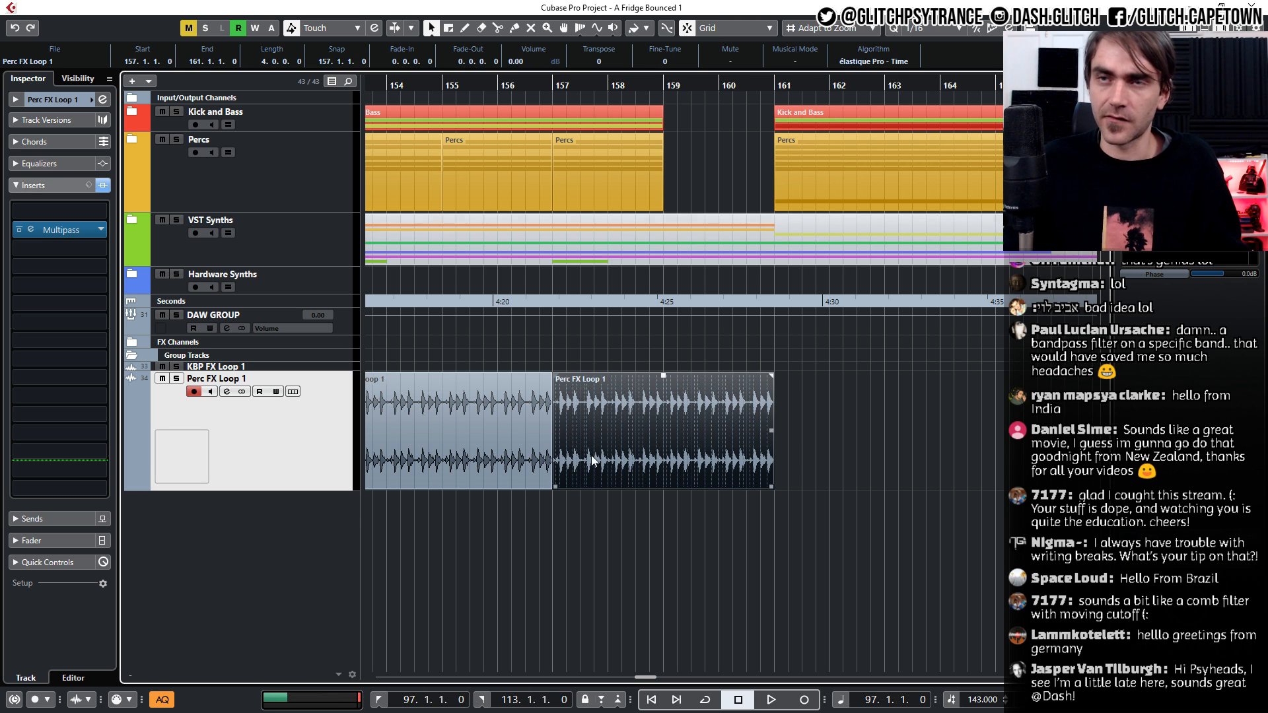
pyautogui.scroll(-2, 694, 454)
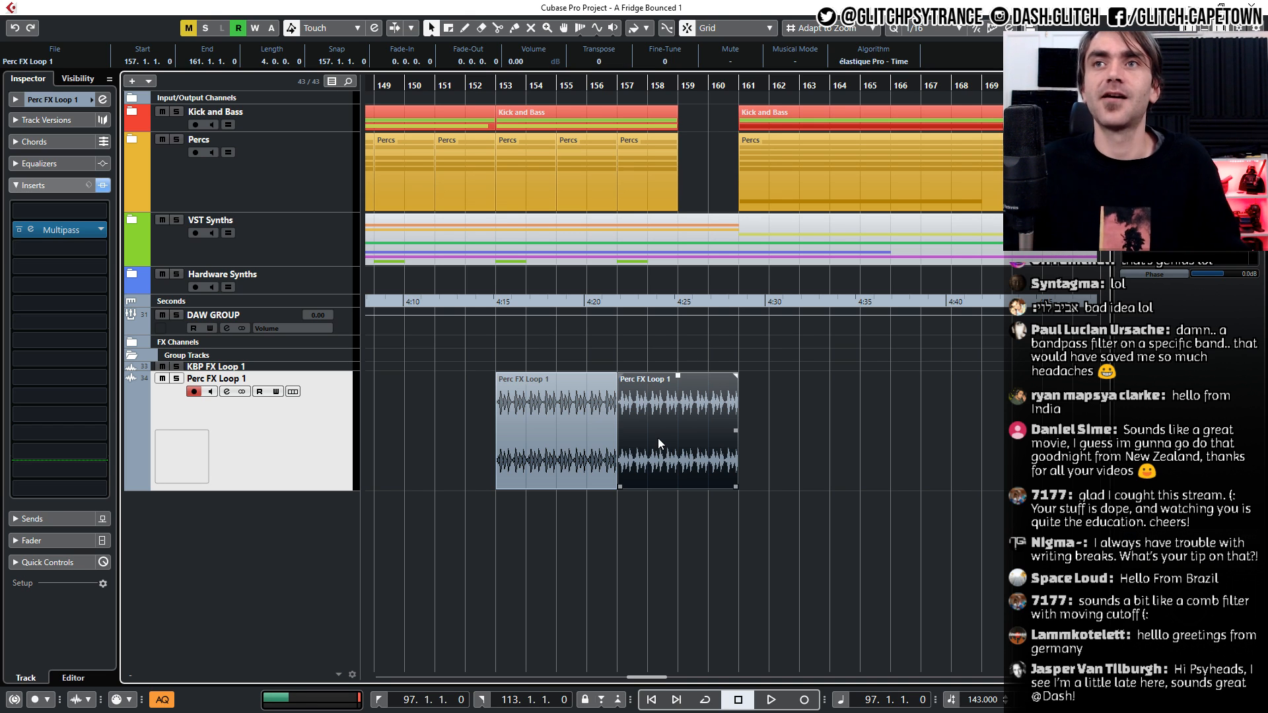
pyautogui.click(617, 92)
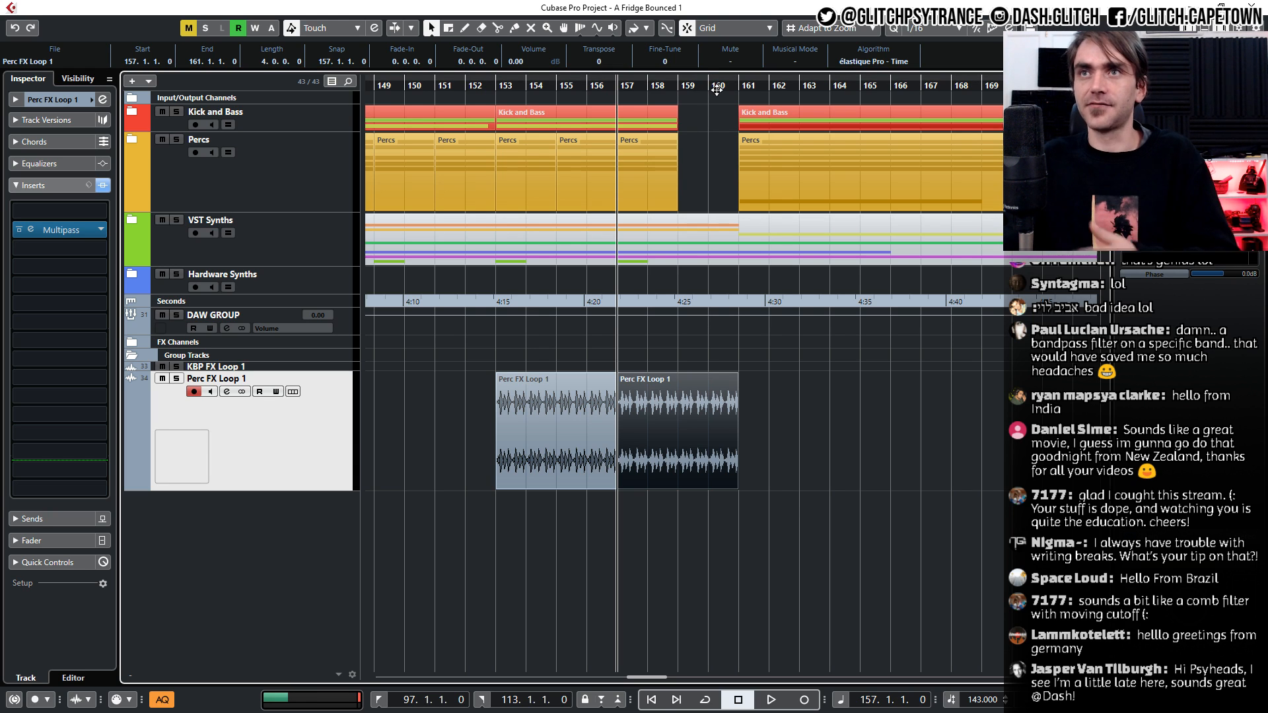
pyautogui.click(803, 498)
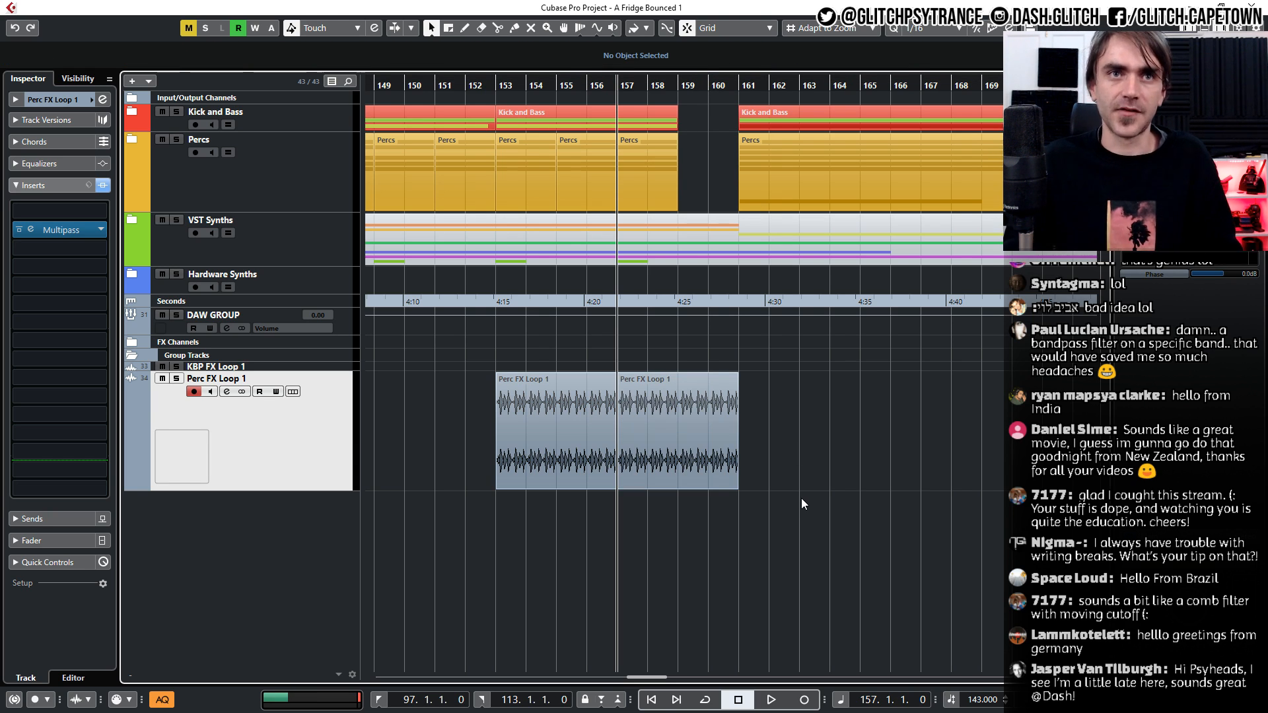
# Show the Perc FX Loop 1 automation lane and review the Filter curve across the whole arrangement
pyautogui.scroll(-4, 800, 520)
pyautogui.hscroll(-4, 794, 511)
pyautogui.scroll(-2, 791, 505)
pyautogui.hscroll(-4, 754, 418)
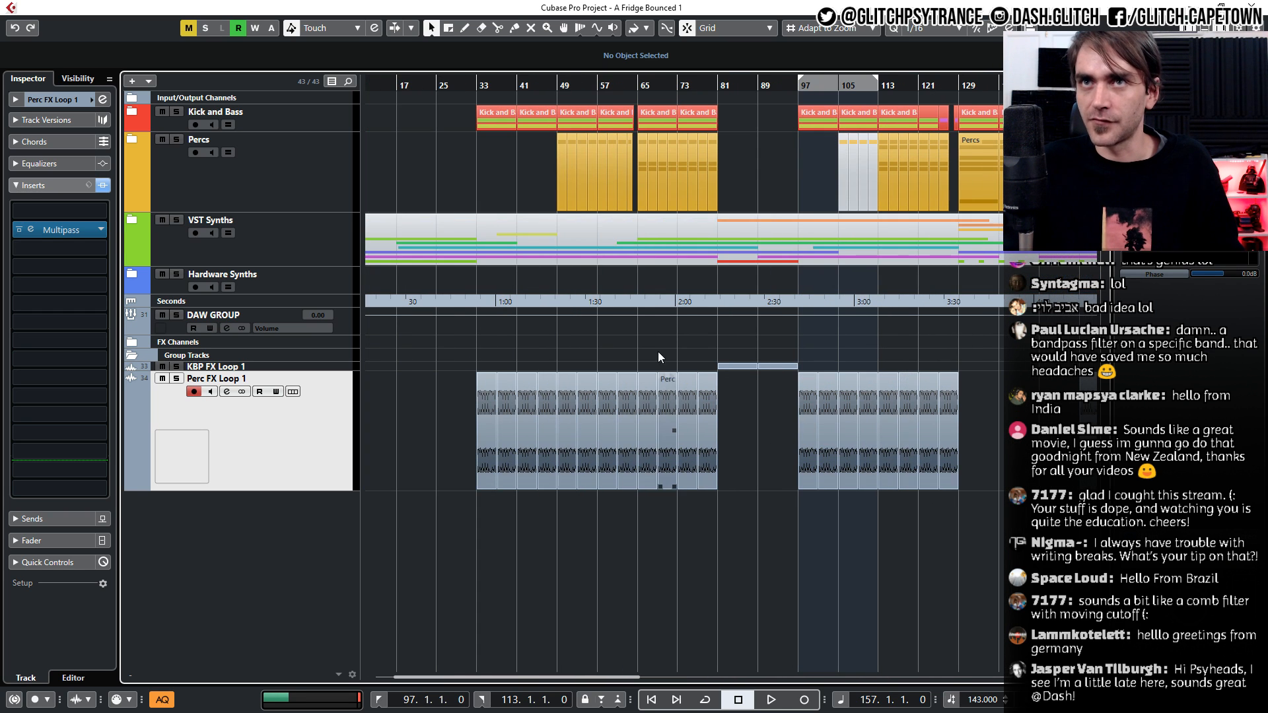
pyautogui.click(131, 487)
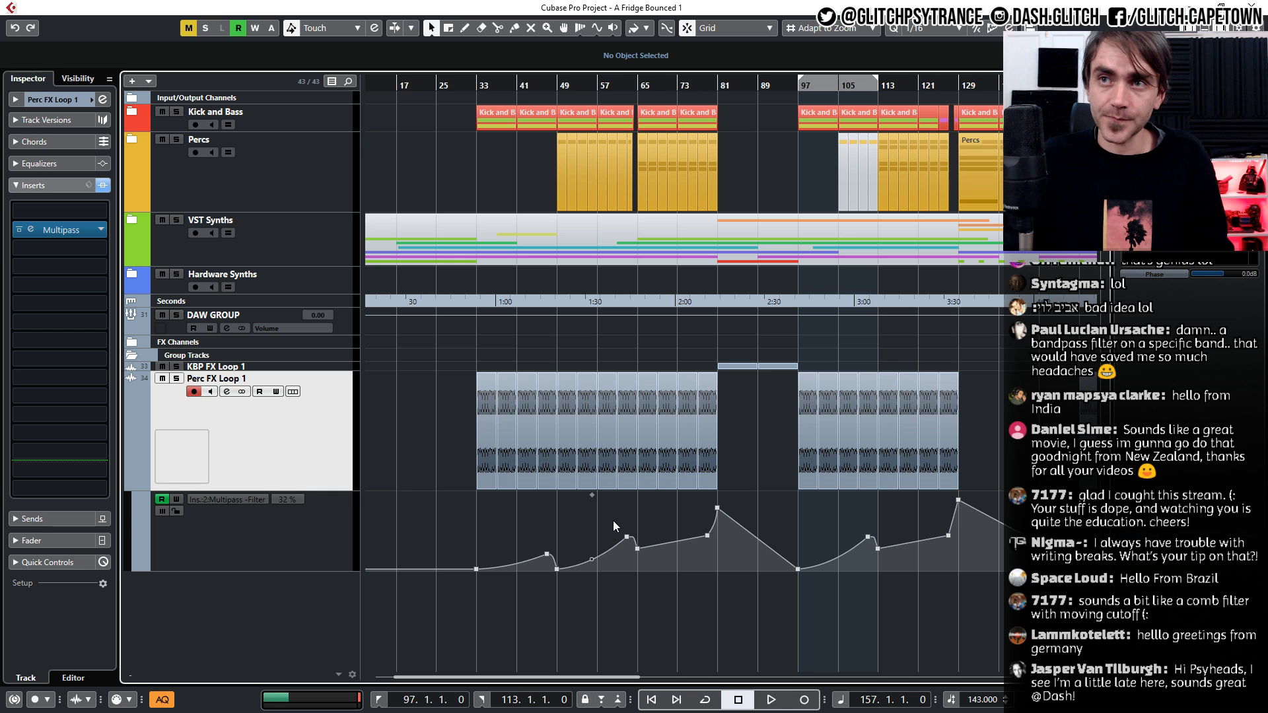
pyautogui.hscroll(5, 613, 521)
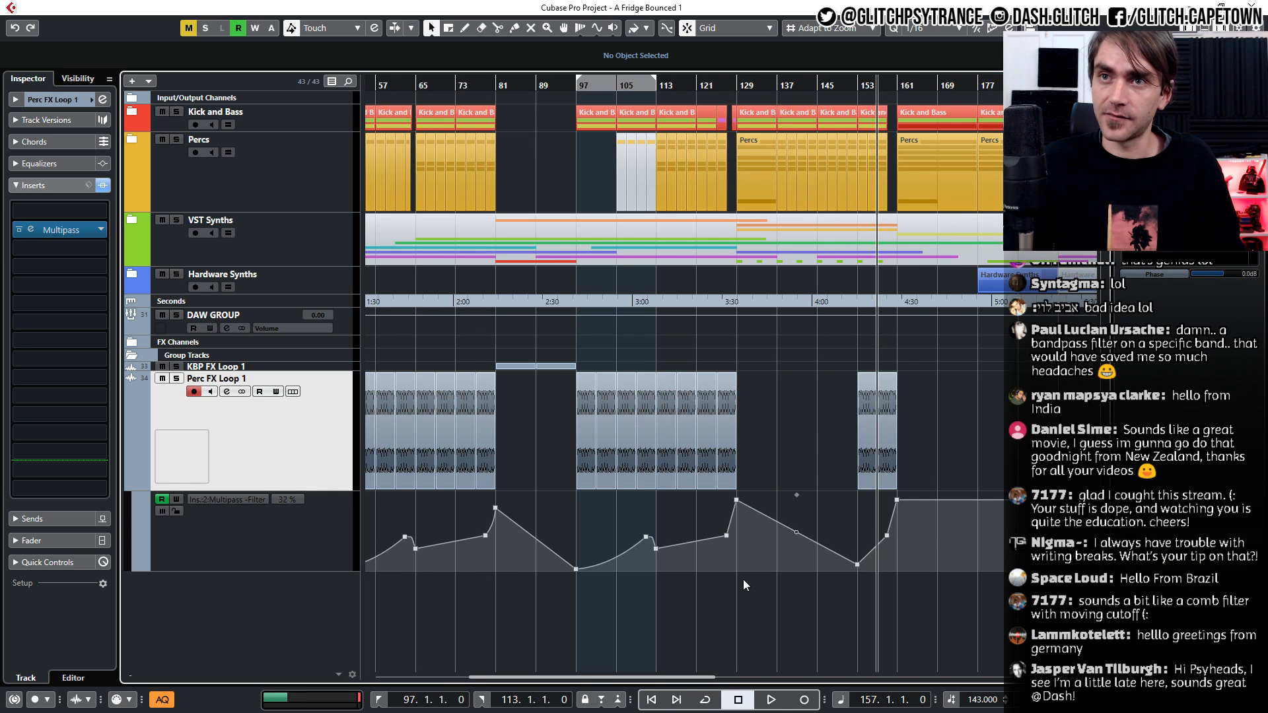
pyautogui.hscroll(-4, 547, 569)
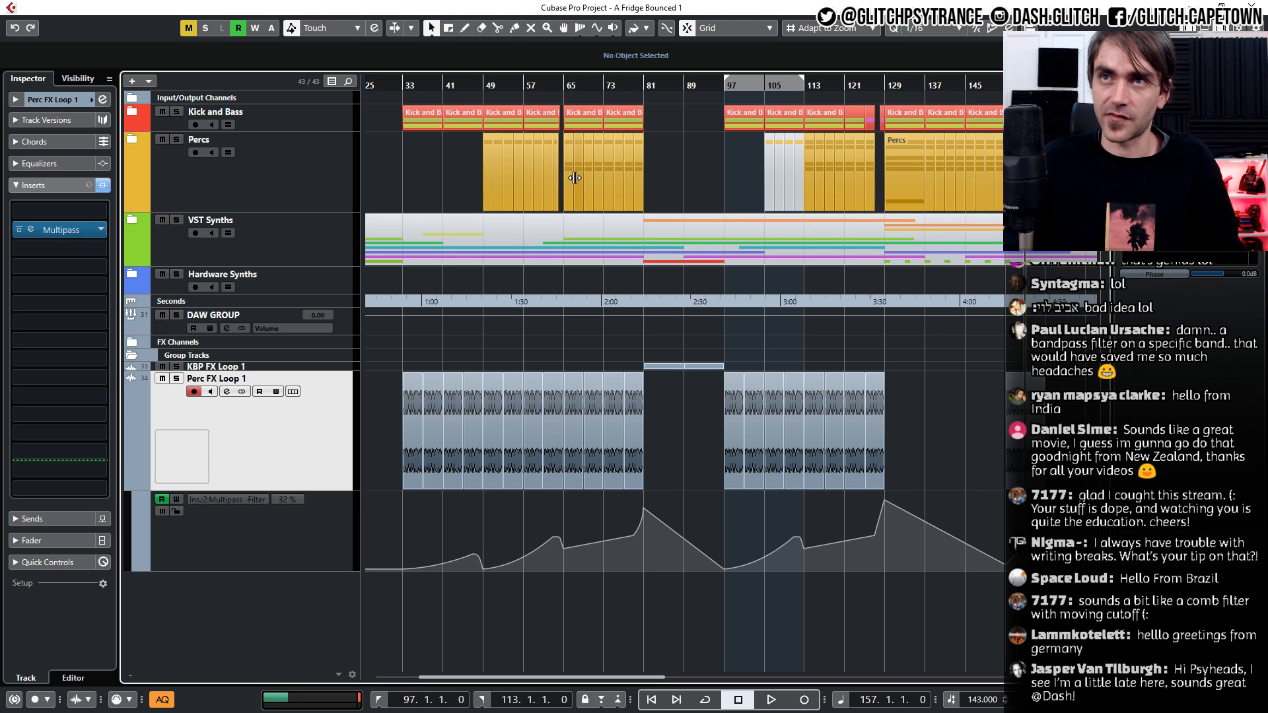
# Unfold the Percs folder to compare its tracks with the arrangement, and fold it again
pyautogui.click(135, 144)
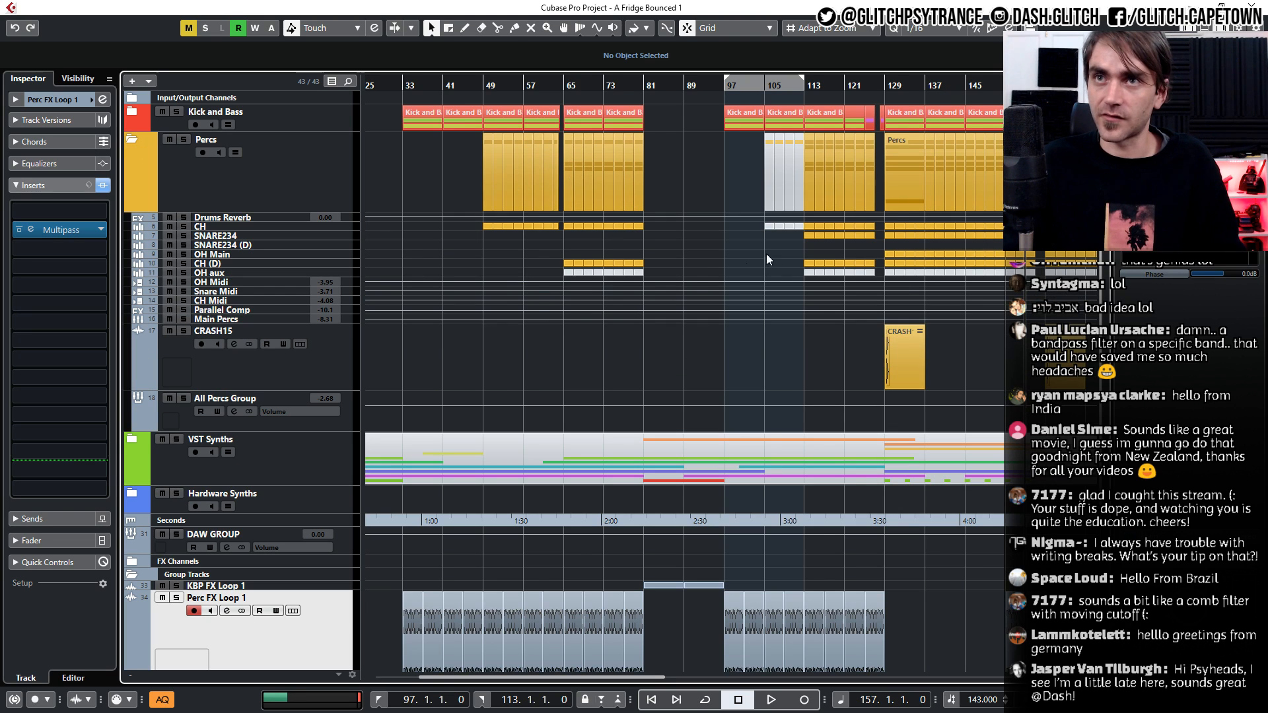
pyautogui.hscroll(5, 728, 271)
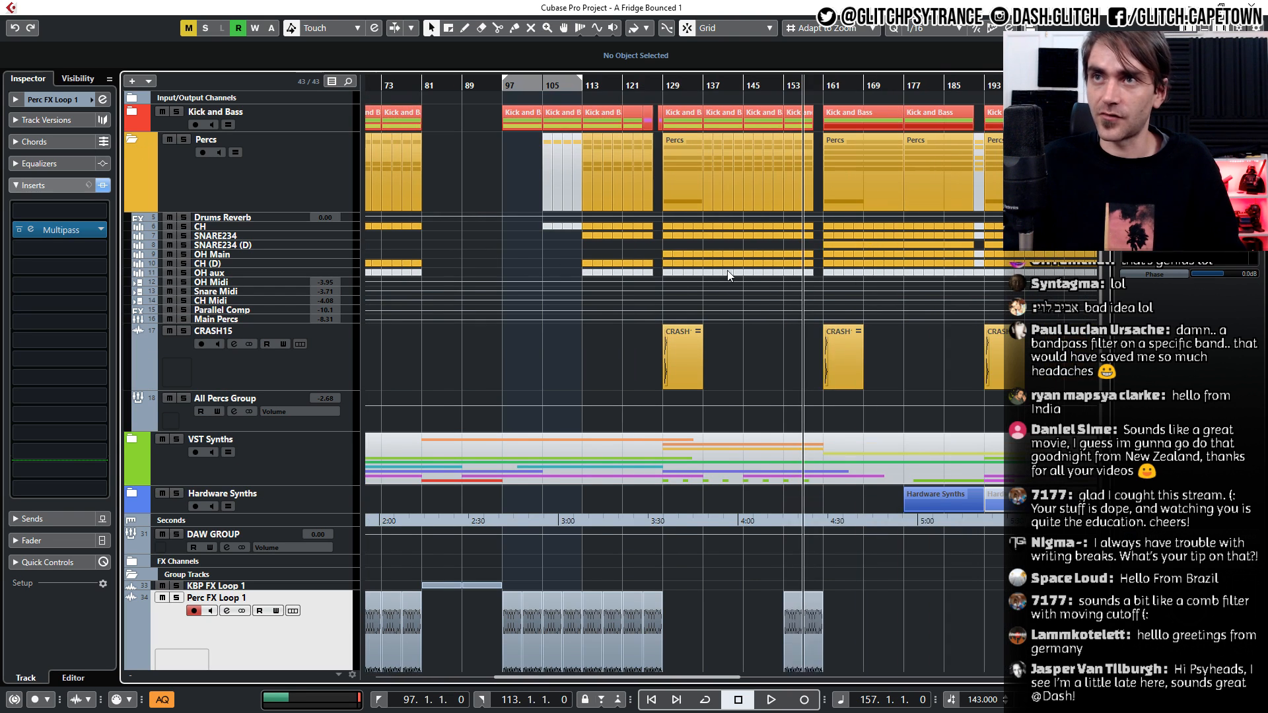
pyautogui.click(133, 140)
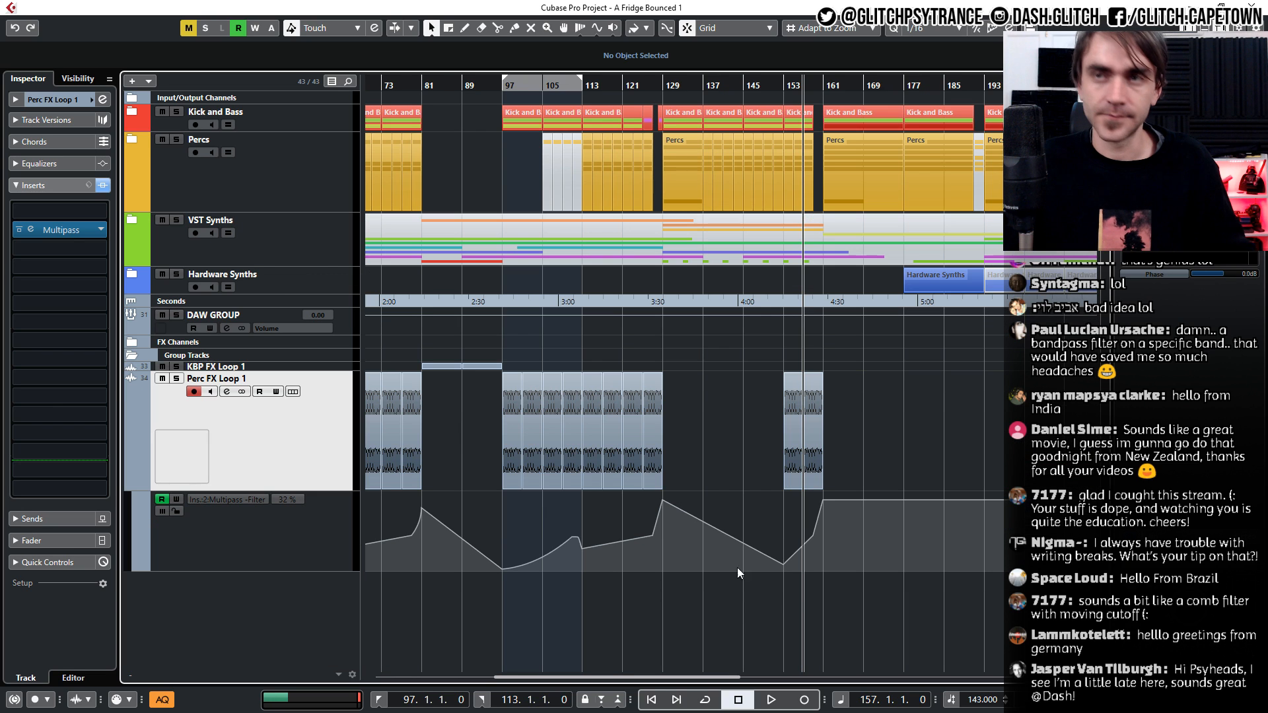
# Hide the Perc FX Loop 1 automation lane and place the playback cursor at bar 94
pyautogui.click(132, 481)
pyautogui.click(486, 86)
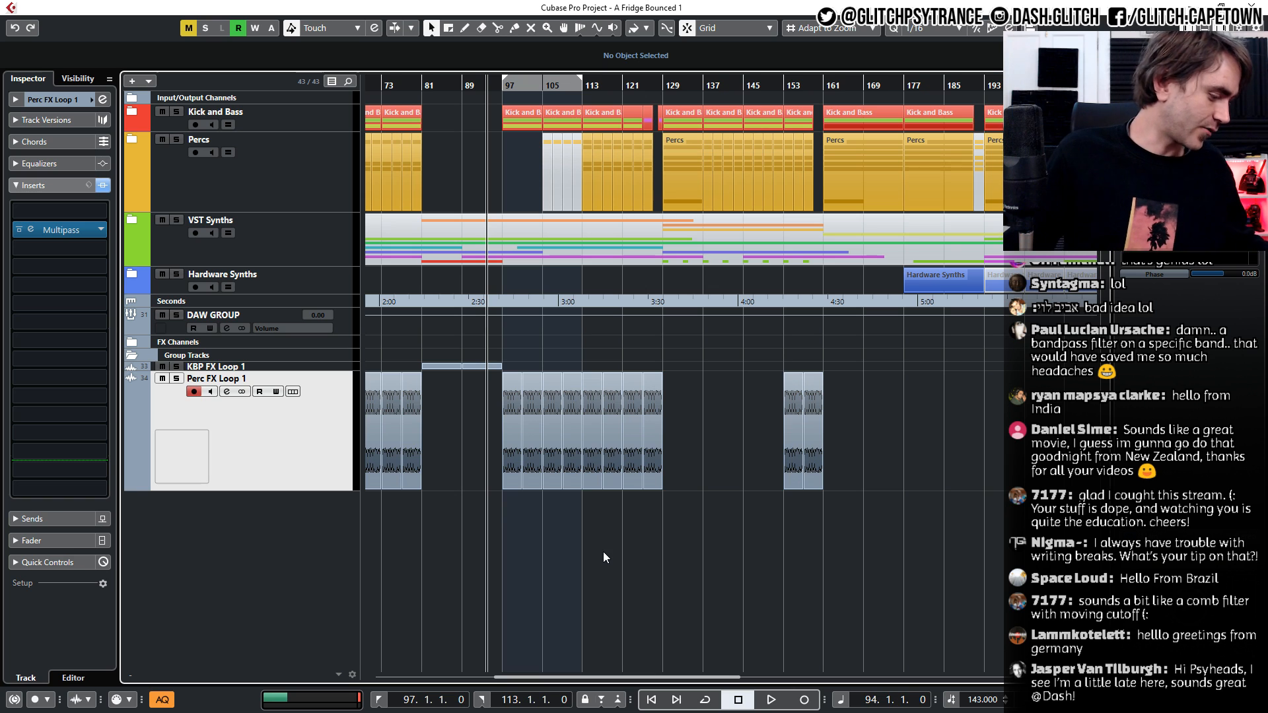
pyautogui.scroll(2, 565, 585)
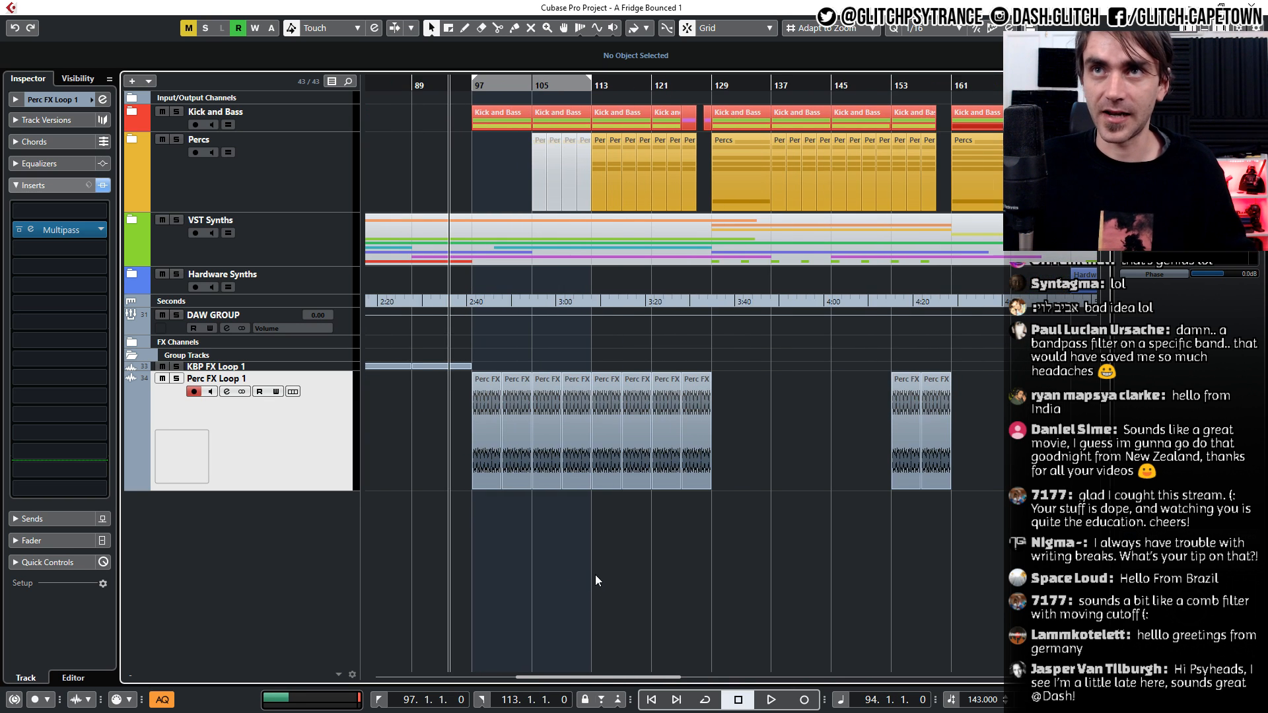
# Set the locator range from bar 33 to bar 273 and look over the arrangement within it
pyautogui.scroll(-5, 598, 573)
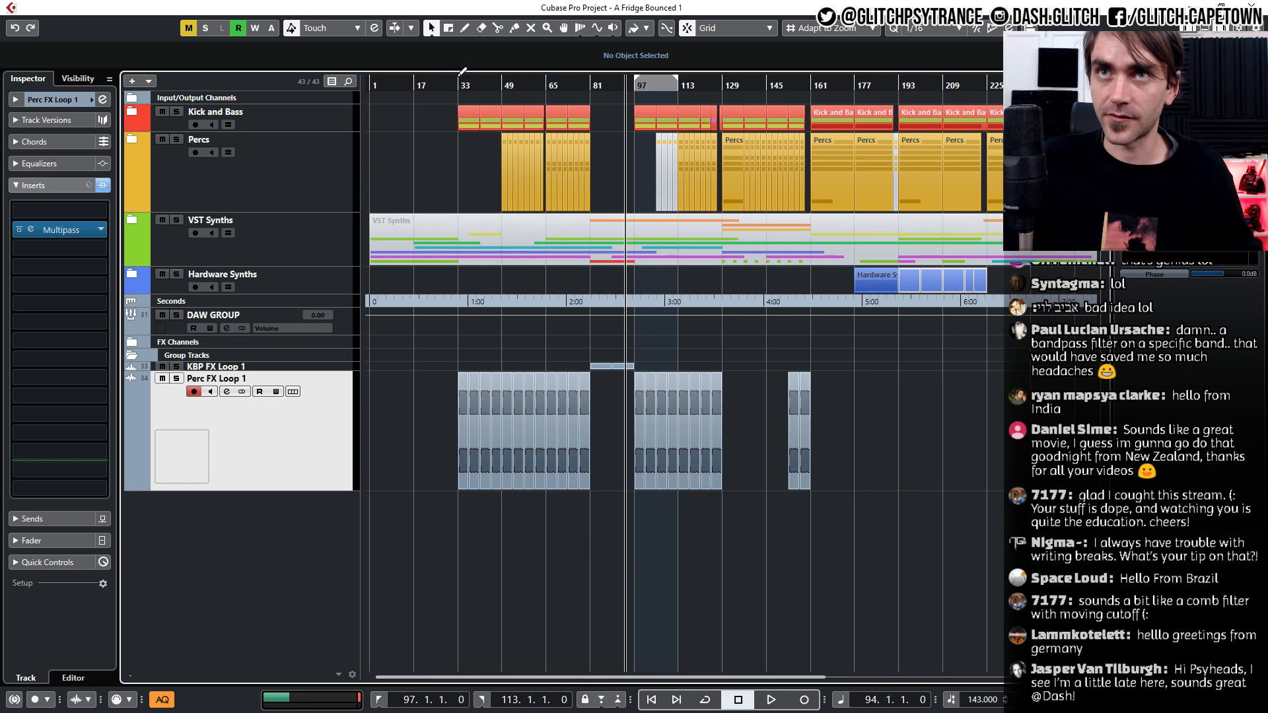
pyautogui.moveTo(458, 77)
pyautogui.mouseDown()
pyautogui.moveTo(999, 81)
pyautogui.moveTo(1099, 132)
pyautogui.moveTo(961, 208)
pyautogui.moveTo(918, 297)
pyautogui.mouseUp()
pyautogui.hscroll(-3, 829, 499)
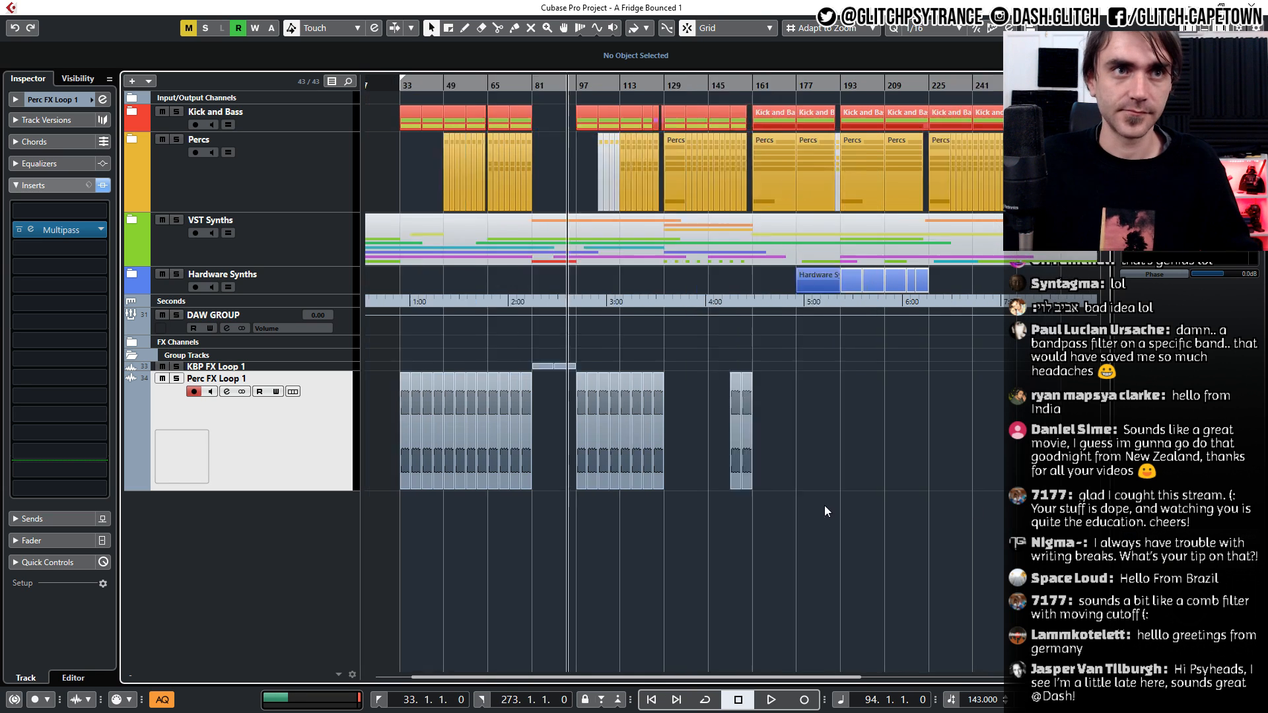
pyautogui.scroll(2, 518, 557)
pyautogui.scroll(2, 518, 556)
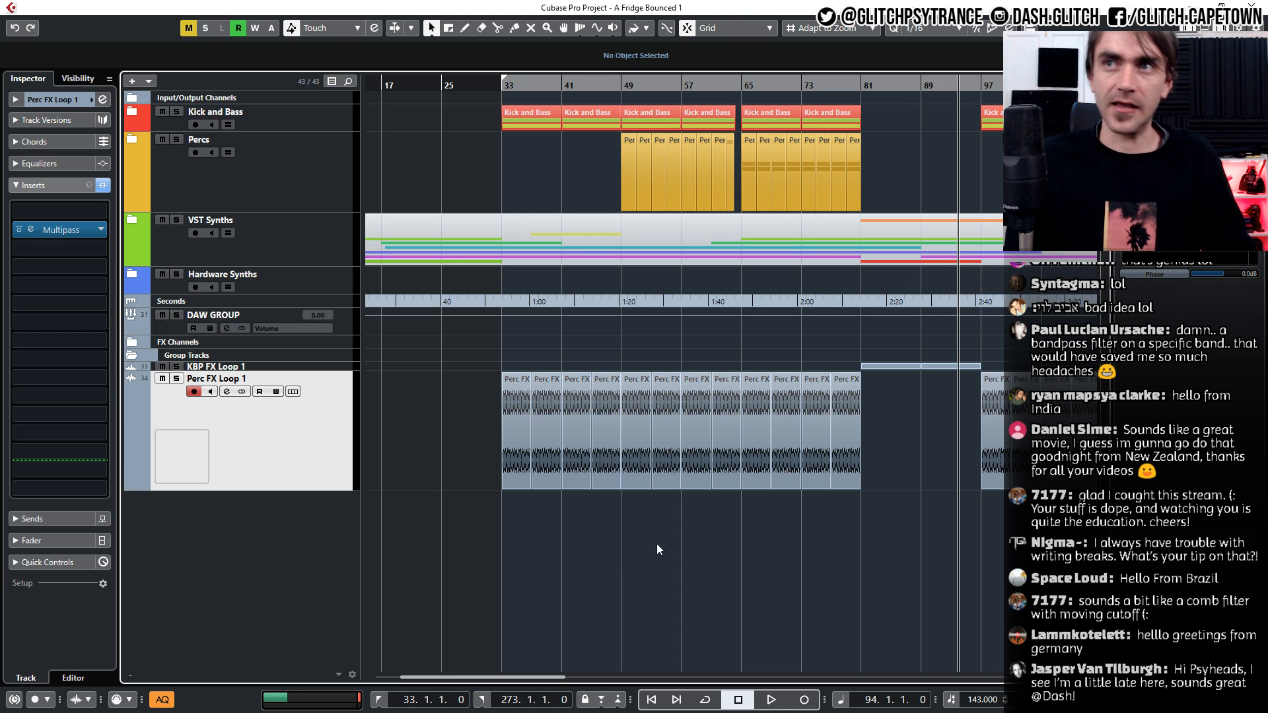
pyautogui.scroll(-2, 639, 575)
pyautogui.hscroll(3, 641, 569)
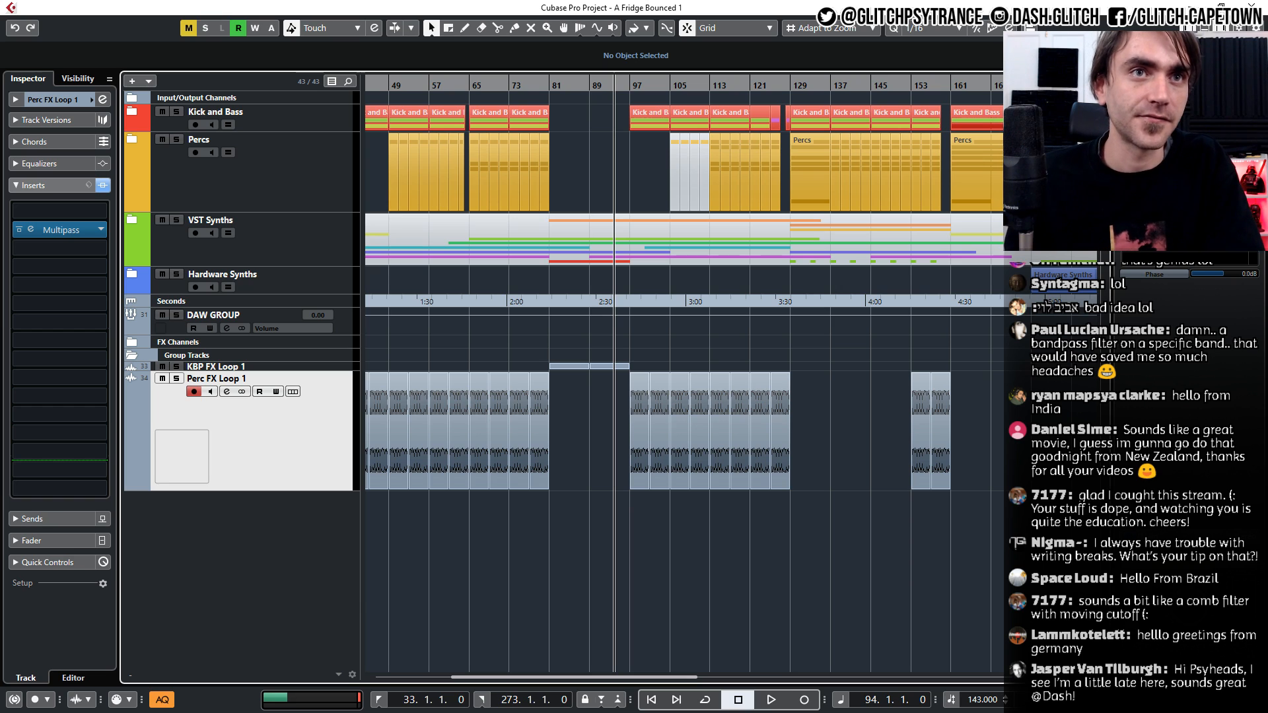
pyautogui.hscroll(-3, 530, 576)
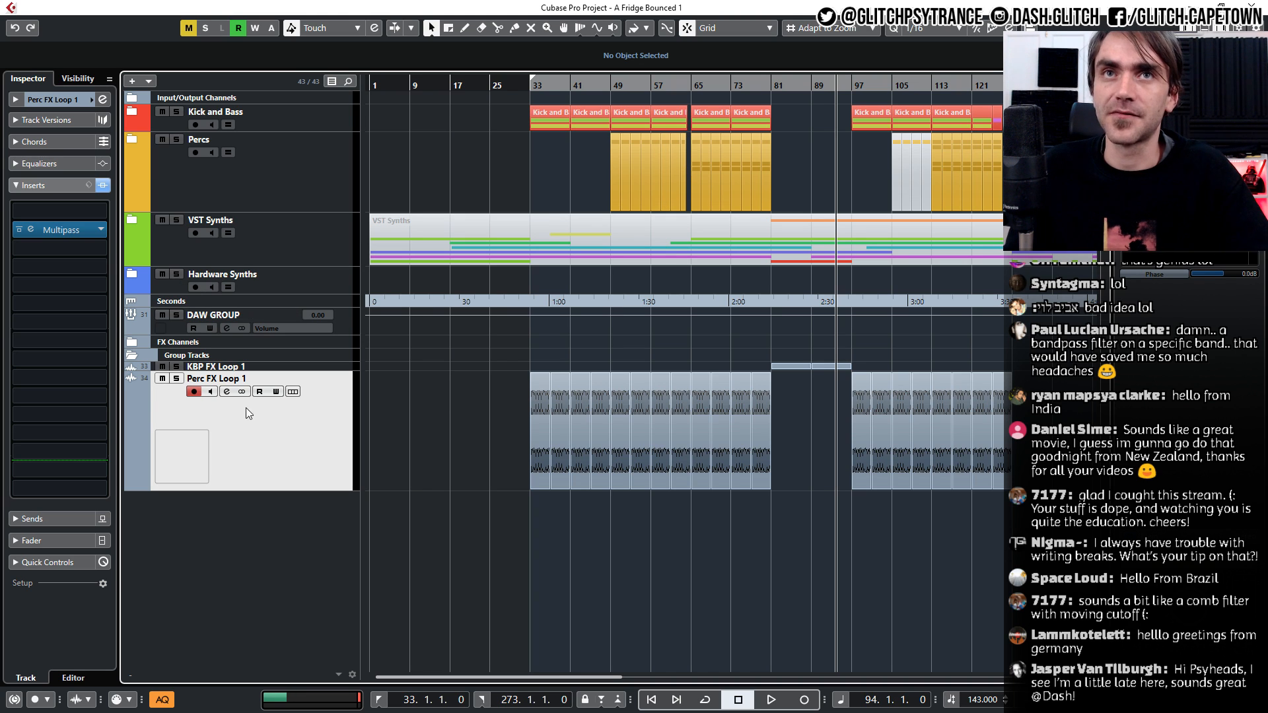
# View the Multipass settings on Perc FX Loop 1 and the effects available for its > 8.15 kHz band during playback, then close the plug-in
pyautogui.click(38, 233)
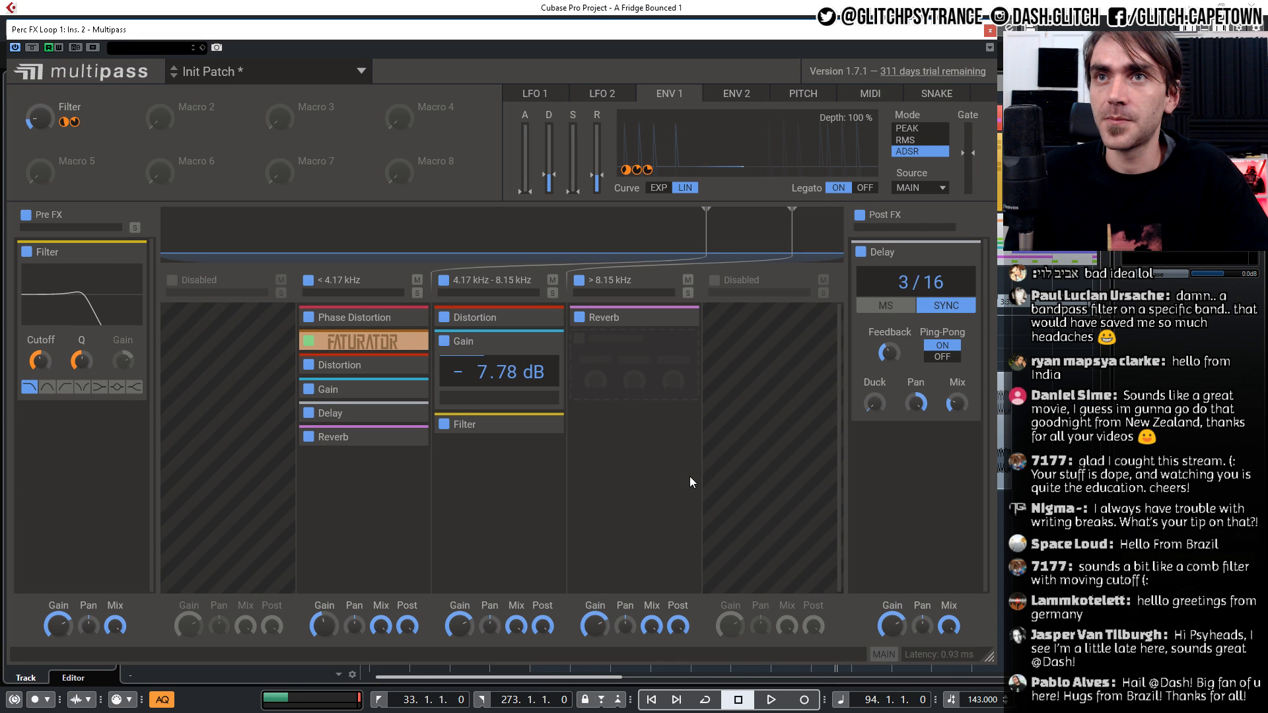
pyautogui.click(690, 477)
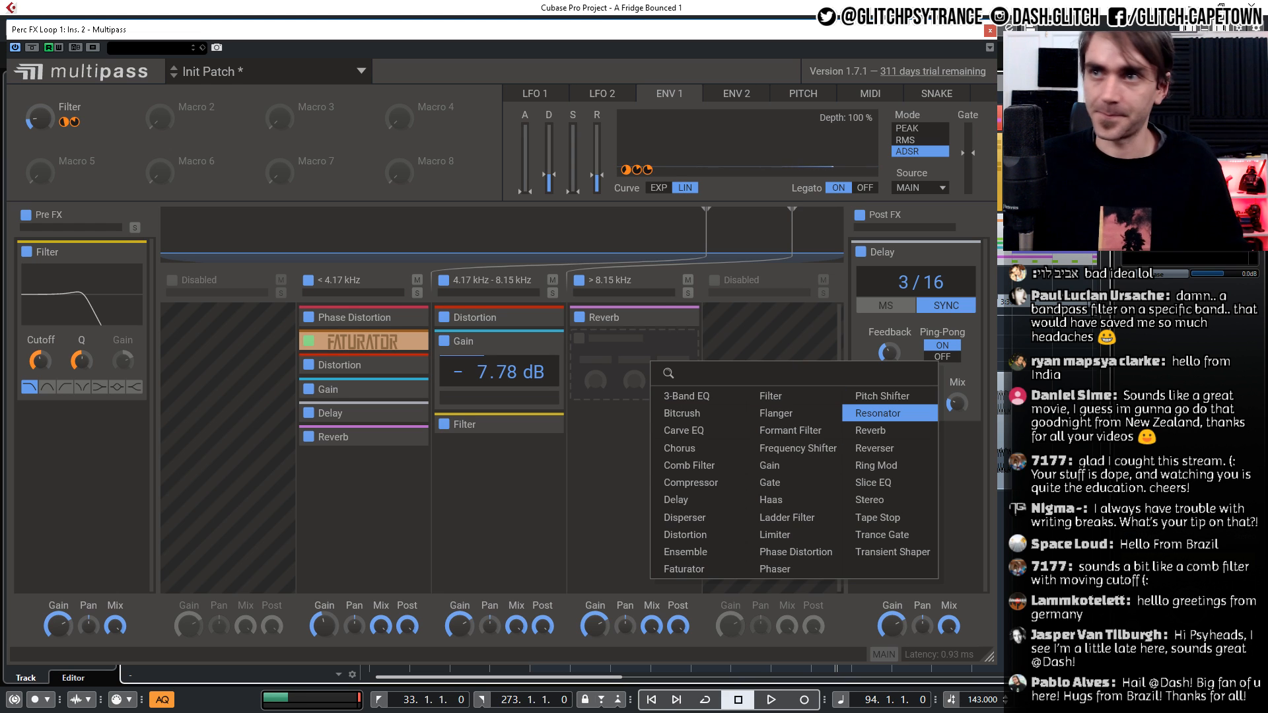
pyautogui.press('space')
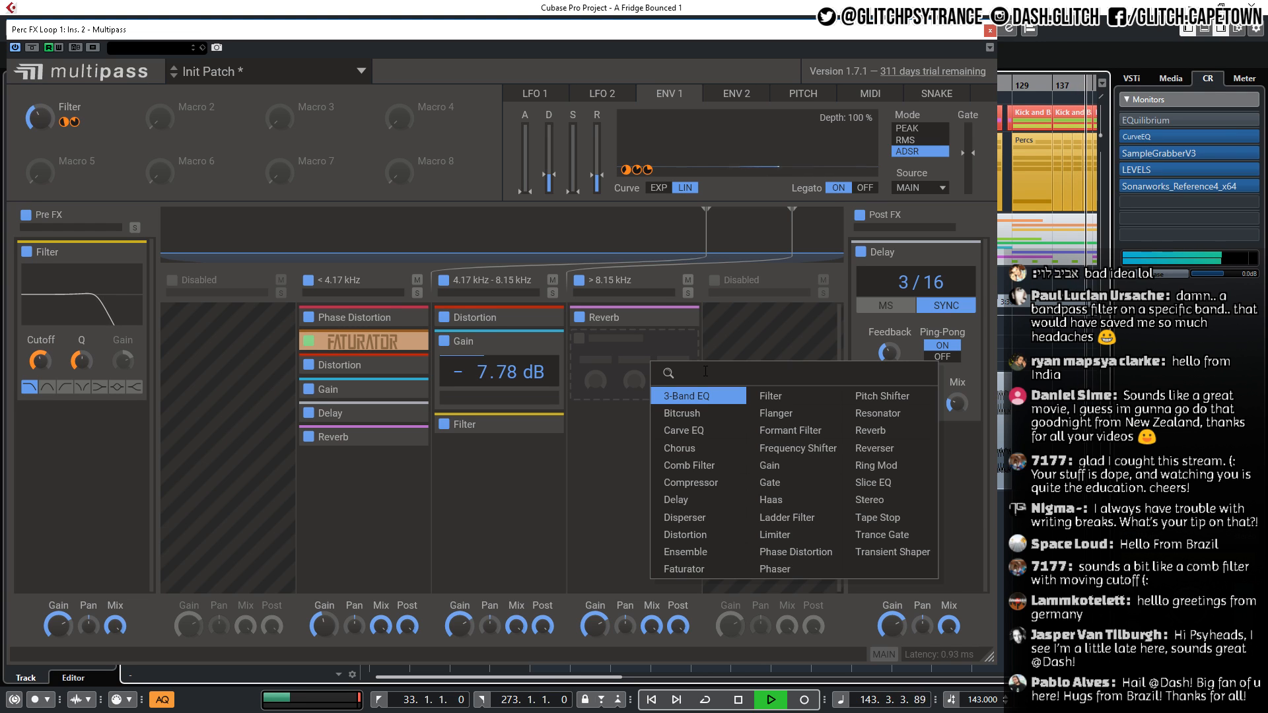
pyautogui.click(617, 457)
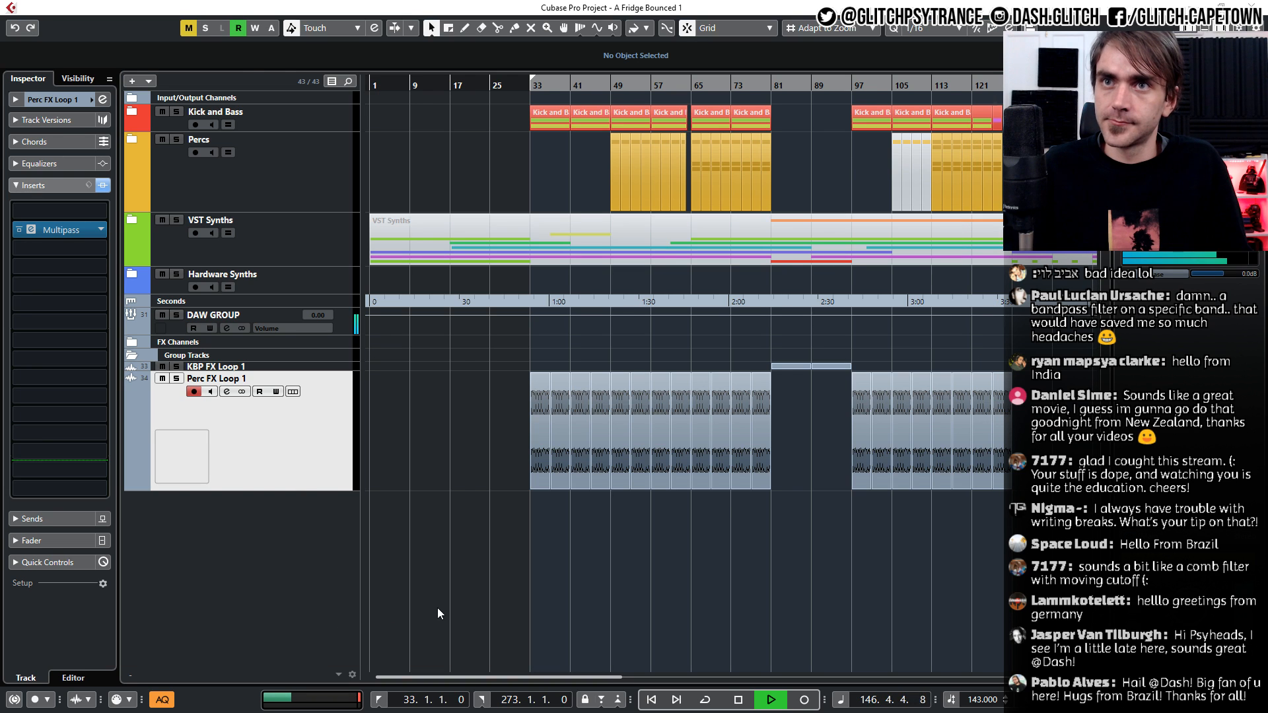
pyautogui.click(443, 609)
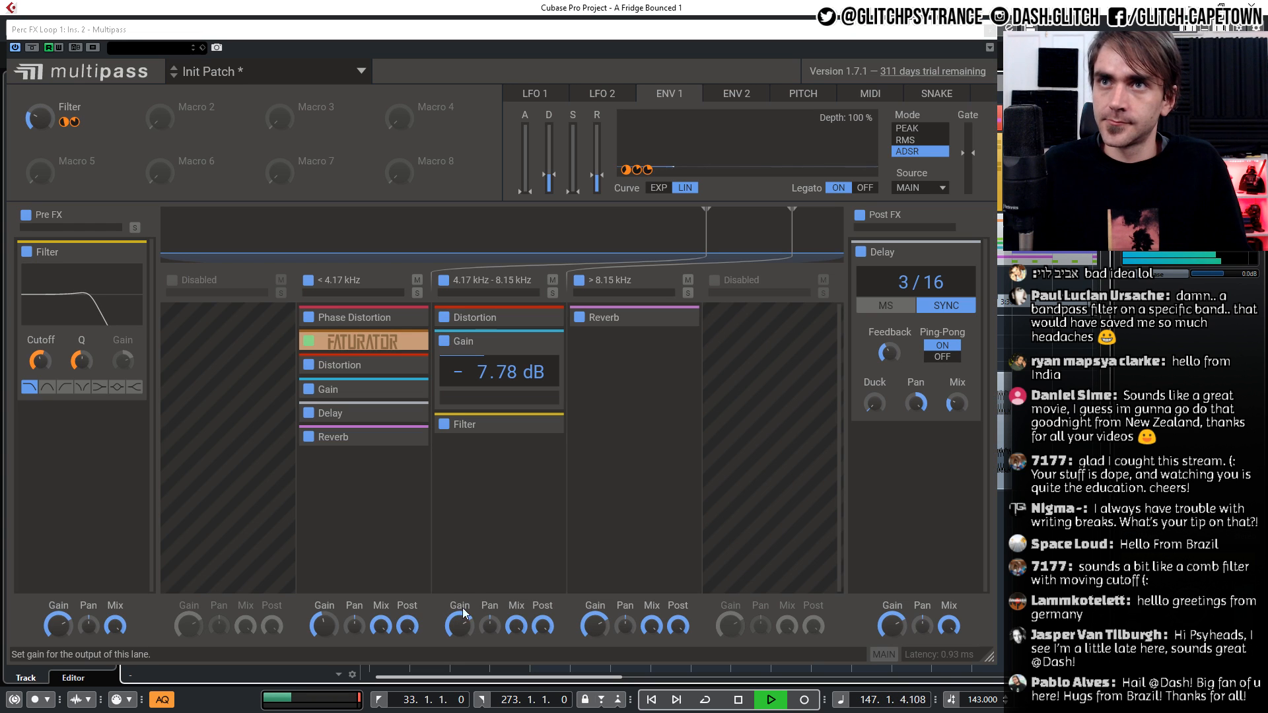
pyautogui.click(989, 31)
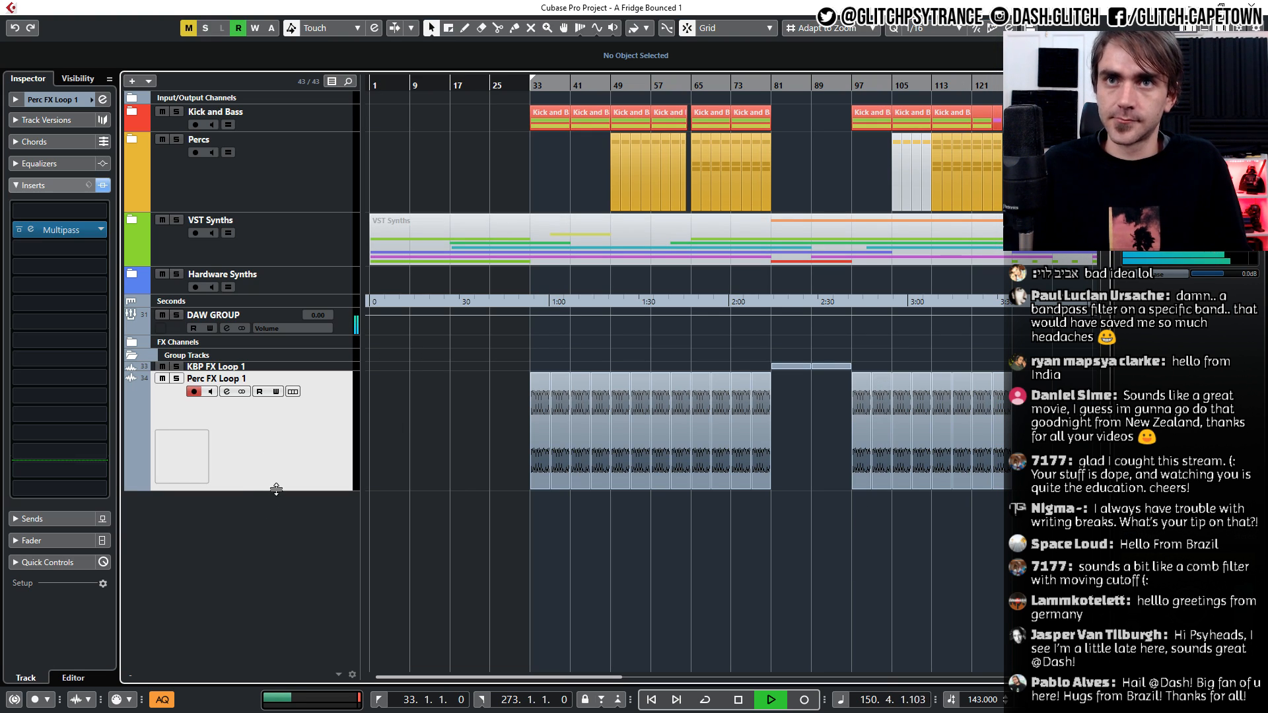
# Reduce the height of the Perc FX Loop 1 track and enlarge the KBP FX Loop 1 track to show its clips
pyautogui.moveTo(276, 489); pyautogui.dragTo(276, 398)
pyautogui.click(324, 367)
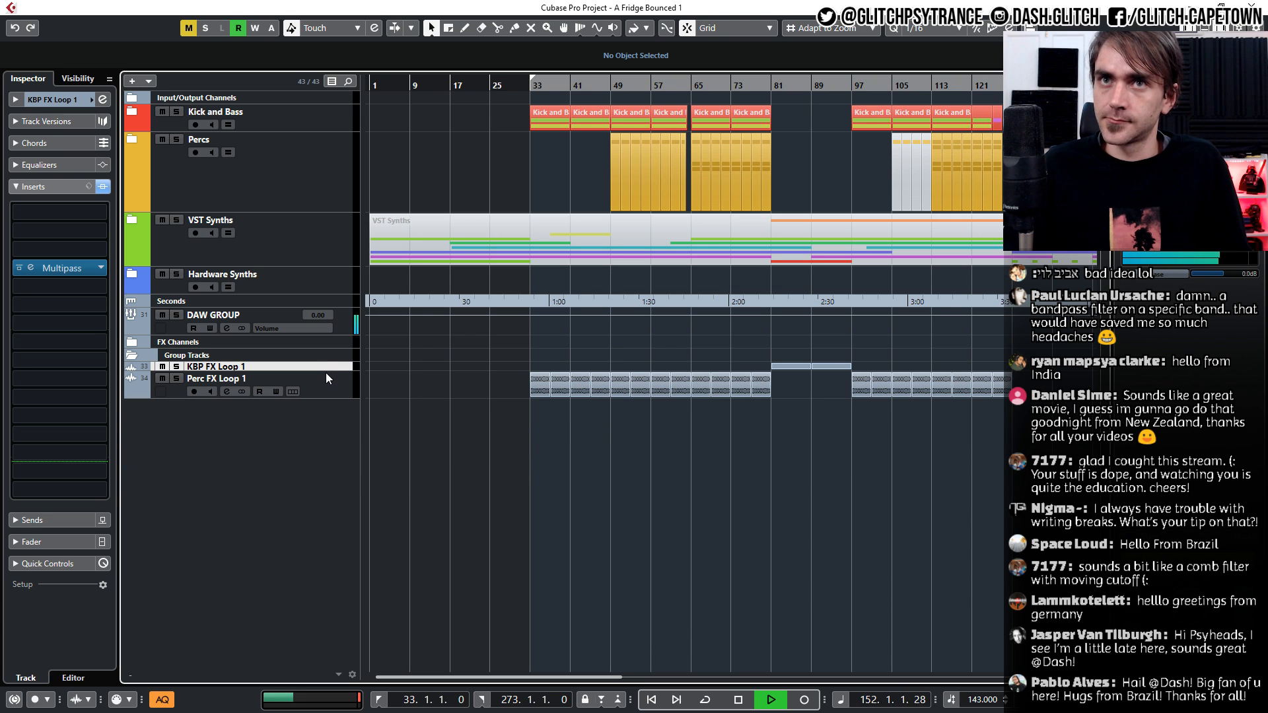
pyautogui.moveTo(326, 372); pyautogui.dragTo(324, 459)
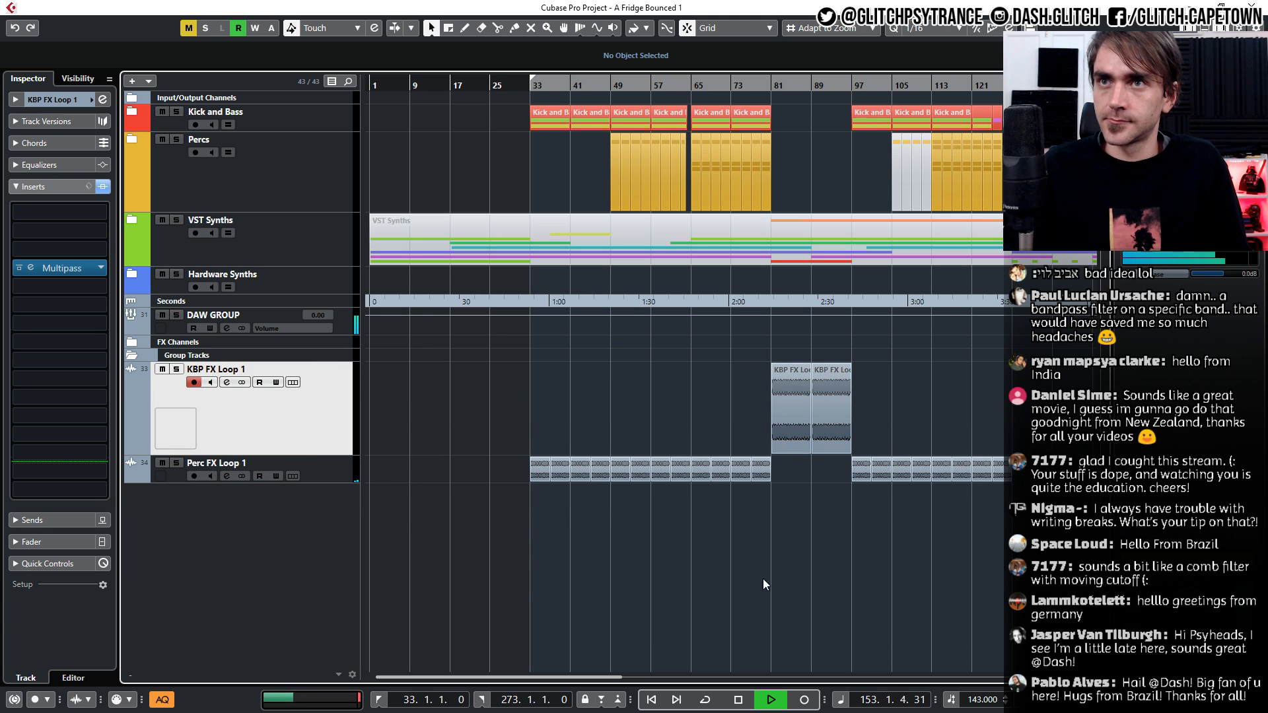
pyautogui.scroll(2, 803, 605)
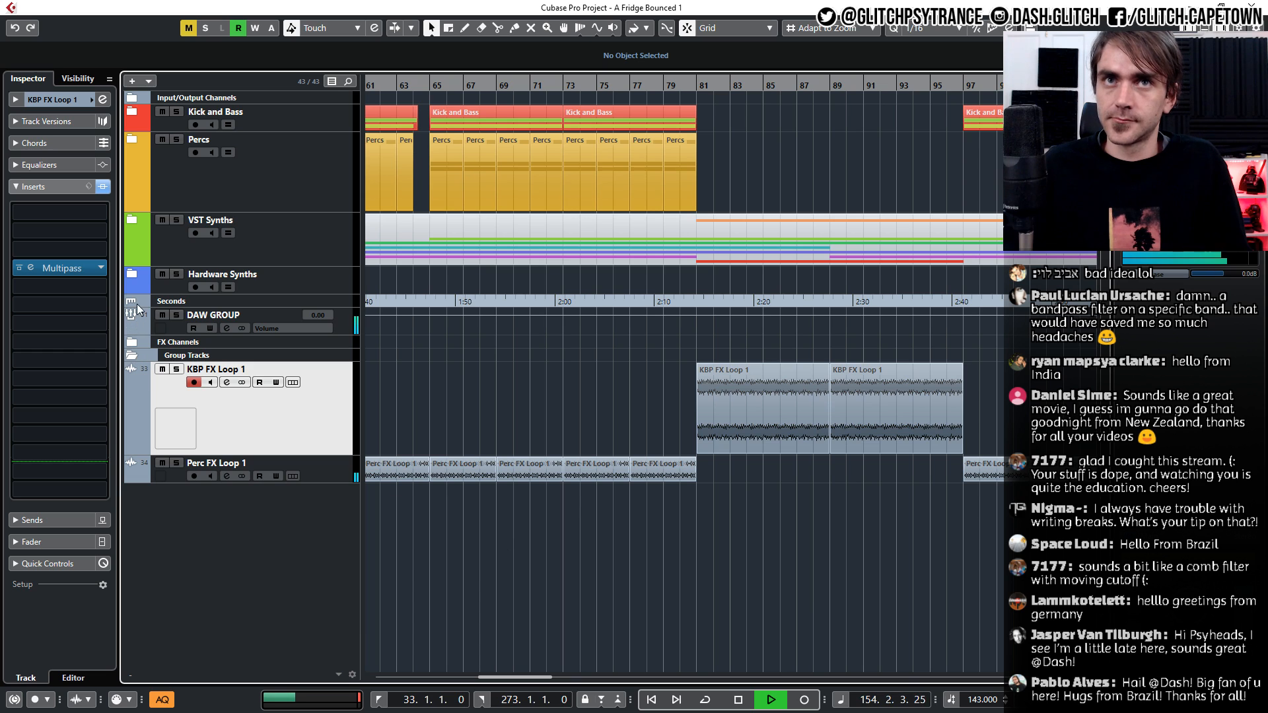
pyautogui.click(27, 269)
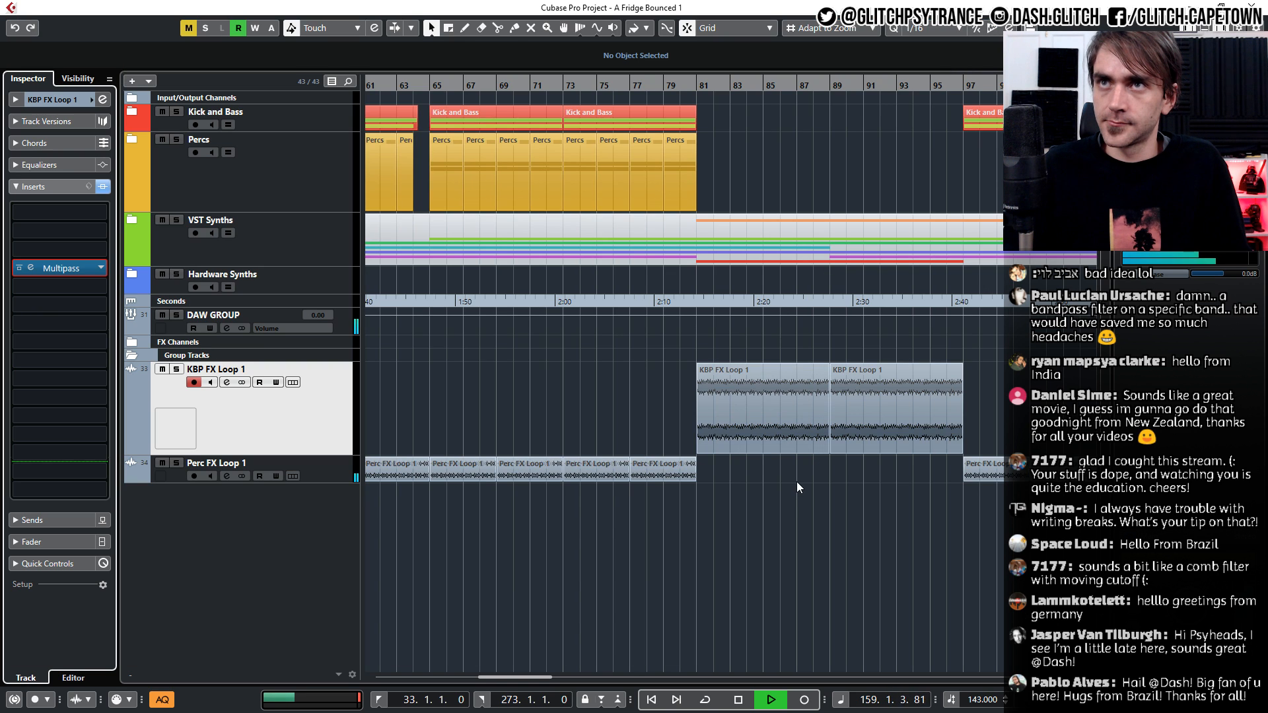
# Set the locator range from bar 81 to bar 97 around the two KBP FX Loop 1 clips
pyautogui.press('g')
pyautogui.press('g')
pyautogui.press('g')
pyautogui.hscroll(-5, 727, 456)
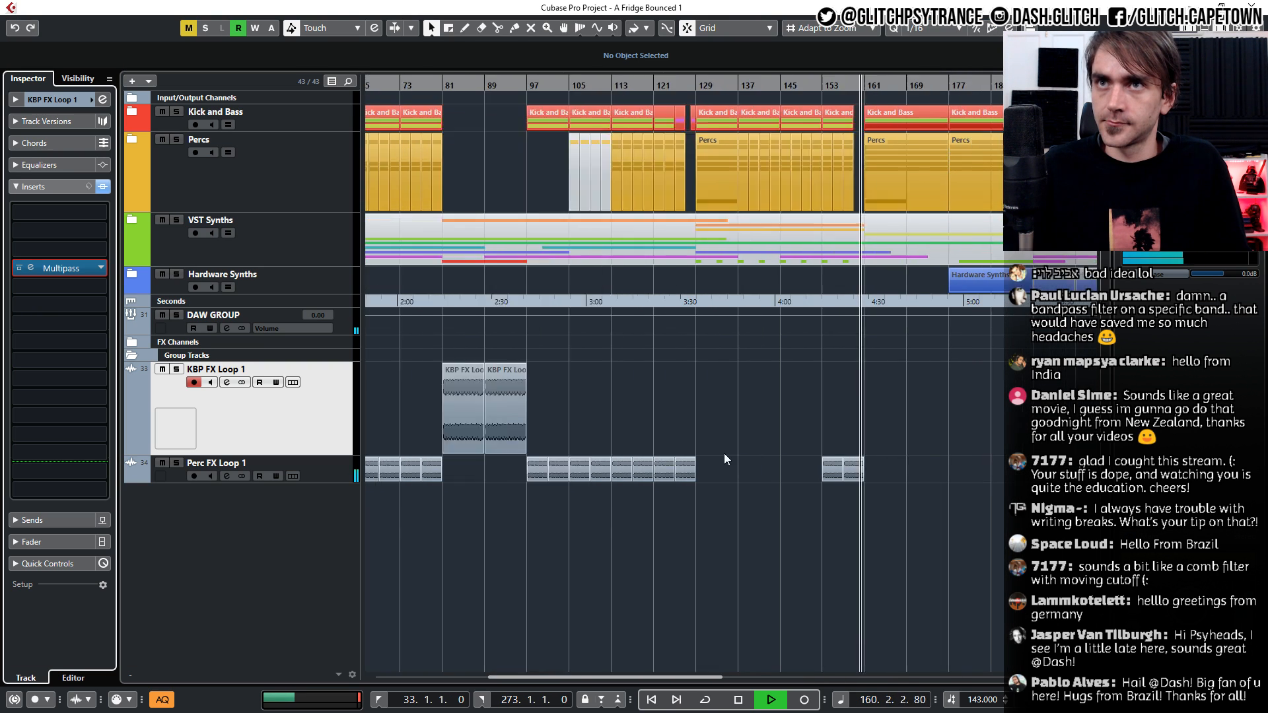
pyautogui.scroll(3, 747, 447)
pyautogui.hscroll(-2, 752, 444)
pyautogui.scroll(-1, 752, 444)
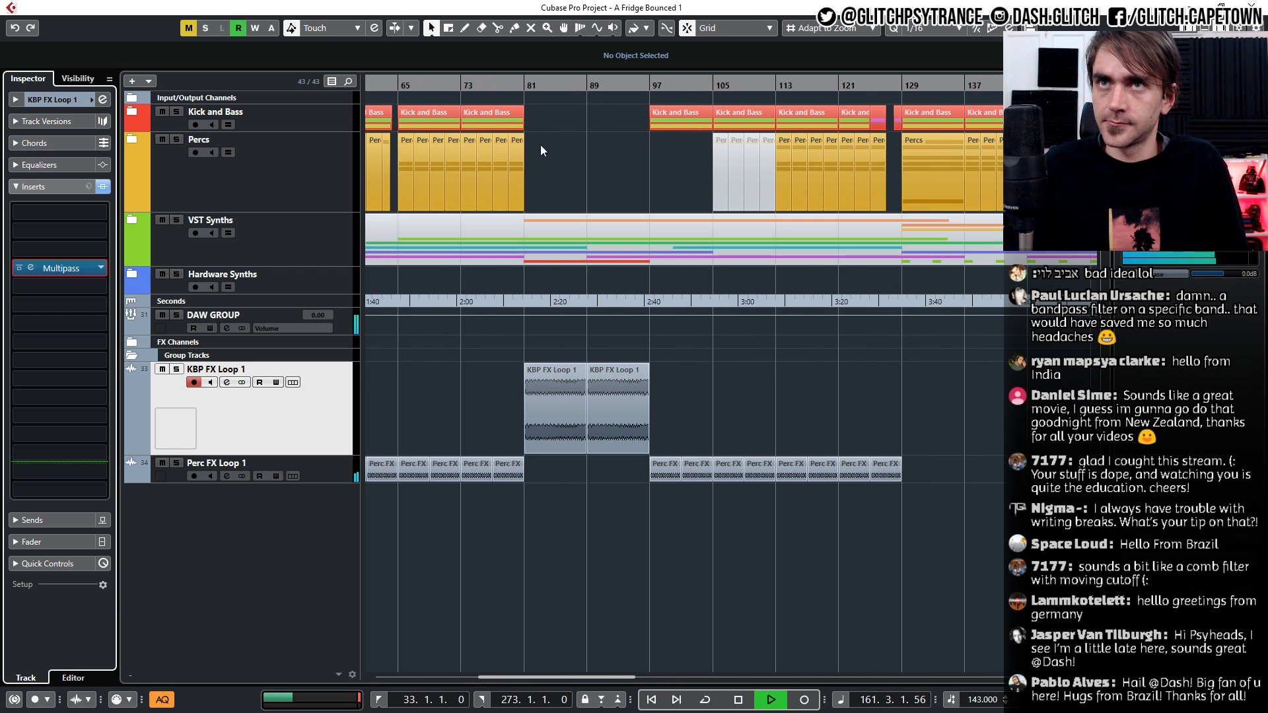
pyautogui.scroll(2, 528, 91)
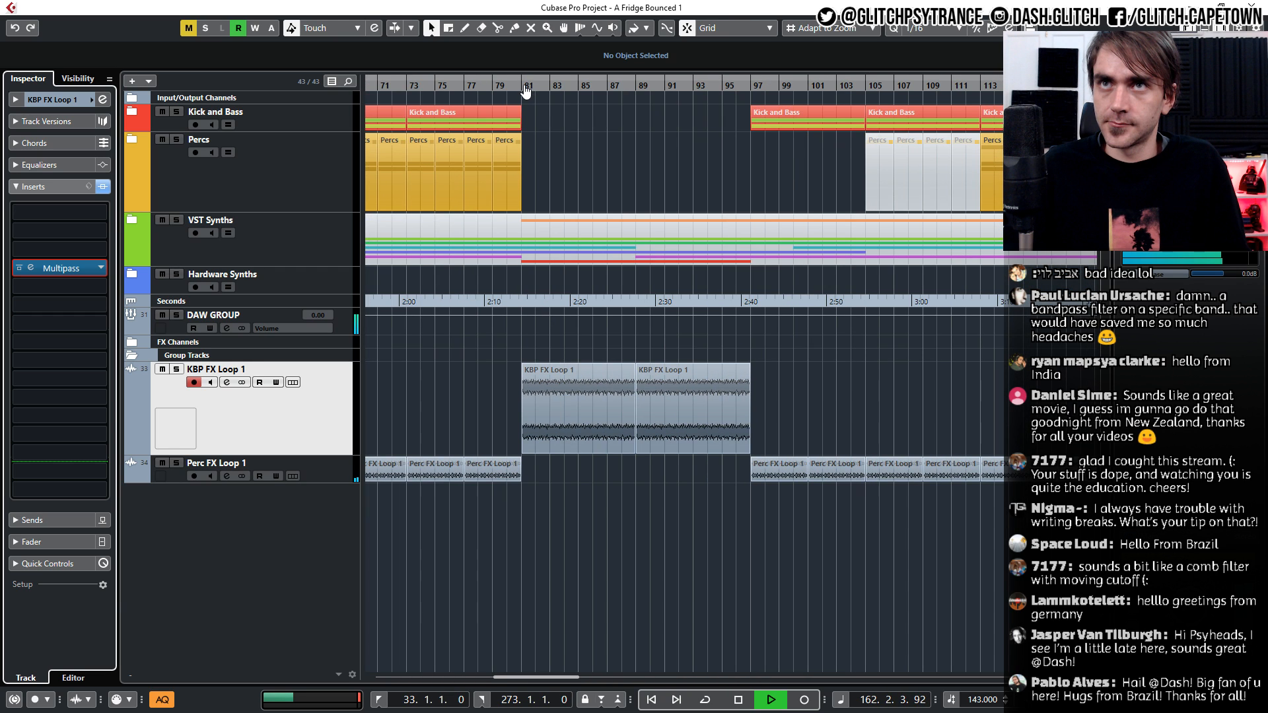
pyautogui.keyDown('ctrl'); pyautogui.click(524, 86); pyautogui.keyUp('ctrl')
pyautogui.keyDown('alt'); pyautogui.click(752, 87); pyautogui.keyUp('alt')
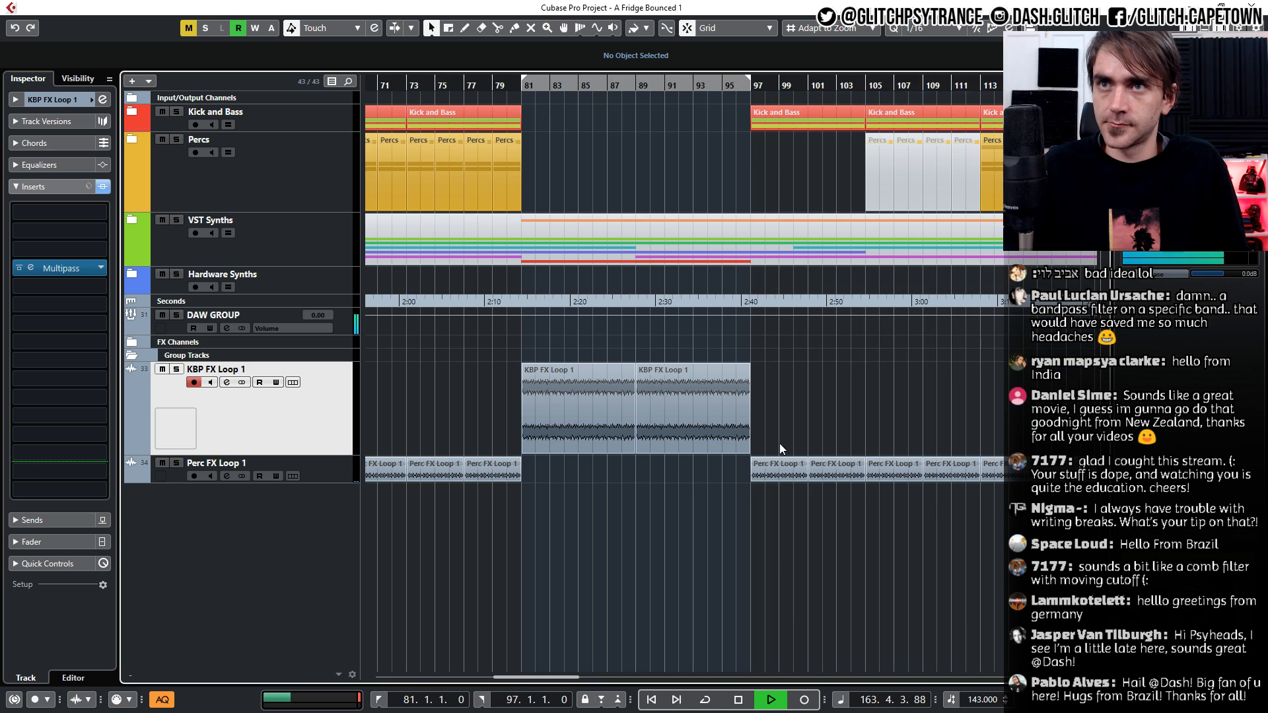
pyautogui.scroll(-2, 789, 442)
pyautogui.hscroll(2, 784, 441)
pyautogui.hscroll(3, 773, 446)
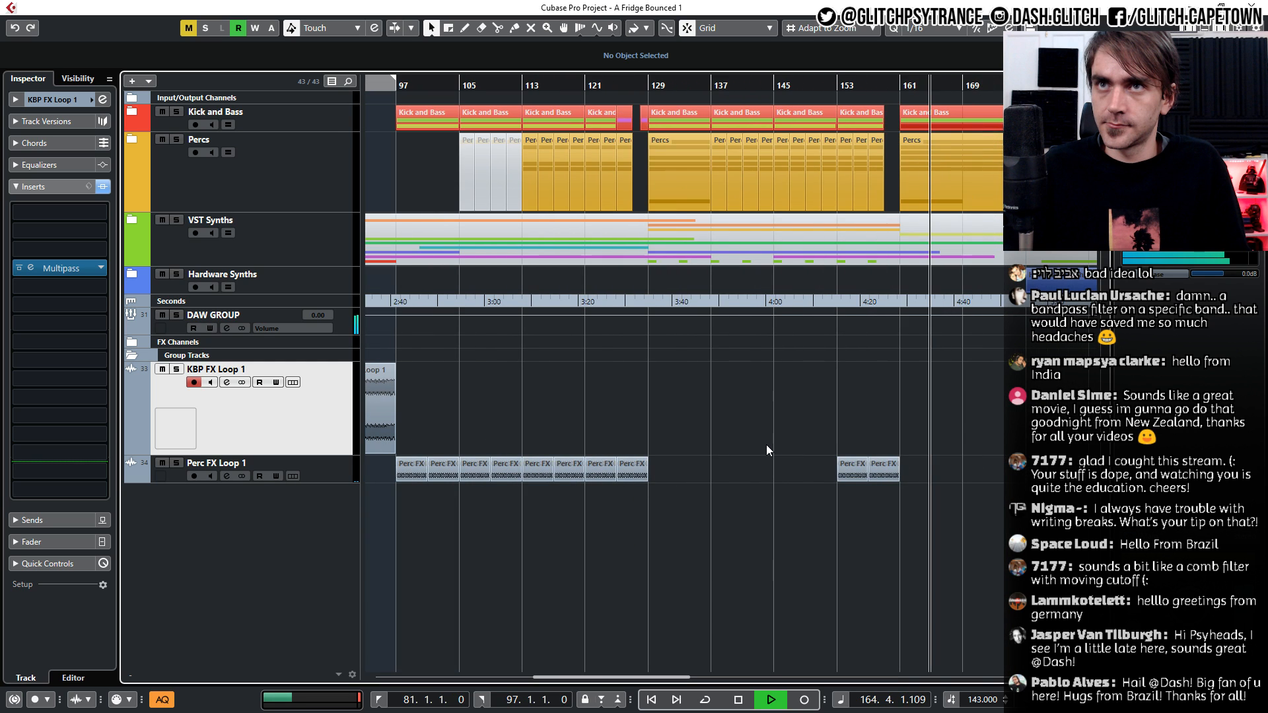
pyautogui.hscroll(-4, 767, 445)
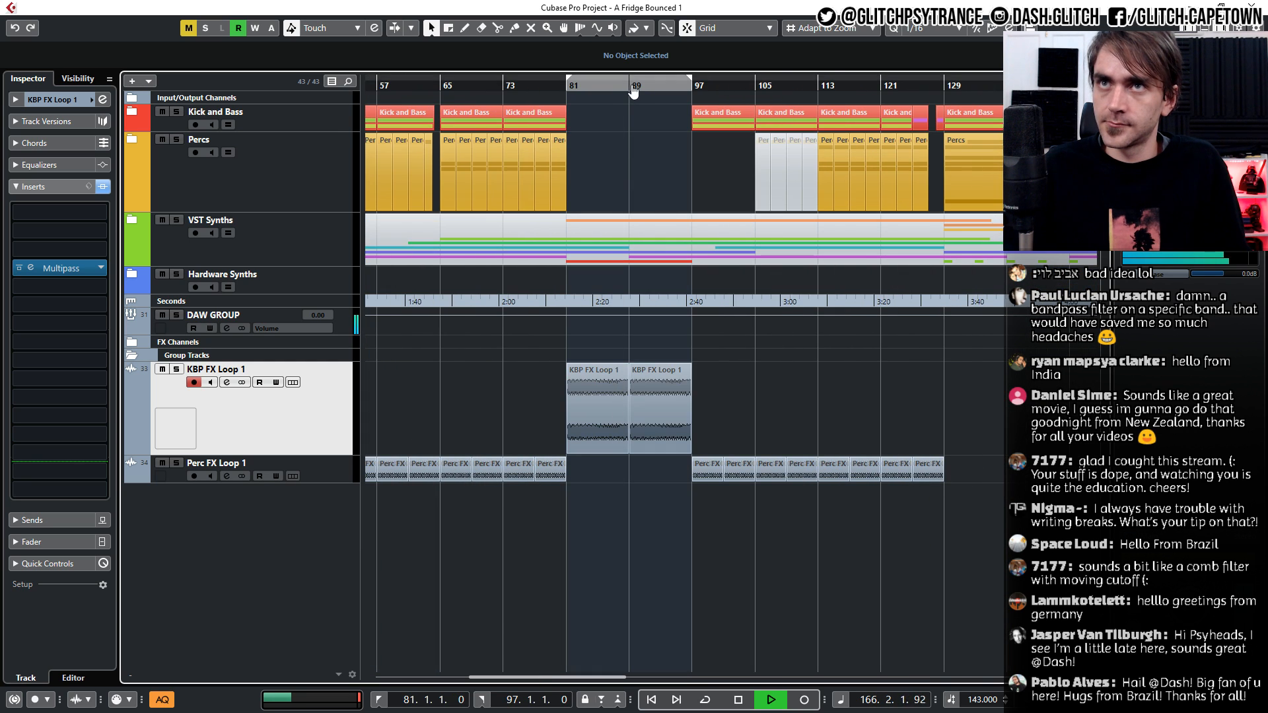
# Narrow the locator range to bars 81–89 and audition the KBP FX Loop 1 track in solo
pyautogui.moveTo(583, 86); pyautogui.dragTo(572, 86)
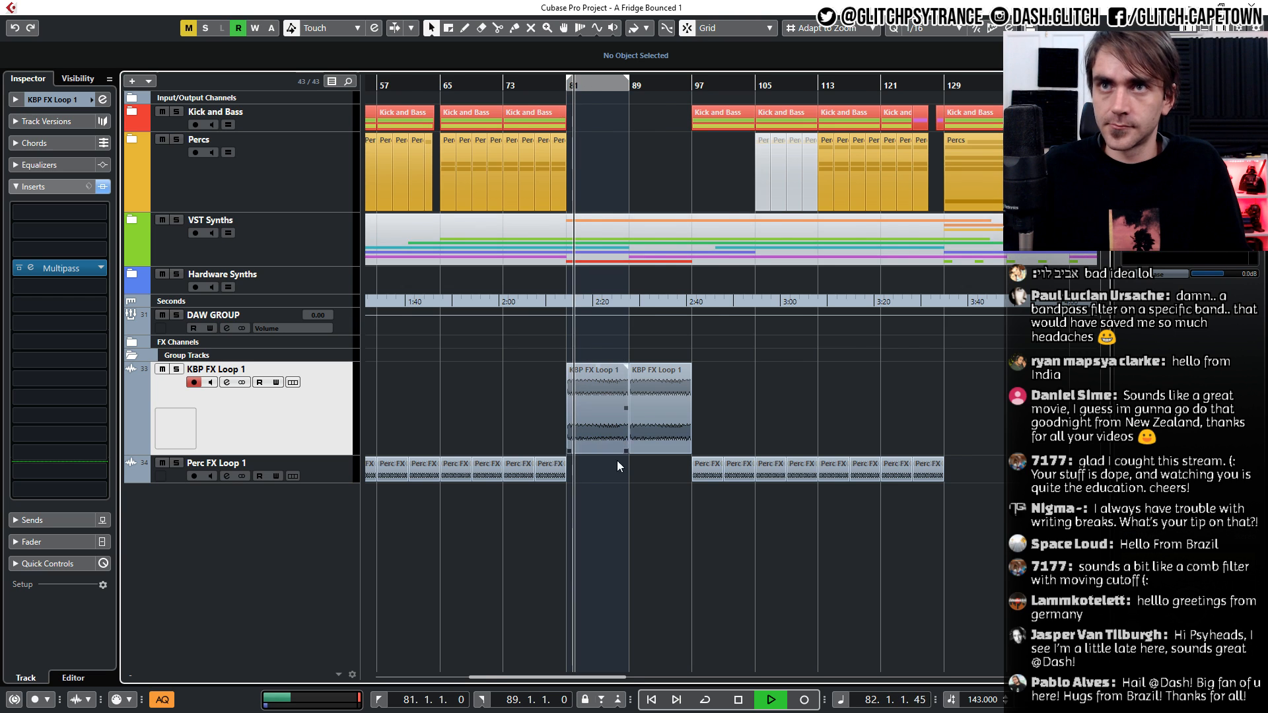
pyautogui.scroll(4, 617, 461)
pyautogui.press('s')
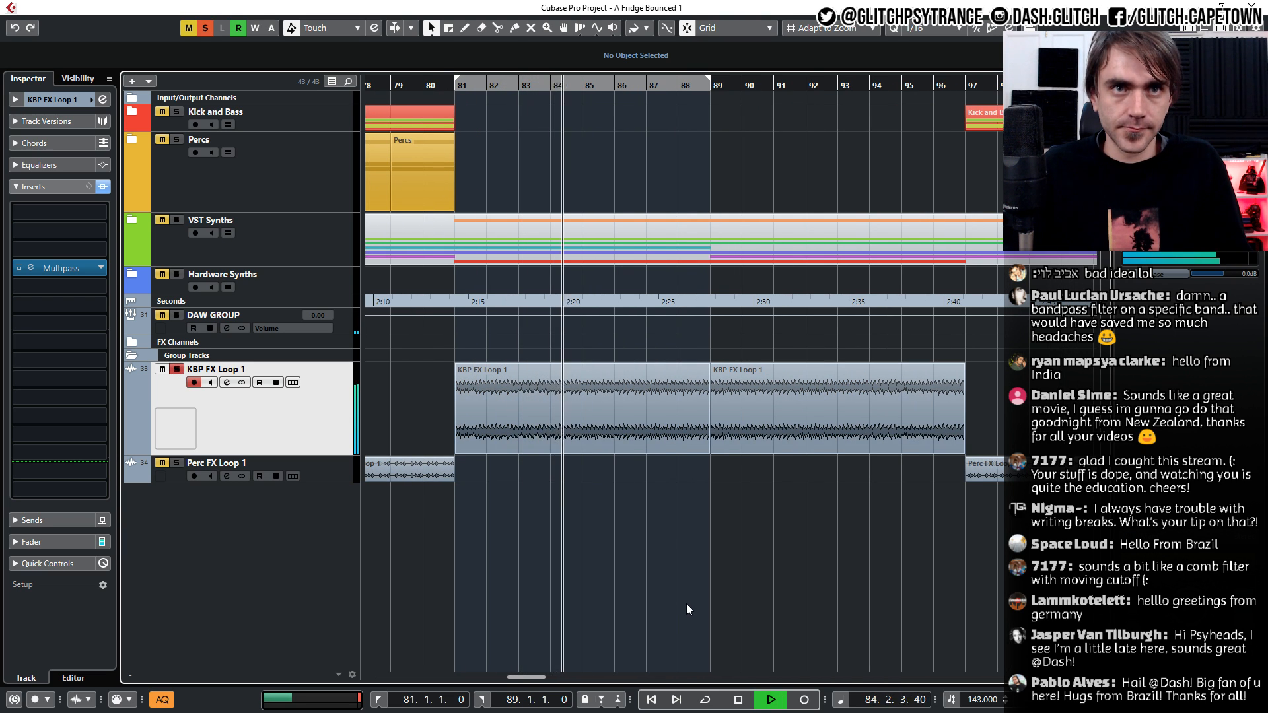
pyautogui.press('space')
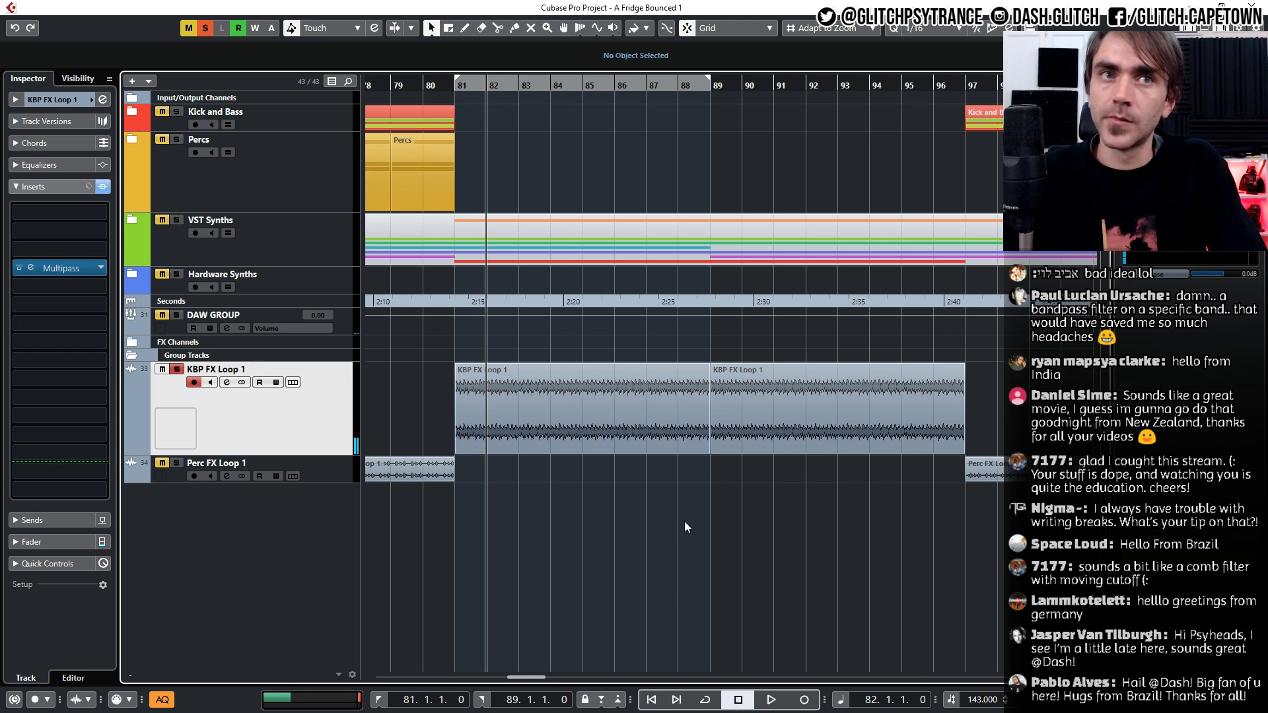
# Open the Multipass plug-in on KBP FX Loop 1 and enable its lowest and highest bands for a five-band split
pyautogui.click(35, 267)
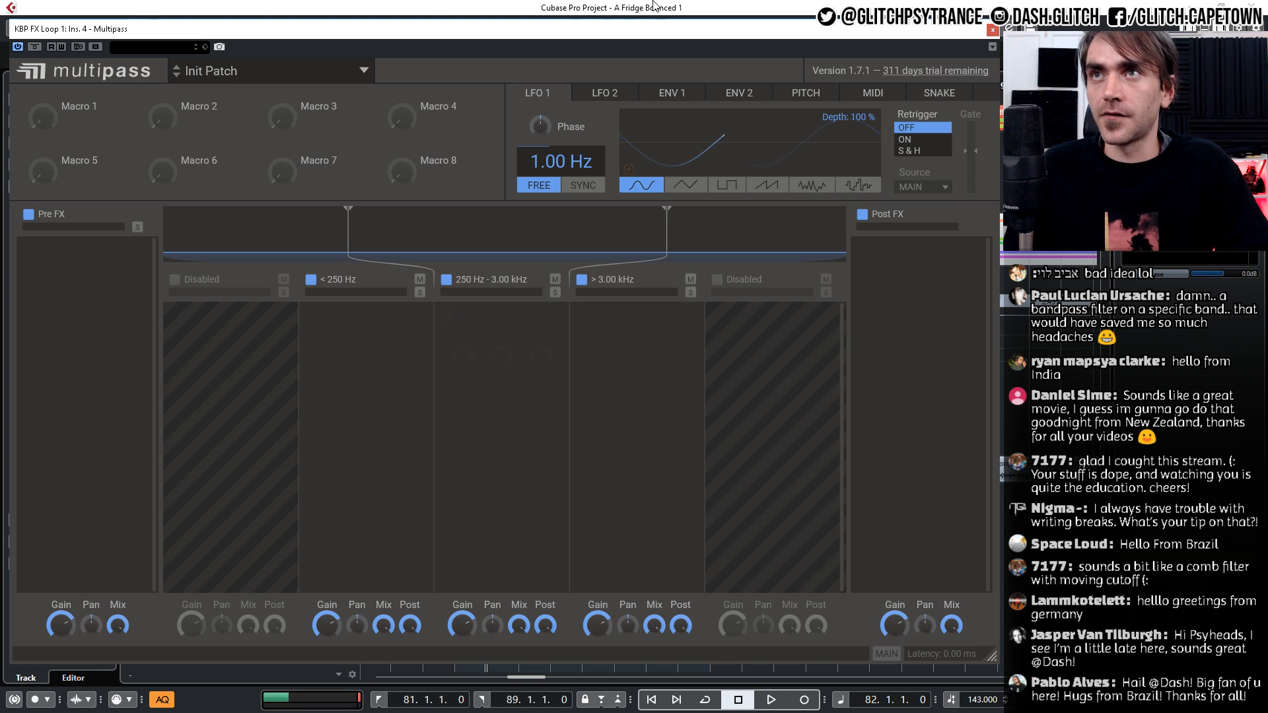
pyautogui.moveTo(665, 30); pyautogui.dragTo(726, 36)
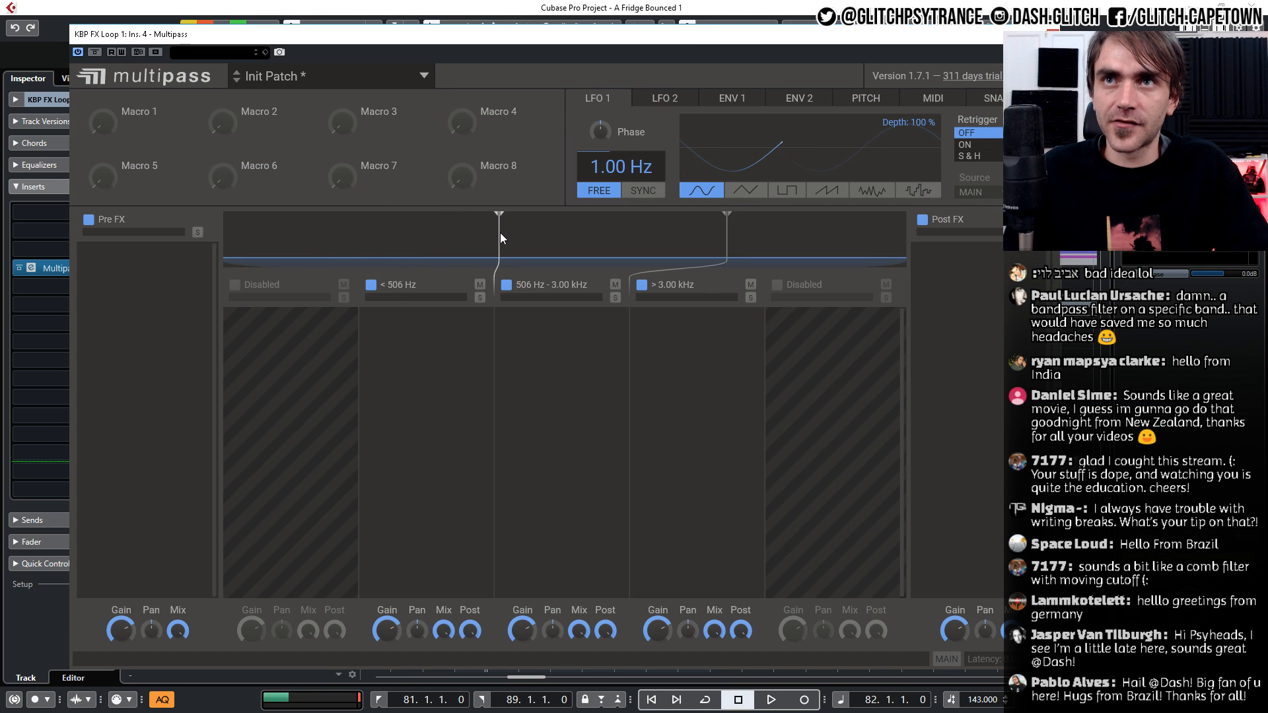
pyautogui.doubleClick(501, 233)
pyautogui.moveTo(718, 232); pyautogui.dragTo(695, 236)
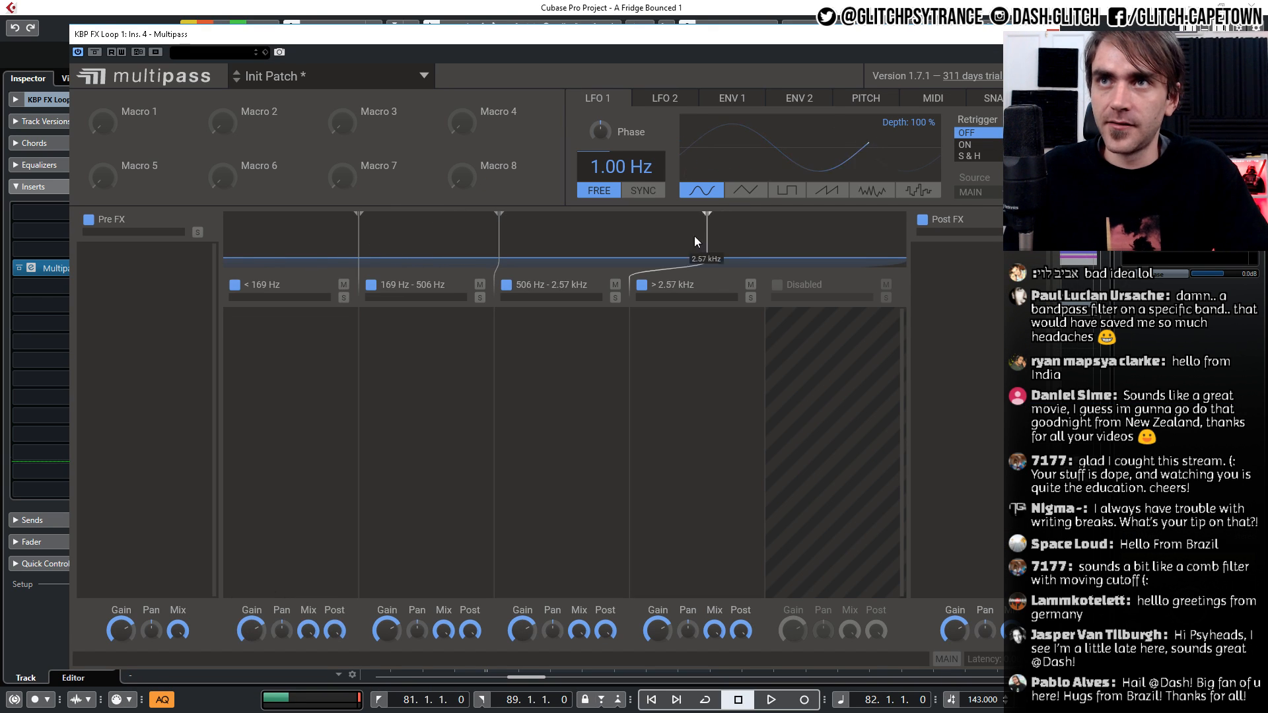
pyautogui.click(778, 285)
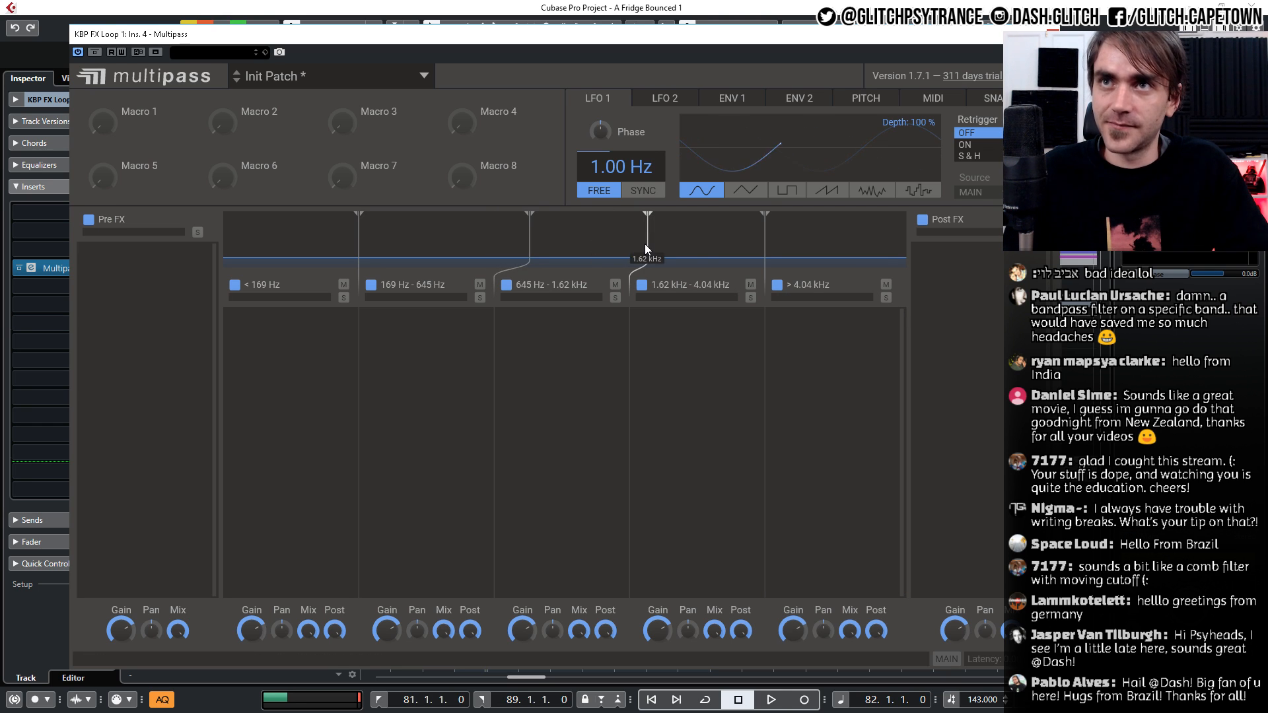
# Set the Multipass crossover frequencies to 183 Hz, 564 Hz, 1.30 kHz and 3.25 kHz
pyautogui.moveTo(645, 244); pyautogui.dragTo(628, 244)
pyautogui.moveTo(765, 244); pyautogui.dragTo(756, 245)
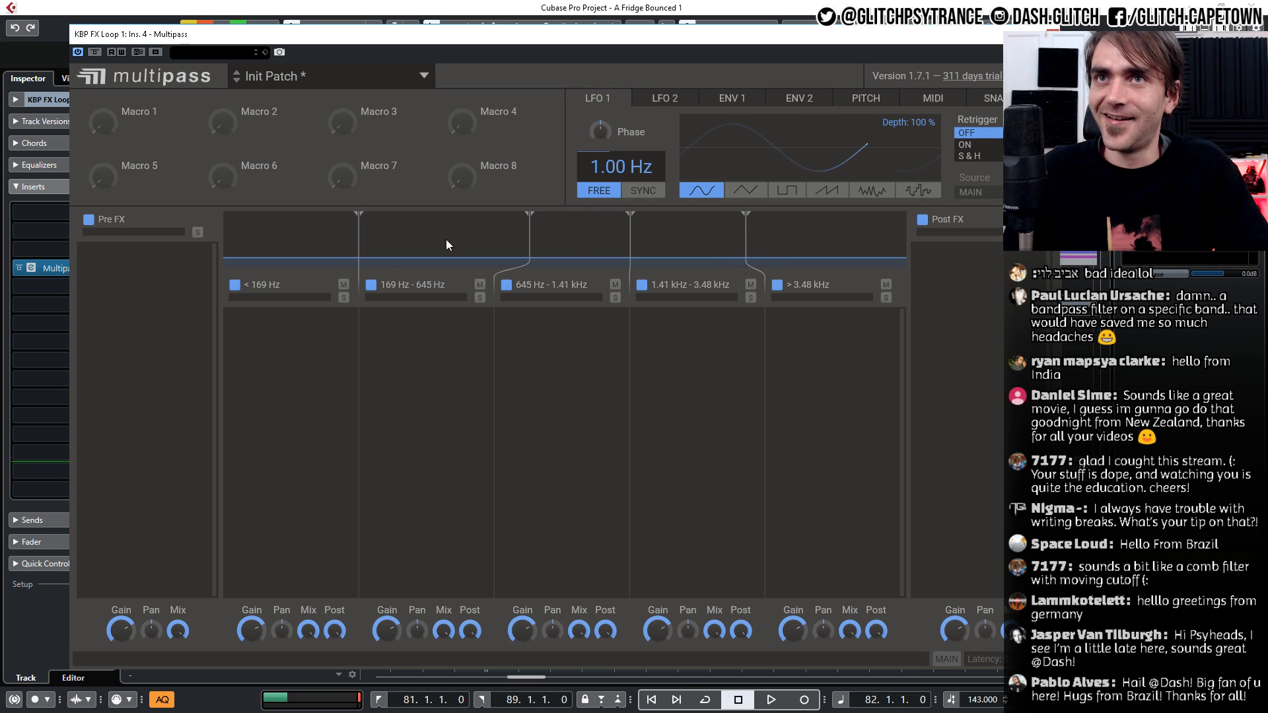
pyautogui.moveTo(503, 243); pyautogui.dragTo(506, 243)
pyautogui.moveTo(365, 243); pyautogui.dragTo(375, 244)
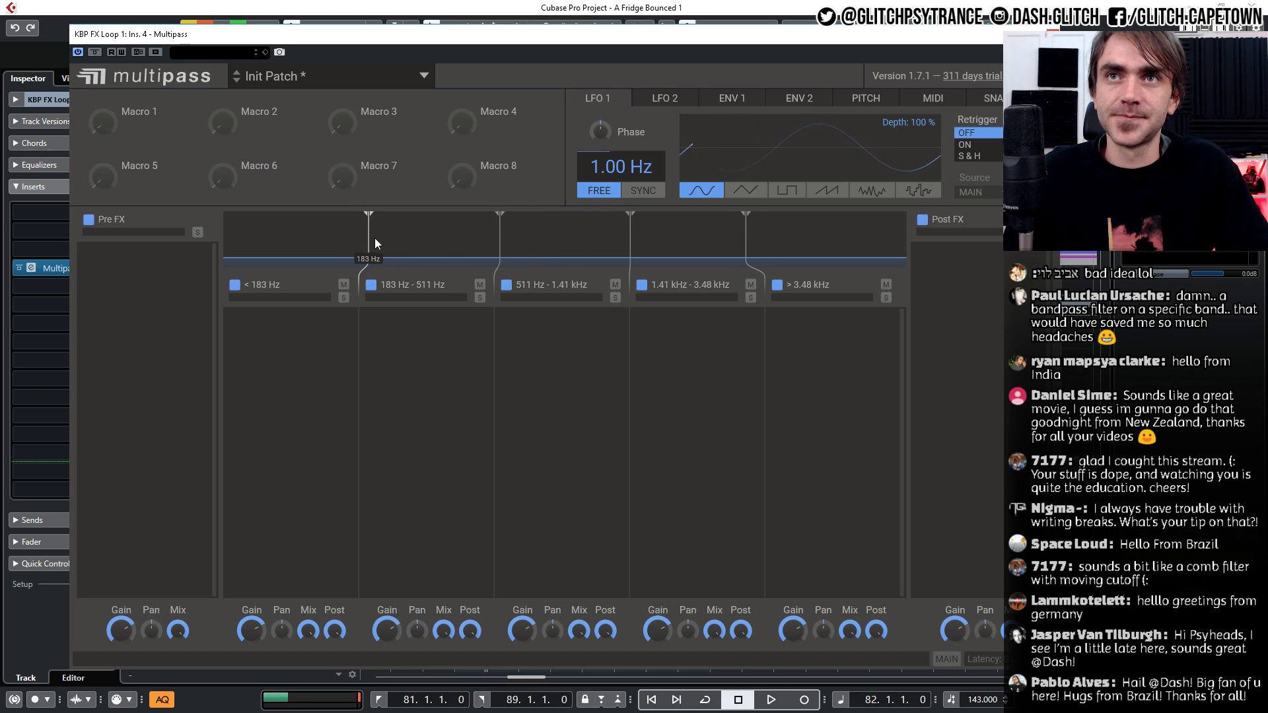
pyautogui.moveTo(500, 244); pyautogui.dragTo(516, 240)
pyautogui.moveTo(631, 240); pyautogui.dragTo(620, 240)
pyautogui.moveTo(743, 241); pyautogui.dragTo(734, 241)
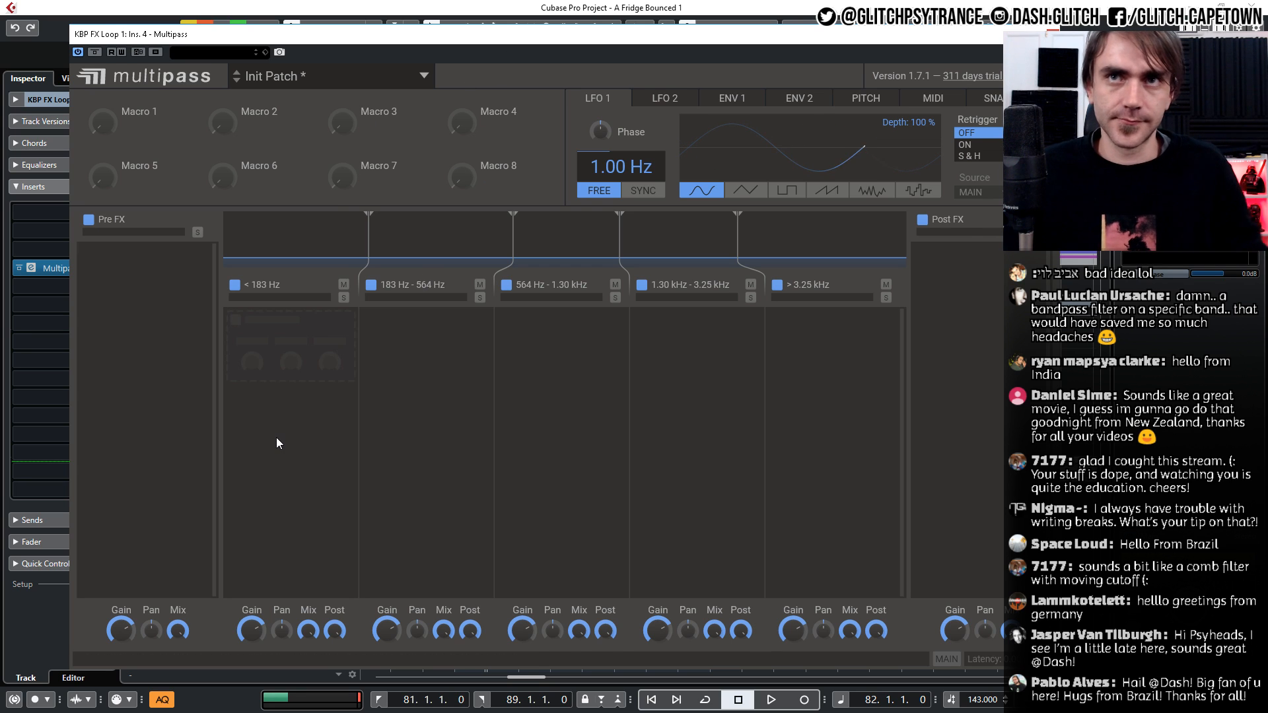
# Mute the < 183 Hz band during playback and add a collapsed Faturator to the 183 Hz - 564 Hz band
pyautogui.press('space')
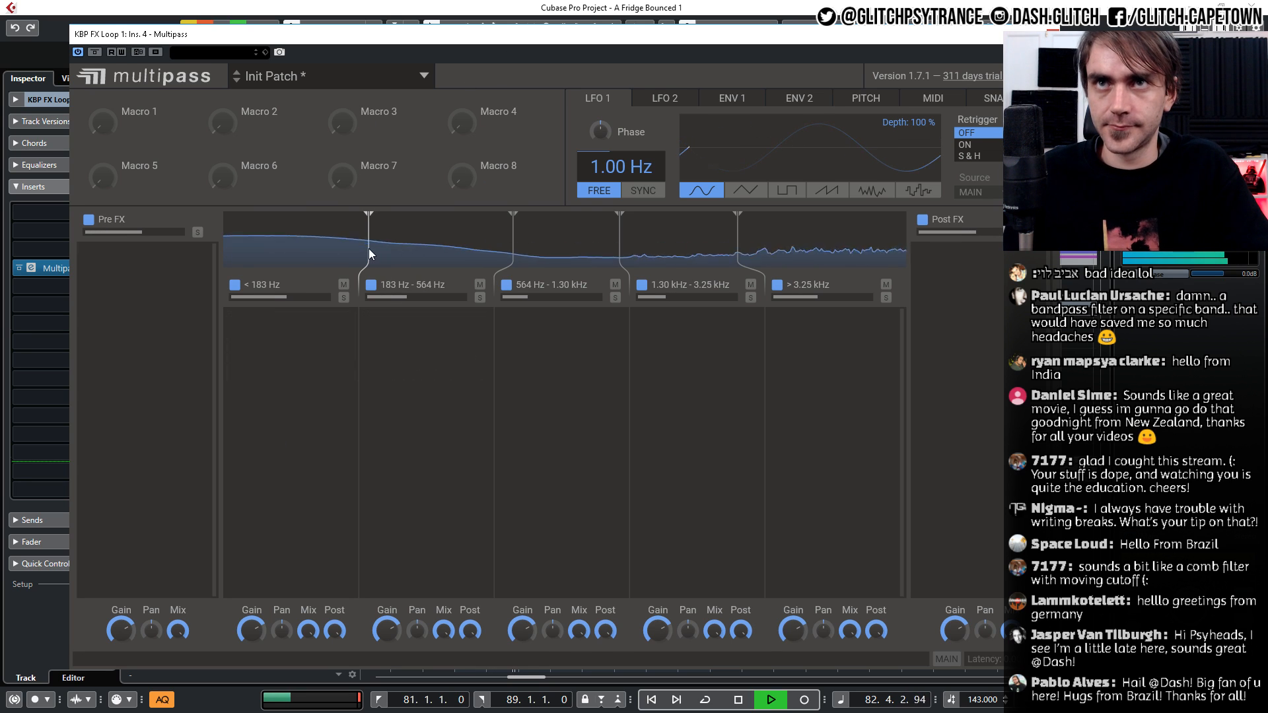
pyautogui.click(344, 286)
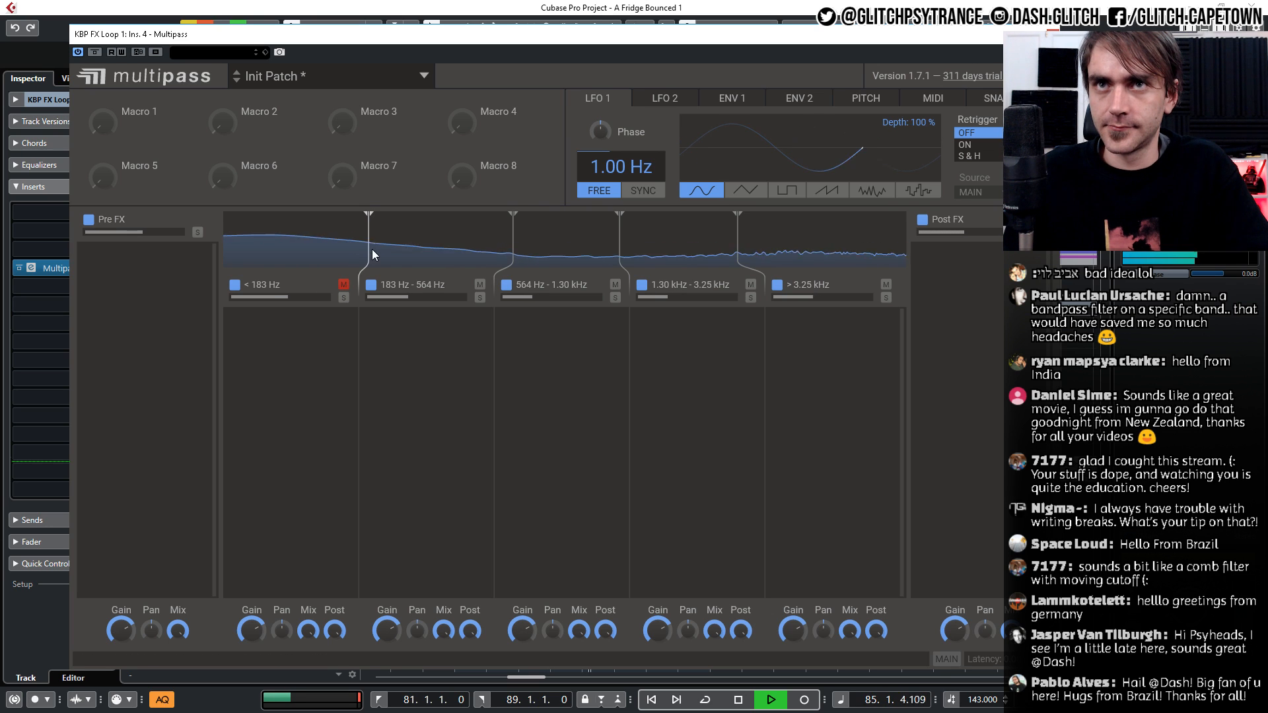
pyautogui.click(398, 338)
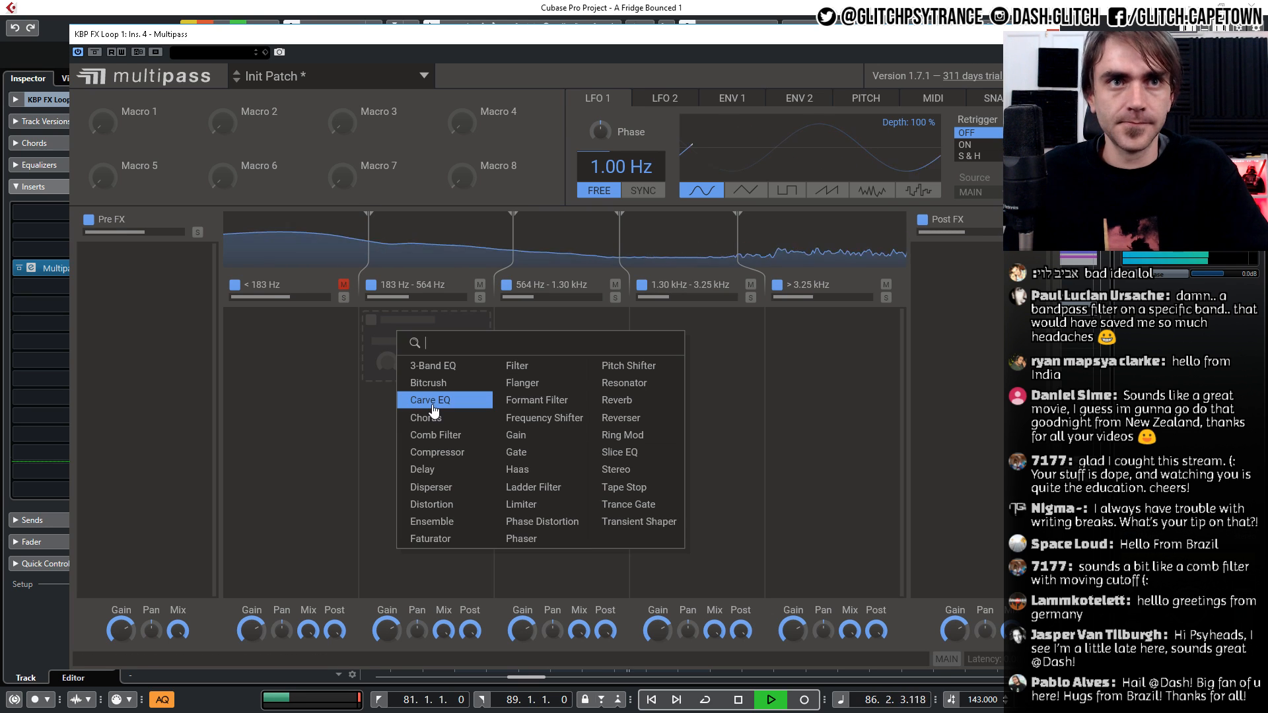
pyautogui.click(475, 540)
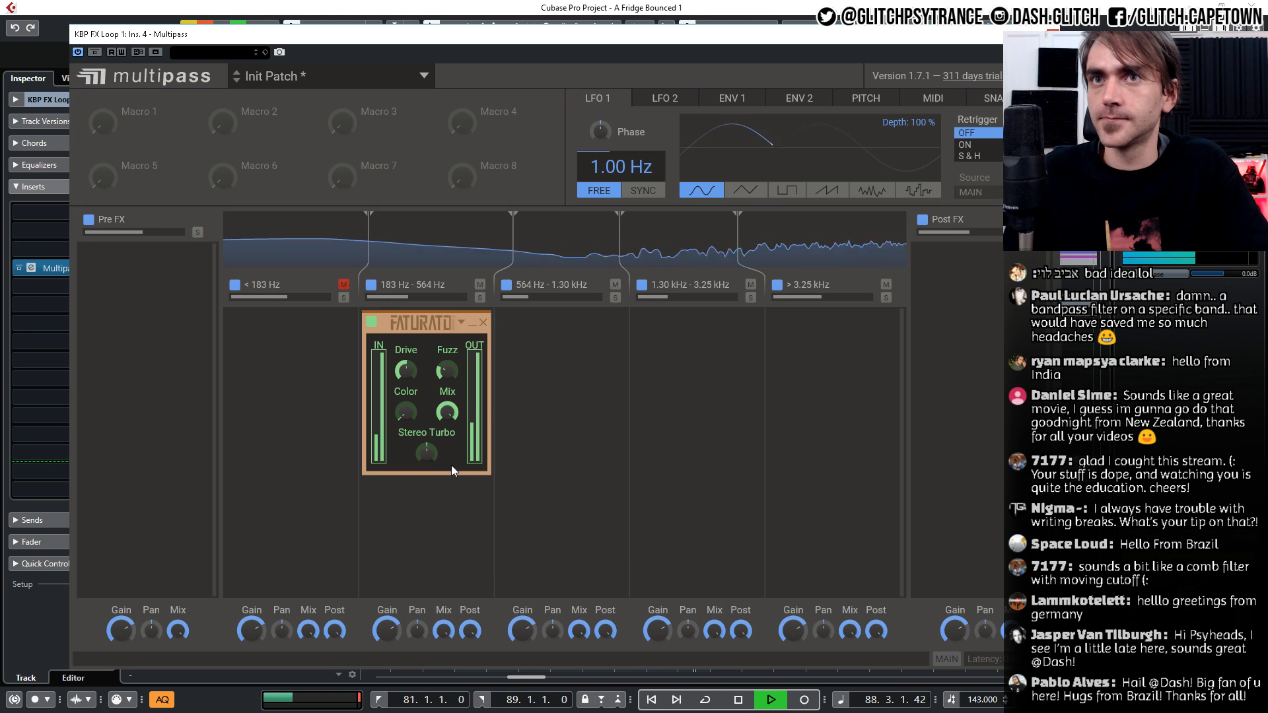
pyautogui.click(474, 333)
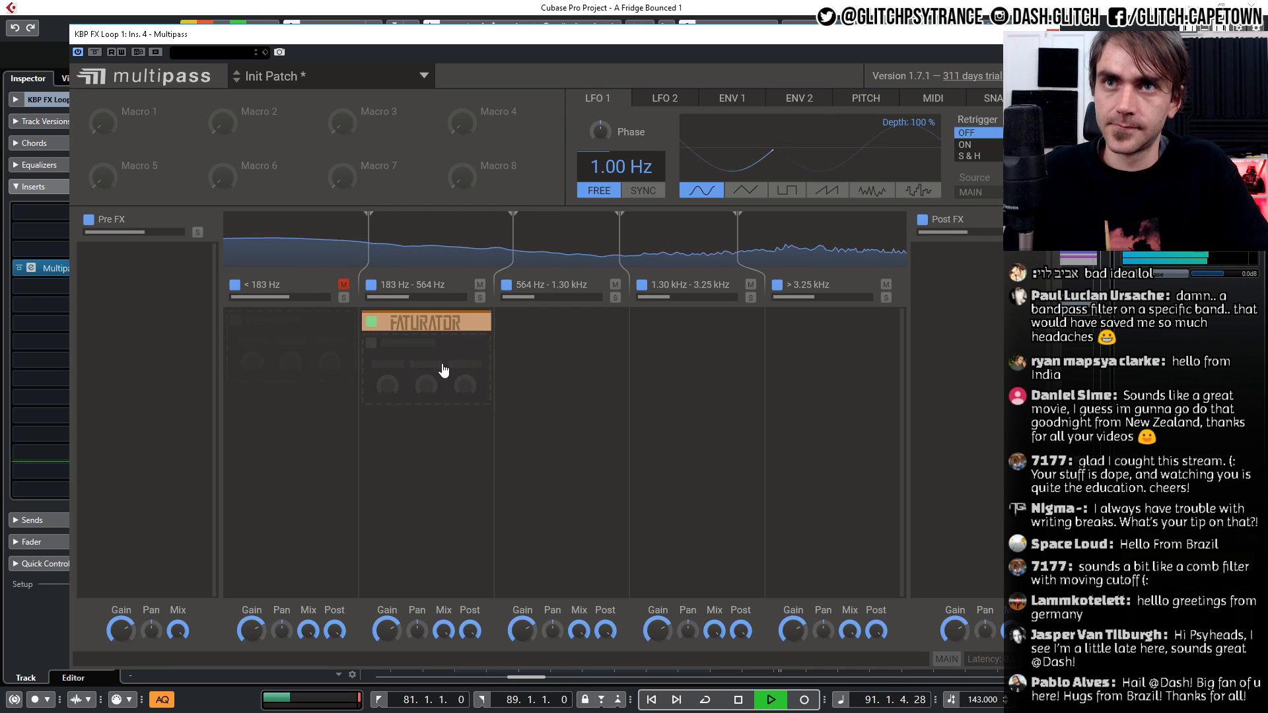
# Add a Disperser after the Faturator with a low Amount, a raised Pinch and a frequency of 470 Hz
pyautogui.click(433, 364)
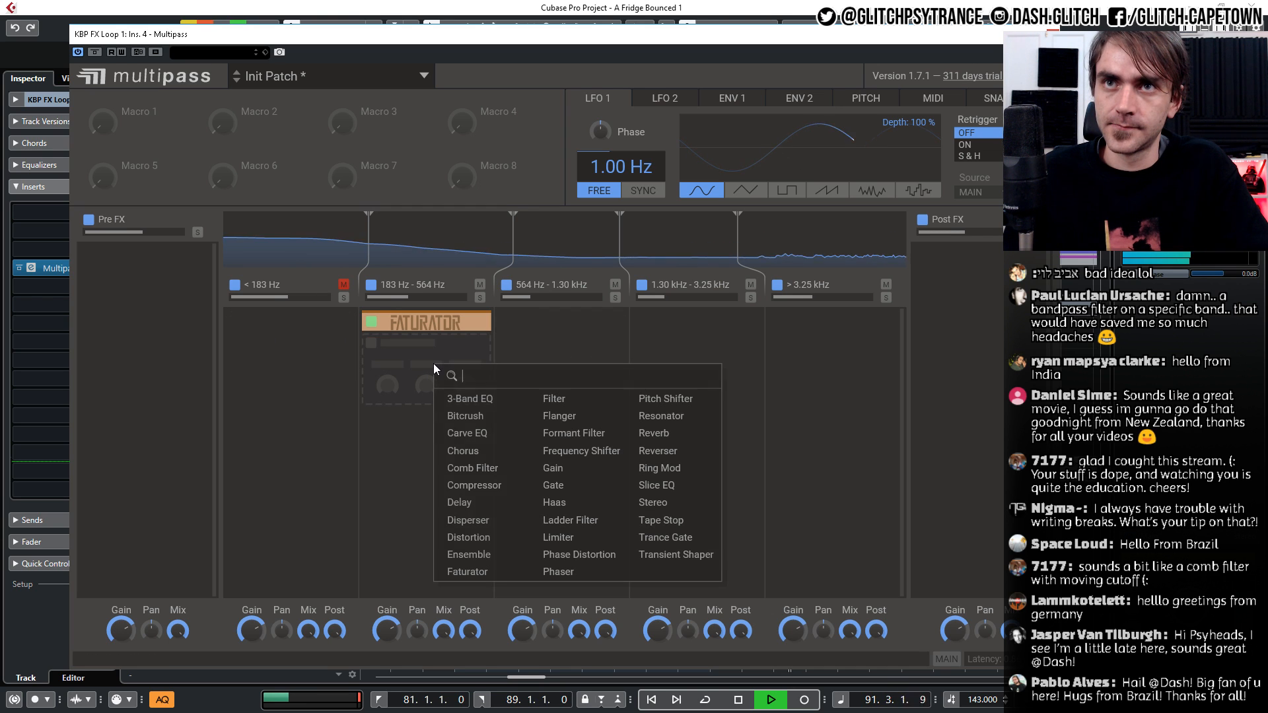
pyautogui.click(473, 521)
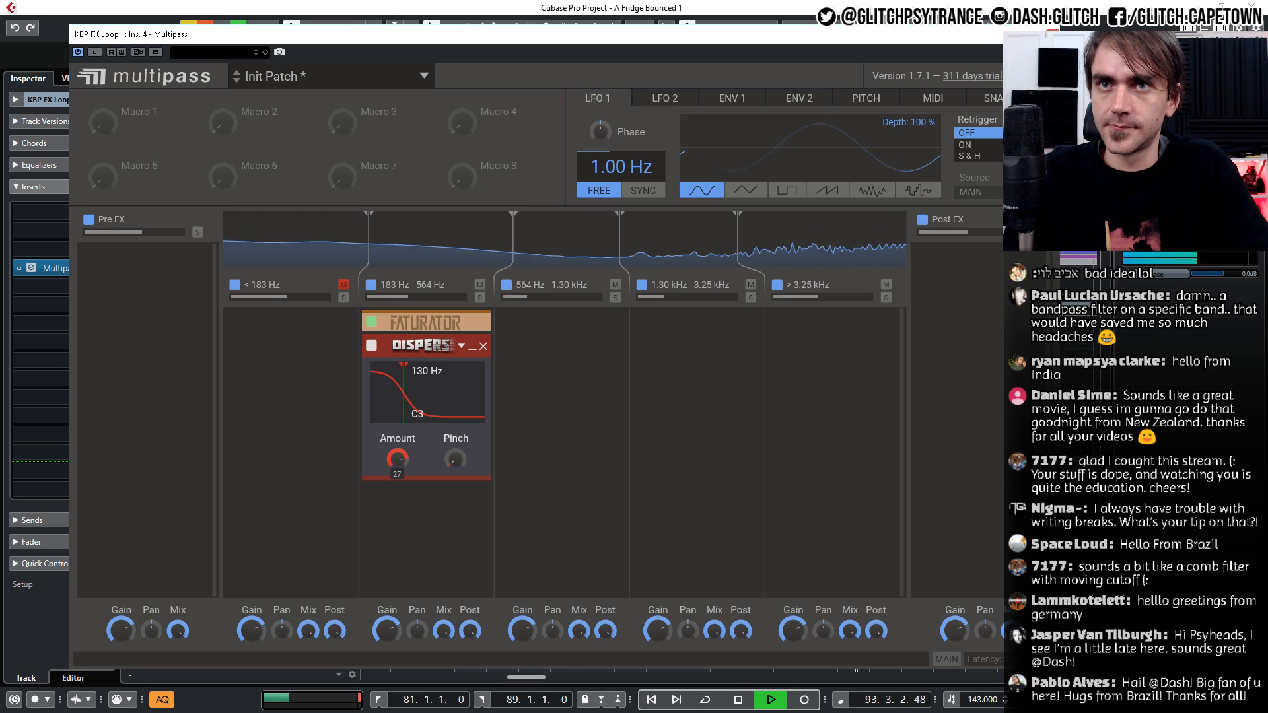
pyautogui.moveTo(398, 459); pyautogui.dragTo(398, 512)
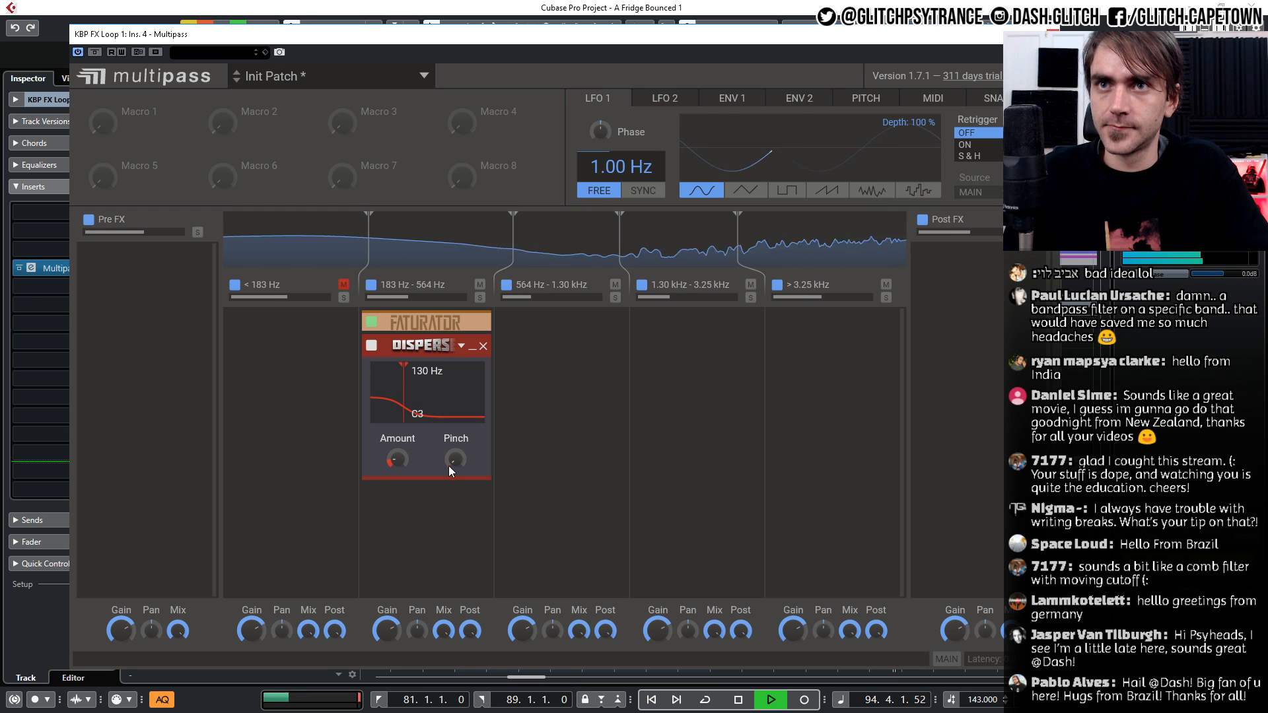
pyautogui.moveTo(458, 459); pyautogui.dragTo(442, 413)
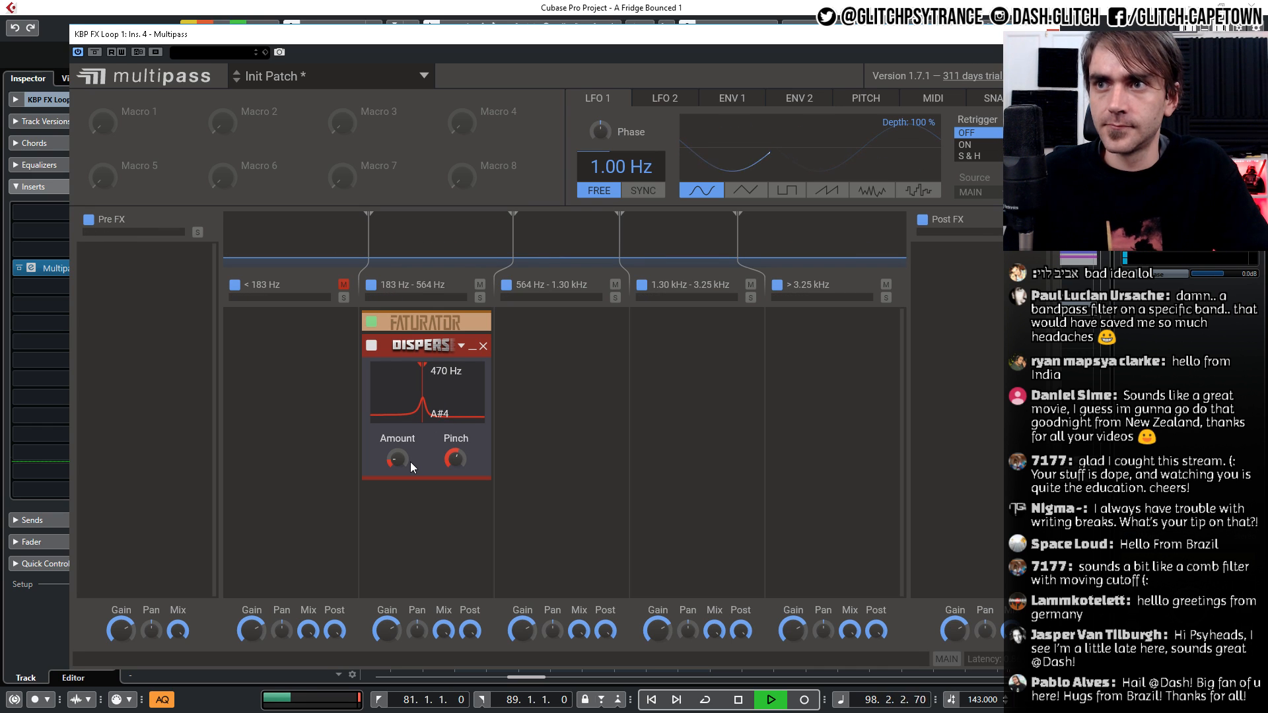
# Cycle playback over bars 81–89 while raising the Disperser's Amount and lowering its Pinch
pyautogui.press('KP_1')
pyautogui.press('KP_Divide')
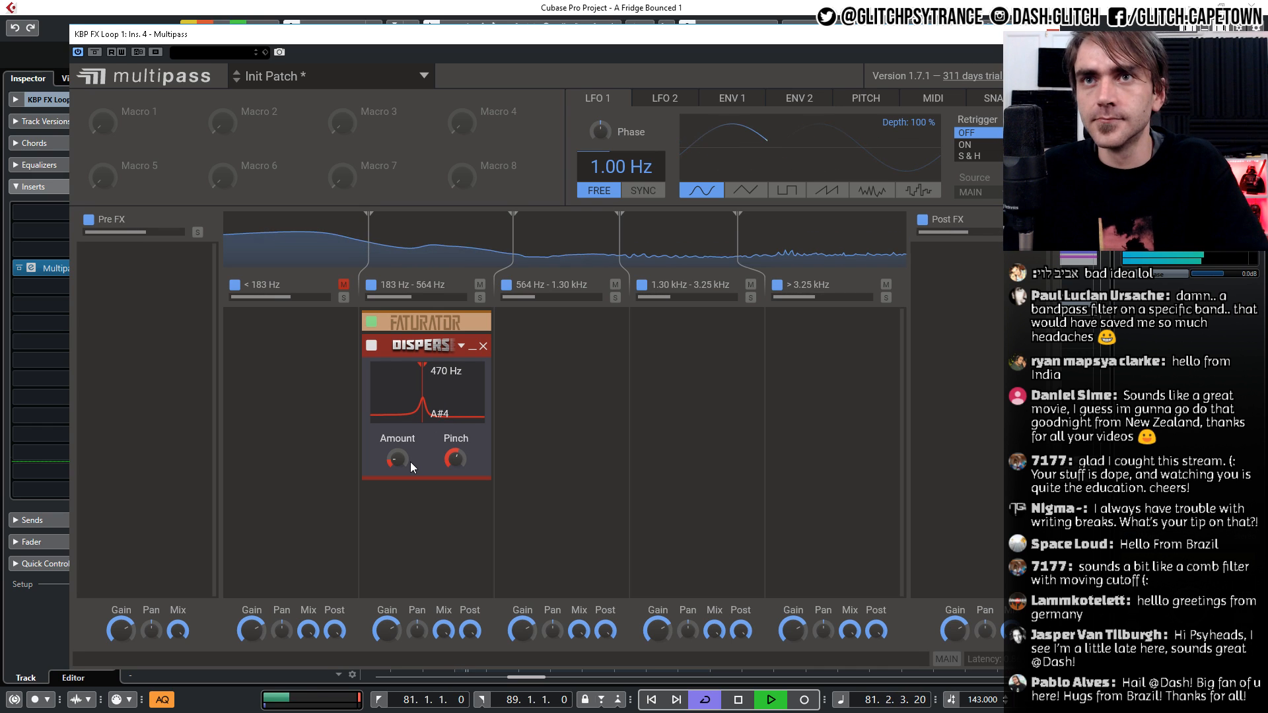
pyautogui.moveTo(398, 459); pyautogui.dragTo(412, 430)
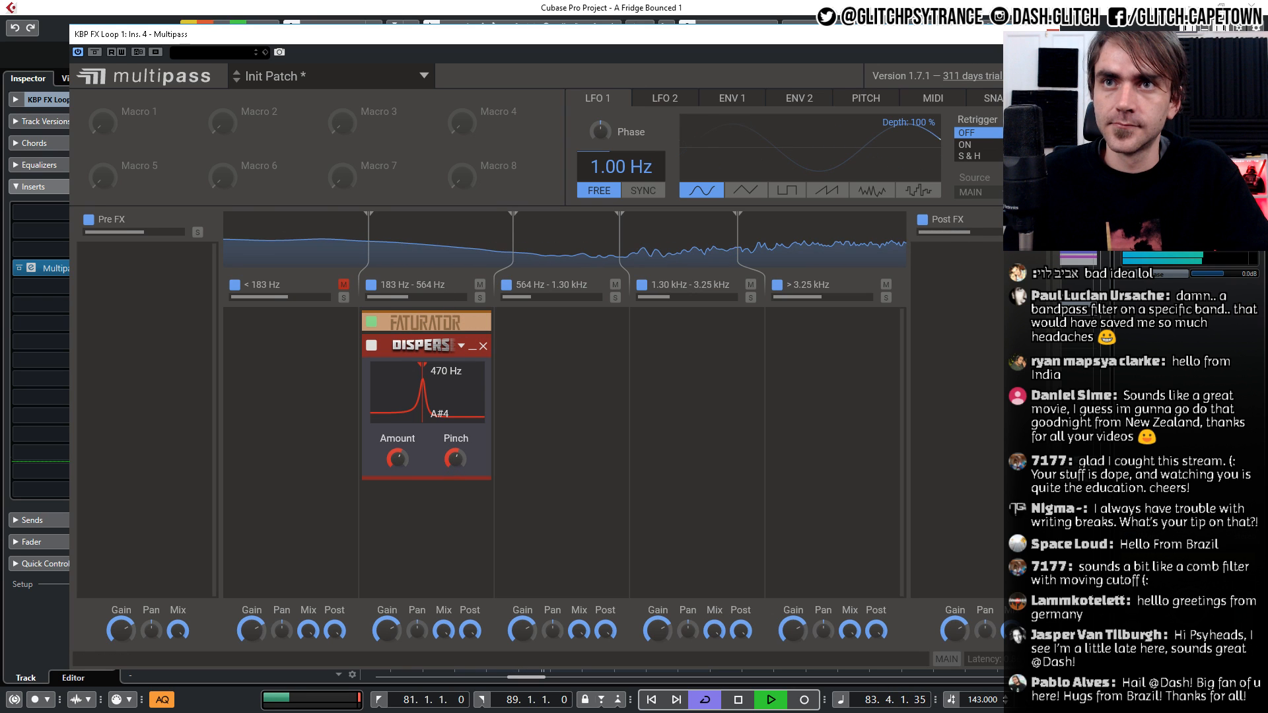
pyautogui.moveTo(455, 459); pyautogui.dragTo(455, 481)
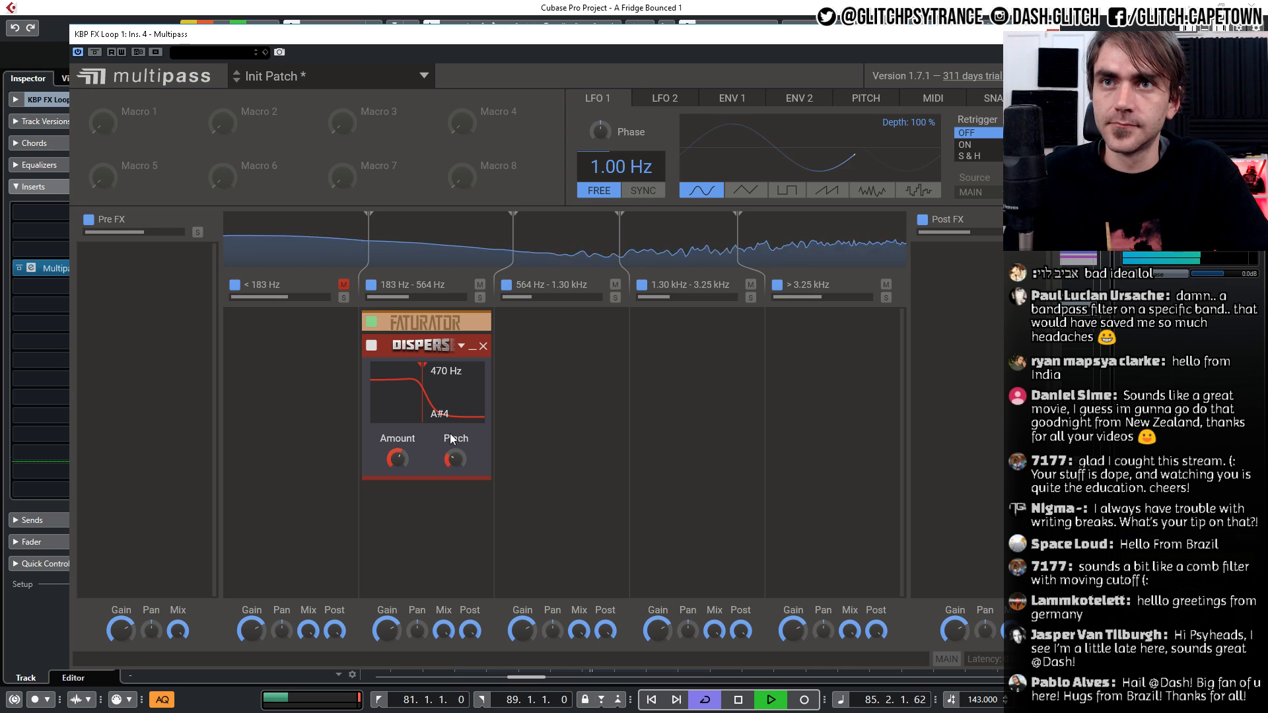
# Move the Disperser to the 564 Hz - 1.30 kHz band and sweep its frequency up to 13.5 kHz
pyautogui.moveTo(424, 349); pyautogui.dragTo(415, 356)
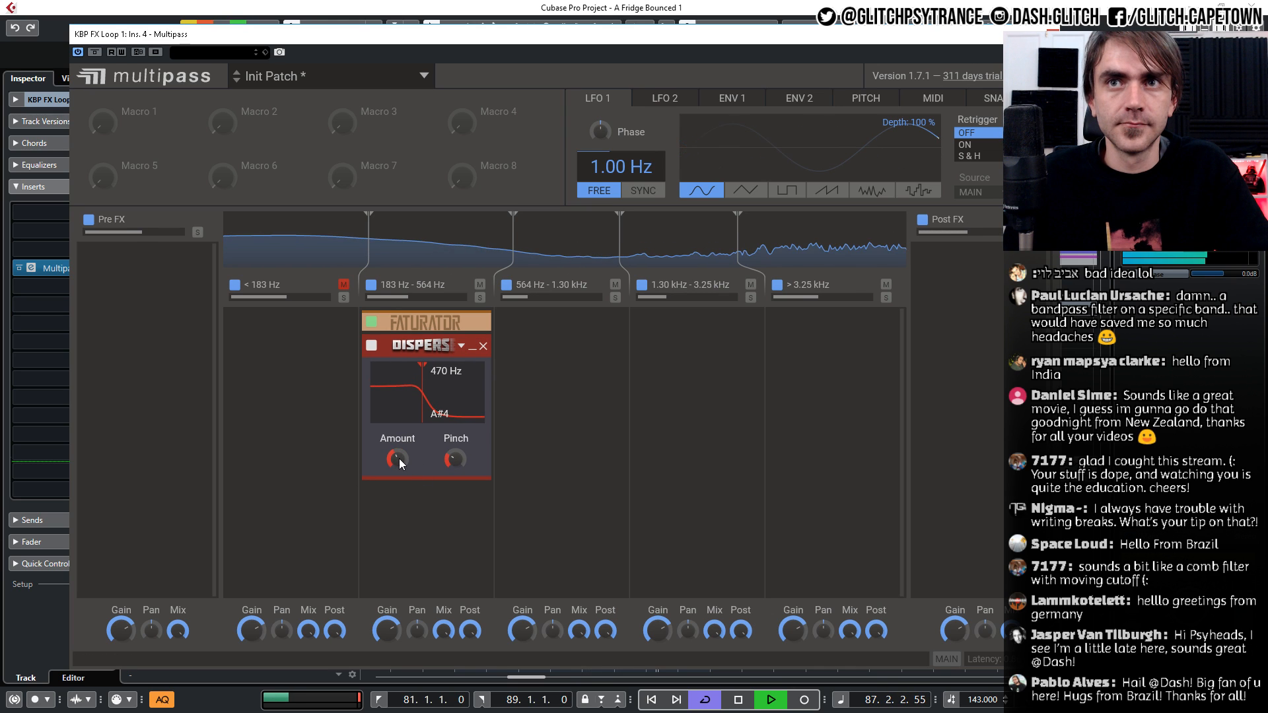
pyautogui.moveTo(399, 458); pyautogui.dragTo(534, 435)
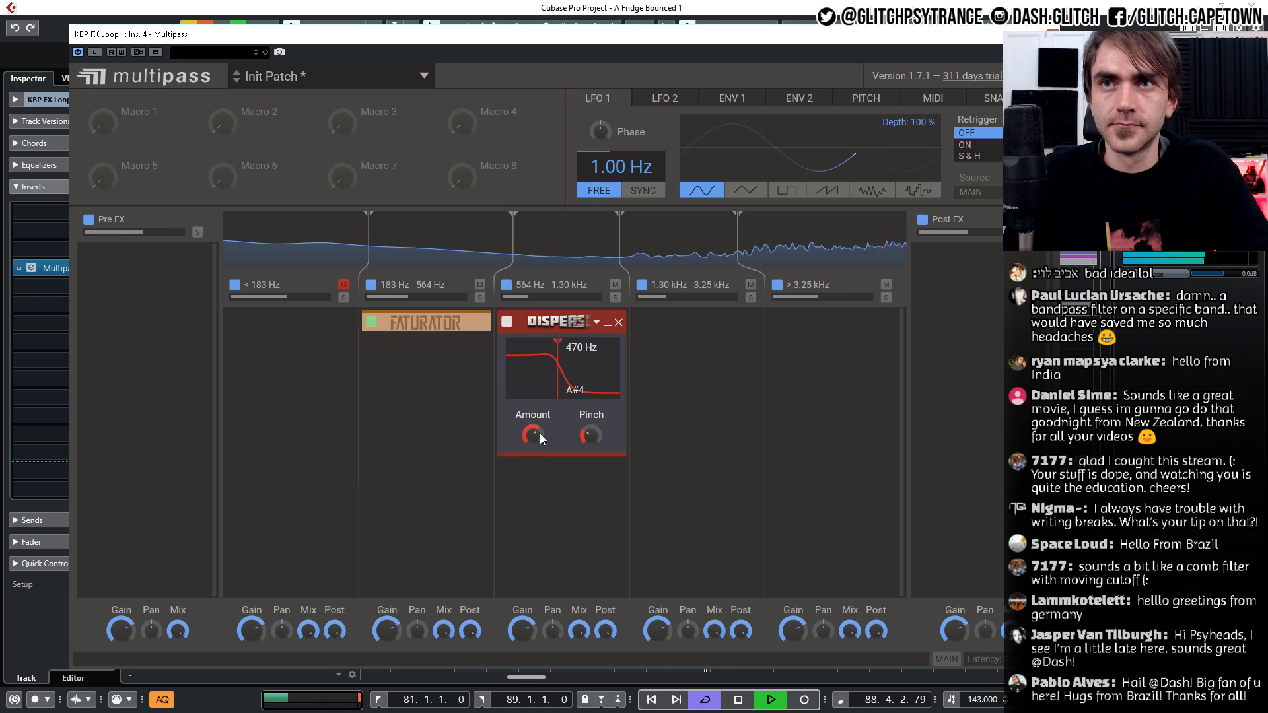
pyautogui.moveTo(570, 375); pyautogui.dragTo(608, 375)
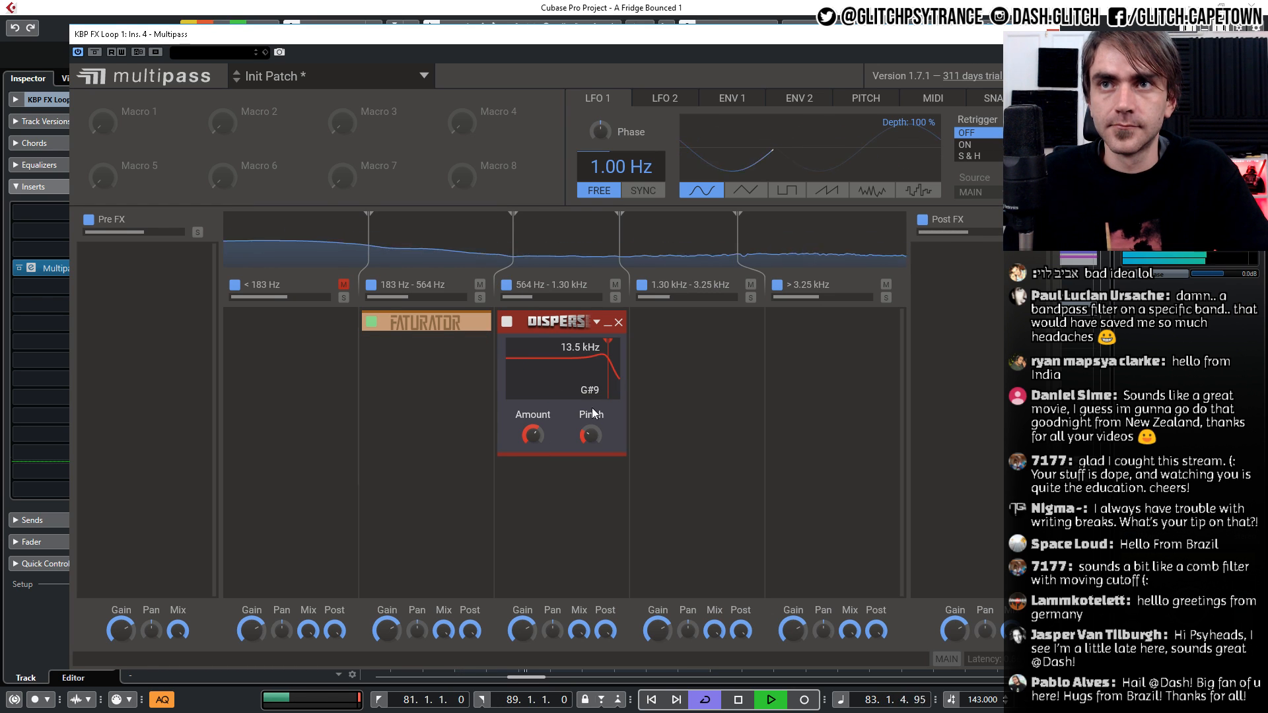
# Try the Disperser with a raised Pinch and an Amount of 27 and remove it from the 564 Hz - 1.30 kHz band
pyautogui.moveTo(591, 435); pyautogui.dragTo(591, 418)
pyautogui.moveTo(526, 436); pyautogui.dragTo(526, 409)
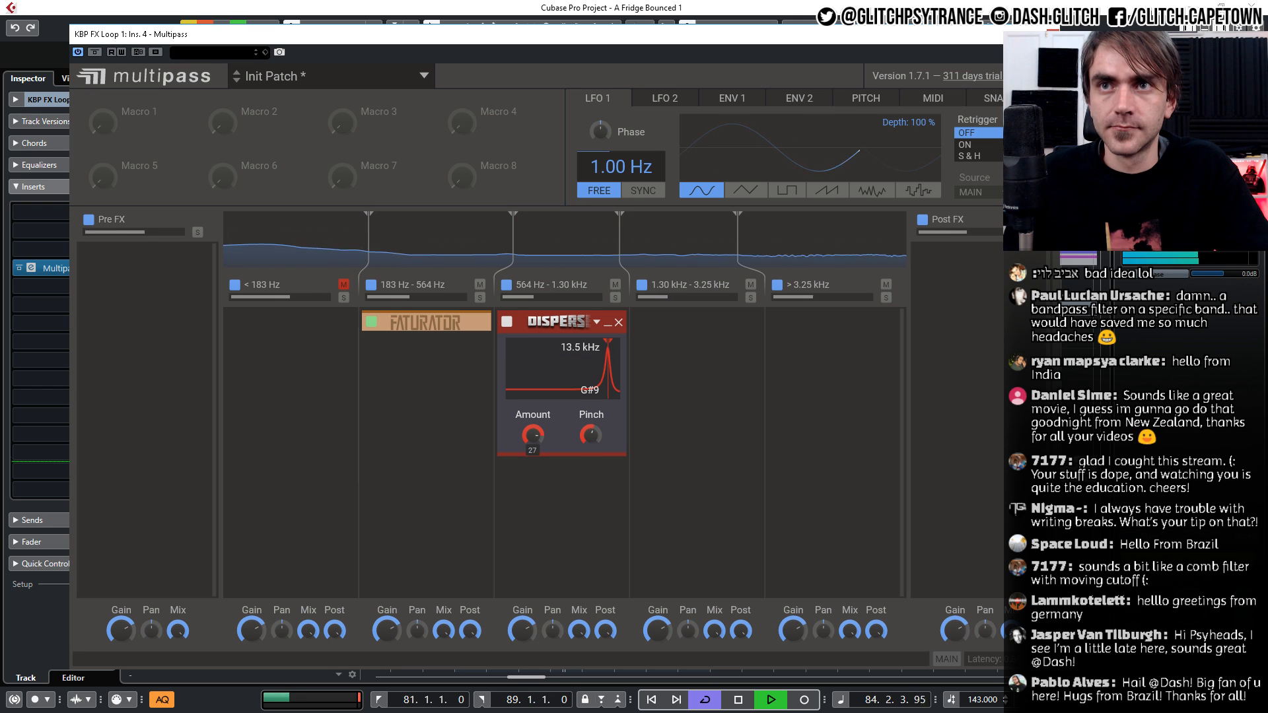
pyautogui.click(618, 322)
# Add a Frequency Shifter to the 564 Hz - 1.30 kHz band, move it to Pre FX at 432 Hz and bypass it
pyautogui.click(576, 328)
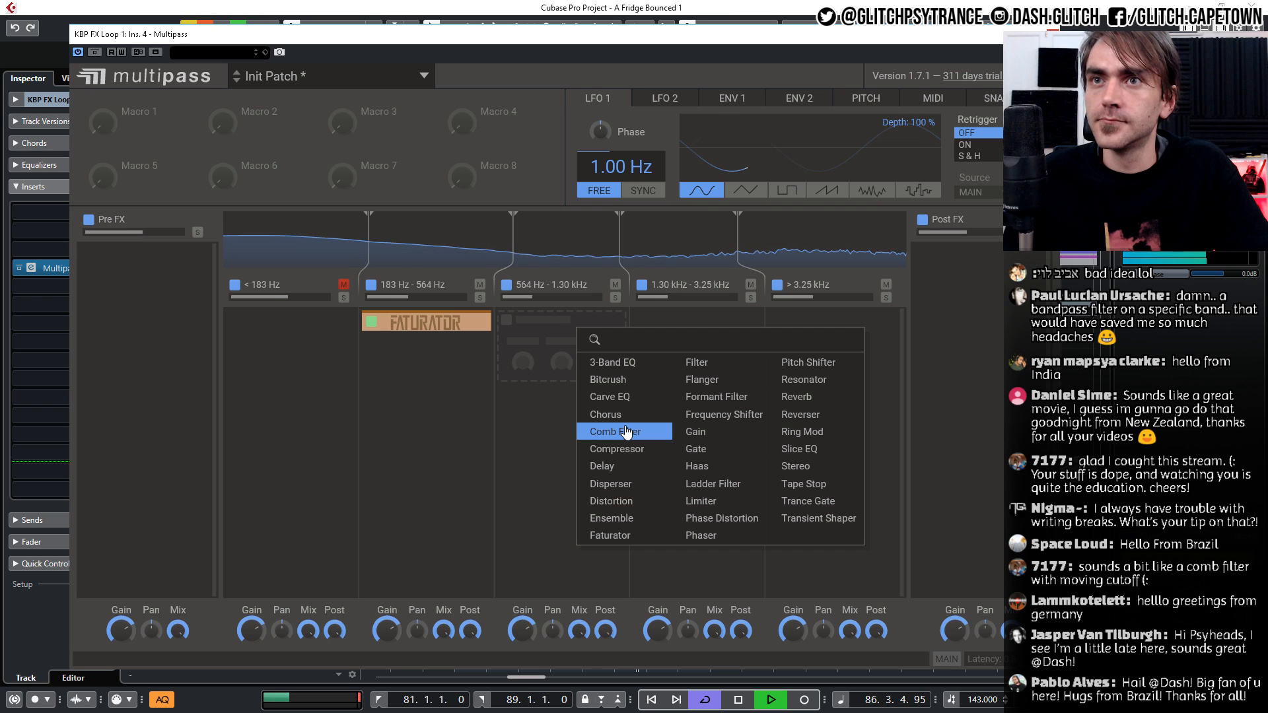
pyautogui.click(681, 415)
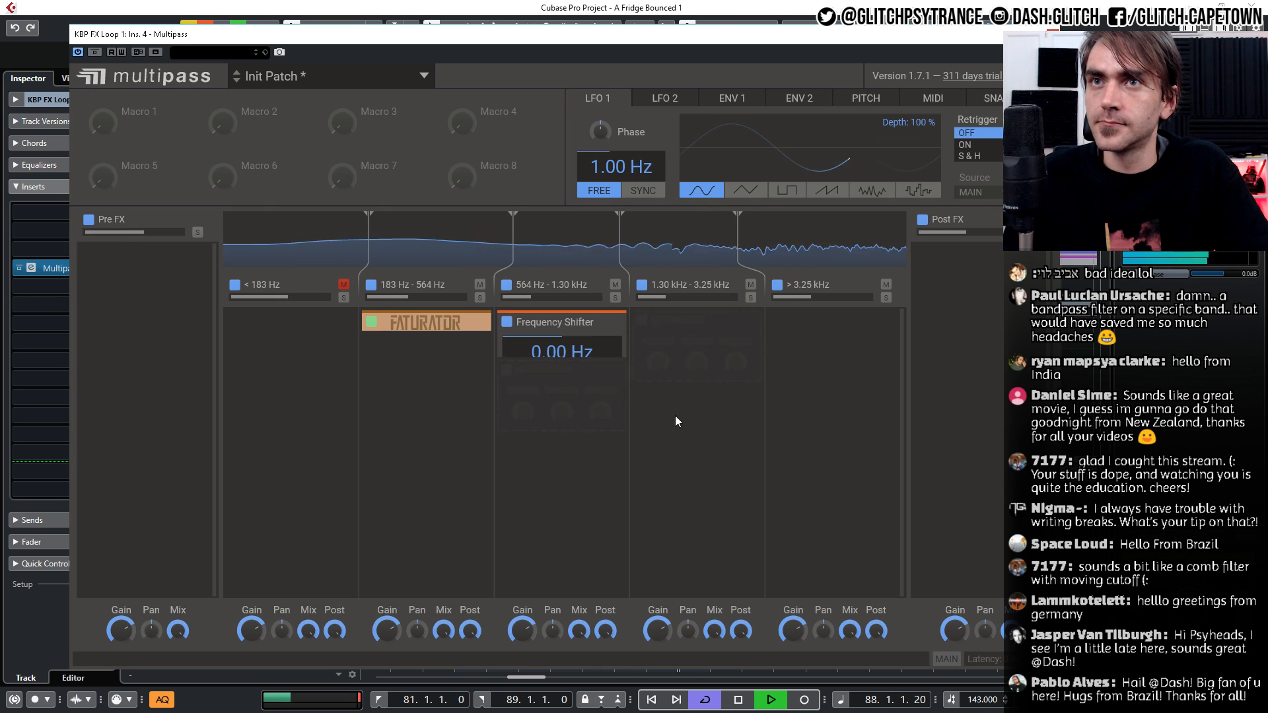
pyautogui.moveTo(562, 352); pyautogui.dragTo(132, 268)
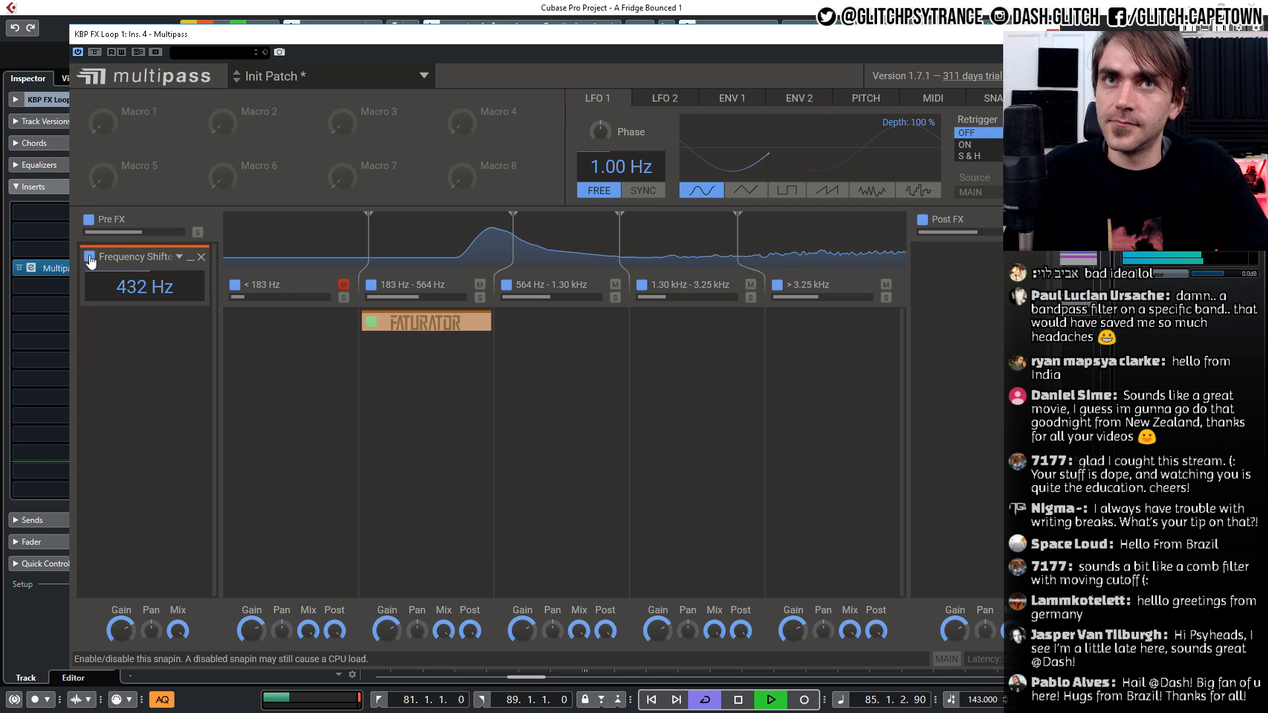
pyautogui.click(90, 257)
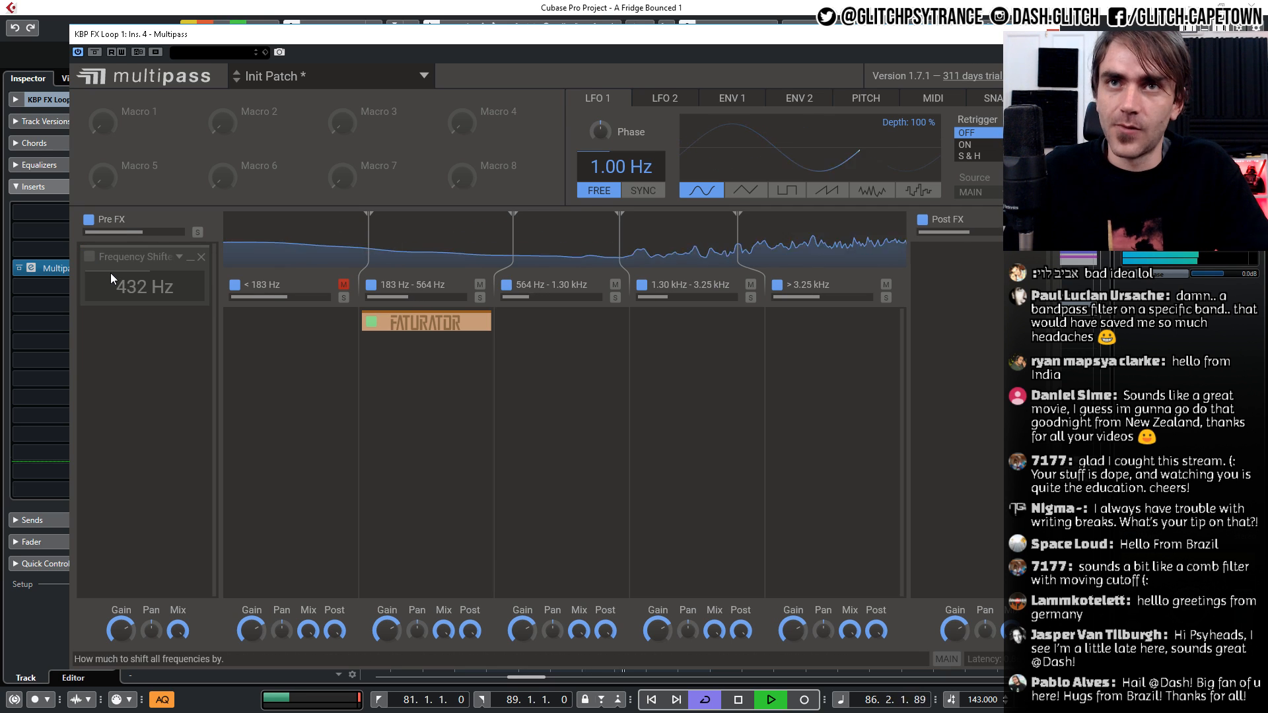
# Move the Frequency Shifter before the Faturator in the 183 Hz - 564 Hz band at 0.00 Hz and link its shift to Macro 1
pyautogui.moveTo(123, 286); pyautogui.dragTo(406, 323)
pyautogui.moveTo(417, 353)
pyautogui.mouseDown()
pyautogui.moveTo(417, 367)
pyautogui.moveTo(417, 321)
pyautogui.moveTo(418, 354)
pyautogui.mouseUp()
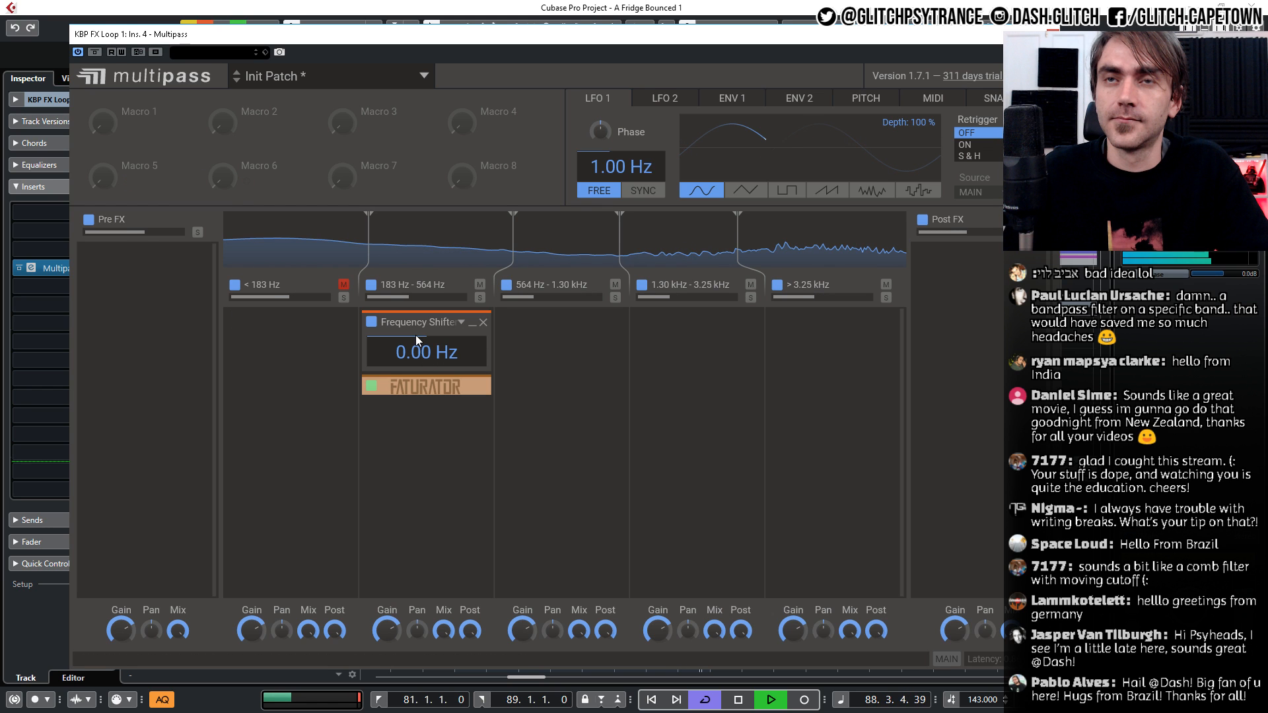
pyautogui.click(105, 123)
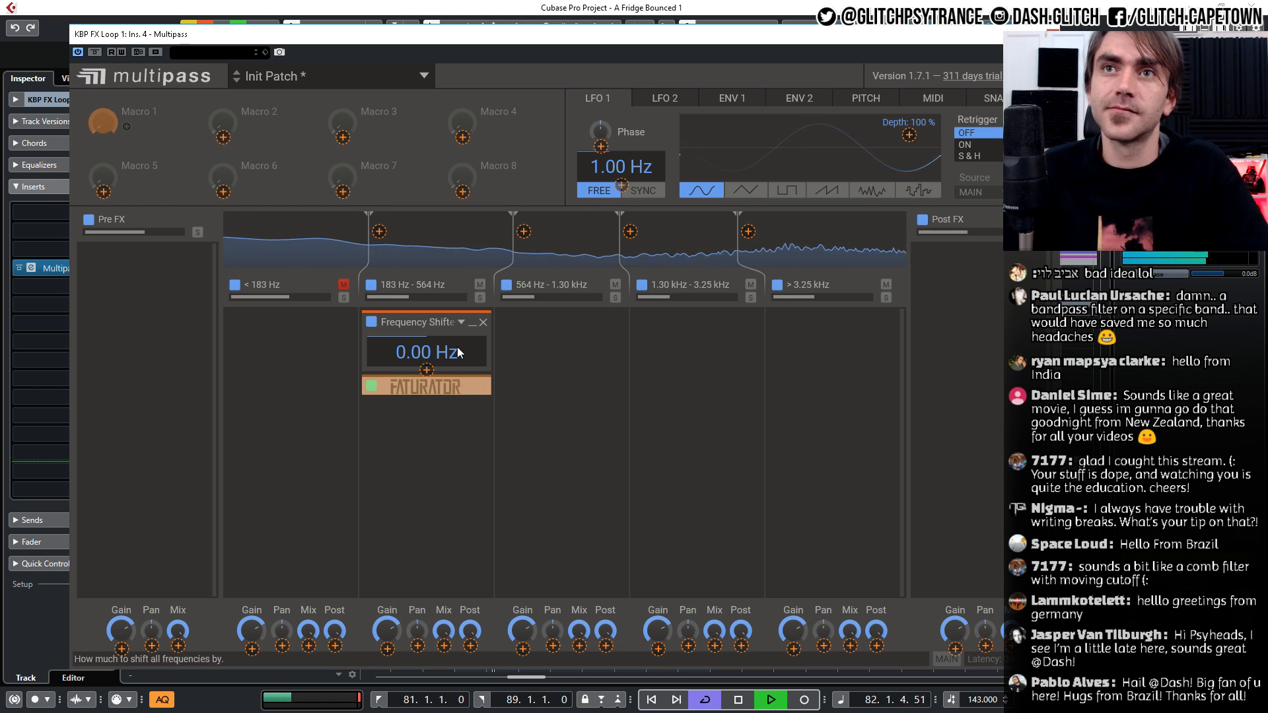
pyautogui.moveTo(428, 370); pyautogui.dragTo(428, 331)
pyautogui.click(292, 142)
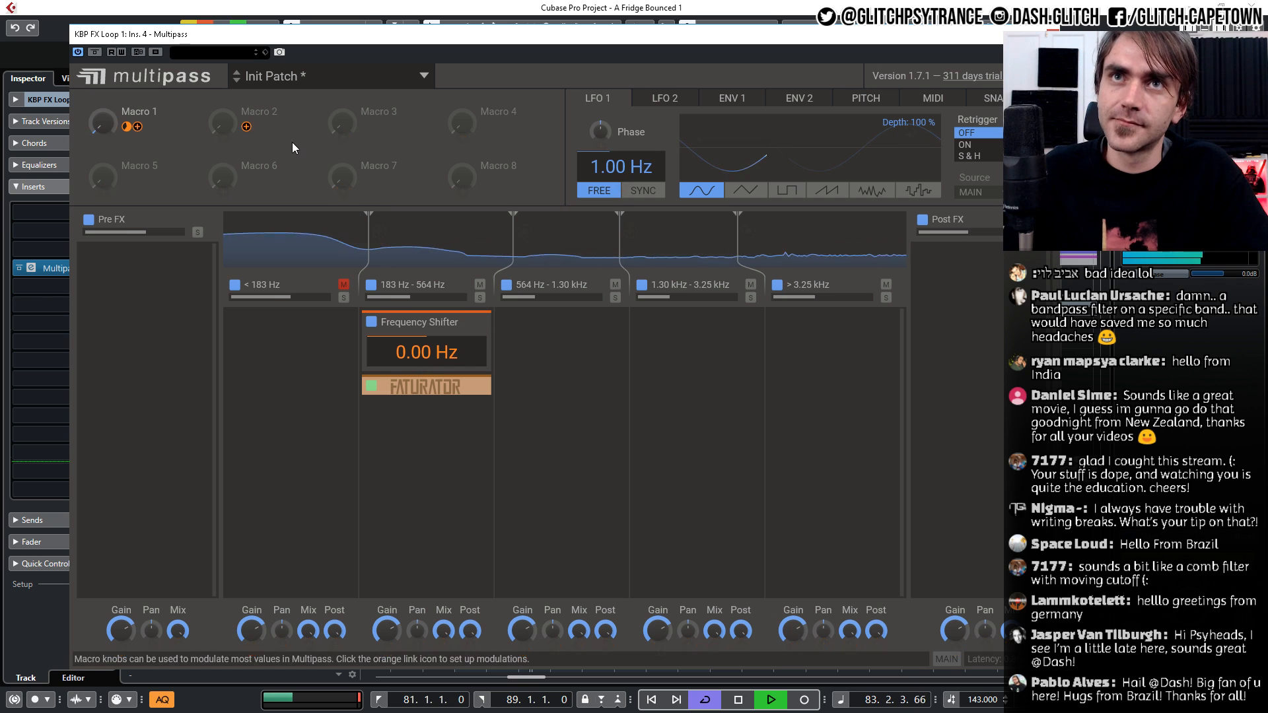
# Sweep Macro 1 up and down during playback while adjusting its modulation depth on the Frequency Shifter
pyautogui.moveTo(103, 124); pyautogui.dragTo(103, 74)
pyautogui.moveTo(127, 129); pyautogui.dragTo(127, 170)
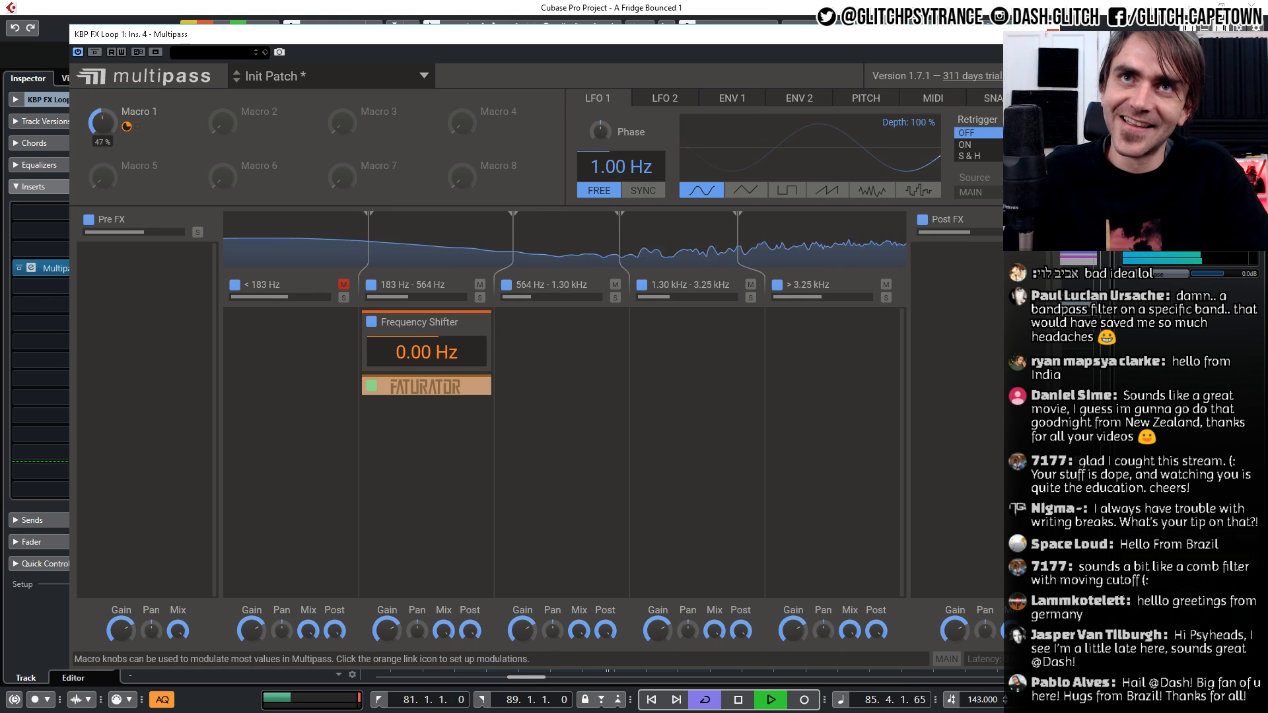
pyautogui.moveTo(103, 124); pyautogui.dragTo(103, 50)
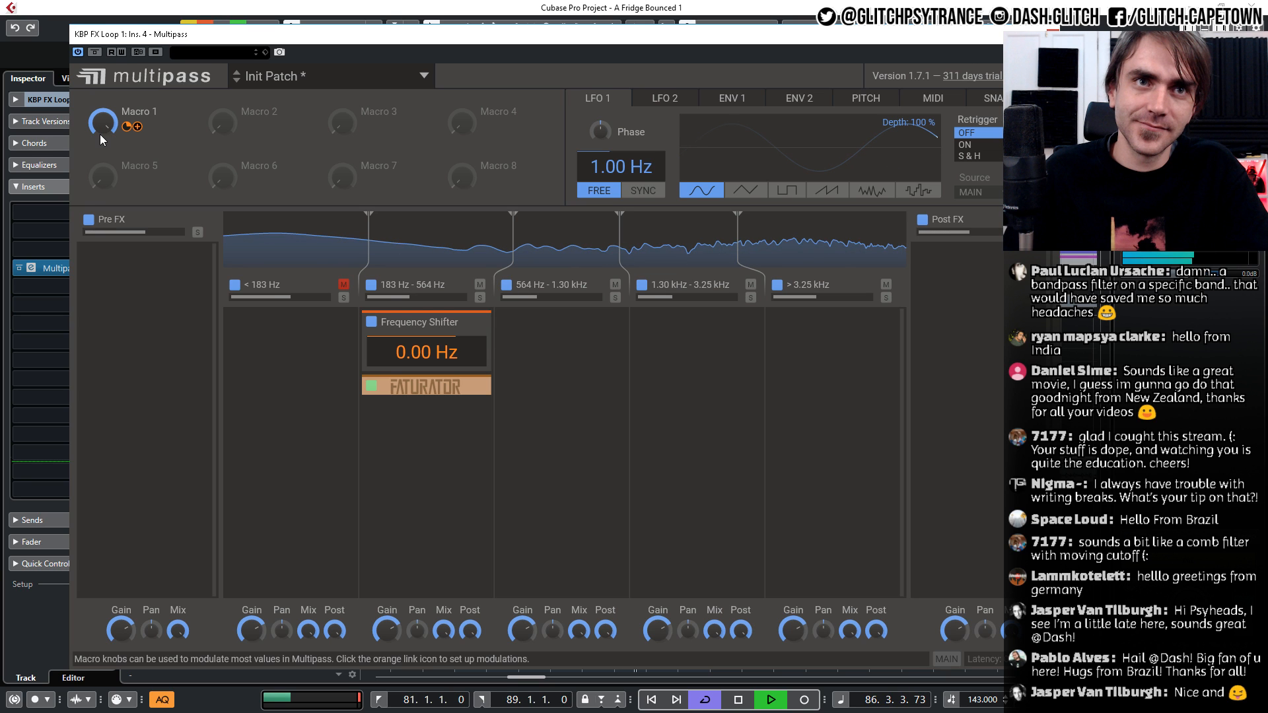
pyautogui.moveTo(101, 134); pyautogui.dragTo(100, 221)
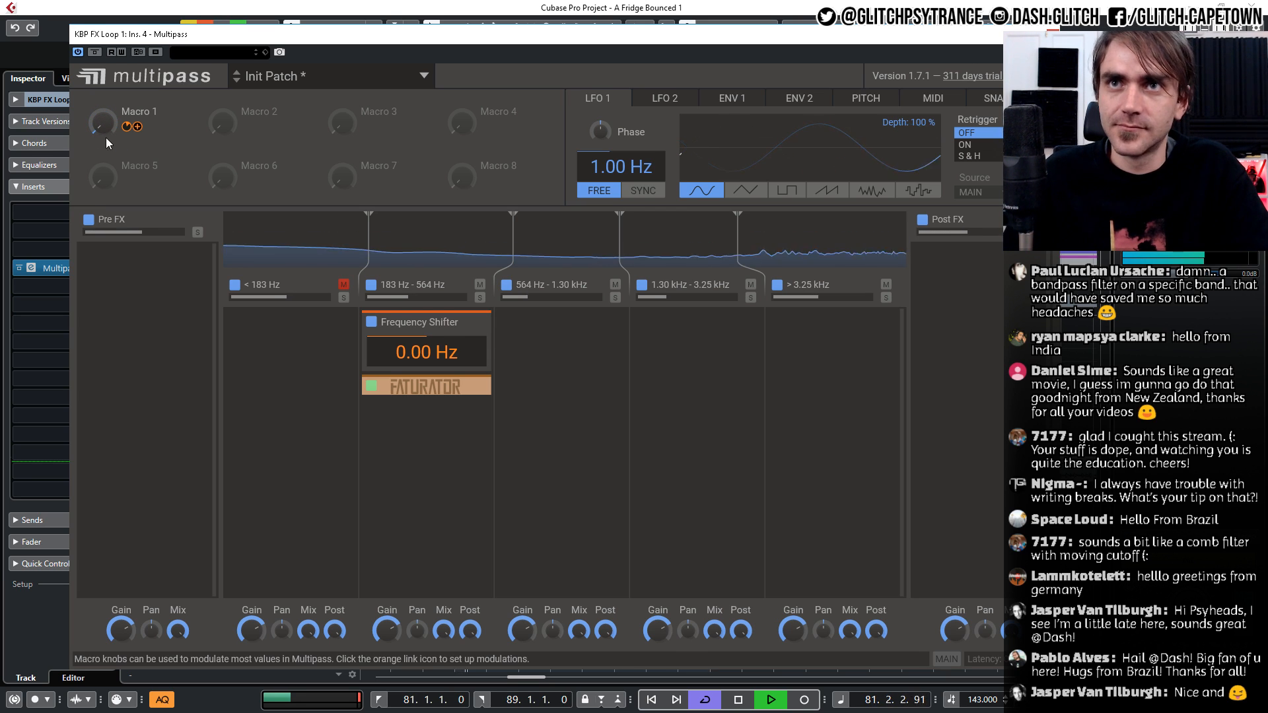
pyautogui.moveTo(104, 126); pyautogui.dragTo(105, 33)
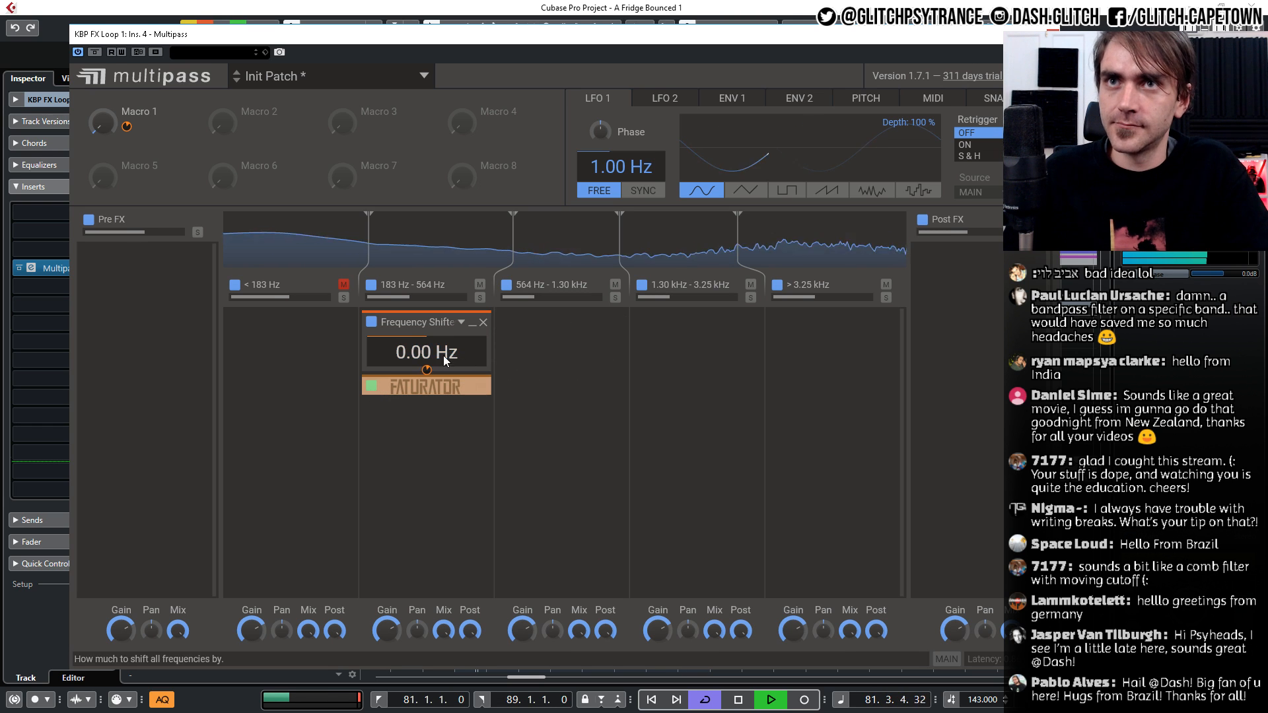
# Collapse the Frequency Shifter and add a Flanger with raised Feedback and Spread to the 564 Hz - 1.30 kHz band
pyautogui.click(472, 327)
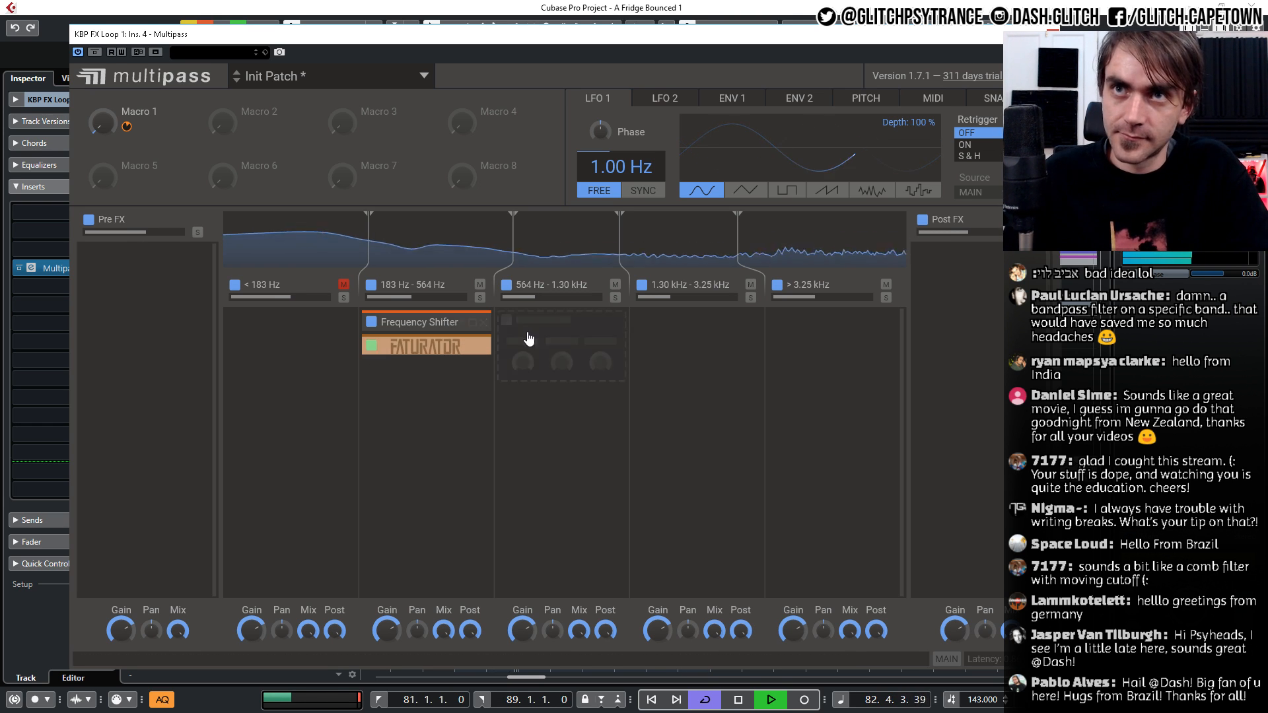
pyautogui.click(556, 329)
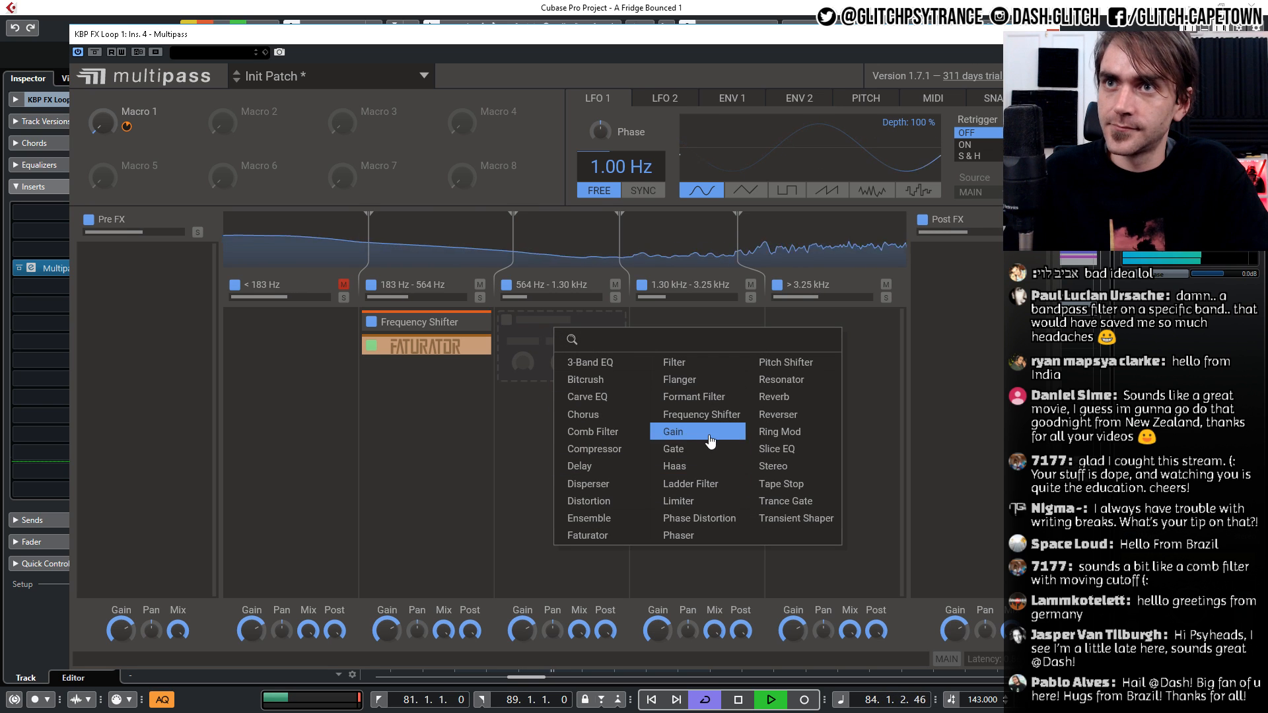
pyautogui.click(704, 381)
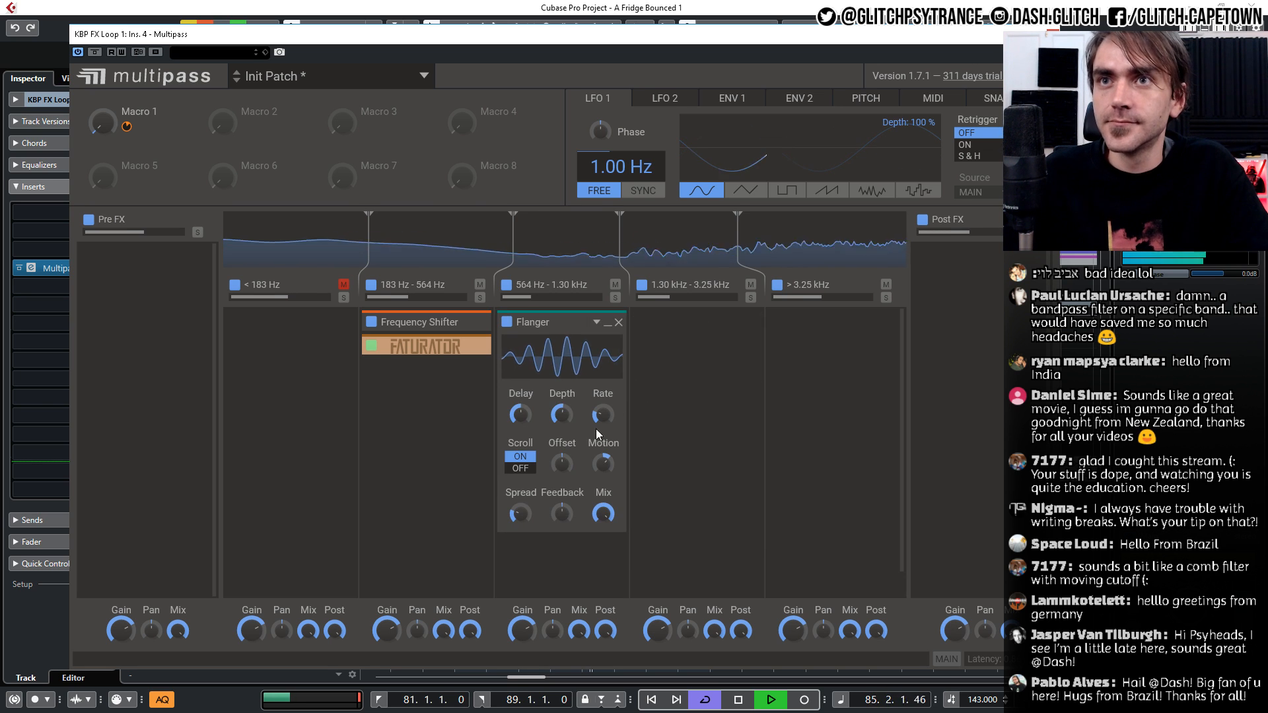
pyautogui.moveTo(562, 514); pyautogui.dragTo(562, 481)
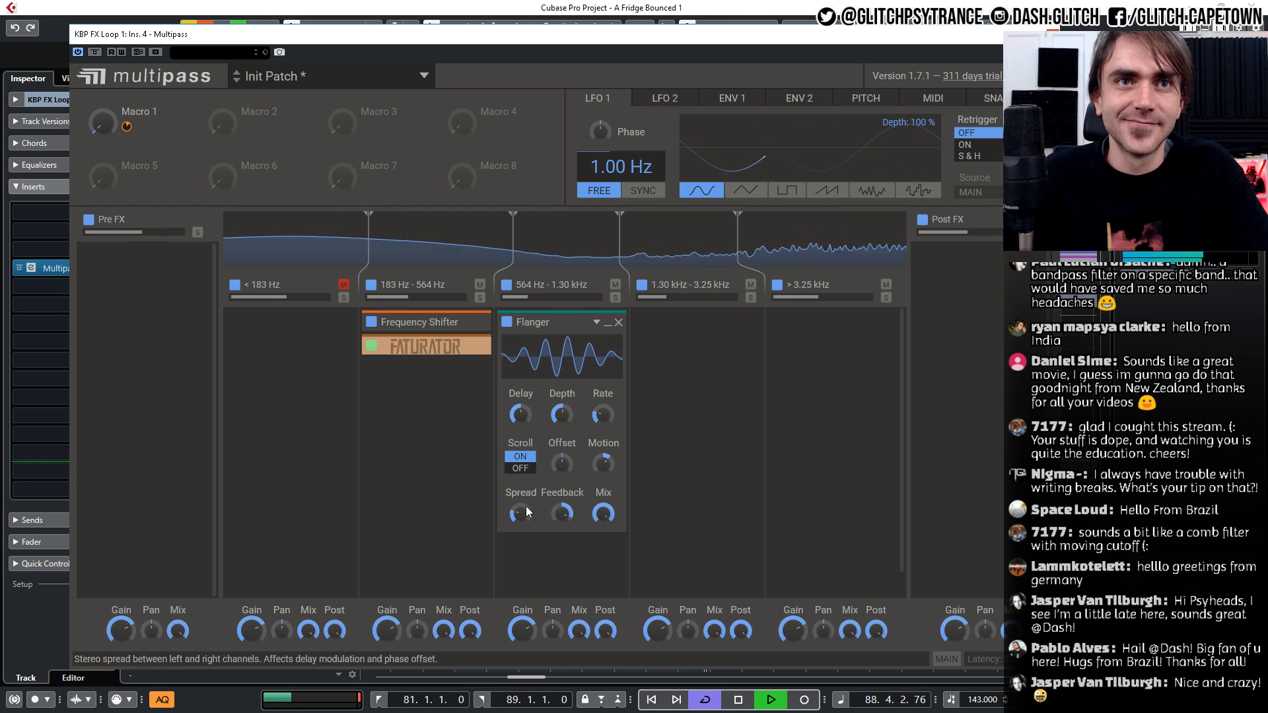
pyautogui.moveTo(525, 510); pyautogui.dragTo(531, 501)
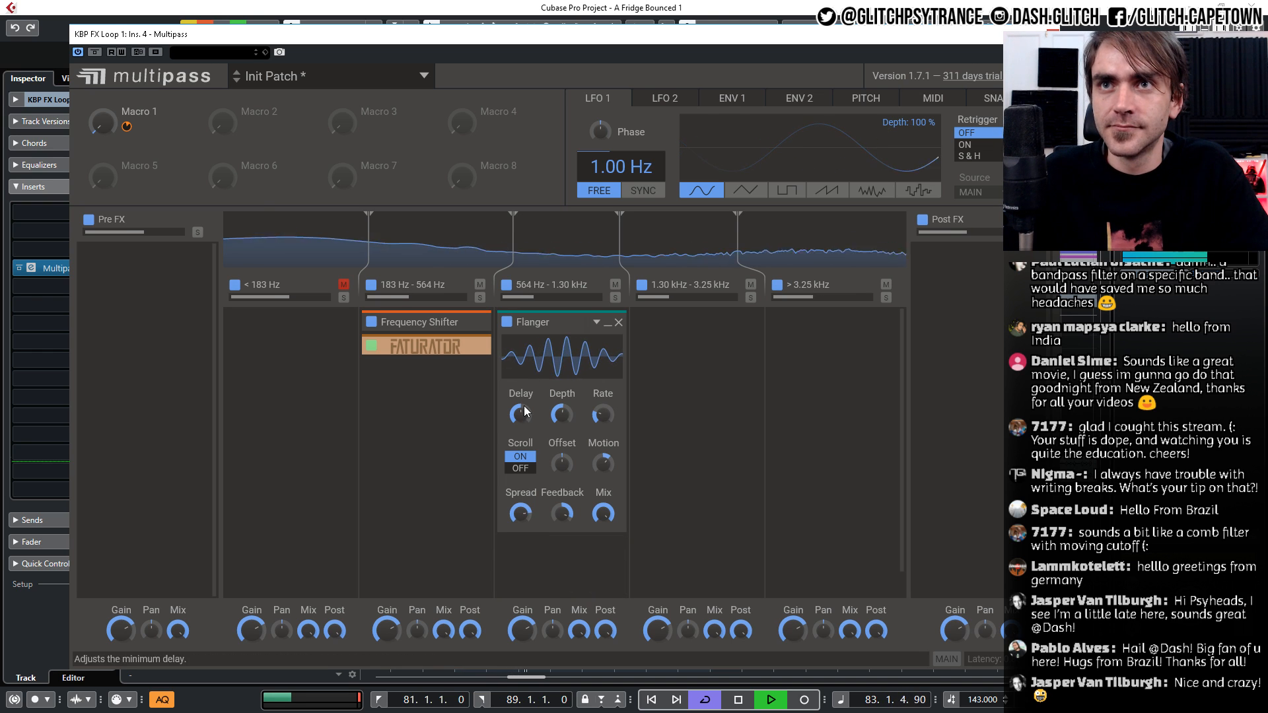
# Raise the Flanger's Delay and Depth, lower its Rate to the low end and switch Scroll off
pyautogui.moveTo(524, 405); pyautogui.dragTo(560, 397)
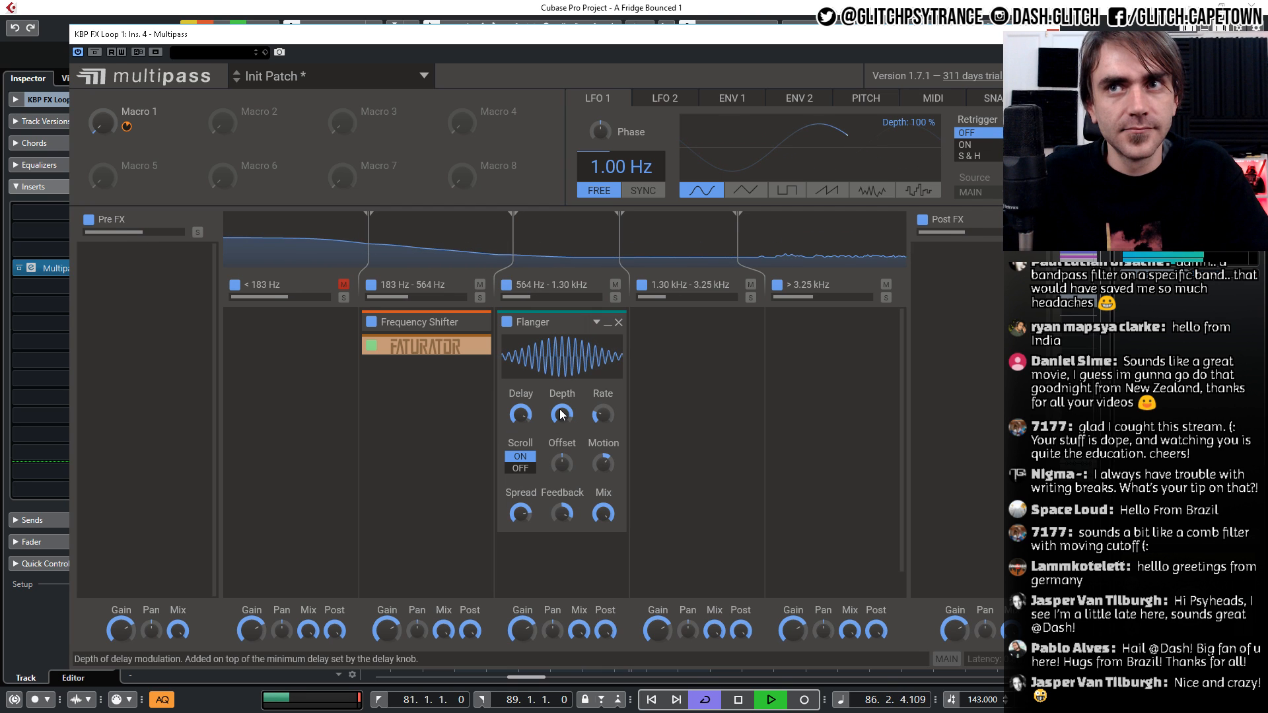
pyautogui.moveTo(608, 418); pyautogui.dragTo(607, 415)
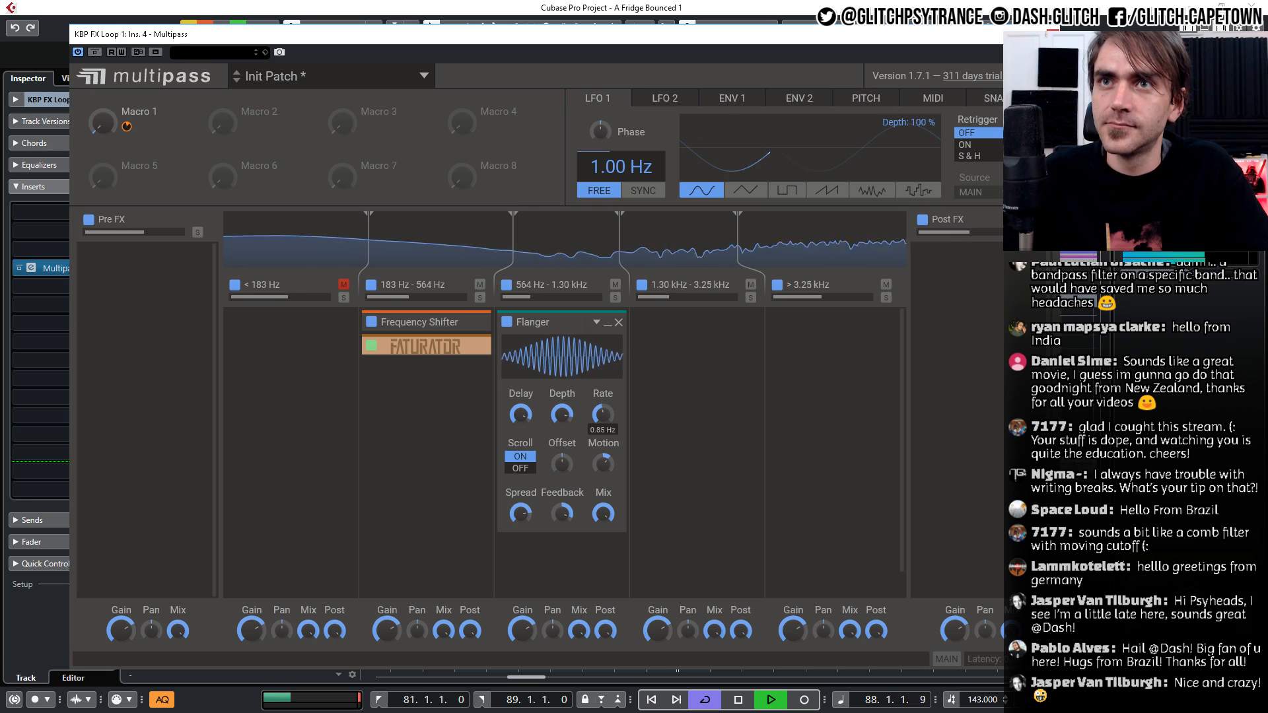
pyautogui.doubleClick(607, 418)
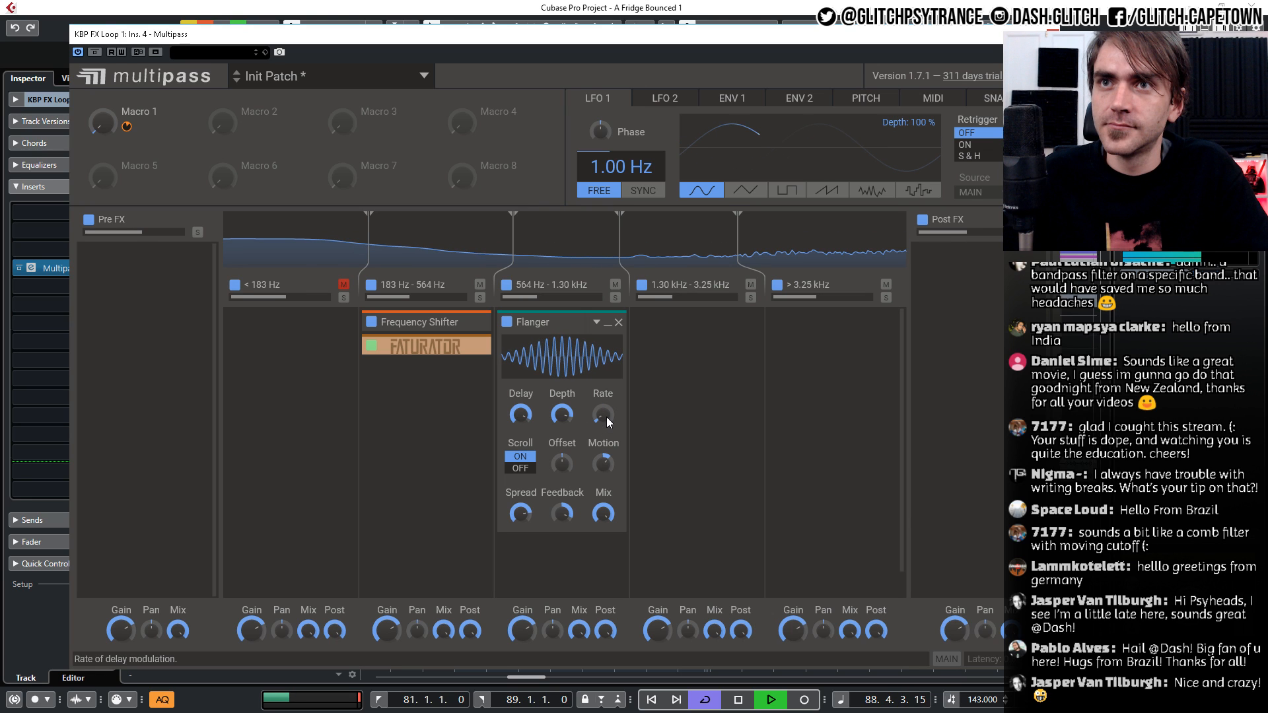
pyautogui.click(528, 470)
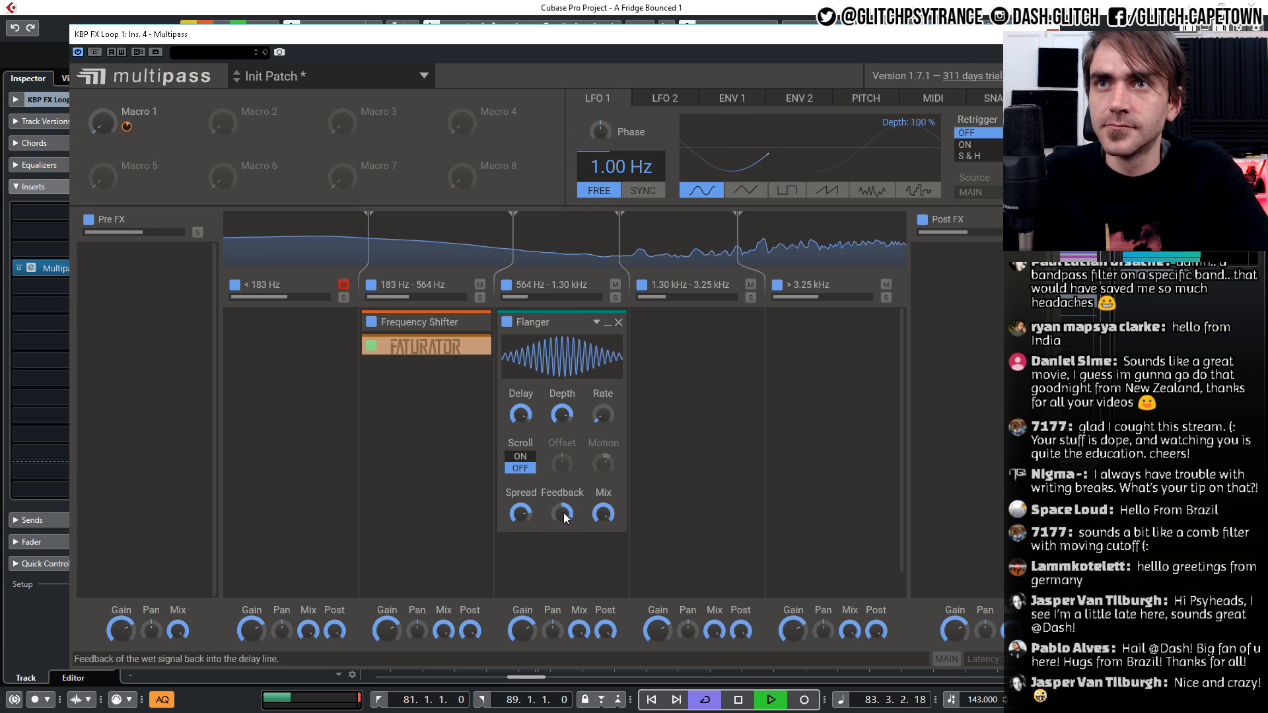
# Compare the Flanger with Scroll on and off, keep it off, and set Spread to maximum and Feedback to about 86 %
pyautogui.moveTo(565, 513); pyautogui.dragTo(561, 493)
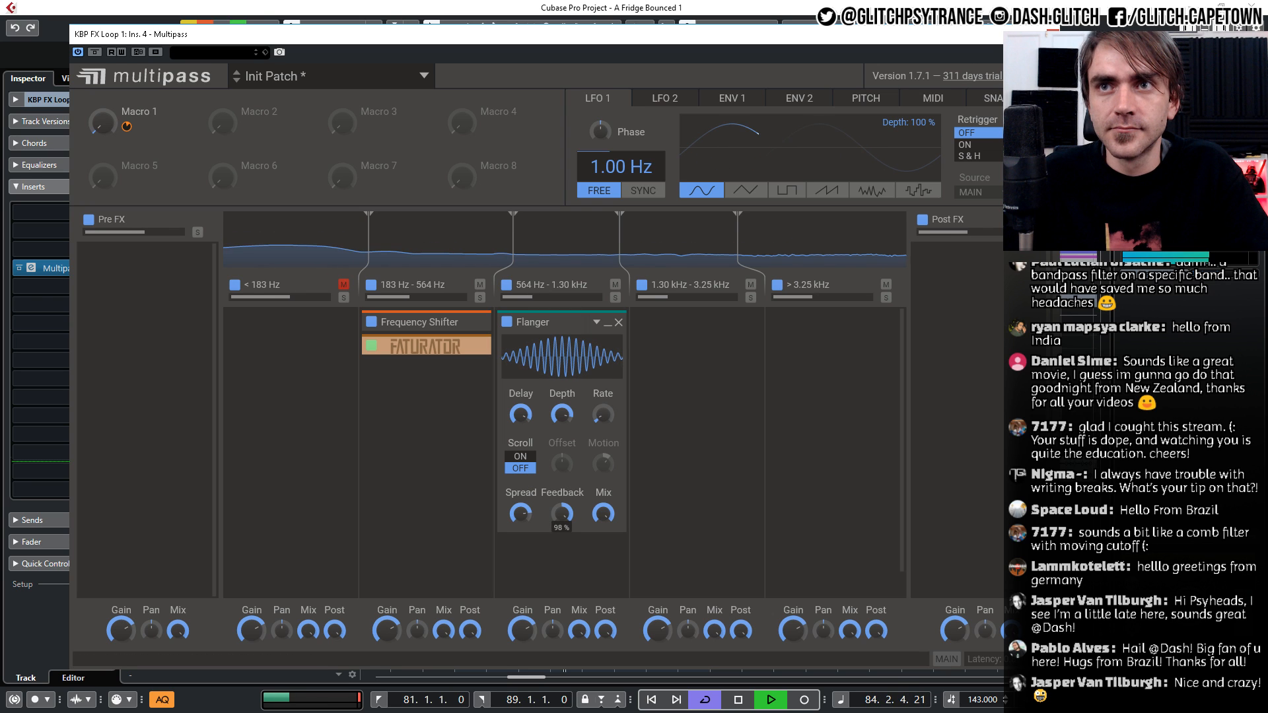
pyautogui.click(522, 457)
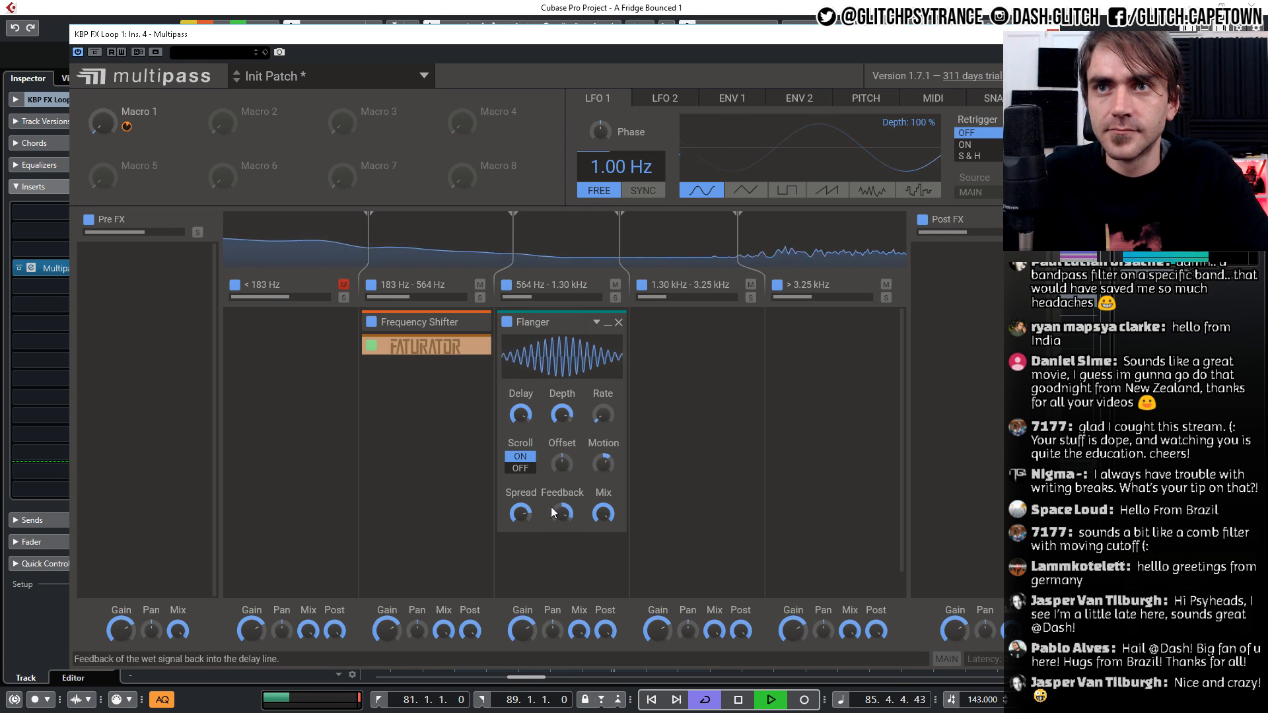
pyautogui.click(521, 470)
pyautogui.moveTo(562, 513); pyautogui.dragTo(561, 516)
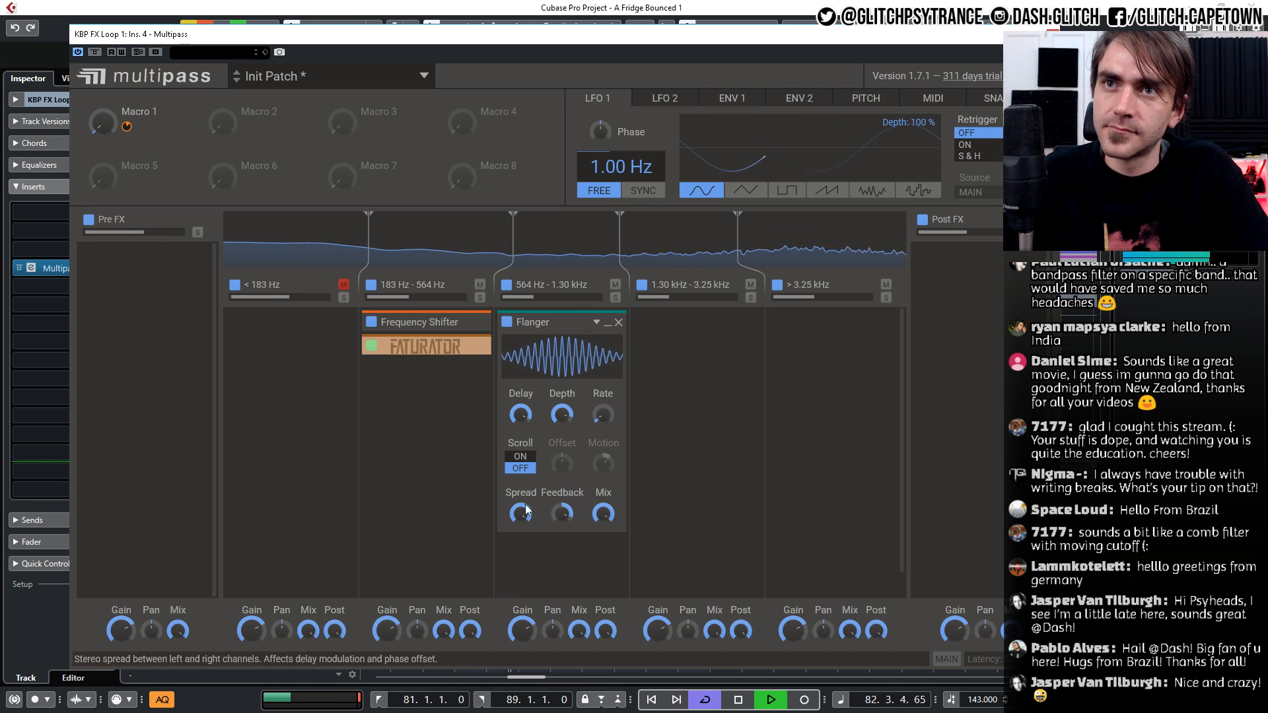
pyautogui.moveTo(563, 515); pyautogui.dragTo(563, 512)
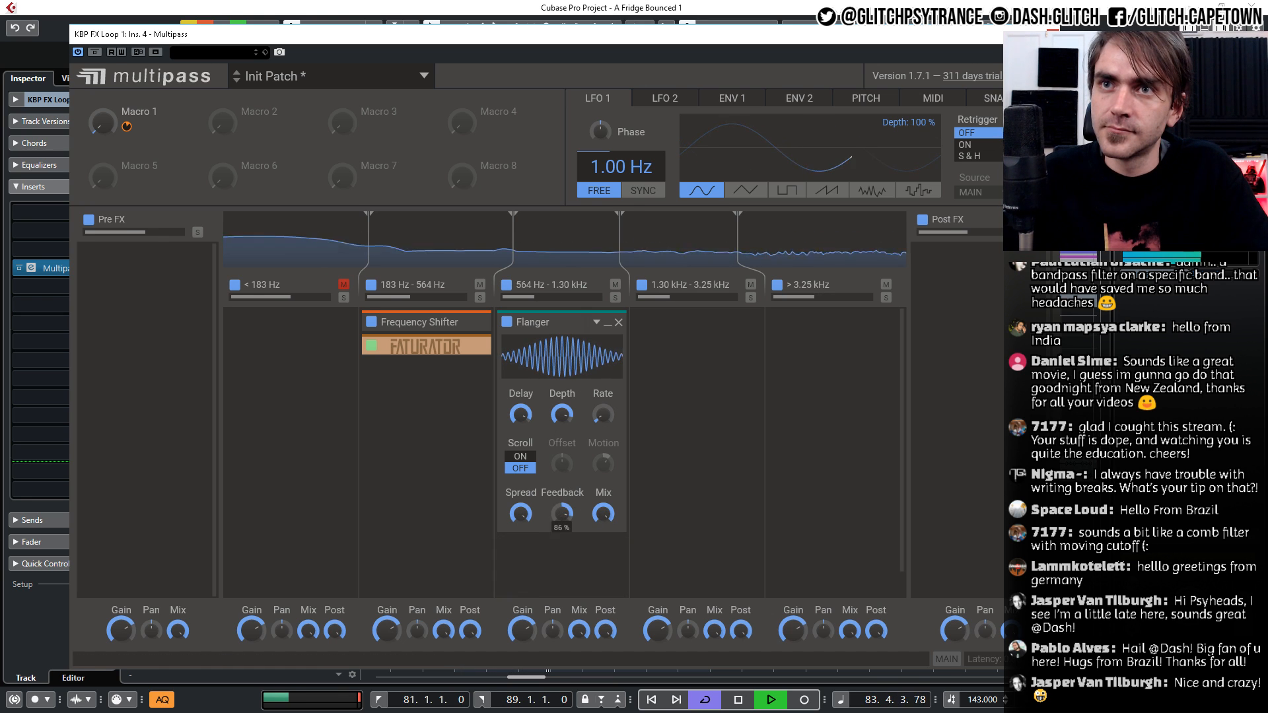
# Rebalance the Flanger to a medium Delay with Depth at maximum and collapse it
pyautogui.moveTo(562, 418); pyautogui.dragTo(562, 463)
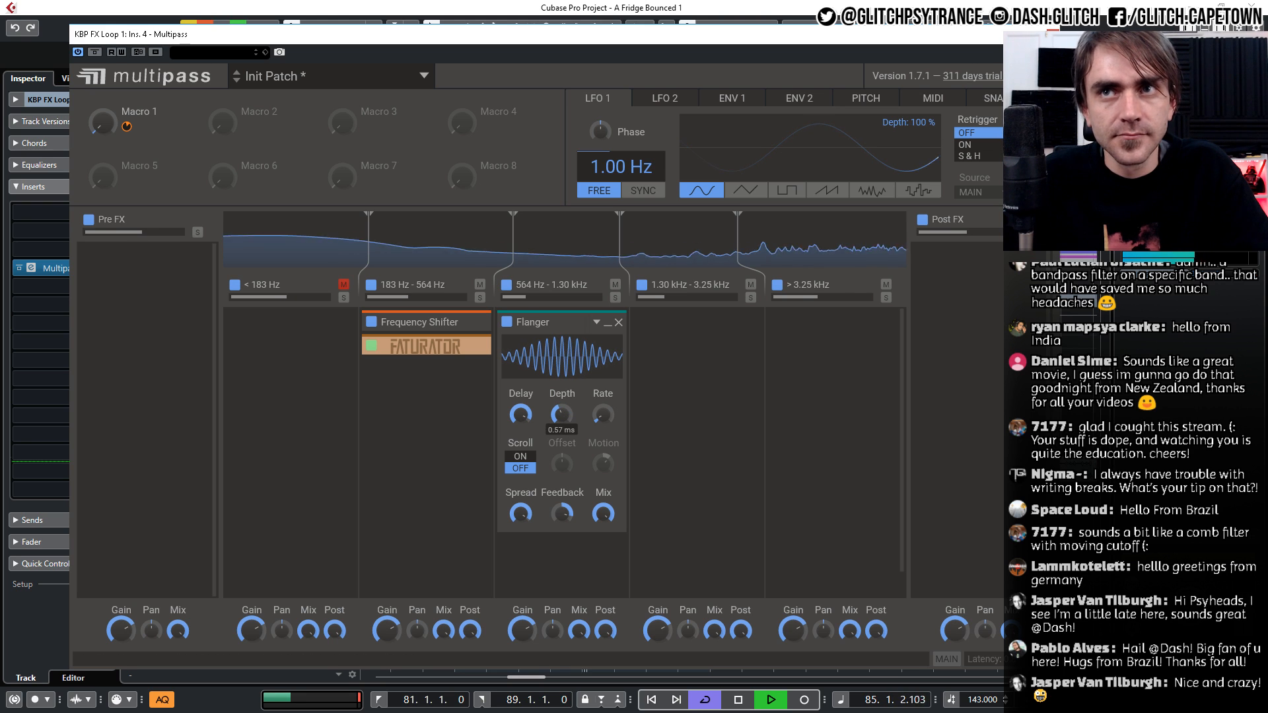
pyautogui.moveTo(562, 514); pyautogui.dragTo(563, 512)
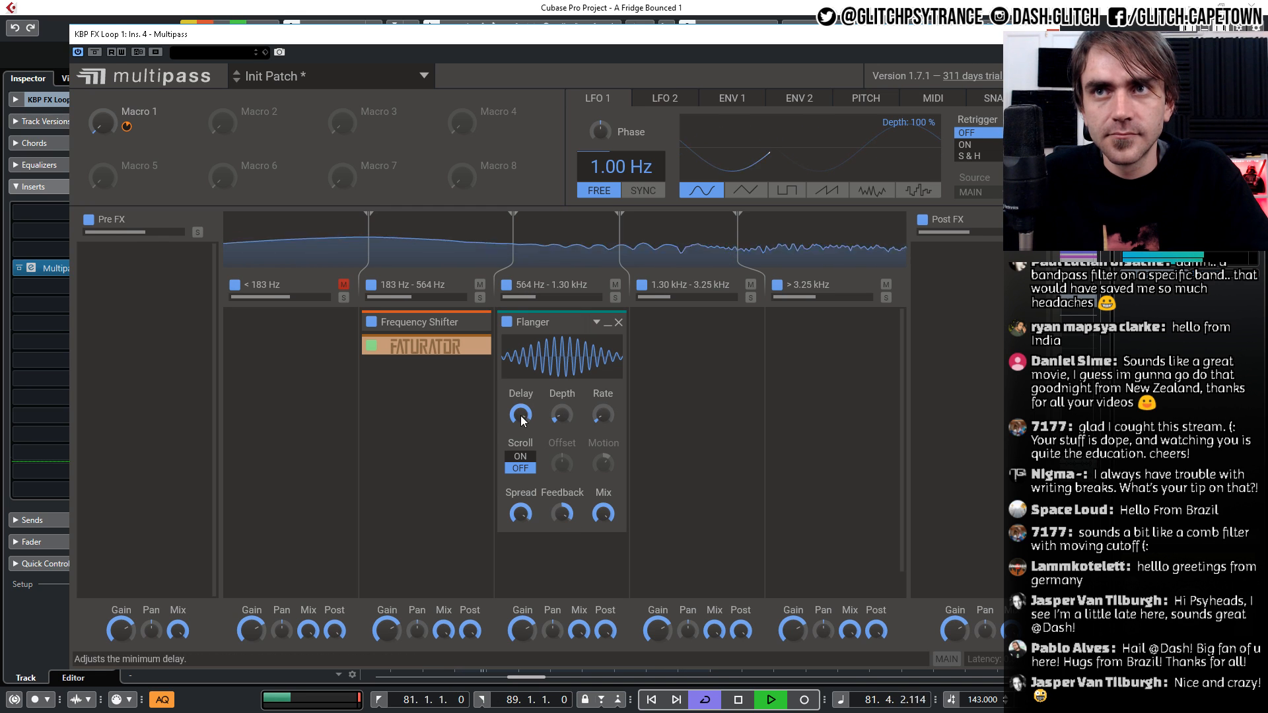
pyautogui.moveTo(521, 416); pyautogui.dragTo(521, 449)
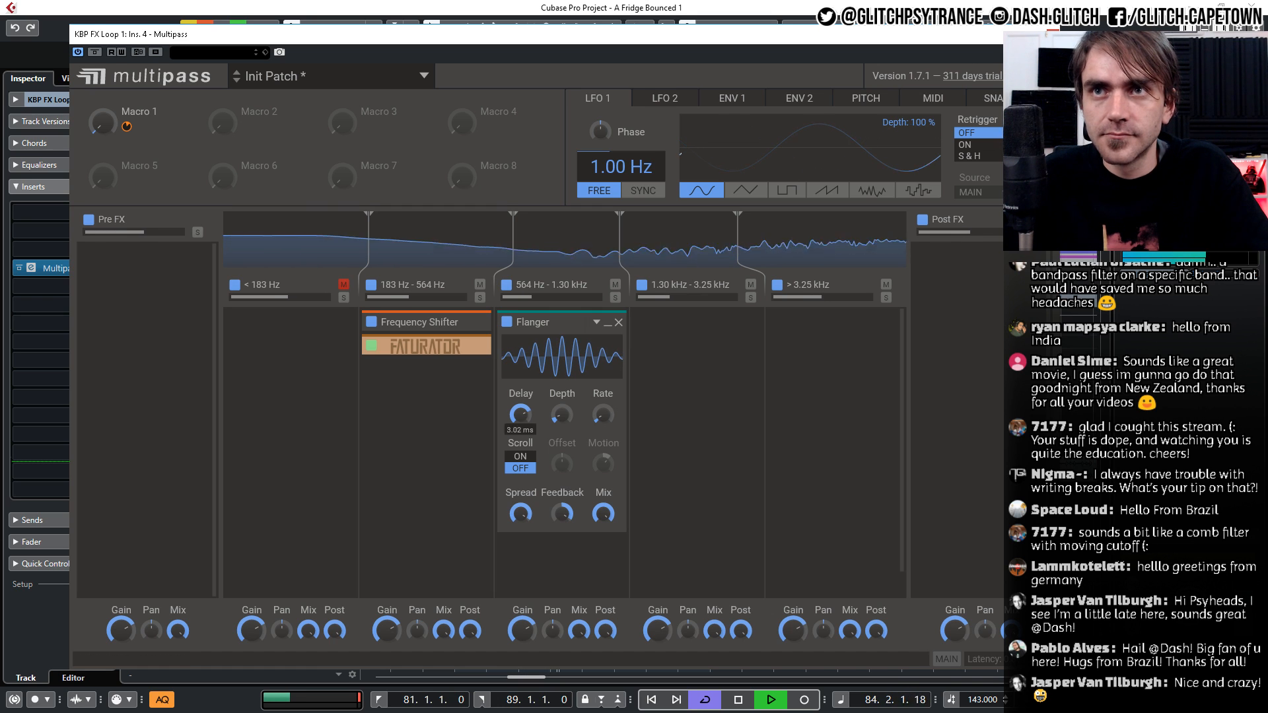
pyautogui.moveTo(521, 415); pyautogui.dragTo(520, 416)
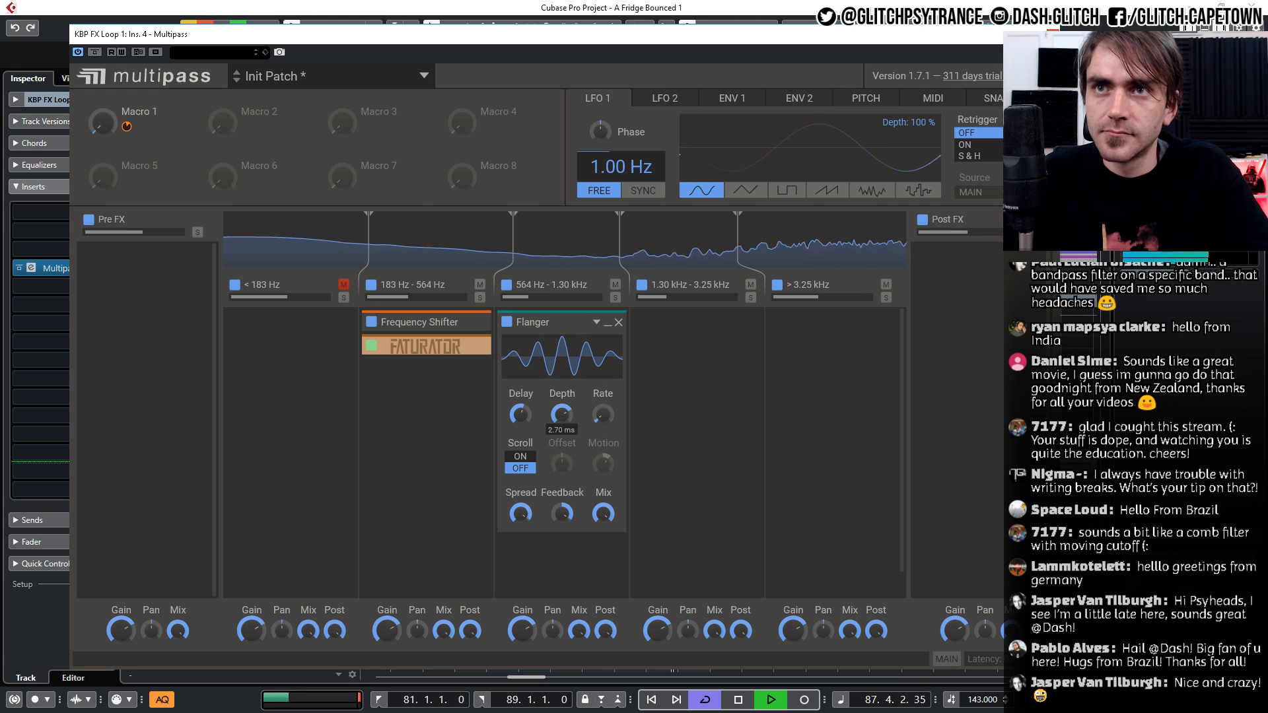
pyautogui.moveTo(562, 415); pyautogui.dragTo(563, 417)
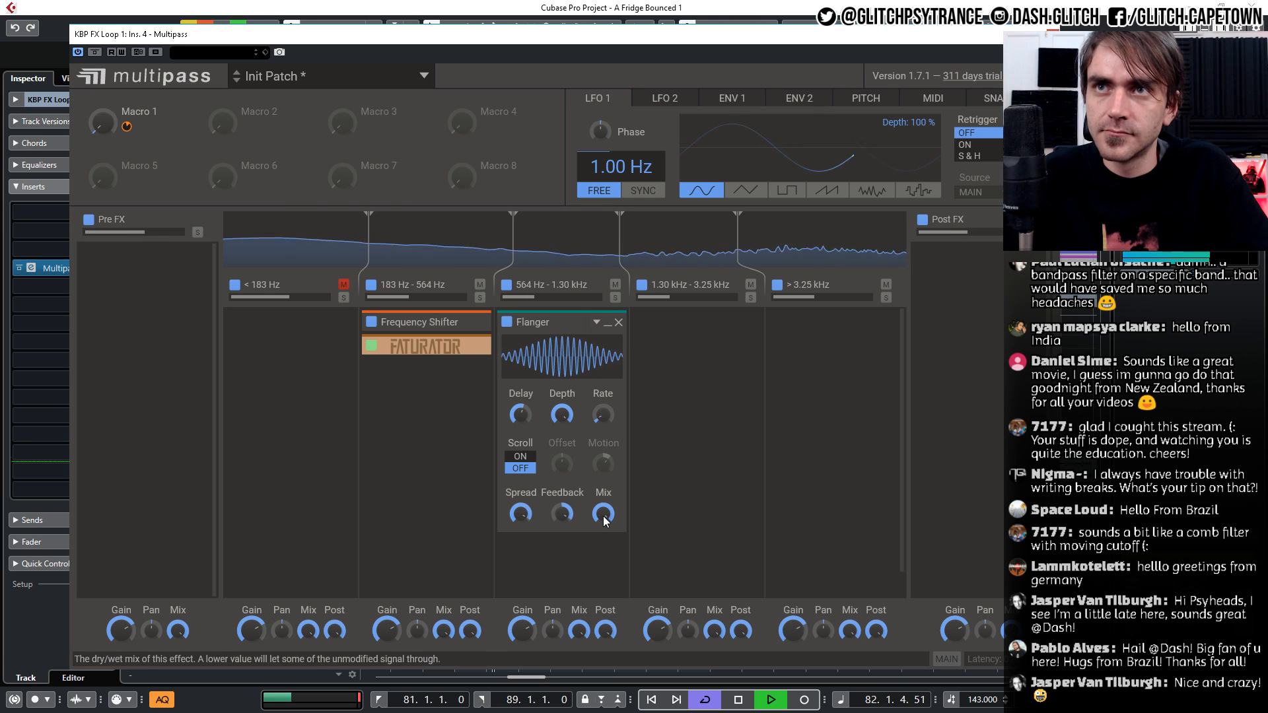
pyautogui.click(607, 322)
# Try a Phase Distortion on the 1.30 kHz - 3.25 kHz band with its Drive lowered to 0 % and remove it
pyautogui.click(667, 323)
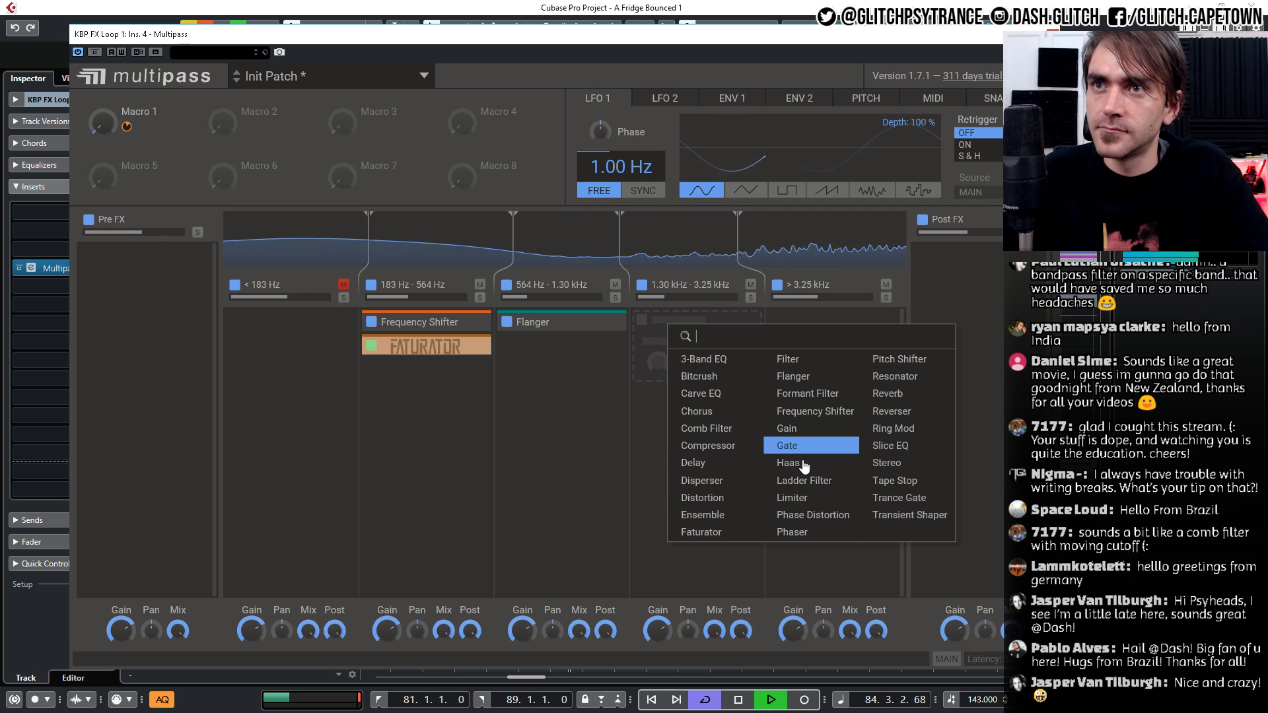
pyautogui.click(813, 516)
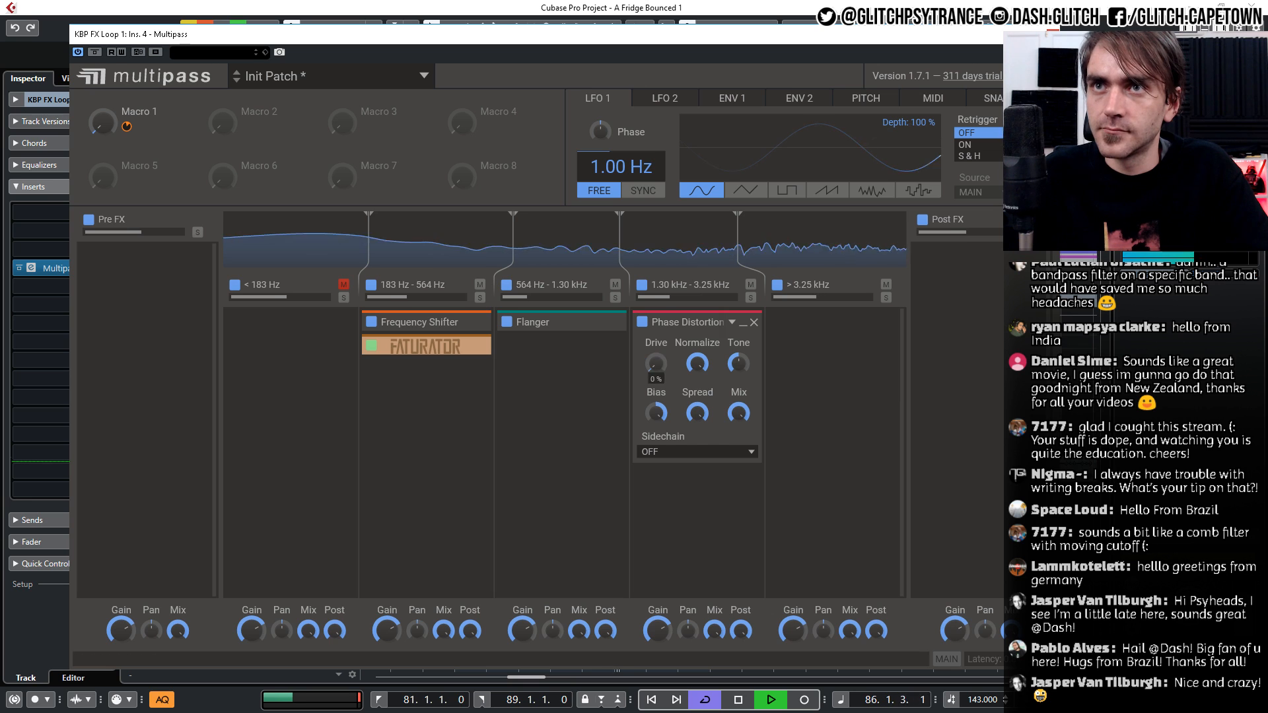
pyautogui.click(754, 323)
# Add a Distortion followed by a Gain at about -9.89 dB to the 1.30 kHz - 3.25 kHz band
pyautogui.click(692, 338)
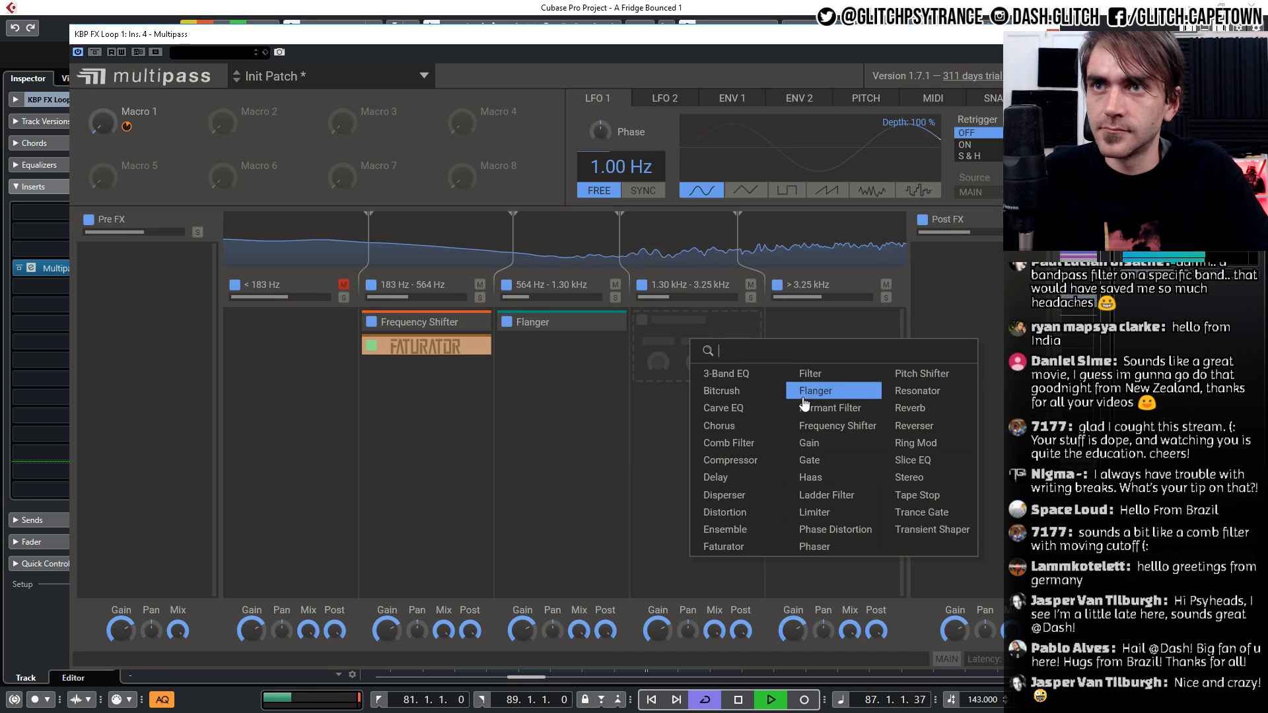
pyautogui.click(726, 513)
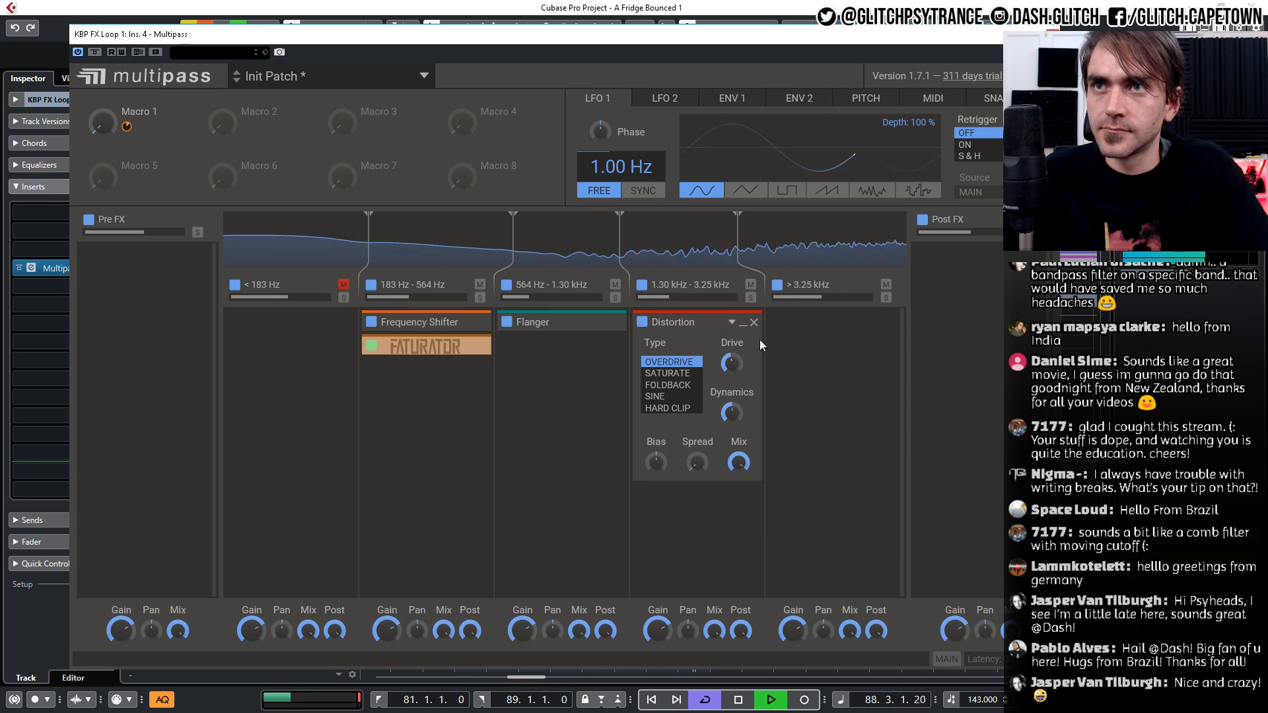
pyautogui.click(683, 522)
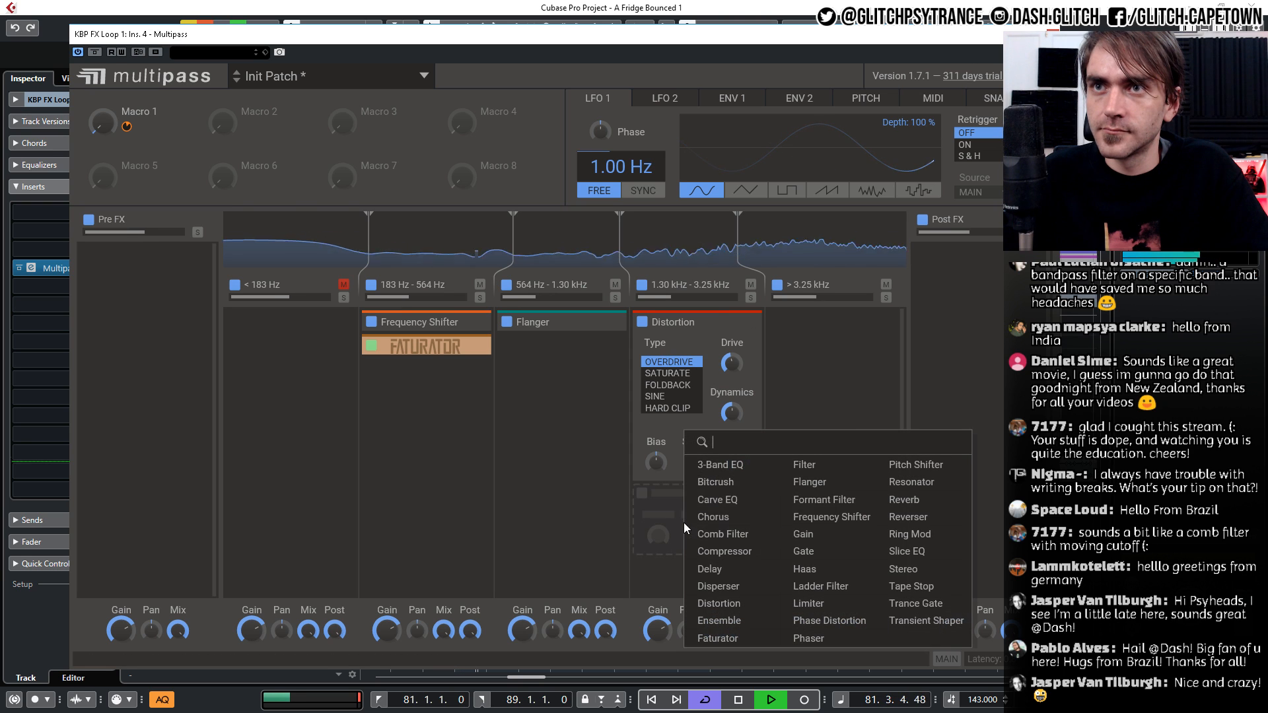
pyautogui.click(803, 534)
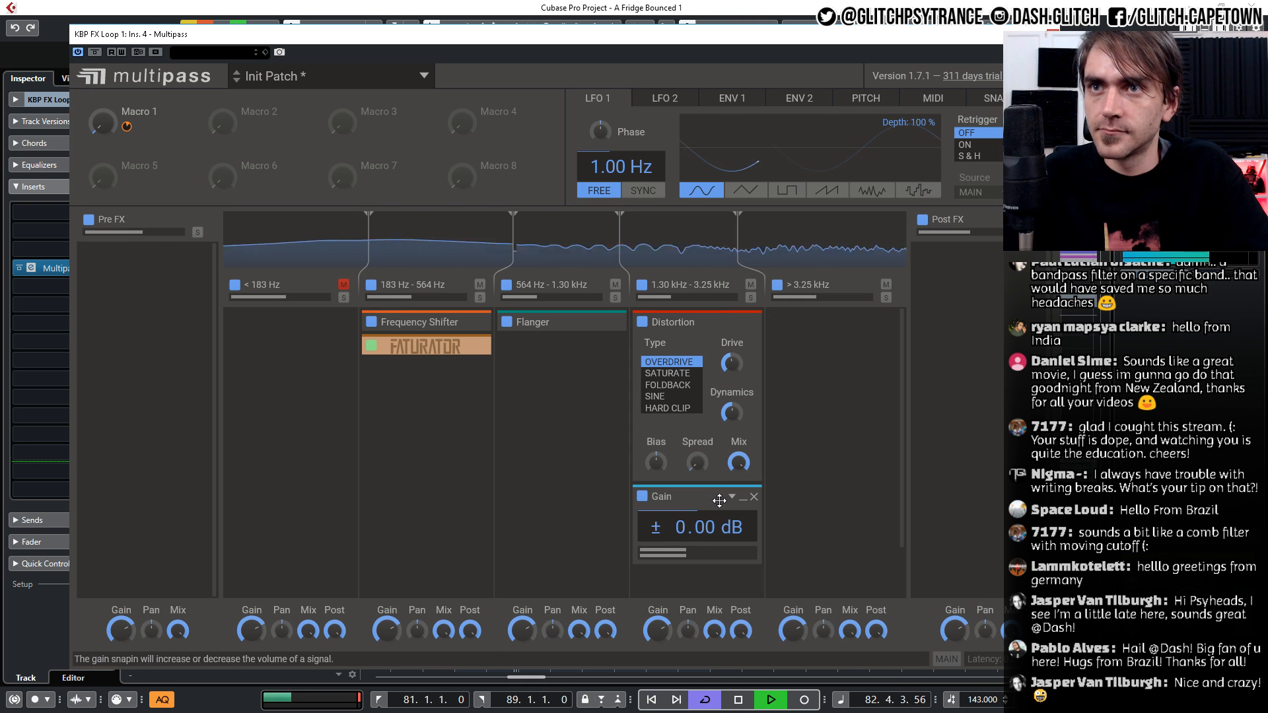
pyautogui.moveTo(691, 529); pyautogui.dragTo(691, 558)
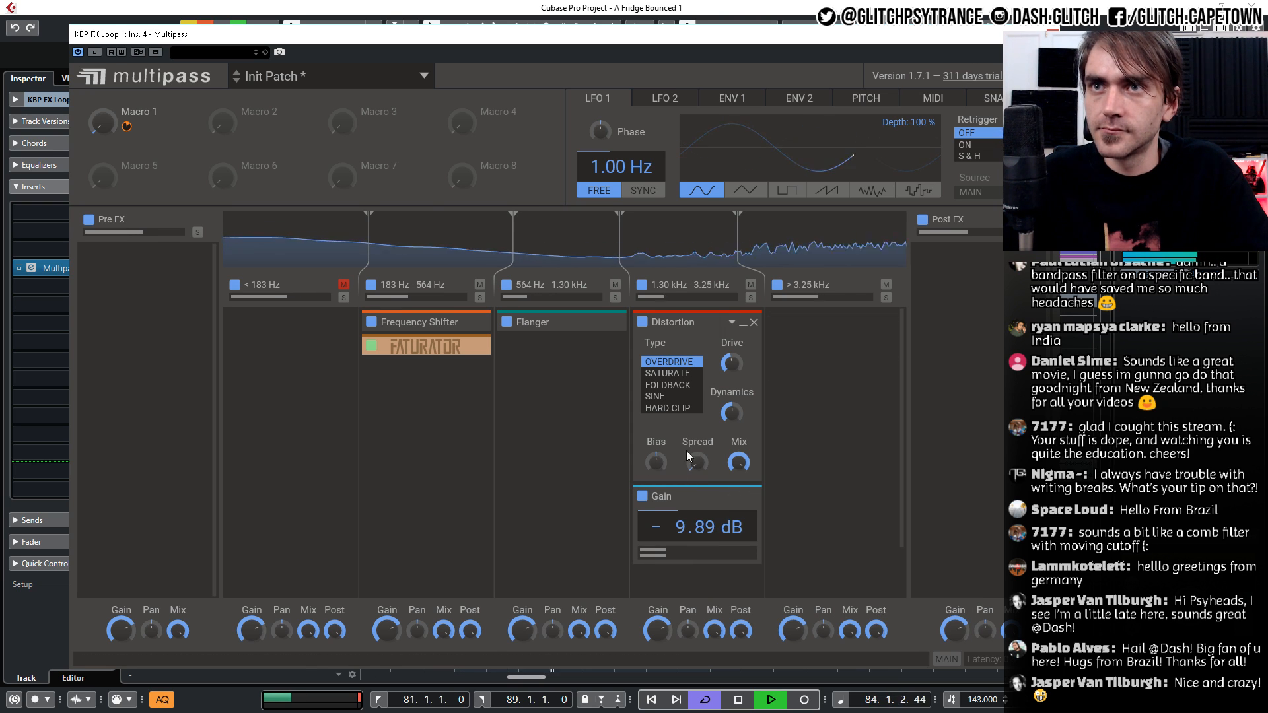
# Switch the Distortion to Hard Clip, raise its Drive and collapse it
pyautogui.click(680, 408)
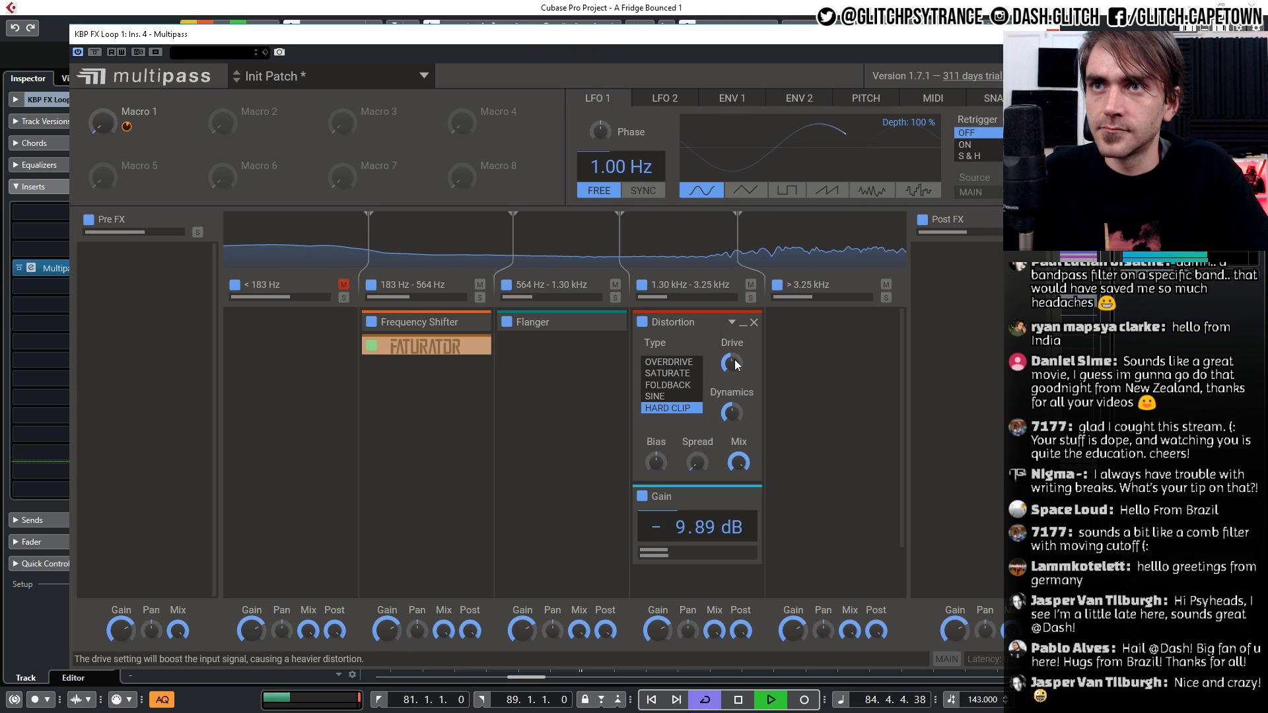
pyautogui.scroll(3, 735, 360)
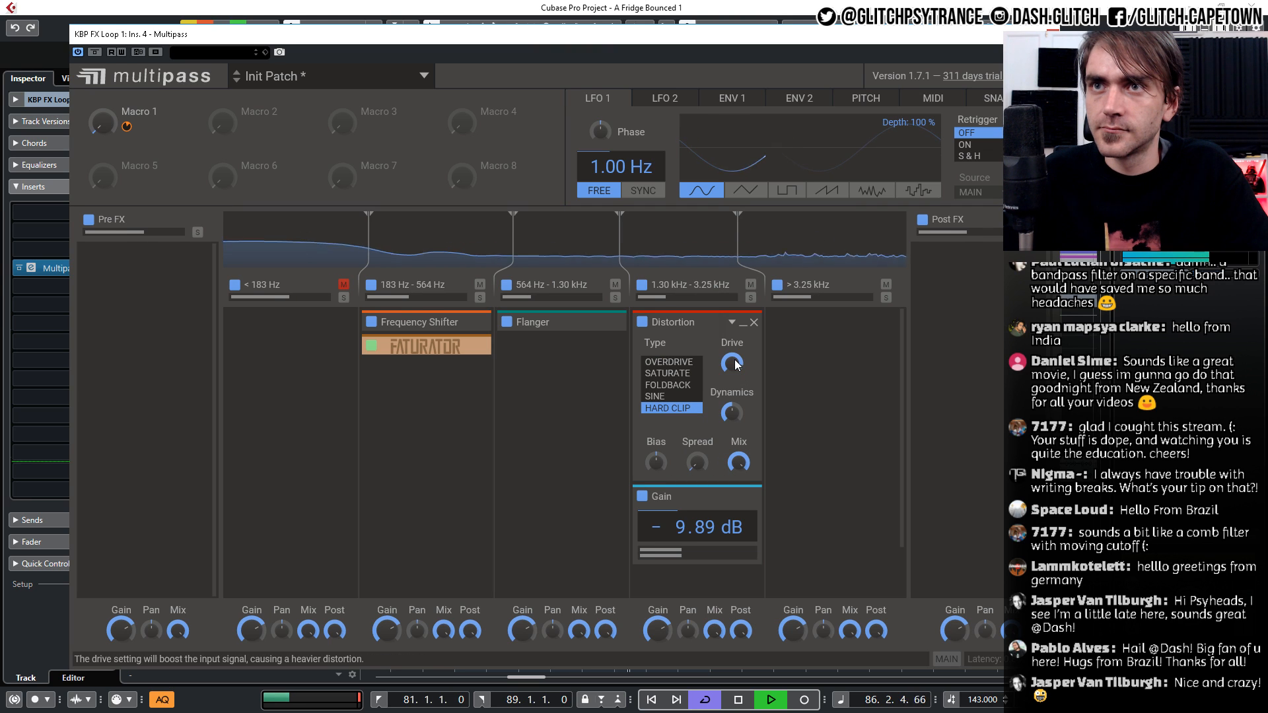
pyautogui.click(743, 322)
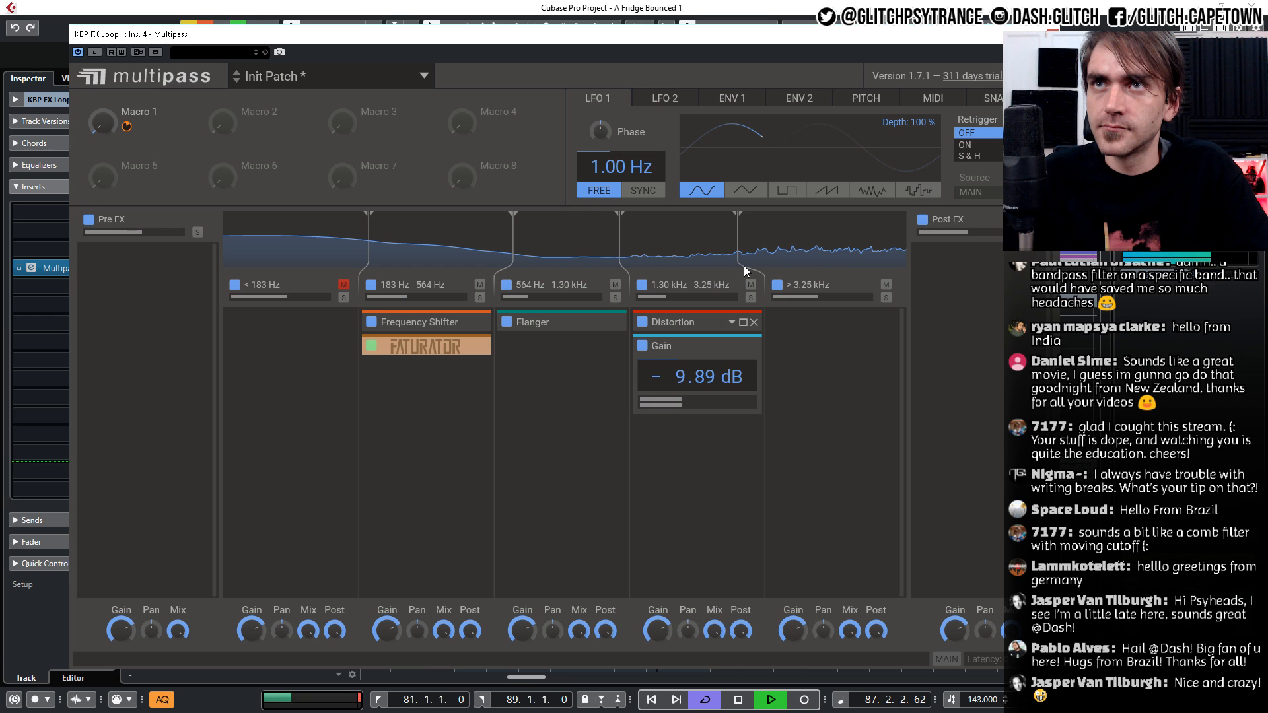
# Raise ENV 1's Depth to about 294 % and lower its Attack to the minimum
pyautogui.click(732, 98)
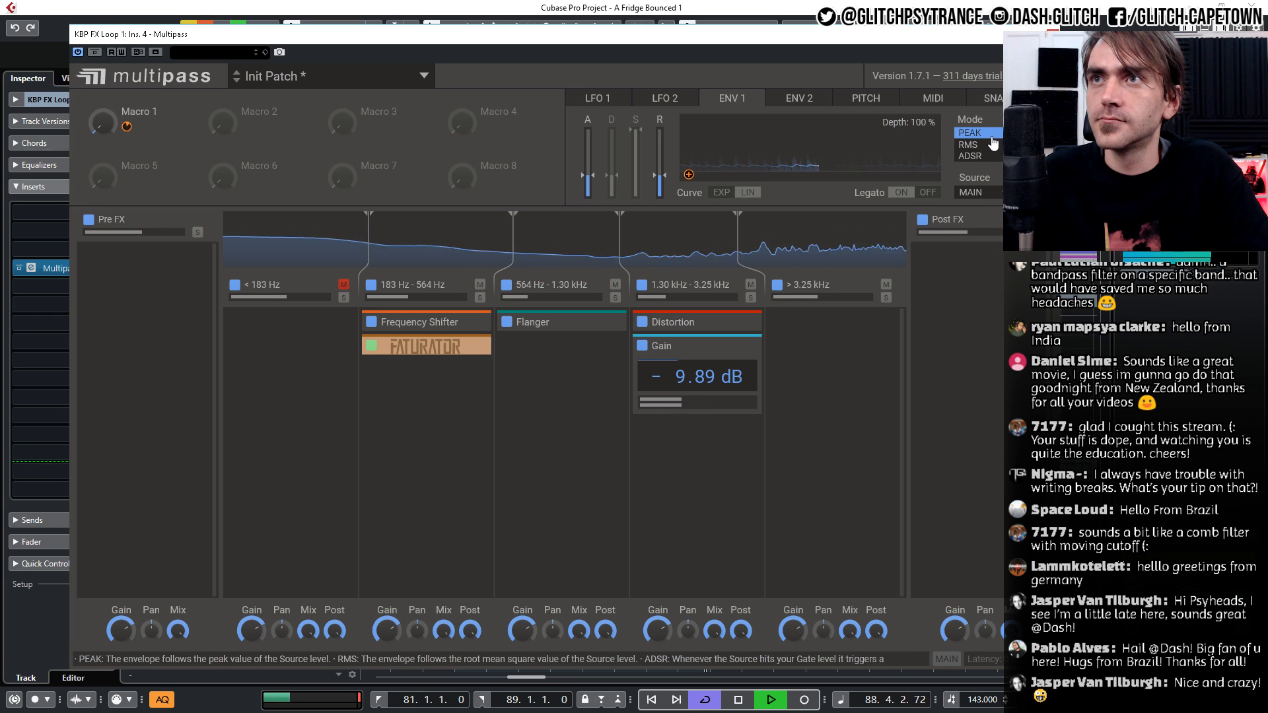
pyautogui.moveTo(907, 124); pyautogui.dragTo(908, 4)
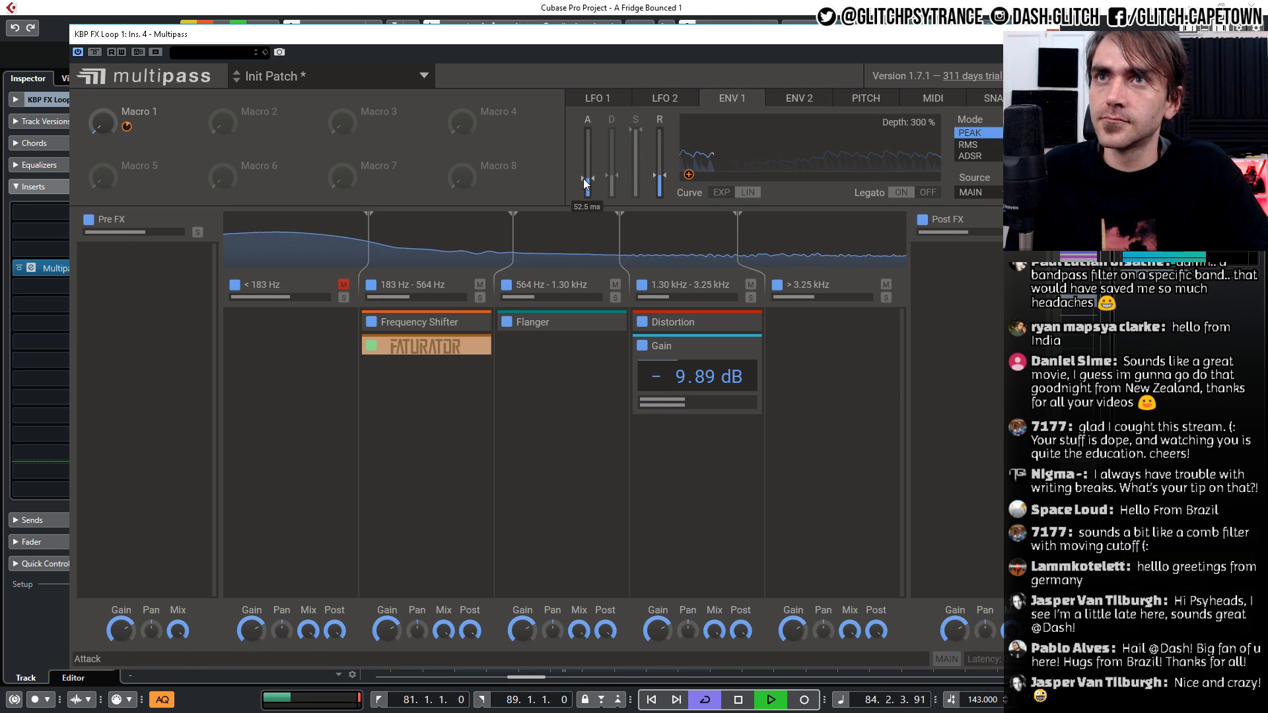
pyautogui.moveTo(587, 175); pyautogui.dragTo(588, 196)
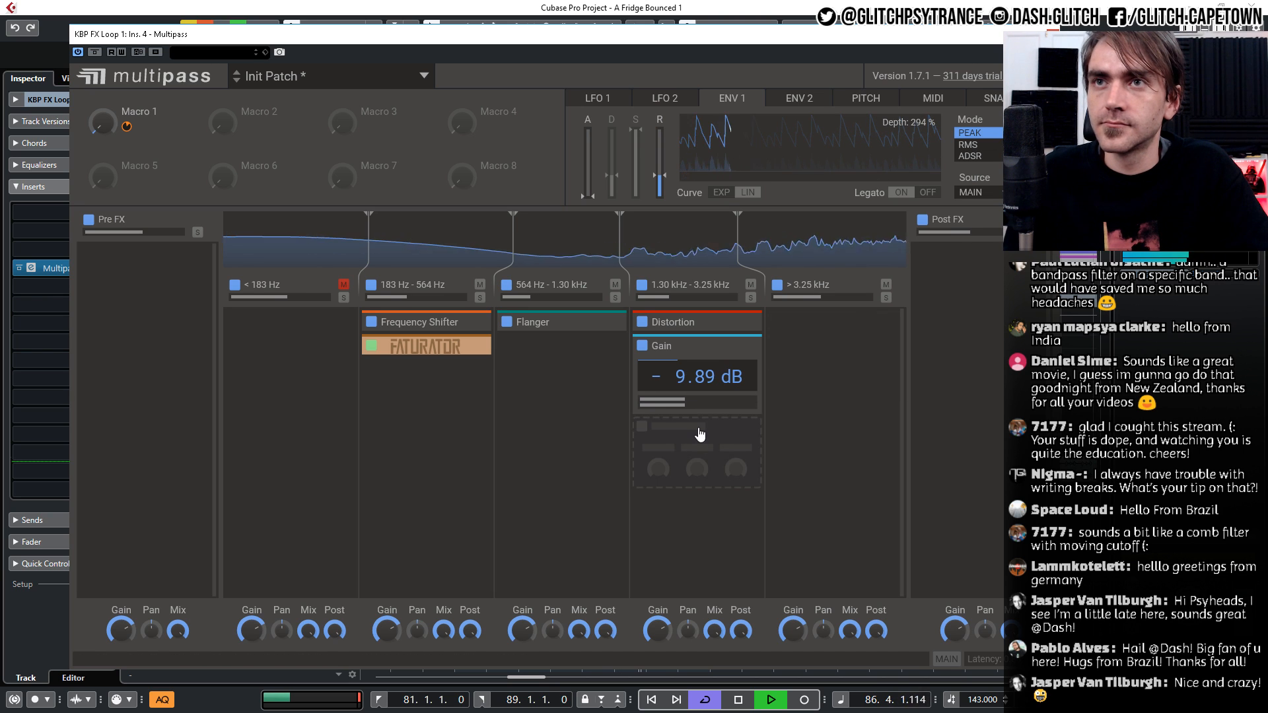
# Add a low-pass Filter after the Gain on the 1.30 kHz - 3.25 kHz band and modulate its Cutoff with ENV 1
pyautogui.click(699, 430)
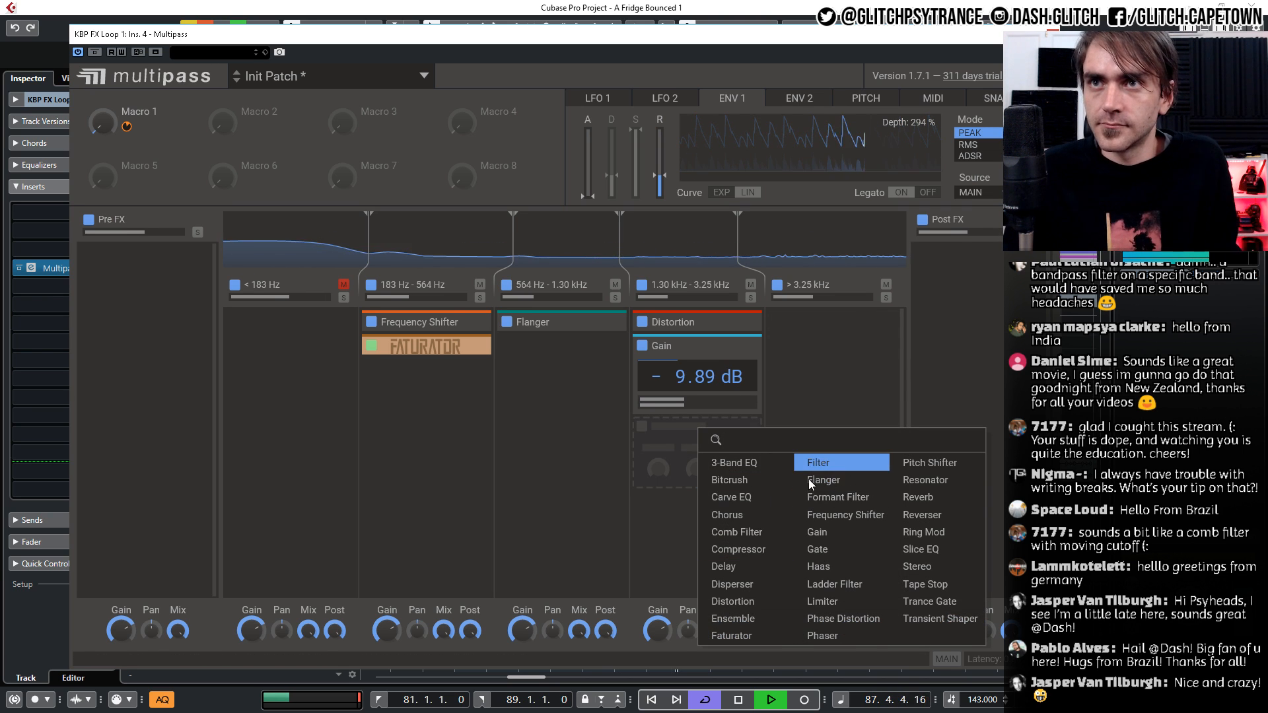
pyautogui.click(817, 463)
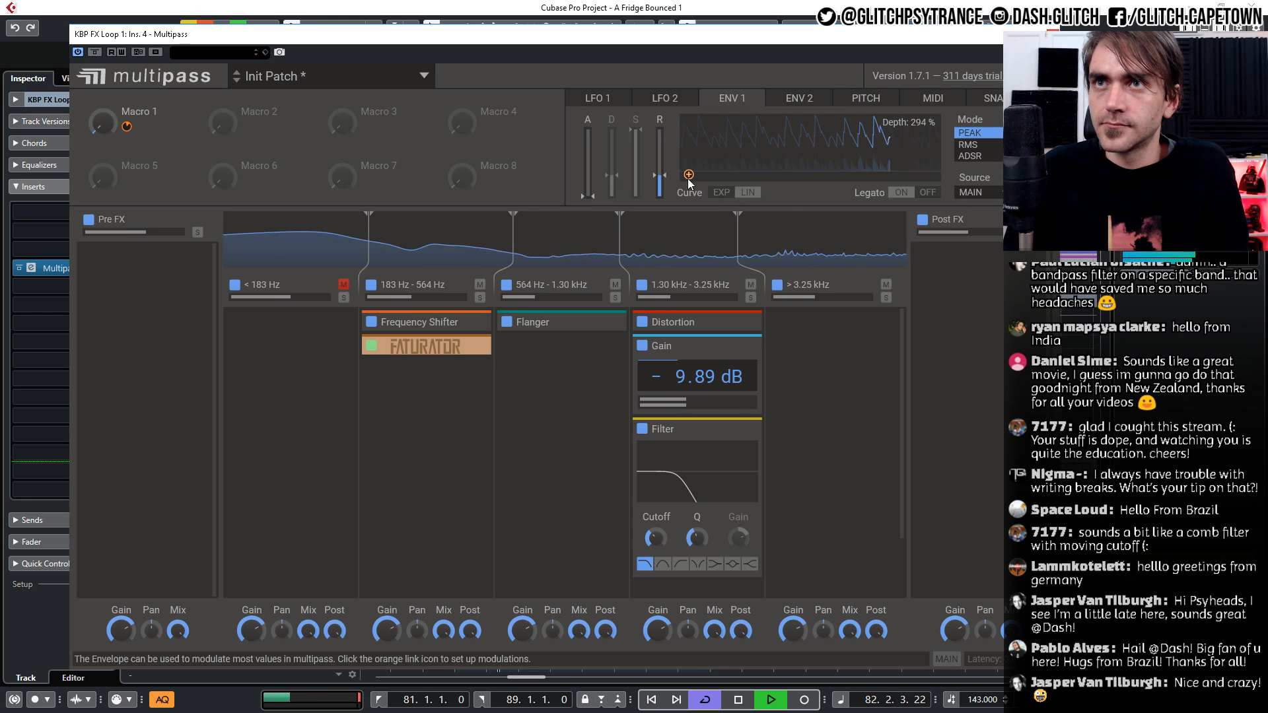
pyautogui.moveTo(689, 174); pyautogui.dragTo(657, 554)
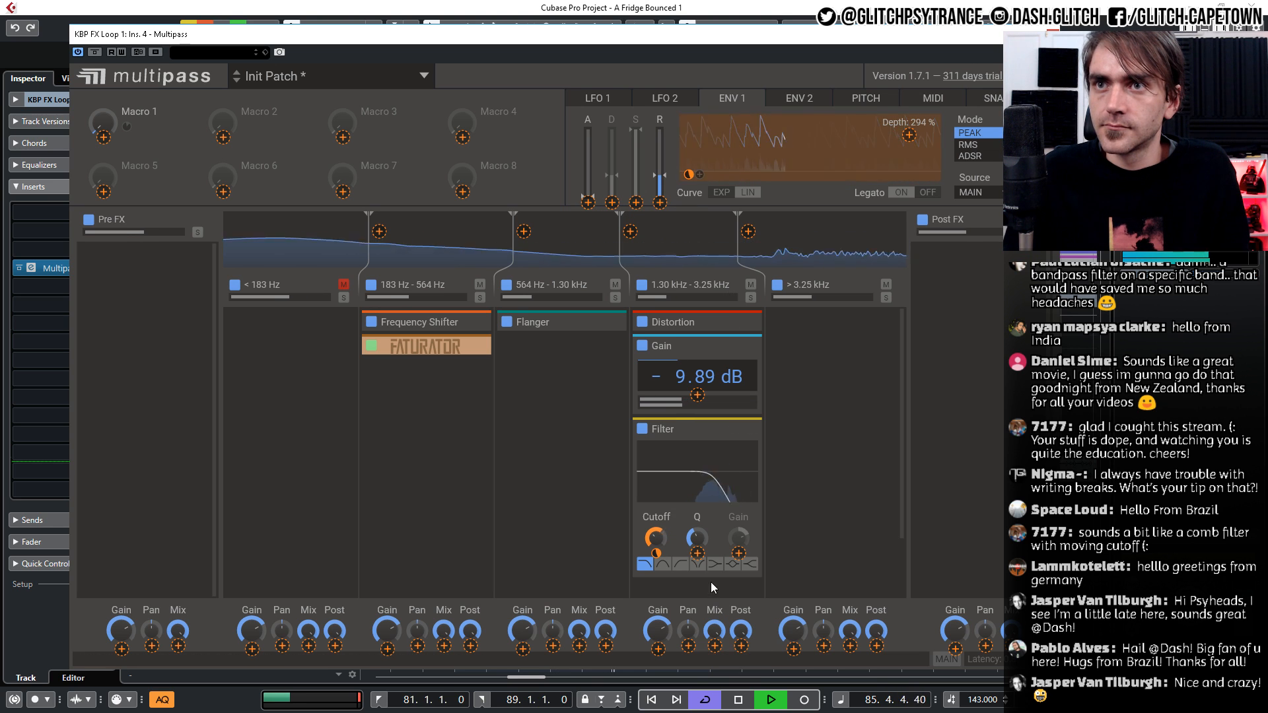
pyautogui.click(718, 517)
# Copy the modulated Filter beneath the Flanger on the 564 Hz - 1.30 kHz band, fine-tune its Cutoff and audition the loop
pyautogui.moveTo(691, 438); pyautogui.dragTo(555, 353)
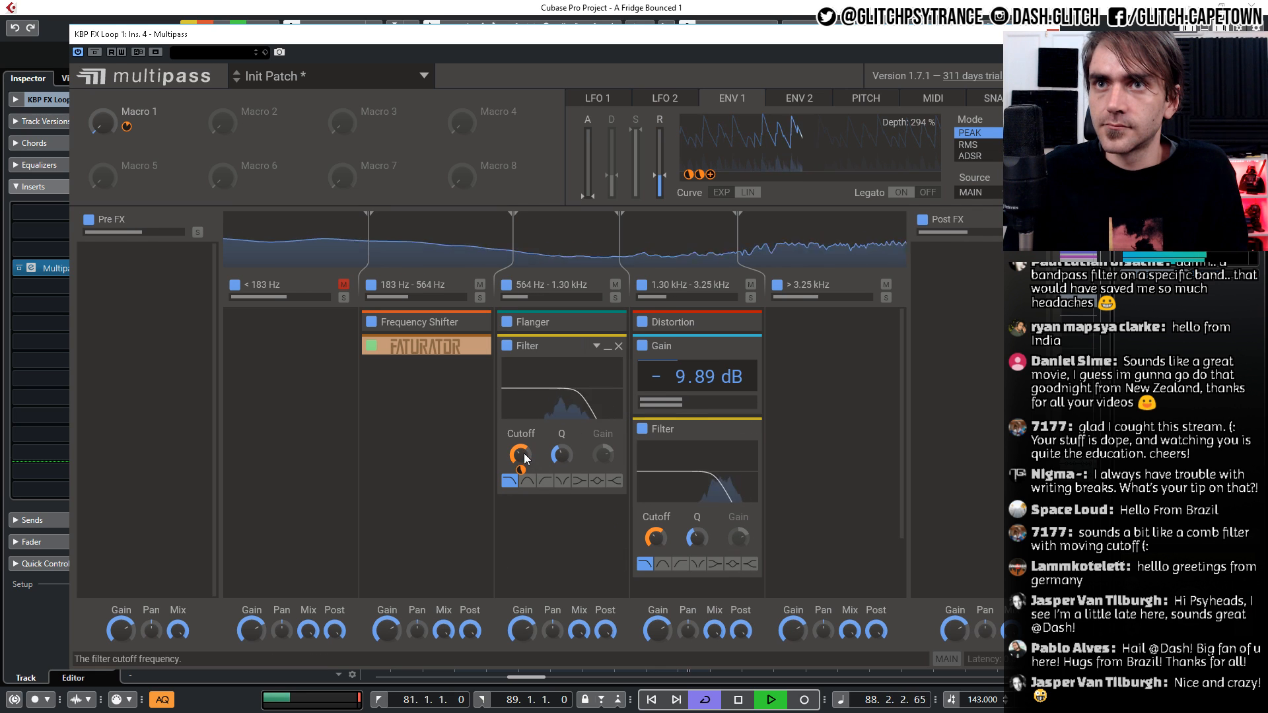
pyautogui.moveTo(525, 453); pyautogui.dragTo(525, 499)
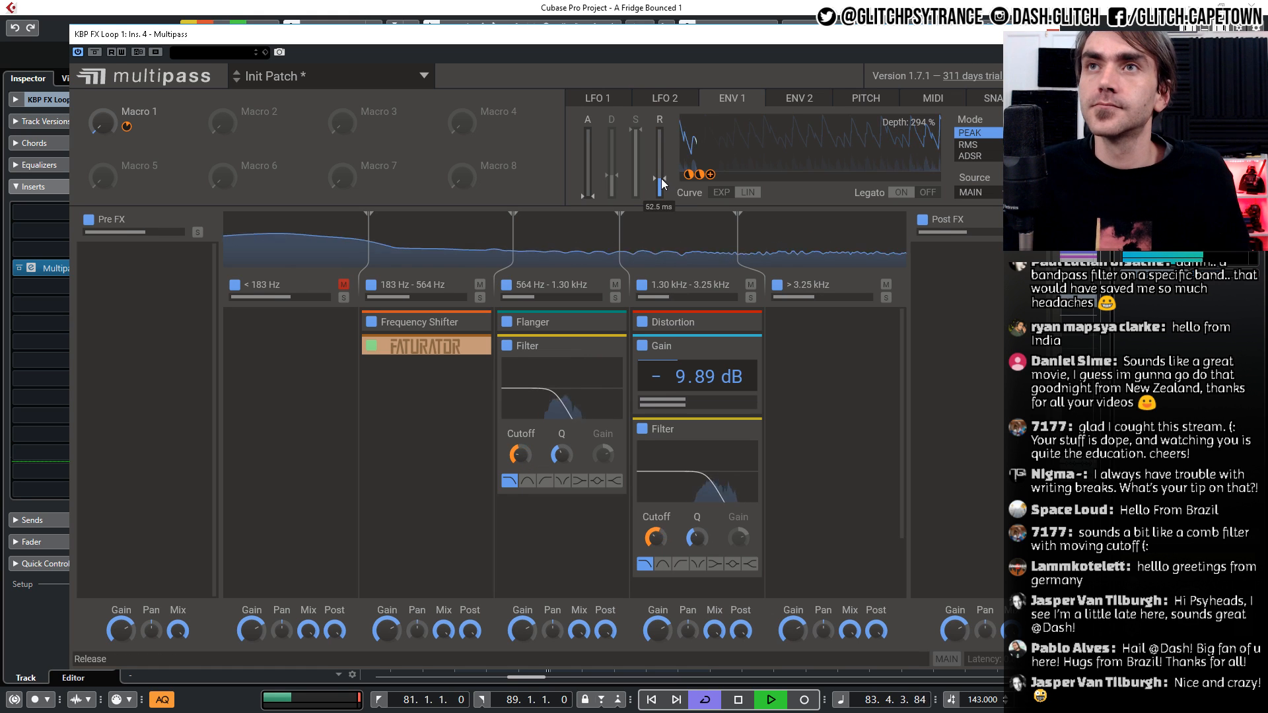
pyautogui.moveTo(519, 457); pyautogui.dragTo(520, 434)
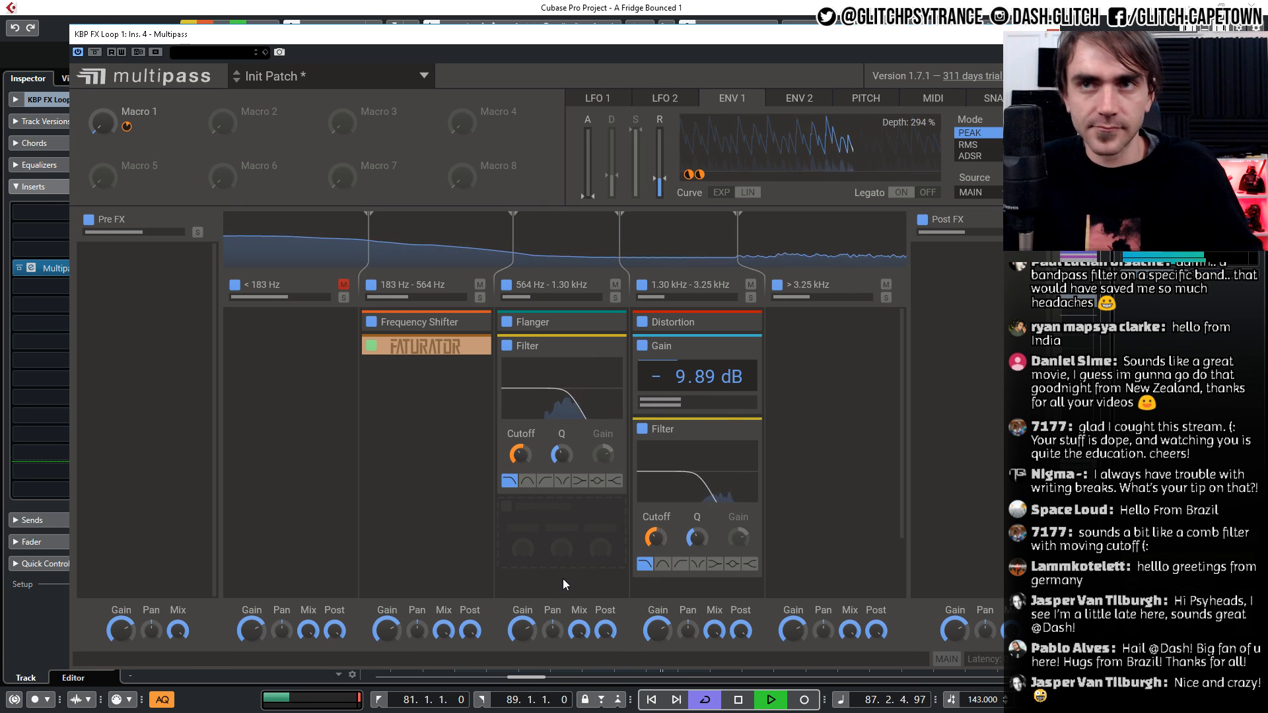
pyautogui.press('space')
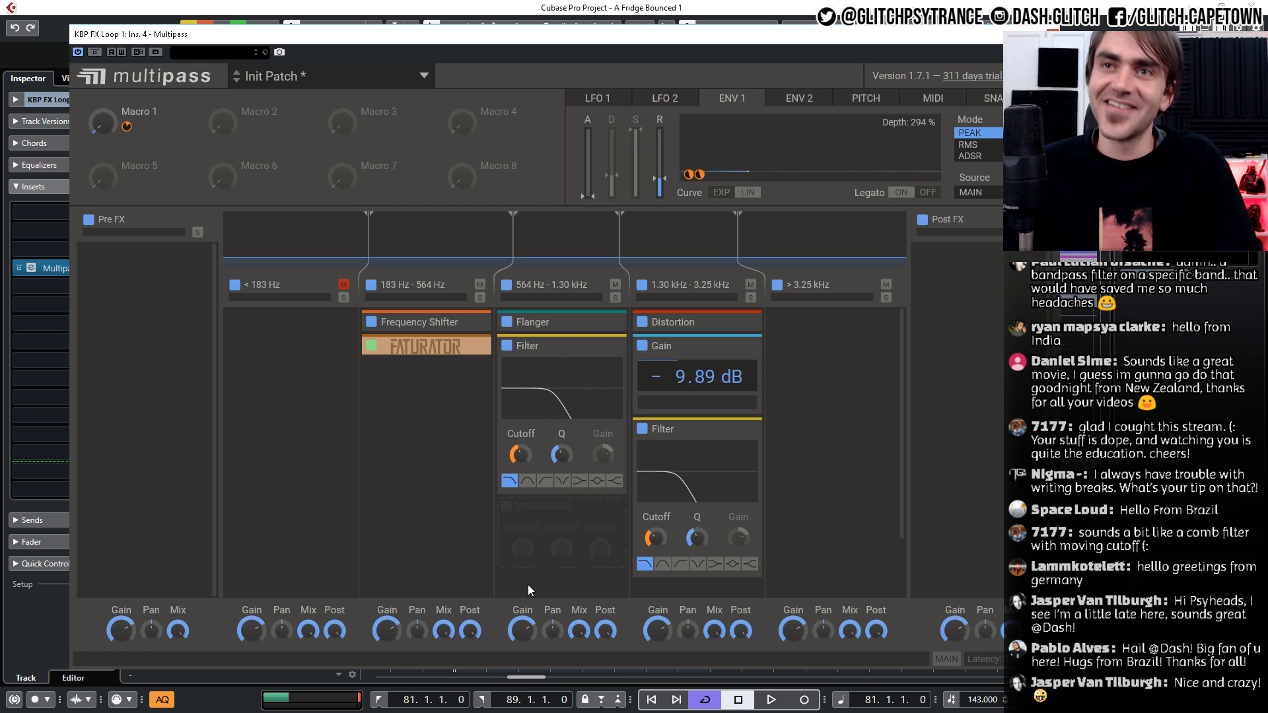
pyautogui.press('space')
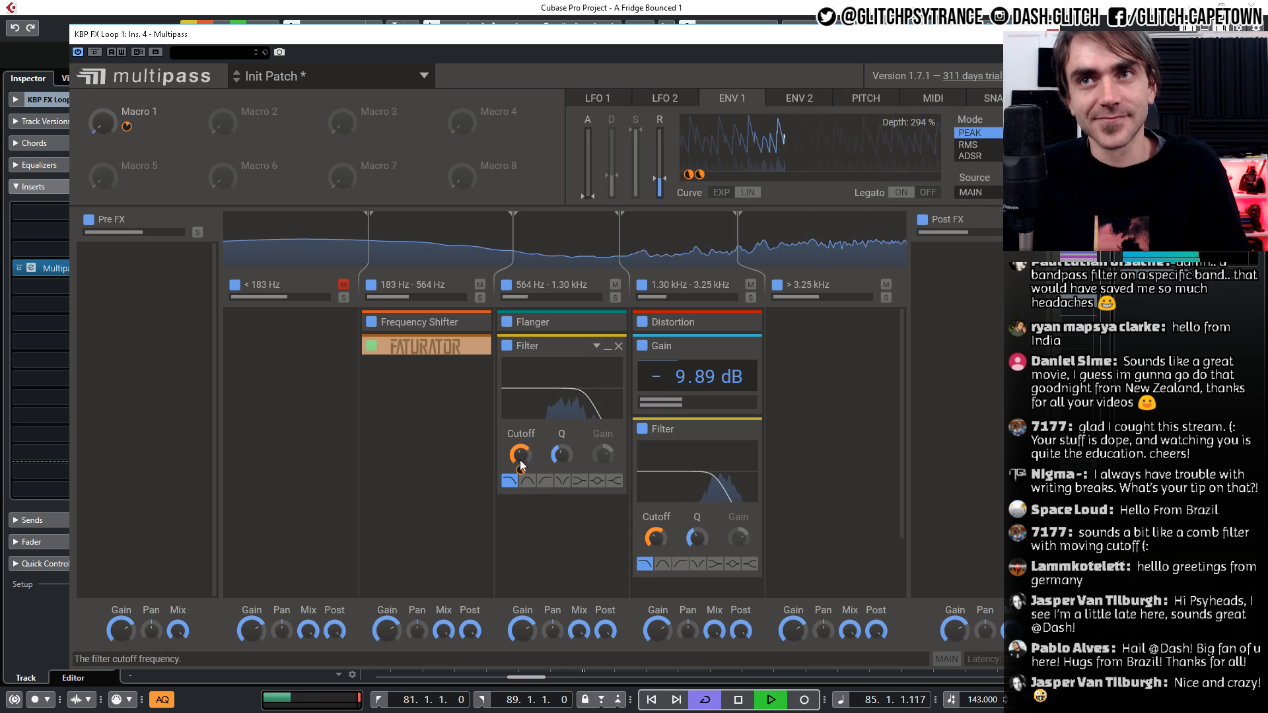
pyautogui.moveTo(524, 464)
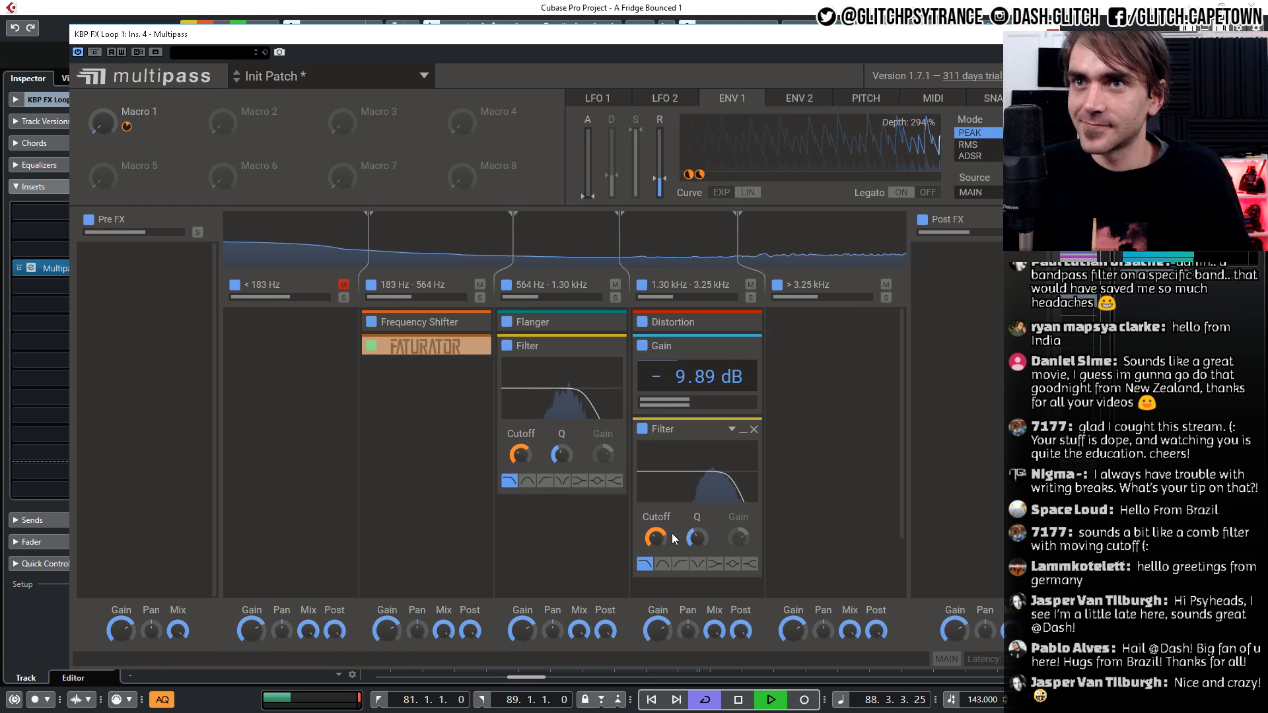
# Add a Delay to the > 3.25 kHz band, sync it at 1/32 and reduce its Feedback and Mix
pyautogui.click(830, 327)
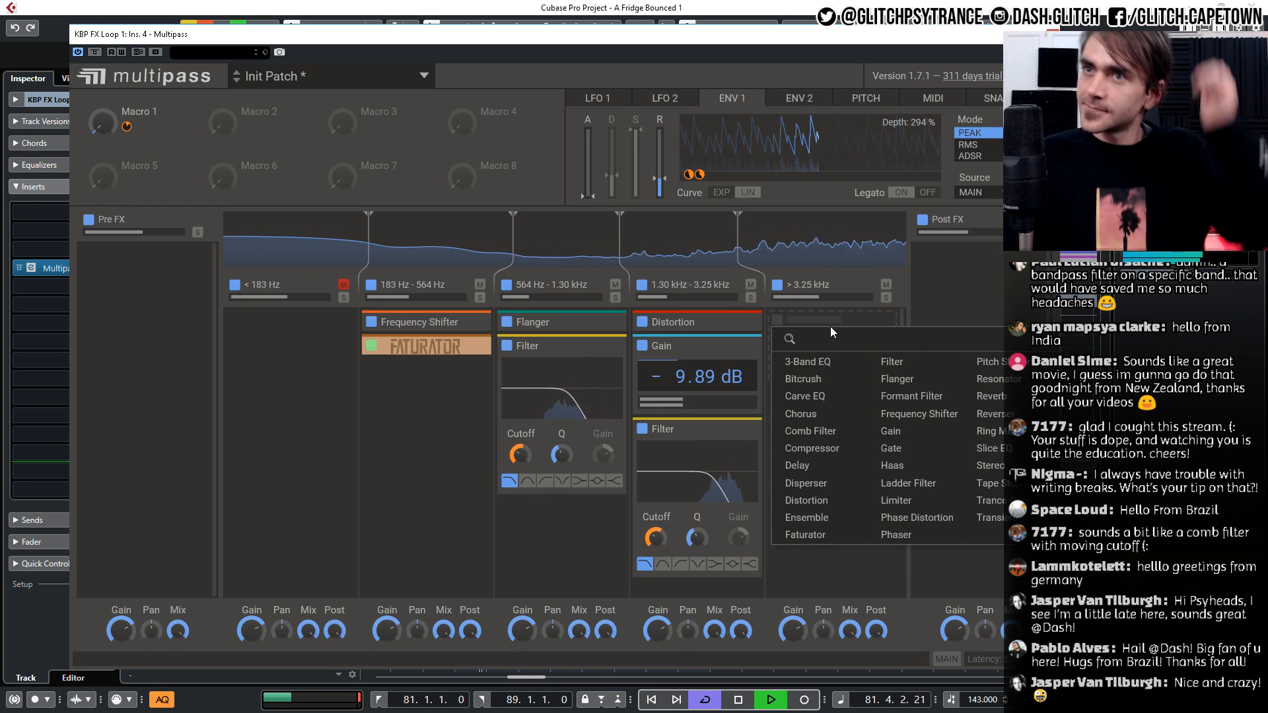
pyautogui.click(798, 465)
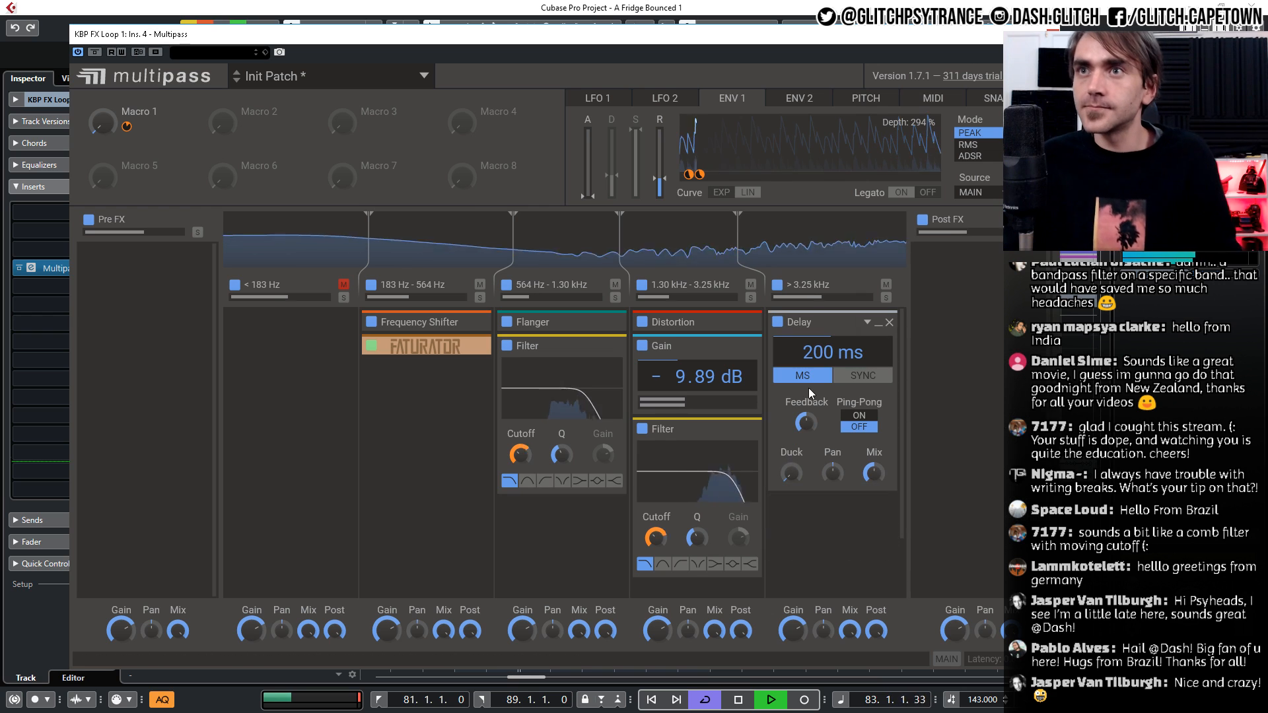
pyautogui.click(863, 375)
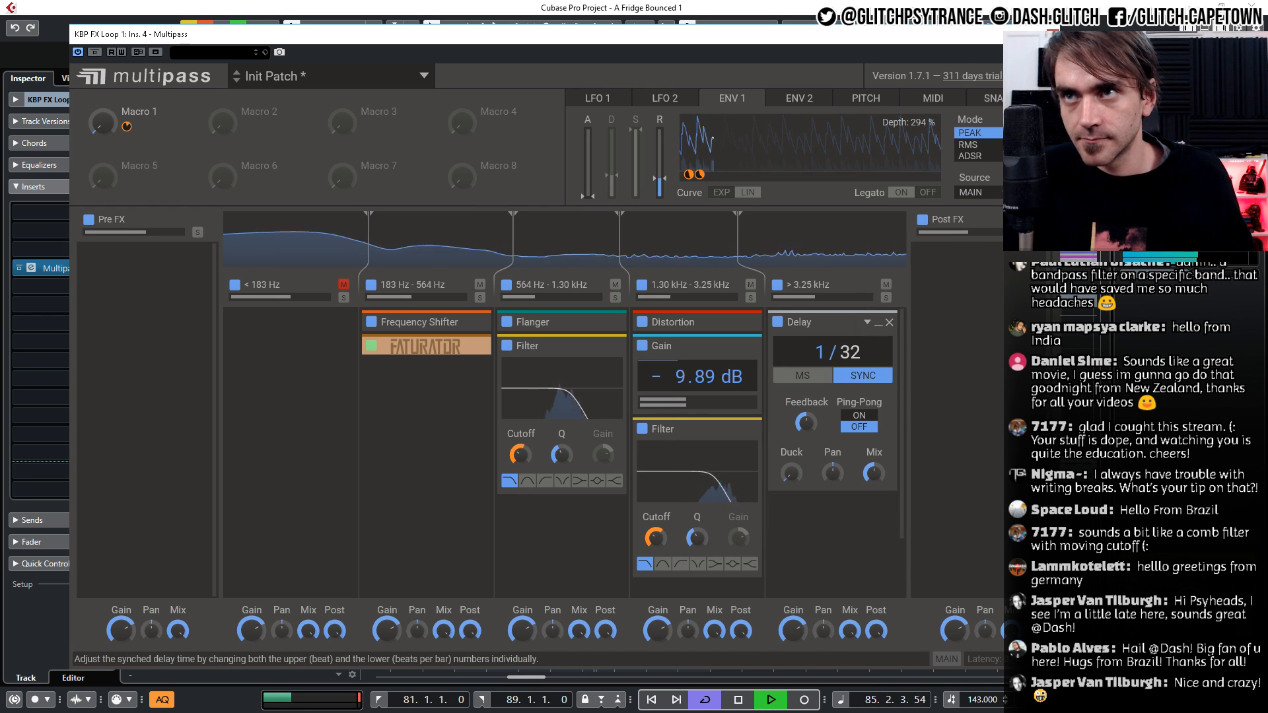
pyautogui.moveTo(812, 424); pyautogui.dragTo(812, 433)
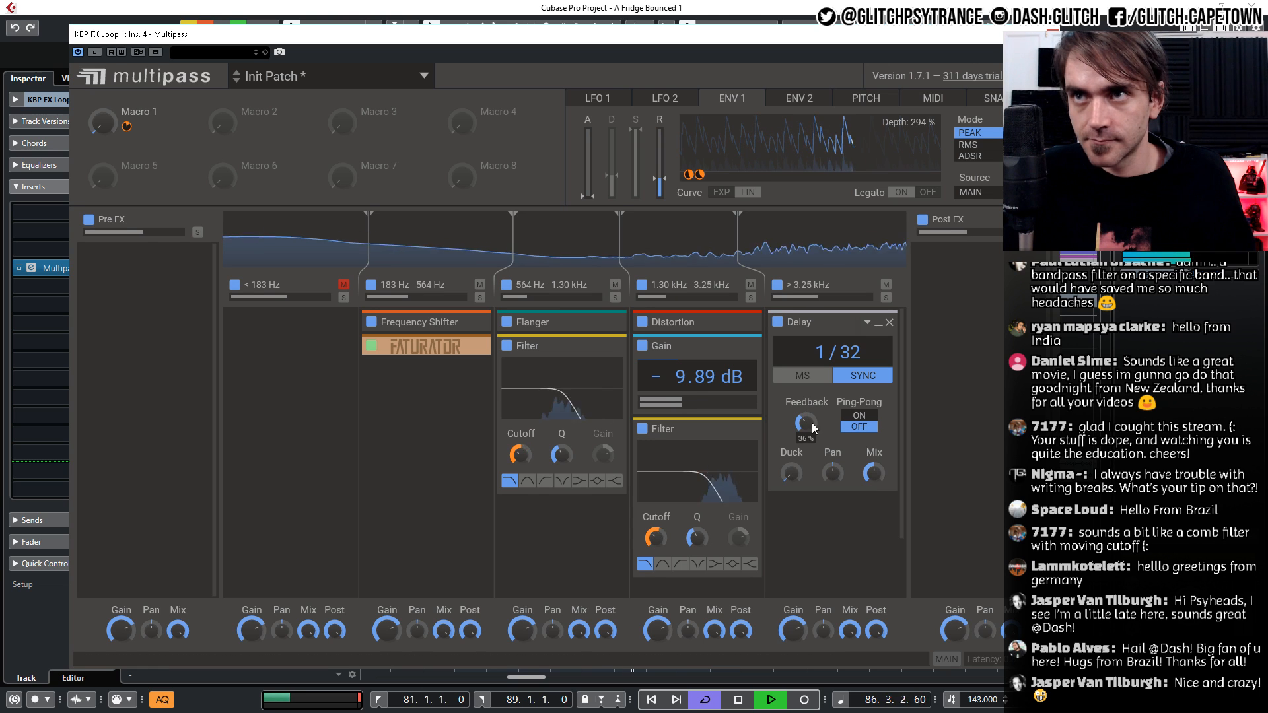
pyautogui.moveTo(870, 470); pyautogui.dragTo(856, 476)
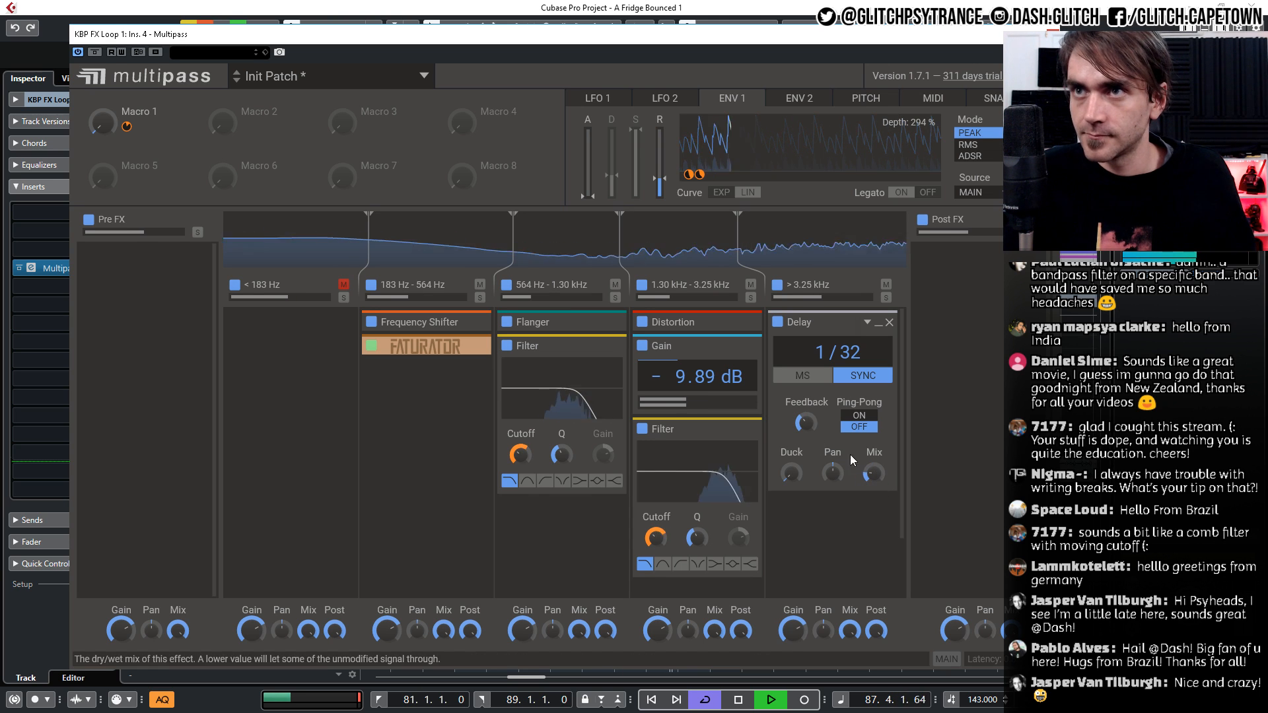
# Rebalance the Delay with a lower Feedback and a moderate Mix
pyautogui.moveTo(806, 423); pyautogui.dragTo(806, 432)
pyautogui.moveTo(873, 473); pyautogui.dragTo(873, 430)
pyautogui.moveTo(873, 473)
pyautogui.mouseDown()
pyautogui.moveTo(873, 456)
pyautogui.moveTo(881, 491)
pyautogui.moveTo(872, 452)
pyautogui.moveTo(872, 480)
pyautogui.mouseUp()
pyautogui.moveTo(804, 423); pyautogui.dragTo(805, 430)
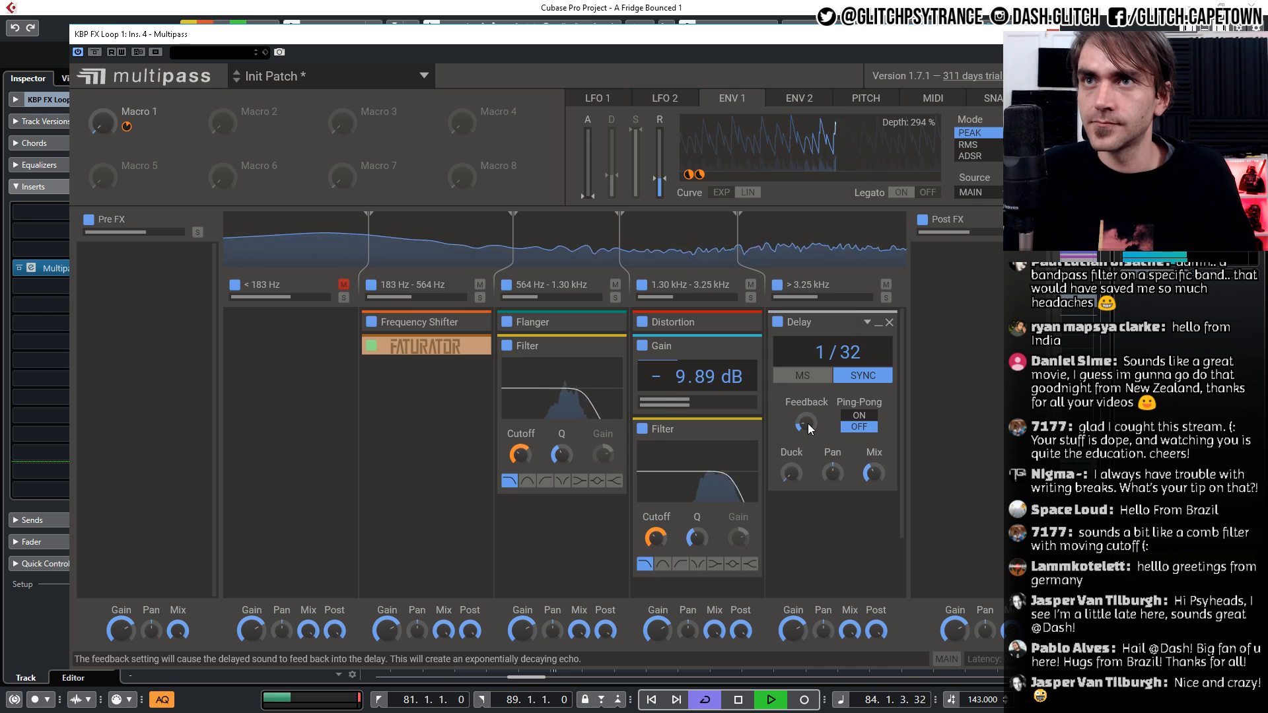
# Set LFO 1's Retrigger to S & H and assign it to the Delay's Feedback instead of its time
pyautogui.click(598, 98)
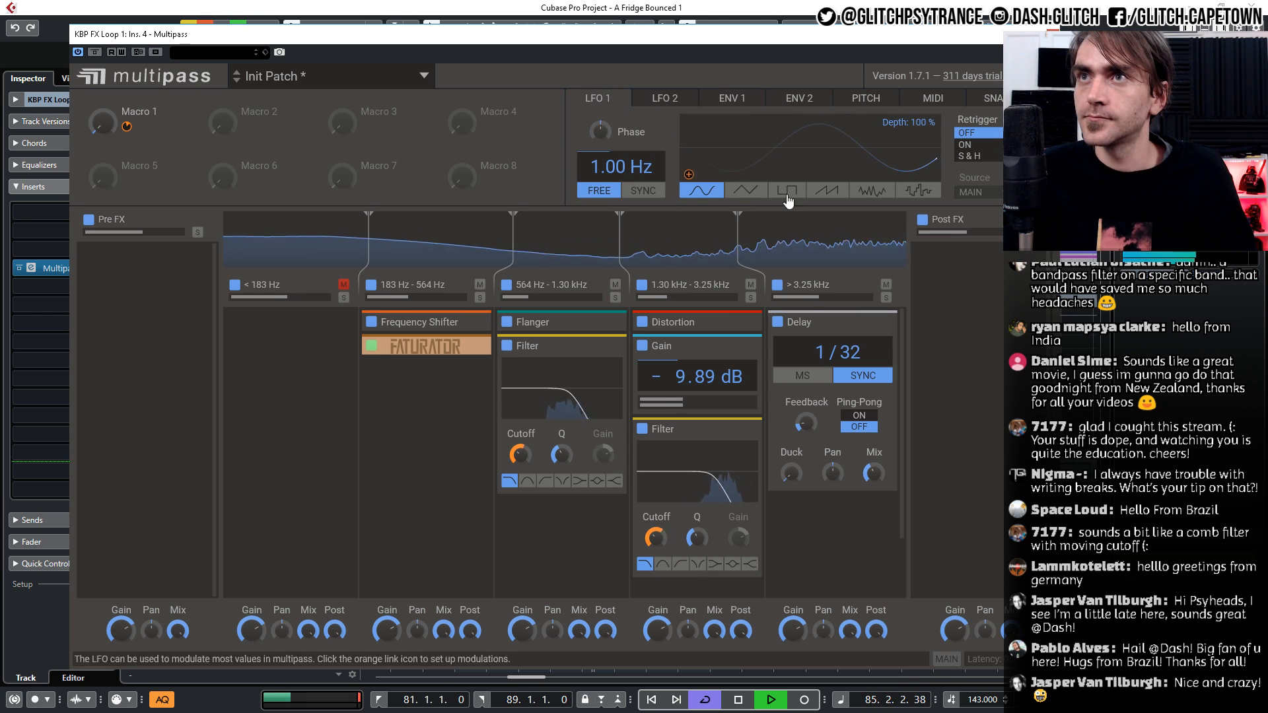
pyautogui.click(987, 156)
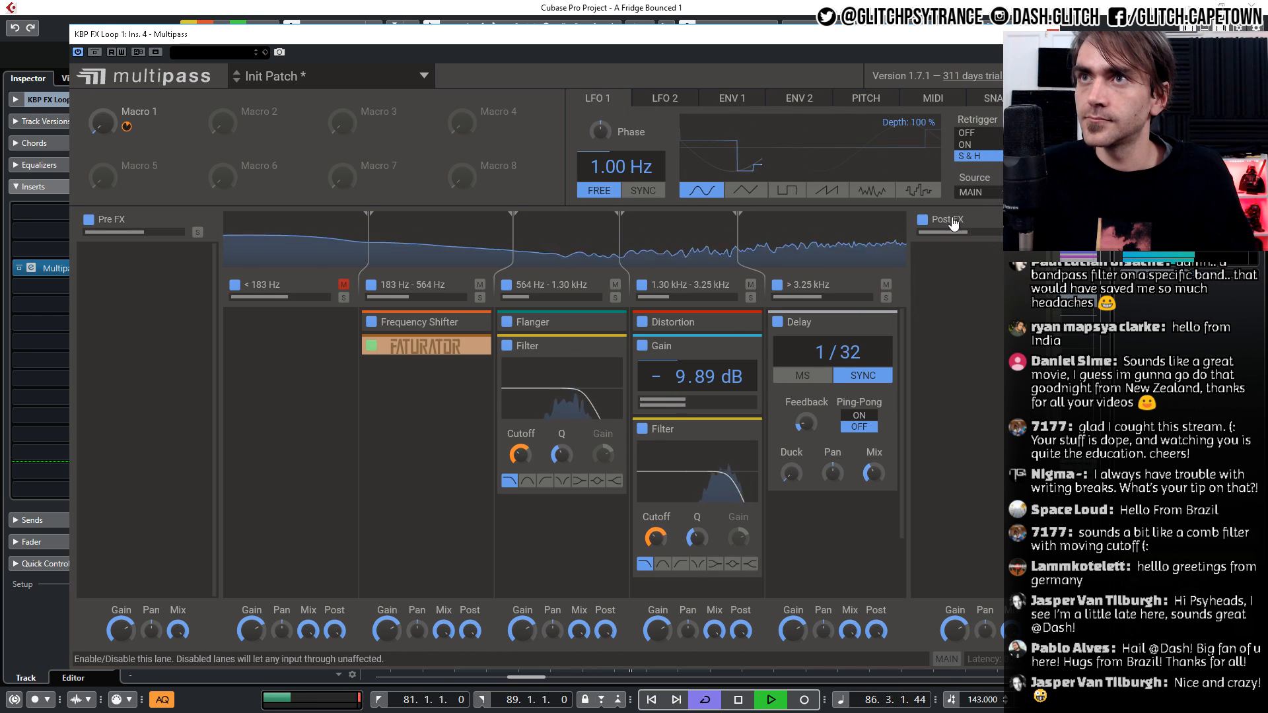
pyautogui.click(689, 175)
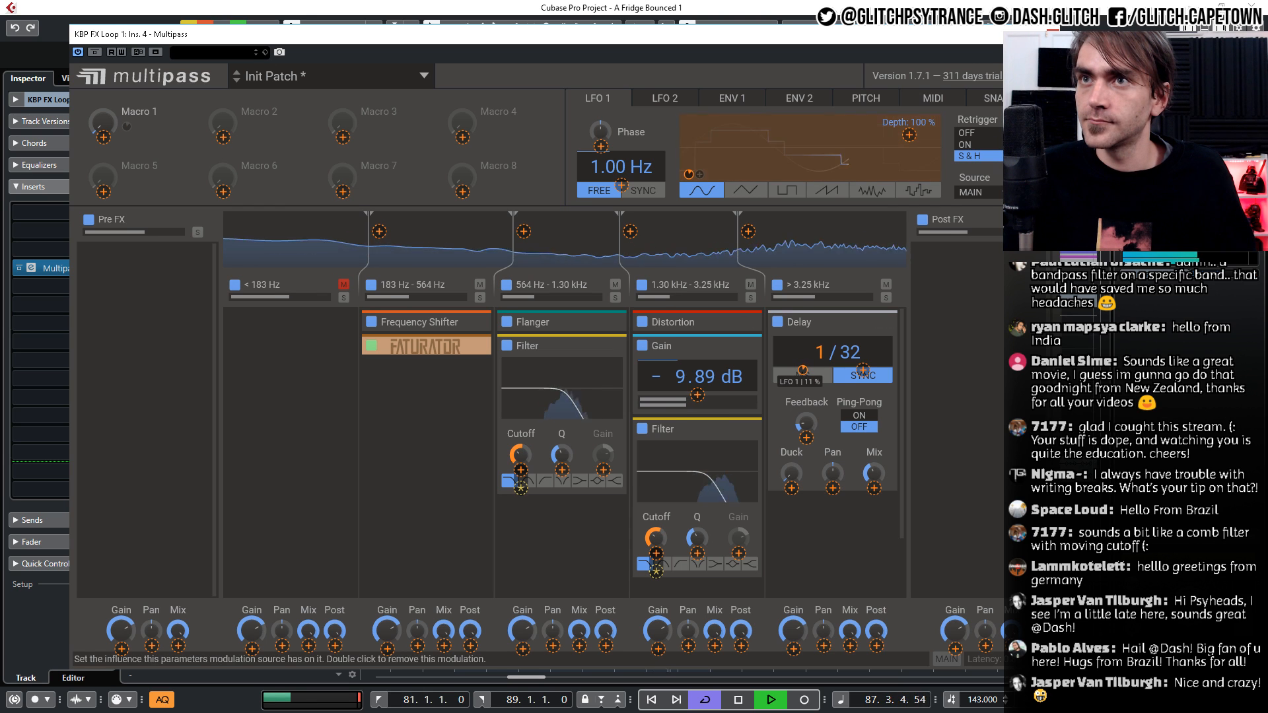
pyautogui.click(806, 438)
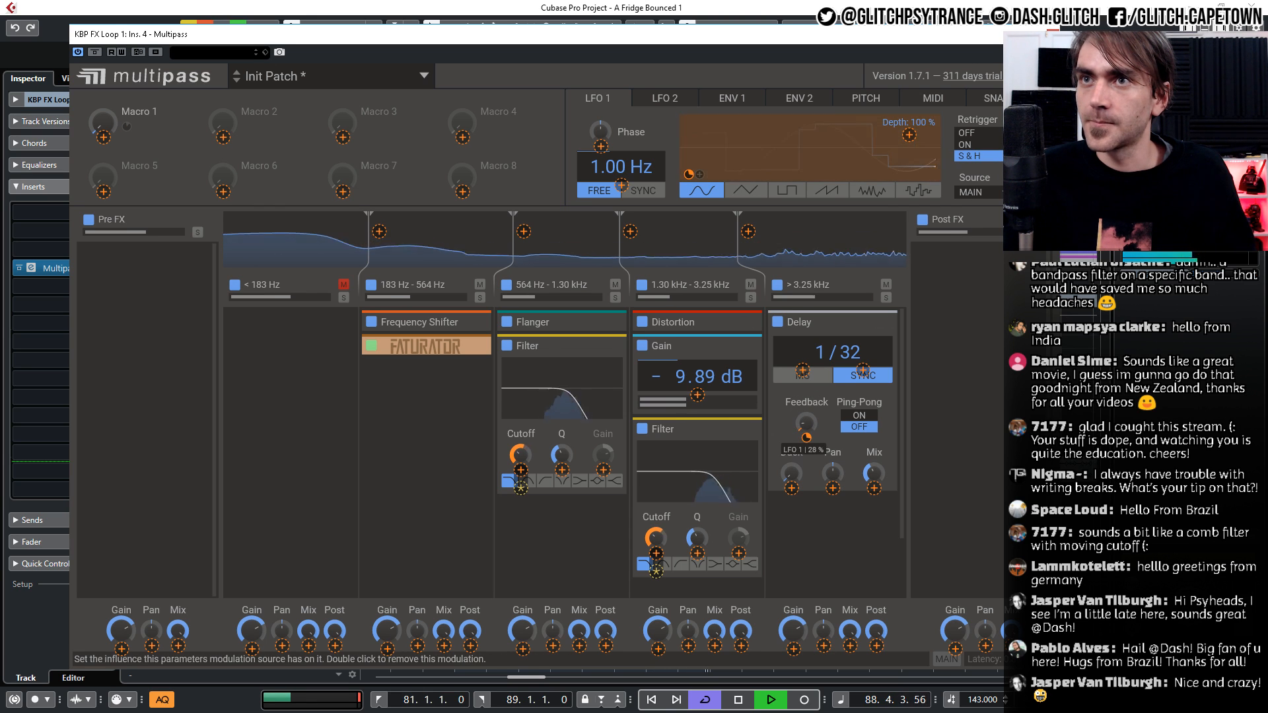
pyautogui.moveTo(806, 438); pyautogui.dragTo(808, 438)
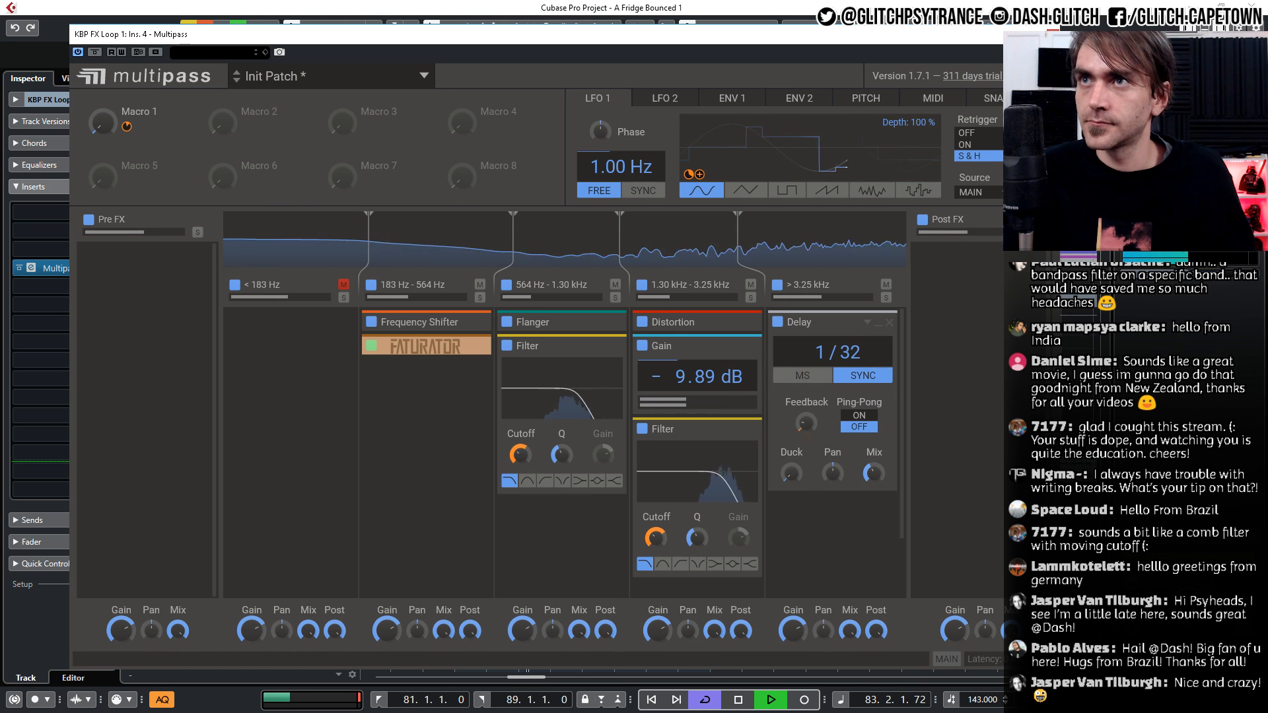
# Sync LFO 1 at 4/8, lower the Delay's Mix and raise its Feedback slightly
pyautogui.click(643, 190)
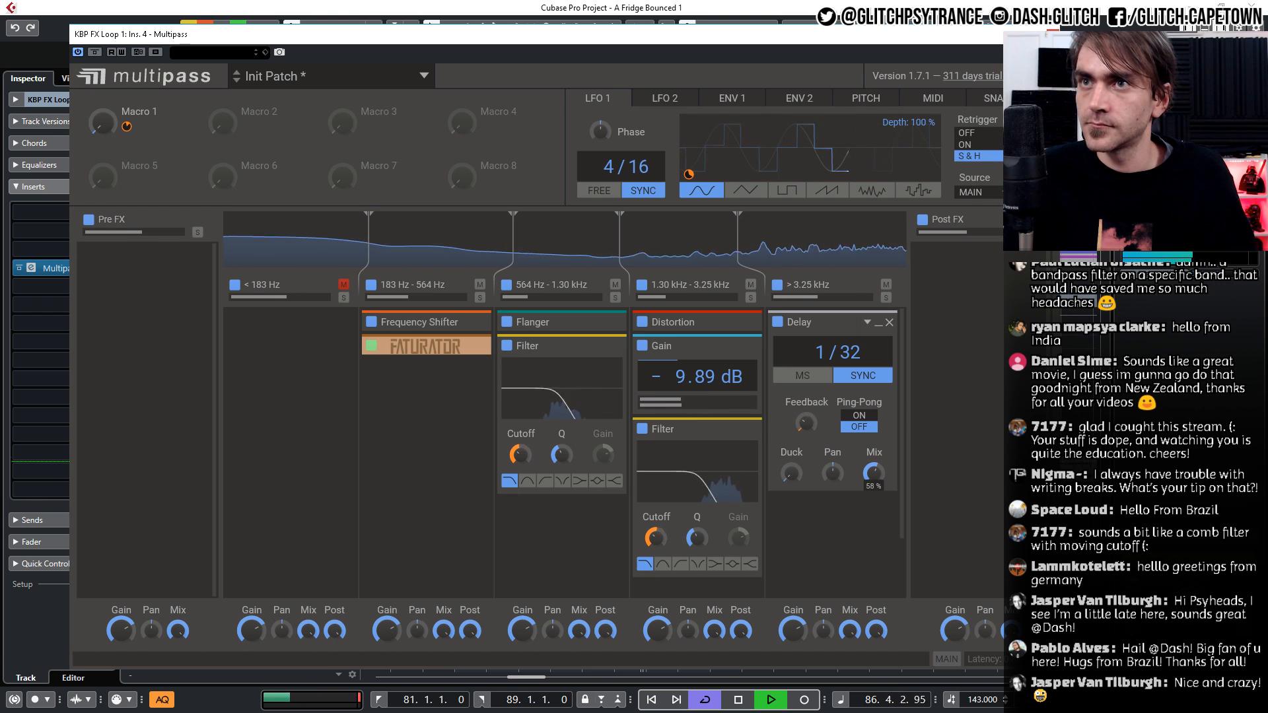
pyautogui.moveTo(873, 475); pyautogui.dragTo(873, 489)
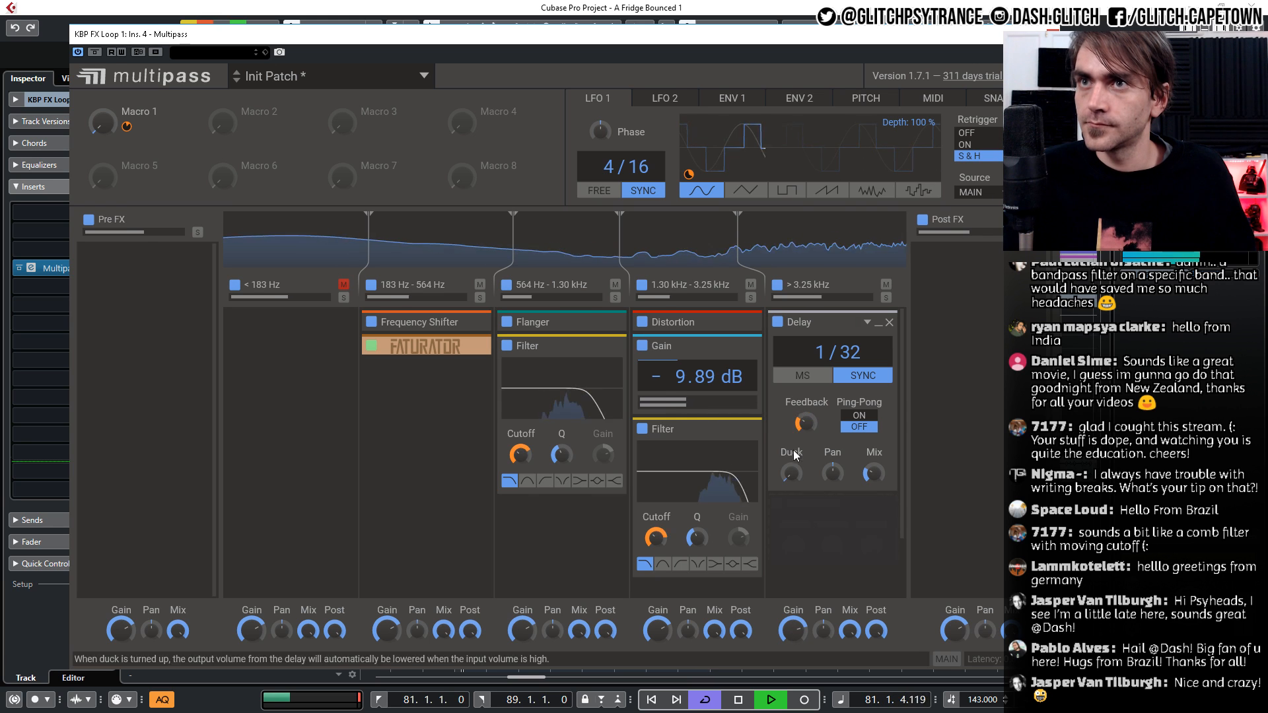
pyautogui.moveTo(806, 422); pyautogui.dragTo(806, 418)
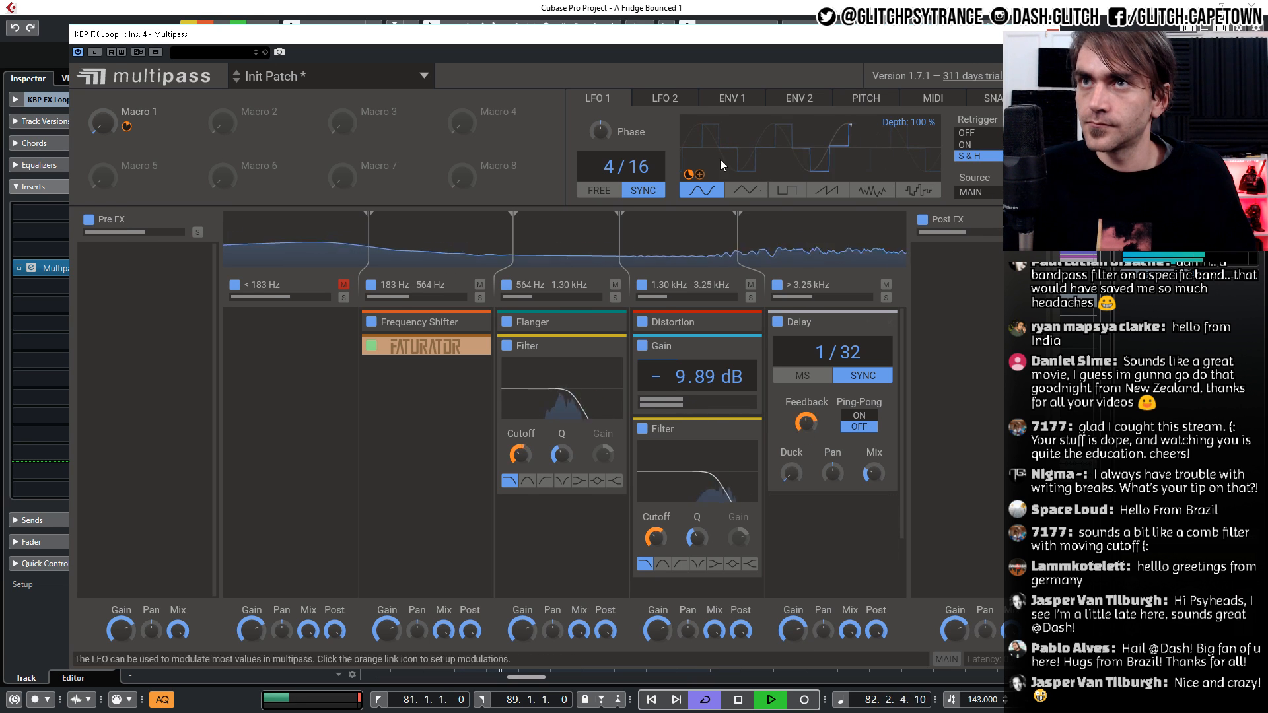
pyautogui.moveTo(611, 168); pyautogui.dragTo(639, 177)
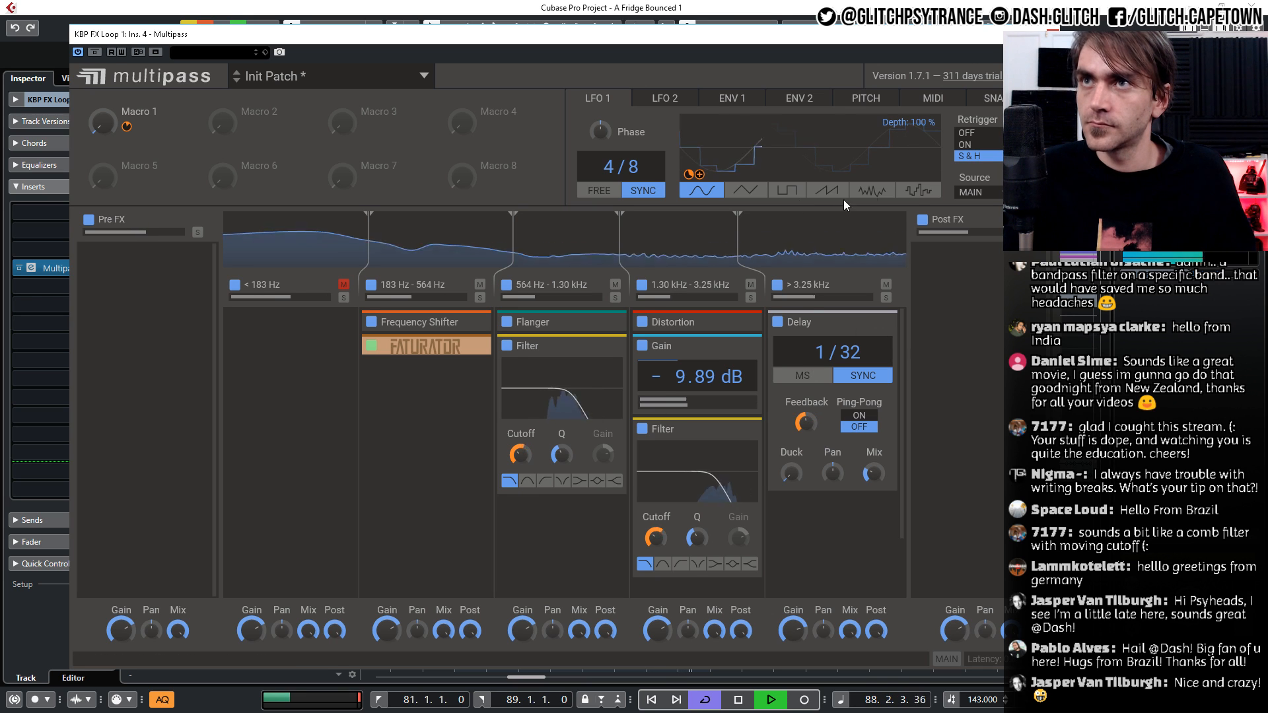
# Switch LFO 1 to the stepped random waveform and sync its rate at 2/16
pyautogui.click(915, 192)
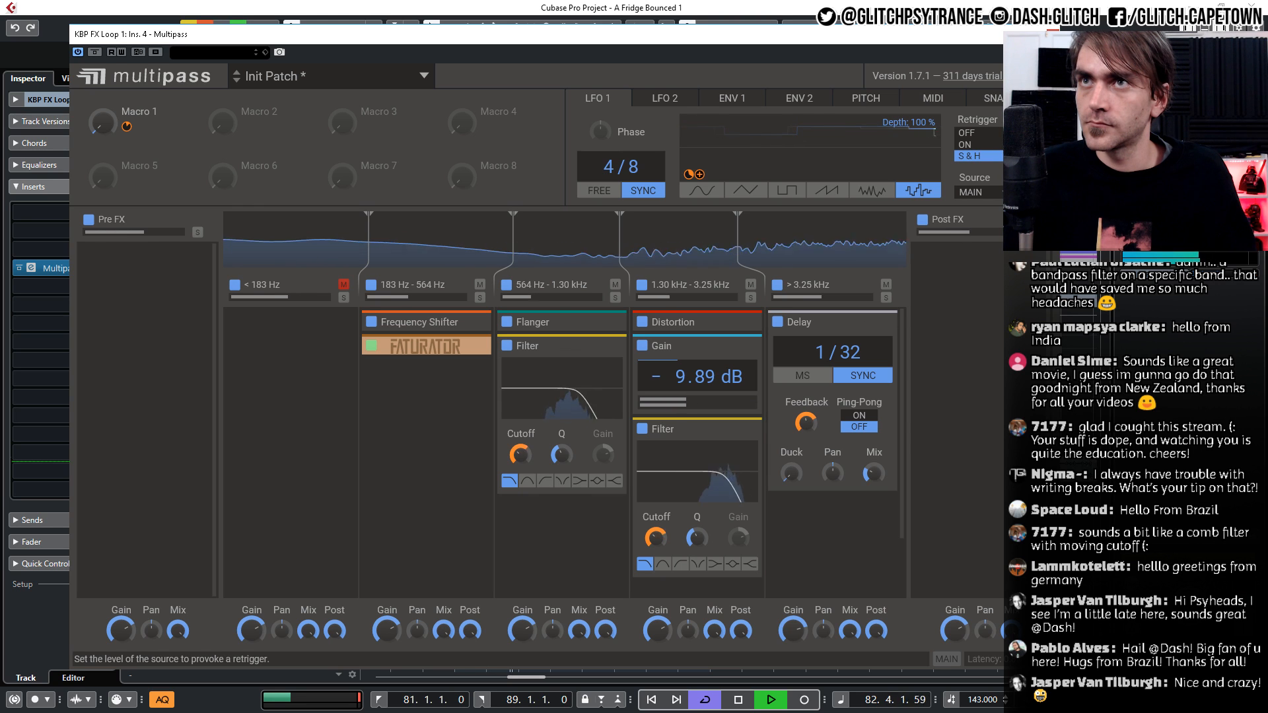
pyautogui.moveTo(688, 178)
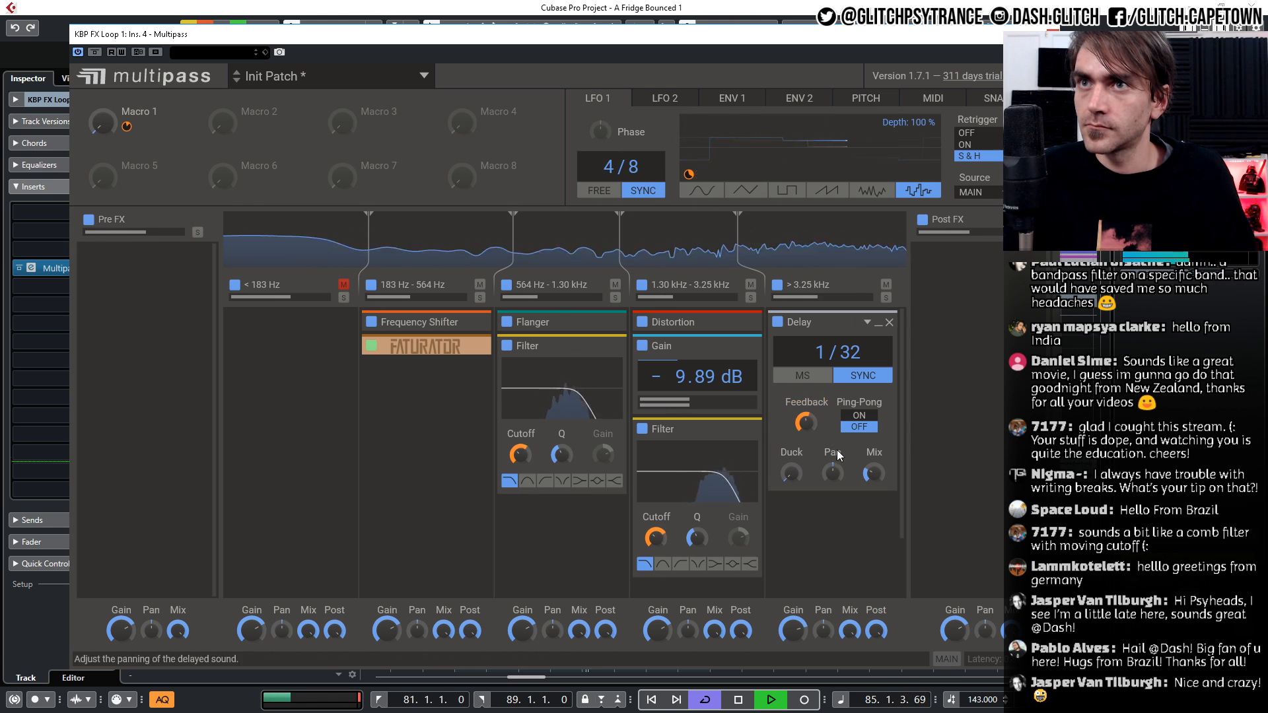
pyautogui.moveTo(806, 438)
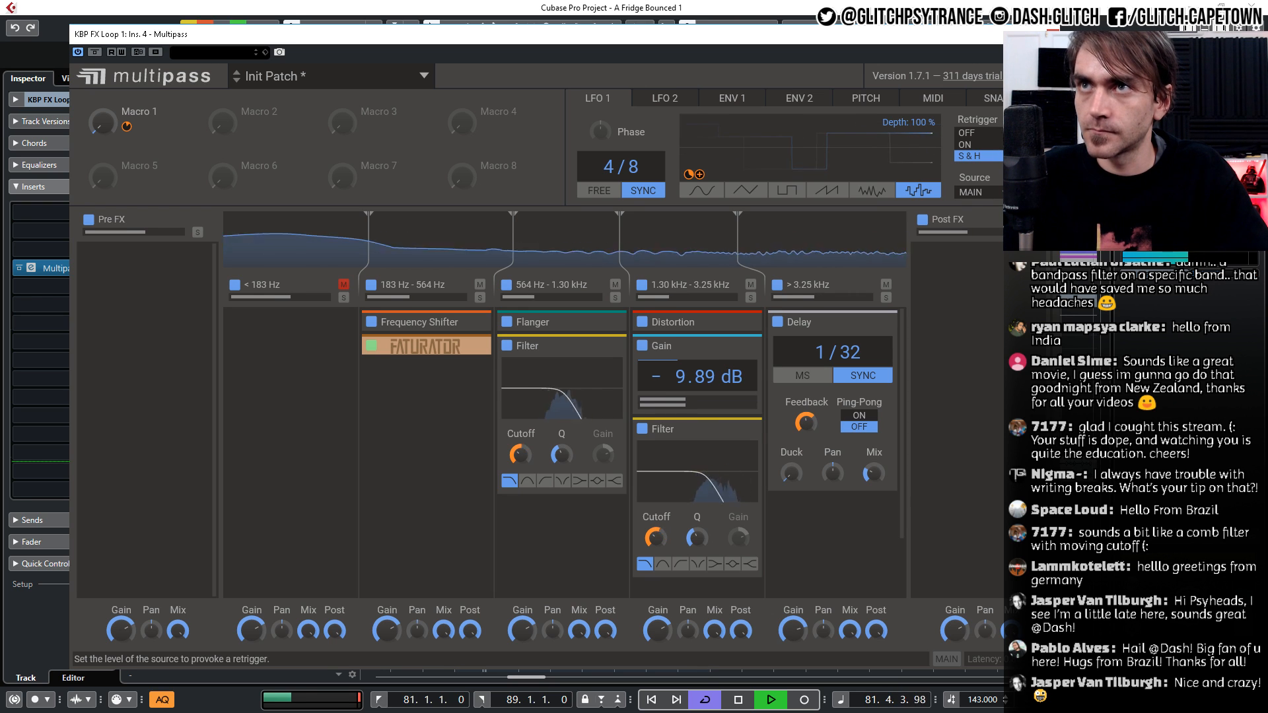
pyautogui.moveTo(627, 169)
pyautogui.mouseDown()
pyautogui.moveTo(627, 156)
pyautogui.moveTo(608, 180)
pyautogui.mouseUp()
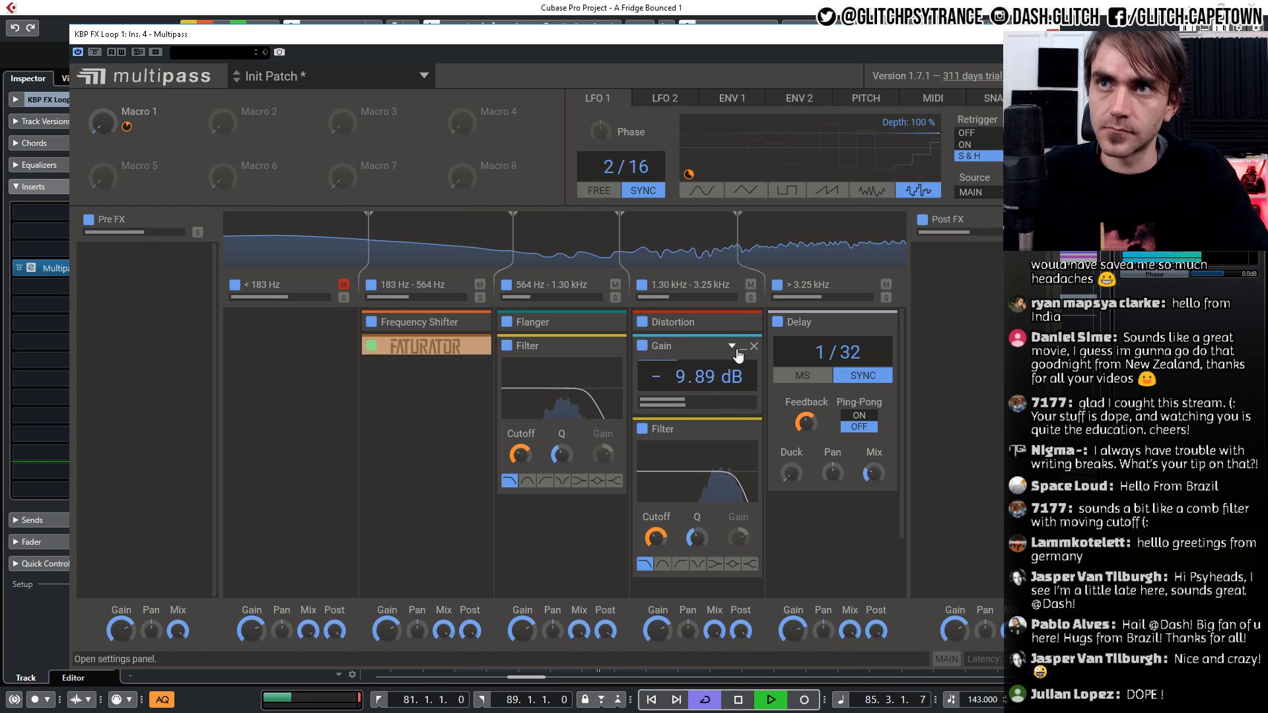
# Minimize the expanded Gain, Filter and Delay snapins in the bands and audition the chain by sweeping Macro 1 up and back to zero
pyautogui.click(743, 347)
pyautogui.click(744, 347)
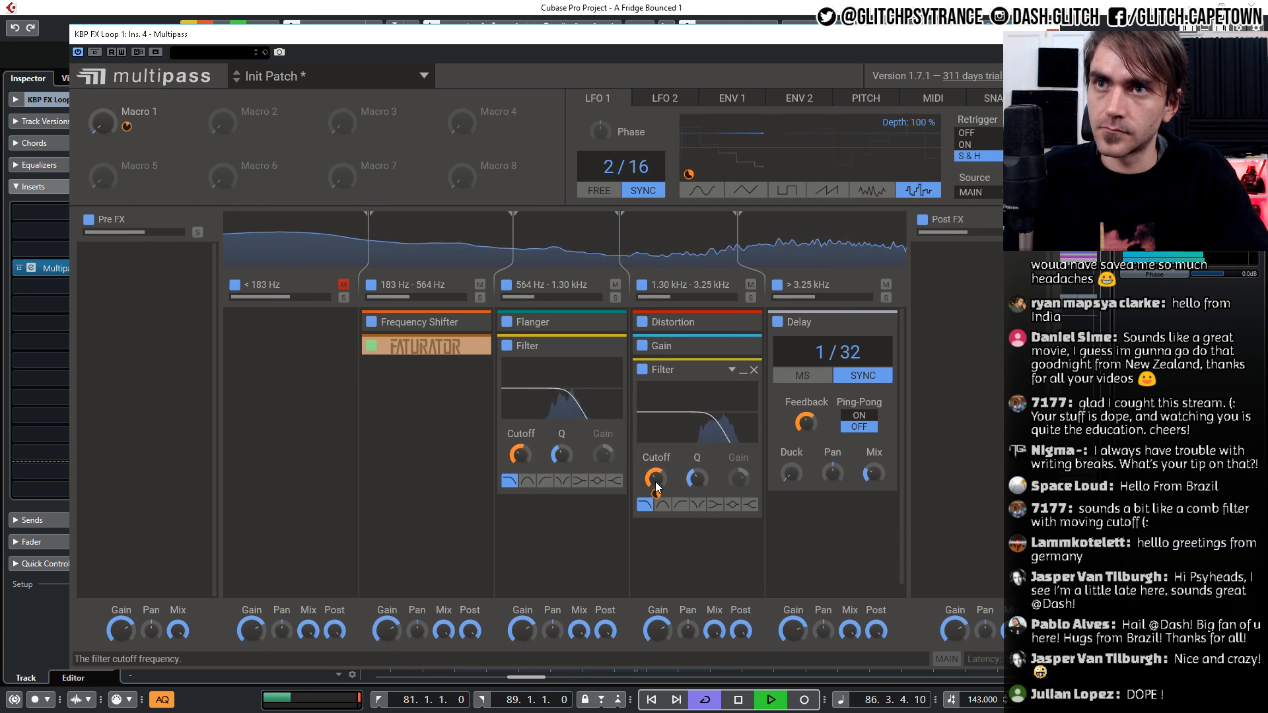
pyautogui.moveTo(656, 481)
pyautogui.mouseDown()
pyautogui.moveTo(655, 455)
pyautogui.moveTo(656, 486)
pyautogui.mouseUp()
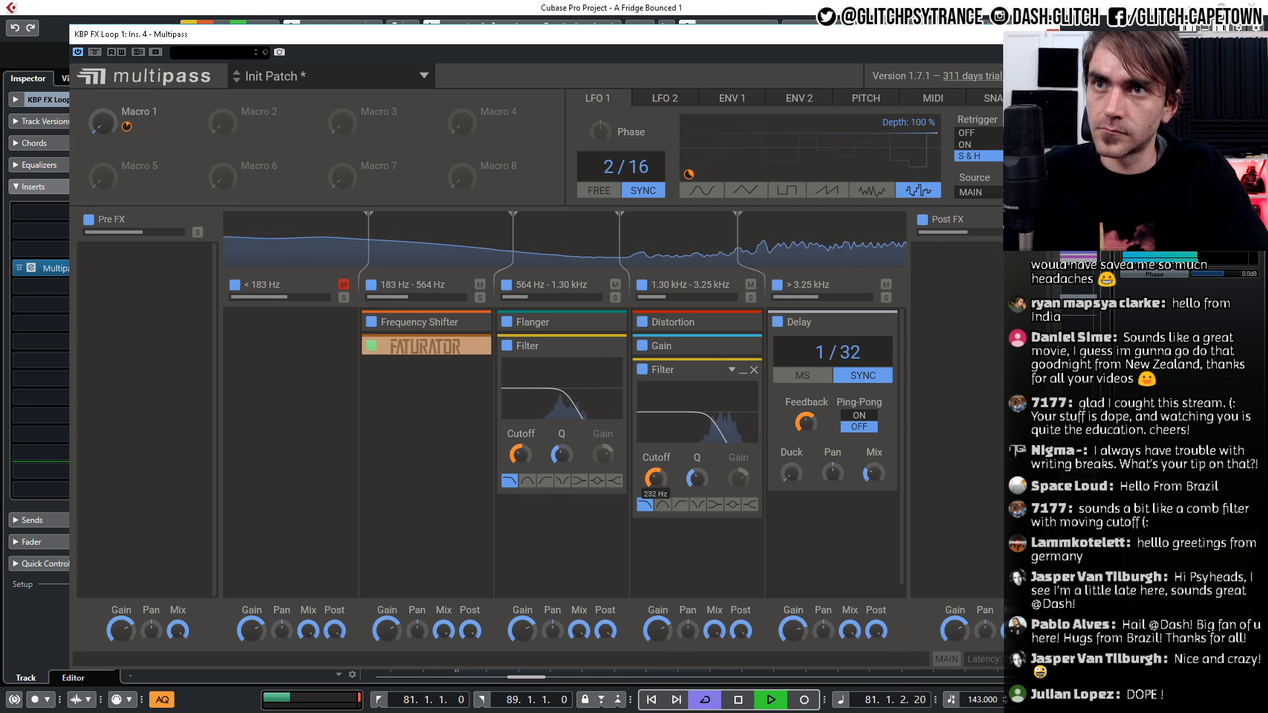
pyautogui.click(743, 370)
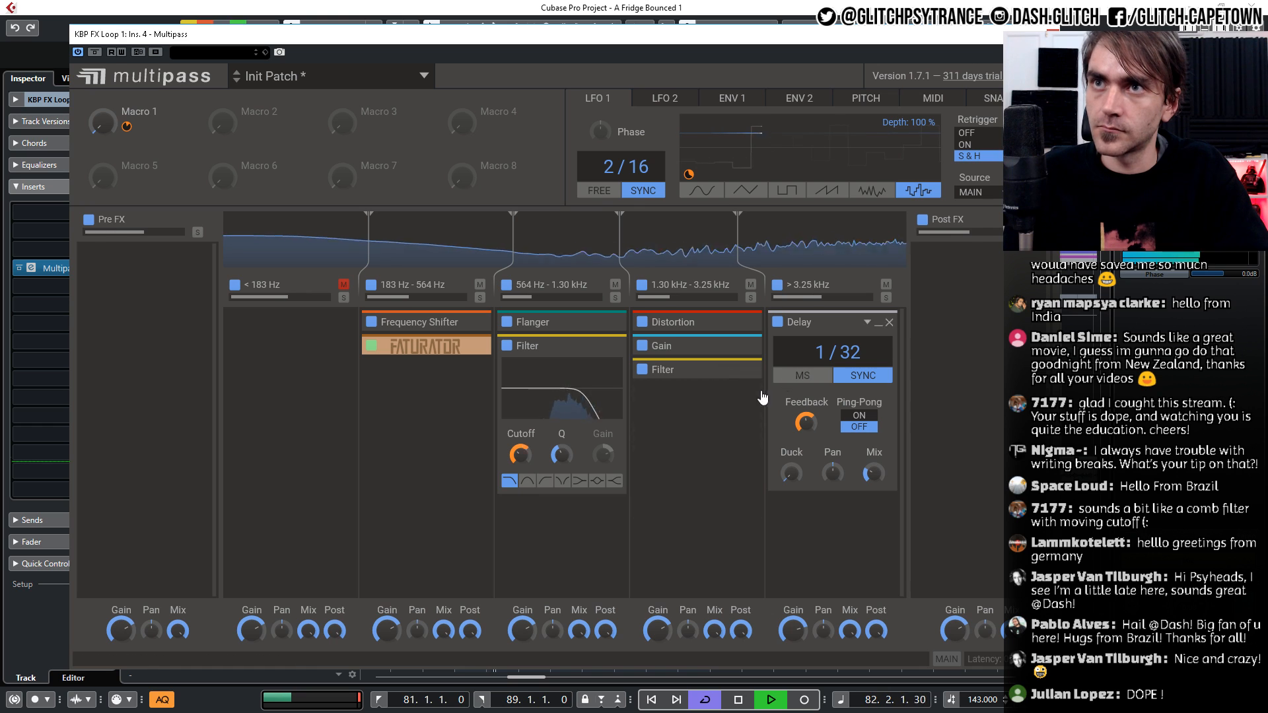
pyautogui.click(879, 323)
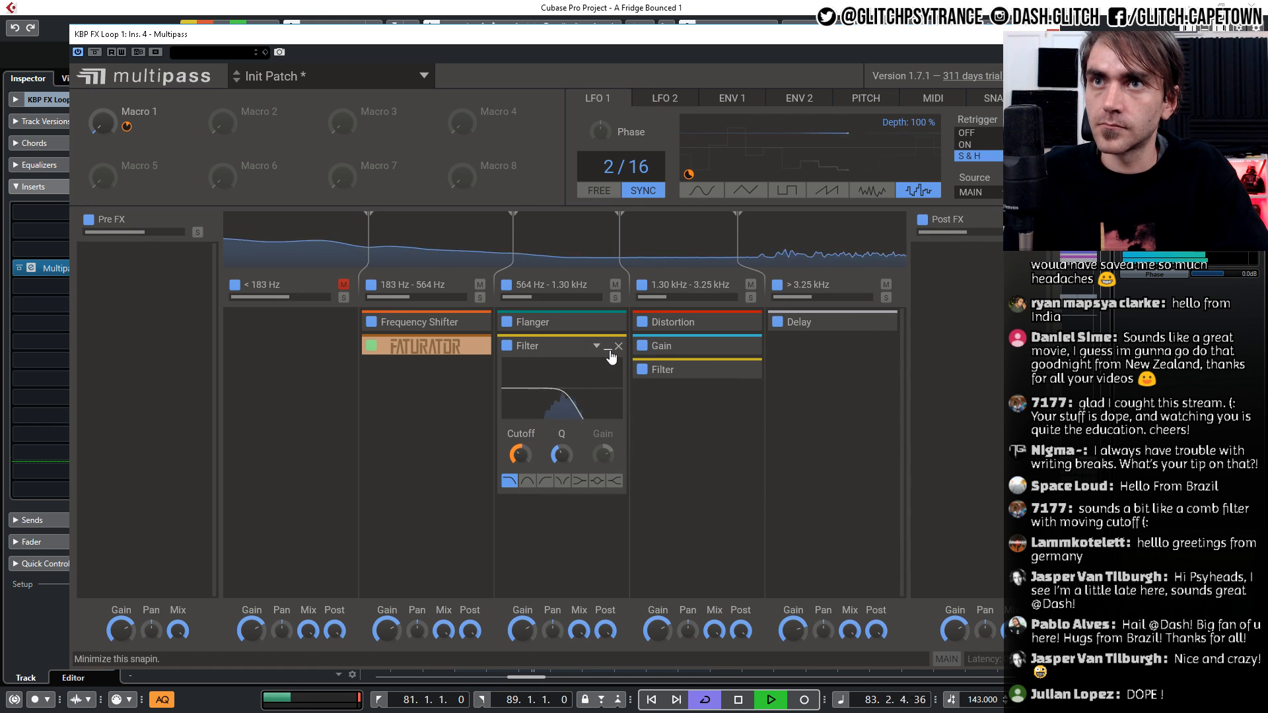
pyautogui.click(608, 349)
pyautogui.moveTo(103, 122); pyautogui.dragTo(103, 169)
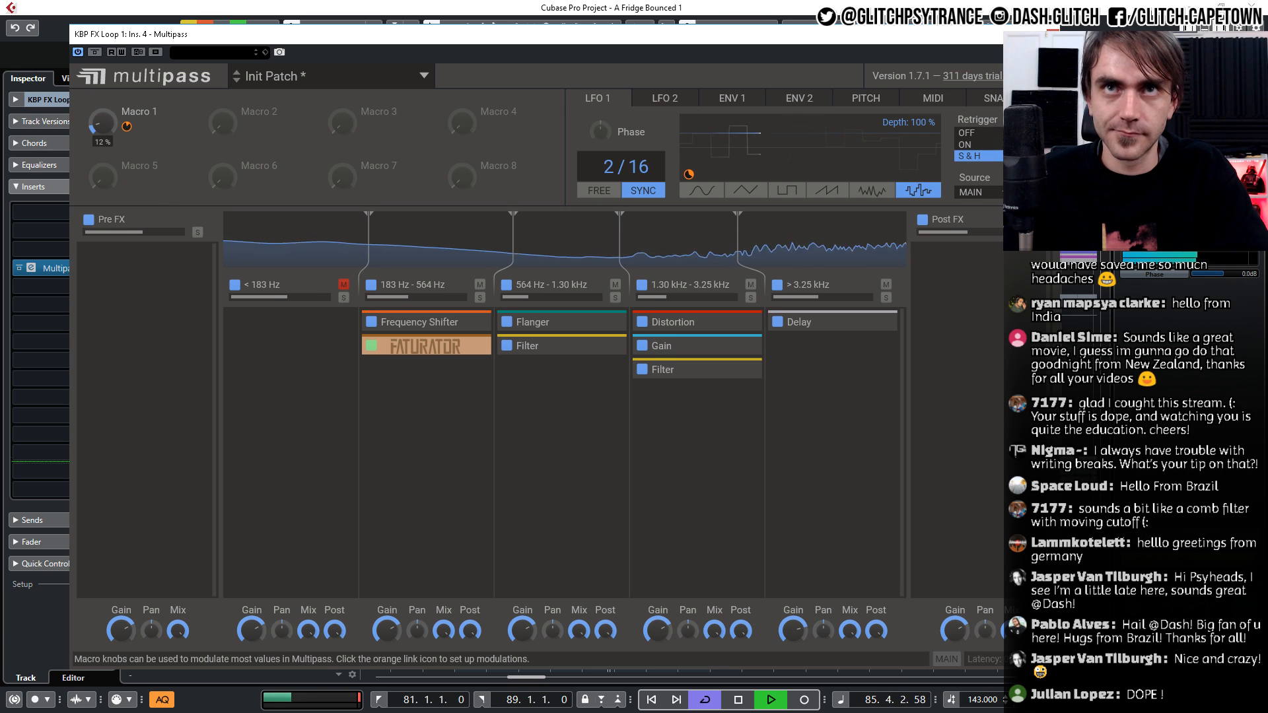
pyautogui.moveTo(103, 122); pyautogui.dragTo(103, 177)
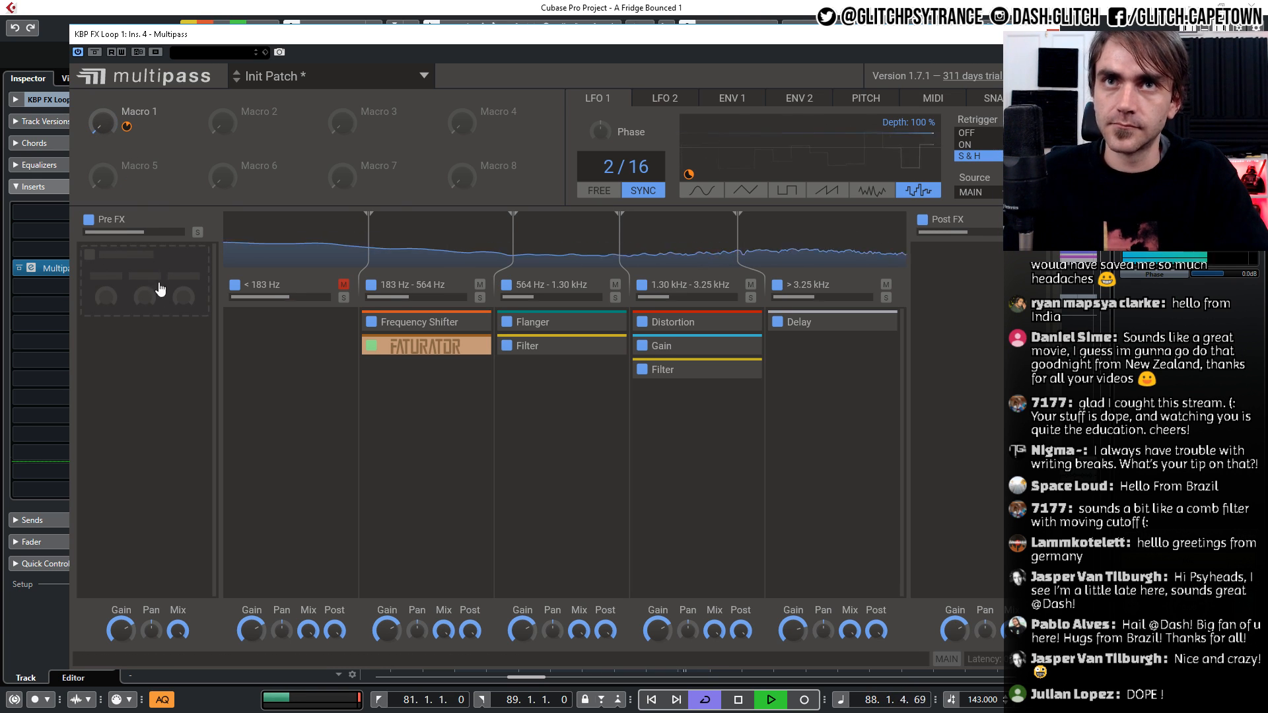
# Add a Filter to the Post FX lane and open its low-pass Cutoff fully
pyautogui.click(953, 277)
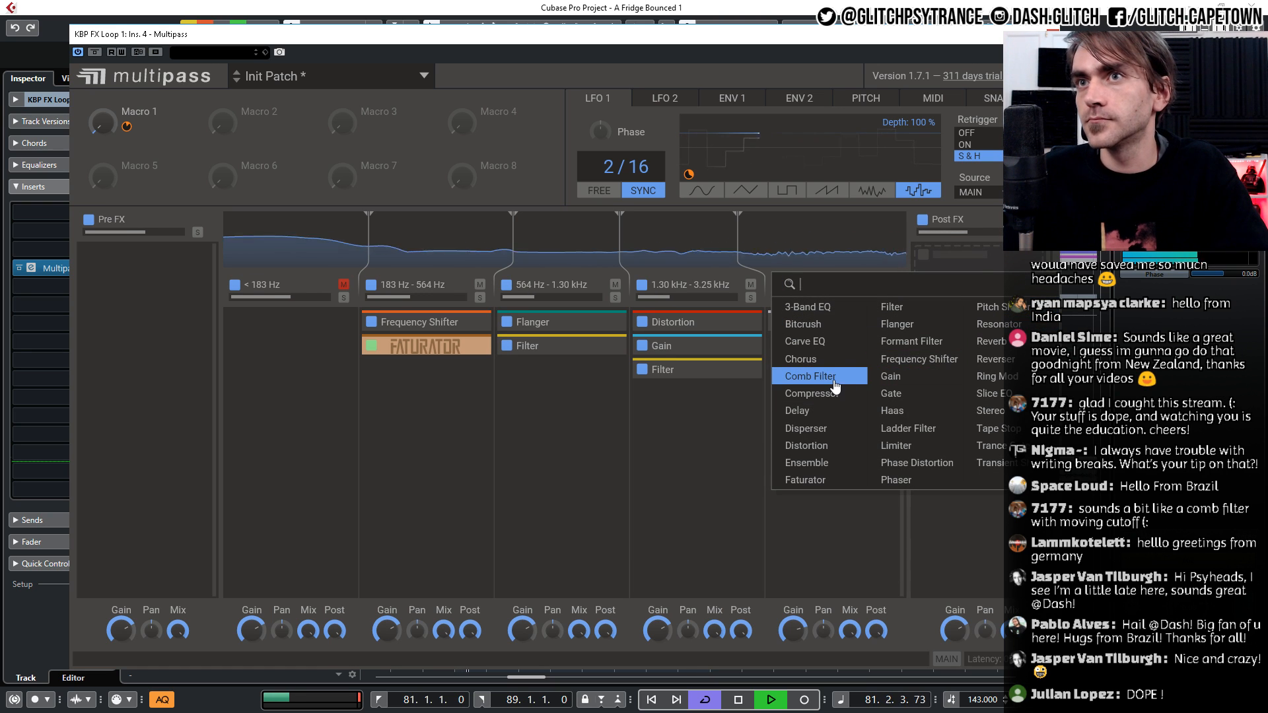
pyautogui.click(894, 307)
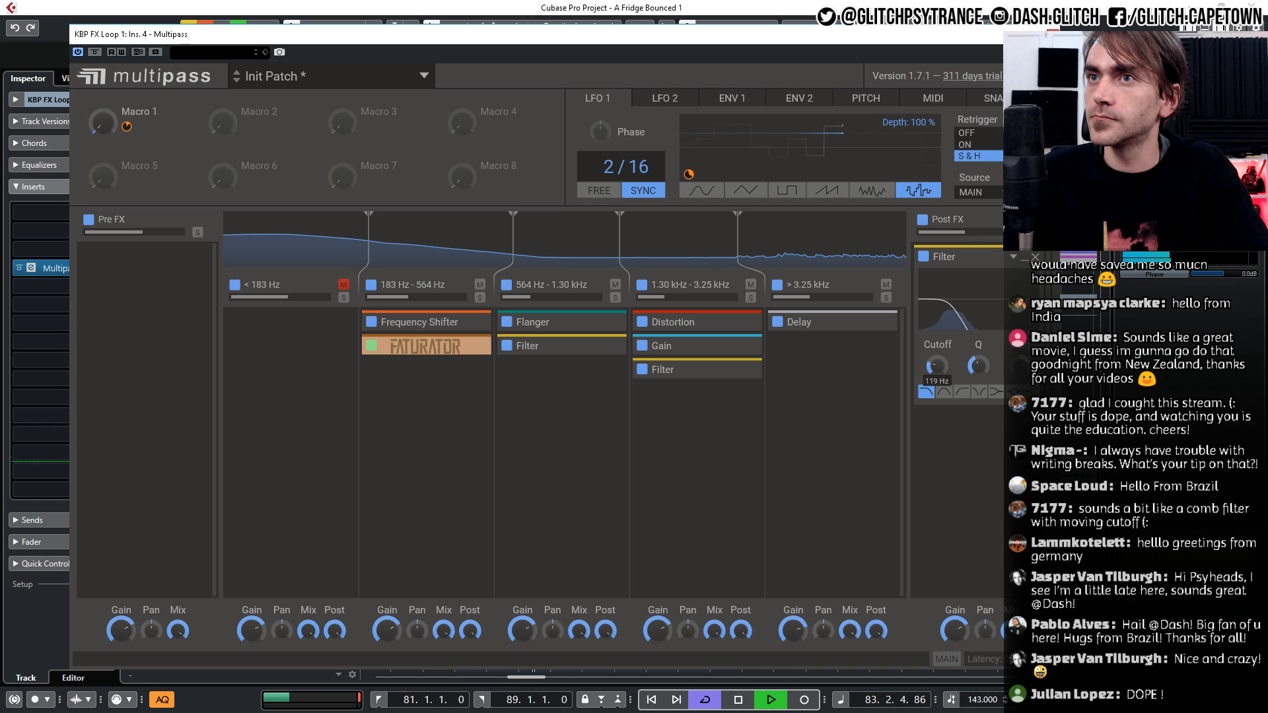
pyautogui.moveTo(938, 365); pyautogui.dragTo(930, 320)
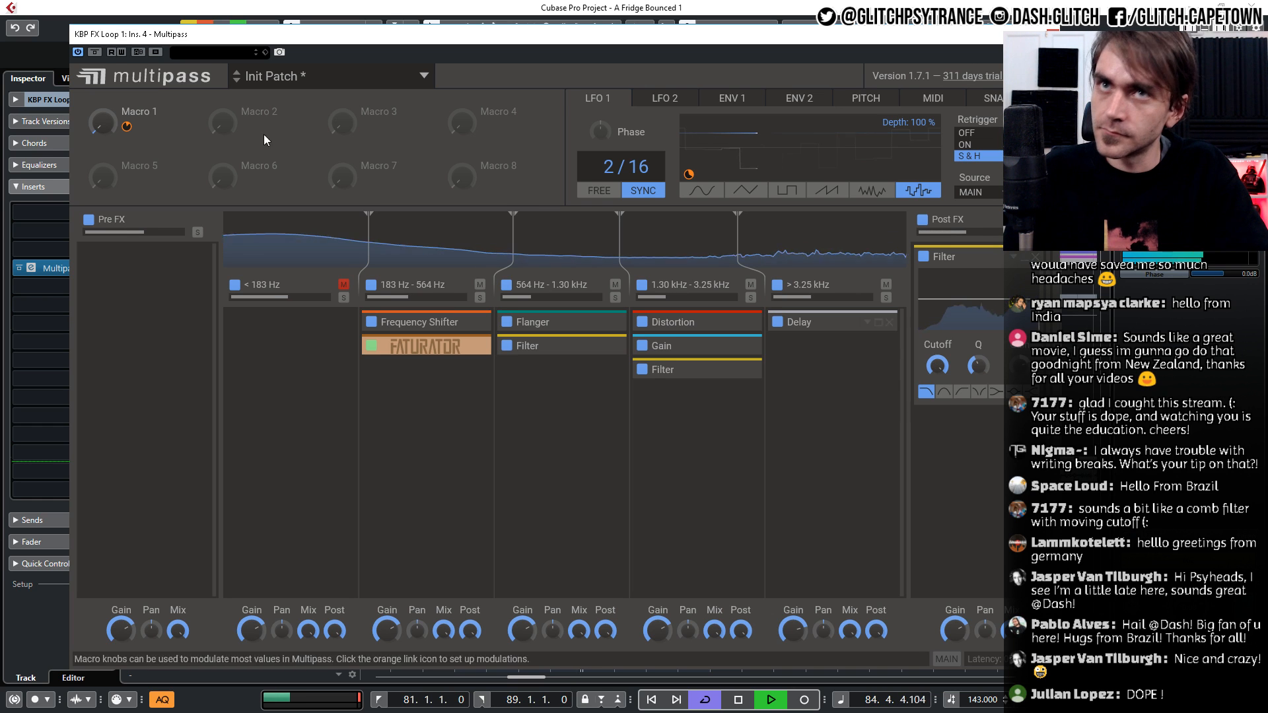
# Assign Macro 2 to the Post FX Filter's Cutoff with a negative amount and test the sweep, returning the macro to zero
pyautogui.click(246, 127)
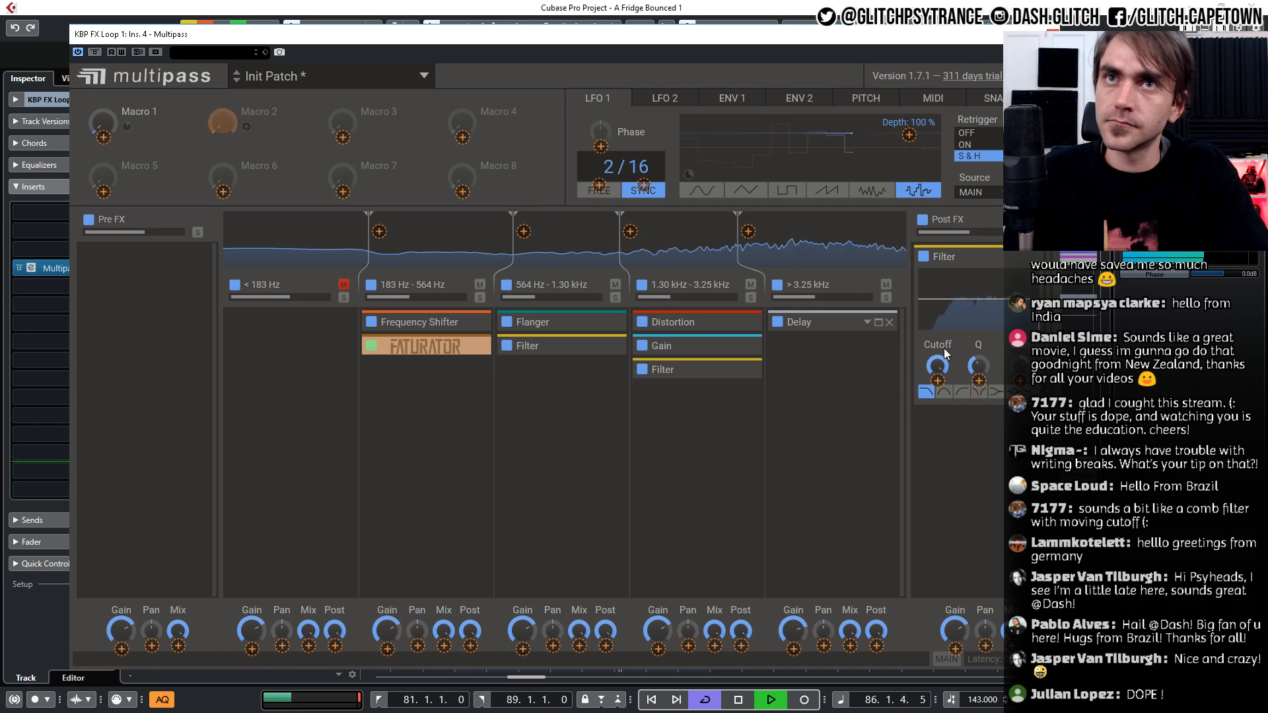
pyautogui.moveTo(938, 381); pyautogui.dragTo(938, 384)
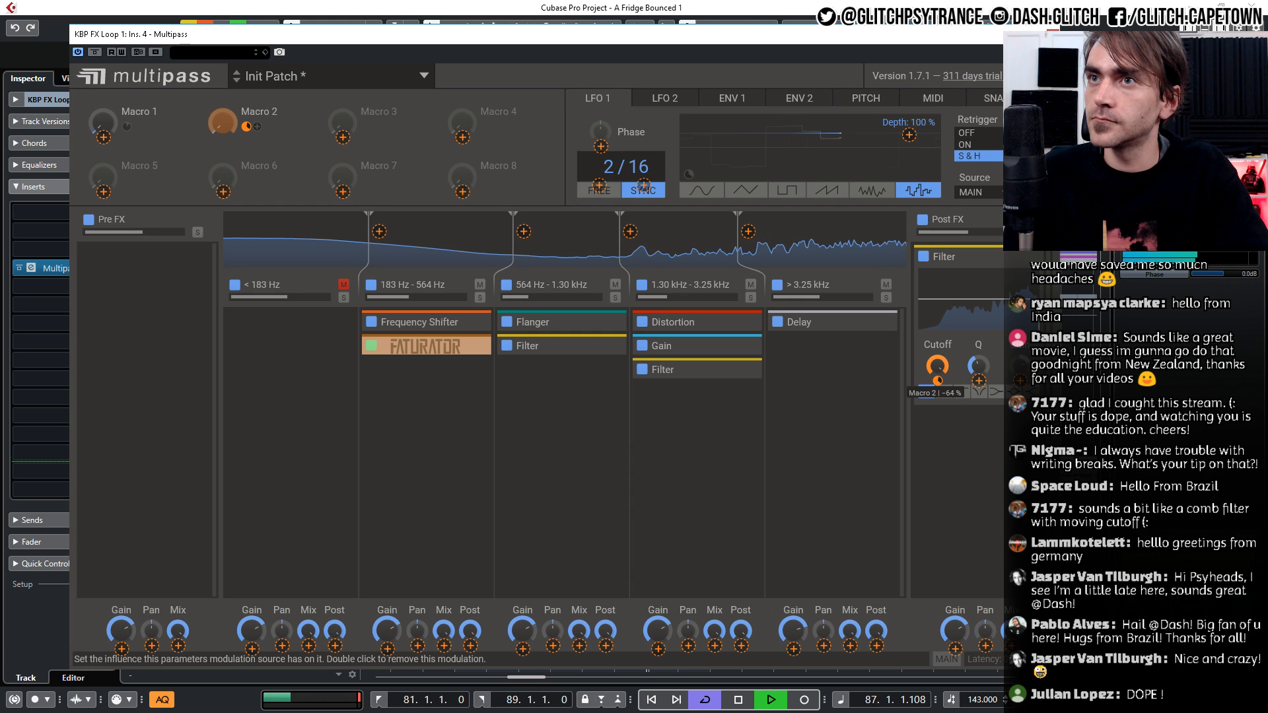
pyautogui.click(246, 127)
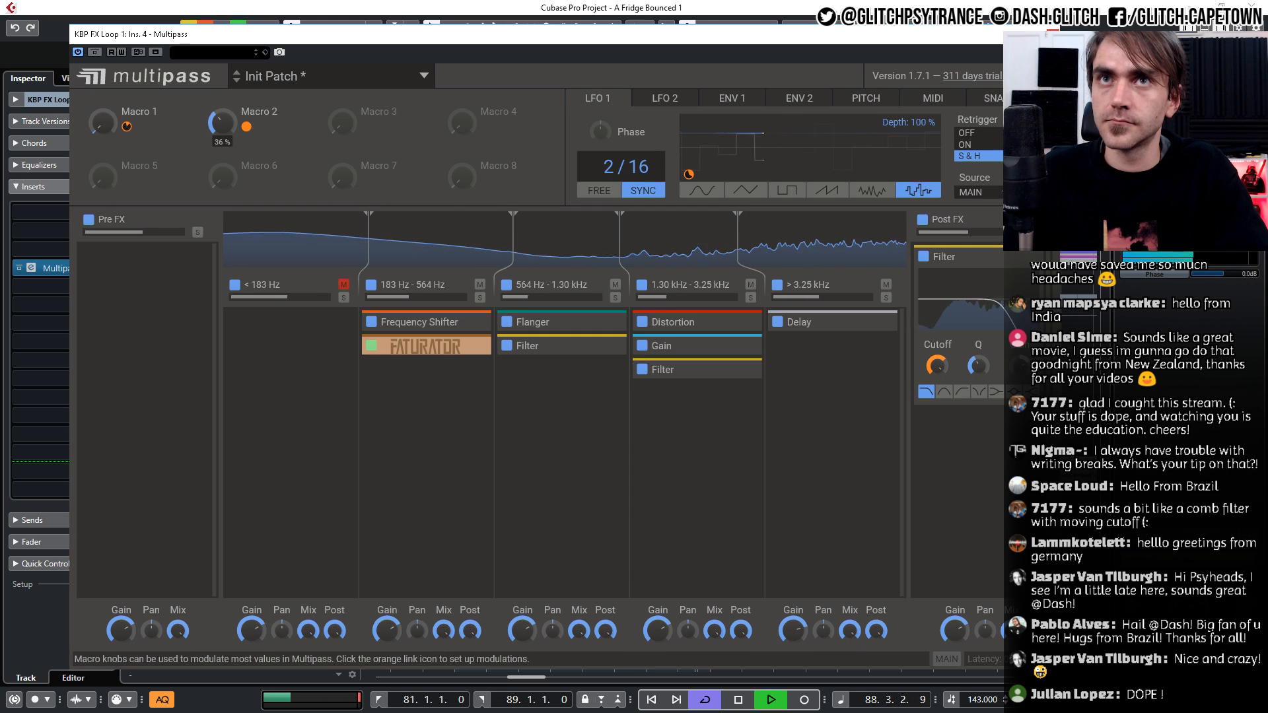
pyautogui.moveTo(222, 92); pyautogui.dragTo(223, 122)
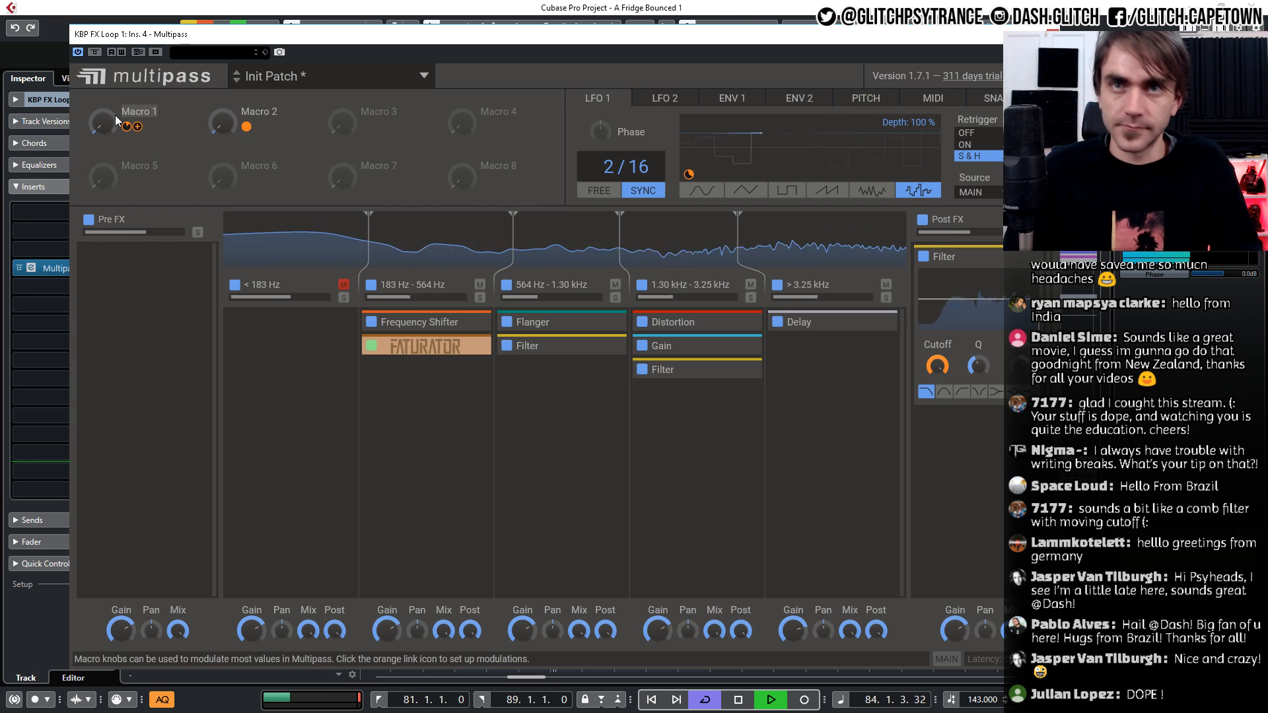
# Rename Macro 1 as Freq and Macro 2 as Filter
pyautogui.write('Freq')
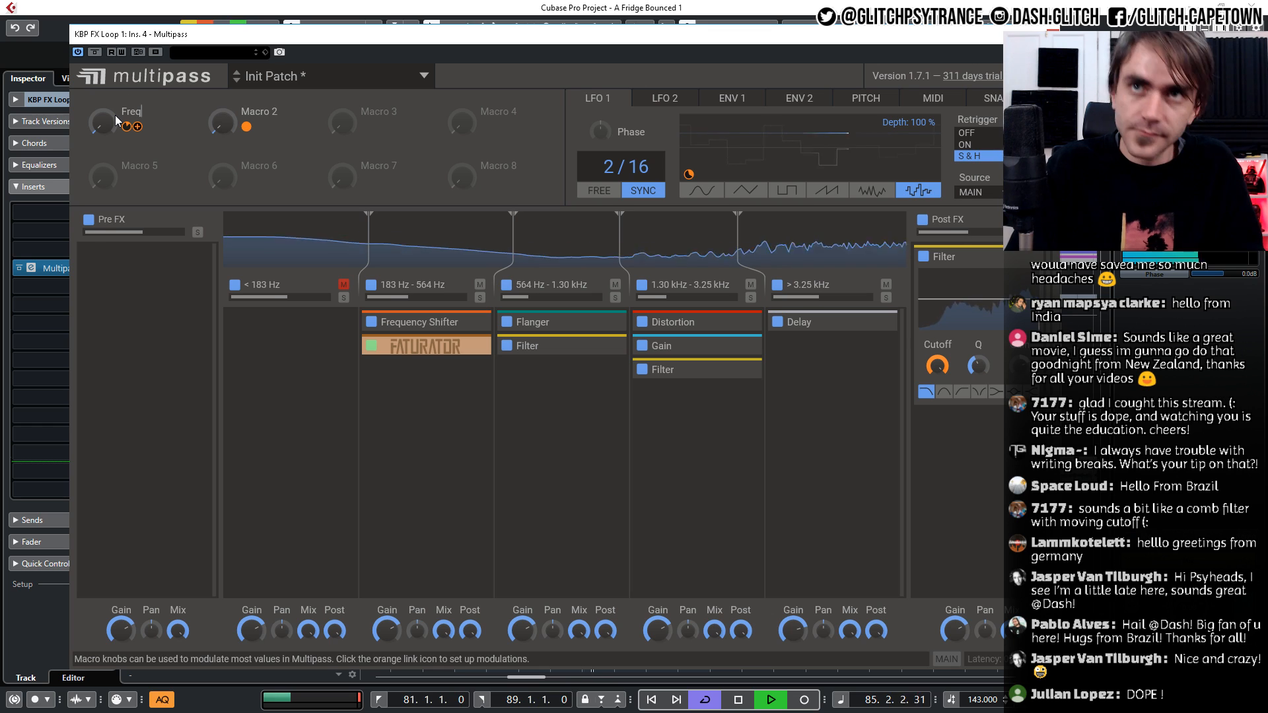
pyautogui.press('Return')
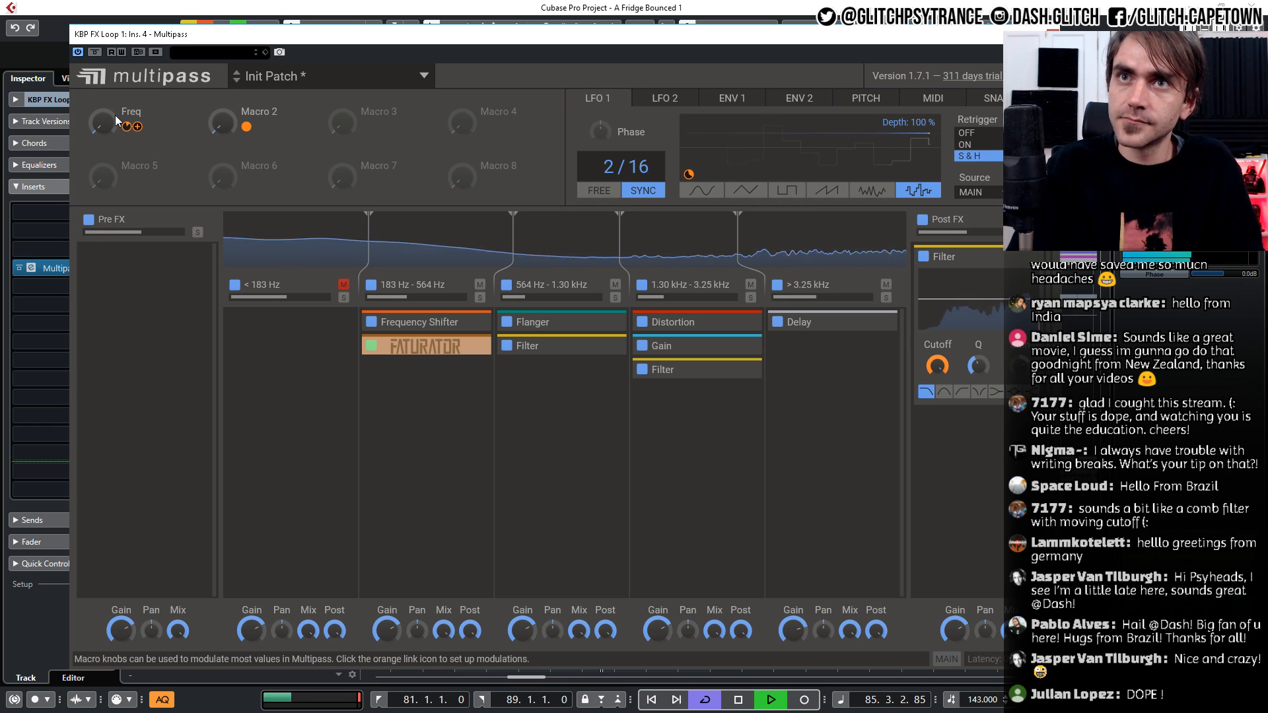
pyautogui.doubleClick(252, 100)
pyautogui.write('Fi')
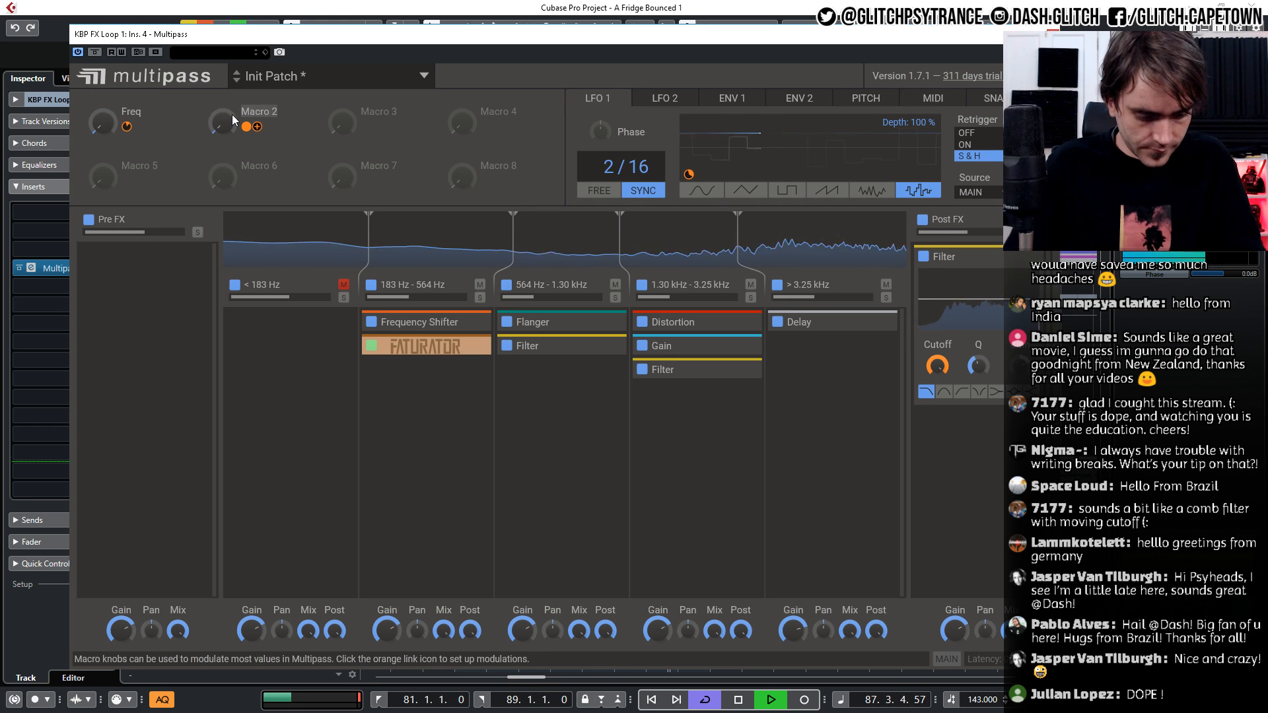
pyautogui.write('lter')
pyautogui.press('Return')
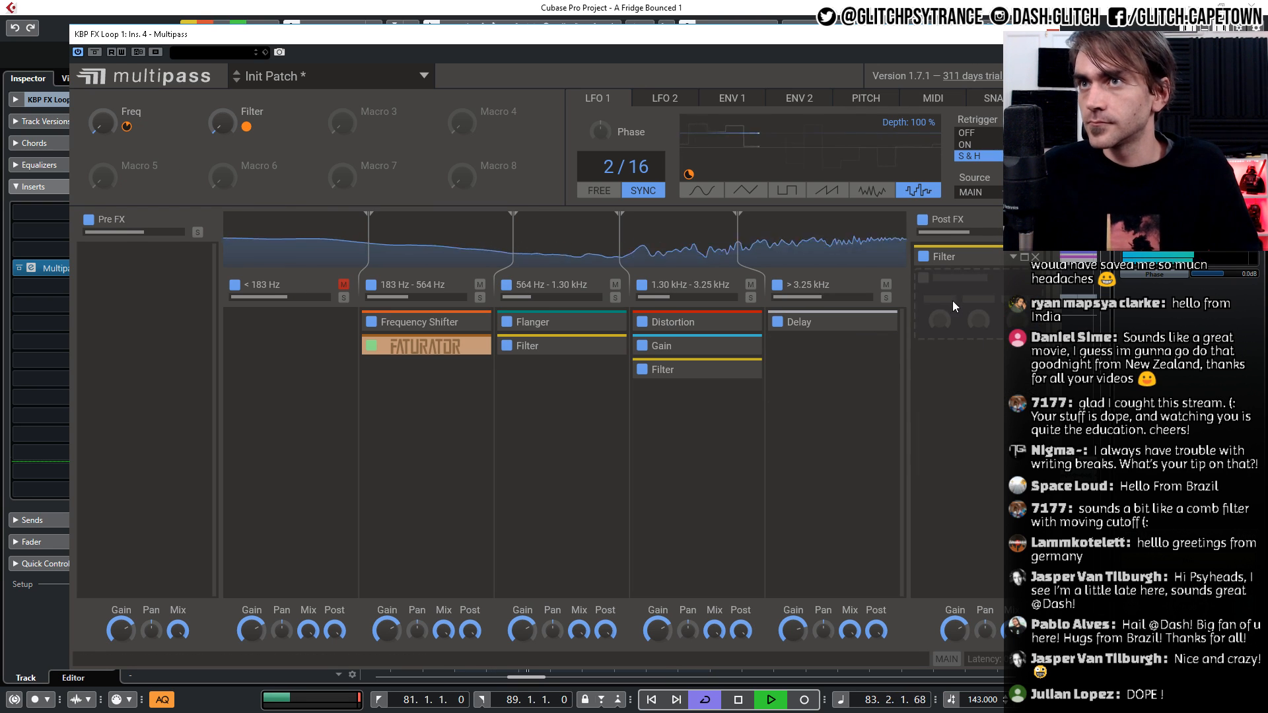
# Add a Reverb after the Post FX Filter and turn its Dampen, Early, Width and Mix down to minimum
pyautogui.click(952, 300)
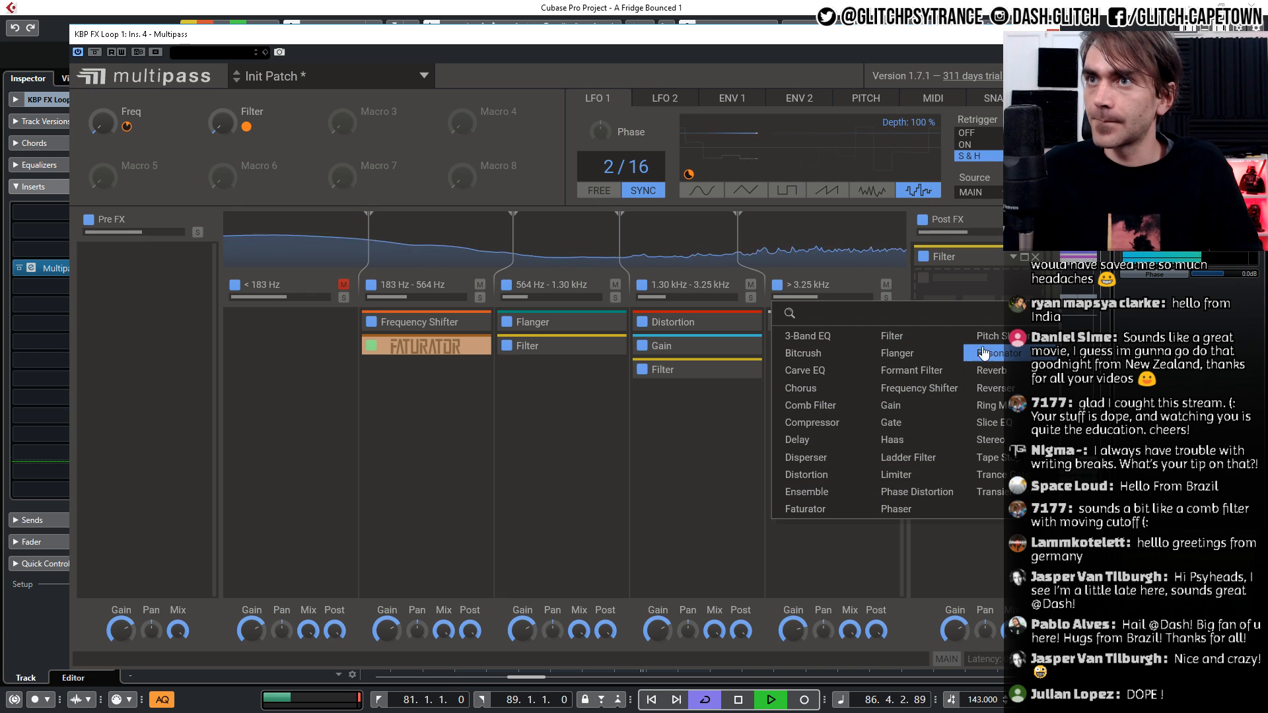
pyautogui.click(1006, 372)
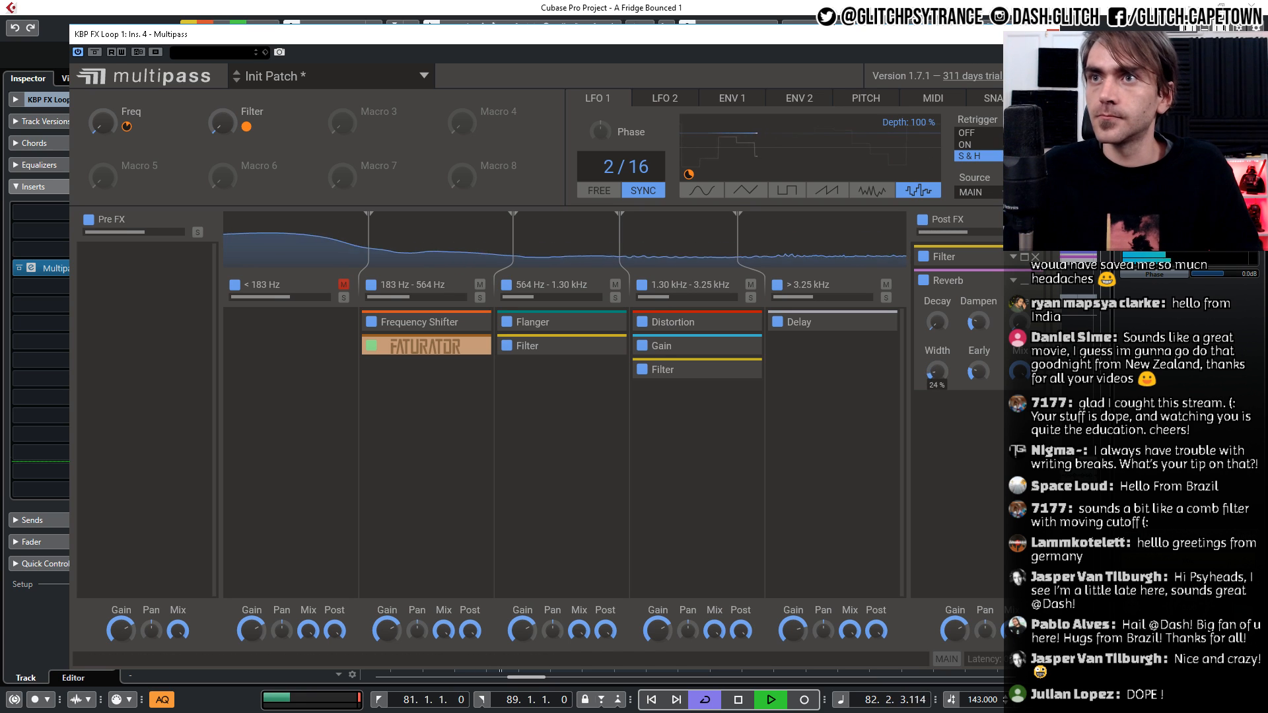
pyautogui.moveTo(937, 373); pyautogui.dragTo(979, 403)
pyautogui.moveTo(979, 323)
pyautogui.mouseDown()
pyautogui.moveTo(979, 290)
pyautogui.moveTo(979, 341)
pyautogui.mouseUp()
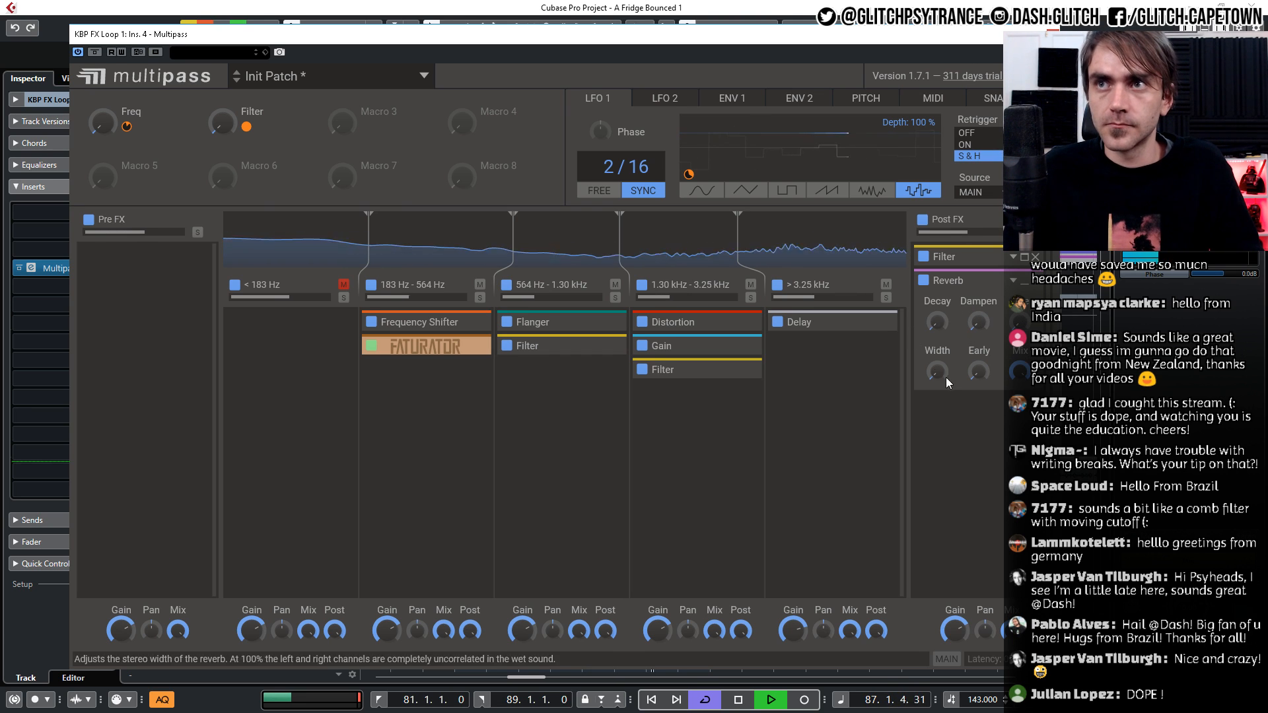
pyautogui.moveTo(938, 373); pyautogui.dragTo(939, 380)
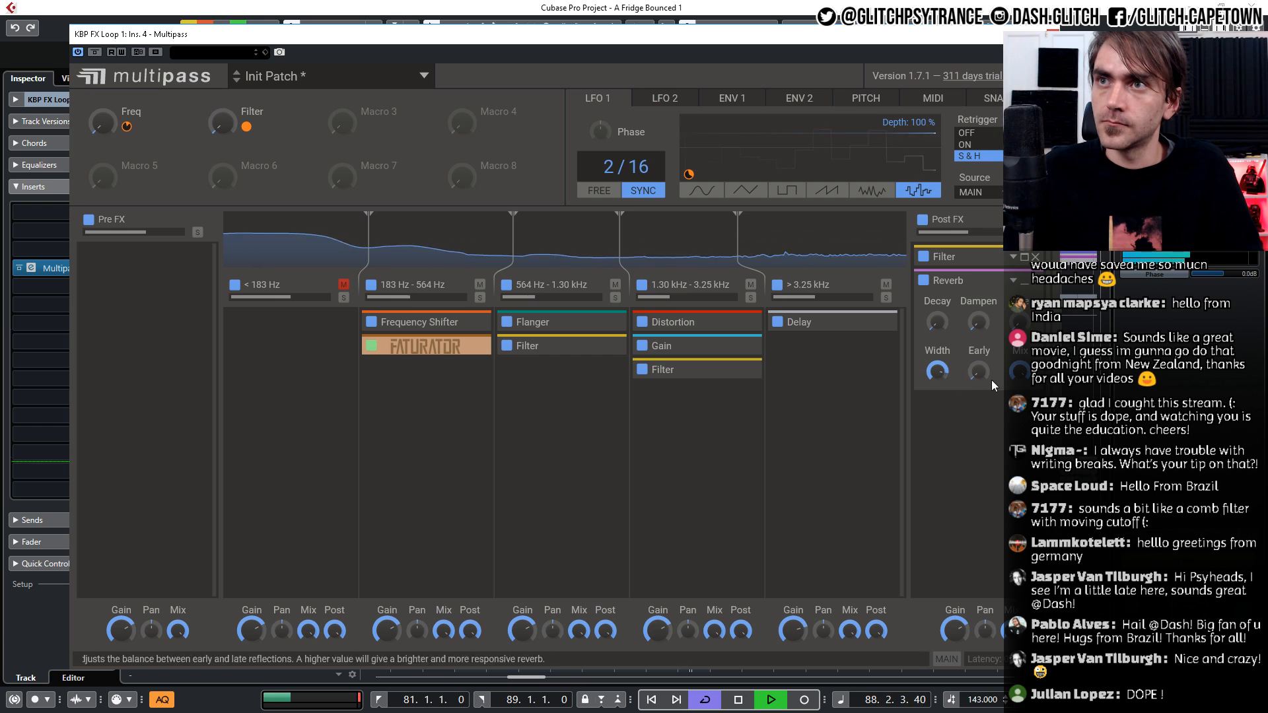
pyautogui.moveTo(1021, 372); pyautogui.dragTo(1021, 413)
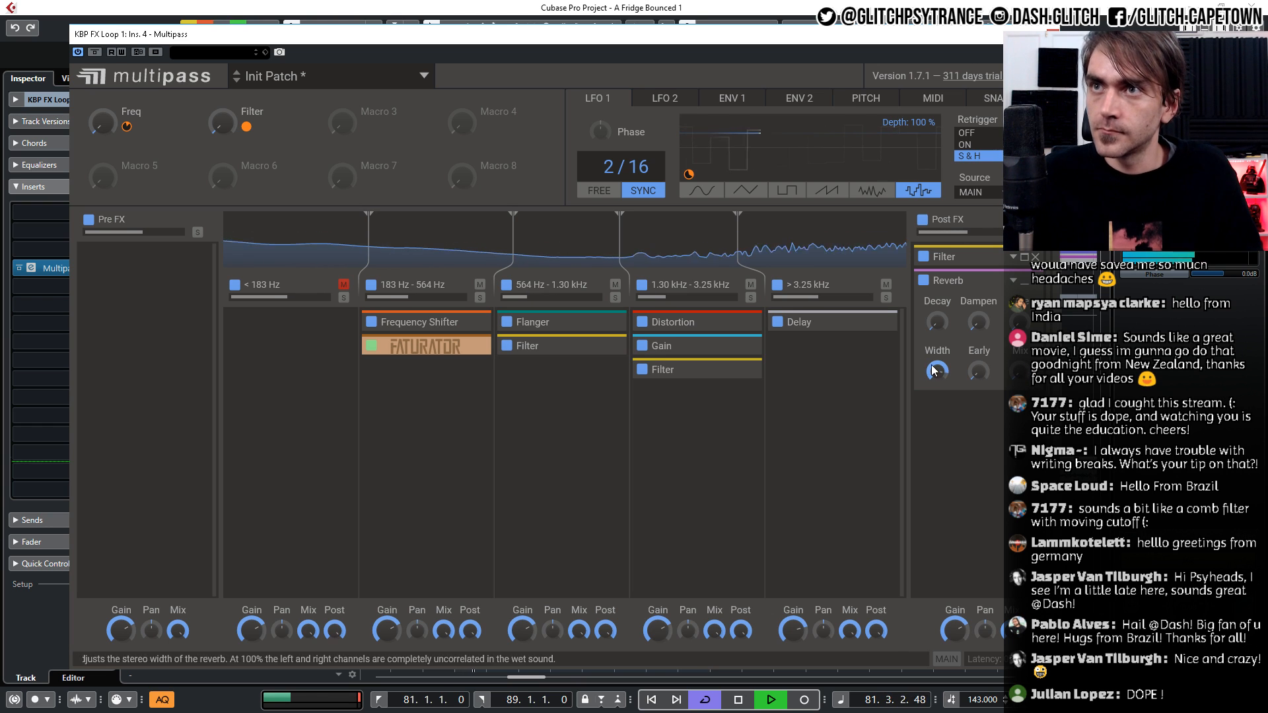
pyautogui.moveTo(938, 372); pyautogui.dragTo(939, 390)
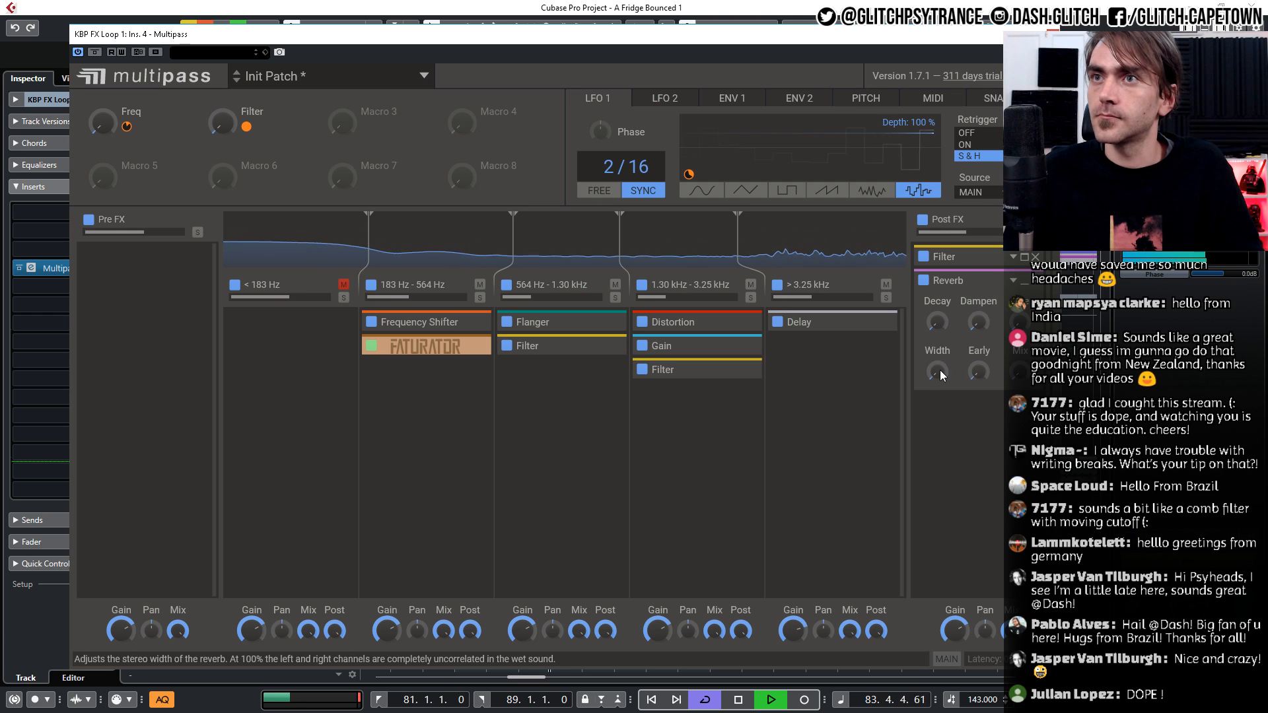
# Assign LFO 2 to the Reverb's Width and sync the LFO at 16/4
pyautogui.click(687, 101)
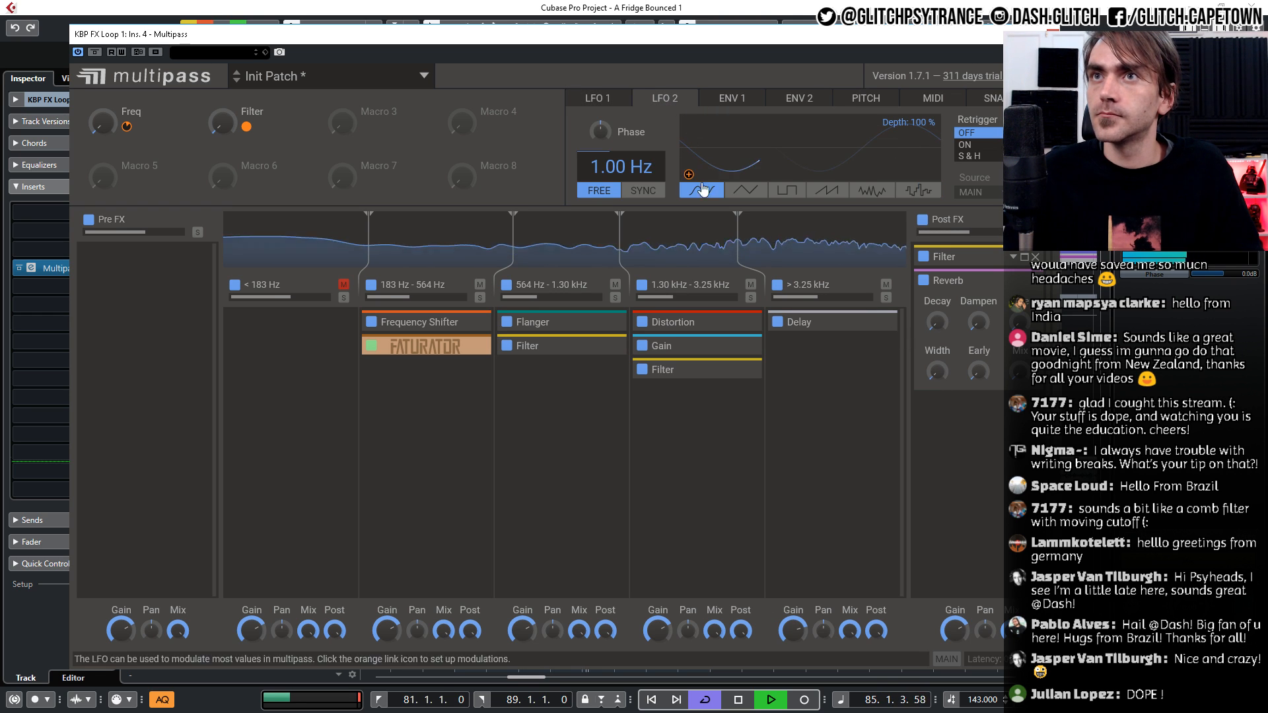
pyautogui.moveTo(689, 175); pyautogui.dragTo(704, 194)
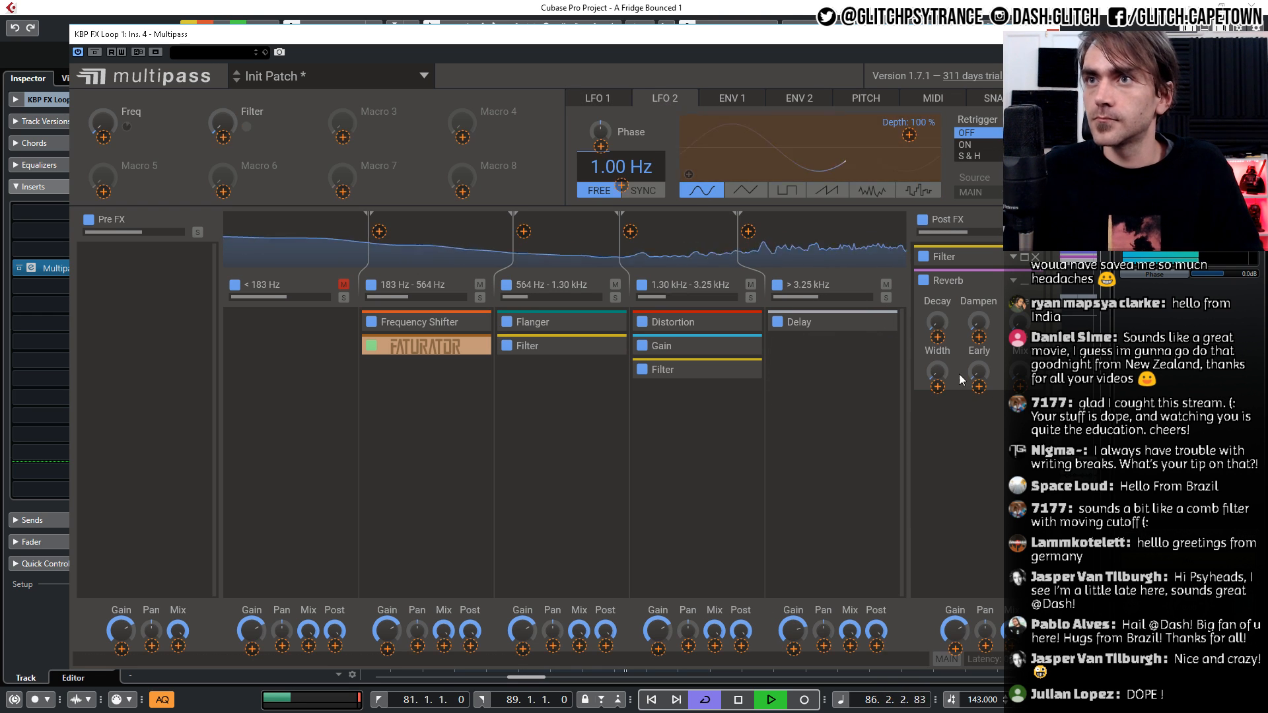
pyautogui.moveTo(961, 380); pyautogui.dragTo(945, 356)
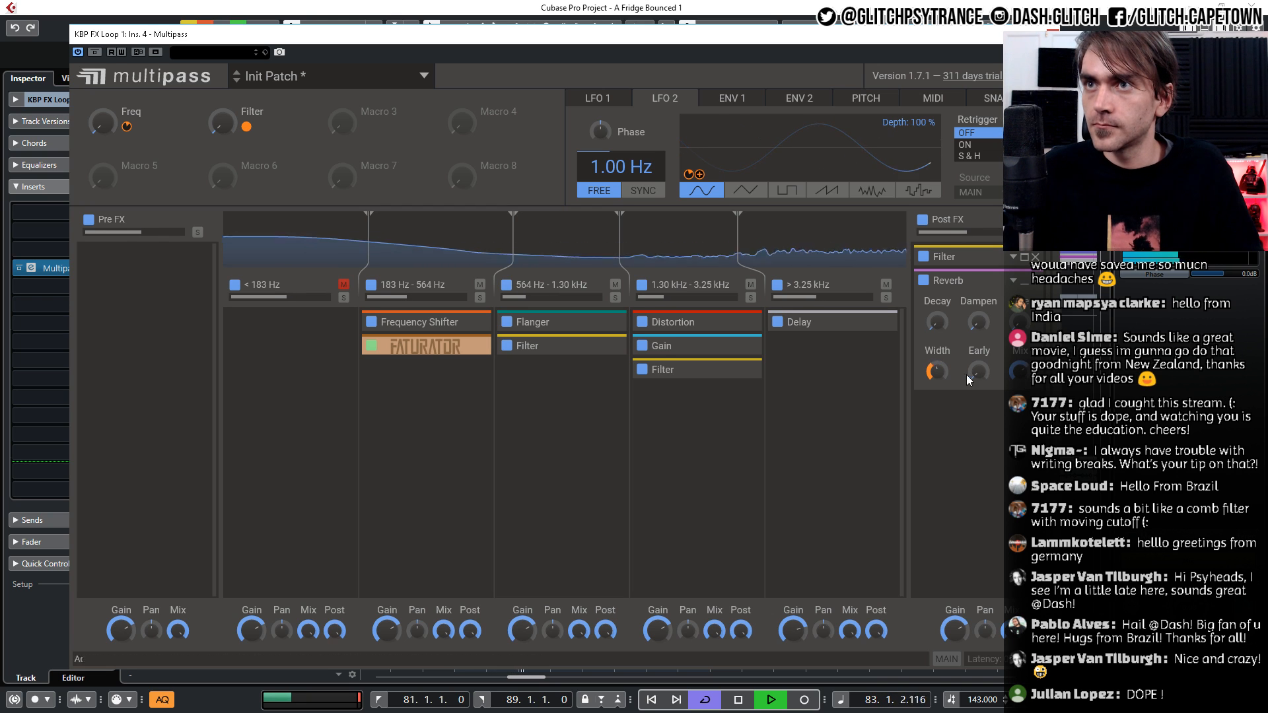
pyautogui.click(646, 194)
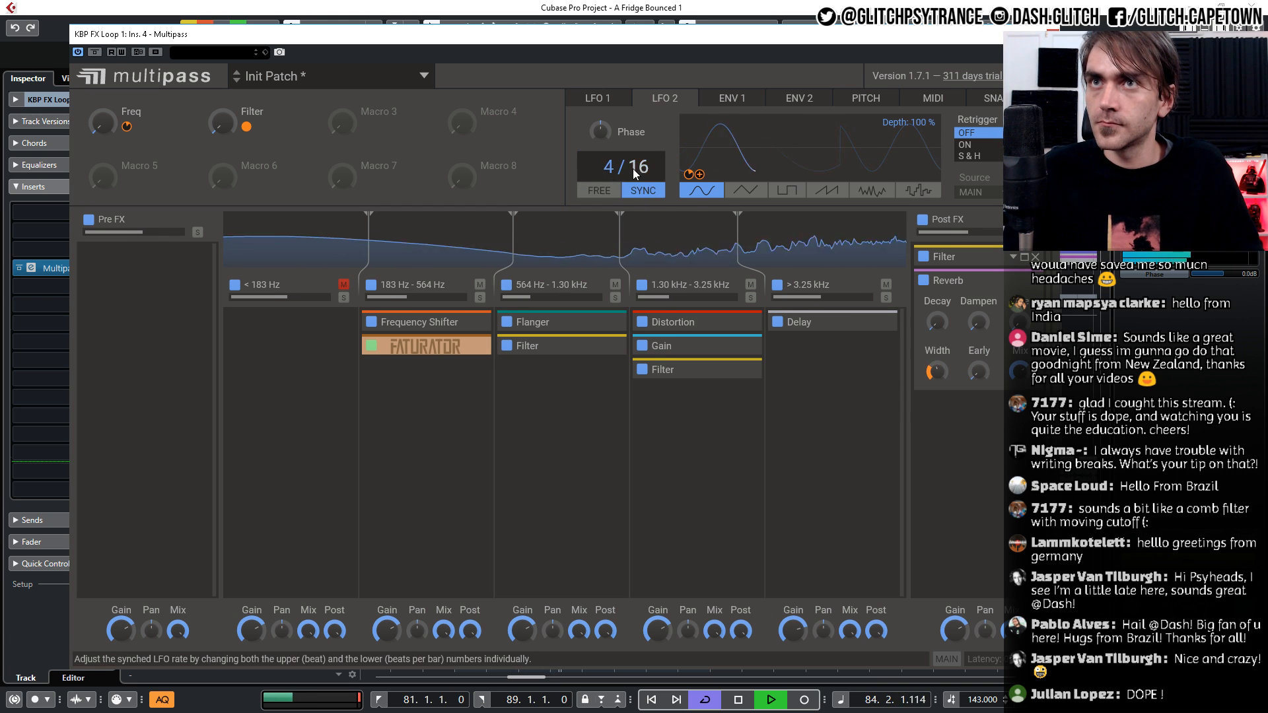
pyautogui.moveTo(635, 172)
pyautogui.mouseDown()
pyautogui.moveTo(635, 186)
pyautogui.moveTo(612, 162)
pyautogui.moveTo(613, 127)
pyautogui.moveTo(613, 181)
pyautogui.mouseUp()
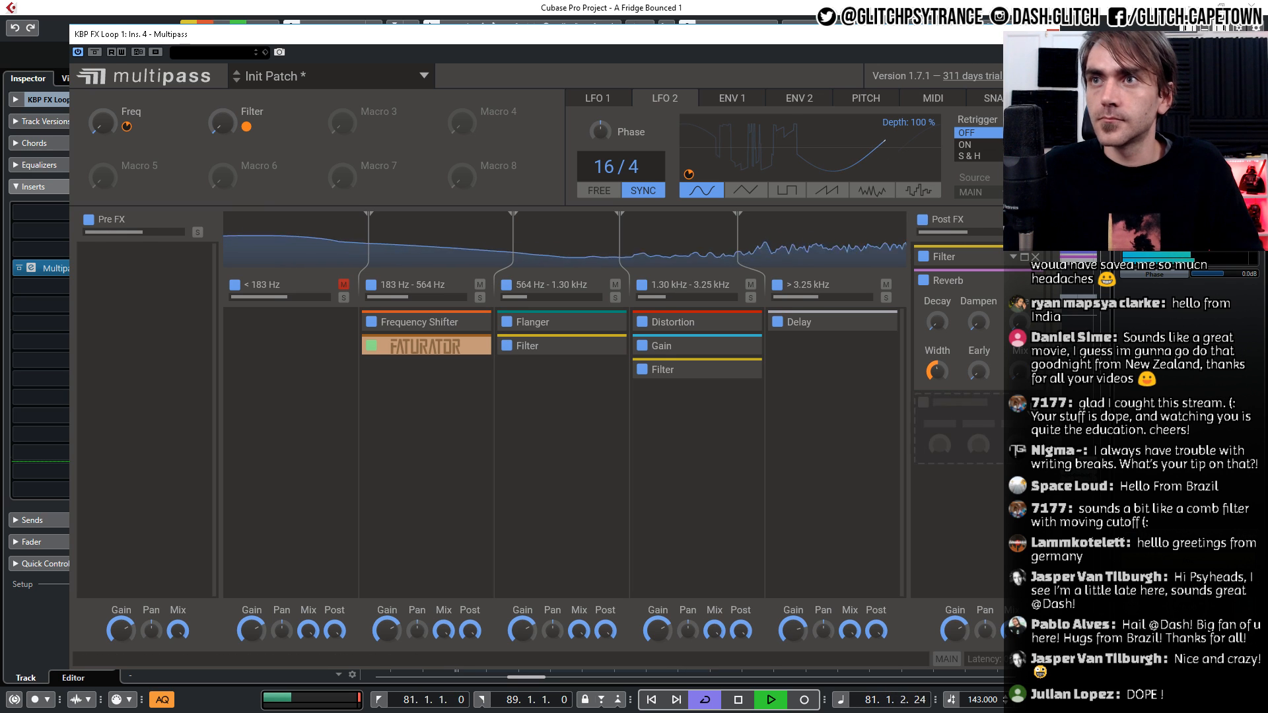
# Assign Macro 3 to the Reverb's Mix and test the macro, returning it to zero
pyautogui.moveTo(367, 127); pyautogui.dragTo(1040, 391)
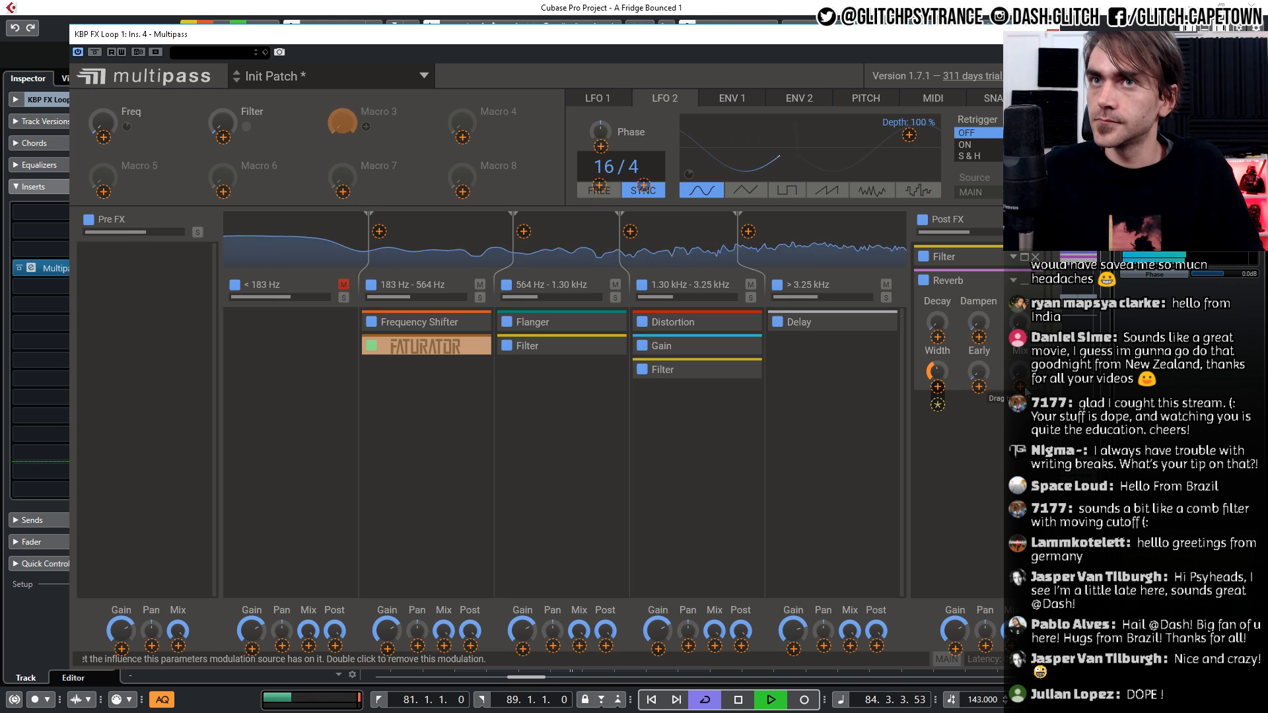
pyautogui.click(1021, 386)
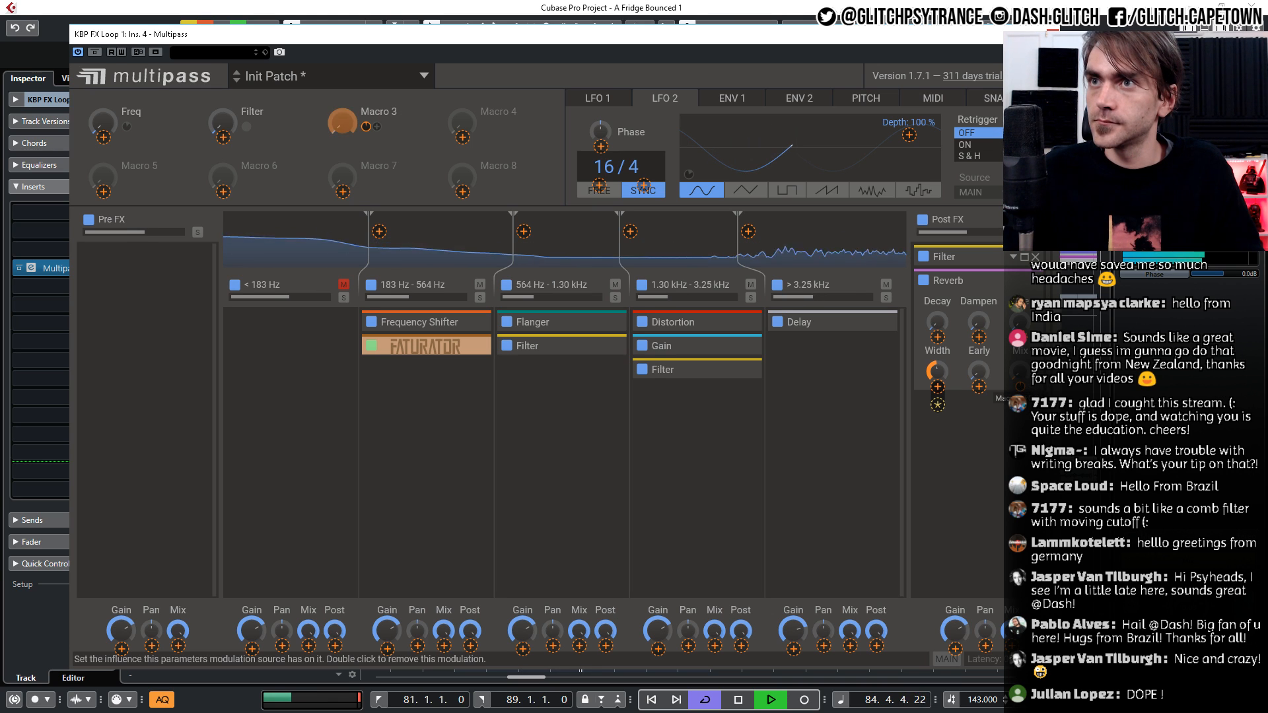
pyautogui.click(411, 141)
pyautogui.moveTo(342, 123)
pyautogui.mouseDown()
pyautogui.moveTo(343, 53)
pyautogui.moveTo(342, 126)
pyautogui.mouseUp()
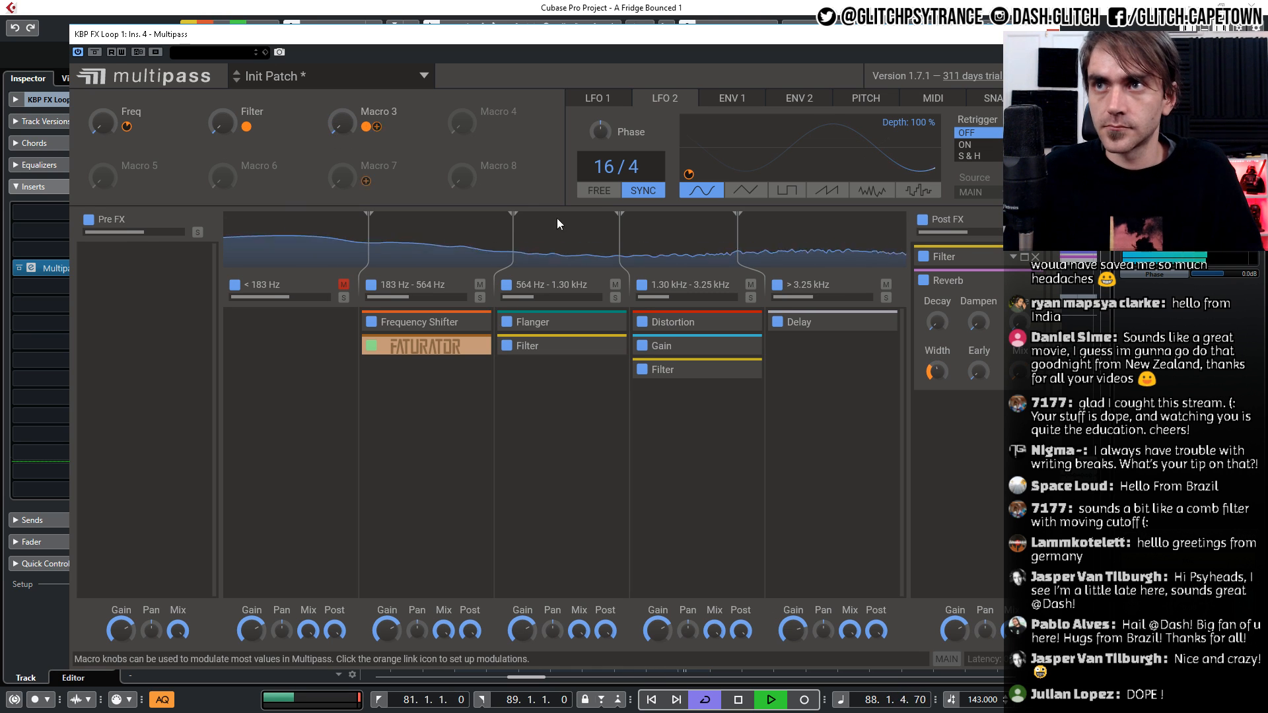
# Also link Macro 3 to the Reverb's Decay and test the macro at its maximum, returning it to zero
pyautogui.click(377, 127)
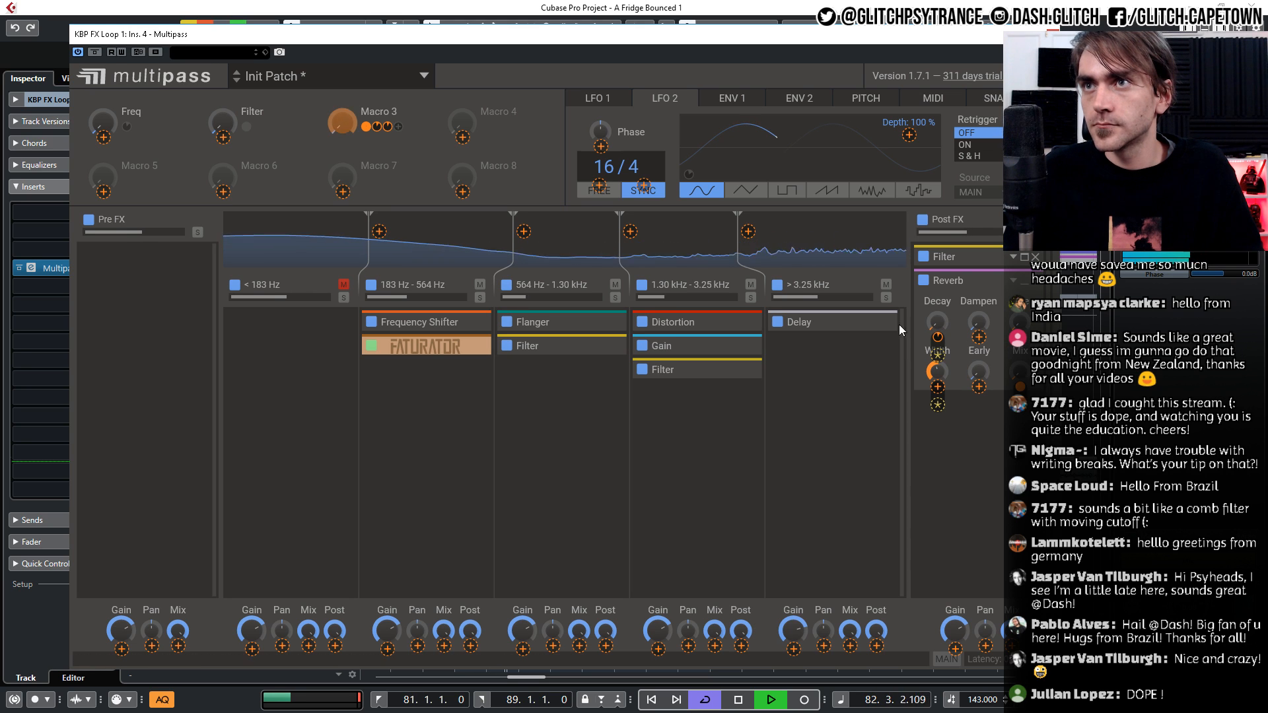
pyautogui.click(978, 338)
pyautogui.moveTo(342, 119); pyautogui.dragTo(342, 4)
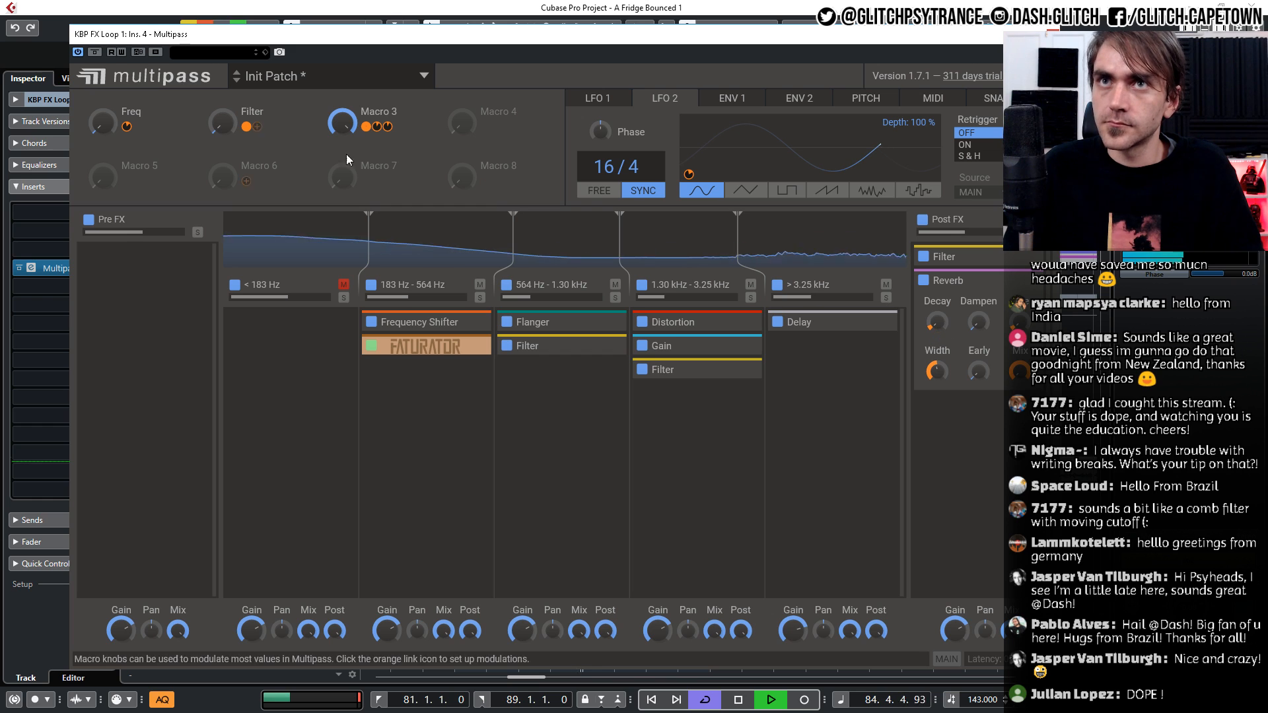
pyautogui.moveTo(378, 128); pyautogui.dragTo(345, 192)
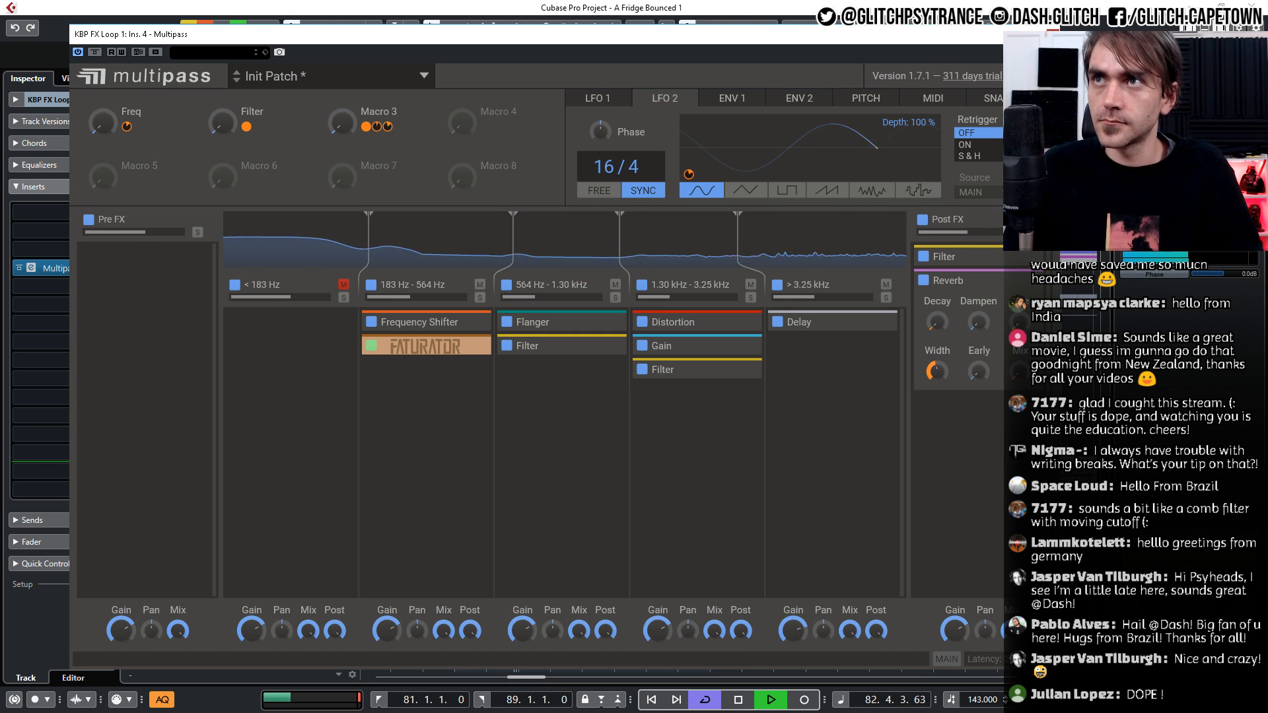
# Unsolo the KBP FX Loop 1 track and turn off cycle playback so the song runs on past bar 89
pyautogui.click(1053, 33)
pyautogui.click(177, 369)
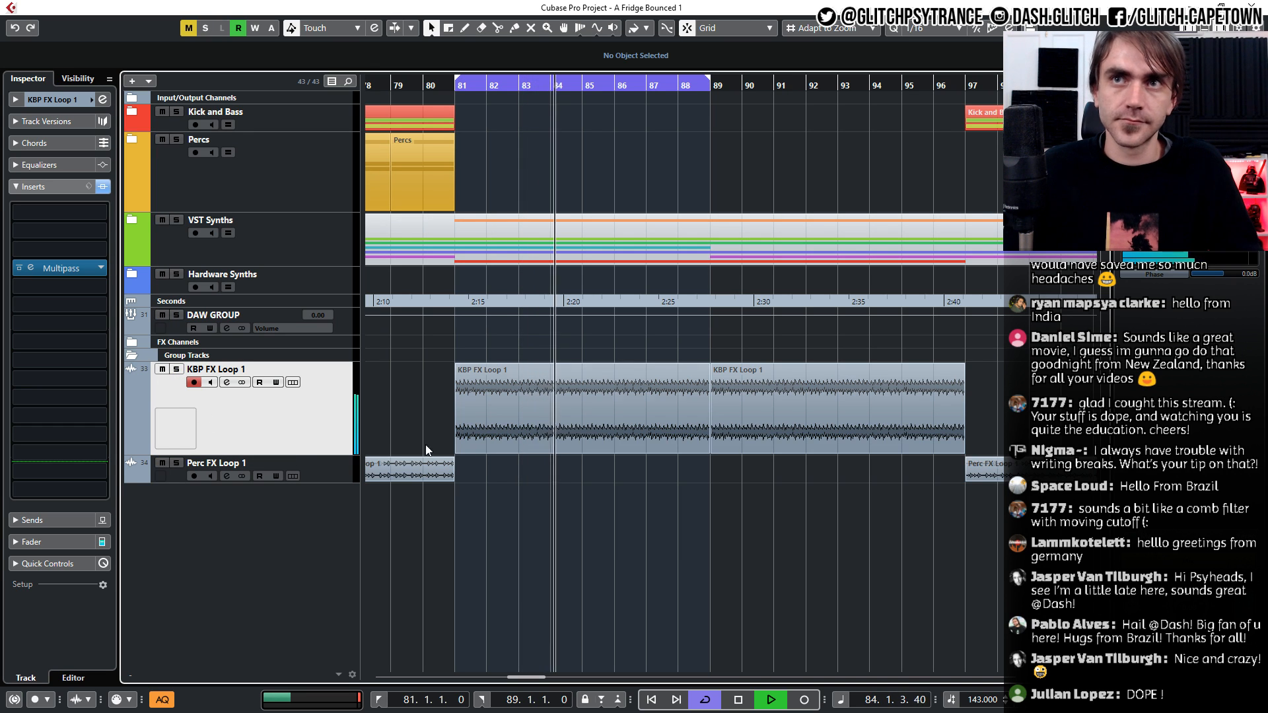
pyautogui.press('g')
pyautogui.press('g')
pyautogui.press('g')
pyautogui.press('g')
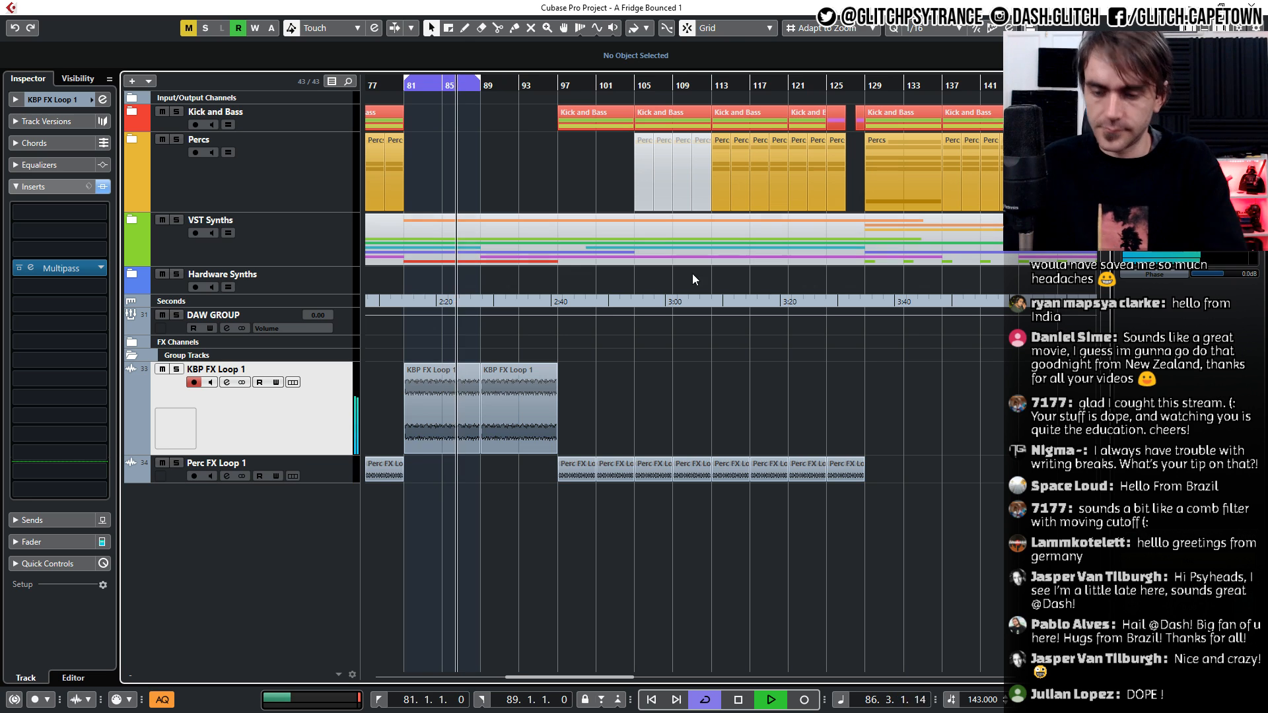
pyautogui.press('KP_Divide')
# Enable automation writing for Multipass and record a rise of the Freq macro to 46% during playback
pyautogui.click(33, 268)
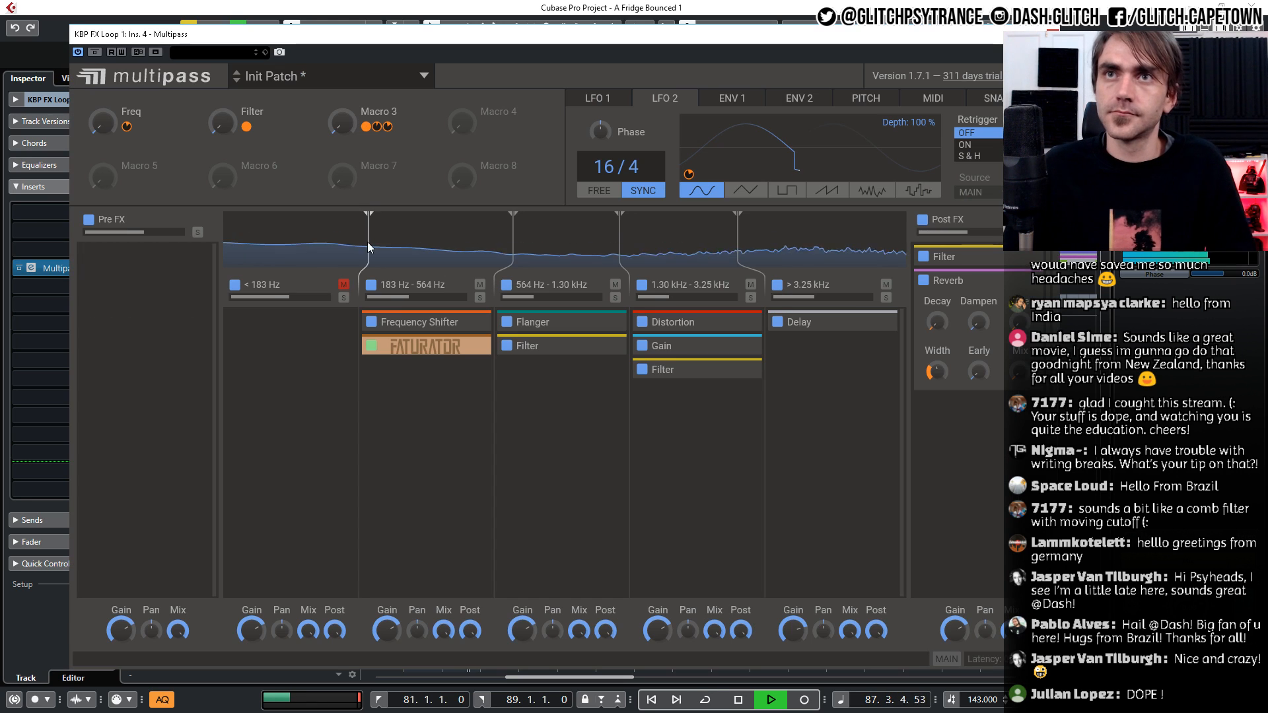
pyautogui.moveTo(102, 123)
pyautogui.mouseDown()
pyautogui.moveTo(102, 80)
pyautogui.moveTo(103, 131)
pyautogui.mouseUp()
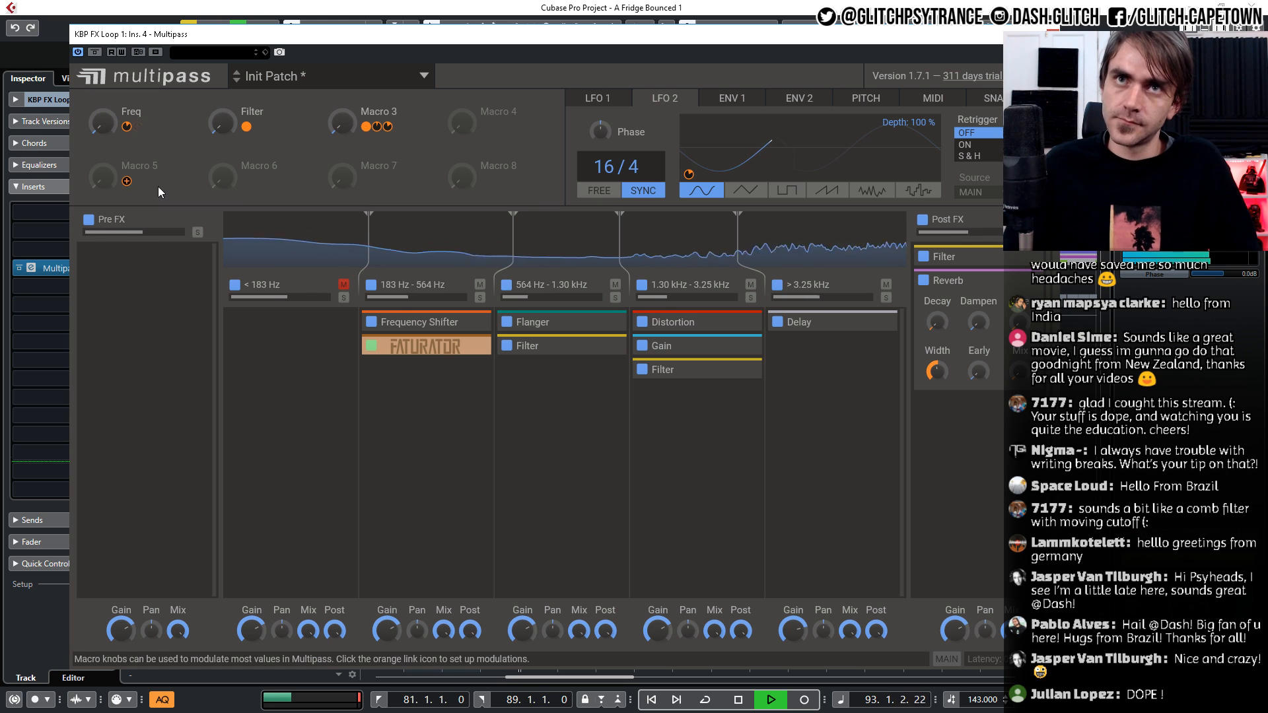
pyautogui.click(121, 54)
pyautogui.moveTo(102, 121); pyautogui.dragTo(102, 102)
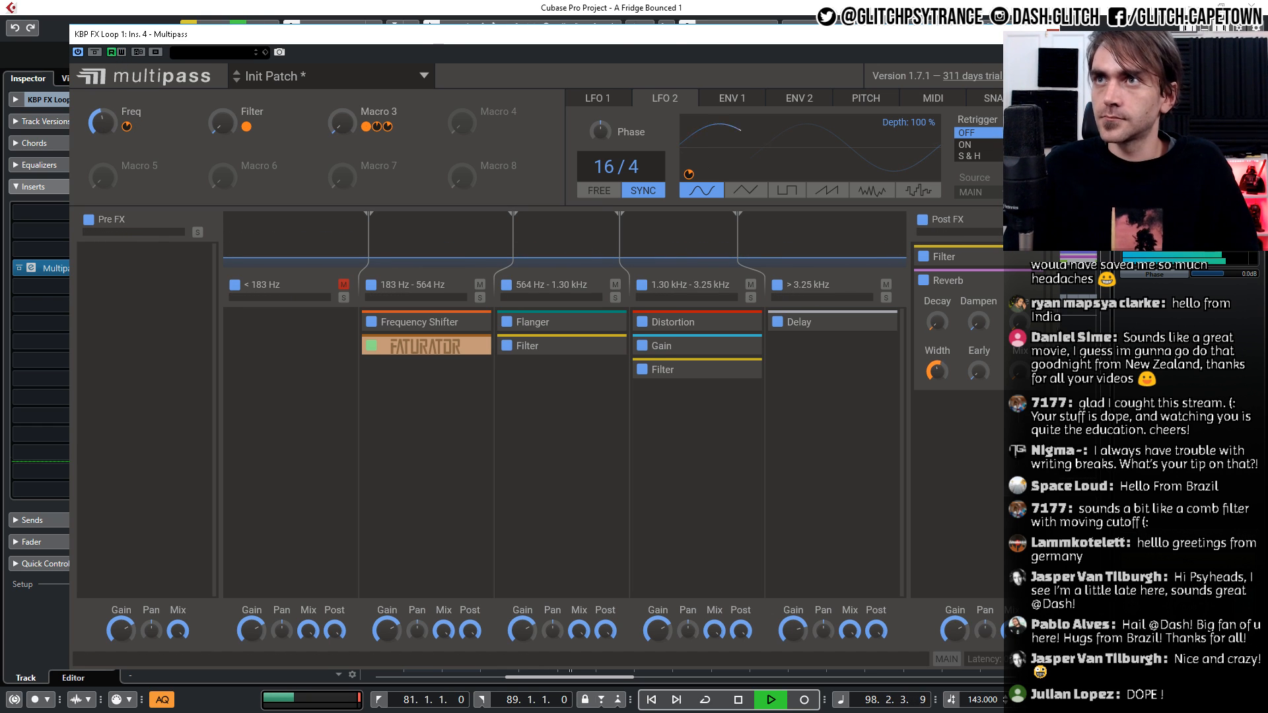
pyautogui.click(1053, 34)
# Reshape the Freq automation into a straight ramp from bar 89 to 100% at bar 97, deleting the recorded points in between
pyautogui.press('h')
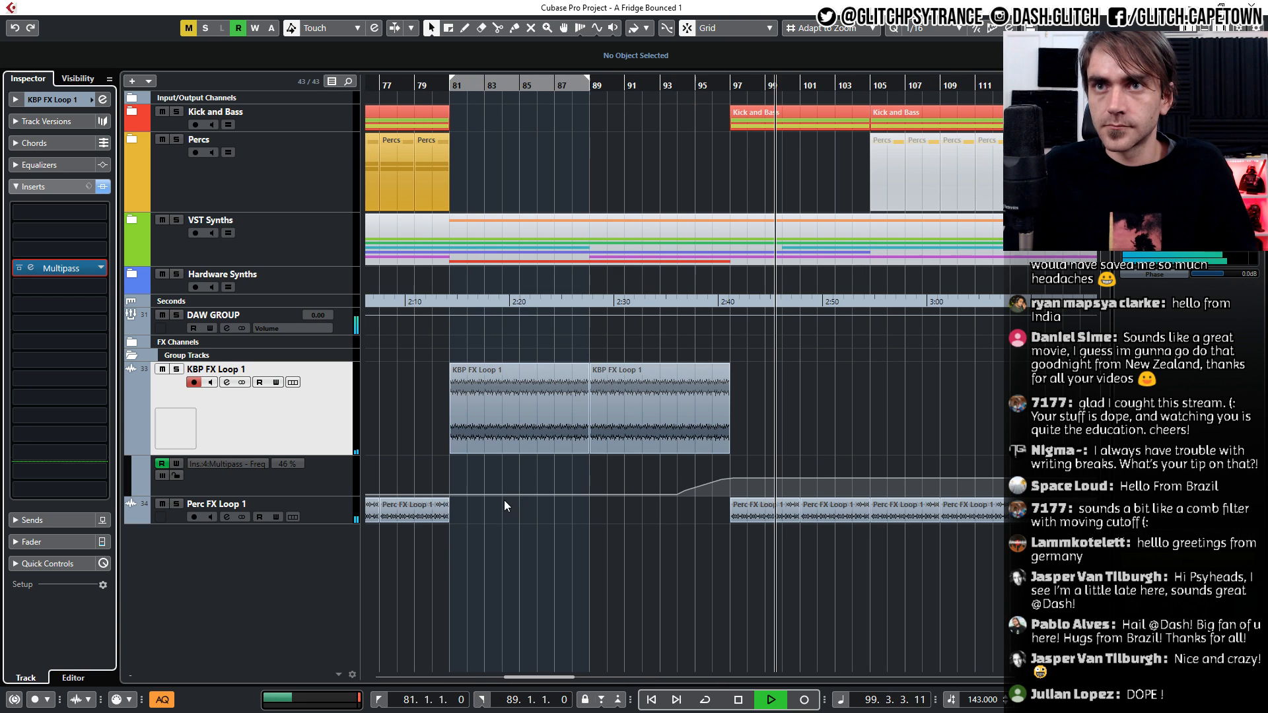
pyautogui.click(590, 495)
pyautogui.moveTo(728, 464); pyautogui.dragTo(673, 511)
pyautogui.press('Delete')
pyautogui.click(735, 478)
pyautogui.moveTo(735, 479); pyautogui.dragTo(730, 457)
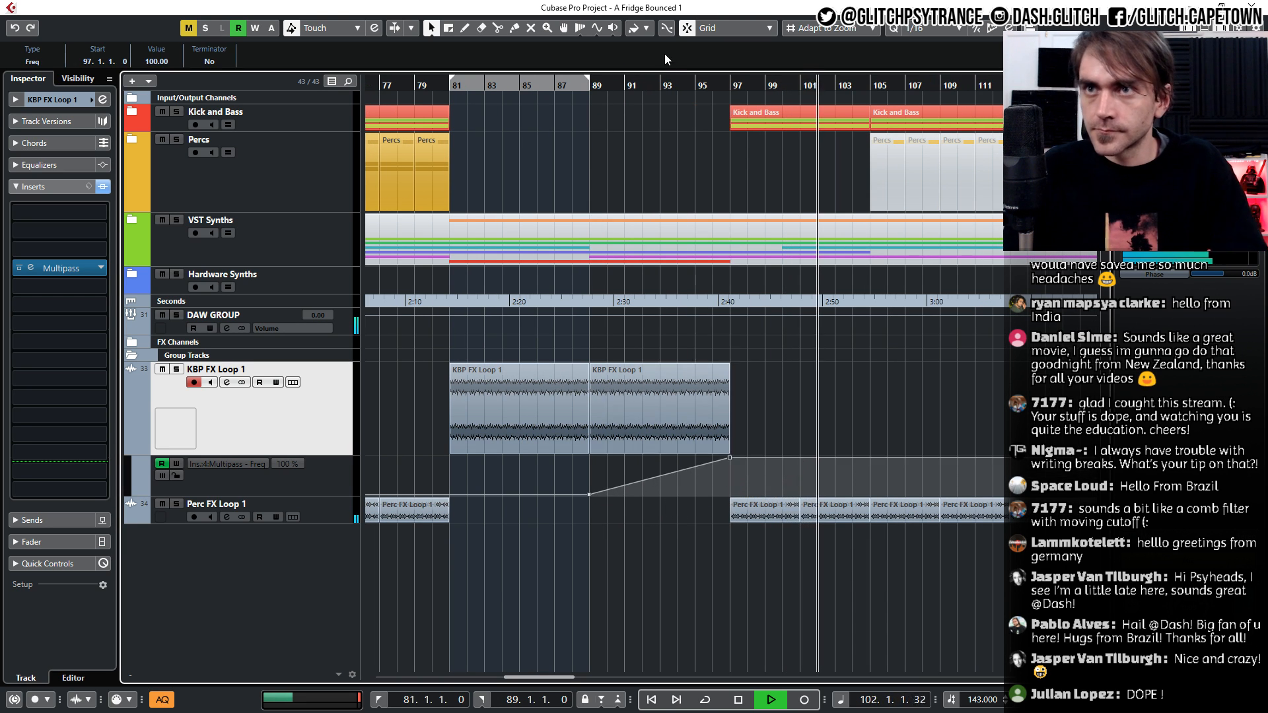
# Play from about bar 93 and record a Macro 3 rise to 49% in Multipass just before bar 97
pyautogui.click(659, 85)
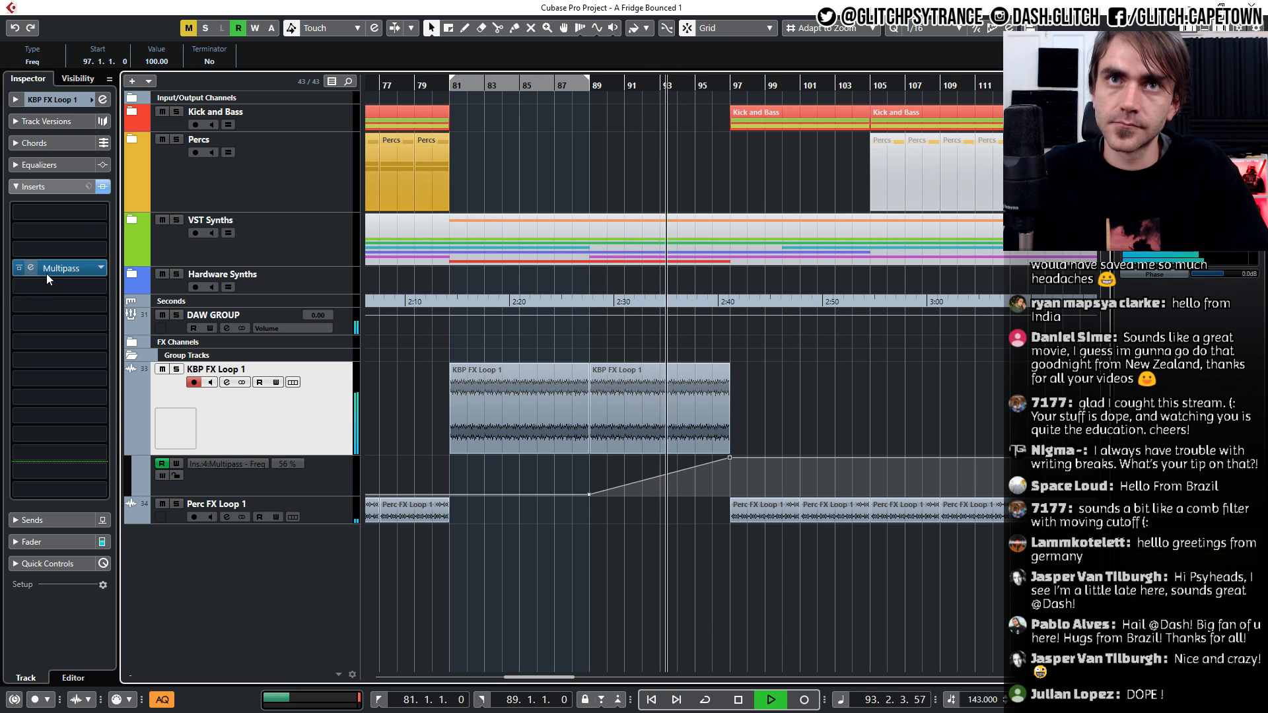
pyautogui.click(30, 270)
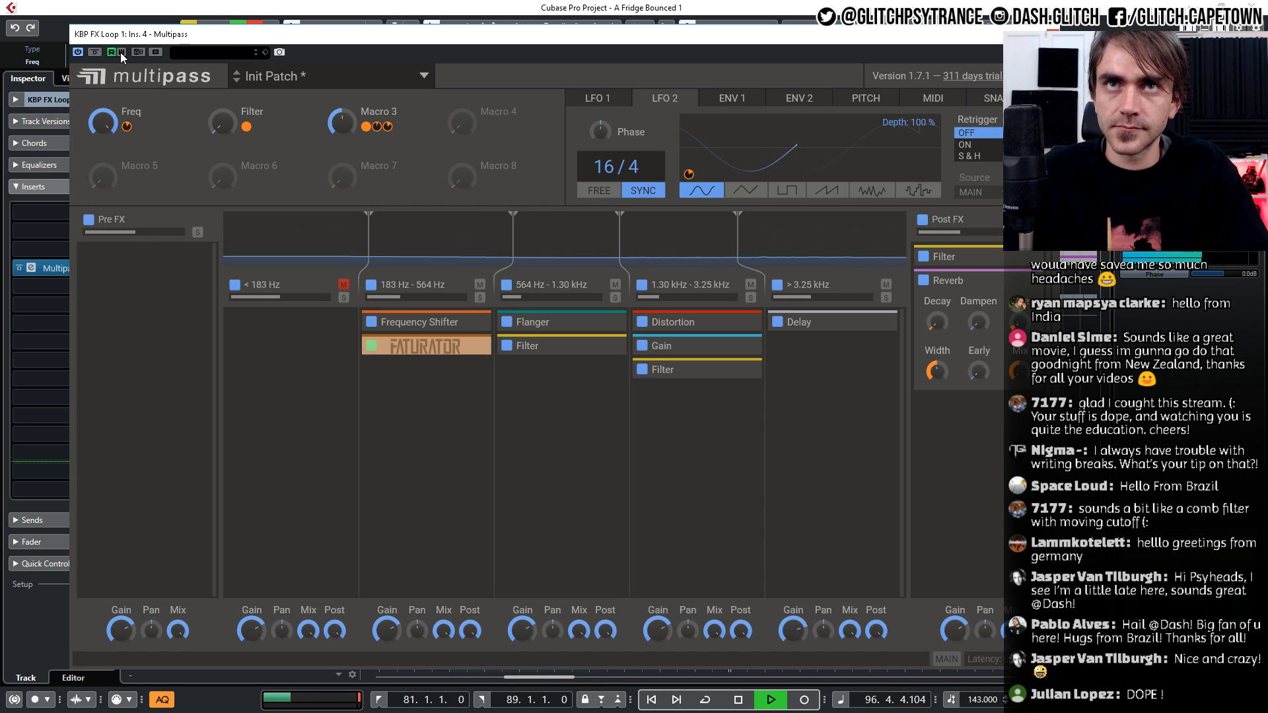
pyautogui.click(1053, 33)
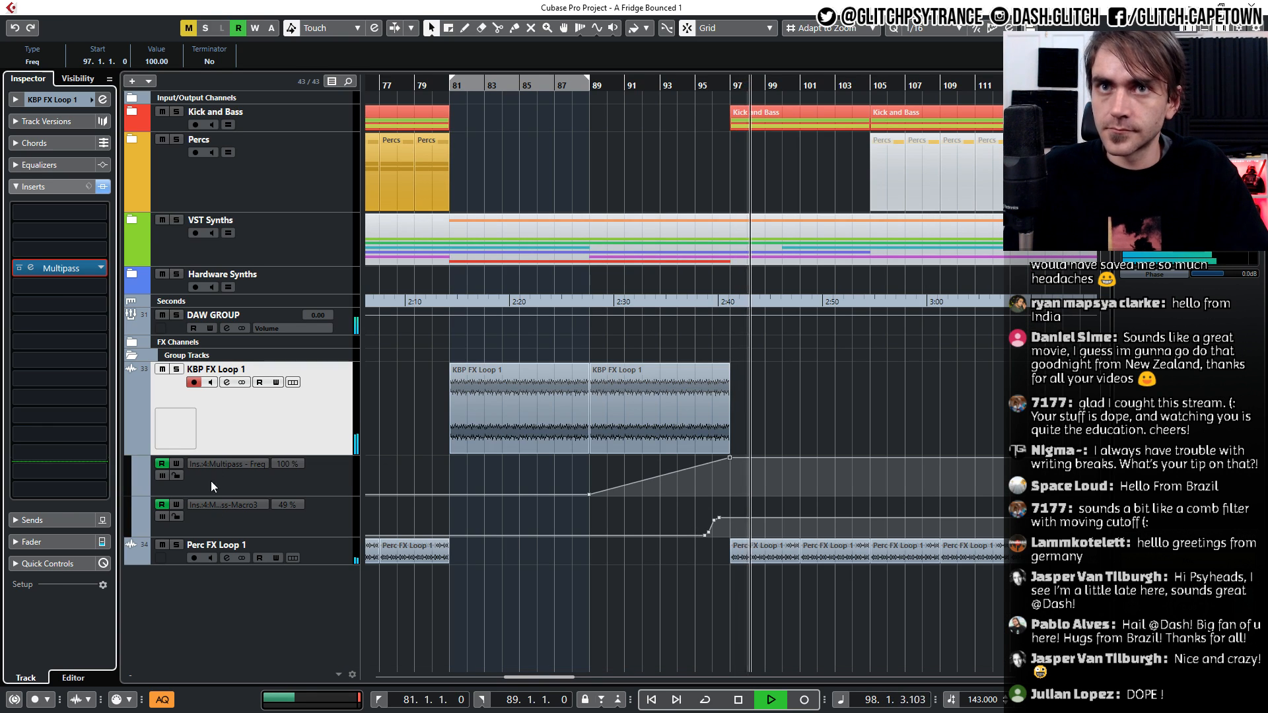
# Enlarge the Macro 3 automation lane and make its rise a straight ramp from bar 95 to 100% at bar 97, deleting the intermediate points
pyautogui.moveTo(147, 538); pyautogui.dragTo(146, 603)
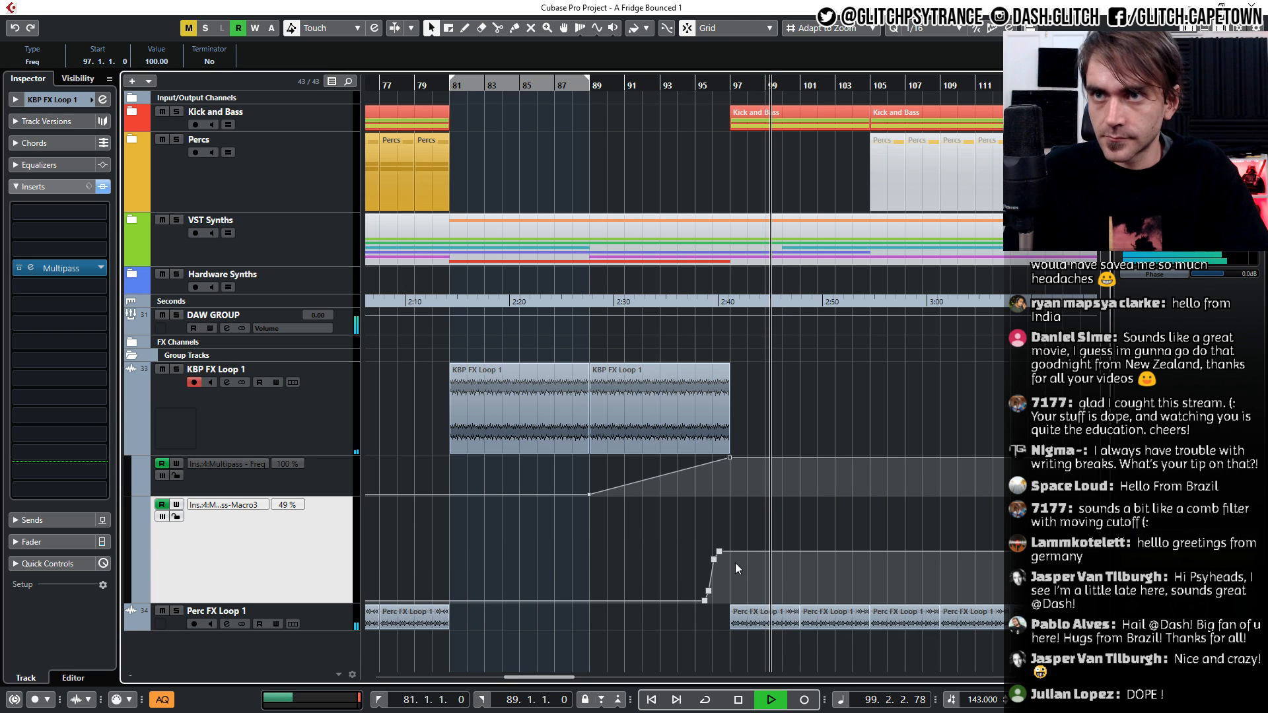
pyautogui.moveTo(719, 552); pyautogui.dragTo(730, 499)
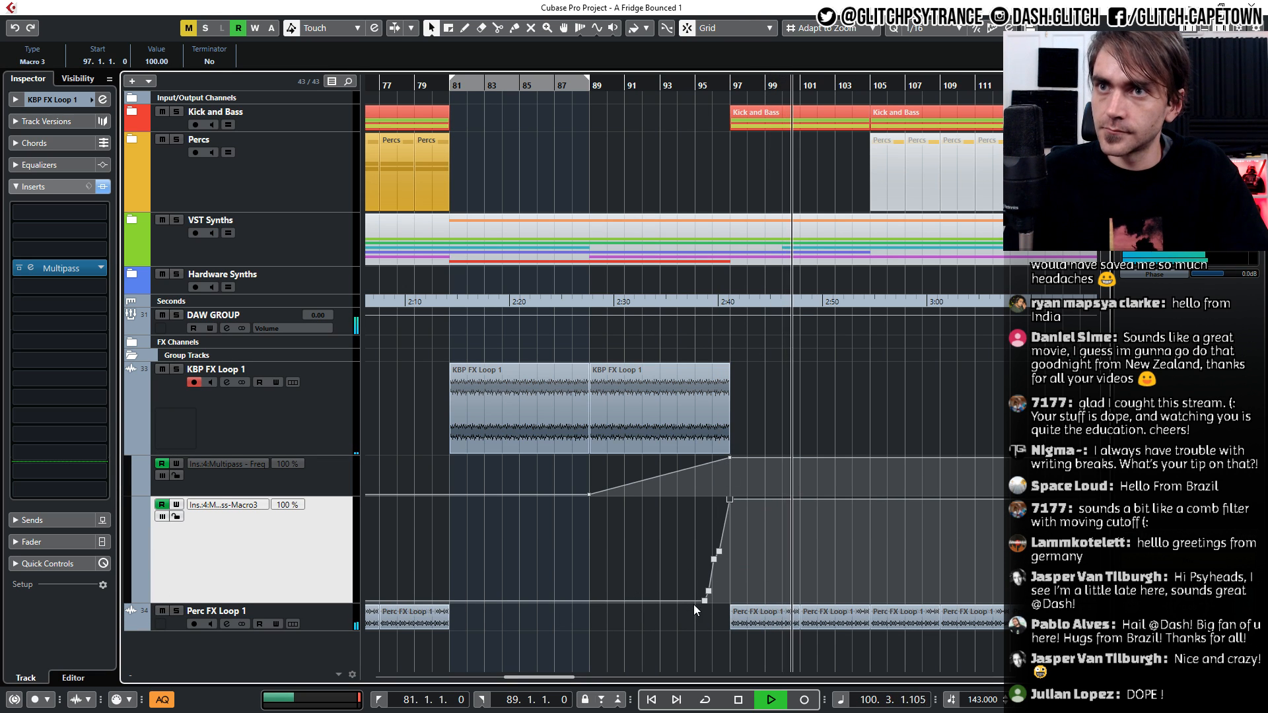
pyautogui.click(699, 601)
pyautogui.scroll(5, 702, 602)
pyautogui.moveTo(699, 631); pyautogui.dragTo(777, 518)
pyautogui.press('Delete')
pyautogui.scroll(-5, 770, 581)
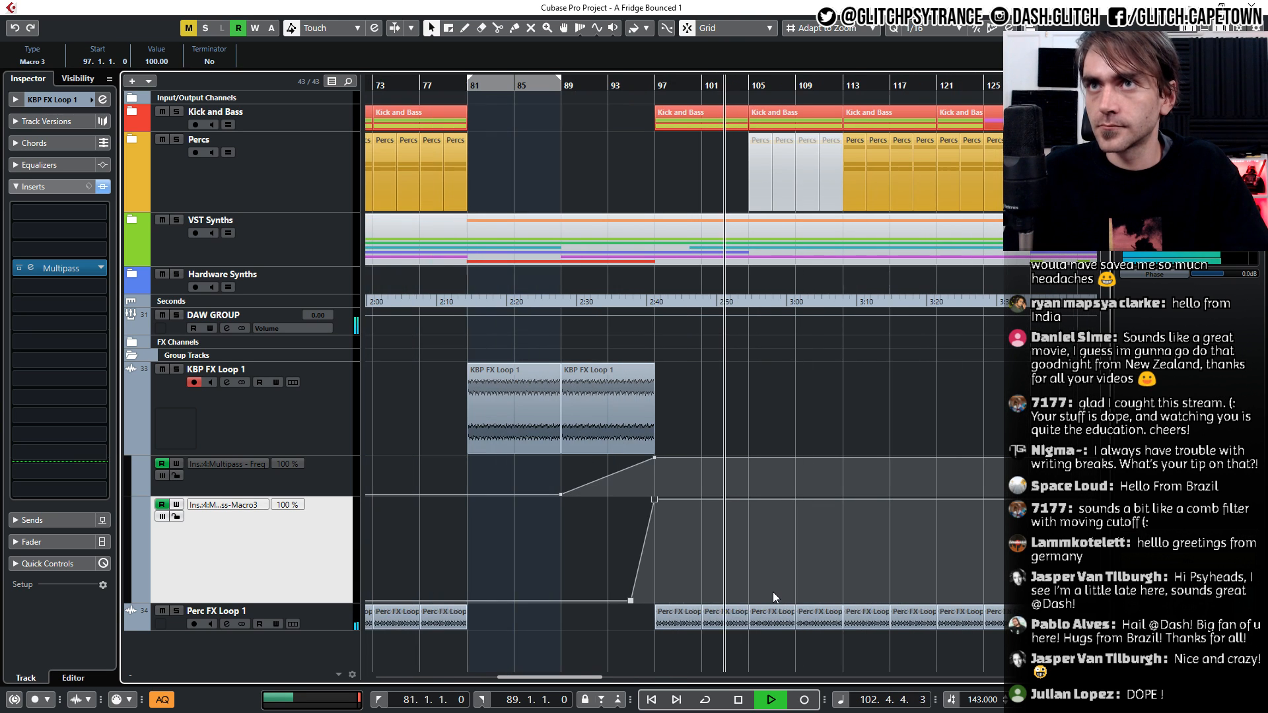
# Mute the Perc FX Loop 1 clips between bars 97 and 105 and restart playback from about bar 92
pyautogui.click(645, 653)
pyautogui.press('7')
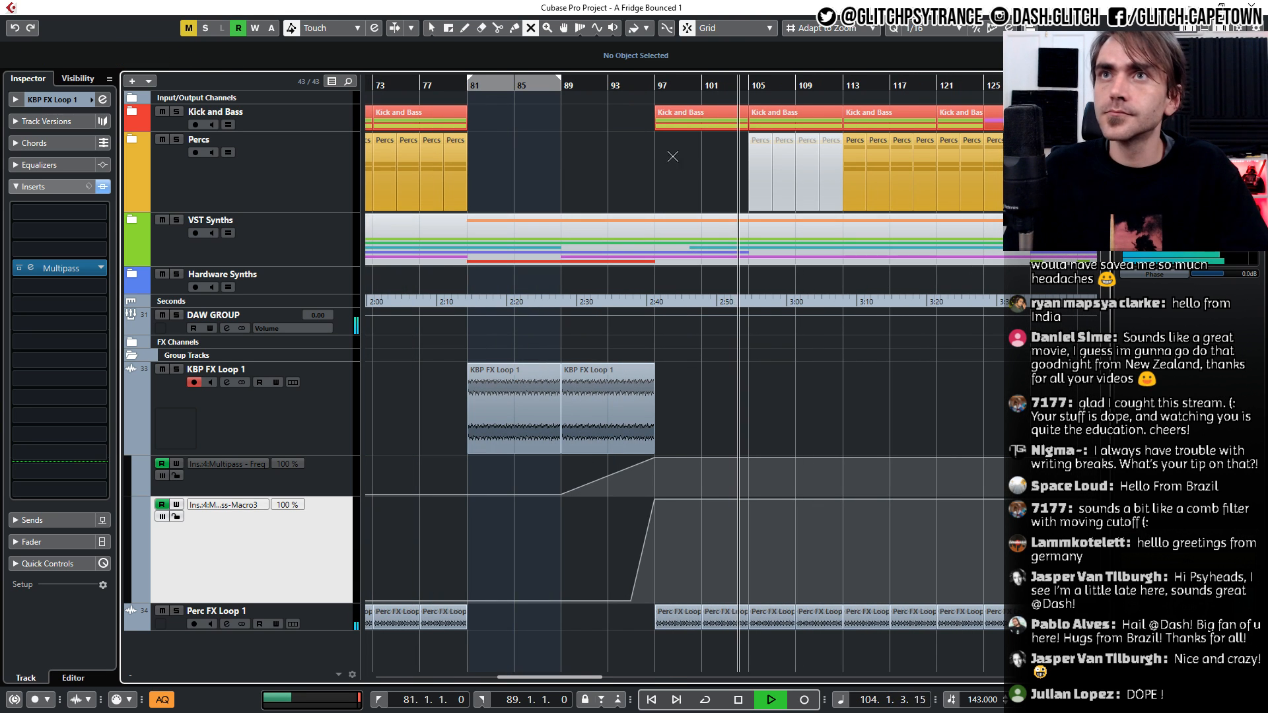
pyautogui.moveTo(674, 667); pyautogui.dragTo(727, 629)
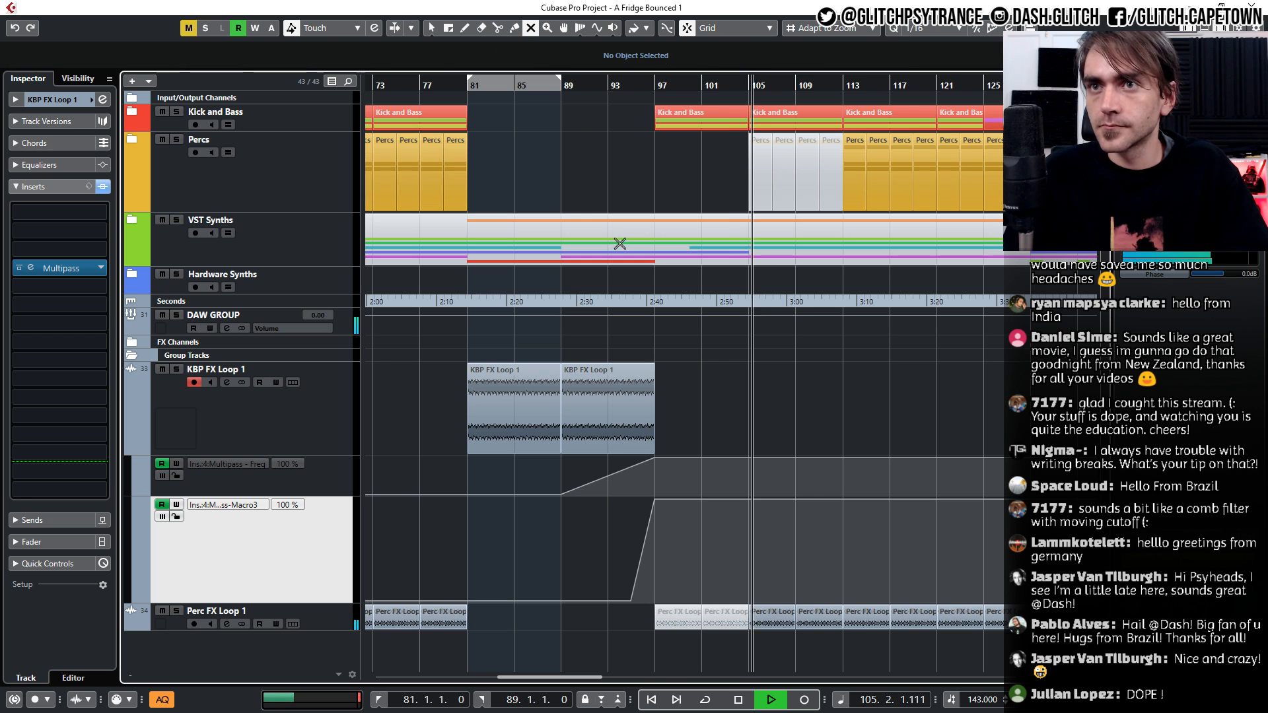
pyautogui.click(596, 87)
pyautogui.press('1')
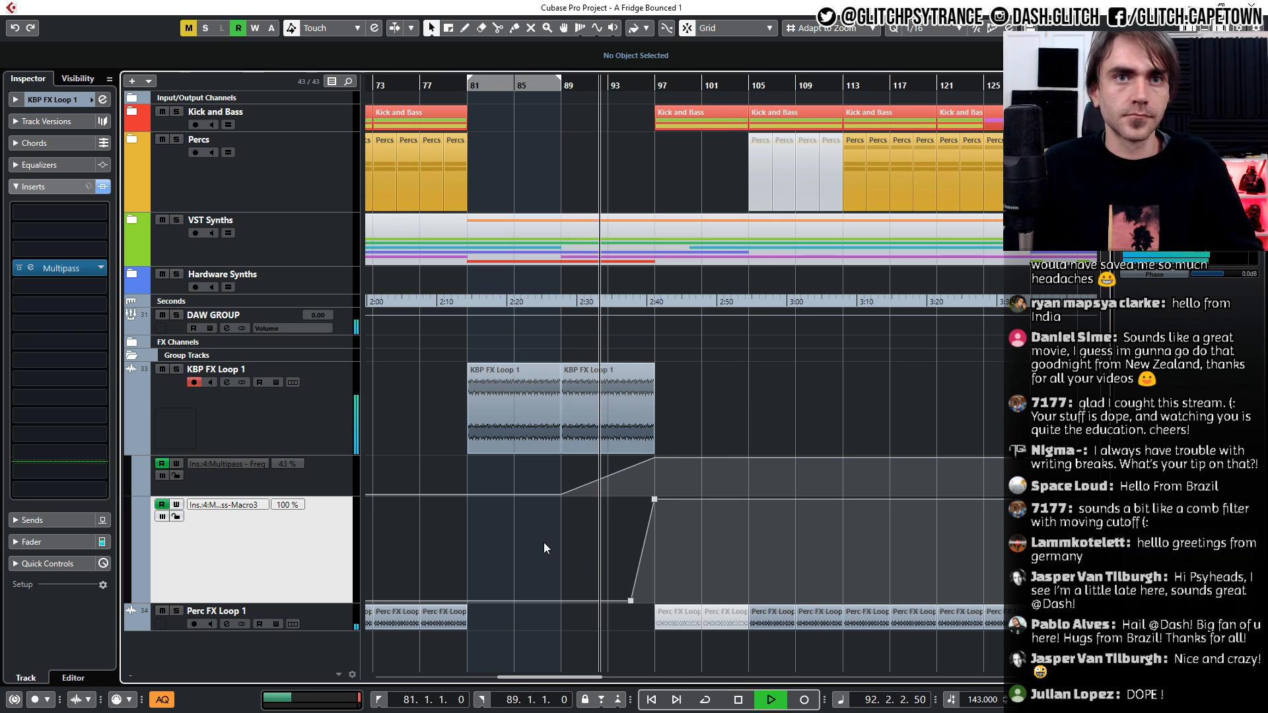
# Bend the Macro 3 ramp between bars 95 and 97 into a steep late rise, lower its end point to 58%, and play it from bar 94
pyautogui.scroll(1, 651, 647)
pyautogui.scroll(2, 652, 641)
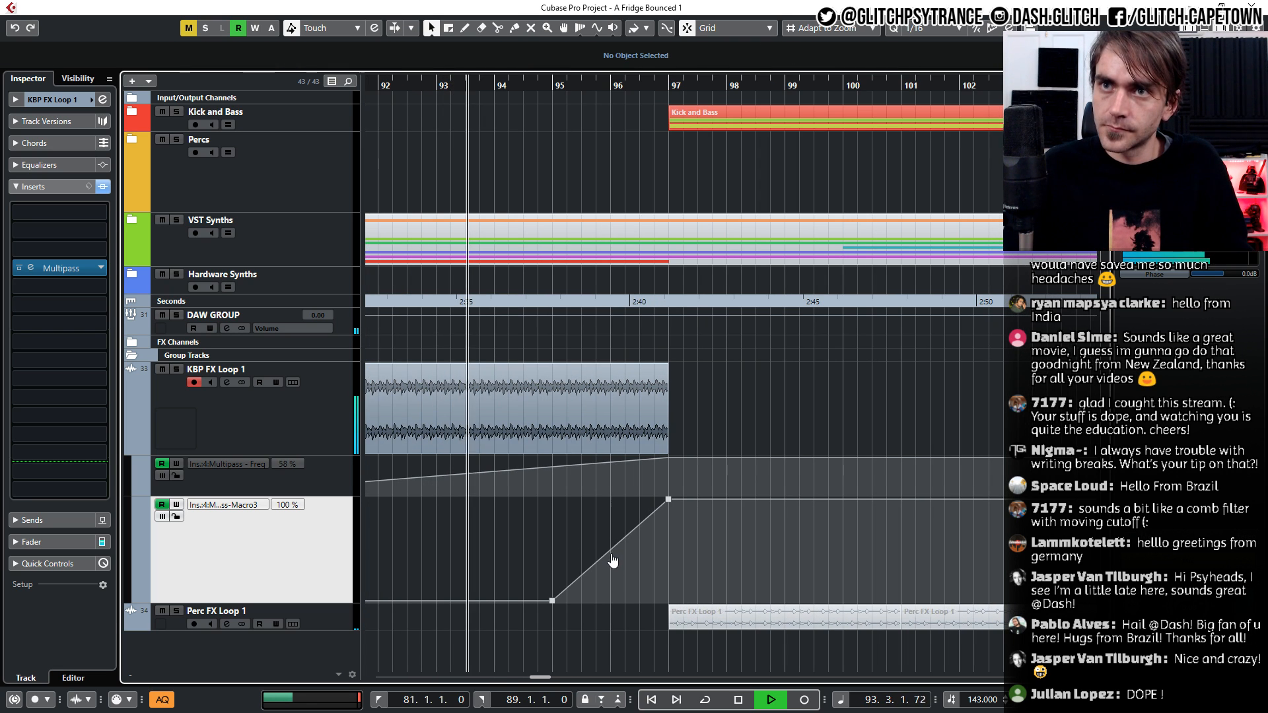
pyautogui.moveTo(608, 561); pyautogui.dragTo(618, 577)
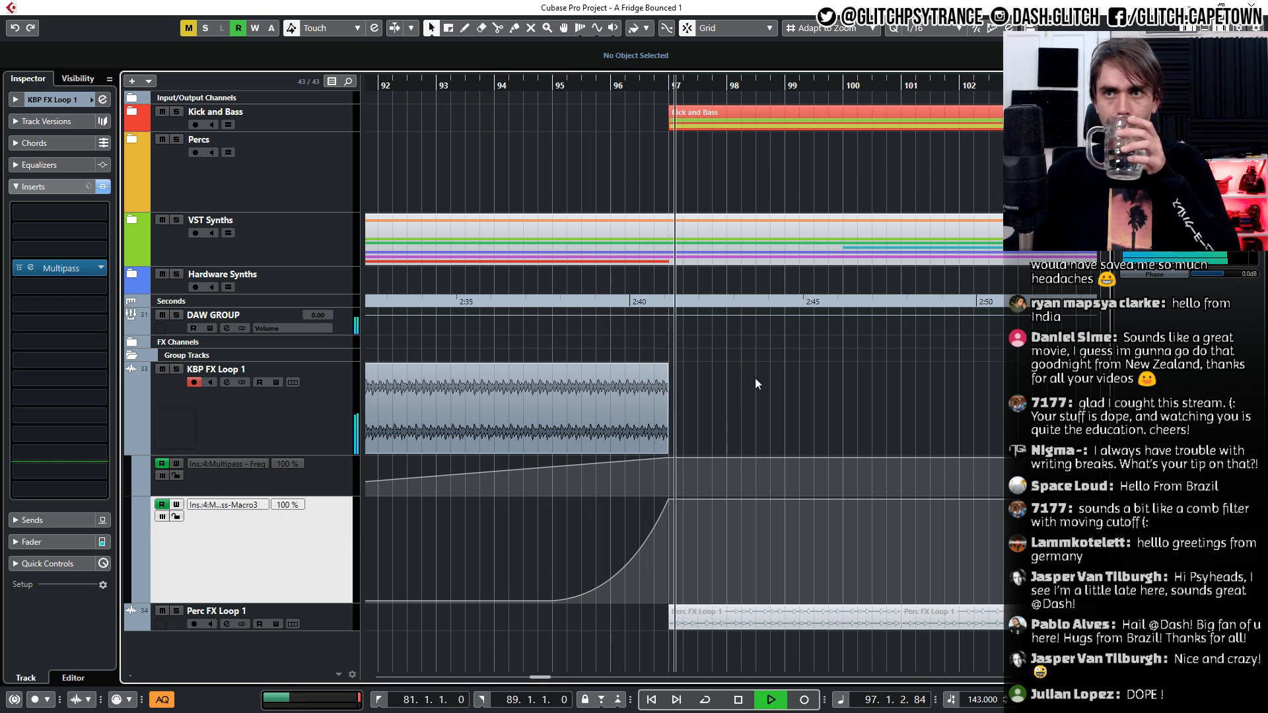
pyautogui.moveTo(668, 501); pyautogui.dragTo(668, 542)
pyautogui.moveTo(620, 585); pyautogui.dragTo(625, 594)
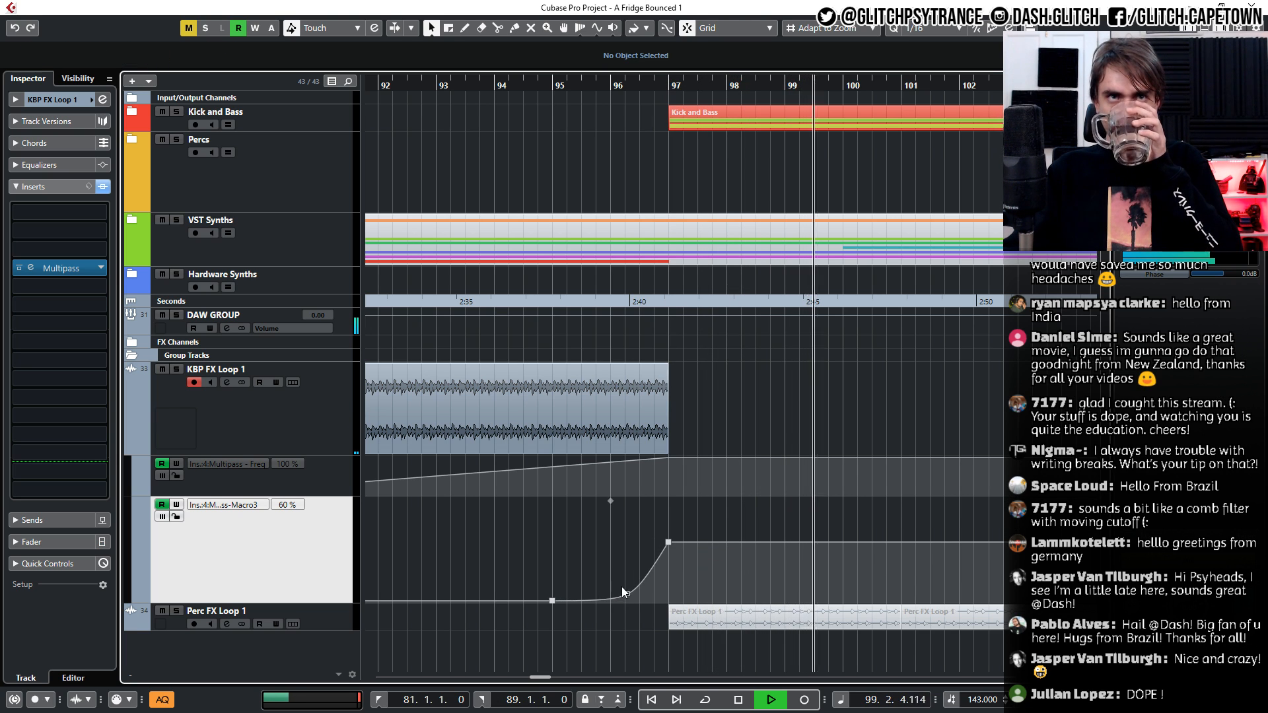
pyautogui.click(496, 83)
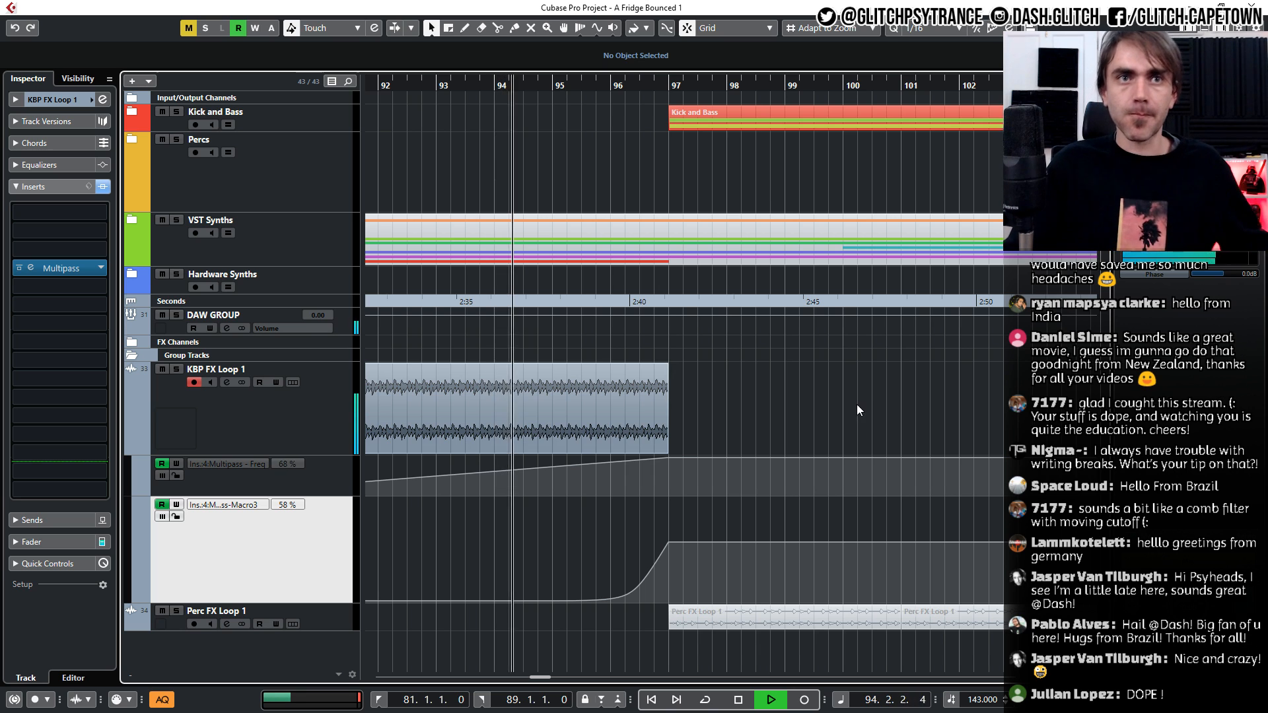
pyautogui.keyDown('ctrl'); pyautogui.scroll(-3, 839, 381); pyautogui.keyUp('ctrl')
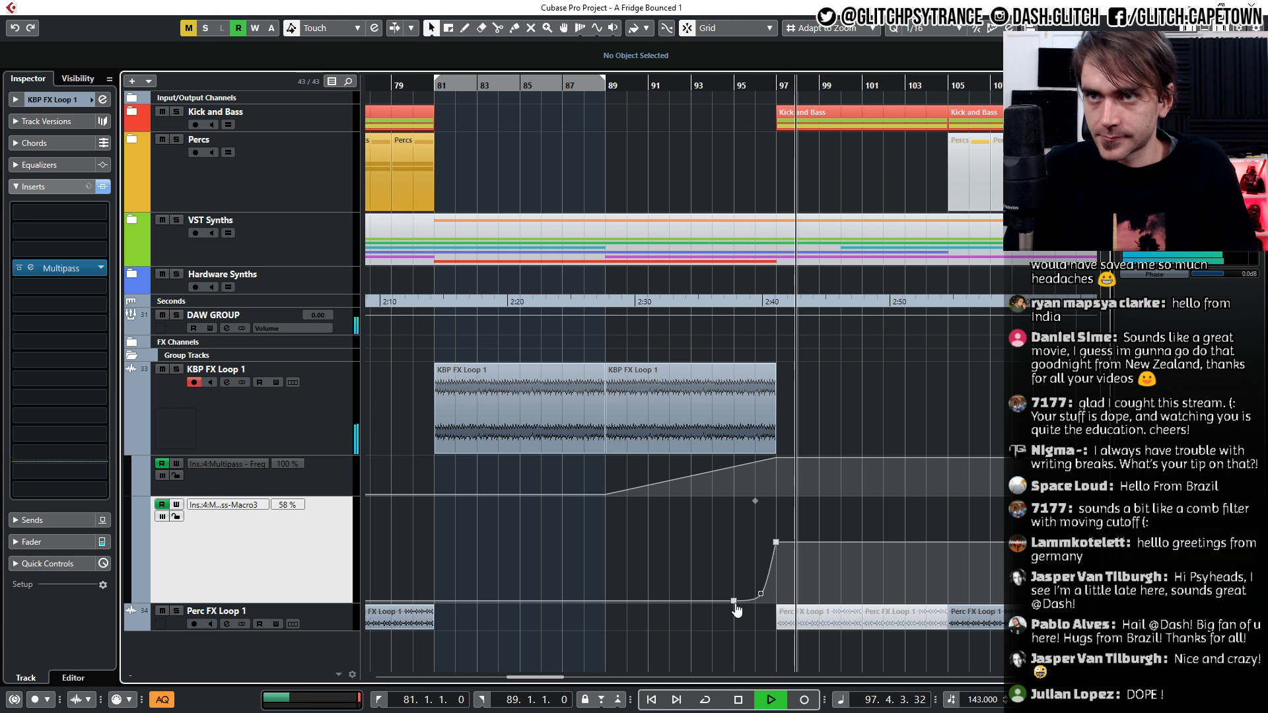
# Reshape the Macro 3 automation on KBP FX Loop 1 so its curved rise starts at bar 89, and replay the transition into bar 97
pyautogui.click(713, 601)
pyautogui.moveTo(712, 601); pyautogui.dragTo(605, 601)
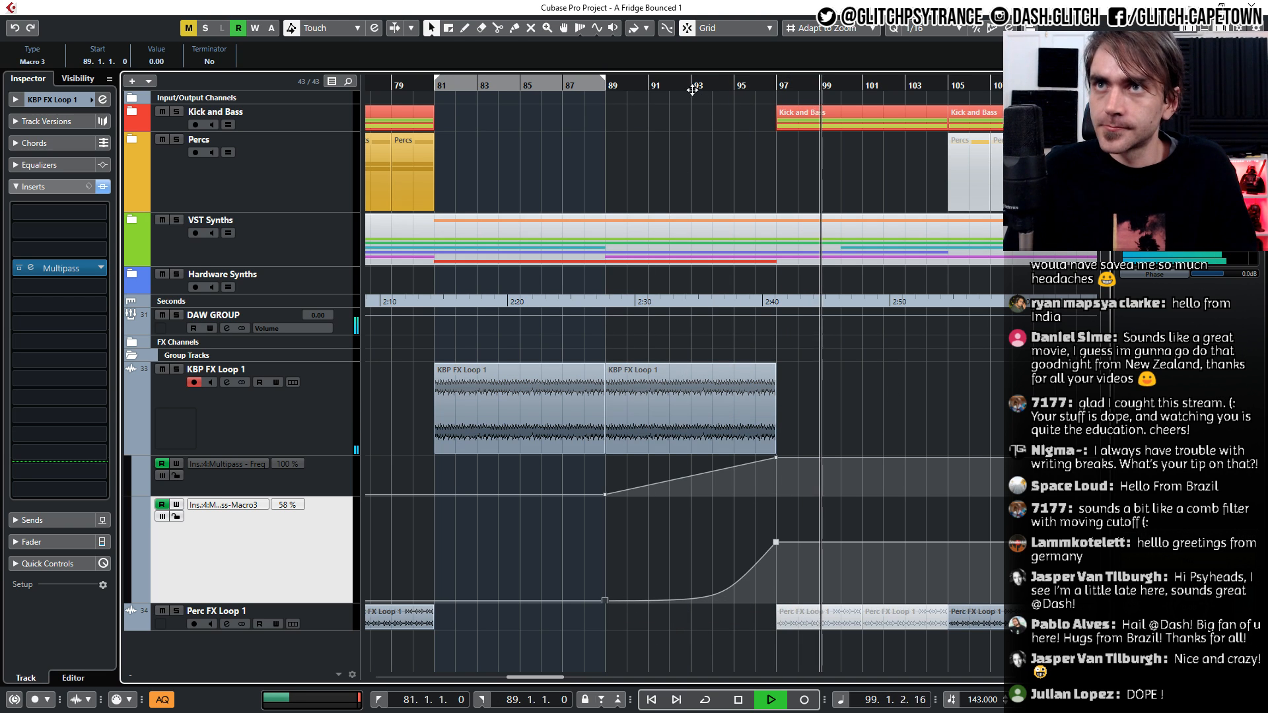
pyautogui.press('space')
pyautogui.press('space')
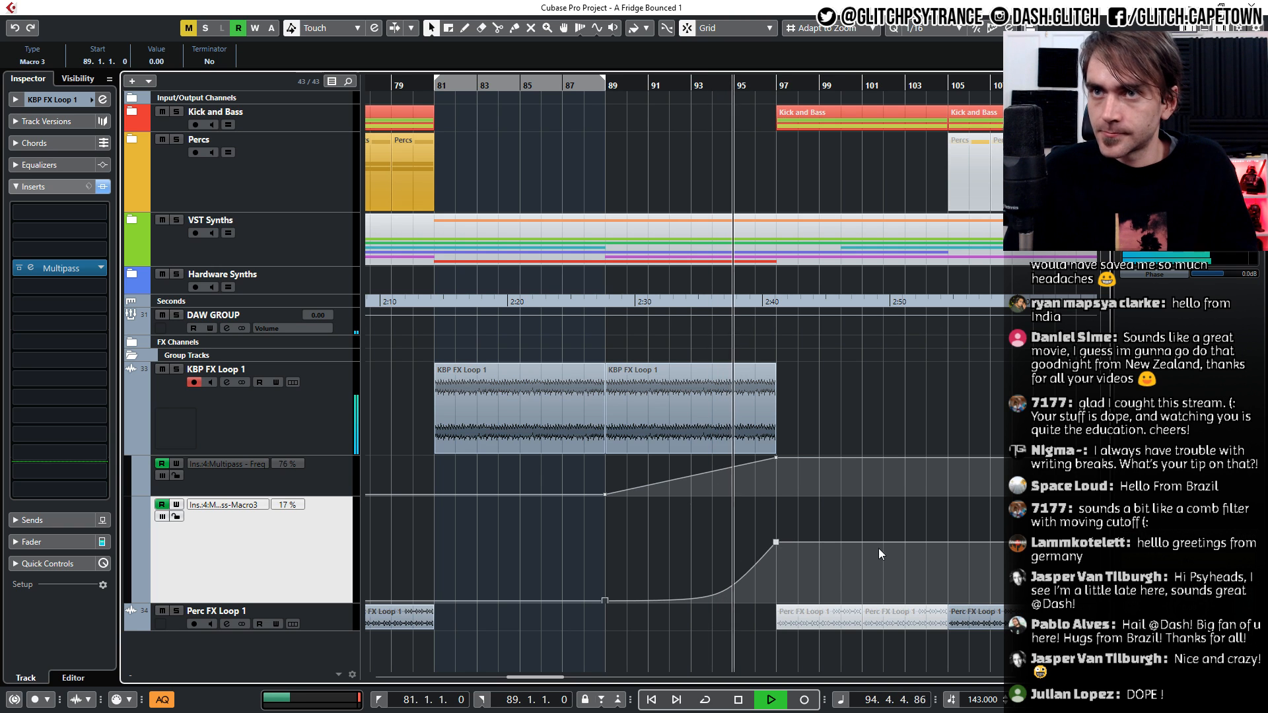
pyautogui.press('g')
pyautogui.press('g')
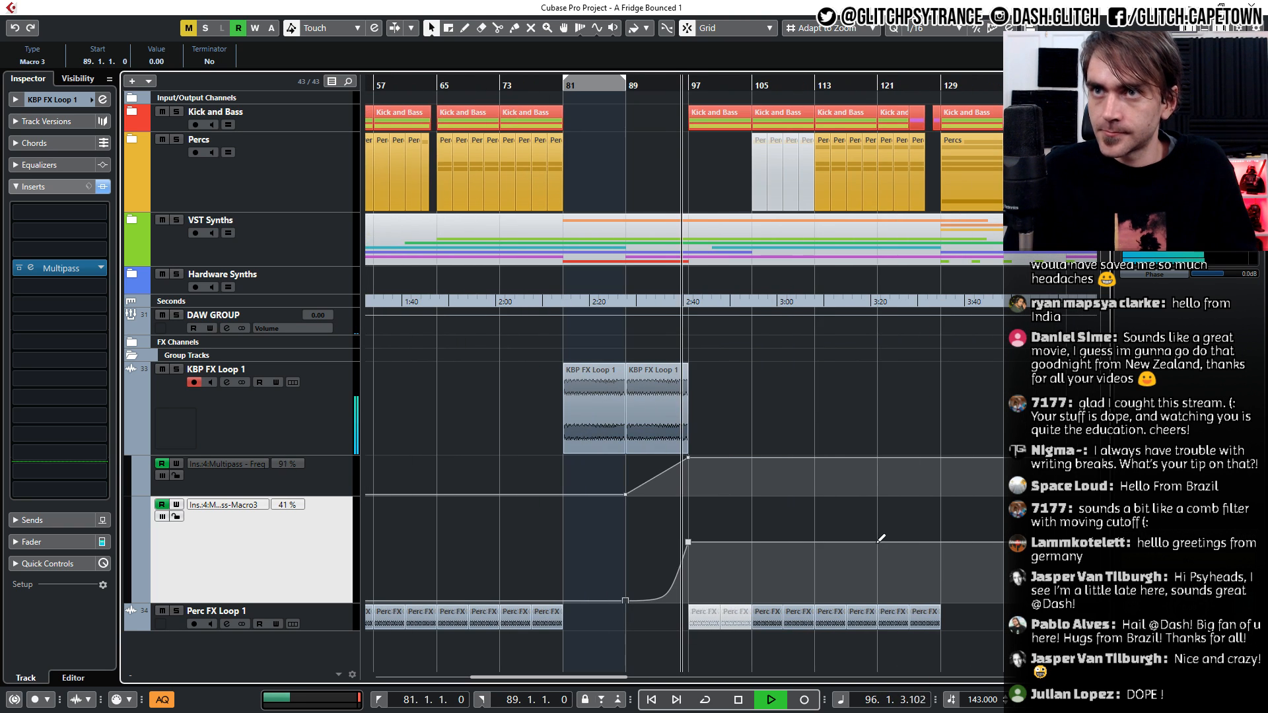
pyautogui.click(811, 400)
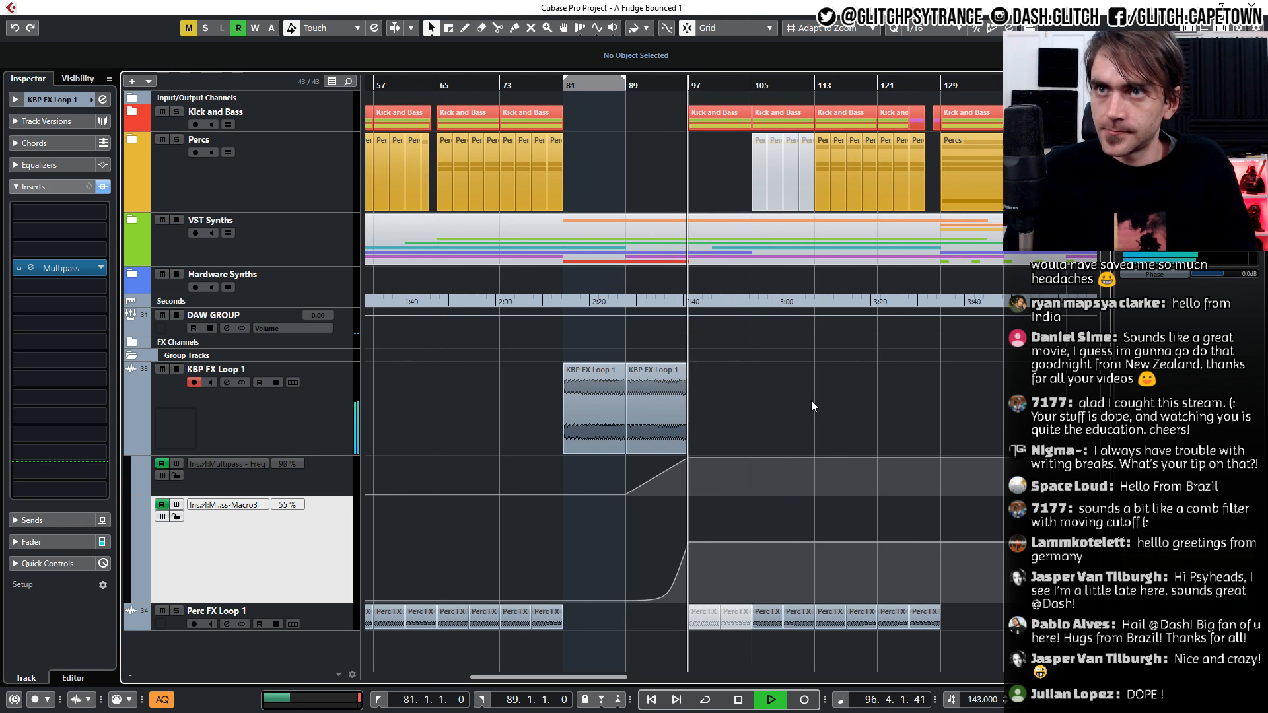
# Hide the automation lanes of KBP FX Loop 1 and replay the second half of the break from about bar 90
pyautogui.click(132, 447)
pyautogui.hscroll(1, 728, 545)
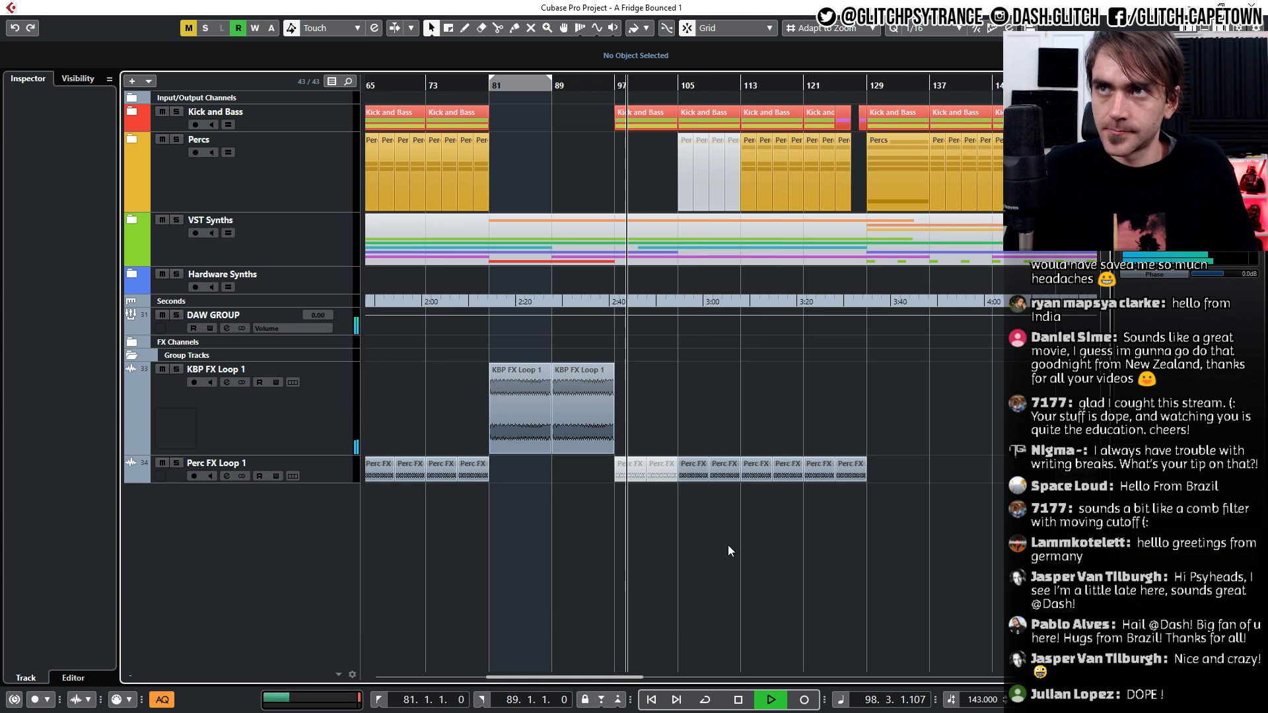
pyautogui.scroll(1, 803, 308)
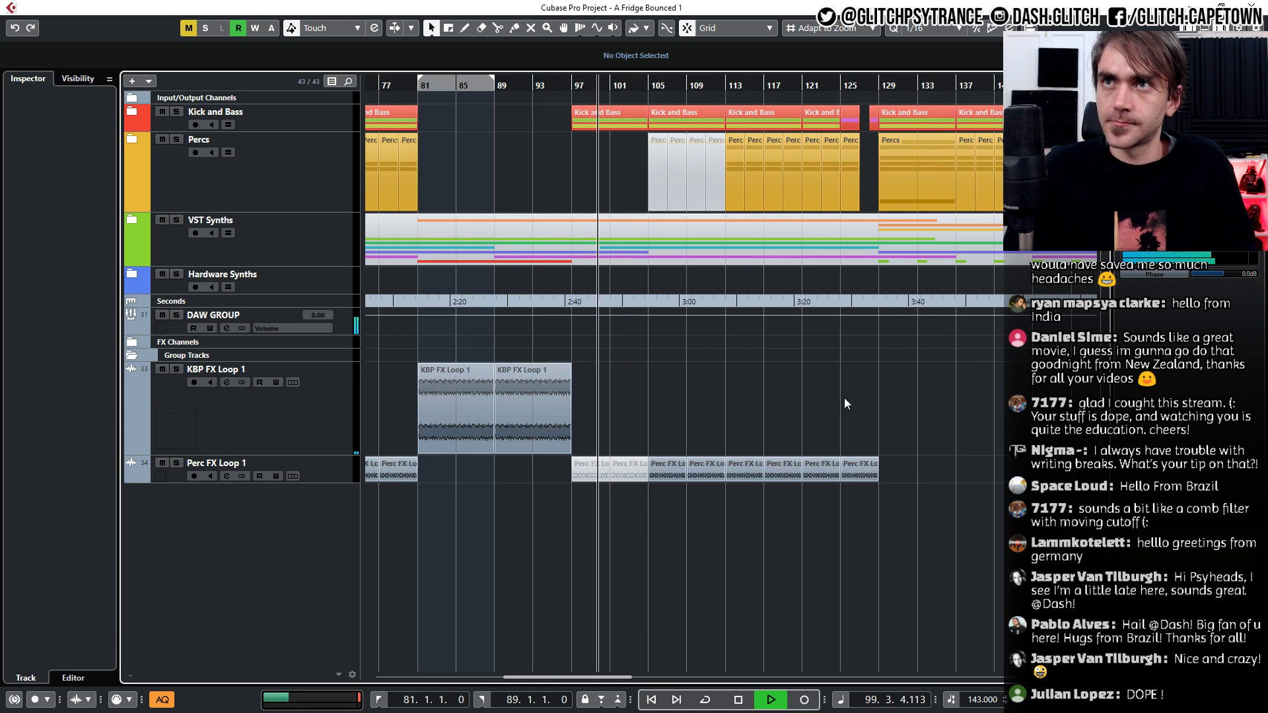
pyautogui.click(514, 86)
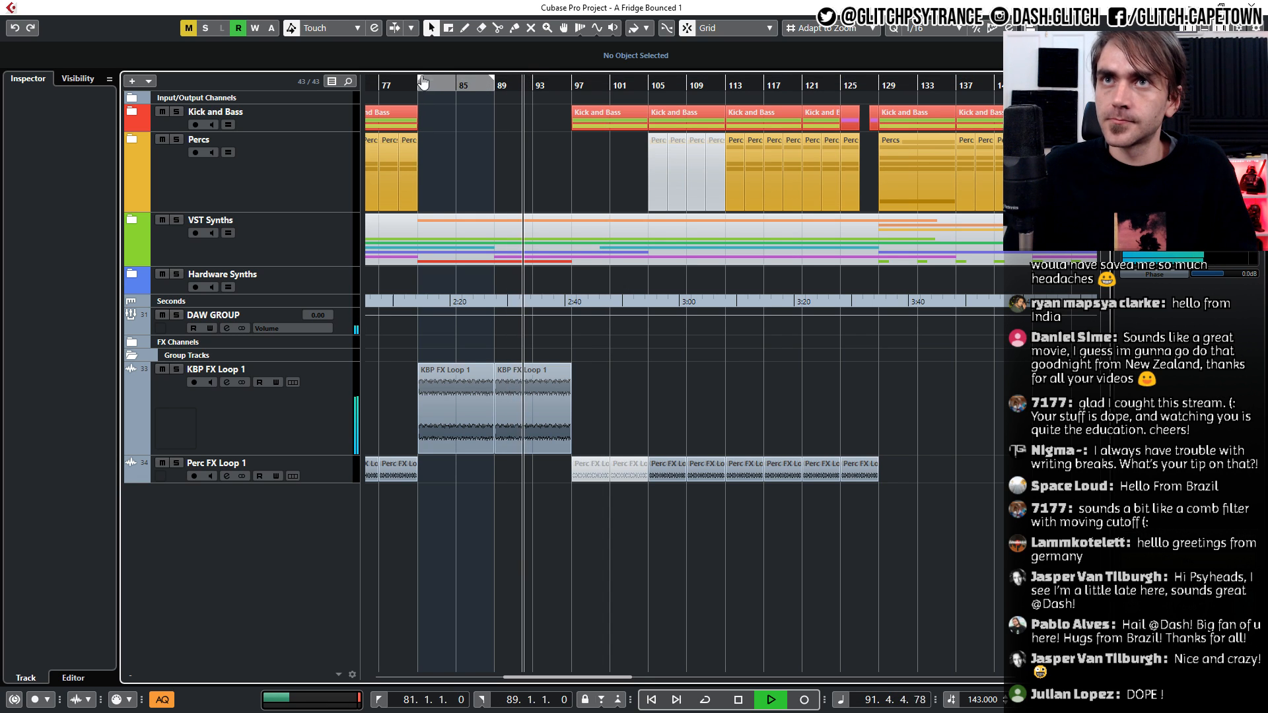
# Set a reversed cycle range that skips bars 97 to 129 and audition the jump out of the break
pyautogui.moveTo(422, 81); pyautogui.dragTo(881, 83)
pyautogui.click(615, 82)
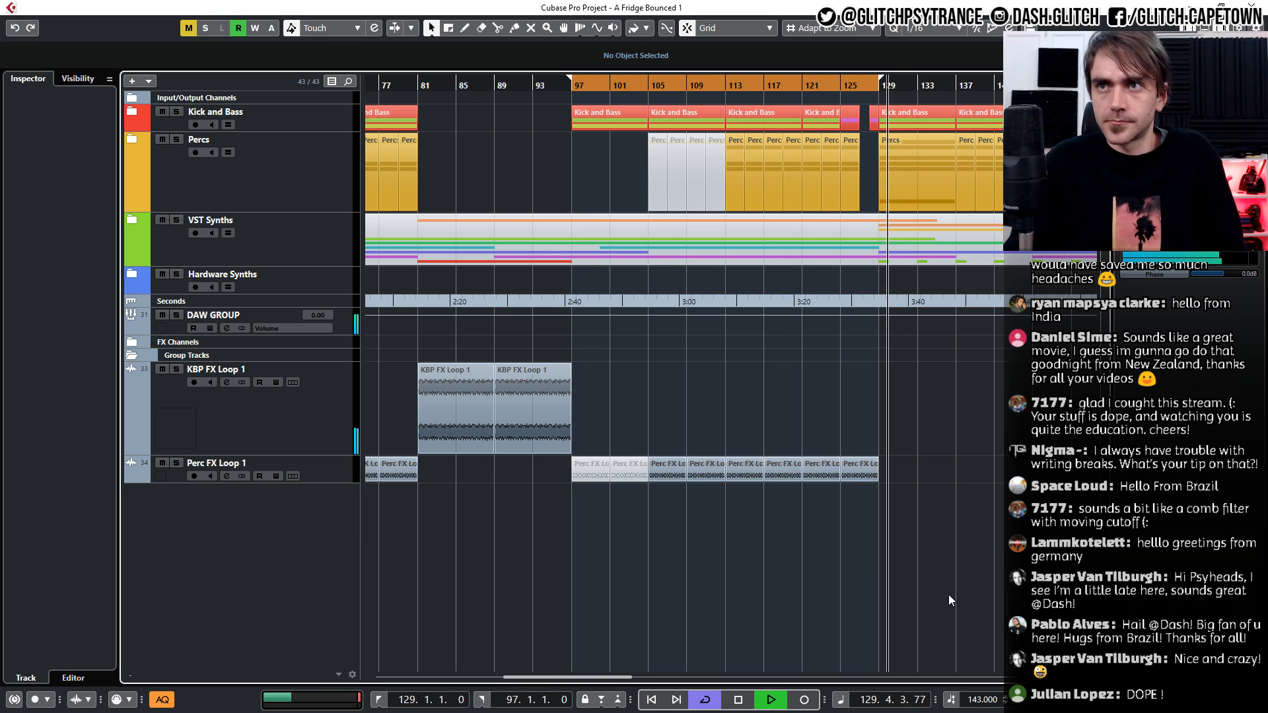
pyautogui.press('g')
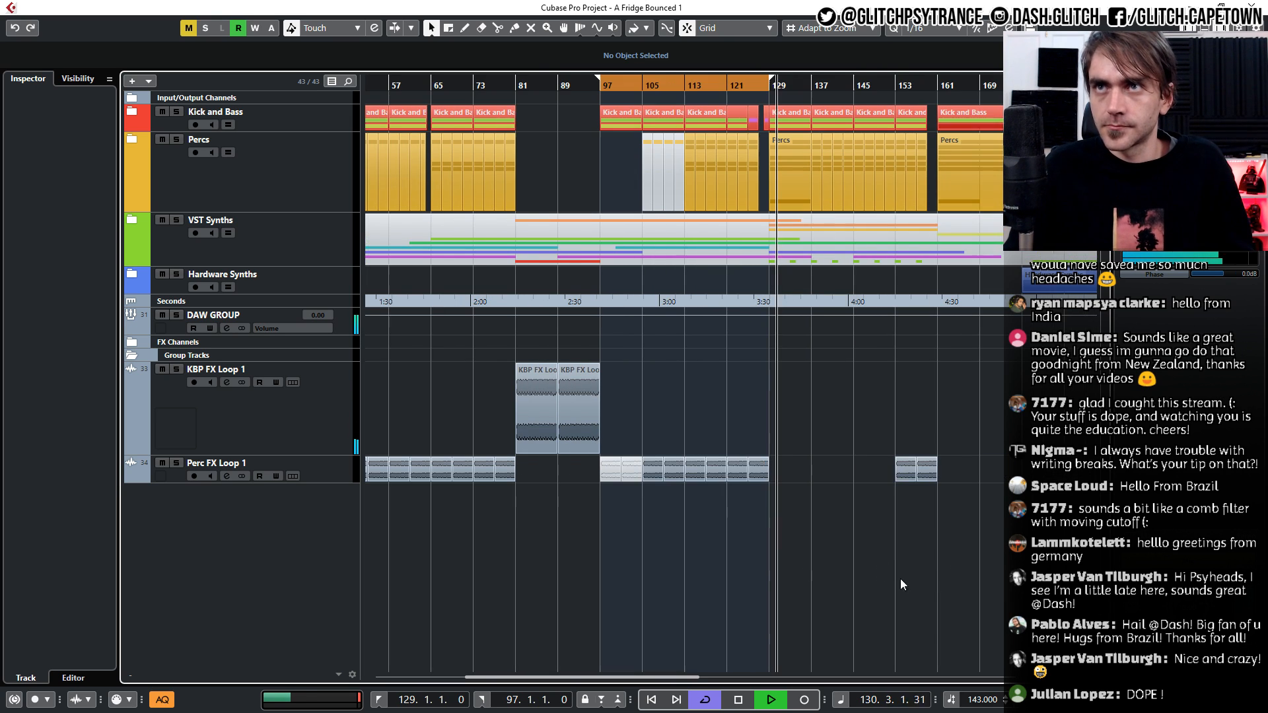
pyautogui.click(553, 85)
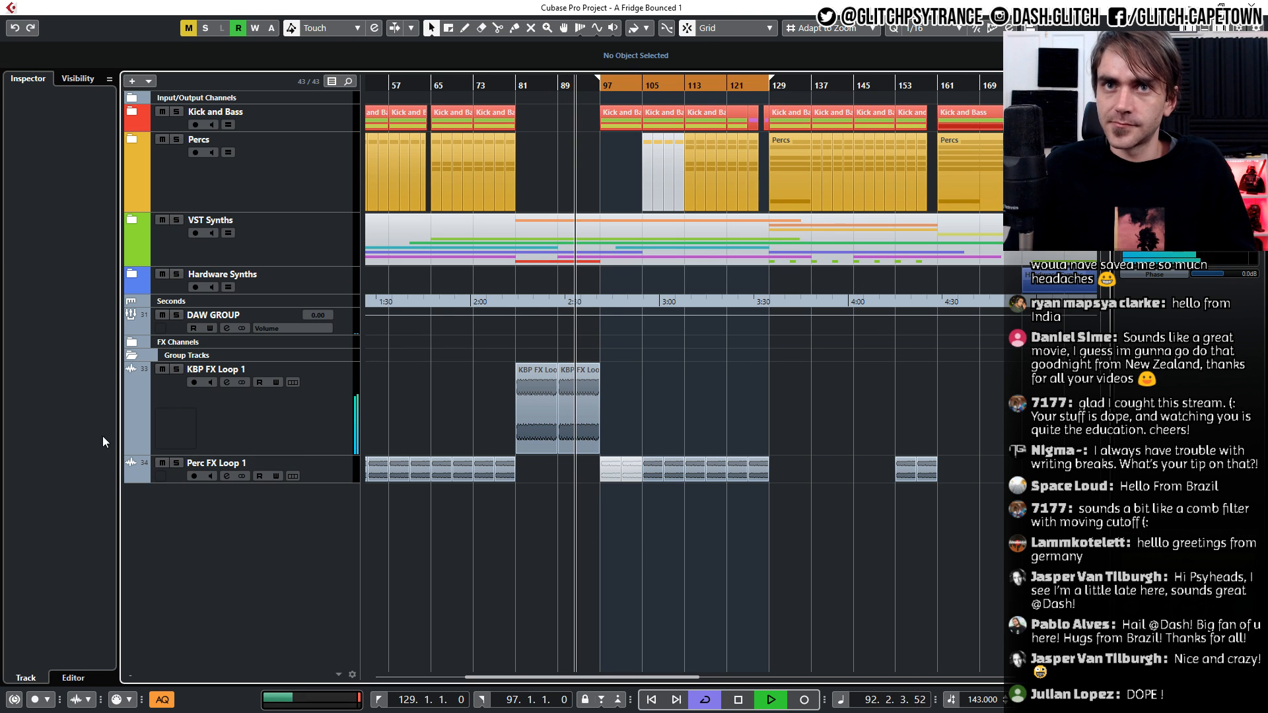
# Show the automation of KBP FX Loop 1 and record a short movement of Multipass's Filter macro to create its lane
pyautogui.click(132, 448)
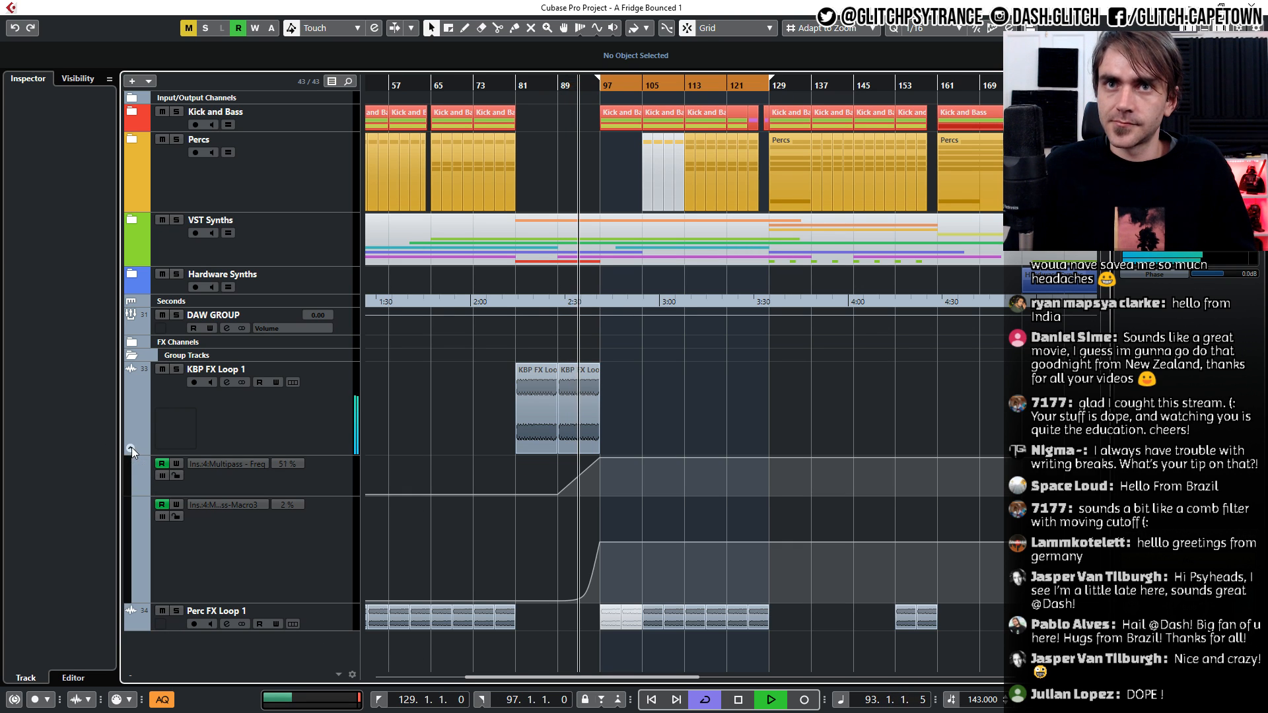
pyautogui.click(212, 432)
pyautogui.click(31, 268)
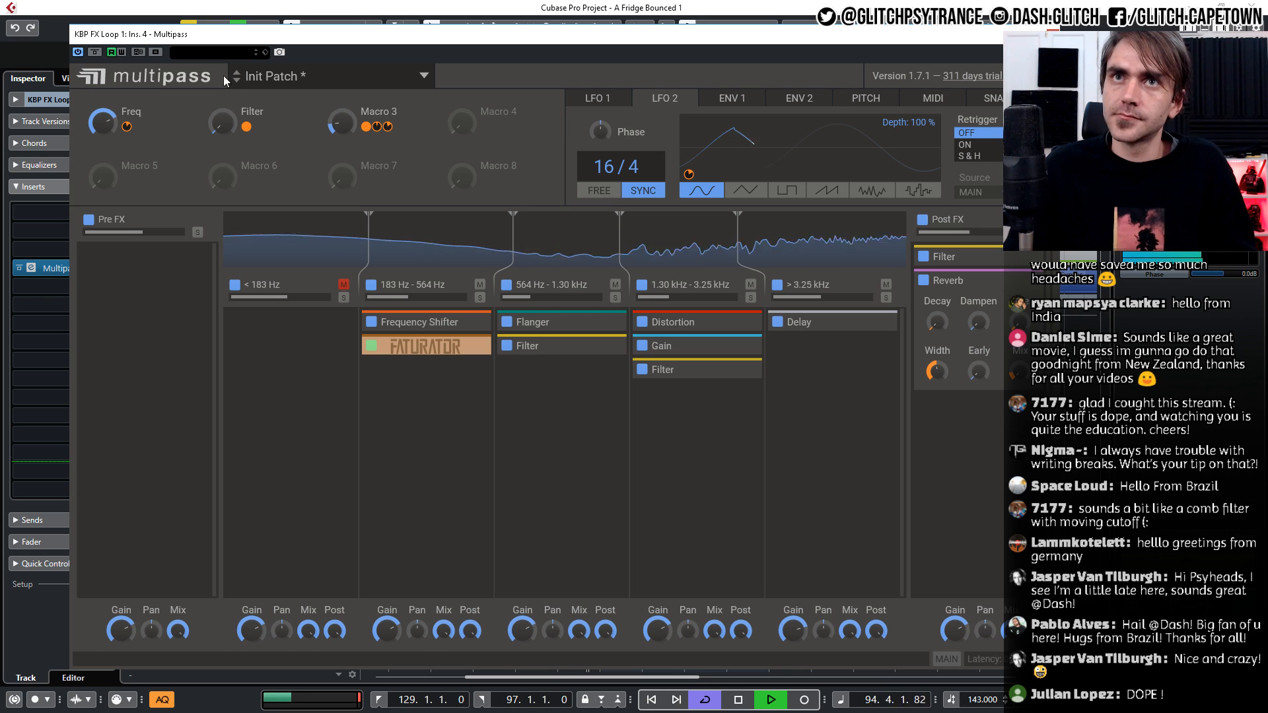
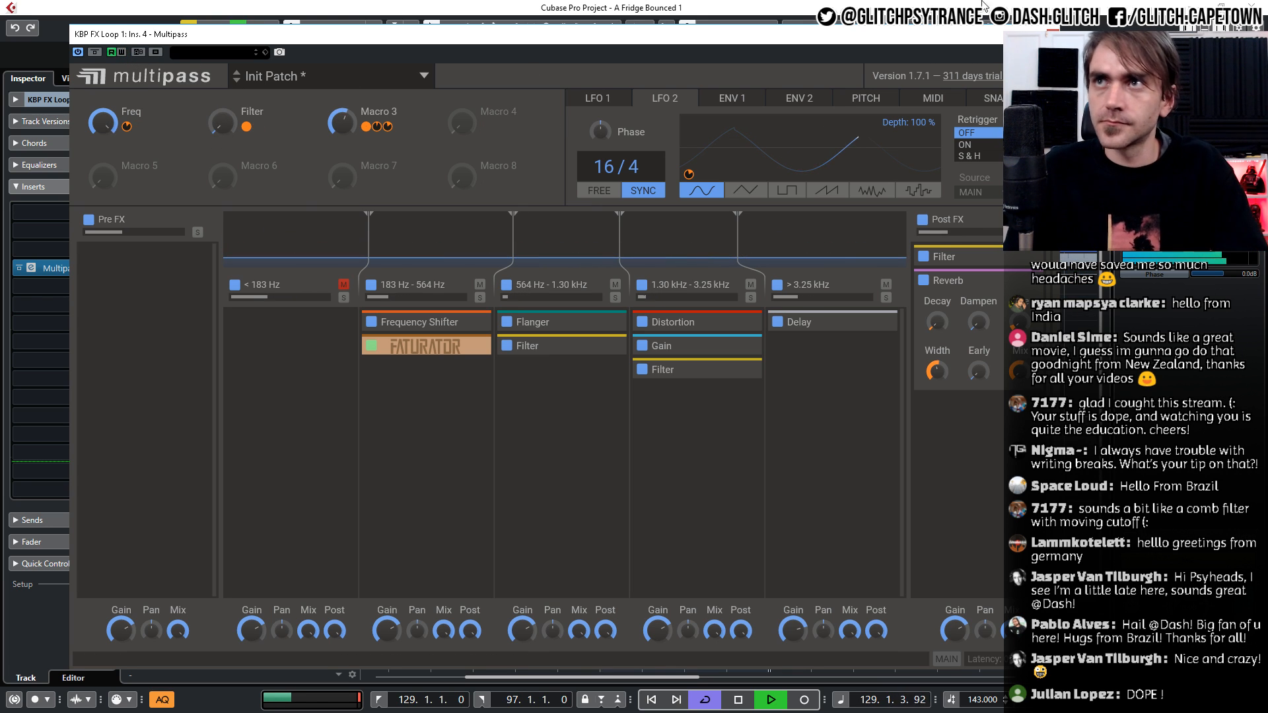
pyautogui.click(1053, 34)
# Replace the recorded Filter automation with a fall from 100 at bar 81 to 0 at bar 89, held until bar 95
pyautogui.scroll(3, 513, 609)
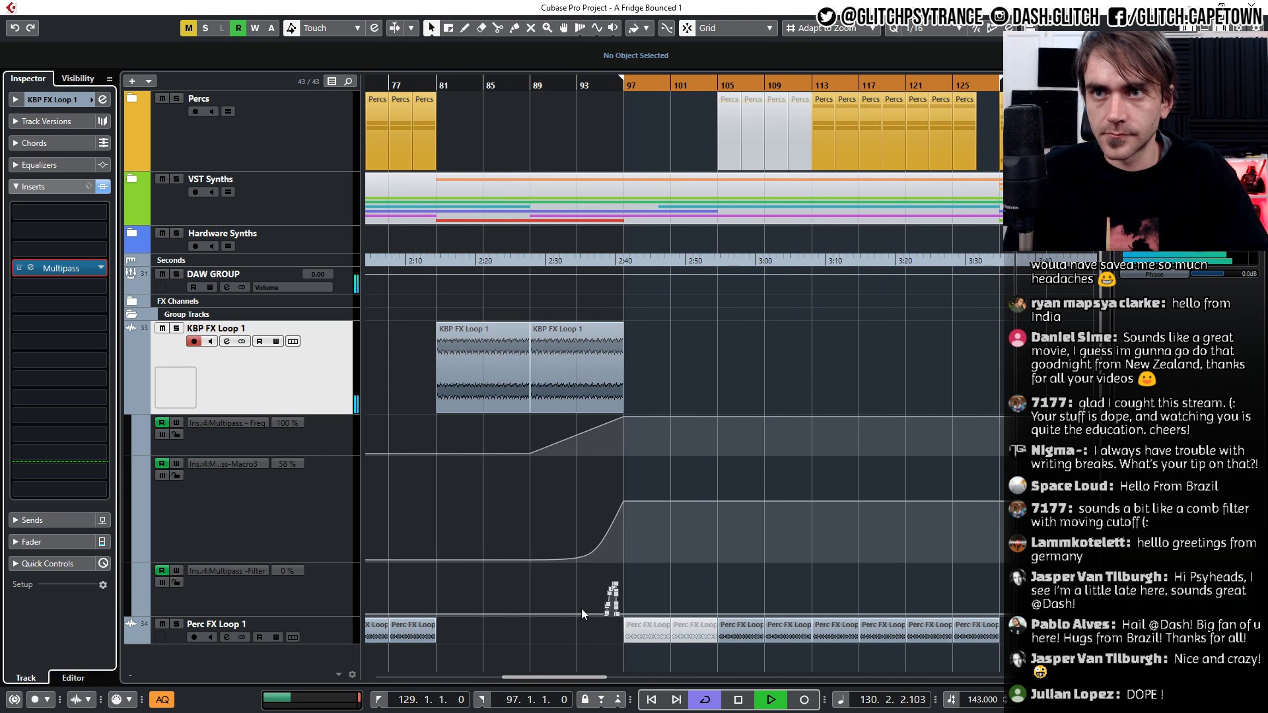
pyautogui.click(604, 613)
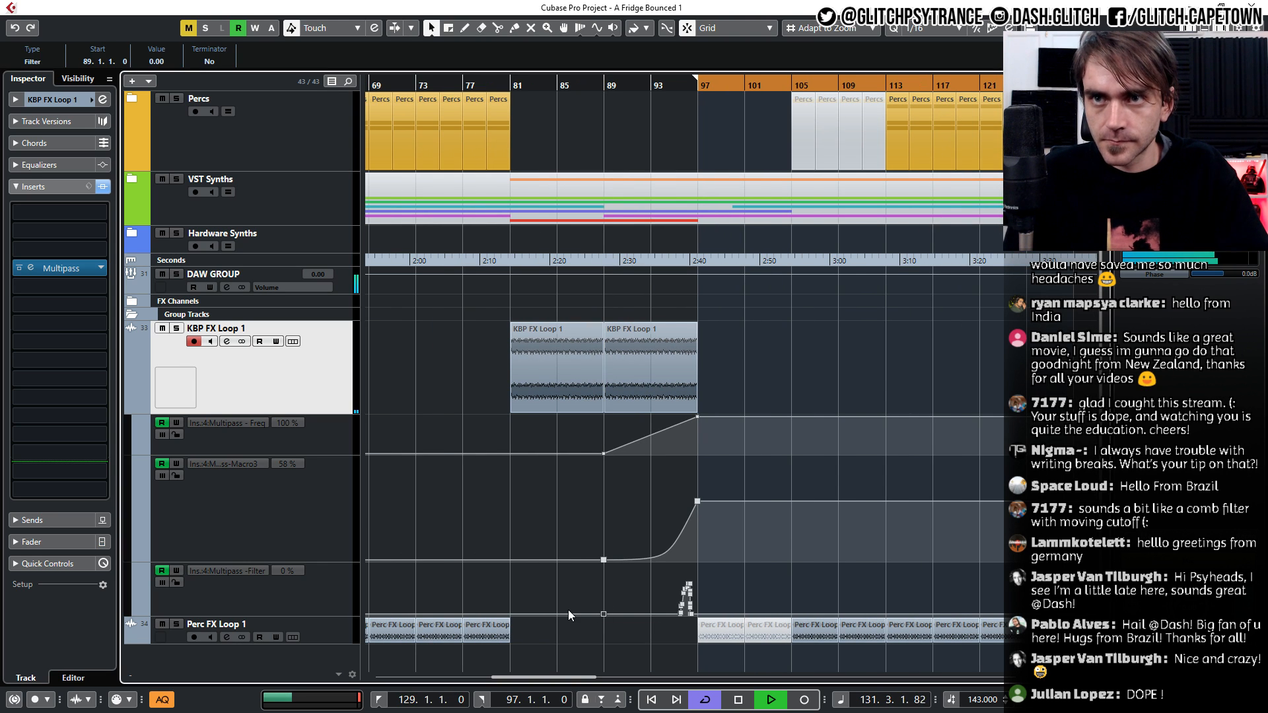
pyautogui.click(511, 564)
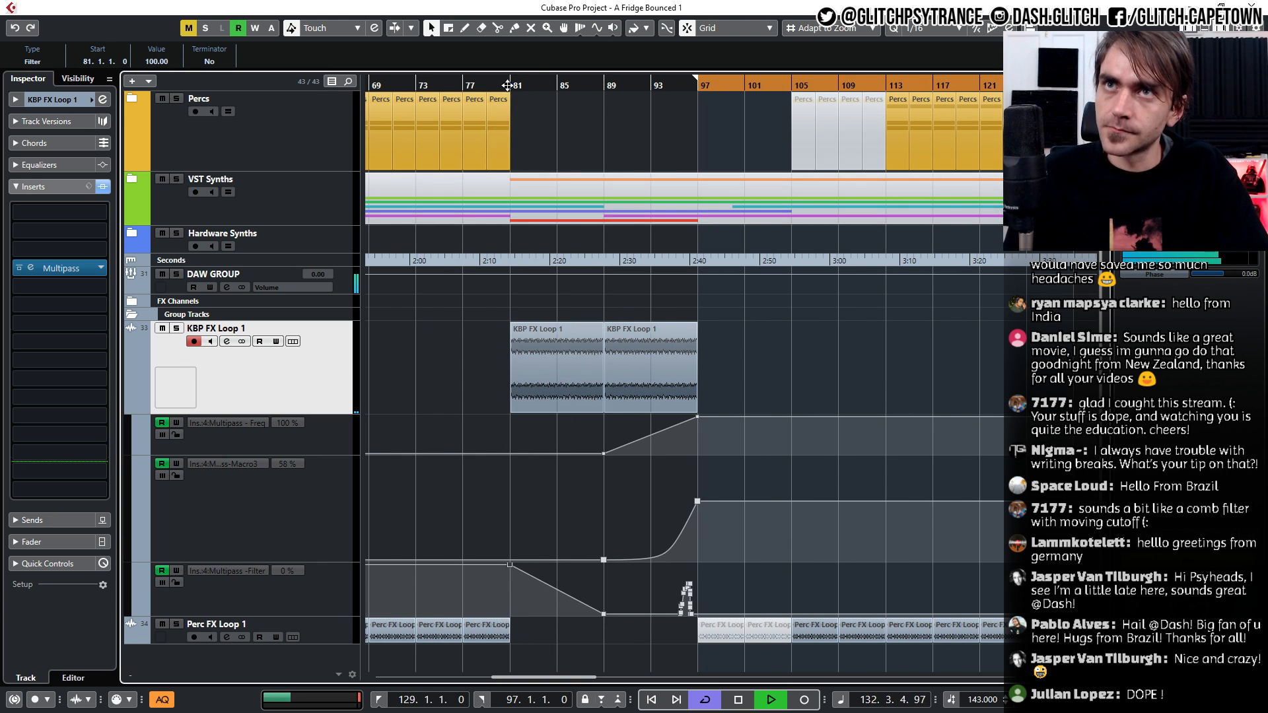
pyautogui.moveTo(723, 571); pyautogui.dragTo(669, 619)
pyautogui.scroll(1, 668, 617)
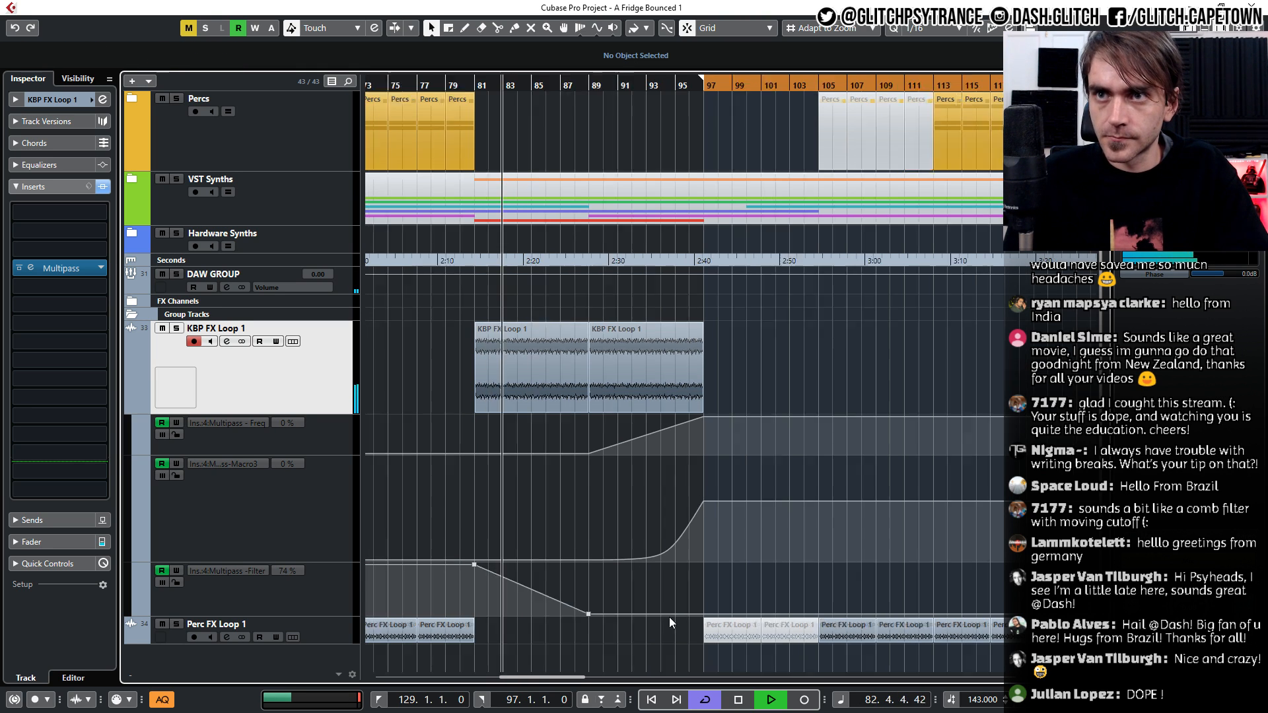
pyautogui.click(679, 614)
pyautogui.scroll(-1, 778, 572)
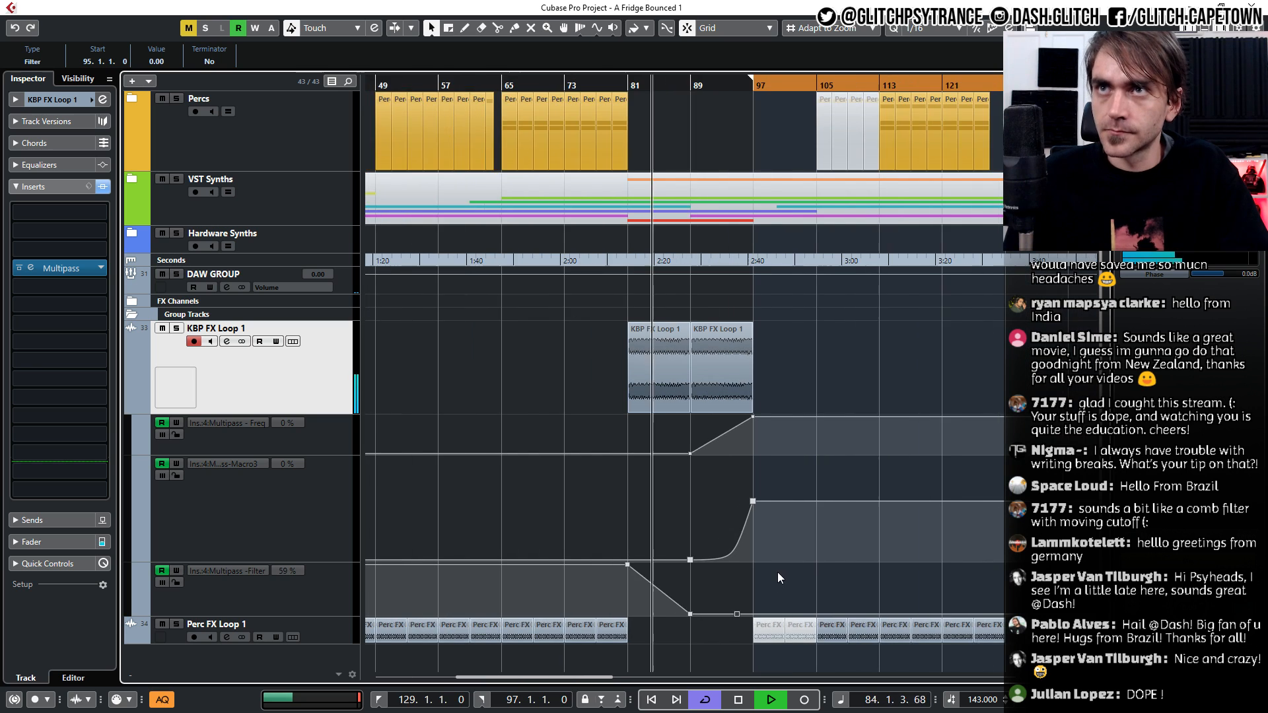
# Set the locator range to bars 129 to 161 and turn cycle playback off
pyautogui.hscroll(3, 779, 573)
pyautogui.moveTo(531, 79); pyautogui.dragTo(1010, 86)
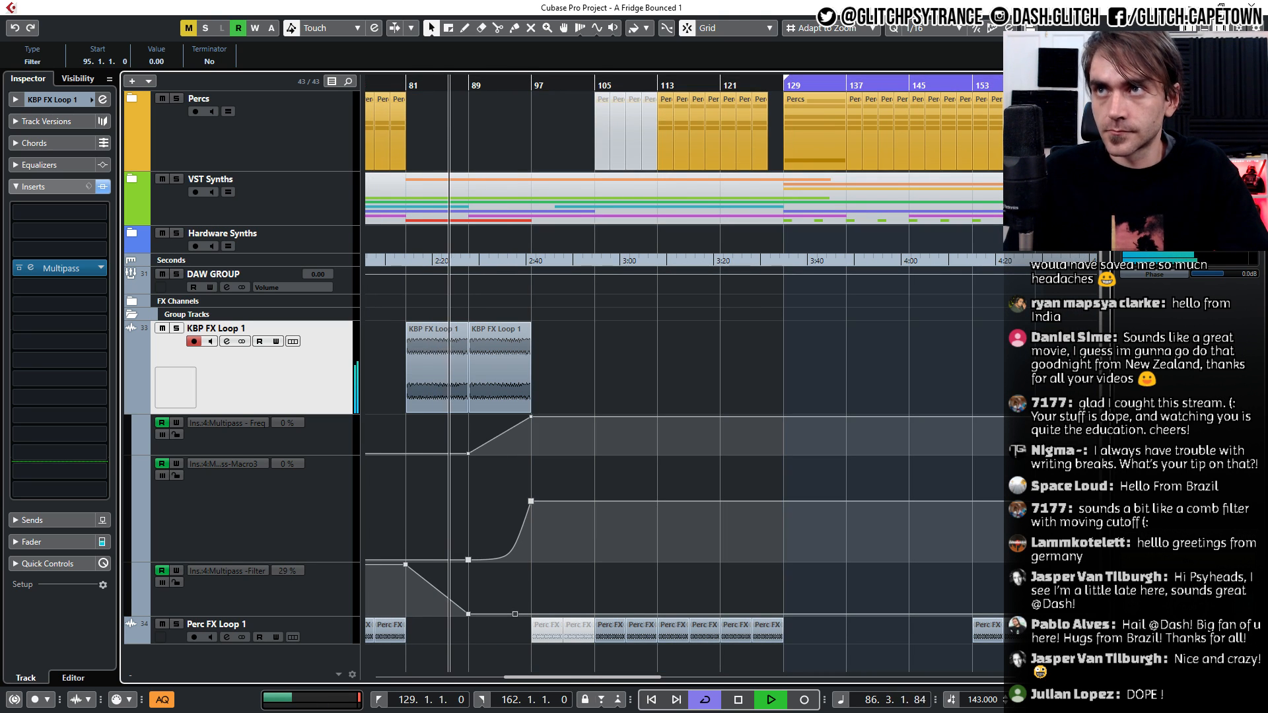
pyautogui.press('KP_Divide')
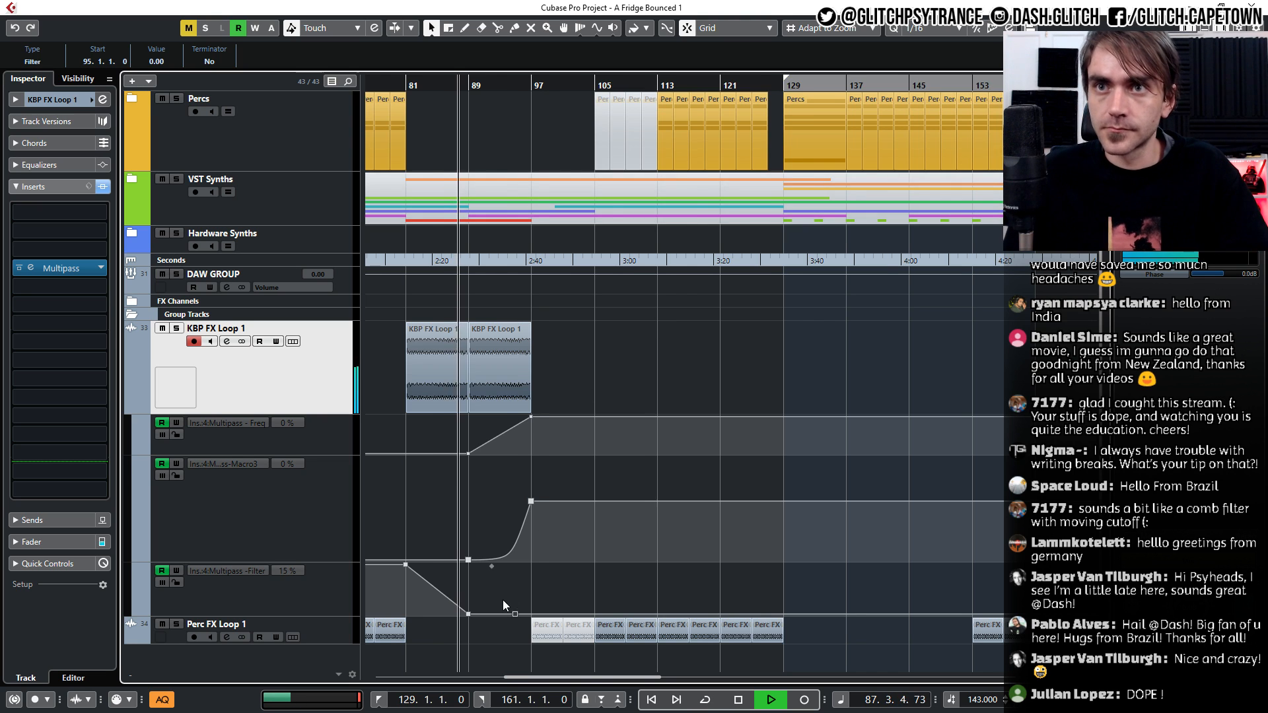
# Add a Filter automation point at bar 96 and curve the line from there up to 100 at bar 97
pyautogui.scroll(3, 505, 600)
pyautogui.scroll(2, 552, 620)
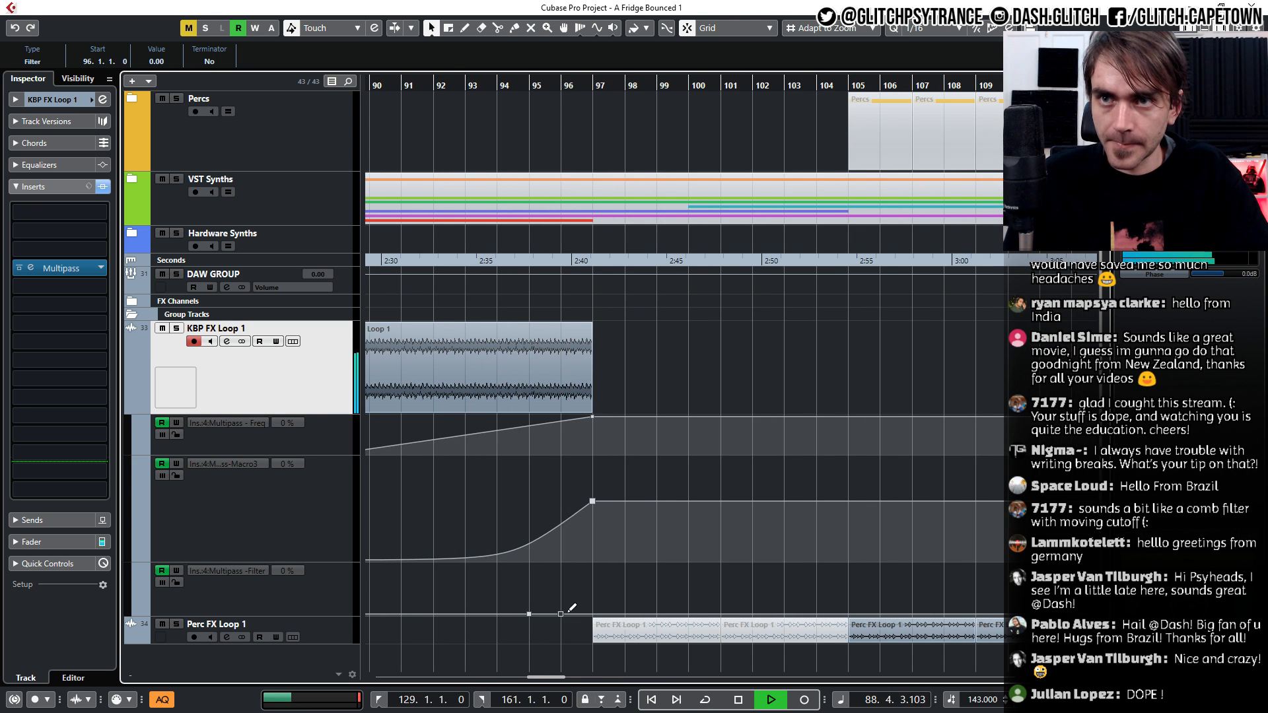
pyautogui.scroll(4, 571, 609)
pyautogui.moveTo(498, 614); pyautogui.dragTo(541, 560)
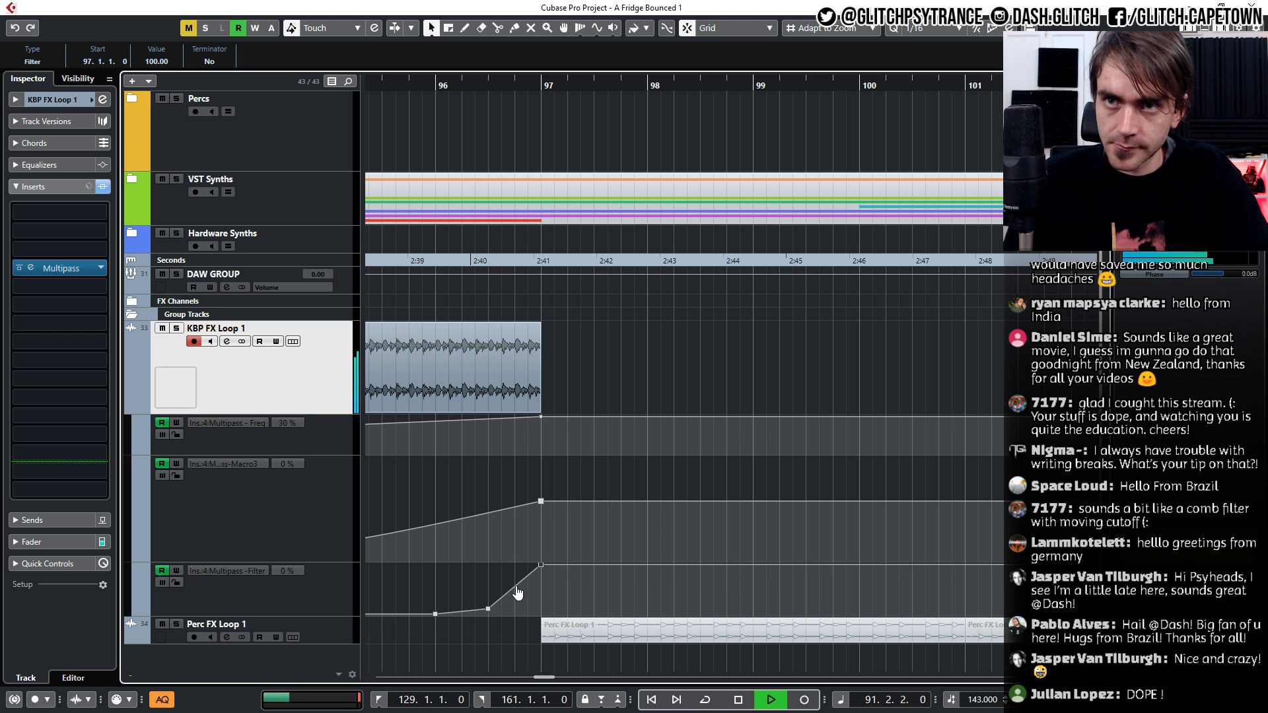
pyautogui.scroll(-5, 619, 588)
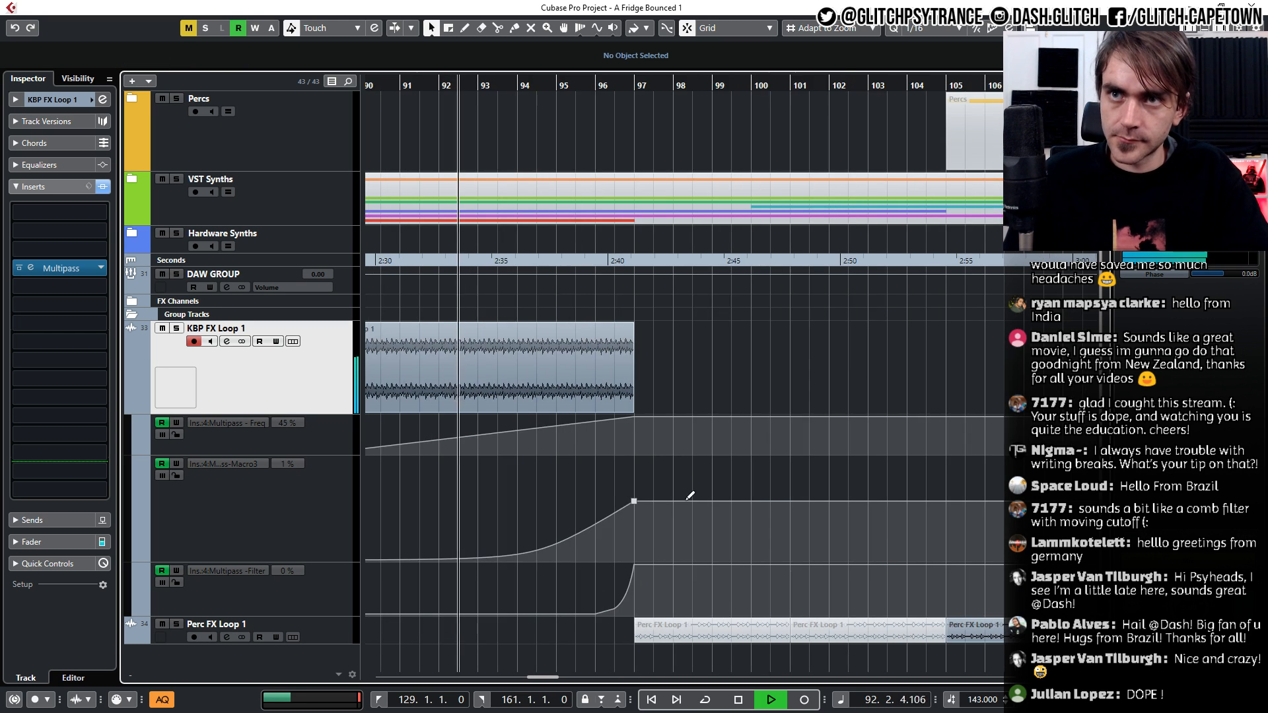
# Hide the automation lanes of KBP FX Loop 1 and listen to the transition past bar 97
pyautogui.click(129, 407)
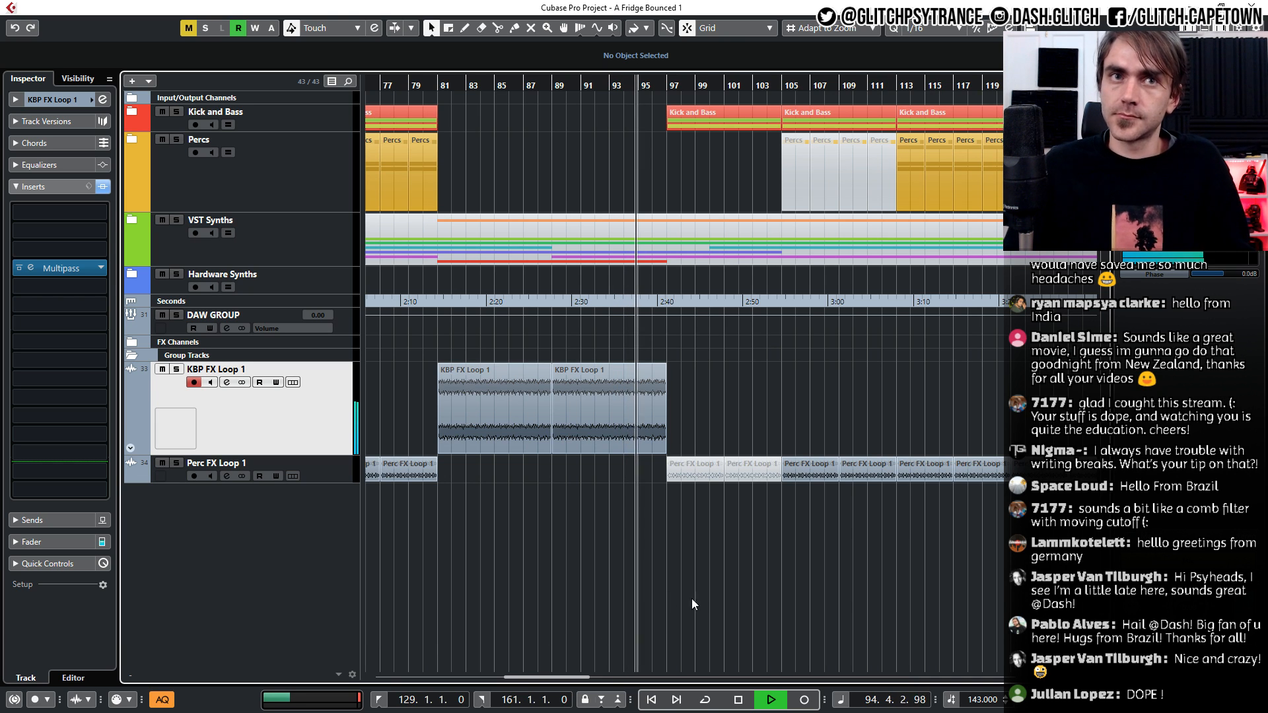
pyautogui.scroll(-3, 728, 584)
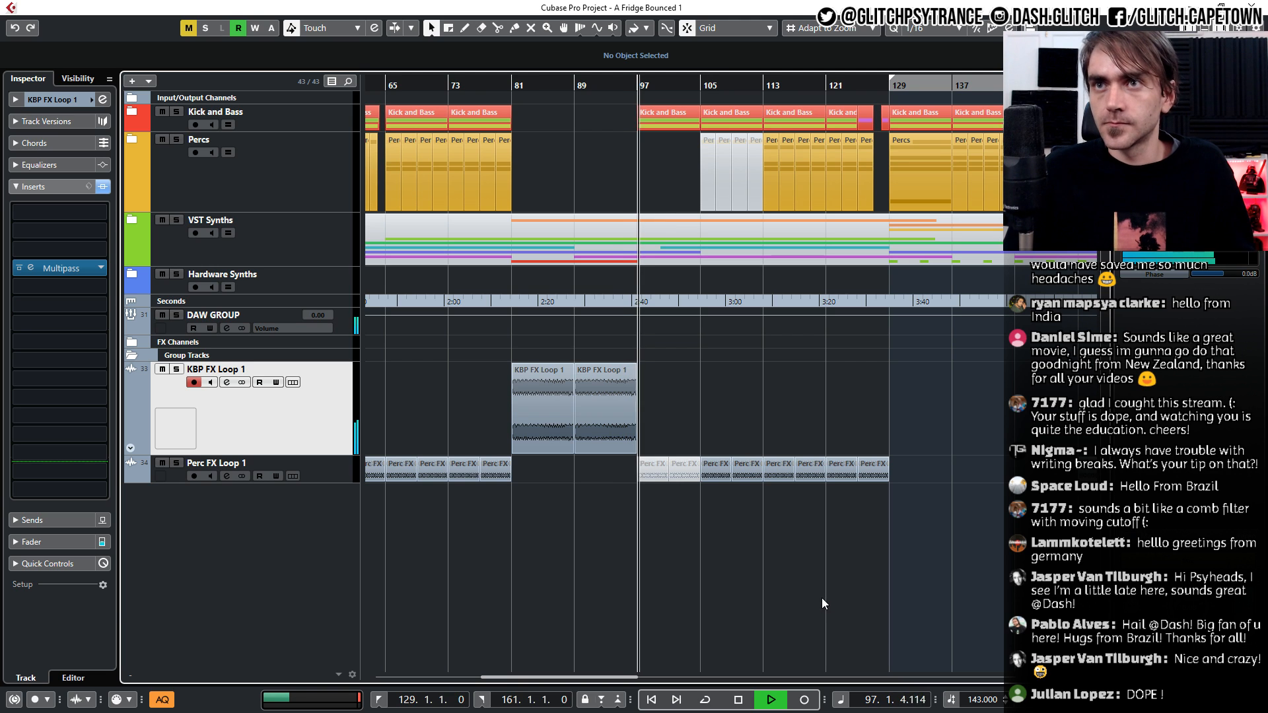
pyautogui.hscroll(1, 829, 598)
pyautogui.scroll(-3, 828, 598)
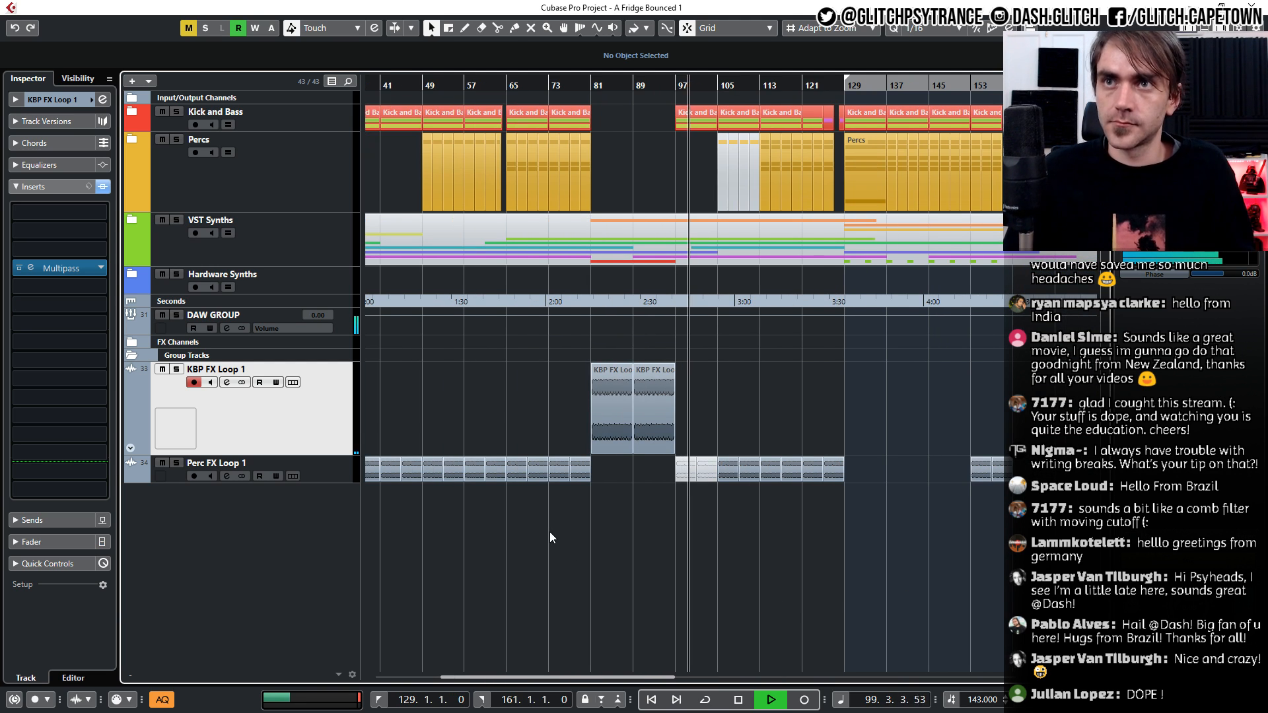
# Save the Multipass patch of KBP FX Loop 1 as "Freq Shifter 1" in the Multipass Stream 1 user preset folder
pyautogui.click(33, 268)
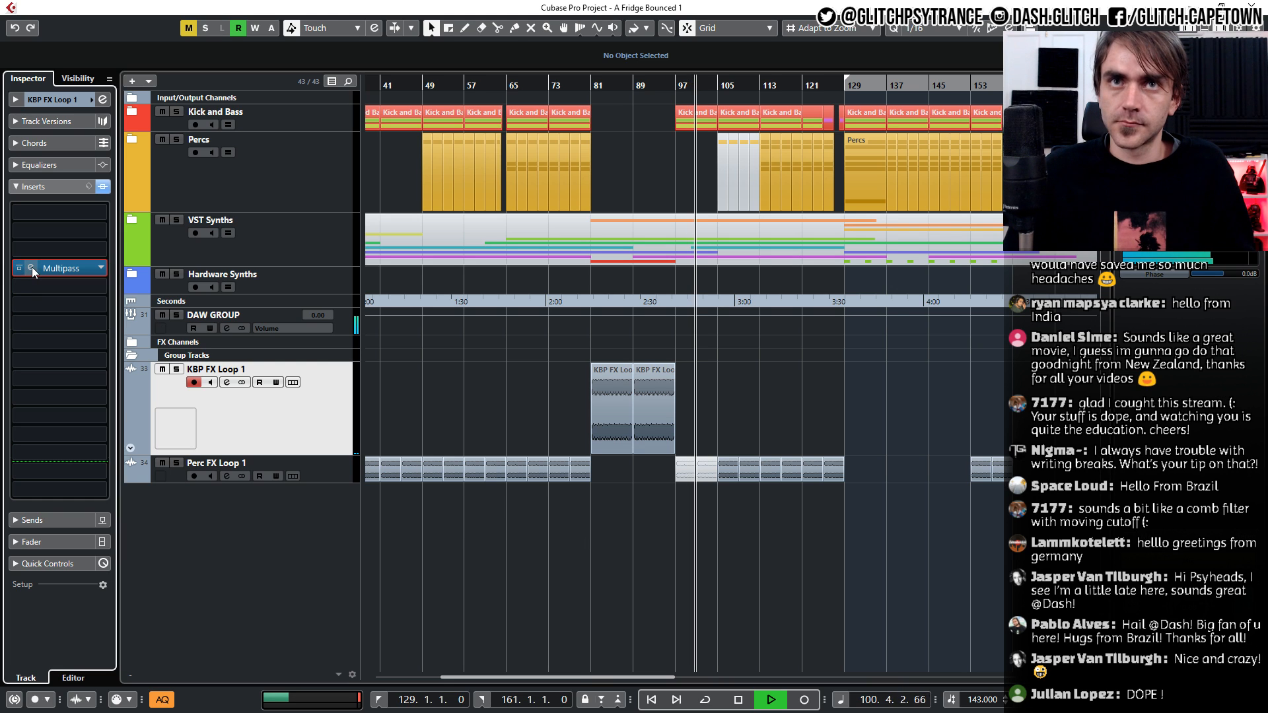
pyautogui.click(317, 79)
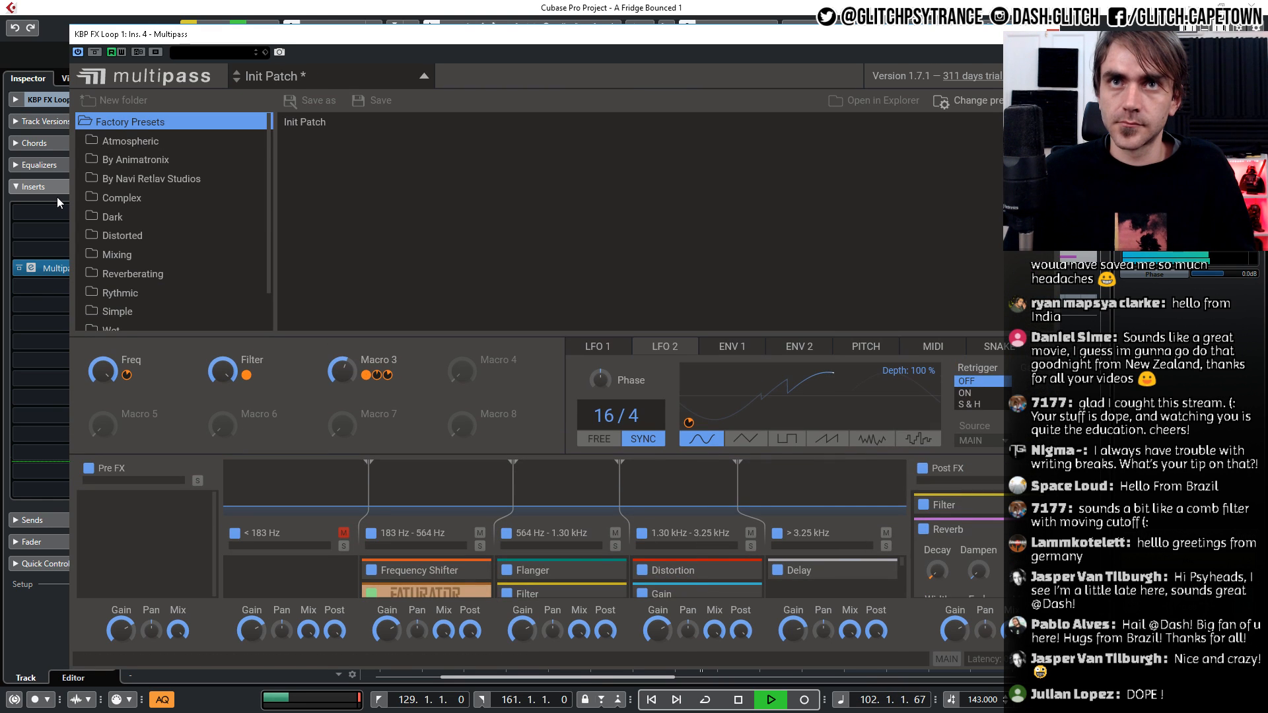
pyautogui.scroll(-1, 174, 243)
pyautogui.click(147, 324)
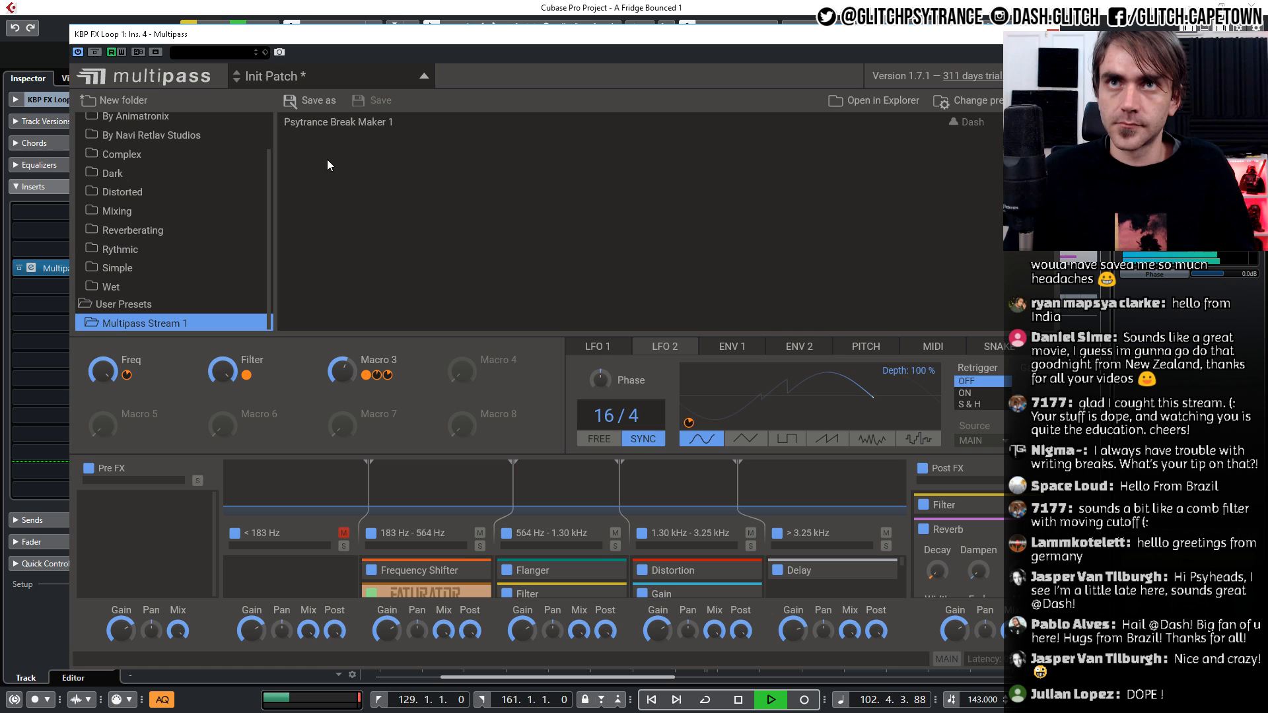
pyautogui.click(316, 102)
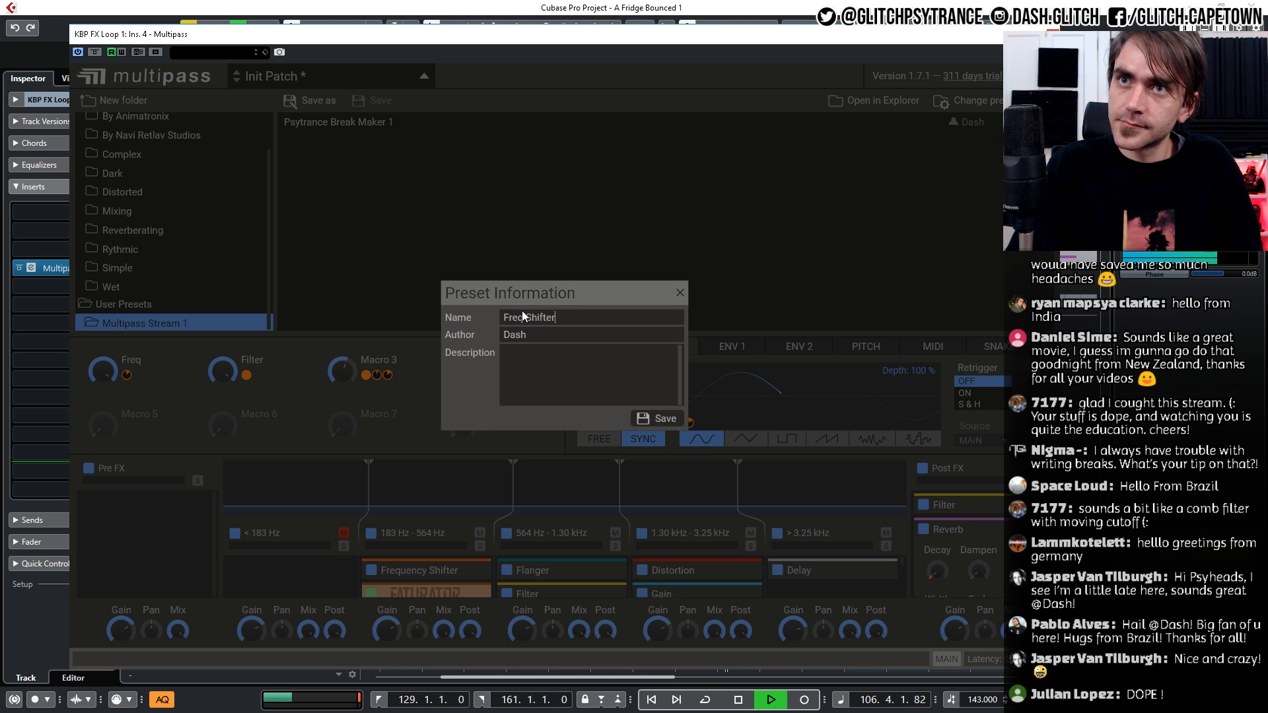
pyautogui.write('Freq Shifter 1')
pyautogui.press('Return')
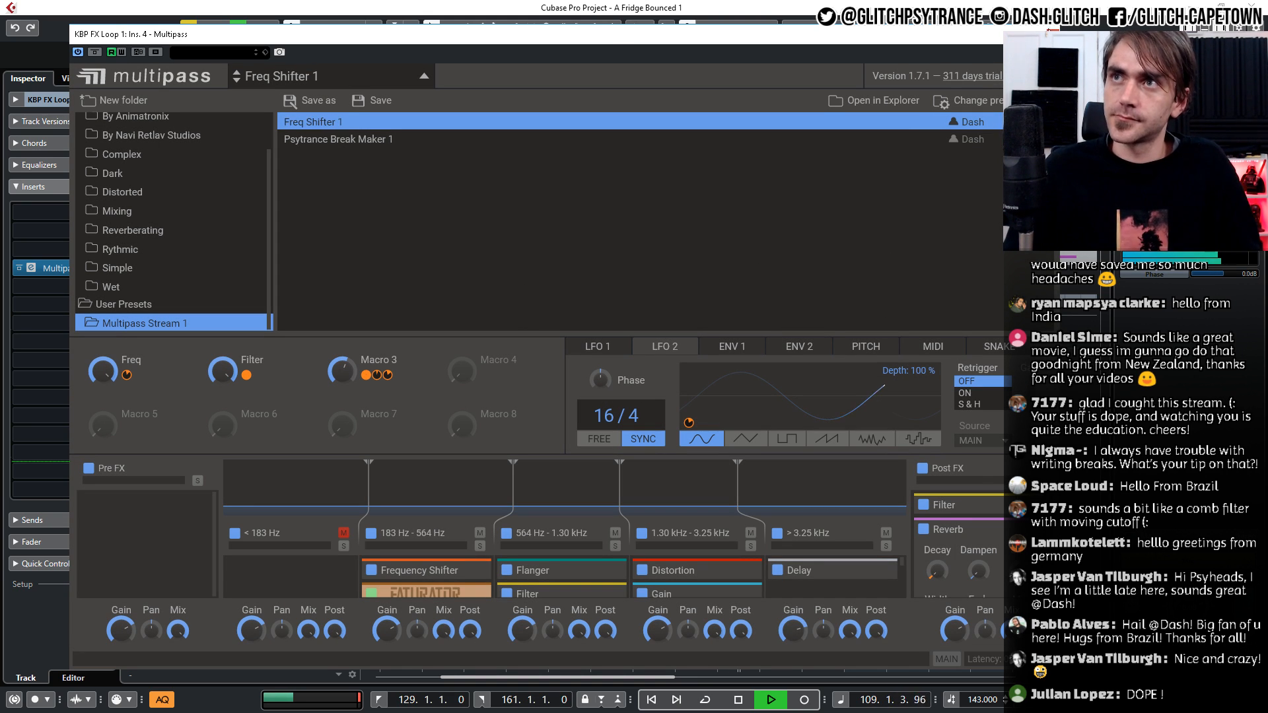
pyautogui.click(1053, 34)
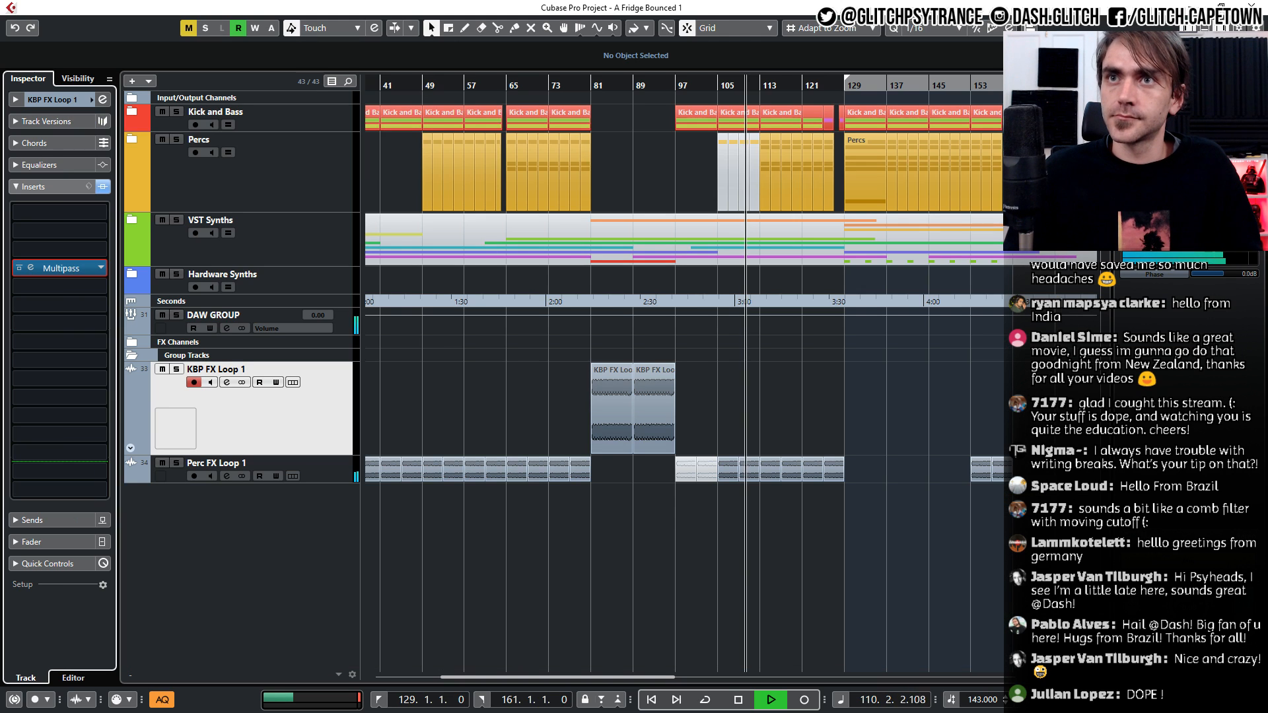
# Save the Multipass patch of Perc FX Loop 1 as "Percussion FX 1" in the Multipass Stream 1 user preset folder
pyautogui.hscroll(3, 793, 429)
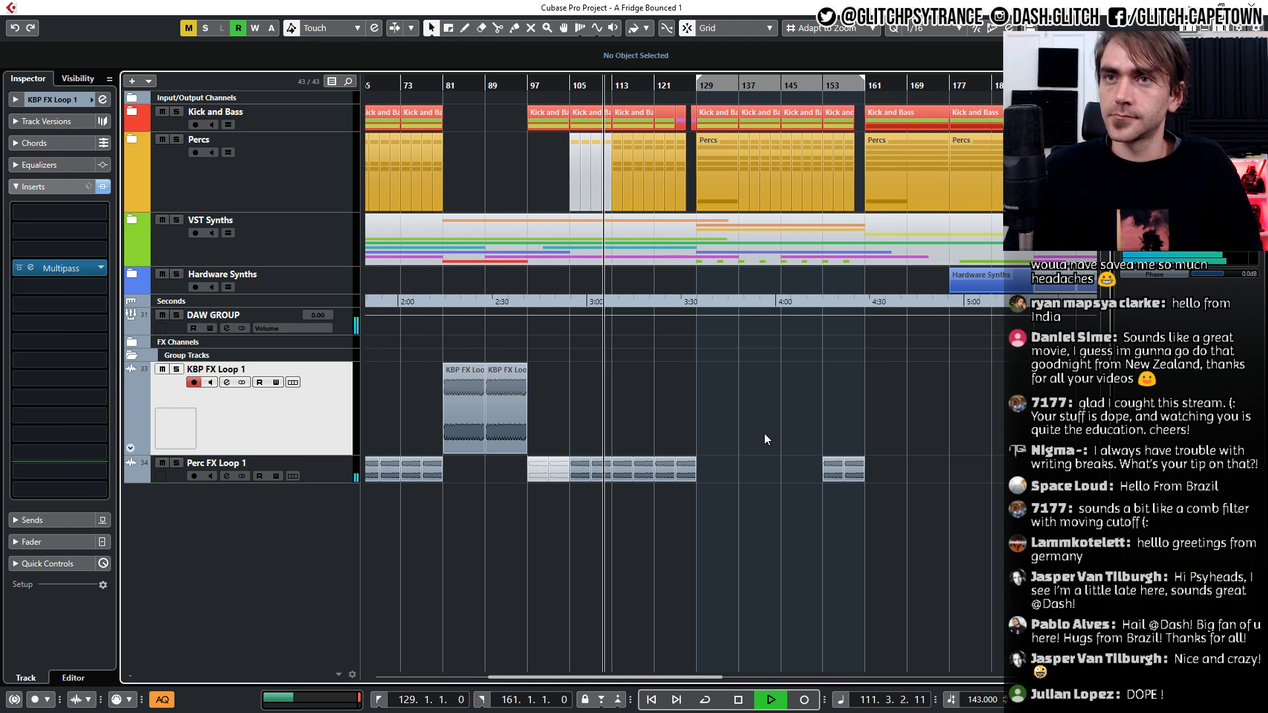
pyautogui.click(319, 472)
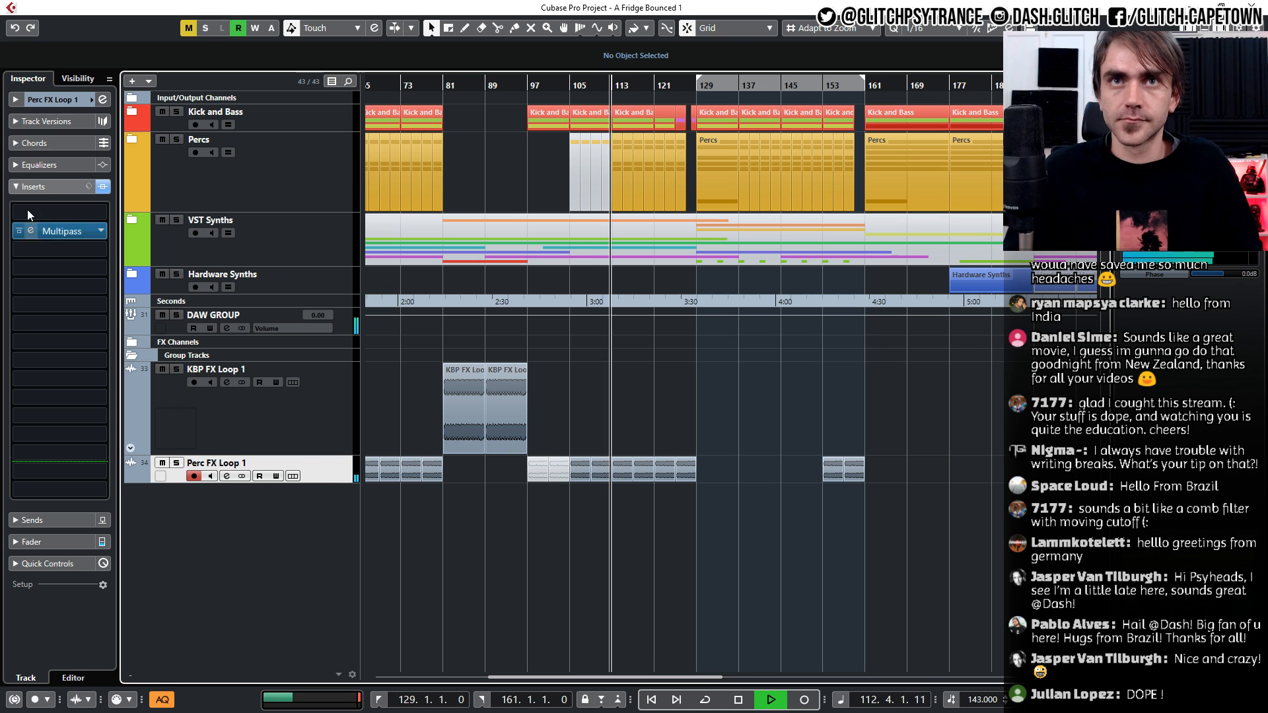
pyautogui.click(26, 231)
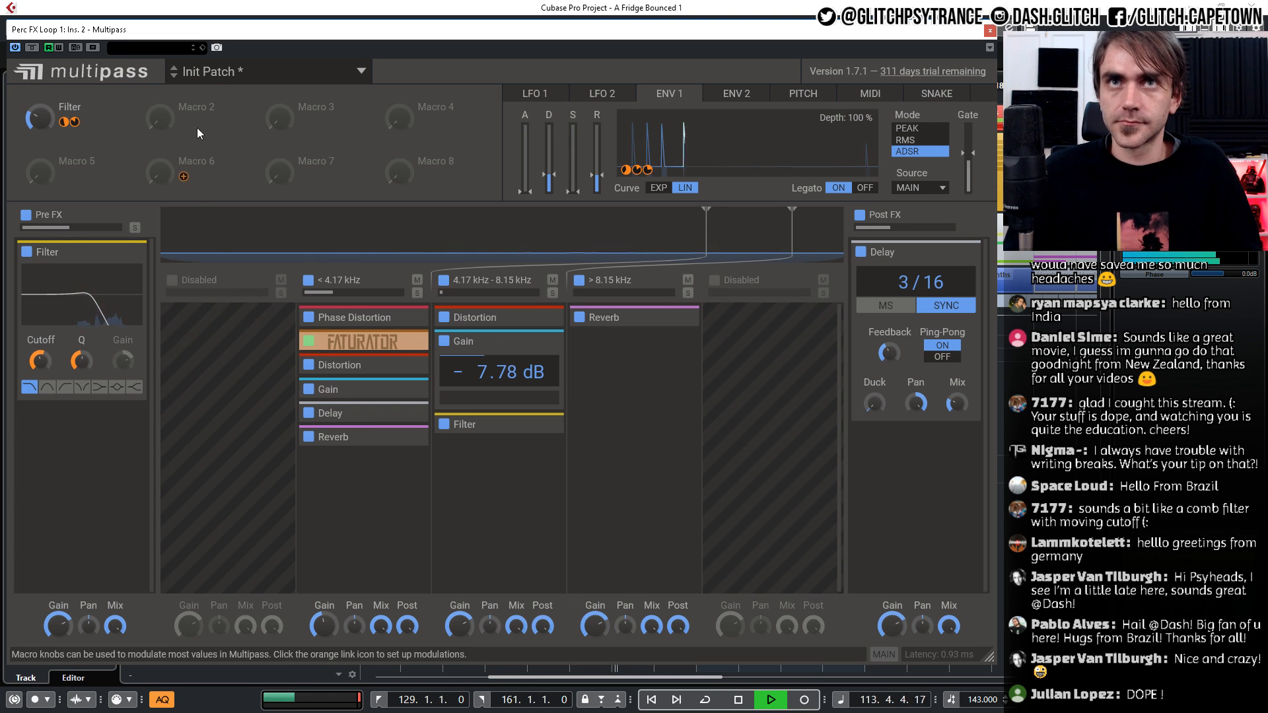
pyautogui.click(241, 73)
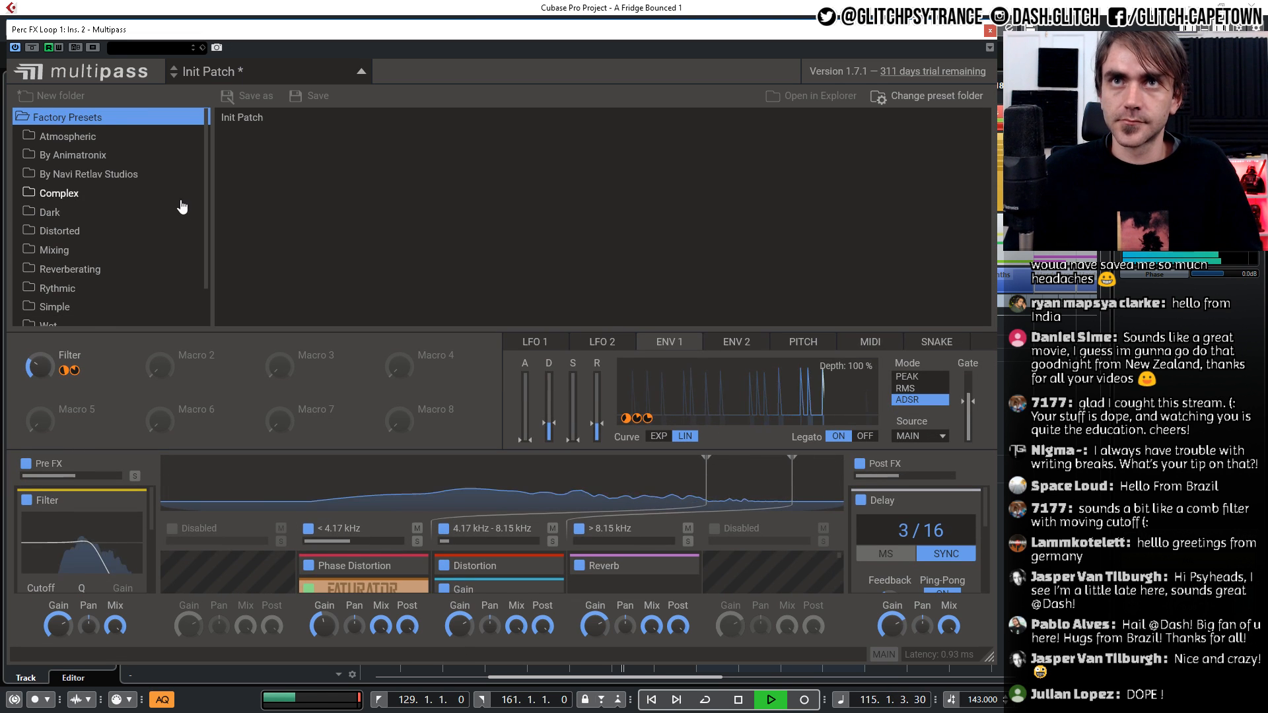
pyautogui.scroll(-2, 165, 211)
pyautogui.click(85, 319)
pyautogui.click(238, 96)
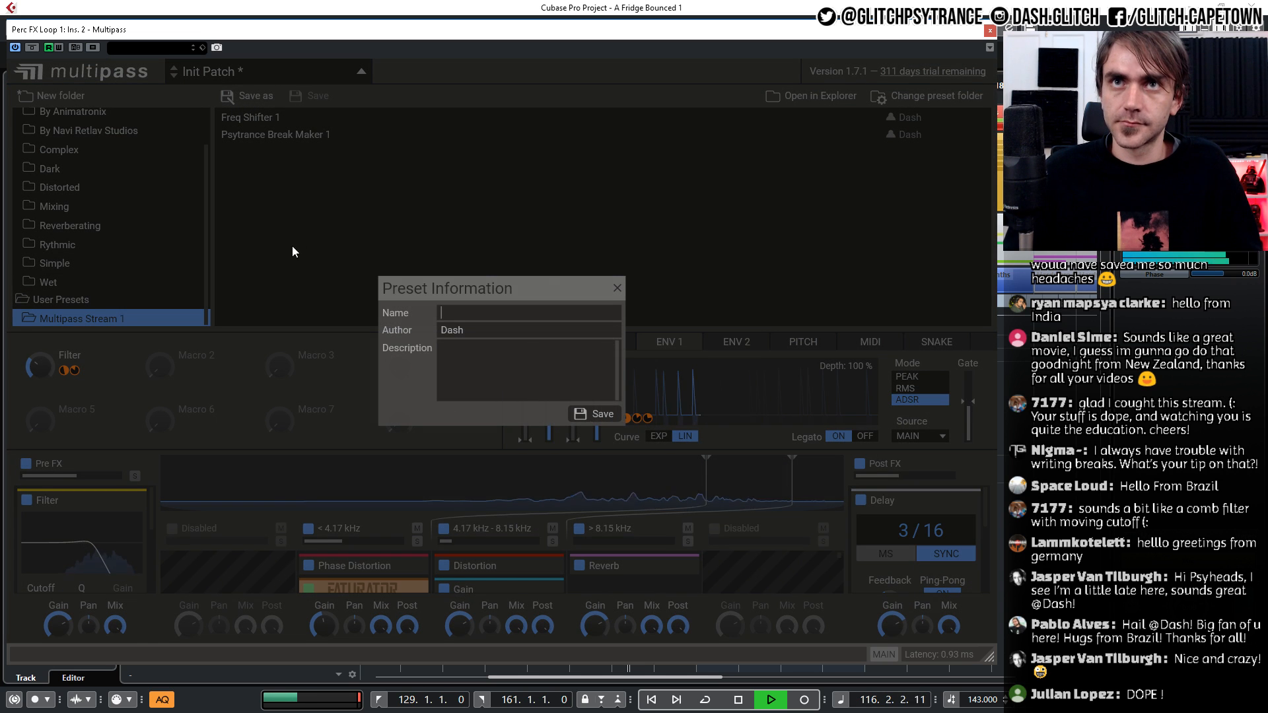
pyautogui.write('Percu')
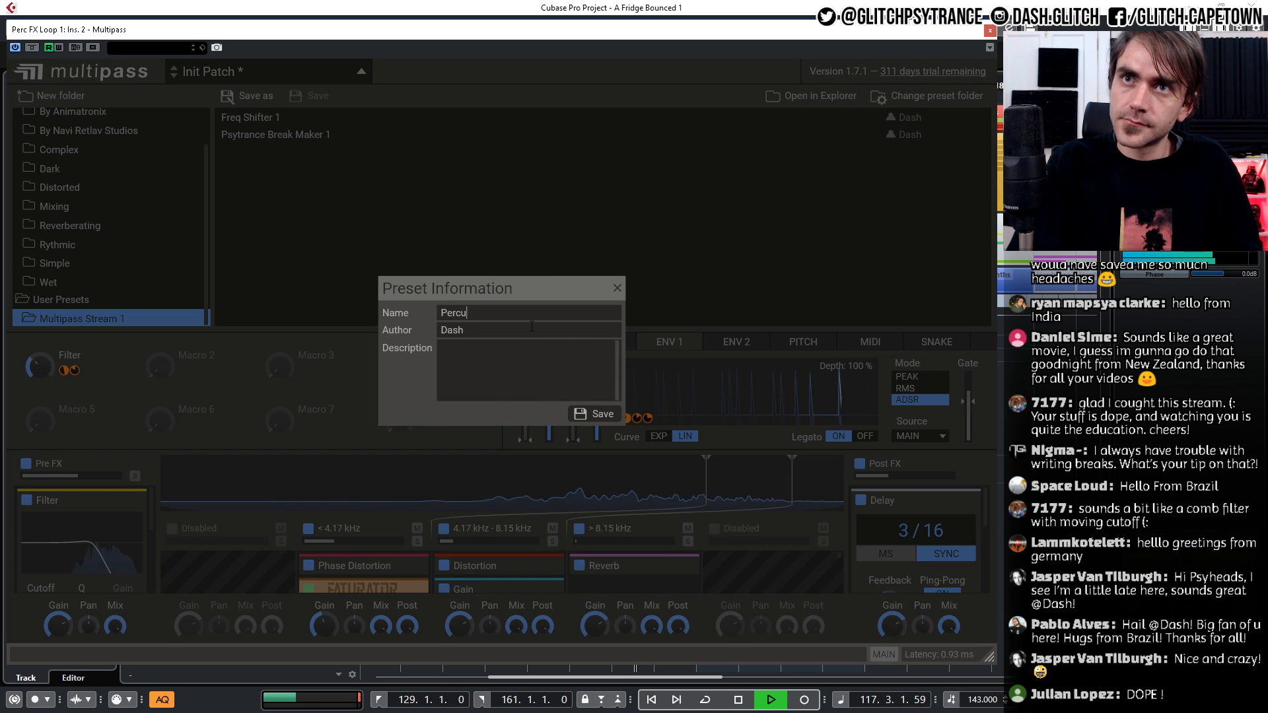
pyautogui.write('ssion')
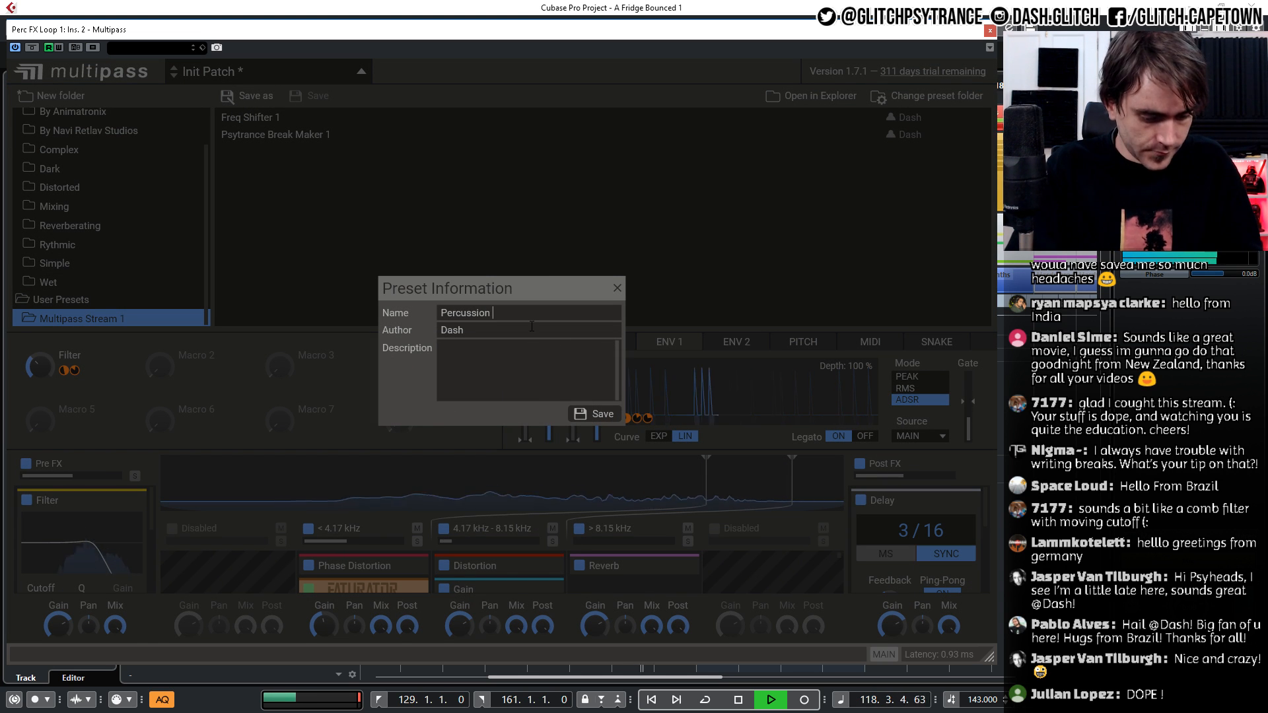
pyautogui.write(' FX 1')
pyautogui.press('Return')
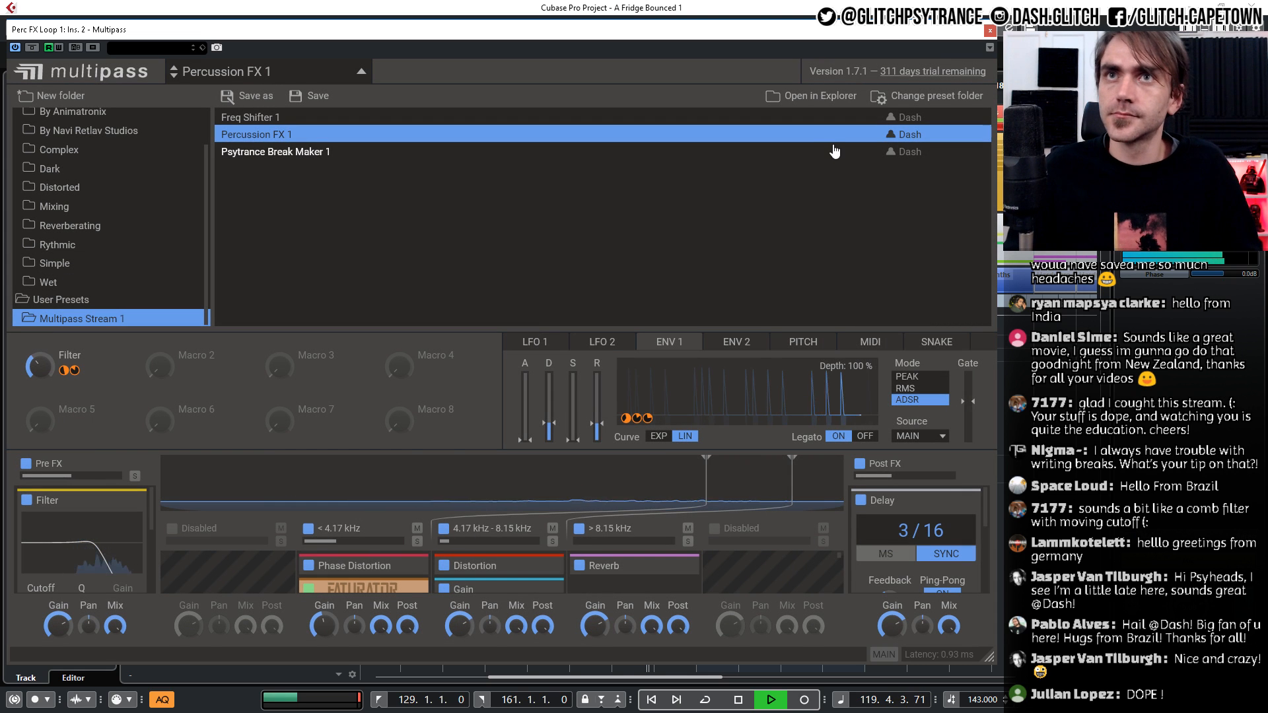
pyautogui.click(991, 32)
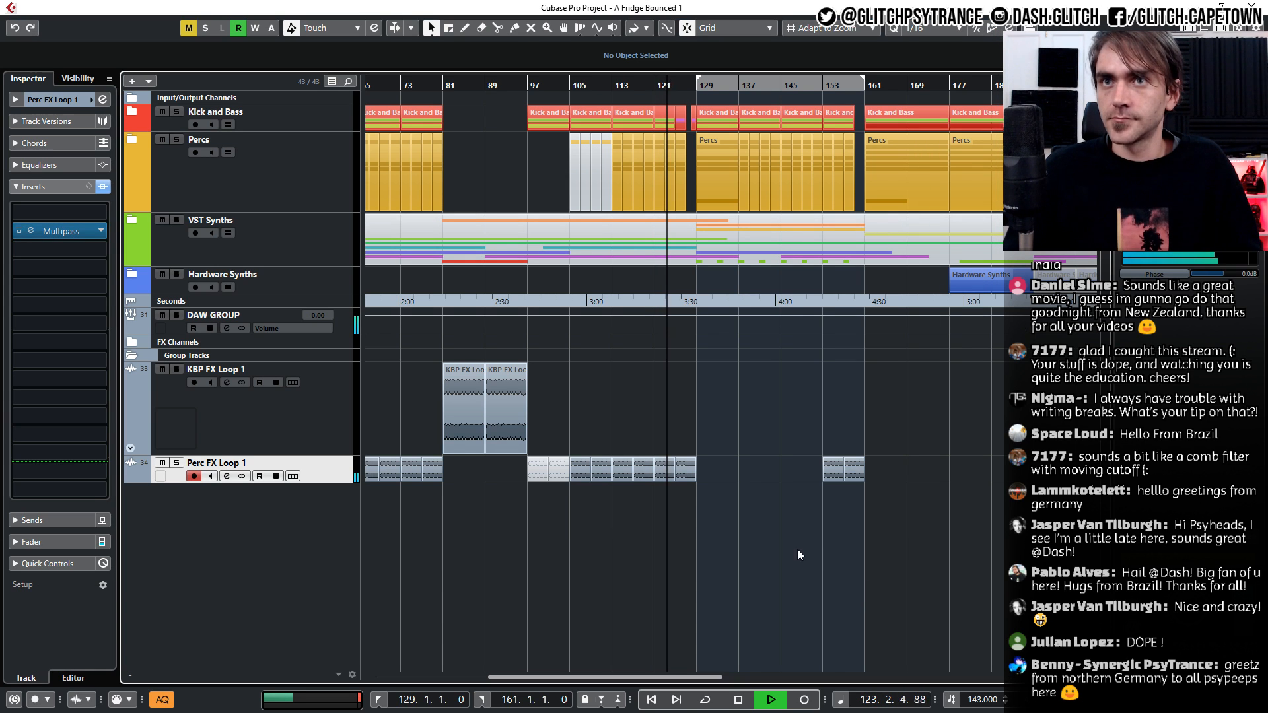
# Copy the KBP FX Loop 1 event to bar 121 and trim its start to bar 125
pyautogui.moveTo(525, 419); pyautogui.dragTo(672, 438)
pyautogui.scroll(4, 672, 440)
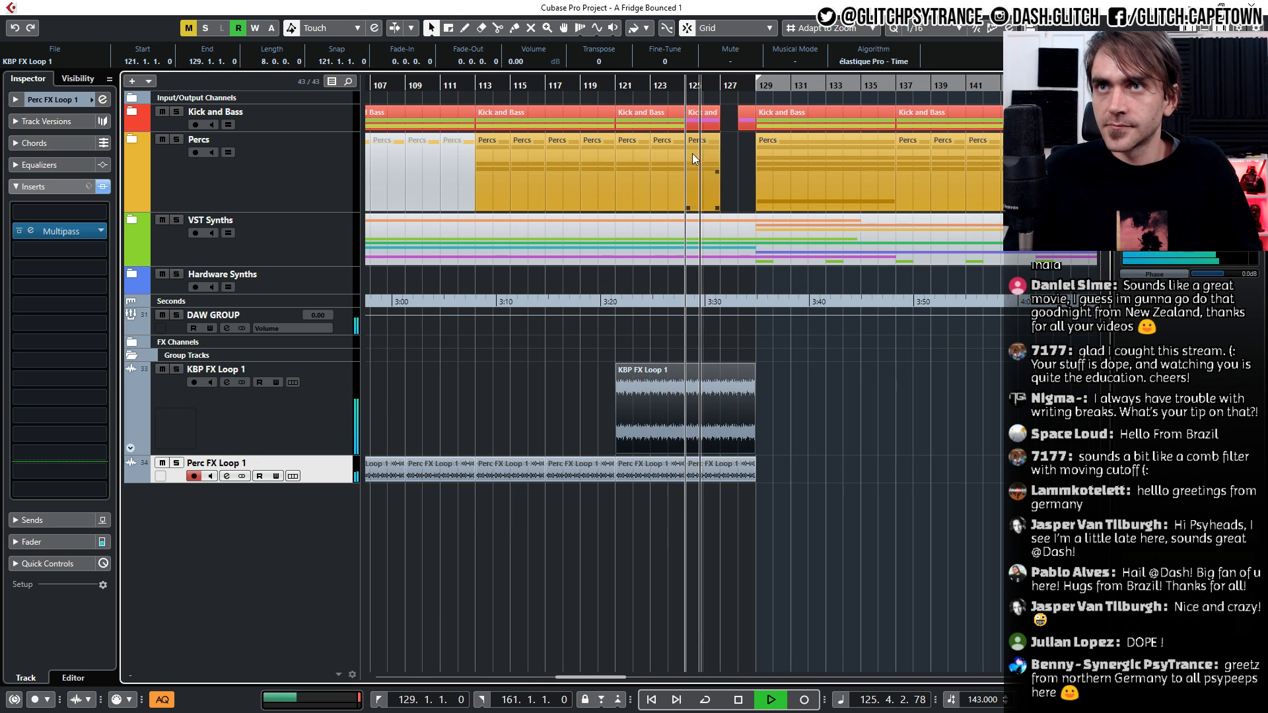
pyautogui.click(623, 84)
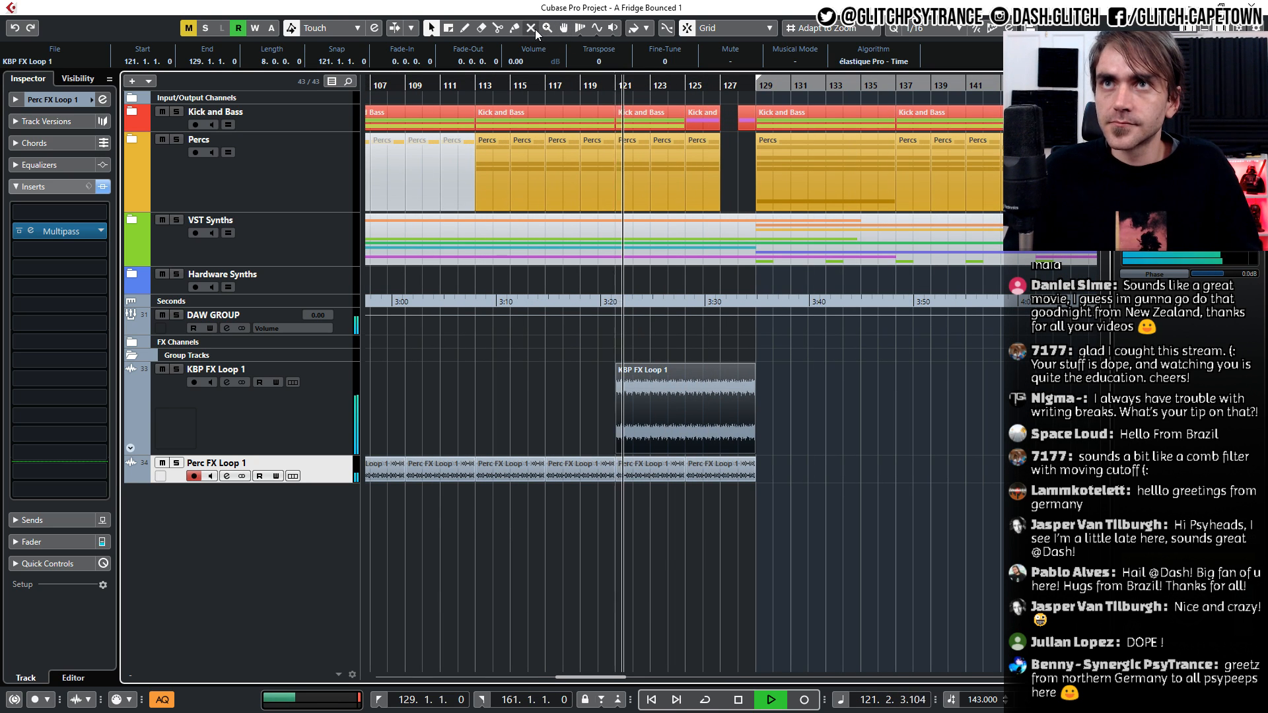
pyautogui.click(530, 28)
pyautogui.press('space')
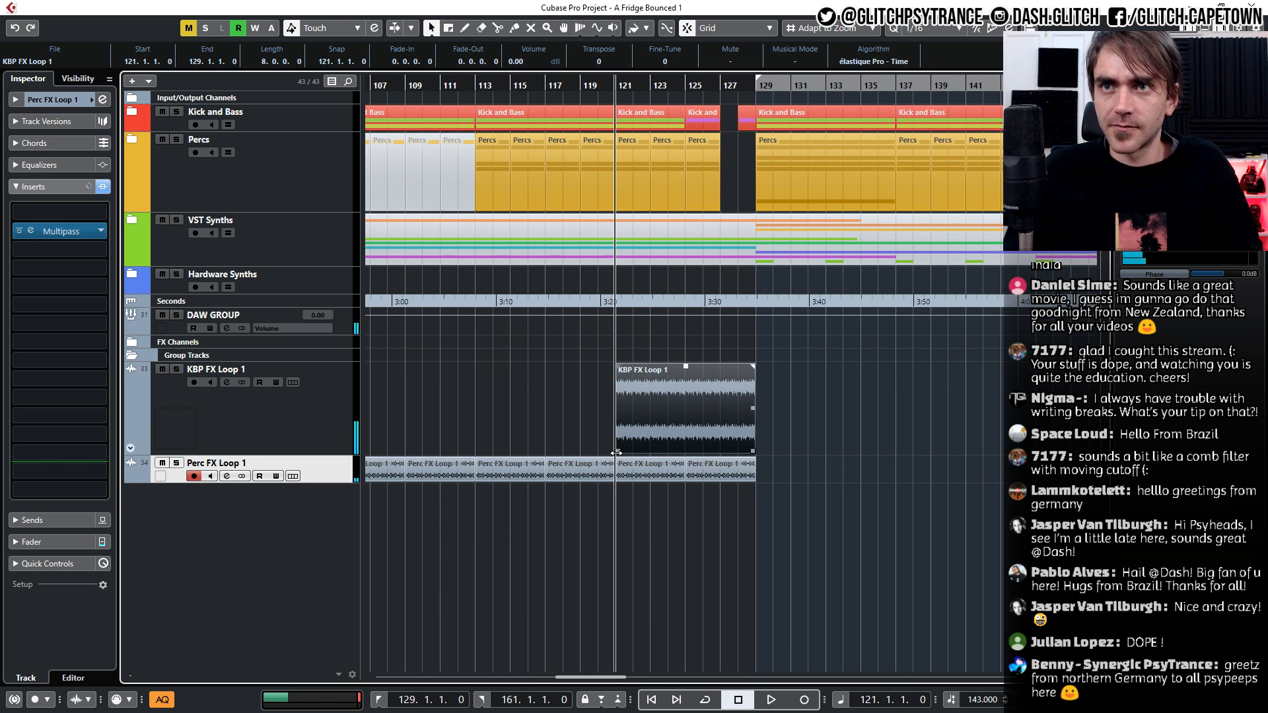
pyautogui.moveTo(617, 452); pyautogui.dragTo(687, 461)
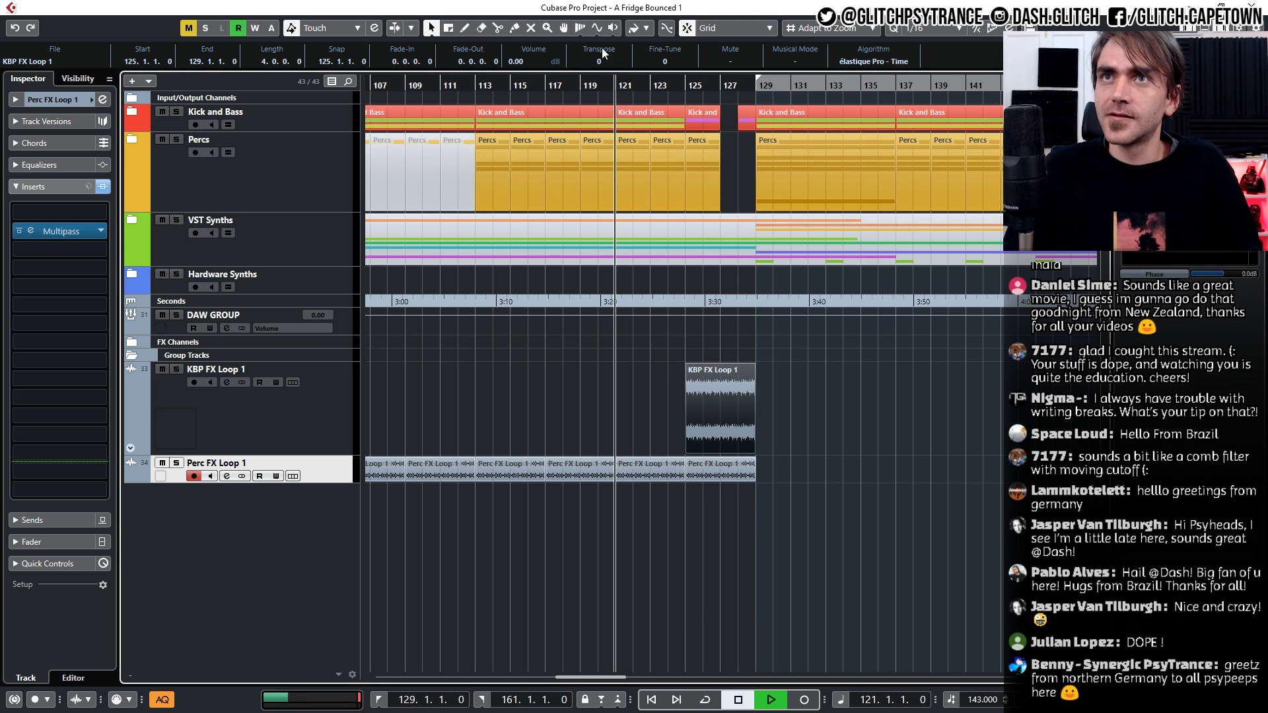
# Mute the Percs and Kick and Bass parts at bar 125 and the Kick and Bass part at bar 128
pyautogui.click(530, 28)
pyautogui.click(707, 160)
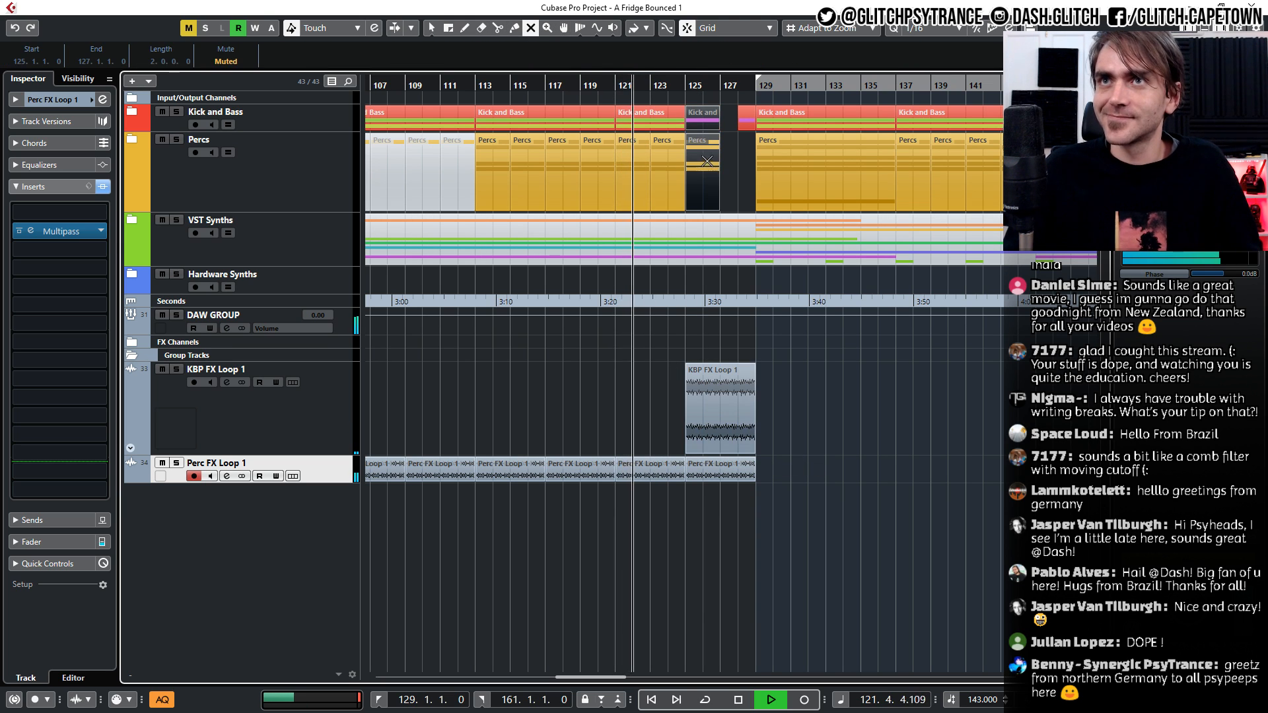
pyautogui.click(745, 118)
pyautogui.press('1')
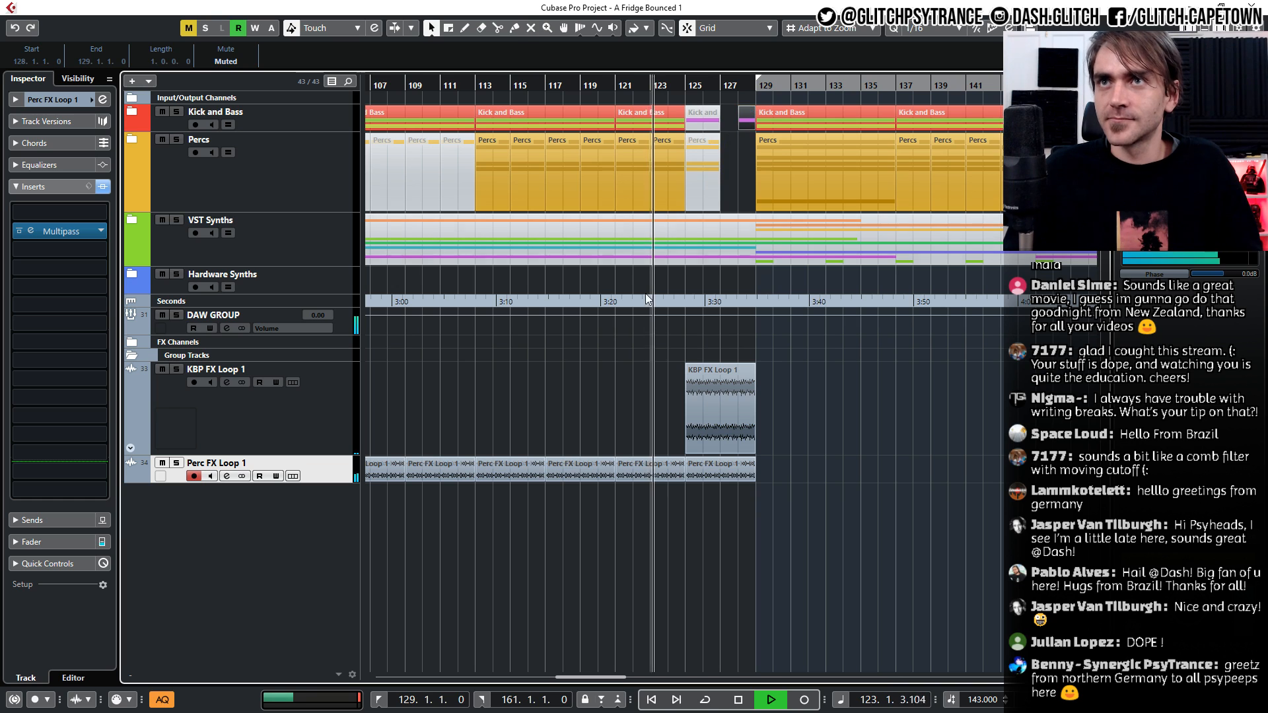
# Show KBP FX Loop 1's automation and ramp Freq down from a 100 point at bar 123, deleting the upper point at bar 125
pyautogui.click(131, 447)
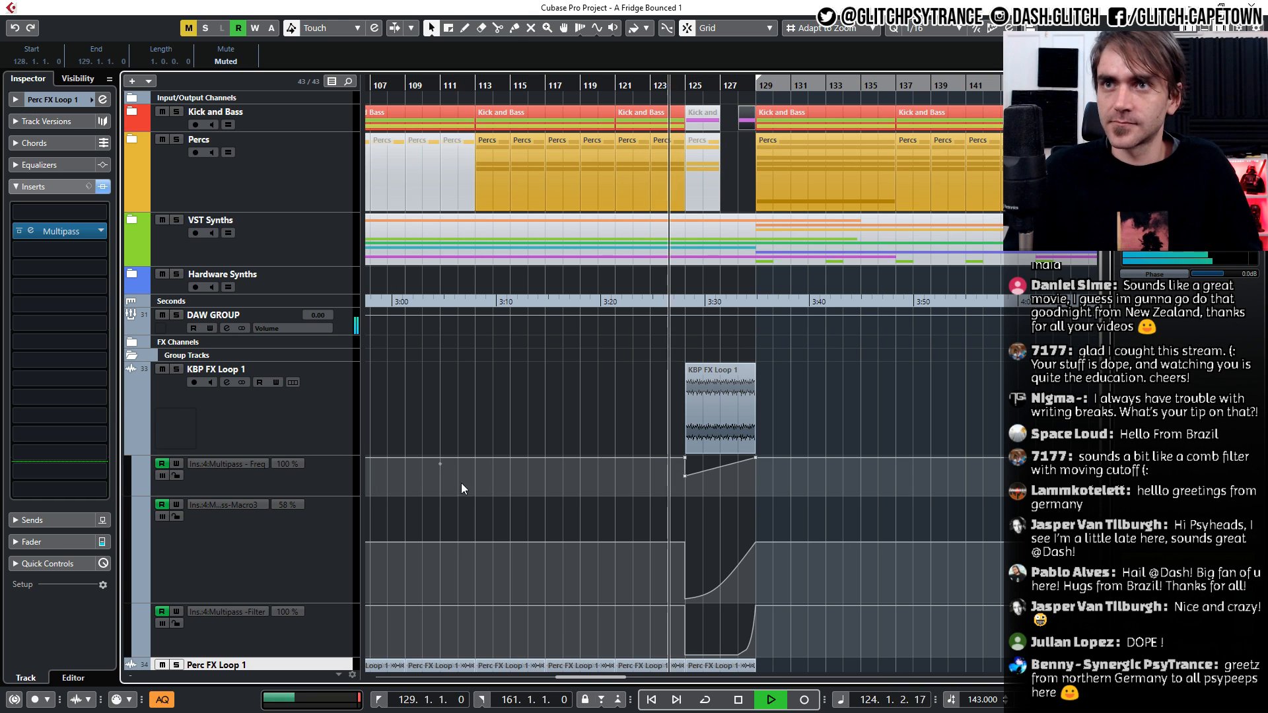
pyautogui.click(650, 457)
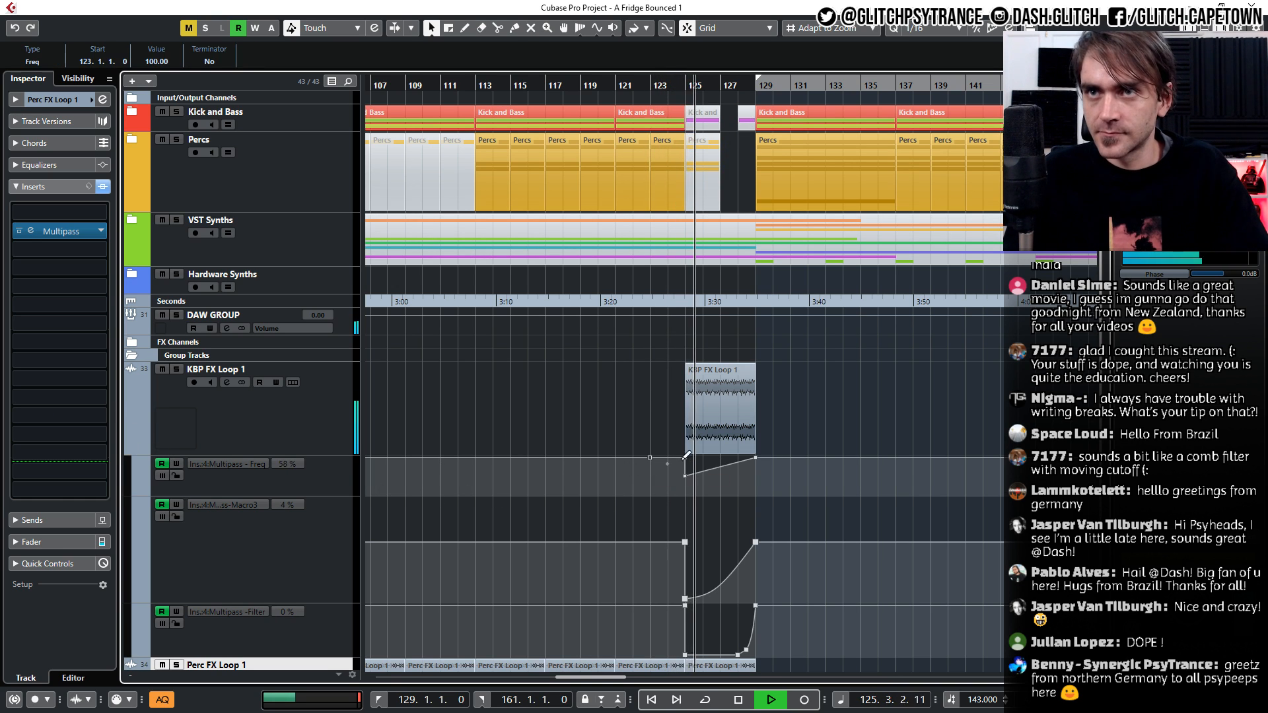
pyautogui.click(684, 458)
pyautogui.press('Delete')
# Add a Filter automation point of 0 at bar 127 and delete the zero point at bar 125
pyautogui.click(685, 655)
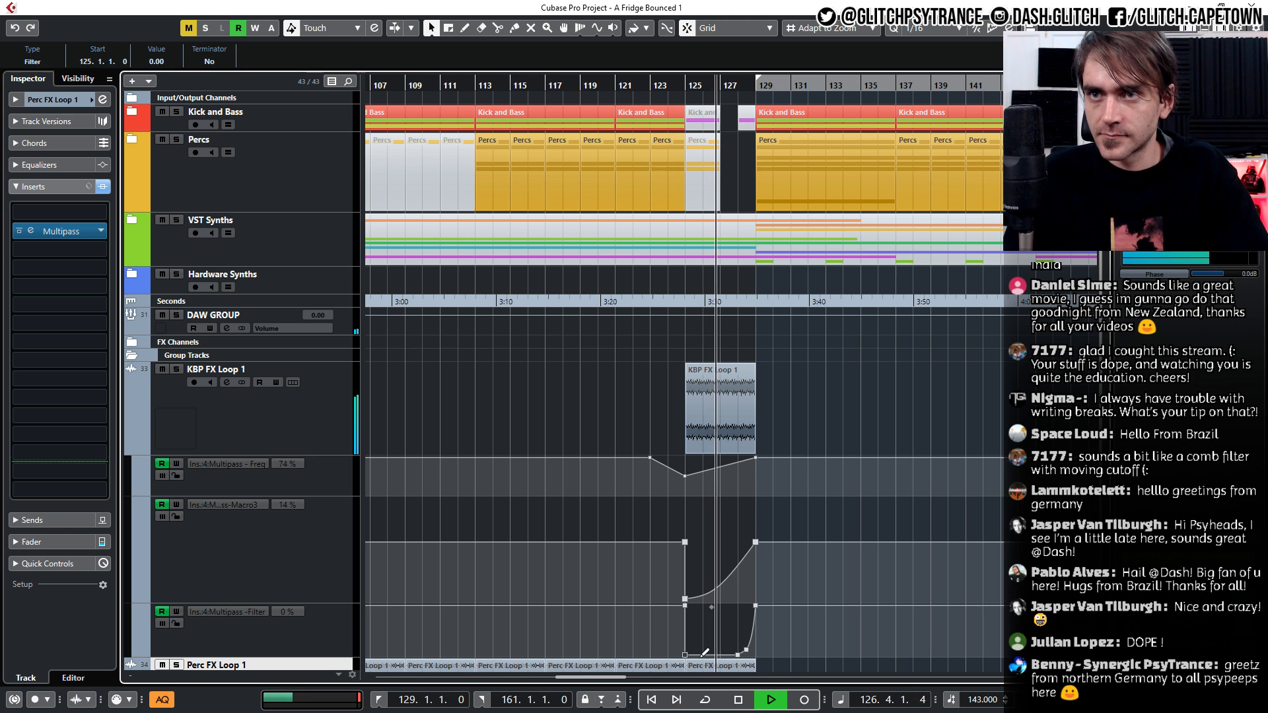
pyautogui.moveTo(703, 656); pyautogui.dragTo(718, 656)
pyautogui.click(685, 656)
pyautogui.press('Delete')
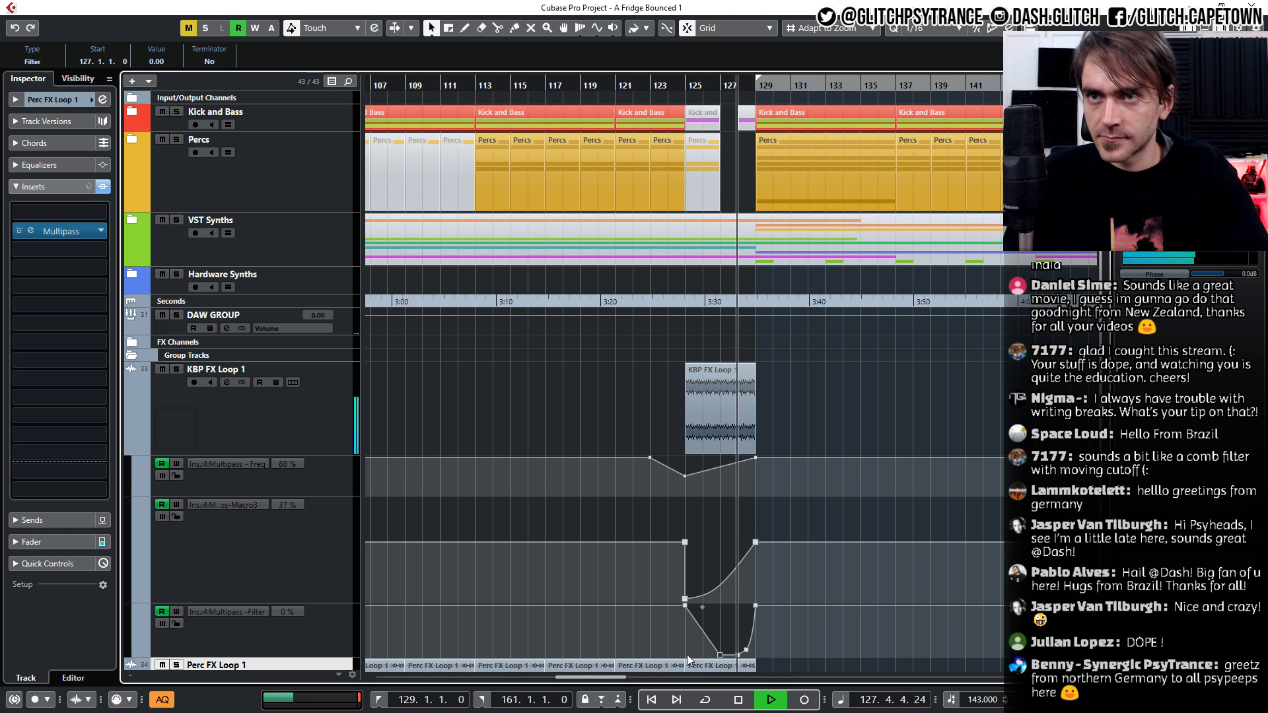
# Lower the Freq point at bar 125 to the minimum and start Macro 3's downward ramp with a 55.84 point at bar 123
pyautogui.moveTo(685, 476); pyautogui.dragTo(651, 546)
pyautogui.click(664, 544)
pyautogui.scroll(2, 682, 578)
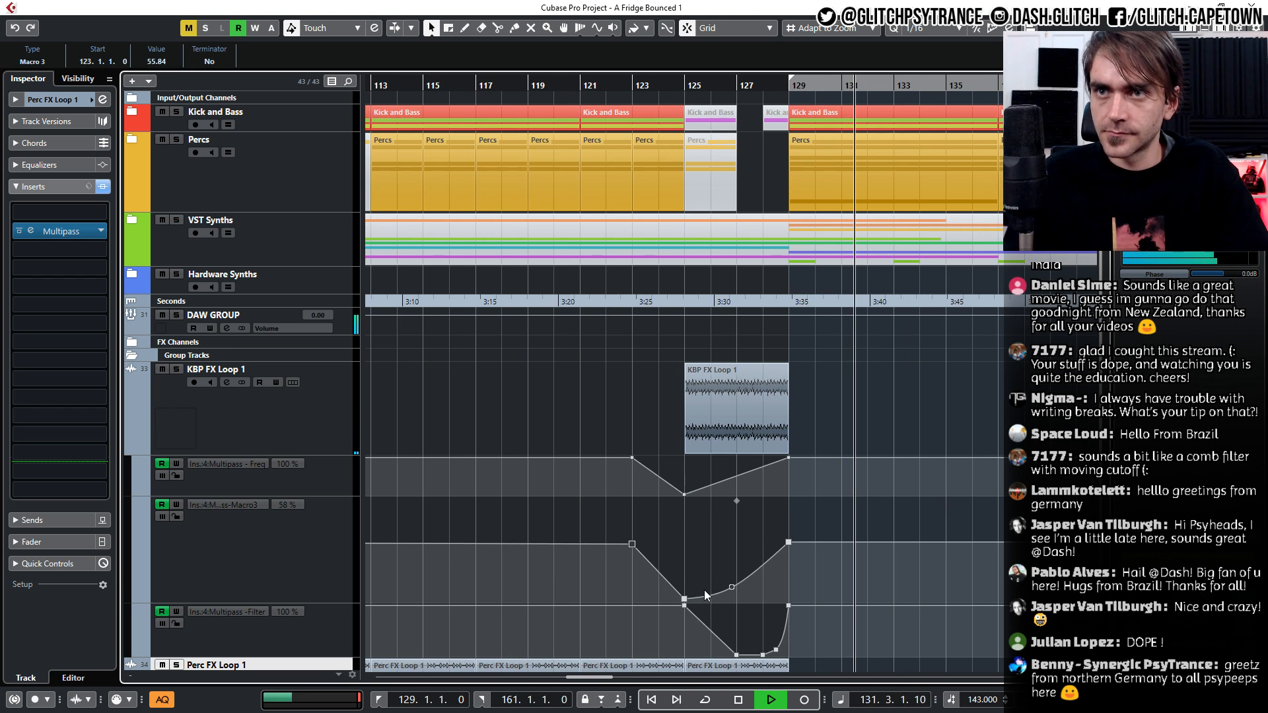
# Set the Filter automation point at bar 125 to 58.67 and play the transition from about bar 124 past bar 129
pyautogui.moveTo(708, 627)
pyautogui.mouseDown()
pyautogui.moveTo(687, 688)
pyautogui.moveTo(687, 635)
pyautogui.mouseUp()
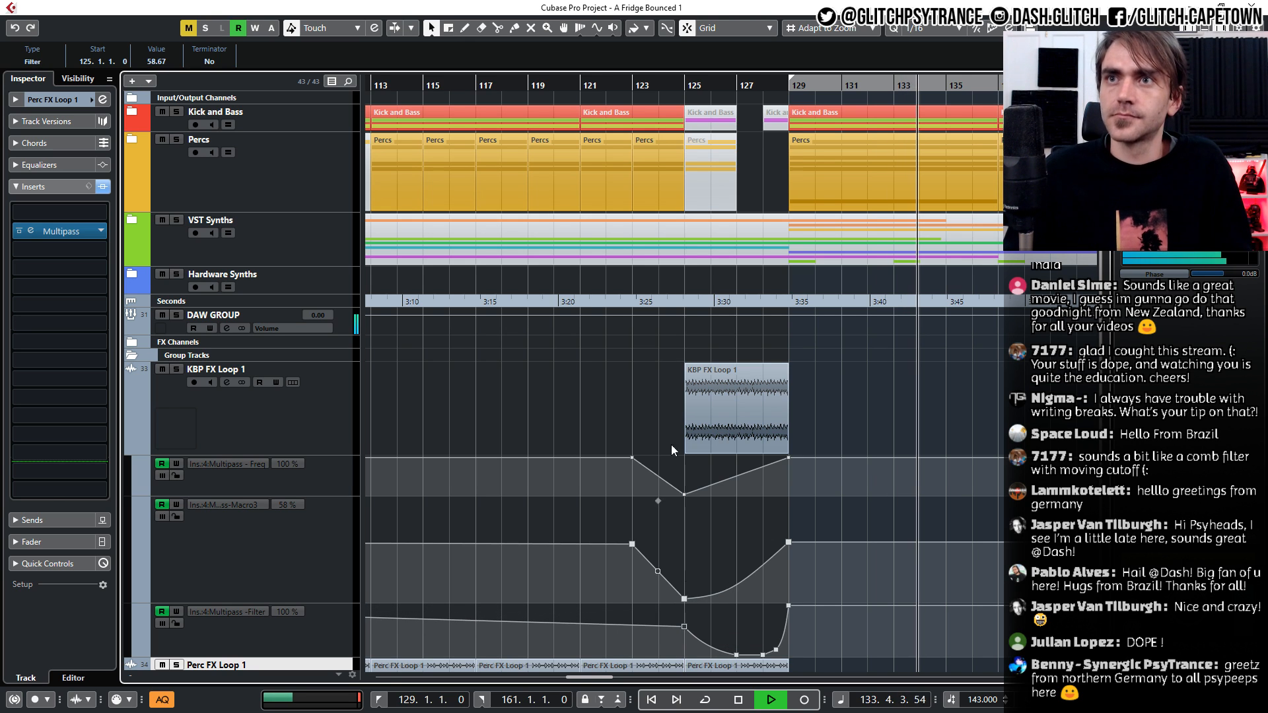
pyautogui.click(659, 78)
pyautogui.scroll(2, 819, 397)
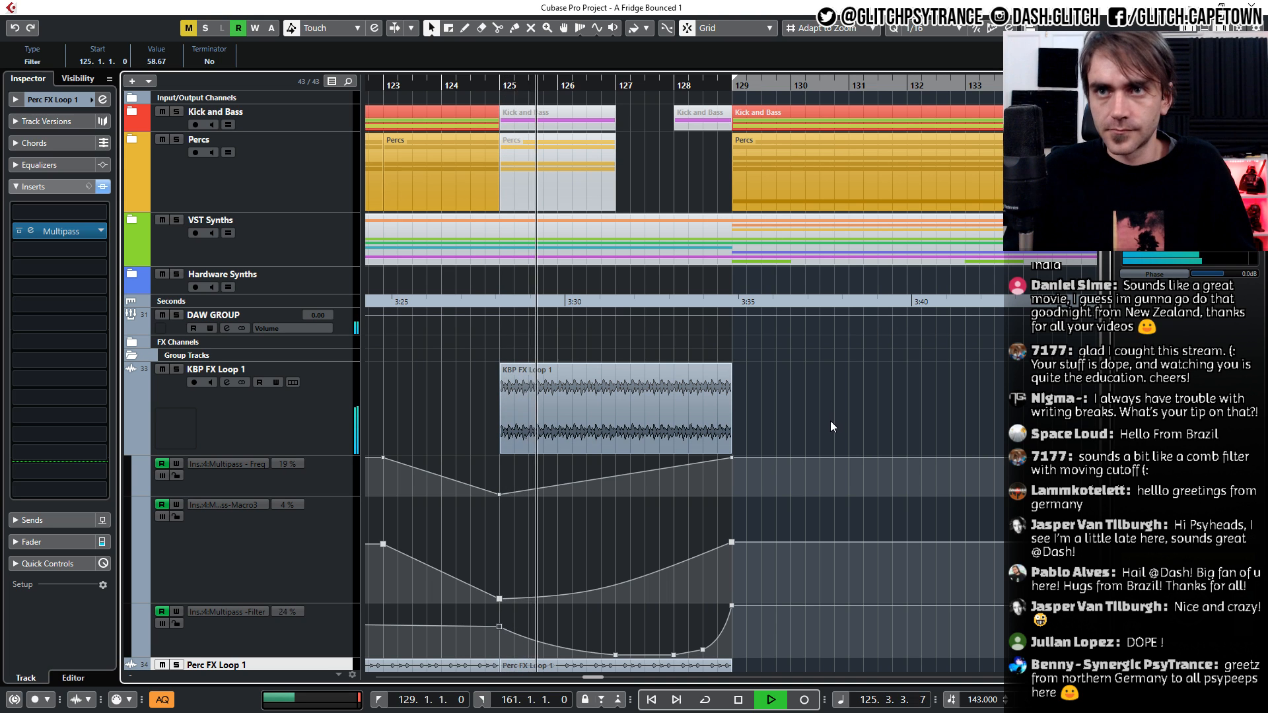
pyautogui.scroll(-1, 806, 409)
pyautogui.hscroll(3, 813, 356)
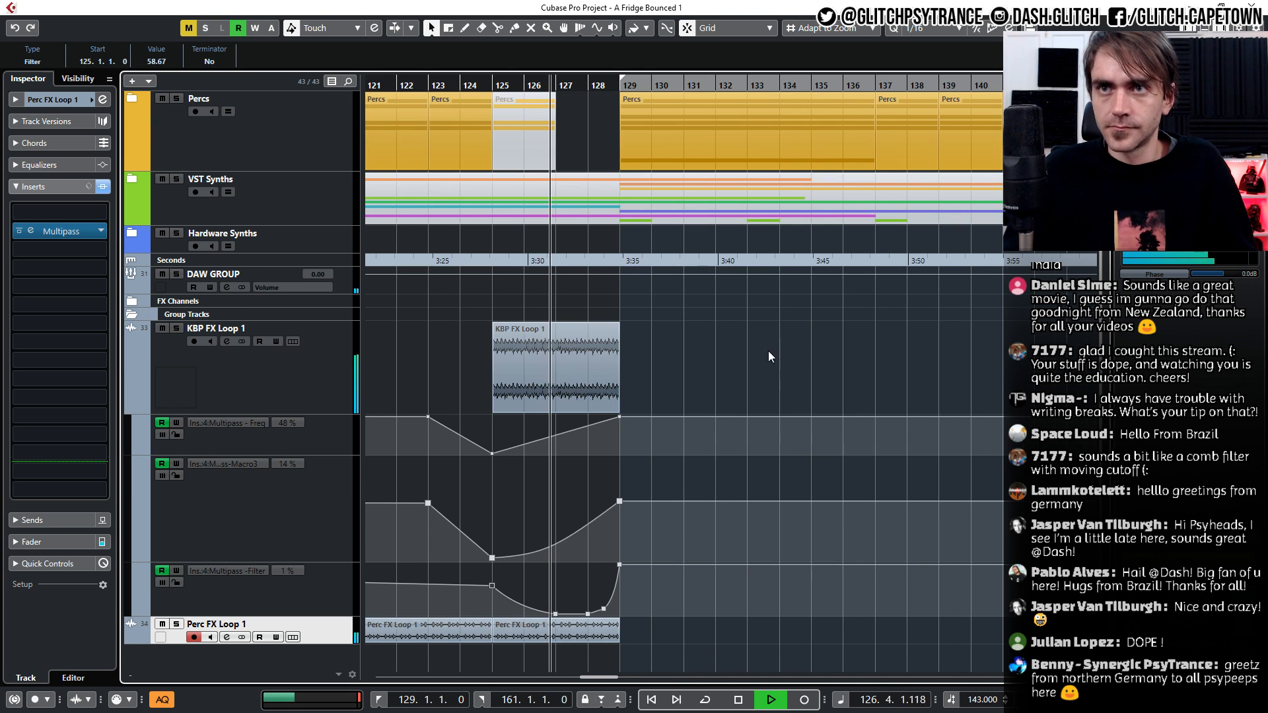
pyautogui.scroll(2, 588, 358)
pyautogui.scroll(1, 581, 355)
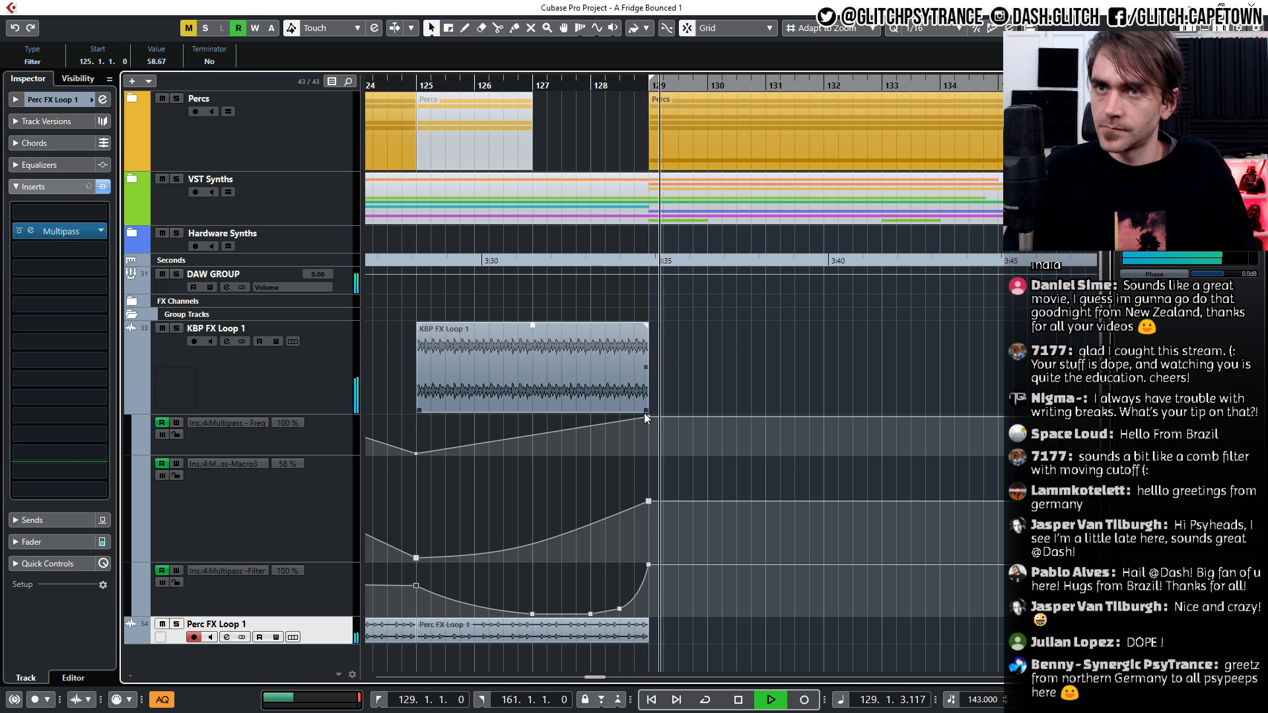
pyautogui.scroll(-2, 647, 574)
pyautogui.scroll(-1, 647, 574)
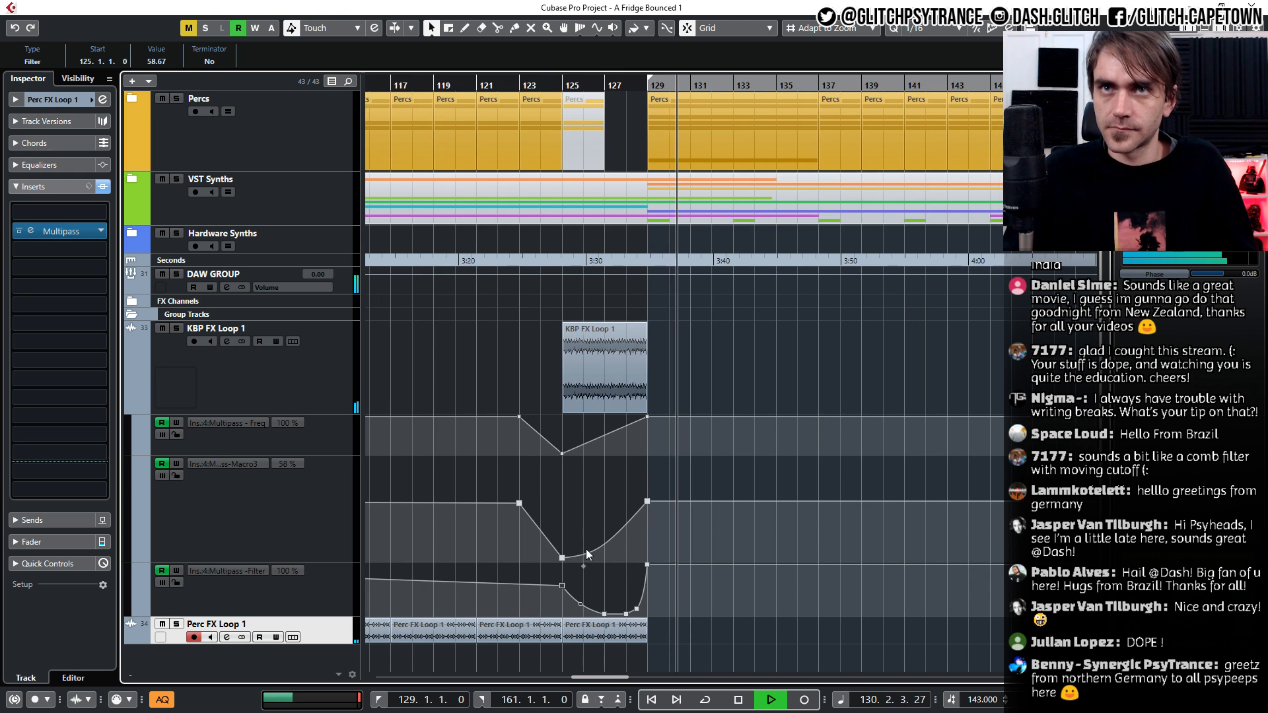
# Hide the automation lanes of KBP FX Loop 1
pyautogui.click(131, 408)
pyautogui.scroll(-4, 600, 411)
pyautogui.scroll(-2, 591, 410)
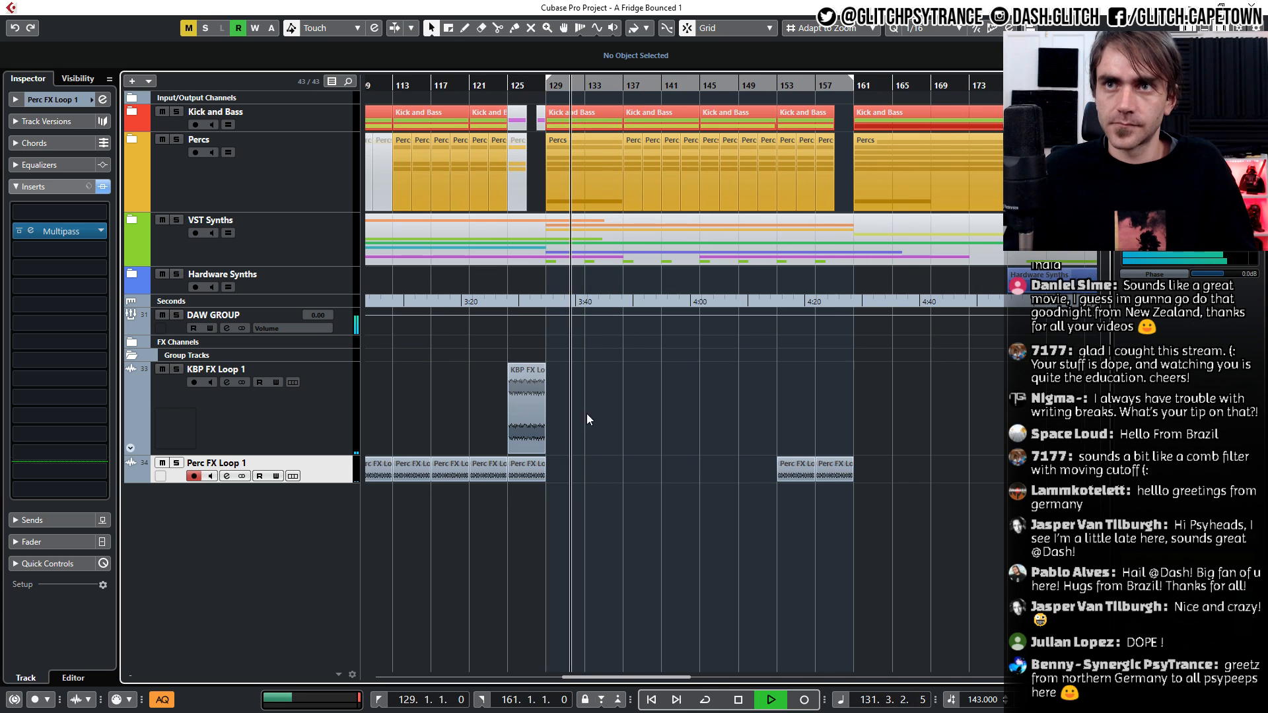
pyautogui.scroll(-2, 581, 368)
pyautogui.hscroll(-3, 564, 363)
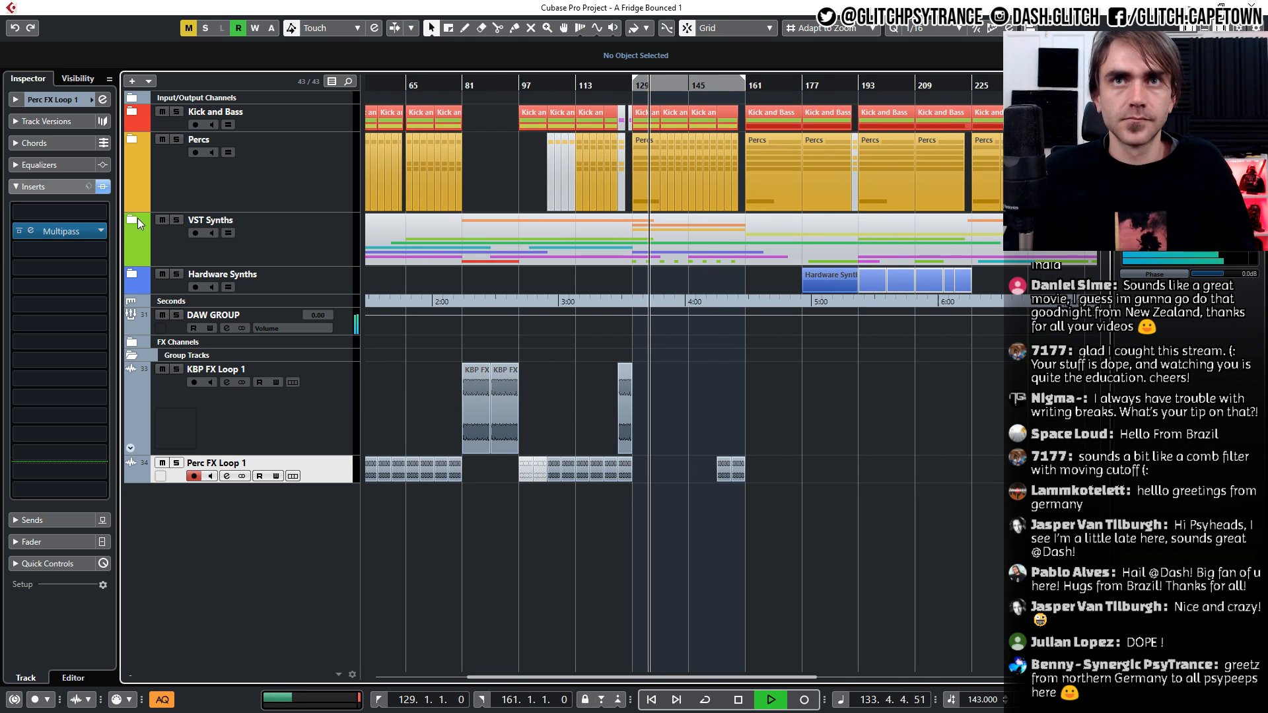
# Save the Multipass patch of Audio 08 in the VST Synths folder as "Synth FX 1" in the Multipass Stream 1 preset folder
pyautogui.click(132, 220)
pyautogui.click(330, 395)
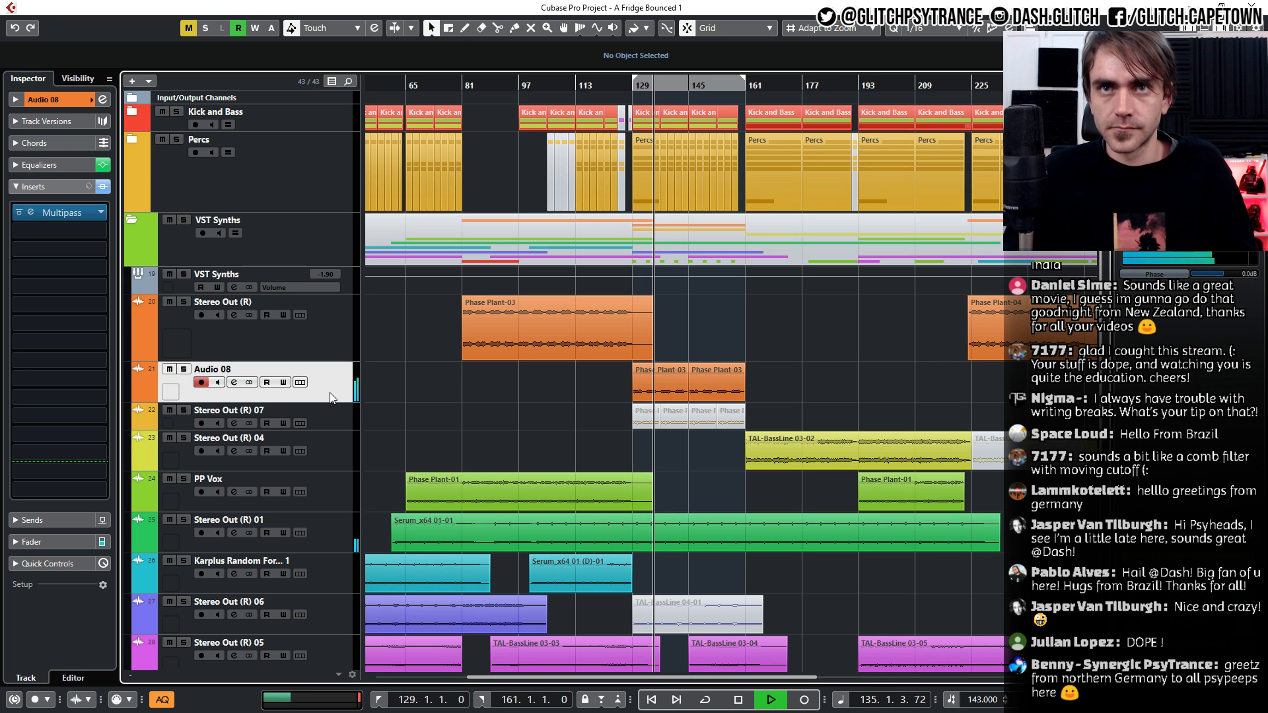
pyautogui.click(30, 212)
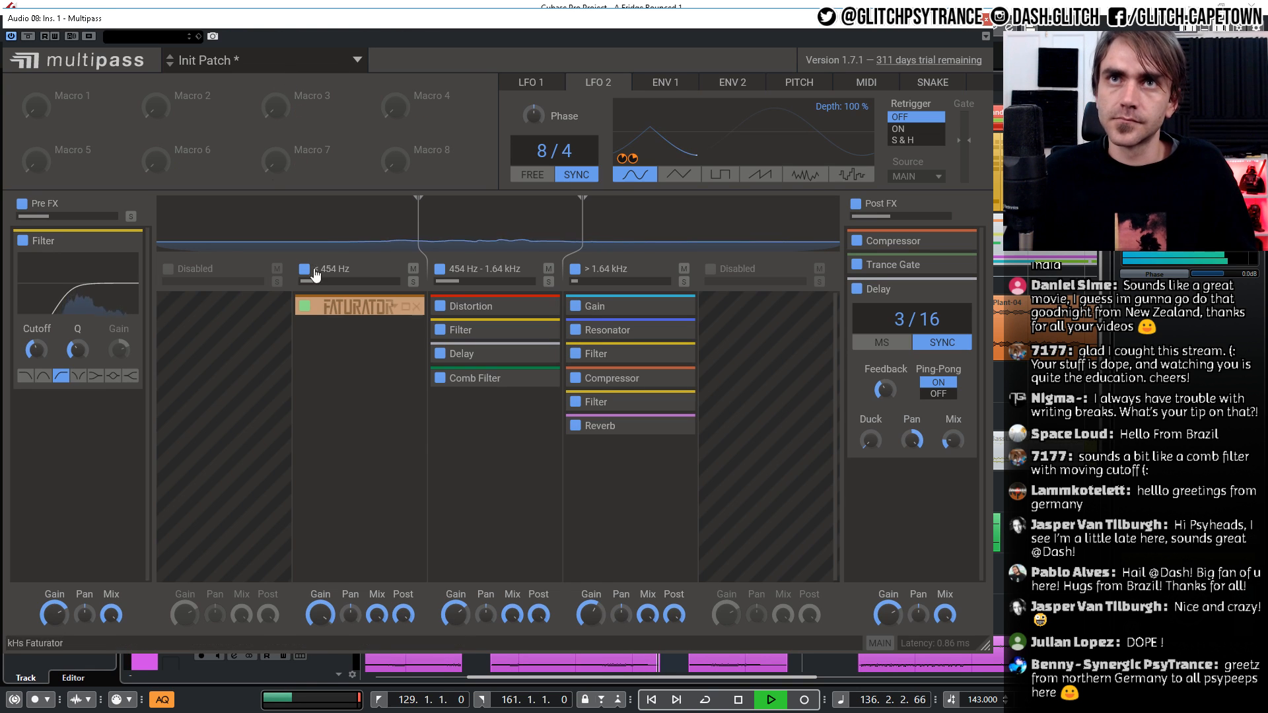
pyautogui.click(240, 60)
pyautogui.scroll(-2, 132, 227)
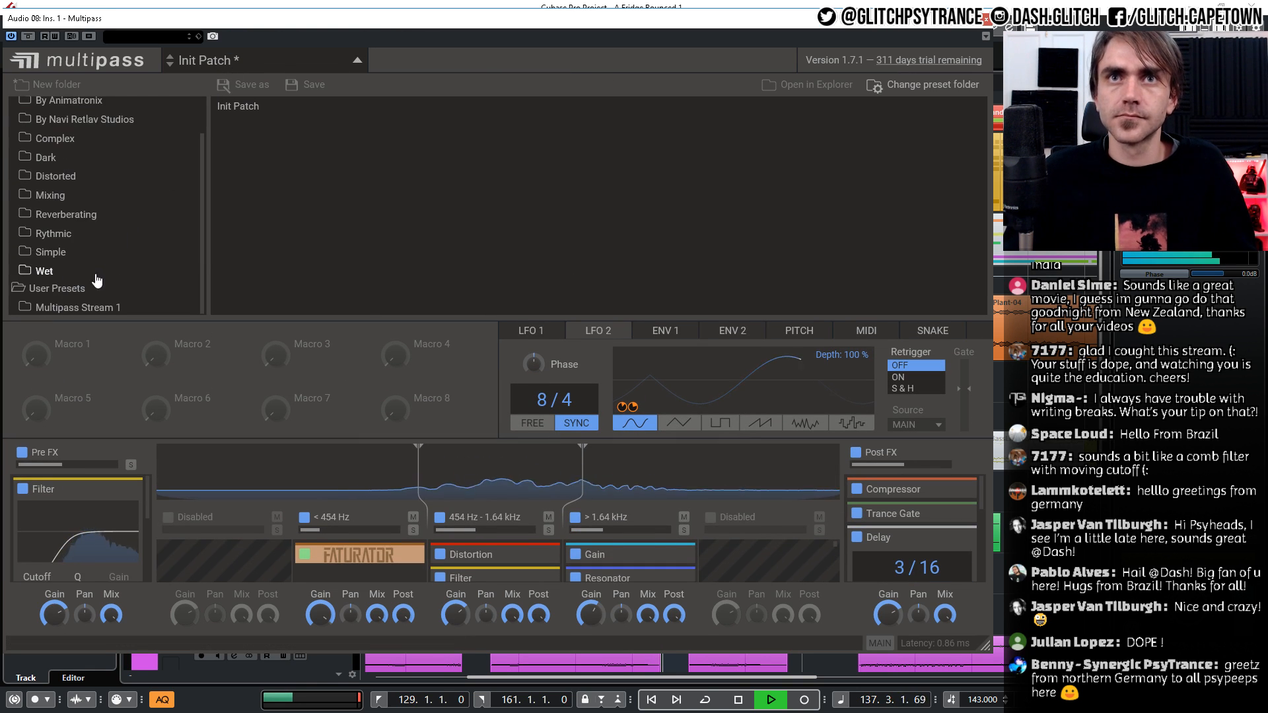
pyautogui.click(76, 307)
pyautogui.click(243, 84)
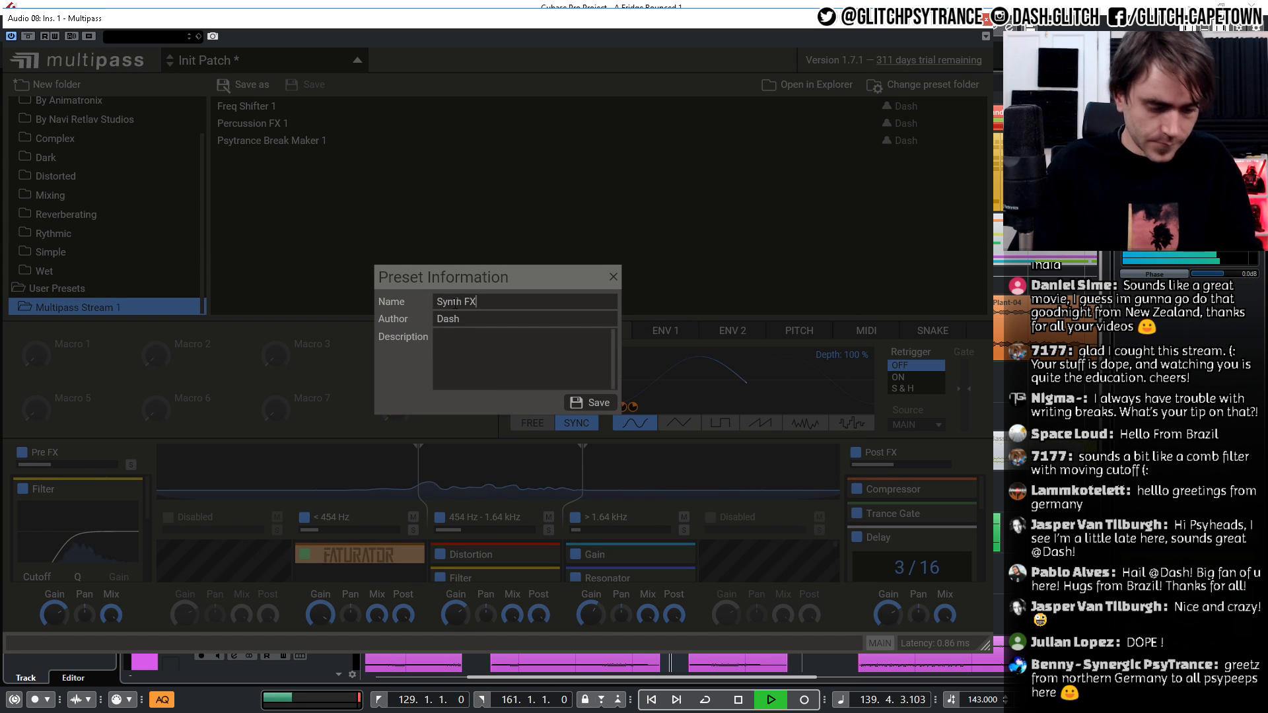
pyautogui.write('Synth FX')
pyautogui.press('Return')
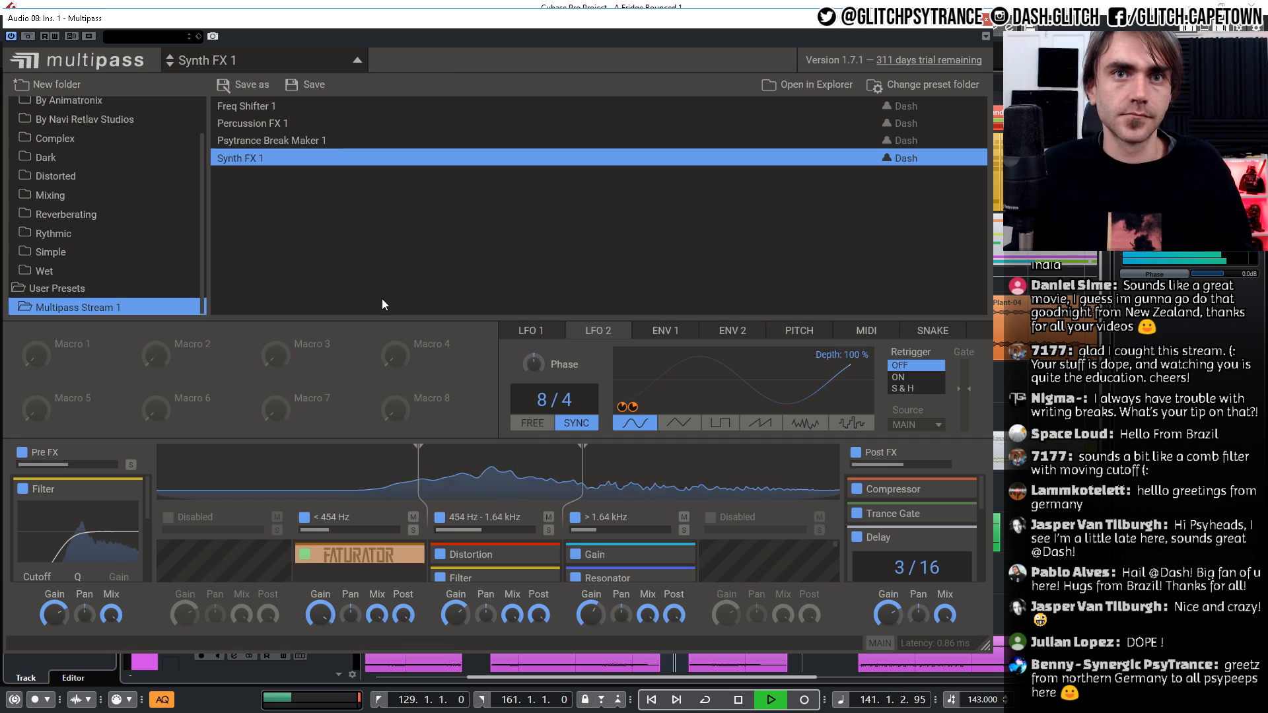
pyautogui.click(986, 18)
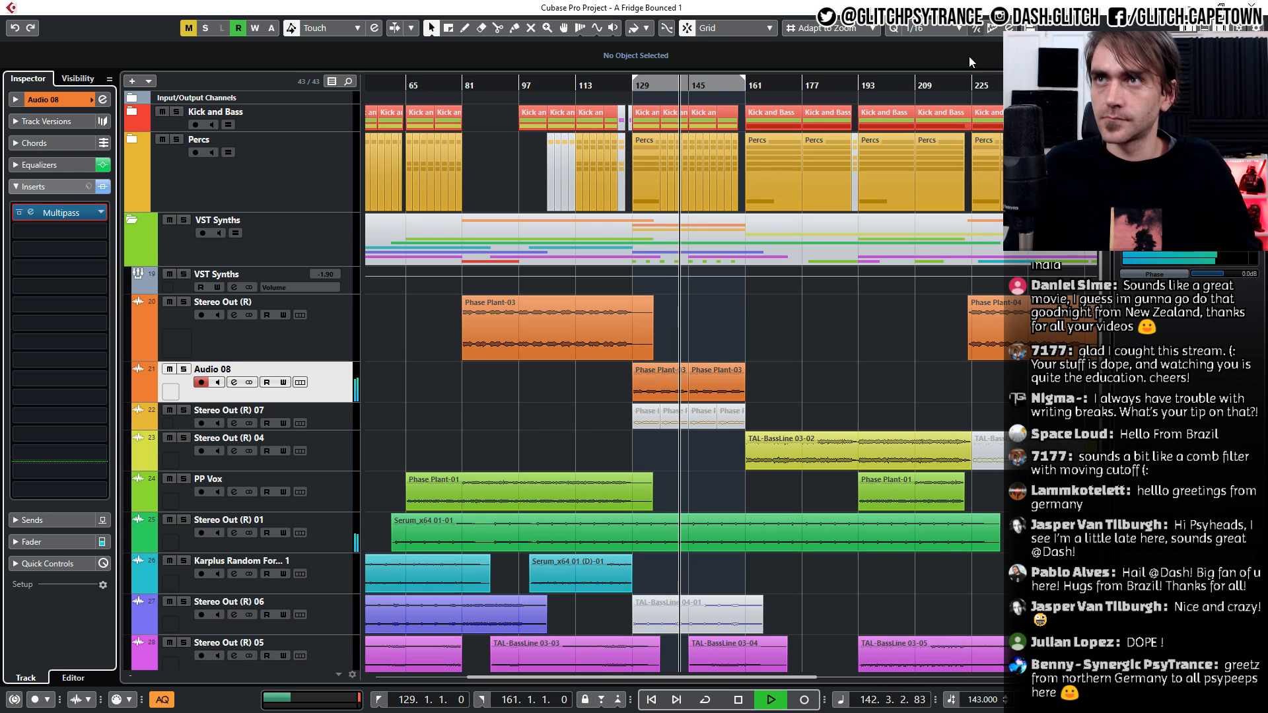
# Collapse the VST Synths folder track
pyautogui.click(131, 222)
pyautogui.keyDown('ctrl'); pyautogui.scroll(4, 656, 594); pyautogui.keyUp('ctrl')
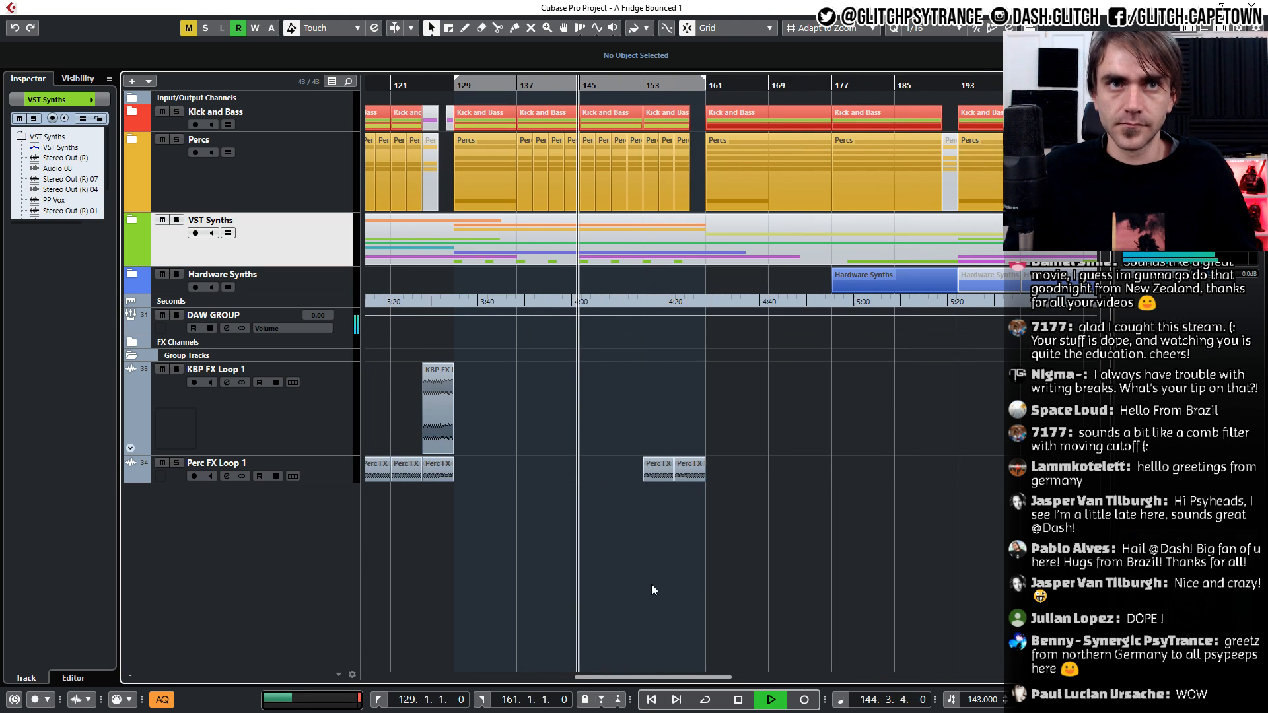
pyautogui.keyDown('shift'); pyautogui.hscroll(4, 655, 573); pyautogui.keyUp('shift')
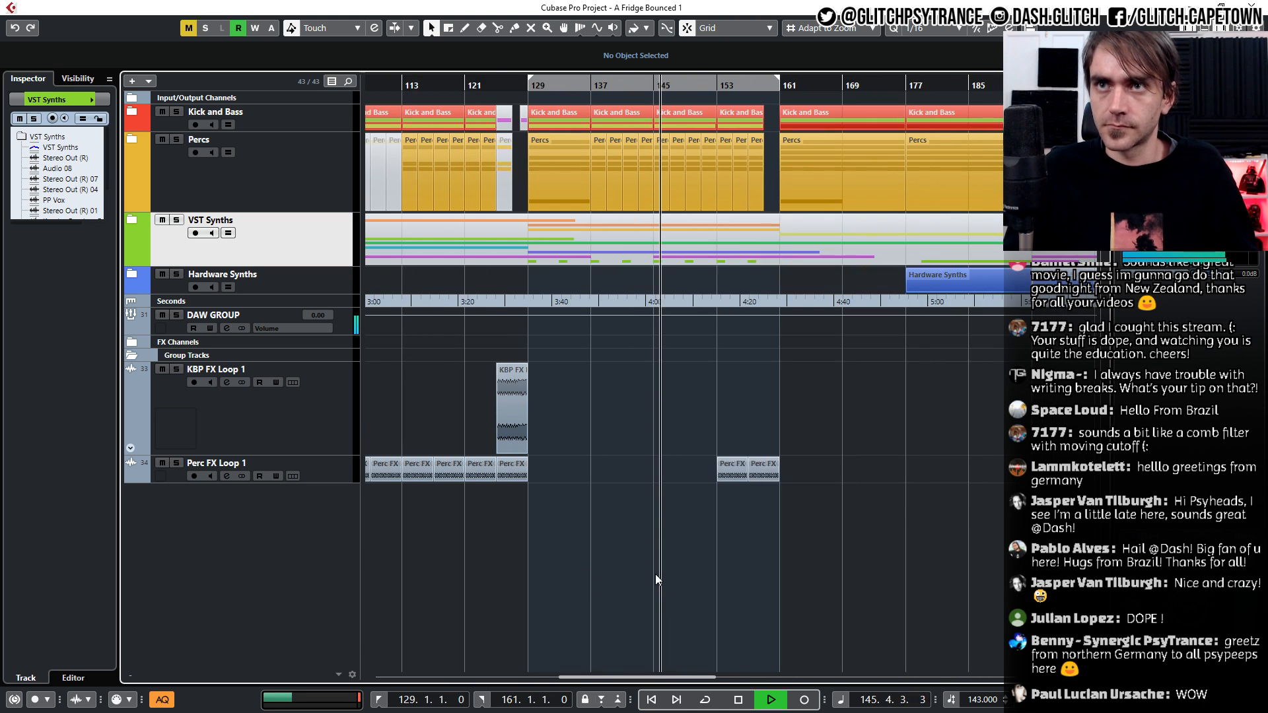
# Copy the two-bar KBP FX Loop 1 clip from bar 127 into the gap at bar 159
pyautogui.hscroll(-2, 676, 544)
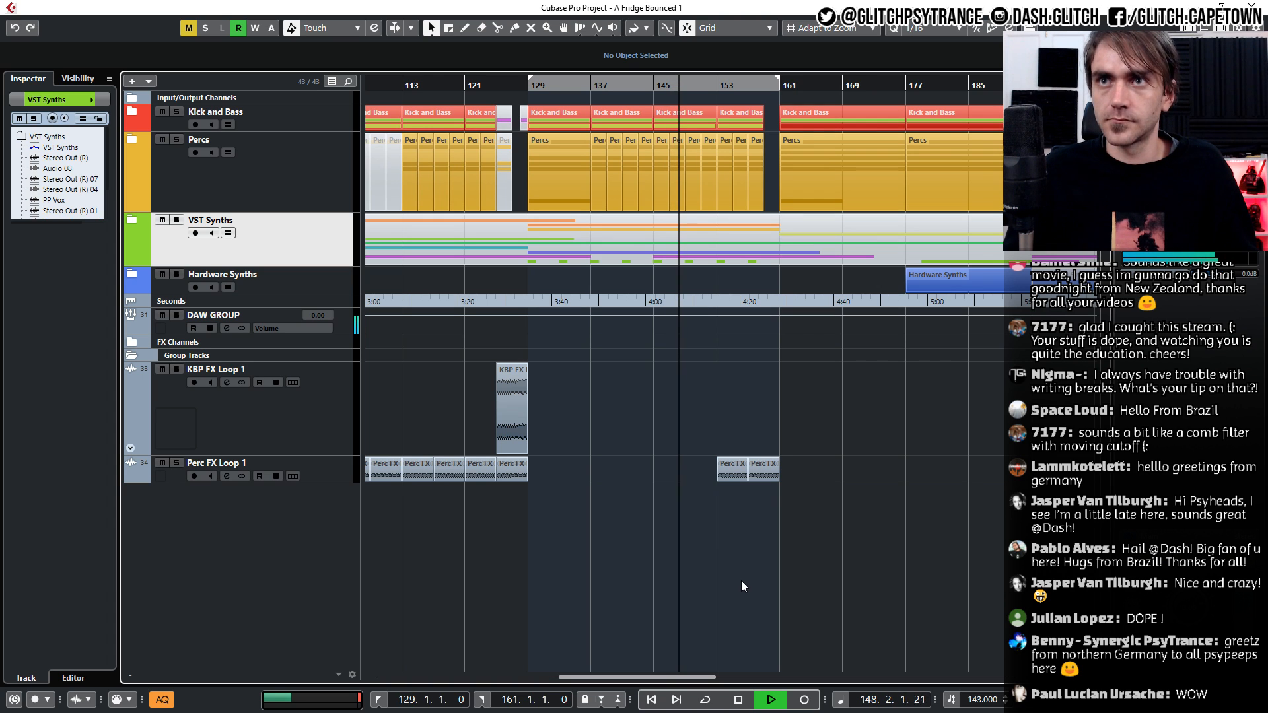
pyautogui.keyDown('ctrl'); pyautogui.scroll(3, 740, 566); pyautogui.keyUp('ctrl')
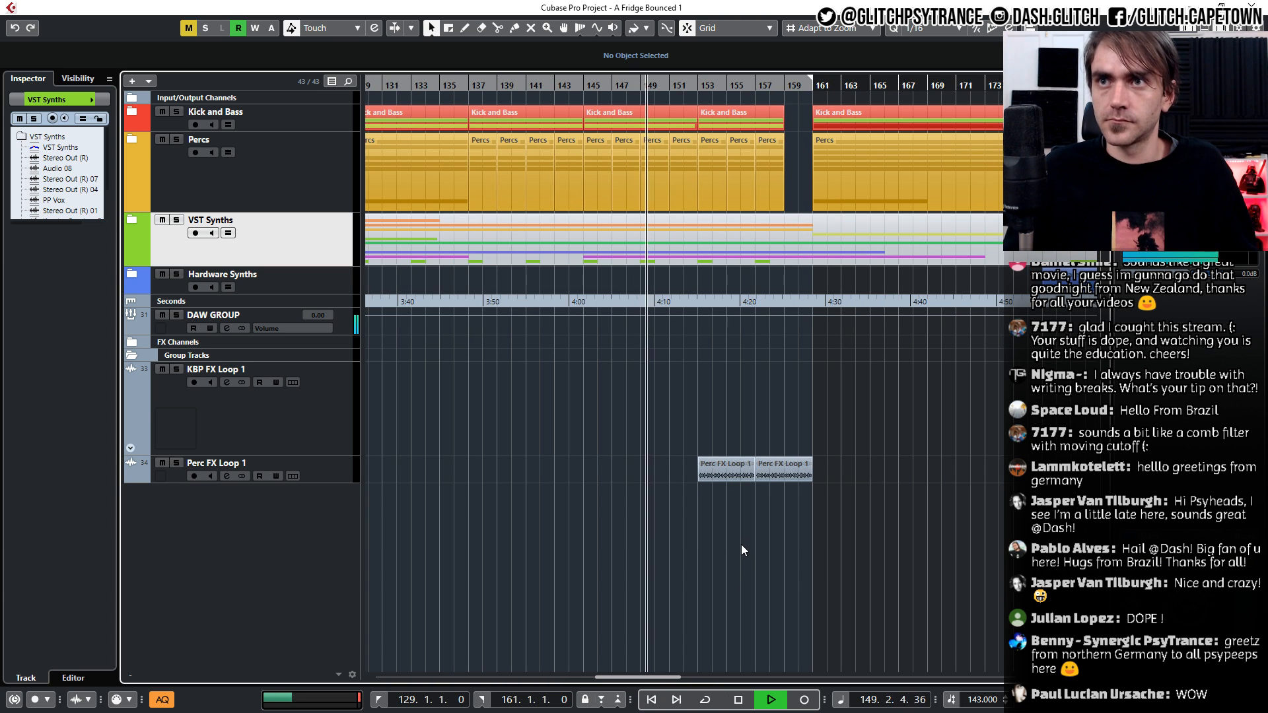
pyautogui.keyDown('ctrl'); pyautogui.scroll(-2, 742, 544); pyautogui.keyUp('ctrl')
pyautogui.moveTo(525, 419); pyautogui.dragTo(796, 453)
pyautogui.keyDown('ctrl'); pyautogui.scroll(5, 925, 418); pyautogui.keyUp('ctrl')
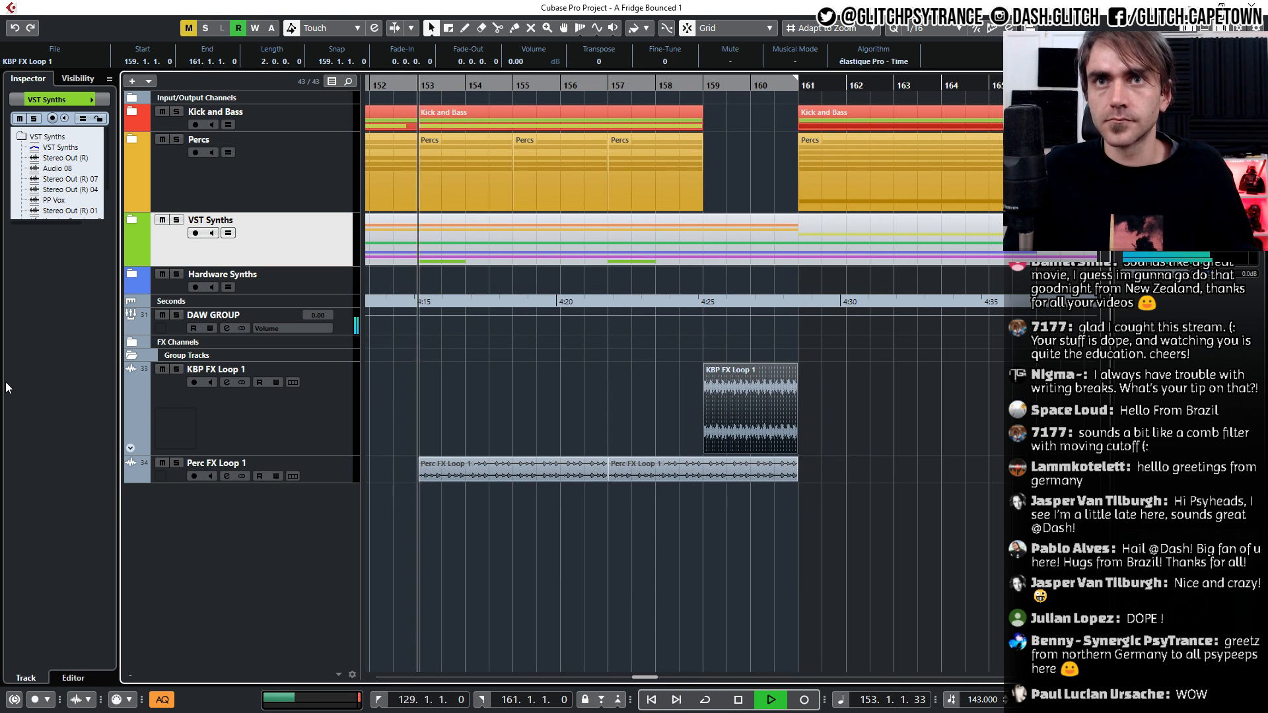
# Show the automation lanes of KBP FX Loop 1 and move the upper Freq point at bar 159 to 158.2.1.0 at 98.21
pyautogui.click(130, 449)
pyautogui.keyDown('ctrl'); pyautogui.scroll(2, 624, 494); pyautogui.keyUp('ctrl')
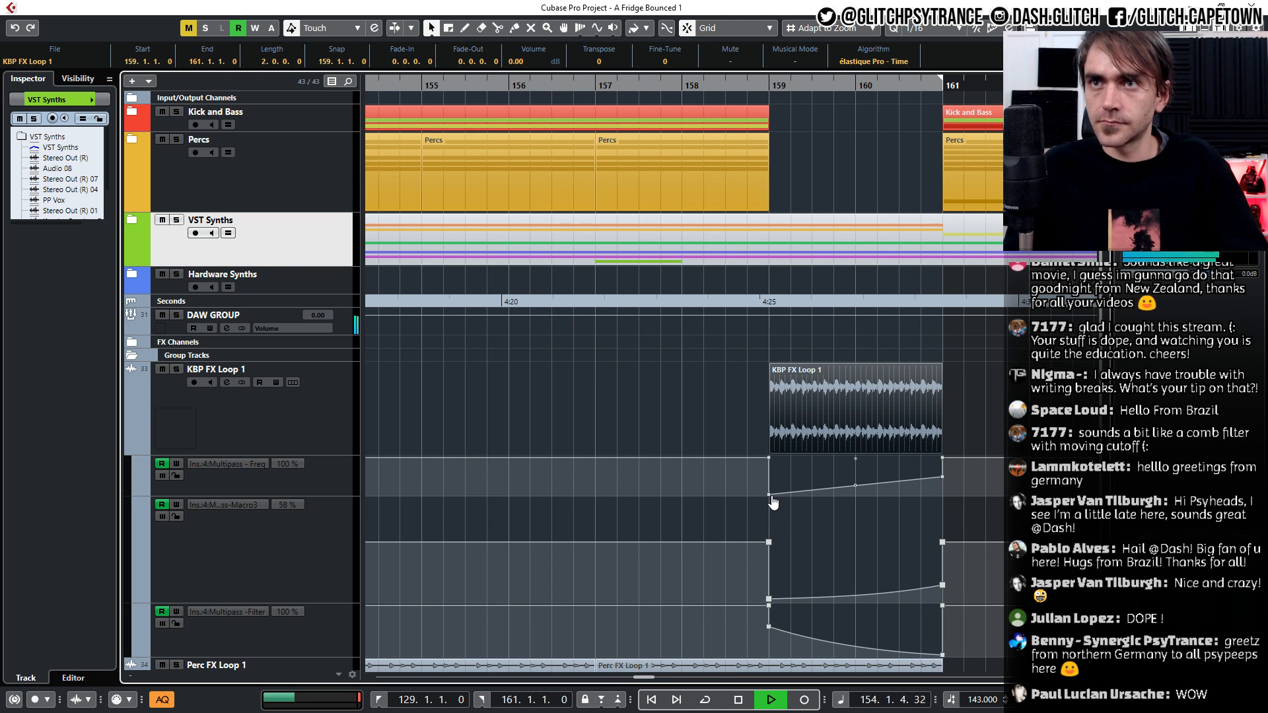
pyautogui.moveTo(769, 457); pyautogui.dragTo(703, 458)
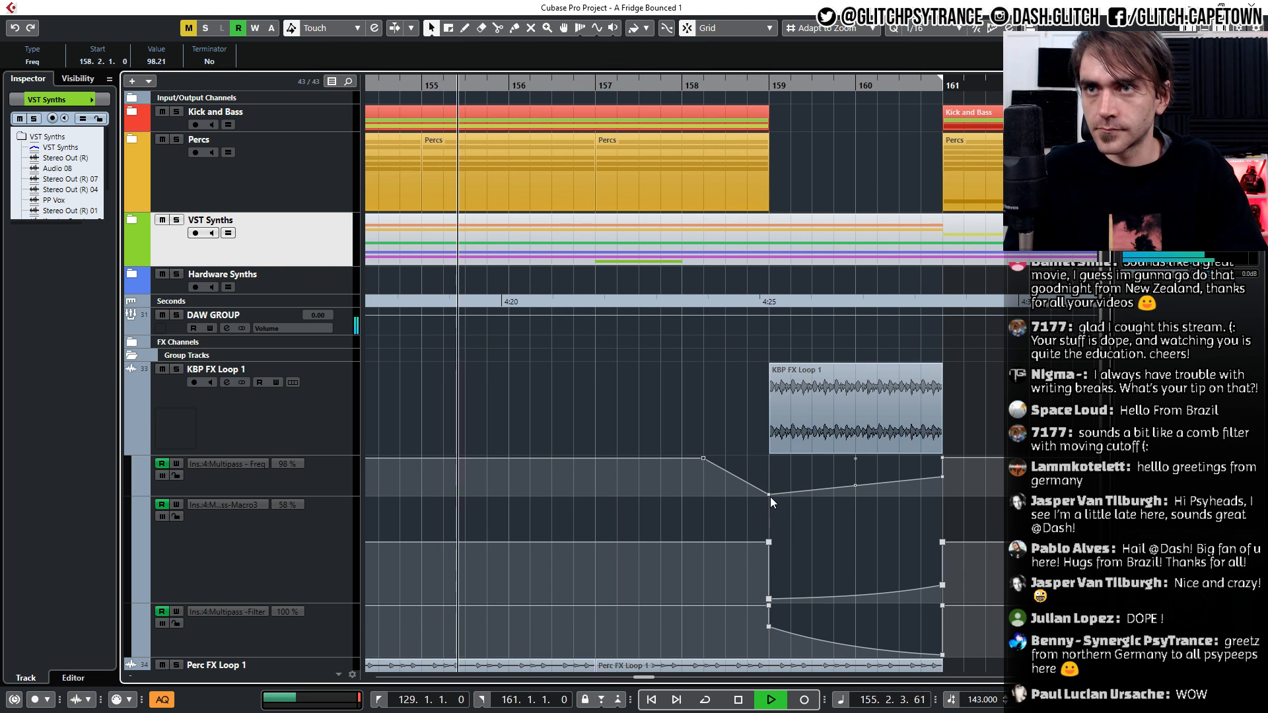
pyautogui.click(769, 495)
pyautogui.keyDown('ctrl'); pyautogui.scroll(3, 859, 453); pyautogui.keyUp('ctrl')
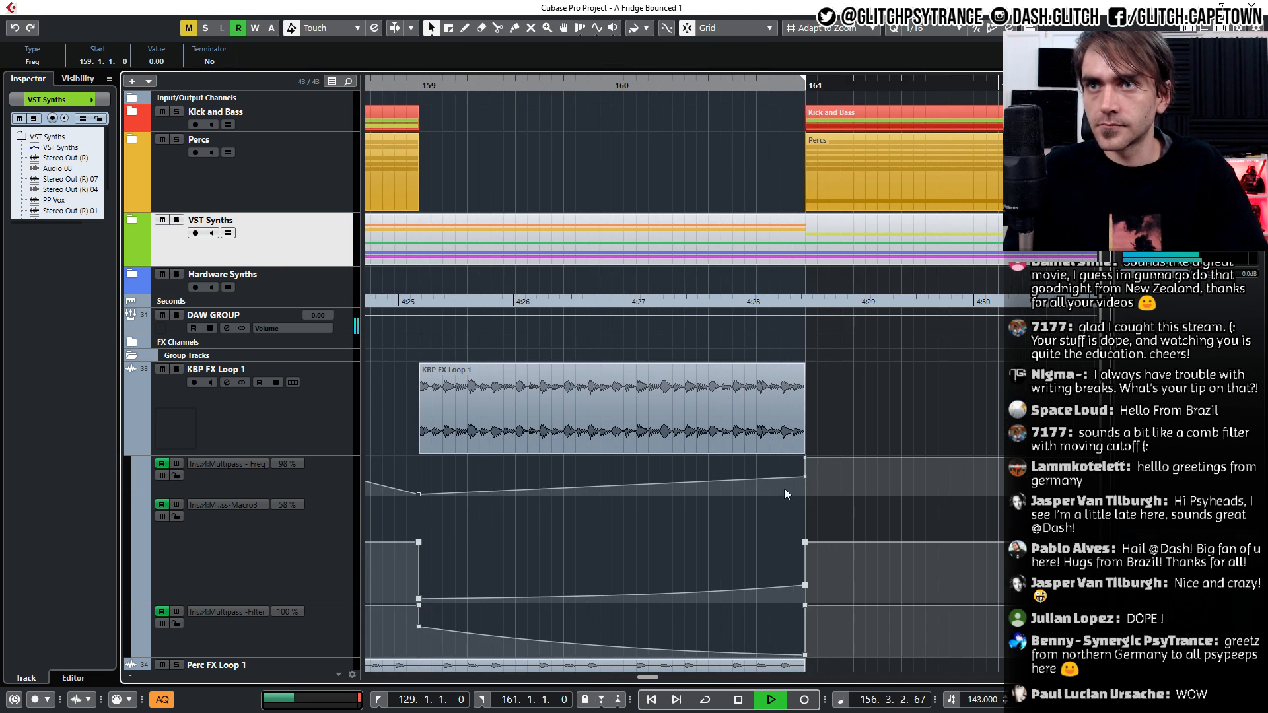
# Move the upper Macro 3 point at bar 159 to 158.3.2.0 at 55.84, raise the ramp's end to 41.56 and bend the ramp downward
pyautogui.scroll(-1, 784, 489)
pyautogui.hscroll(-3, 486, 490)
pyautogui.click(580, 494)
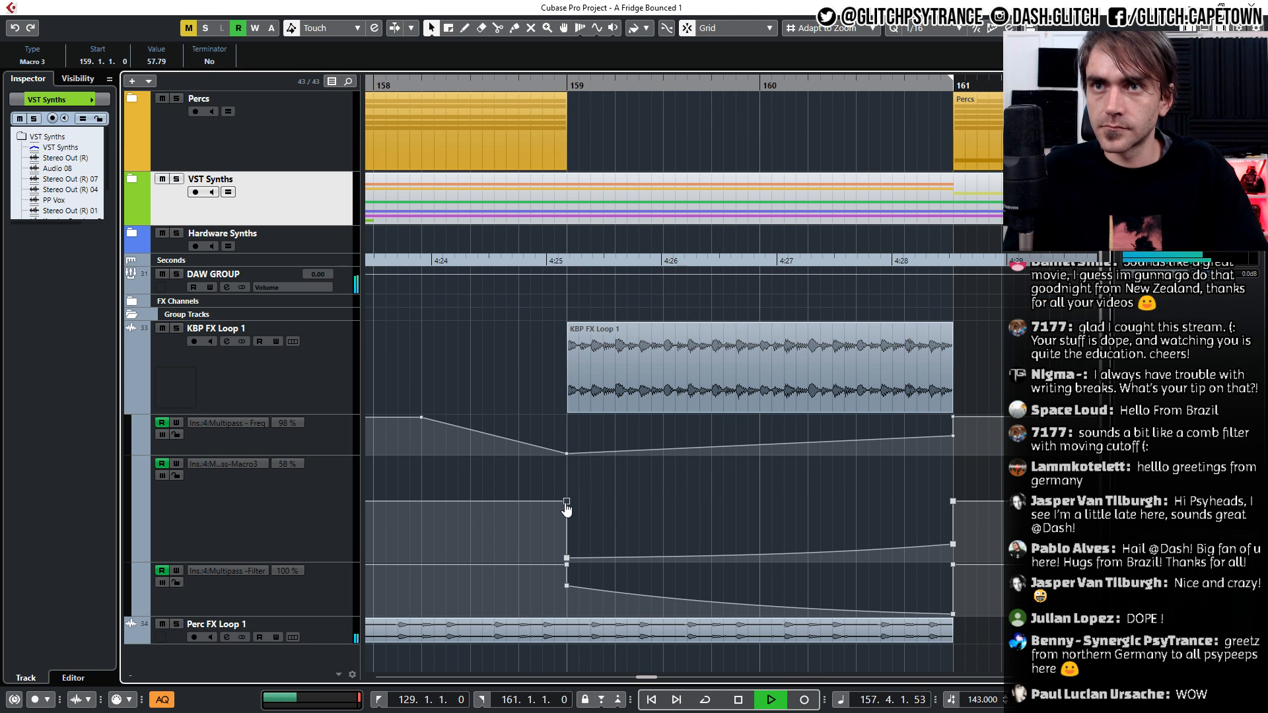
pyautogui.moveTo(566, 510); pyautogui.dragTo(482, 504)
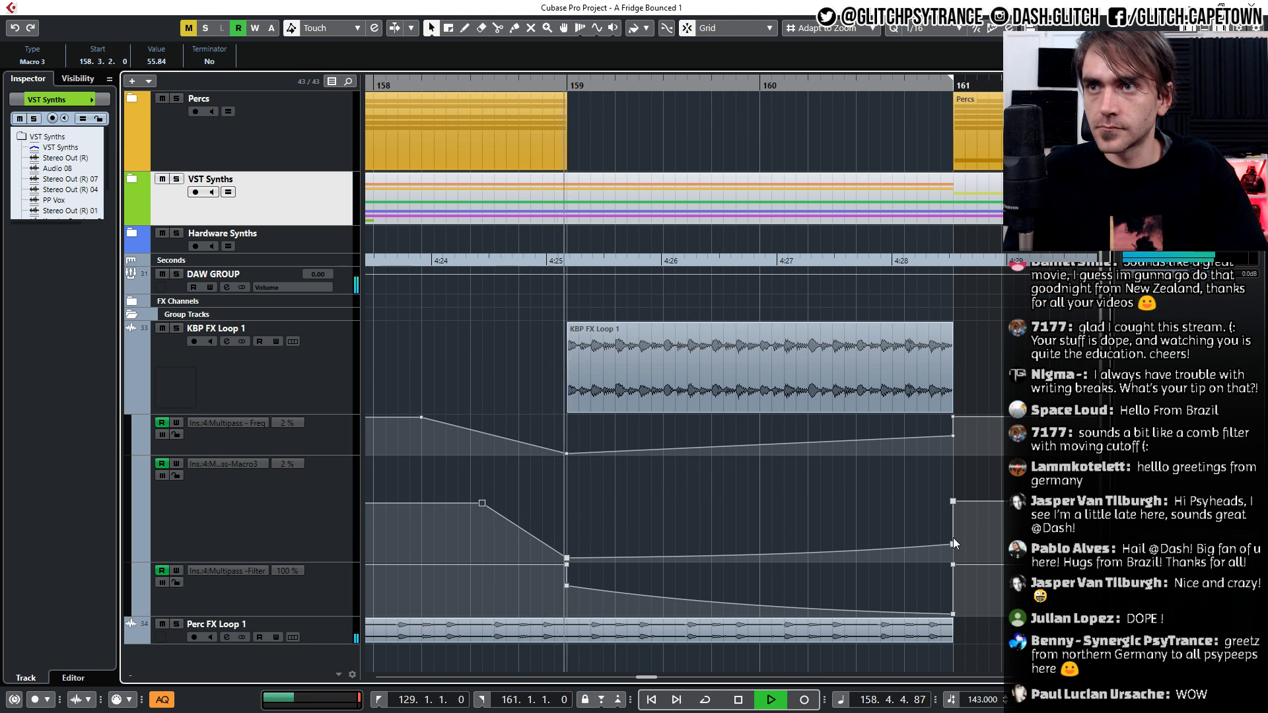
pyautogui.moveTo(953, 544); pyautogui.dragTo(953, 519)
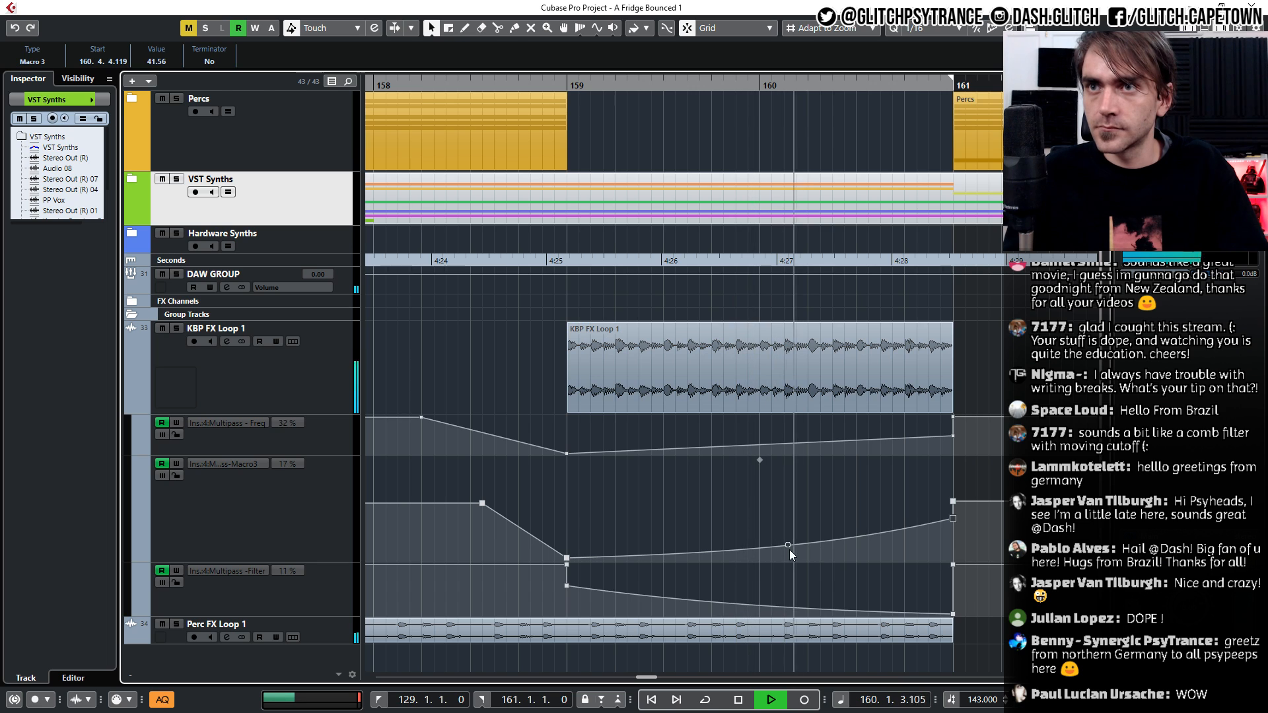
pyautogui.moveTo(788, 546); pyautogui.dragTo(788, 553)
pyautogui.hscroll(1, 826, 519)
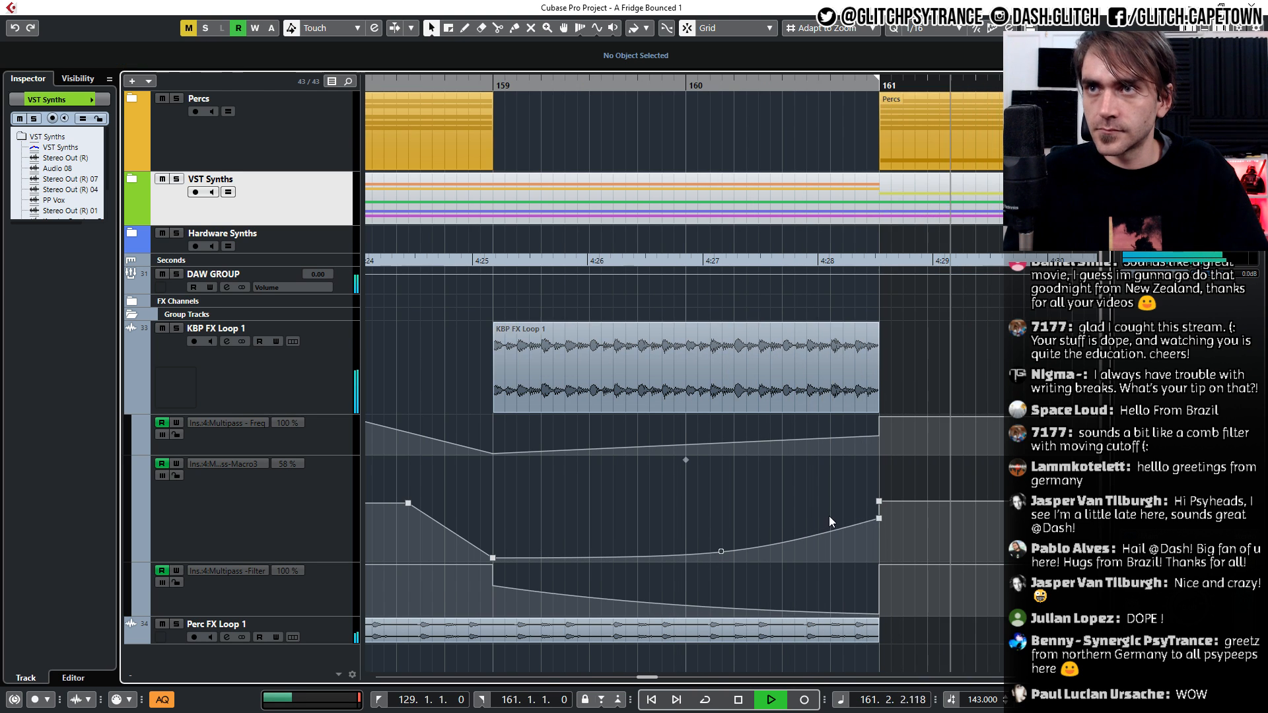
pyautogui.hscroll(1, 695, 331)
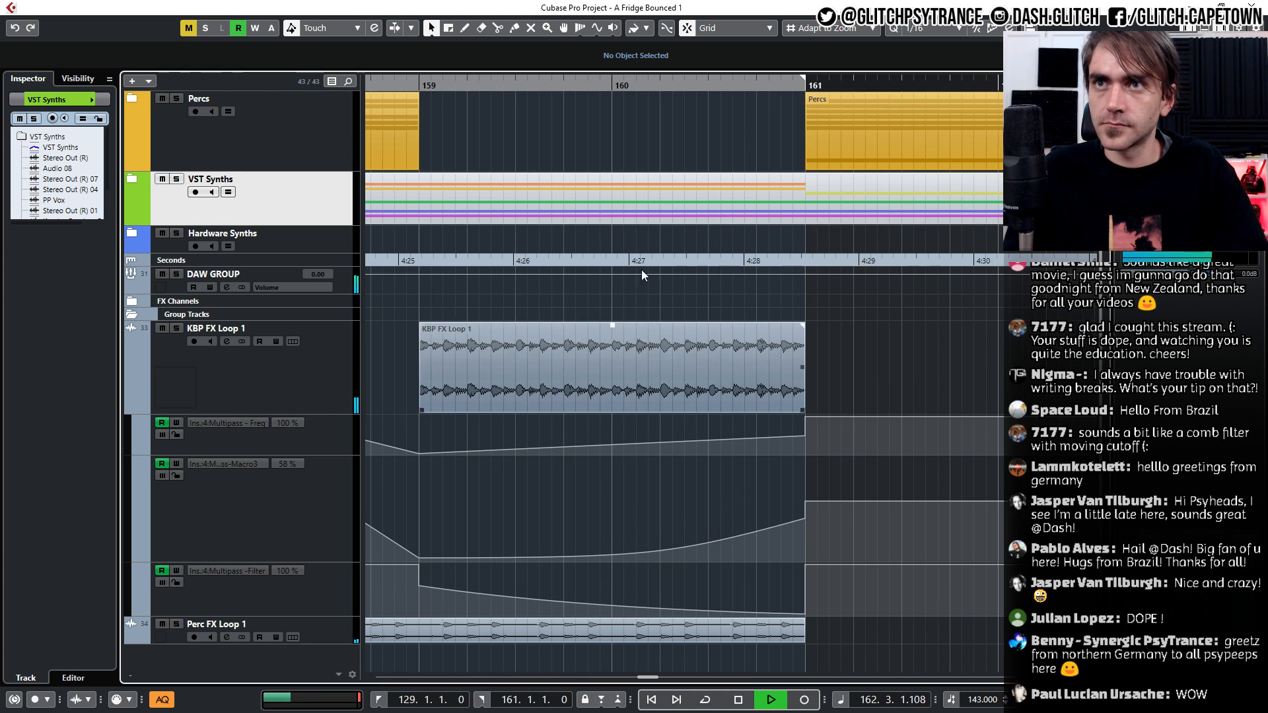
# Play from bar 157 and split the copied clip at bar 160 and at every following beat up to bar 161
pyautogui.moveTo(405, 89); pyautogui.dragTo(358, 106)
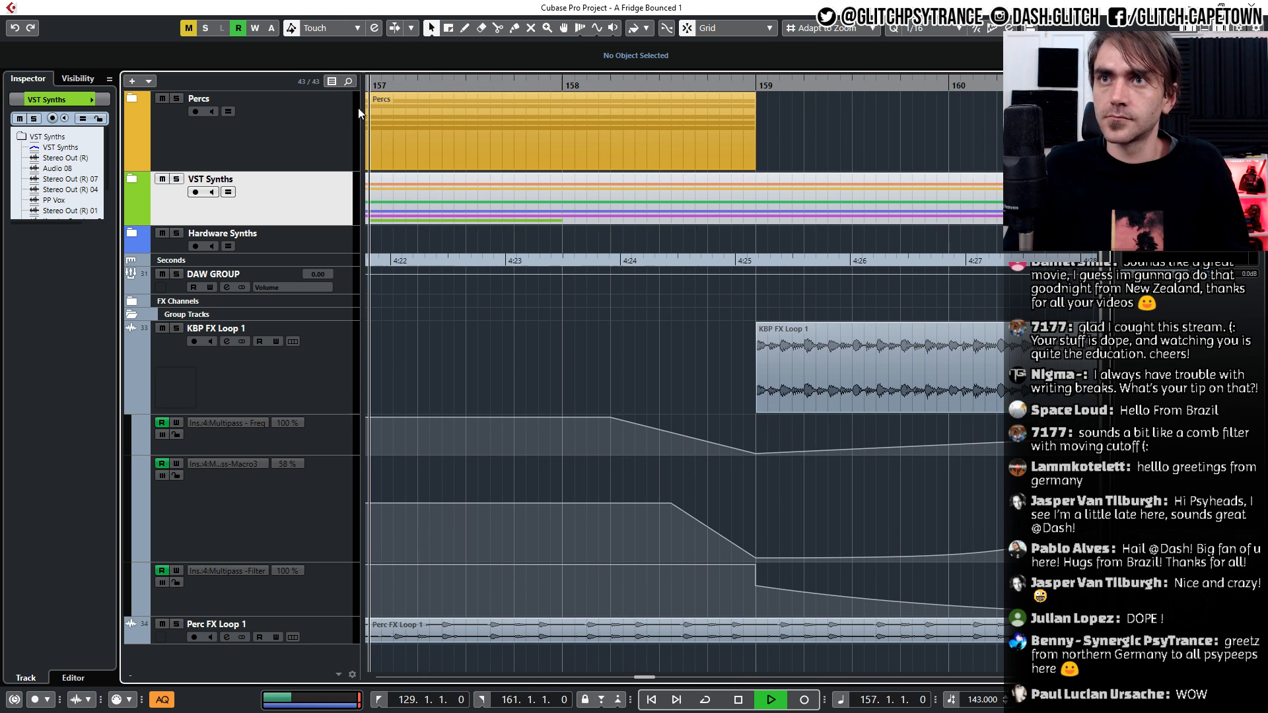
pyautogui.hscroll(4, 700, 322)
pyautogui.click(499, 27)
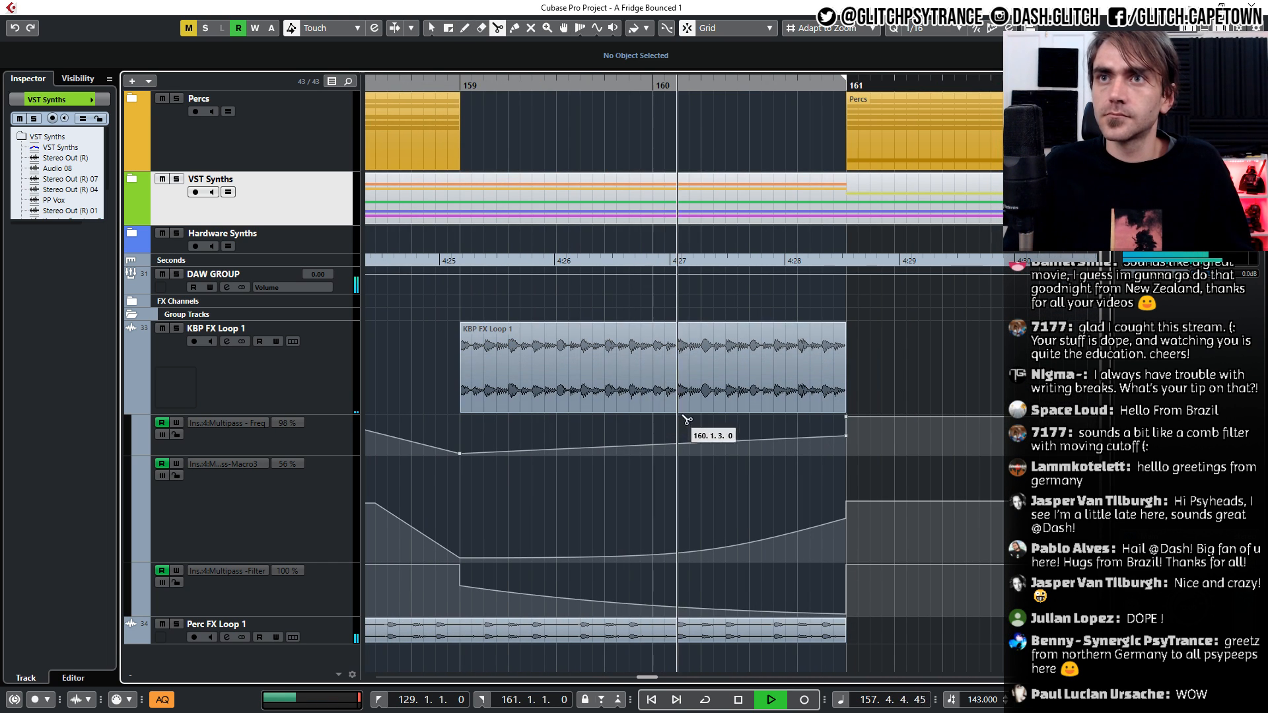
pyautogui.click(653, 396)
pyautogui.keyDown('alt'); pyautogui.click(702, 400); pyautogui.keyUp('alt')
pyautogui.press('1')
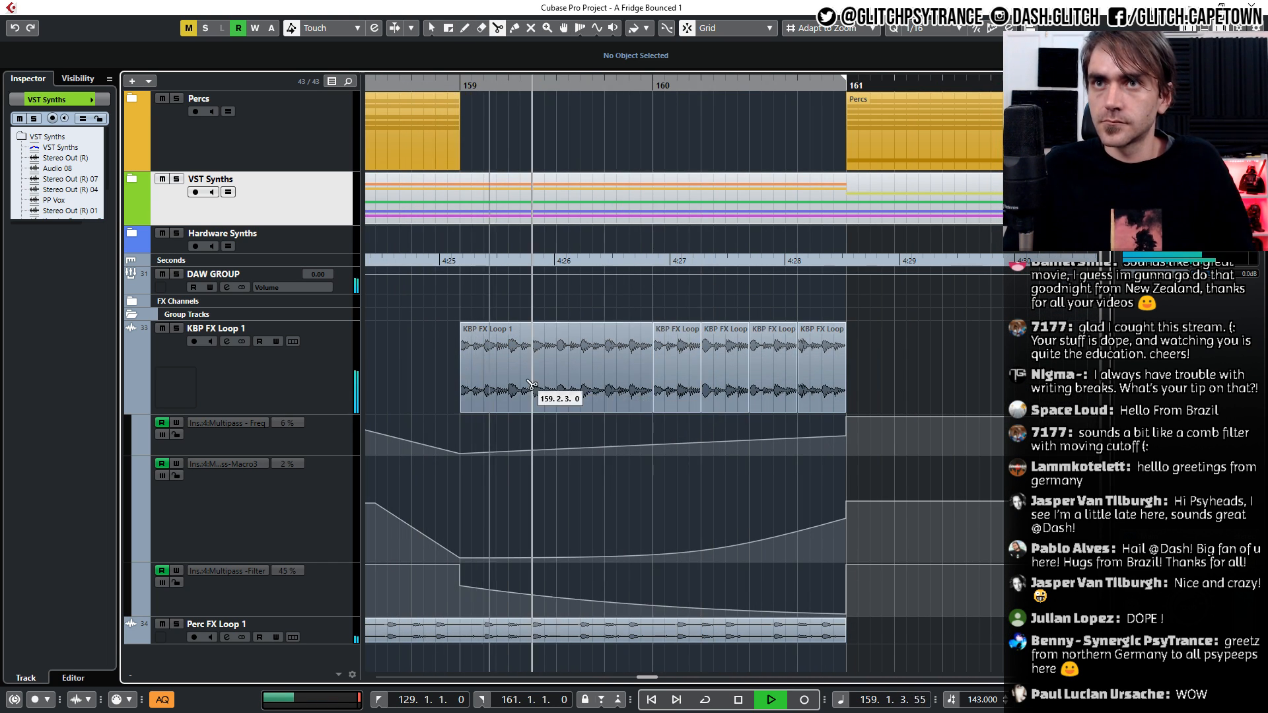
# Shorten the loop piece at bar 159 to three sixteenths and duplicate it twice
pyautogui.click(530, 410)
pyautogui.scroll(1, 616, 426)
pyautogui.hscroll(-2, 674, 407)
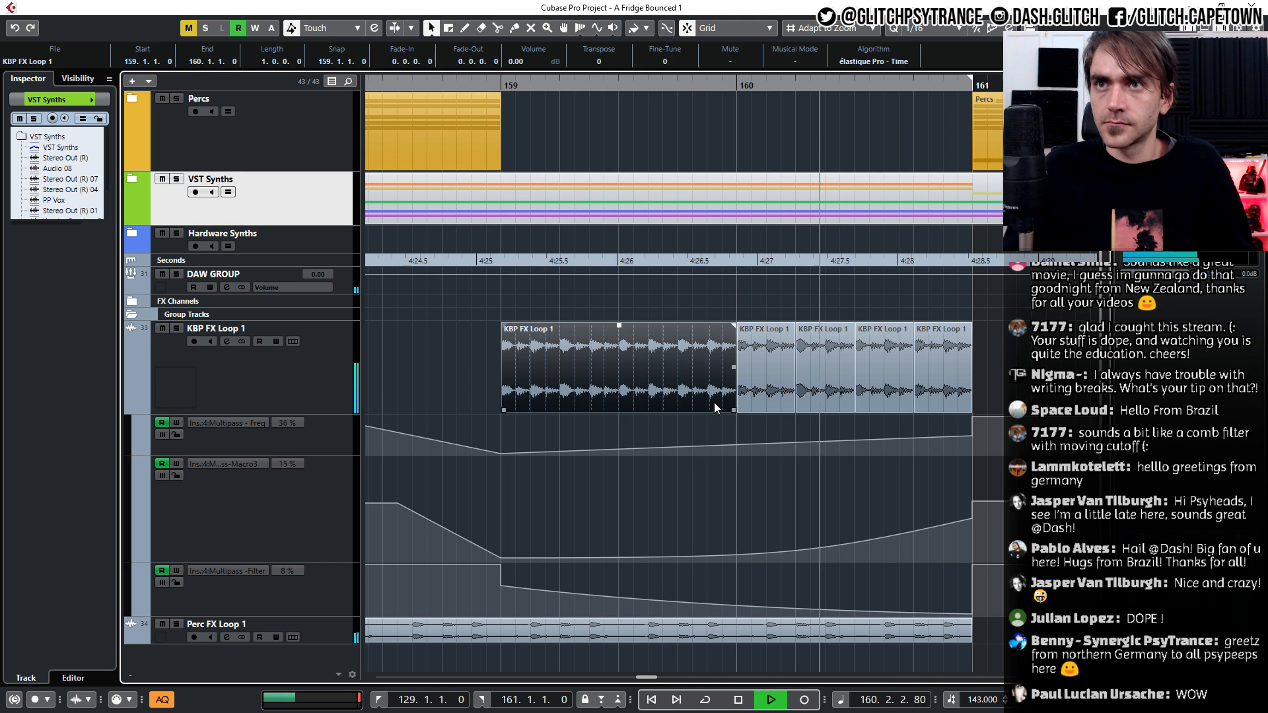
pyautogui.moveTo(735, 405); pyautogui.dragTo(543, 394)
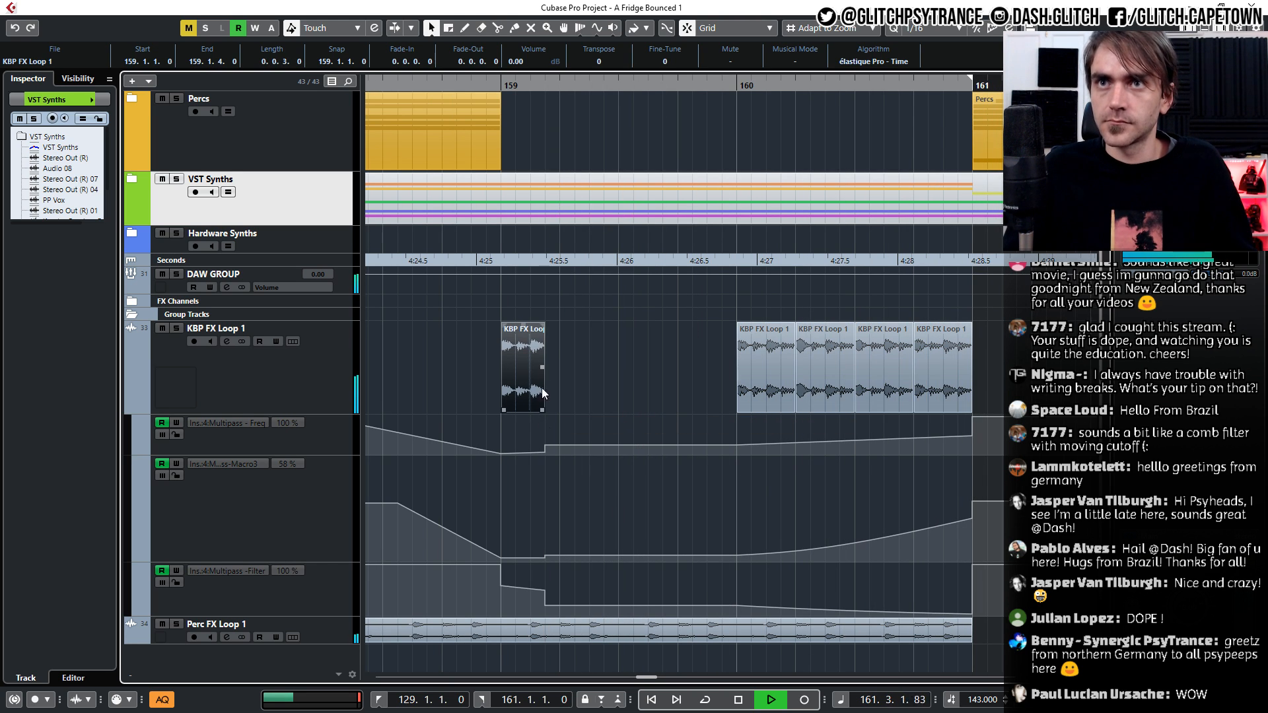
pyautogui.hotkey('ctrl', 'd')
pyautogui.hotkey('ctrl', 'd')
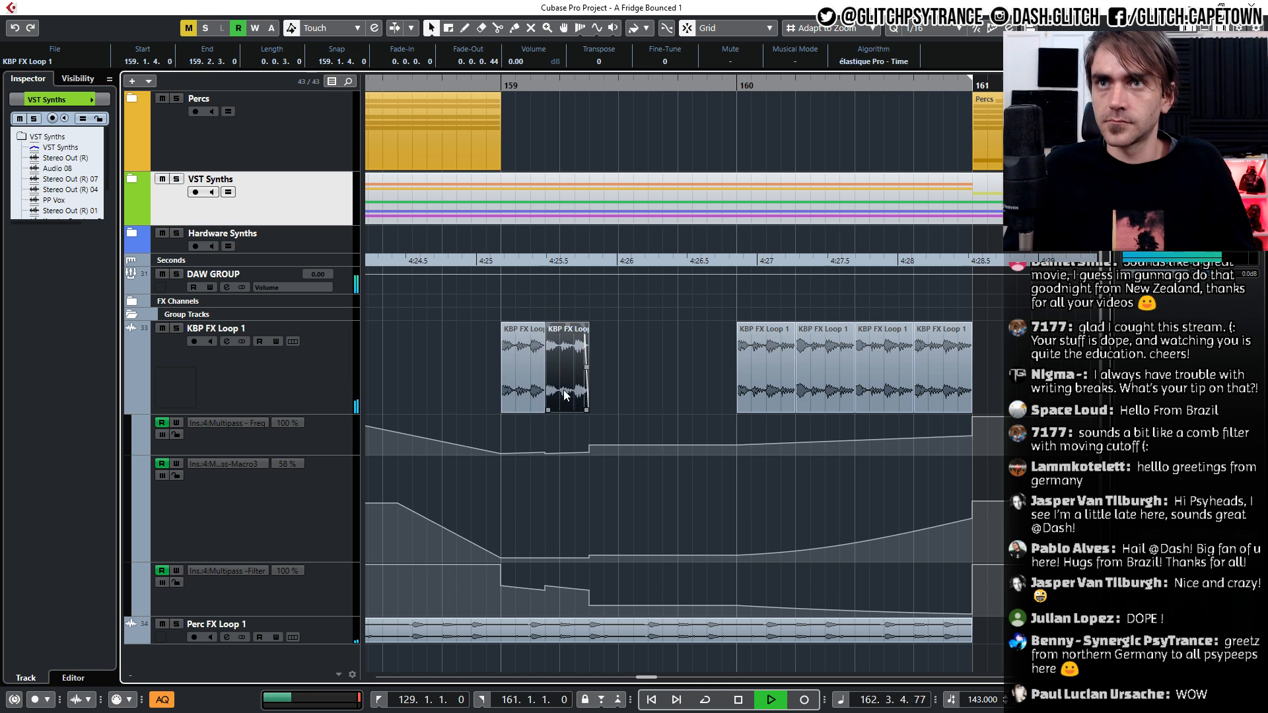
# Delete the extra Freq, Macro 3 and Filter automation points around the first three-sixteenth copies in bar 159
pyautogui.moveTo(667, 431); pyautogui.dragTo(530, 473)
pyautogui.press('Delete')
pyautogui.moveTo(662, 538); pyautogui.dragTo(611, 576)
pyautogui.moveTo(533, 608); pyautogui.dragTo(525, 611)
pyautogui.press('Delete')
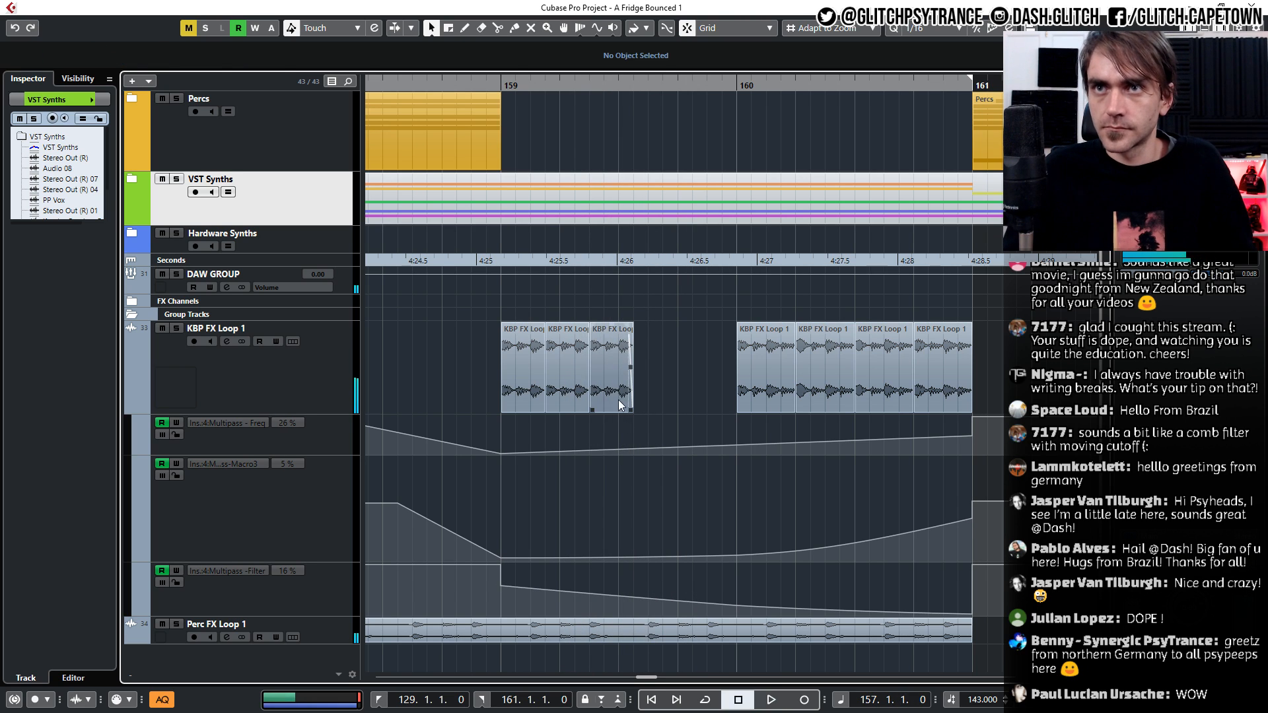
# Duplicate the third three-sixteenth loop piece twice more within bar 159
pyautogui.click(612, 388)
pyautogui.hotkey('ctrl', 'd')
pyautogui.hotkey('ctrl', 'd')
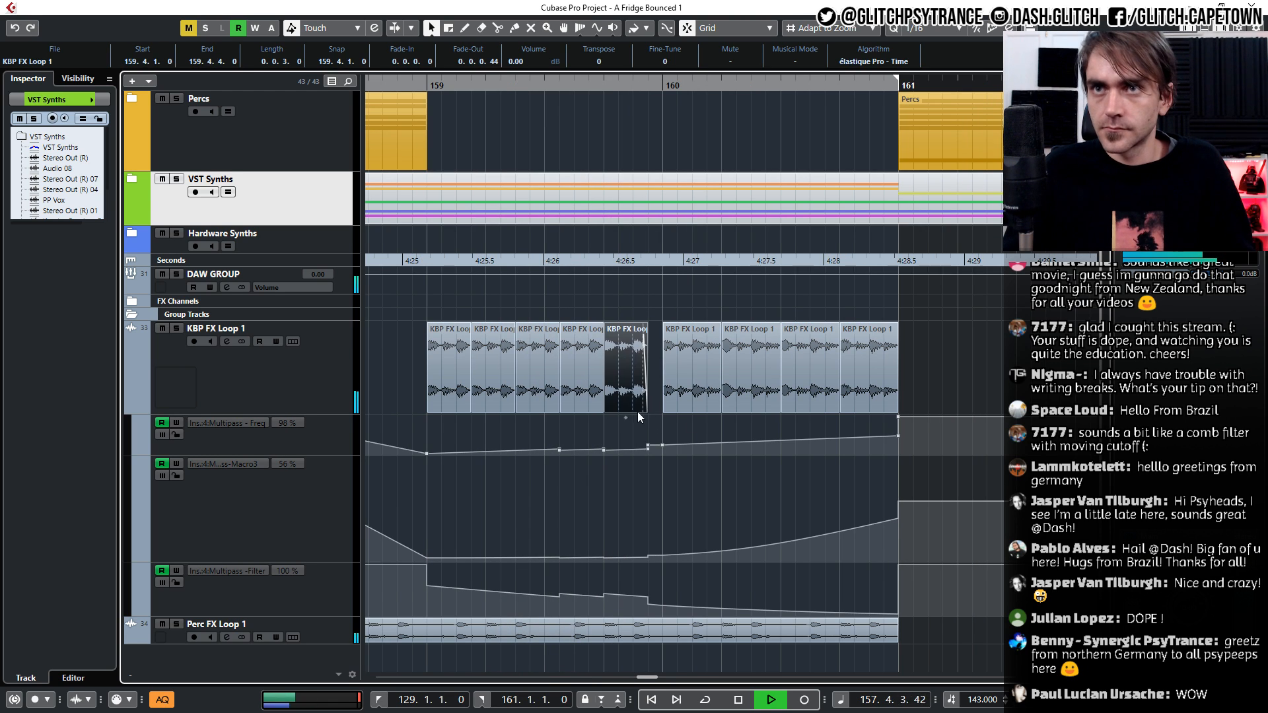
# Shorten the last loop piece in bar 159 to one sixteenth and repeat it up to bar 160
pyautogui.moveTo(644, 408); pyautogui.dragTo(621, 411)
pyautogui.hotkey('ctrl', 'd')
pyautogui.hotkey('ctrl', 'd')
pyautogui.hotkey('ctrl', 'd')
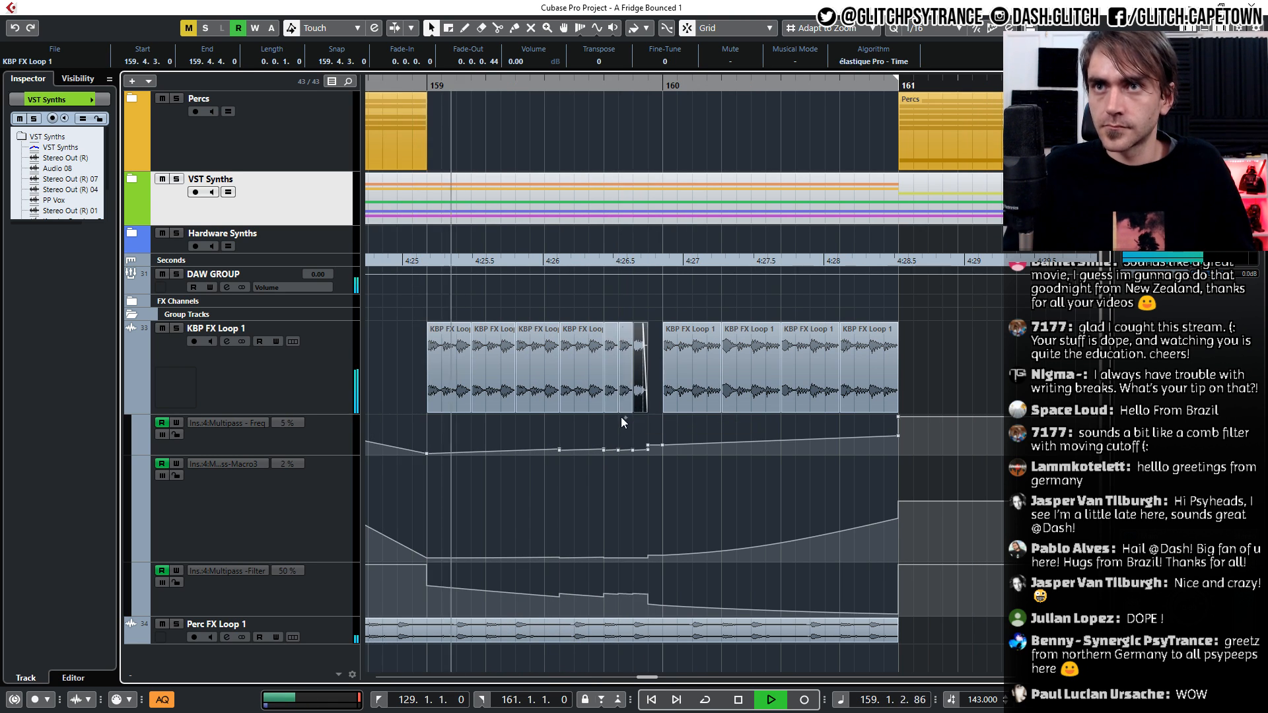
# Clear the extra automation points in all three lanes between the middle of bar 159 and bar 160
pyautogui.moveTo(711, 435); pyautogui.dragTo(518, 609)
pyautogui.press('Delete')
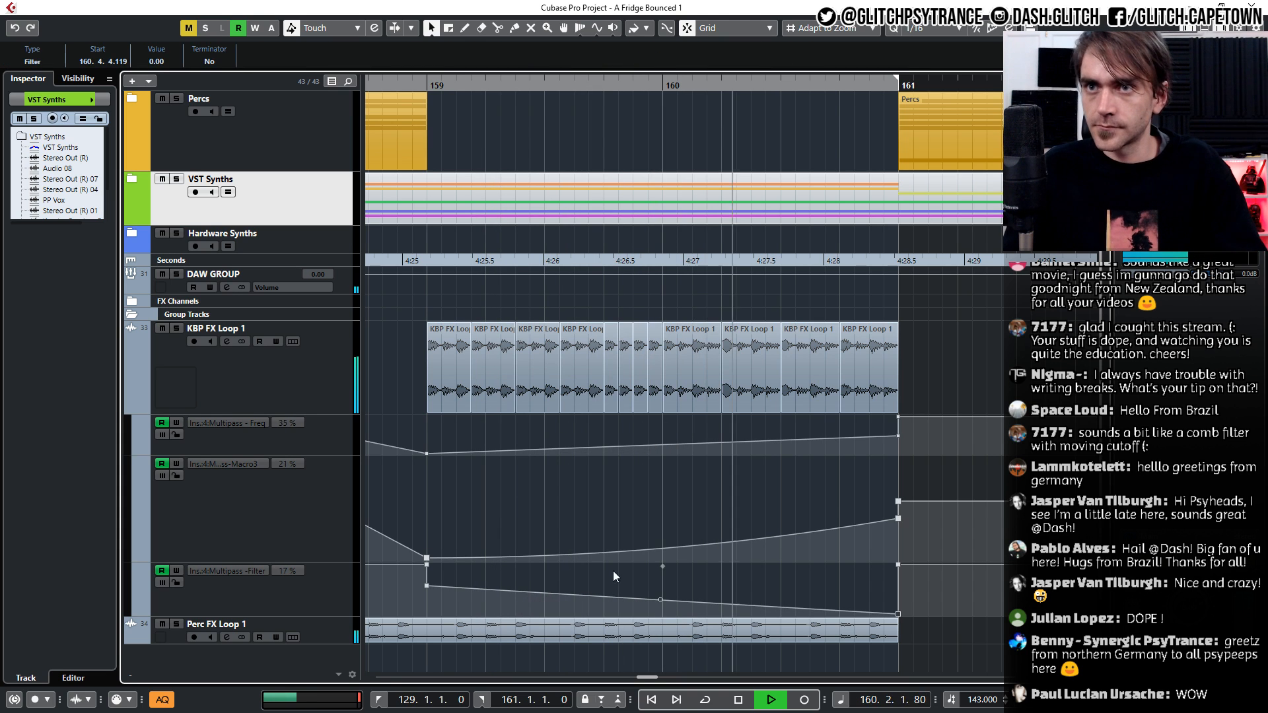
pyautogui.click(945, 373)
pyautogui.hscroll(1, 658, 404)
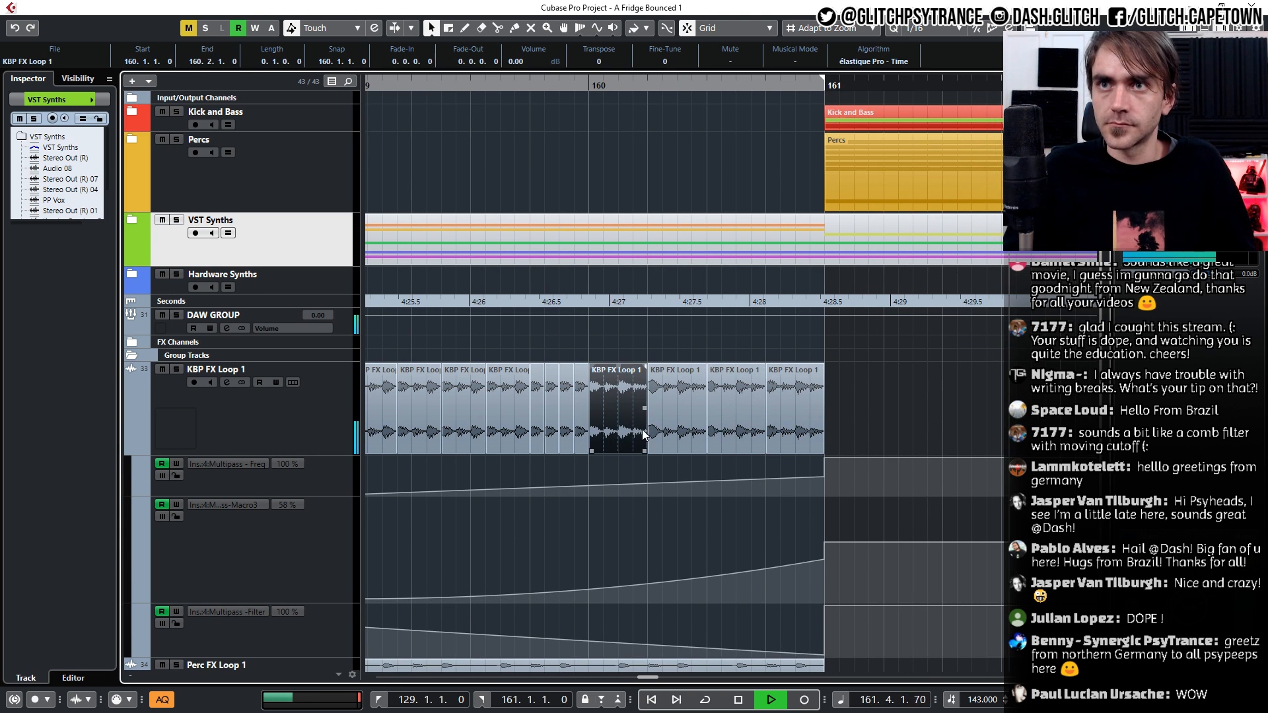
# Shorten the one-beat loop piece at bar 160 to two sixteenths and duplicate it once
pyautogui.click(614, 403)
pyautogui.moveTo(643, 409); pyautogui.dragTo(616, 411)
pyautogui.hotkey('ctrl', 'd')
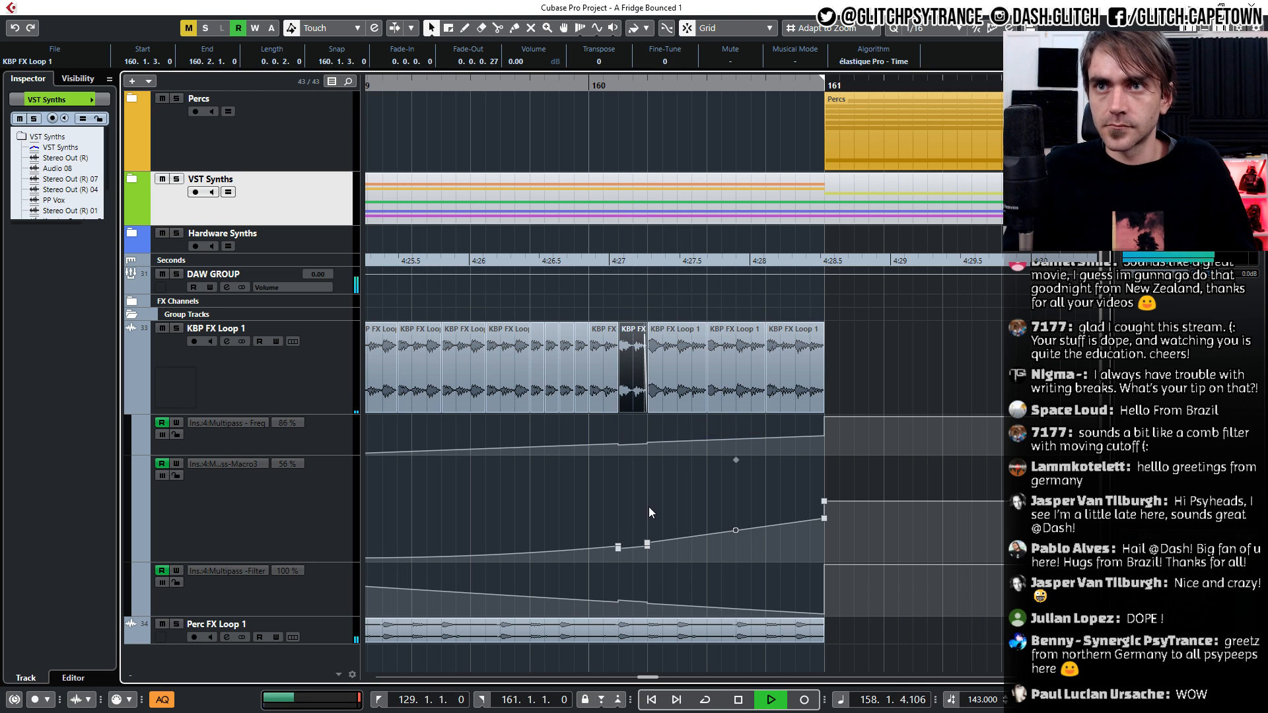
# Shorten the loop piece on beat 160.2 to one sixteenth and duplicate it three times to fill the beat
pyautogui.click(693, 383)
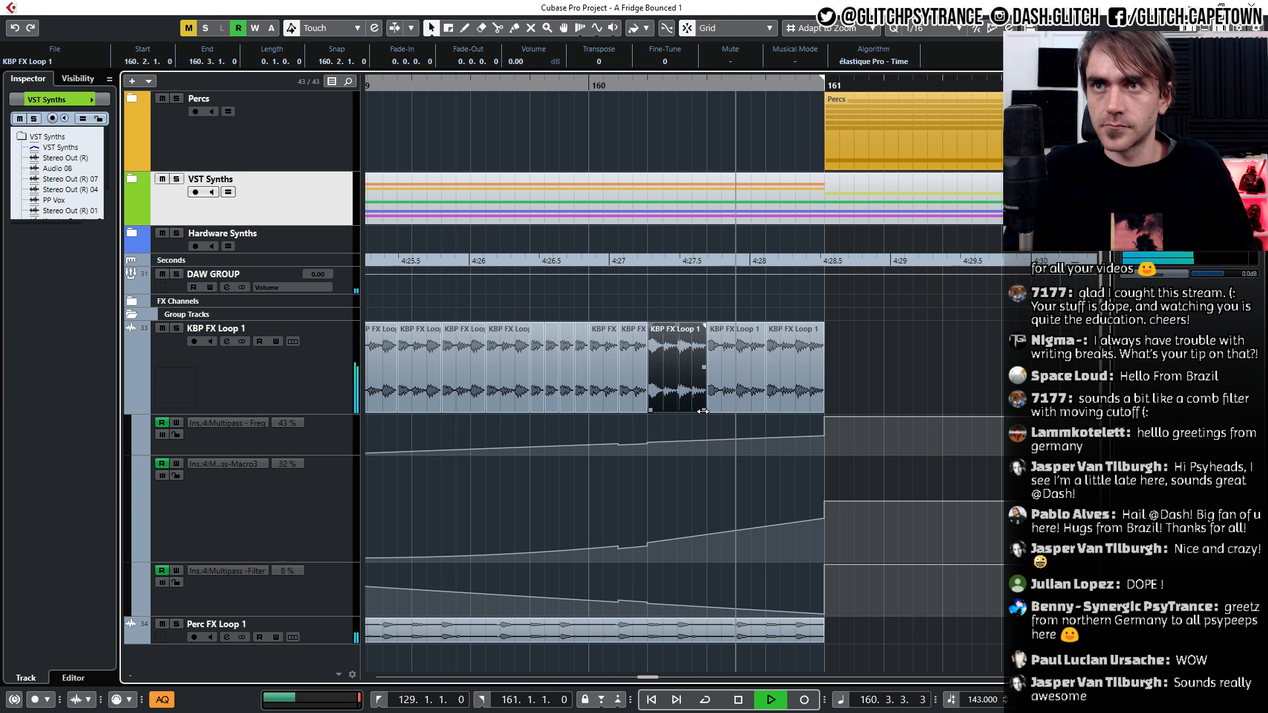
pyautogui.moveTo(703, 411); pyautogui.dragTo(663, 411)
pyautogui.press('space')
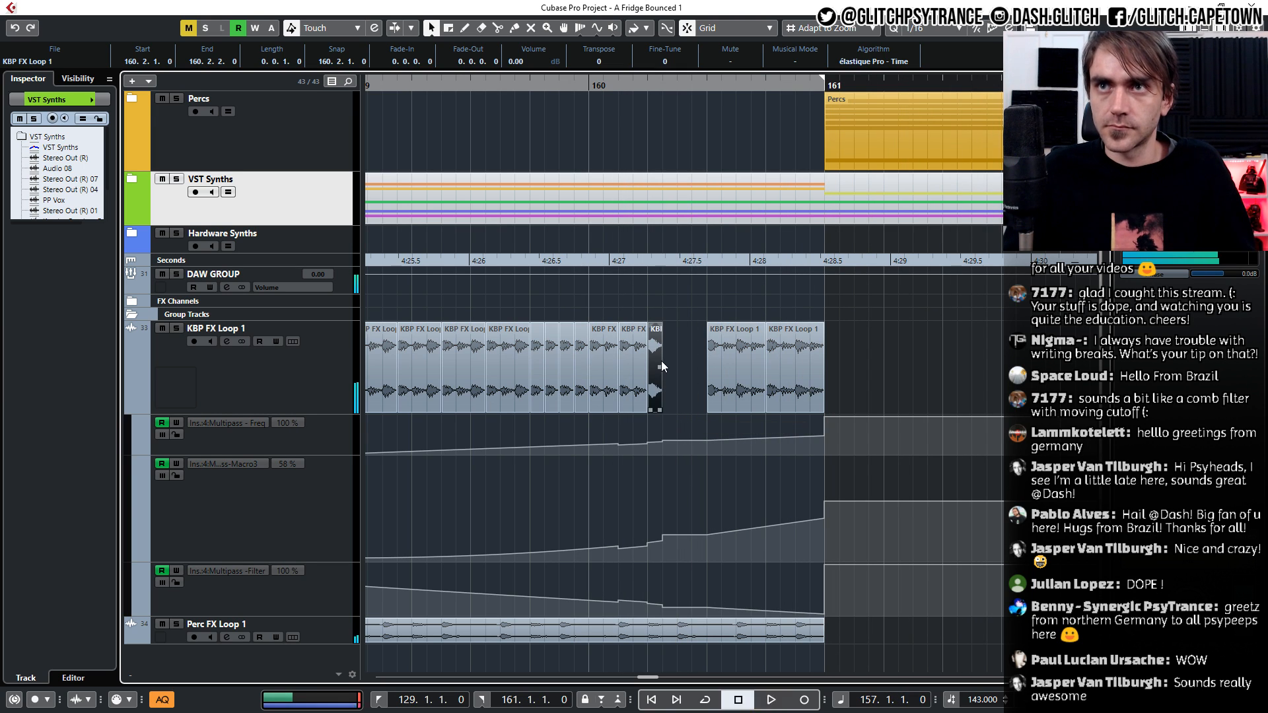
pyautogui.press('space')
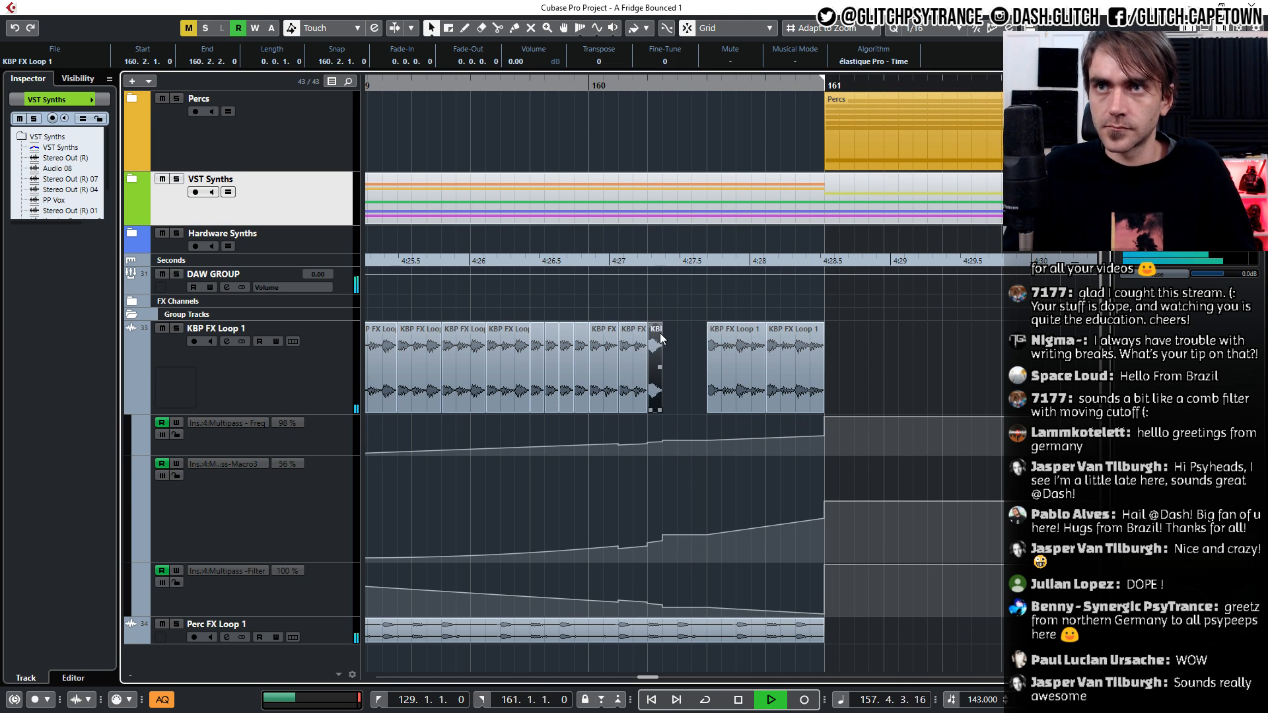
pyautogui.hotkey('ctrl', 'd')
pyautogui.hotkey('ctrl', 'd')
pyautogui.hotkey('ctrl', 'd')
pyautogui.hotkey('ctrl', 'd')
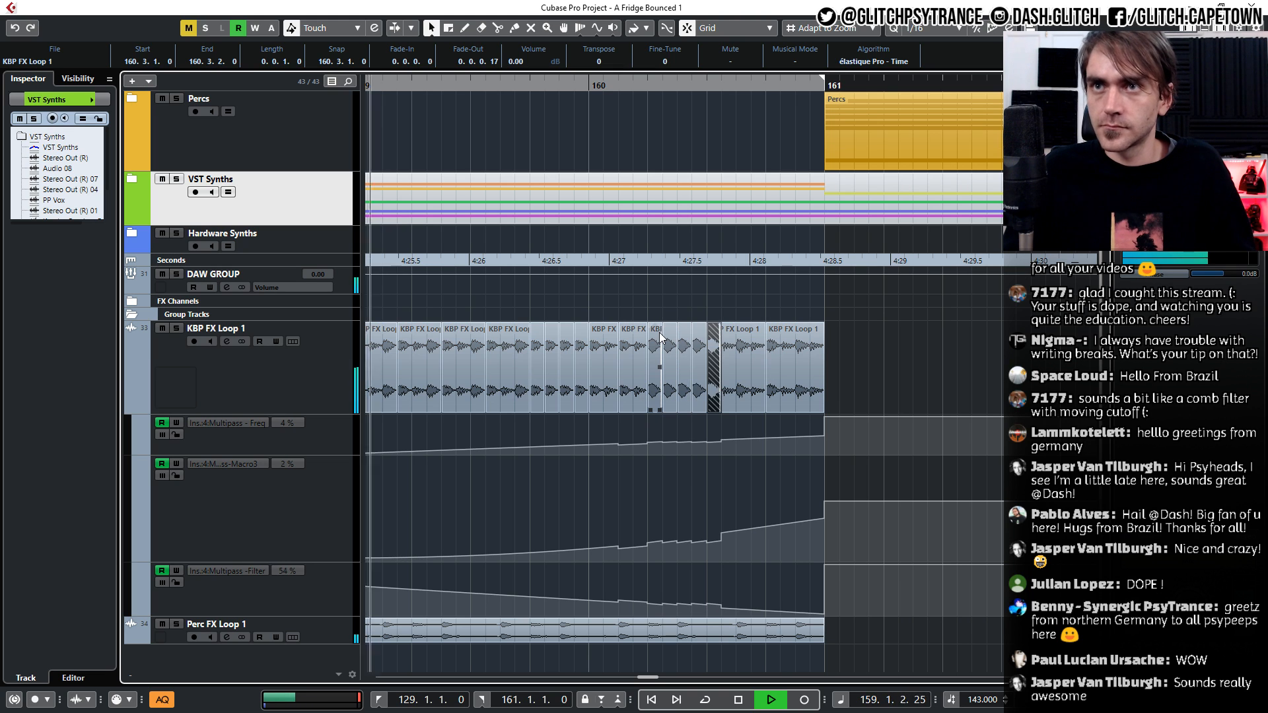
pyautogui.hotkey('ctrl', 'z')
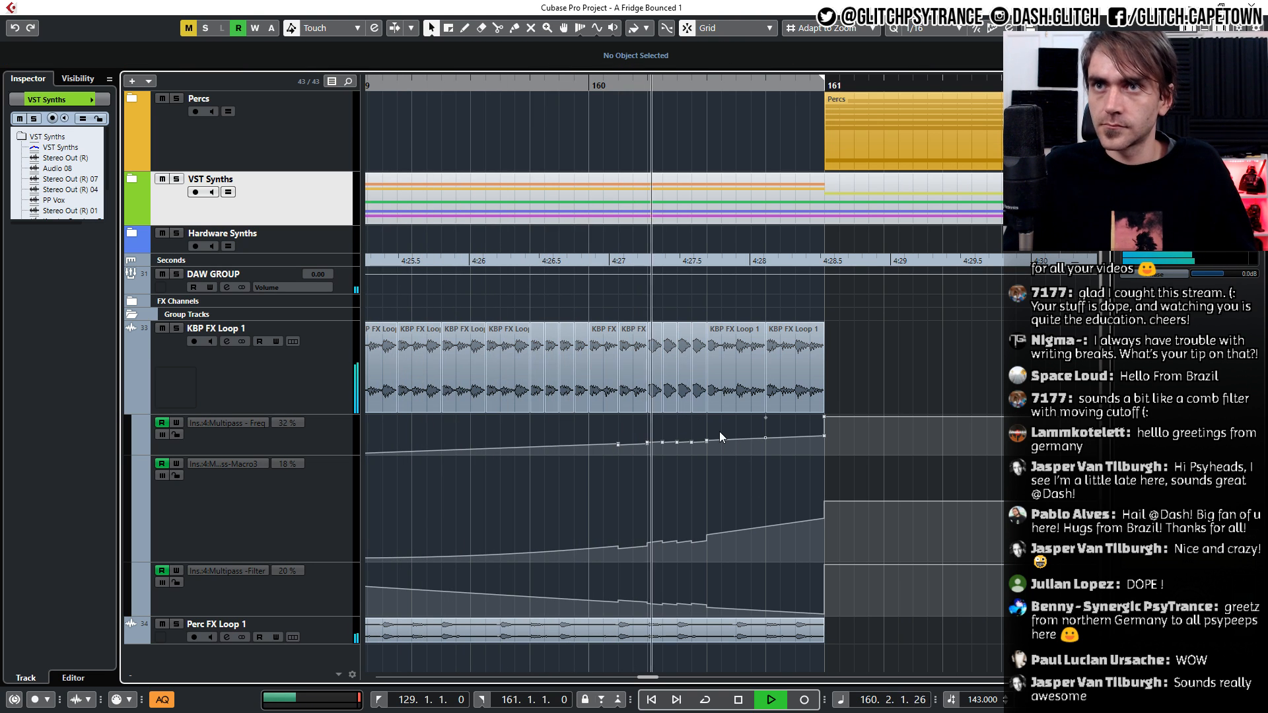
# Delete the extra automation points in all three lanes across the first two beats of bar 160 and replay the break
pyautogui.moveTo(724, 426); pyautogui.dragTo(583, 613)
pyautogui.press('Delete')
pyautogui.press('space')
pyautogui.press('space')
pyautogui.scroll(4, 748, 436)
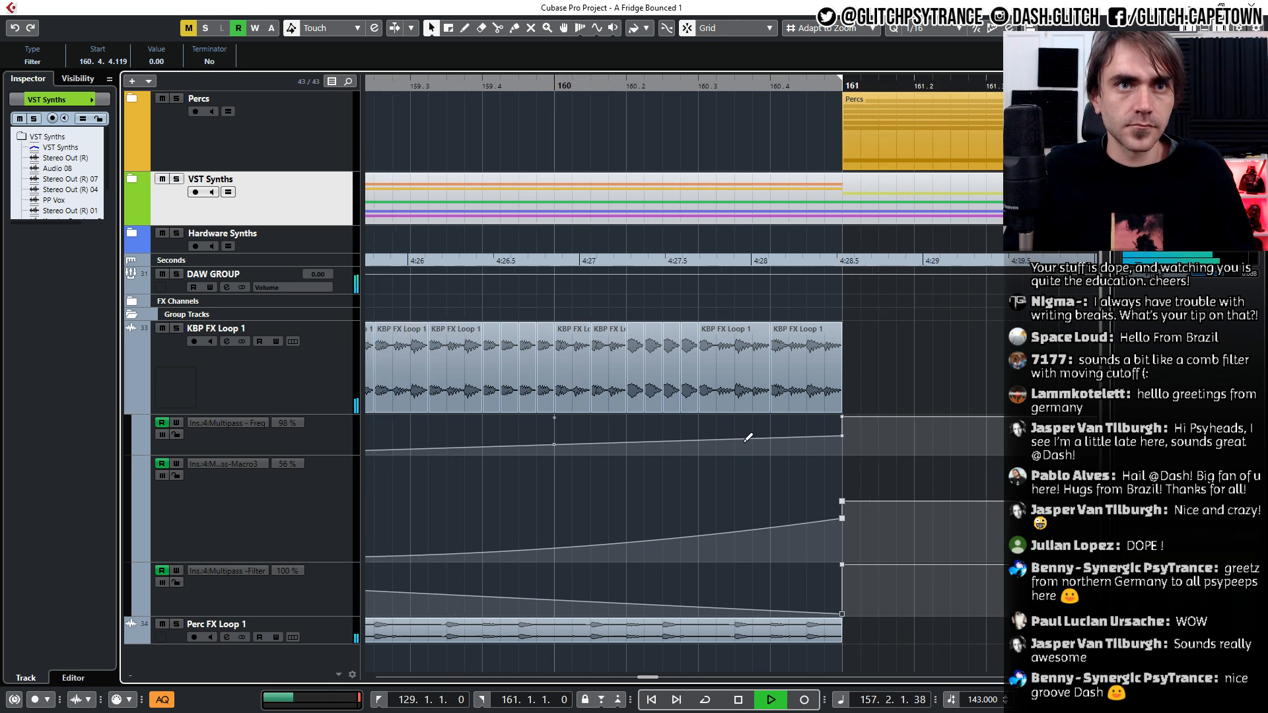
# Shorten the four one-sixteenth pieces on beat 160.2 to 0.0.0.109 and give them a curved fade-out of 0.0.0.60
pyautogui.moveTo(553, 406); pyautogui.dragTo(561, 410)
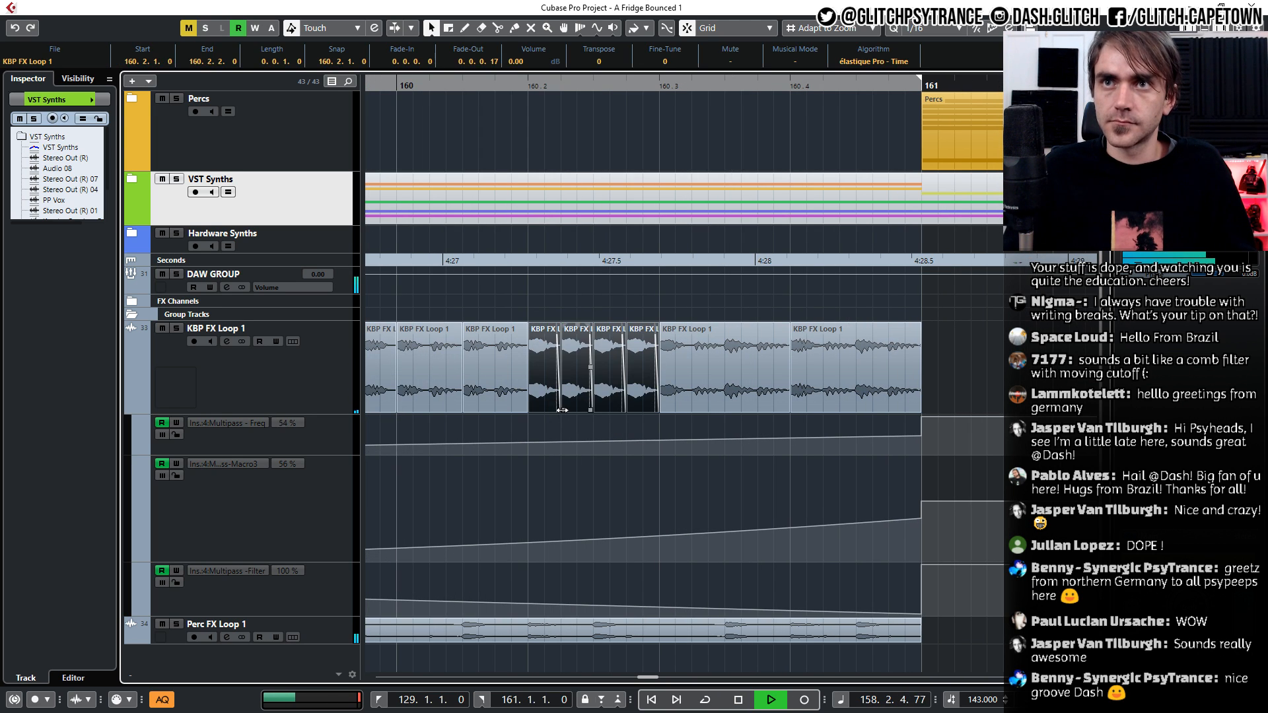
pyautogui.click(700, 400)
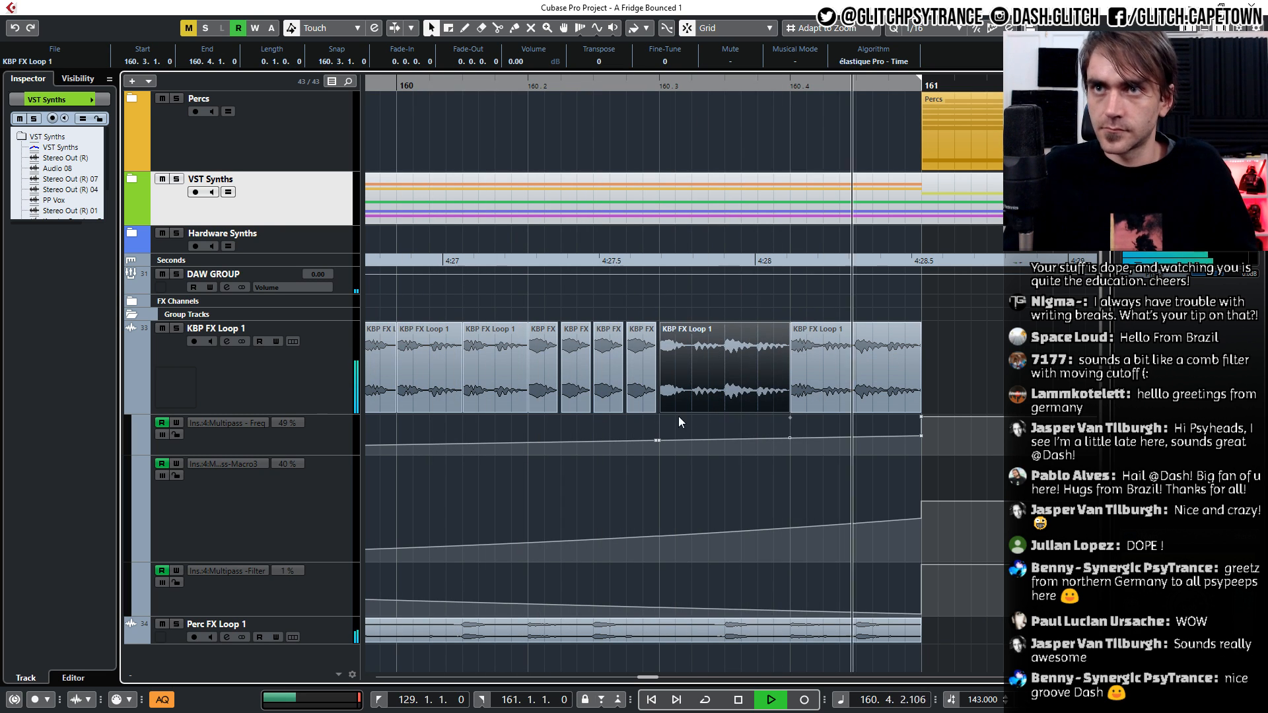
pyautogui.click(644, 426)
pyautogui.moveTo(644, 426); pyautogui.dragTo(542, 330)
pyautogui.doubleClick(545, 332)
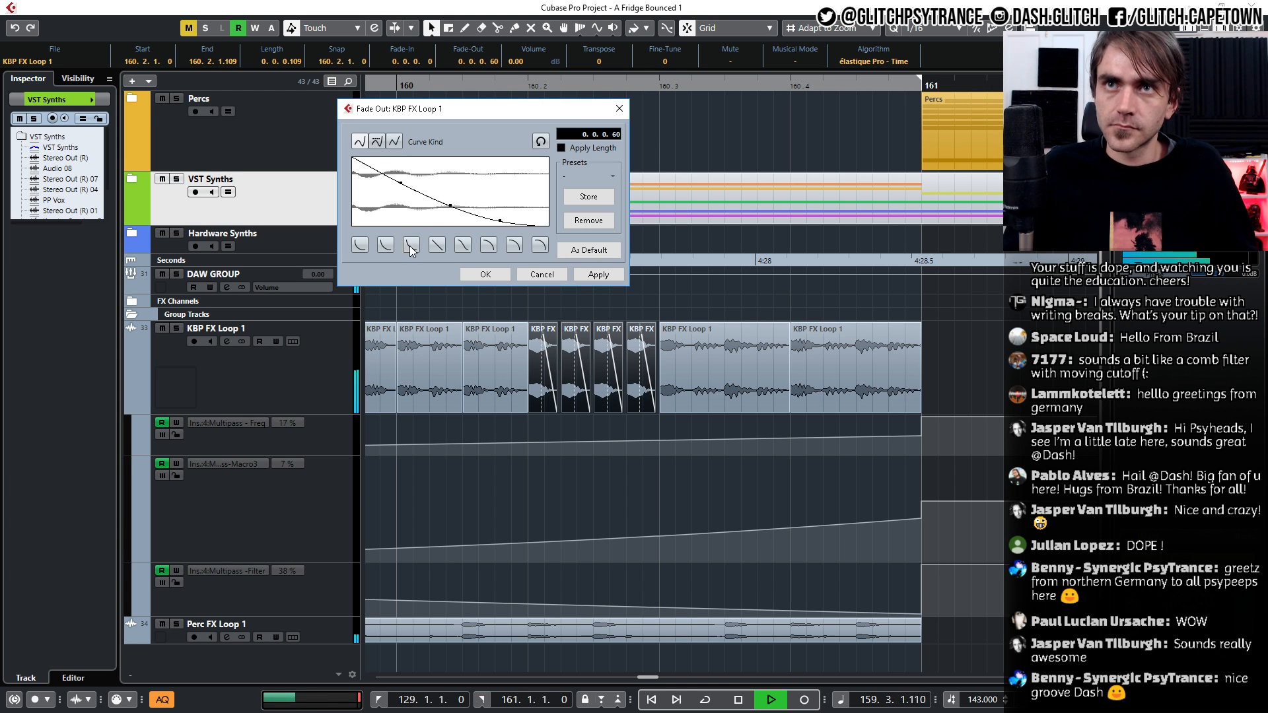
pyautogui.click(486, 274)
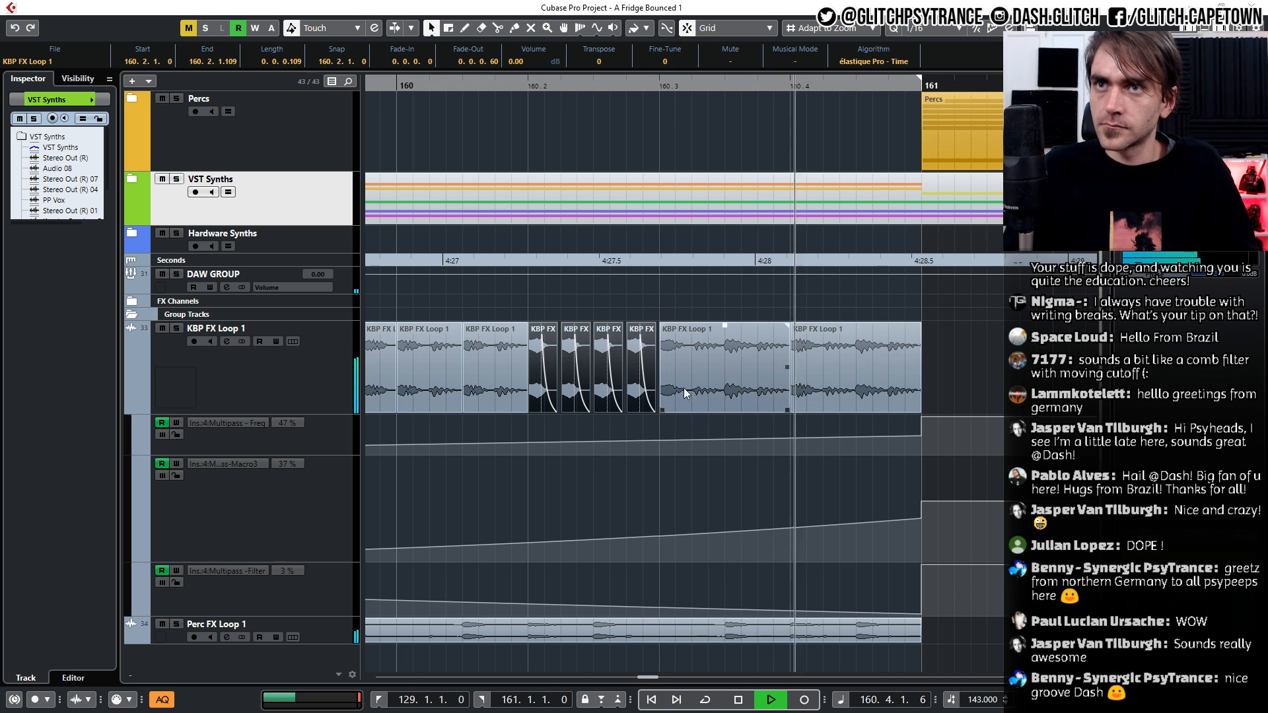
# Replay the break and shorten the four faded pieces on beat 160.2 to 0.0.0.81
pyautogui.press('space')
pyautogui.press('space')
pyautogui.moveTo(552, 423); pyautogui.dragTo(645, 413)
pyautogui.scroll(1, 654, 411)
pyautogui.hscroll(-1, 675, 427)
pyautogui.scroll(-2, 705, 423)
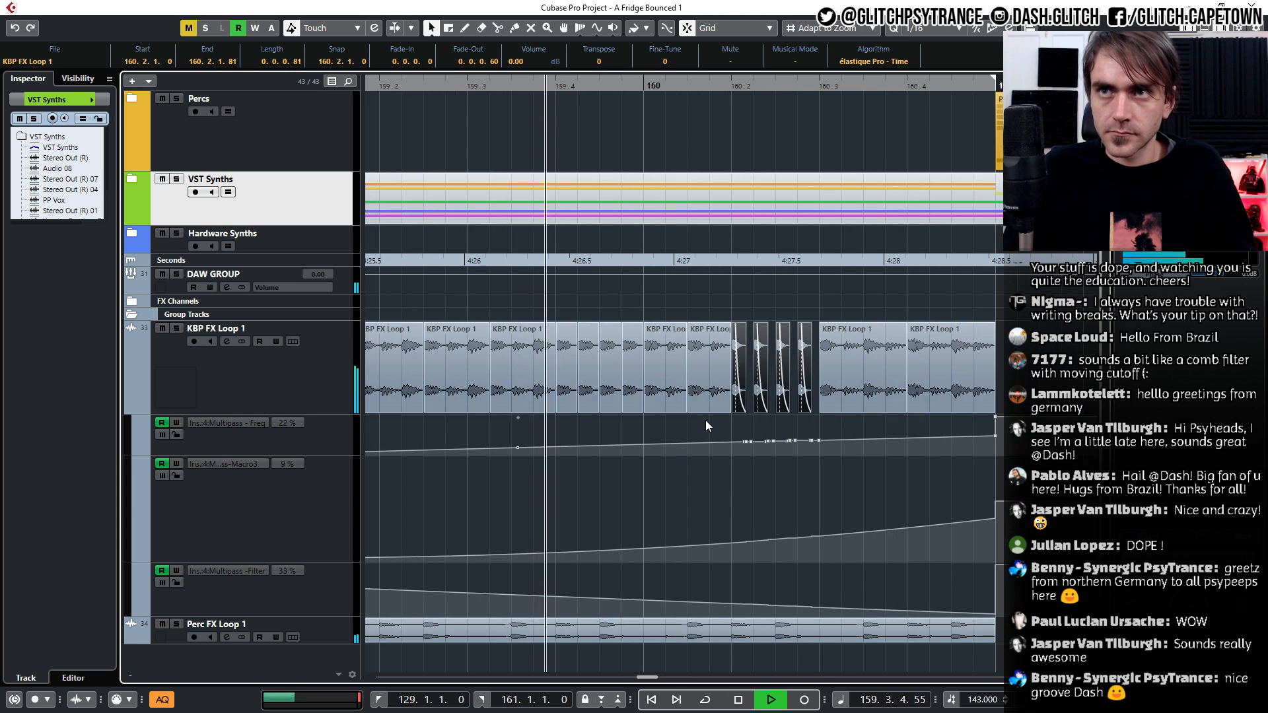
# Fill beat 160.3 with four 0.0.0.60 repeats of the KBP FX Loop 1 piece followed by two one-sixteenth repeats
pyautogui.hscroll(1, 700, 423)
pyautogui.click(629, 403)
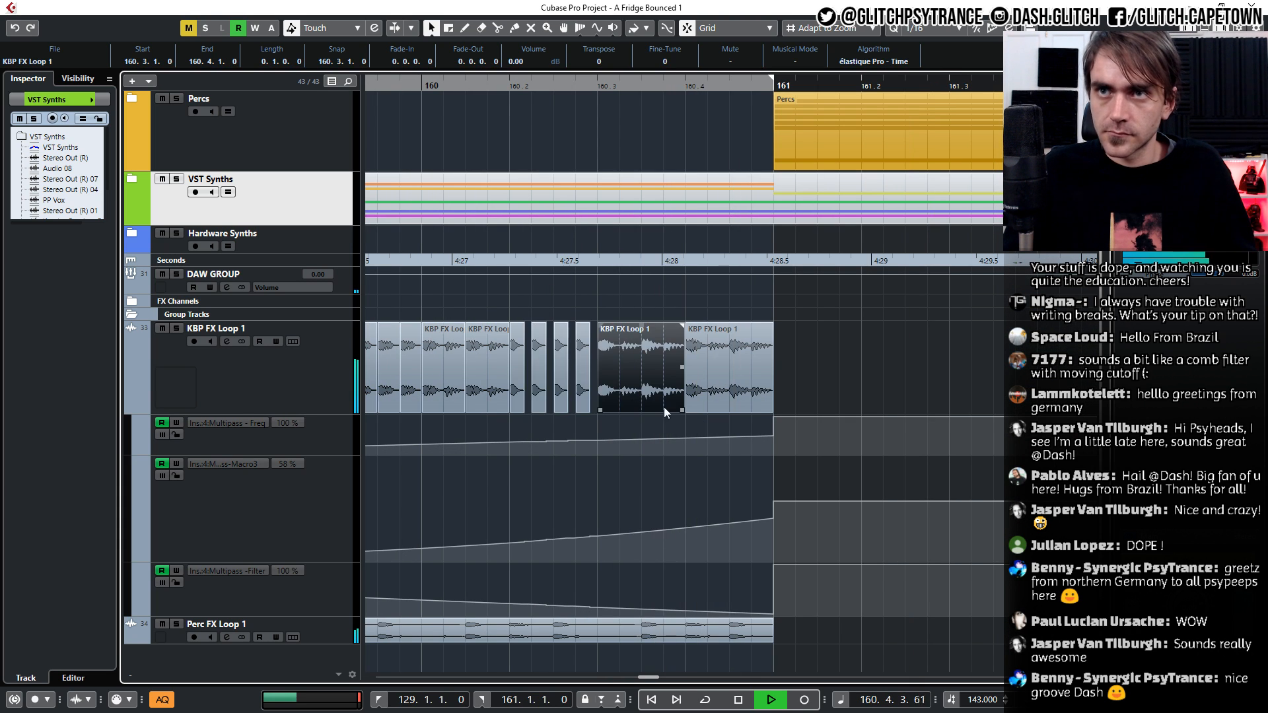
pyautogui.scroll(2, 681, 411)
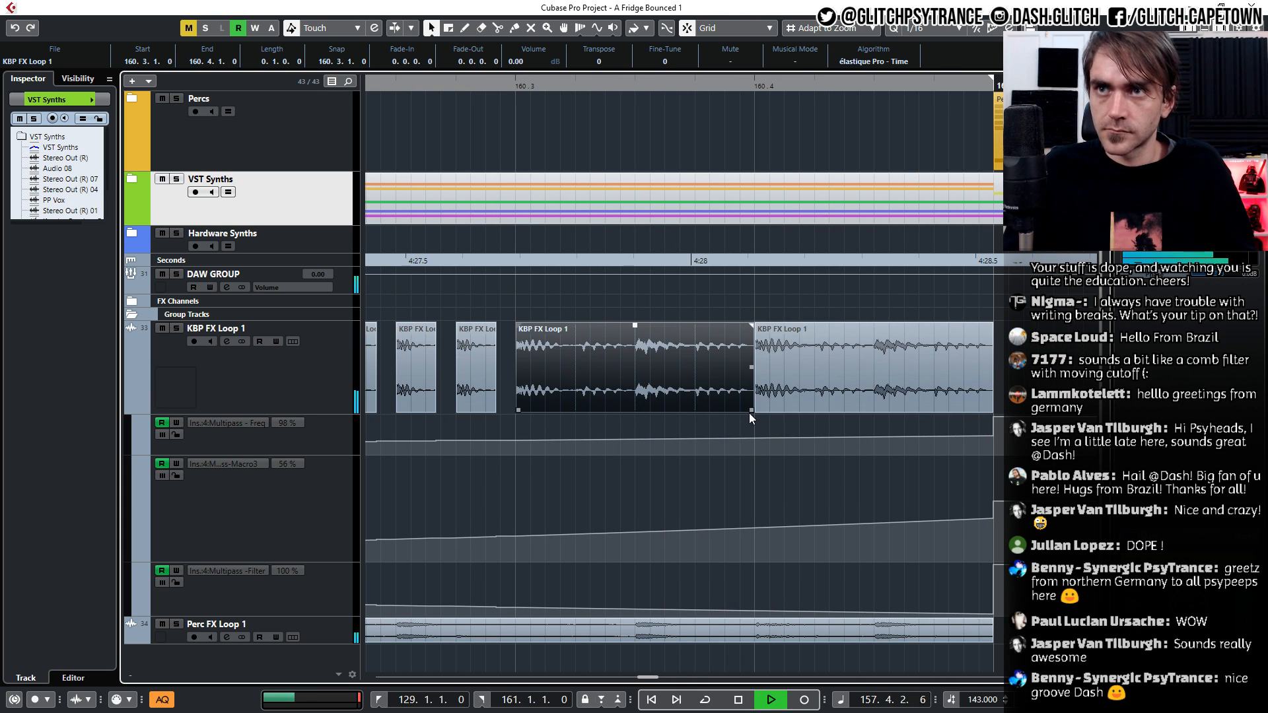
pyautogui.moveTo(749, 414); pyautogui.dragTo(544, 412)
pyautogui.hotkey('ctrl', 'd')
pyautogui.hotkey('ctrl', 'd')
pyautogui.hotkey('ctrl', 'd')
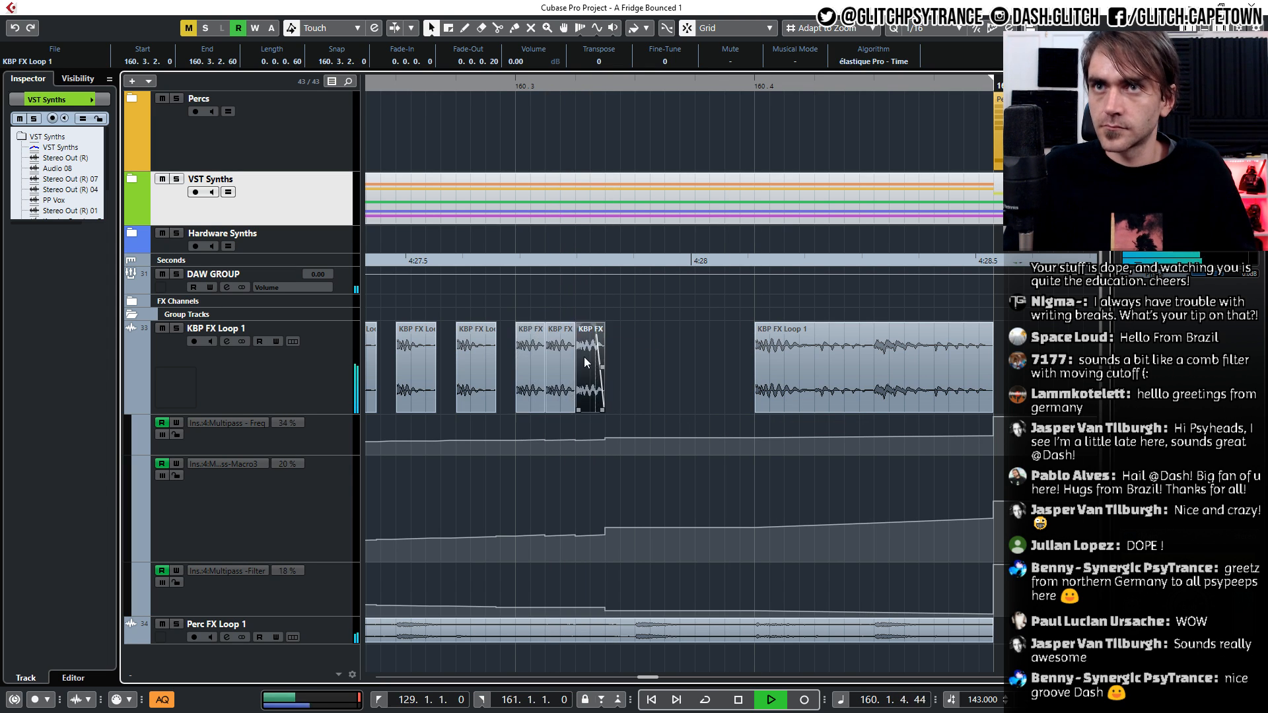
pyautogui.hotkey('ctrl', 'd')
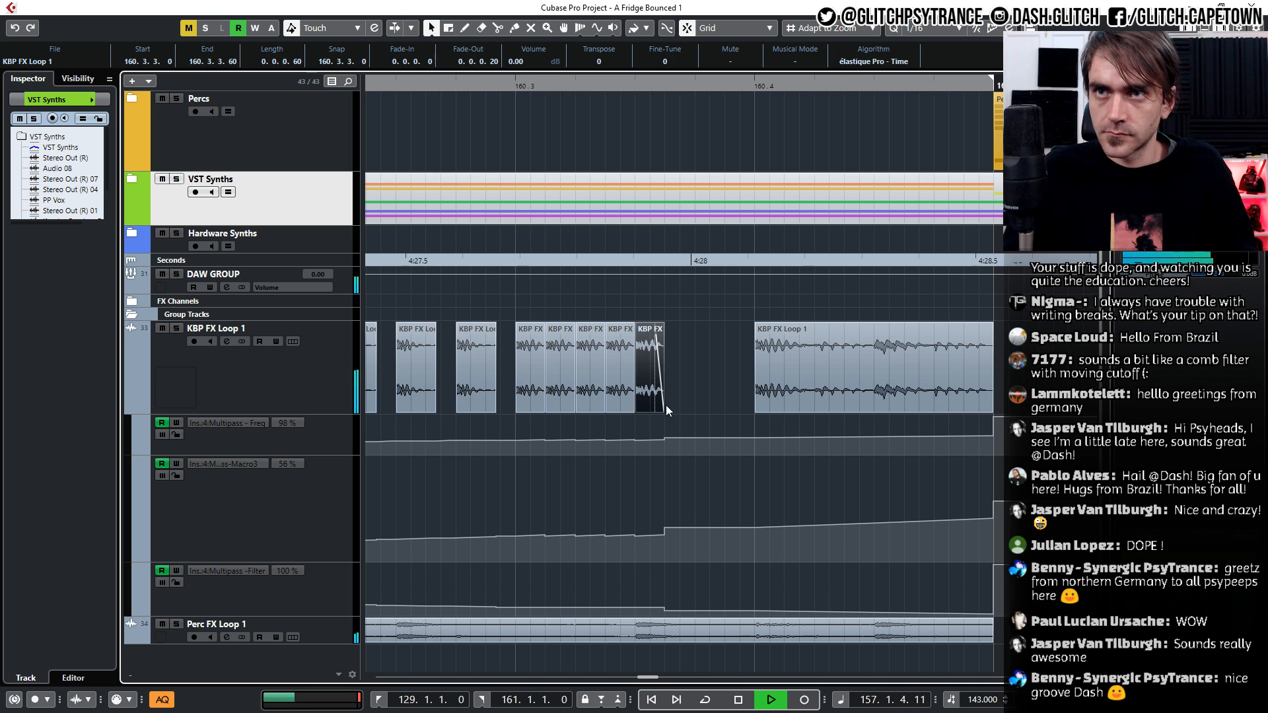
pyautogui.moveTo(664, 408); pyautogui.dragTo(685, 410)
pyautogui.hotkey('ctrl', 'd')
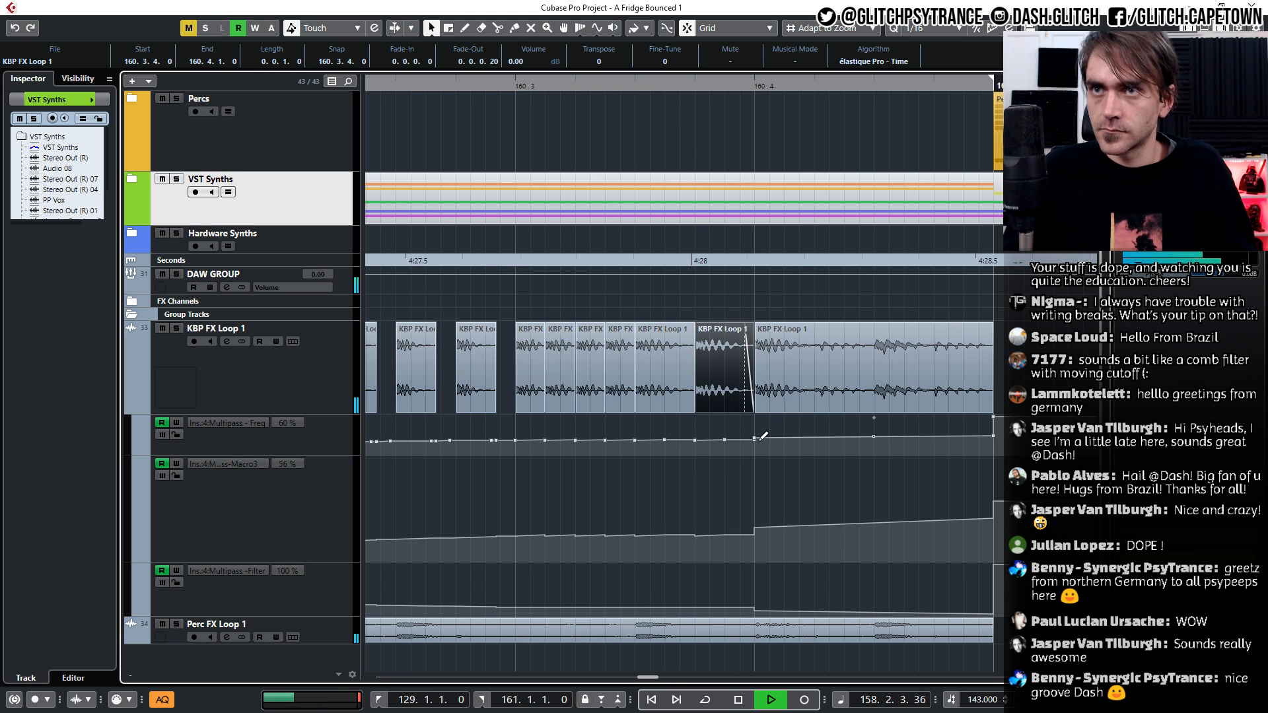
# Delete the extra automation points in all three KBP FX Loop 1 lanes across the chopped beats of bar 160
pyautogui.scroll(-5, 749, 417)
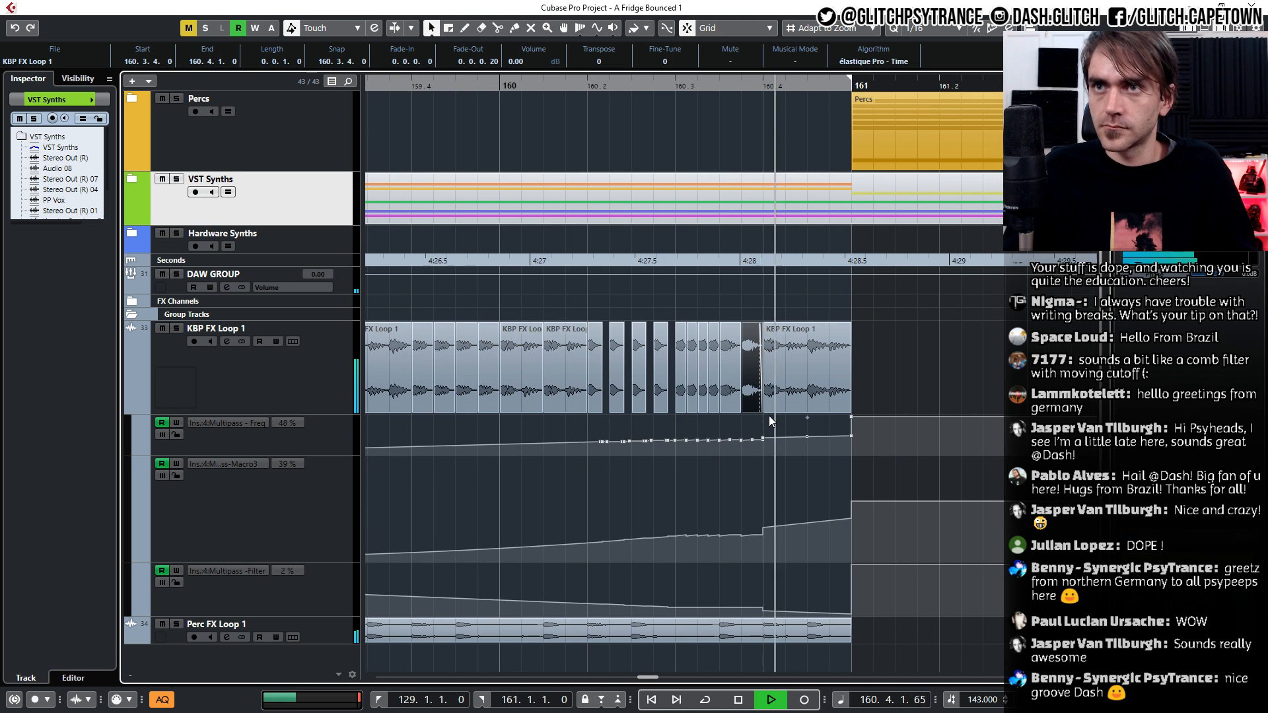
pyautogui.scroll(-4, 770, 415)
pyautogui.moveTo(707, 434); pyautogui.dragTo(772, 613)
pyautogui.press('Delete')
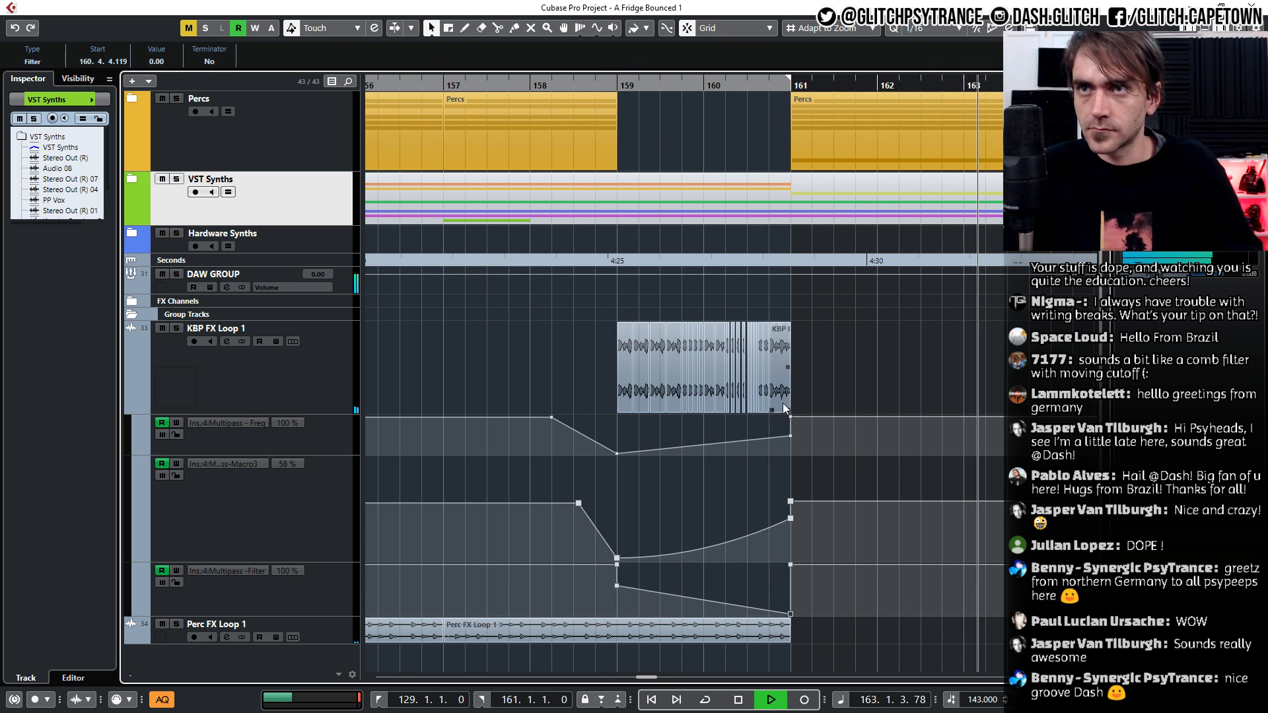
# Restart playback from around bar 120 and hide the automation lanes of the KBP FX Loop 1 track
pyautogui.scroll(-4, 840, 367)
pyautogui.hscroll(5, 847, 361)
pyautogui.scroll(-4, 512, 113)
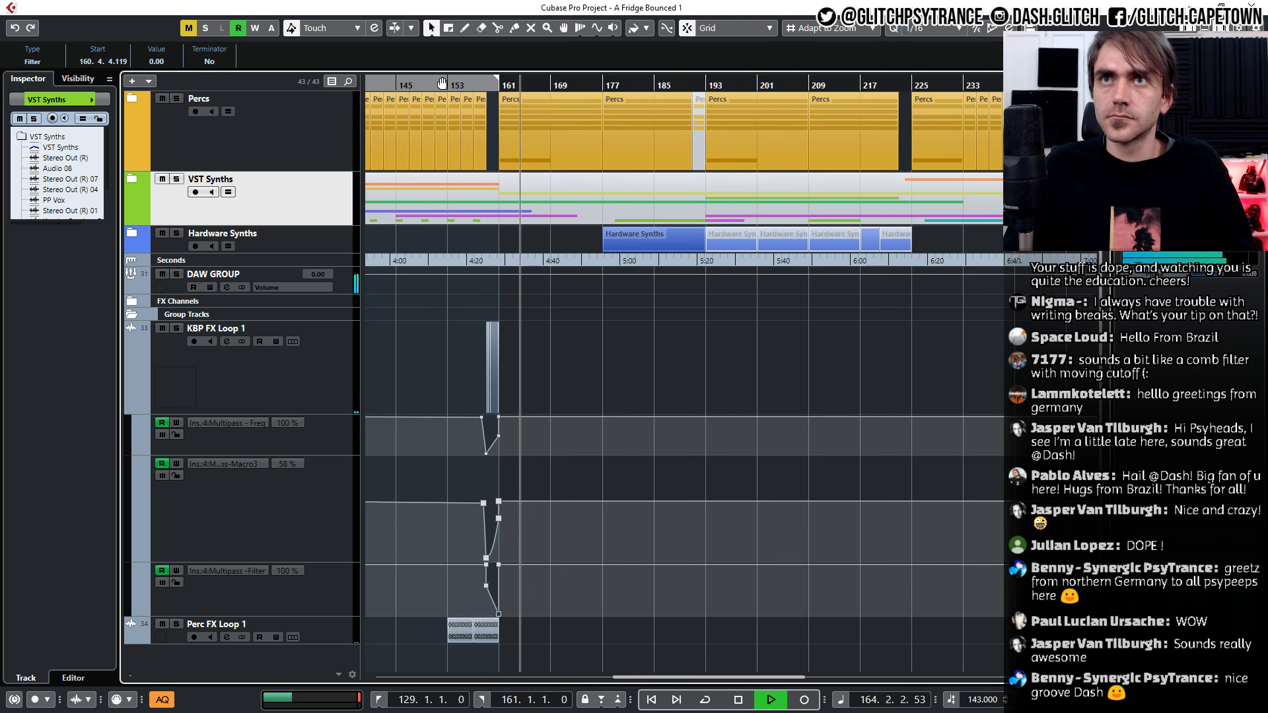
pyautogui.hscroll(-3, 412, 84)
pyautogui.click(411, 84)
pyautogui.scroll(-3, 600, 360)
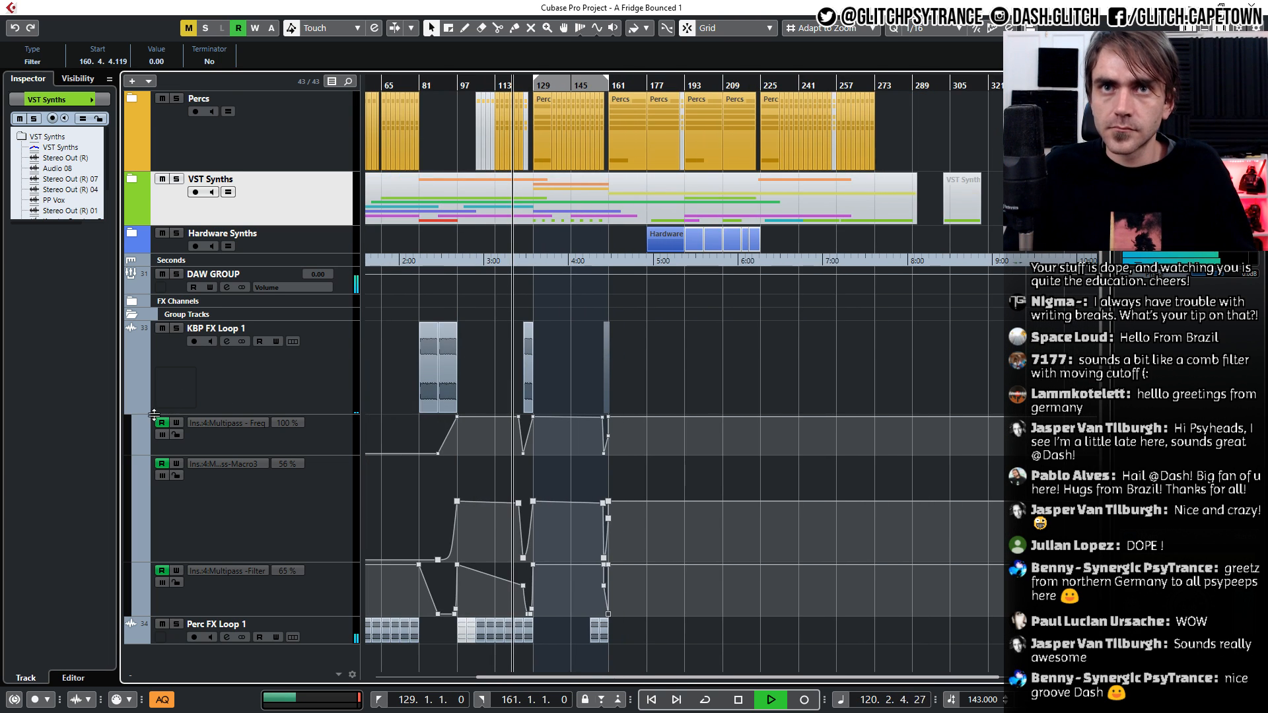
pyautogui.click(130, 407)
pyautogui.scroll(5, 522, 390)
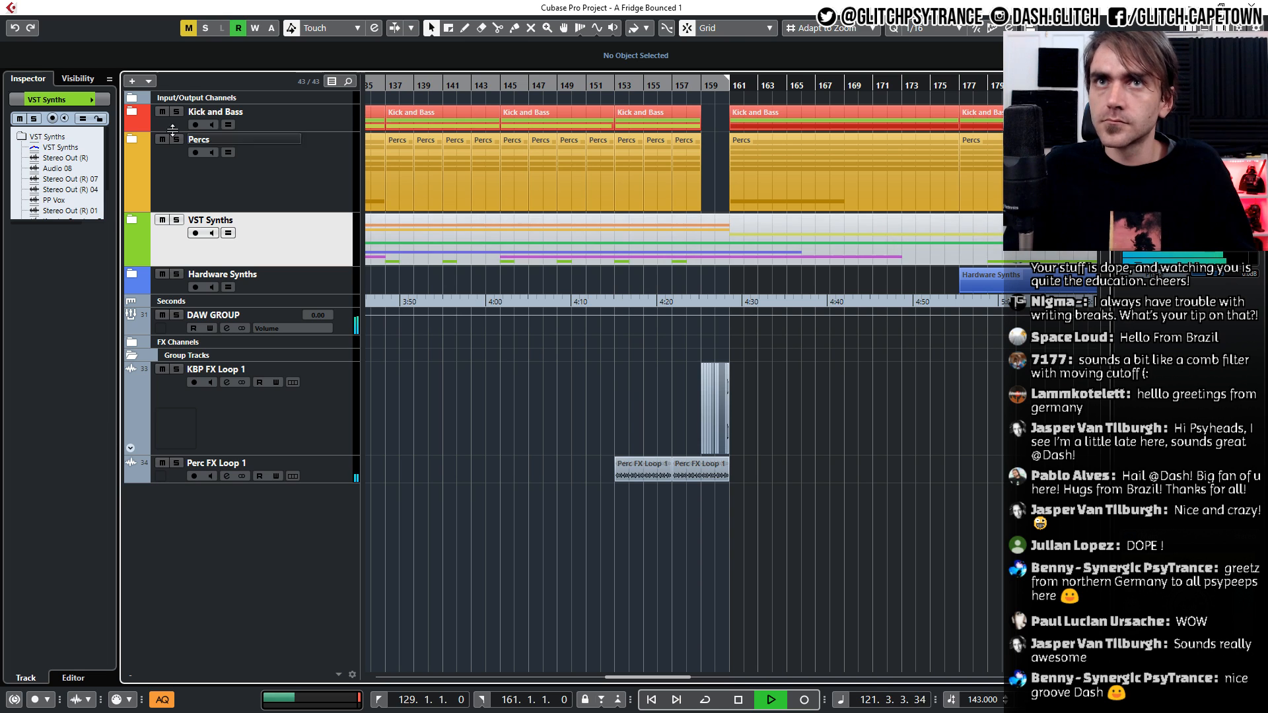
# Open the Kick and Bass folder, inspect its group automation before the bar 161 drop, and collapse the folder
pyautogui.click(130, 116)
pyautogui.scroll(3, 536, 199)
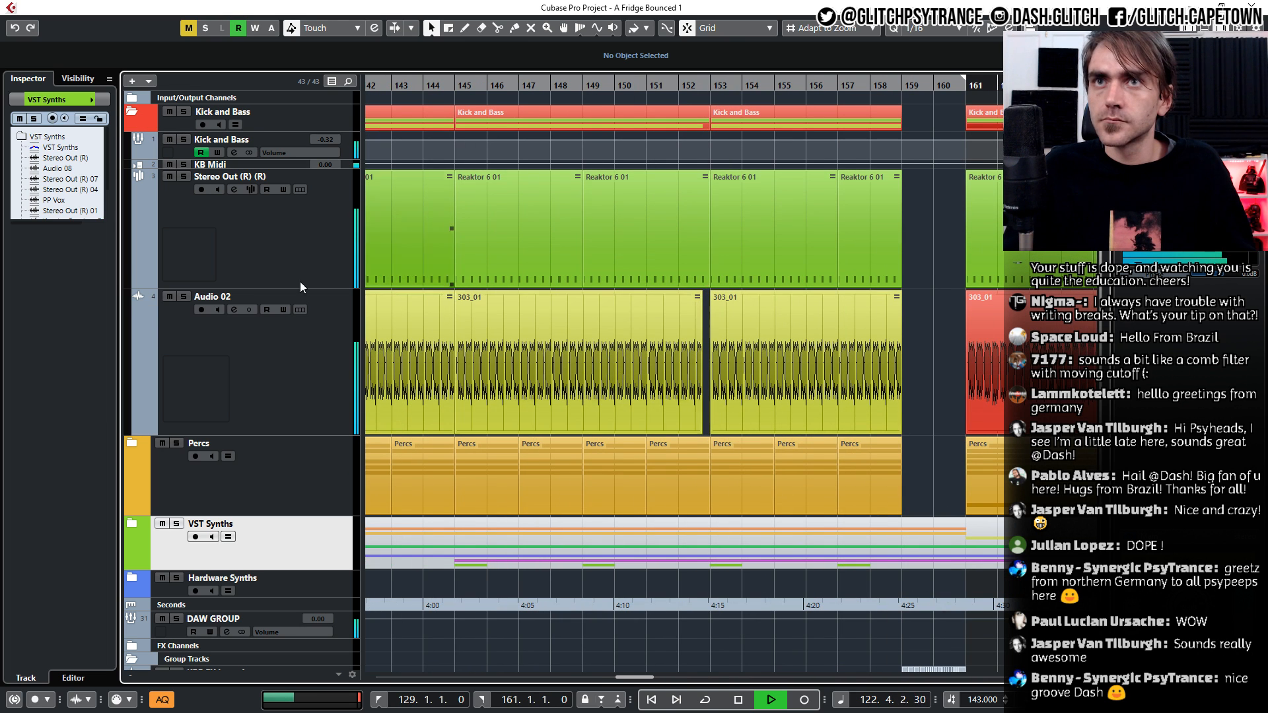
pyautogui.click(137, 281)
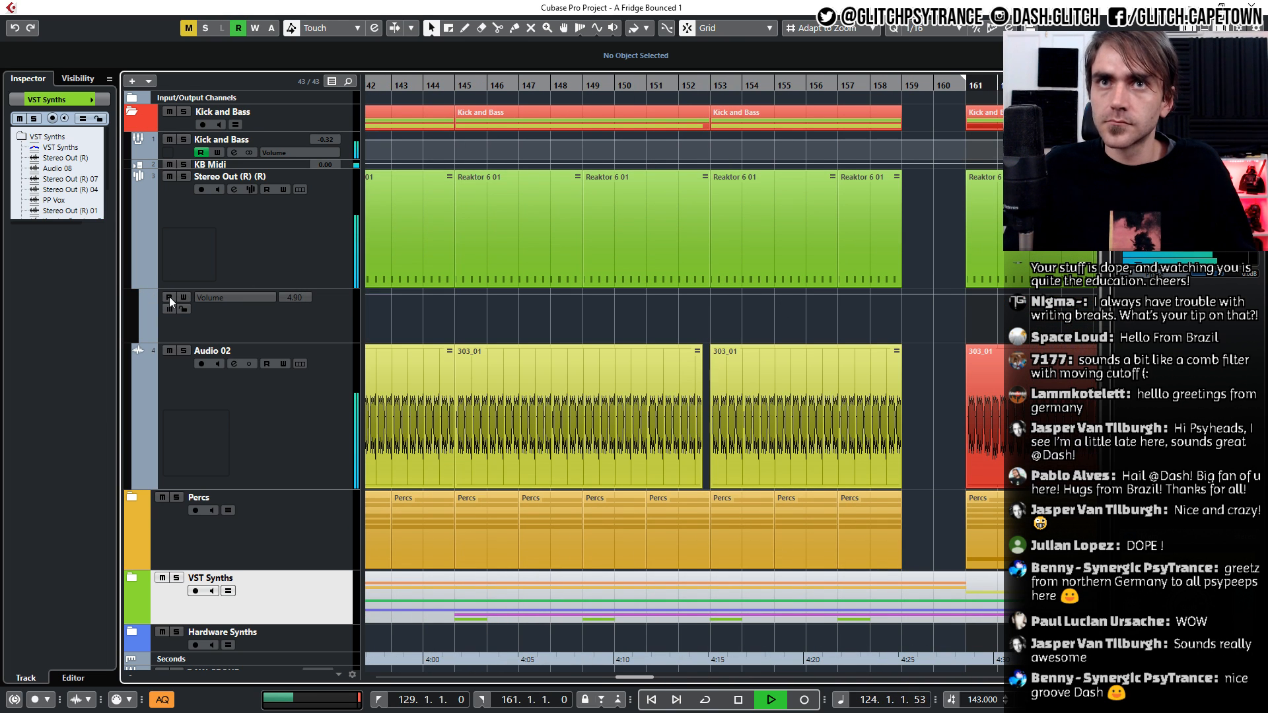
pyautogui.click(136, 151)
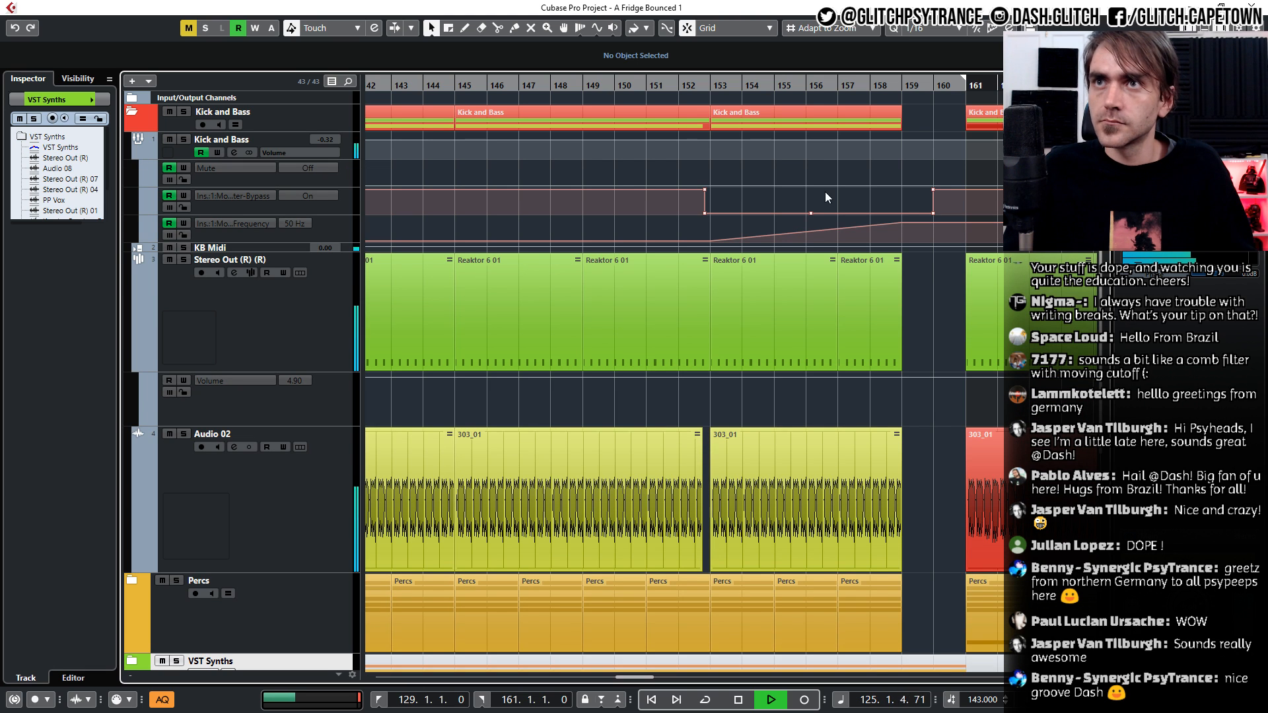
pyautogui.click(137, 153)
pyautogui.click(134, 109)
# Listen to the break leading into bar 129 and examine its FX loop clips over bars 125 to 128
pyautogui.scroll(-6, 808, 303)
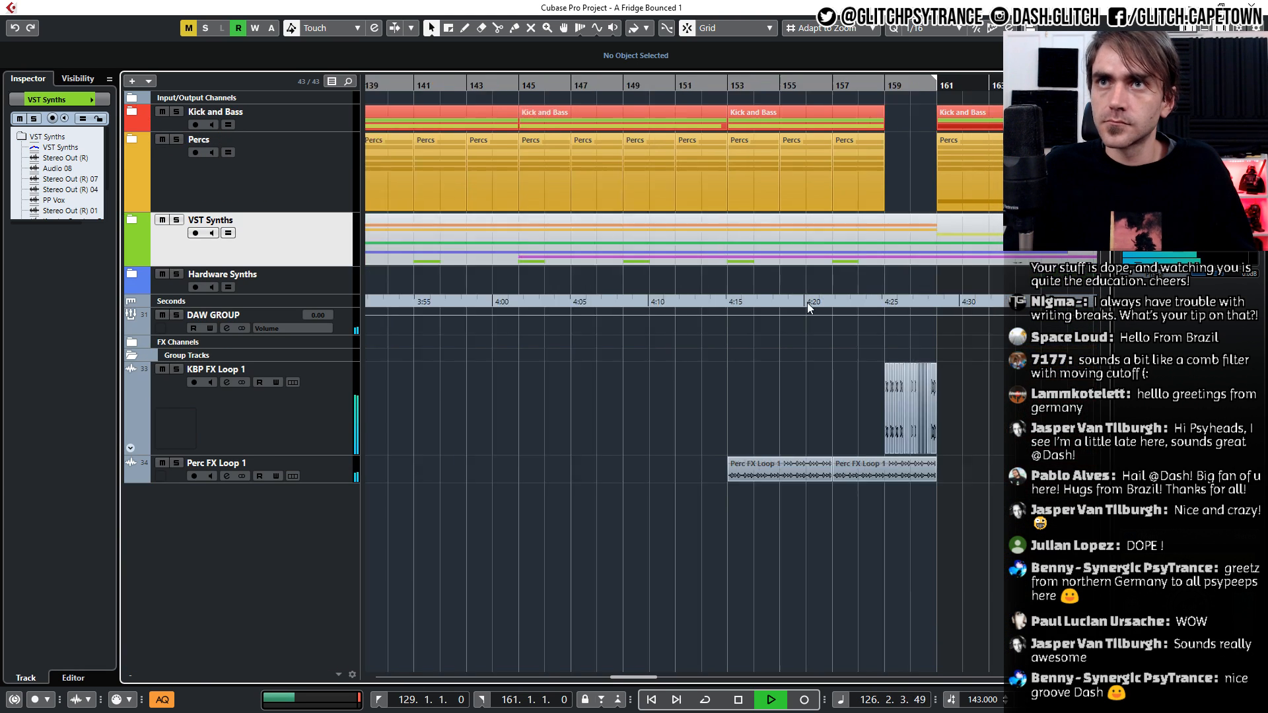
pyautogui.hscroll(-4, 753, 396)
pyautogui.scroll(1, 766, 432)
pyautogui.hscroll(5, 757, 436)
pyautogui.scroll(3, 526, 435)
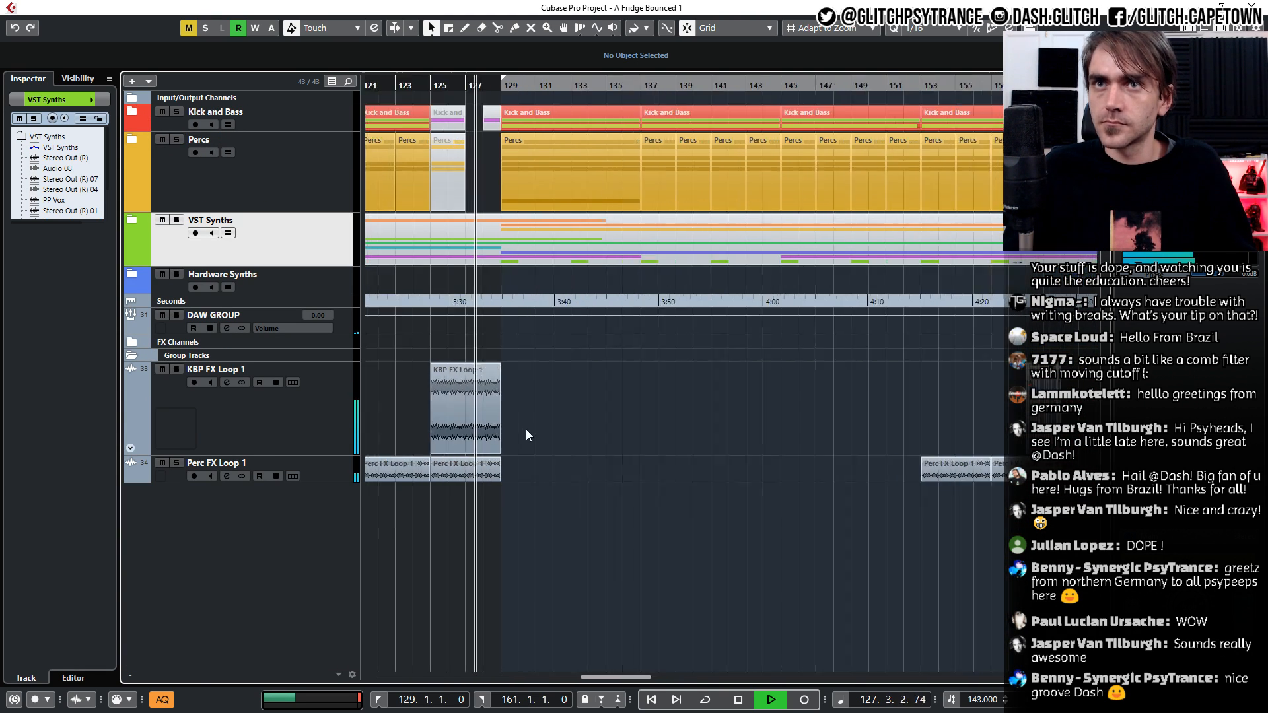
pyautogui.hscroll(4, 456, 444)
pyautogui.hscroll(-5, 462, 431)
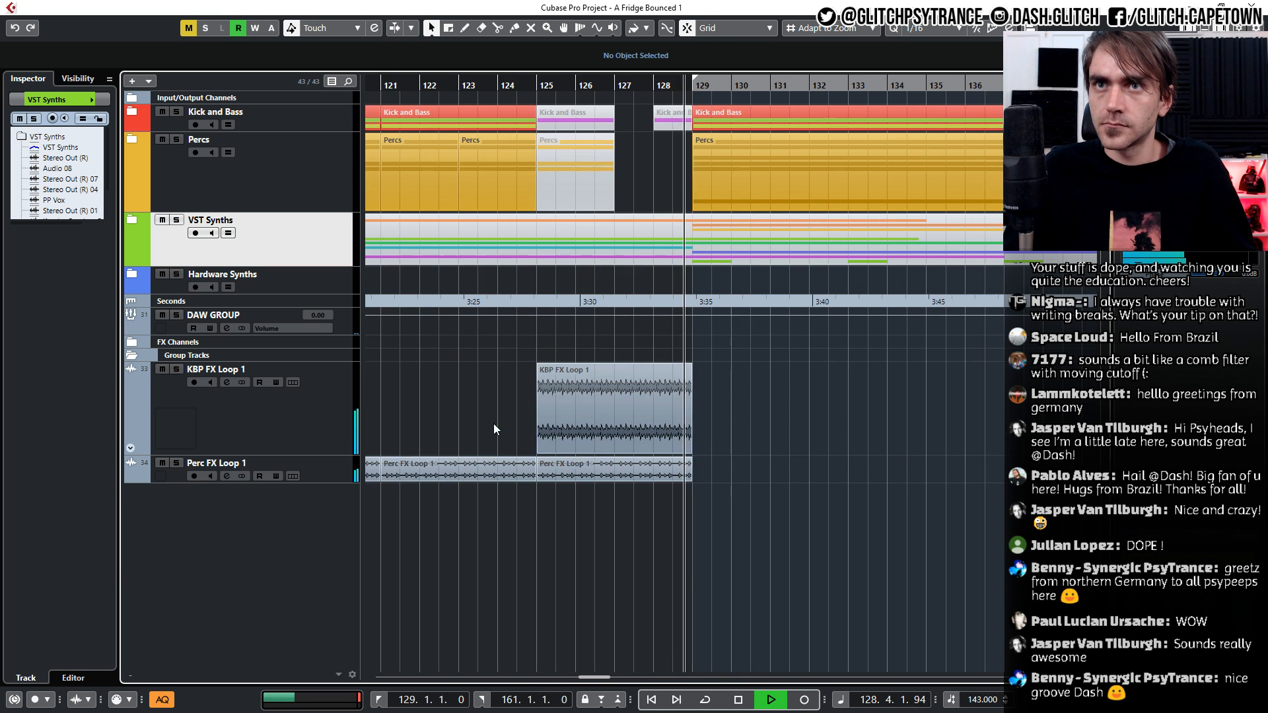
pyautogui.scroll(2, 653, 431)
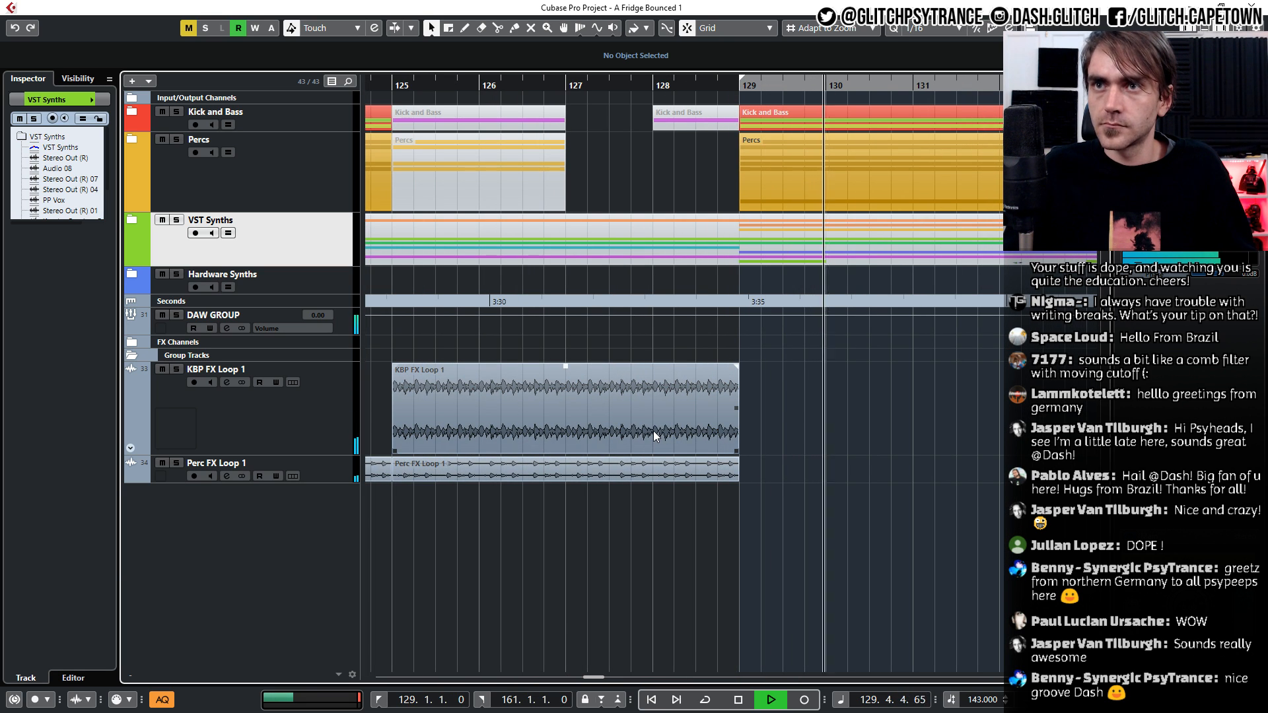
pyautogui.scroll(-2, 653, 431)
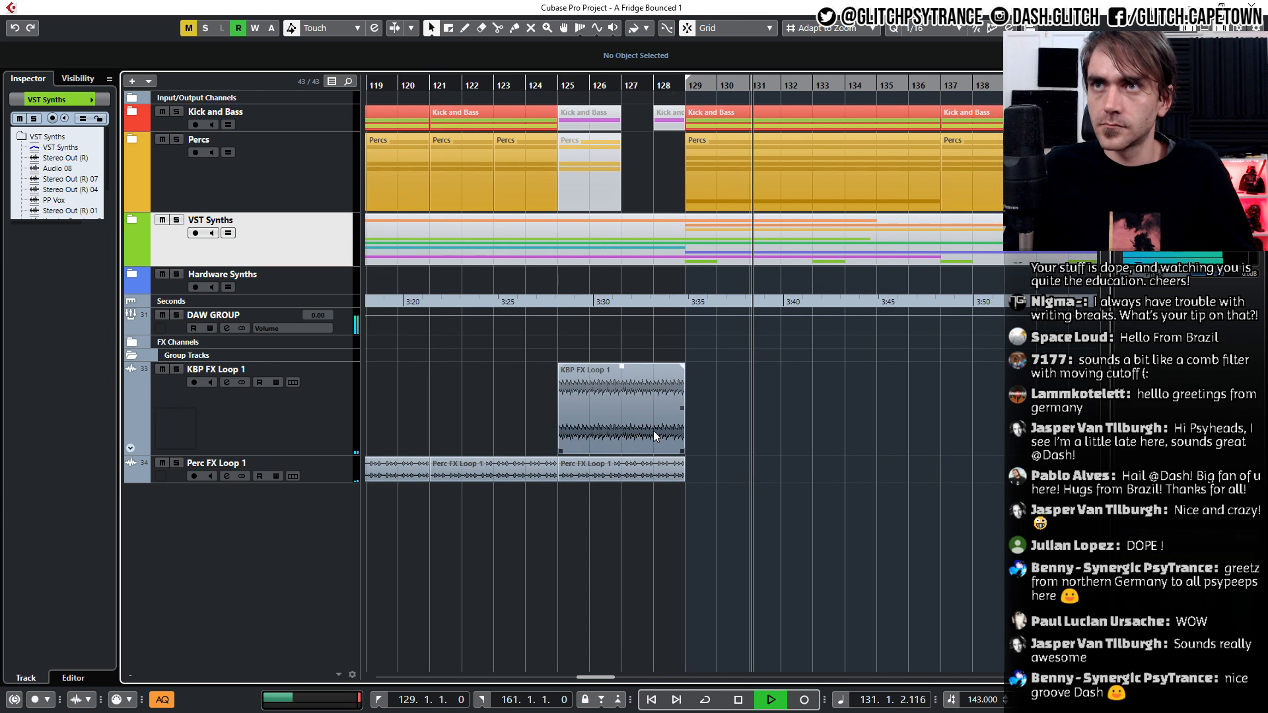
pyautogui.scroll(1, 652, 431)
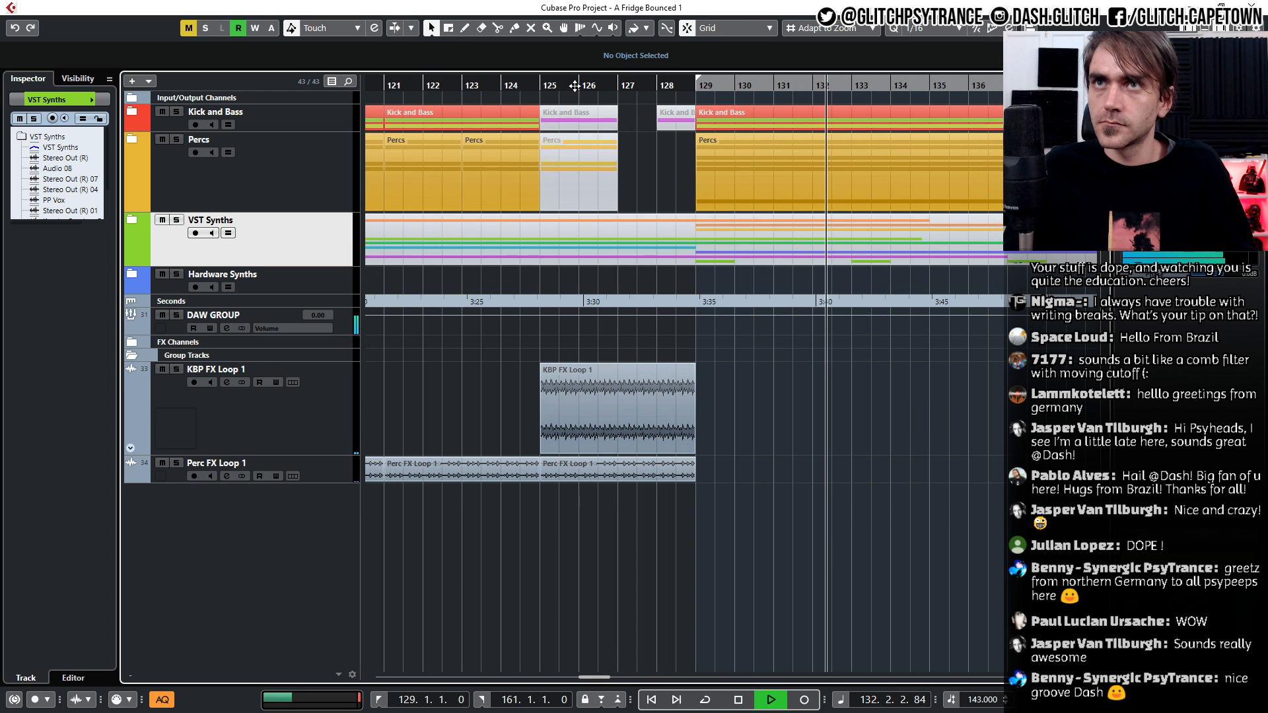
# Replay the break from around bar 126 and shorten the KBP and Perc FX Loop 1 clips to end at bar 128
pyautogui.click(575, 85)
pyautogui.scroll(4, 715, 469)
pyautogui.click(666, 451)
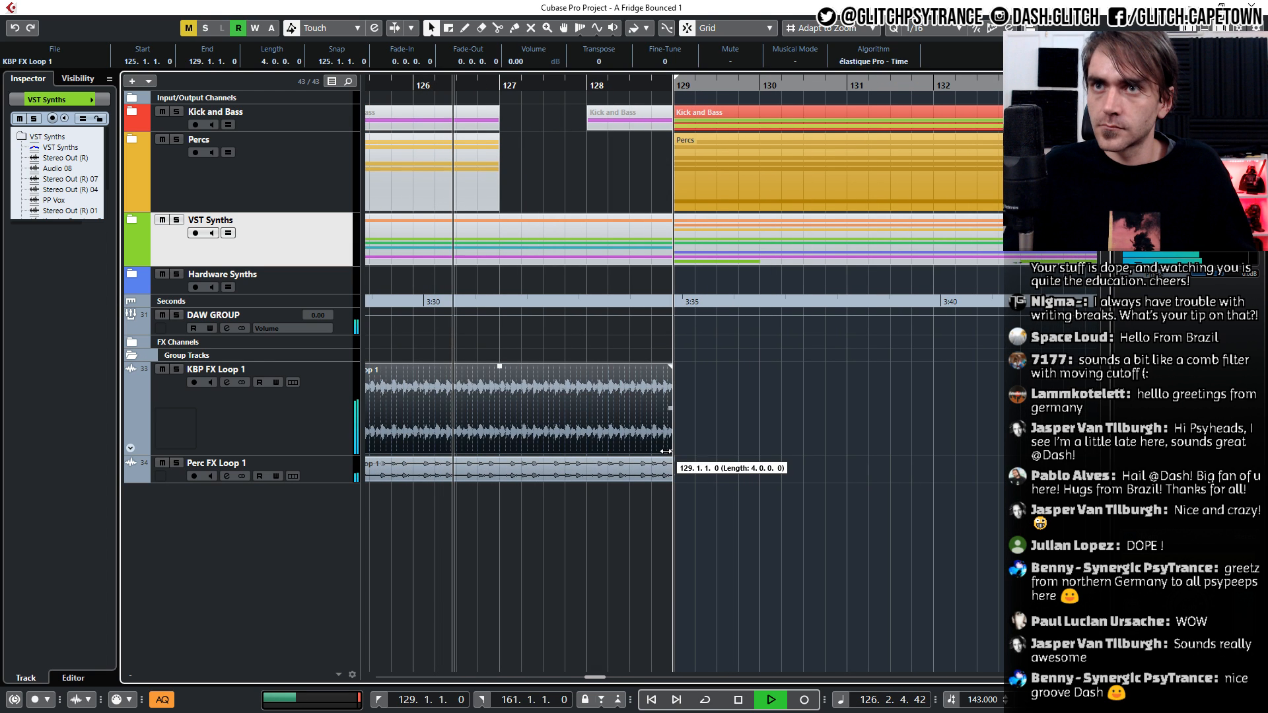
pyautogui.moveTo(666, 451); pyautogui.dragTo(580, 452)
pyautogui.moveTo(668, 479); pyautogui.dragTo(581, 481)
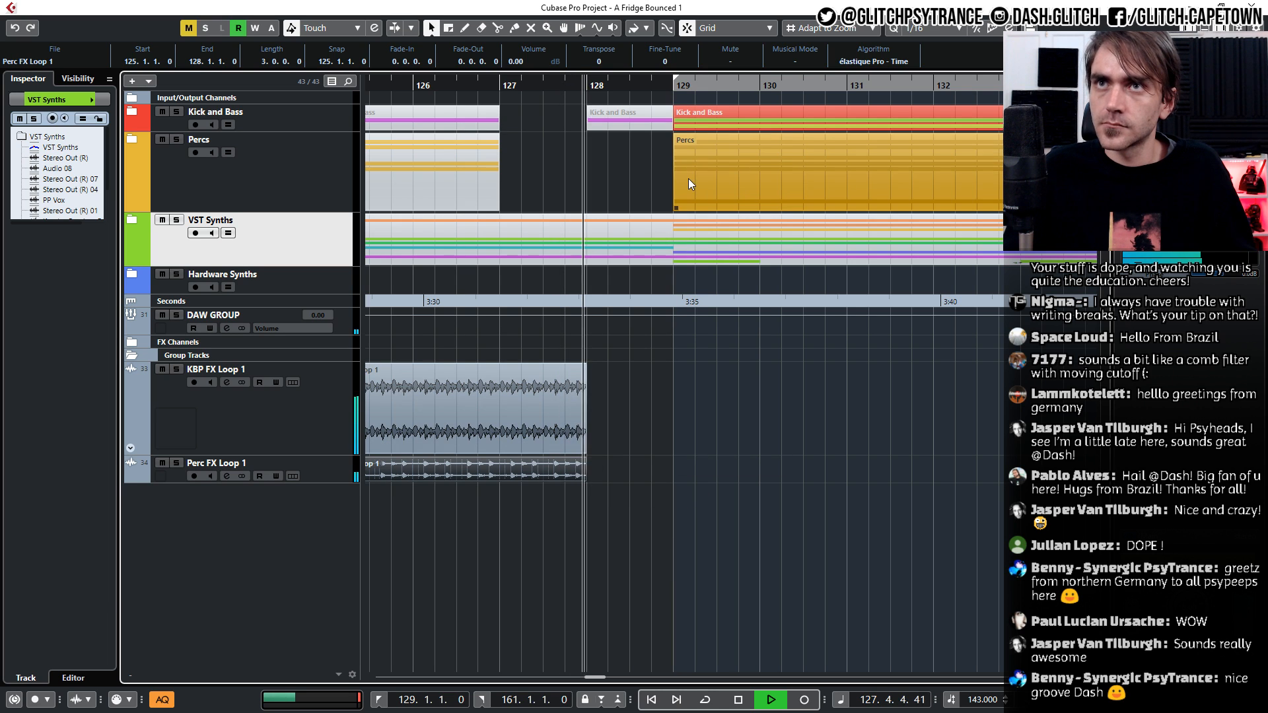
# Replay the break and unmute the Kick and Bass part on bar 128
pyautogui.press('space')
pyautogui.press('space')
pyautogui.scroll(-3, 534, 85)
pyautogui.click(531, 29)
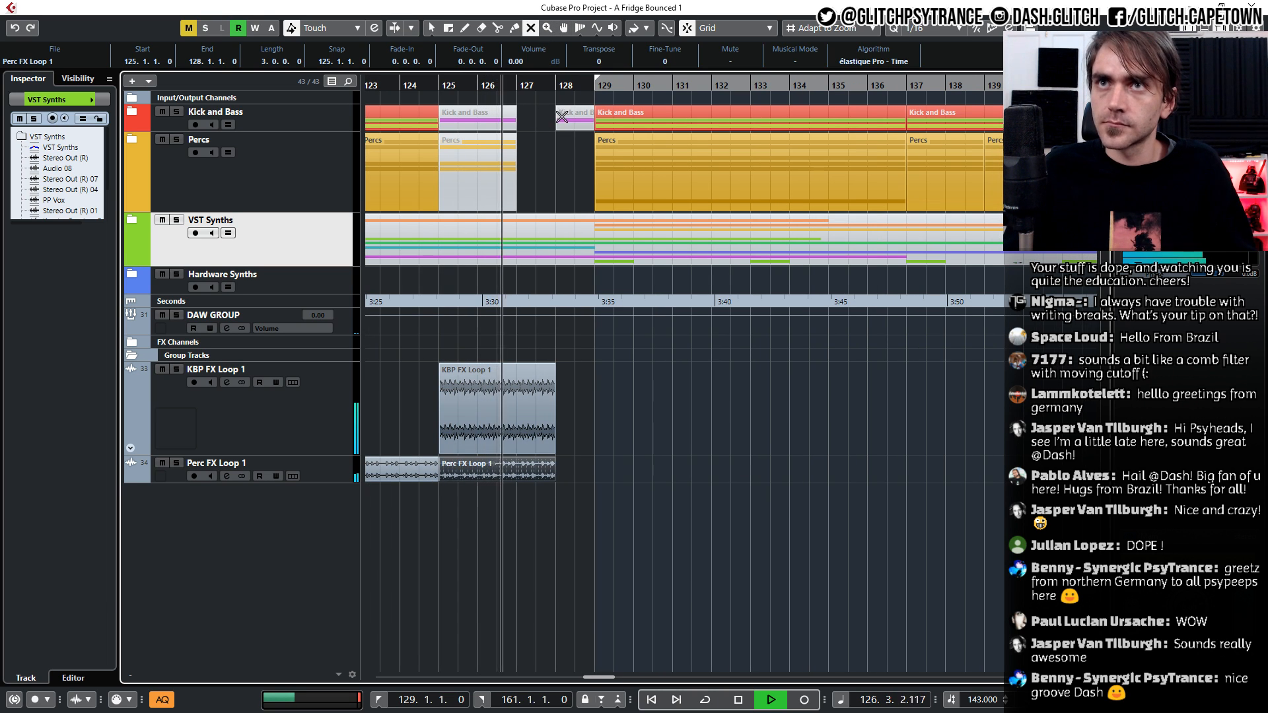
pyautogui.click(572, 120)
pyautogui.scroll(-4, 698, 599)
pyautogui.press('1')
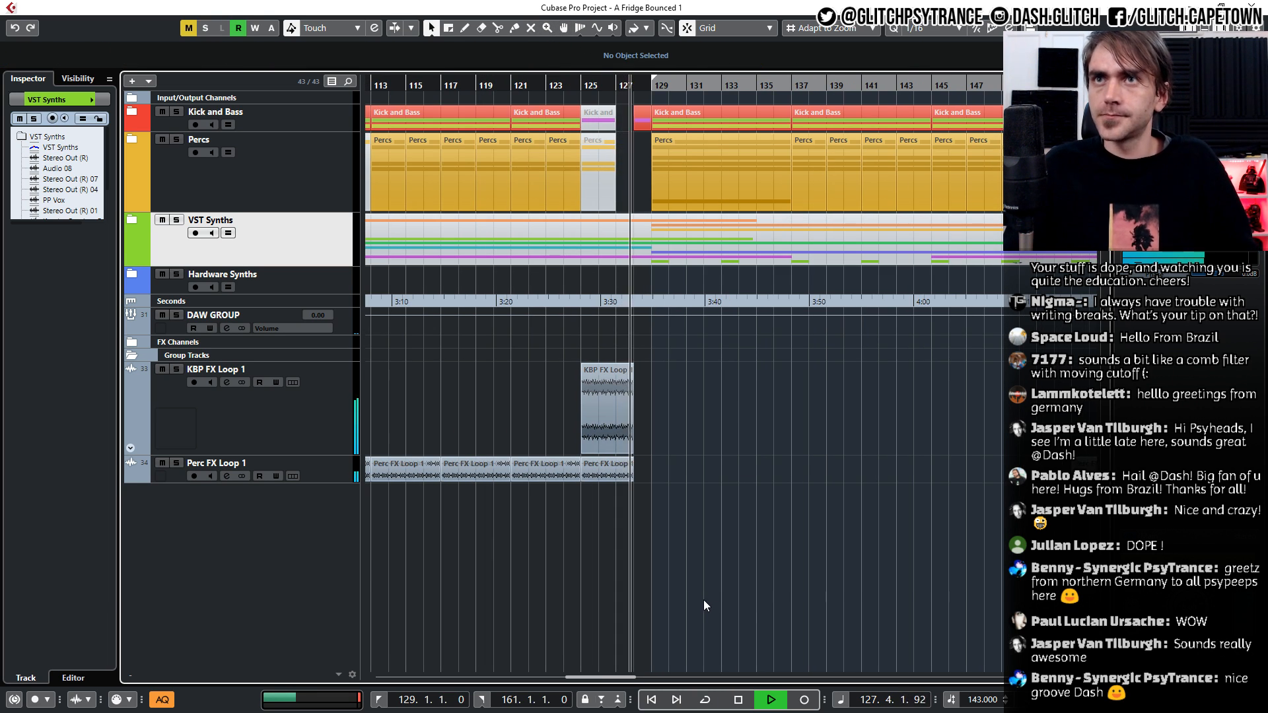
# Examine the arrangement before and after bar 129 for breaks and sections while the track plays
pyautogui.scroll(-5, 727, 597)
pyautogui.hscroll(-5, 743, 572)
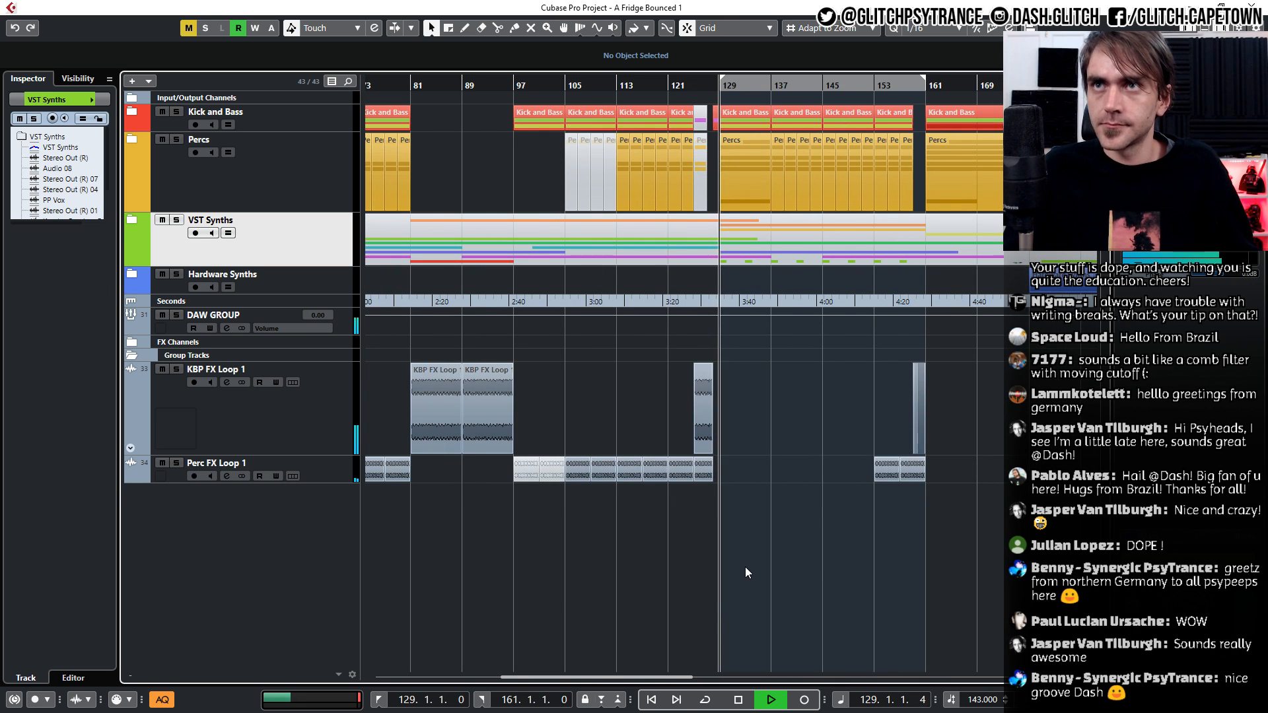
pyautogui.hscroll(3, 750, 574)
pyautogui.scroll(-2, 754, 573)
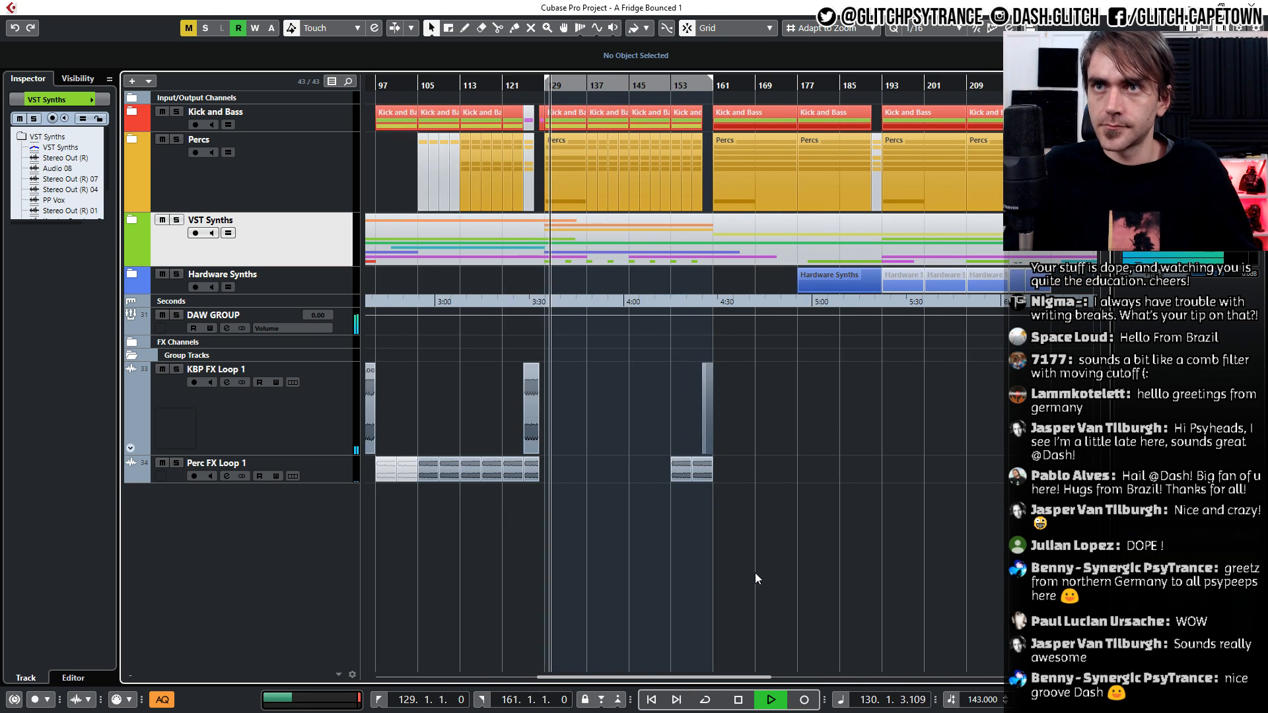
pyautogui.hscroll(2, 560, 559)
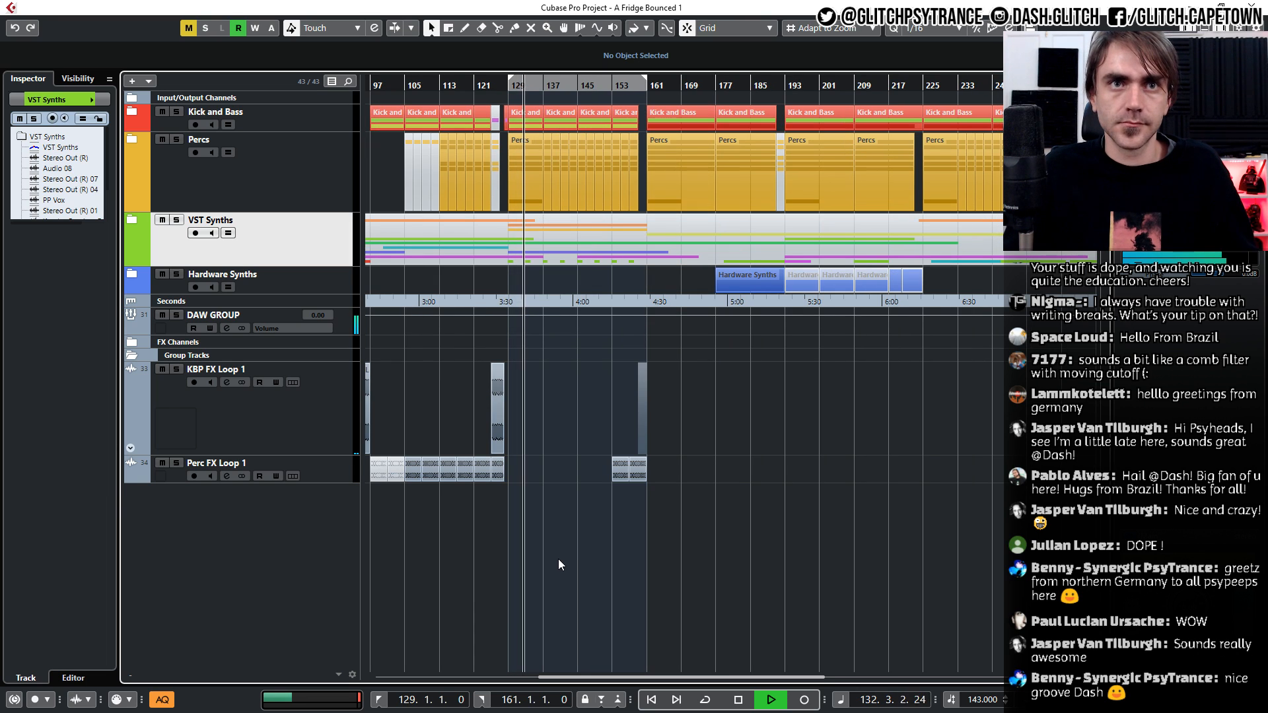
pyautogui.press('g')
pyautogui.press('g')
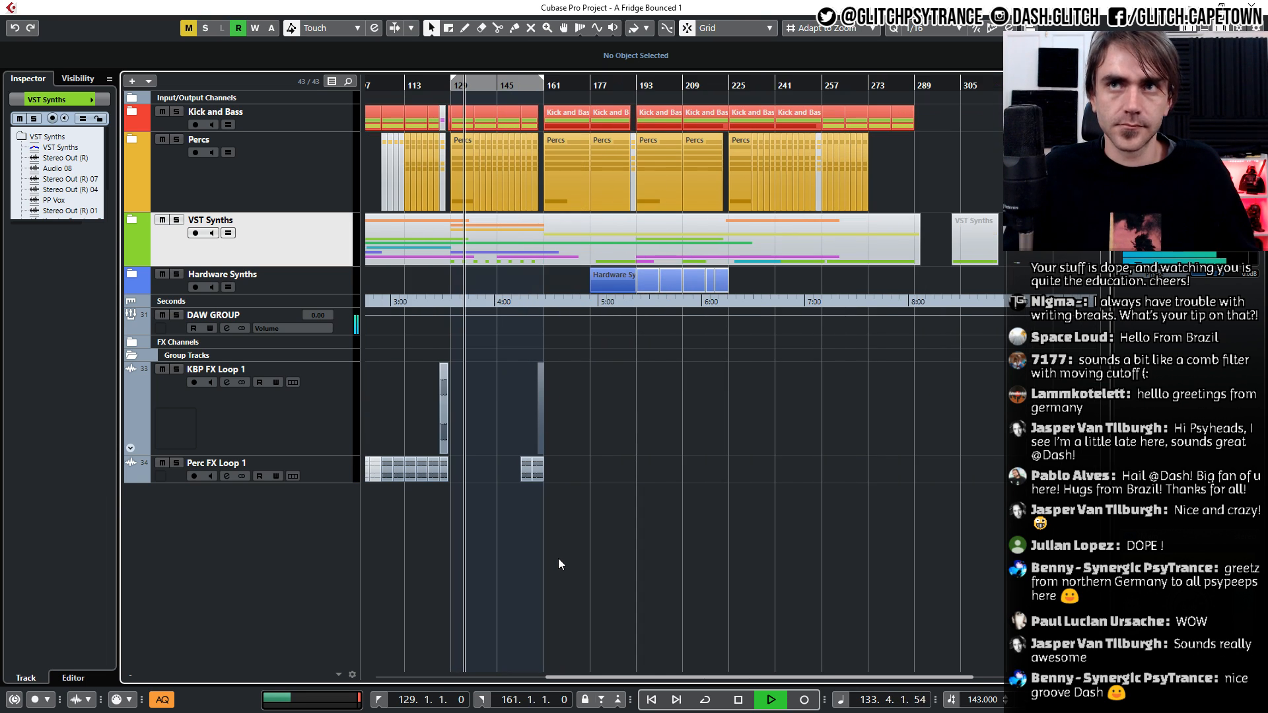
pyautogui.press('h')
pyautogui.press('h')
pyautogui.press('h')
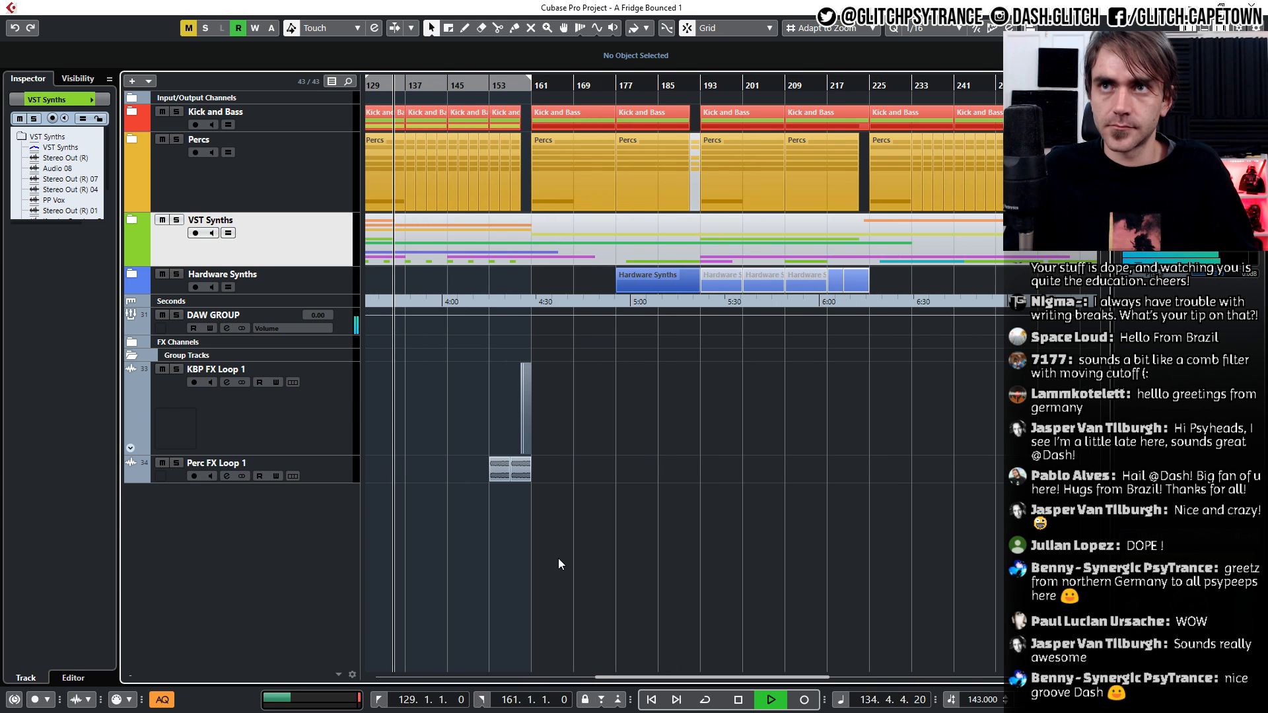
pyautogui.press('g')
pyautogui.press('g')
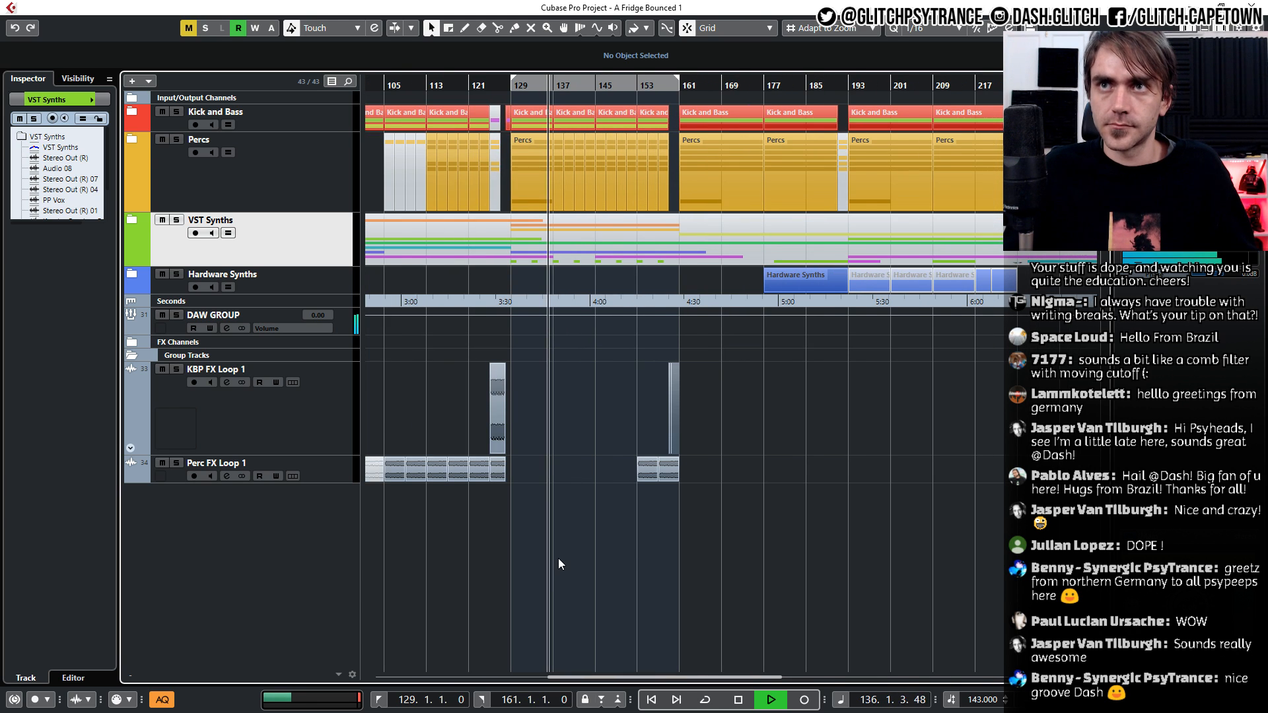
pyautogui.press('g')
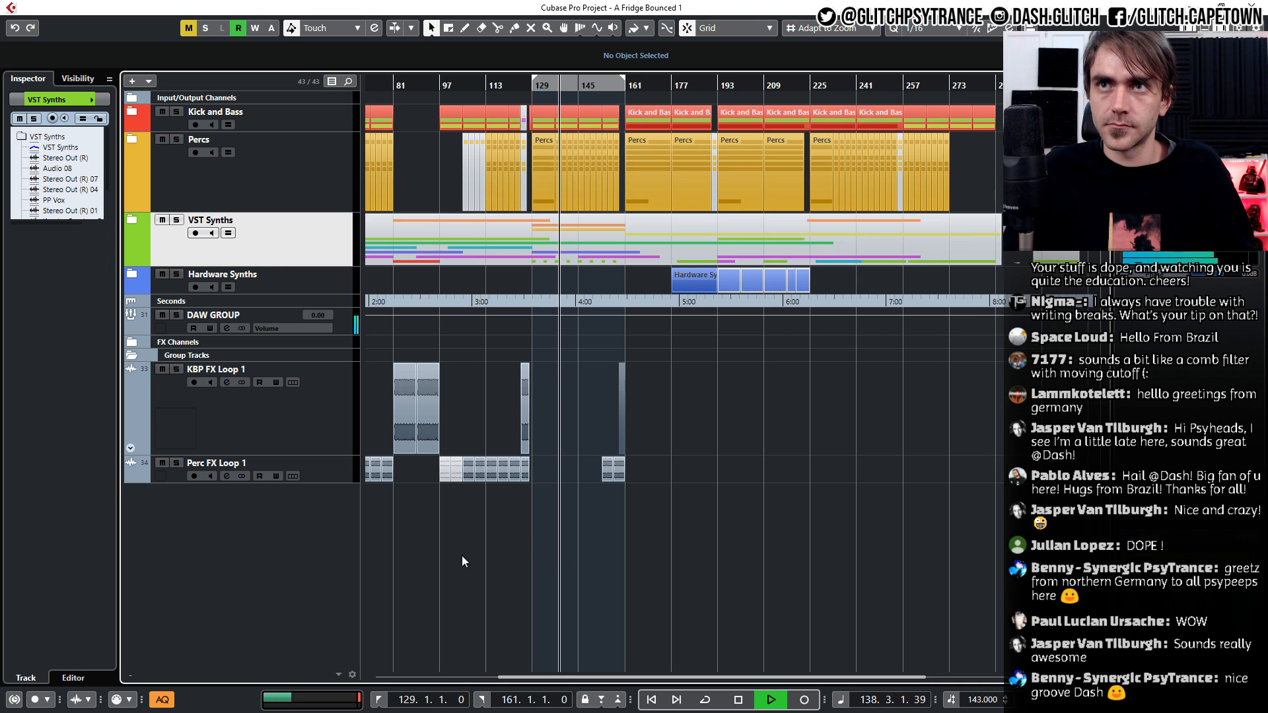
pyautogui.rightClick(331, 563)
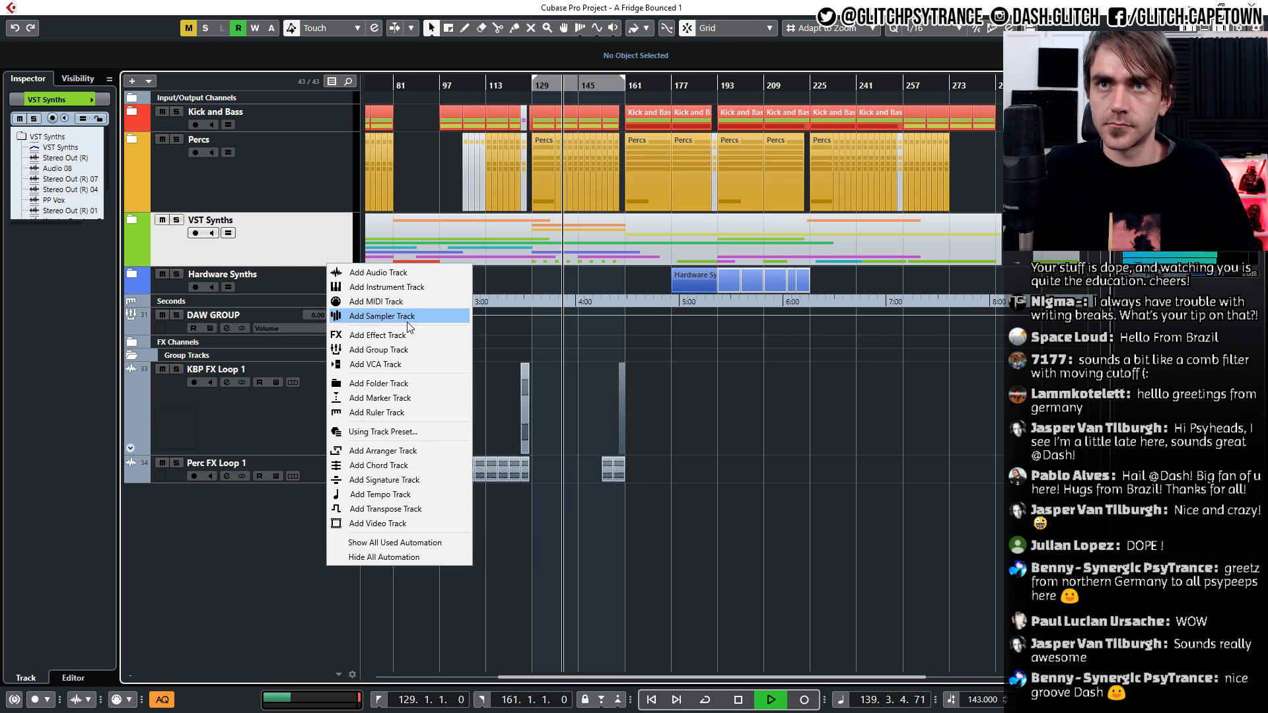
pyautogui.click(406, 397)
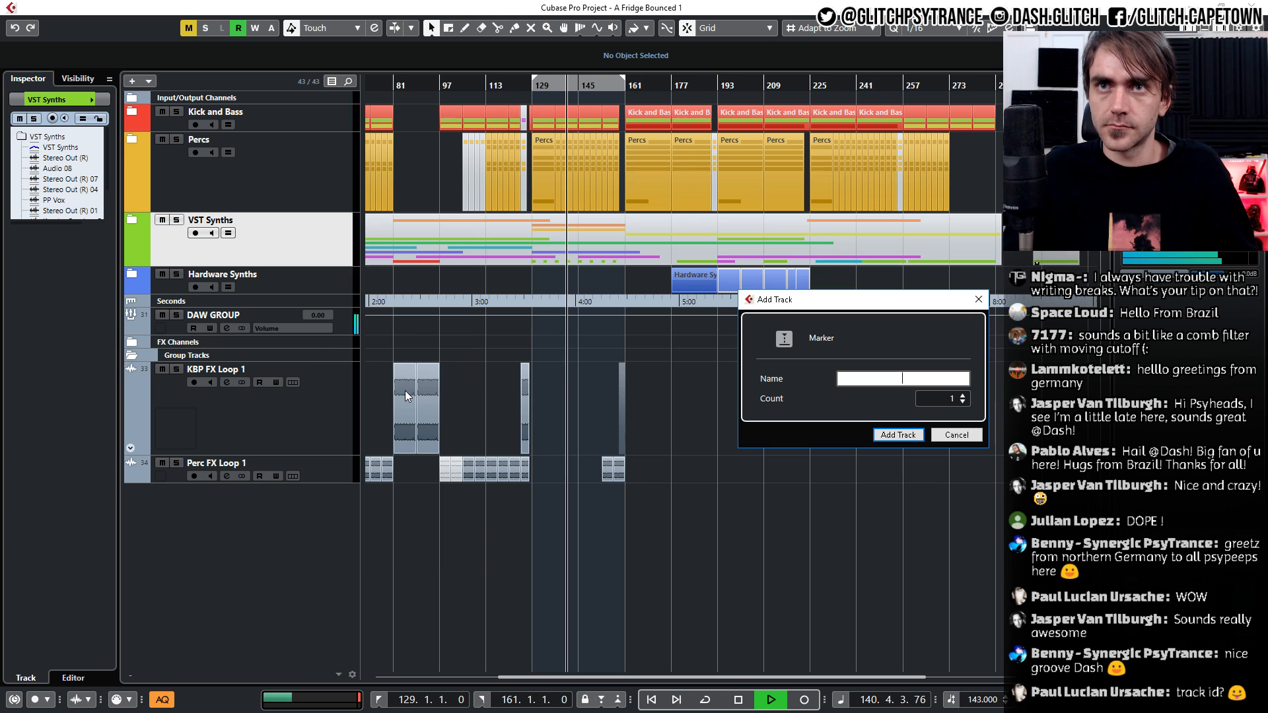
pyautogui.click(951, 434)
# Add one folder track to the project
pyautogui.rightClick(213, 549)
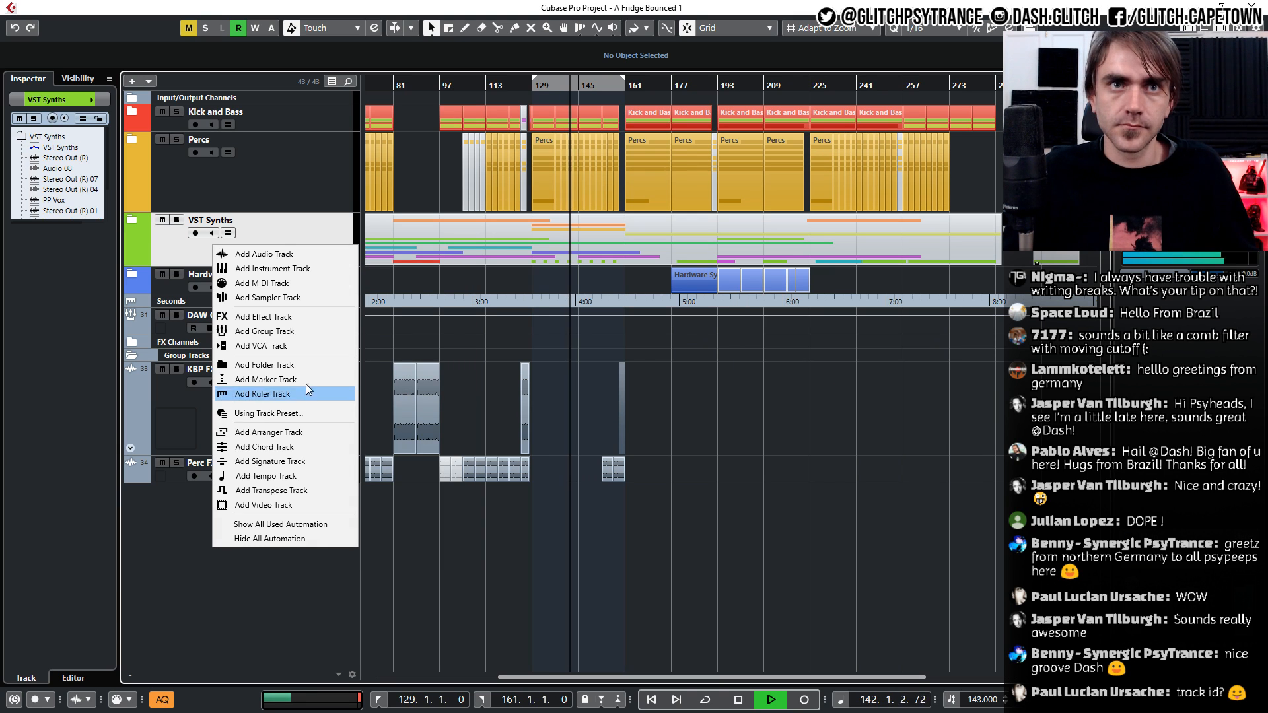
pyautogui.click(304, 365)
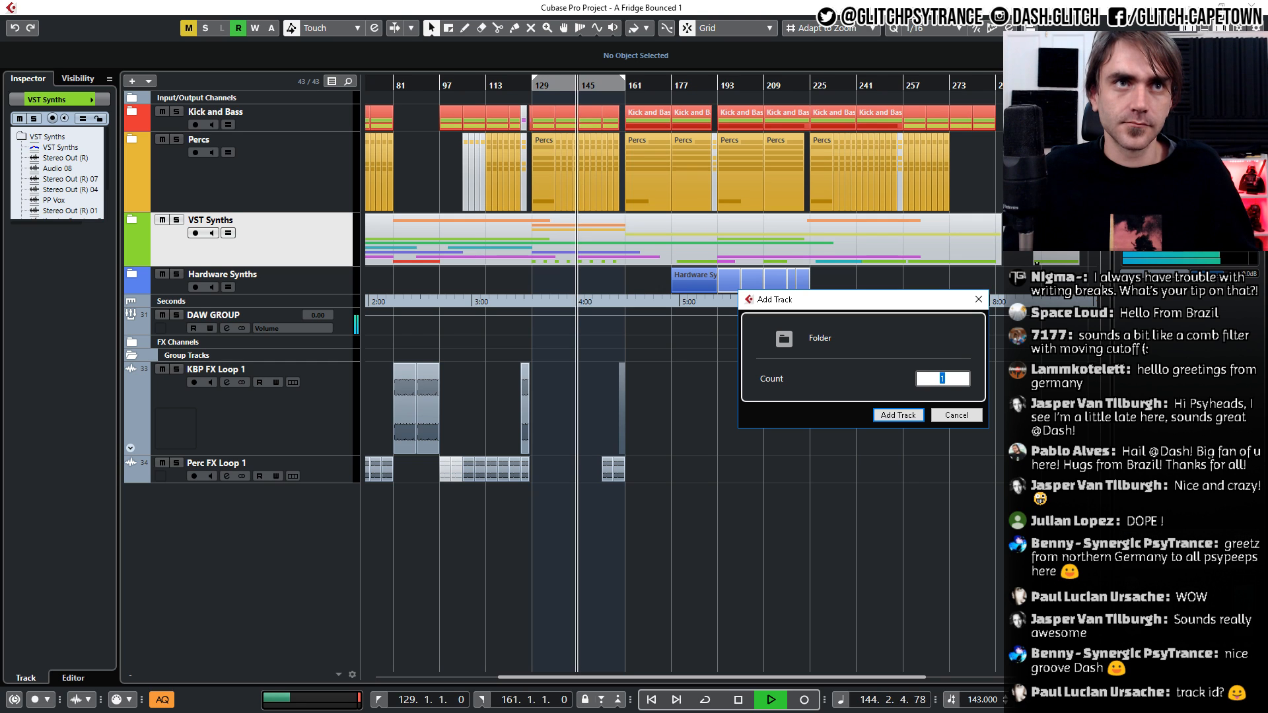
pyautogui.press('Return')
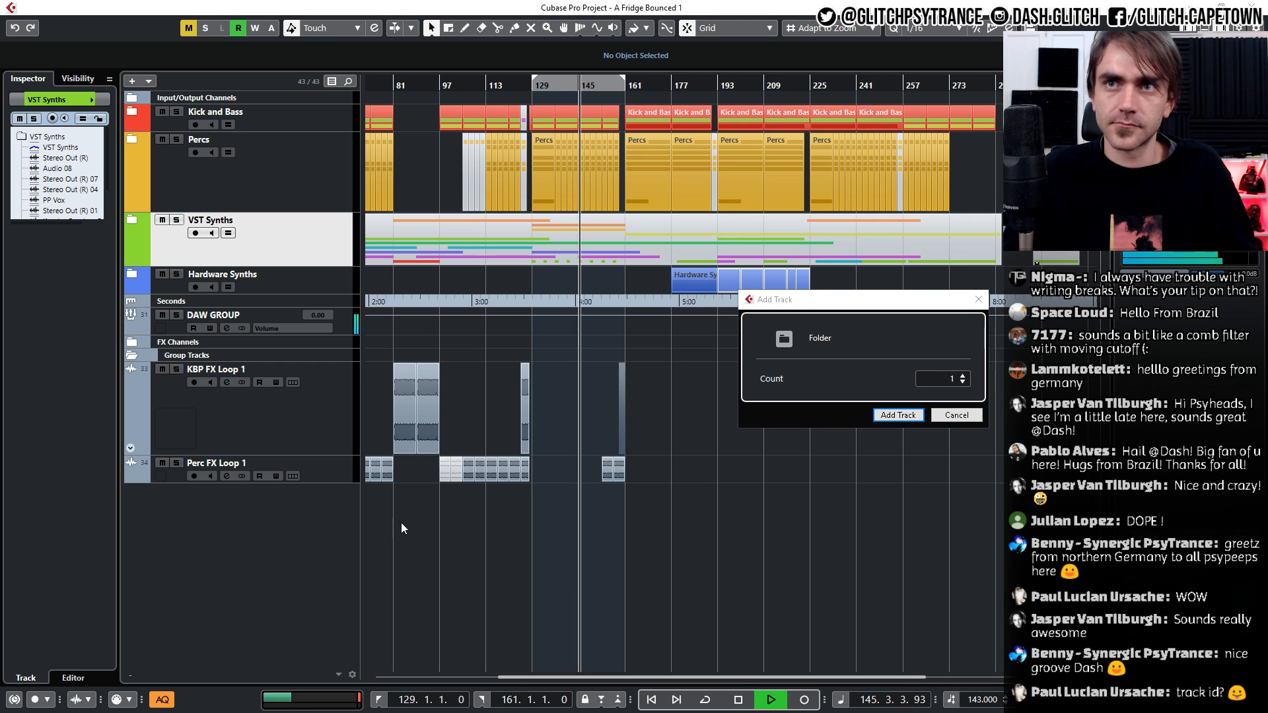
# Place the new folder track under Group Tracks, then move KBP FX Loop 1 and Perc FX Loop 1 into it and collapse it
pyautogui.click(899, 415)
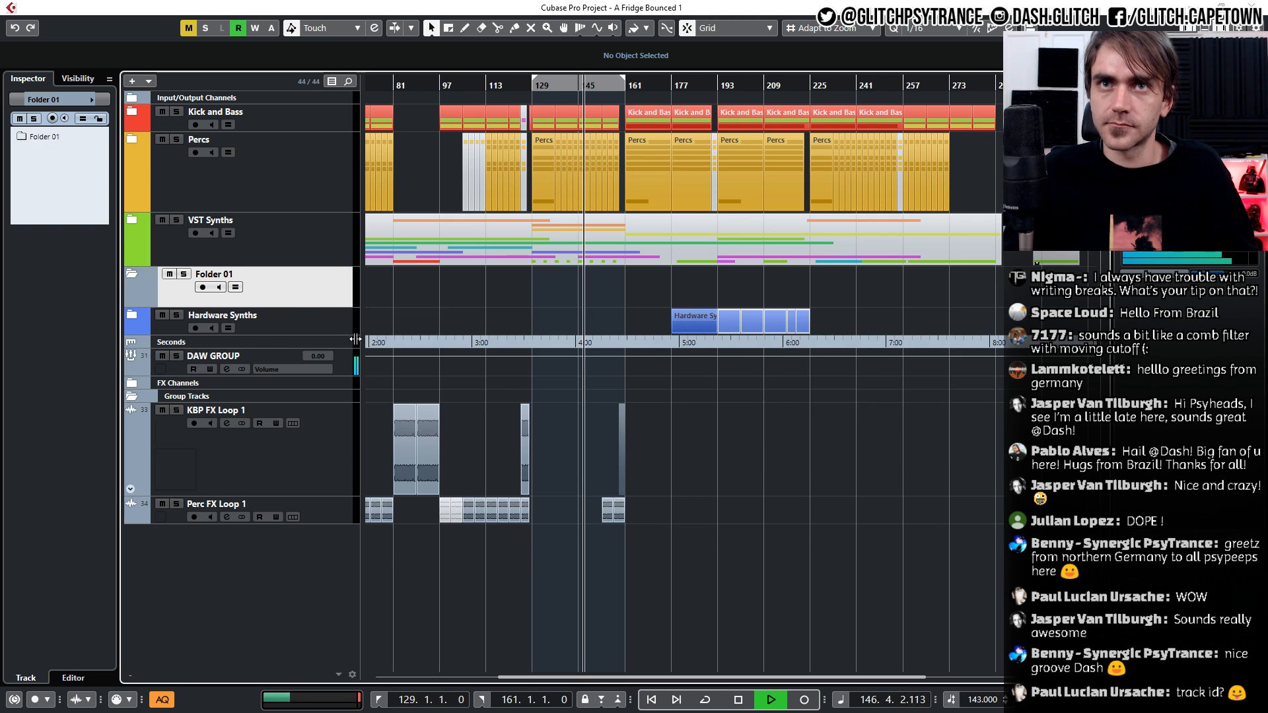
pyautogui.moveTo(298, 290); pyautogui.dragTo(302, 405)
pyautogui.click(318, 446)
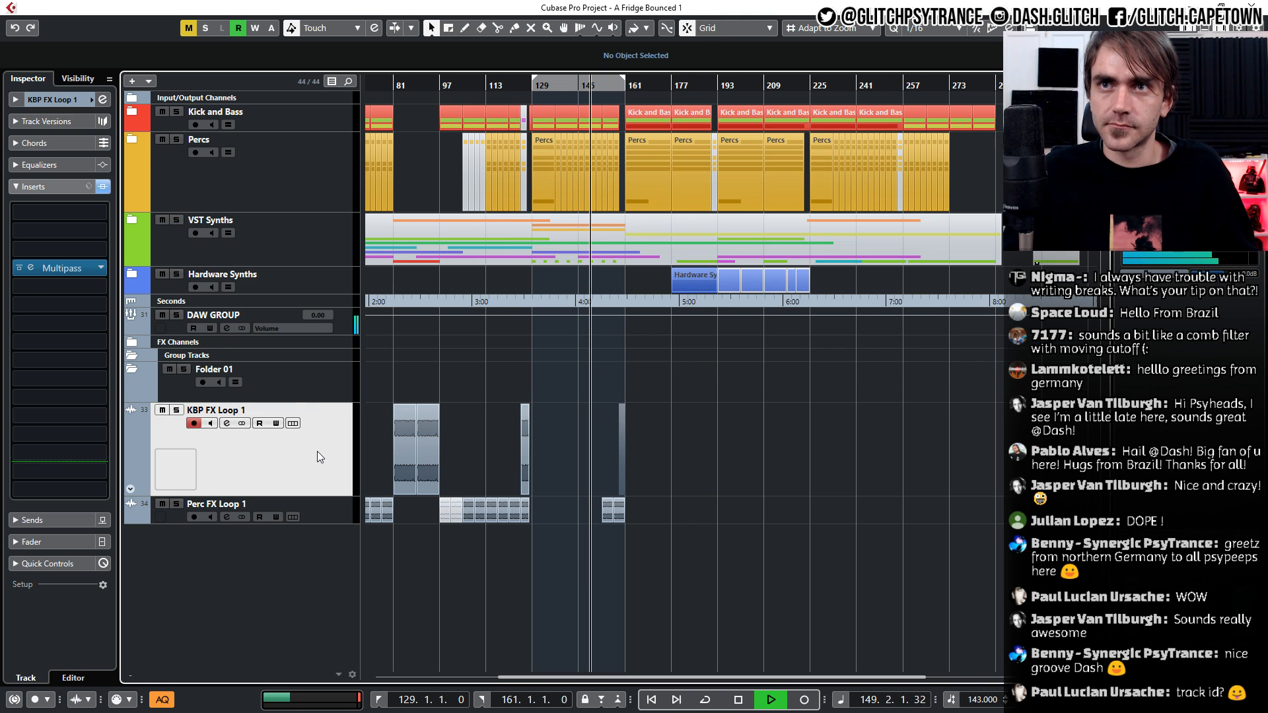
pyautogui.moveTo(317, 450); pyautogui.dragTo(310, 390)
pyautogui.moveTo(330, 511); pyautogui.dragTo(156, 385)
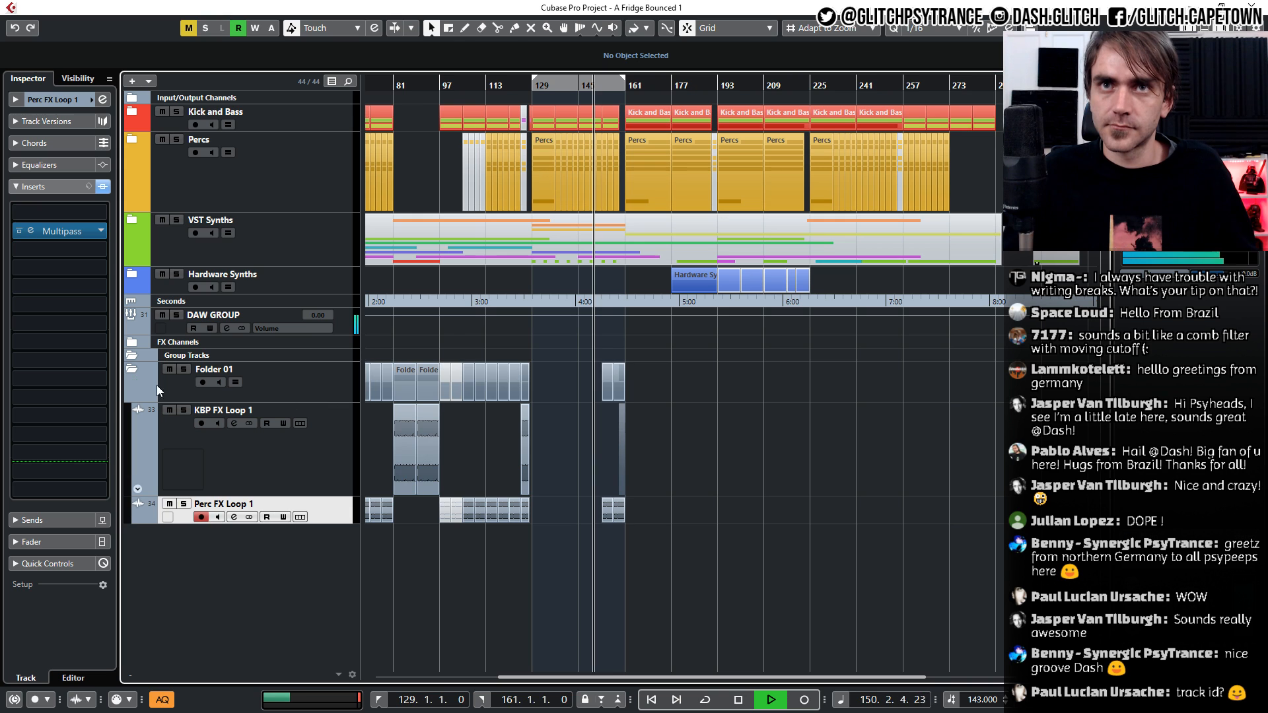
pyautogui.click(134, 371)
# Examine the Kick and Bass, Percs and synth sections on both sides of bar 161 while the track plays
pyautogui.scroll(2, 501, 554)
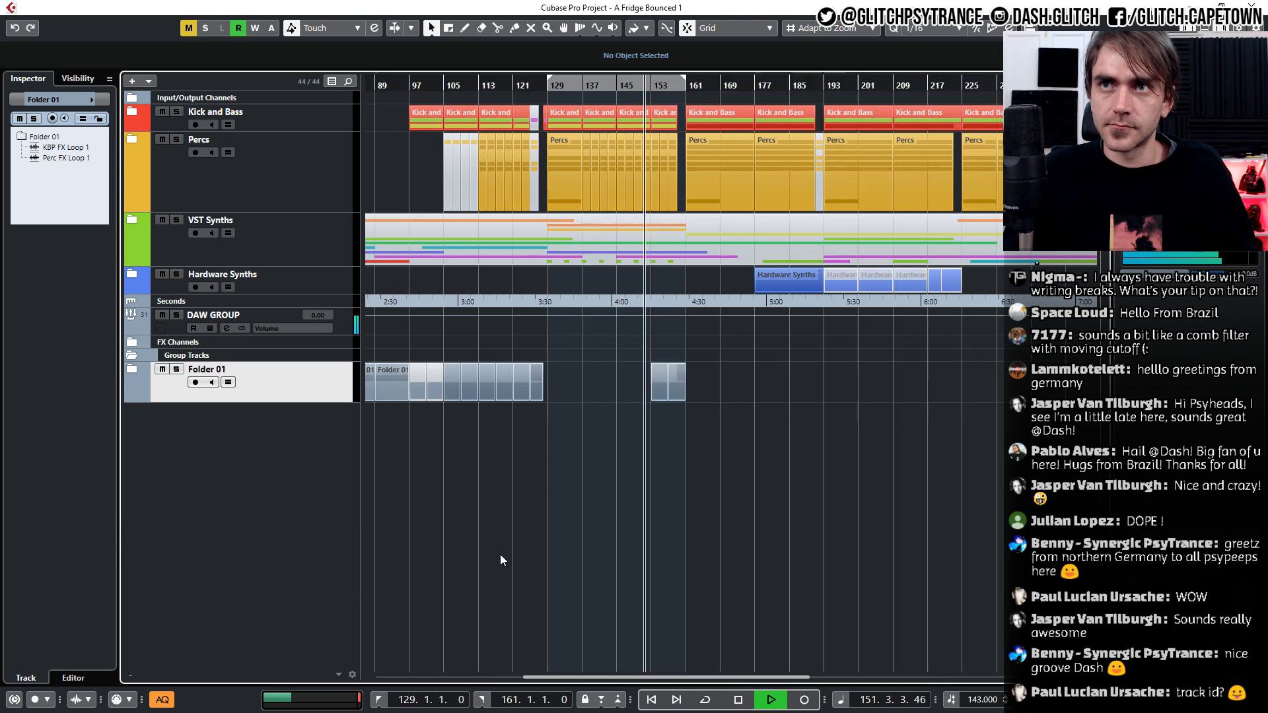
pyautogui.scroll(2, 501, 555)
pyautogui.hscroll(-5, 556, 546)
pyautogui.hscroll(9, 556, 545)
pyautogui.scroll(-4, 556, 546)
pyautogui.scroll(3, 553, 545)
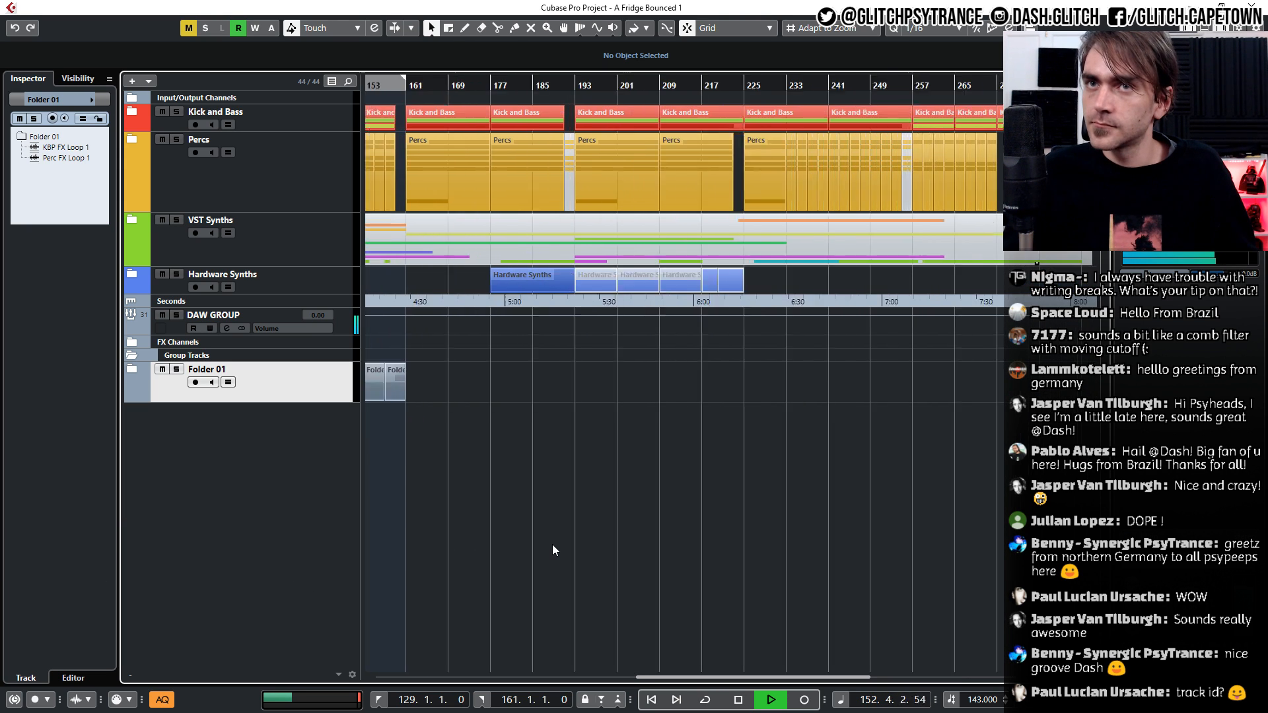
pyautogui.hscroll(-5, 553, 546)
pyautogui.scroll(1, 554, 546)
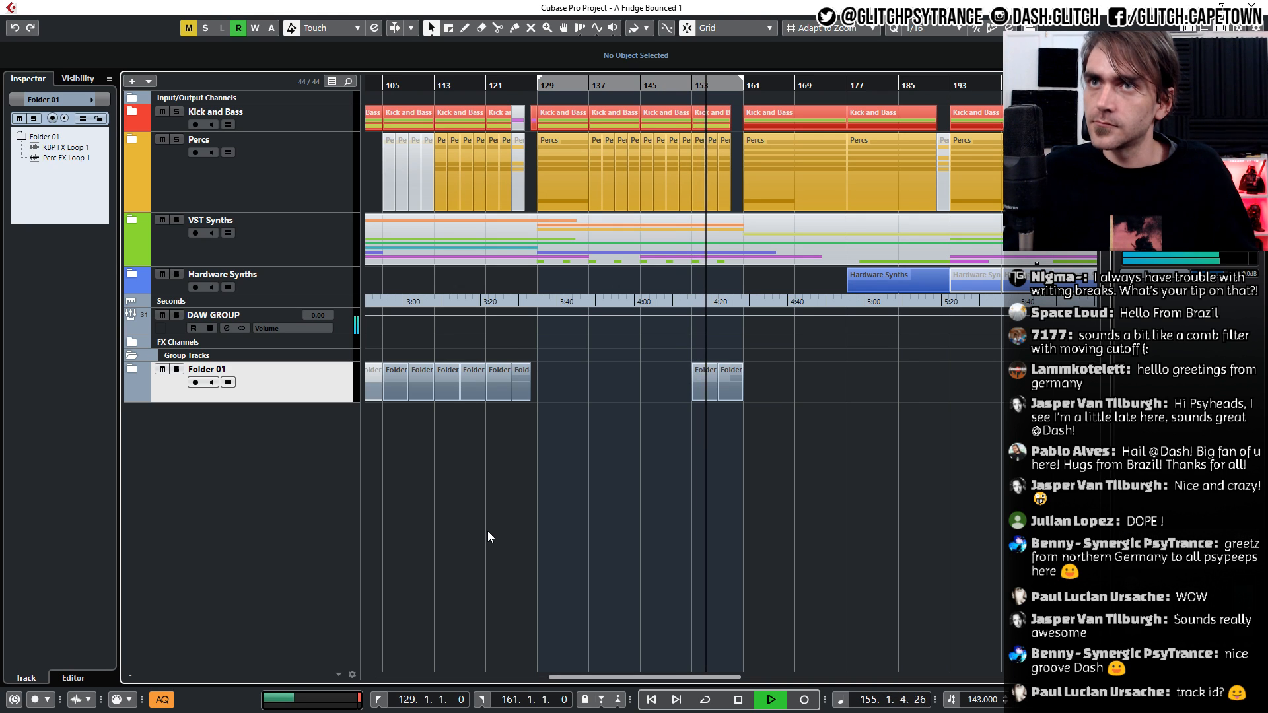
# Rename the Folder 01 track as SFX and stop playback
pyautogui.doubleClick(219, 370)
pyautogui.write('S')
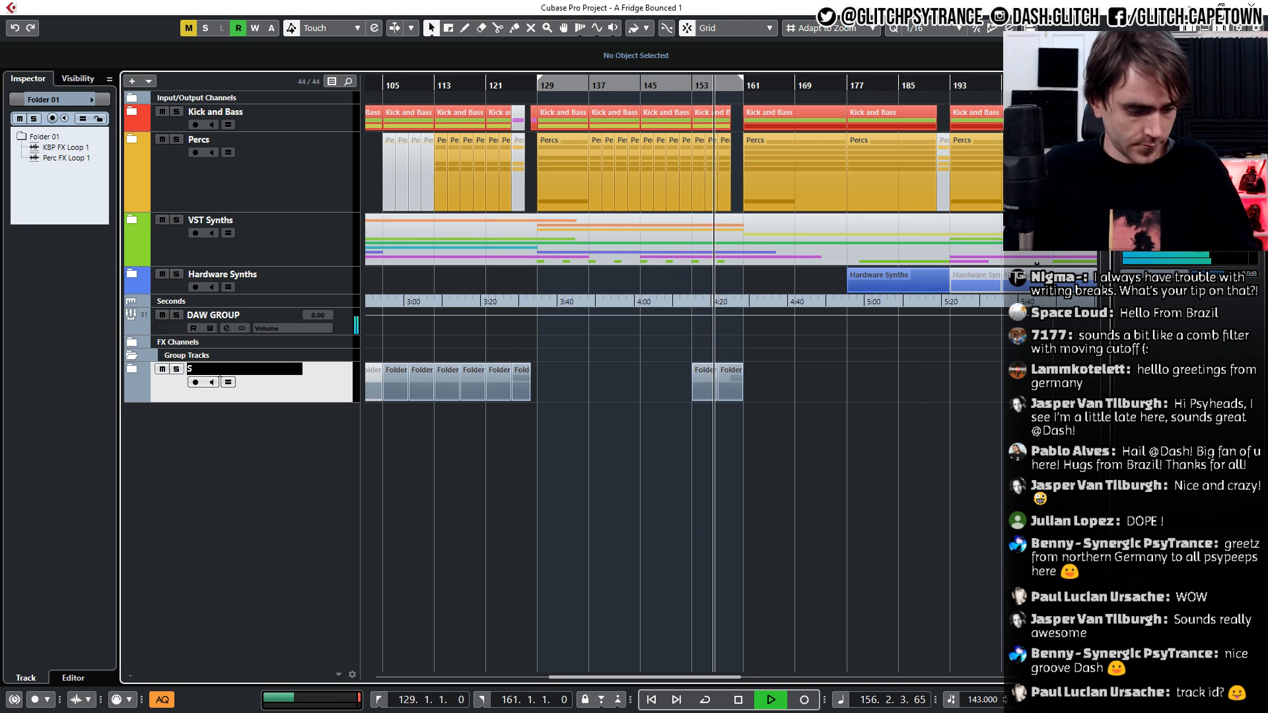
pyautogui.write('FX')
pyautogui.press('Return')
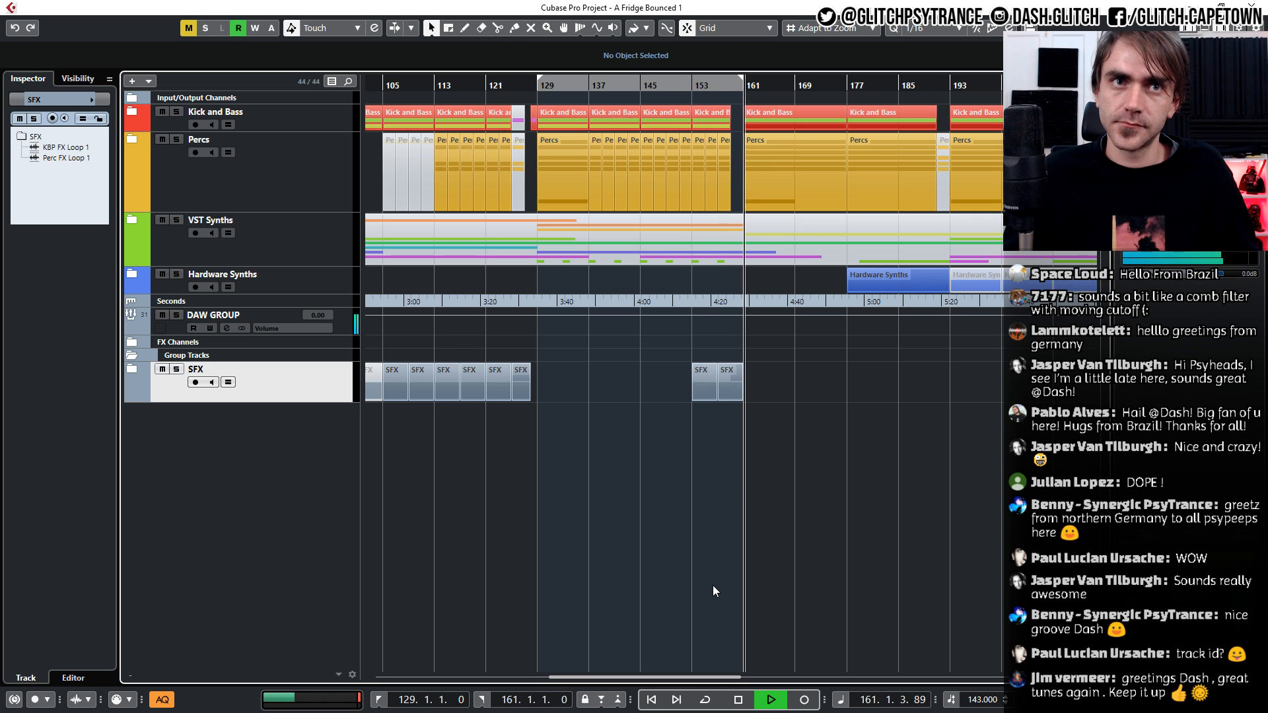
pyautogui.scroll(-1, 712, 586)
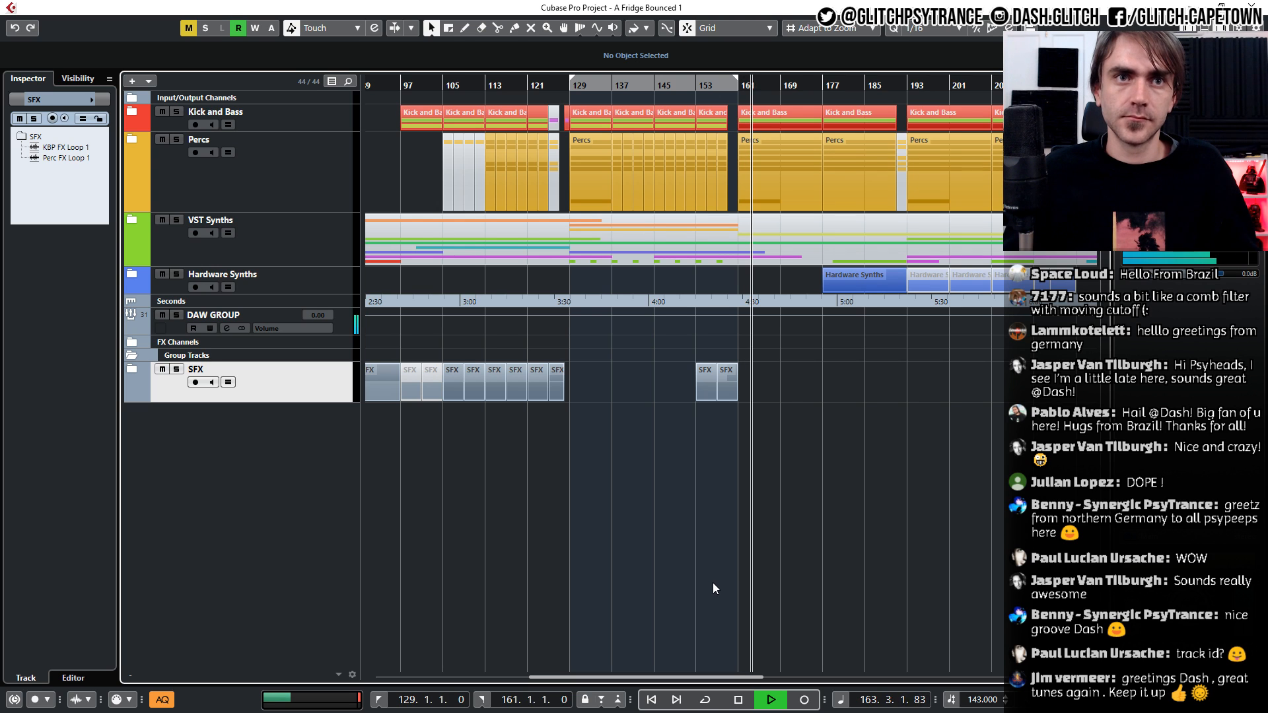
pyautogui.press('space')
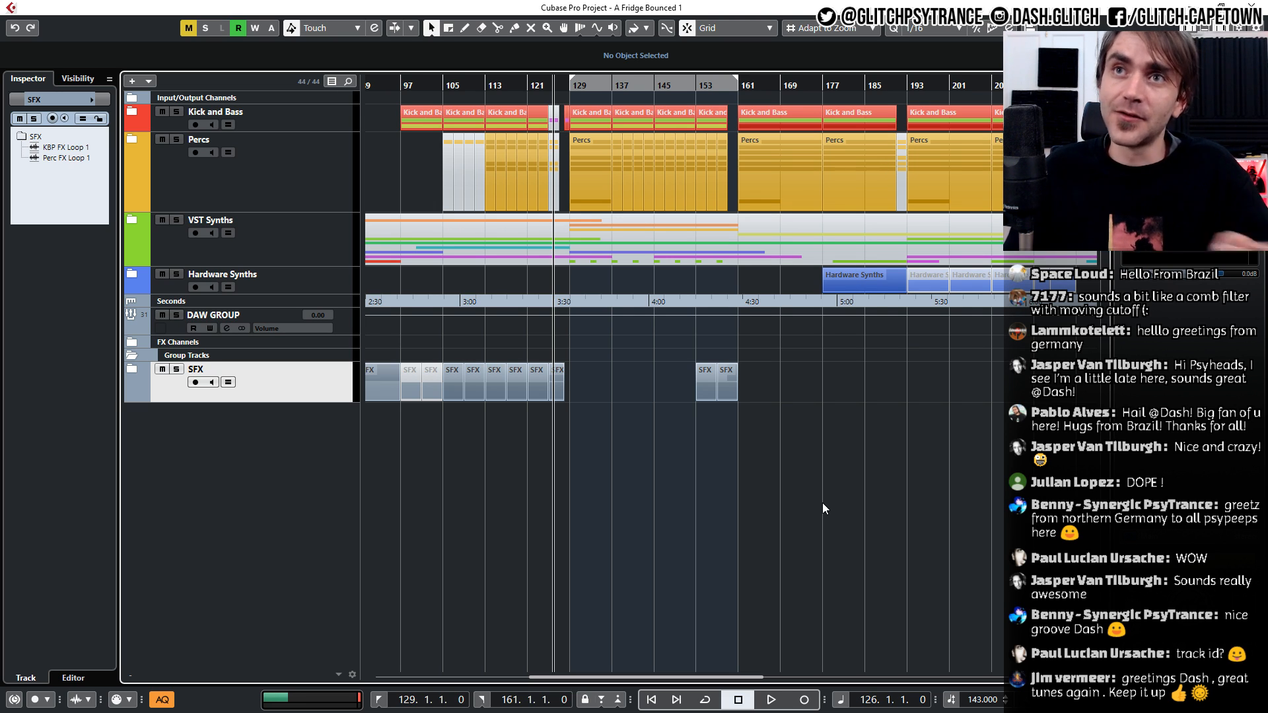
# Expand the SFX folder and start playback from bar 81, where the KBP FX Loop 1 clips begin
pyautogui.press('g')
pyautogui.press('g')
pyautogui.press('g')
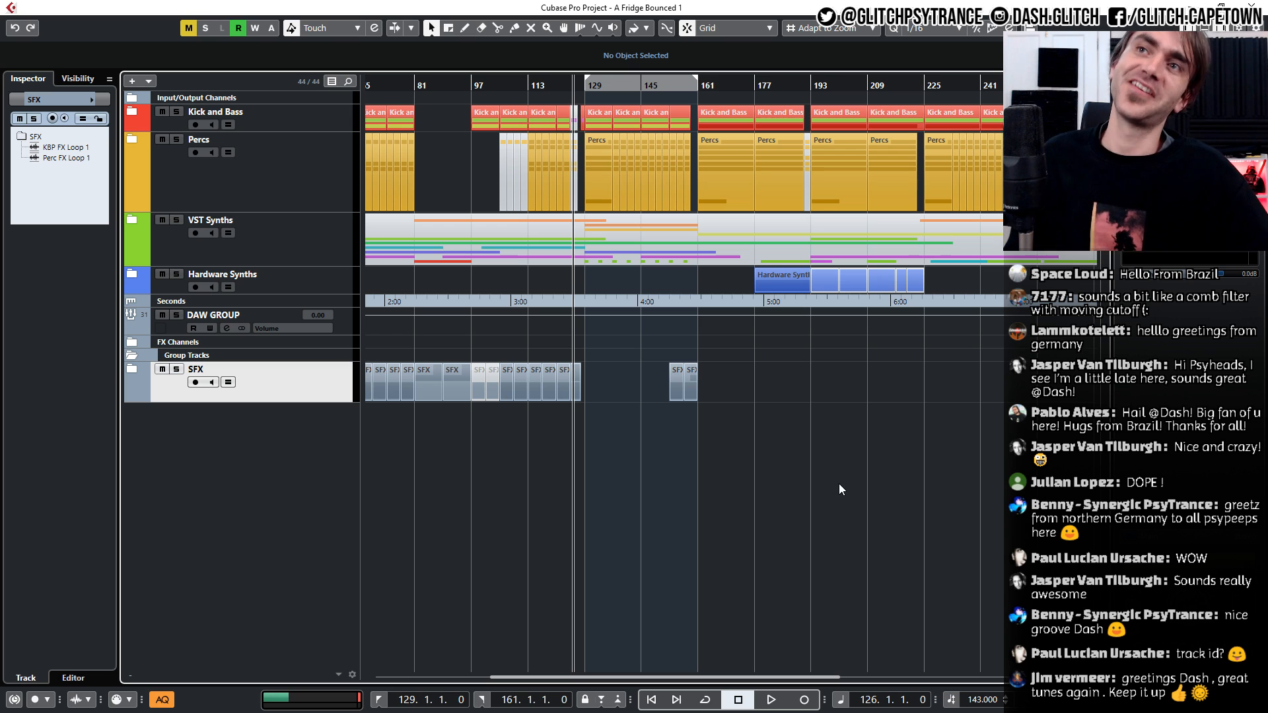
pyautogui.press('g')
pyautogui.press('g')
pyautogui.press('g')
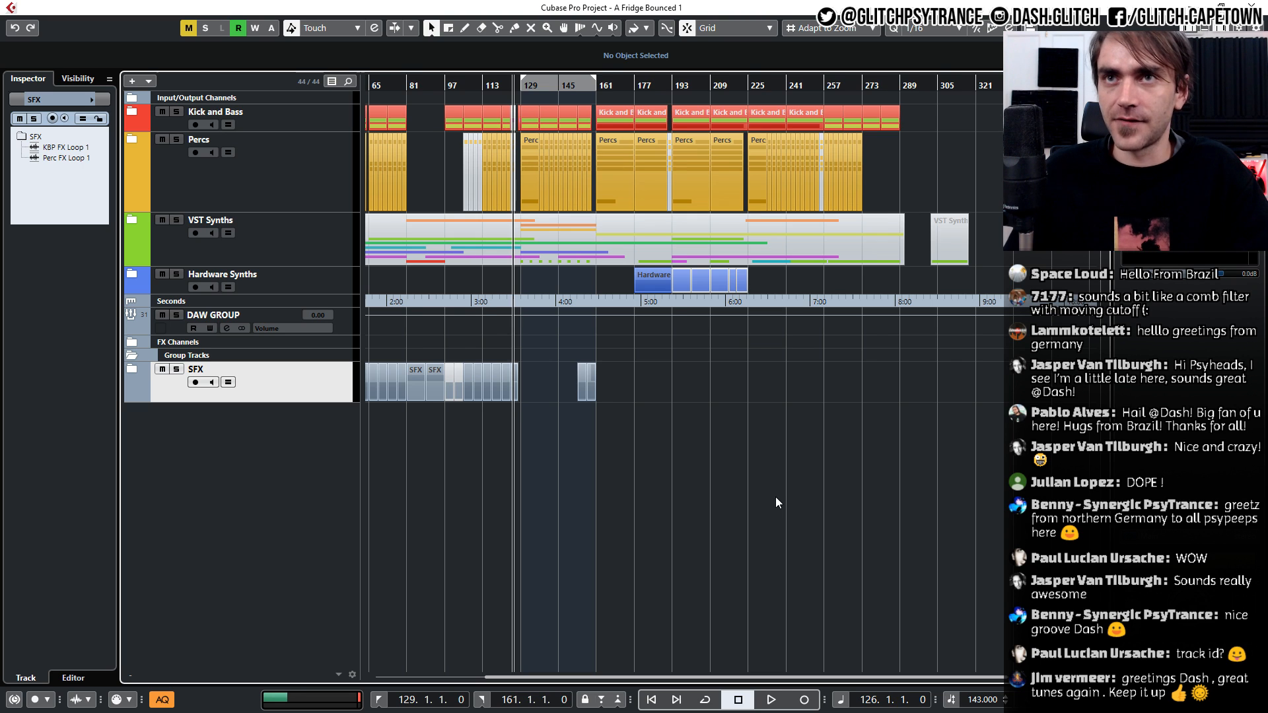
pyautogui.hscroll(-3, 775, 497)
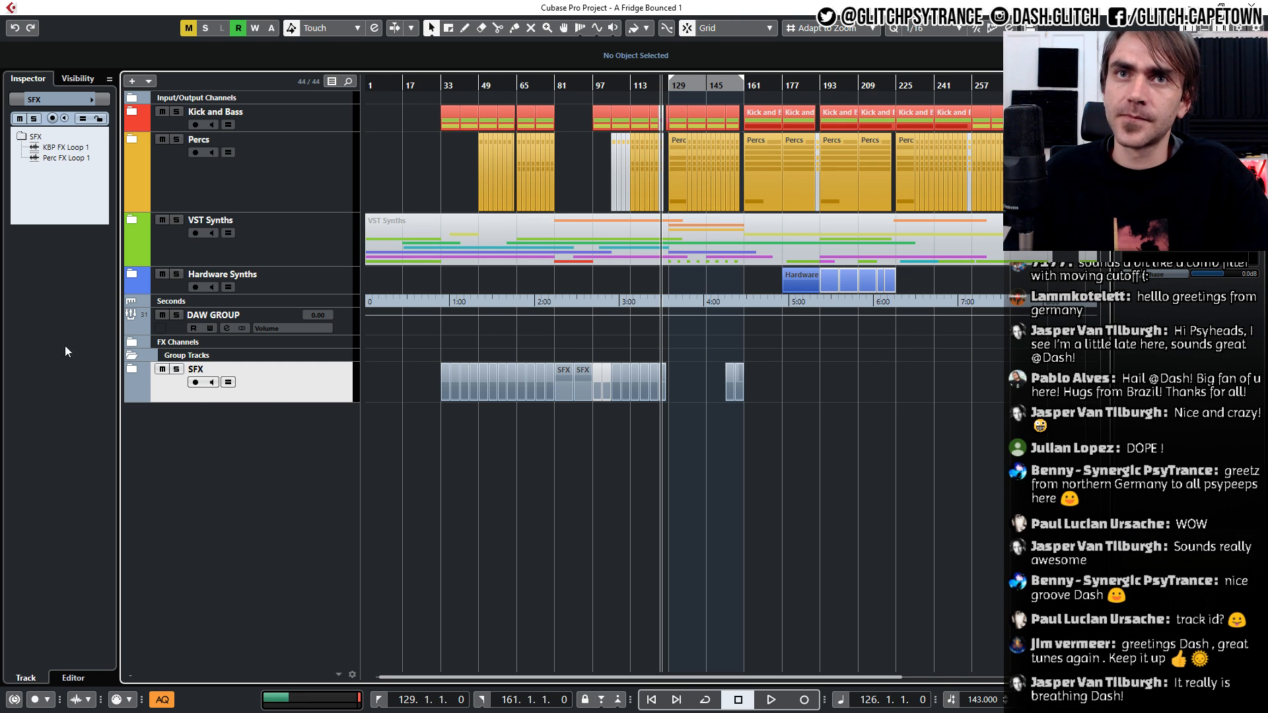
pyautogui.click(130, 372)
pyautogui.press('h')
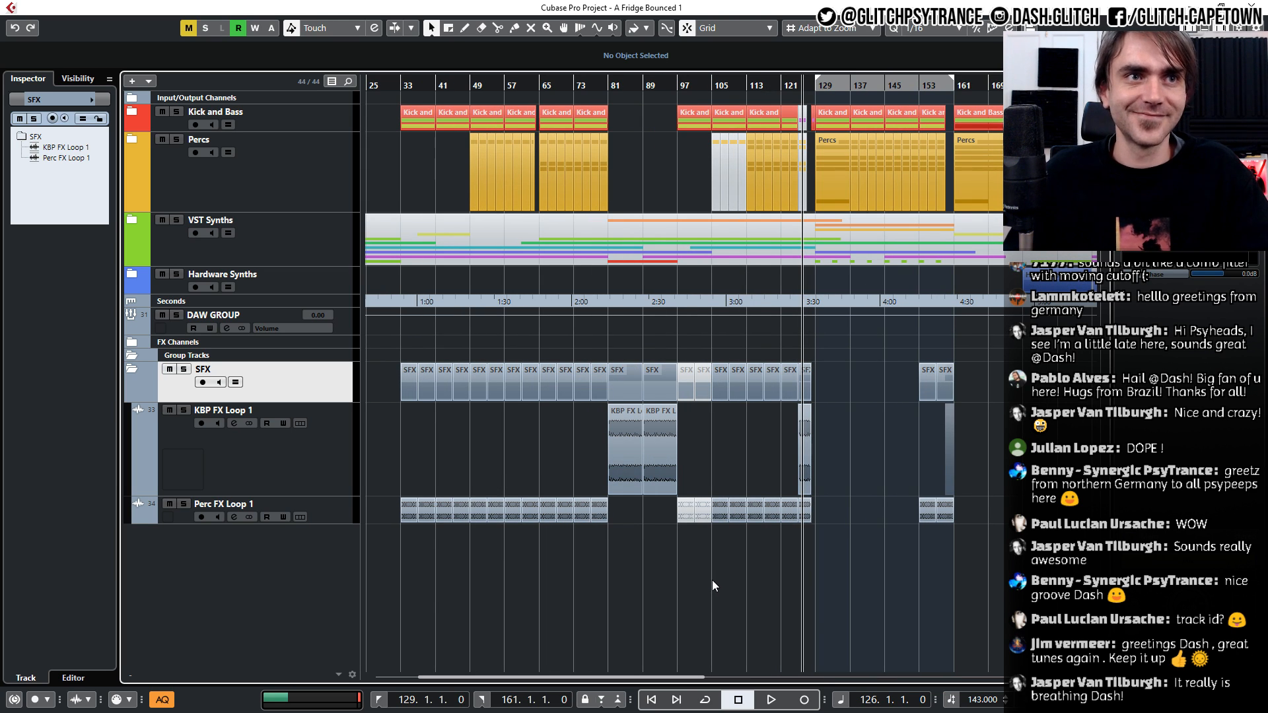
pyautogui.click(613, 85)
pyautogui.press('space')
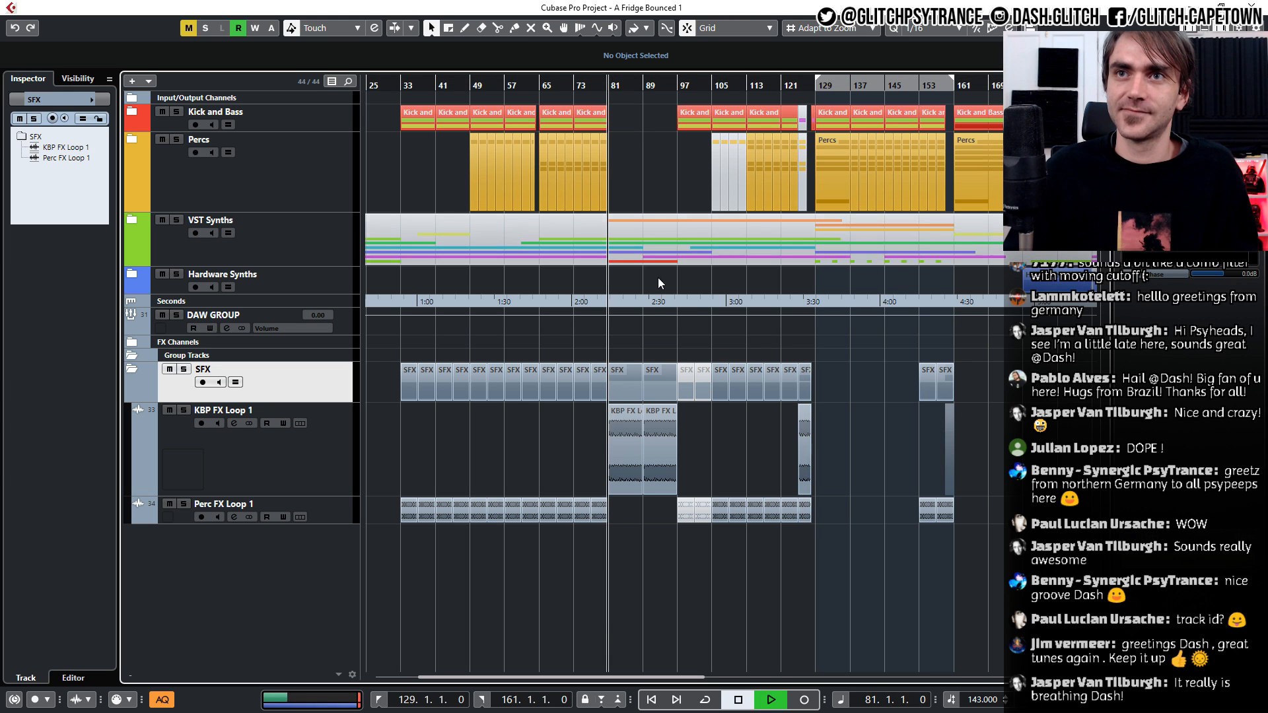
# Listen to the break from bar 81 and expand the VST Synths folder to show its individual tracks
pyautogui.scroll(6, 609, 386)
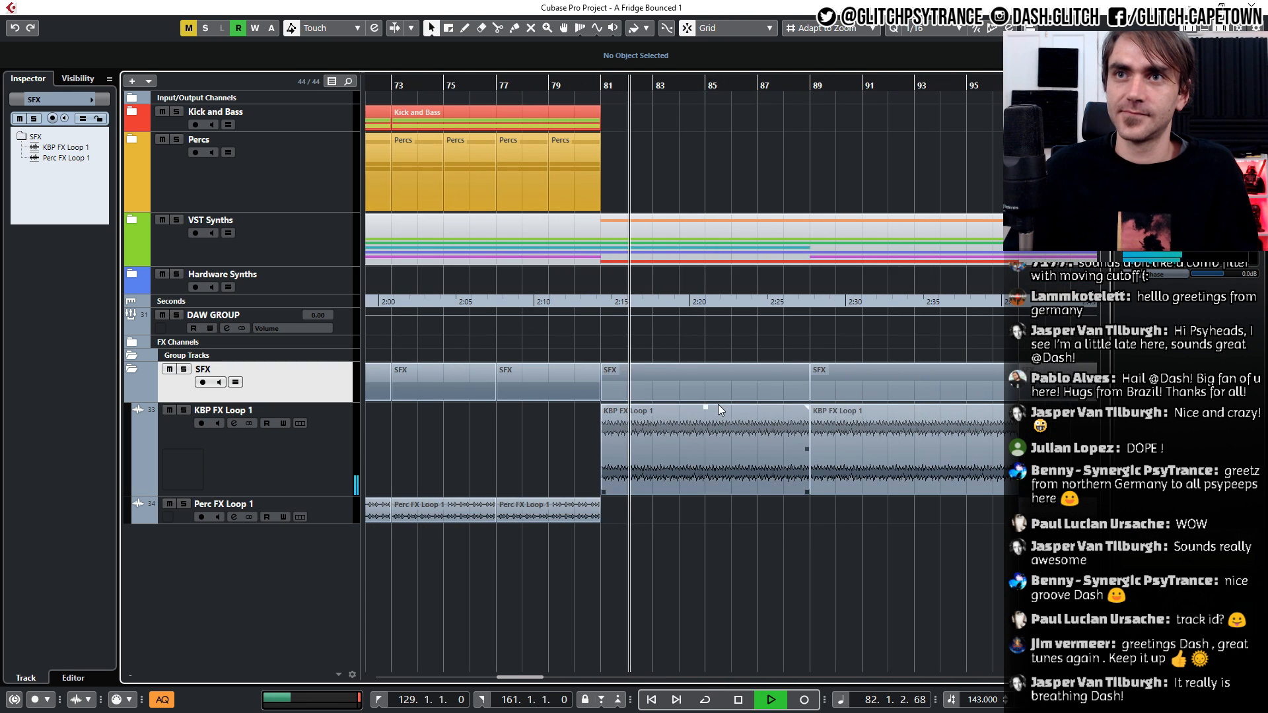
pyautogui.scroll(-7, 718, 409)
pyautogui.scroll(3, 710, 417)
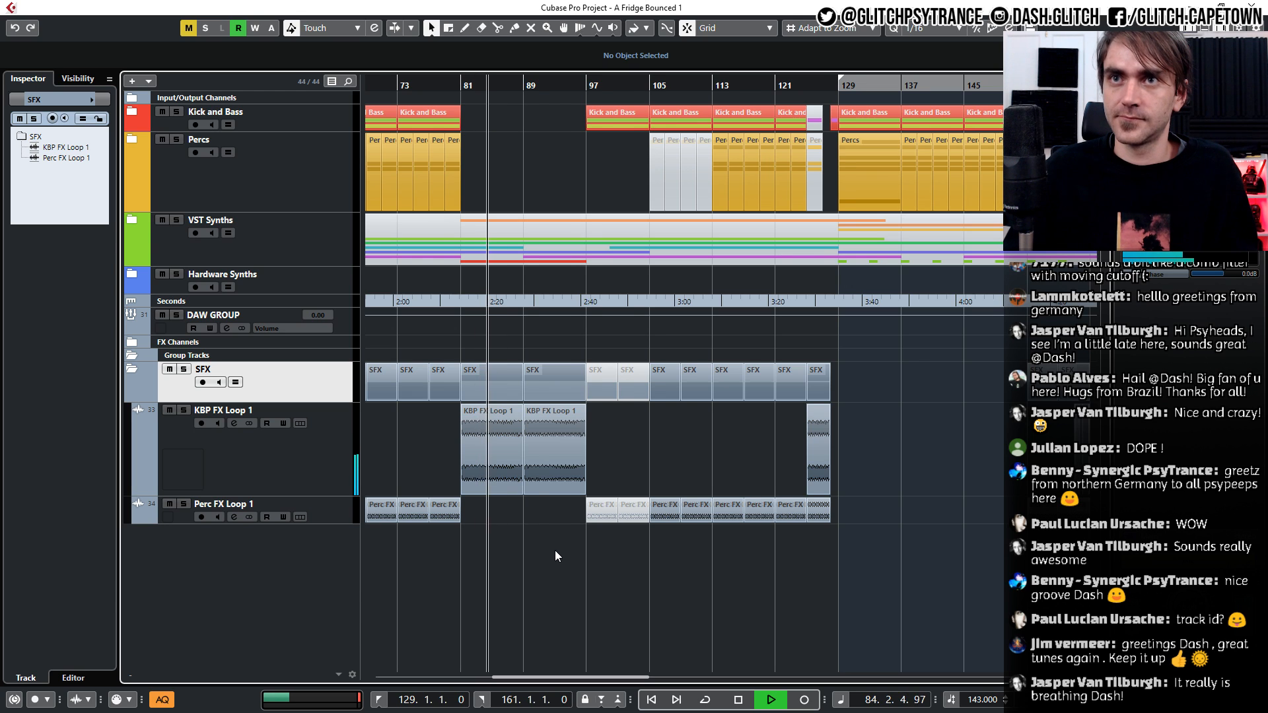
pyautogui.scroll(-3, 556, 556)
pyautogui.hscroll(5, 555, 556)
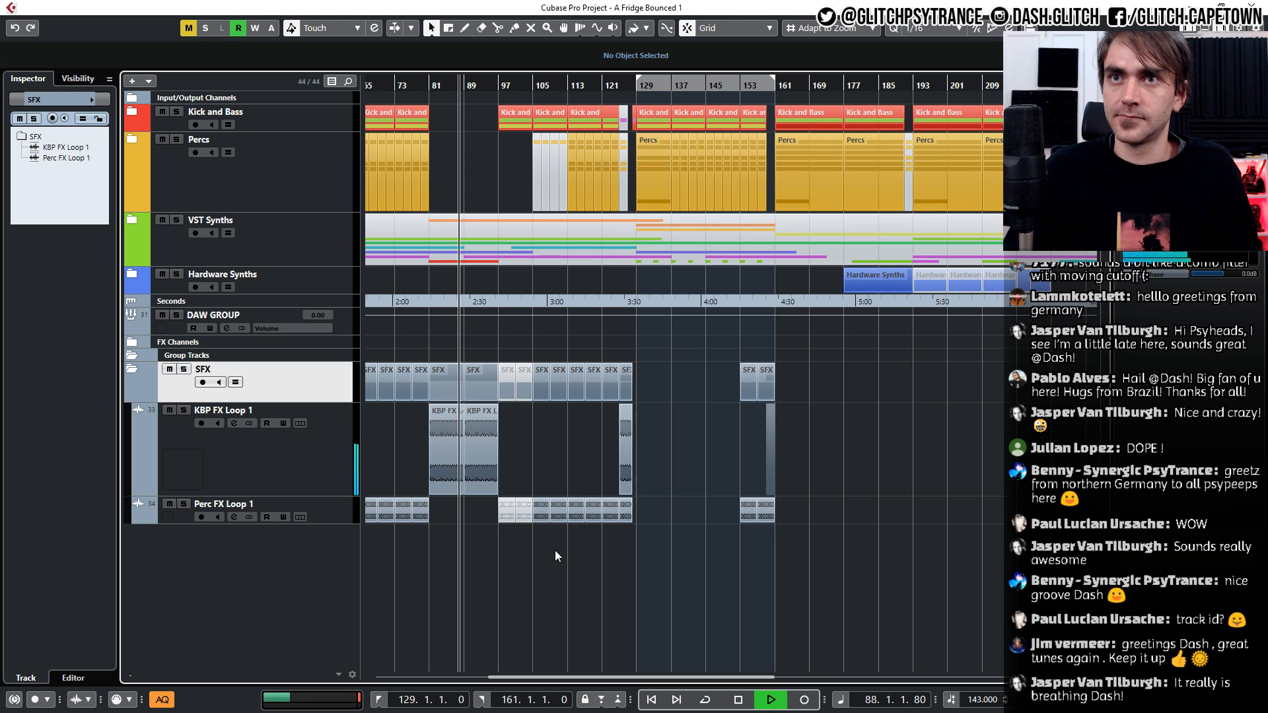
pyautogui.press('g')
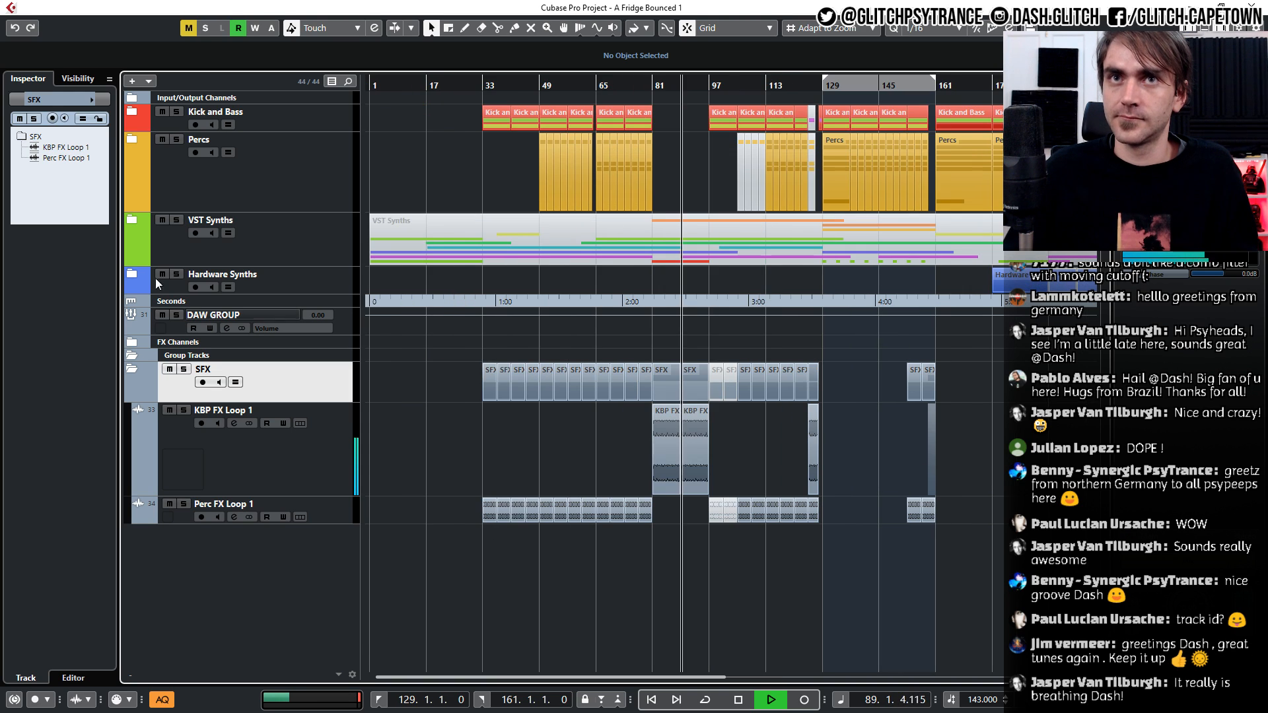
pyautogui.click(133, 221)
pyautogui.press('h')
pyautogui.press('h')
pyautogui.press('h')
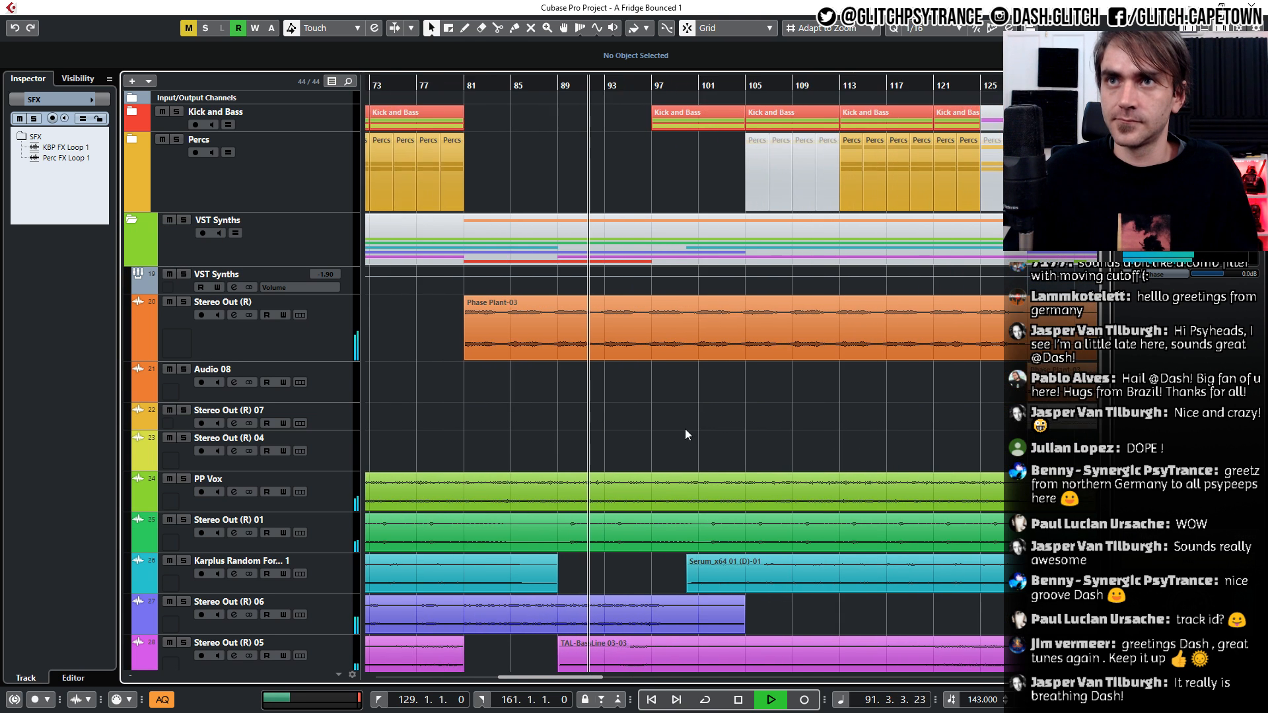
# Split the Phase Plant-03 clip on Stereo Out (R) at bar 97 and trim both pieces, leaving a gap from 96.3.1.0 to bar 101
pyautogui.click(499, 28)
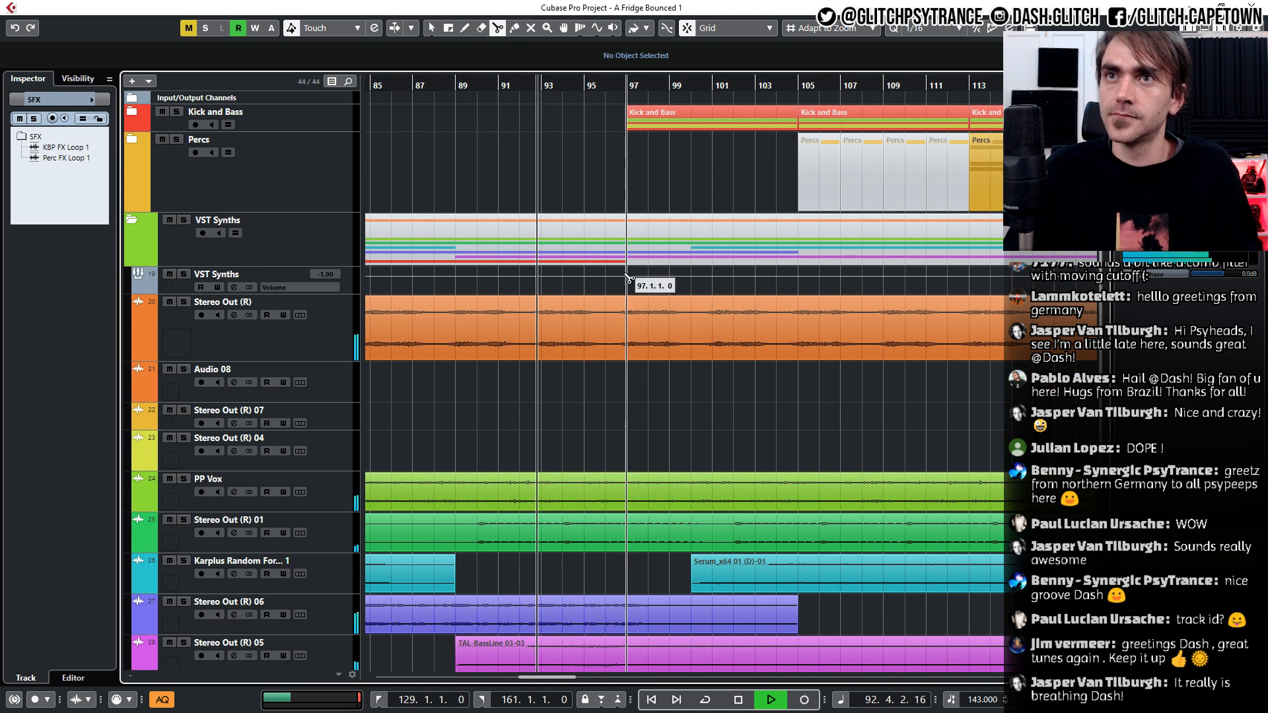
pyautogui.click(627, 330)
pyautogui.press('1')
pyautogui.moveTo(631, 356); pyautogui.dragTo(716, 357)
pyautogui.scroll(3, 624, 350)
pyautogui.moveTo(624, 356); pyautogui.dragTo(596, 356)
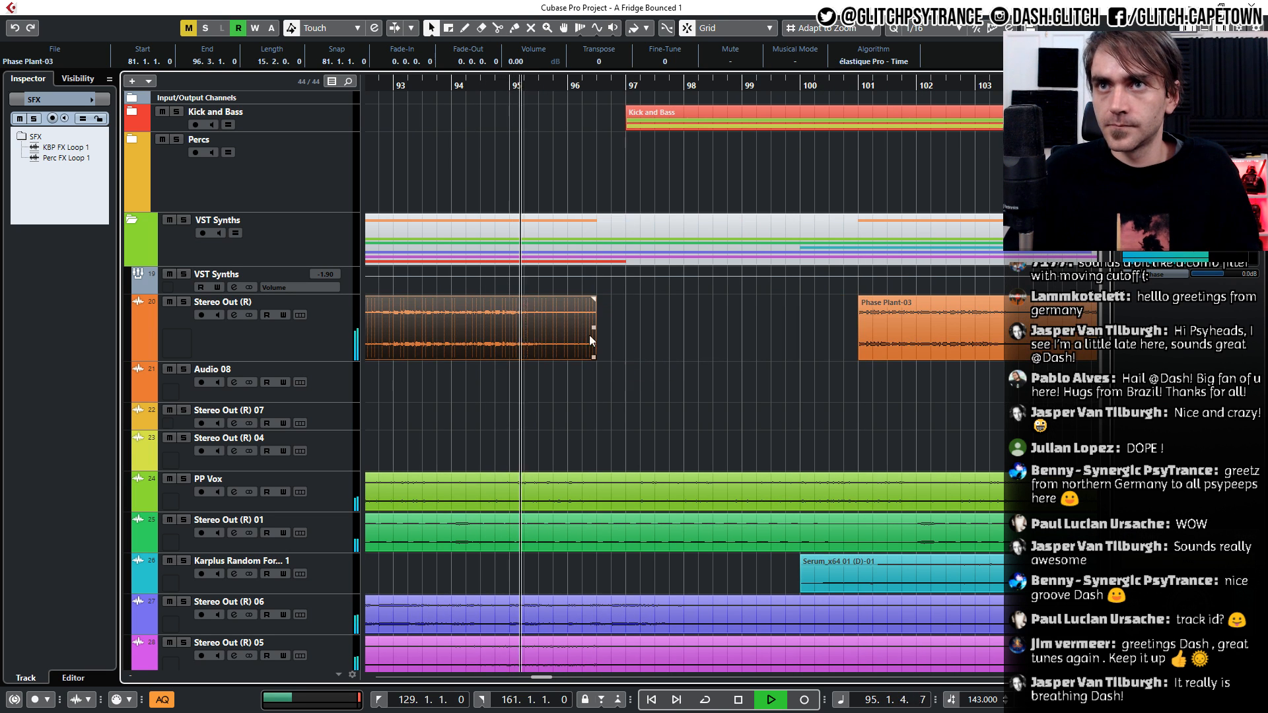
# Add a short fade-out to the first Phase Plant-03 piece and check the TAL-BassLine 04 clip on Stereo Out (R) 06
pyautogui.moveTo(595, 298); pyautogui.dragTo(589, 299)
pyautogui.scroll(-5, 650, 379)
pyautogui.scroll(2, 661, 384)
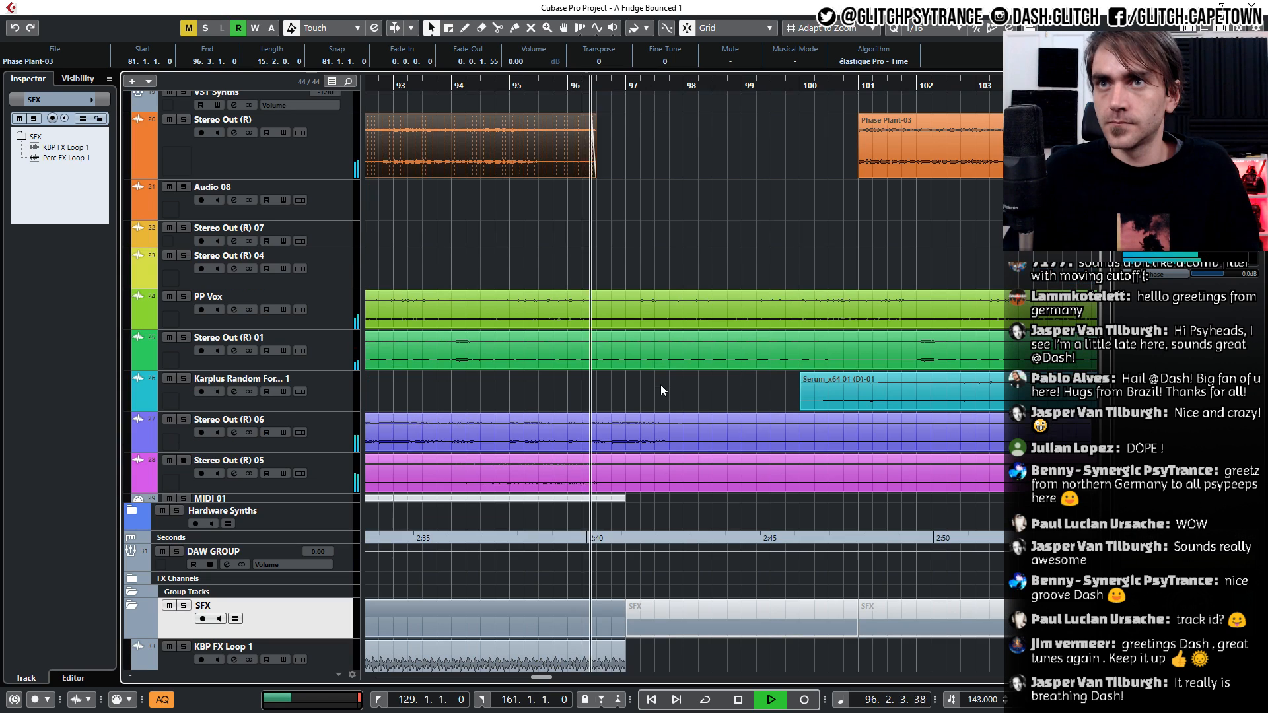
pyautogui.click(658, 425)
pyautogui.hscroll(1, 658, 438)
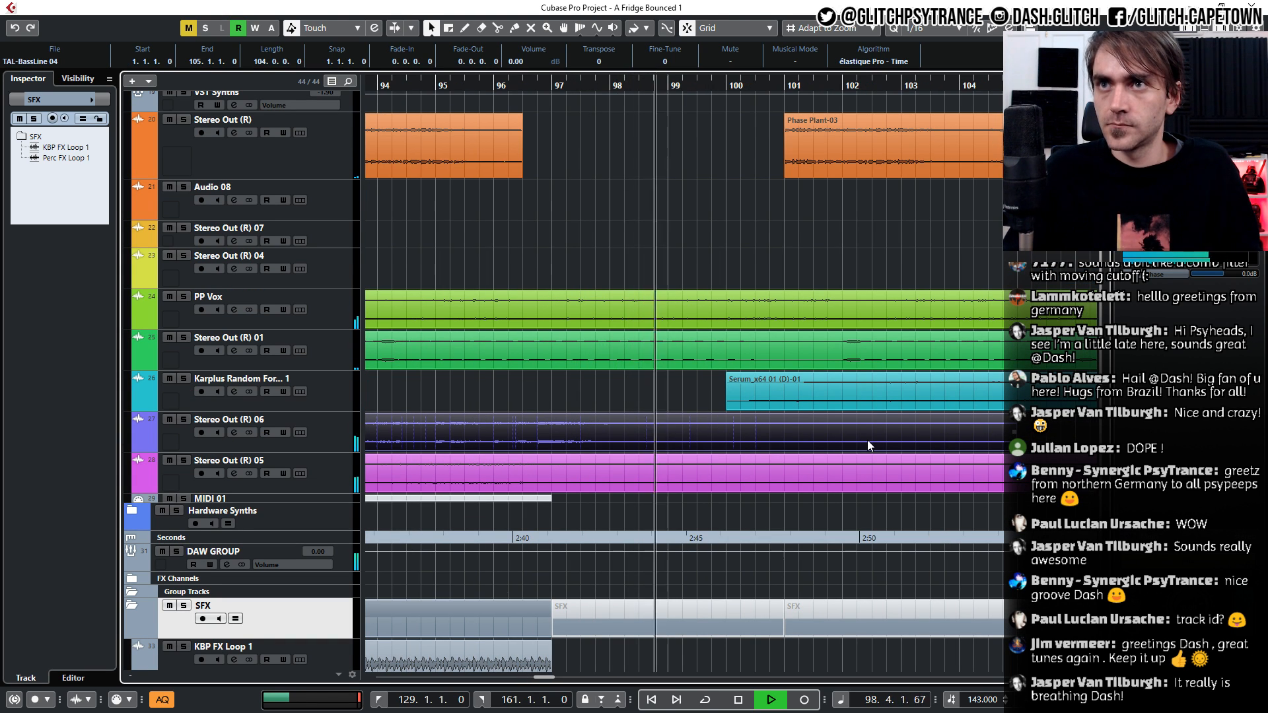
pyautogui.scroll(-2, 866, 440)
pyautogui.hscroll(2, 862, 433)
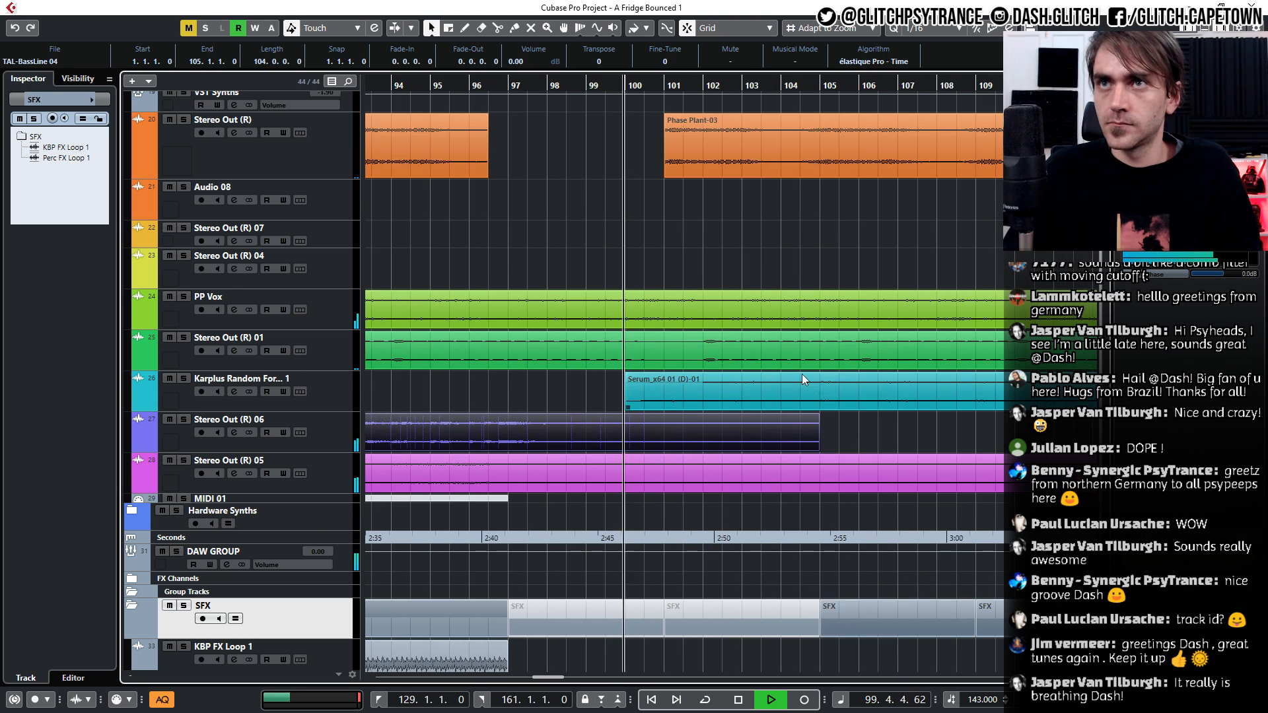
pyautogui.scroll(3, 800, 372)
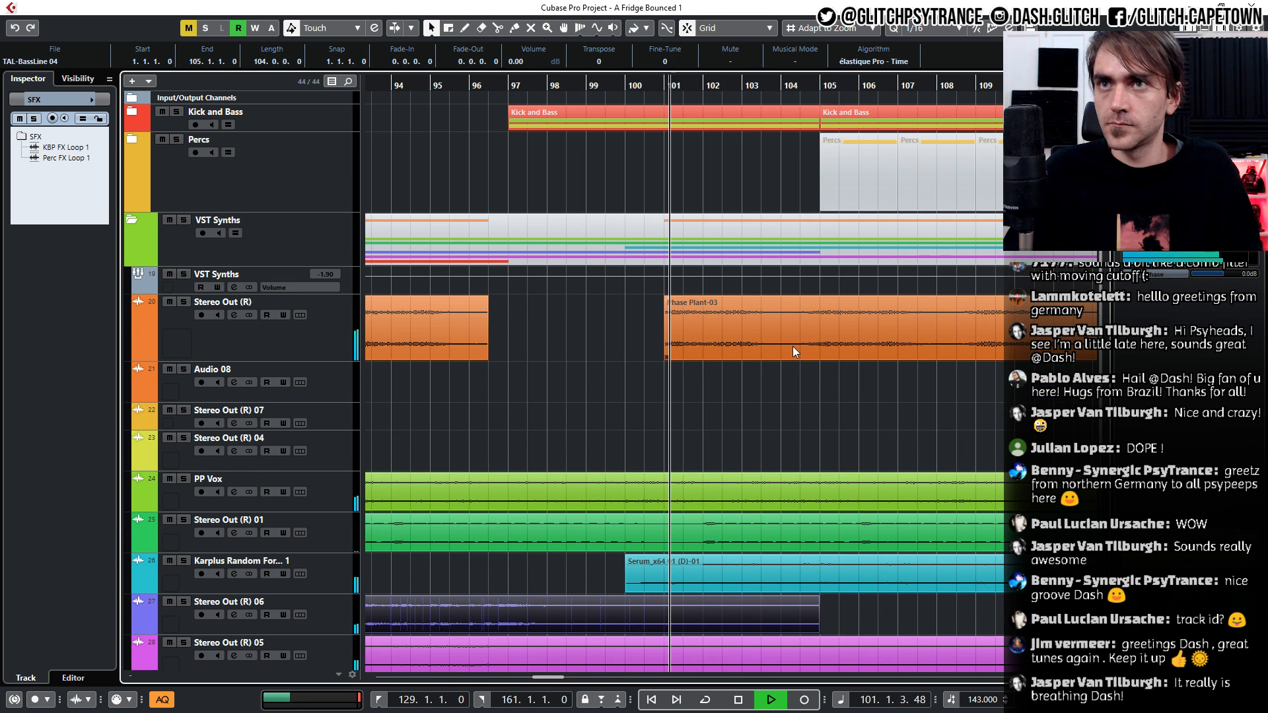
# Trim the second Phase Plant-03 piece to start at bar 104 and add a short fade-in
pyautogui.click(729, 331)
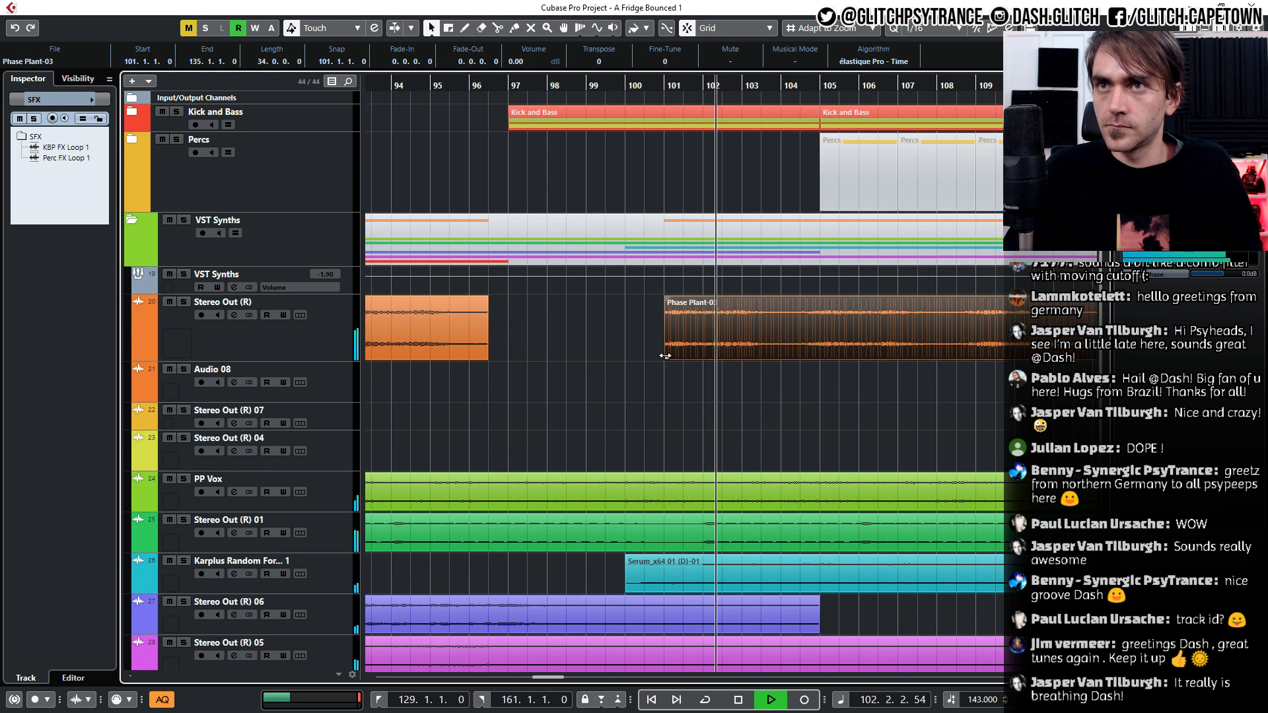
pyautogui.moveTo(667, 357); pyautogui.dragTo(782, 360)
pyautogui.click(783, 423)
pyautogui.click(797, 332)
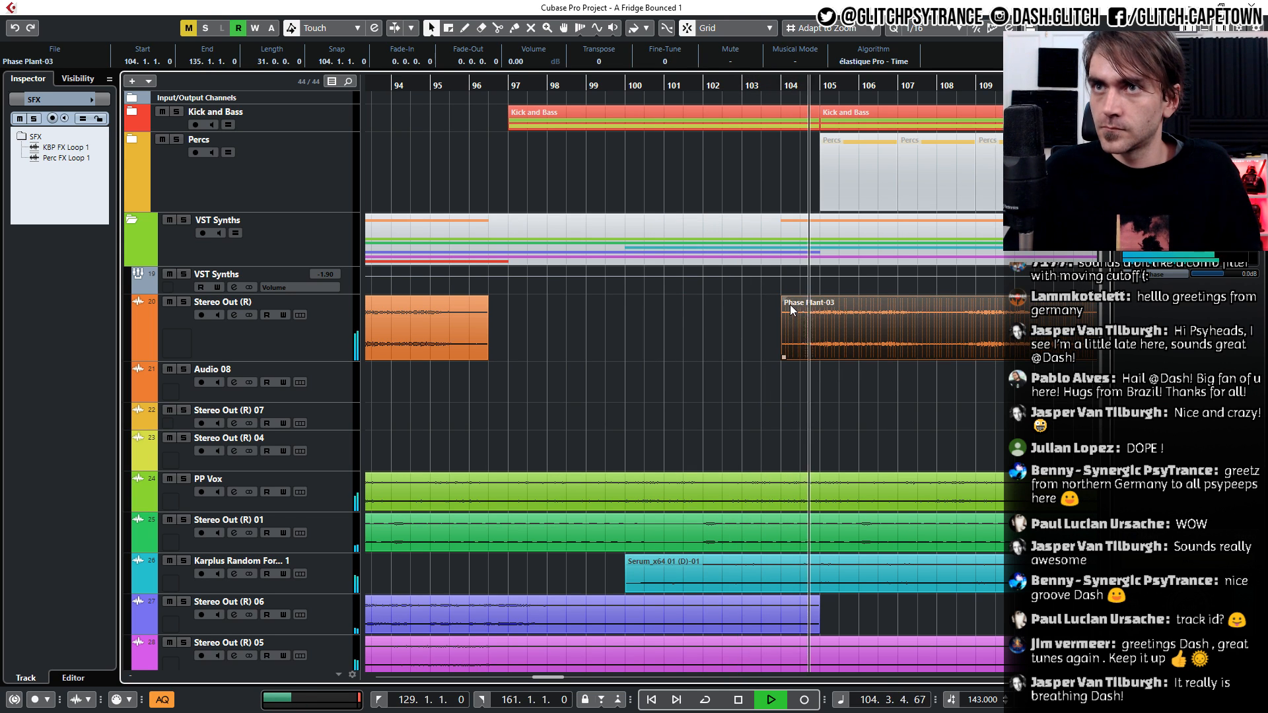
pyautogui.moveTo(786, 298); pyautogui.dragTo(787, 300)
pyautogui.scroll(-2, 784, 338)
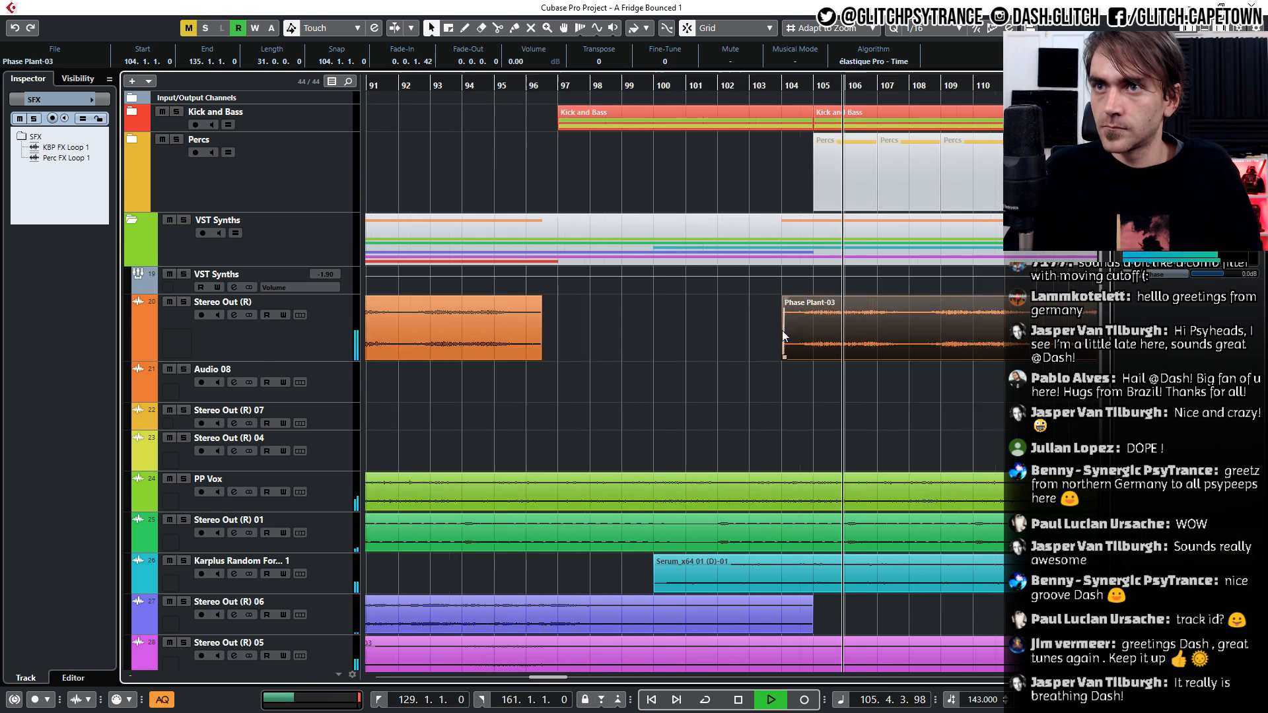
# Select the Perc FX Loop 1 track in the SFX folder and lower its volume to -10.5 dB during playback
pyautogui.scroll(-5, 784, 353)
pyautogui.hscroll(2, 831, 524)
pyautogui.scroll(-3, 831, 524)
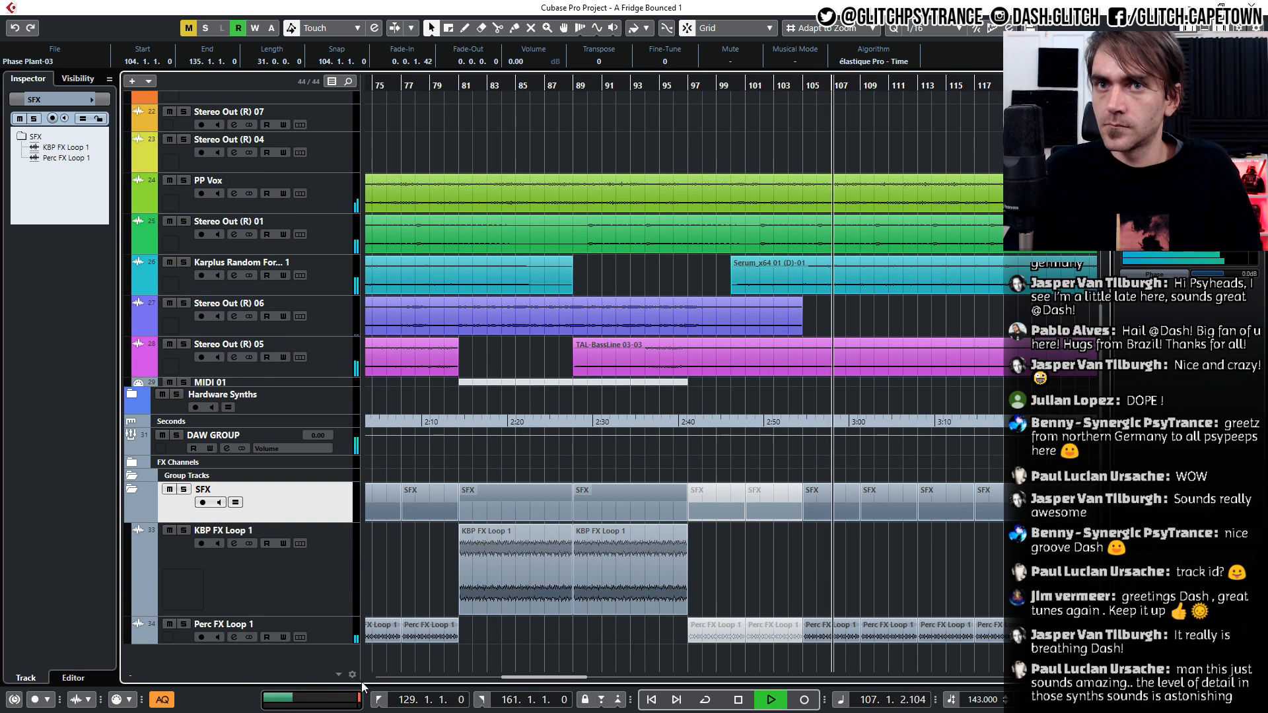
pyautogui.click(315, 633)
pyautogui.hscroll(3, 620, 584)
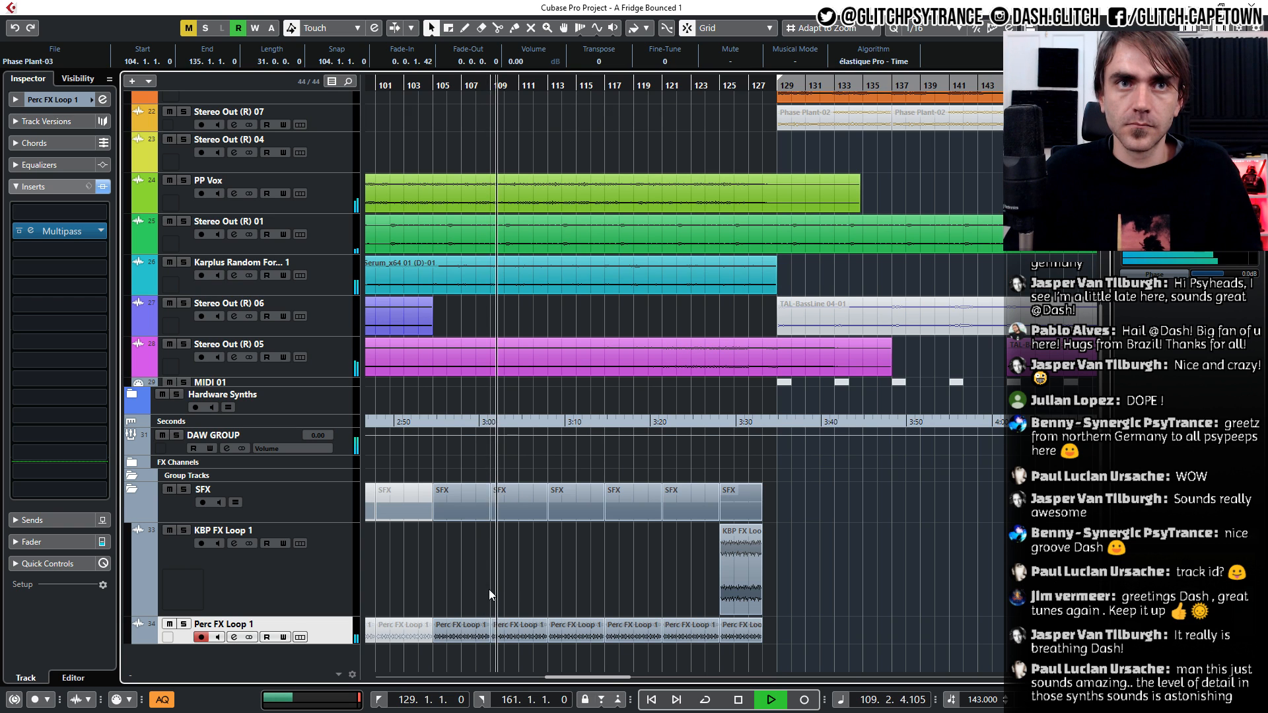
pyautogui.hscroll(-1, 489, 589)
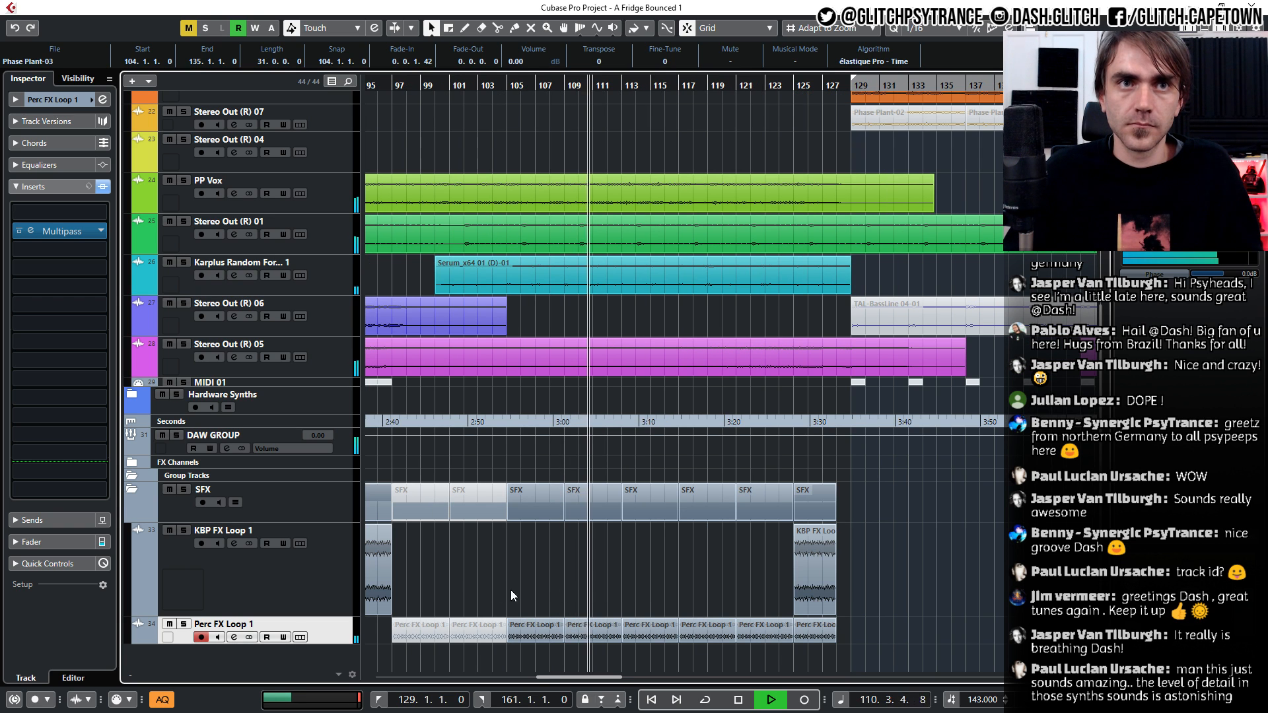
pyautogui.scroll(1, 519, 592)
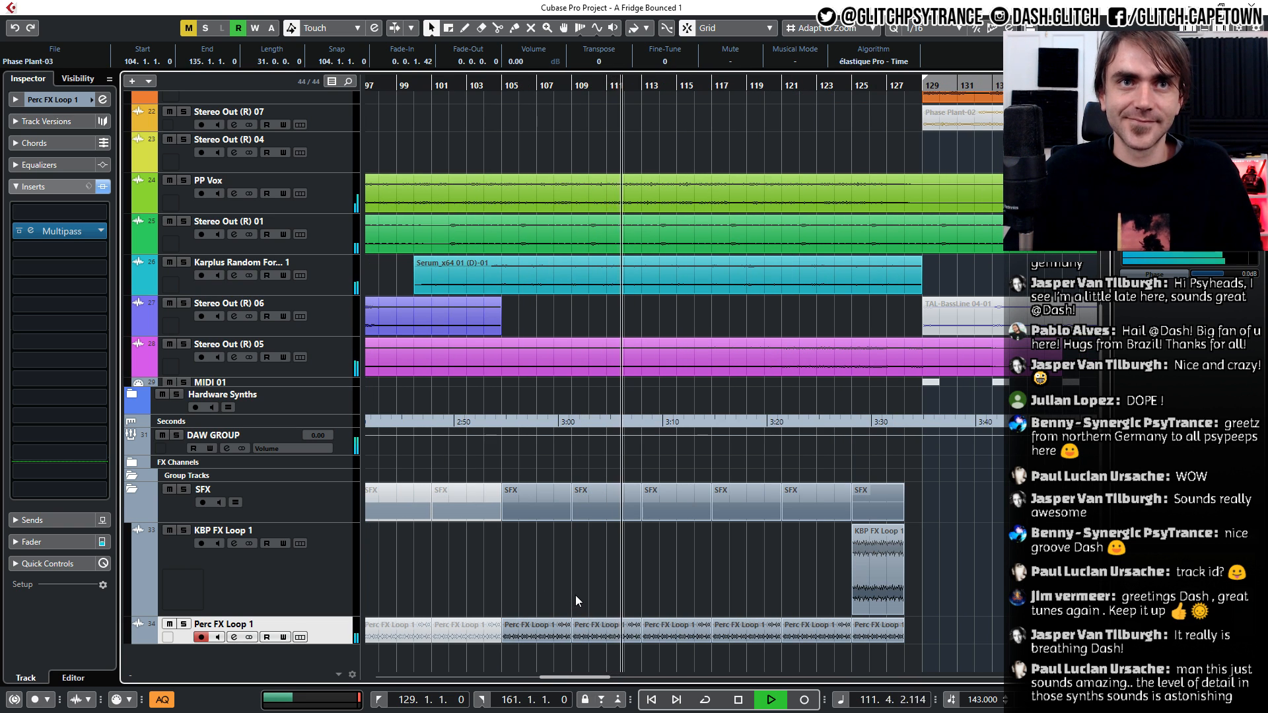
pyautogui.click(534, 659)
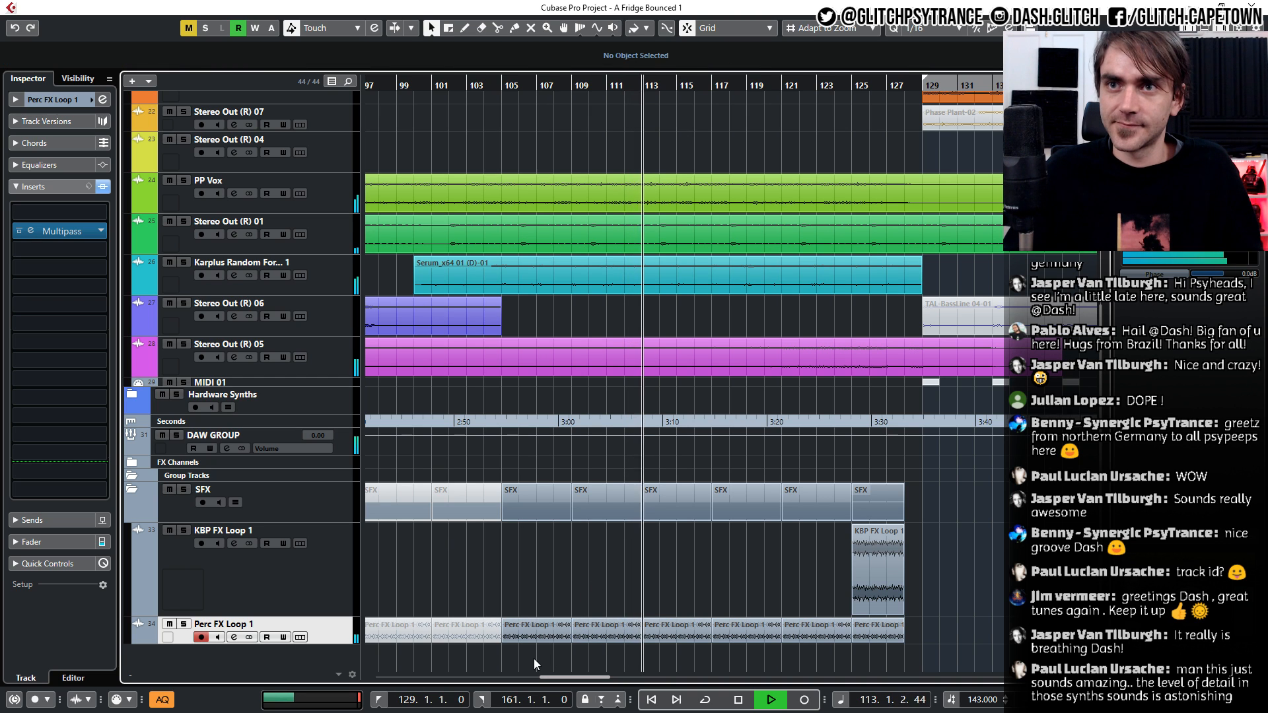
pyautogui.click(16, 100)
pyautogui.scroll(-4, 92, 156)
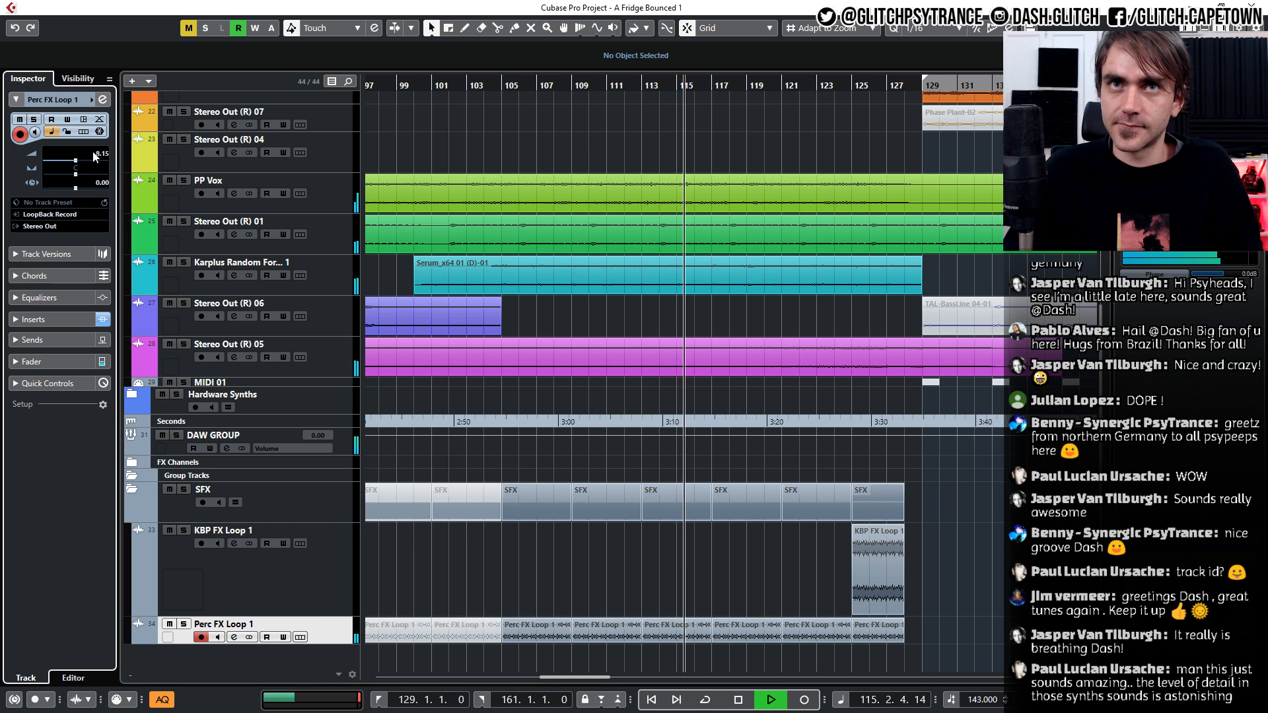
pyautogui.scroll(-1, 95, 156)
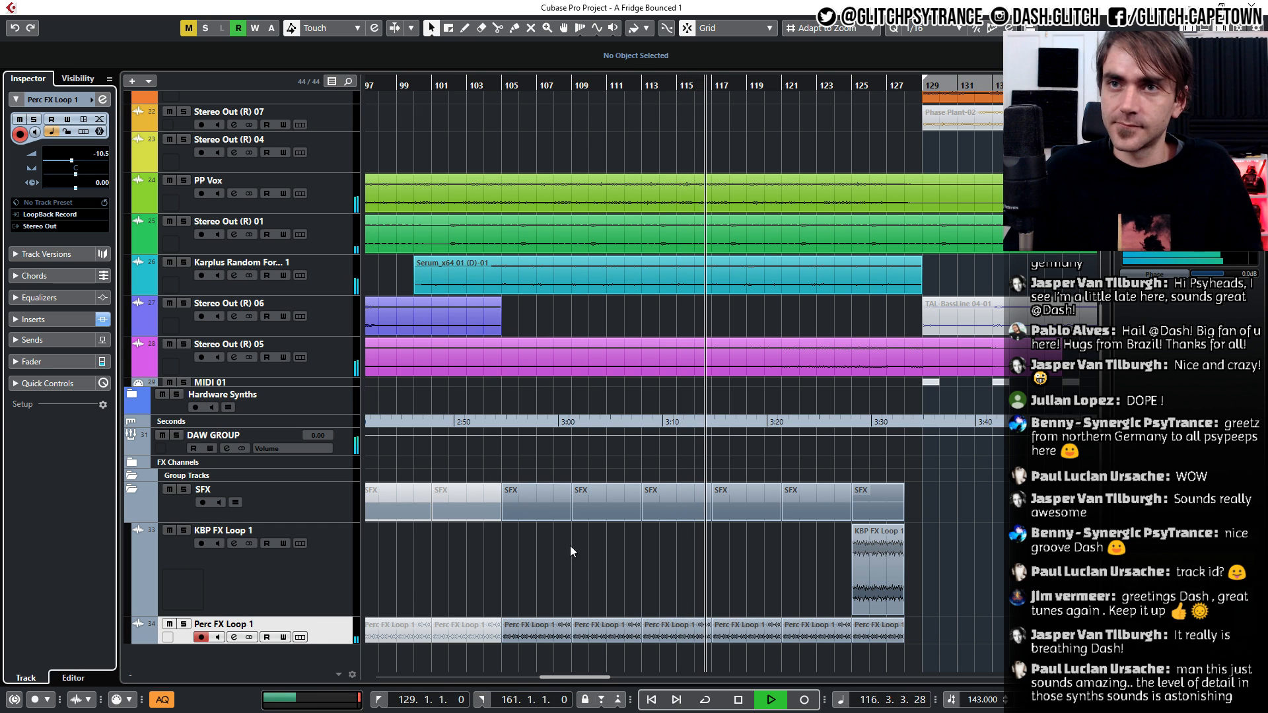
# Collapse the SFX folder, listen on through the section before bar 129, and stop playback
pyautogui.click(132, 492)
pyautogui.scroll(3, 669, 600)
pyautogui.scroll(-3, 685, 585)
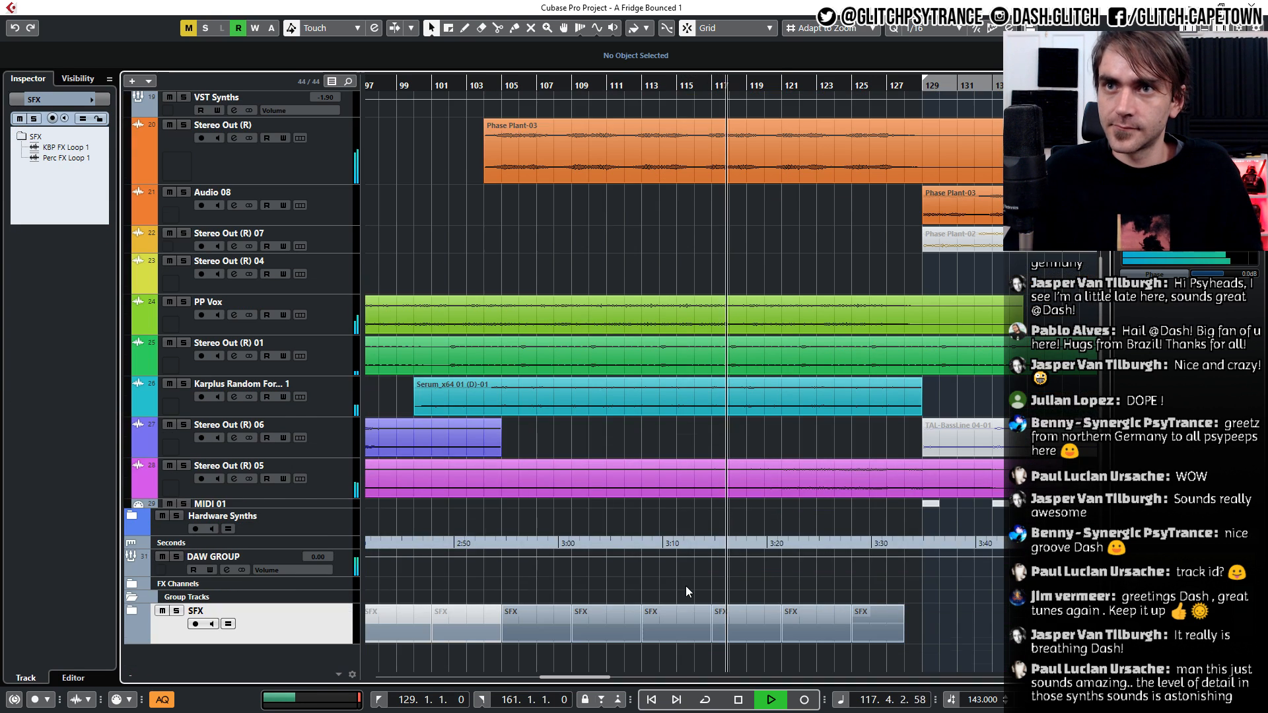
pyautogui.press('g')
pyautogui.hscroll(3, 732, 614)
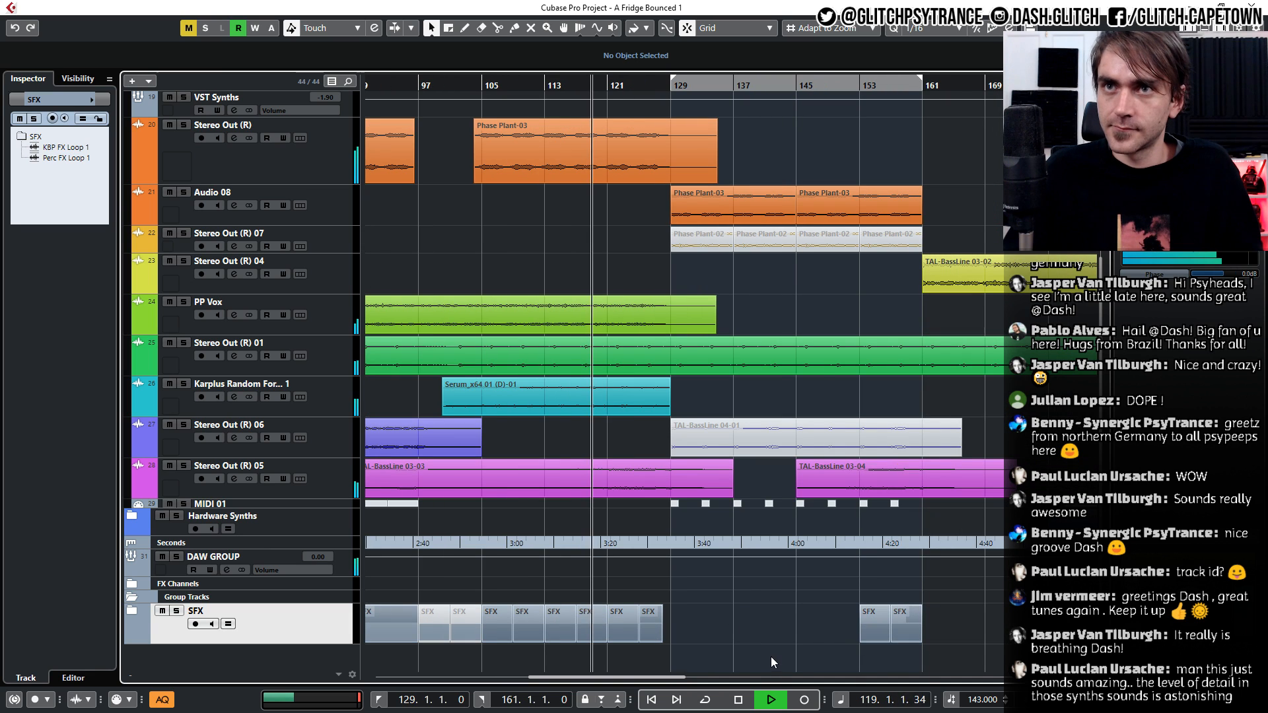
pyautogui.scroll(-2, 755, 651)
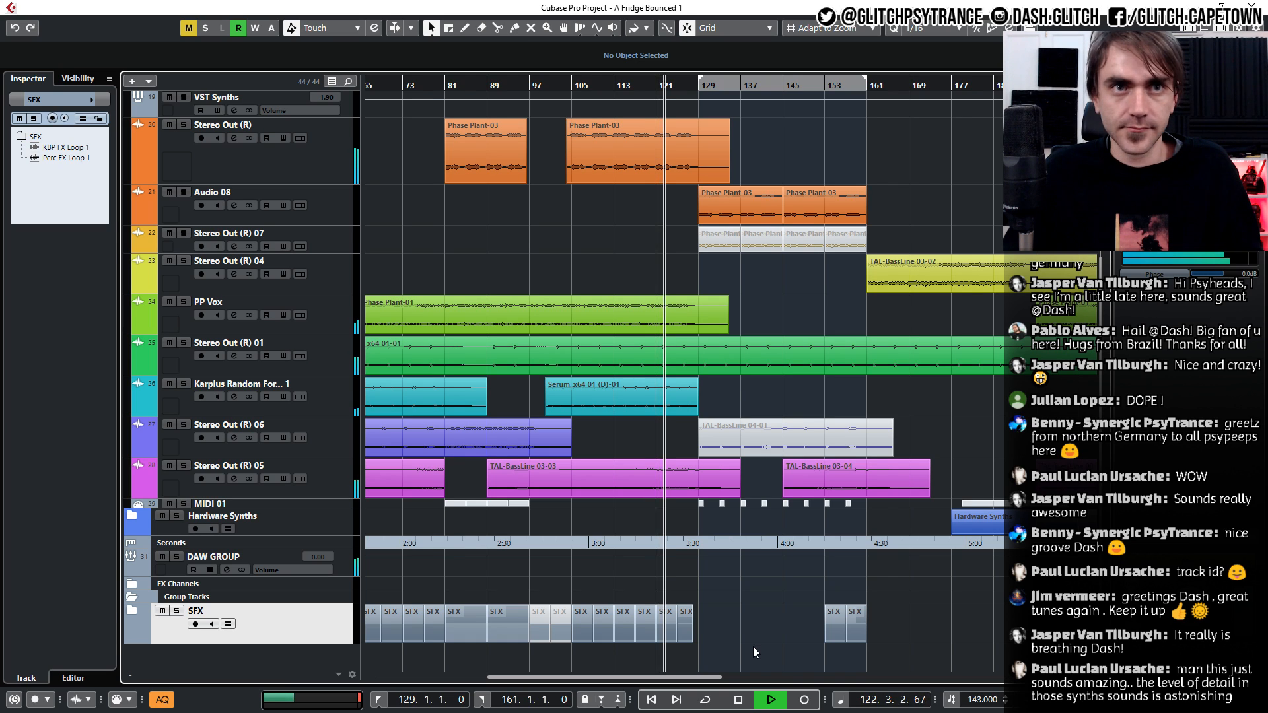
pyautogui.press('space')
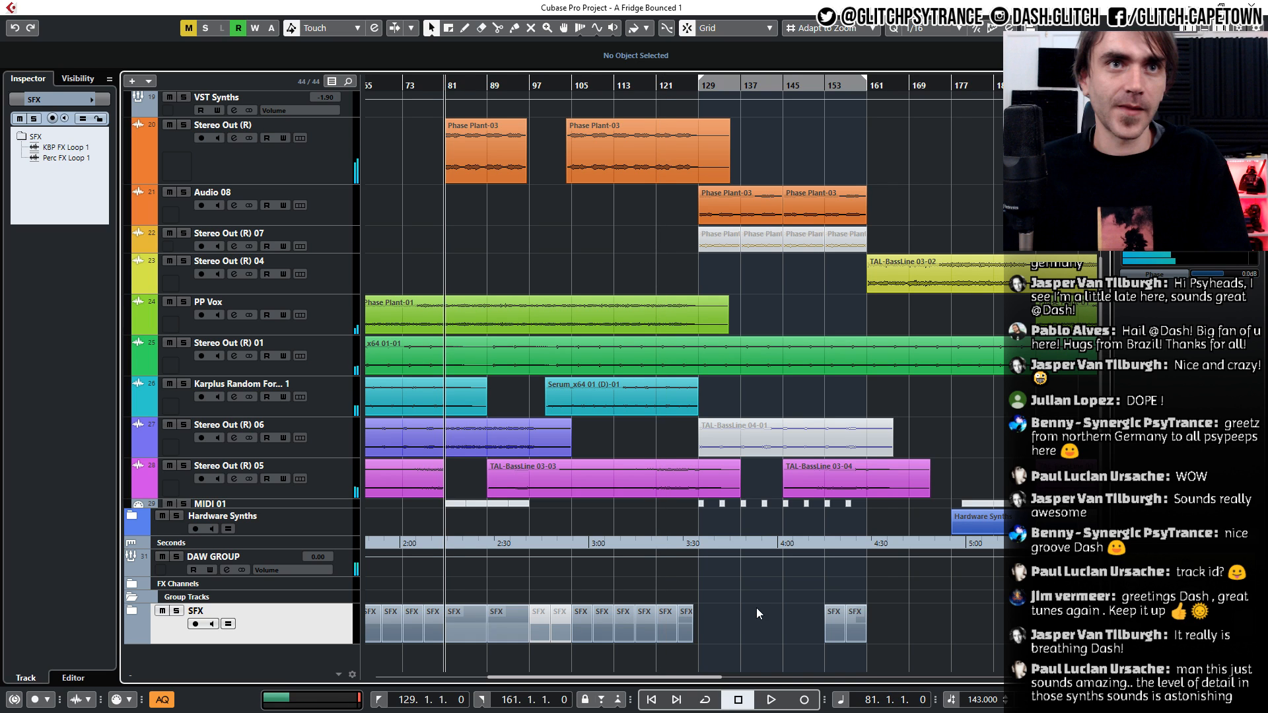
# Examine the synth clips across the VST Synths tracks, including TAL-BassLine 03-02, Phase Plant-03, Phase Plant-01, Serum_x64 01-01 and TAL-BassLine 03-03
pyautogui.click(897, 274)
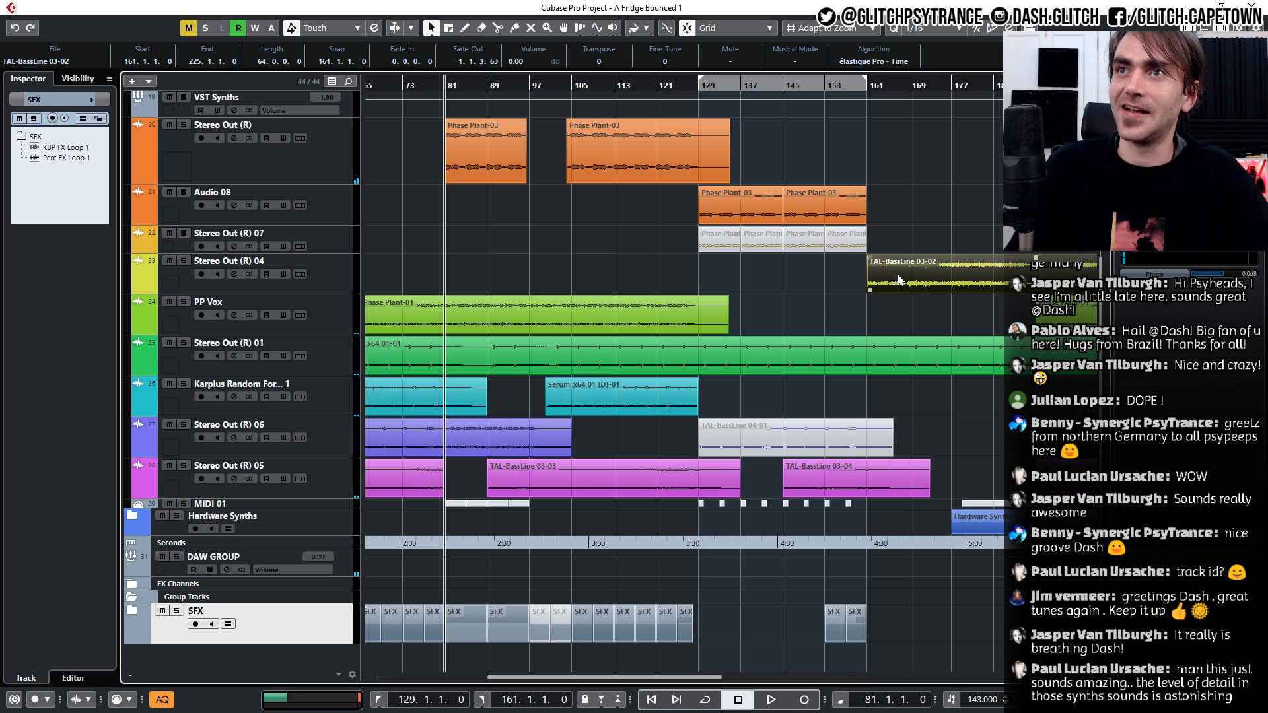
pyautogui.press('g')
pyautogui.press('g')
pyautogui.scroll(3, 798, 264)
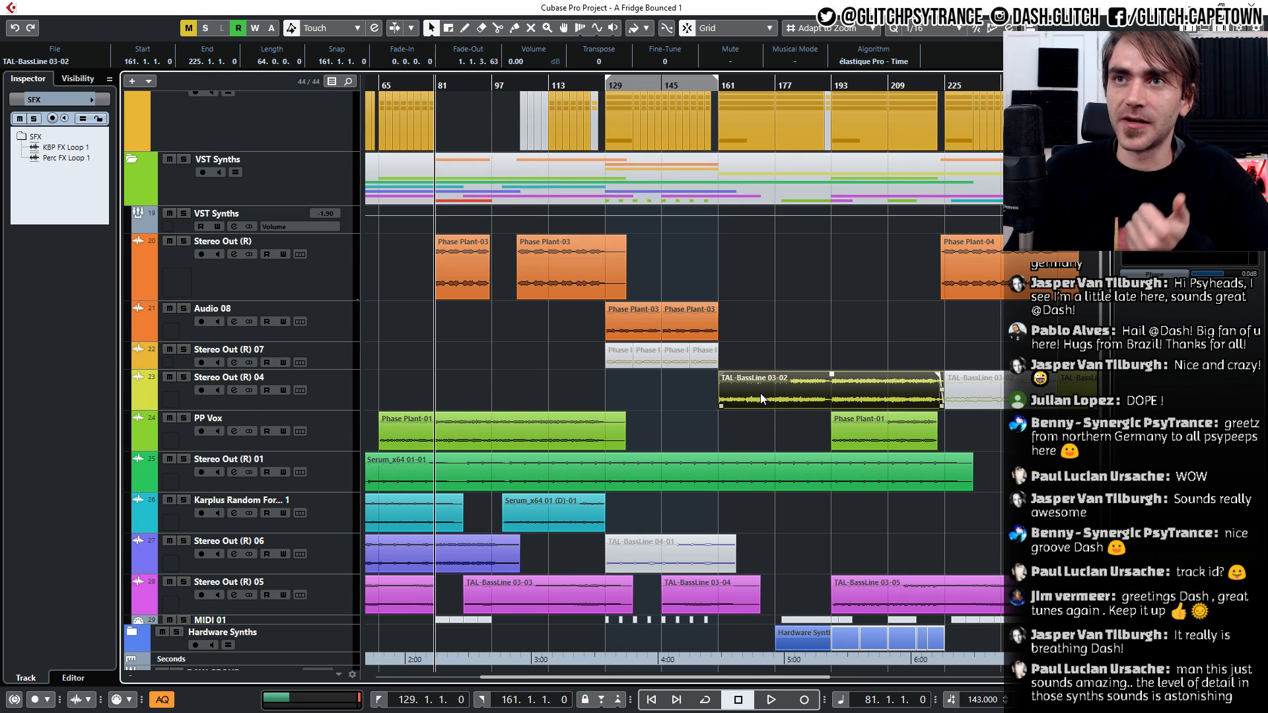
pyautogui.click(647, 331)
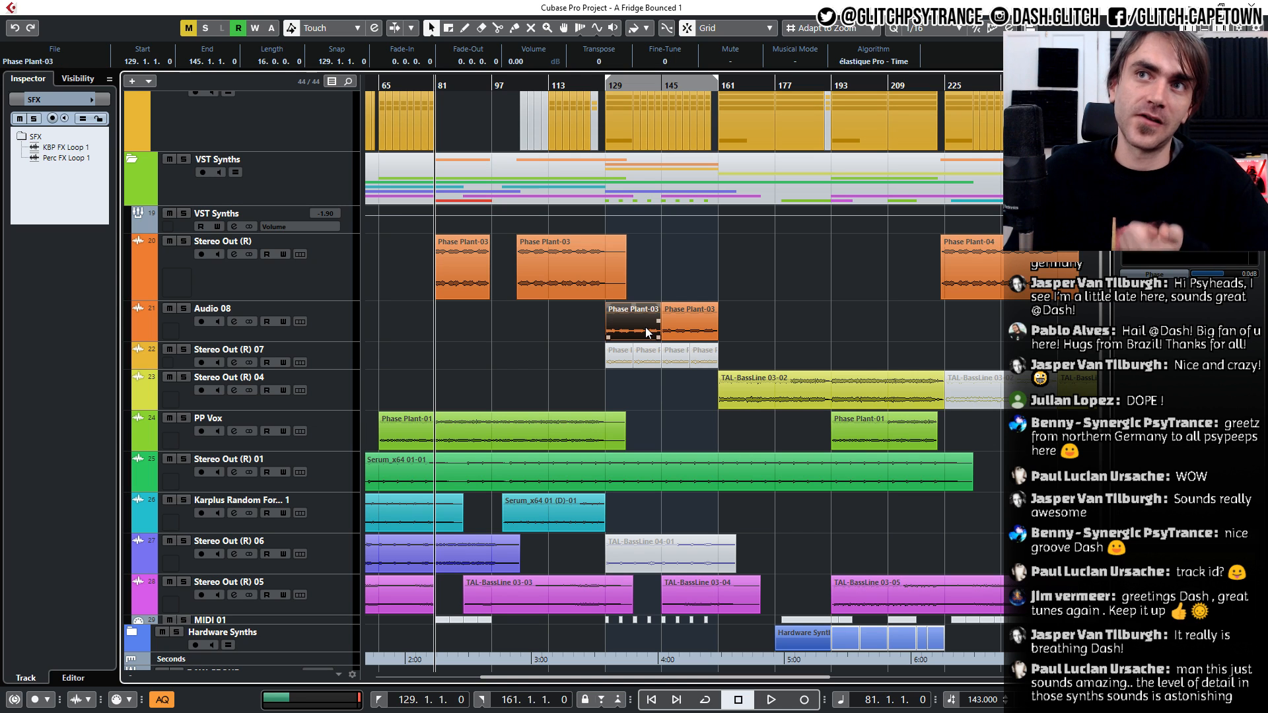
pyautogui.click(569, 275)
pyautogui.click(516, 432)
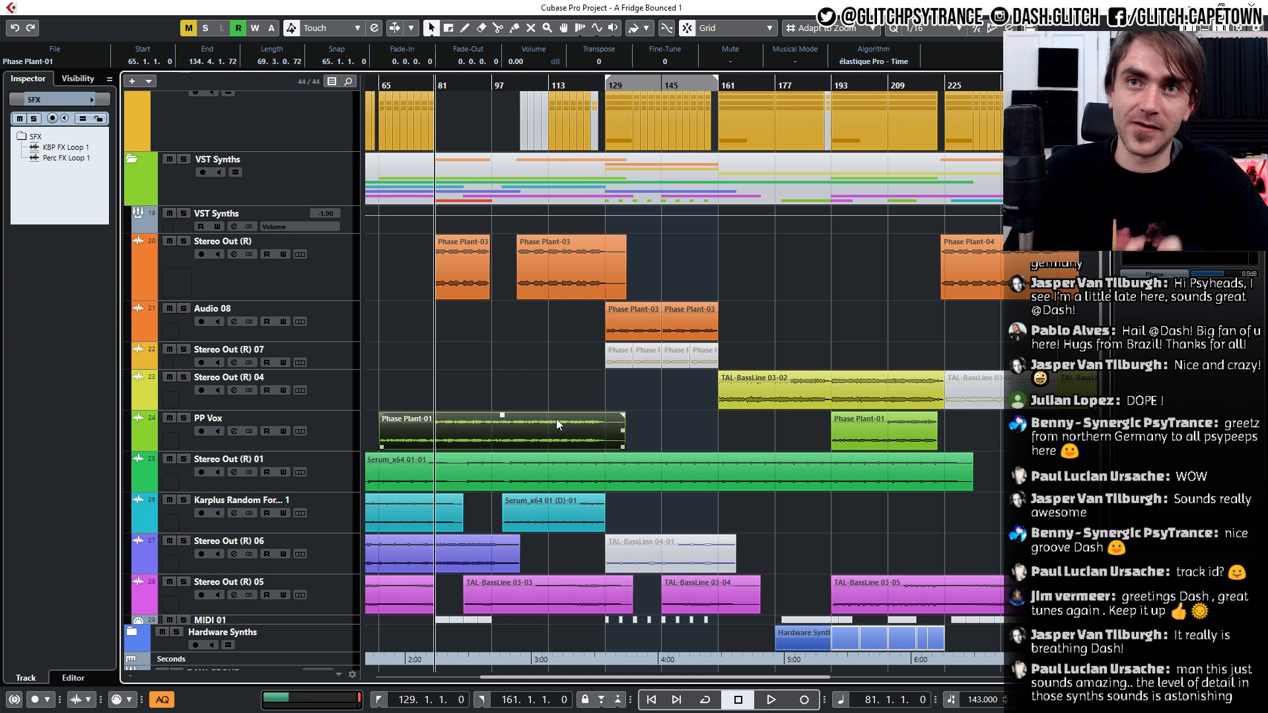
pyautogui.scroll(-3, 556, 418)
pyautogui.click(464, 352)
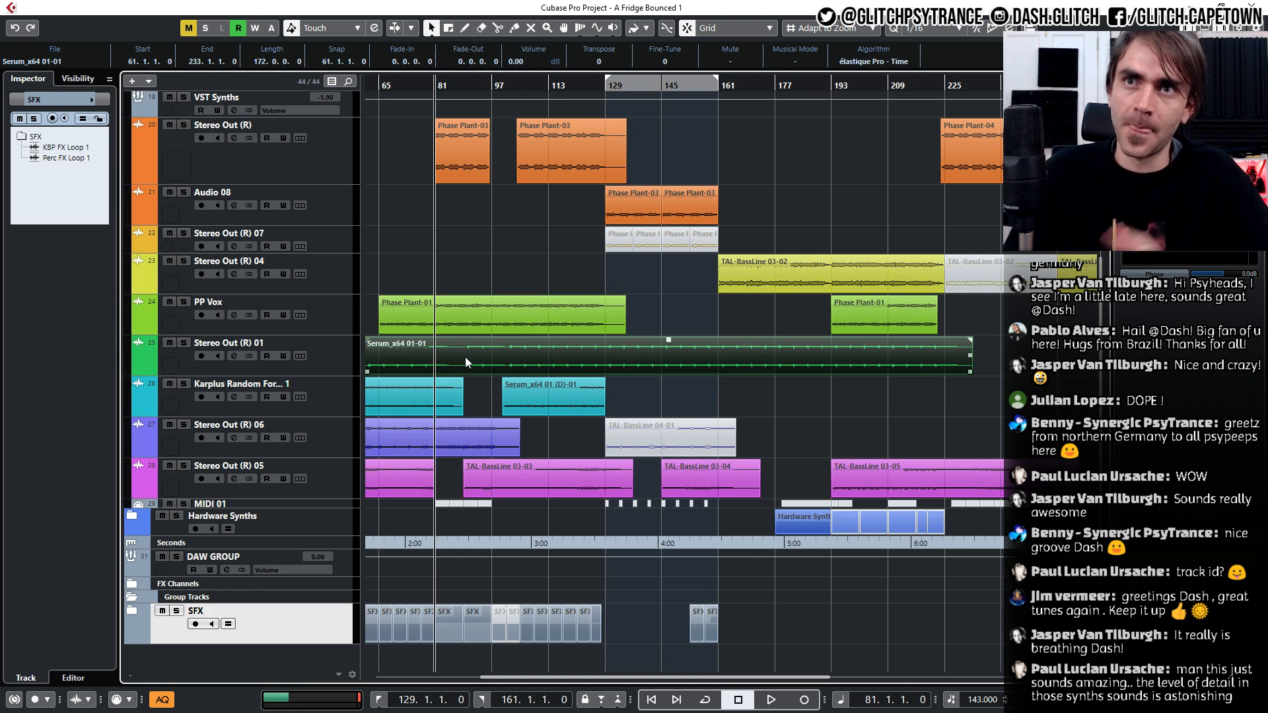
pyautogui.hscroll(-3, 469, 360)
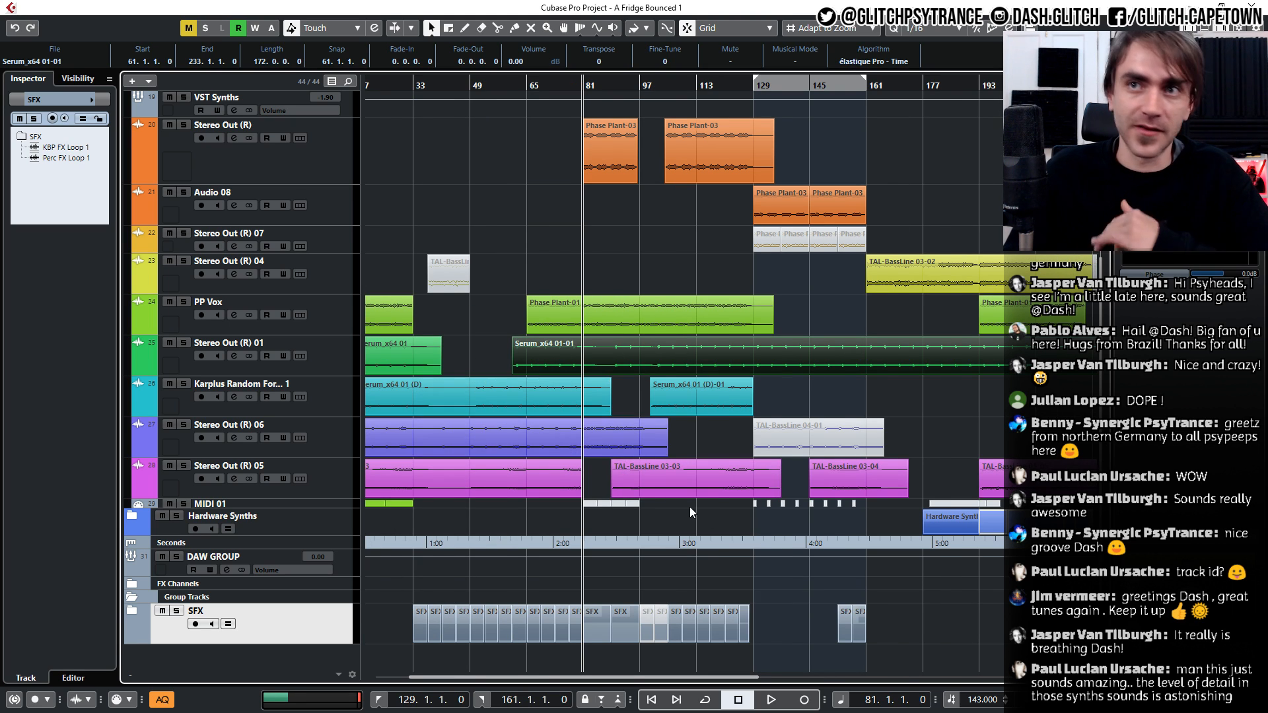
pyautogui.click(473, 466)
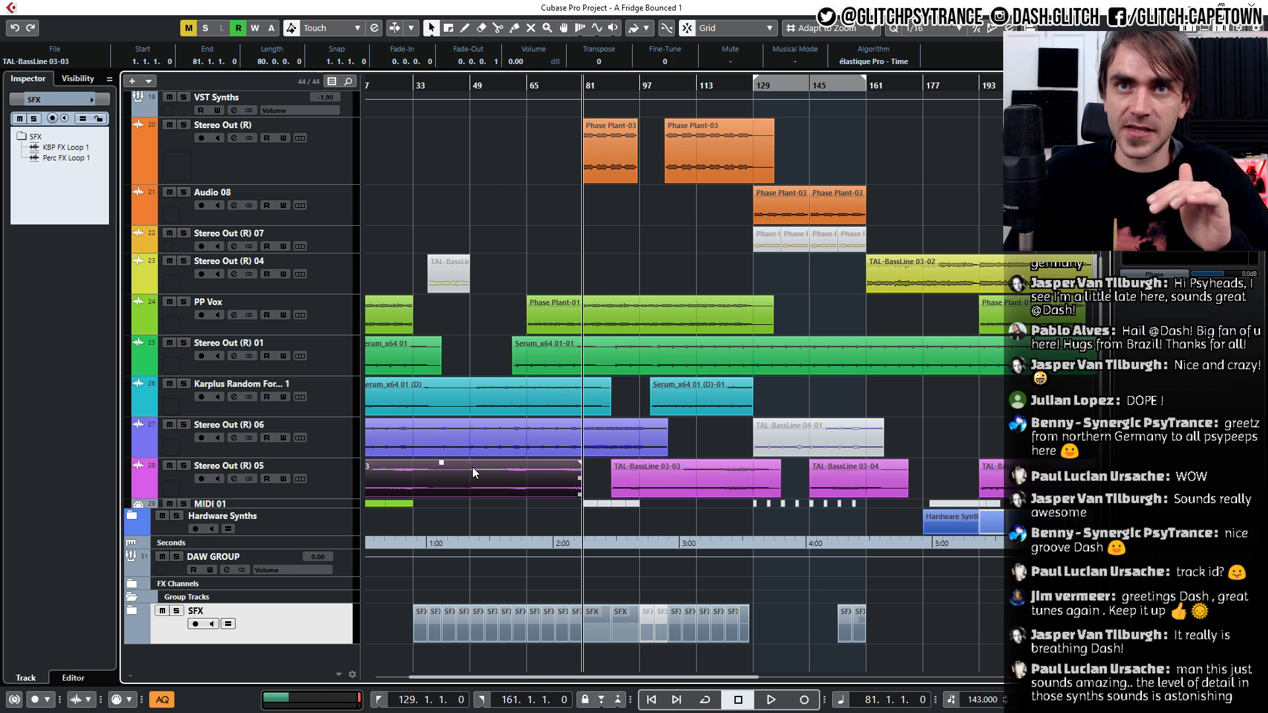
pyautogui.click(691, 477)
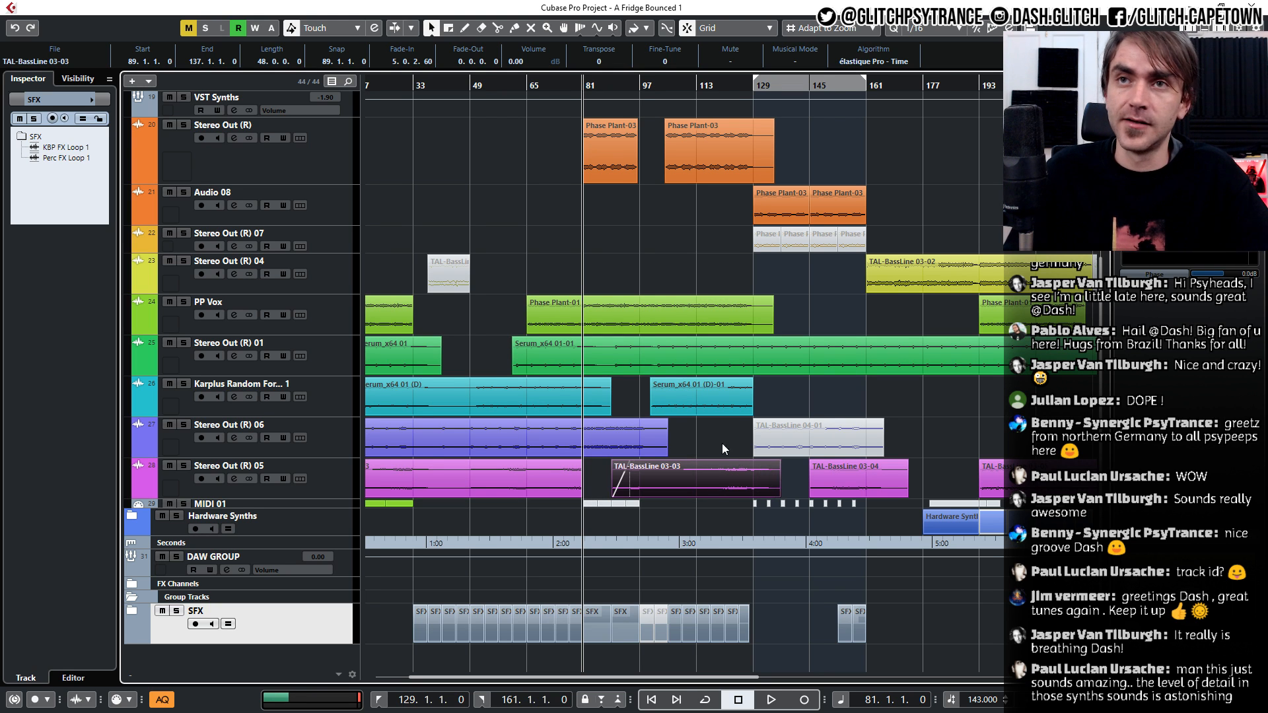
pyautogui.hscroll(-2, 684, 424)
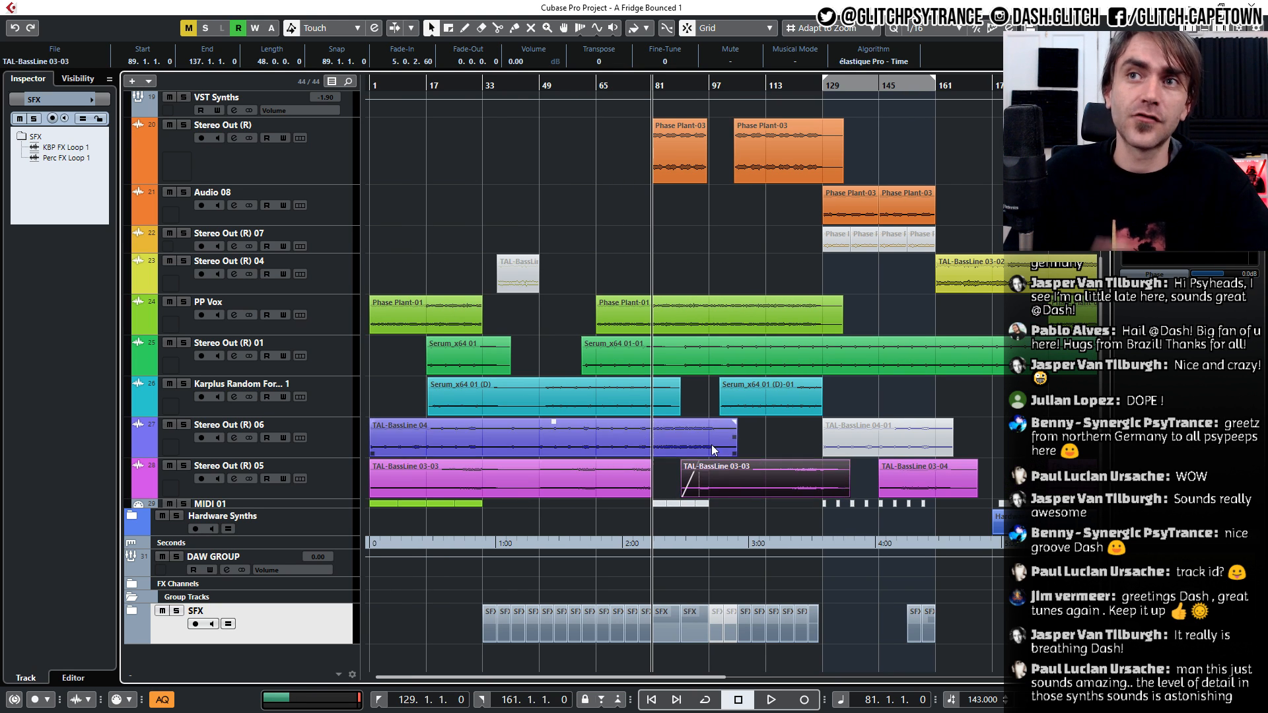
# Review the arrangement layout around bars 97 to 257 and inspect the audio track inside the Hardware Synths folder
pyautogui.scroll(3, 854, 413)
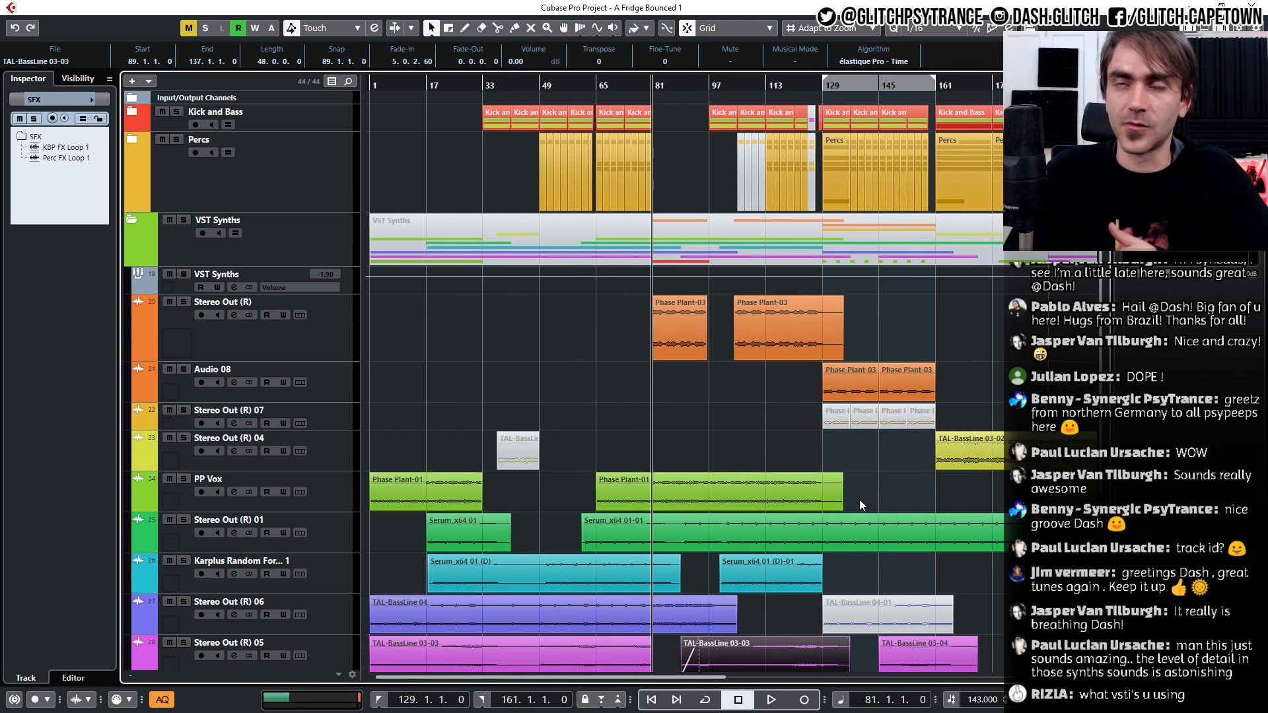
pyautogui.hscroll(5, 859, 501)
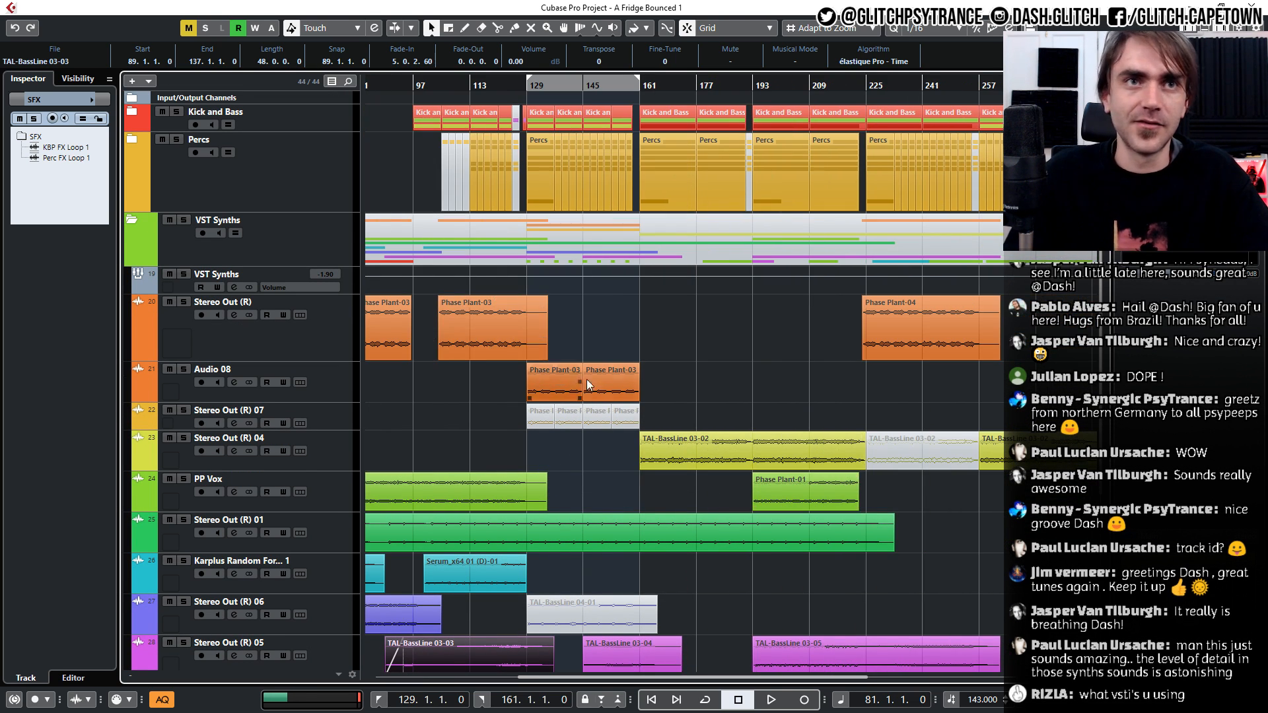
pyautogui.click(714, 391)
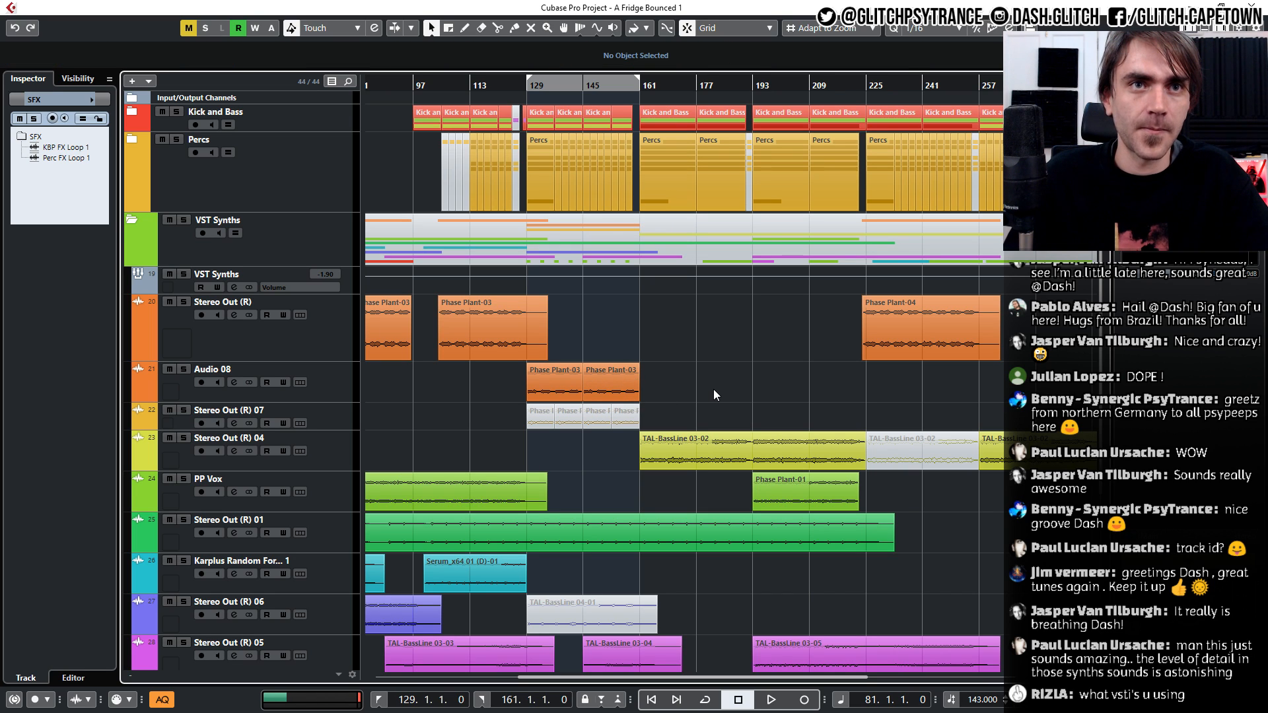
pyautogui.scroll(-4, 714, 391)
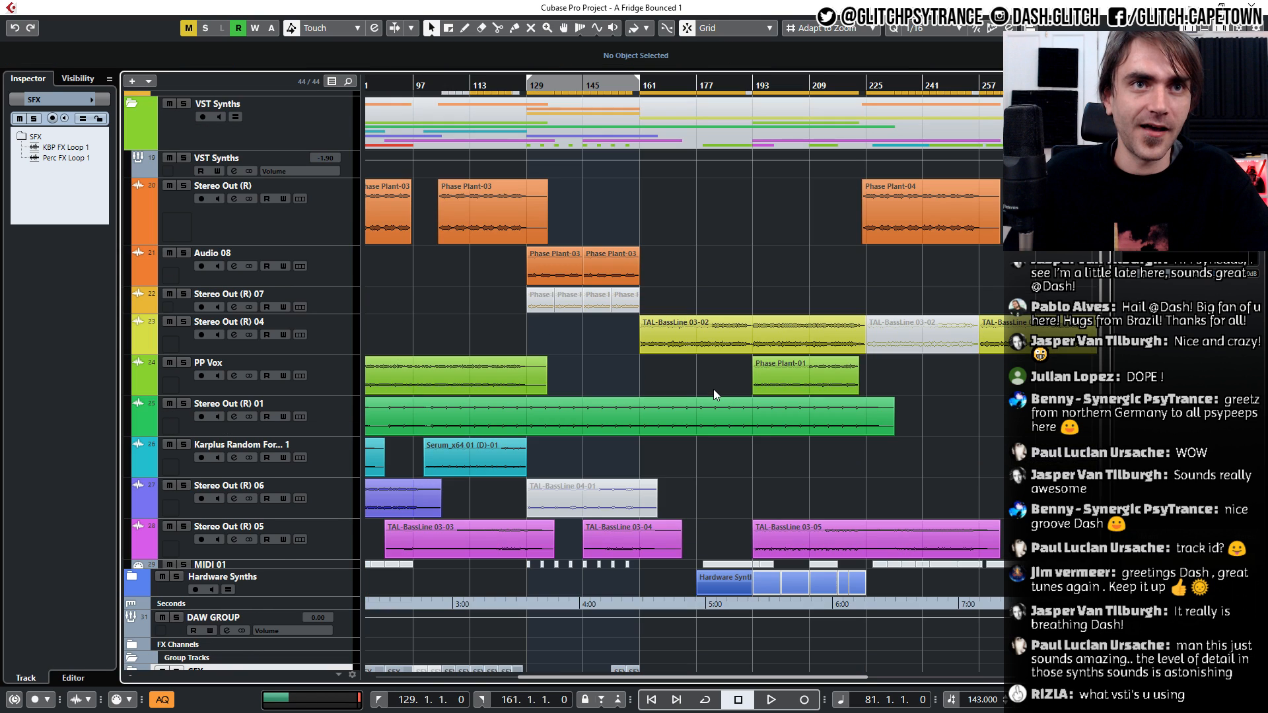
pyautogui.scroll(-2, 712, 397)
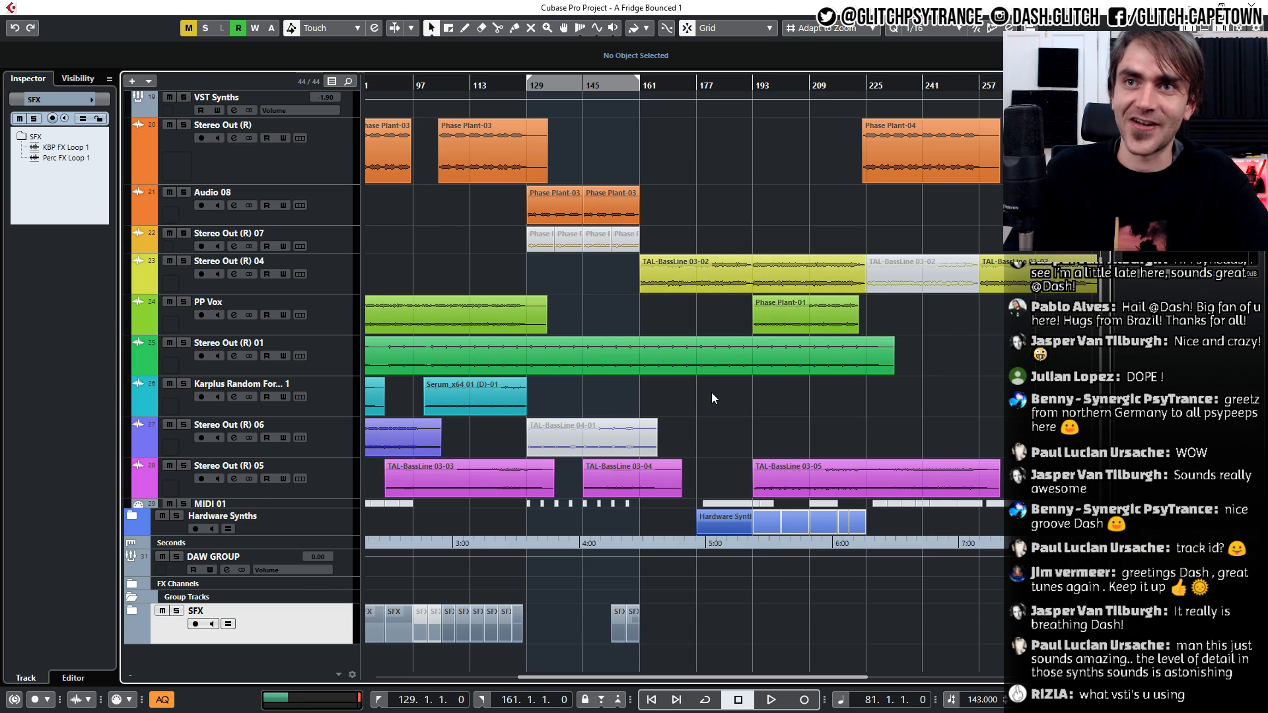
pyautogui.hscroll(-2, 700, 398)
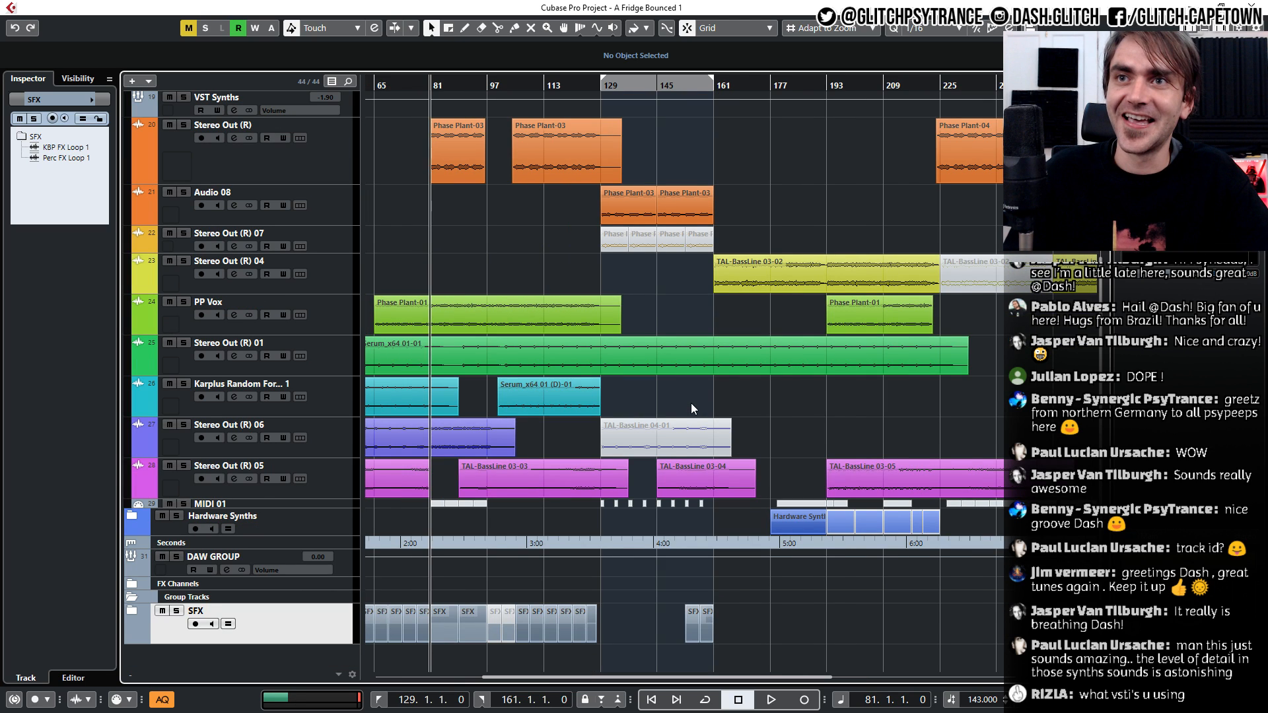
pyautogui.hscroll(2, 691, 403)
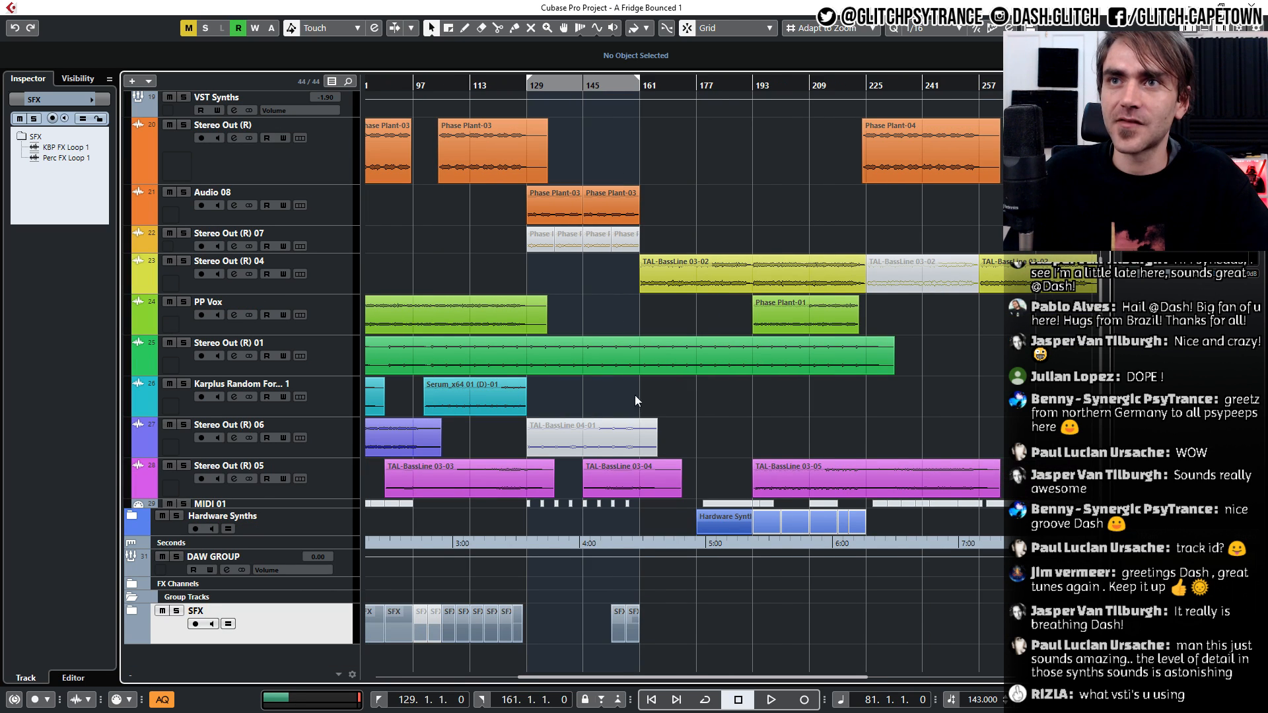
pyautogui.click(129, 517)
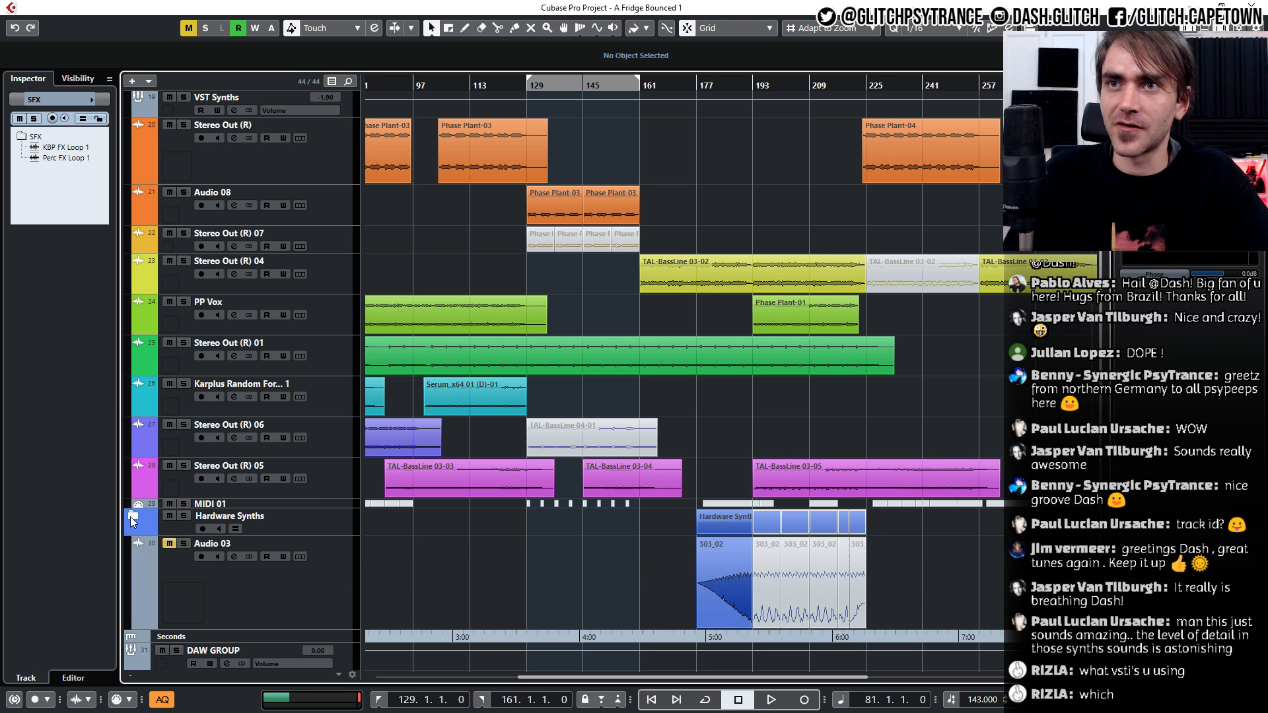
pyautogui.click(130, 517)
pyautogui.hscroll(2, 584, 370)
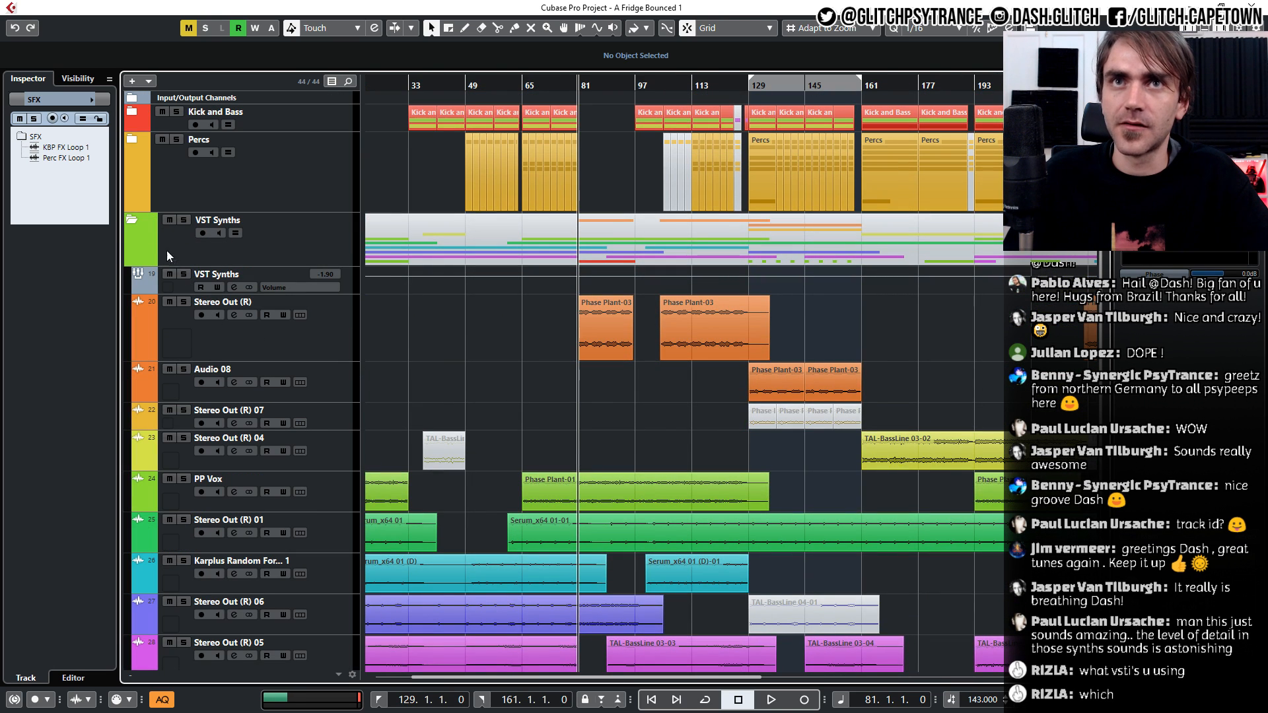
# Collapse the VST Synths folder and briefly check the tracks inside the Kick and Bass and Percs folders
pyautogui.click(132, 225)
pyautogui.hscroll(3, 832, 495)
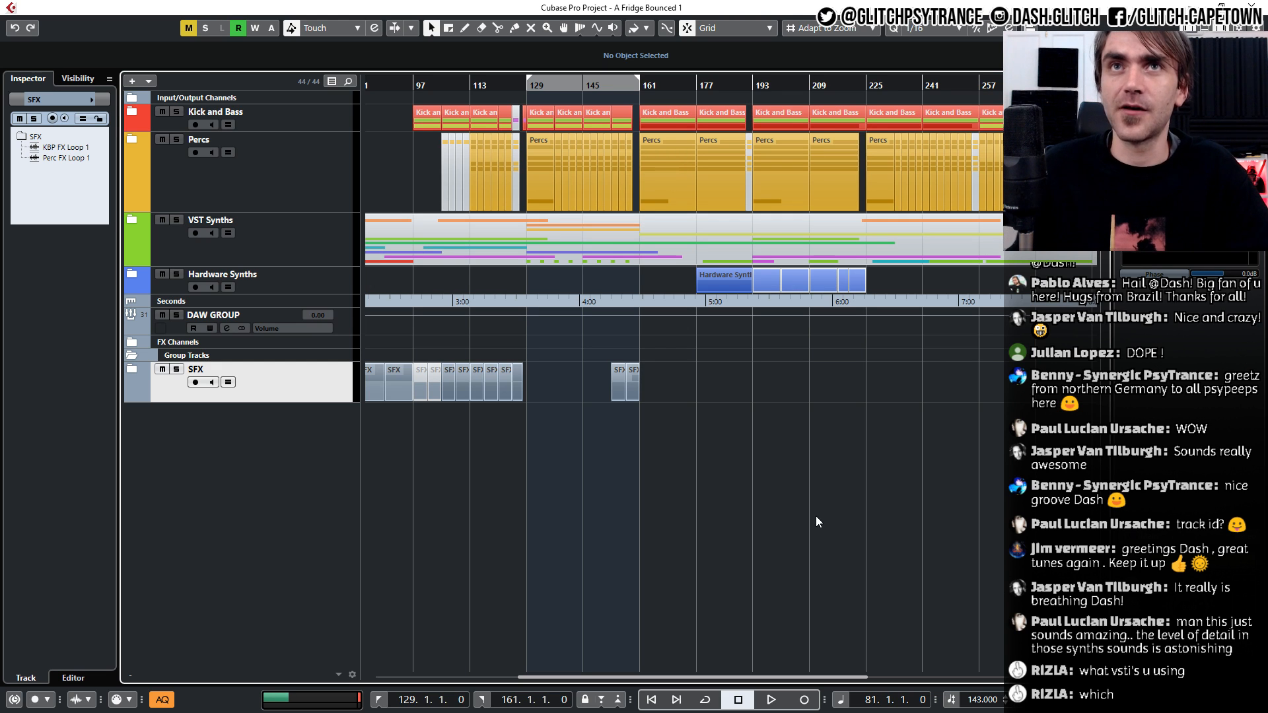
pyautogui.click(133, 113)
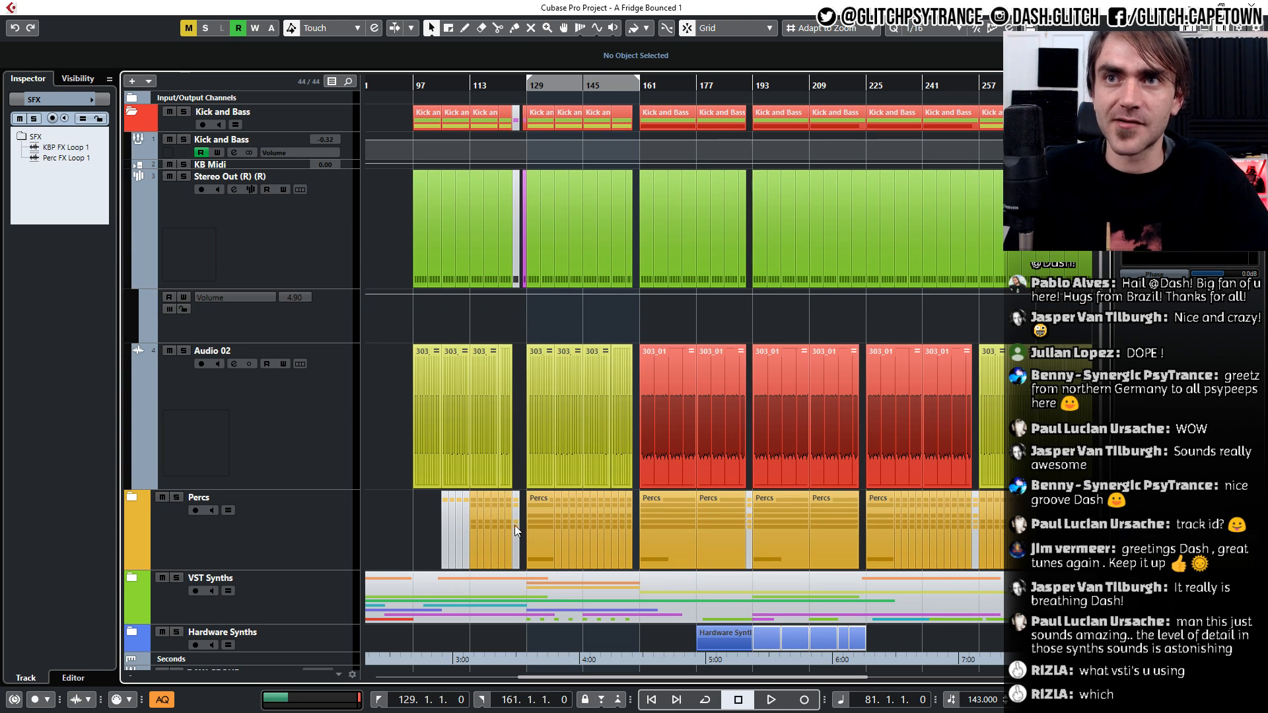
pyautogui.click(132, 113)
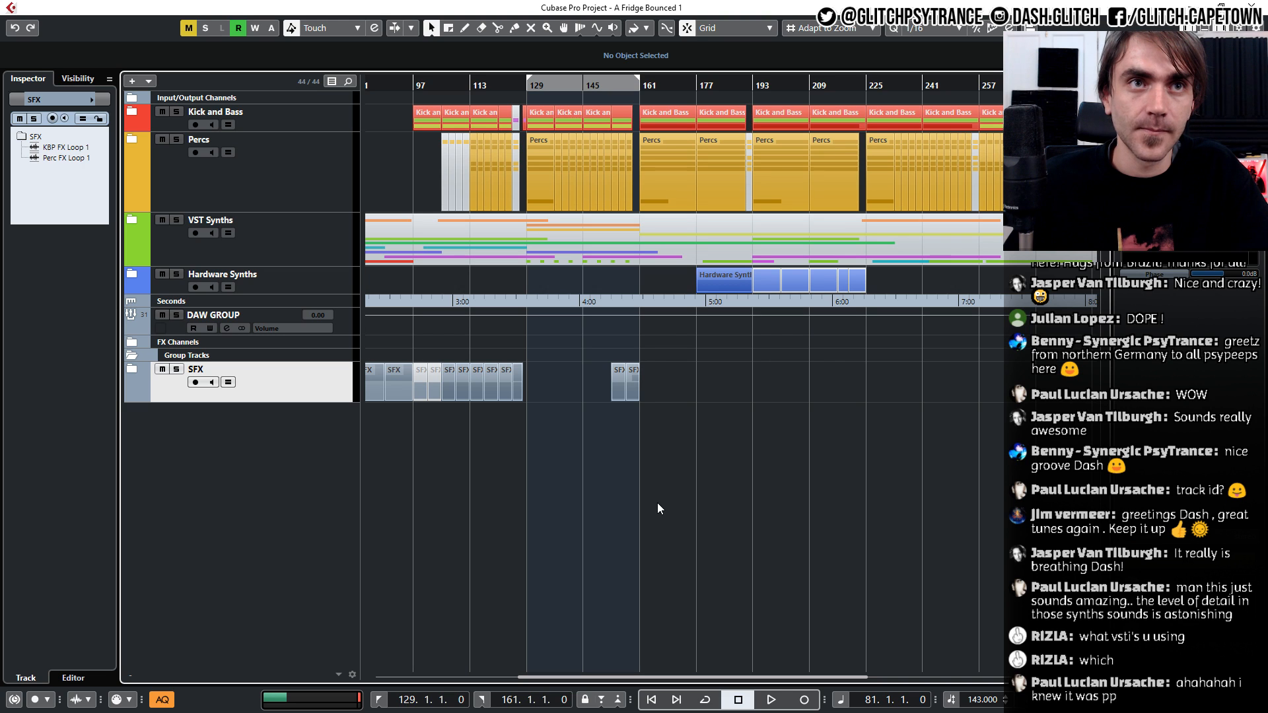
pyautogui.click(133, 141)
pyautogui.click(132, 140)
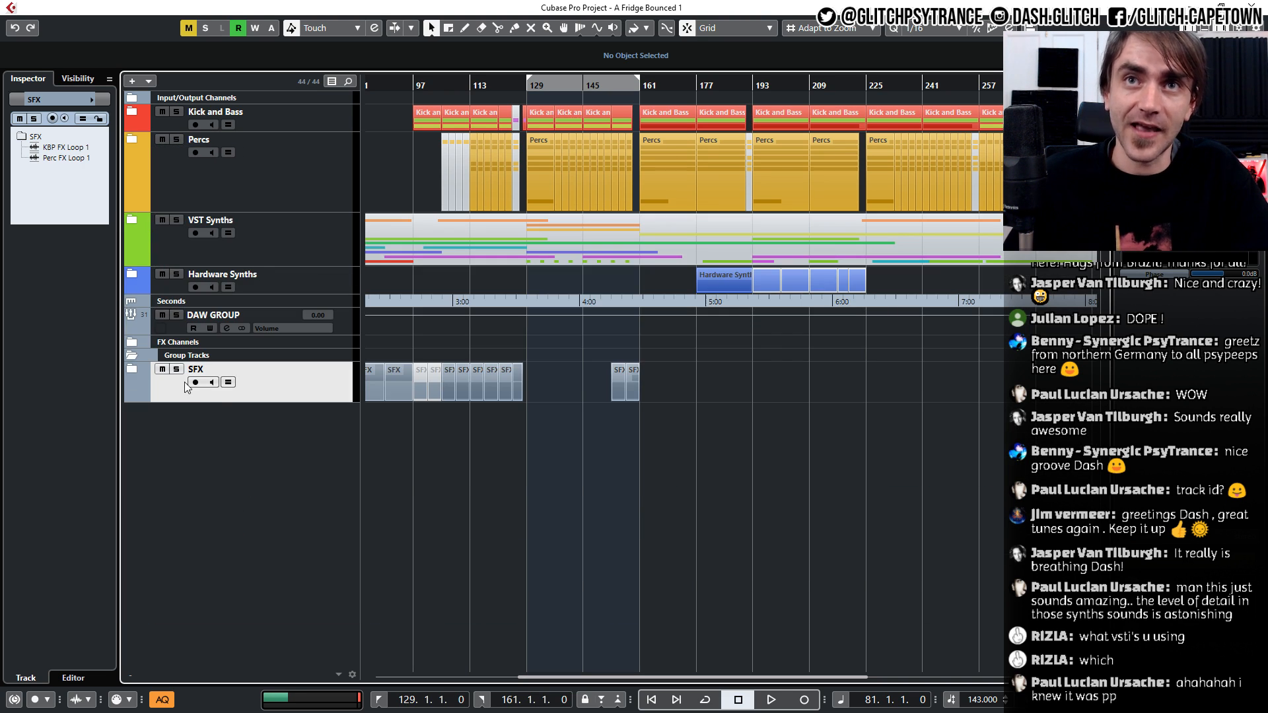
# Expand the SFX folder and open the Multipass insert on the KBP FX Loop 1 track
pyautogui.click(133, 369)
pyautogui.click(249, 465)
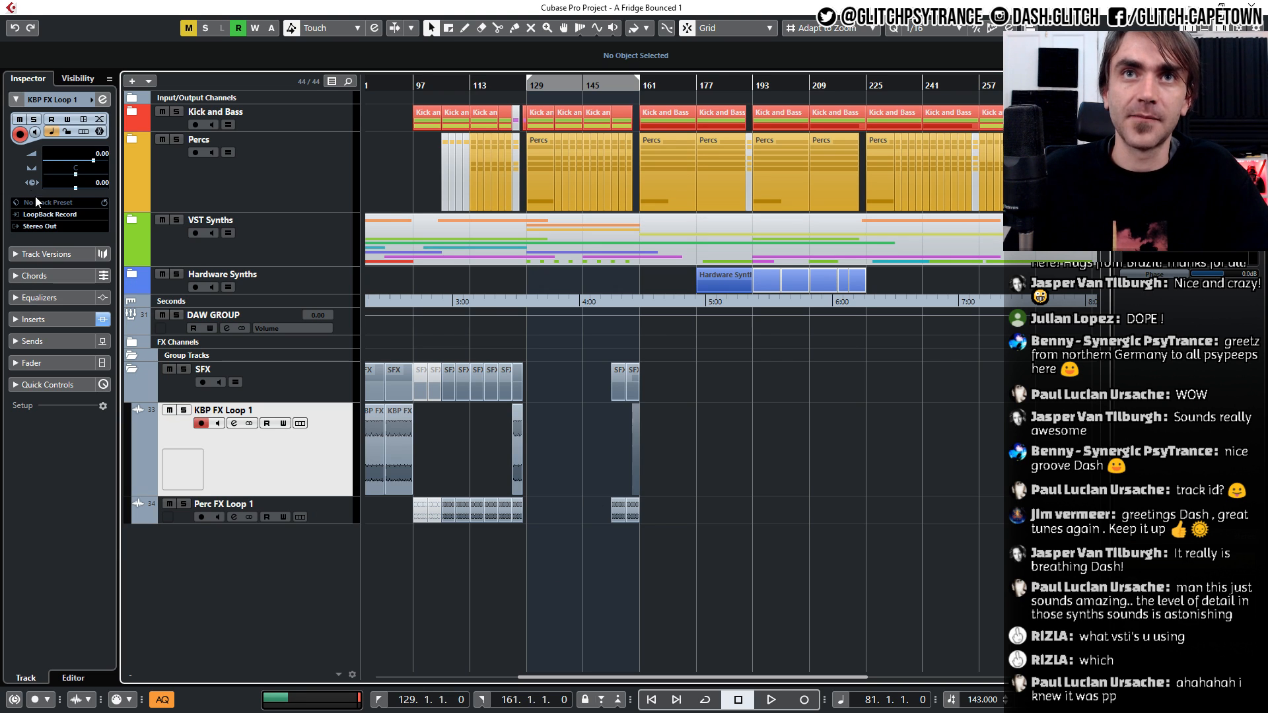
pyautogui.click(28, 318)
pyautogui.click(37, 264)
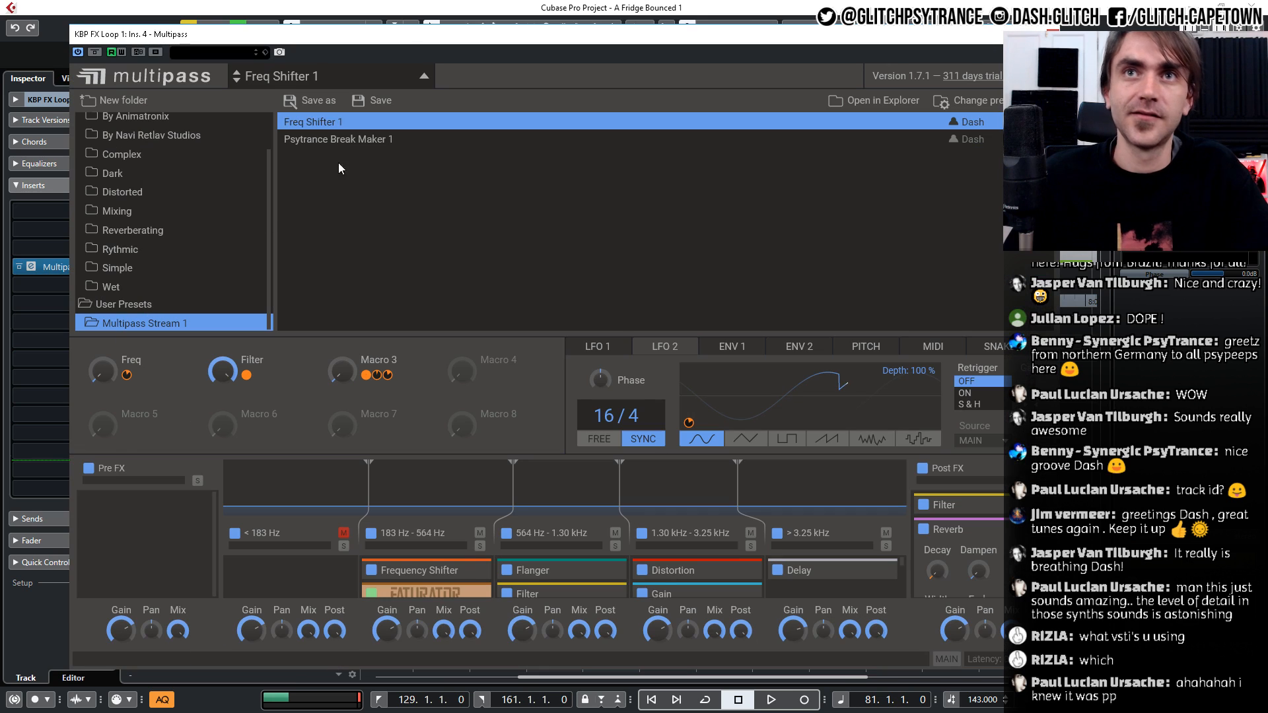
# Collapse the Multipass preset browser, start playback at bar 81 and close the plug-in window
pyautogui.moveTo(404, 37); pyautogui.dragTo(350, 27)
pyautogui.click(368, 66)
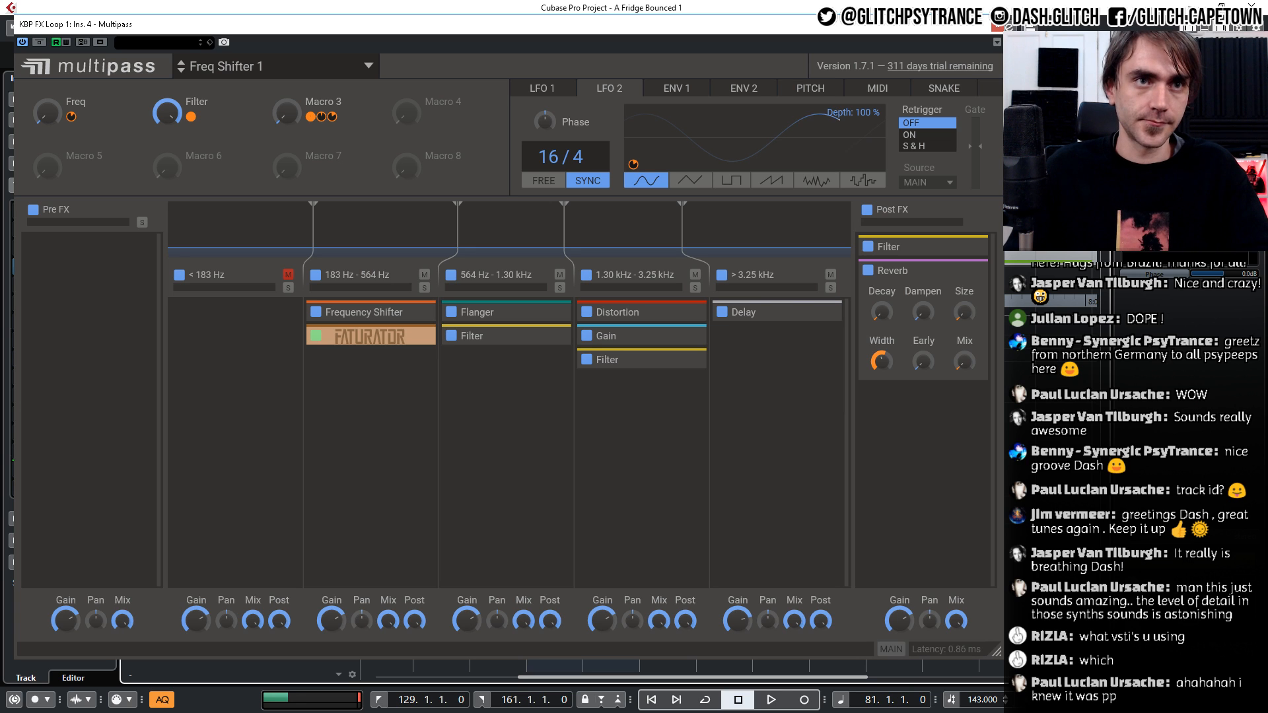
pyautogui.press('space')
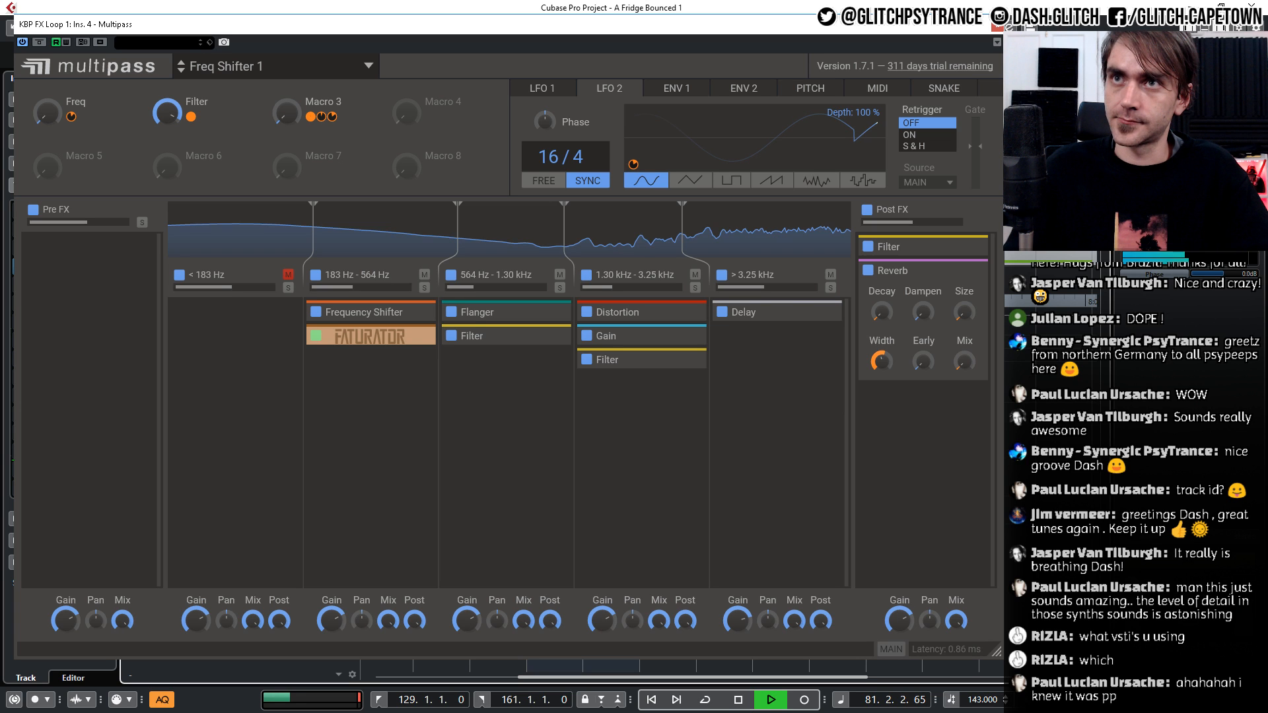
pyautogui.click(998, 27)
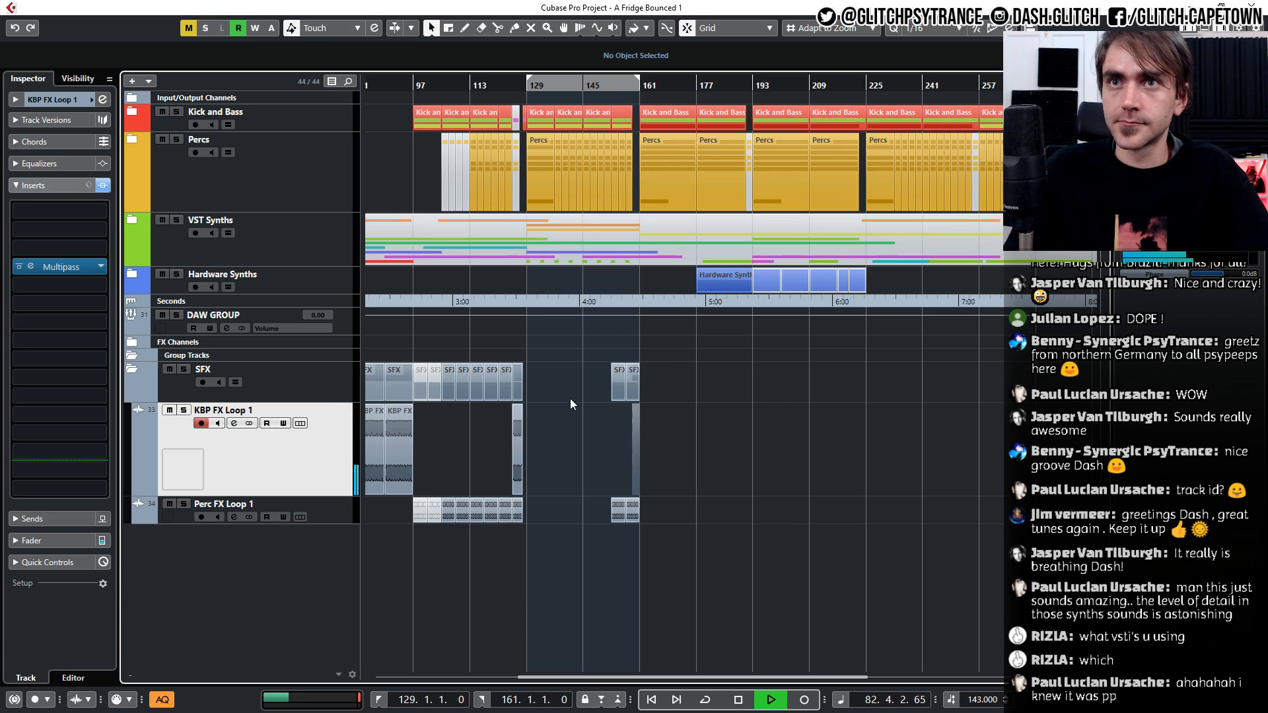
# Show the Multipass automation lanes of the KBP FX Loop 1 track around bars 81 to 89
pyautogui.moveTo(597, 392); pyautogui.dragTo(892, 422)
pyautogui.scroll(6, 700, 461)
pyautogui.moveTo(486, 491); pyautogui.dragTo(576, 490)
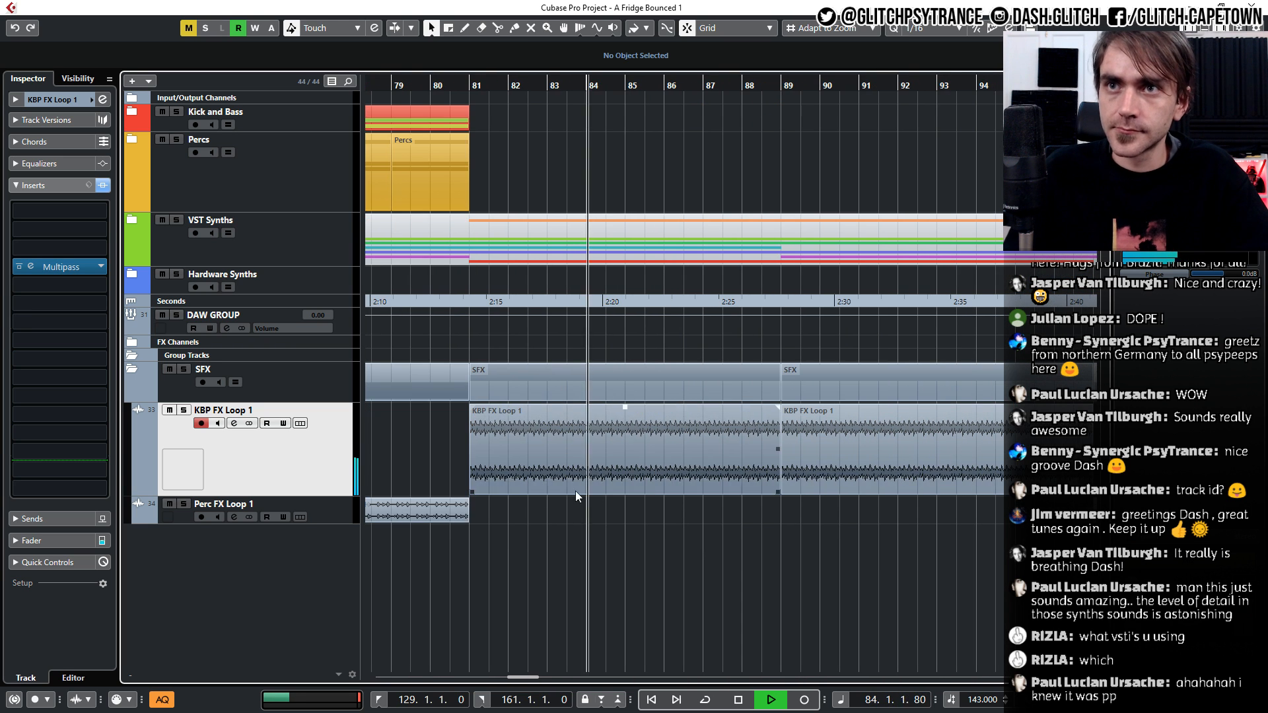
pyautogui.click(136, 490)
pyautogui.scroll(-2, 647, 530)
pyautogui.scroll(3, 655, 531)
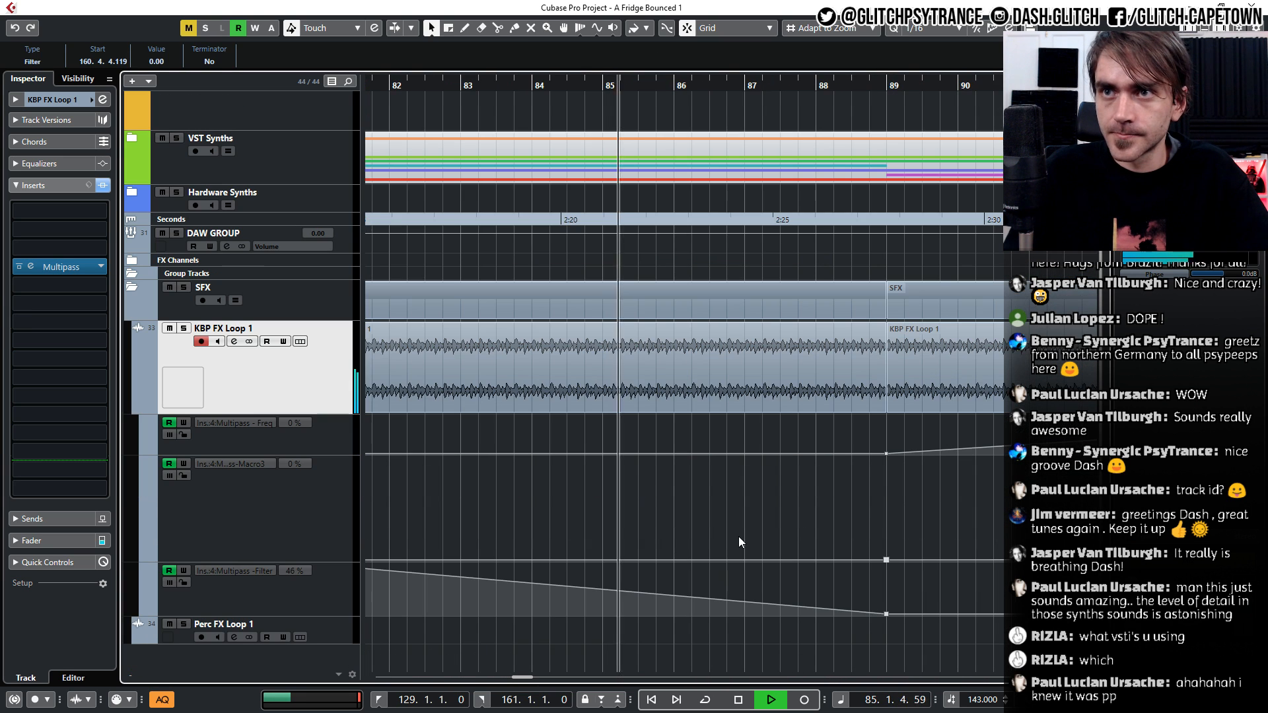
pyautogui.scroll(-2, 826, 556)
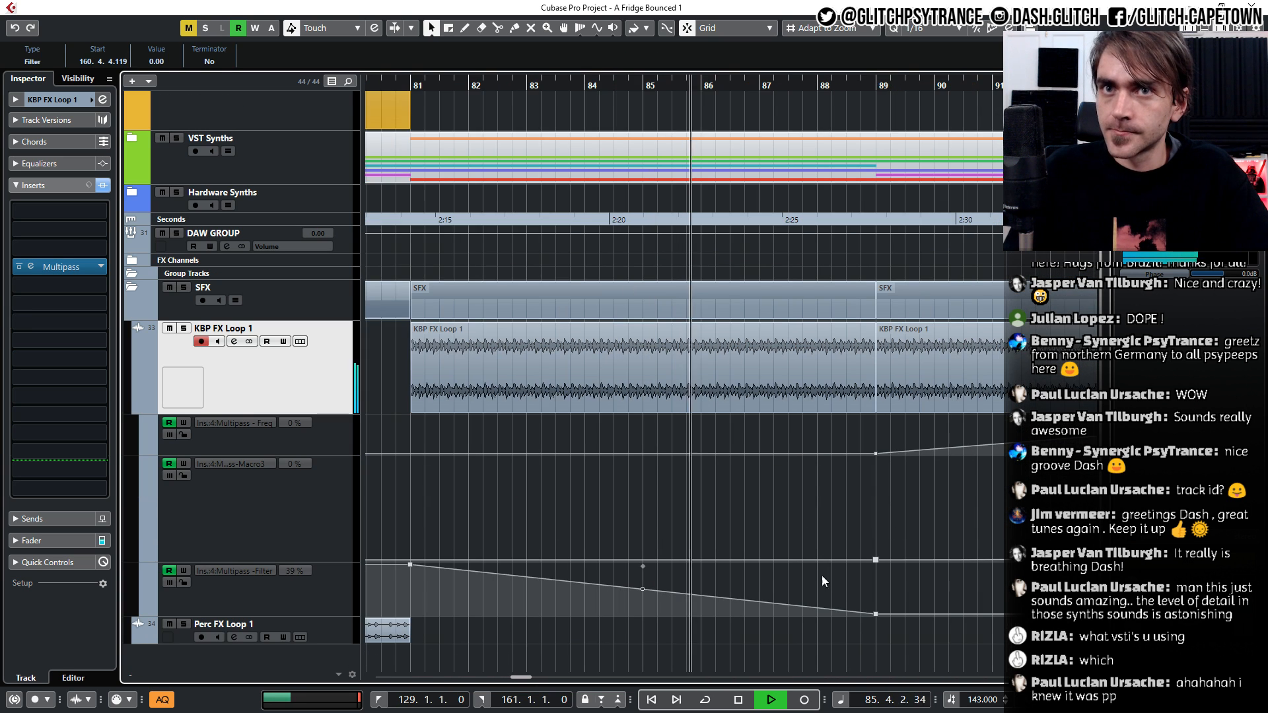
# Shorten the first KBP FX Loop 1 clip at bar 81 so that it ends at 88.4.1
pyautogui.click(817, 609)
pyautogui.click(870, 405)
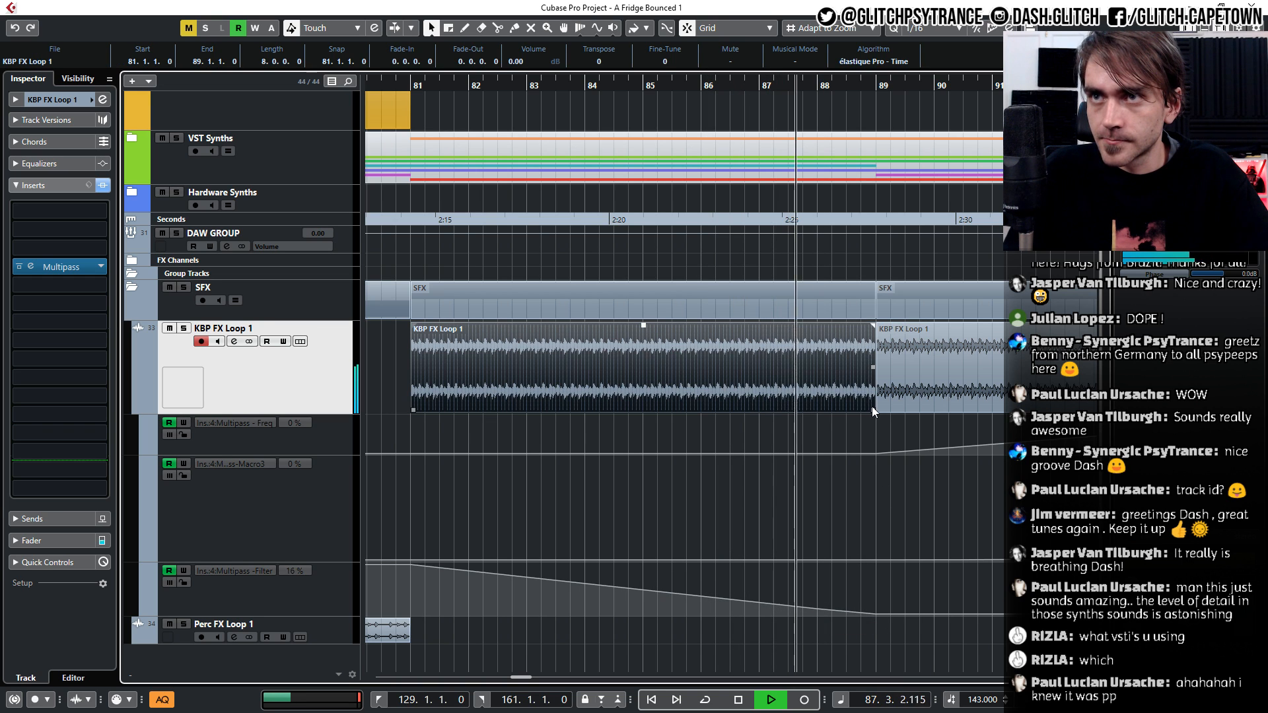
pyautogui.moveTo(872, 408); pyautogui.dragTo(858, 409)
pyautogui.hscroll(-1, 885, 468)
pyautogui.hscroll(3, 883, 469)
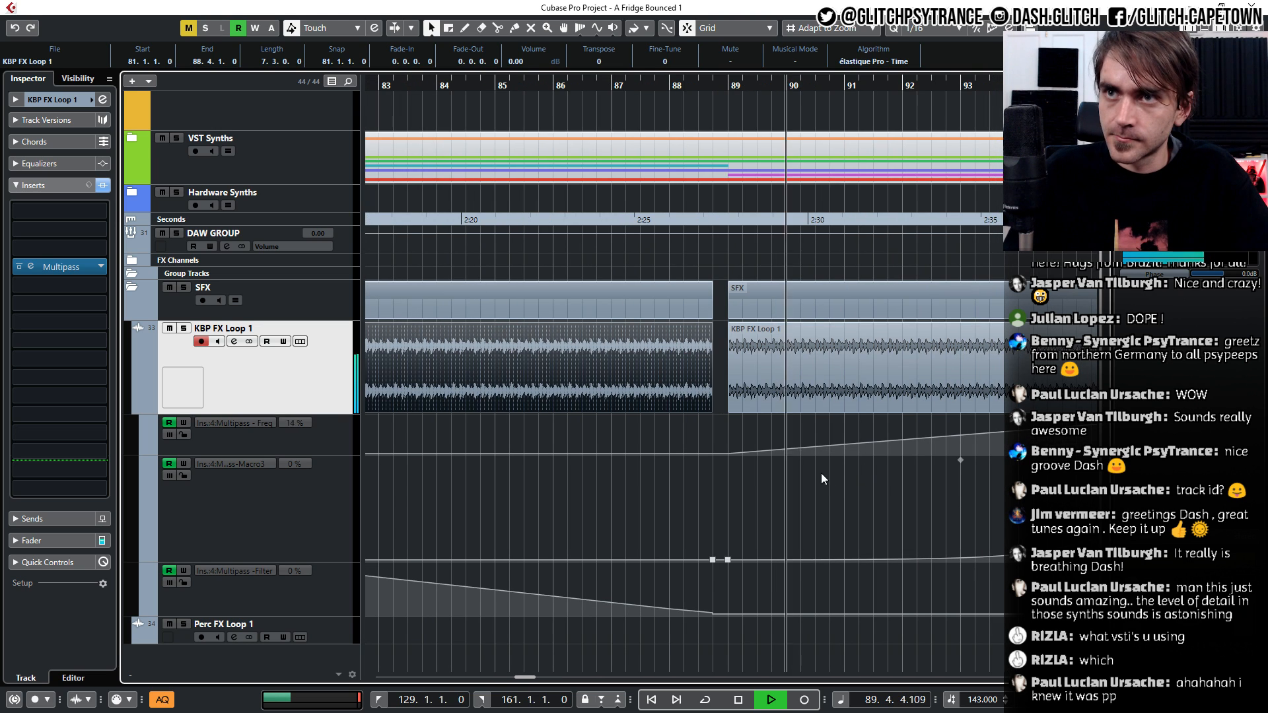
# Shape the Multipass Filter automation to curve up from bar 88 to a peak at 88.4 and drop to 0 at bar 89
pyautogui.click(510, 82)
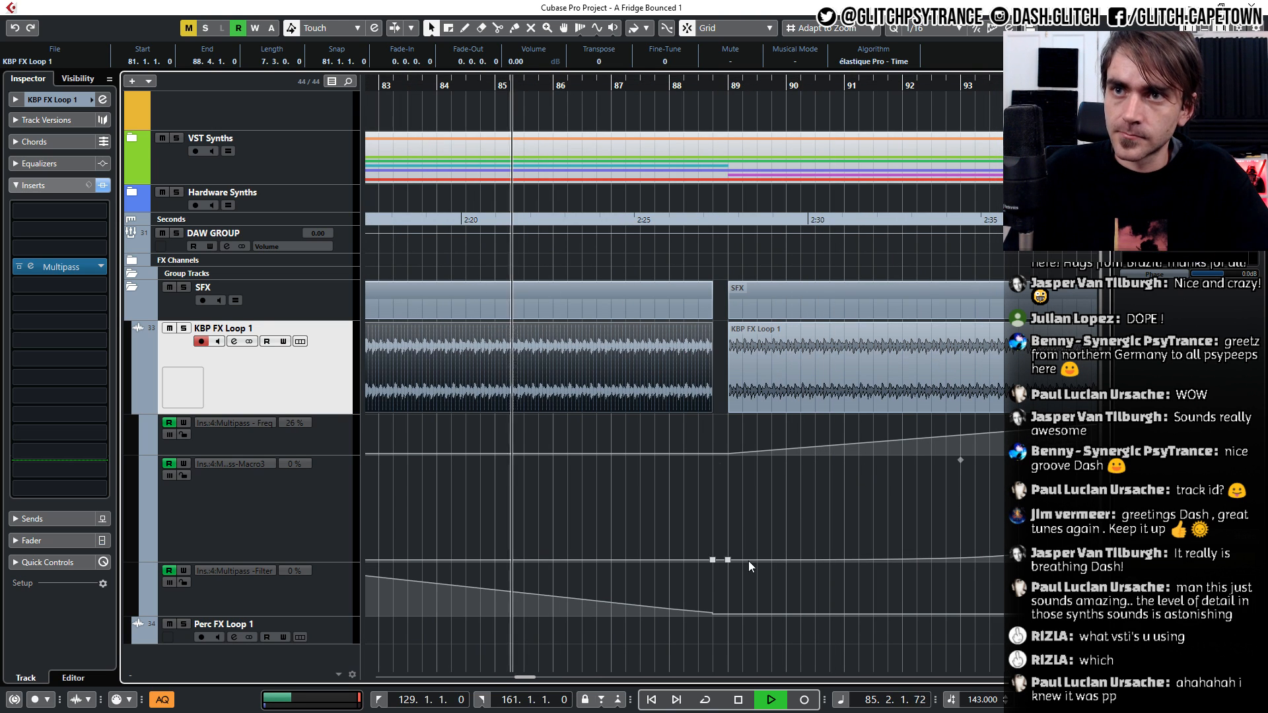
pyautogui.click(727, 622)
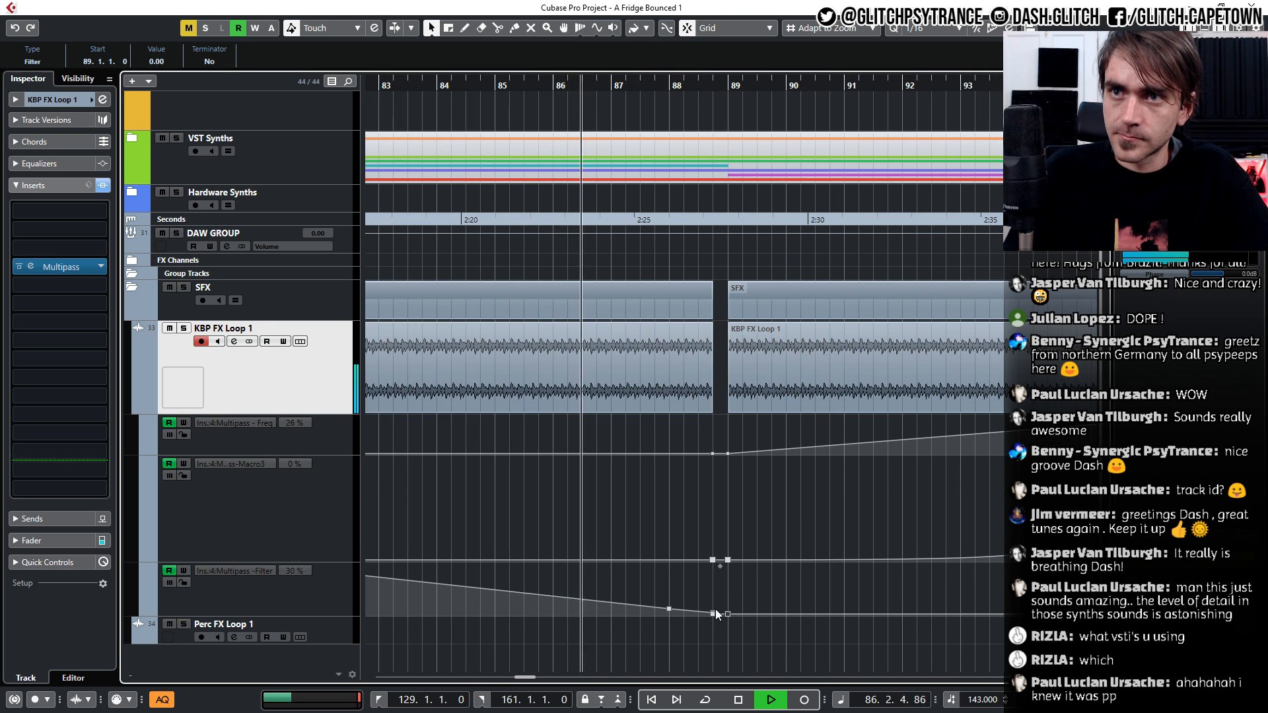
pyautogui.moveTo(715, 614)
pyautogui.mouseDown()
pyautogui.moveTo(726, 617)
pyautogui.moveTo(712, 572)
pyautogui.moveTo(697, 598)
pyautogui.moveTo(728, 615)
pyautogui.mouseUp()
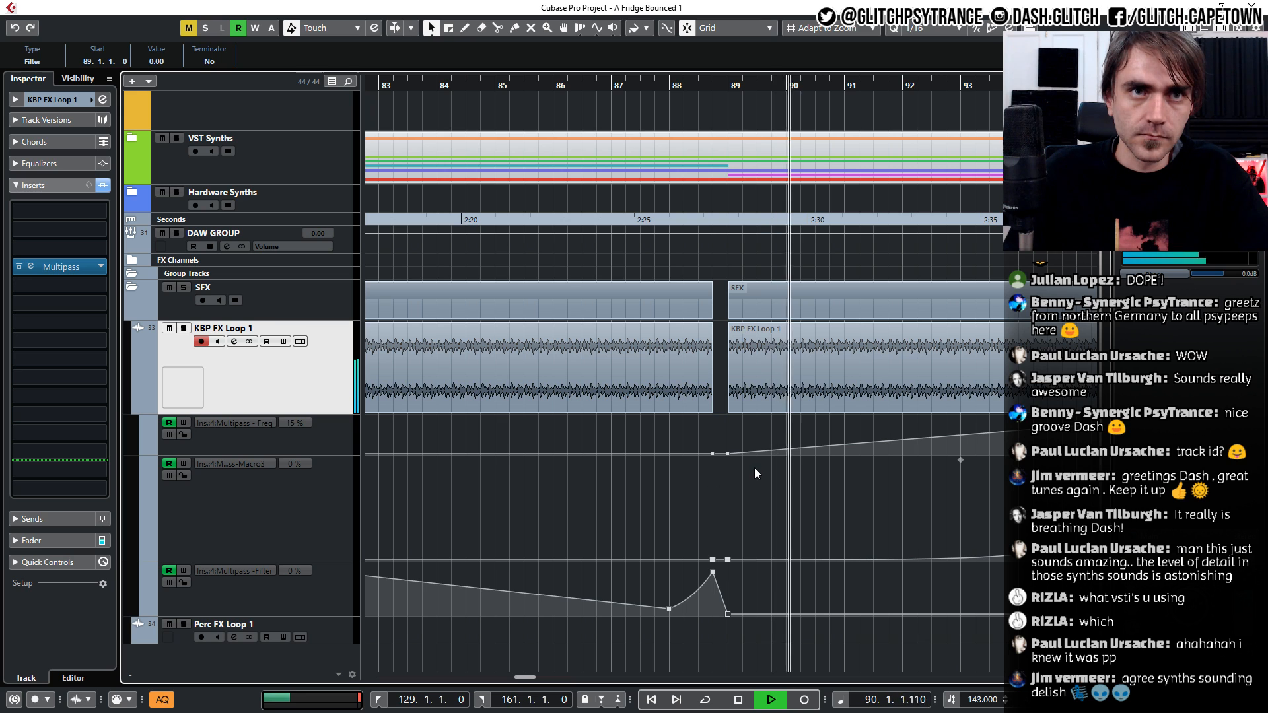
pyautogui.press('g')
pyautogui.press('g')
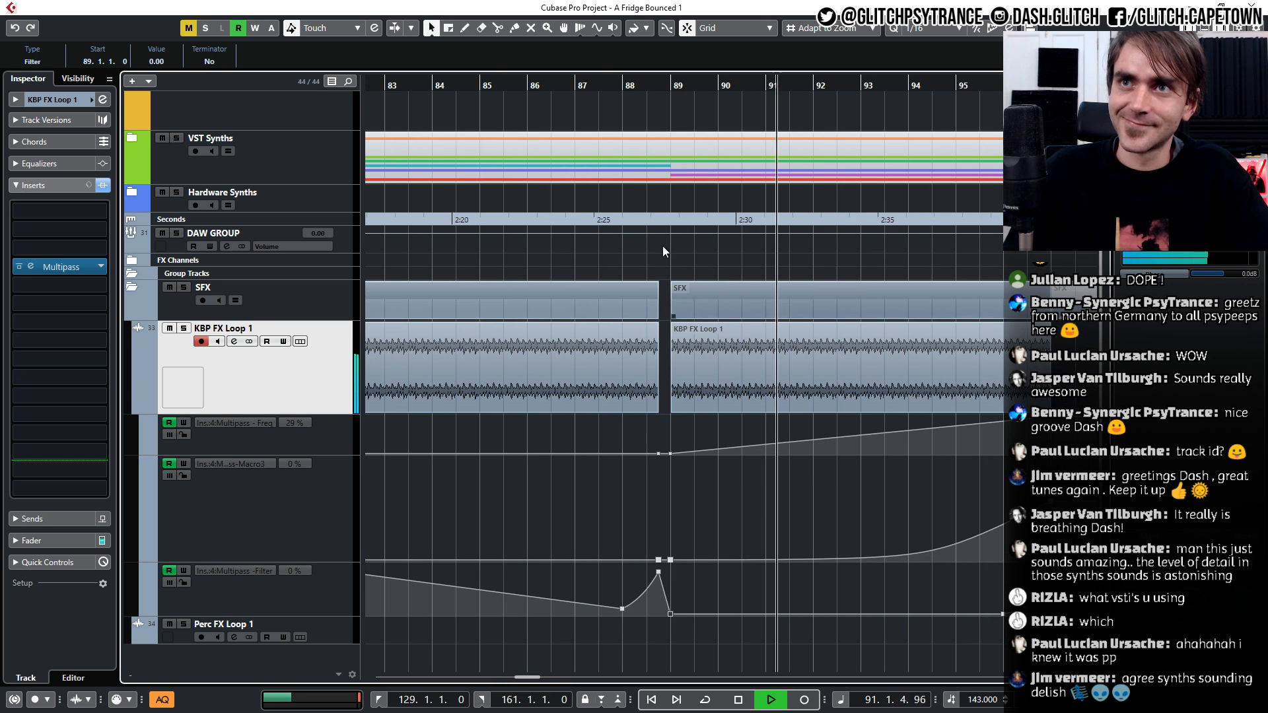
# Collapse the SFX folder and expand the VST Synths folder around bar 96
pyautogui.hscroll(-3, 751, 276)
pyautogui.hscroll(3, 796, 338)
pyautogui.scroll(-2, 707, 340)
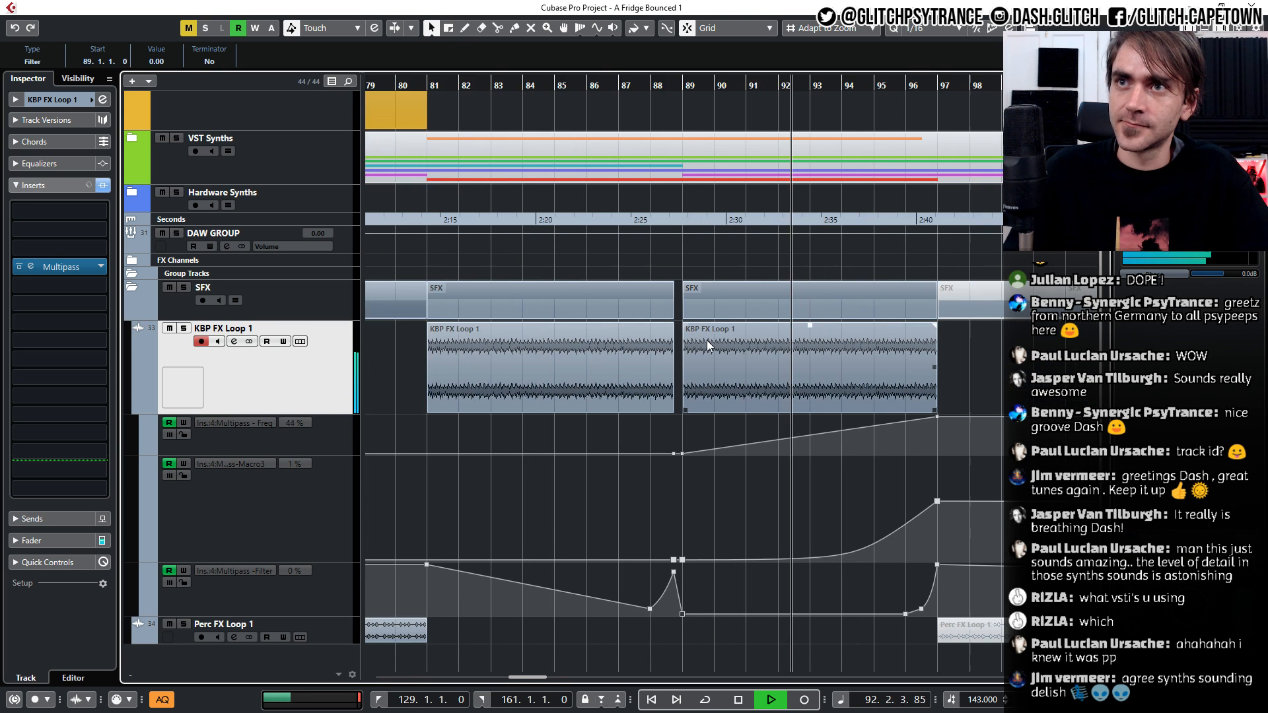
pyautogui.scroll(-2, 703, 349)
pyautogui.hscroll(2, 703, 355)
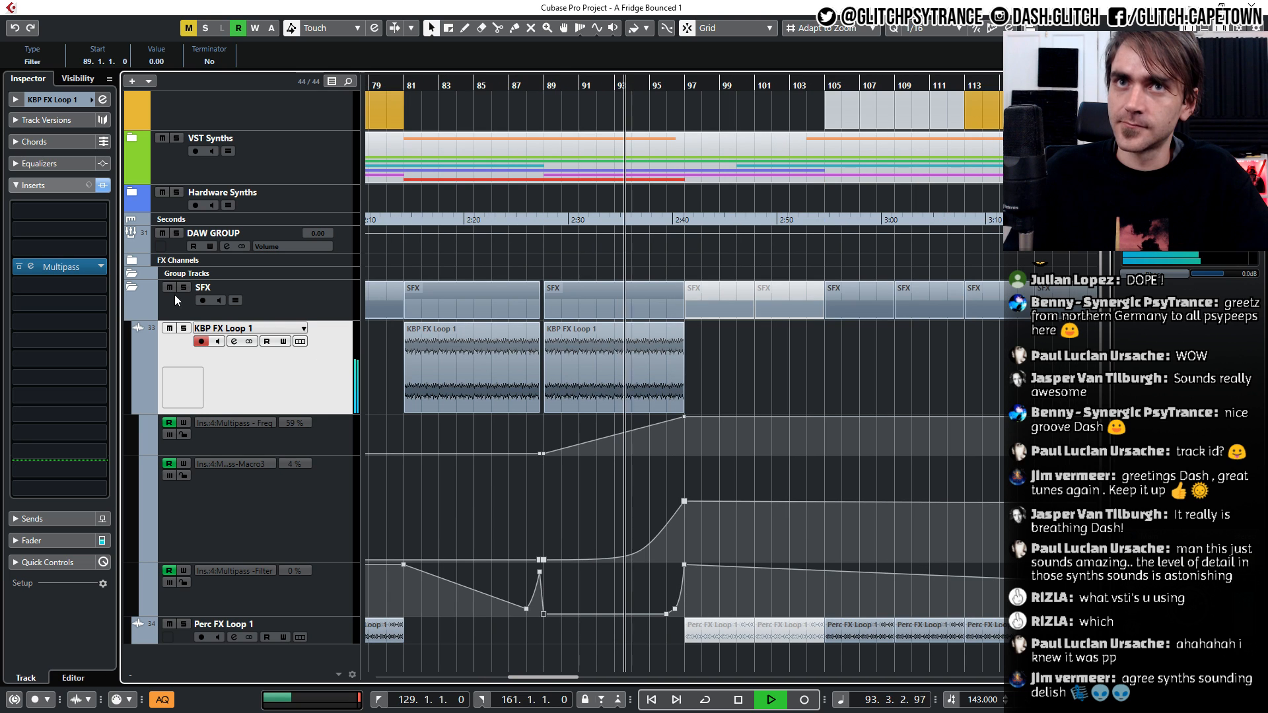
pyautogui.click(131, 288)
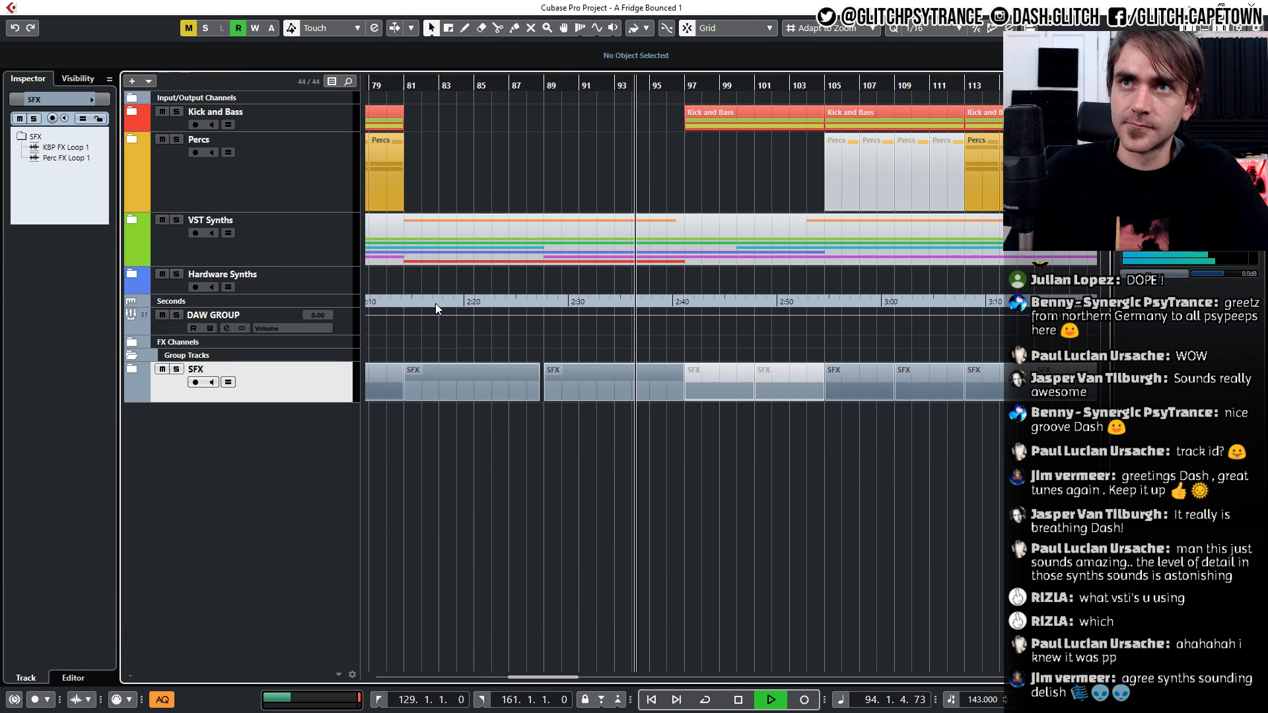
pyautogui.click(132, 220)
pyautogui.scroll(6, 586, 303)
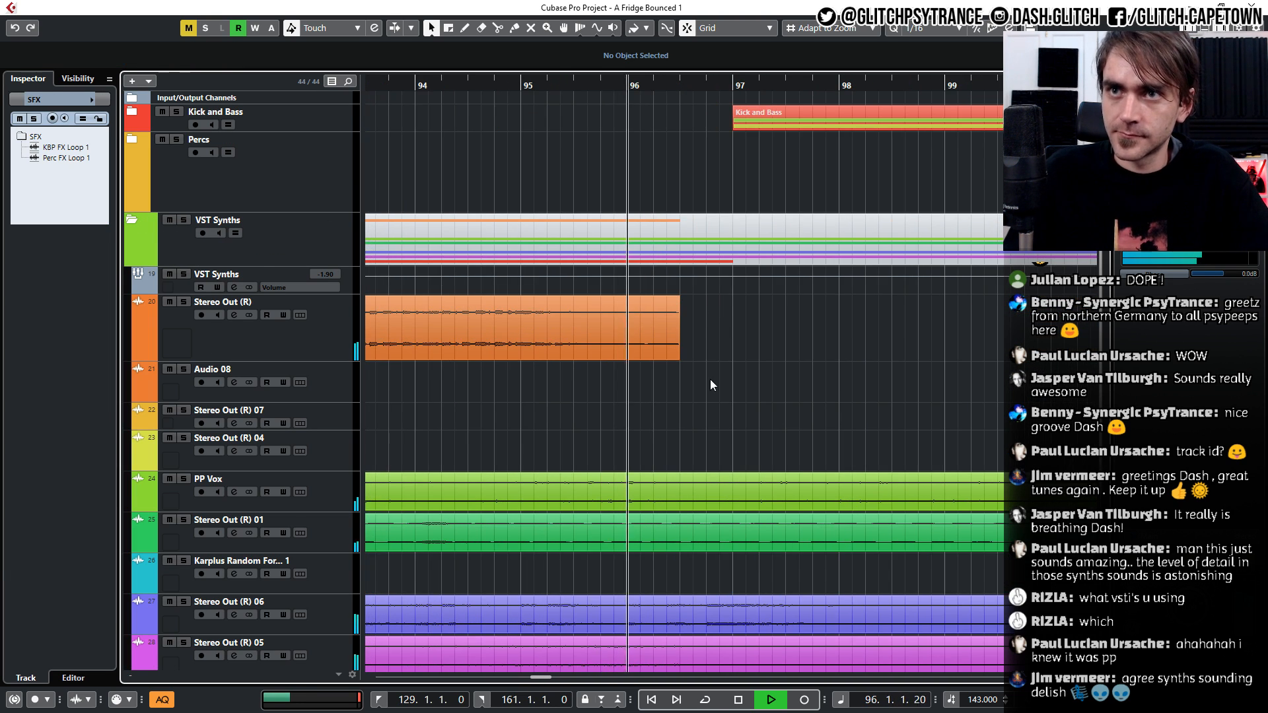
# Select the Stereo Out (R) 06 track, increase its height and restart playback from around bar 95
pyautogui.scroll(-3, 711, 379)
pyautogui.click(724, 494)
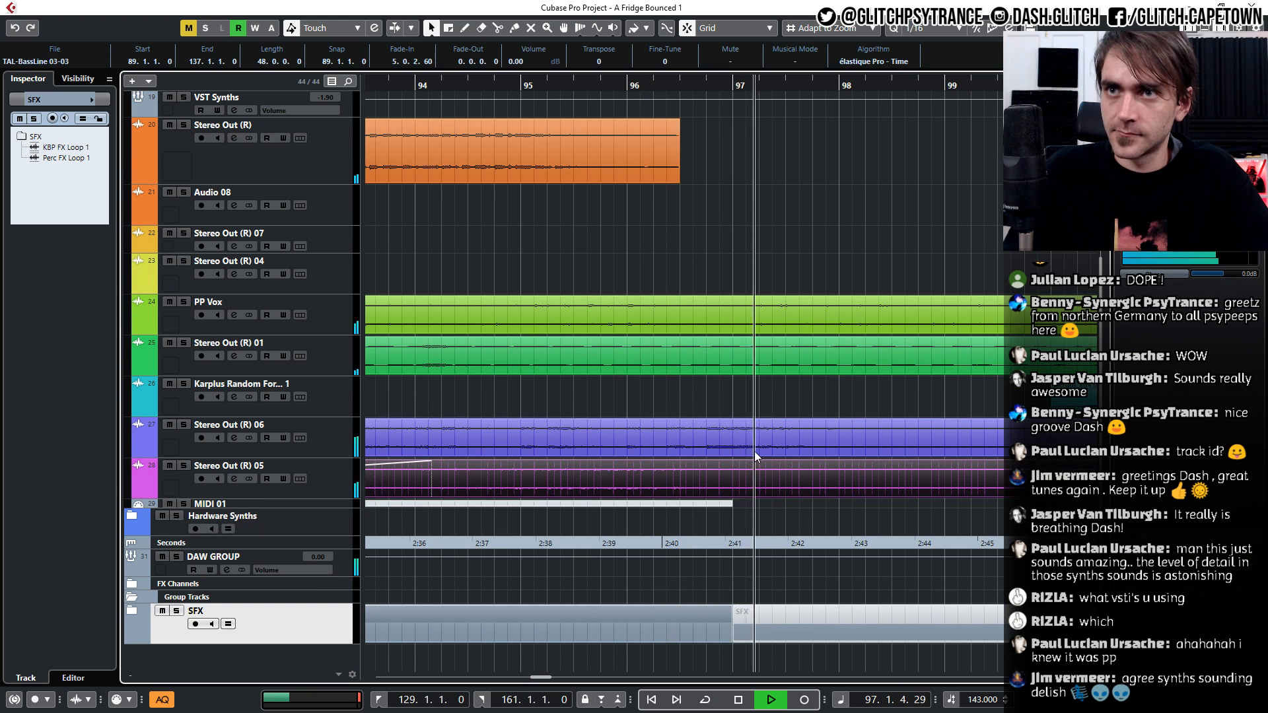
pyautogui.scroll(2, 755, 451)
pyautogui.scroll(2, 753, 447)
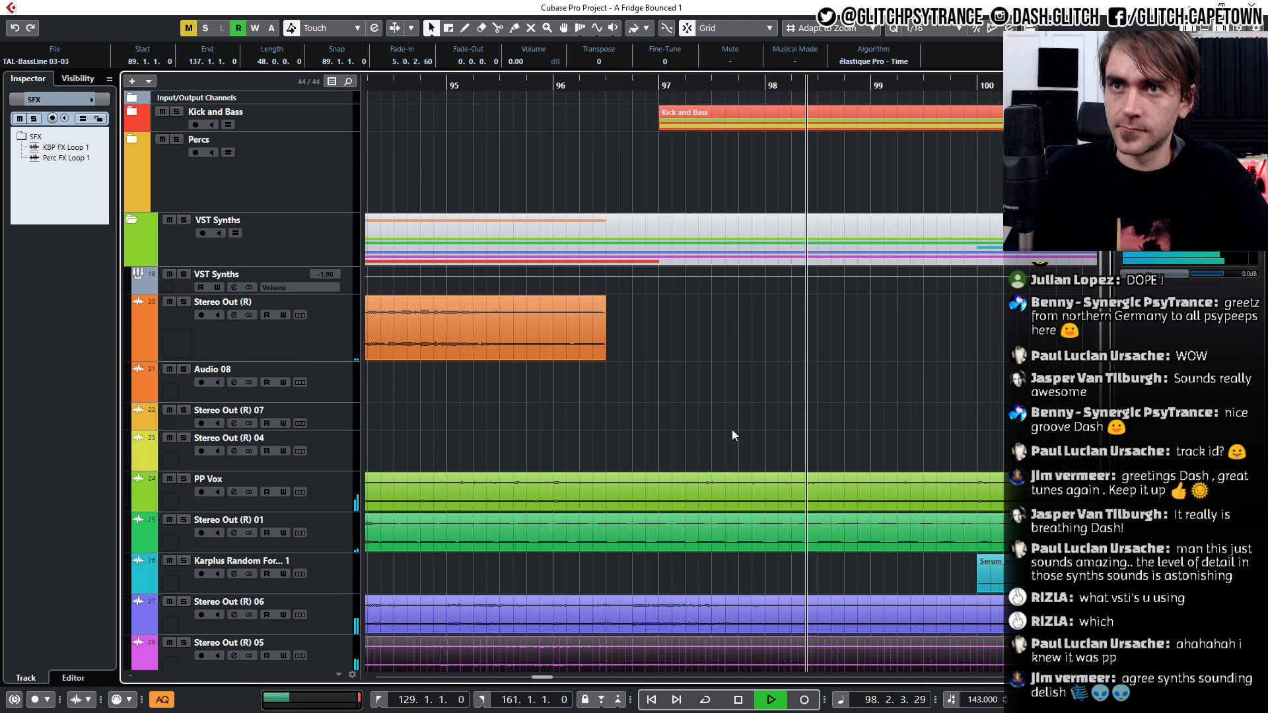
pyautogui.scroll(-2, 720, 403)
pyautogui.scroll(-3, 706, 390)
pyautogui.click(317, 446)
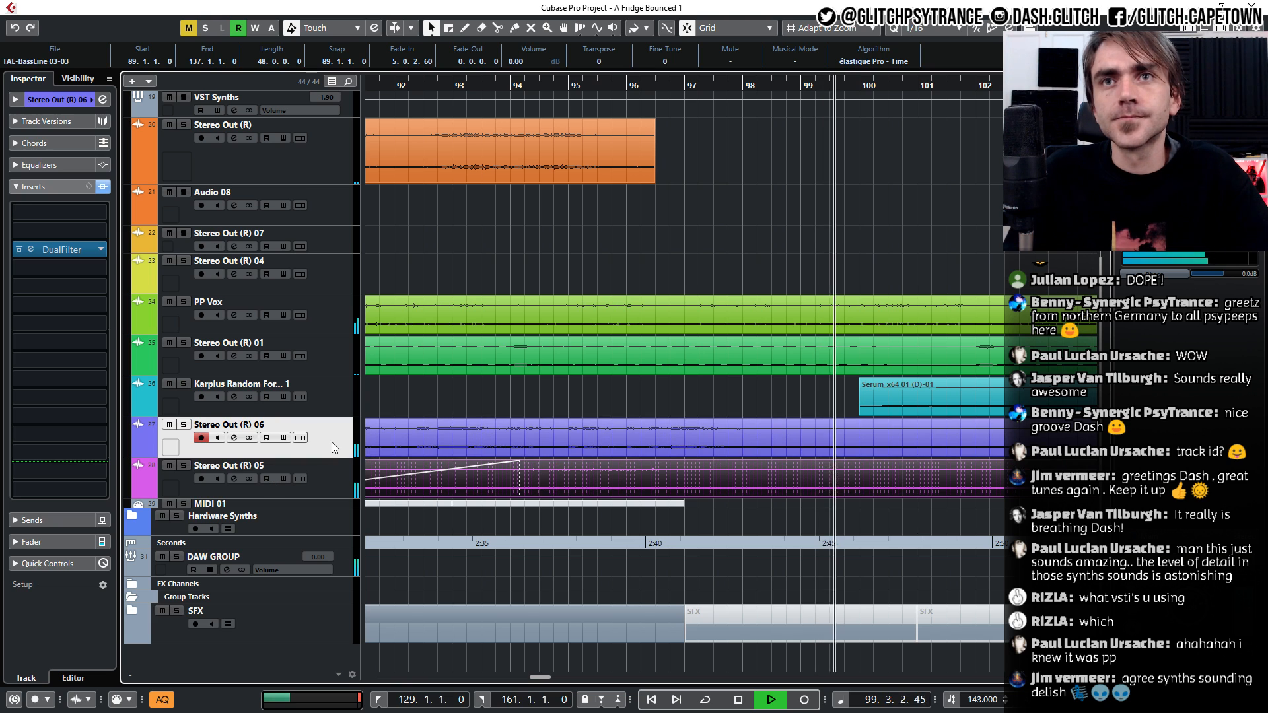
pyautogui.moveTo(334, 469); pyautogui.dragTo(334, 525)
pyautogui.moveTo(600, 84); pyautogui.dragTo(567, 80)
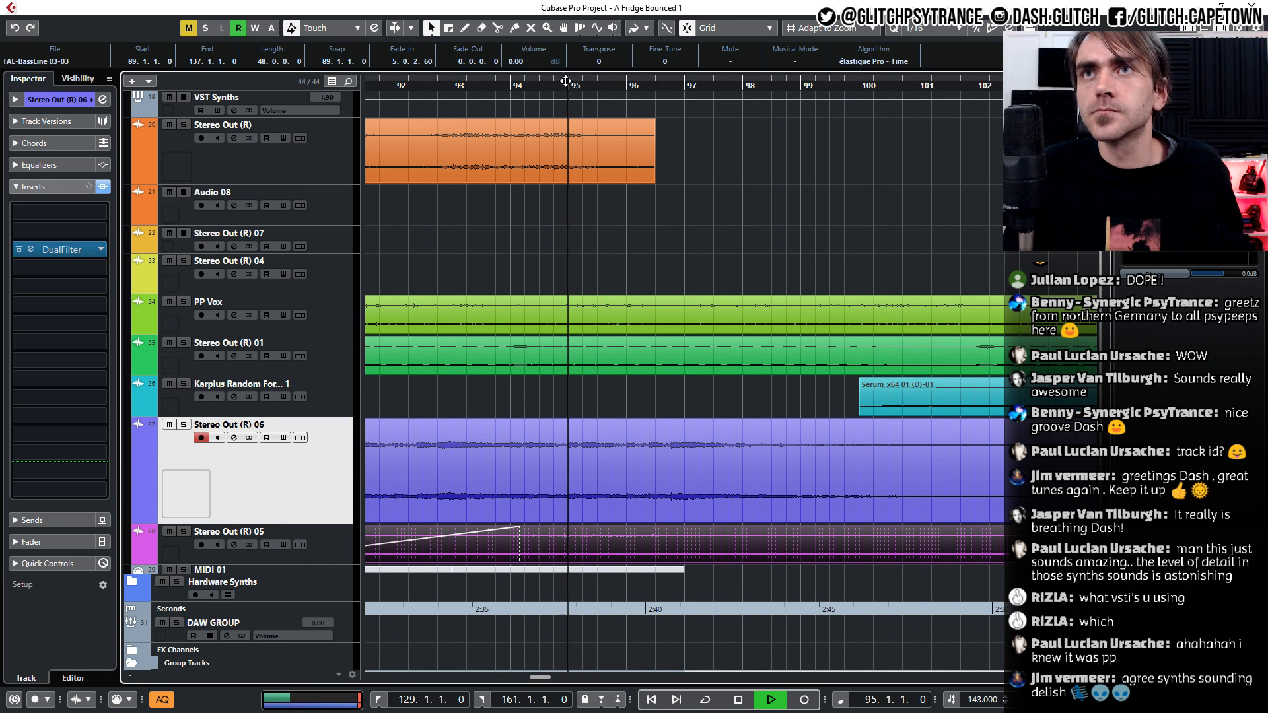
# Split the TAL-BassLine 04 clip on Stereo Out (R) 06 at 96.4.1, mute the part after the cut and audition the transition
pyautogui.click(498, 29)
pyautogui.scroll(2, 719, 463)
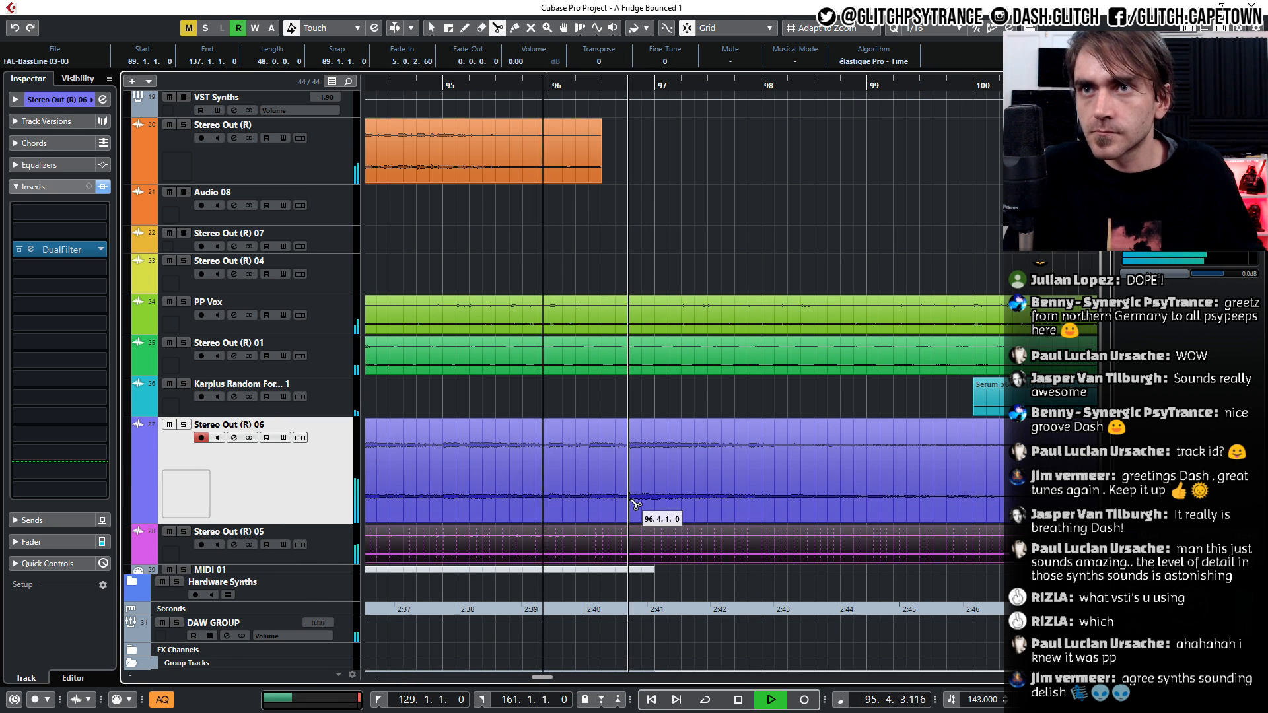
pyautogui.click(629, 509)
pyautogui.press('1')
pyautogui.click(640, 515)
pyautogui.press('7')
pyautogui.click(680, 509)
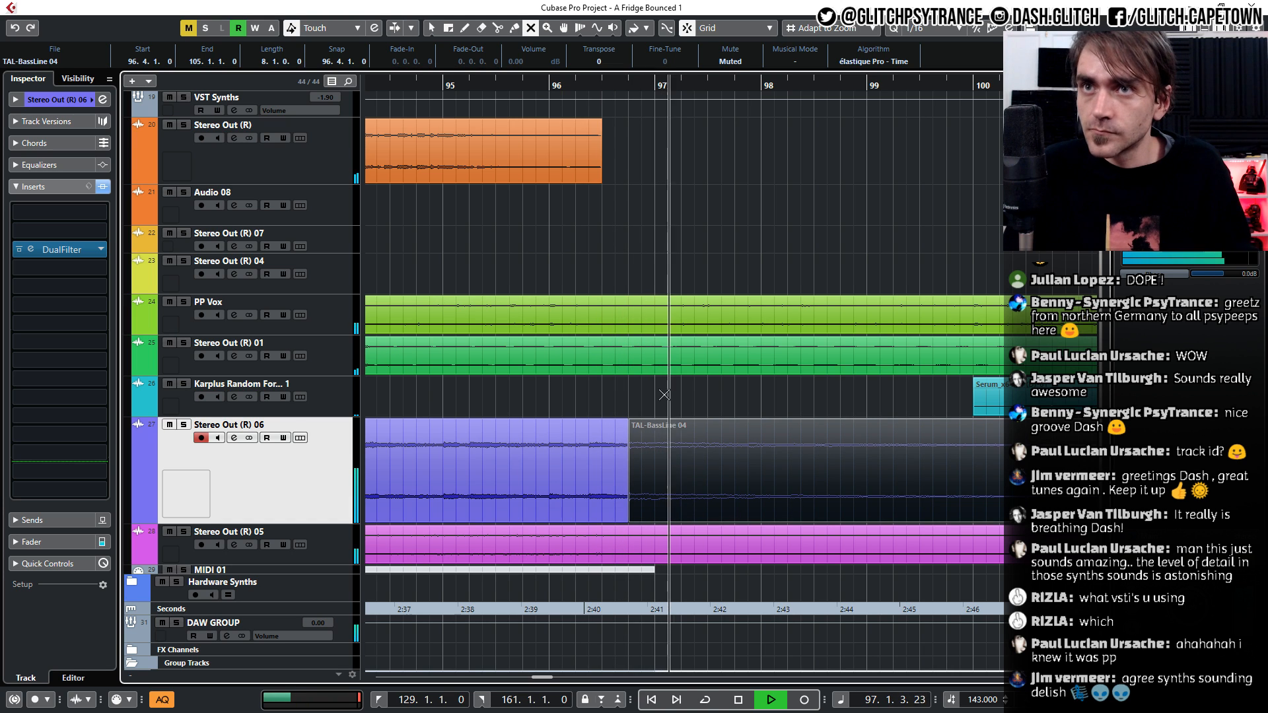
pyautogui.press('space')
pyautogui.press('space')
pyautogui.press('1')
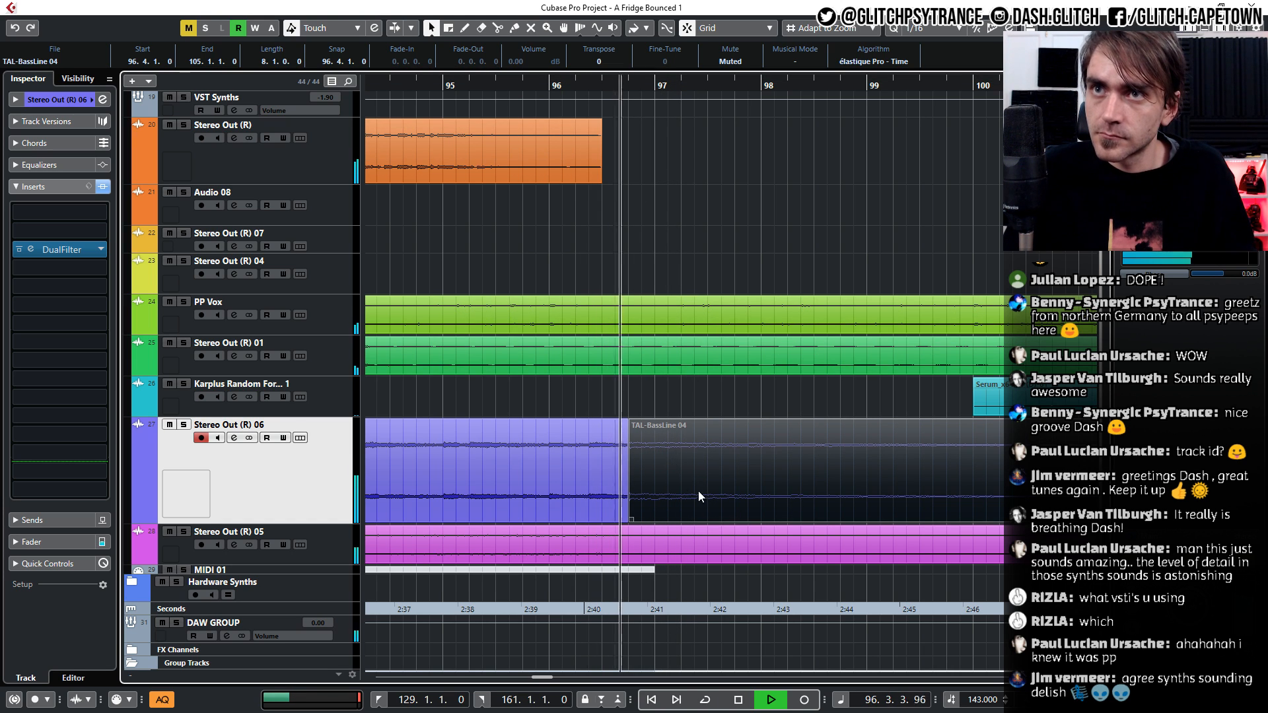
pyautogui.press('space')
pyautogui.press('space')
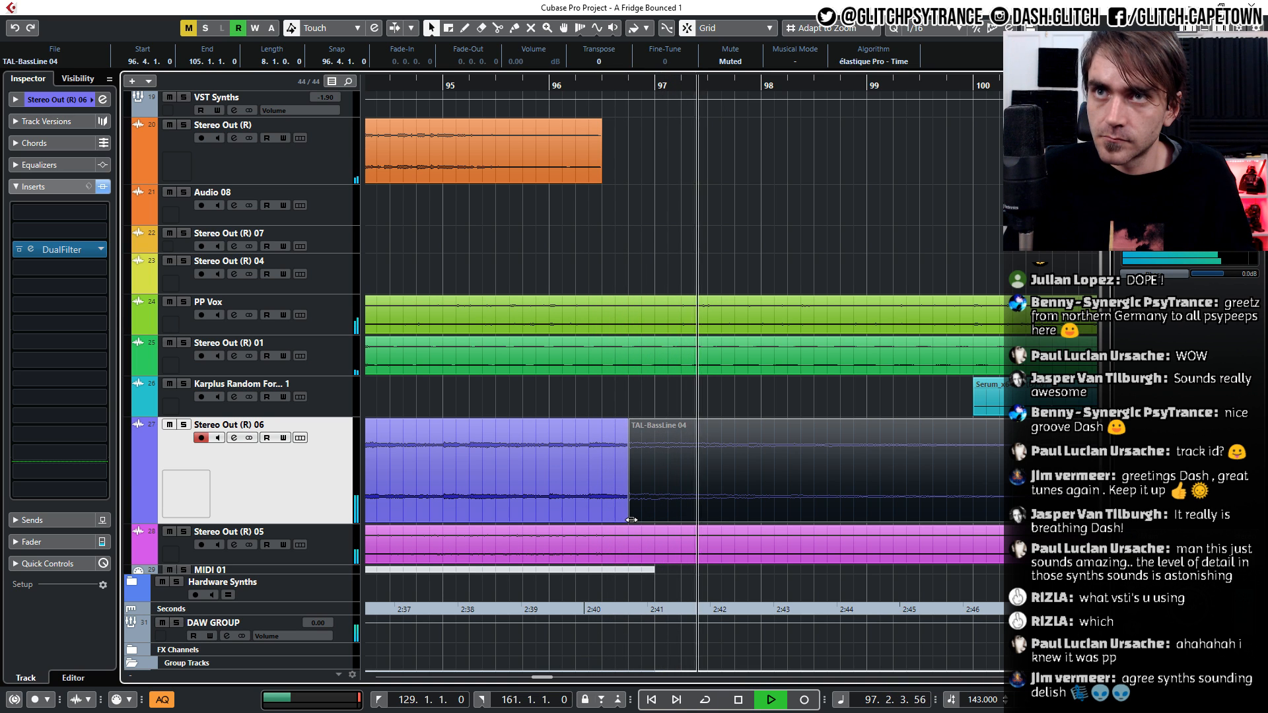
# Copy the muted TAL-BassLine 04 clip to bar 110 and unmute the original at 96.4.1
pyautogui.scroll(-5, 677, 479)
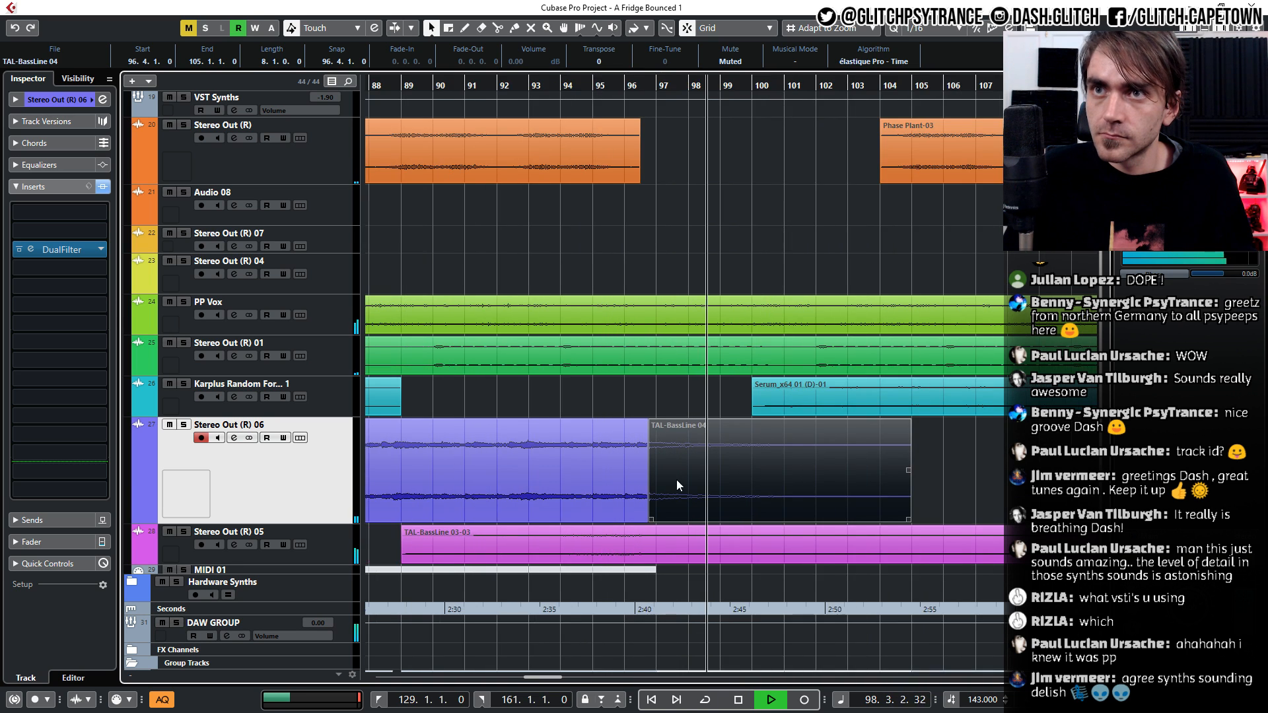
pyautogui.hscroll(2, 681, 478)
pyautogui.moveTo(580, 495); pyautogui.dragTo(768, 490)
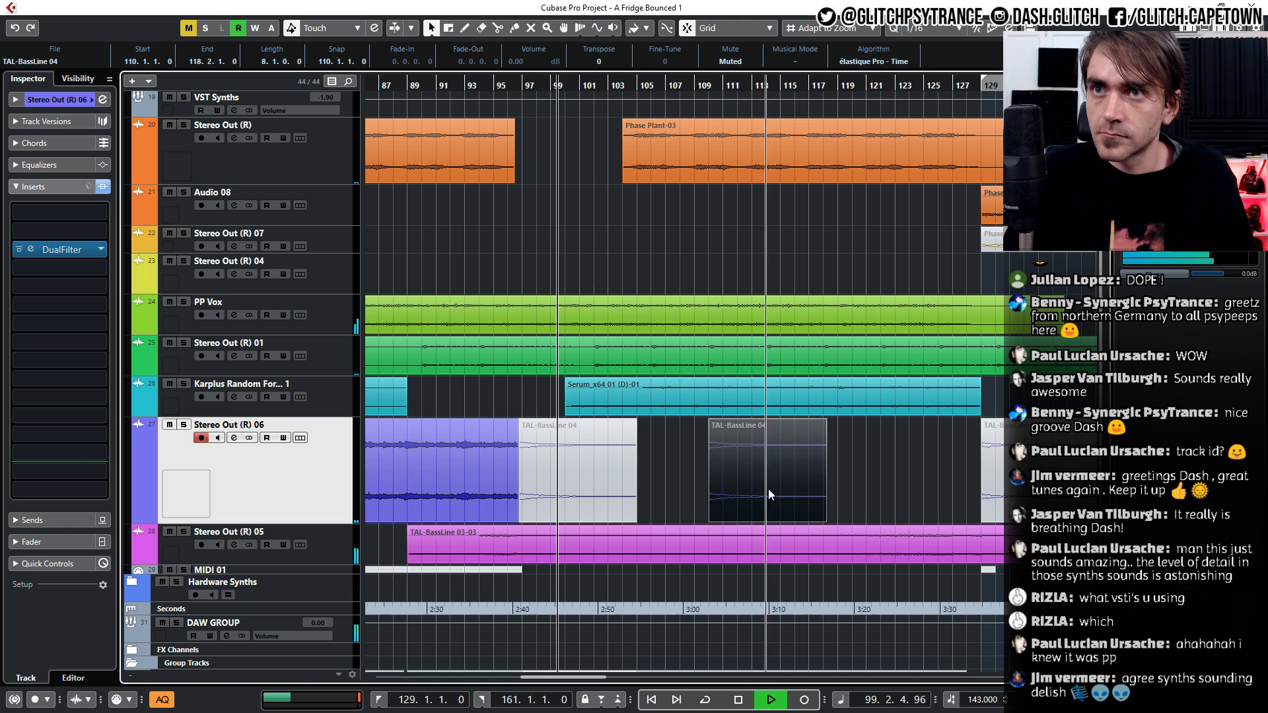
pyautogui.click(556, 498)
pyautogui.press('7')
pyautogui.click(603, 456)
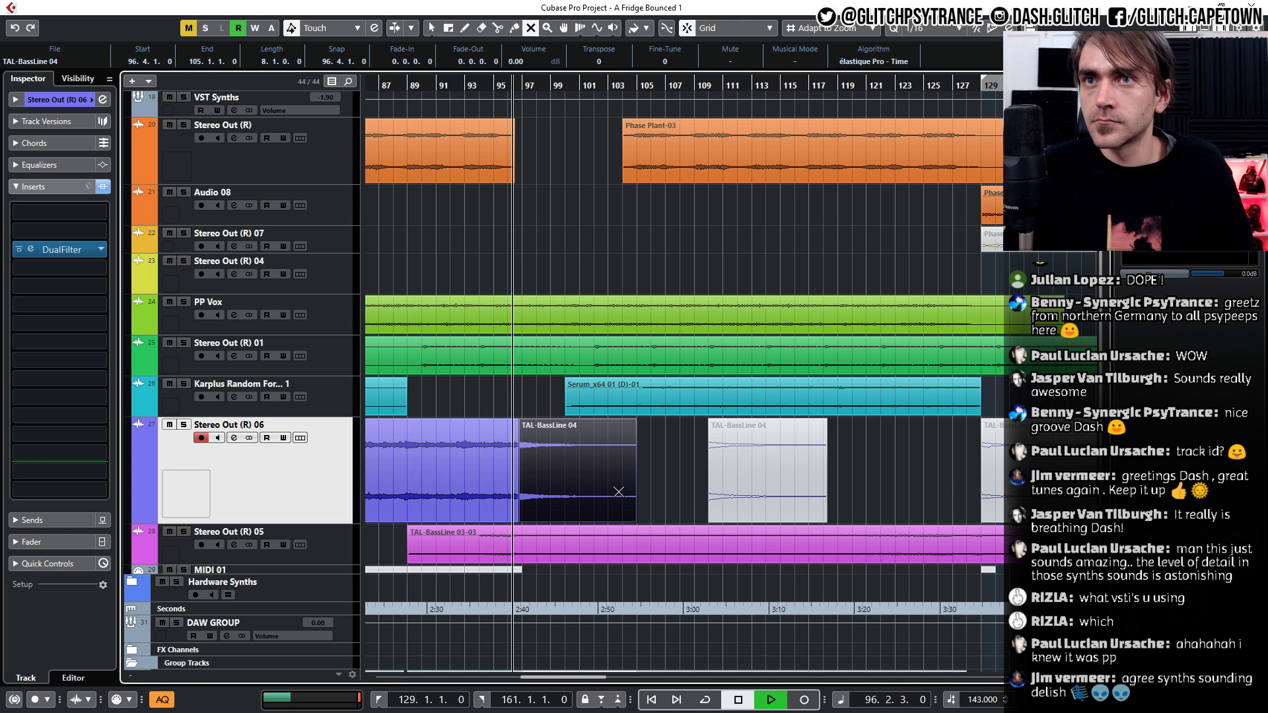
pyautogui.press('1')
# Move the muted TAL-BassLine 04 copy and trim its start so that it spans 8 bars from bar 121 to bar 129
pyautogui.scroll(3, 669, 415)
pyautogui.scroll(-4, 712, 371)
pyautogui.click(877, 434)
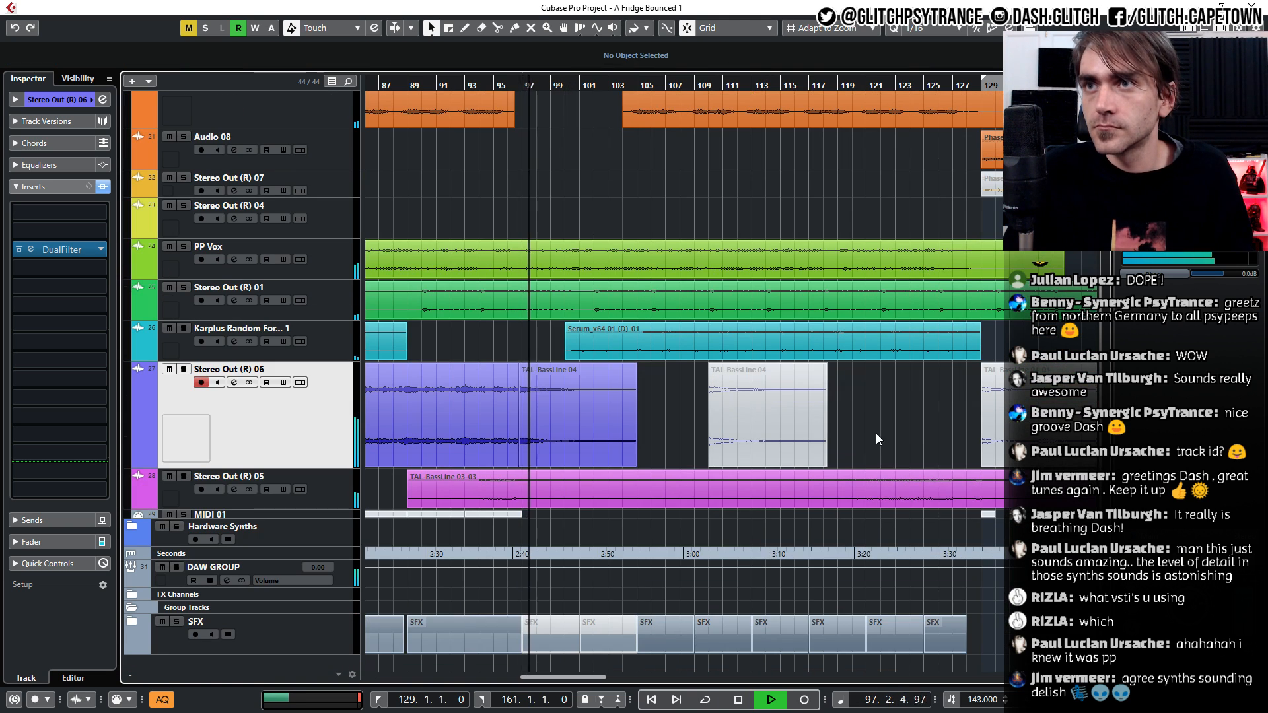
pyautogui.hscroll(4, 876, 433)
pyautogui.moveTo(505, 429); pyautogui.dragTo(703, 466)
pyautogui.scroll(3, 663, 458)
# Try applying an offline audio process to the muted TAL-BassLine 04 copy at bar 121 as a new version
pyautogui.rightClick(604, 431)
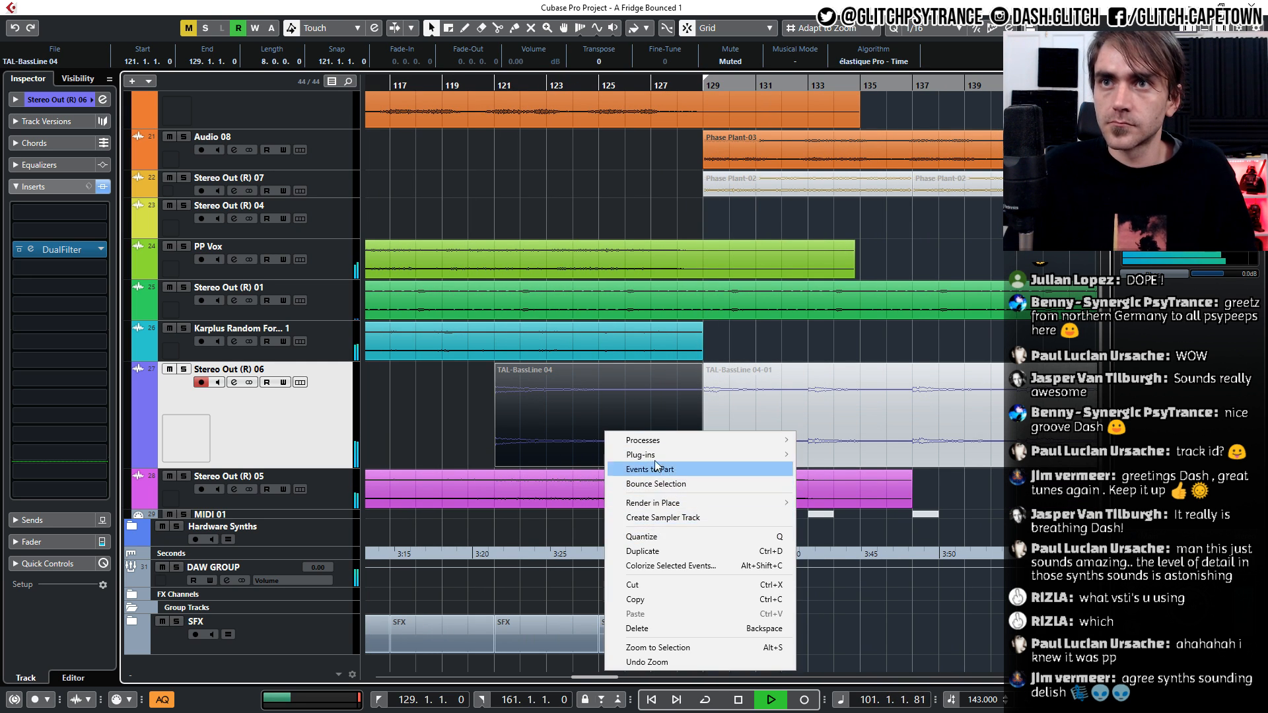
pyautogui.moveTo(658, 441)
pyautogui.click(835, 573)
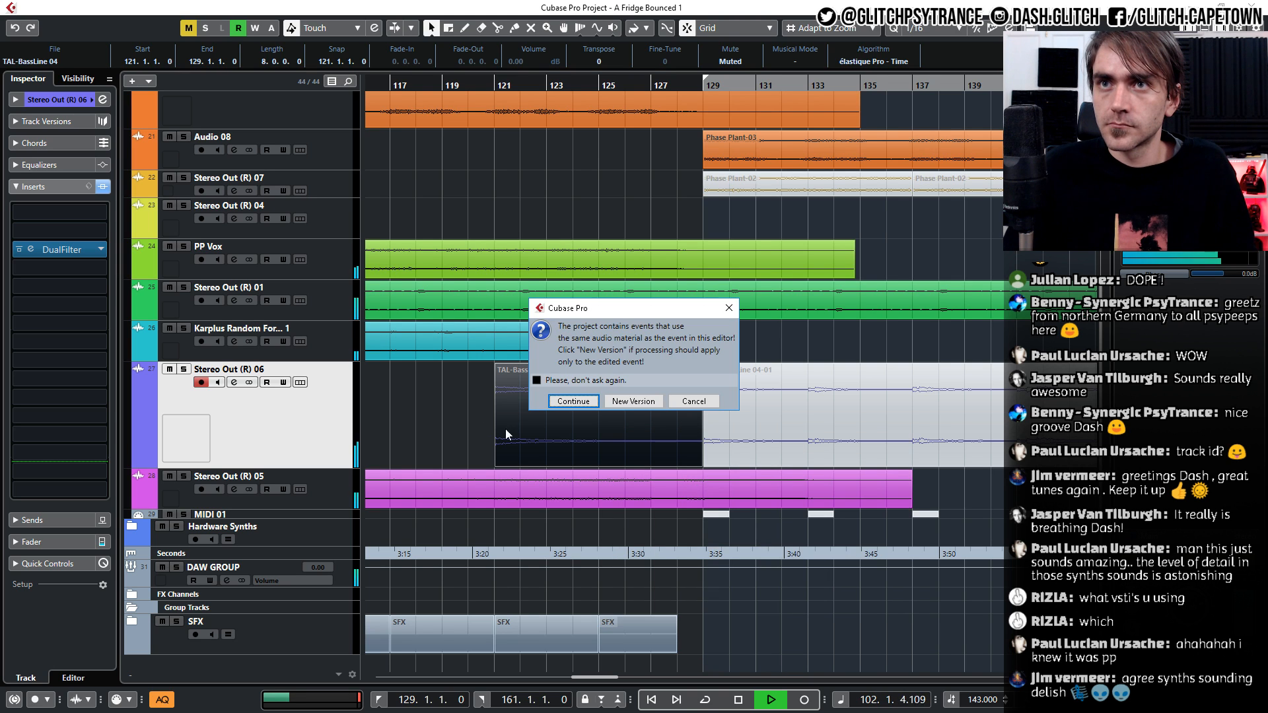
pyautogui.click(633, 402)
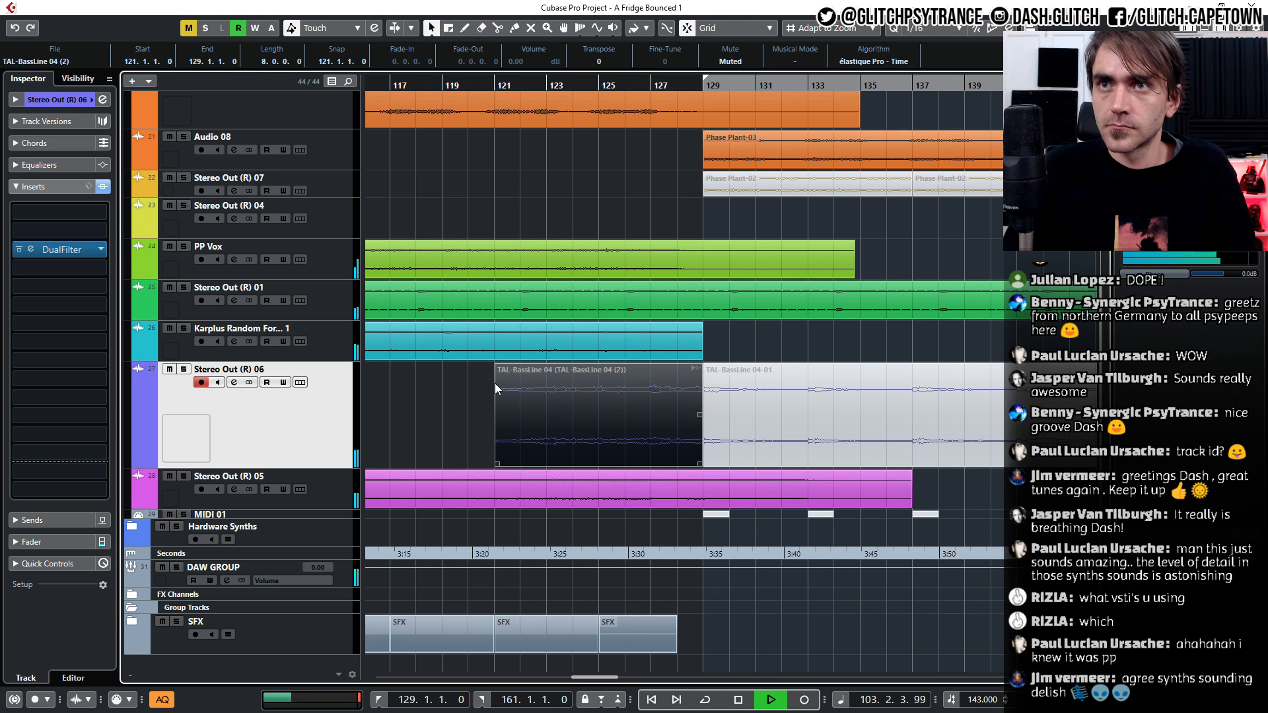
pyautogui.click(438, 406)
pyautogui.rightClick(548, 443)
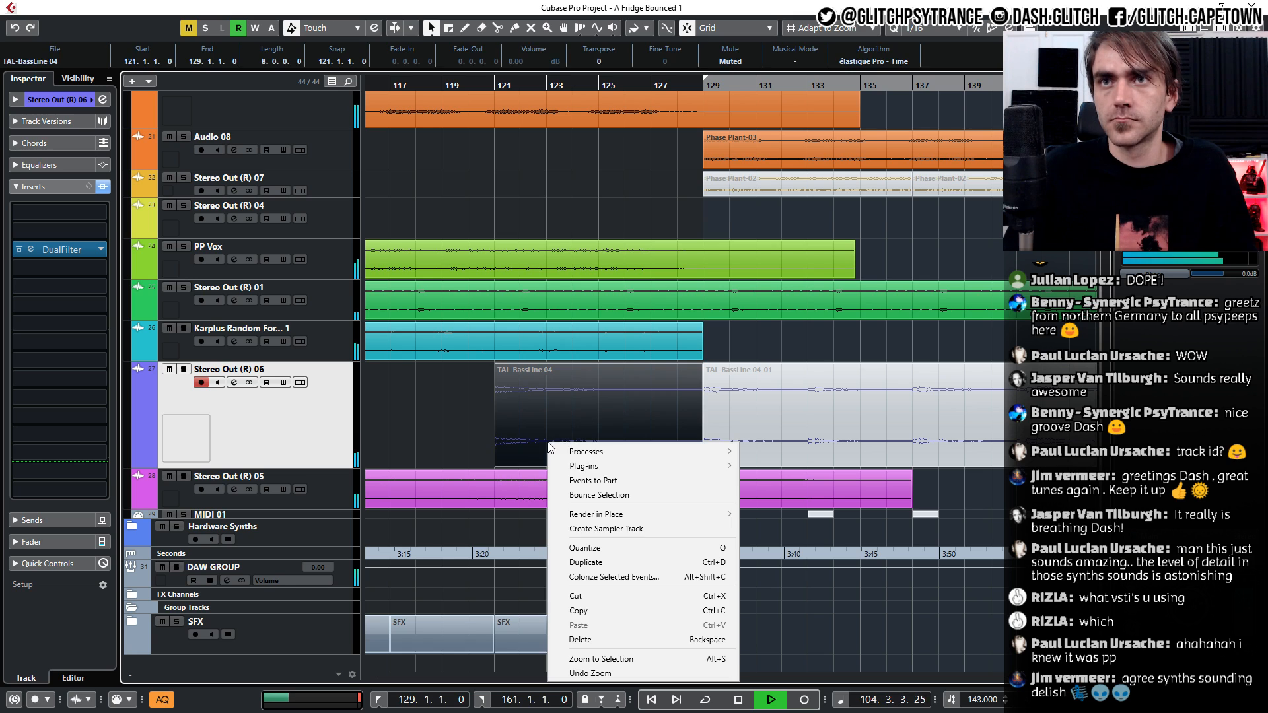
pyautogui.click(553, 430)
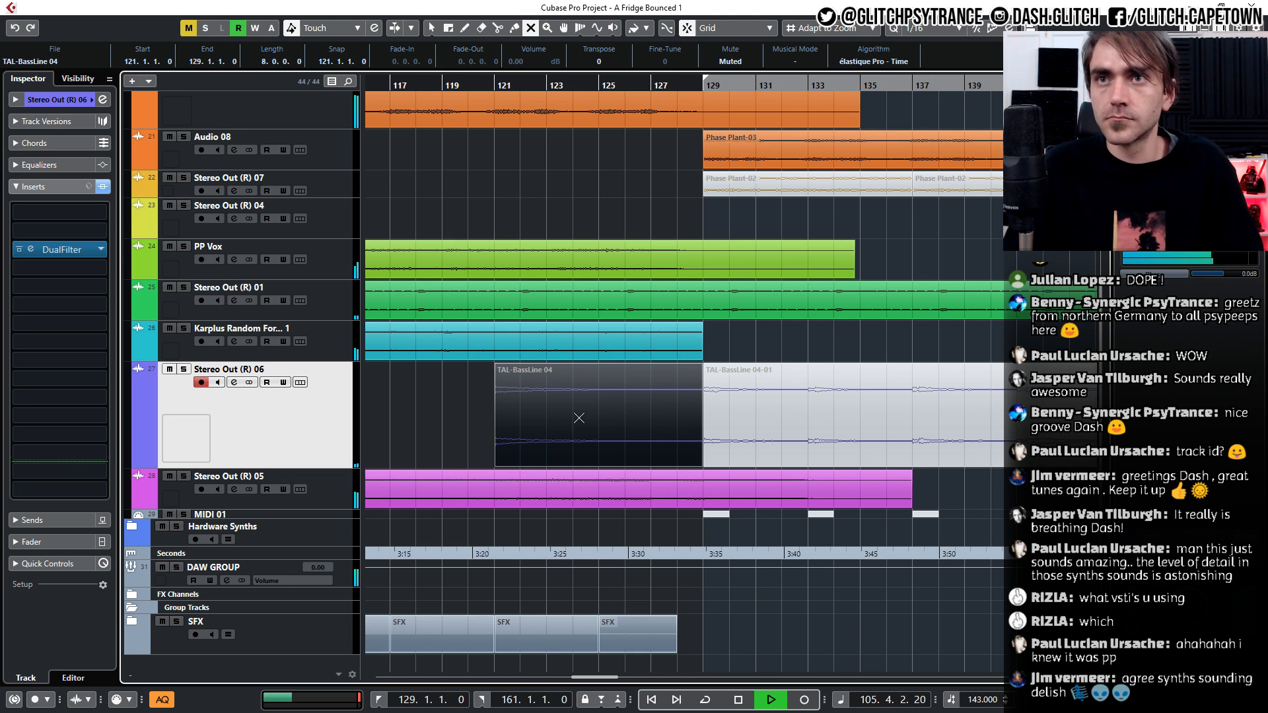
# Unmute the TAL-BassLine 04 copy at bar 121 and bounce it to a new audio file, replacing the clip
pyautogui.click(579, 418)
pyautogui.press('1')
pyautogui.rightClick(559, 436)
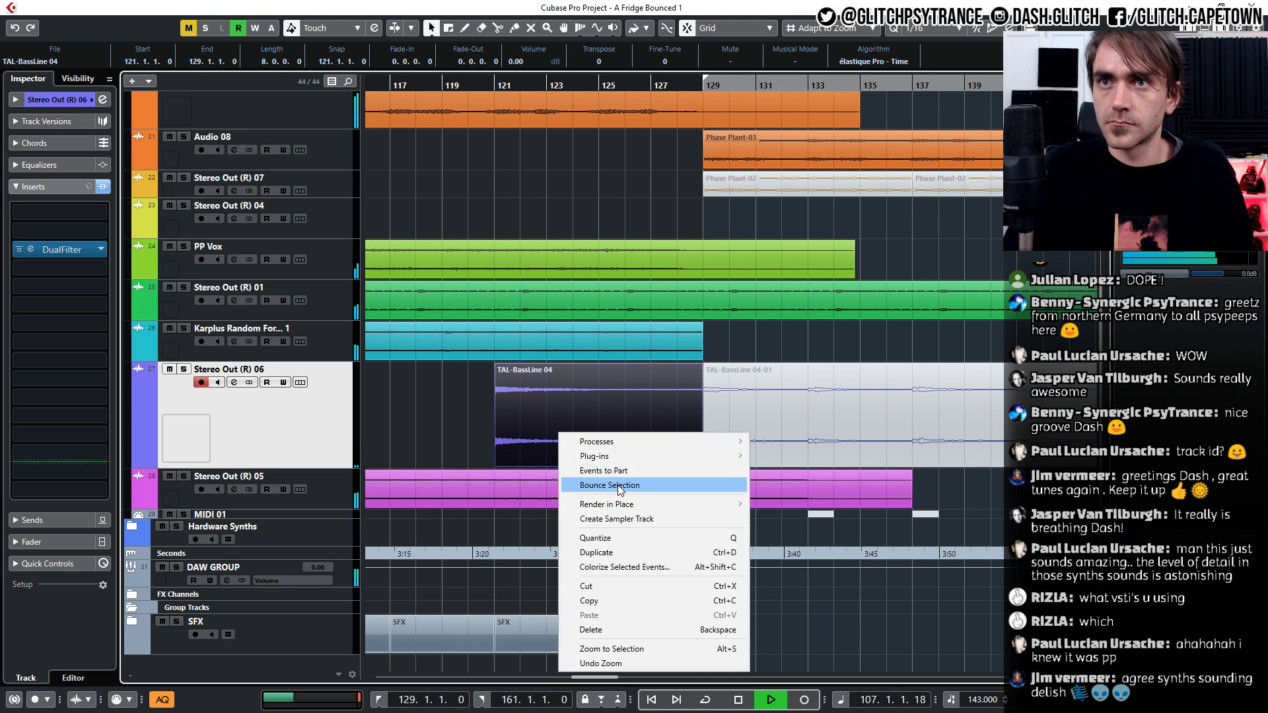
pyautogui.click(588, 480)
pyautogui.click(525, 376)
# Reverse the bounced TAL-BassLine 04 clip at bar 121 on the Stereo Out (R) 06 track
pyautogui.rightClick(586, 415)
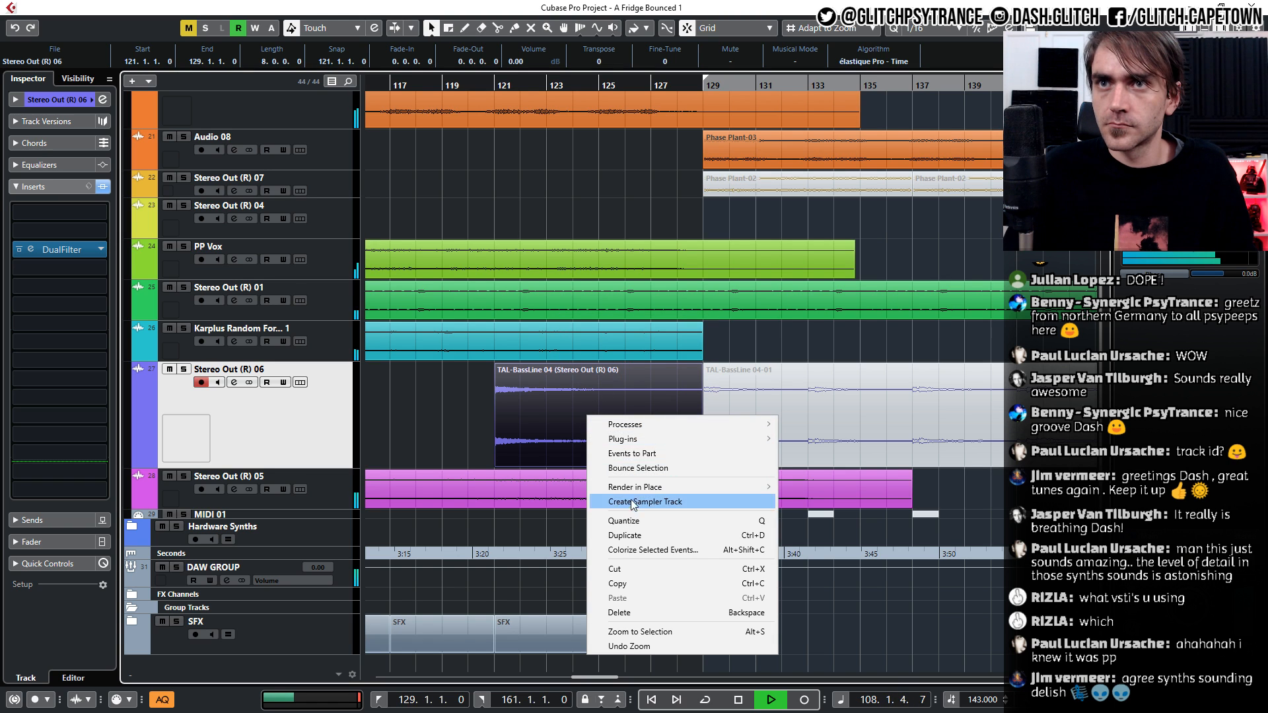
pyautogui.moveTo(660, 424)
pyautogui.click(809, 569)
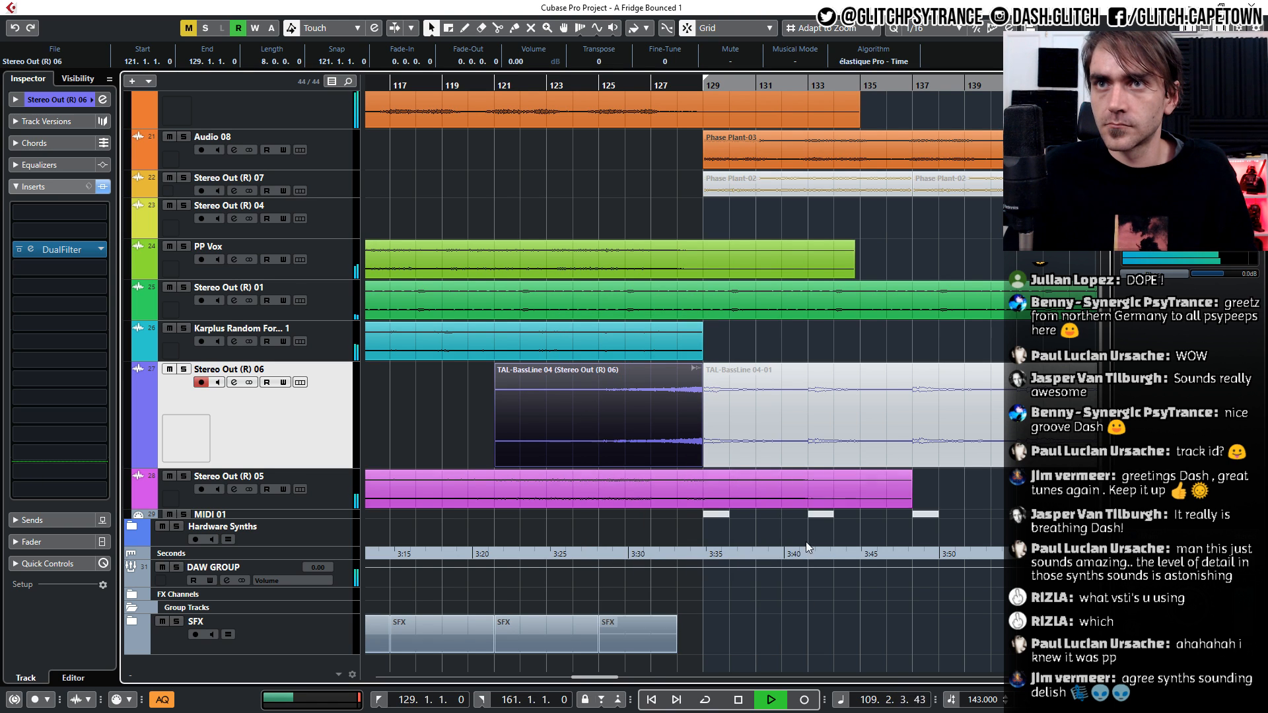
# Add a fade-in of about 1.3.2.38 to the reversed TAL-BassLine 04 clip and move it to start at bar 119
pyautogui.moveTo(500, 367); pyautogui.dragTo(544, 367)
pyautogui.scroll(4, 648, 390)
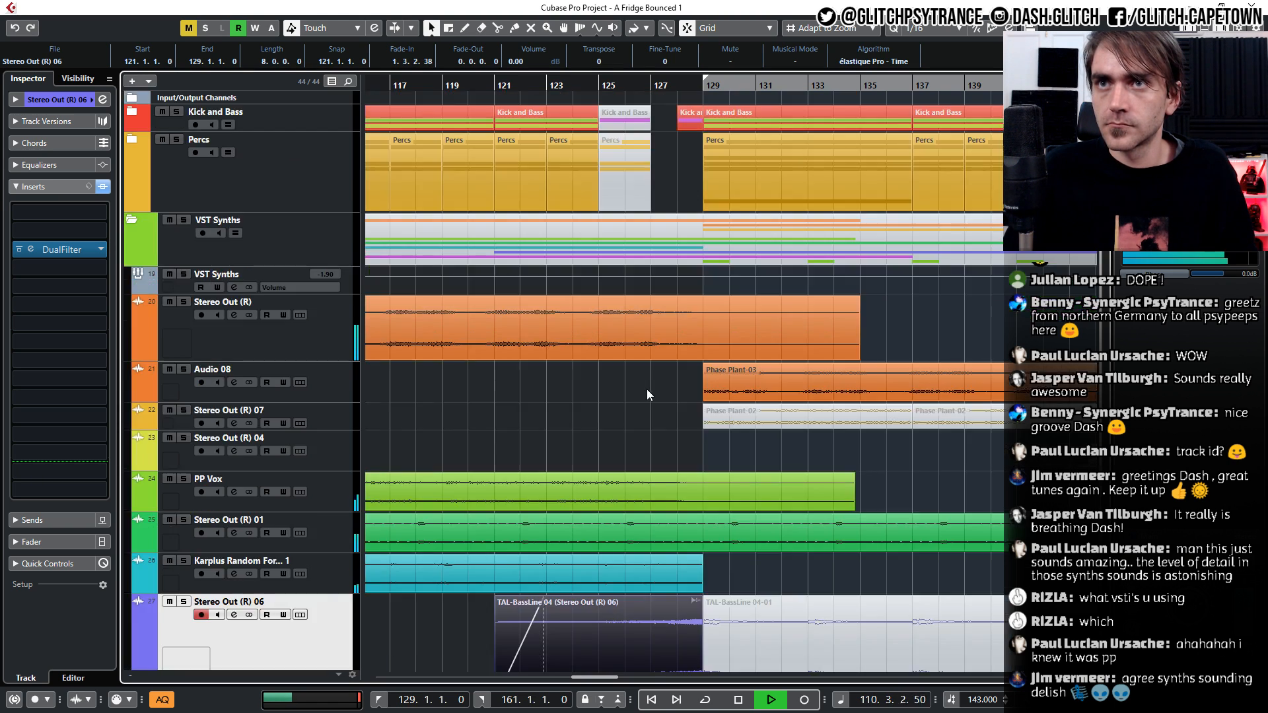
pyautogui.scroll(-4, 649, 387)
pyautogui.moveTo(674, 423); pyautogui.dragTo(621, 415)
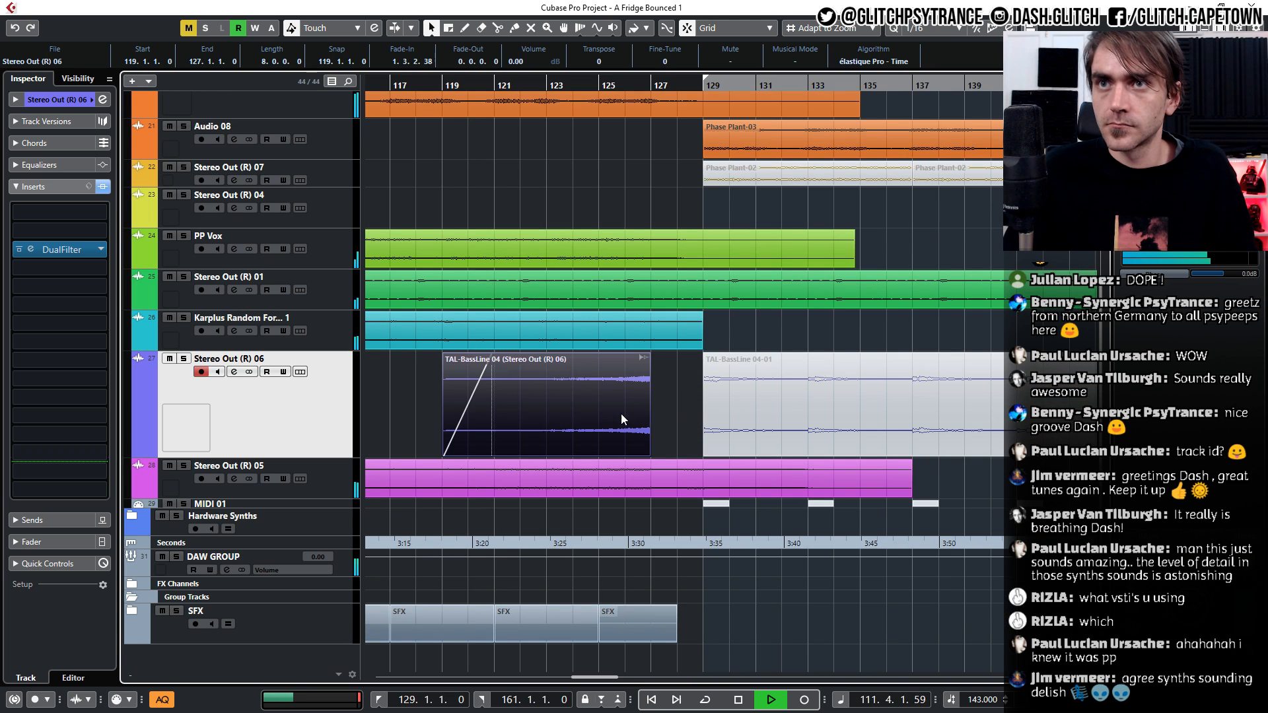
# Examine how the reversed clip sits against the drum, synth and SFX tracks leading up to bar 129
pyautogui.scroll(-3, 621, 410)
pyautogui.hscroll(-3, 625, 410)
pyautogui.hscroll(4, 680, 422)
pyautogui.scroll(4, 534, 361)
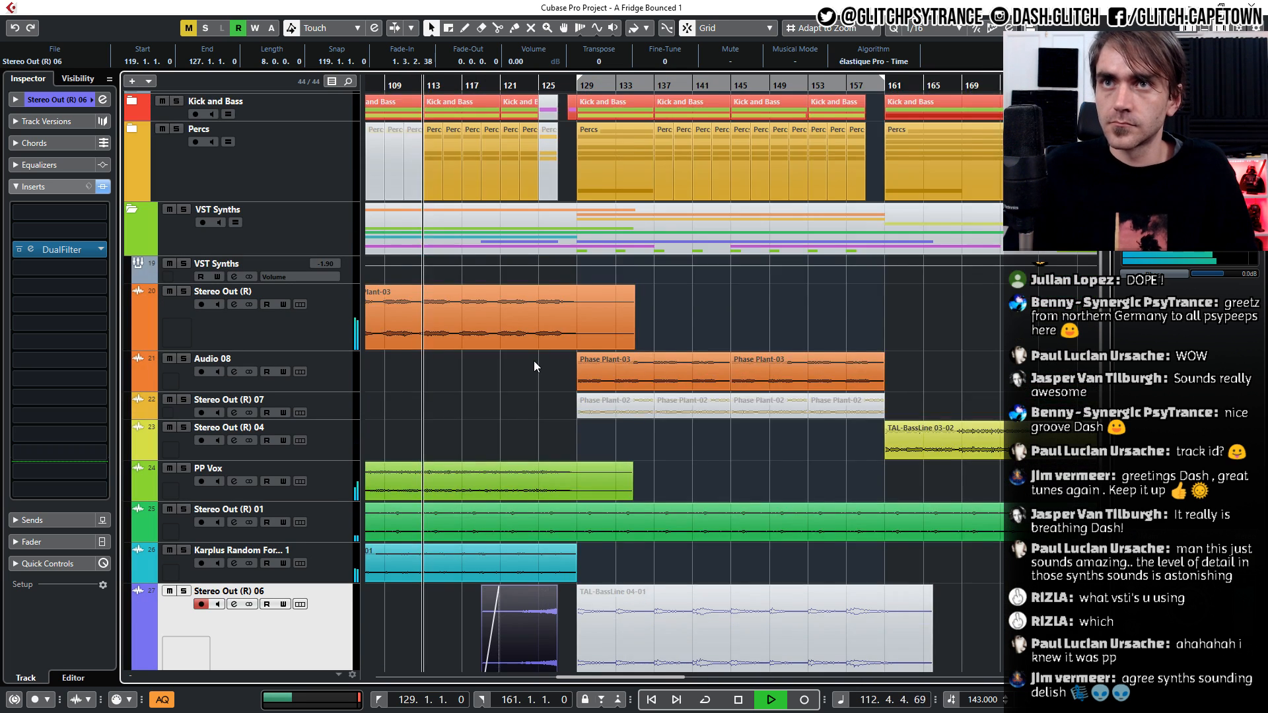
pyautogui.scroll(-2, 534, 361)
pyautogui.scroll(-4, 533, 361)
pyautogui.scroll(3, 529, 364)
pyautogui.hscroll(-3, 624, 375)
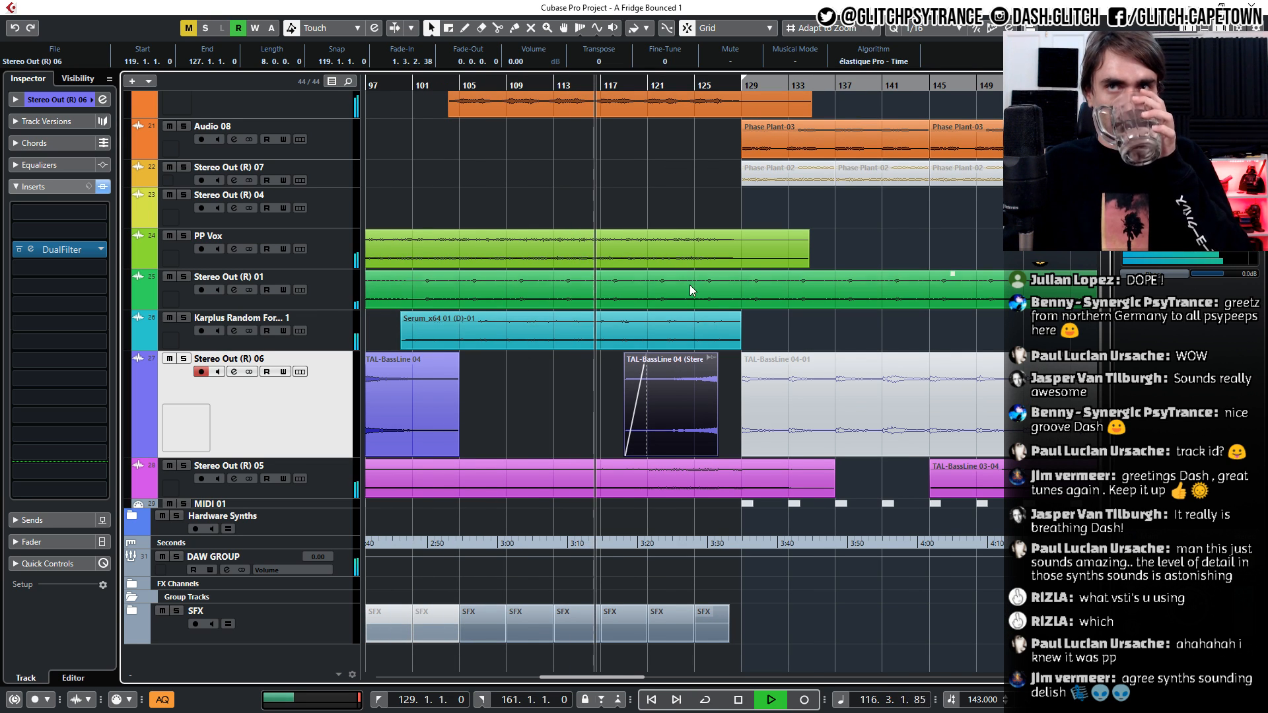
pyautogui.click(794, 330)
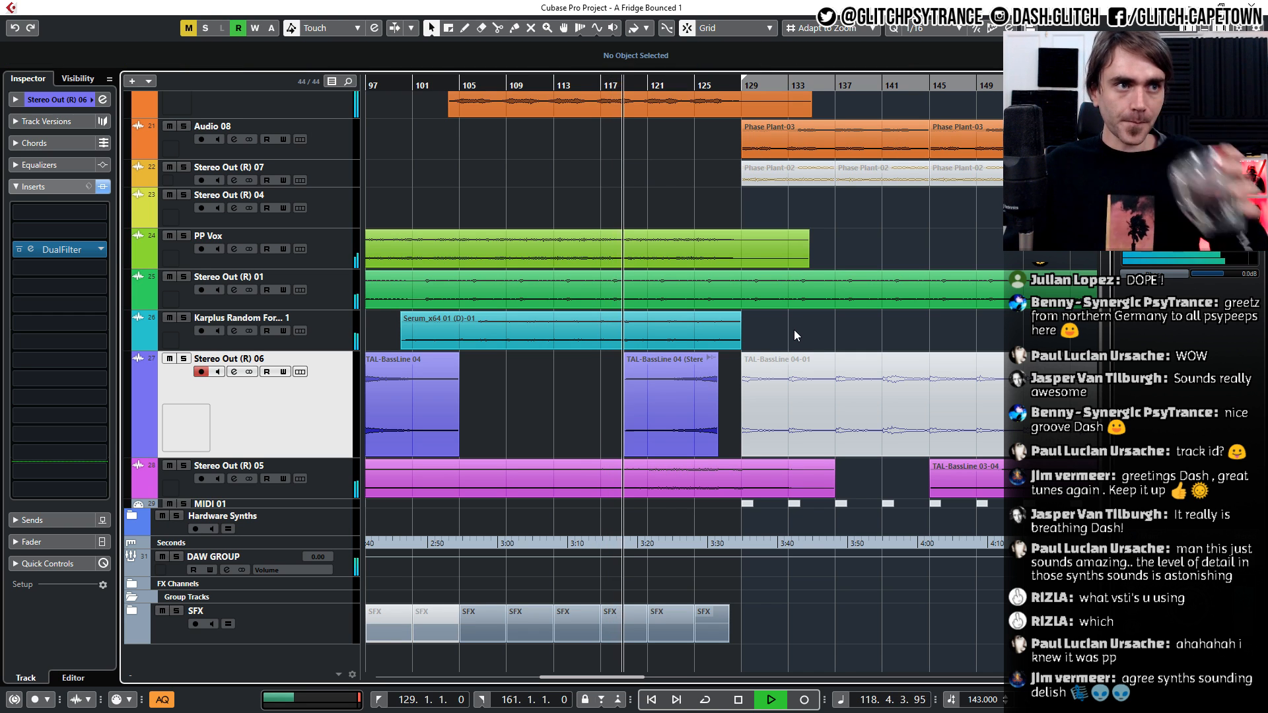
# Split the PP Vox, Stereo Out (R) 01 and Karplus Random clips at bar 127
pyautogui.scroll(3, 747, 345)
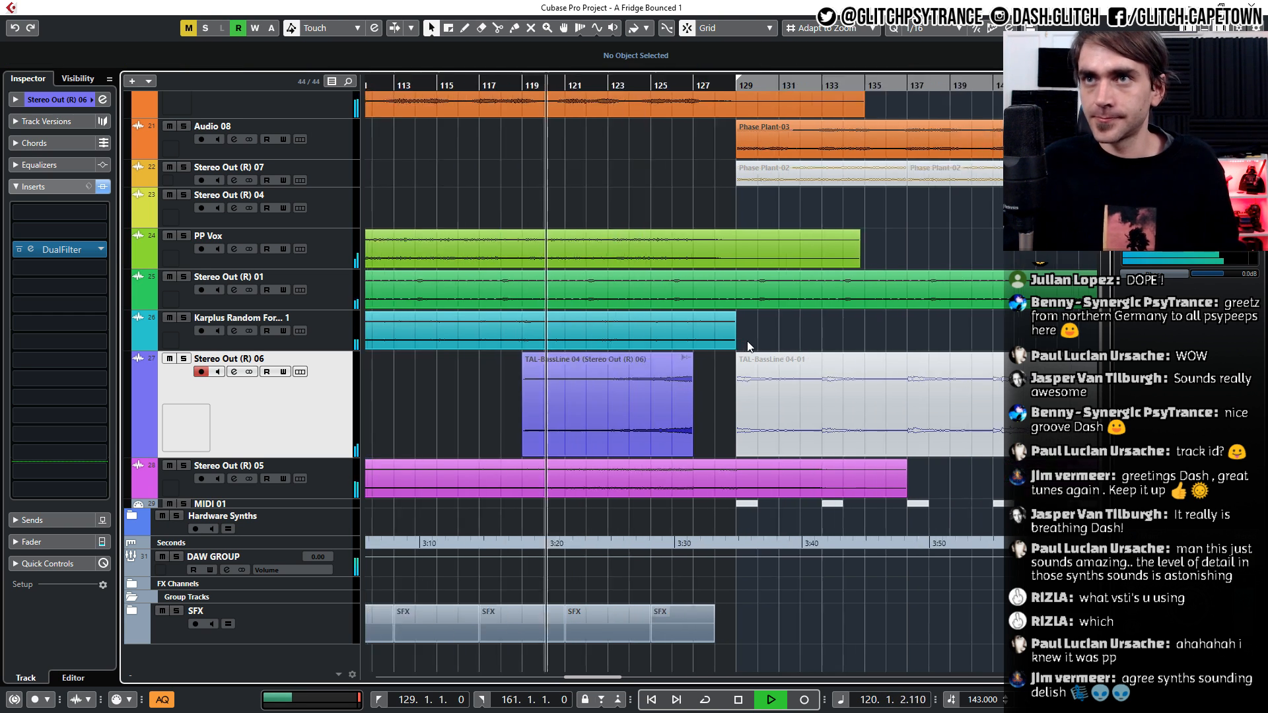
pyautogui.scroll(4, 559, 114)
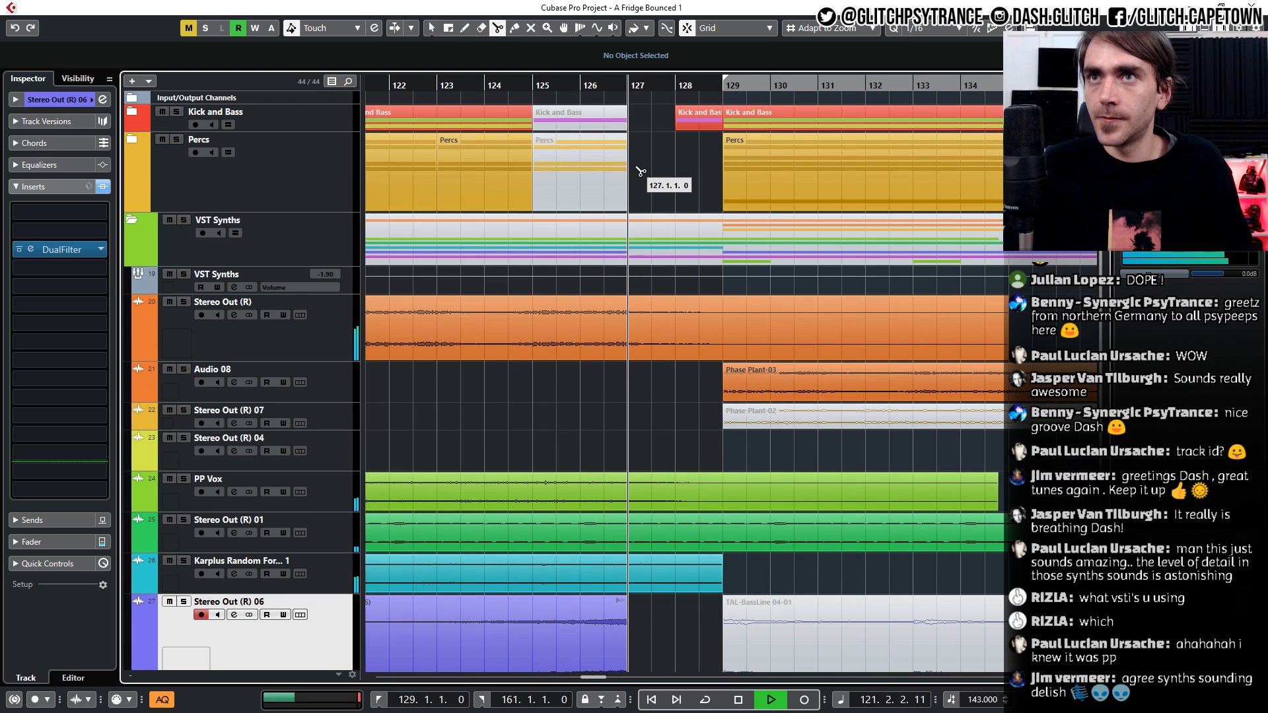
pyautogui.click(632, 537)
pyautogui.click(632, 578)
pyautogui.click(632, 505)
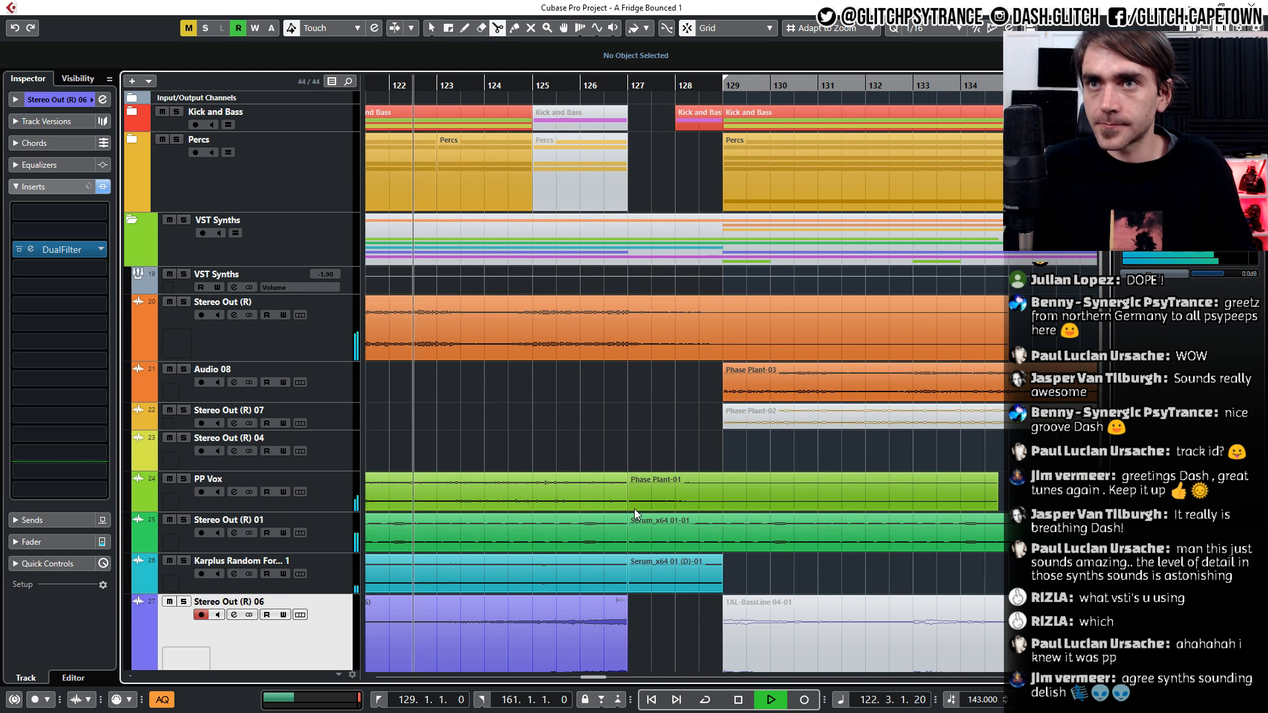
# Delete the PP Vox and Karplus pieces after bar 127 and trim the start of the following Serum_x64 01-01 clip to bar 129
pyautogui.press('1')
pyautogui.click(649, 502)
pyautogui.press('Delete')
pyautogui.click(663, 573)
pyautogui.press('Delete')
pyautogui.click(649, 543)
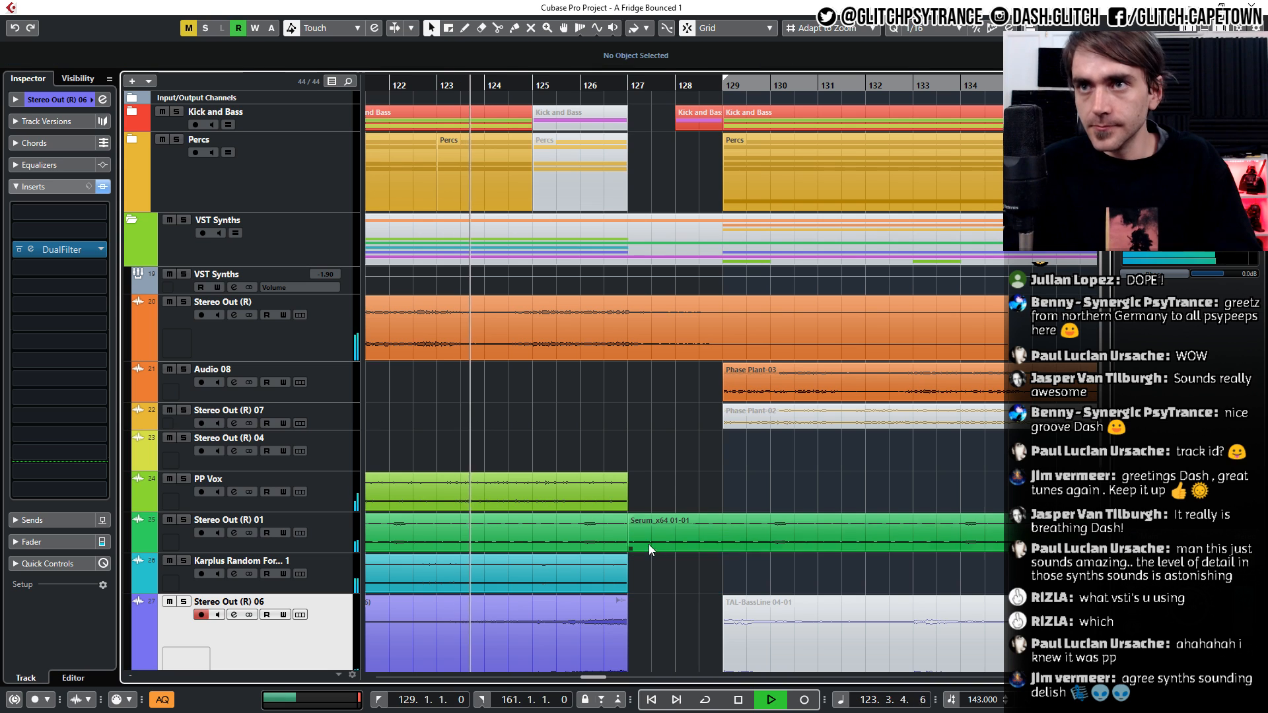
pyautogui.moveTo(630, 549); pyautogui.dragTo(715, 547)
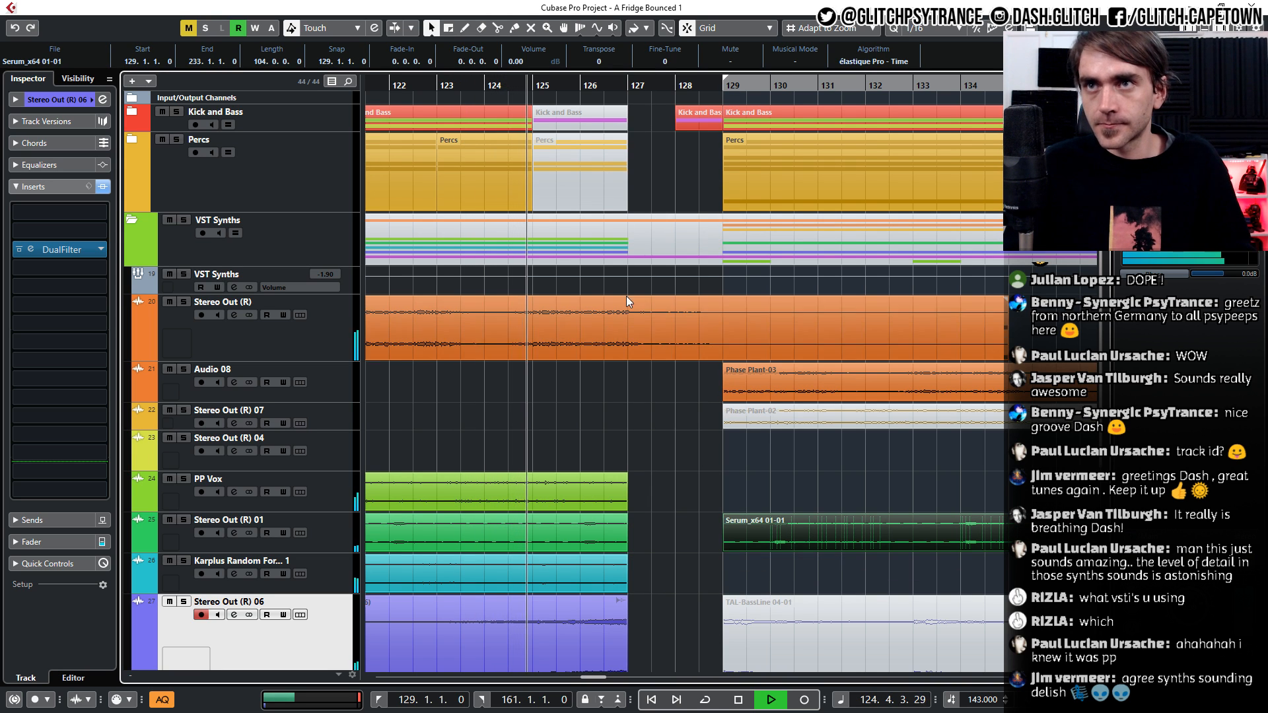
# Move the reversed TAL-BassLine 04 clip one bar later so that it spans bar 120 to bar 128
pyautogui.scroll(-5, 883, 321)
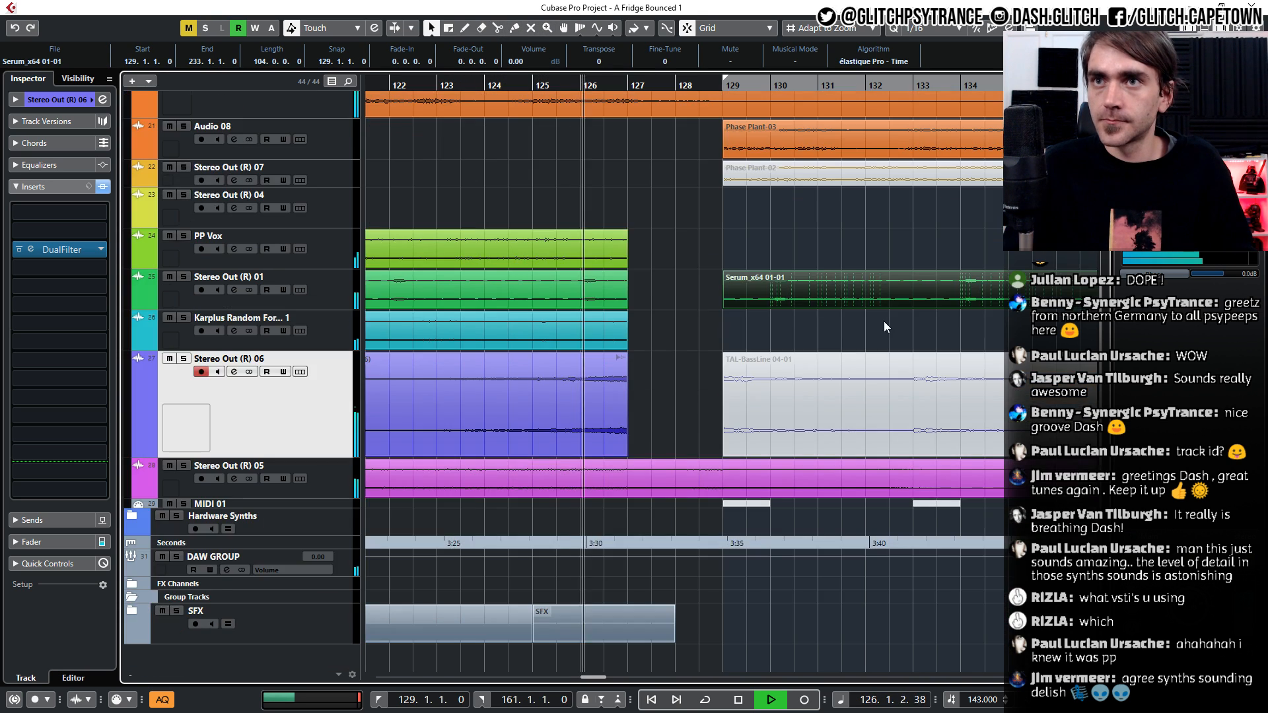
pyautogui.scroll(5, 806, 271)
pyautogui.click(833, 336)
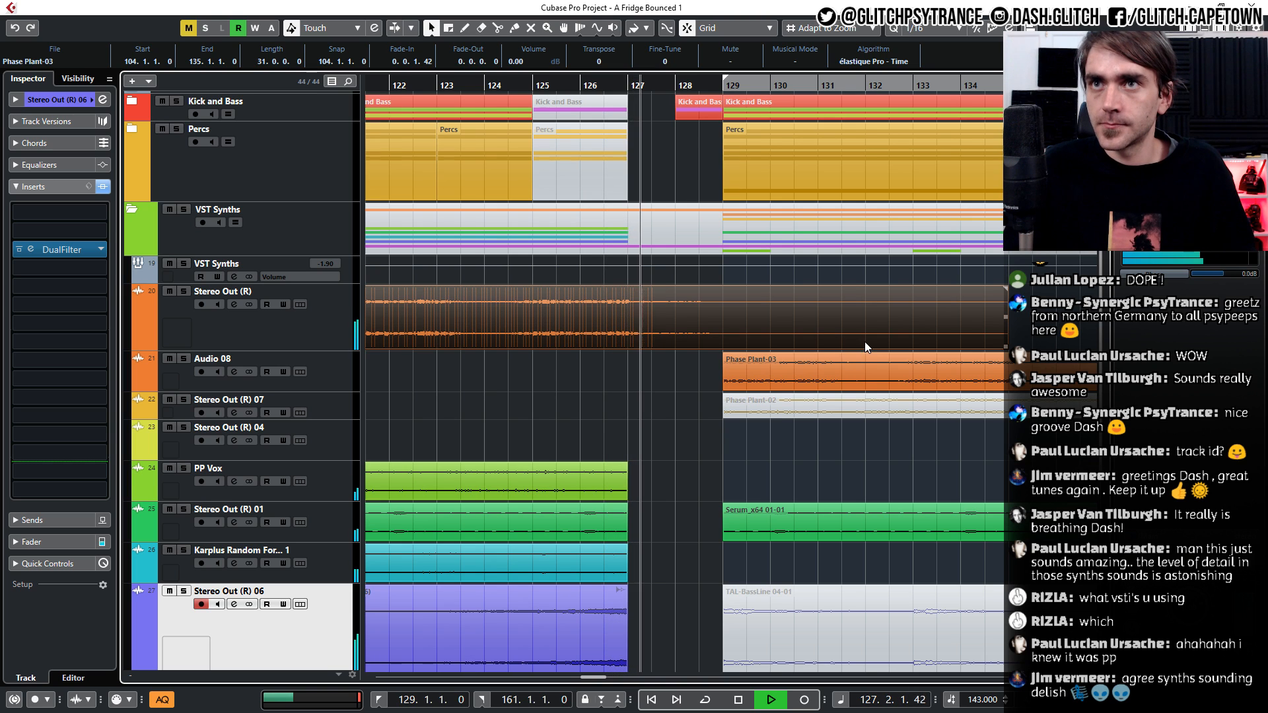
pyautogui.scroll(-5, 689, 349)
pyautogui.click(577, 439)
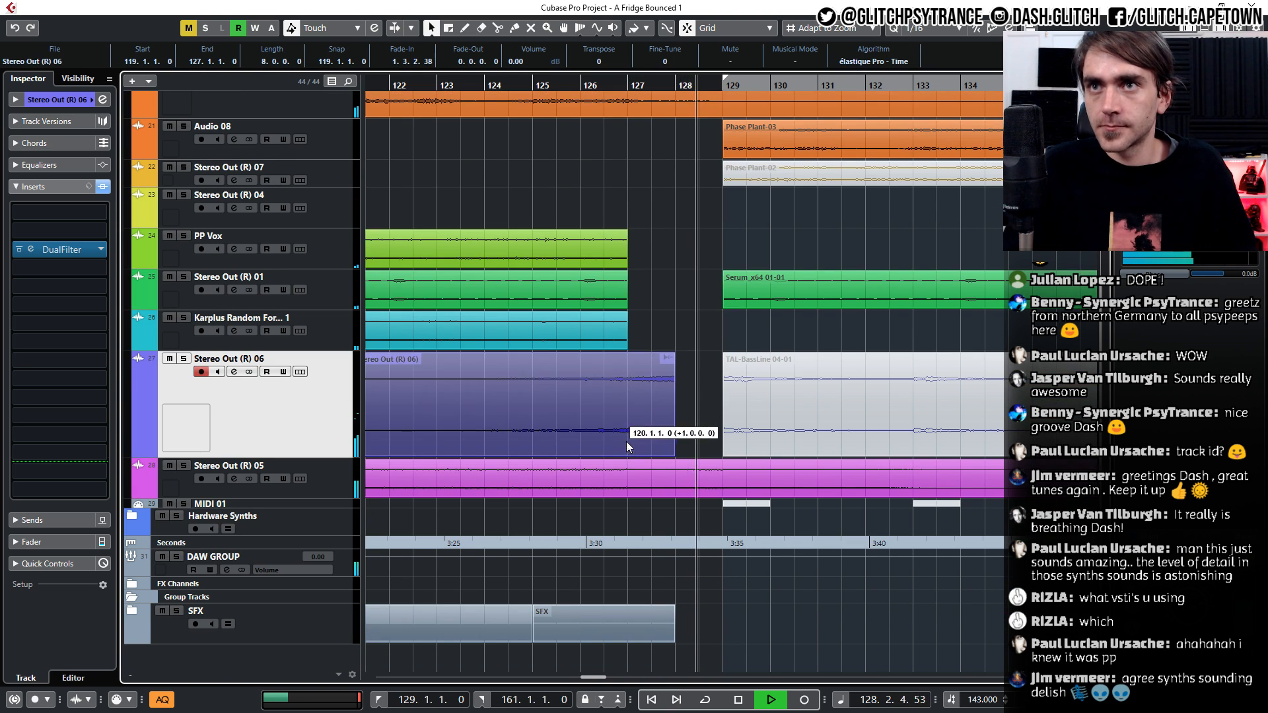
pyautogui.moveTo(627, 442); pyautogui.dragTo(674, 441)
# Extend the ends of the PP Vox, Stereo Out (R) 01 and Karplus Random clips from bar 127 to bar 128
pyautogui.moveTo(465, 87); pyautogui.dragTo(433, 91)
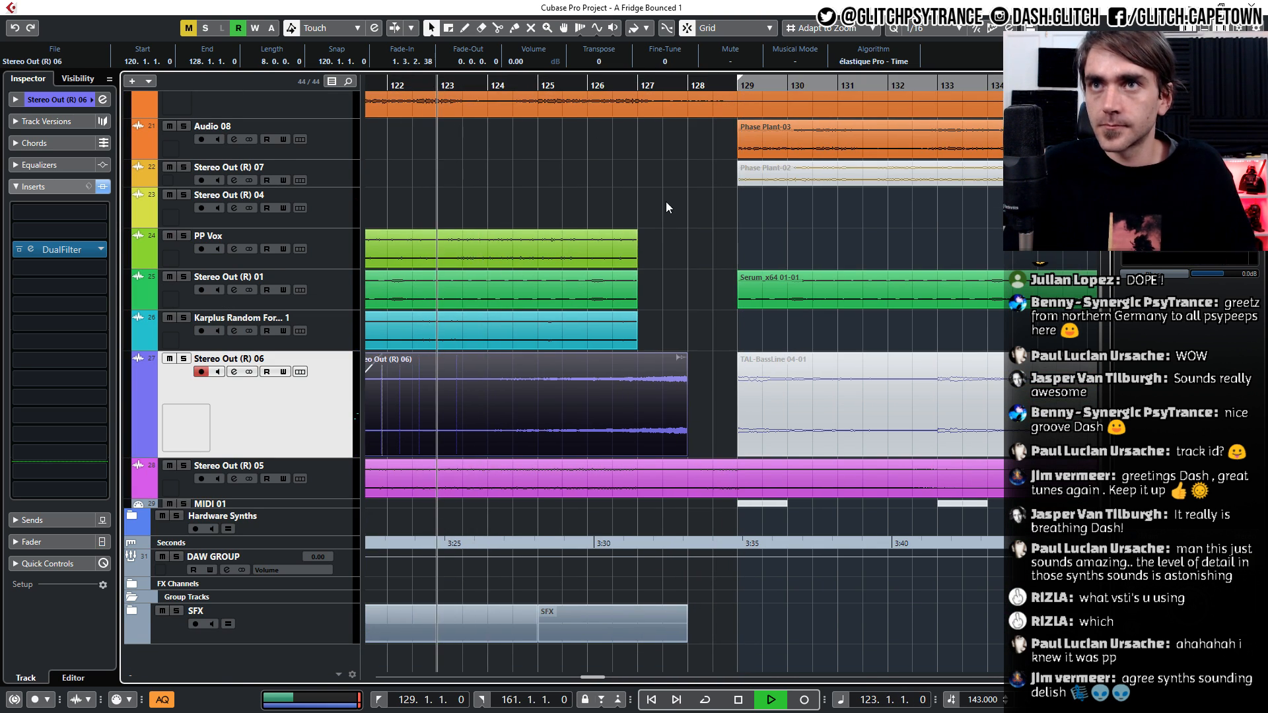
pyautogui.moveTo(666, 201); pyautogui.dragTo(687, 353)
pyautogui.scroll(5, 706, 328)
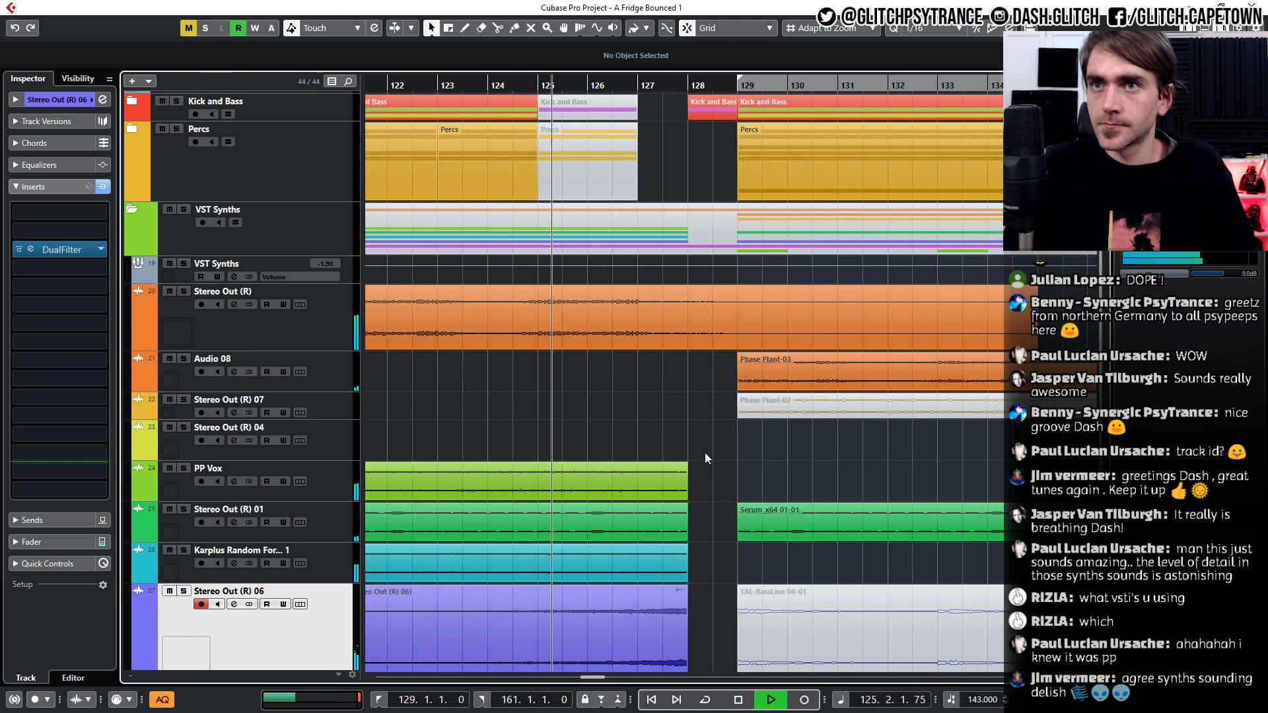
pyautogui.moveTo(704, 453); pyautogui.dragTo(669, 619)
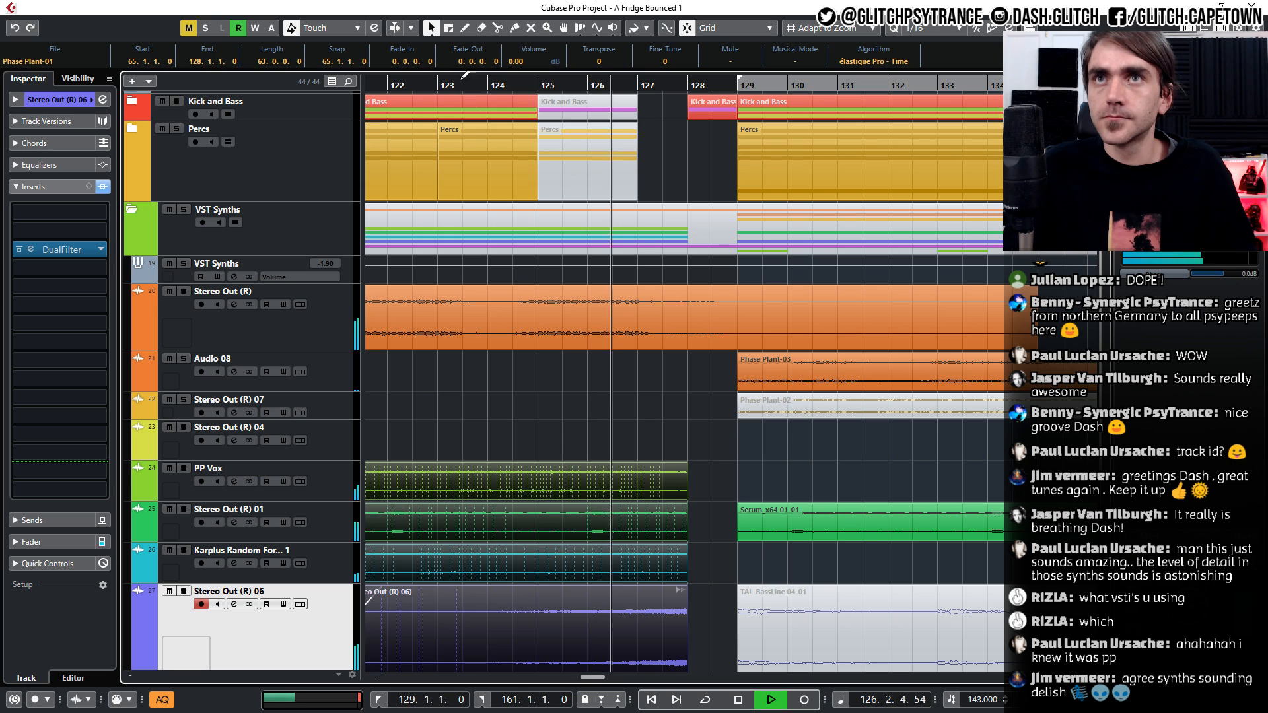
pyautogui.click(723, 509)
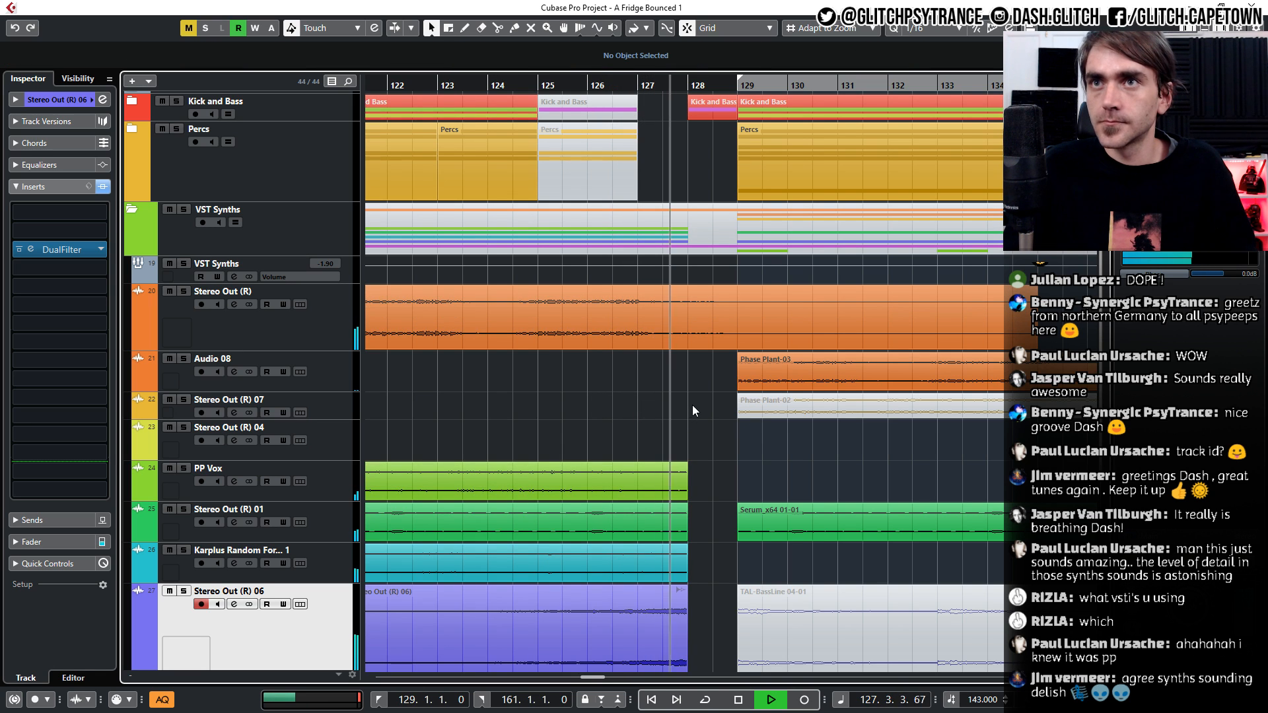
# Shorten the Phase Plant-03 clip on the Stereo Out (R) track so that it ends at 128.1.1
pyautogui.hscroll(1, 692, 406)
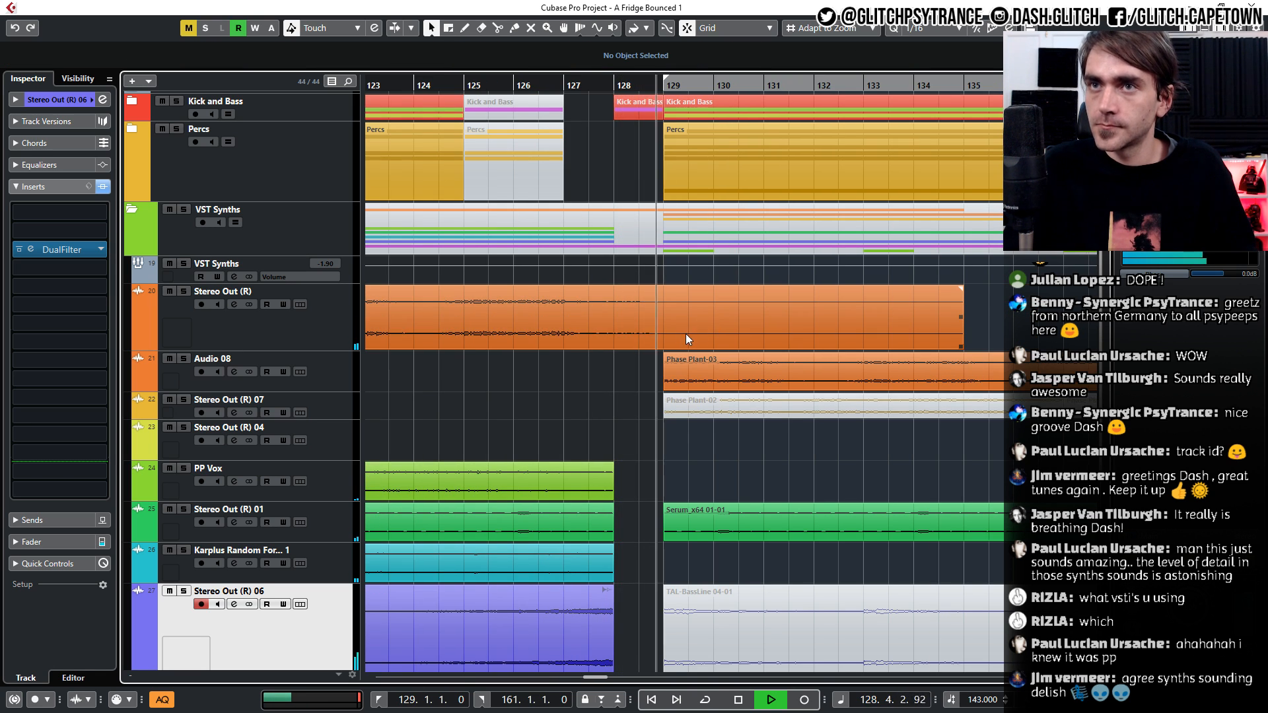
pyautogui.scroll(-4, 686, 334)
pyautogui.scroll(4, 679, 354)
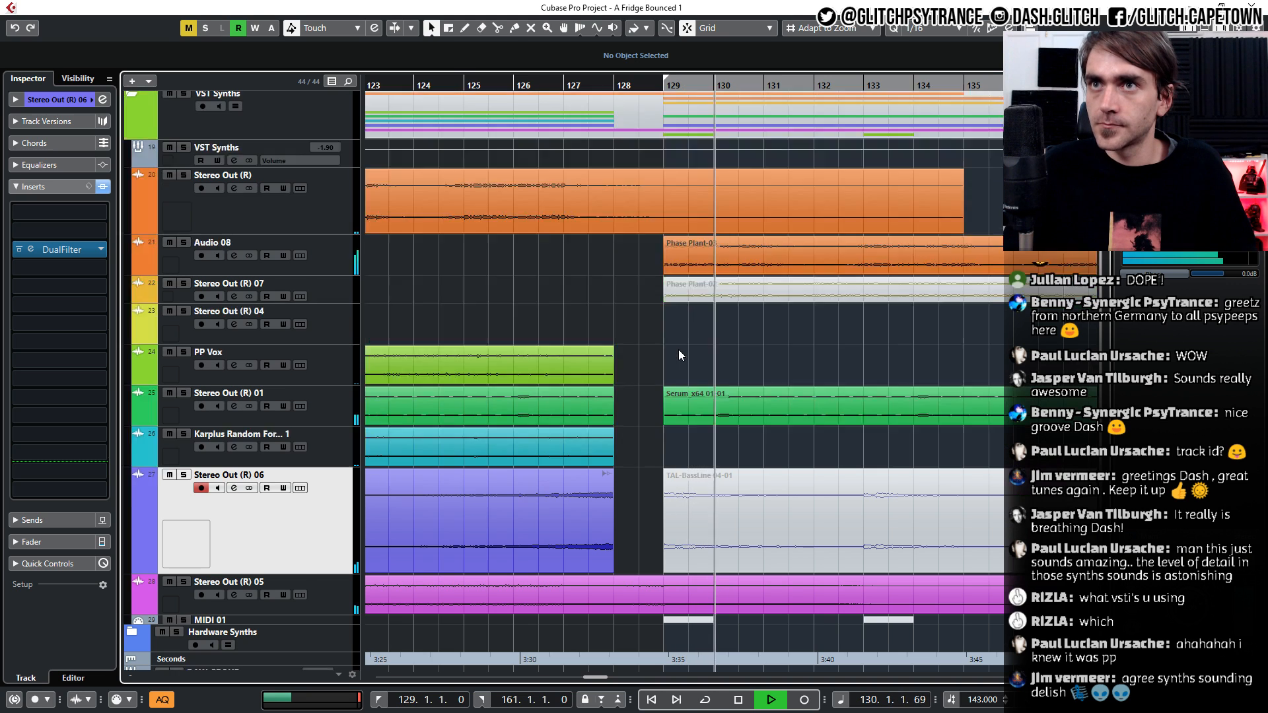
pyautogui.click(723, 320)
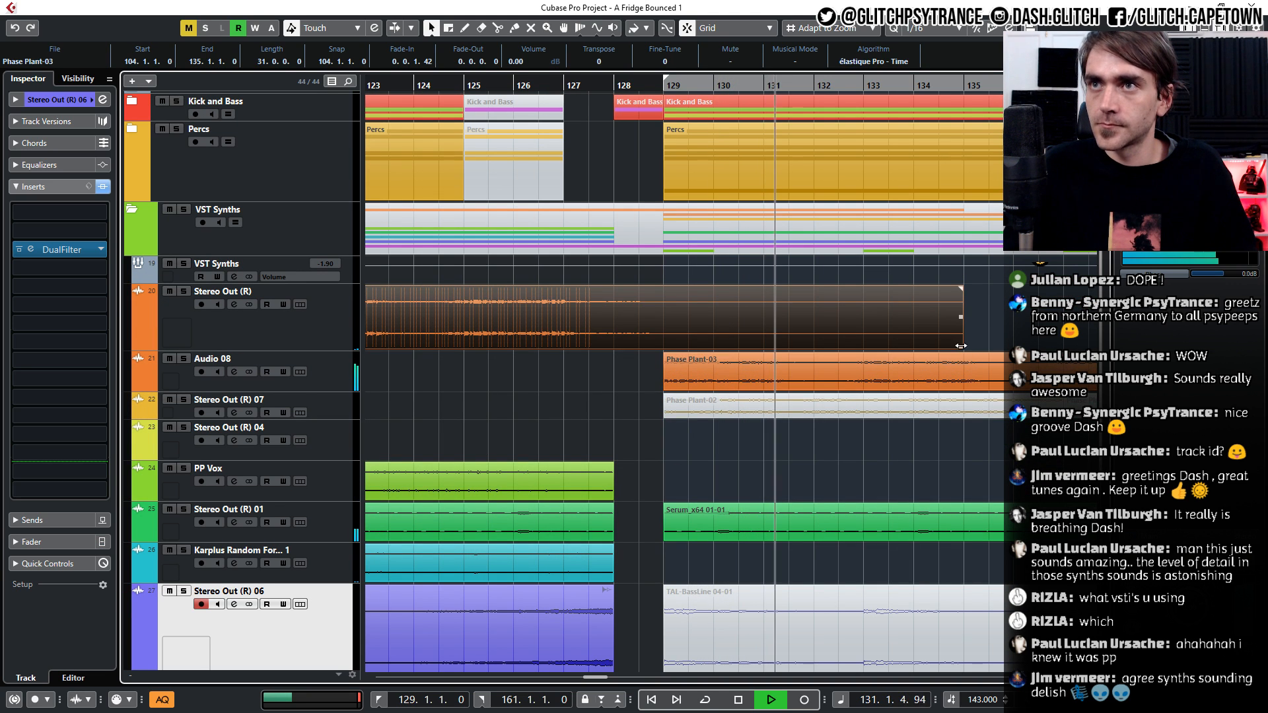
pyautogui.moveTo(963, 317); pyautogui.dragTo(638, 315)
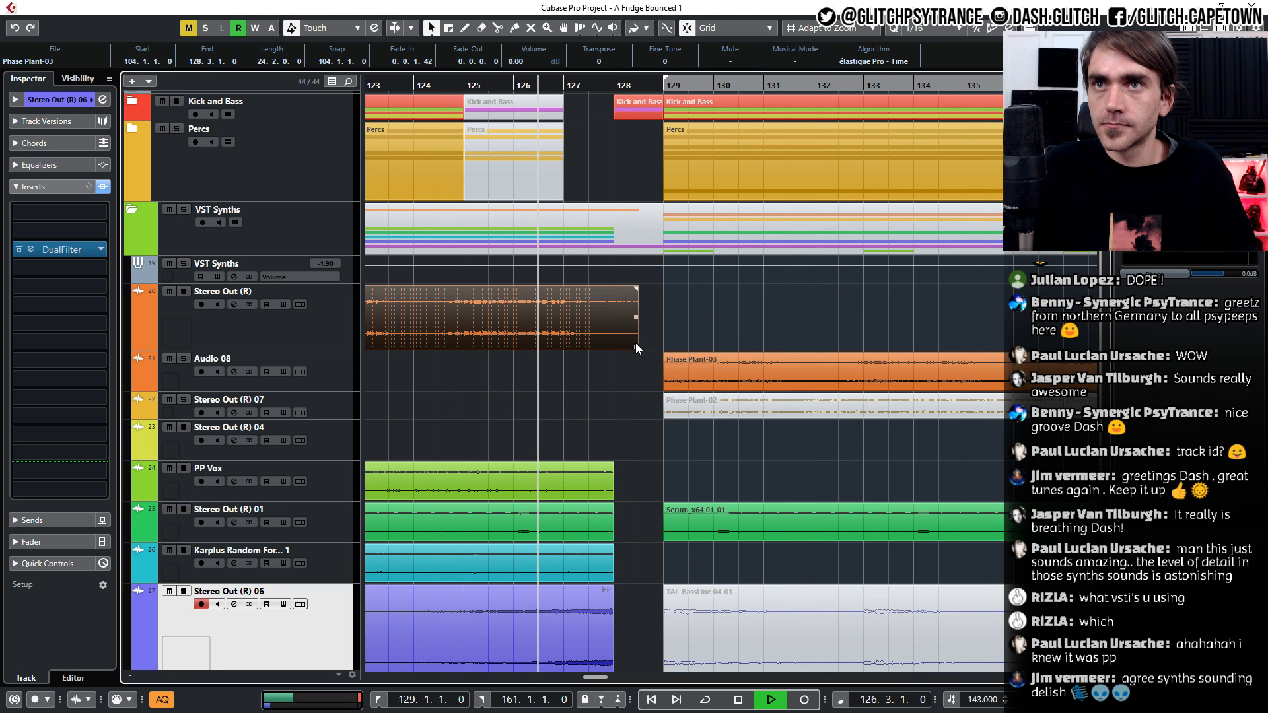
pyautogui.moveTo(634, 346); pyautogui.dragTo(614, 346)
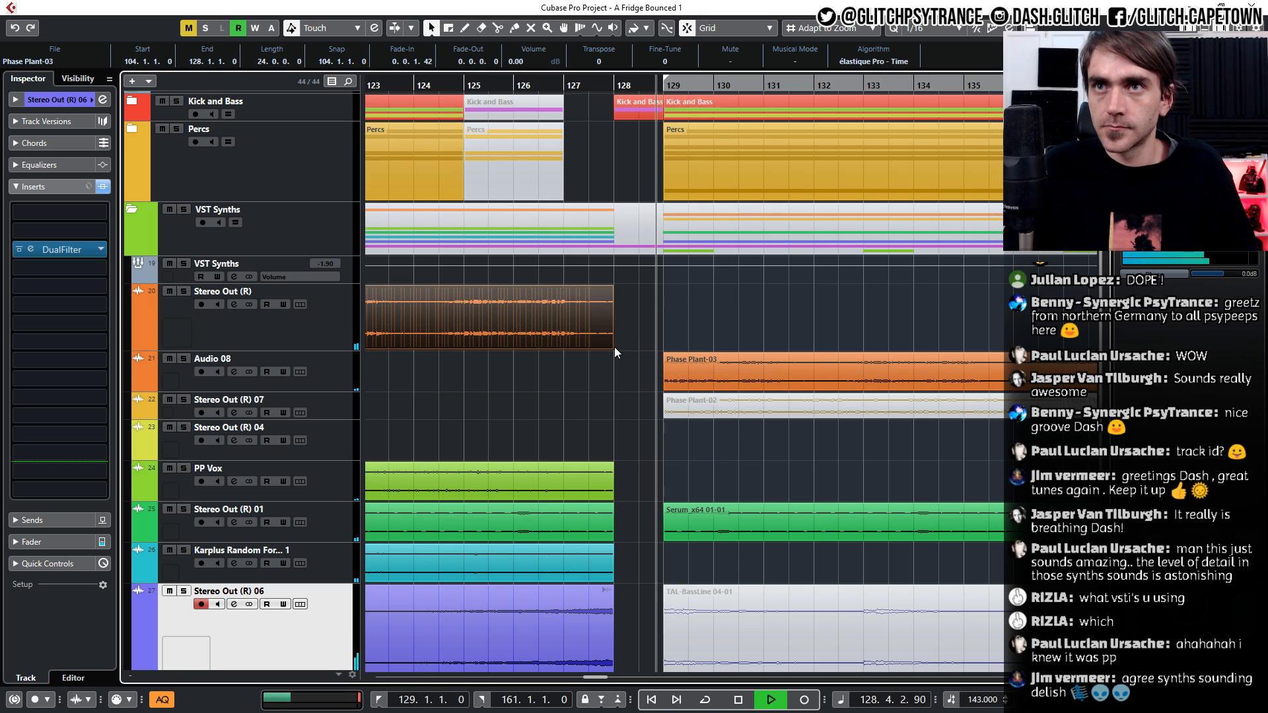
pyautogui.scroll(-3, 608, 457)
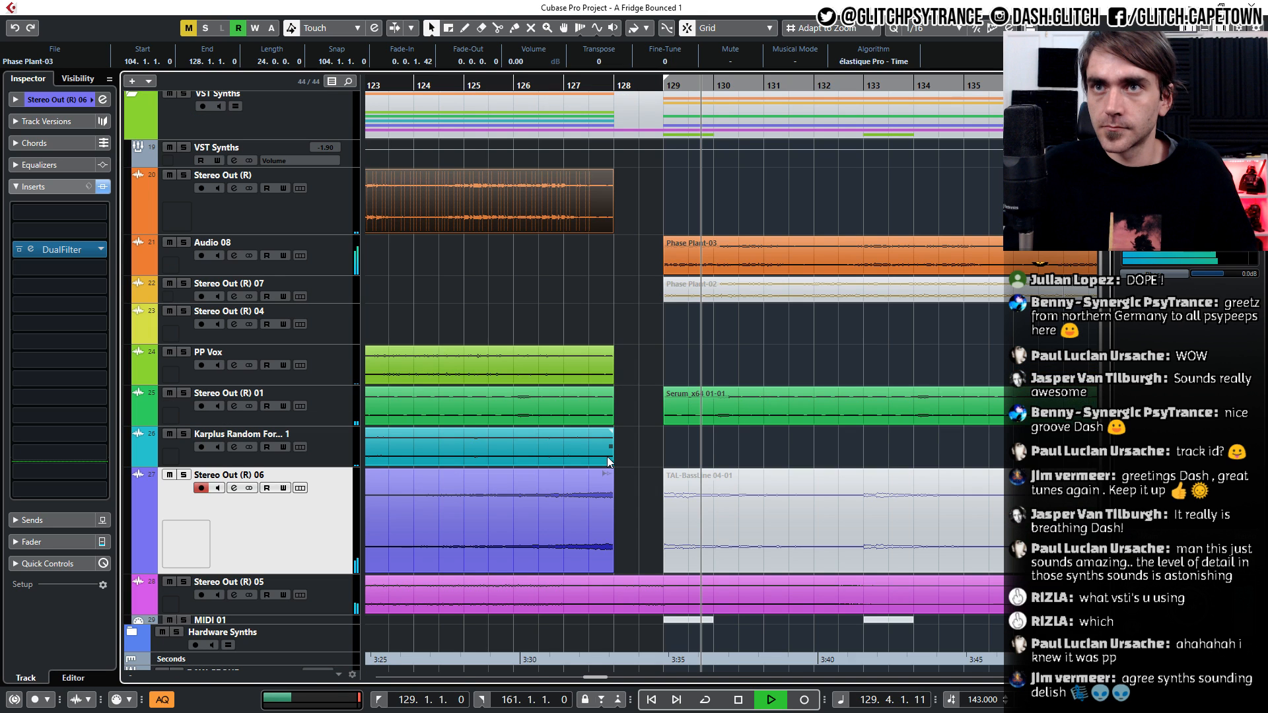
pyautogui.moveTo(608, 457); pyautogui.dragTo(684, 481)
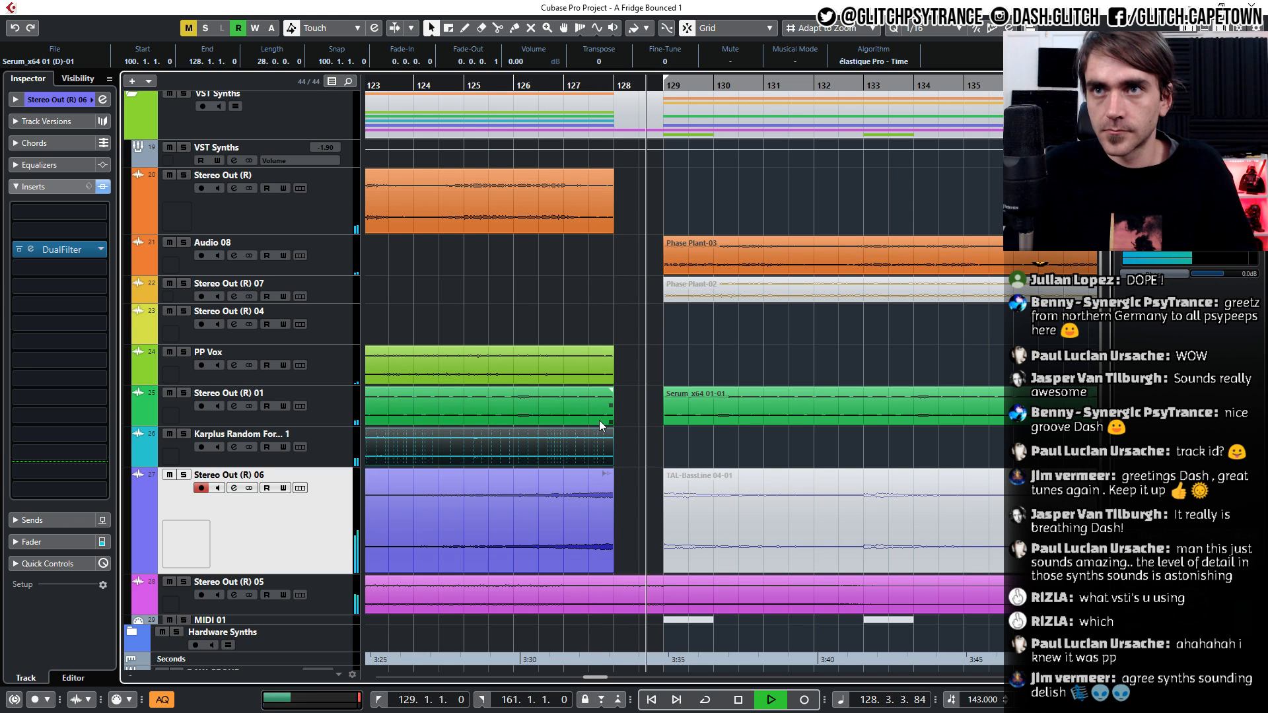
pyautogui.hotkey('ctrl', 'z')
# Move the reversed TAL-BassLine 04 clip one bar later to end at bar 129 and trim its start to bar 127
pyautogui.moveTo(595, 528); pyautogui.dragTo(644, 534)
pyautogui.click(648, 396)
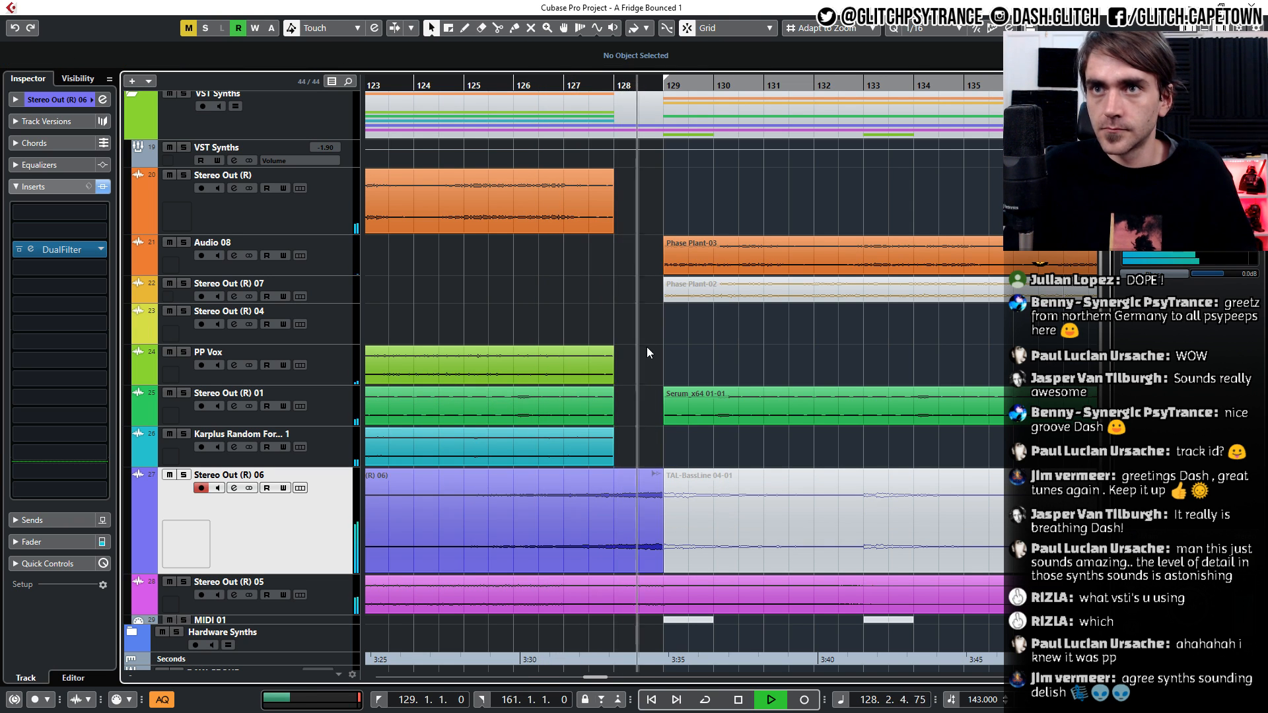
pyautogui.press('g')
pyautogui.press('g')
pyautogui.press('g')
pyautogui.press('g')
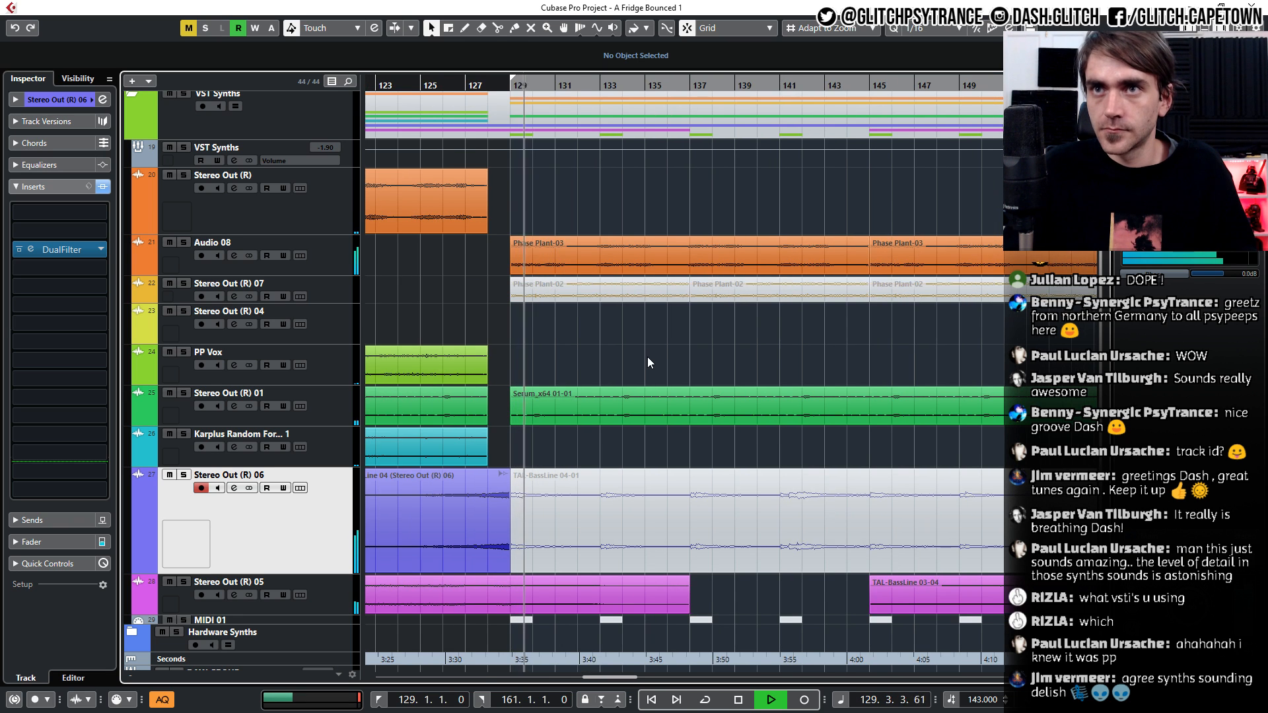
pyautogui.moveTo(649, 88); pyautogui.dragTo(644, 152)
pyautogui.click(485, 562)
pyautogui.moveTo(448, 578); pyautogui.dragTo(625, 585)
# Change the fade-in of the reversed TAL-BassLine 04 clip to a slow-starting exponential curve
pyautogui.scroll(3, 692, 537)
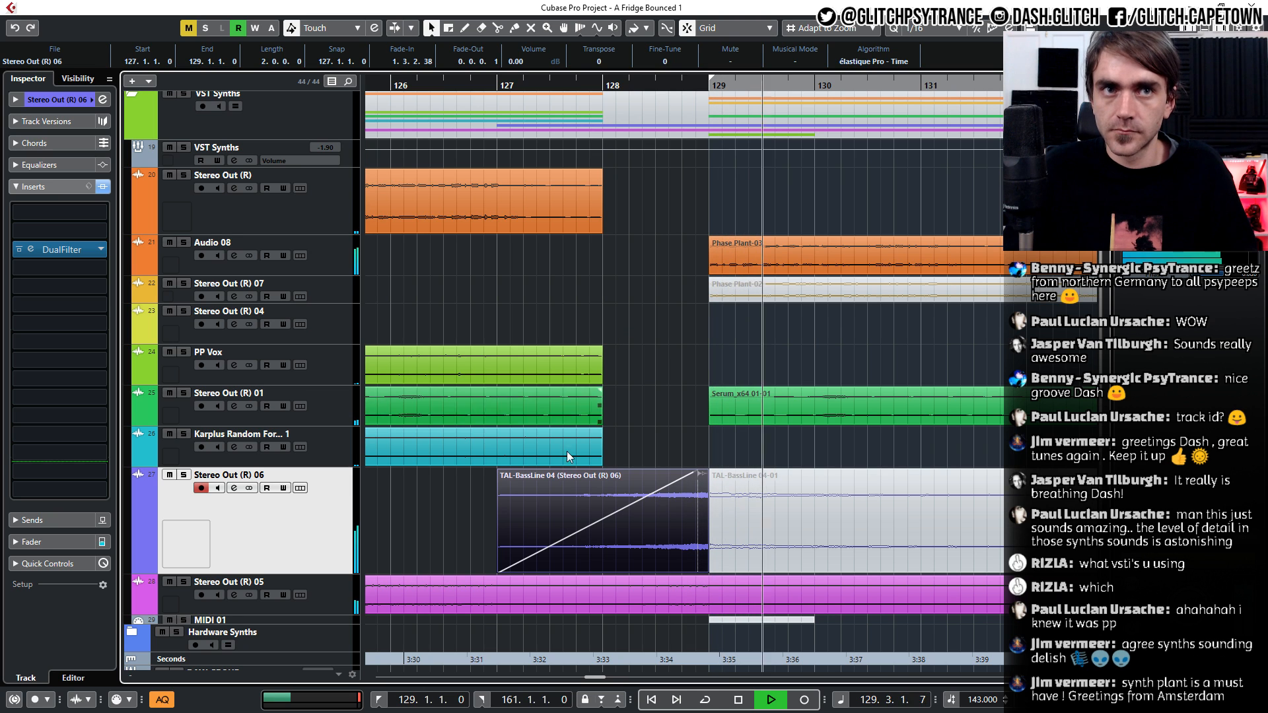
pyautogui.doubleClick(536, 514)
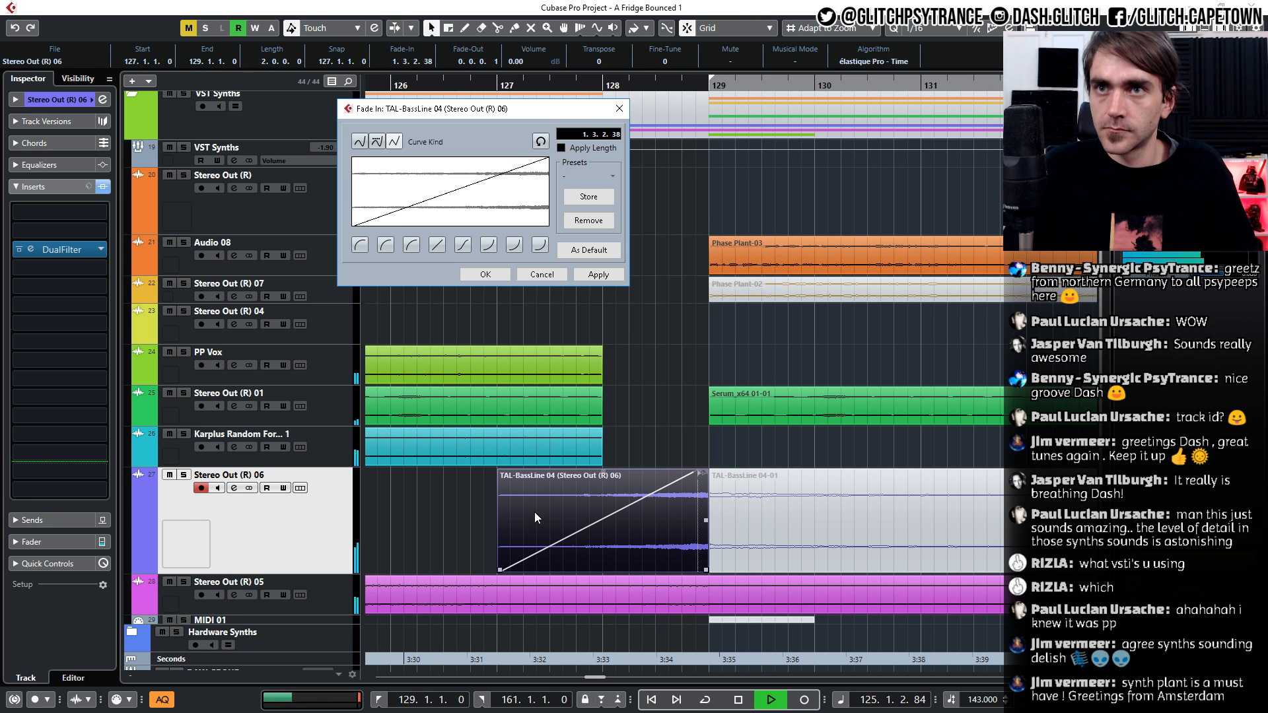
pyautogui.click(510, 247)
pyautogui.click(485, 274)
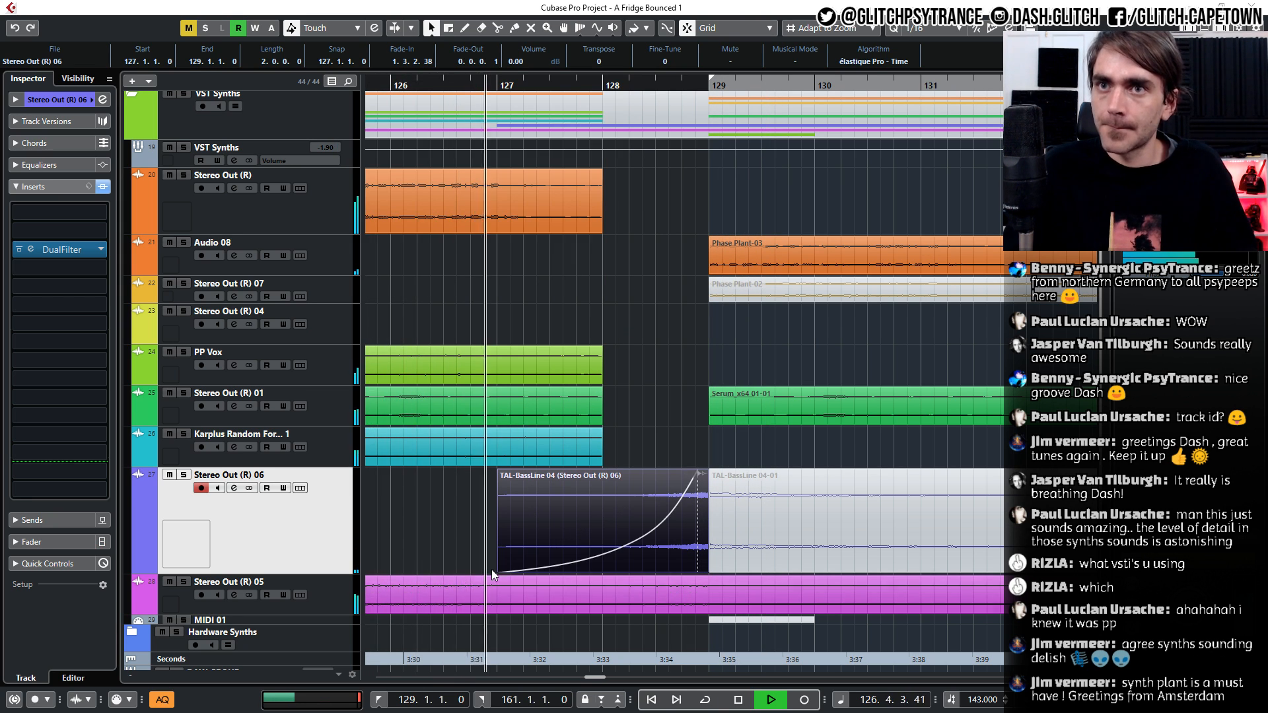
pyautogui.scroll(-3, 608, 513)
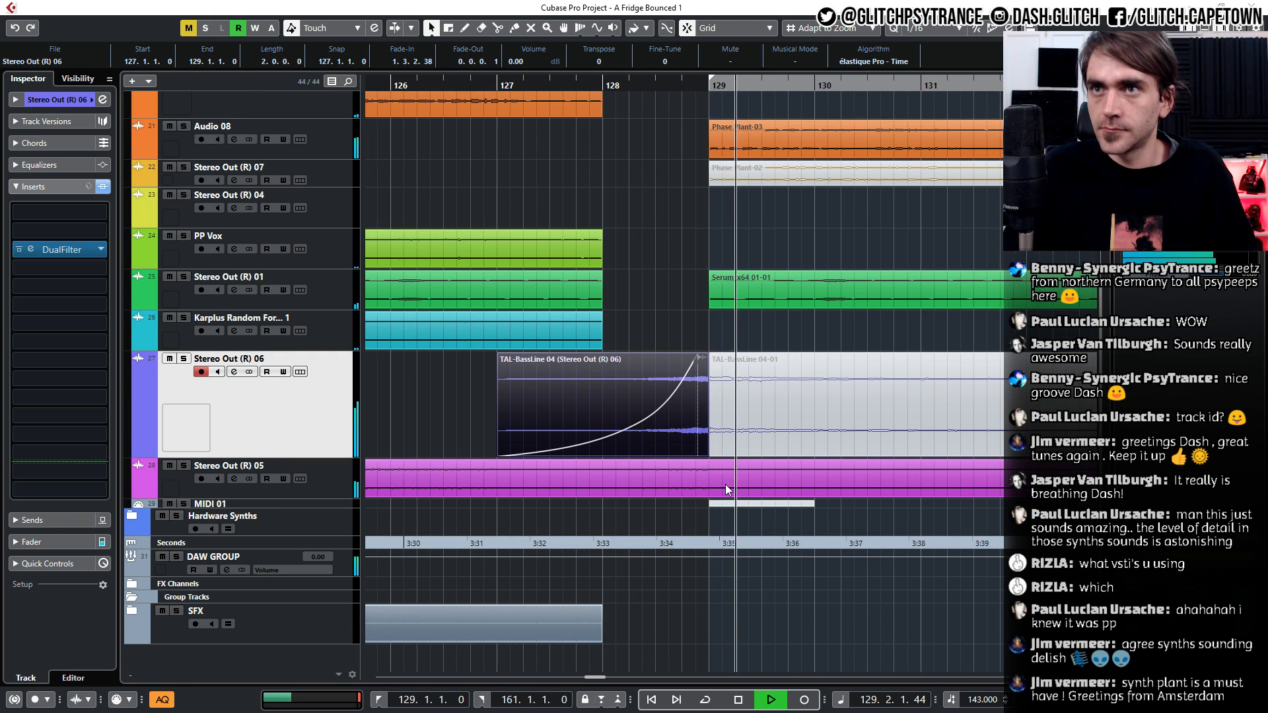
pyautogui.scroll(-4, 721, 490)
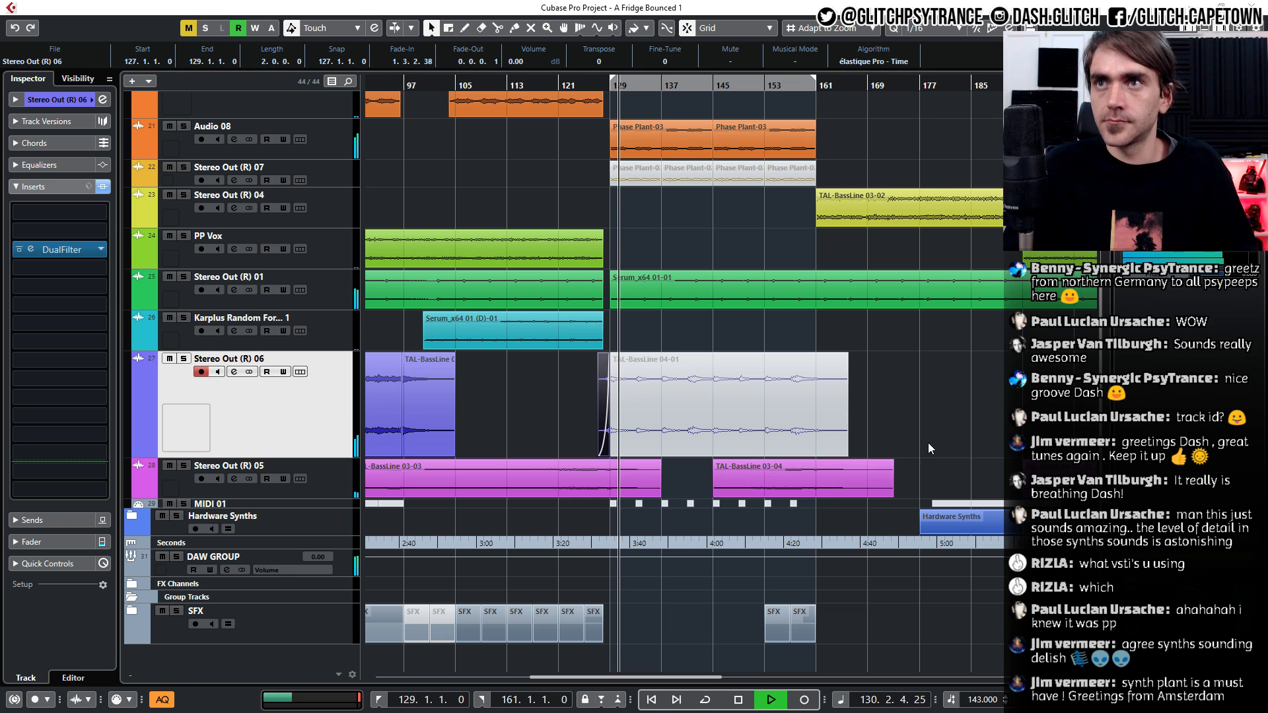
pyautogui.scroll(6, 898, 454)
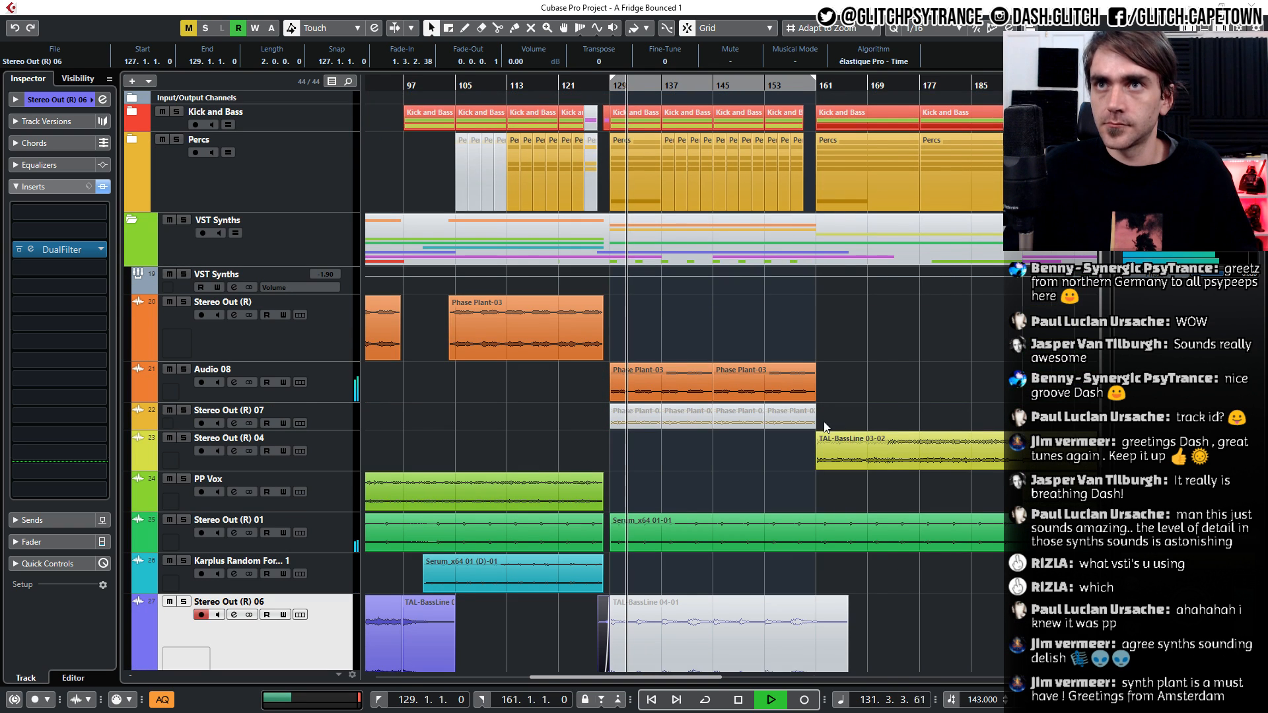
pyautogui.hscroll(2, 825, 426)
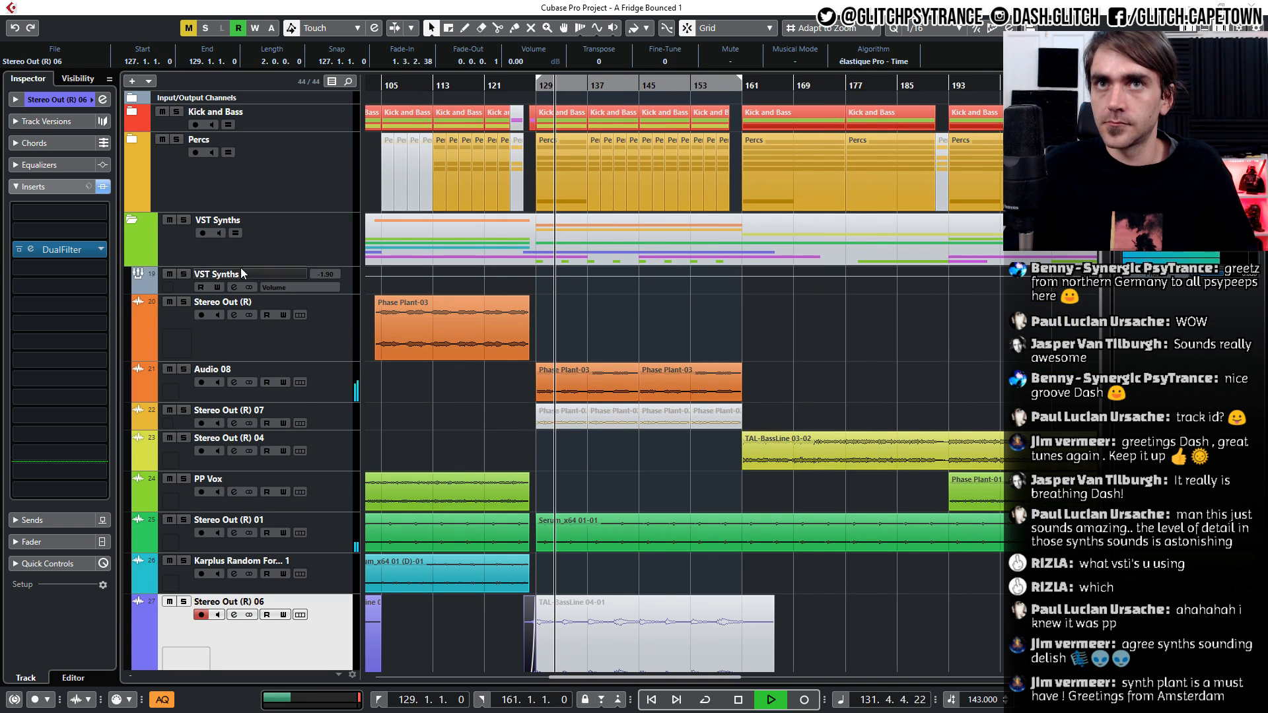
# Delete the muted TAL-BassLine 04-01 clip starting at bar 129 on the Stereo Out (R) 06 track
pyautogui.click(133, 225)
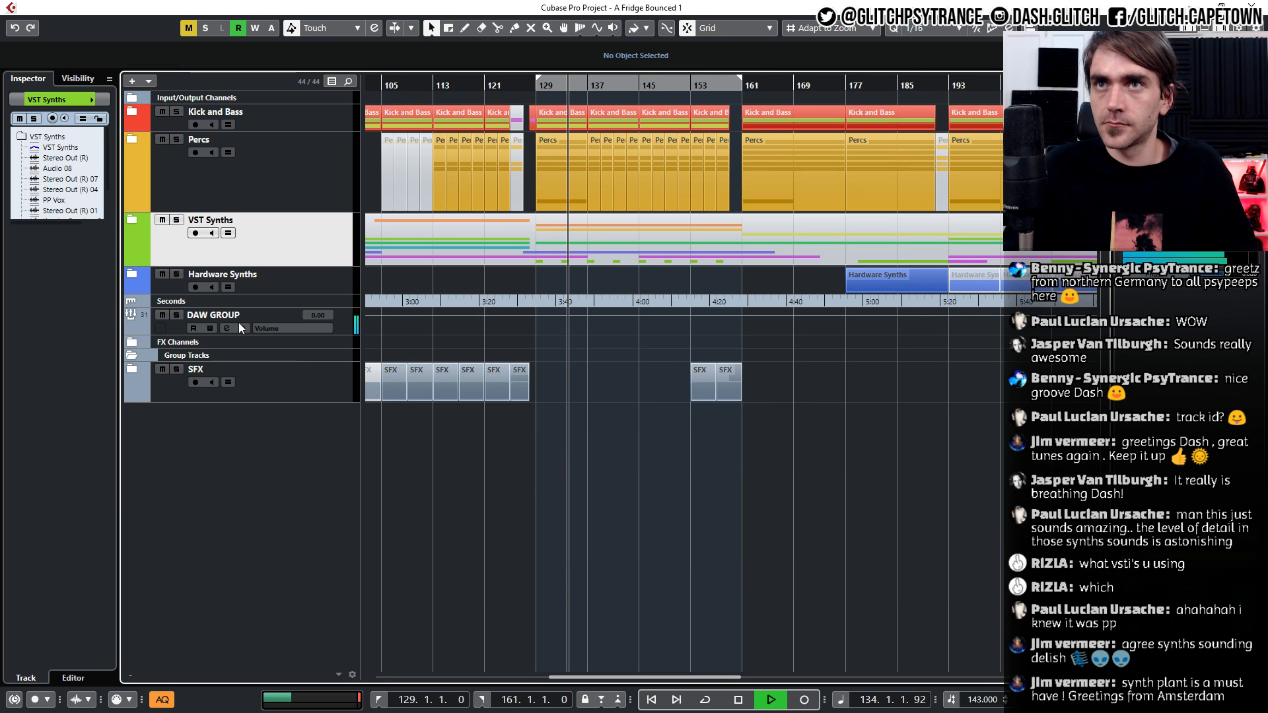
pyautogui.press('g')
pyautogui.press('g')
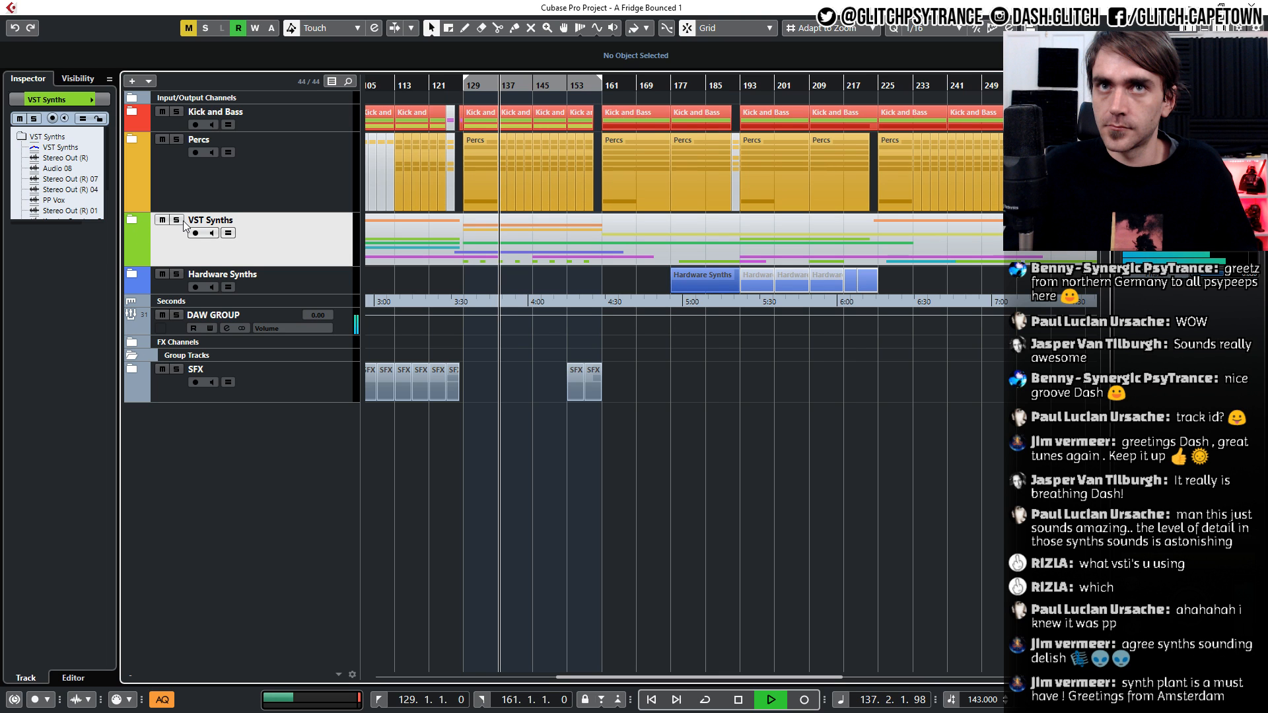
pyautogui.click(131, 220)
pyautogui.scroll(-4, 557, 409)
pyautogui.scroll(3, 557, 408)
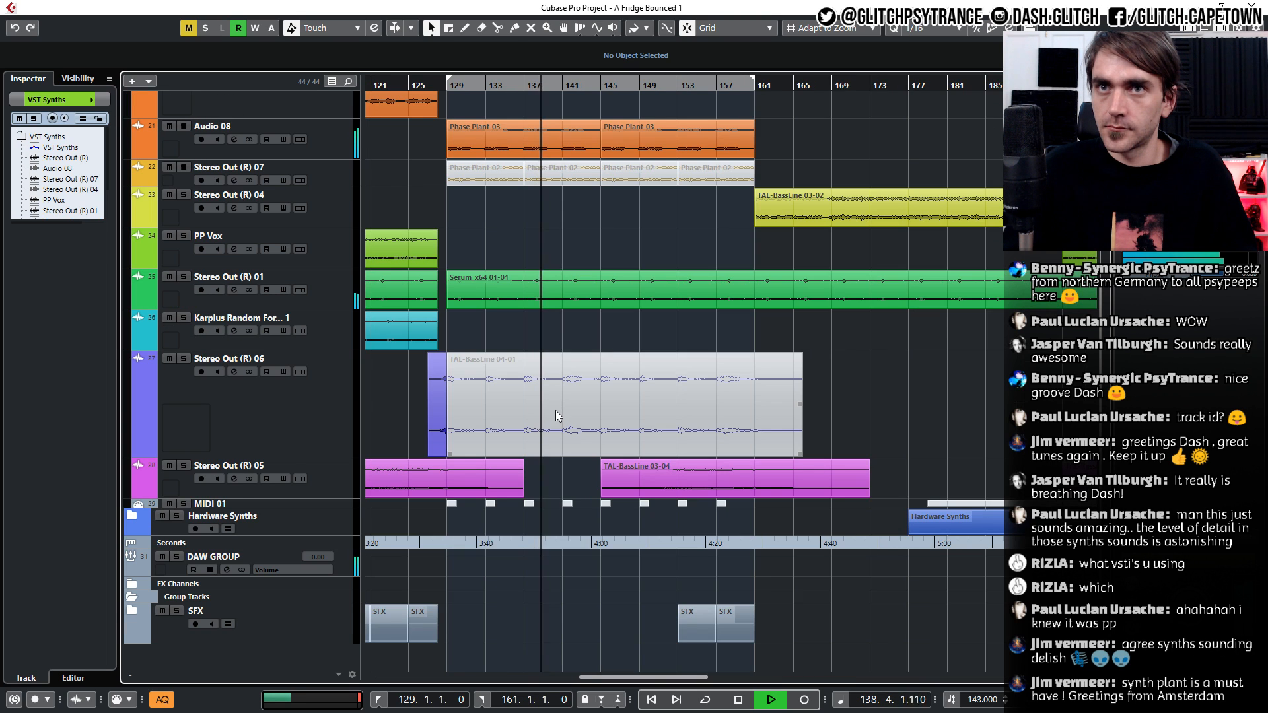
pyautogui.hscroll(-6, 558, 409)
pyautogui.hscroll(6, 557, 409)
pyautogui.hscroll(-2, 556, 410)
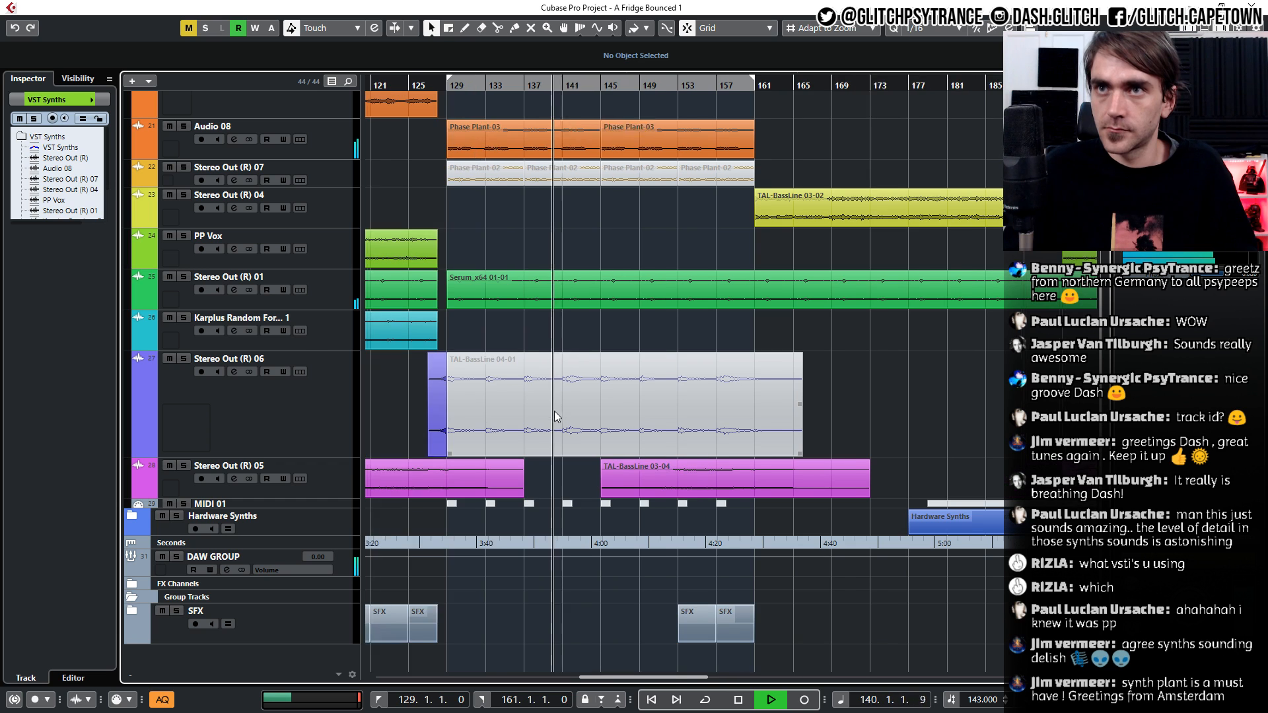
pyautogui.click(613, 415)
pyautogui.press('Delete')
pyautogui.scroll(3, 615, 416)
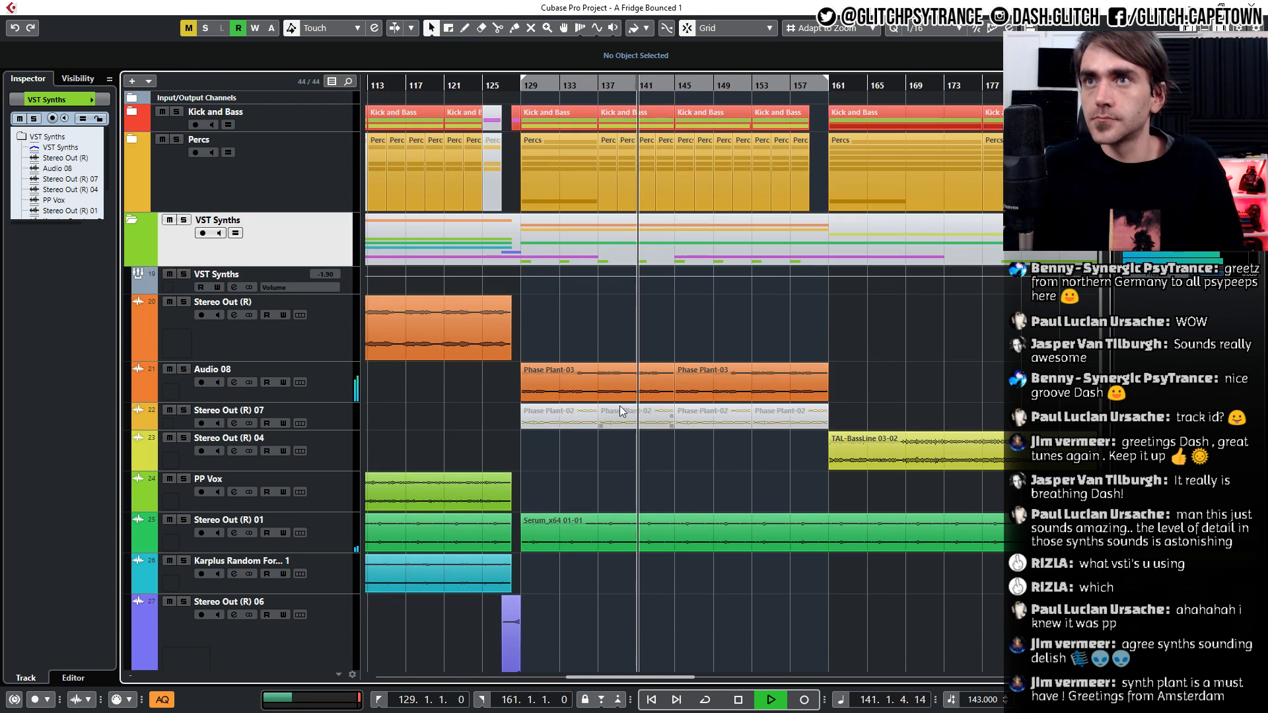
# Copy the two-bar reversed TAL-BassLine 04 tail on Stereo Out (R) 06 to bars 143 and 159
pyautogui.scroll(-3, 619, 409)
pyautogui.moveTo(513, 441); pyautogui.dragTo(670, 454)
pyautogui.click(733, 444)
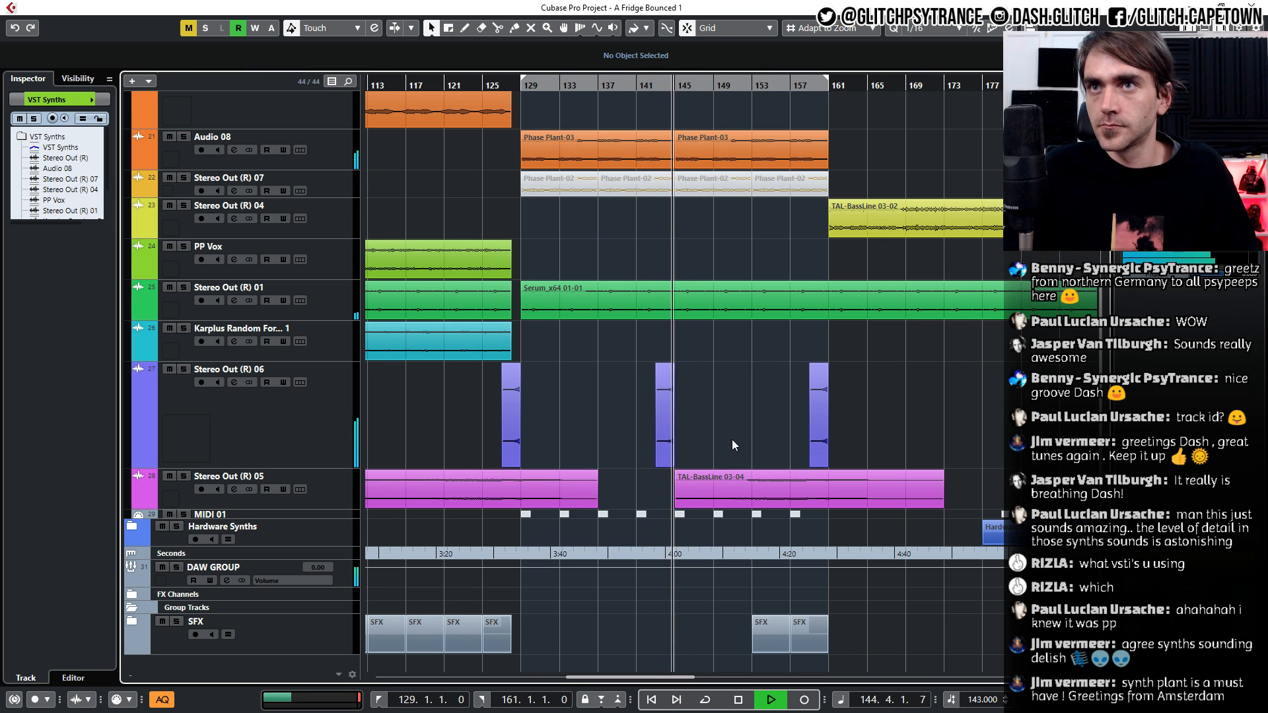
# Review the synth clips and reversed tails from bar 129 to 193 against the Kick and Bass and Percs breaks
pyautogui.hscroll(2, 727, 432)
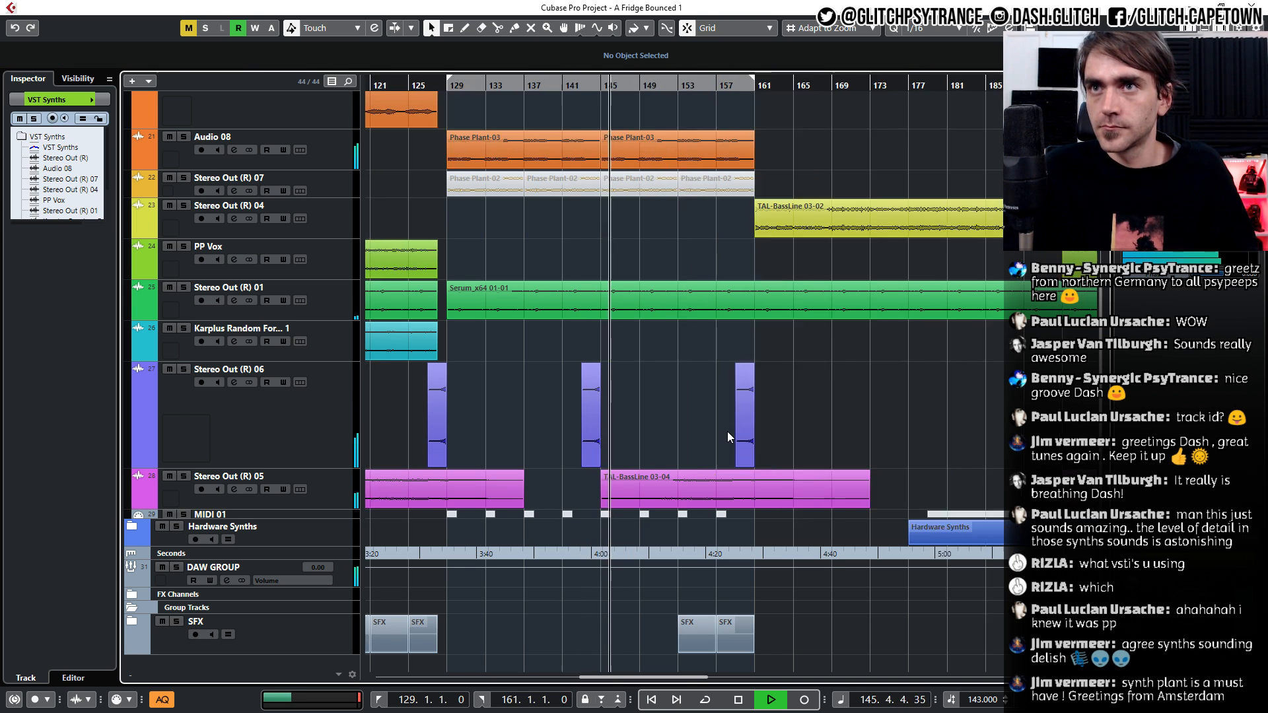
pyautogui.scroll(5, 728, 431)
pyautogui.scroll(-3, 735, 472)
pyautogui.hscroll(1, 734, 472)
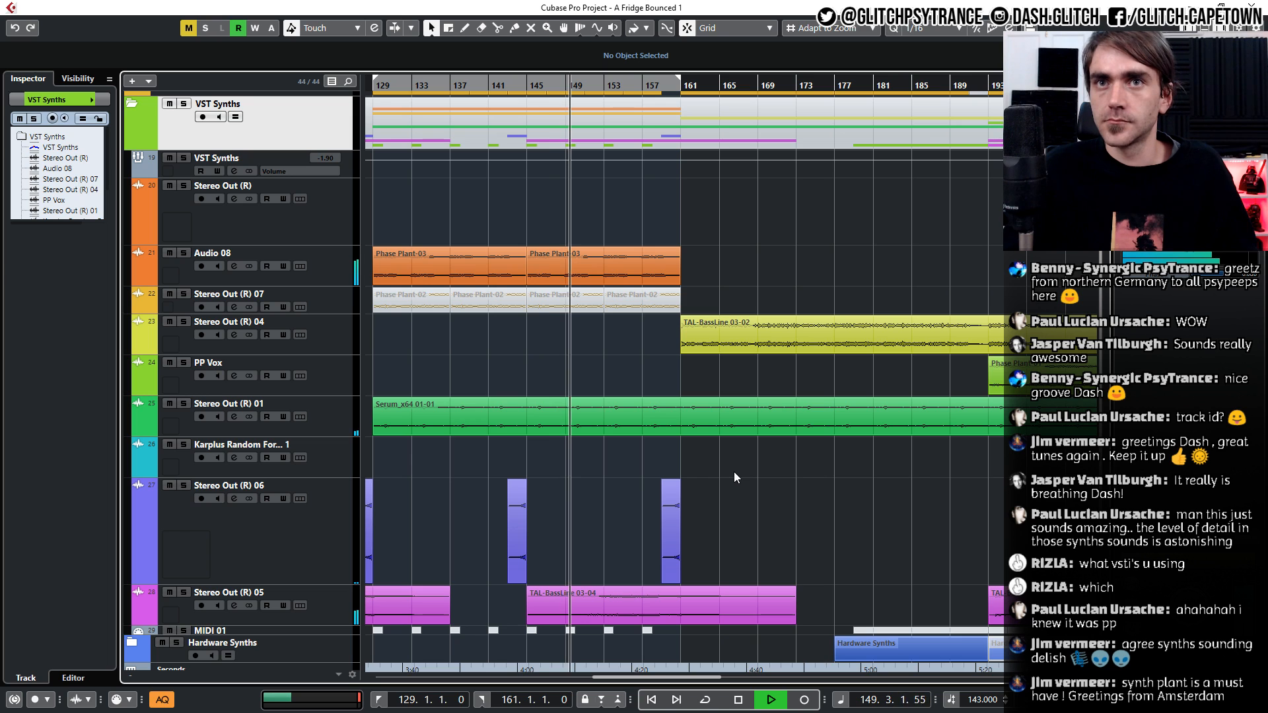
pyautogui.scroll(2, 729, 487)
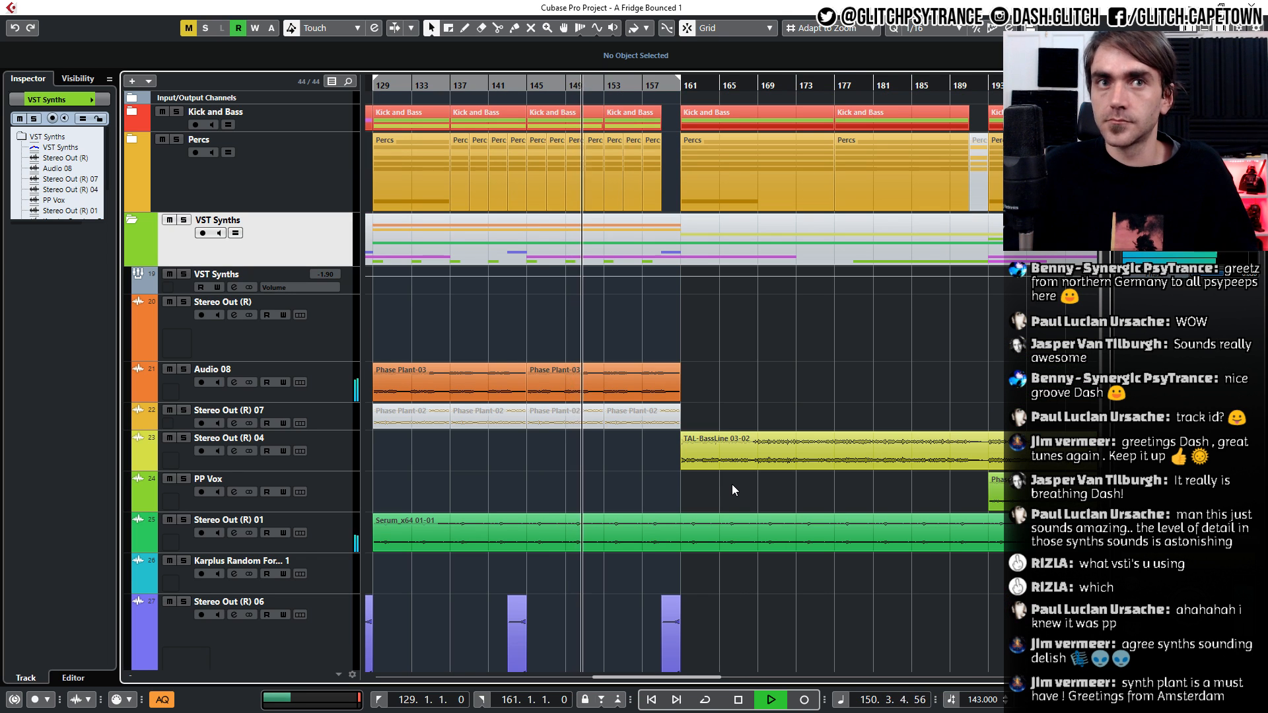
pyautogui.keyDown('ctrl'); pyautogui.scroll(1, 705, 506); pyautogui.keyUp('ctrl')
pyautogui.scroll(-4, 710, 508)
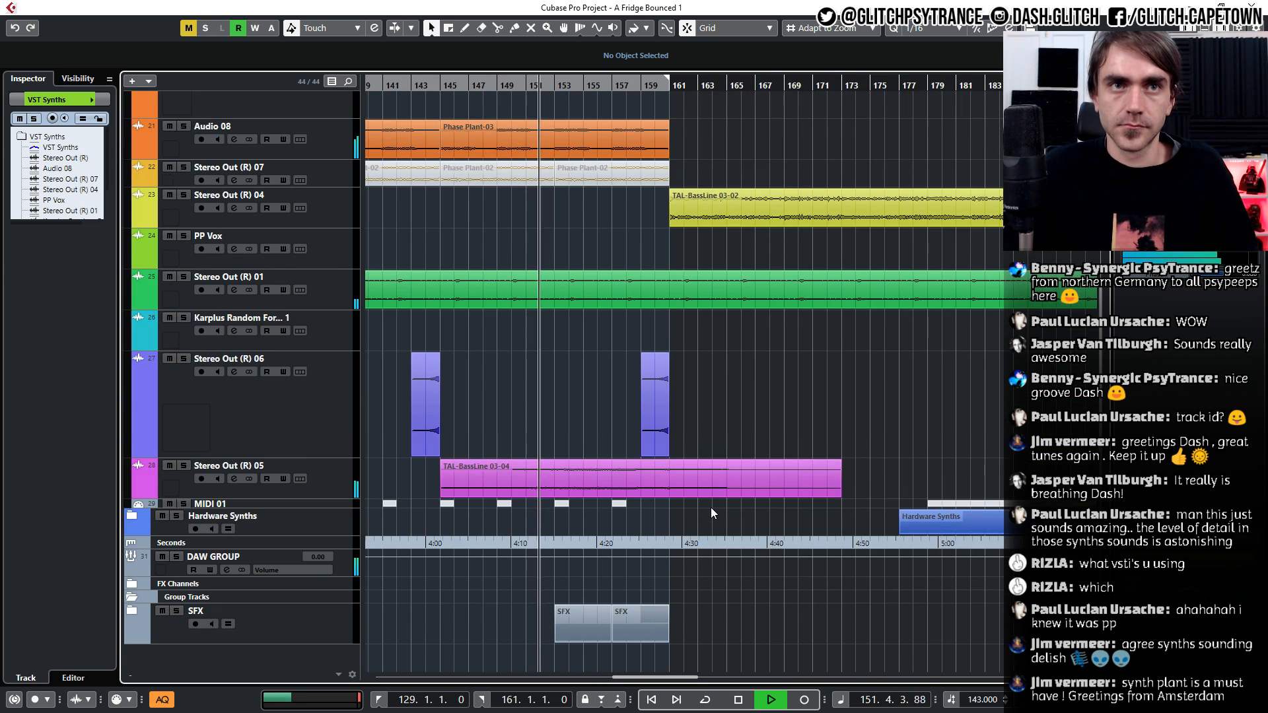
pyautogui.hscroll(1, 701, 435)
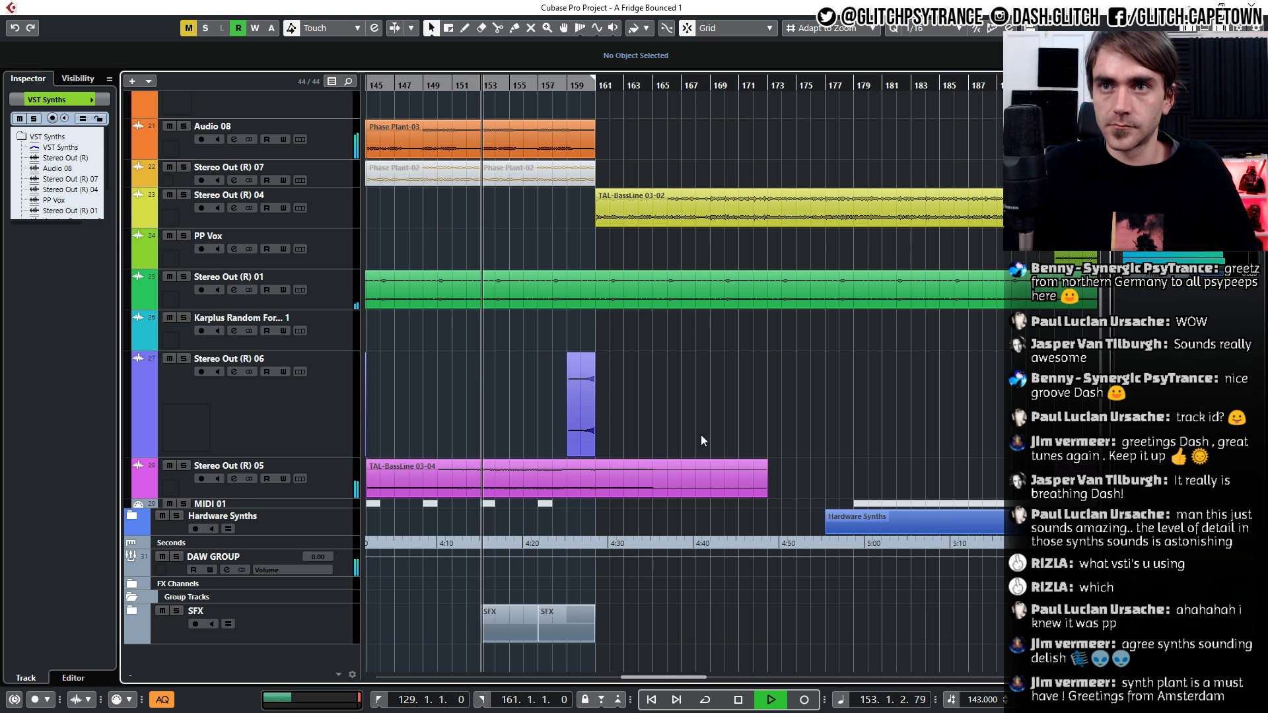
pyautogui.scroll(4, 588, 462)
pyautogui.scroll(1, 585, 458)
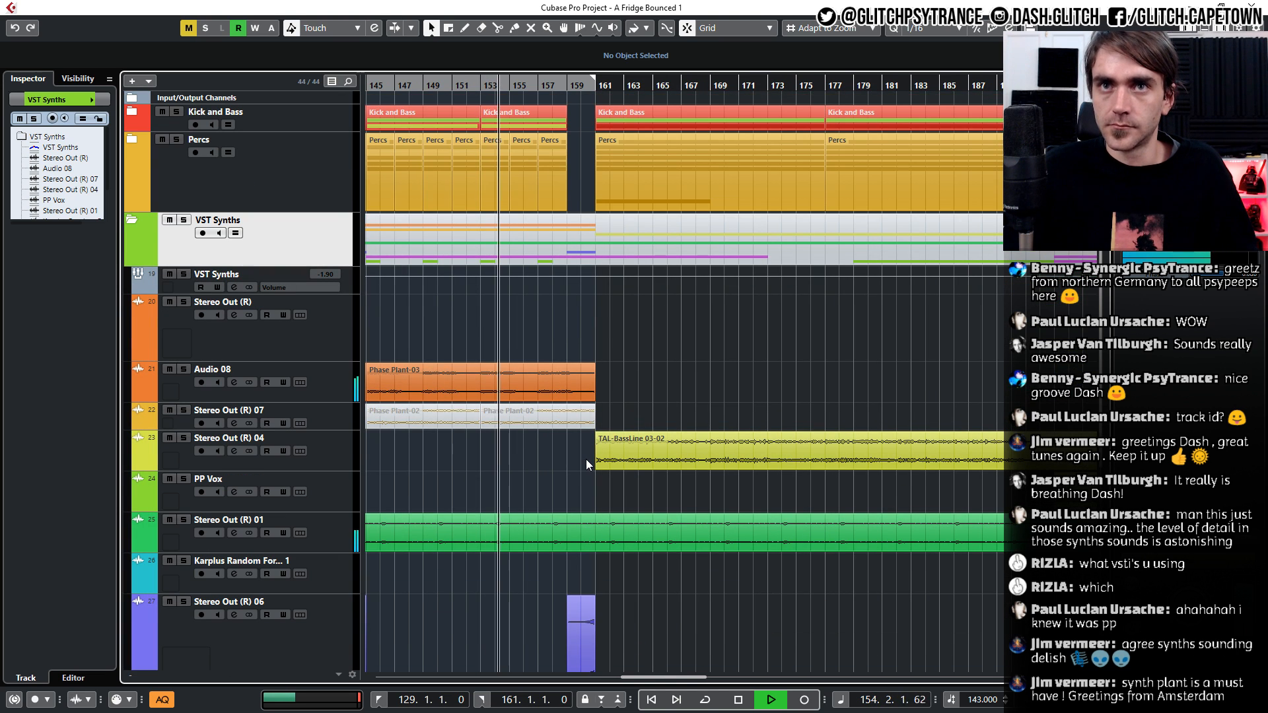
# Copy the reversed tail at bar 159 on Stereo Out (R) 06 to bar 191, 32 bars further on
pyautogui.keyDown('ctrl'); pyautogui.scroll(-2, 585, 459); pyautogui.keyUp('ctrl')
pyautogui.scroll(-2, 581, 461)
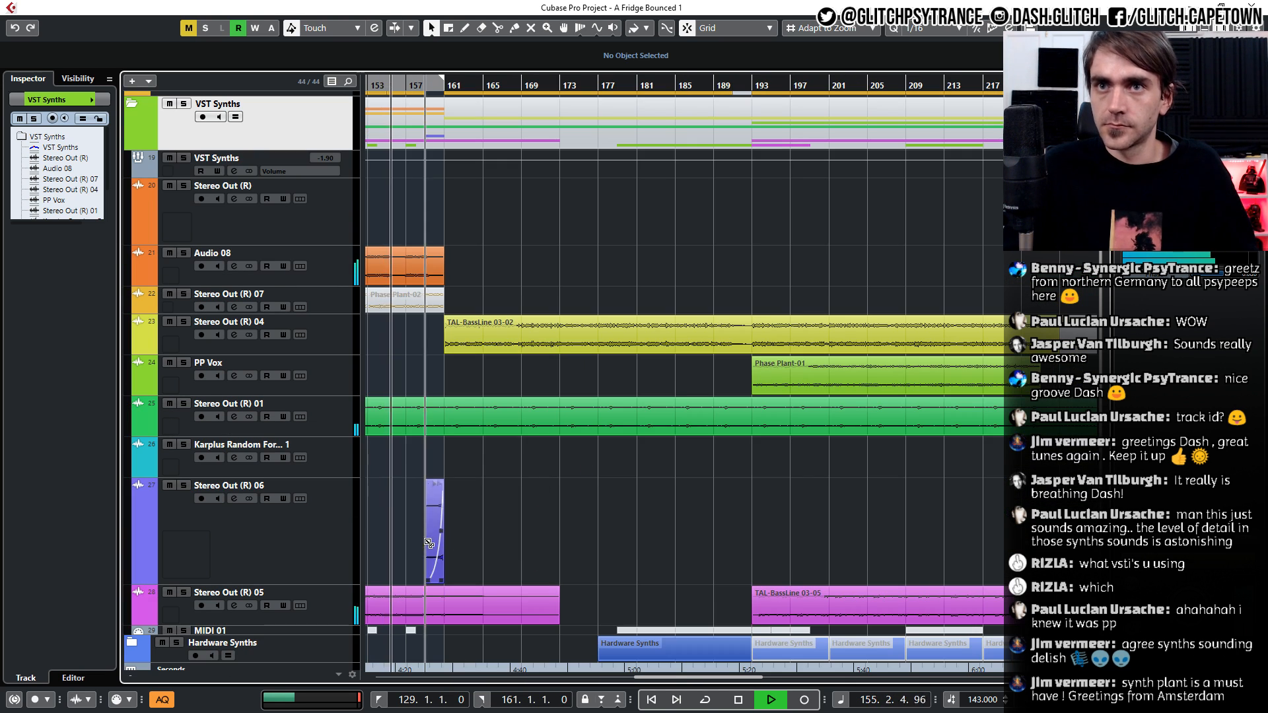
pyautogui.keyDown('alt'); pyautogui.moveTo(433, 548); pyautogui.dragTo(741, 548); pyautogui.keyUp('alt')
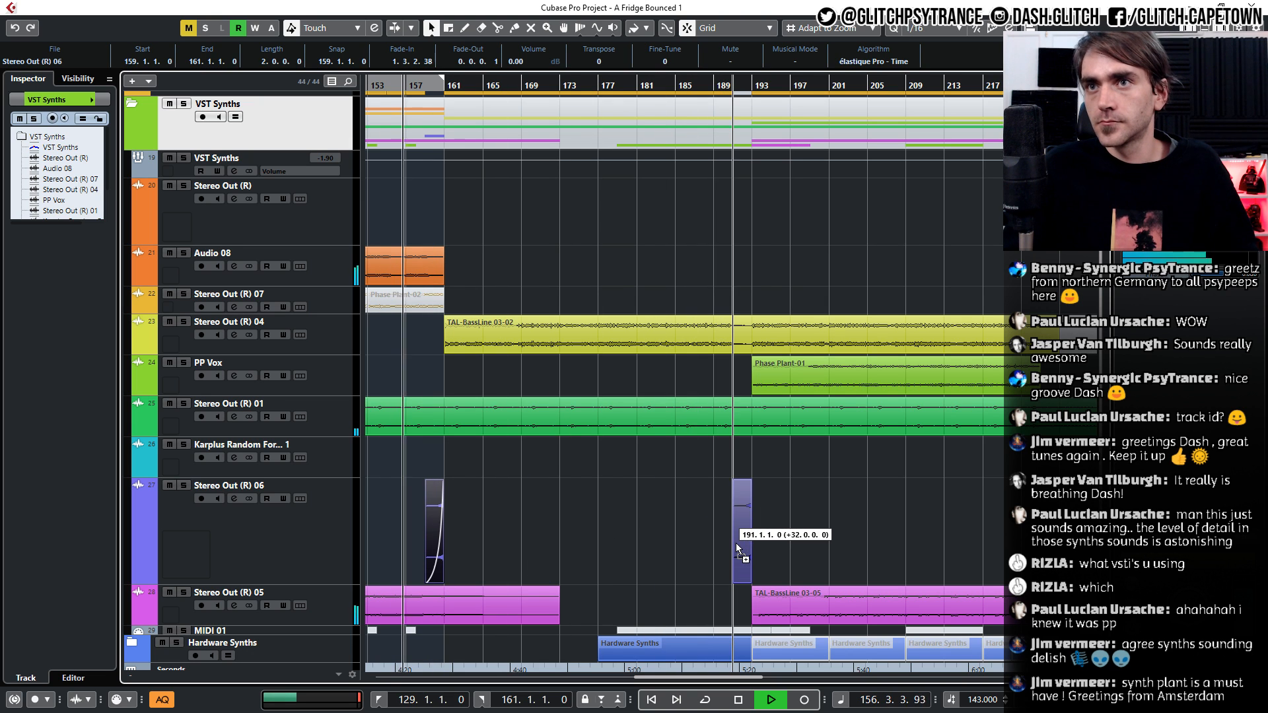
# Mute the reversed tail clip at bar 159 on the Stereo Out (R) 06 track
pyautogui.keyDown('ctrl'); pyautogui.scroll(-3, 838, 512); pyautogui.keyUp('ctrl')
pyautogui.keyDown('ctrl'); pyautogui.scroll(-3, 836, 514); pyautogui.keyUp('ctrl')
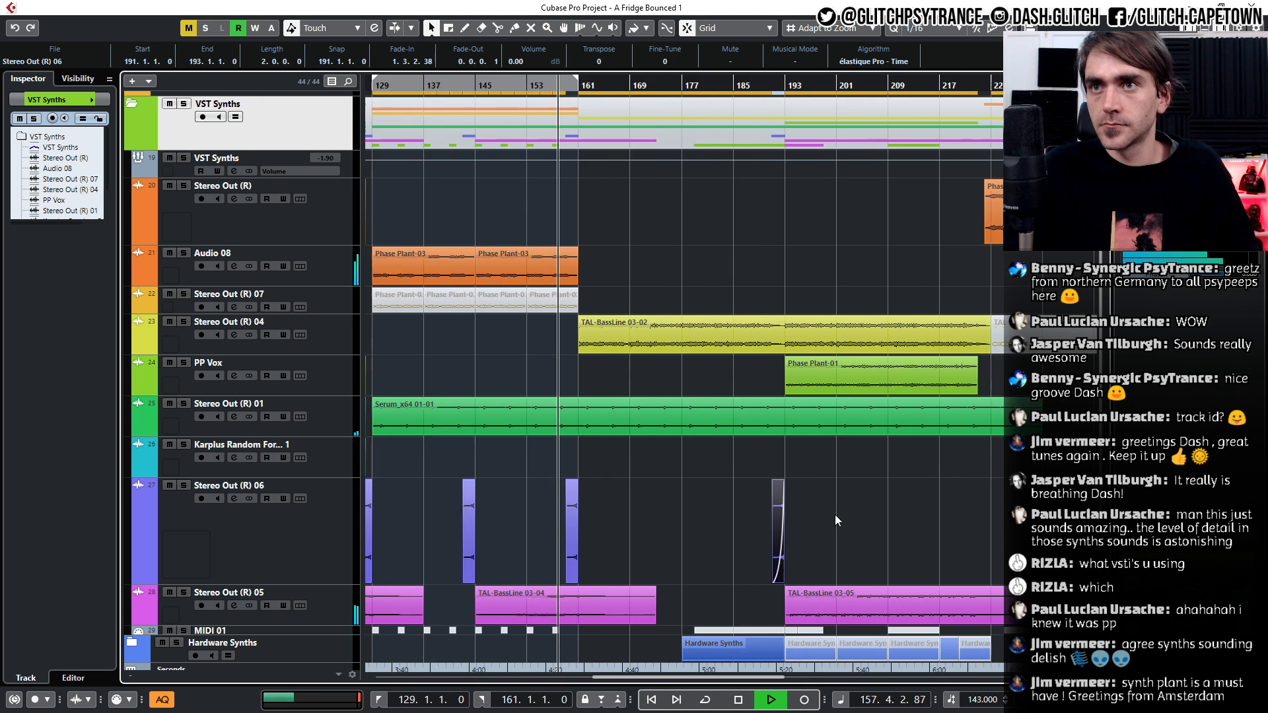
pyautogui.scroll(2, 850, 532)
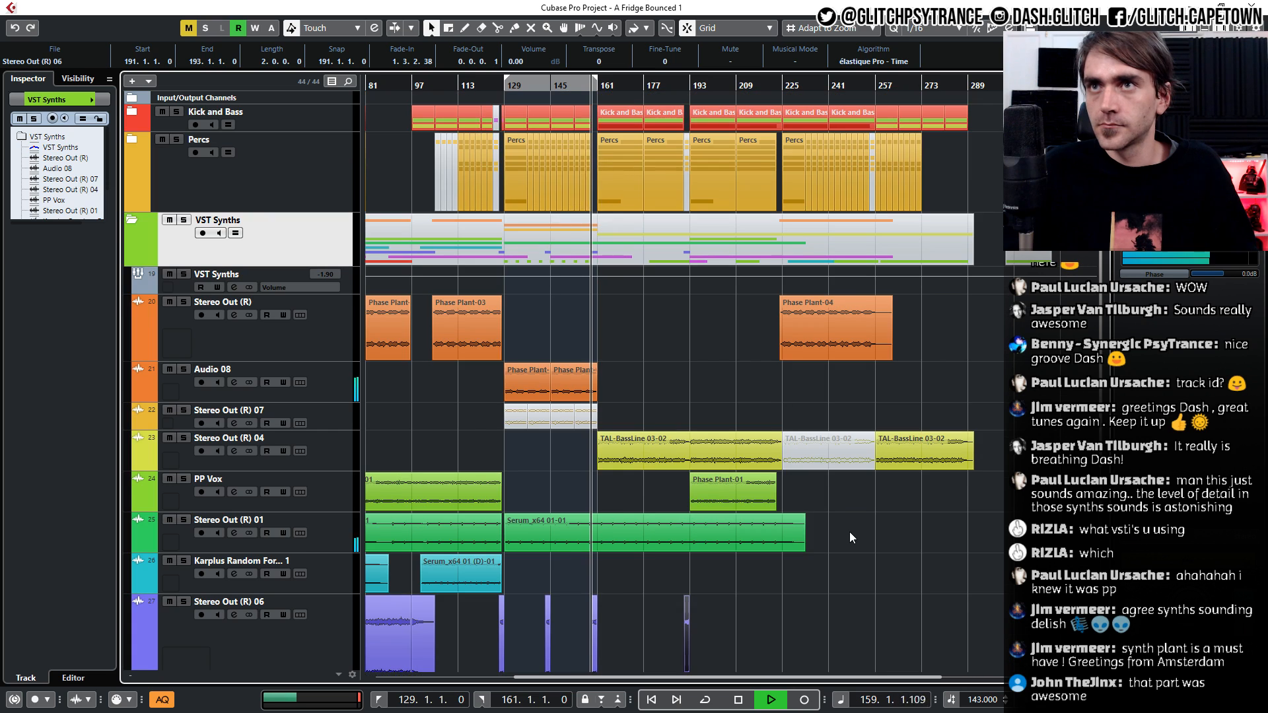
pyautogui.keyDown('ctrl'); pyautogui.scroll(2, 853, 556); pyautogui.keyUp('ctrl')
pyautogui.scroll(-2, 852, 556)
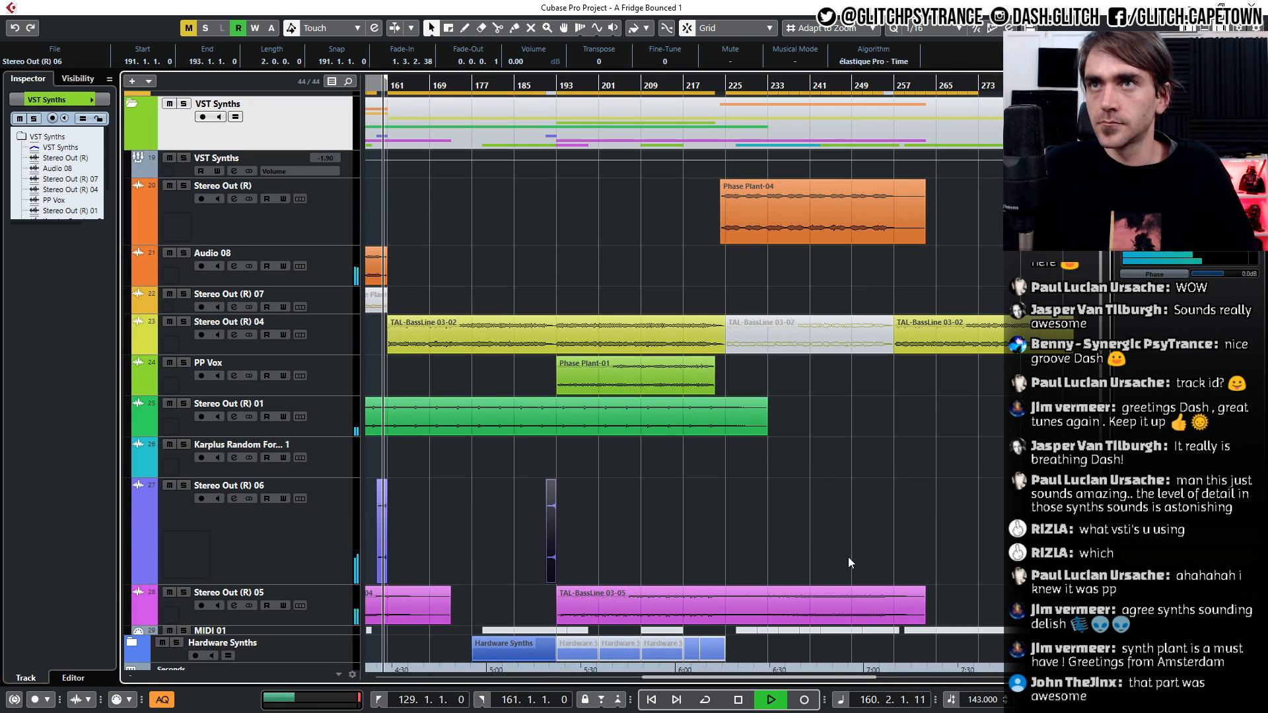
pyautogui.hscroll(-3, 680, 554)
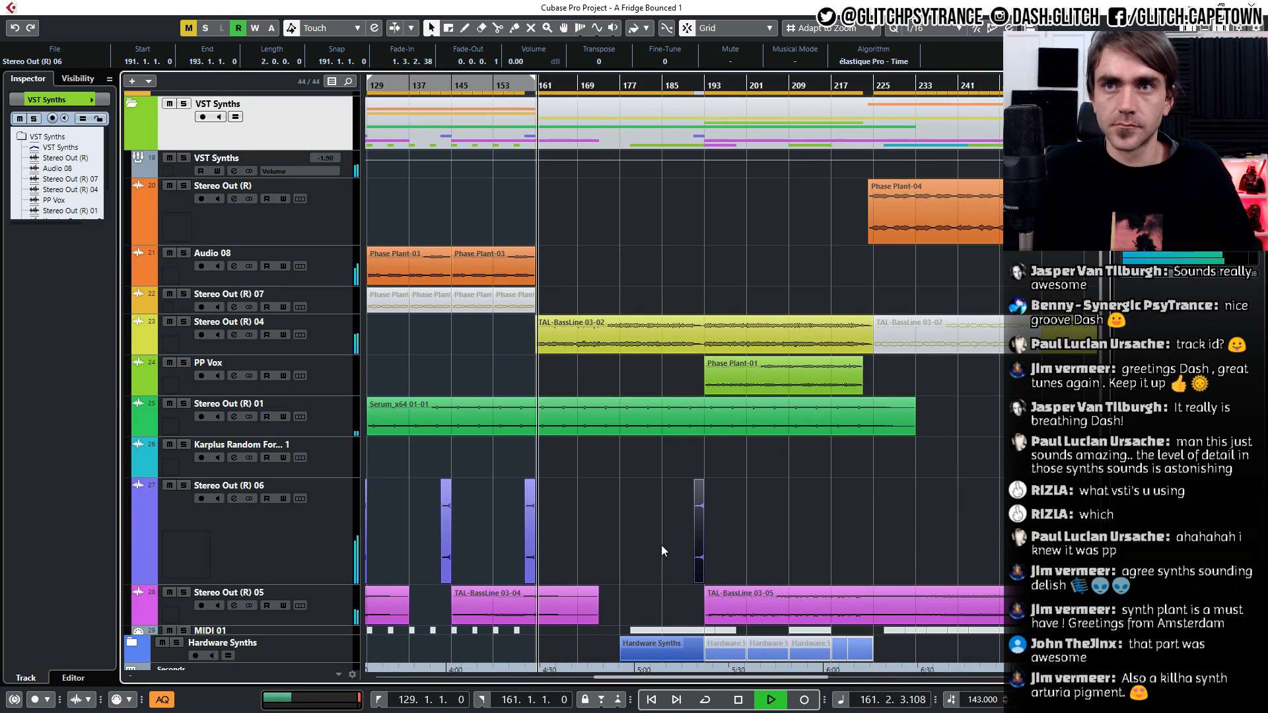
pyautogui.moveTo(588, 547); pyautogui.dragTo(517, 534)
pyautogui.hotkey('shift', 'm')
pyautogui.click(637, 561)
# Copy the reversed tail at bar 191 on Stereo Out (R) 06 to bar 223, ending at bar 225
pyautogui.scroll(2, 789, 537)
pyautogui.hscroll(3, 783, 547)
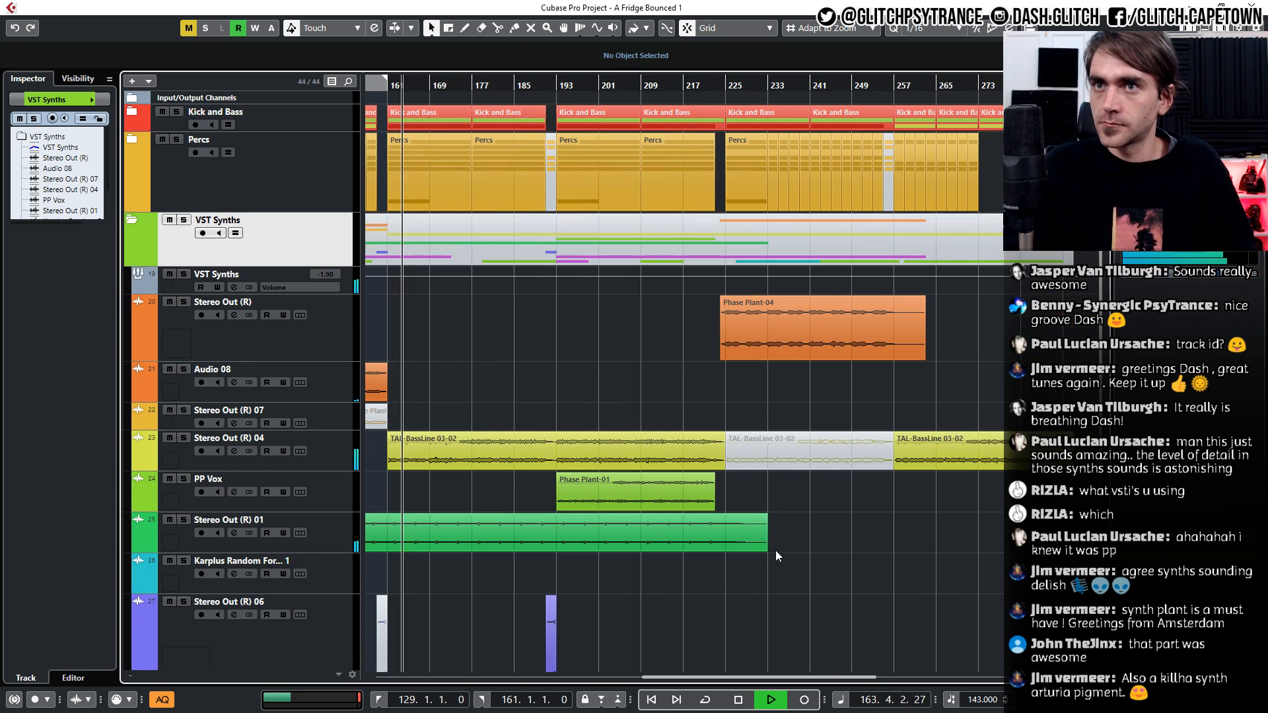
pyautogui.scroll(-4, 767, 533)
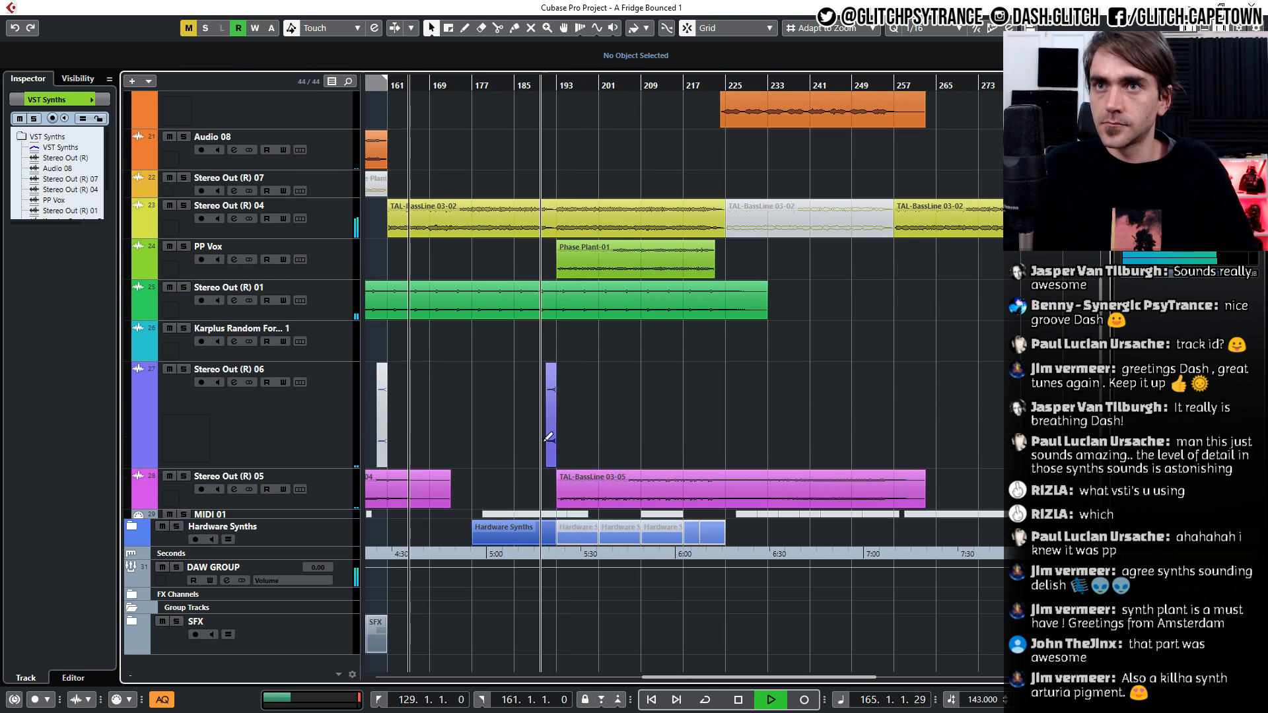
pyautogui.moveTo(550, 439); pyautogui.dragTo(722, 437)
# Examine the synth, Percs and Kick and Bass clips around the breaks at bars 161, 191 and 223
pyautogui.scroll(3, 721, 437)
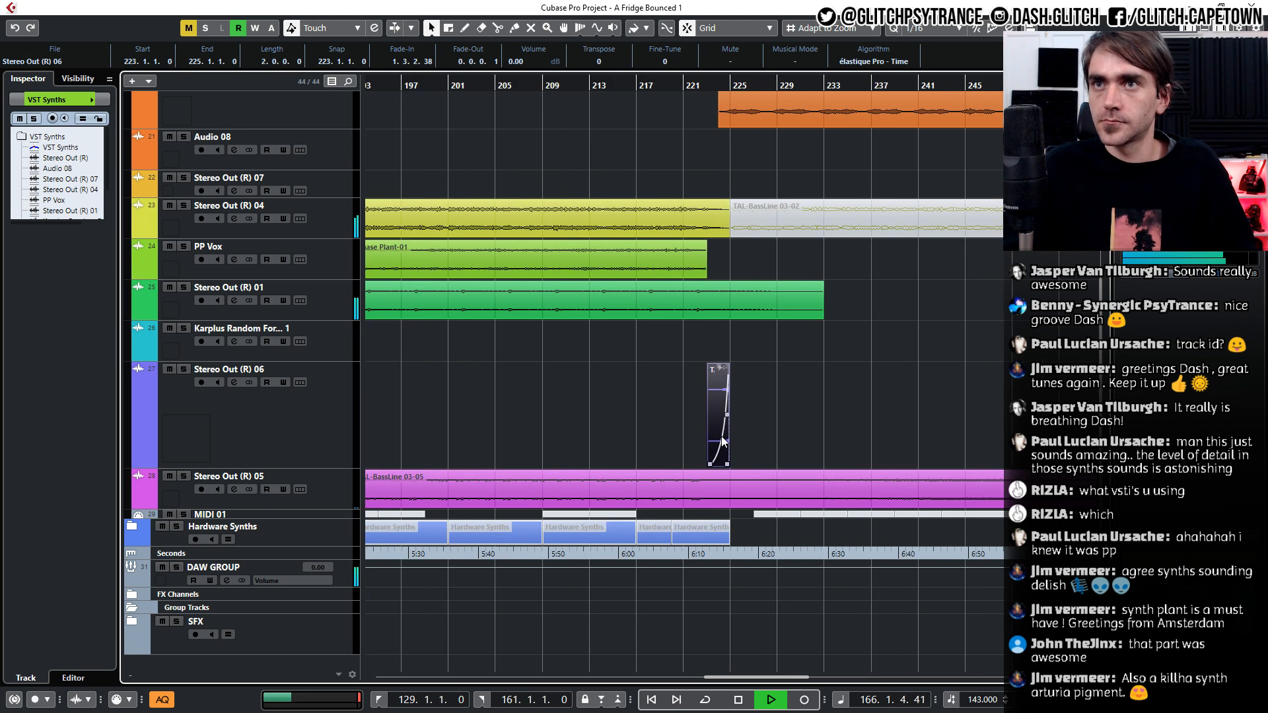
pyautogui.hscroll(5, 722, 437)
pyautogui.scroll(4, 721, 437)
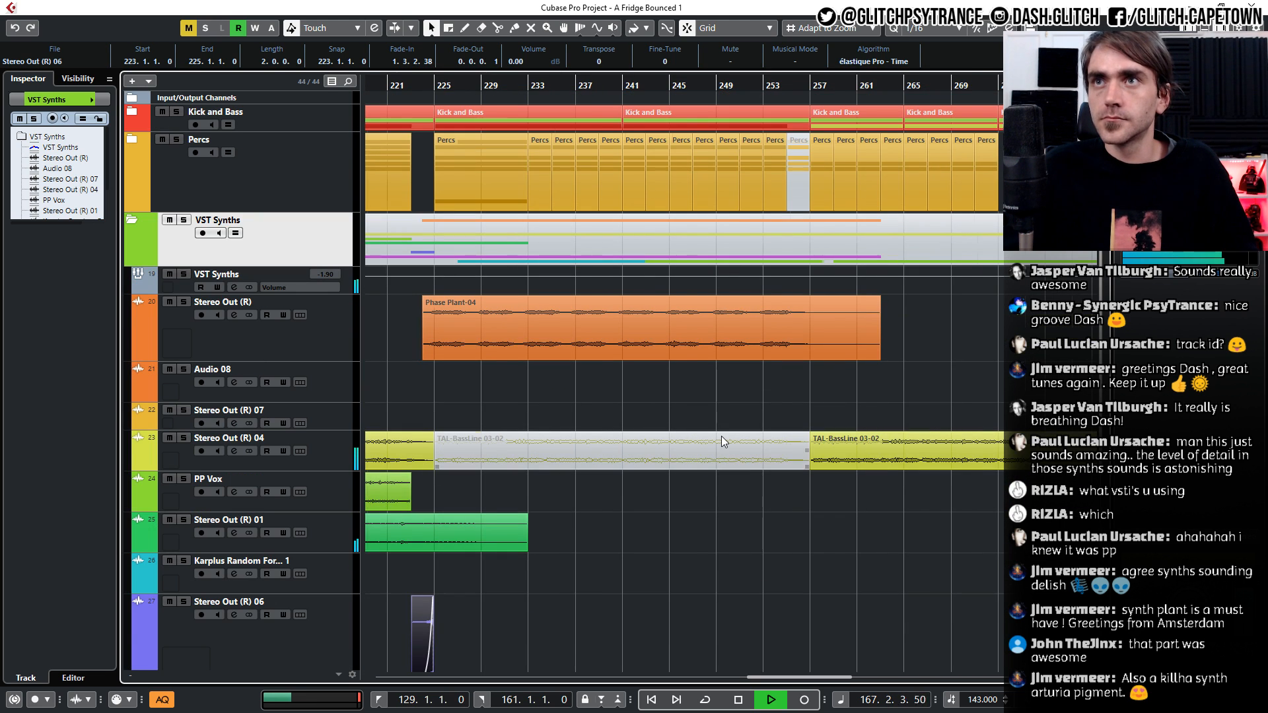
pyautogui.scroll(-5, 721, 436)
pyautogui.hscroll(-5, 722, 436)
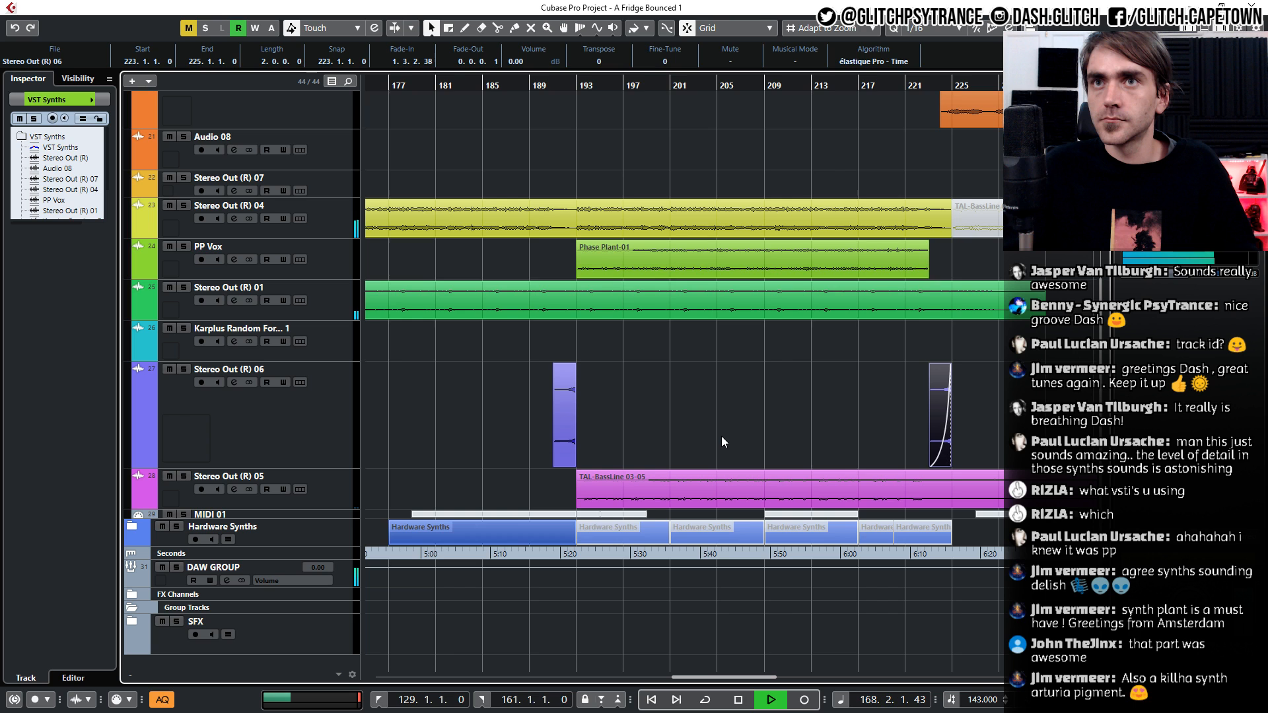
pyautogui.hscroll(-3, 722, 436)
pyautogui.scroll(5, 721, 436)
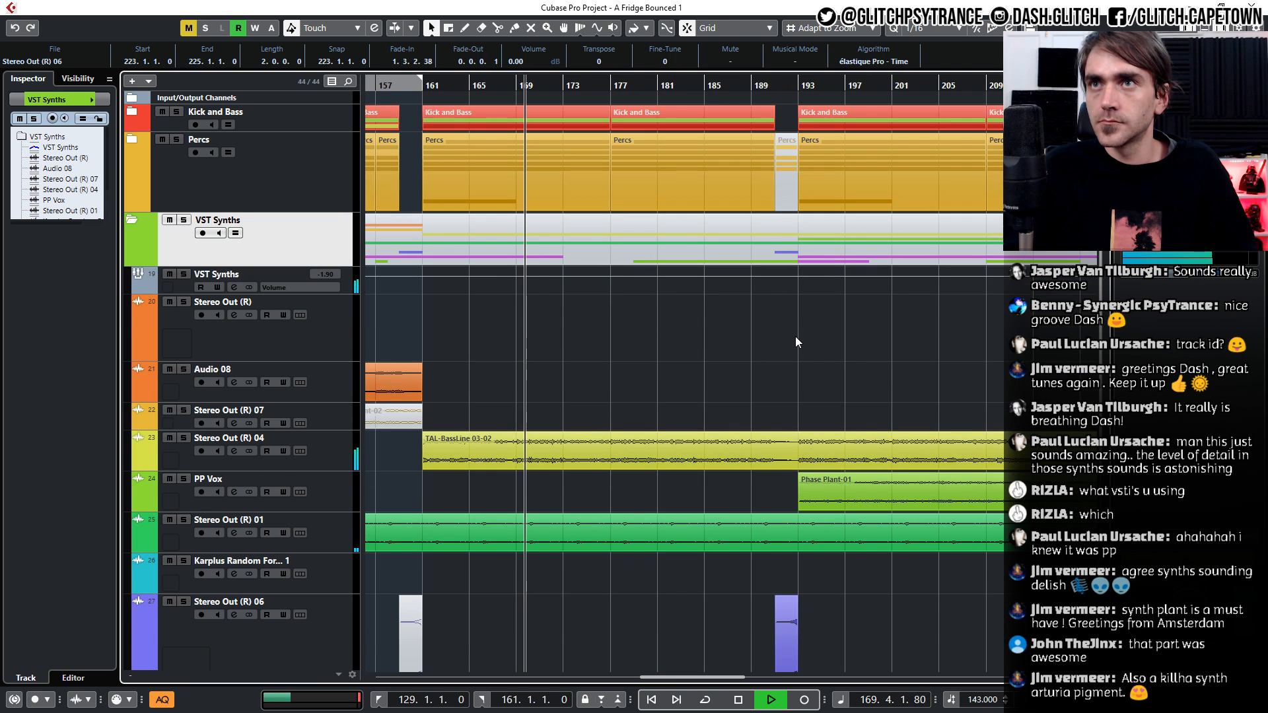
pyautogui.scroll(-5, 796, 335)
pyautogui.scroll(3, 802, 341)
# Split the TAL-BassLine 03-02 clip on Stereo Out (R) 04 at bar 193 and shorten its first part to end at bar 192
pyautogui.scroll(5, 802, 341)
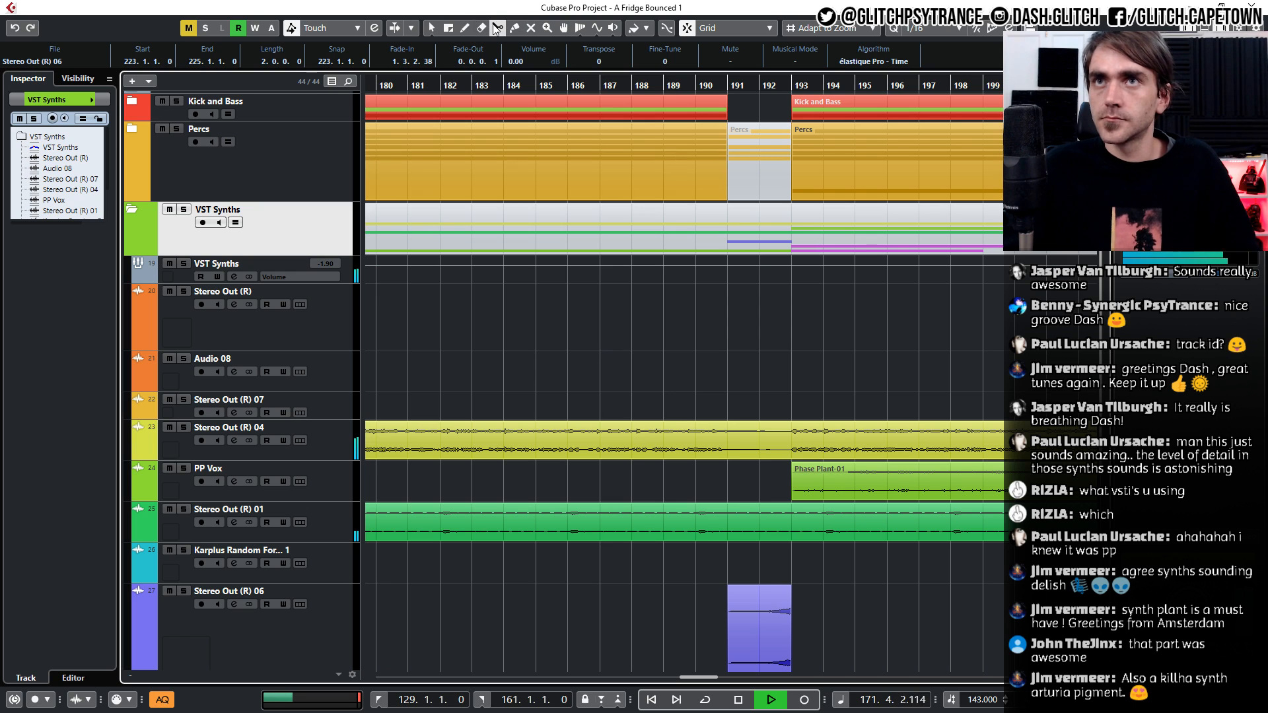
pyautogui.click(792, 439)
pyautogui.press('1')
pyautogui.click(766, 451)
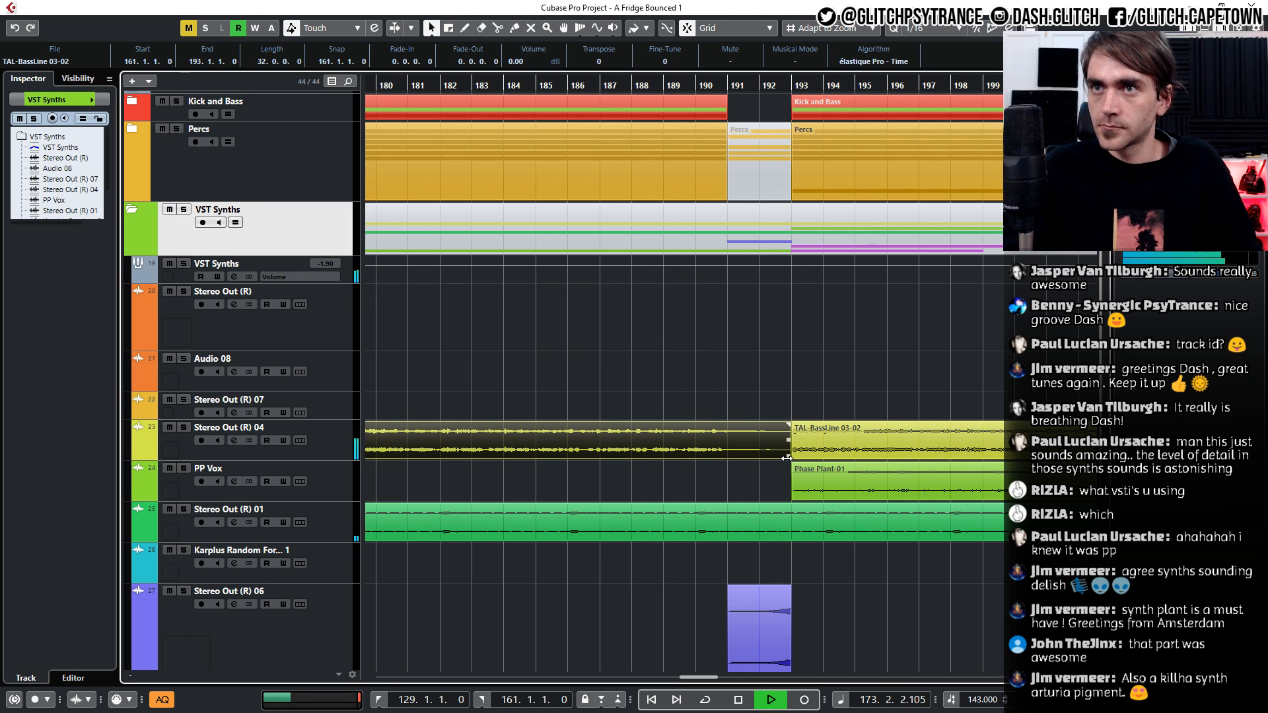
pyautogui.moveTo(790, 457); pyautogui.dragTo(759, 455)
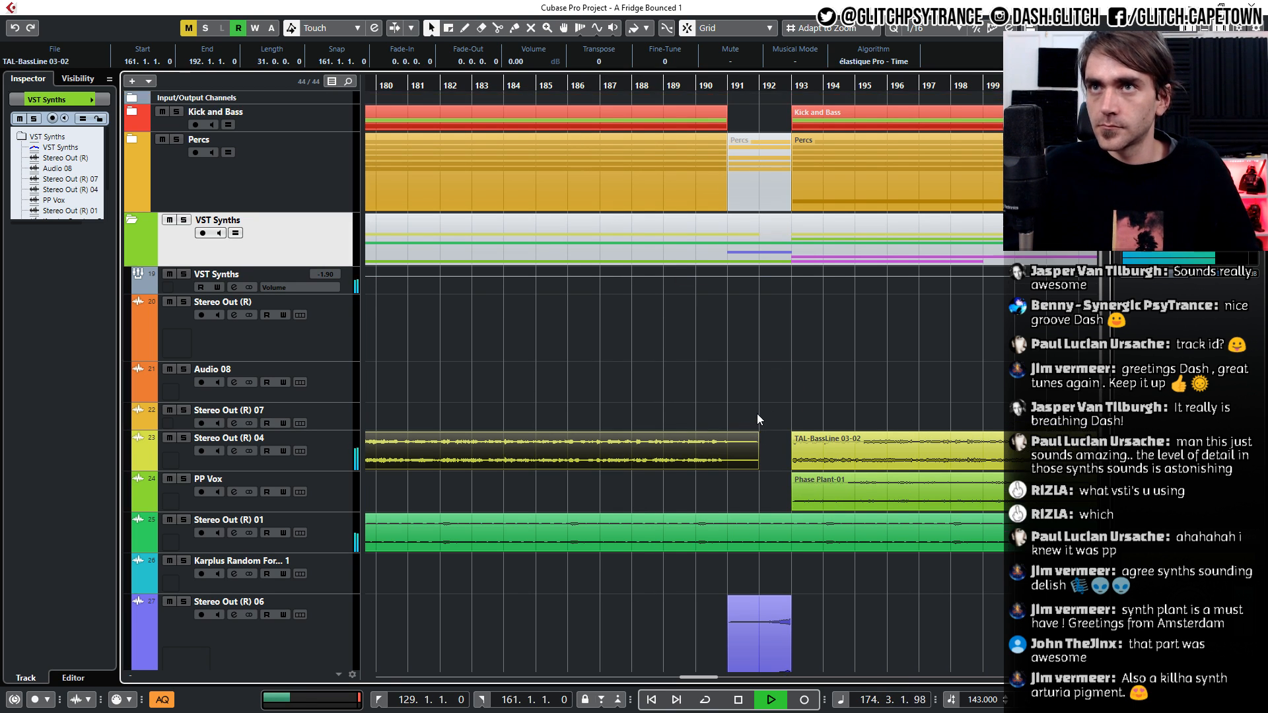
# Add a fade-out of 0.1.2.22 to the end of the TAL-BassLine 03-02 clip at bar 192
pyautogui.scroll(-4, 753, 486)
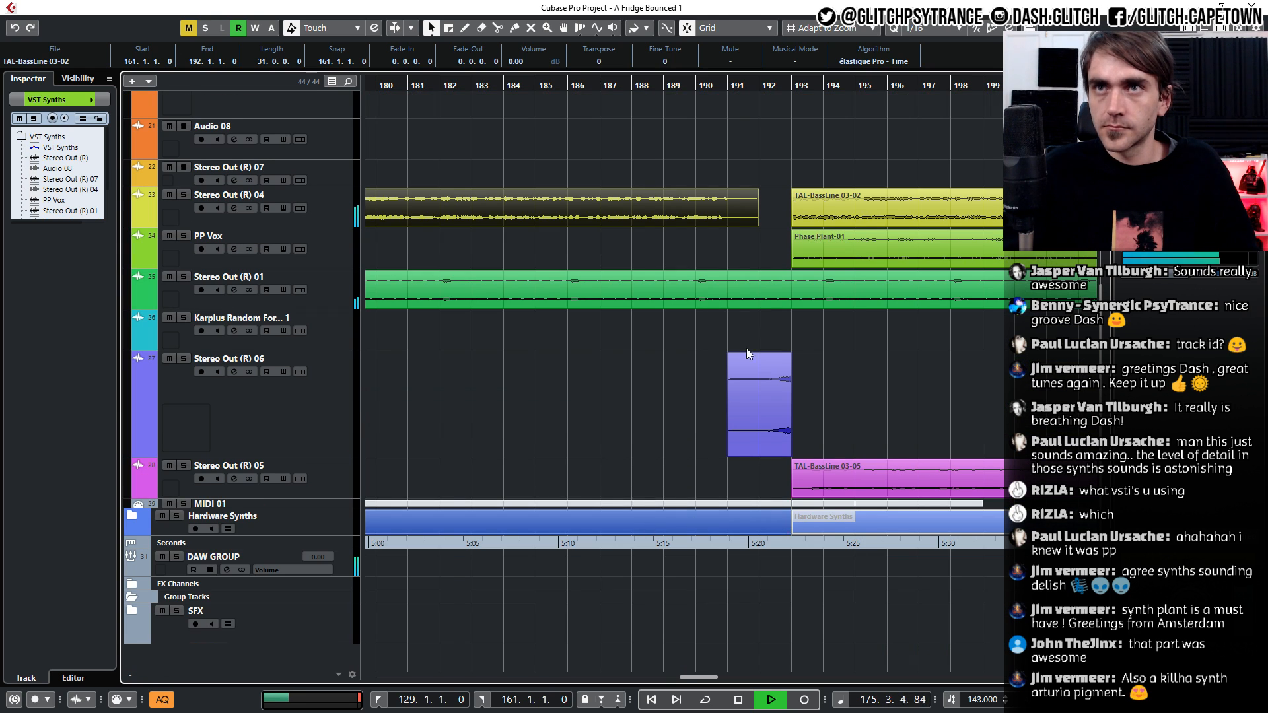
pyautogui.keyDown('ctrl'); pyautogui.scroll(2, 756, 284); pyautogui.keyUp('ctrl')
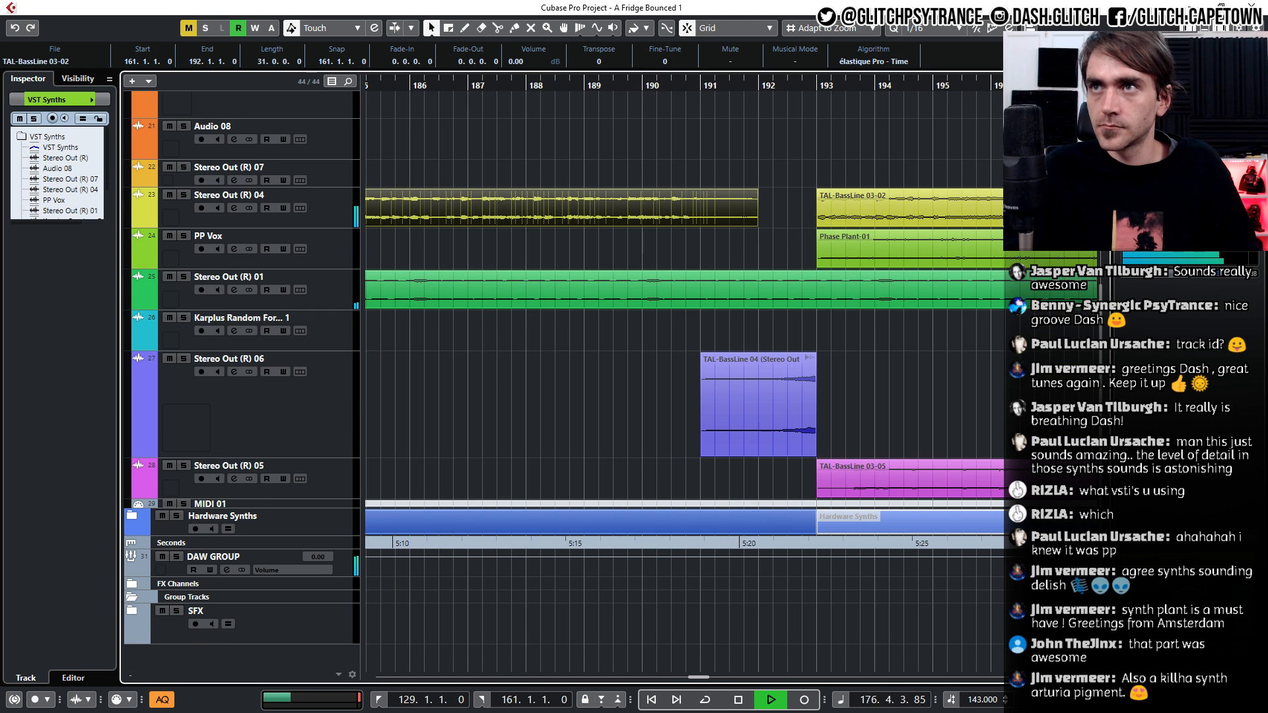
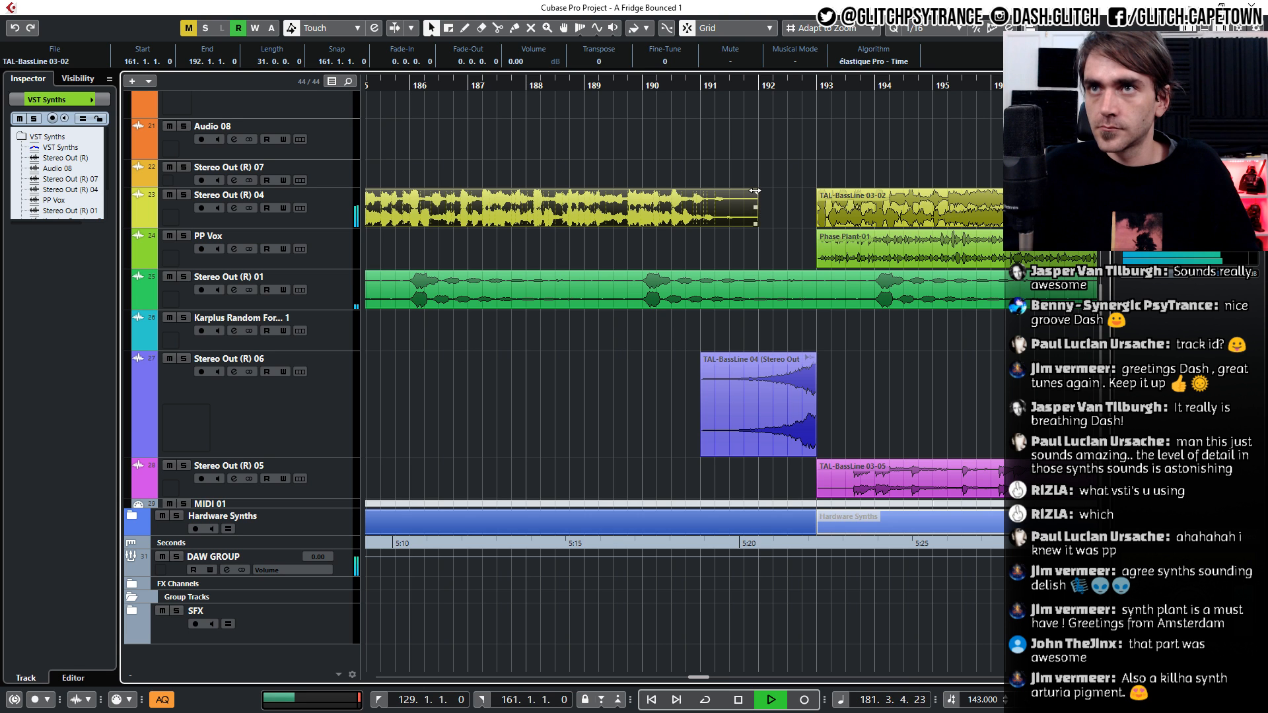
pyautogui.scroll(-3, 763, 198)
# Examine the clips around the bar 191 break and back to the Stereo Out (R) 05 part near bar 161
pyautogui.scroll(4, 747, 225)
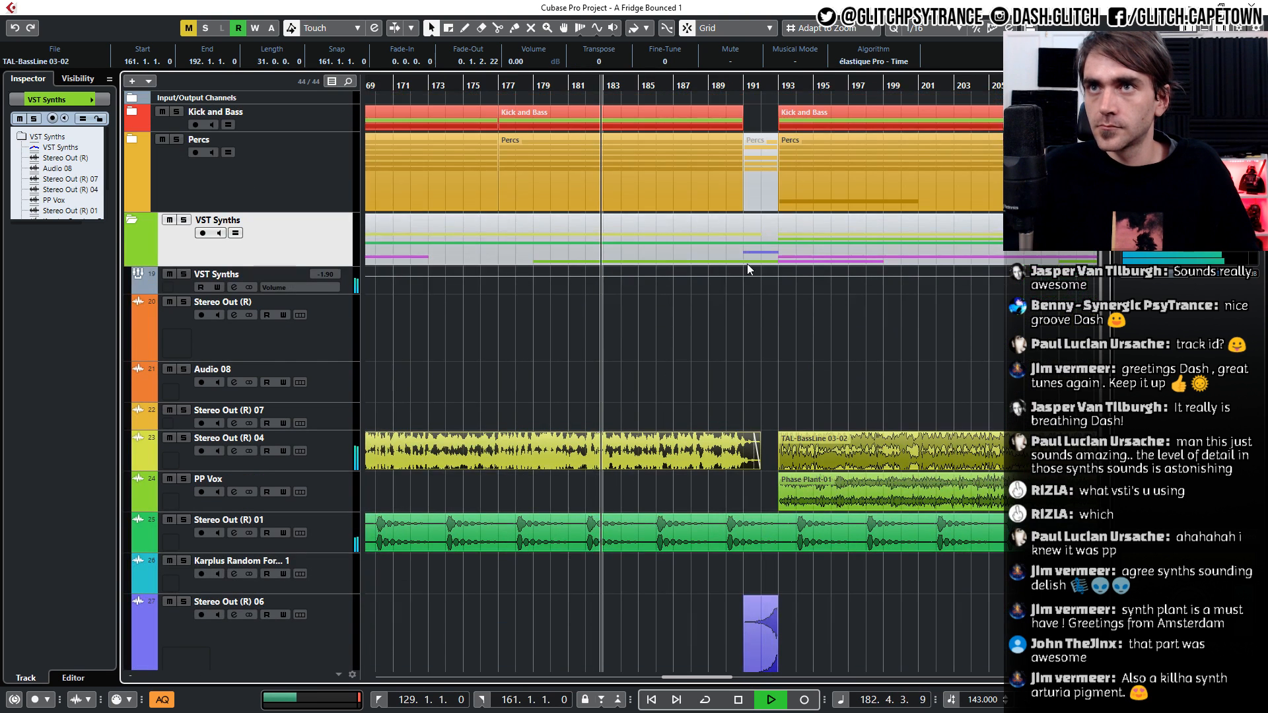
pyautogui.hscroll(2, 745, 267)
pyautogui.scroll(-4, 710, 307)
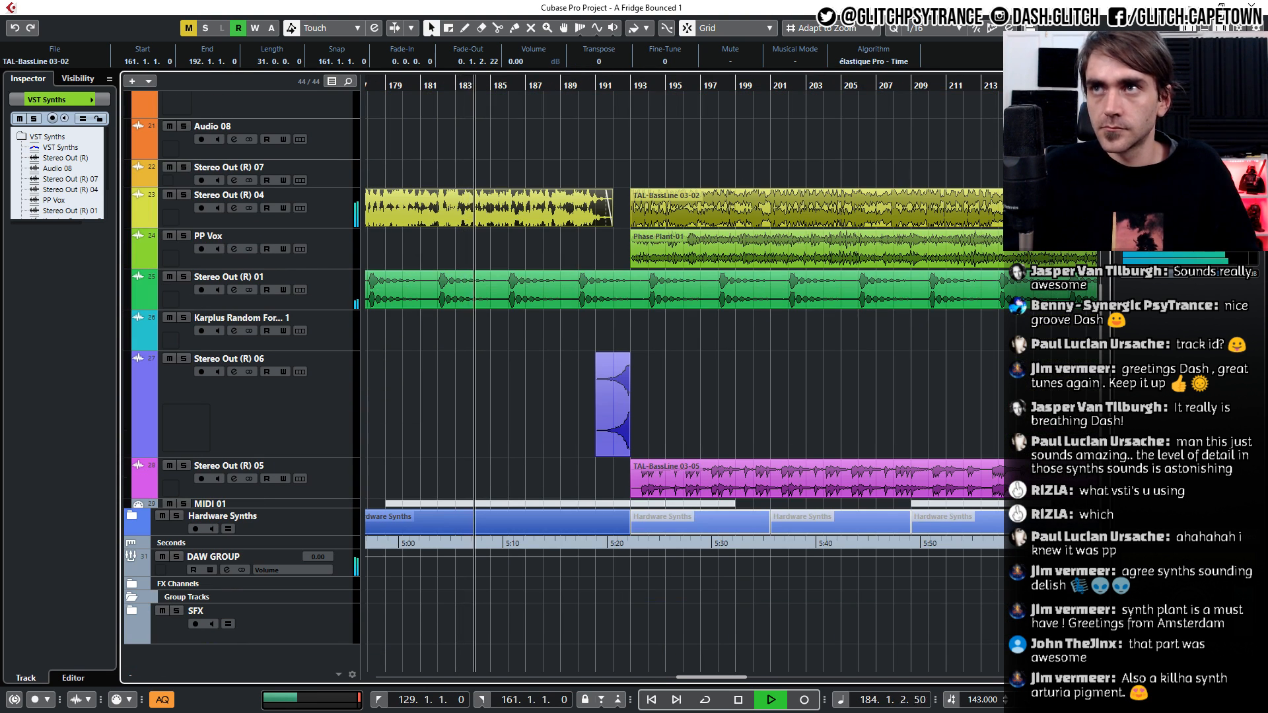
pyautogui.scroll(4, 795, 201)
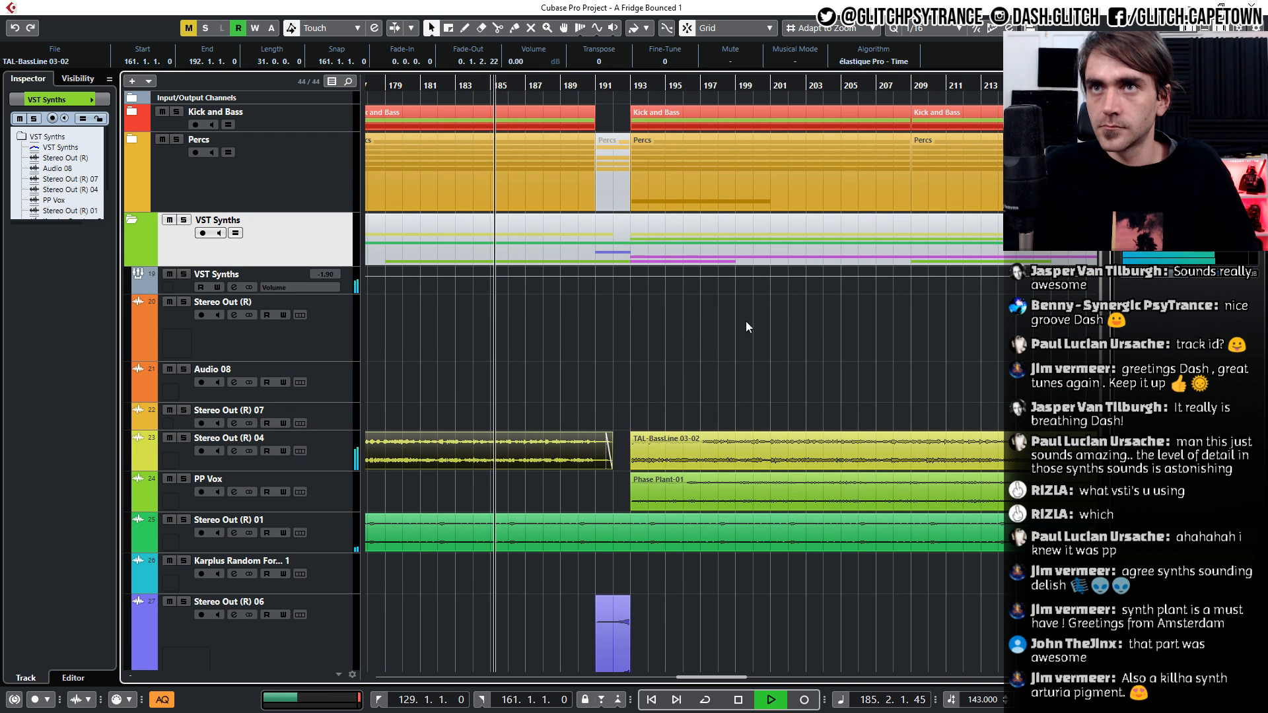
pyautogui.scroll(-2, 705, 340)
pyautogui.scroll(-5, 702, 329)
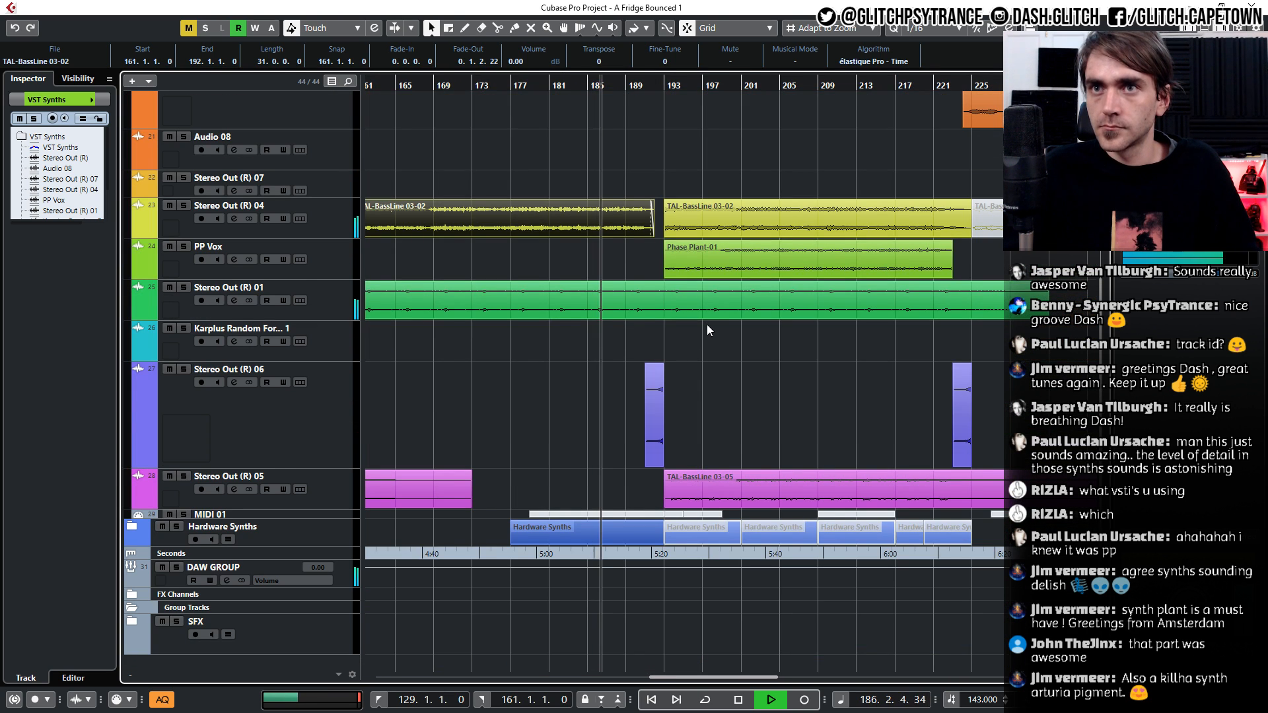
pyautogui.hscroll(-3, 714, 323)
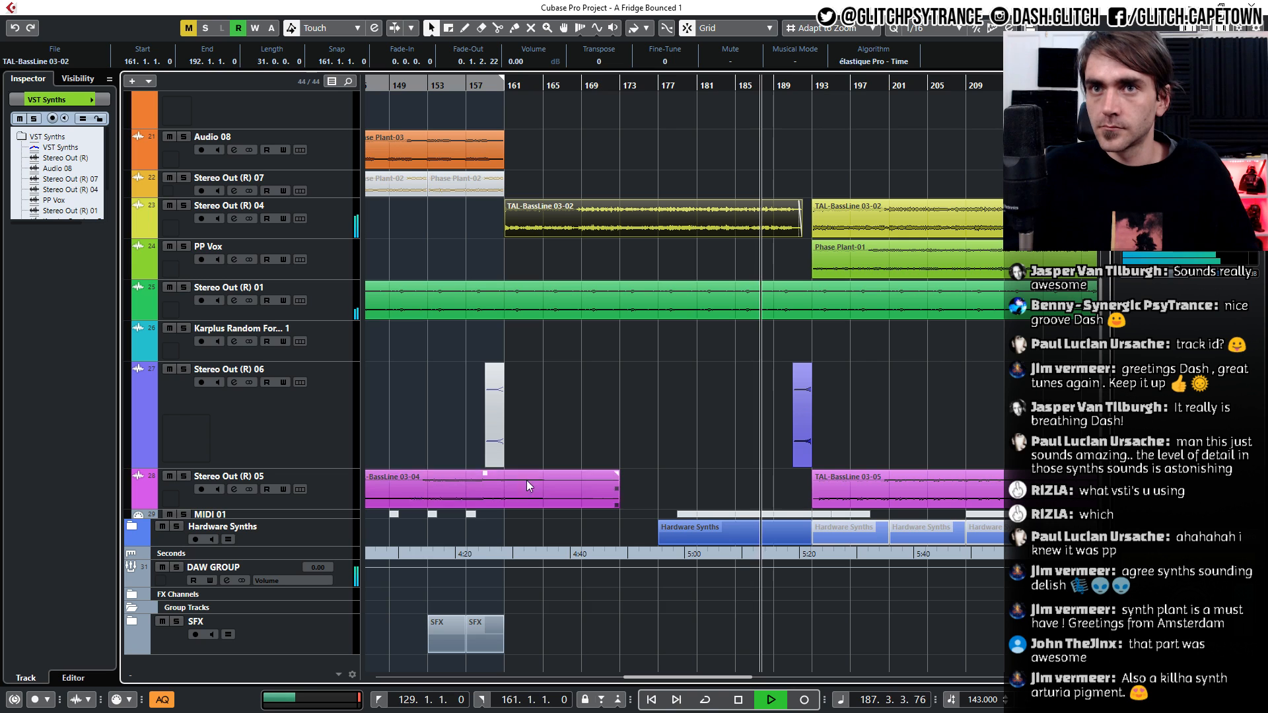
# Expand the SFX folder and examine its KBP and Perc FX loops before bar 161
pyautogui.click(132, 623)
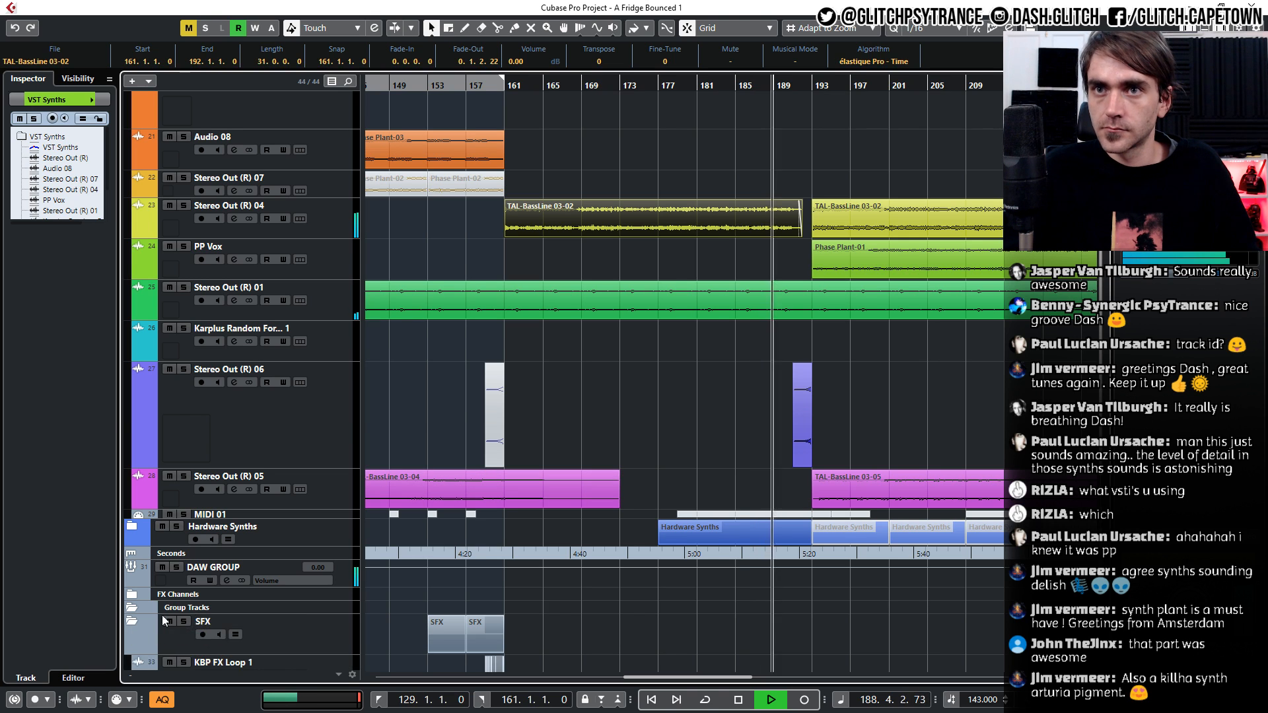
pyautogui.scroll(-5, 161, 615)
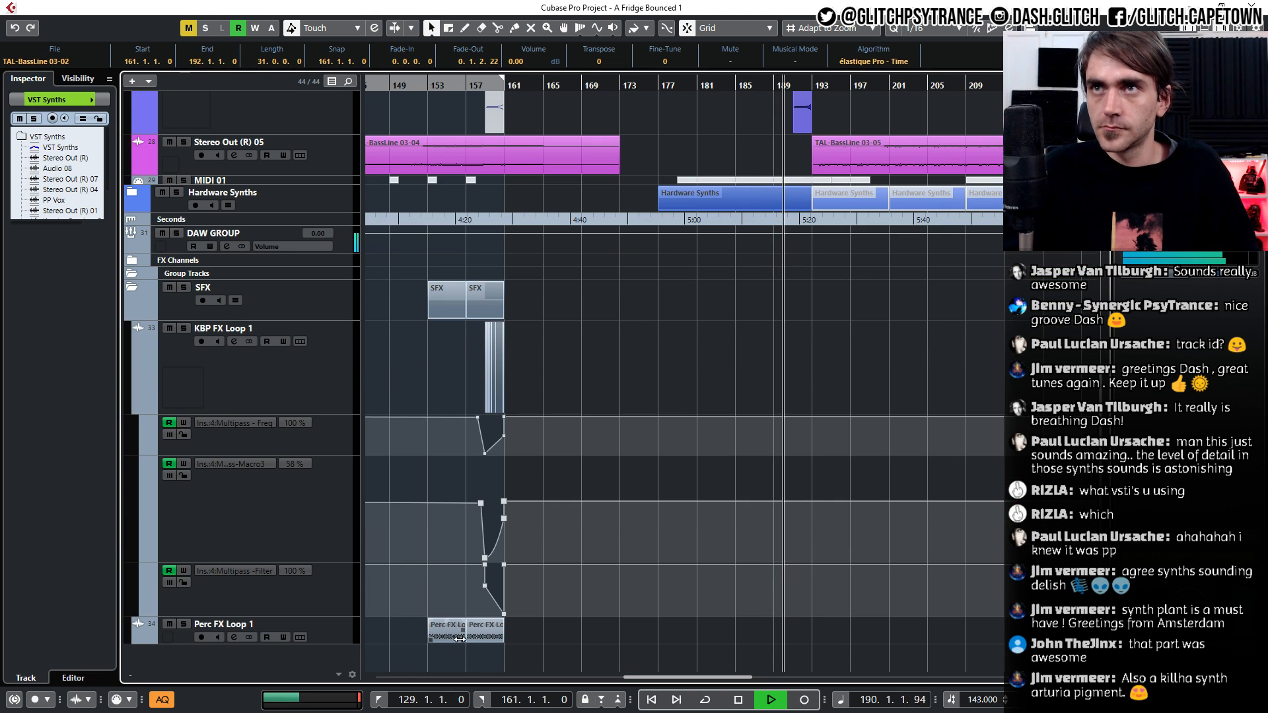
pyautogui.hscroll(4, 513, 580)
pyautogui.scroll(7, 513, 580)
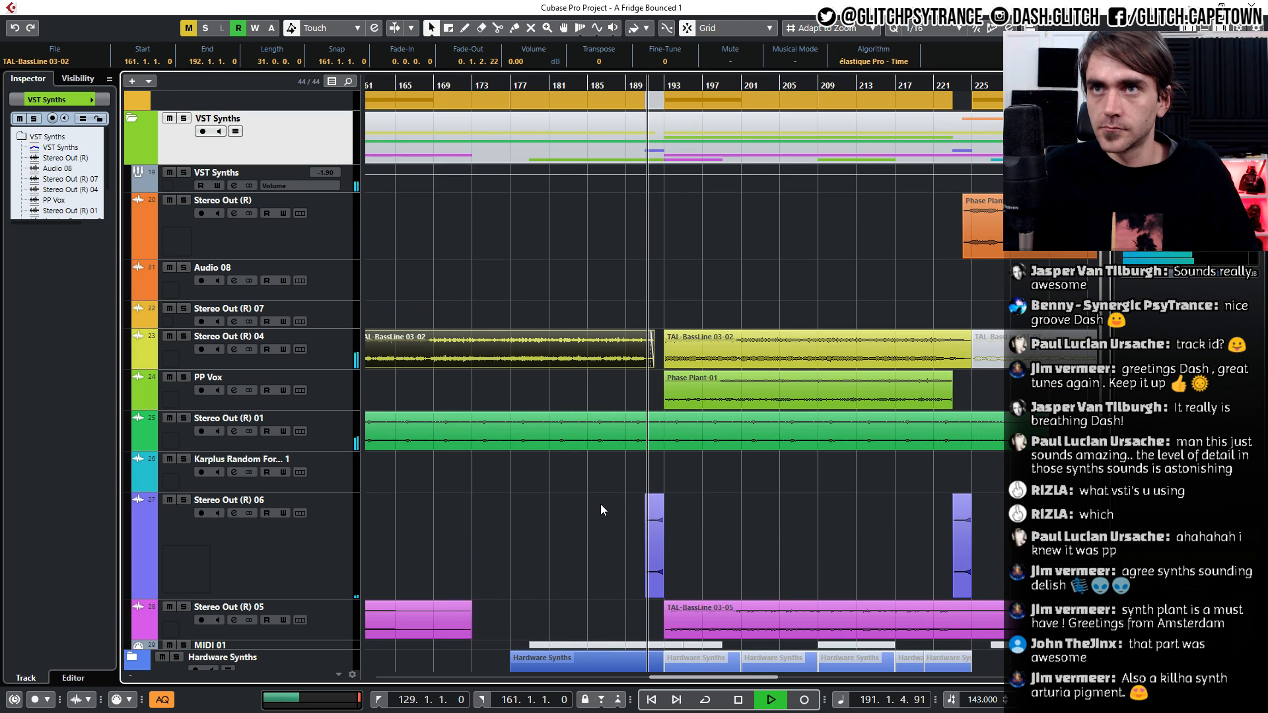
# Examine the synth clips from the bar 191 break through the bar 223 break during playback
pyautogui.hscroll(1, 608, 540)
pyautogui.scroll(4, 607, 540)
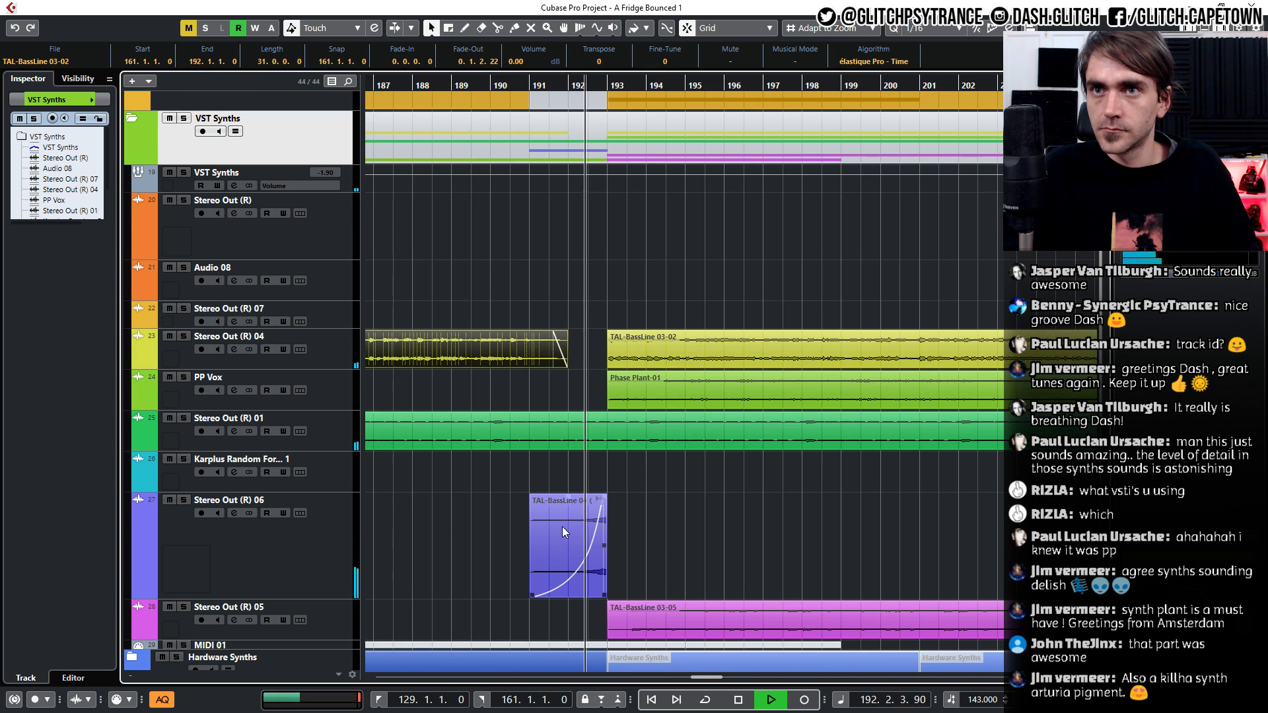
pyautogui.hscroll(1, 558, 506)
pyautogui.scroll(-2, 557, 506)
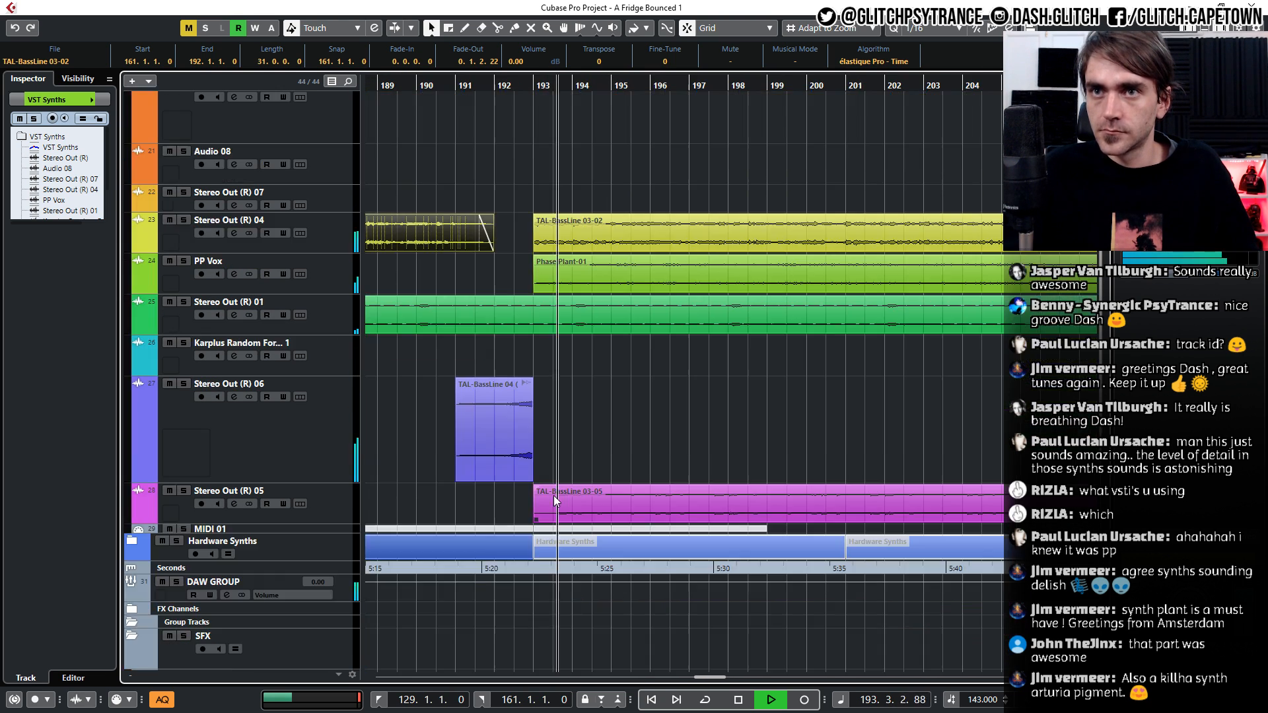
pyautogui.hscroll(1, 554, 495)
pyautogui.scroll(-3, 554, 457)
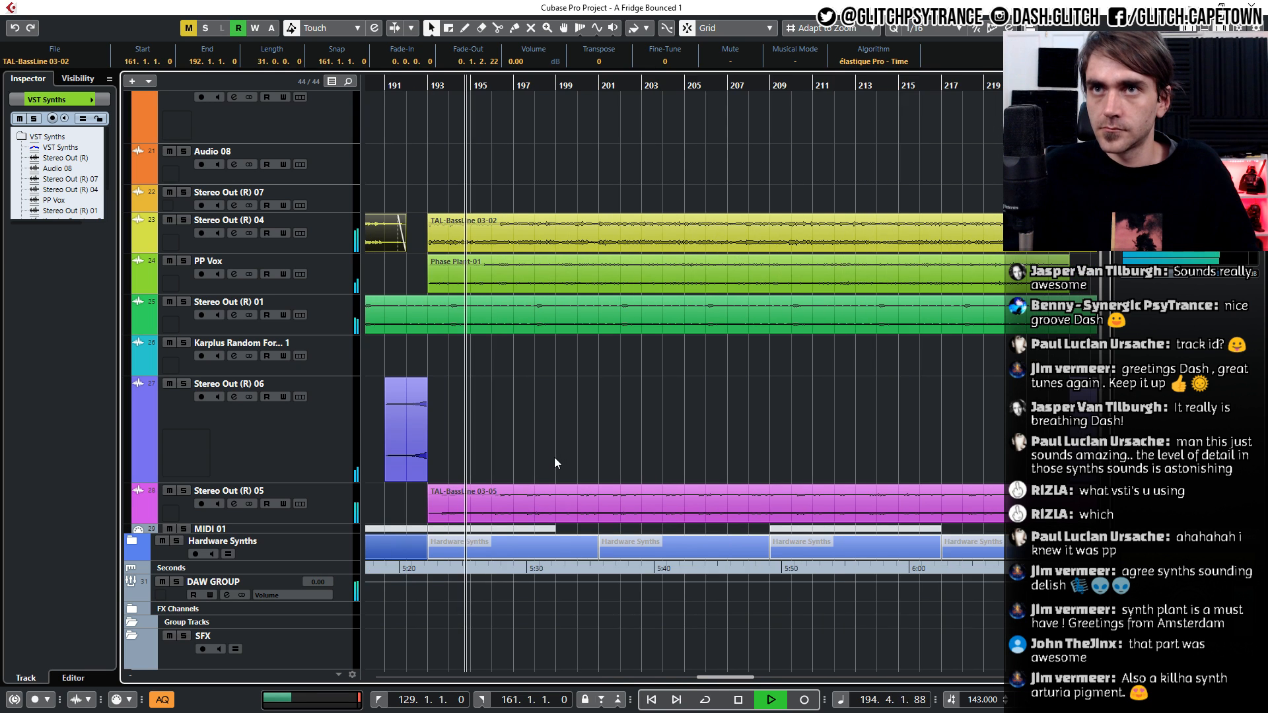
pyautogui.scroll(2, 553, 457)
pyautogui.scroll(-1, 553, 457)
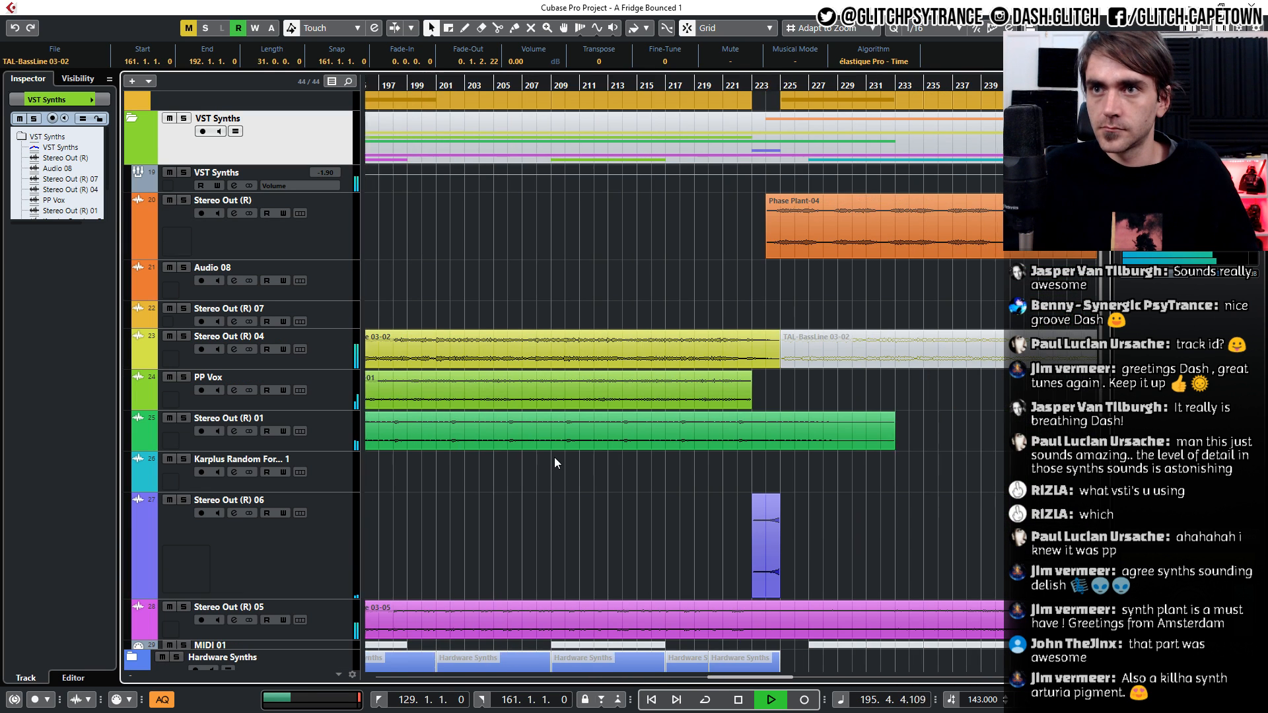
pyautogui.scroll(-1, 527, 474)
pyautogui.scroll(-2, 527, 474)
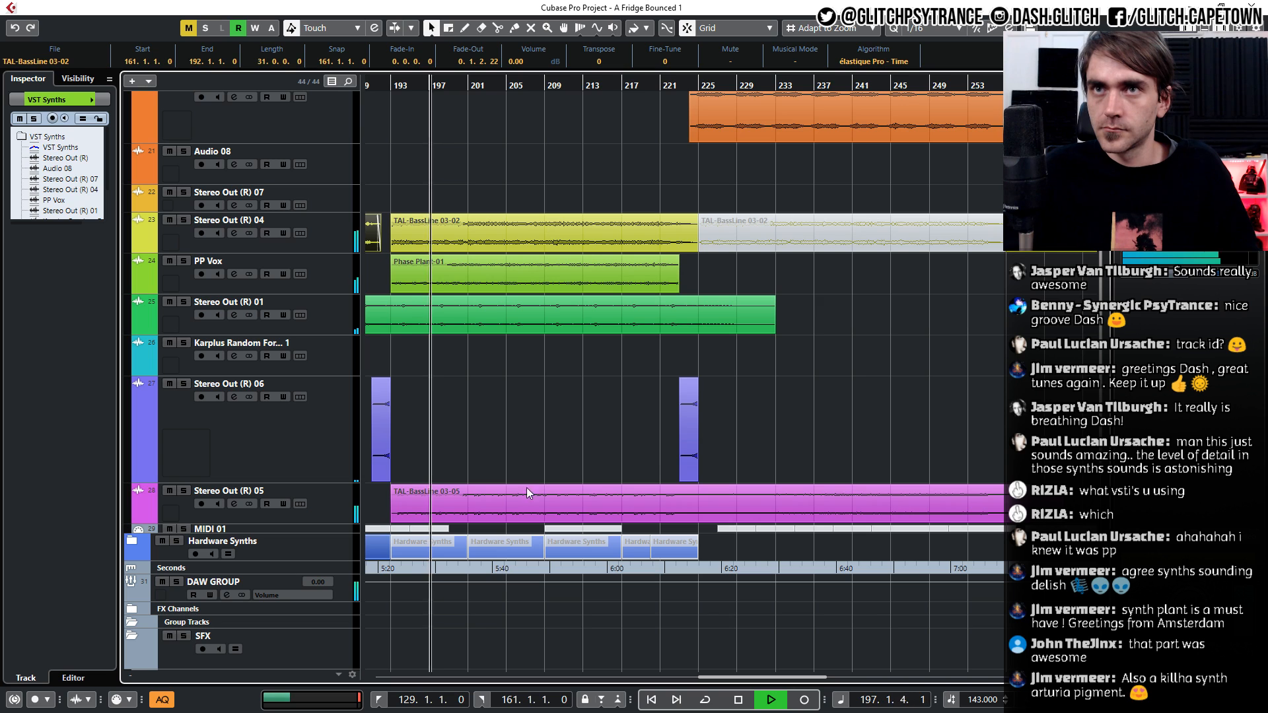
# Split the TAL-BassLine 03-05 clip on Stereo Out (R) 05 at bar 225 and make its first part span bars 209 to 225
pyautogui.click(545, 516)
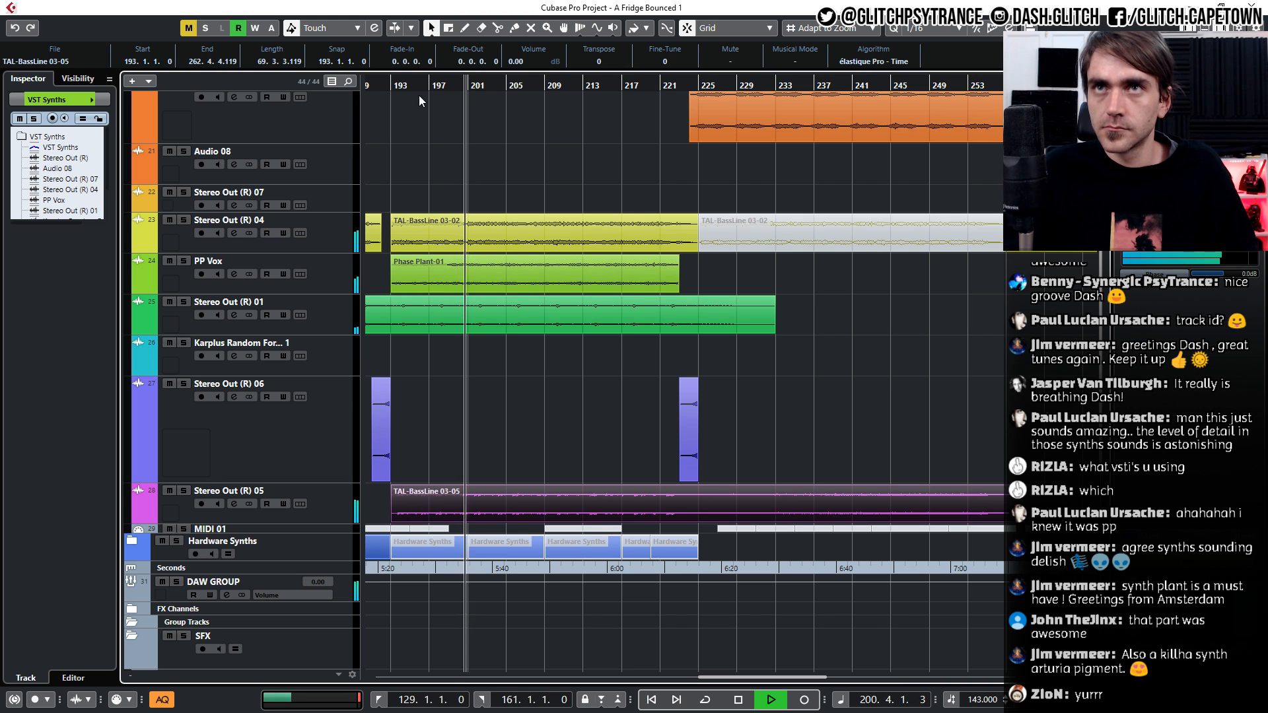
pyautogui.press('3')
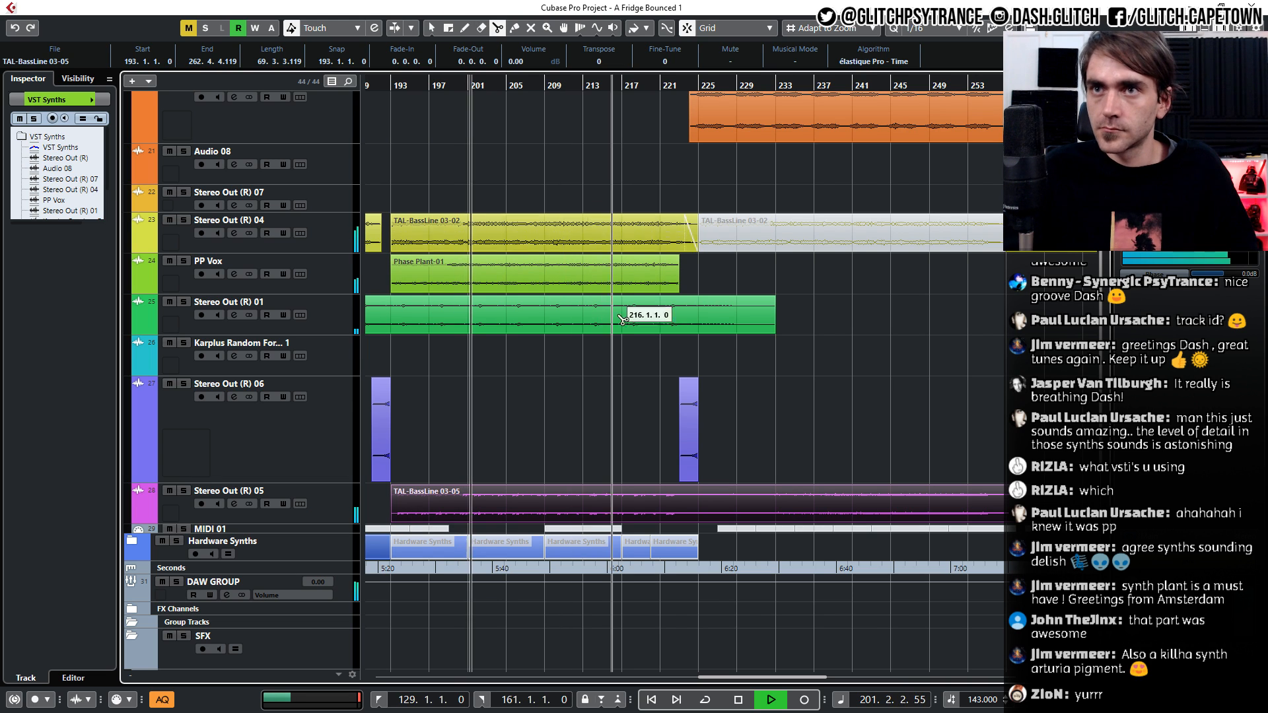
pyautogui.click(698, 512)
pyautogui.press('1')
pyautogui.moveTo(417, 515); pyautogui.dragTo(573, 519)
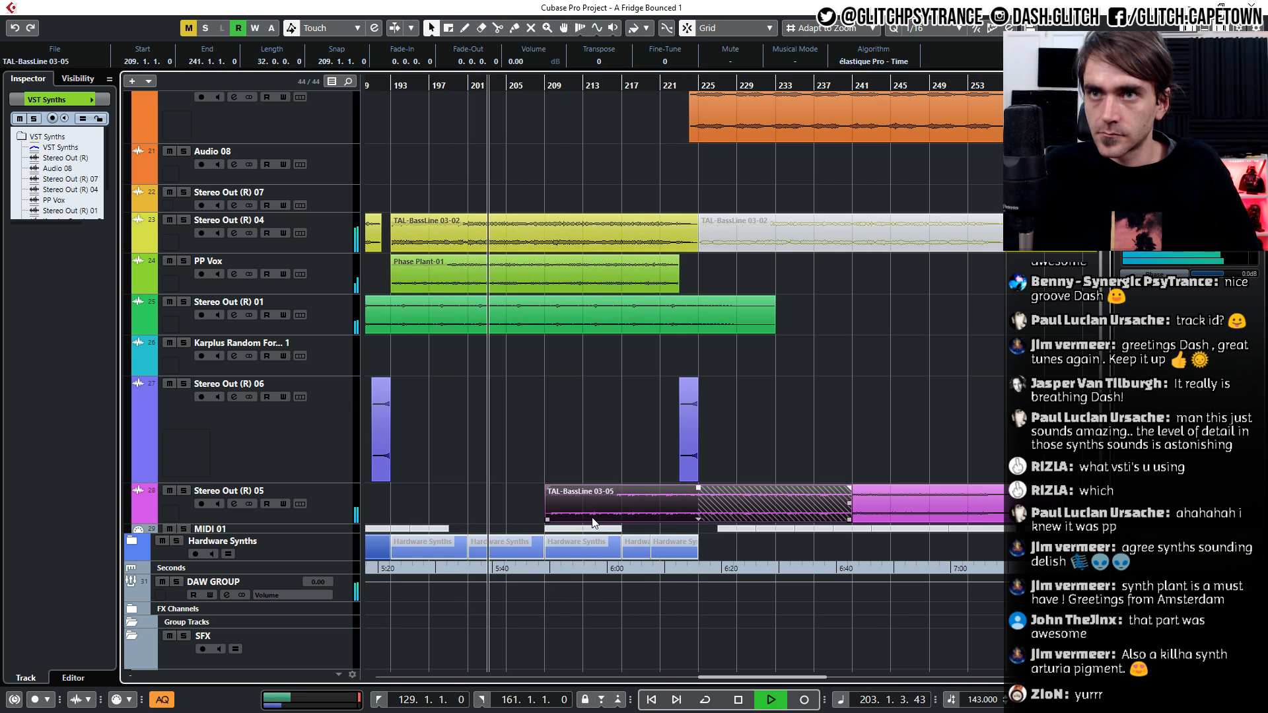
pyautogui.moveTo(850, 520); pyautogui.dragTo(701, 521)
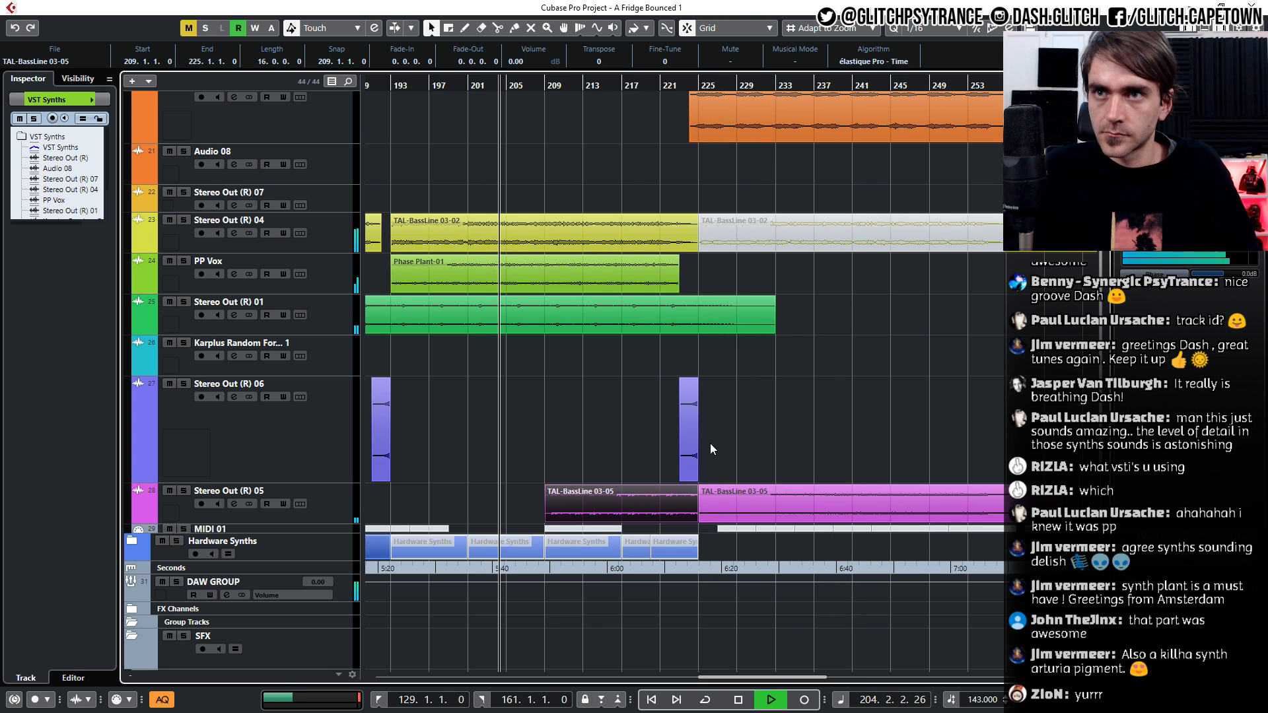
# Examine the synth and SFX tracks between bars 191 and 225 around the moved bassline part
pyautogui.hscroll(-5, 720, 380)
pyautogui.scroll(2, 728, 408)
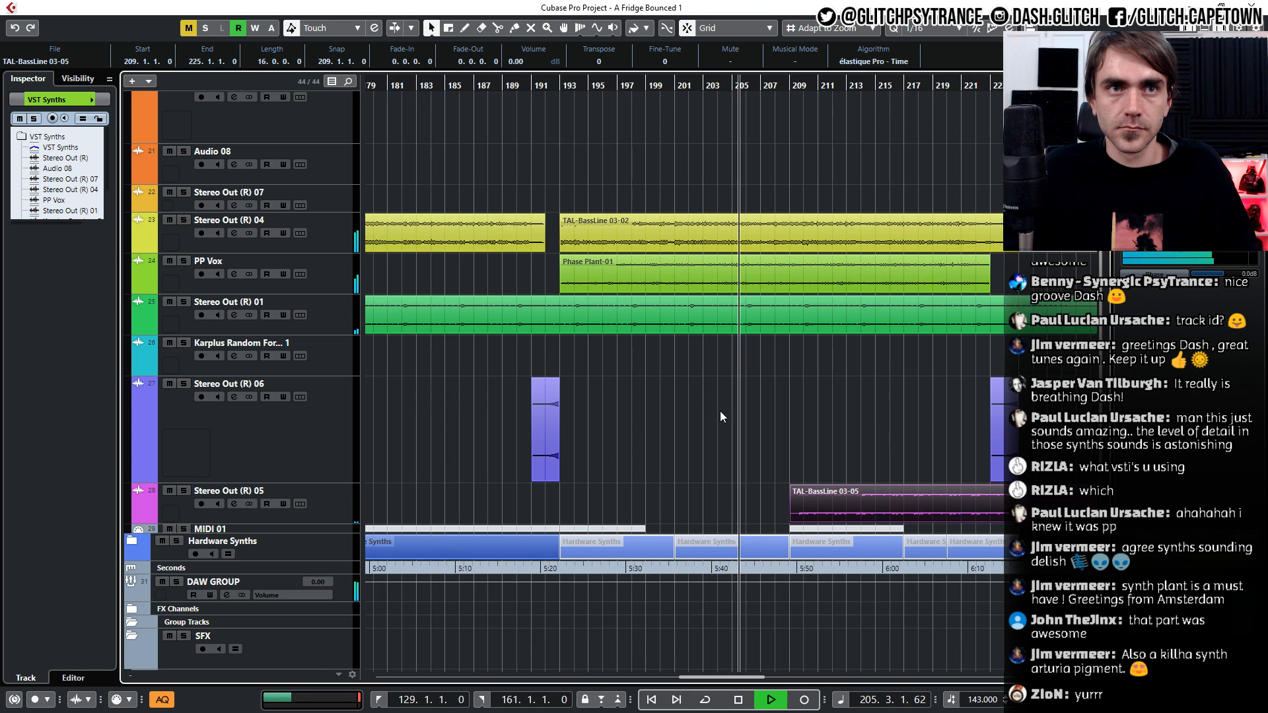
pyautogui.hscroll(2, 722, 412)
pyautogui.scroll(-5, 664, 446)
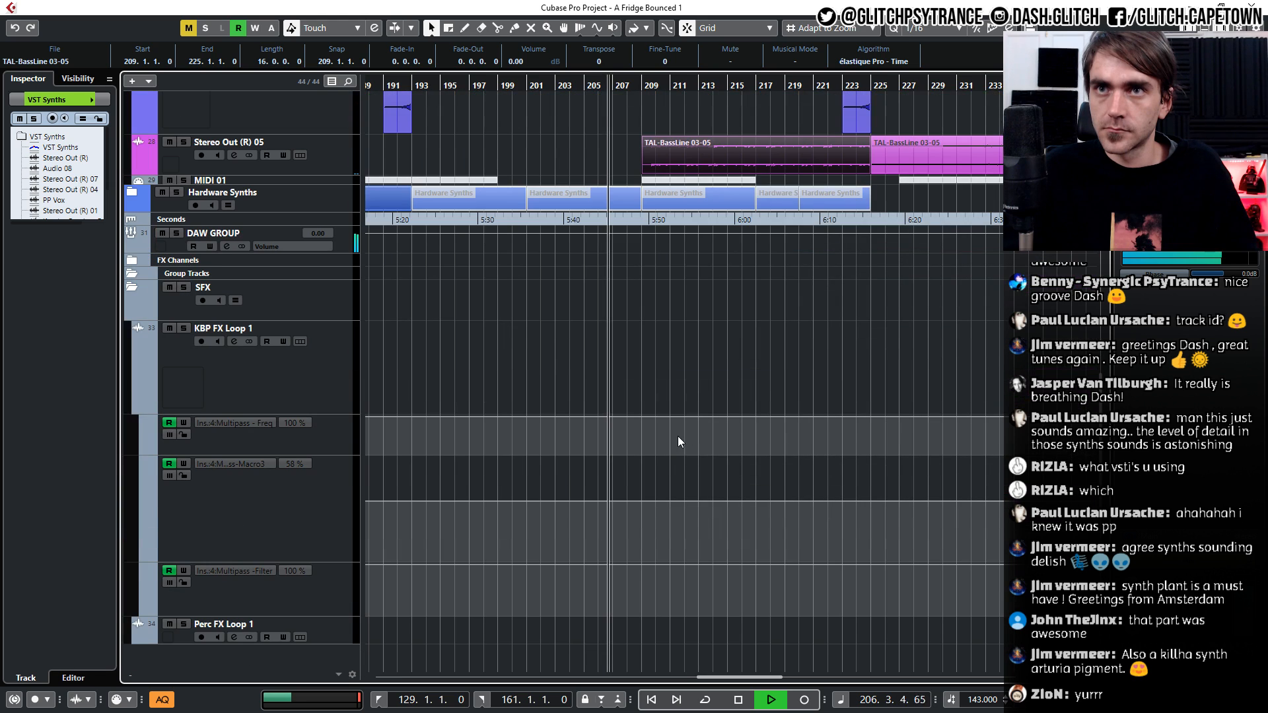
pyautogui.scroll(5, 709, 365)
pyautogui.hscroll(2, 701, 370)
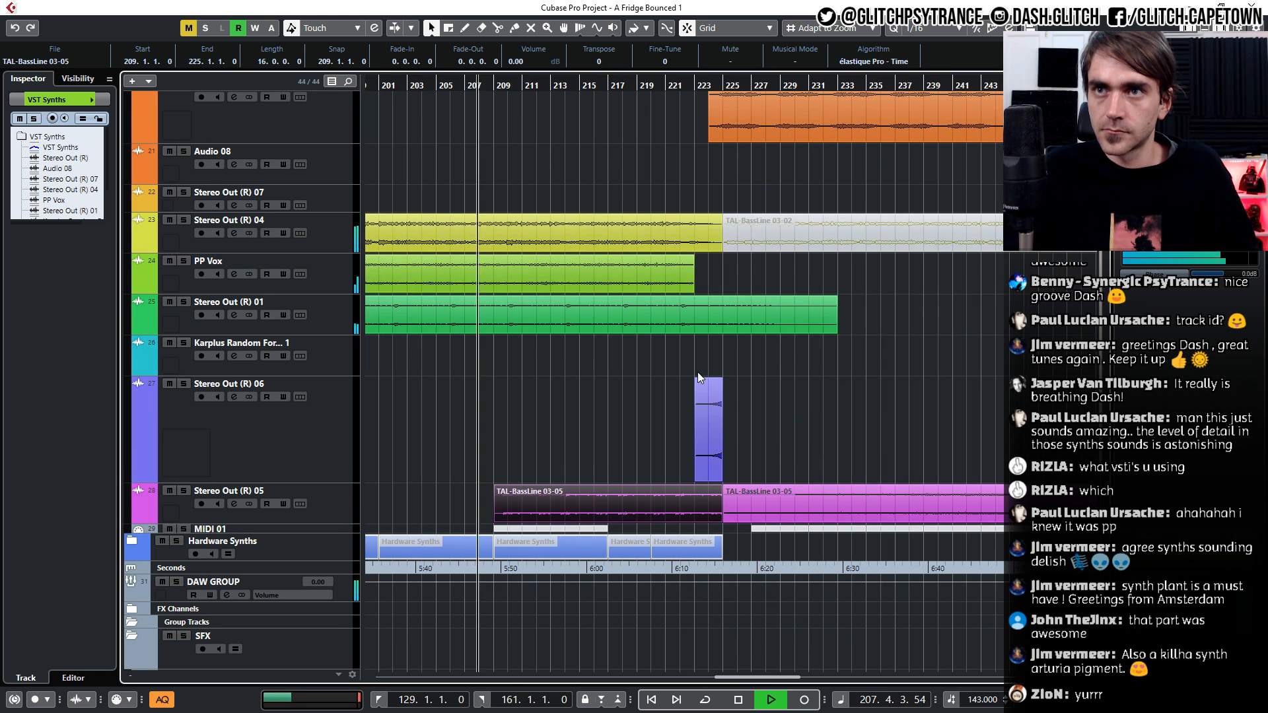
pyautogui.scroll(4, 609, 426)
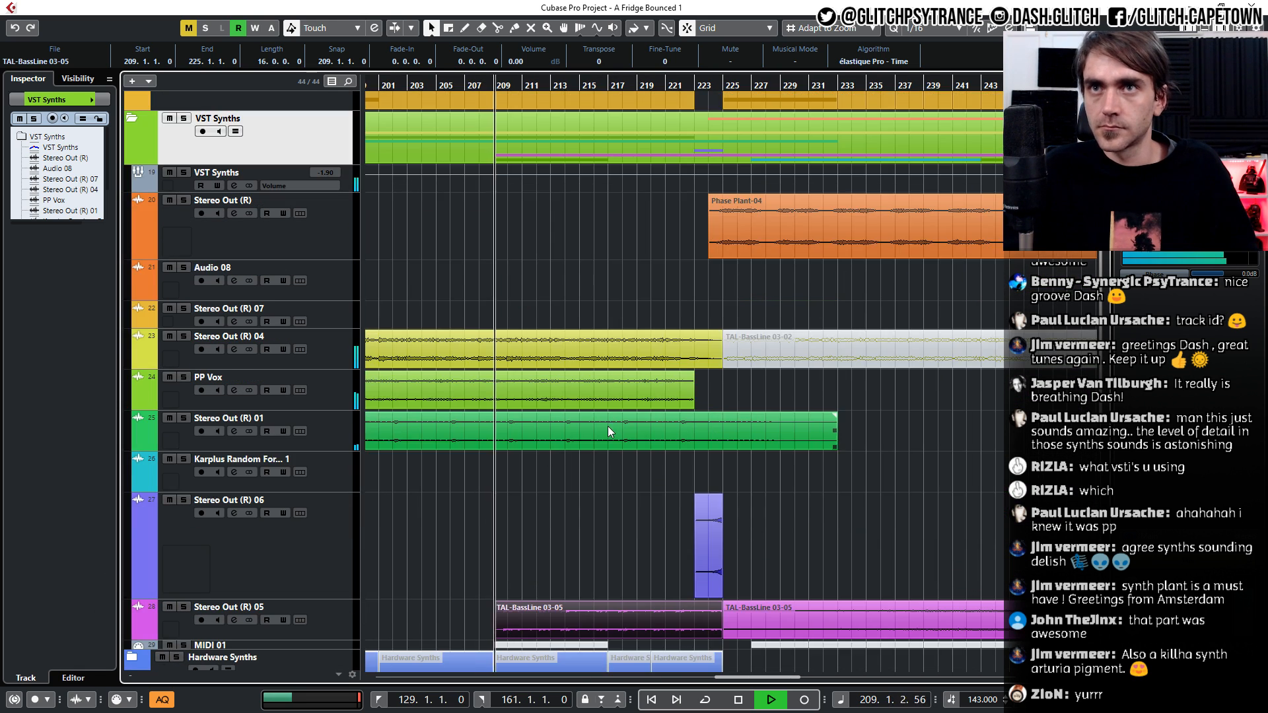
# Collapse the SFX folder and clear the clip selection
pyautogui.scroll(-8, 593, 465)
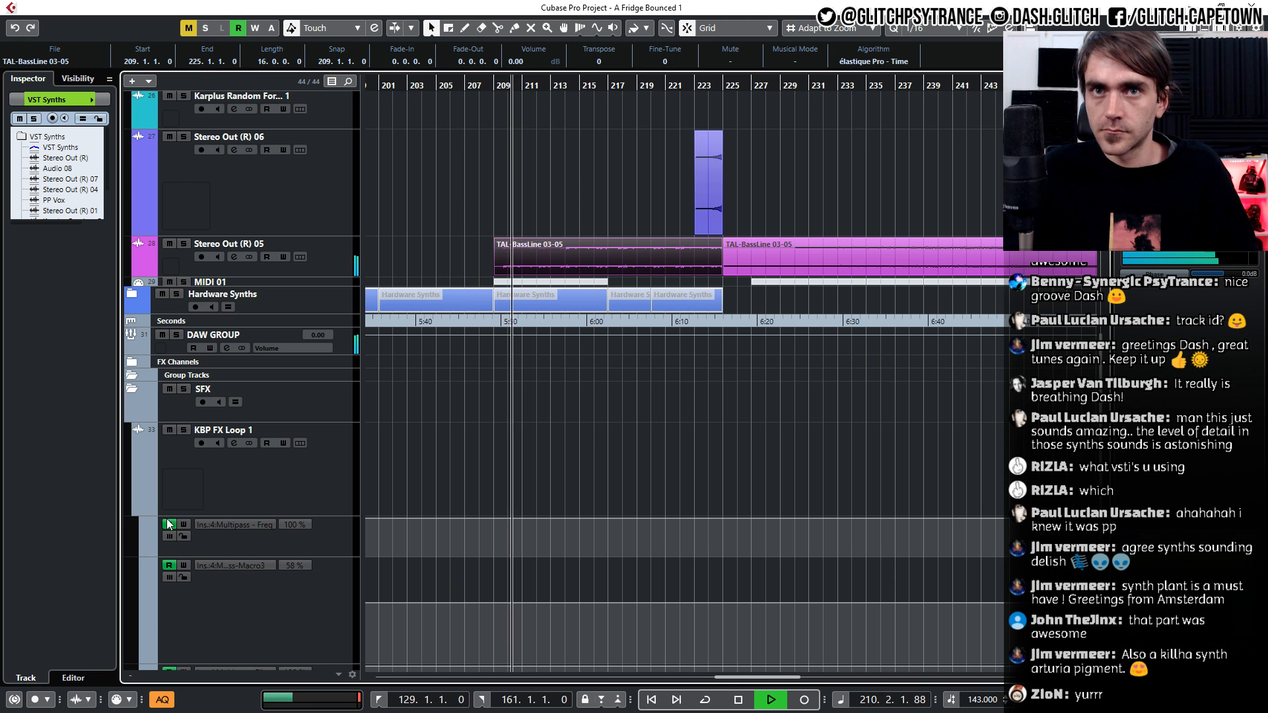
pyautogui.scroll(2, 140, 516)
pyautogui.click(131, 490)
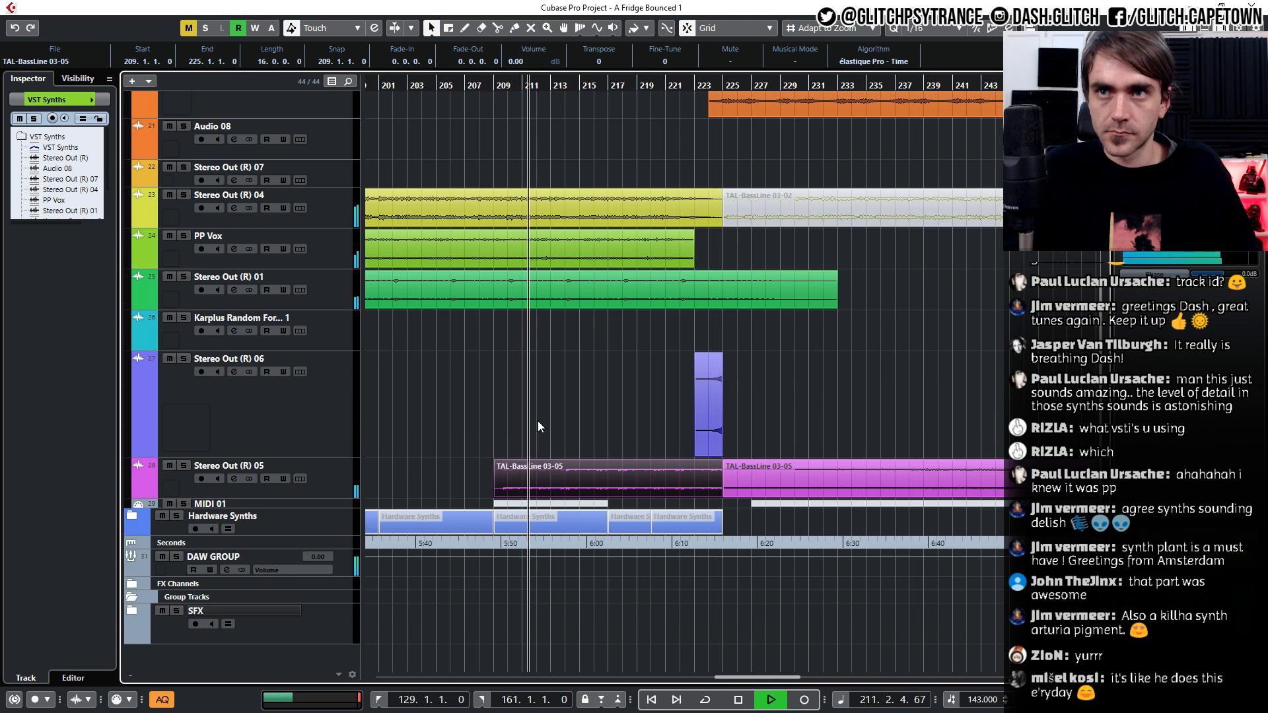
pyautogui.scroll(2, 537, 426)
pyautogui.click(603, 510)
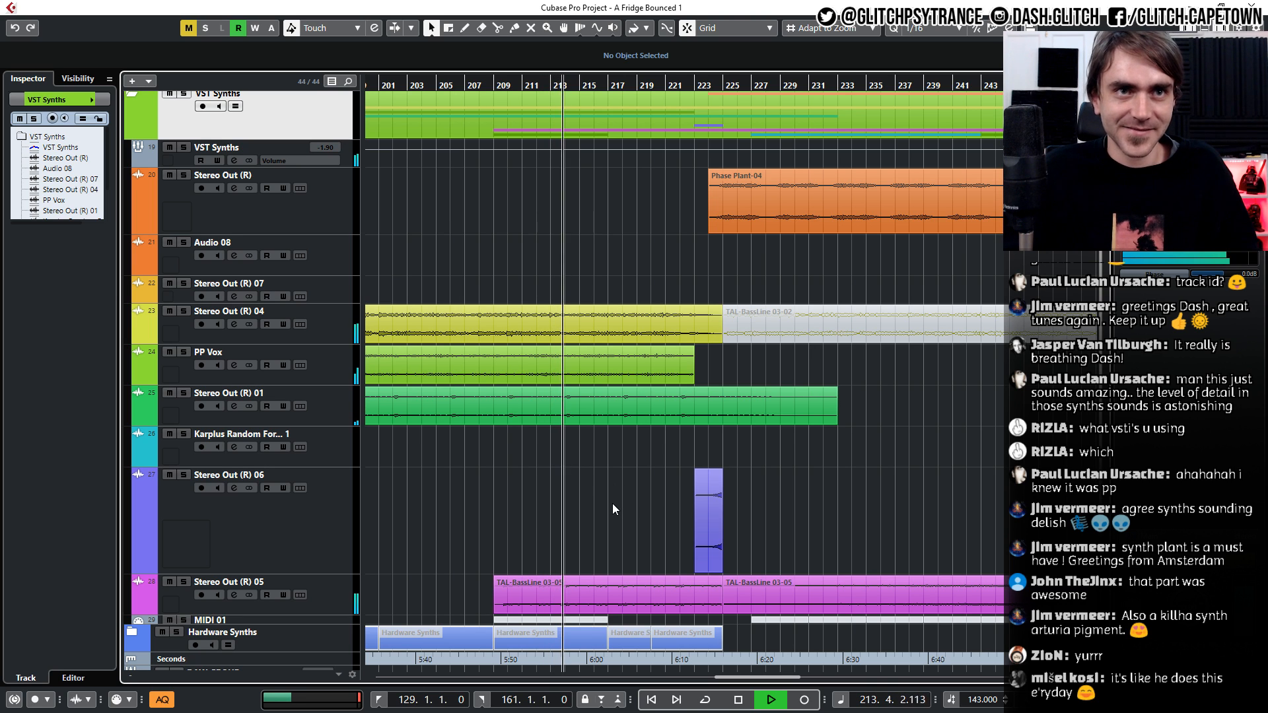
# Examine the TAL-BassLine 03-02 clip ending at bar 225 and compare its transition with the earlier breaks
pyautogui.hscroll(1, 663, 530)
pyautogui.scroll(1, 656, 542)
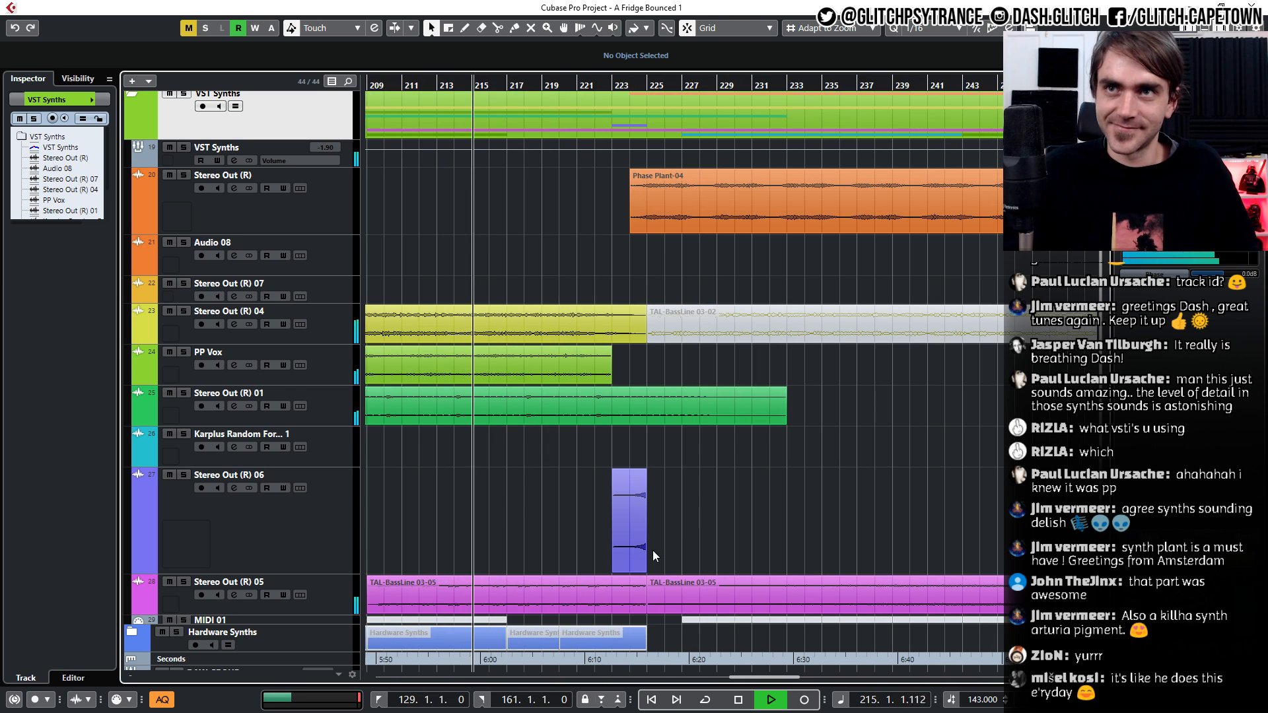
pyautogui.scroll(2, 653, 549)
pyautogui.click(596, 426)
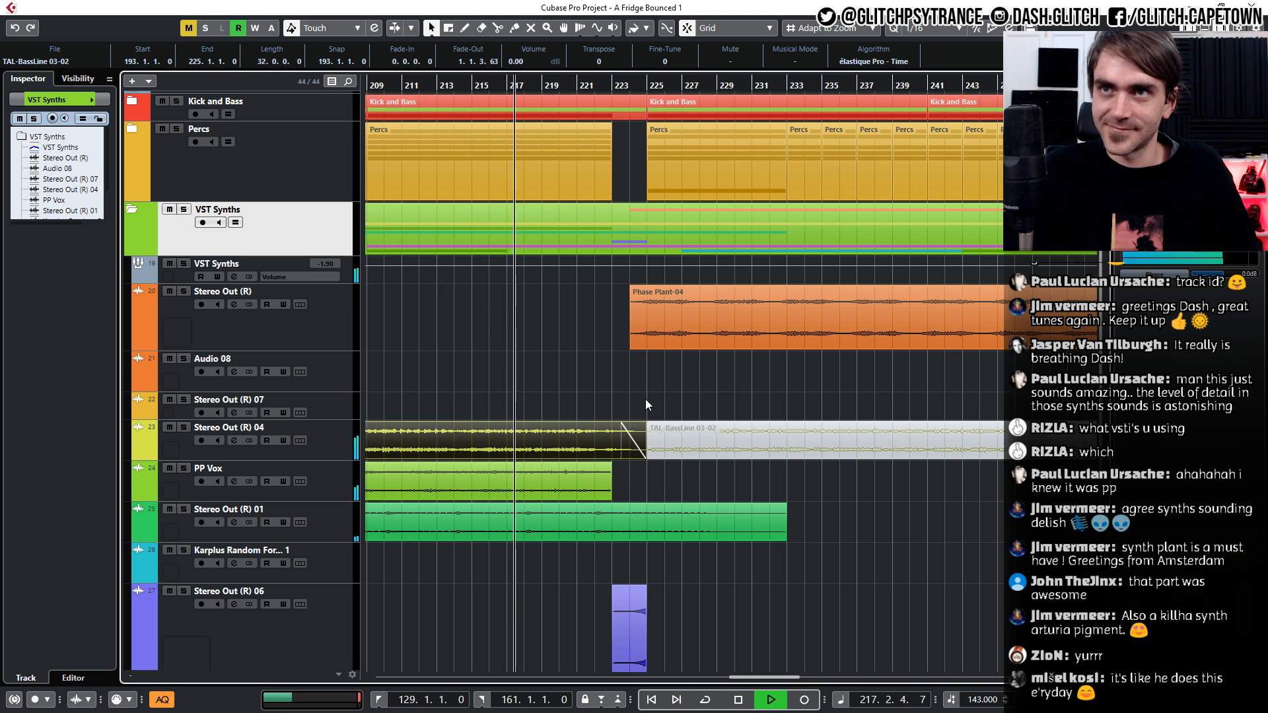
pyautogui.hscroll(2, 646, 400)
pyautogui.scroll(-3, 645, 402)
pyautogui.hscroll(-6, 616, 402)
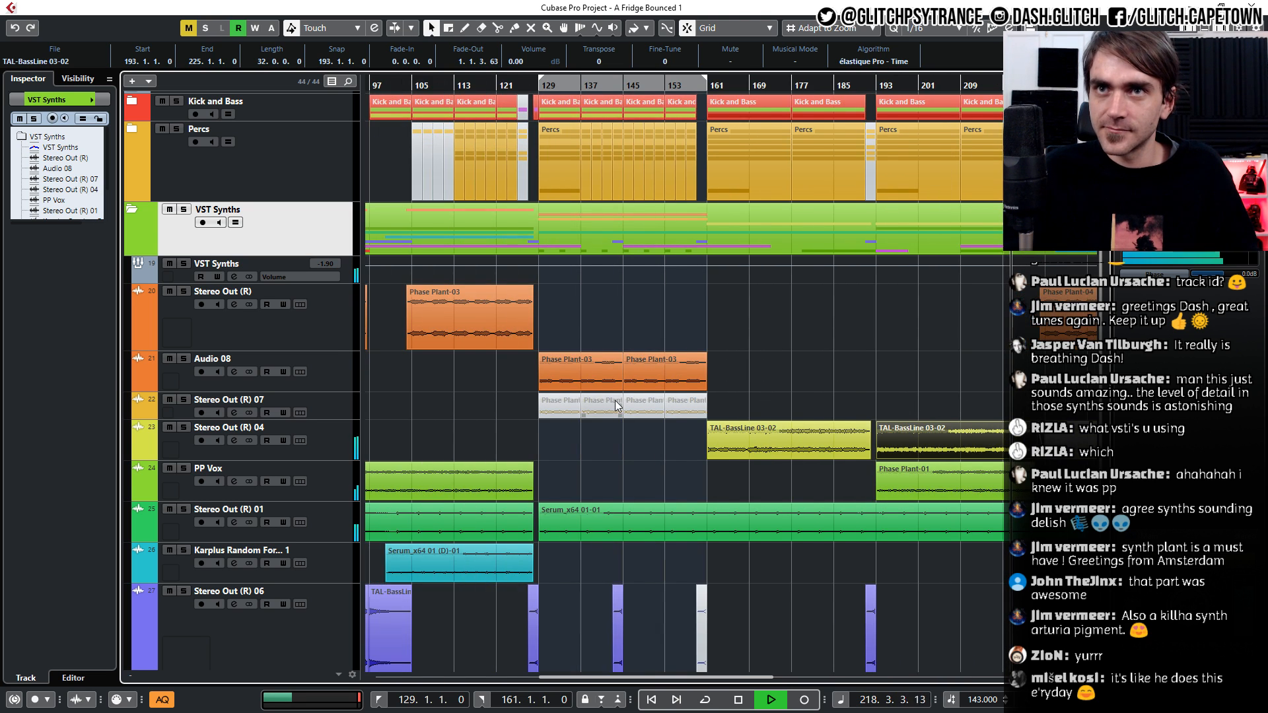
pyautogui.scroll(3, 616, 400)
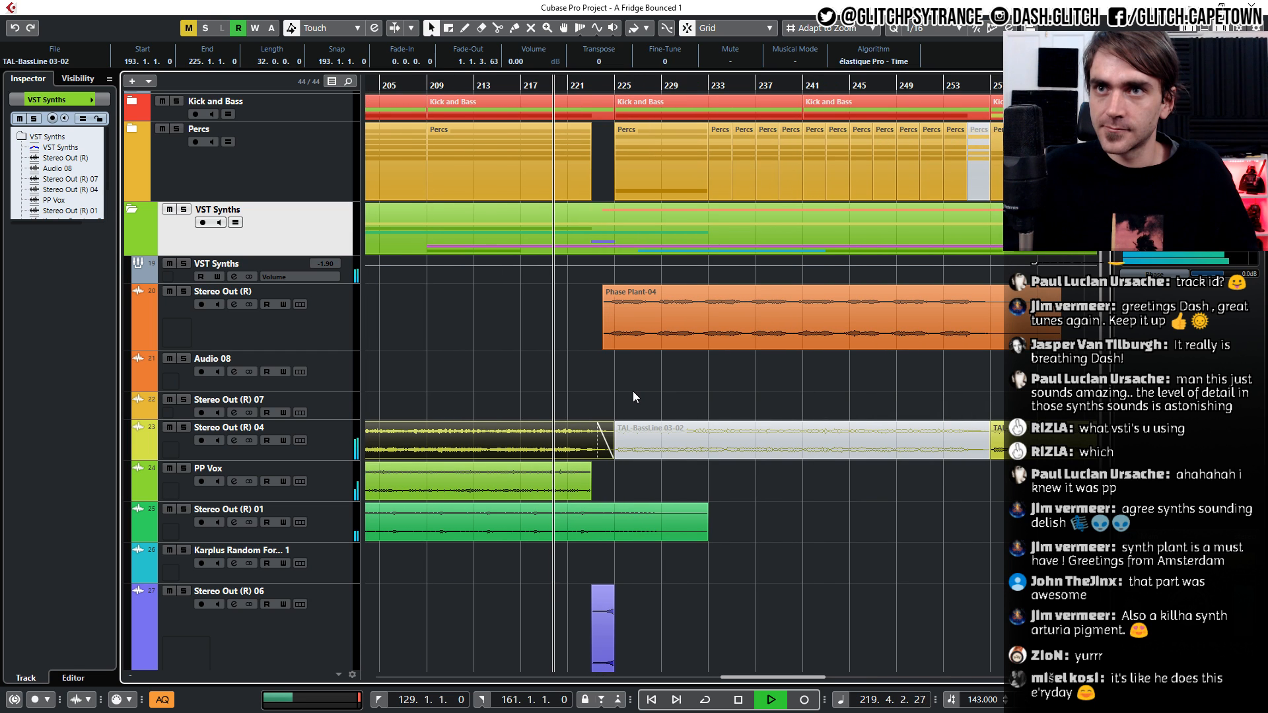
# Deselect the clip and examine the synth, Percs and Kick and Bass parts from bar 225 to the arrangement's end
pyautogui.click(643, 385)
pyautogui.scroll(-4, 719, 411)
pyautogui.scroll(-3, 718, 410)
pyautogui.scroll(4, 717, 408)
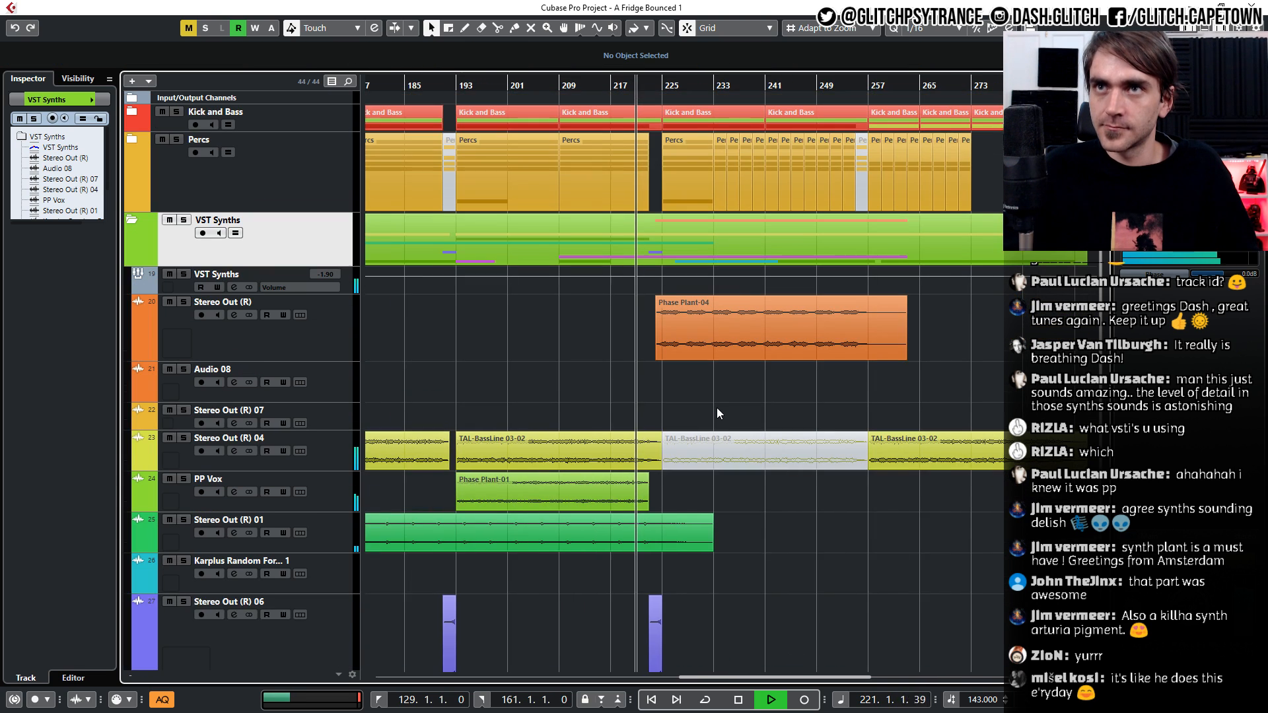
pyautogui.scroll(-4, 716, 407)
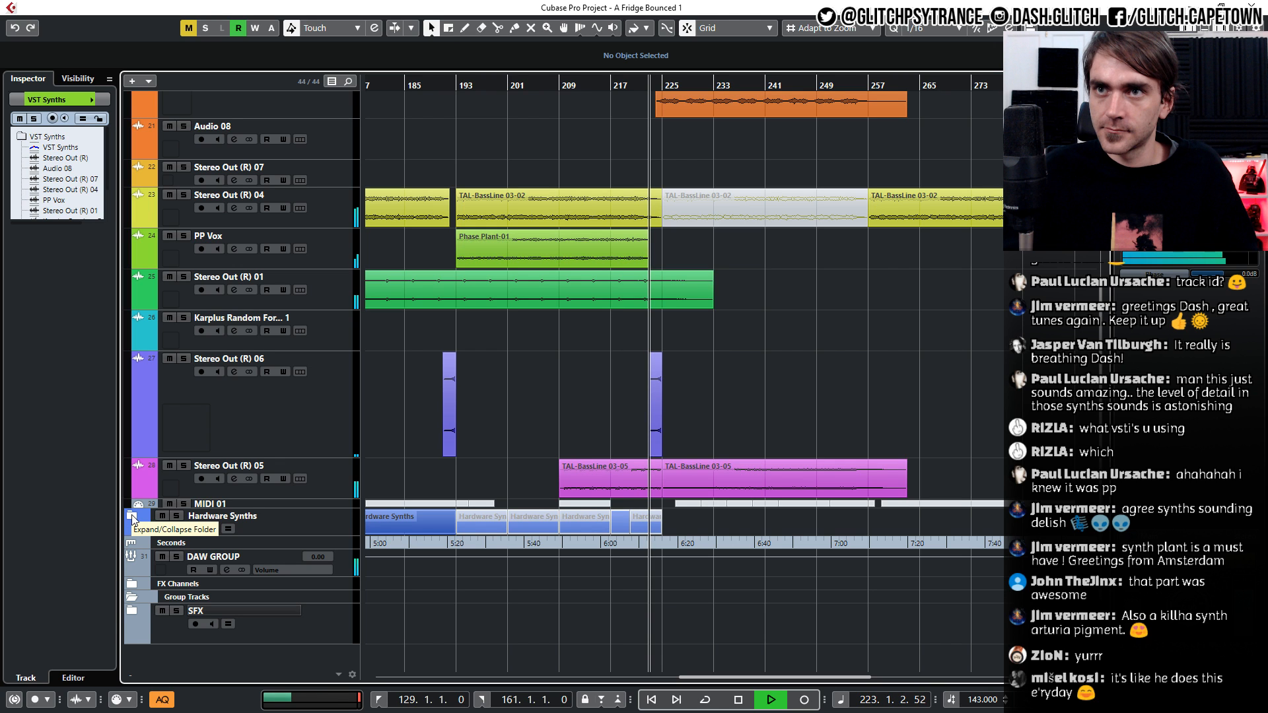
pyautogui.scroll(4, 544, 391)
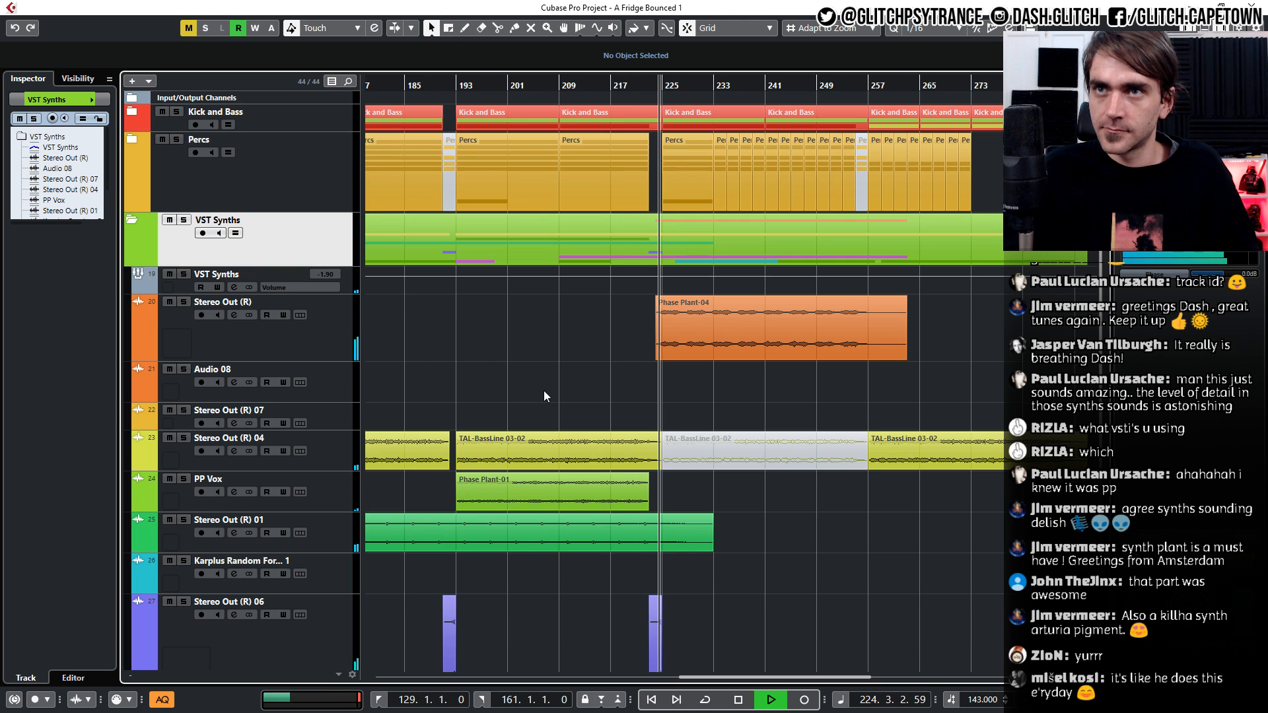
pyautogui.scroll(-4, 574, 400)
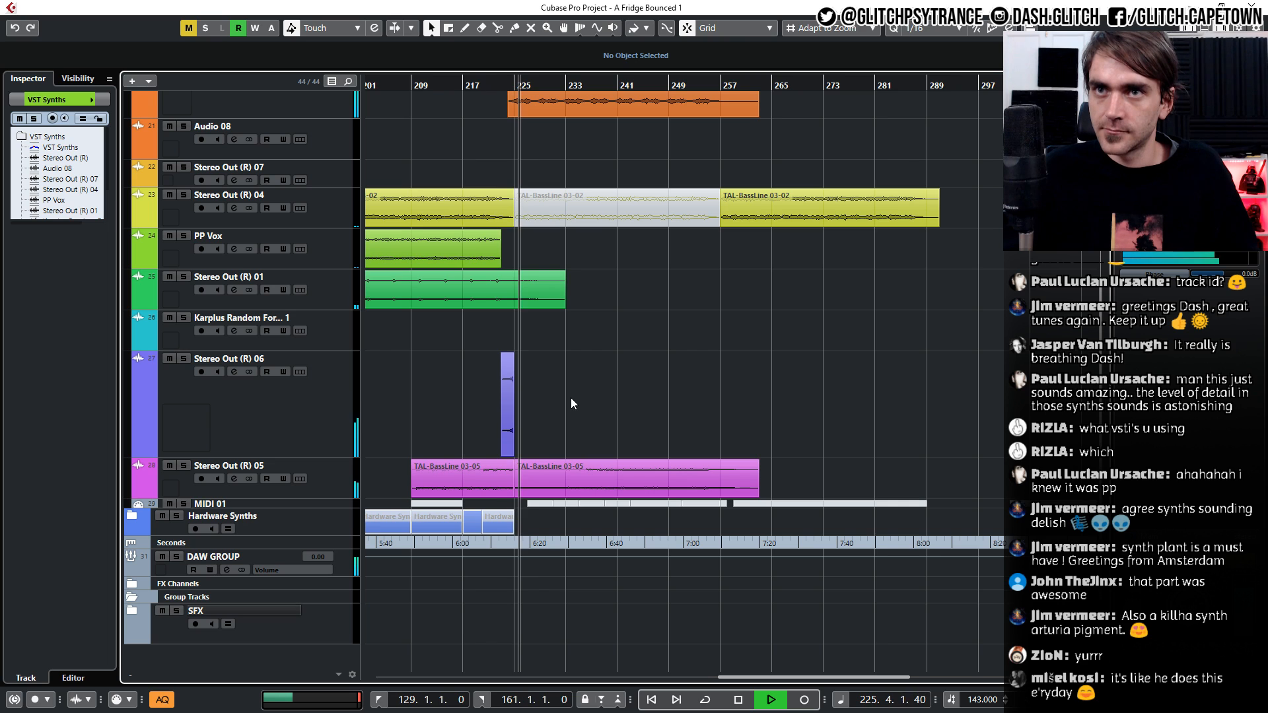
pyautogui.scroll(2, 569, 400)
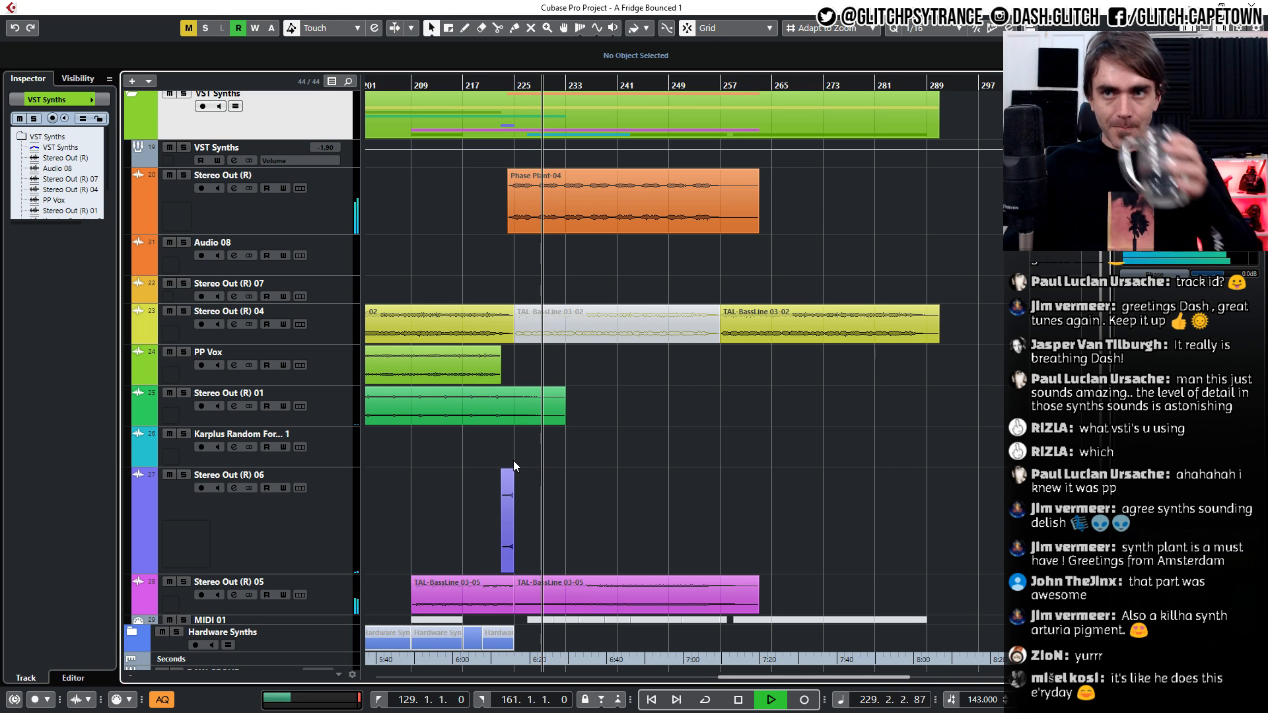
pyautogui.scroll(3, 442, 406)
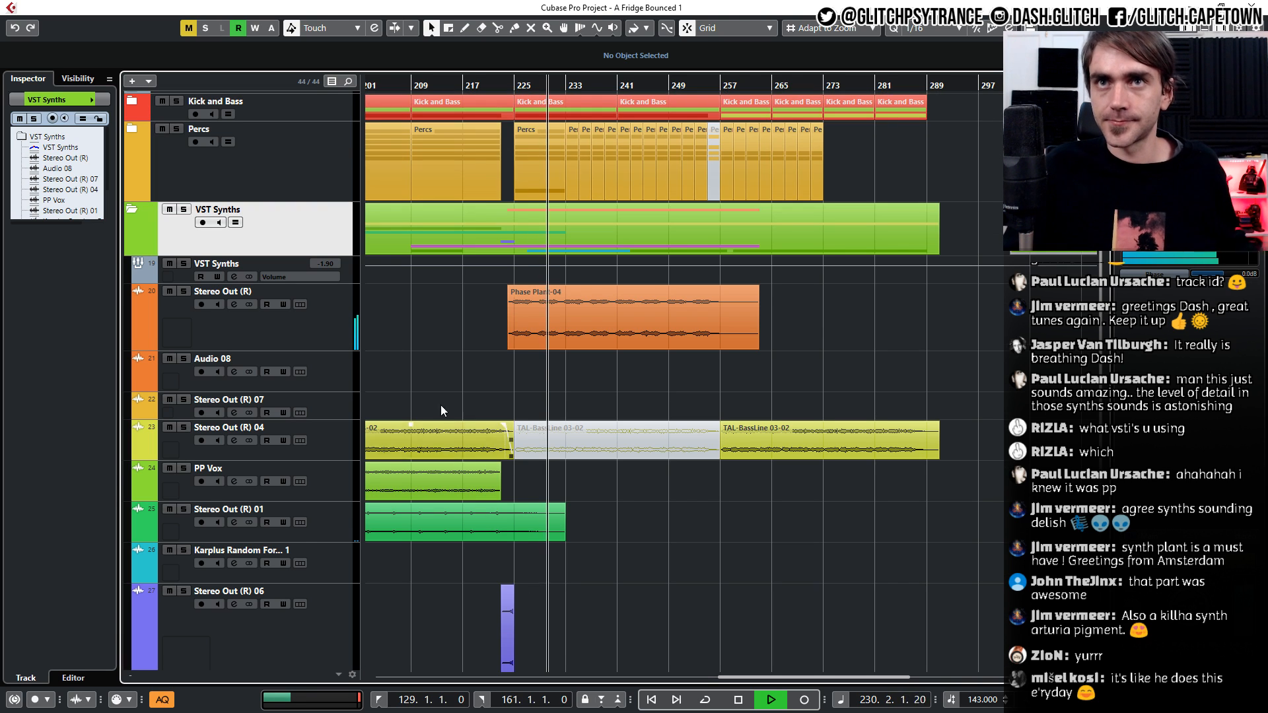
# Collapse the VST Synths folder and stop playback
pyautogui.click(133, 220)
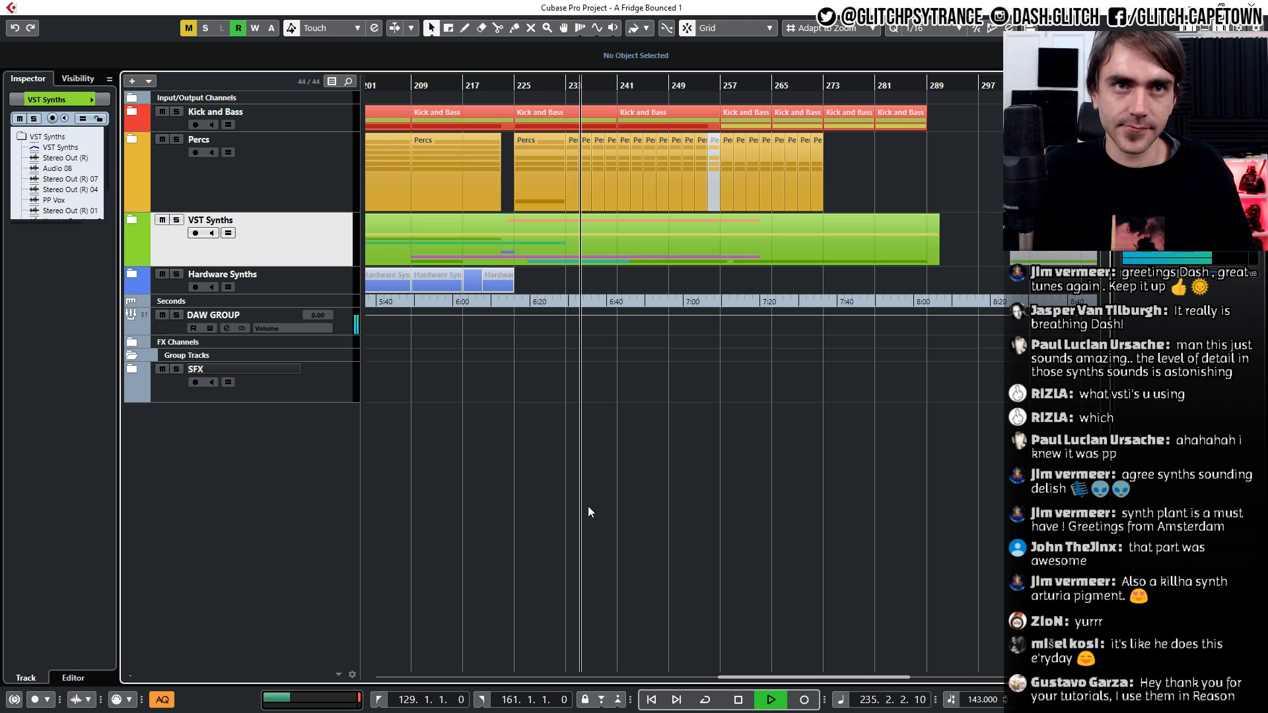
pyautogui.press('space')
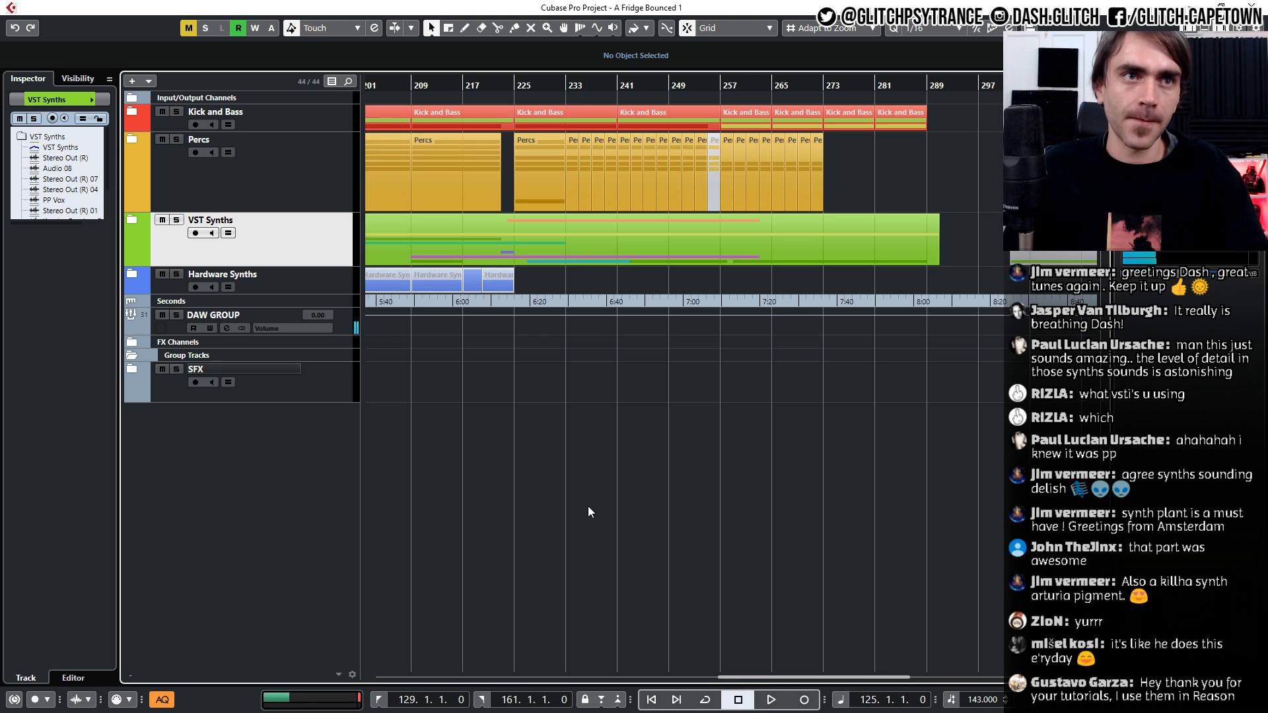